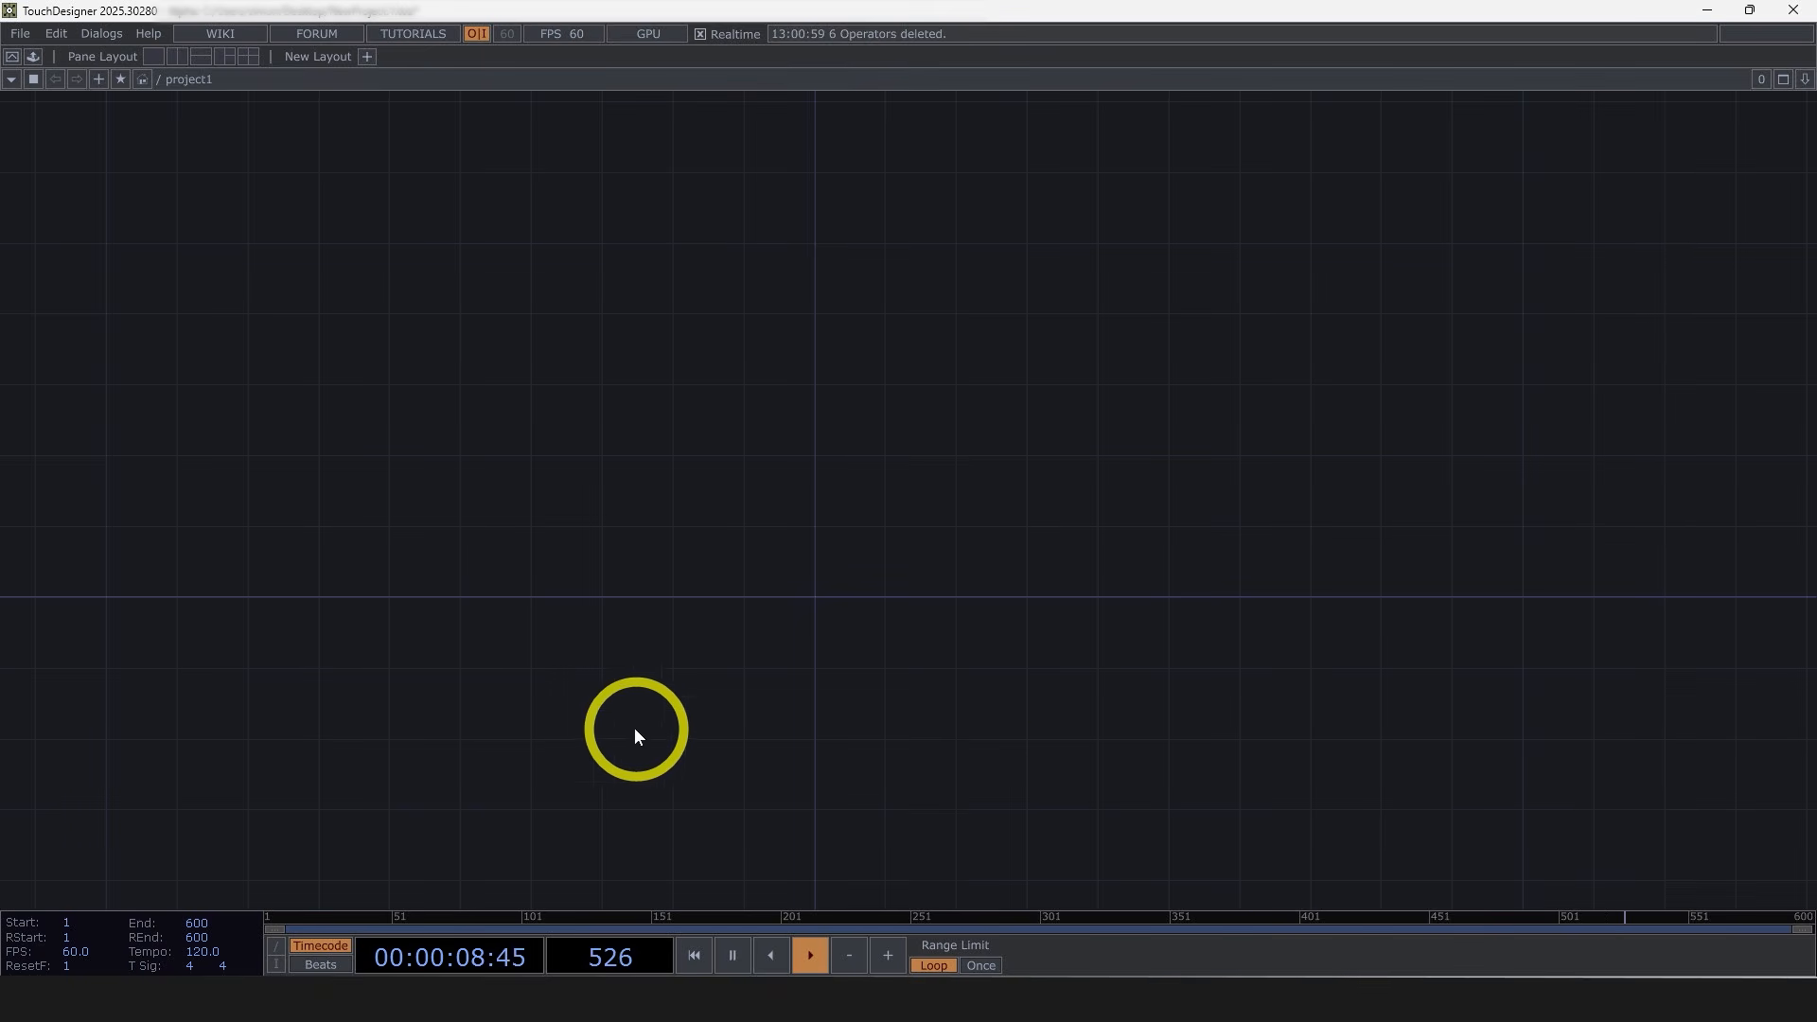
Step: Create a Grid POP in the network and show its parameters
key(Tab)
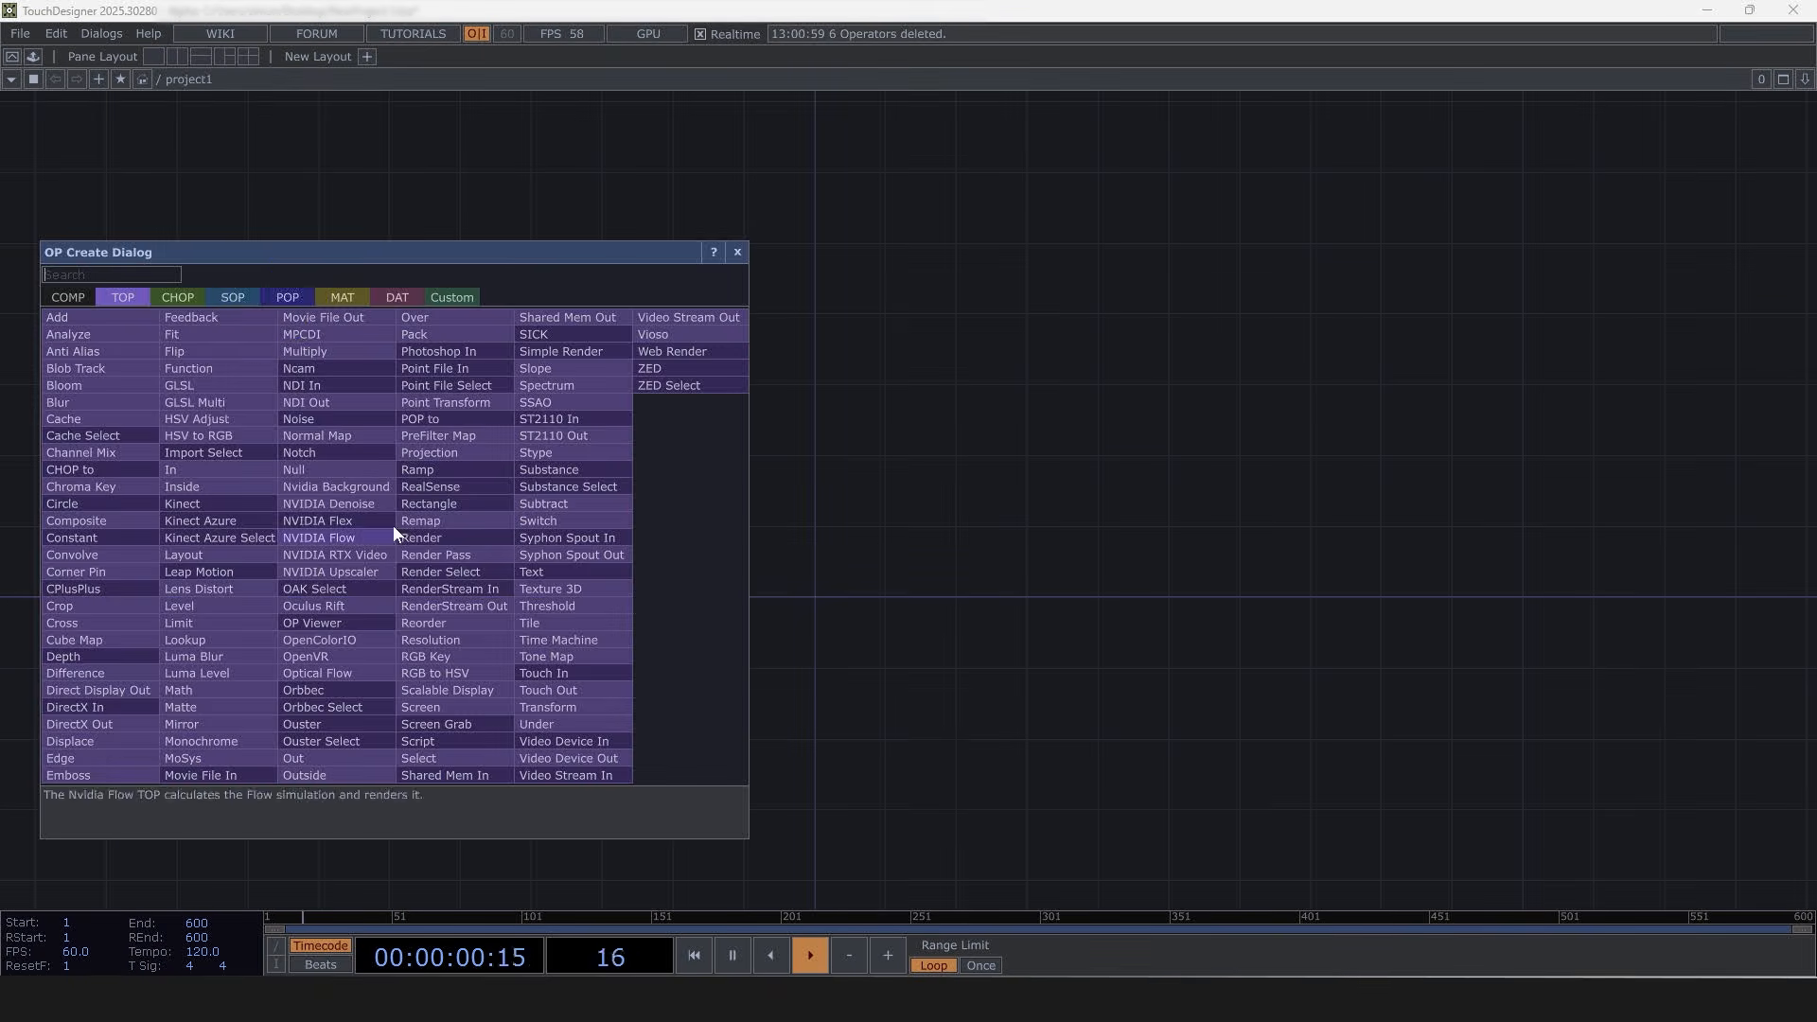
click(273, 301)
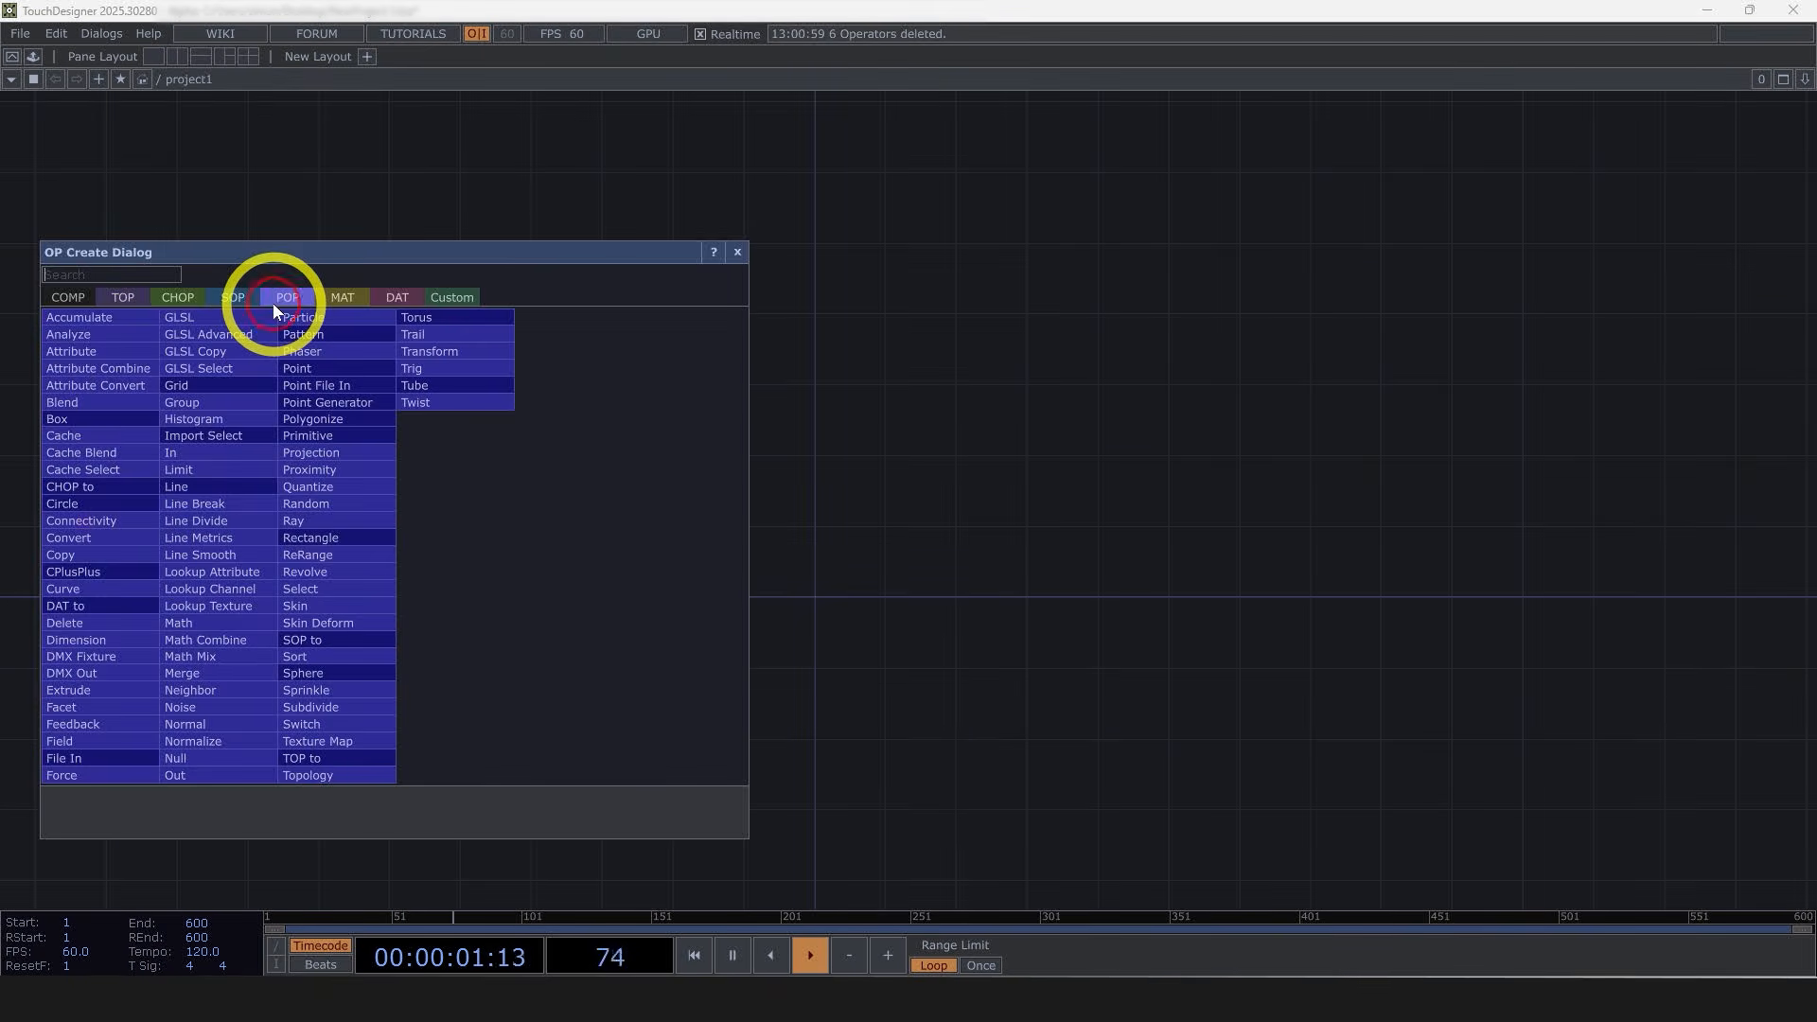
click(199, 386)
click(497, 585)
scroll(495, 585, up, 5)
key(p)
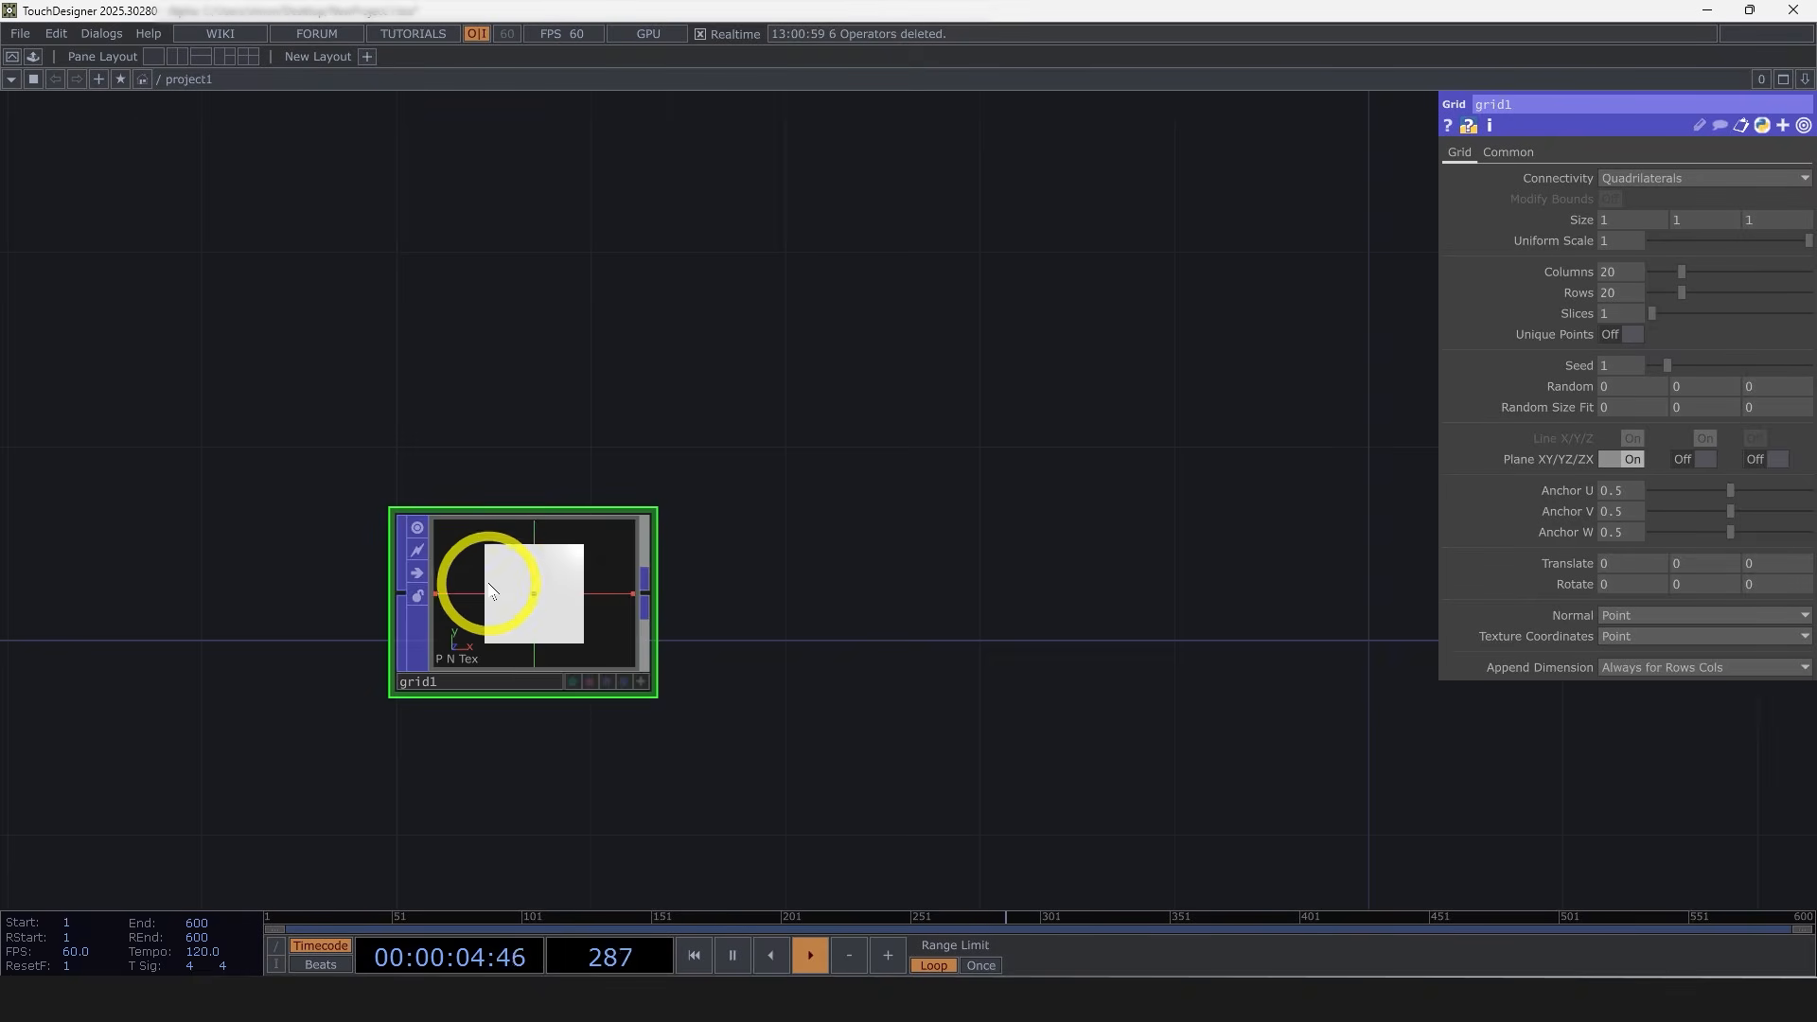
Step: Set the grid's columns and rows to 50
scroll(488, 582, up, 3)
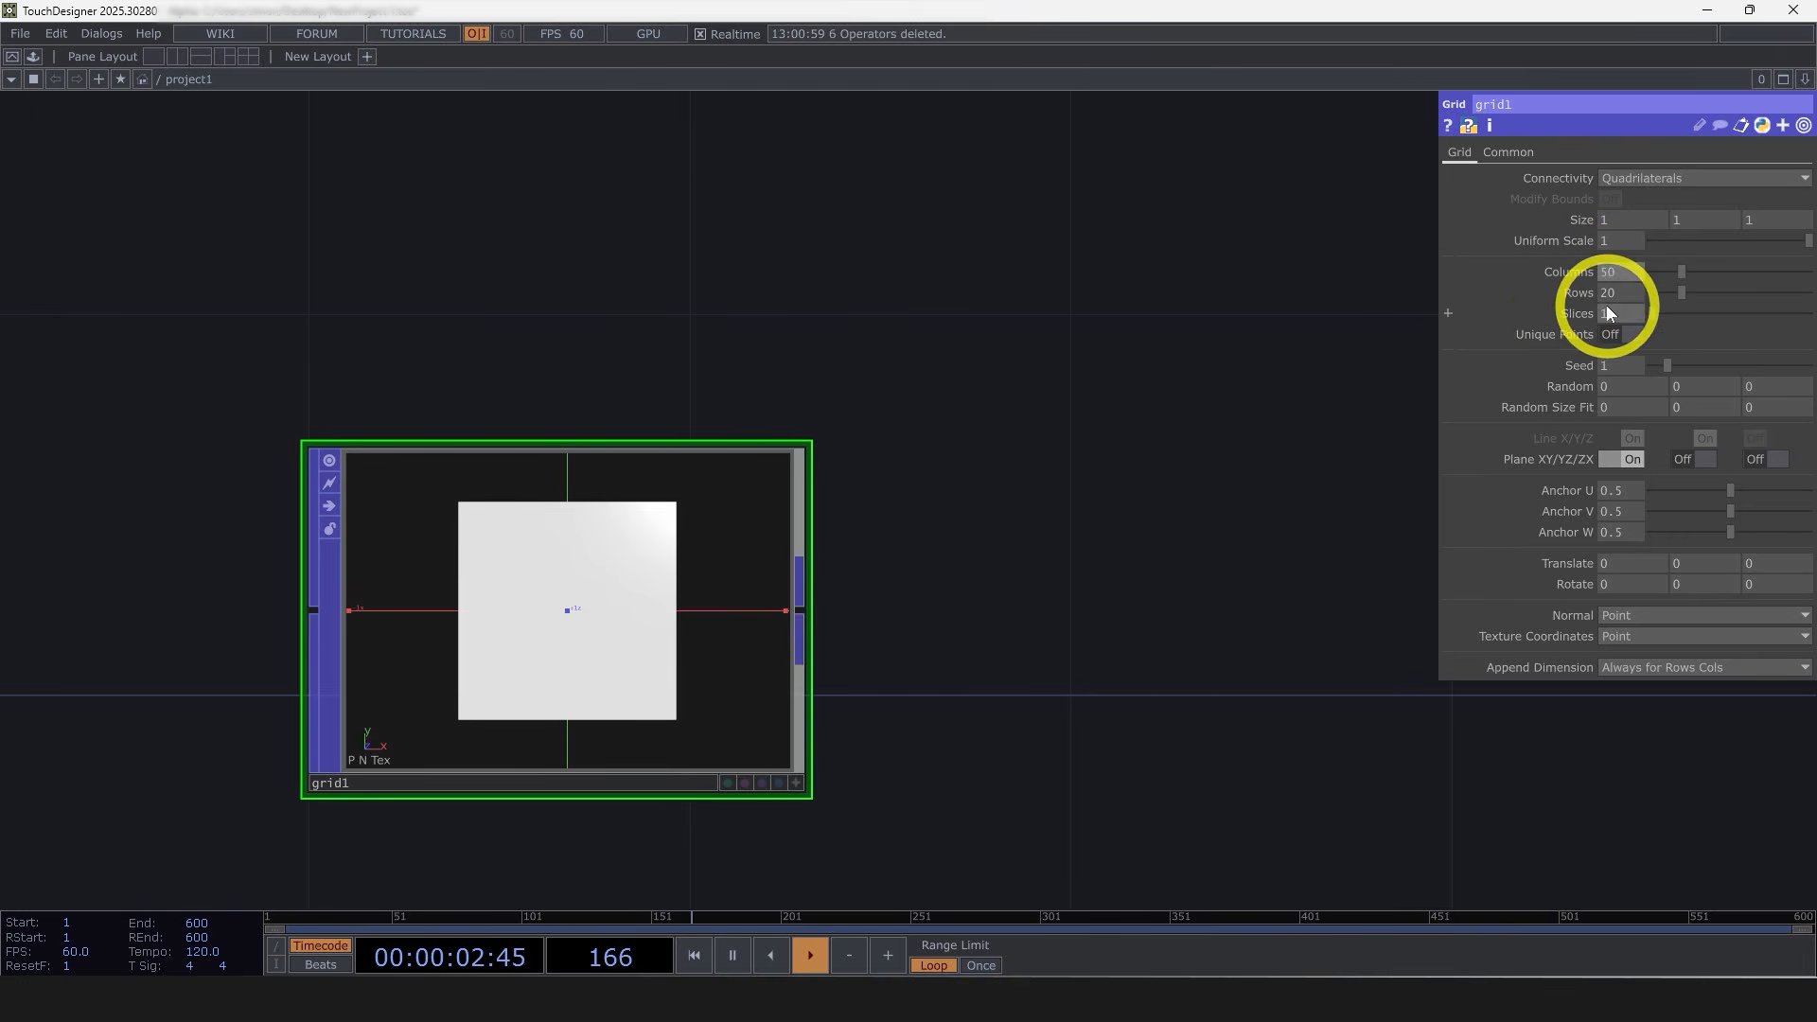
key(Tab)
text(50)
key(Return)
Step: Inspect the grid's wireframe in the node viewer
key(a)
click(649, 580)
key(w)
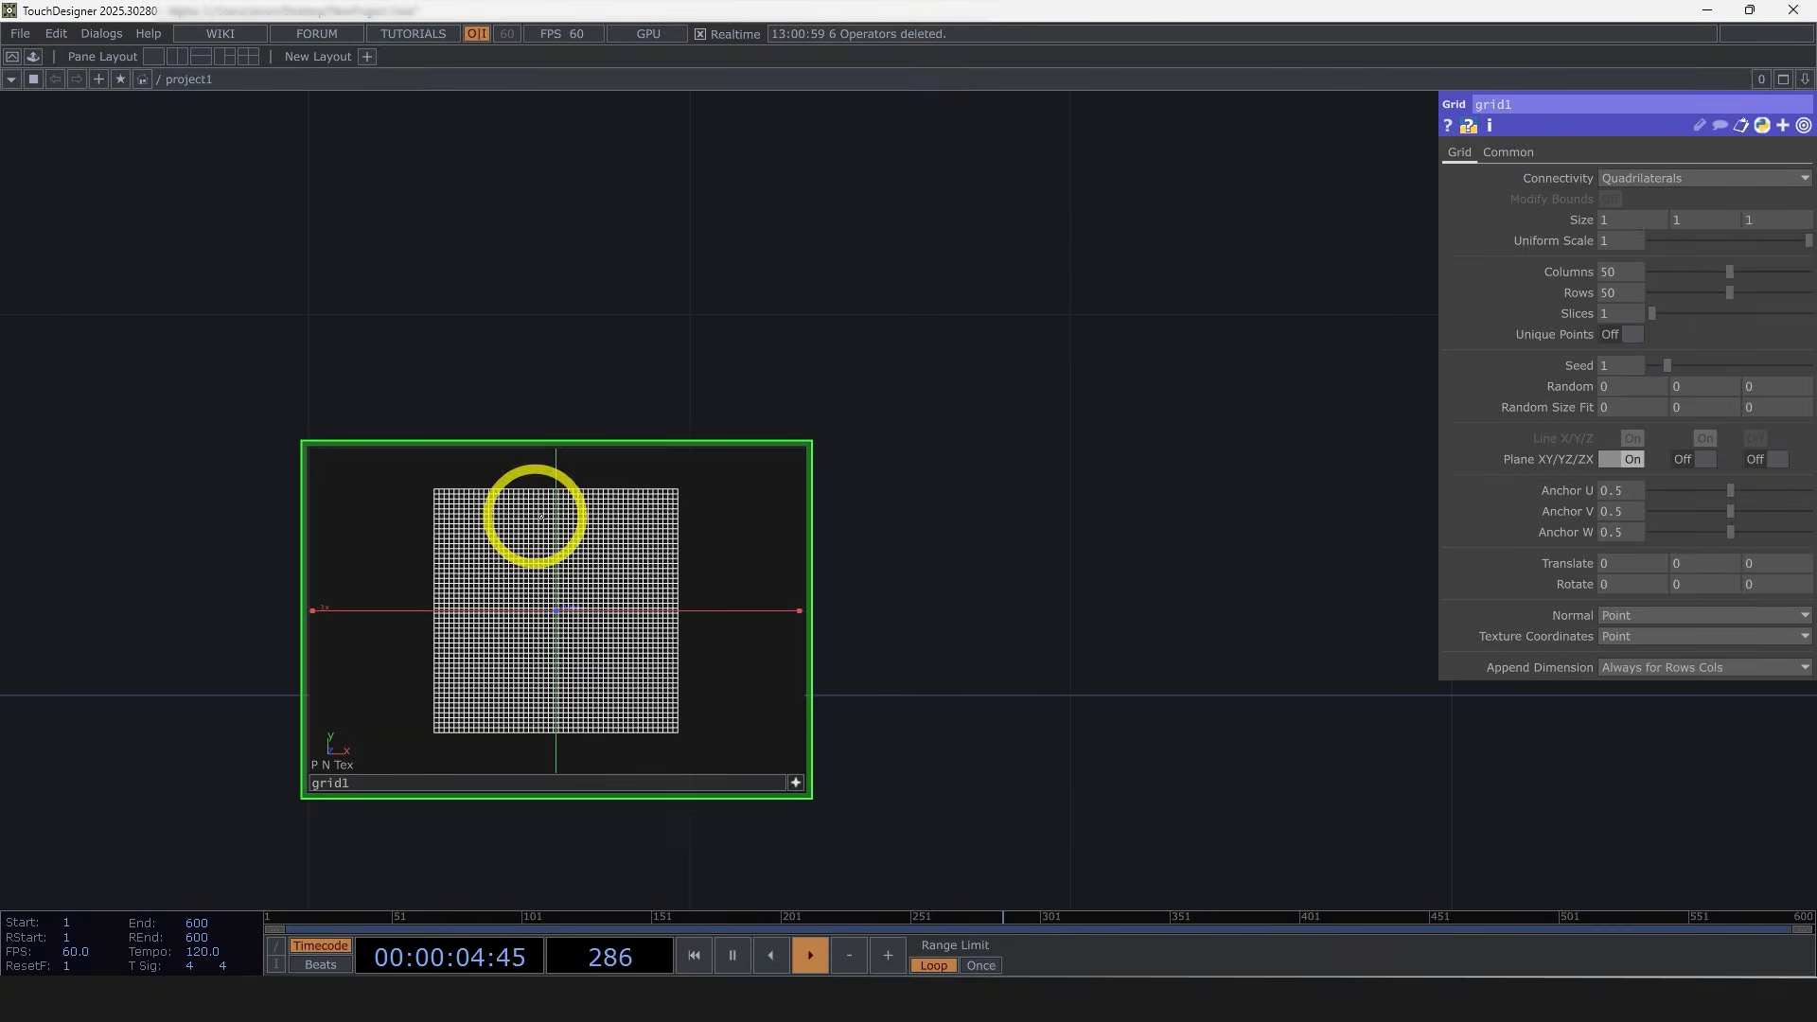
click(796, 783)
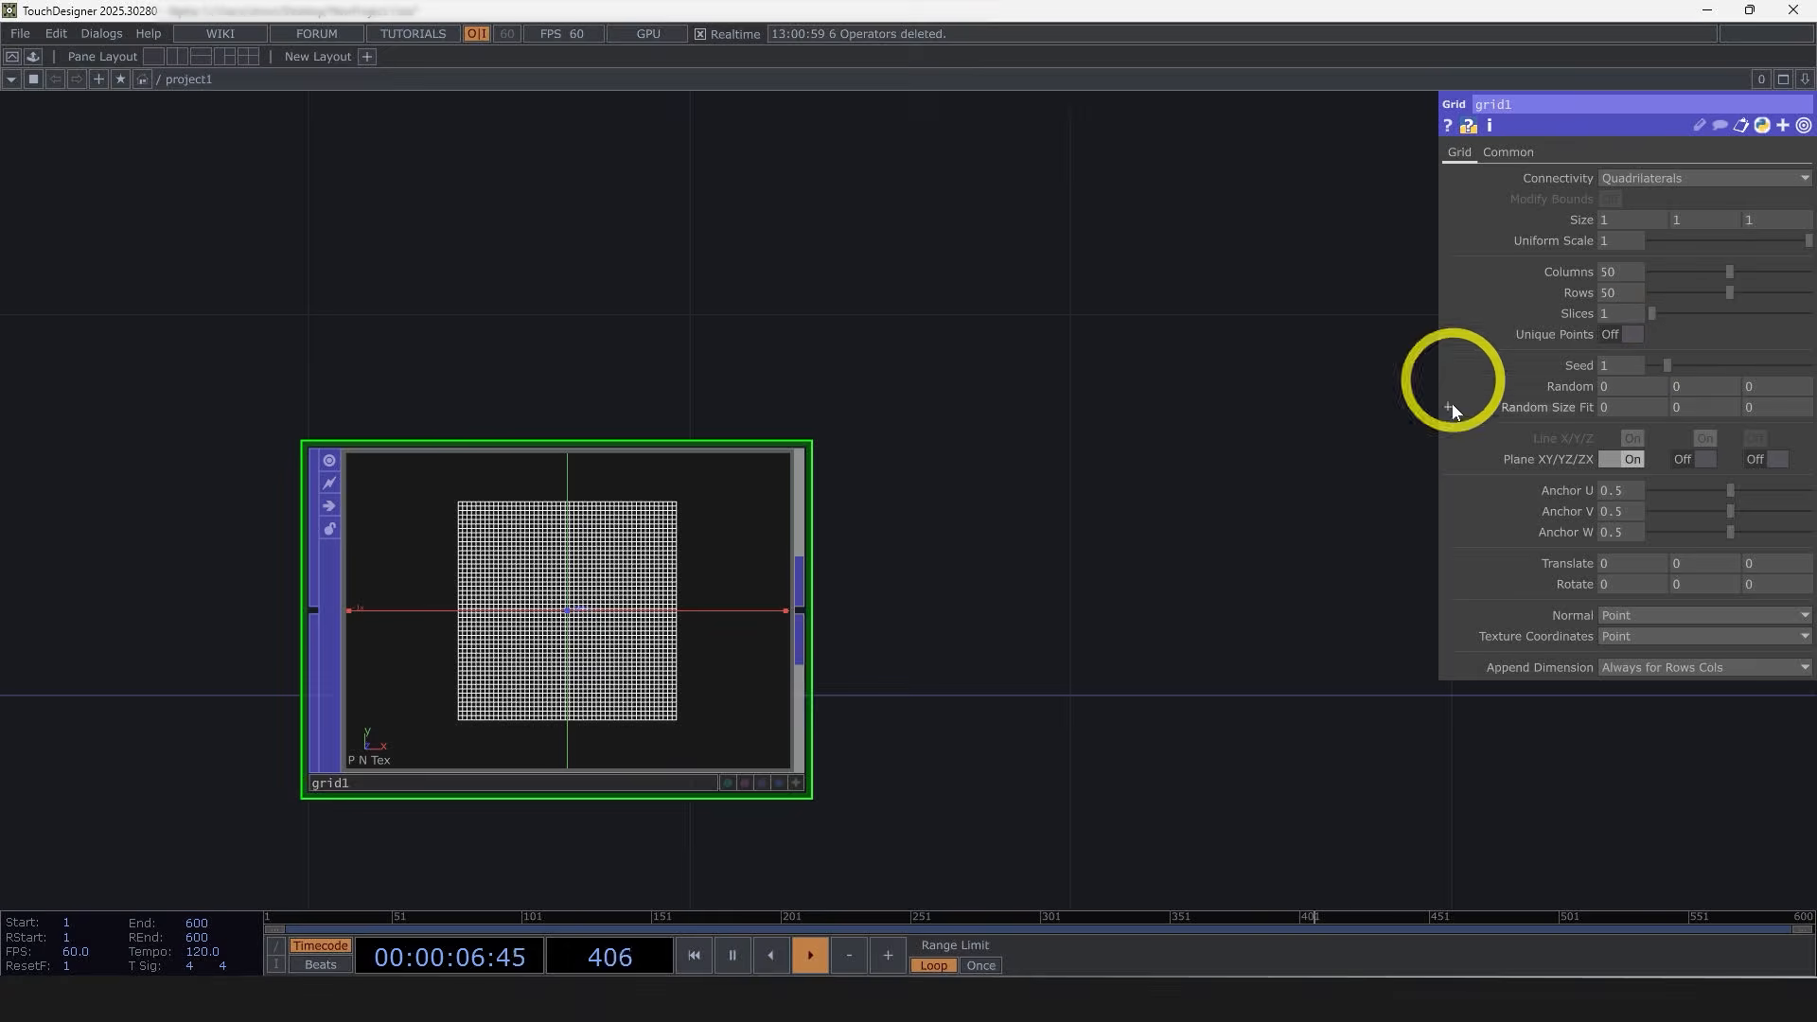
Step: Append a Particle POP to the grid's output
drag(995, 586, 531, 580)
scroll(446, 640, down, 3)
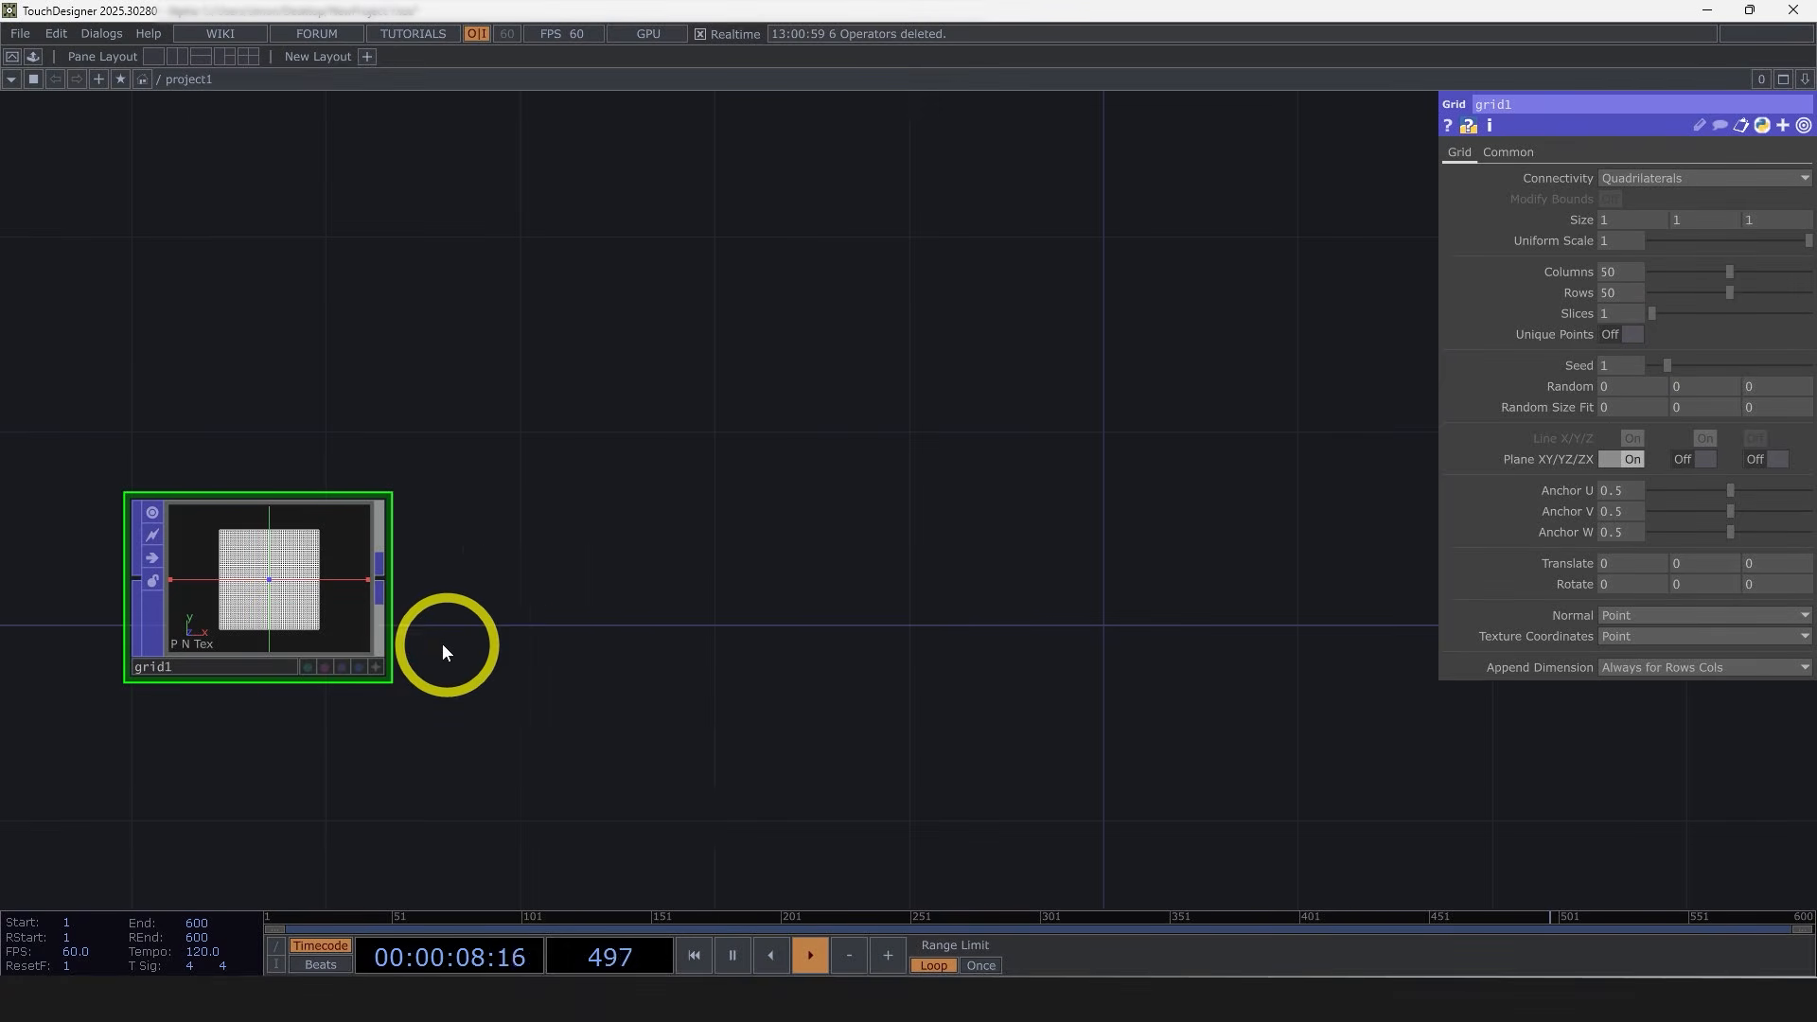
right_click(382, 574)
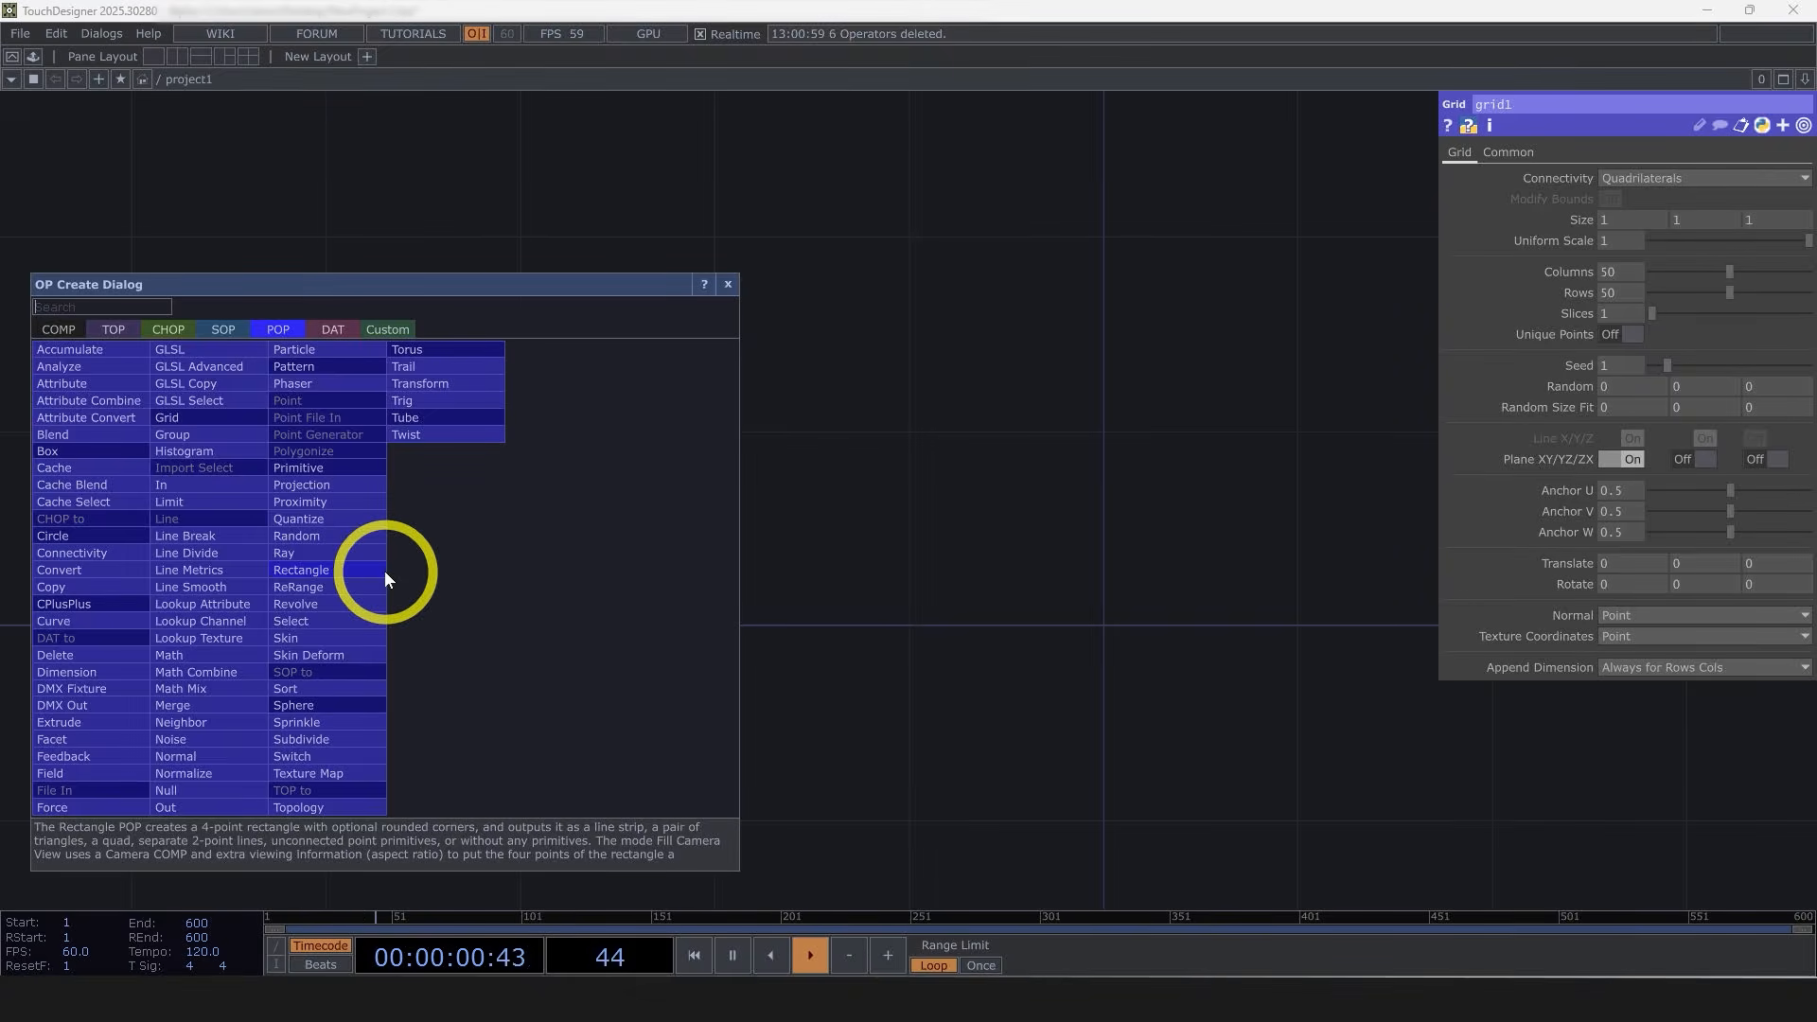
text(pa)
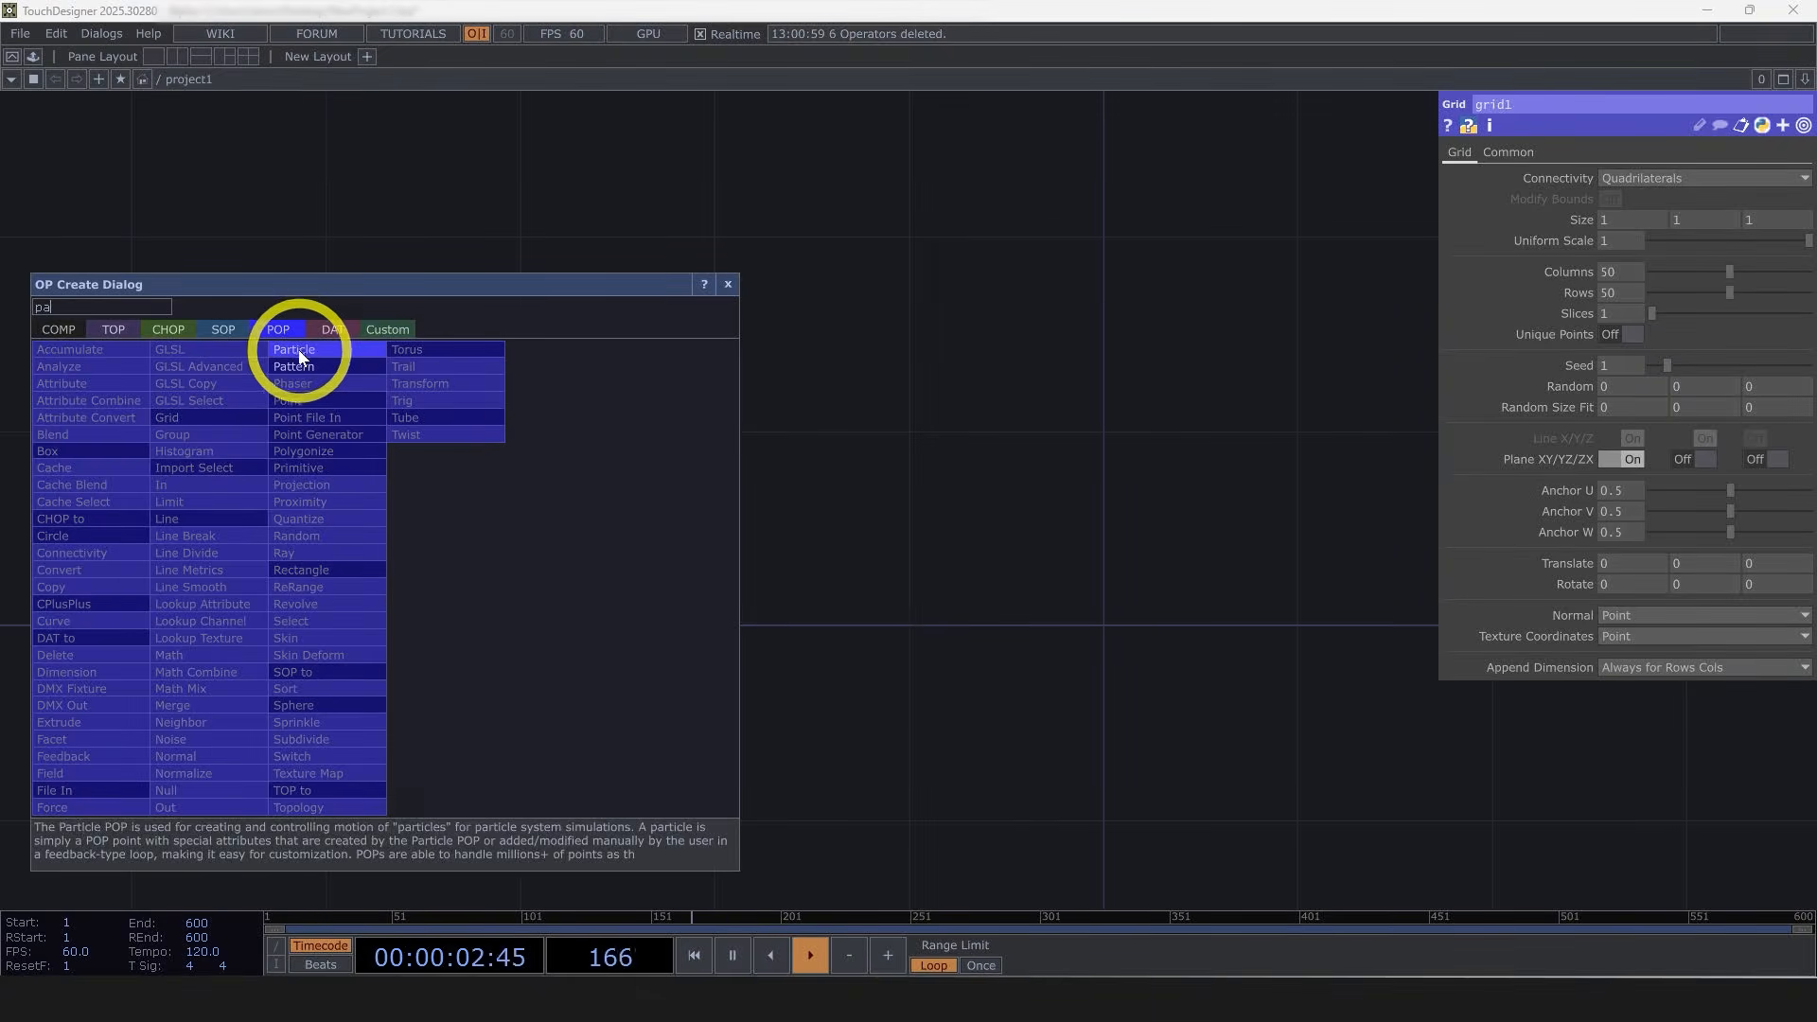
click(299, 357)
click(776, 563)
scroll(851, 606, up, 3)
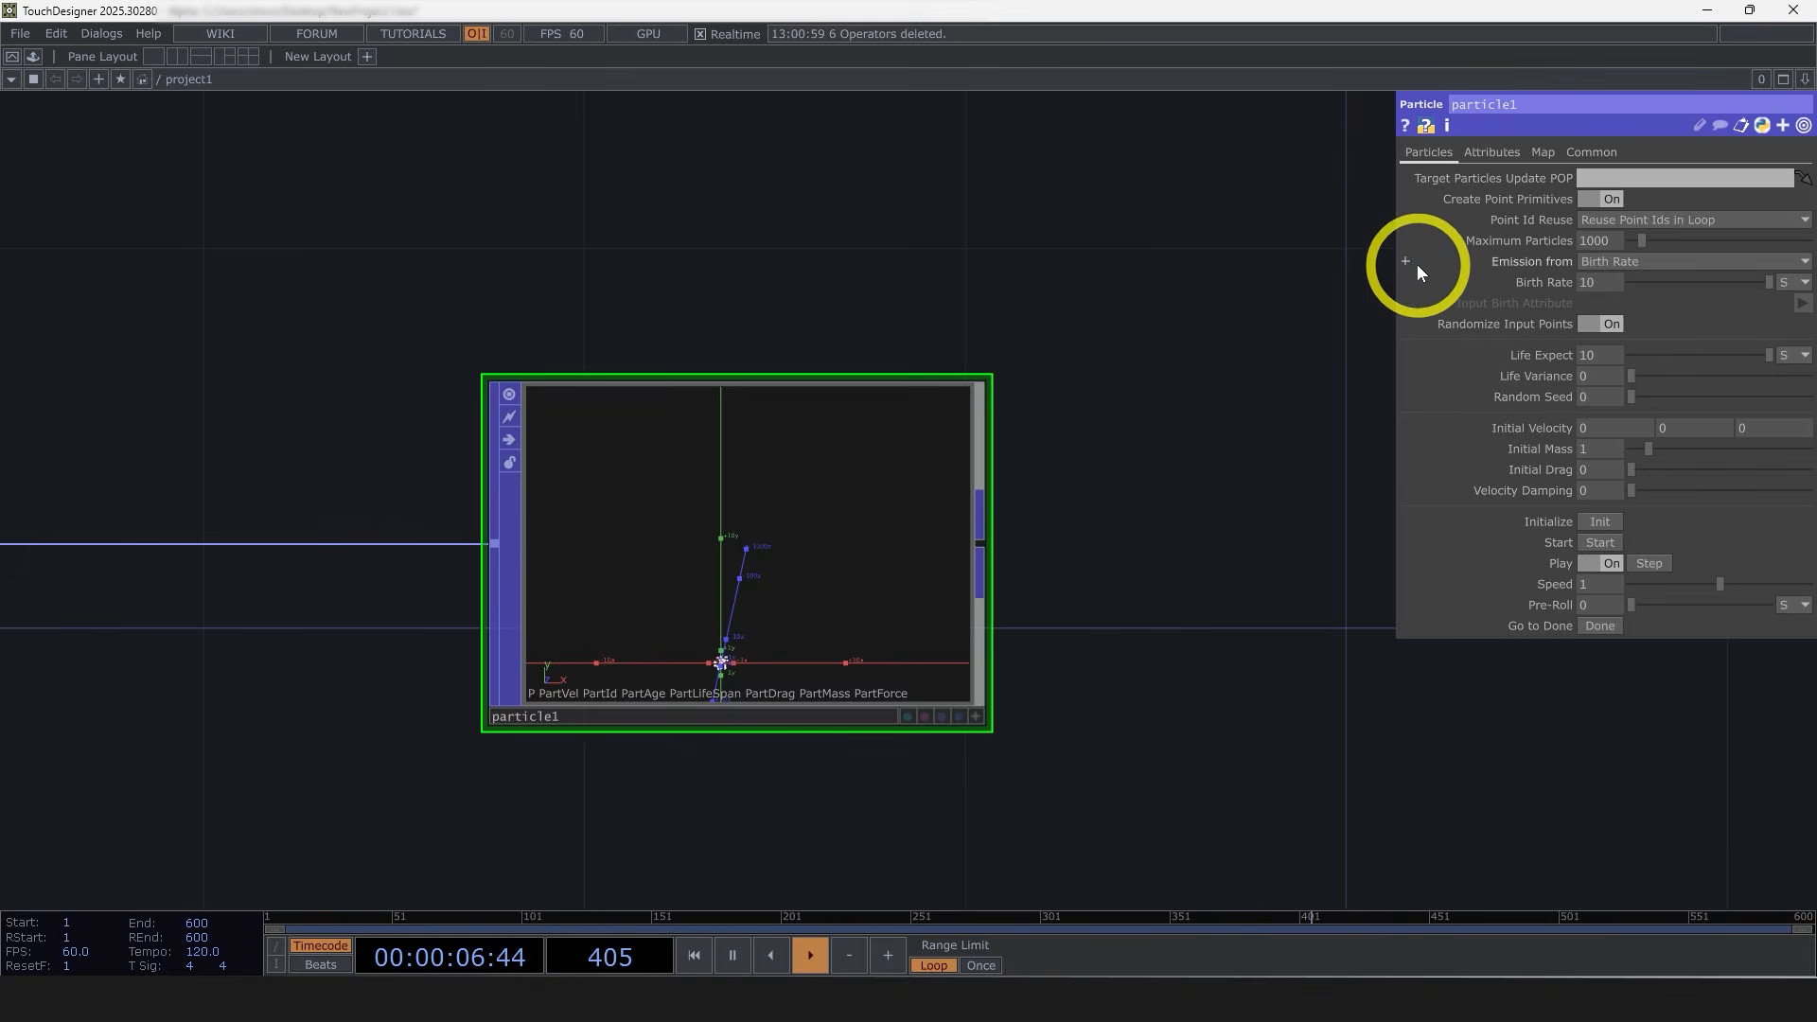
Step: Browse the palette's Tools components and preview particlesGpu
click(38, 57)
click(76, 347)
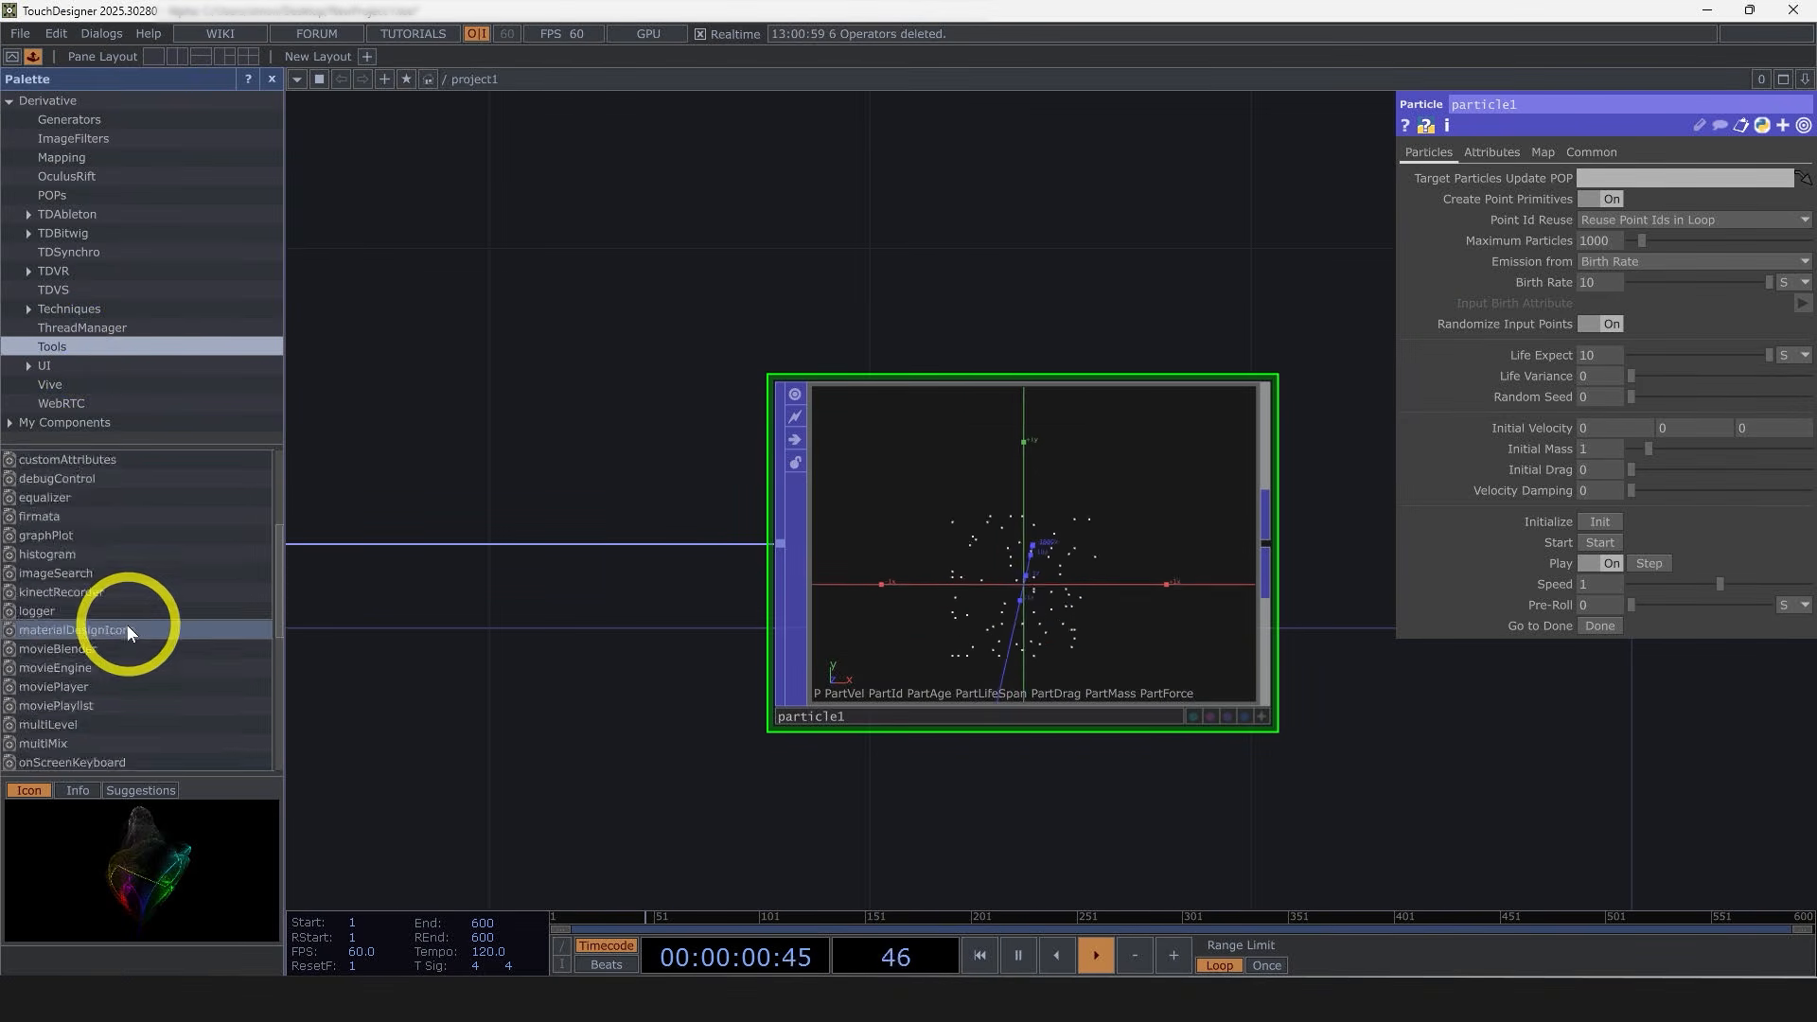
scroll(128, 631, down, 4)
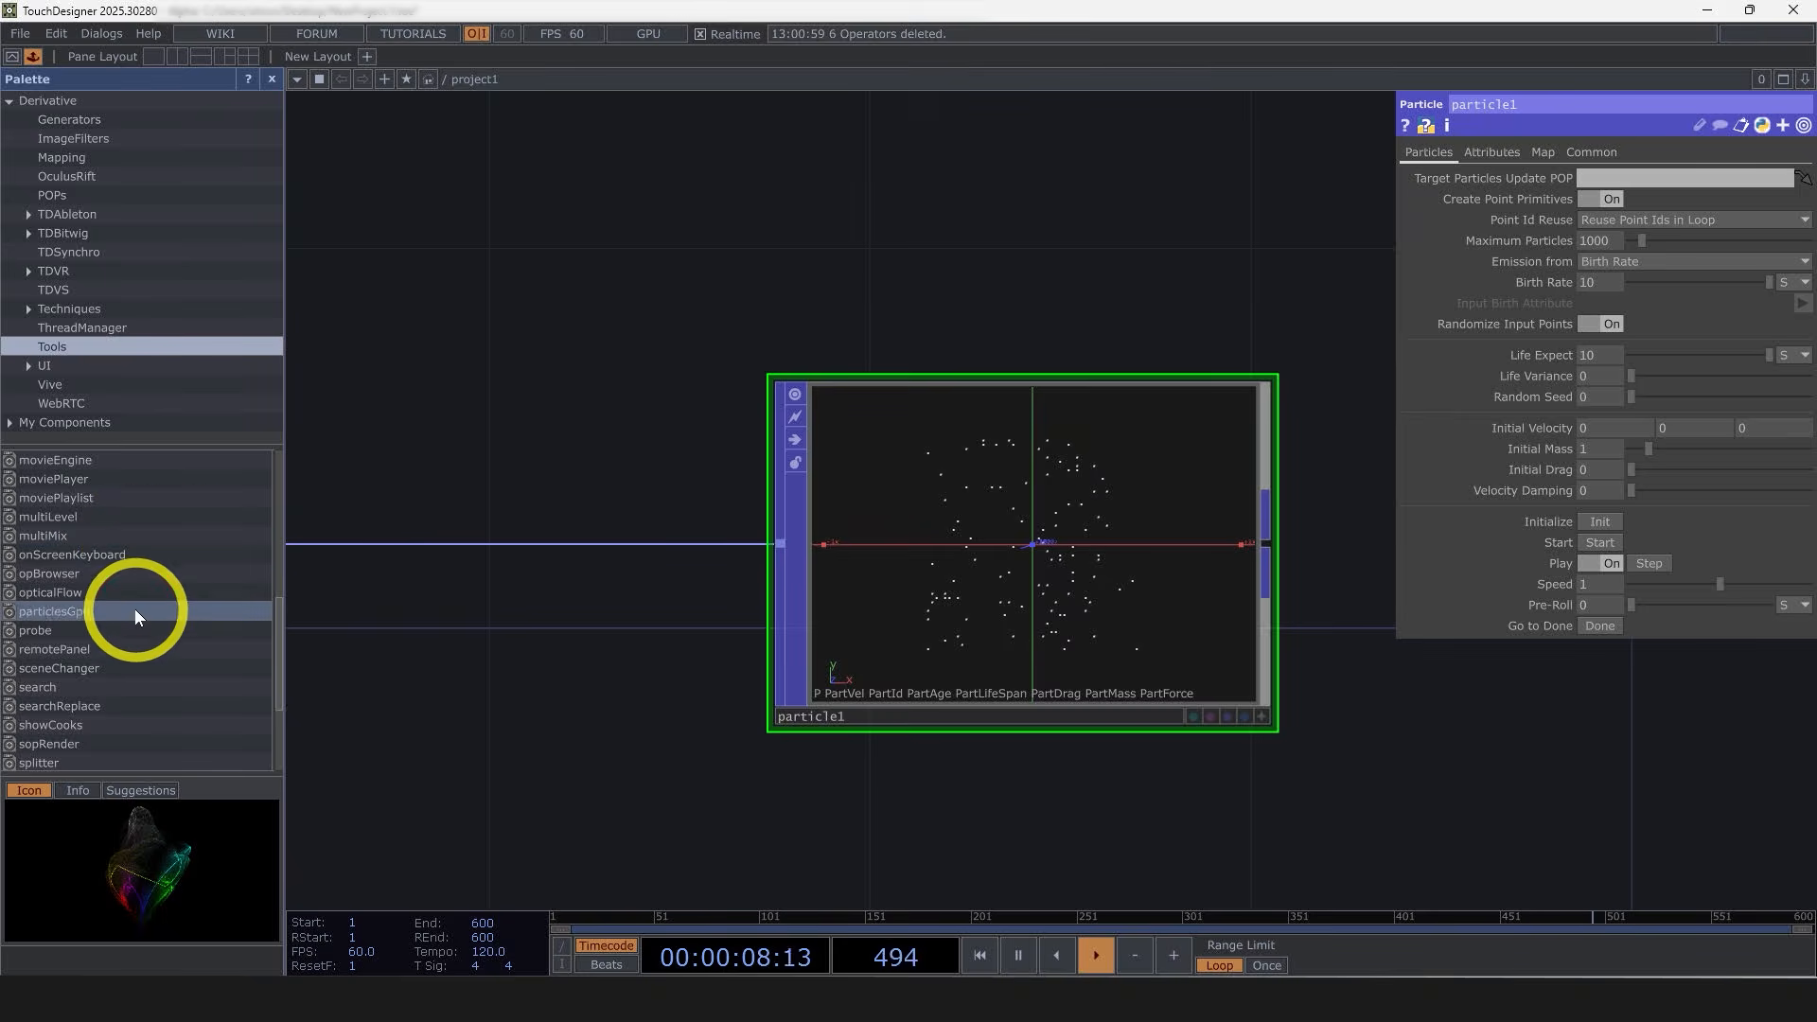
click(134, 609)
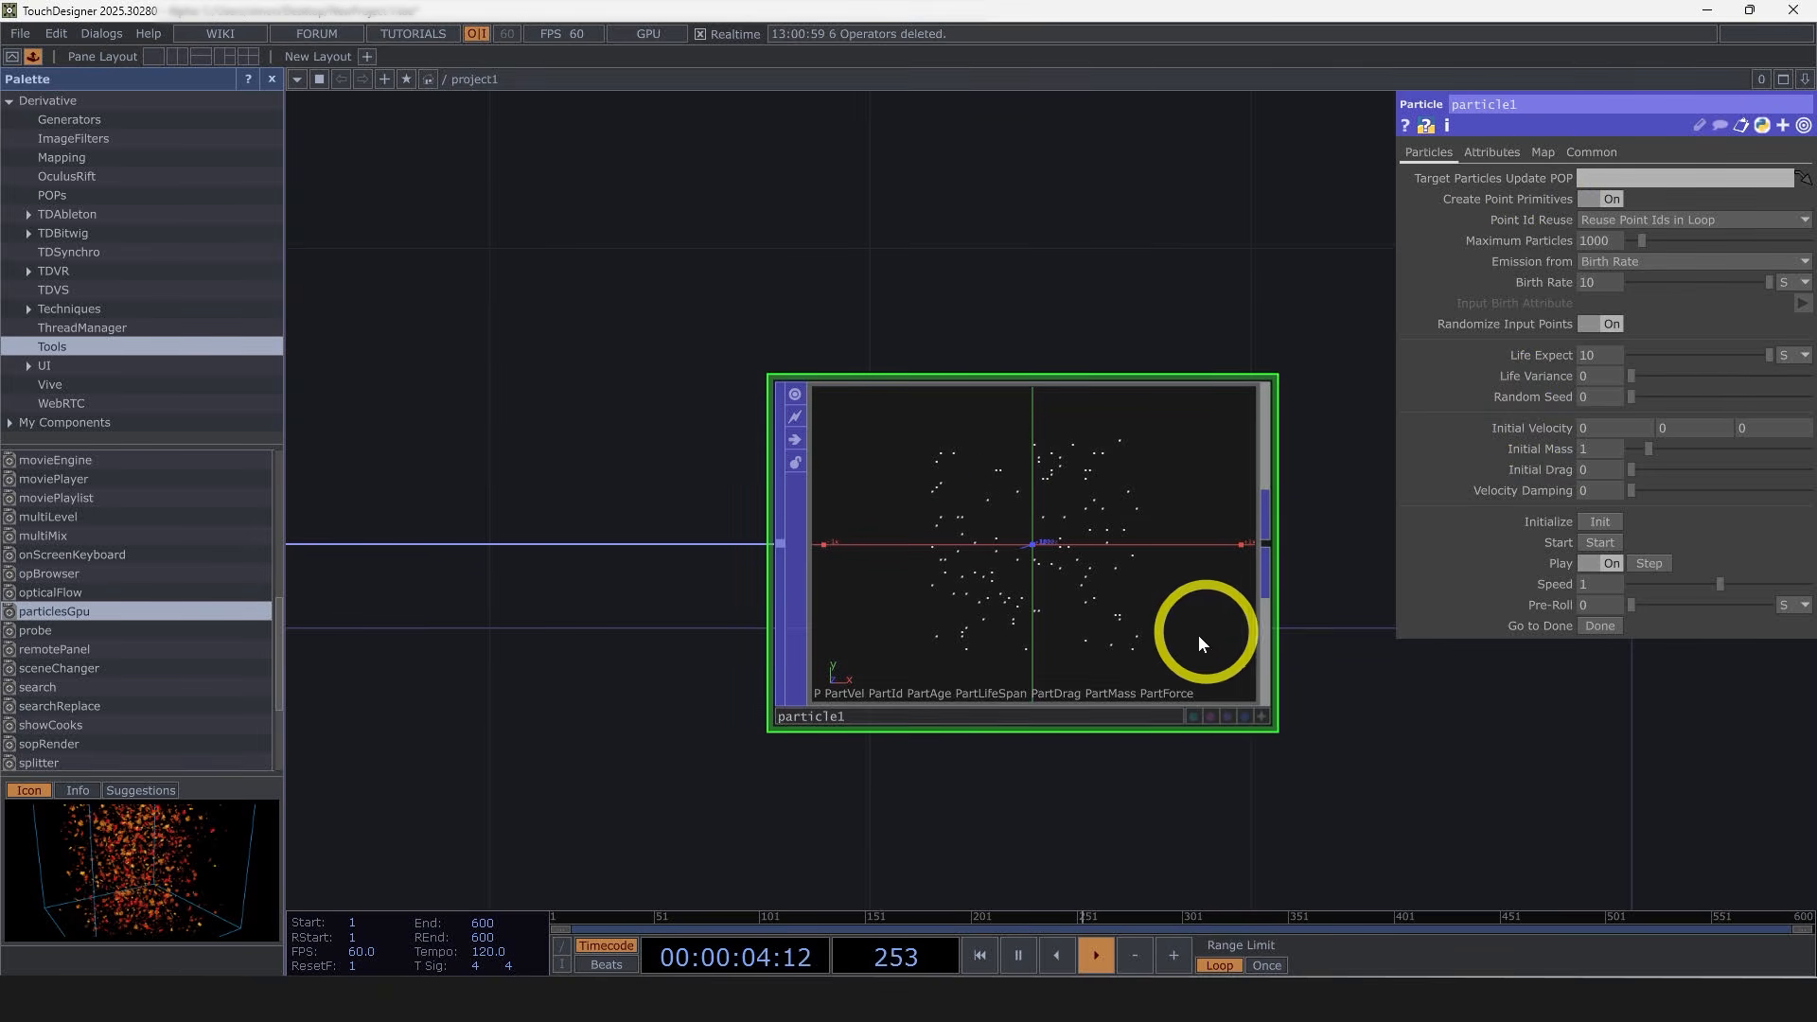
Step: Rearrange the grid and particle nodes in the network and close the palette
drag(1278, 755, 901, 724)
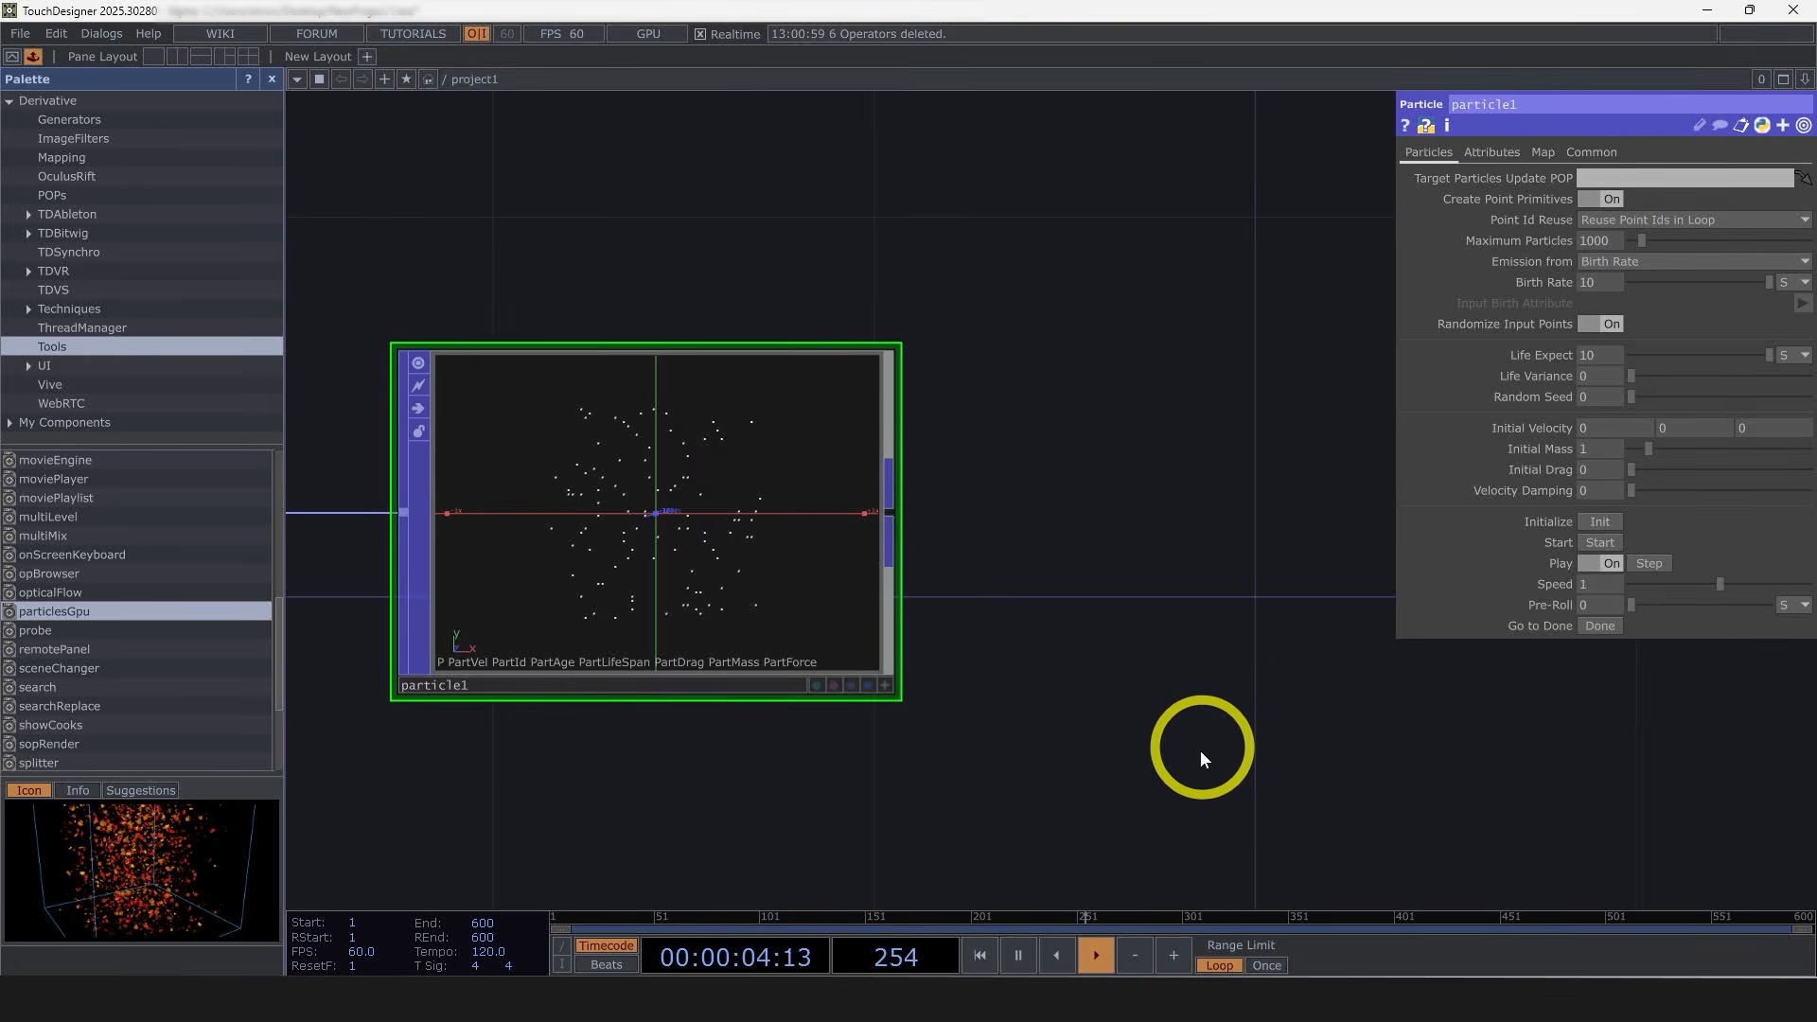
drag(1112, 741, 1006, 699)
scroll(1090, 664, down, 3)
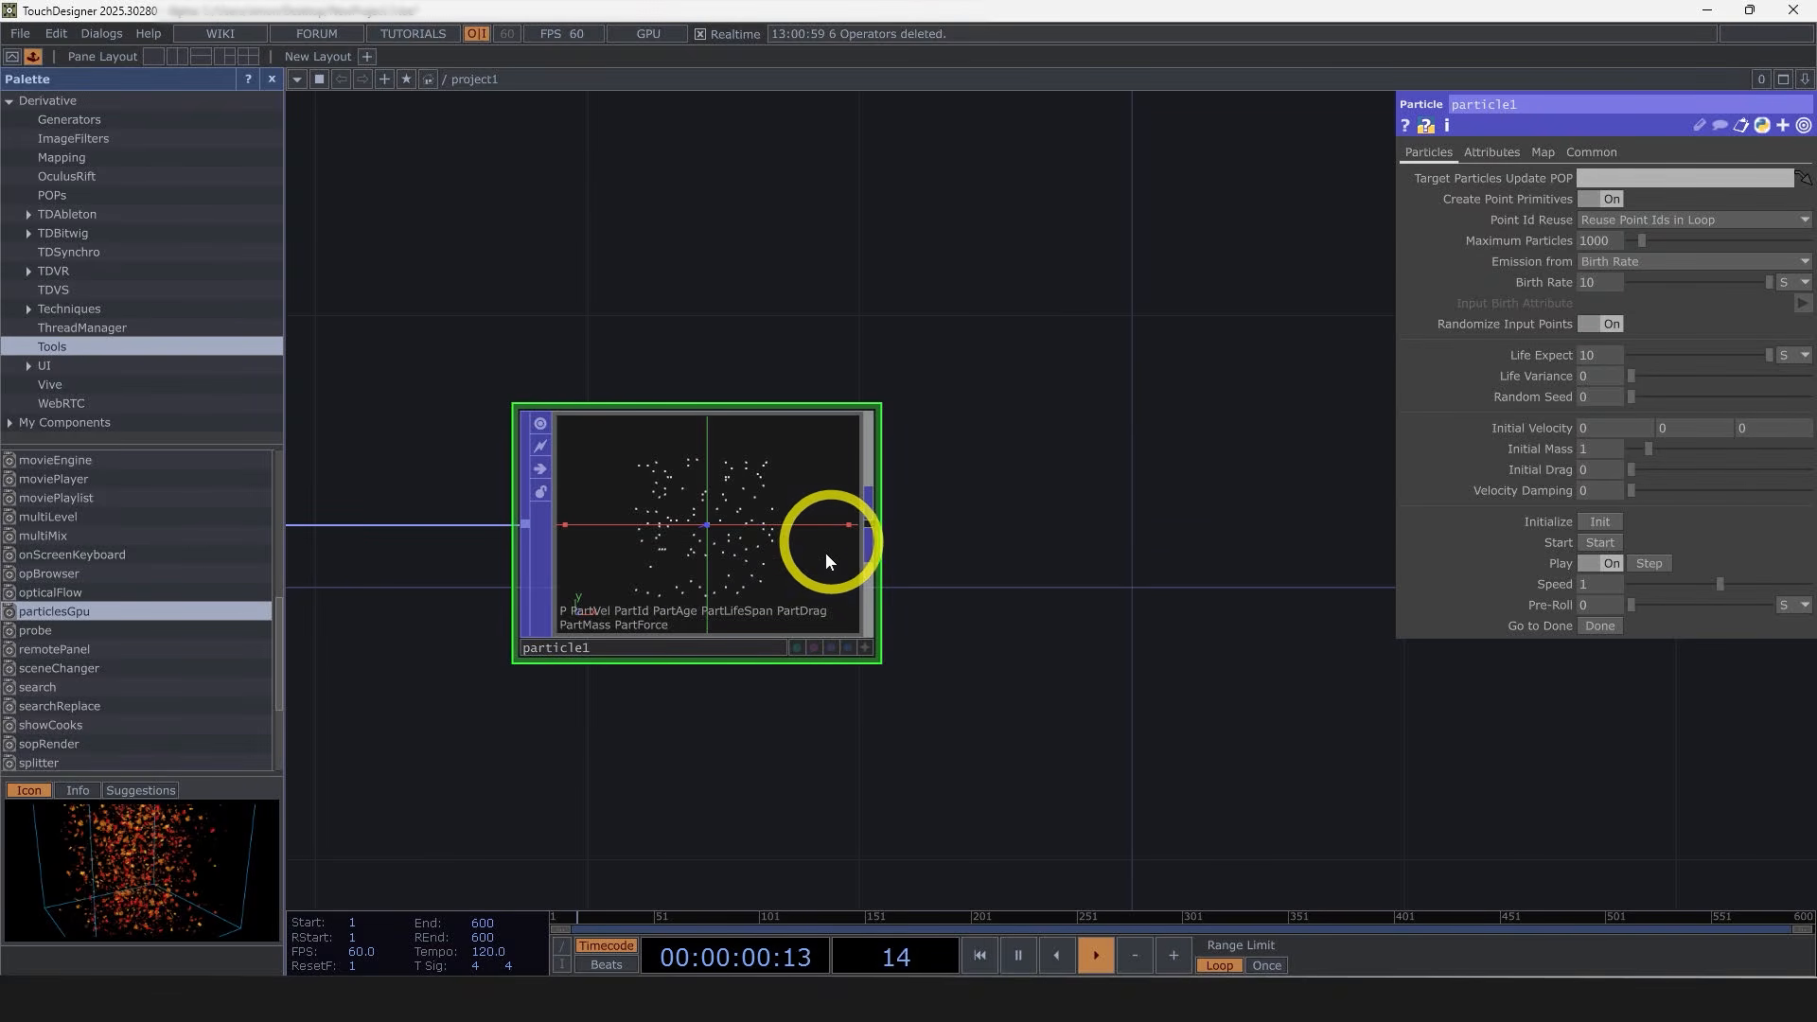
scroll(753, 573, down, 3)
drag(1039, 709, 1060, 575)
scroll(1059, 576, down, 6)
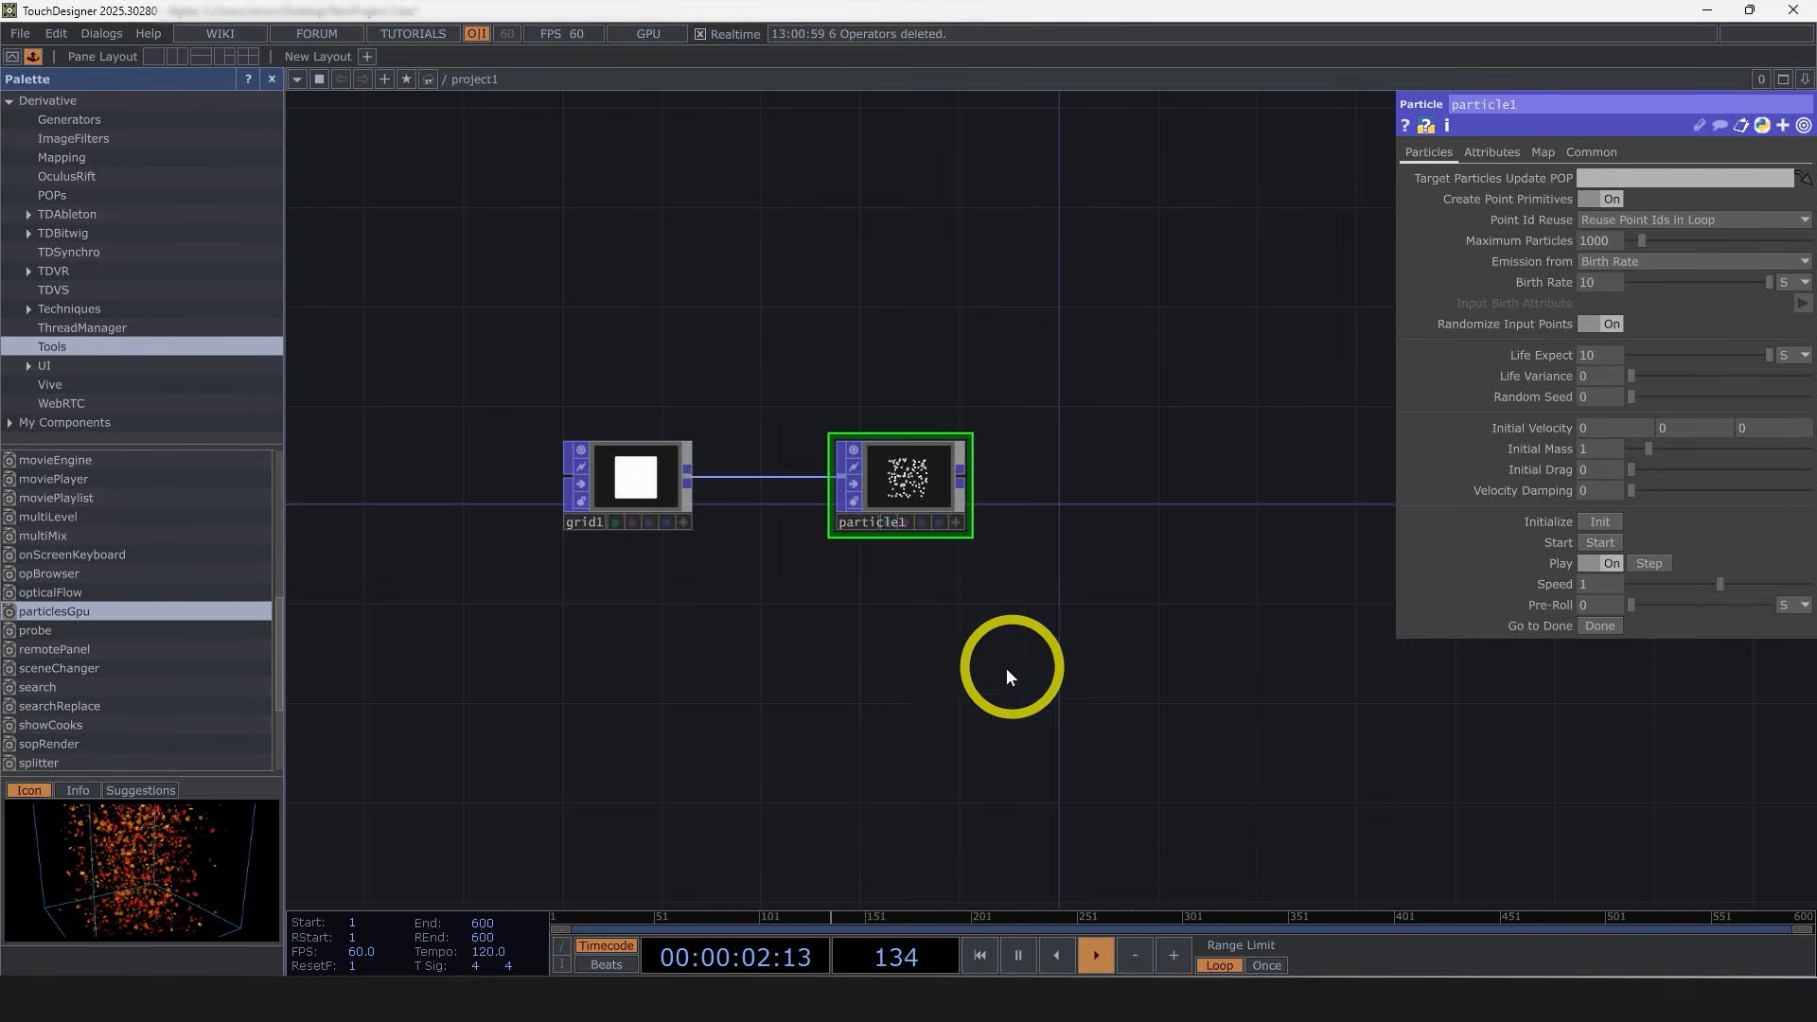
click(272, 80)
Step: Examine the particle simulation output in the particle node's viewer
drag(603, 490, 771, 480)
drag(1012, 586, 853, 566)
drag(1049, 563, 849, 557)
scroll(378, 492, up, 6)
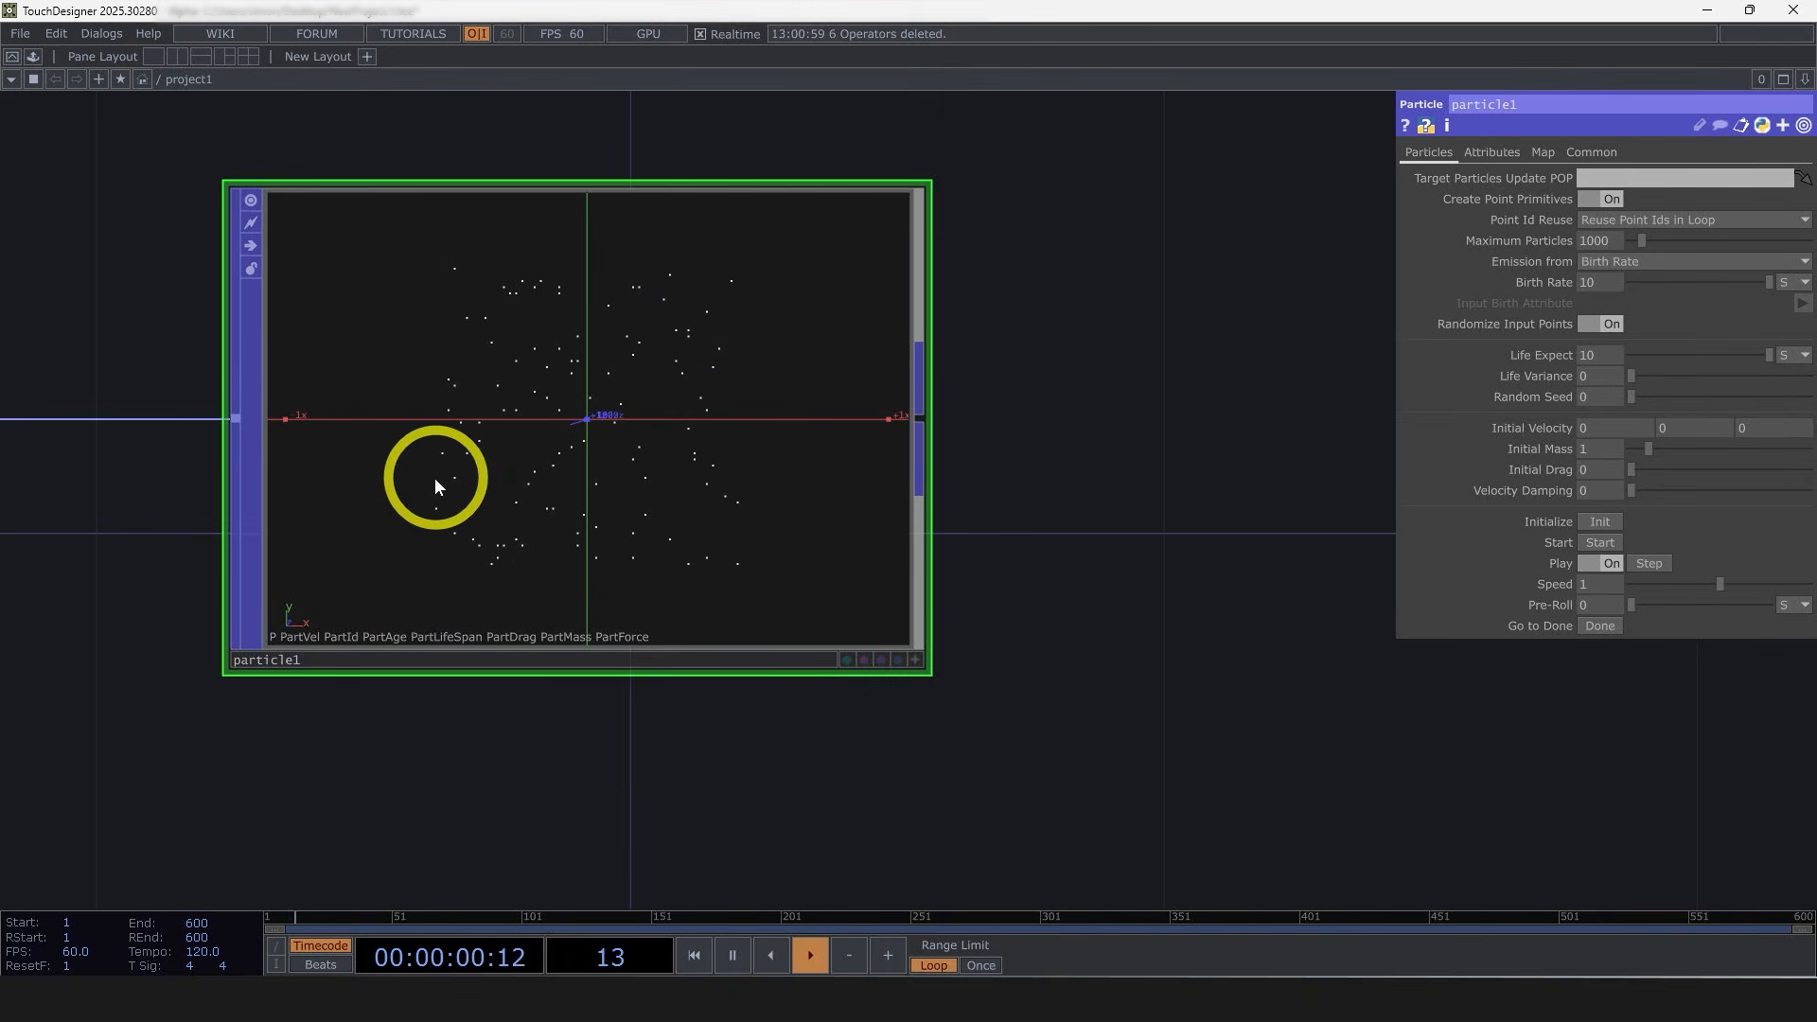
scroll(571, 357, up, 6)
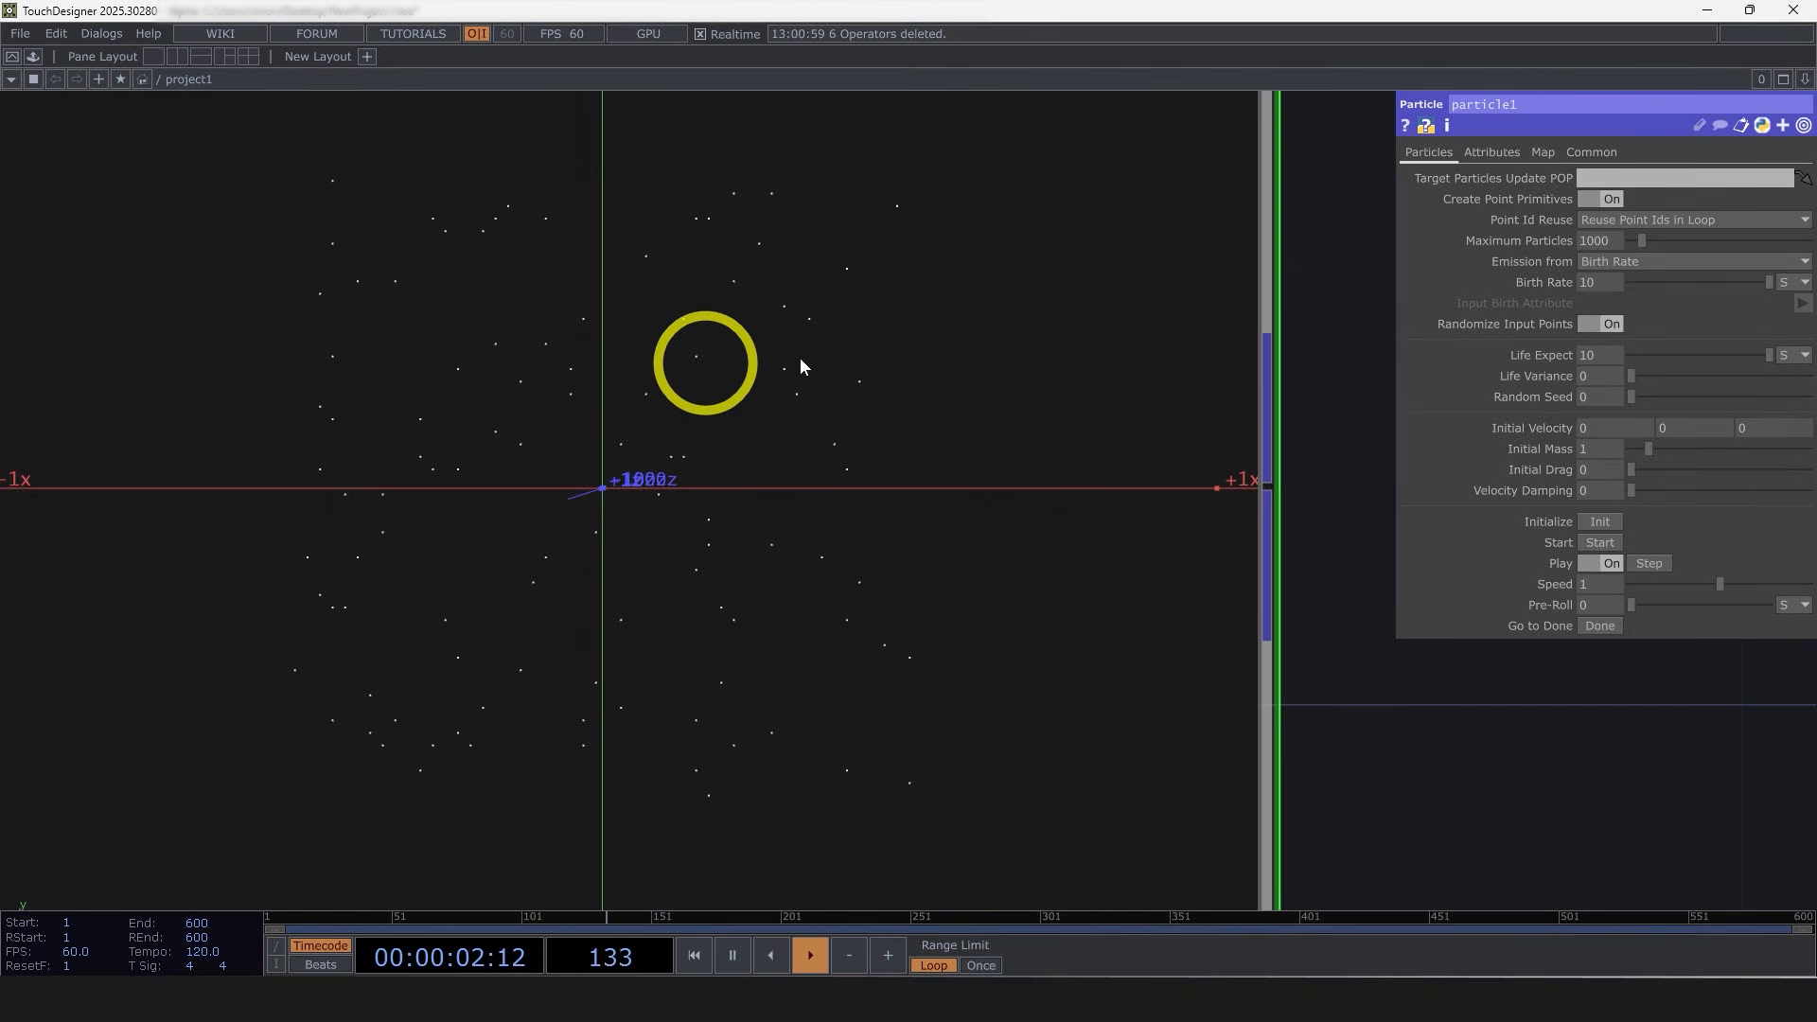
scroll(406, 425, down, 8)
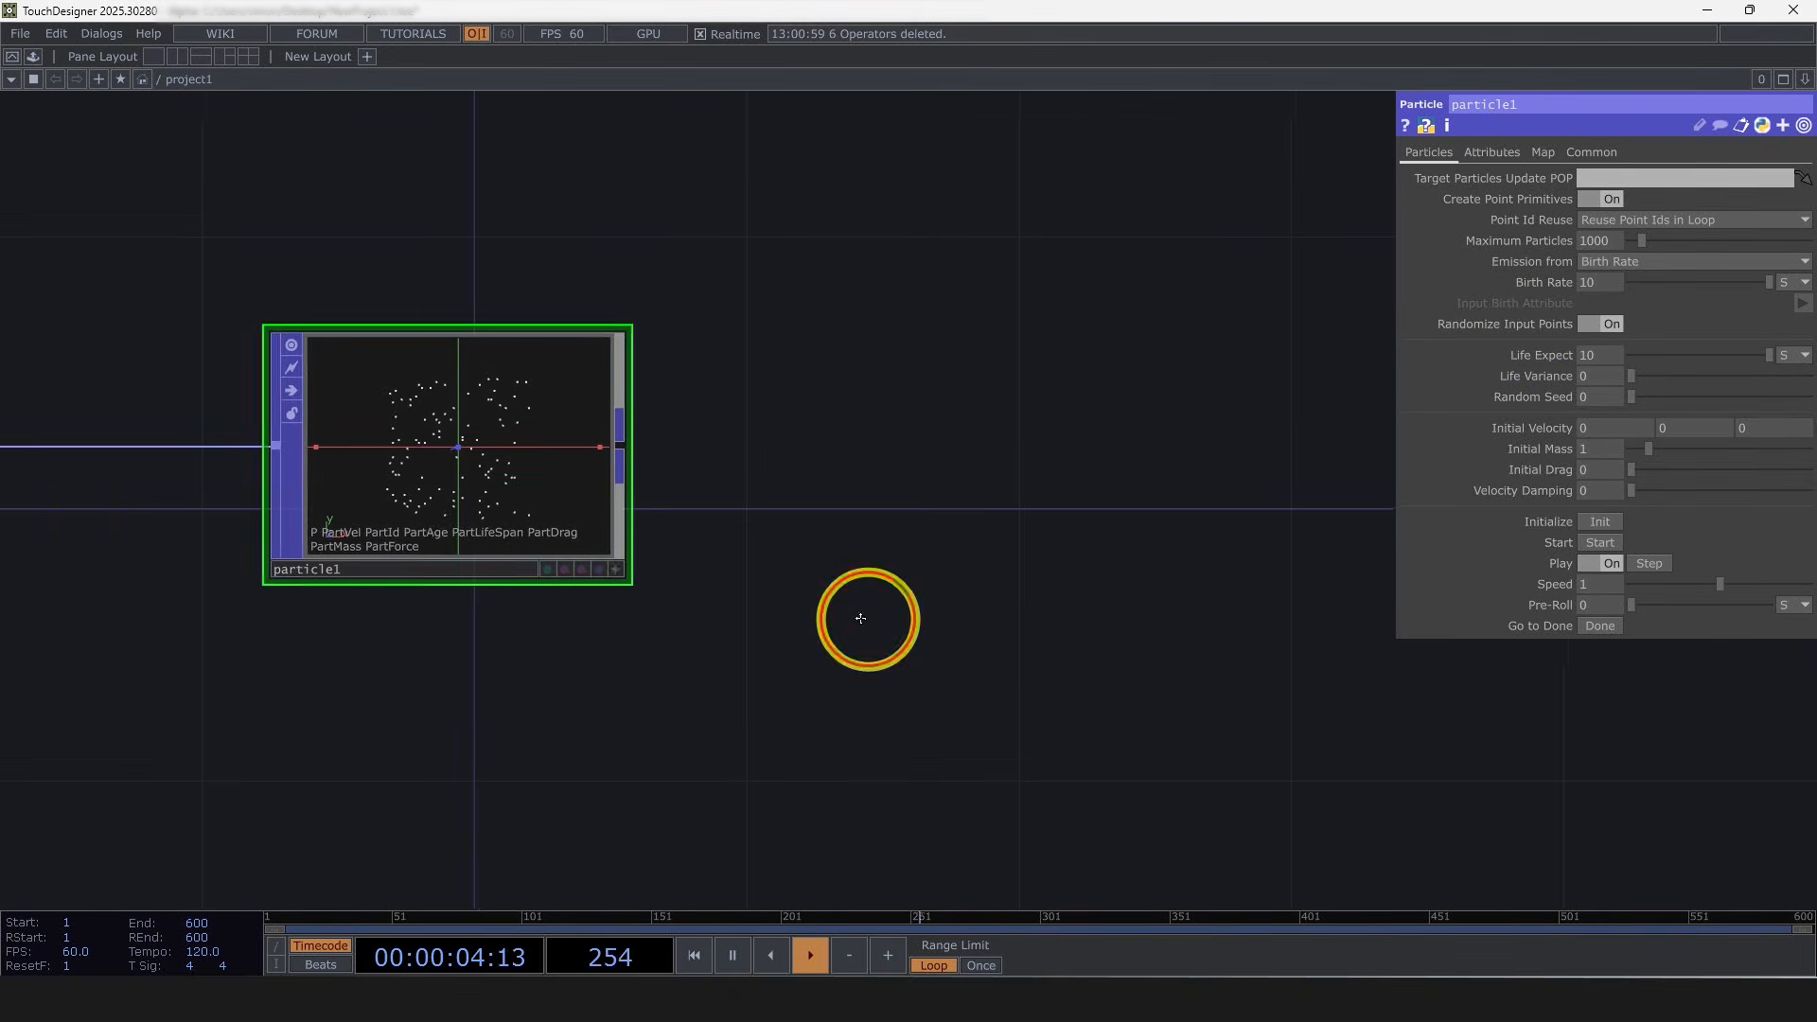
drag(752, 550, 732, 548)
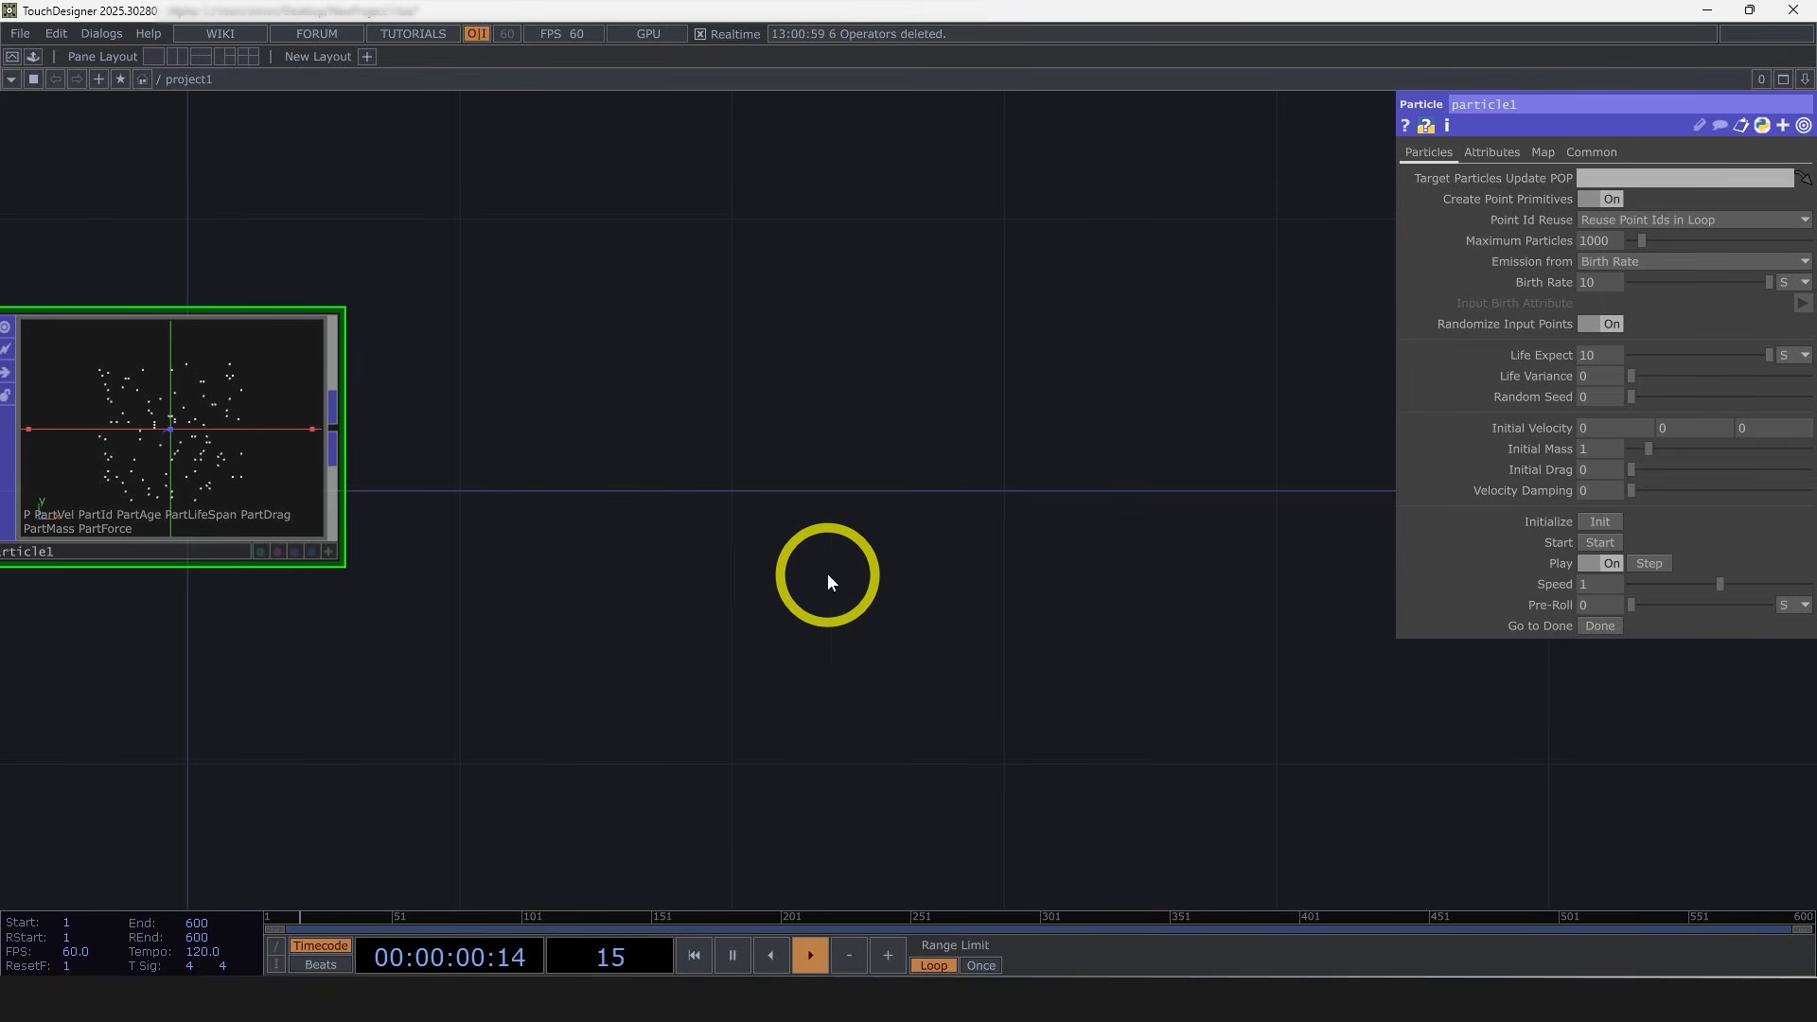
scroll(615, 514, down, 4)
drag(410, 462, 292, 432)
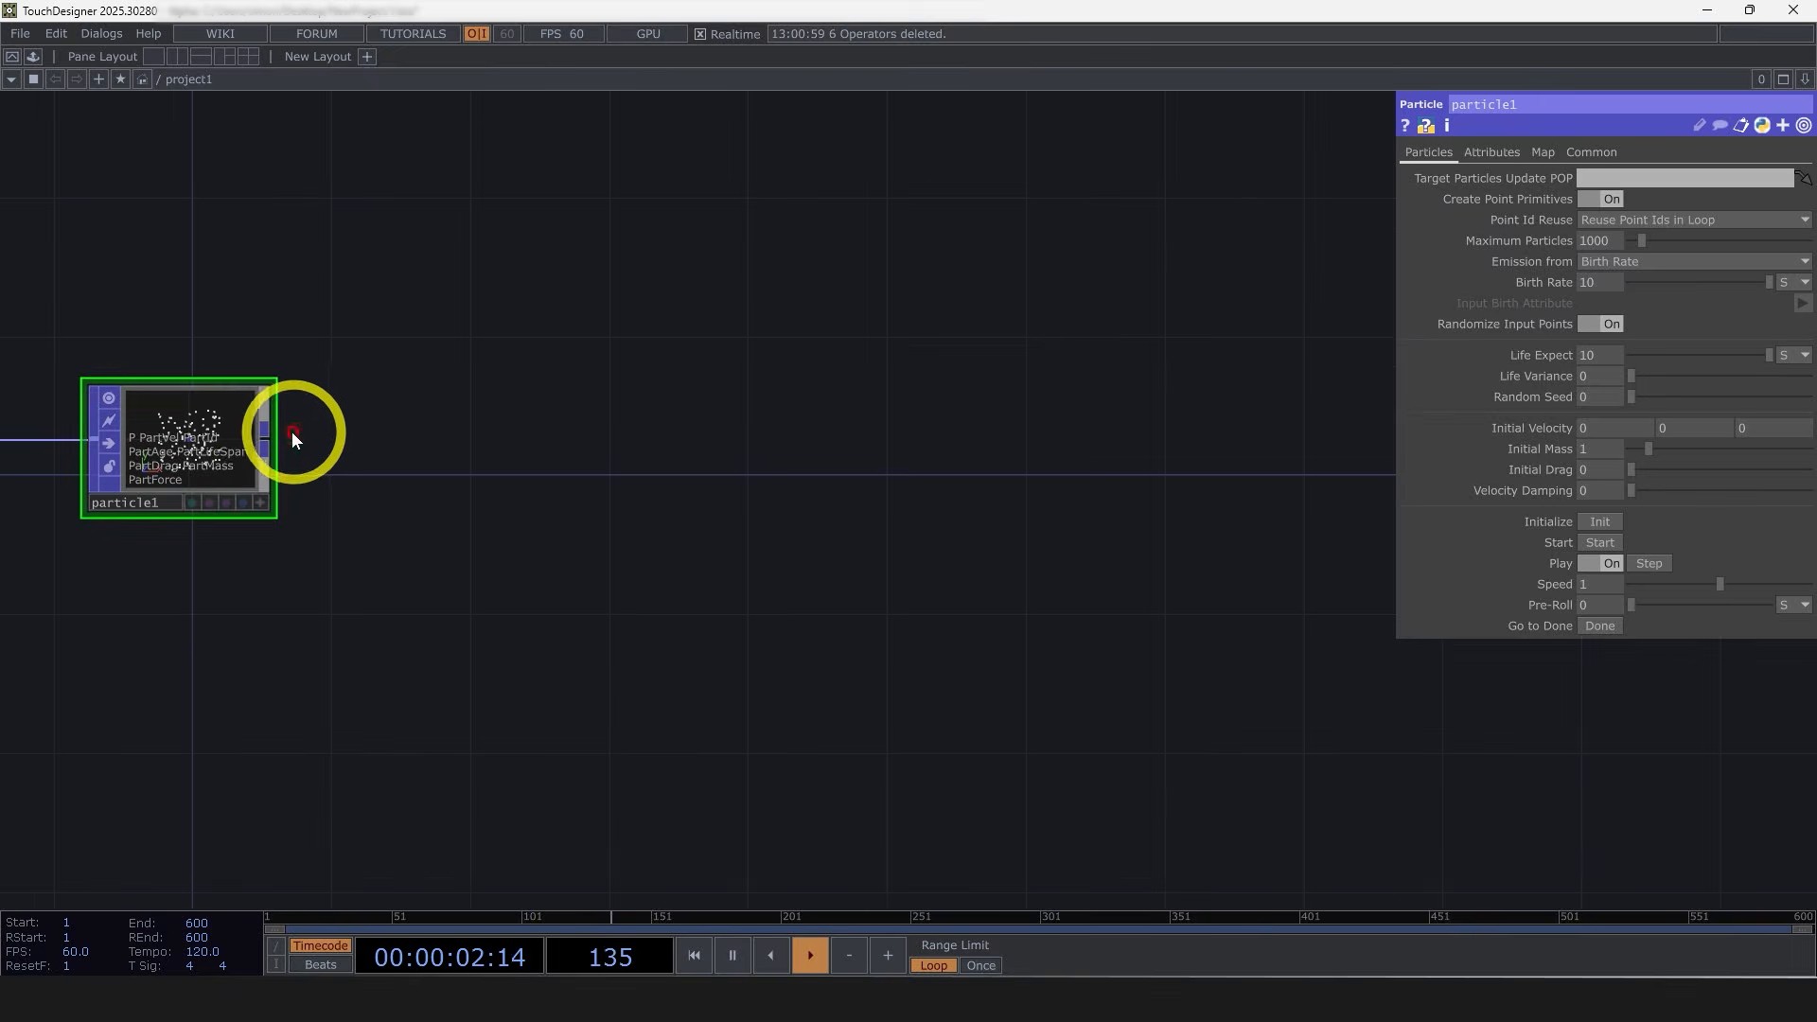
Step: Append a Null POP after the particle node and rename it particlesEnd
right_click(269, 437)
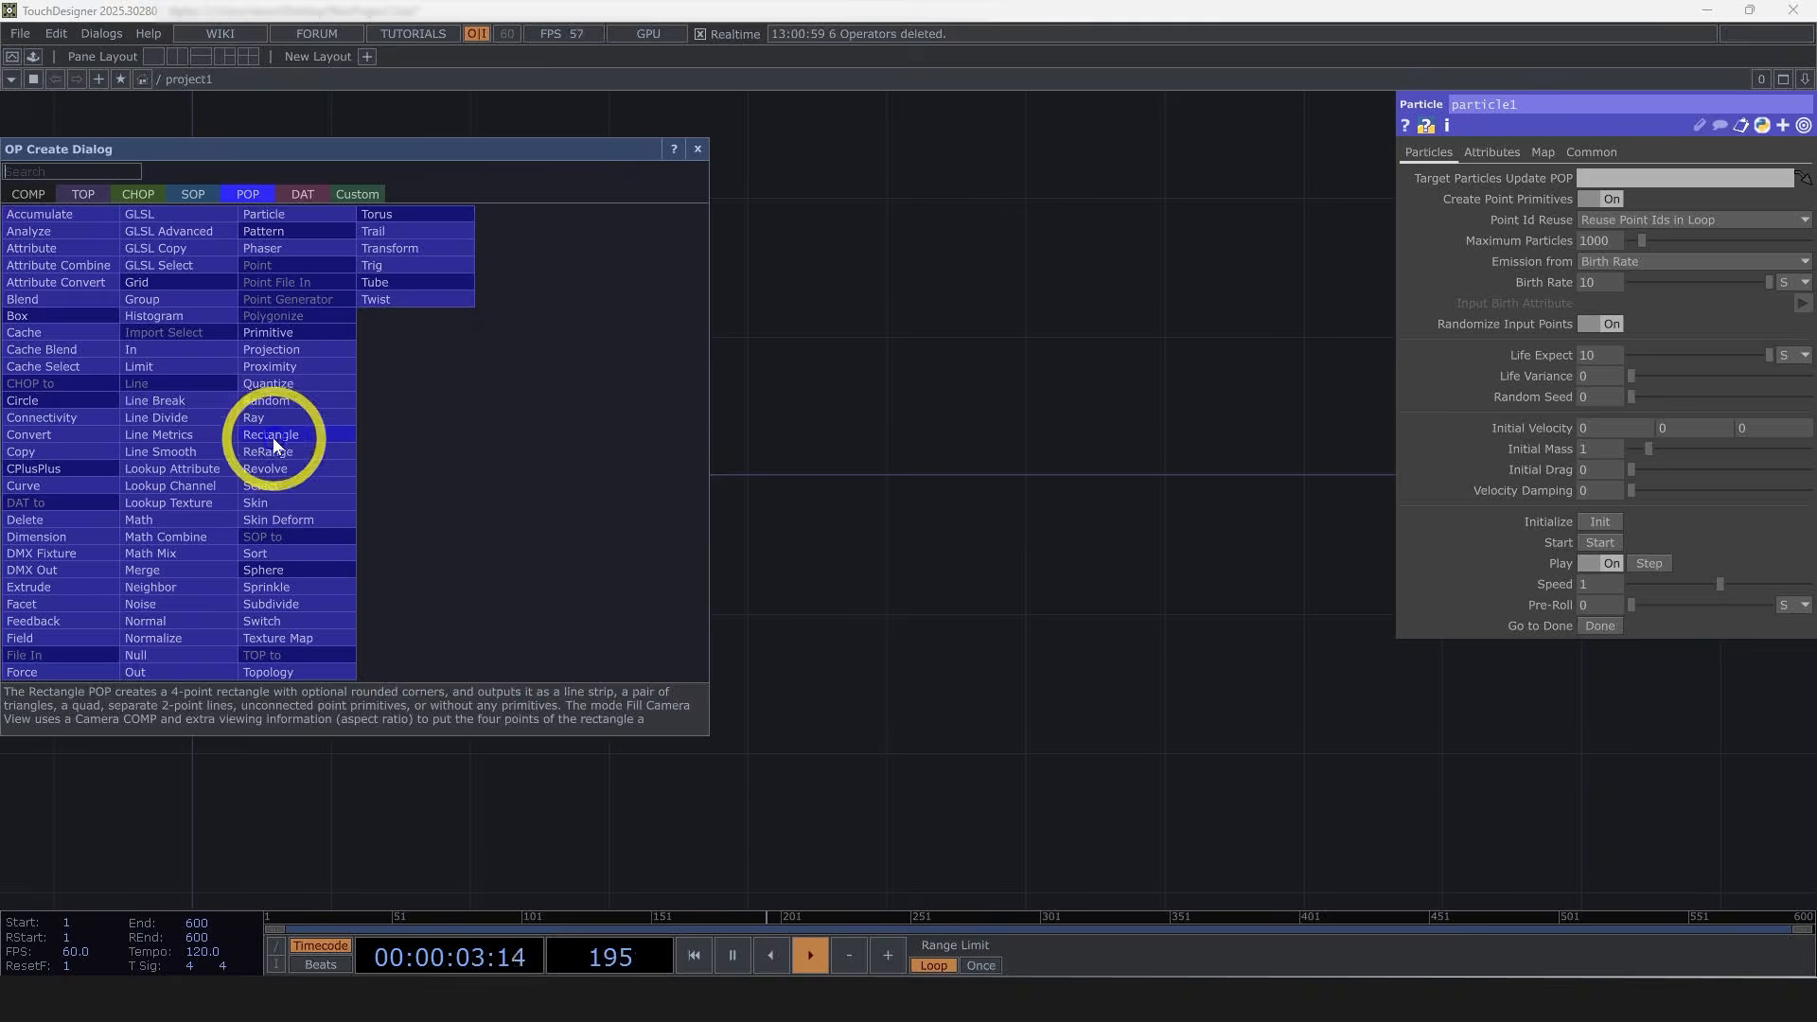
click(184, 654)
click(1292, 449)
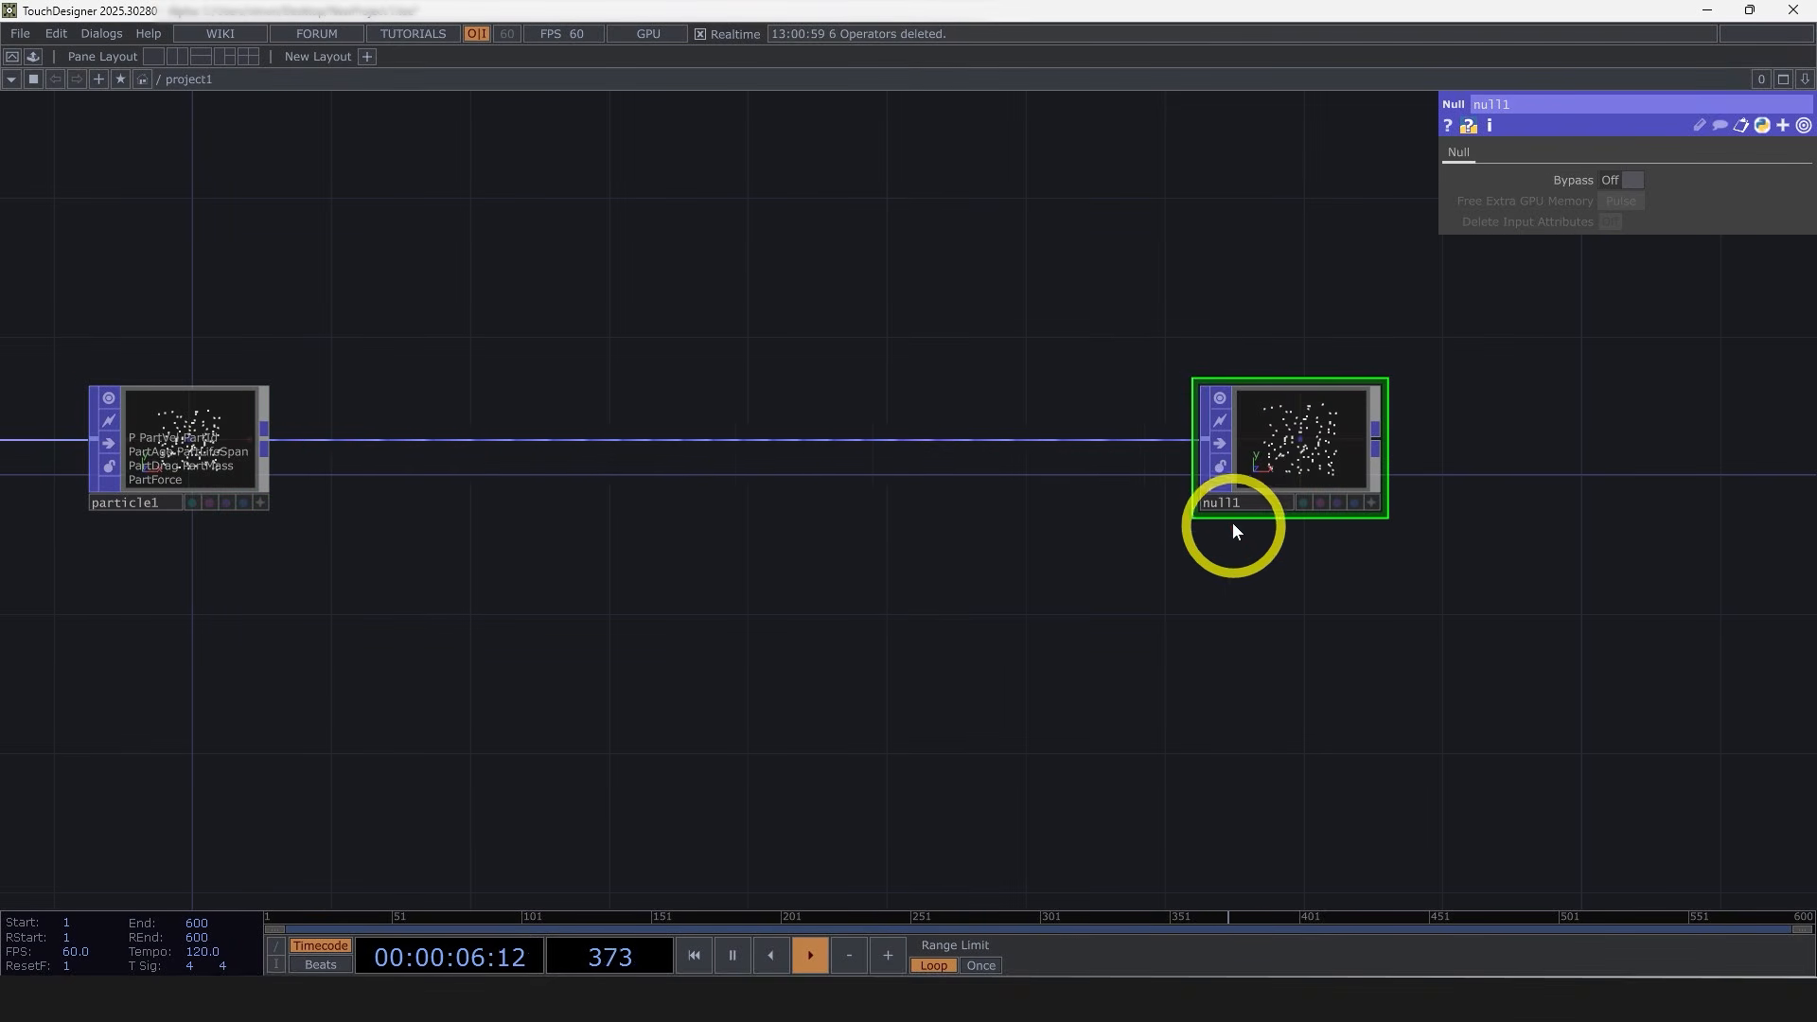
click(1244, 498)
text(particlesN)
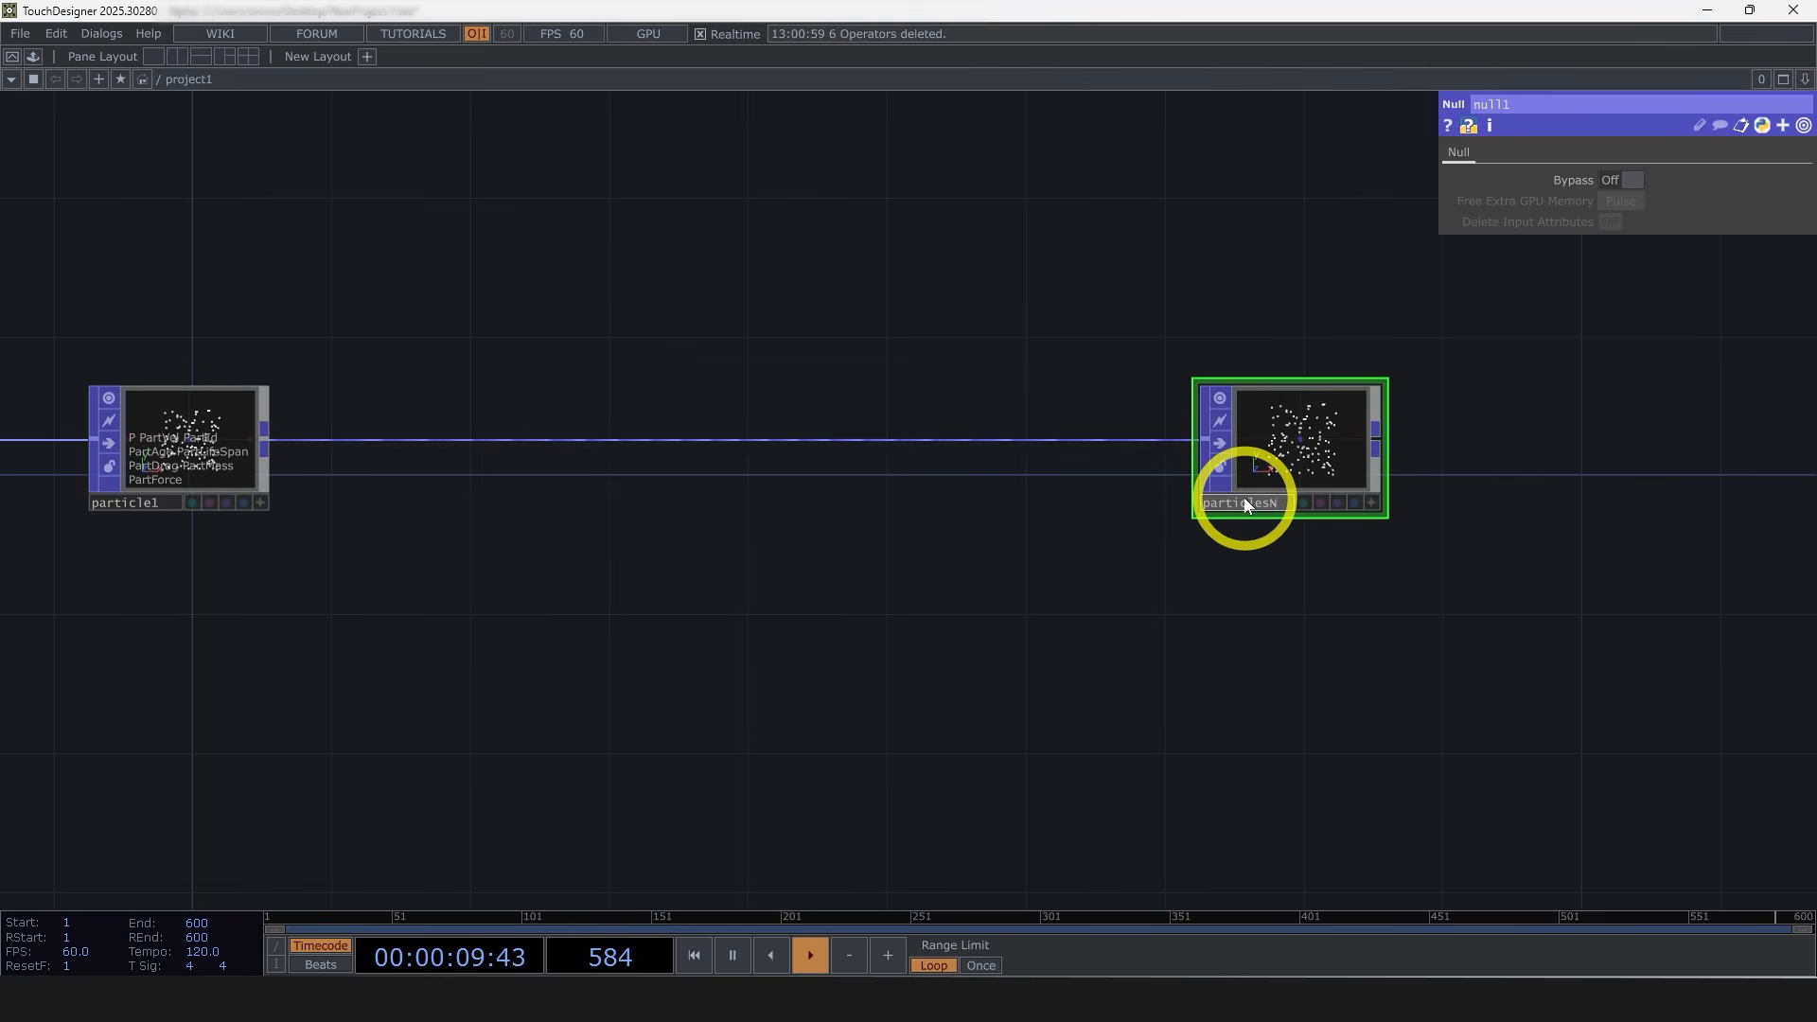
key(BackSpace)
text(End)
click(1115, 762)
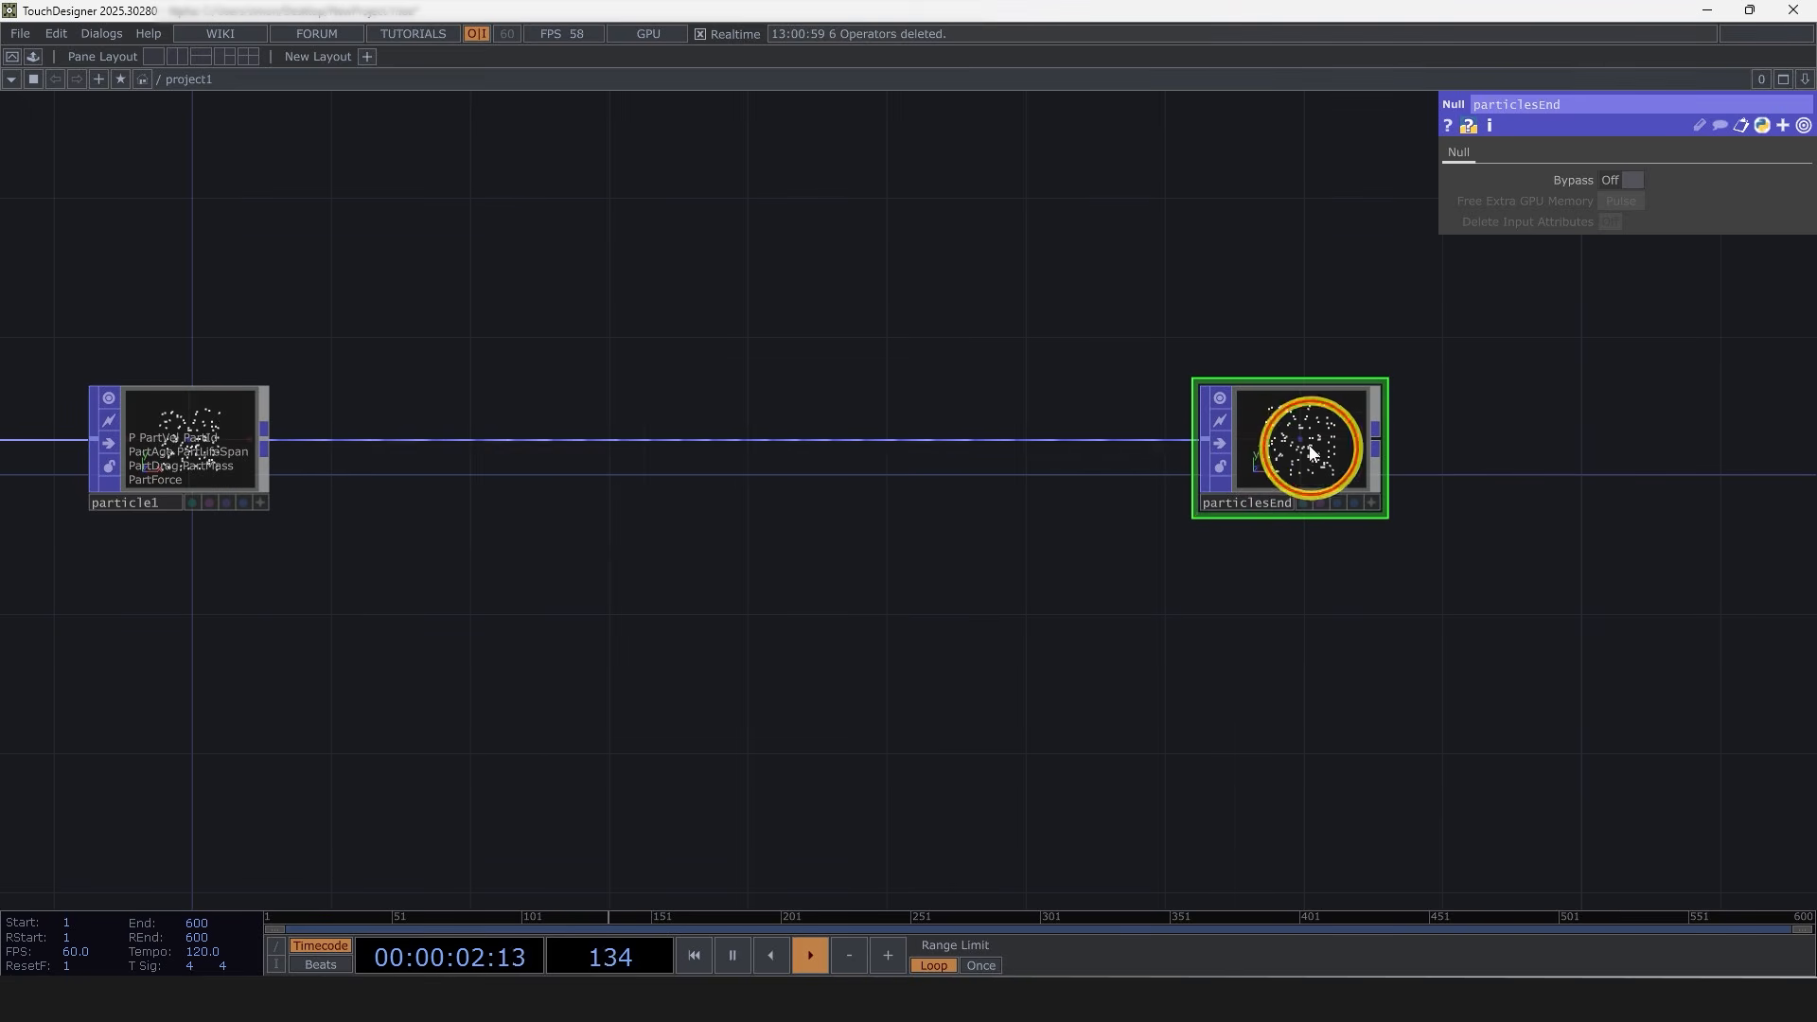
Step: Set the particle node's Target Particles Update POP to particlesEnd
drag(1305, 440, 1649, 178)
click(194, 493)
scroll(1069, 322, down, 3)
drag(1078, 336, 885, 401)
scroll(889, 407, down, 3)
right_drag(1224, 577, 421, 364)
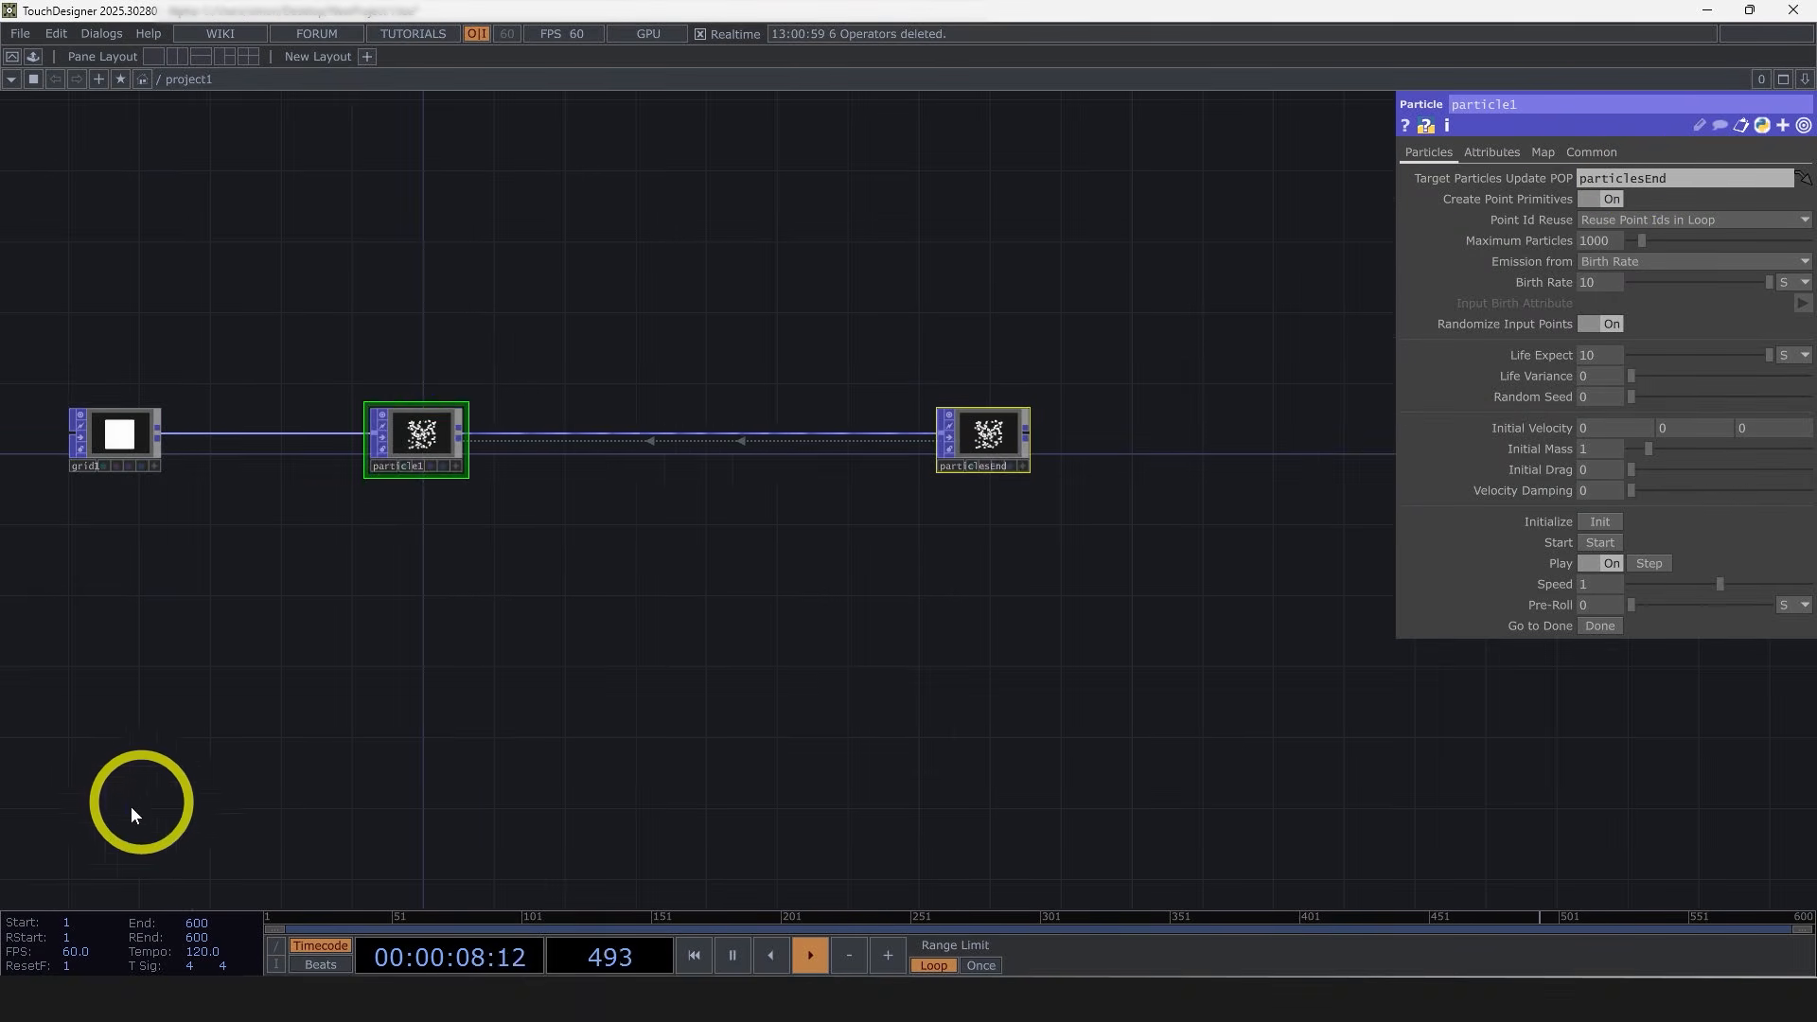
Step: Color the particle and particlesEnd nodes red and move particlesEnd further right
mouse_move(95, 847)
click(100, 893)
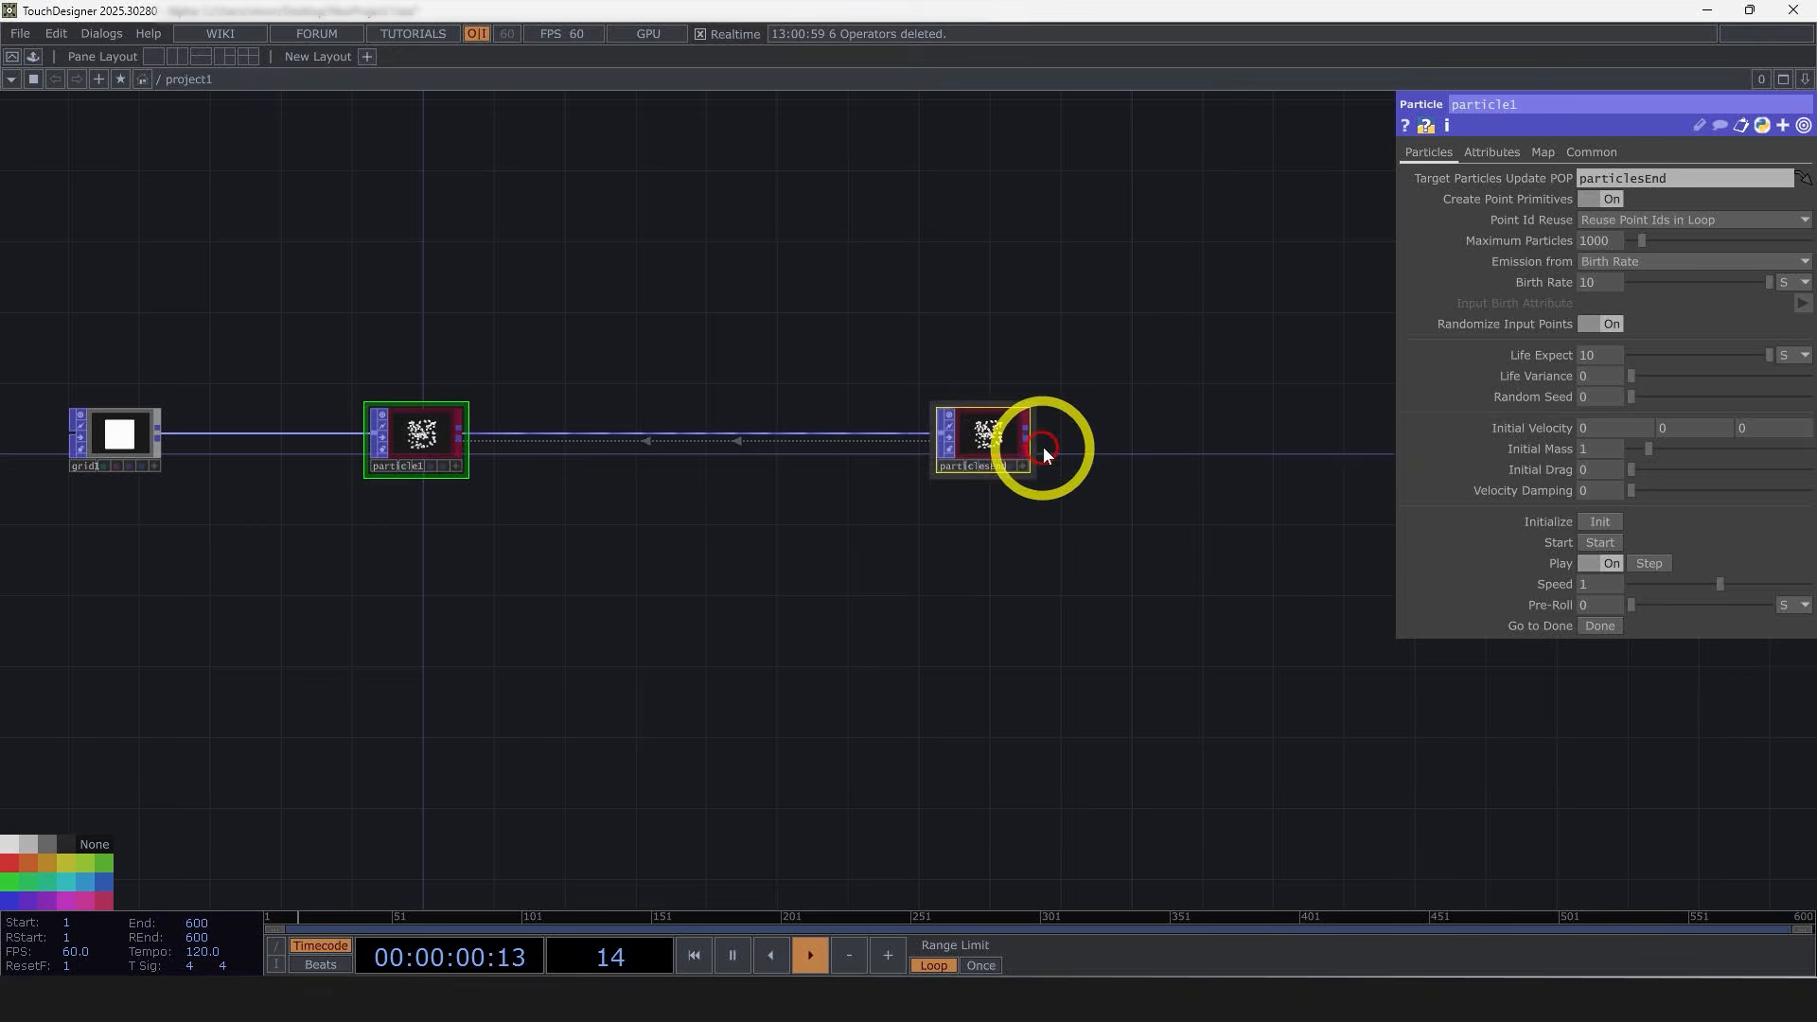
drag(1002, 435, 1316, 435)
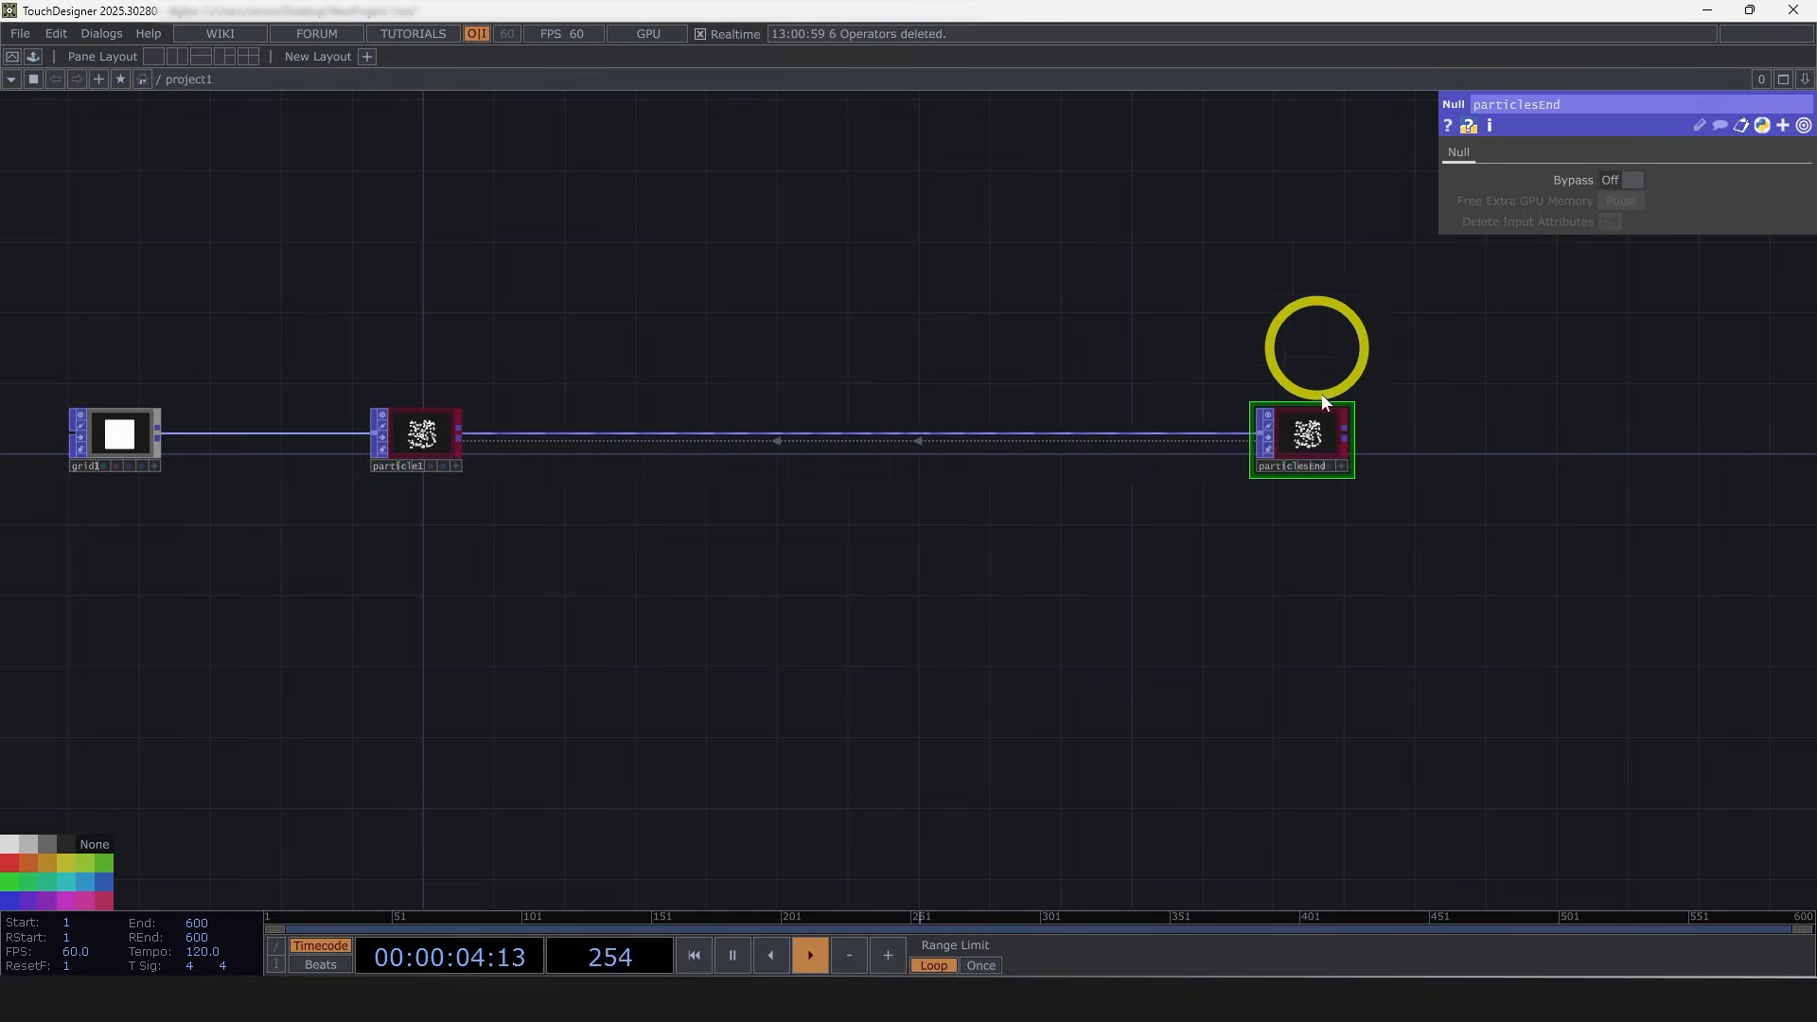
click(425, 447)
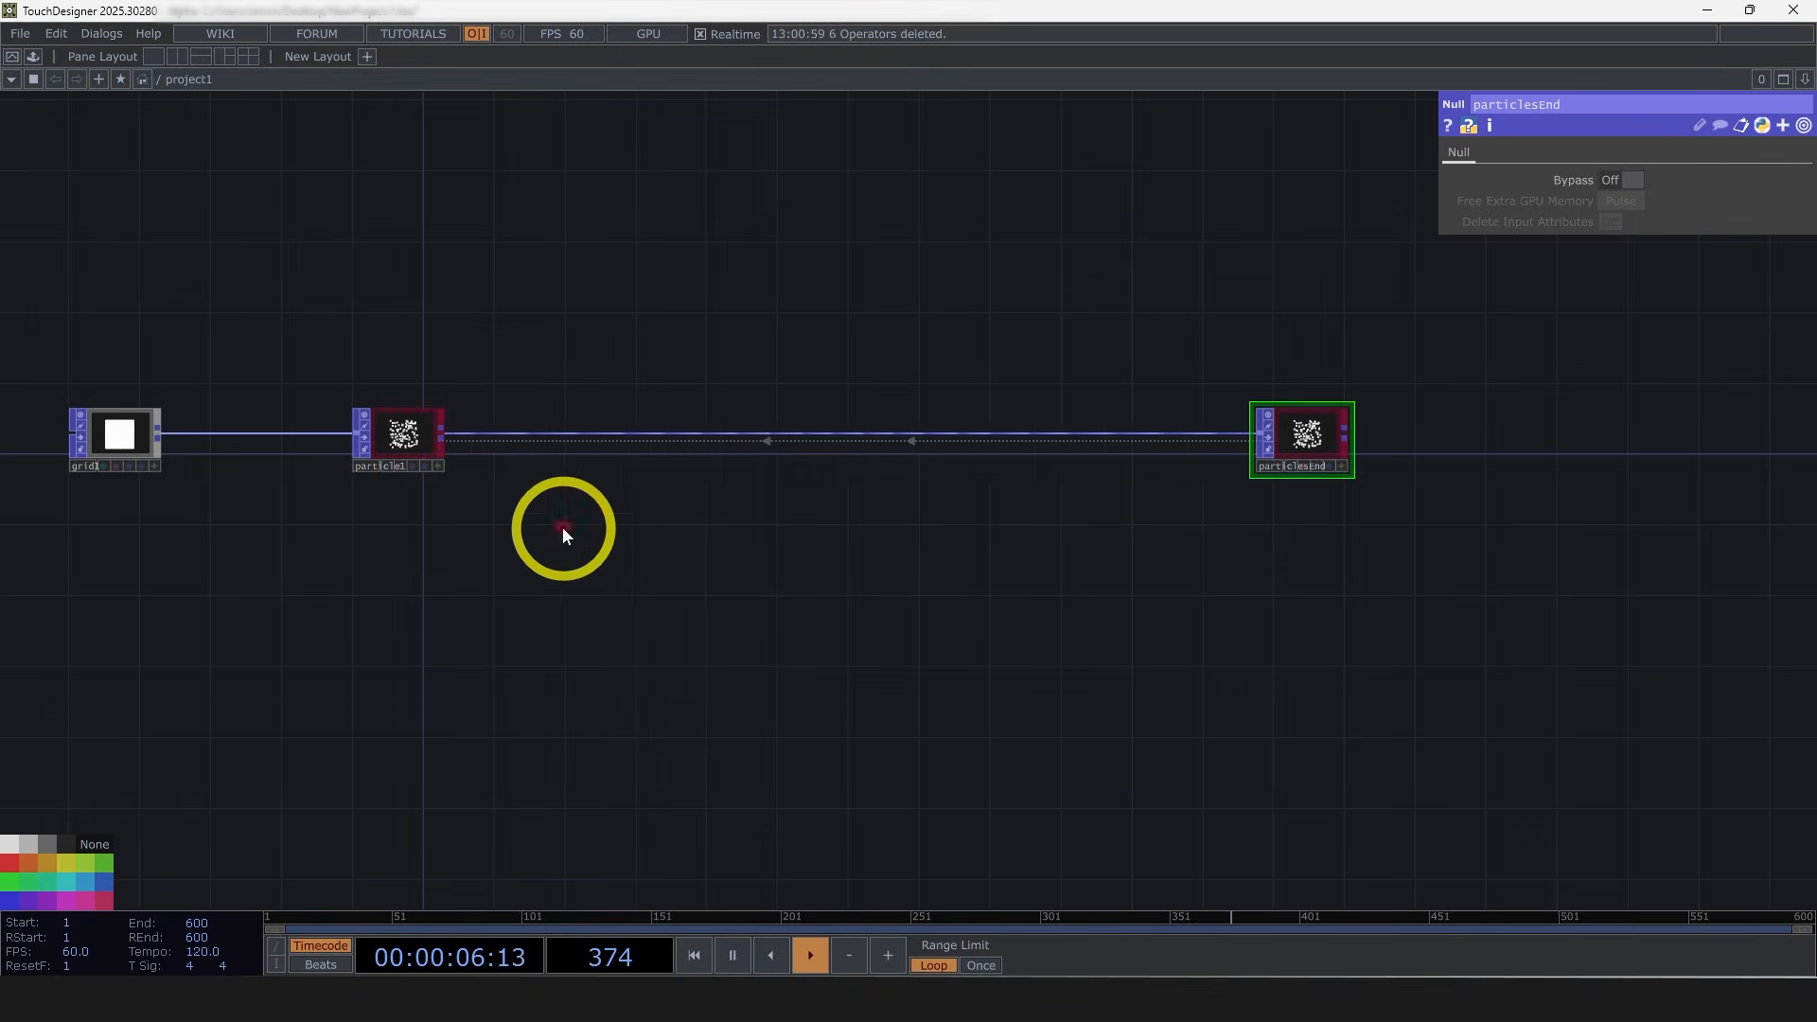
drag(639, 542, 585, 536)
Step: Insert a Noise POP on the connection between the particle node and particlesEnd
scroll(1268, 492, up, 5)
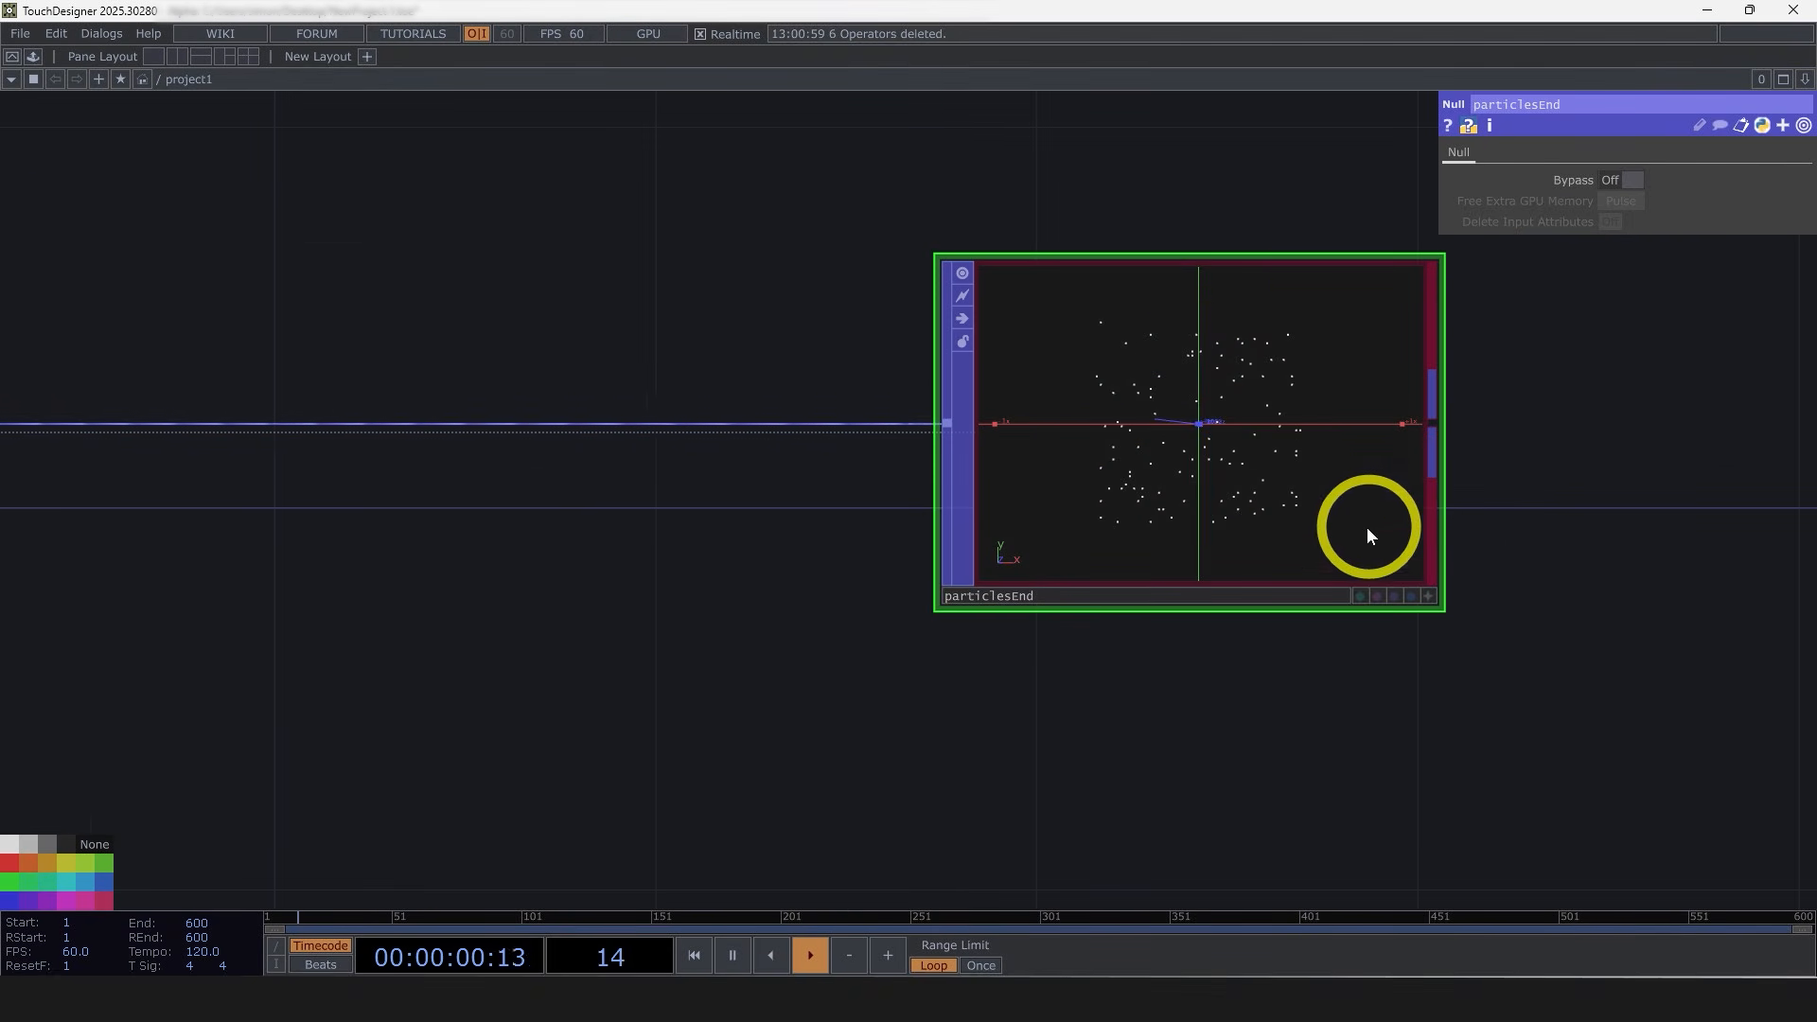
scroll(827, 514, down, 5)
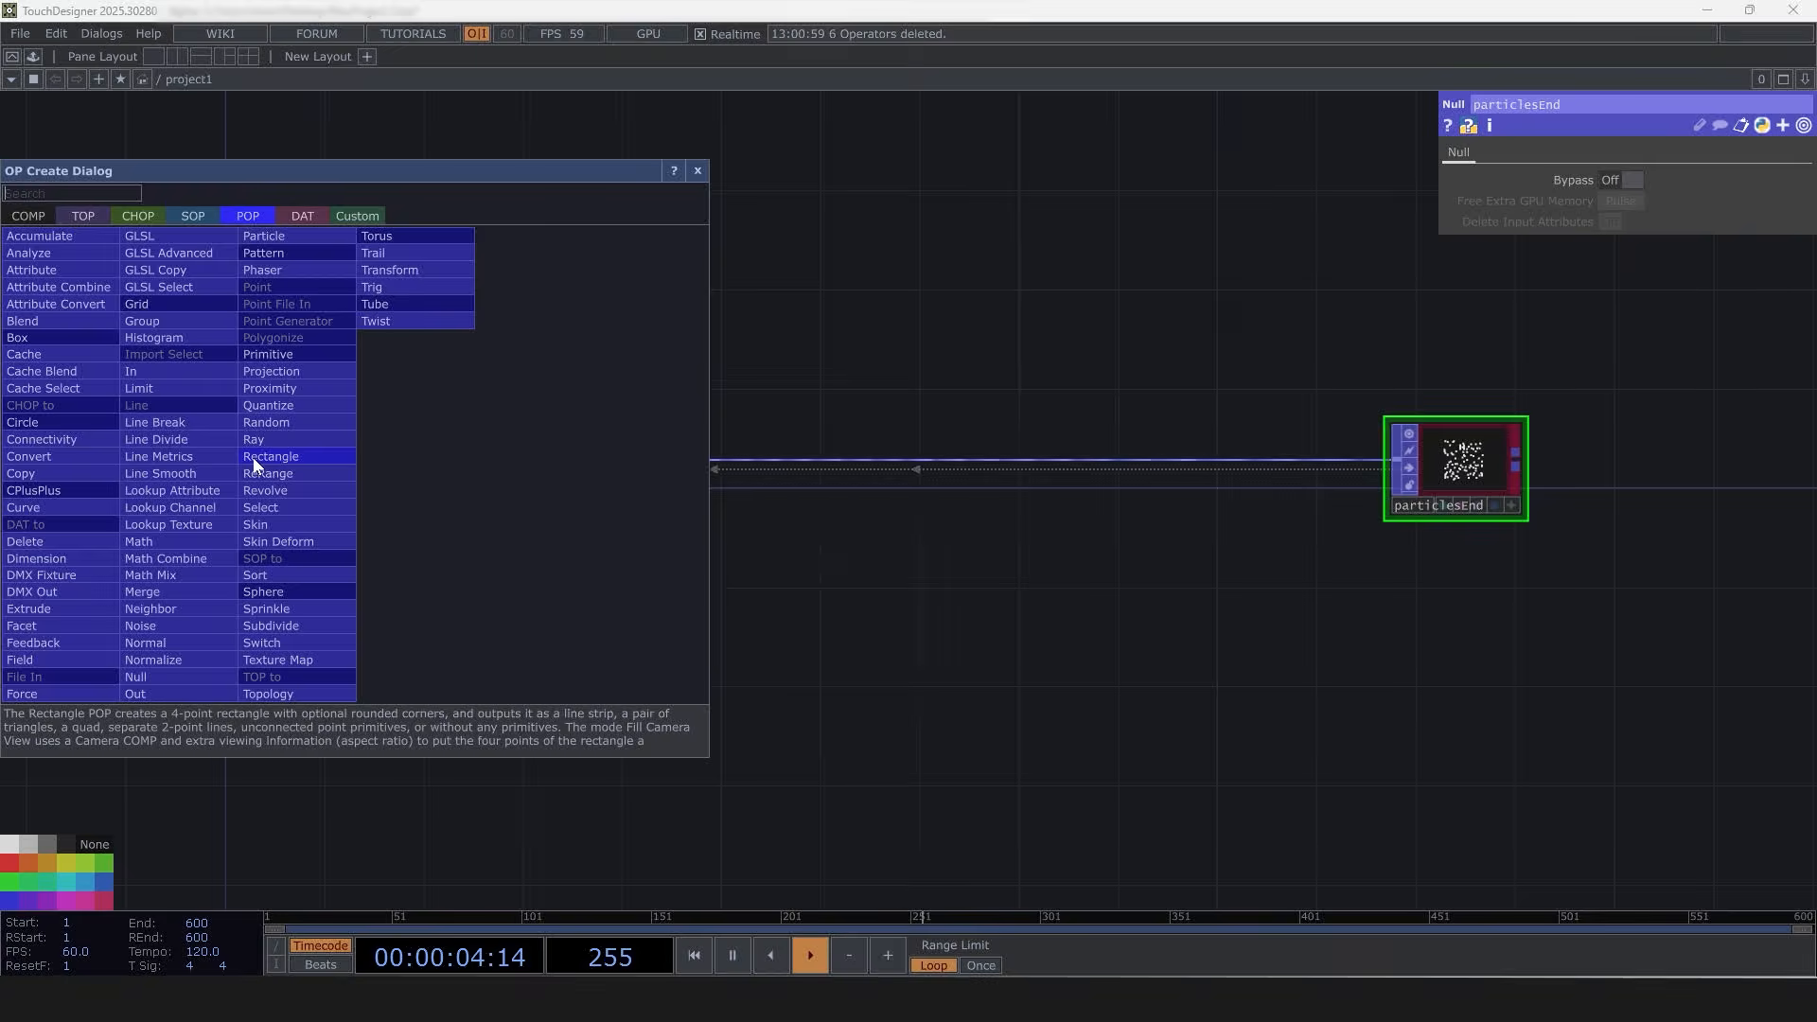
right_click(252, 457)
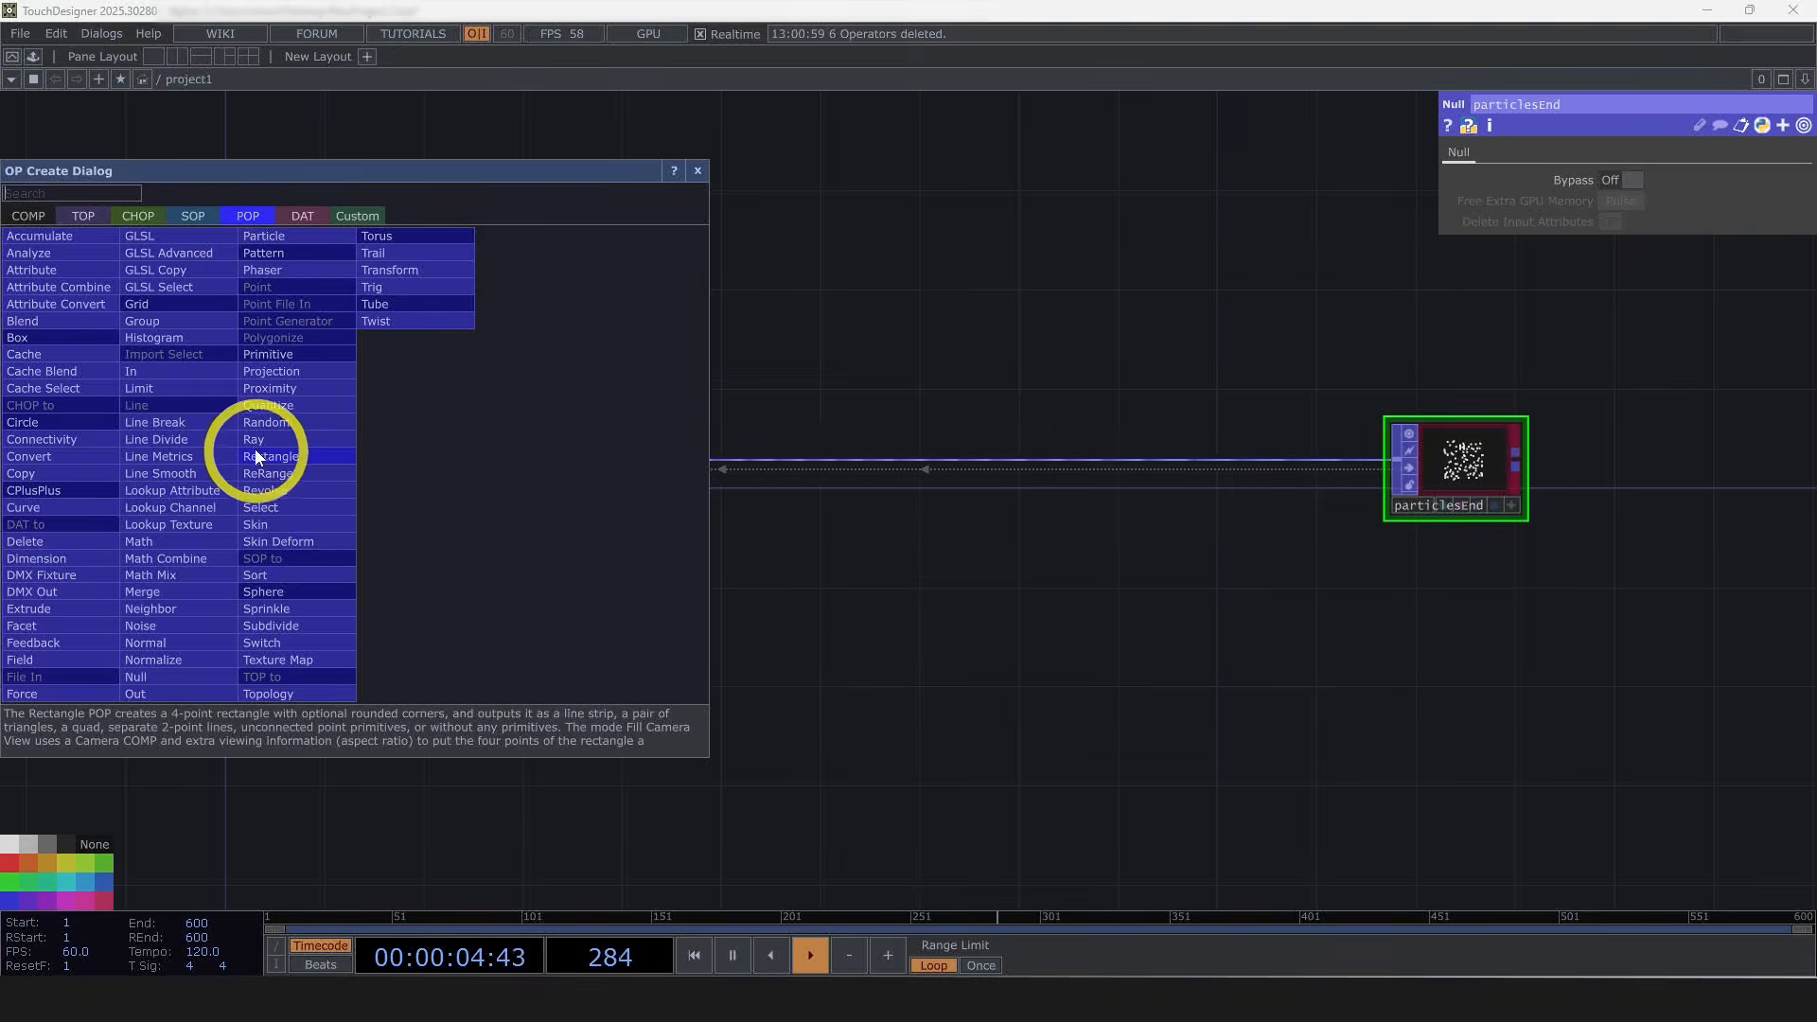
click(194, 627)
click(886, 473)
Step: Examine the noise node's output in its viewer and its Transform and Output parameter pages
scroll(920, 475, up, 5)
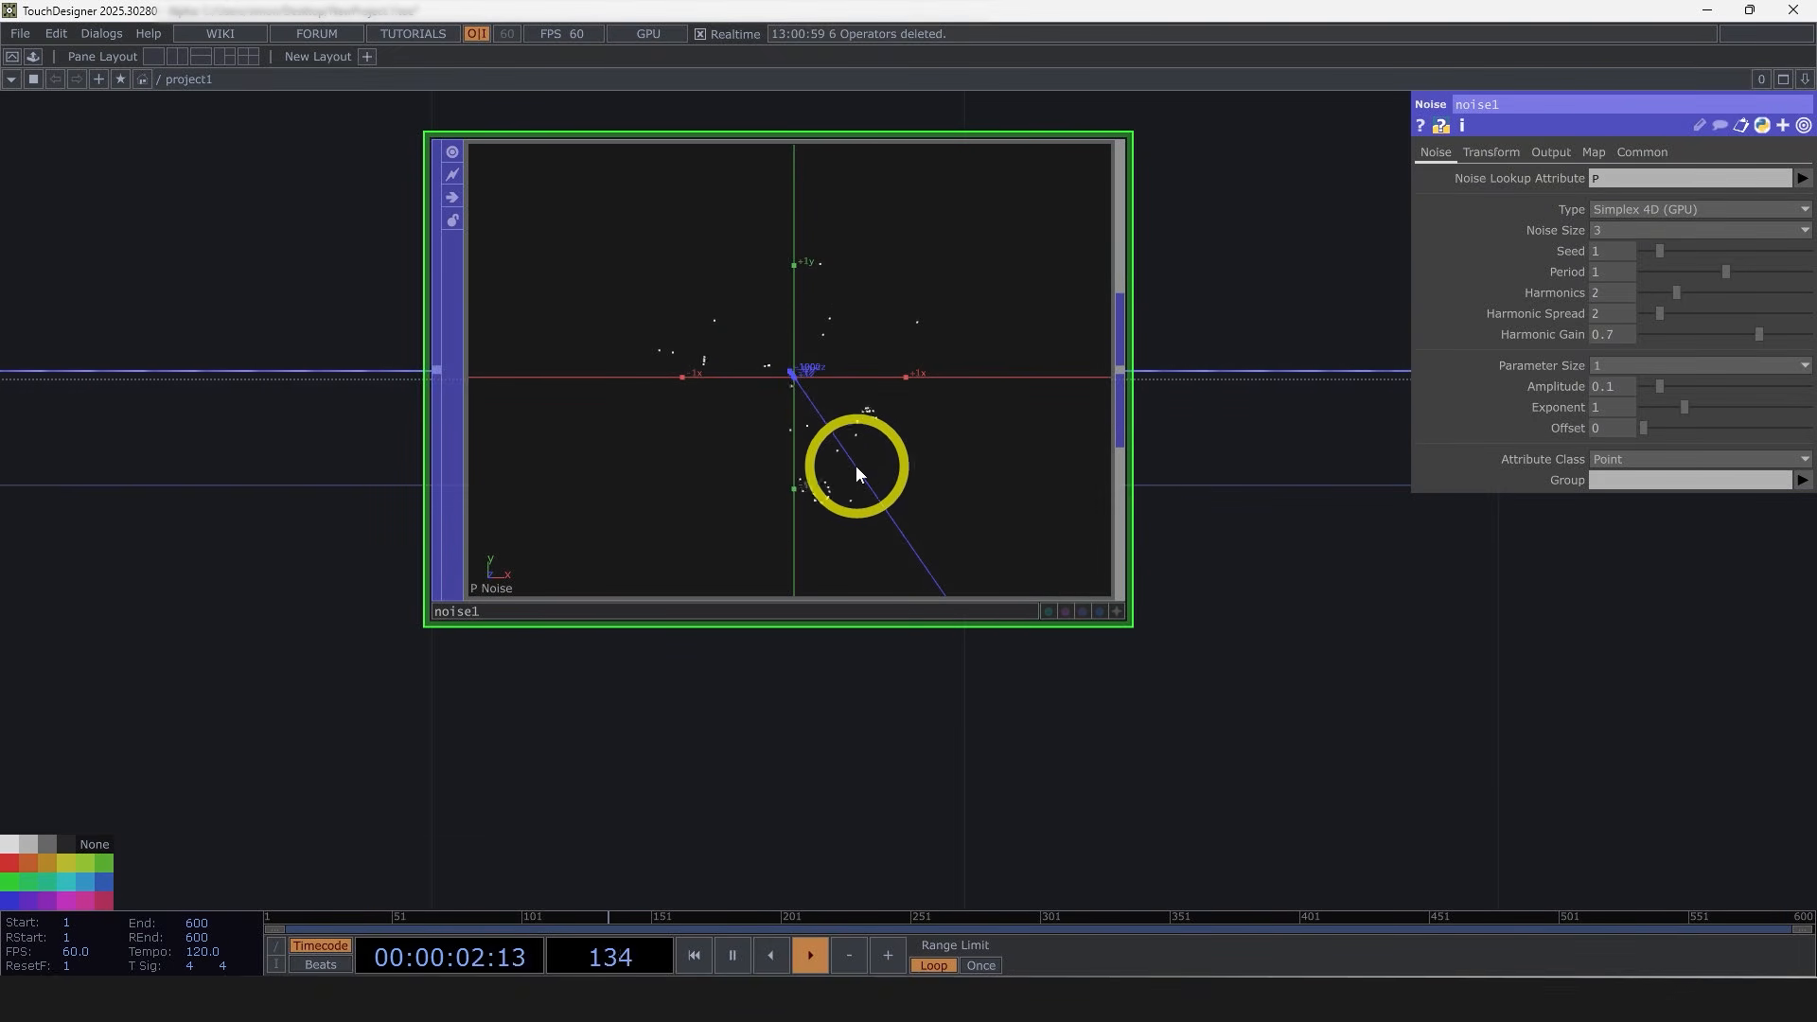
scroll(851, 463, up, 3)
scroll(837, 456, down, 3)
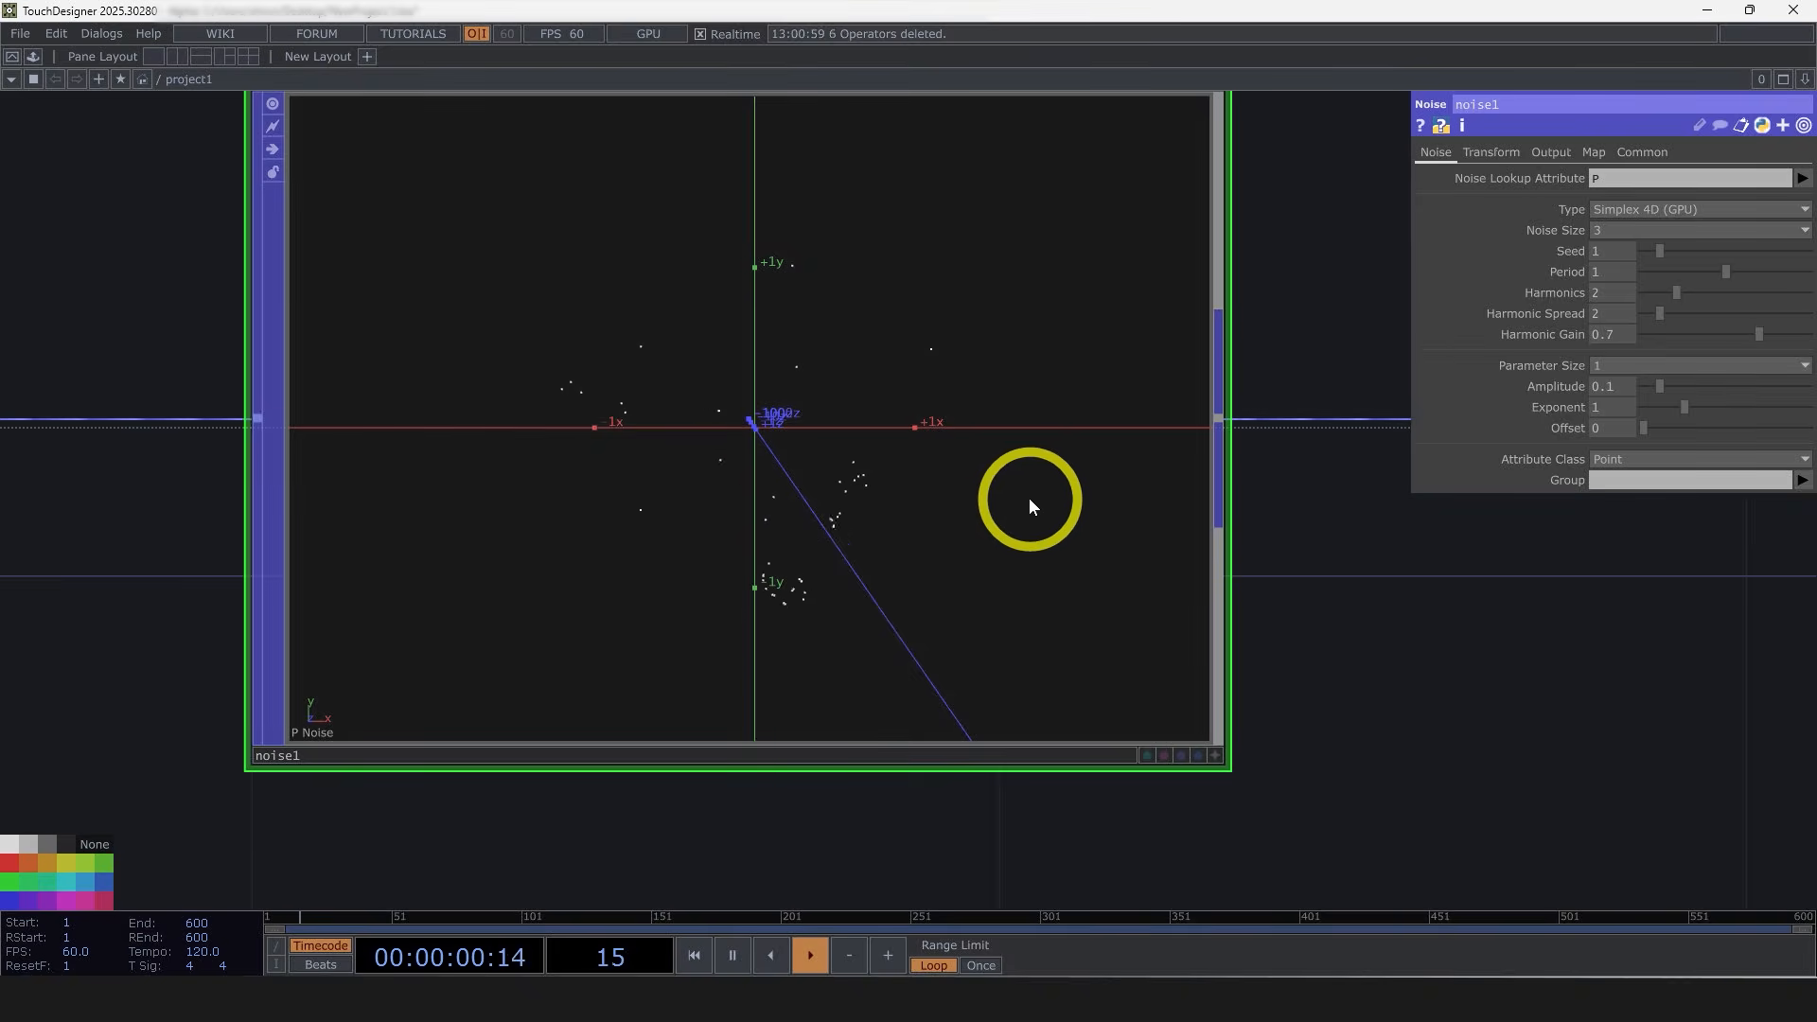
click(1491, 152)
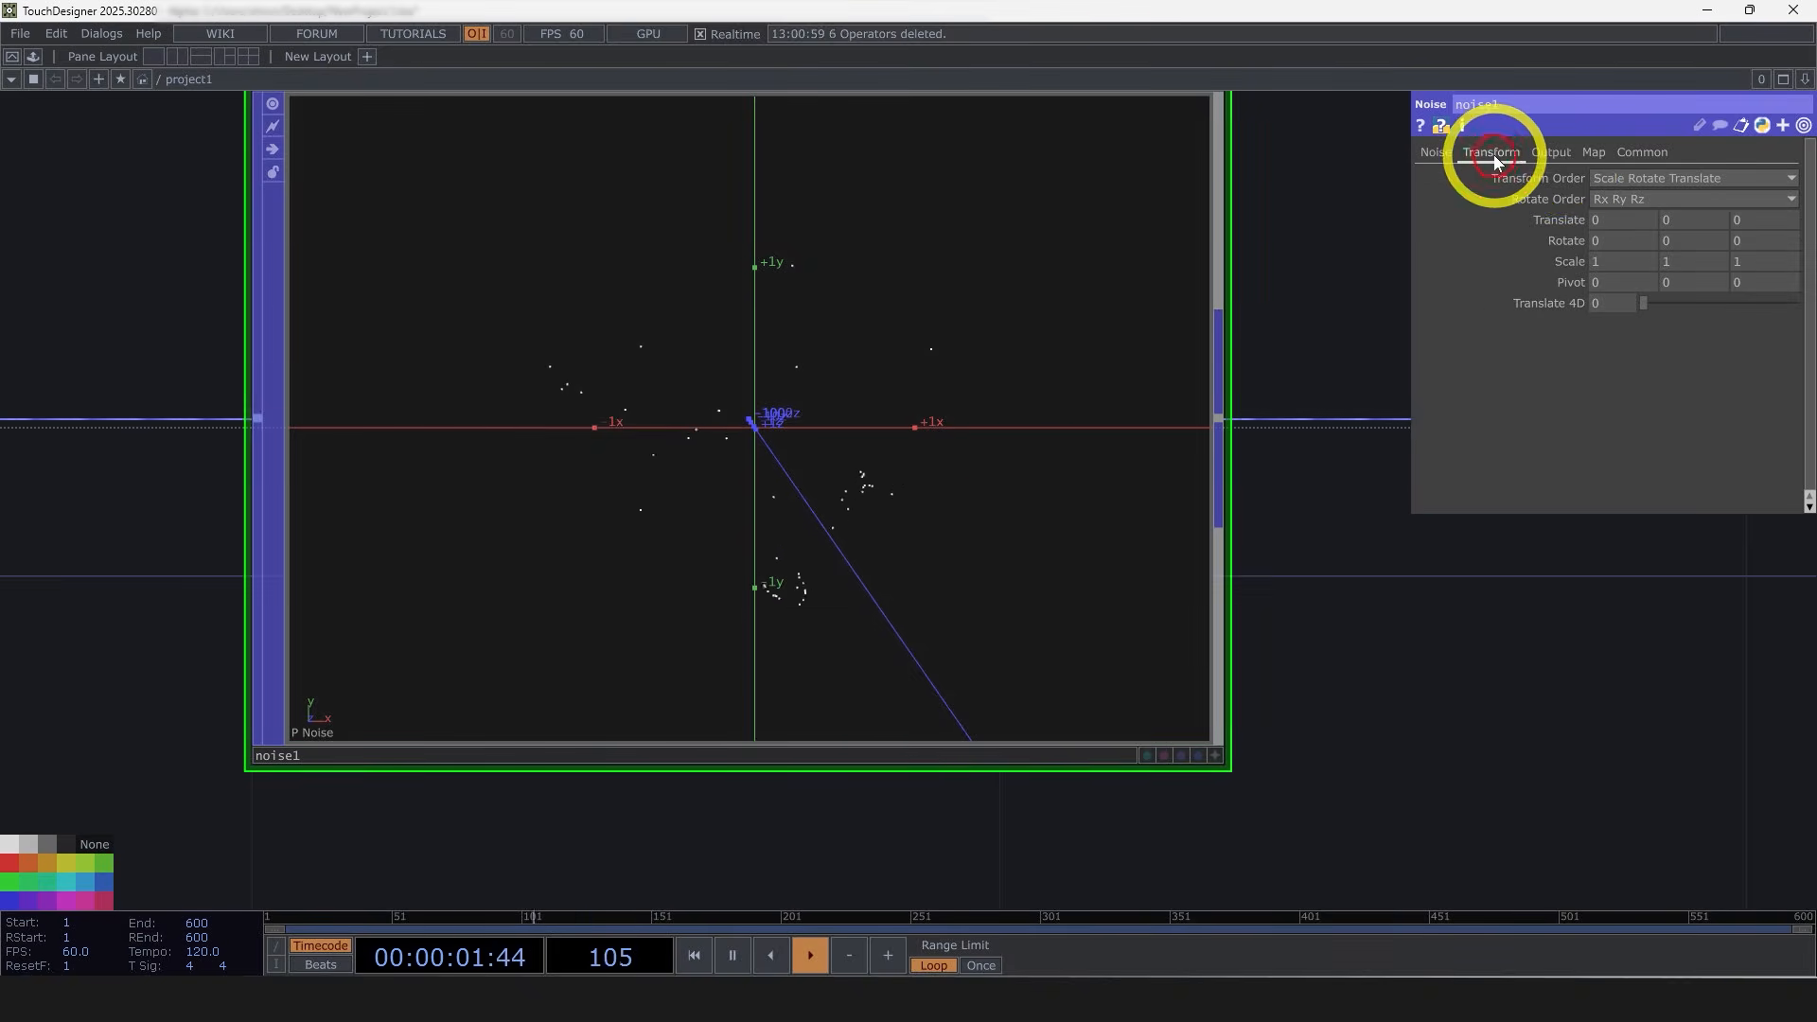
click(1551, 152)
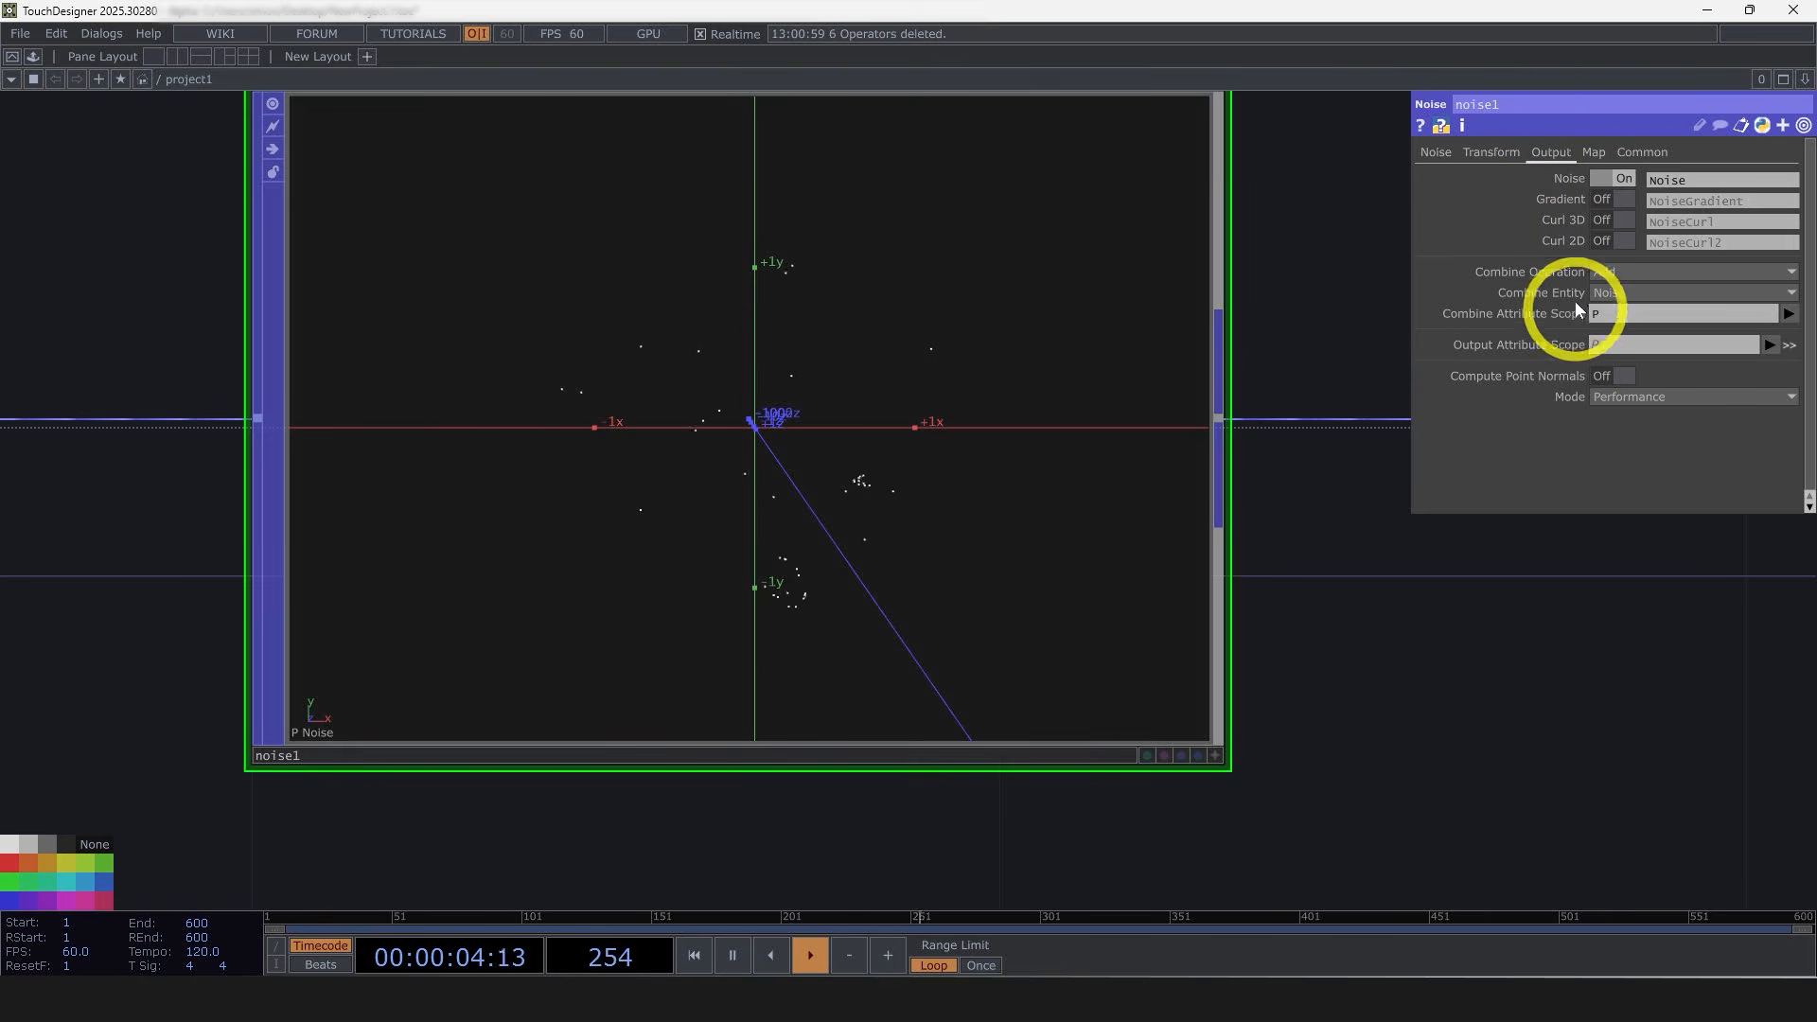
Step: Set the noise node's Combine Attribute Scope to PartVel
scroll(1434, 743, down, 8)
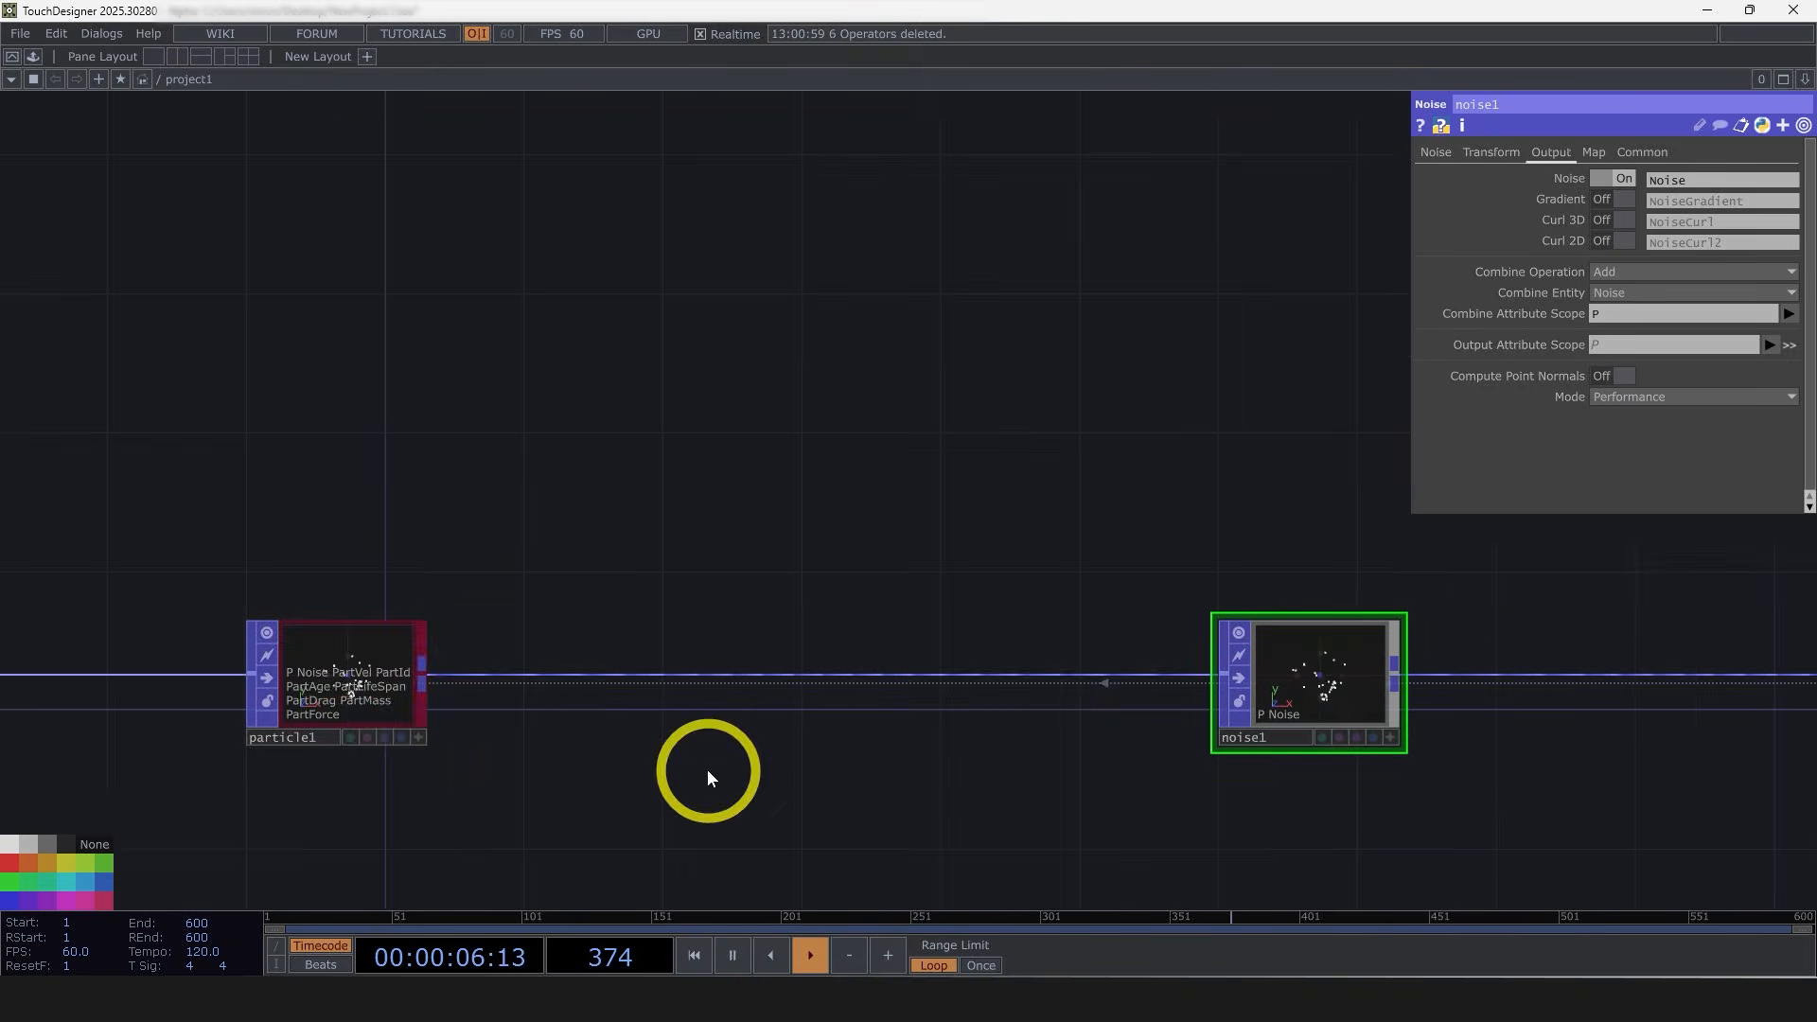
click(465, 615)
scroll(568, 649, down, 5)
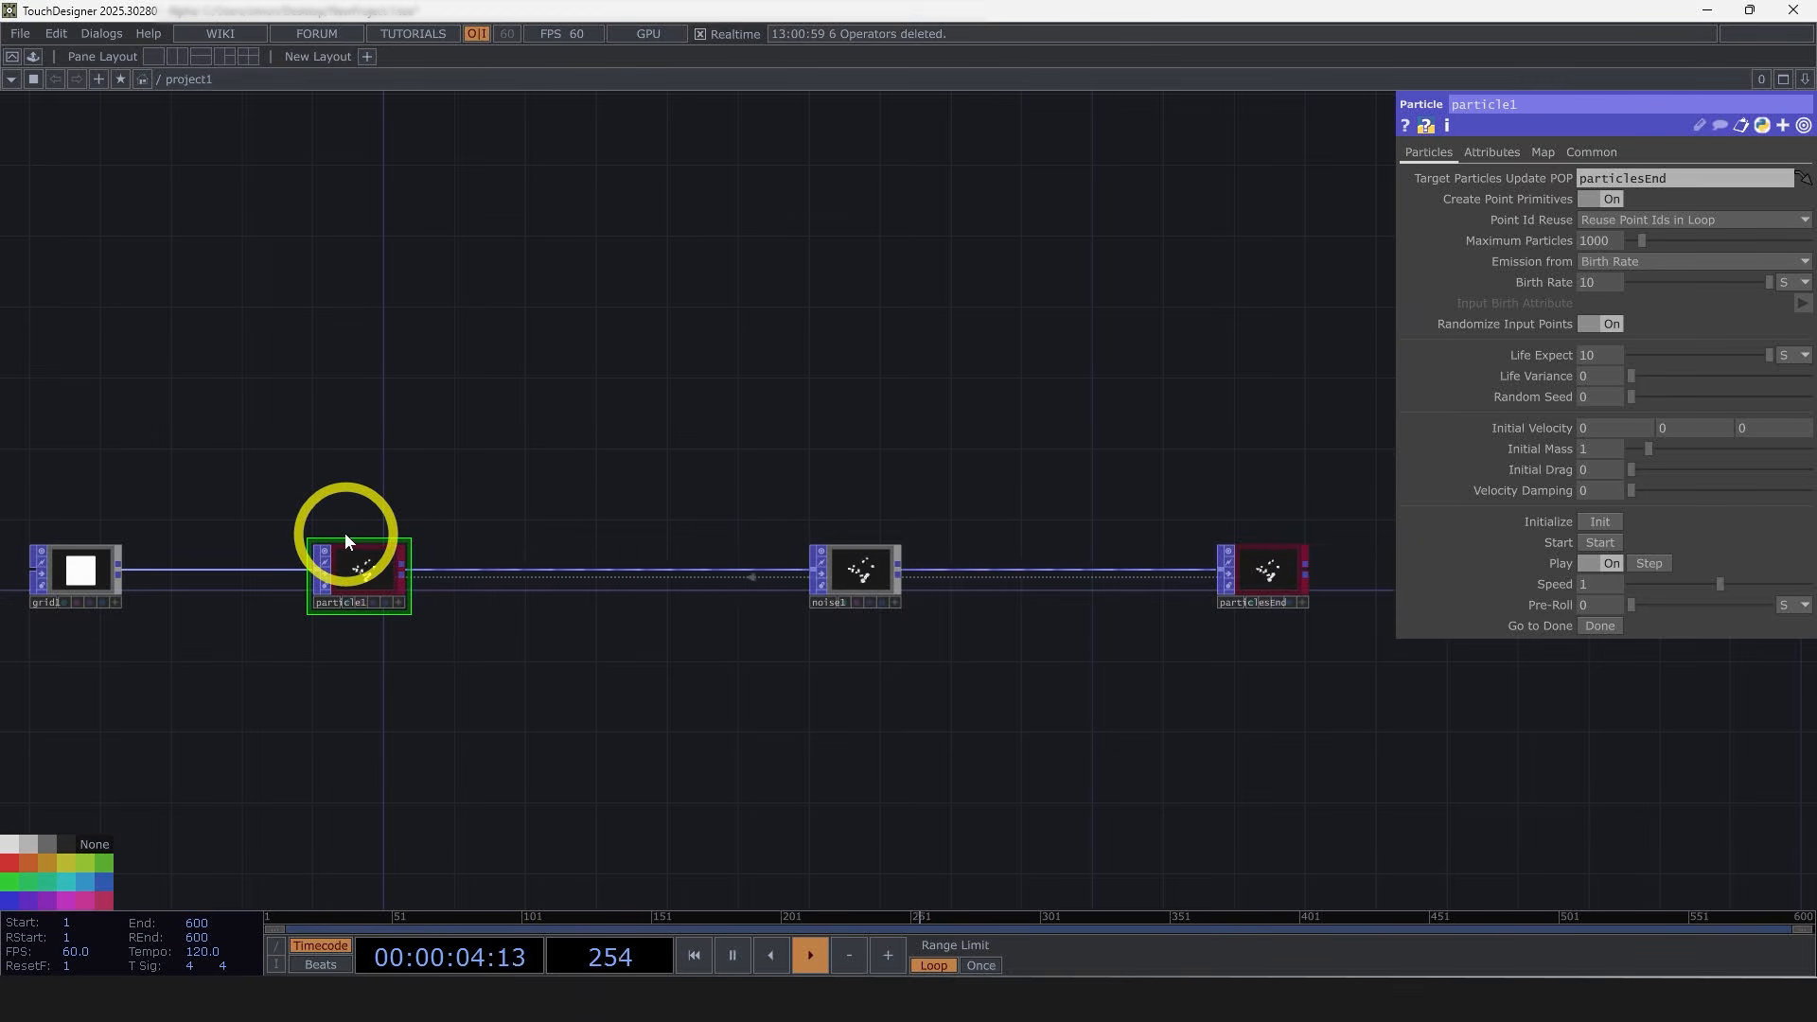
scroll(851, 567, up, 3)
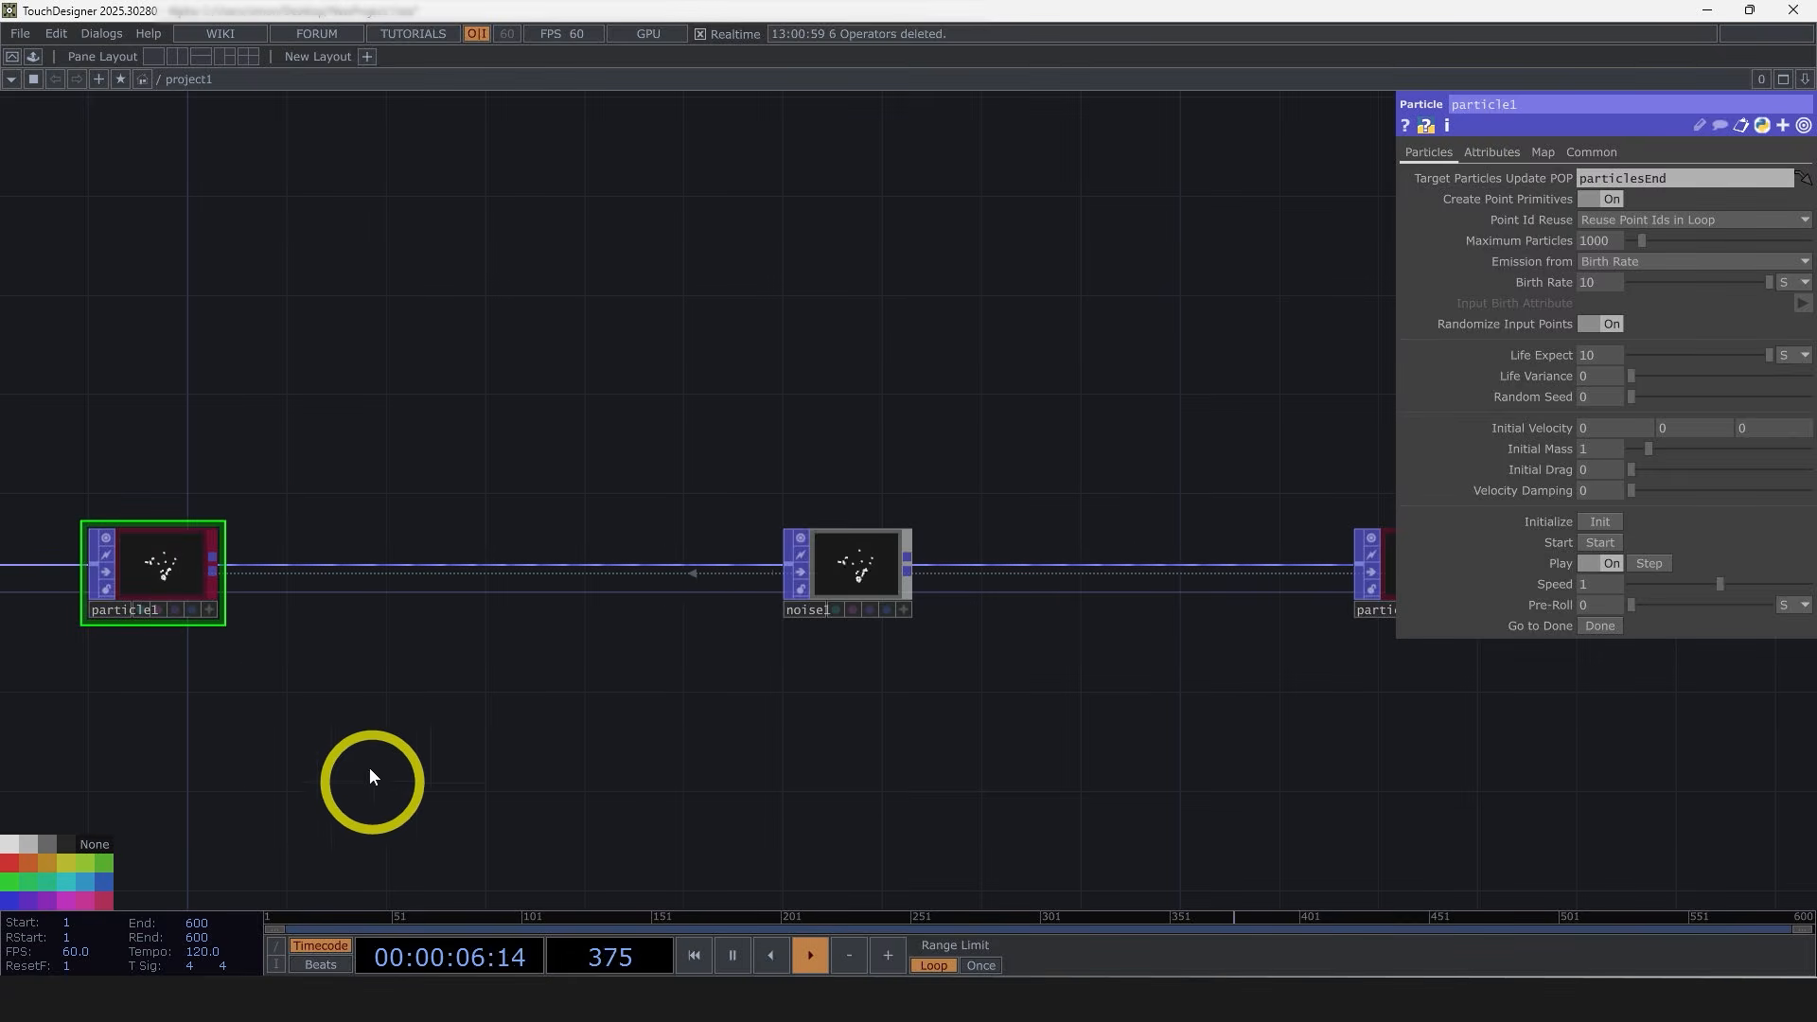
click(868, 577)
scroll(869, 577, up, 4)
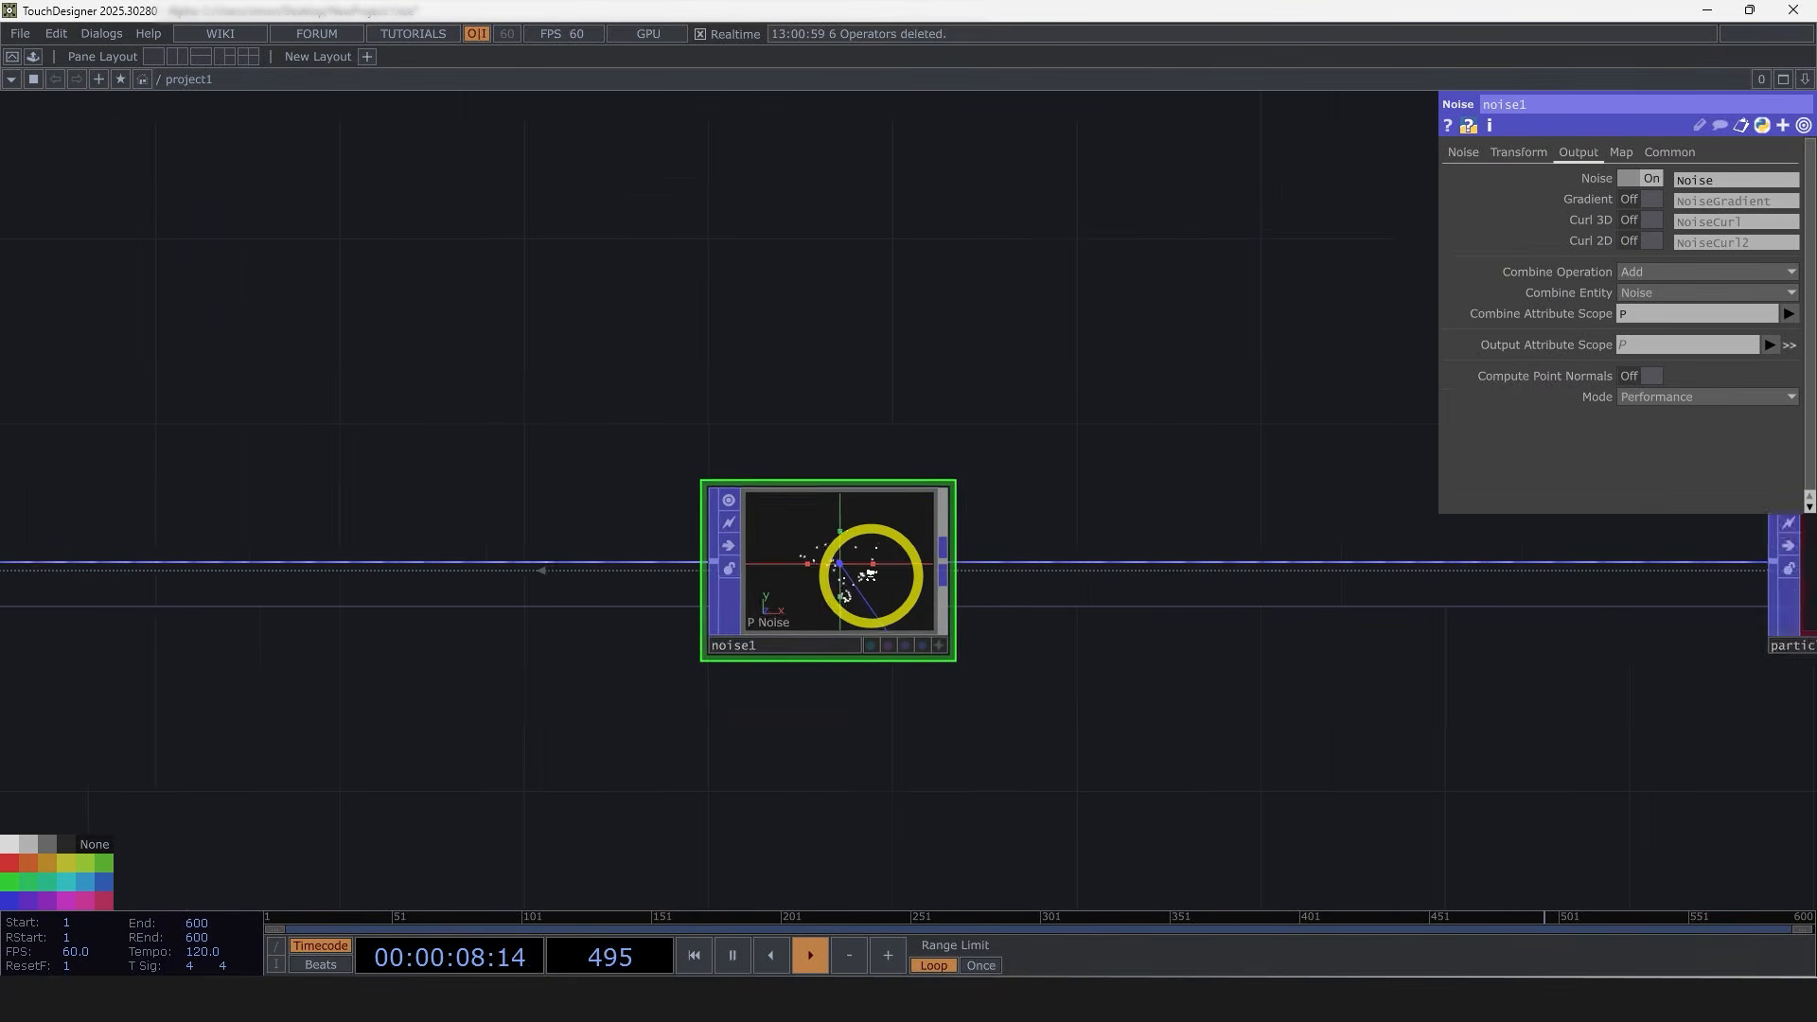
scroll(871, 576, up, 2)
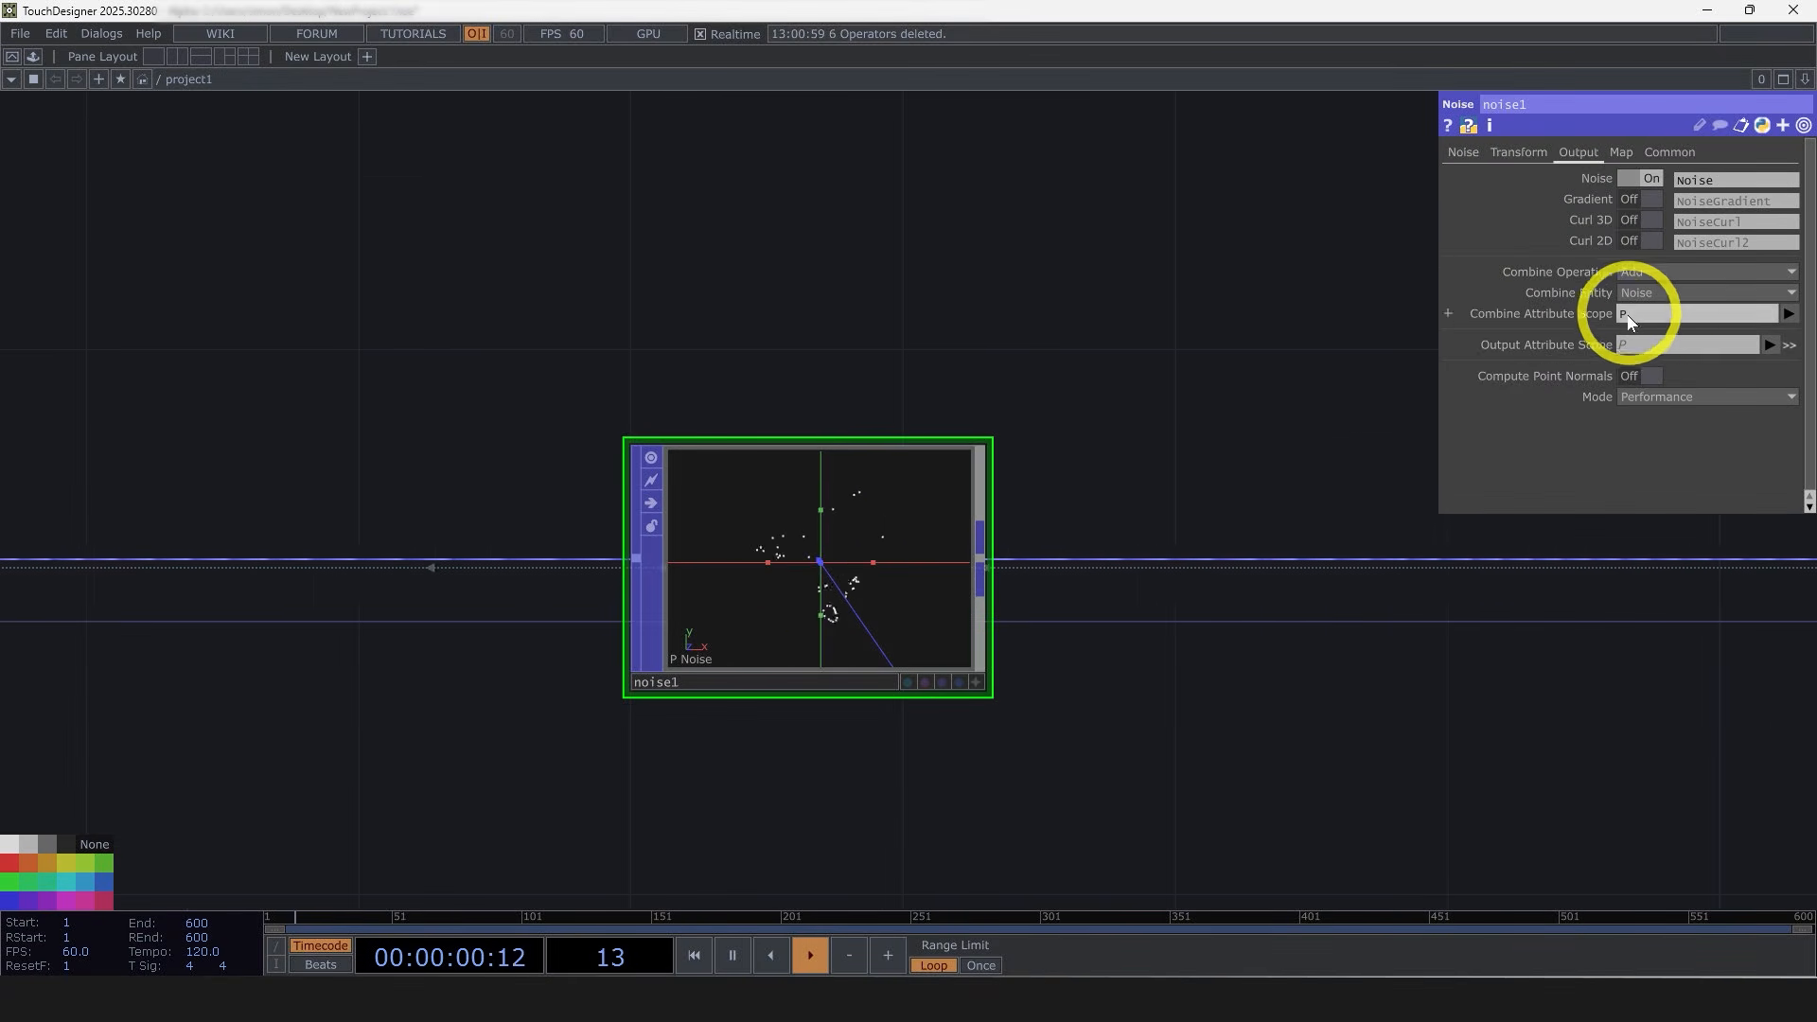
click(1788, 313)
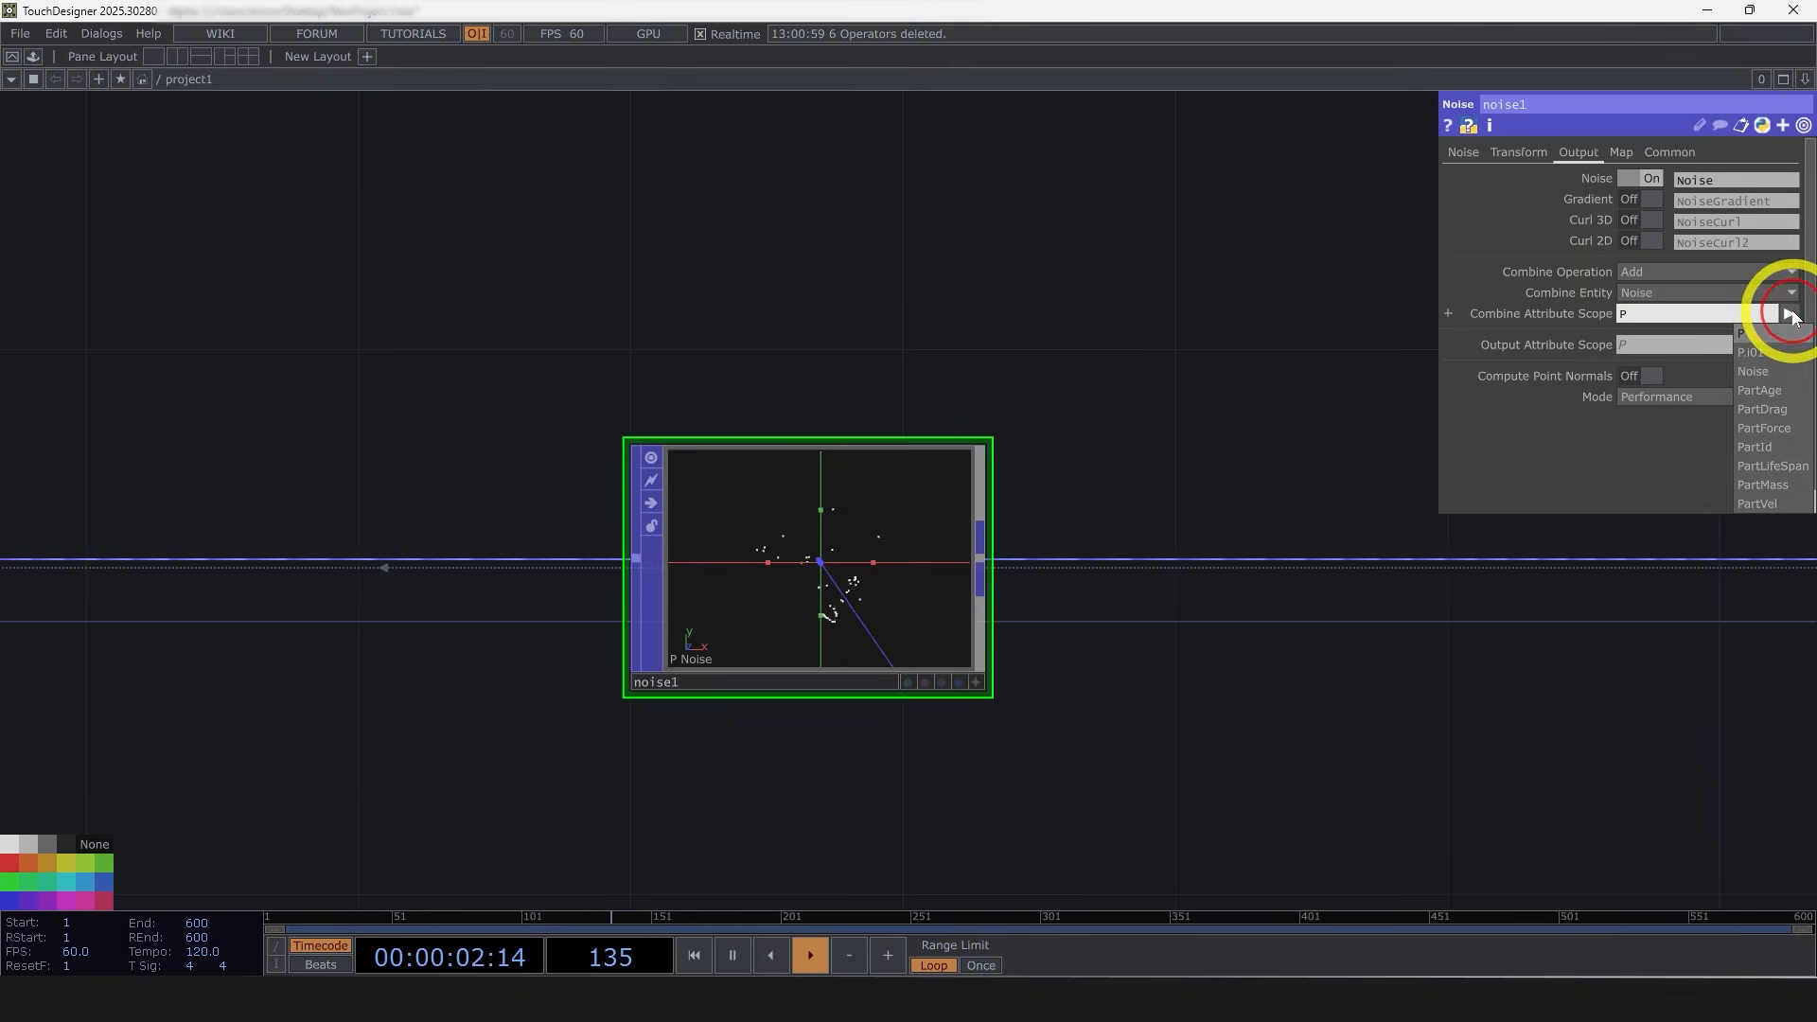
click(1760, 503)
Step: Inspect the attribute info and viewer output of the noise and particle nodes
middle_click(830, 526)
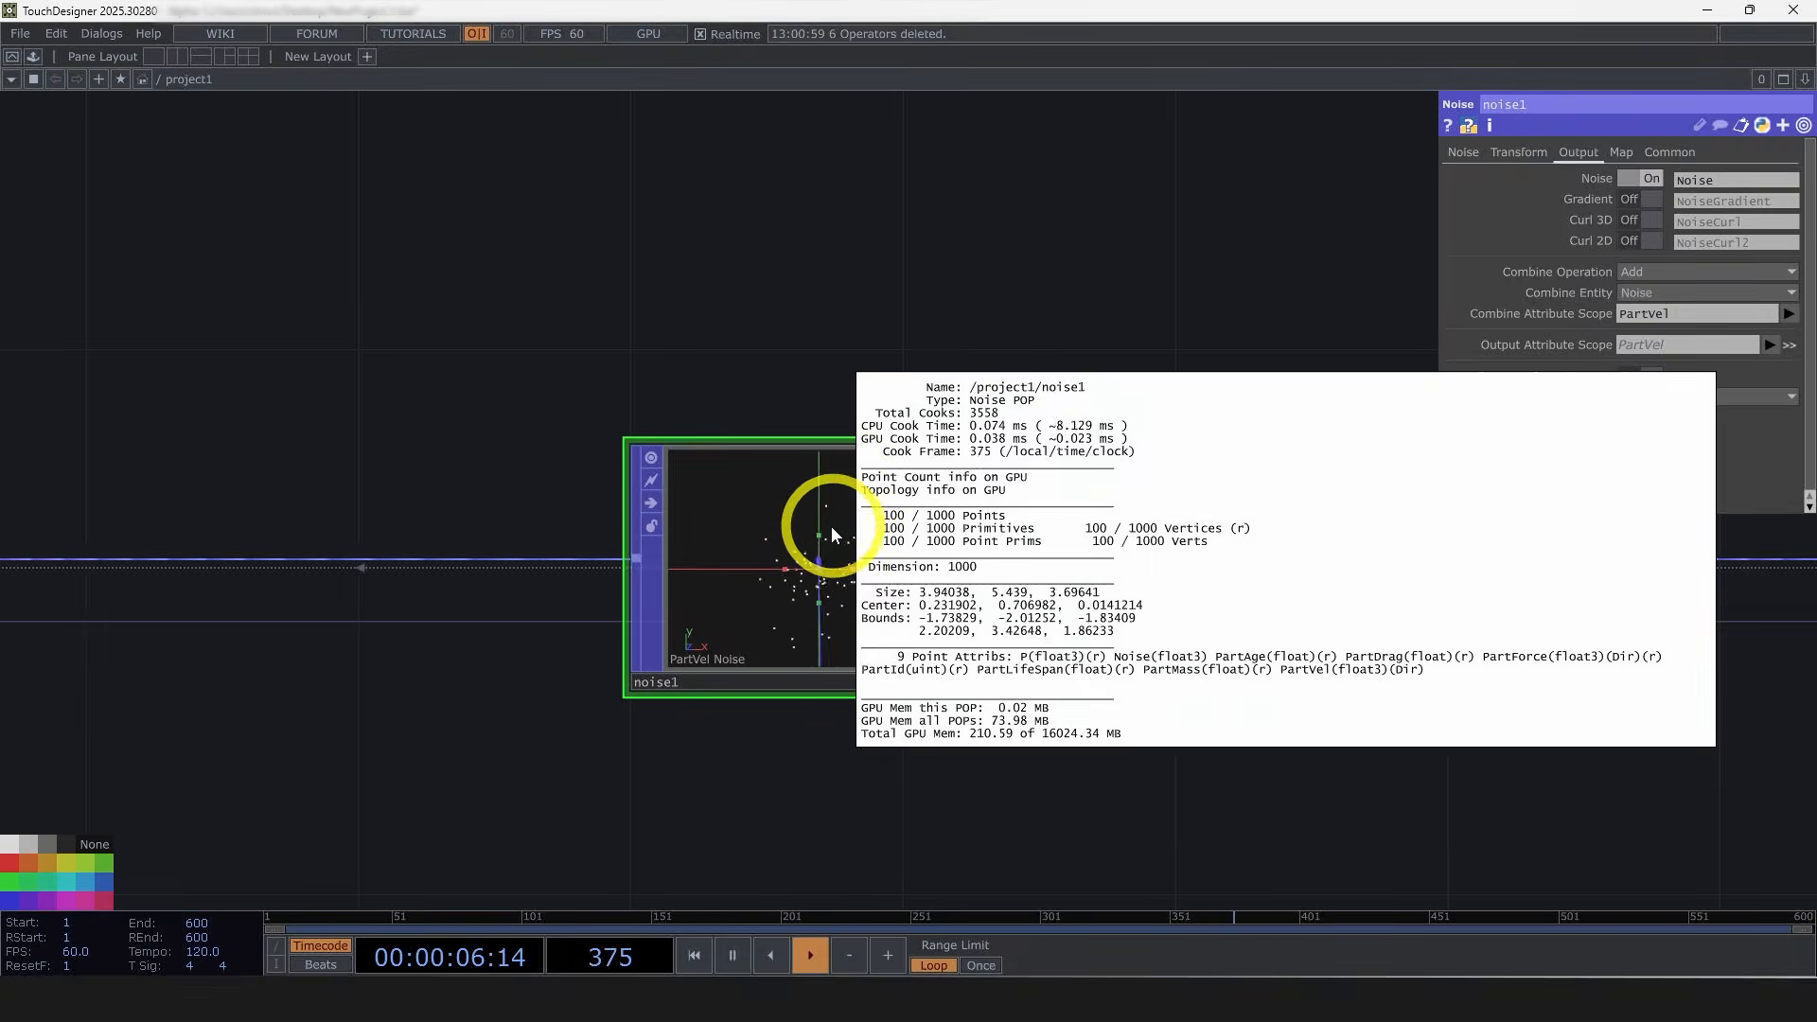
click(1787, 314)
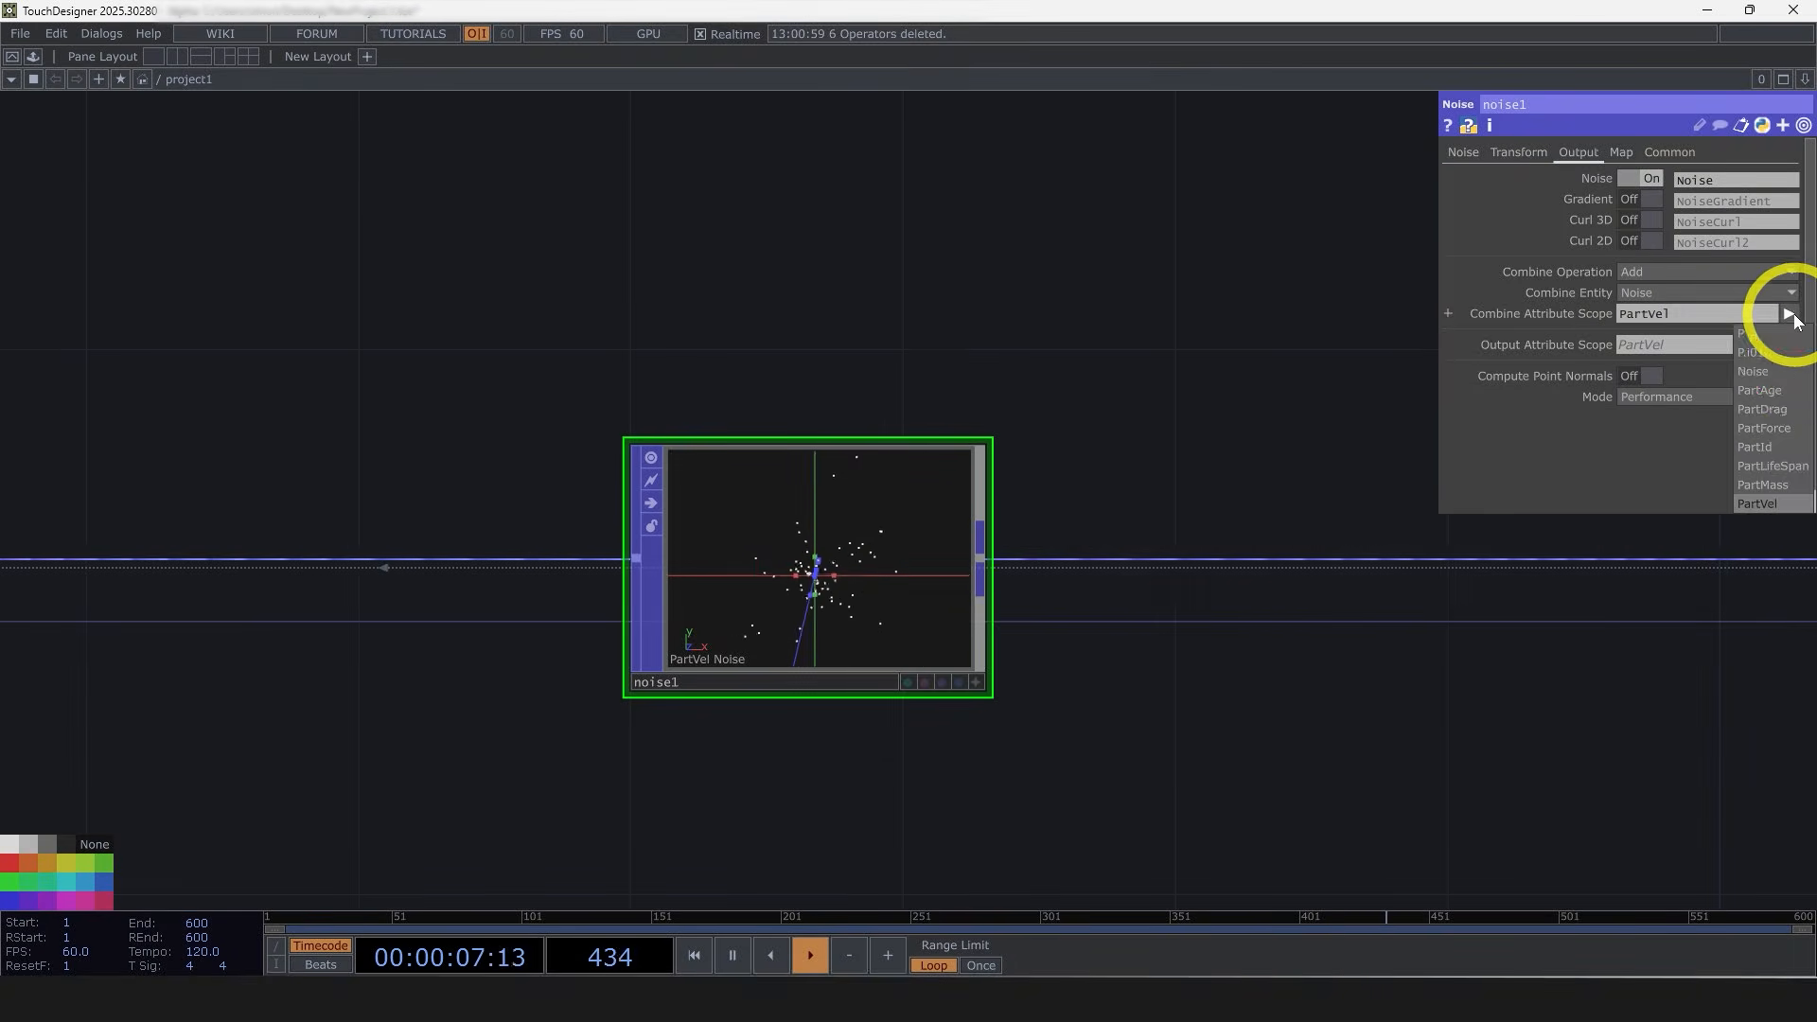
click(1553, 681)
scroll(1561, 673, down, 4)
drag(1487, 668, 1462, 667)
scroll(1462, 668, down, 4)
scroll(865, 617, up, 4)
middle_drag(871, 619, 1389, 766)
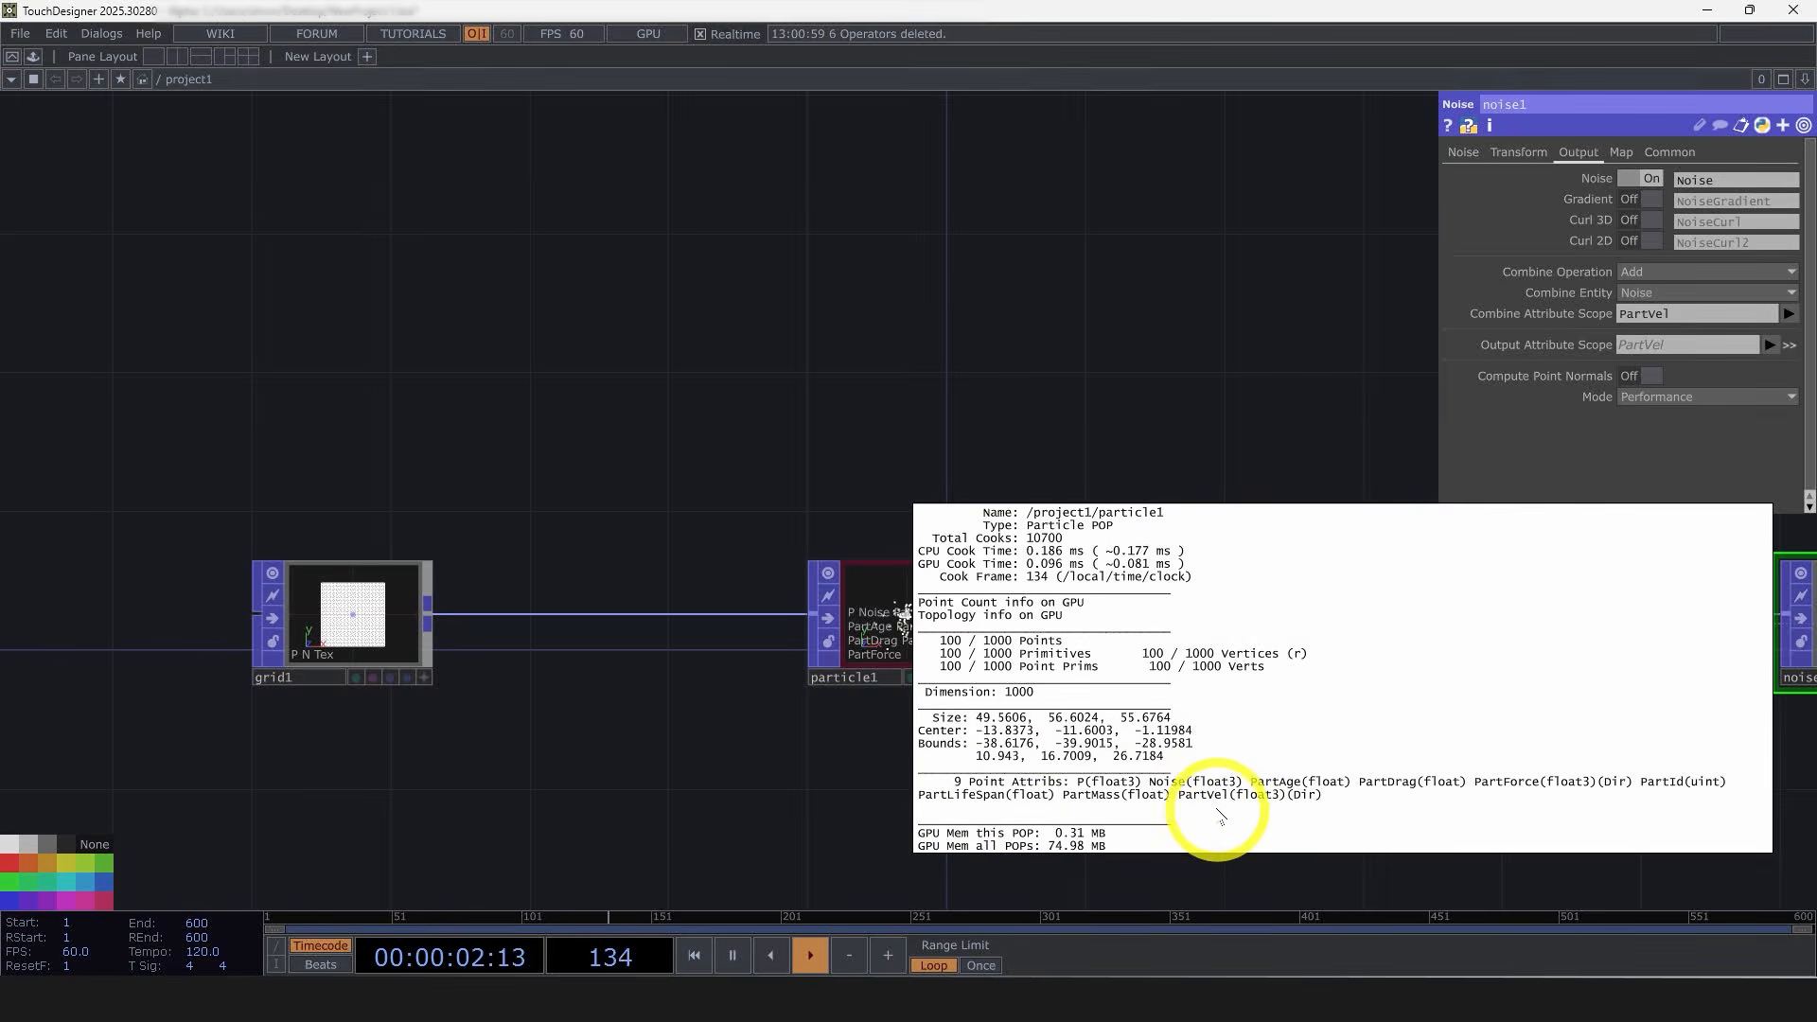
click(808, 780)
drag(810, 783, 560, 768)
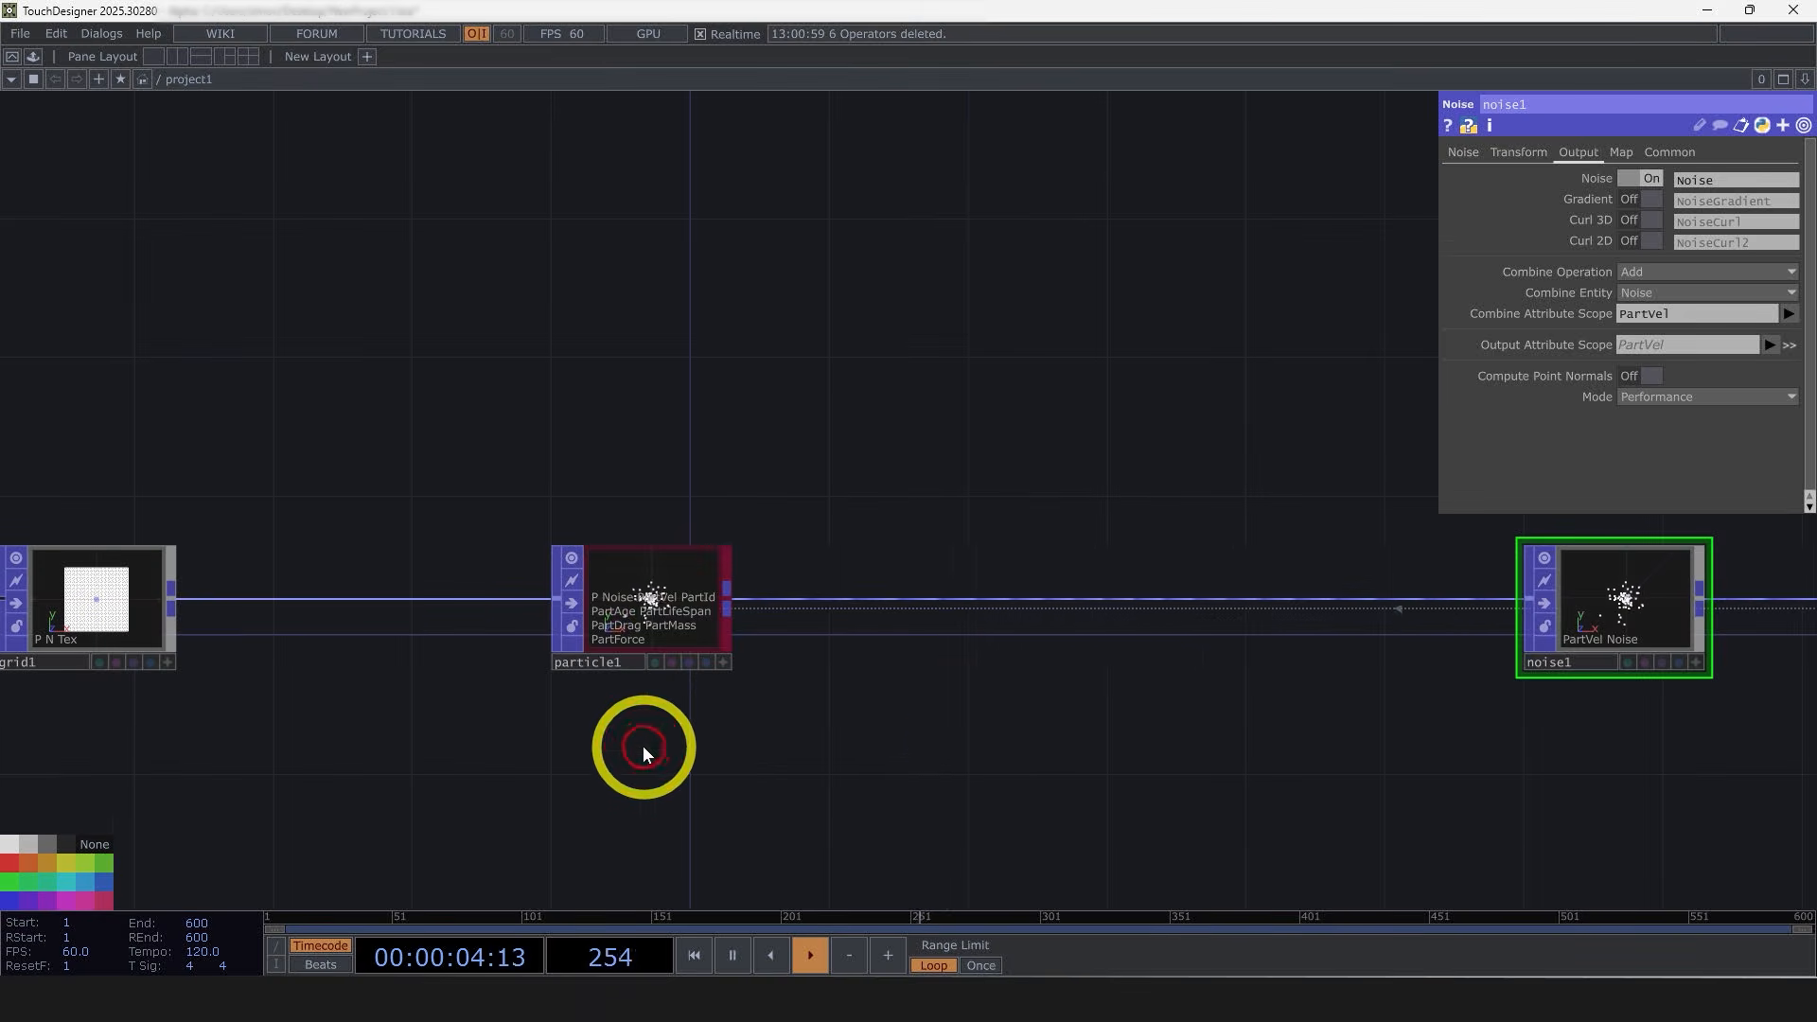
drag(1261, 764, 397, 757)
scroll(714, 591, up, 8)
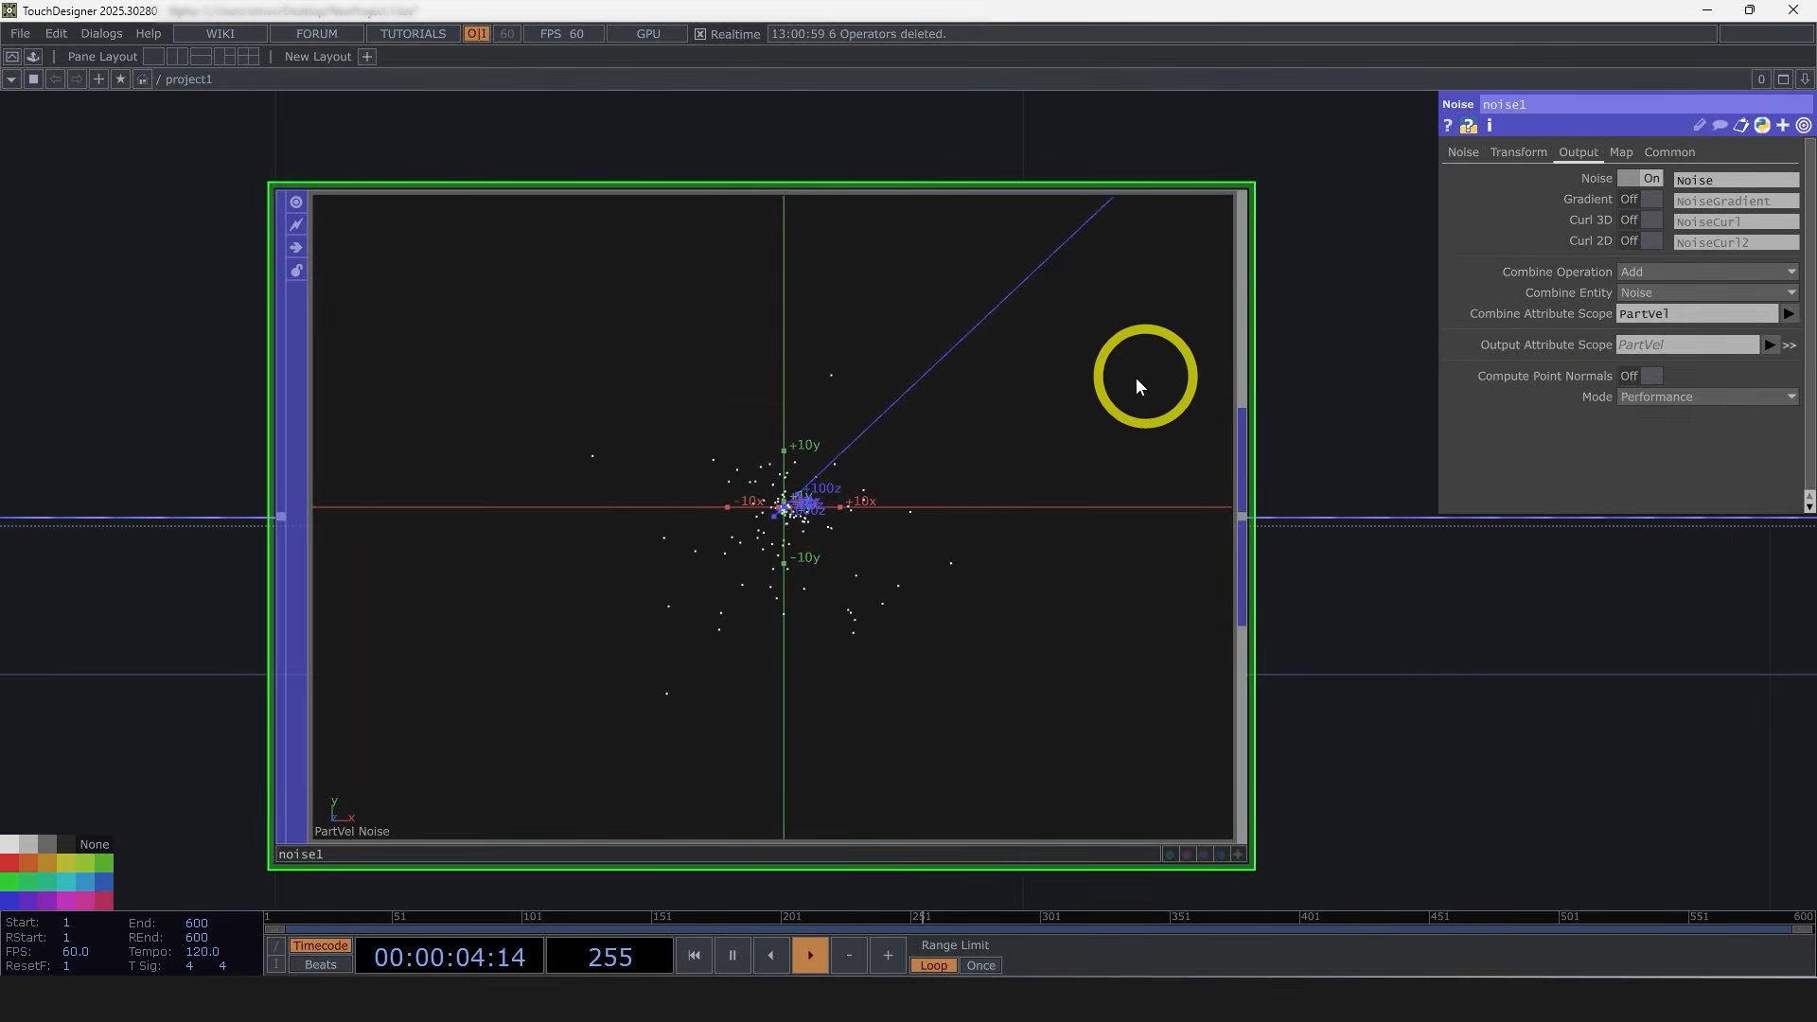
middle_drag(539, 553, 1315, 621)
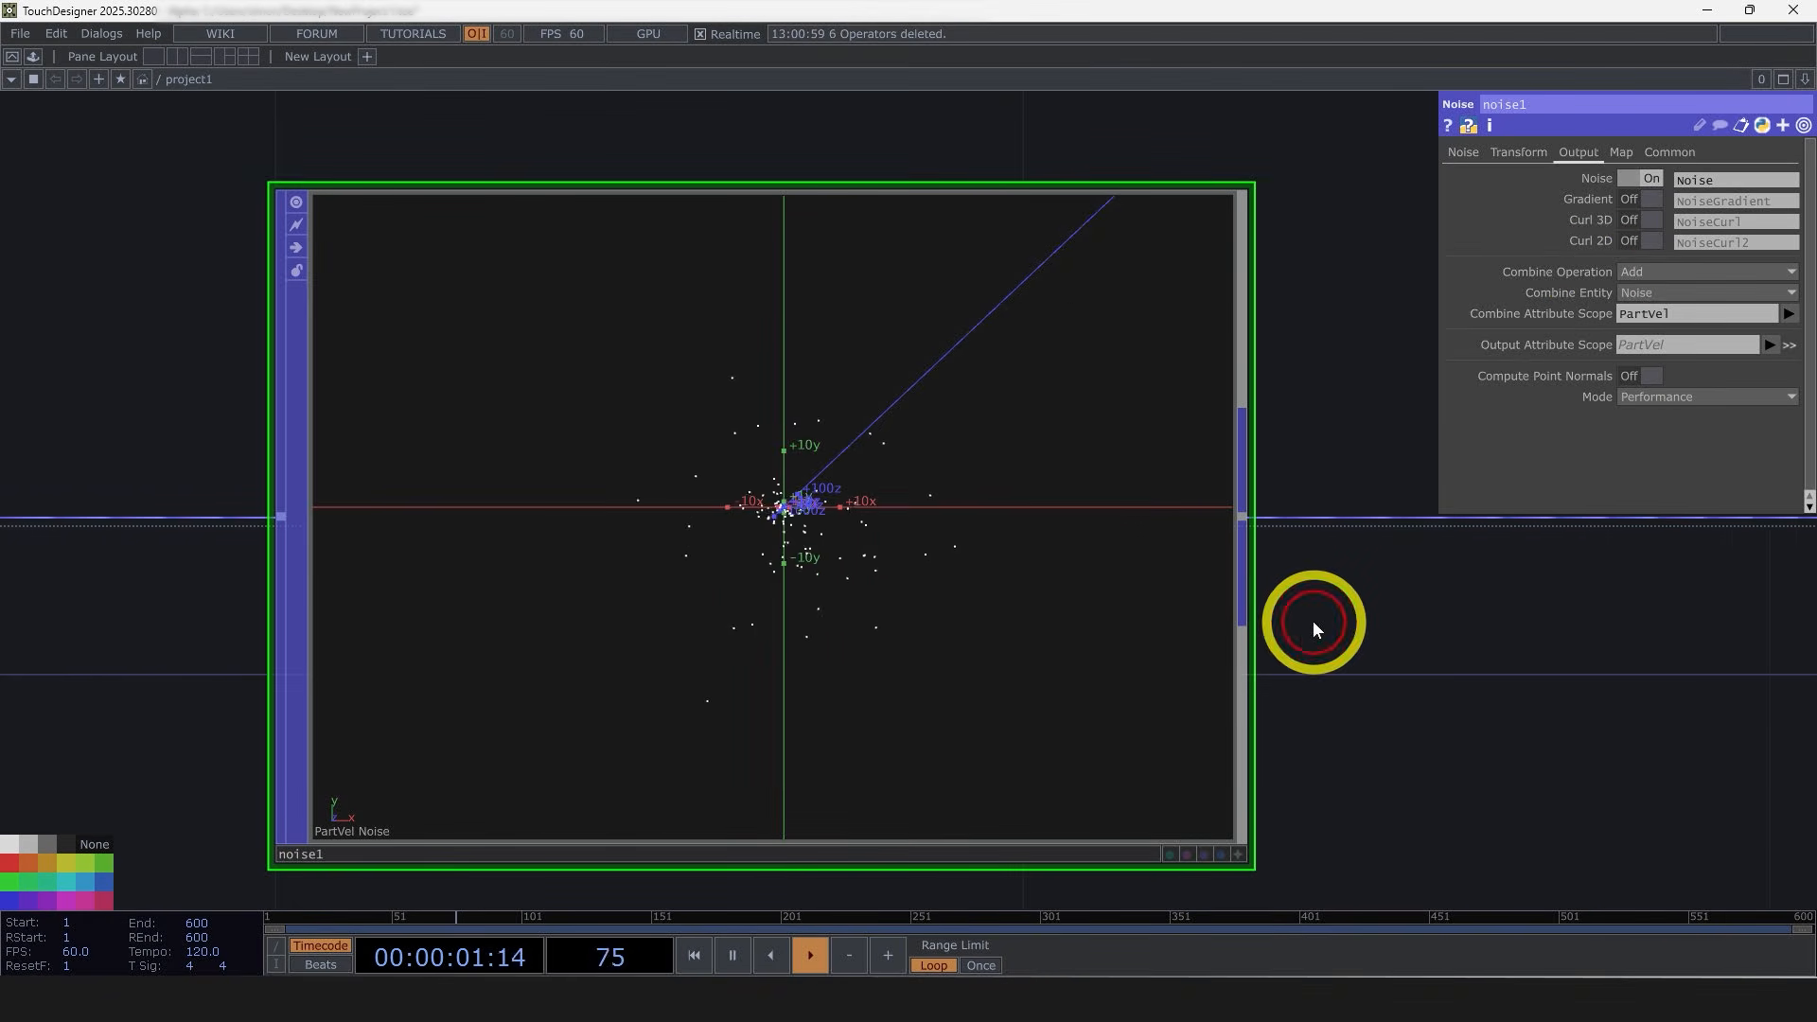
Step: Turn off the noise node's Noise output and set its Combine Entity to Curl 3D
click(1646, 178)
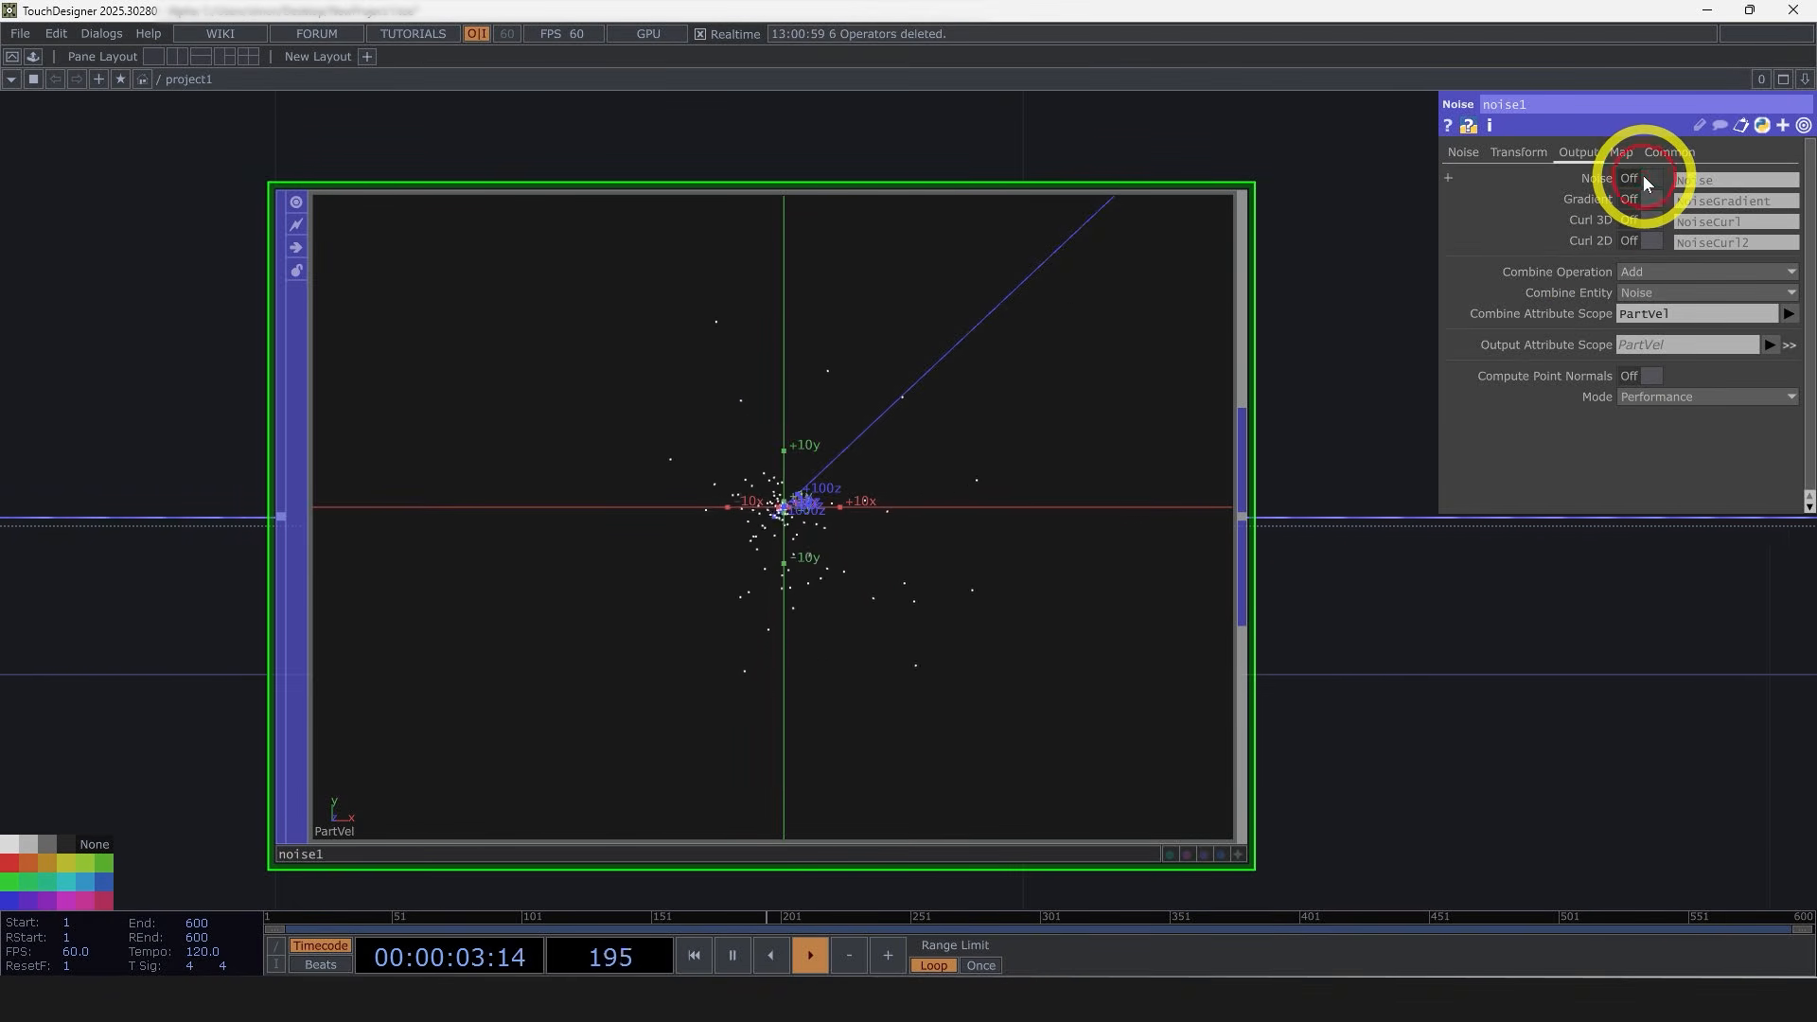
click(1627, 296)
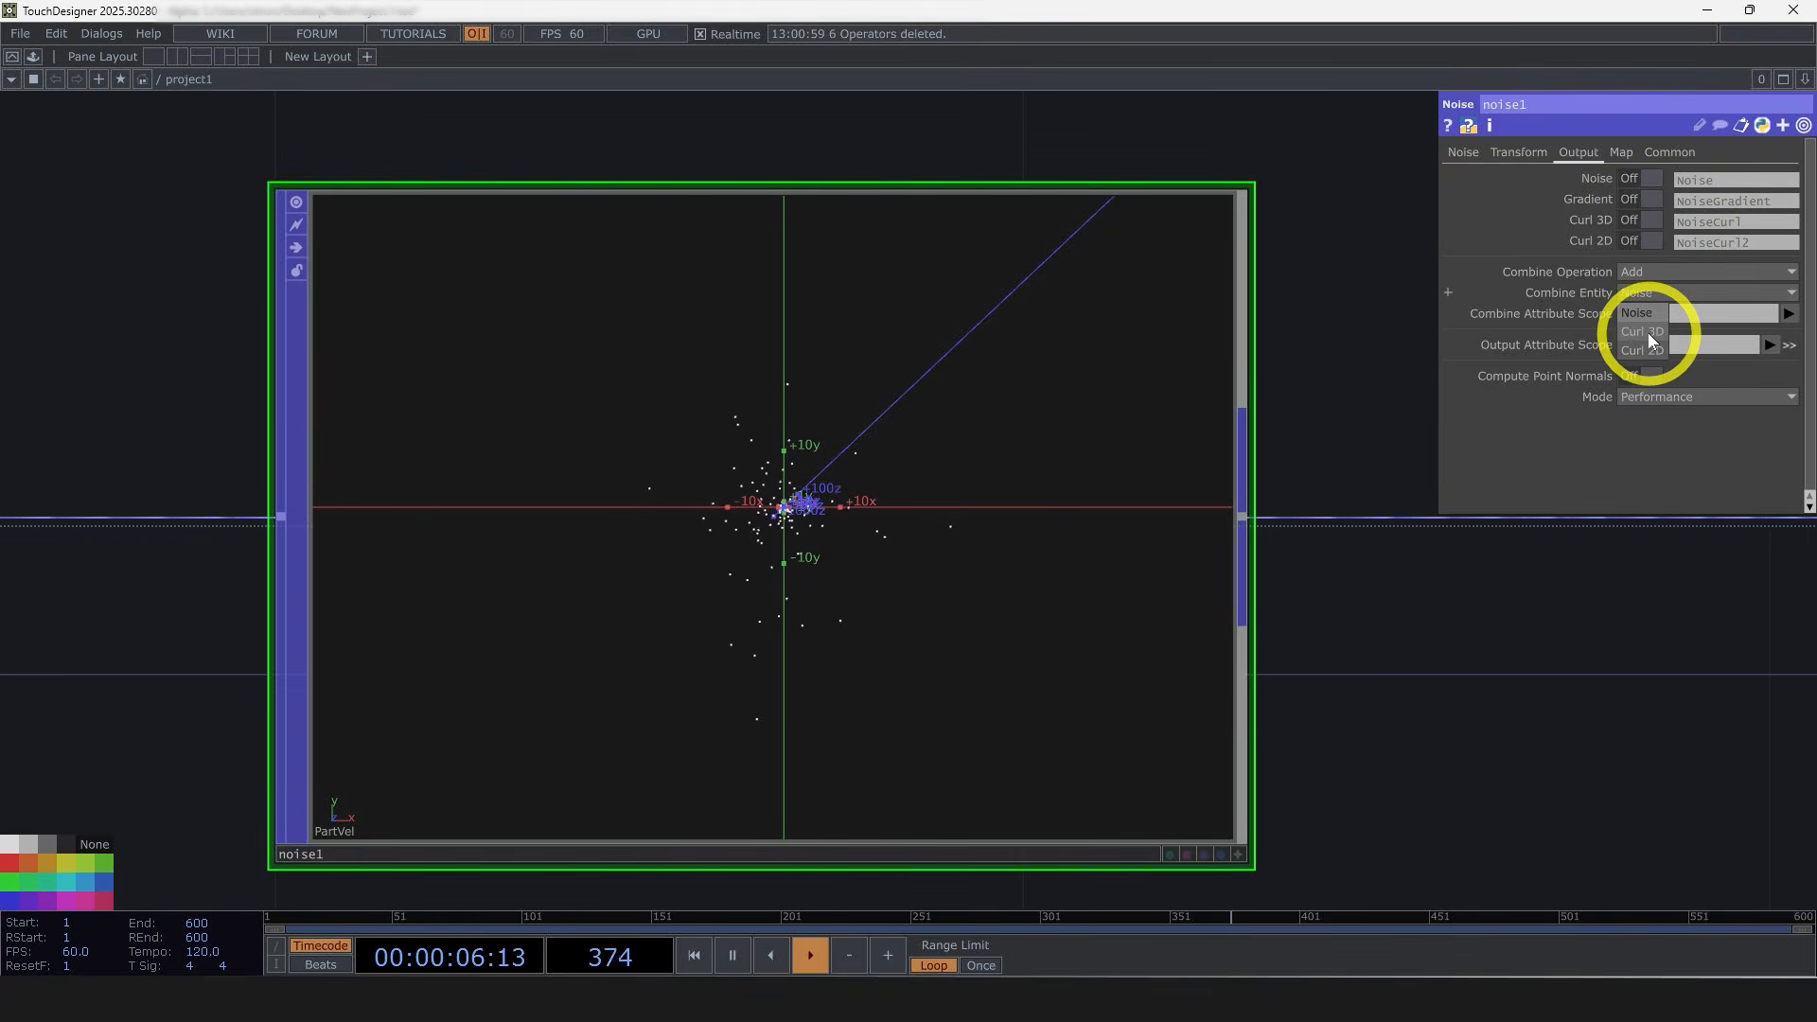
click(1649, 332)
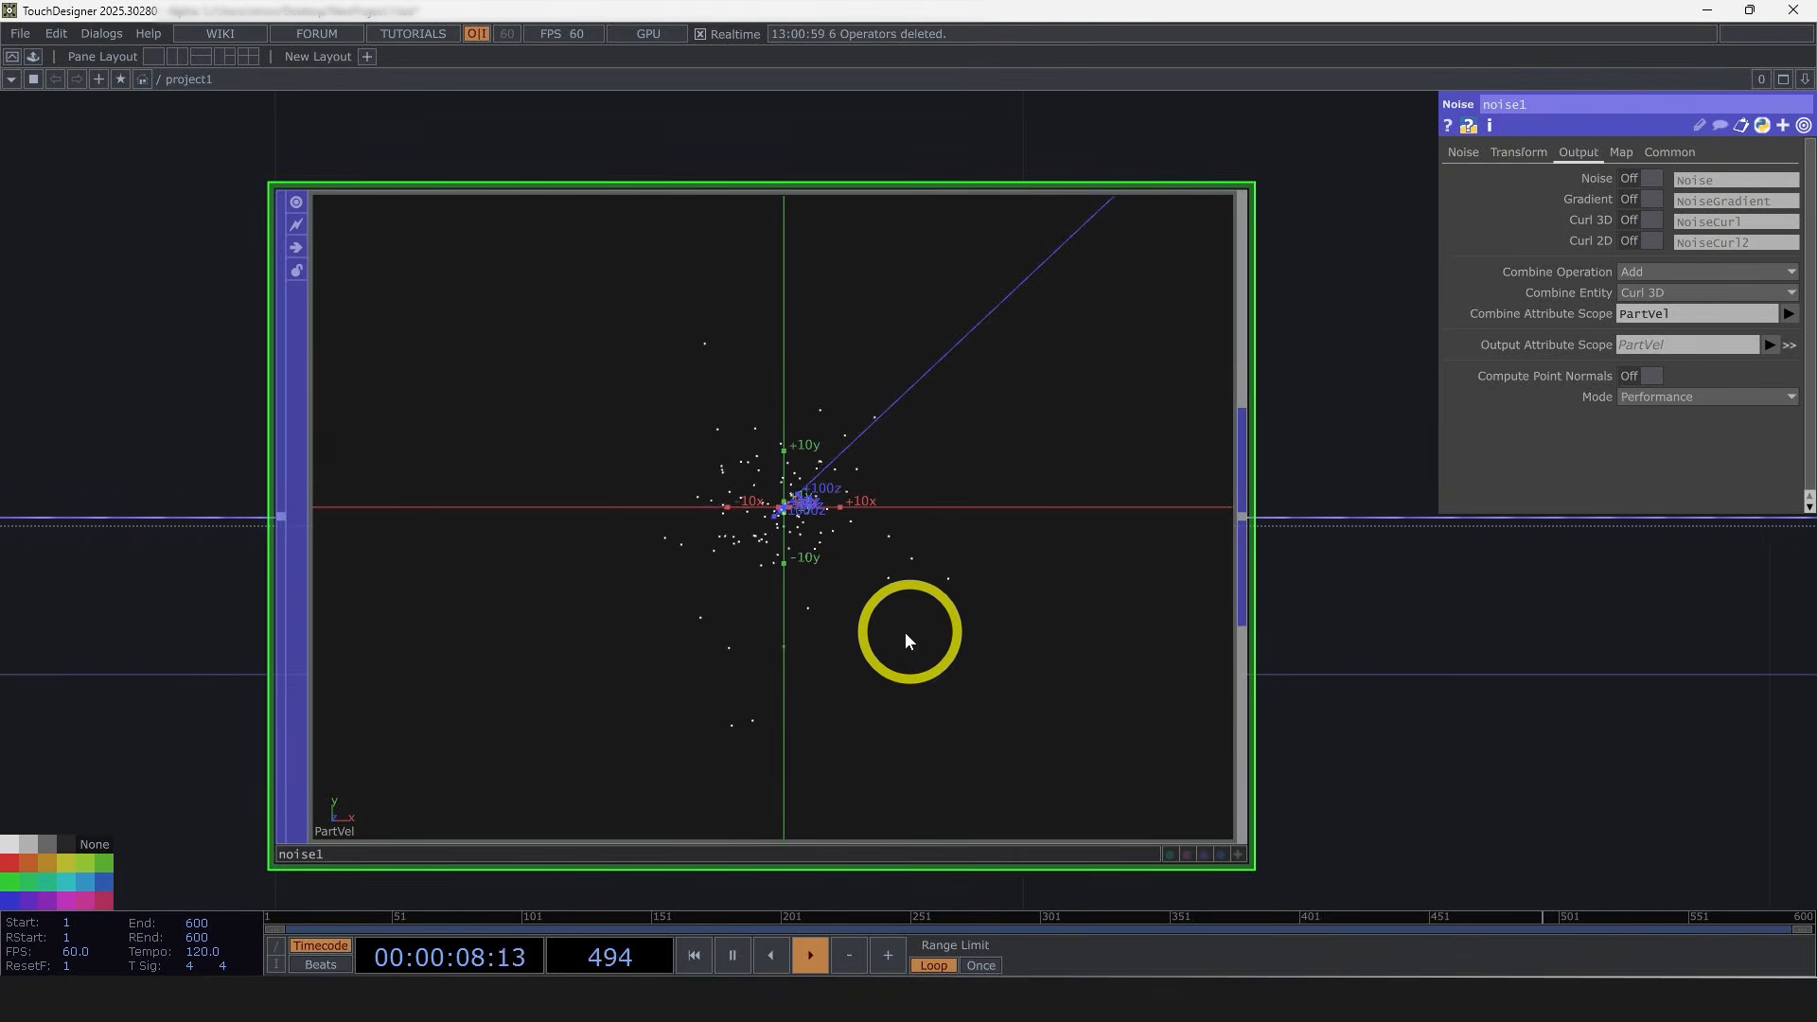
Step: Examine the curl noise effect on the particles in the noise node's viewer
drag(702, 350, 734, 470)
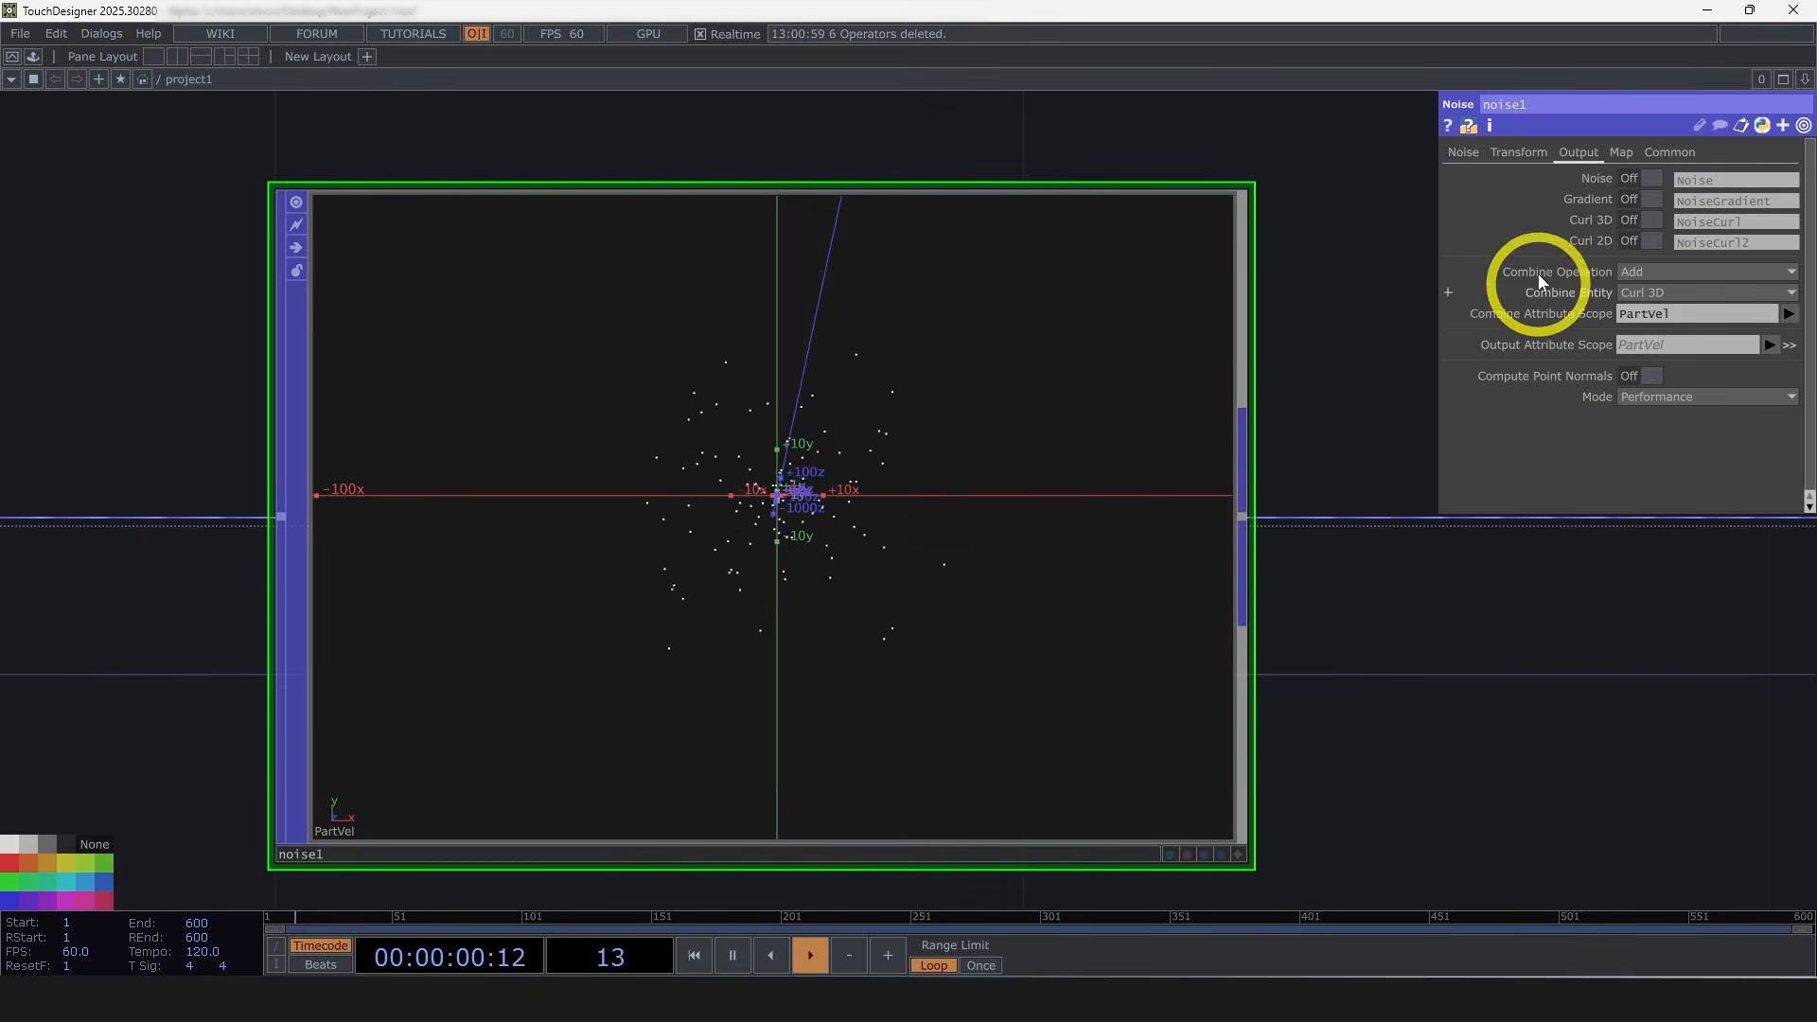
click(1644, 297)
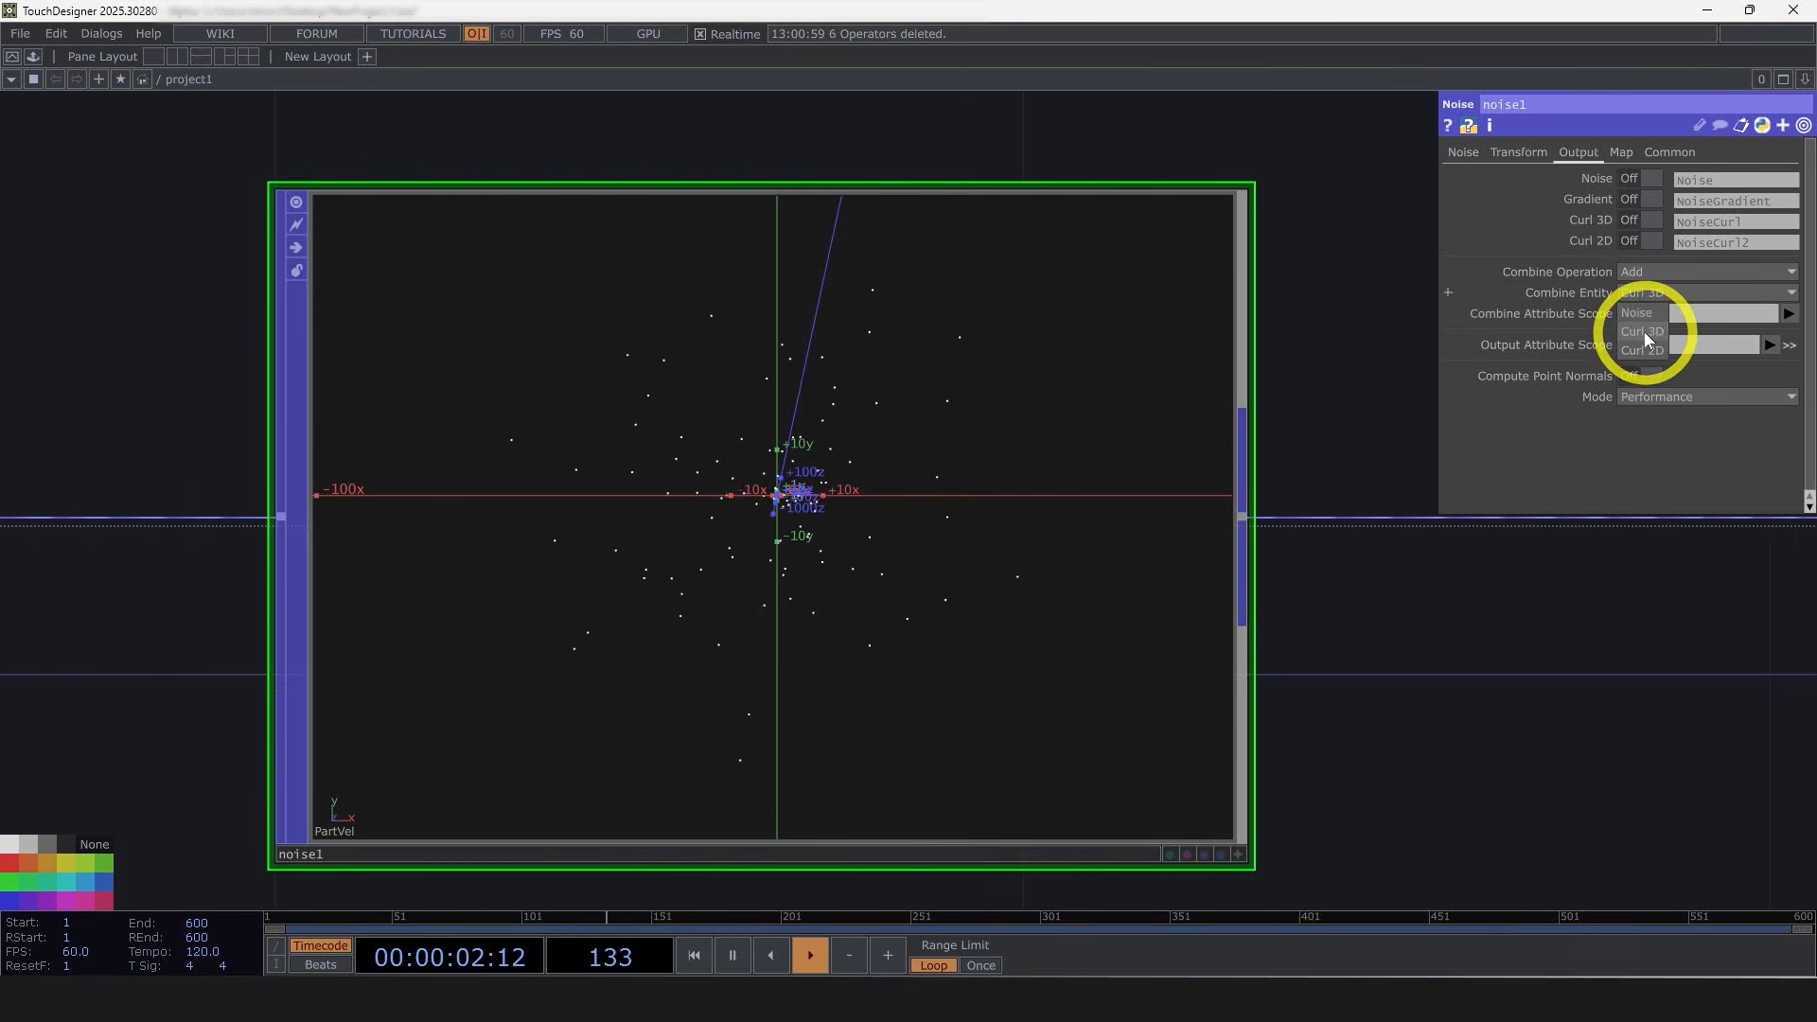
click(1644, 331)
drag(1472, 659, 1375, 644)
scroll(1492, 679, down, 7)
drag(1494, 700, 1375, 666)
scroll(1375, 666, down, 3)
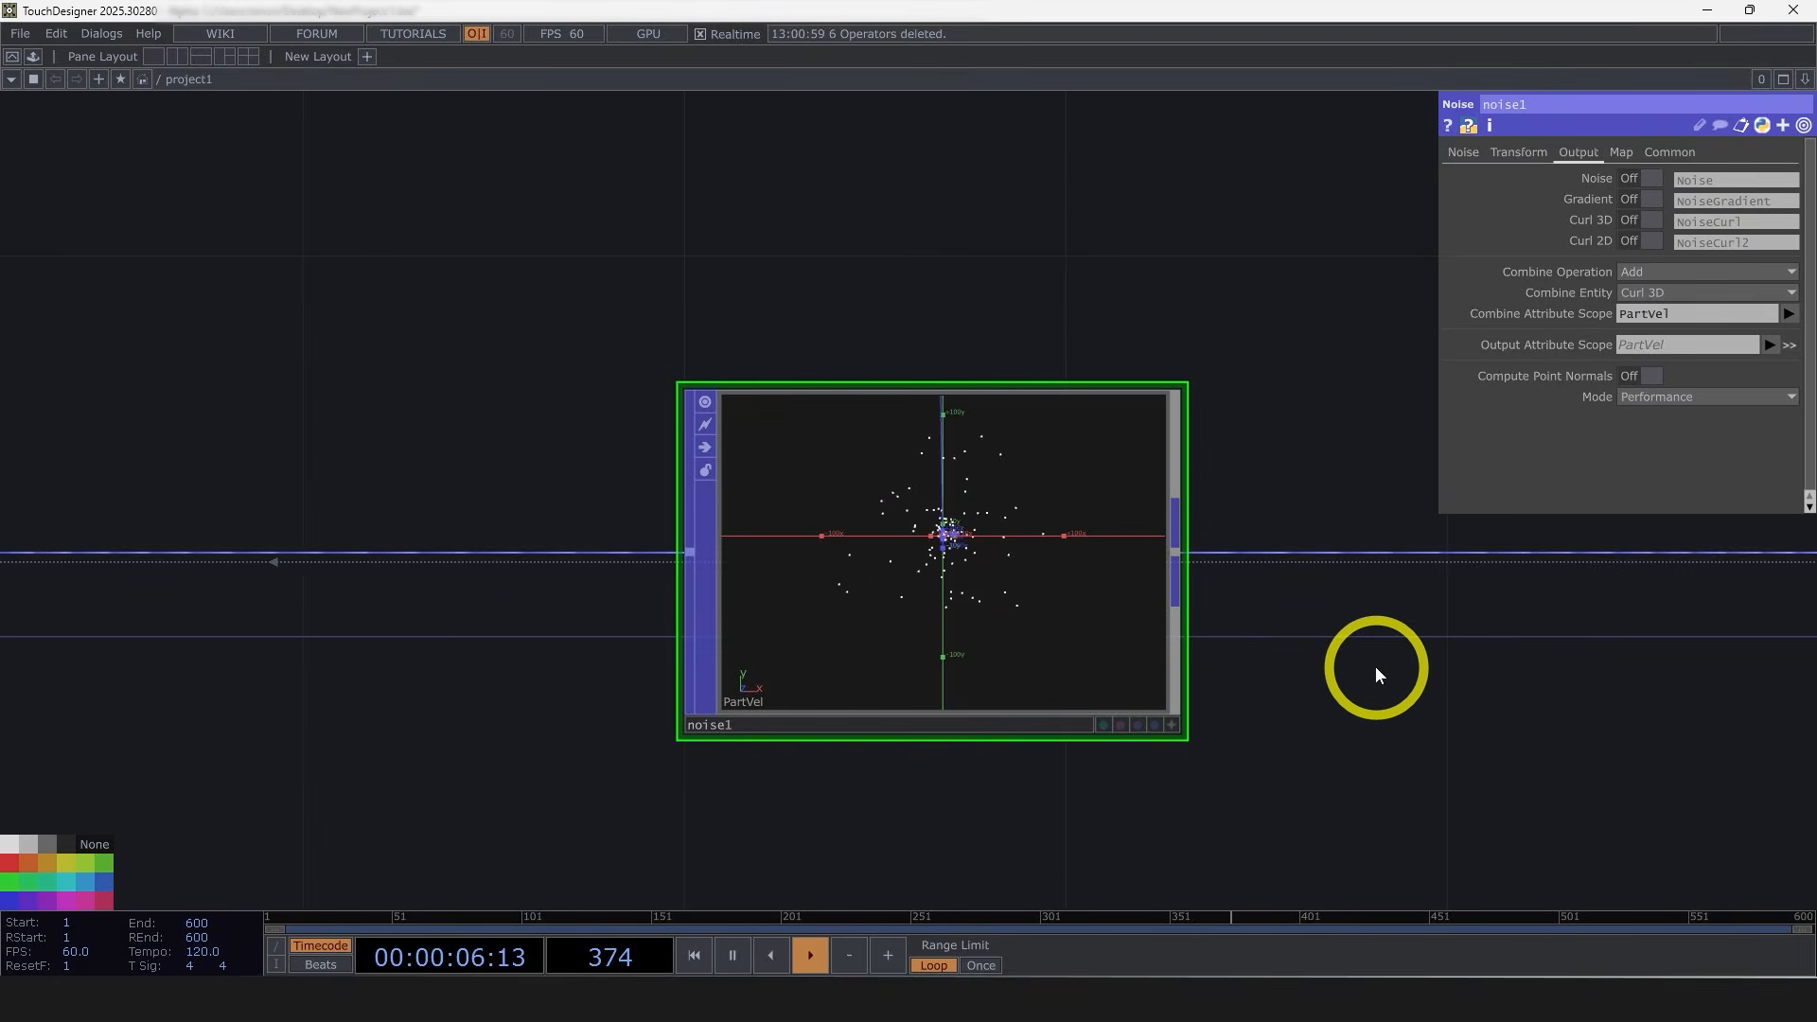
scroll(1381, 666, down, 6)
scroll(1492, 722, down, 6)
drag(1505, 736, 1238, 658)
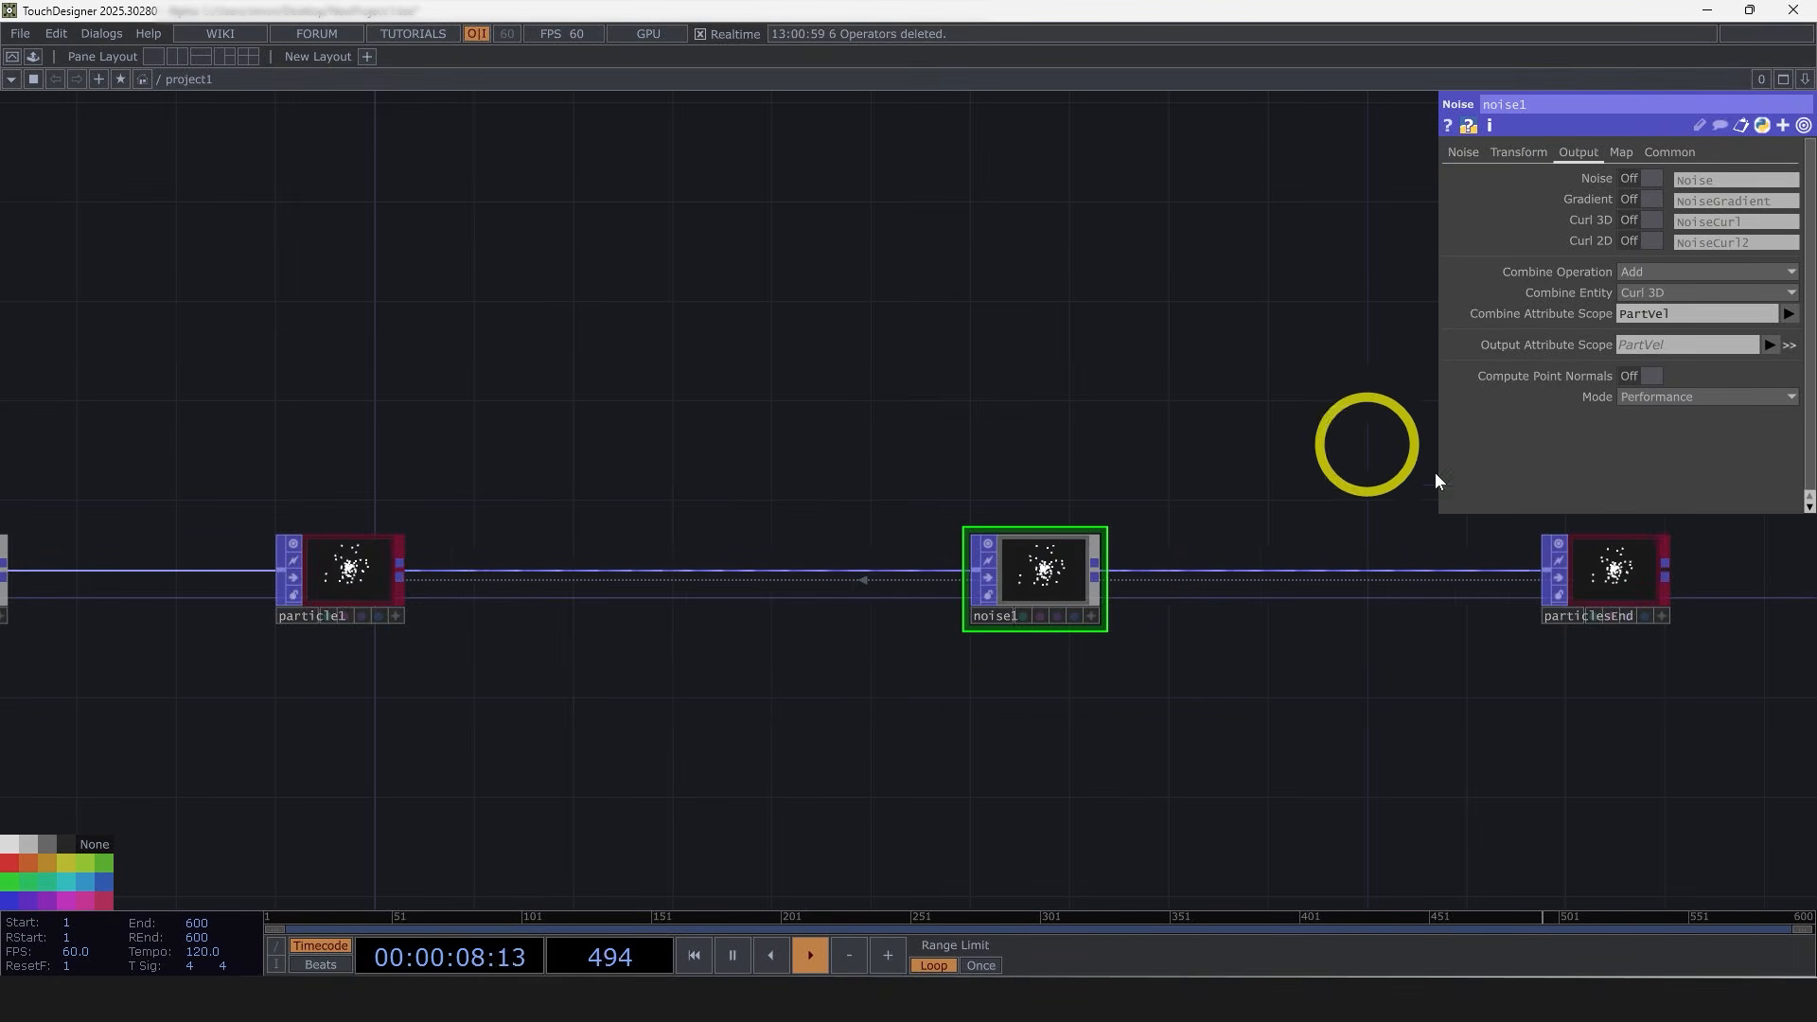
scroll(1679, 580, up, 5)
scroll(1537, 619, down, 3)
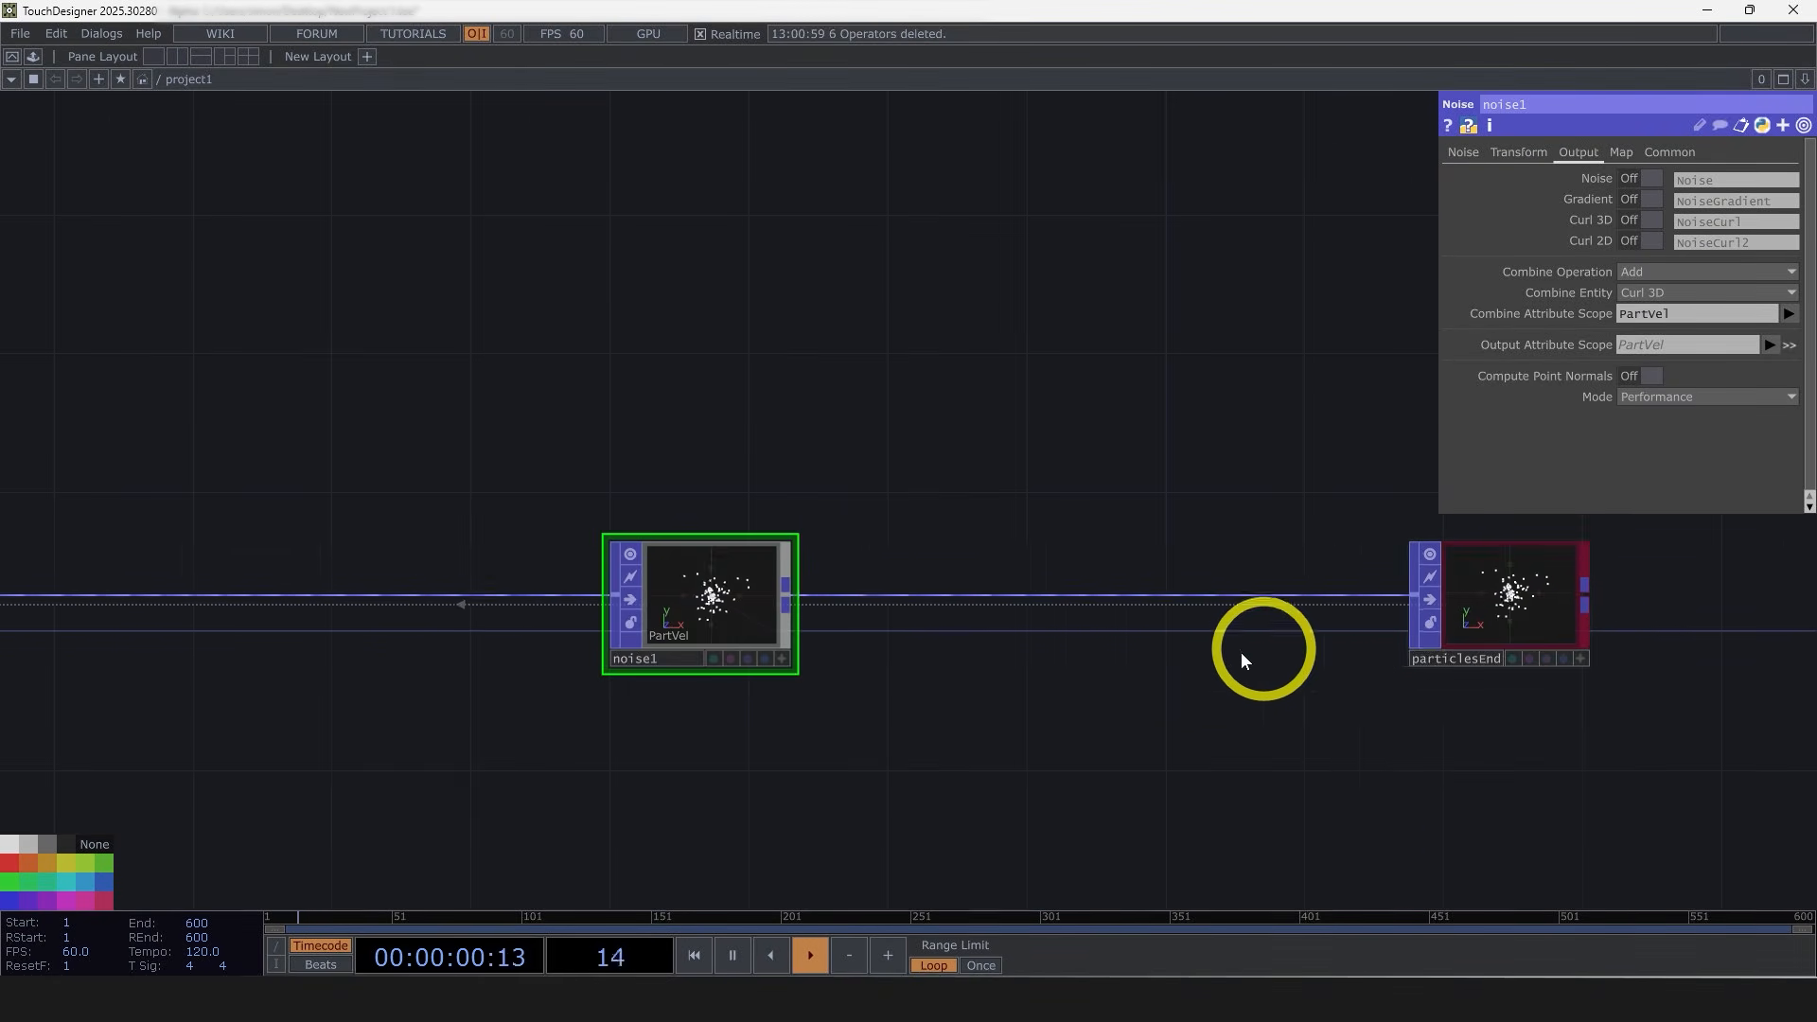
scroll(1183, 682, down, 3)
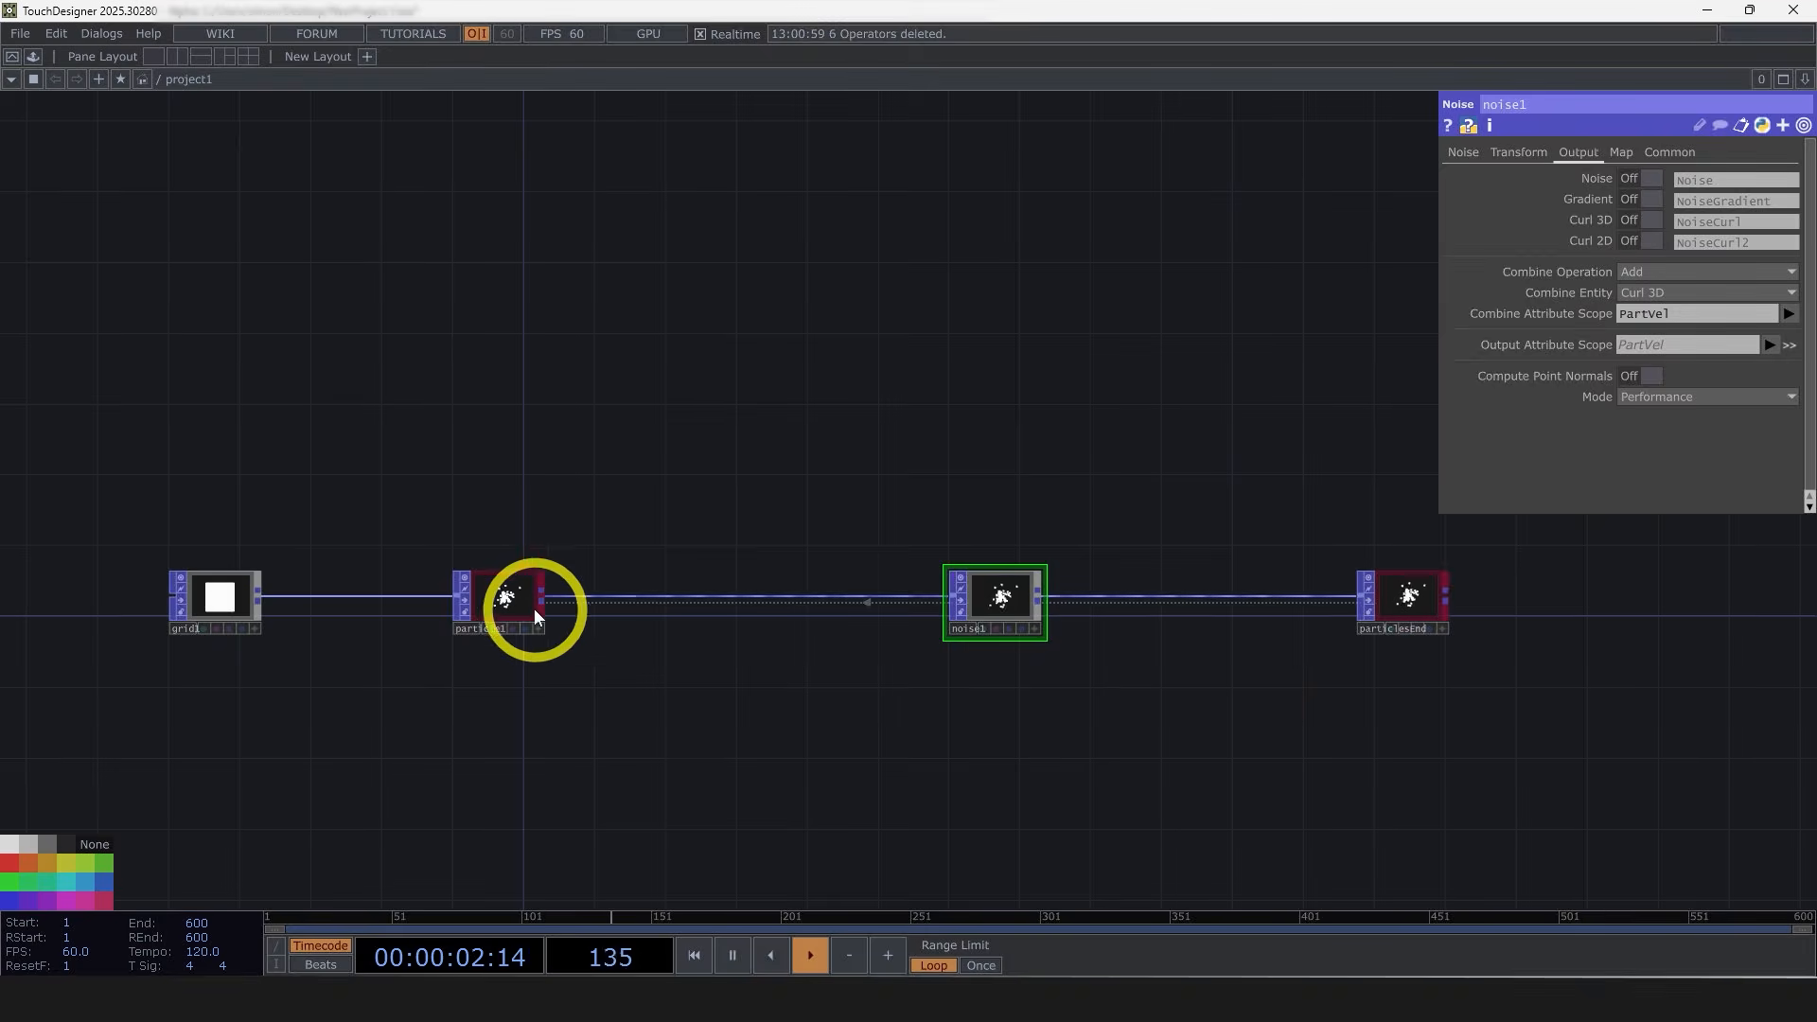
Step: Reinitialize the particle node's simulation
middle_drag(516, 605, 426, 635)
click(500, 611)
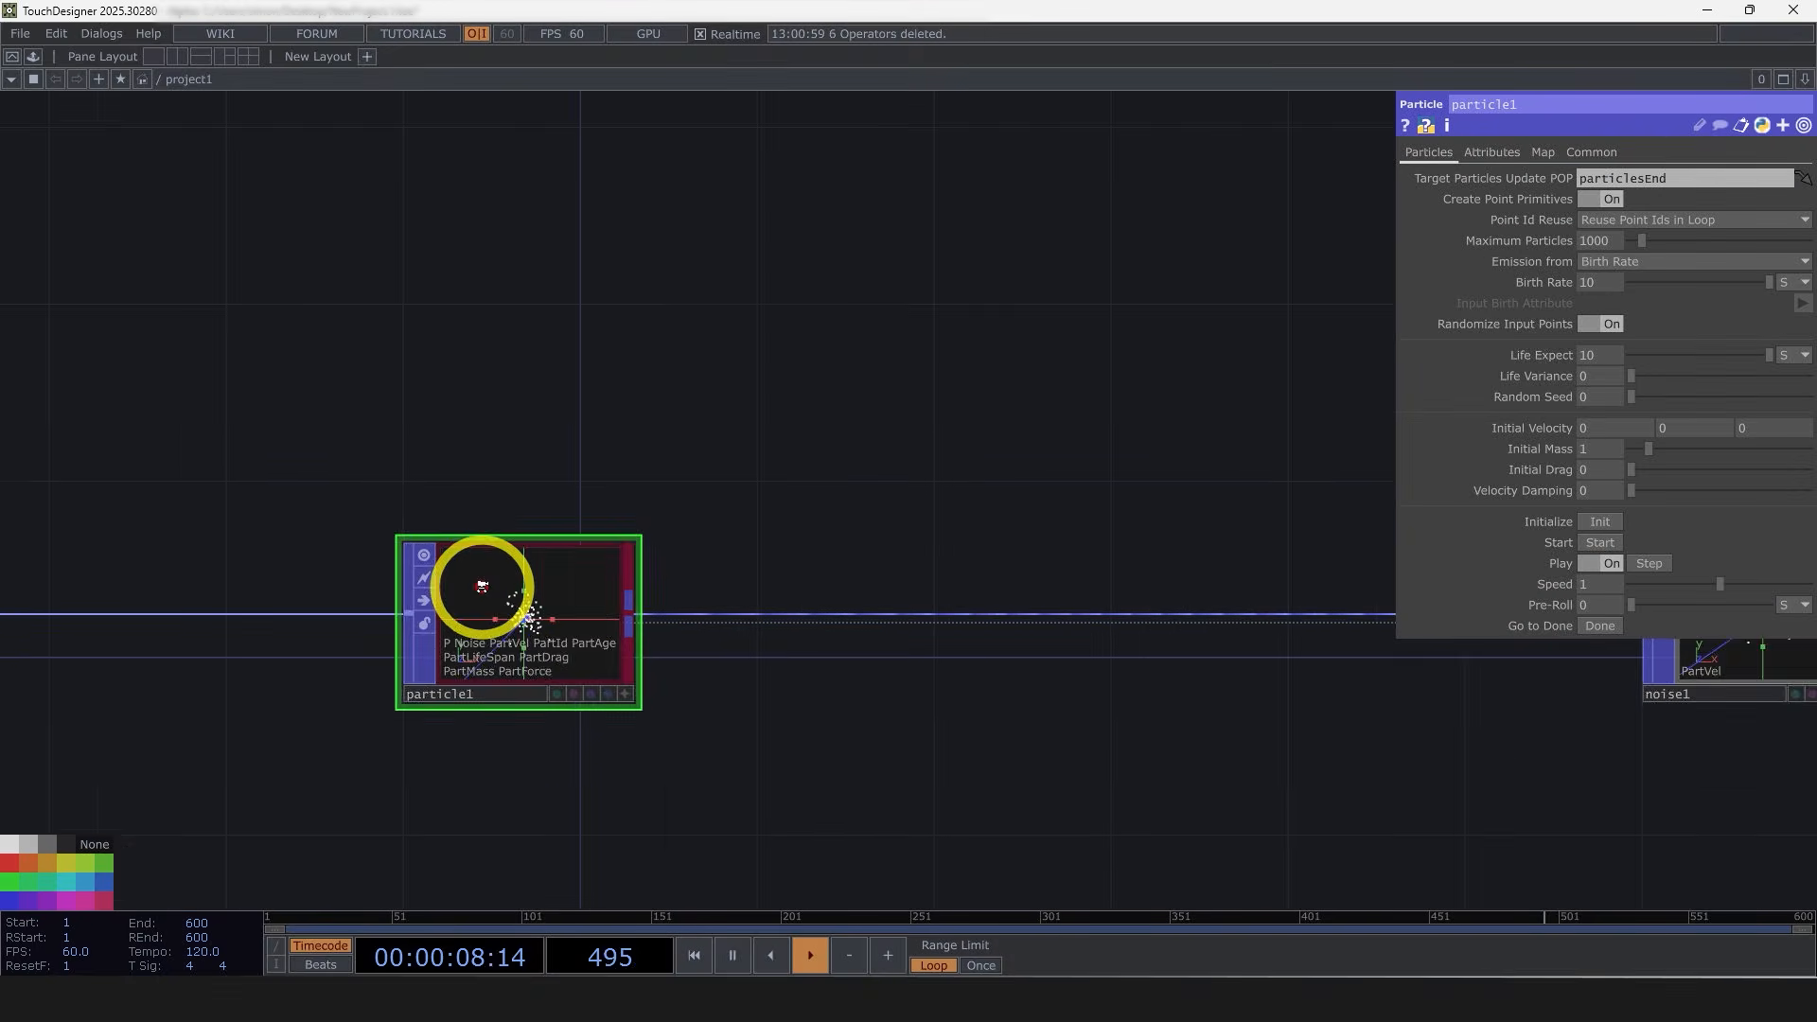
scroll(478, 598, up, 4)
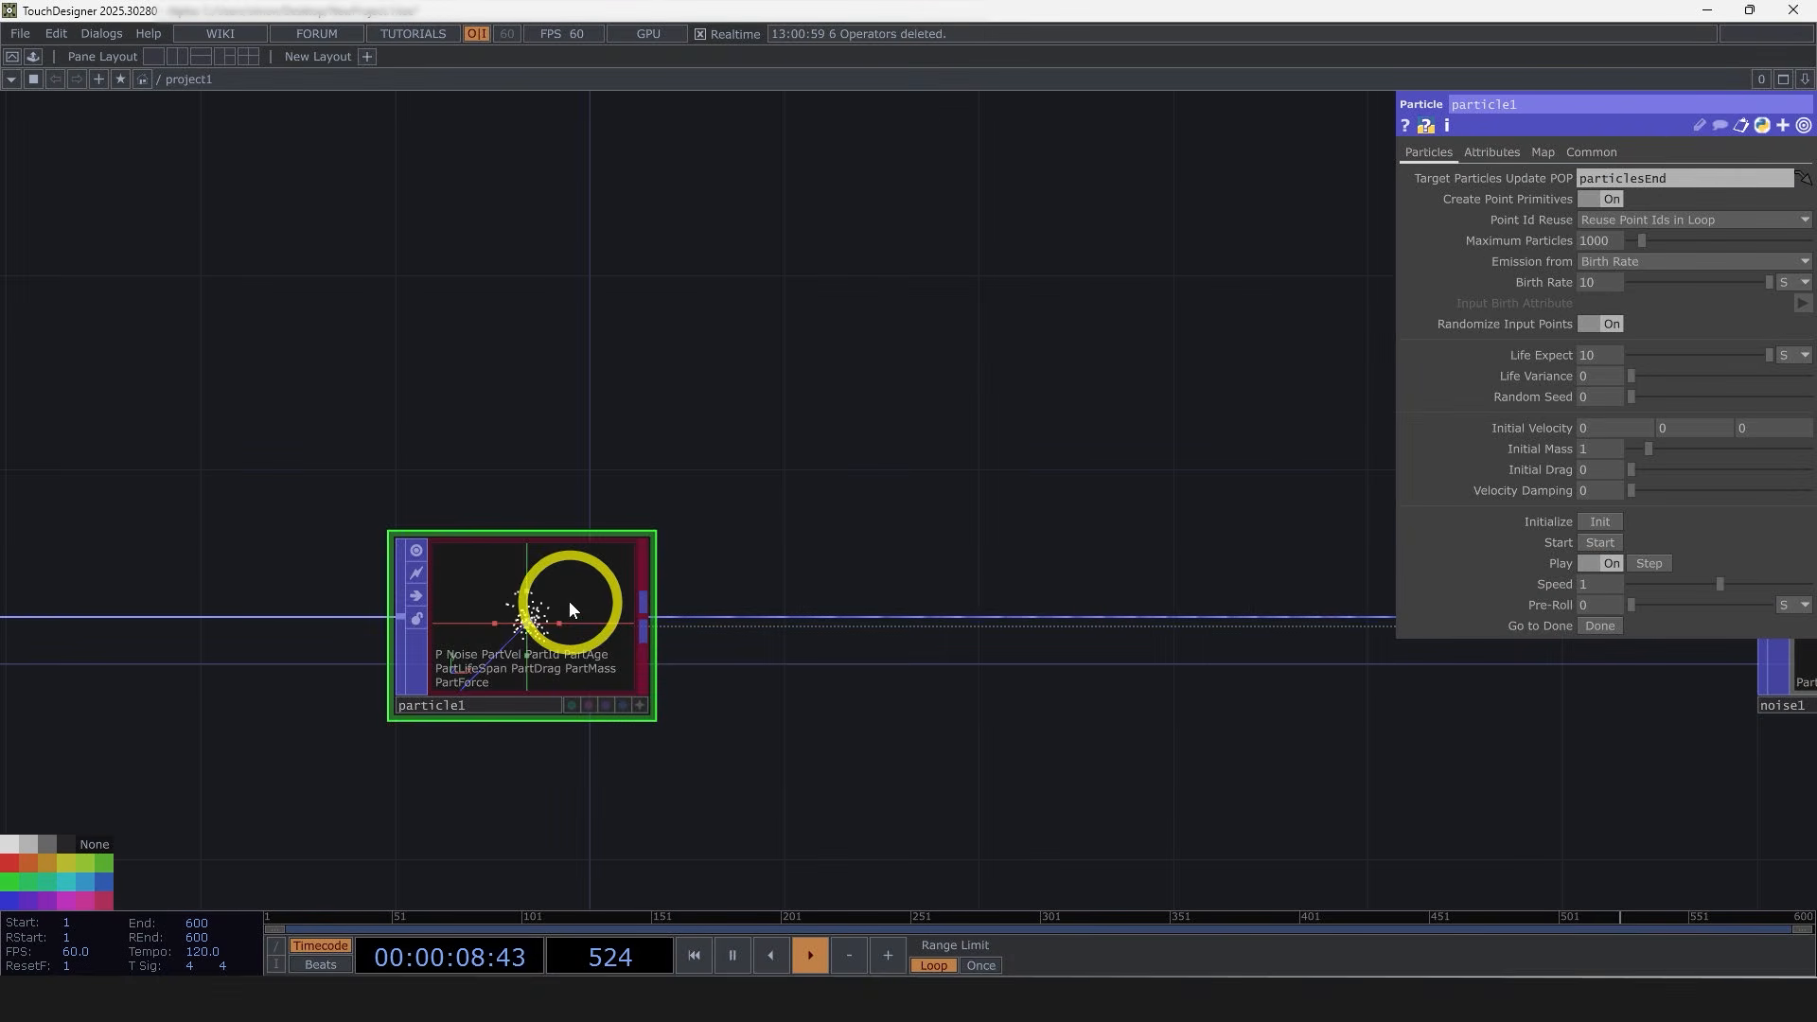
click(1597, 520)
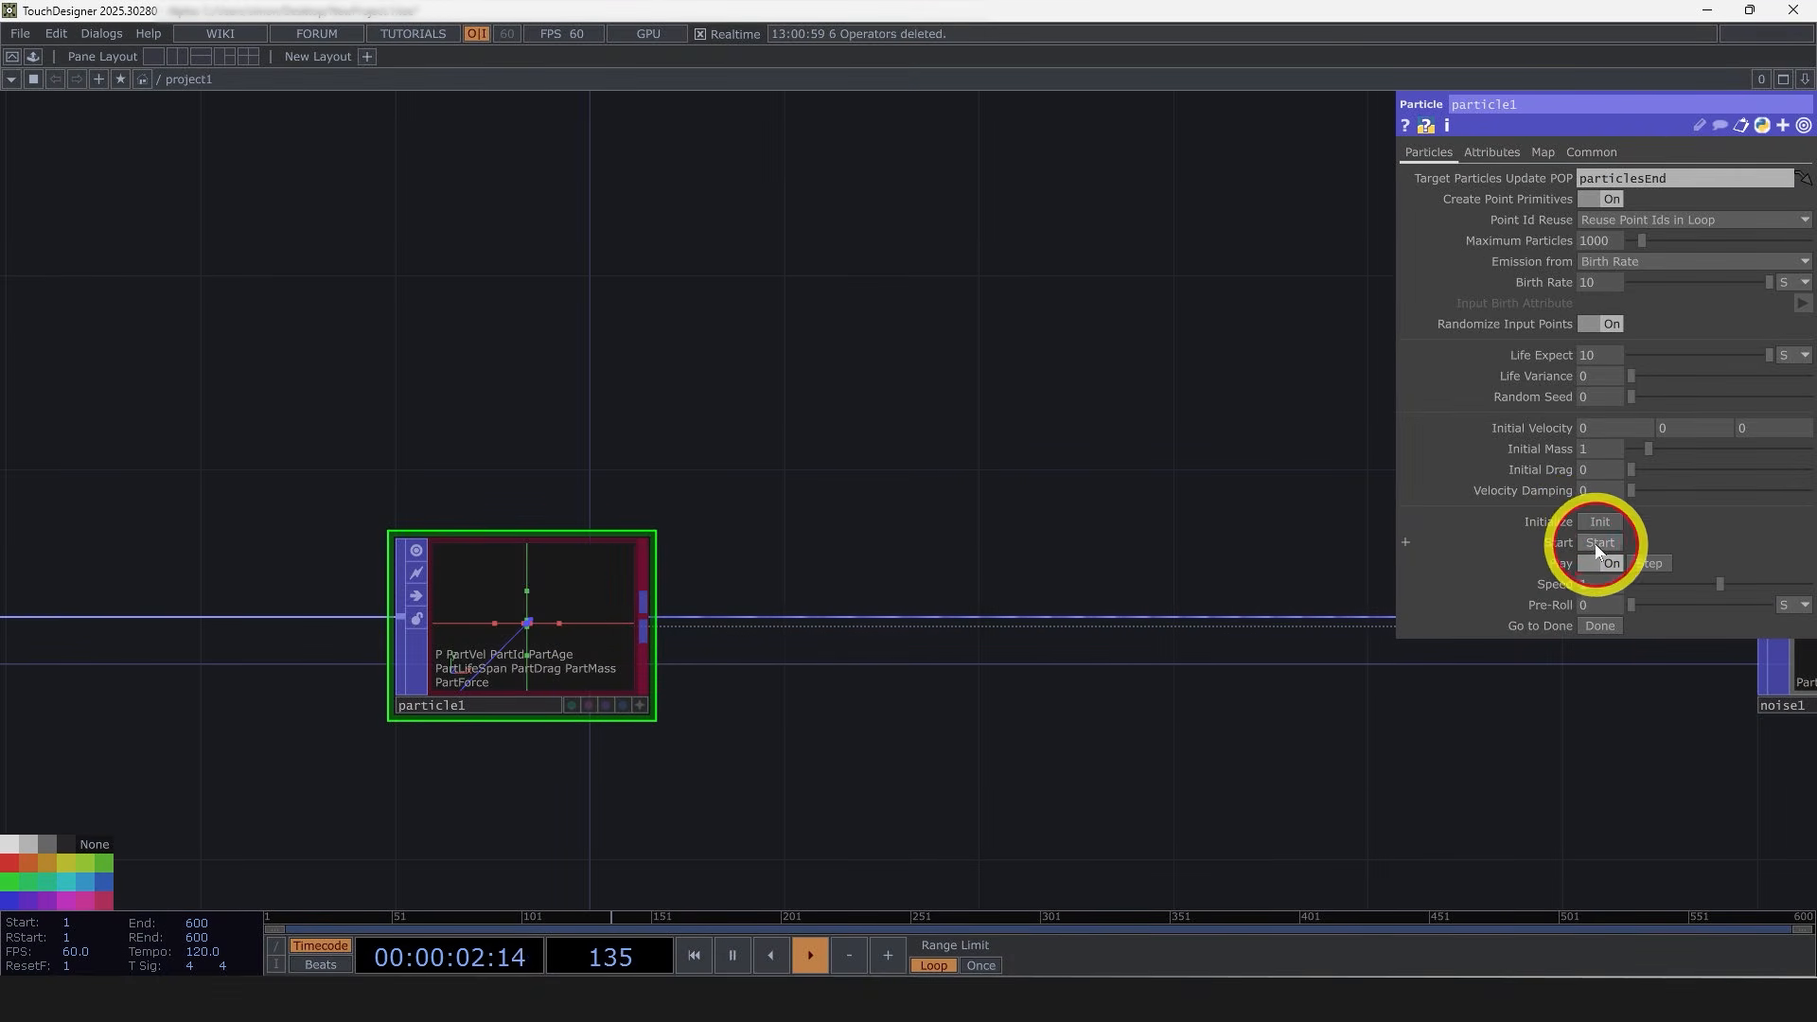
Step: Examine the particle node's output and point info, then return to the noise node
scroll(560, 626, up, 2)
scroll(560, 627, up, 3)
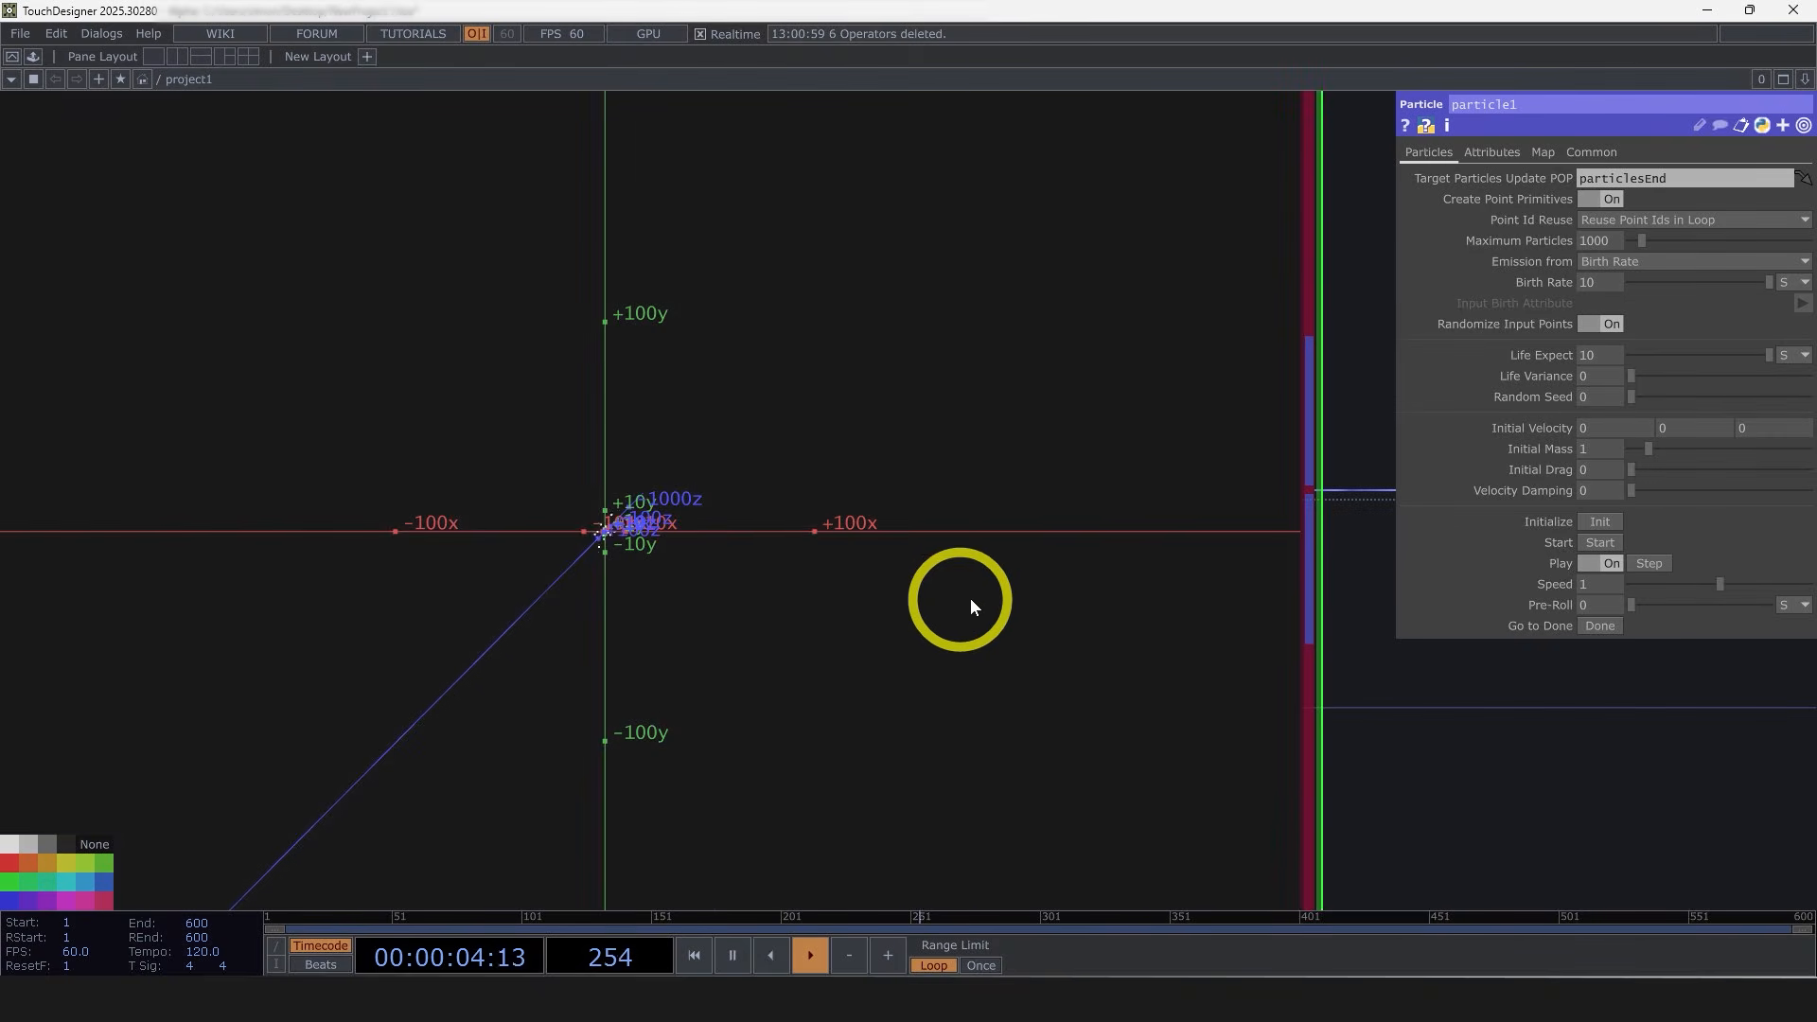
scroll(698, 587, down, 5)
middle_click(694, 603)
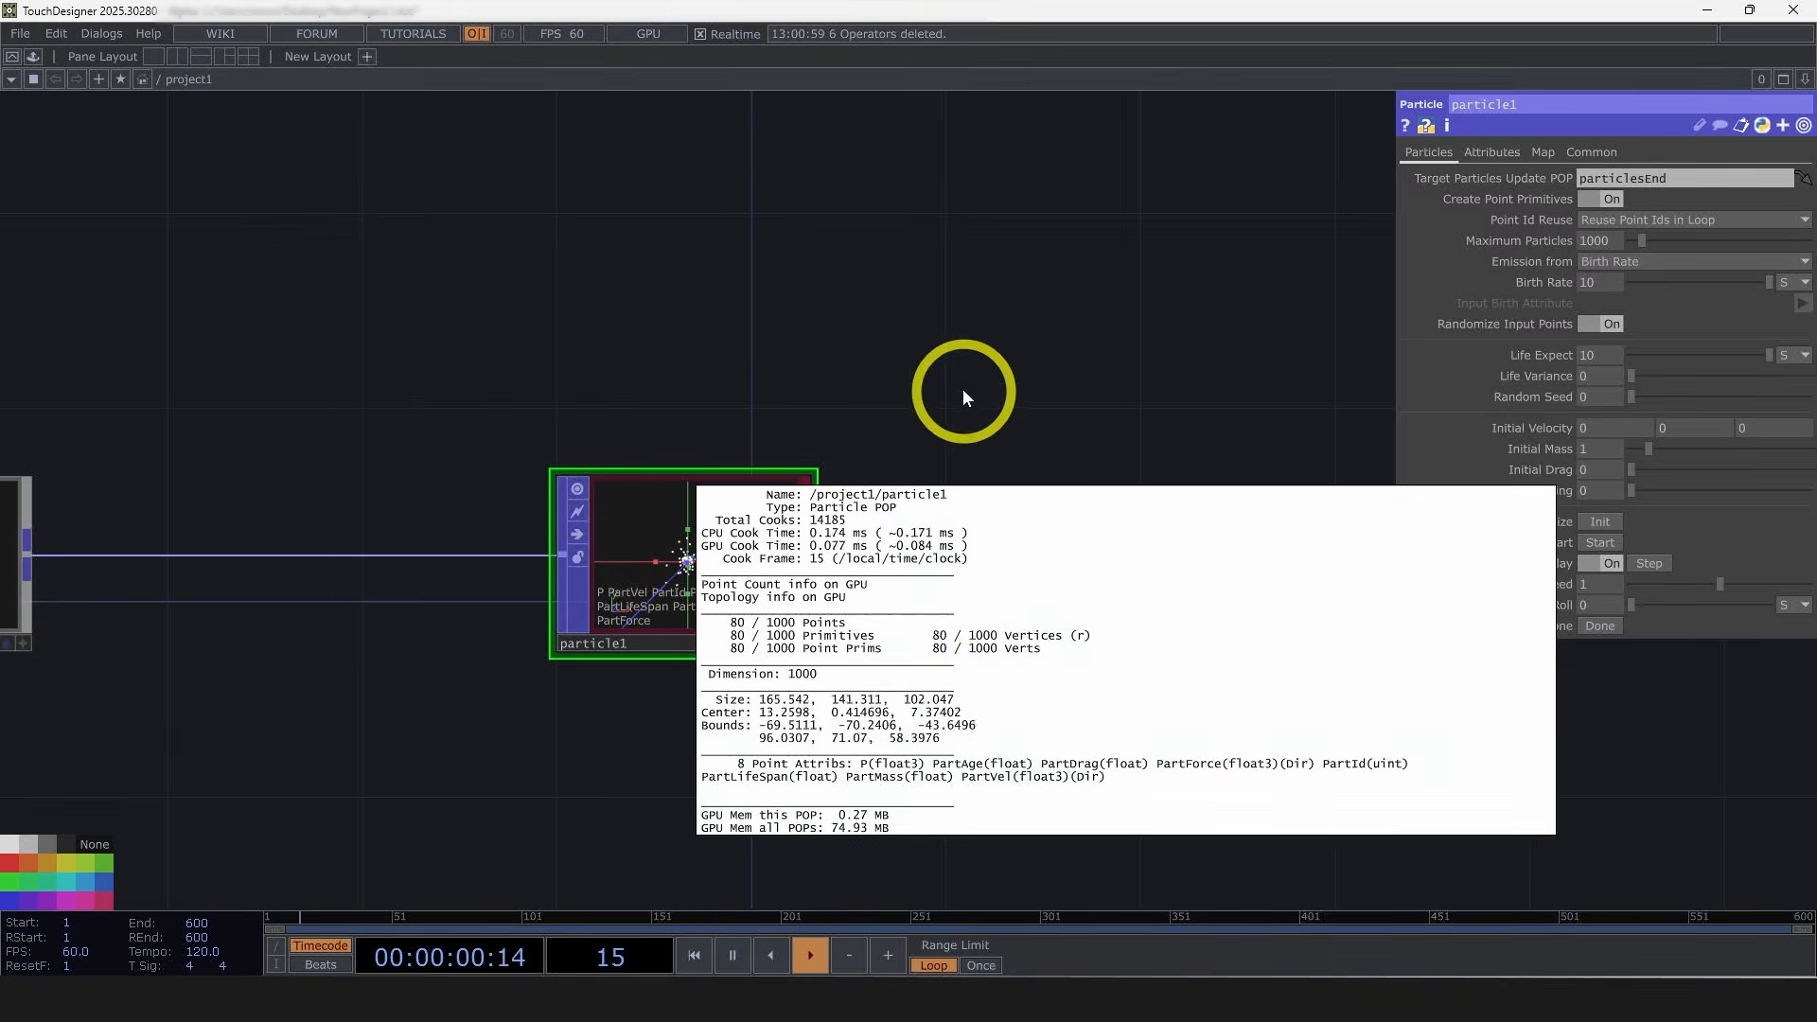
drag(1067, 386, 625, 428)
scroll(625, 429, down, 5)
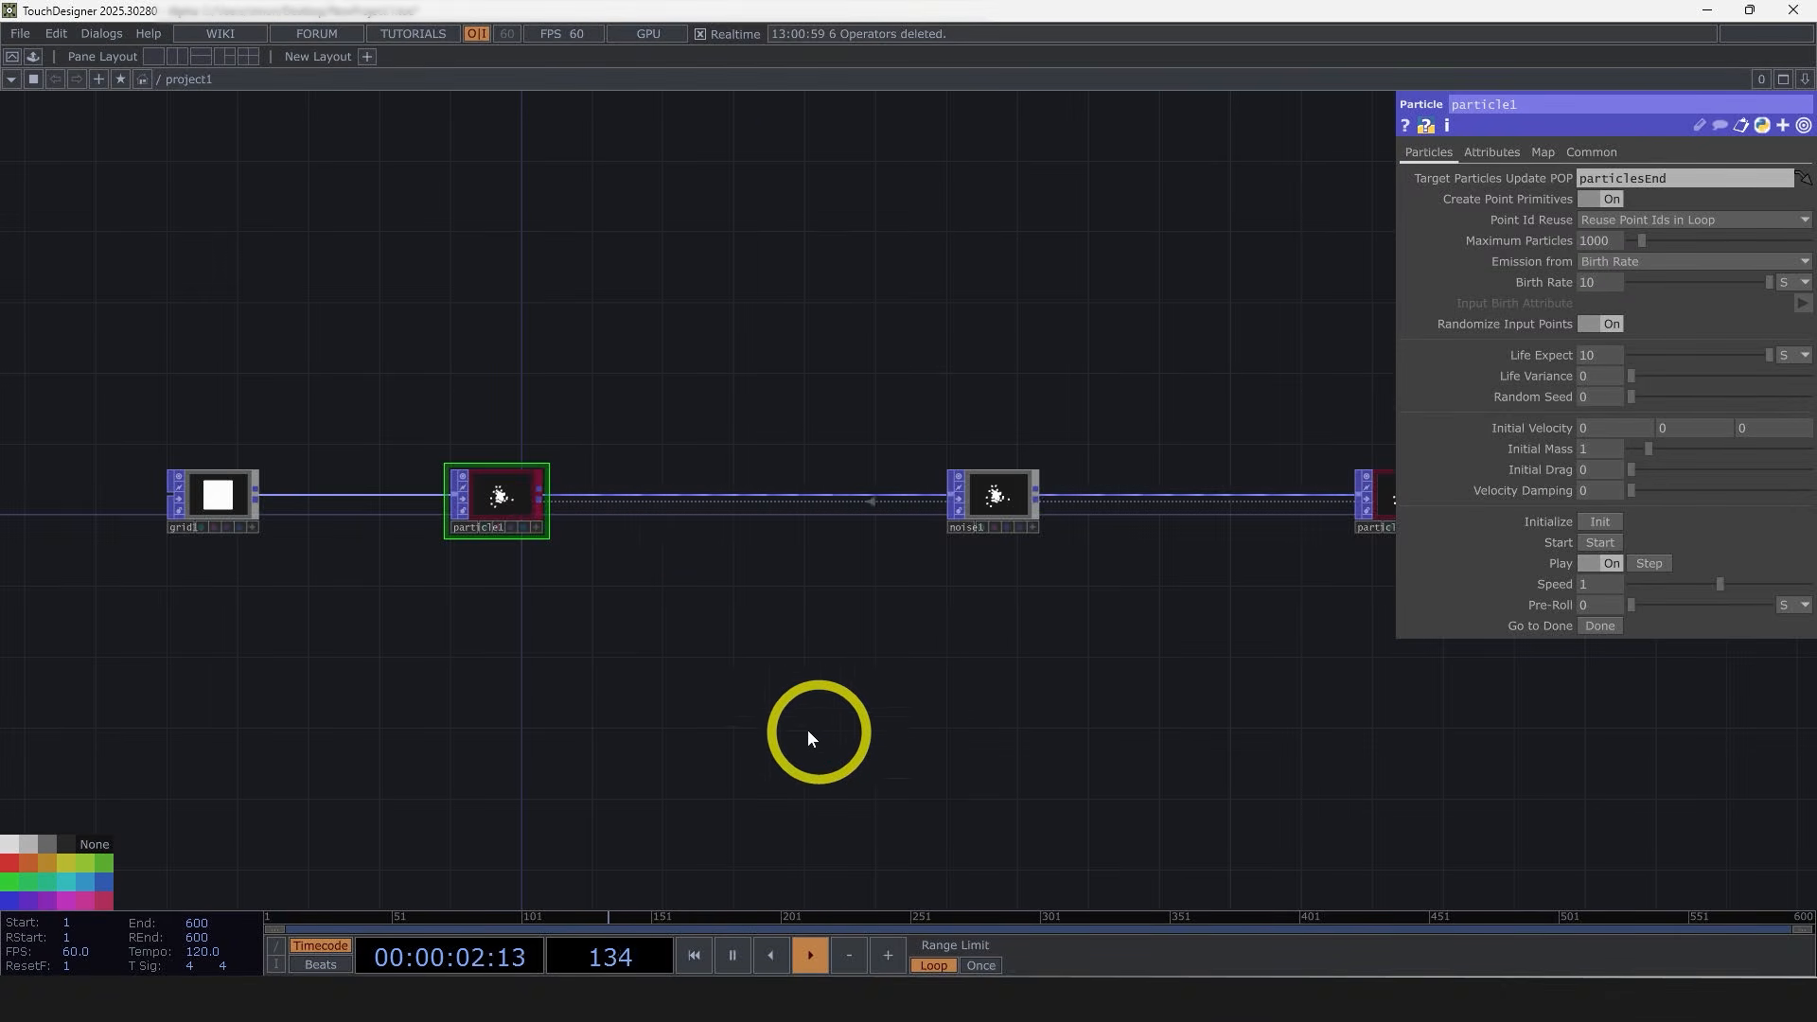
click(995, 498)
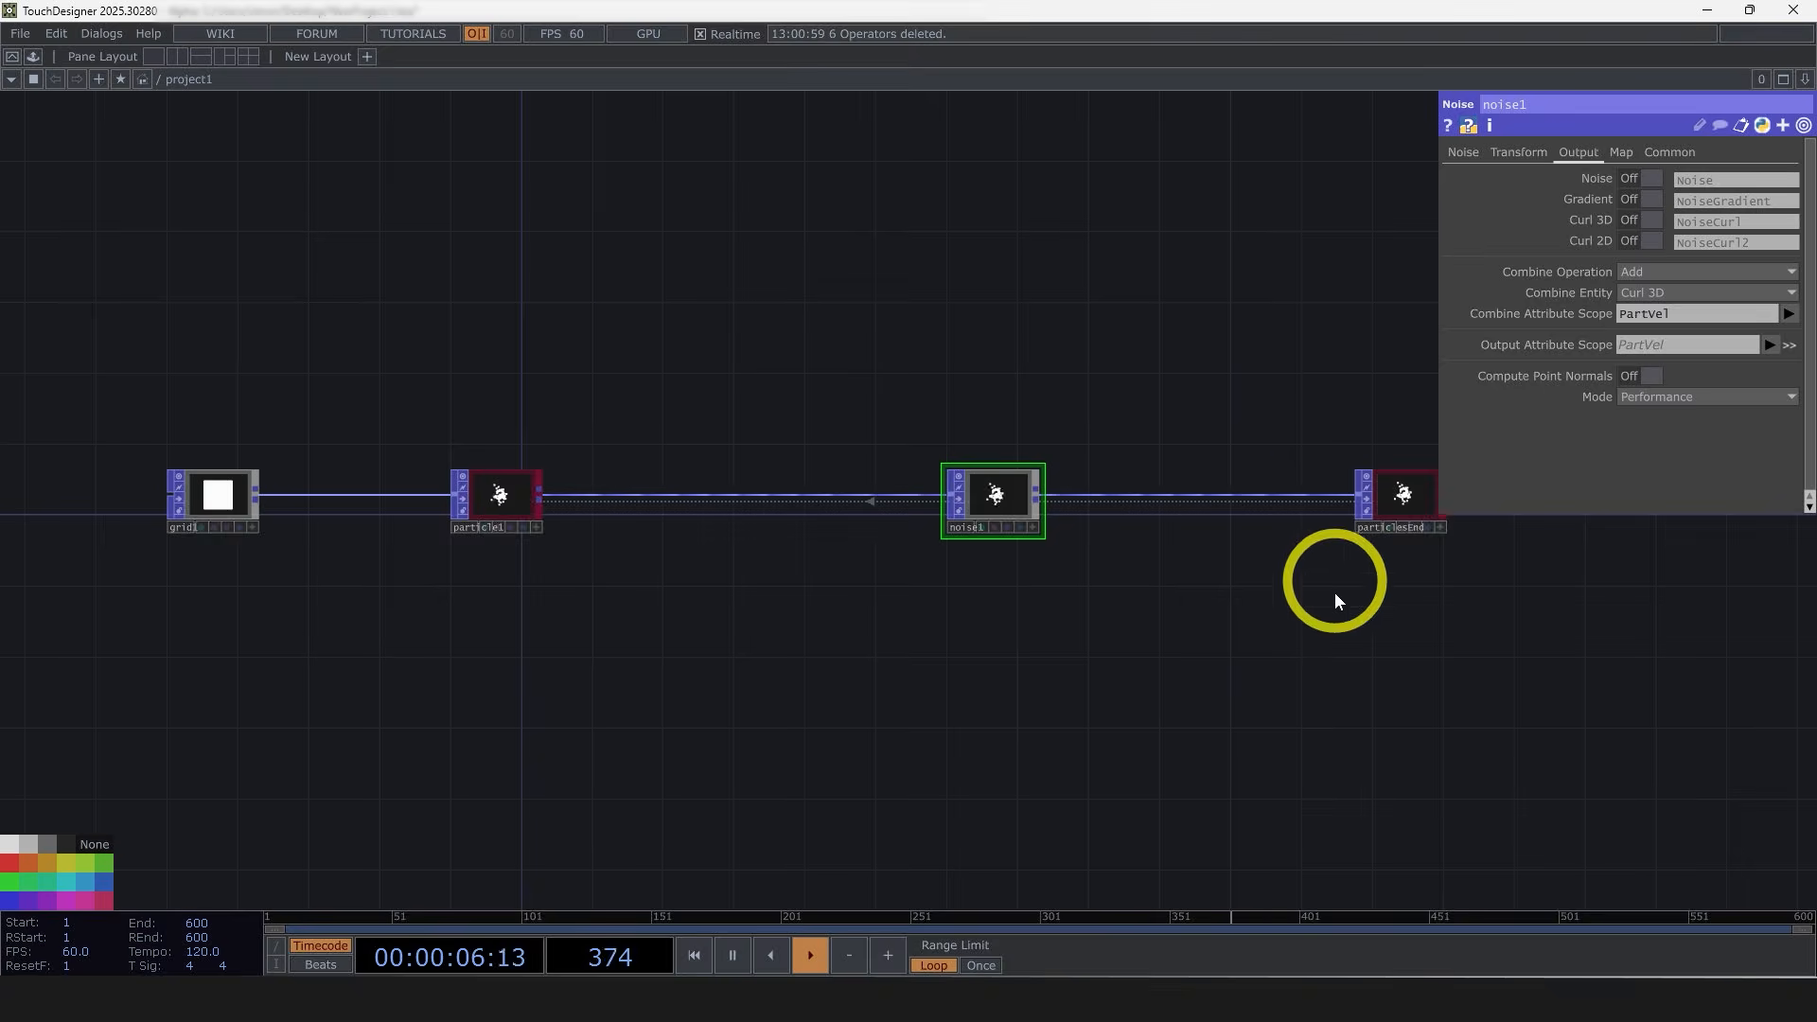
Step: Append a Trail POP after the particlesEnd null
drag(1266, 702, 1051, 734)
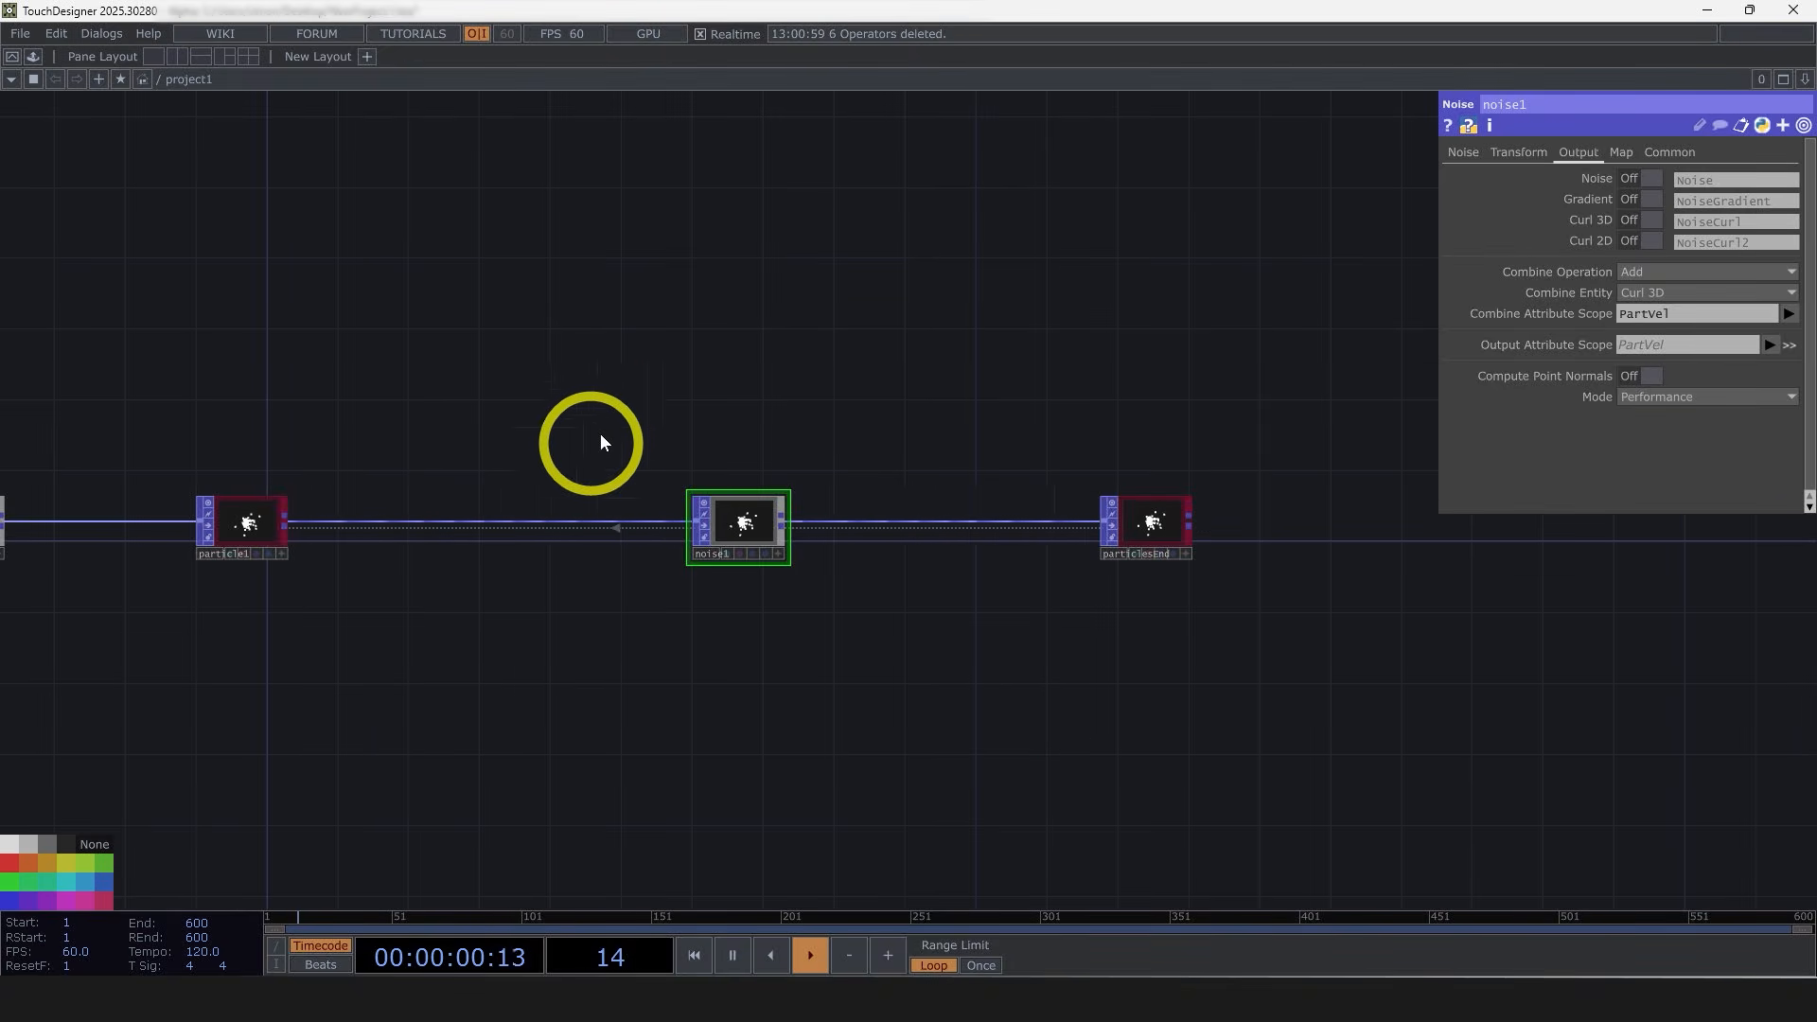
drag(949, 702, 821, 684)
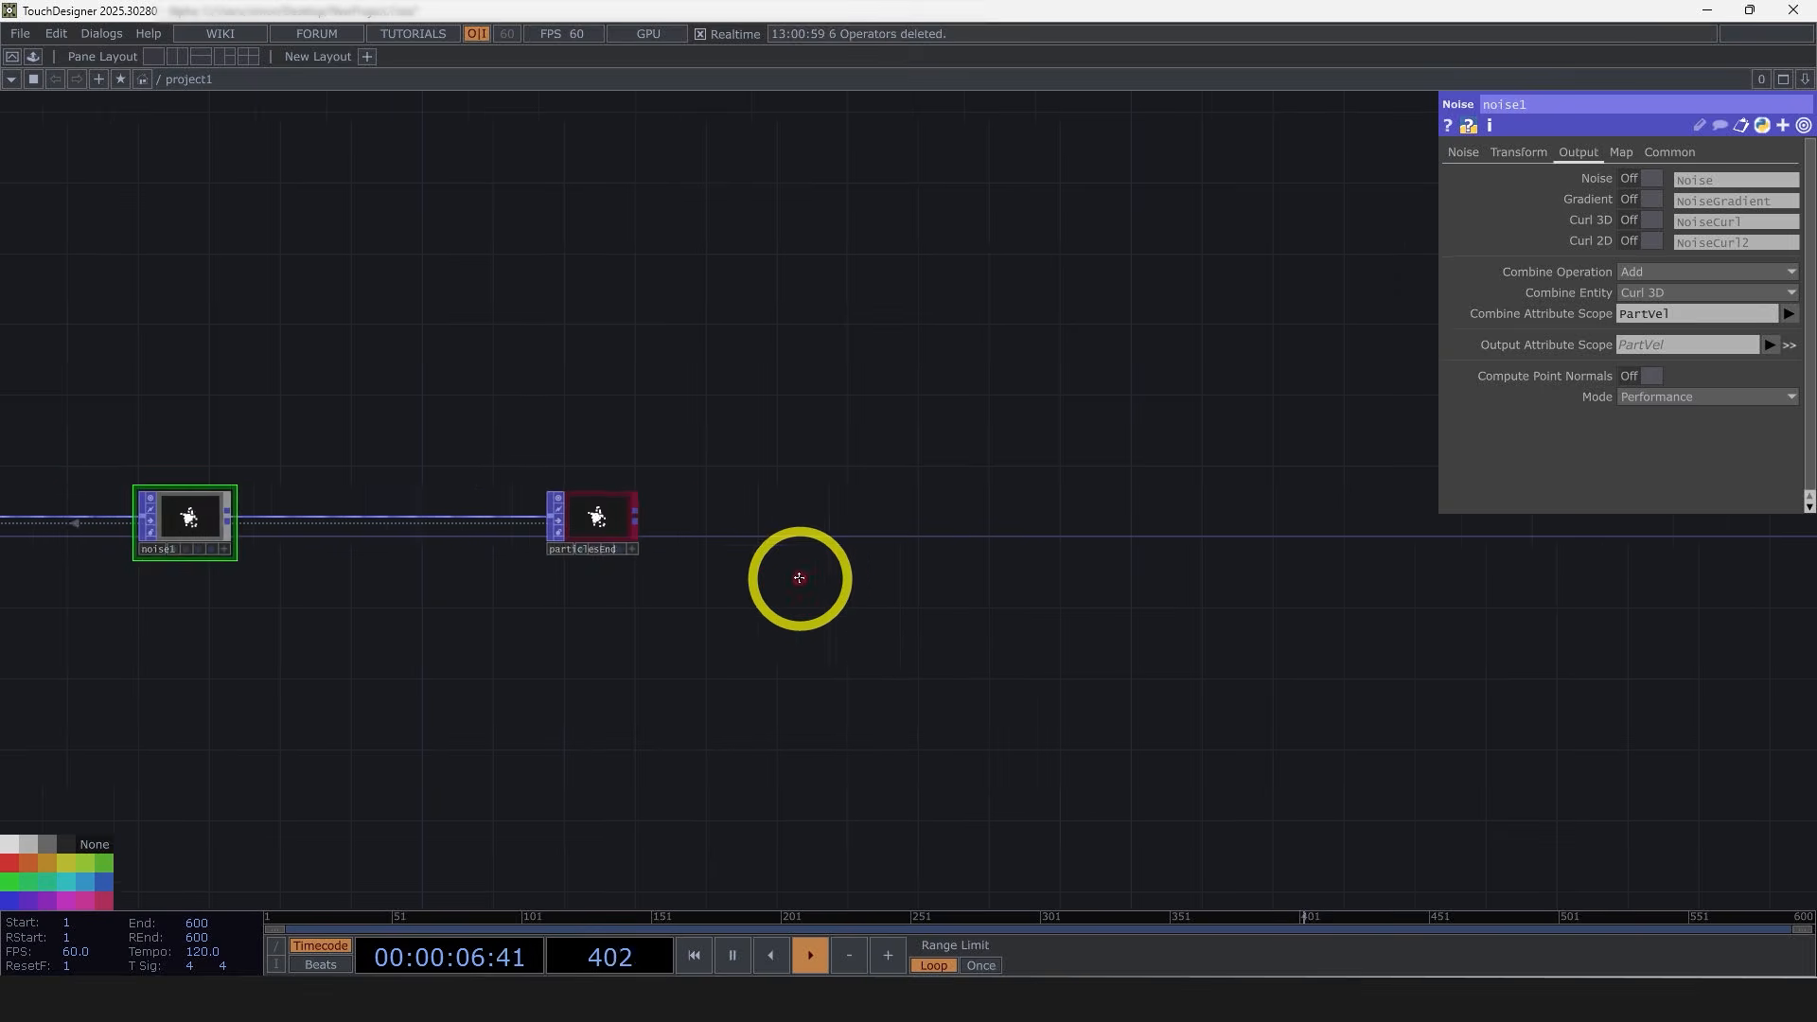
scroll(843, 574, down, 3)
scroll(697, 527, up, 10)
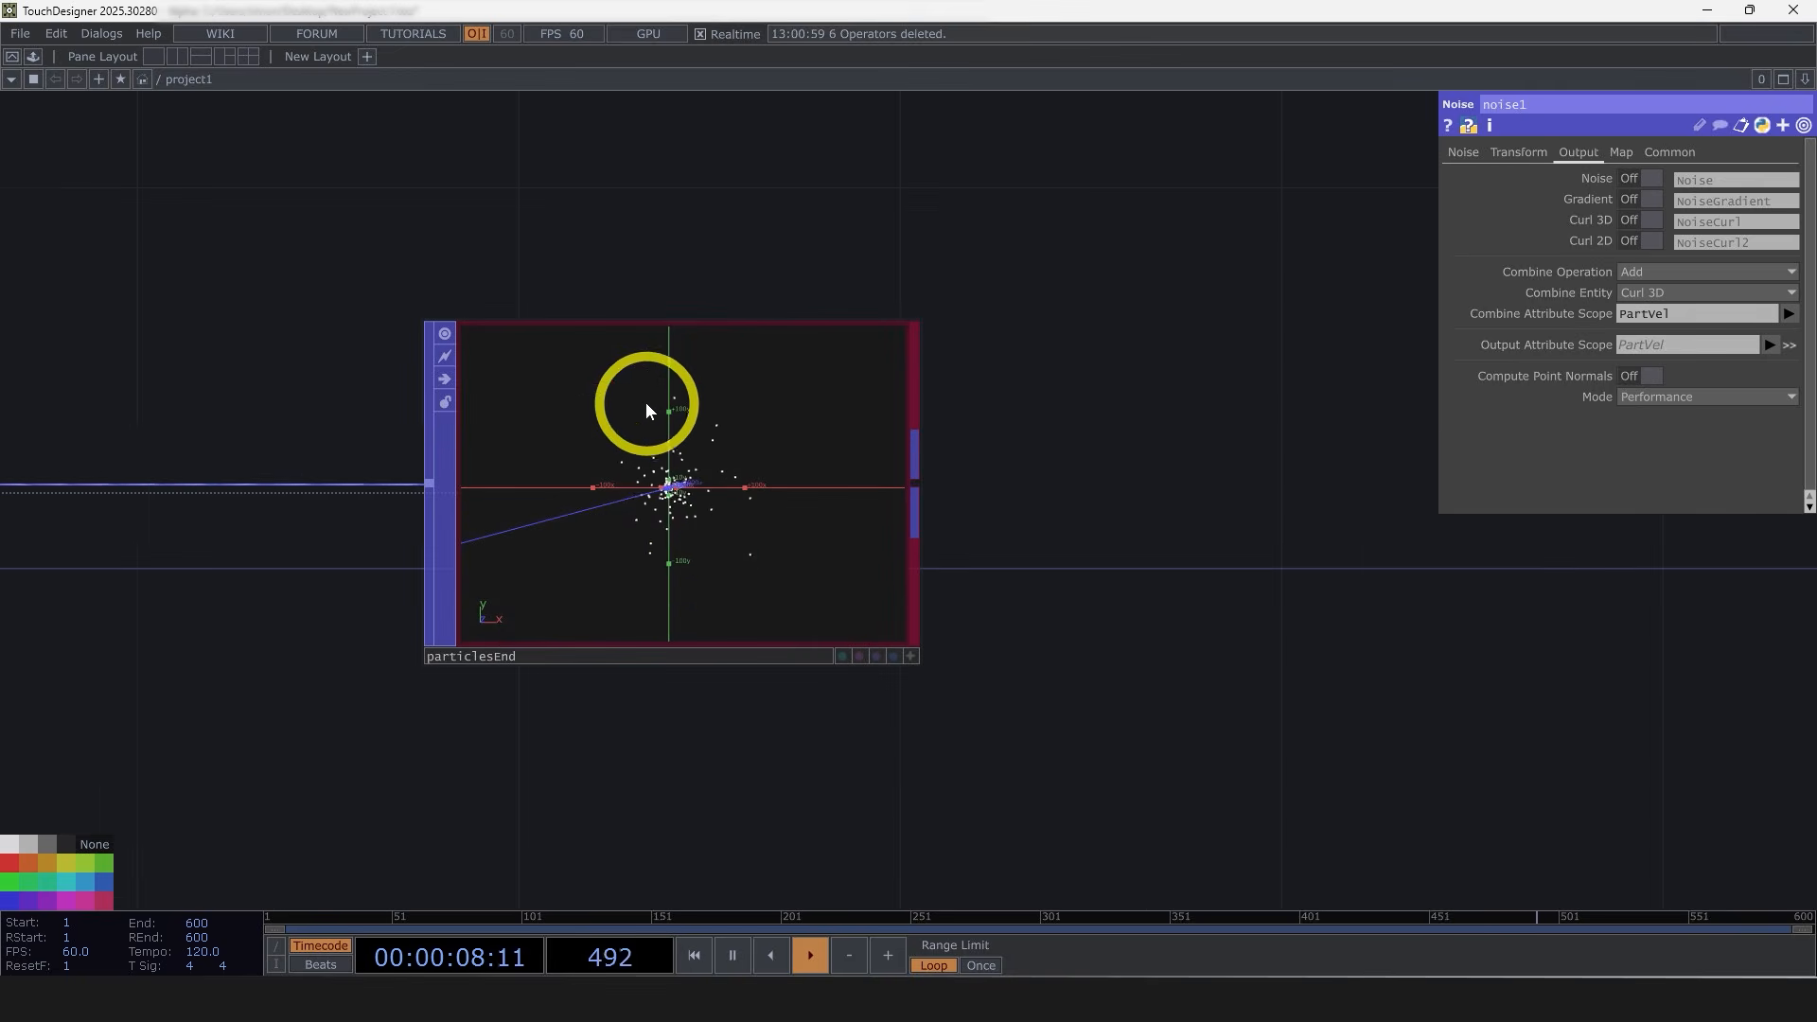
scroll(689, 494, up, 4)
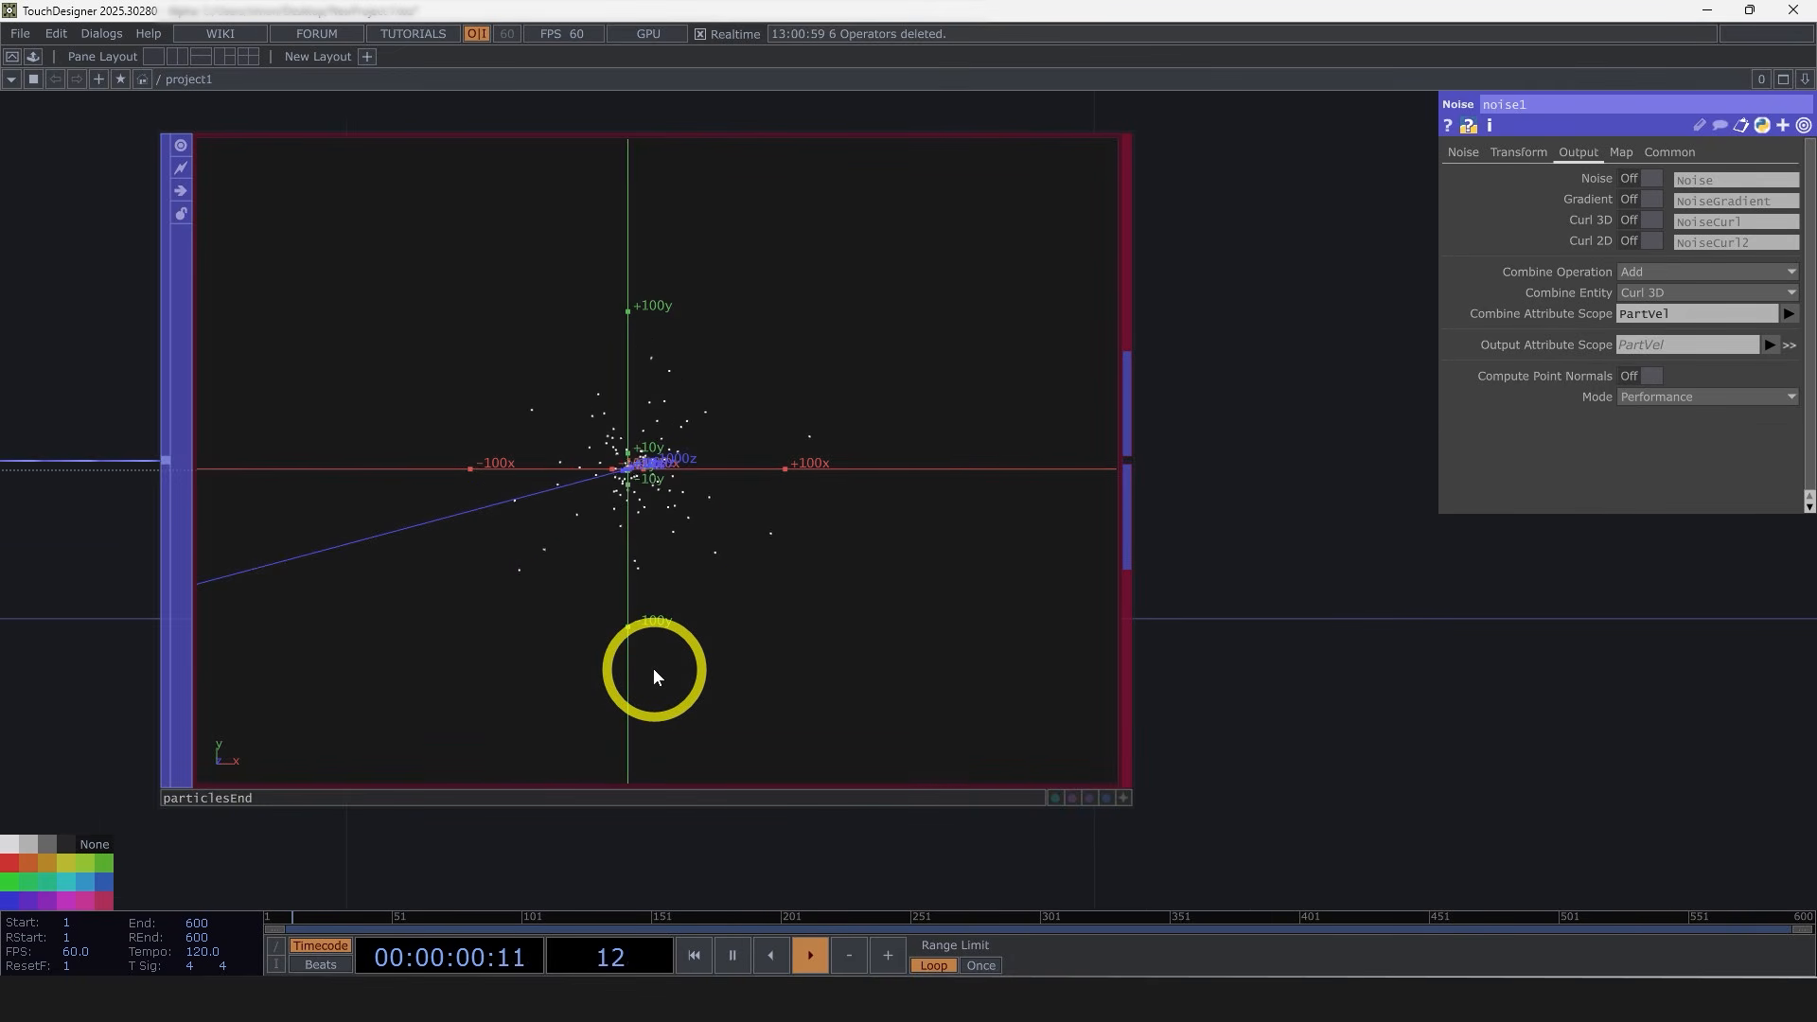
scroll(660, 560, down, 1)
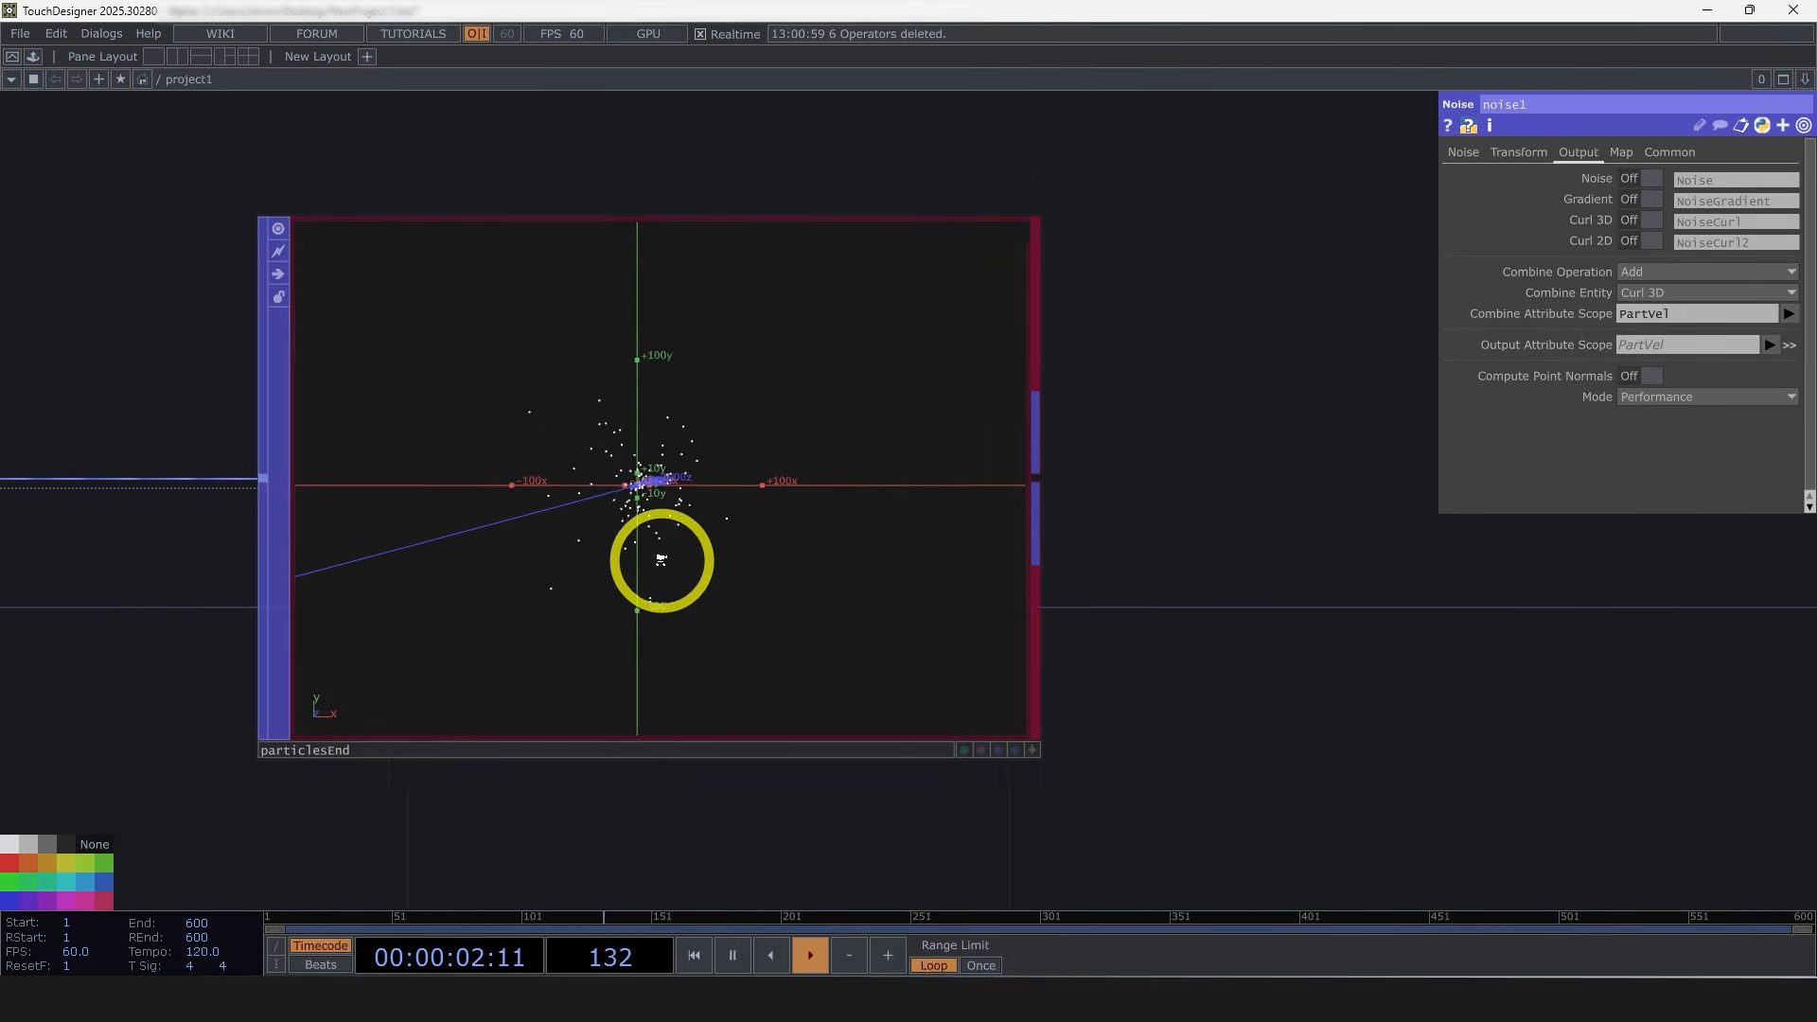
scroll(660, 560, down, 1)
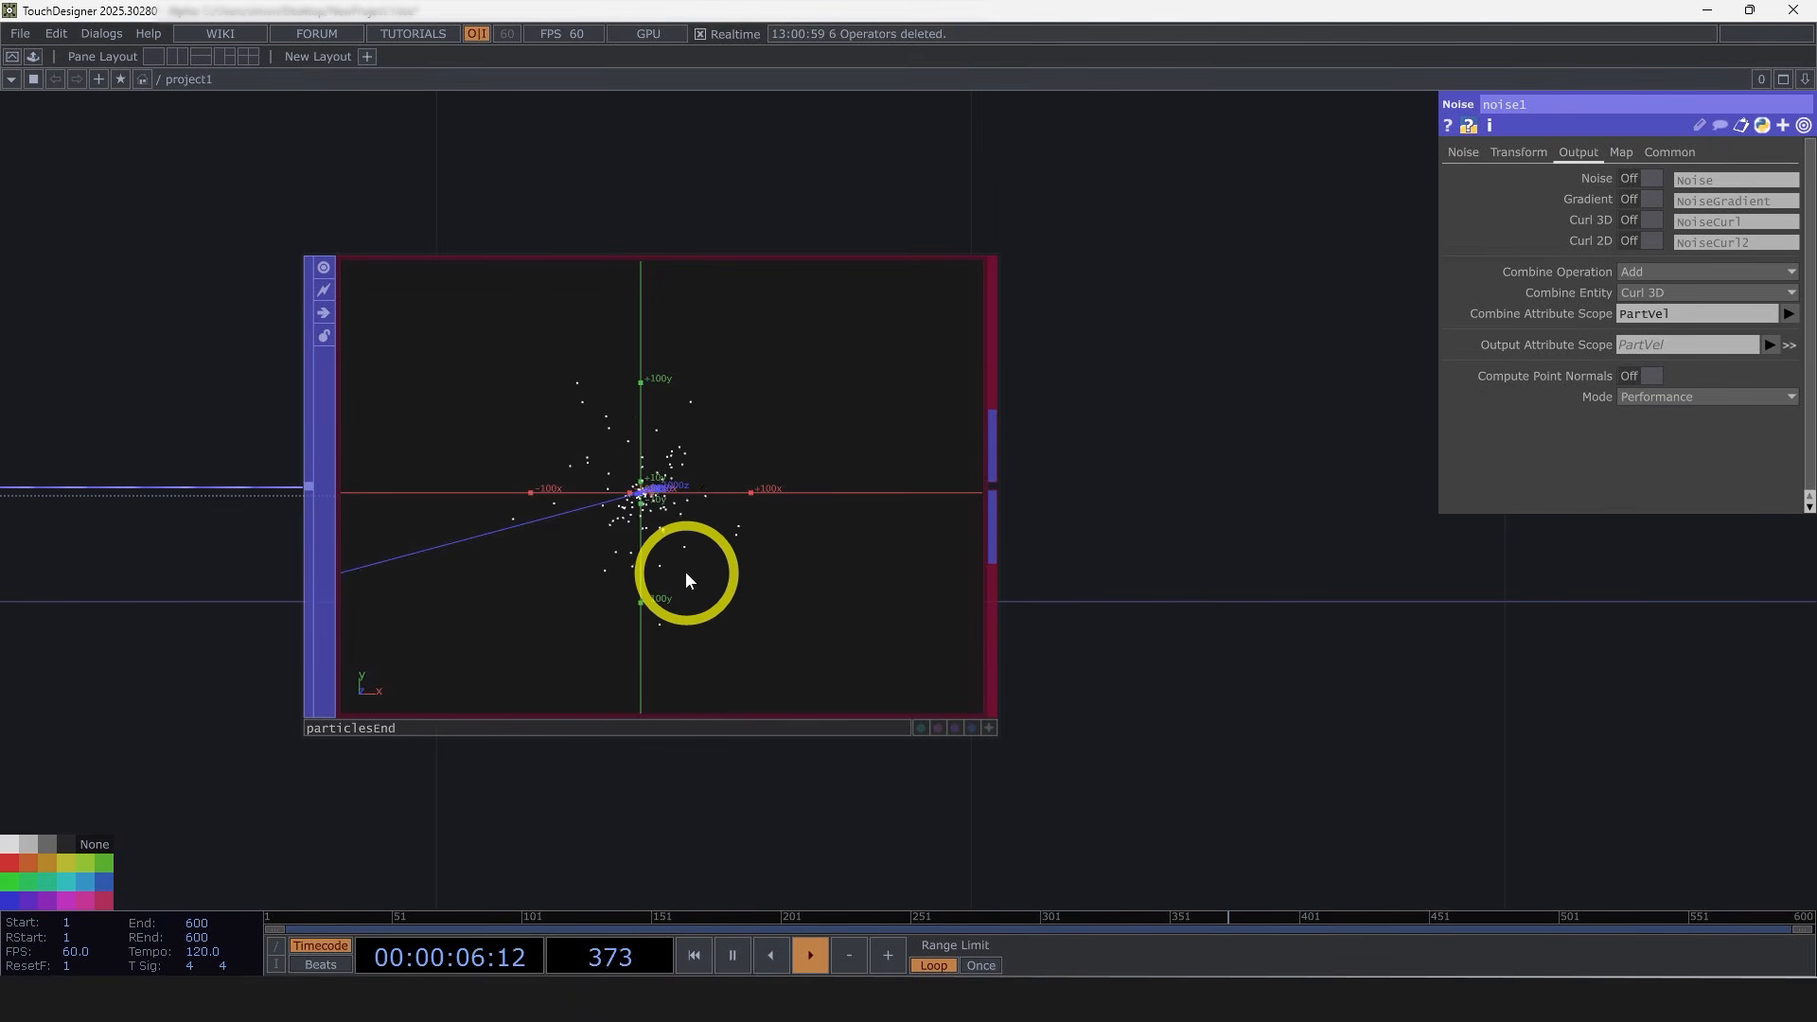
drag(1073, 584, 770, 609)
scroll(769, 608, down, 1)
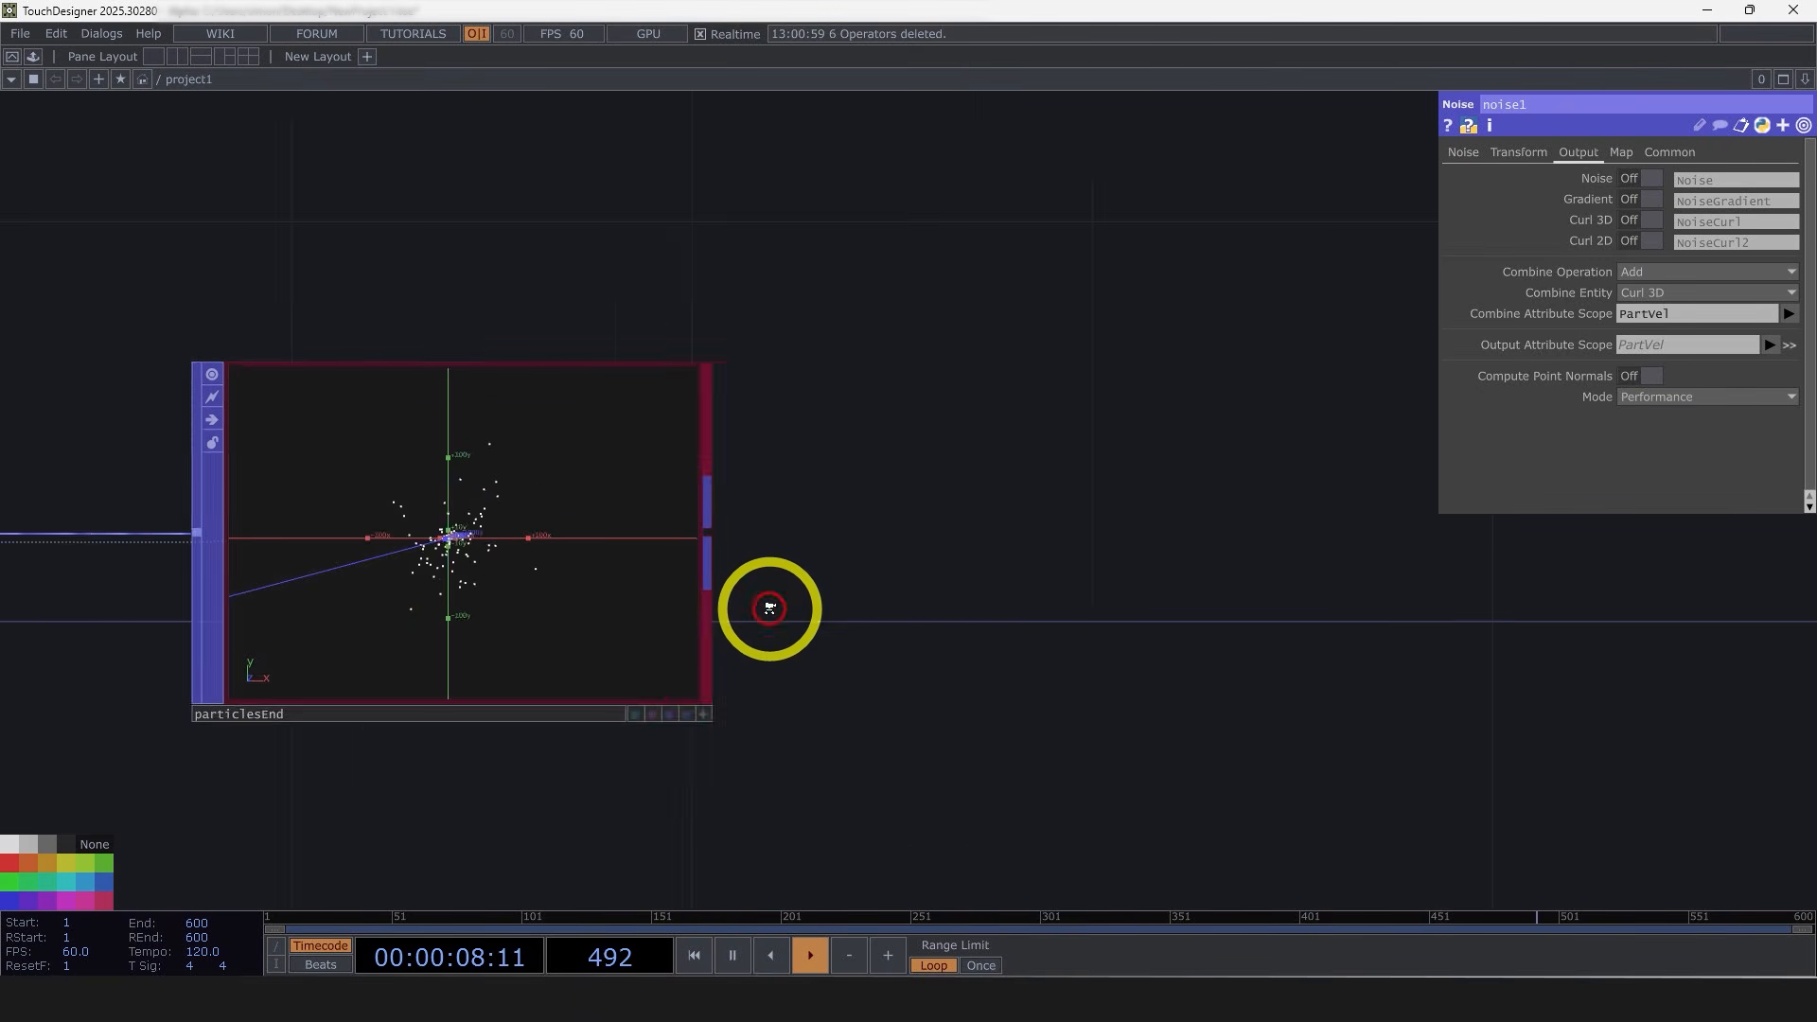
scroll(769, 608, down, 2)
drag(1110, 653, 750, 621)
scroll(750, 621, down, 2)
drag(881, 666, 640, 610)
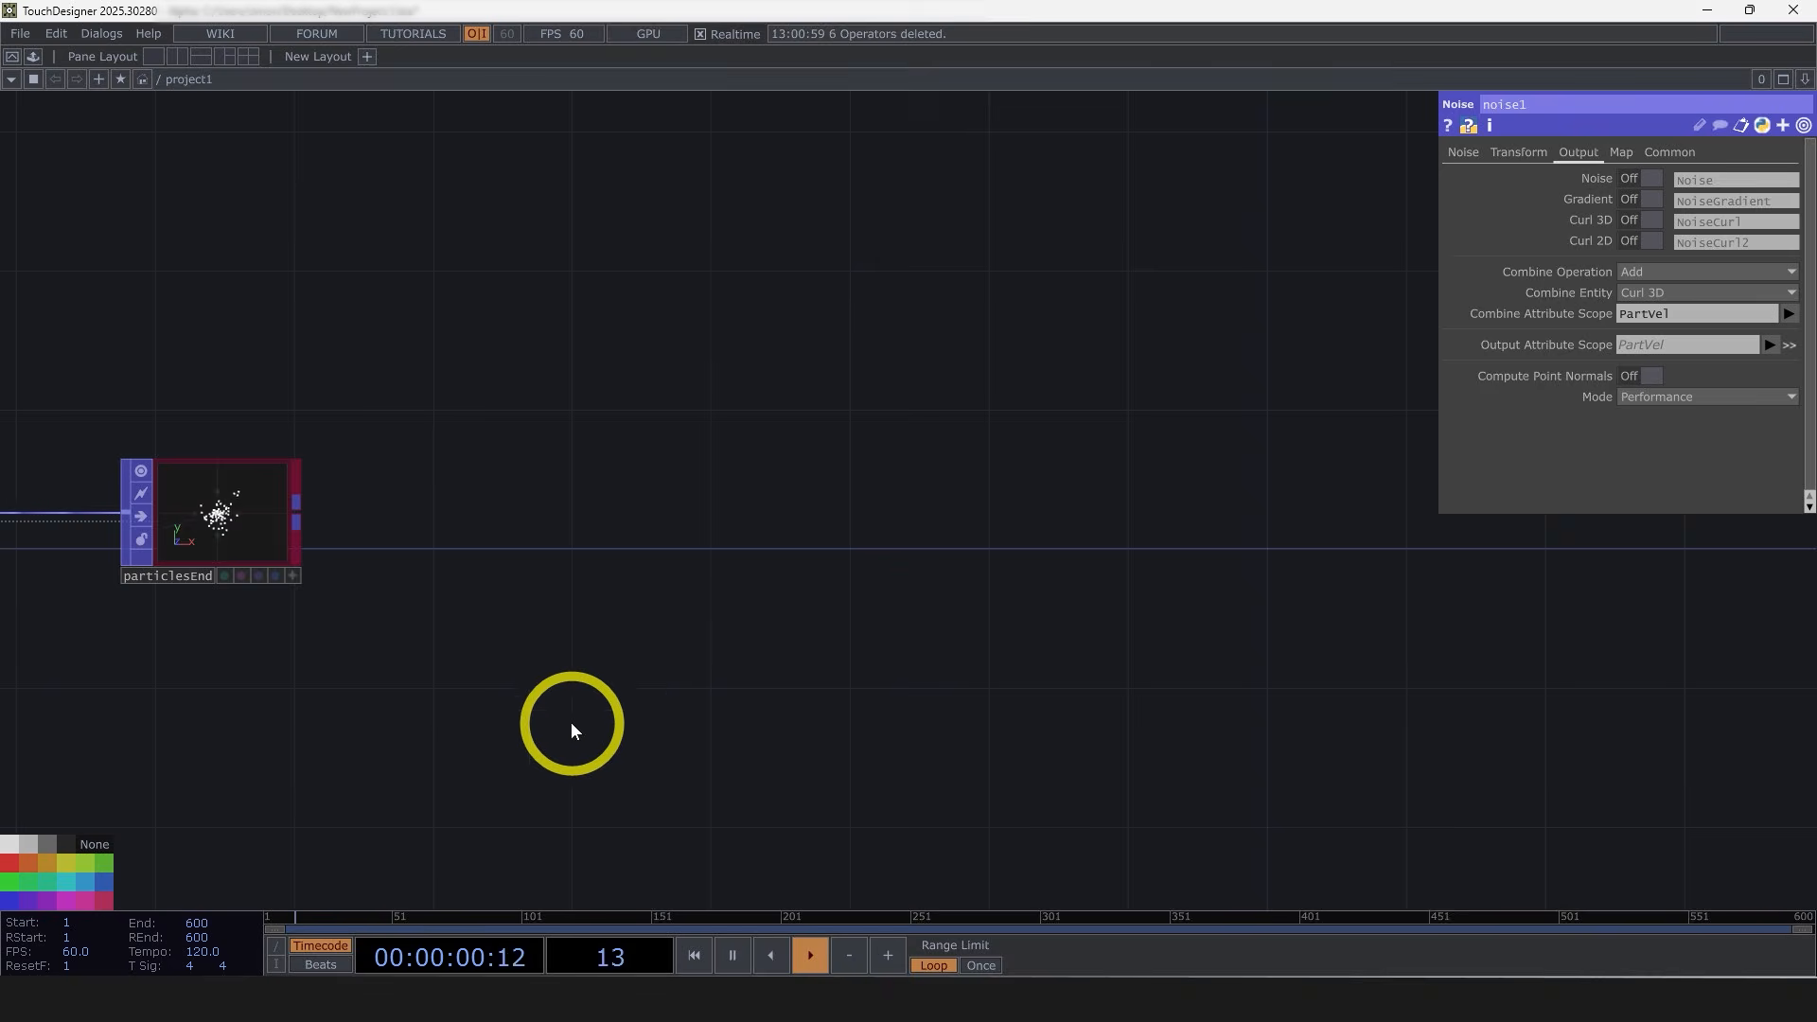
click(299, 513)
text(tr)
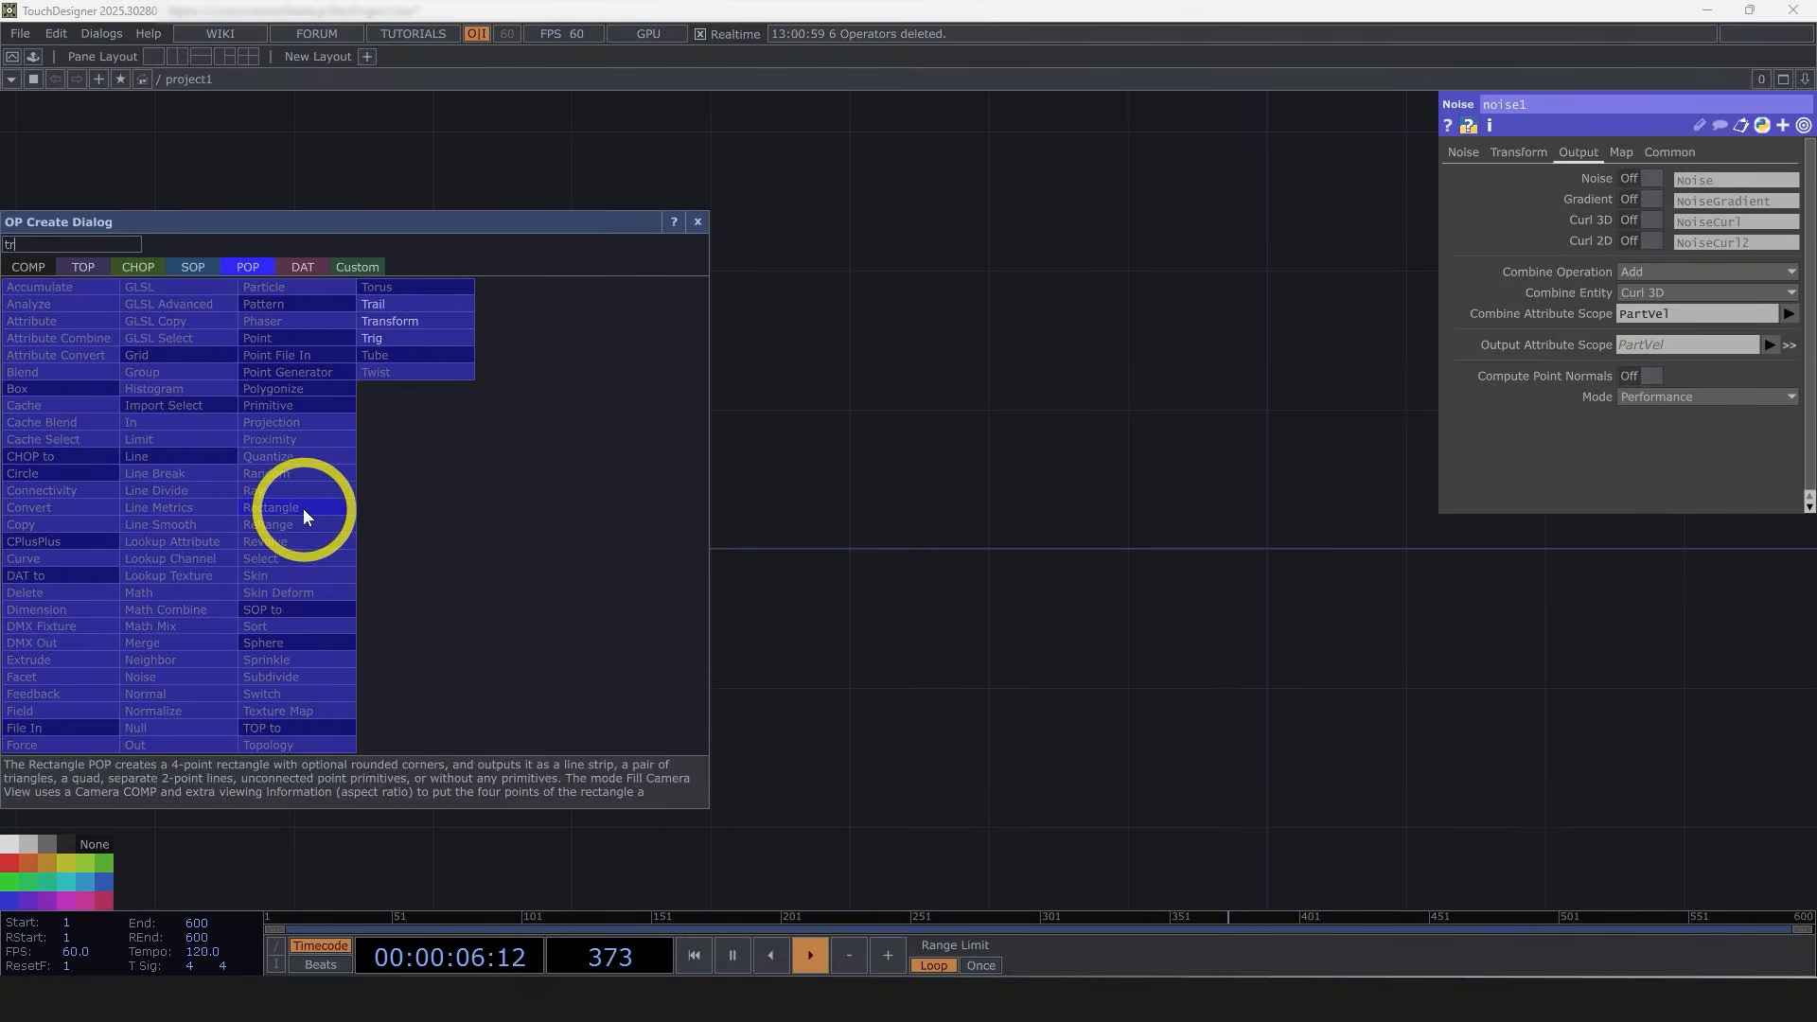
click(390, 304)
click(865, 515)
Step: Turn on the trail's Match by Attribute and set its Attribute Name to PartId
scroll(889, 518, up, 5)
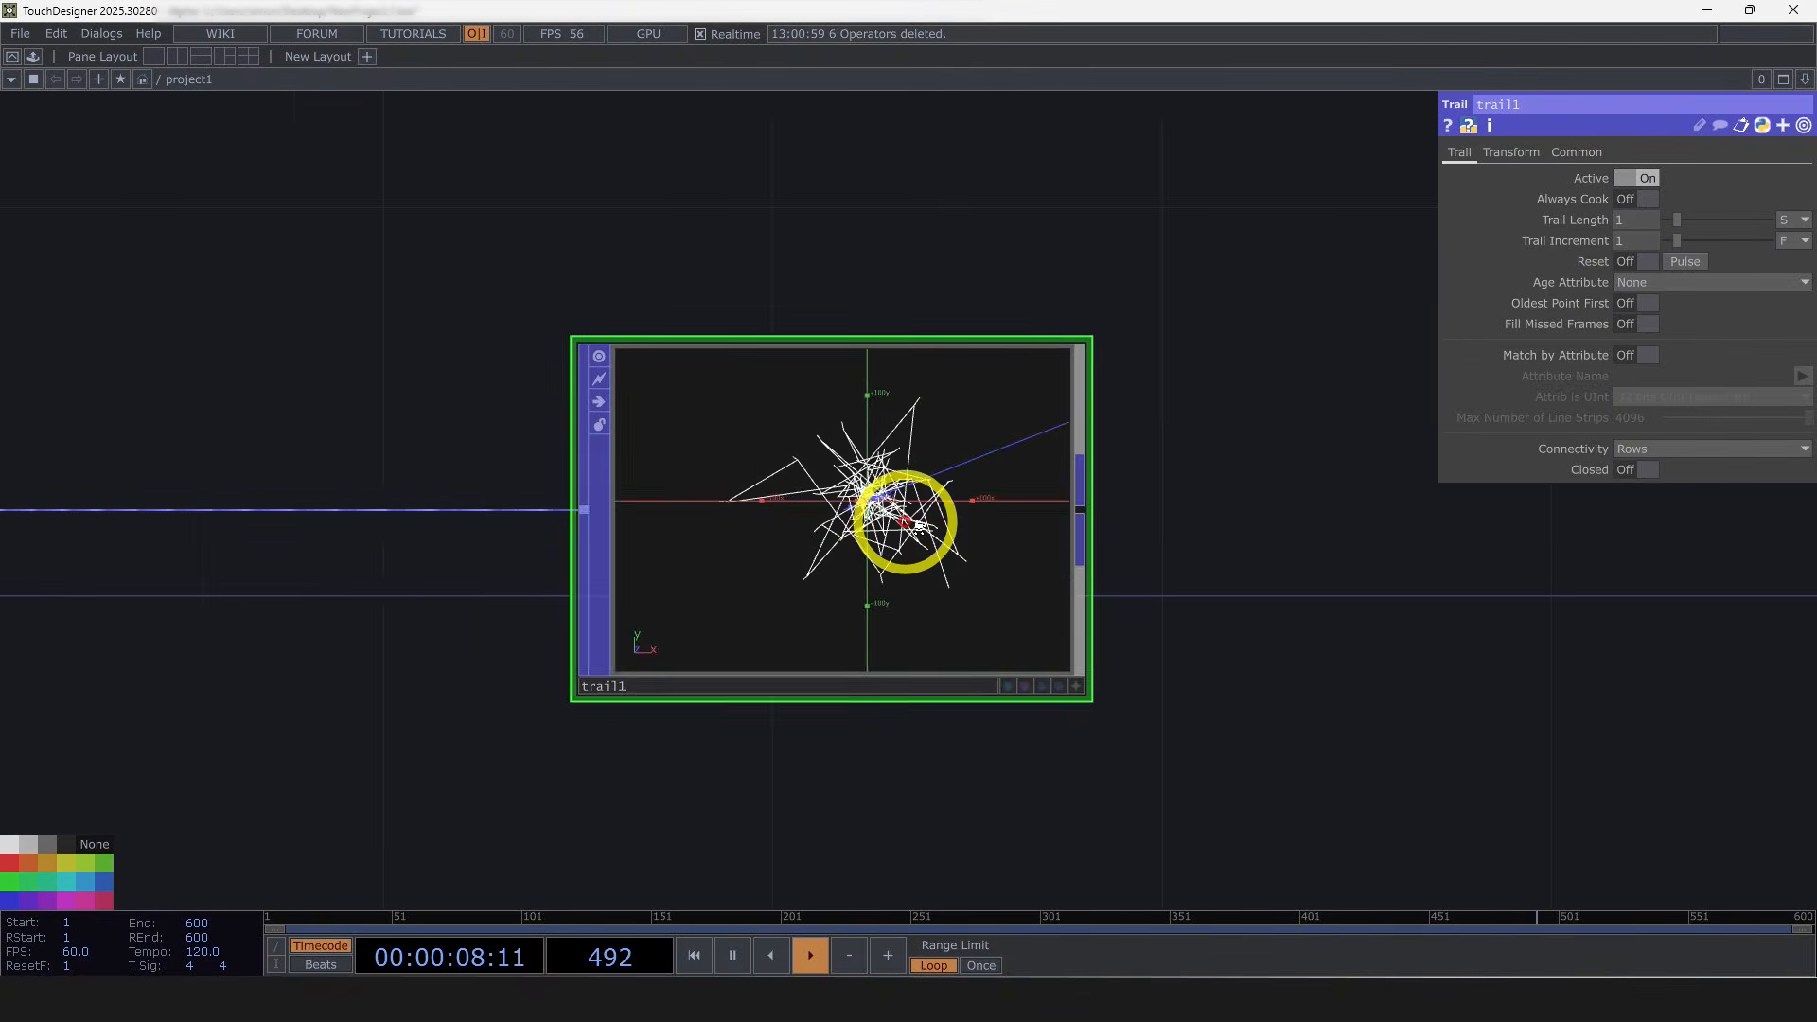
scroll(1059, 594, up, 5)
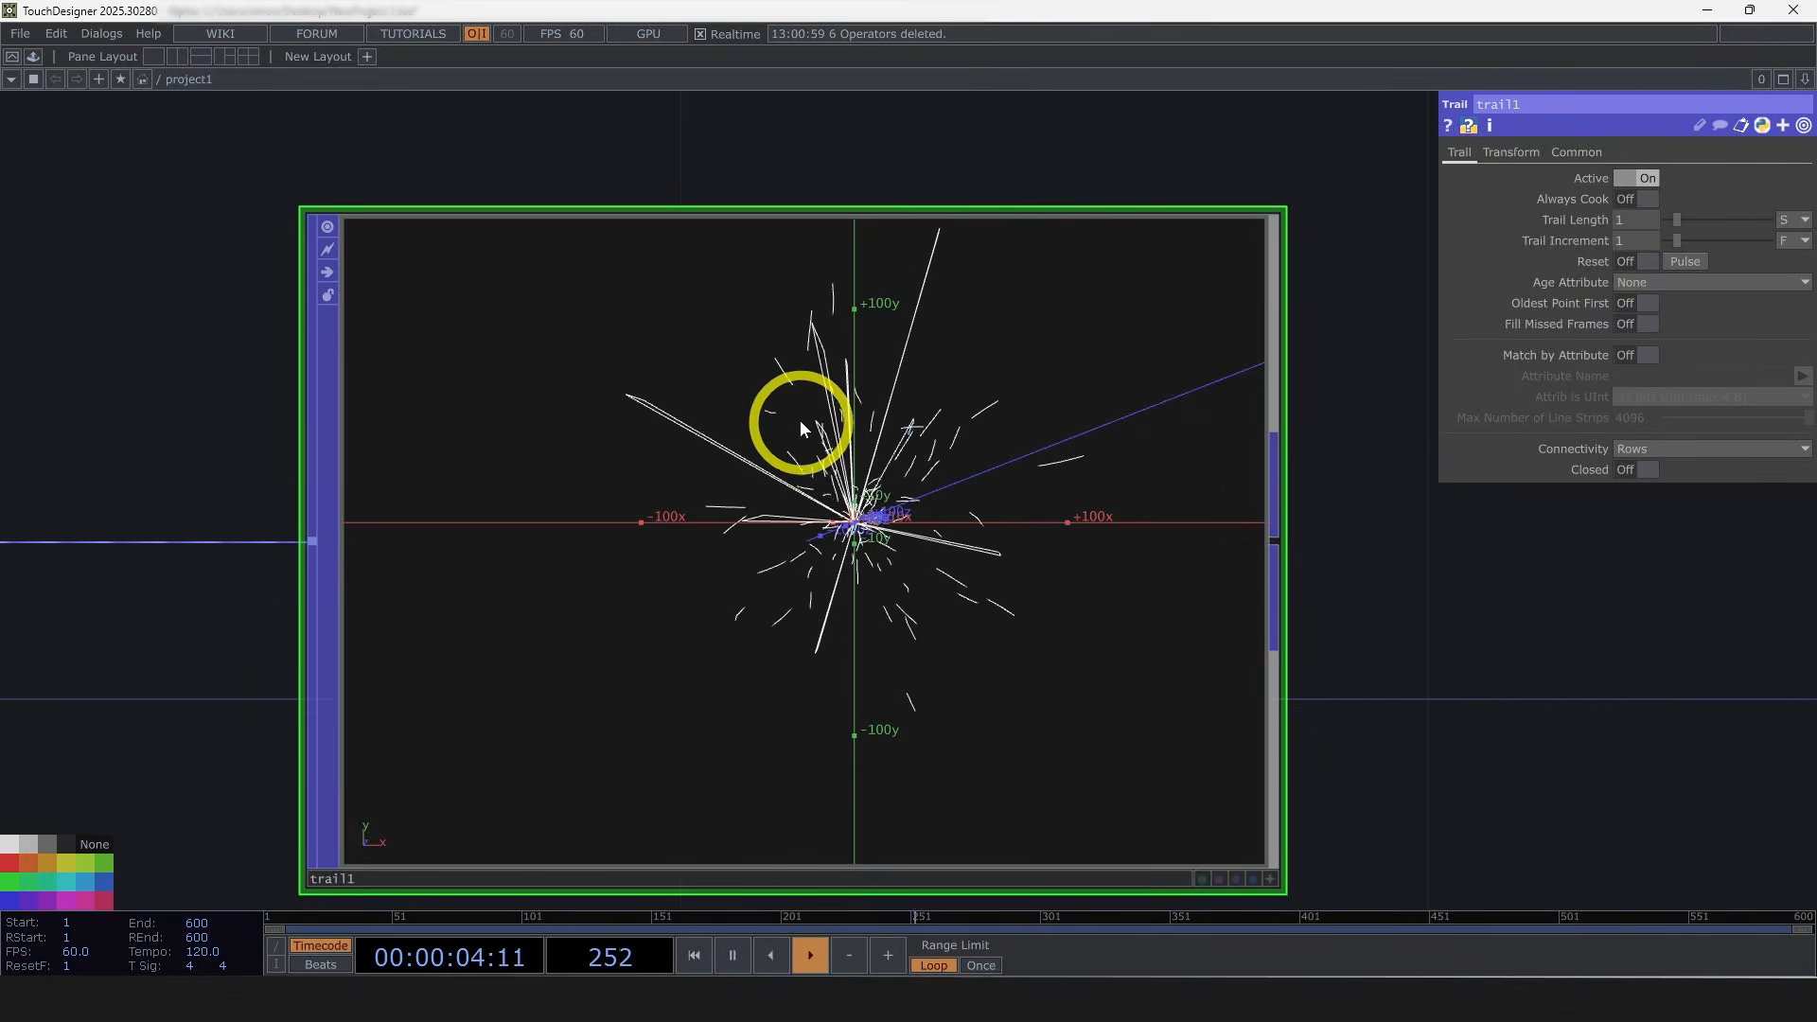
drag(1058, 358, 736, 576)
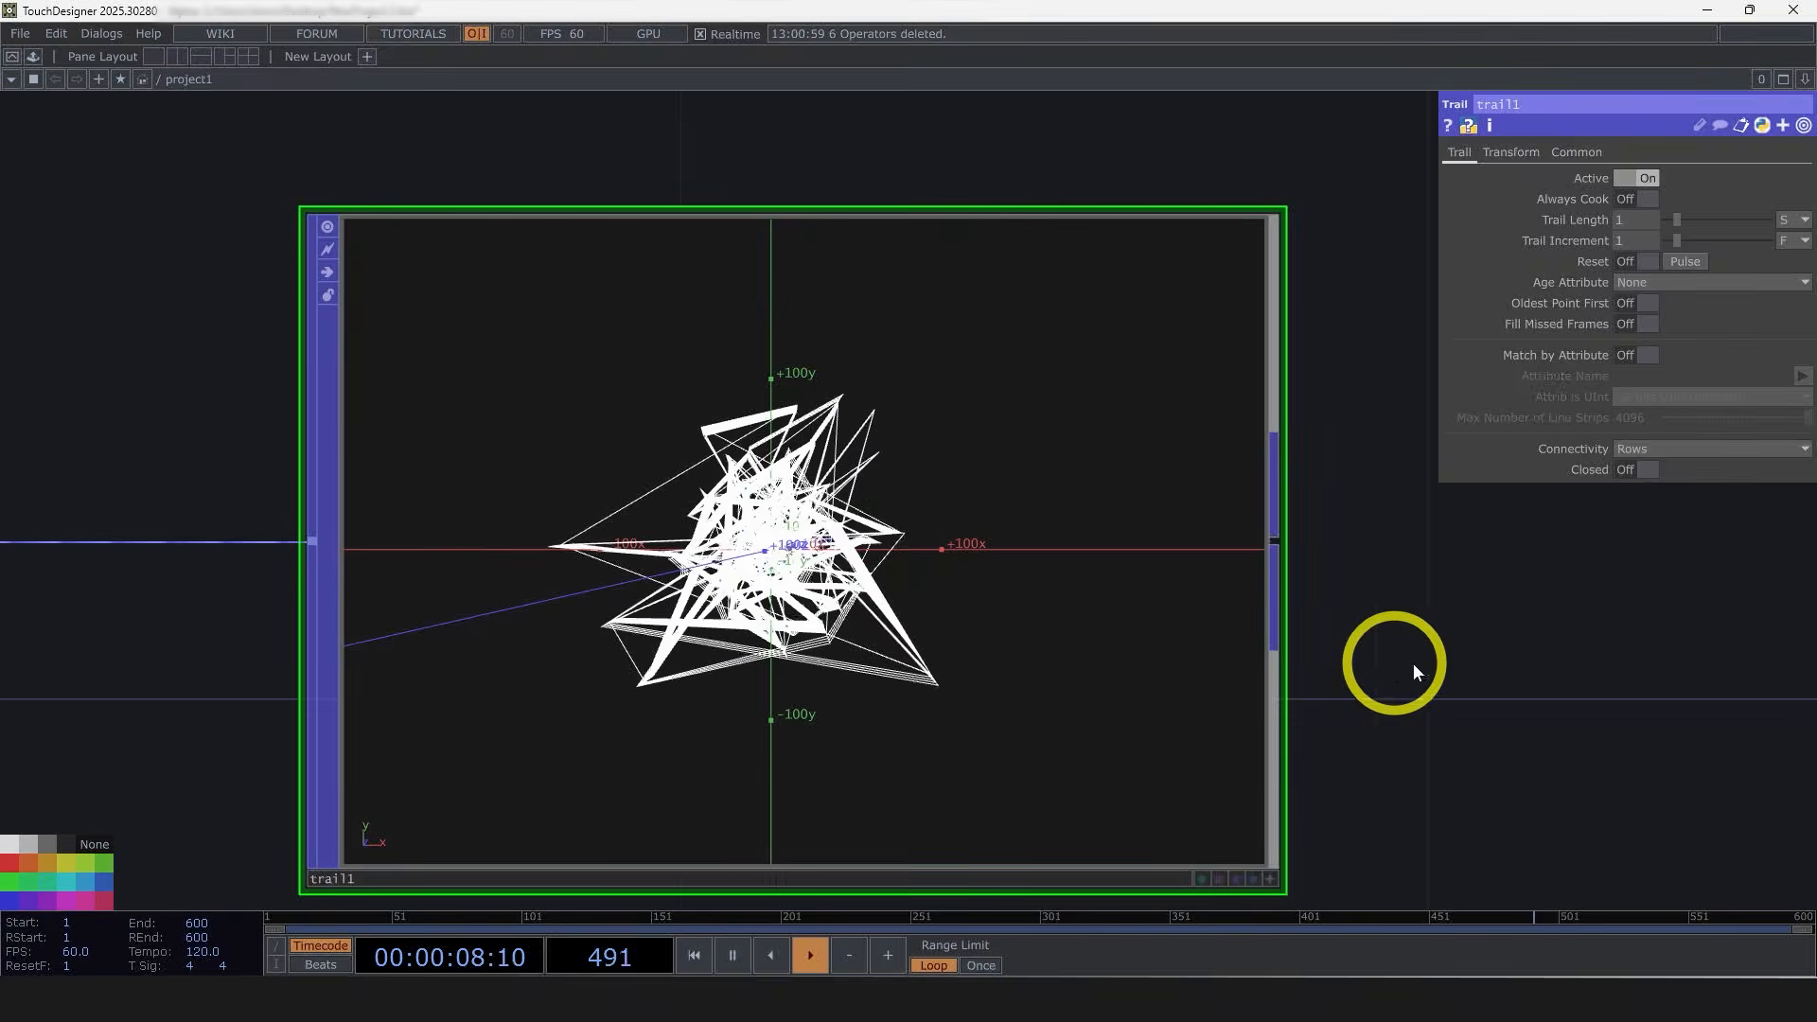
scroll(1391, 652, down, 3)
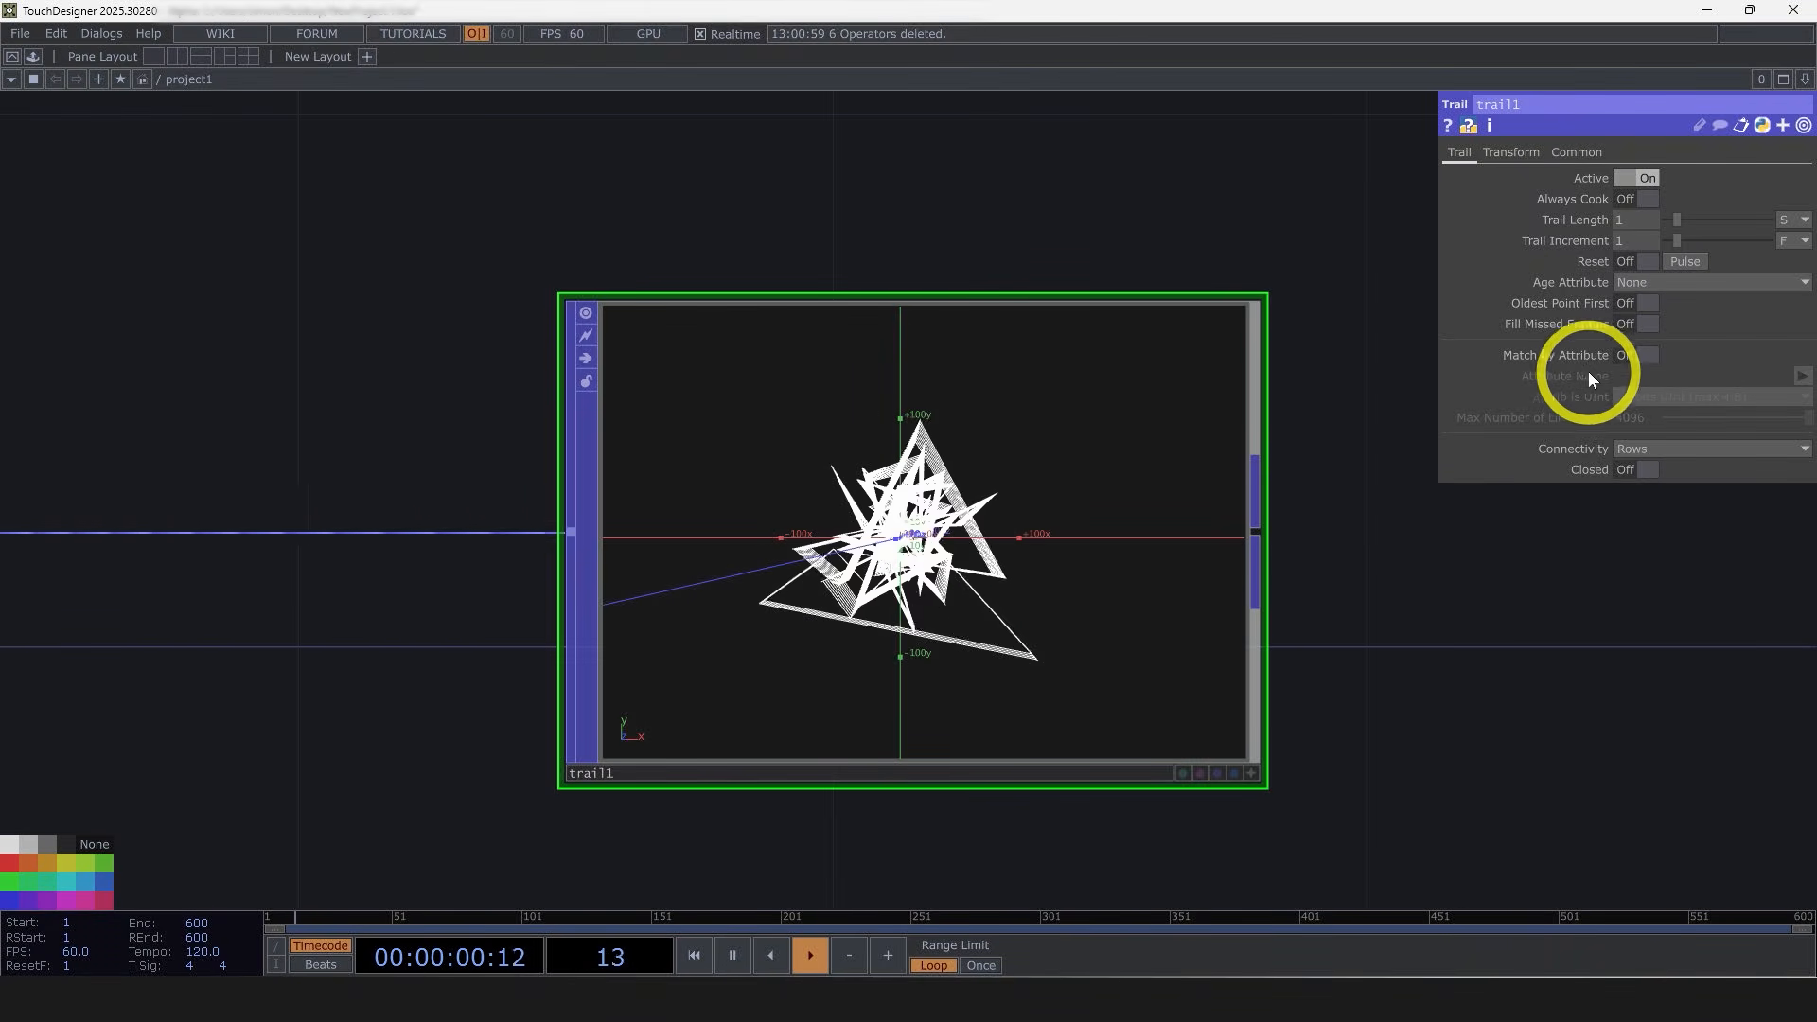
drag(1542, 602, 1600, 648)
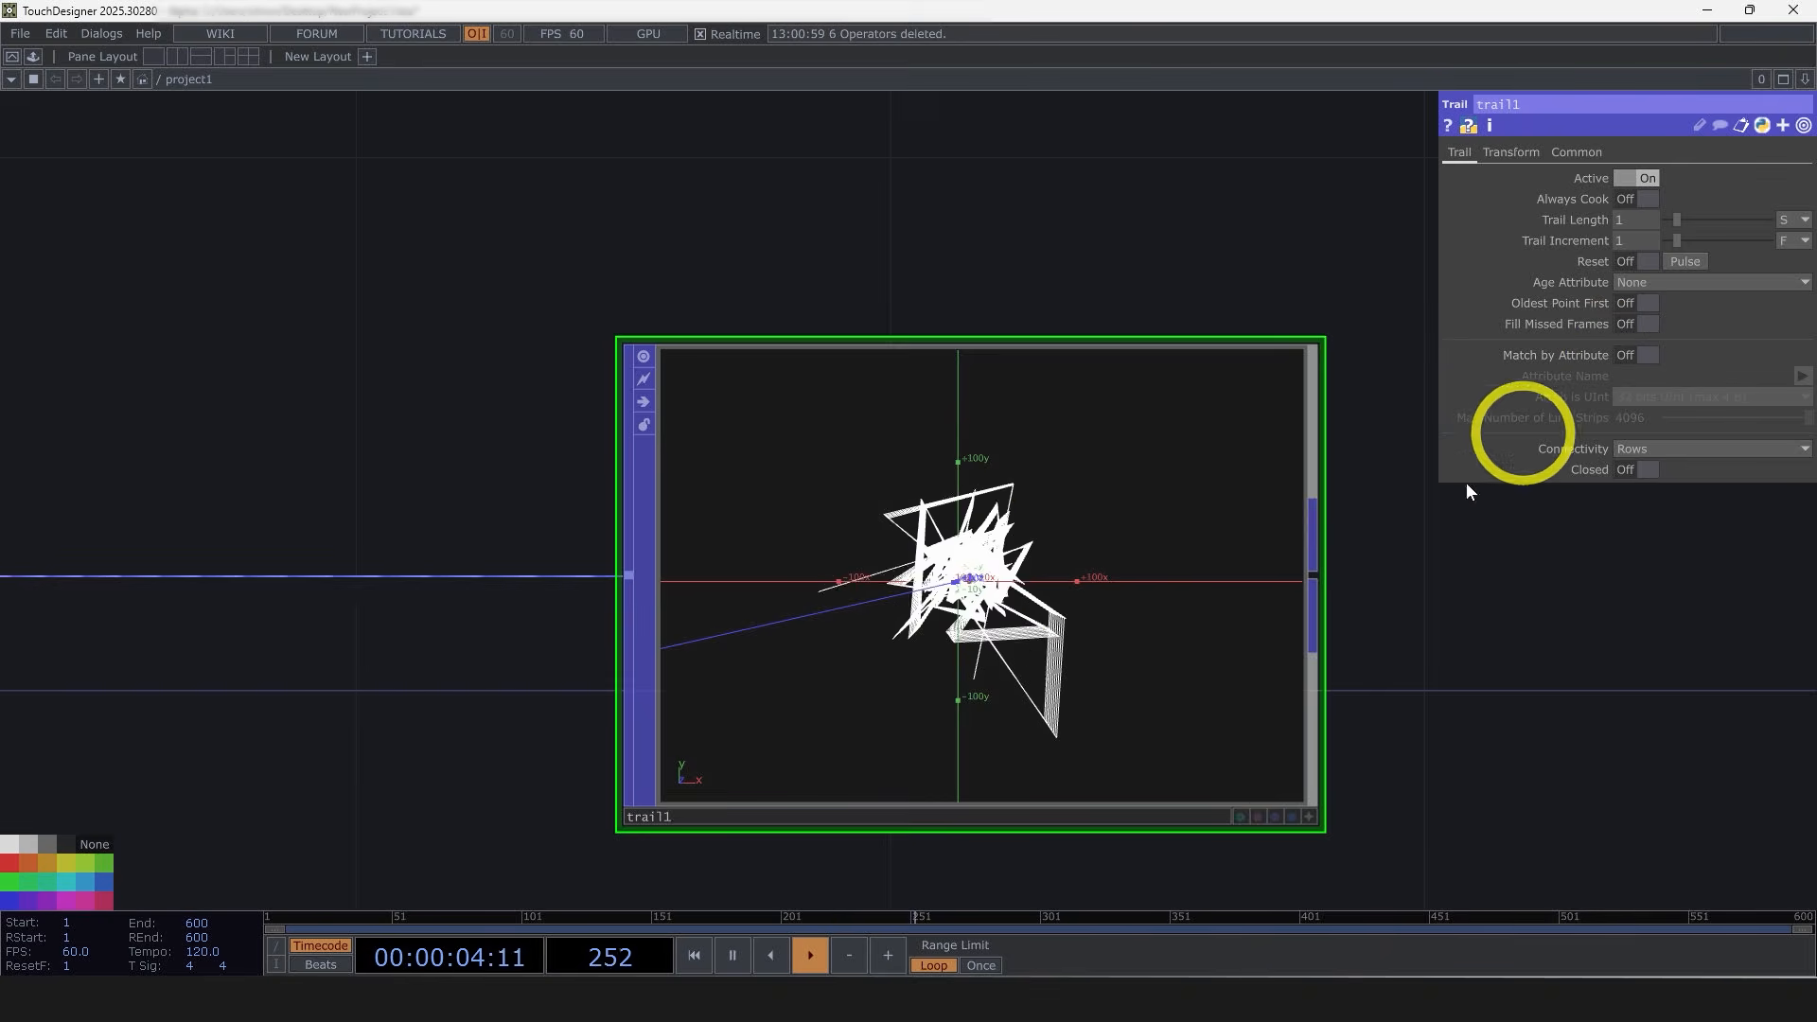
click(1648, 357)
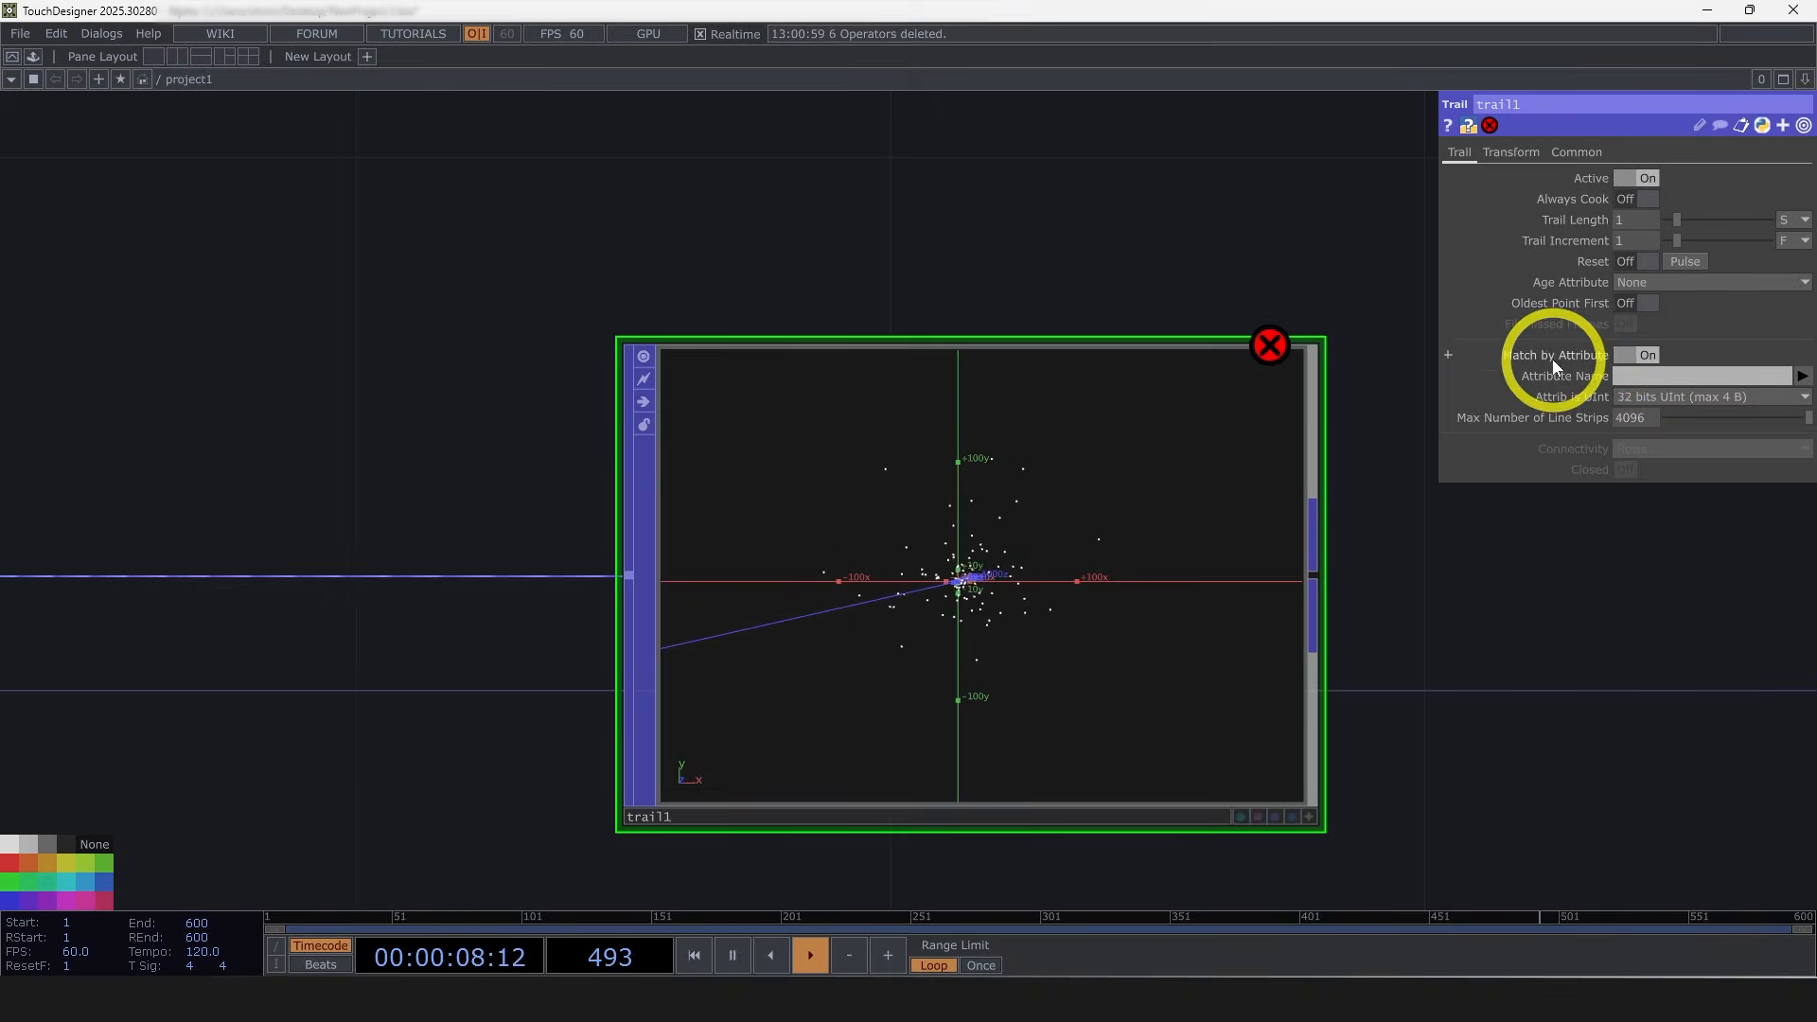
click(1801, 375)
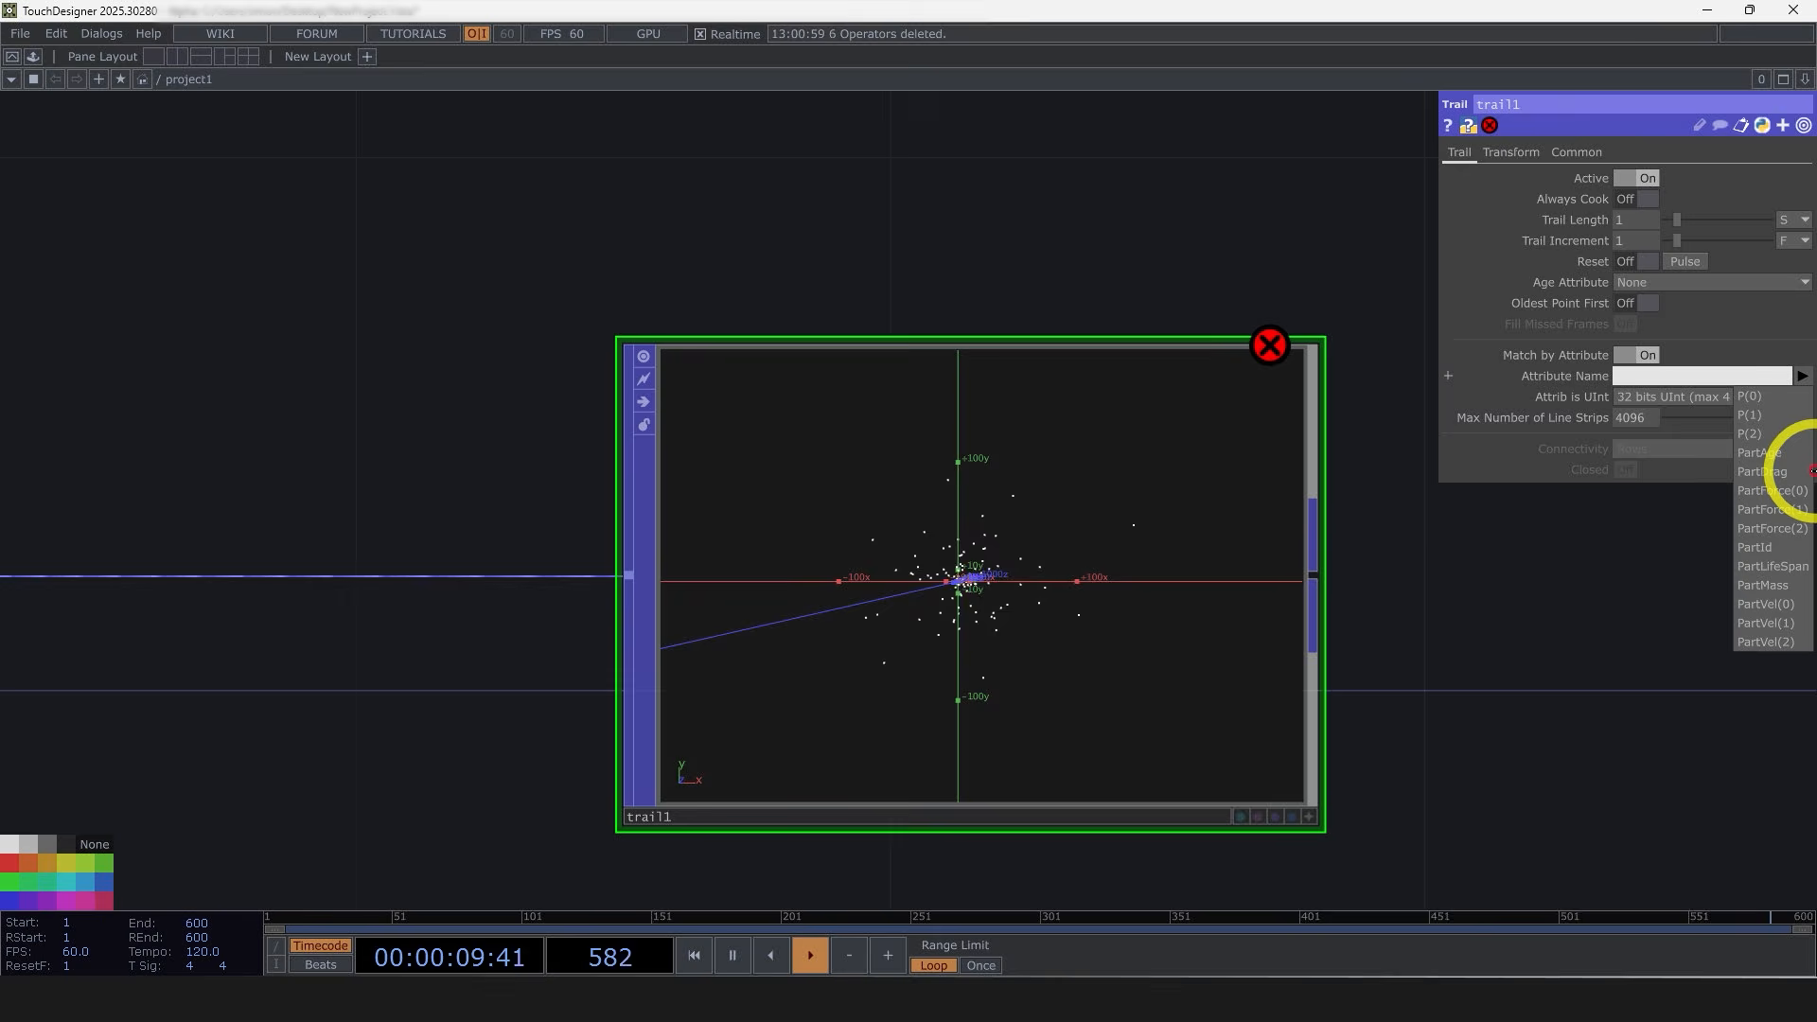
click(1765, 549)
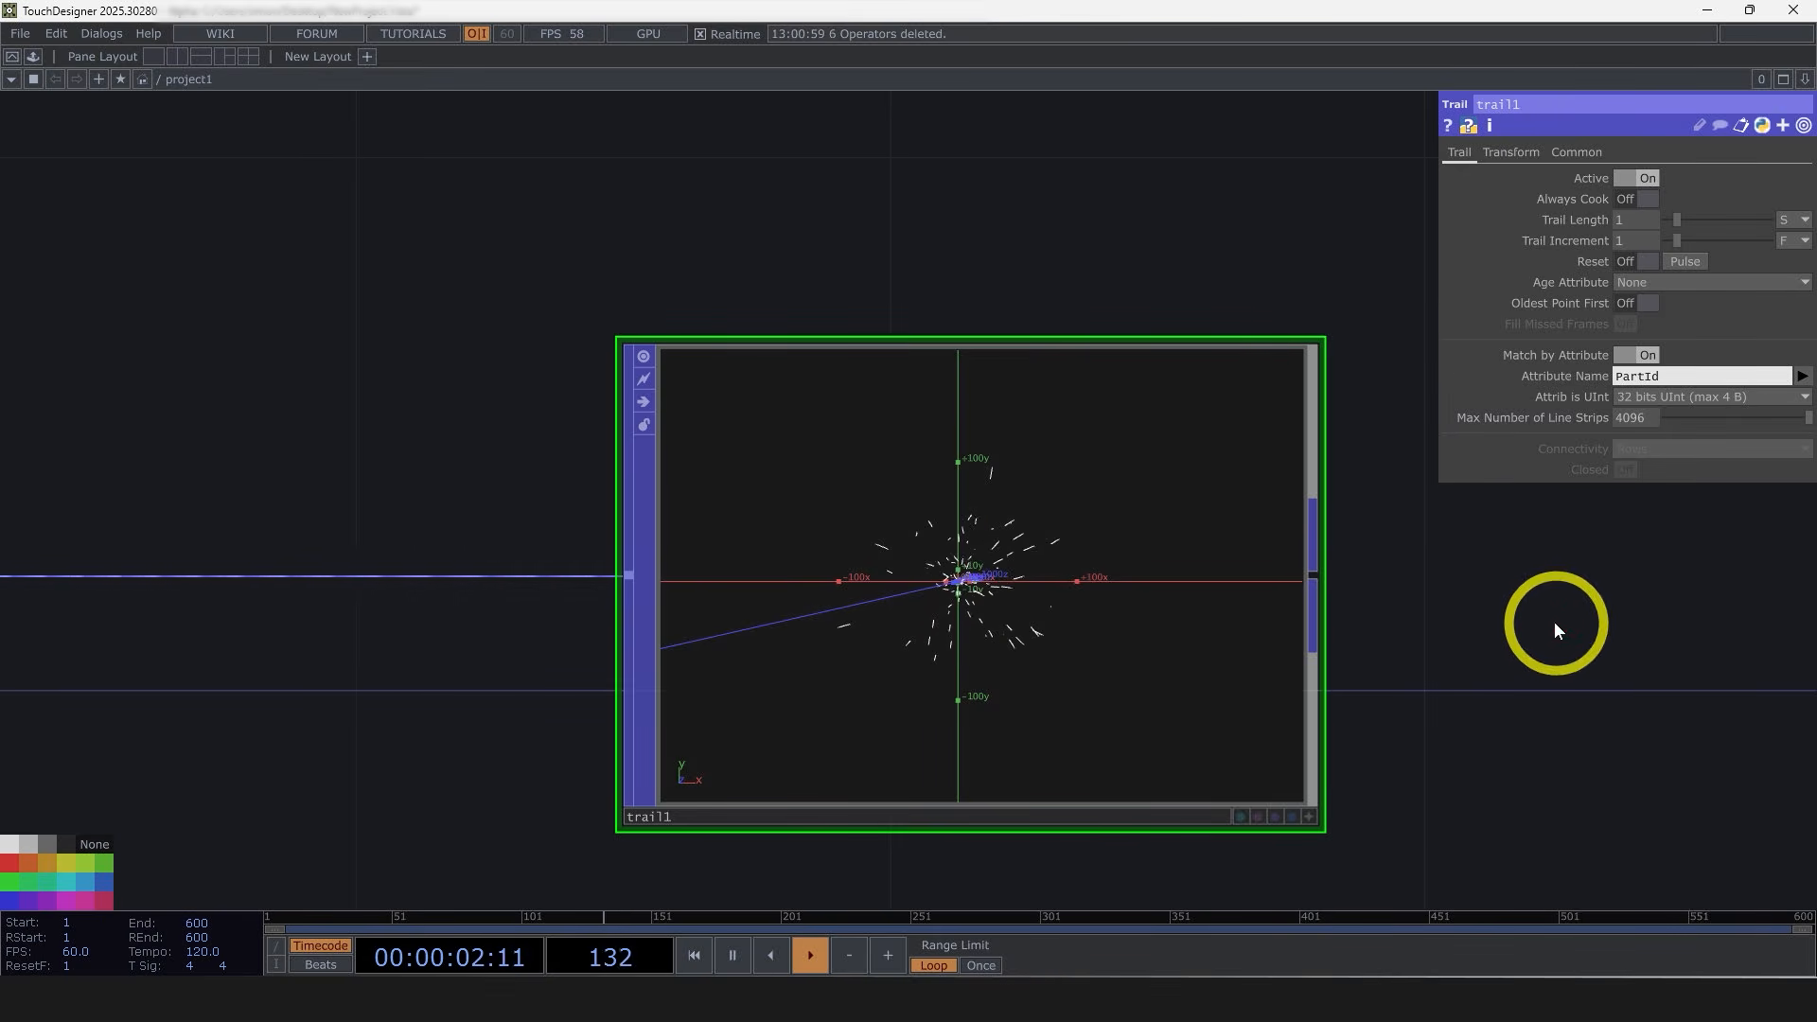
Step: Examine the trail and particlesEnd outputs in their node viewers
scroll(993, 610, up, 5)
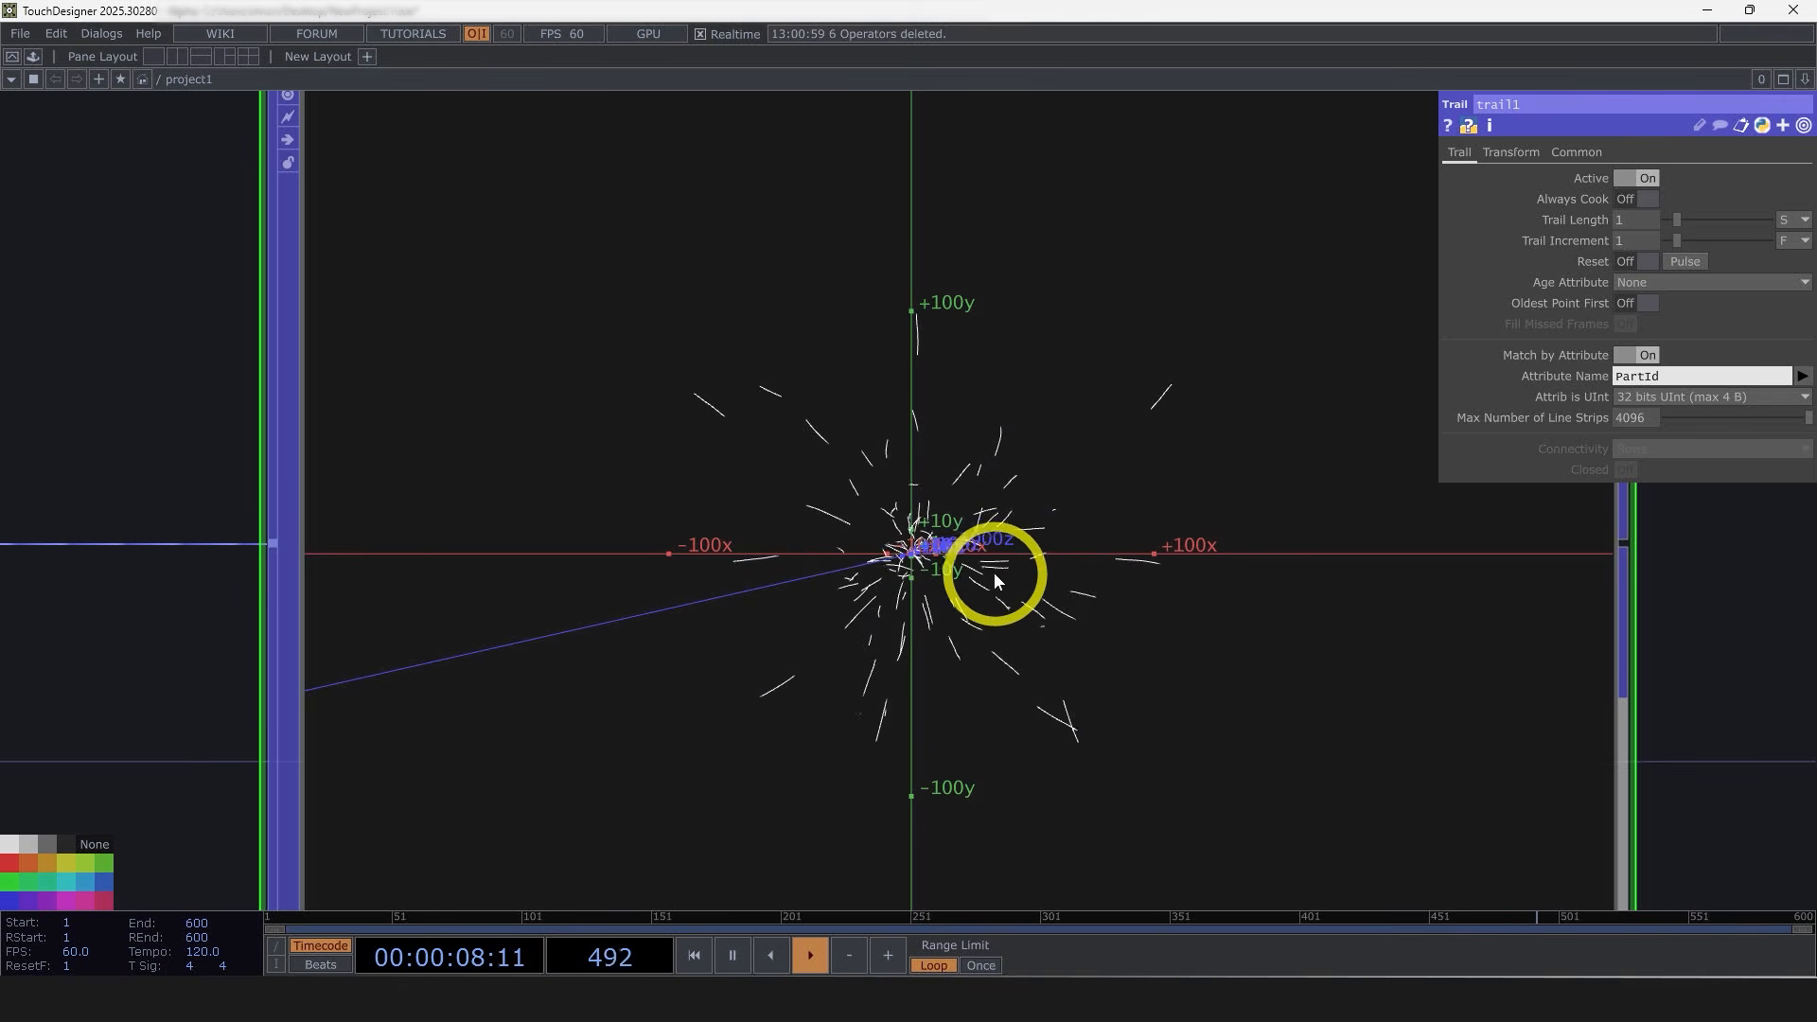
scroll(998, 587, down, 7)
drag(1018, 705, 1437, 730)
drag(424, 728, 1086, 685)
click(389, 577)
drag(865, 664, 728, 585)
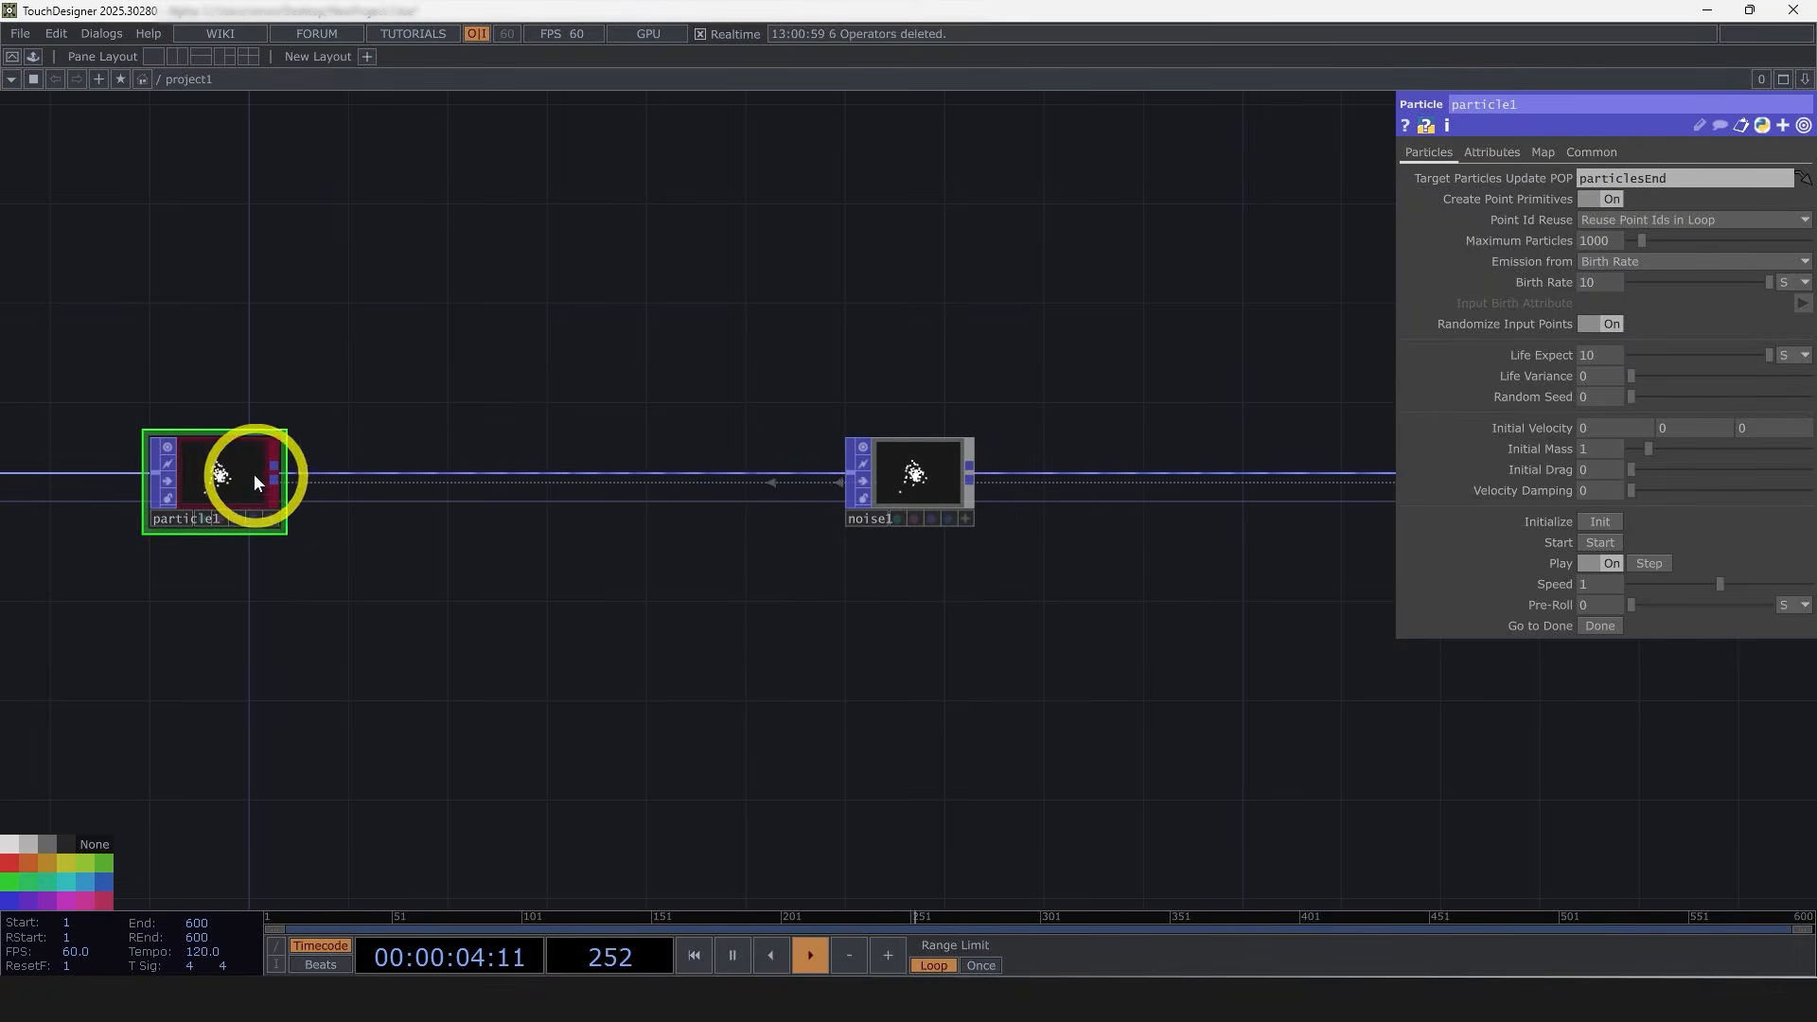
middle_drag(257, 481, 422, 758)
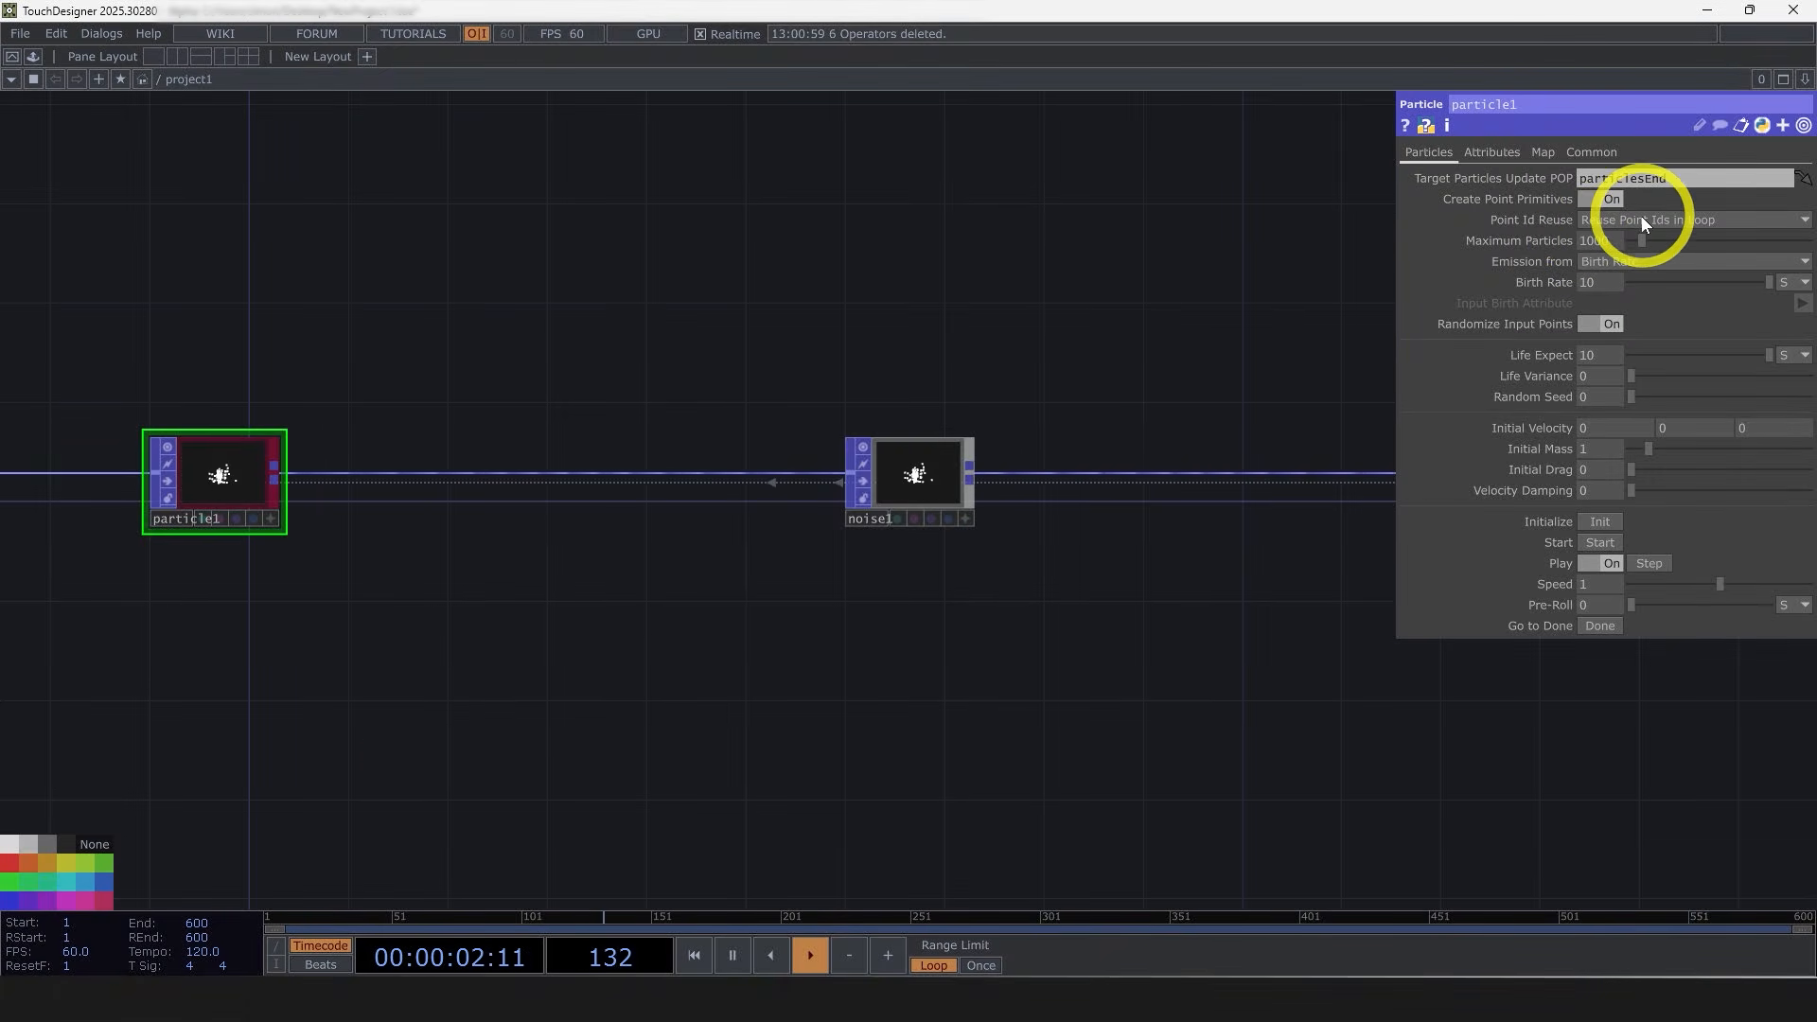
drag(1154, 447, 633, 484)
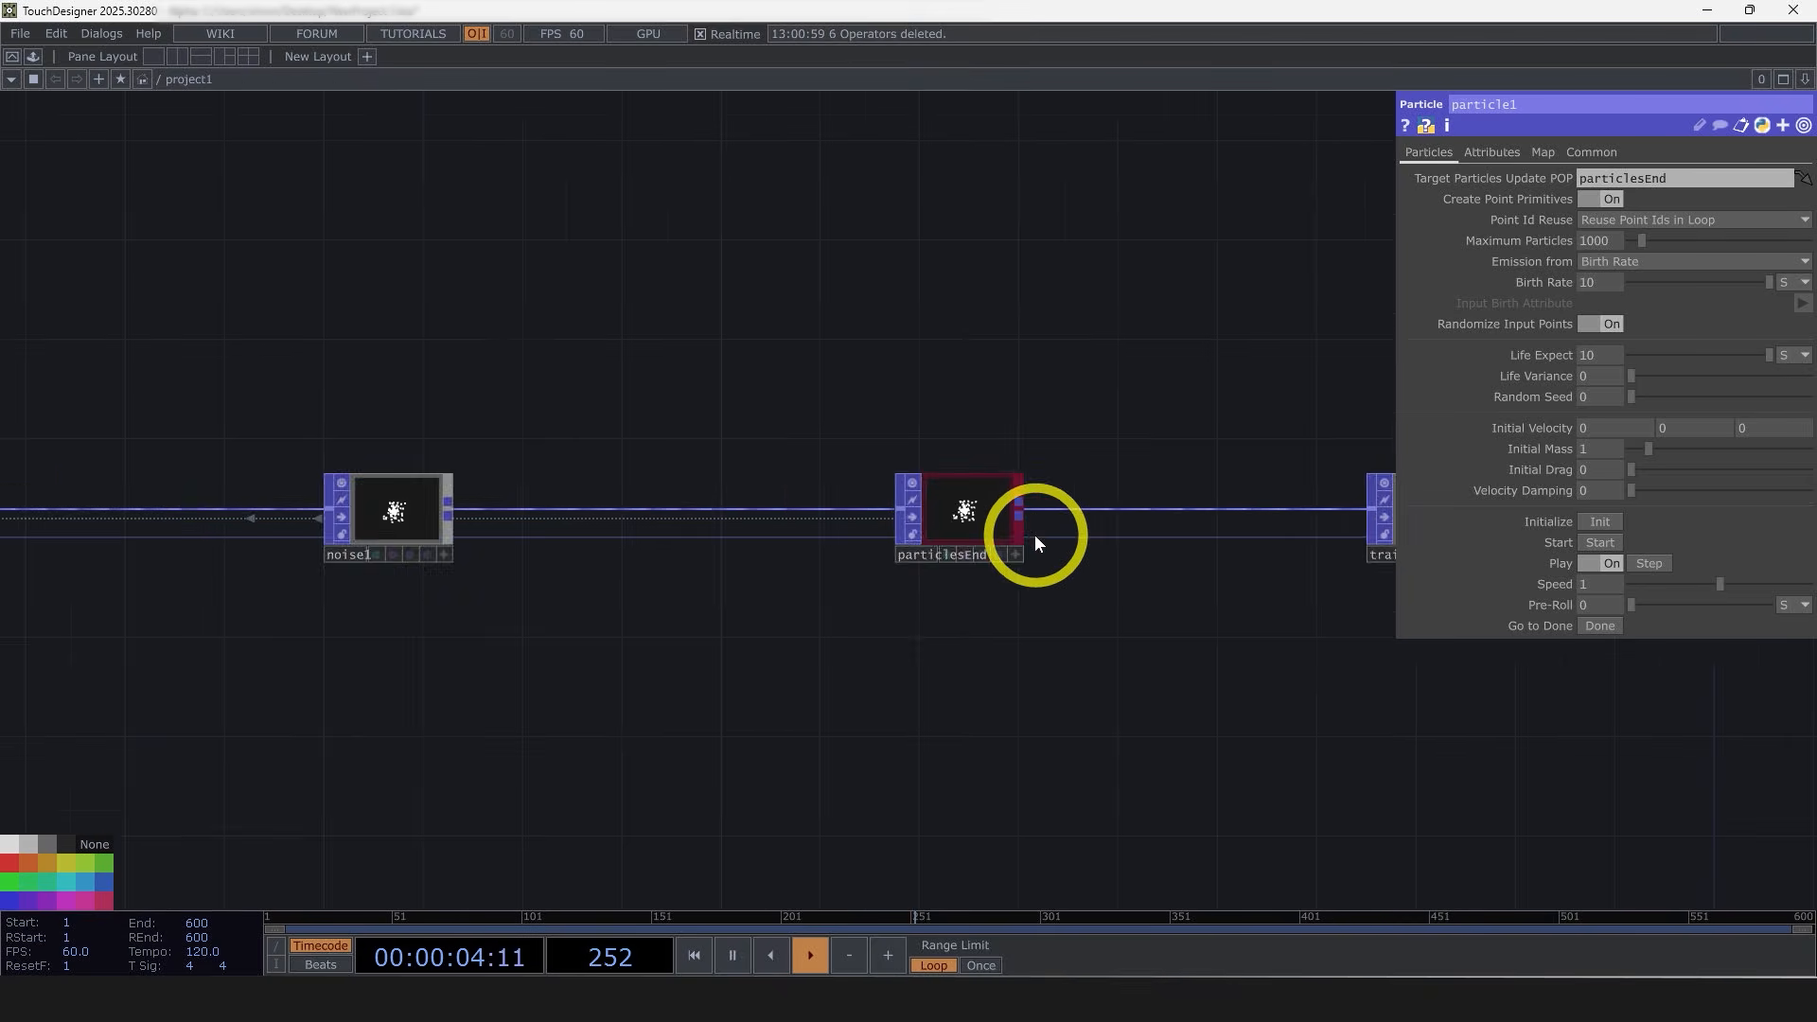
scroll(1031, 537, up, 7)
drag(908, 646, 559, 651)
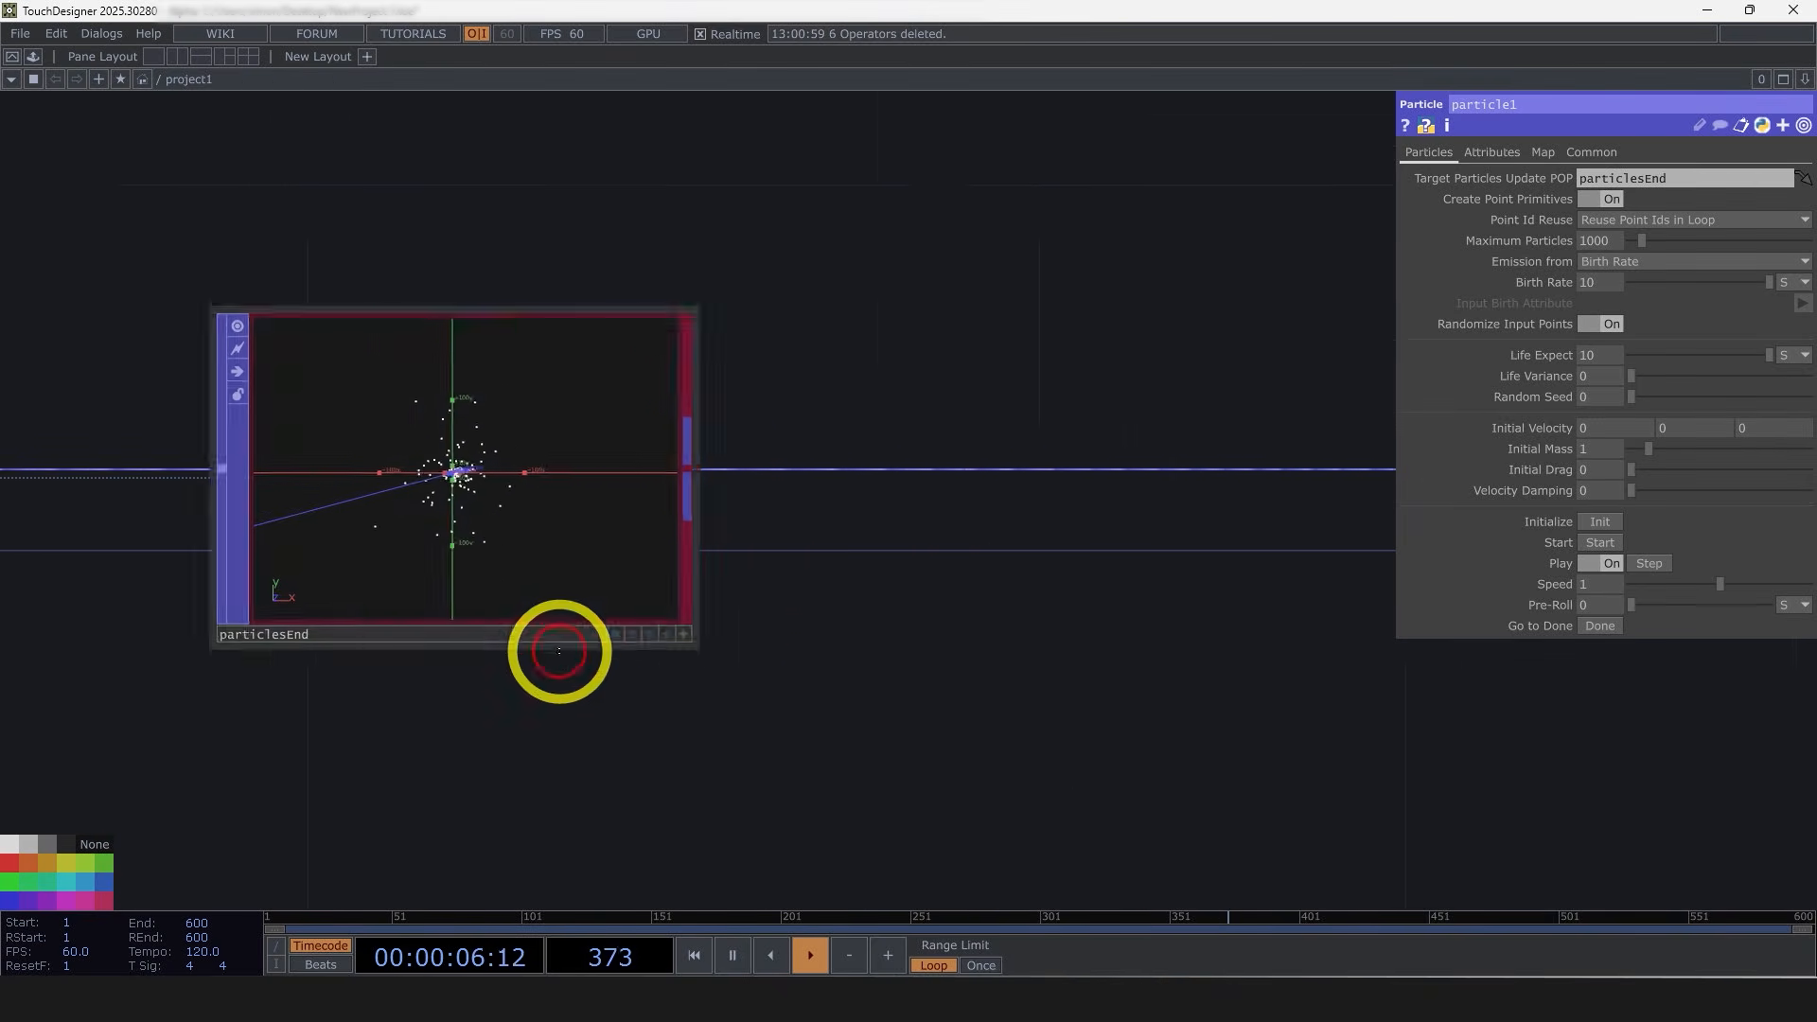
scroll(559, 651, down, 5)
scroll(874, 544, up, 10)
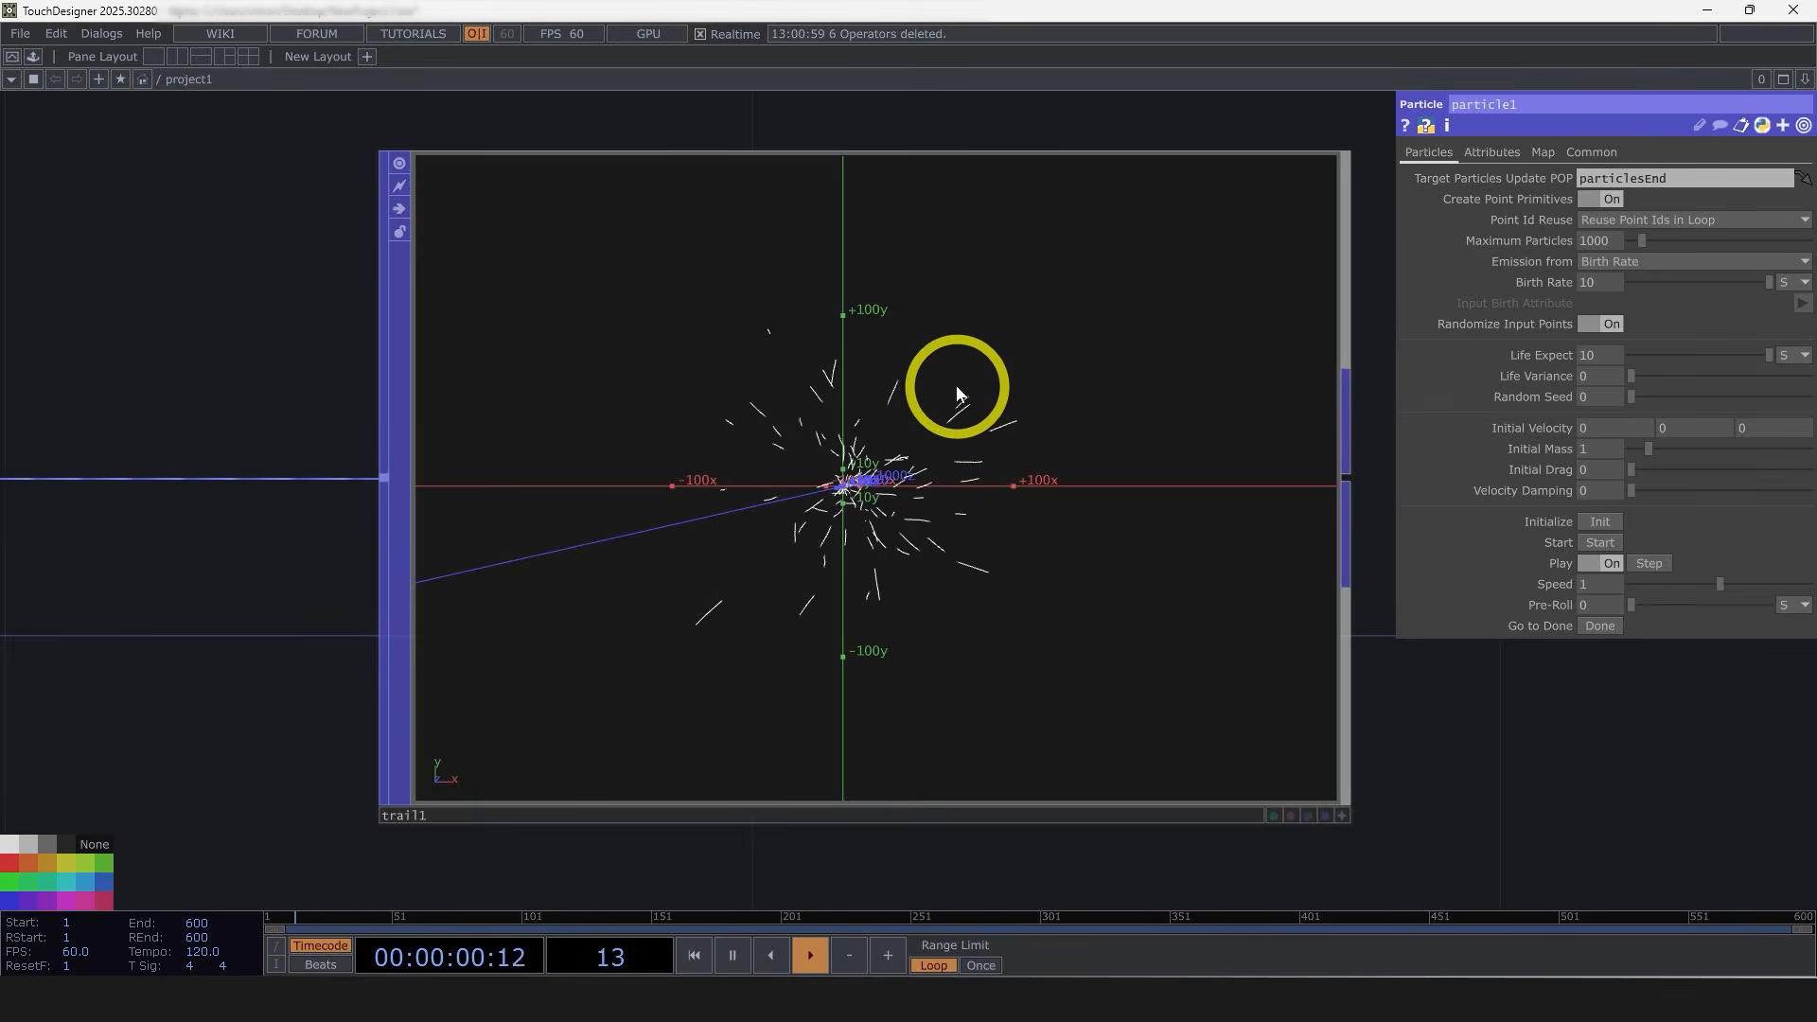
Step: Switch the trail's Trail Length units to frames
click(859, 541)
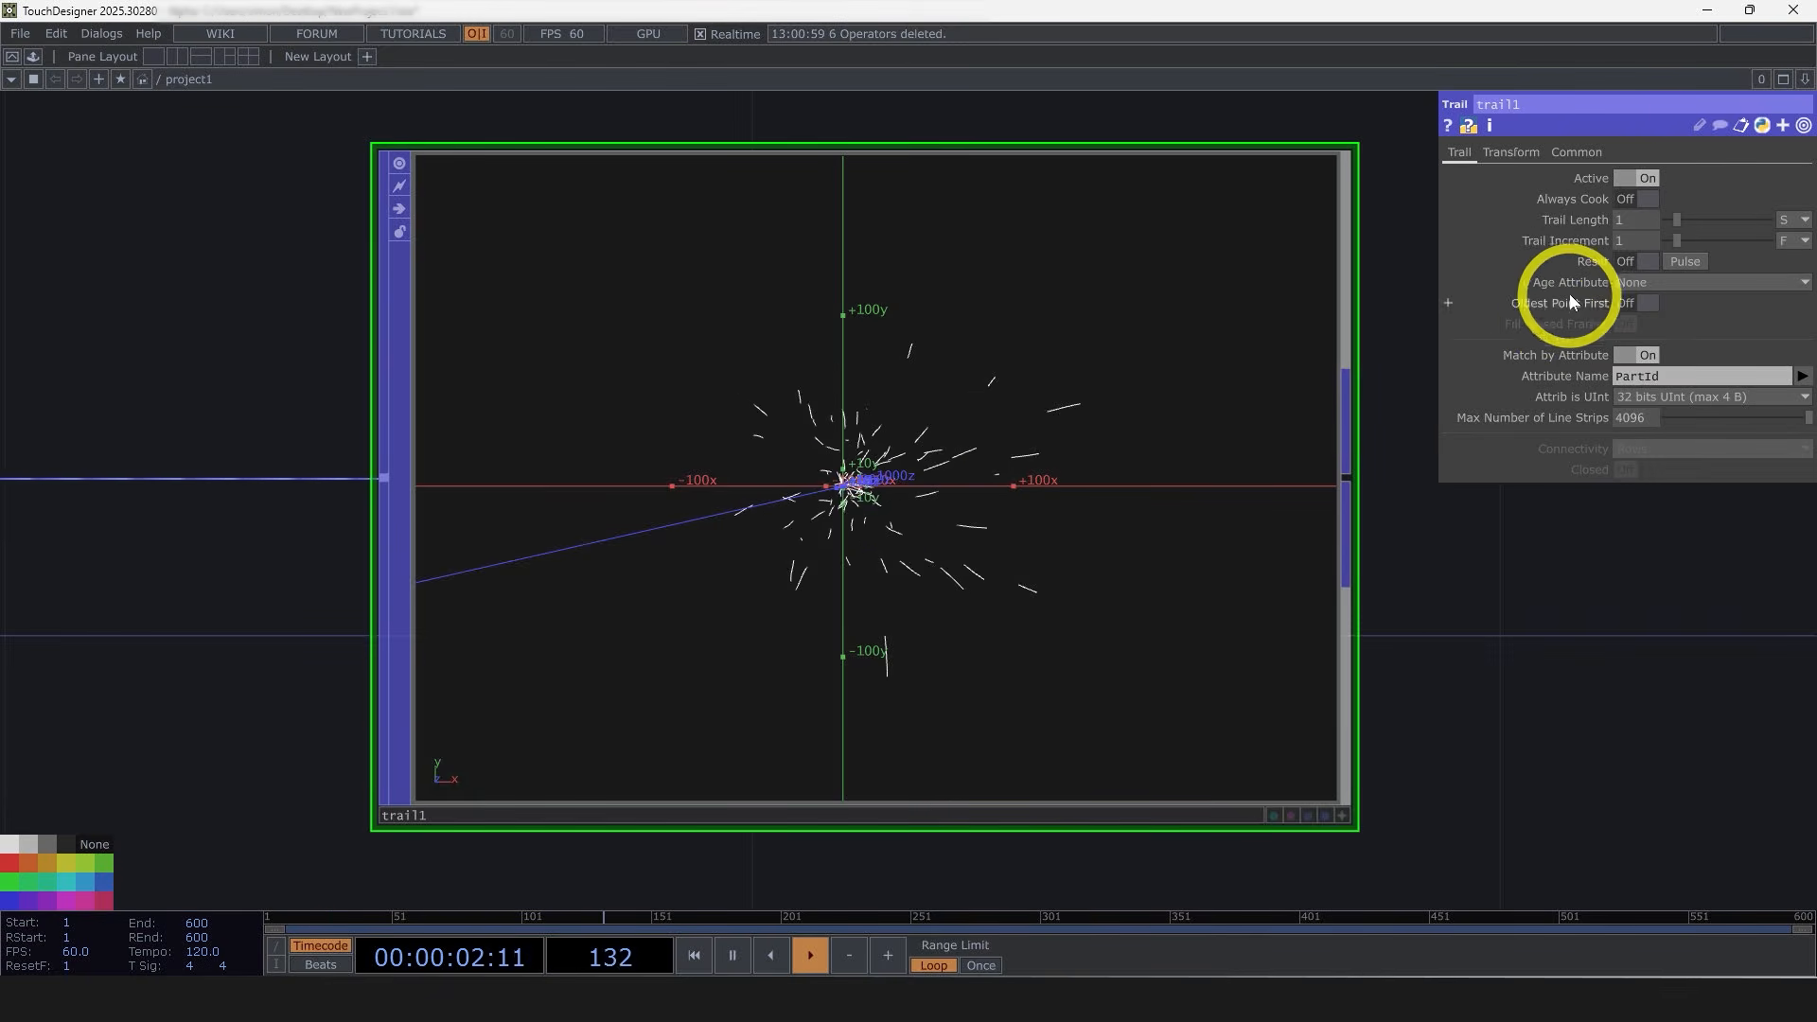
click(1793, 221)
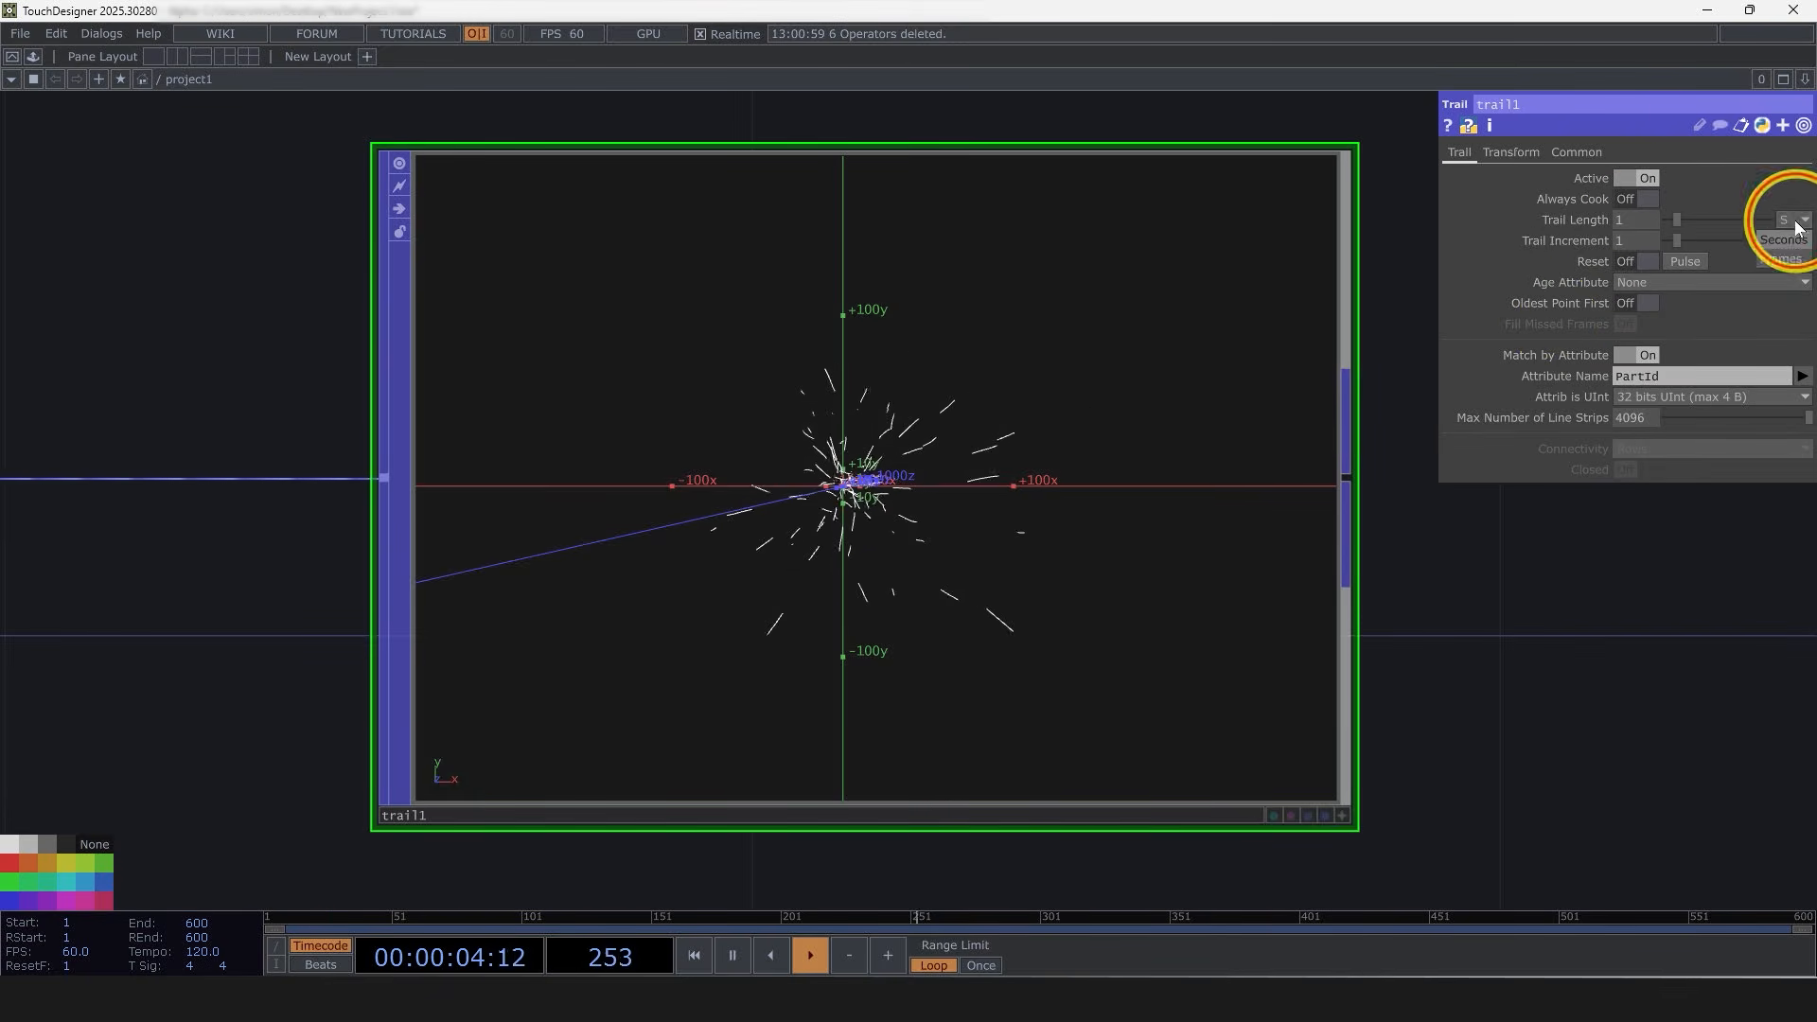
click(1784, 258)
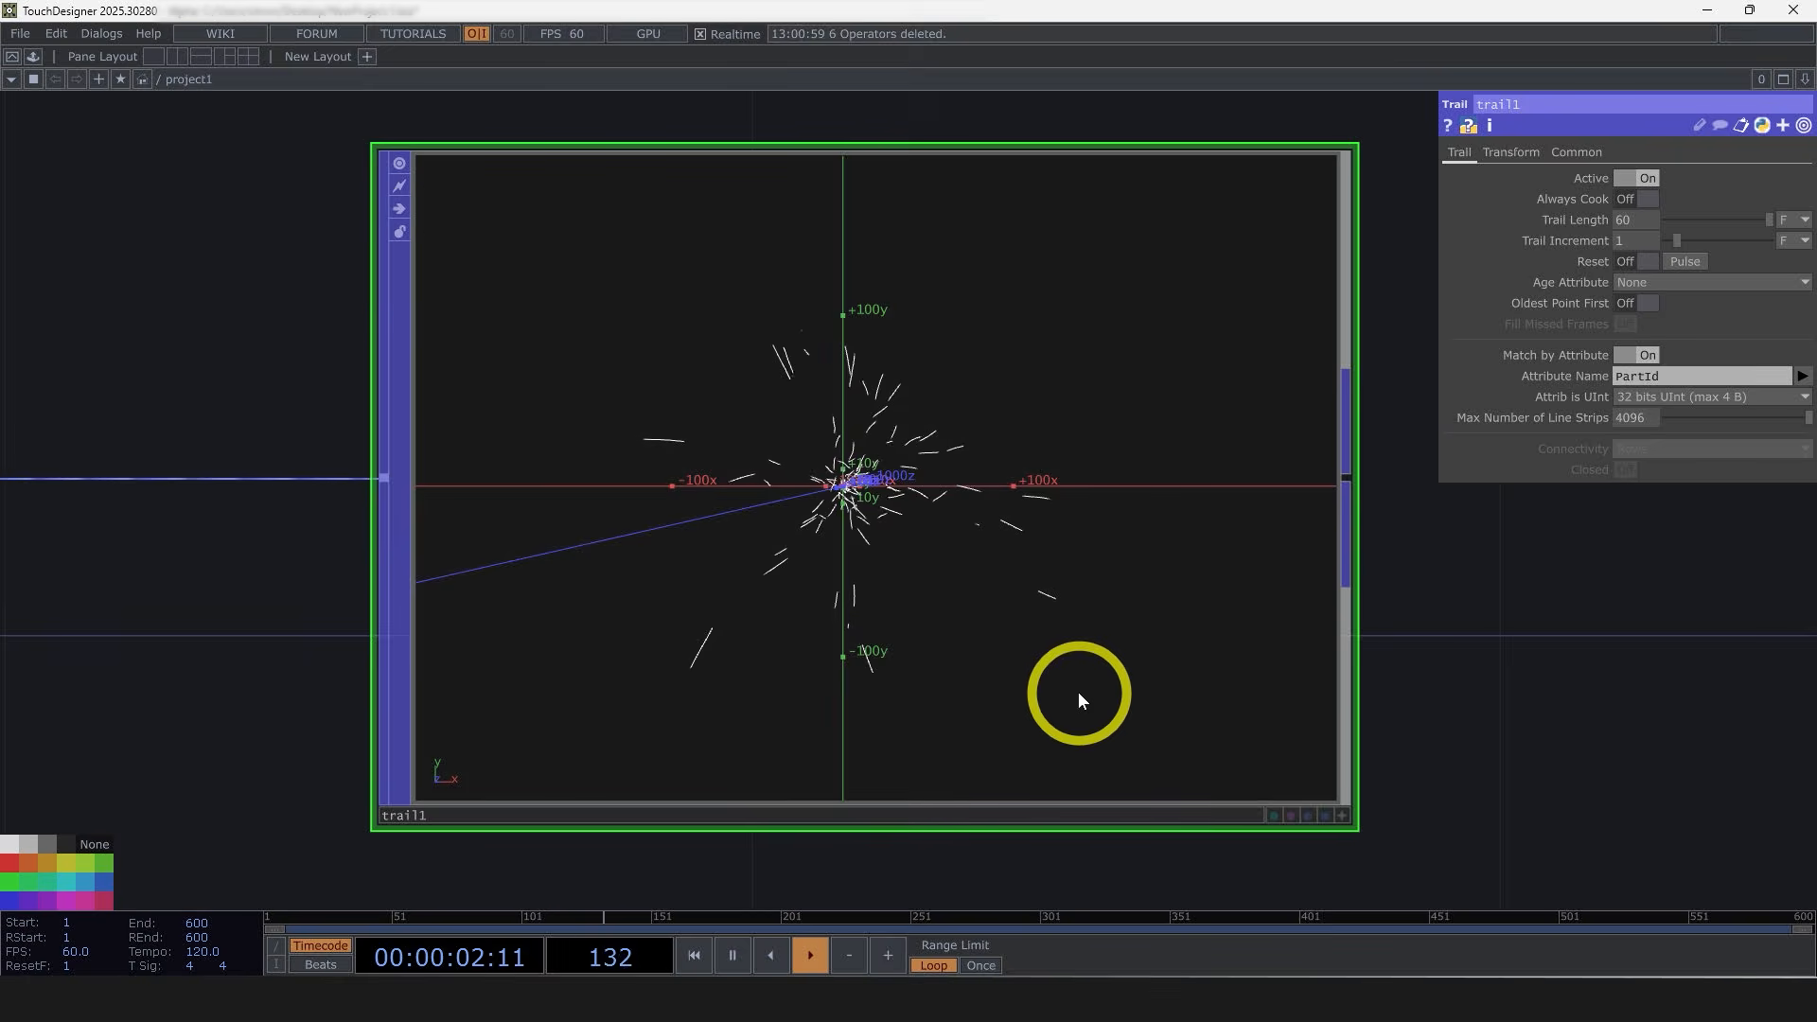
Step: Set the particle node's Point Id Reuse to Don't Reuse Point Ids
scroll(547, 515, down, 5)
drag(511, 782, 1315, 658)
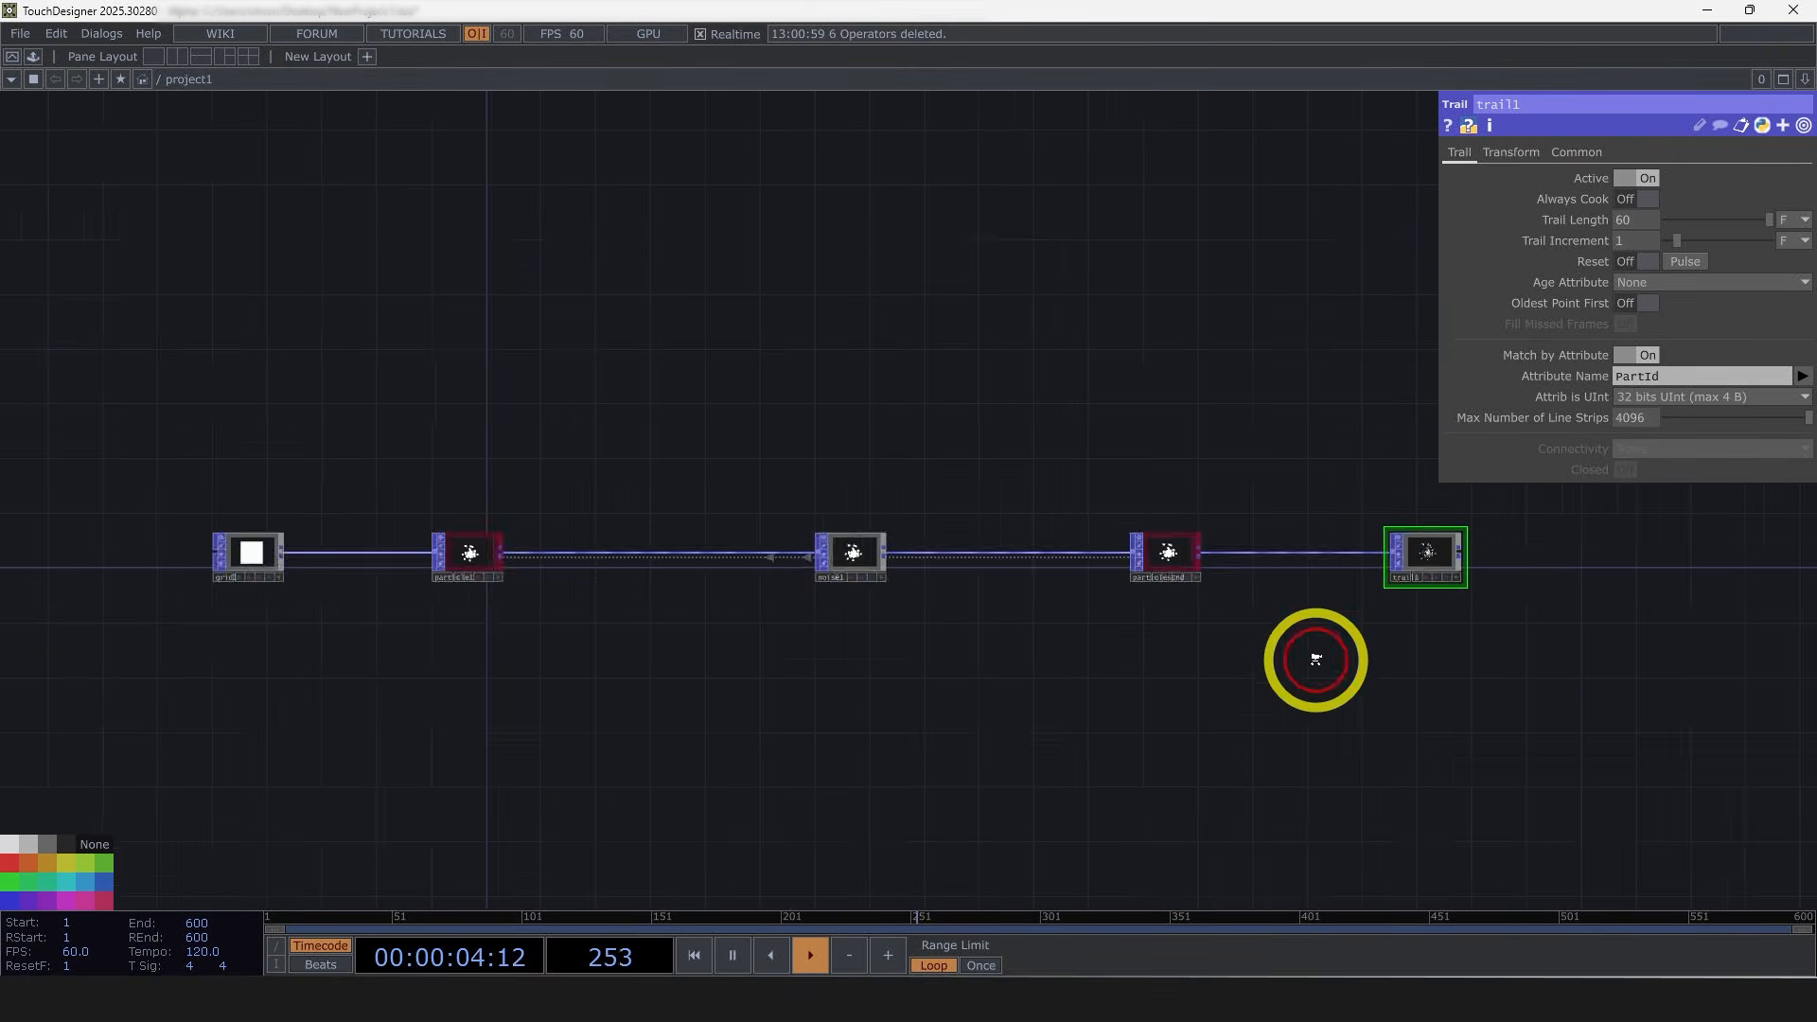
scroll(1315, 658, down, 3)
click(768, 584)
click(1641, 220)
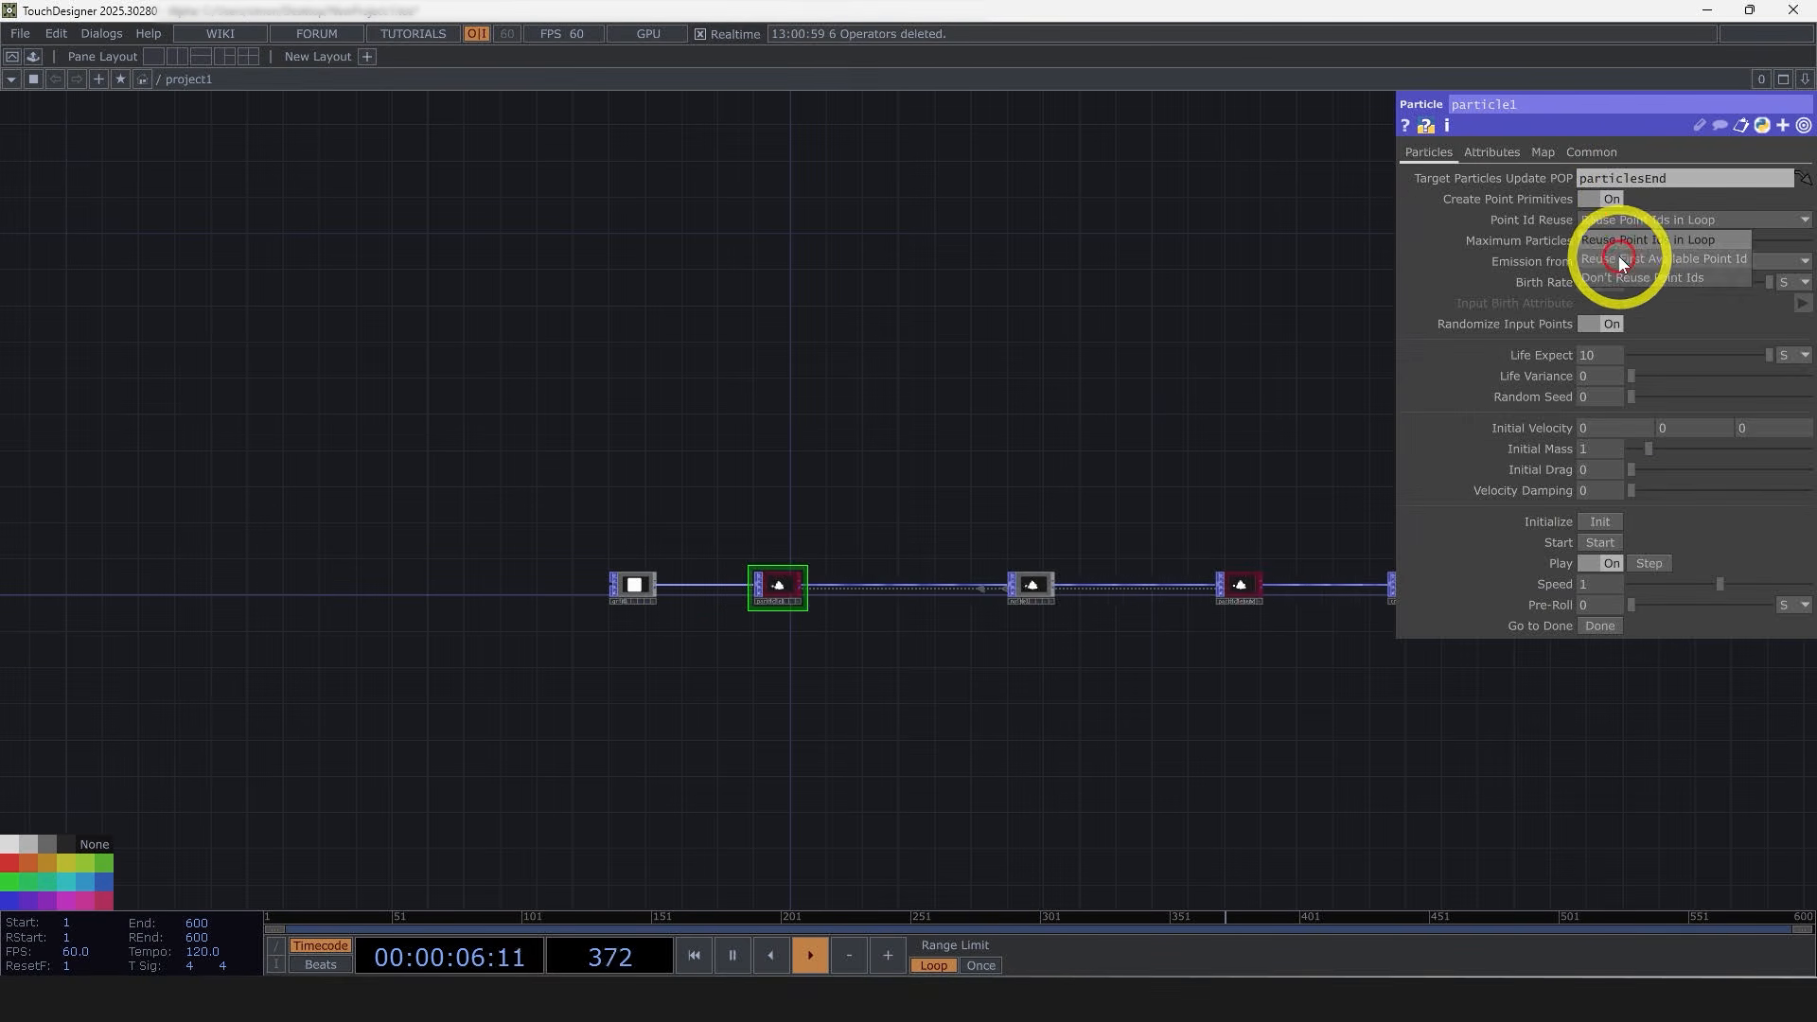
click(1618, 277)
Step: Examine the trail node's viewer, then select the particle node again
drag(1400, 734, 1018, 660)
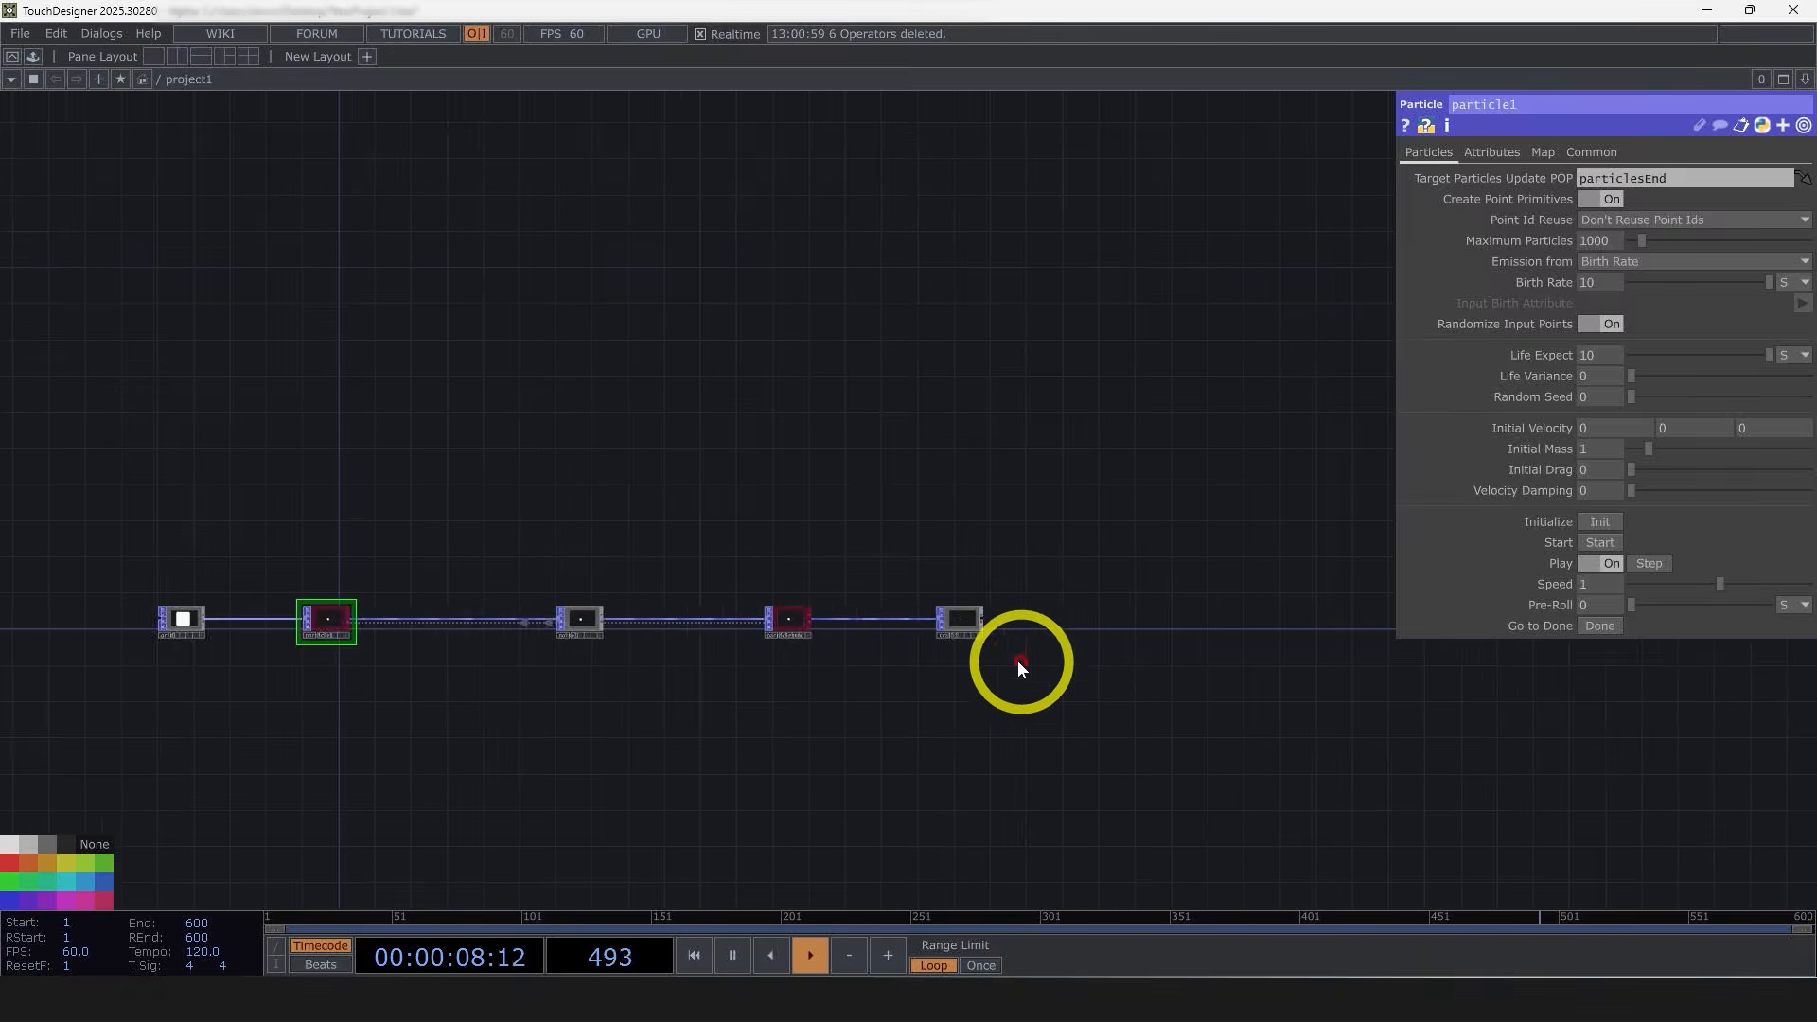
scroll(1018, 660, up, 4)
scroll(929, 650, up, 2)
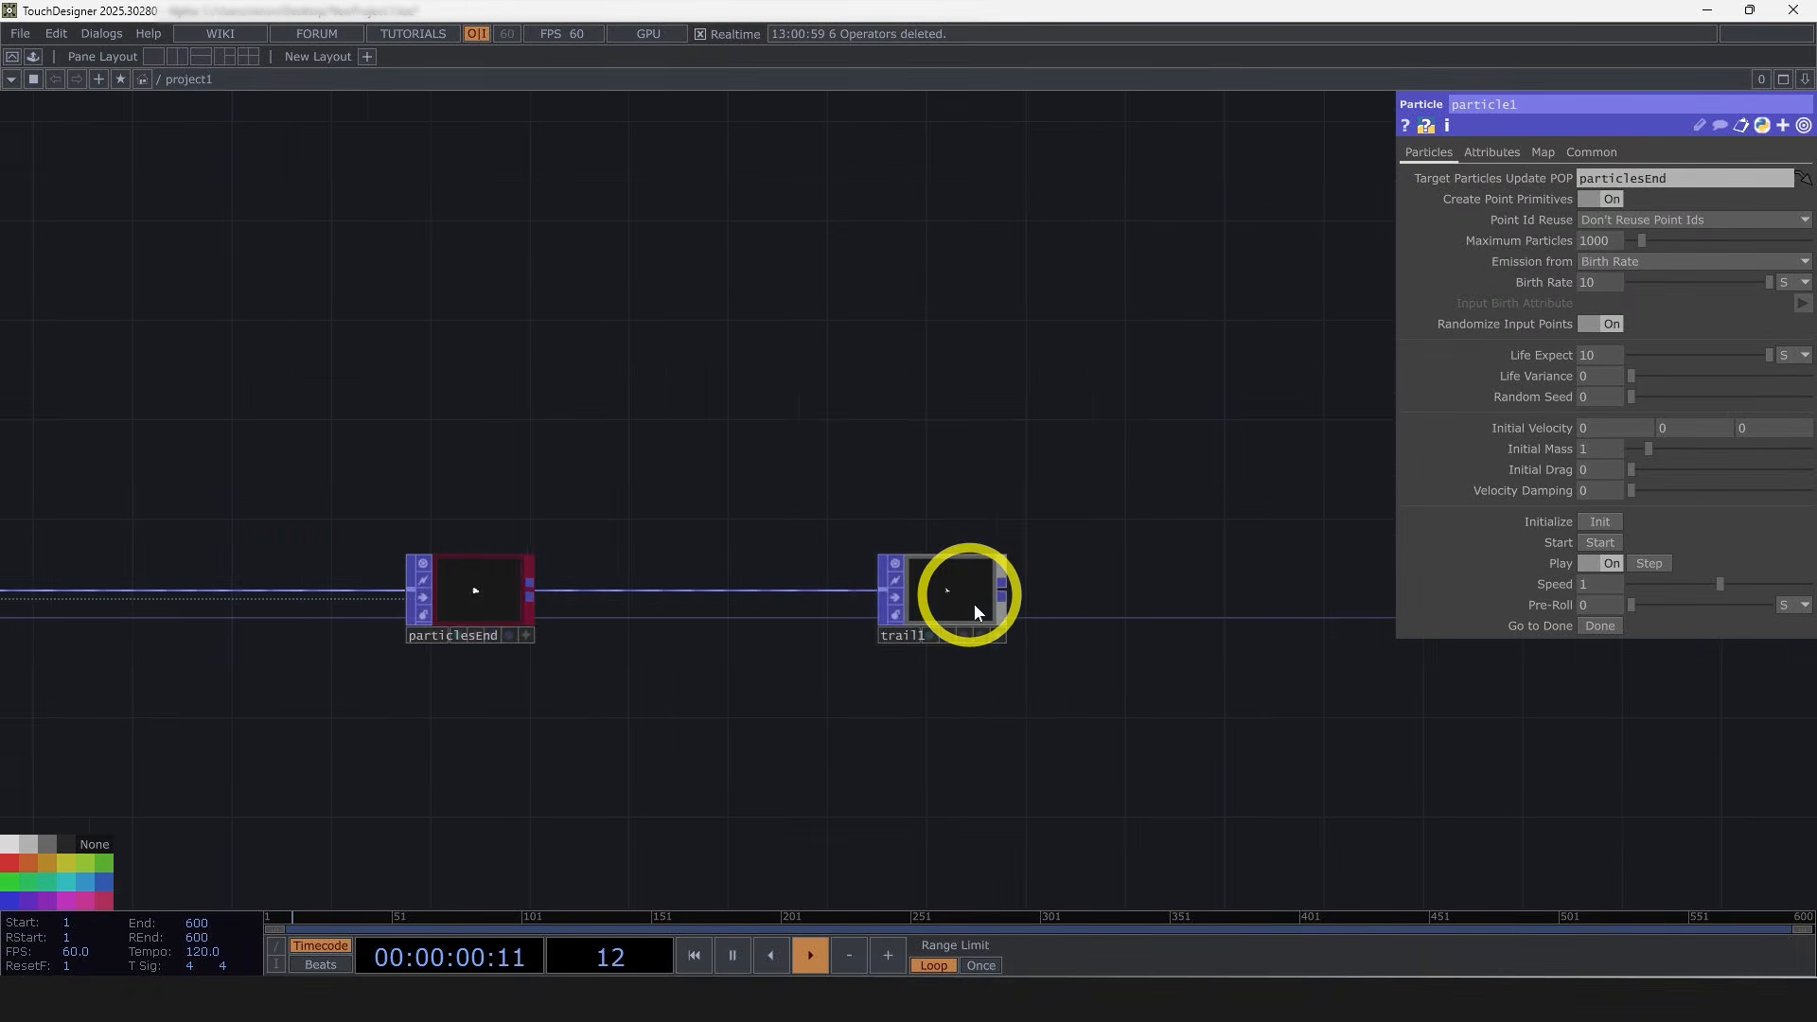
scroll(949, 641, up, 2)
scroll(965, 609, up, 3)
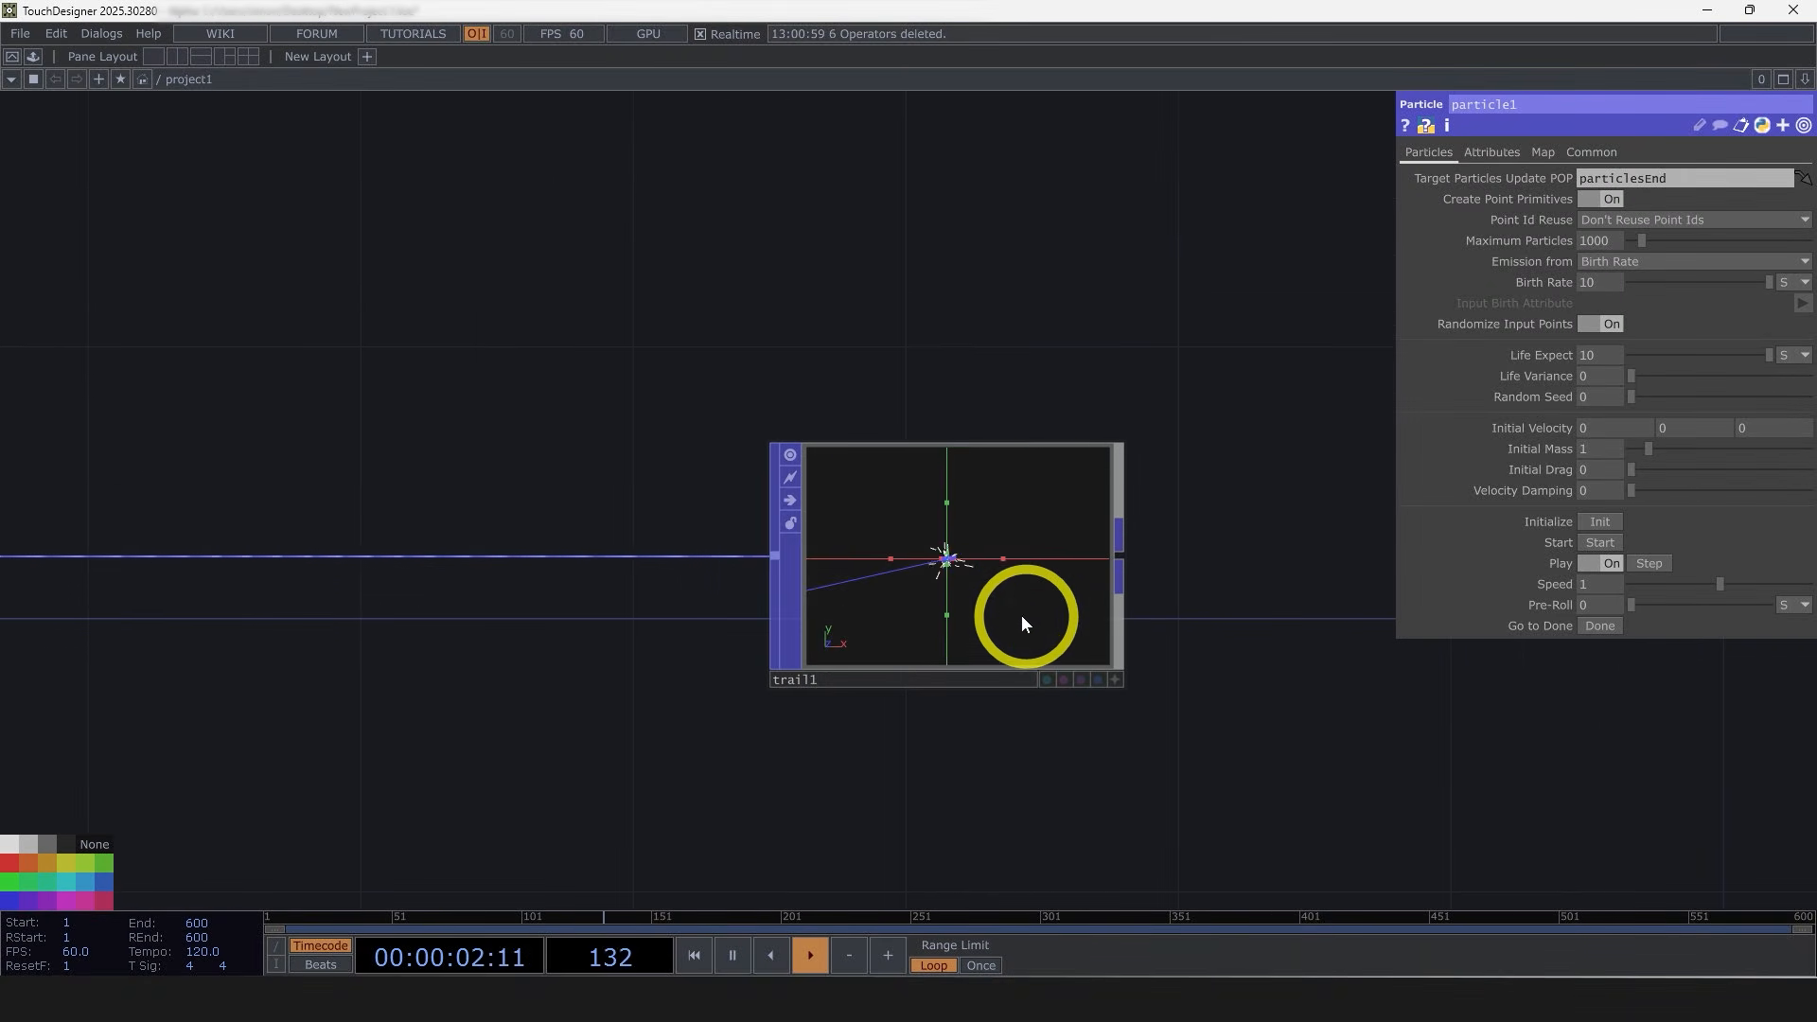
scroll(984, 582, up, 2)
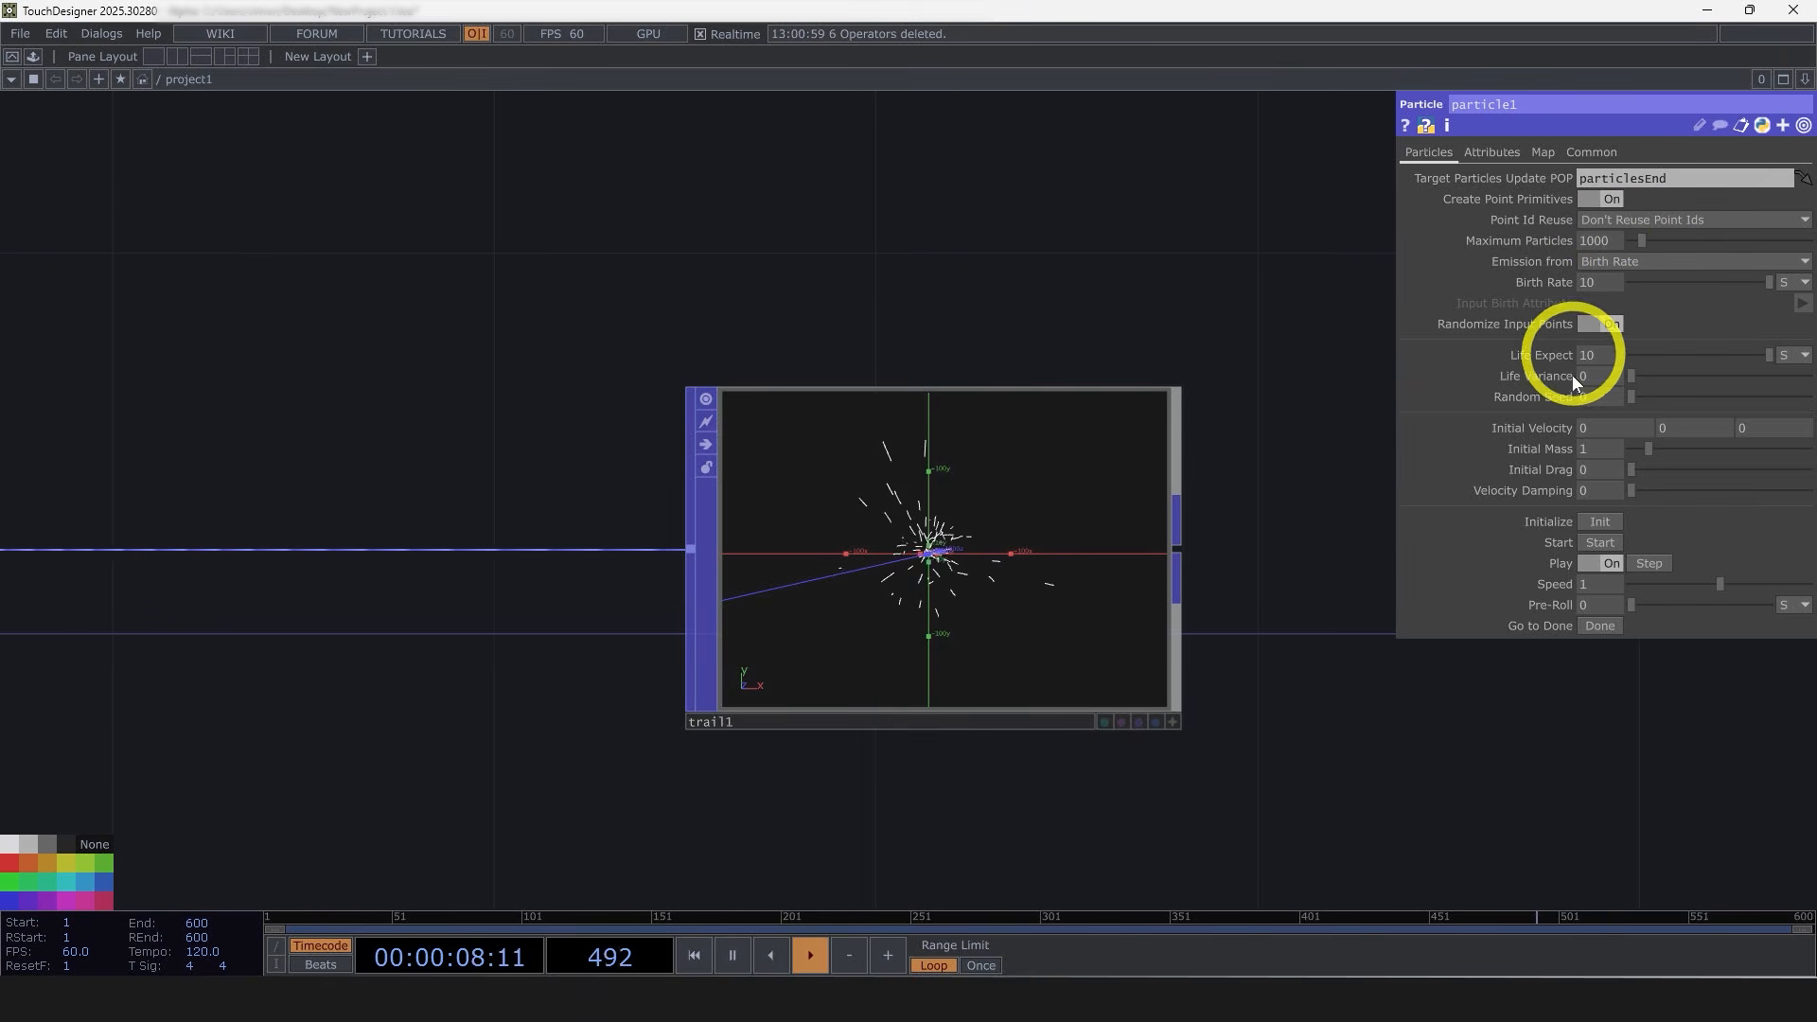
click(1011, 651)
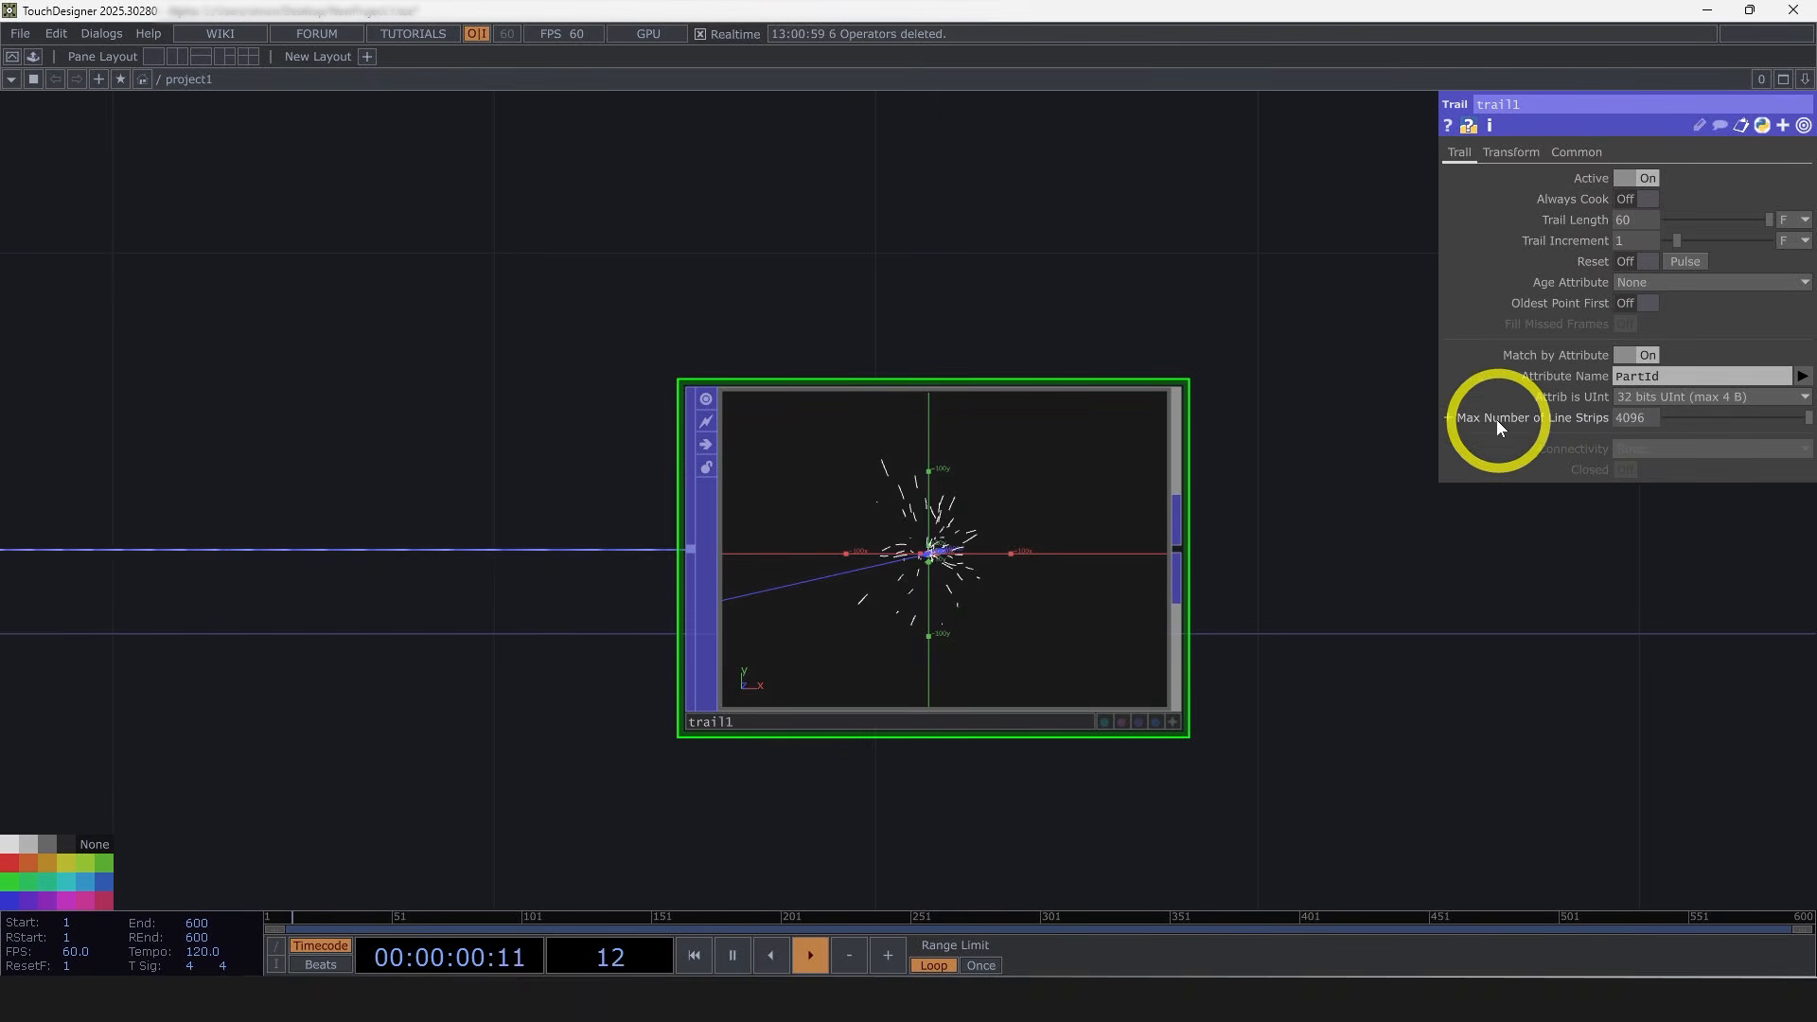
scroll(1208, 592, down, 5)
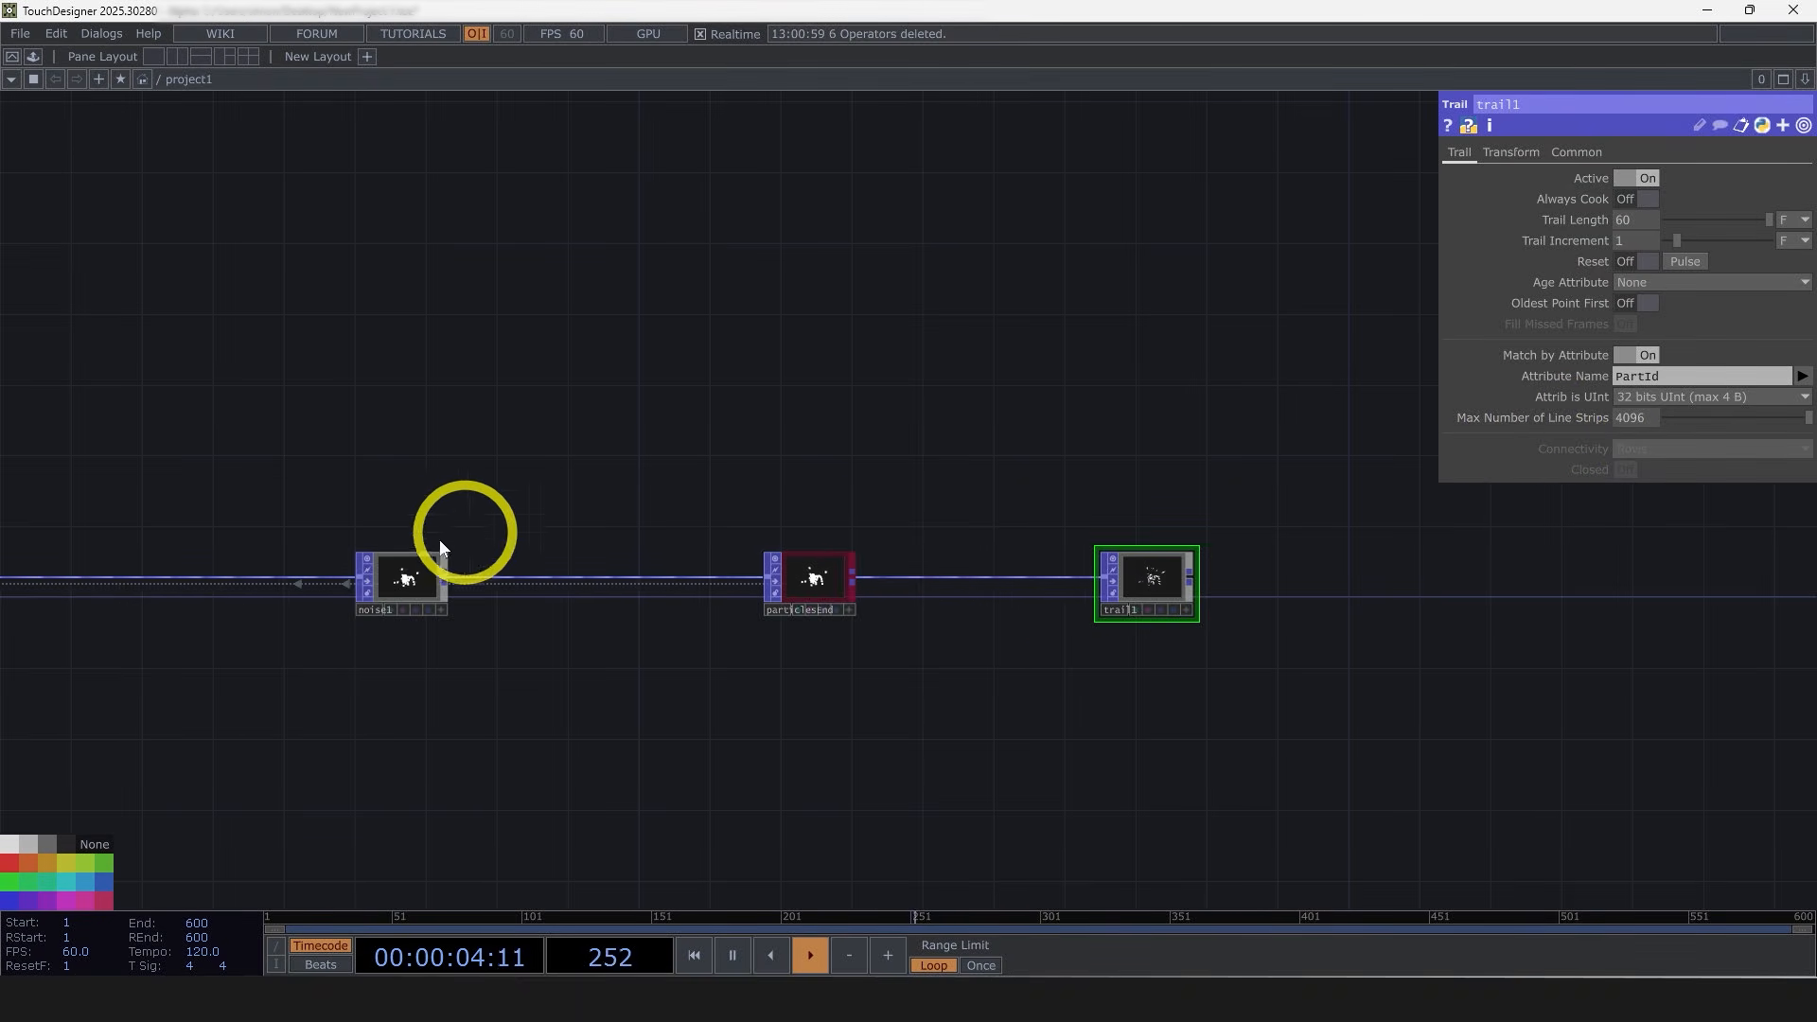
scroll(621, 549, down, 3)
click(526, 544)
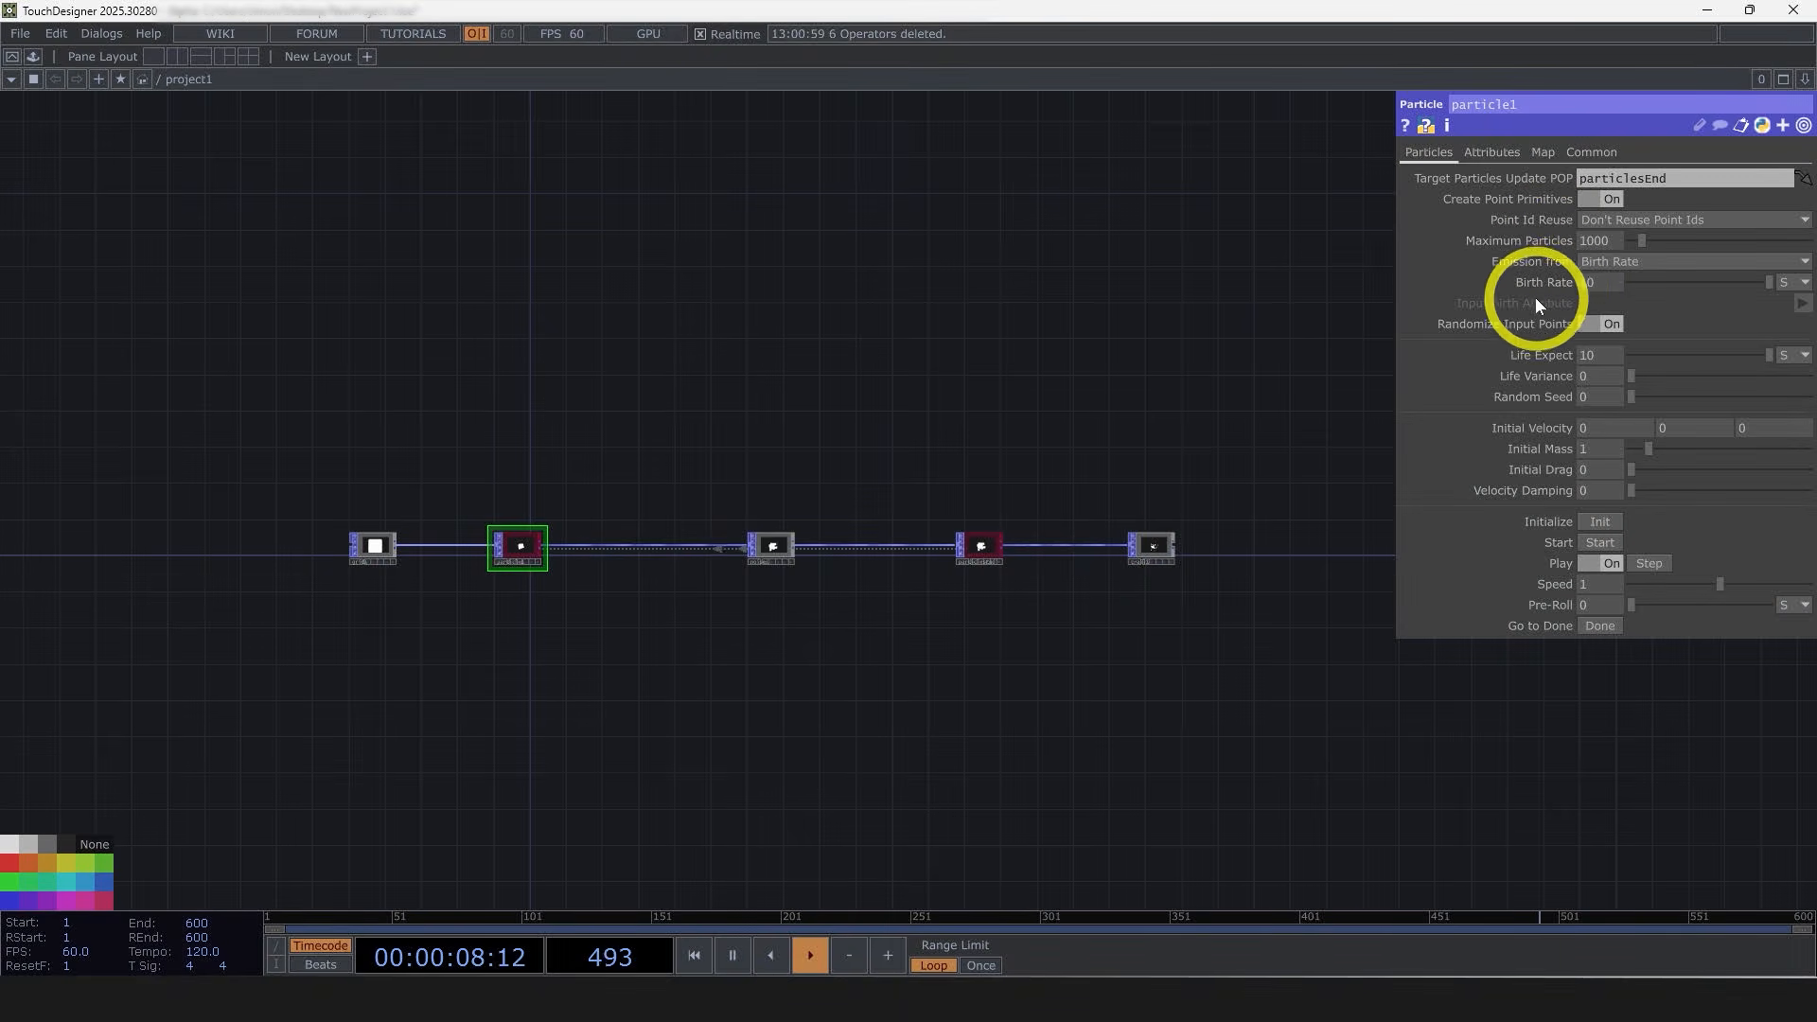
Step: Inspect the trail node's output up close in its node viewer
scroll(1334, 416, up, 3)
click(1006, 698)
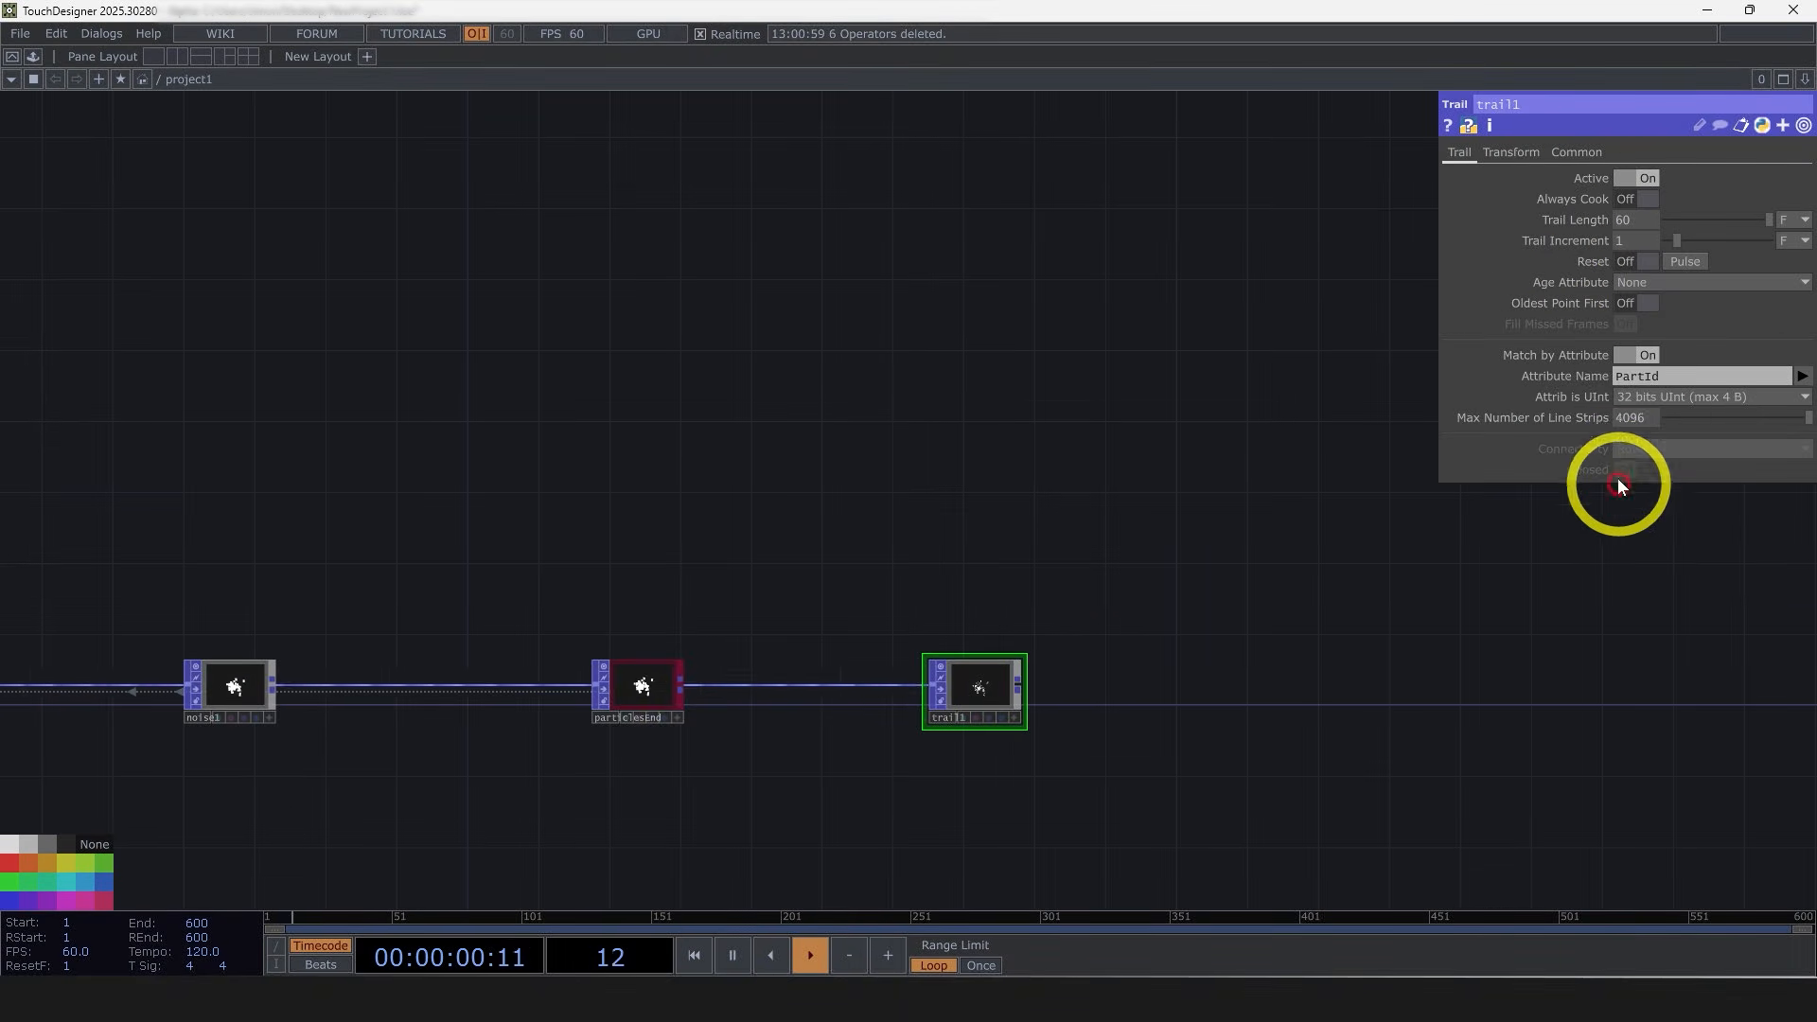
scroll(998, 740, up, 2)
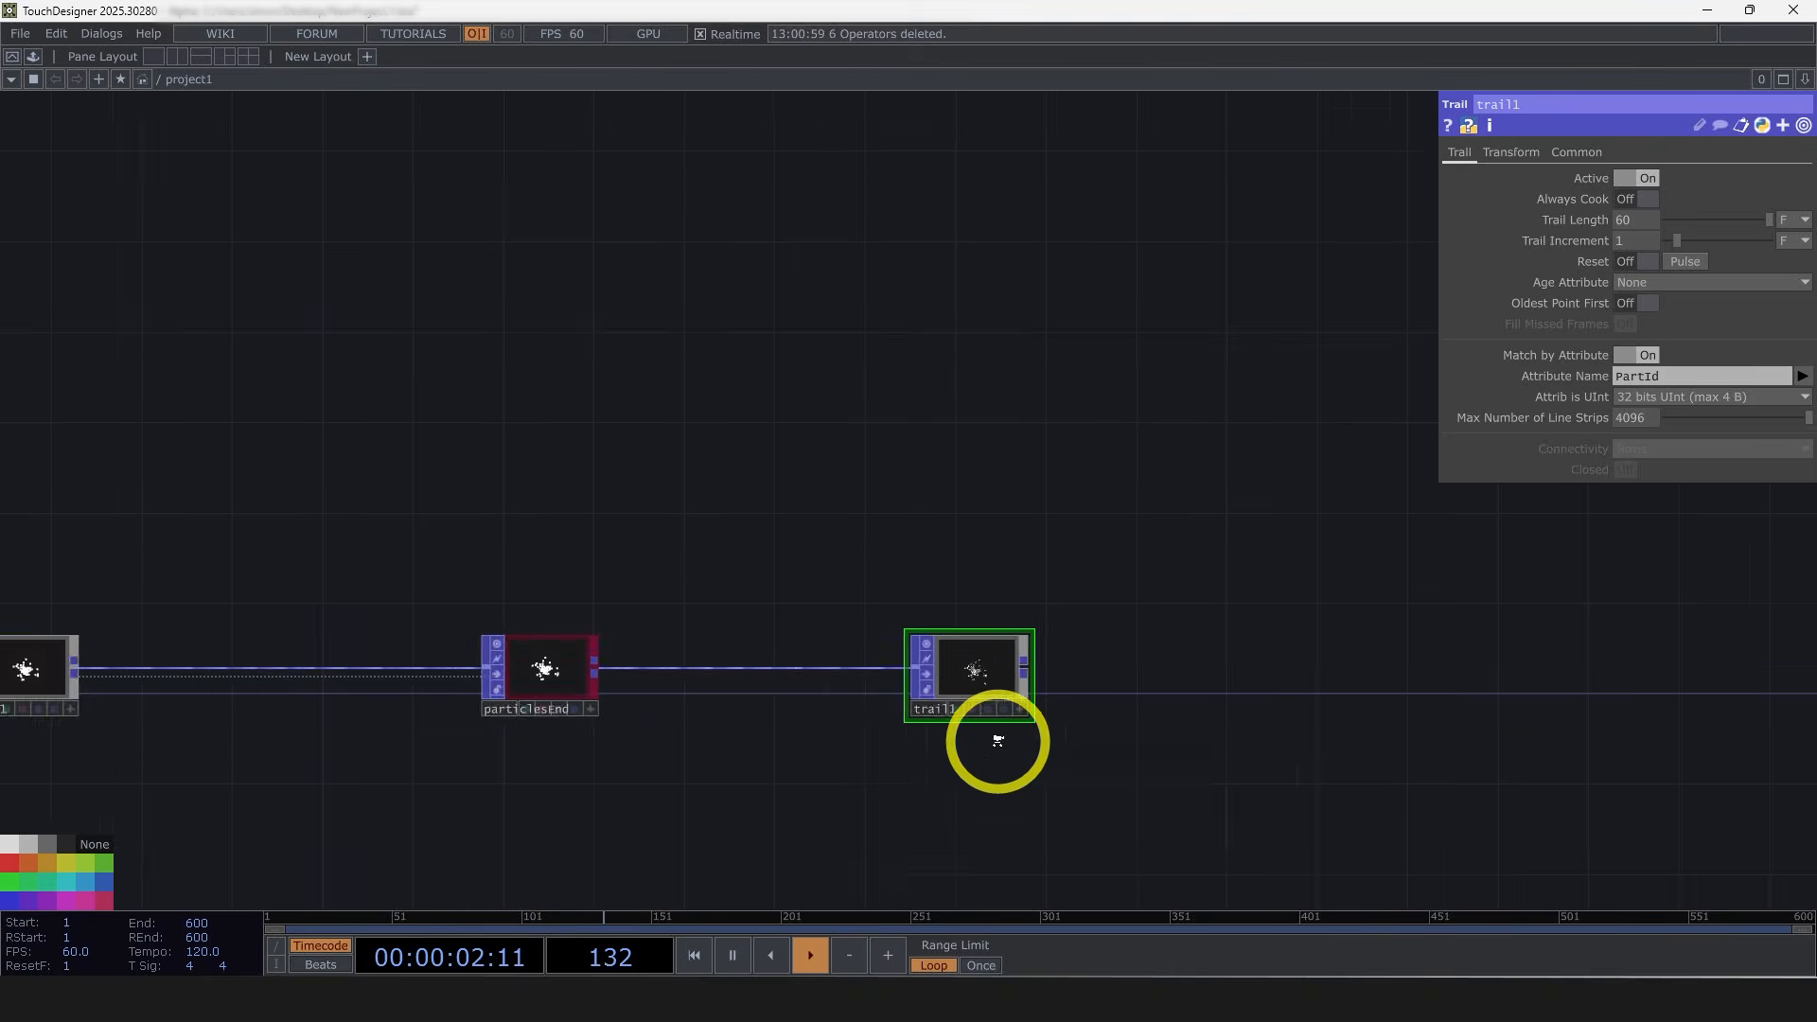
scroll(997, 740, up, 4)
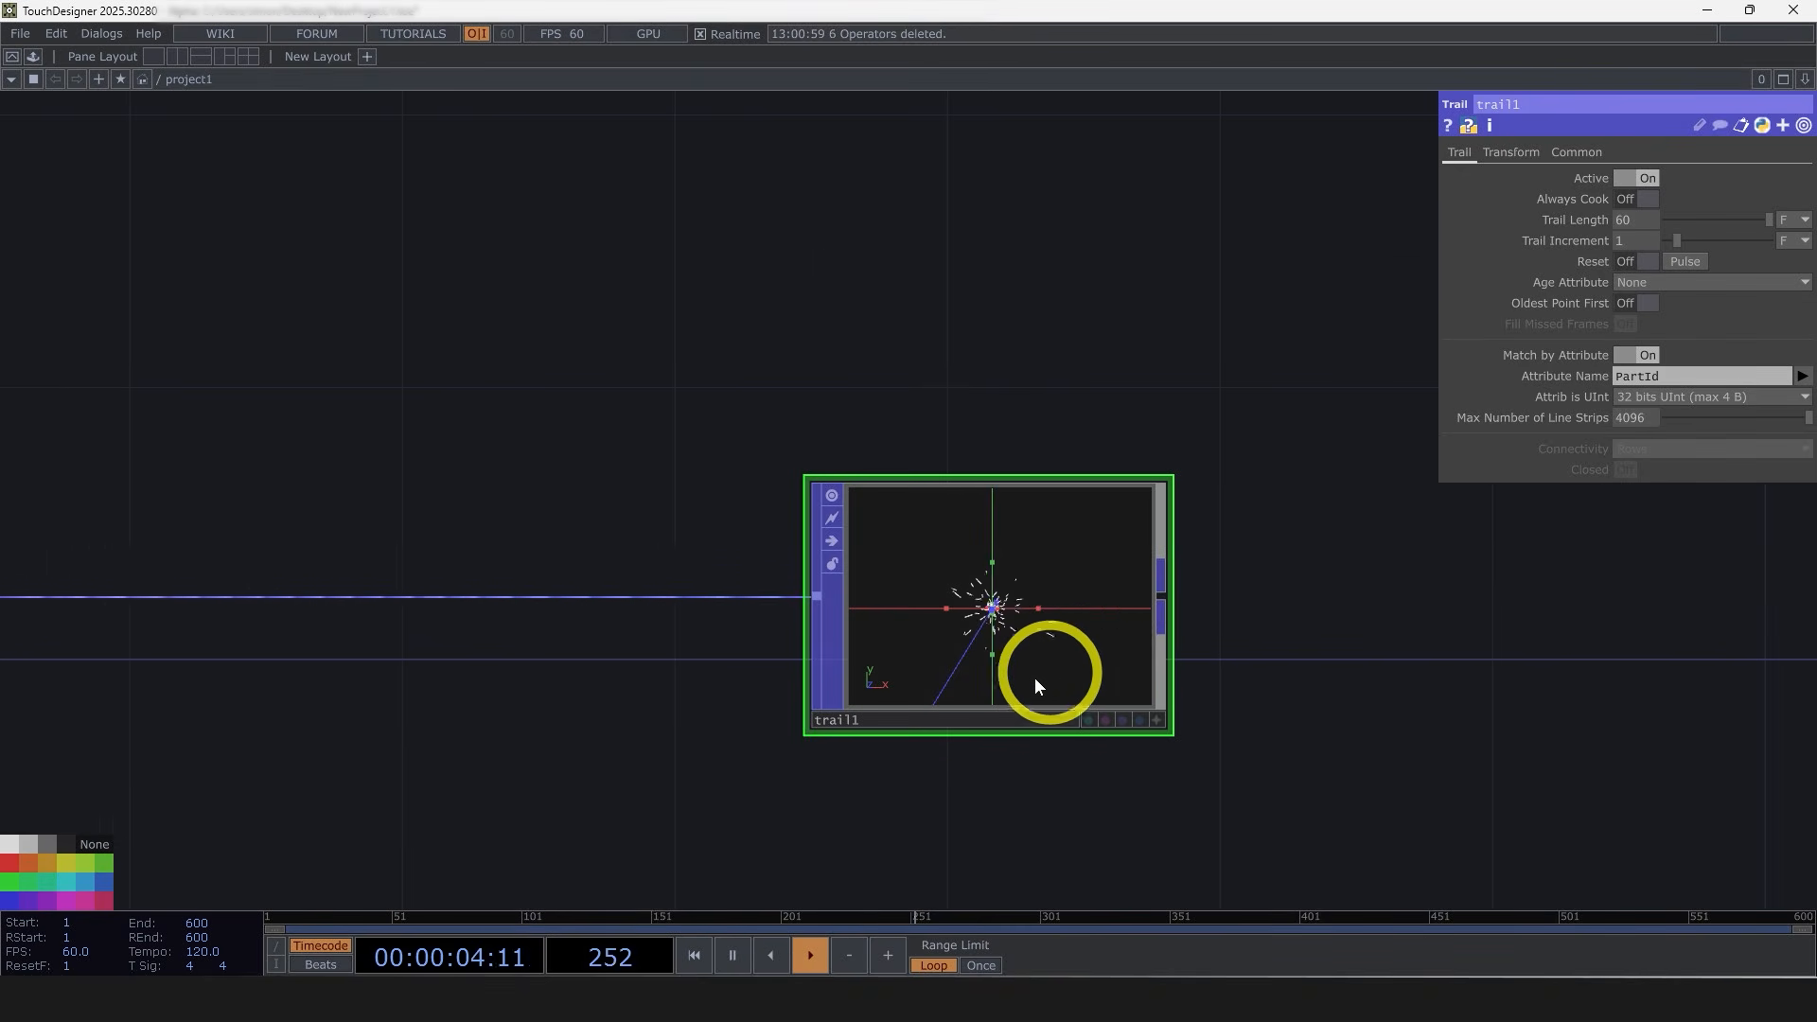
scroll(1011, 674, up, 2)
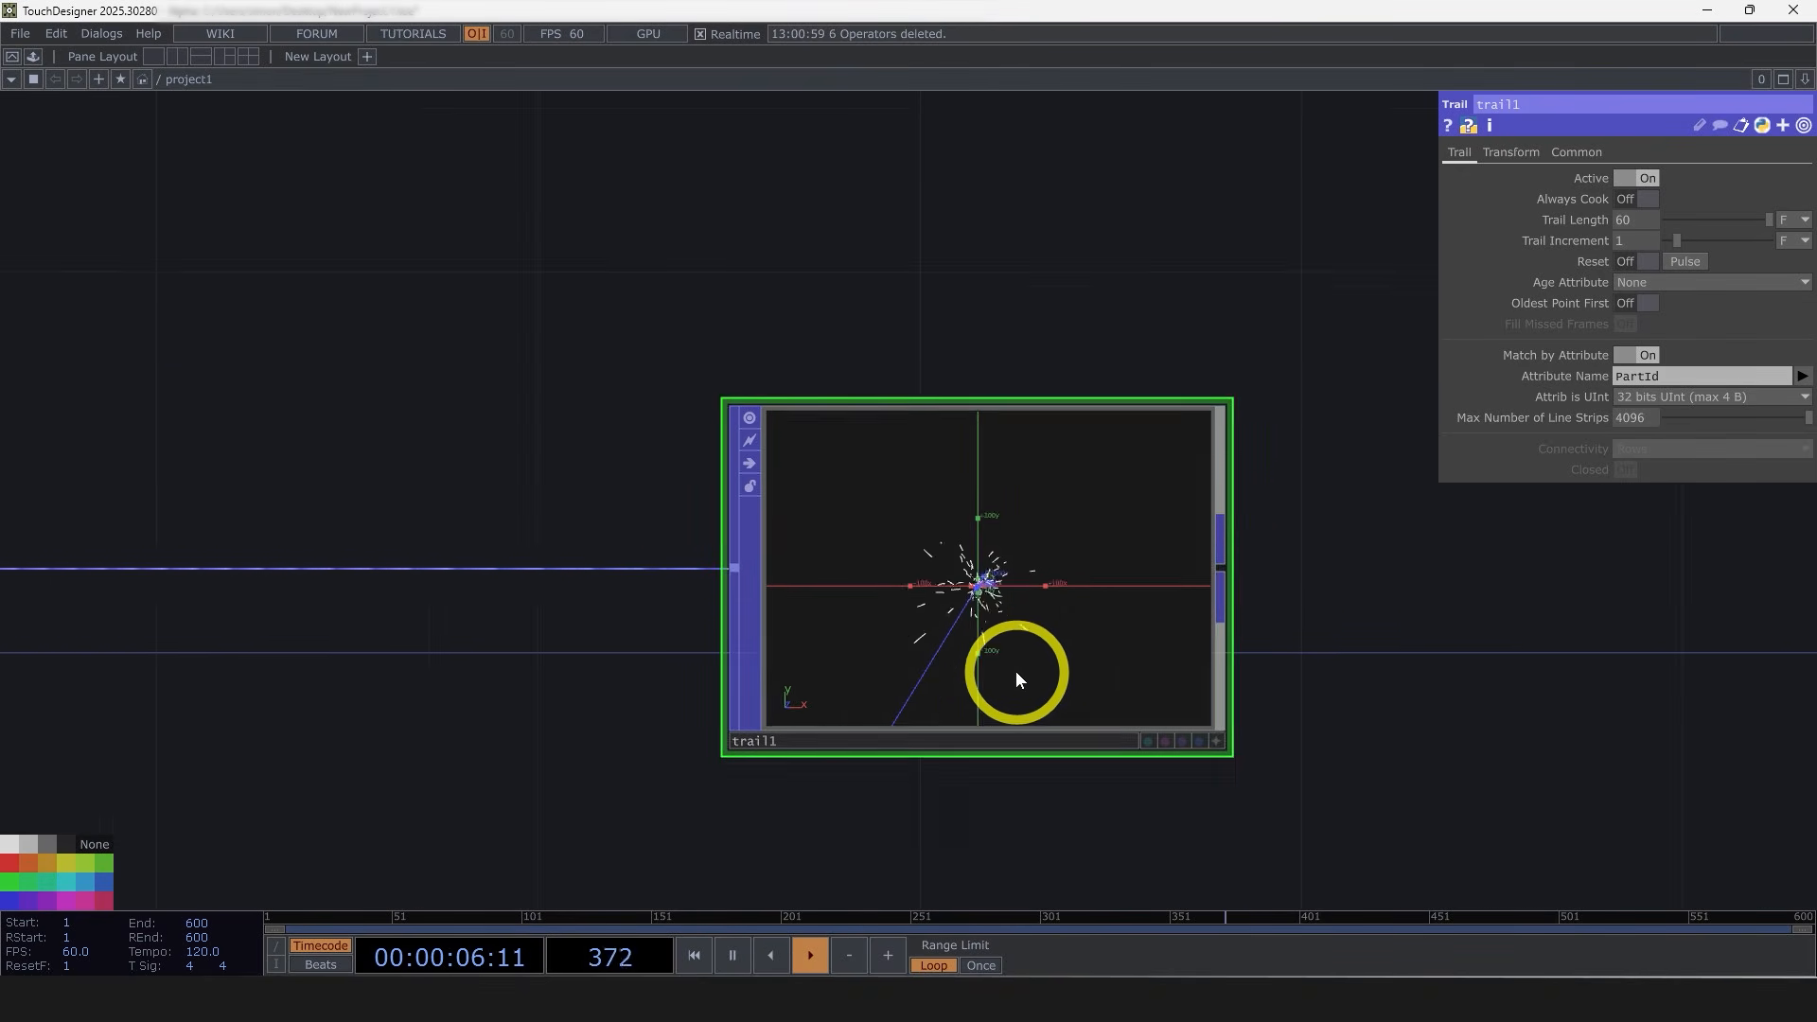
scroll(1014, 671, down, 10)
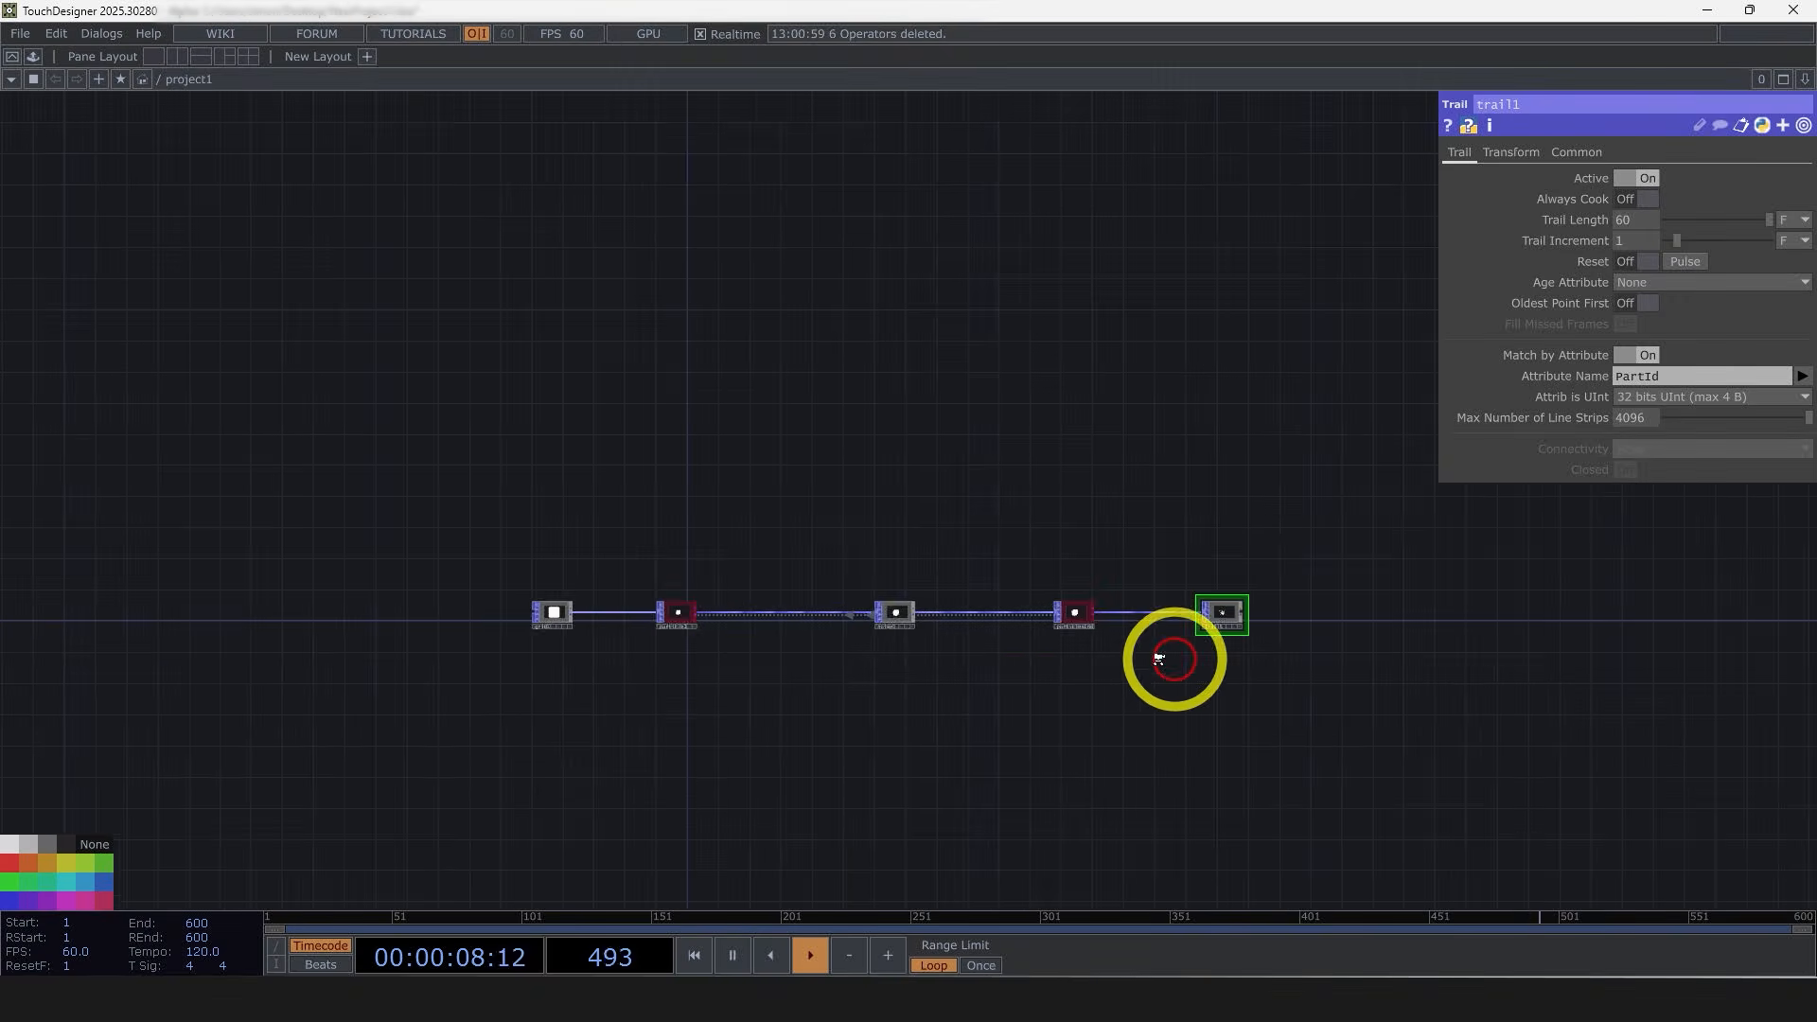
Step: Reference the particle node's Maximum Particles in the trail's Max Number of Line Strips, and check the resulting expression
click(770, 616)
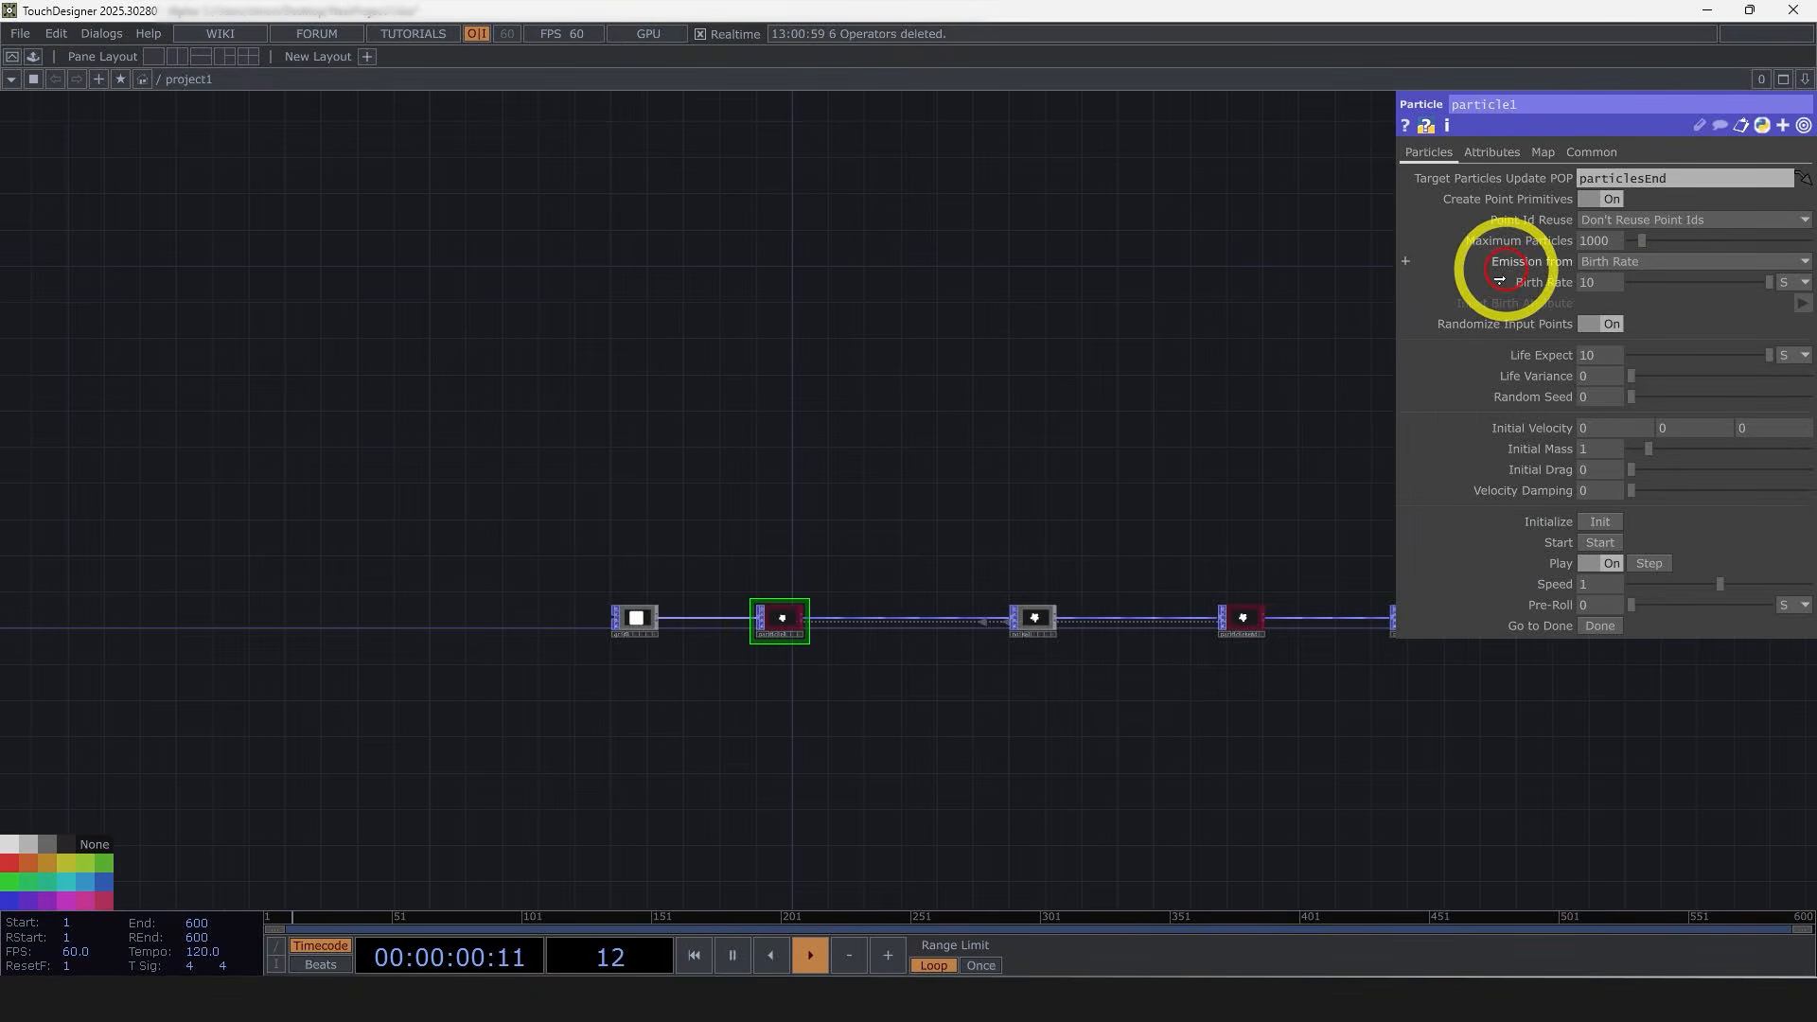
drag(1097, 551, 764, 594)
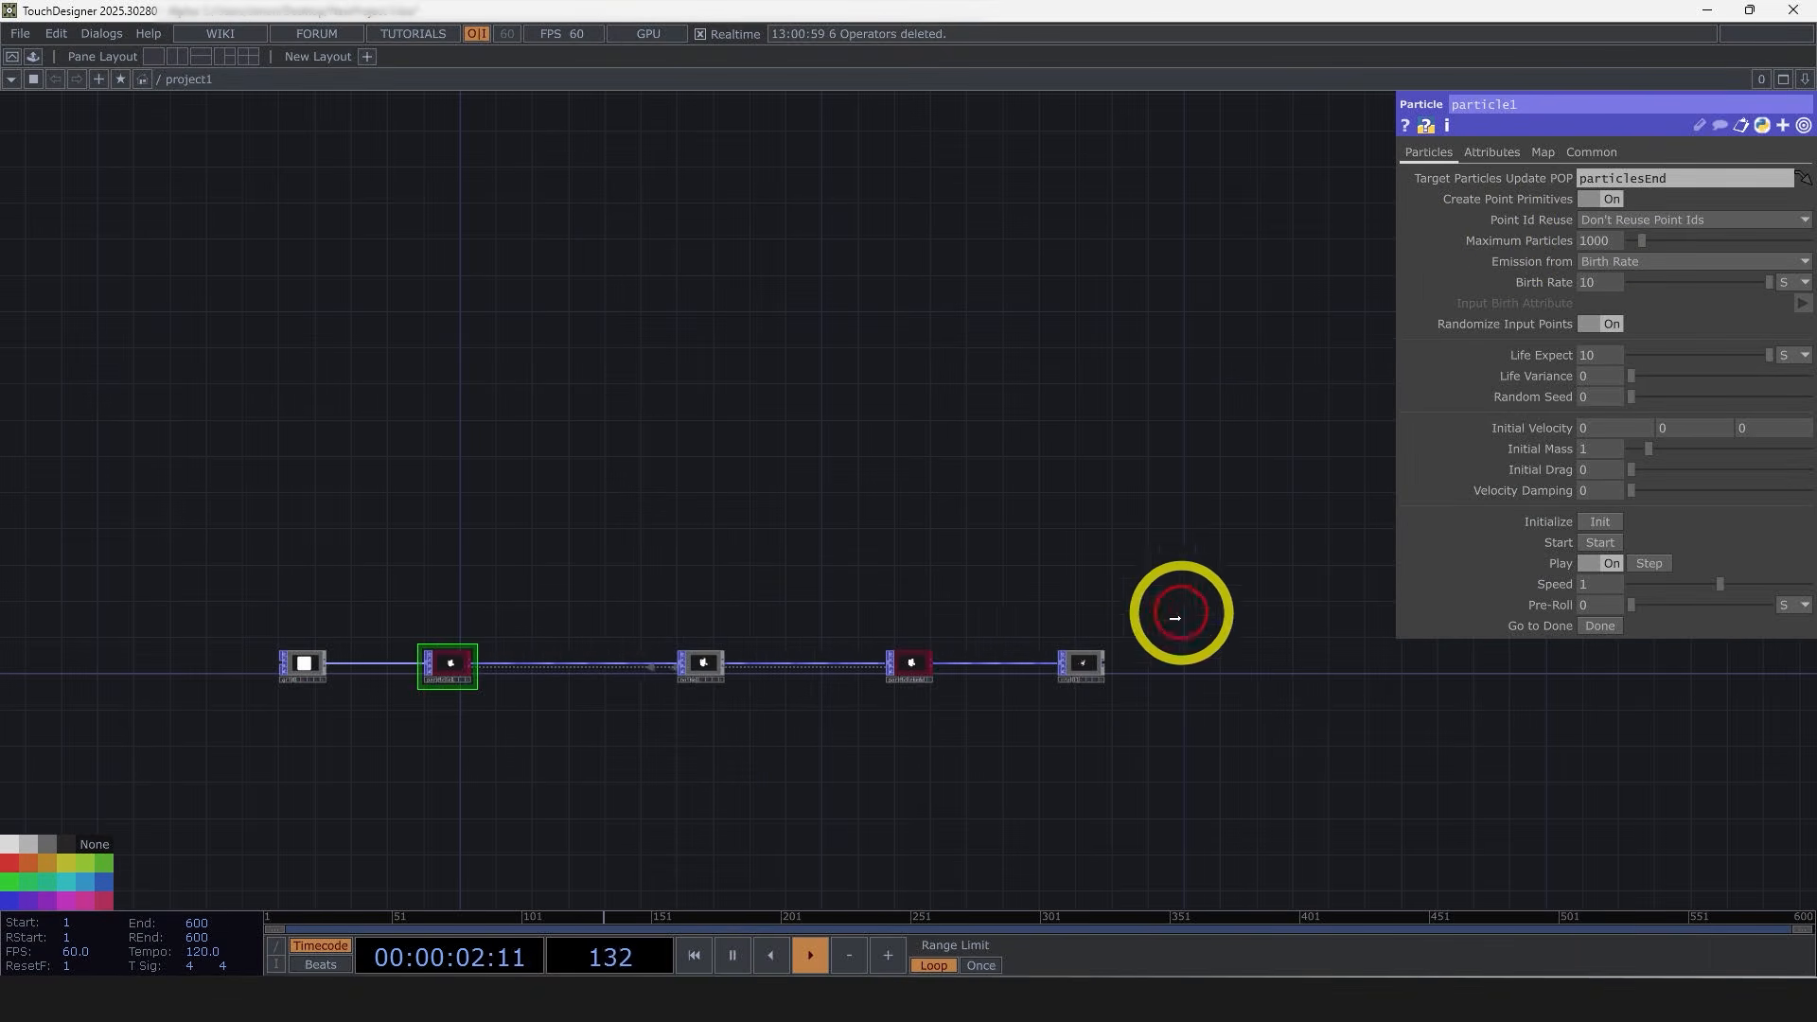
drag(1083, 664, 1085, 664)
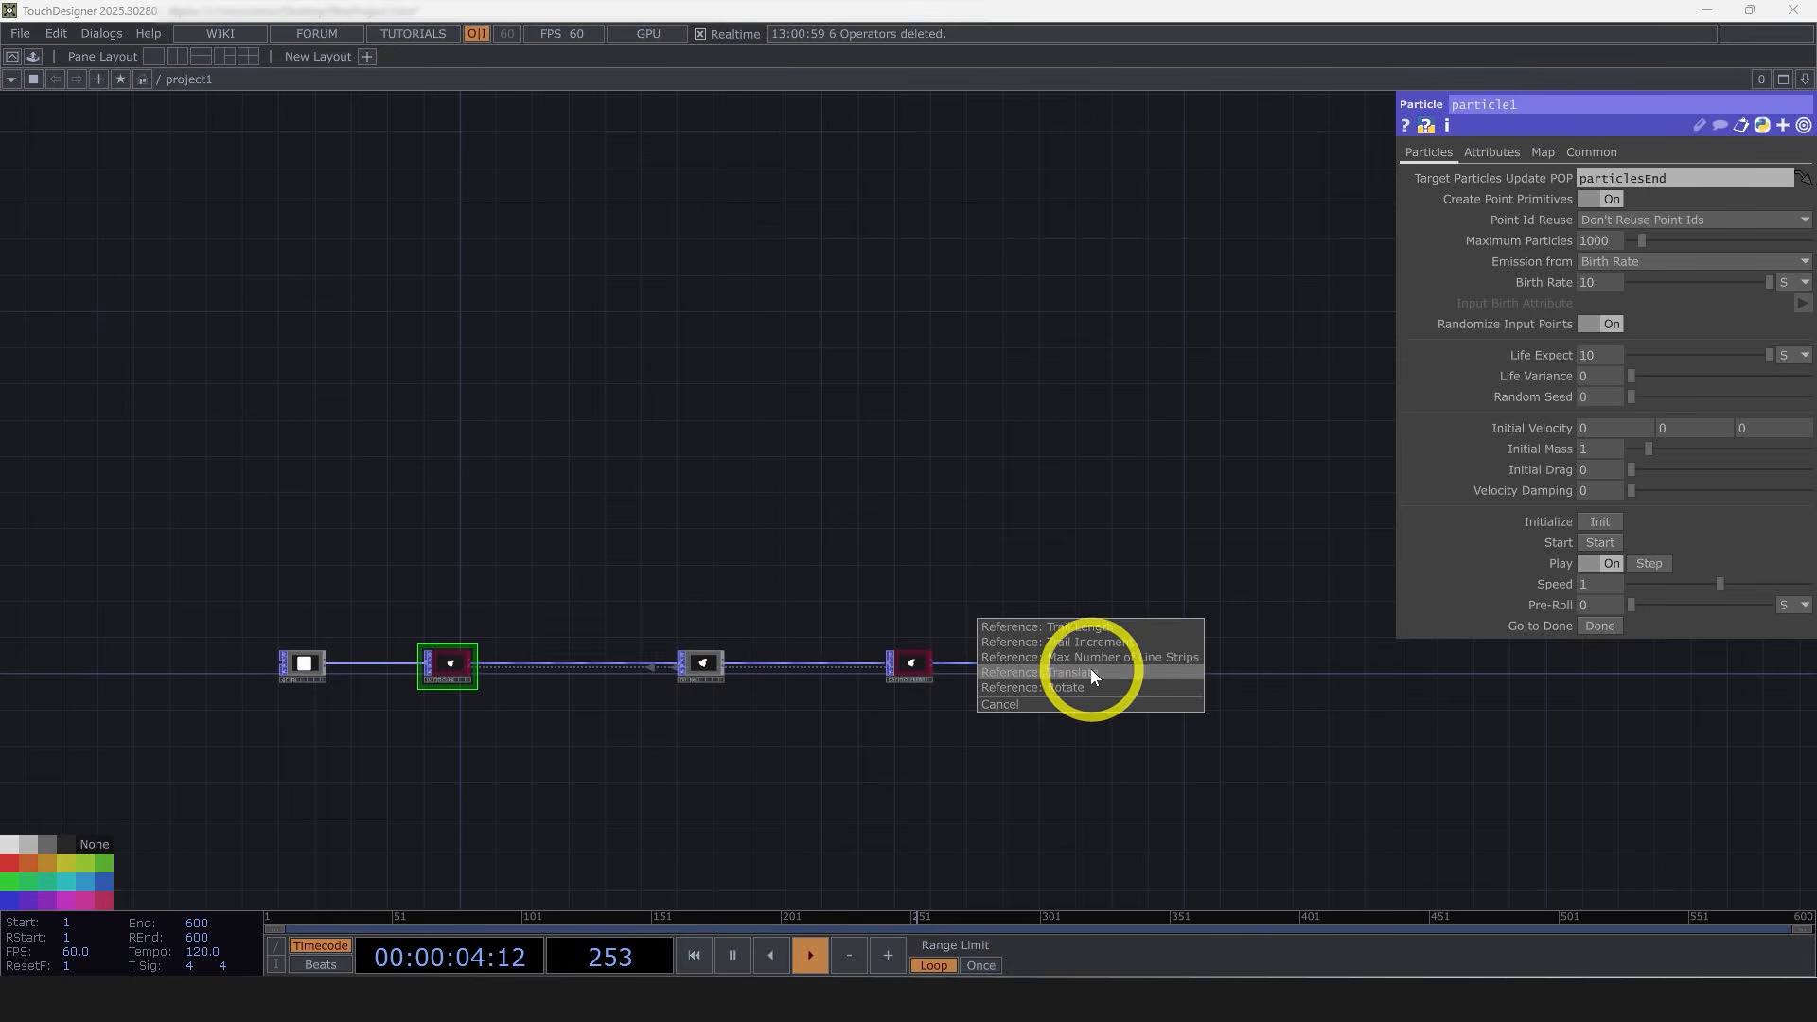
click(1090, 660)
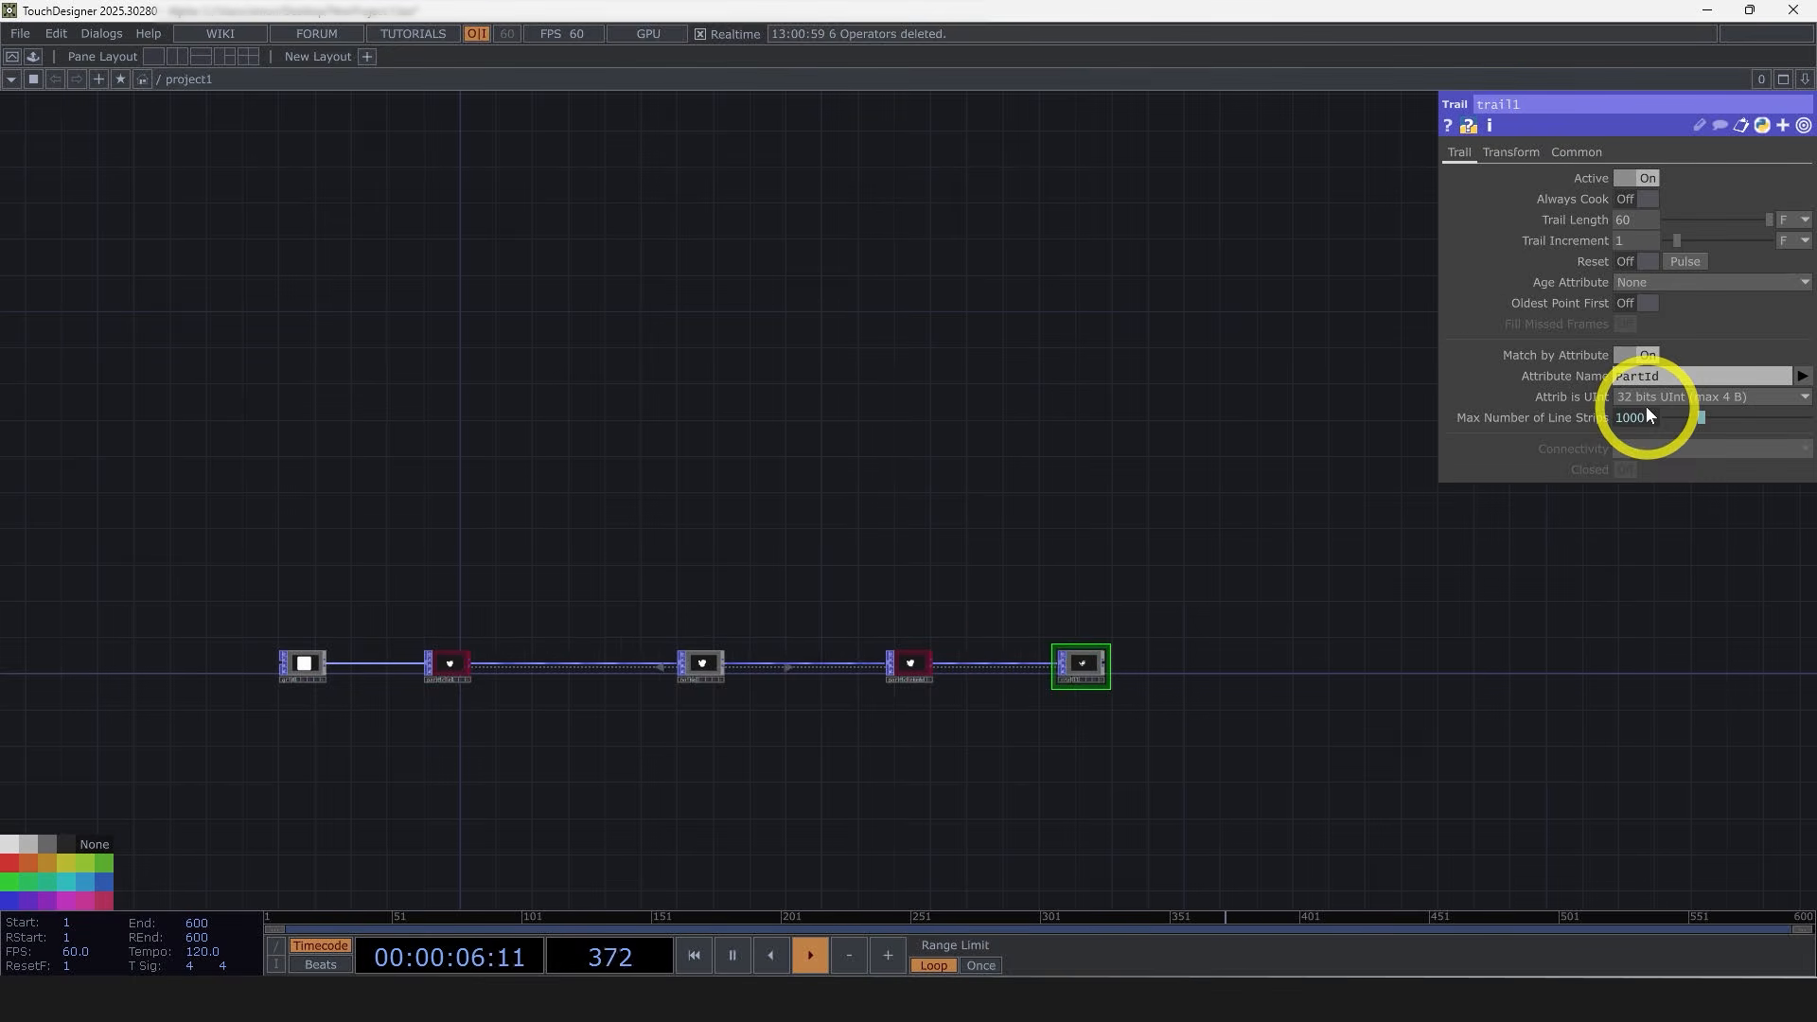
click(1646, 416)
click(1566, 439)
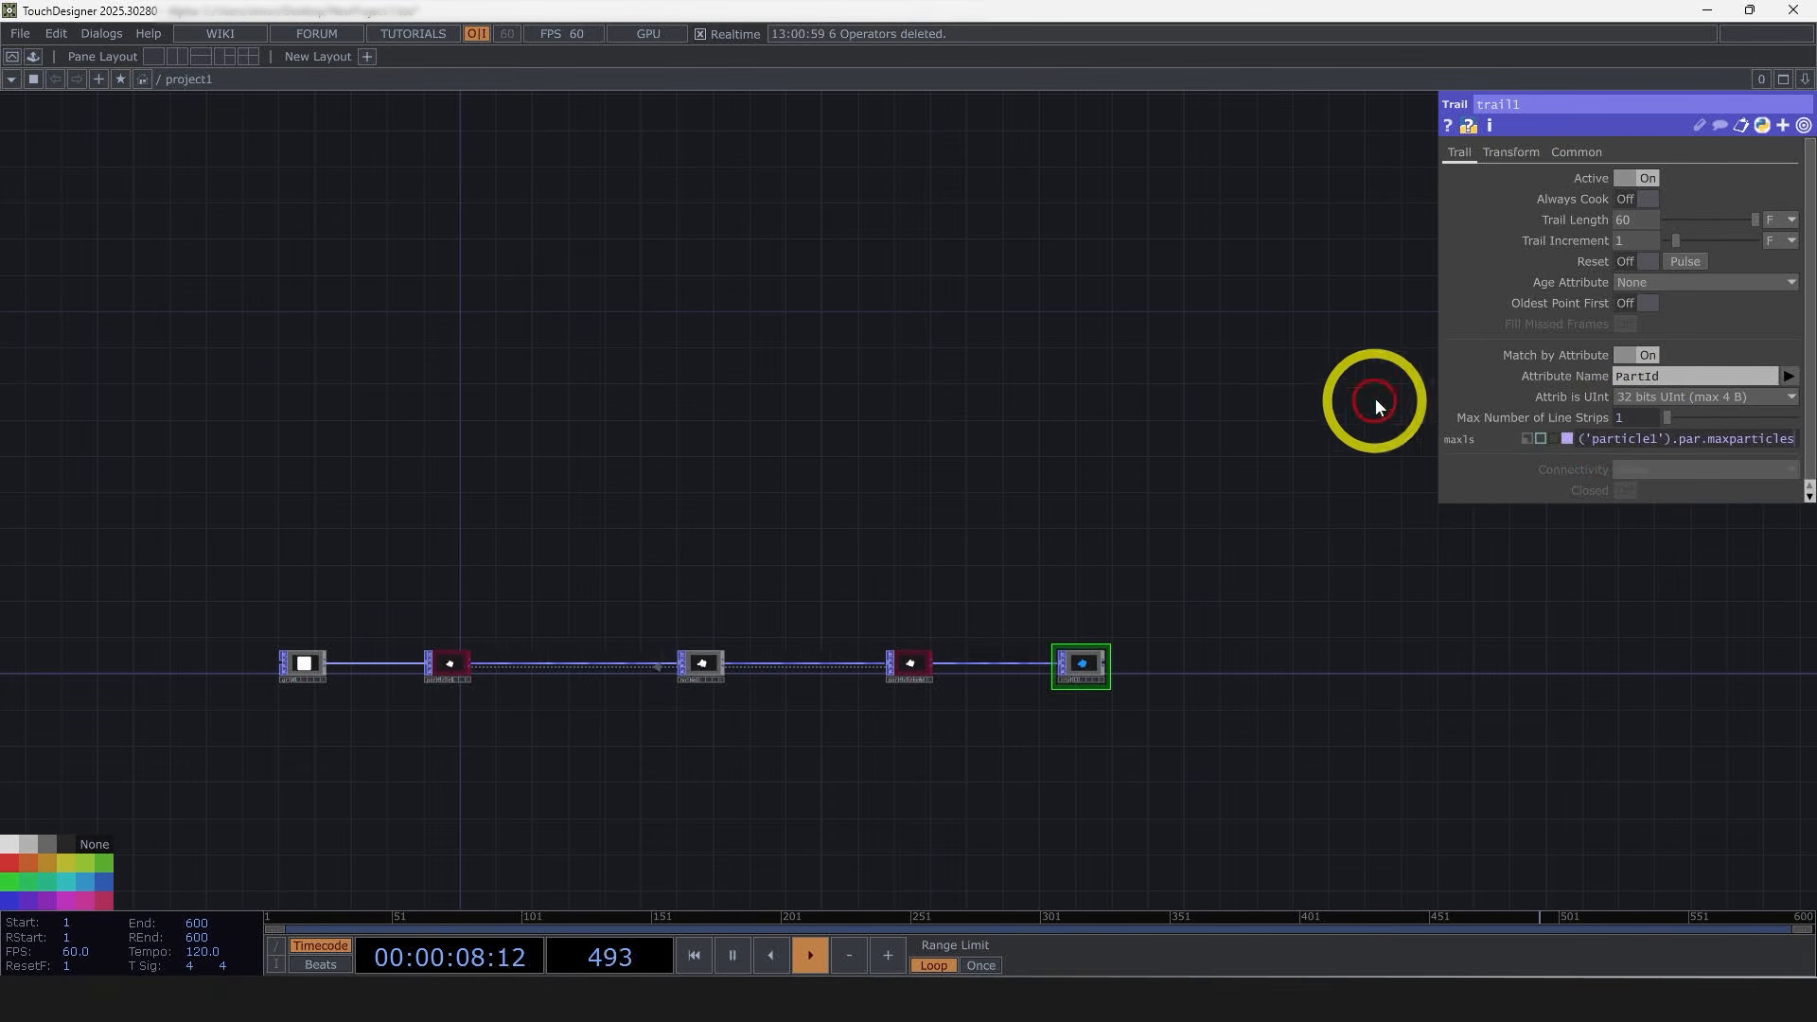
drag(1439, 294, 1036, 294)
click(1204, 418)
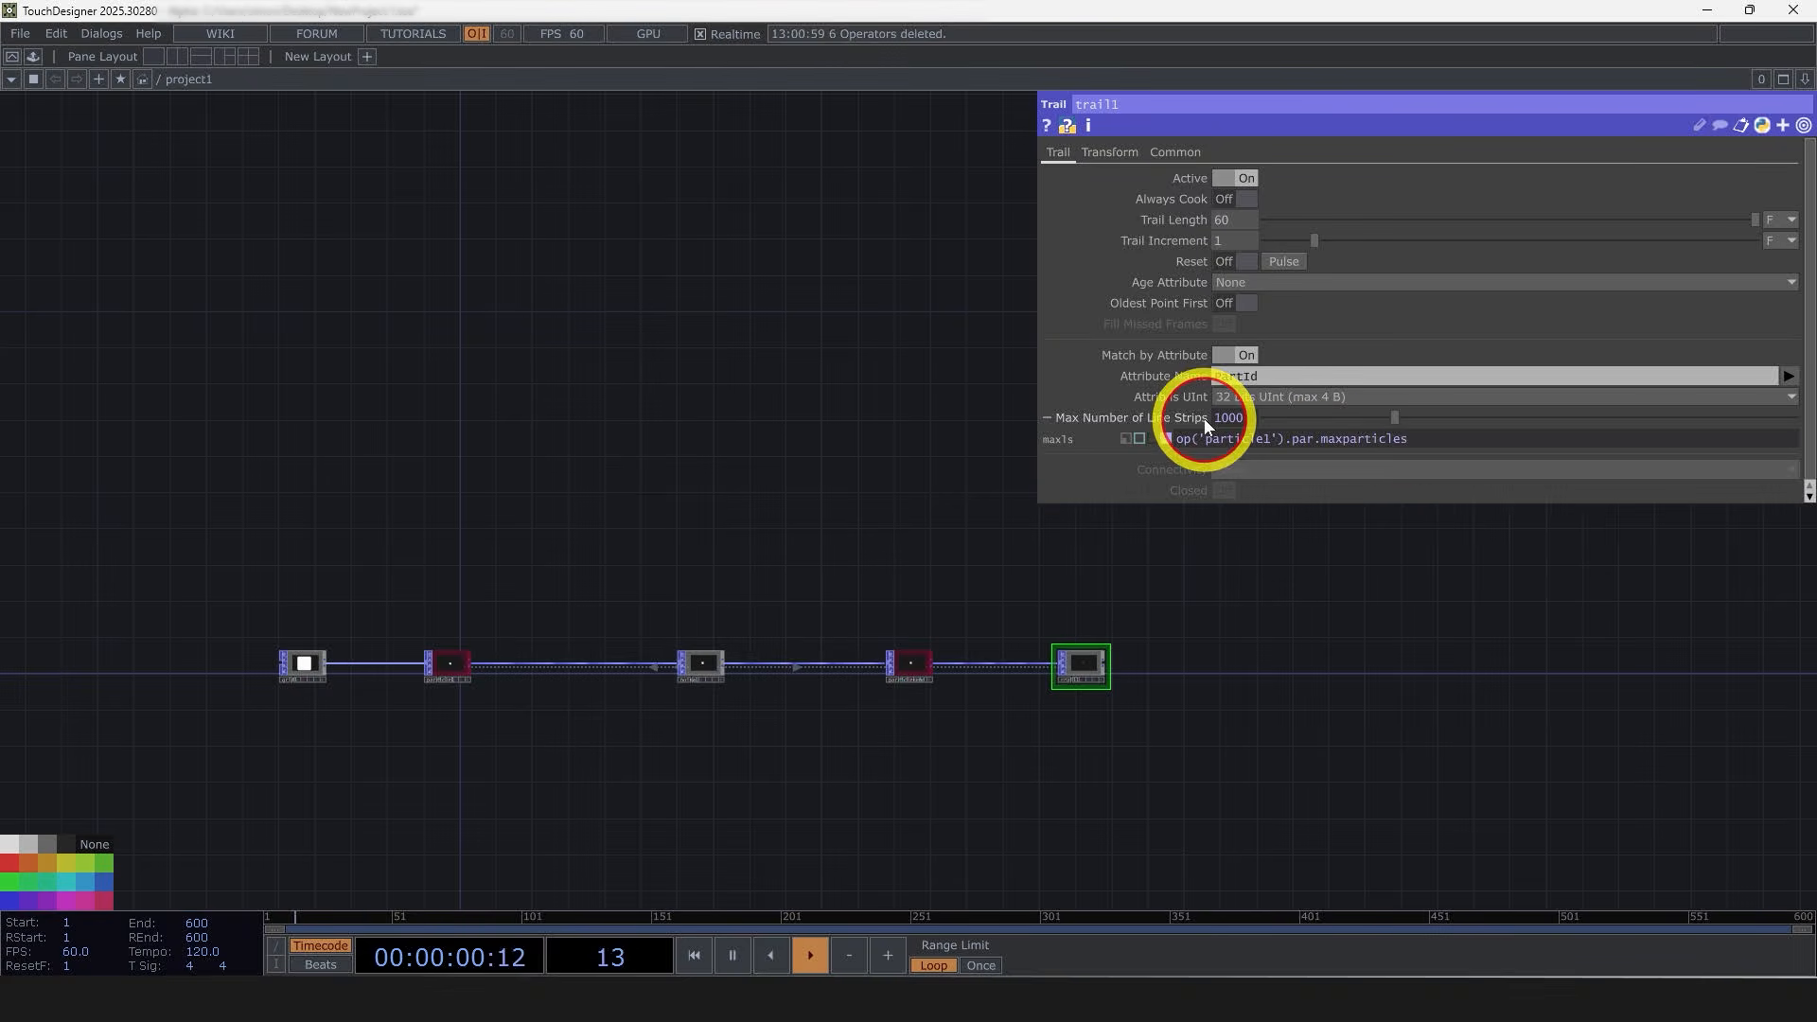
click(1194, 422)
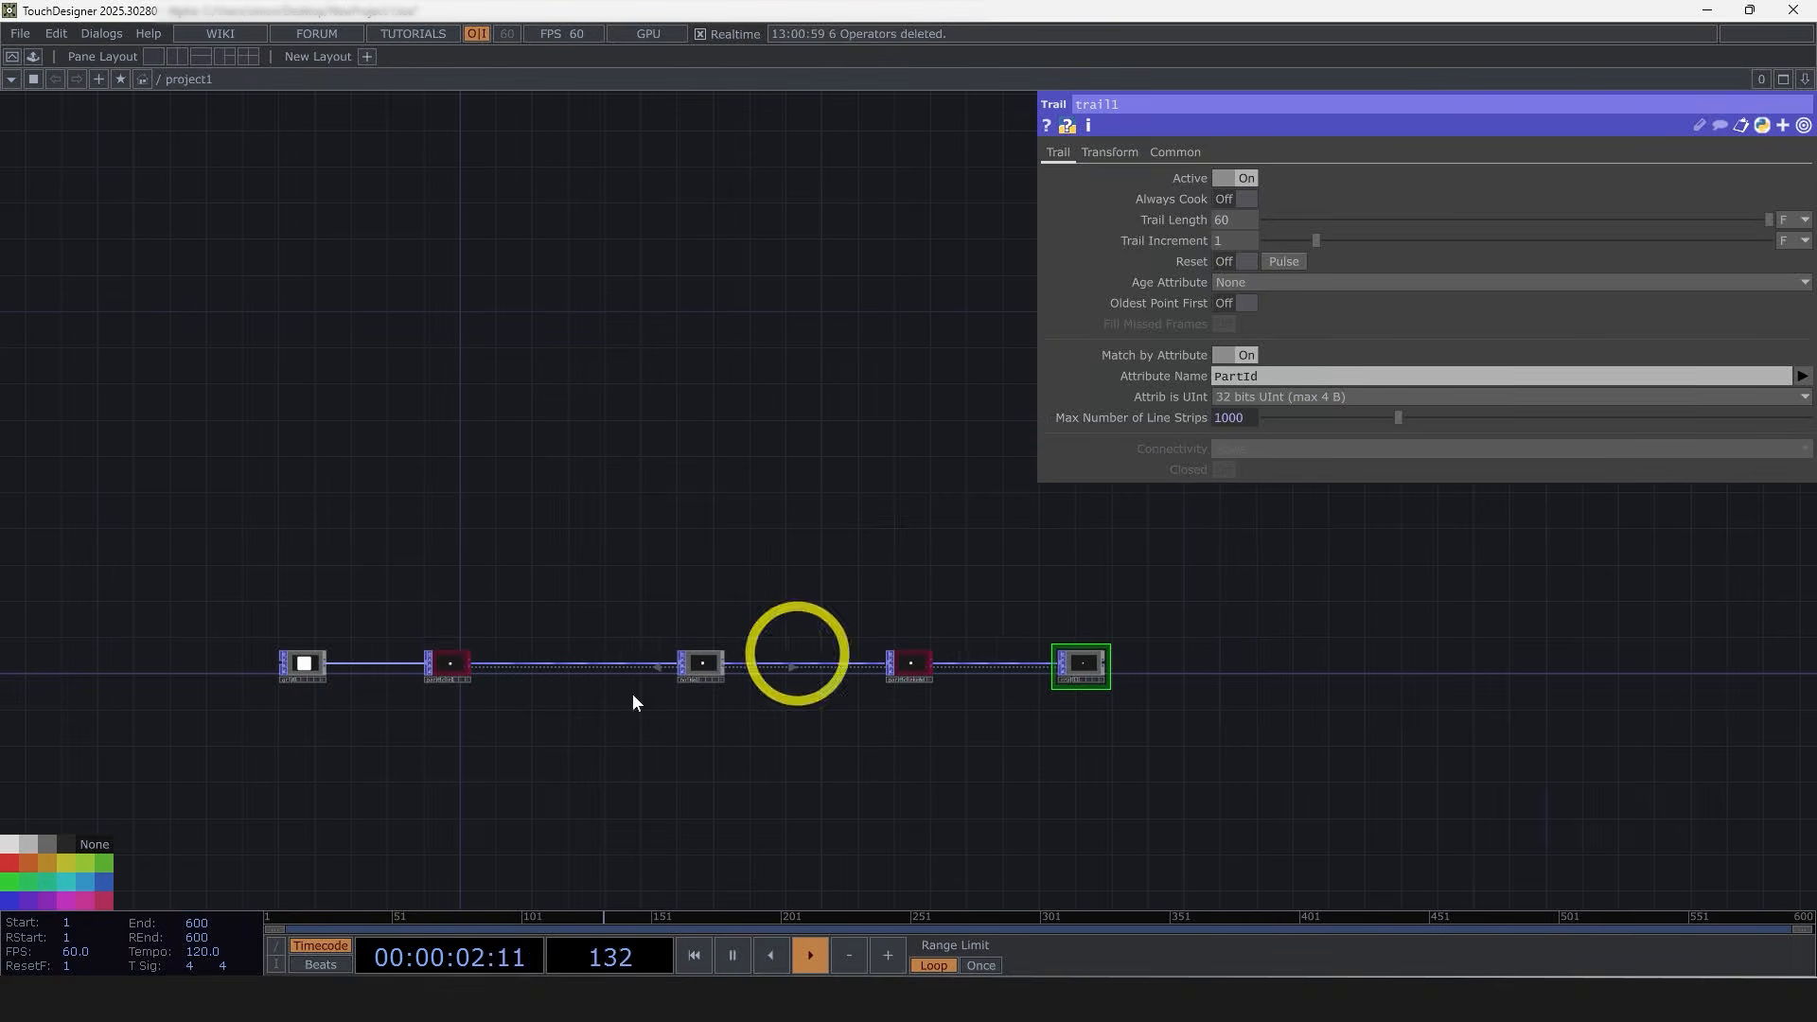
Step: Set the particle node's Maximum Particles to 15000
click(450, 662)
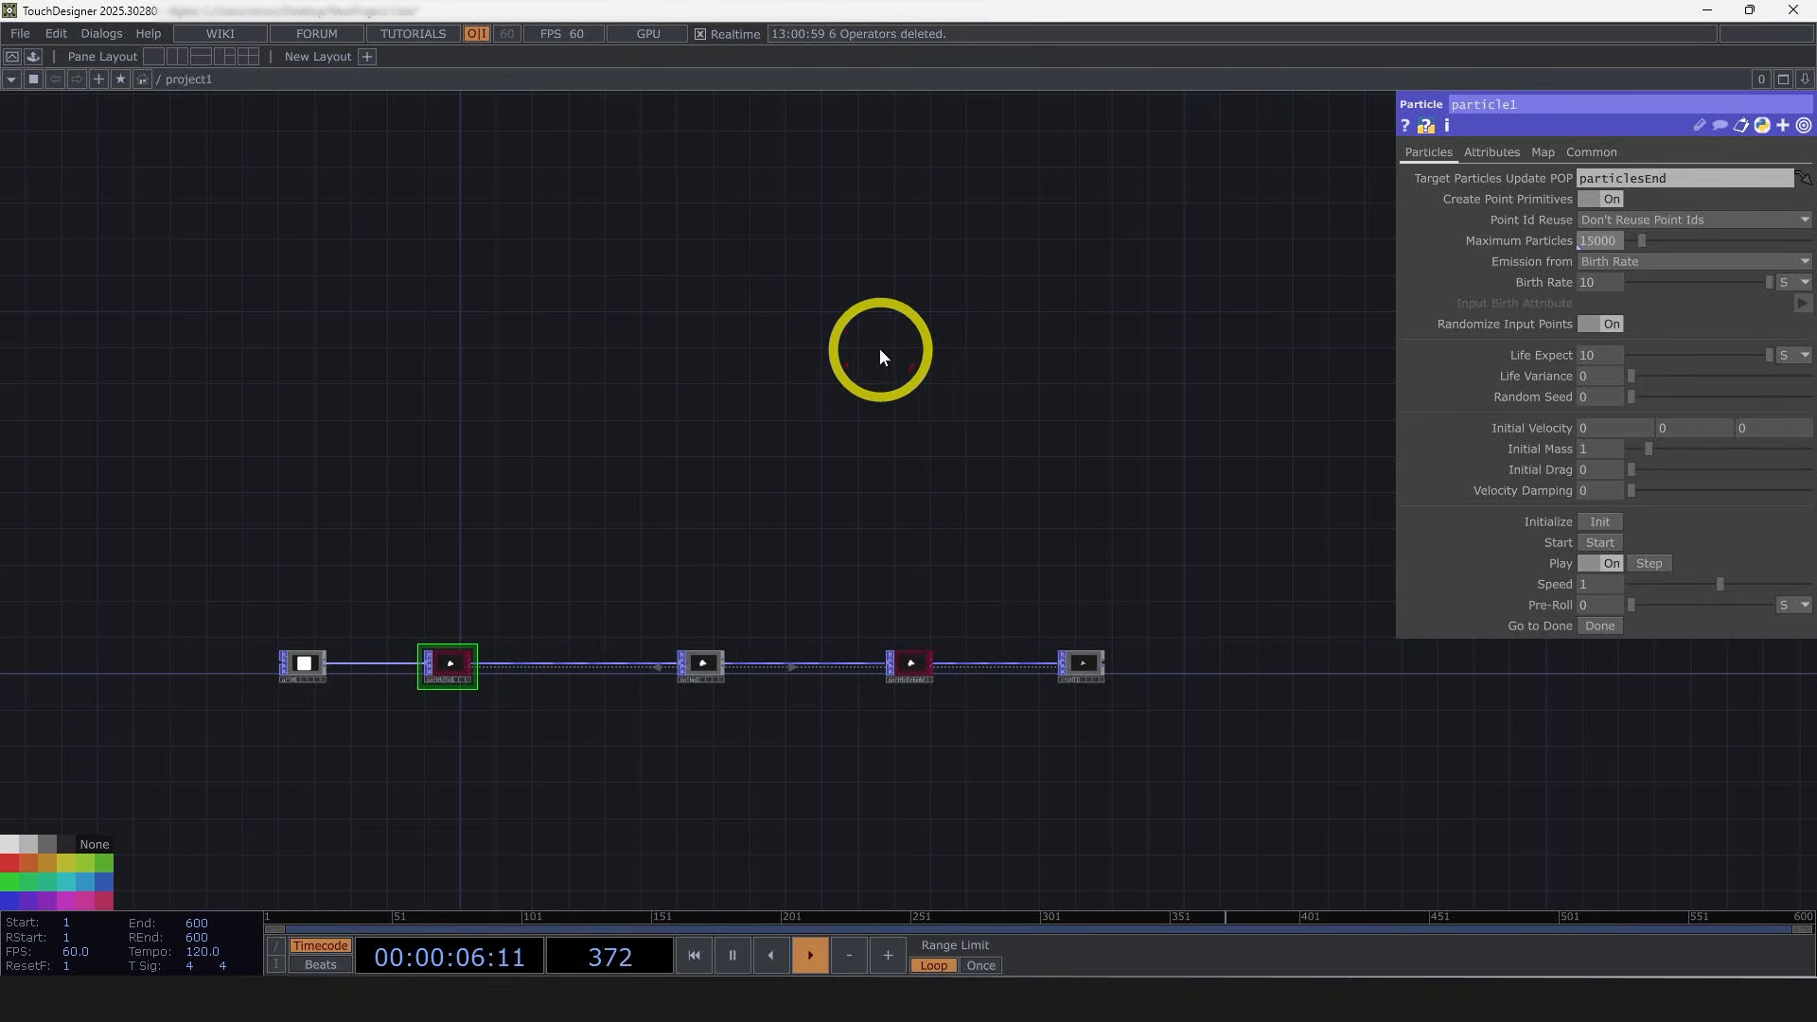
middle_drag(454, 664, 401, 731)
Step: Examine the particle, particlesEnd and trail node viewers along the network
scroll(442, 669, up, 5)
drag(965, 379, 564, 389)
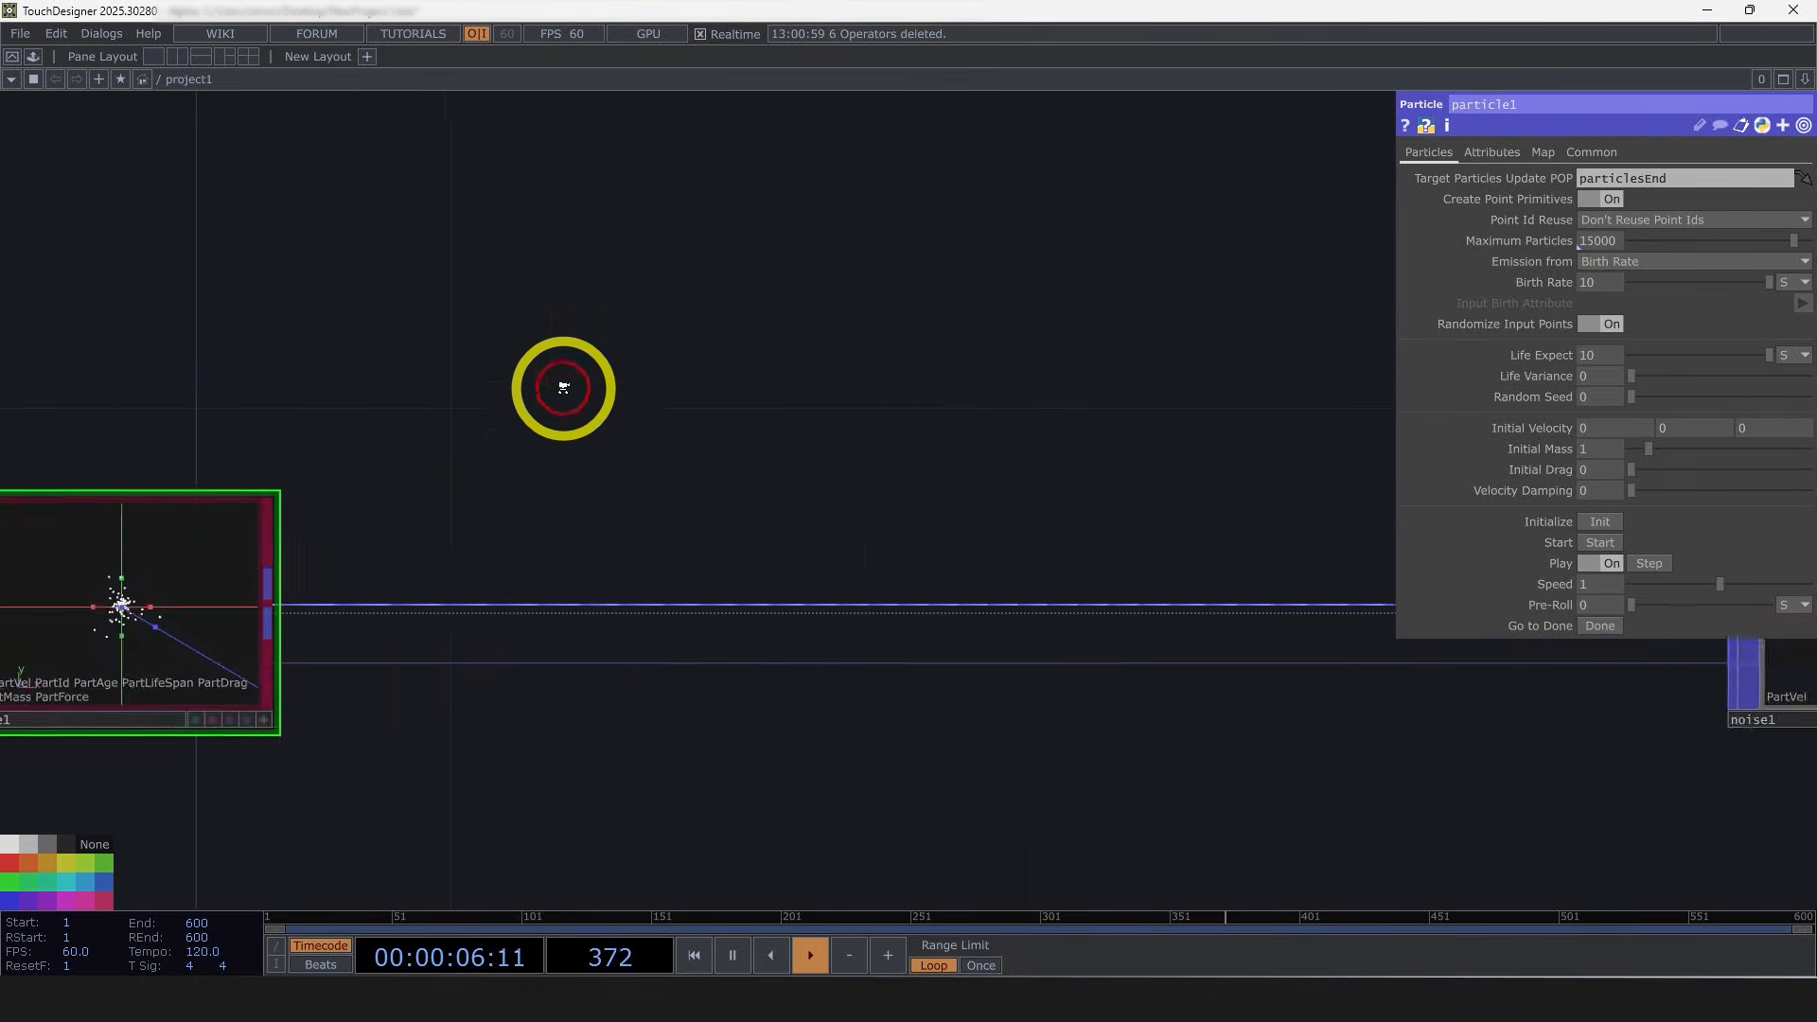
scroll(564, 389, down, 5)
drag(1155, 624, 511, 649)
scroll(825, 494, up, 4)
scroll(825, 491, up, 4)
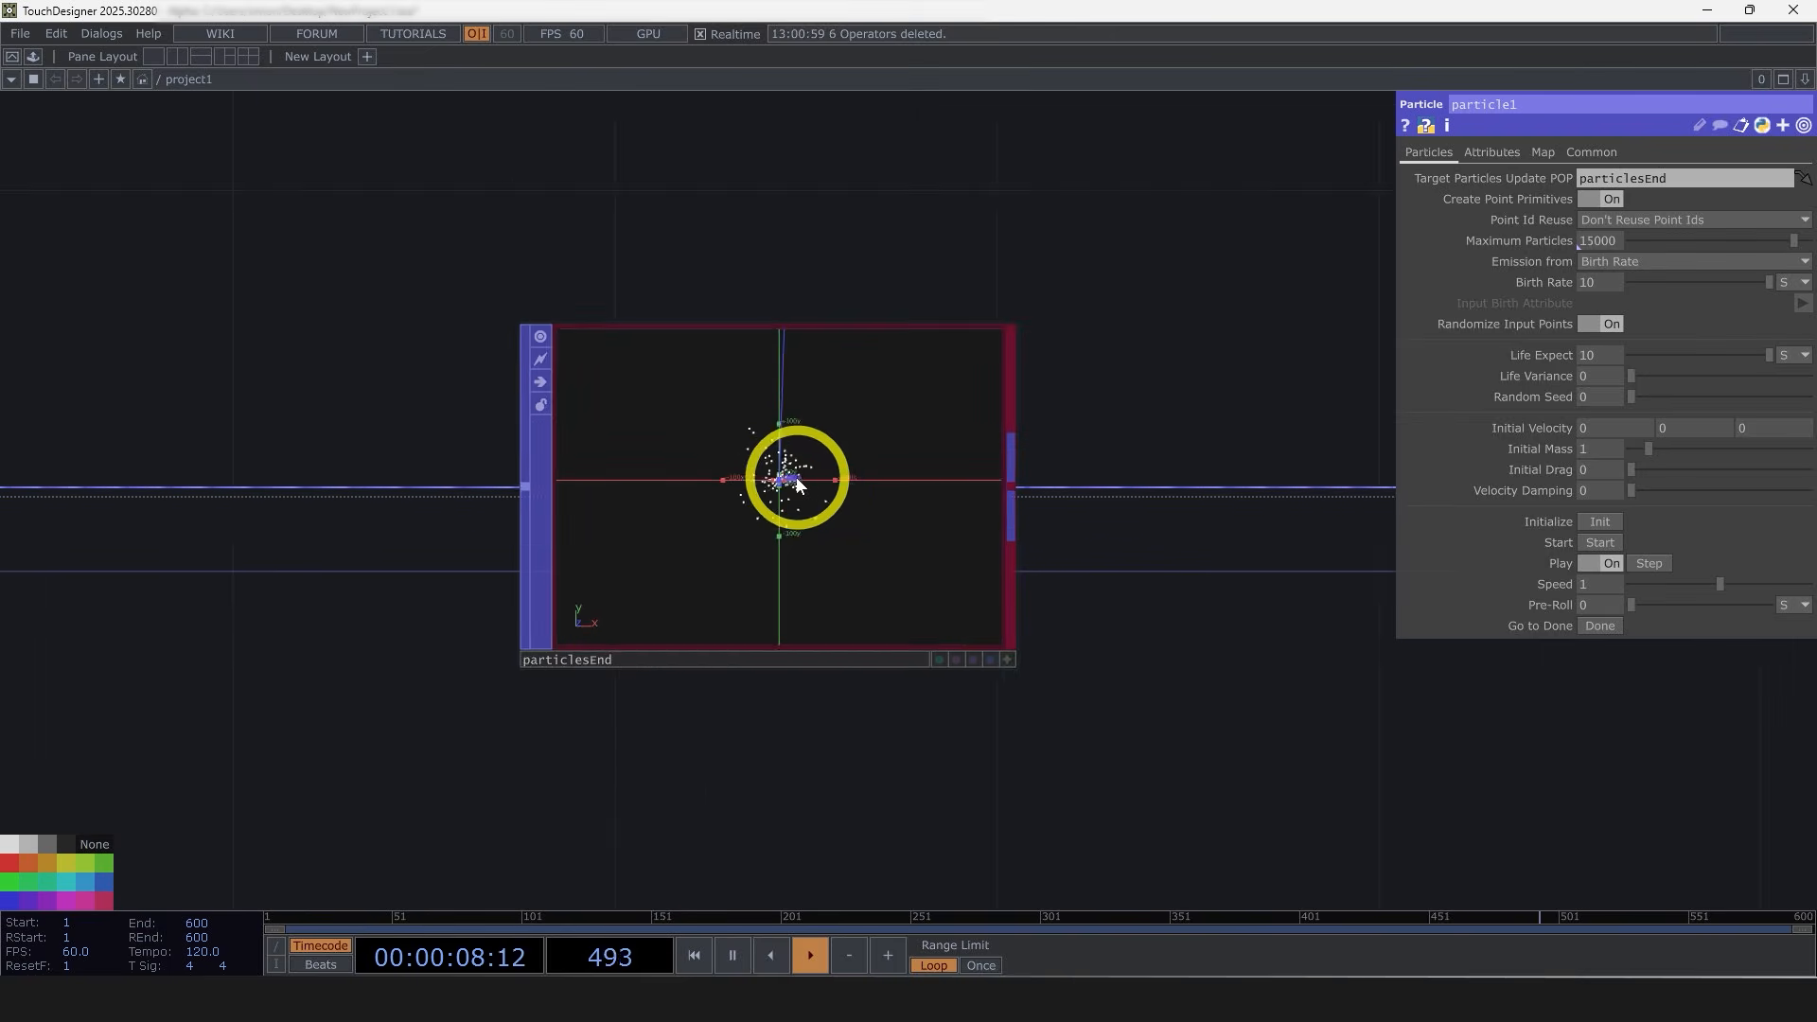
scroll(778, 485, down, 6)
drag(1093, 608, 653, 619)
scroll(980, 488, up, 5)
drag(1155, 708, 791, 712)
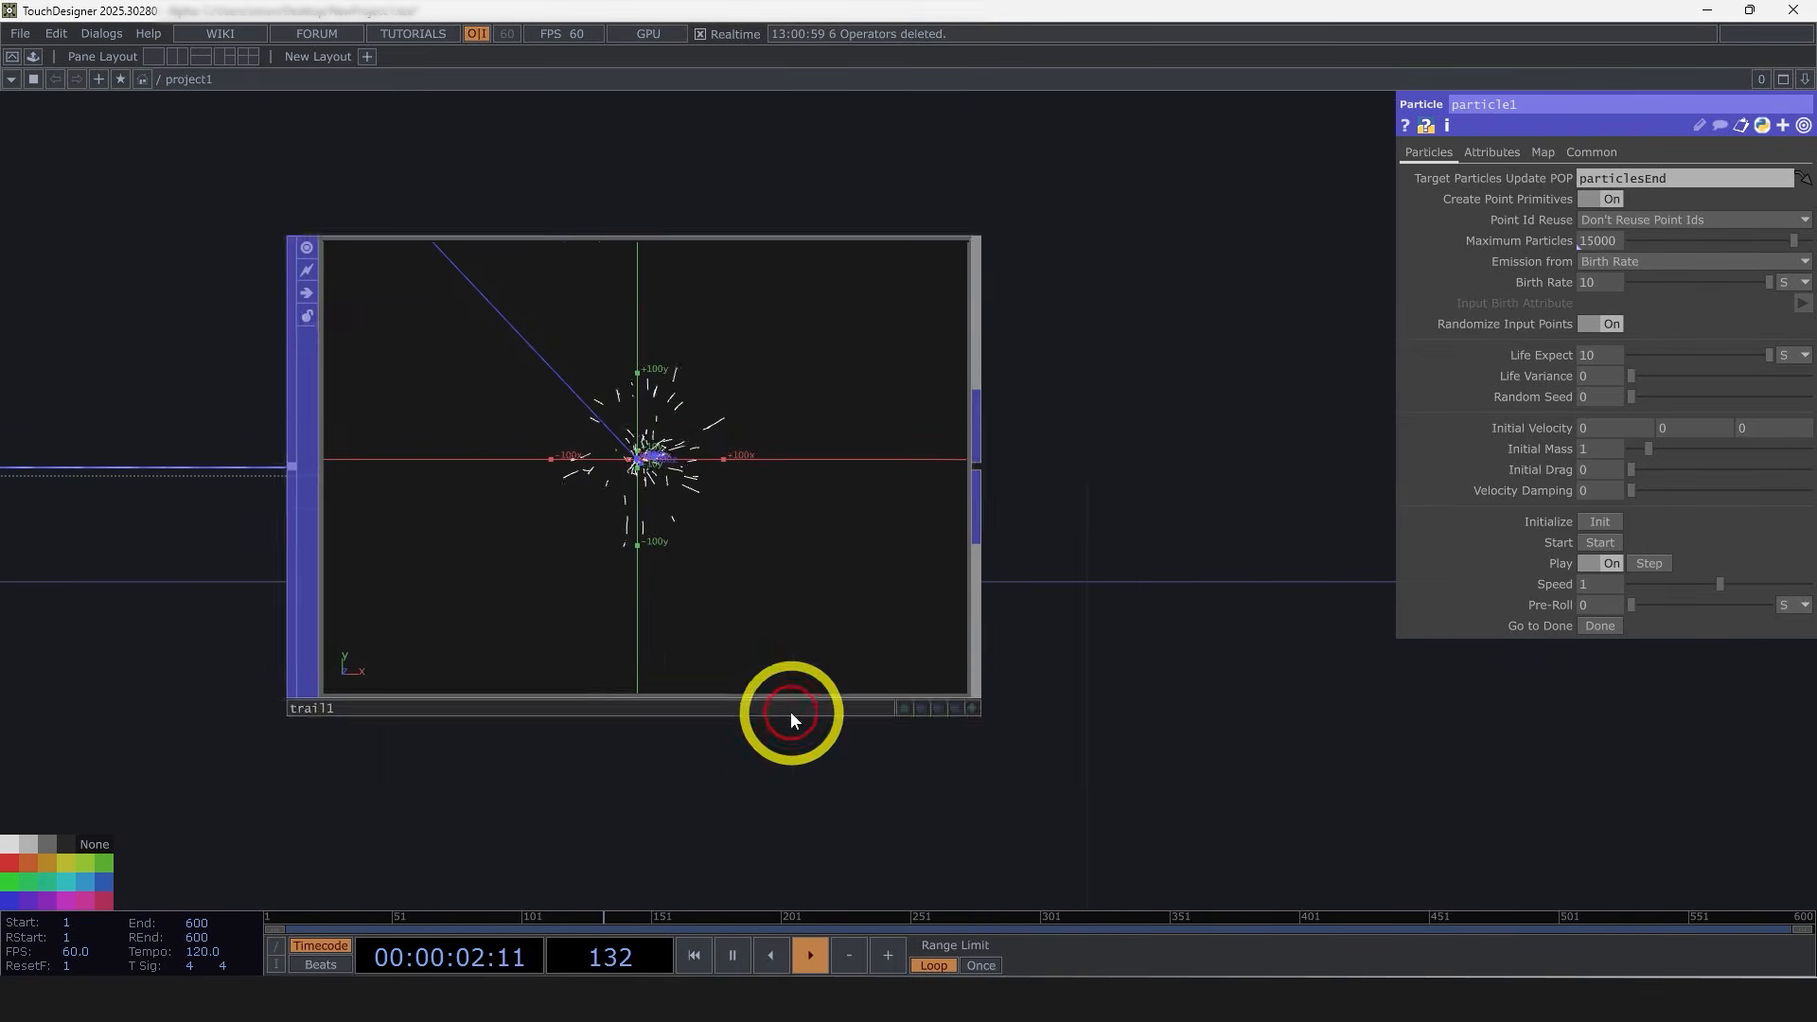
scroll(690, 682, down, 3)
scroll(821, 709, down, 2)
drag(634, 639, 358, 610)
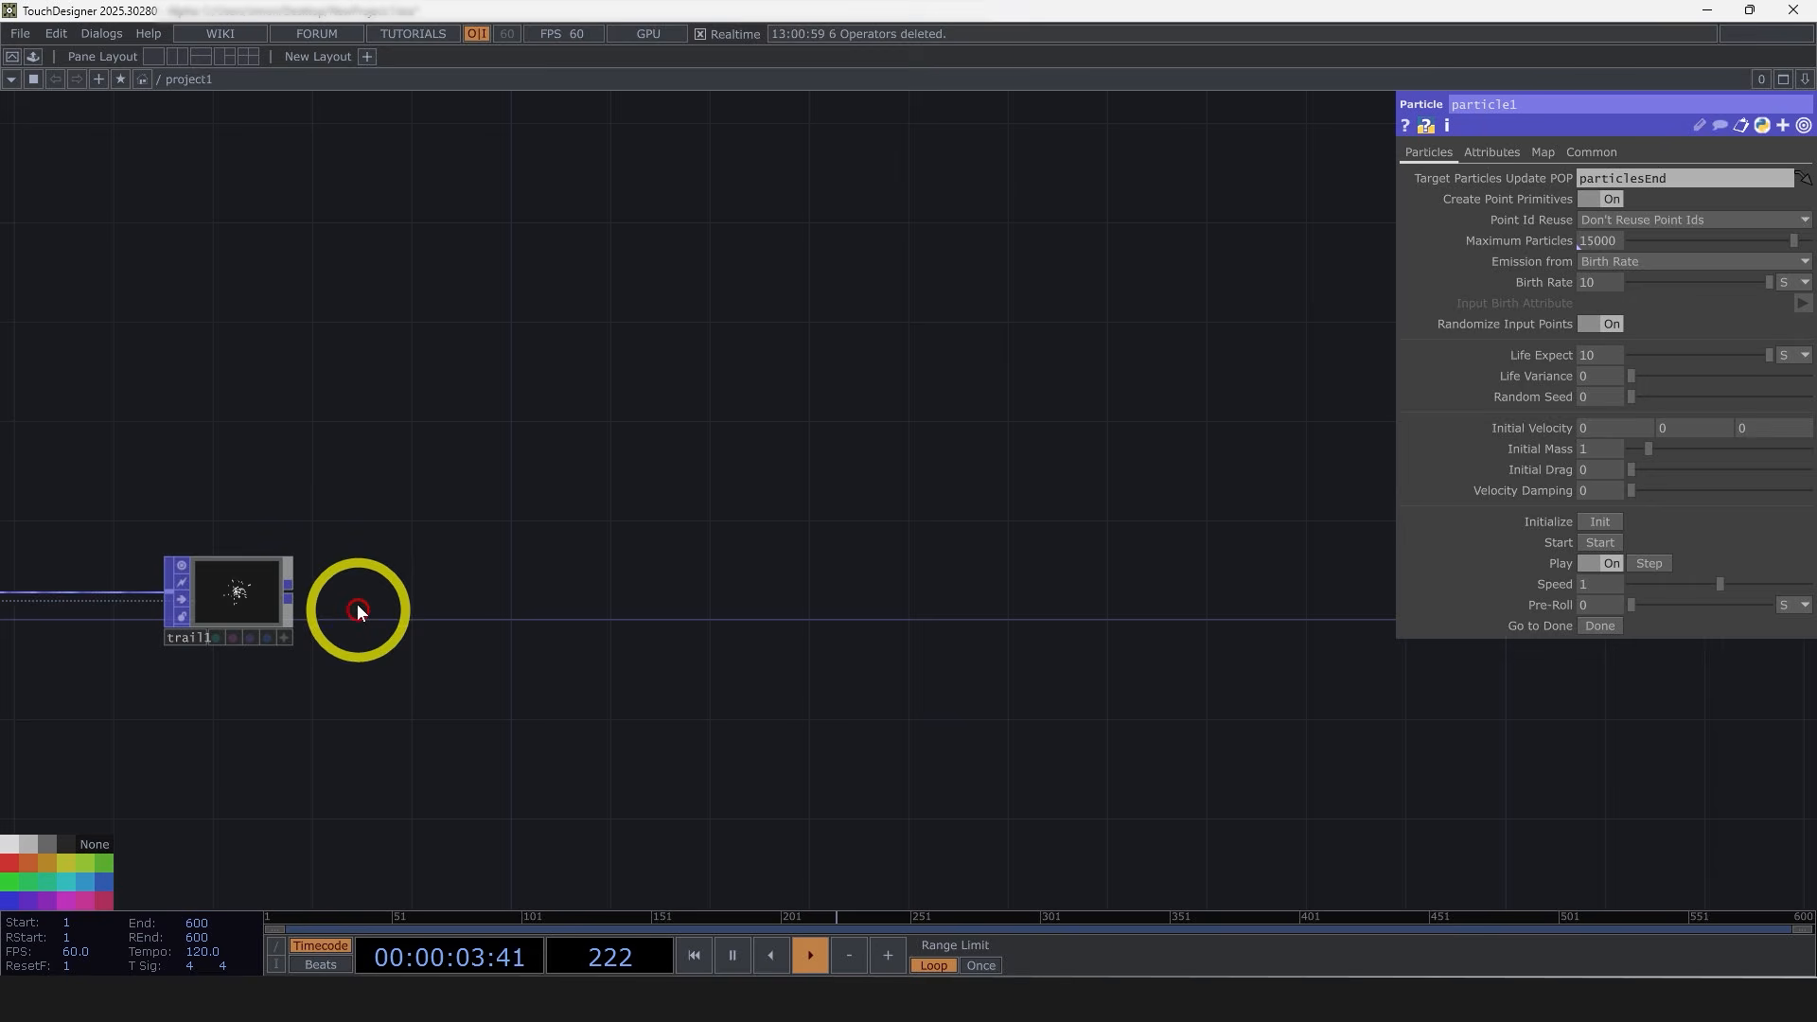
Step: Add a Geometry COMP fed by the trail's output and rename it lines
click(293, 587)
click(42, 344)
text(ge)
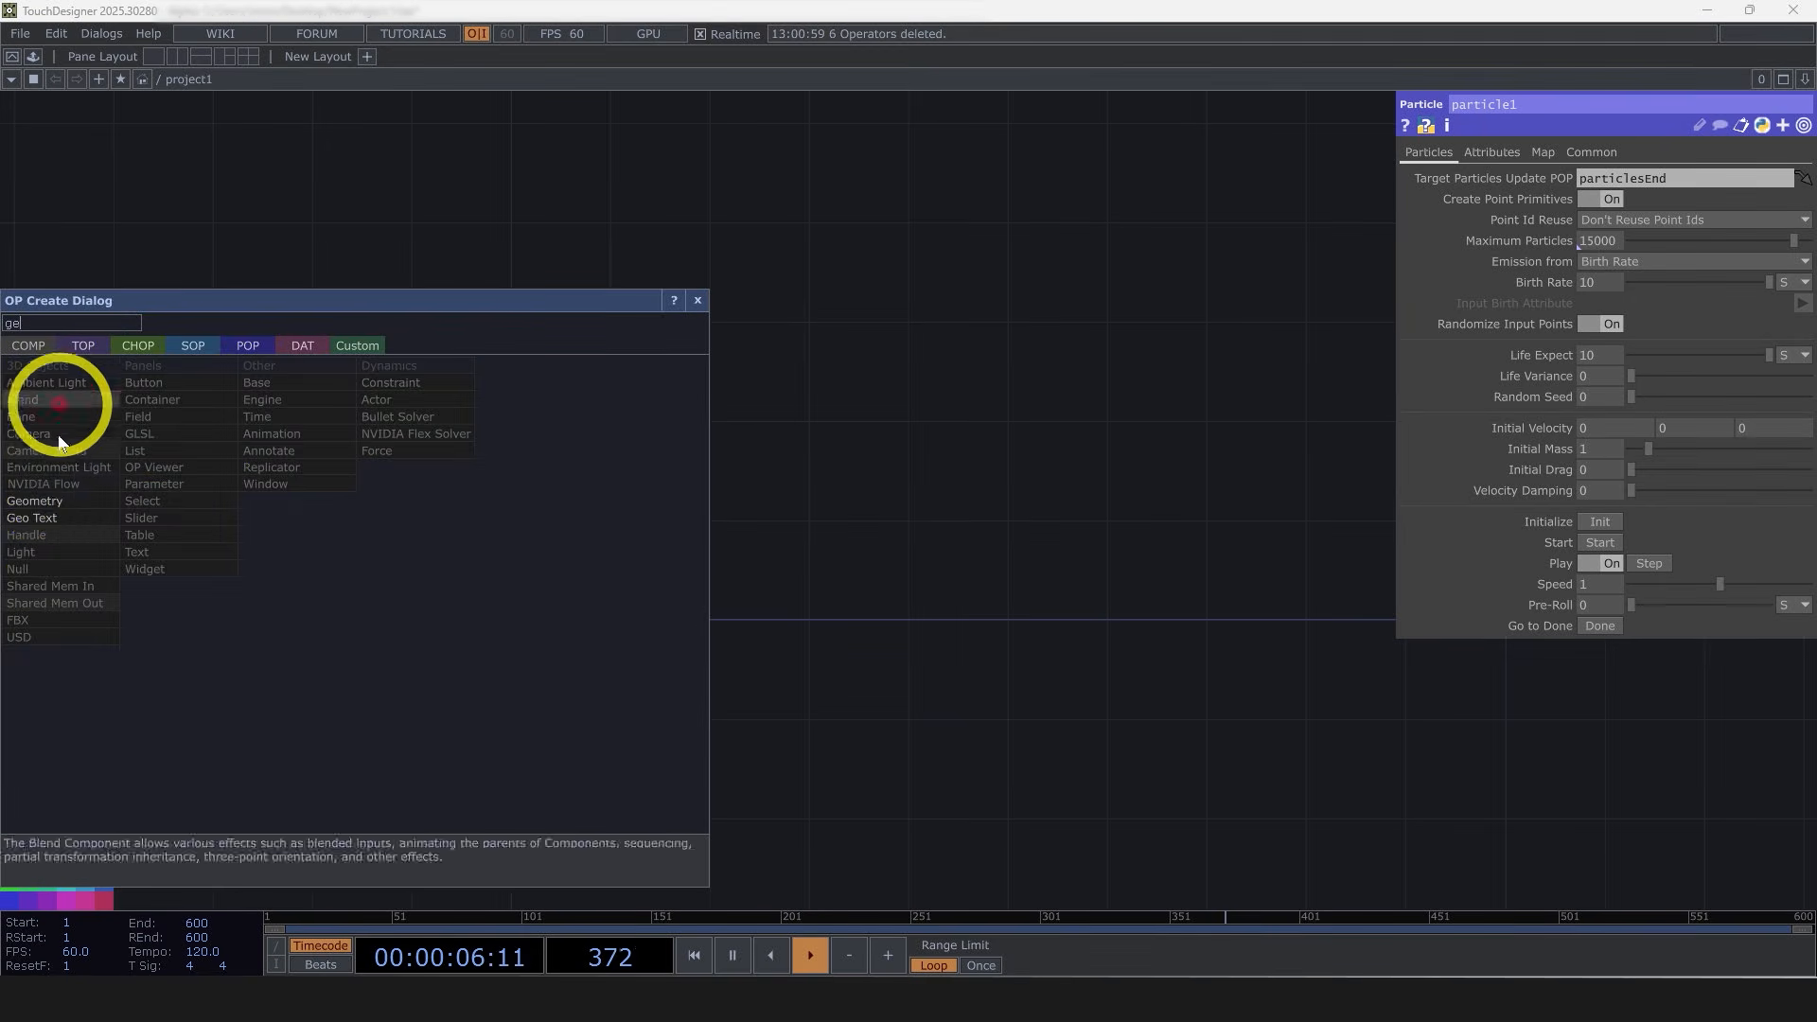
click(38, 500)
click(956, 625)
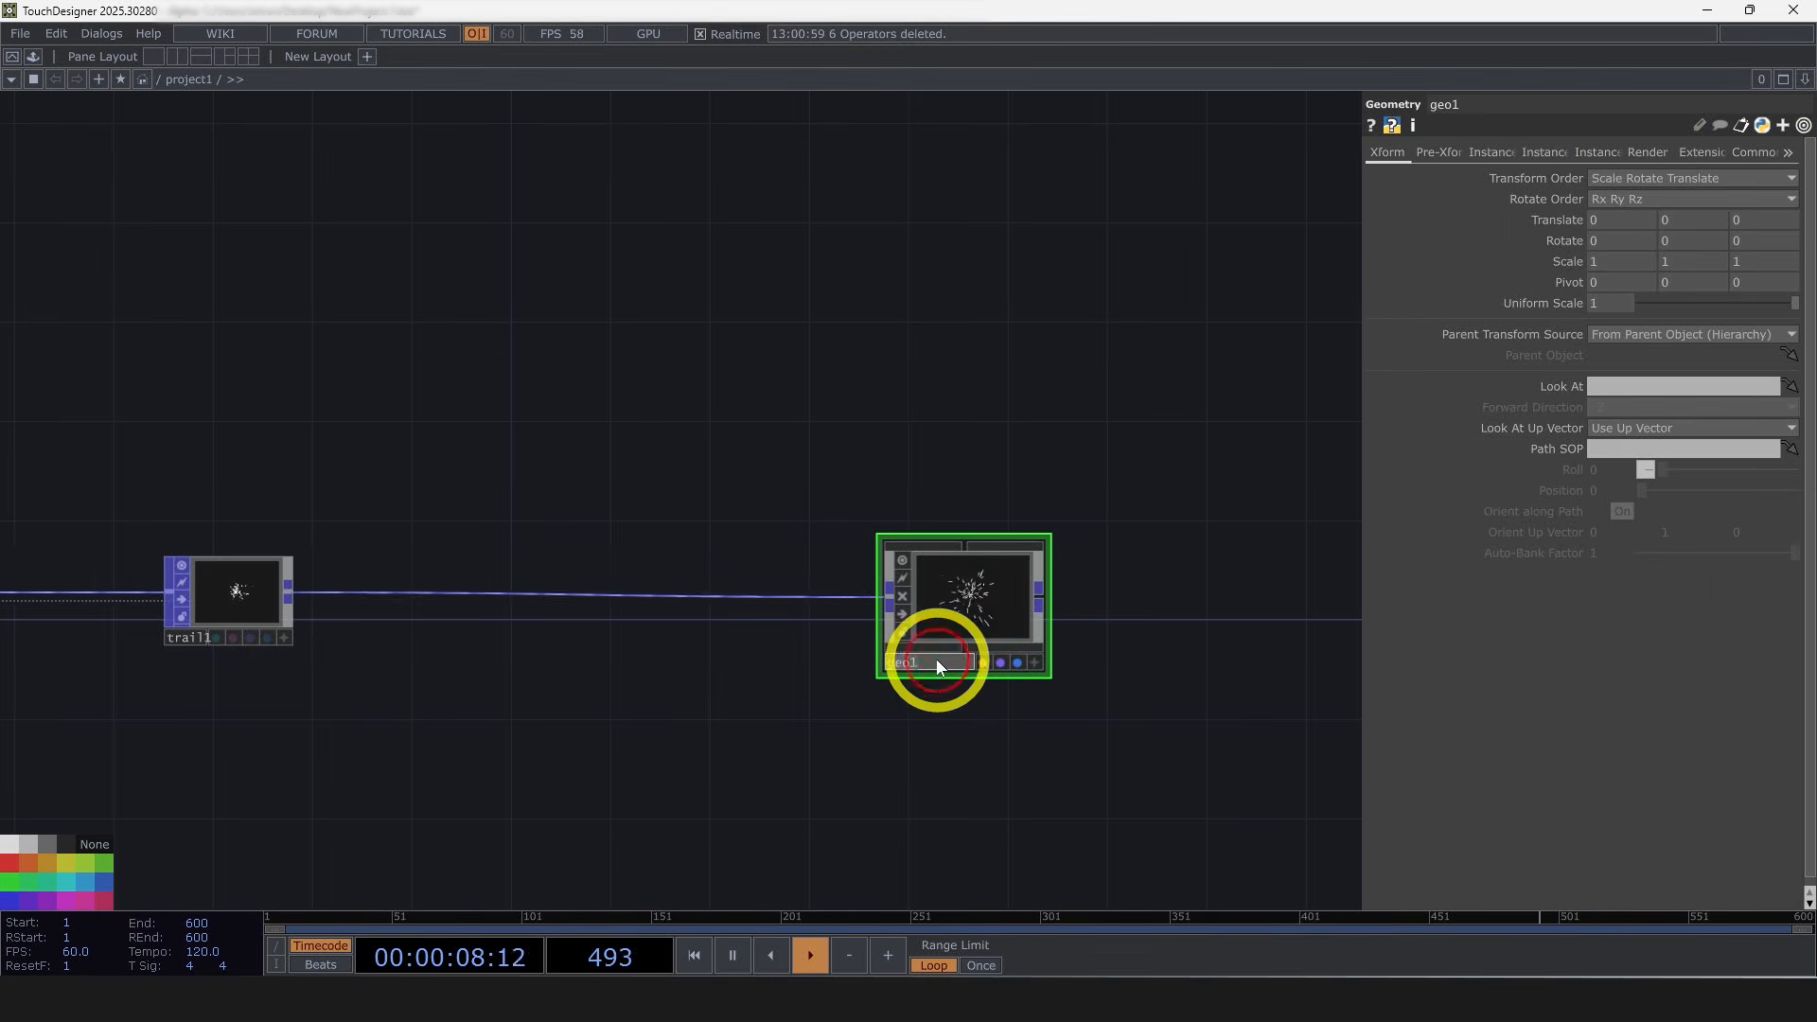
text(lines)
key(Return)
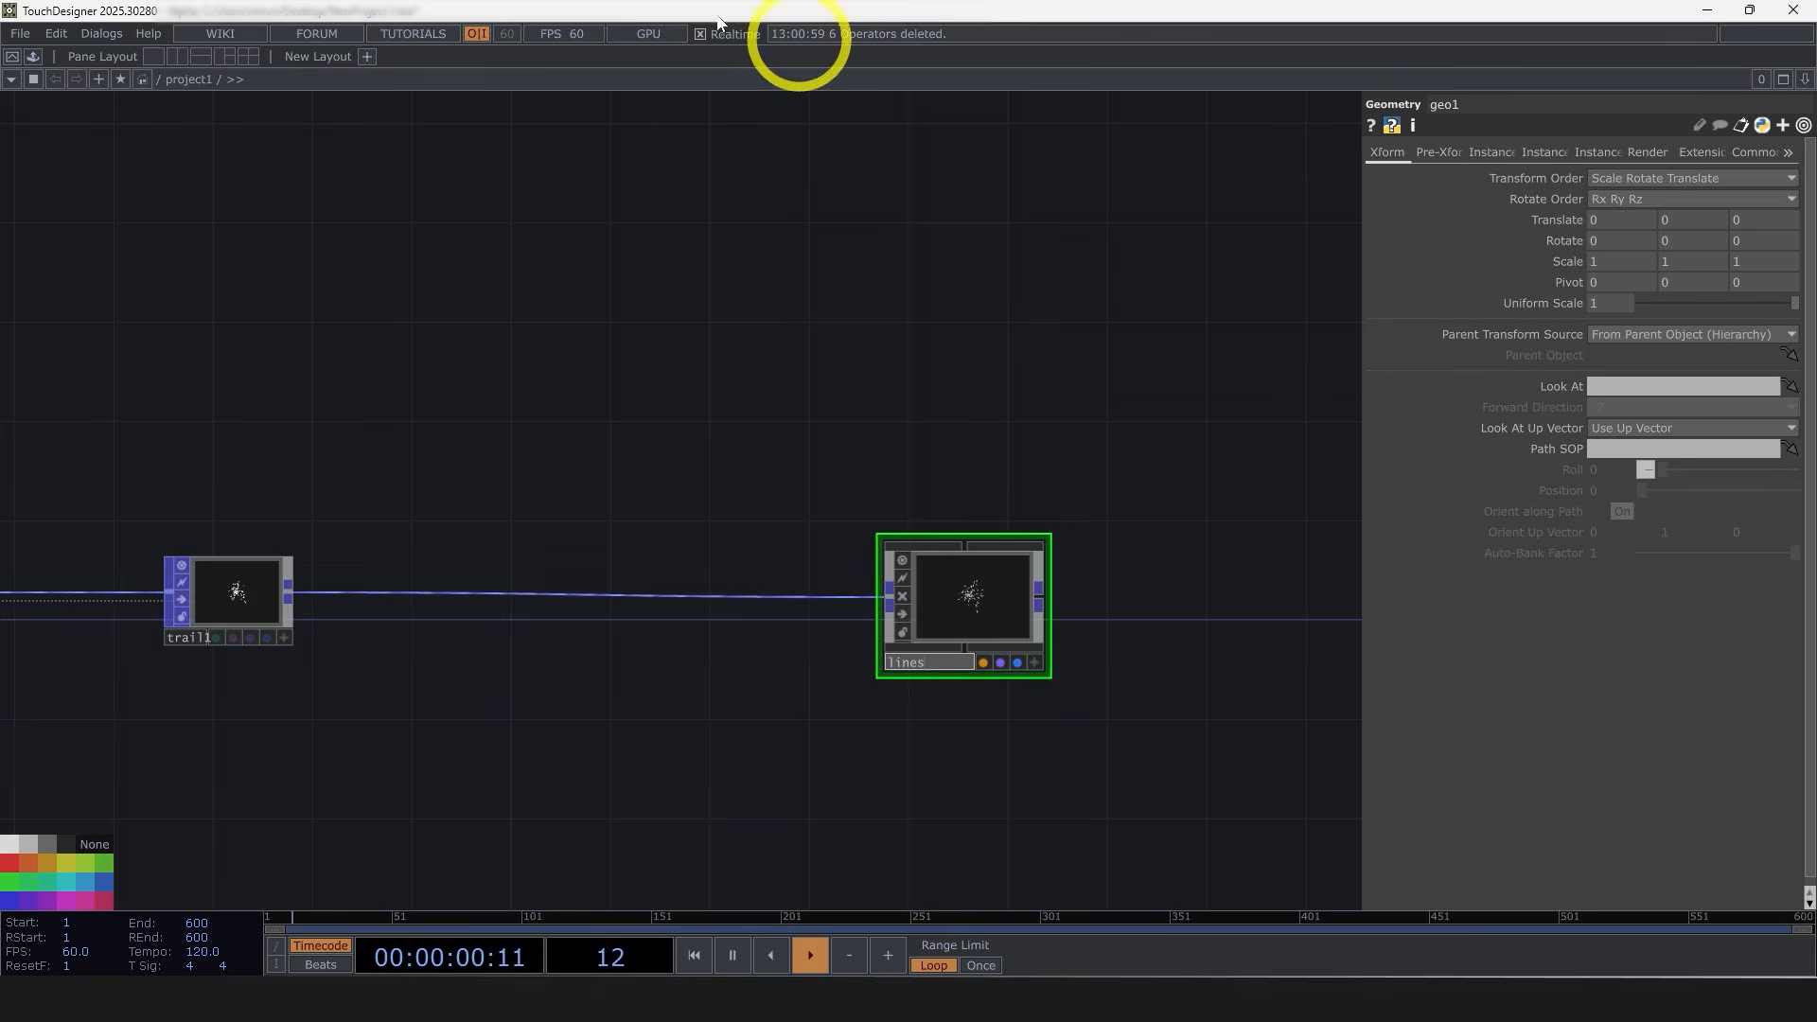
Step: Create a Line MAT and assign it as the material of the lines geometry
click(817, 285)
drag(1003, 285, 735, 433)
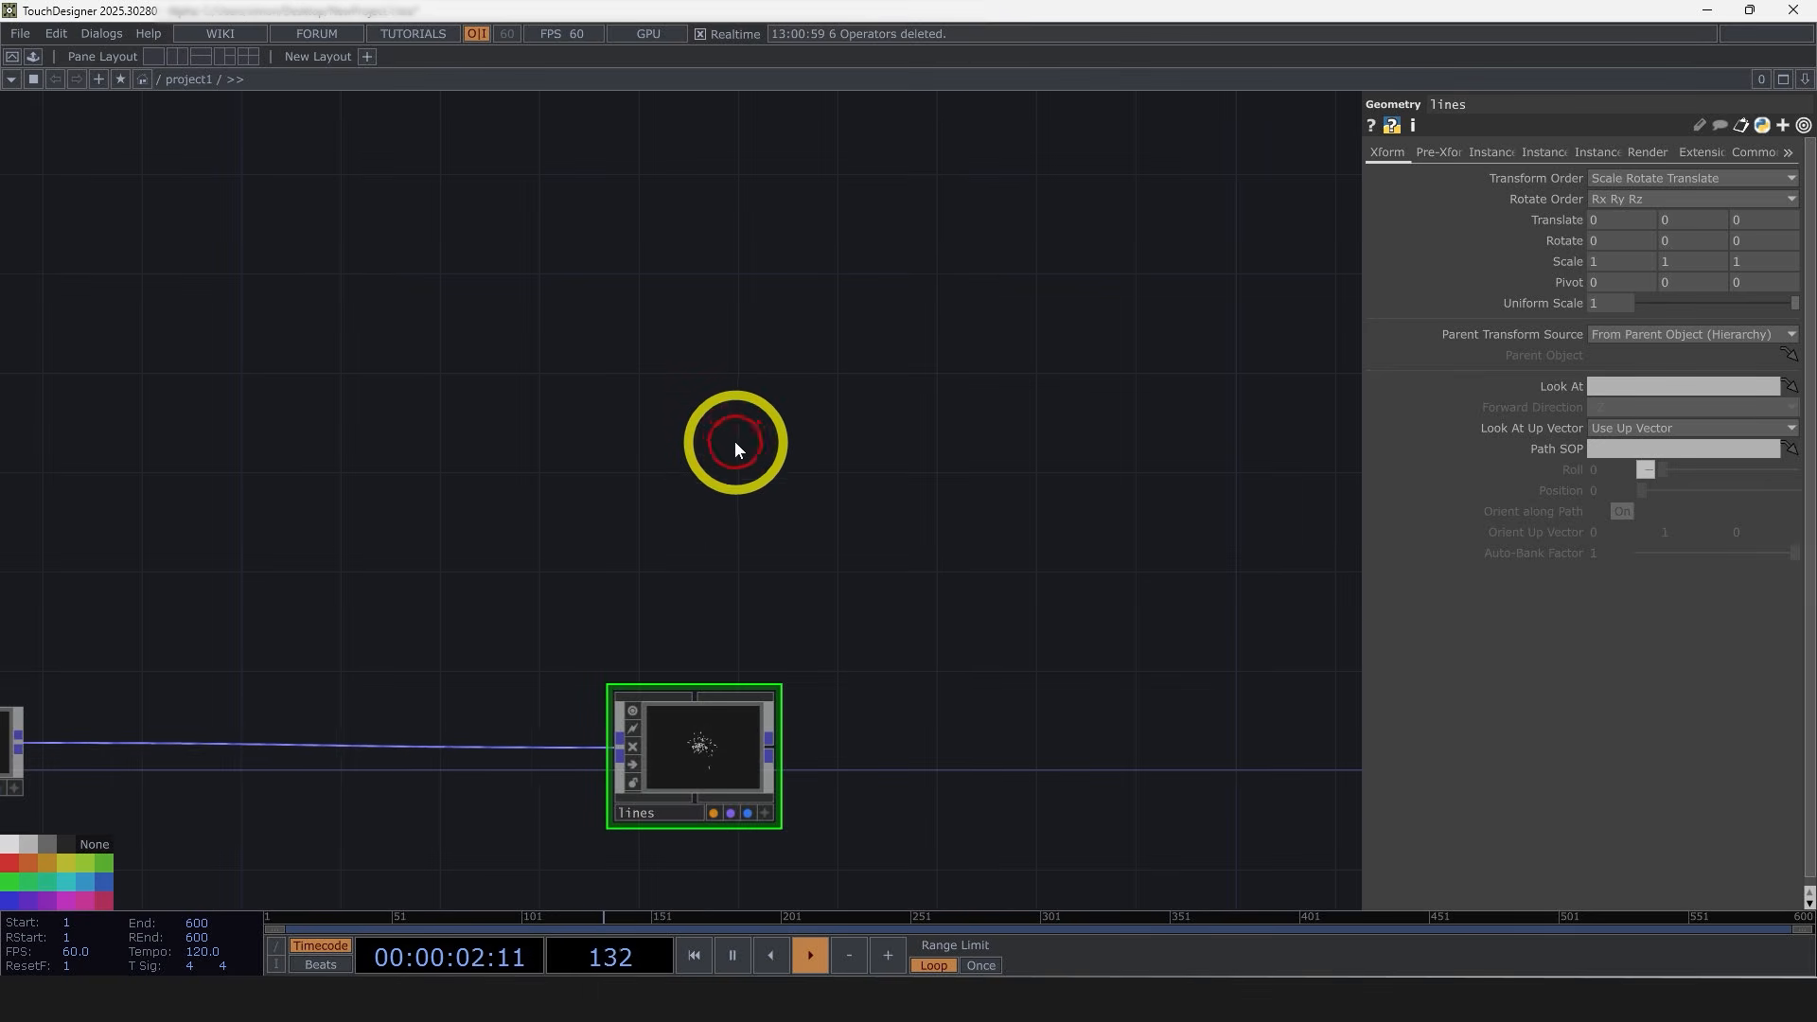
double_click(737, 446)
click(690, 201)
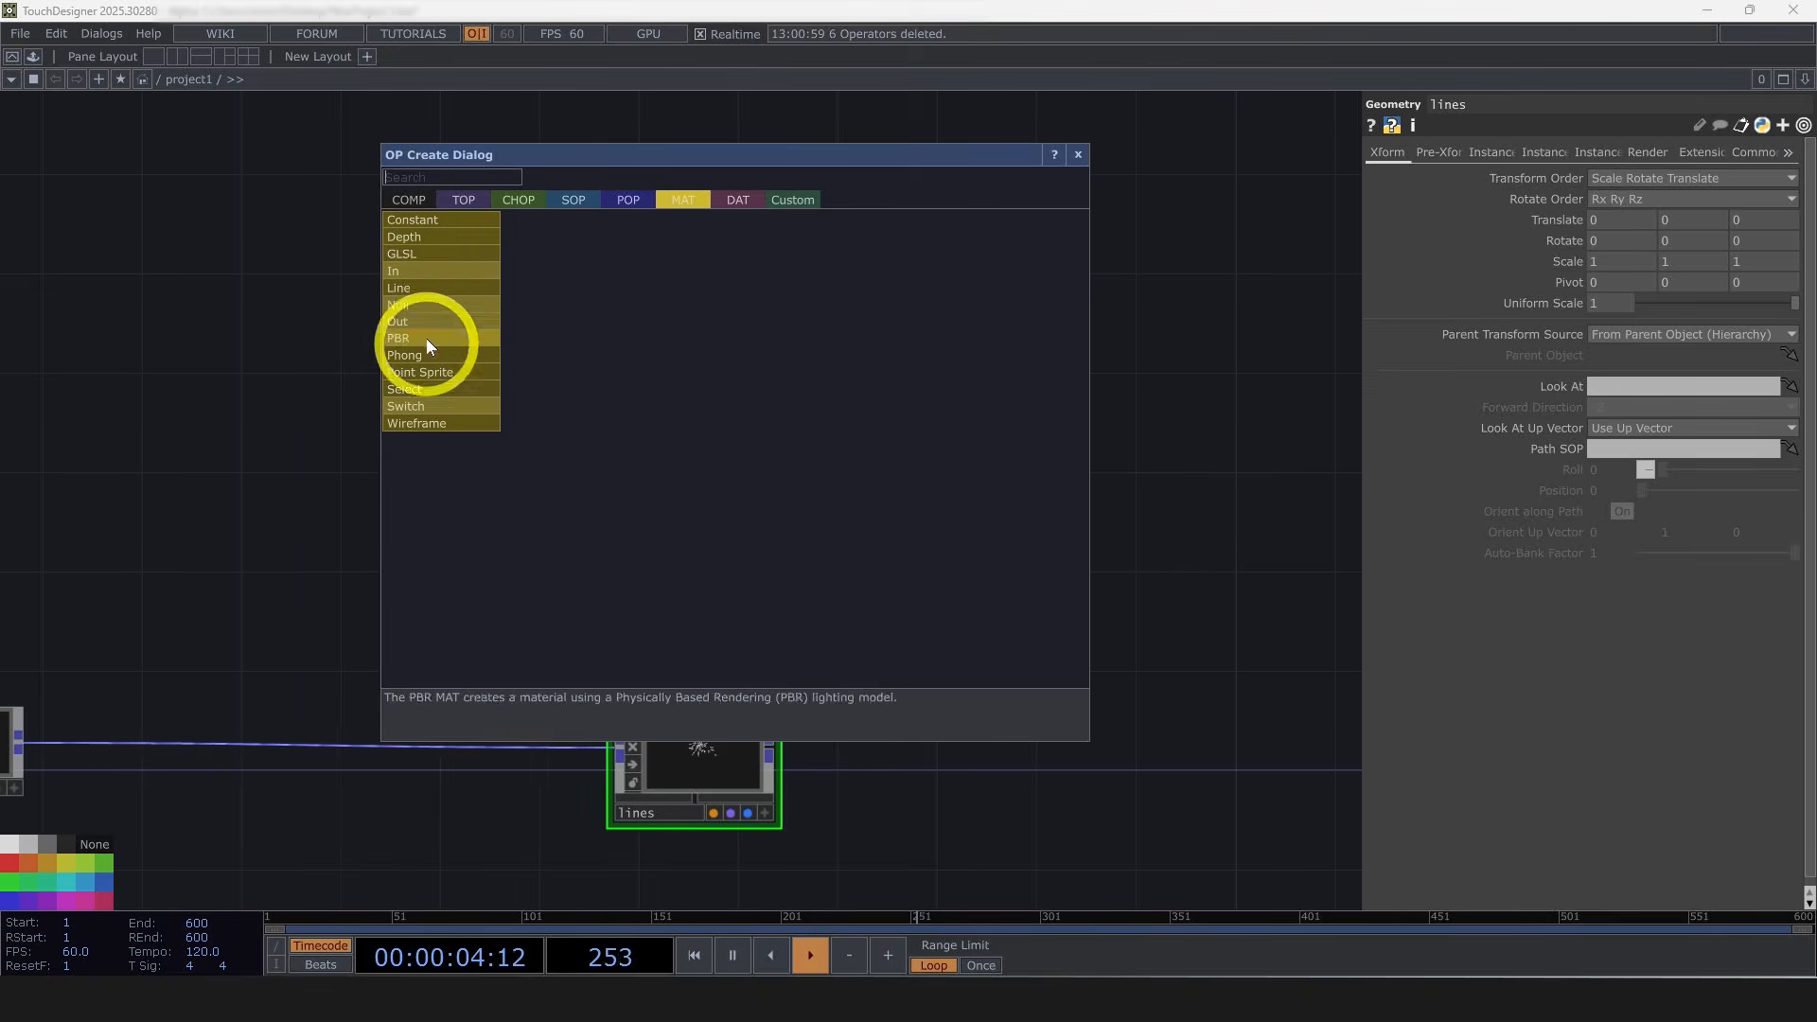
click(428, 289)
click(711, 555)
drag(712, 554, 717, 739)
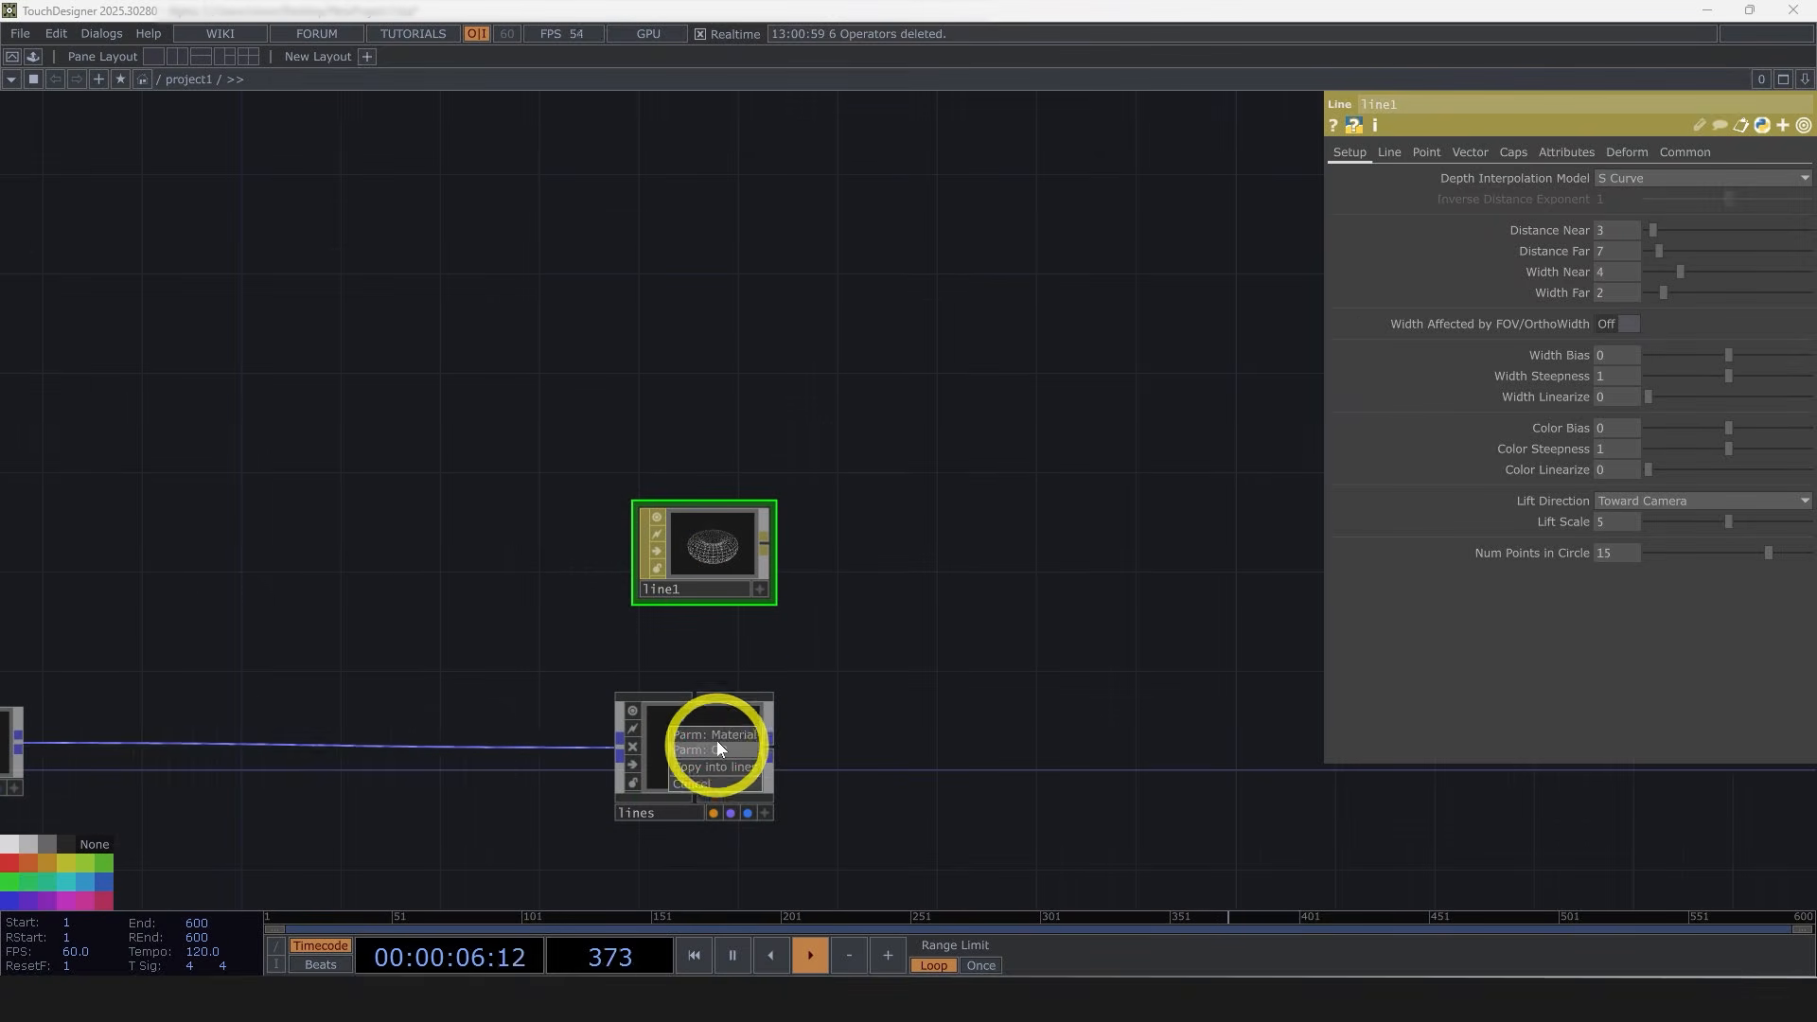
click(718, 749)
Step: Set the Line MAT's Width Near and Width Far to 10
drag(1096, 701, 1100, 574)
drag(929, 621, 686, 615)
scroll(525, 609, up, 6)
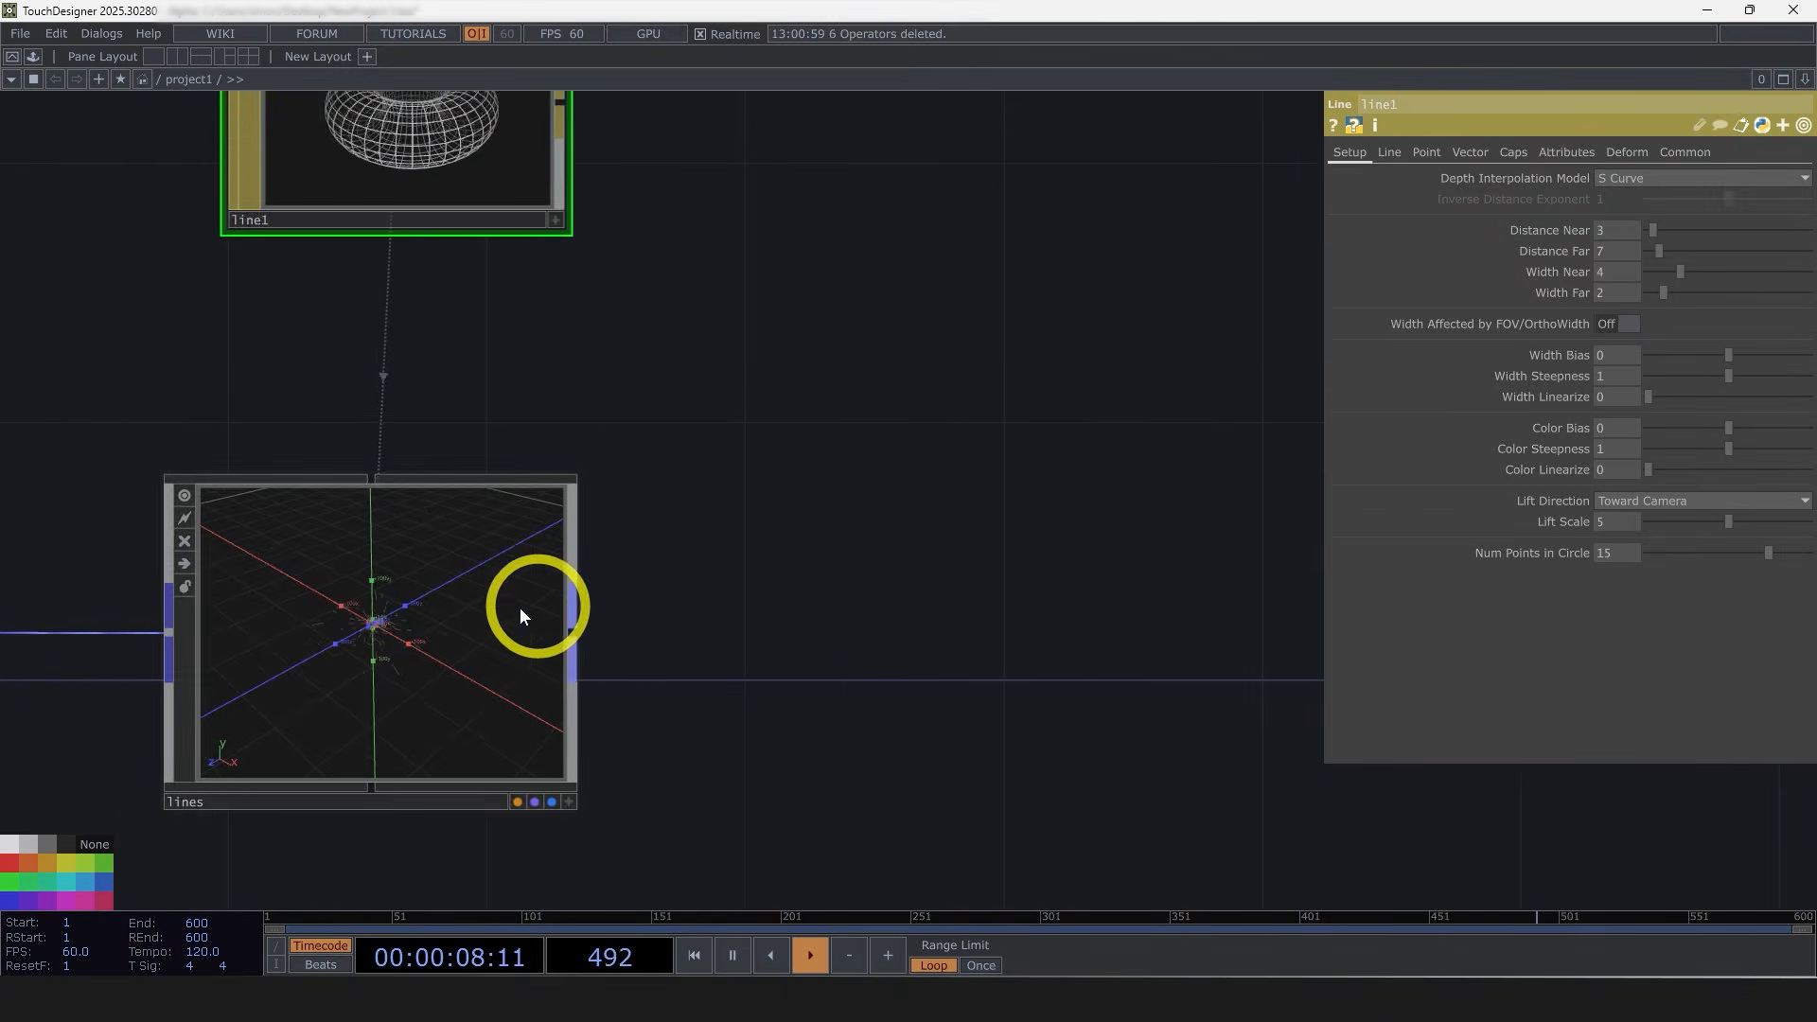
drag(581, 594, 768, 561)
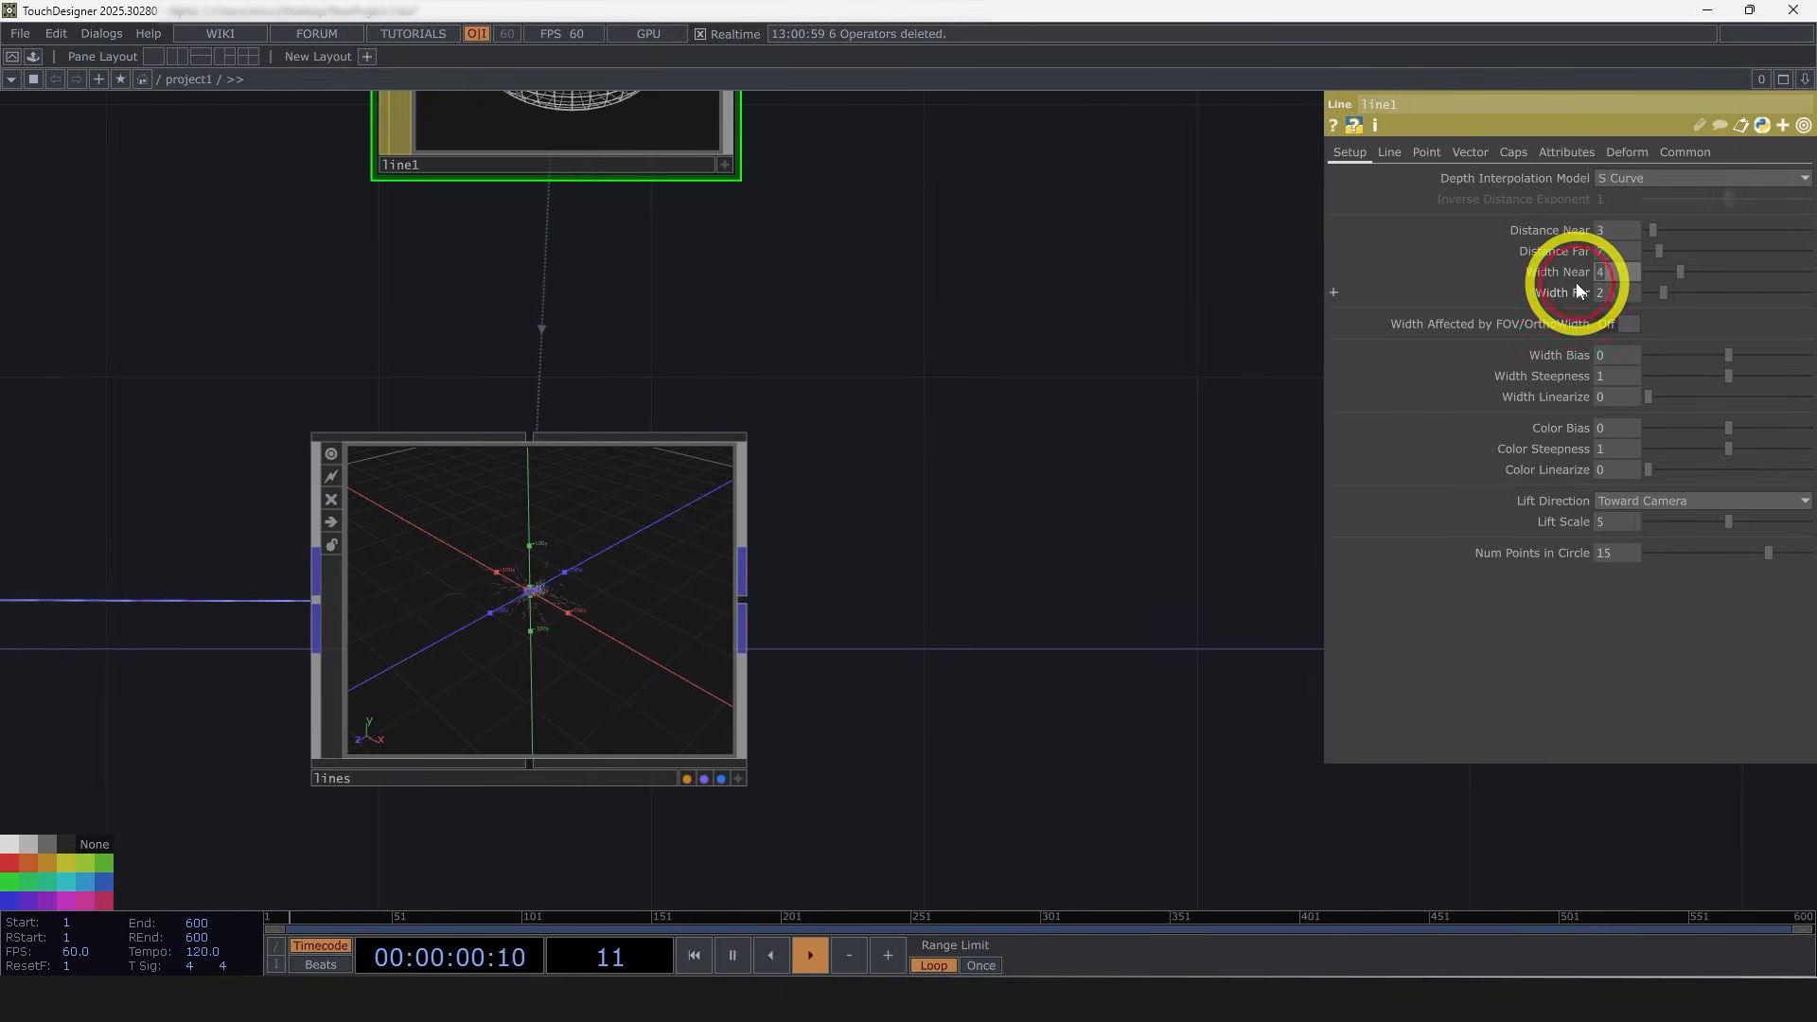
text(0)
key(Return)
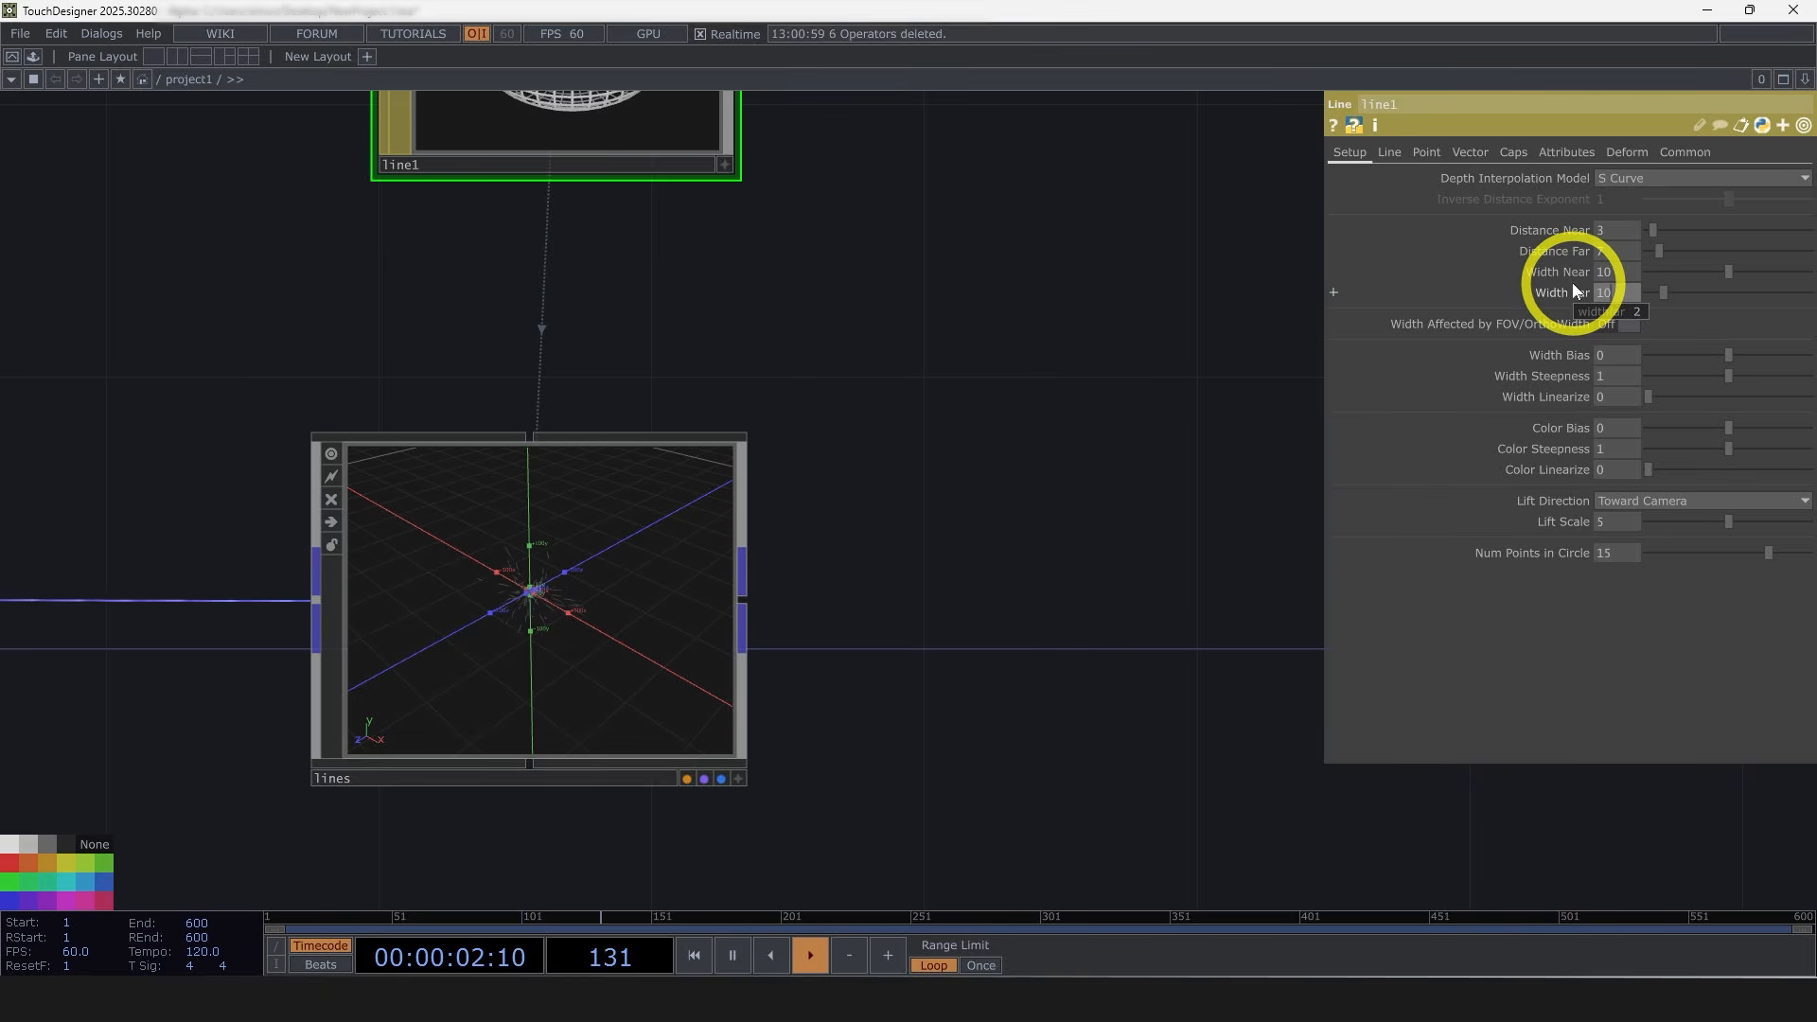
key(Return)
Step: Turn off Specify Line Far Color and set the Line Near Color to white
click(1438, 172)
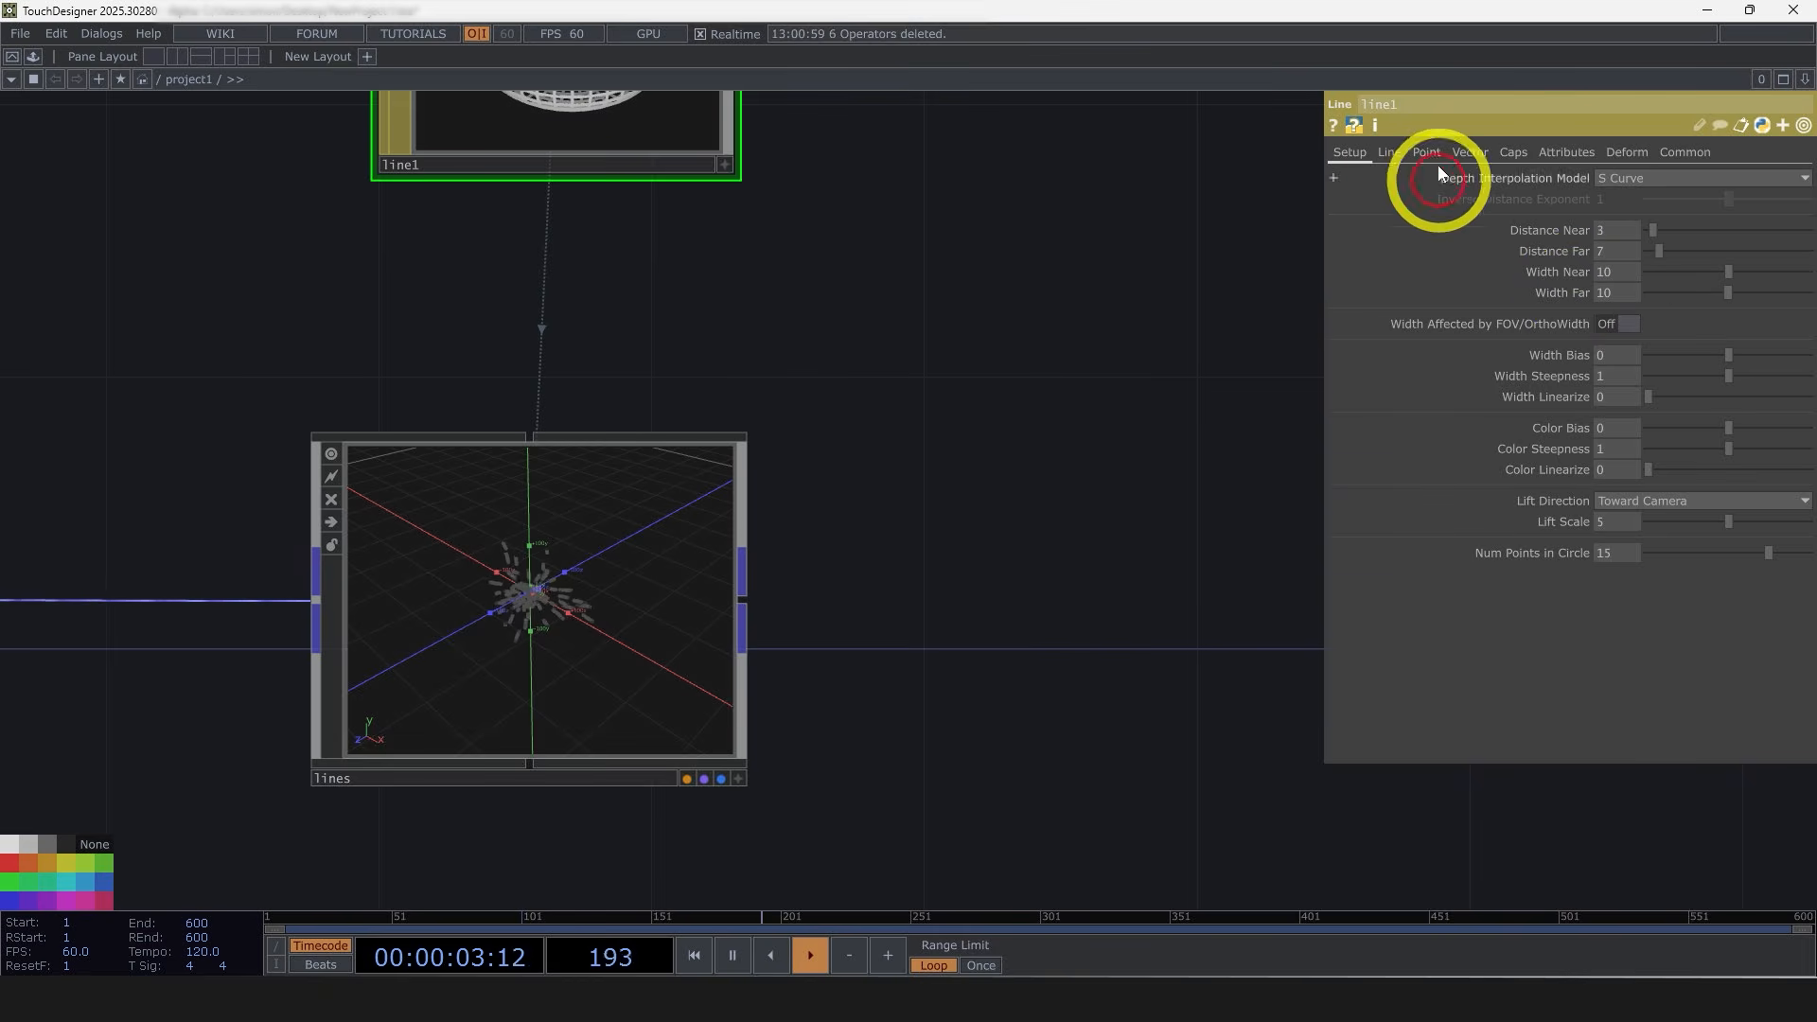
click(1389, 154)
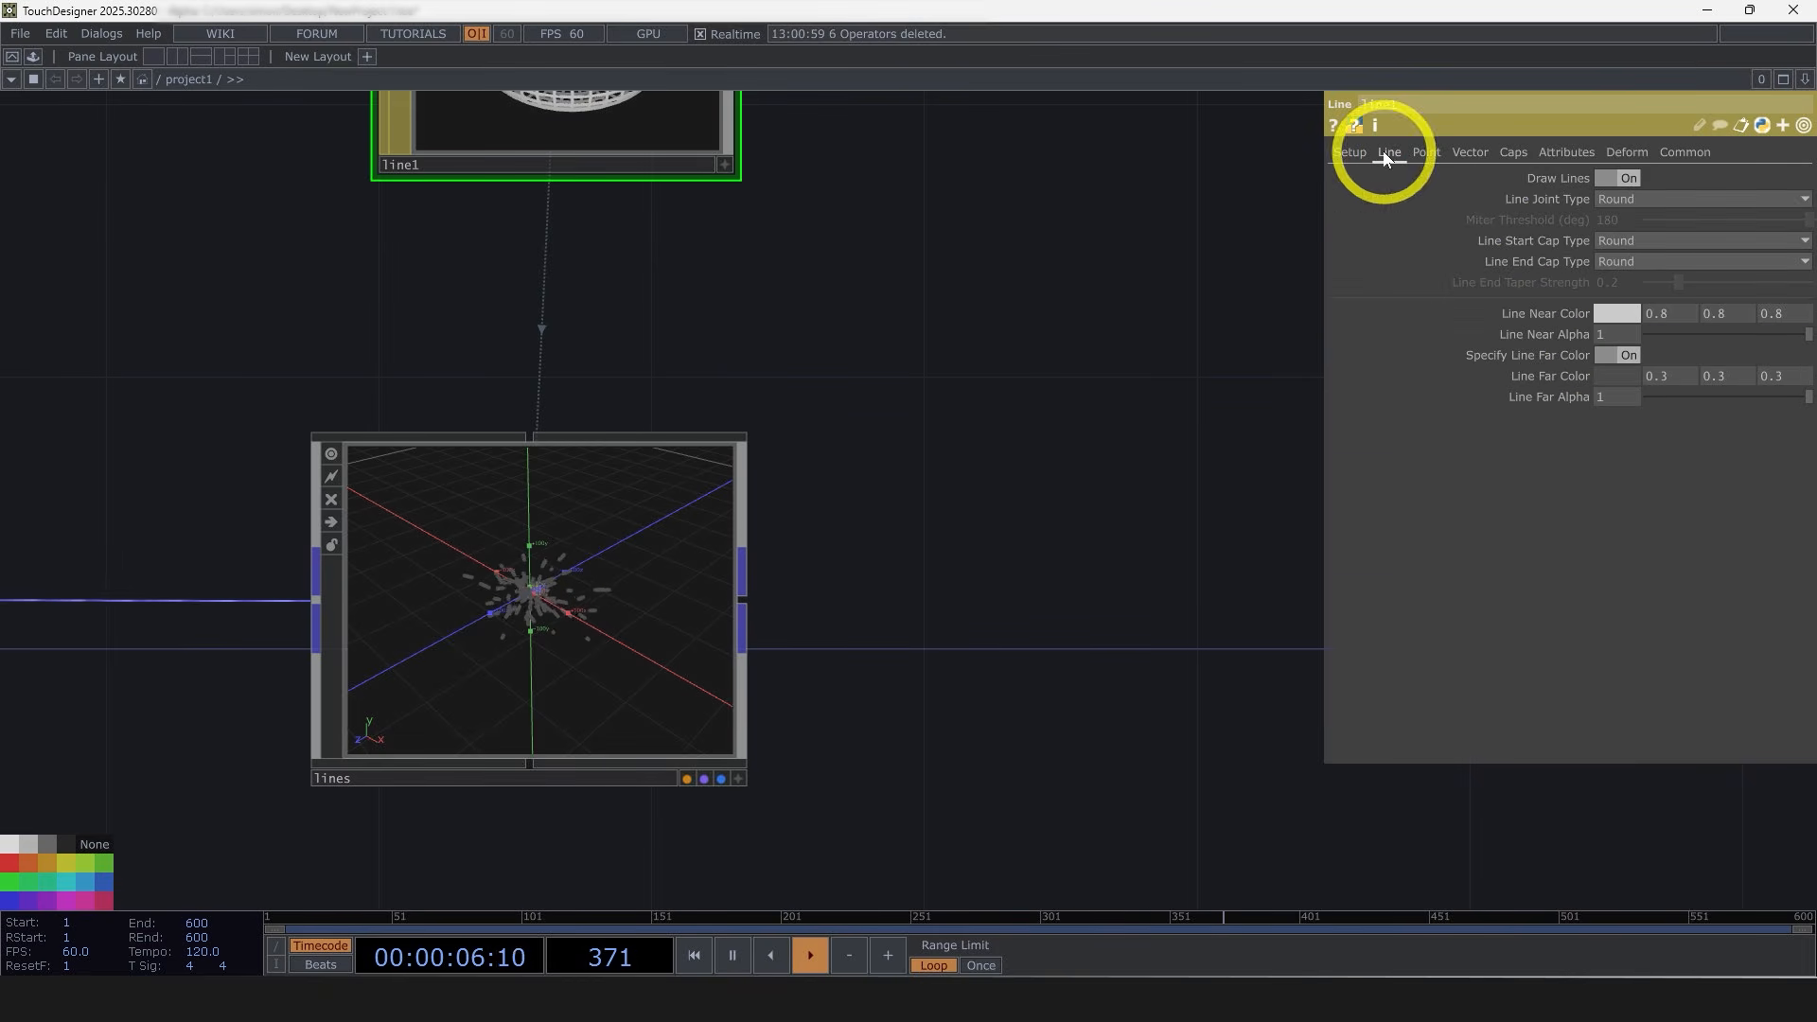
click(1617, 354)
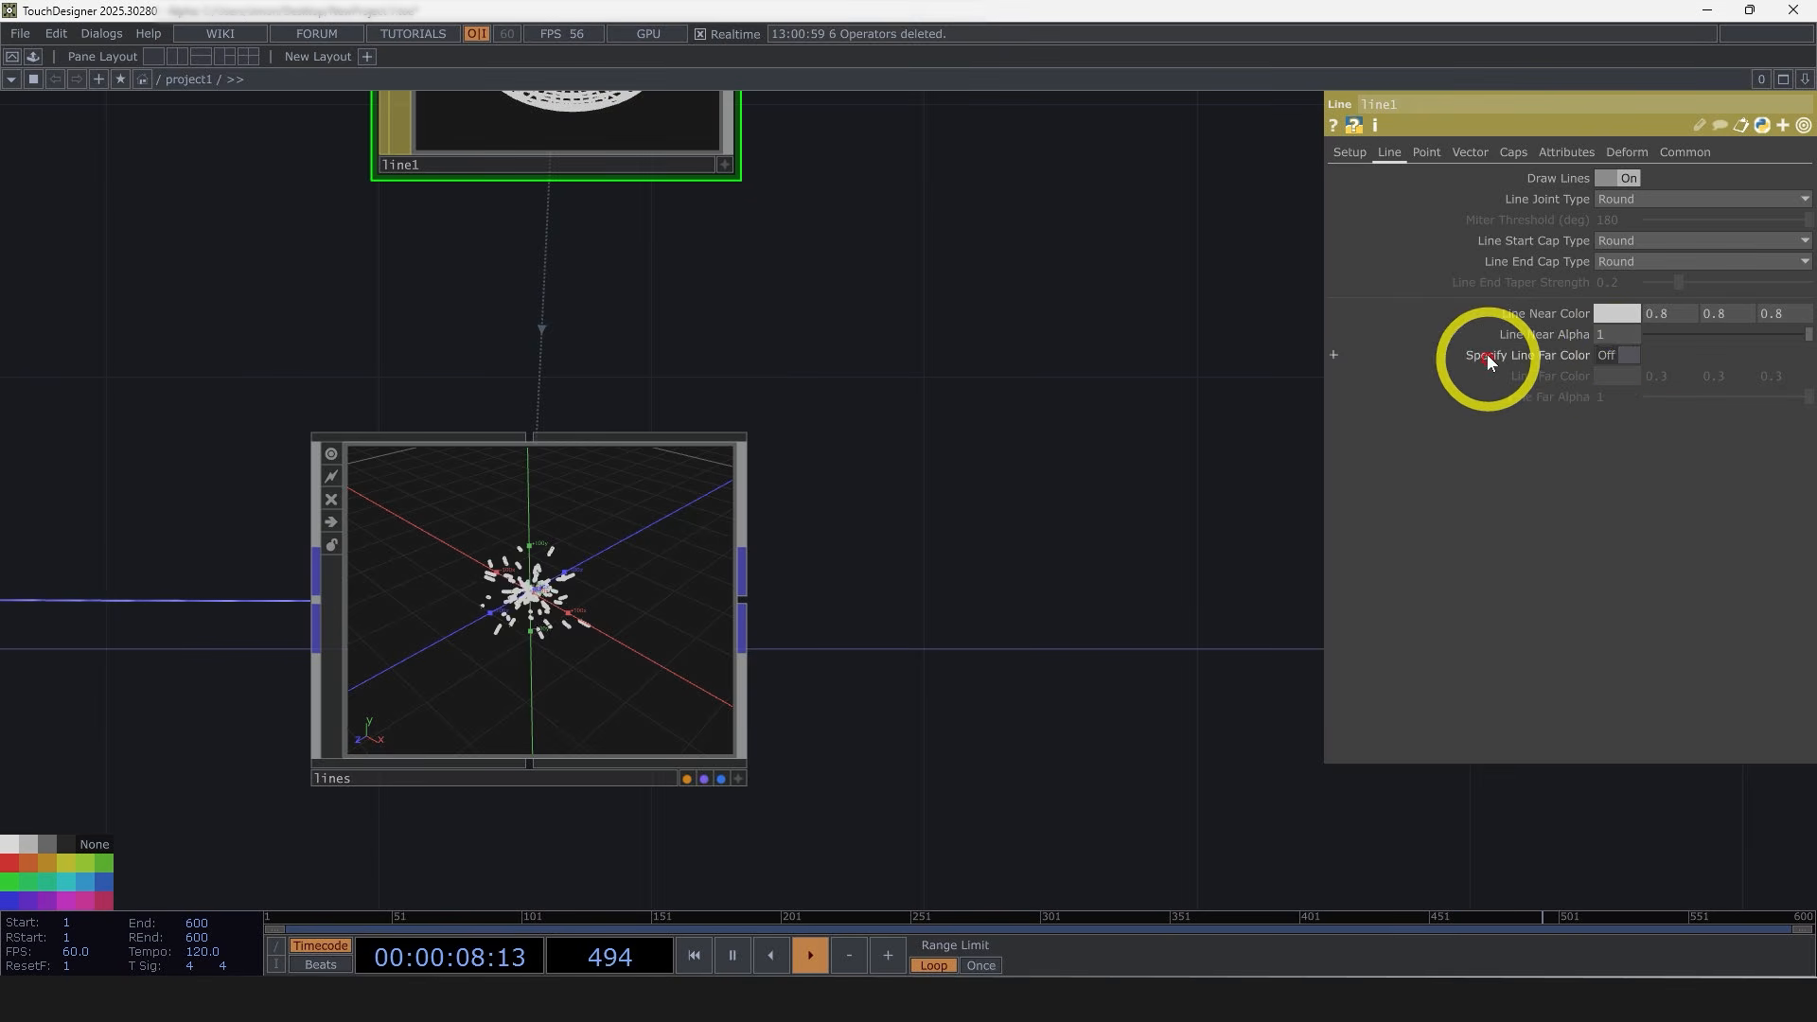
click(1617, 316)
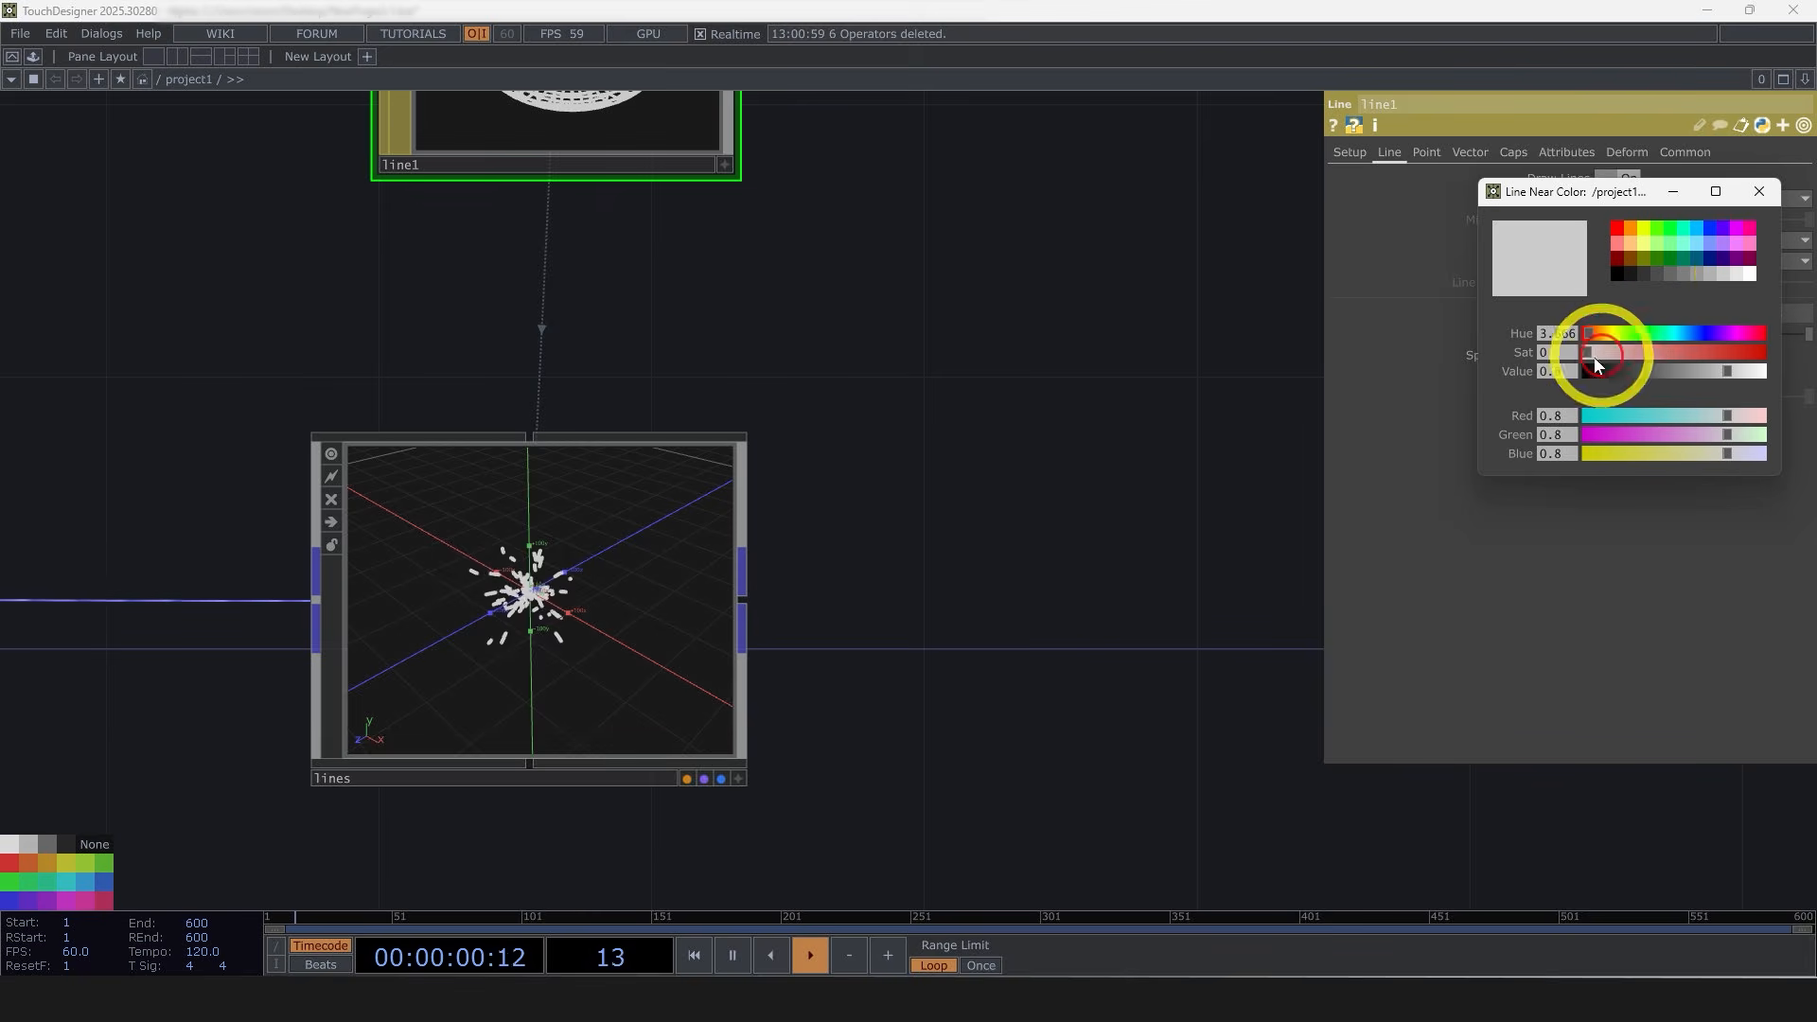
click(1747, 274)
click(1757, 191)
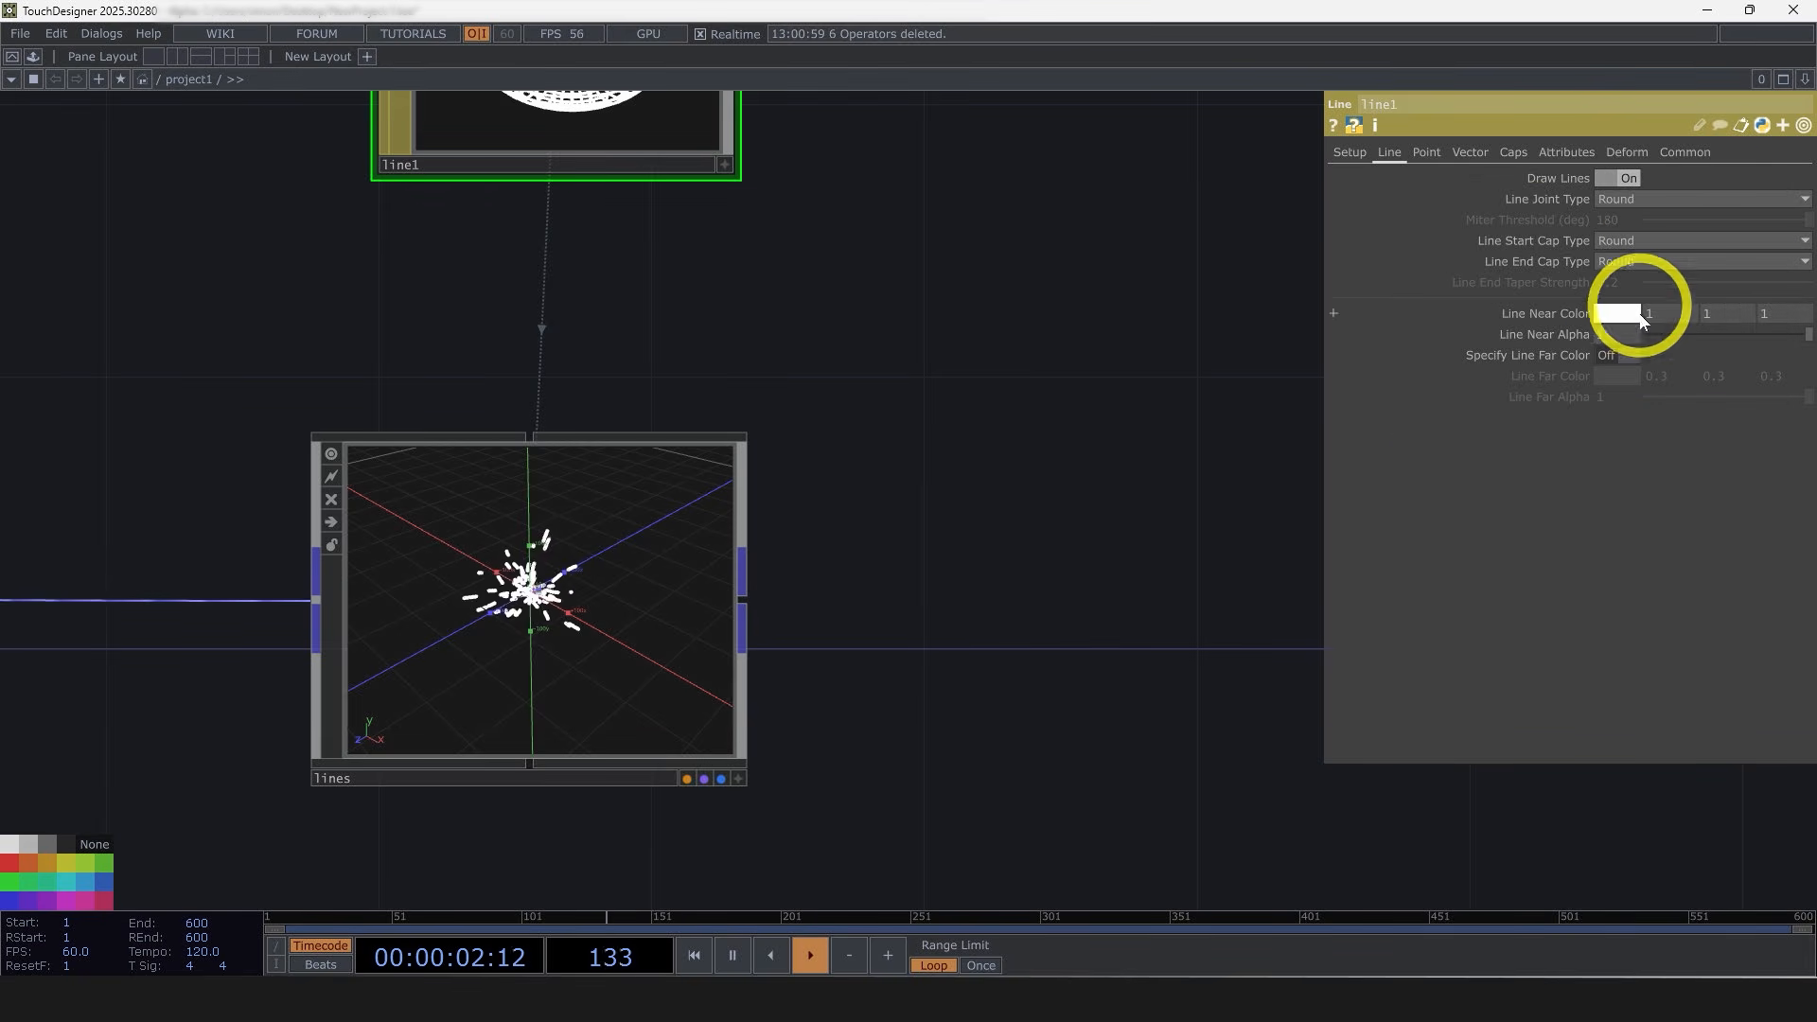
Step: Add a Render TOP to the network
scroll(498, 603, up, 3)
scroll(568, 610, down, 5)
scroll(750, 657, down, 3)
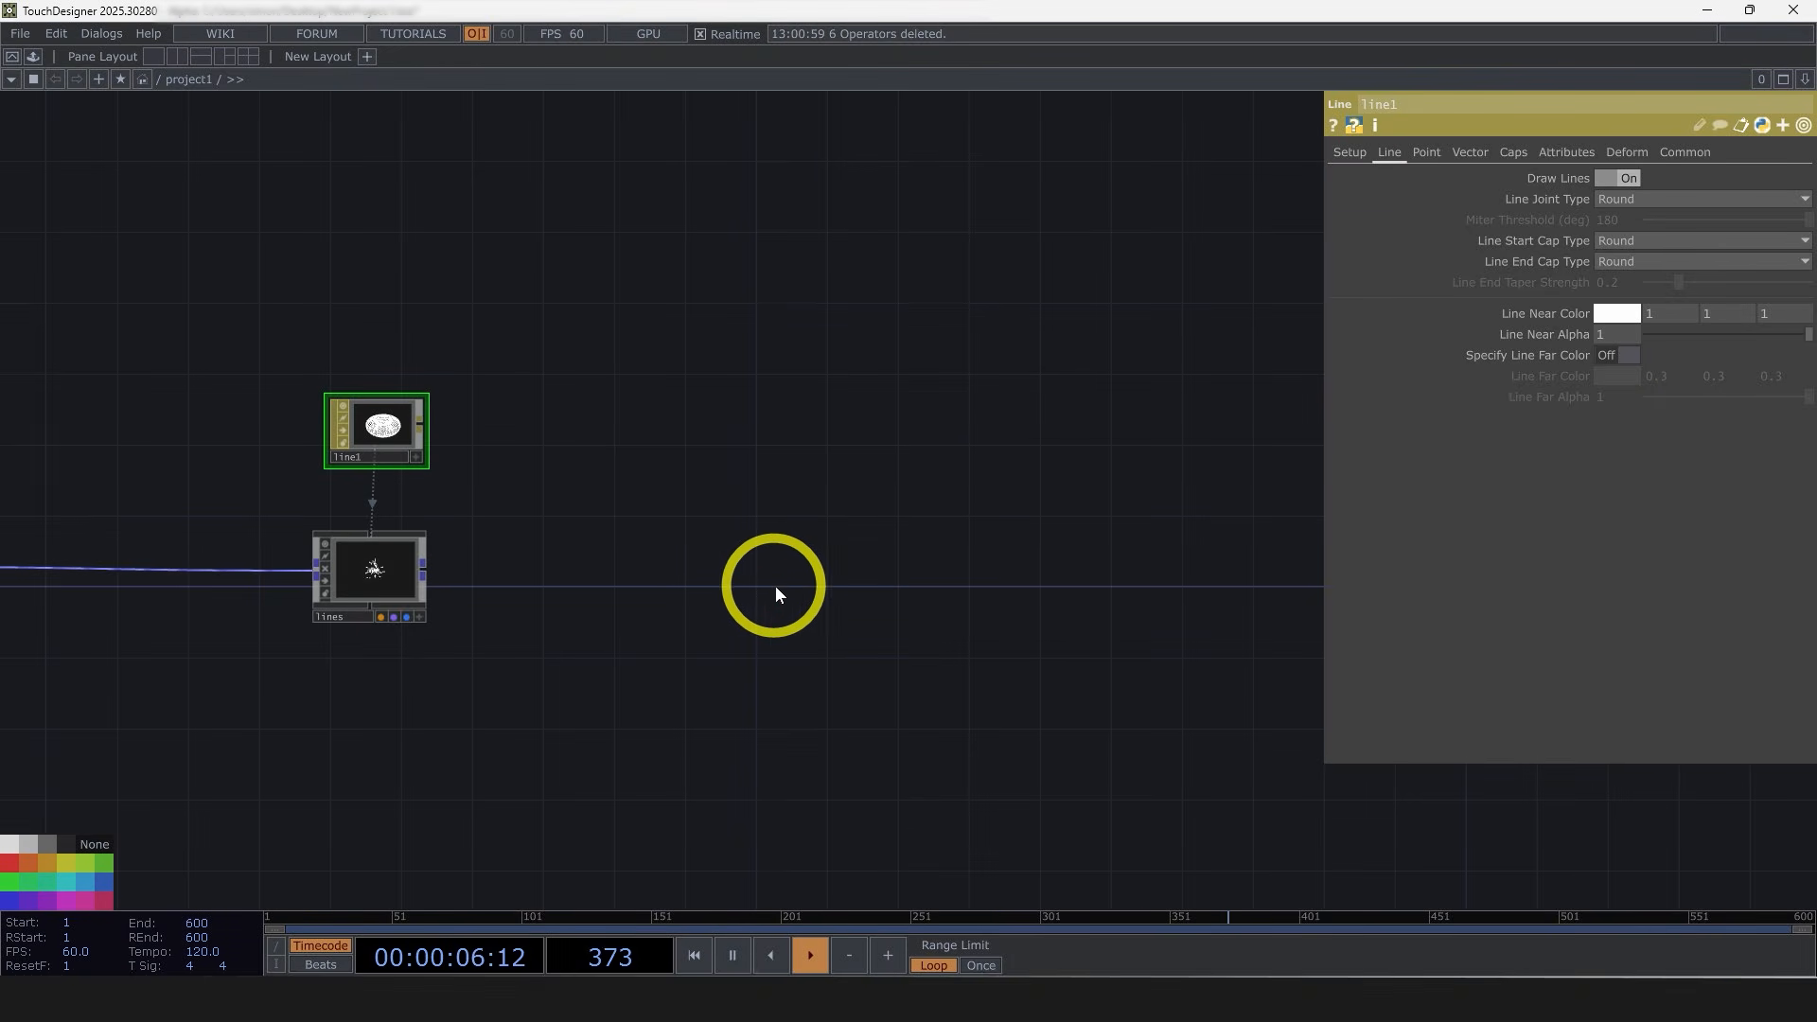
key(Tab)
click(485, 353)
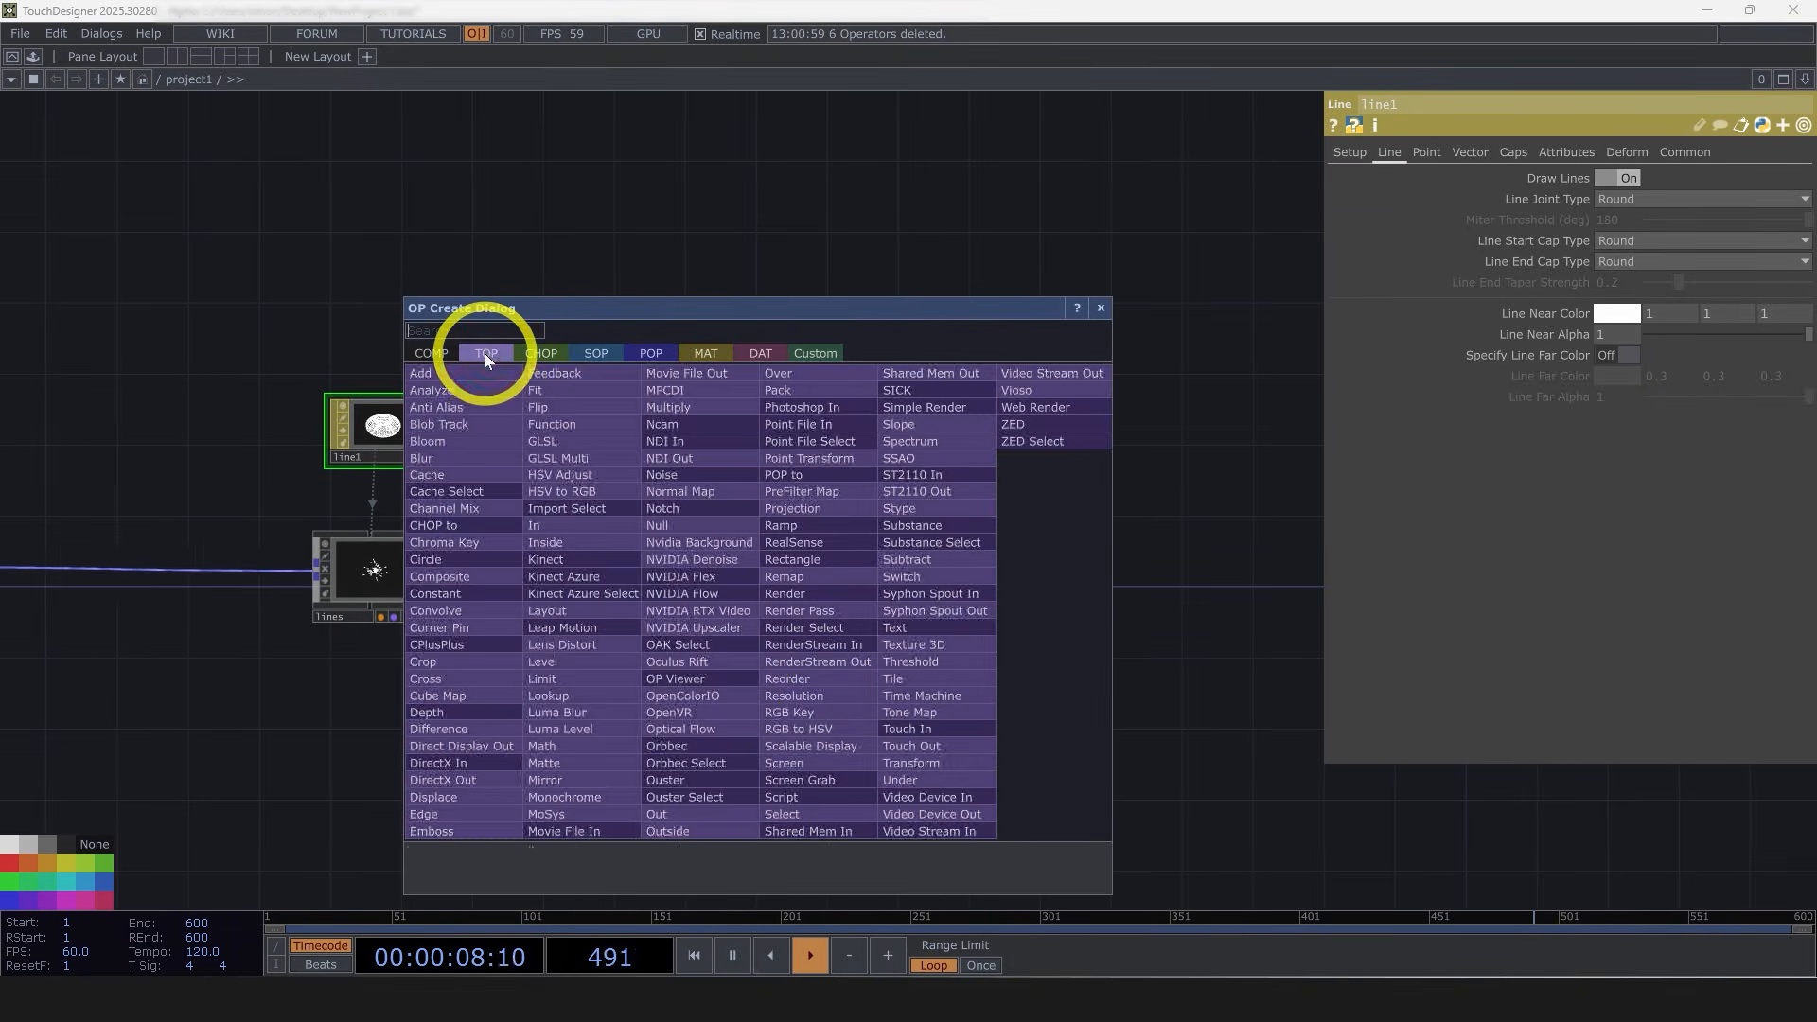
text(re)
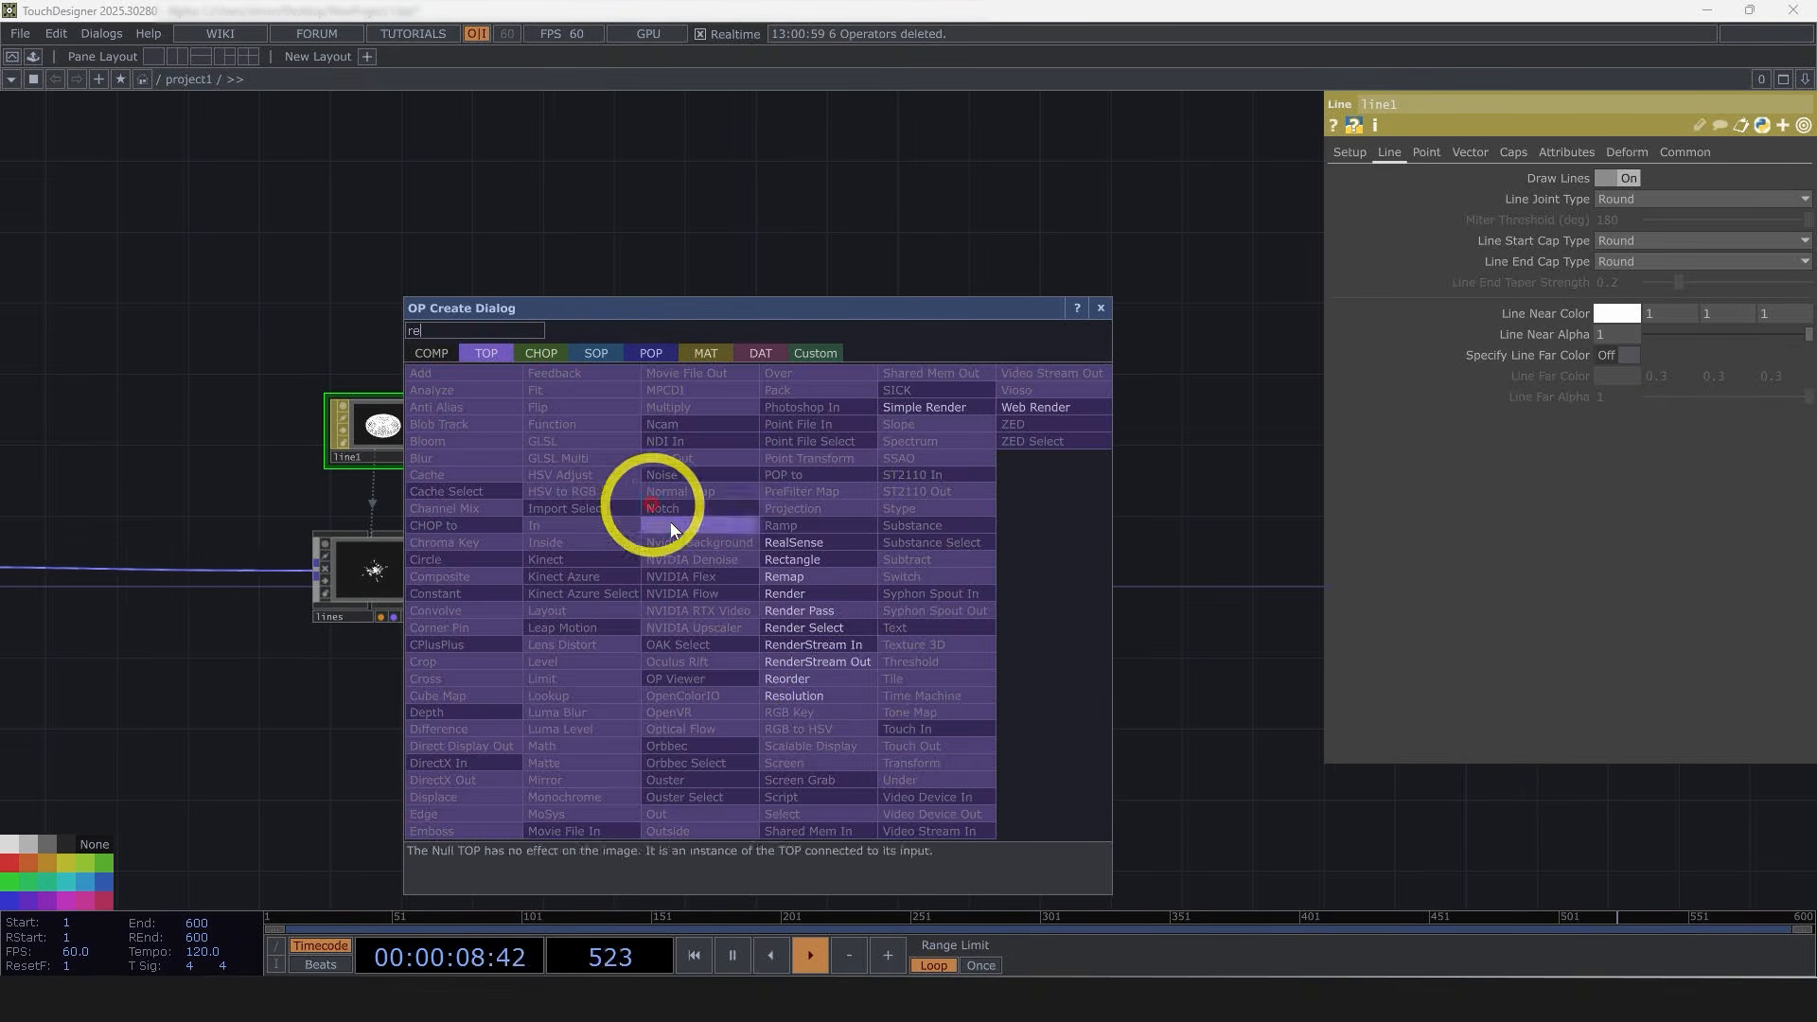
click(793, 591)
click(743, 572)
scroll(742, 569, up, 5)
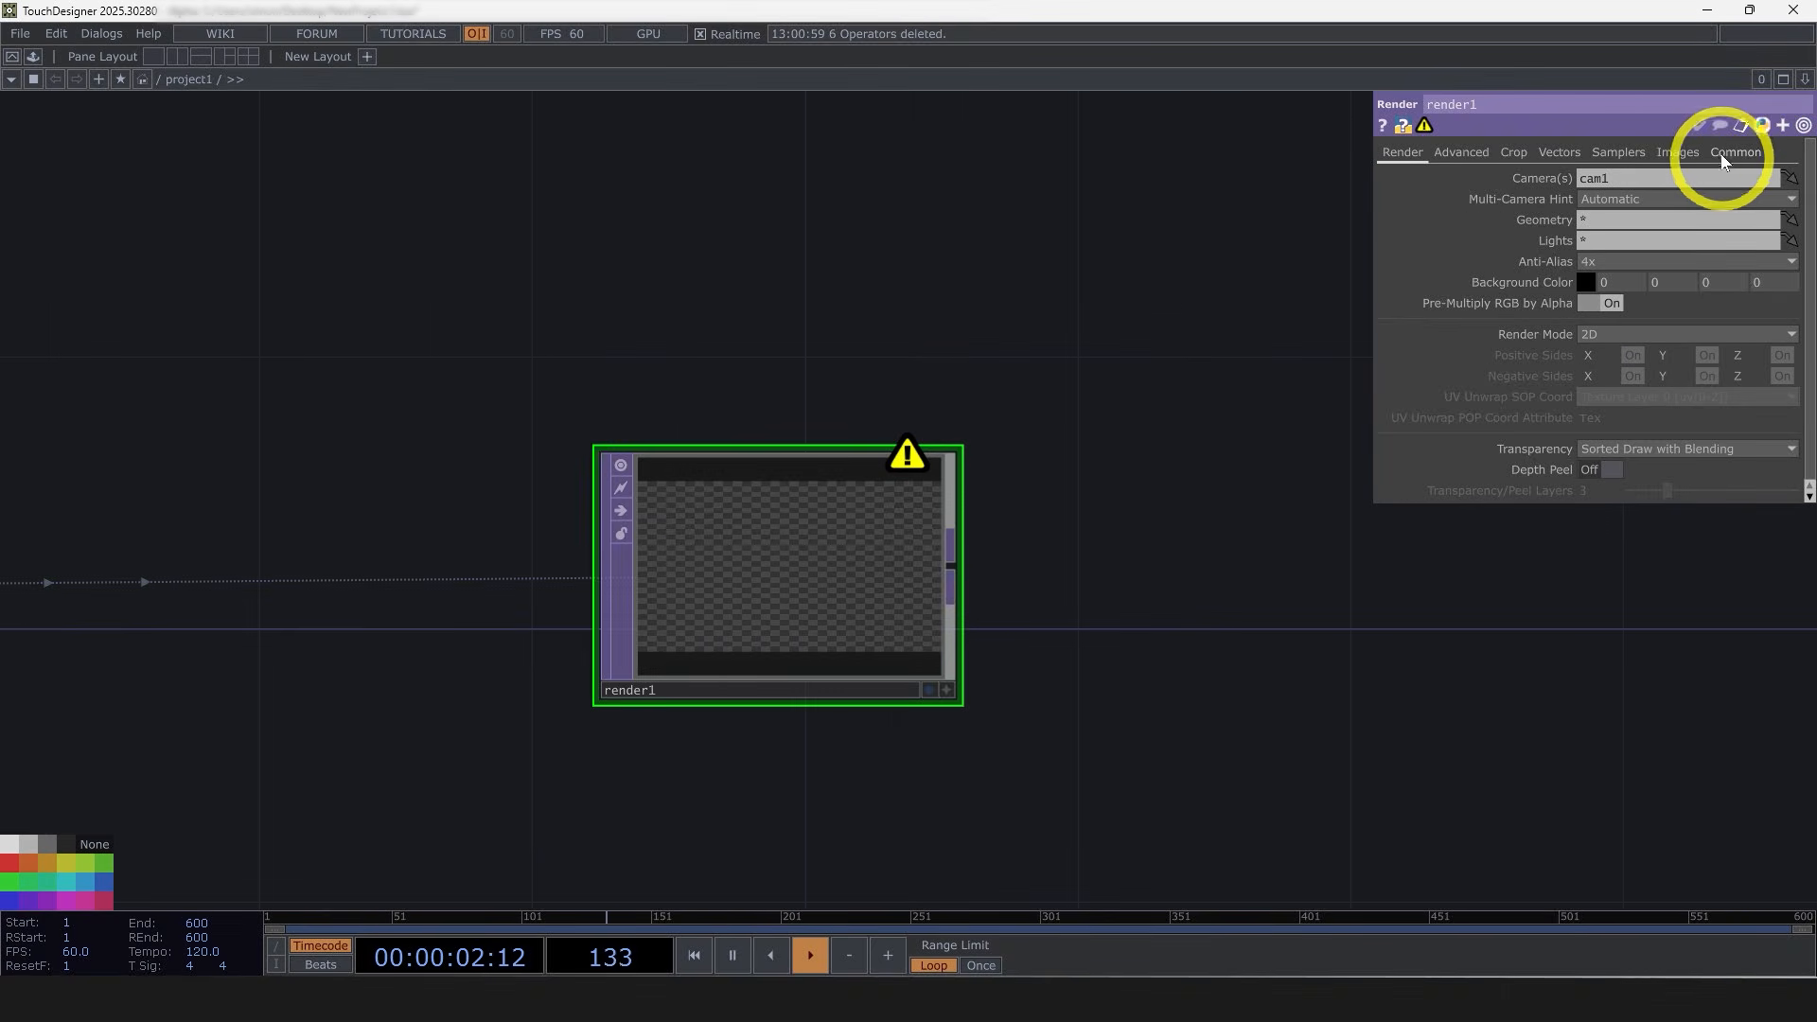
Step: Set the Render TOP's resolution to 1080 by 1080
text(1080)
key(Tab)
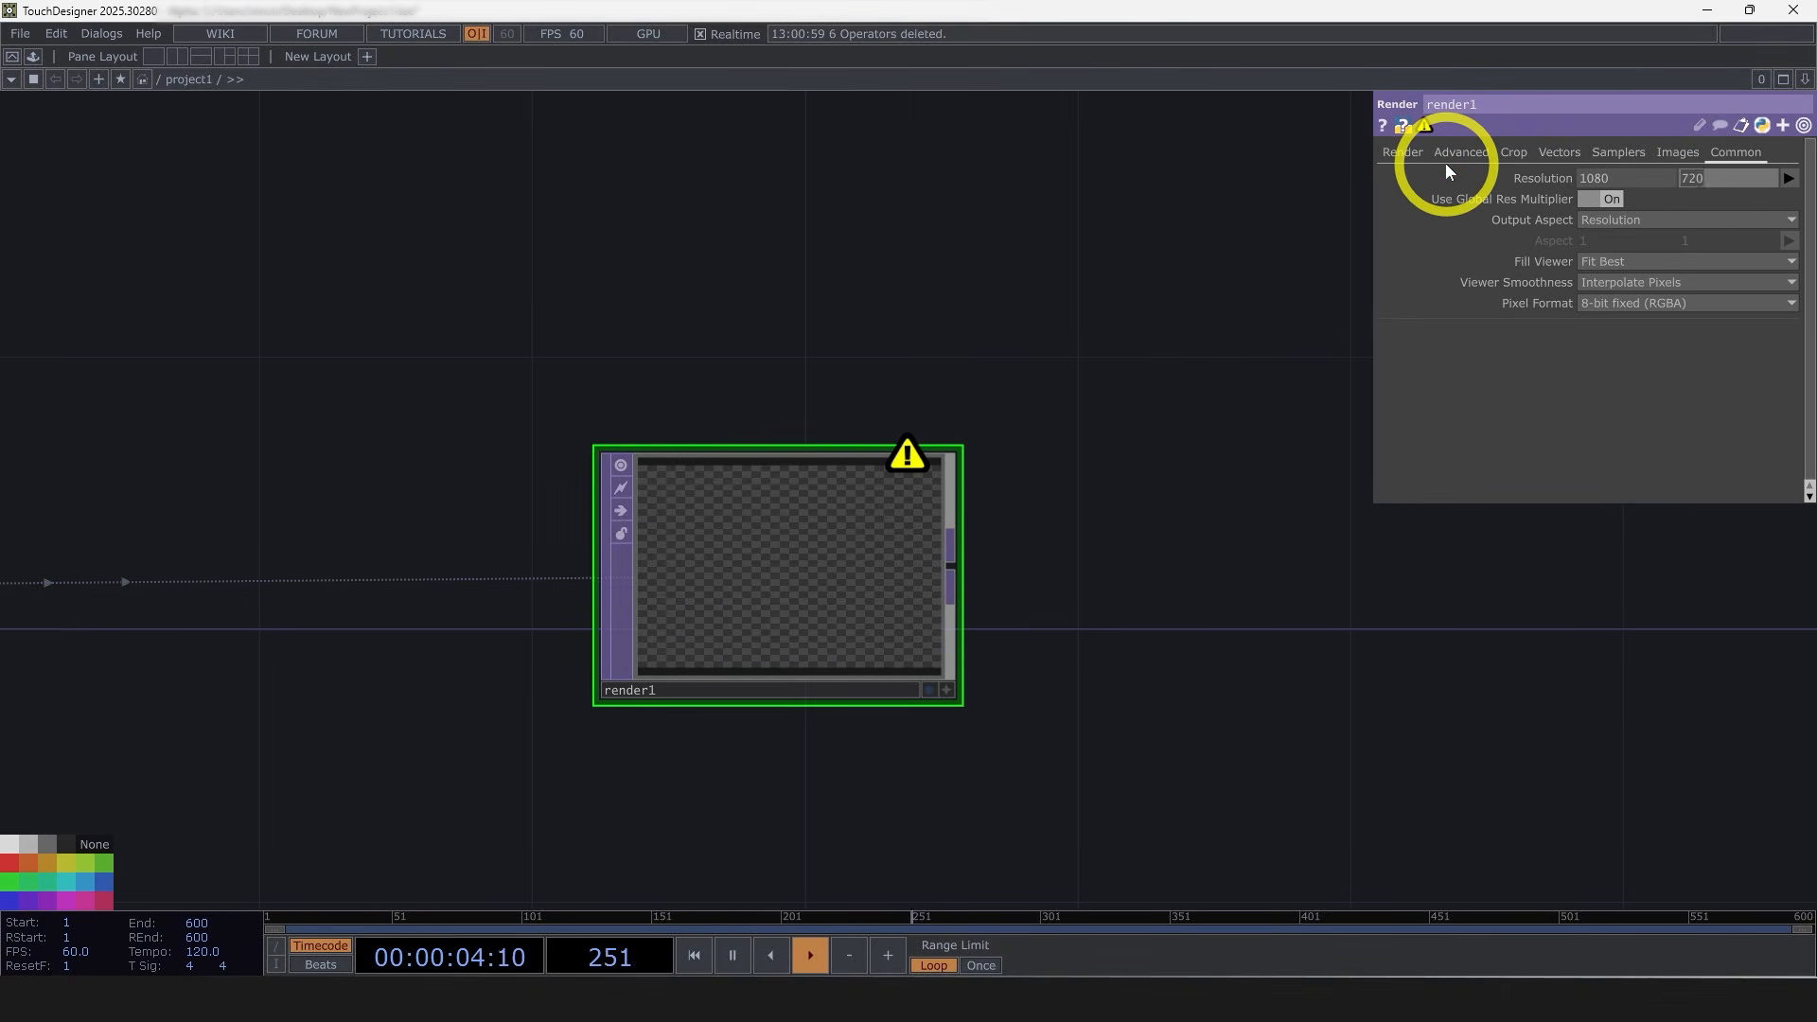
text(1080)
drag(1156, 312, 1150, 310)
scroll(933, 575, down, 8)
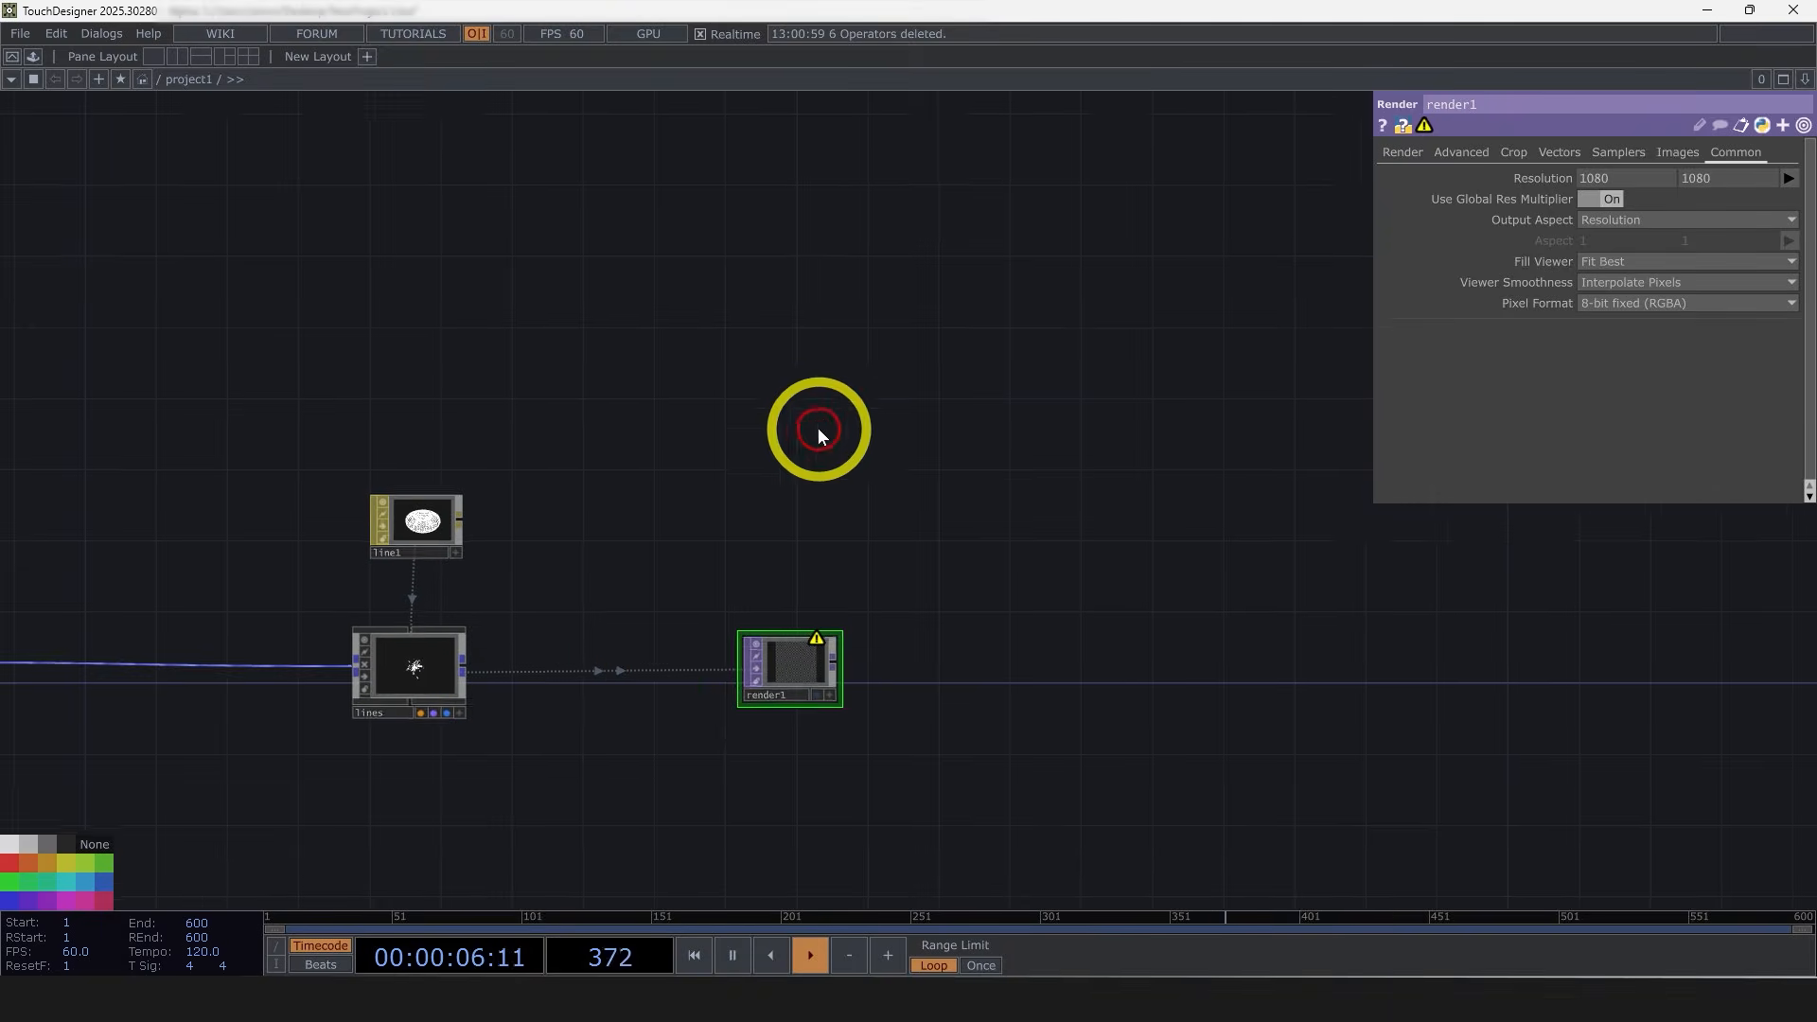
Step: Add a Camera COMP above the Render TOP so the render uses it
key(Tab)
click(481, 172)
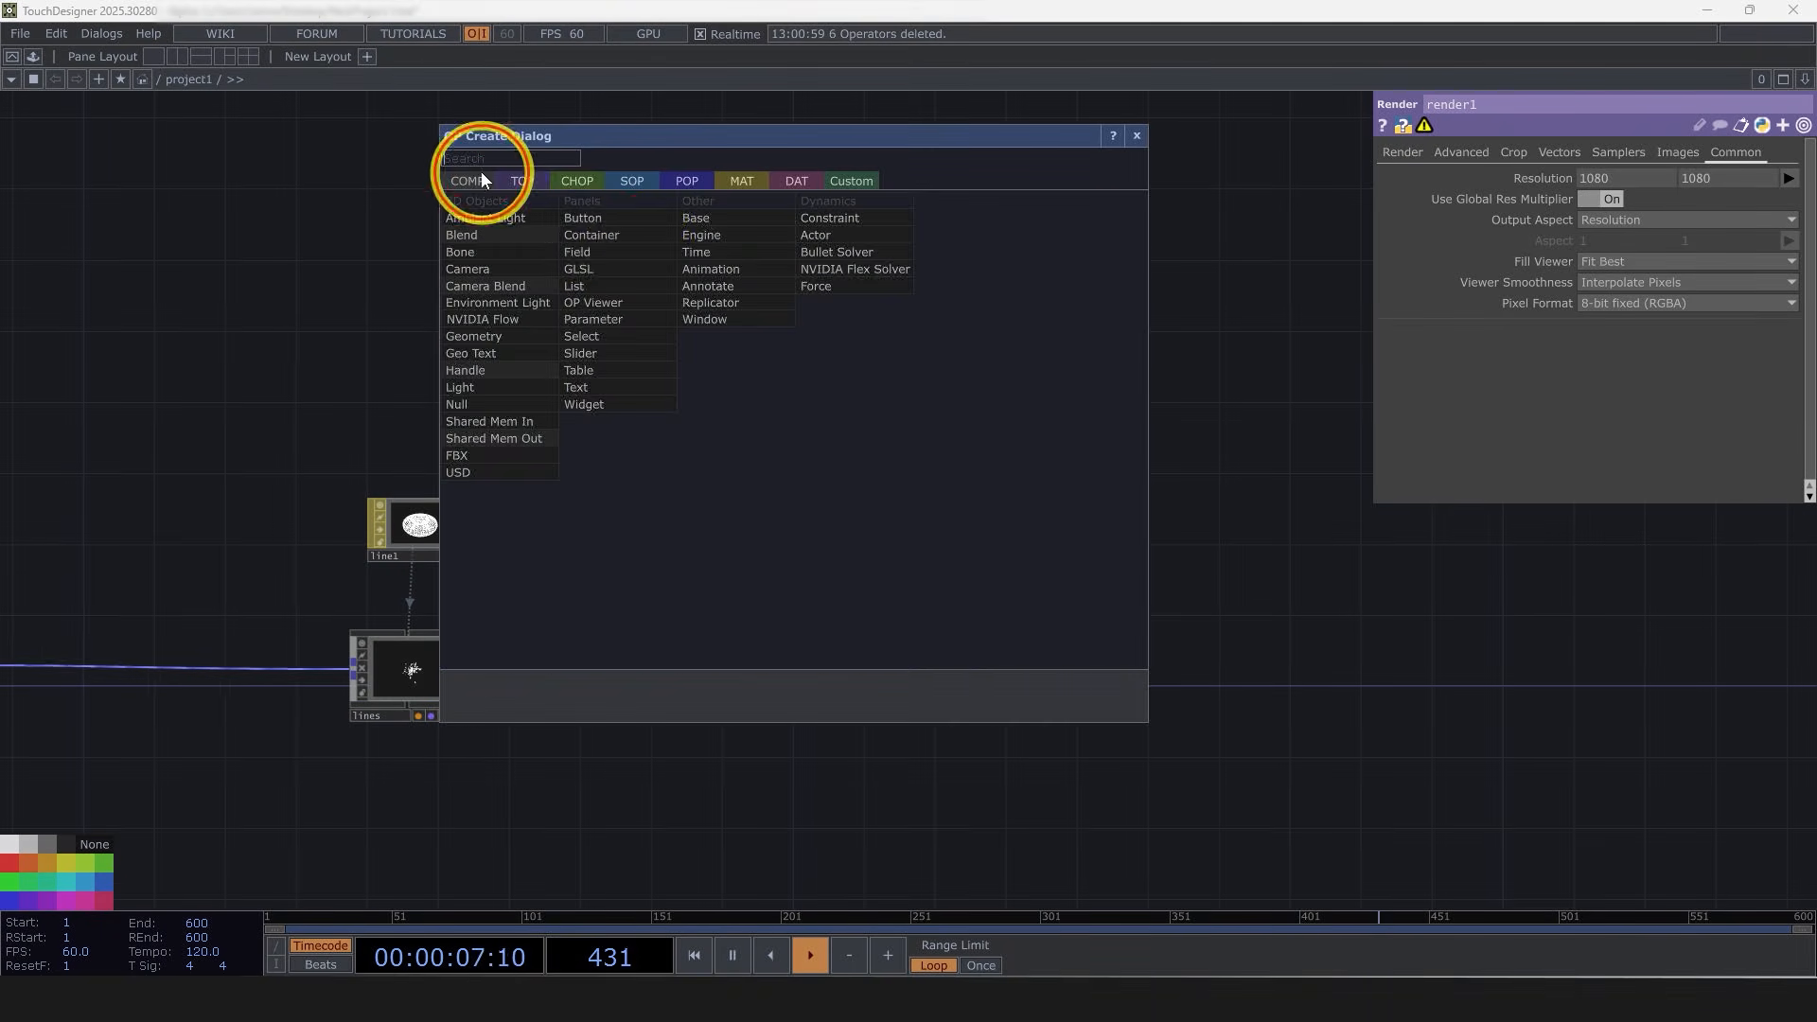
click(515, 270)
click(806, 466)
scroll(832, 697, up, 6)
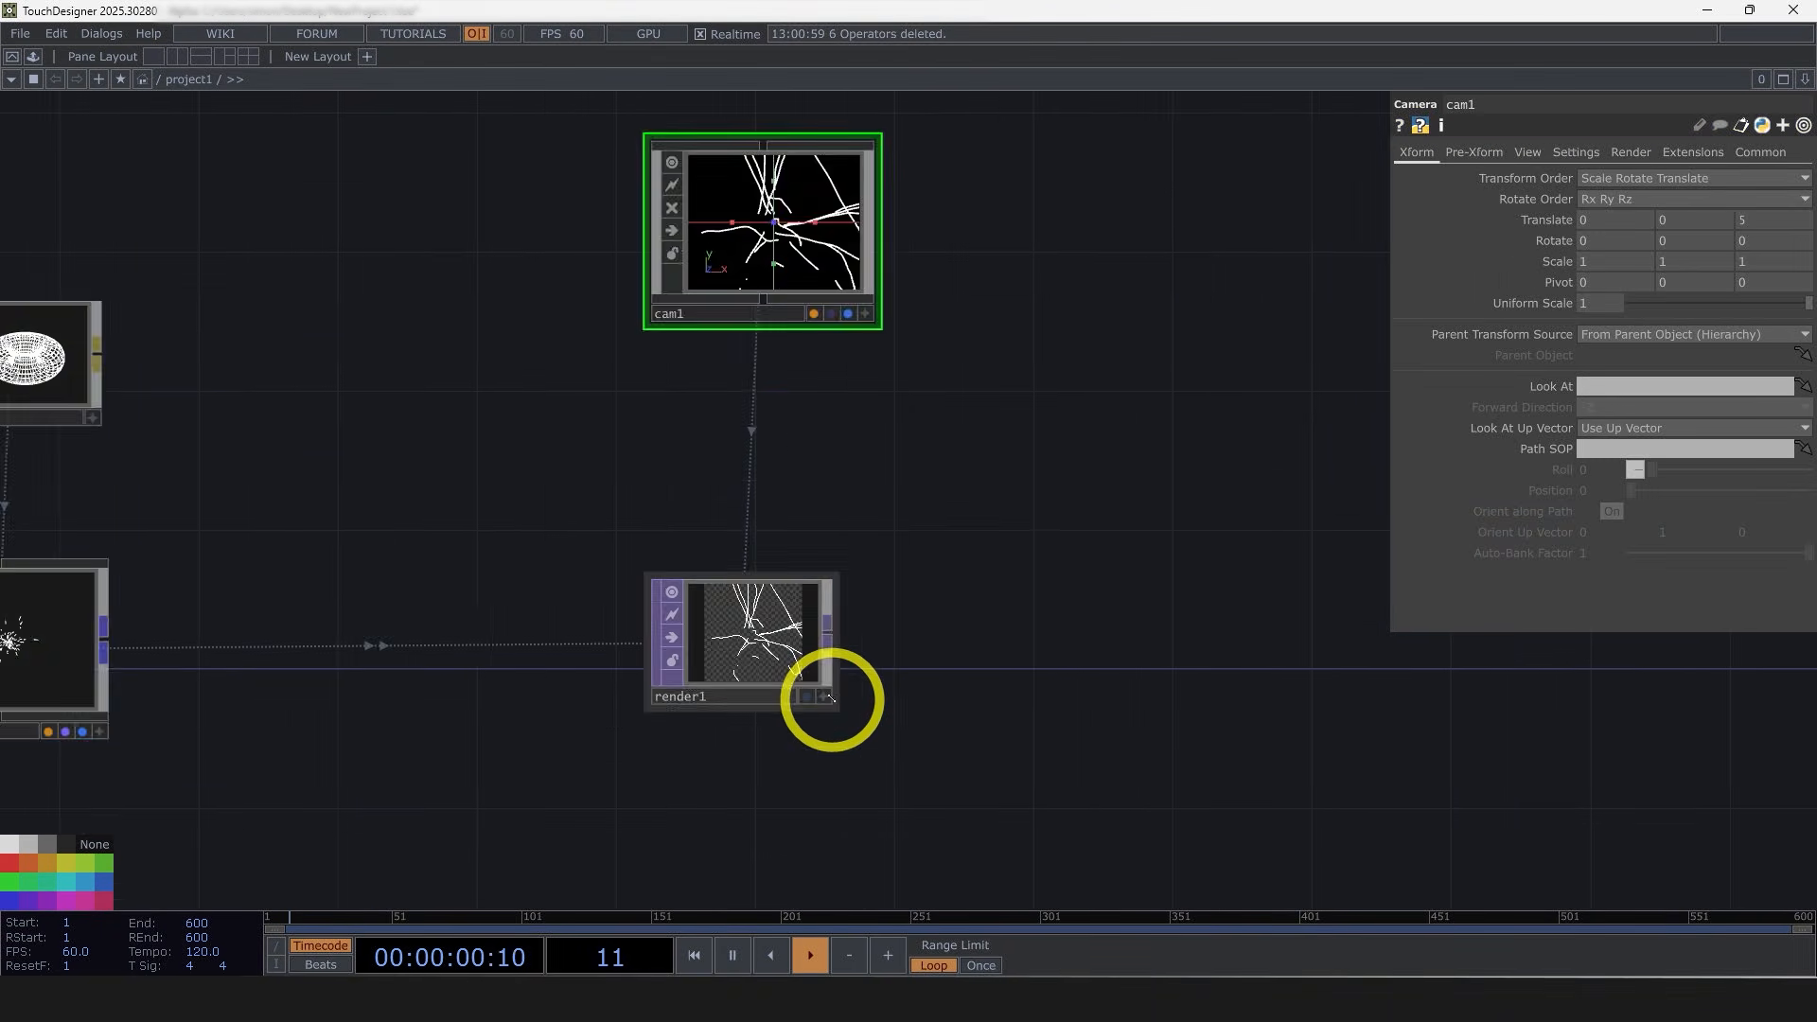
Step: Switch the camera's projection to Orthographic with an Ortho Width of 1
click(1527, 151)
click(1639, 180)
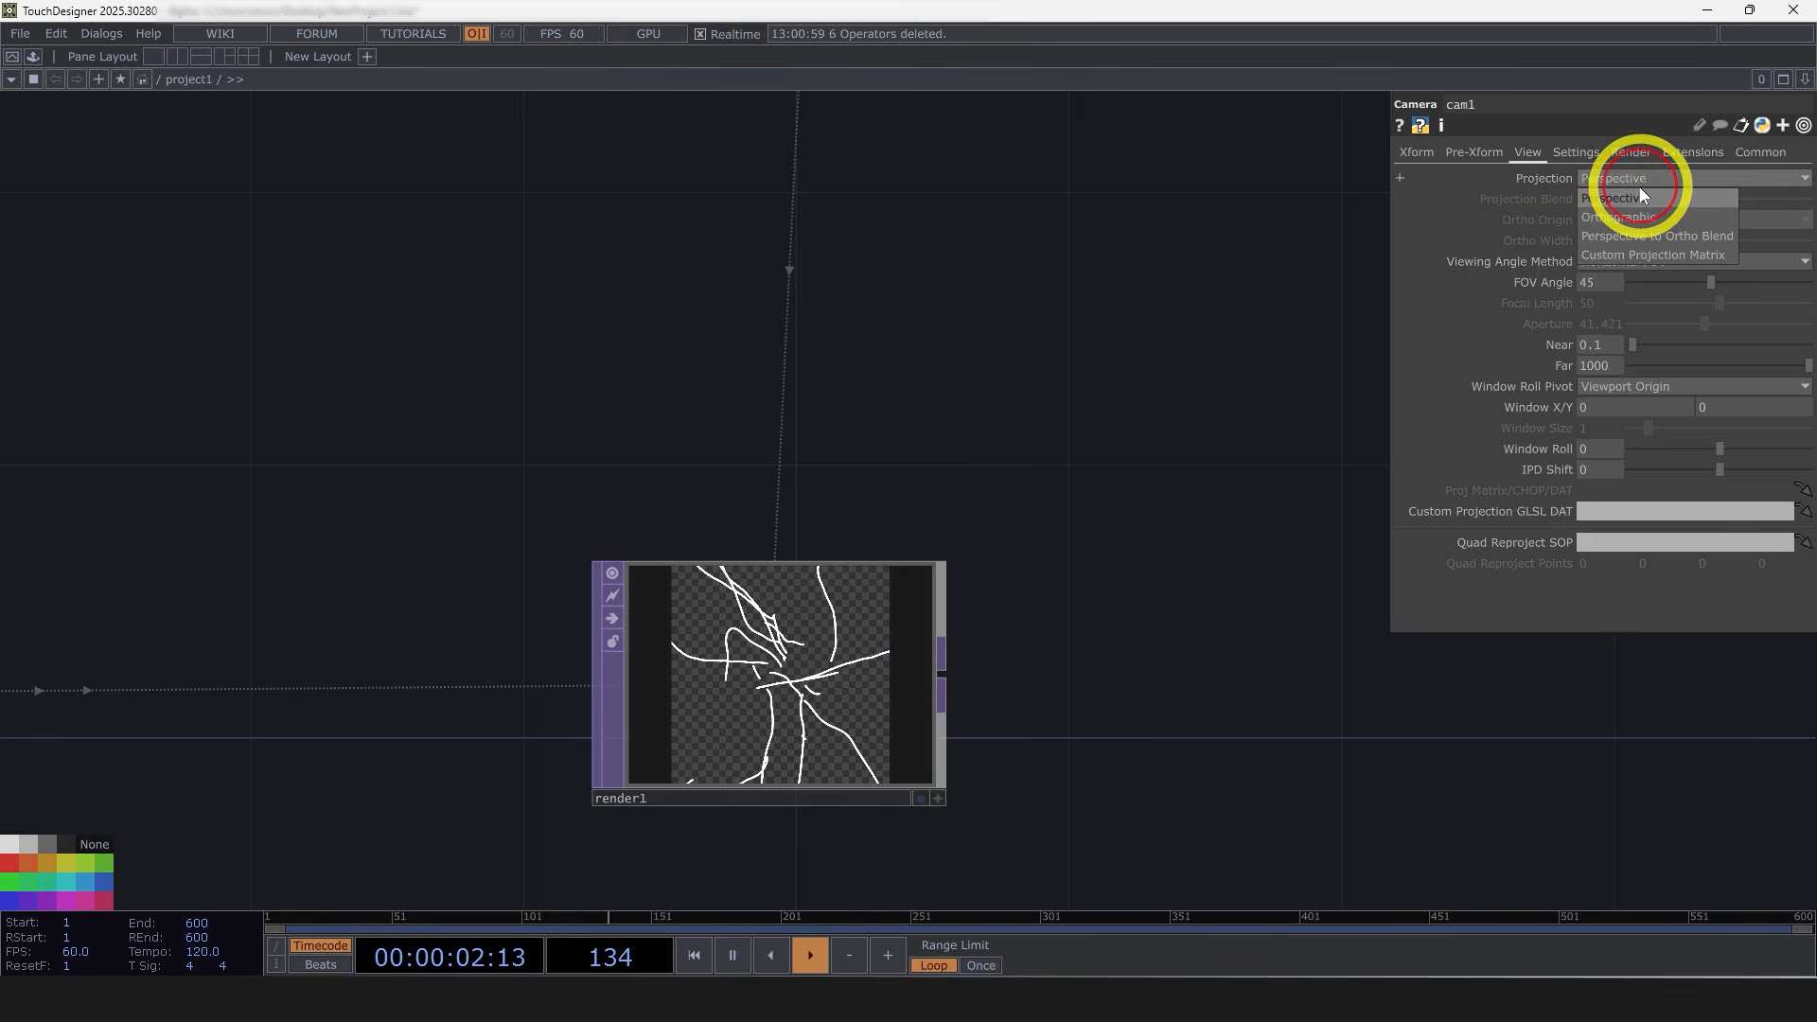
click(1631, 208)
drag(1602, 242, 1435, 245)
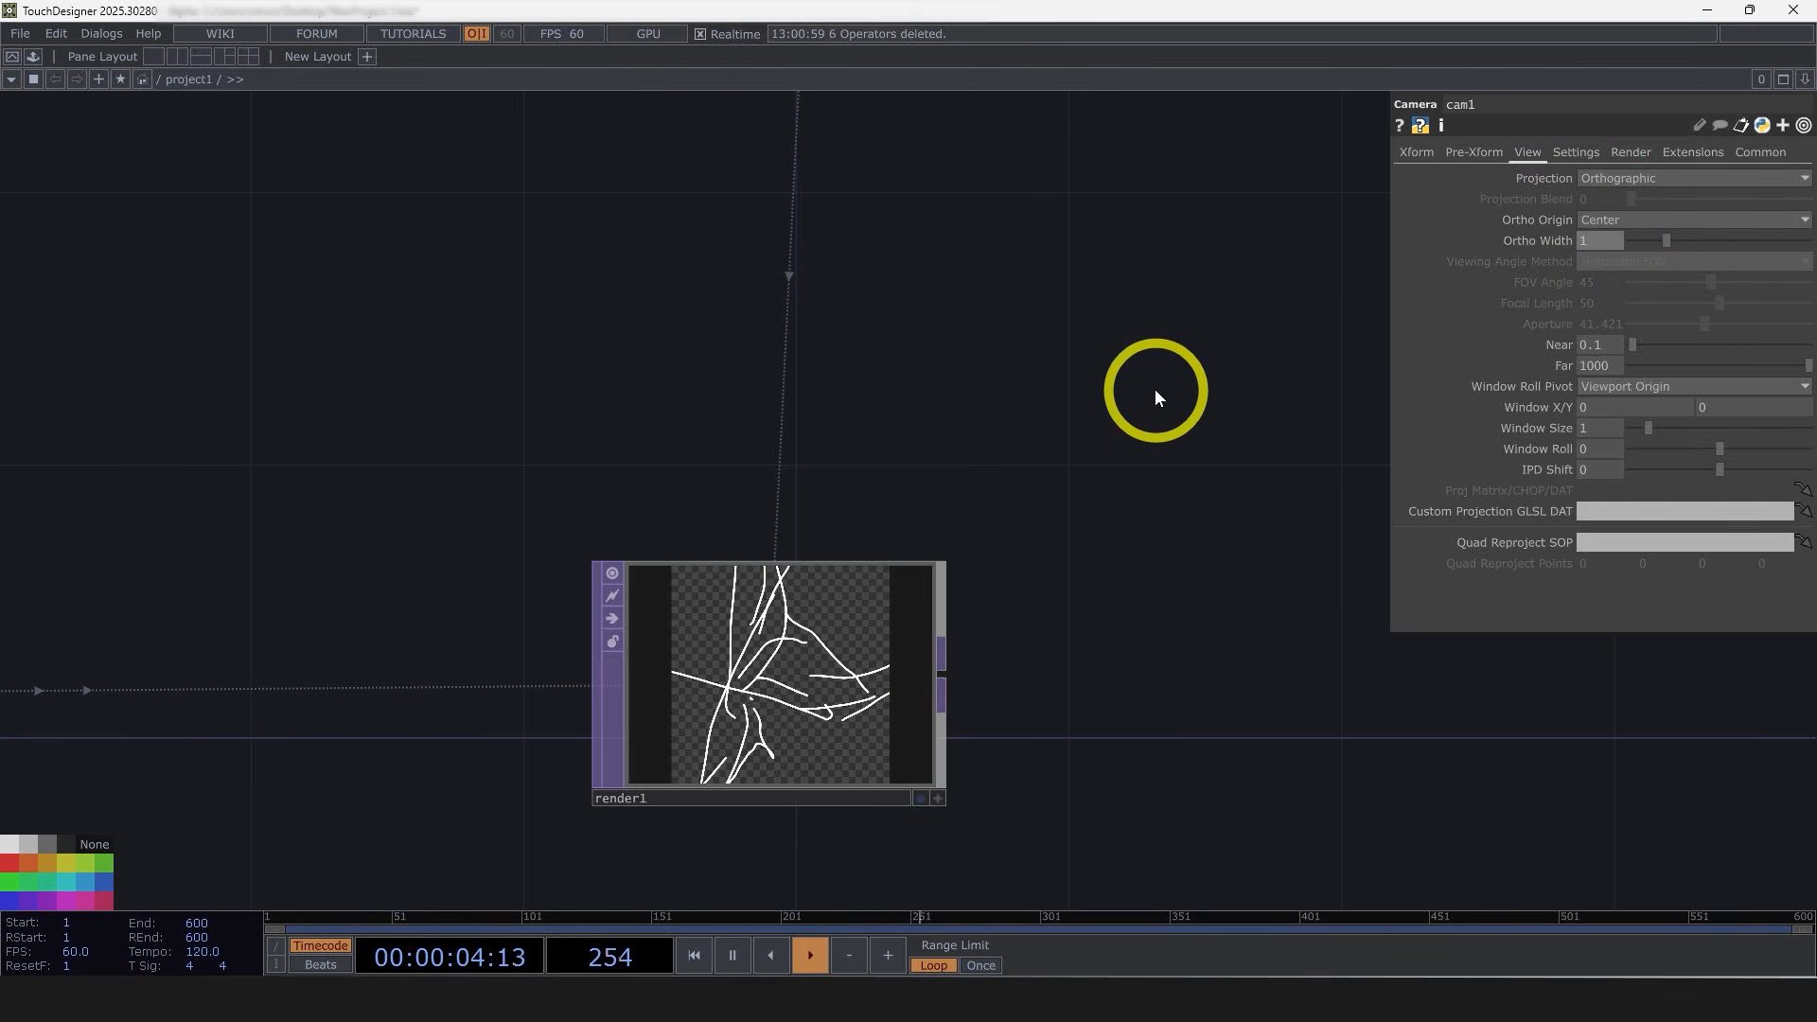
click(1100, 365)
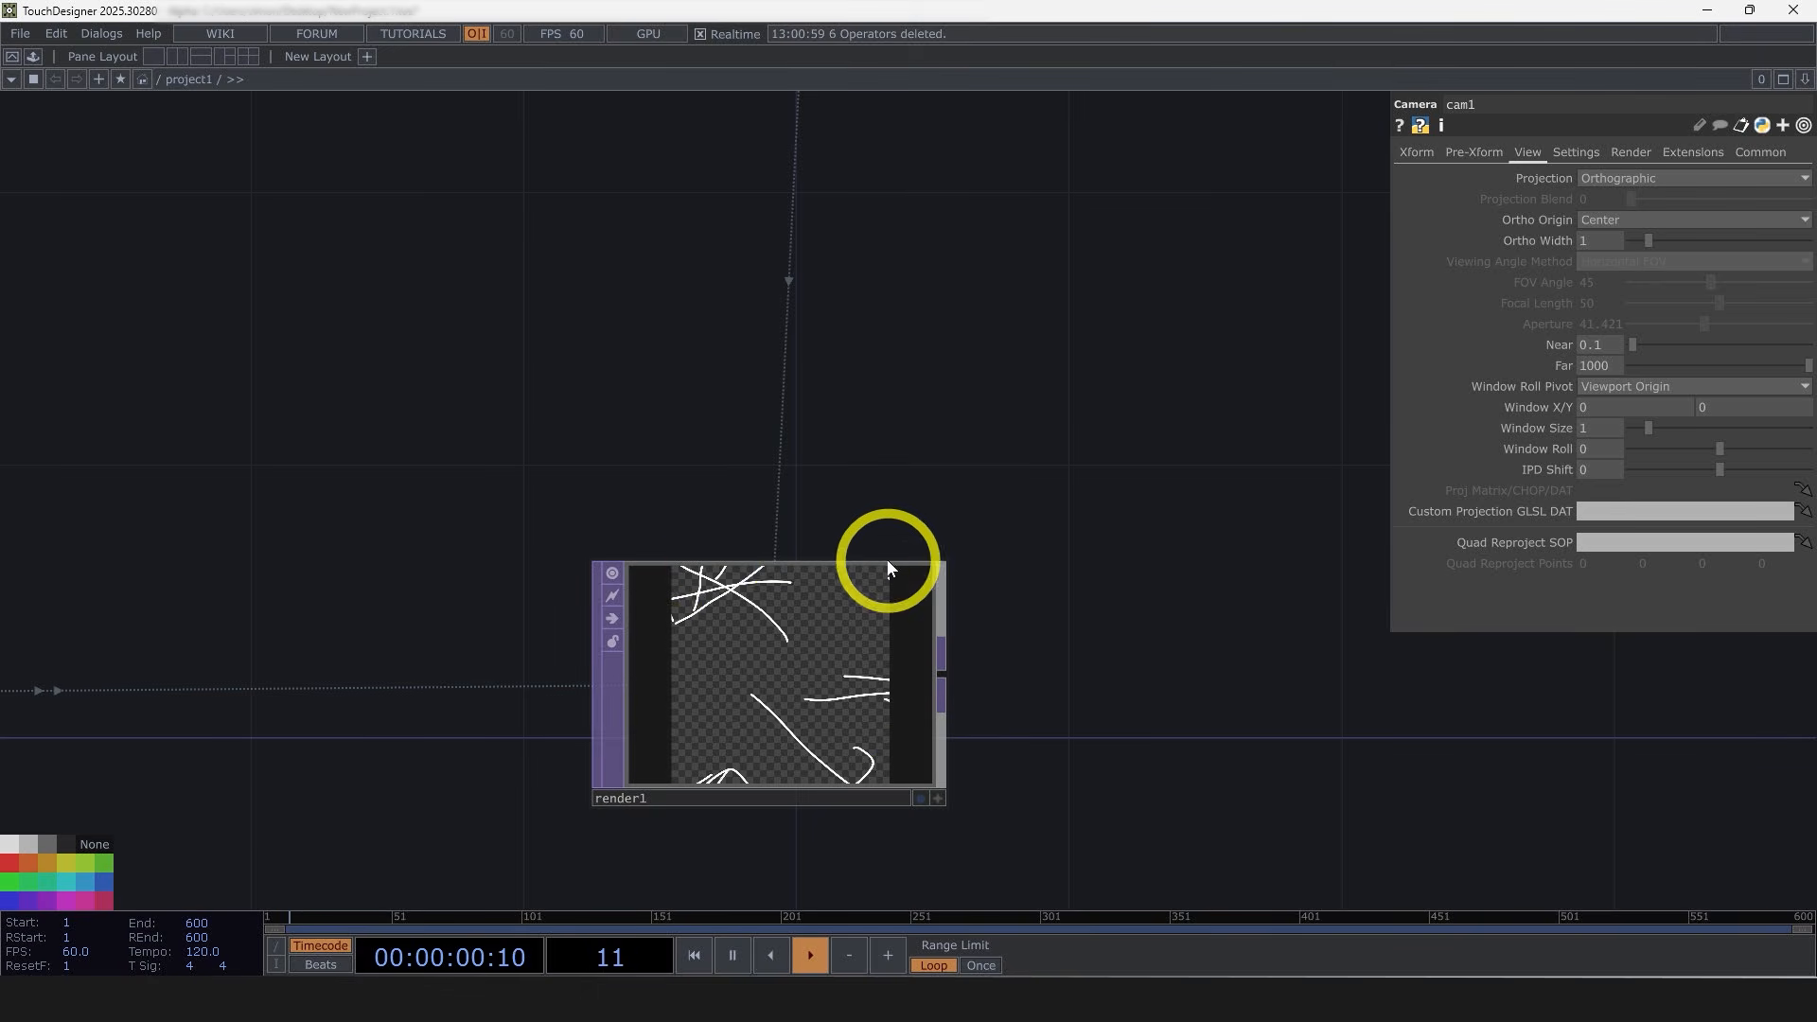
Step: Look over the network and the Render TOP's output
scroll(864, 451, down, 1)
drag(340, 449, 1052, 432)
scroll(1069, 473, down, 2)
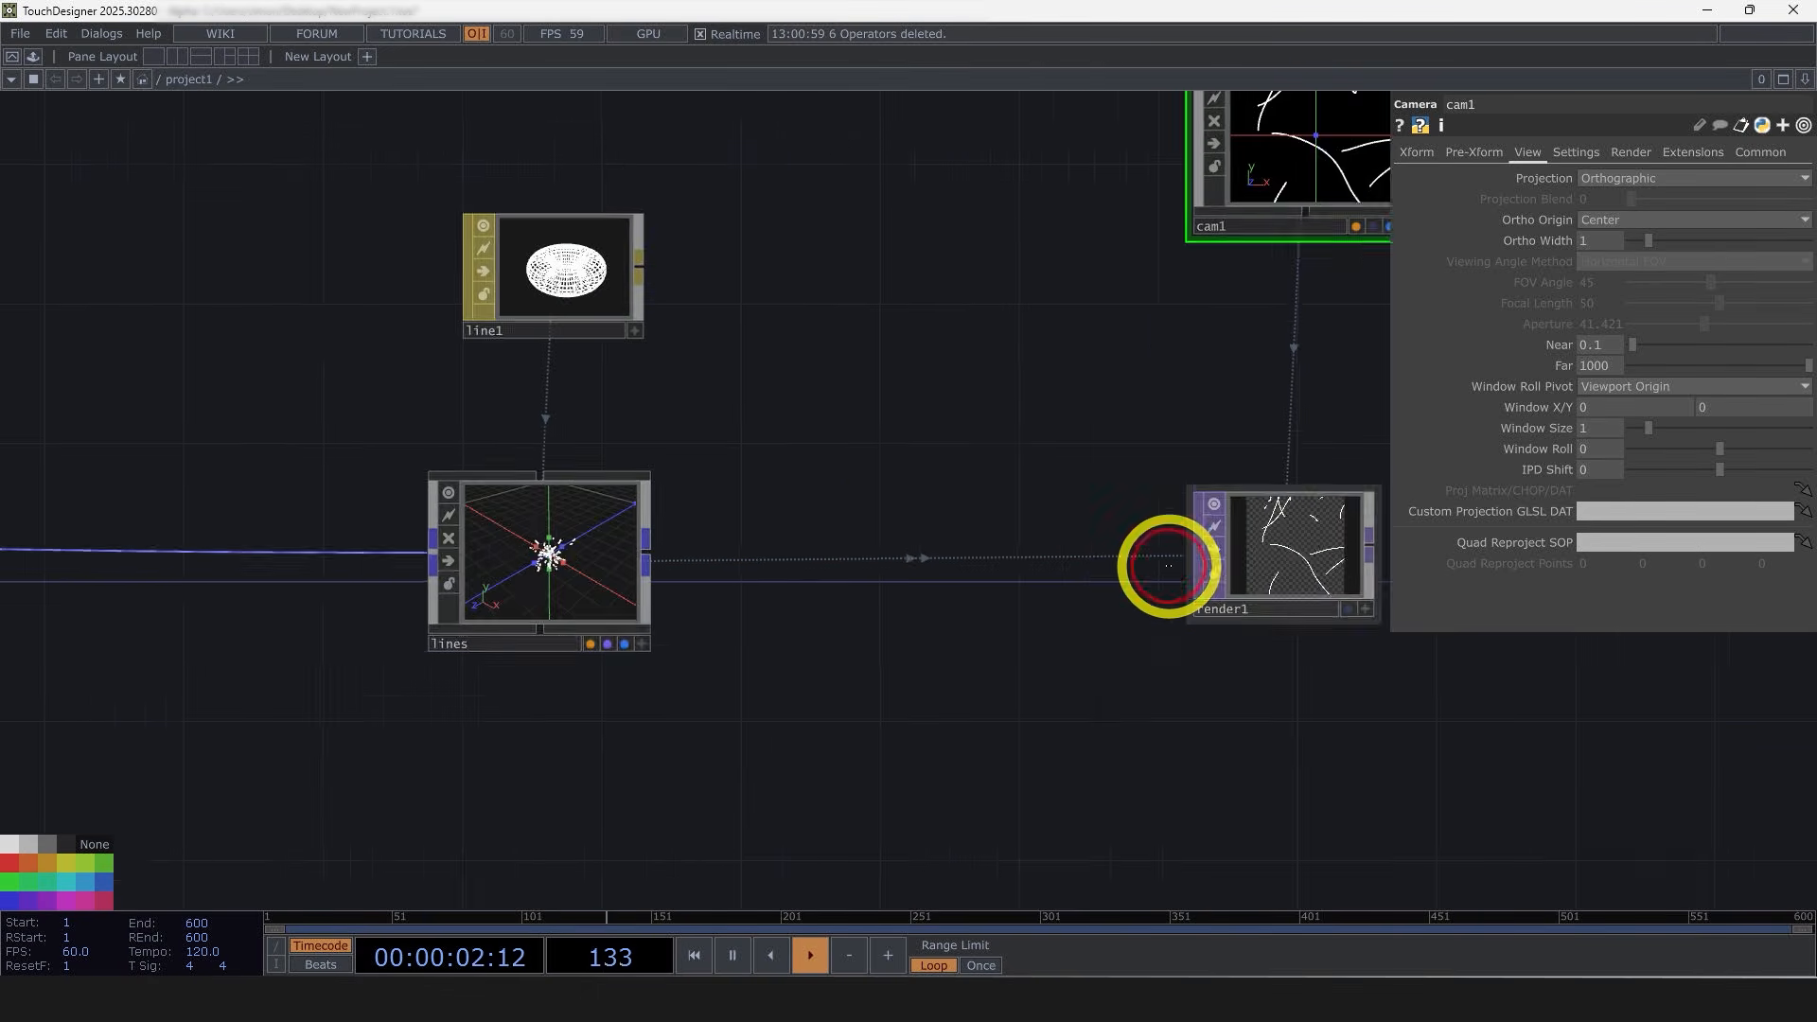
scroll(1173, 567, down, 7)
scroll(301, 558, up, 4)
drag(301, 558, 324, 556)
scroll(369, 554, up, 5)
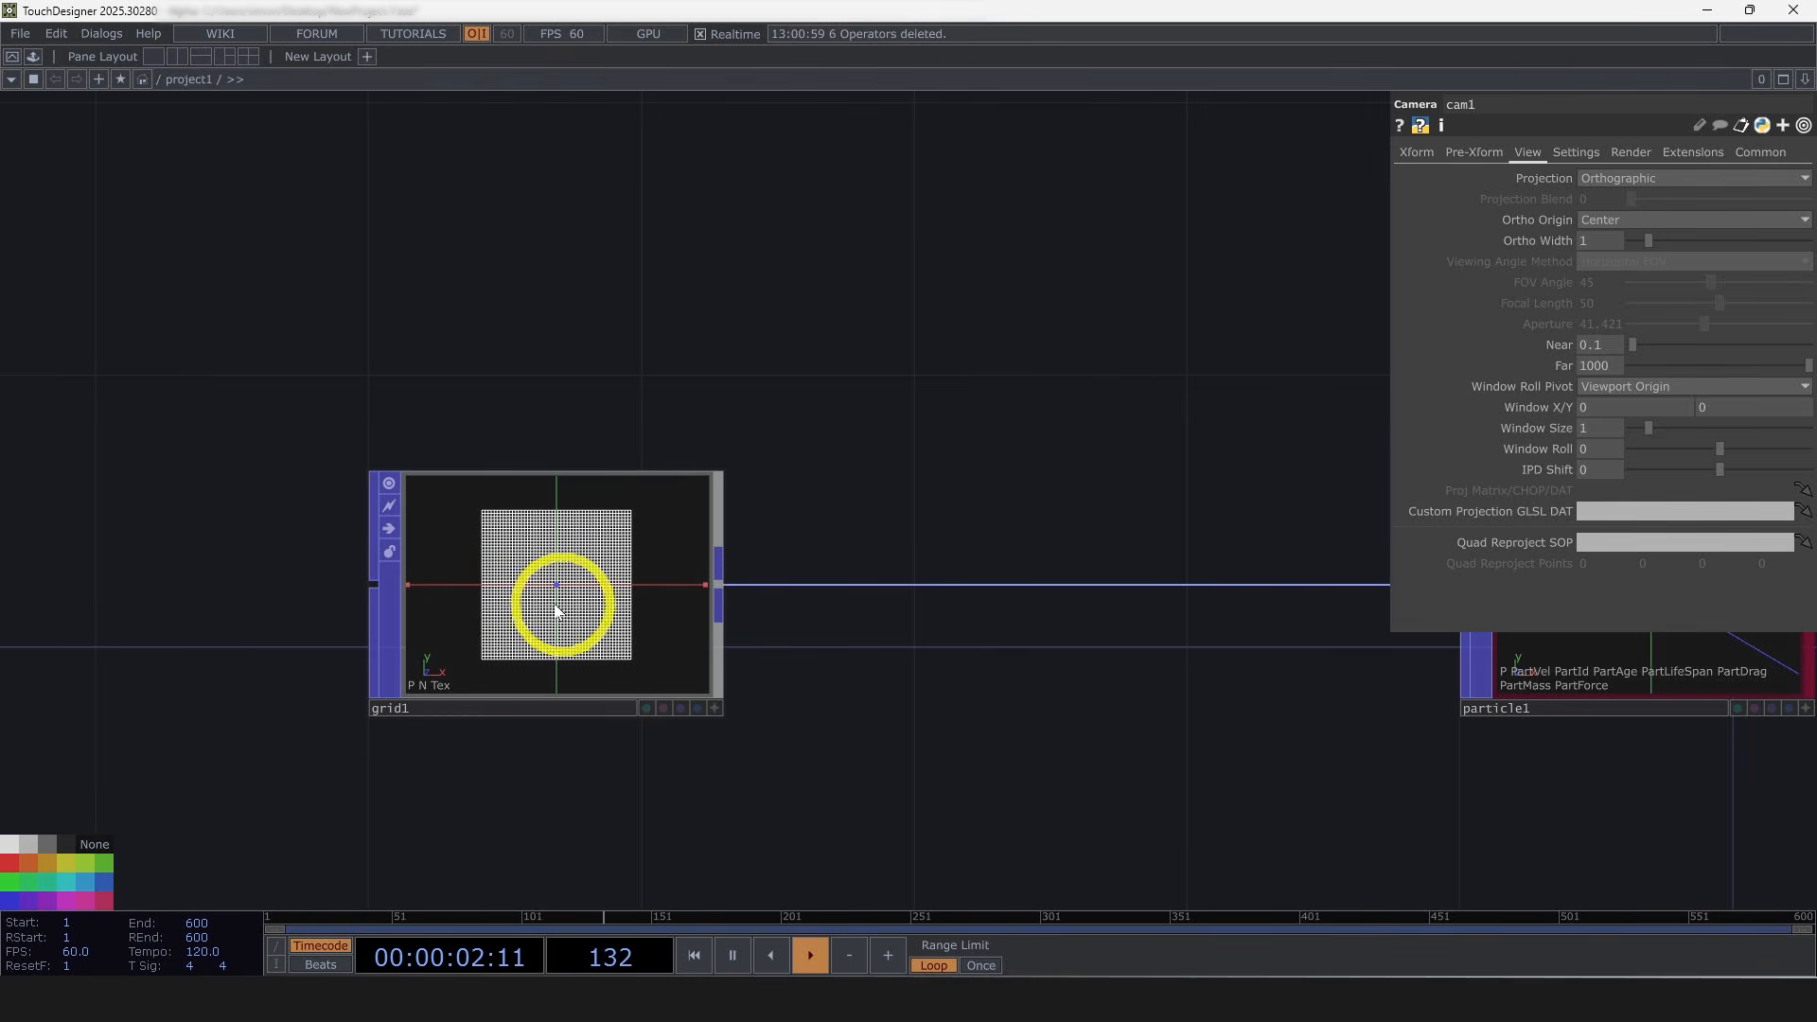
scroll(478, 704, down, 8)
scroll(1047, 697, up, 5)
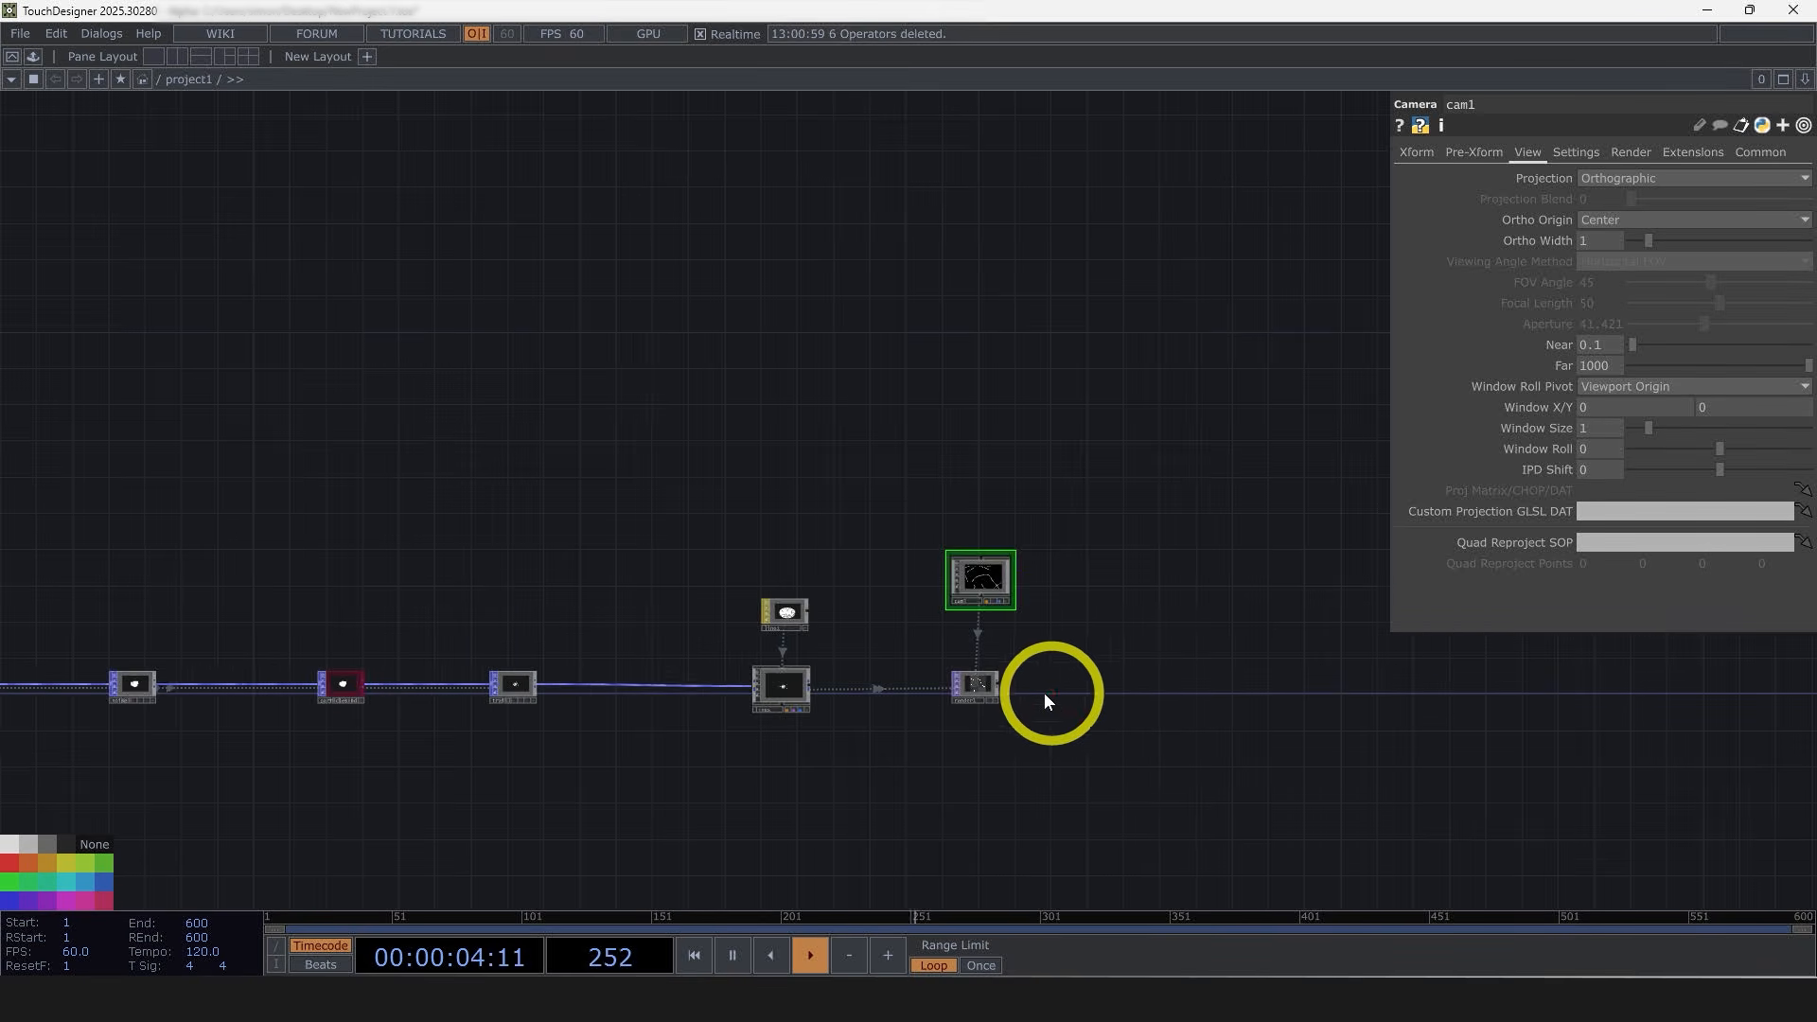
scroll(986, 689, up, 5)
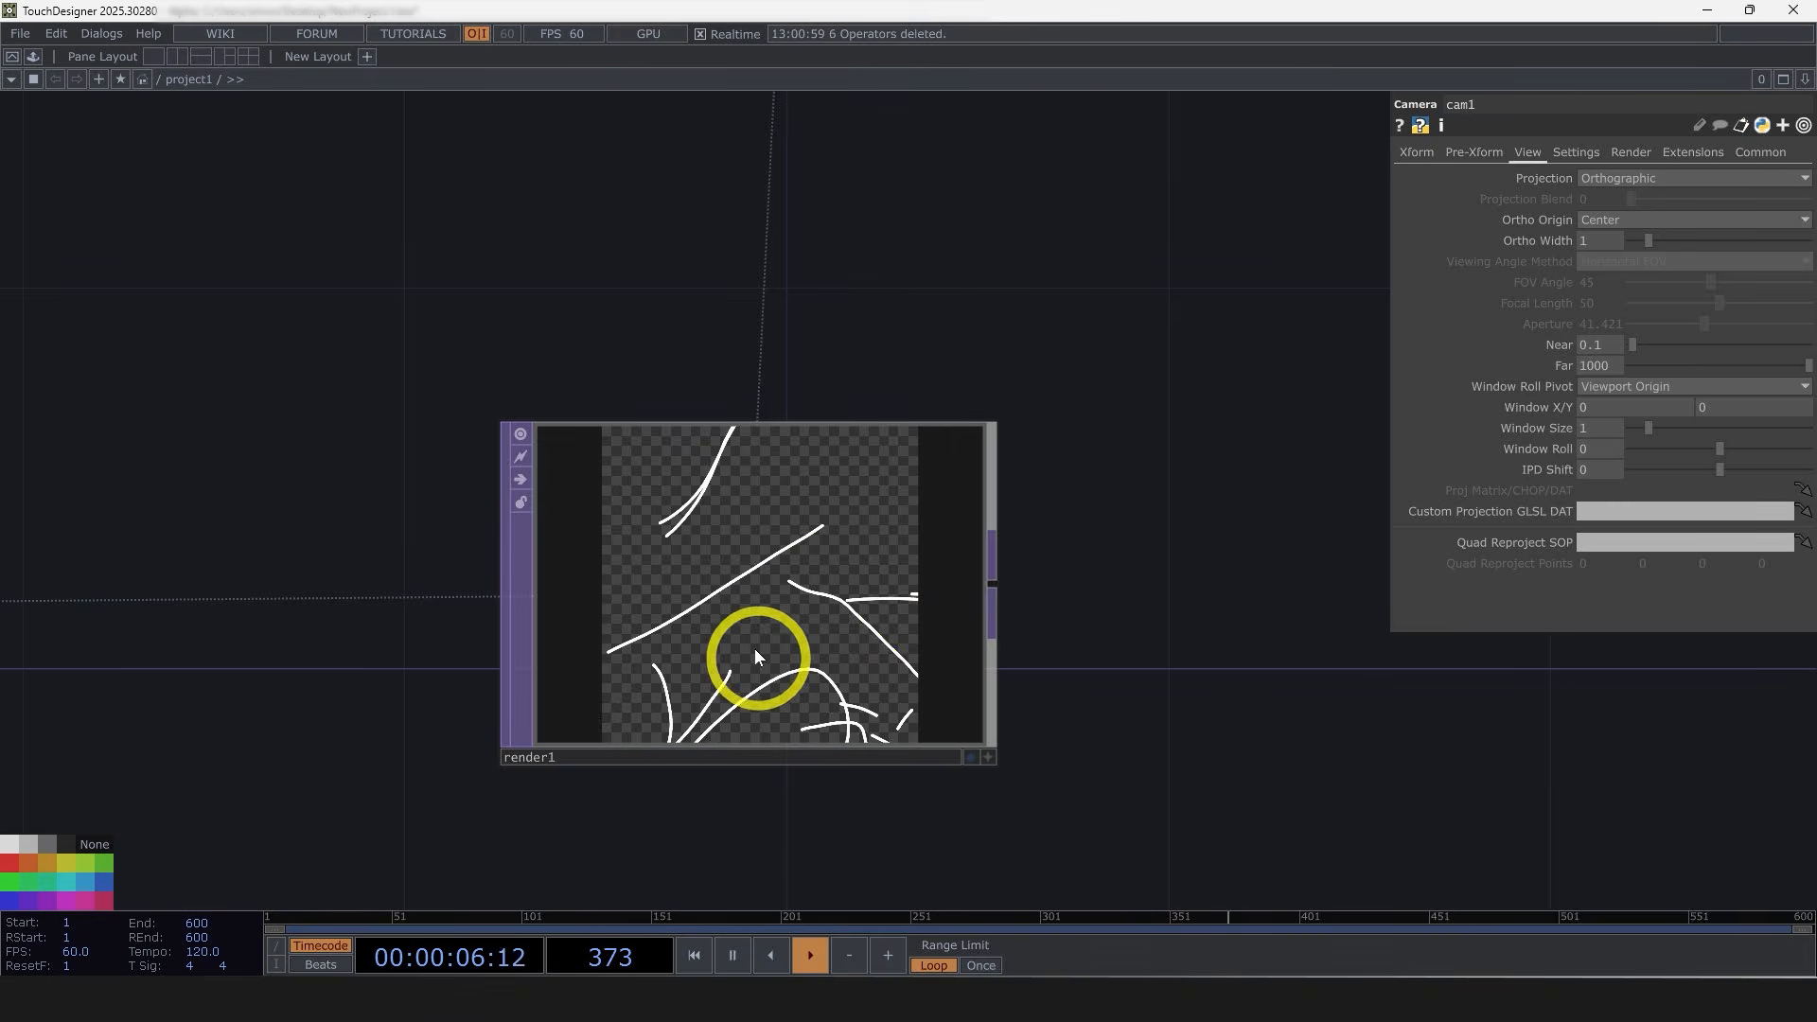
scroll(784, 588, down, 3)
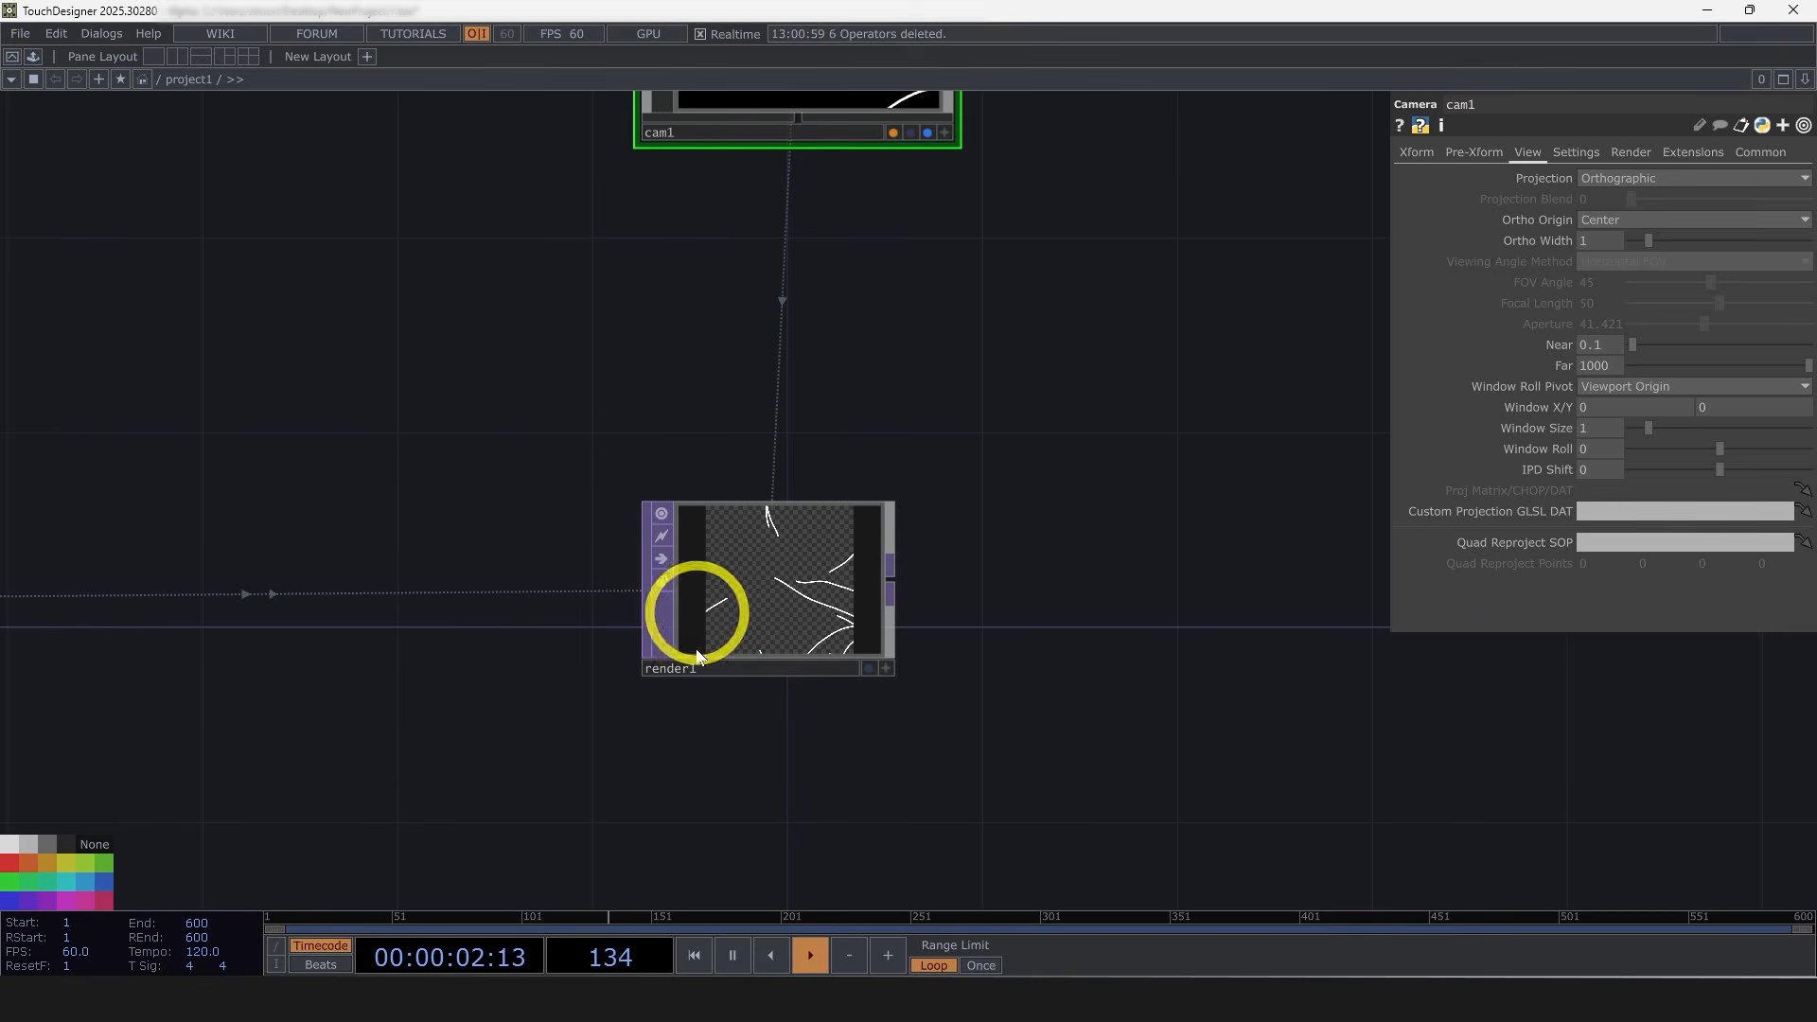
drag(905, 651, 521, 610)
scroll(520, 610, down, 5)
drag(746, 672, 590, 668)
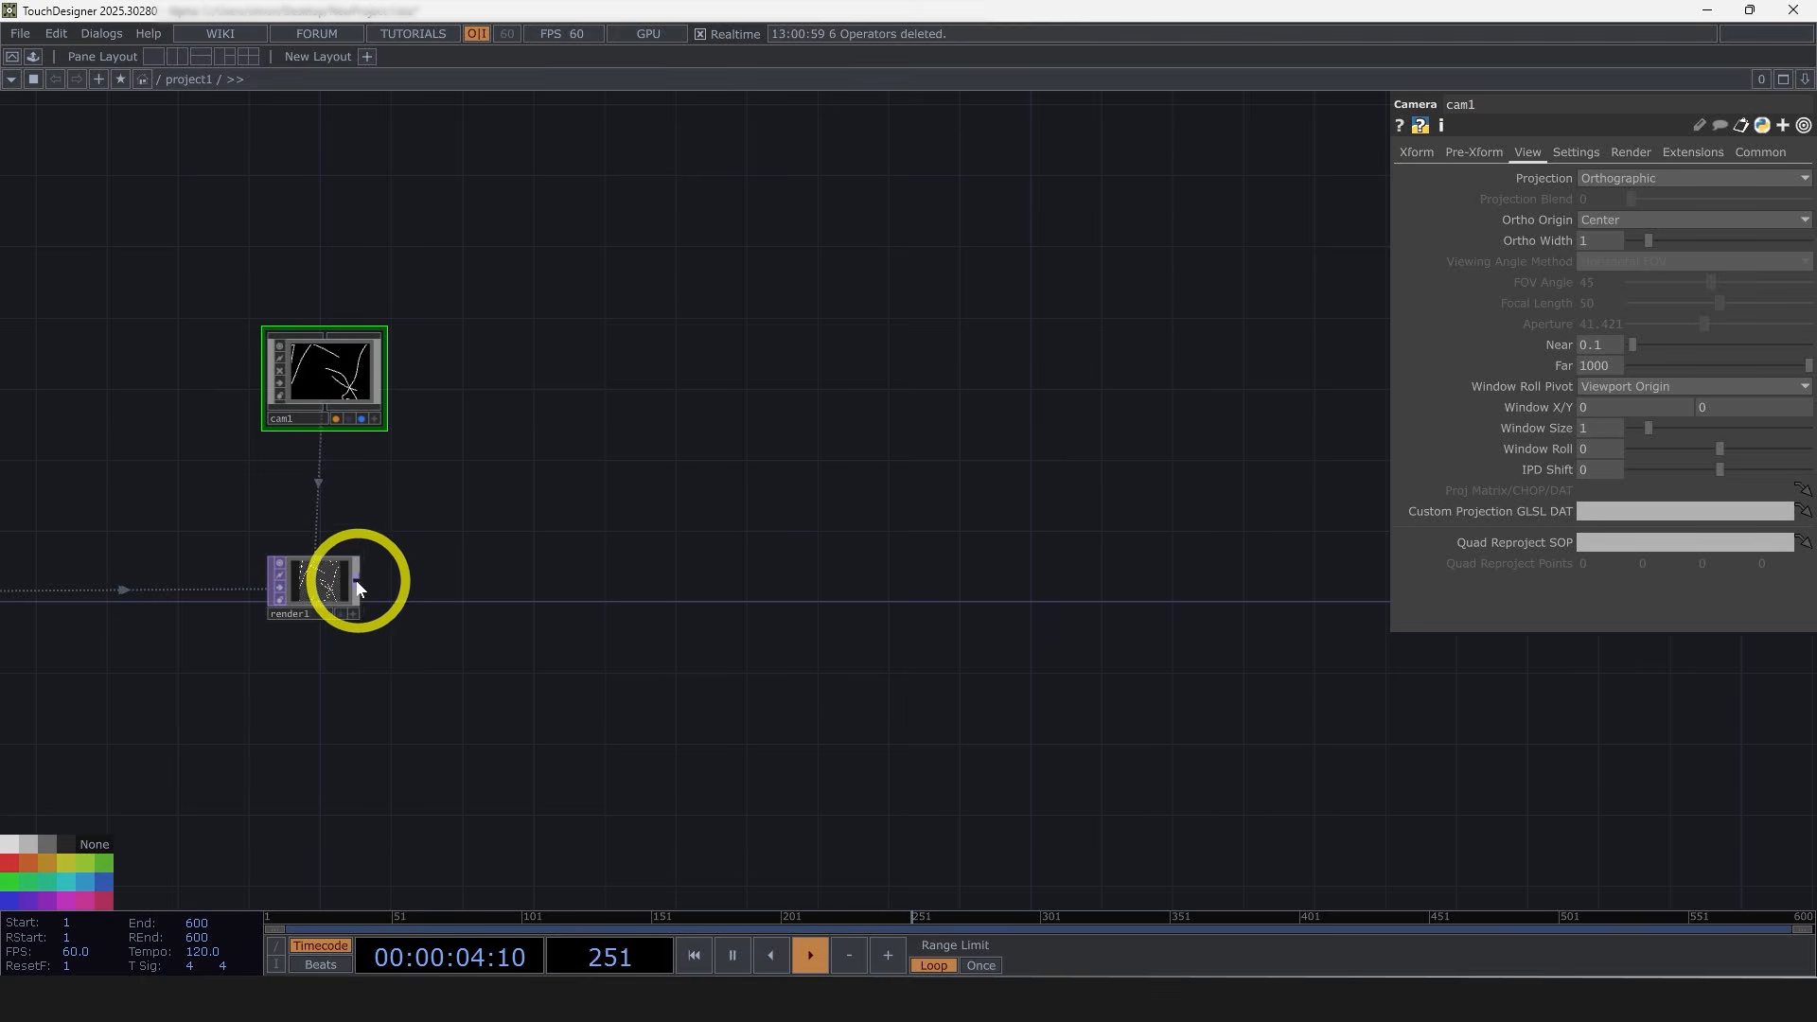
scroll(354, 579, up, 5)
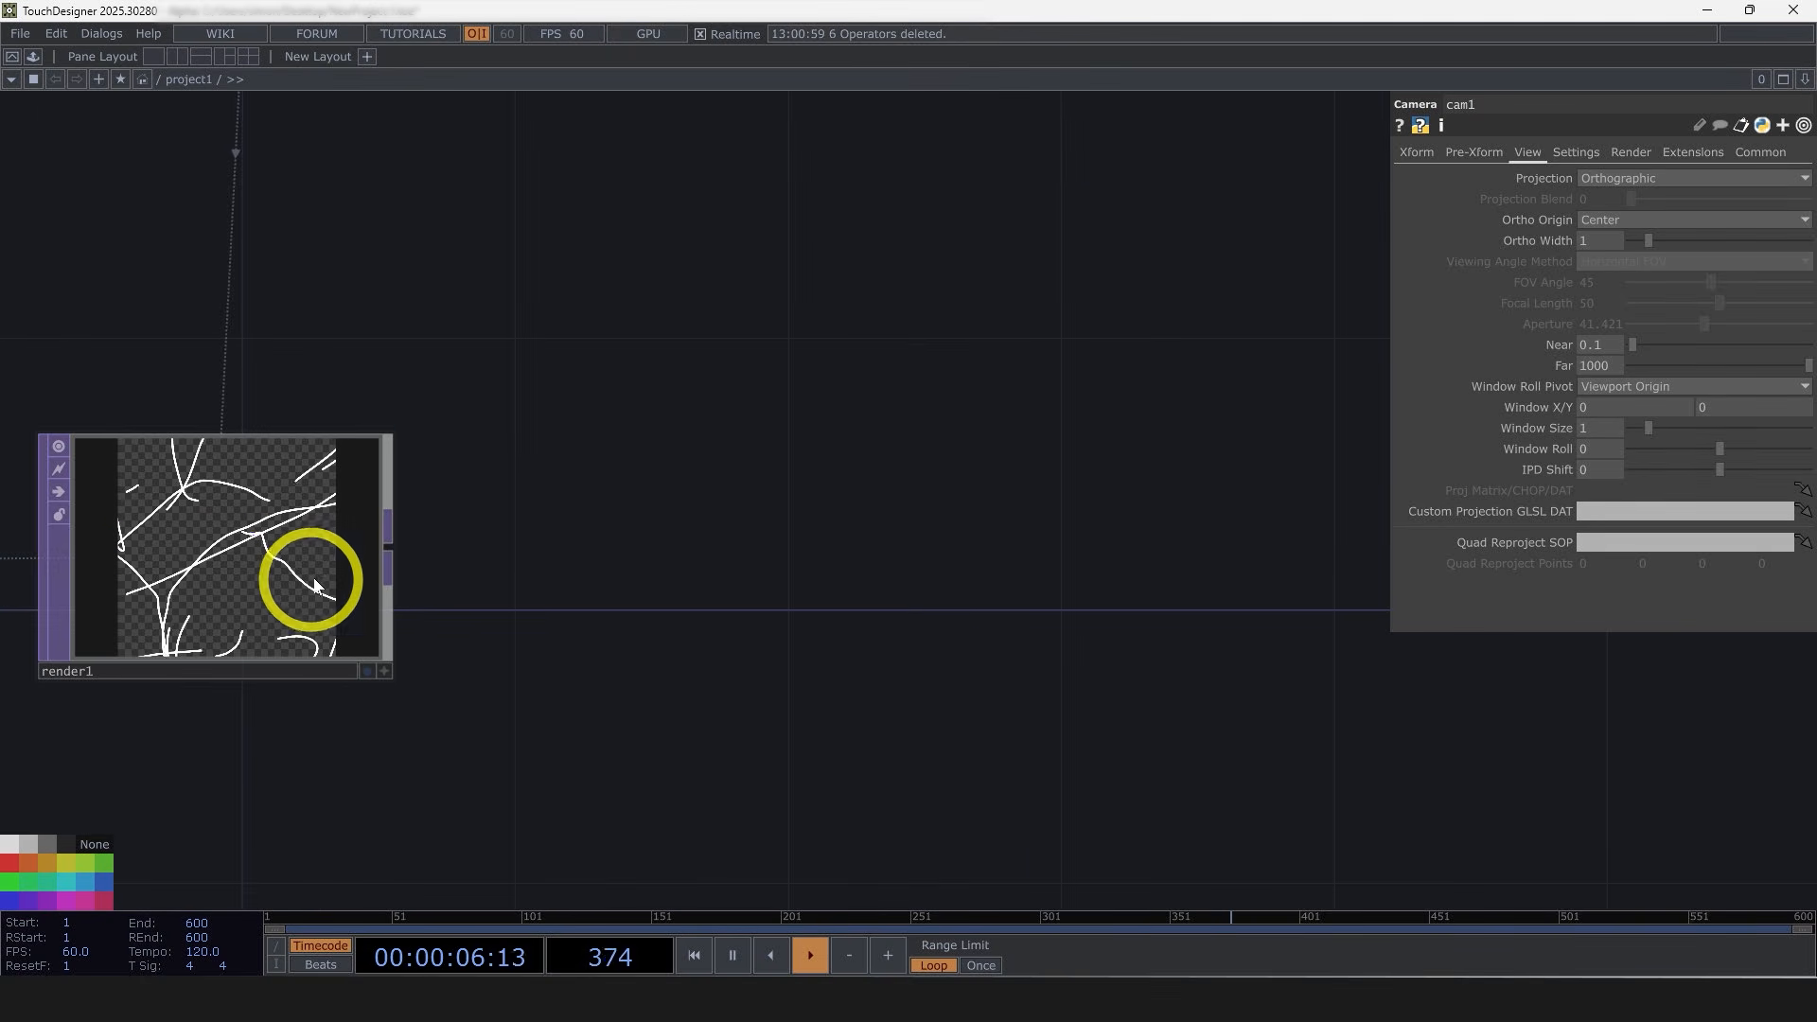
Step: Append an Out TOP after the Render TOP and show its output in the network background
click(388, 546)
click(321, 753)
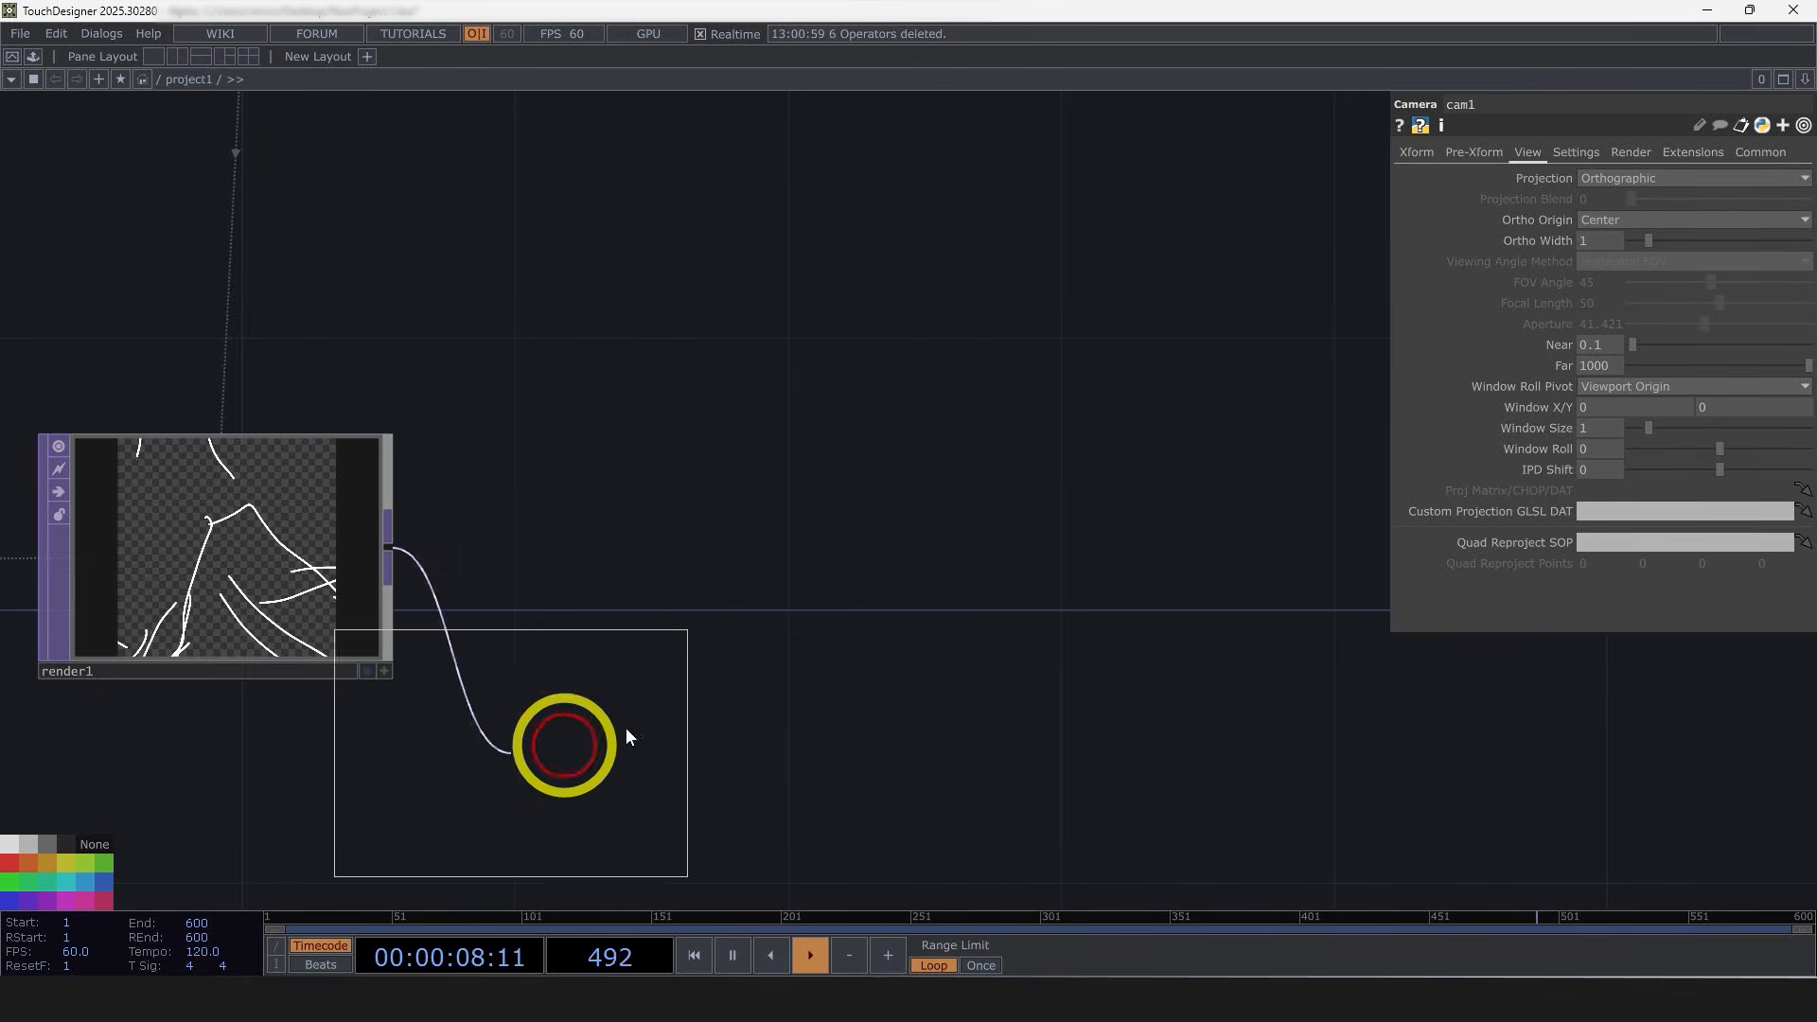
click(1030, 556)
drag(1139, 775, 795, 637)
scroll(795, 636, down, 4)
drag(764, 509, 1321, 511)
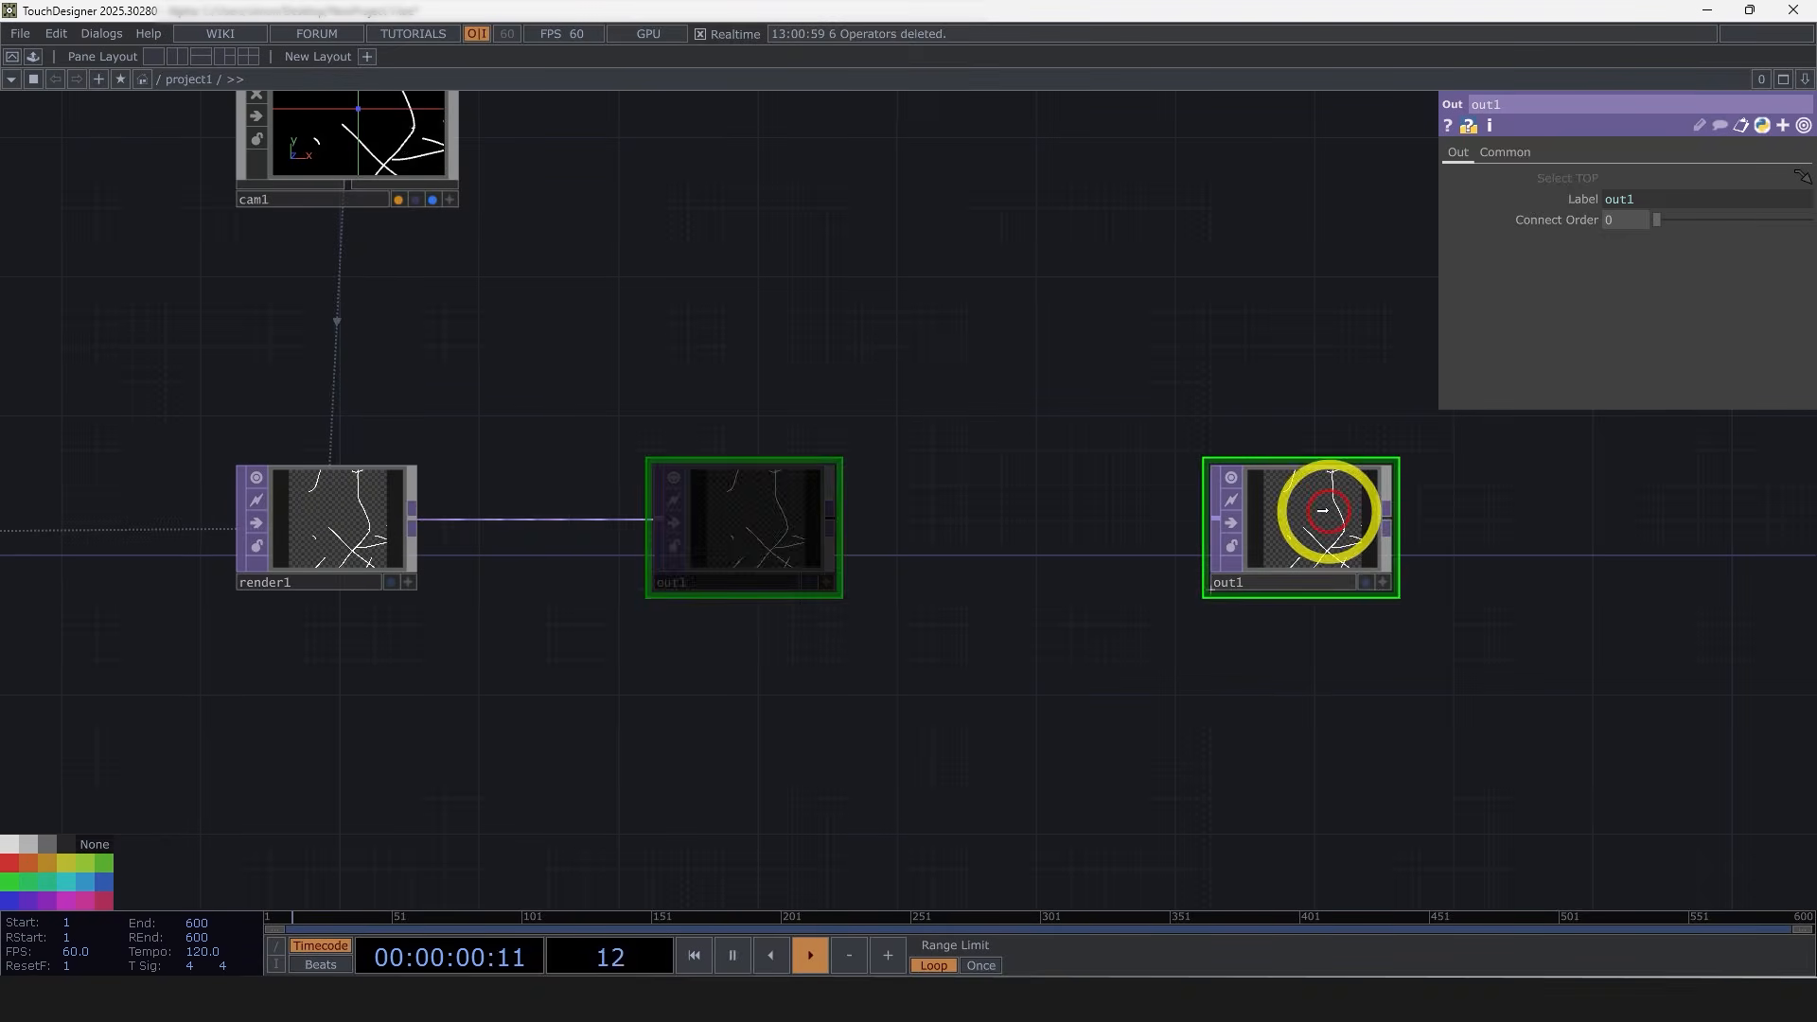
click(1366, 579)
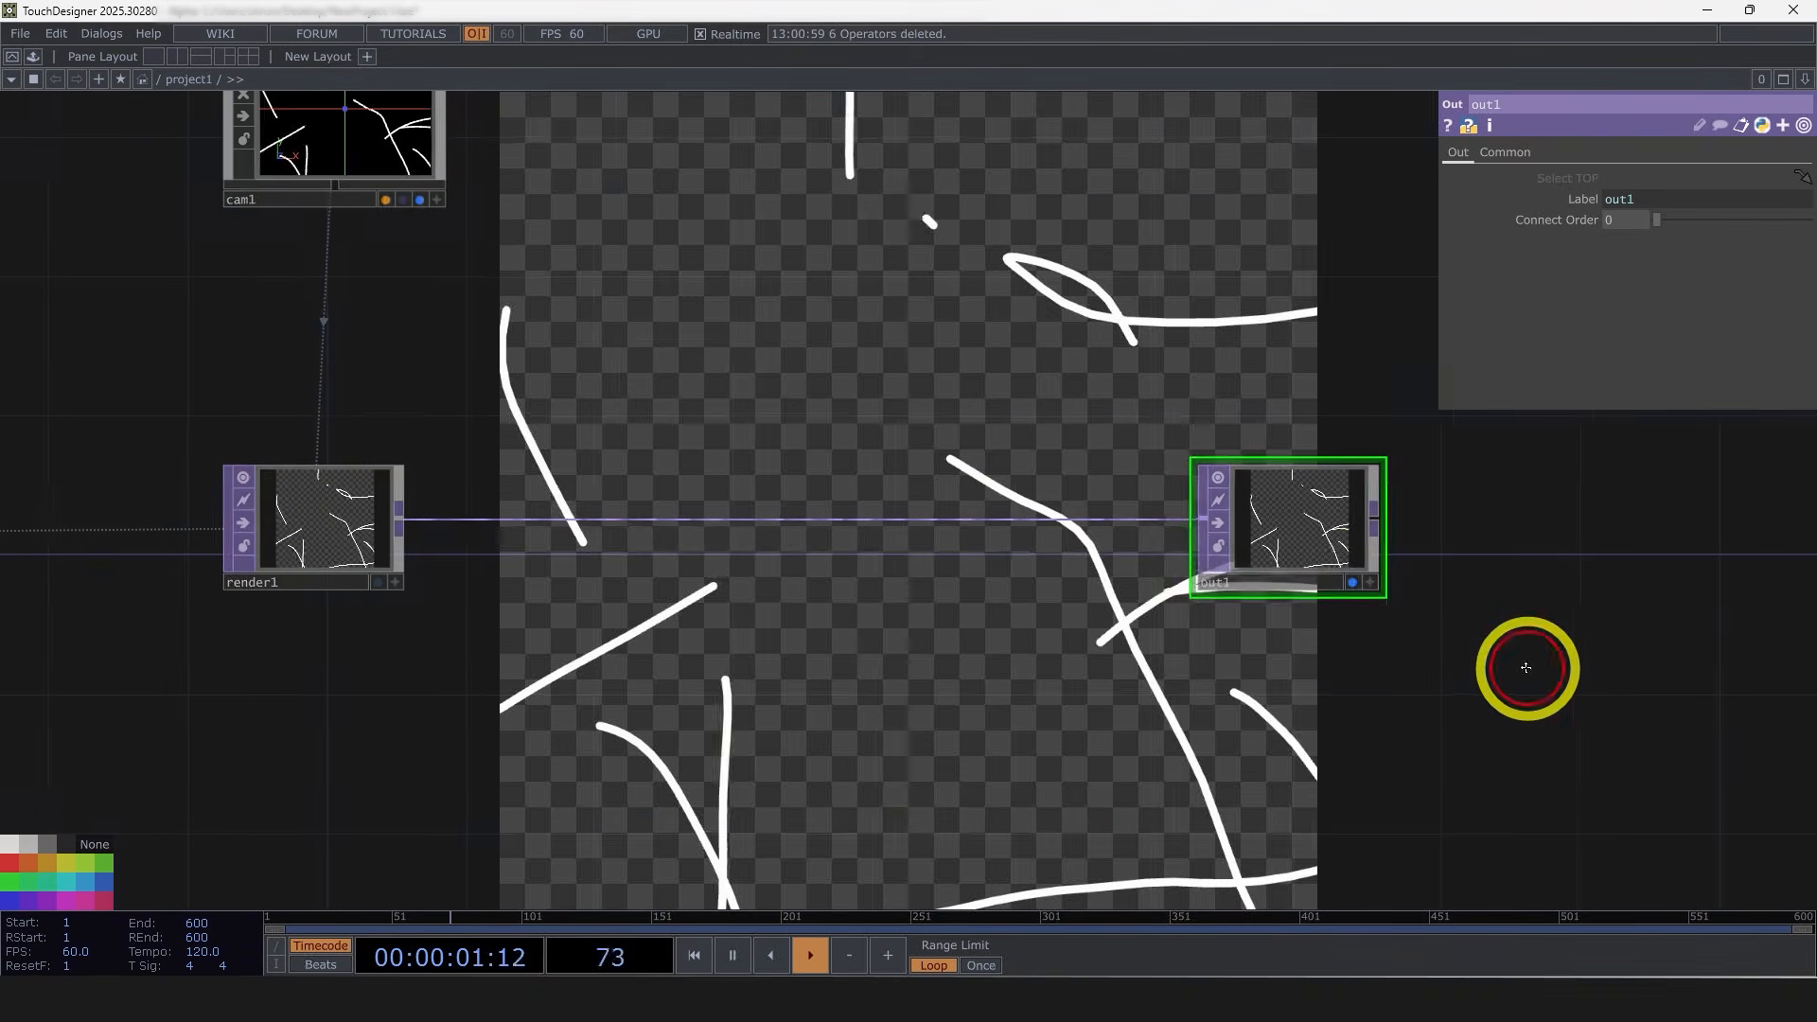
click(1339, 577)
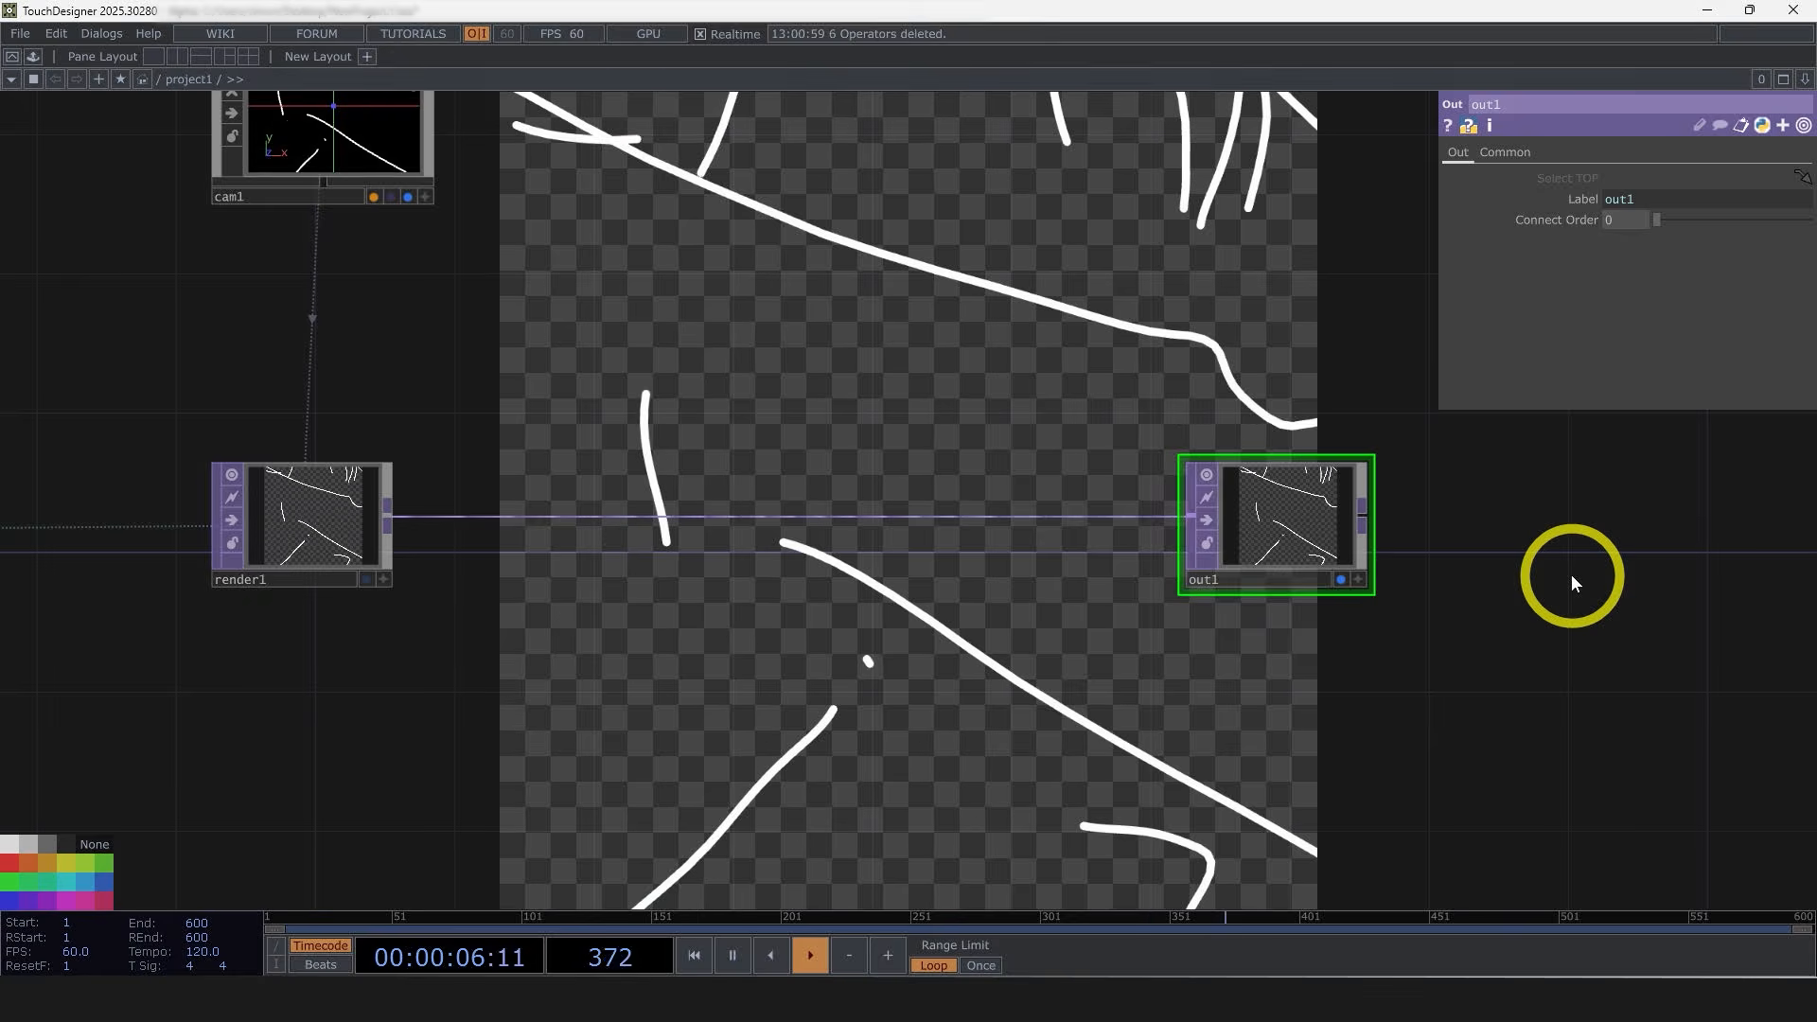
Step: Split the pane, switch the second pane to a TOP Viewer, and resize the panes
key(alt+bracketleft)
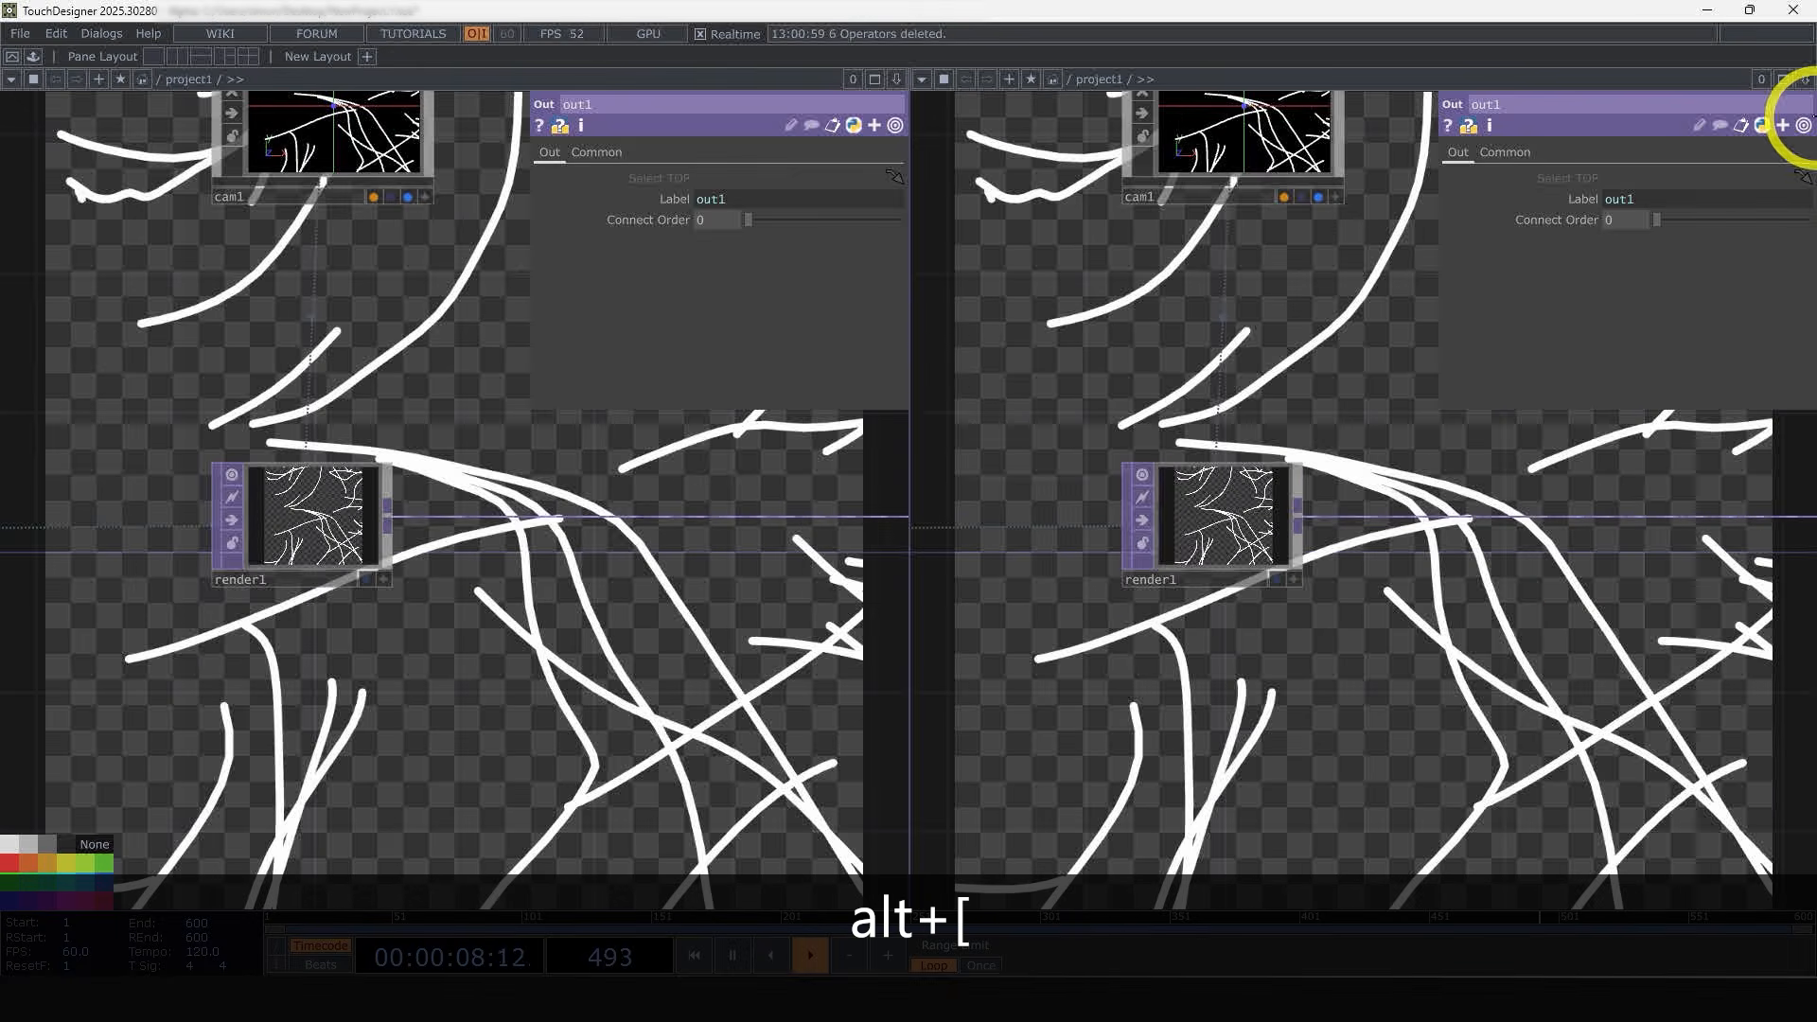
click(1805, 81)
click(1059, 175)
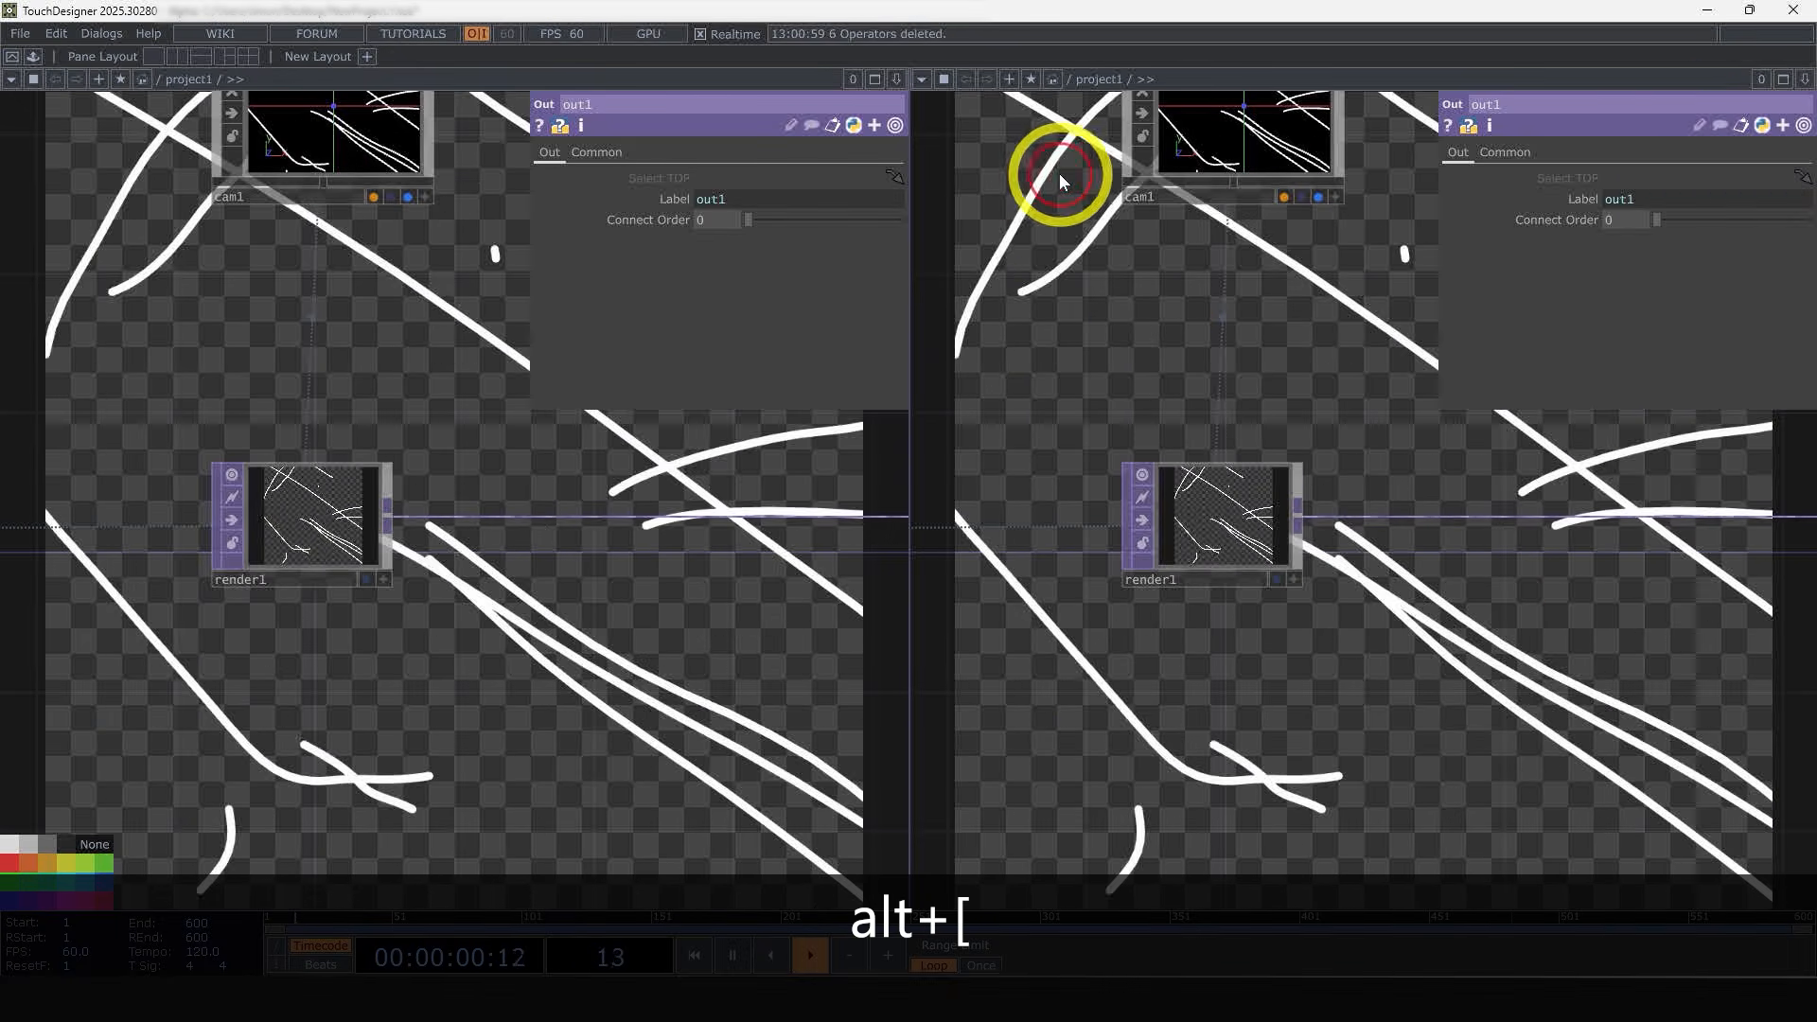
key(alt+4)
click(922, 81)
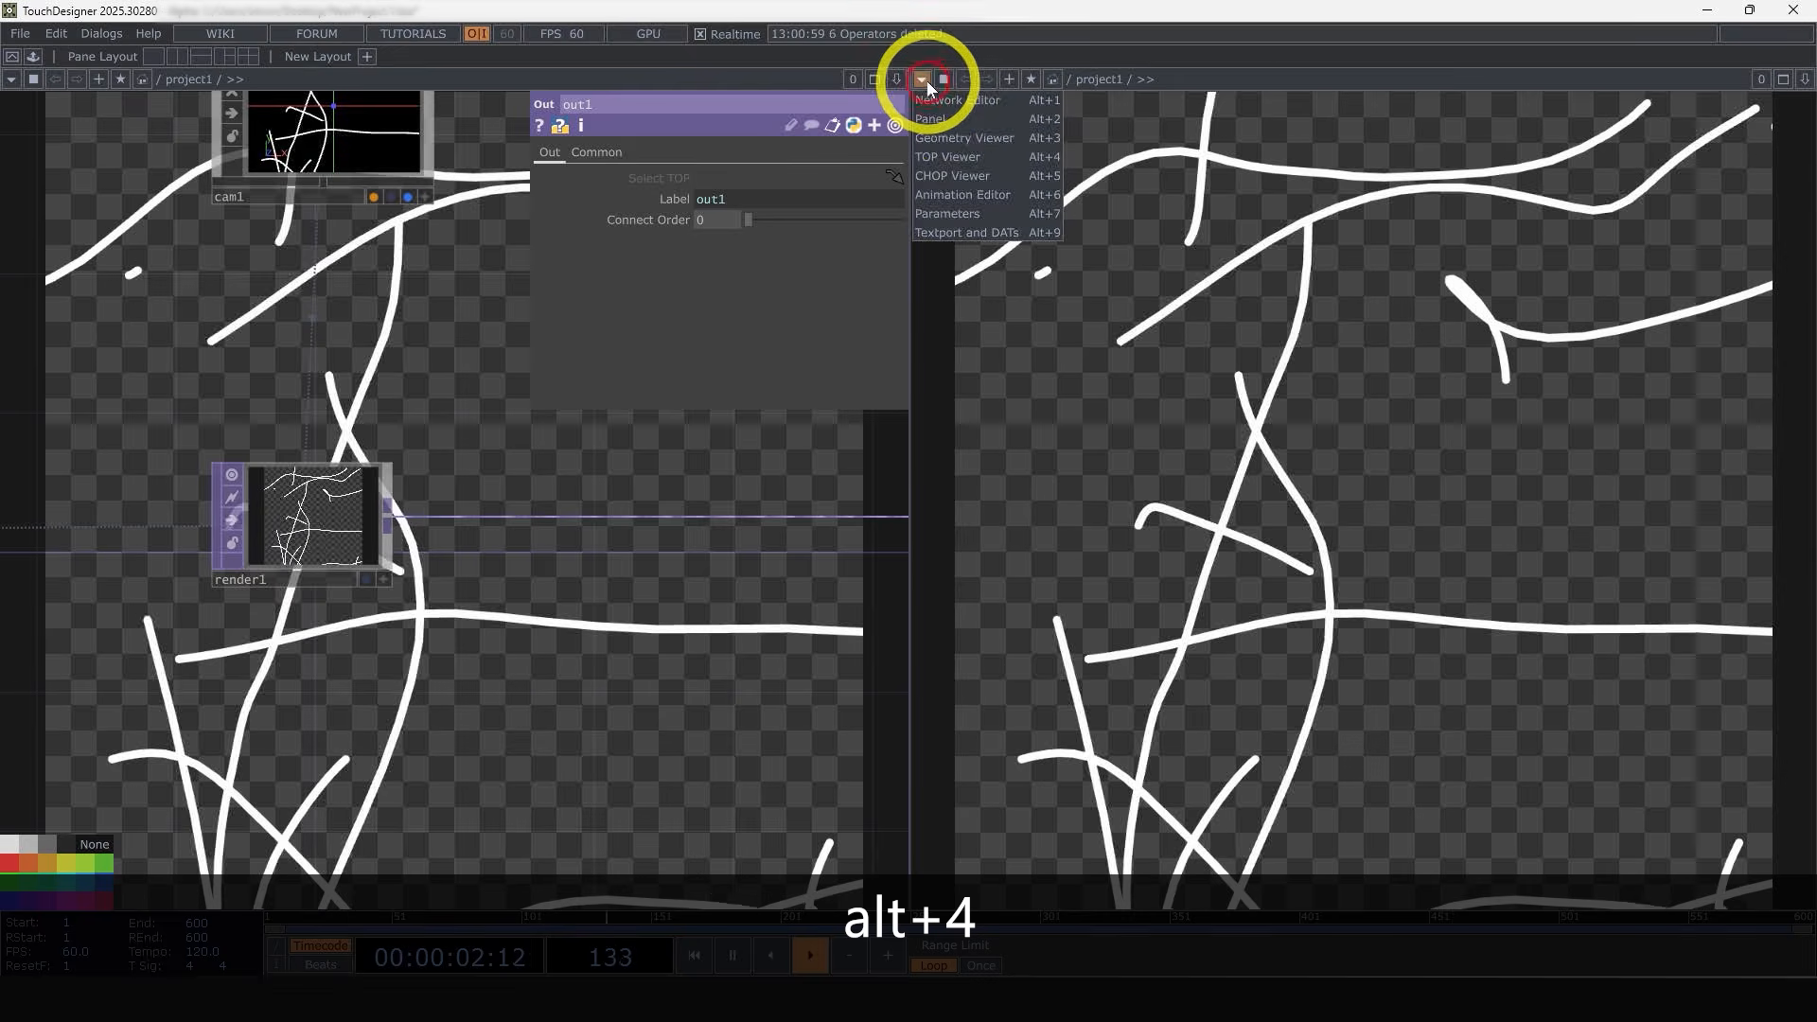
click(954, 159)
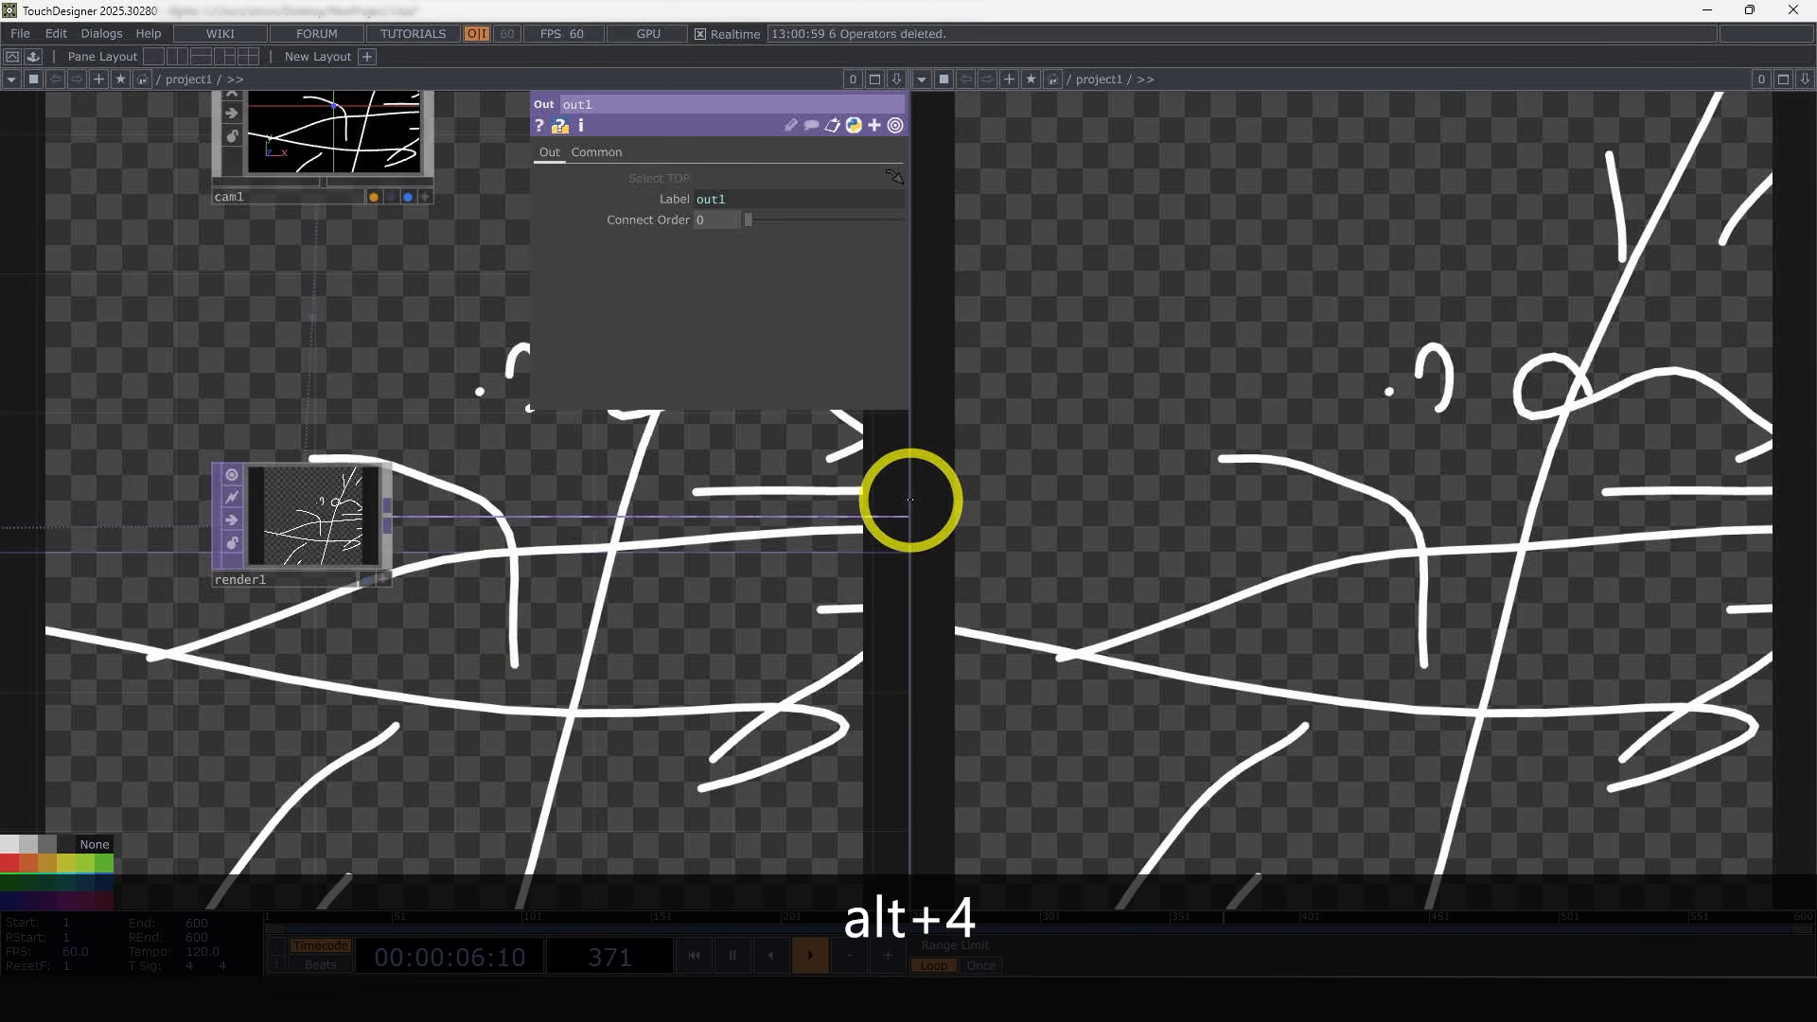
drag(910, 498, 1238, 513)
Step: Rearrange the network nodes with Layout in Rows of 10
right_click(702, 478)
mouse_move(768, 546)
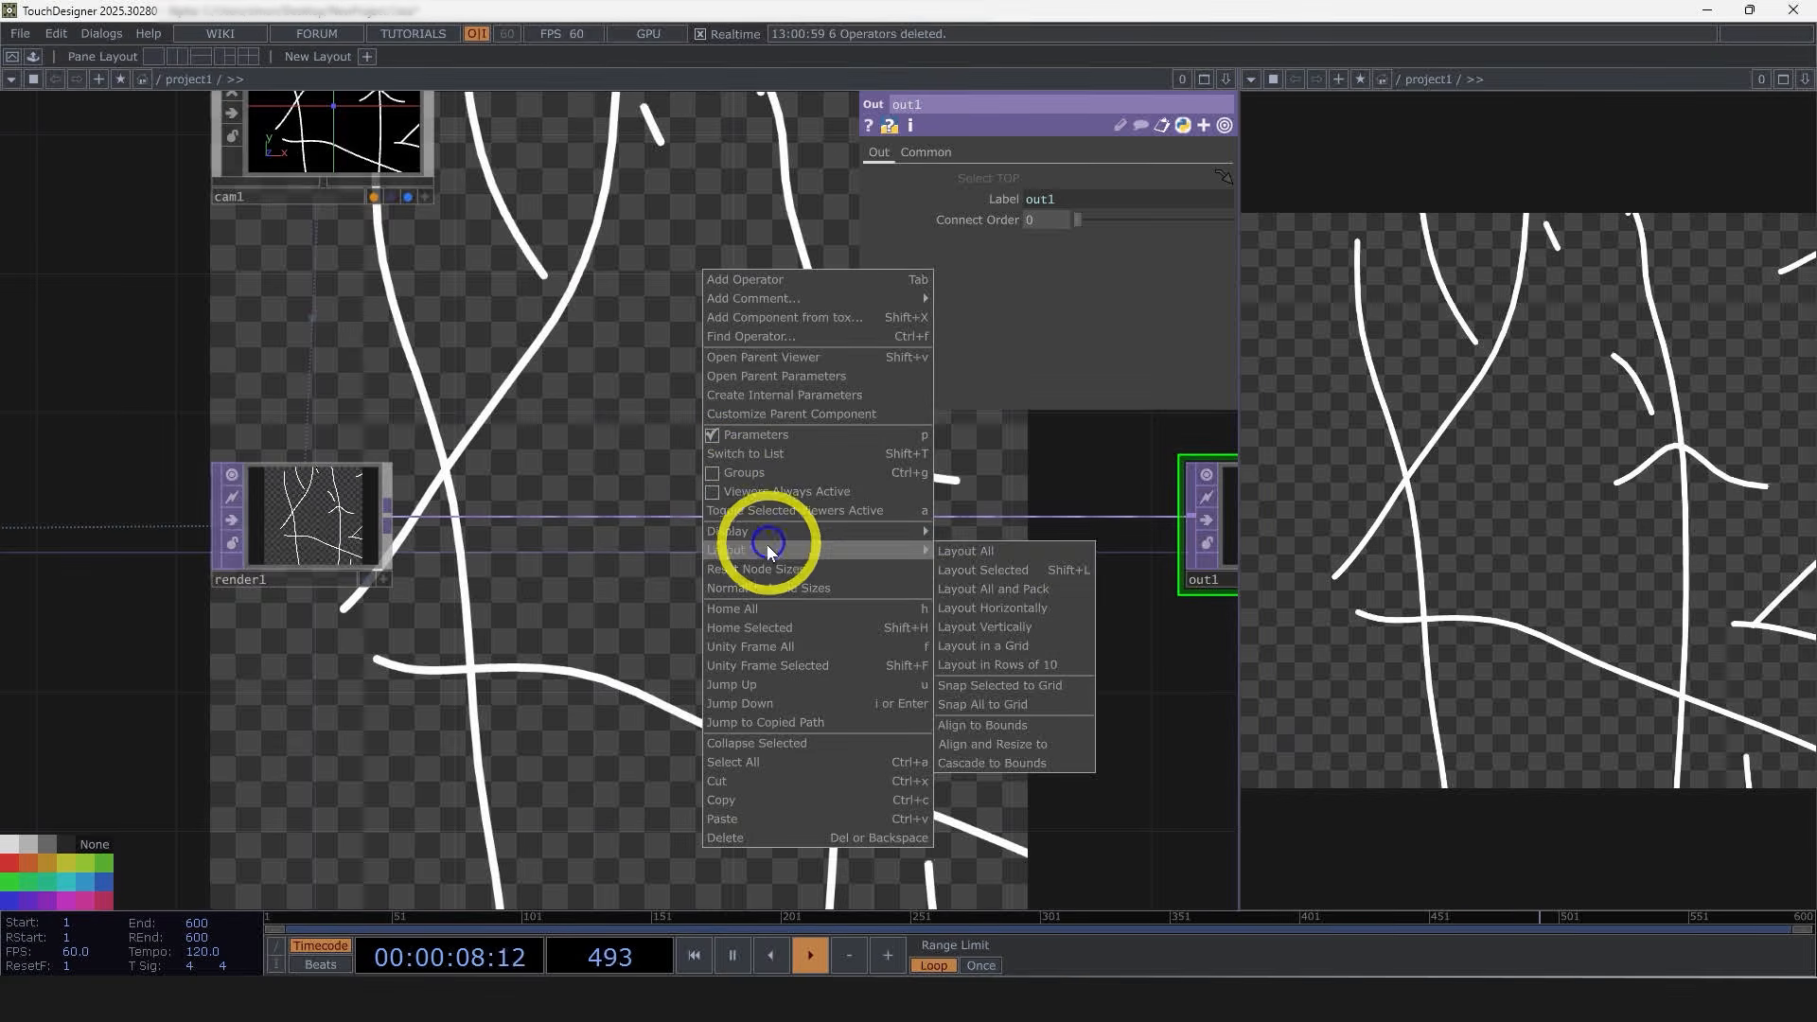
click(1005, 665)
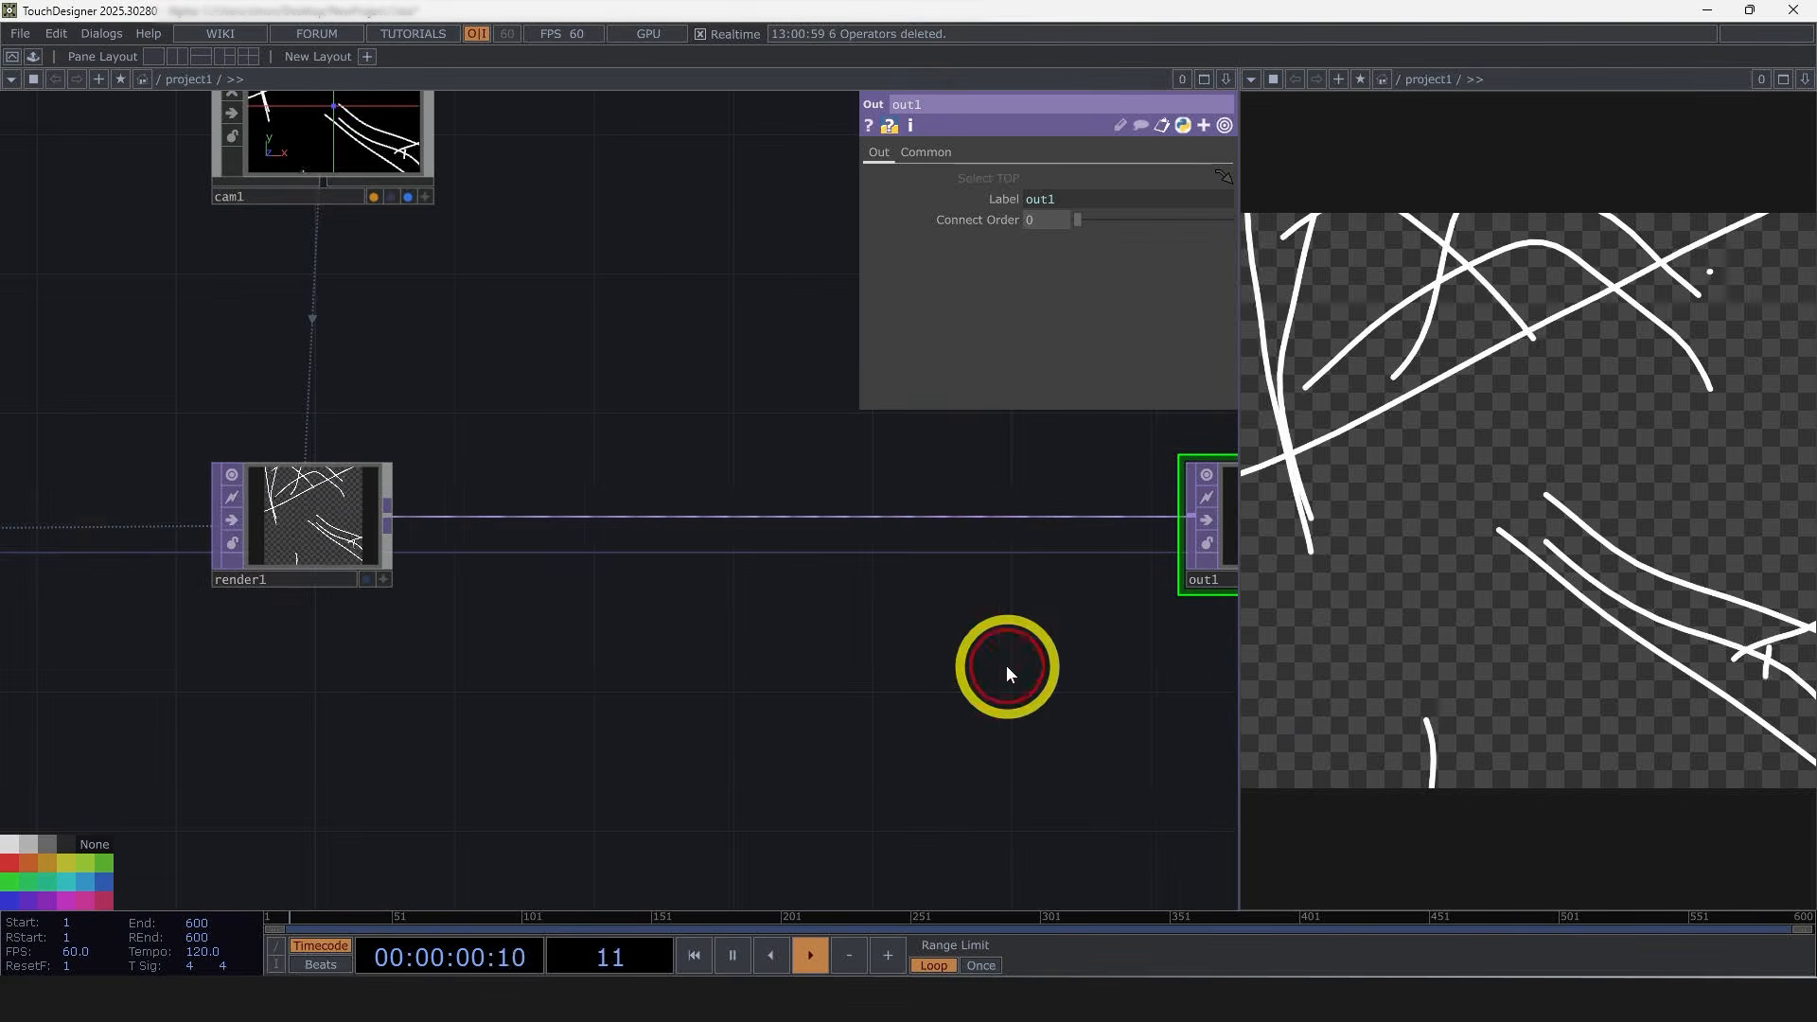
scroll(576, 576, down, 8)
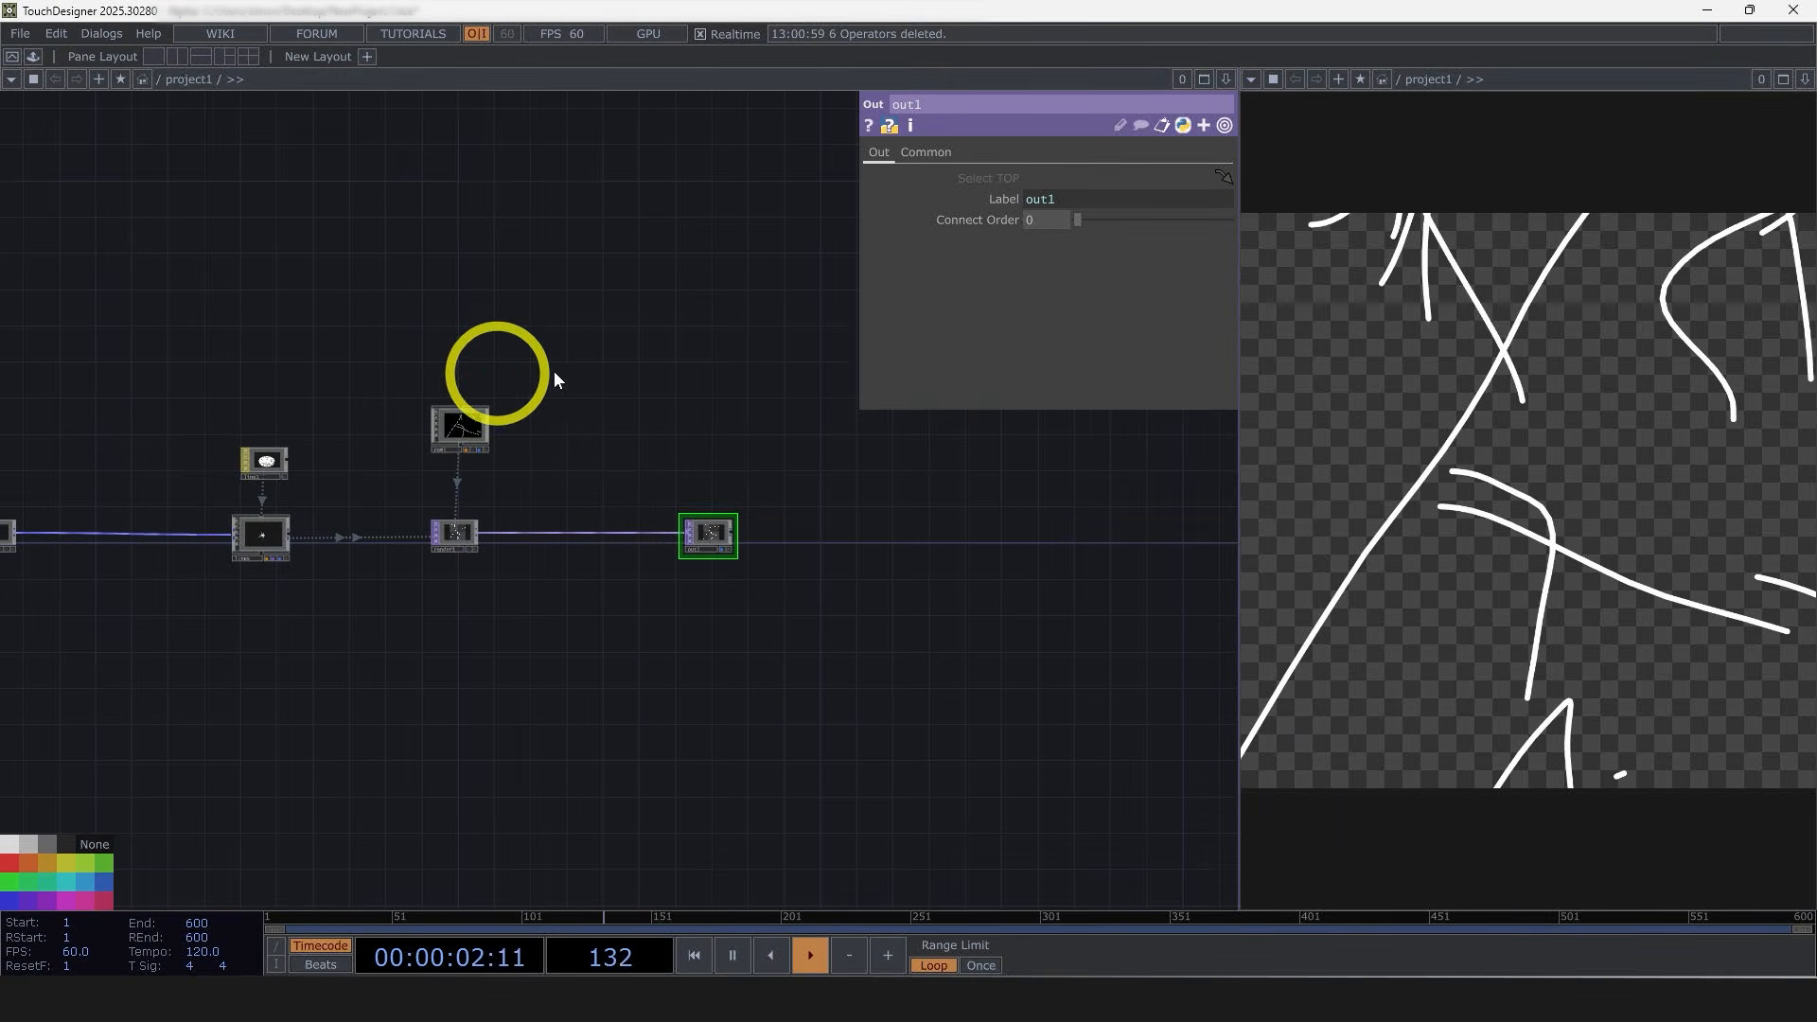
scroll(718, 596, up, 5)
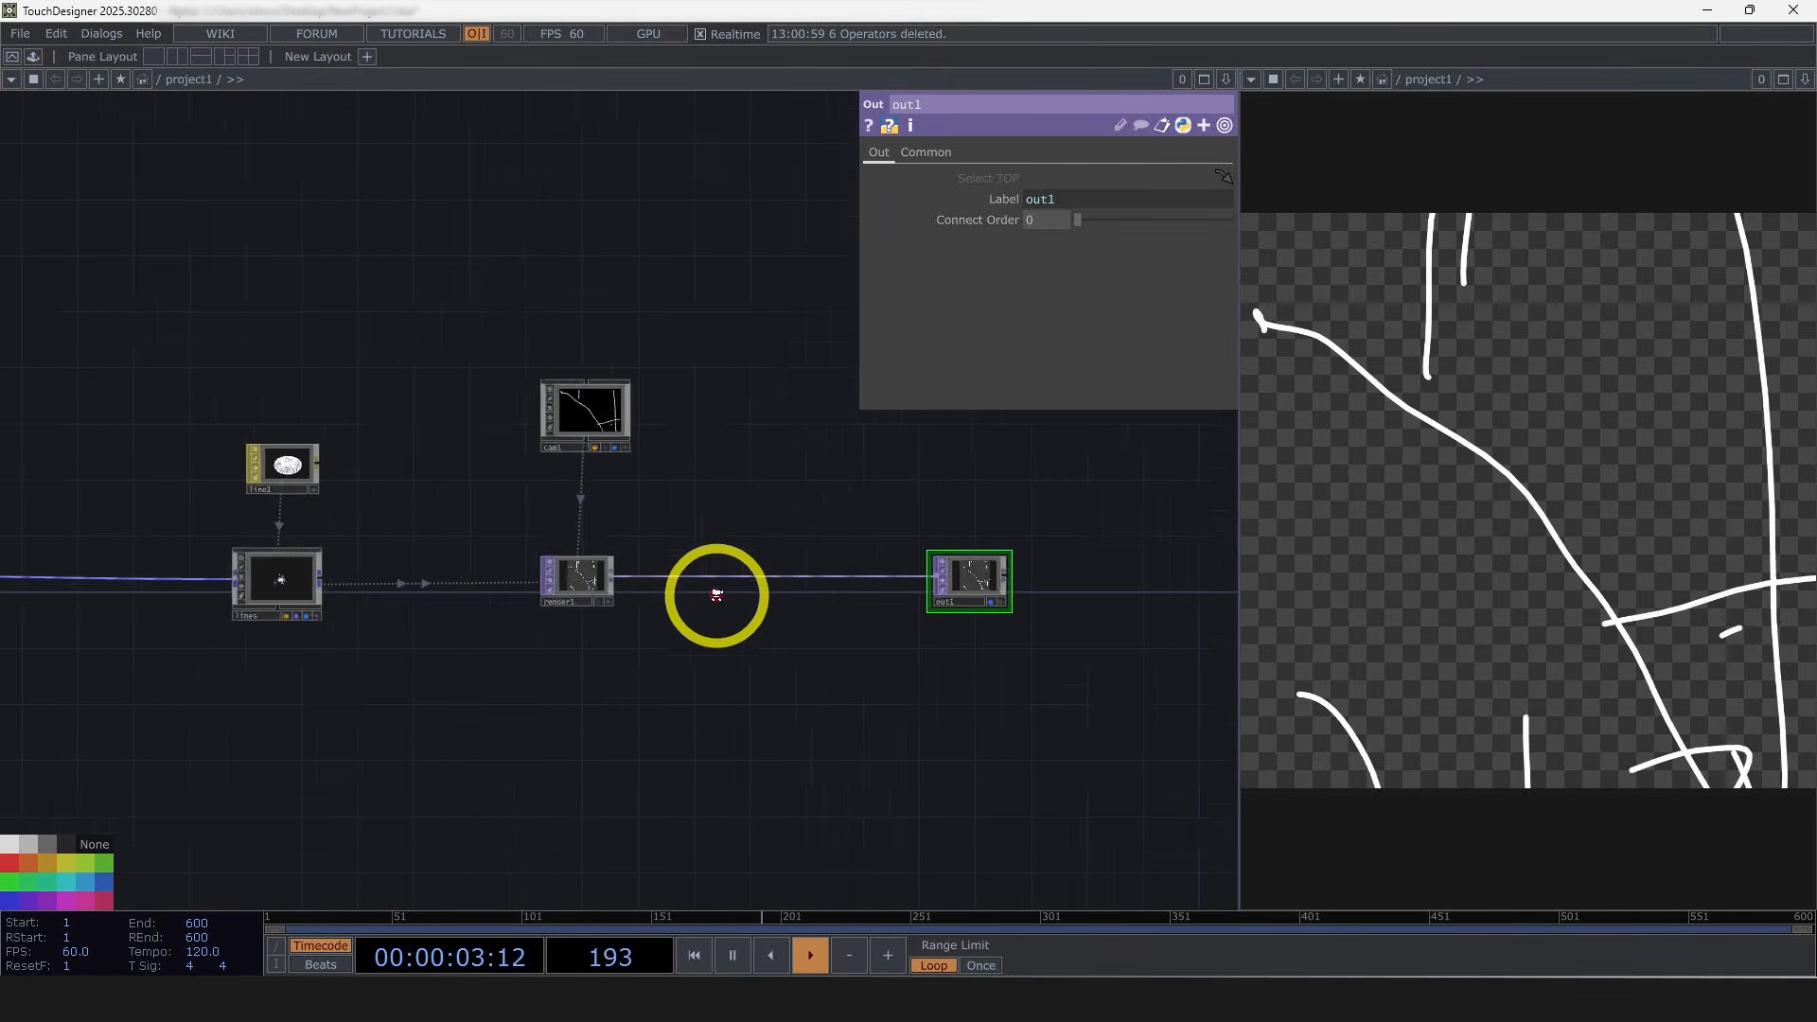
Step: Insert an SSAO TOP between the Render TOP and the Out TOP
right_click(583, 565)
text(s)
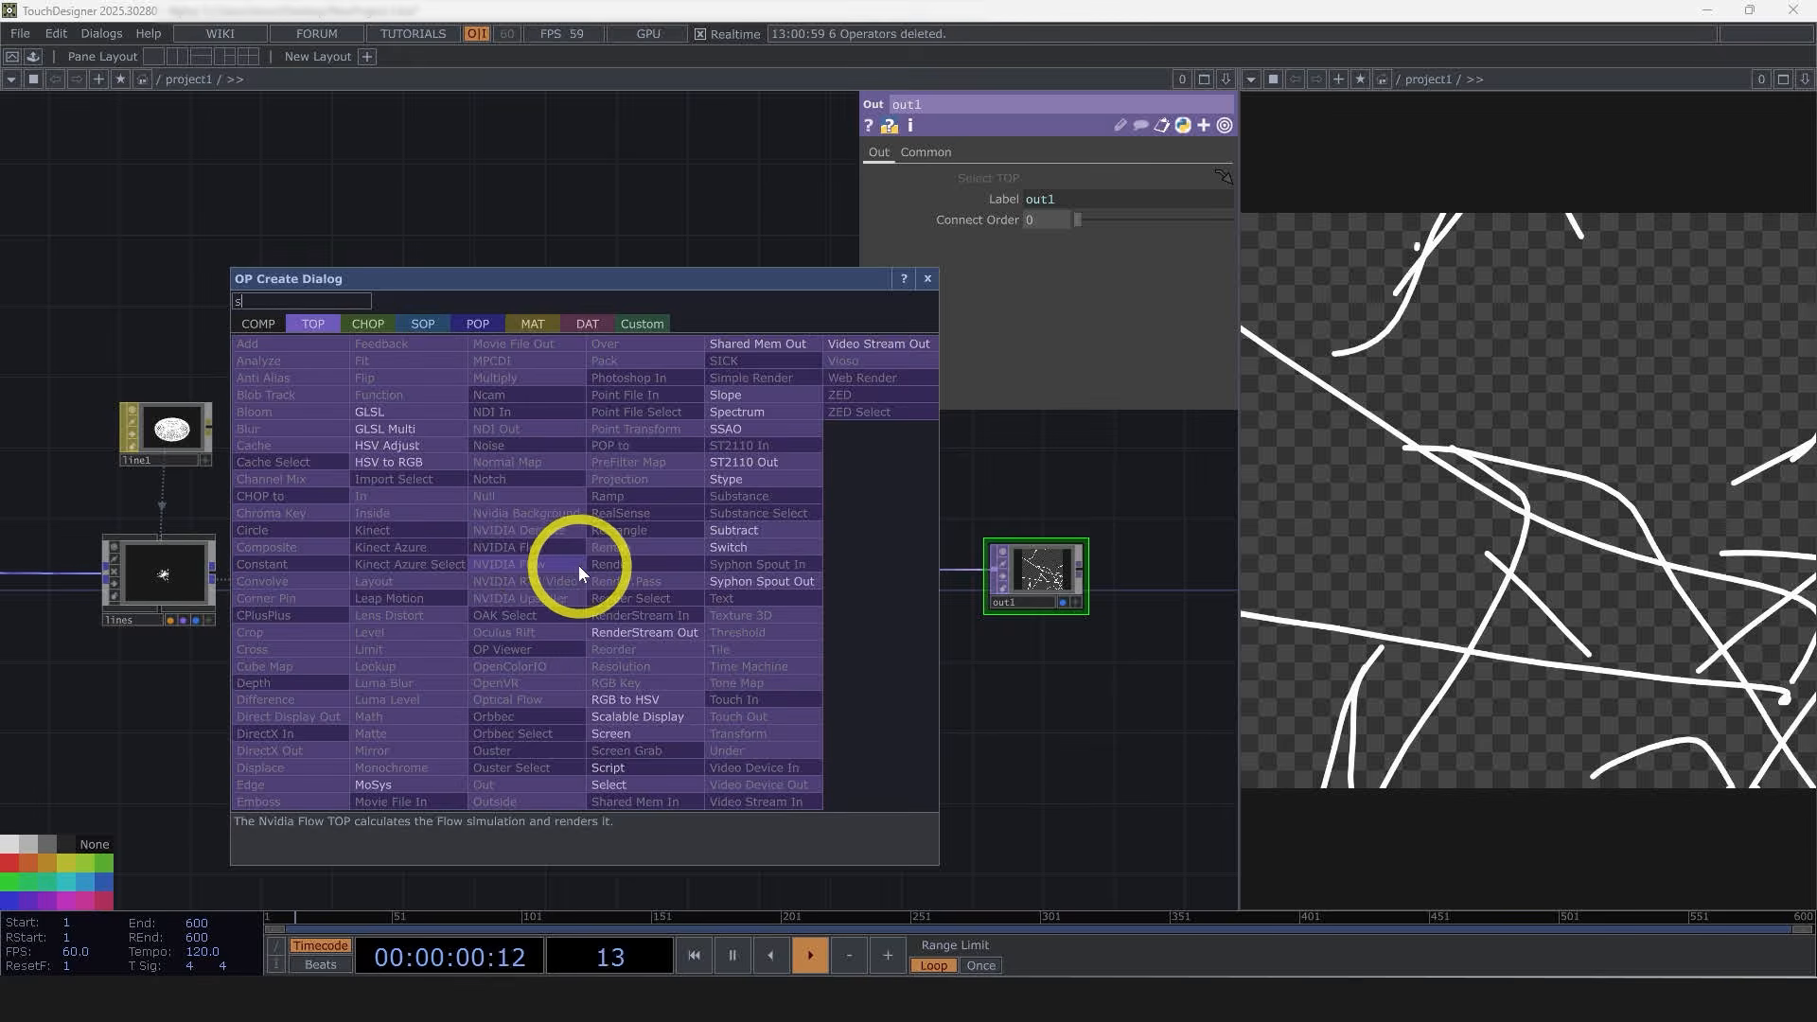
text(s)
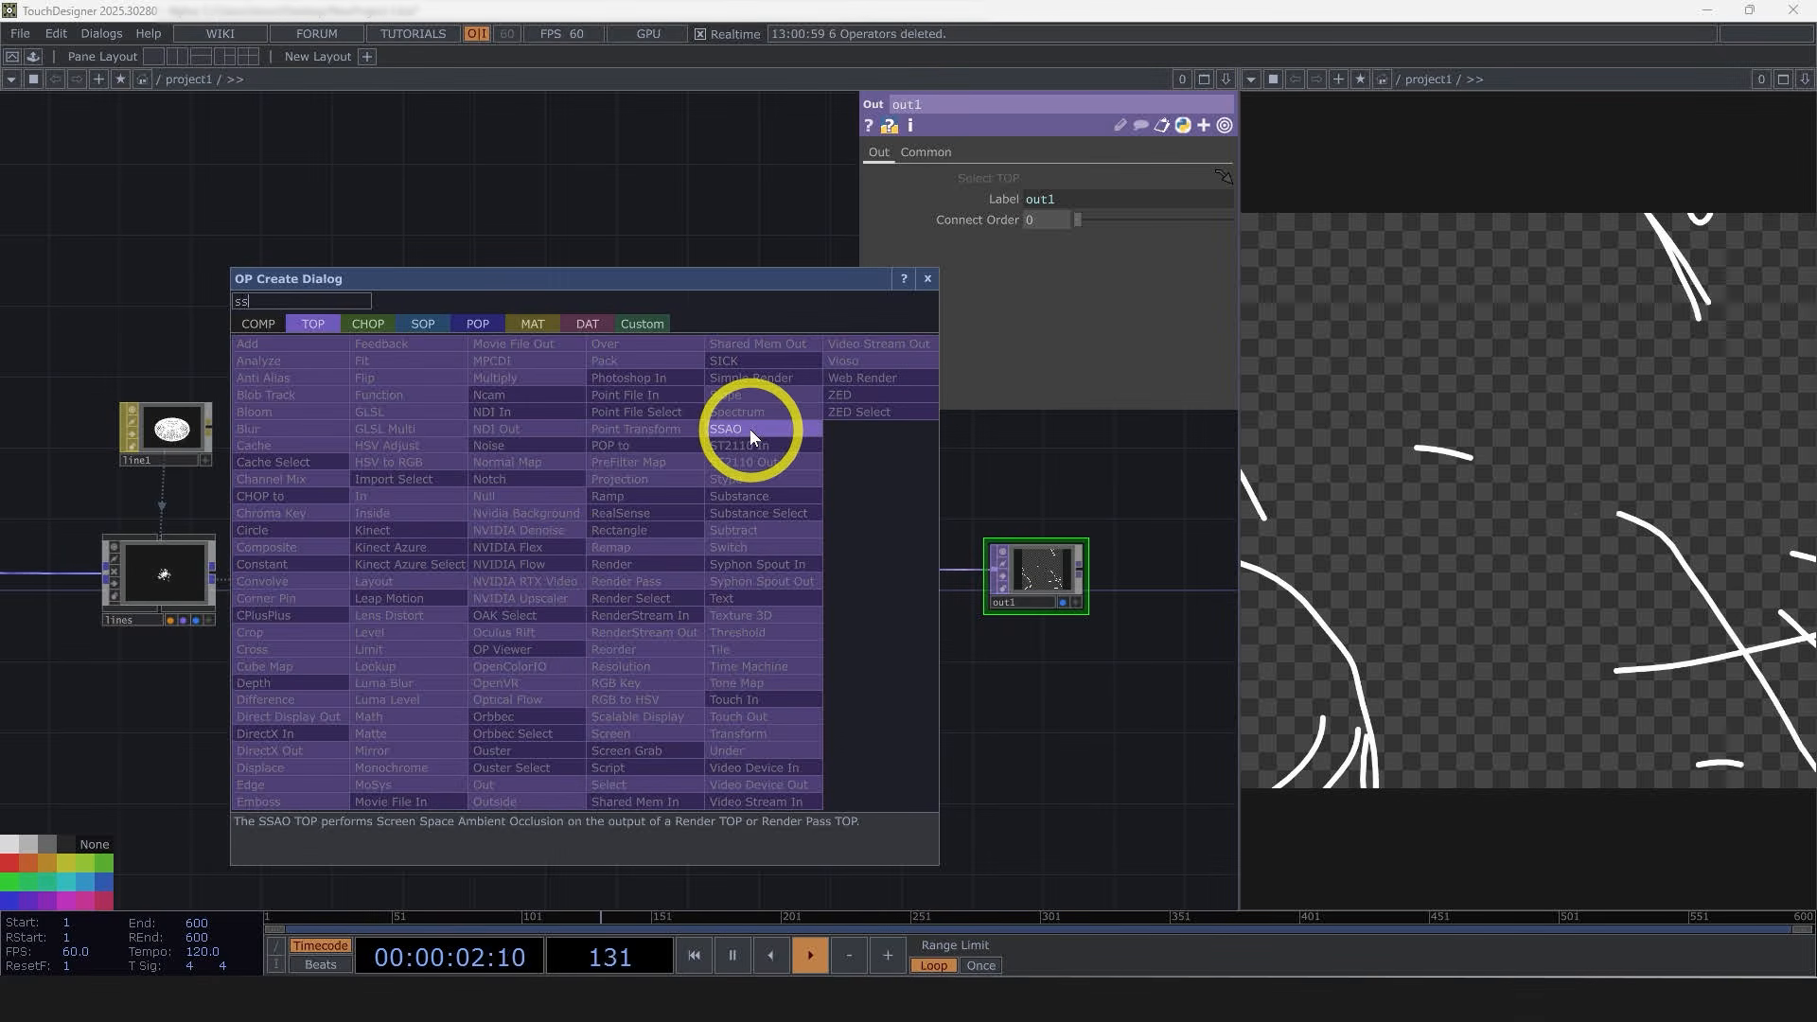
click(749, 429)
click(708, 558)
scroll(702, 567, up, 3)
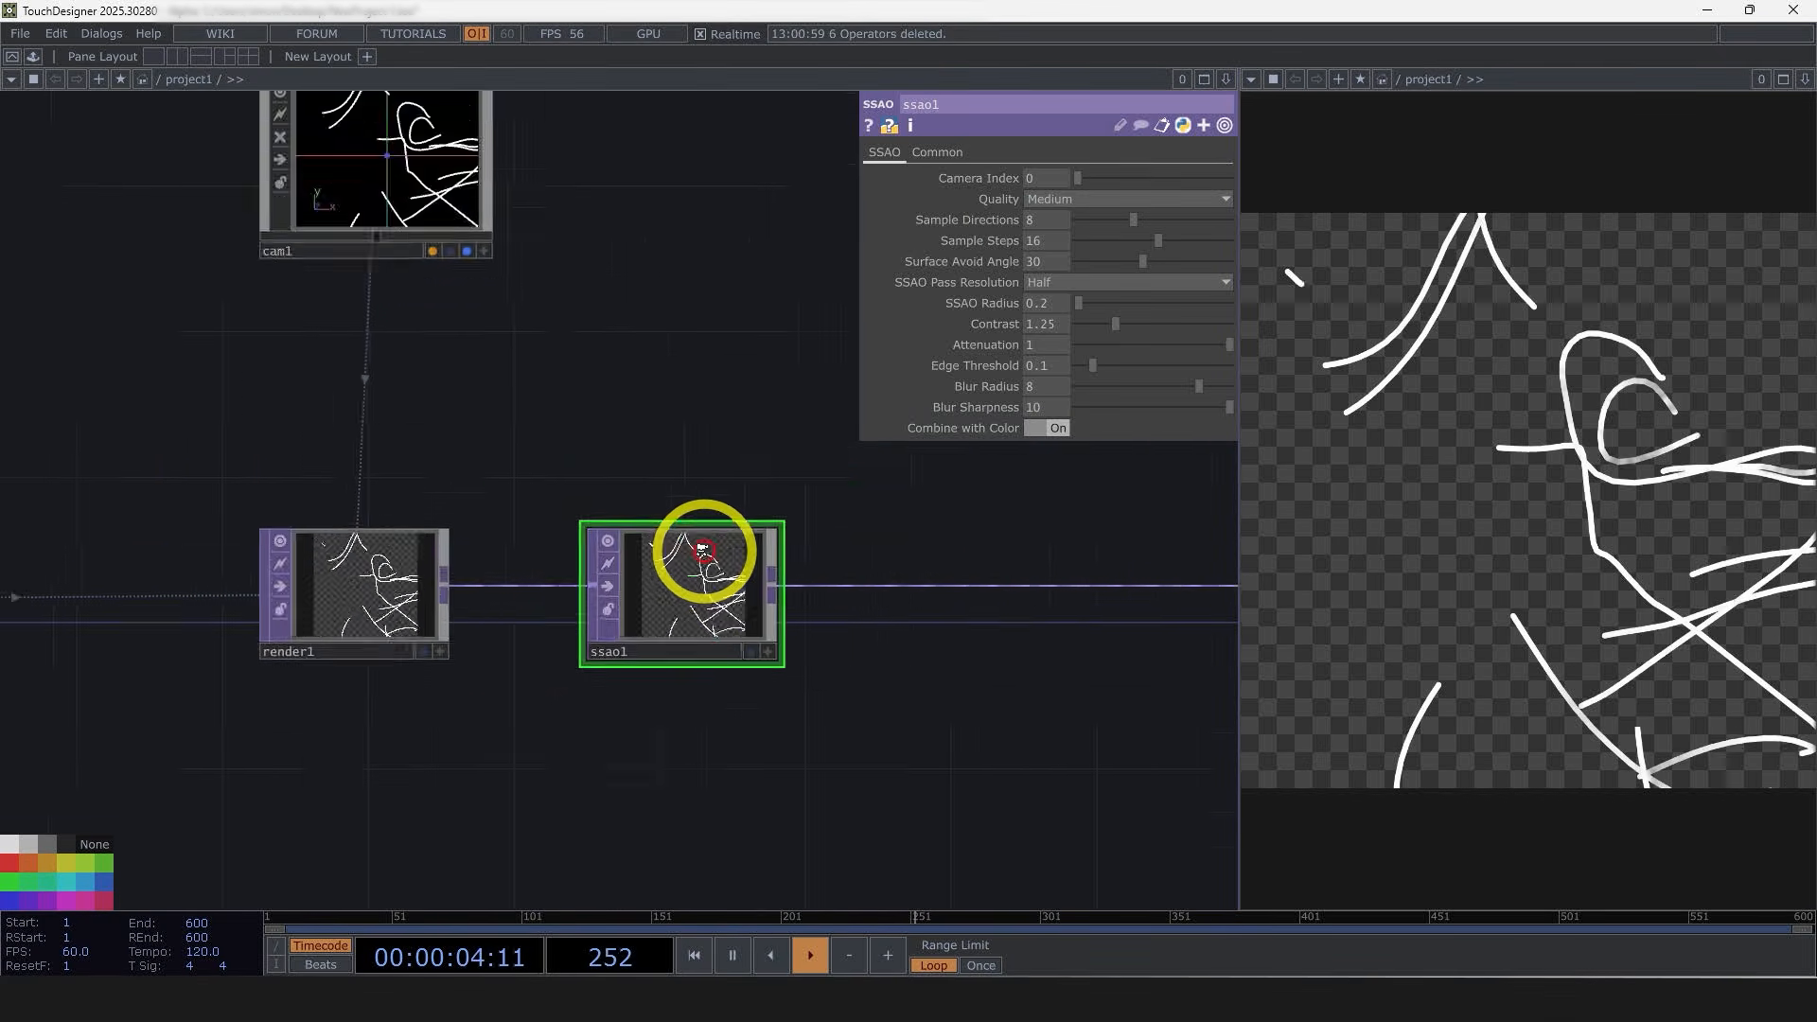
Step: Set the SSAO's Sample Directions to 20, Sample Steps to 30 and Surface Avoid Angle to 3
scroll(669, 689, up, 3)
scroll(677, 729, down, 2)
scroll(727, 669, up, 2)
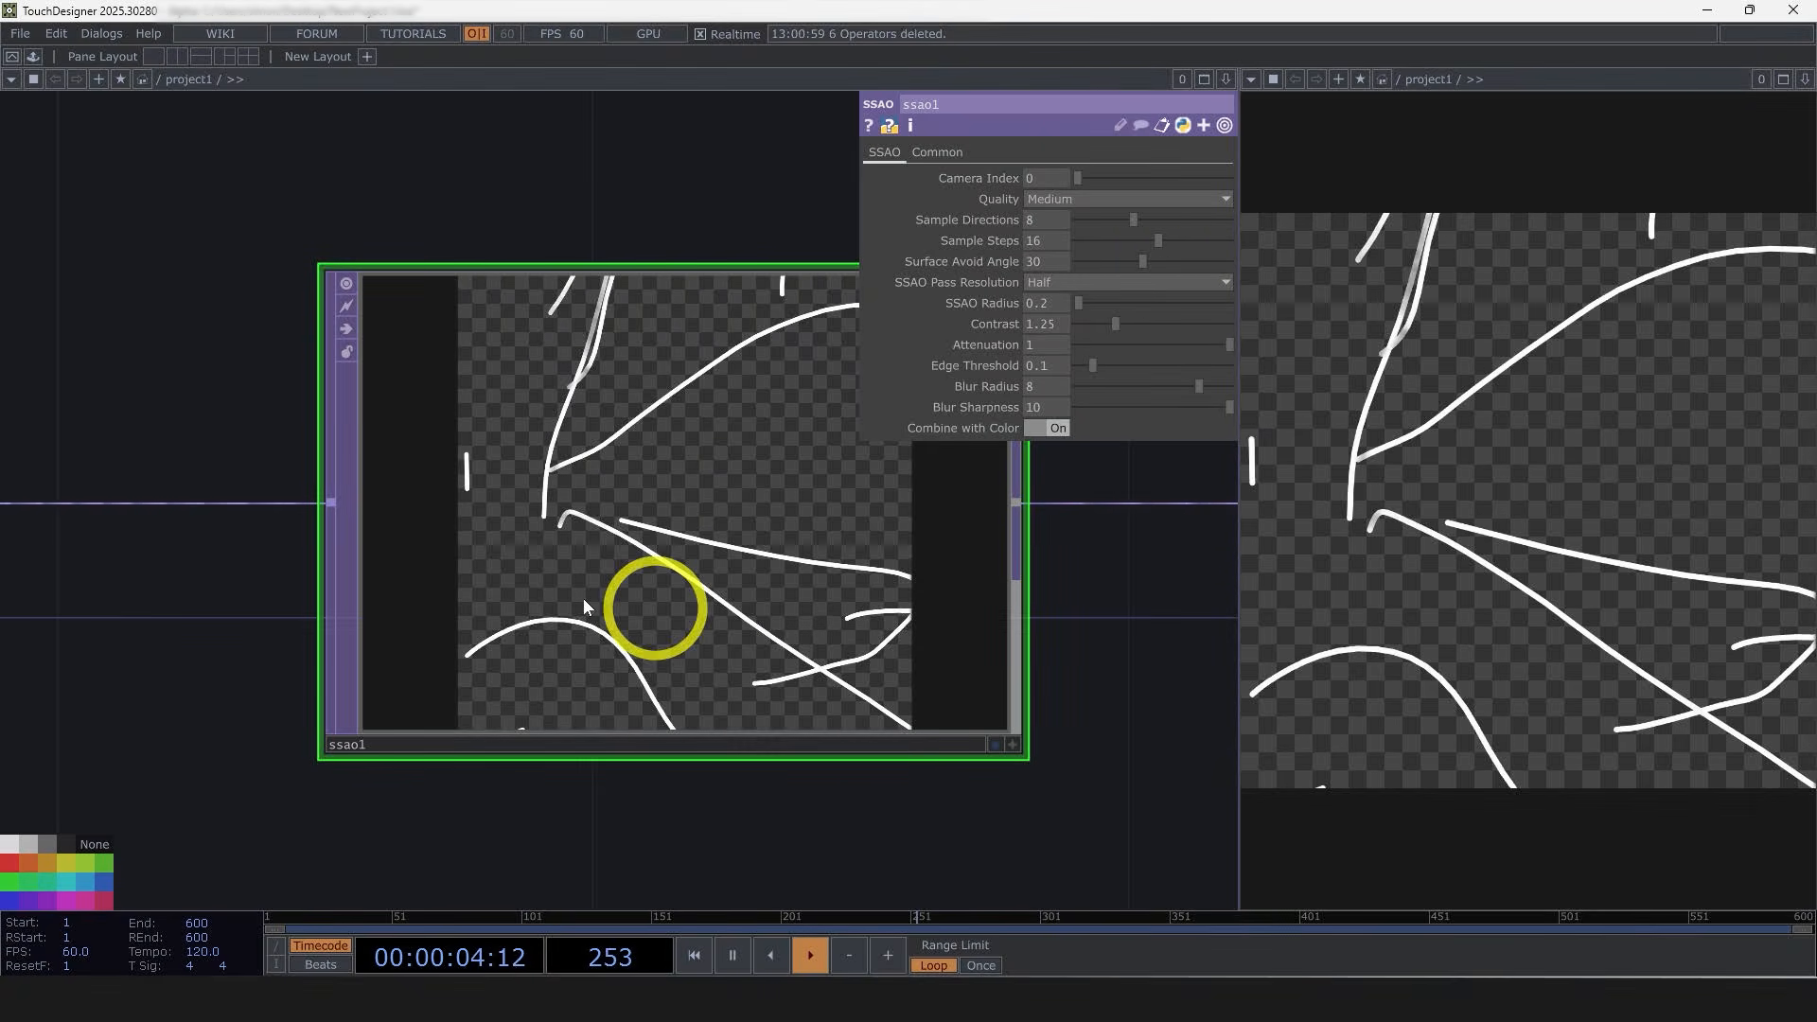
middle_click(679, 604)
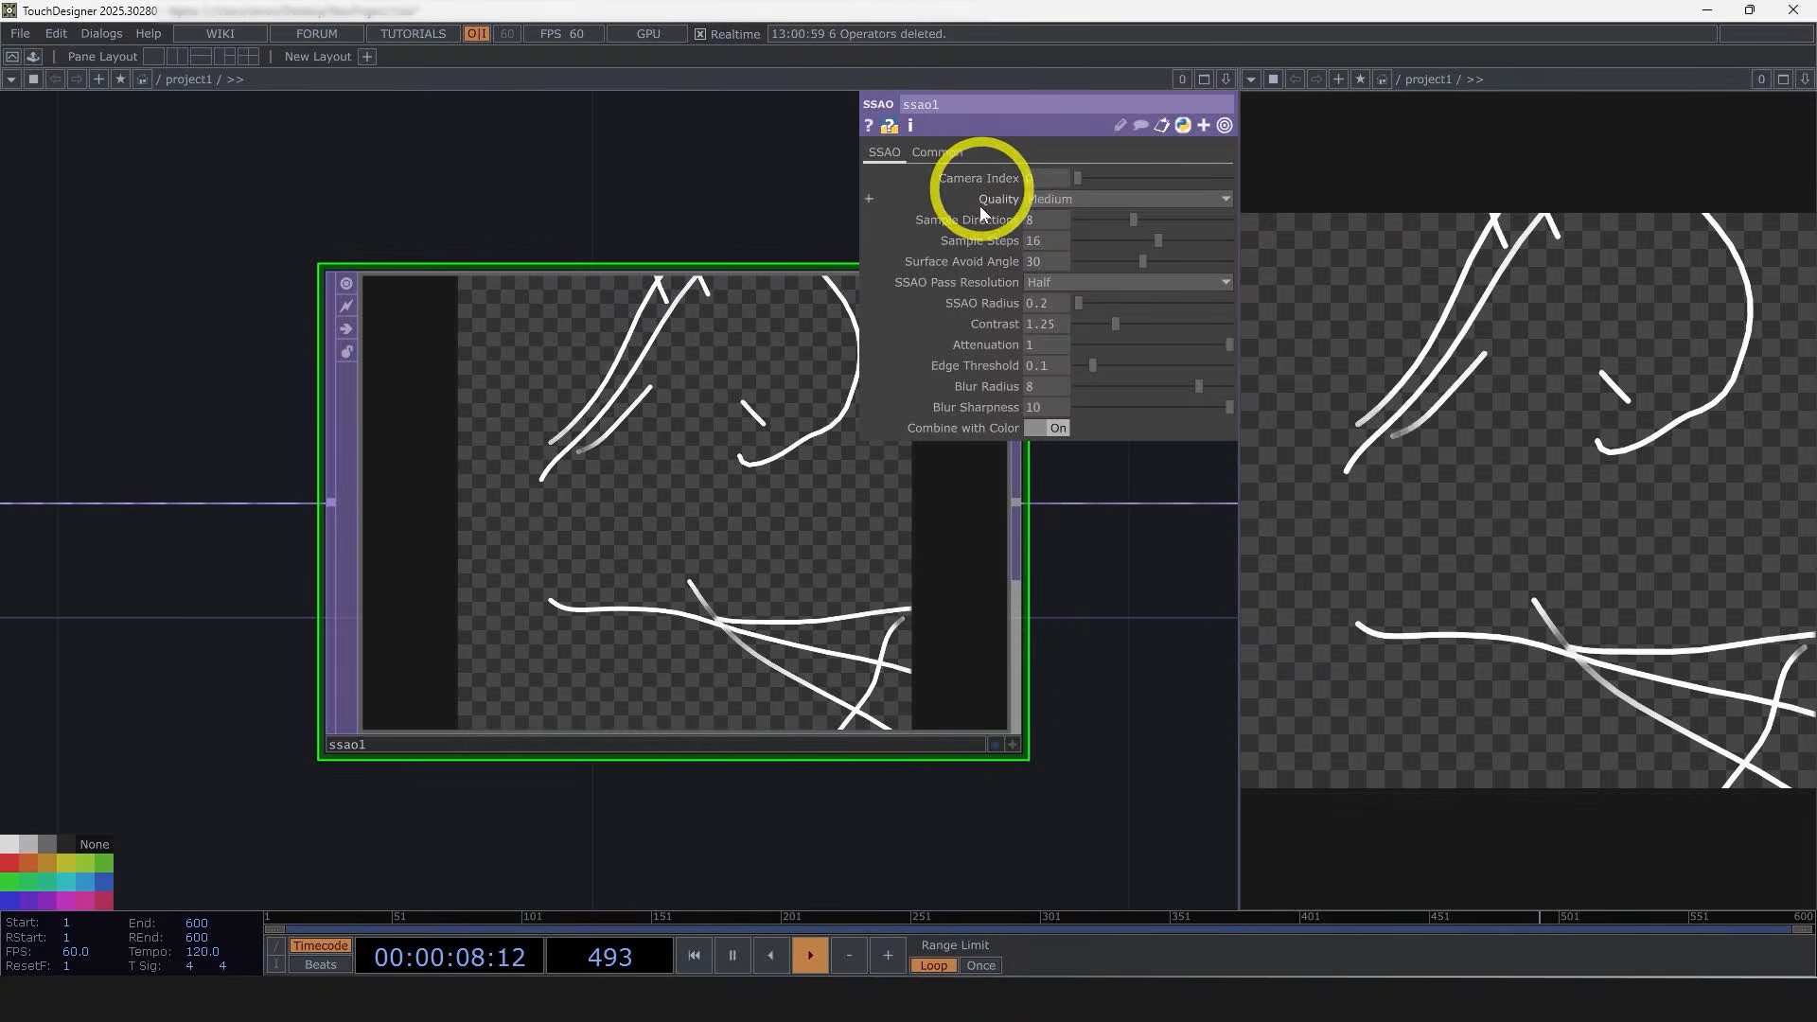
drag(1155, 244, 1275, 230)
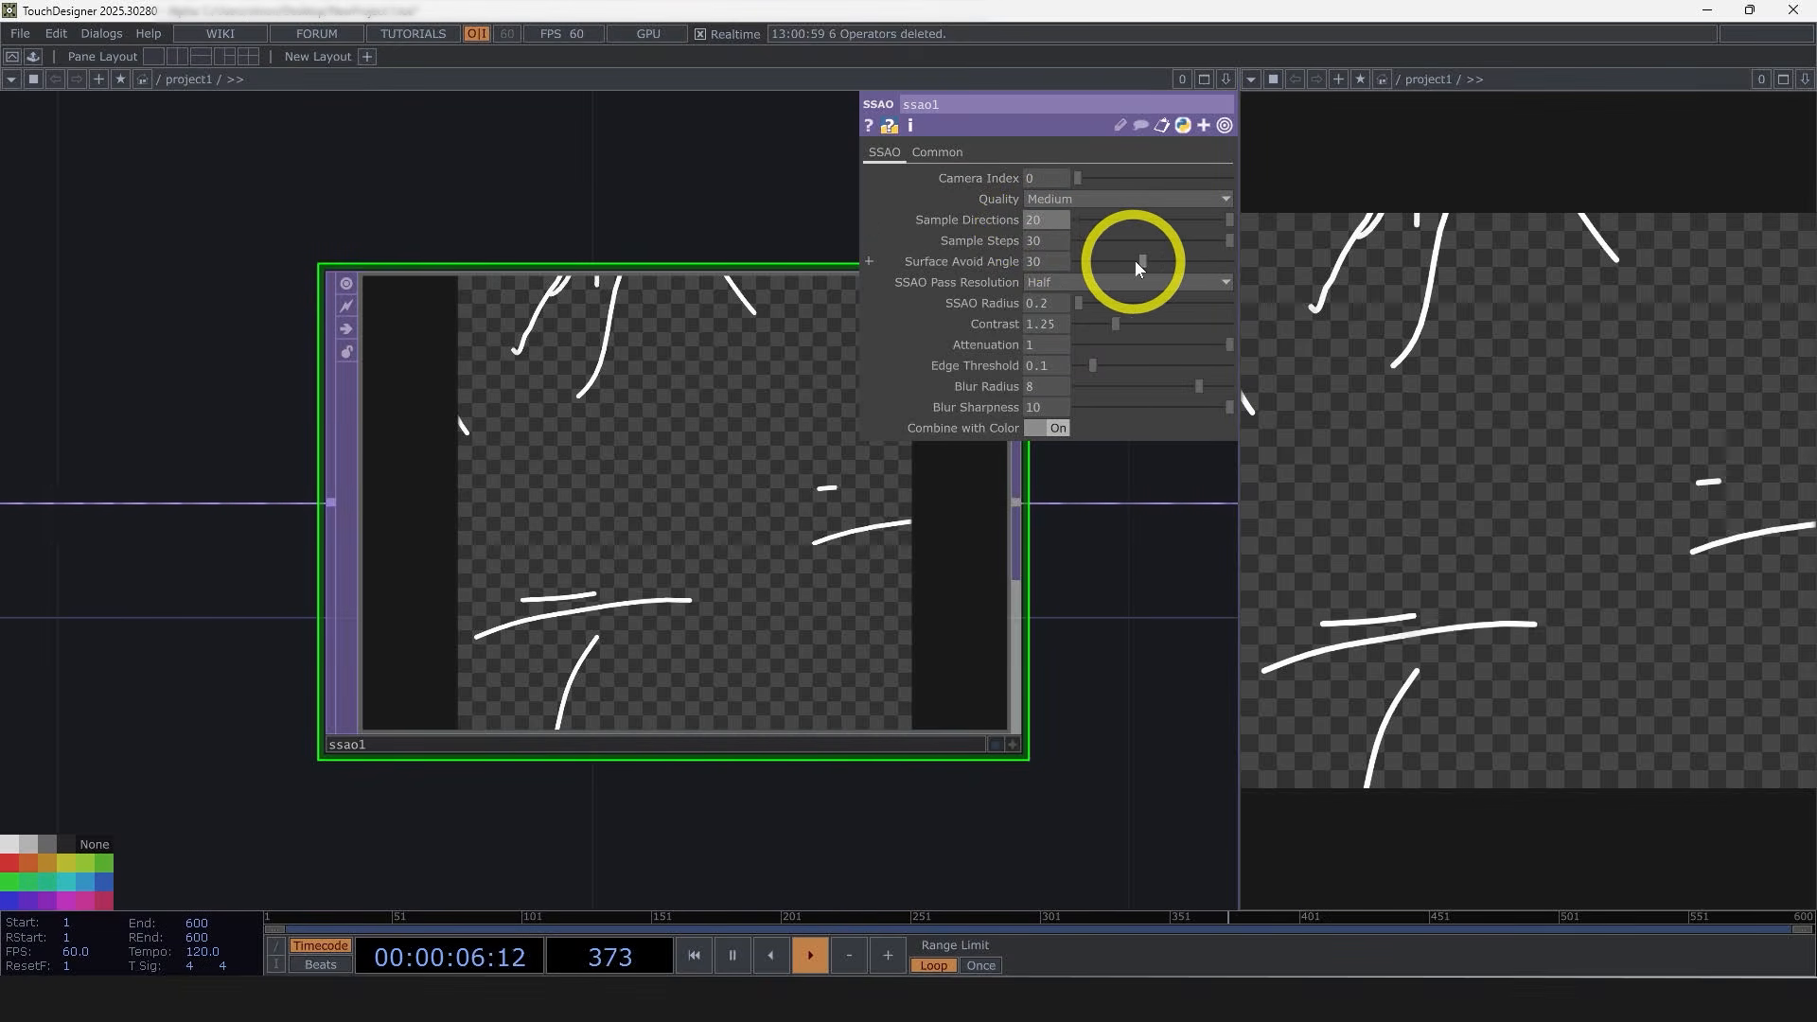
drag(1138, 261, 1082, 266)
Step: Set the SSAO Pass Resolution to Full and the SSAO Radius to 0.01
click(1063, 301)
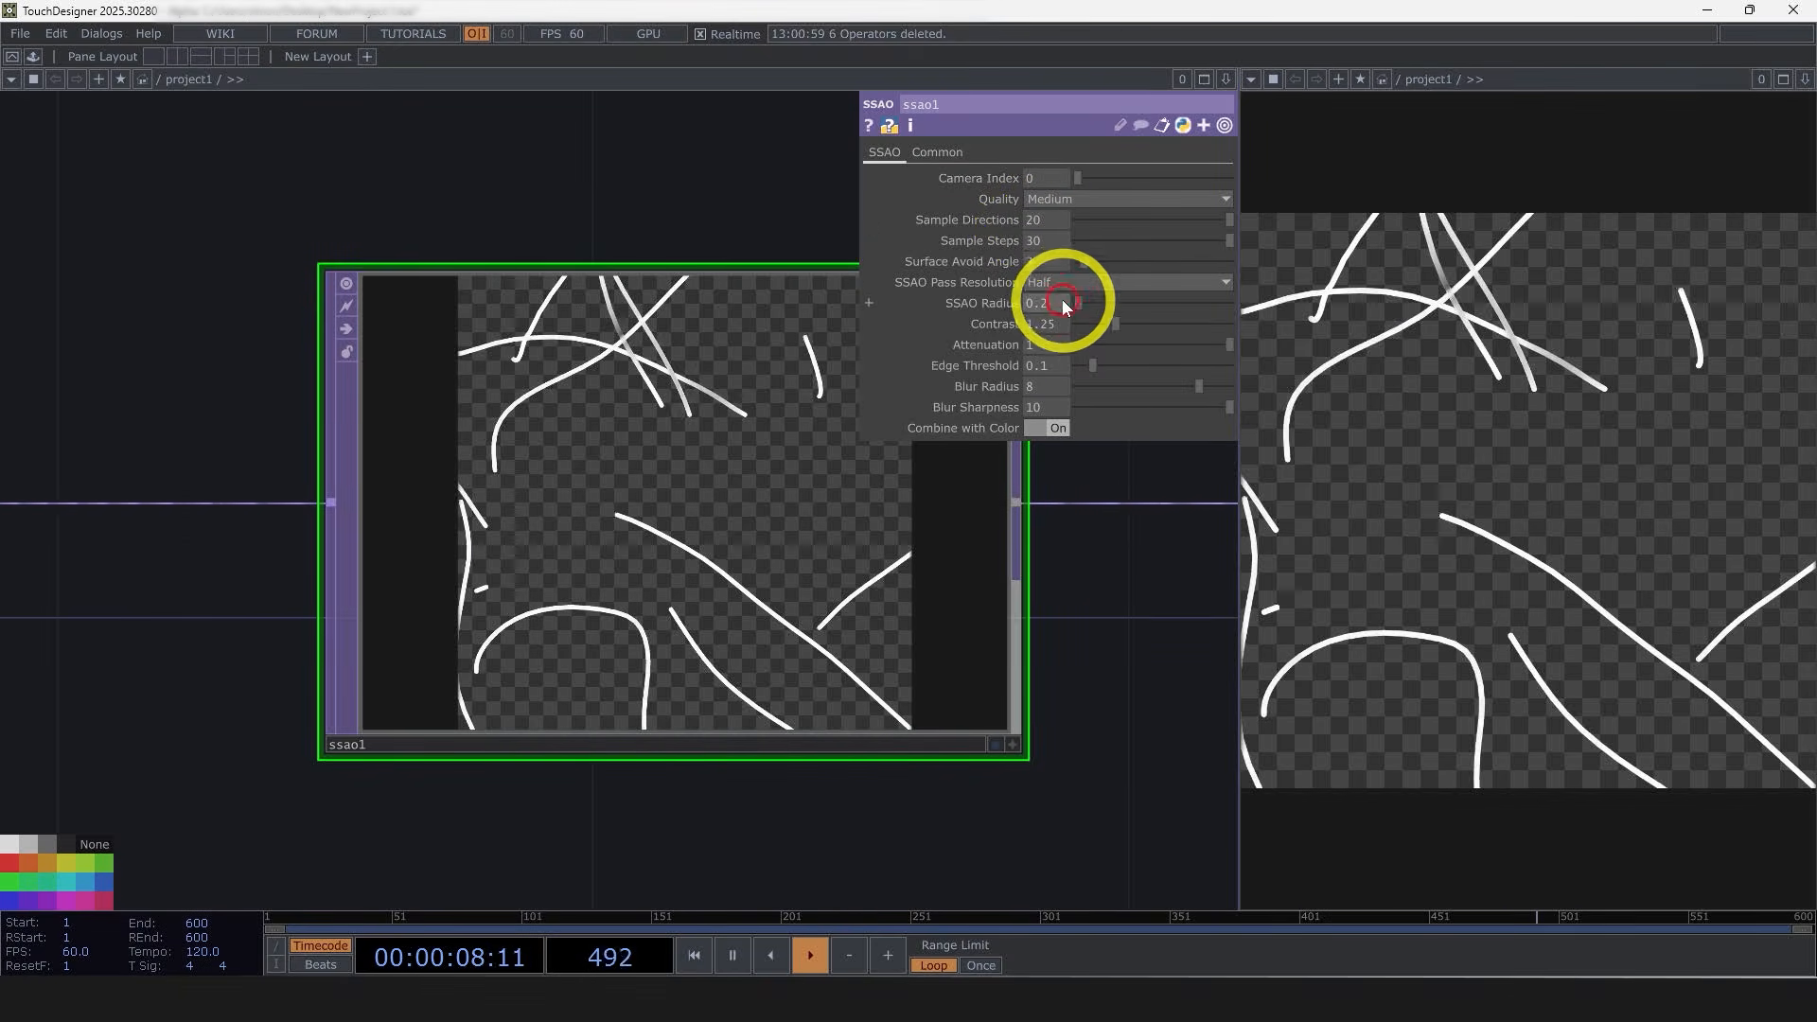
click(1054, 286)
click(1041, 296)
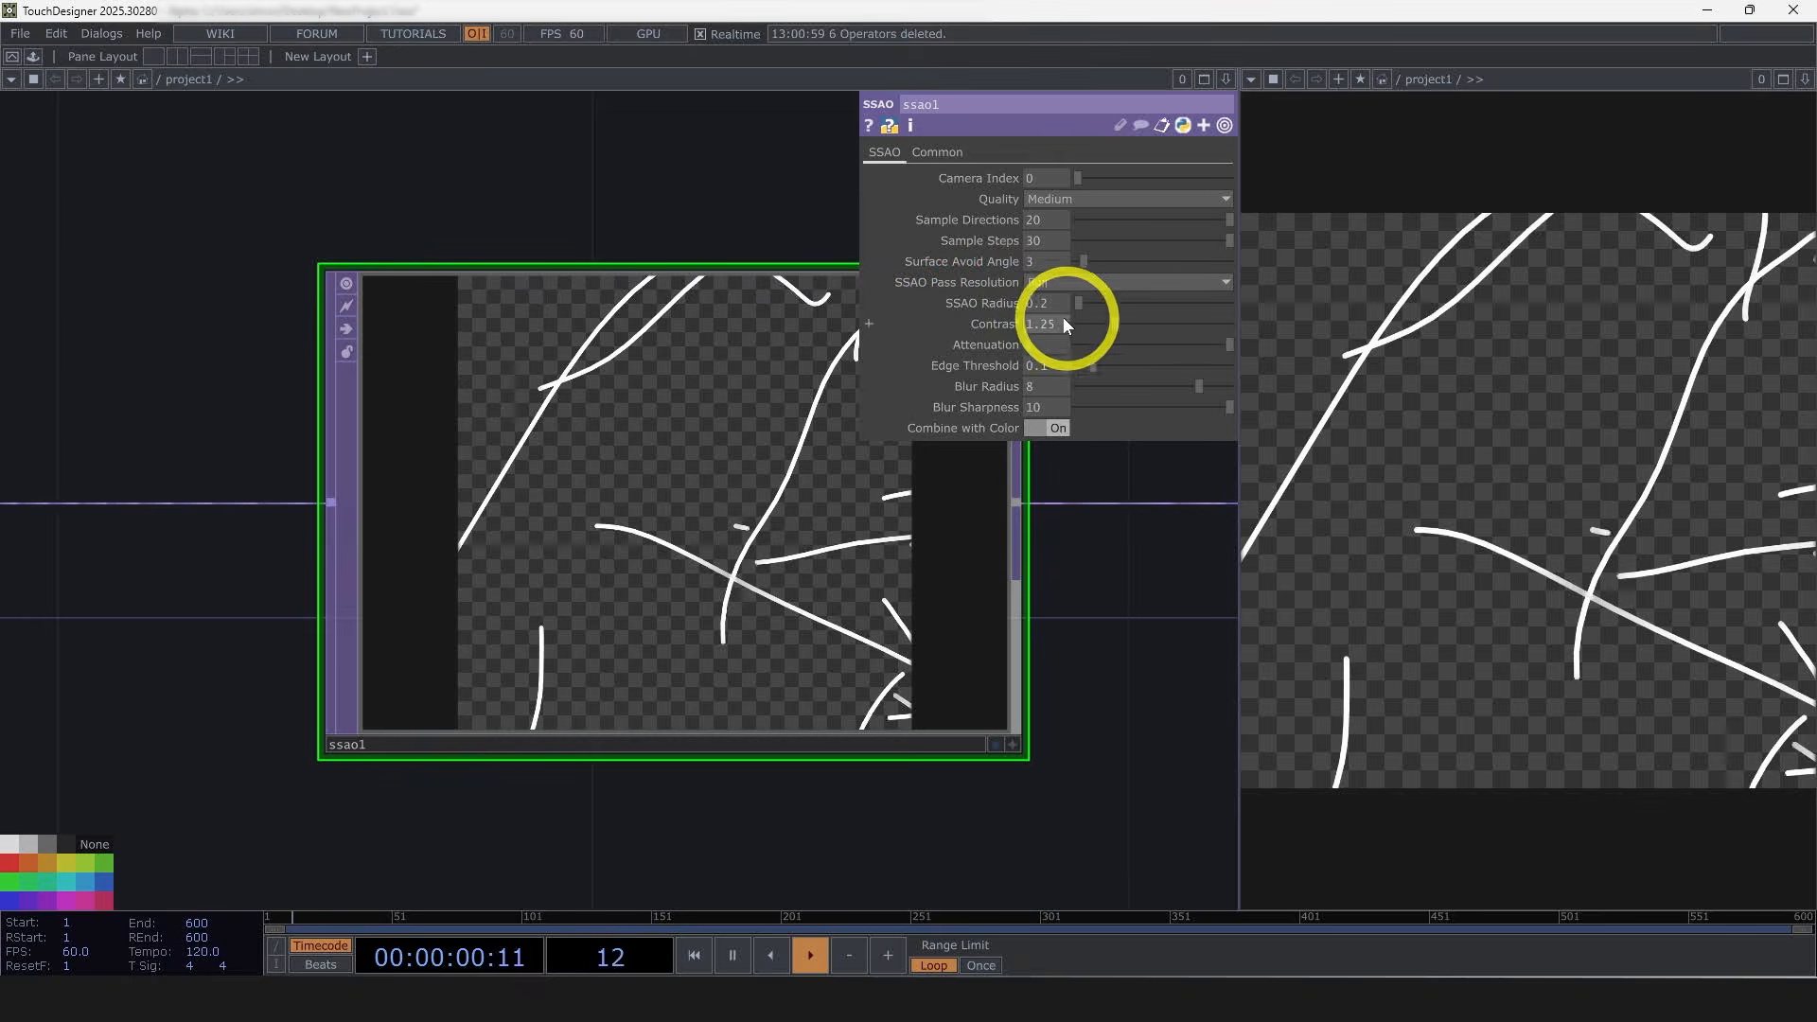
click(1041, 305)
text(0.01)
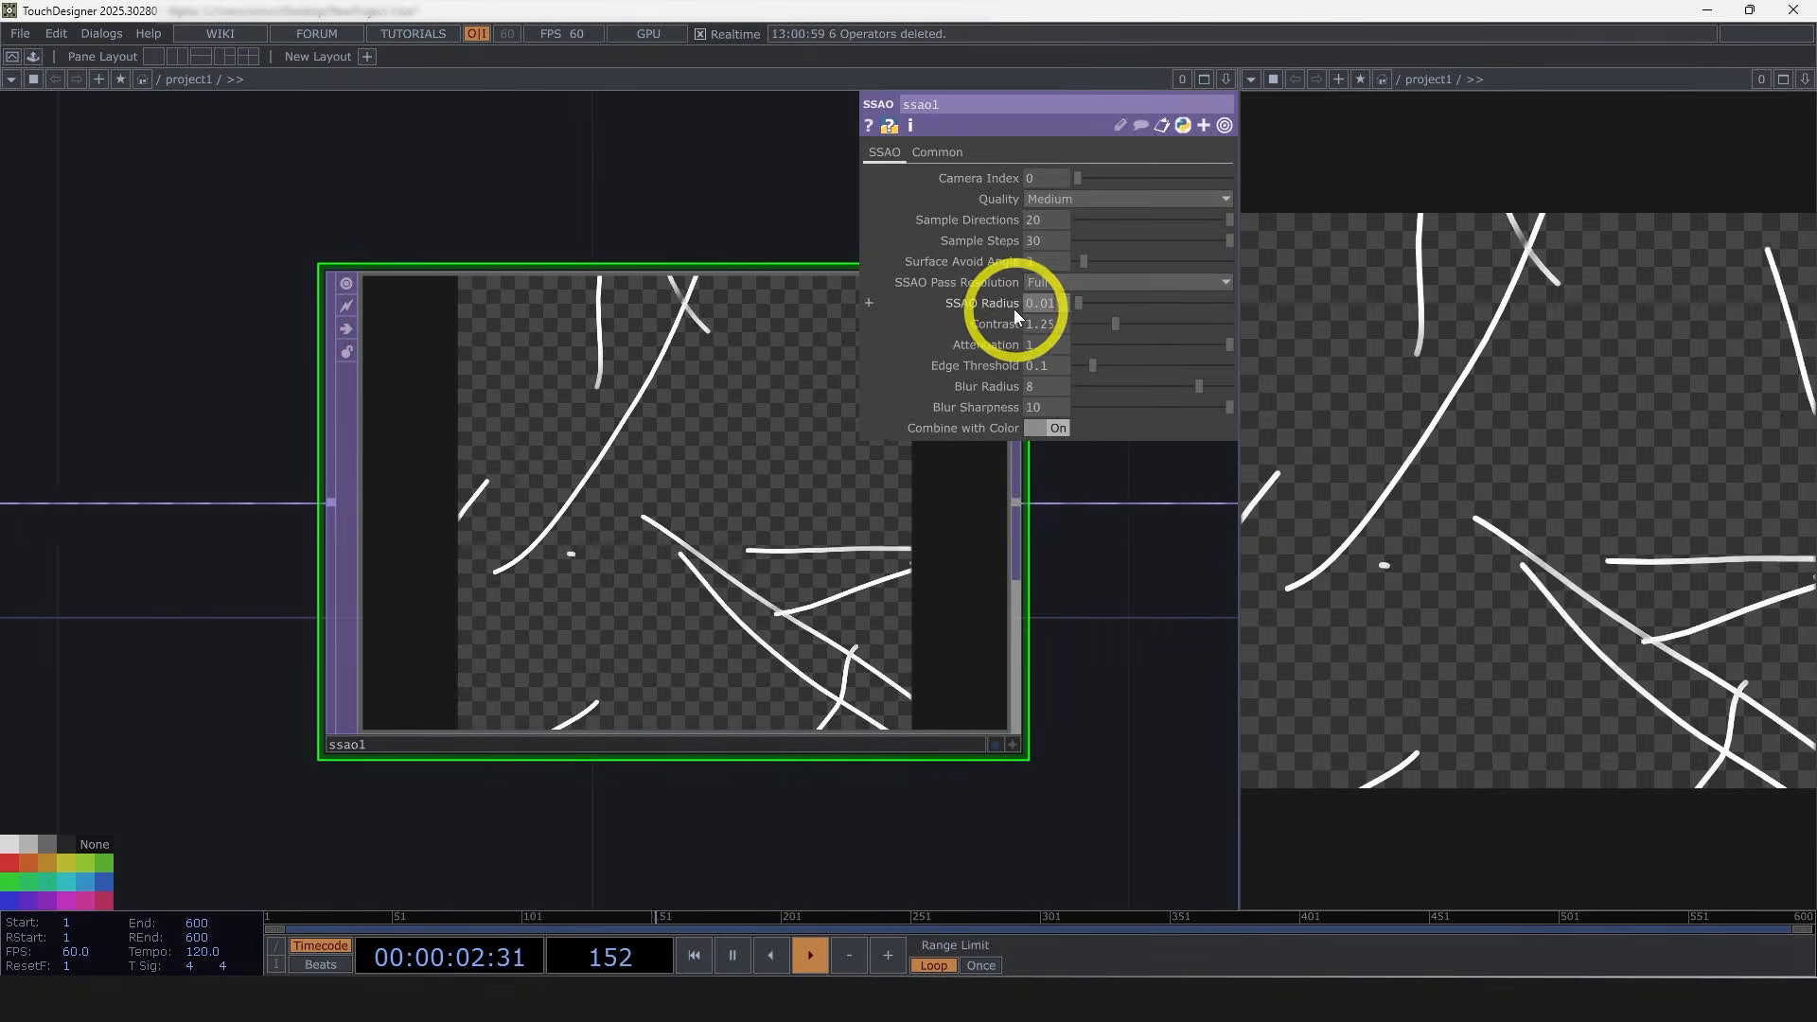
Step: Set the SSAO Contrast to 0.75 and the Blur Radius to 0
click(1115, 490)
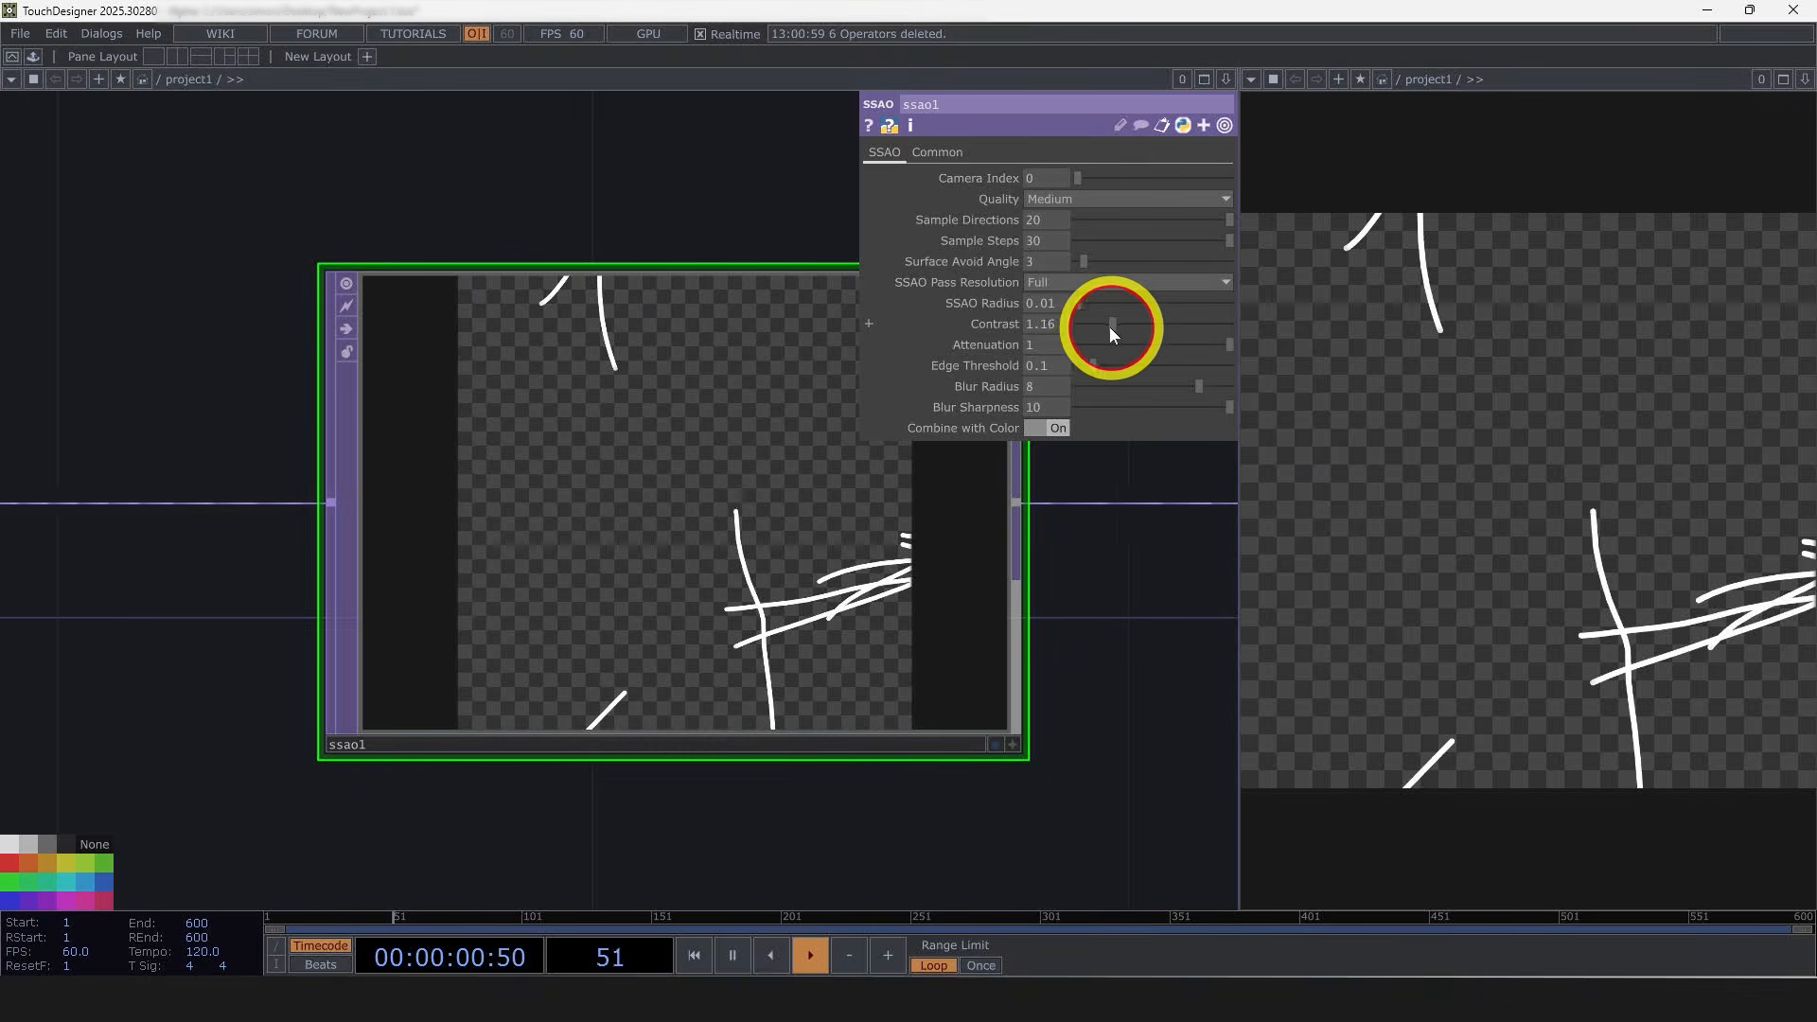
drag(1107, 326, 1099, 327)
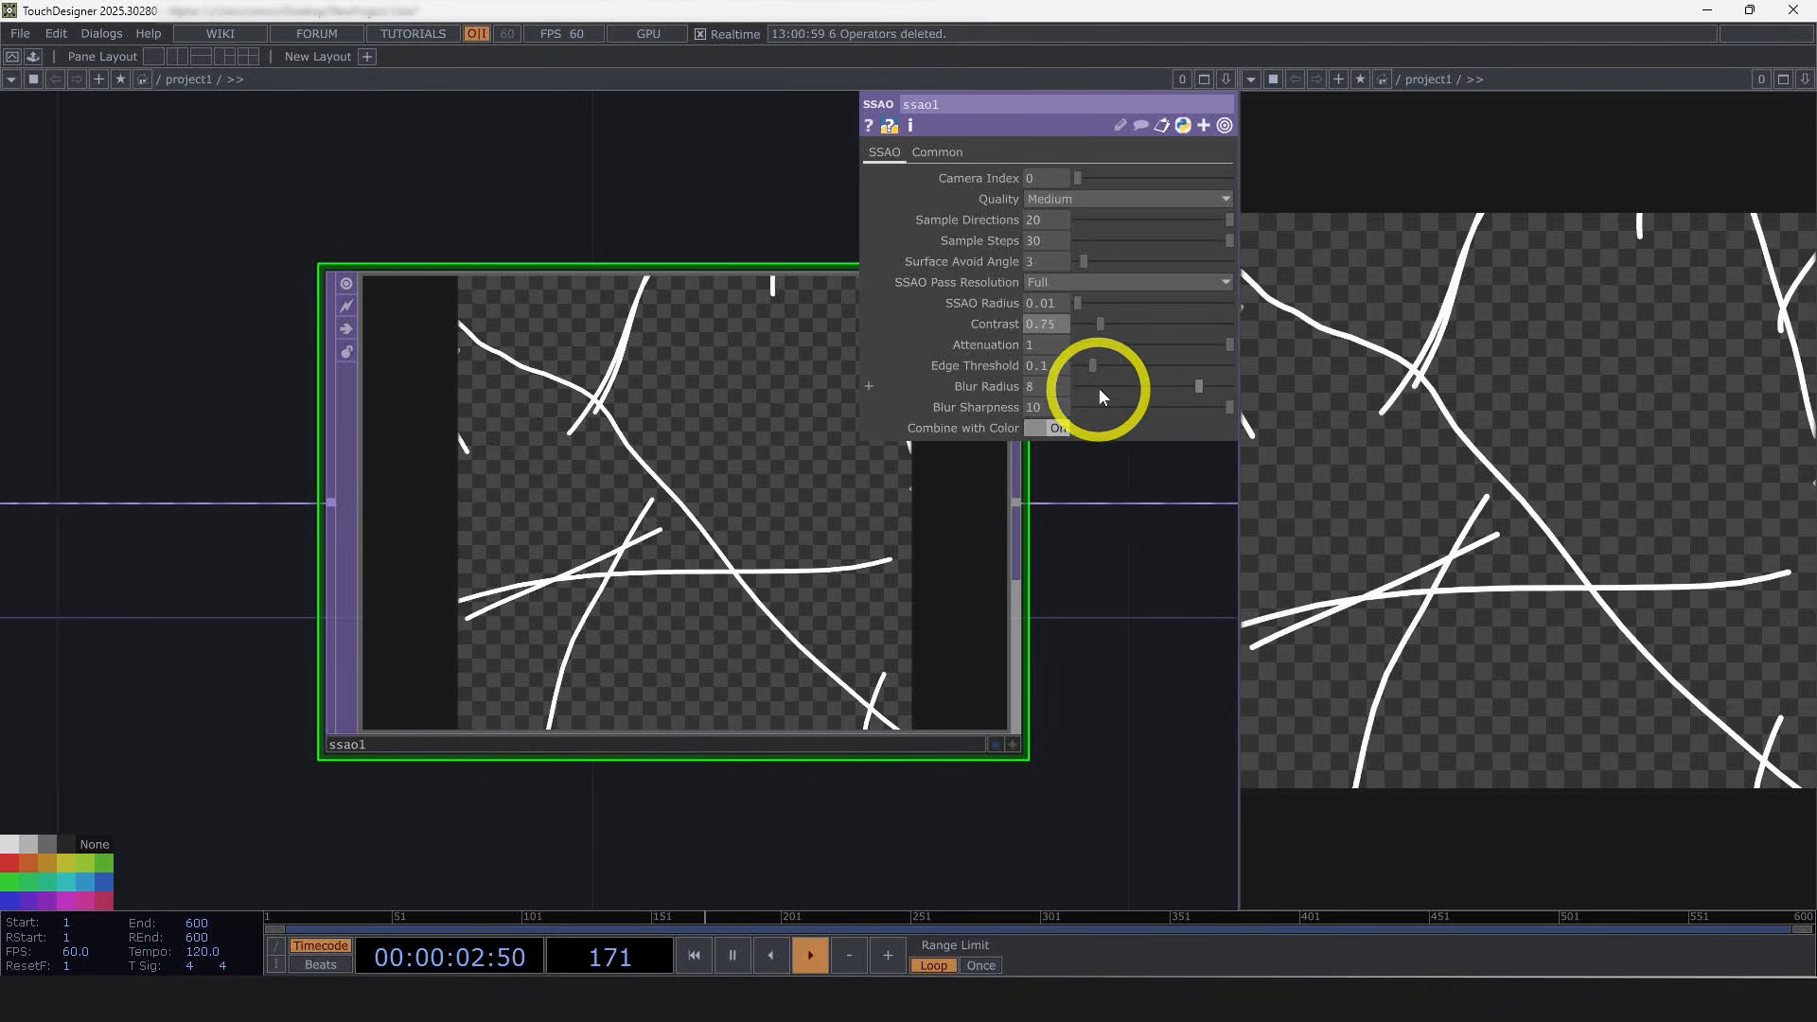
drag(1118, 390, 1073, 390)
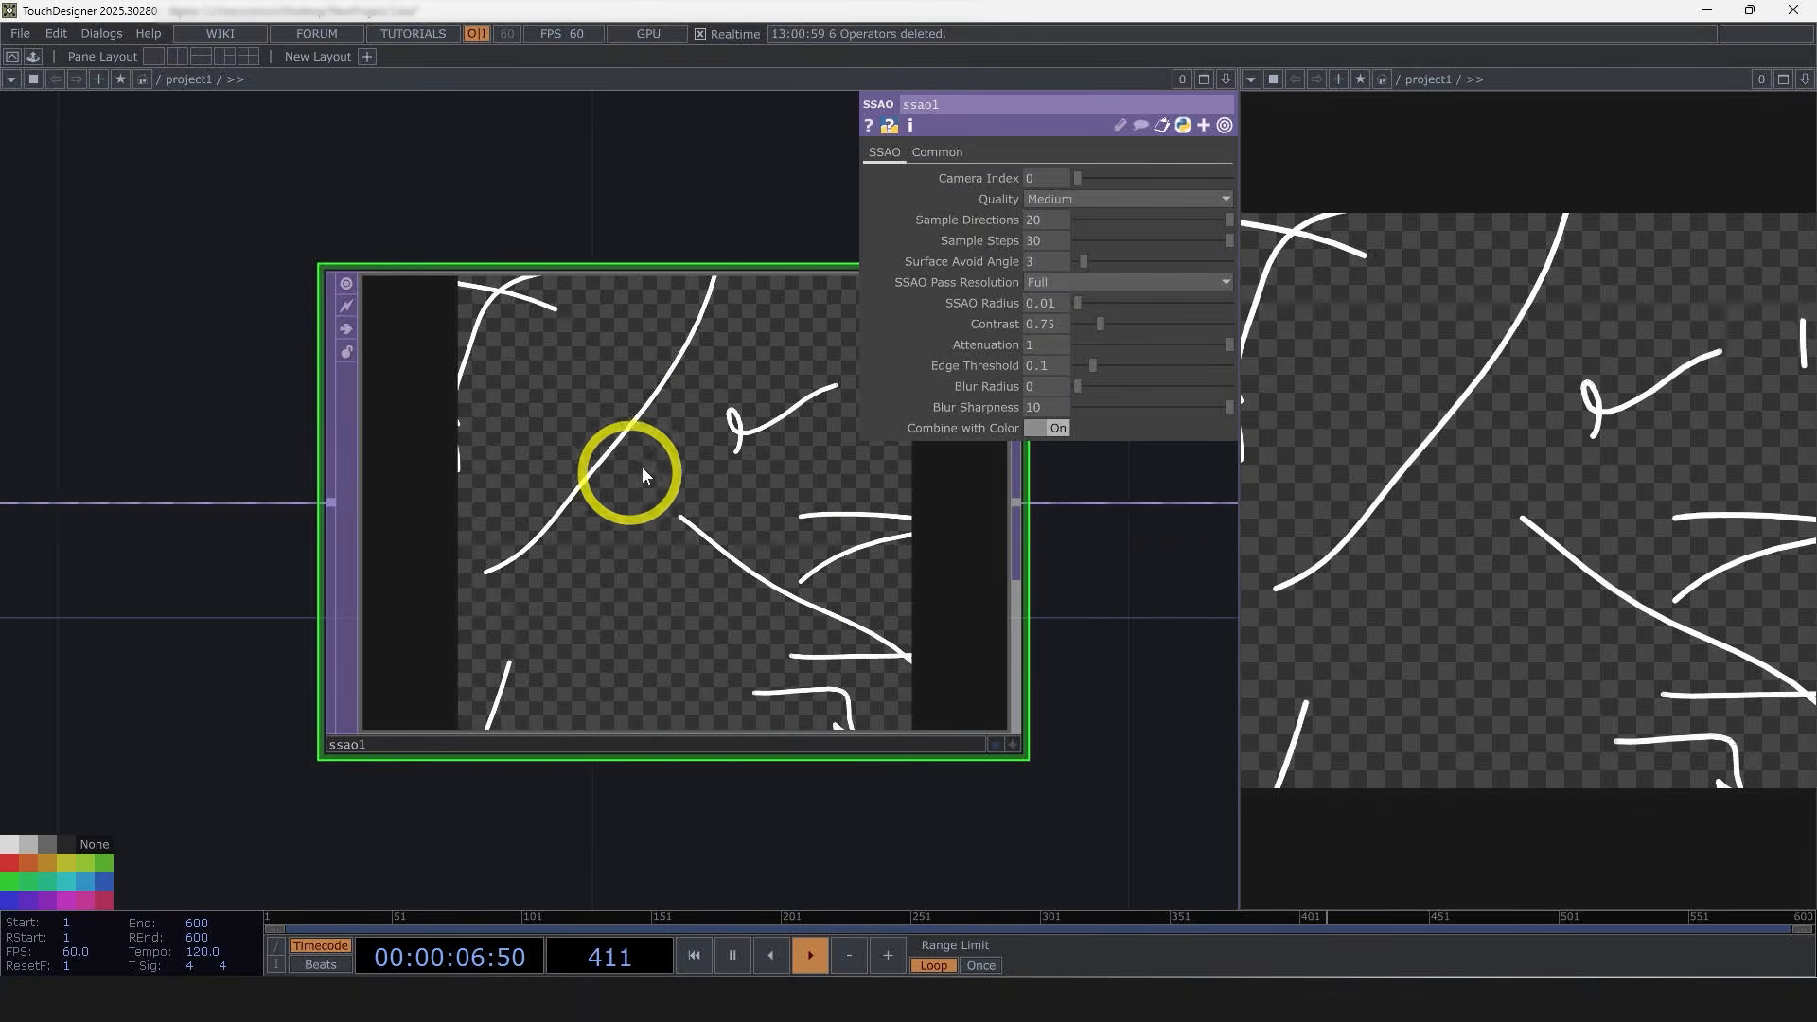
Step: Select the Noise POP and set its noise Period to .1
drag(1113, 665, 989, 682)
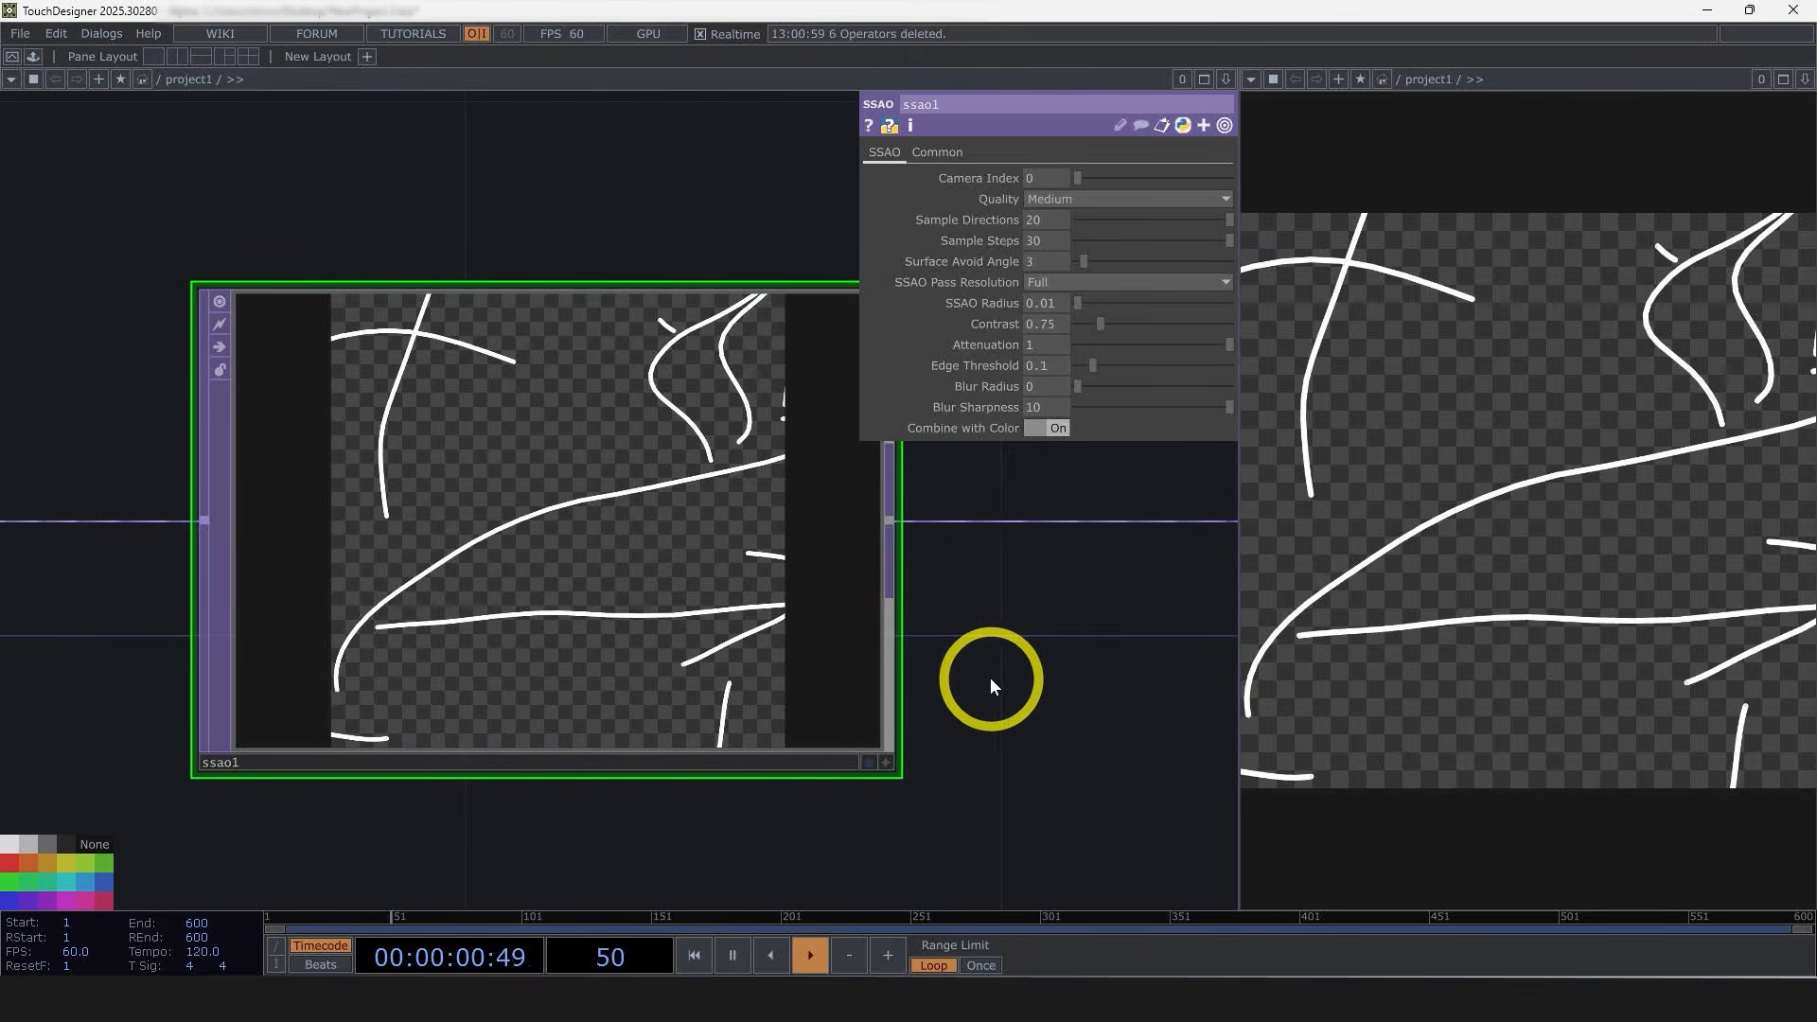
scroll(998, 560, down, 10)
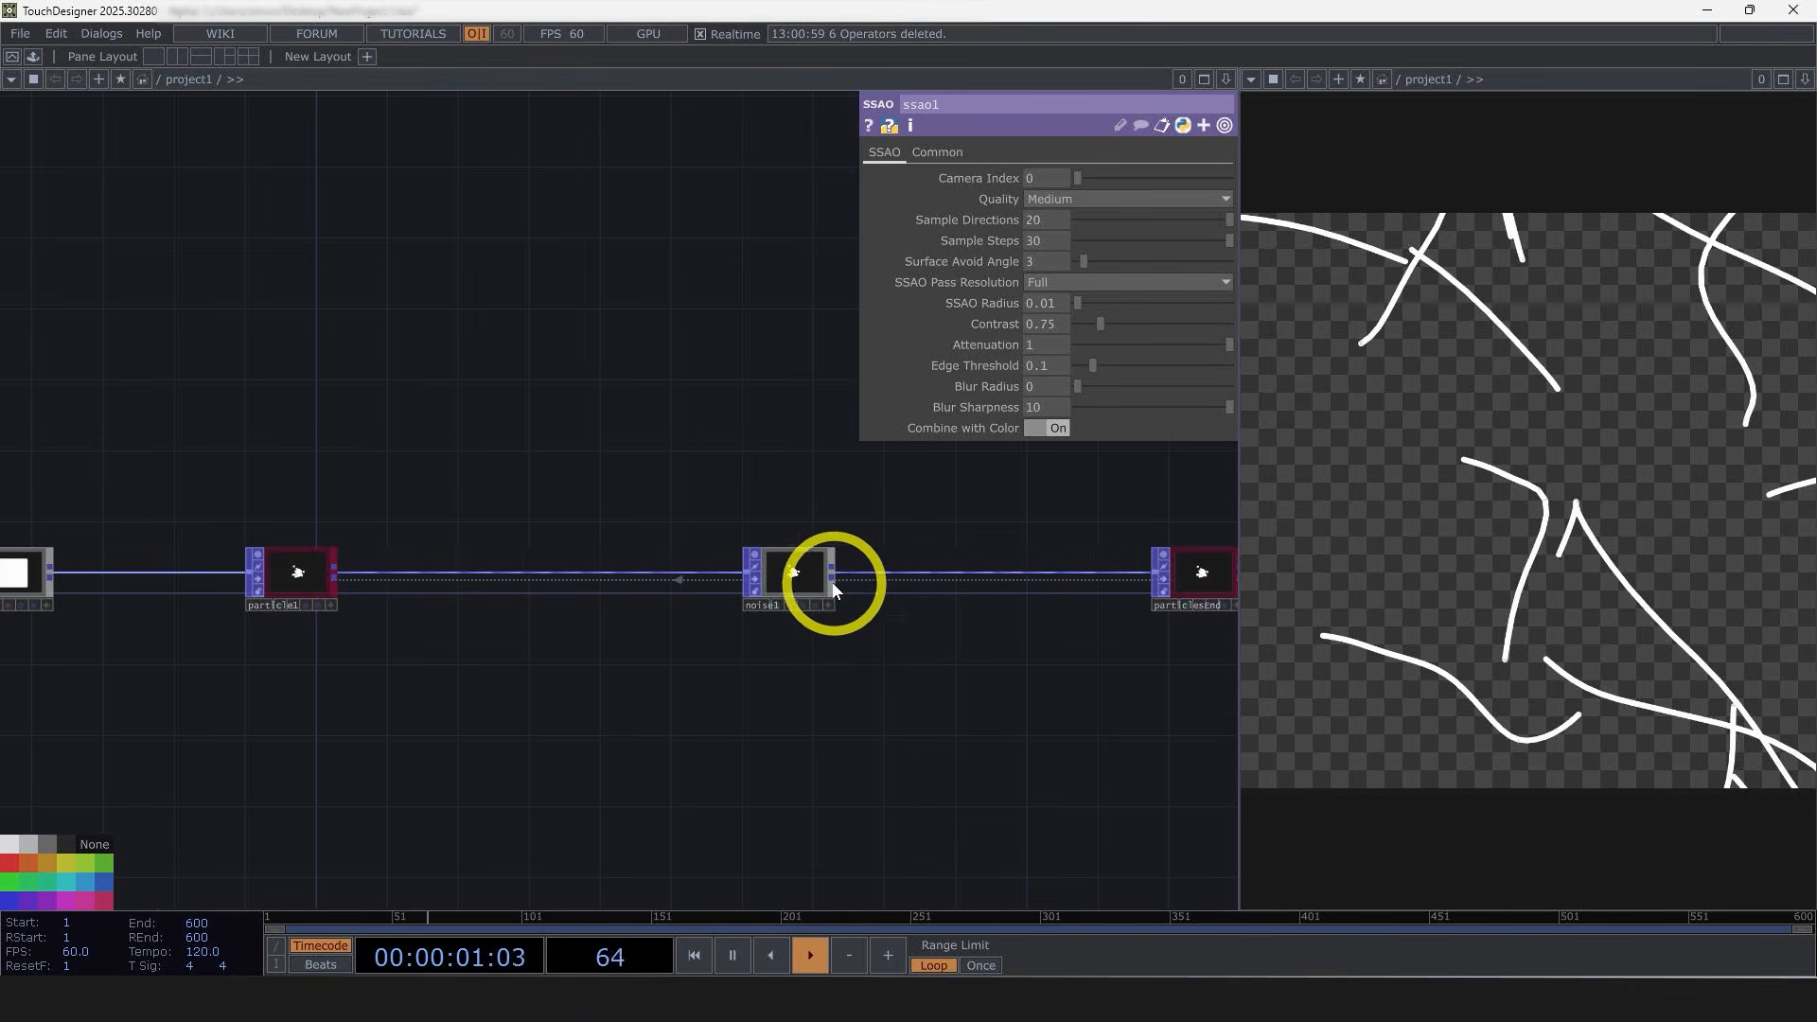
click(798, 582)
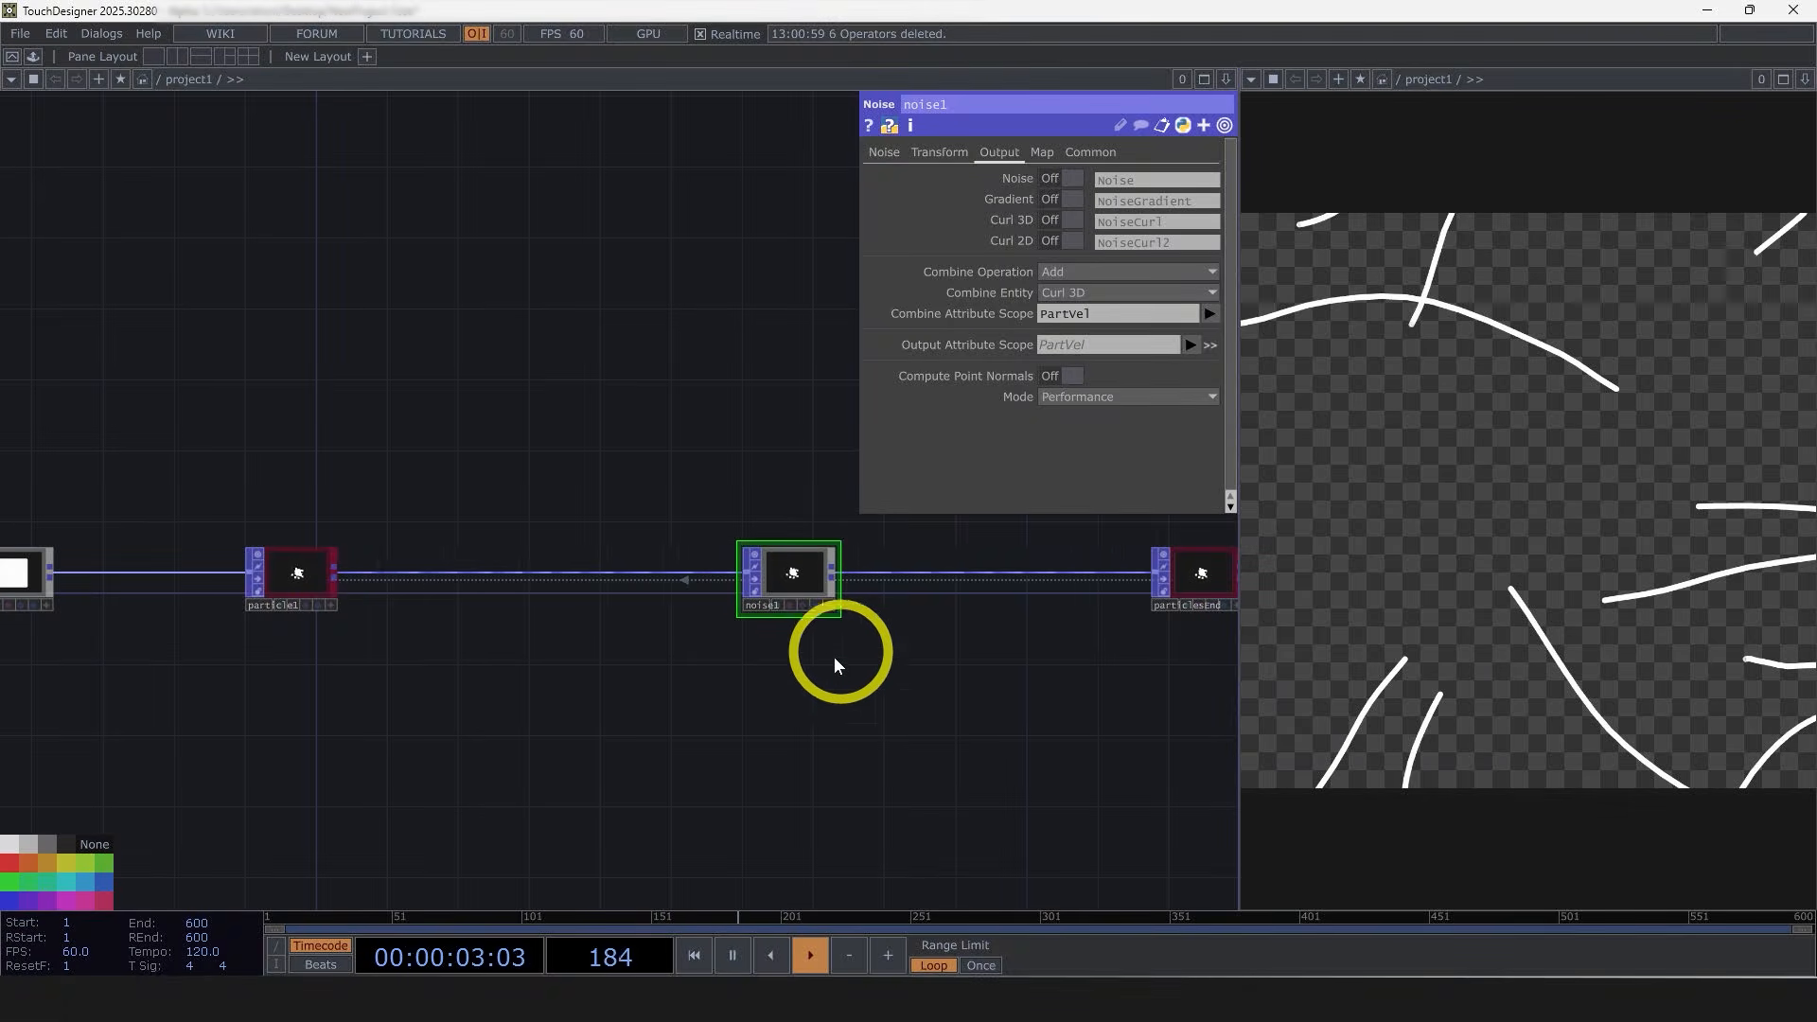
click(883, 152)
scroll(819, 679, up, 3)
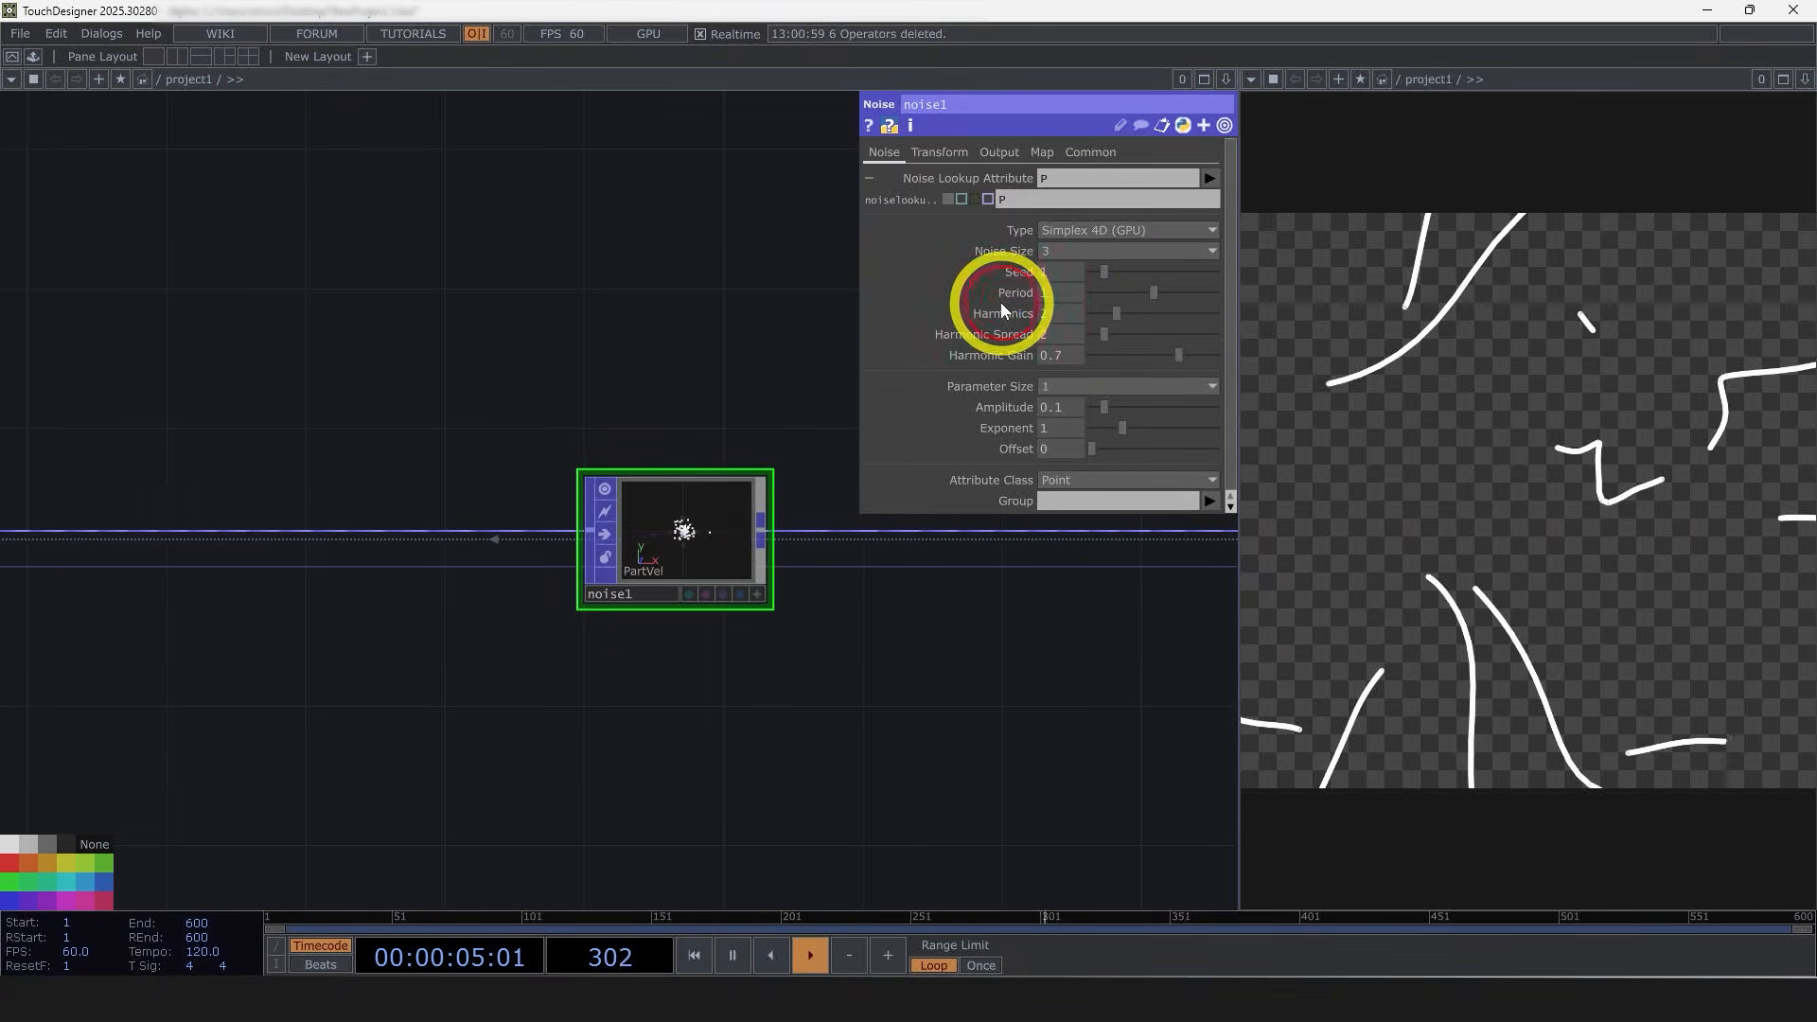
click(1052, 293)
text(.1)
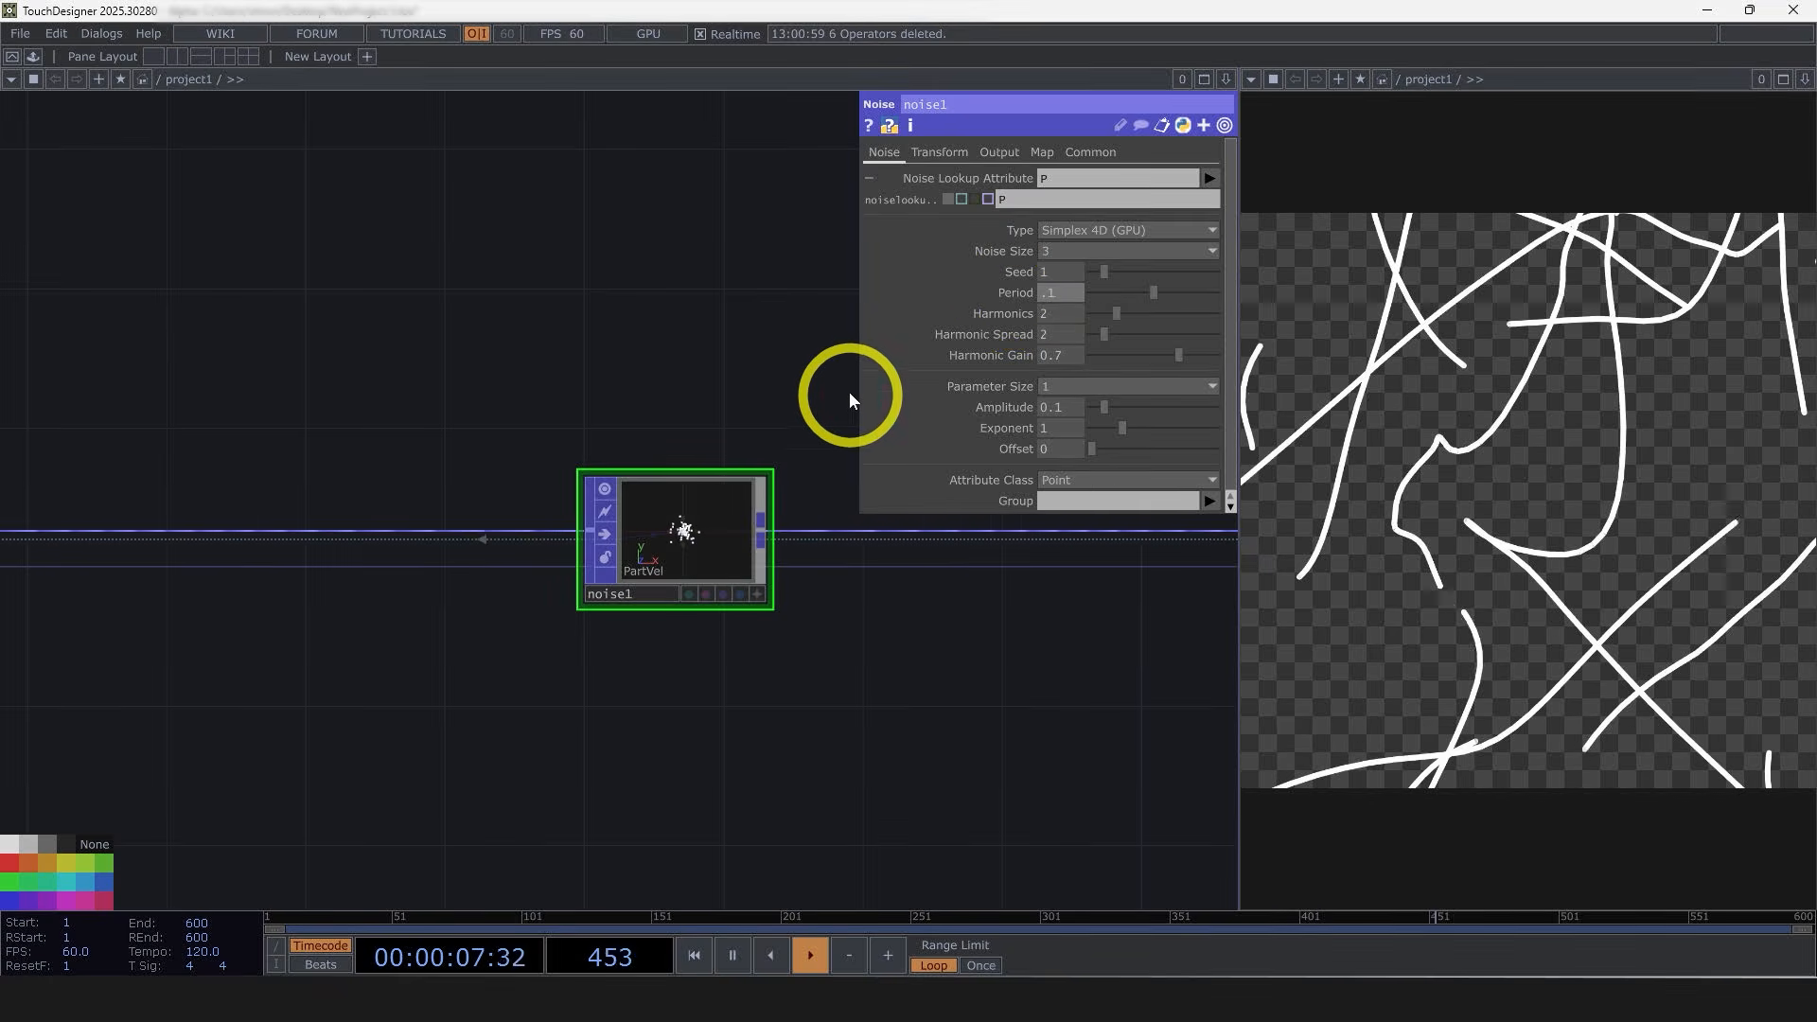
key(Return)
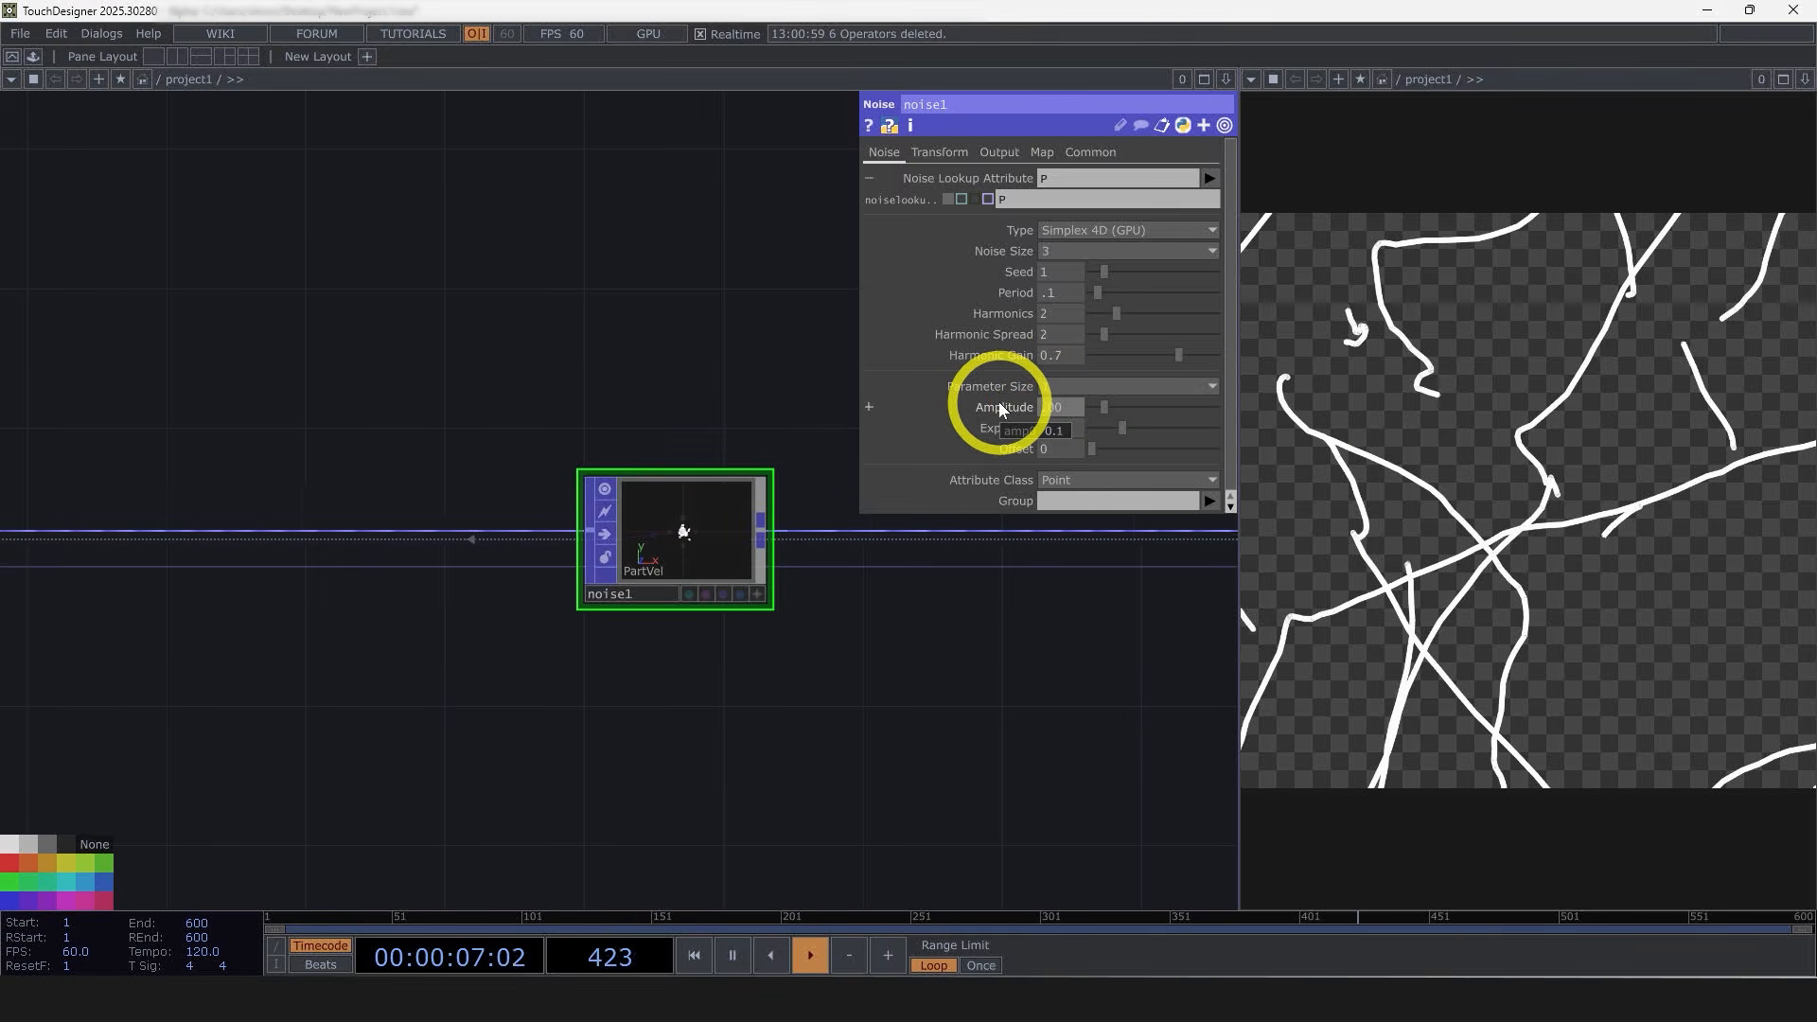
Step: Set the noise Harmonics to 1, Amplitude to .001 and Harmonic Gain to 0.525
click(1059, 313)
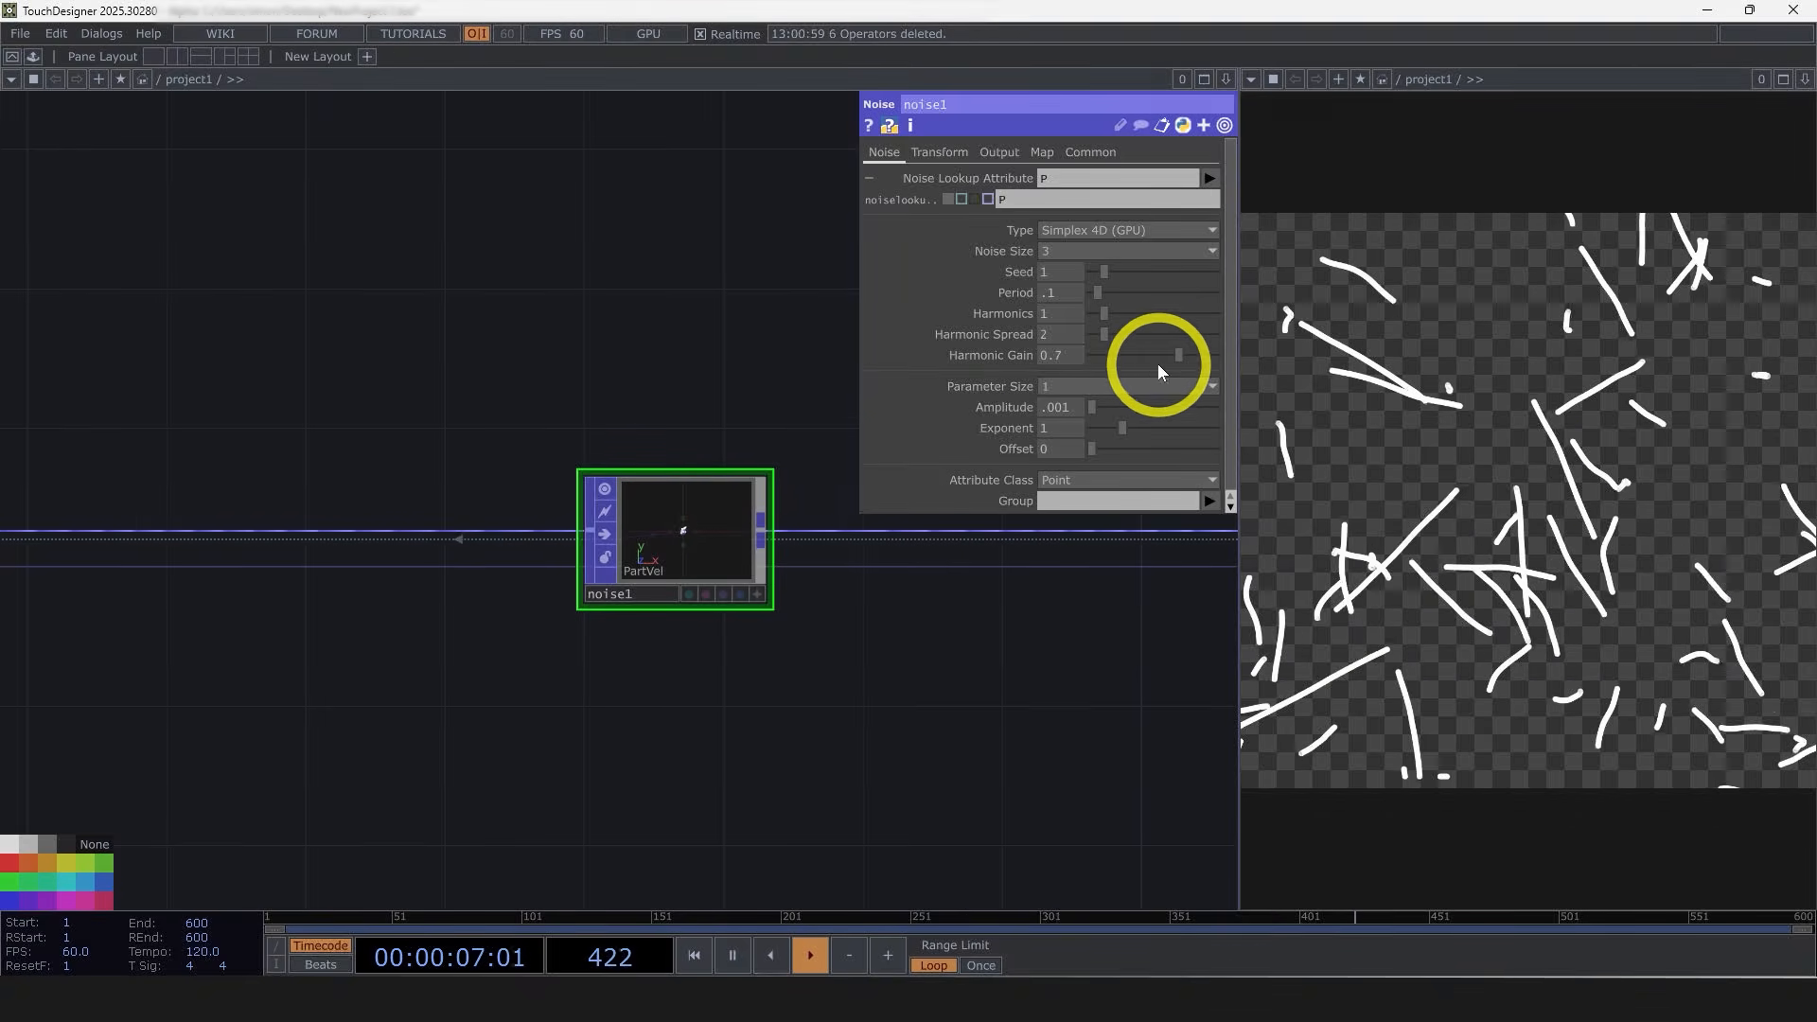
drag(1175, 357, 1156, 360)
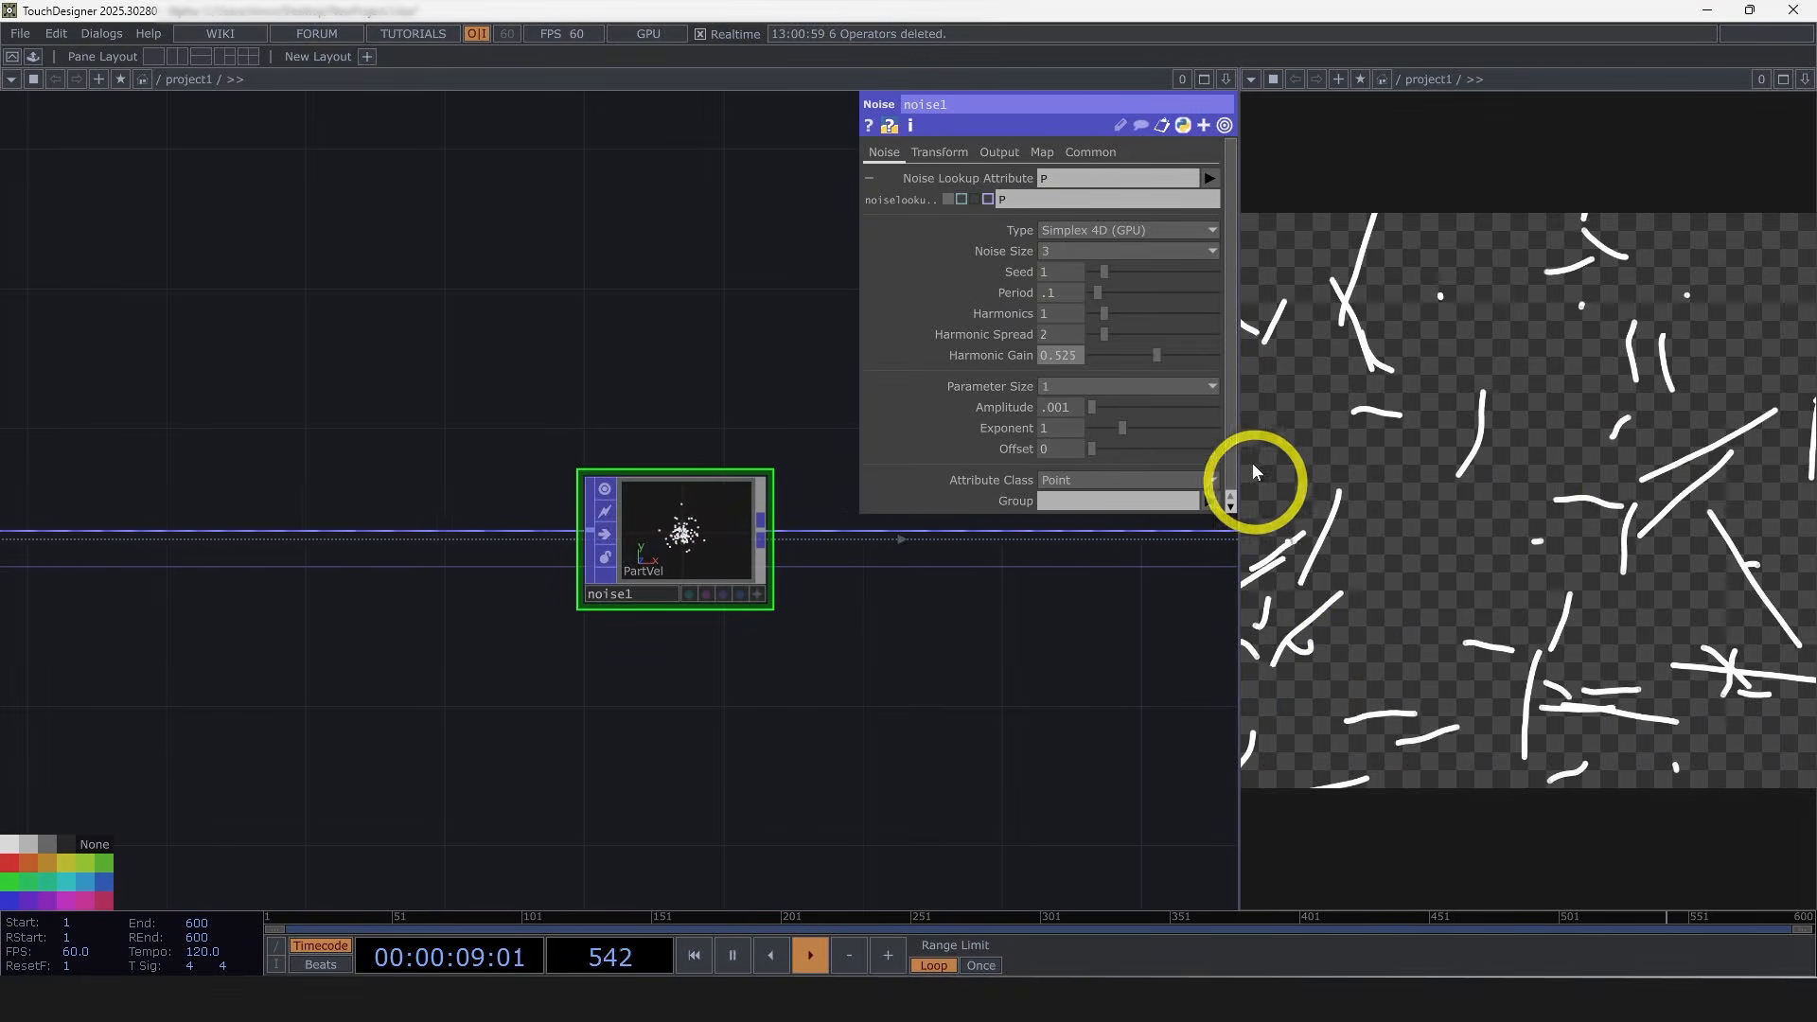
Step: Select the Particle POP and set its Birth Rate to 50 per frame
drag(923, 748, 855, 729)
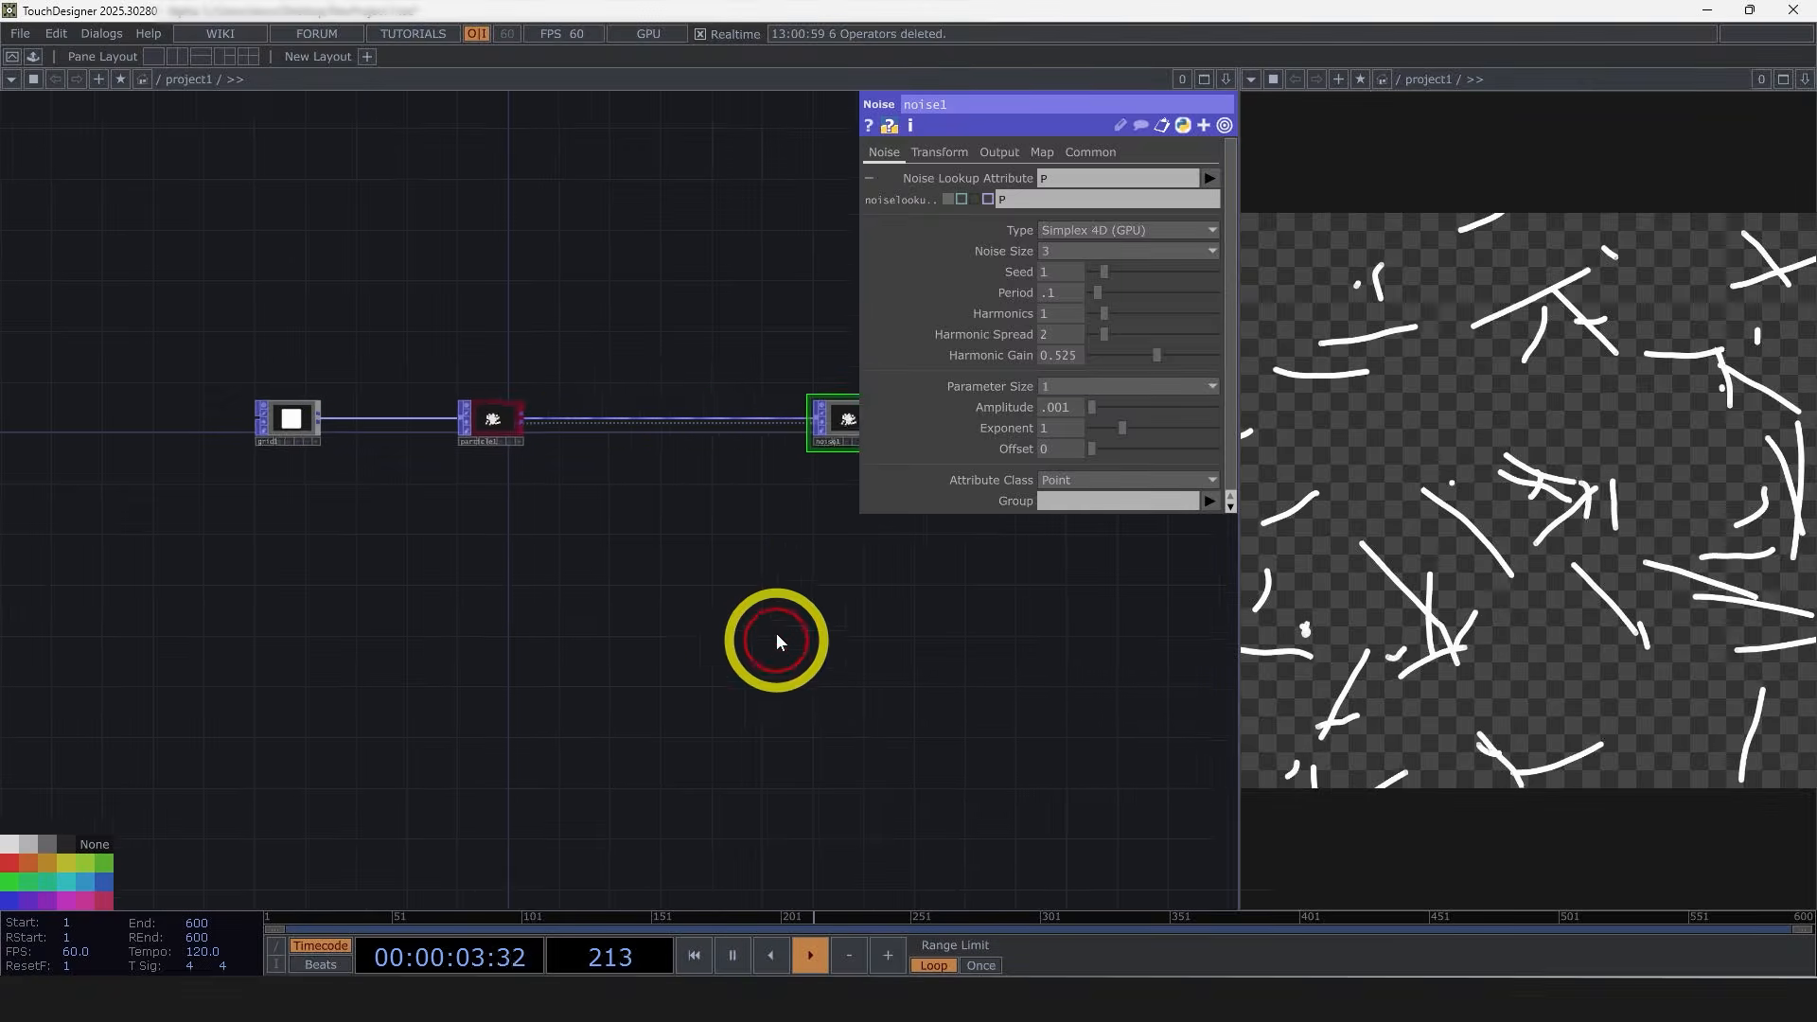
scroll(514, 422, up, 6)
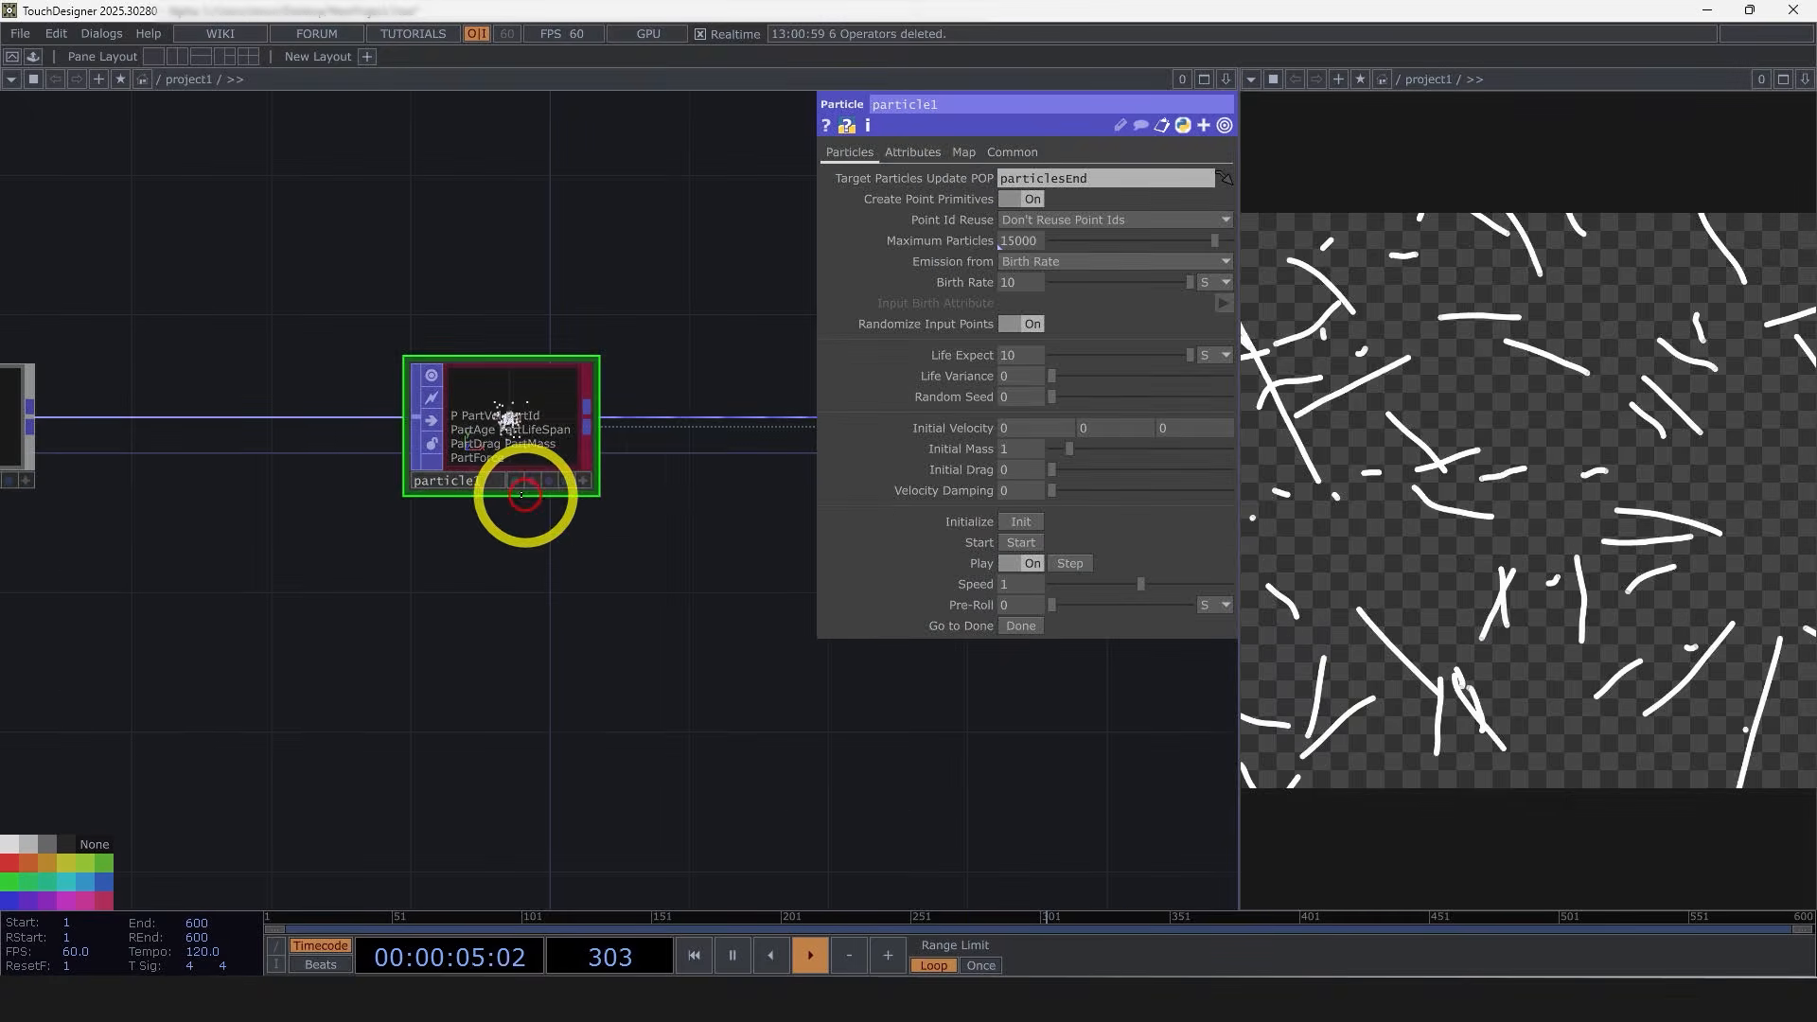
scroll(492, 428, up, 4)
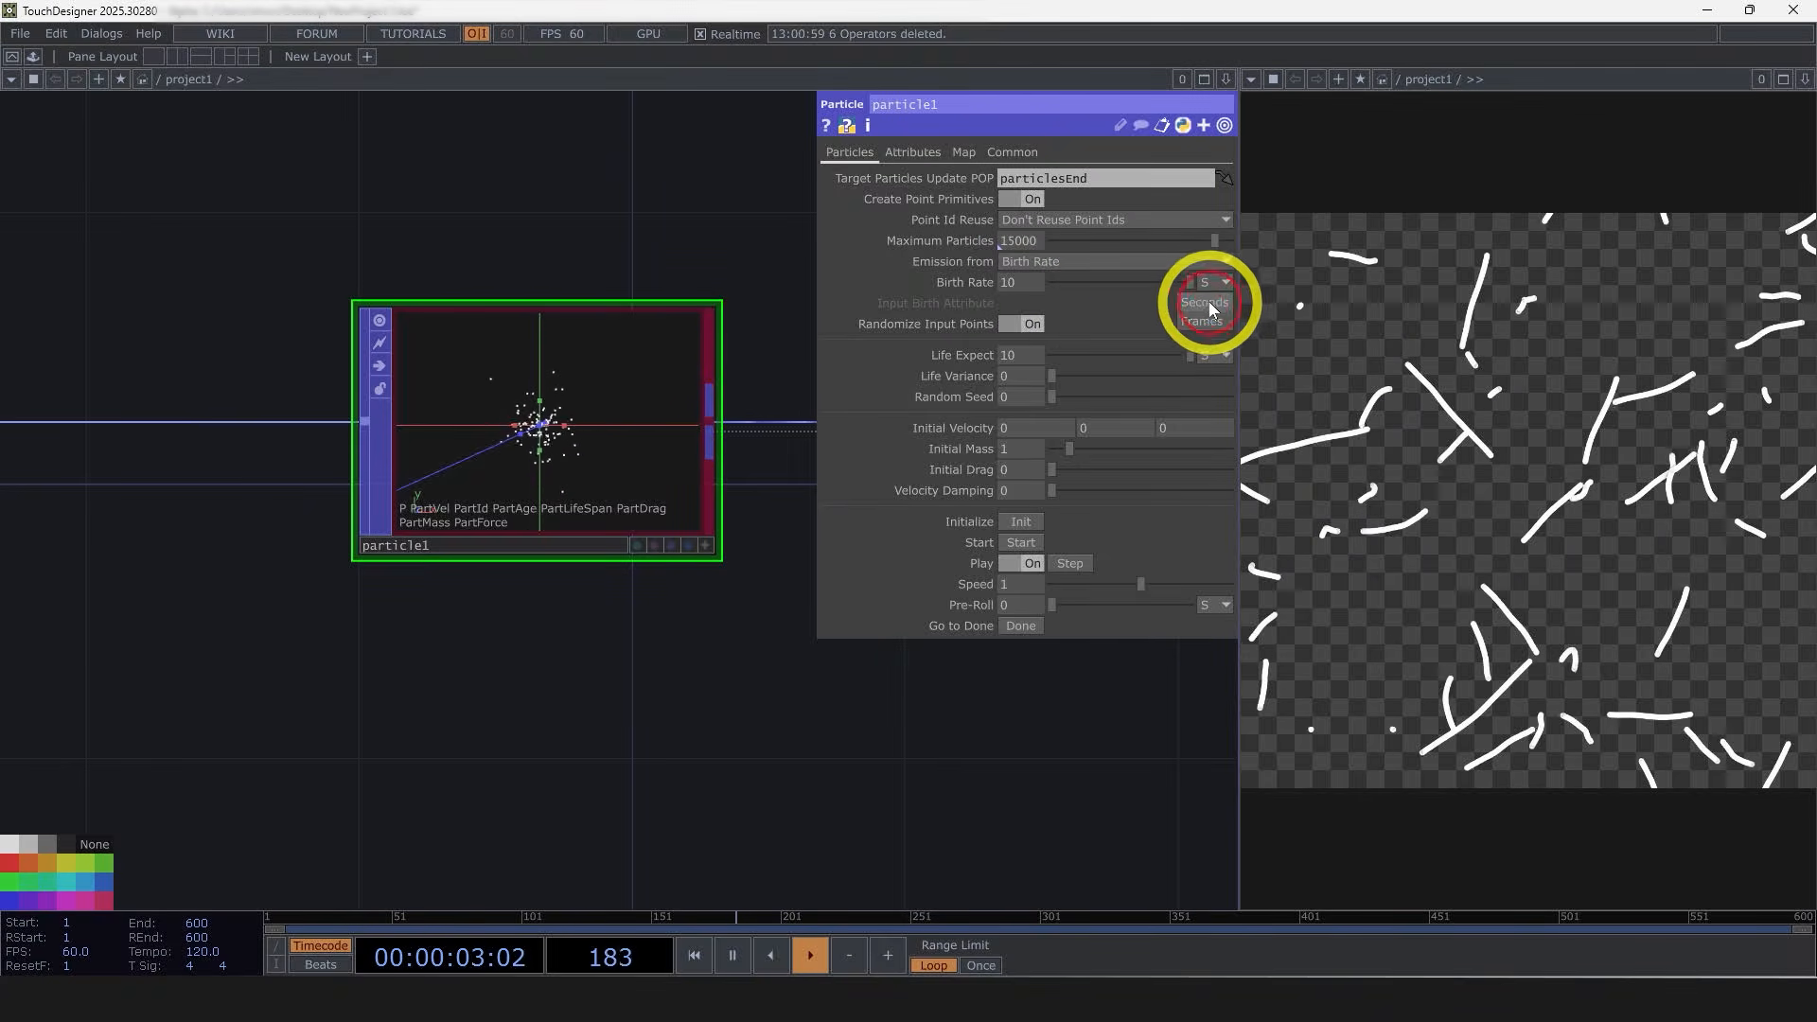
click(1205, 320)
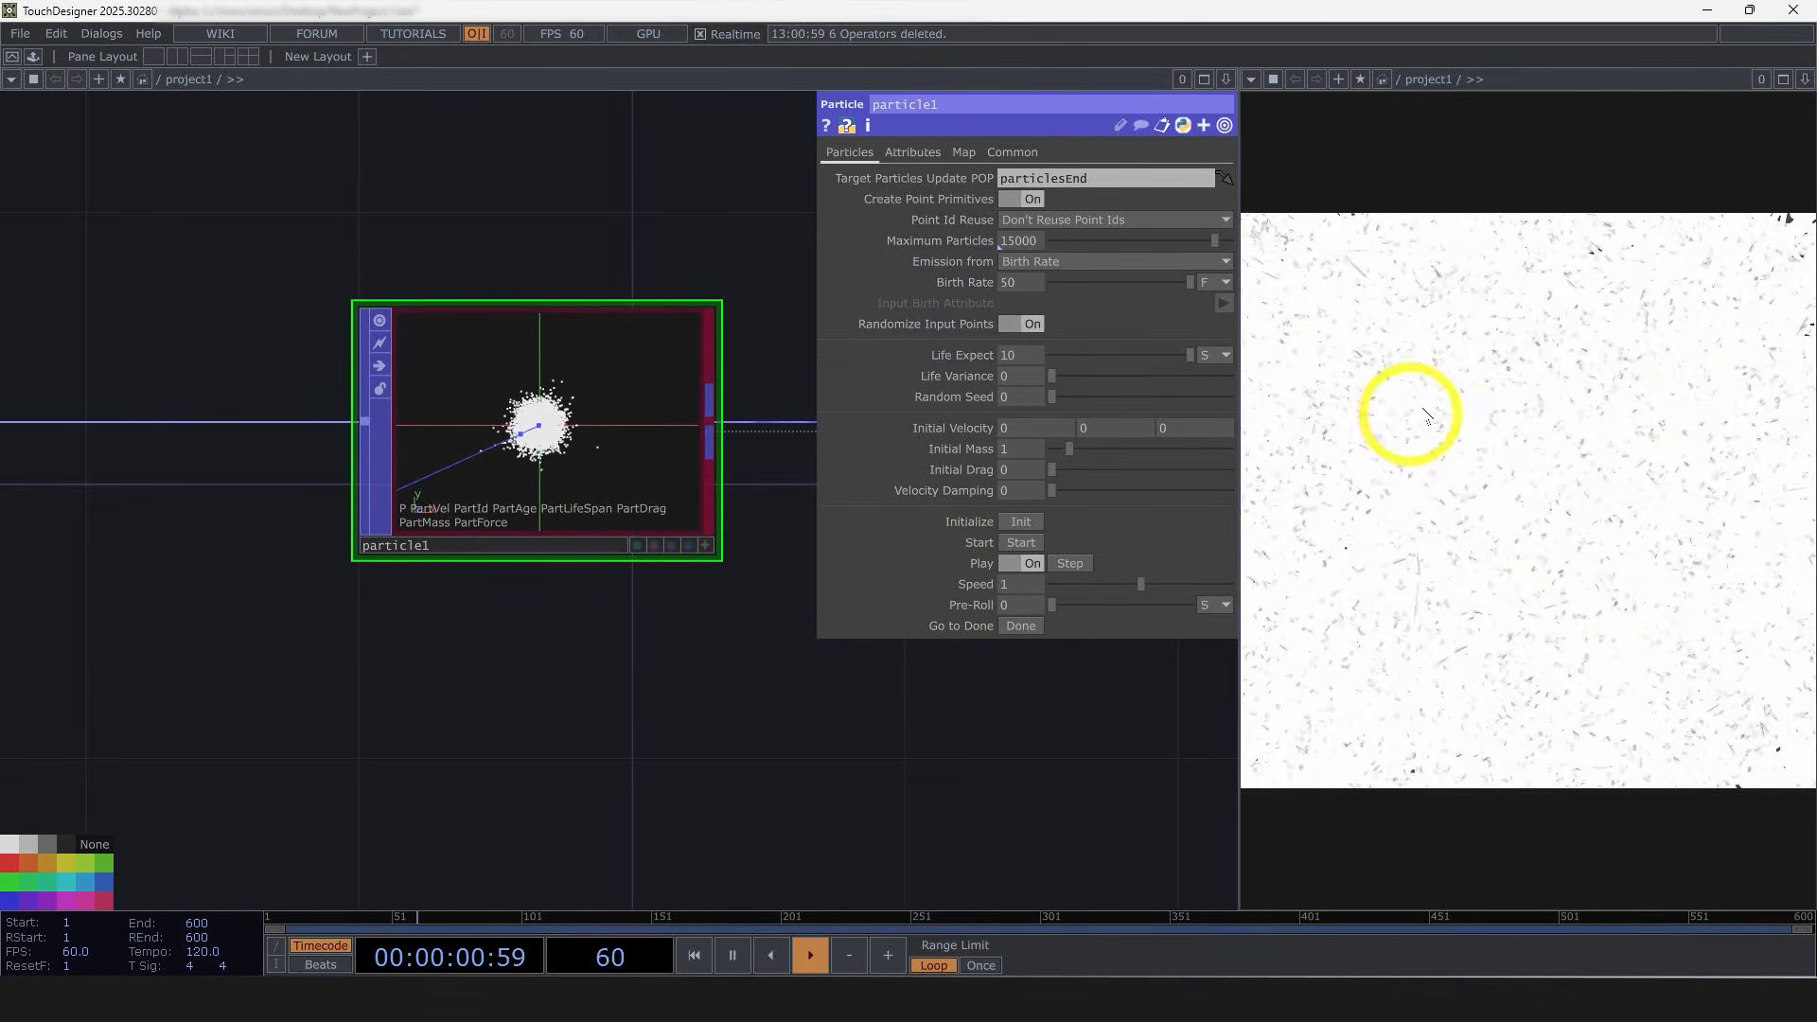
Step: Set the particle Life Expect to 2
drag(985, 747, 871, 734)
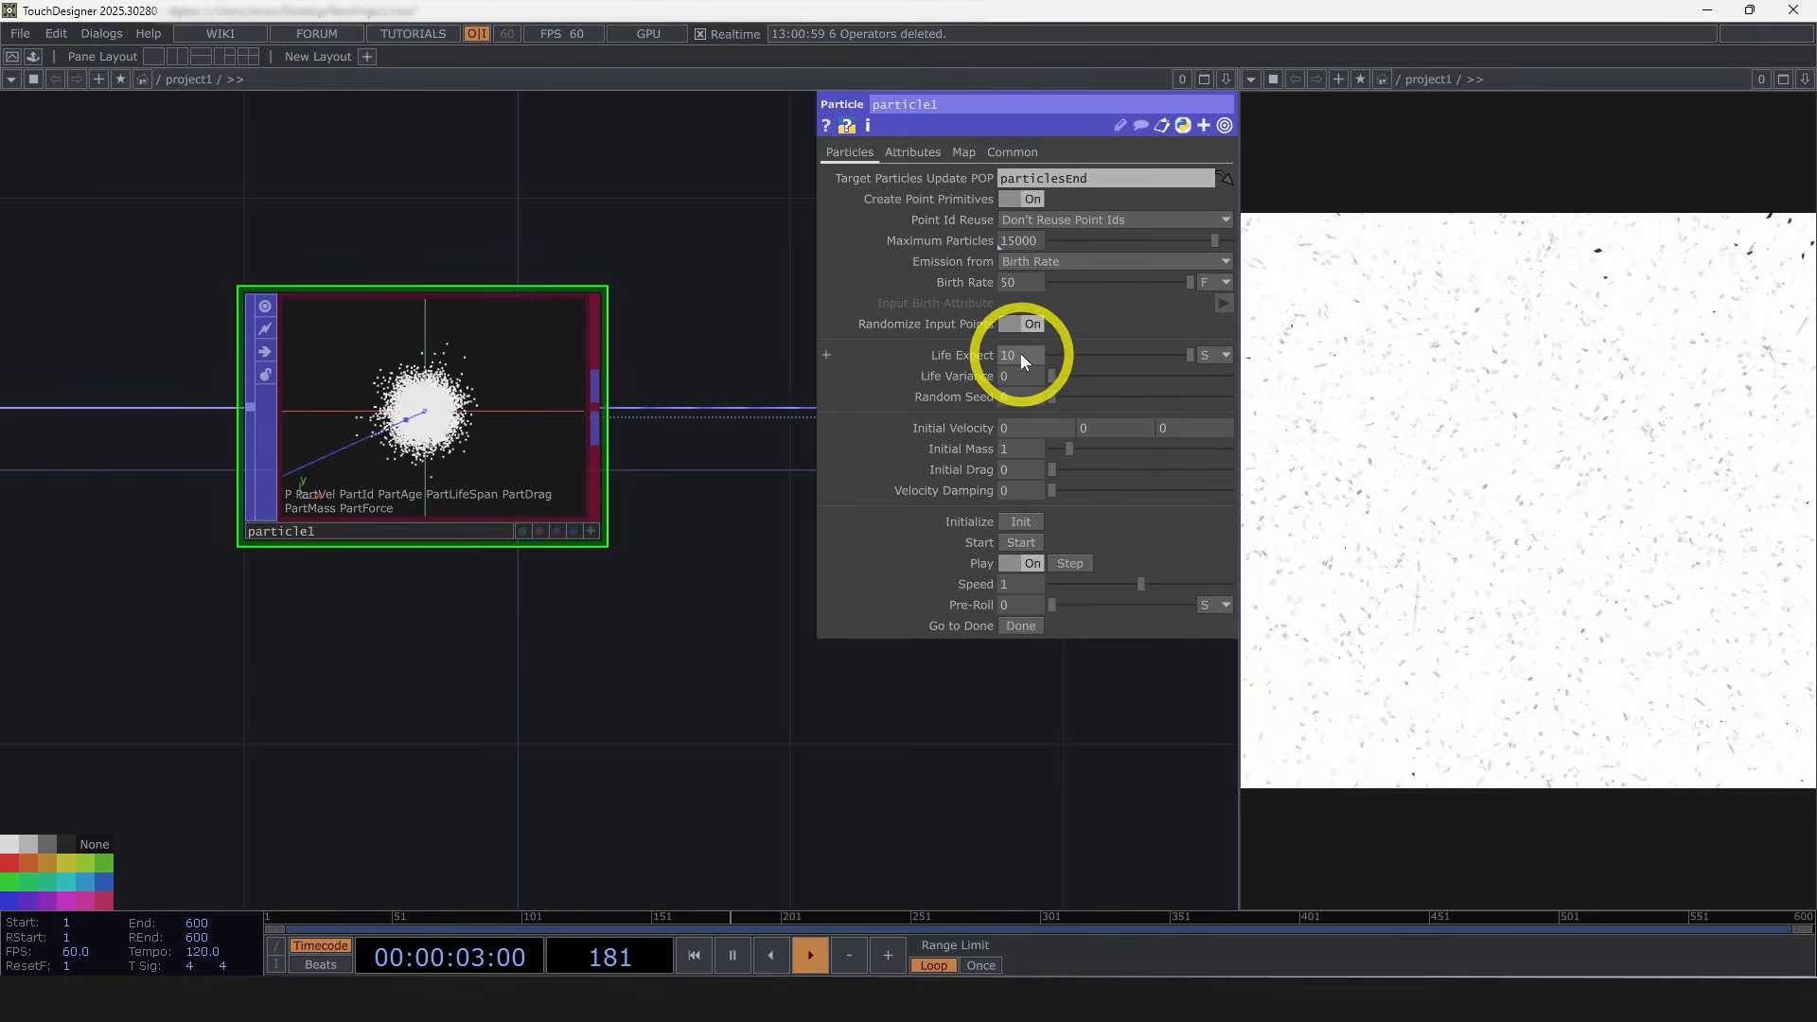
text(2)
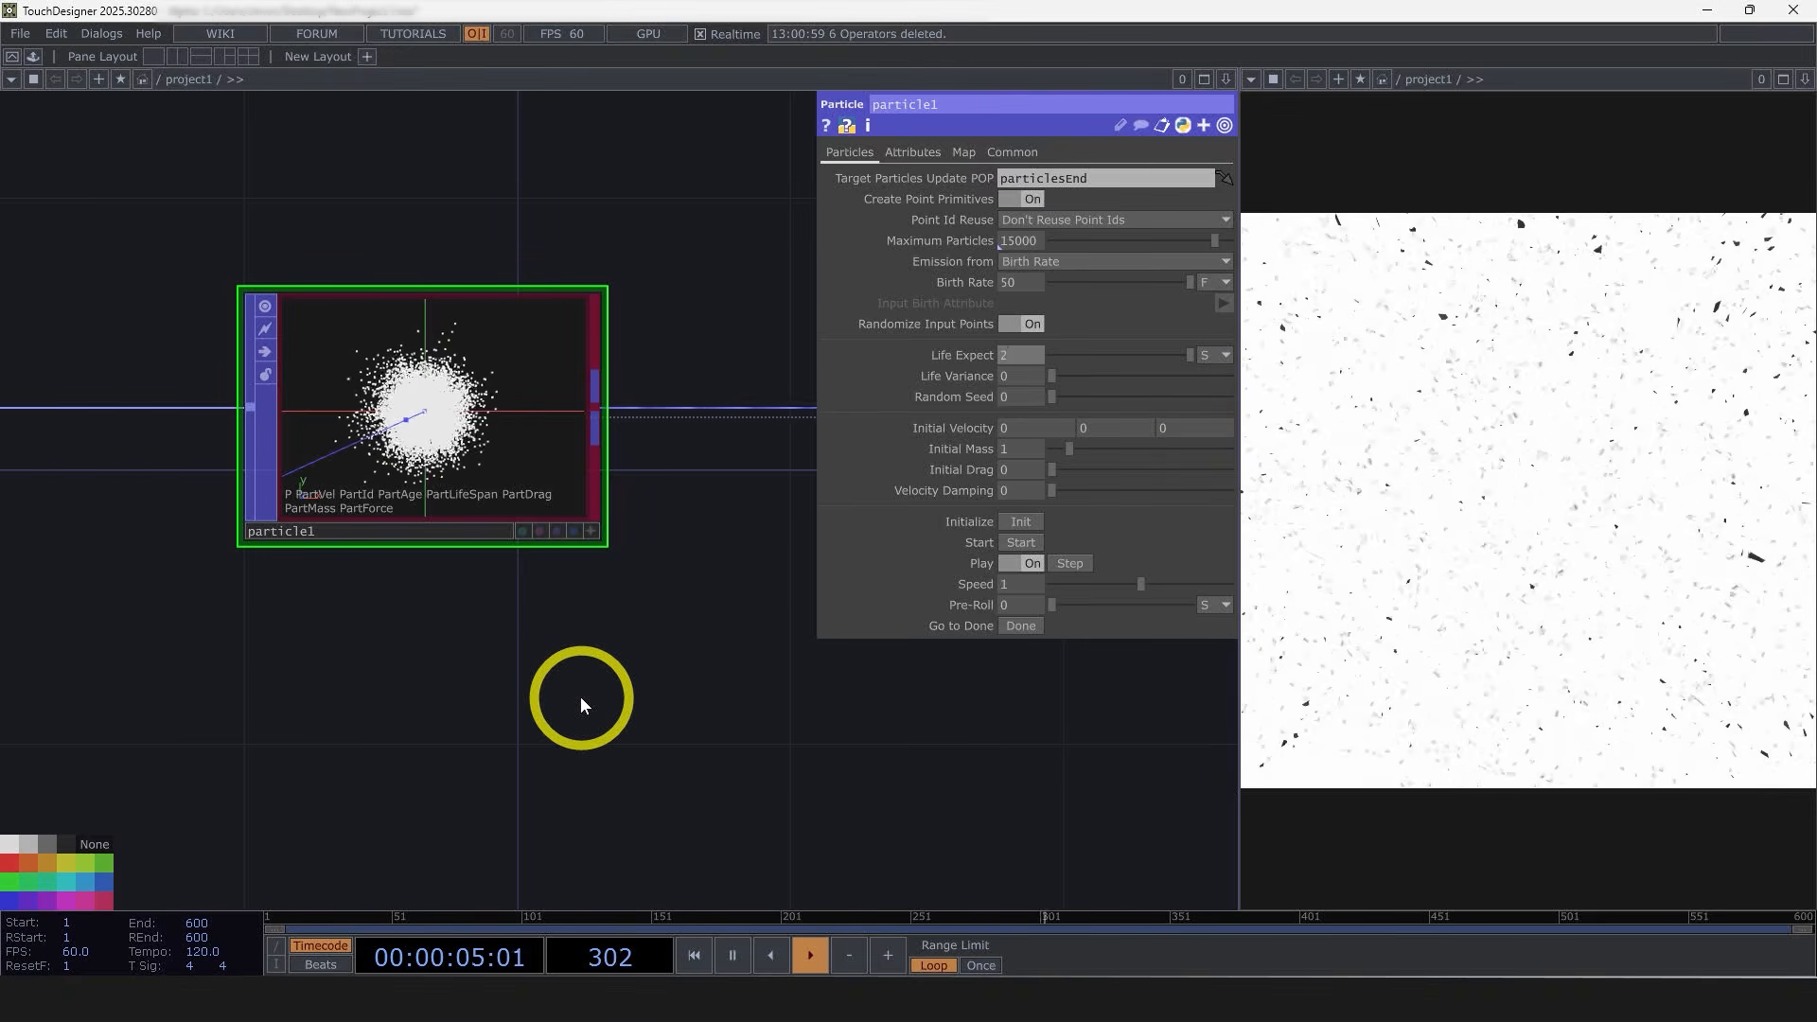
key(Return)
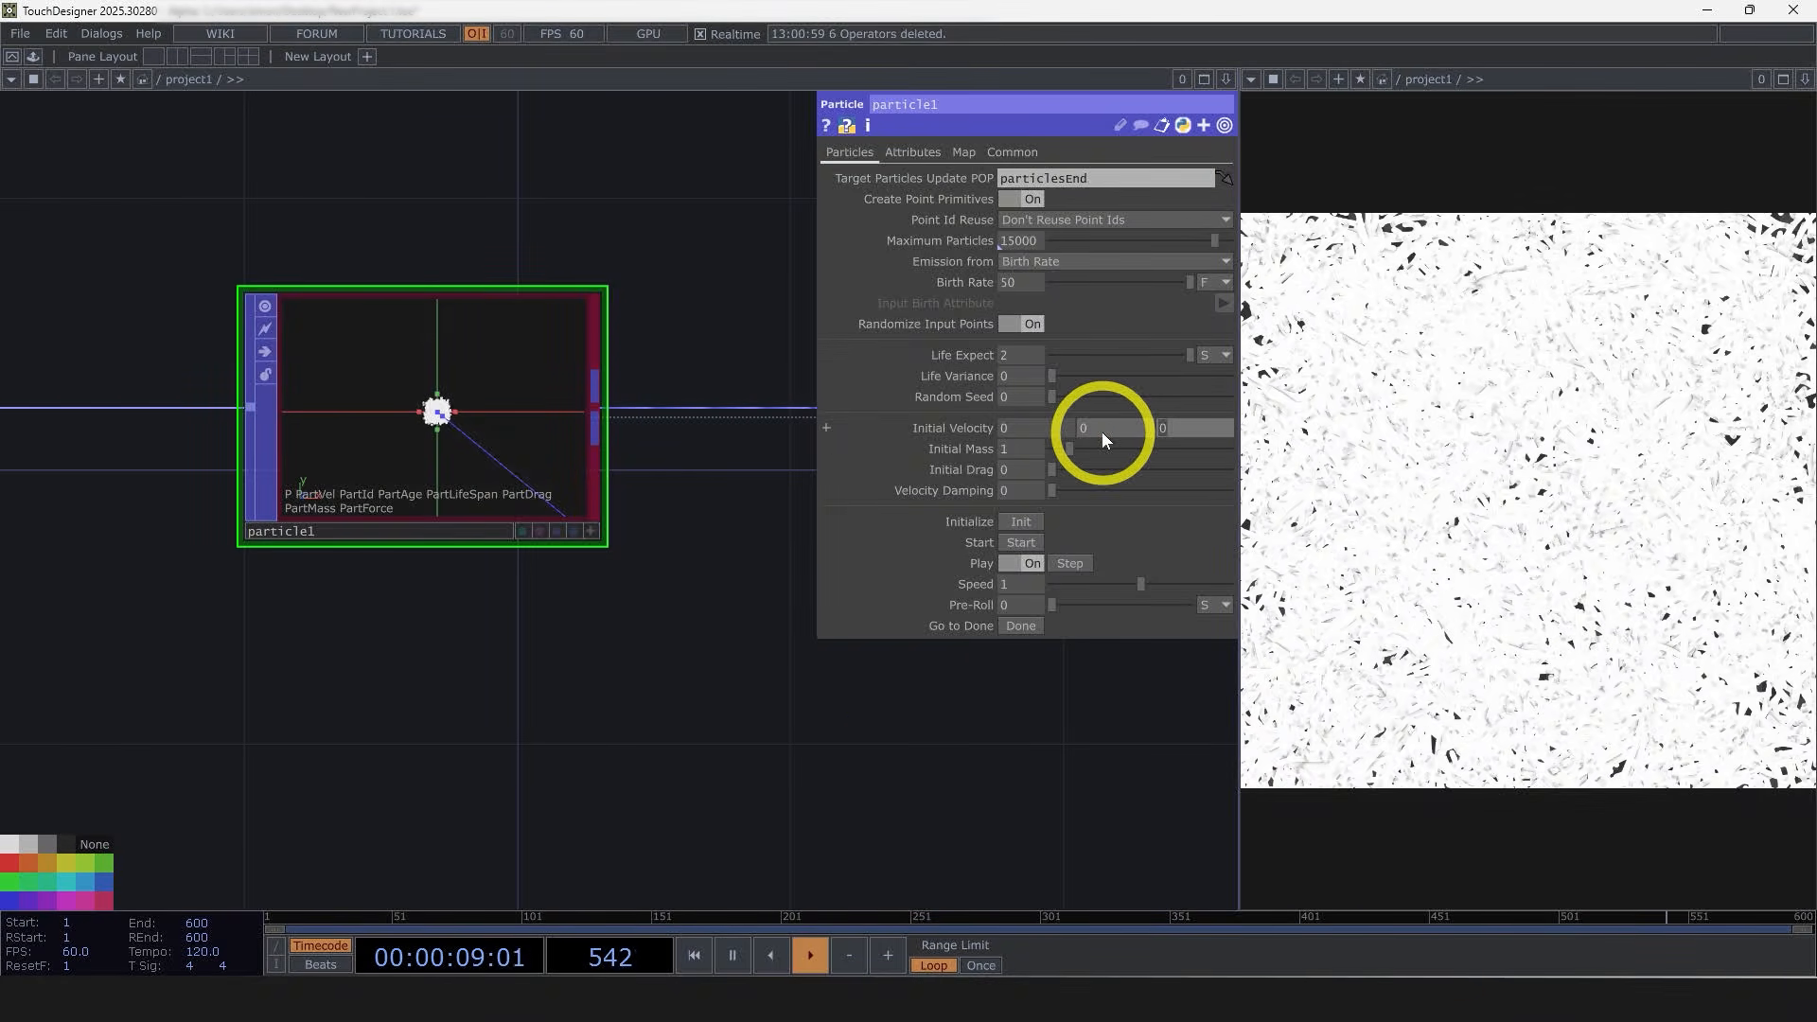
Step: Set the Initial Velocity Z to .2 and the Velocity Damping to 0.665
text(.2)
click(644, 663)
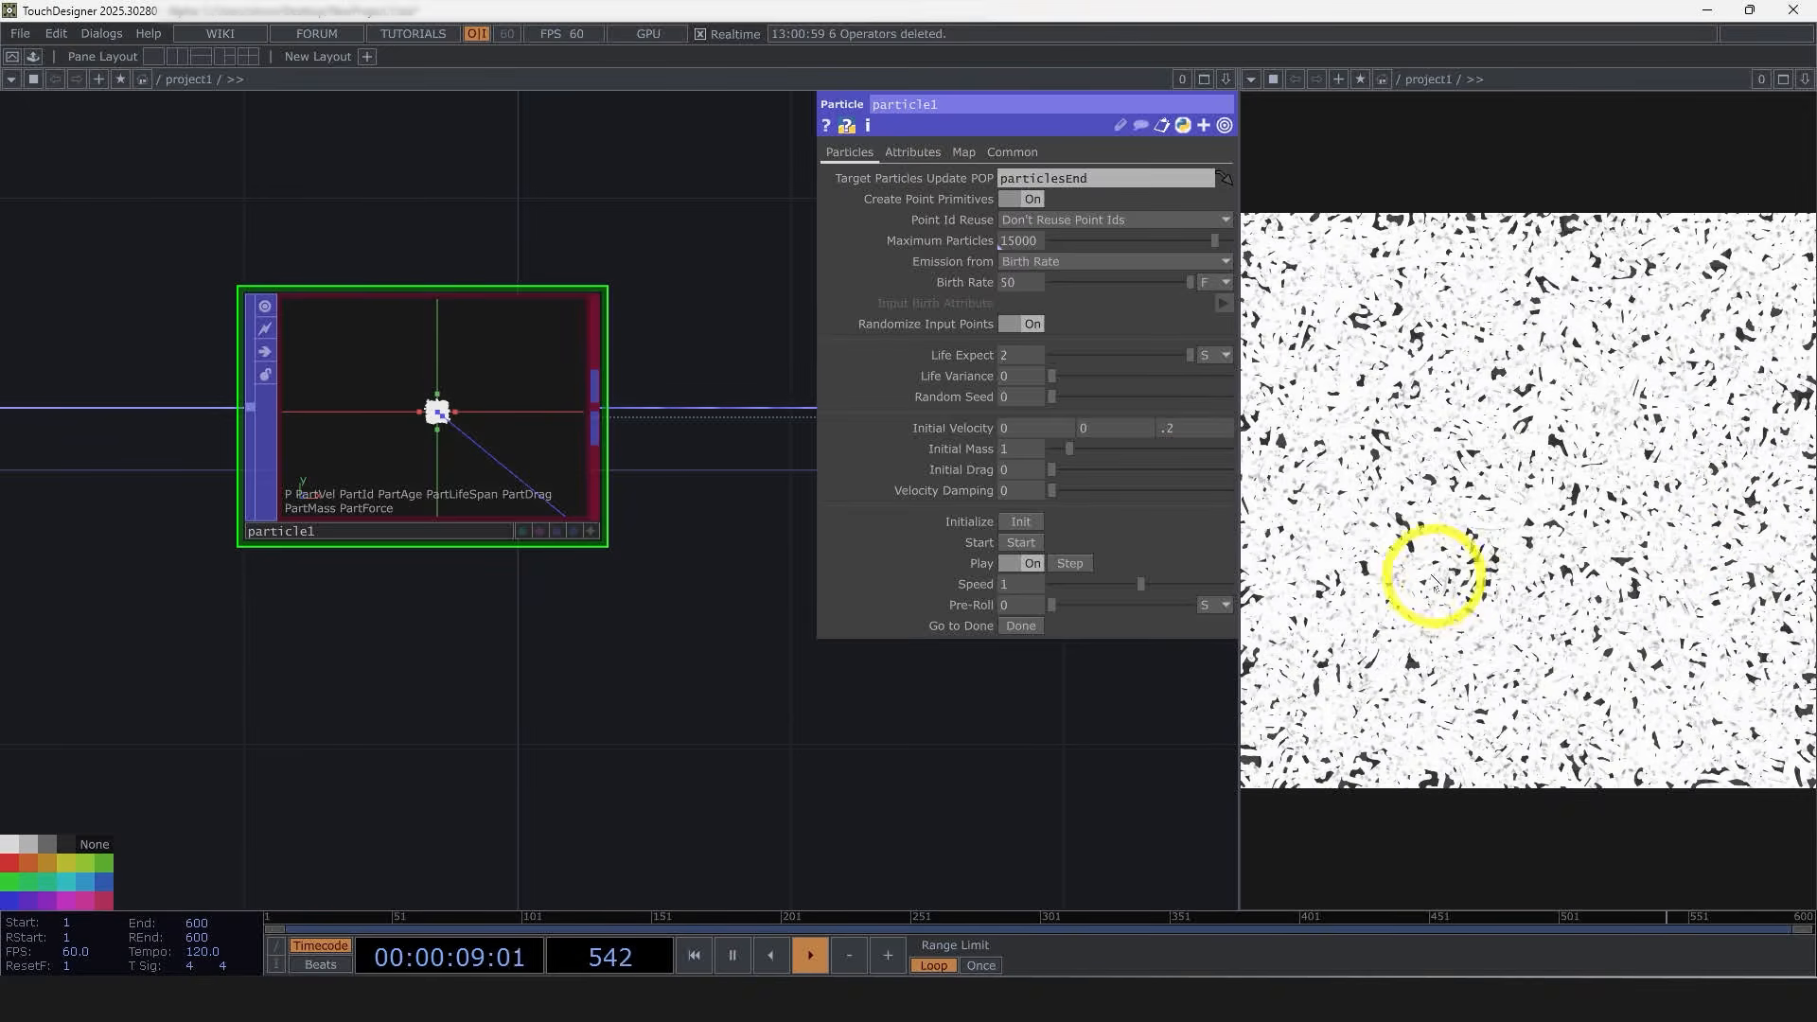
drag(1052, 488, 1169, 494)
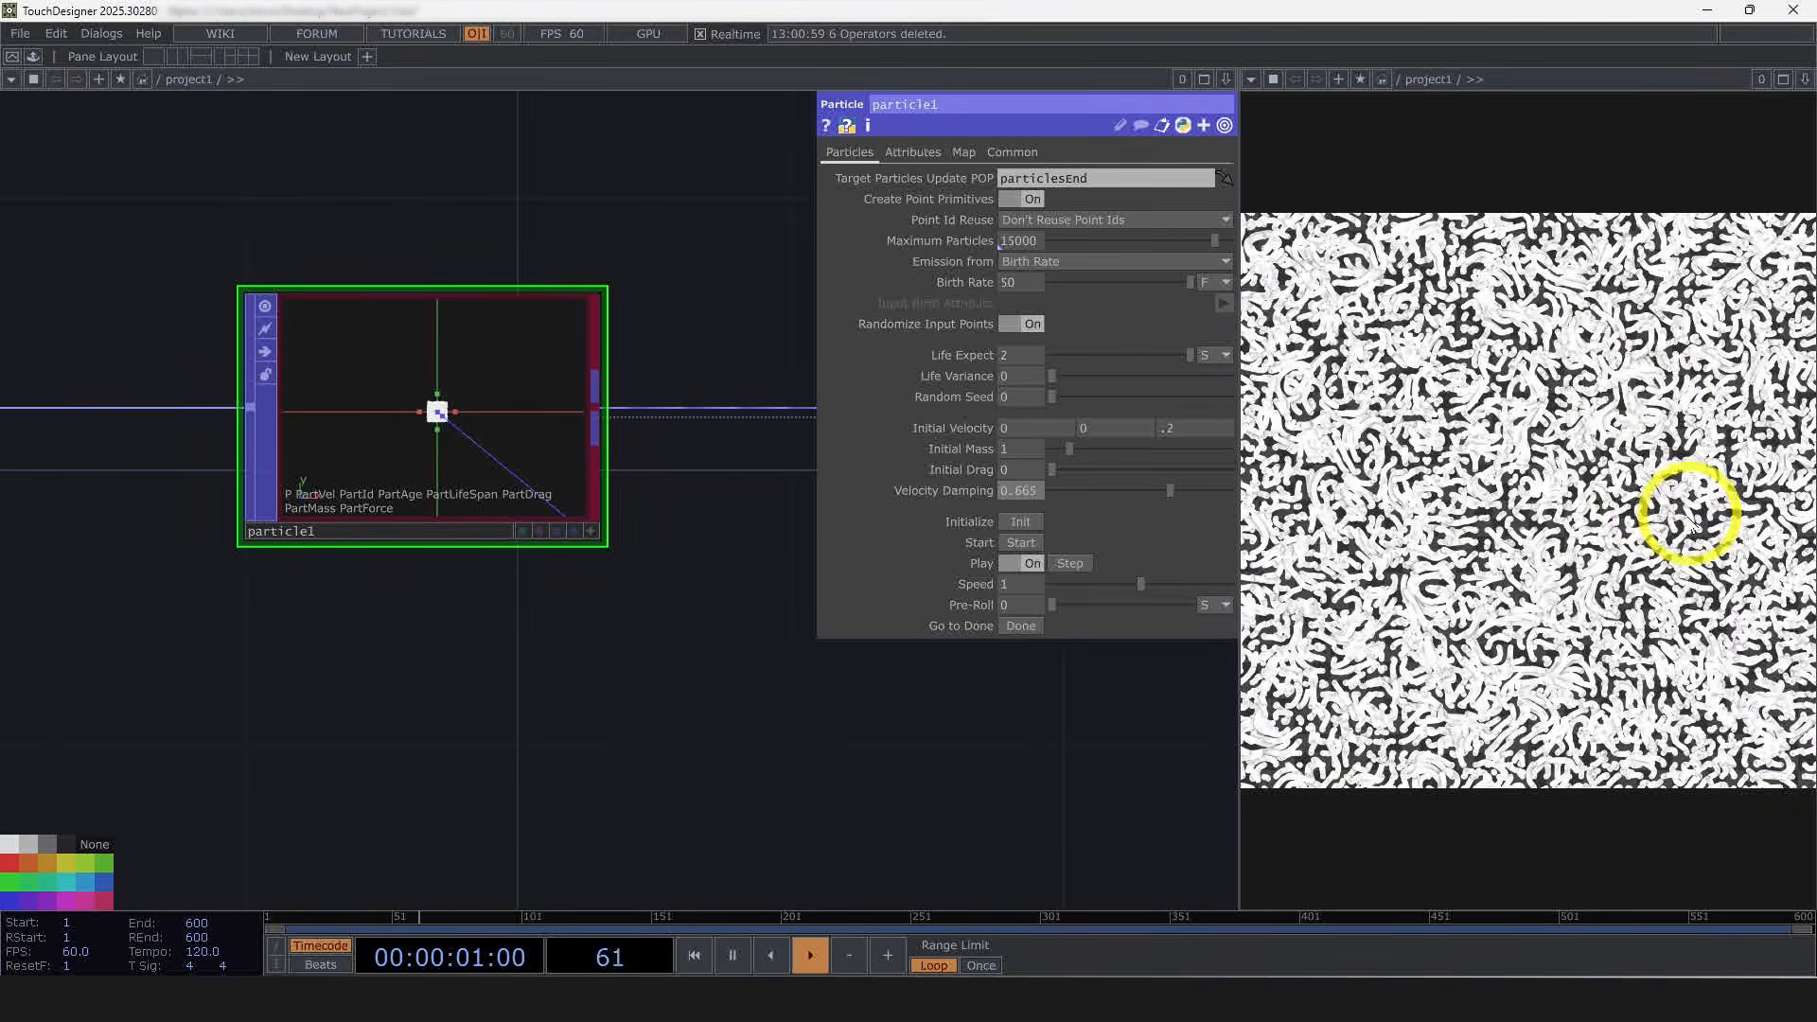
Step: Drive the Noise POP's Translate 4D with the expression absTime.seconds * .1
drag(1003, 734, 405, 755)
scroll(473, 748, down, 2)
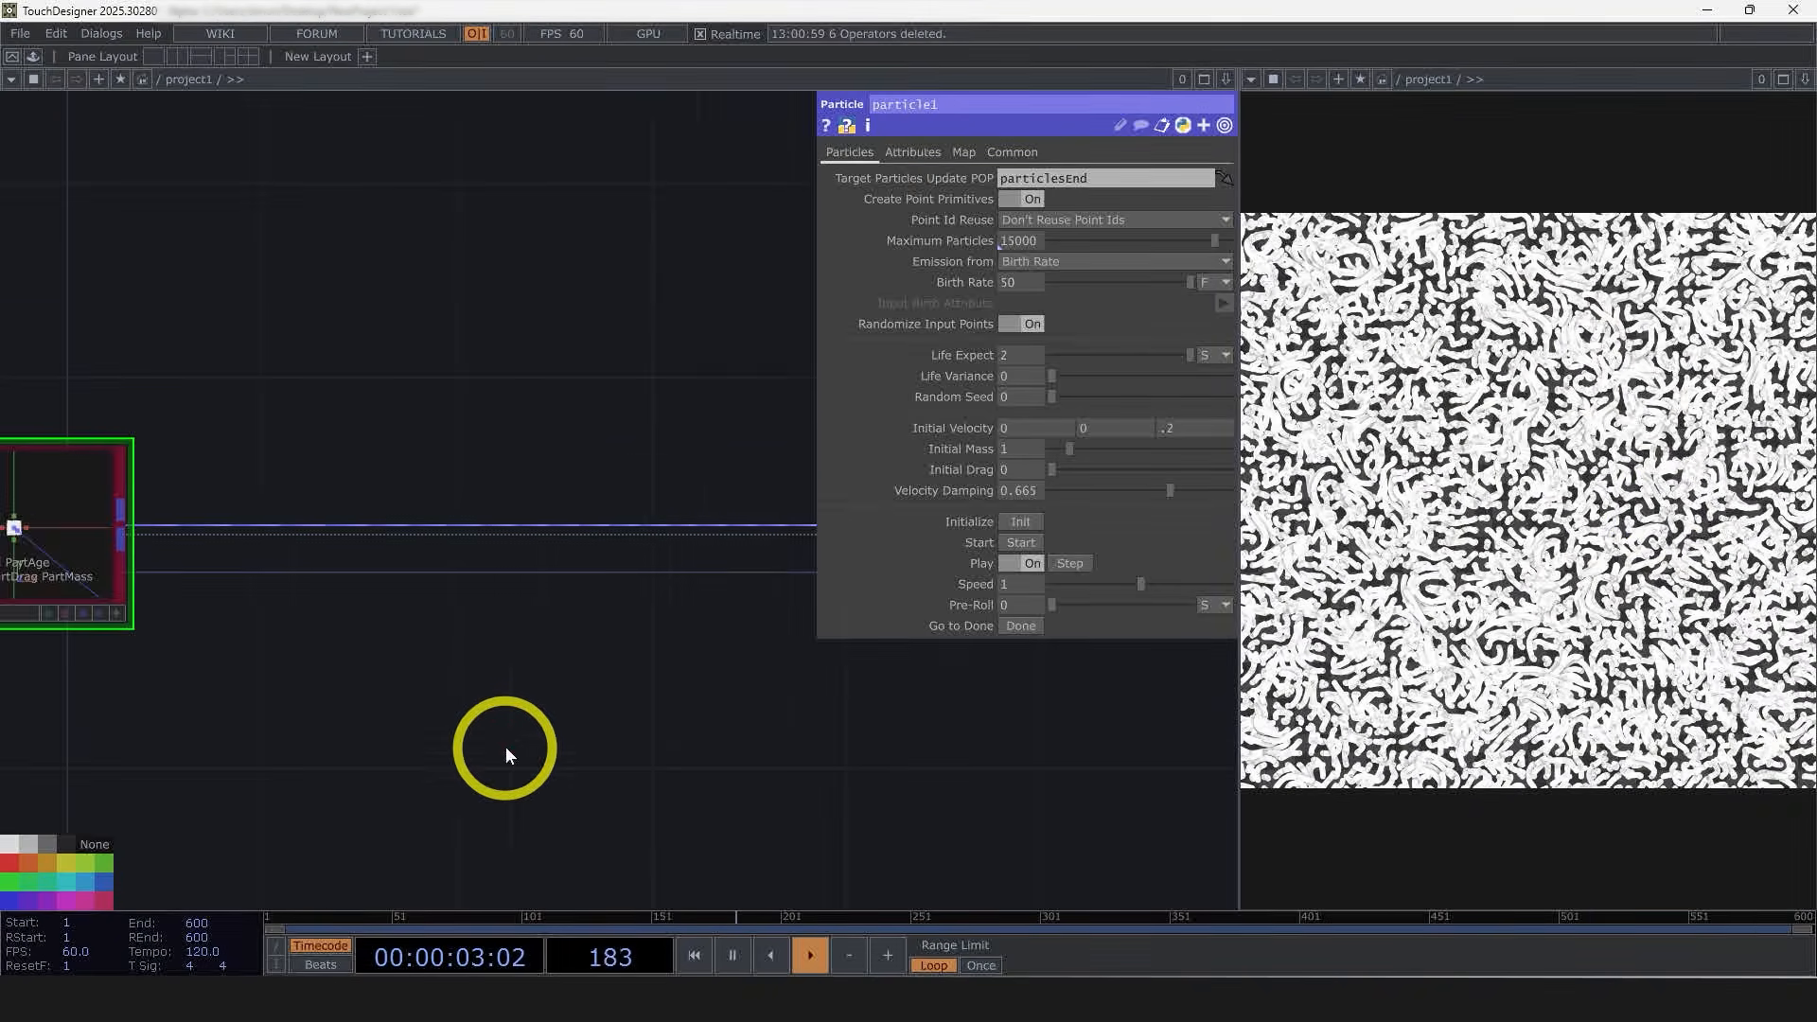
drag(601, 752, 373, 754)
scroll(492, 754, down, 2)
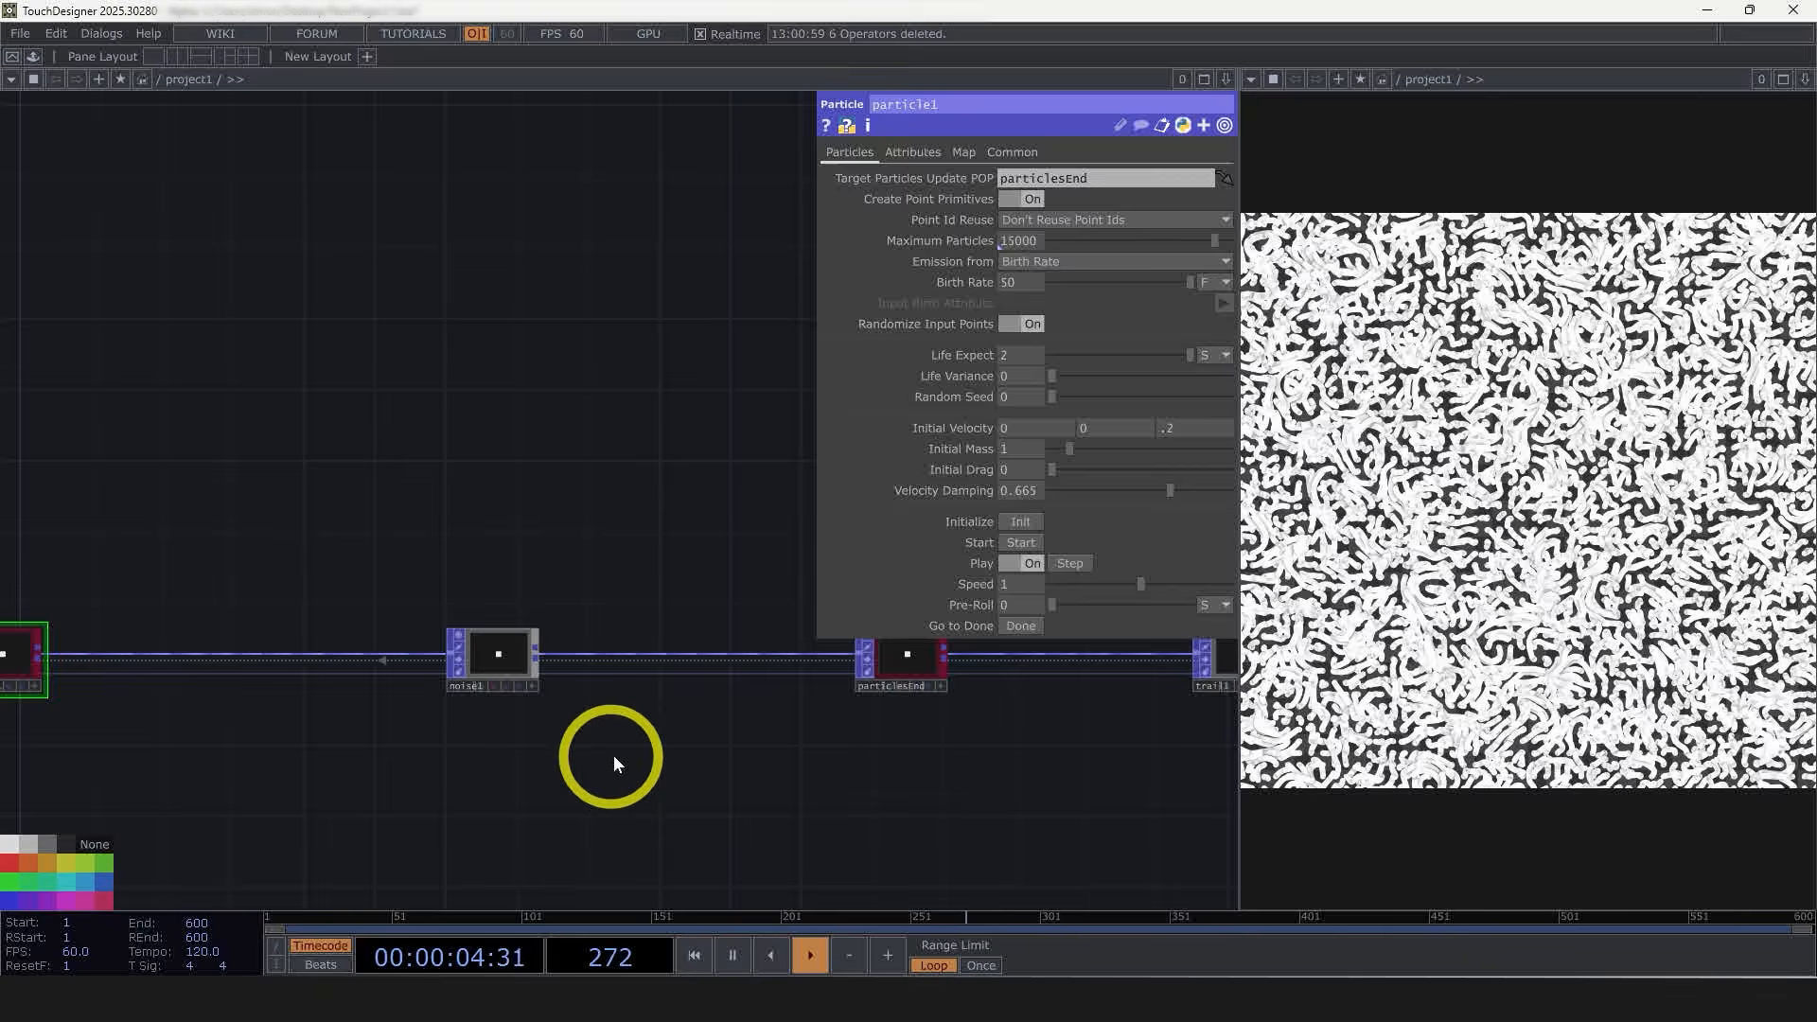
click(479, 664)
click(937, 152)
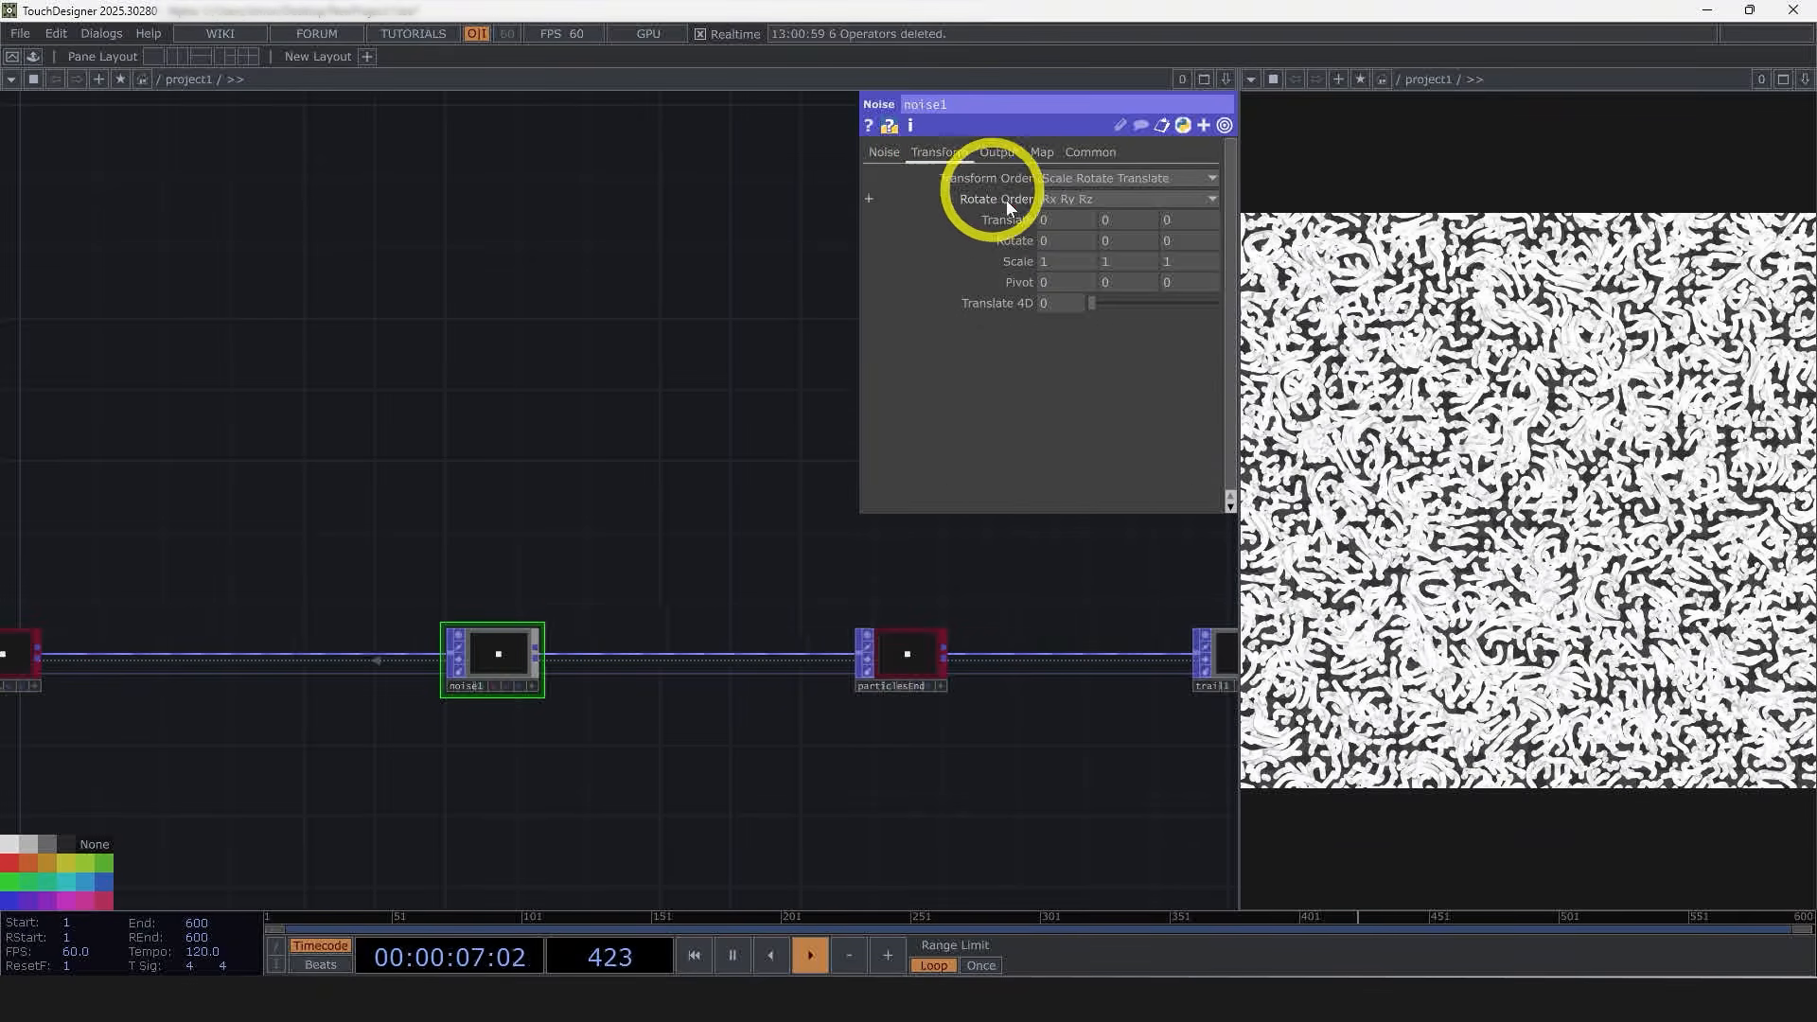
text(a)
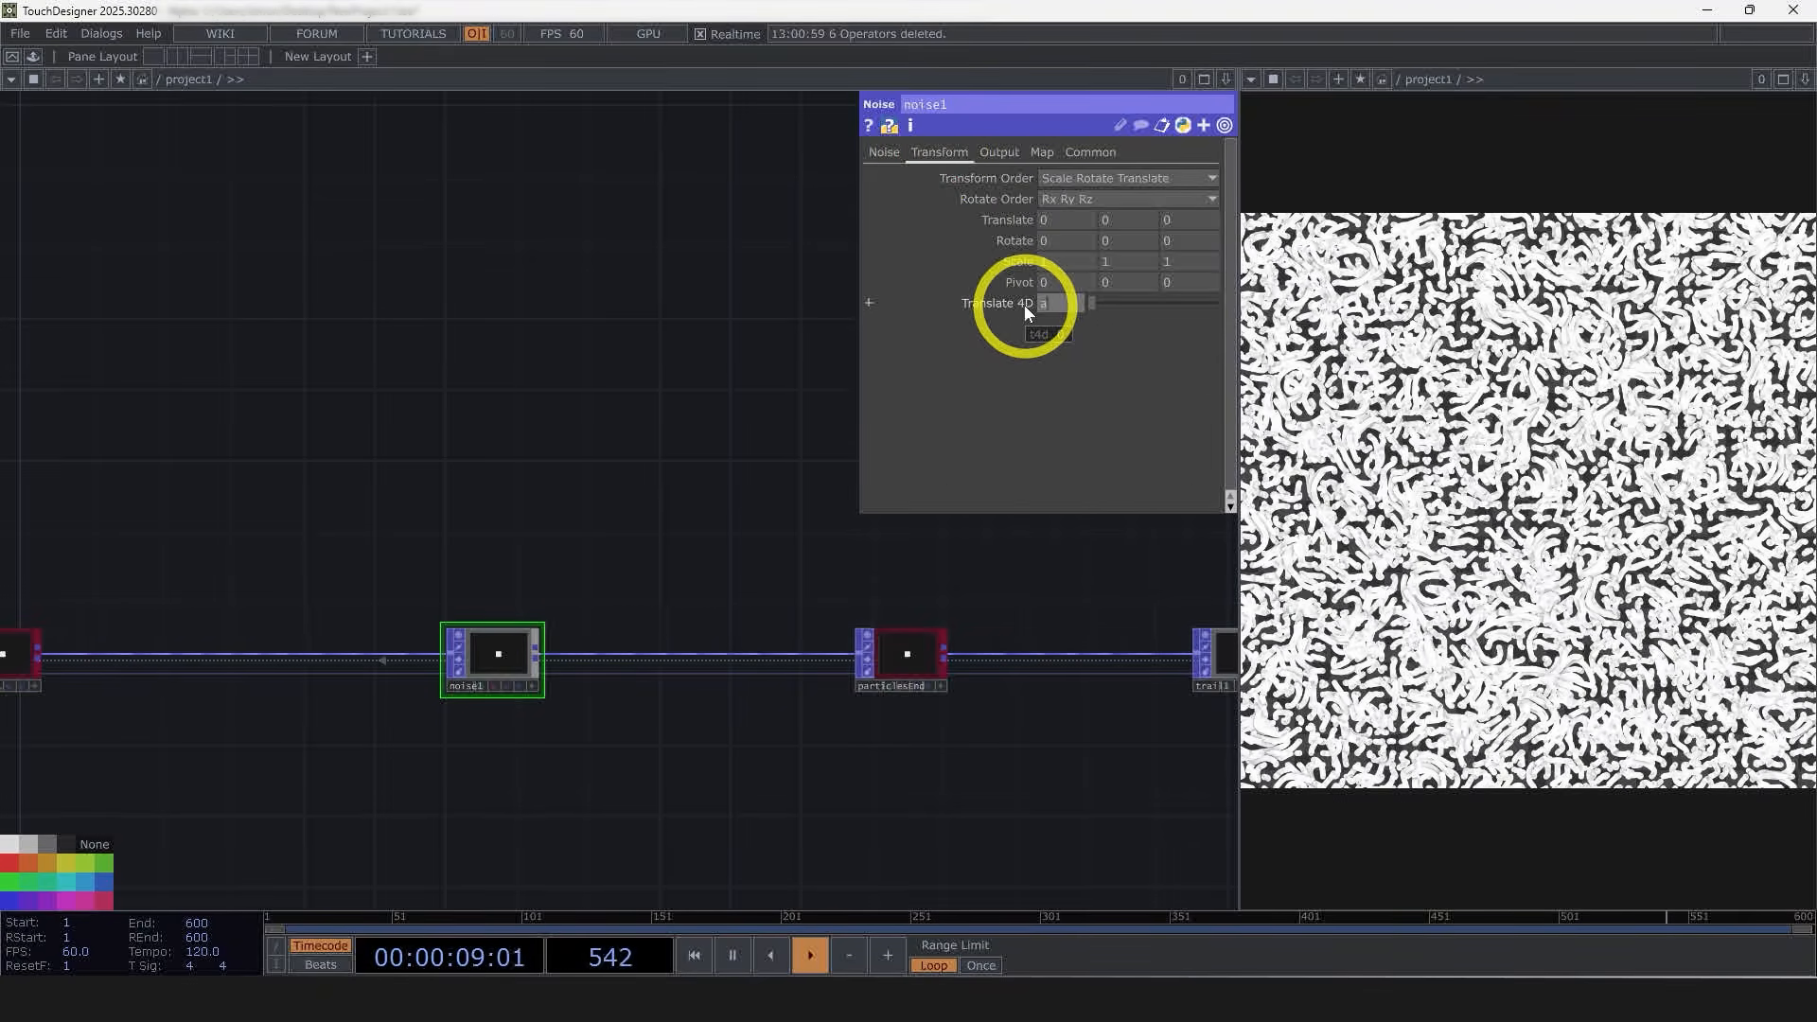
text(bsTime.second)
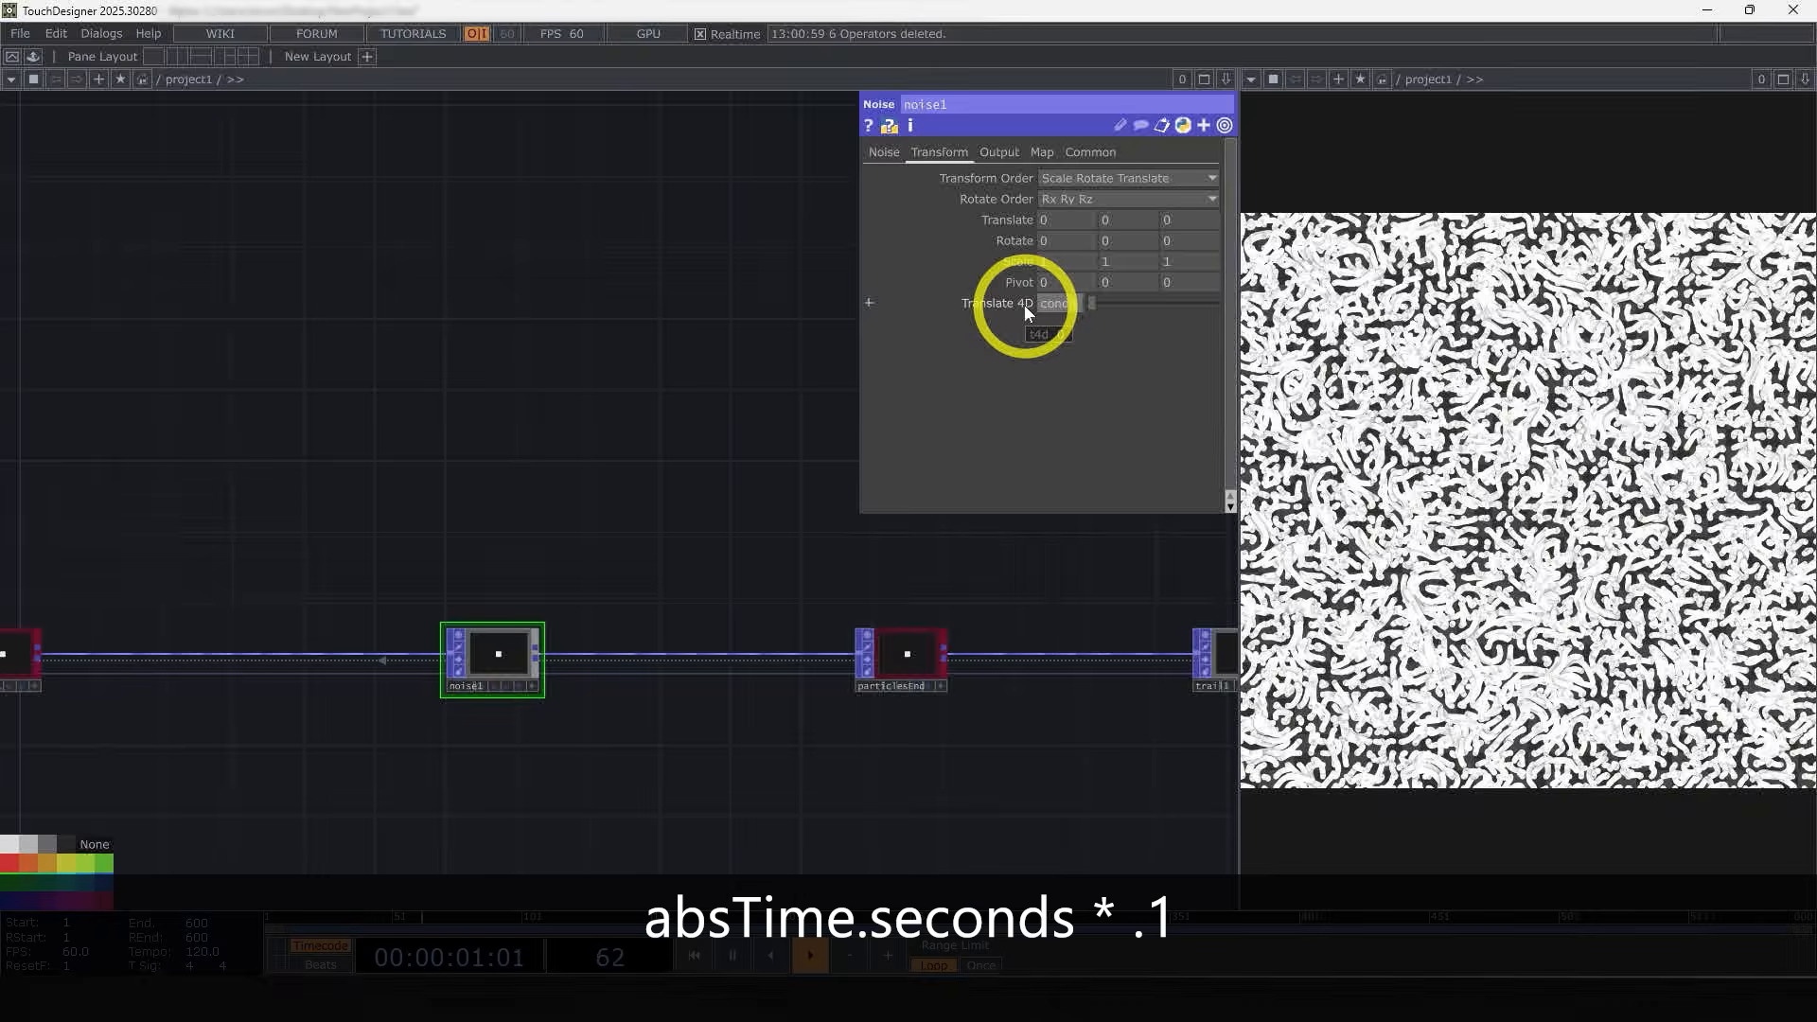
text(s * .1)
key(Return)
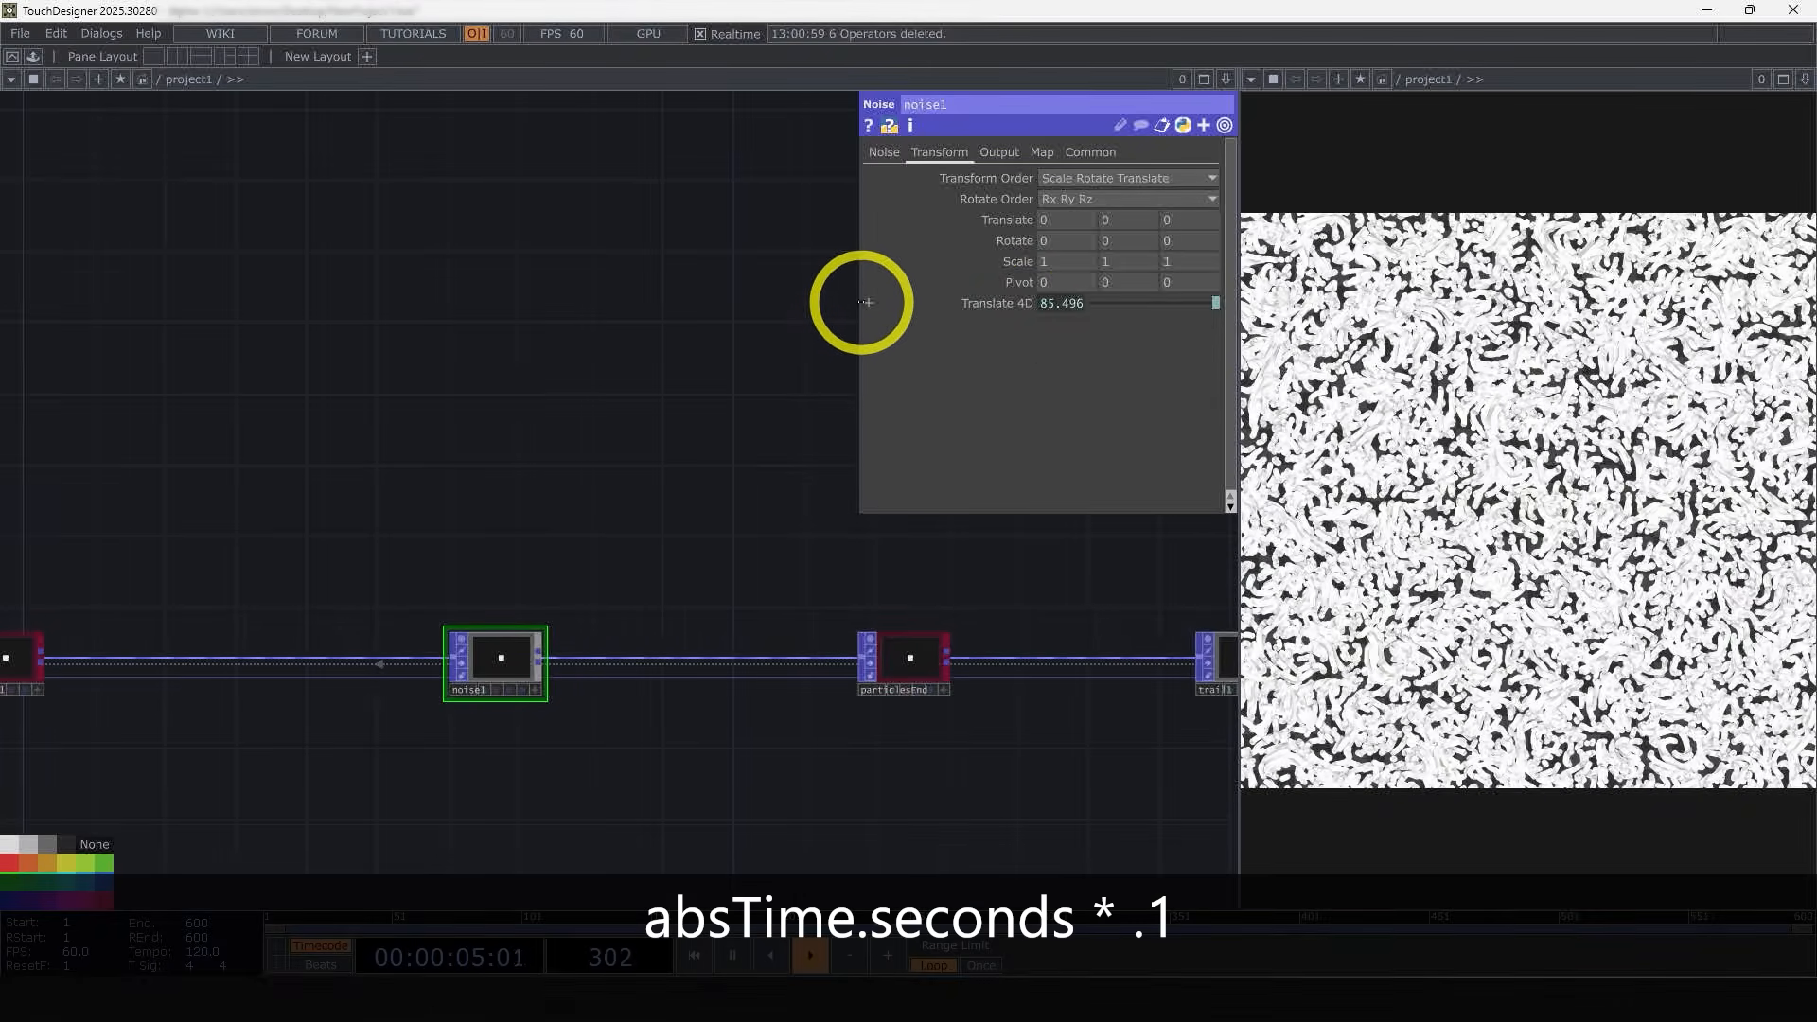
drag(862, 301, 564, 283)
click(705, 305)
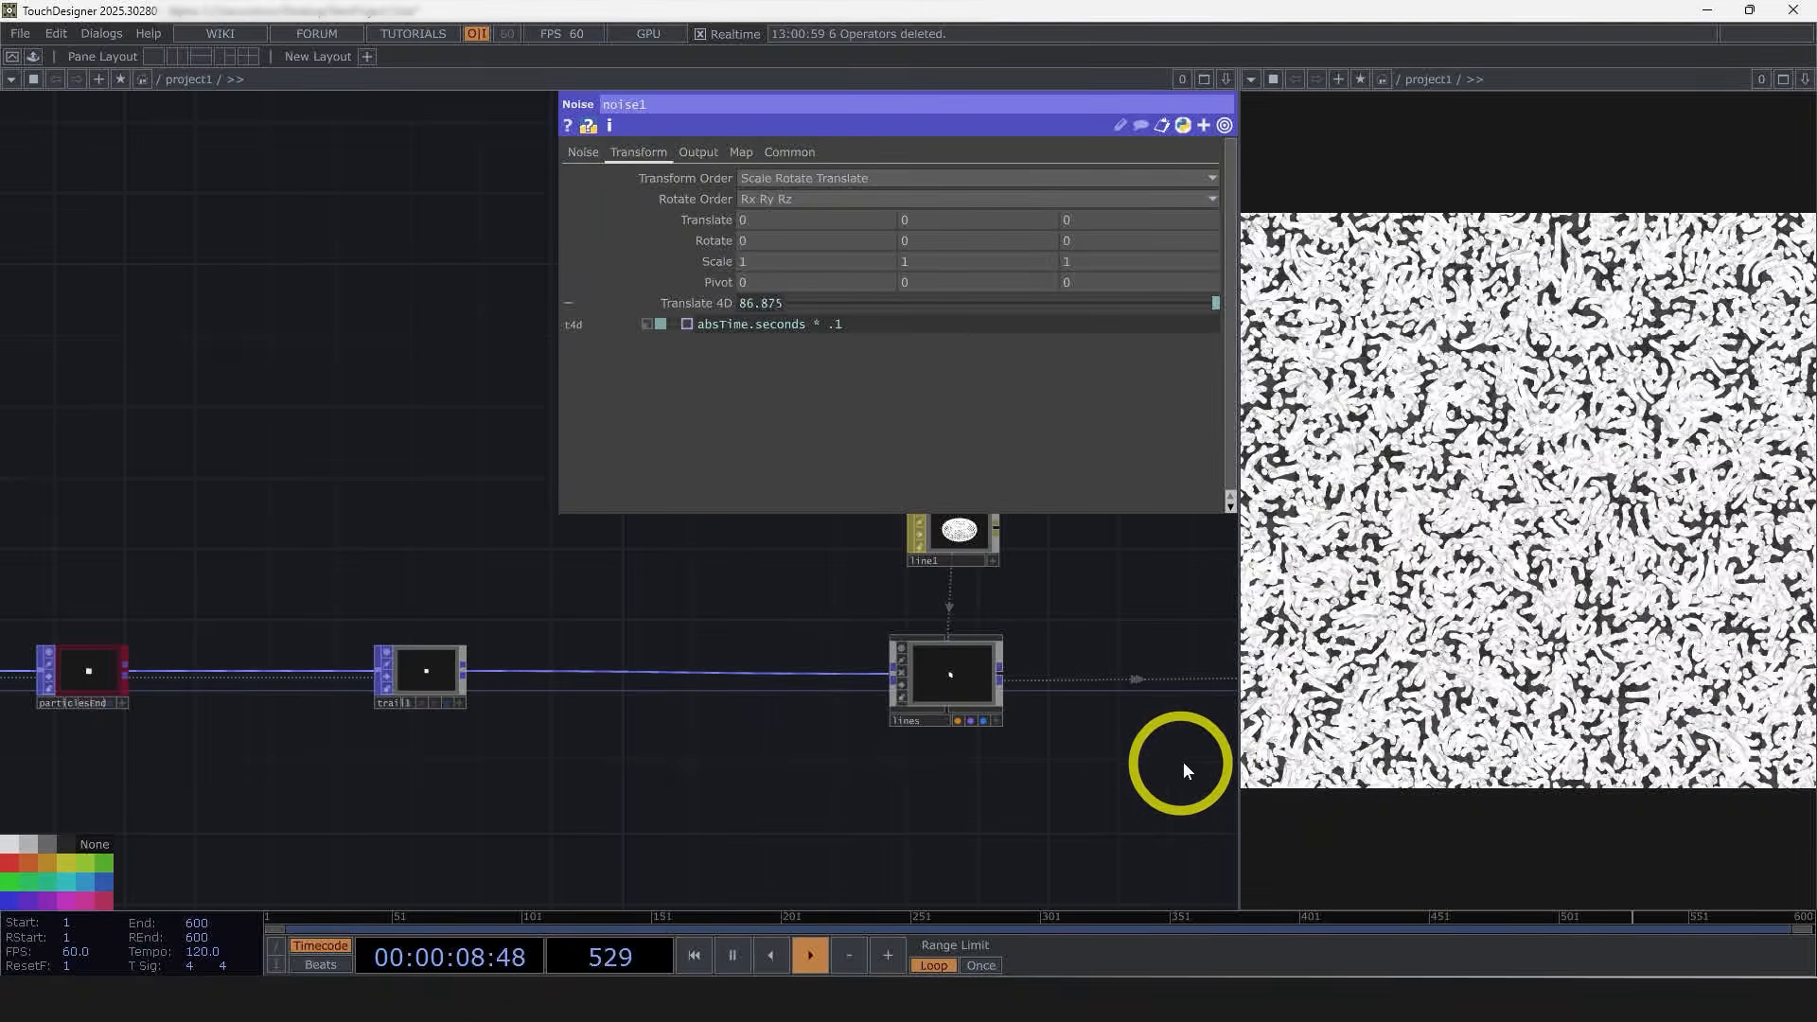
Step: Insert a Base COMP on the wire between the trail POP and the lines Geometry COMP
drag(1118, 791, 982, 792)
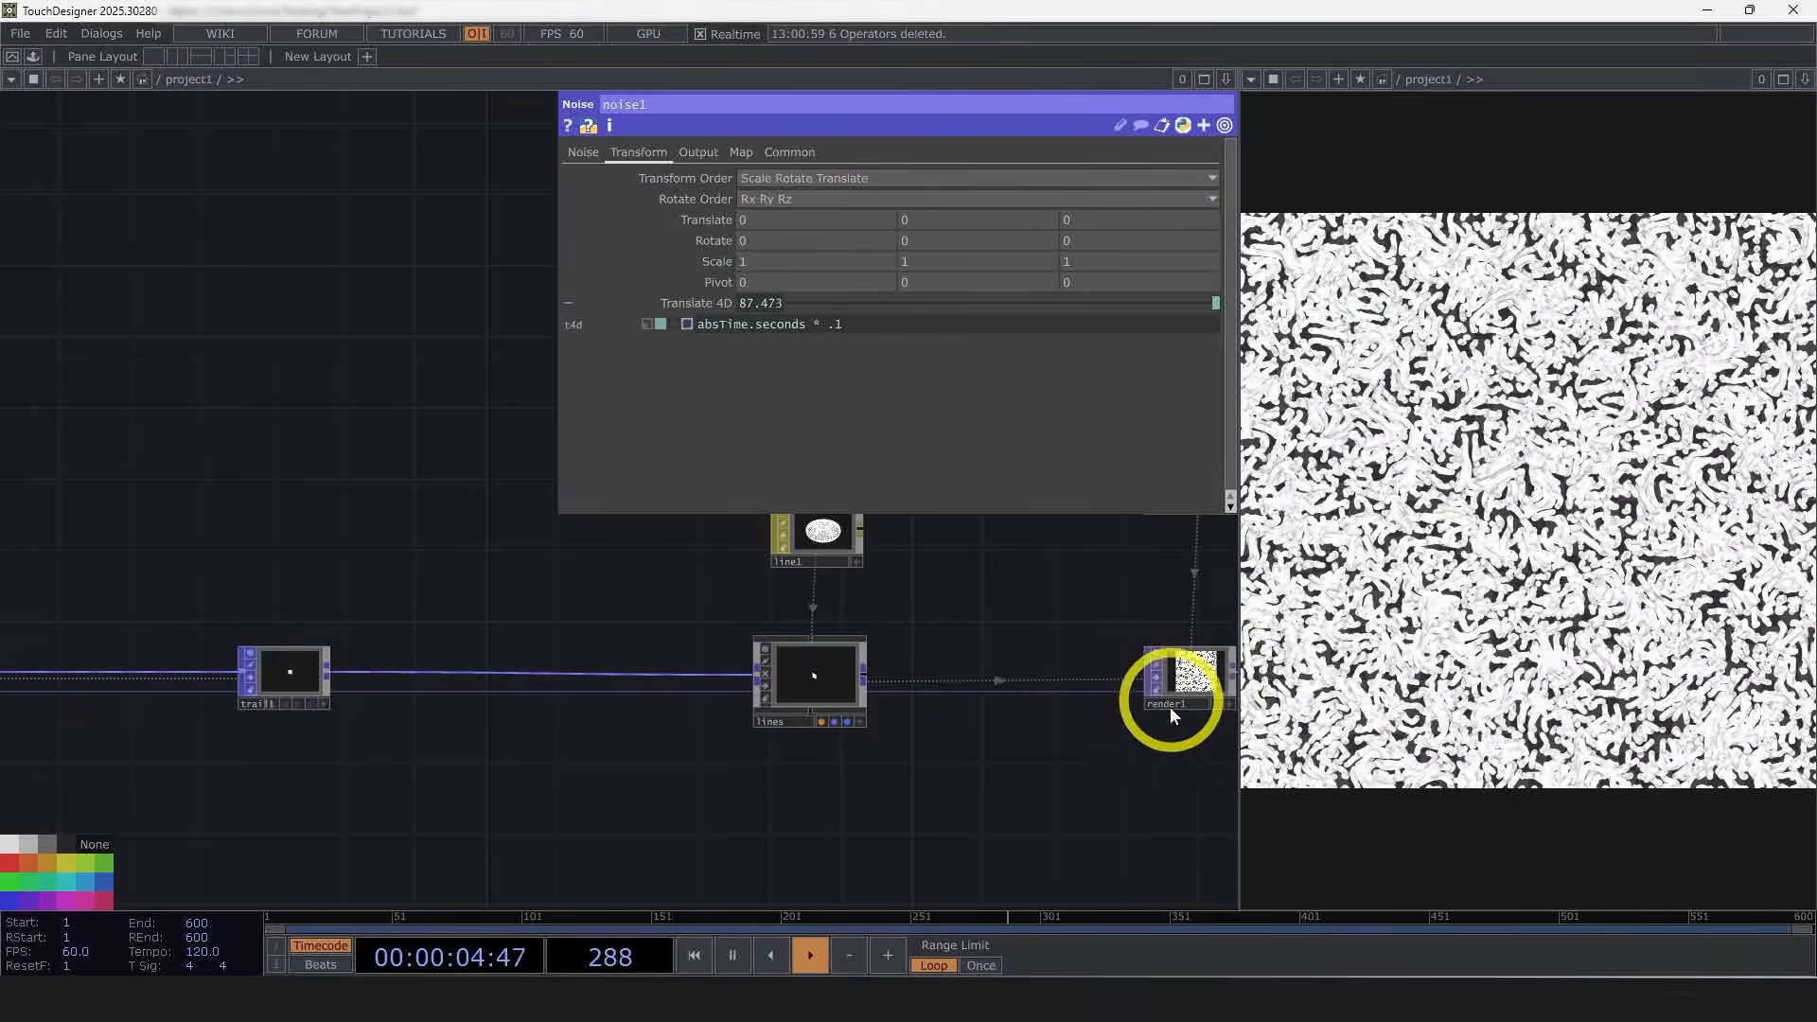
drag(847, 747, 648, 742)
scroll(648, 743, down, 5)
right_drag(1030, 815, 593, 586)
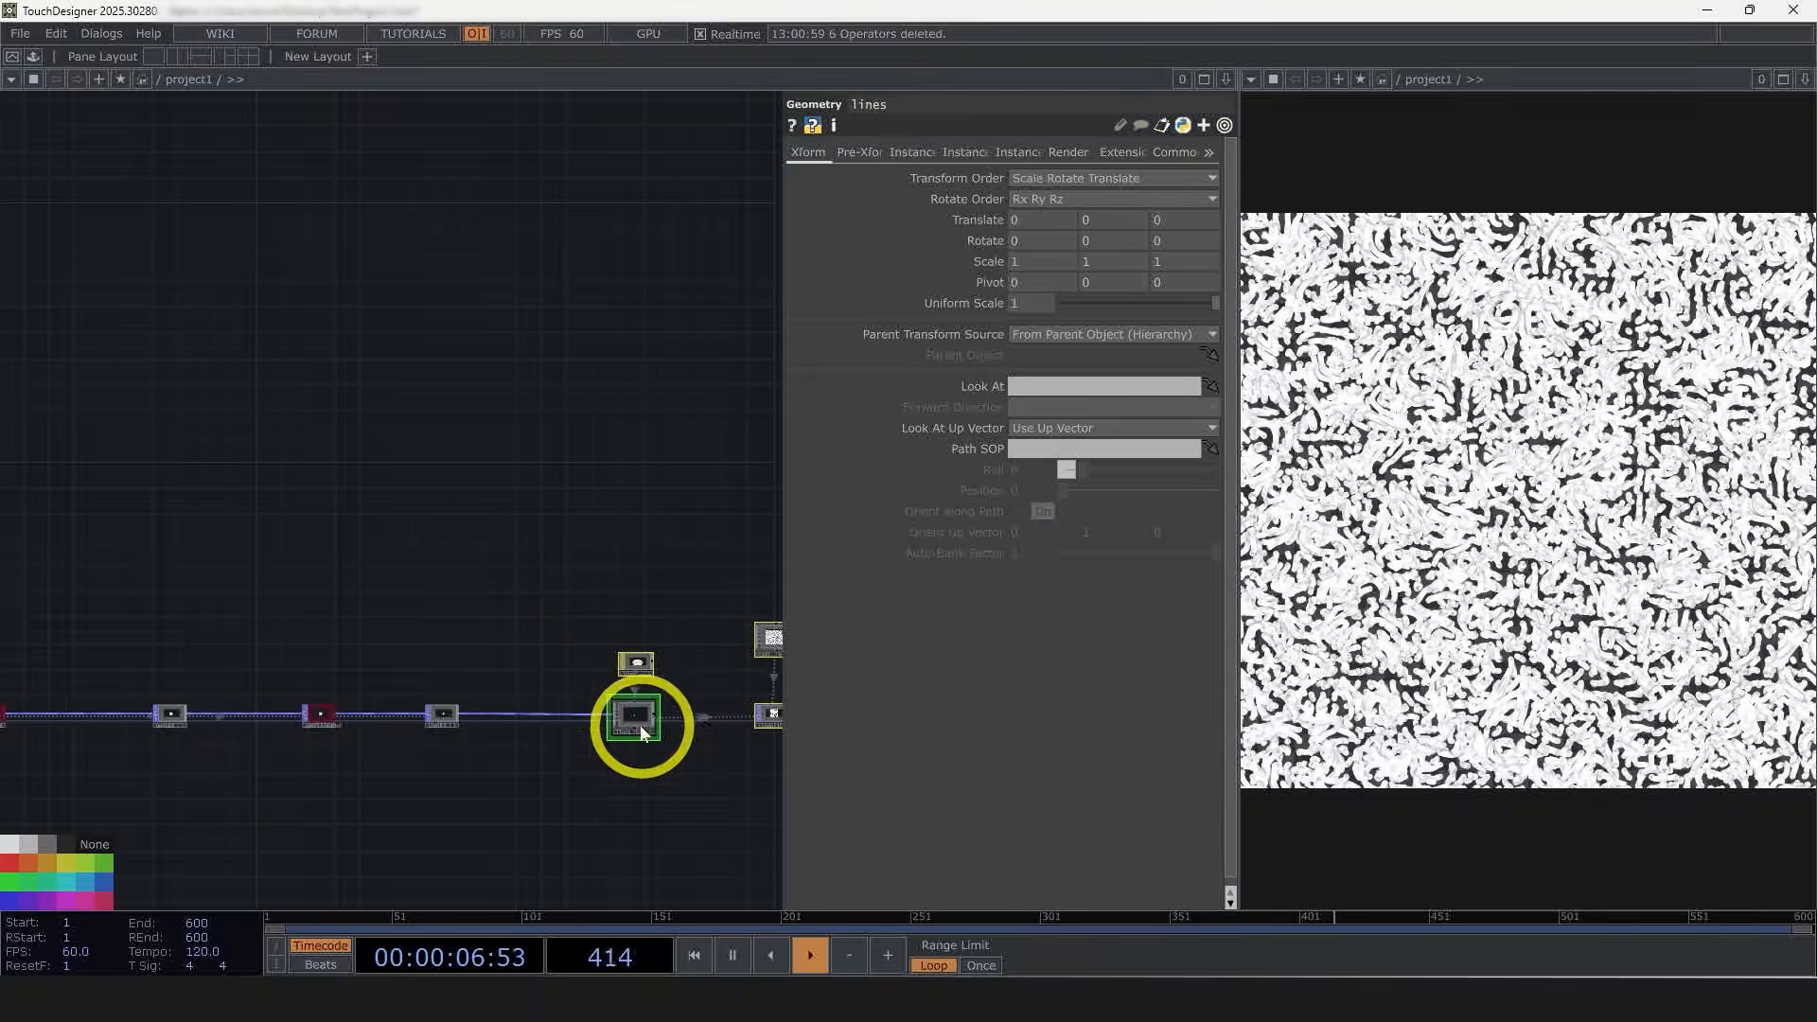
drag(639, 726, 712, 722)
drag(647, 788, 485, 776)
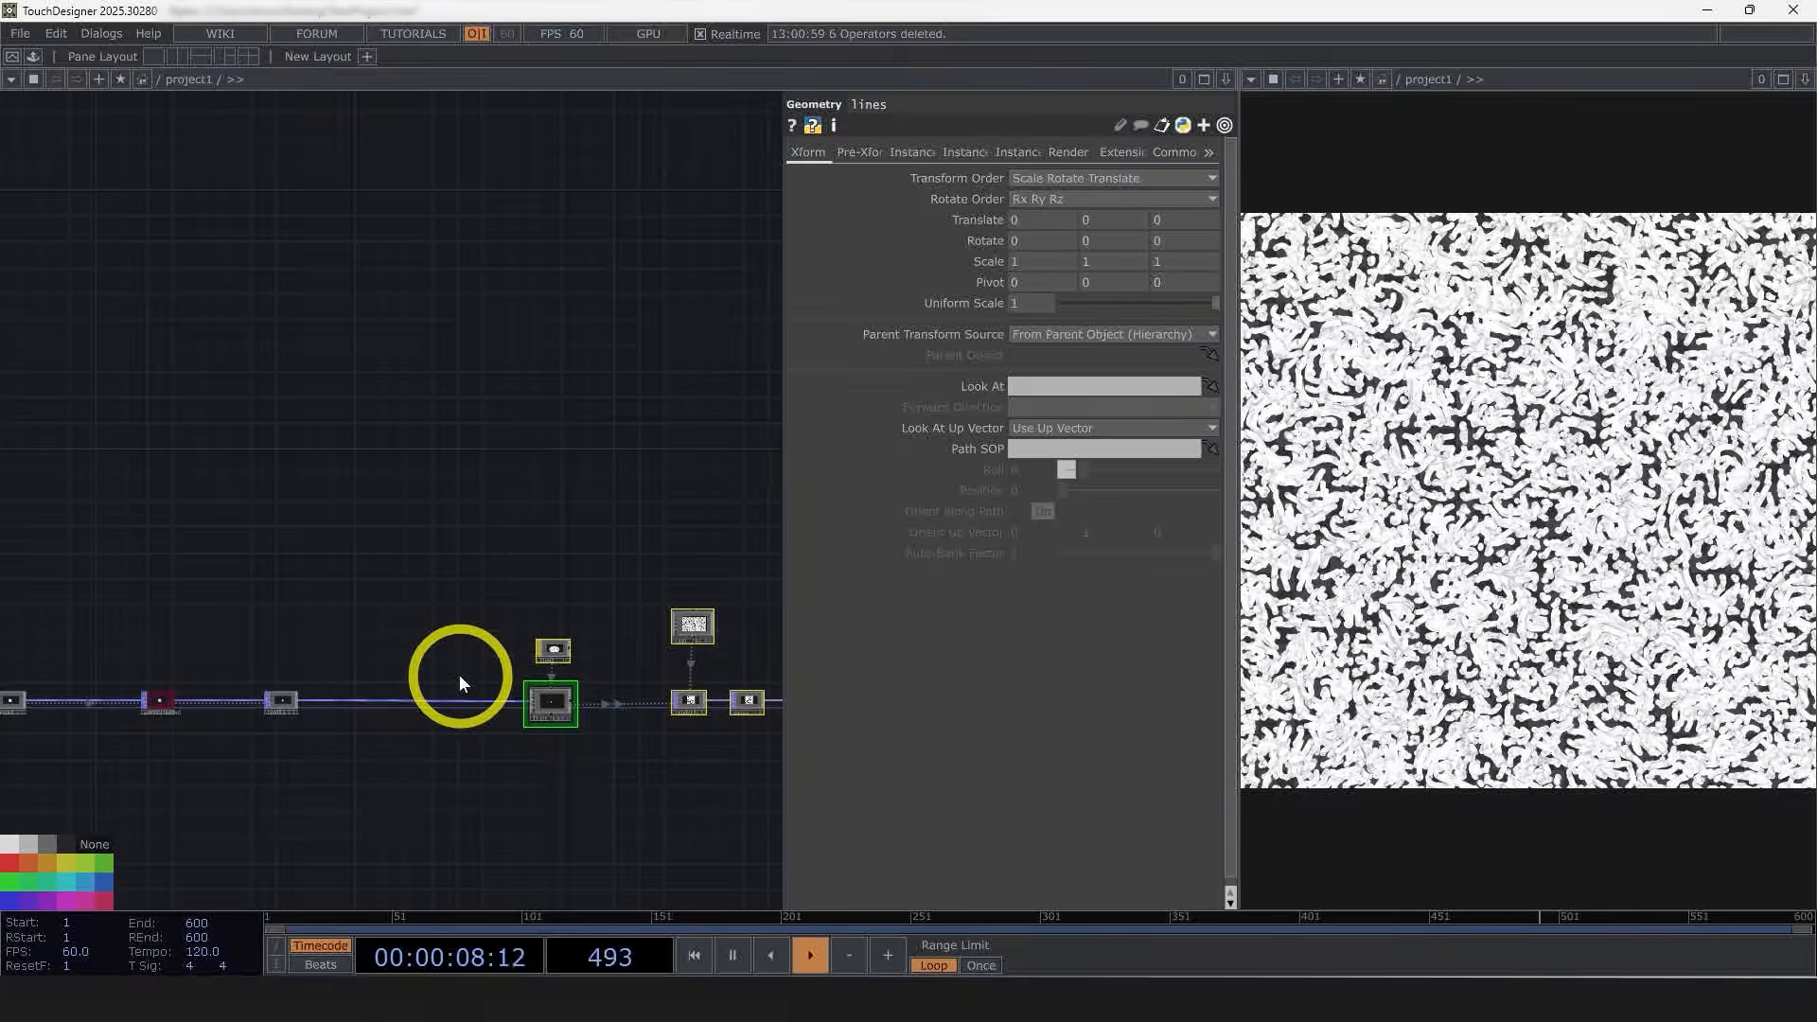
scroll(276, 804, up, 3)
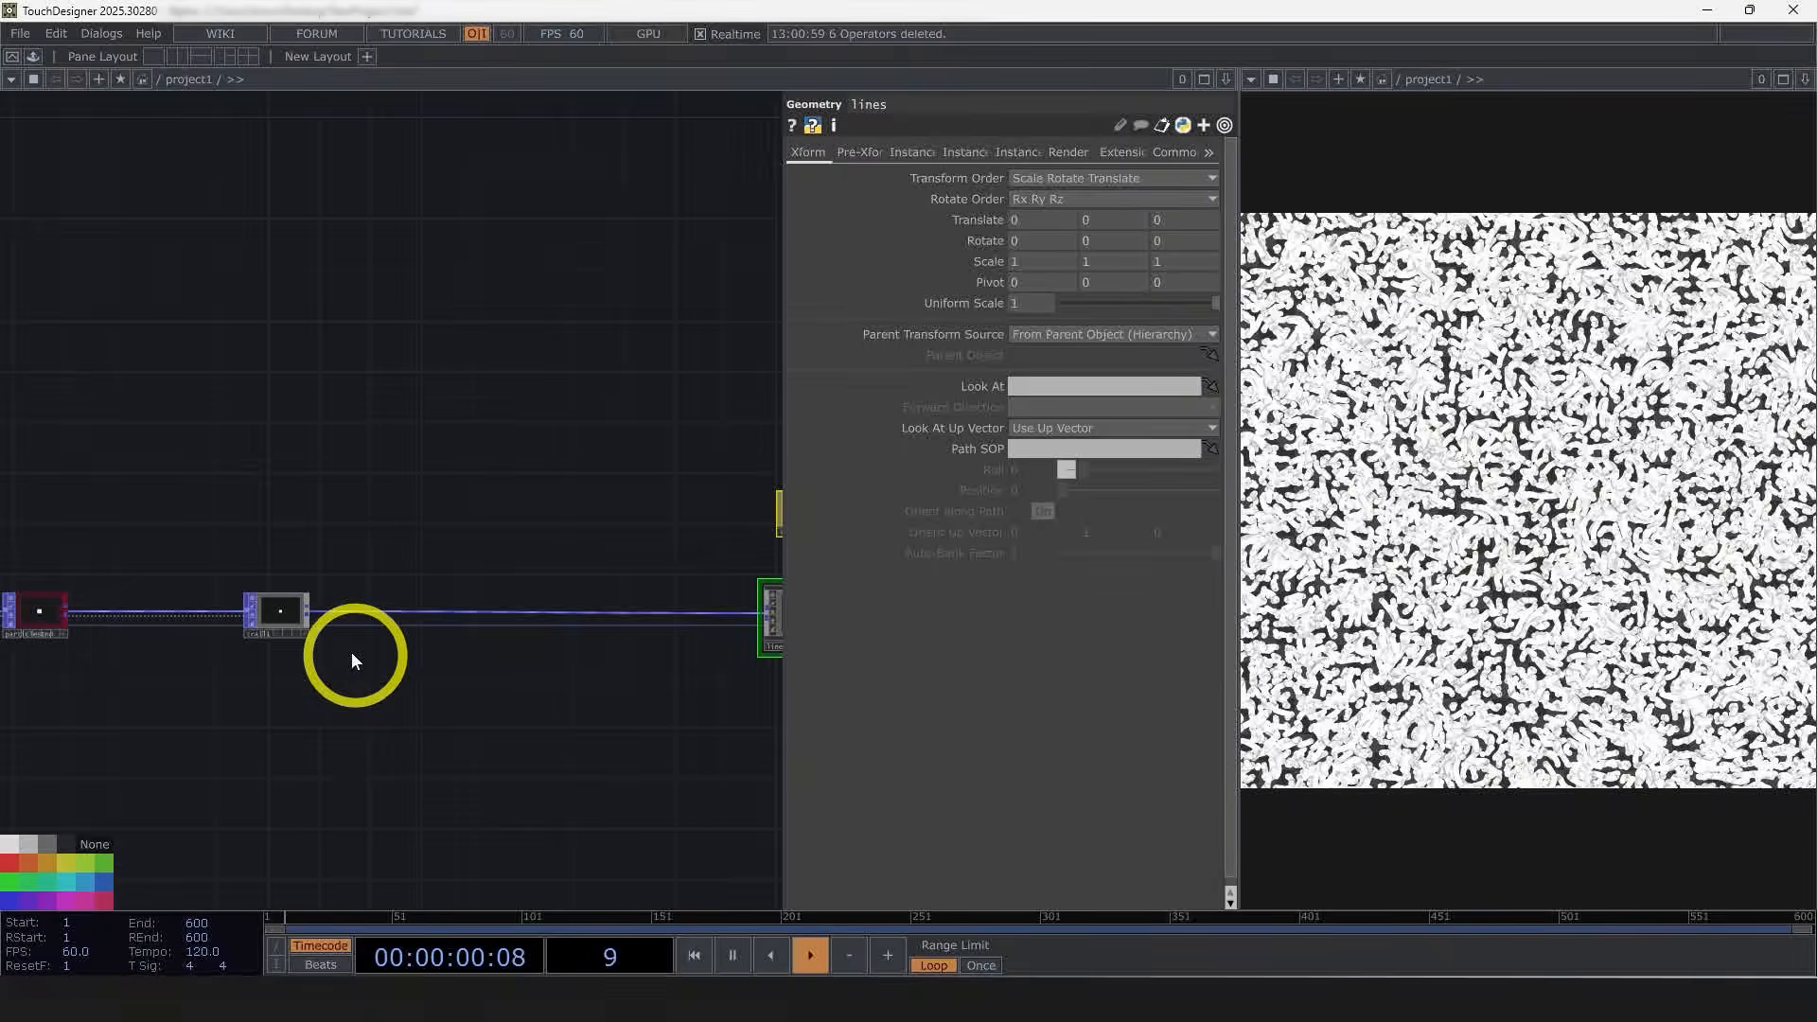
right_click(313, 613)
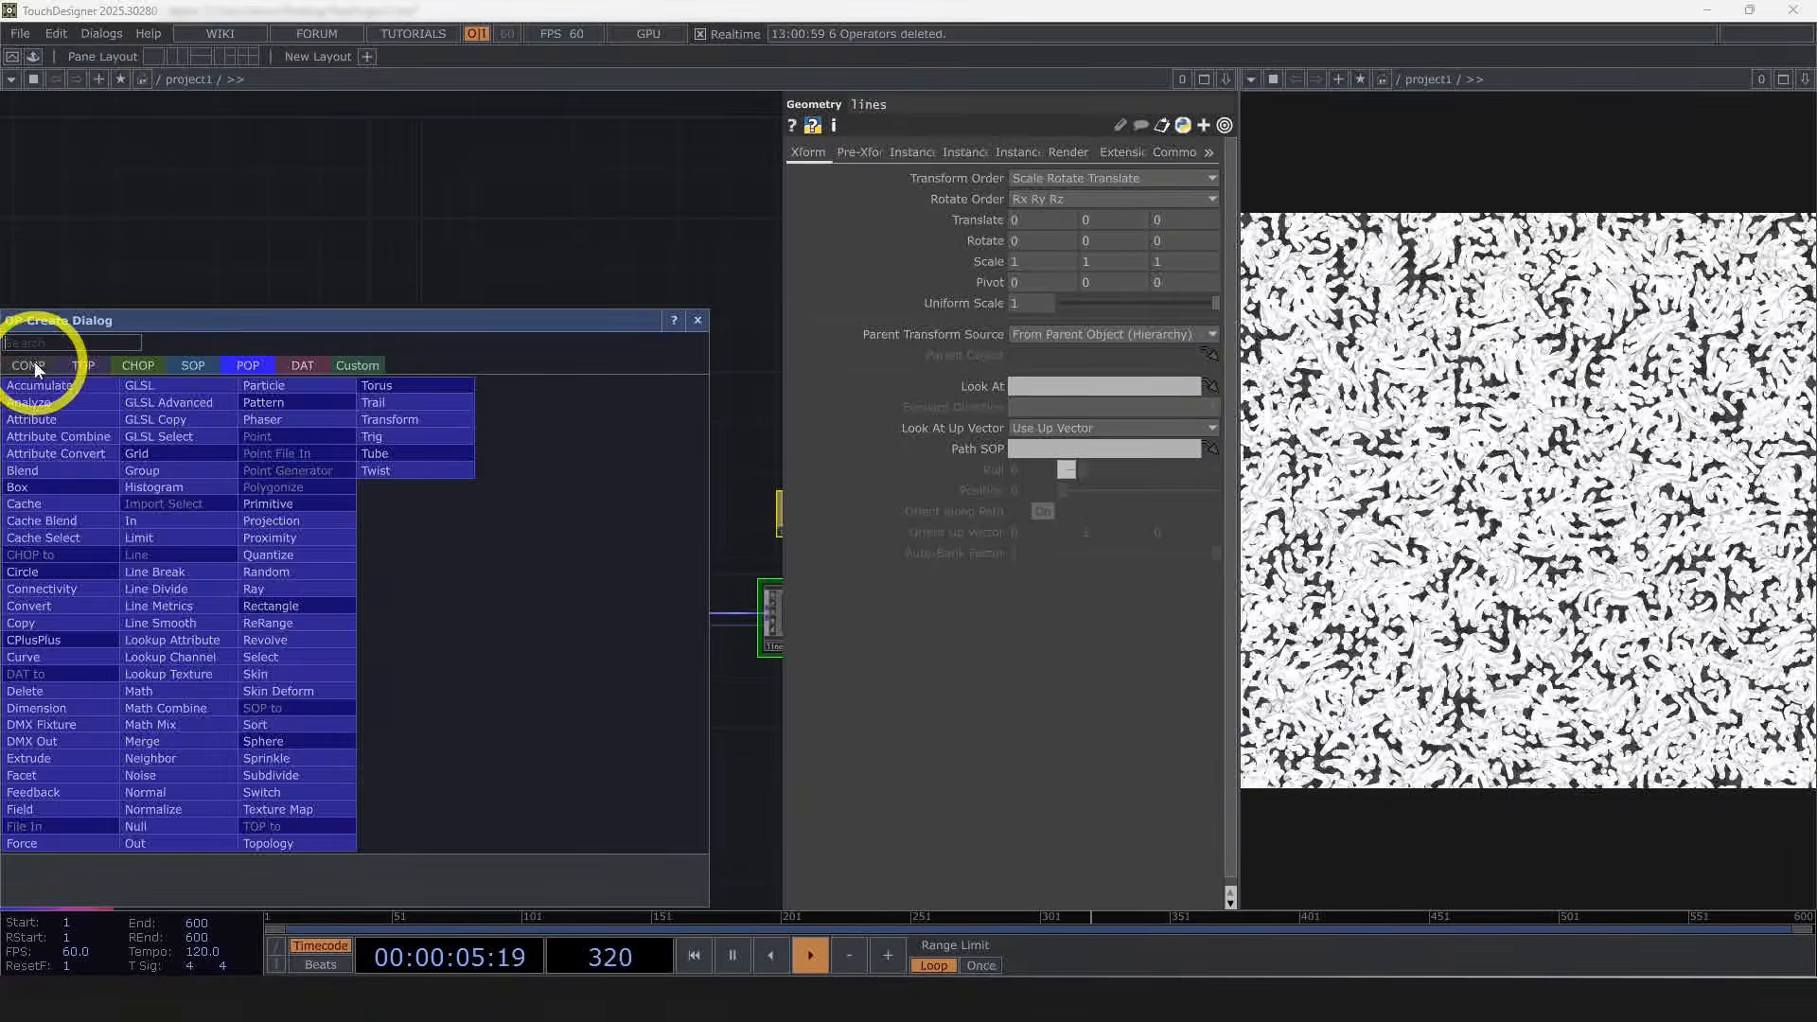
click(31, 364)
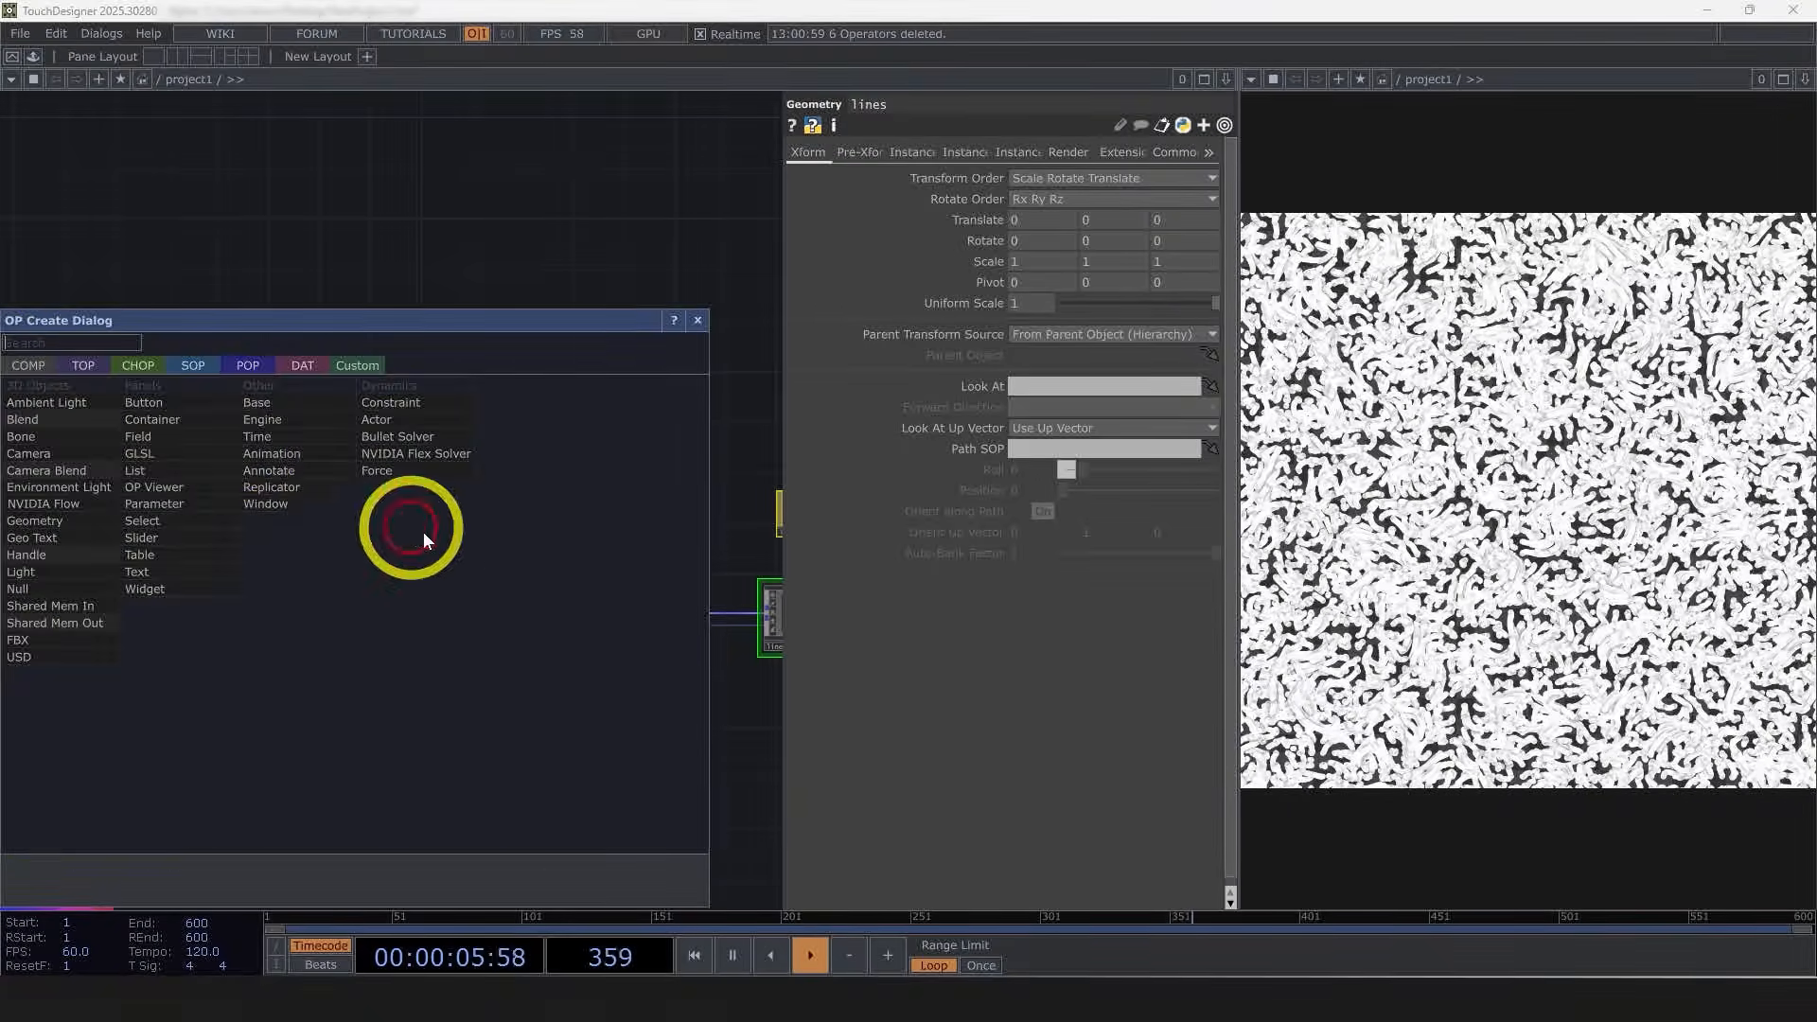
click(289, 406)
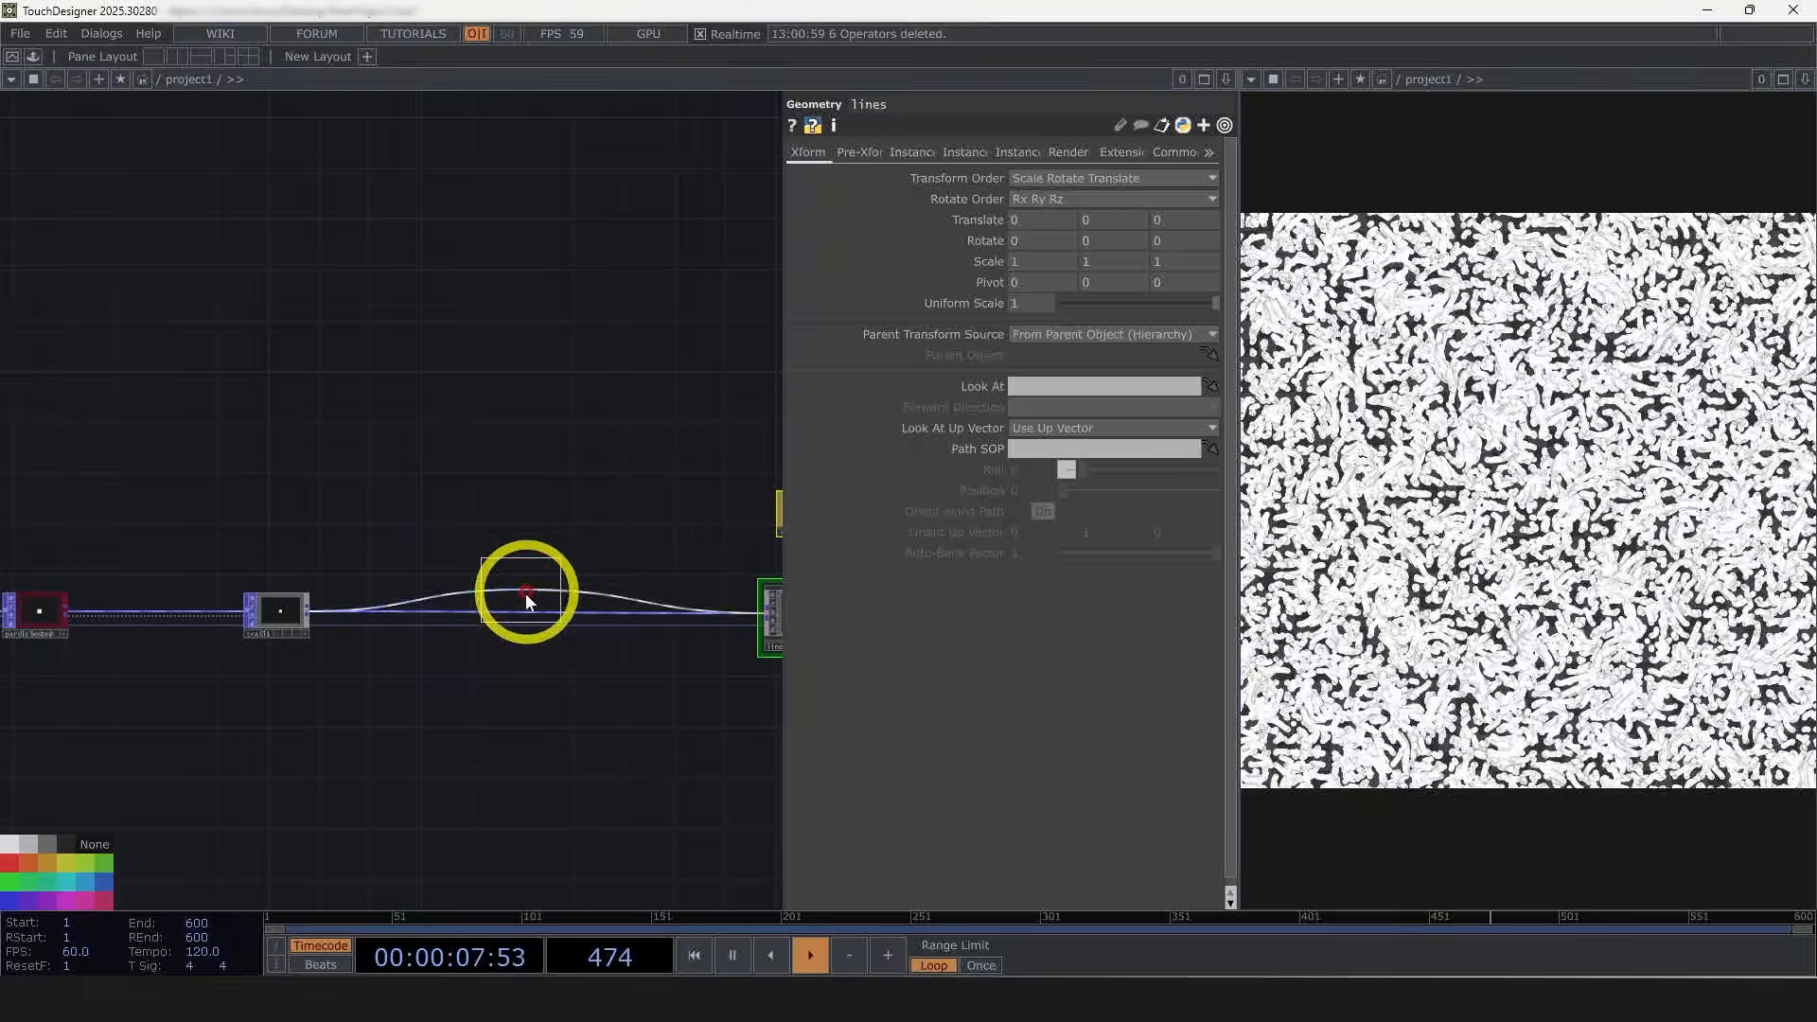
click(527, 603)
Step: Rename the inserted Base COMP to lineWidth
scroll(561, 641, up, 4)
drag(701, 809, 605, 845)
scroll(775, 787, down, 3)
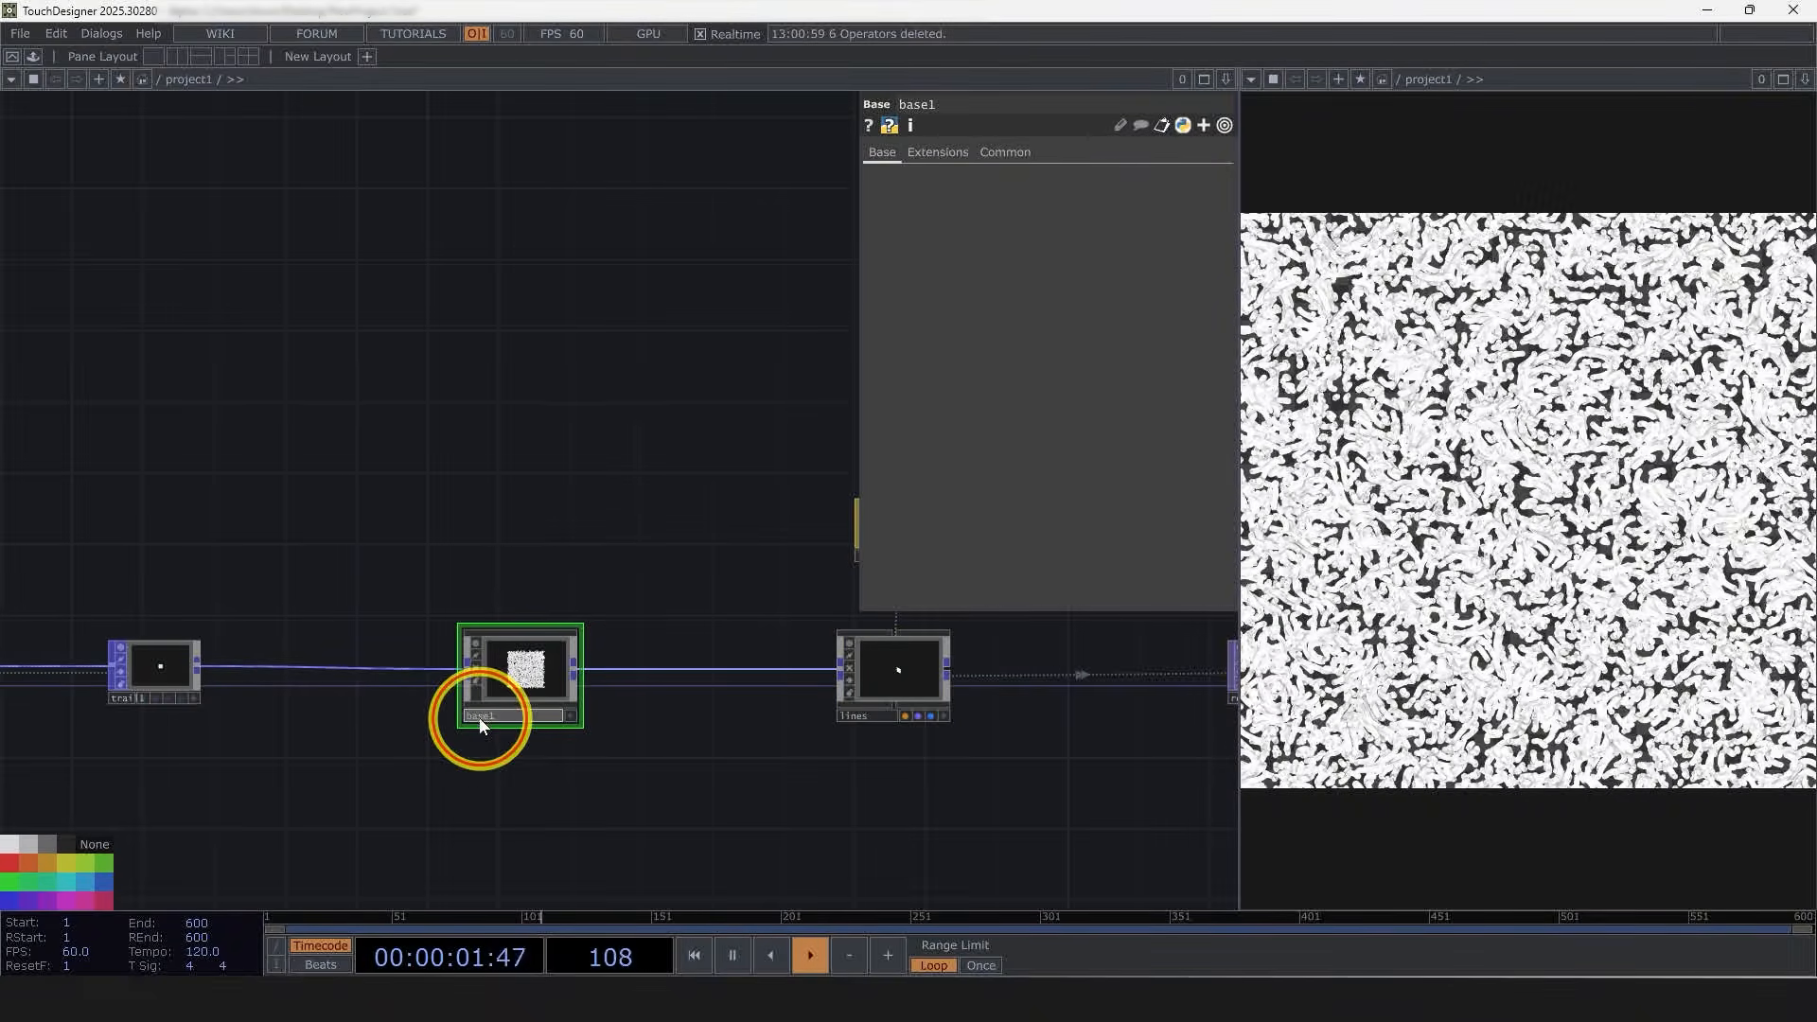
double_click(479, 717)
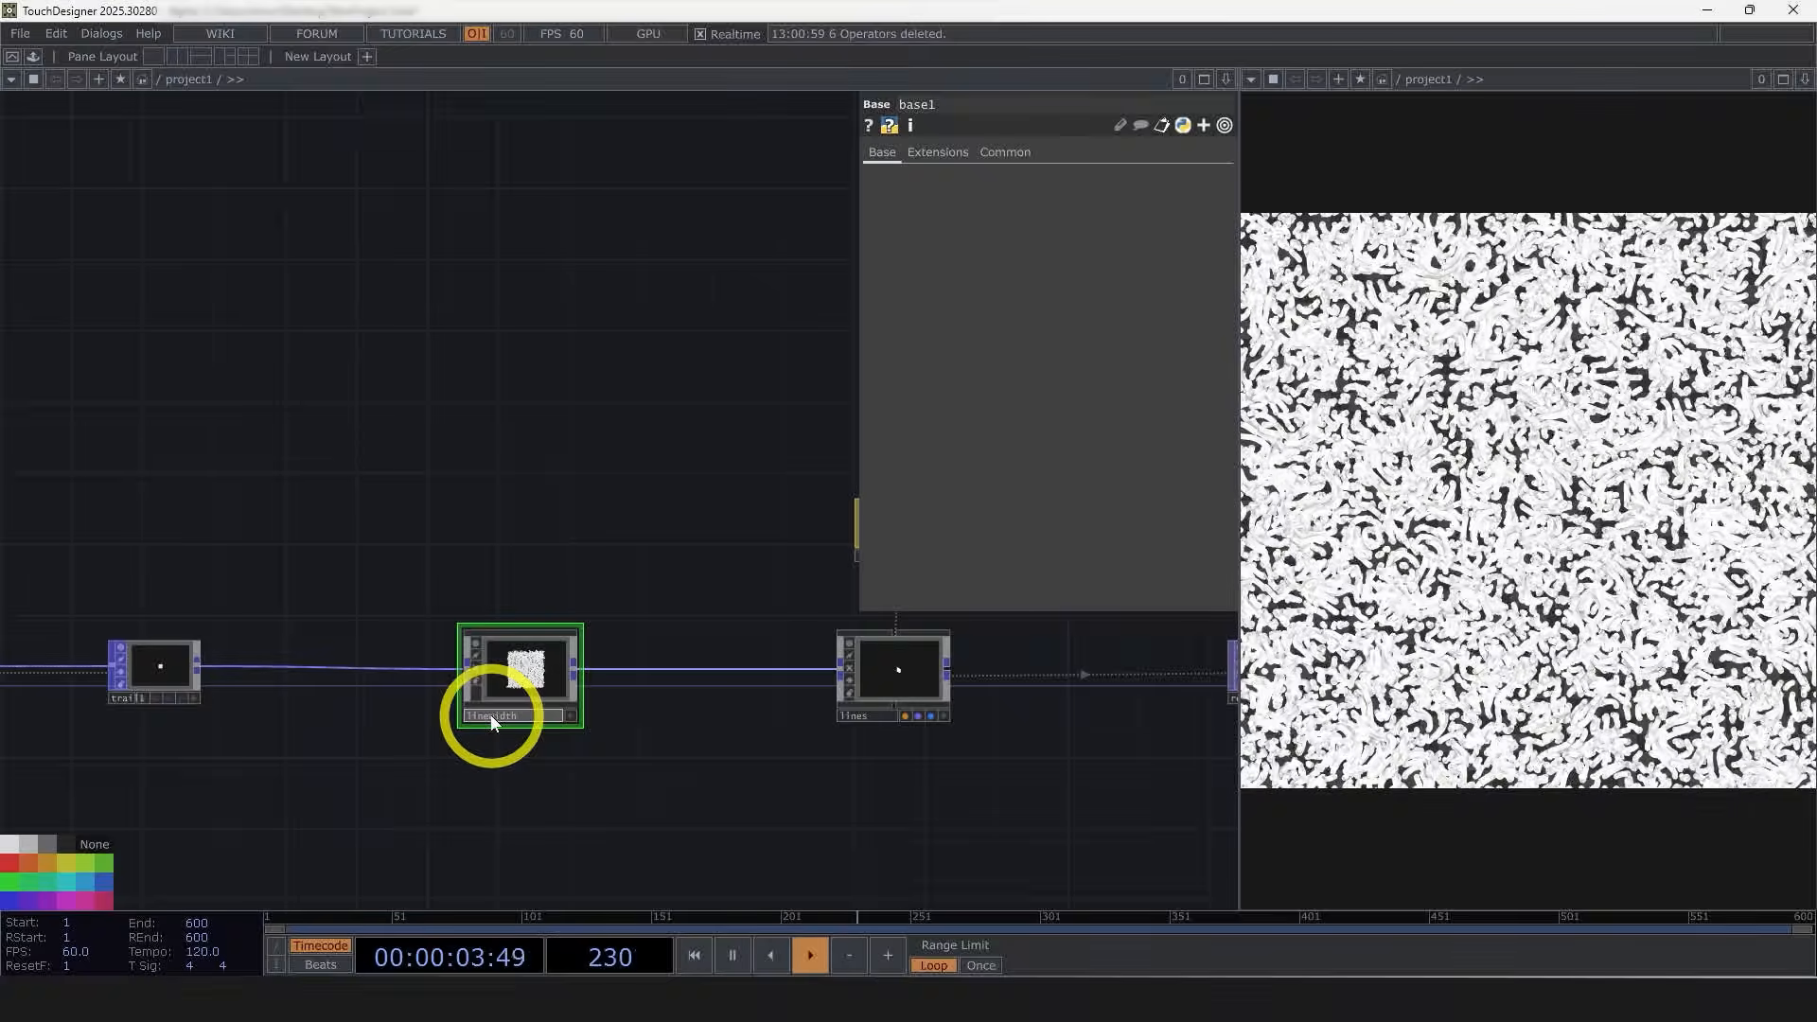
text(lineWidth)
Step: Enter the lineWidth component and inspect the In POP's info to review the particle attributes it carries
click(527, 650)
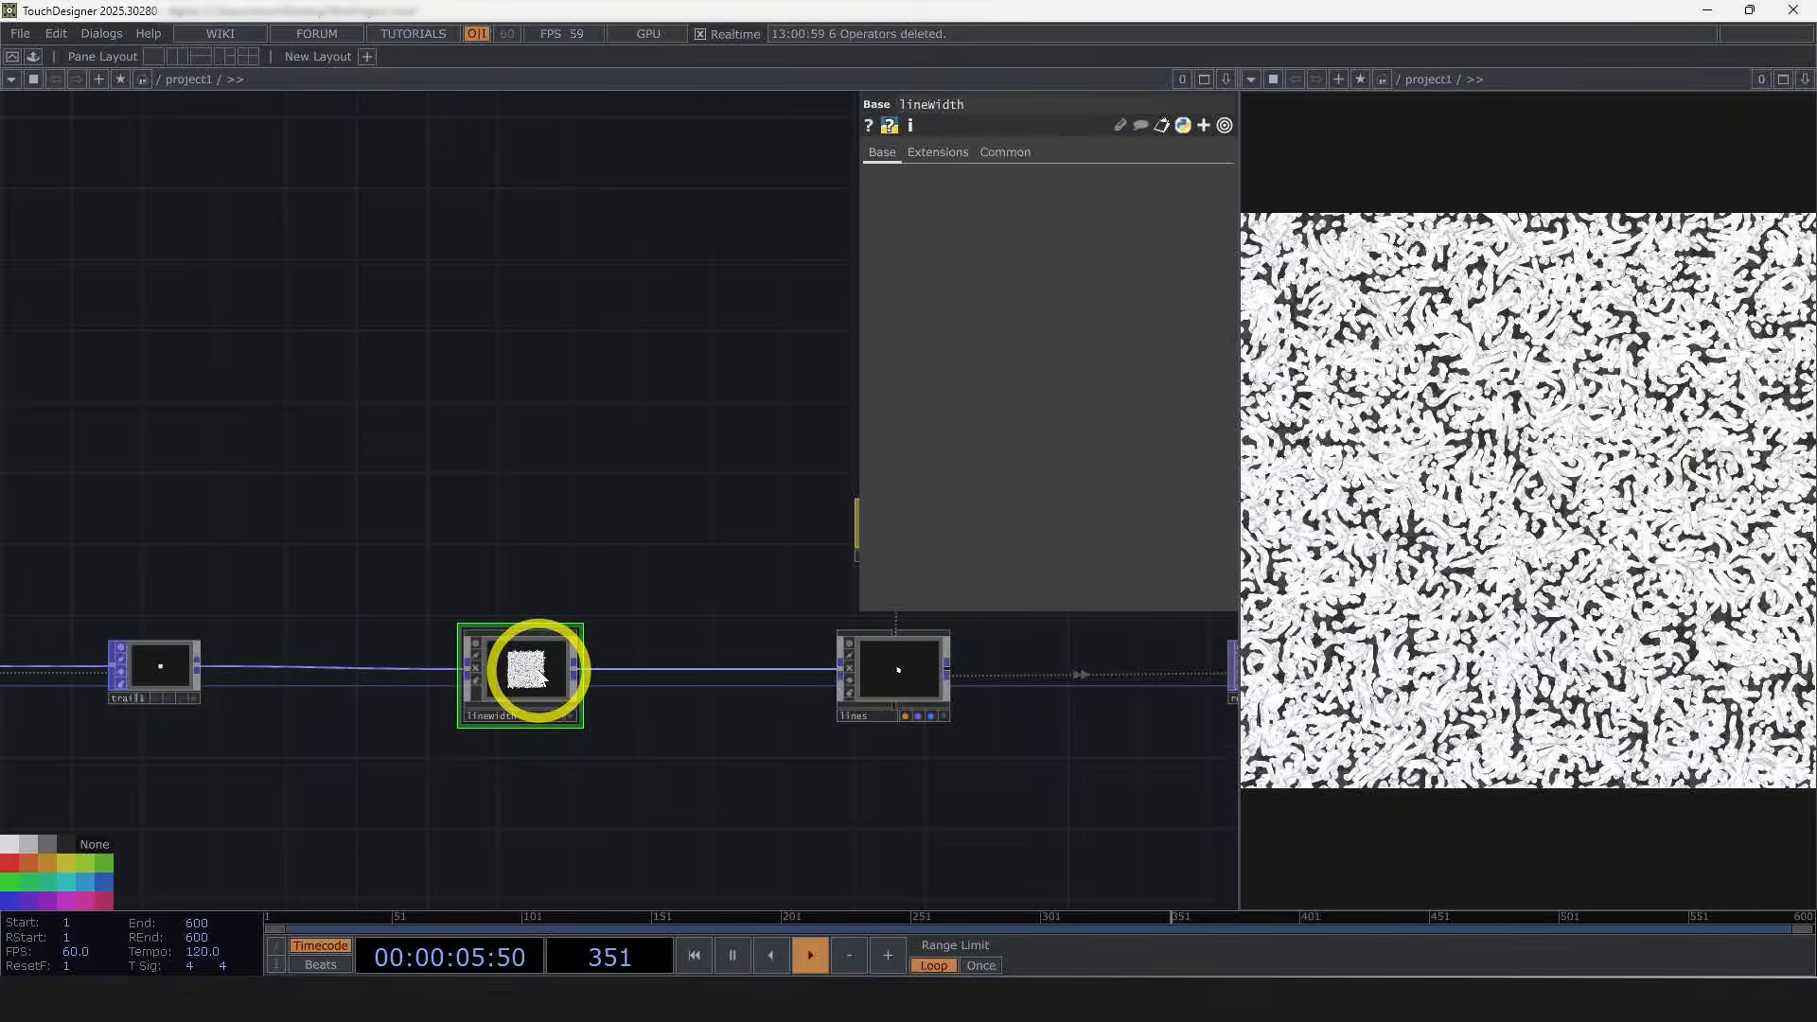
key(i)
scroll(572, 669, down, 3)
drag(613, 580, 976, 562)
drag(987, 624, 1232, 573)
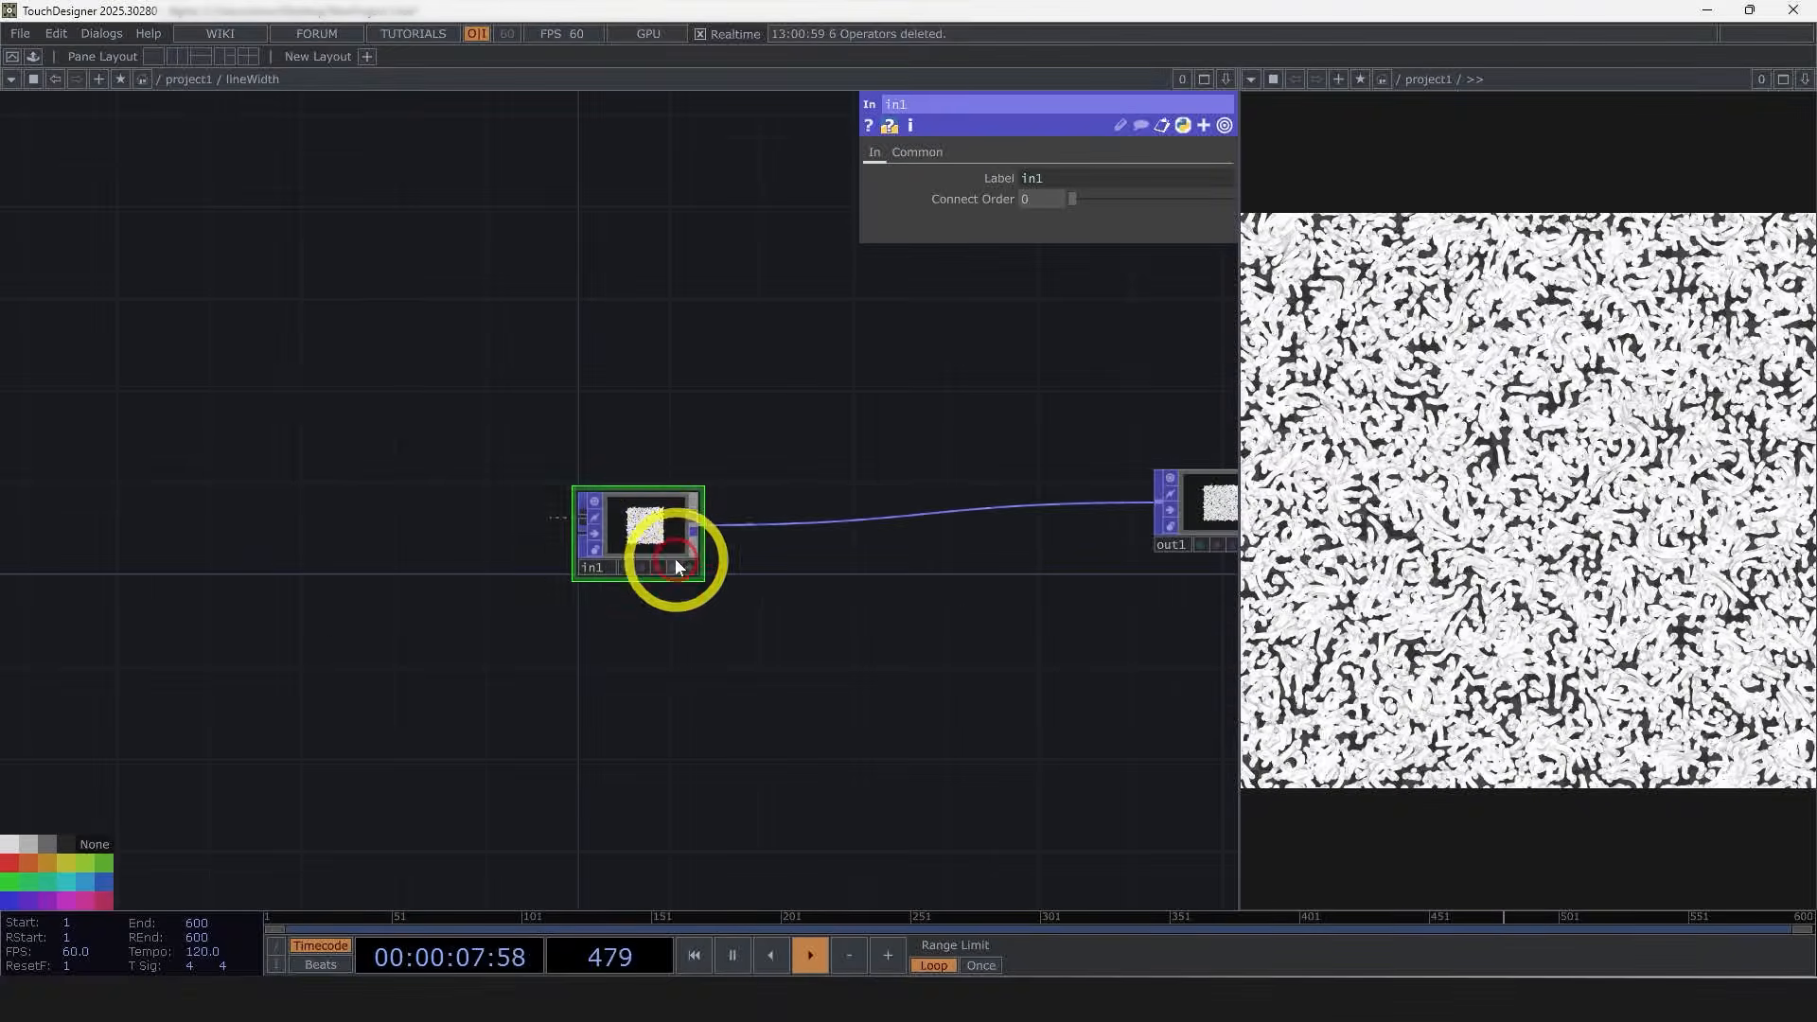
drag(675, 566, 304, 519)
scroll(484, 602, down, 3)
drag(863, 562, 812, 562)
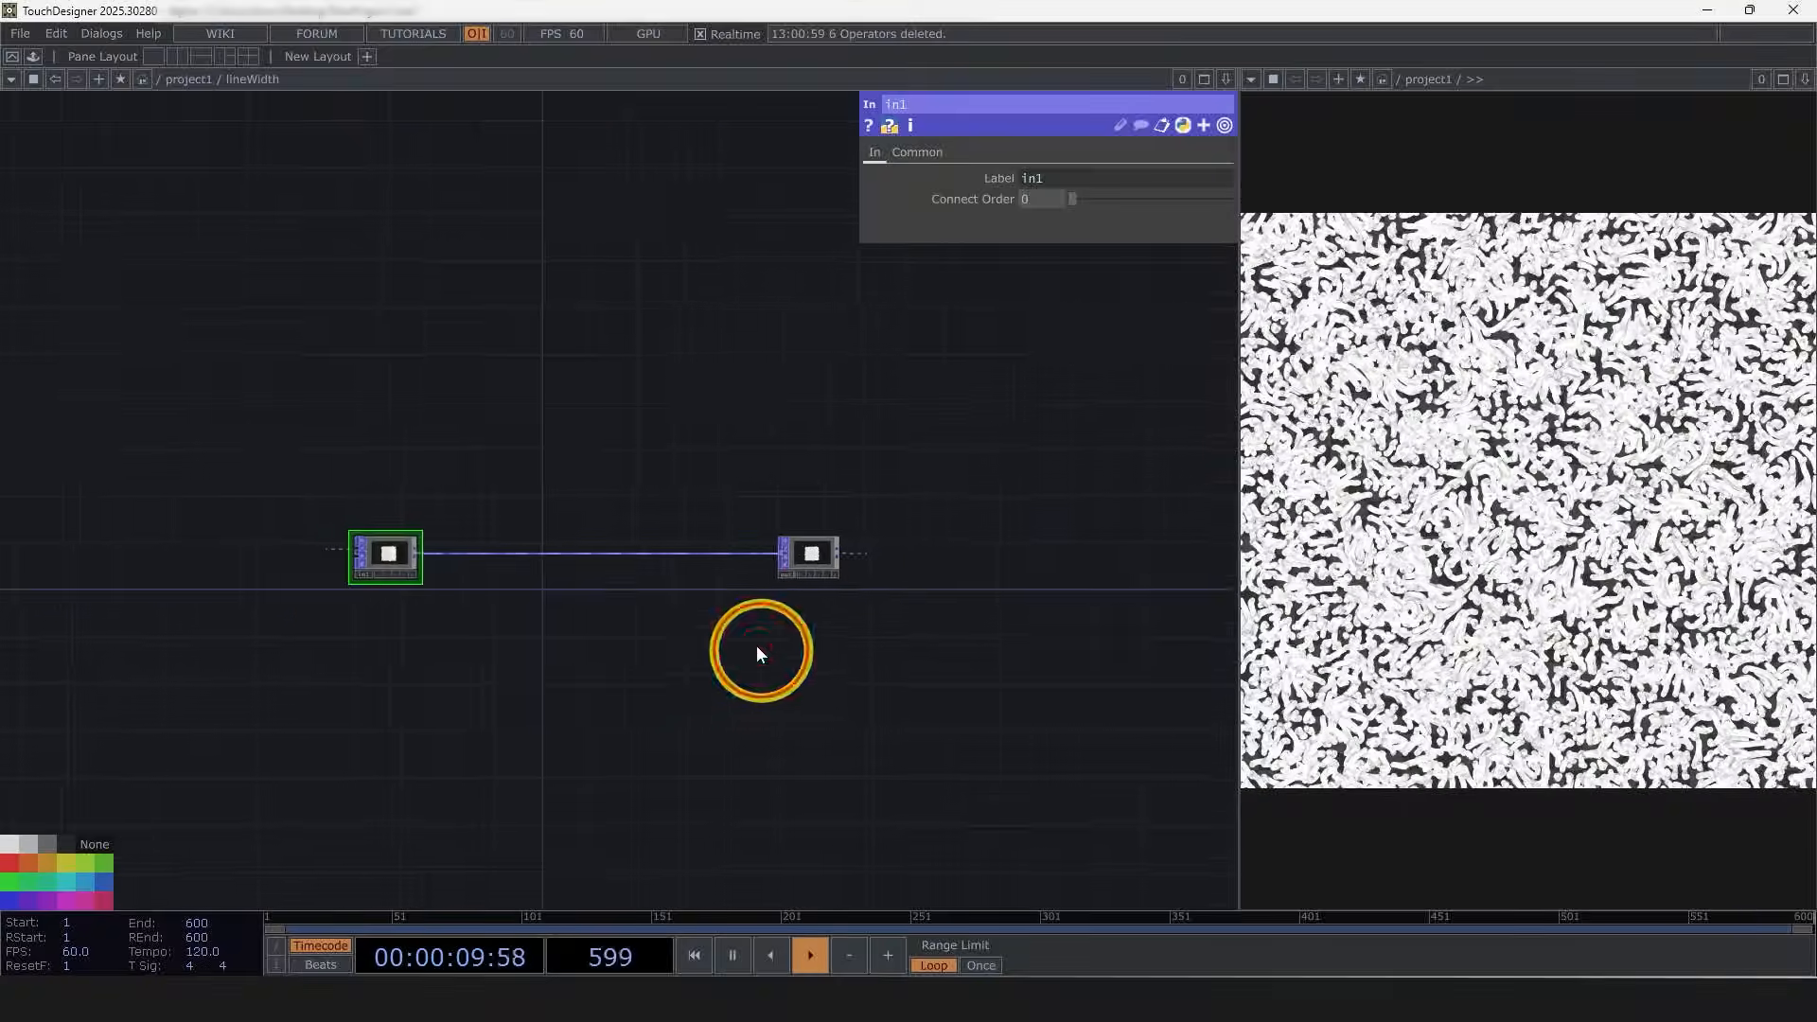
drag(757, 647, 785, 633)
drag(401, 545, 209, 544)
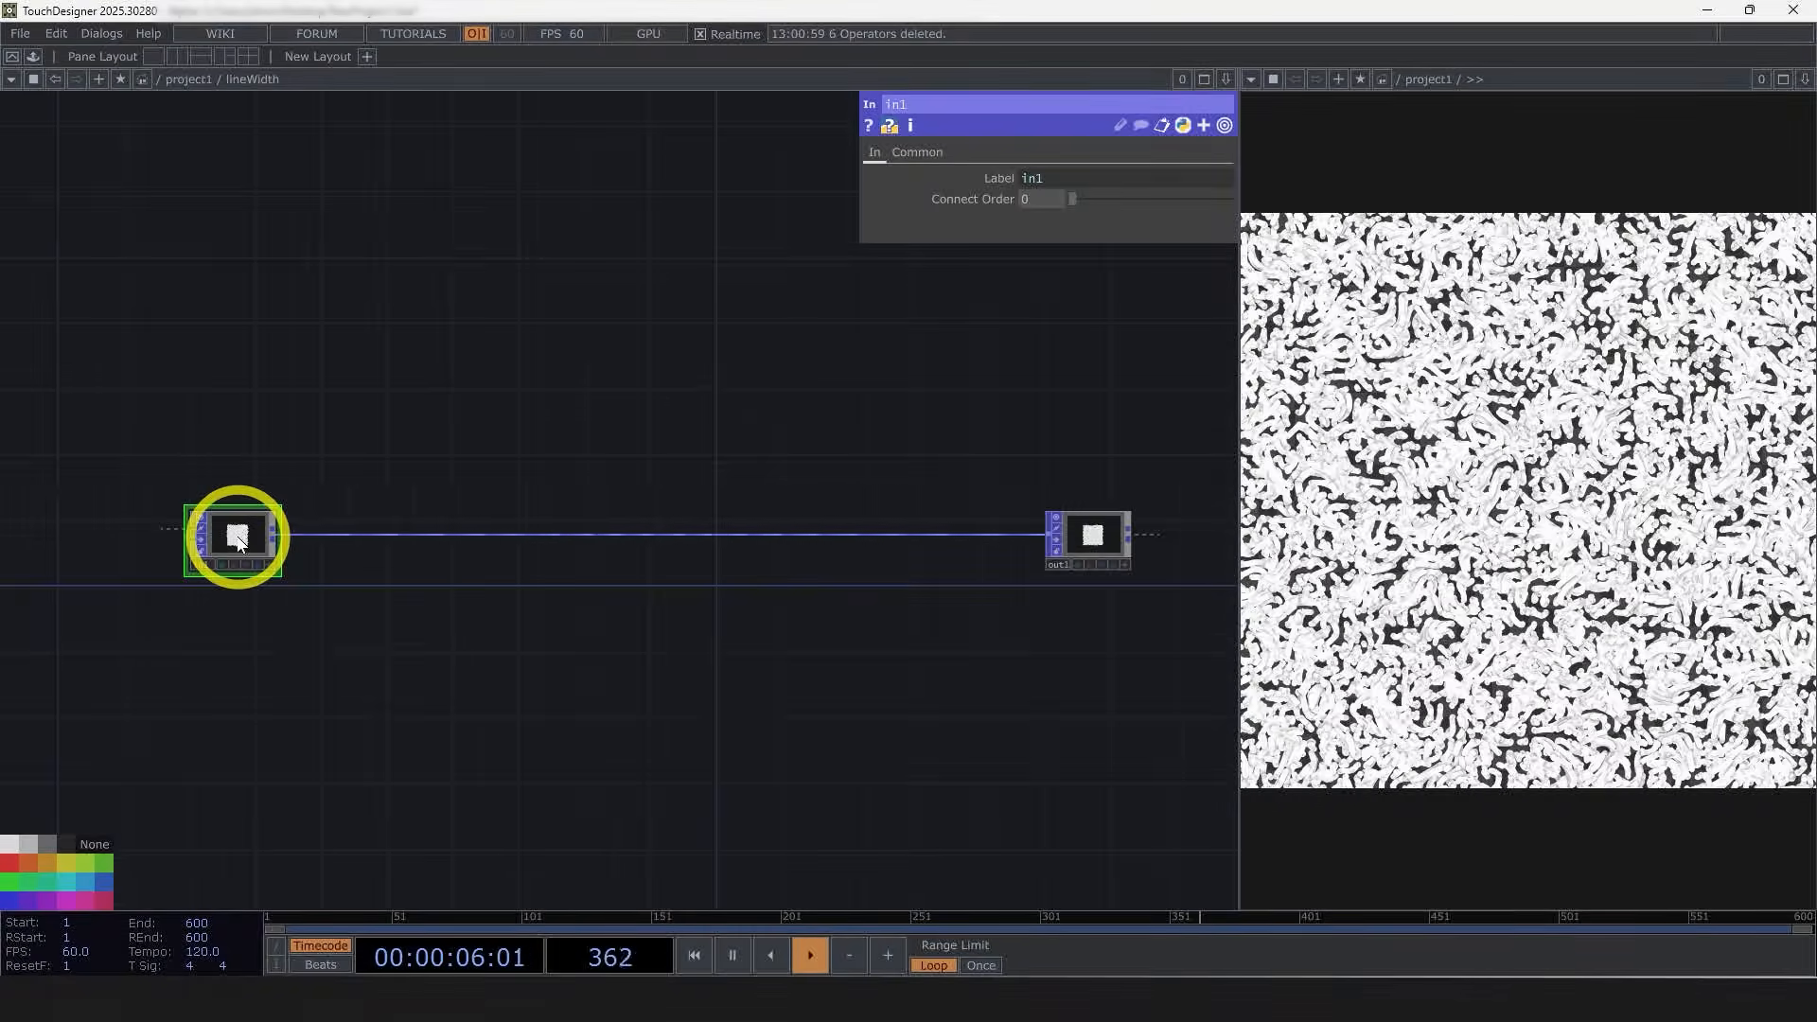
middle_drag(190, 539, 608, 740)
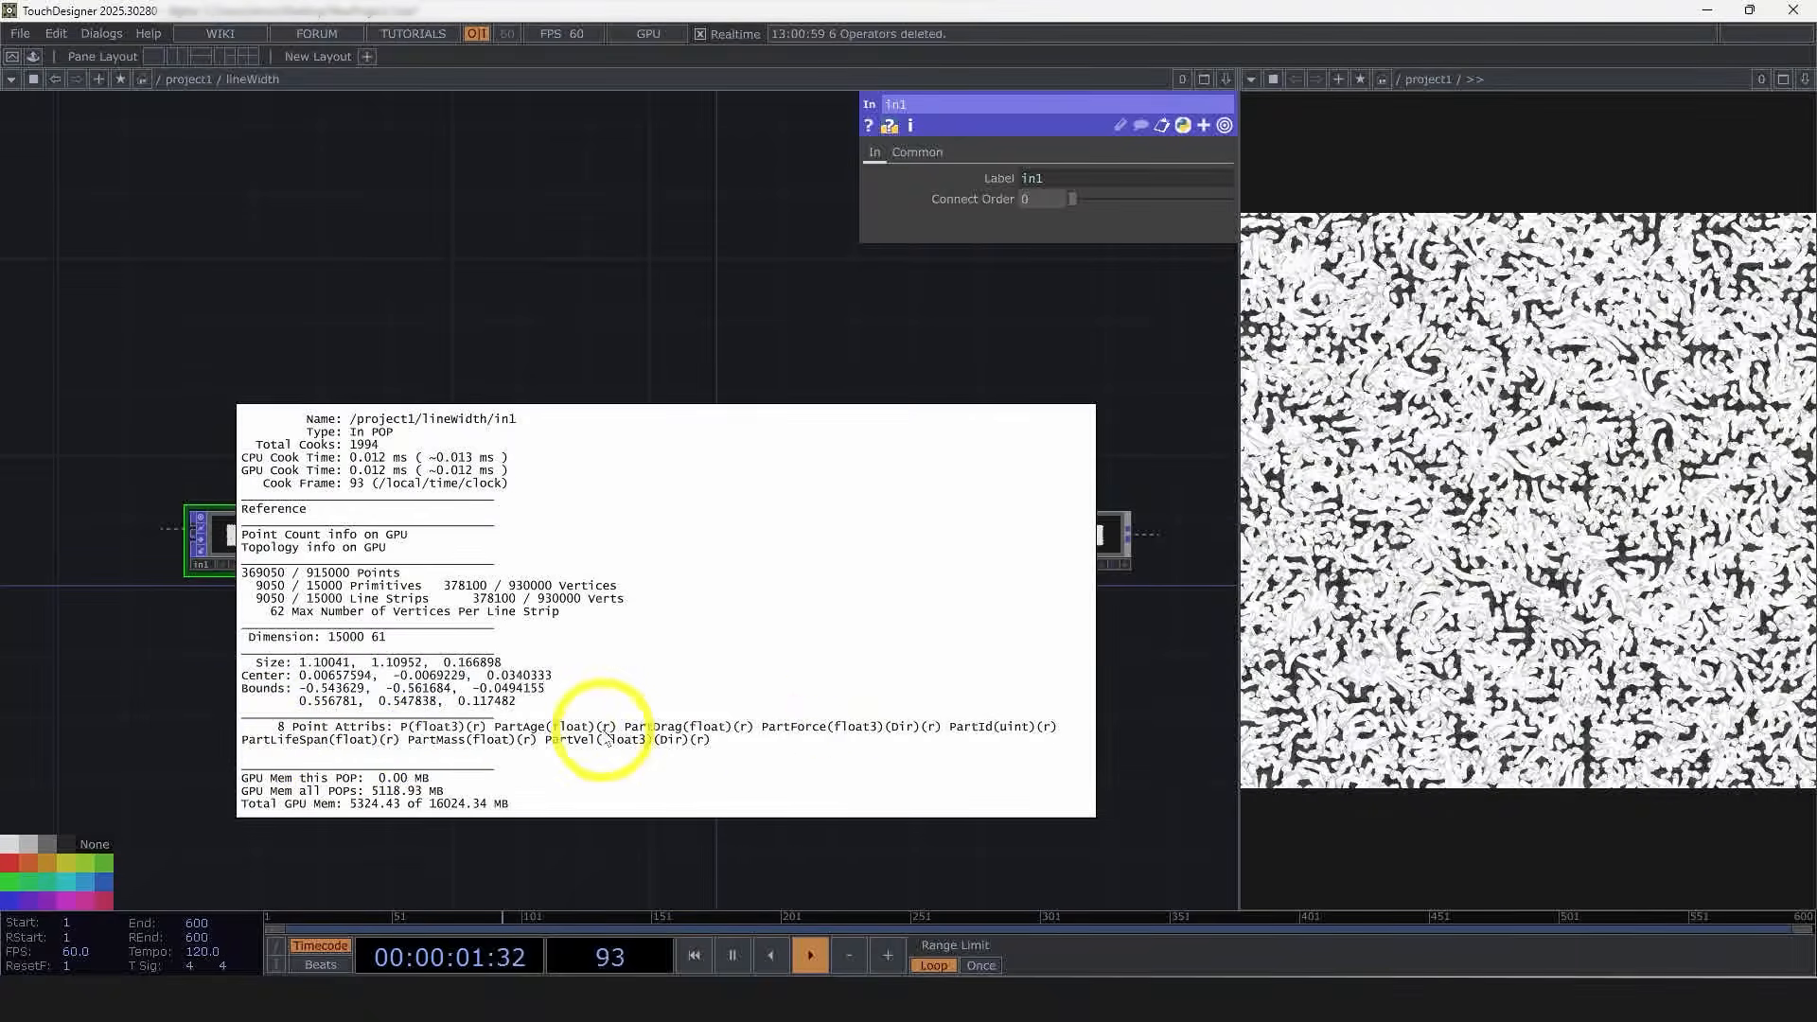
middle_drag(488, 726, 180, 751)
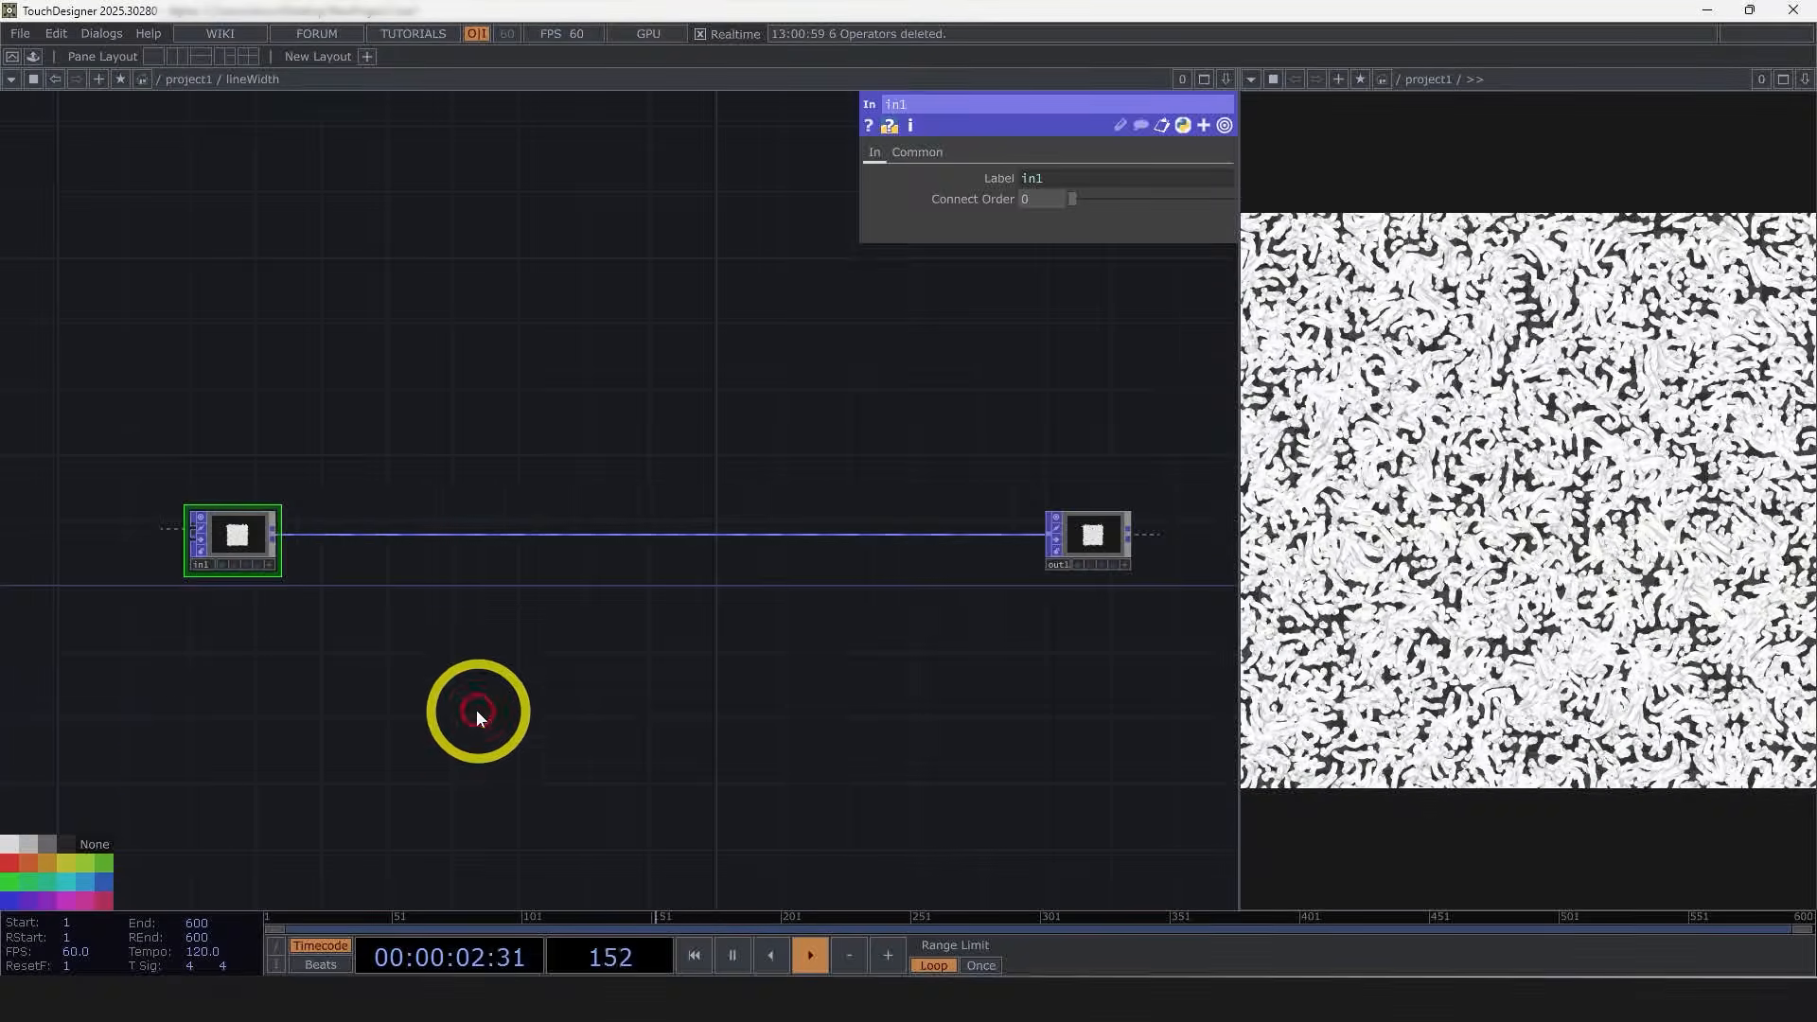
Step: Insert a Math Mix POP after the In POP and set its combine operation to A / B
right_click(275, 534)
click(174, 641)
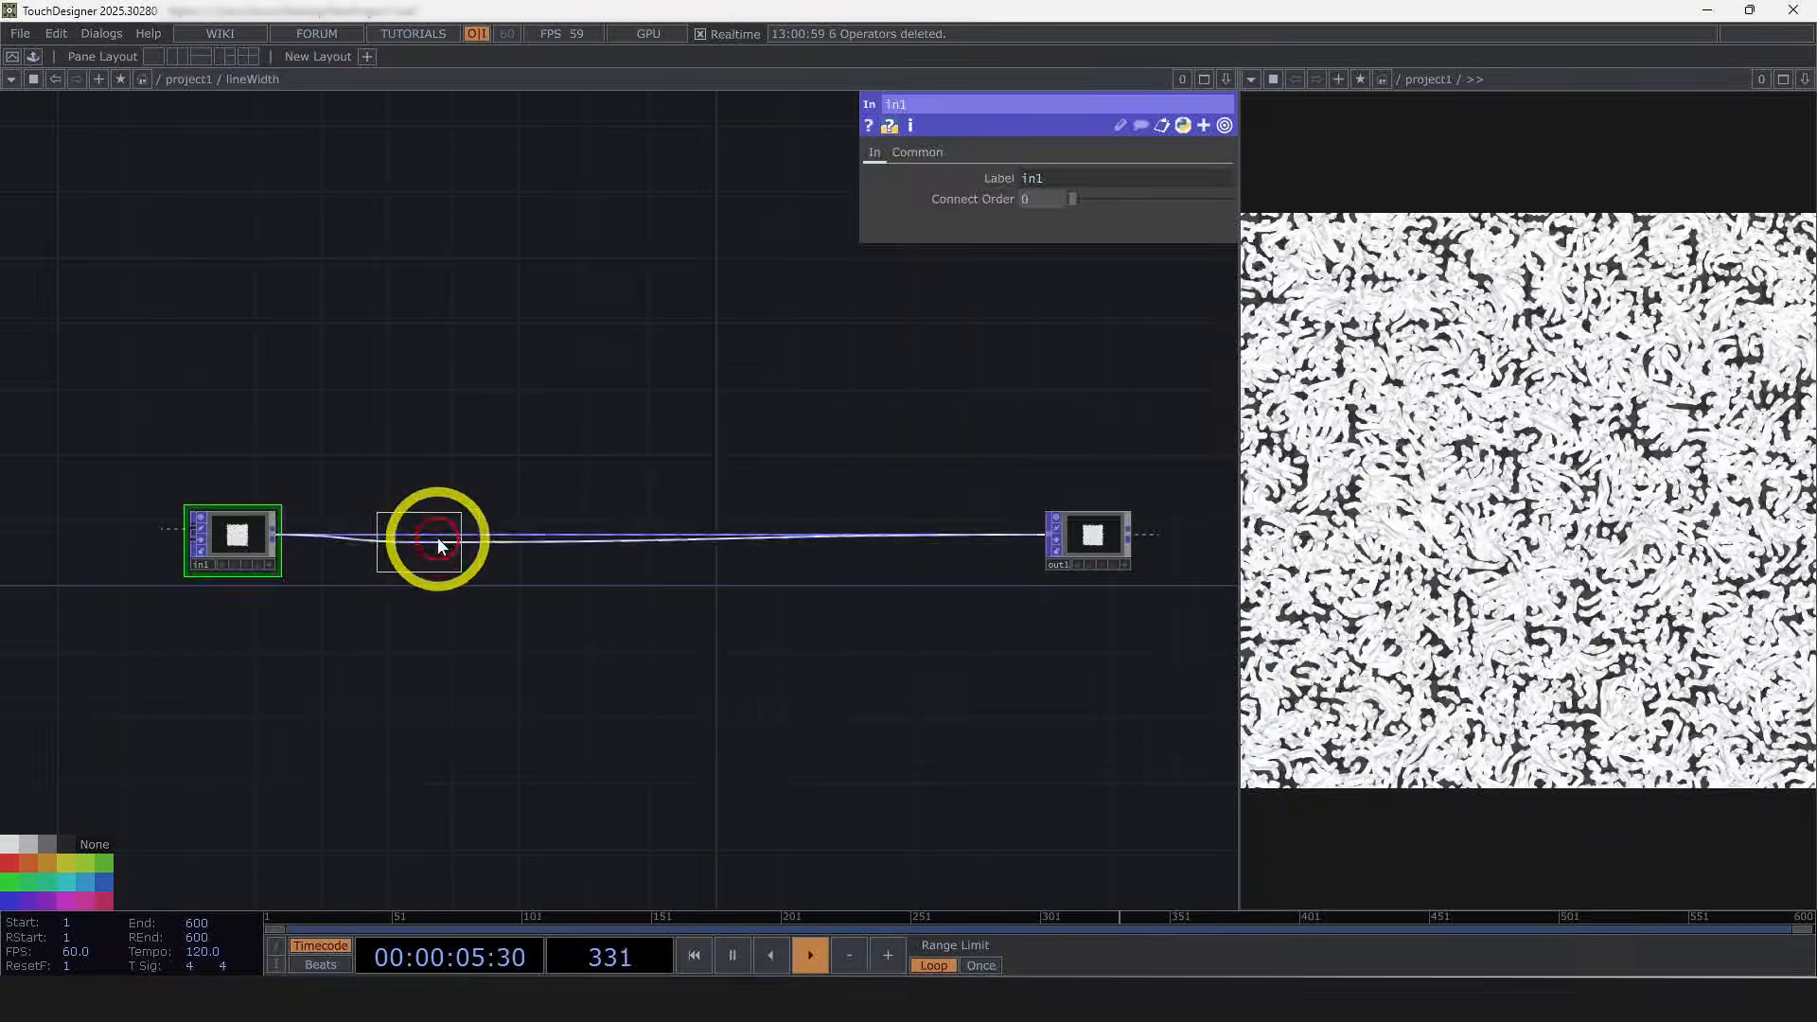
click(435, 539)
scroll(434, 541, up, 3)
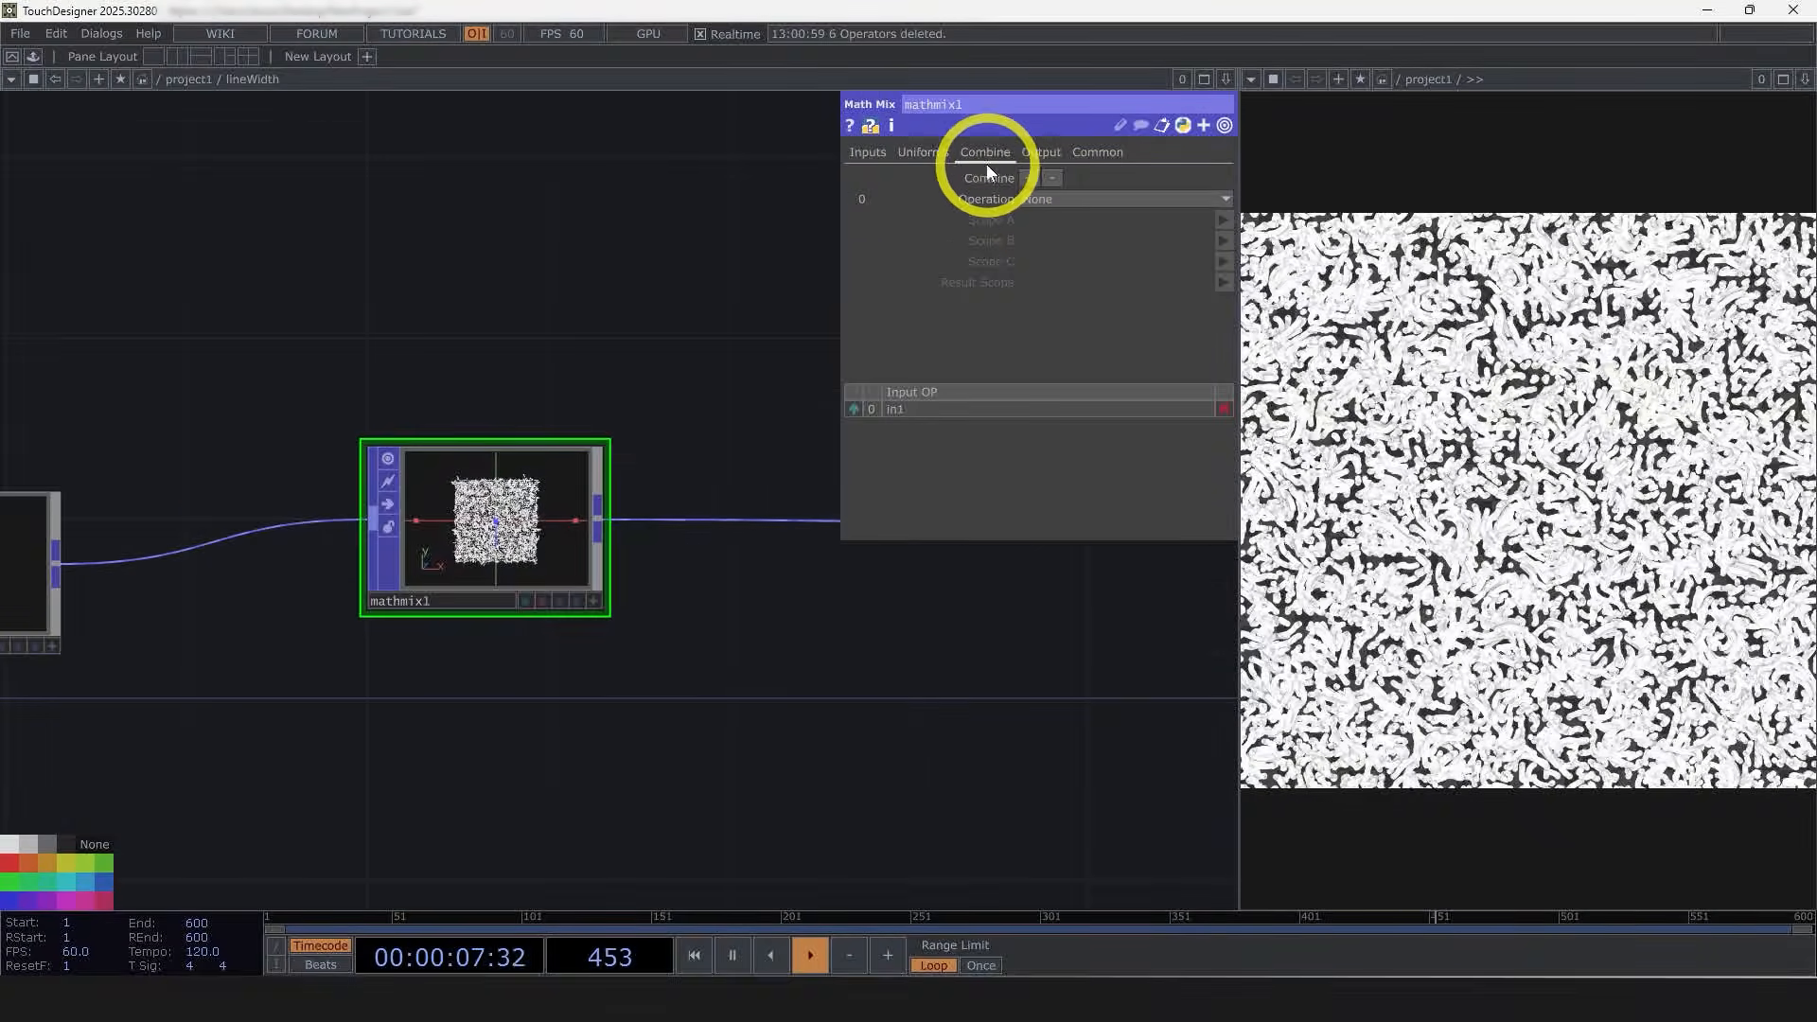
click(1064, 199)
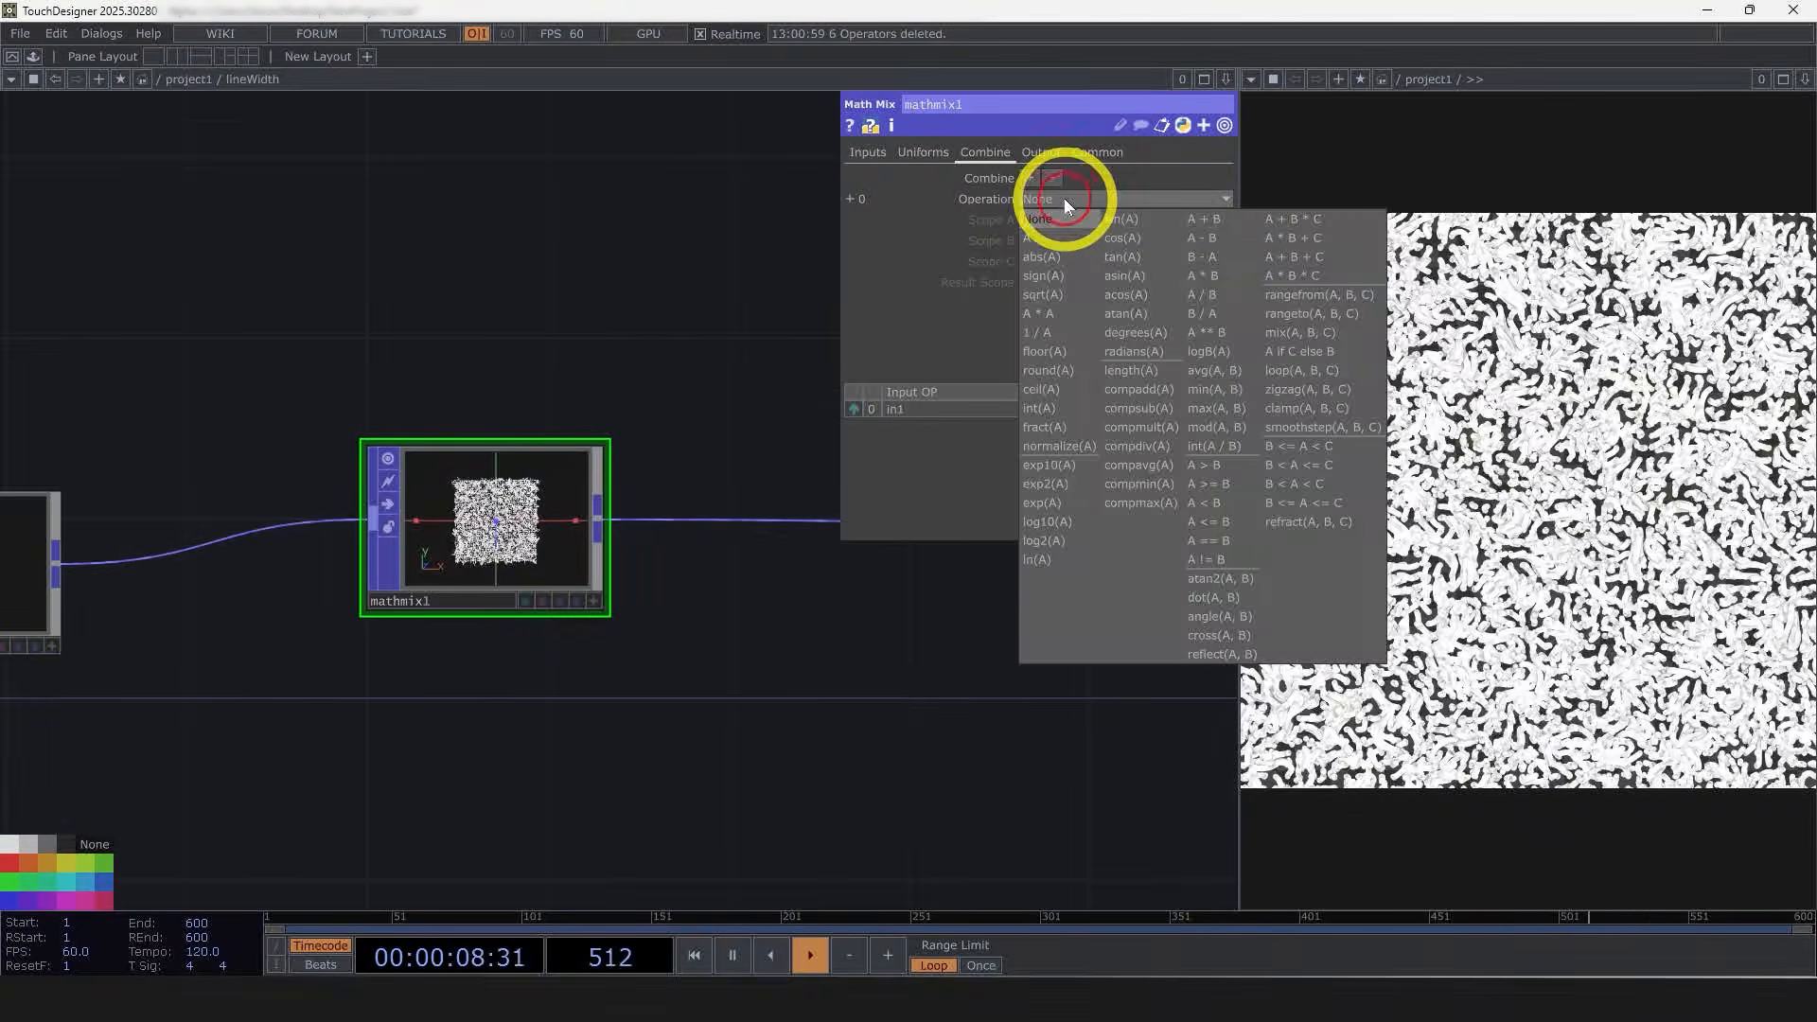
click(1217, 295)
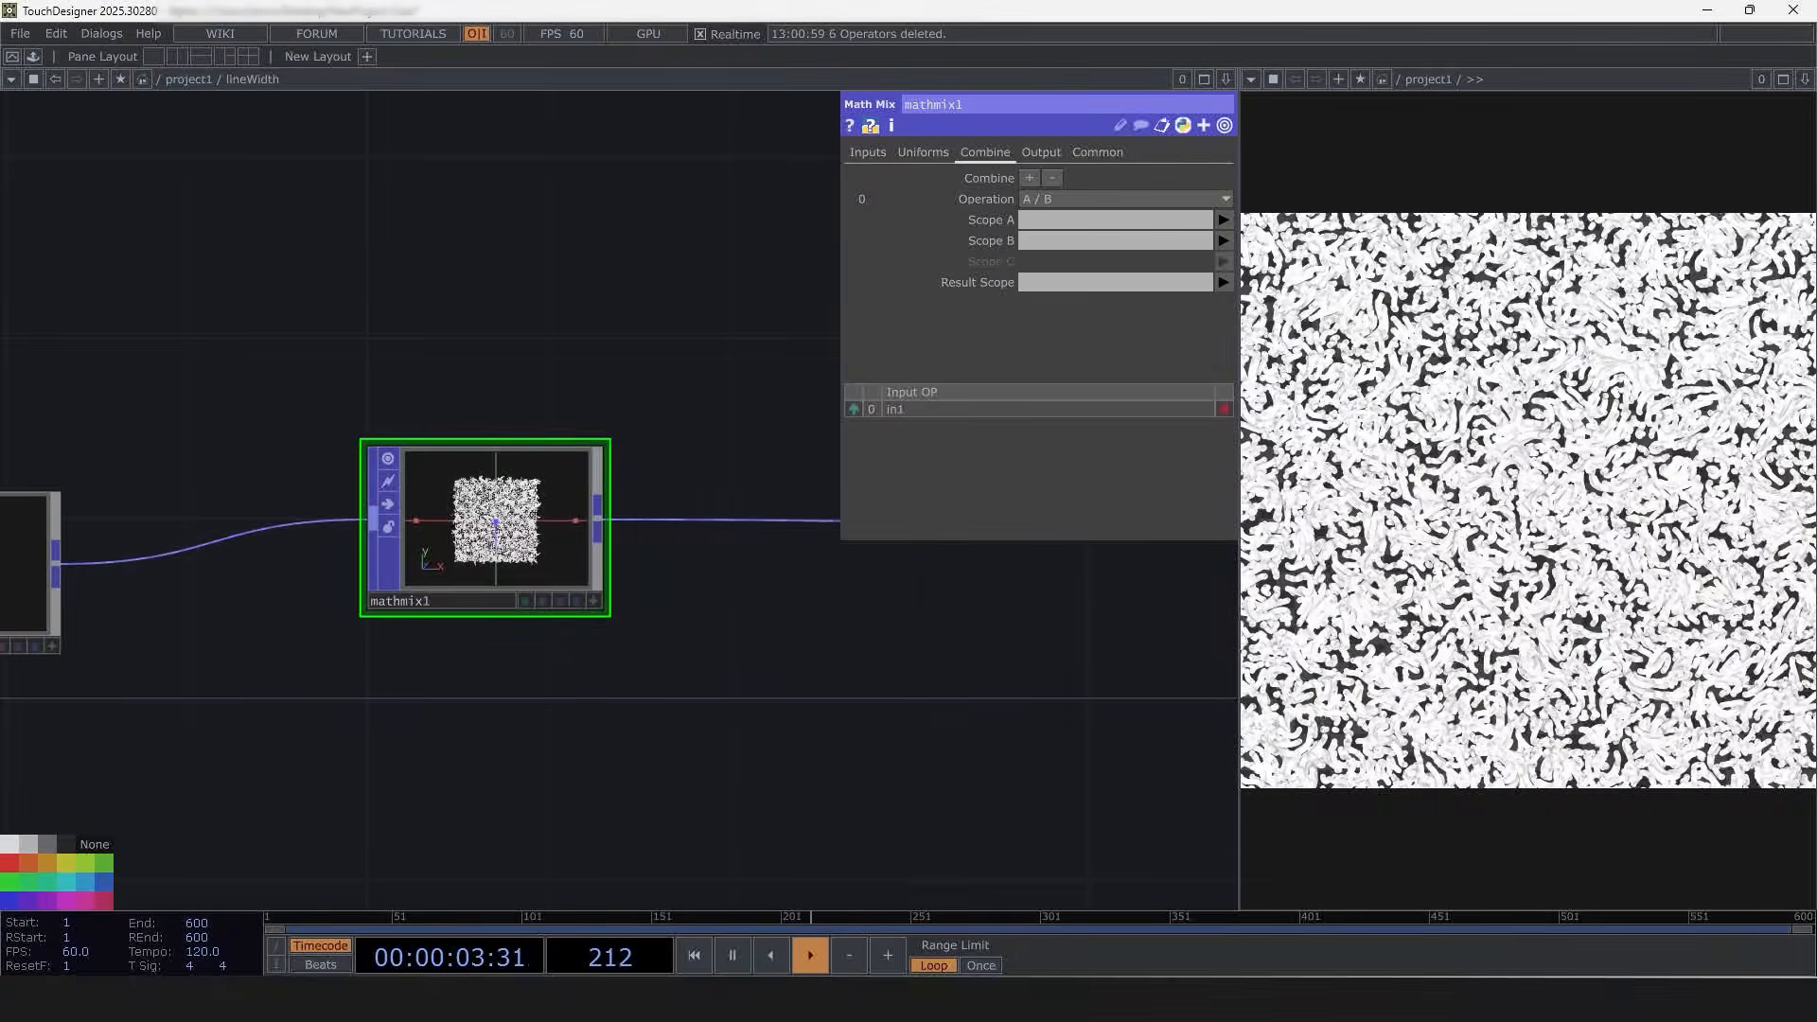
Step: Set the Math Mix Scope A to PartAge, Scope B to PartLifeSpan, and Result Scope to Age
click(1223, 220)
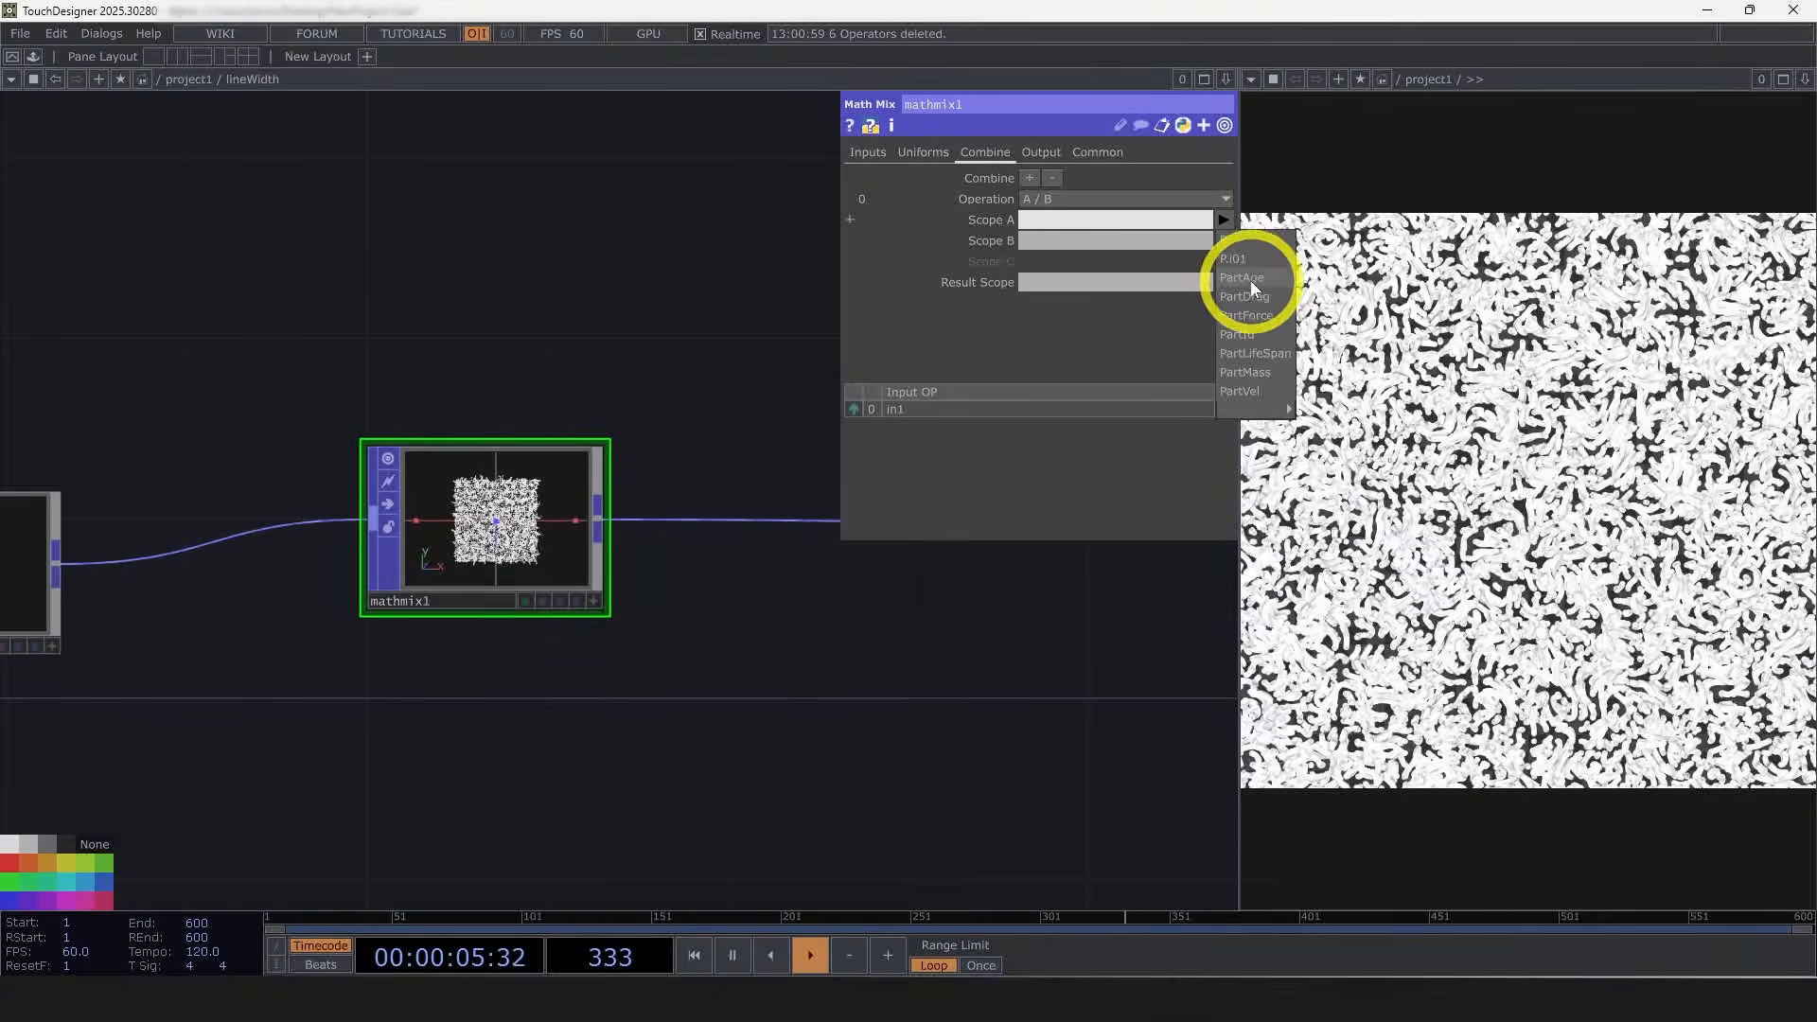
click(1251, 280)
click(1227, 240)
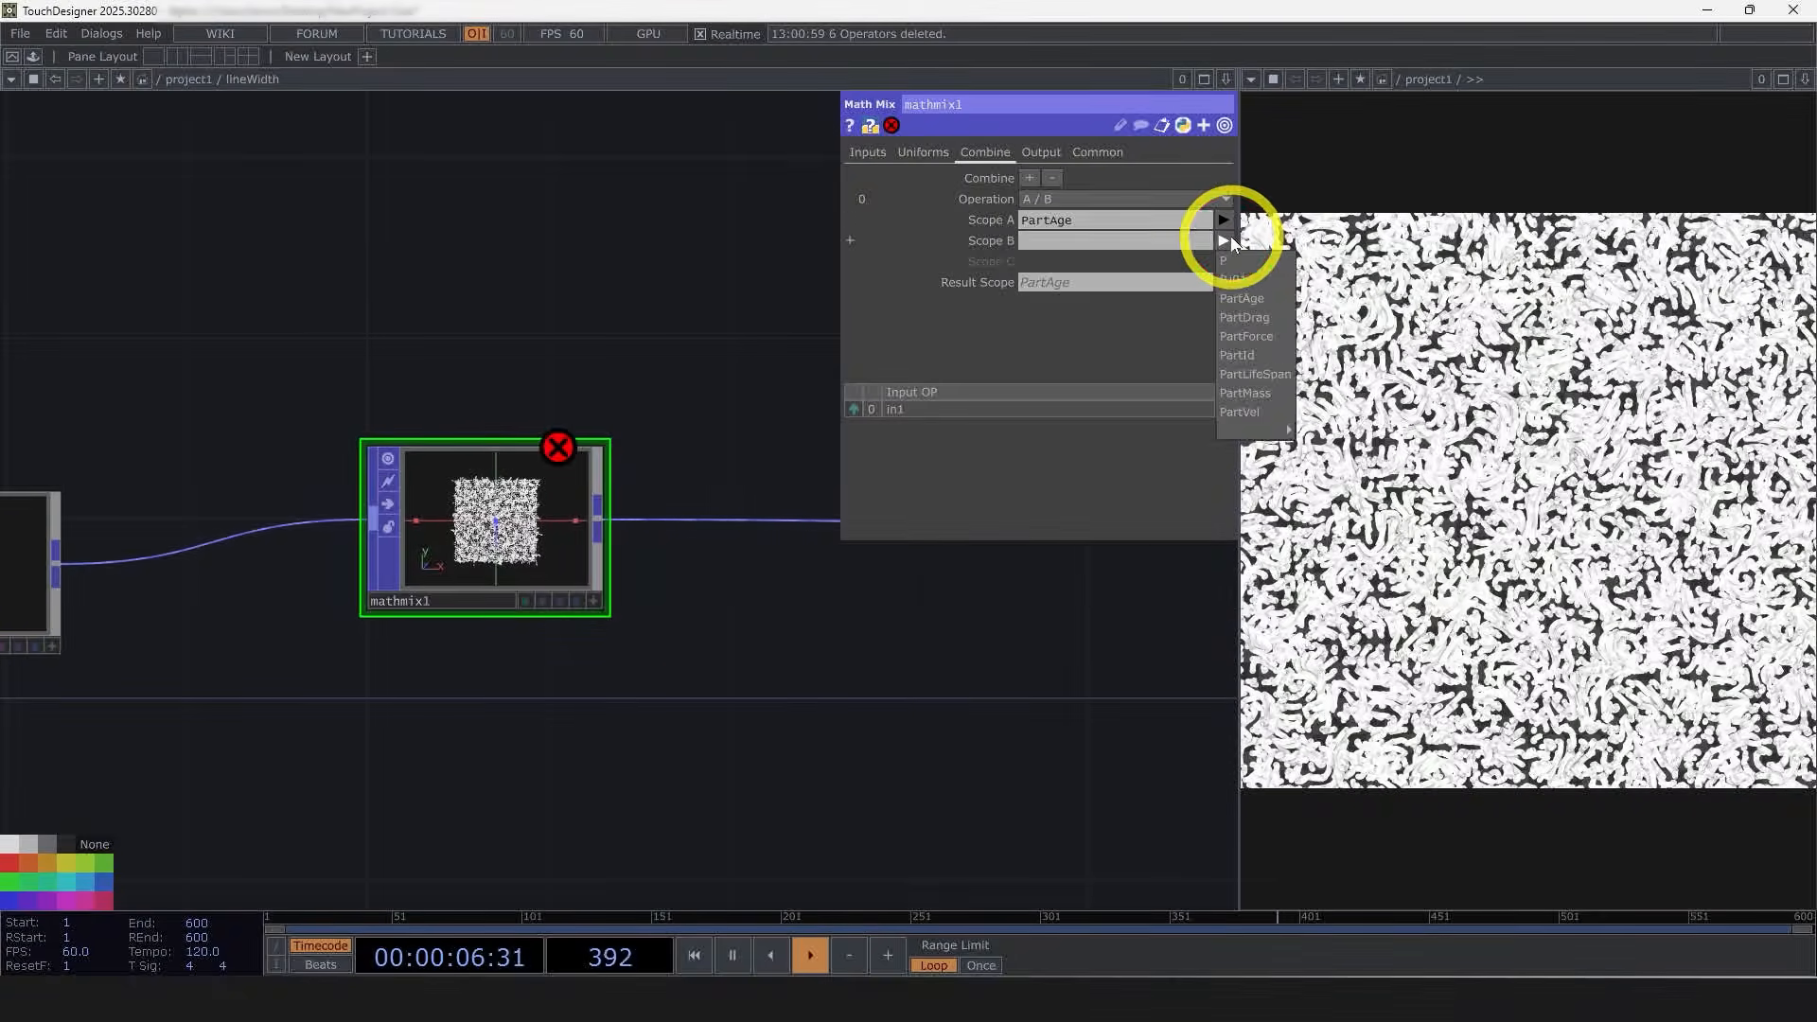
click(1255, 373)
click(1109, 283)
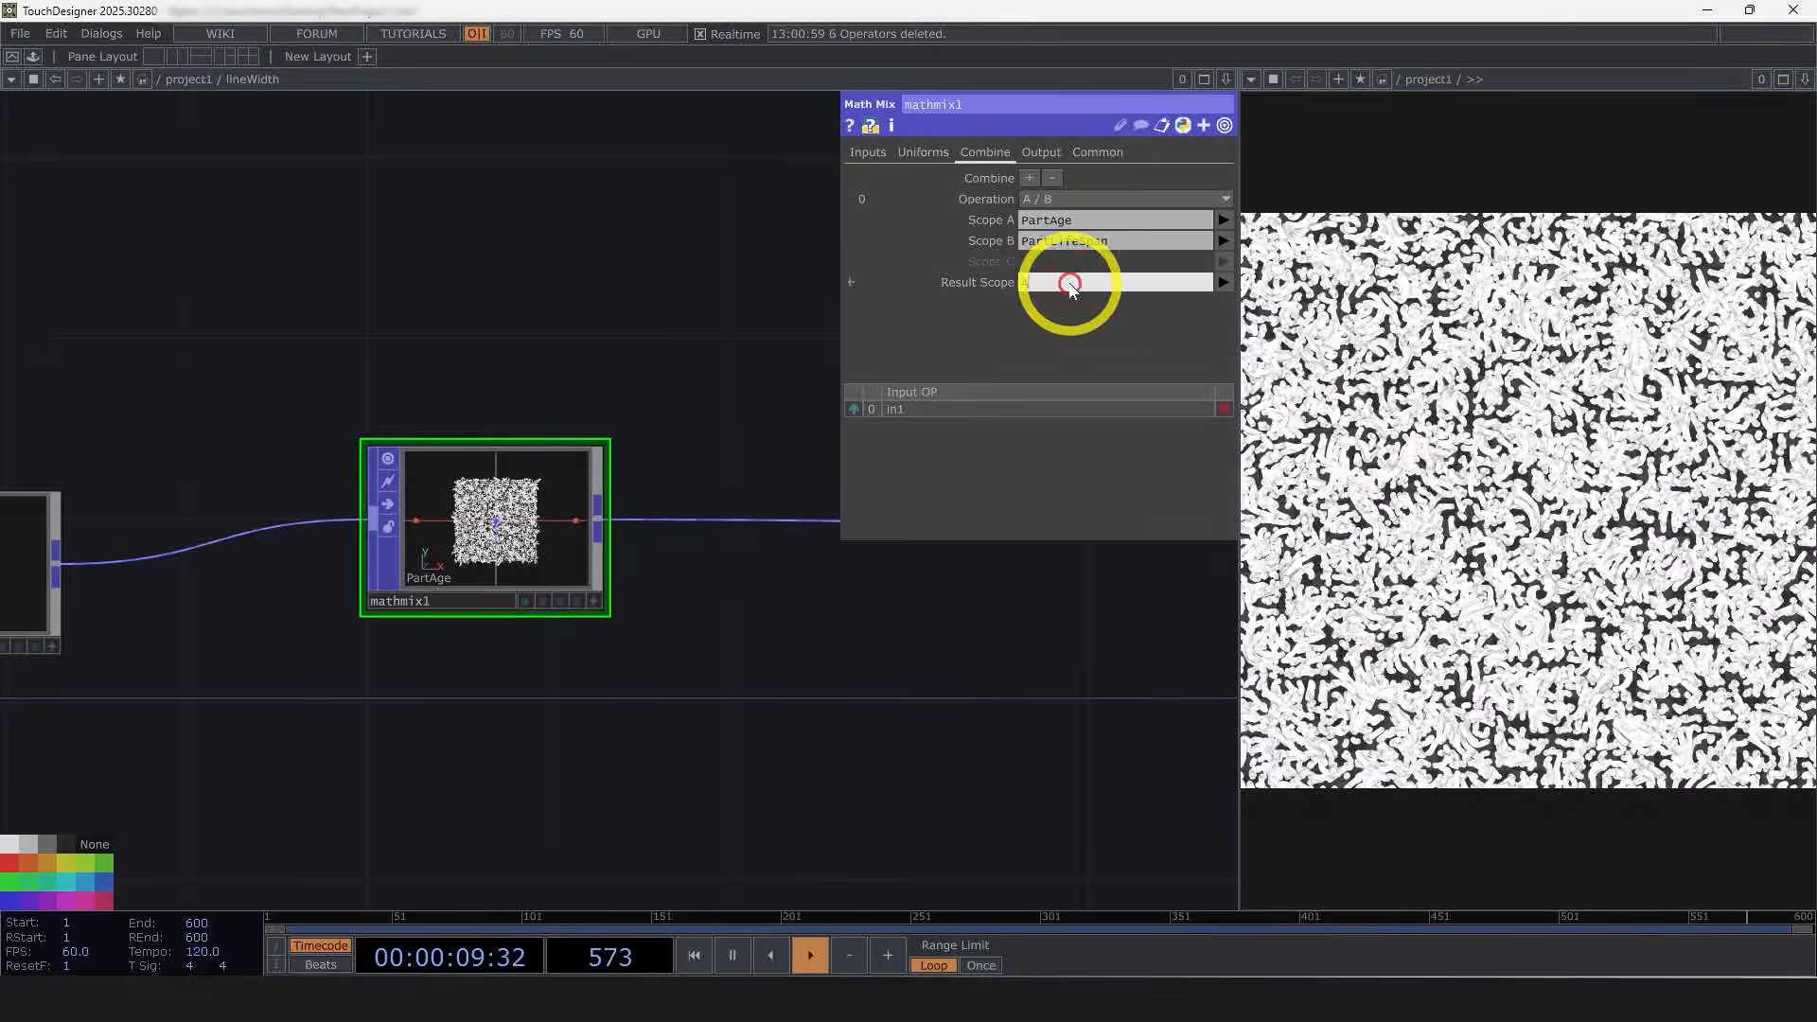
text(Age)
key(Return)
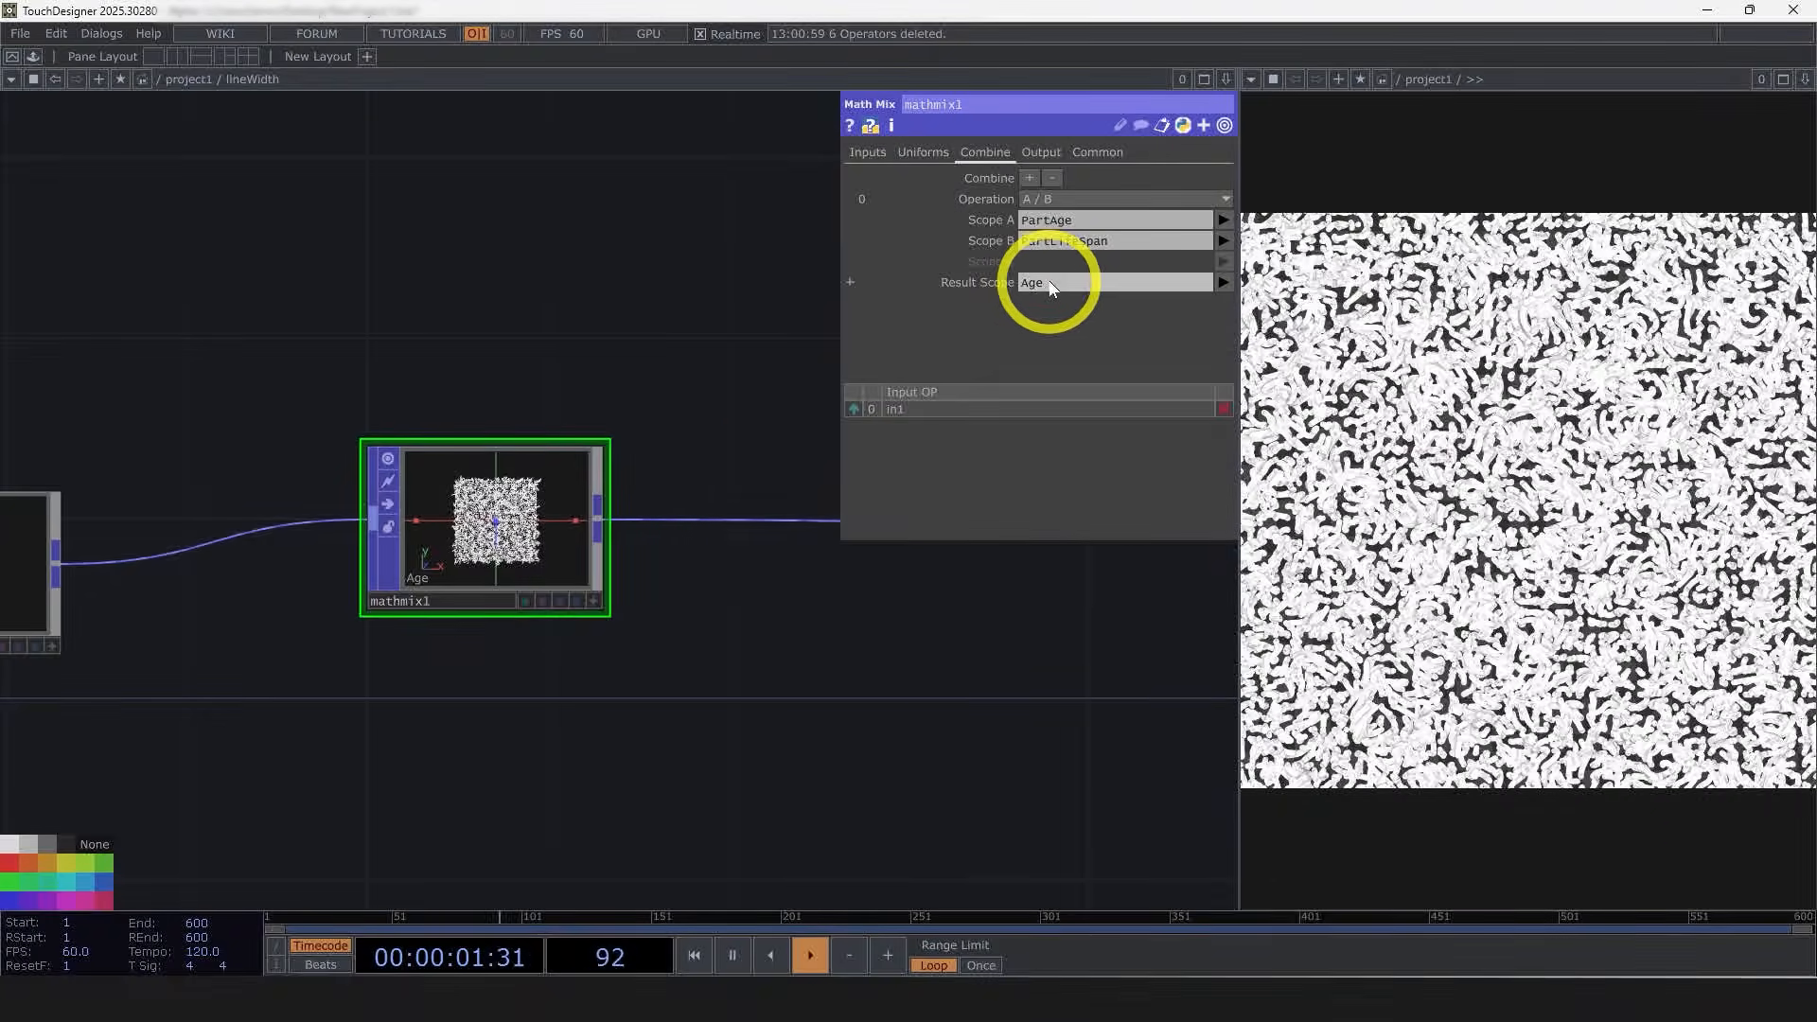
Step: Insert a Lookup Texture POP between the Math Mix POP and the Out POP
drag(899, 666, 682, 632)
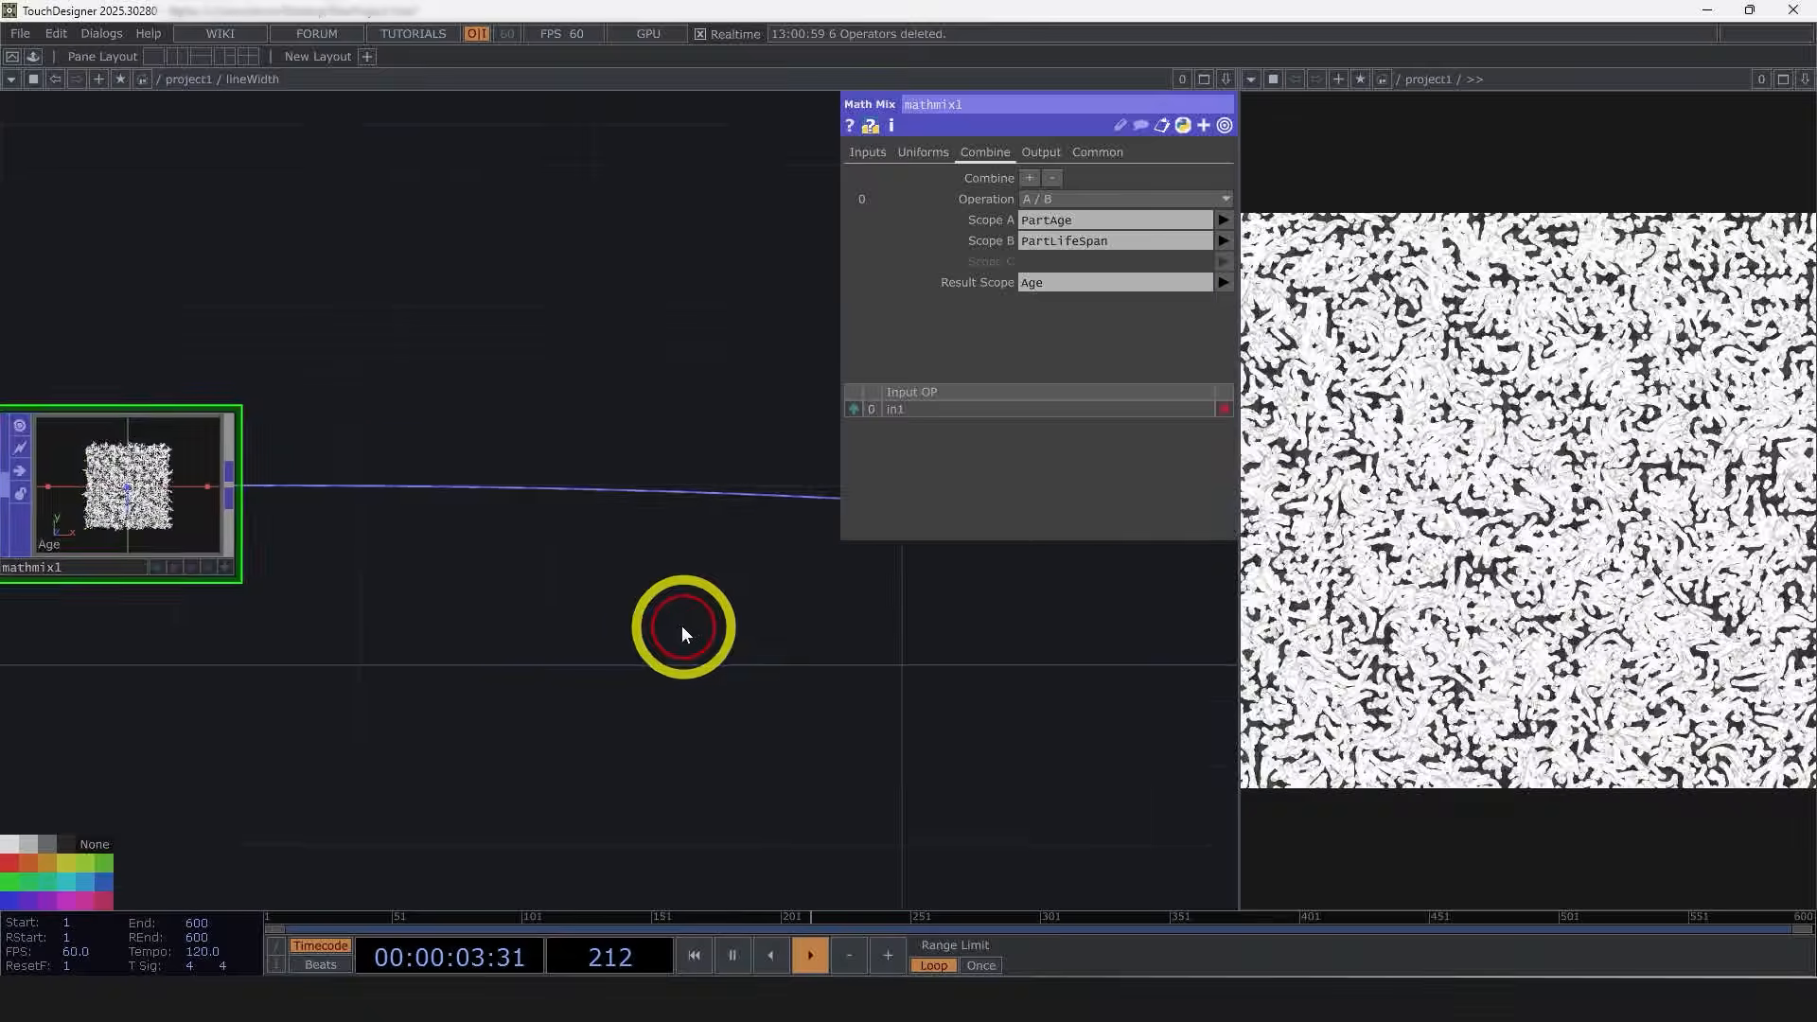
middle_drag(655, 626, 459, 607)
drag(447, 566, 463, 583)
drag(871, 719, 745, 731)
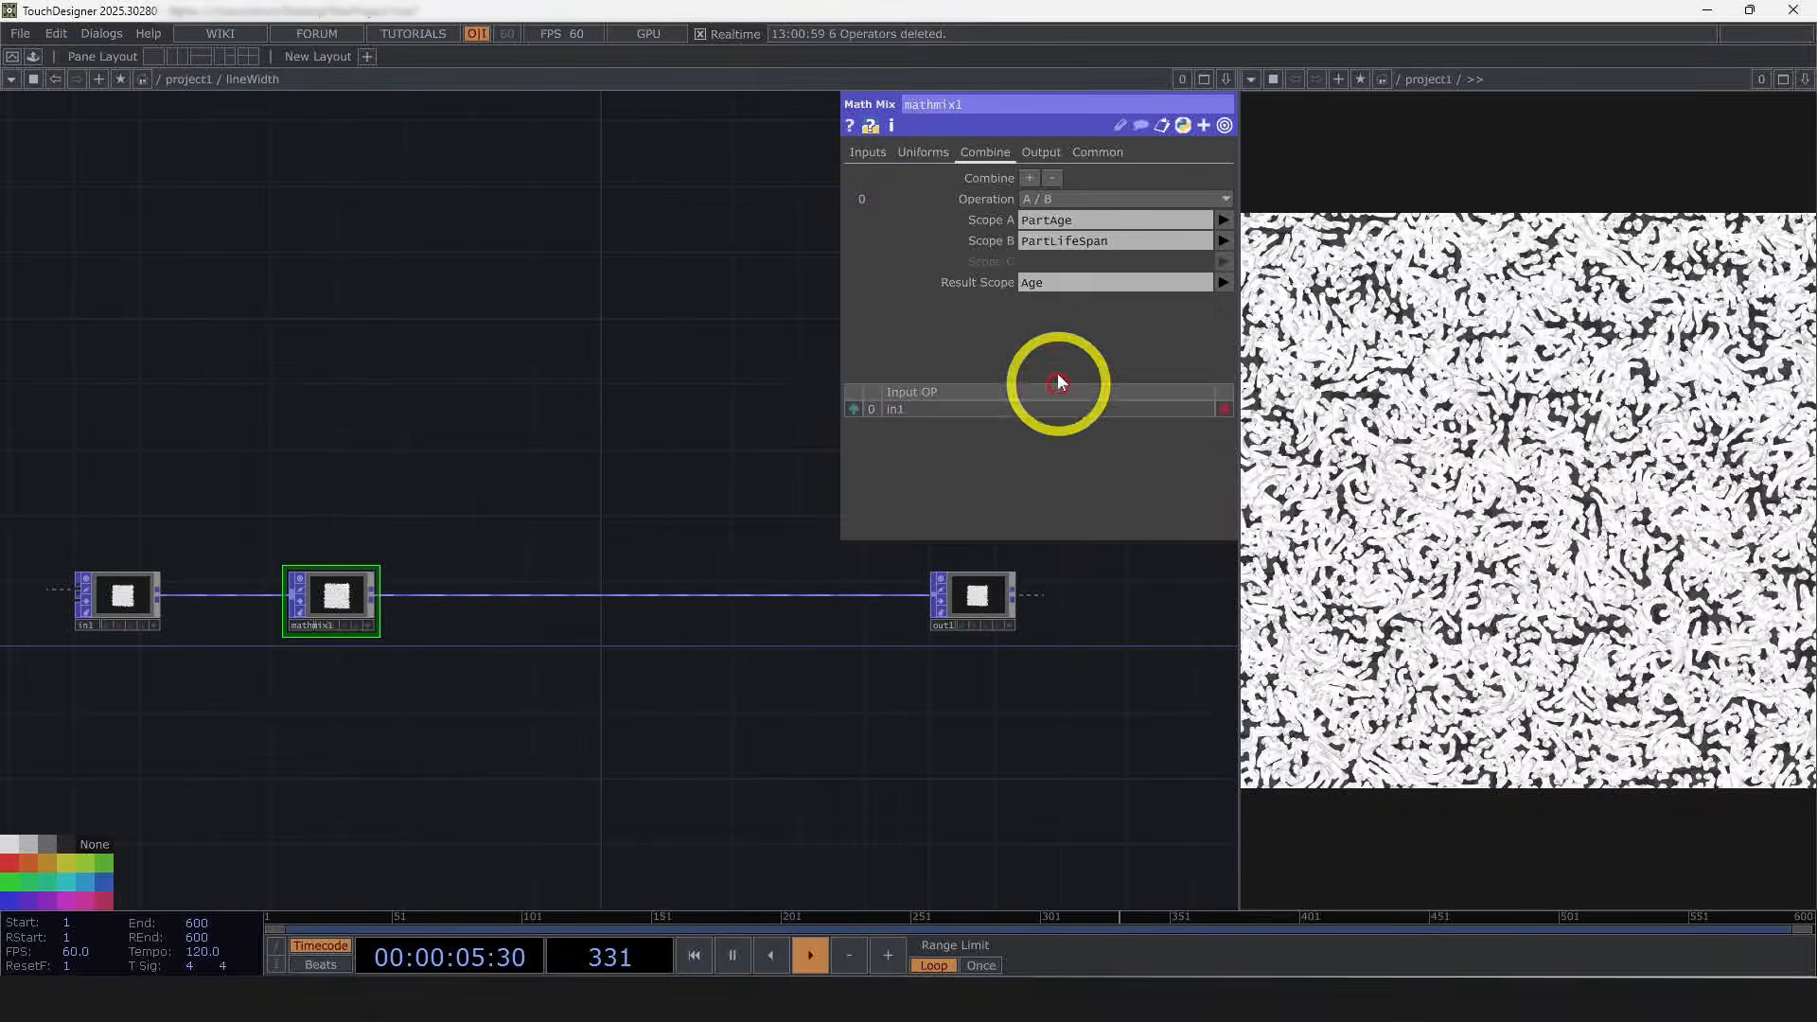
drag(621, 441, 682, 424)
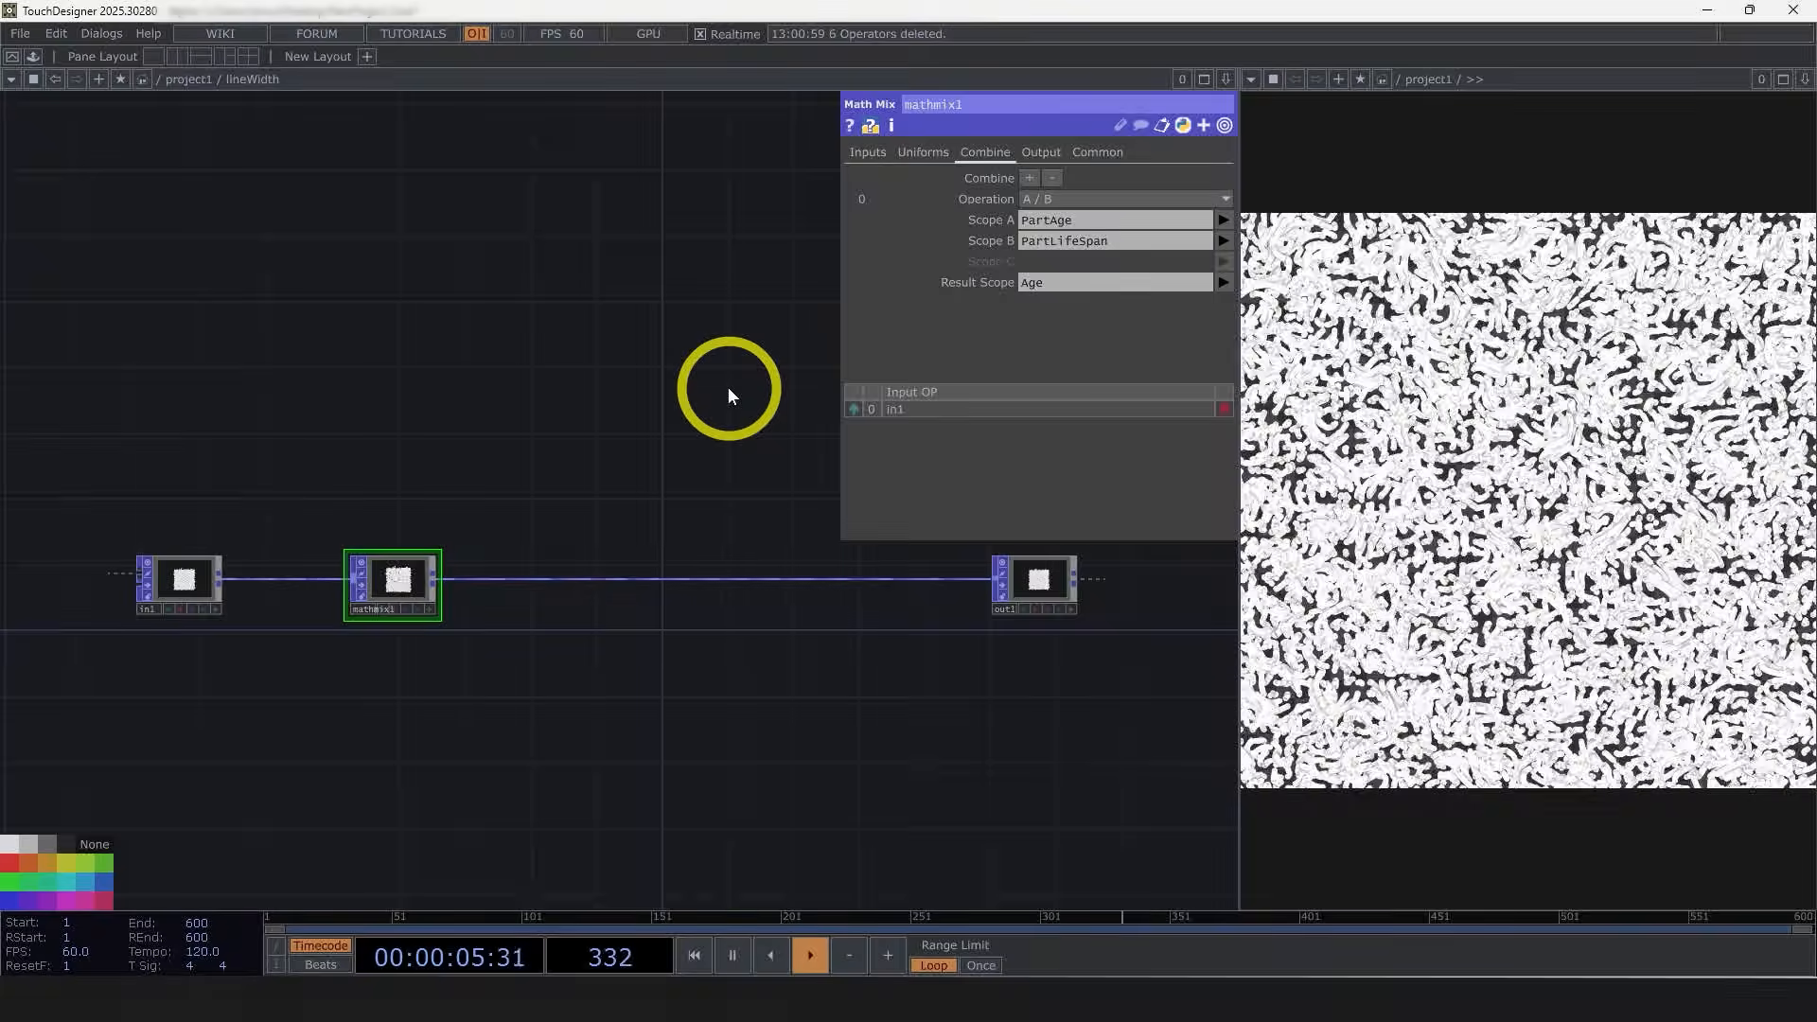
right_click(435, 579)
text(loo)
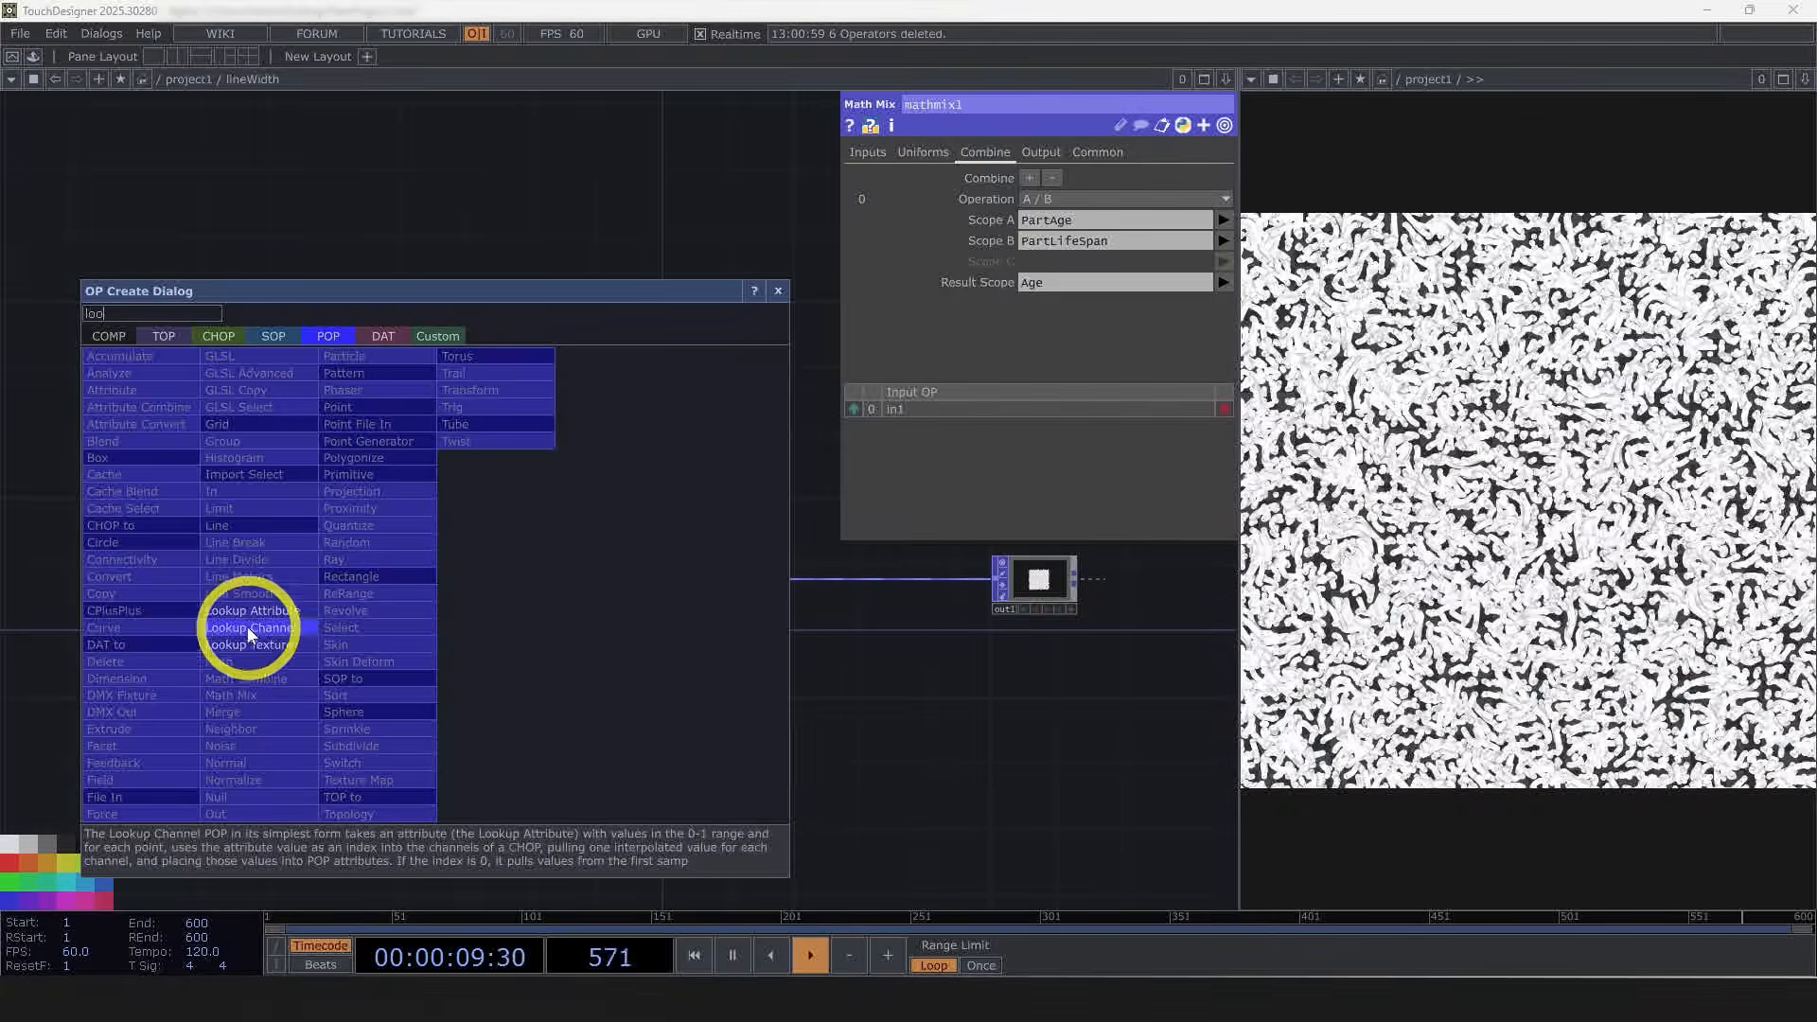
click(259, 640)
click(577, 579)
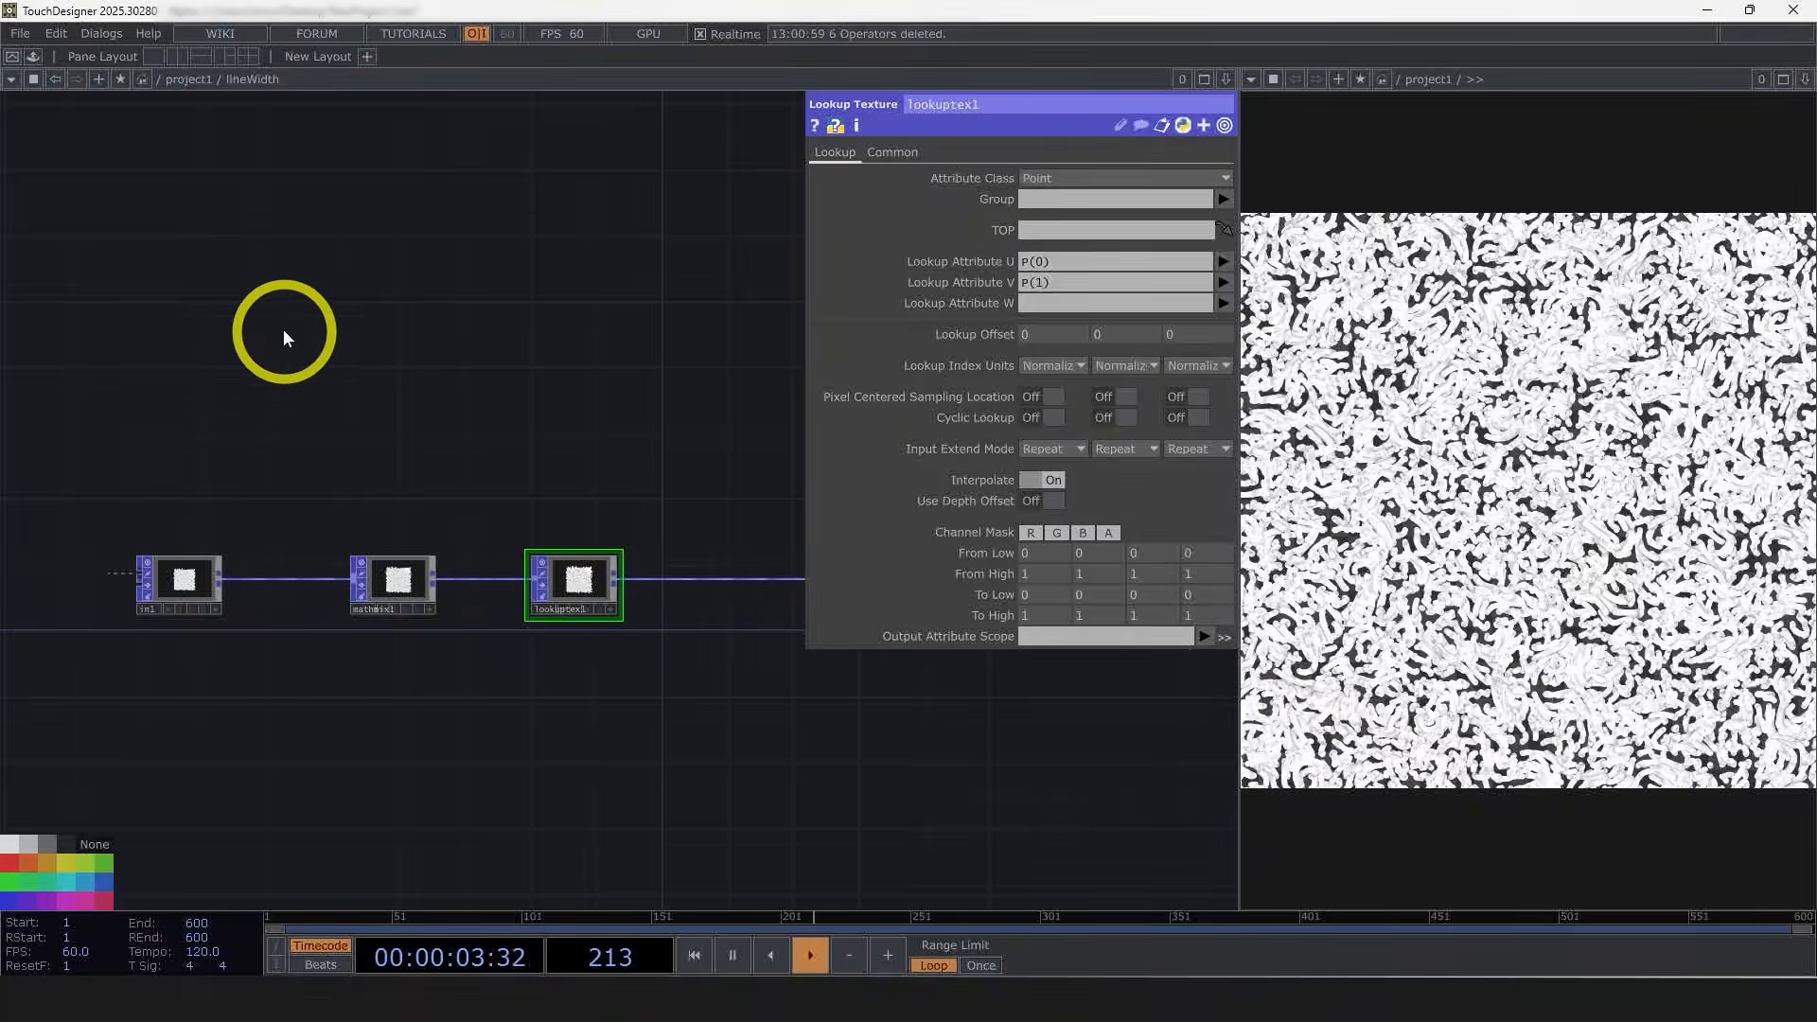
double_click(354, 336)
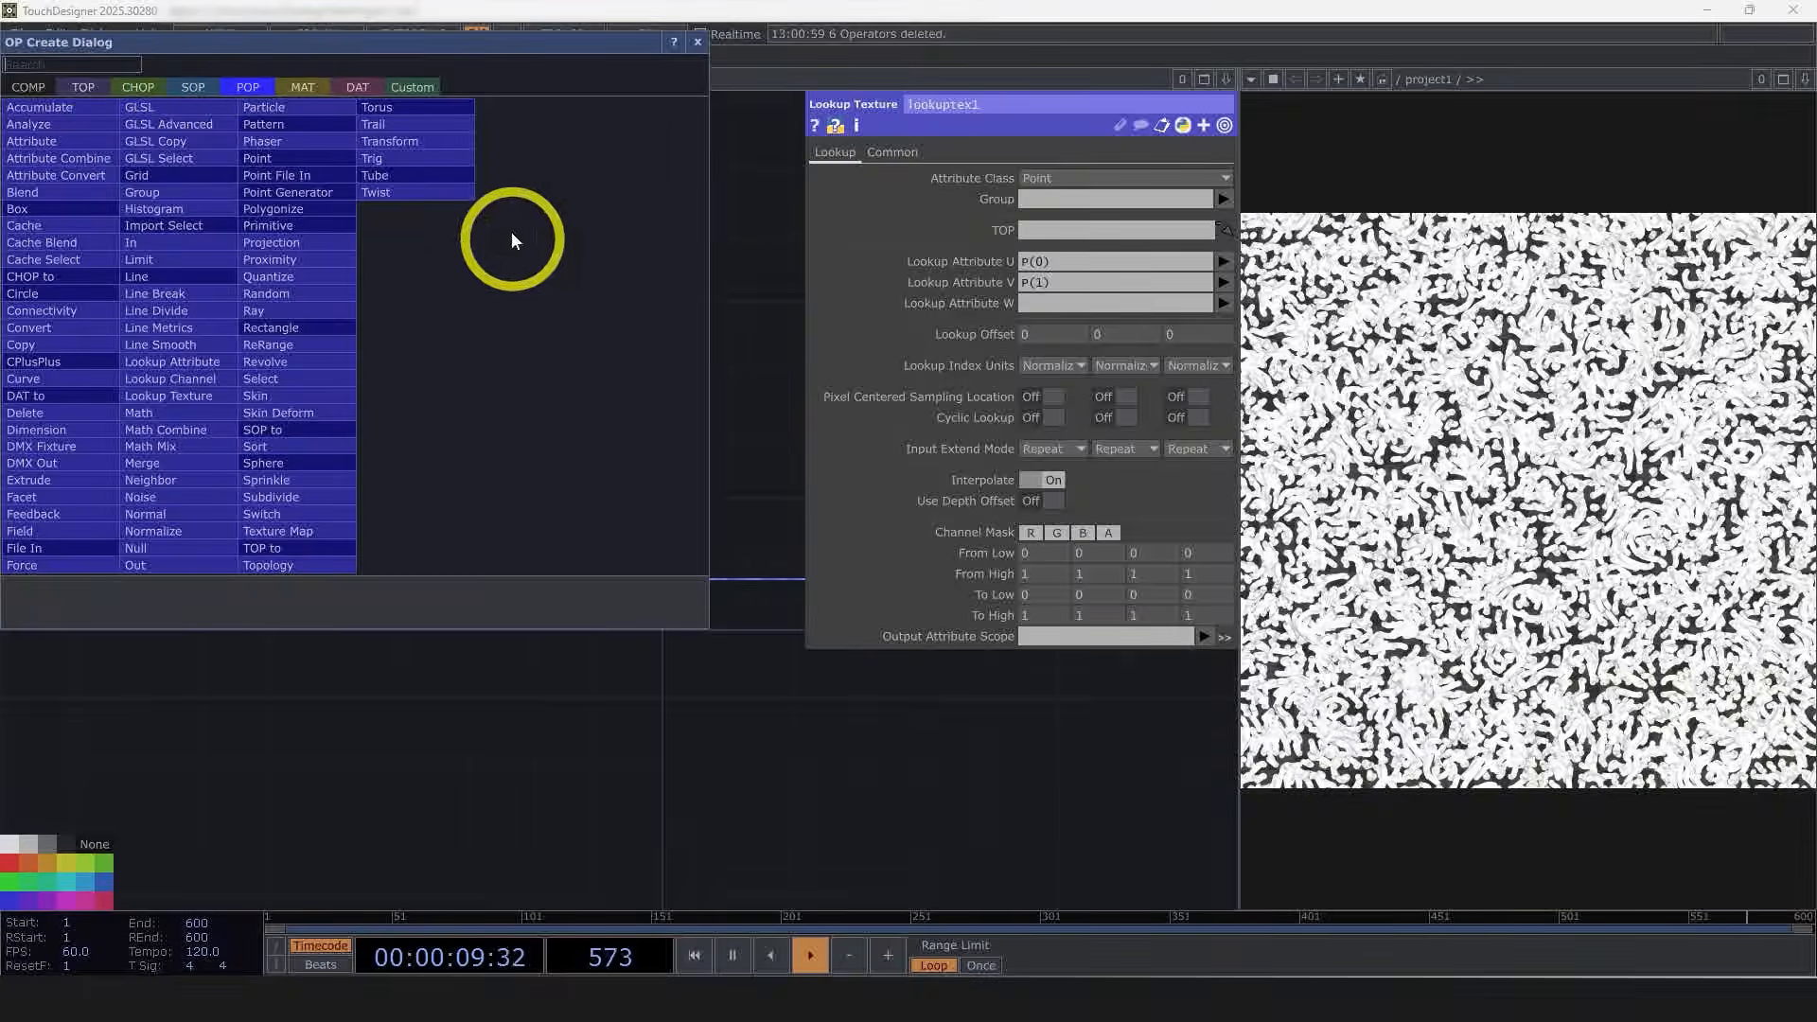
click(562, 606)
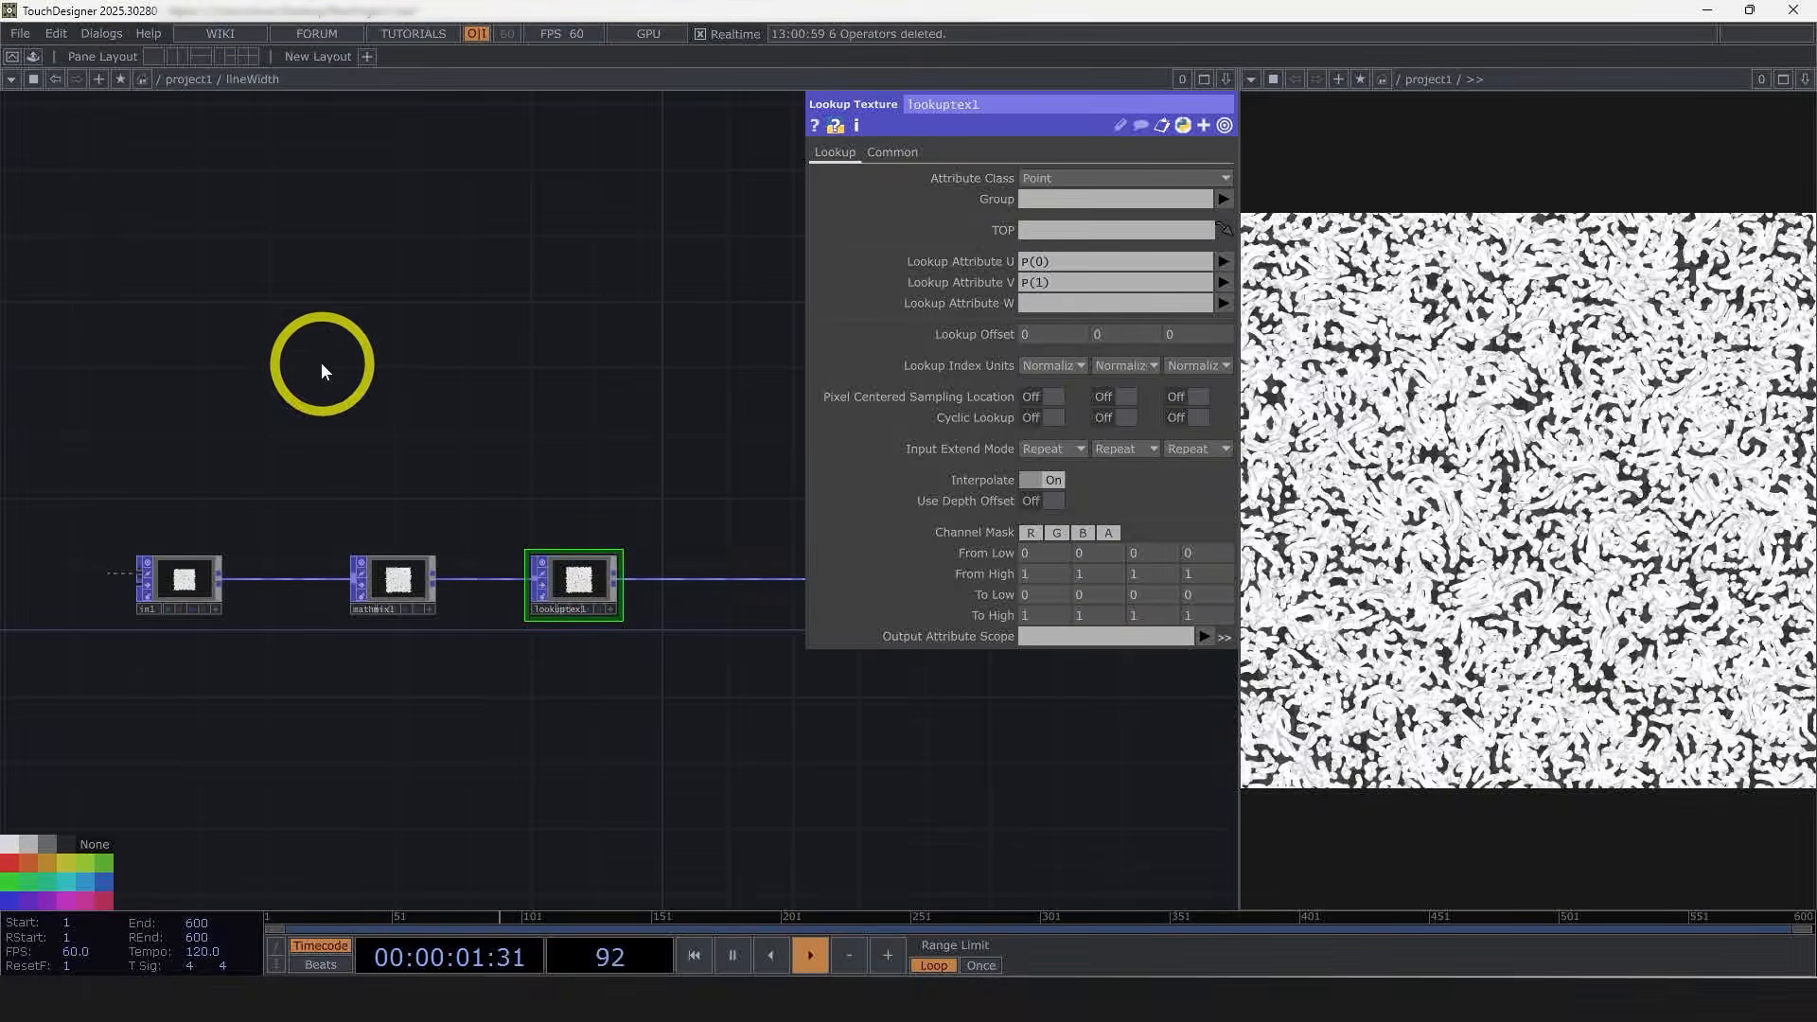
double_click(577, 671)
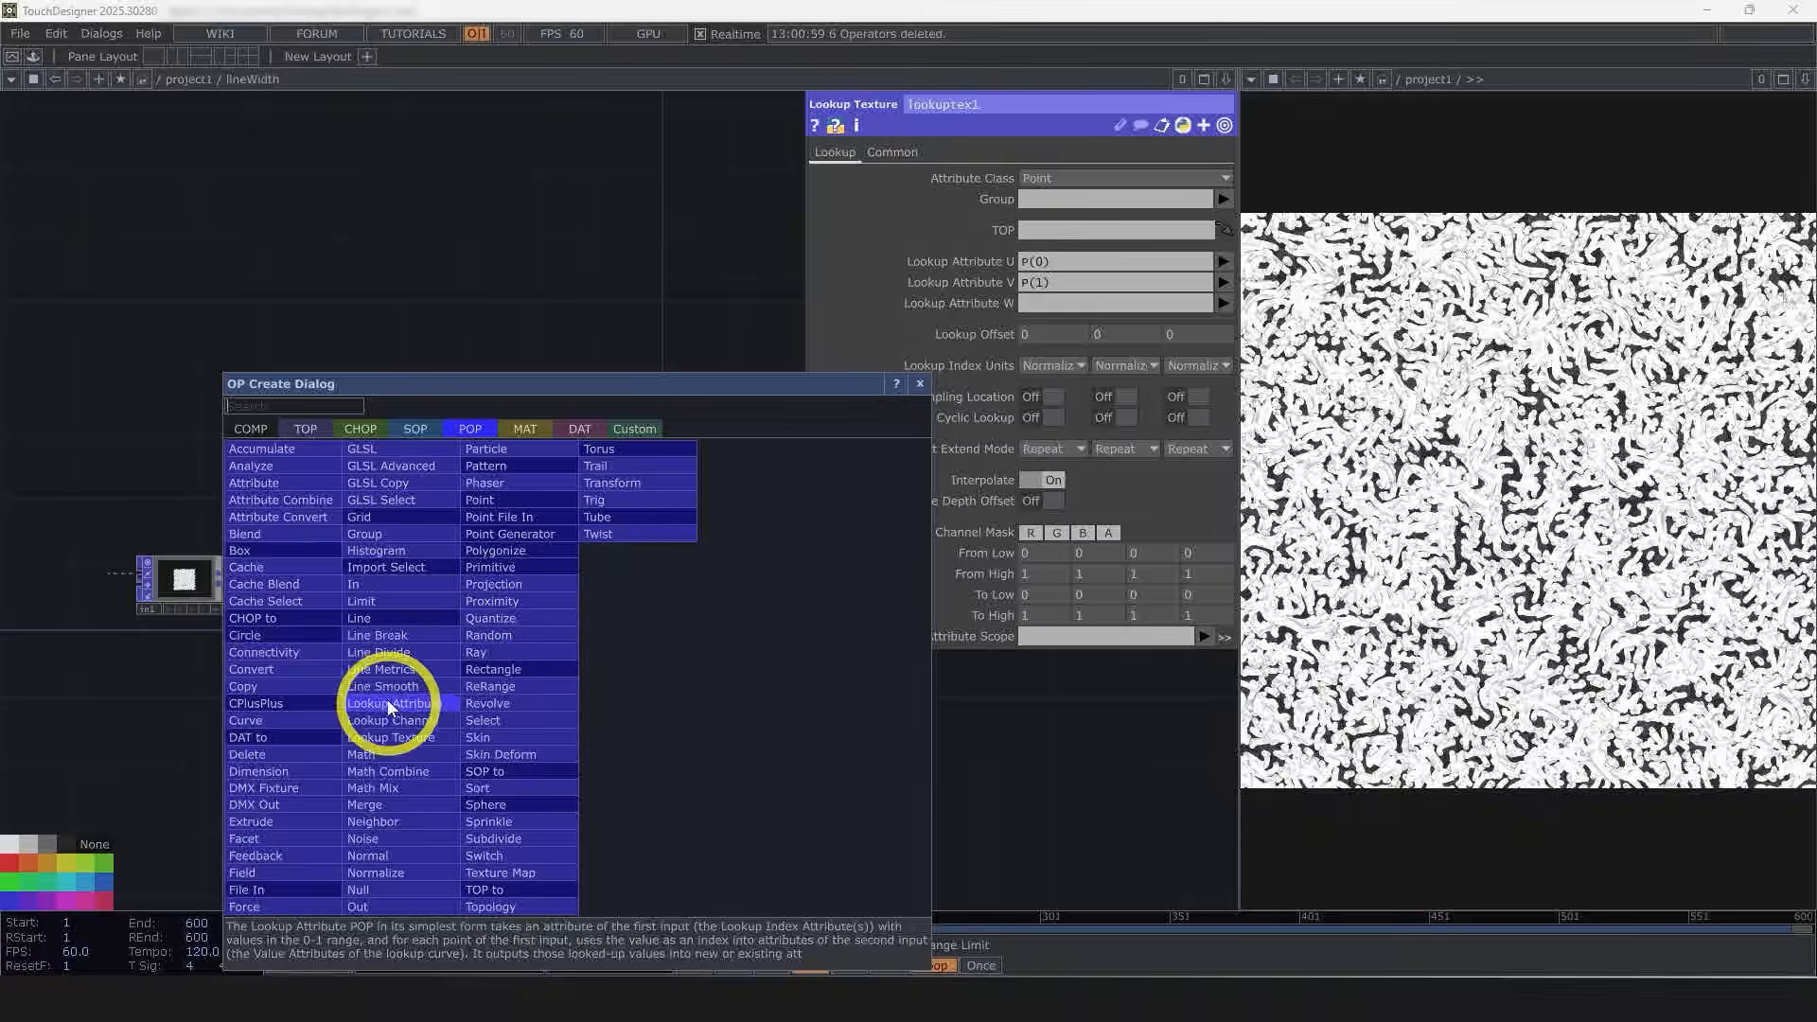
click(396, 316)
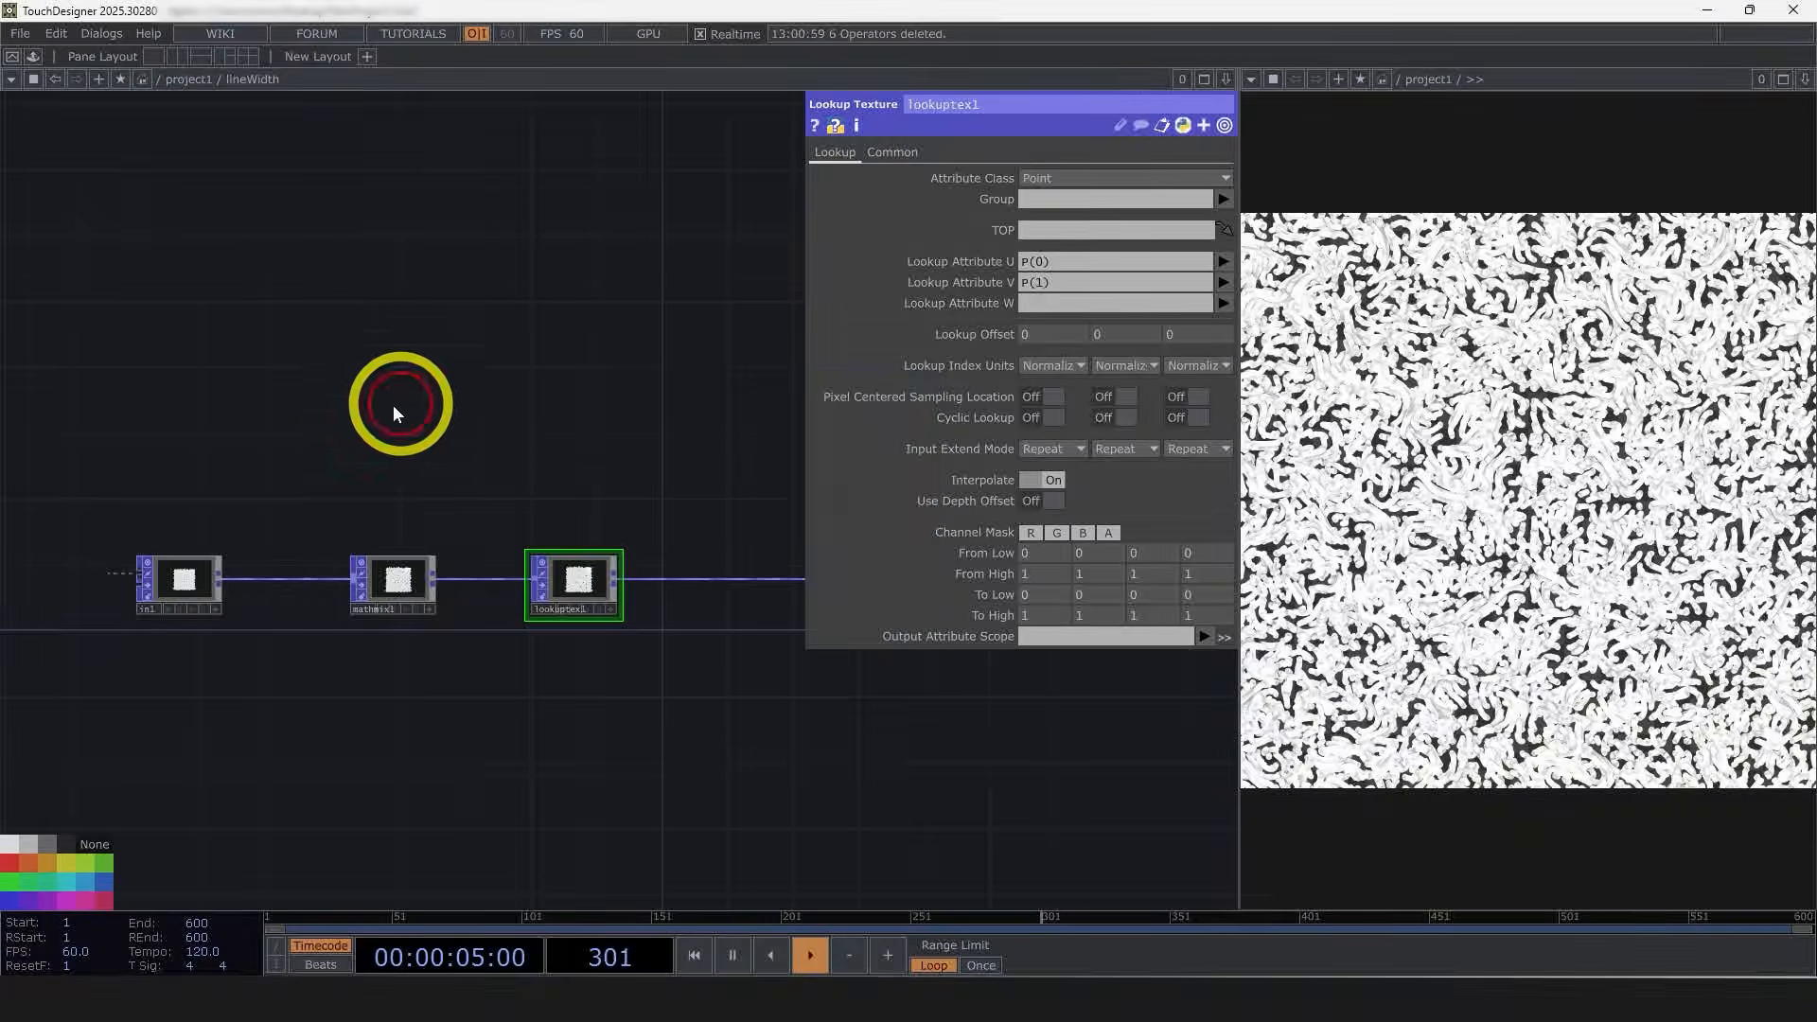
Step: Create a Ramp TOP inside the lineWidth component
double_click(318, 381)
click(83, 131)
text(ra)
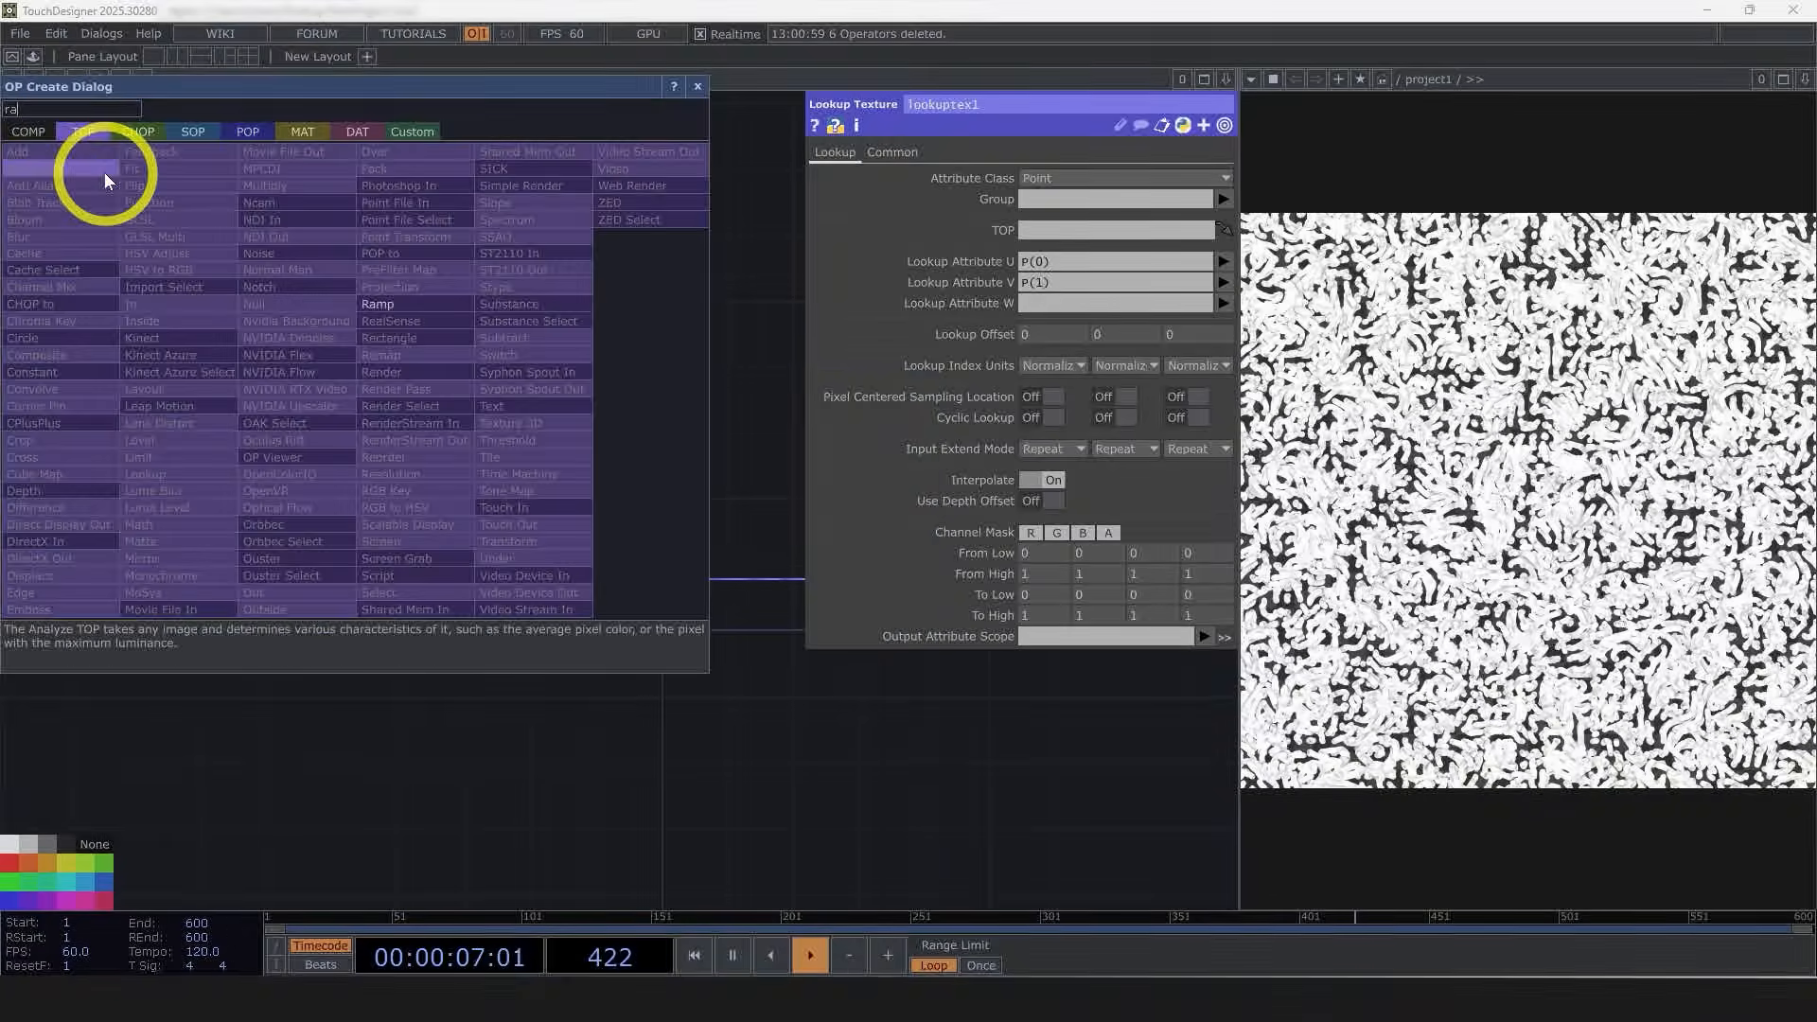
click(447, 313)
click(324, 385)
Step: Set the ramp's resolution width to 1080 and its pixel format to 32-bit float (RGBA)
scroll(324, 385, up, 2)
click(962, 152)
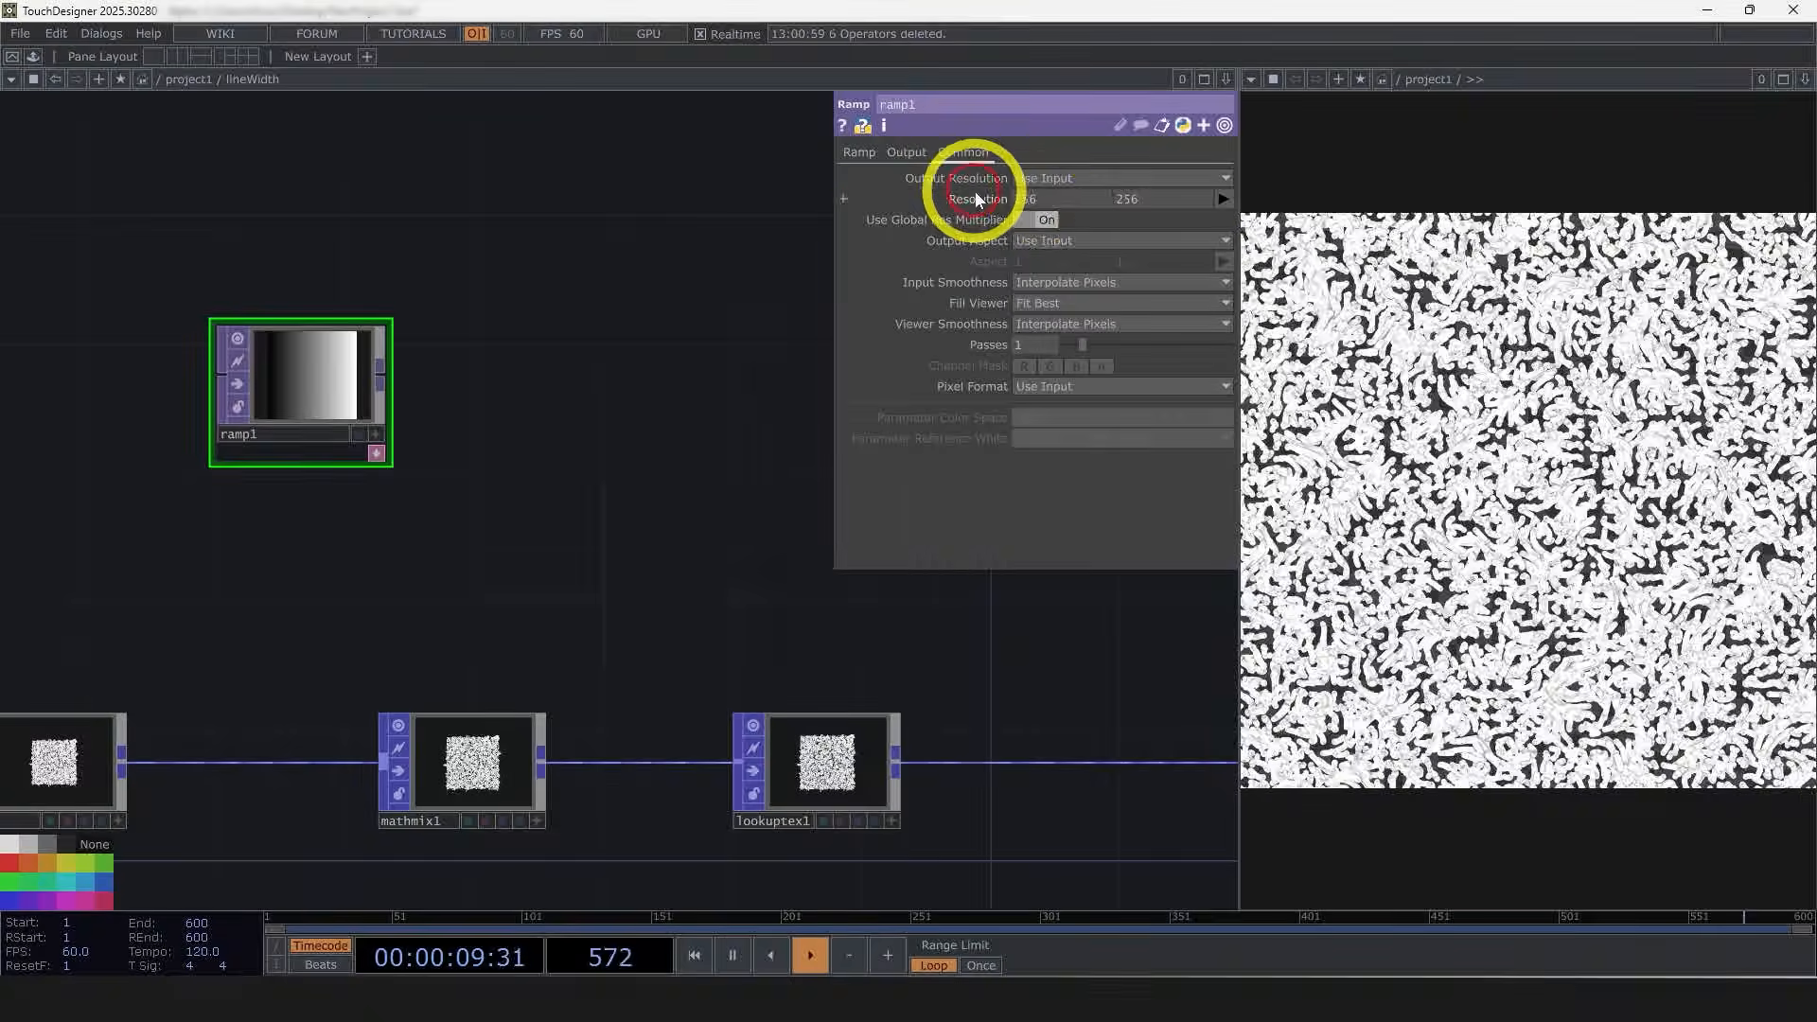
drag(1055, 197, 986, 212)
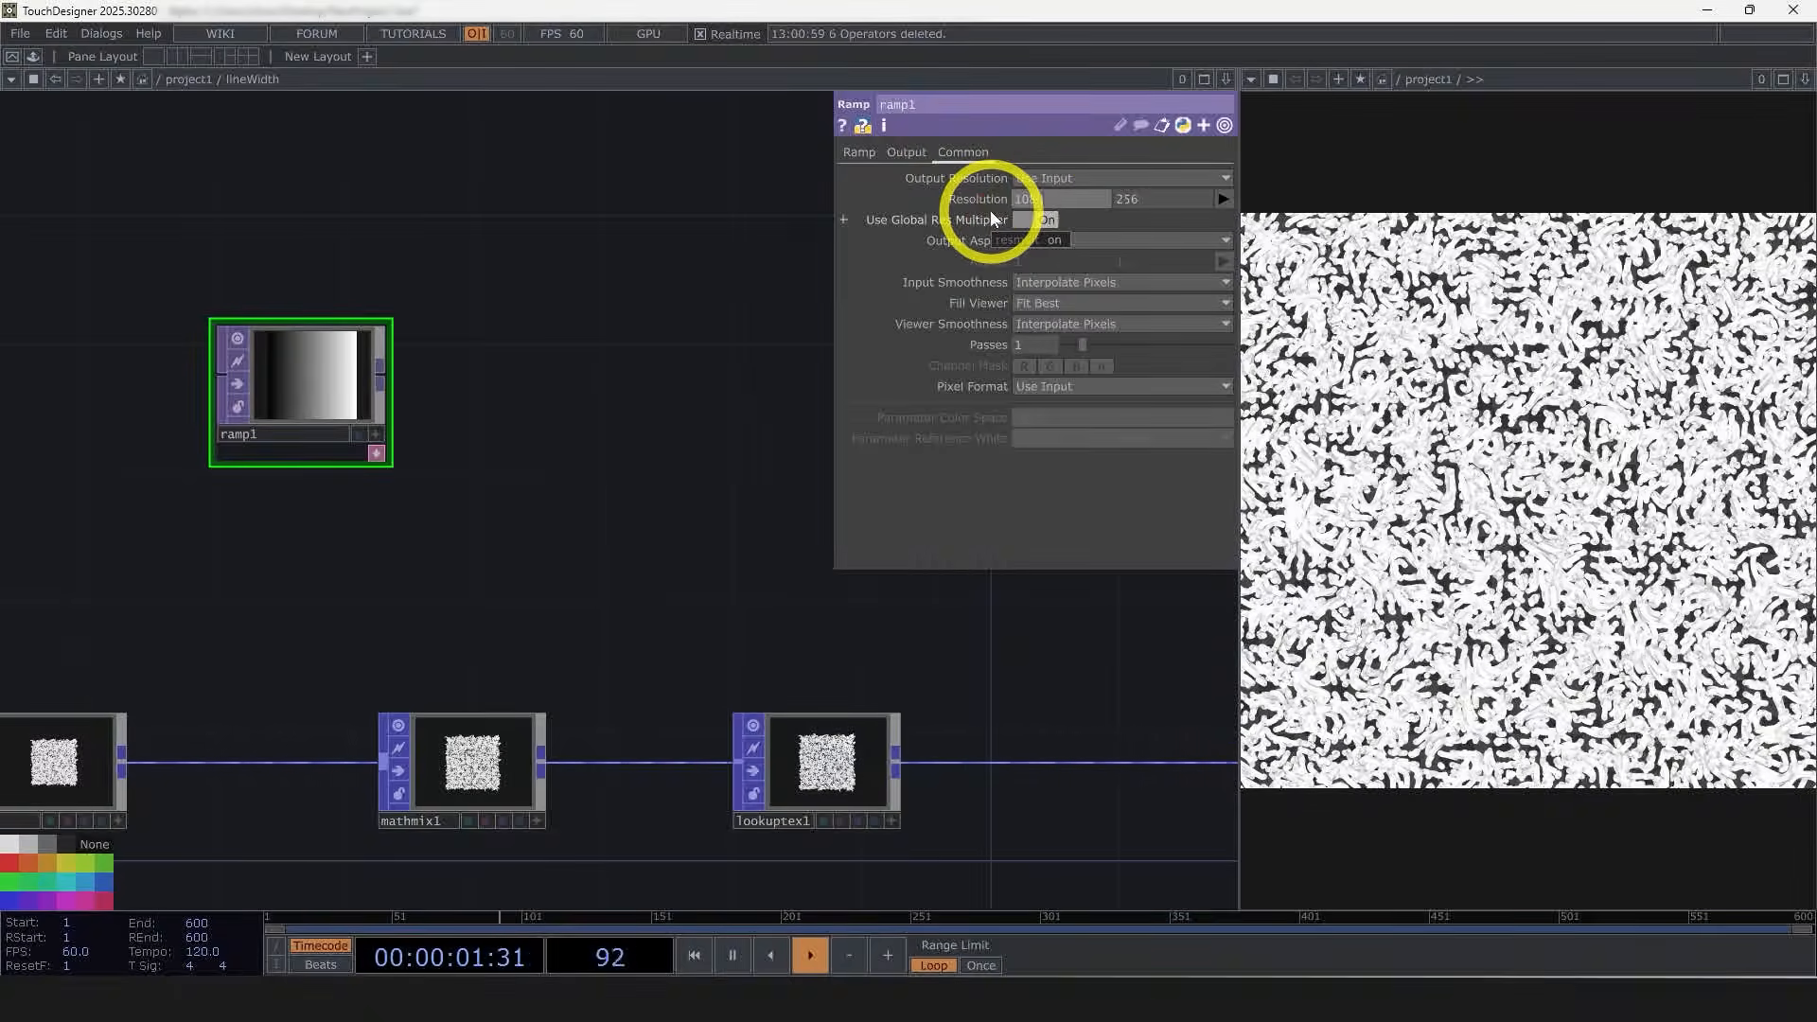
key(Return)
click(857, 154)
click(962, 152)
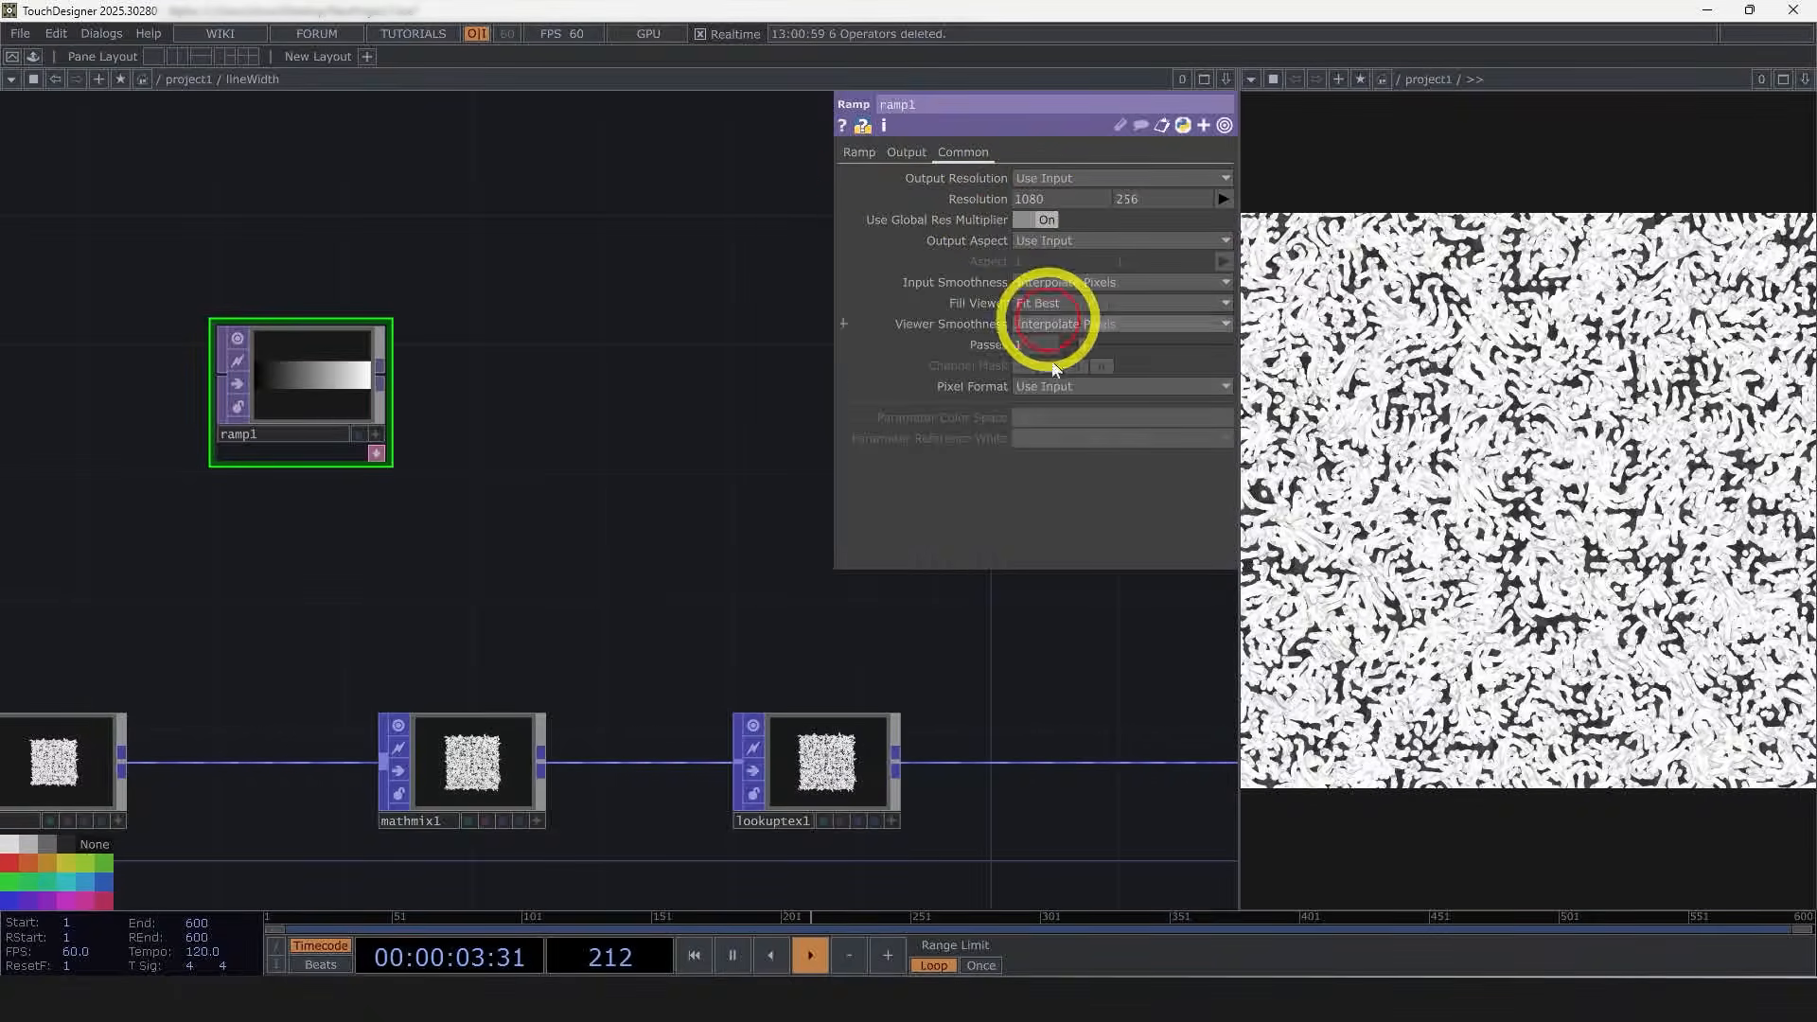
click(1052, 386)
click(1061, 463)
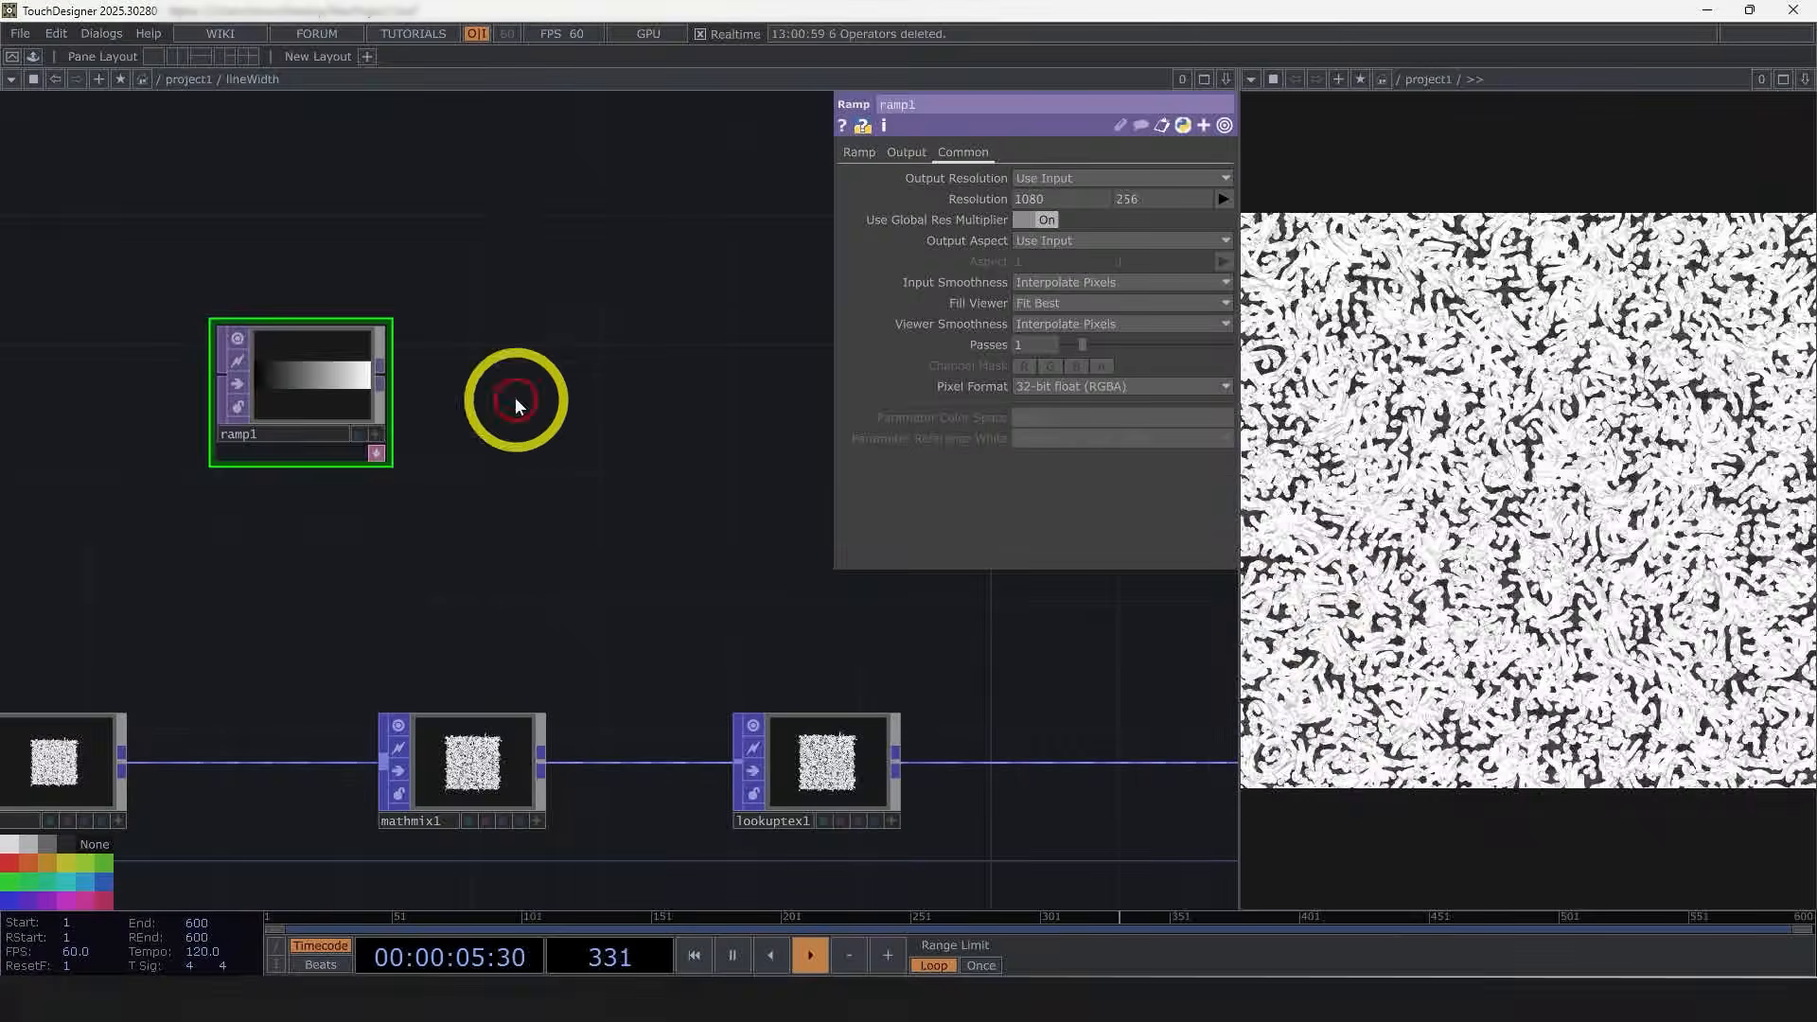
Step: Append a Null TOP to the ramp and assign null1 as the Lookup Texture POP's TOP
right_click(388, 376)
click(321, 300)
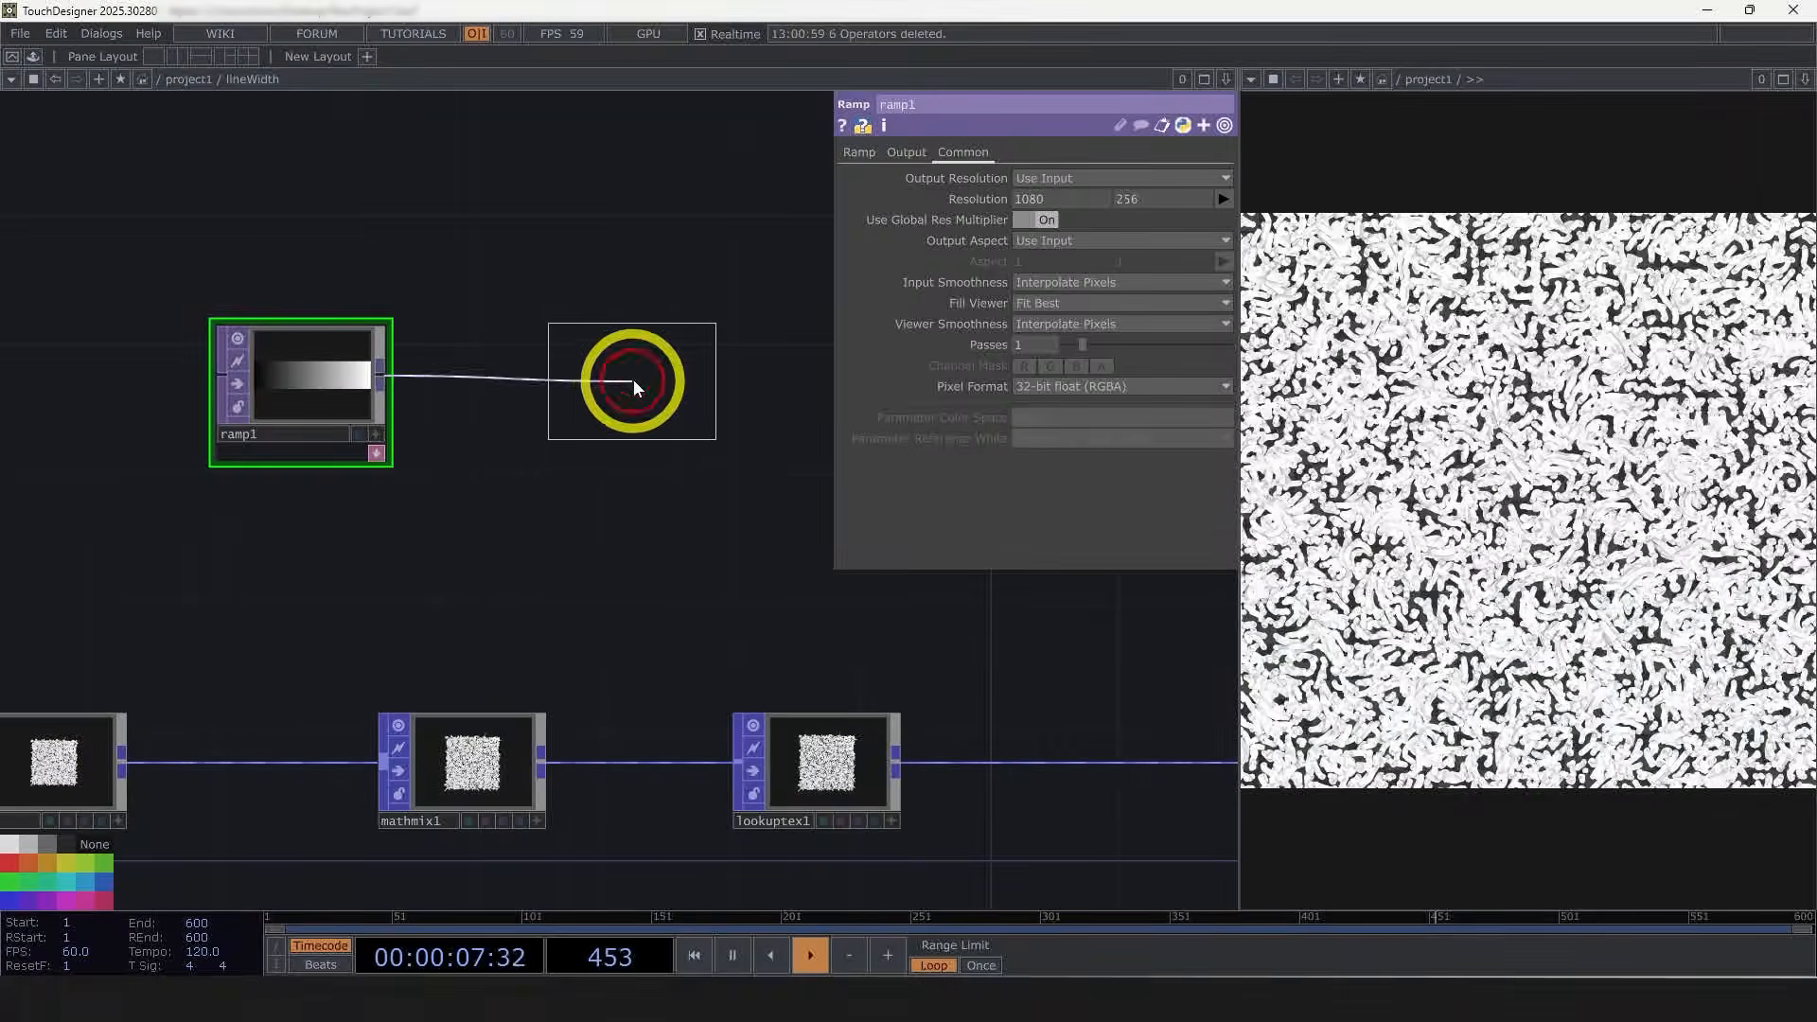
click(690, 380)
scroll(717, 502, down, 3)
drag(717, 502, 1053, 236)
scroll(610, 453, down, 2)
click(674, 594)
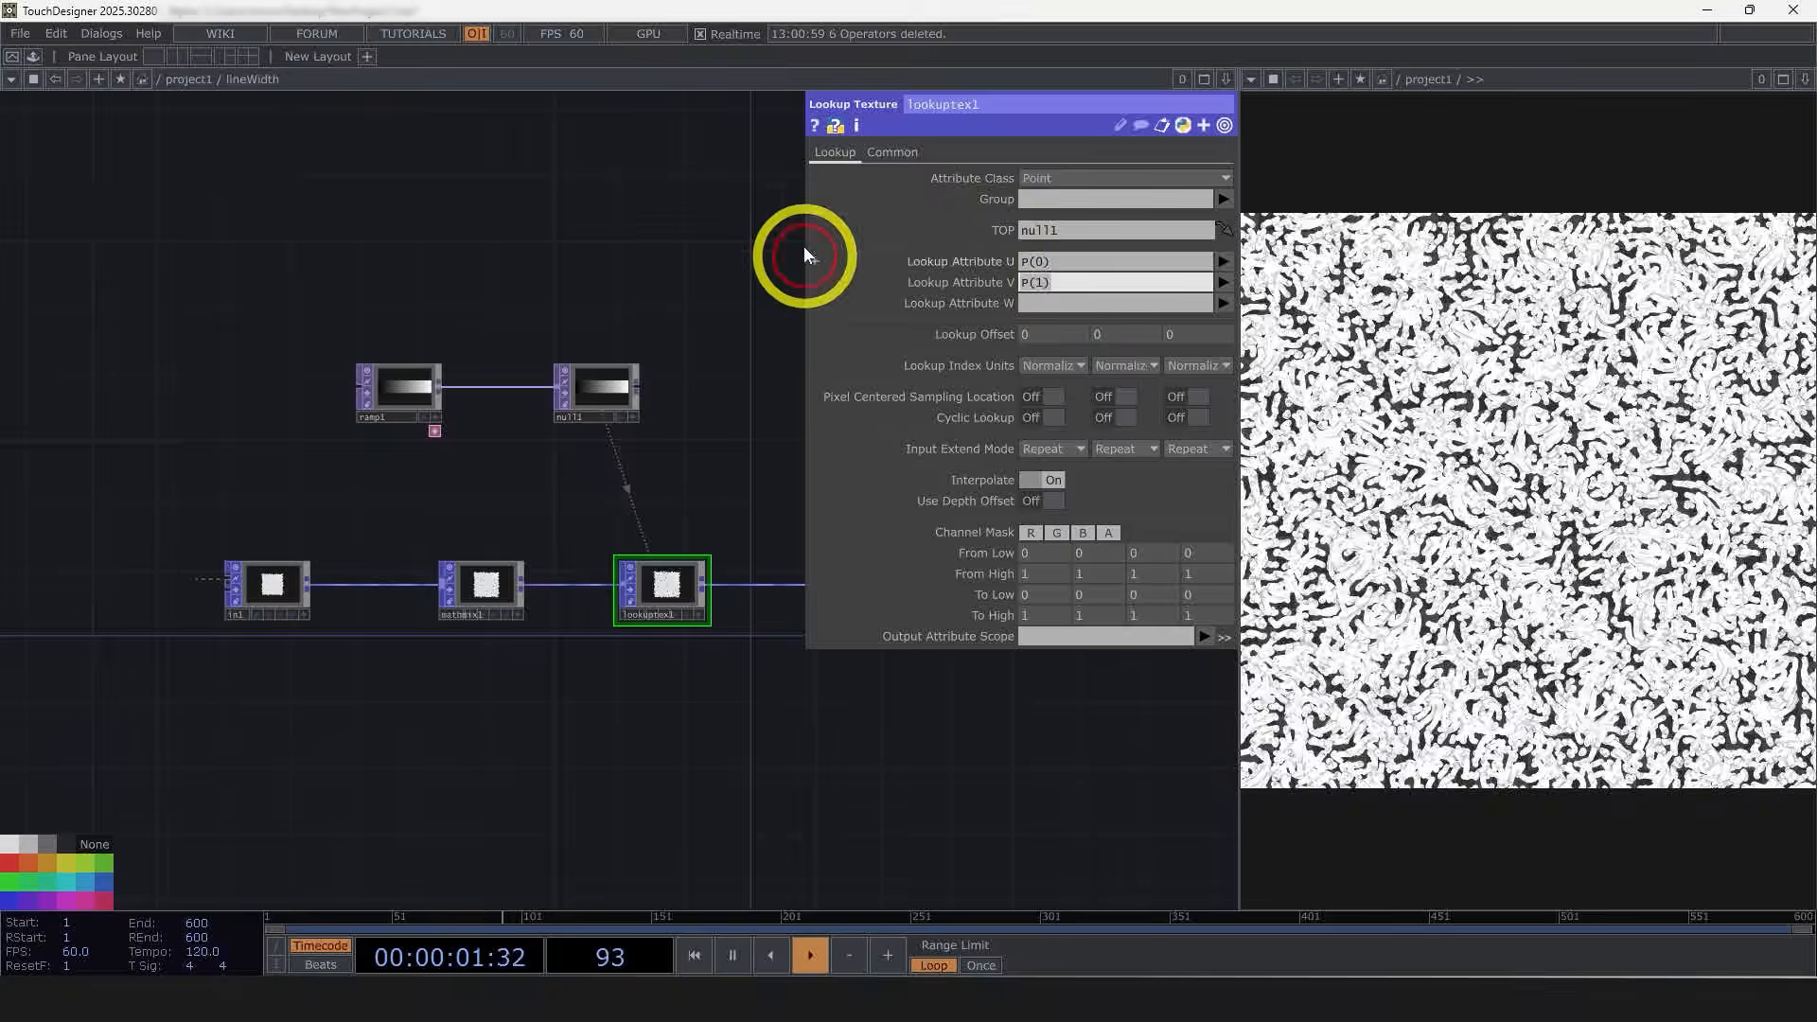
Step: Set the Lookup Texture POP's Lookup Attribute U to Age
scroll(433, 308, up, 3)
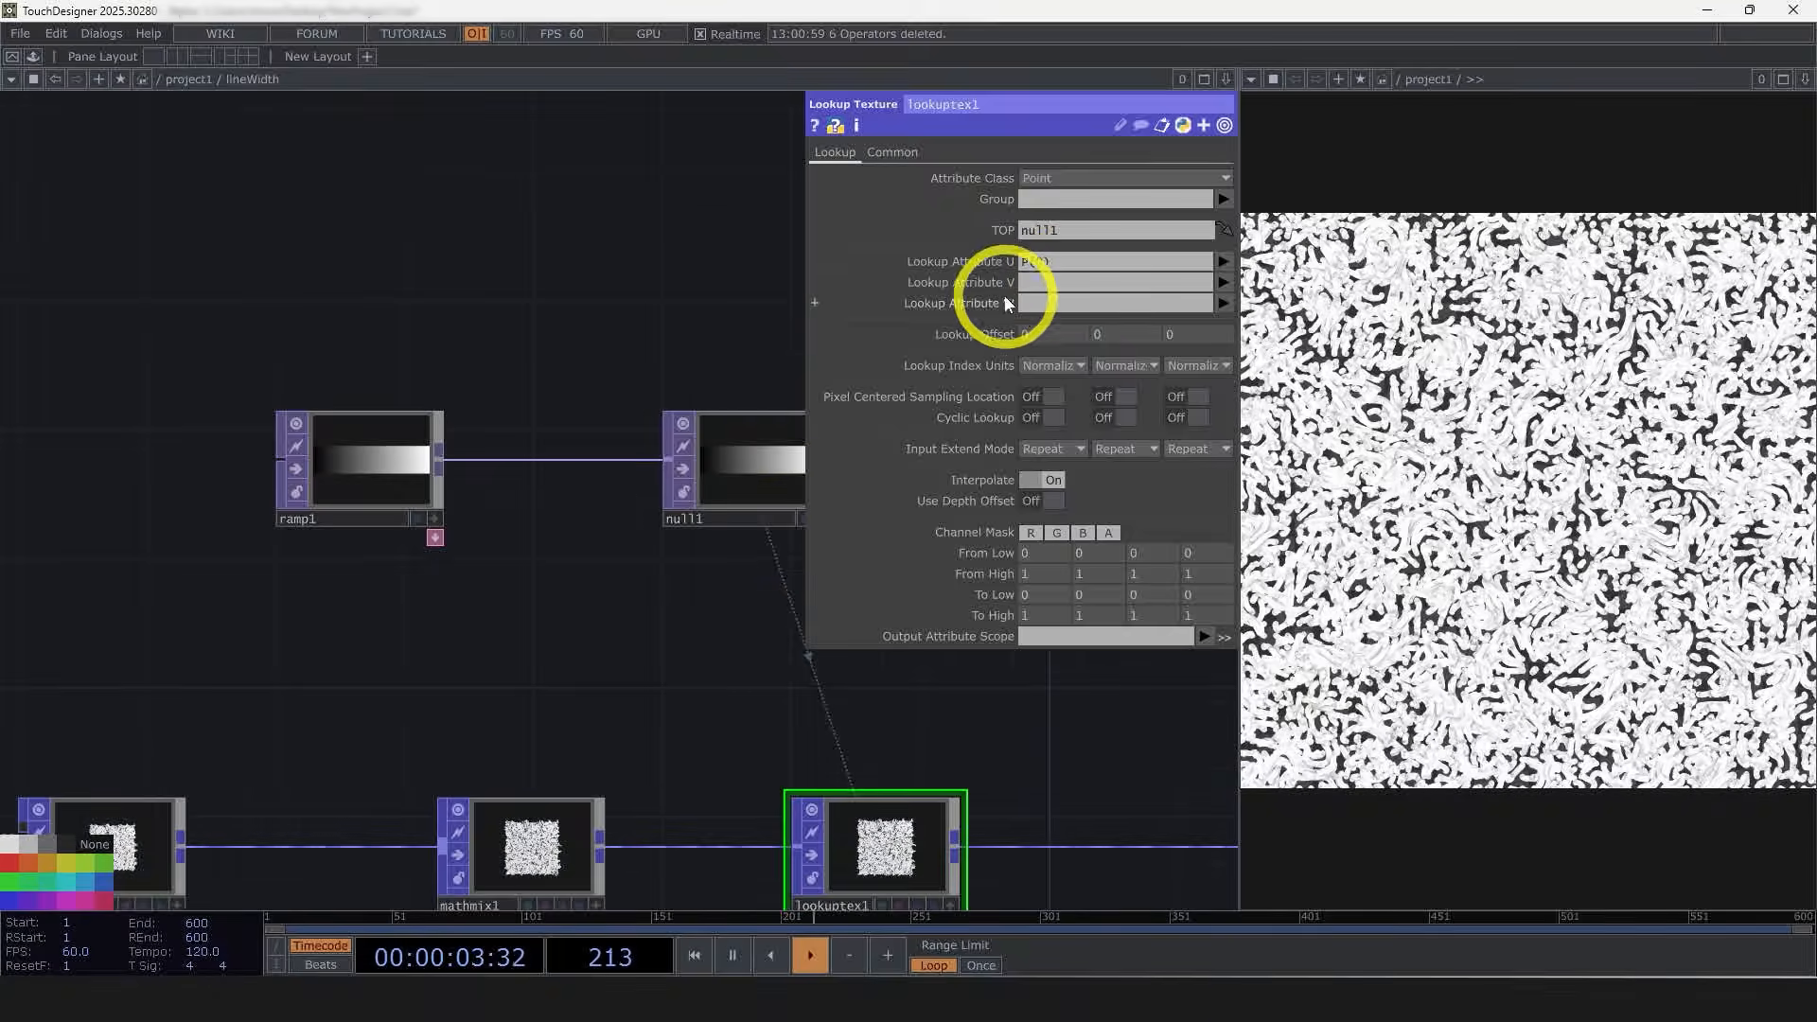
drag(555, 607, 628, 596)
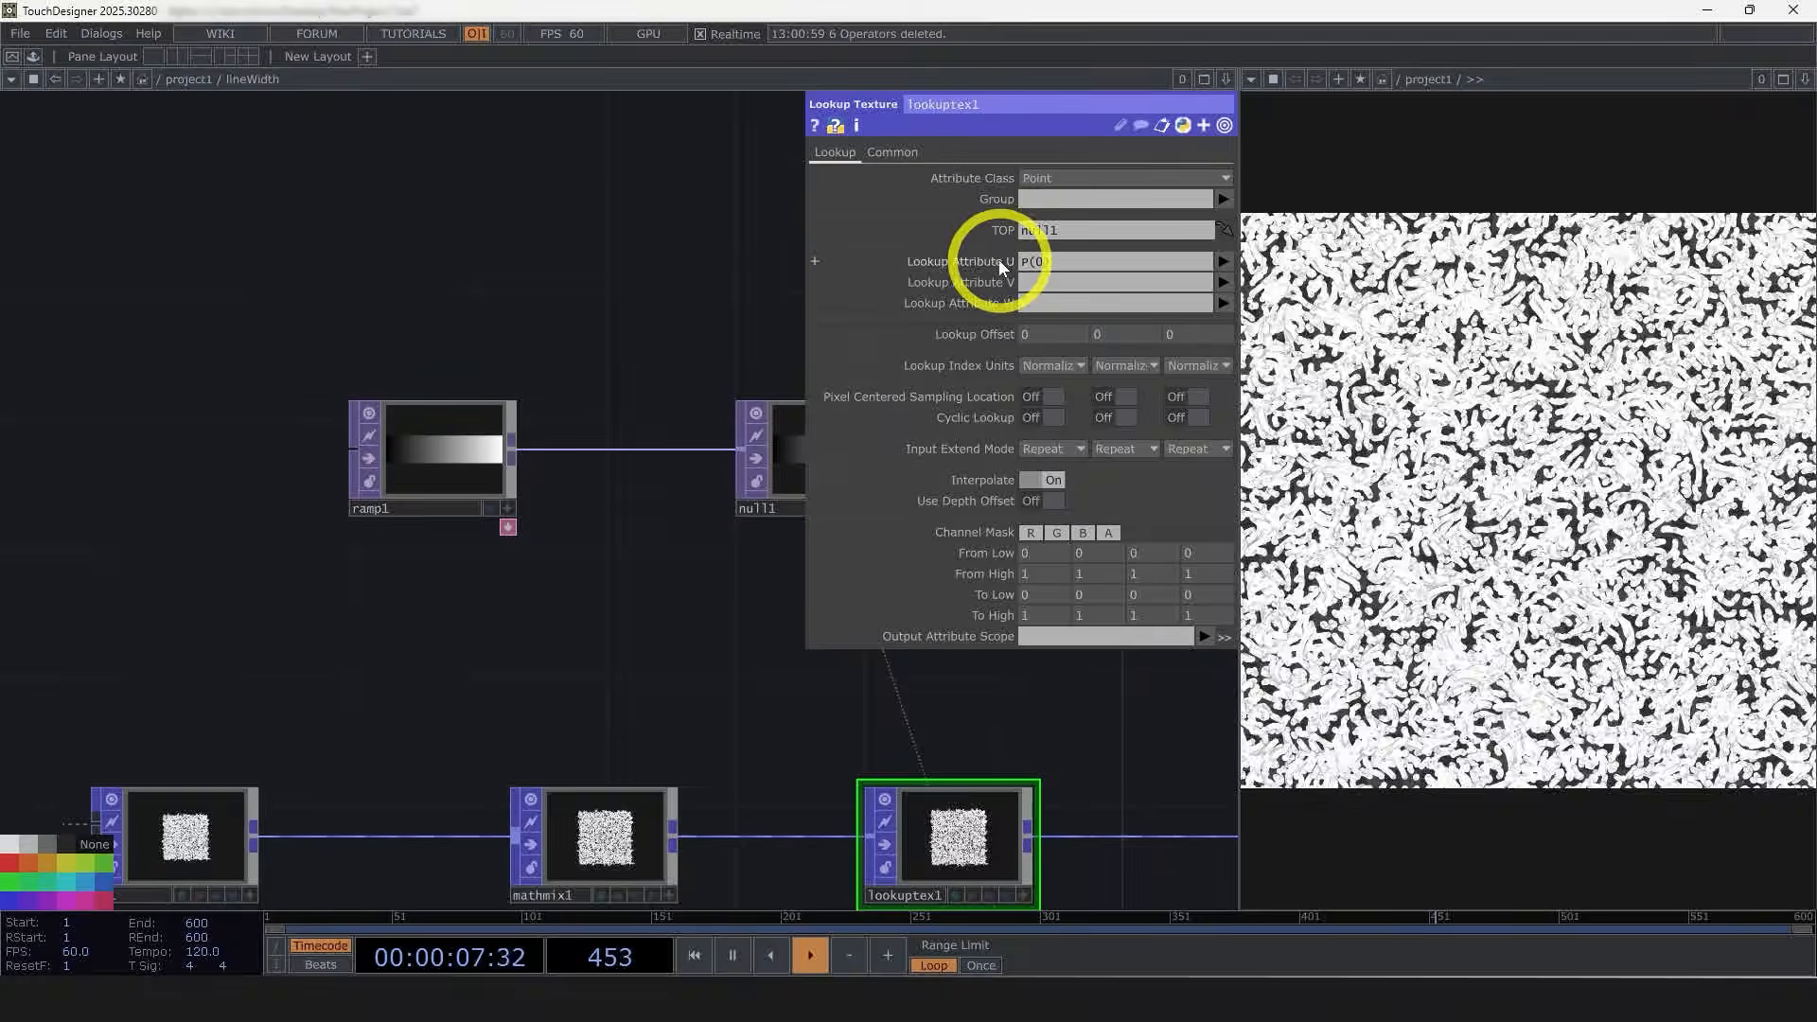
click(1229, 264)
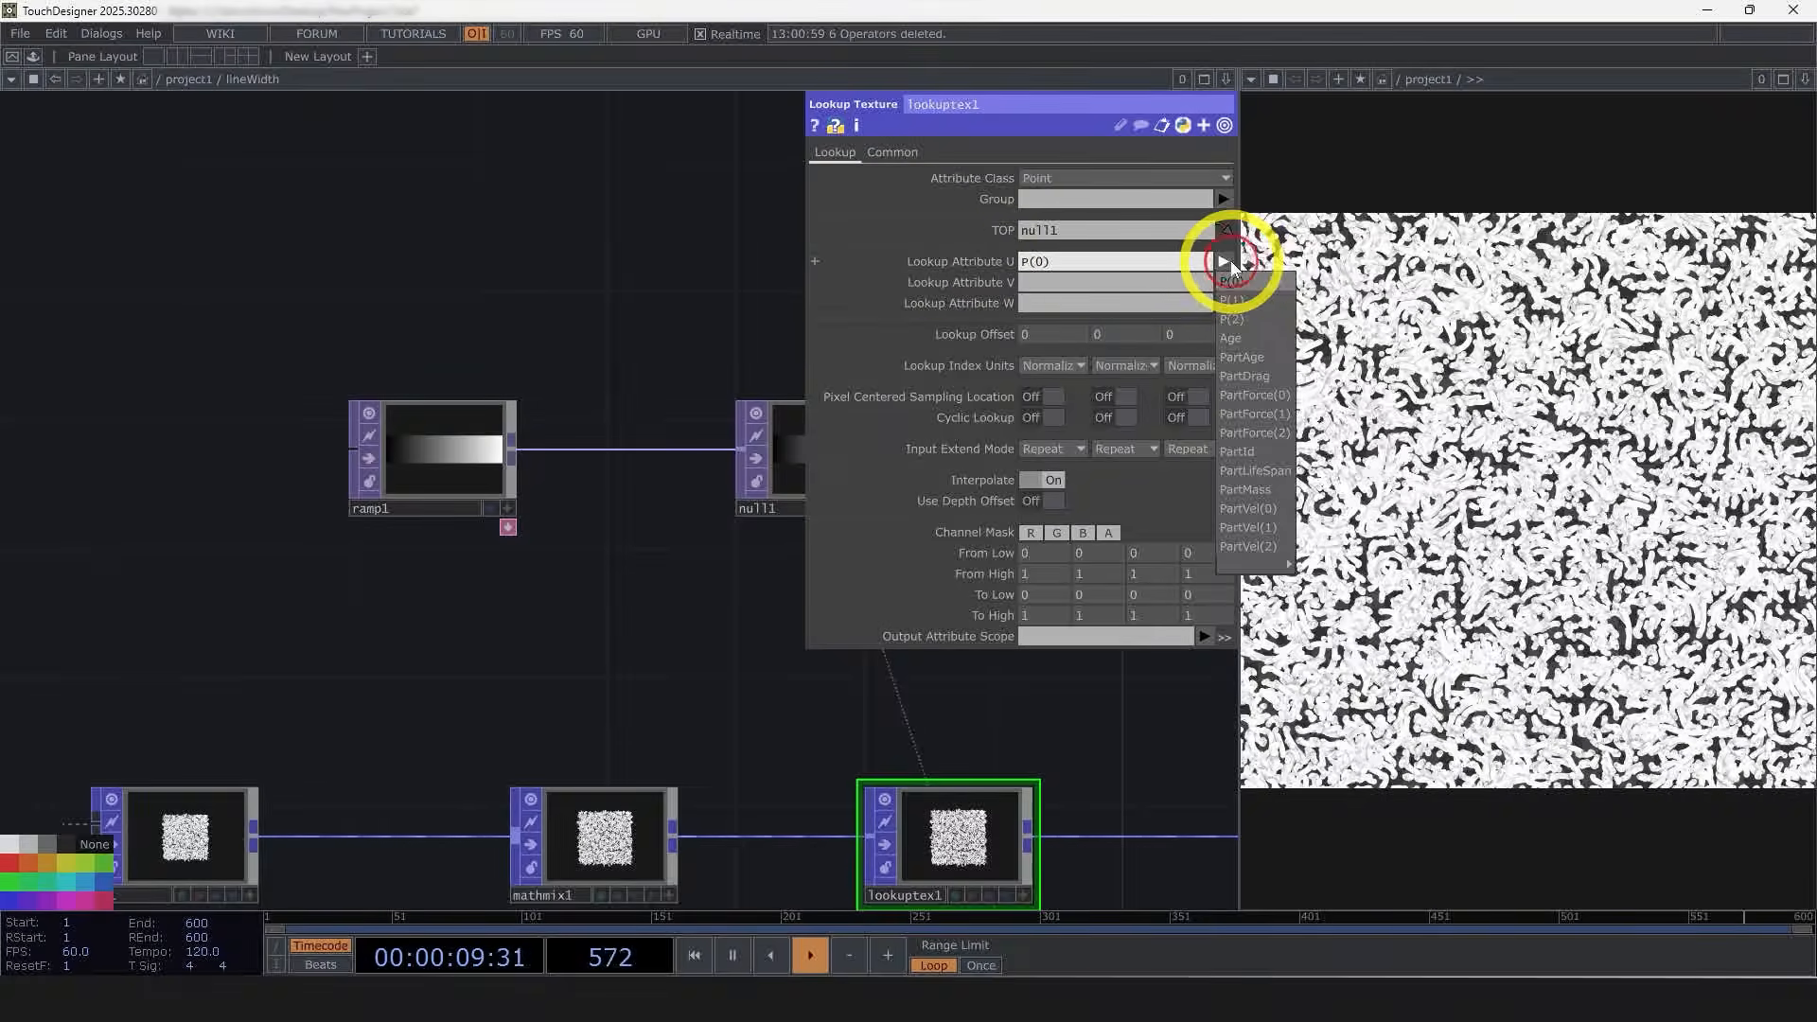
click(1266, 339)
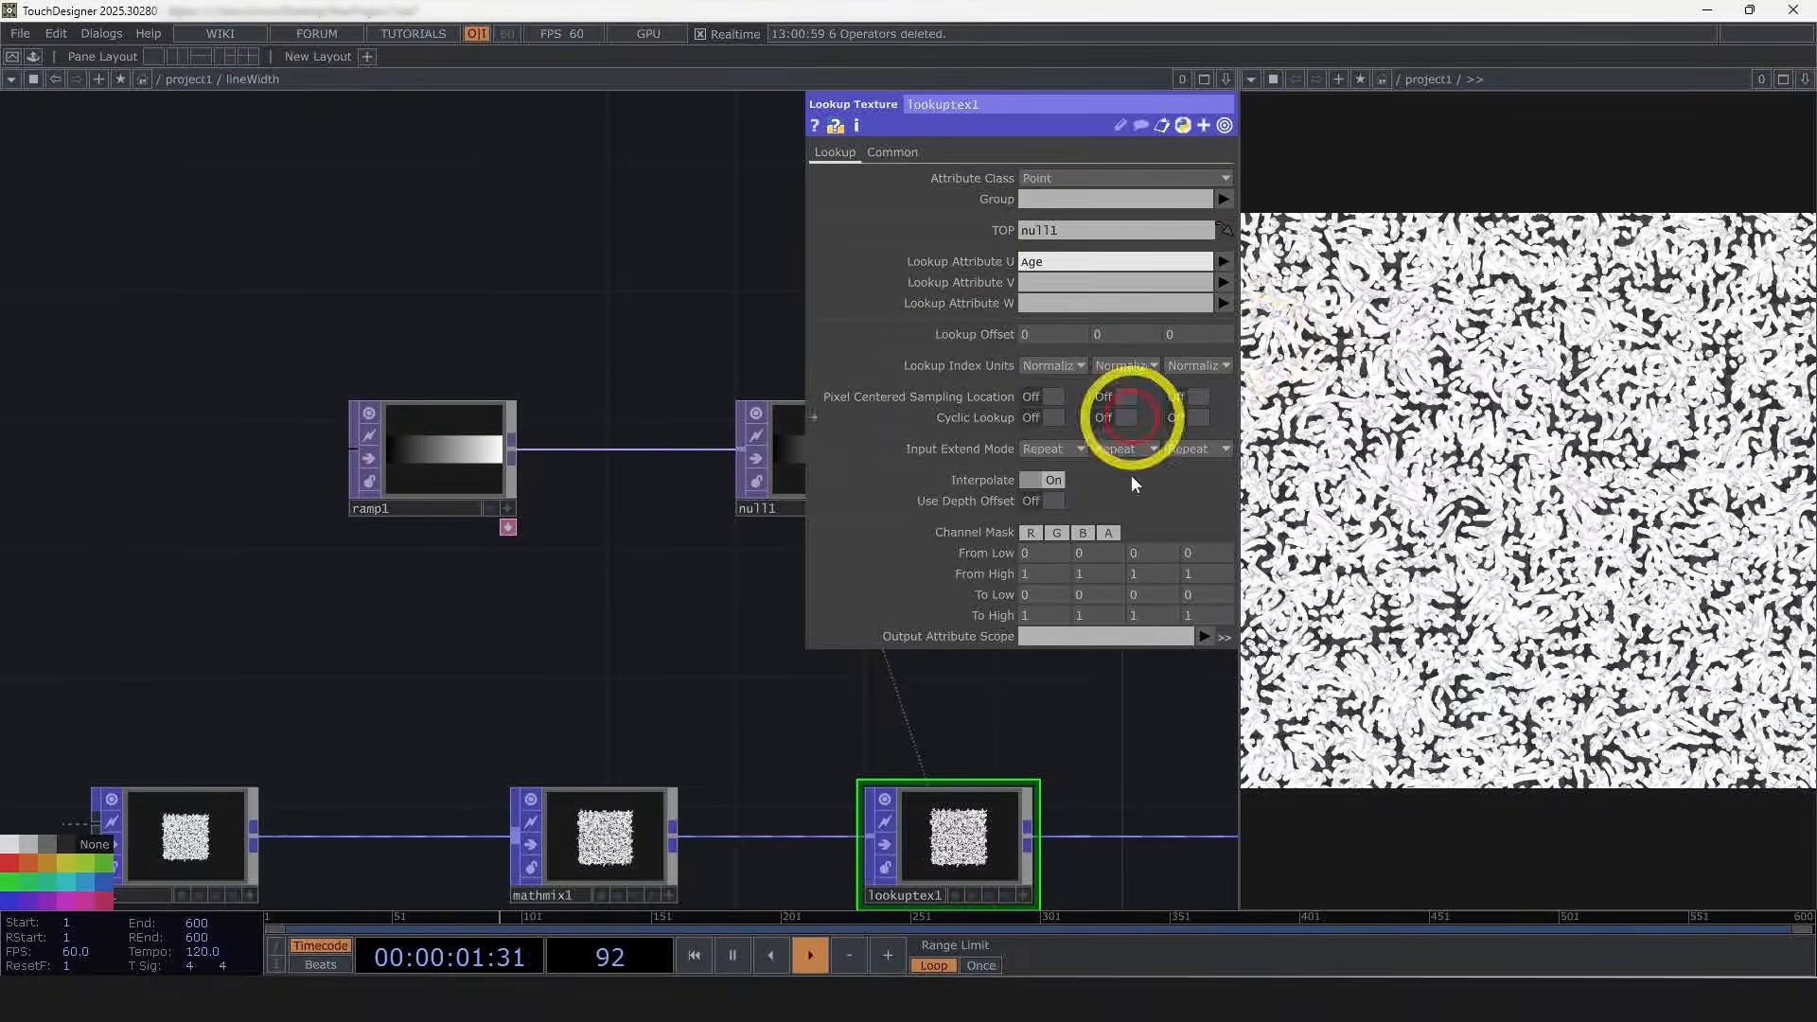
Step: Limit the lookup's channel mask to R and set its Output Attribute Scope to LineWidth
drag(608, 665, 399, 689)
drag(637, 486, 734, 486)
drag(686, 612, 599, 490)
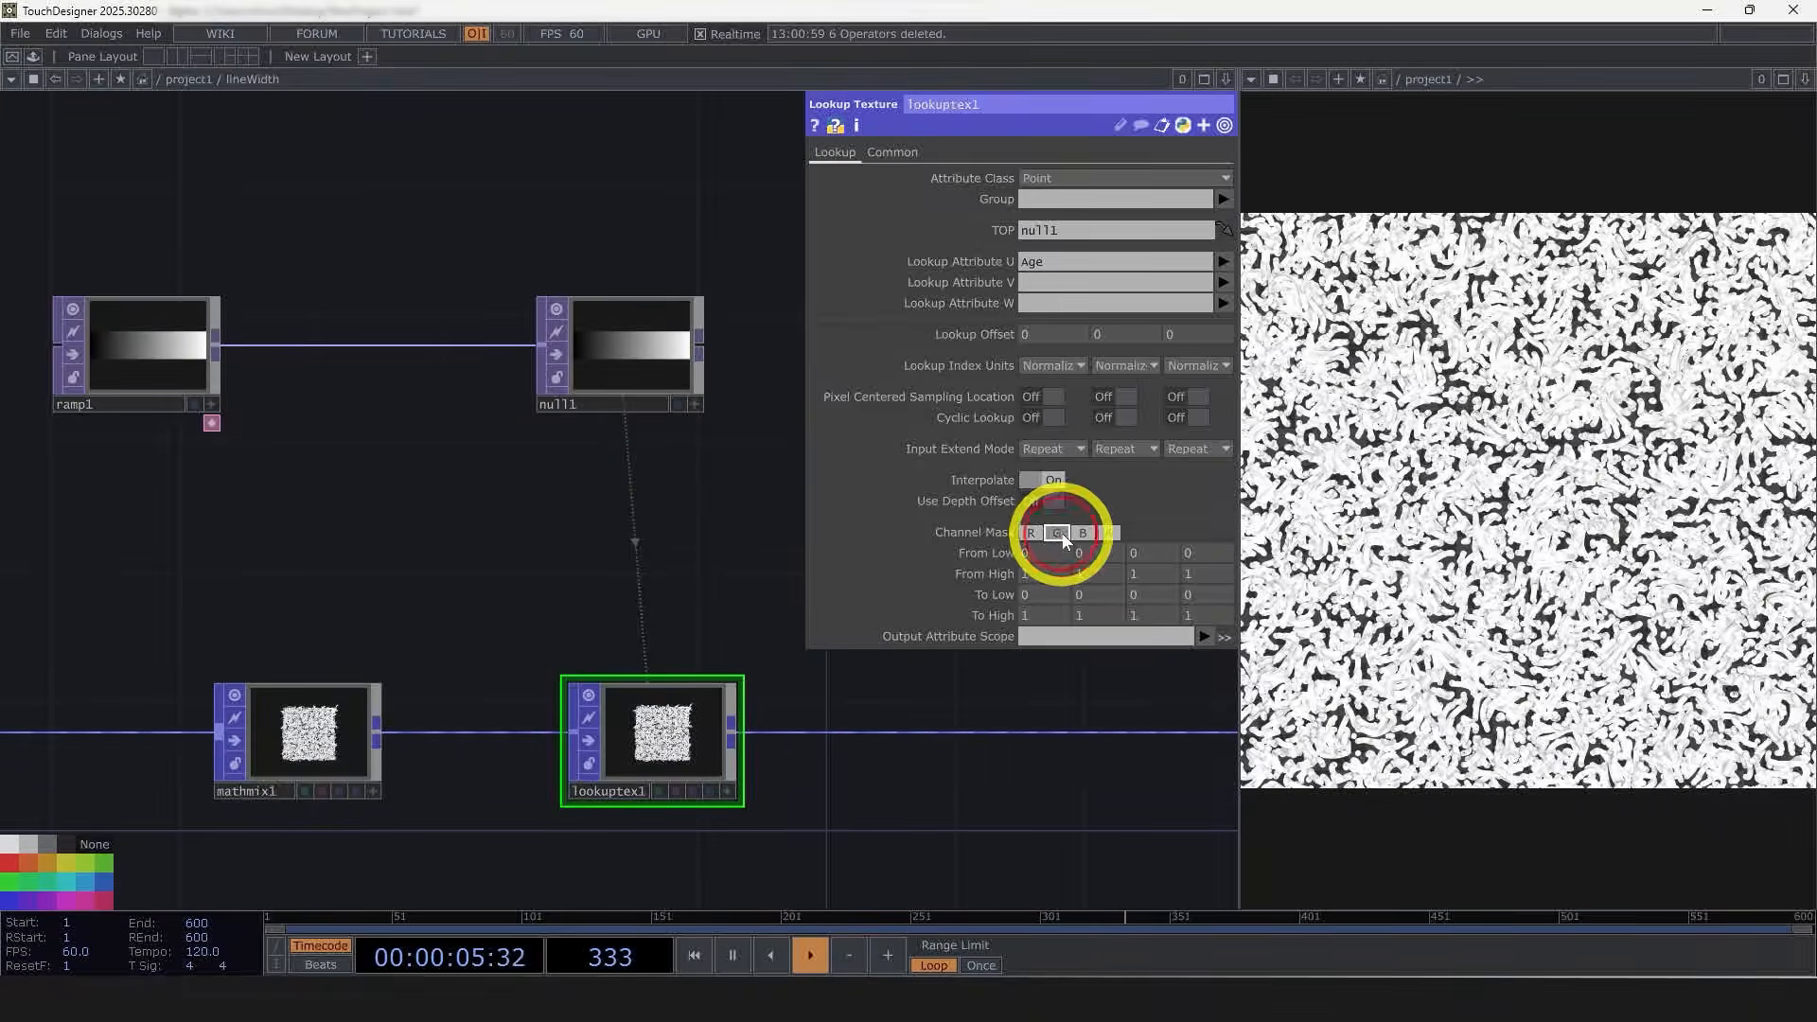
click(1107, 533)
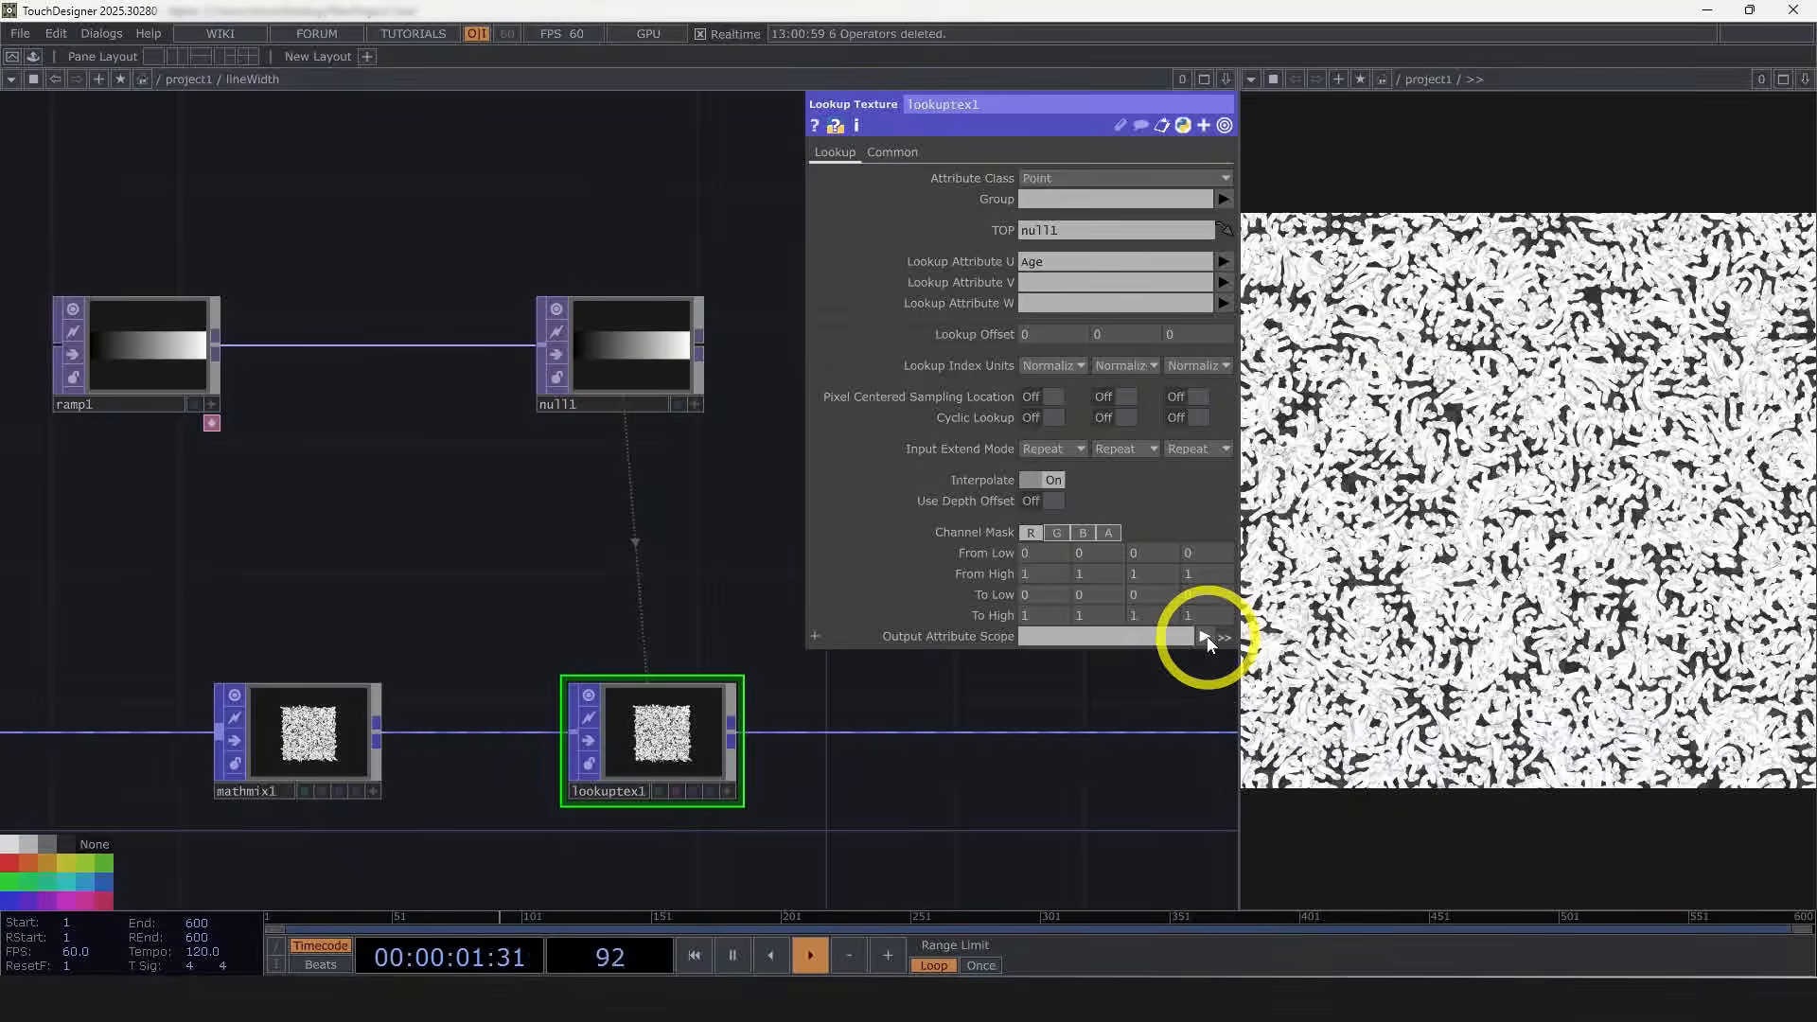
click(1205, 636)
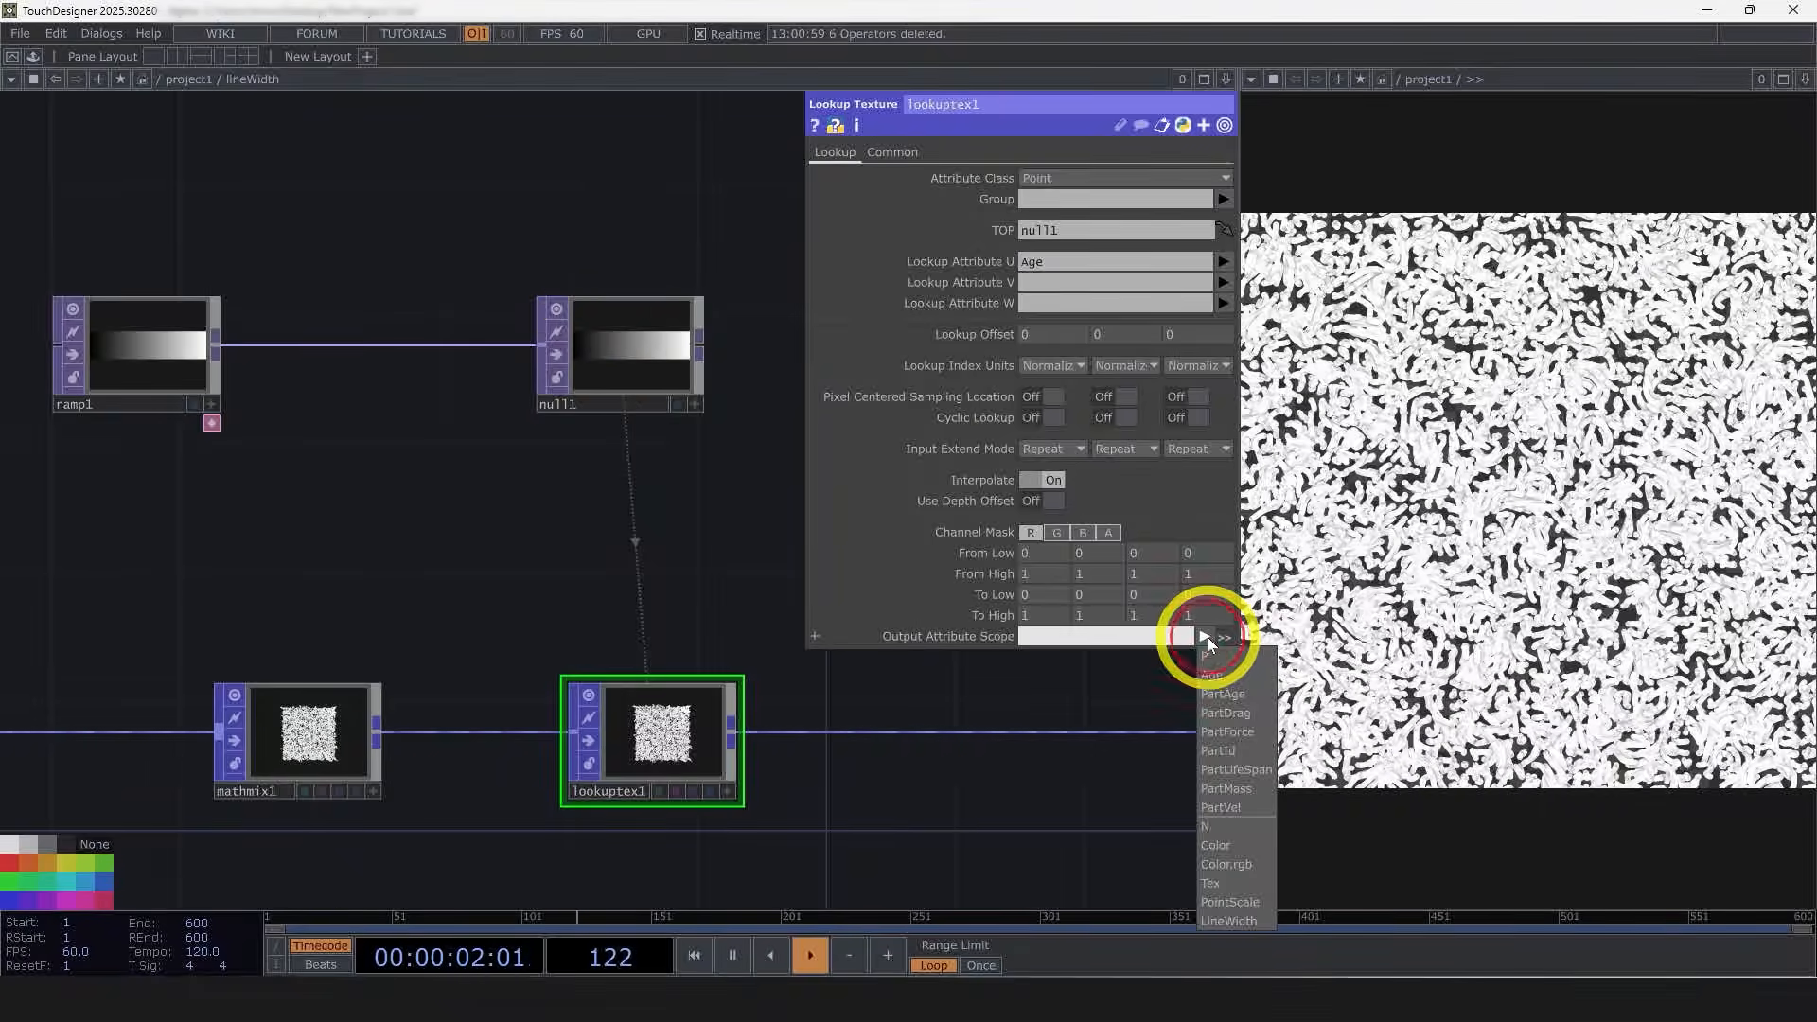
click(1230, 921)
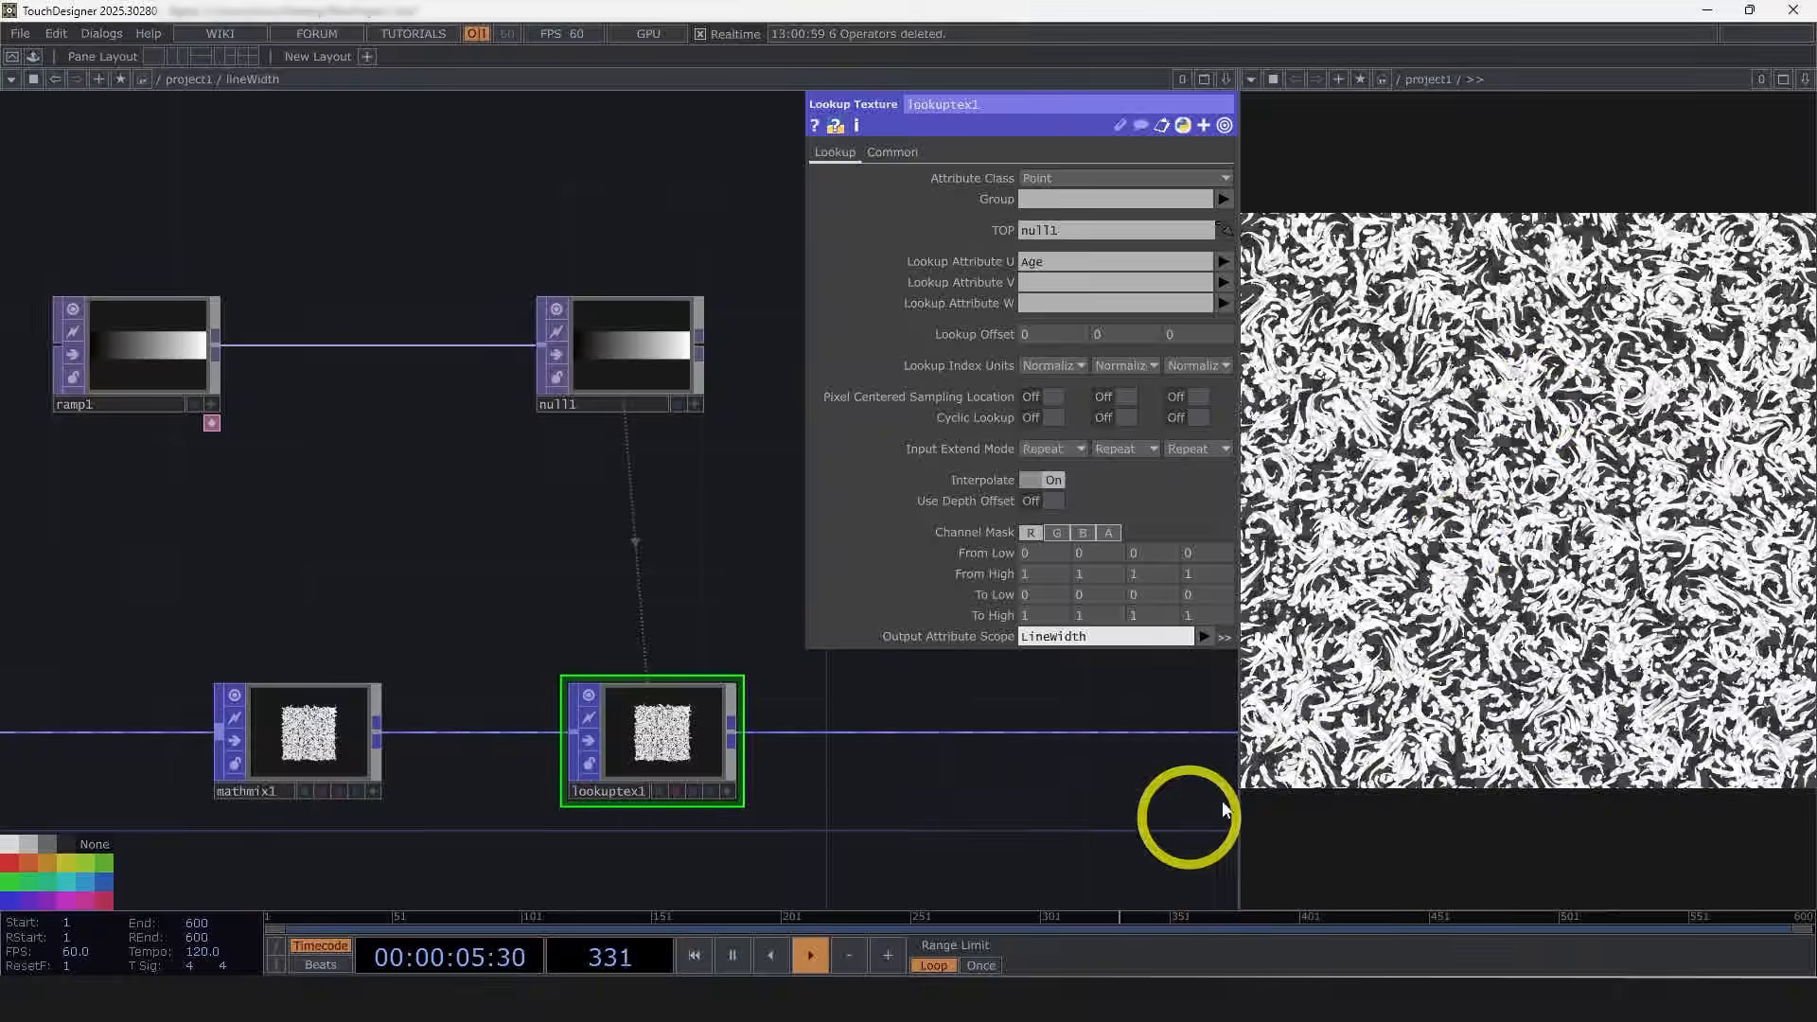
Step: Reshape ramp1 by moving a key and adding a white key with value 1
click(223, 312)
click(859, 152)
drag(1189, 195, 933, 195)
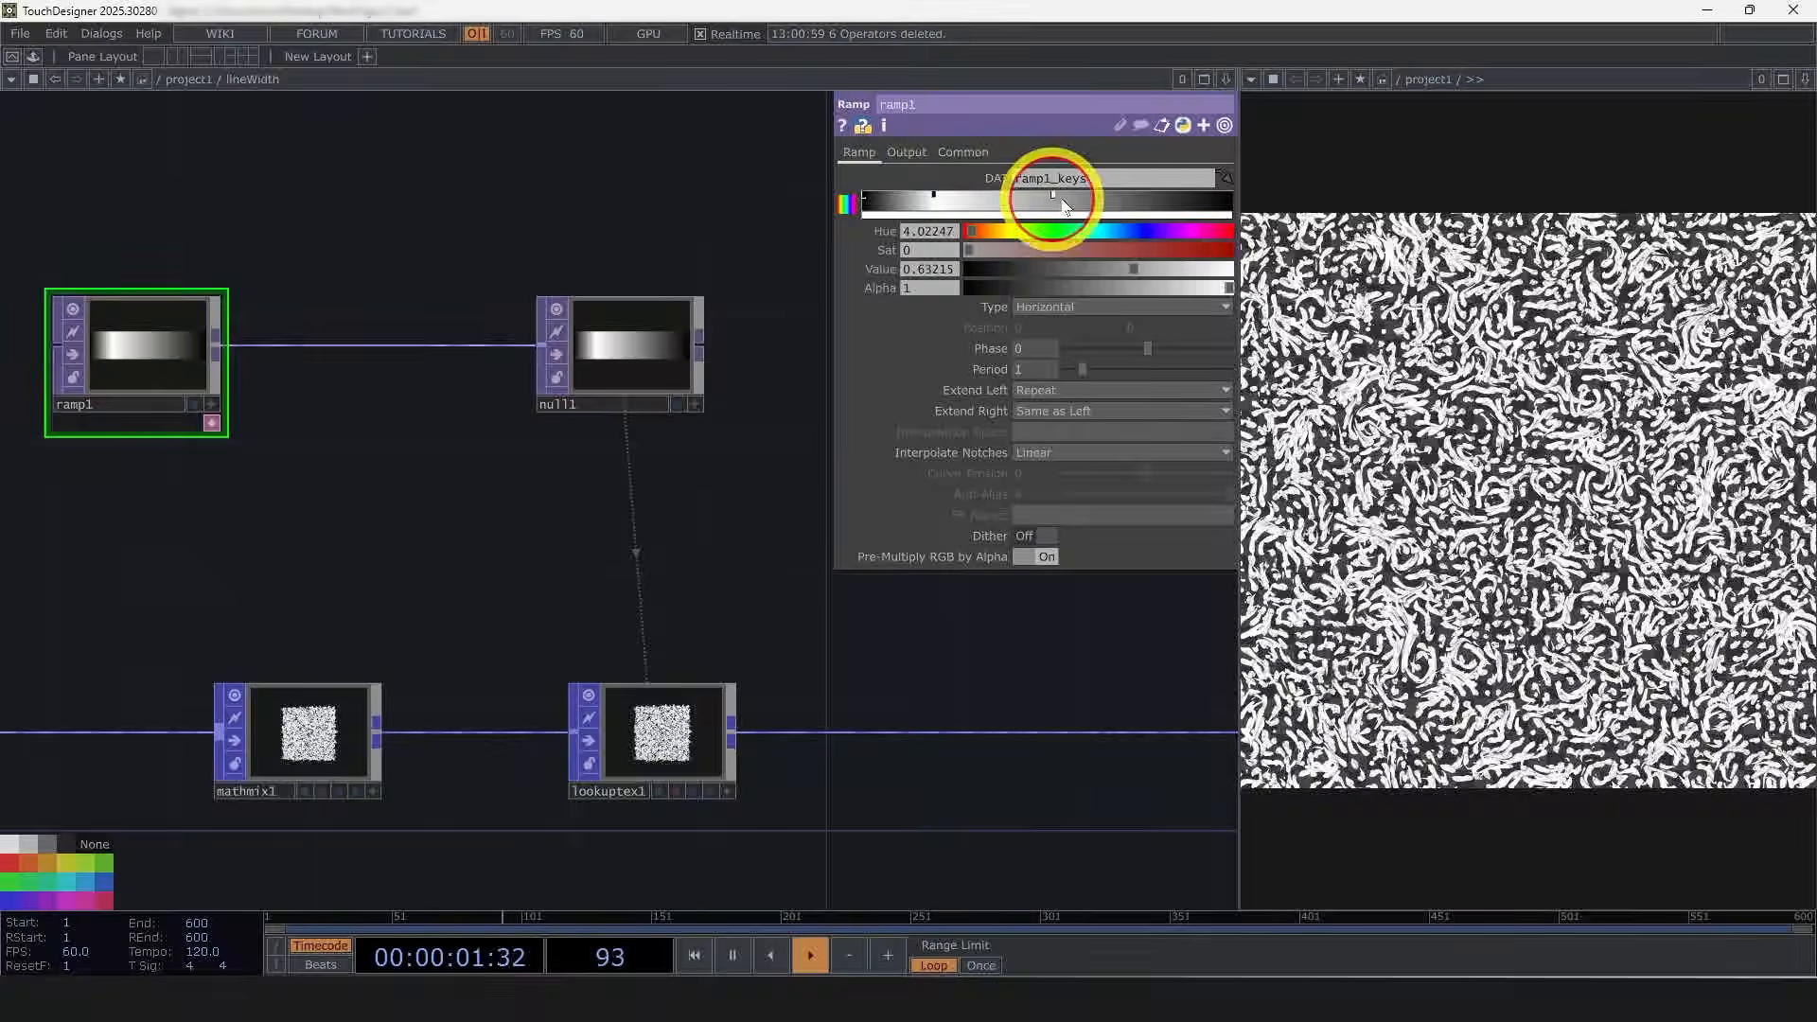
click(1148, 197)
drag(1126, 269, 1263, 263)
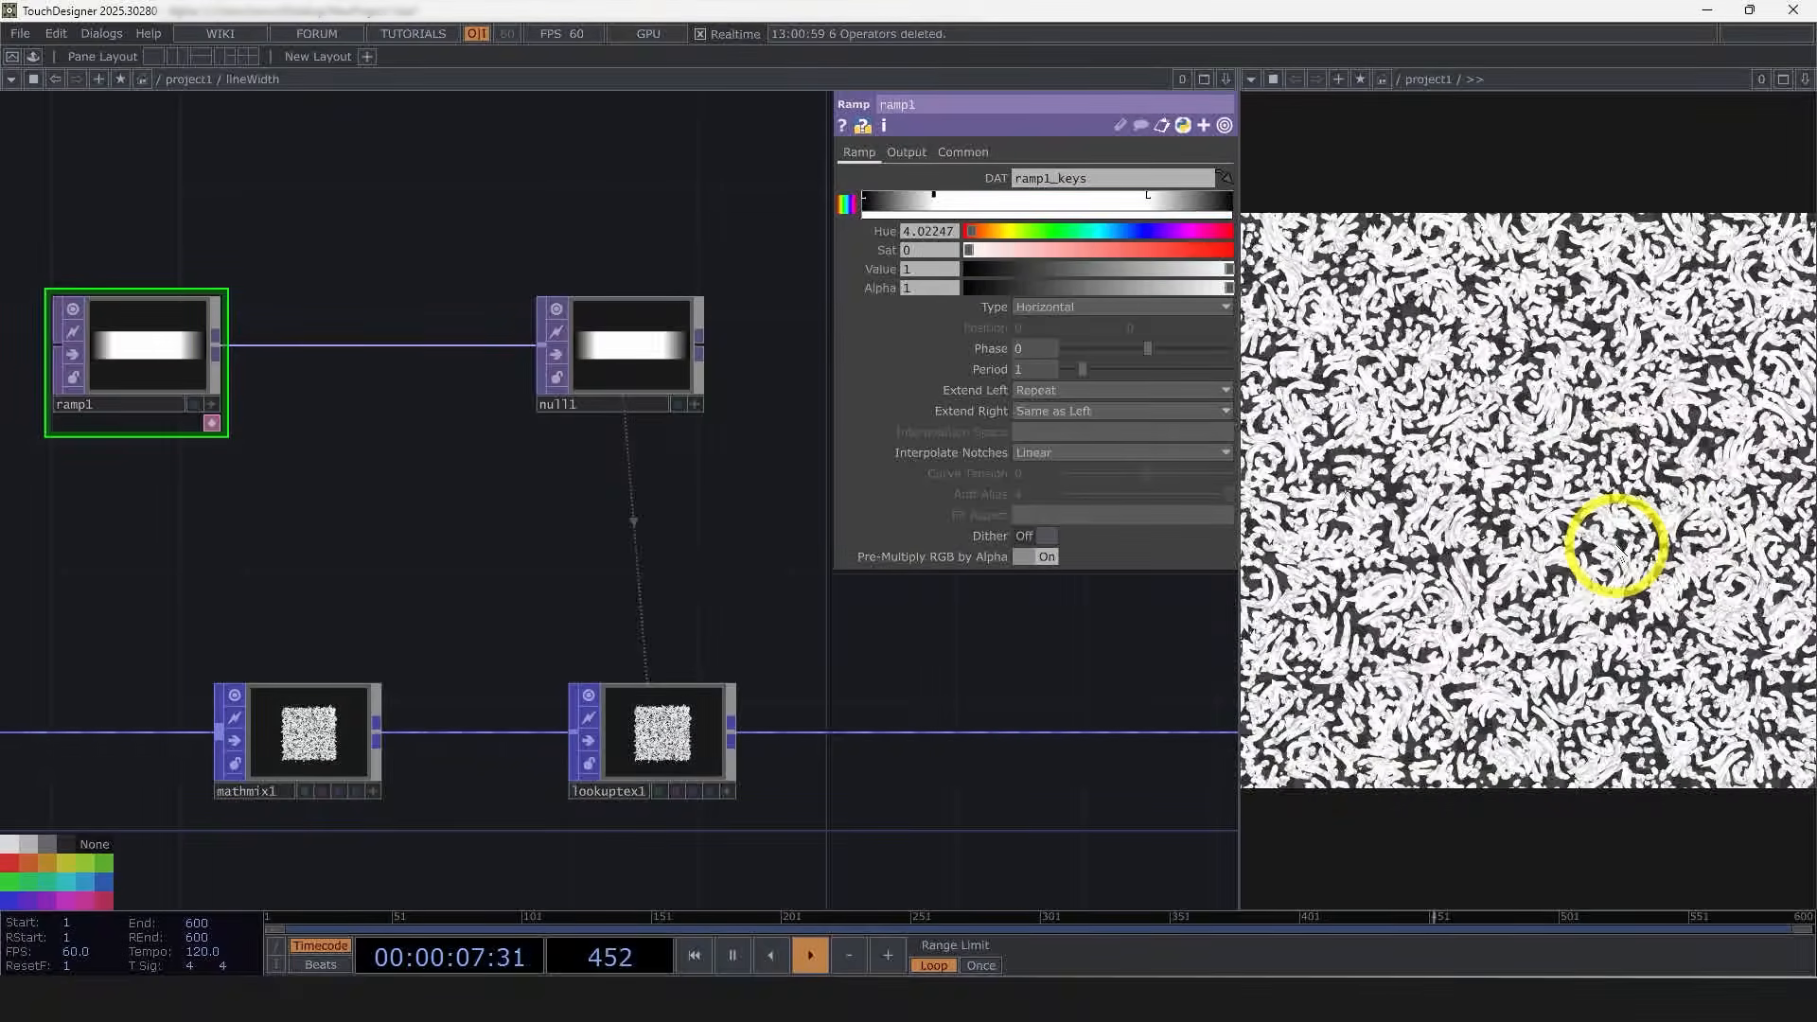
Step: Move the Out POP aside and insert a Line Metrics POP after the Lookup Texture POP
drag(957, 657, 430, 661)
scroll(430, 661, down, 4)
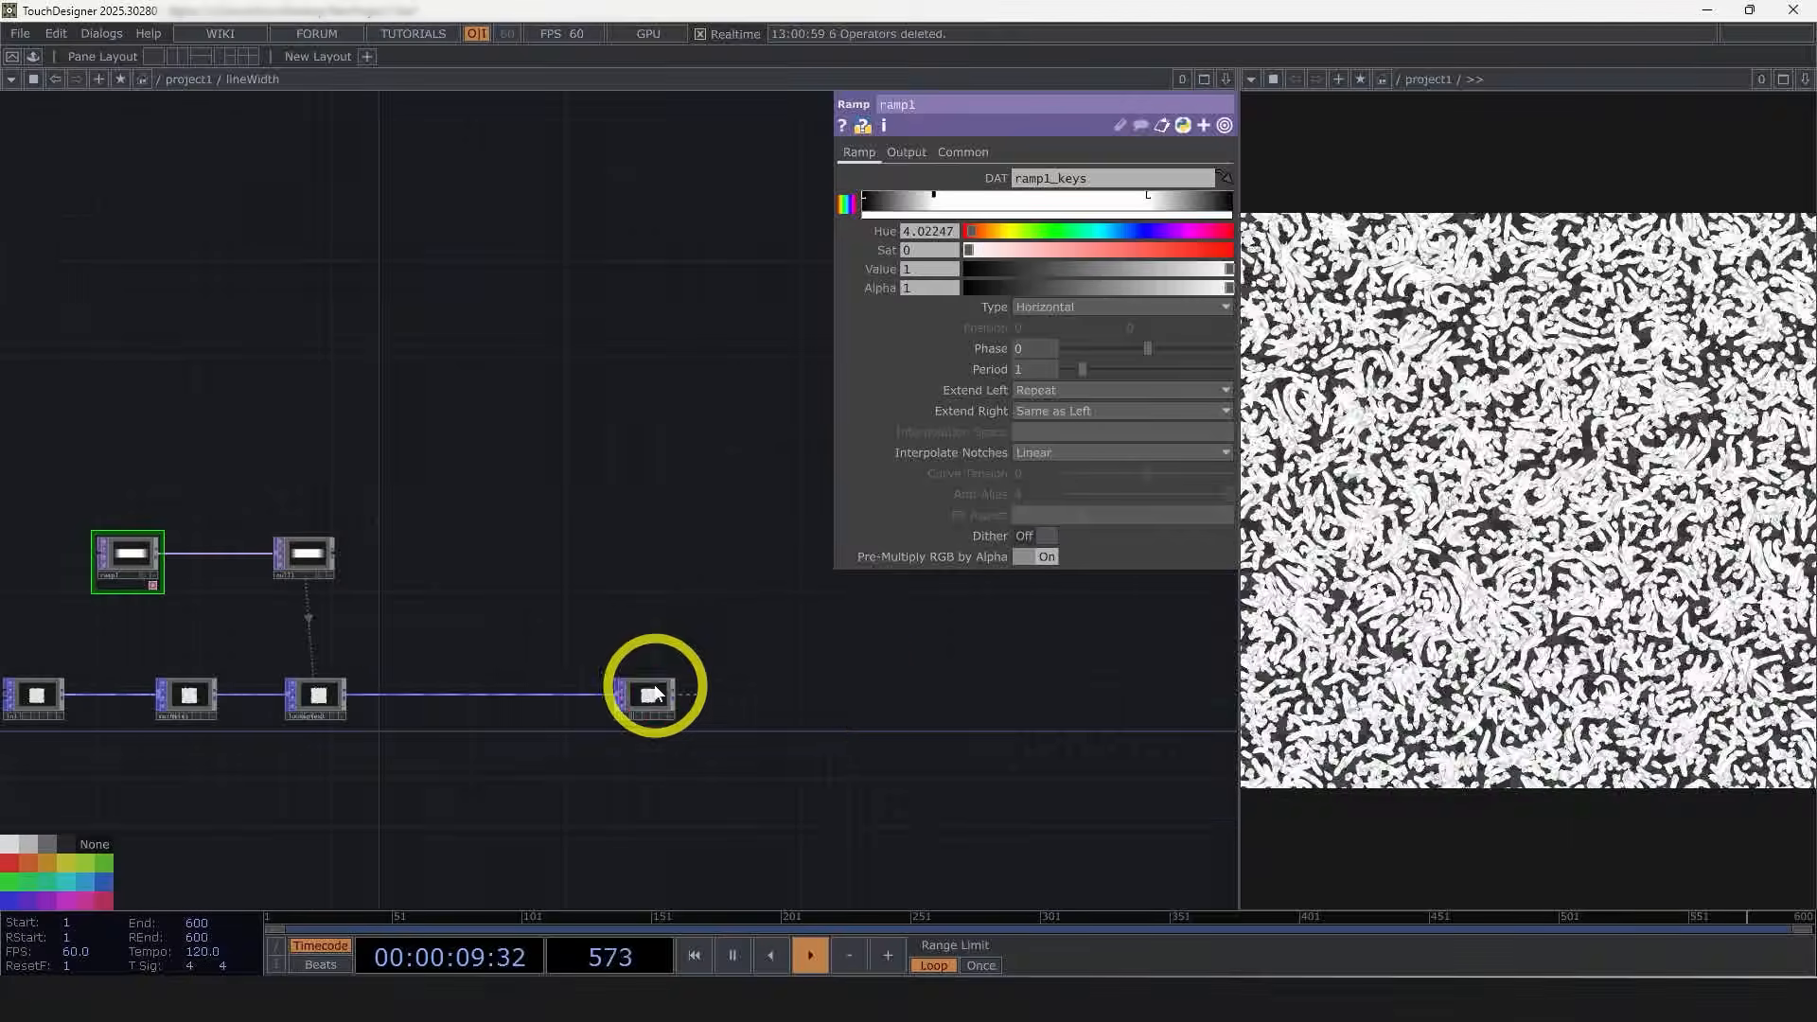
drag(652, 693, 884, 708)
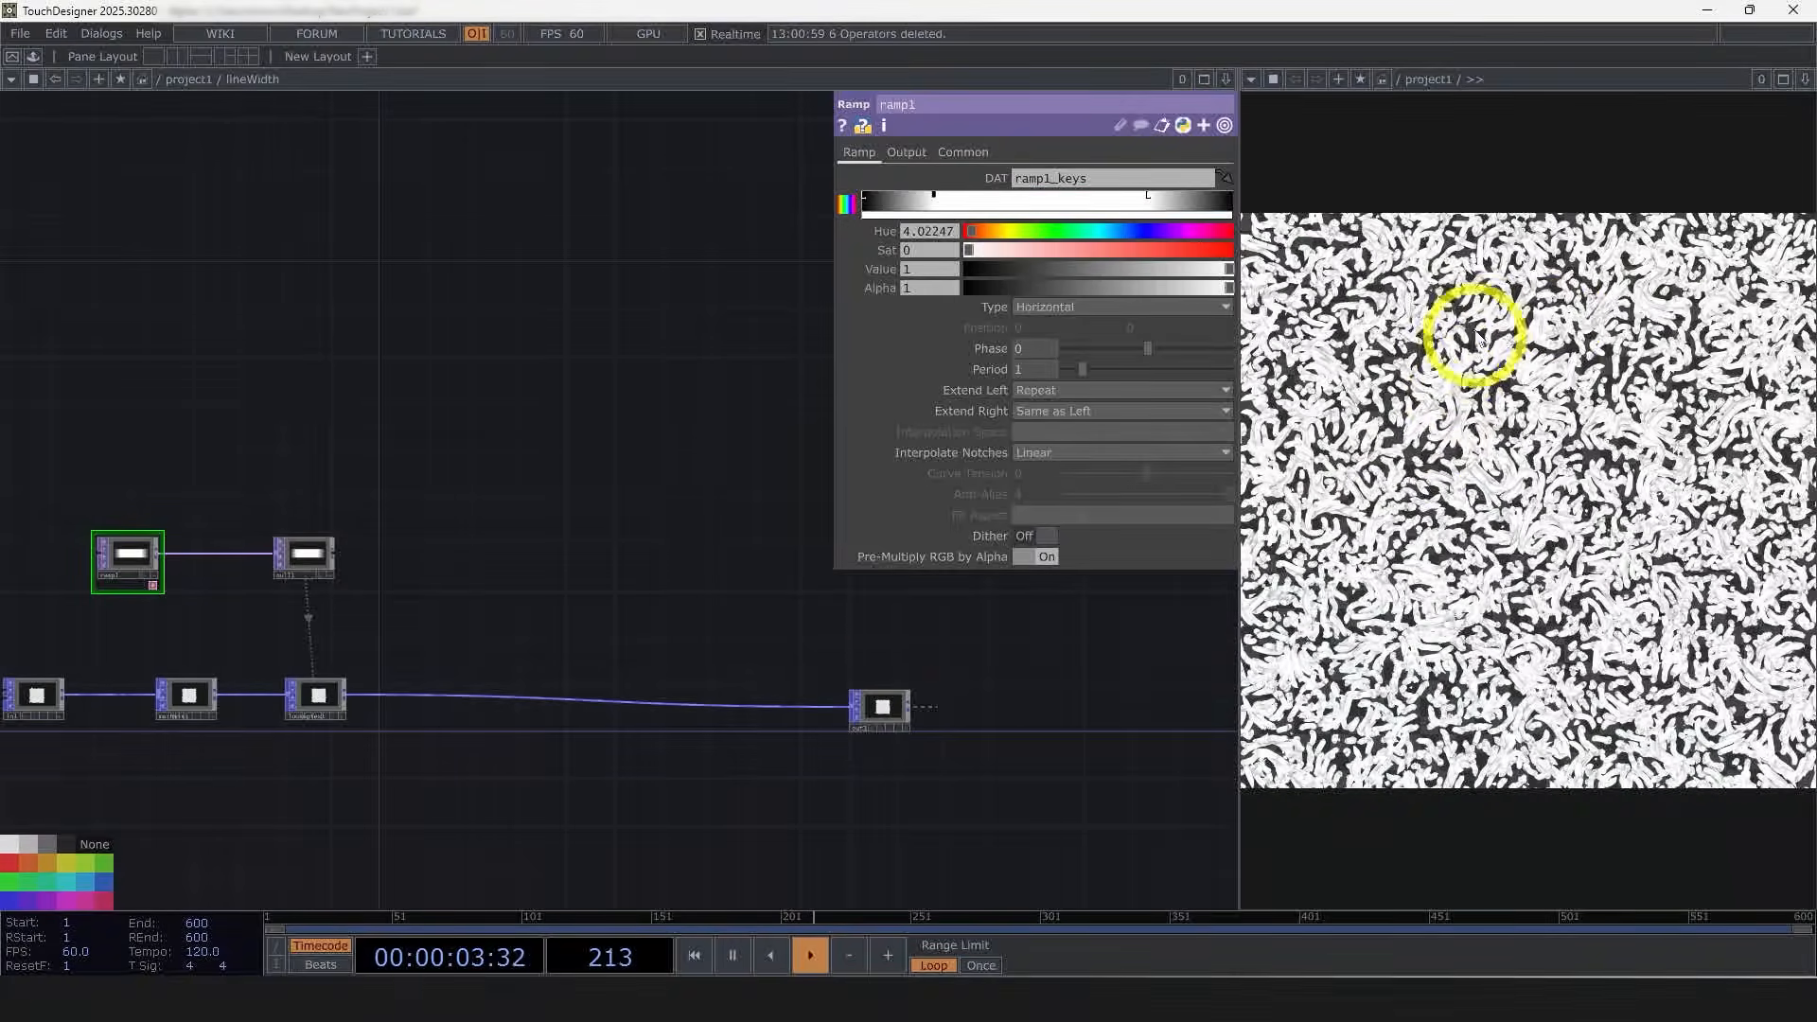
right_click(345, 698)
text(li)
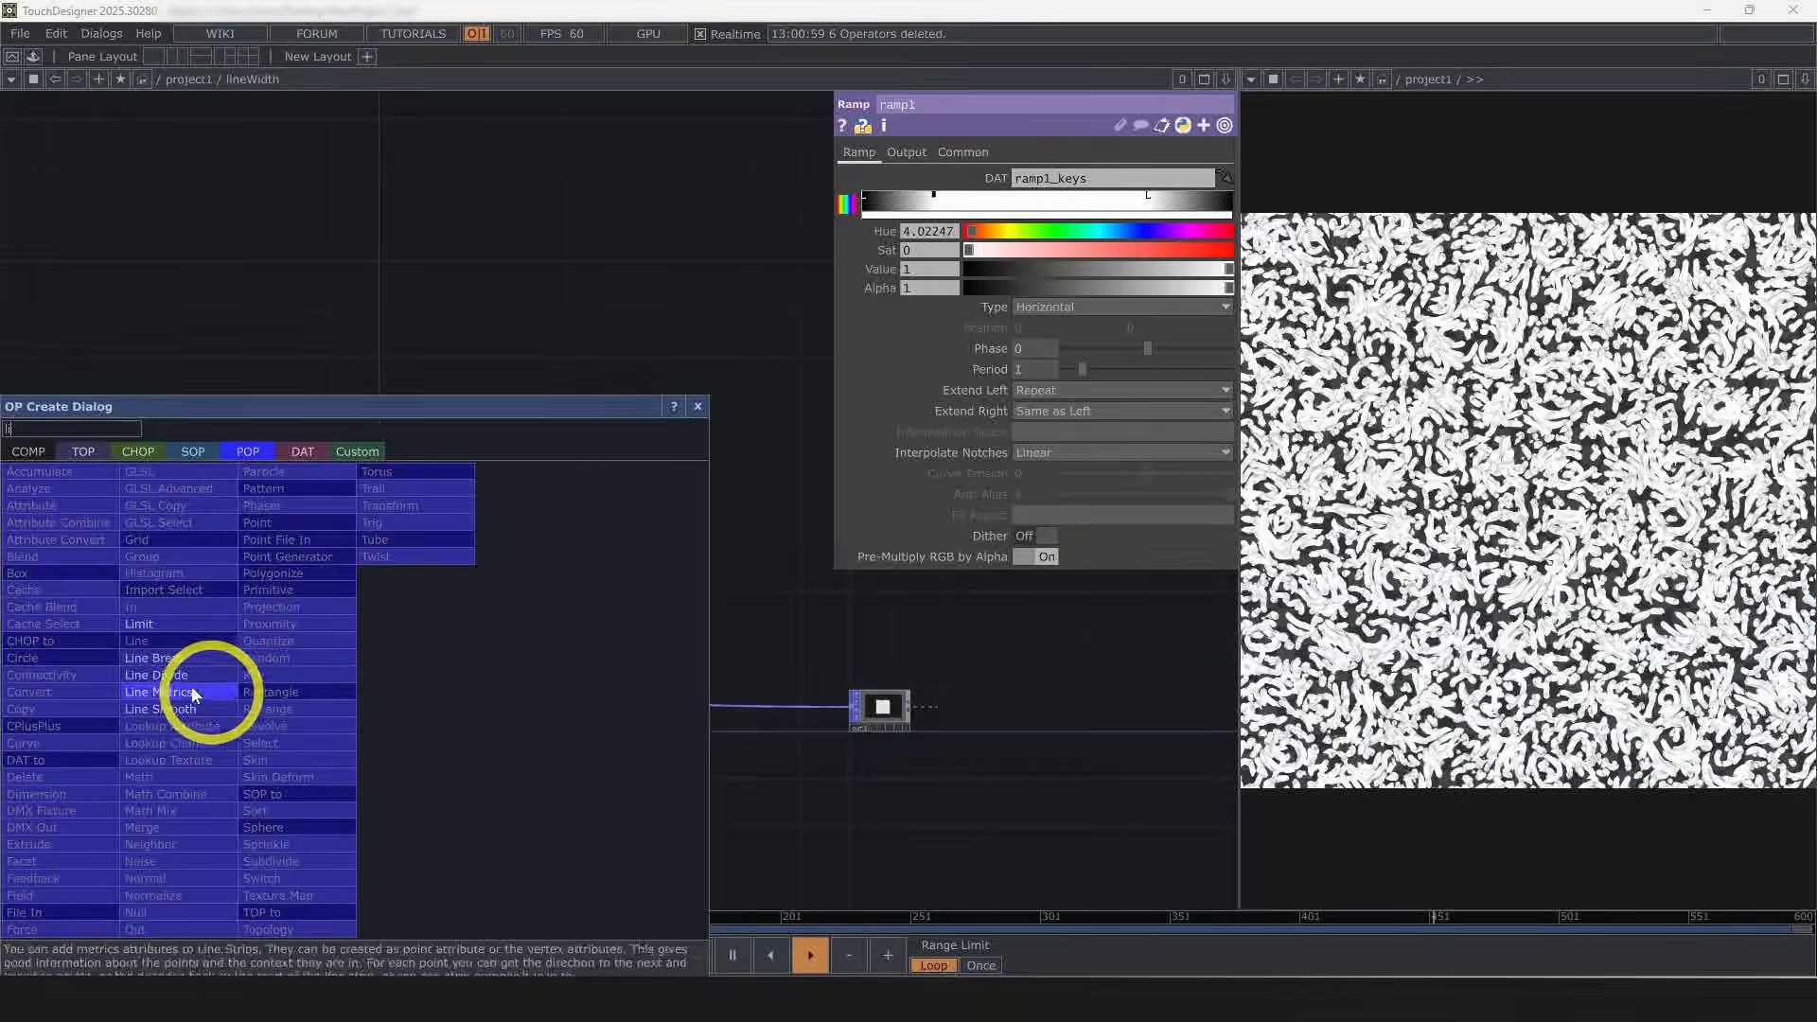
click(180, 692)
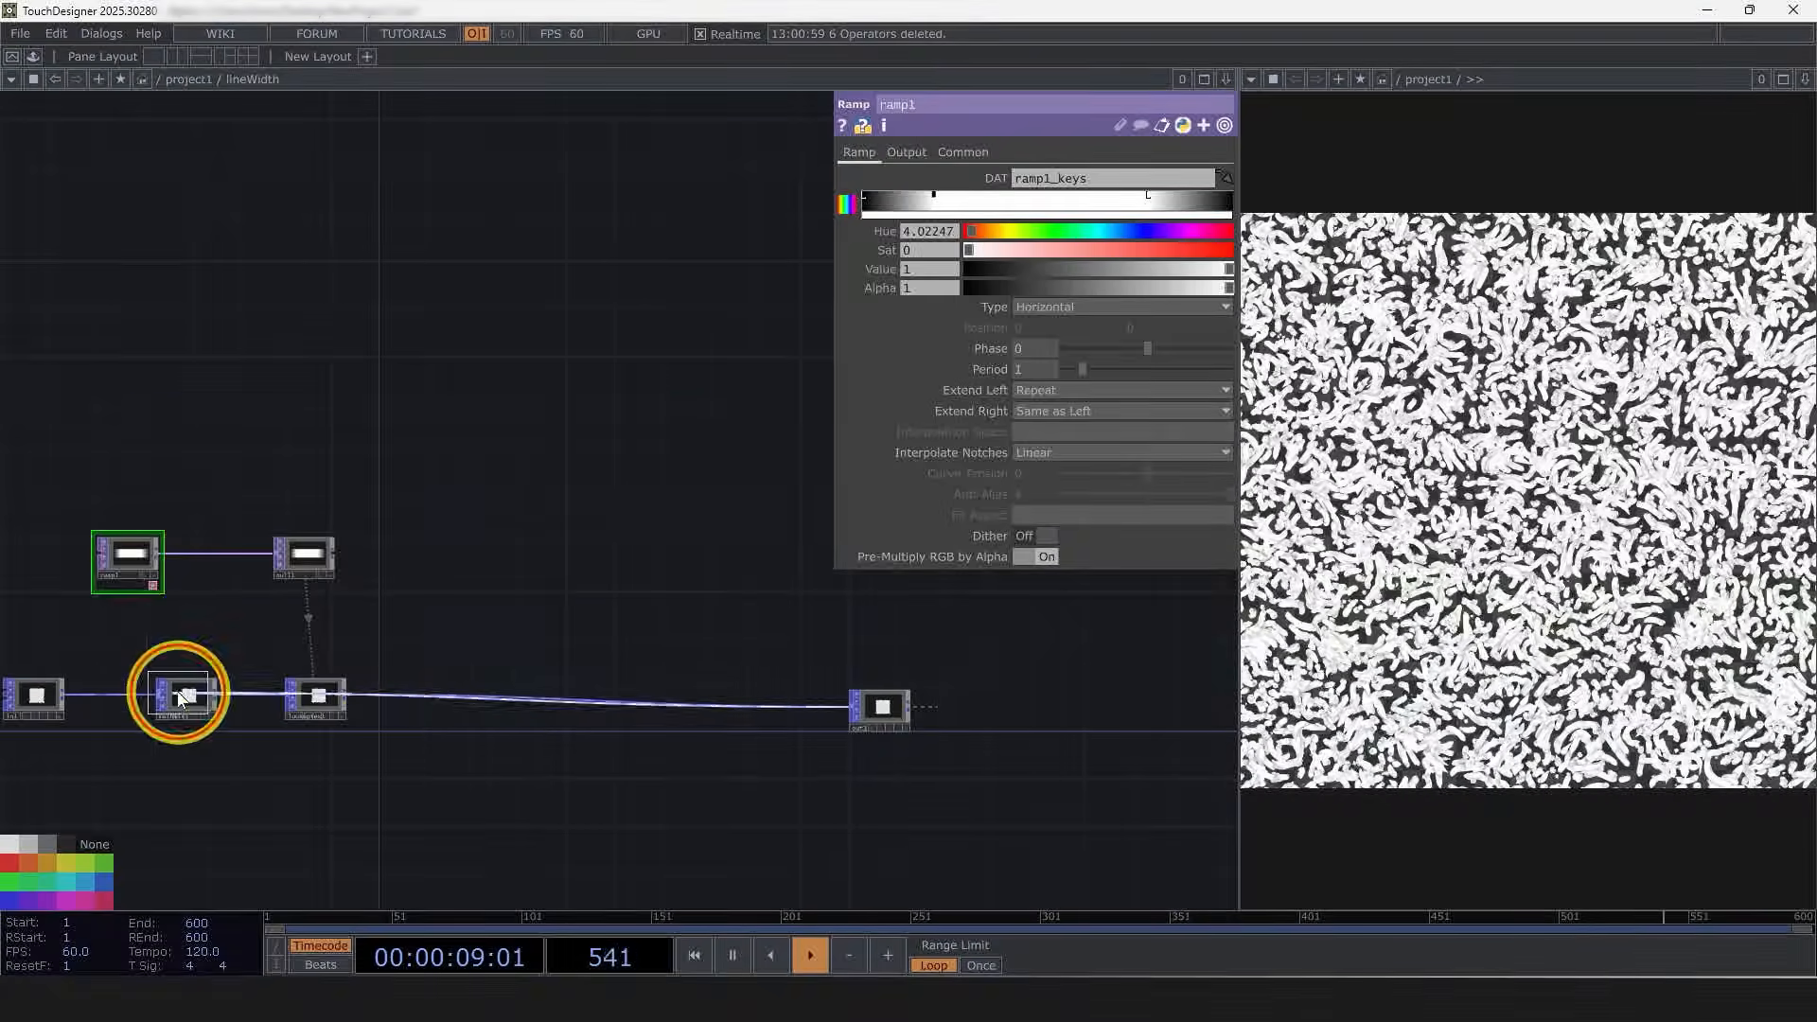
click(496, 700)
Step: Enable Distance from Start Normalized on the Line Metrics POP
scroll(478, 695, up, 5)
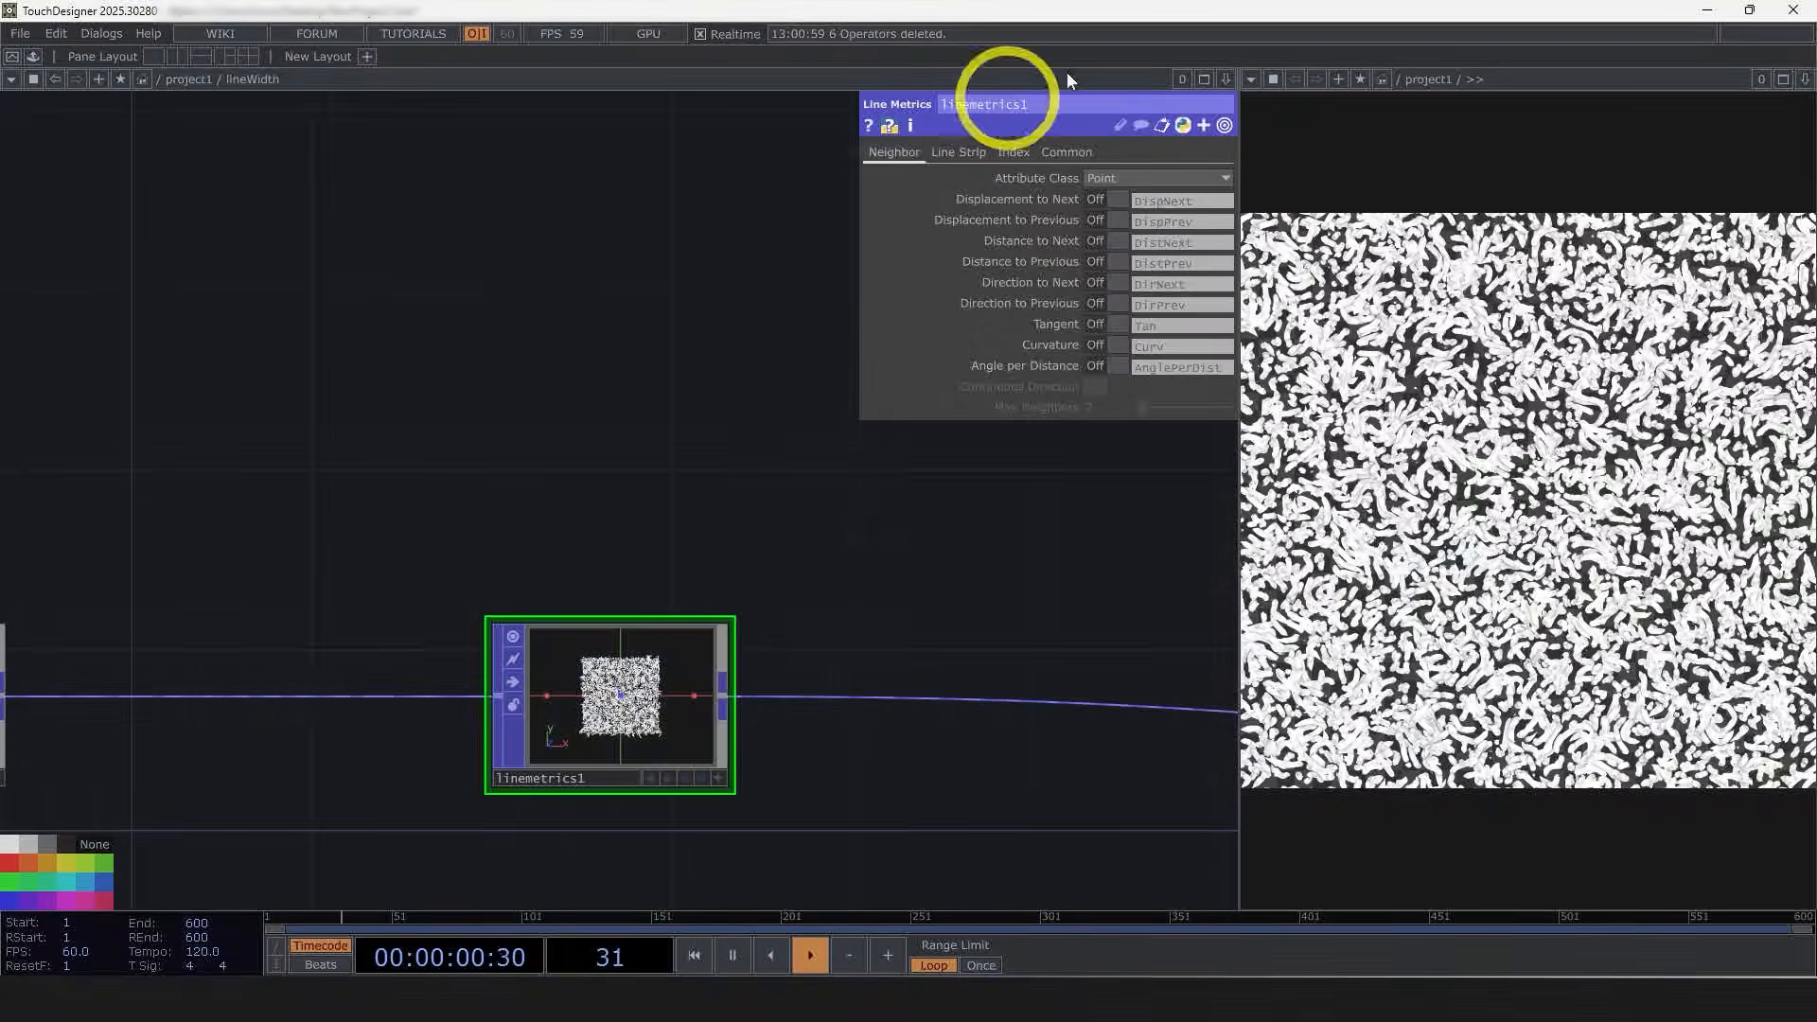
click(961, 155)
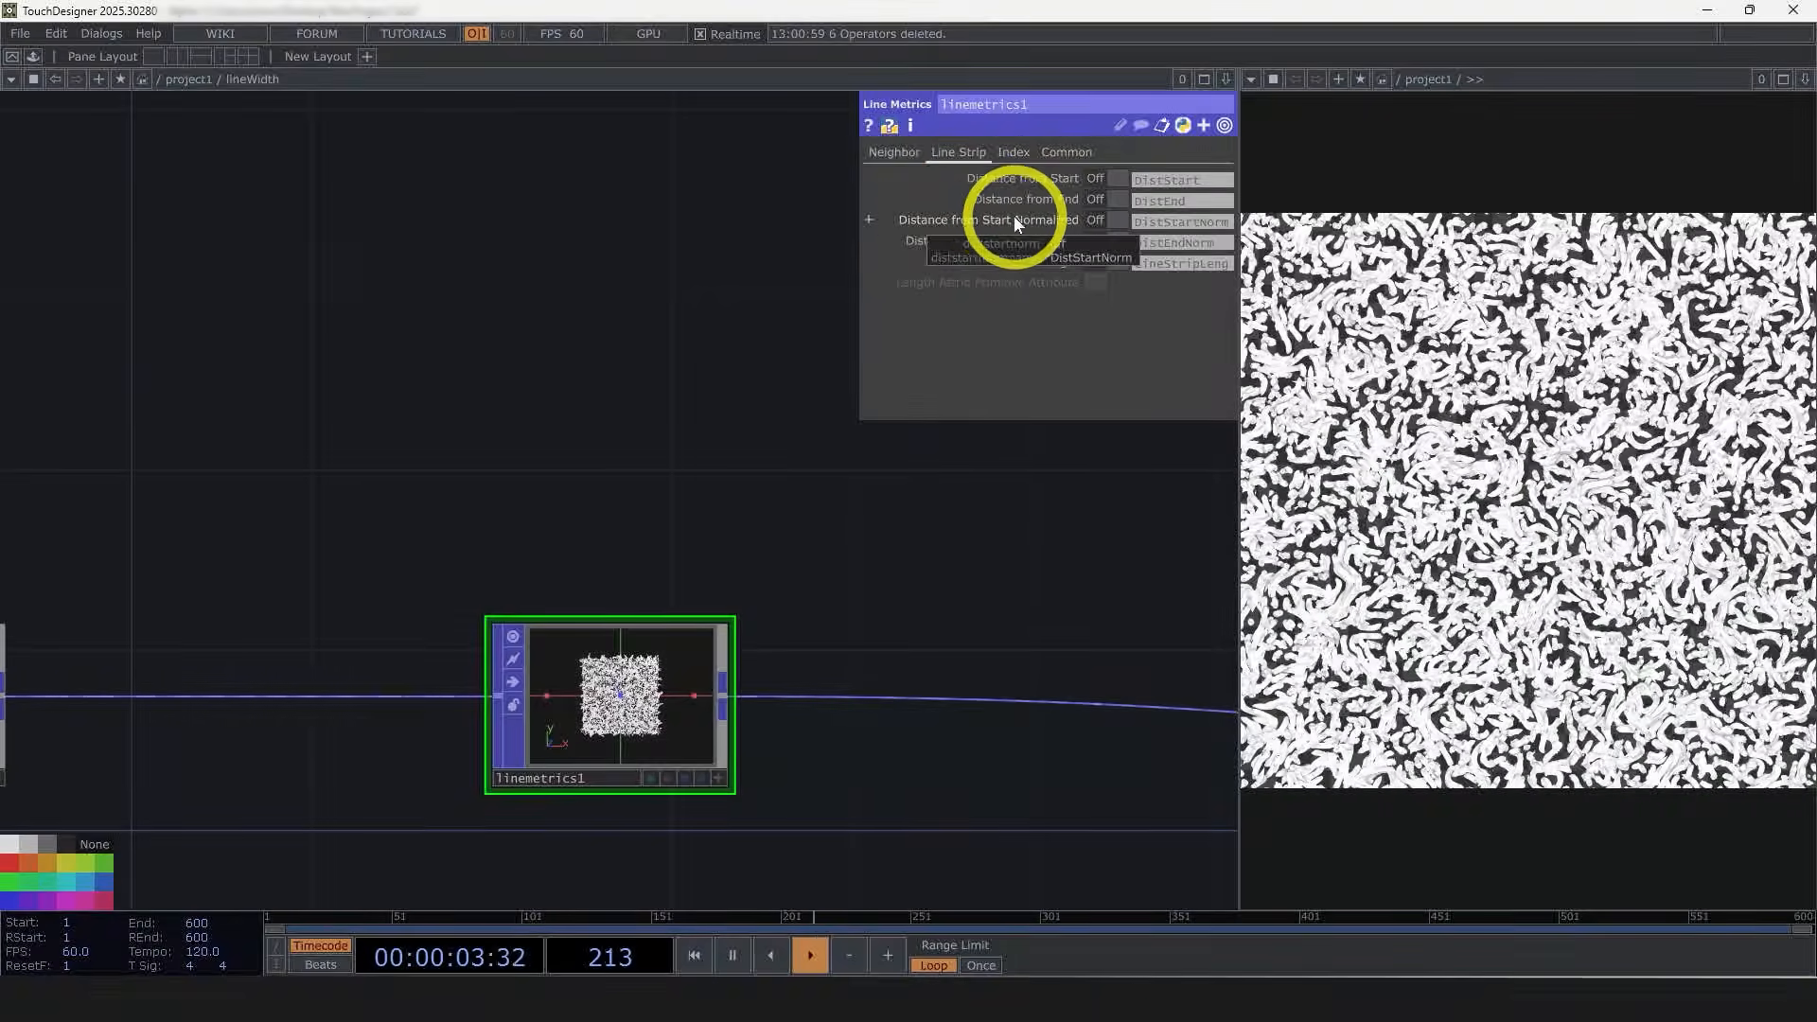
click(1109, 221)
Step: Copy the ramp, null and Lookup Texture nodes, paste them after the Line Metrics POP, and set the copy to DistStartNorm and Profile
scroll(696, 685, down, 4)
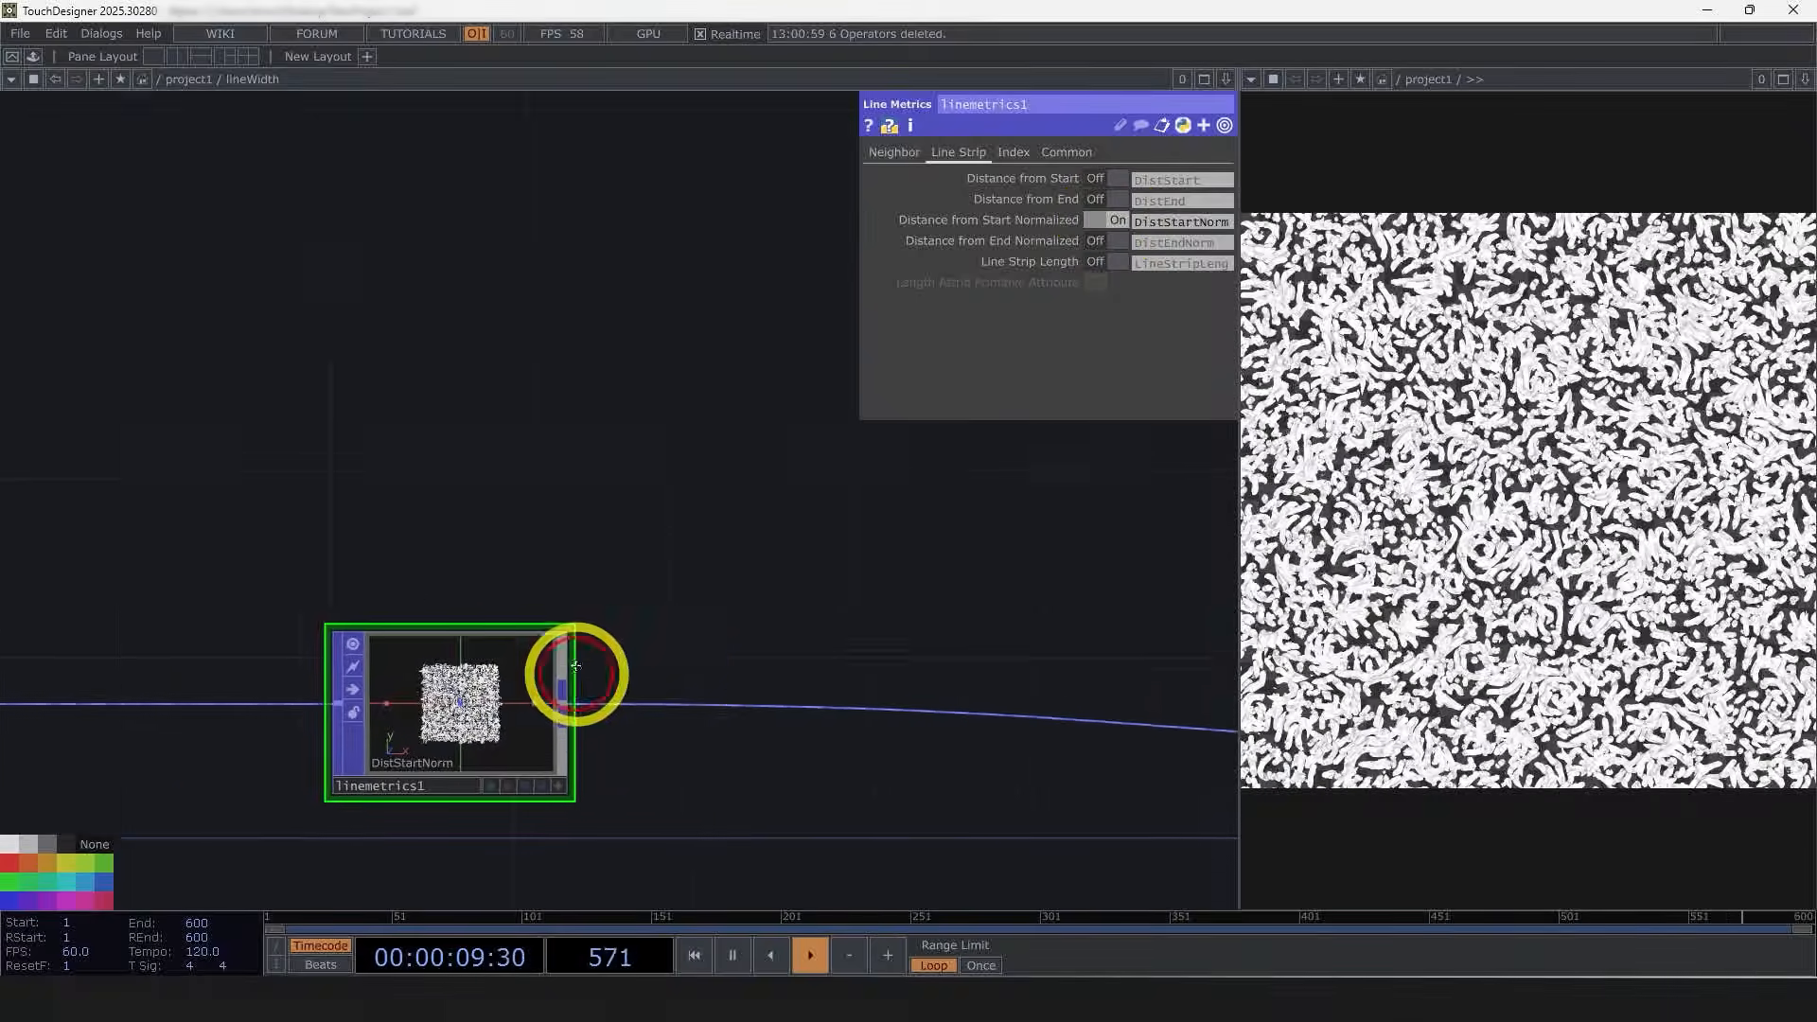
drag(446, 482, 780, 514)
scroll(780, 514, down, 3)
click(515, 662)
click(246, 455)
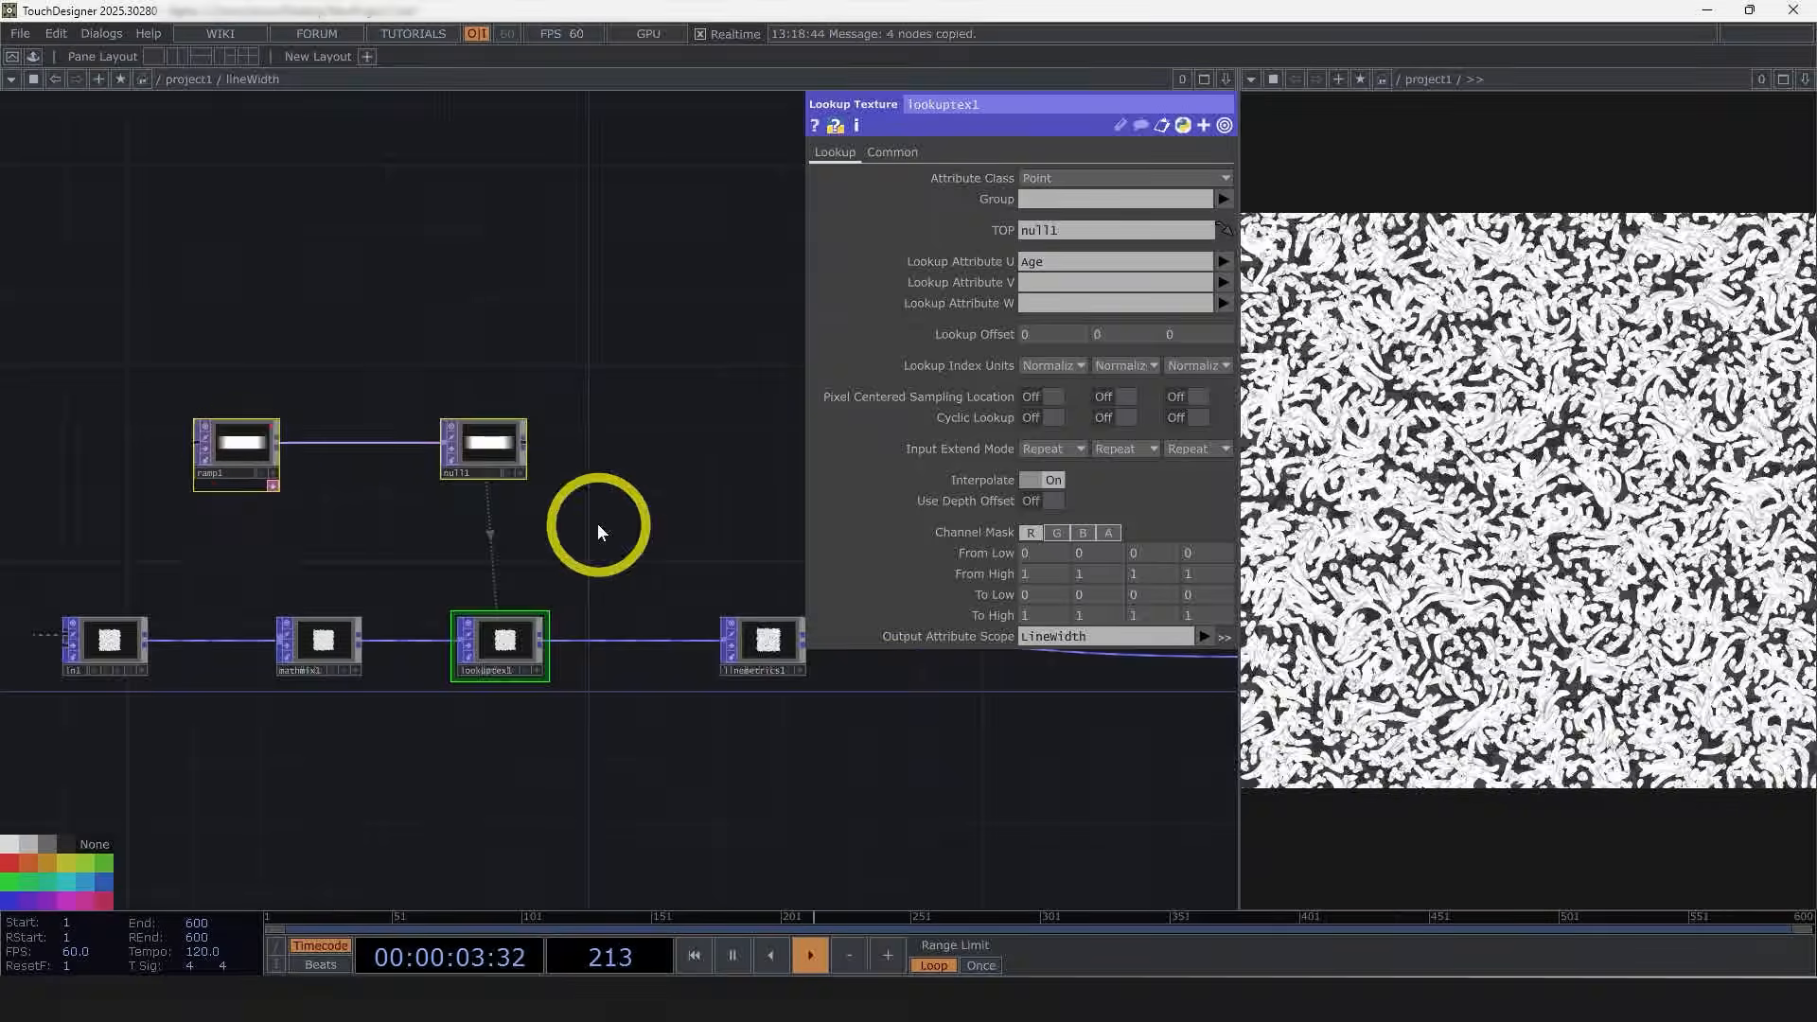
key(ctrl+v)
drag(545, 694, 378, 694)
drag(321, 730, 750, 409)
drag(714, 478, 552, 457)
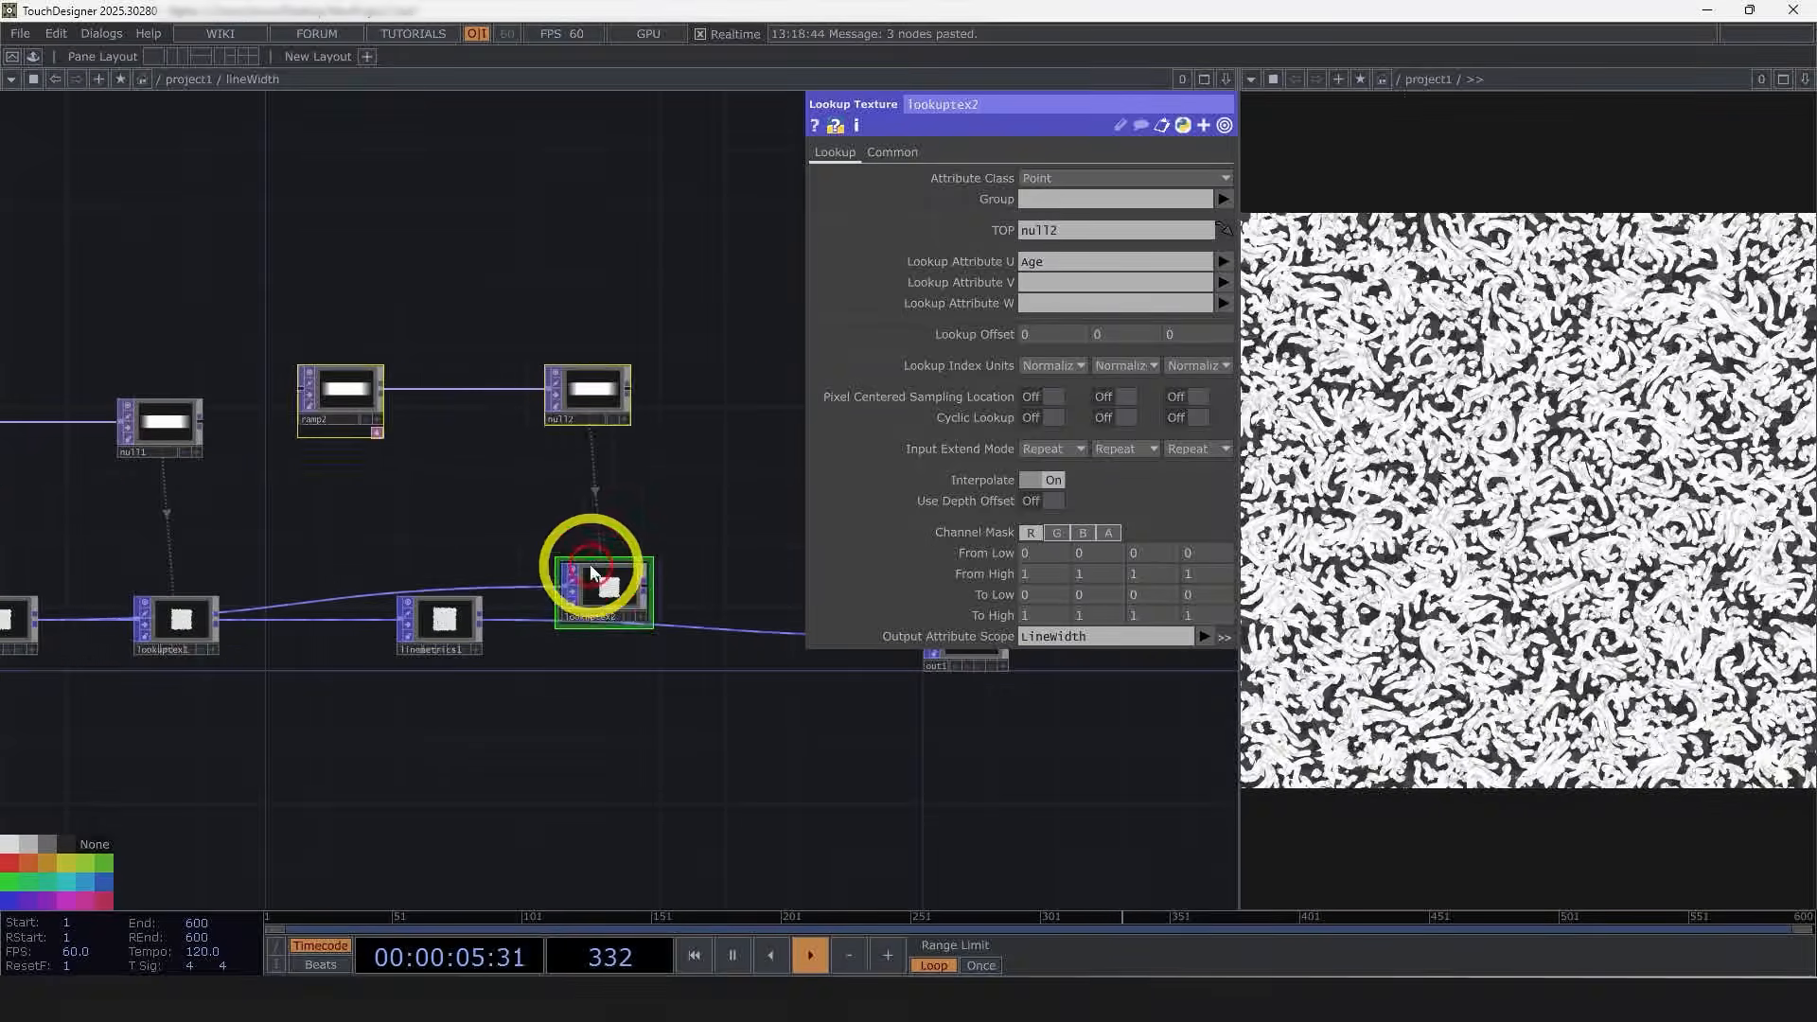
click(594, 601)
drag(532, 721, 392, 741)
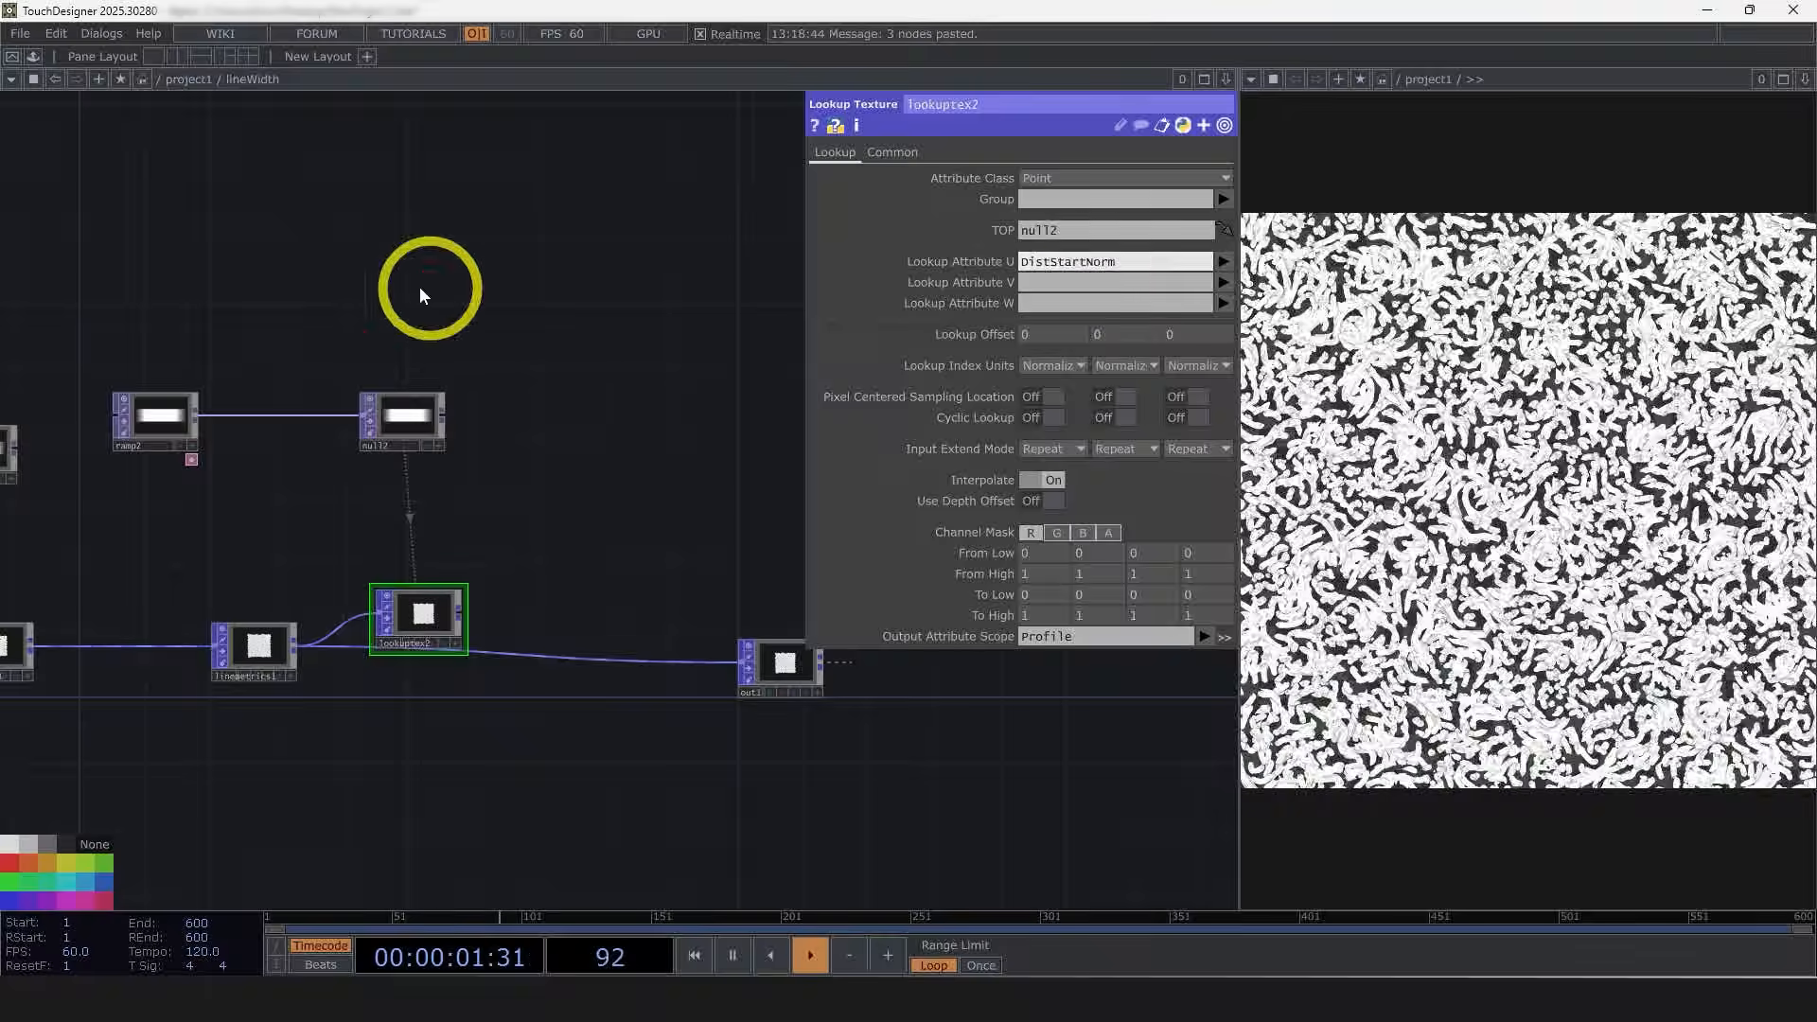
Step: Set ramp2's Interpolate Notches to Ease-in, Ease-out
drag(421, 295, 558, 287)
click(320, 422)
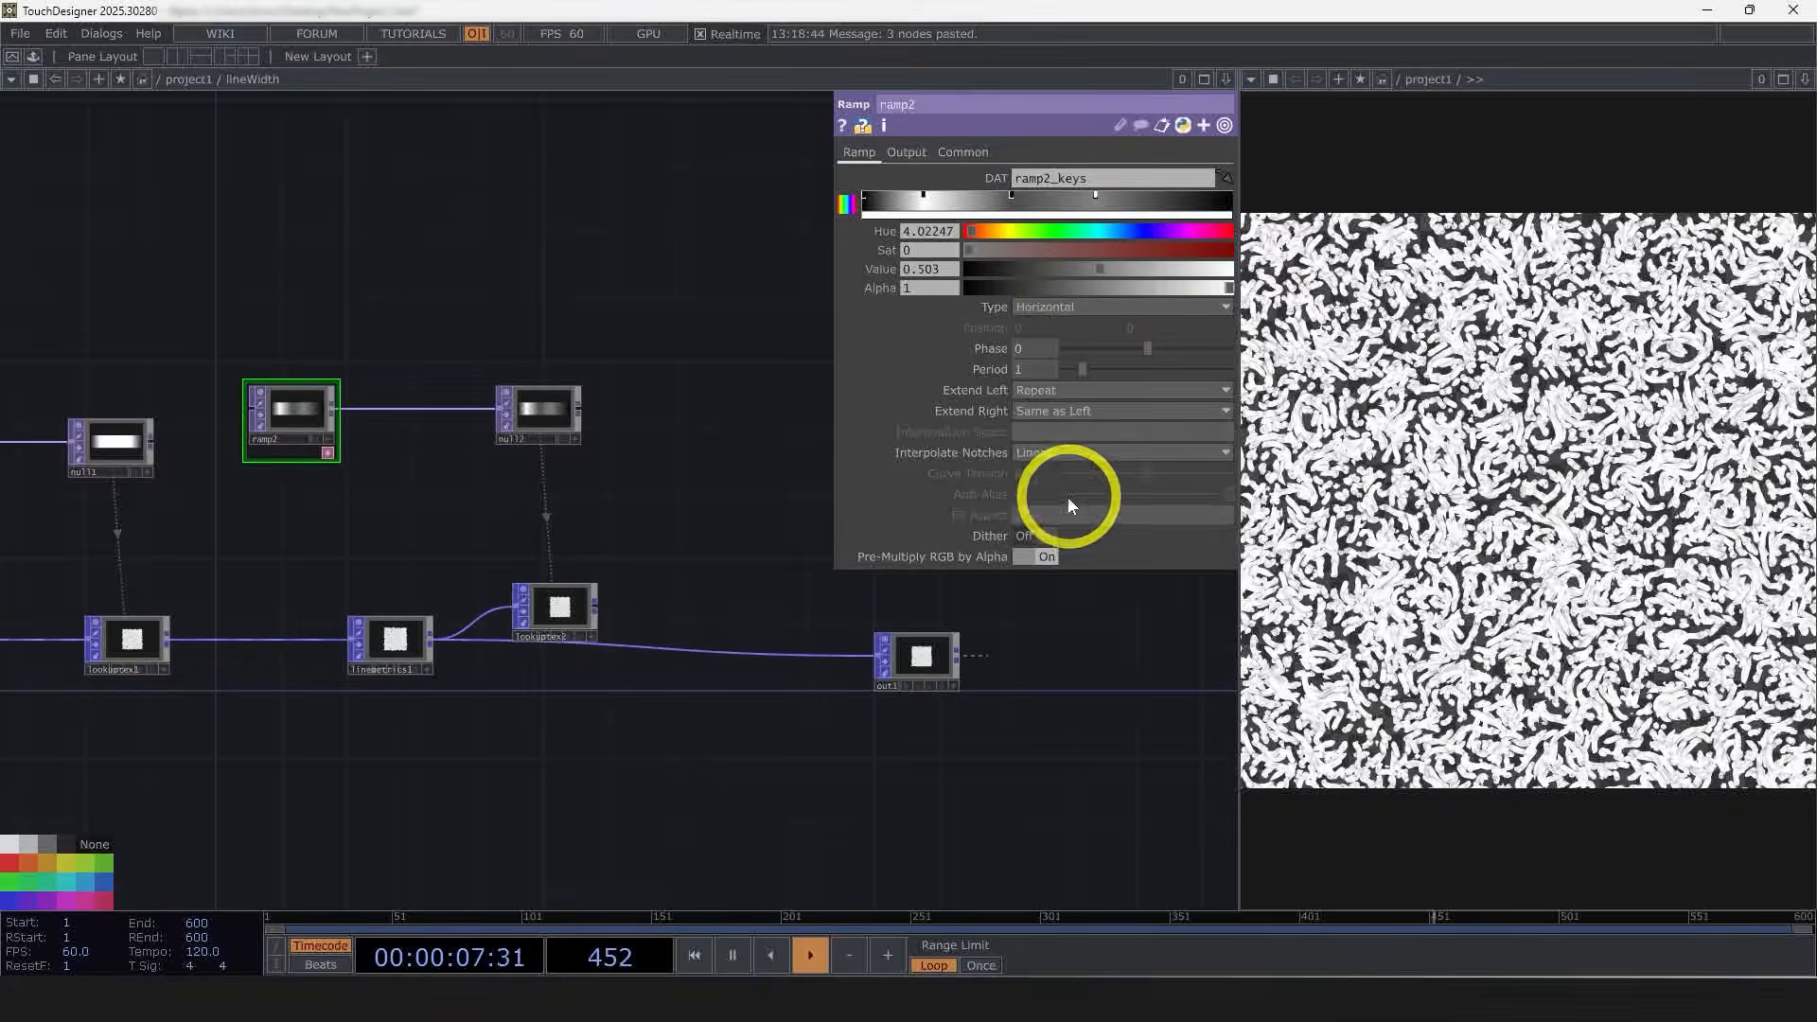
click(1041, 454)
click(1046, 511)
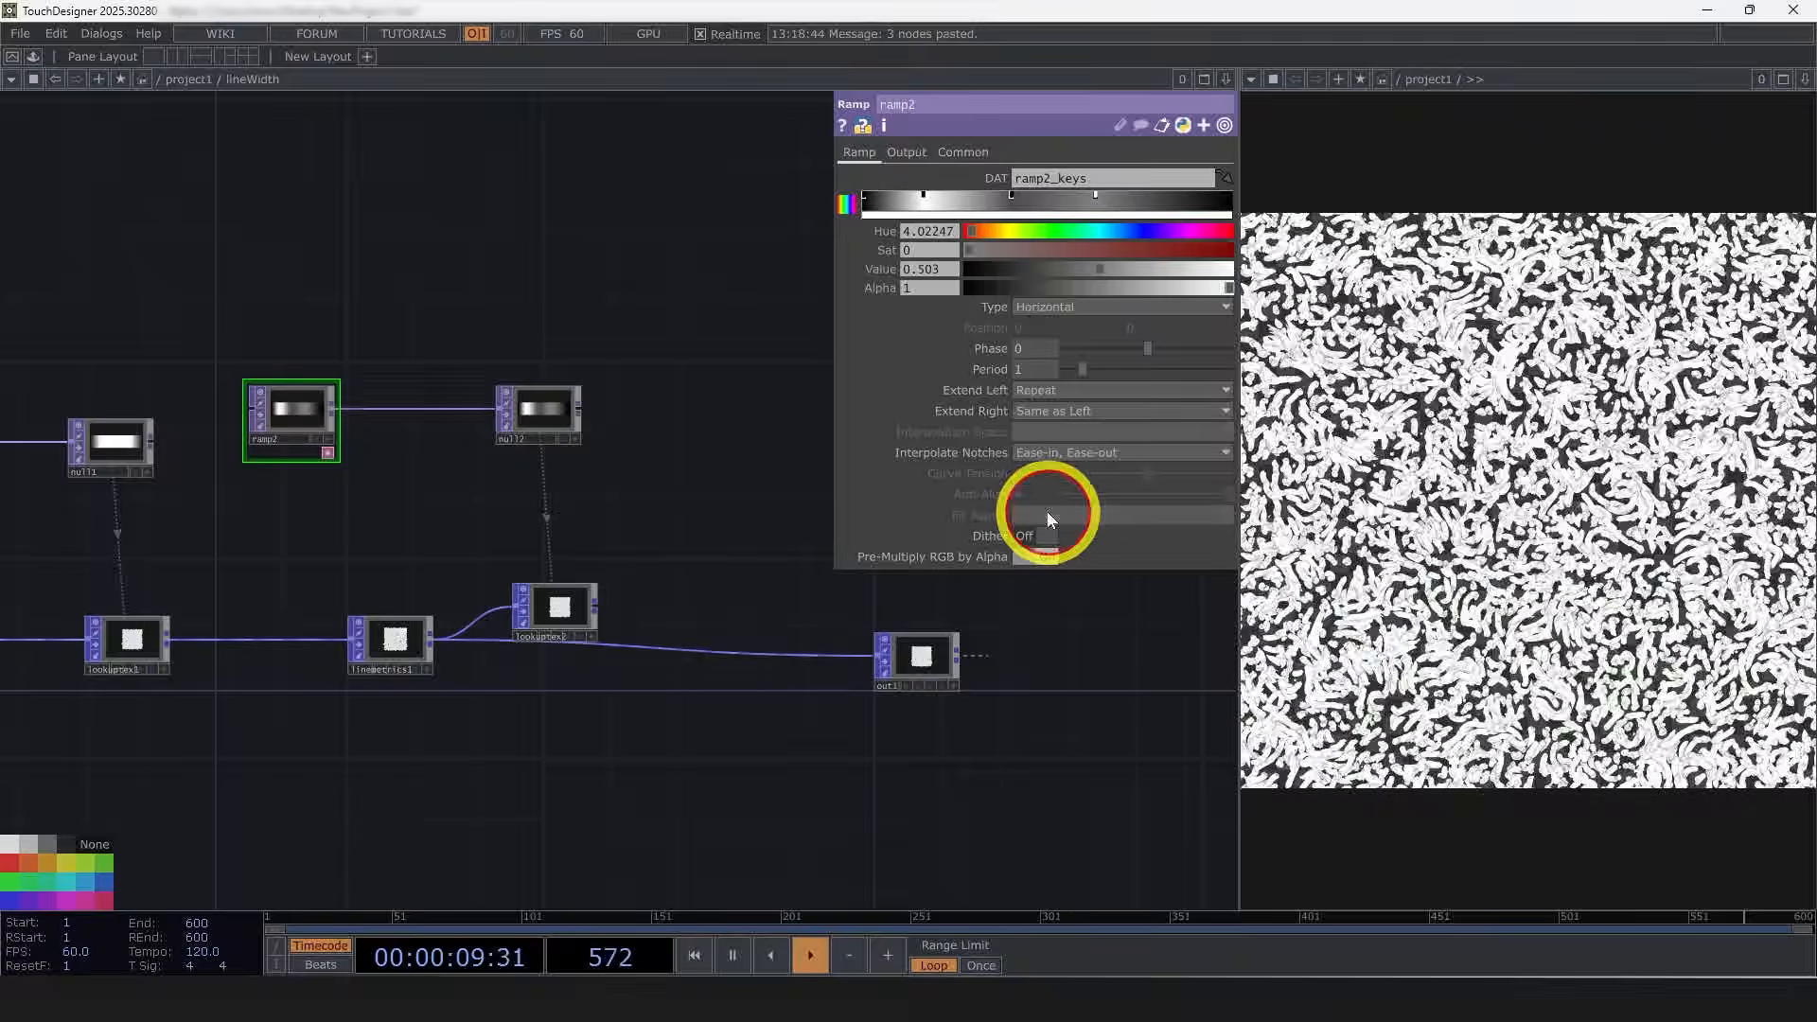
Step: Set ramp1's Interpolate Notches to Ease-in, Ease-out
key(h)
click(77, 437)
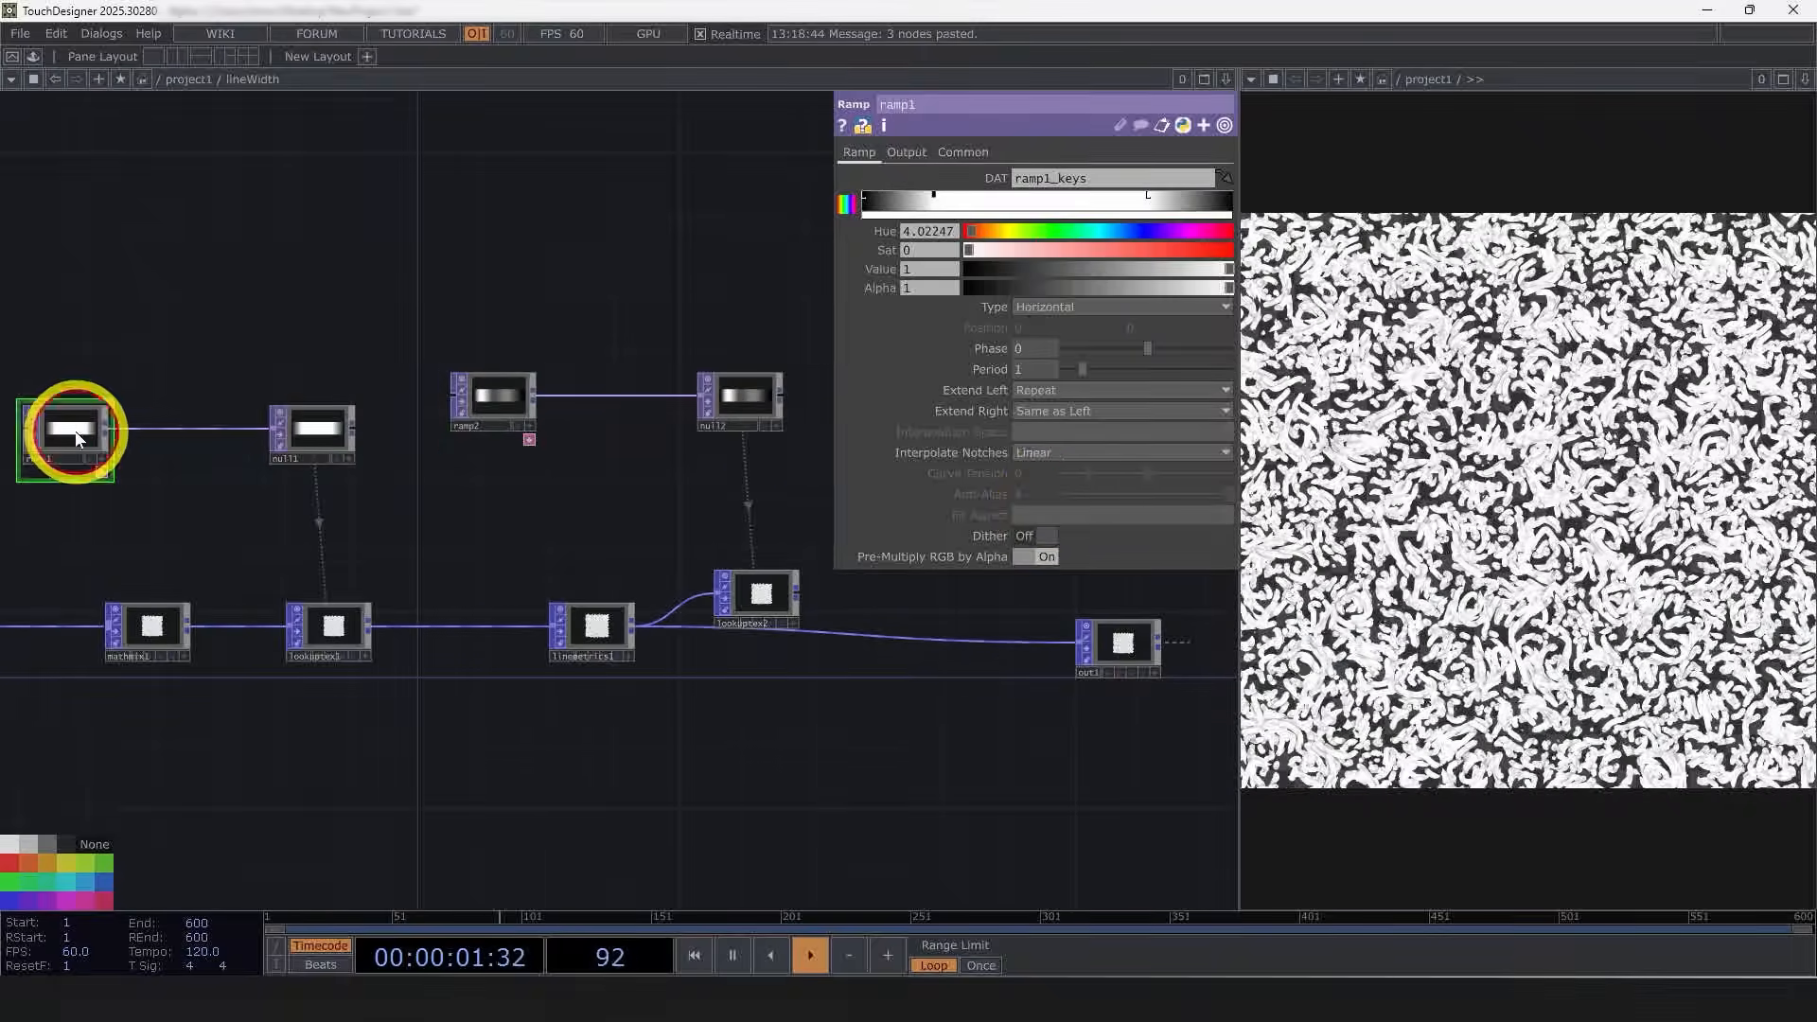
click(1062, 463)
click(1065, 509)
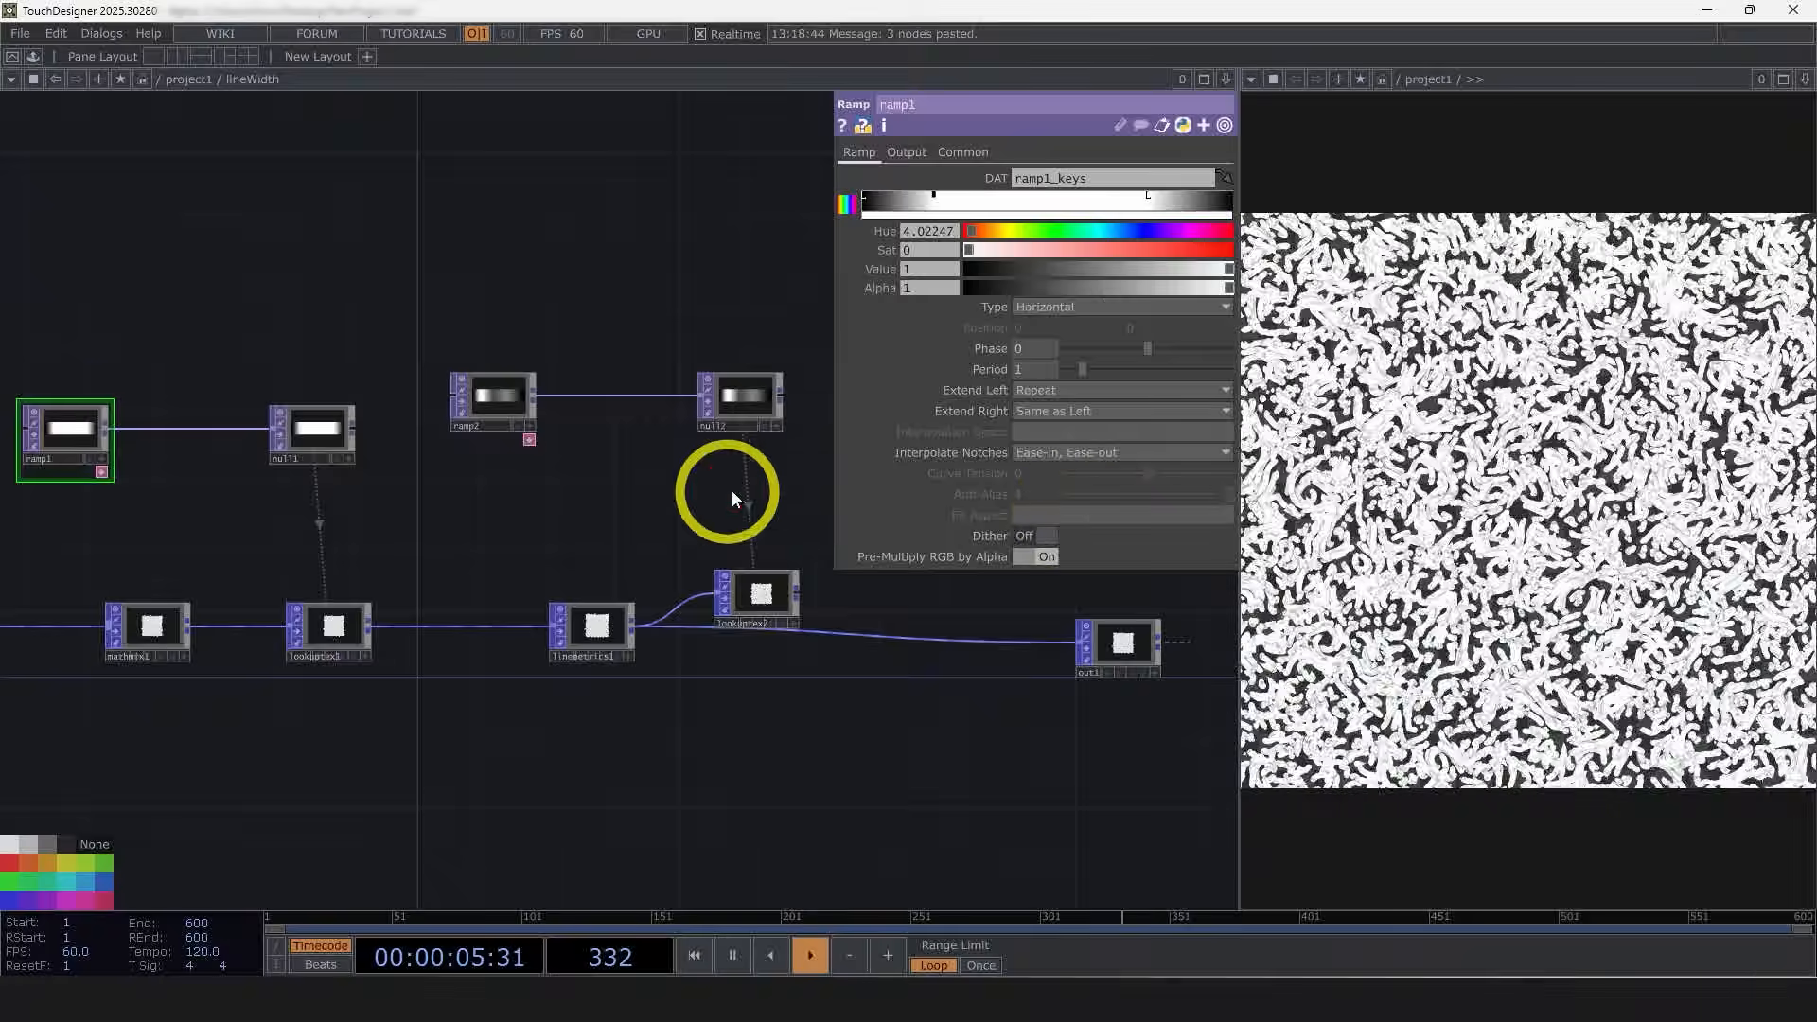
Step: Insert a Math Mix POP between the second Lookup Texture POP and the Out POP
drag(741, 556, 528, 512)
click(539, 547)
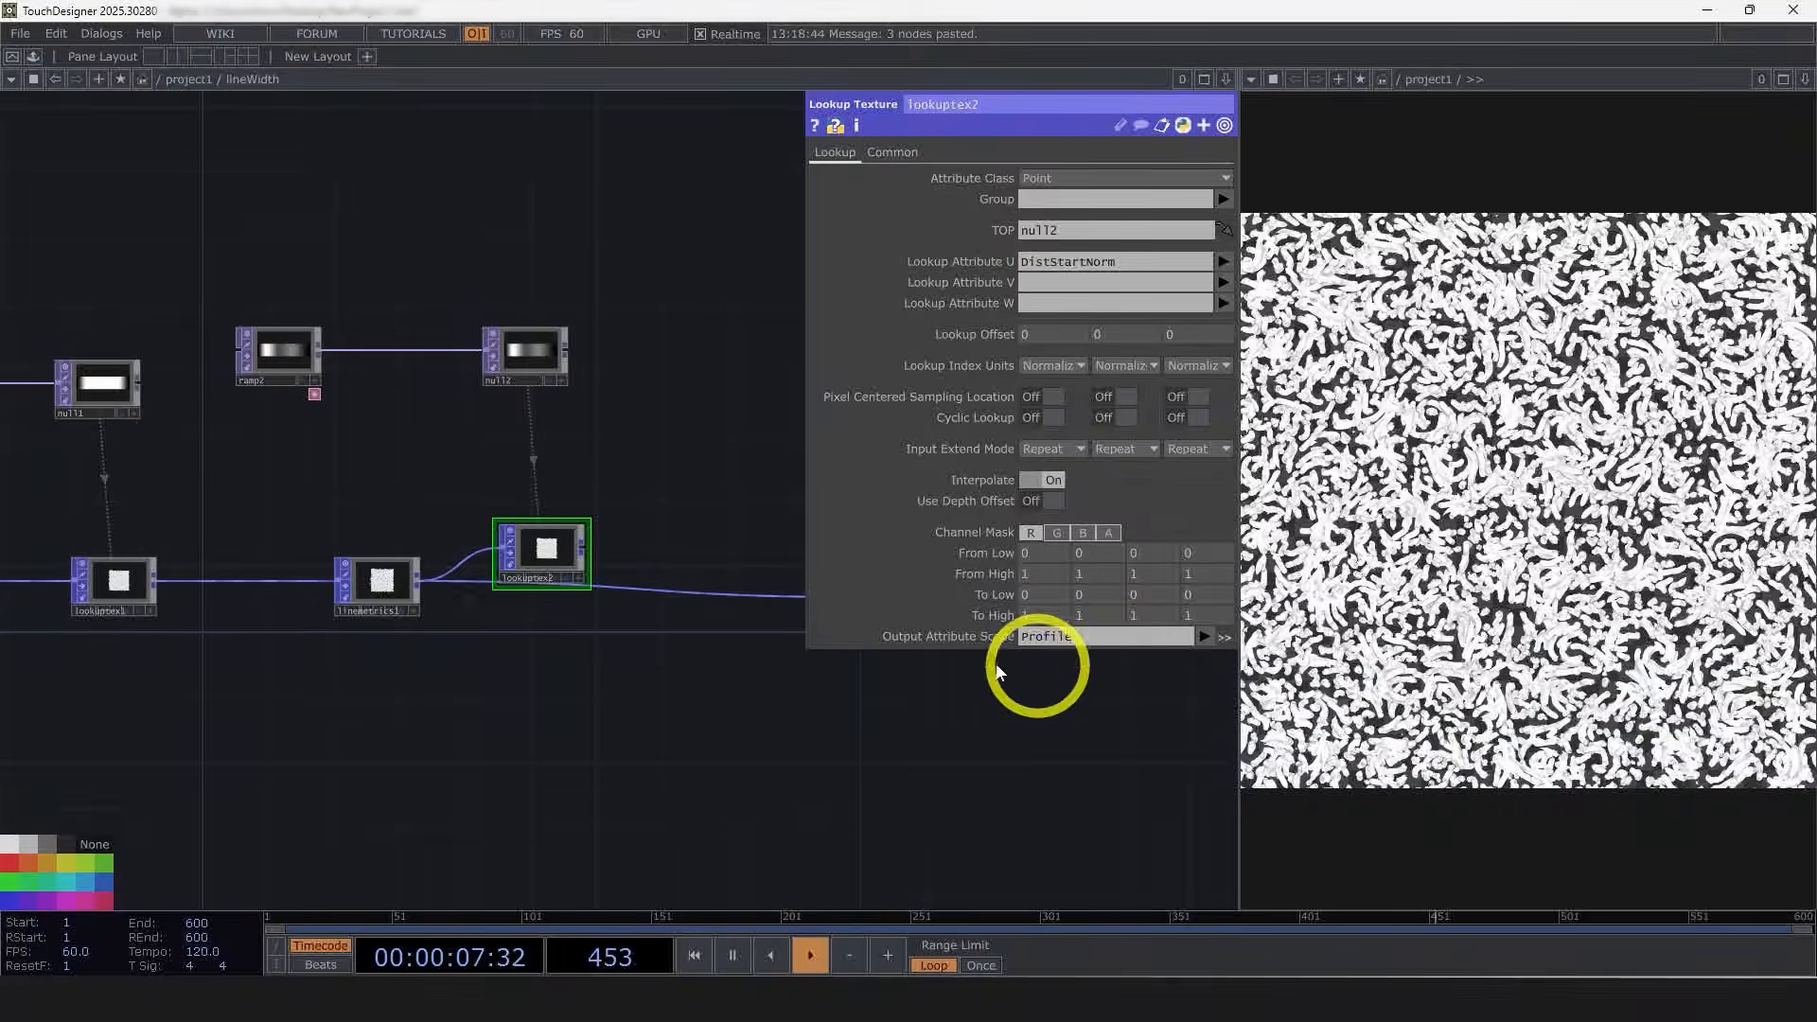
middle_click(374, 594)
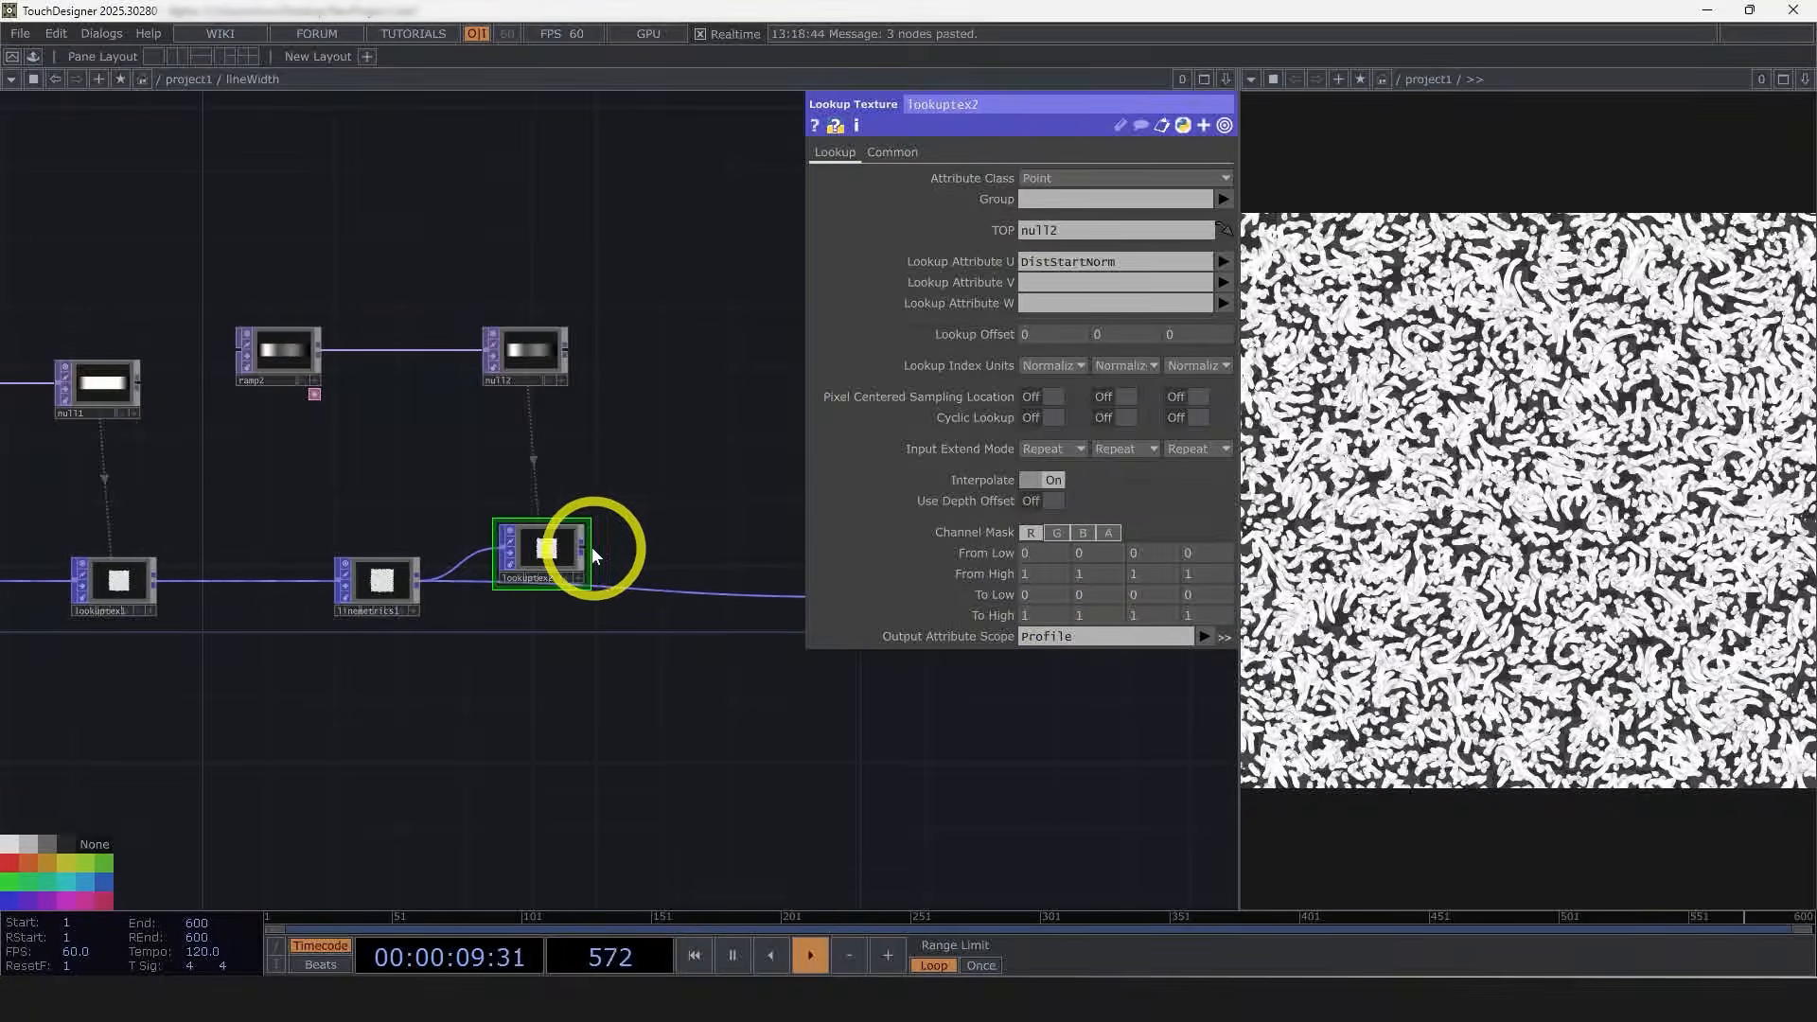
right_click(580, 547)
click(1063, 794)
drag(1060, 793, 842, 788)
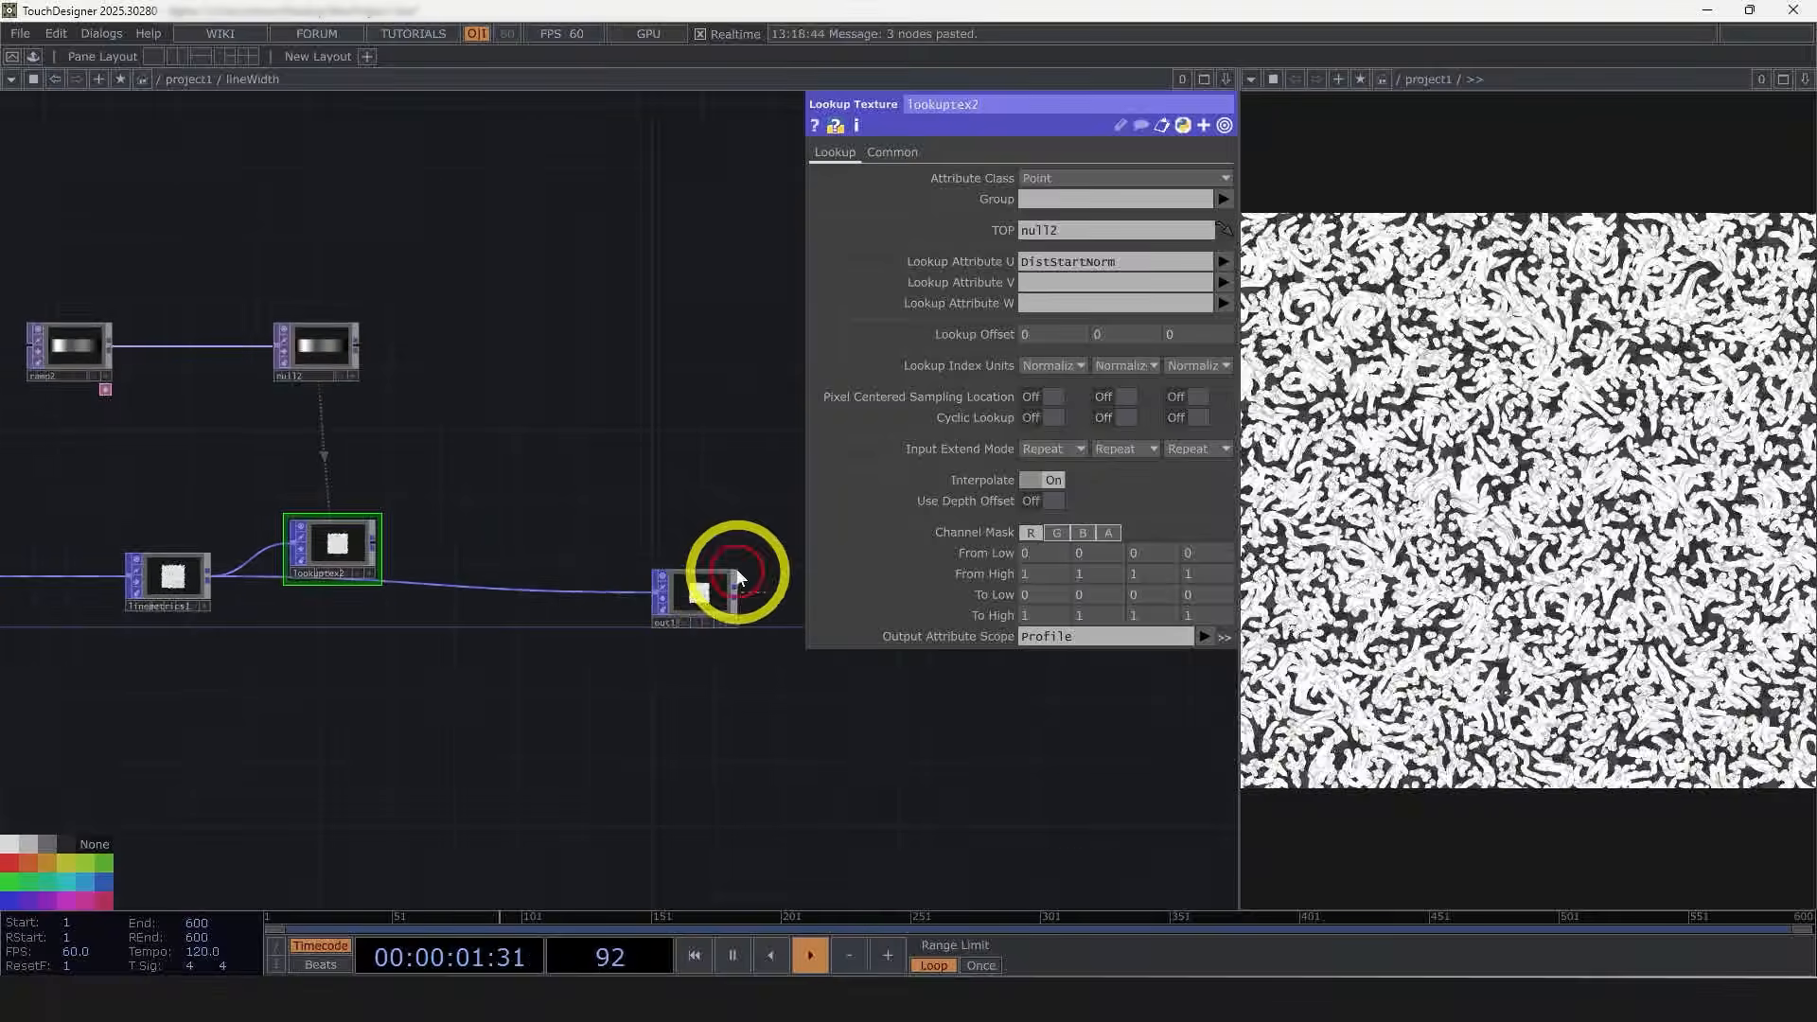
drag(632, 603, 379, 577)
click(213, 687)
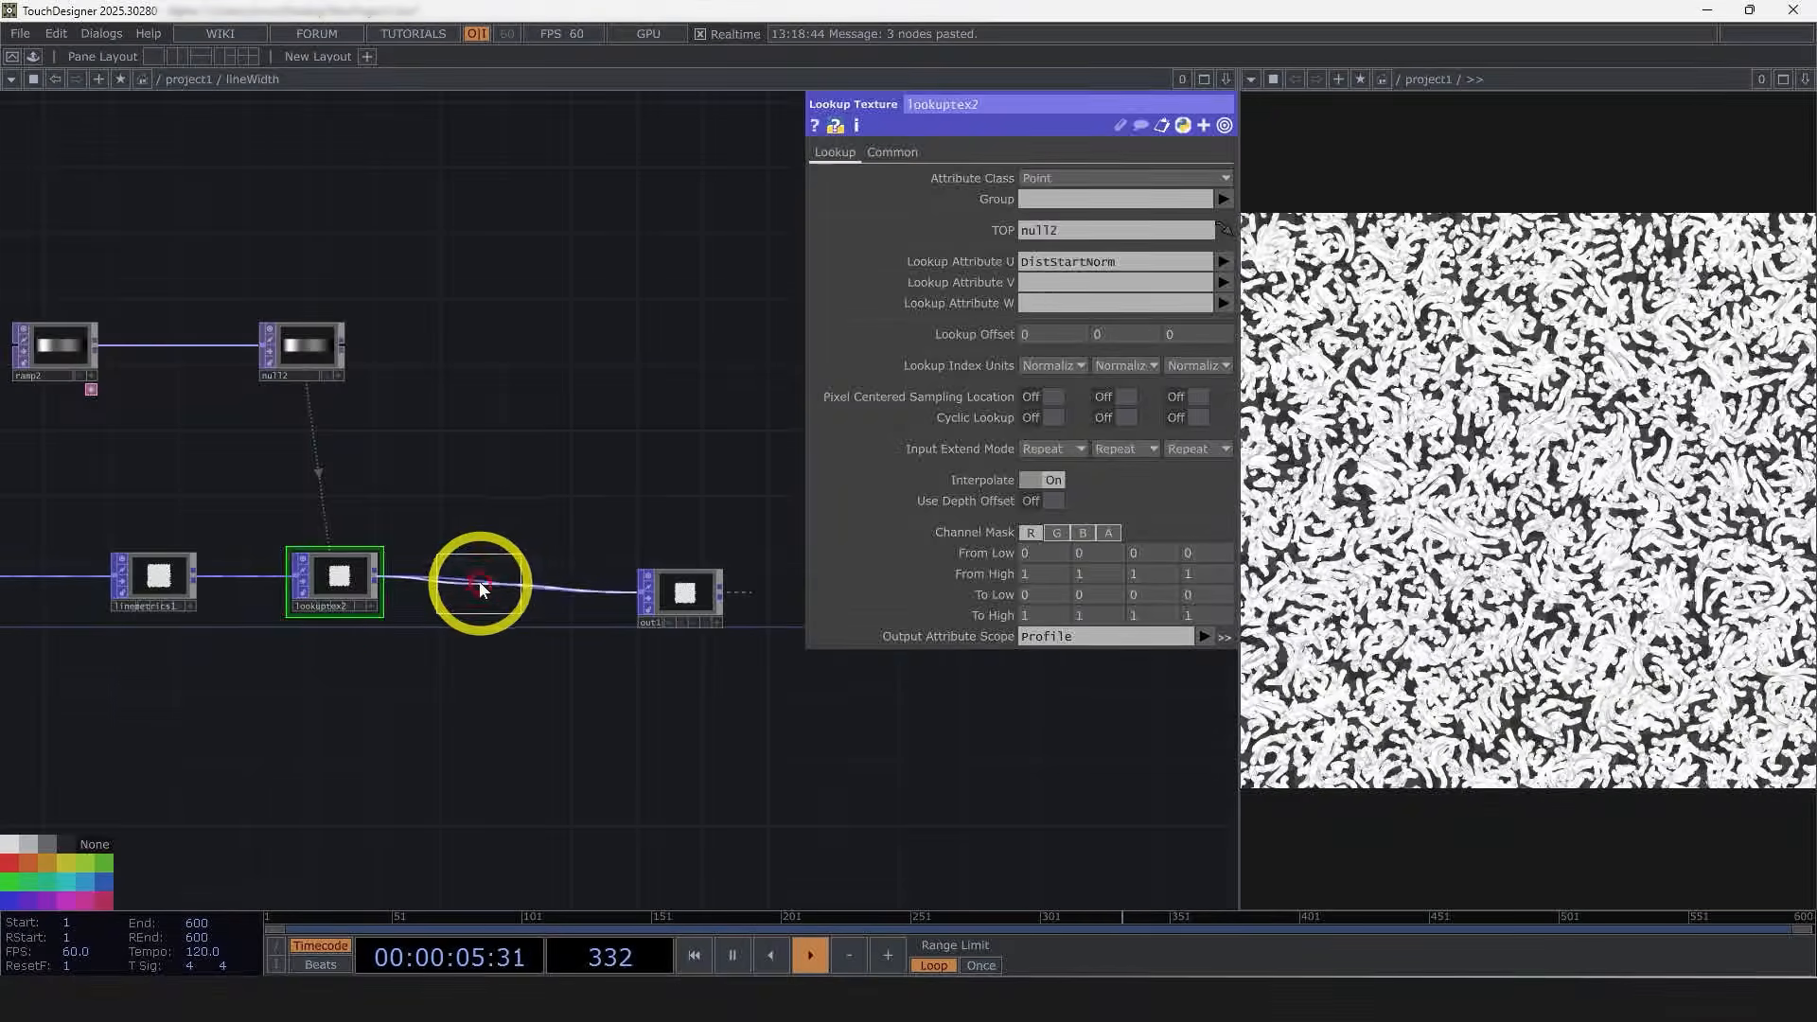
click(511, 609)
scroll(511, 609, up, 3)
Step: Set the Math Mix operation to A * B with Scope A LineWidth and Scope B Profile
click(1058, 199)
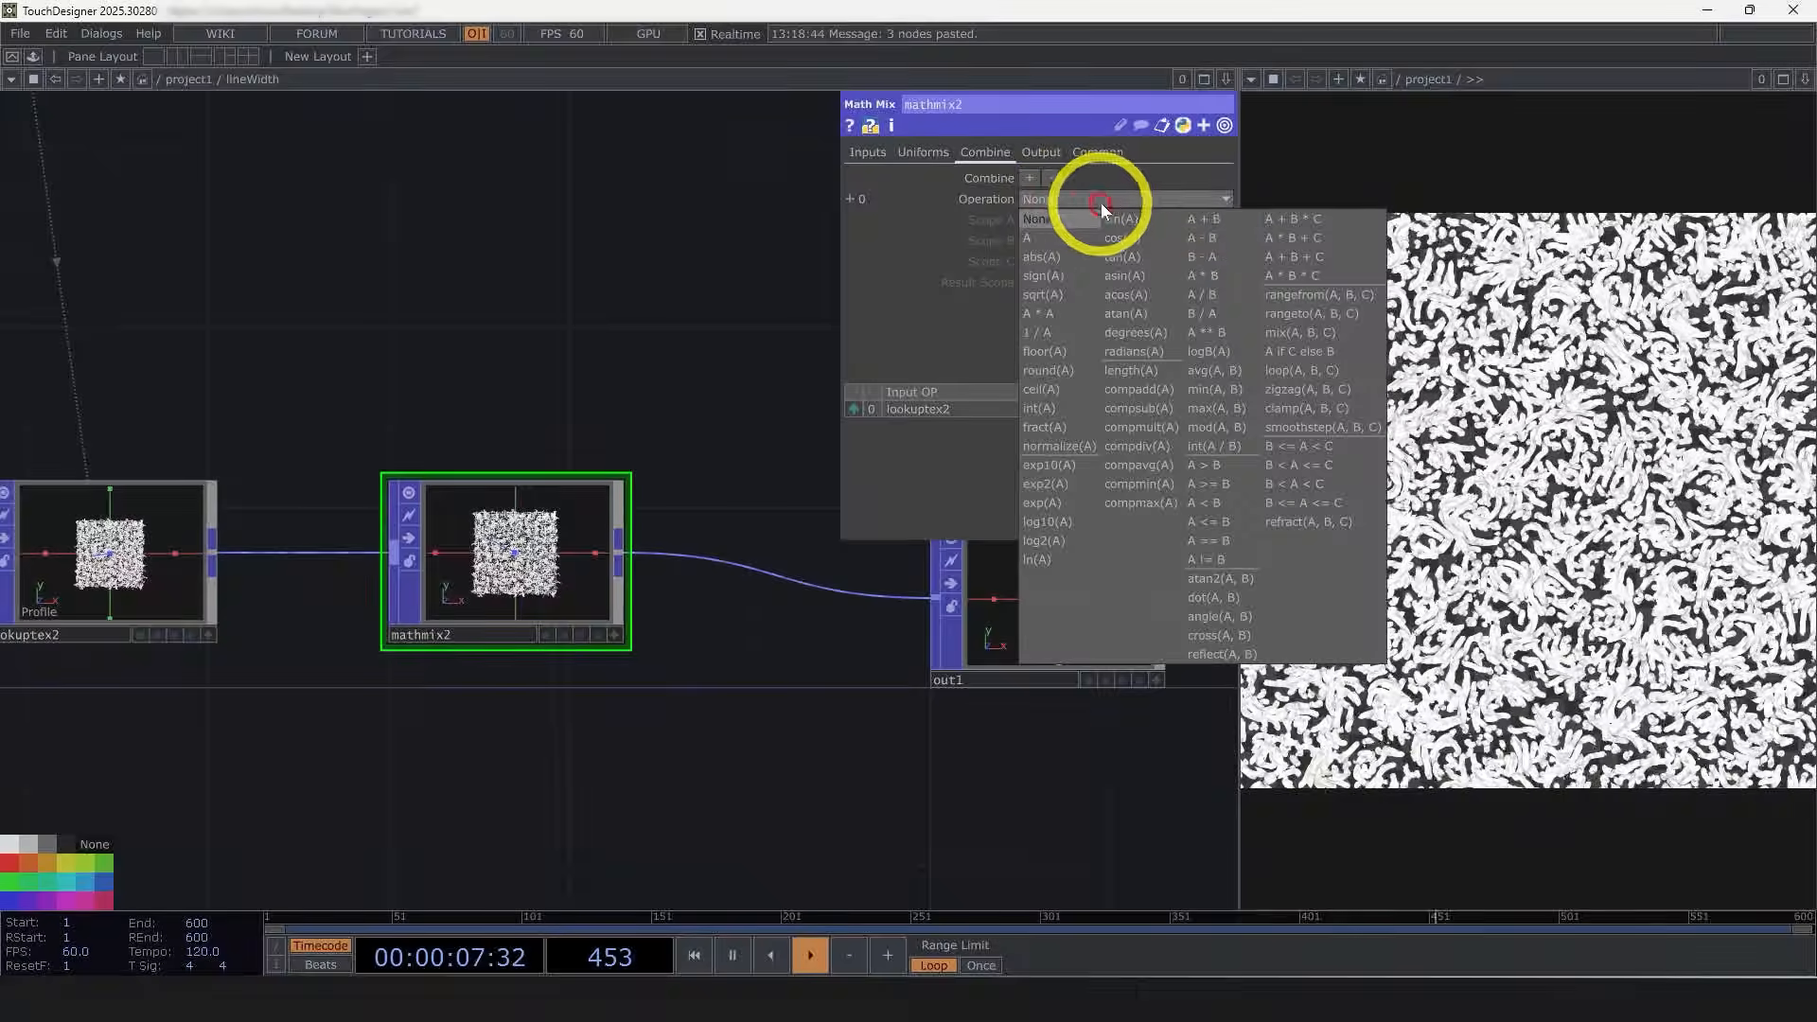
click(1211, 276)
click(1224, 219)
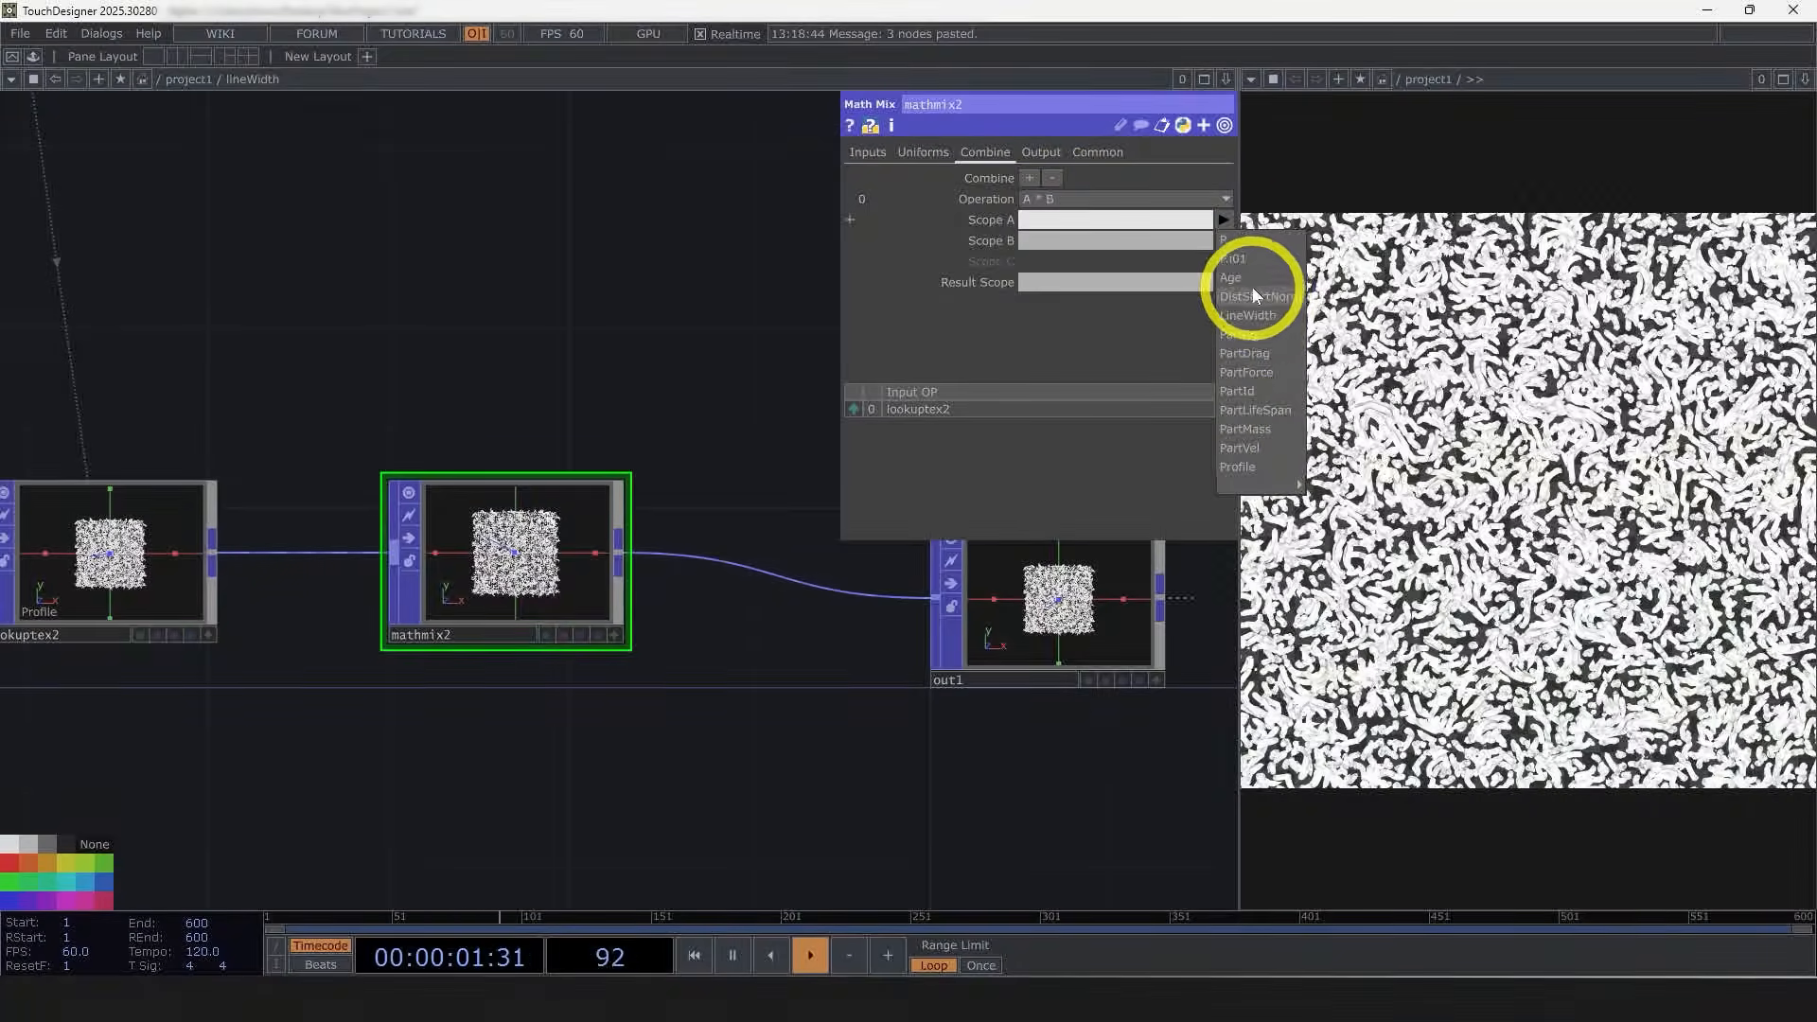
click(1263, 313)
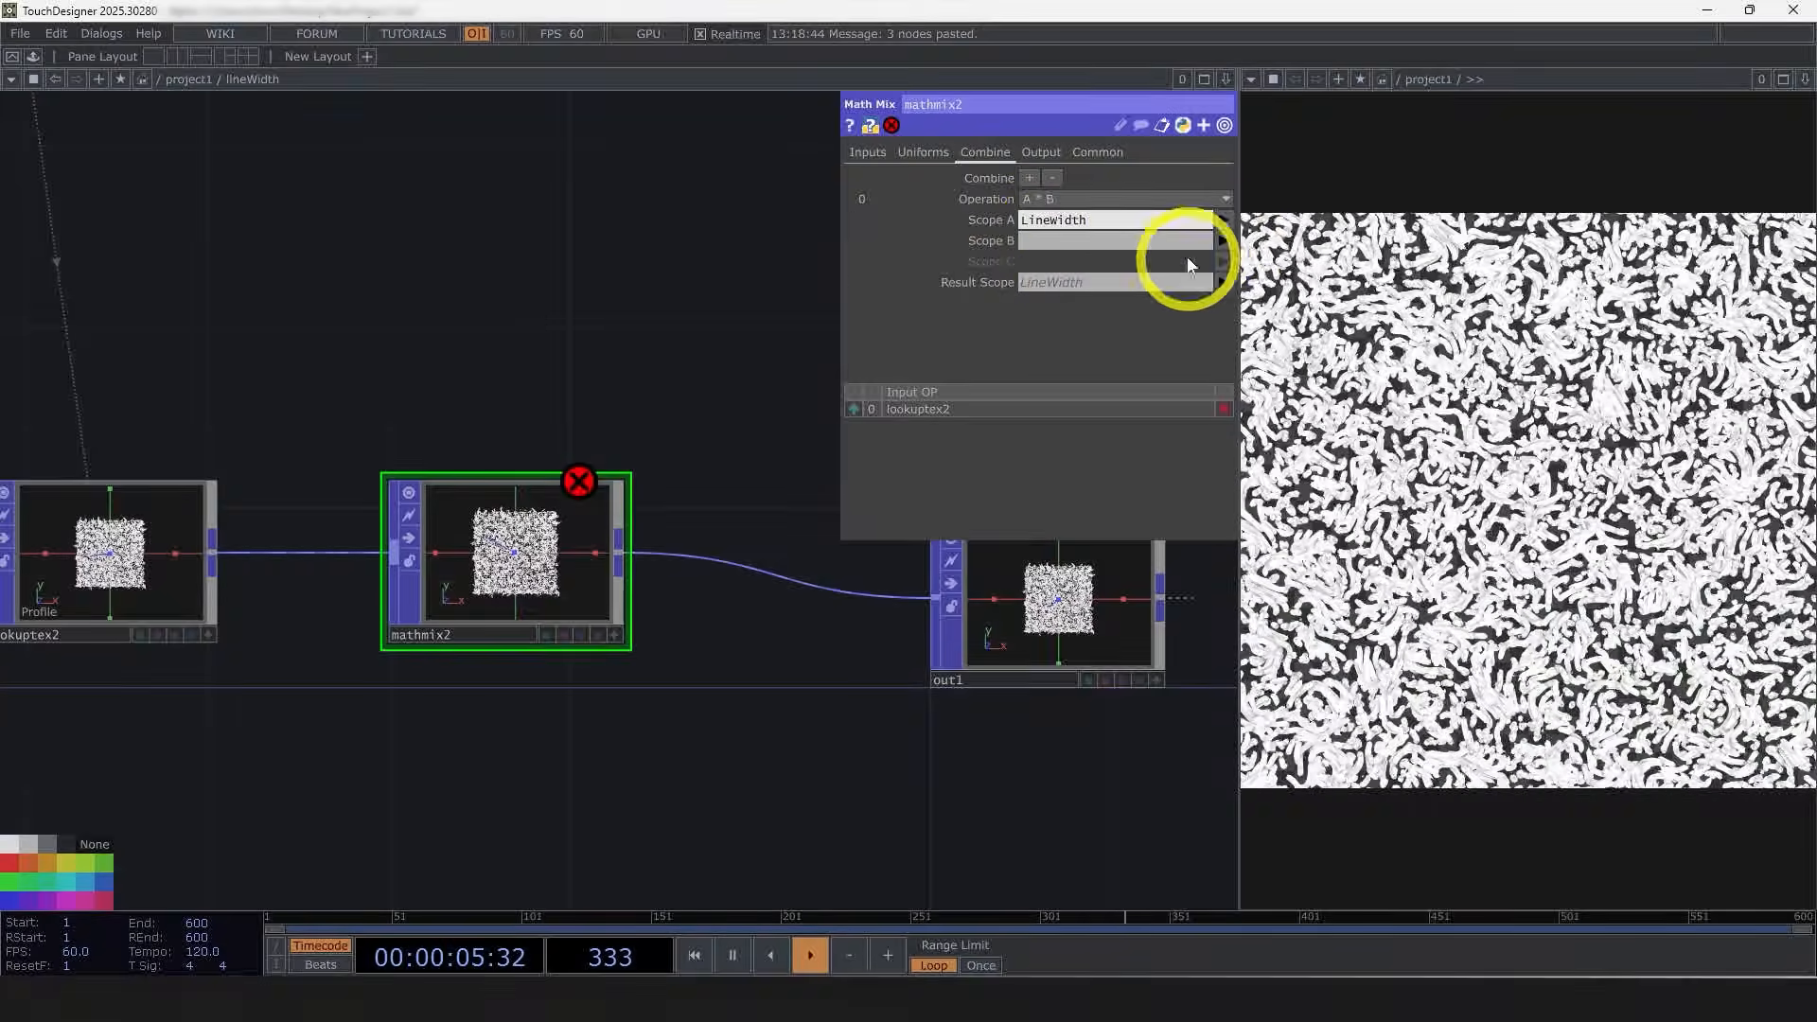
click(1224, 241)
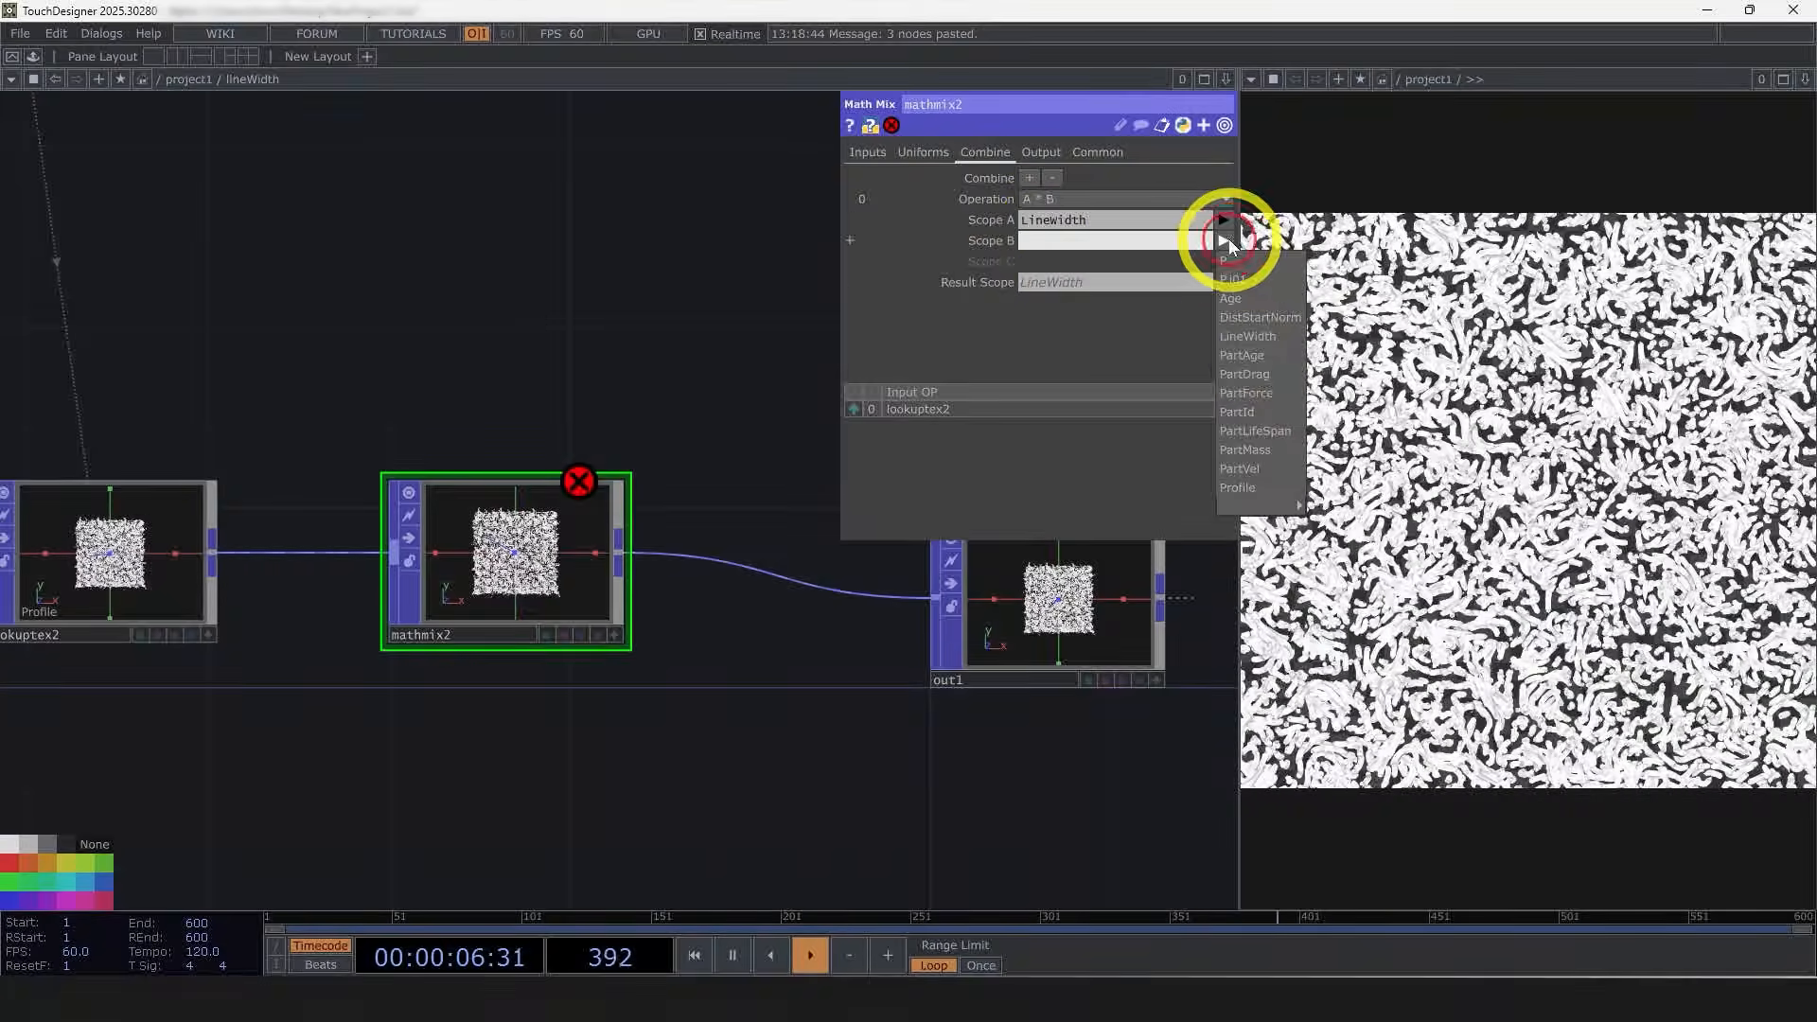
click(1247, 487)
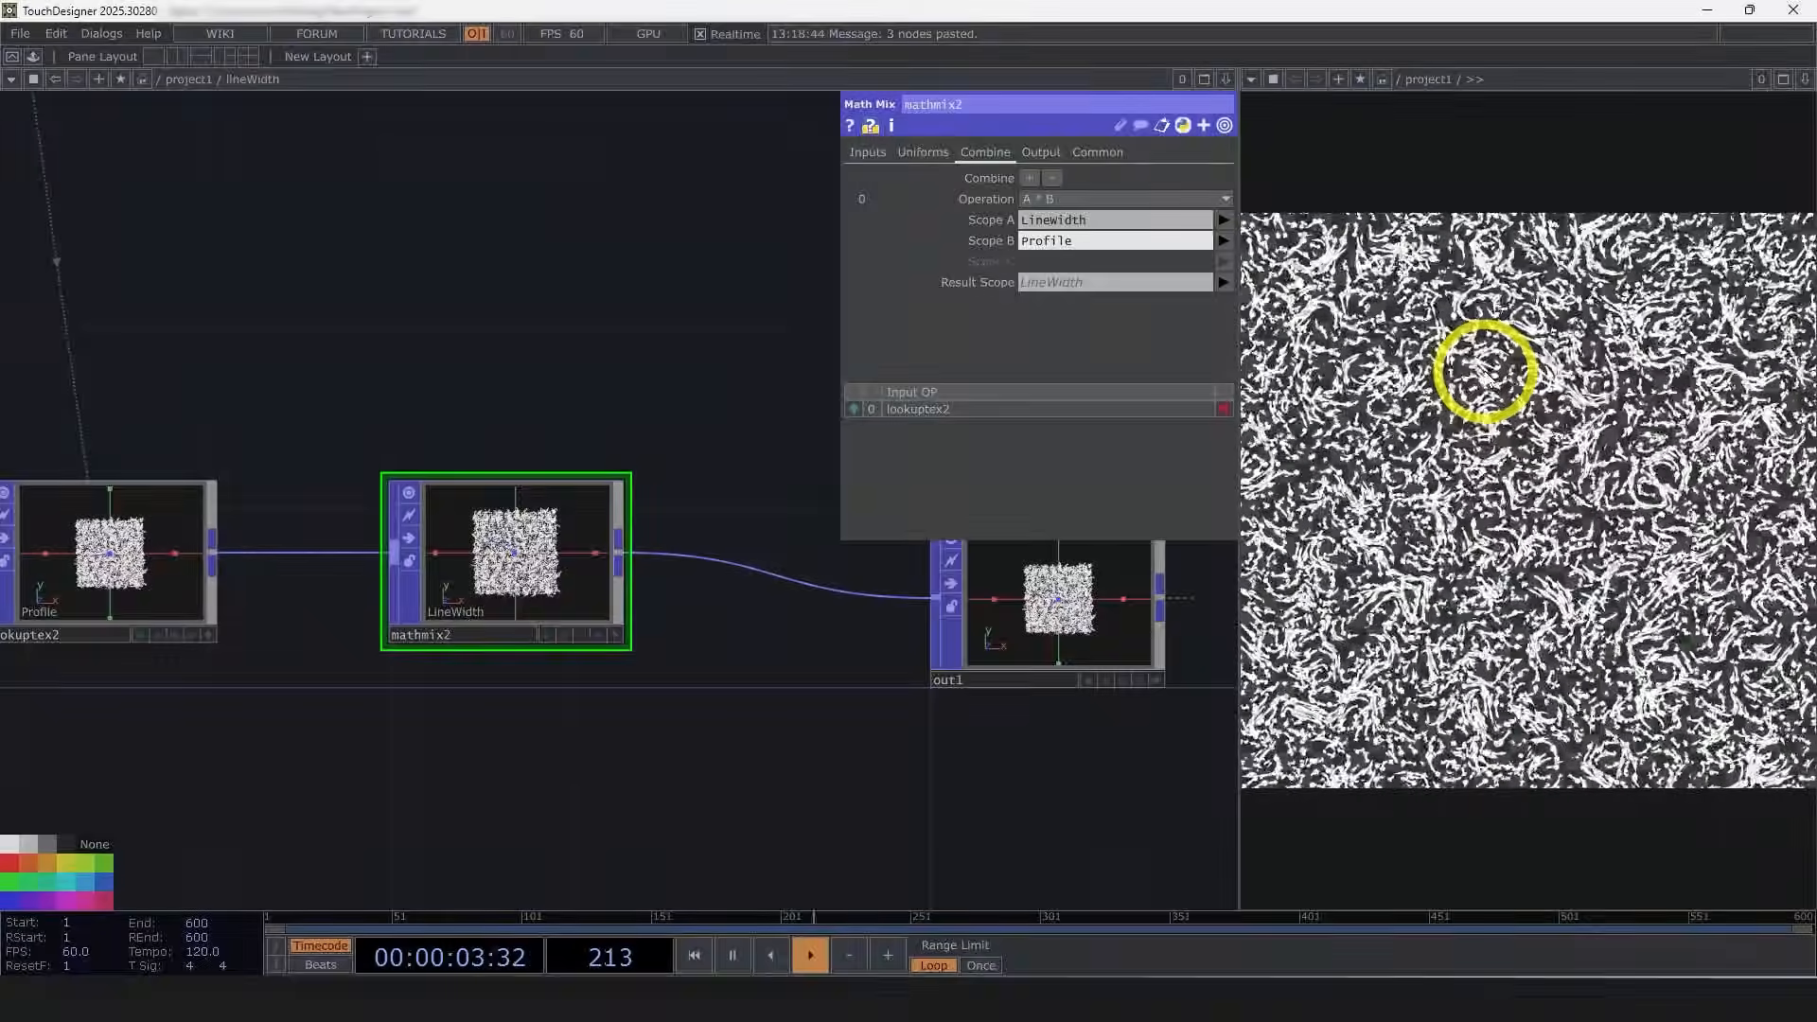
scroll(734, 730, down, 5)
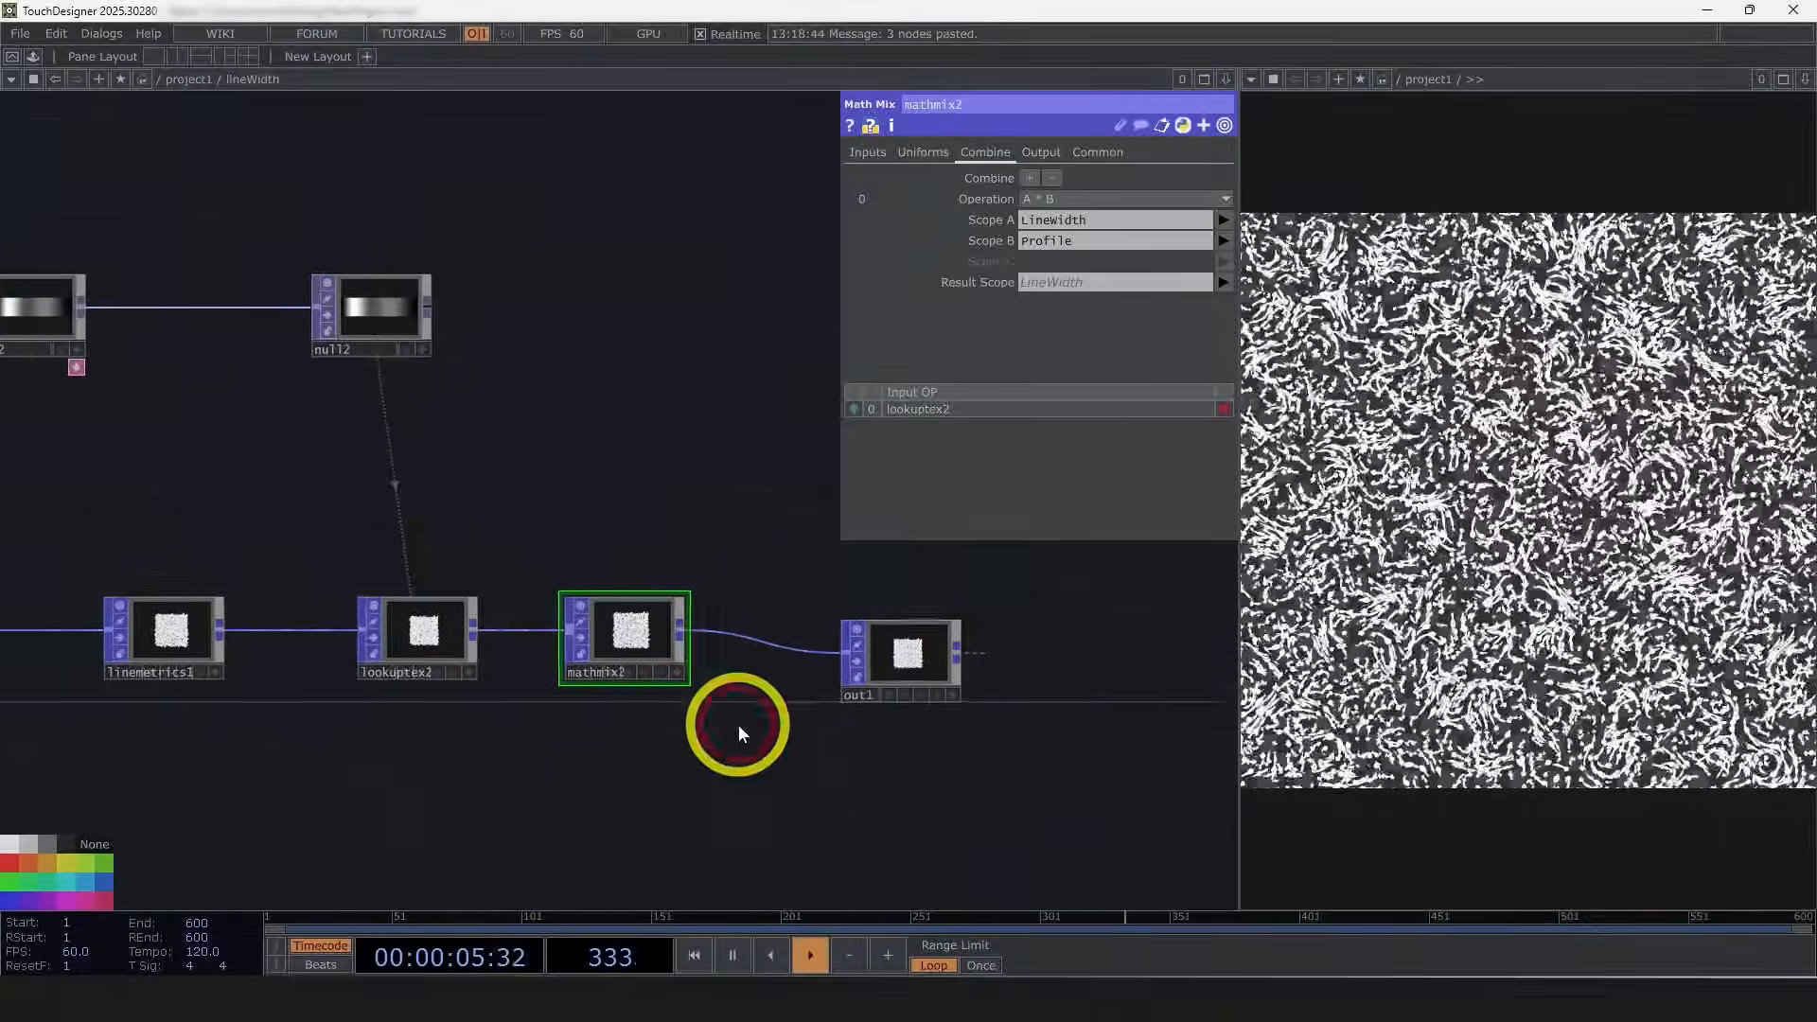
click(369, 661)
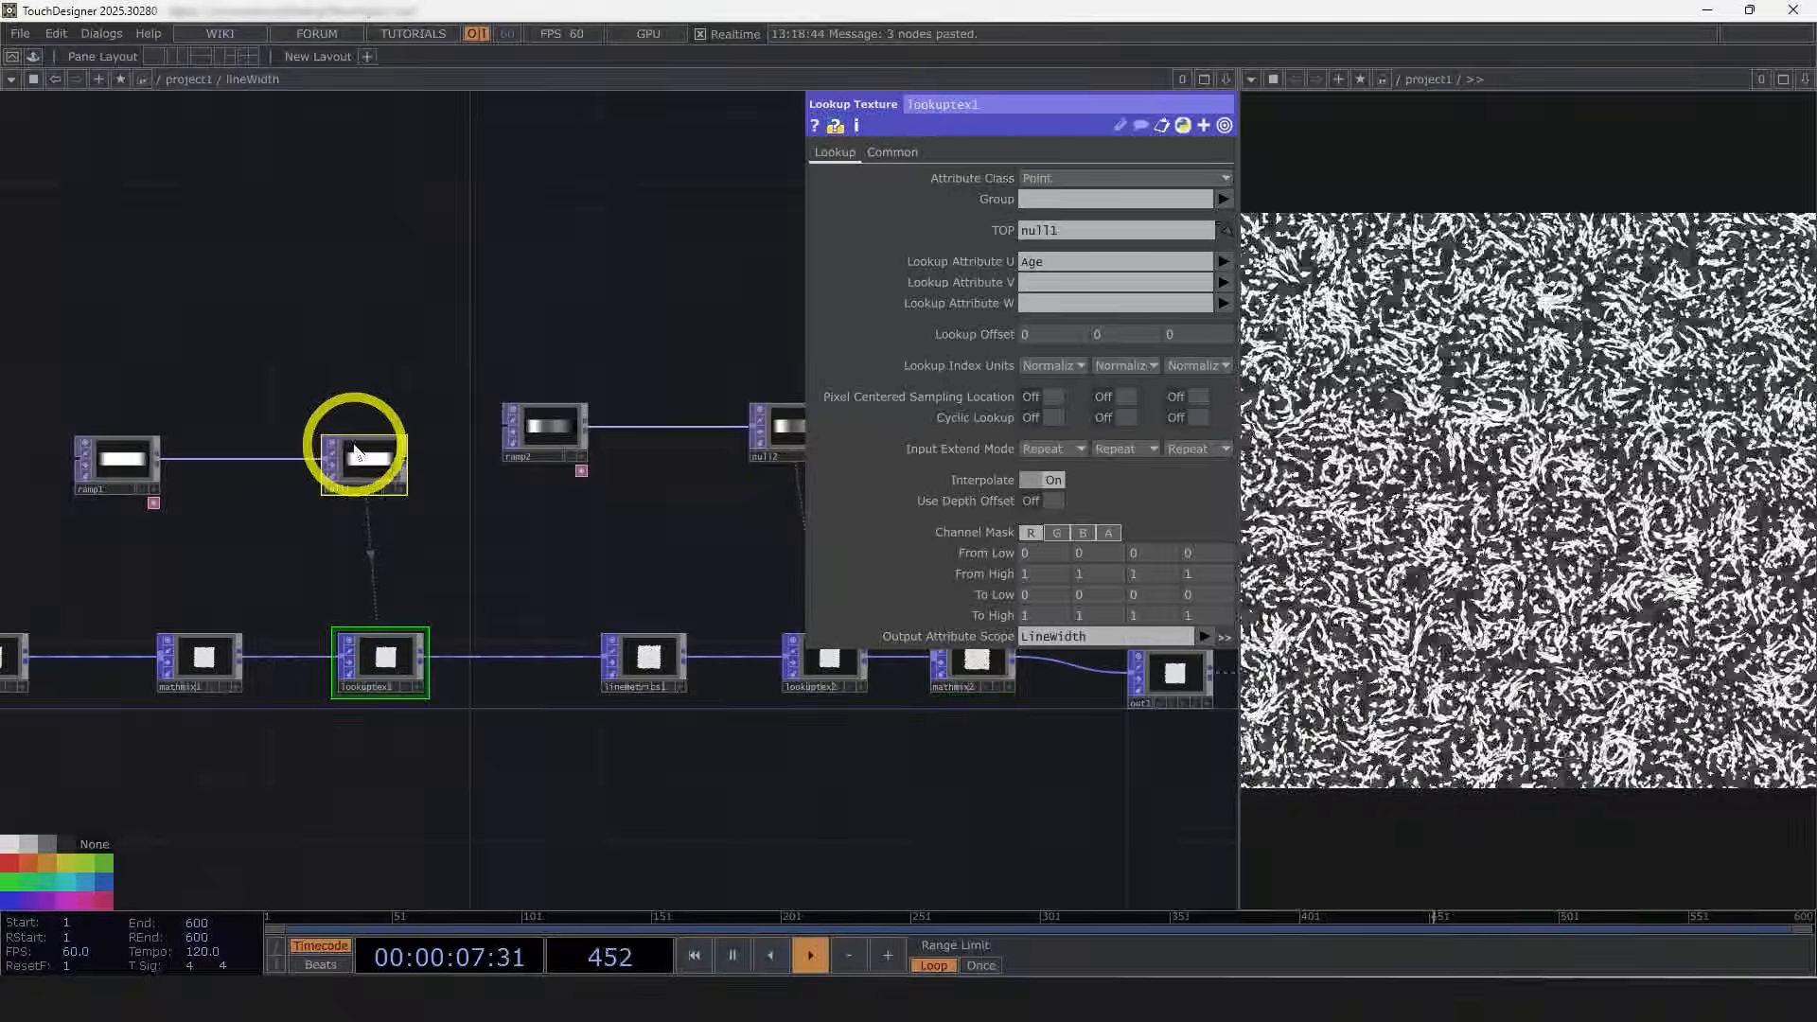
Step: Tidy the network by repositioning the ramp2 node and the Math Mix POP, and close the parameter panel
drag(749, 759, 587, 764)
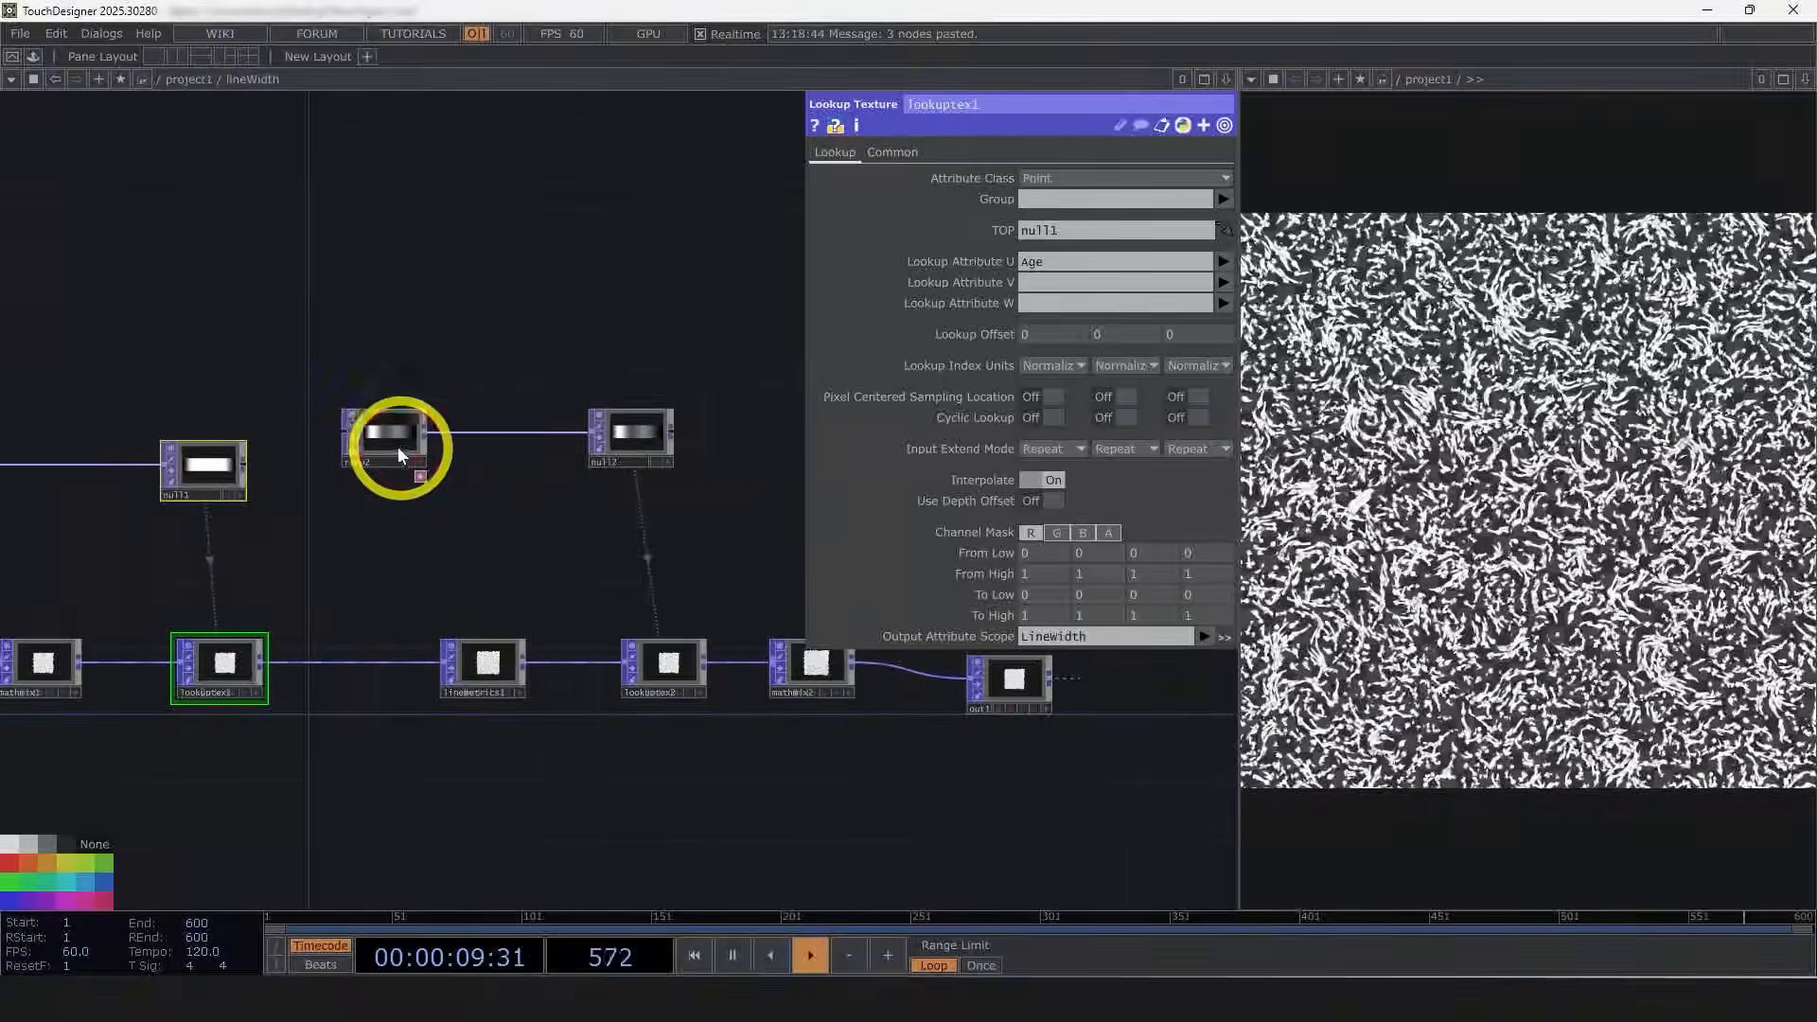
drag(396, 443, 479, 443)
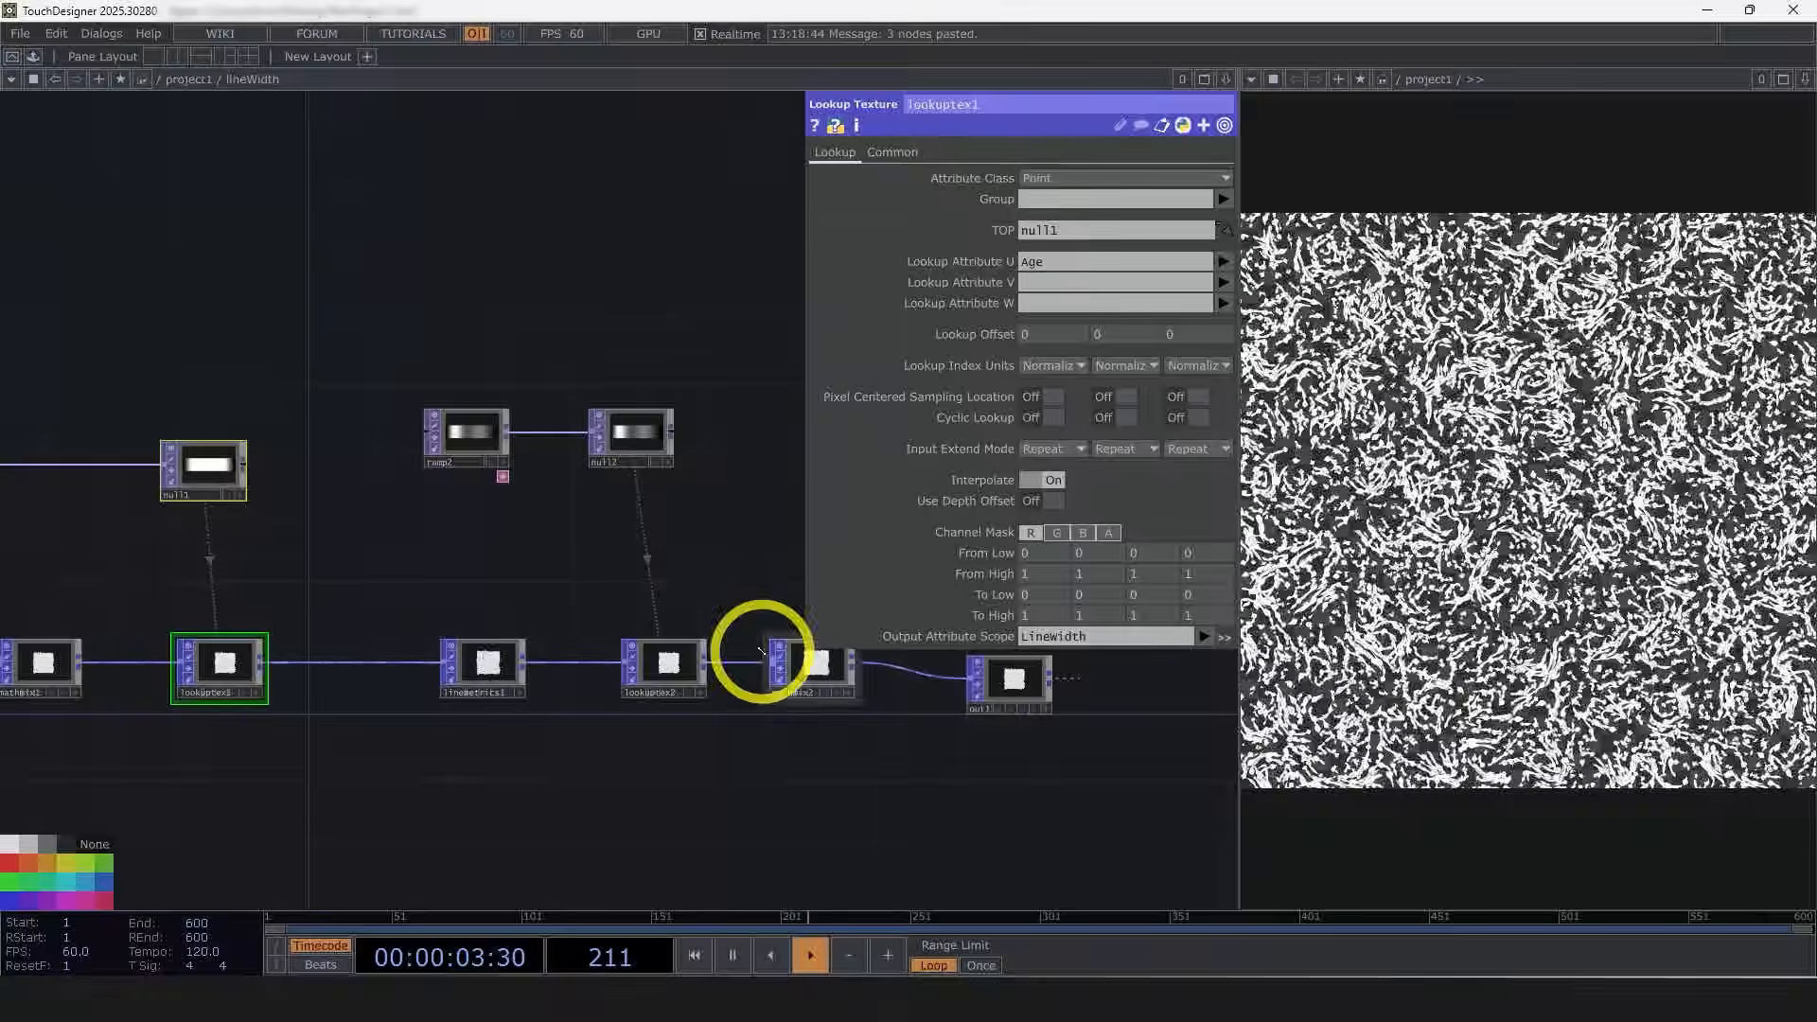
drag(810, 782, 731, 788)
key(p)
key(o)
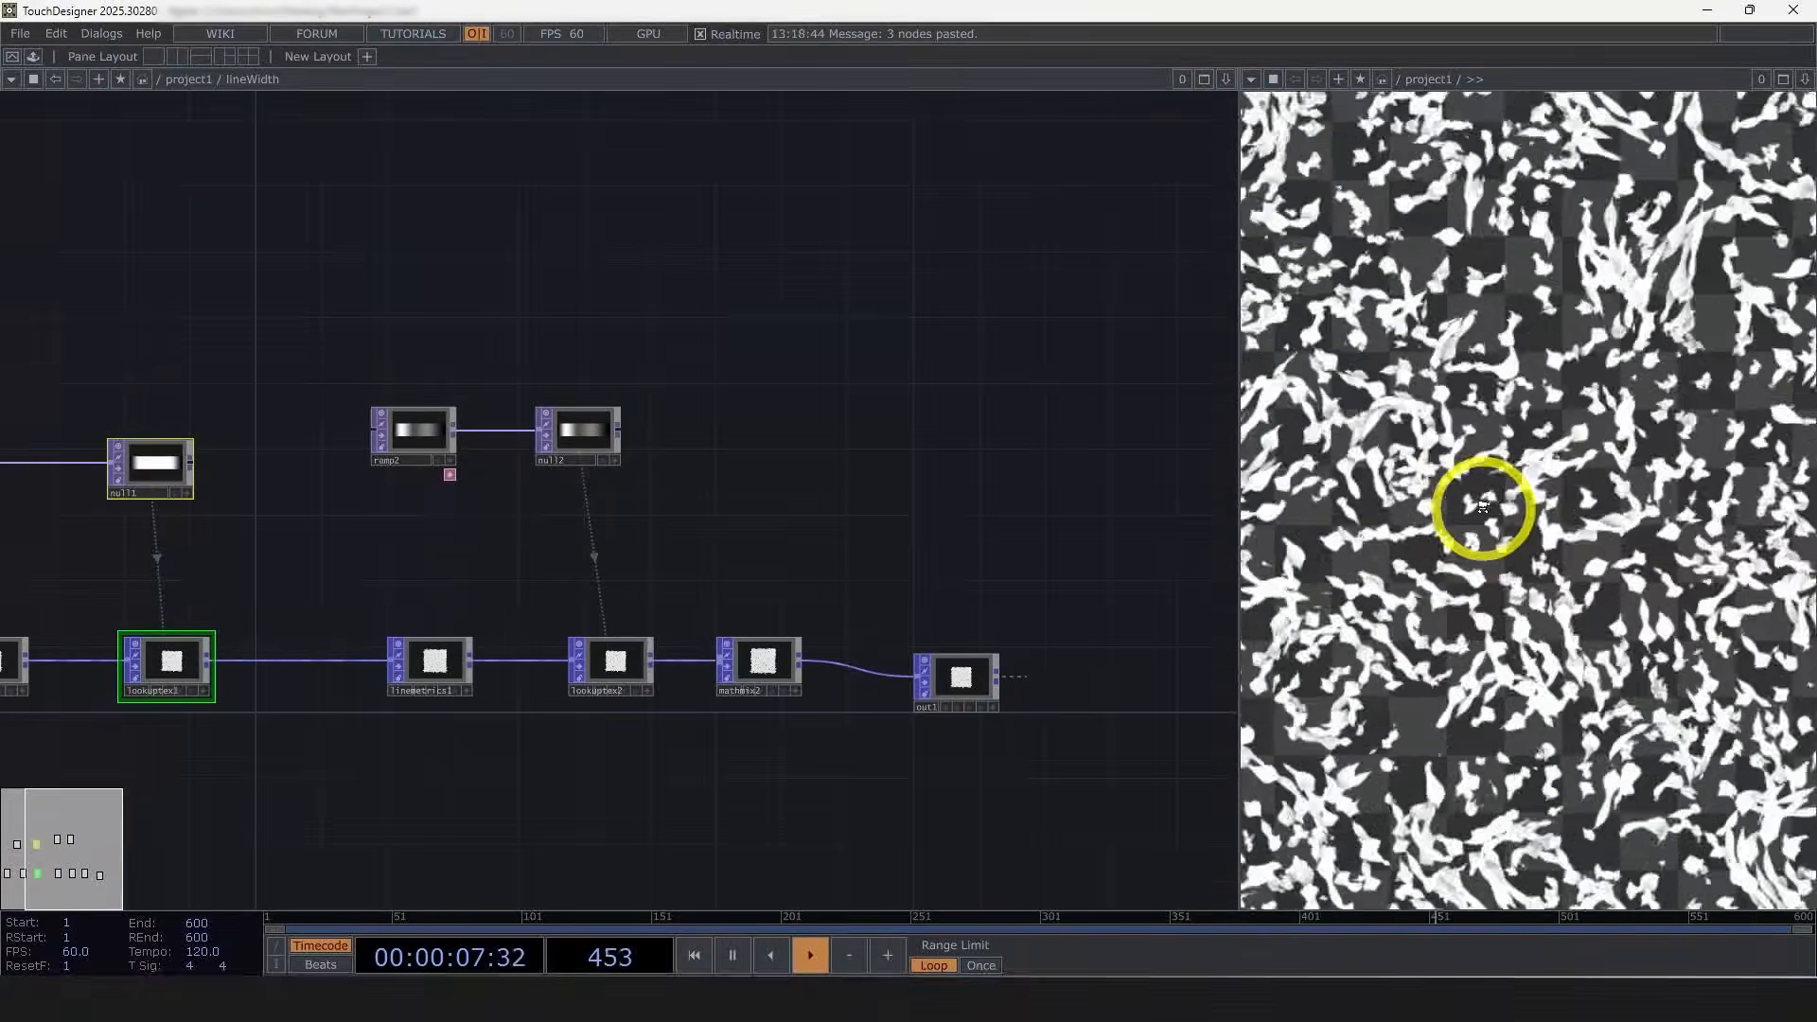
Step: Play the animation and inspect the rendered line trails in the viewer, zooming in and out on the particles
key(space)
click(1076, 500)
scroll(1372, 700, up, 5)
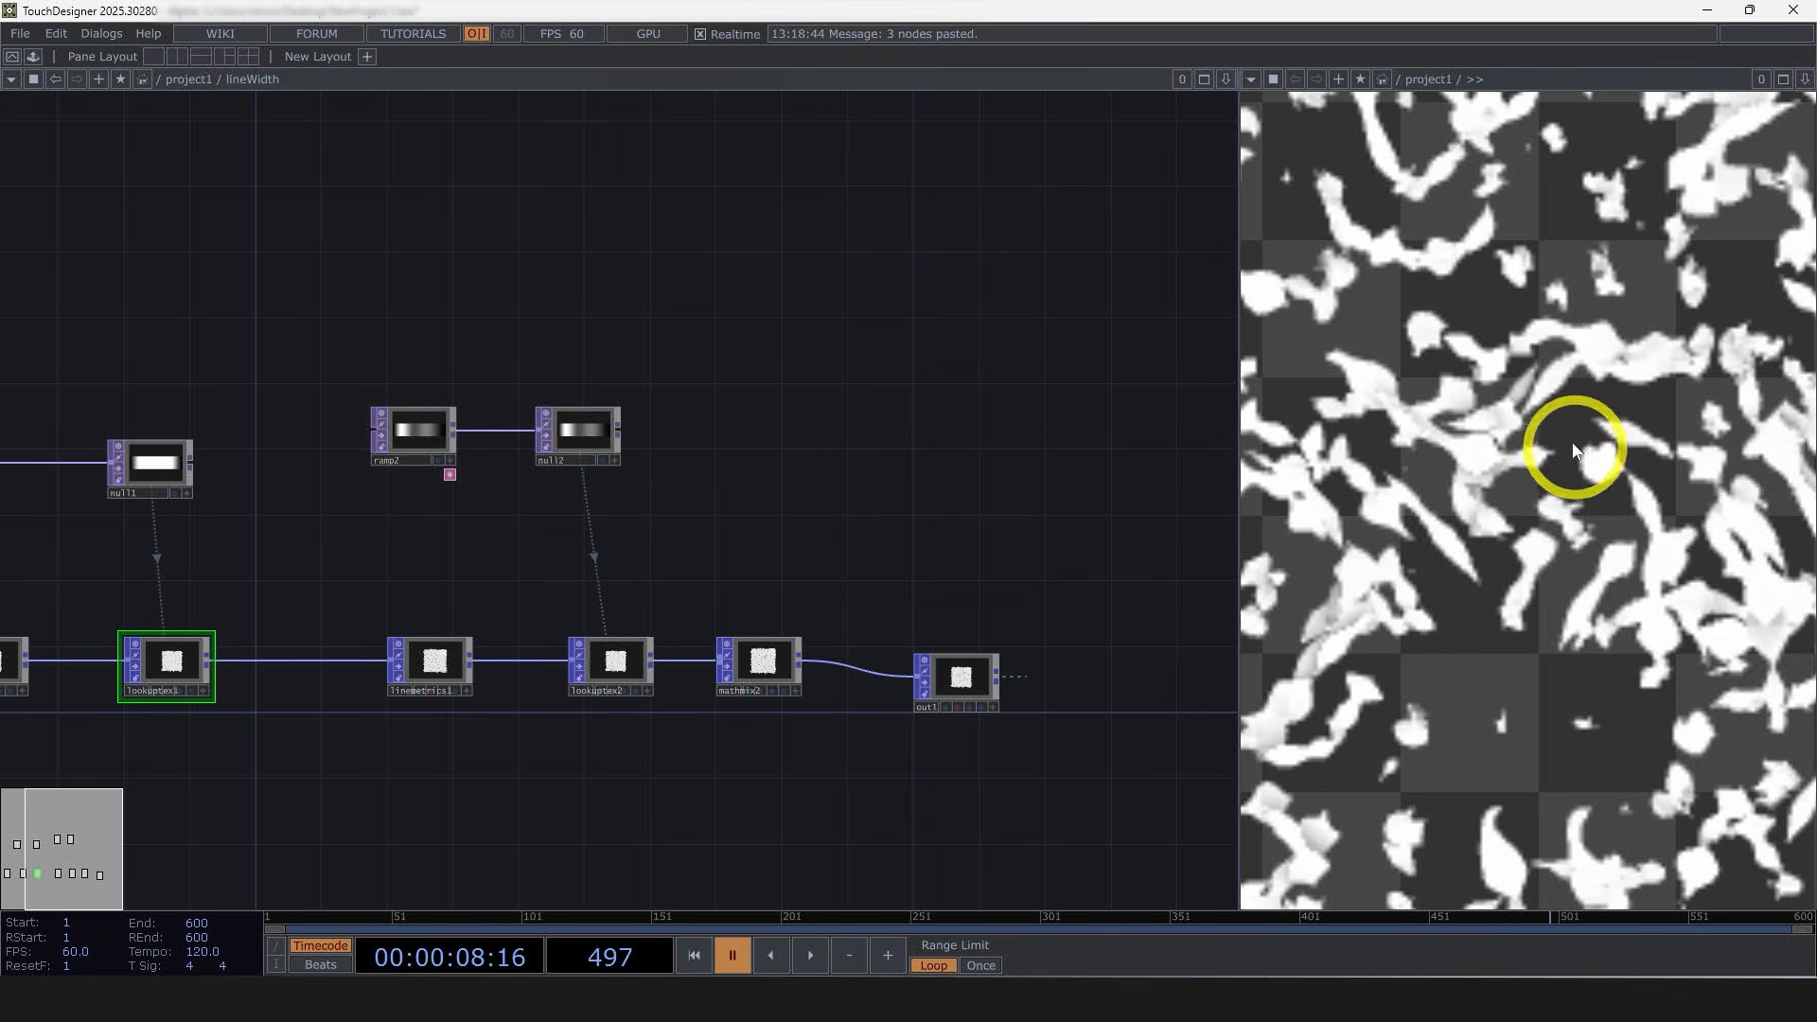
scroll(1573, 450, down, 8)
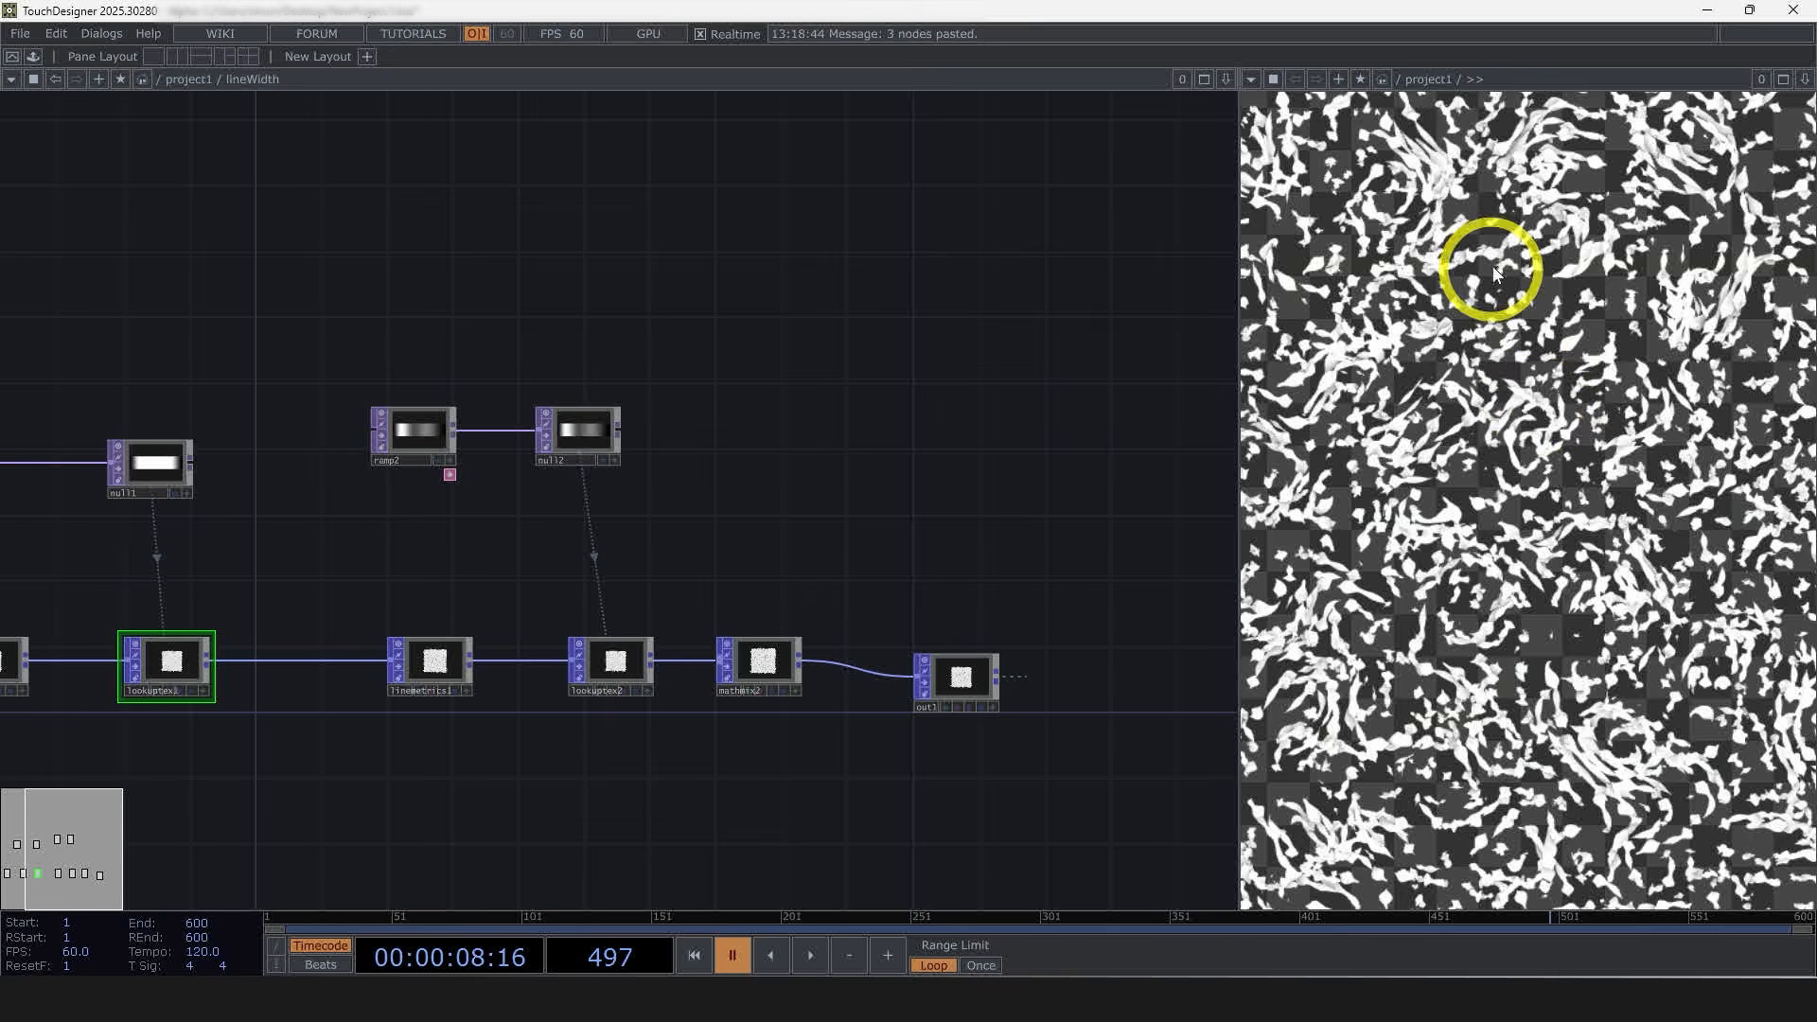
scroll(1514, 274, up, 4)
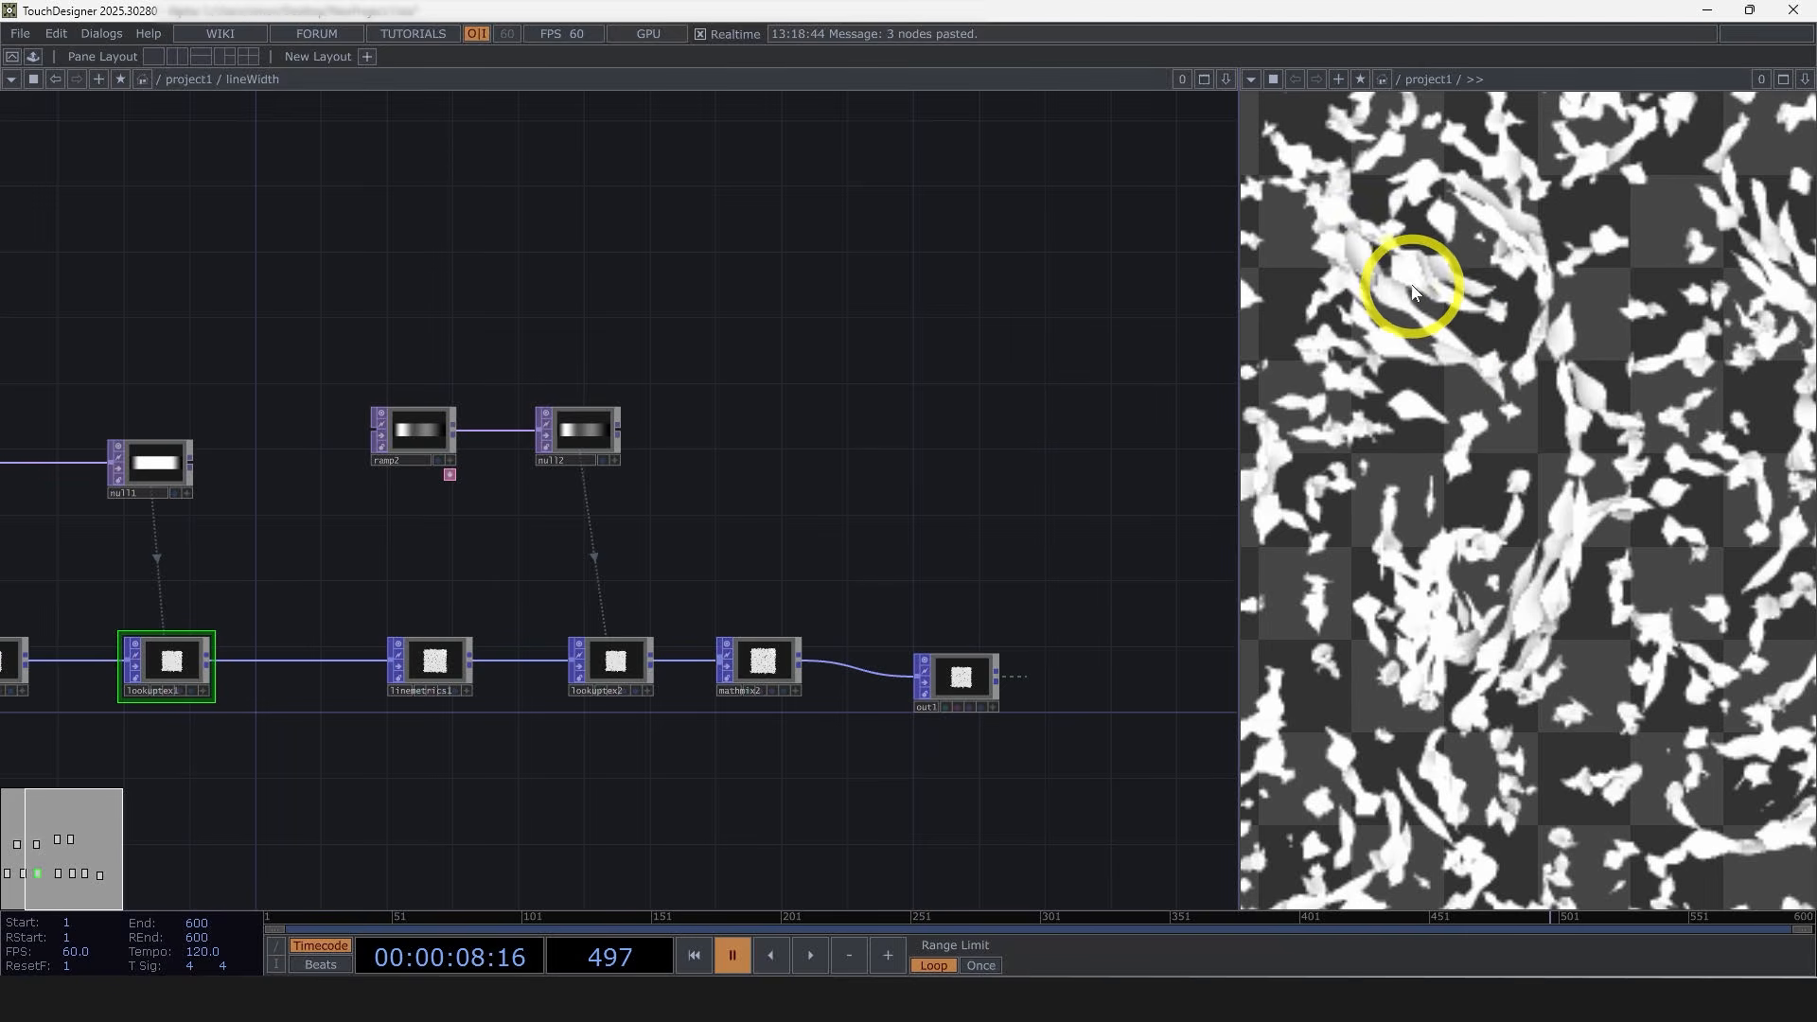
scroll(1593, 469, down, 3)
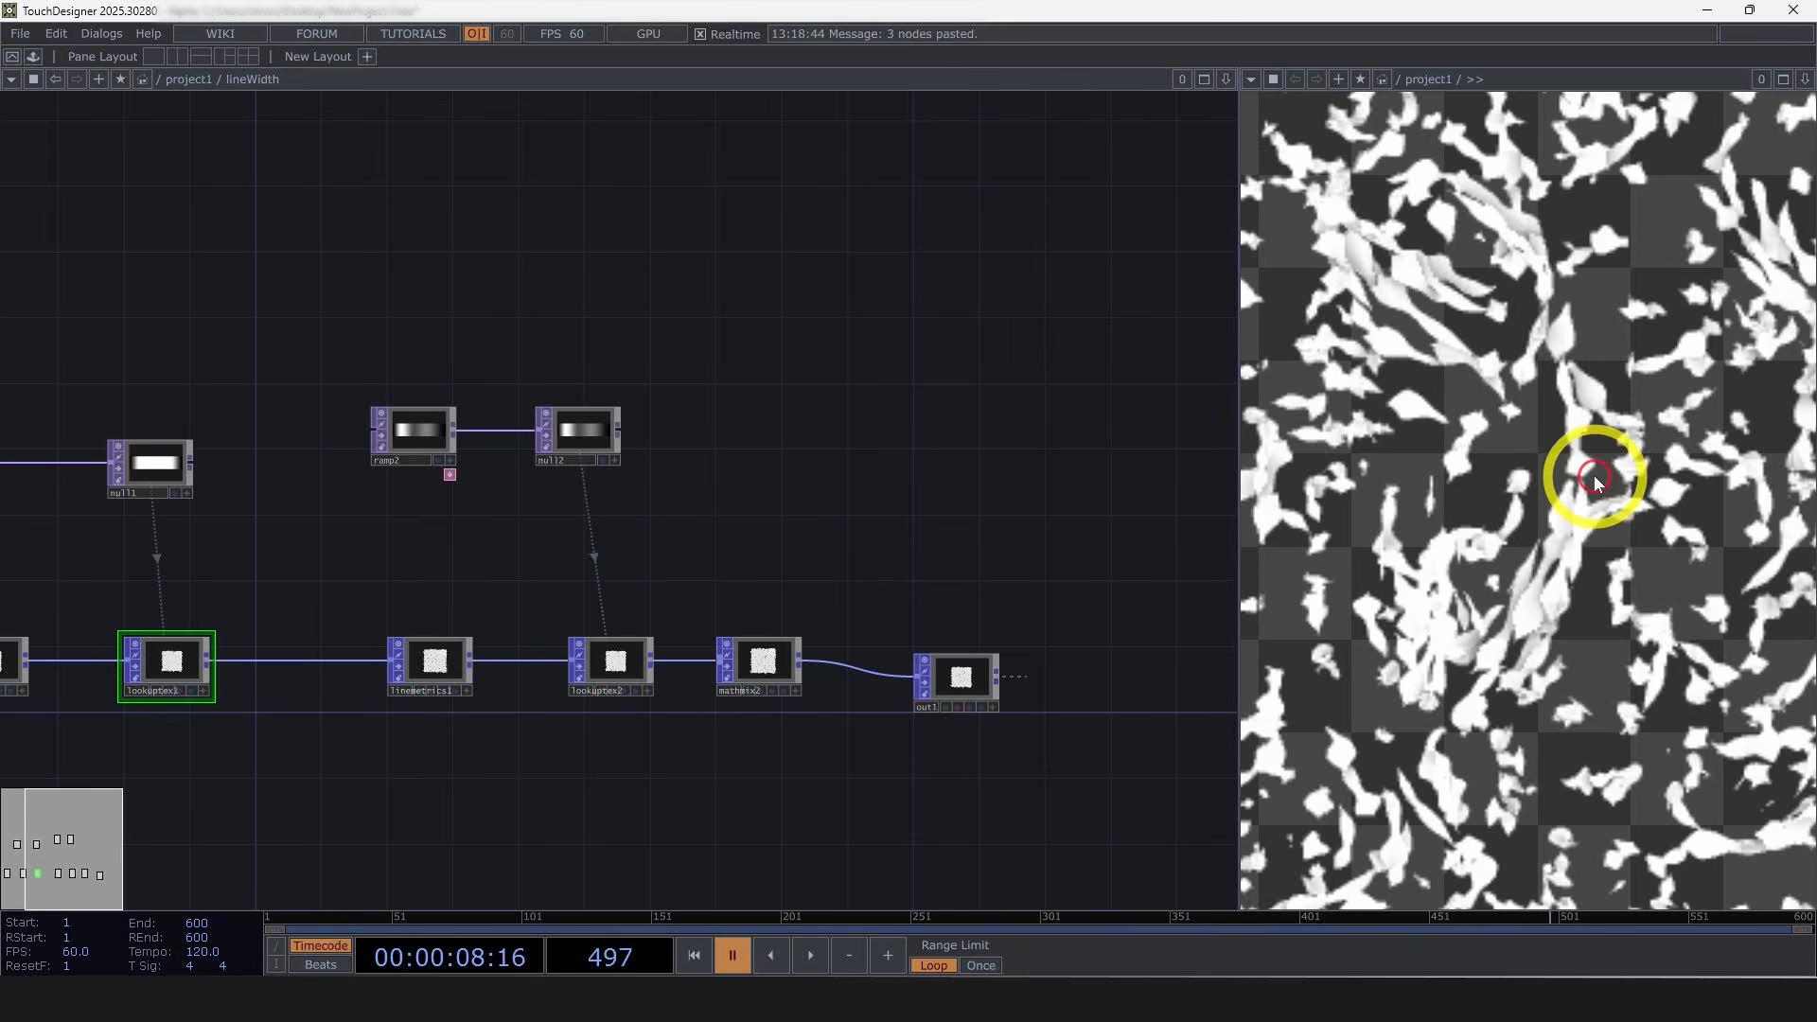
key(h)
drag(1029, 538, 1088, 458)
key(space)
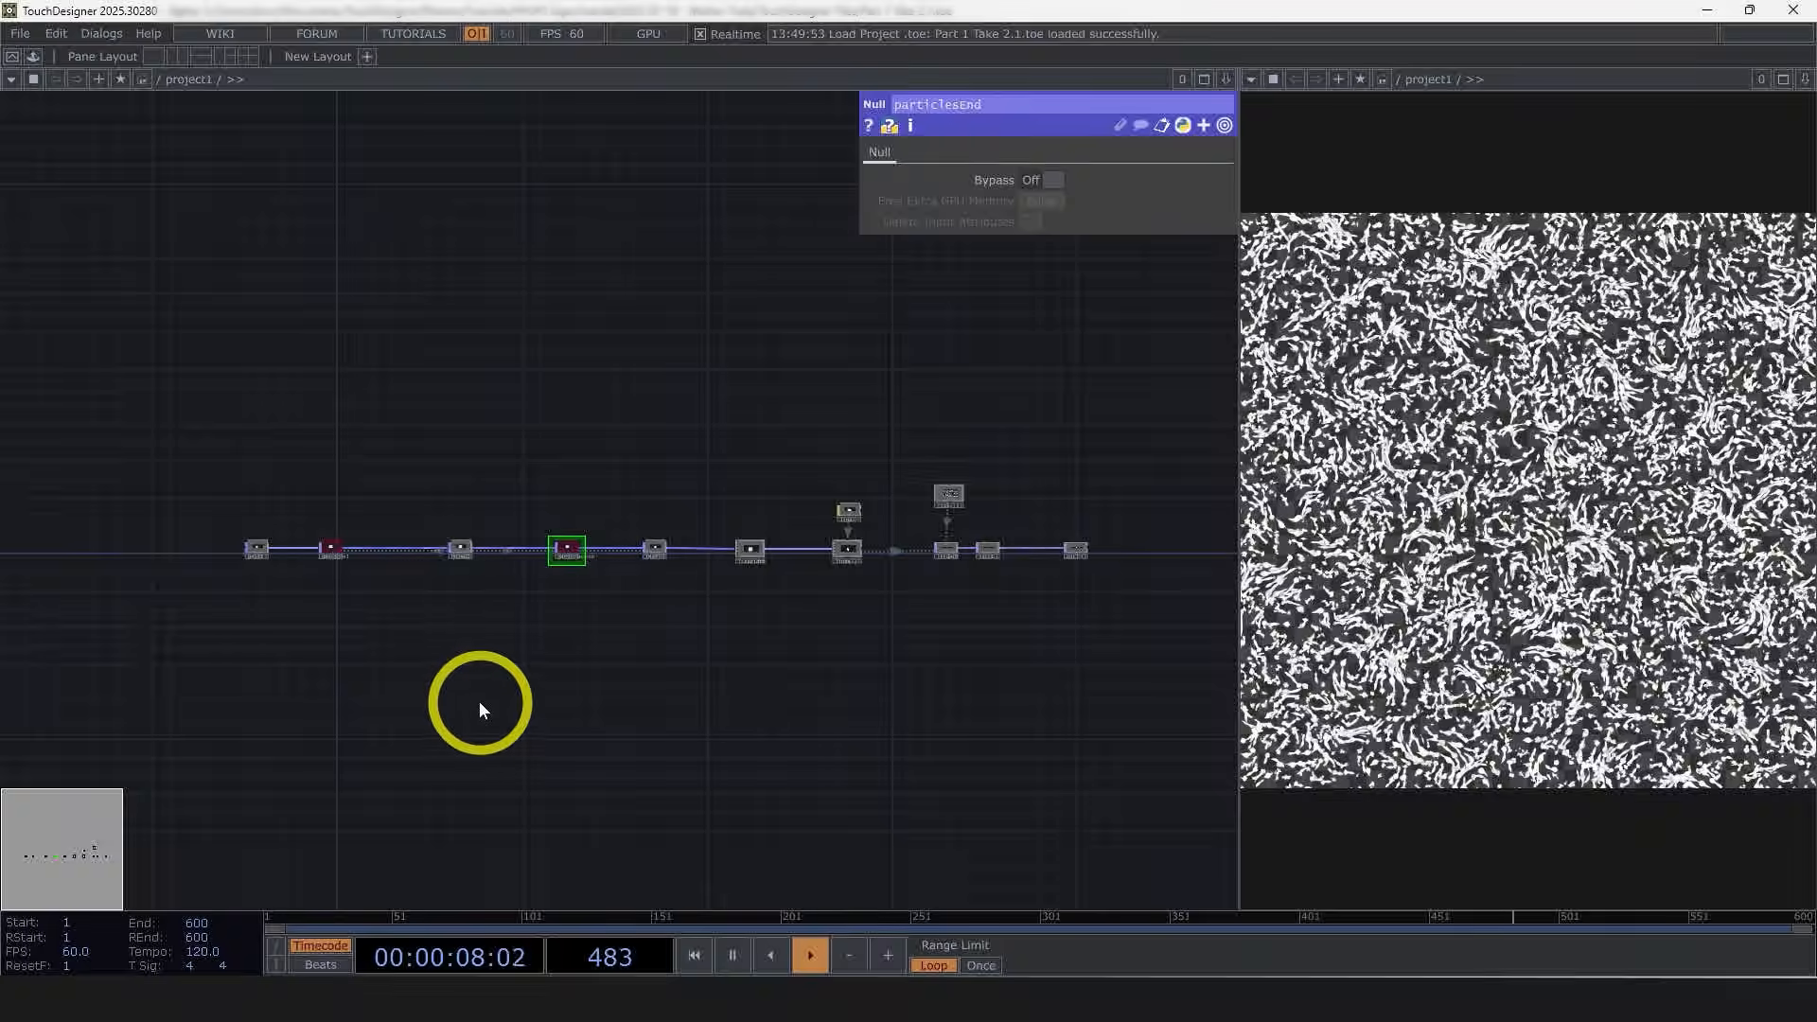
Step: Add a Movie File In TOP to the project network and enlarge its node to preview the video
drag(519, 671, 832, 628)
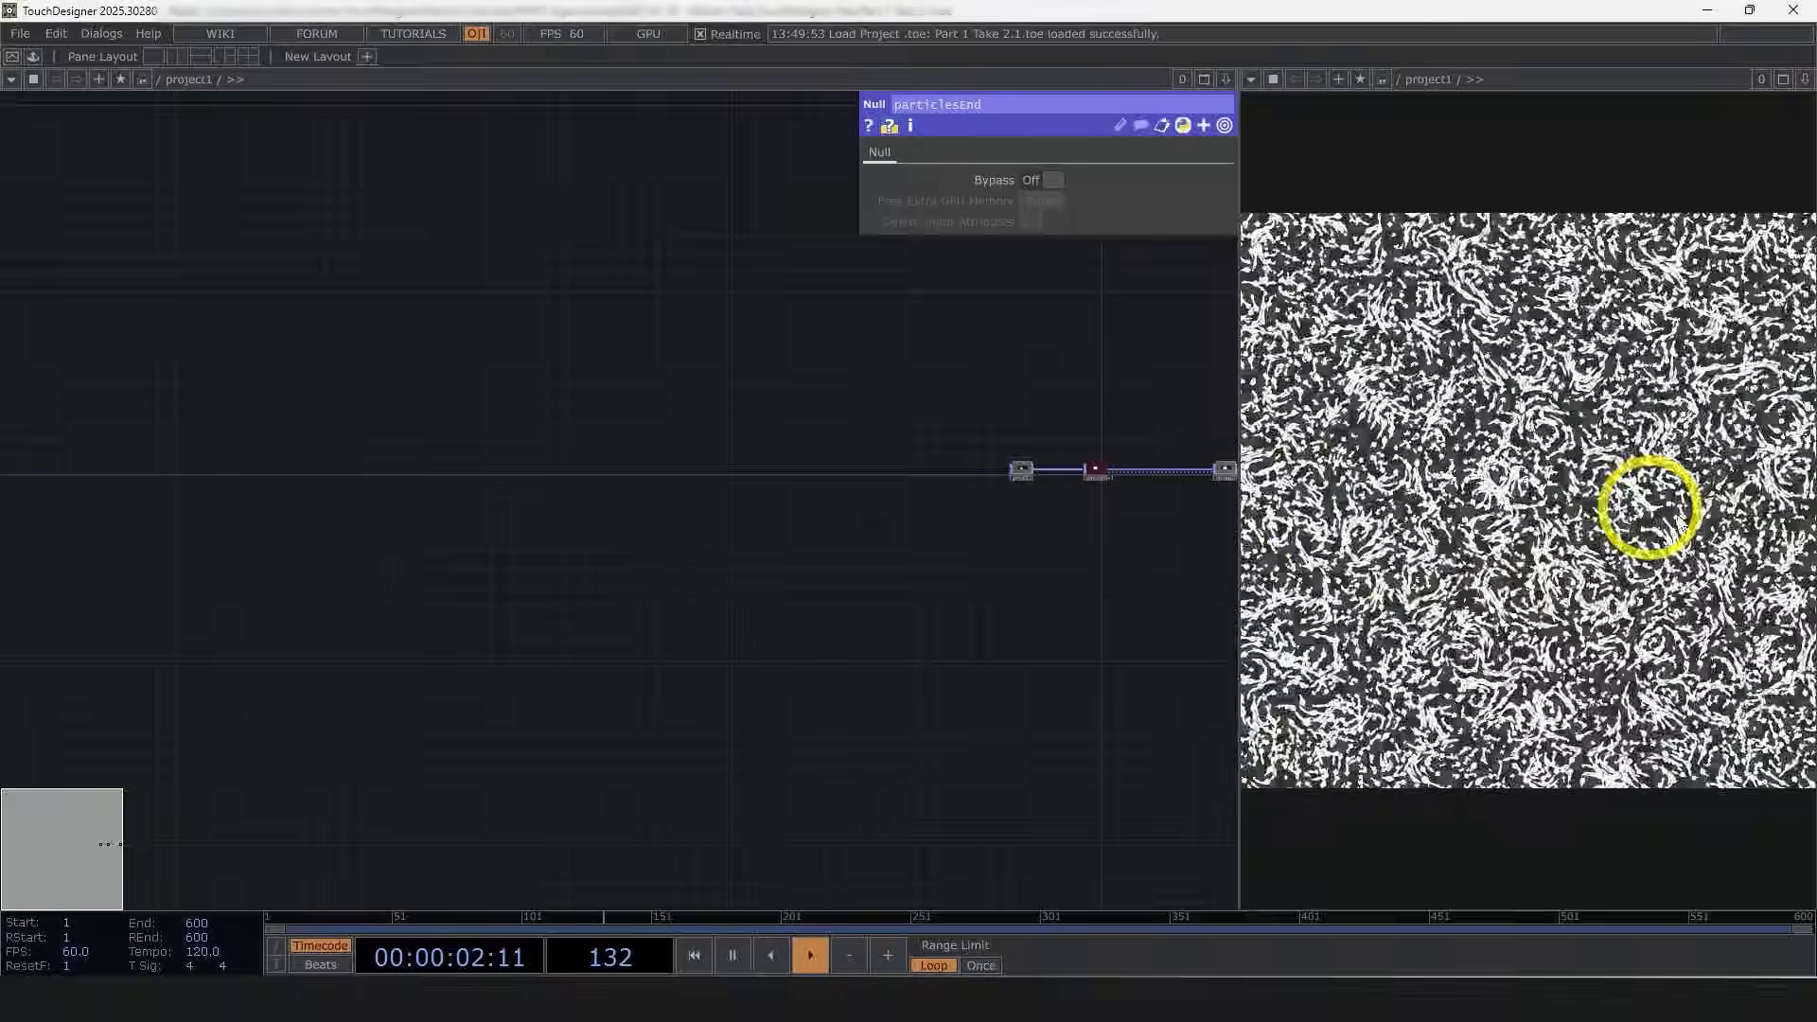
key(Tab)
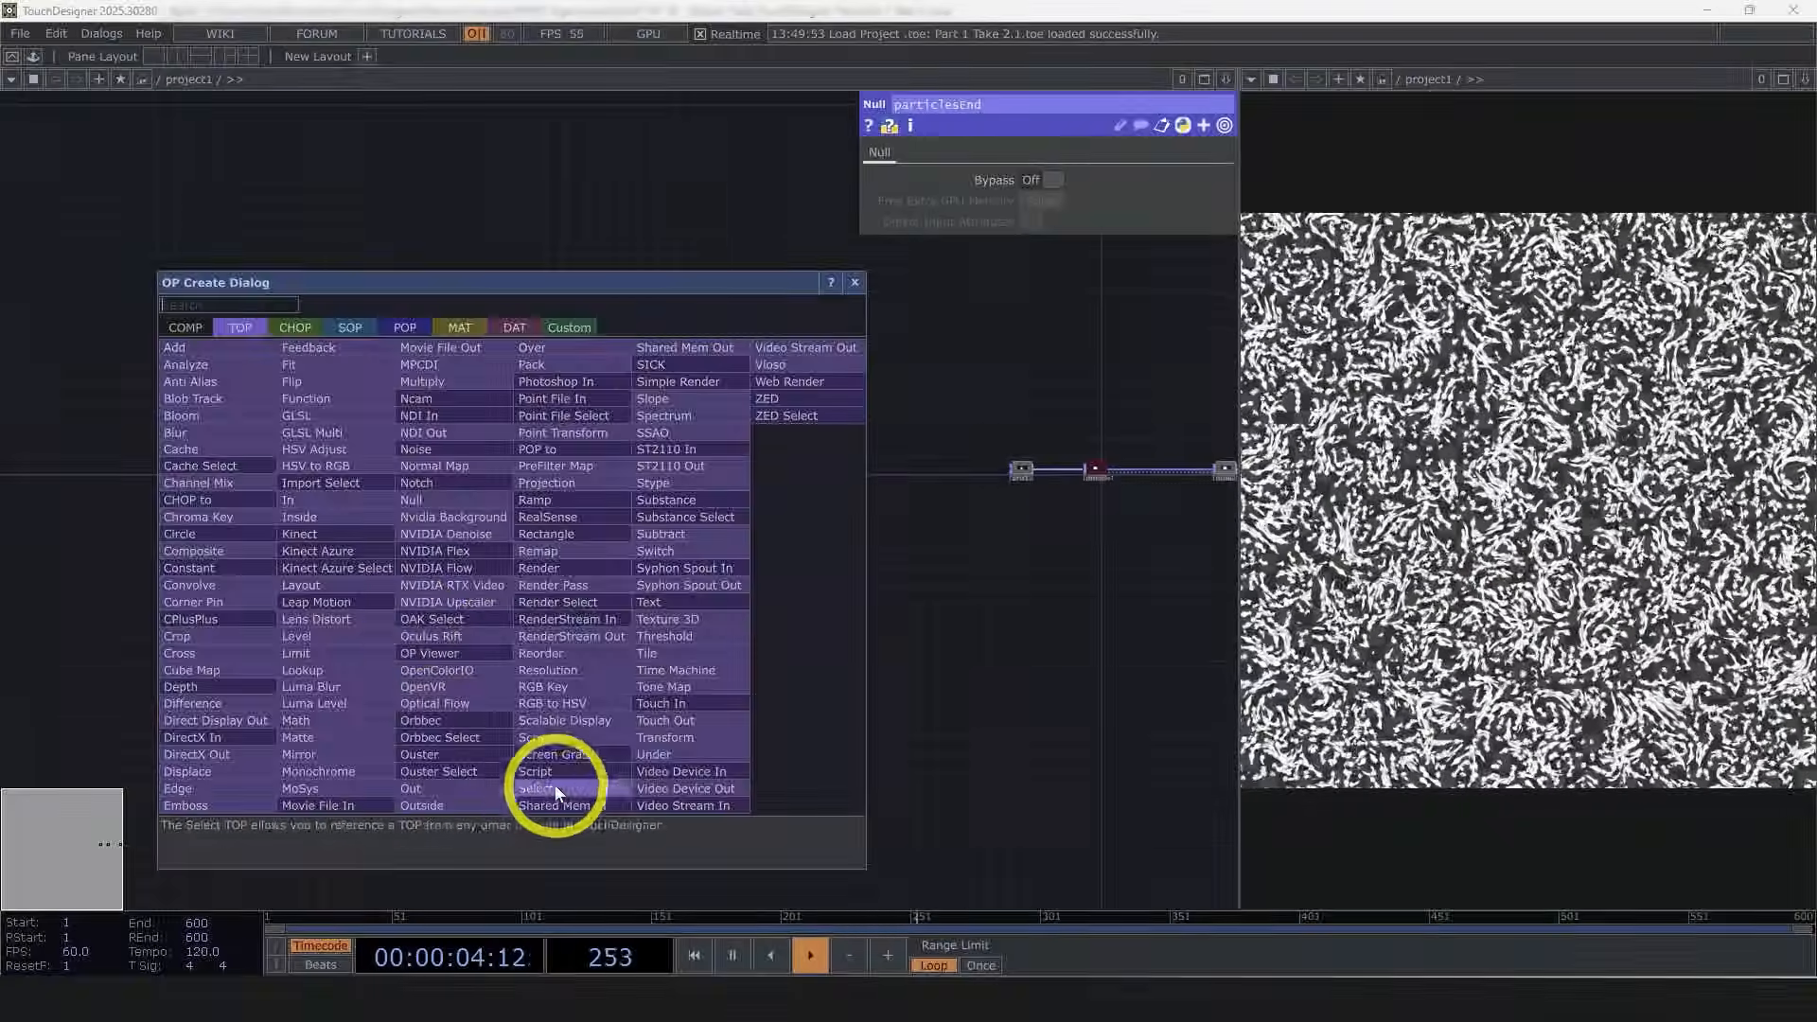
click(371, 802)
click(478, 610)
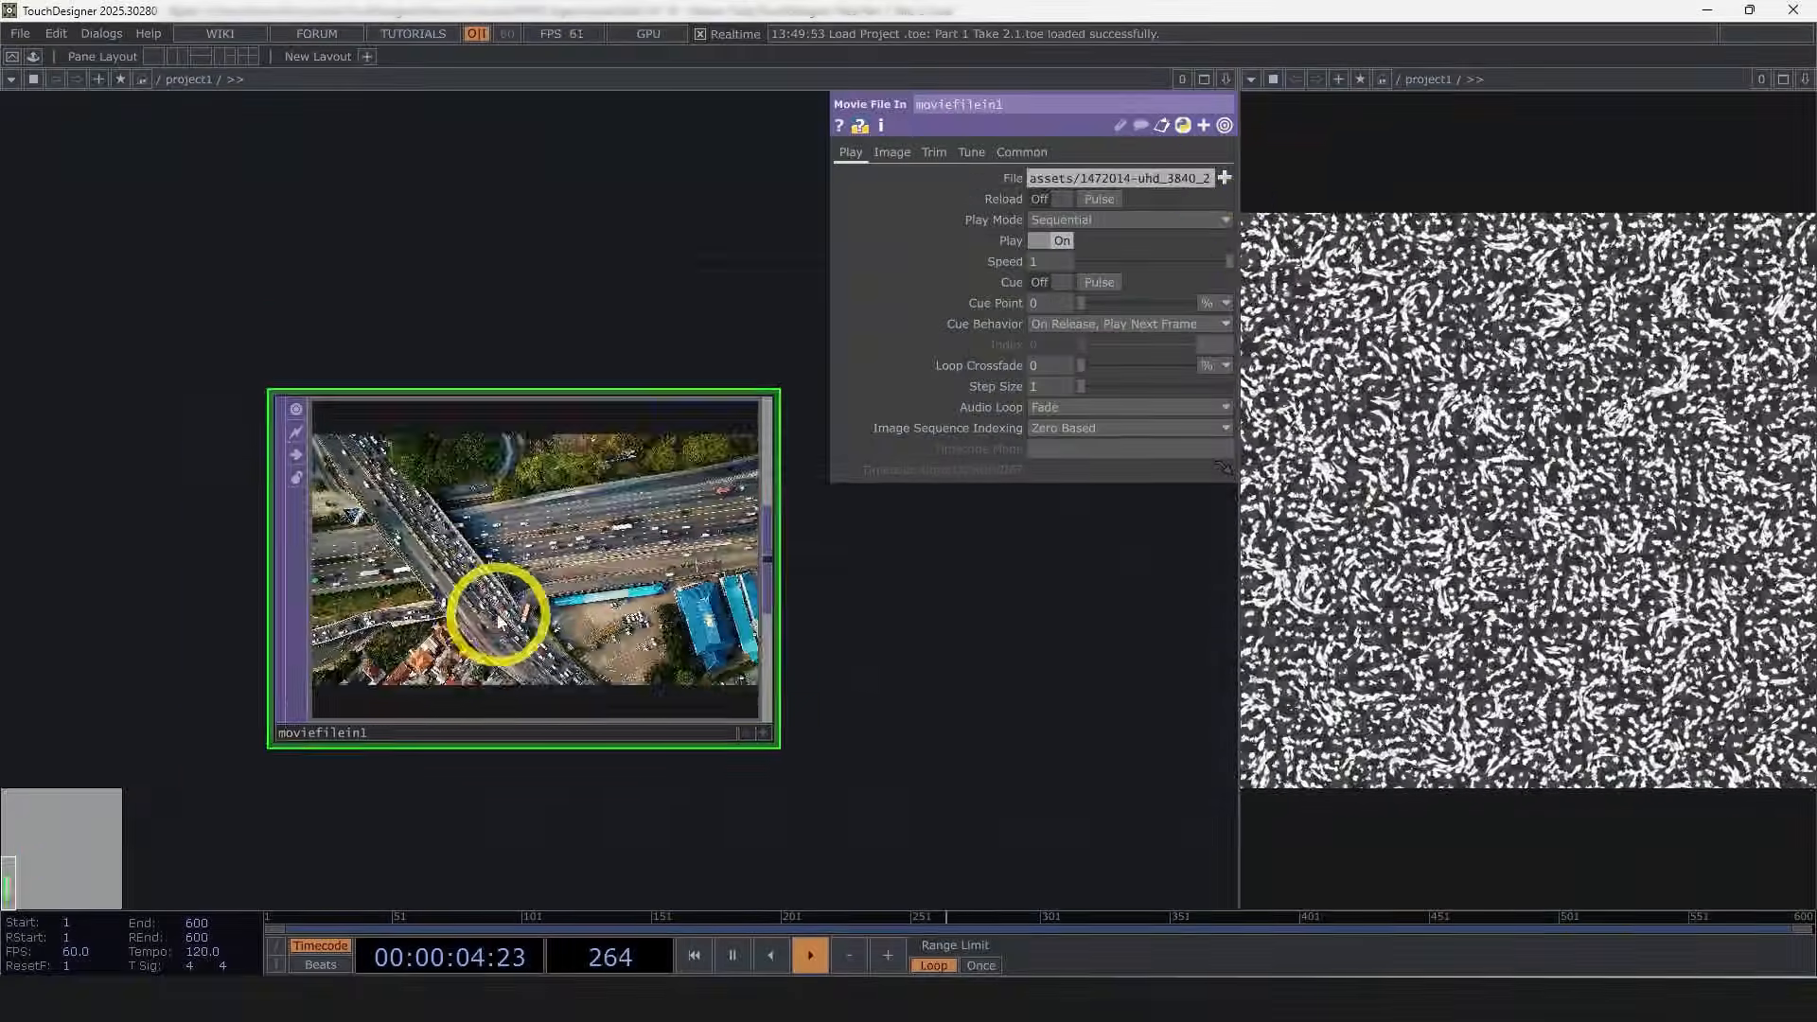
scroll(495, 612, up, 3)
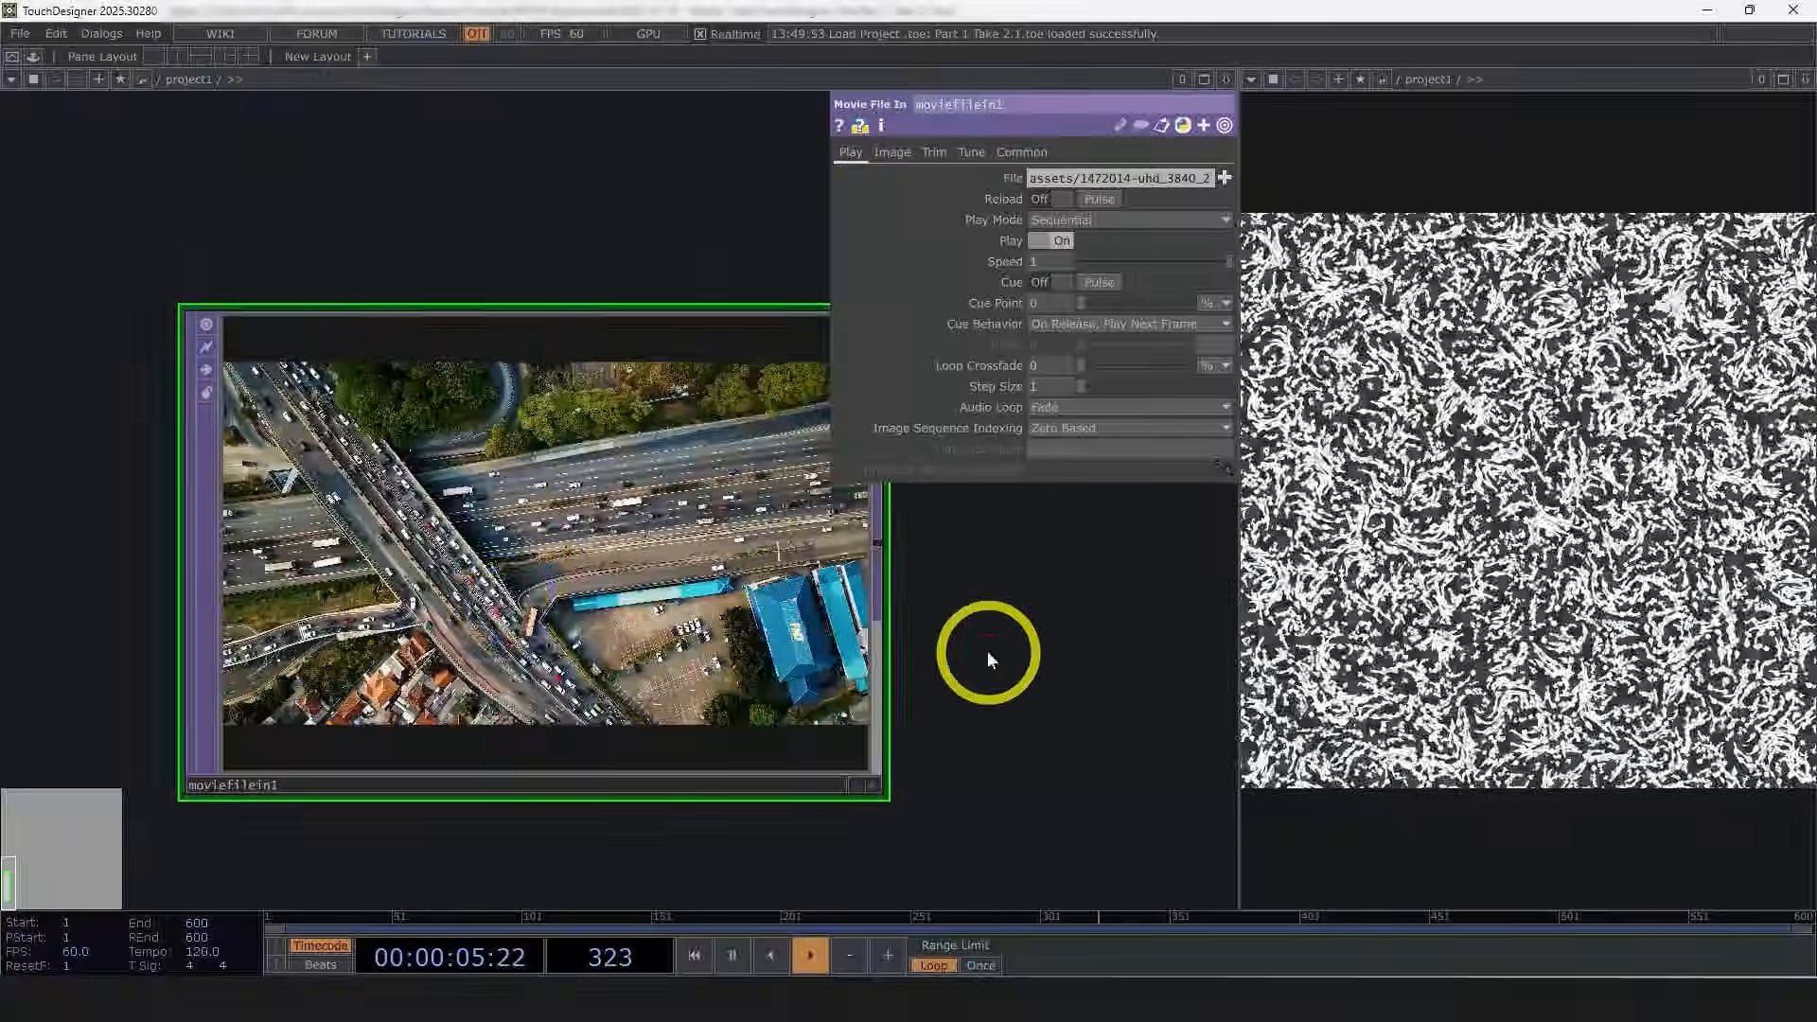
drag(985, 649, 907, 620)
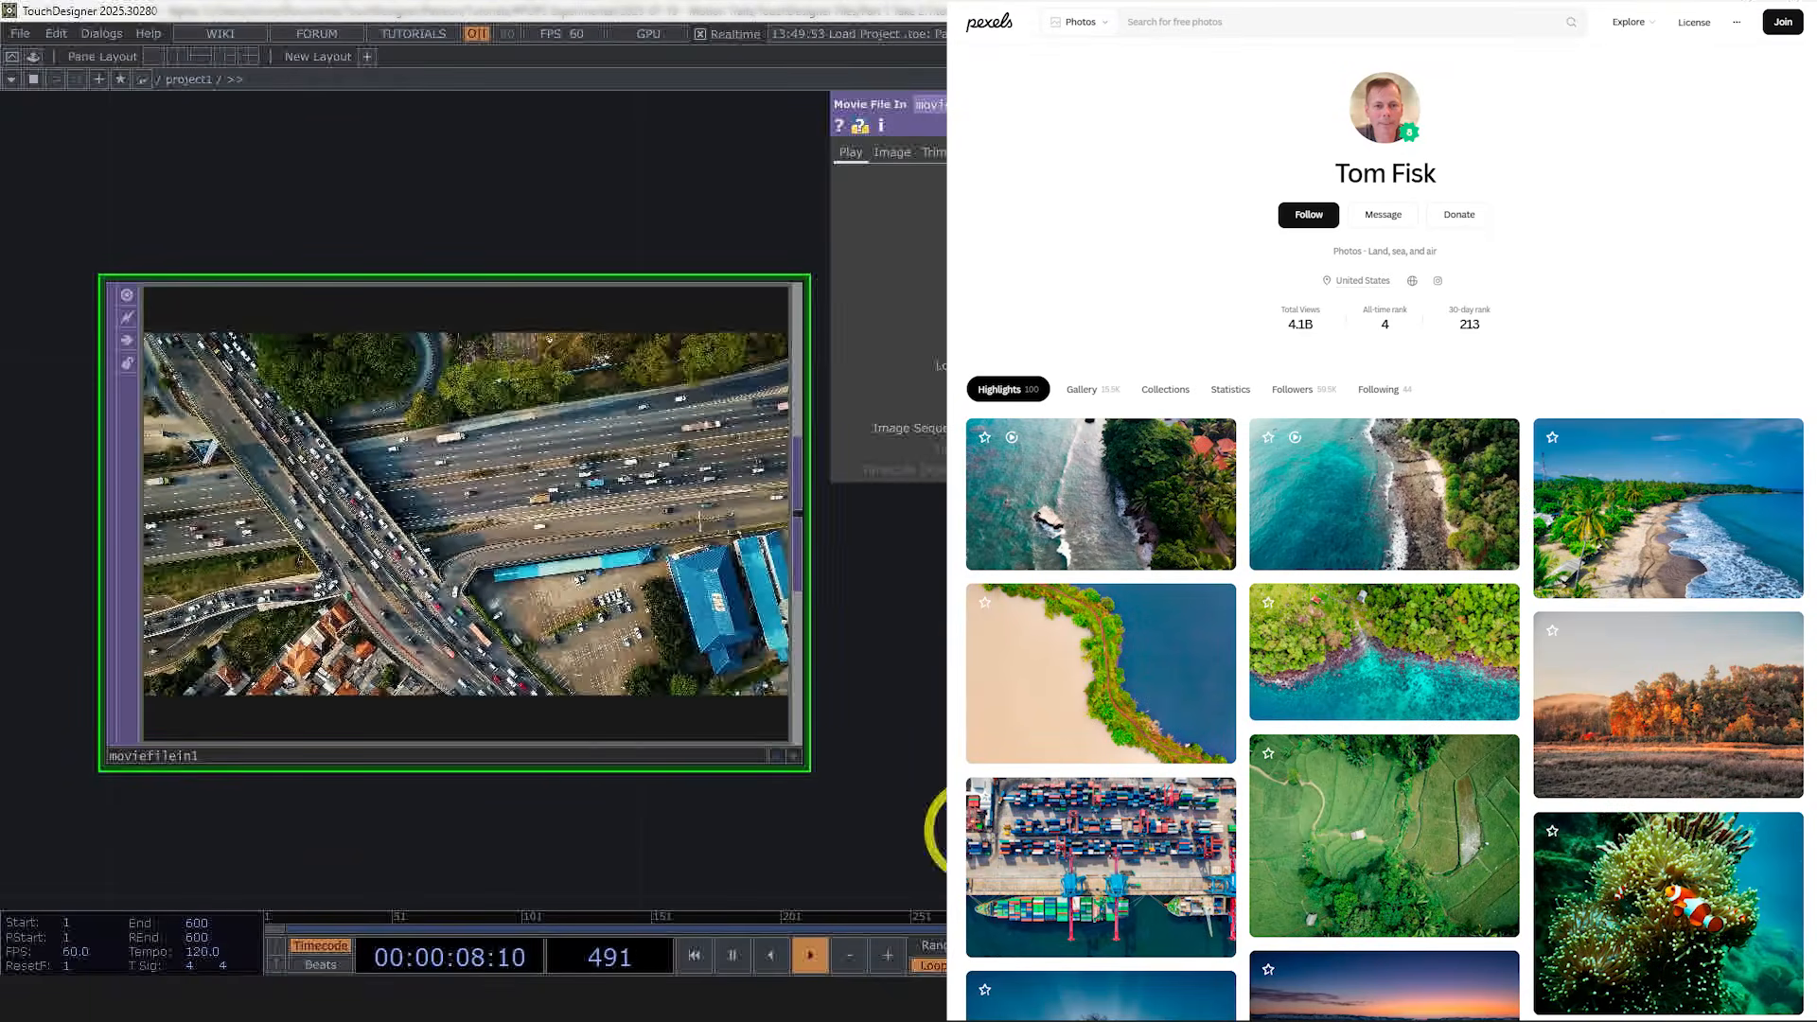
scroll(189, 567, up, 3)
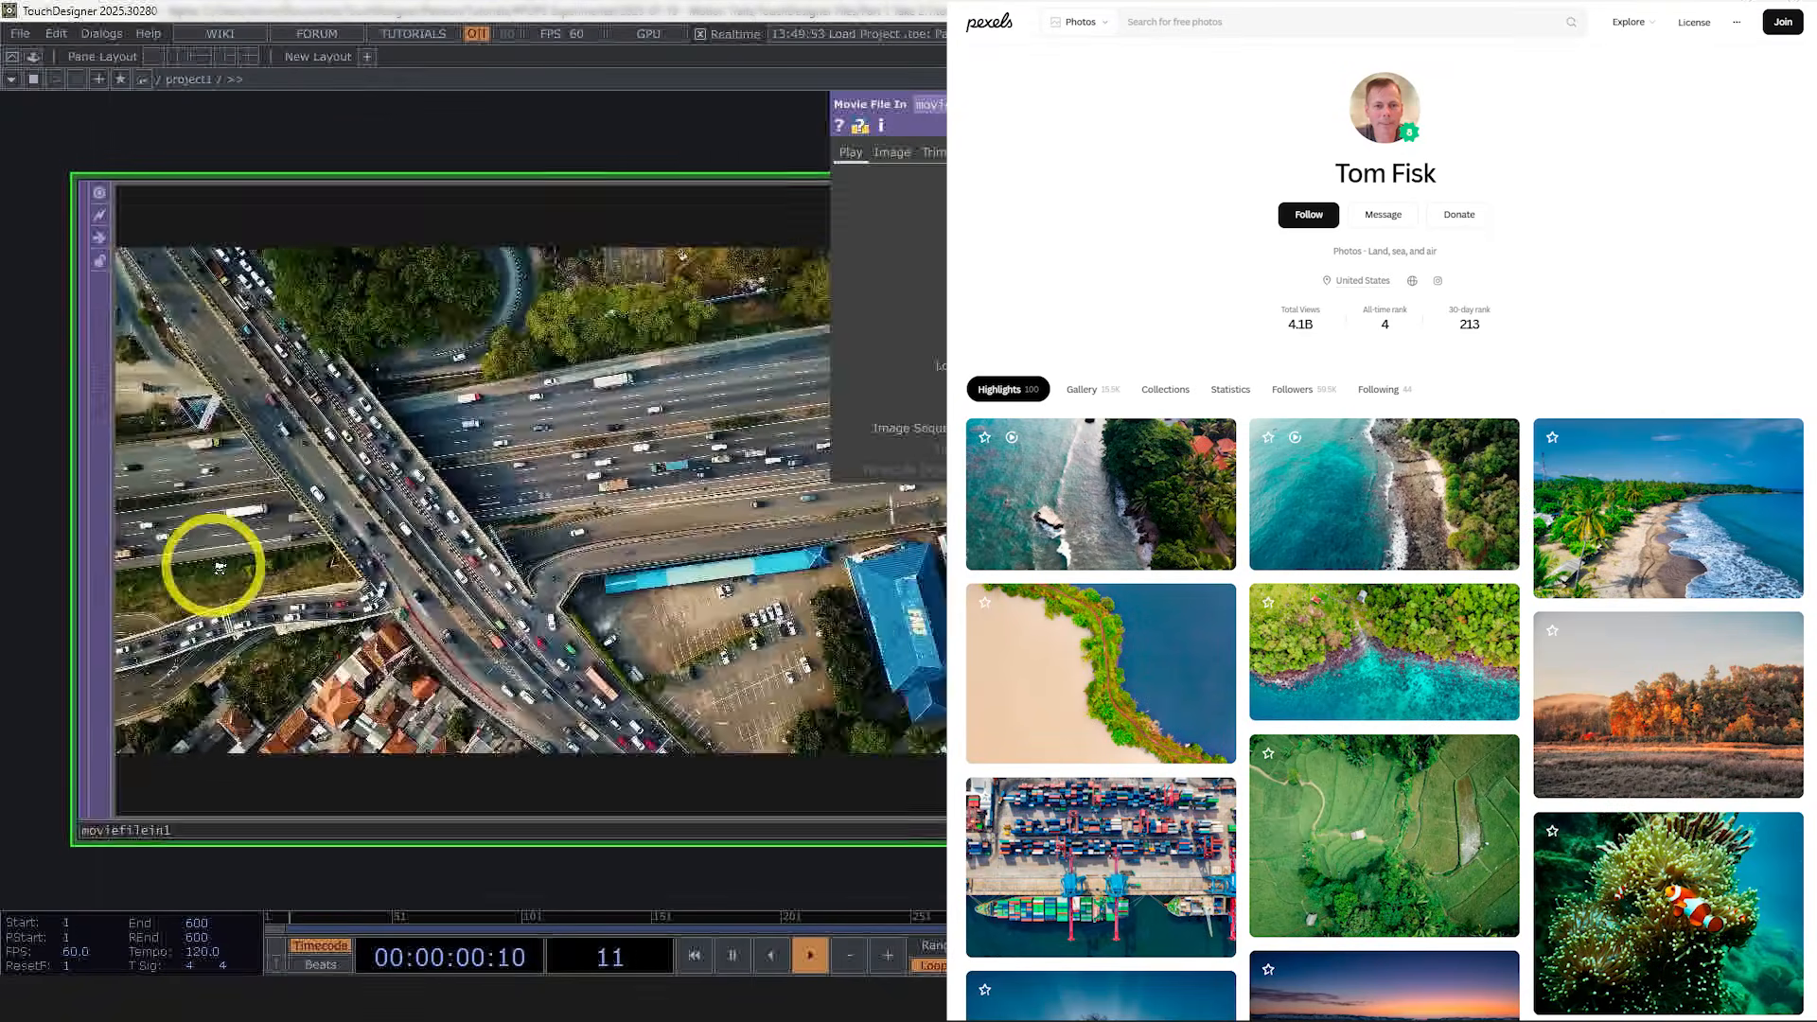
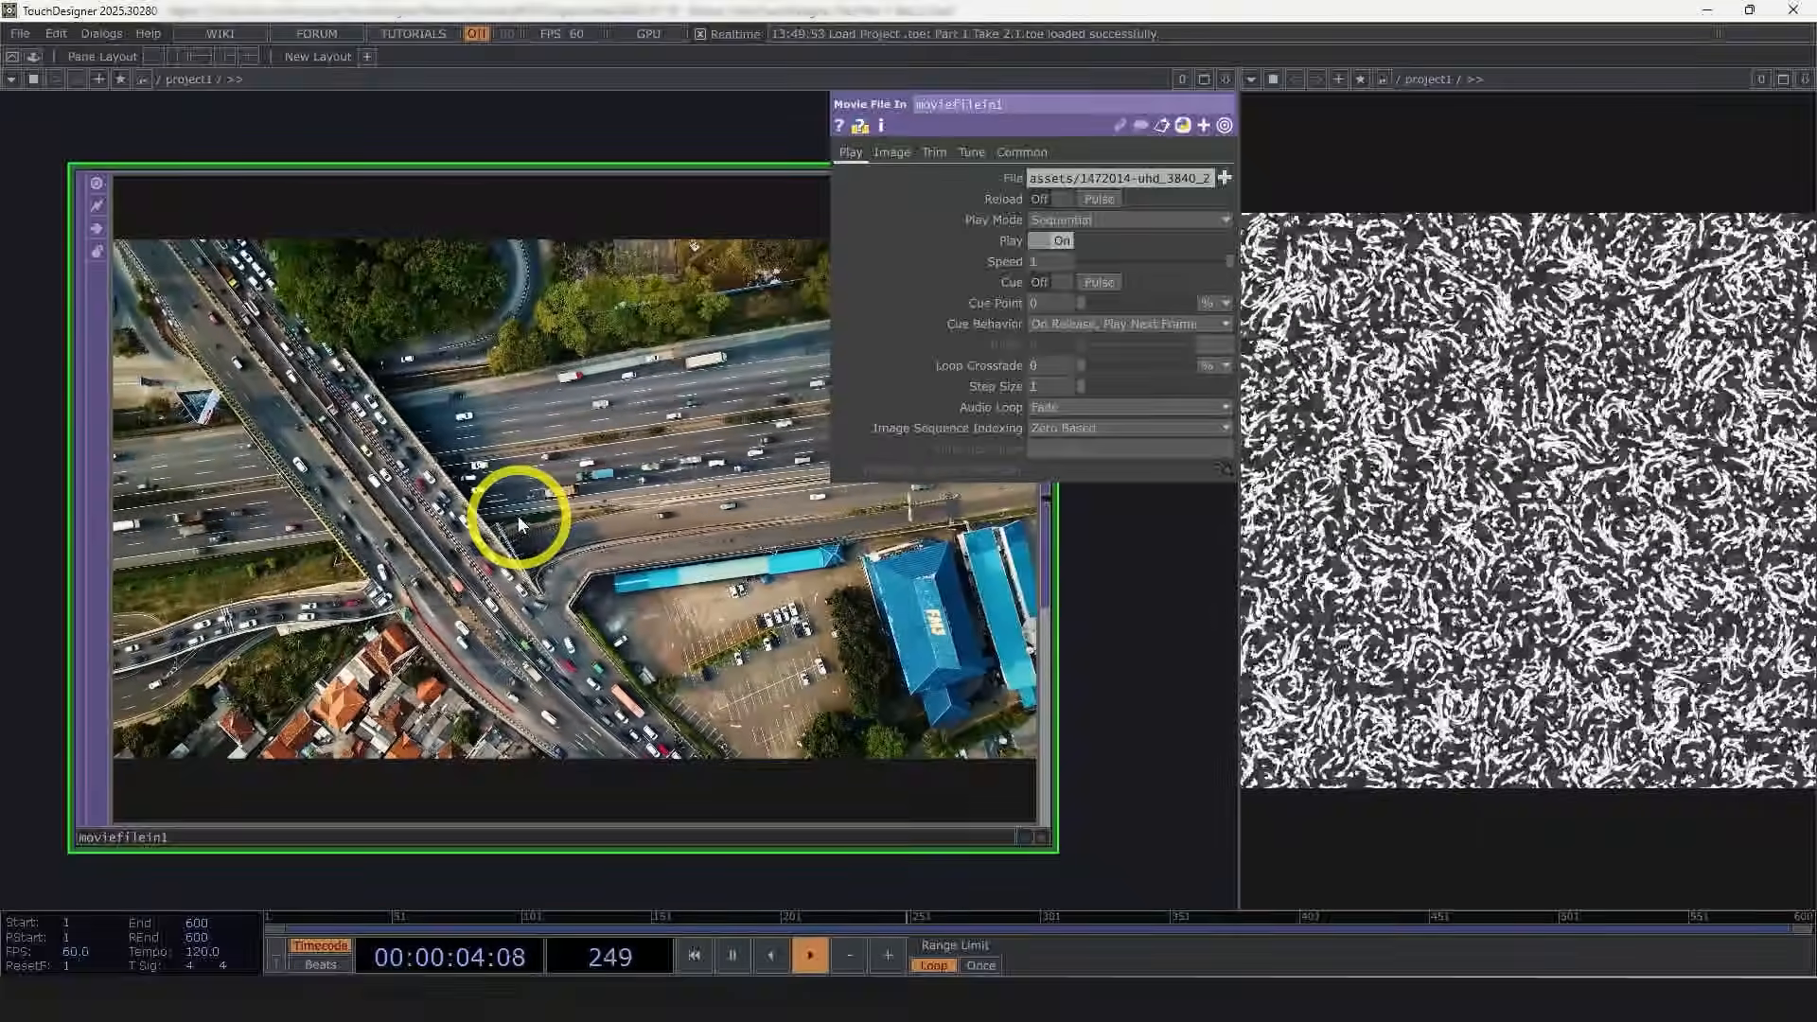
Step: Reposition the enlarged Movie File In node and review its Image parameters
scroll(519, 522, down, 3)
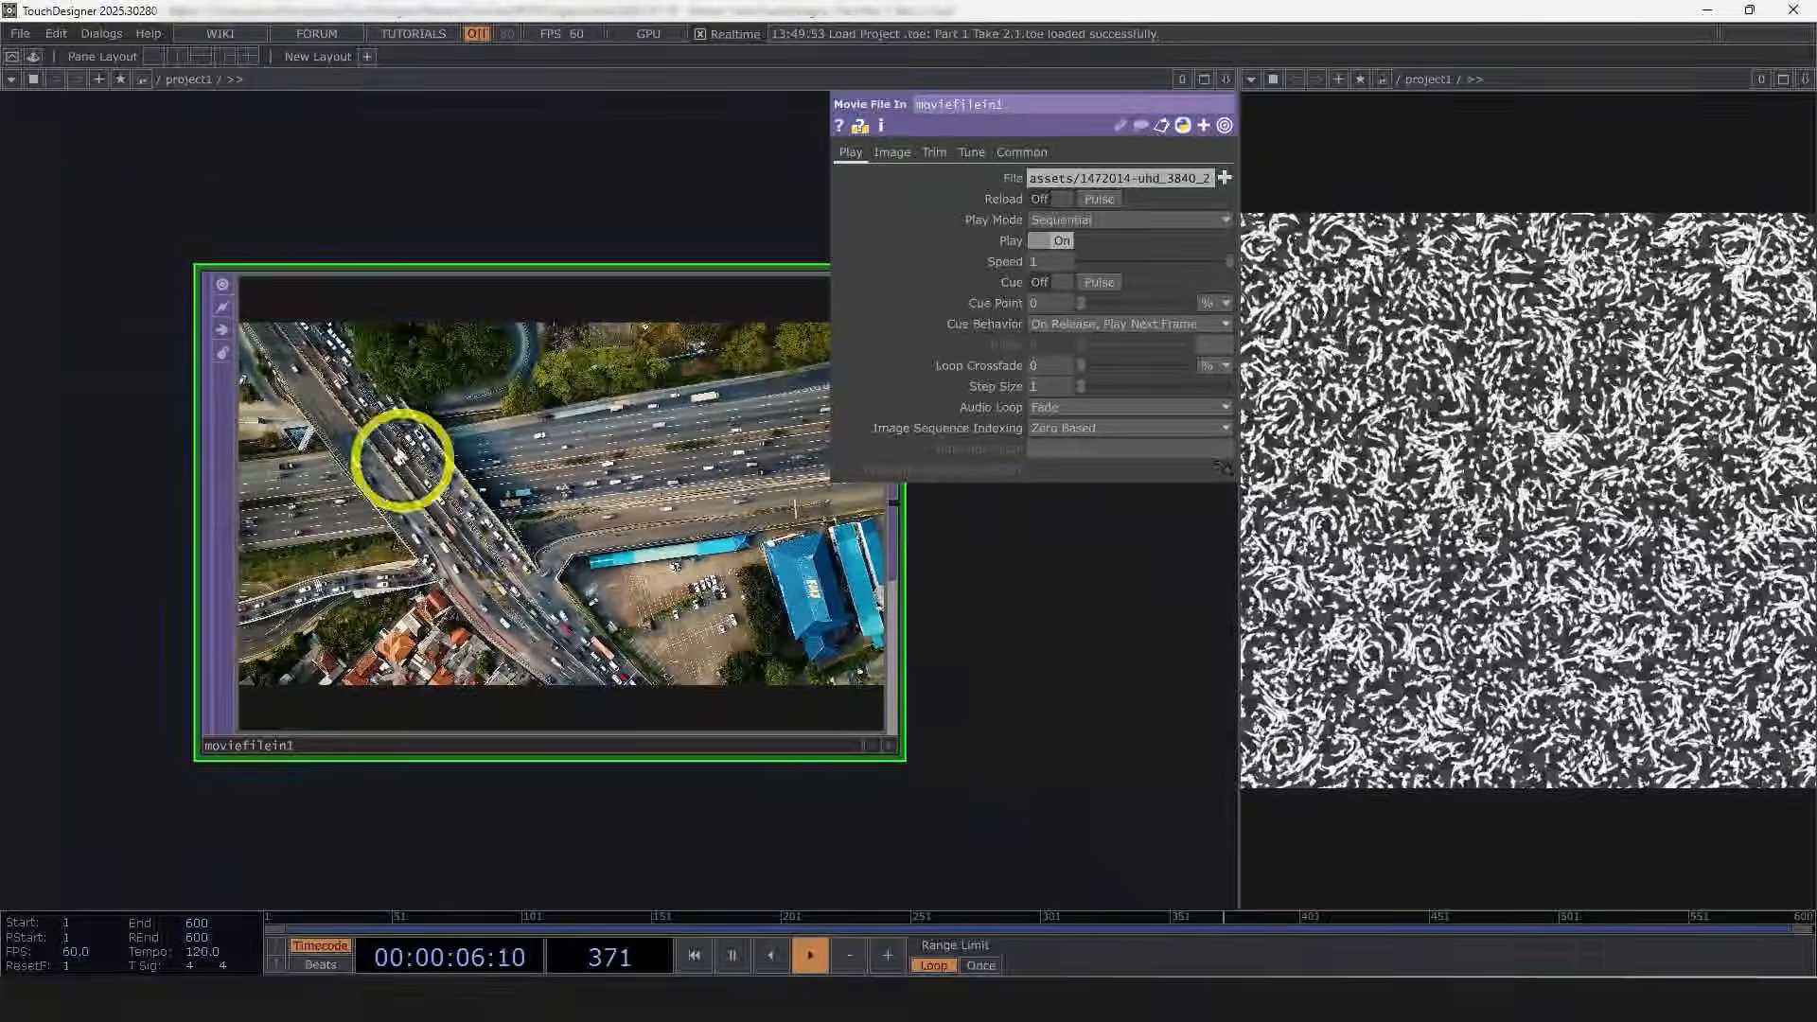
drag(1090, 626, 977, 649)
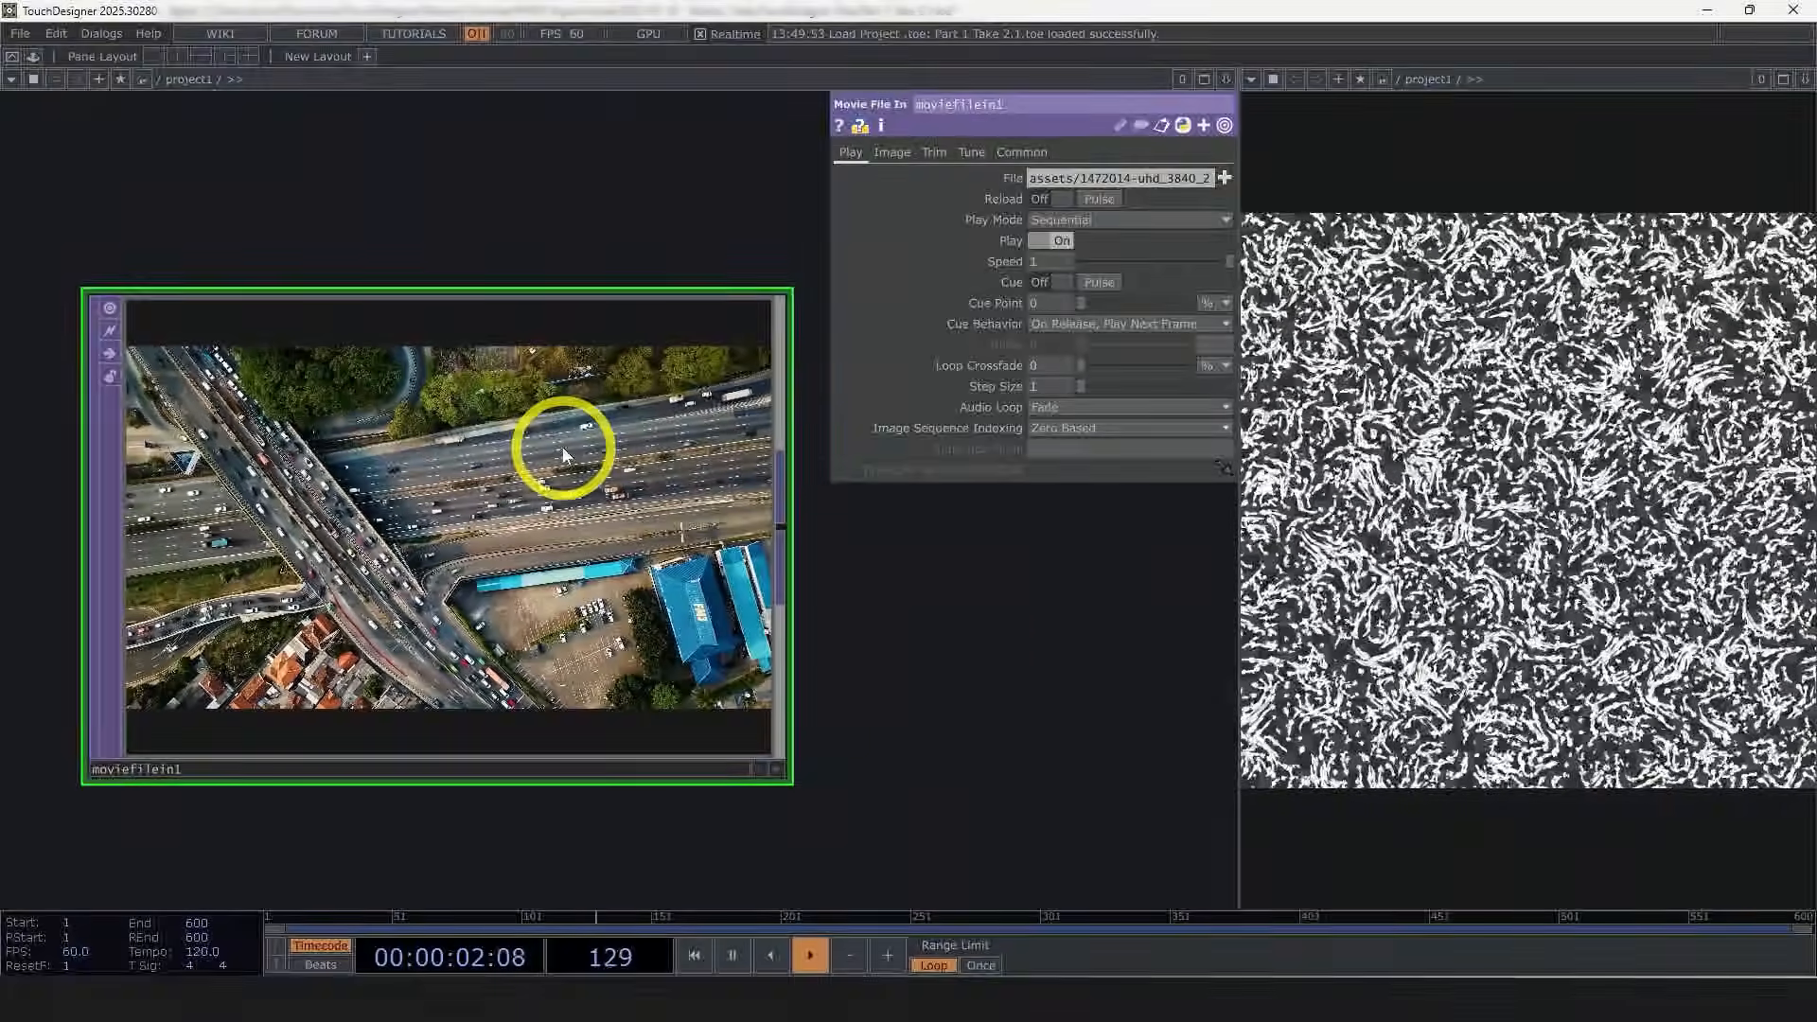
drag(829, 680, 970, 703)
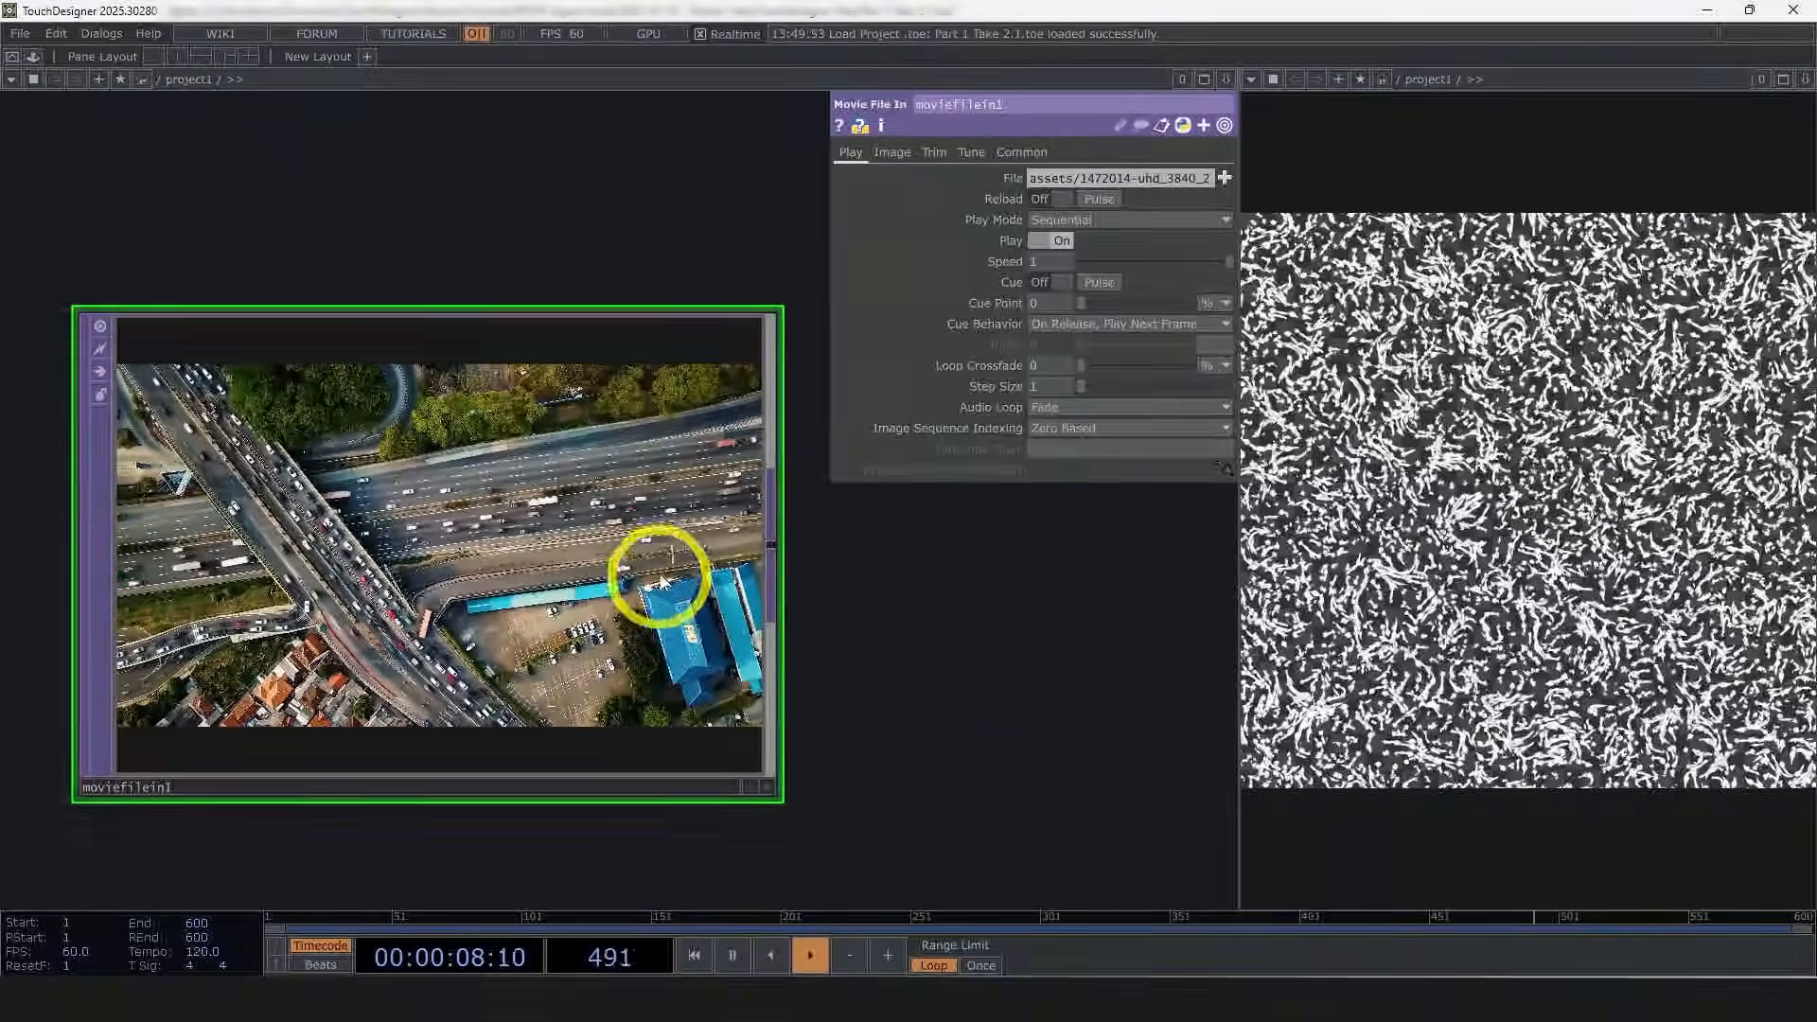
drag(1001, 635, 1003, 576)
click(892, 153)
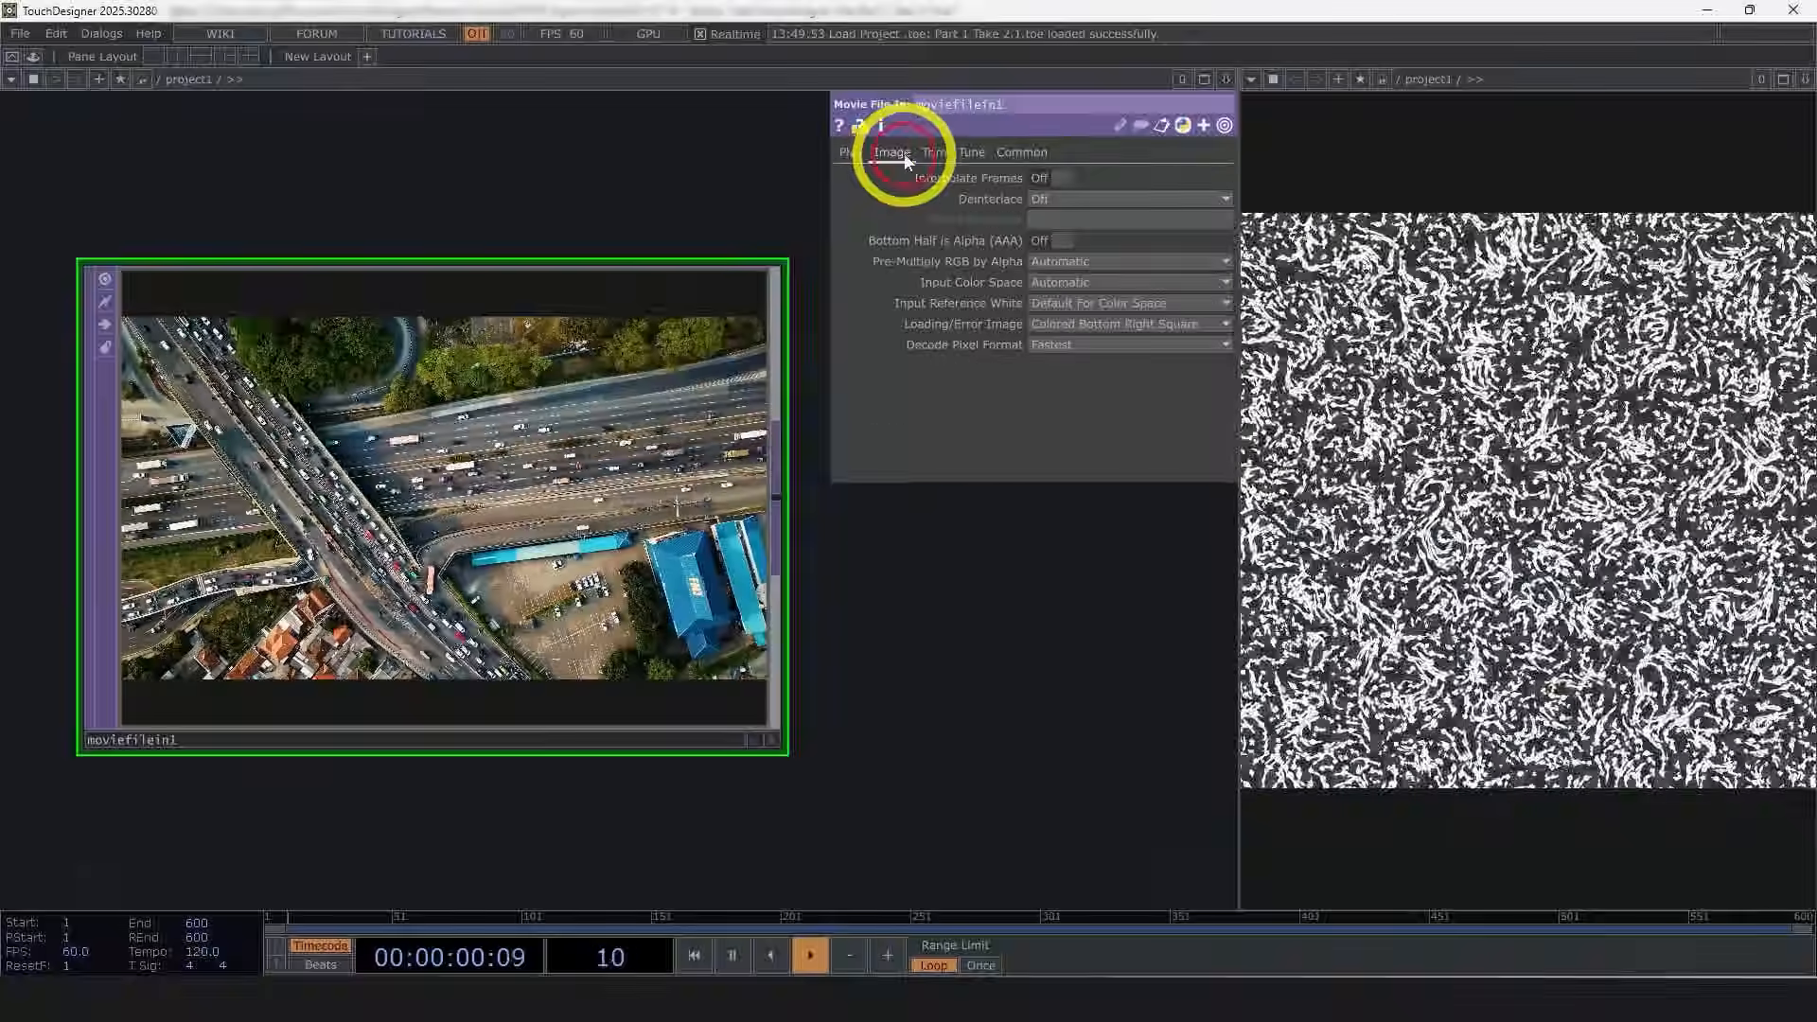
drag(932, 687, 670, 677)
scroll(880, 709, down, 4)
scroll(658, 683, down, 4)
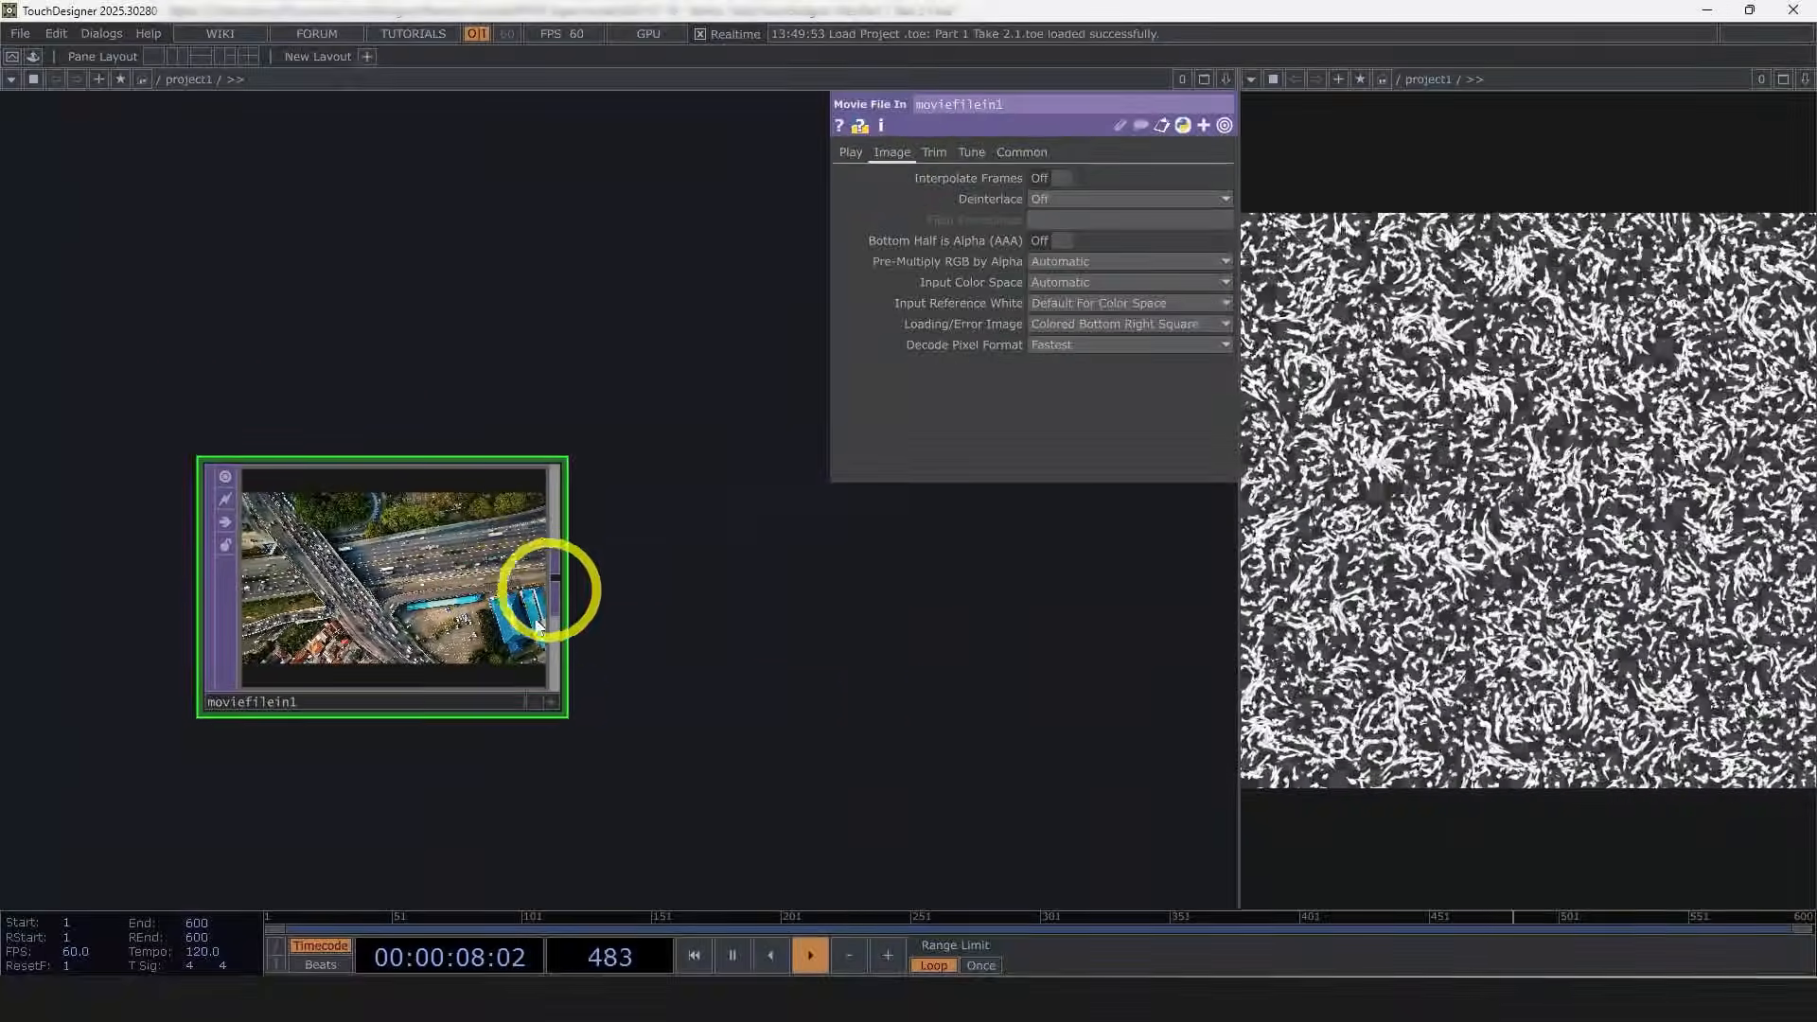
Step: Append a Fit TOP after the Movie File In and inspect its node info
right_click(545, 579)
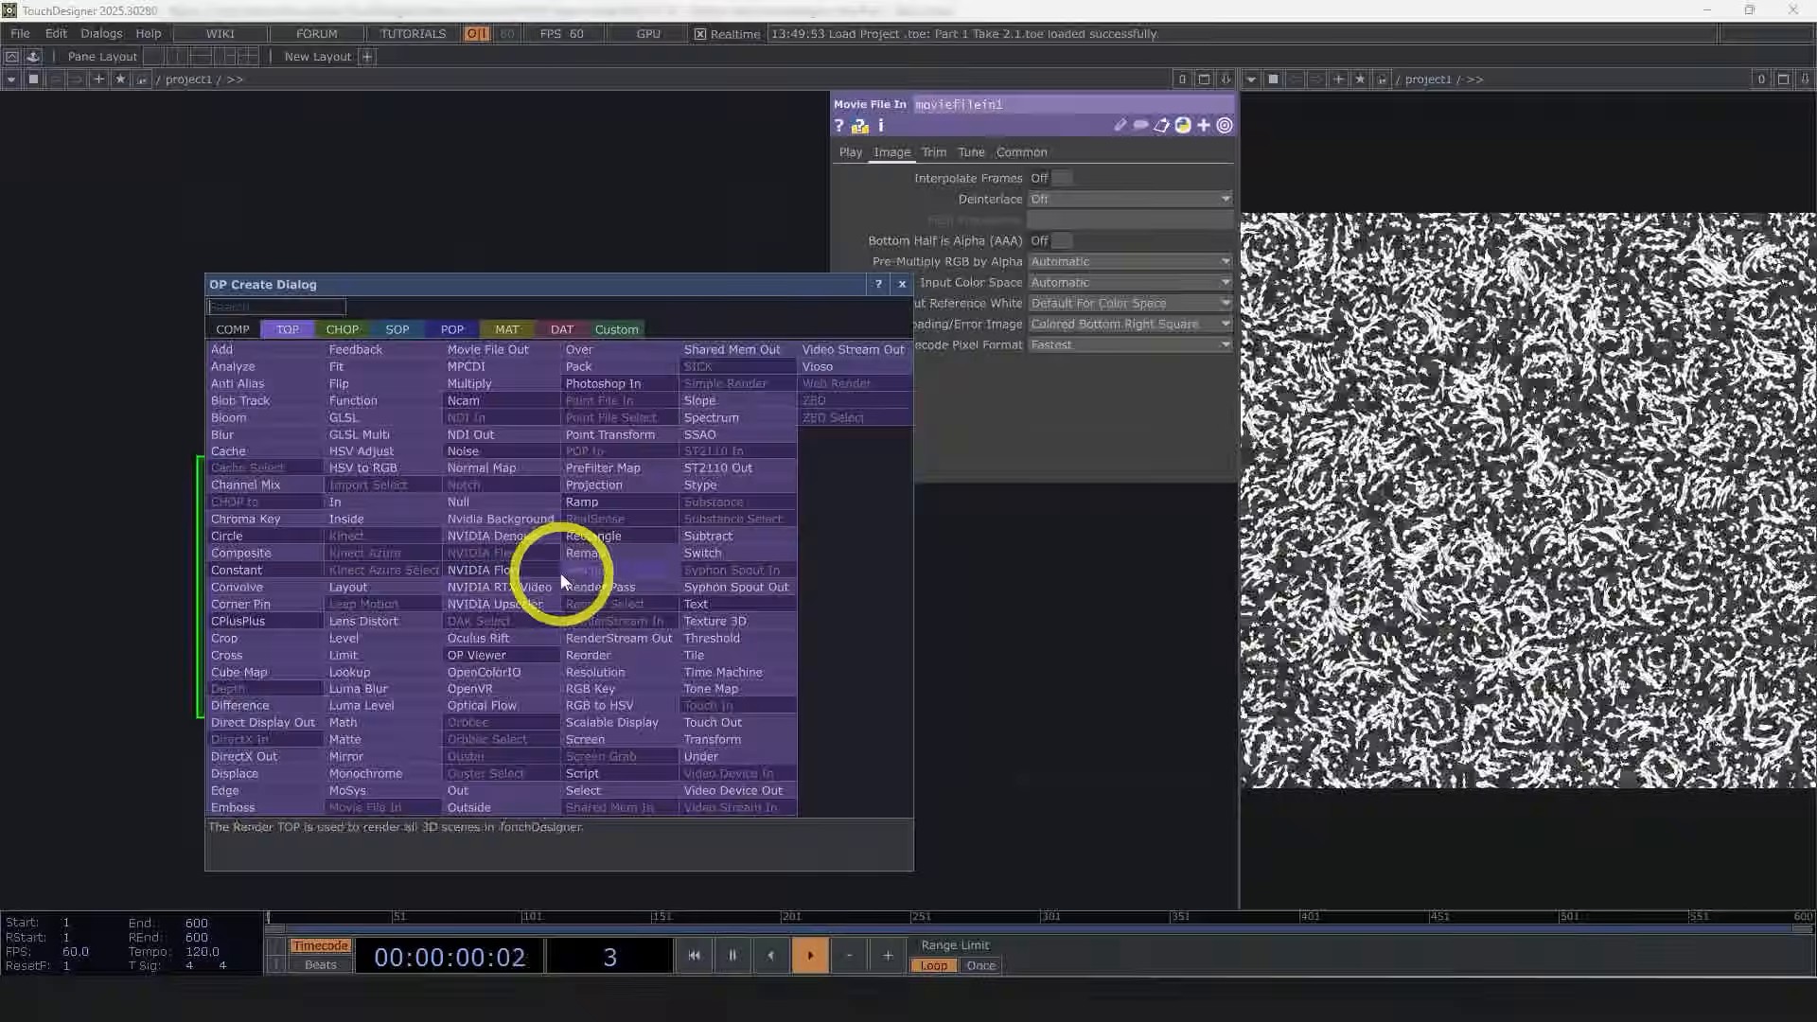
text(it)
click(343, 366)
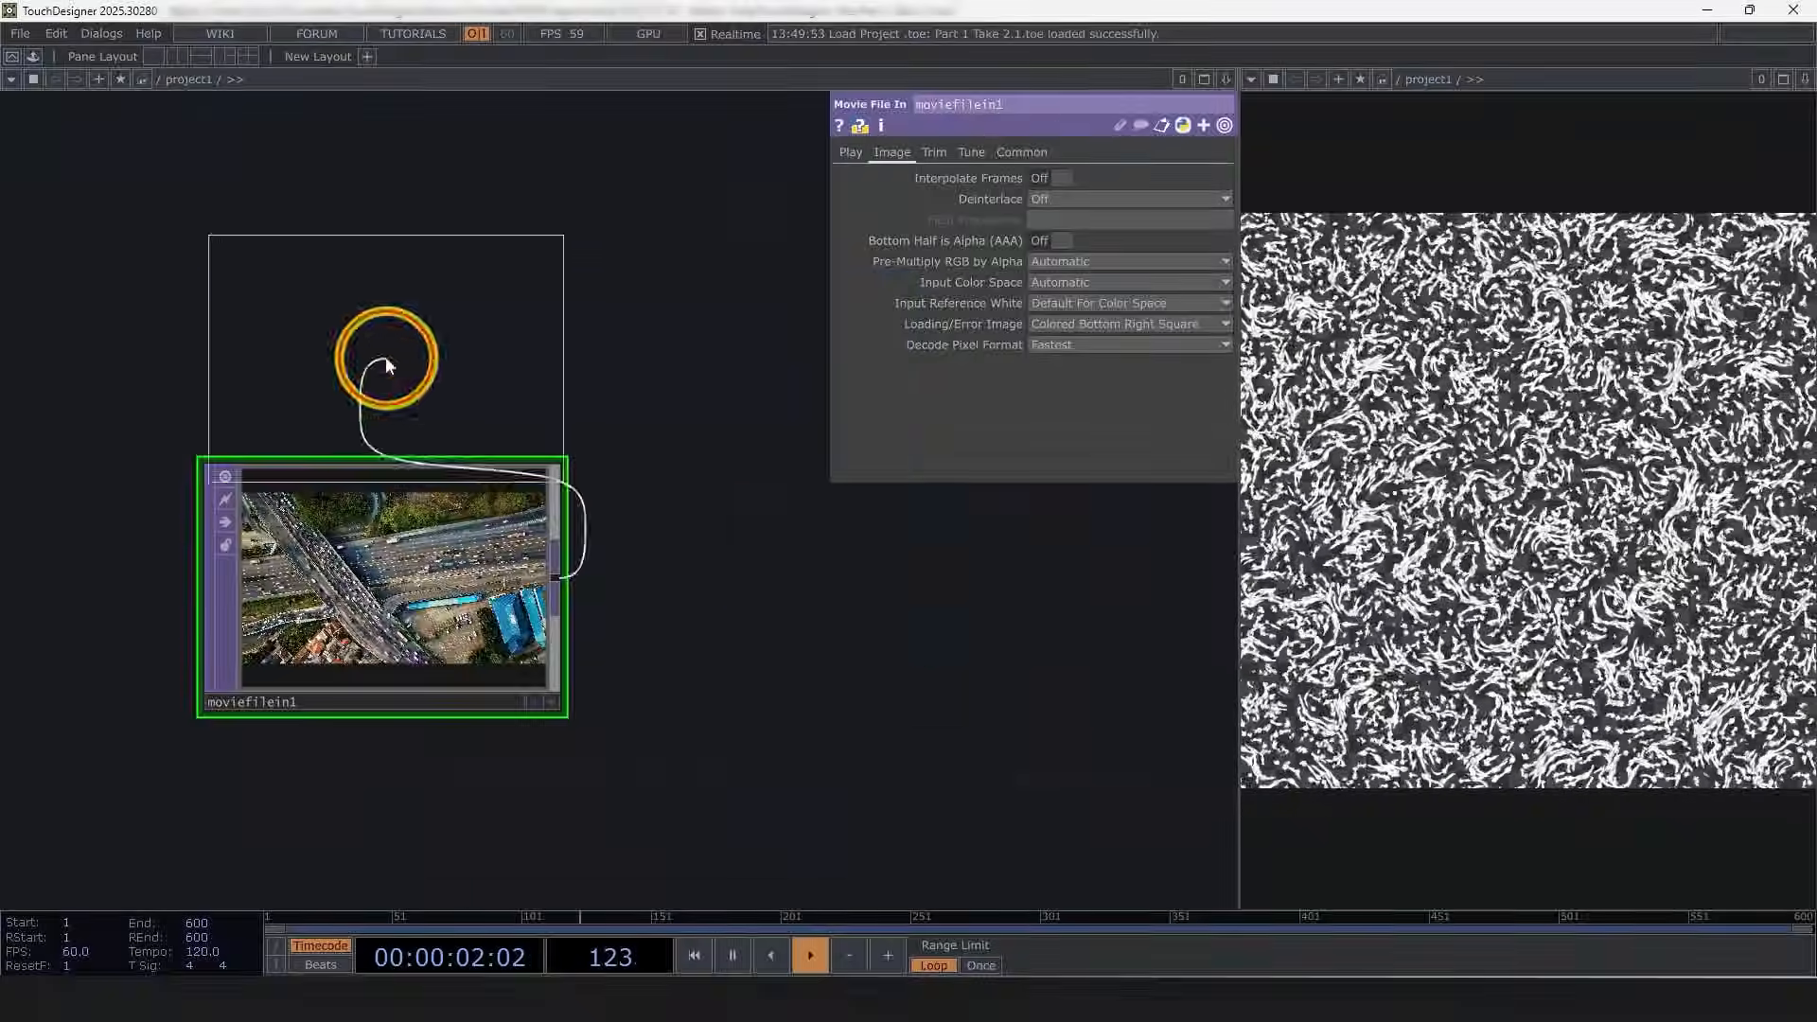
click(875, 605)
drag(999, 740, 875, 736)
scroll(824, 670, up, 3)
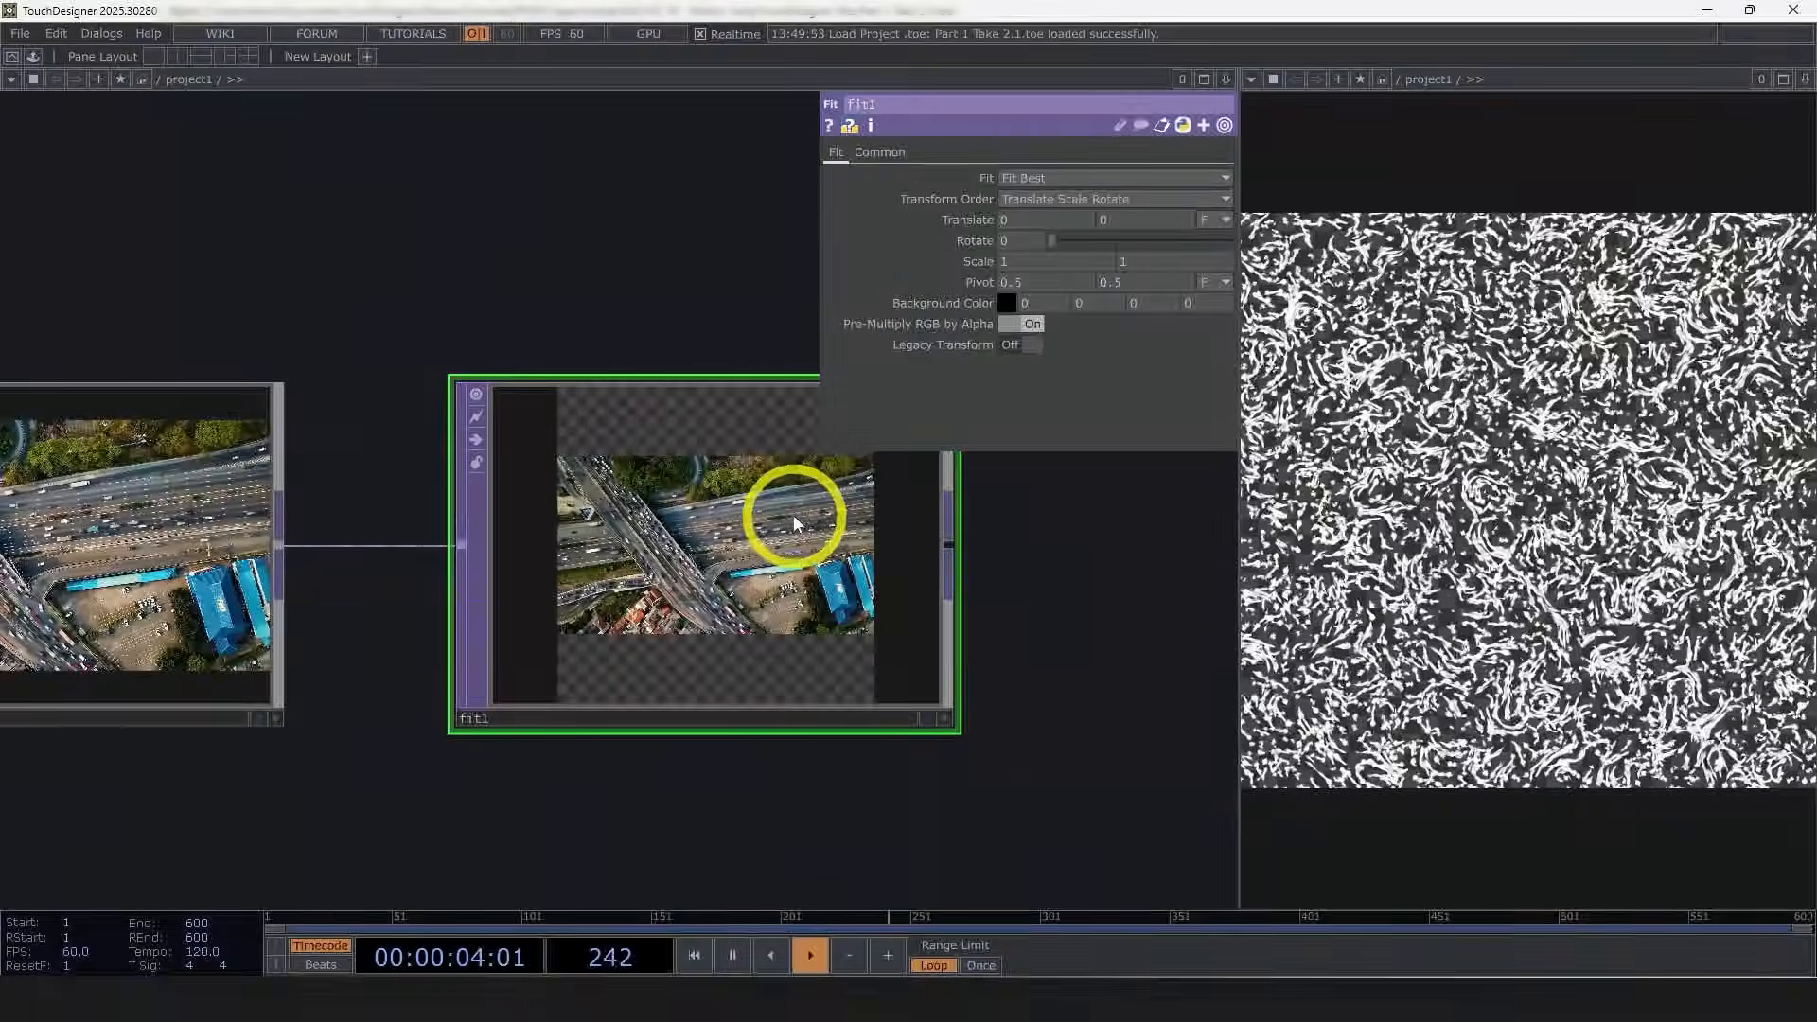
middle_click(778, 531)
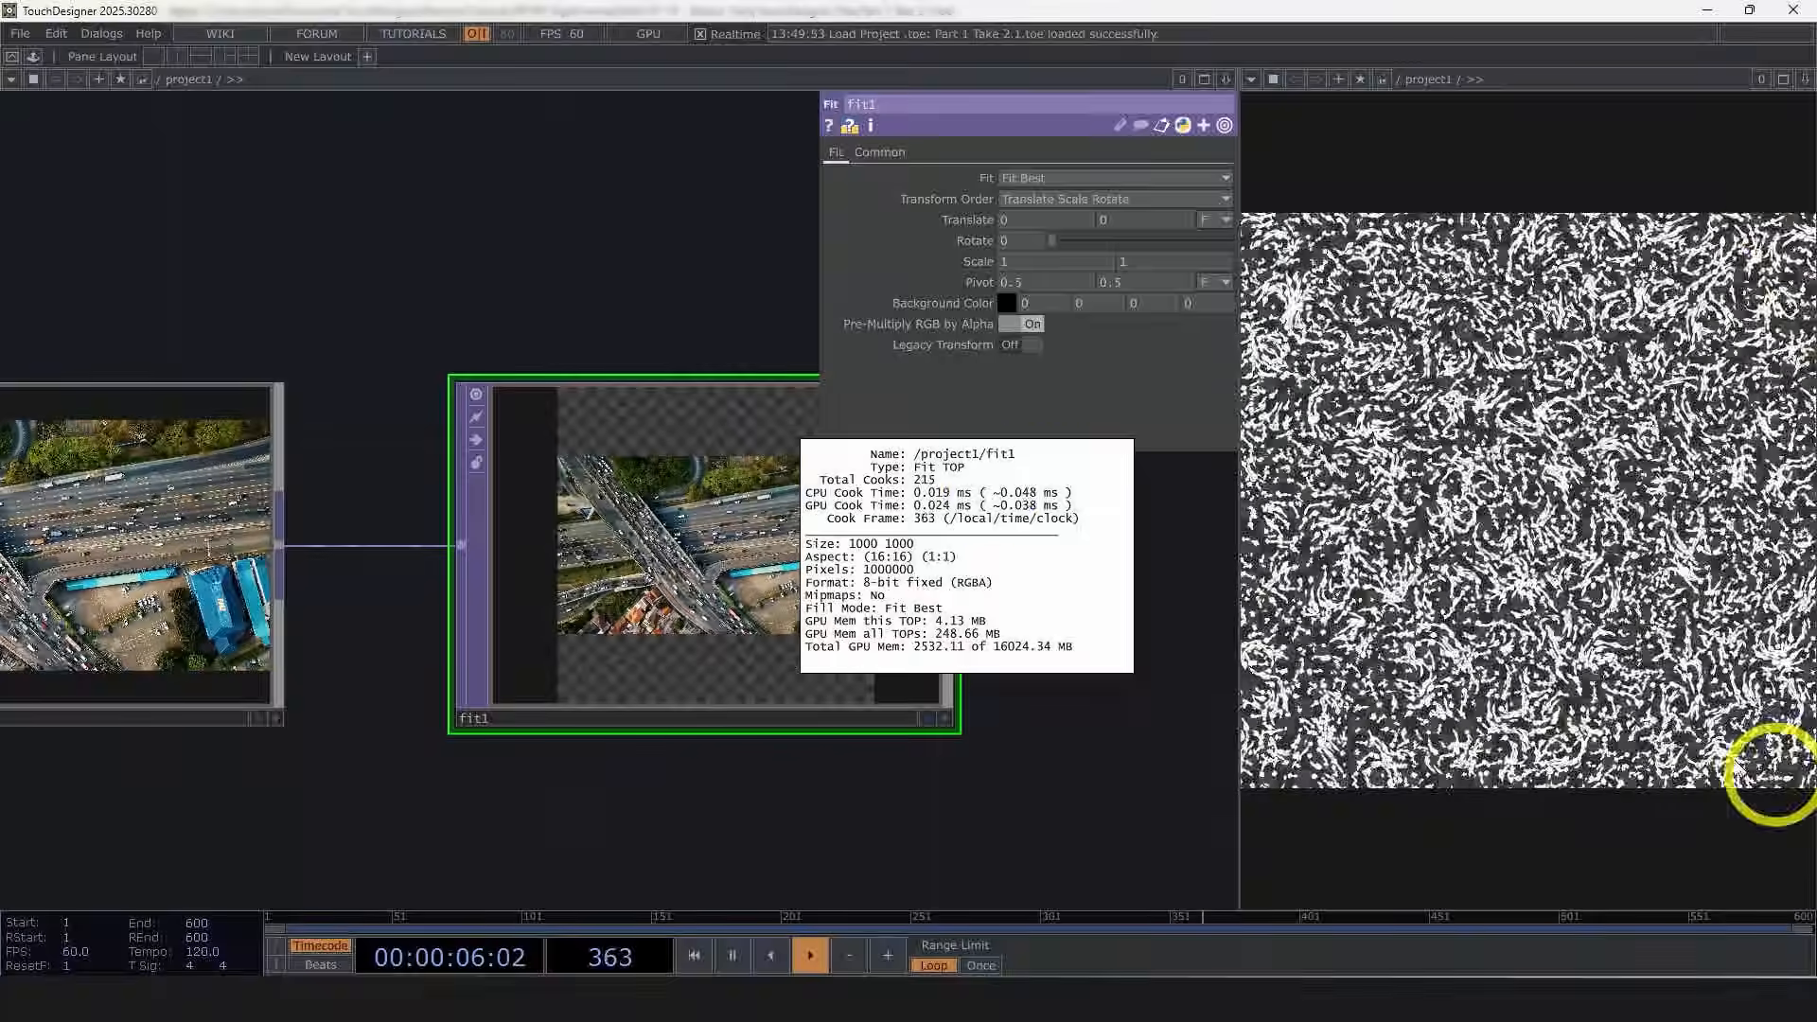
click(1067, 771)
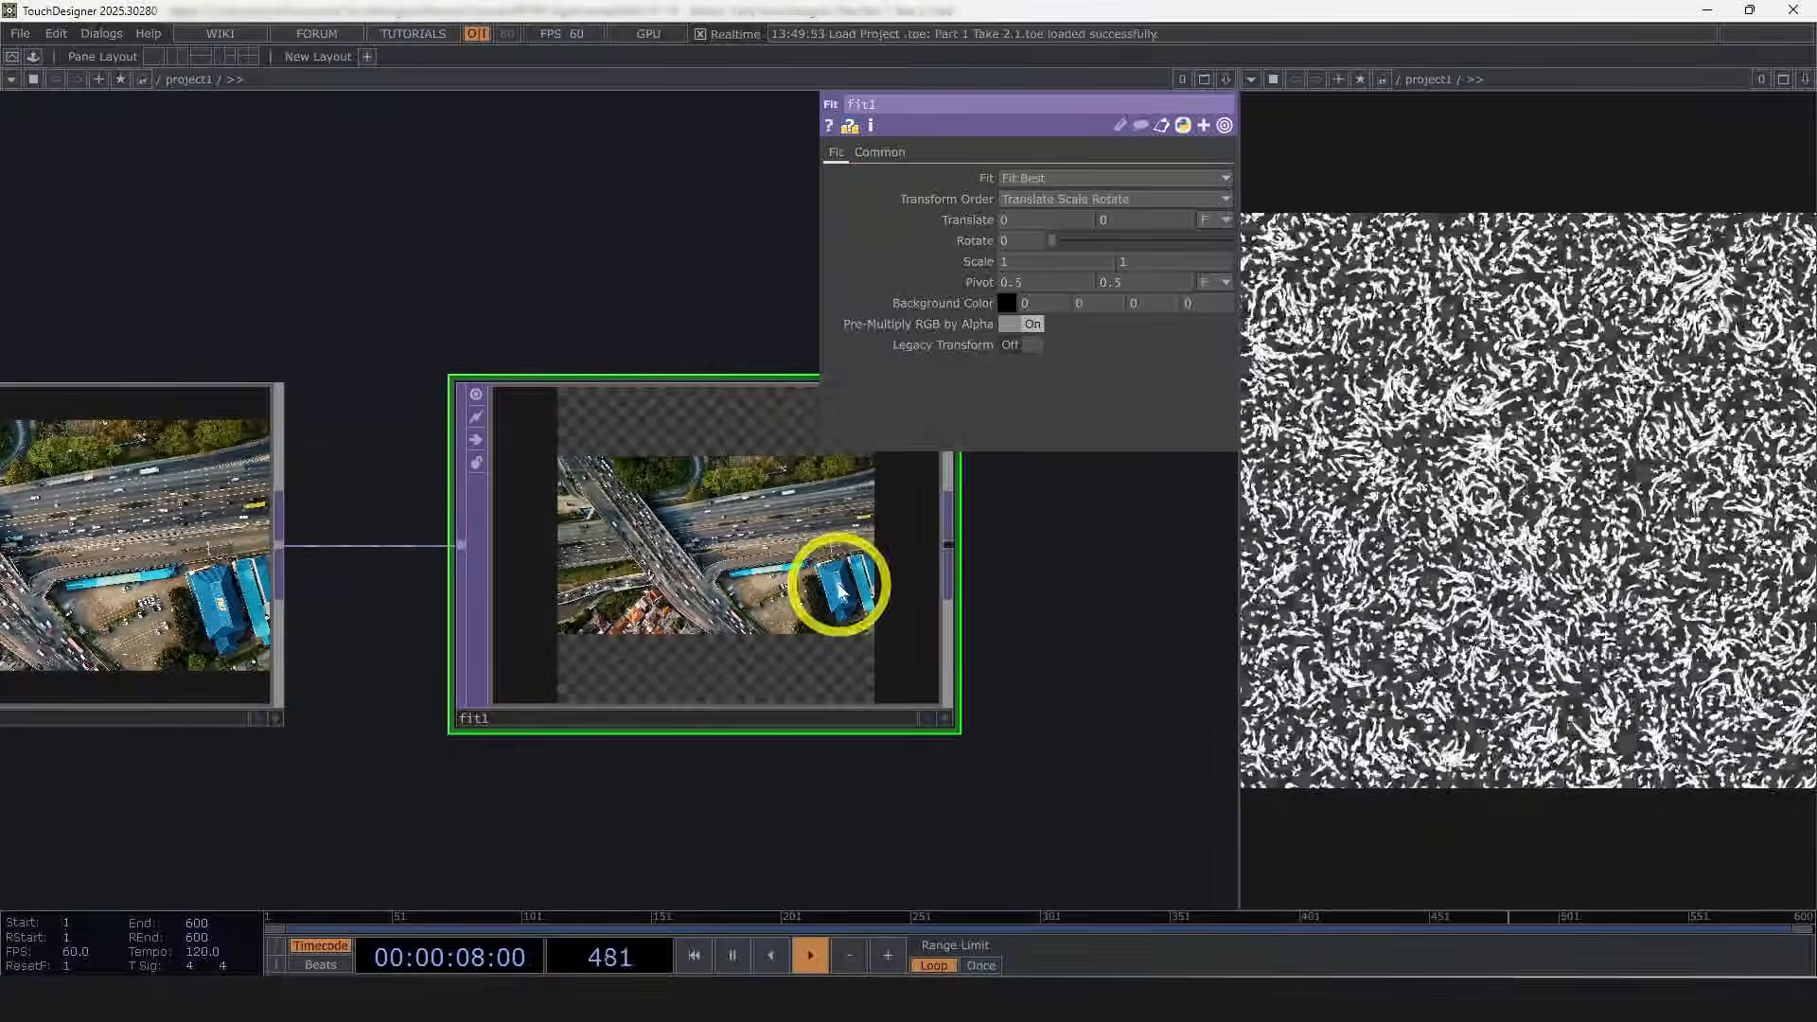
Step: Set the Fit TOP's output resolution to 1080 by 1080
click(879, 152)
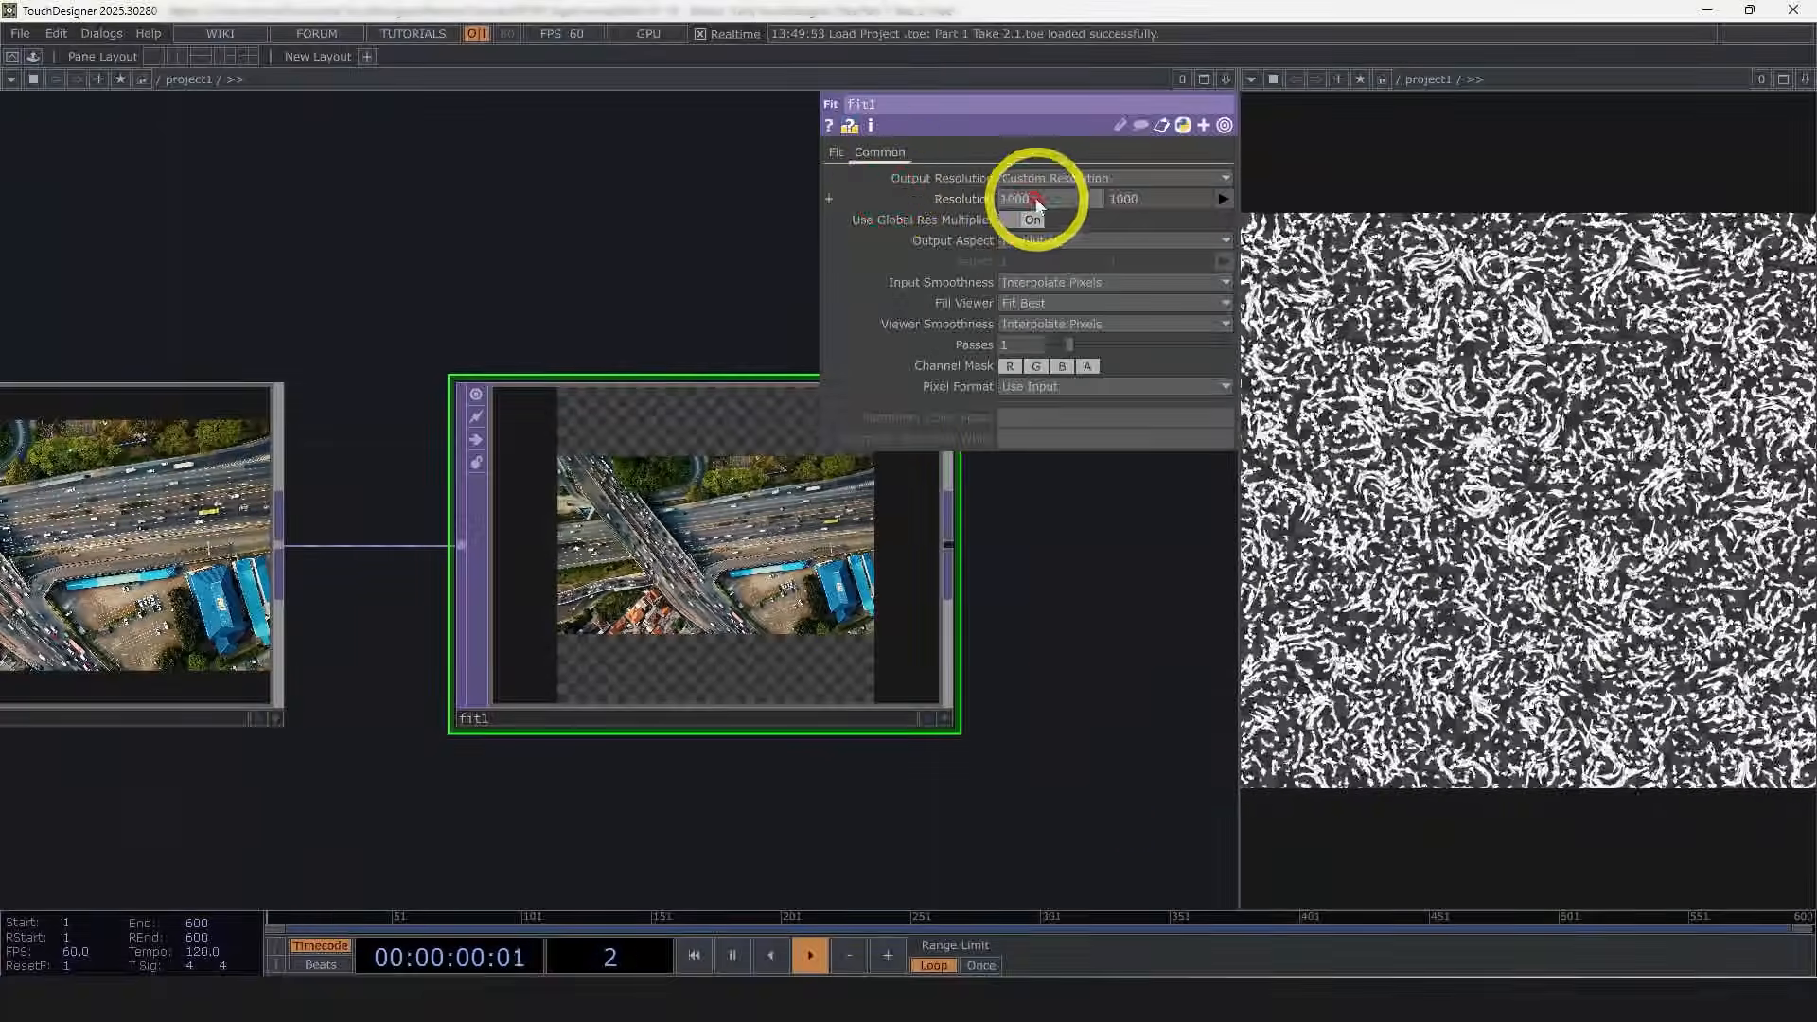
text(1080)
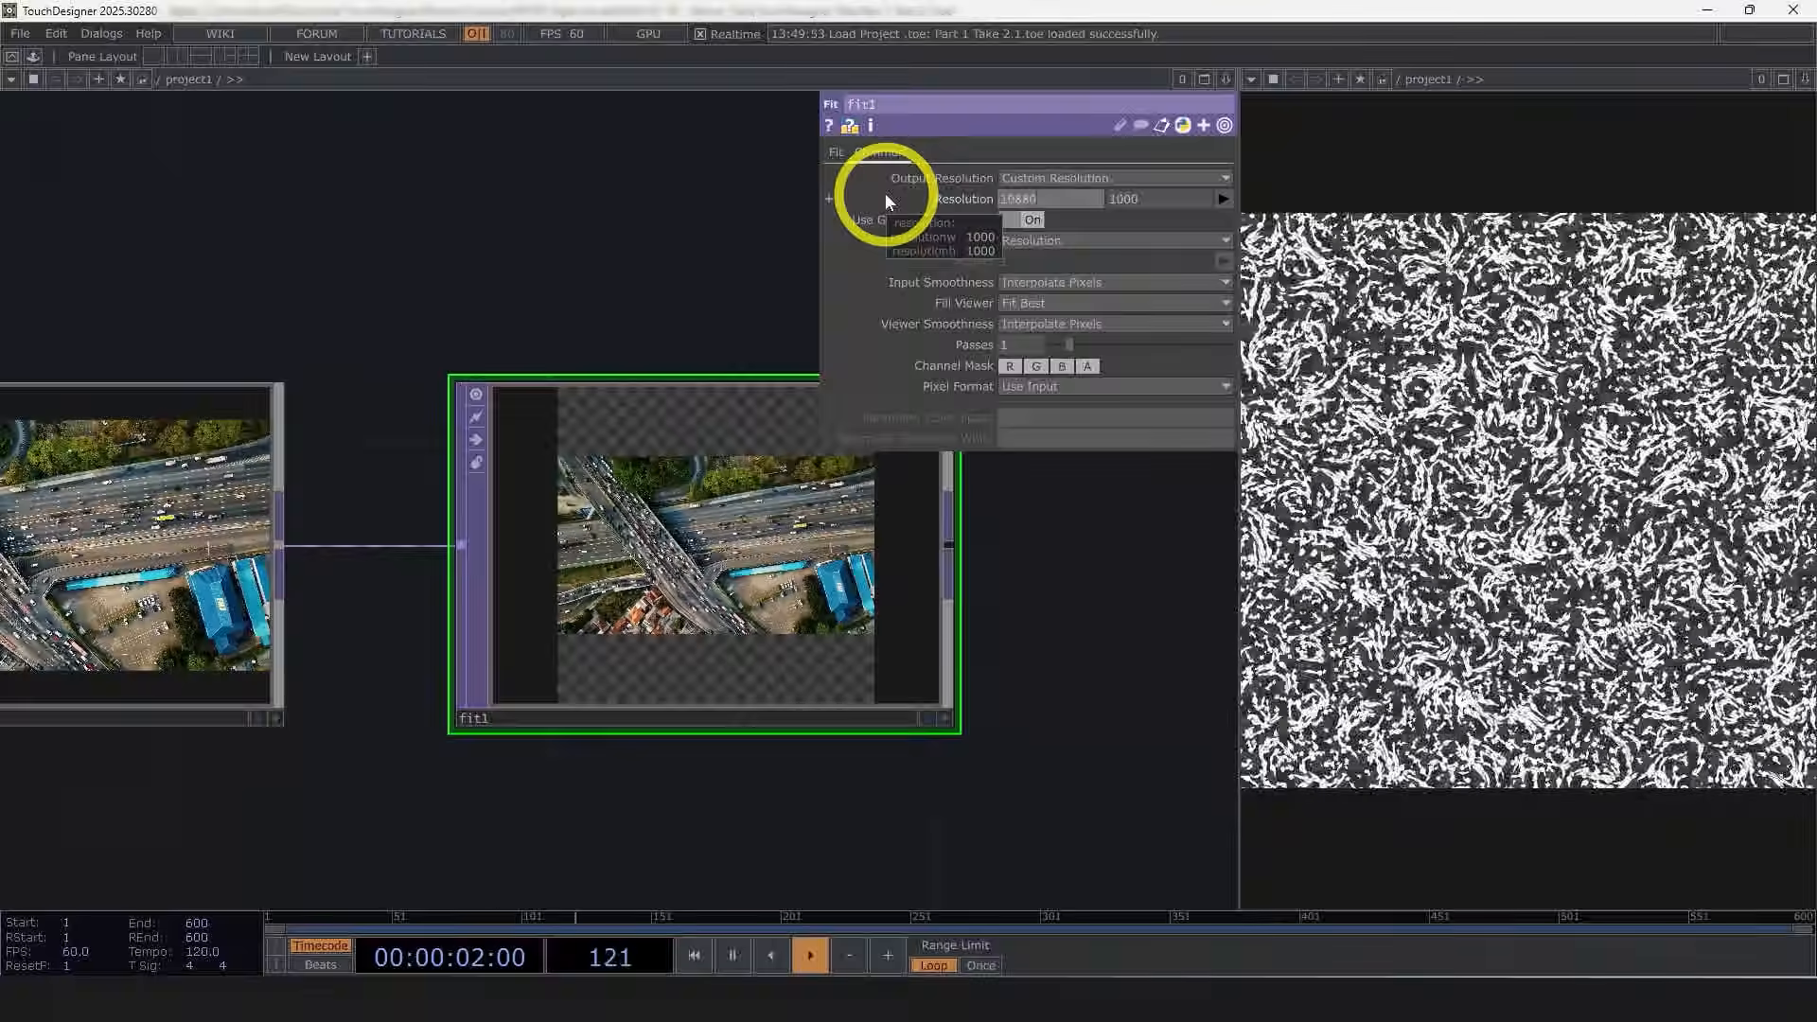
key(Tab)
text(1080)
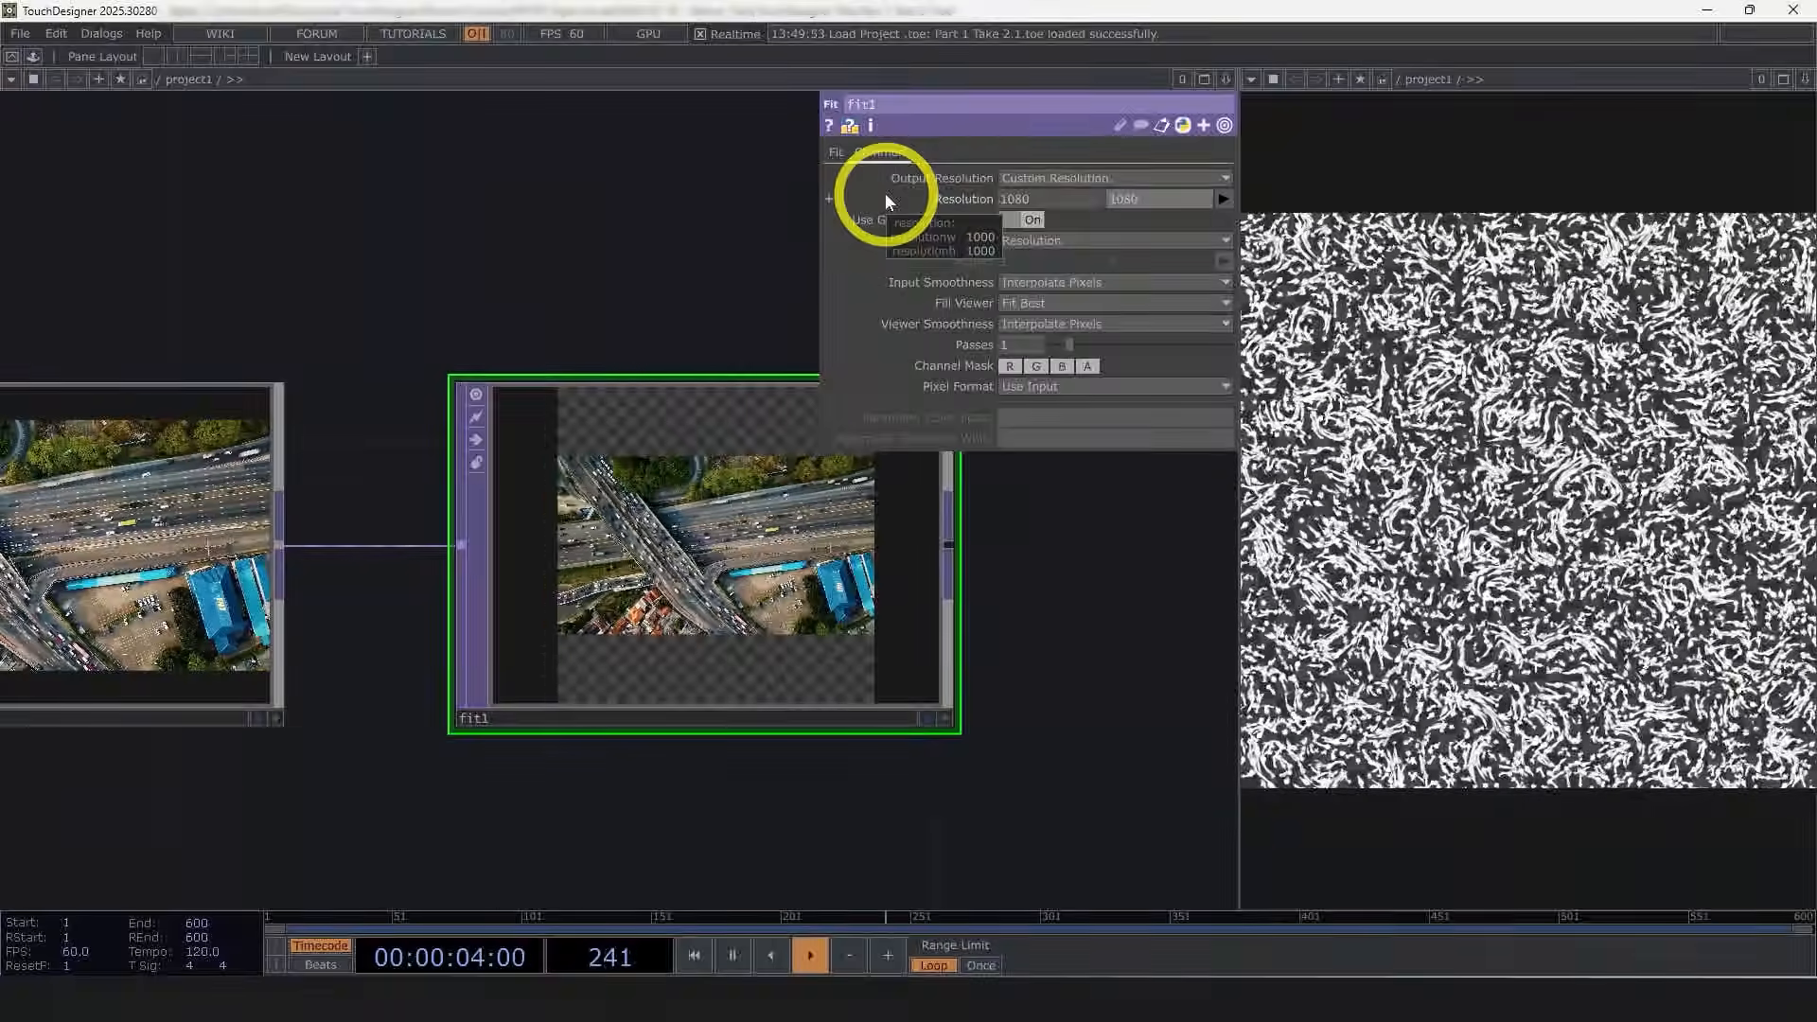
Step: Set the Fit mode to Fit Outside and the horizontal translate to 0.3
click(837, 152)
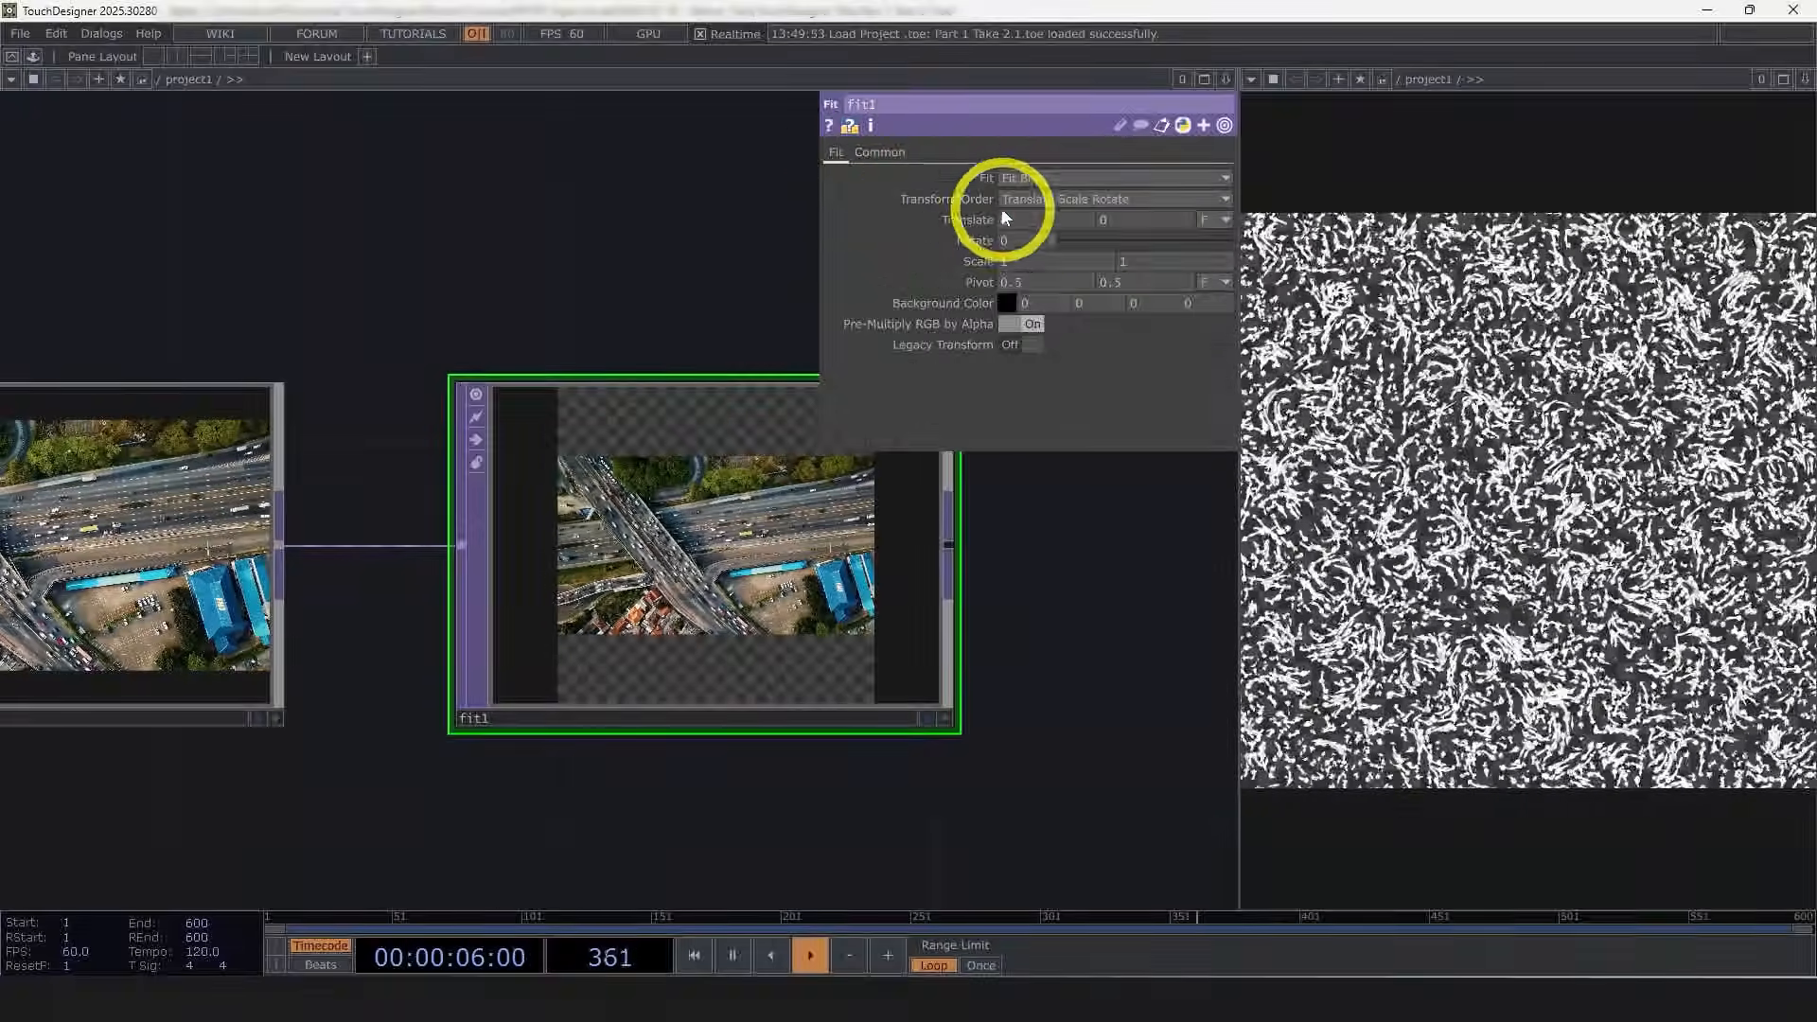
click(1010, 177)
click(1046, 265)
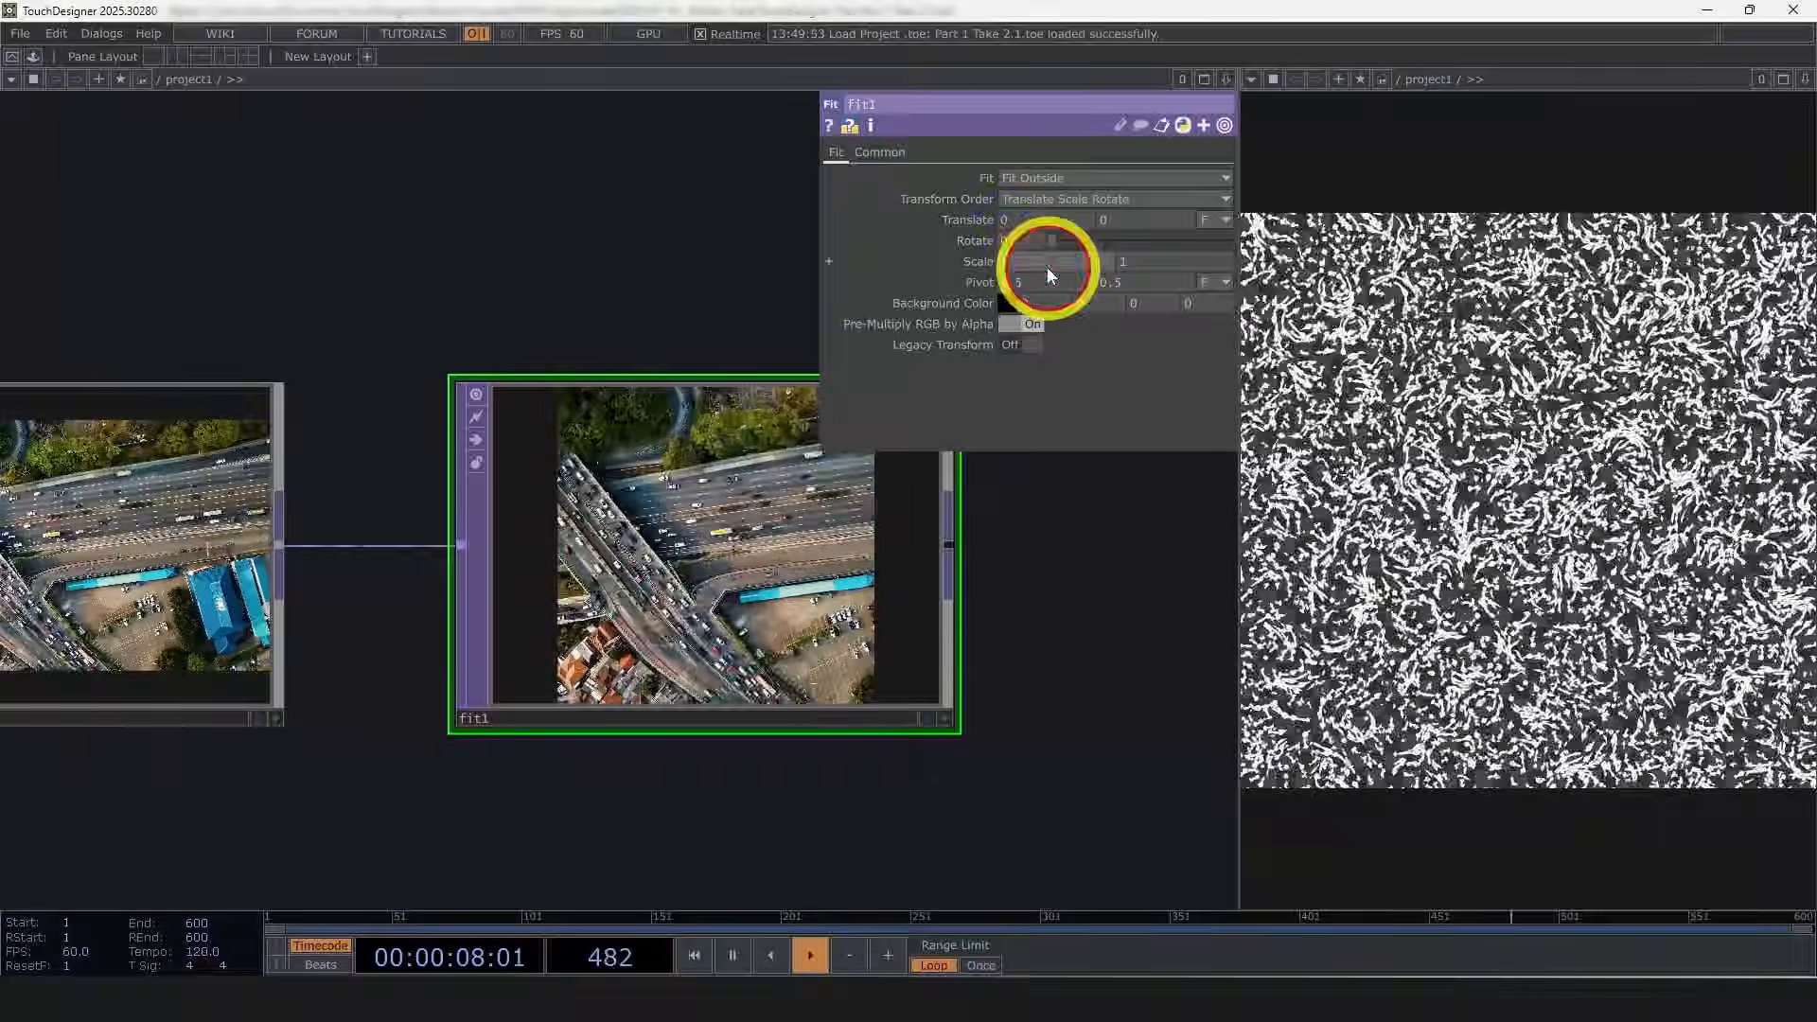
middle_drag(1012, 223, 1114, 227)
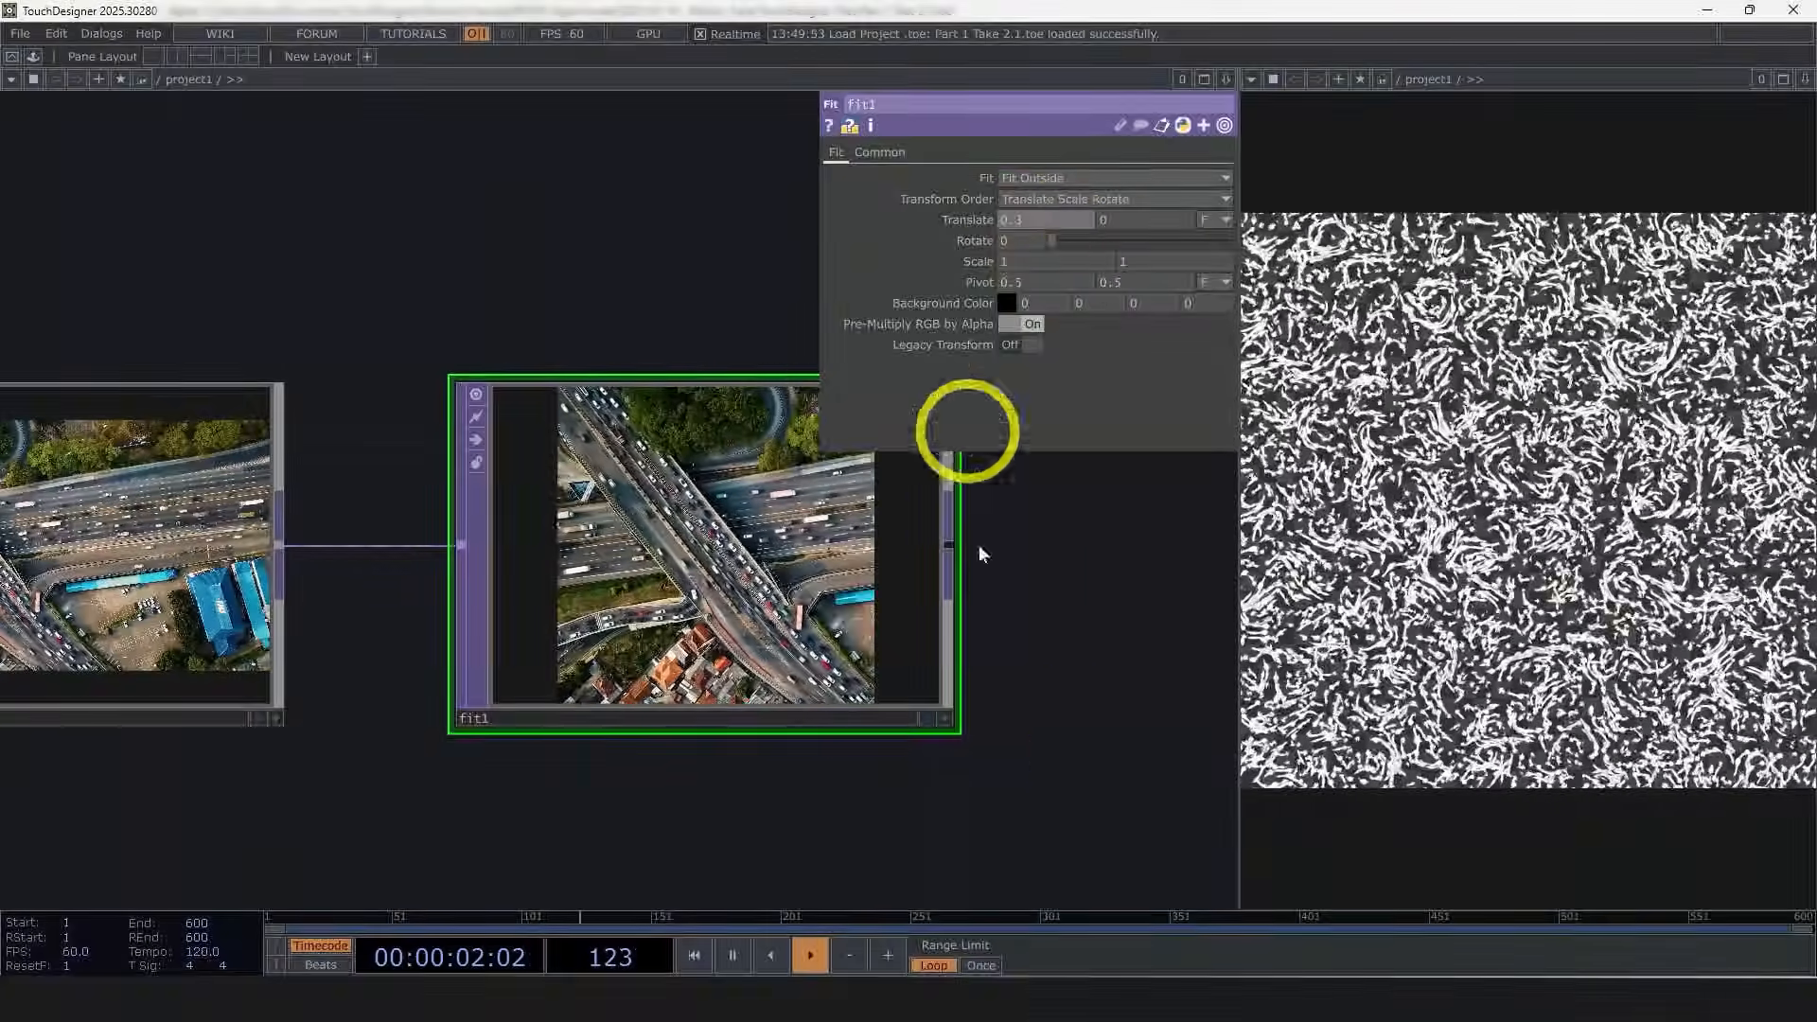
Step: Append a Null TOP after the Fit TOP and rename it source
drag(1064, 747, 988, 736)
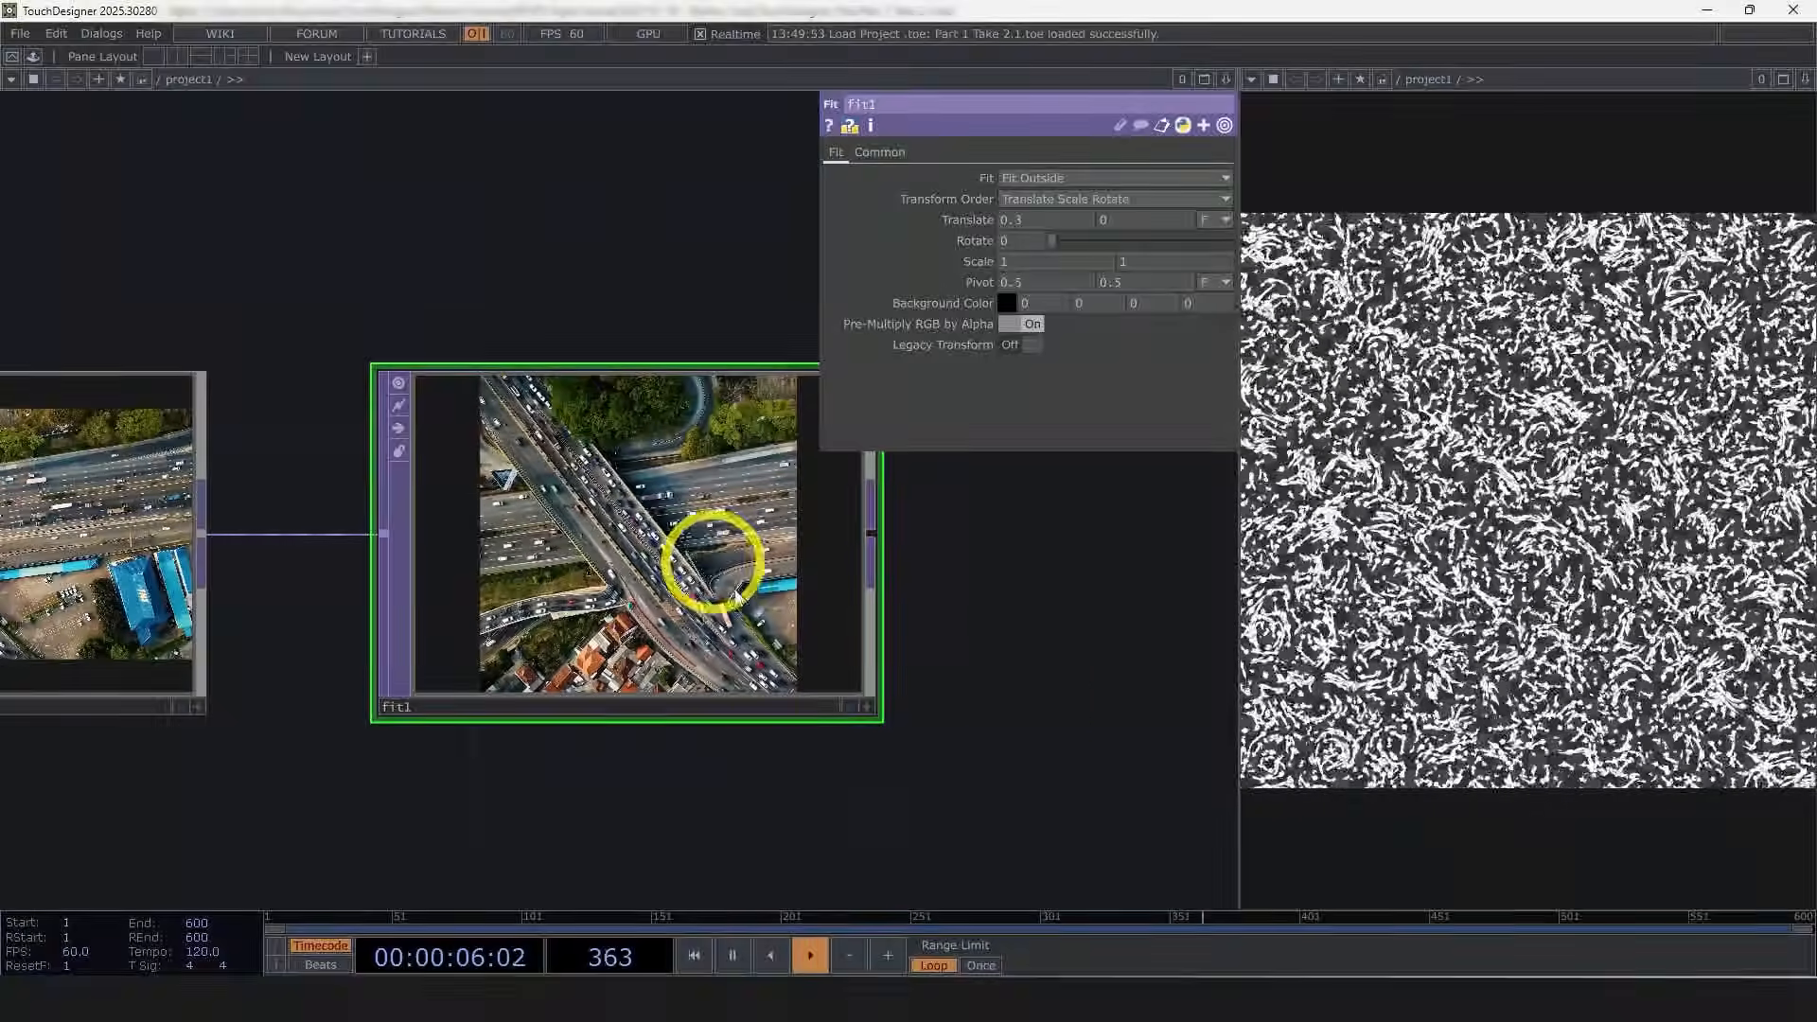
drag(888, 685, 689, 679)
scroll(688, 680, down, 5)
right_click(581, 596)
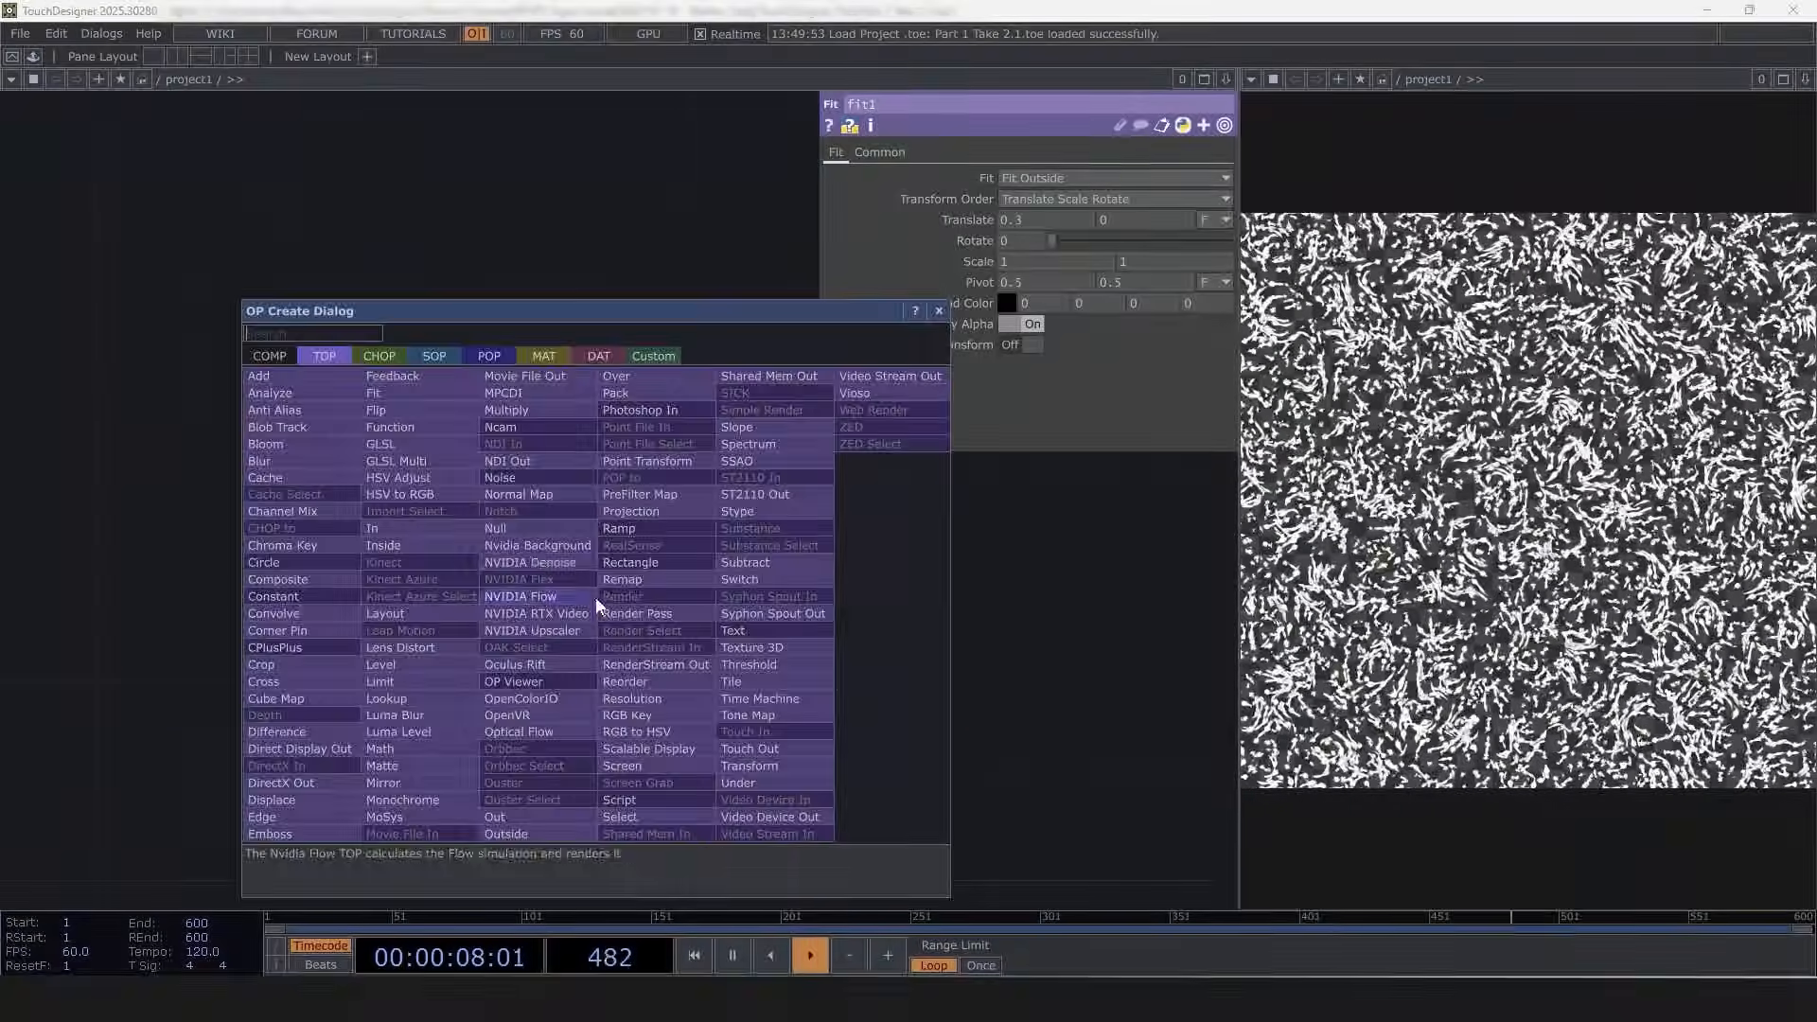
click(528, 530)
click(781, 649)
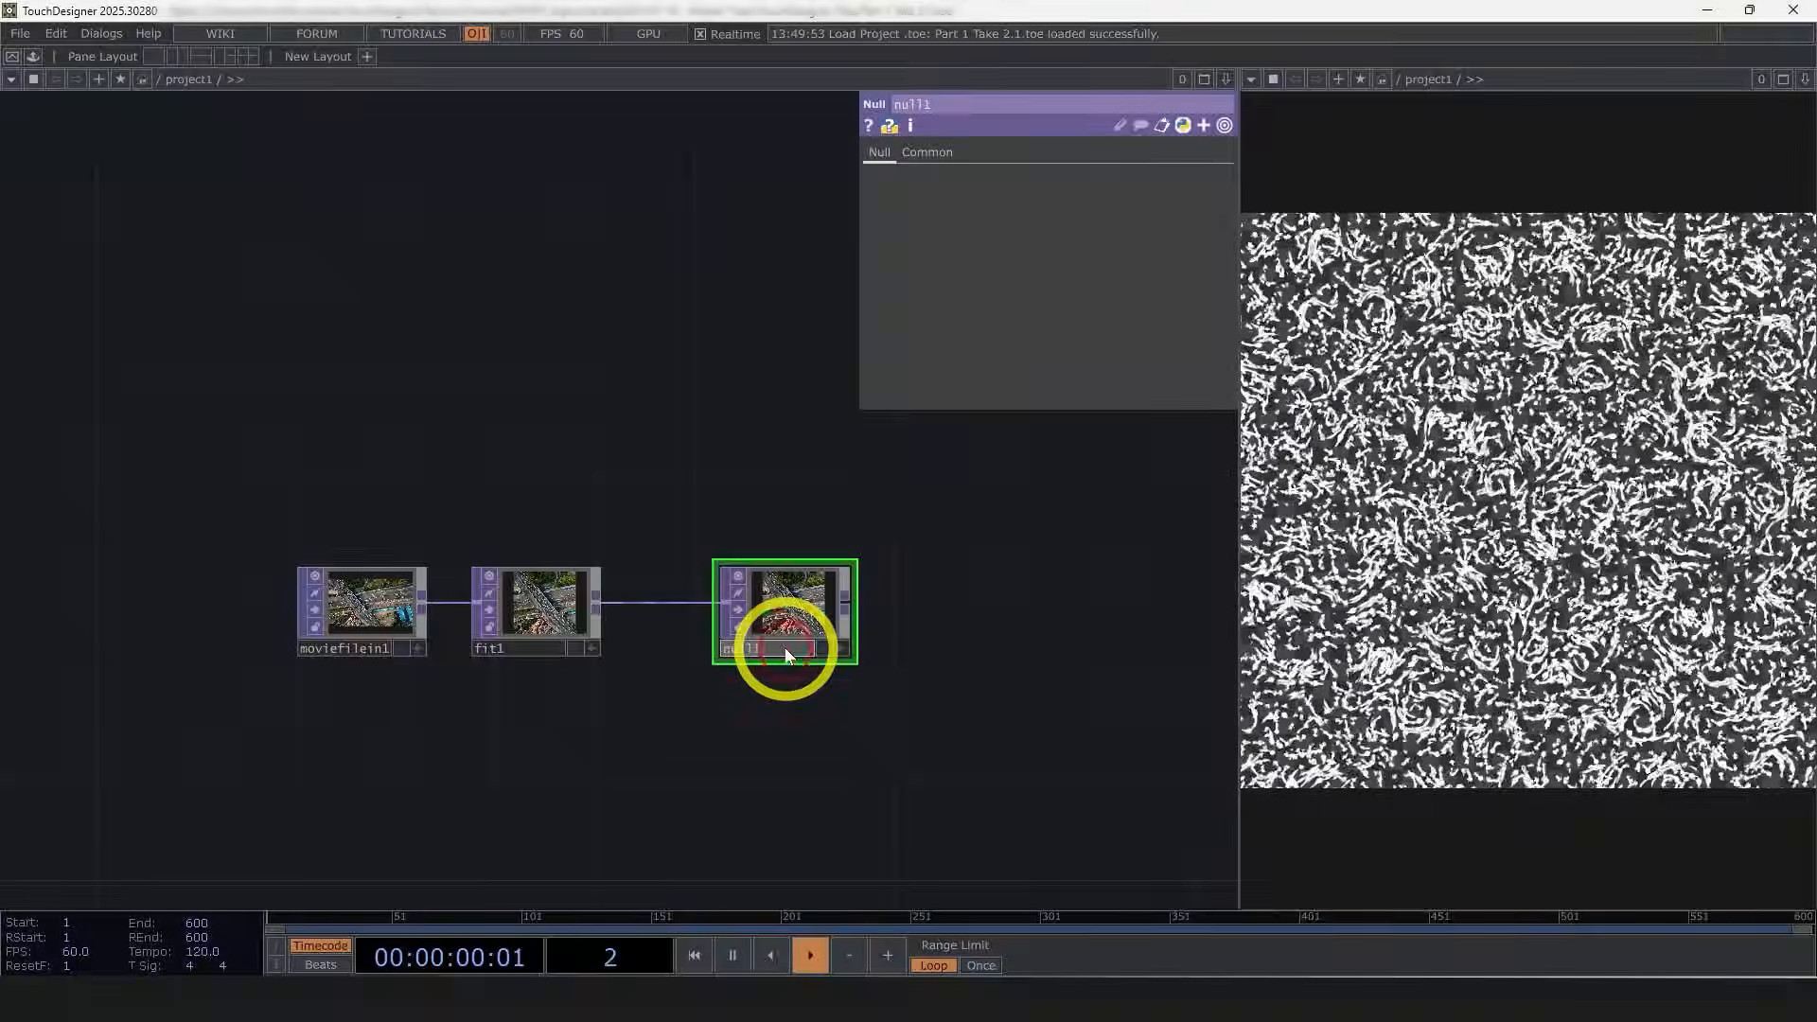
text(source)
drag(1079, 583, 591, 399)
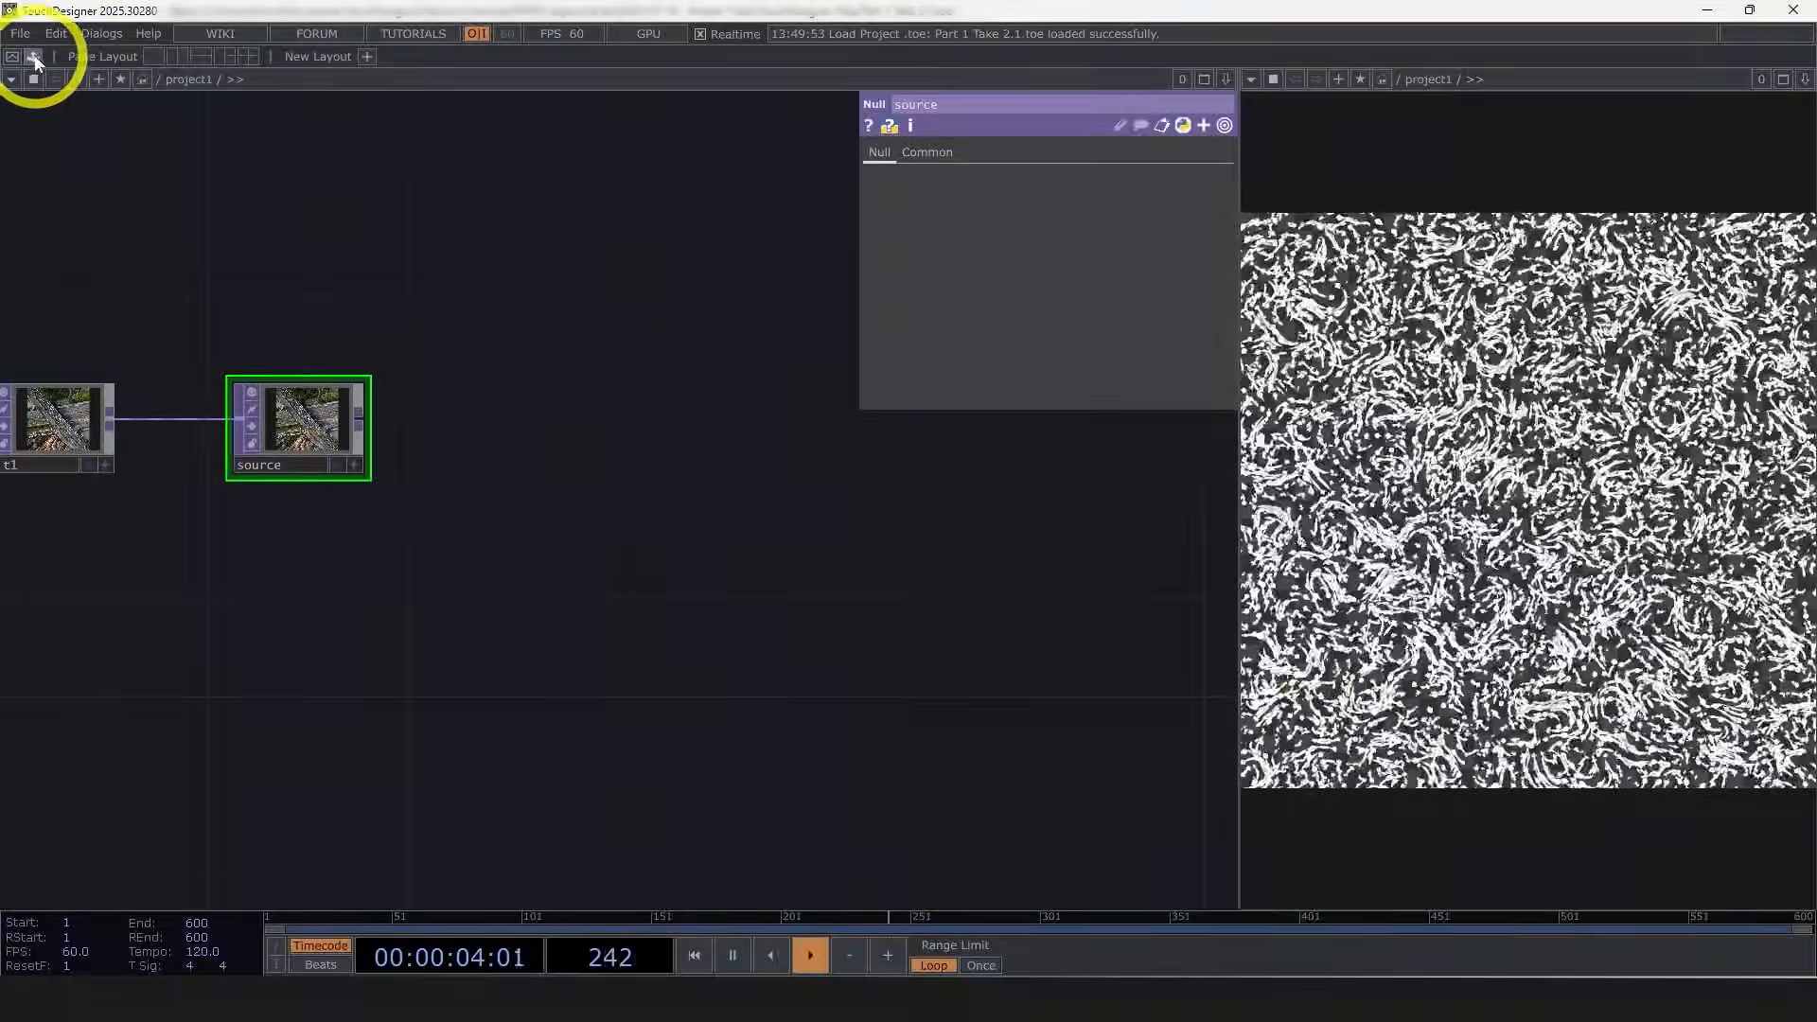
Step: Drag the opticalFlow component from the Palette's Tools into the network and close the Palette
scroll(292, 422, up, 5)
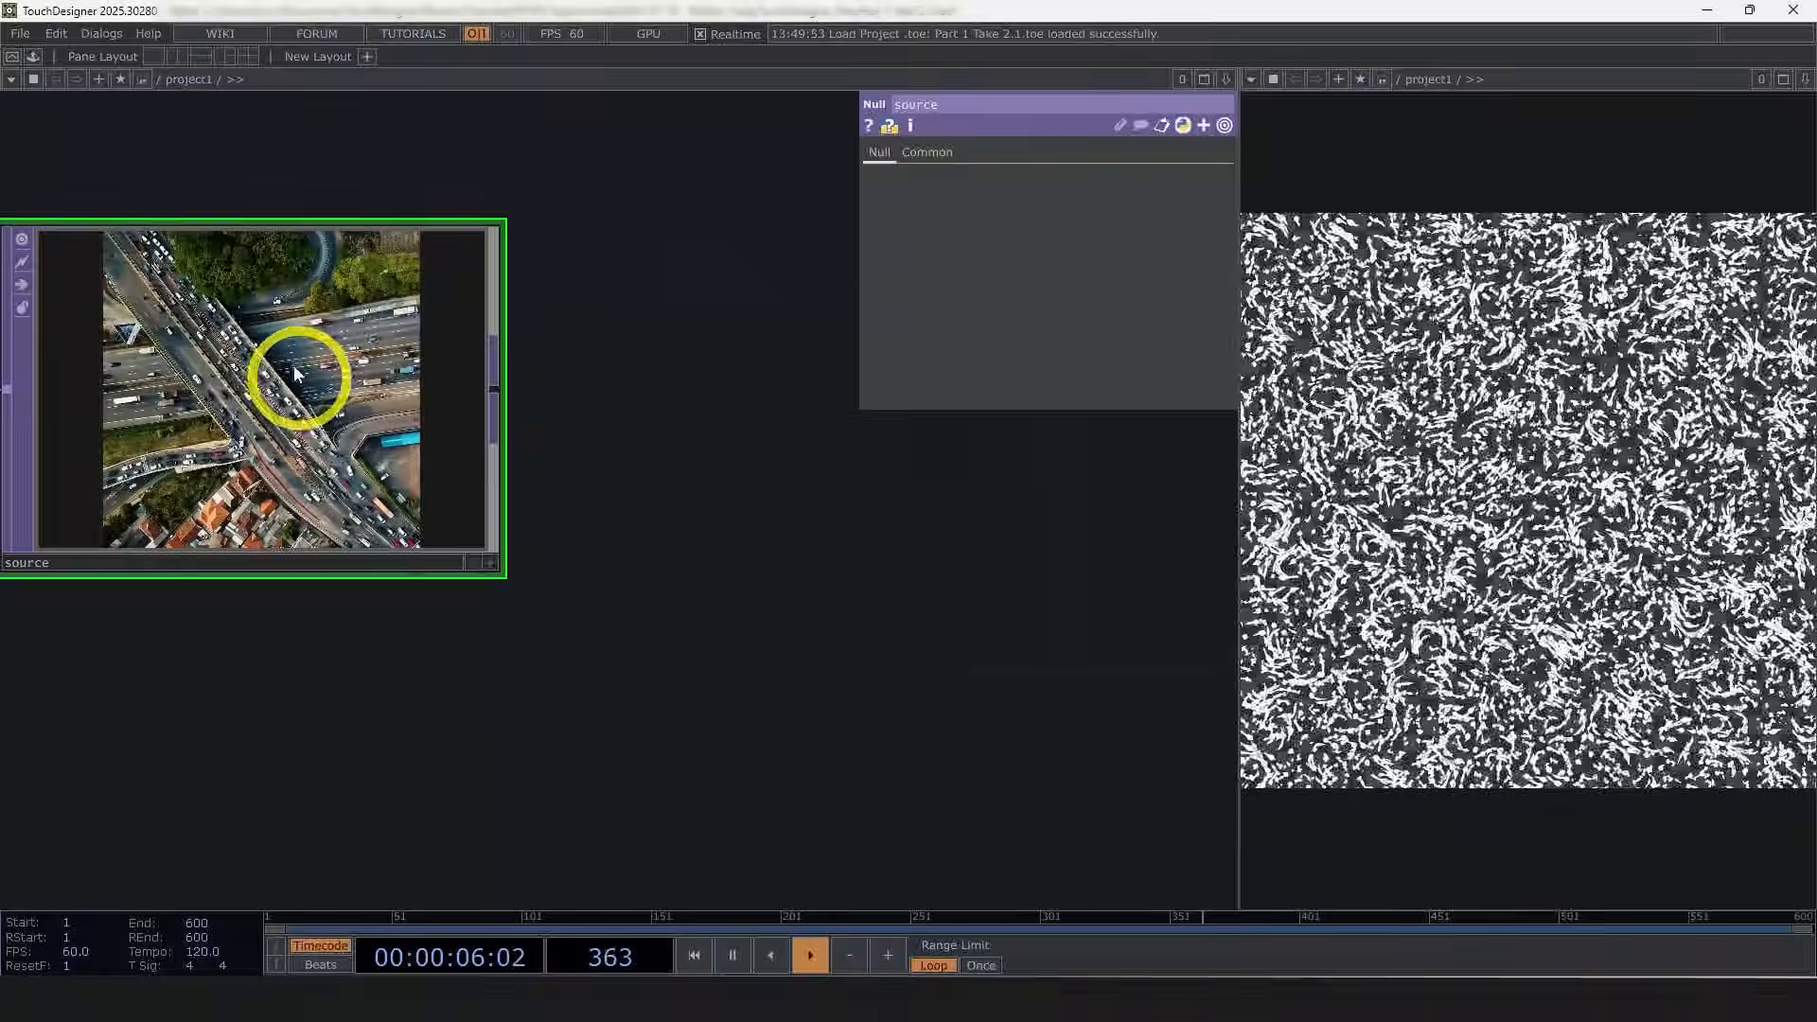
click(33, 56)
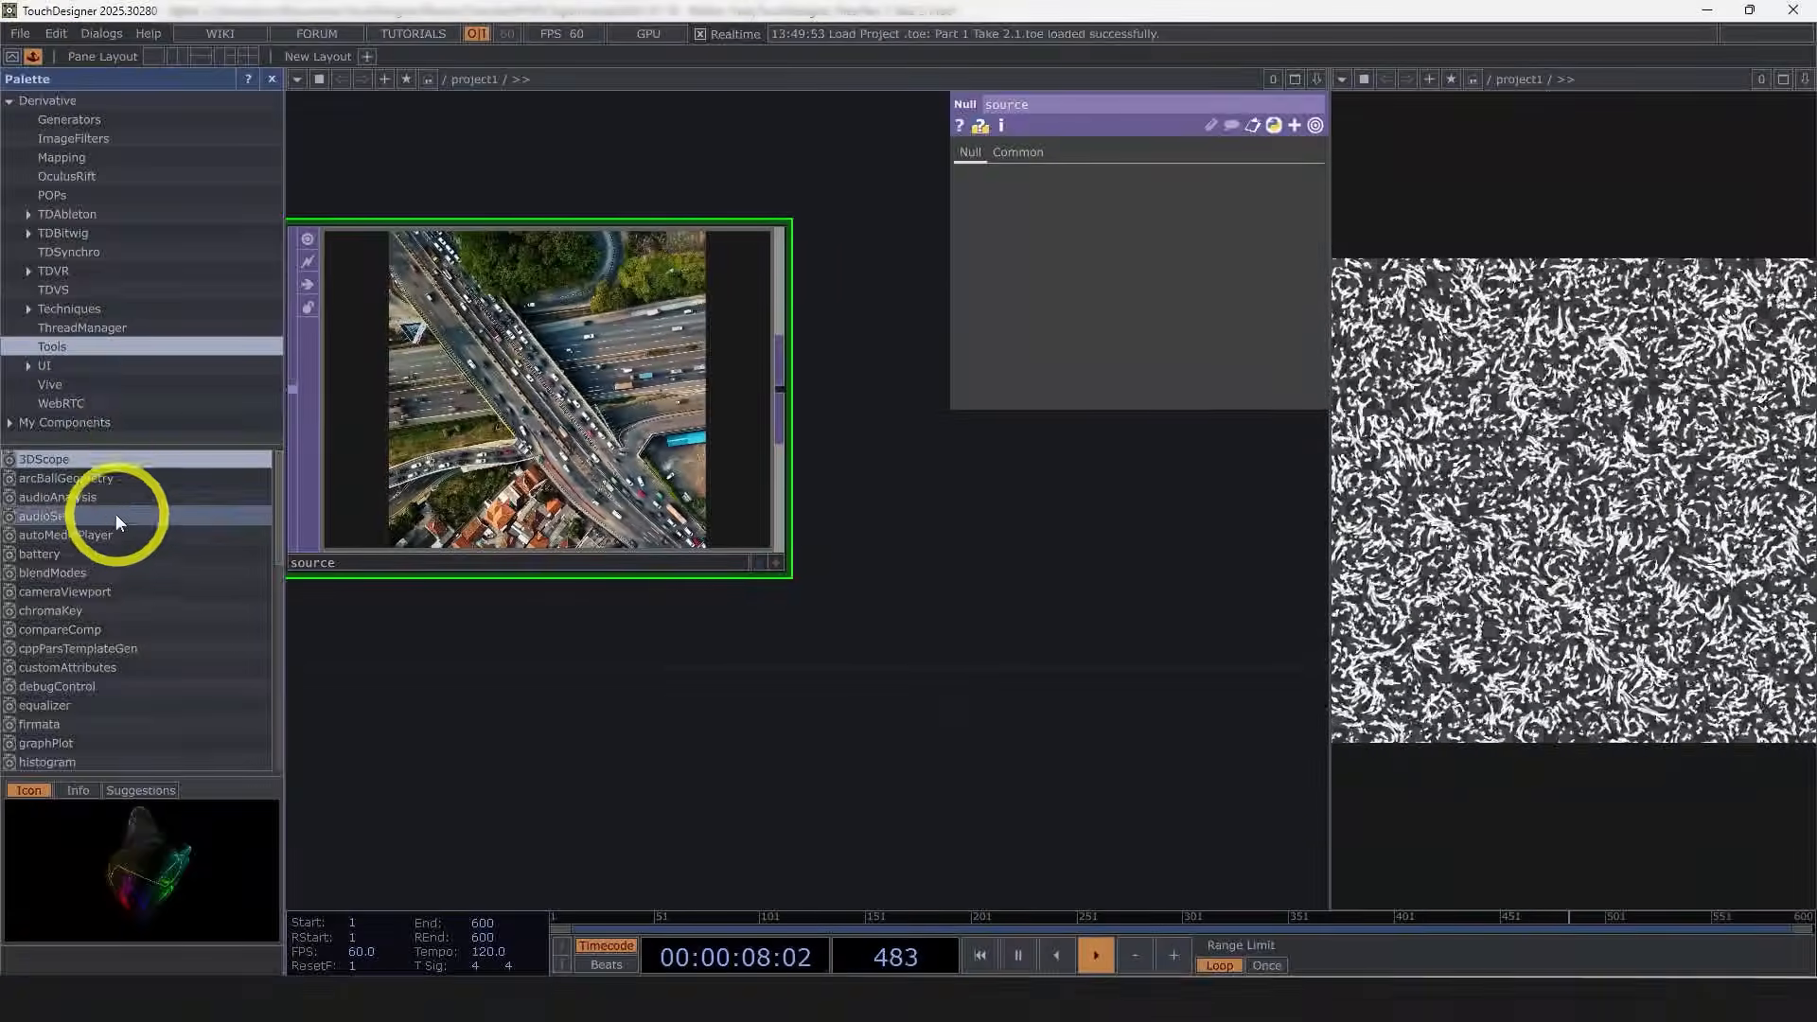
scroll(95, 572, down, 7)
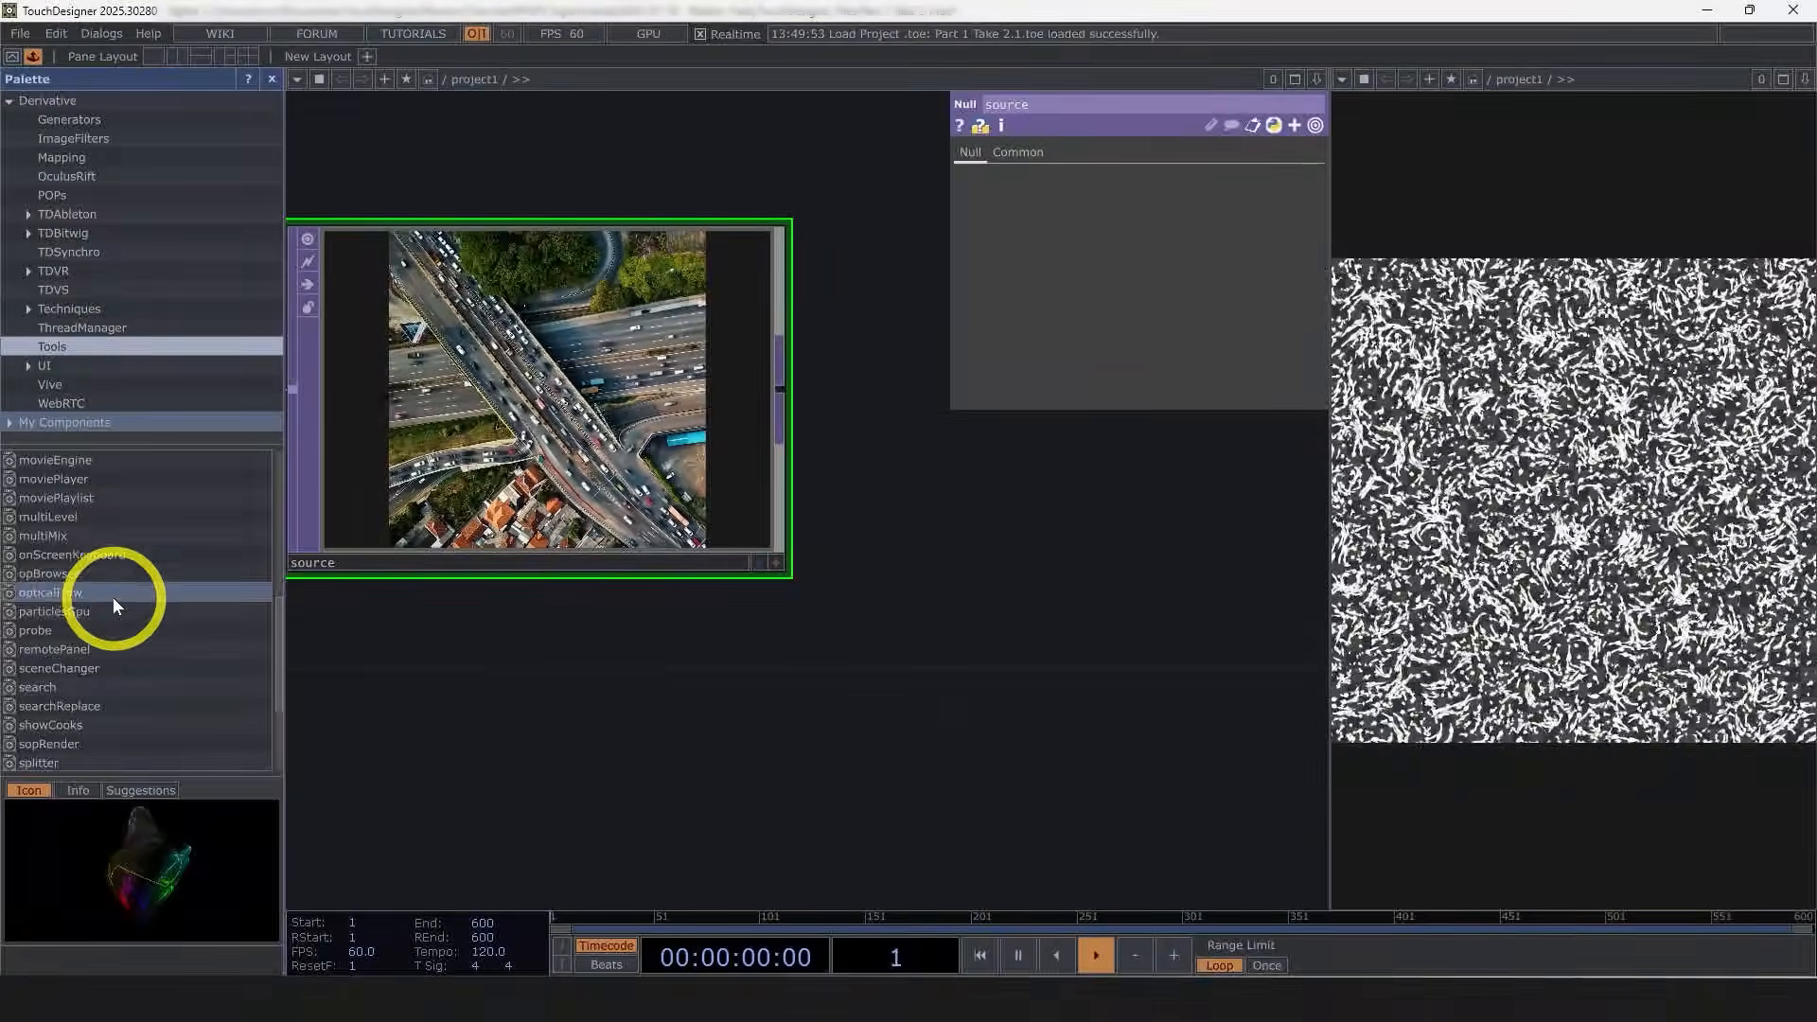
scroll(132, 558, down, 3)
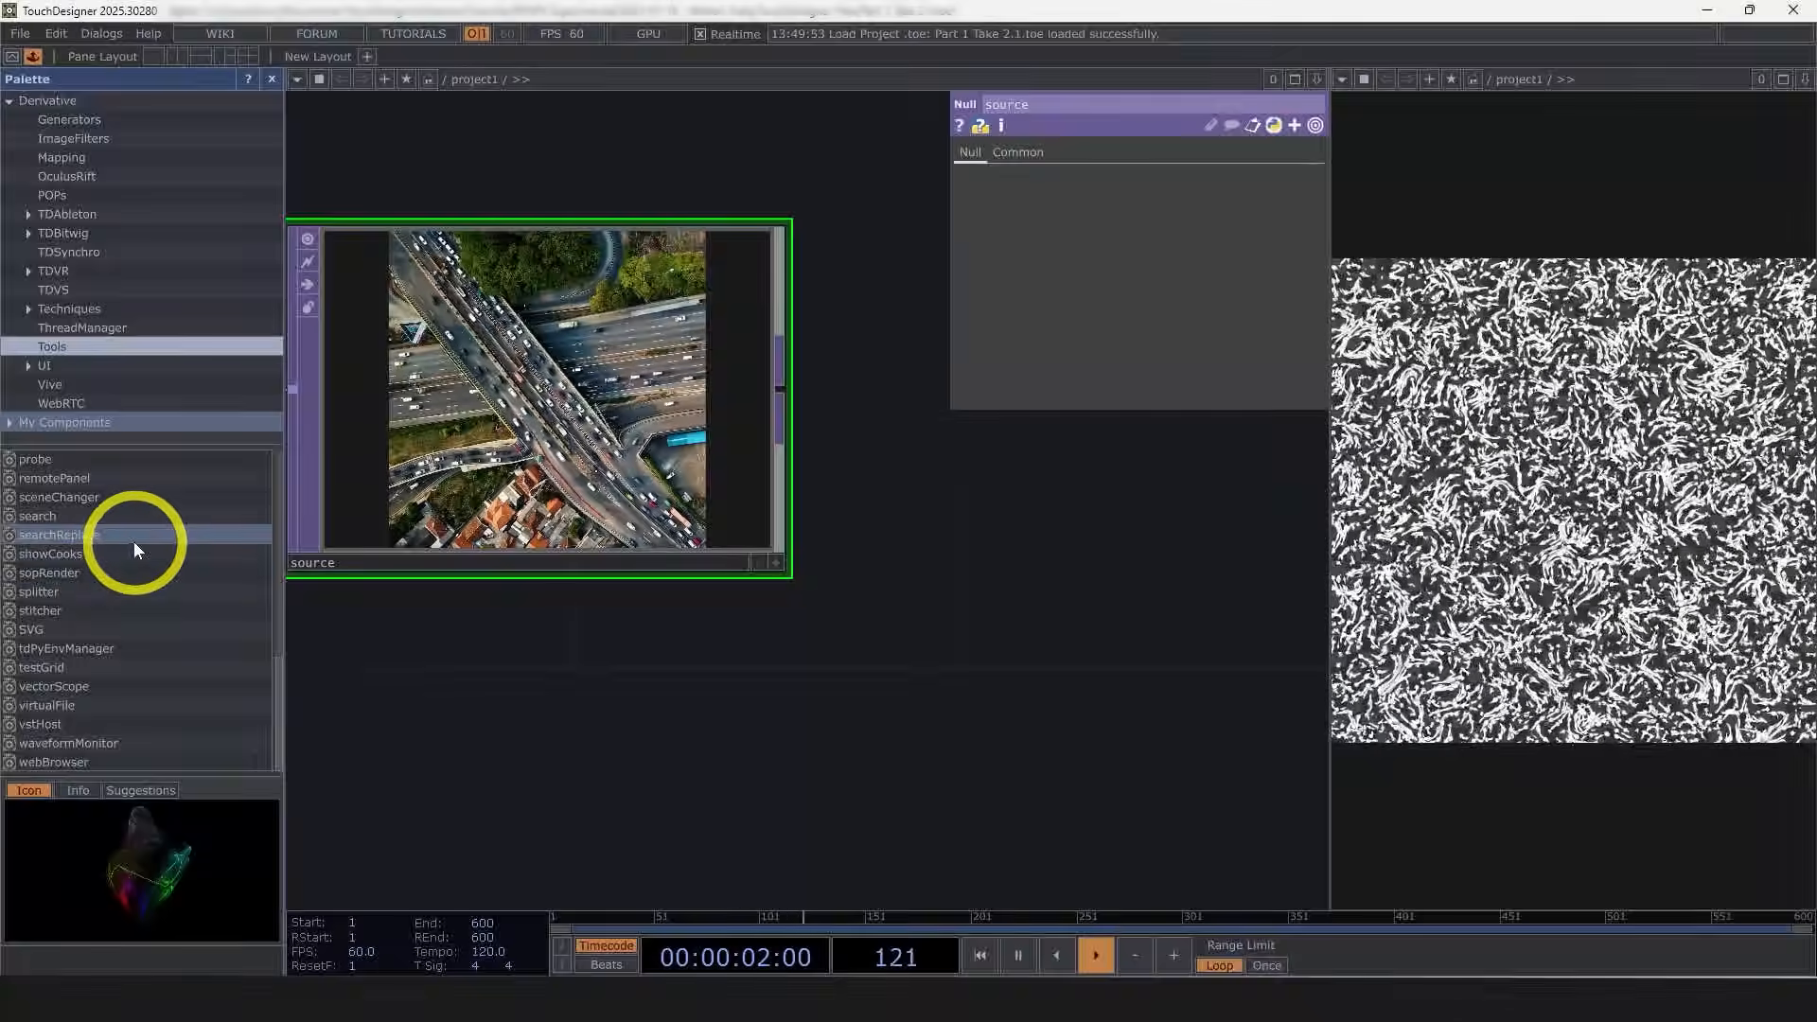
scroll(137, 559, up, 4)
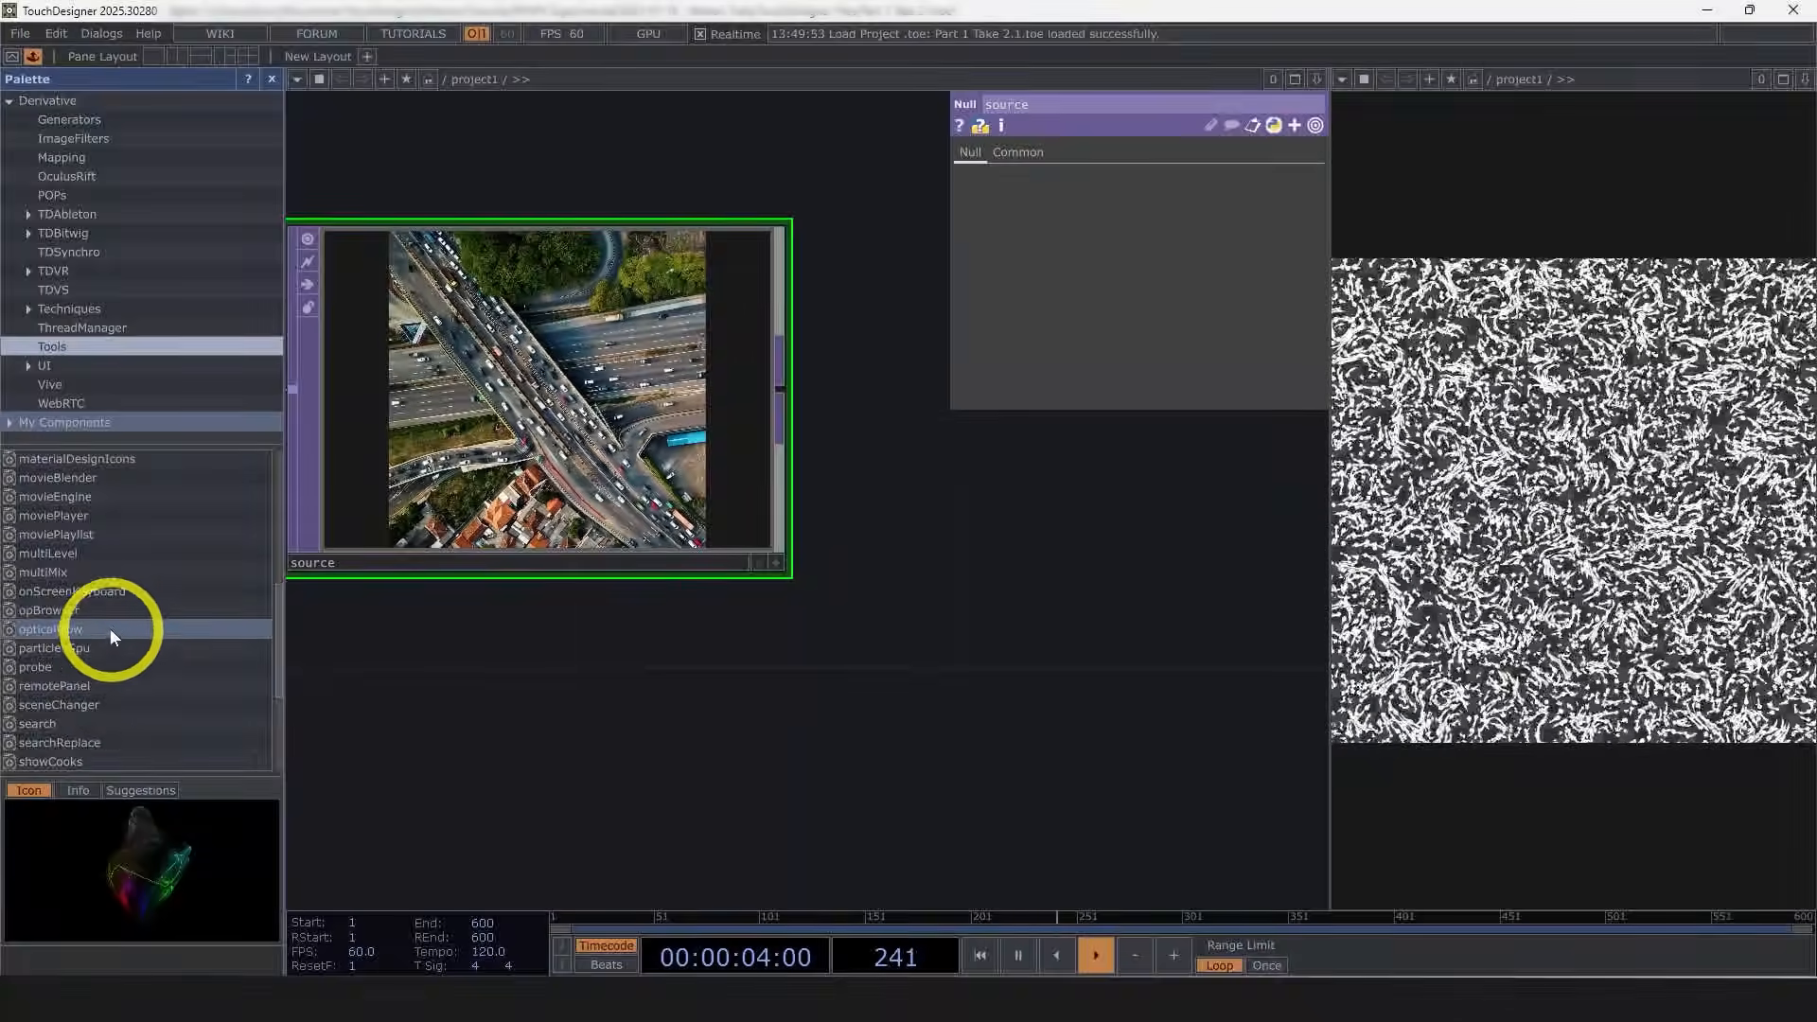
drag(109, 628, 950, 576)
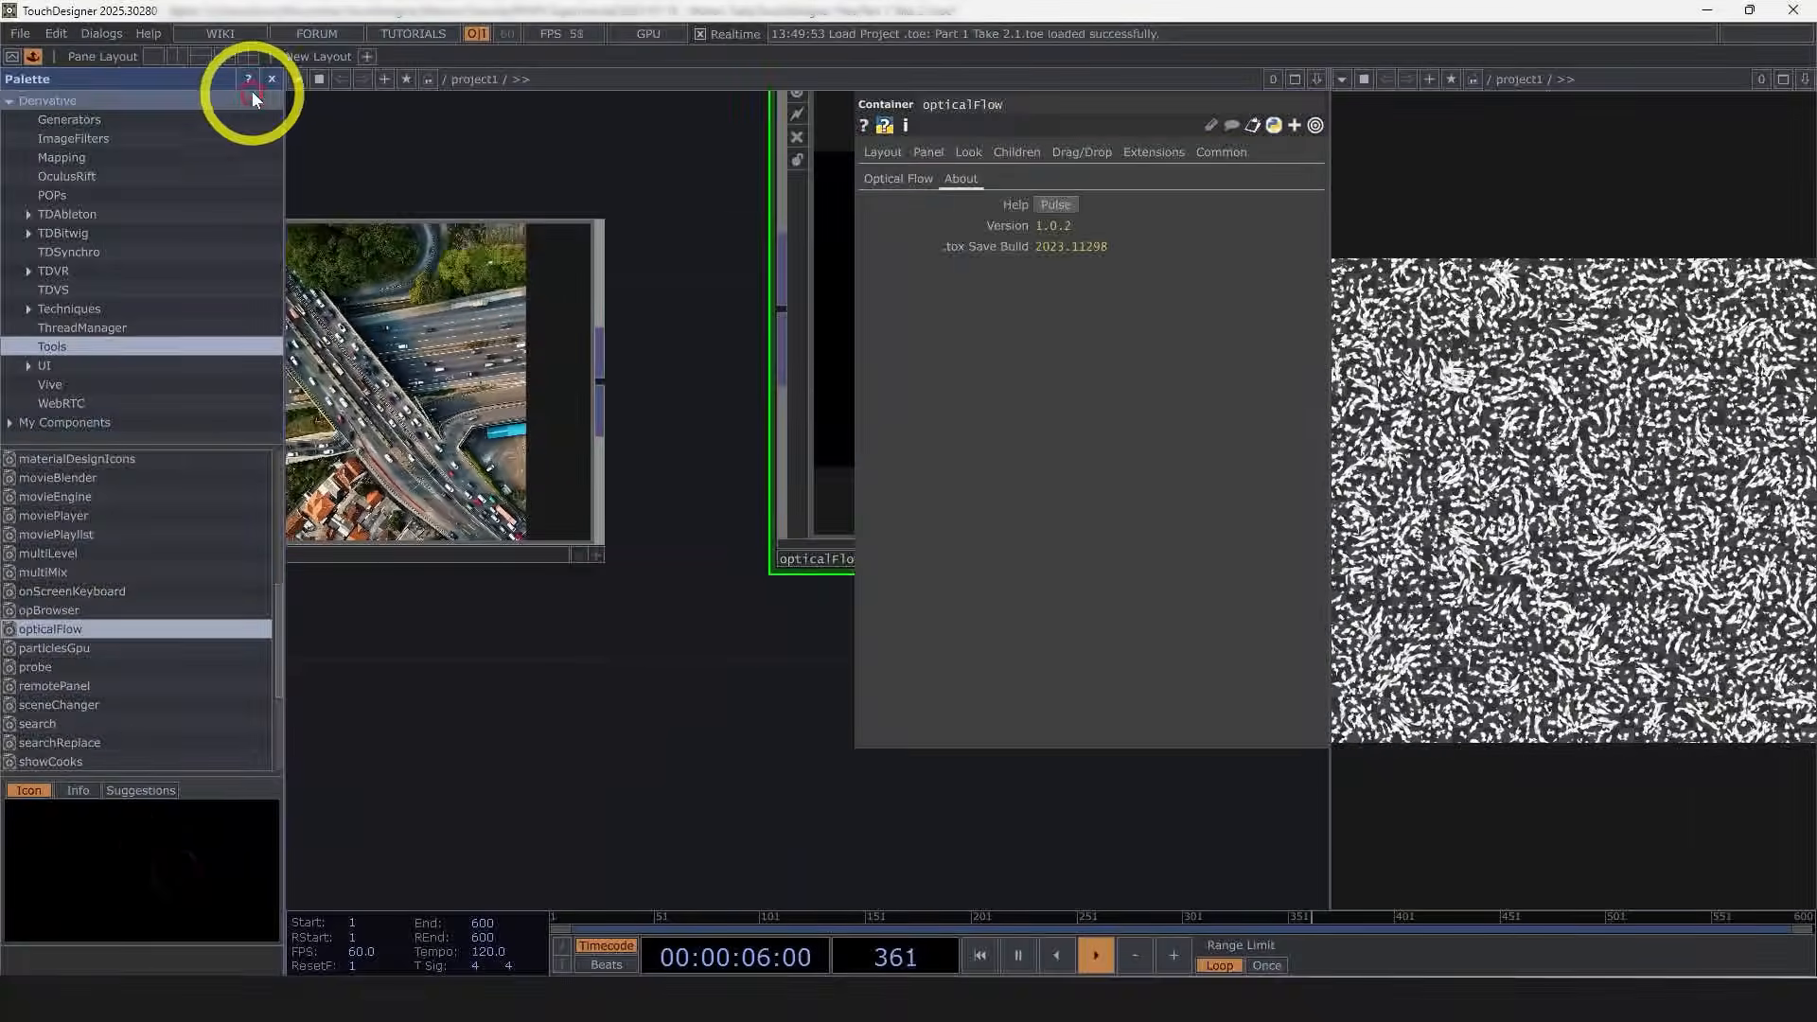
click(271, 80)
Step: Connect the source Null into the opticalFlow component's input and hide the parameter panel
scroll(331, 331, down, 4)
click(463, 537)
key(p)
drag(649, 283, 728, 327)
drag(516, 349, 346, 344)
scroll(653, 364, up, 5)
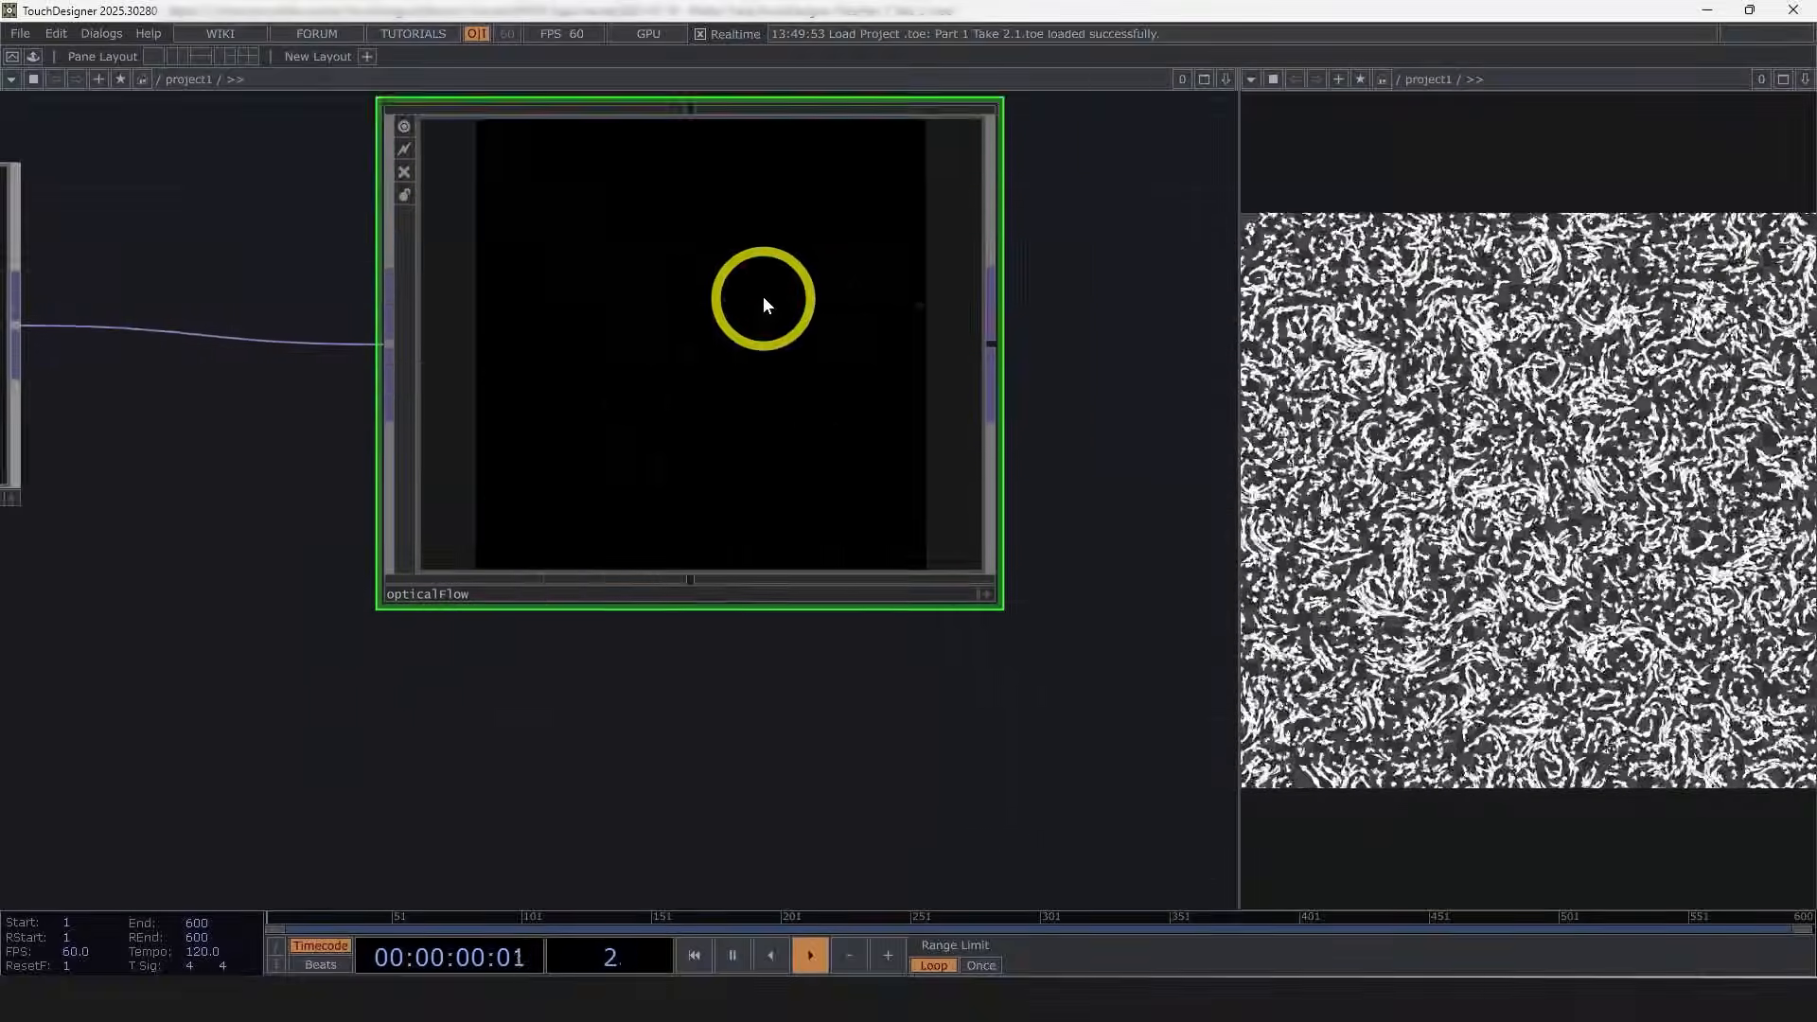
Step: Examine the opticalFlow output while the video plays, zooming in and out on its node
scroll(814, 355, up, 4)
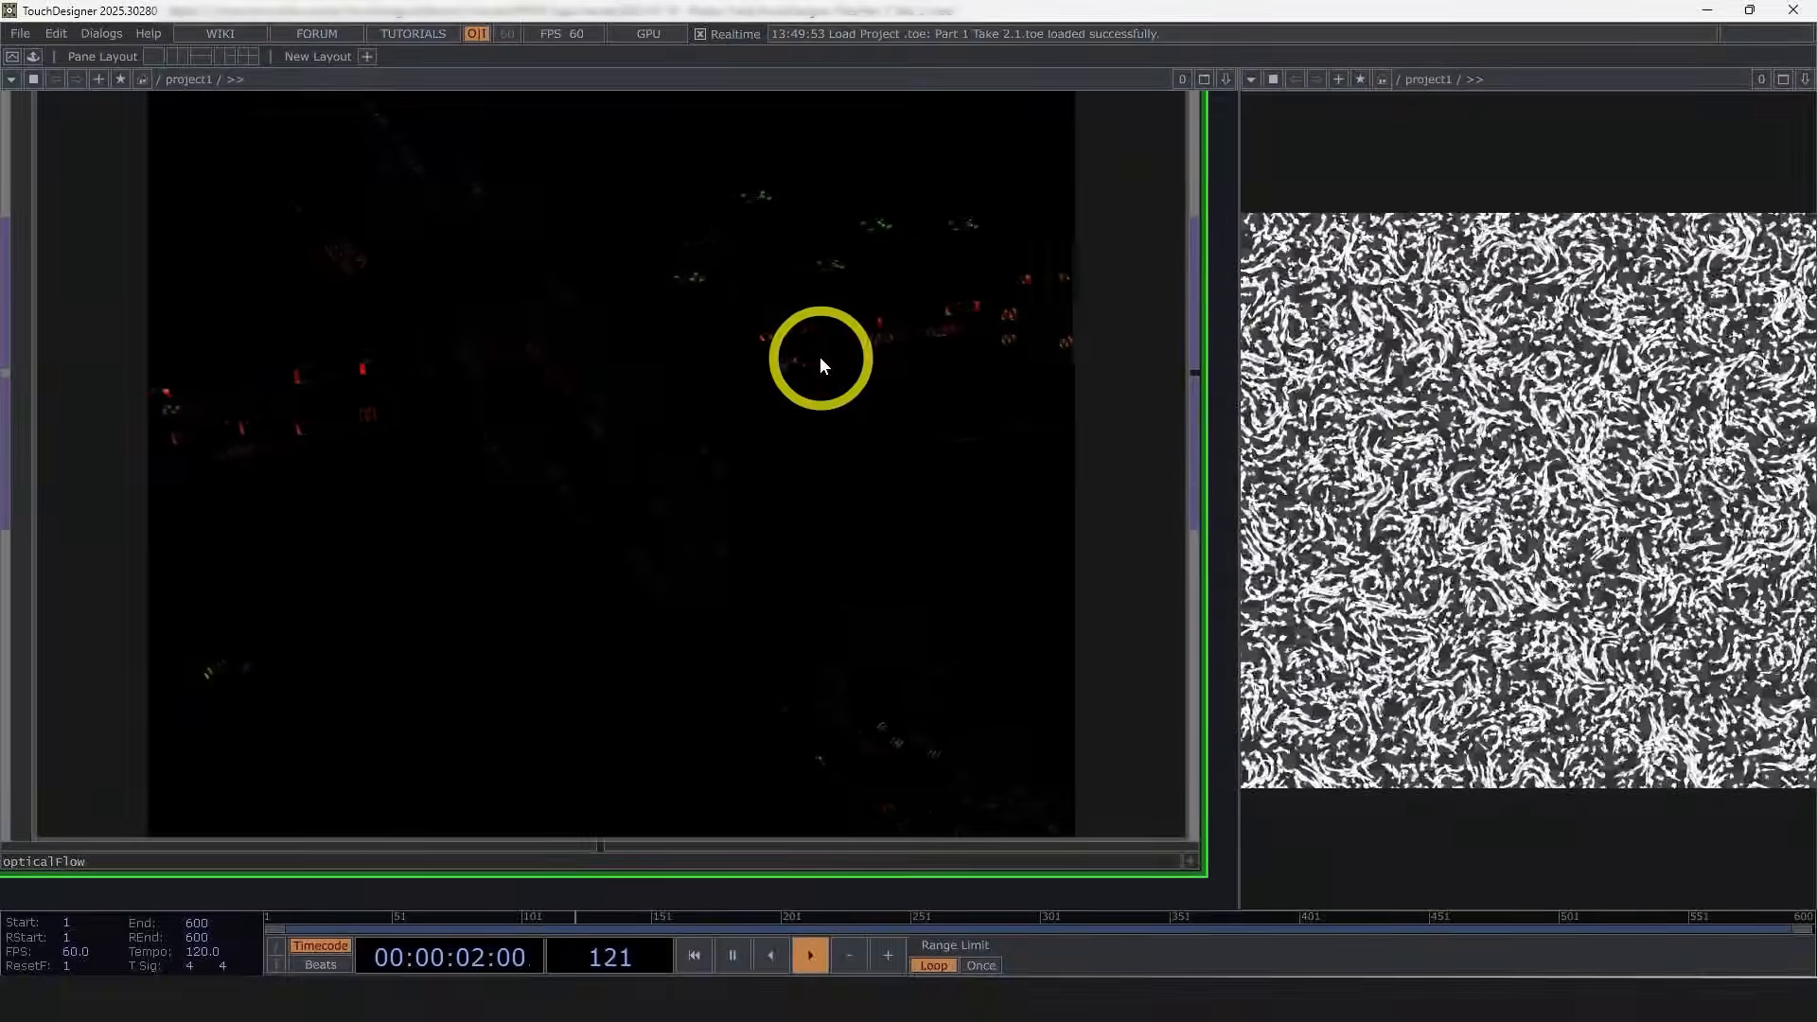
scroll(769, 434, down, 2)
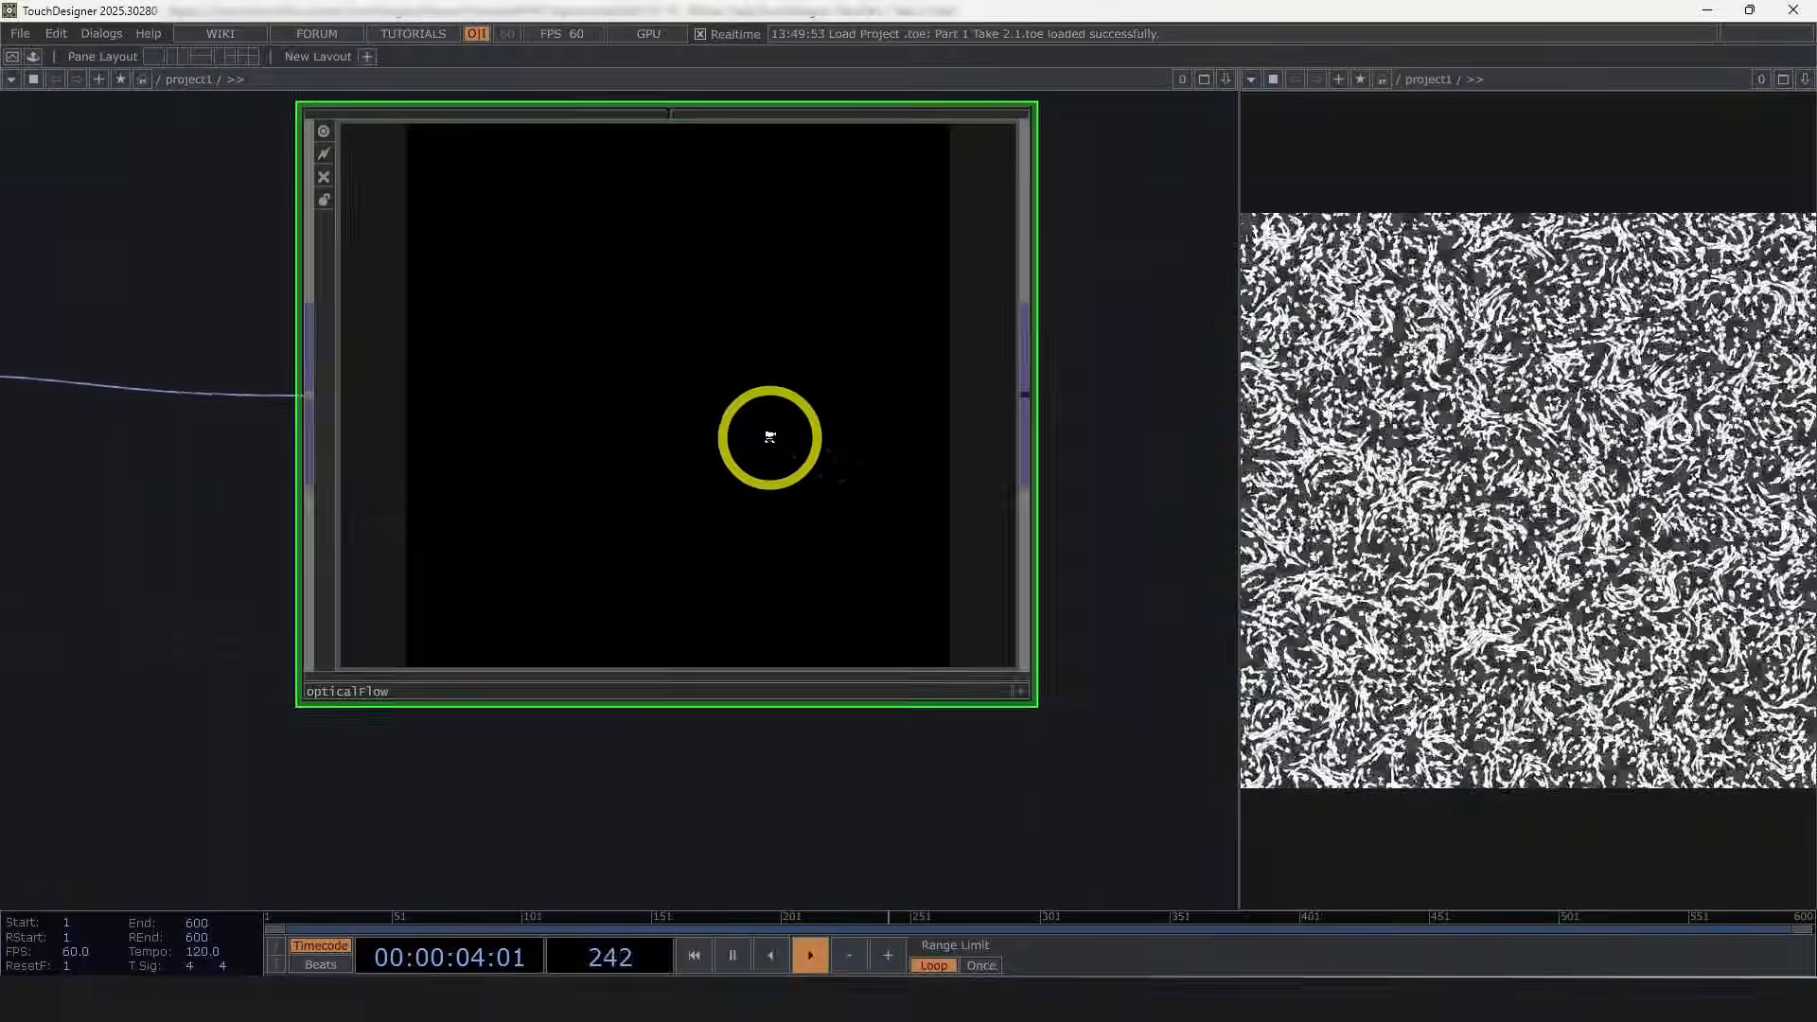
scroll(769, 436, down, 1)
scroll(774, 424, up, 2)
scroll(765, 426, down, 8)
drag(352, 666, 781, 645)
middle_drag(233, 423, 564, 56)
drag(990, 370, 690, 402)
scroll(940, 446, up, 4)
scroll(842, 452, up, 4)
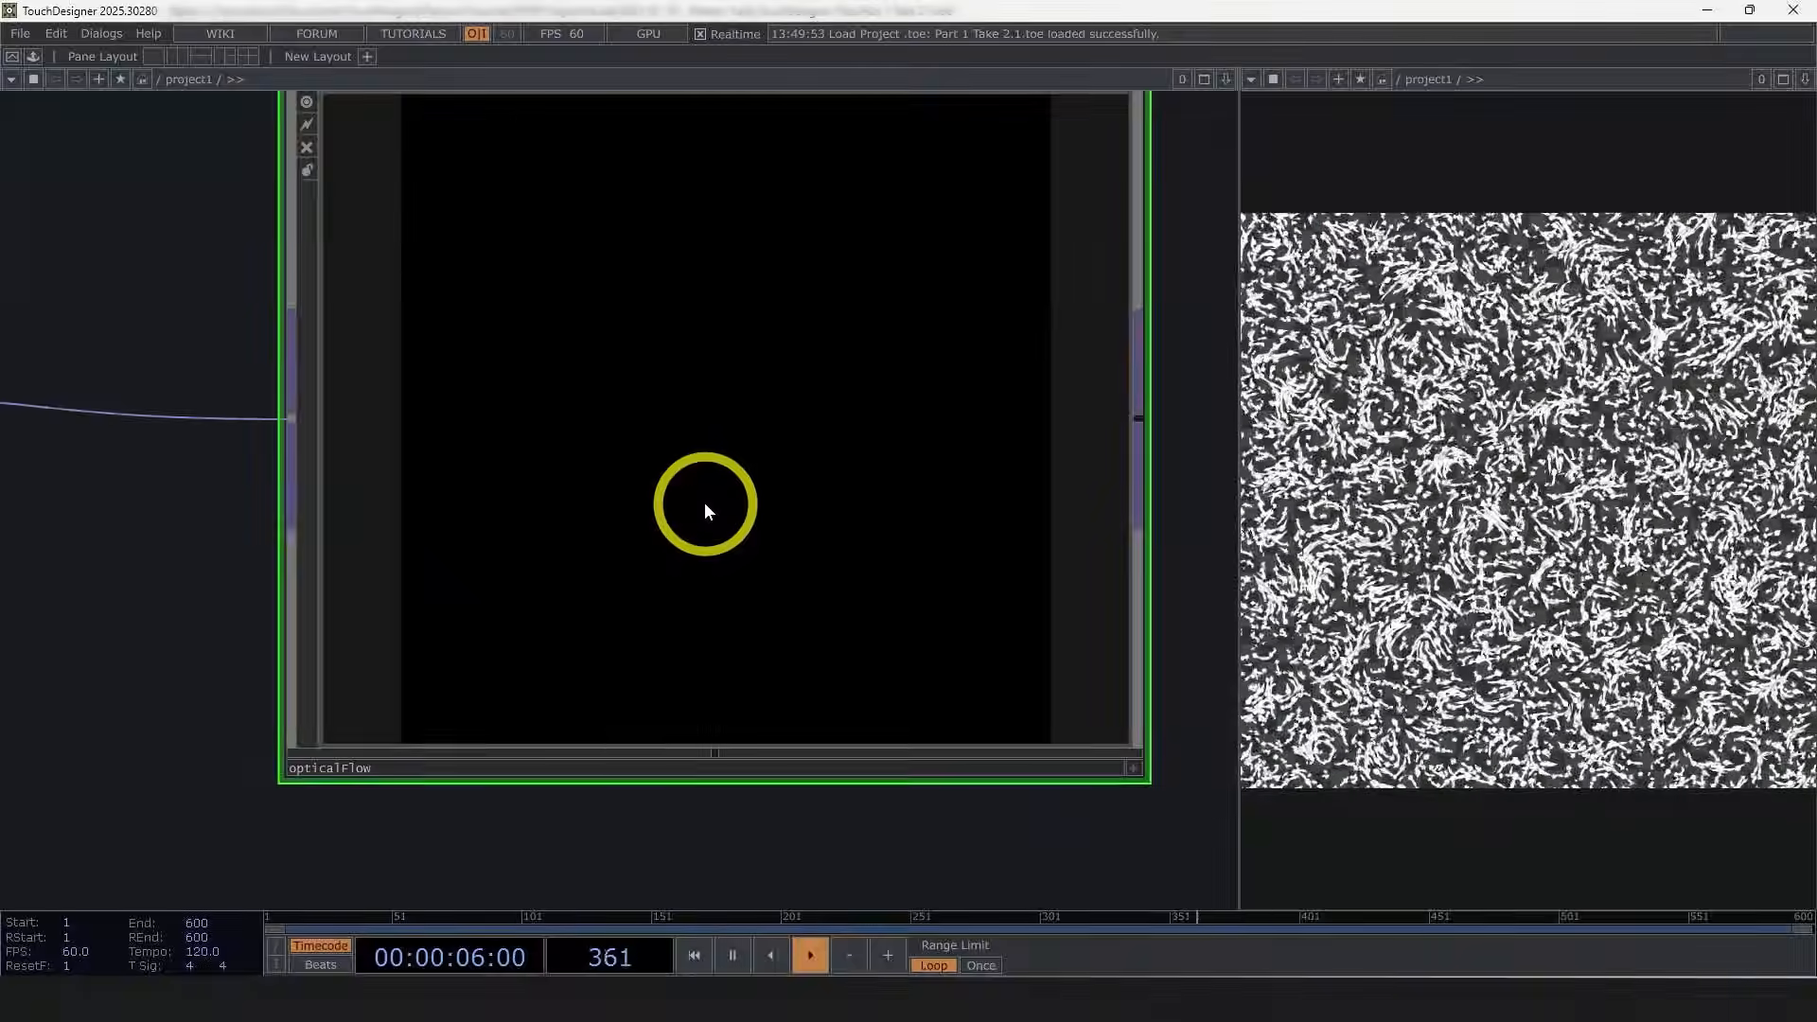
scroll(825, 454, up, 5)
scroll(825, 454, up, 1)
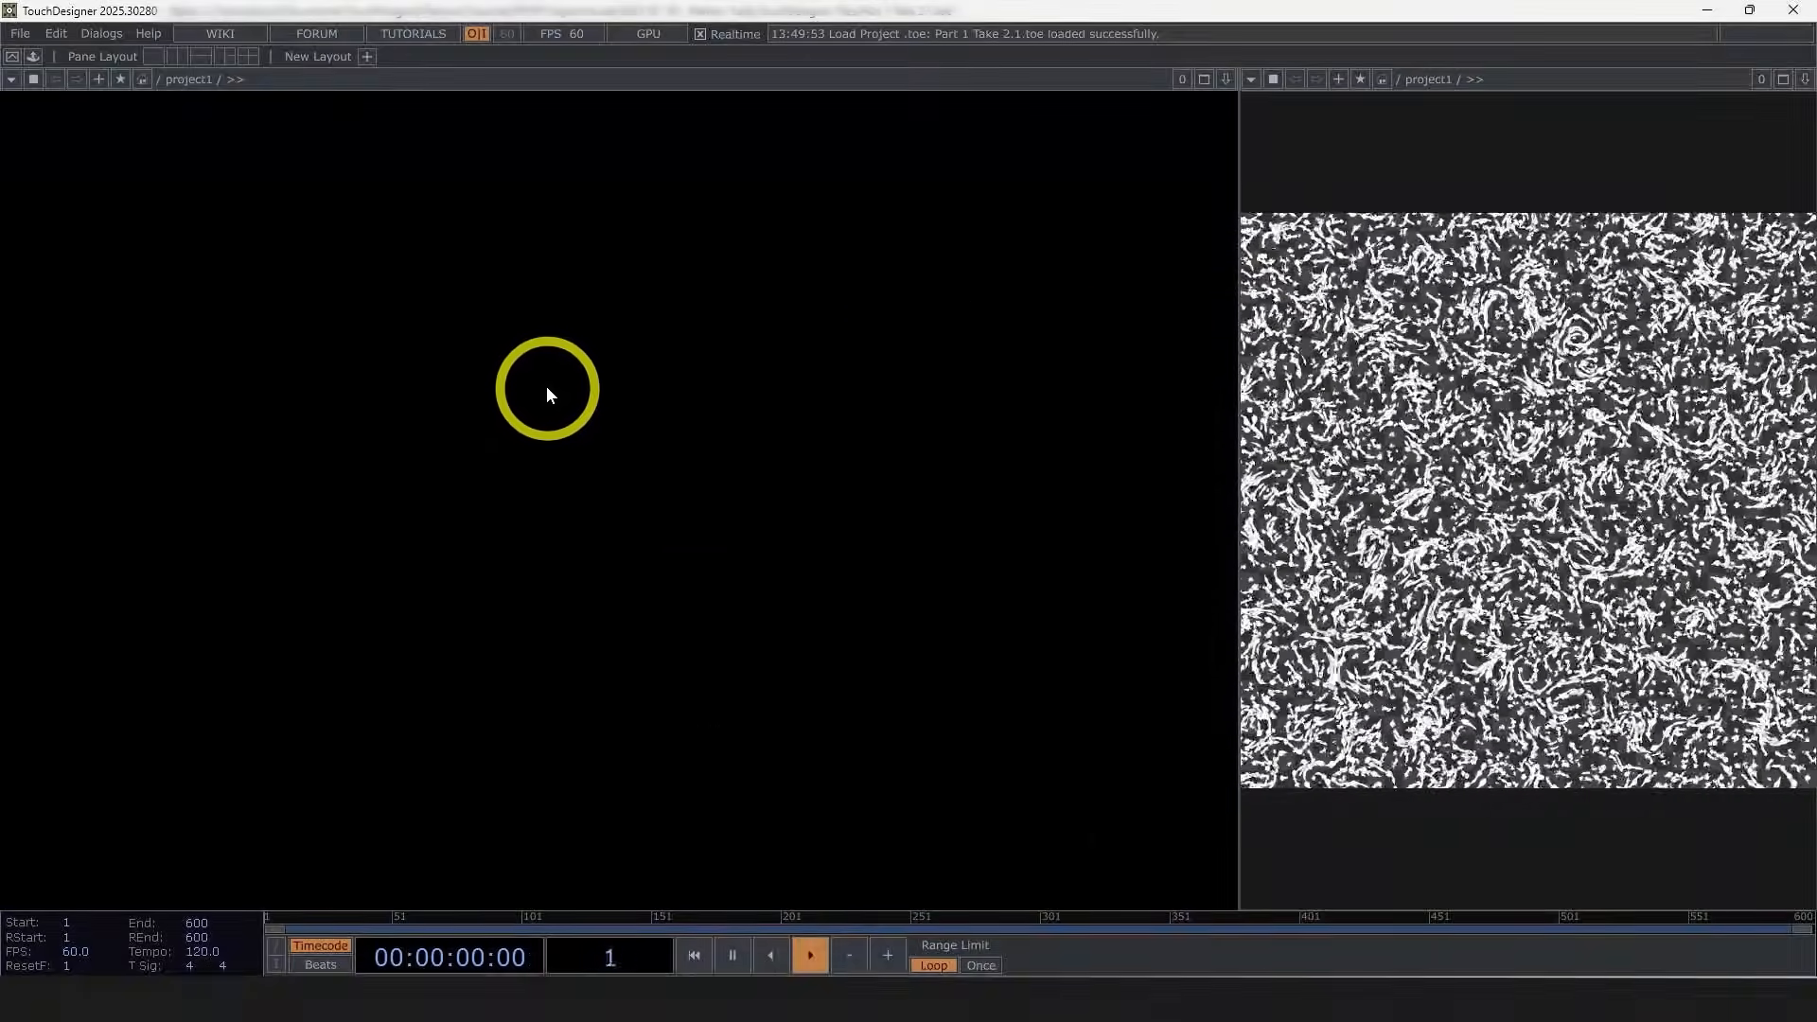
scroll(554, 395, down, 3)
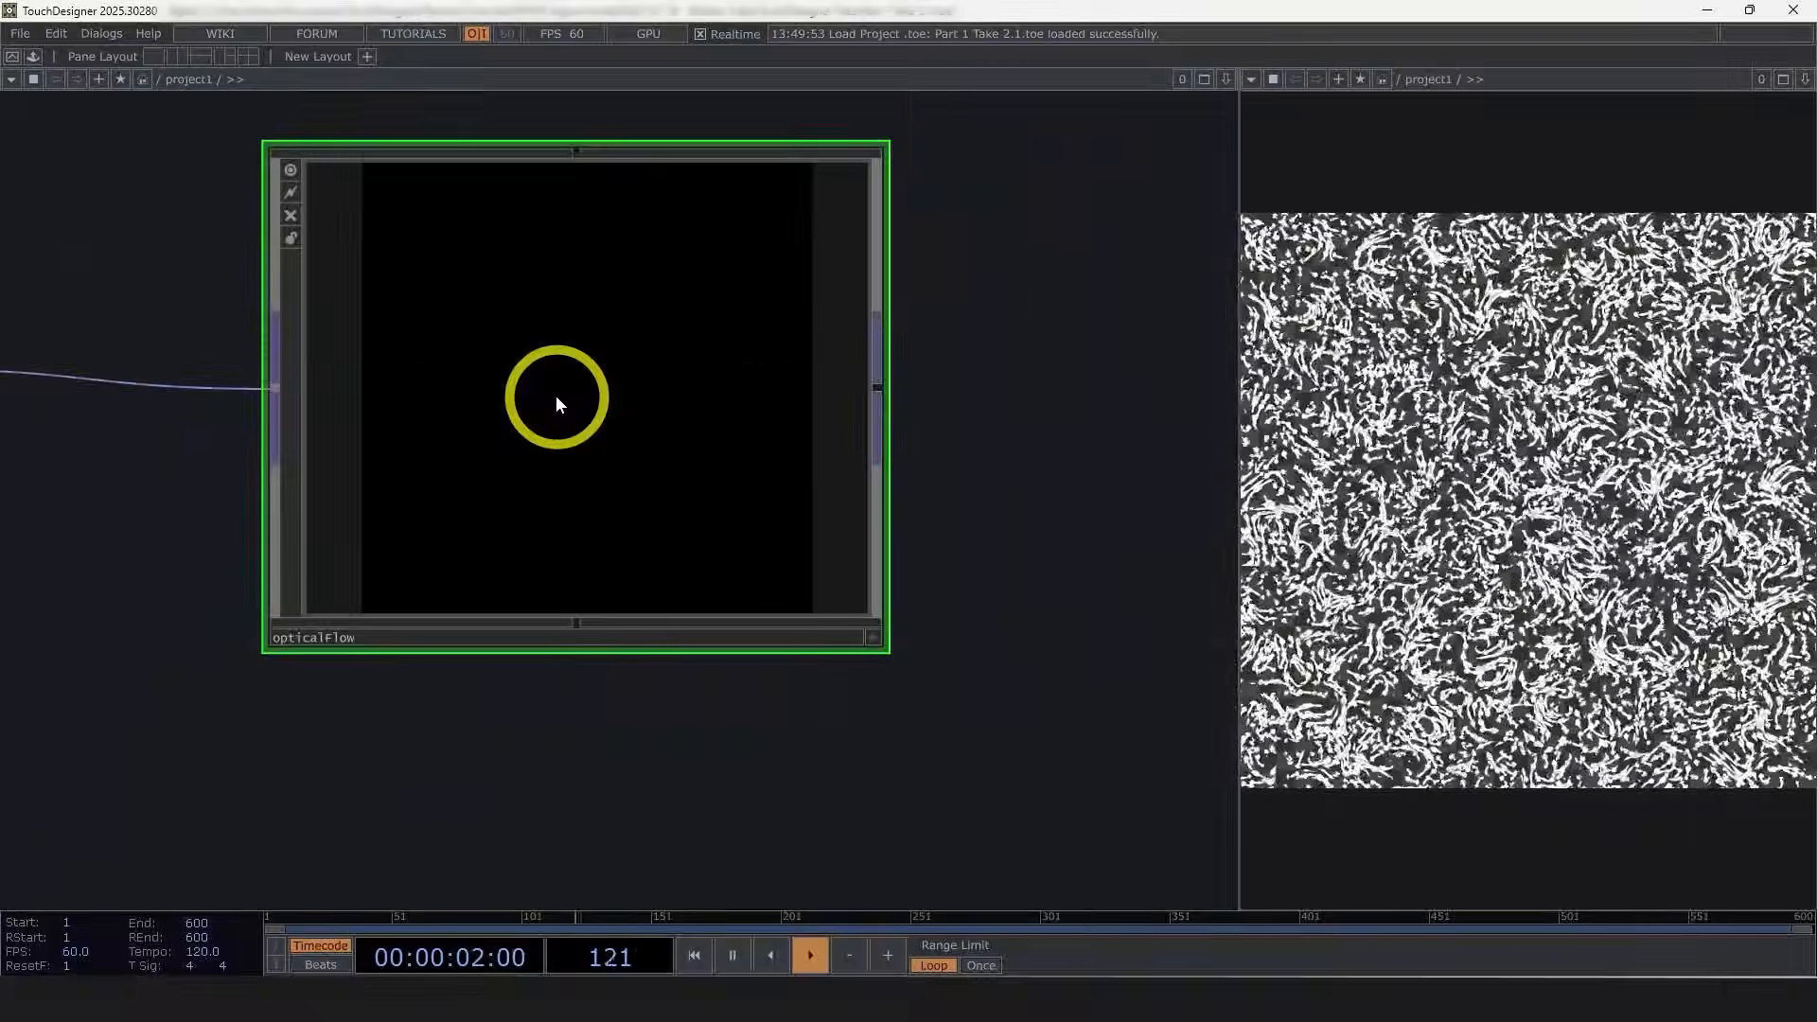
scroll(516, 399, up, 3)
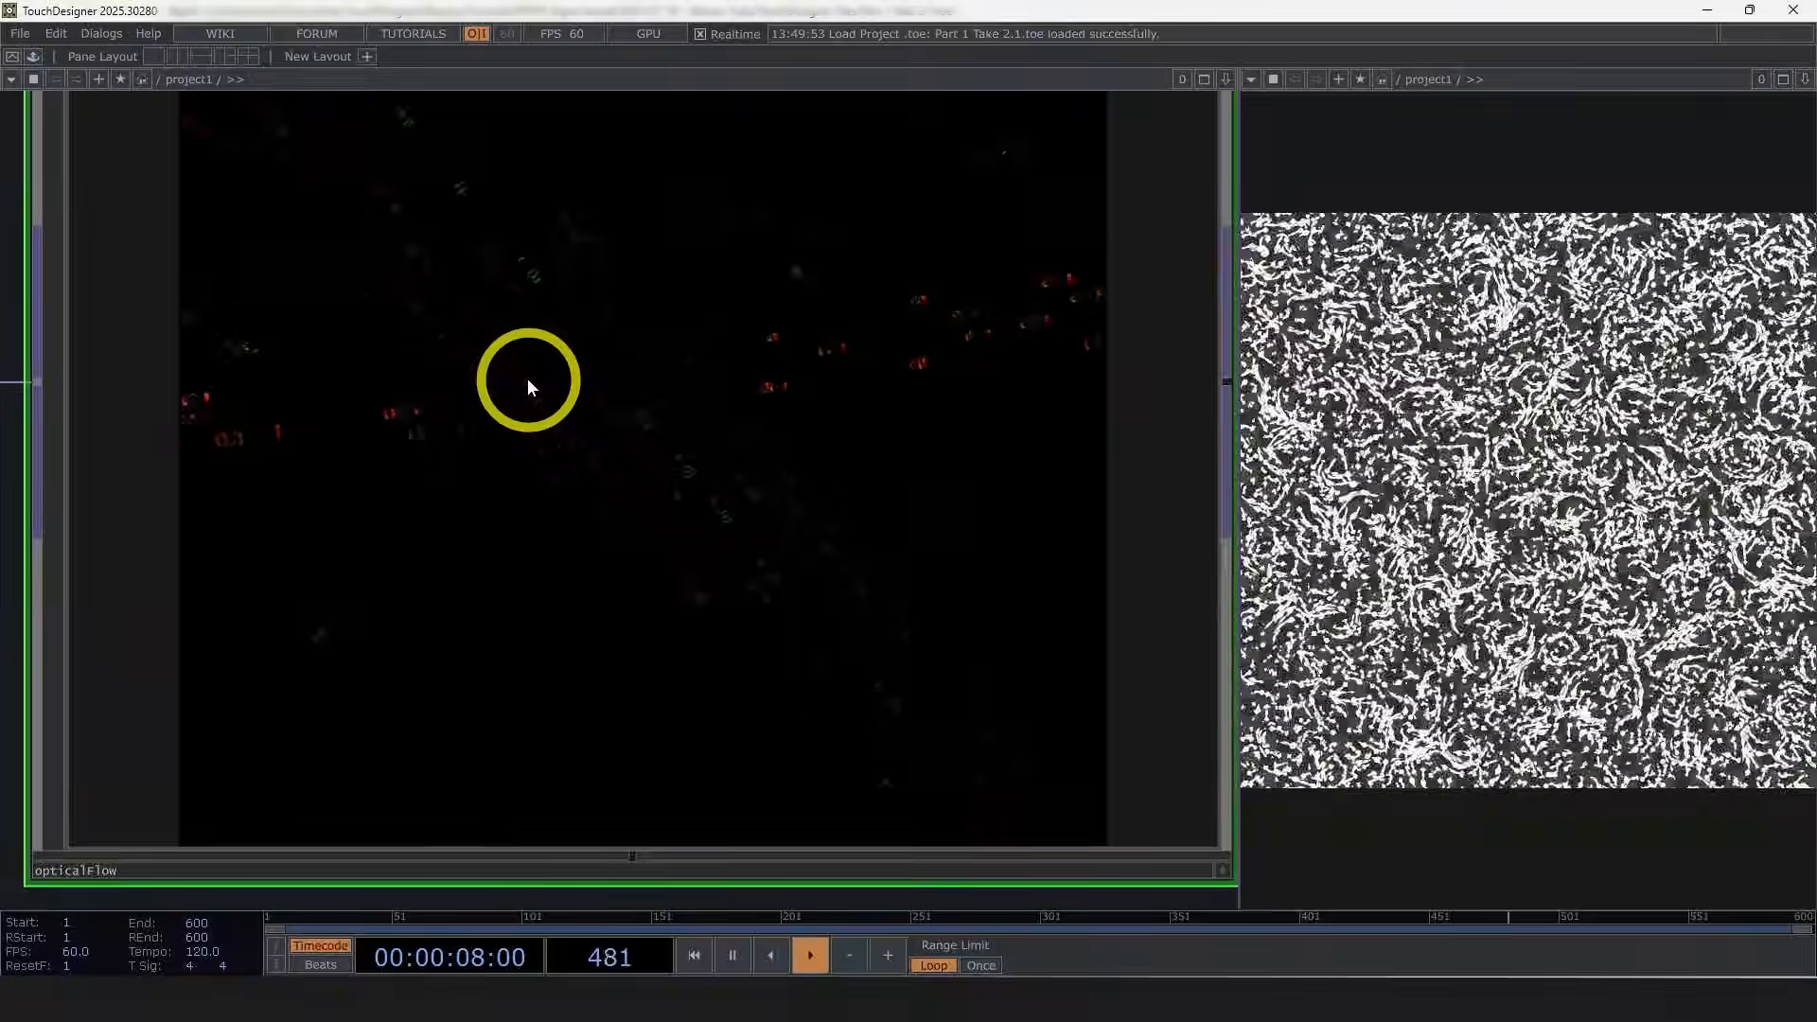
scroll(479, 417, down, 2)
scroll(480, 417, down, 2)
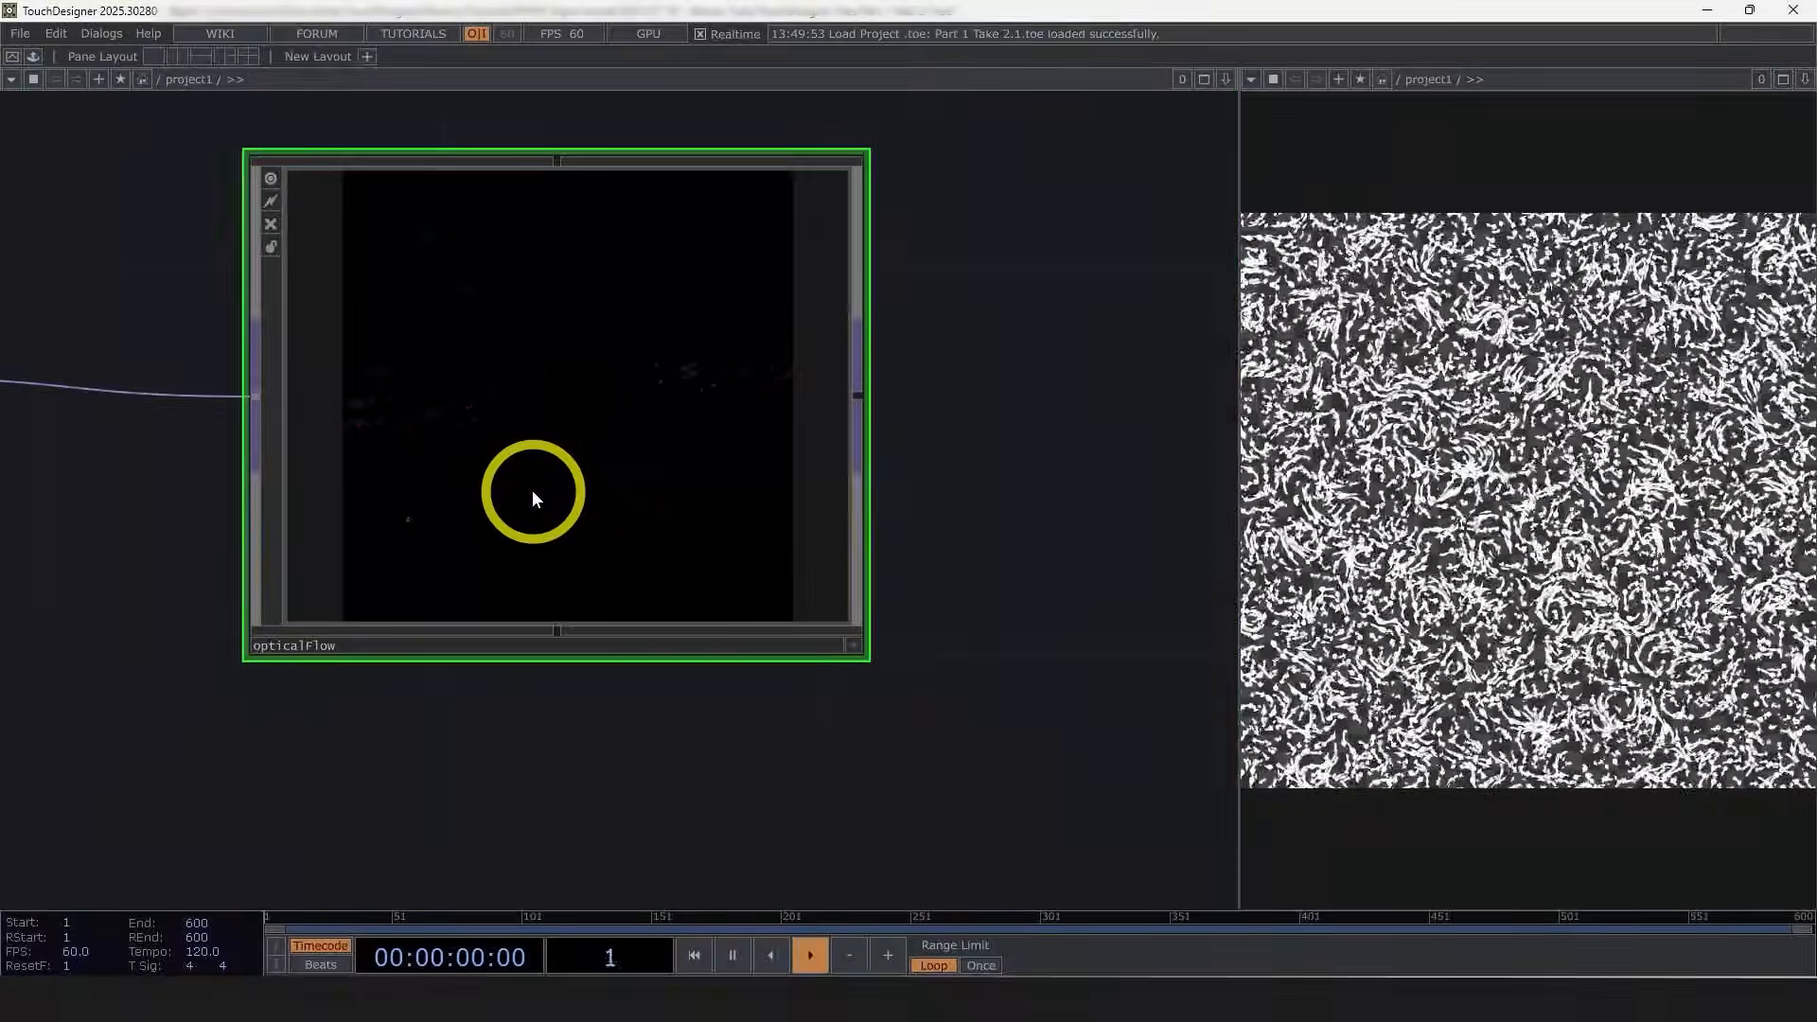
scroll(545, 500, down, 1)
scroll(545, 499, down, 2)
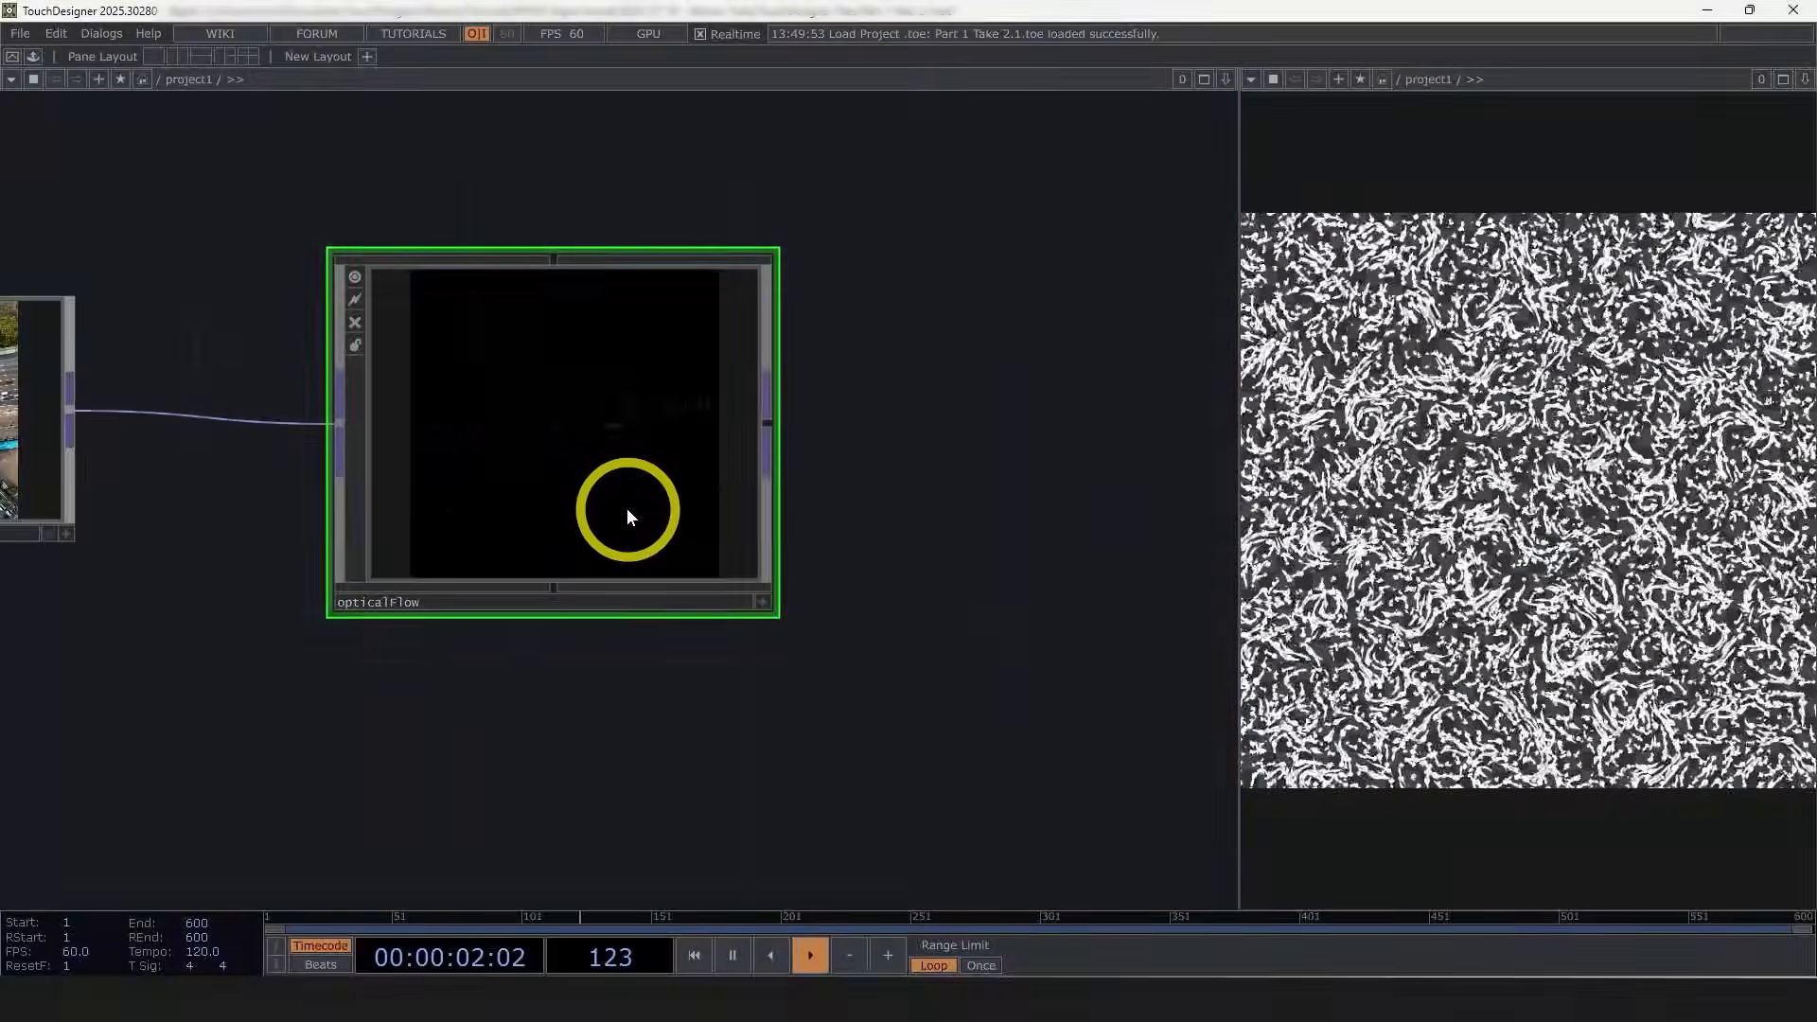
Step: Zoom in and pan around the opticalFlow node to inspect its output more closely
drag(899, 551, 822, 526)
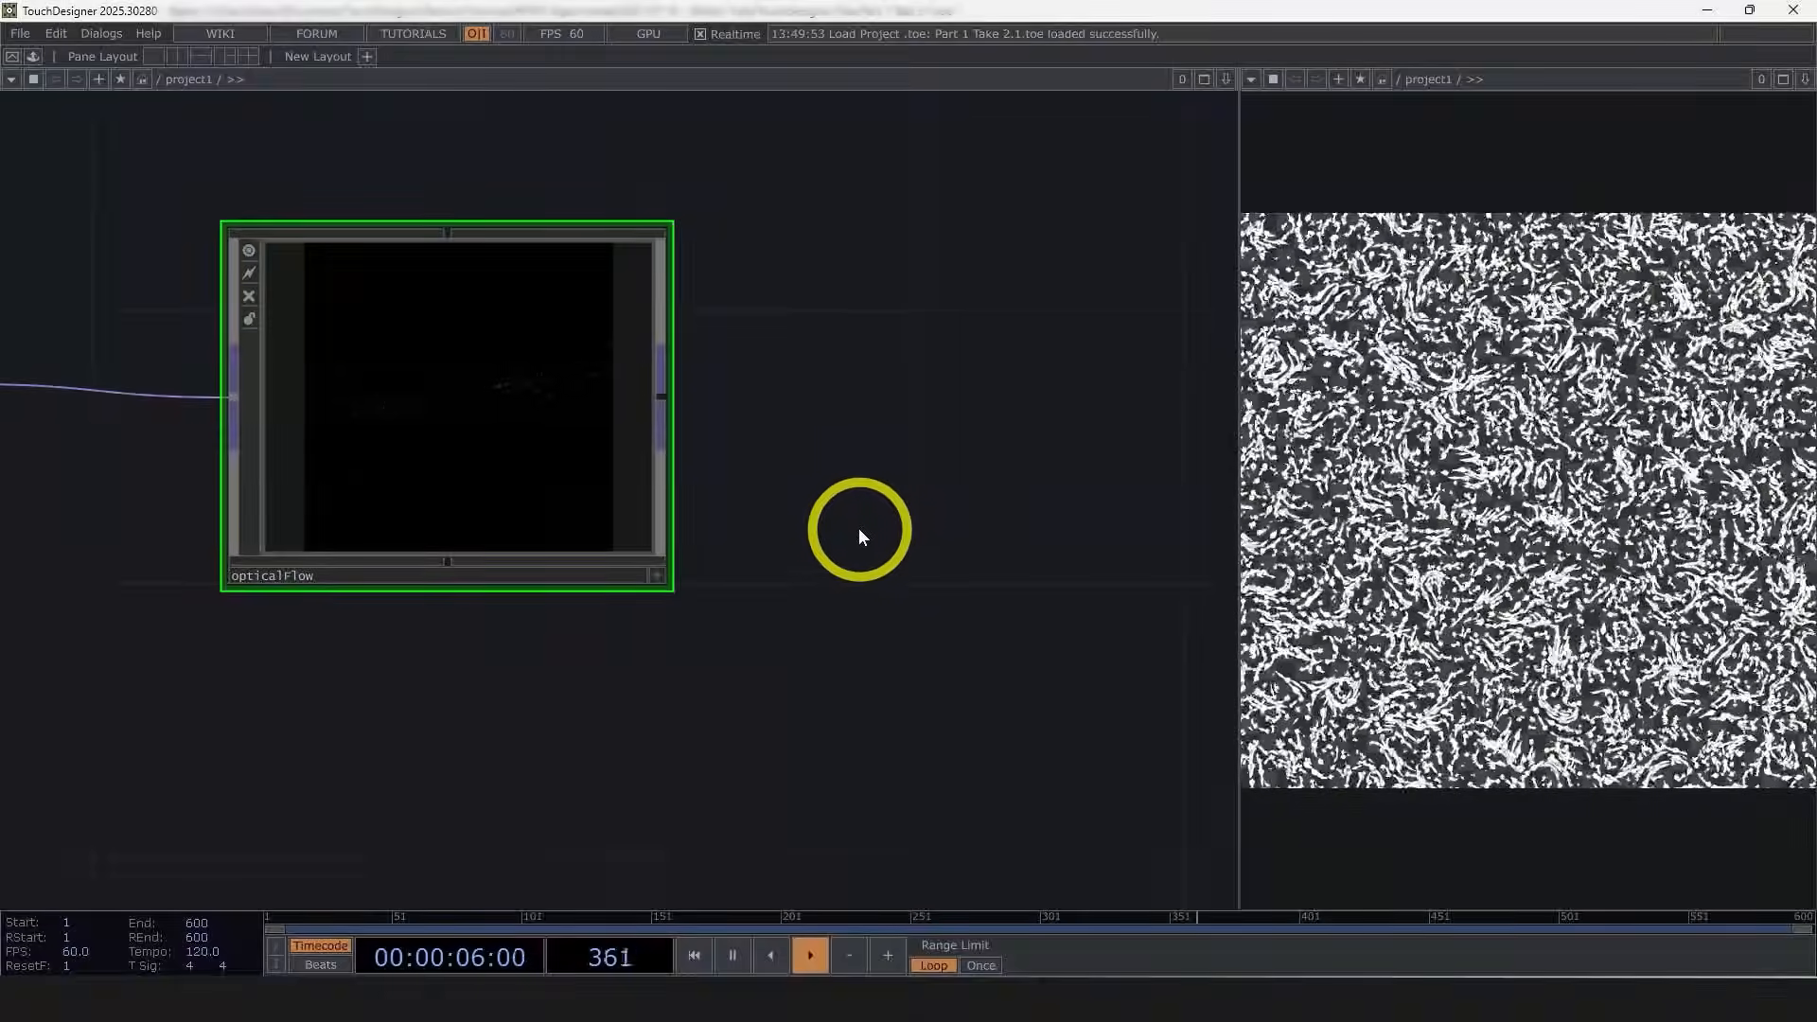
scroll(428, 430, up, 2)
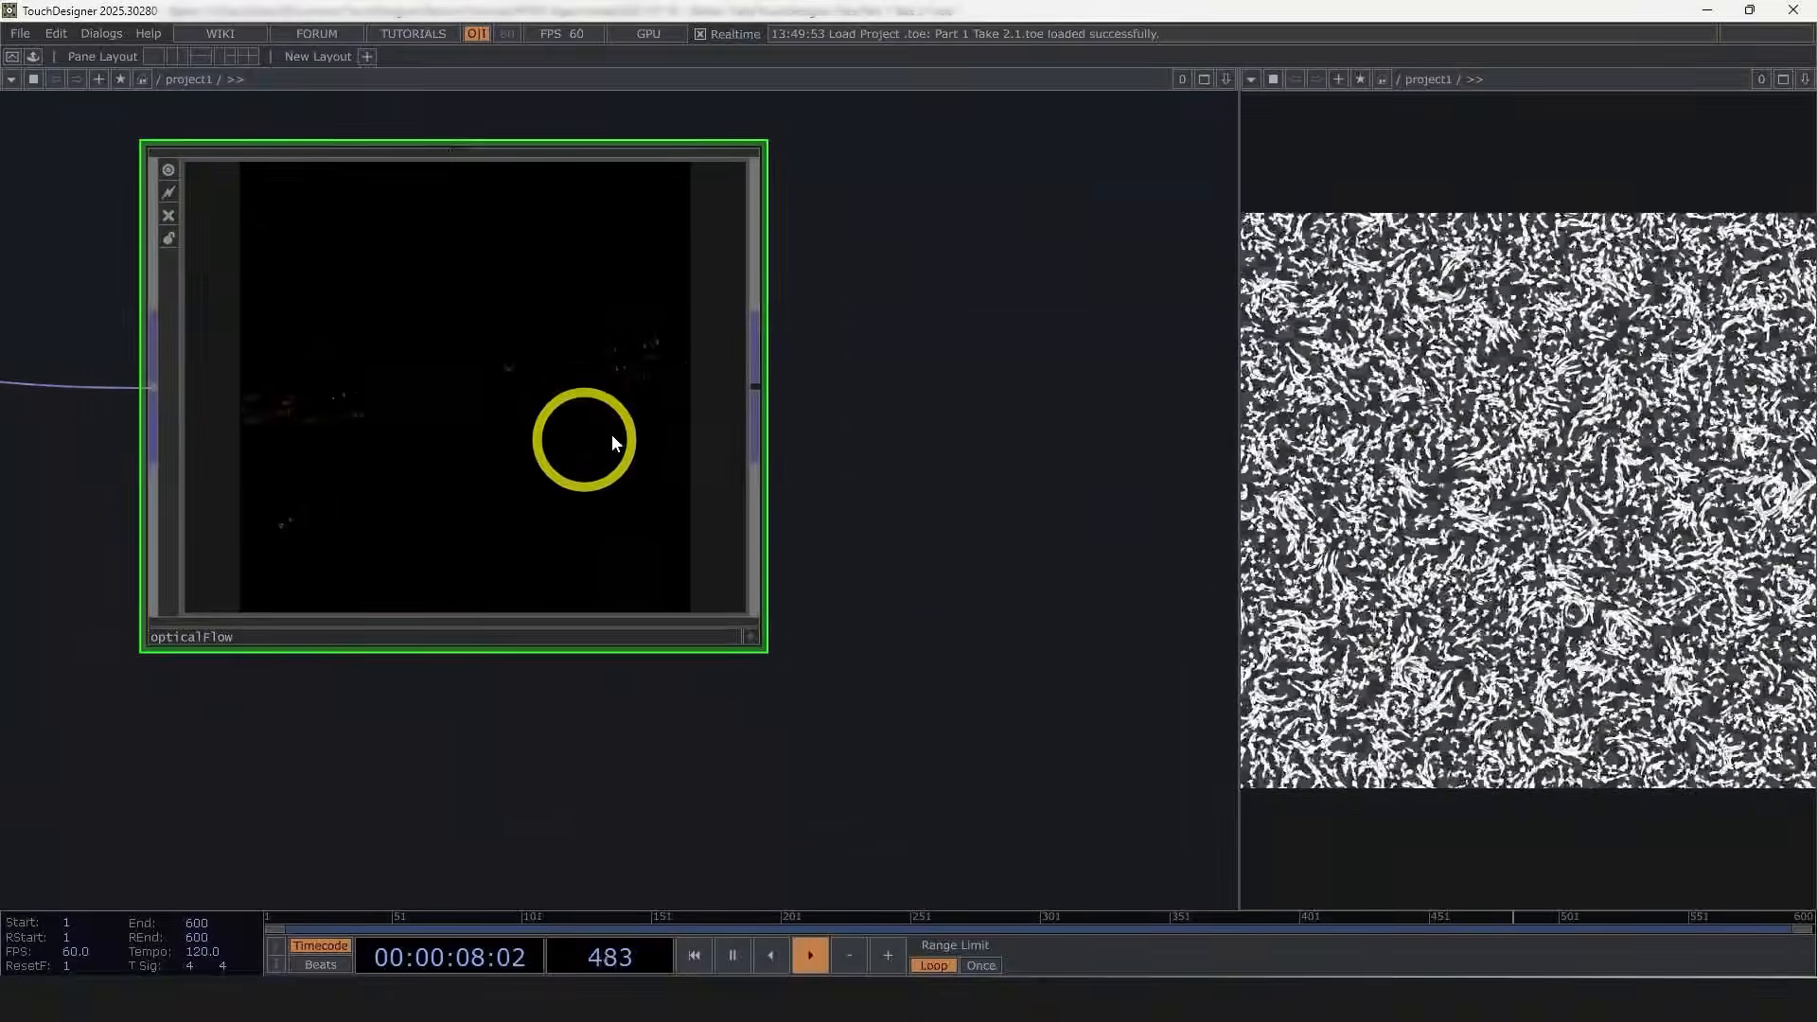
scroll(747, 416, down, 3)
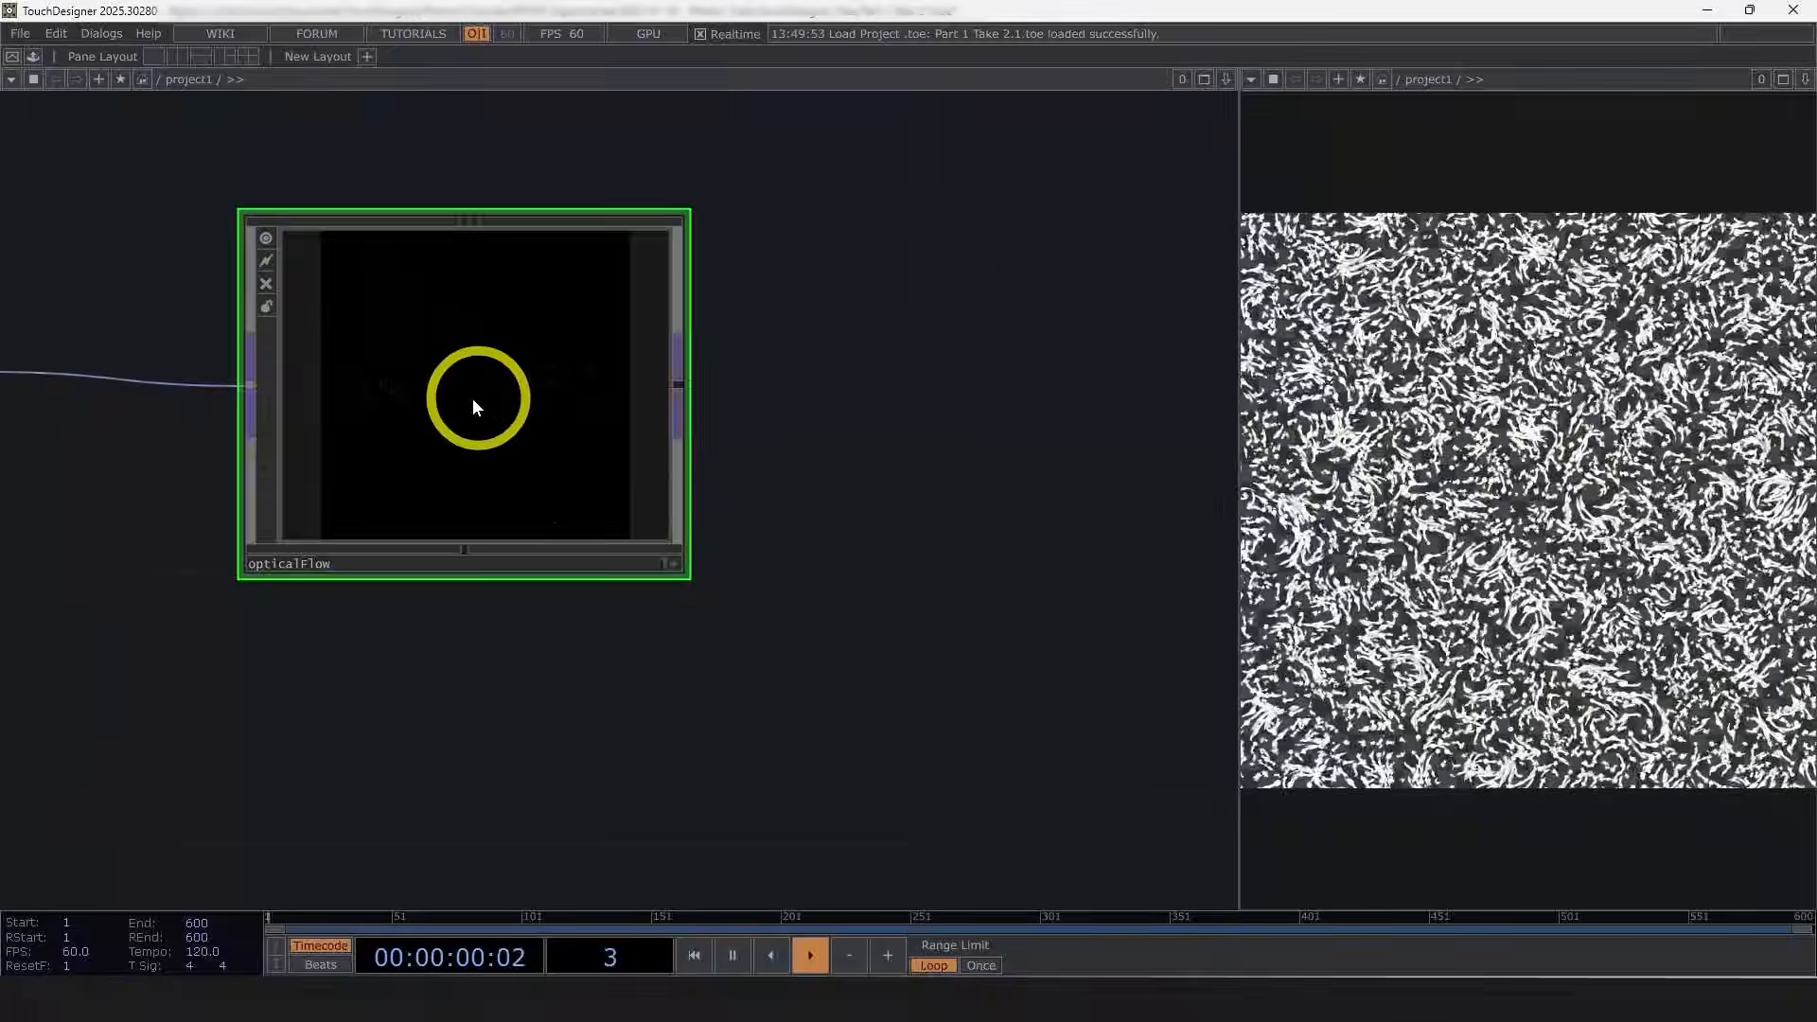
scroll(476, 407, up, 3)
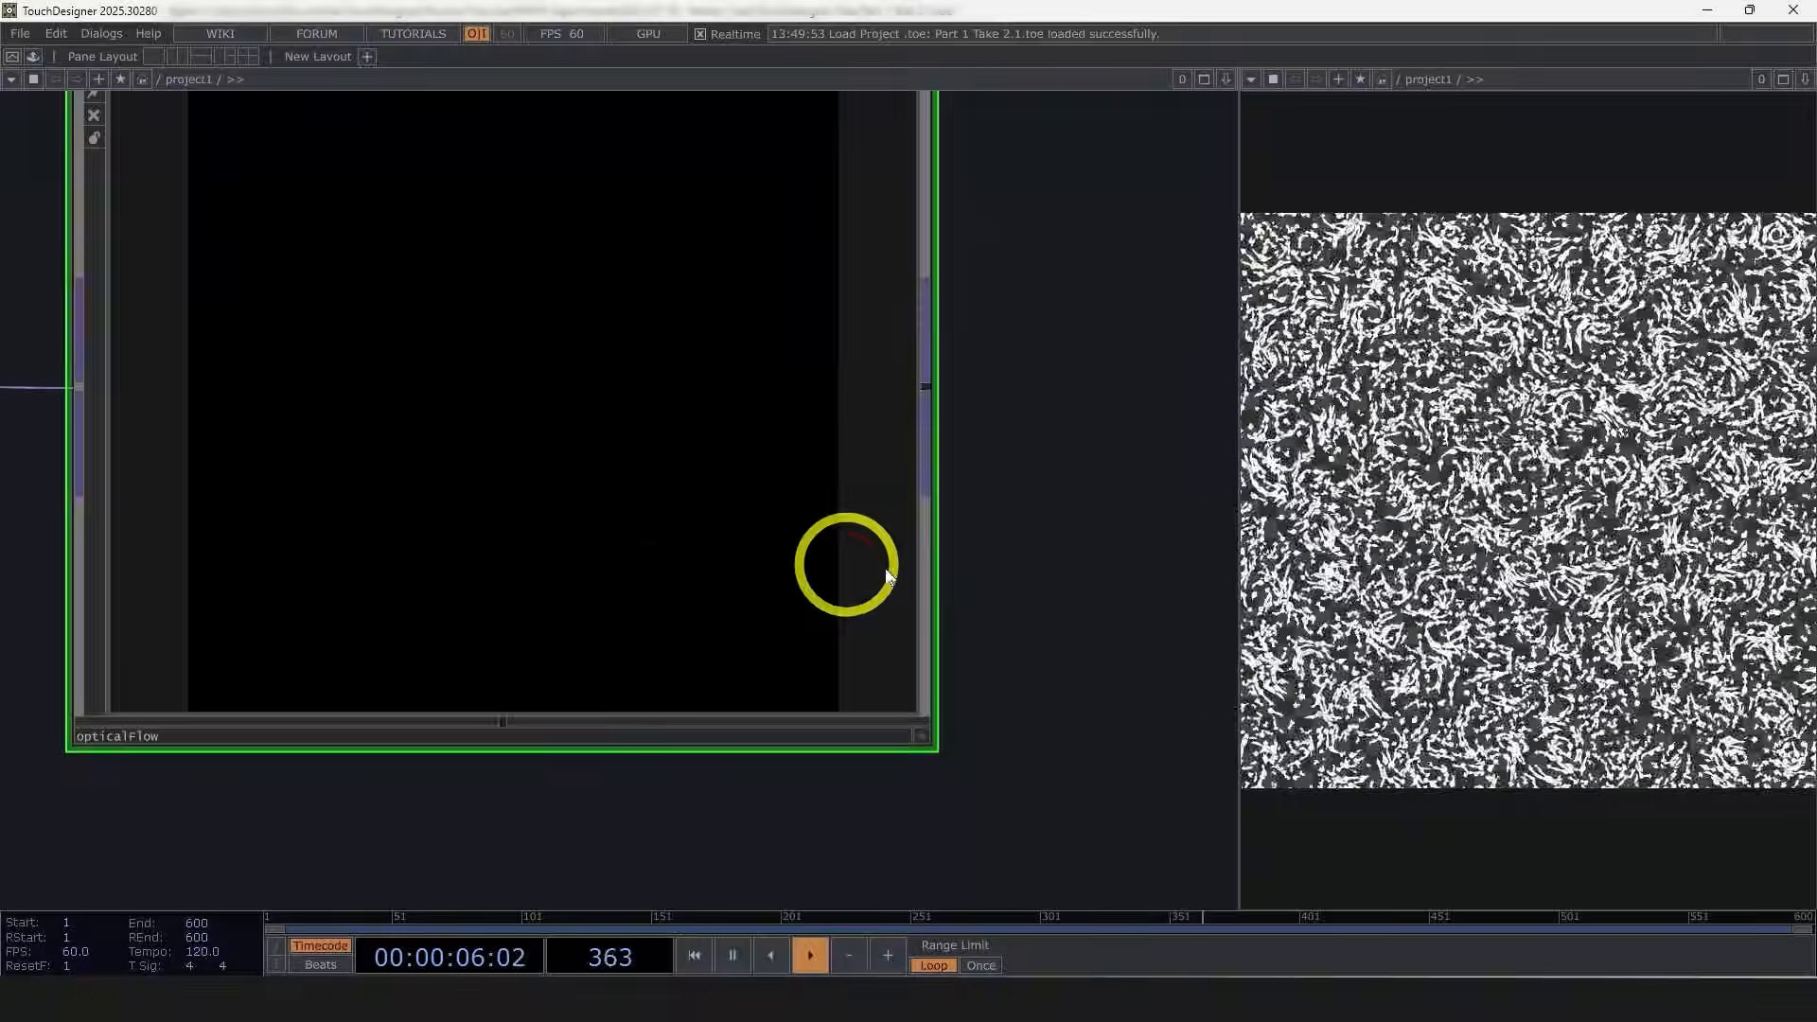
scroll(783, 575, down, 5)
drag(789, 688, 684, 659)
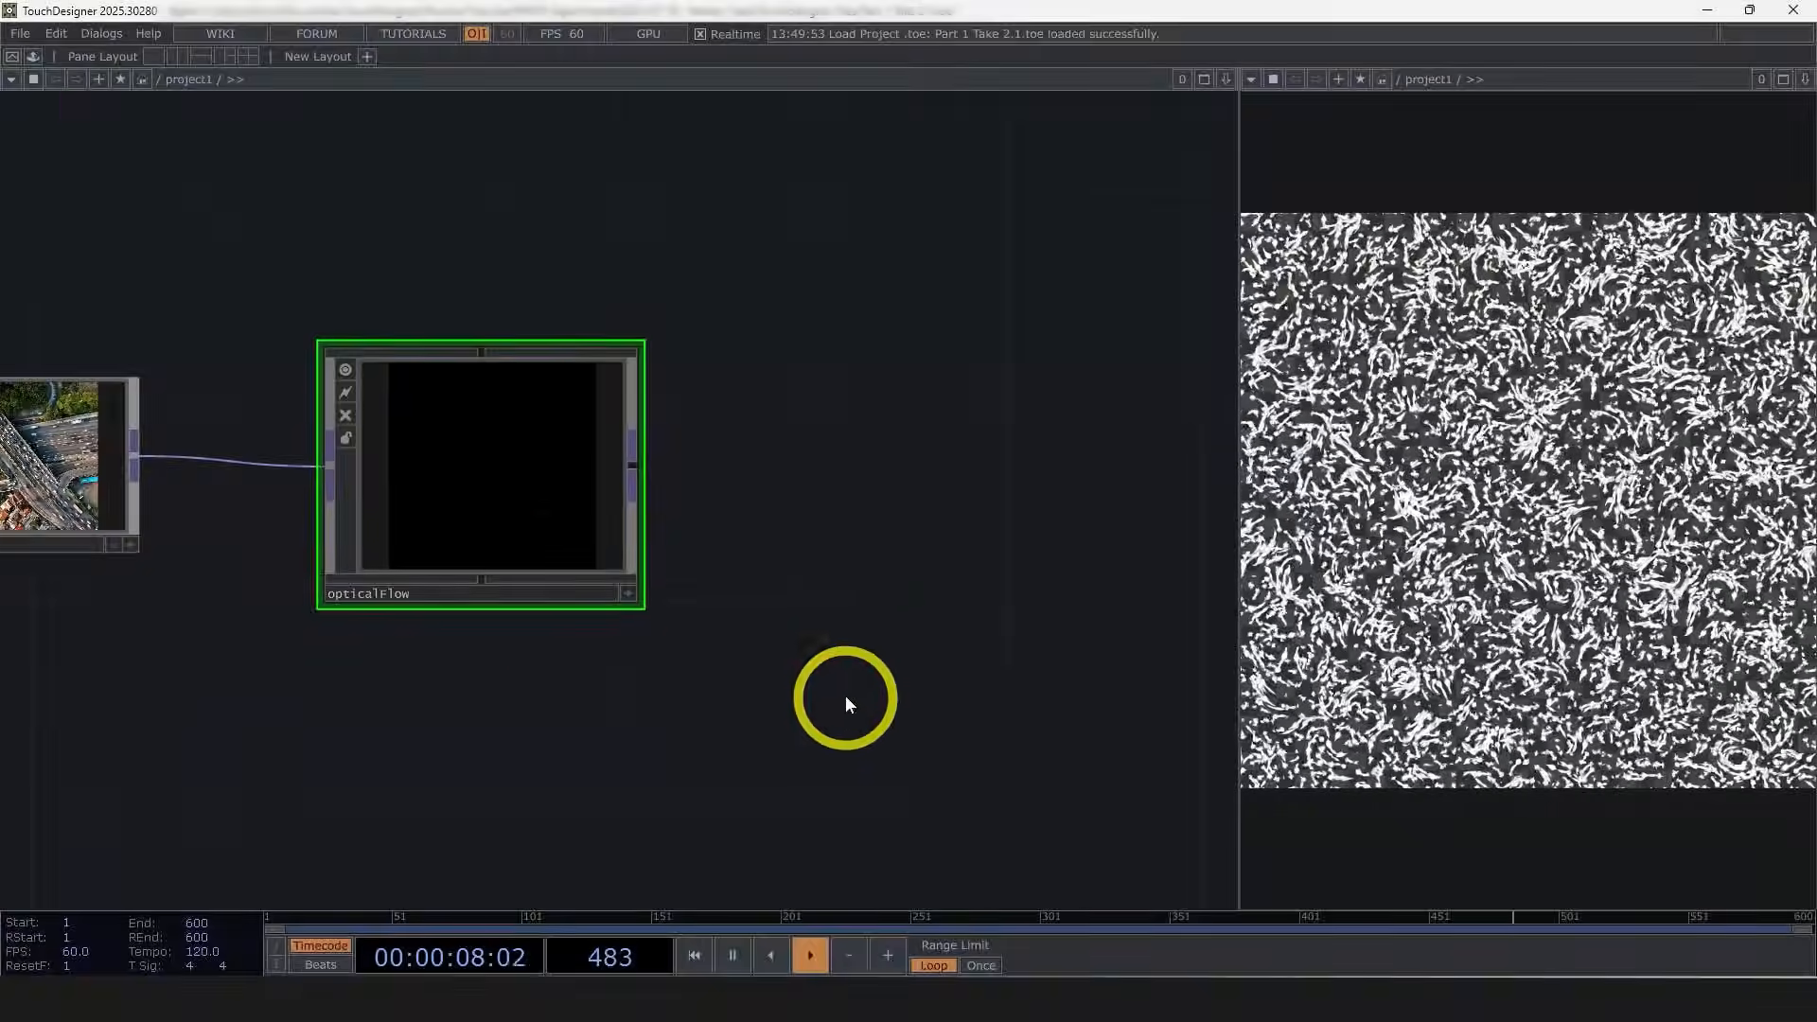
Step: Append a new component after the opticalFlow node and name it feedback
drag(850, 694, 1018, 693)
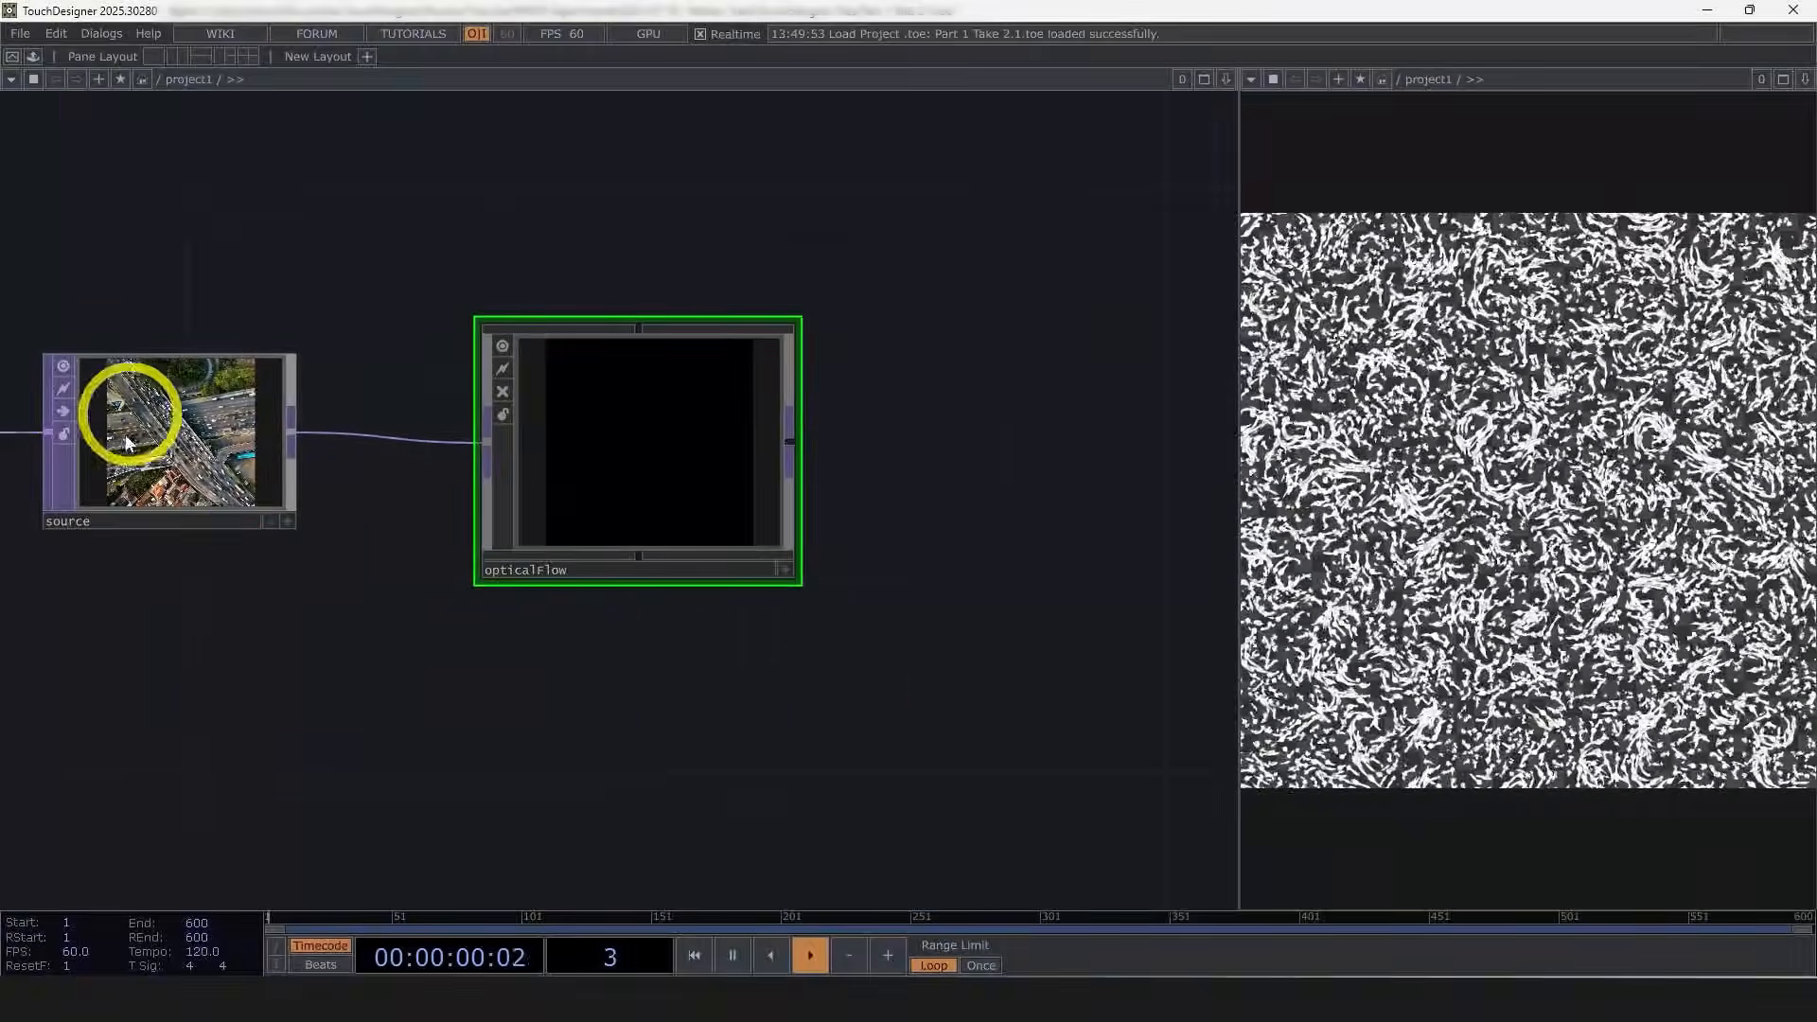
drag(881, 487, 511, 457)
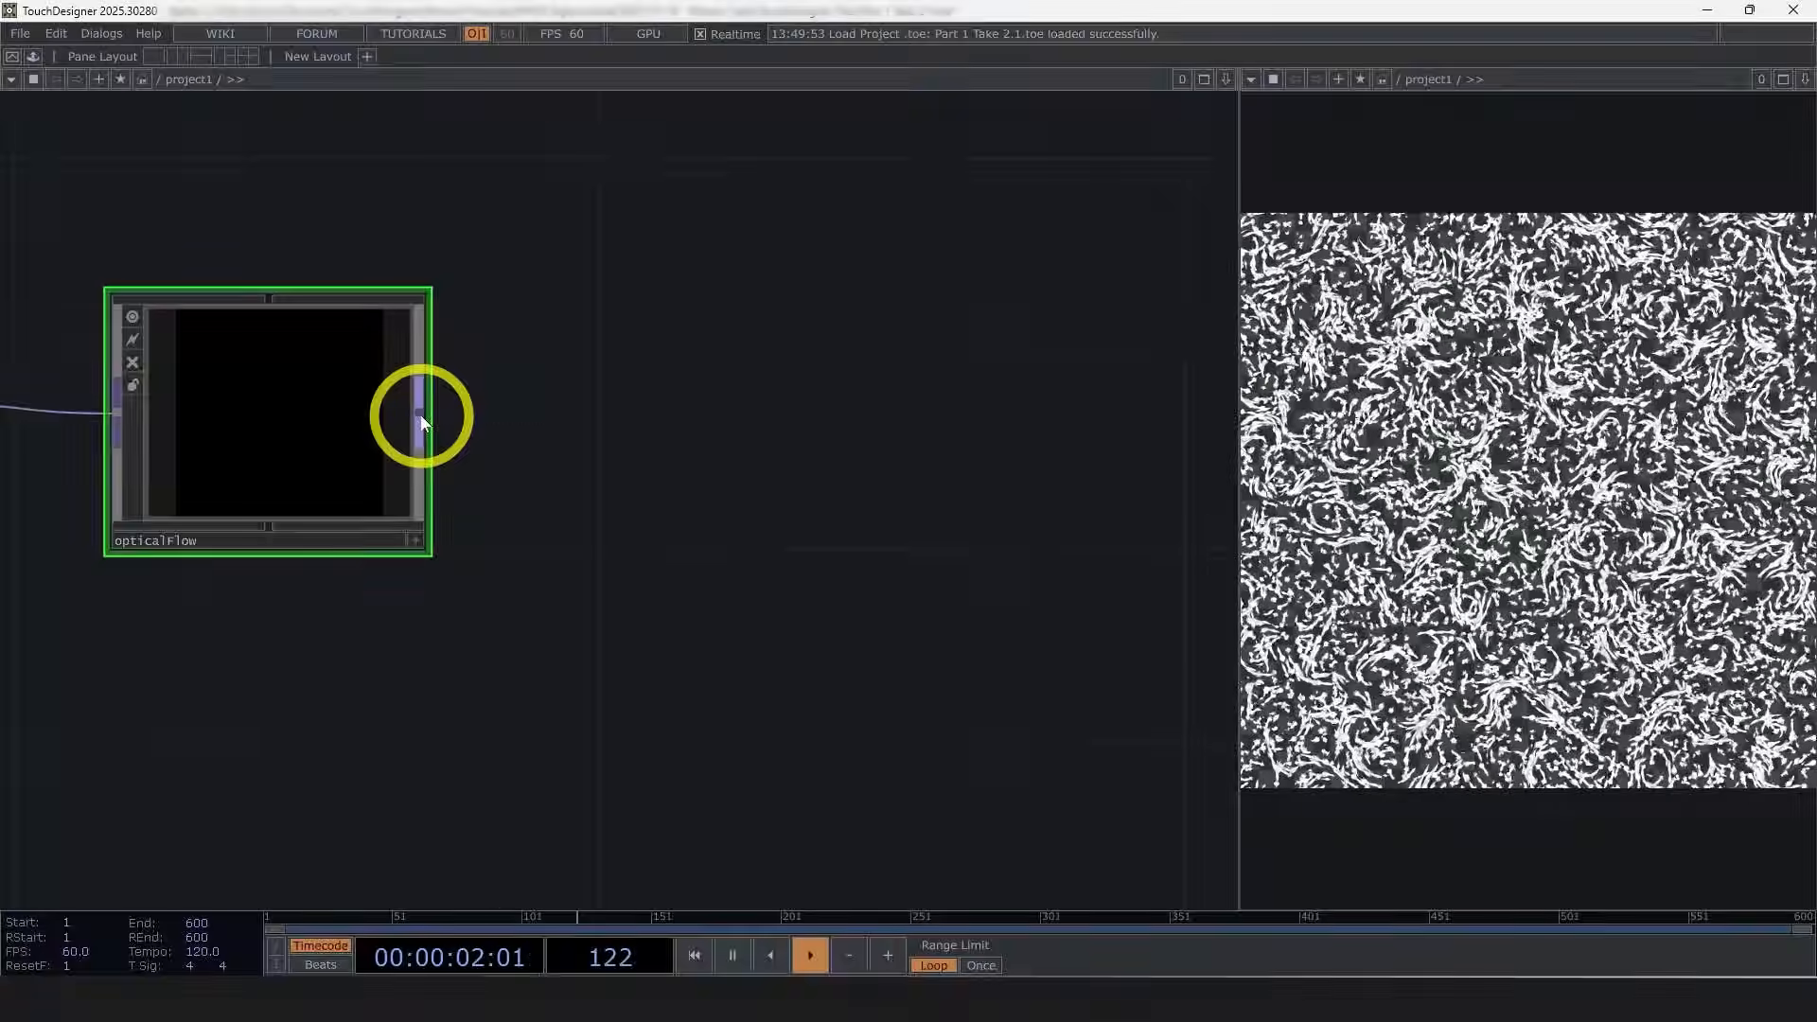
right_click(421, 421)
click(108, 174)
click(326, 201)
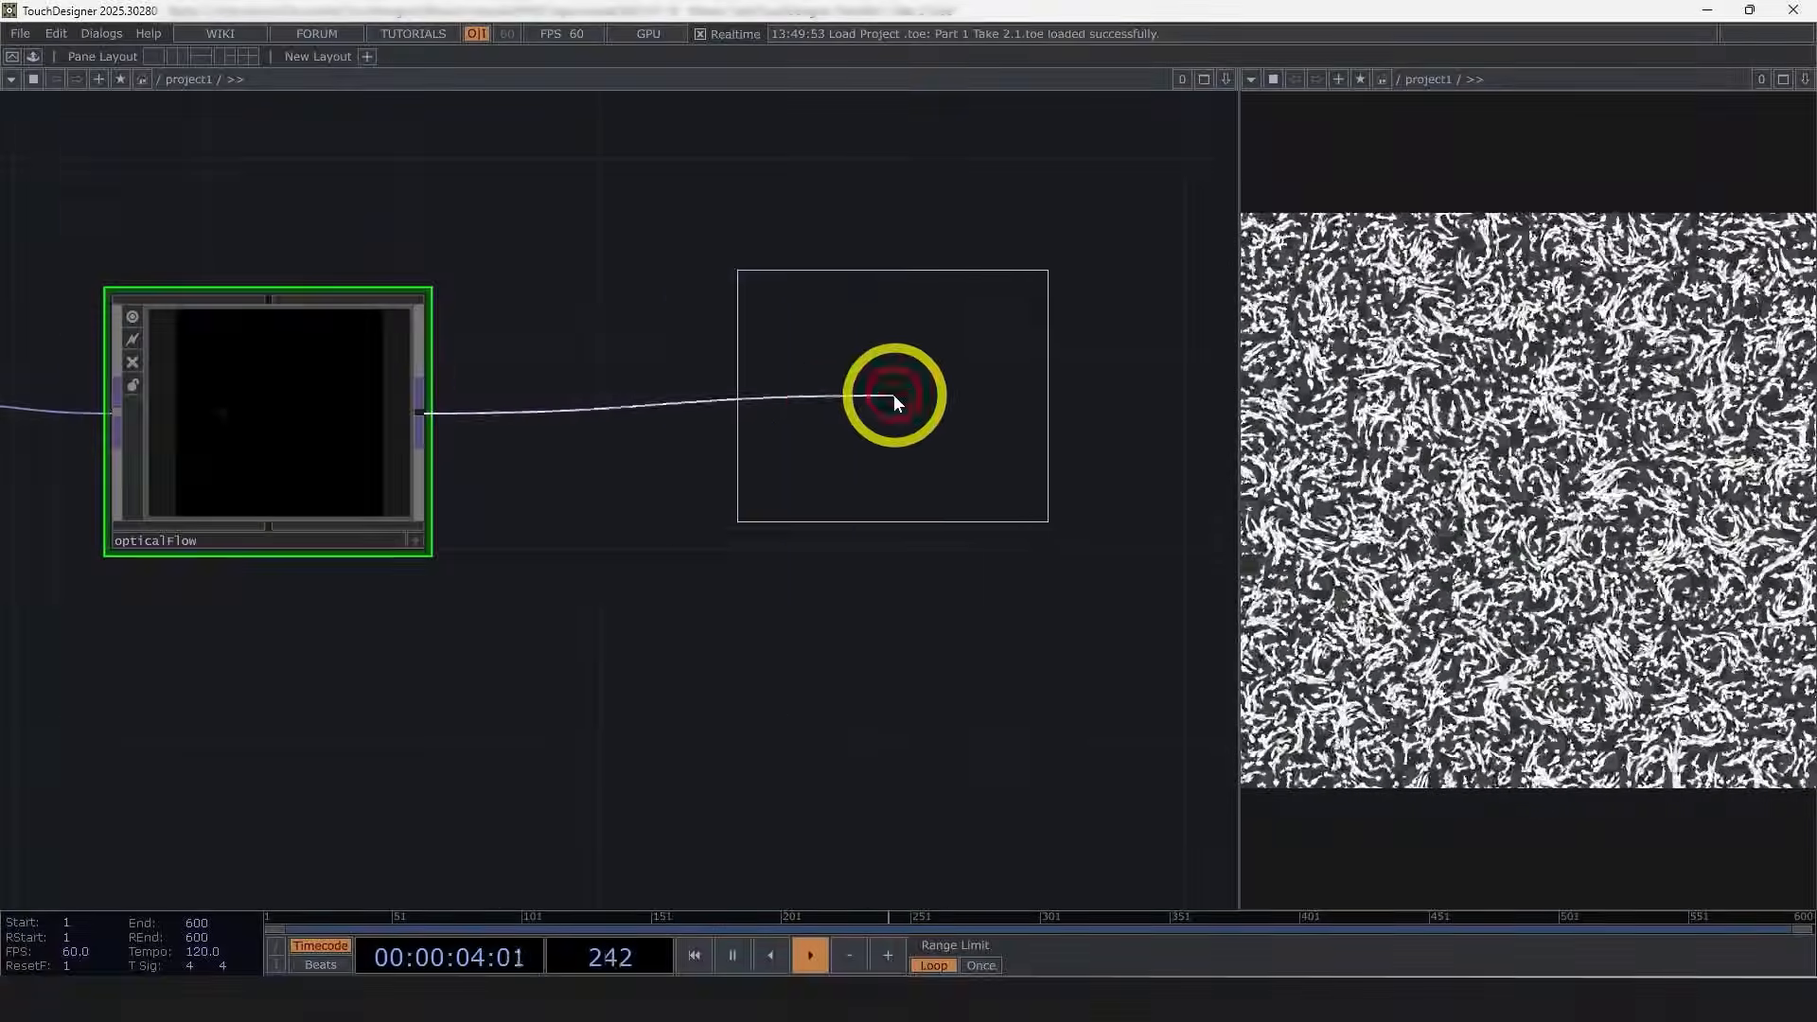
click(893, 394)
click(826, 540)
text(fee)
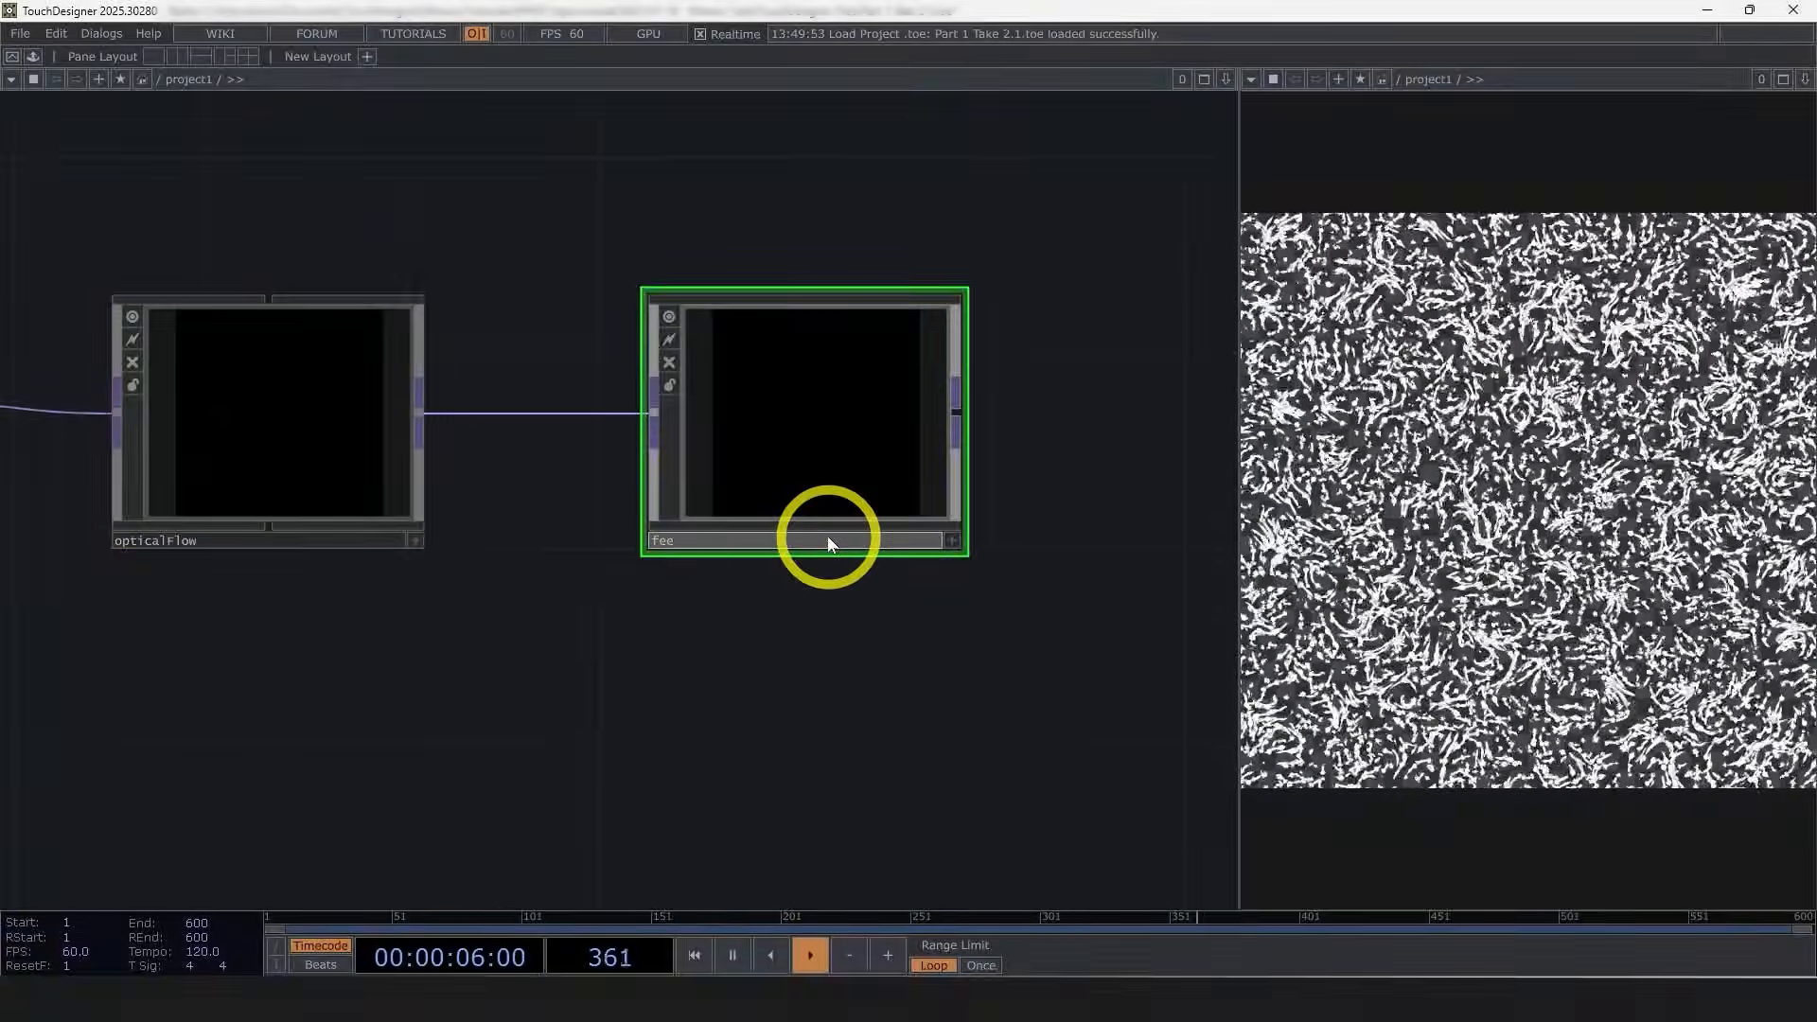
text(dback)
Step: Enter the feedback component and append a Feedback TOP after the in1 node
drag(735, 736, 972, 639)
key(i)
scroll(819, 598, down, 4)
drag(789, 529, 176, 529)
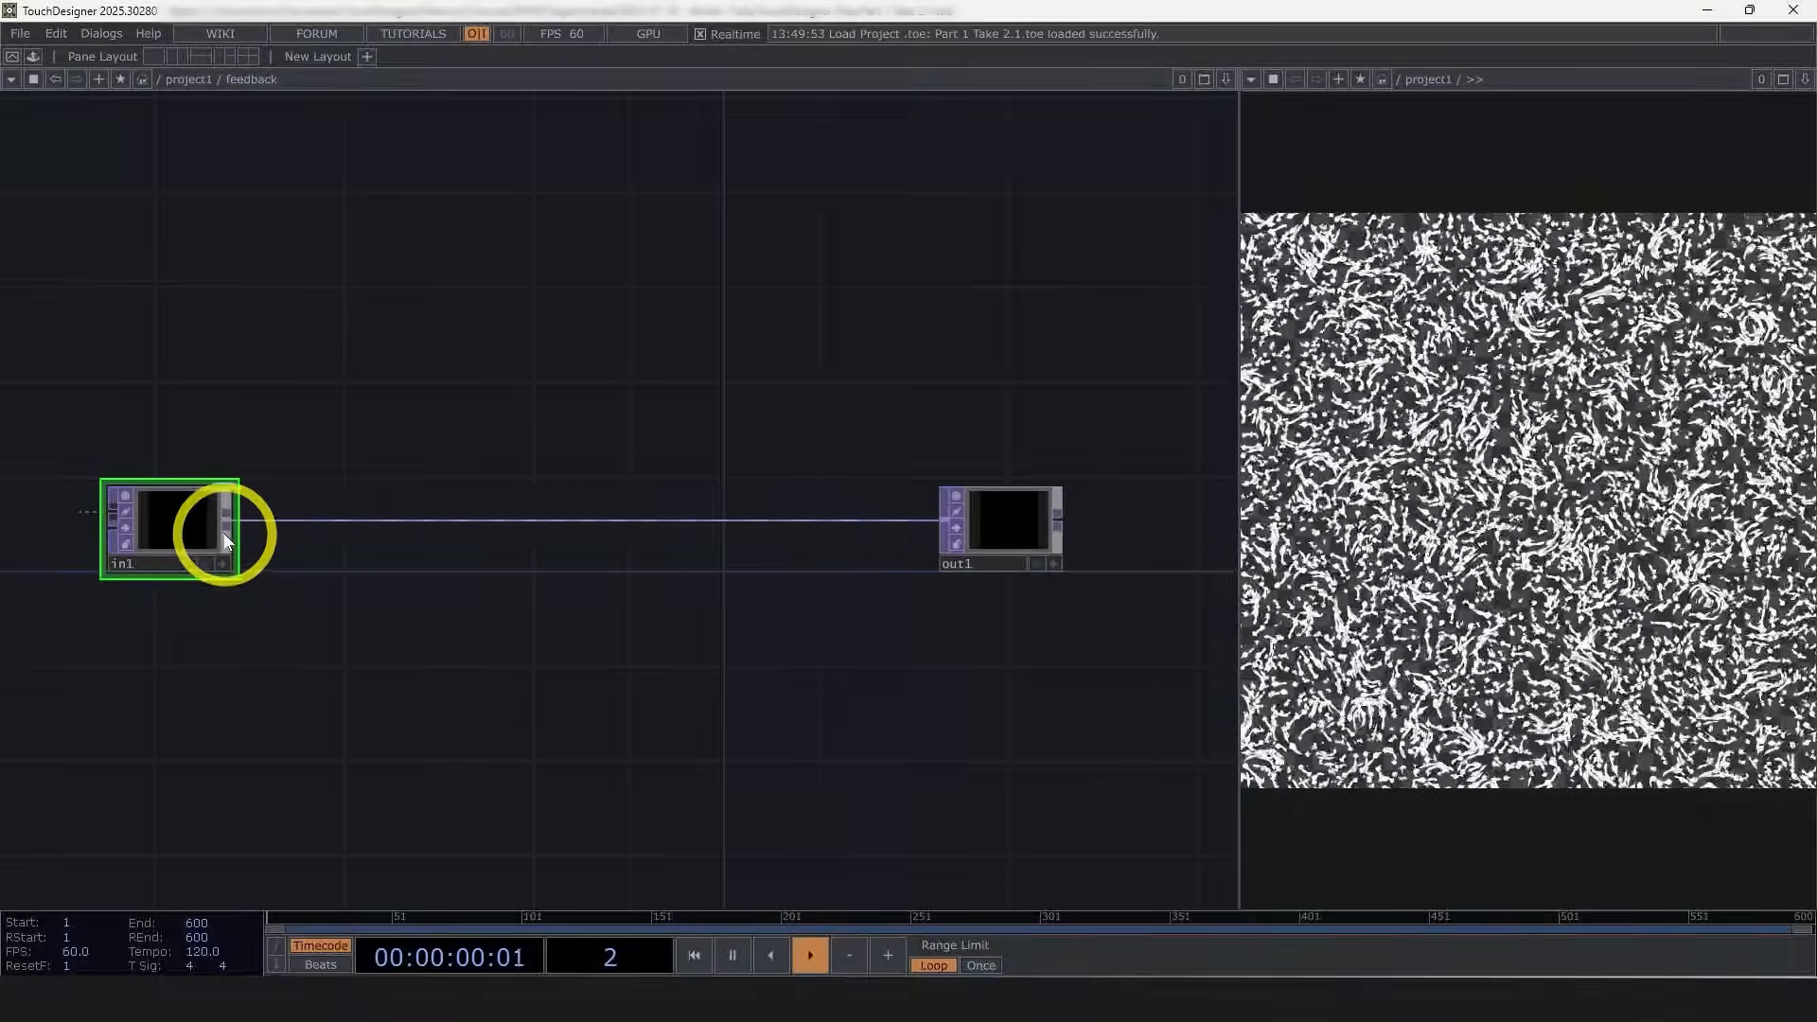
right_click(229, 527)
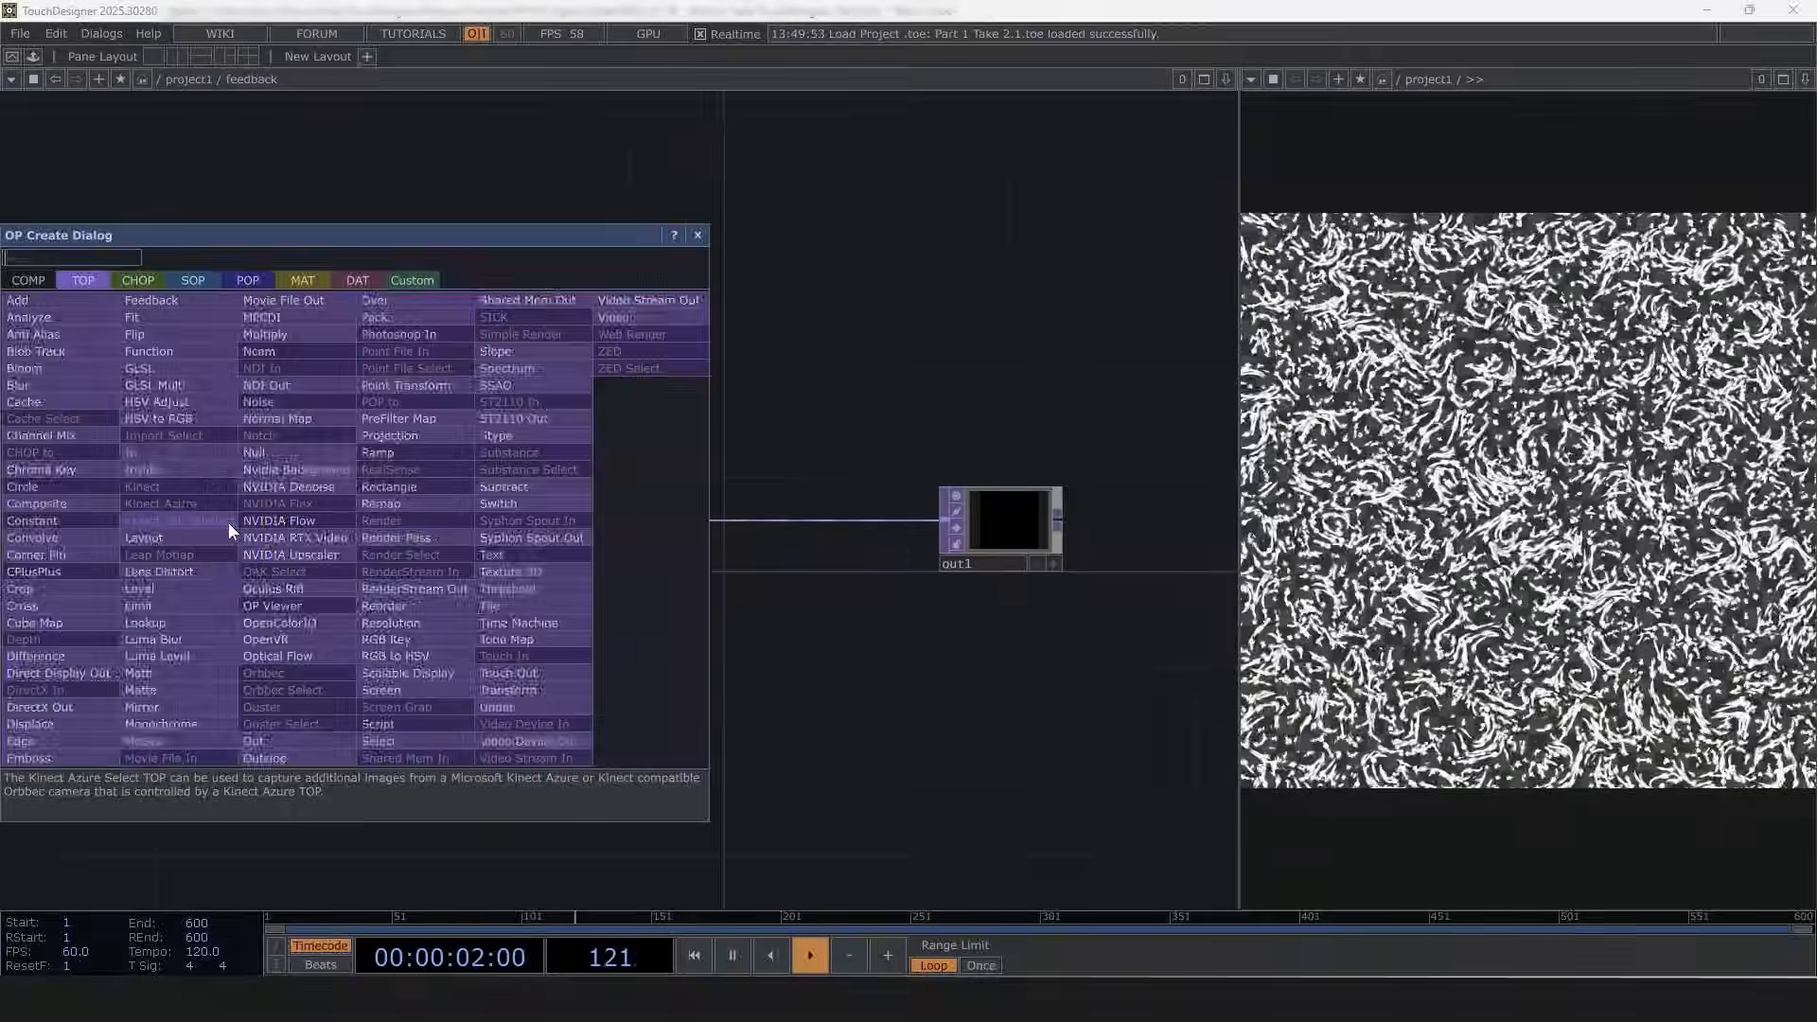
text(f)
click(179, 300)
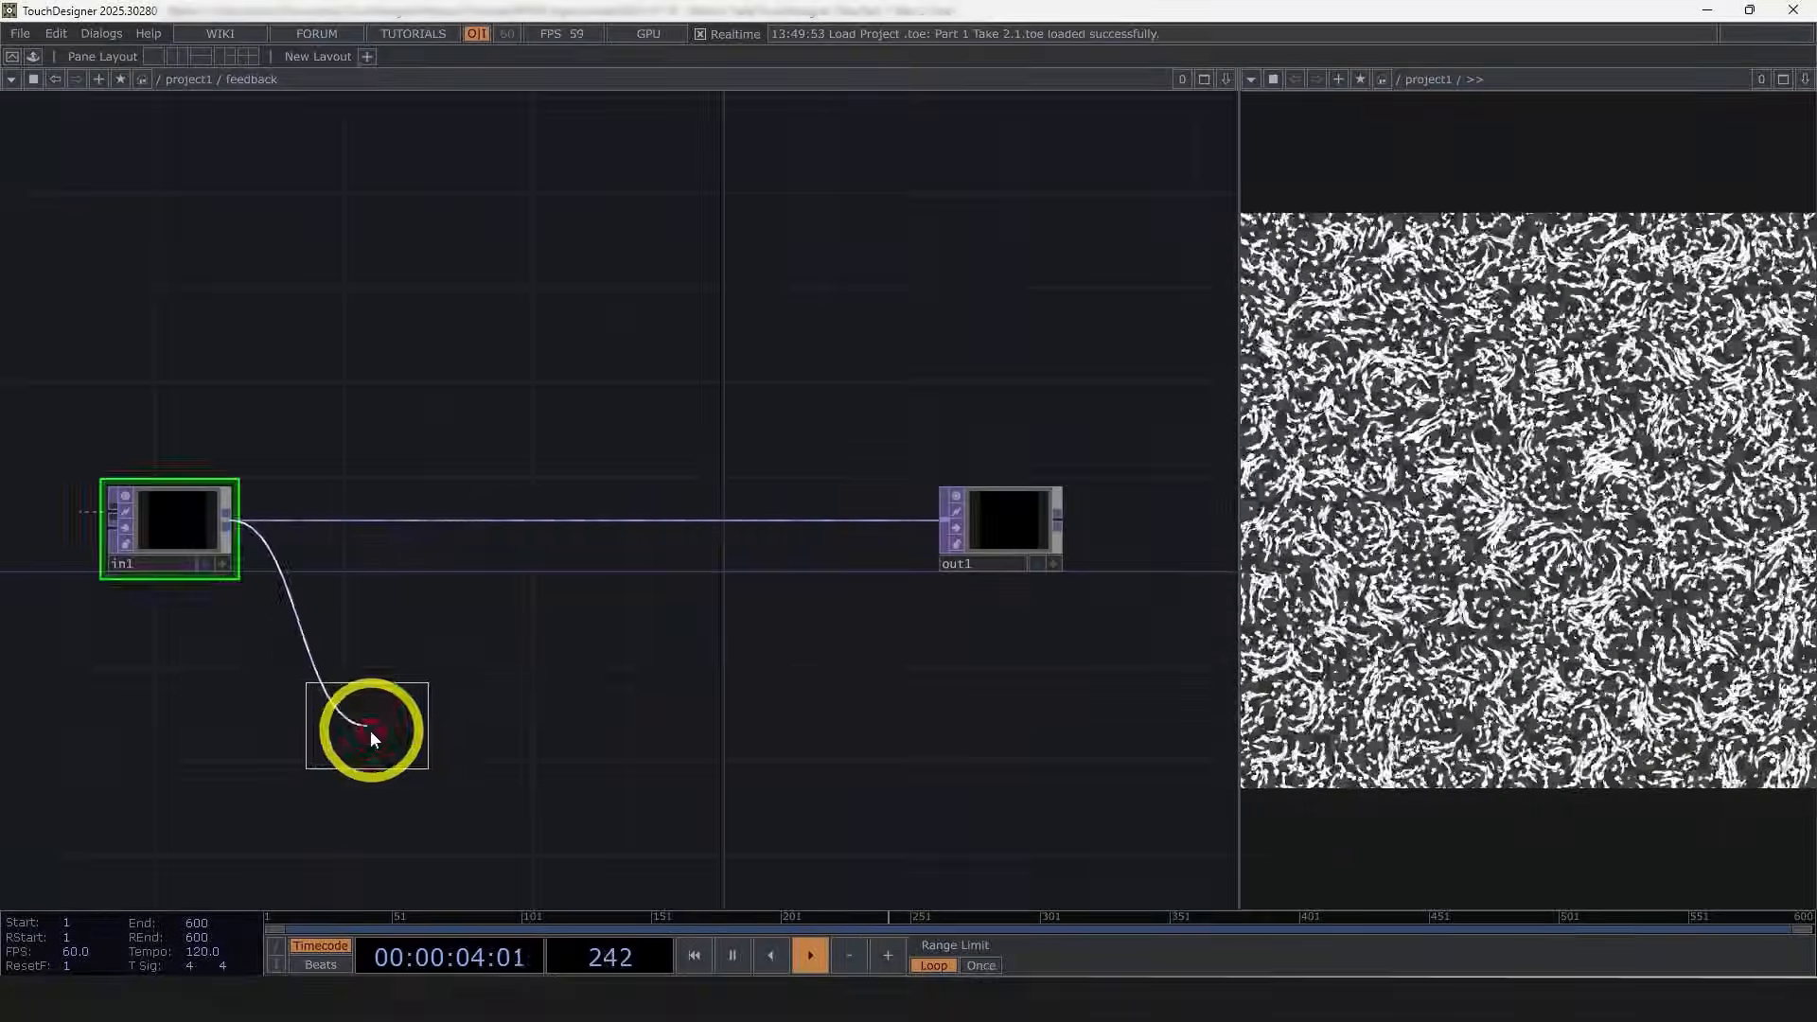
click(372, 730)
scroll(372, 728, up, 3)
scroll(373, 726, down, 3)
drag(587, 680, 290, 595)
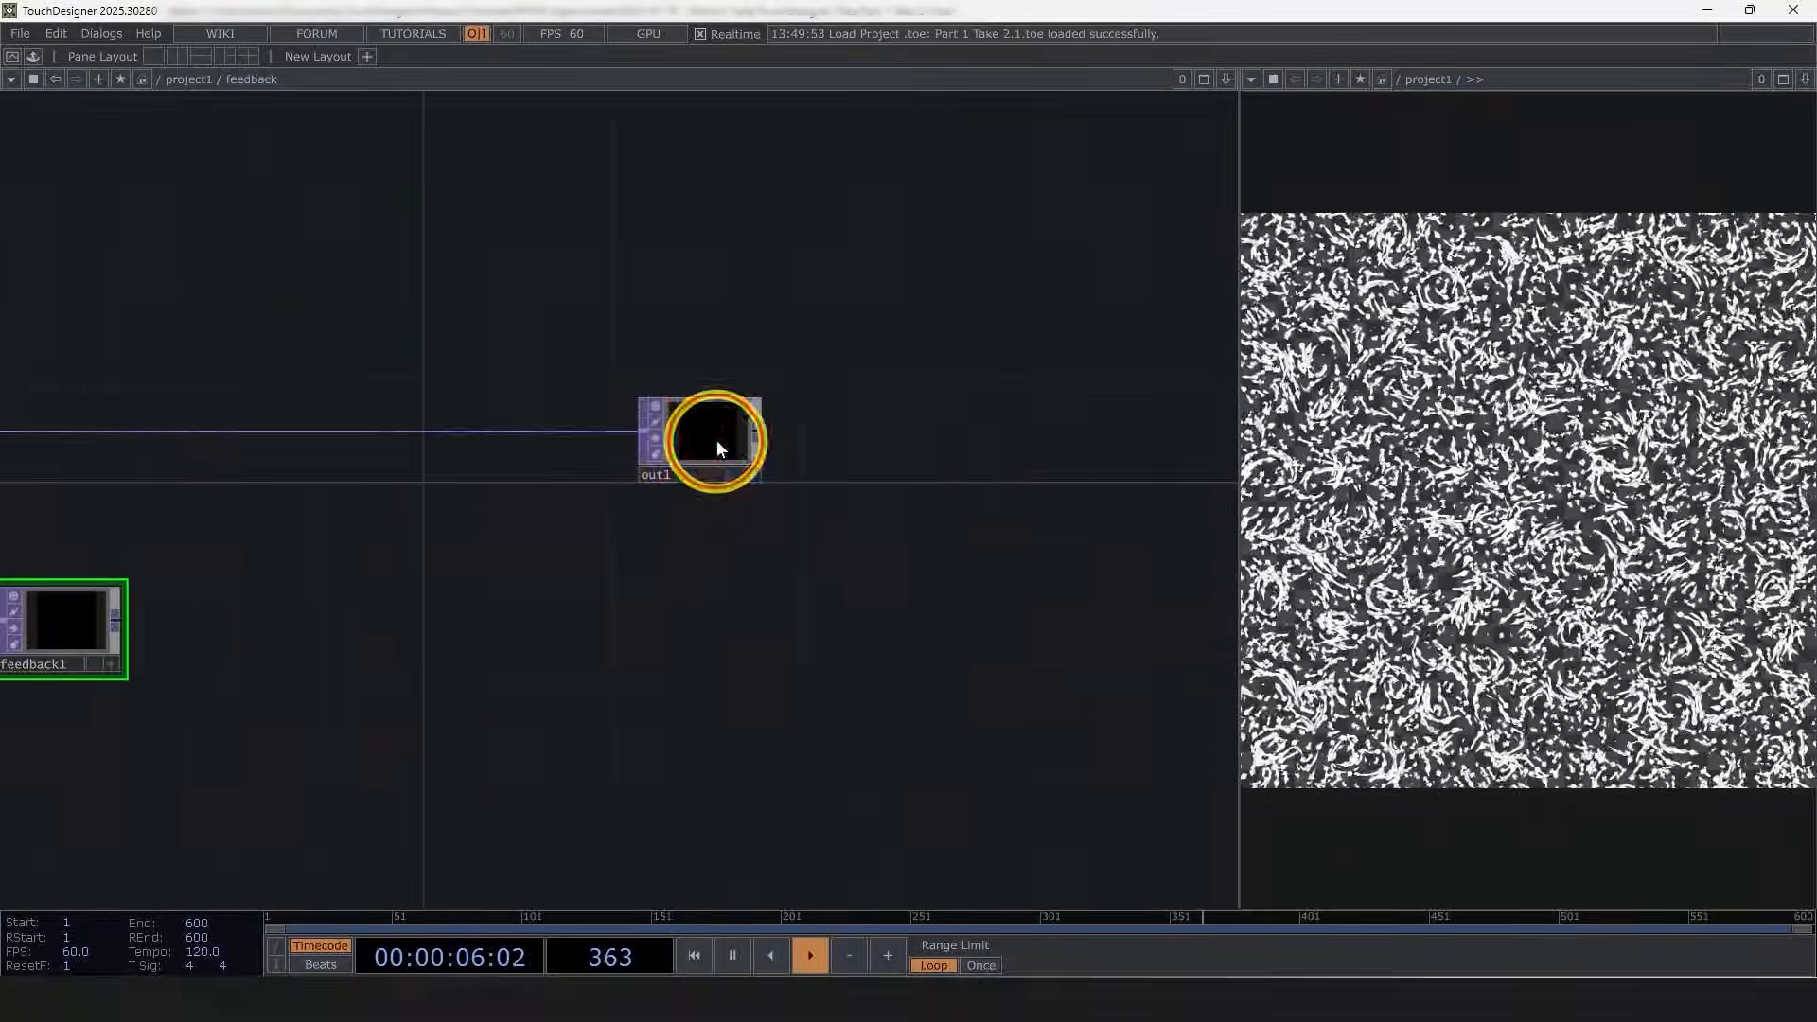
Step: Insert a Null TOP before out1 and rename it endFeedback
drag(716, 439, 1022, 438)
right_click(945, 424)
click(845, 354)
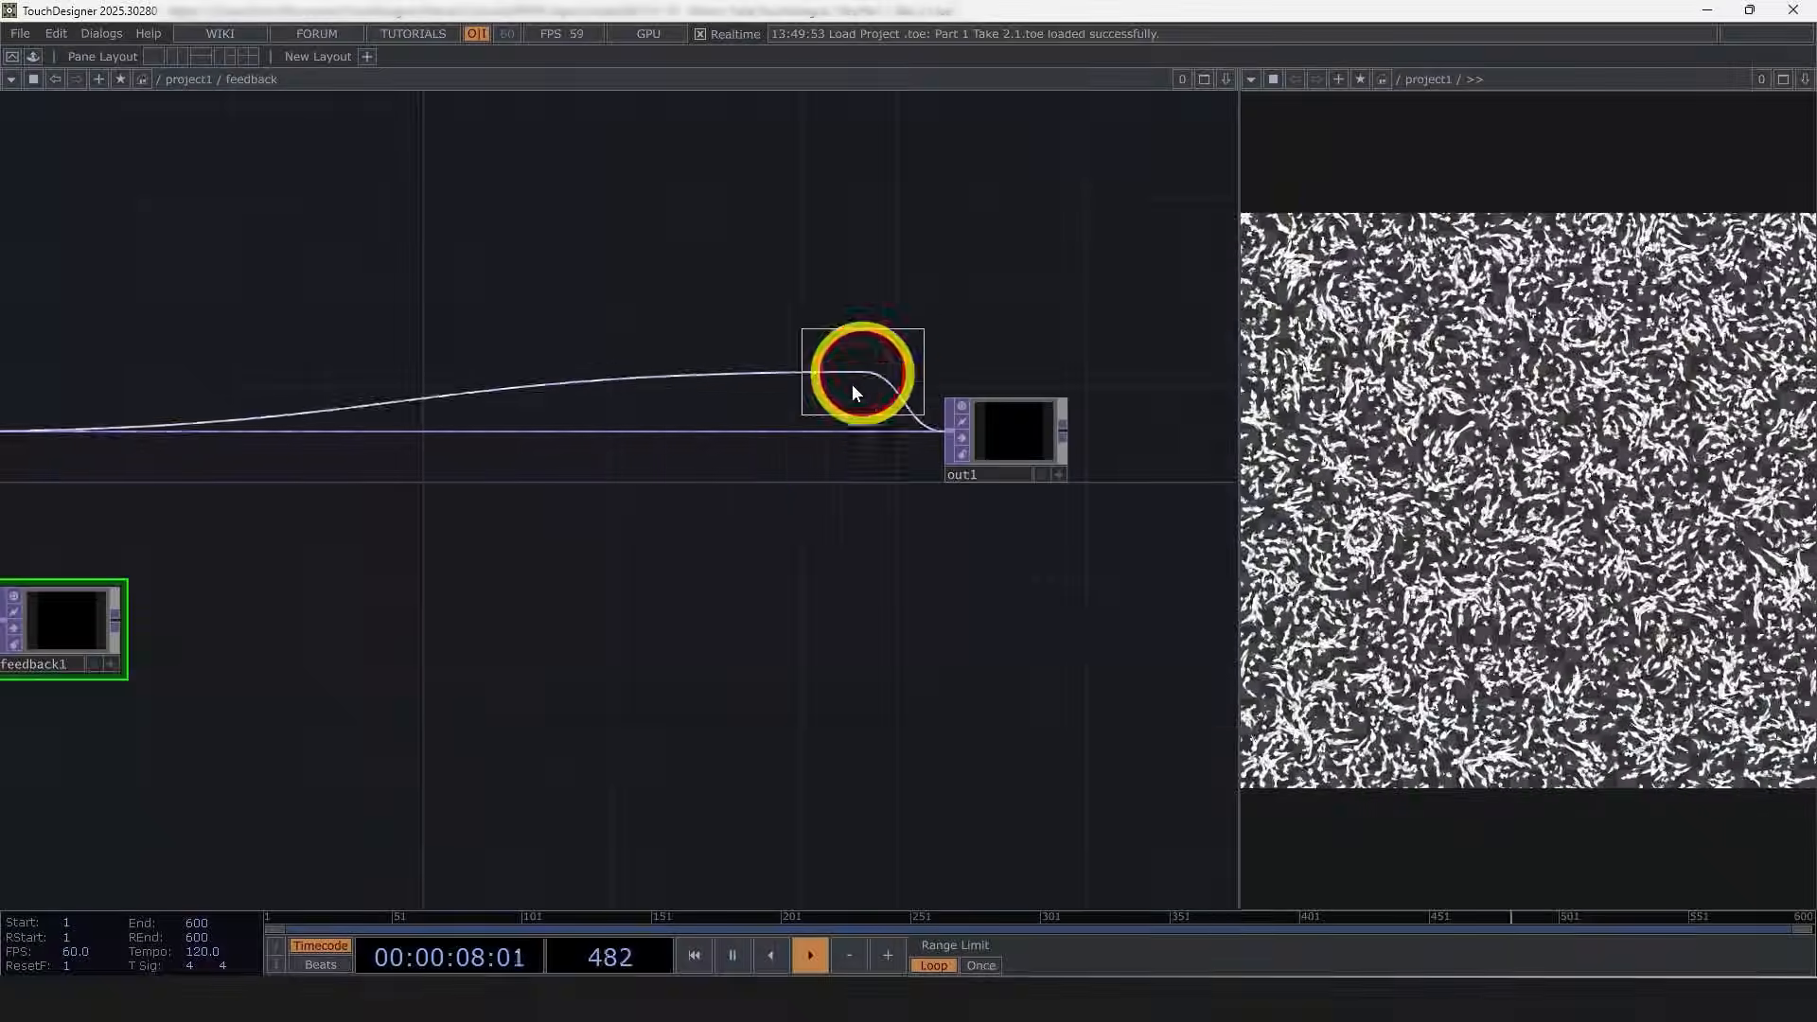
click(786, 473)
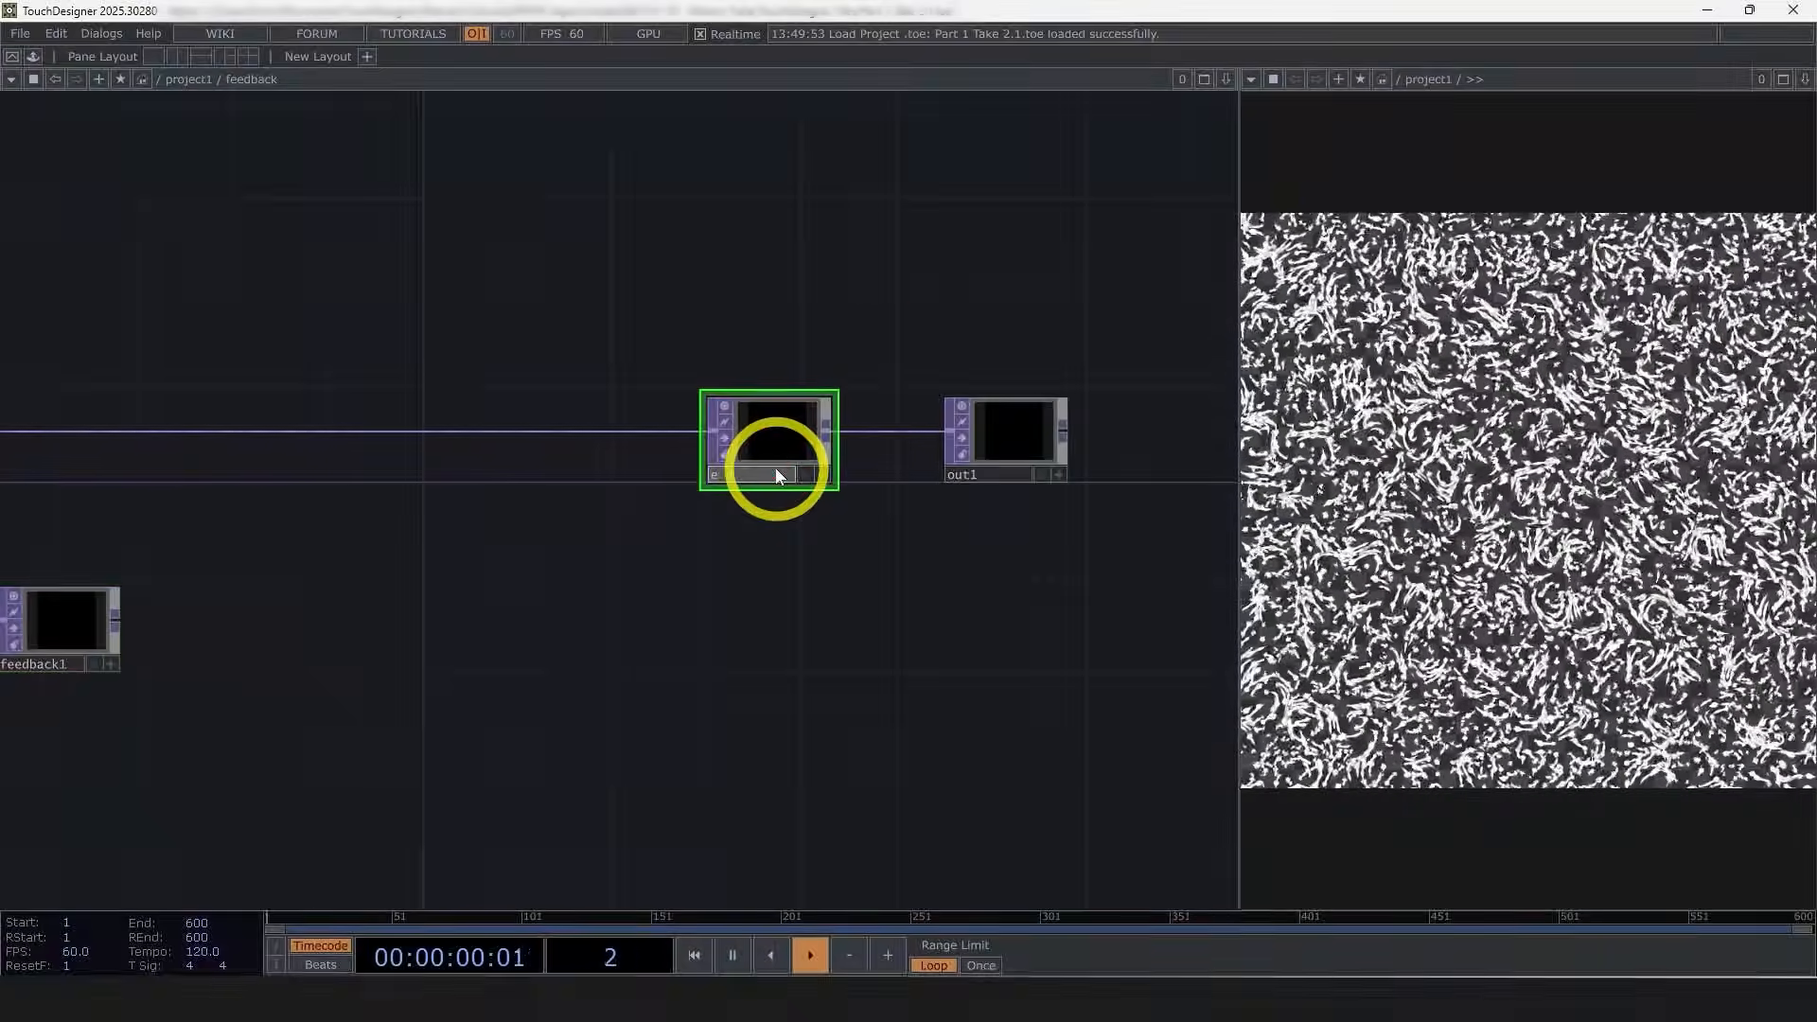
text(en)
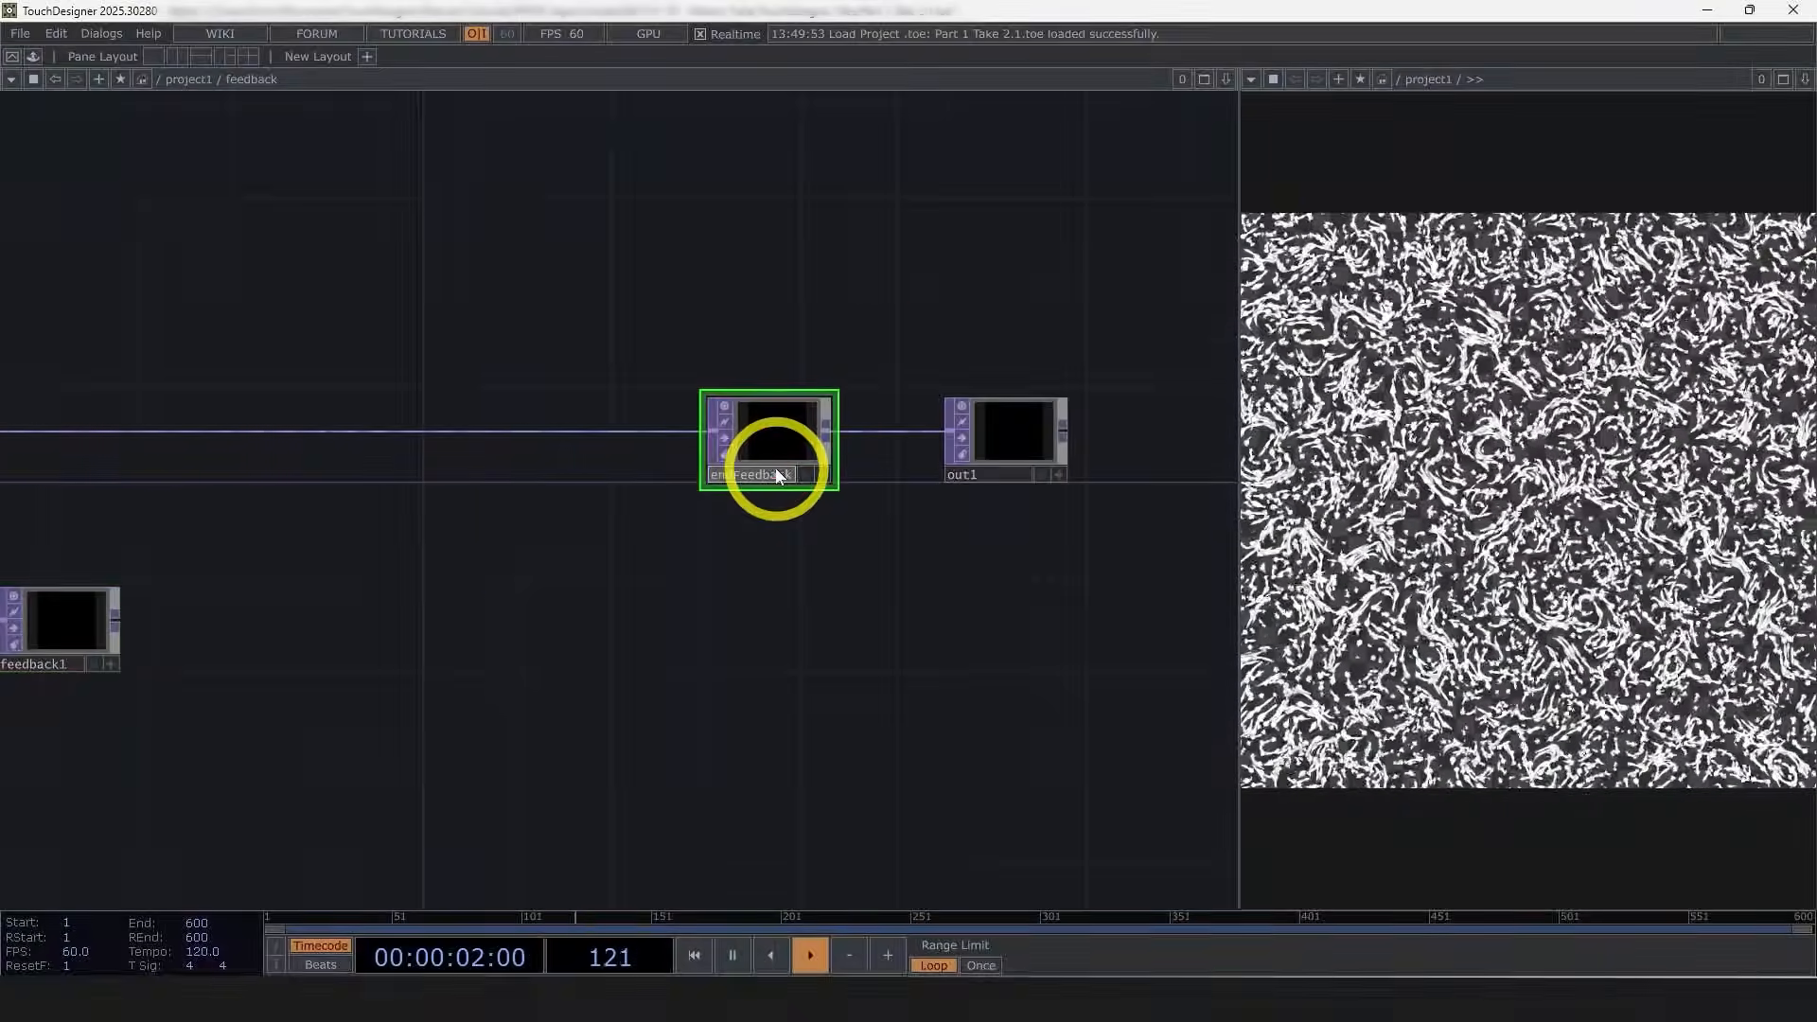
text(dFeedback)
key(Return)
Step: Set the Feedback TOP's target TOP to endFeedback
drag(516, 617, 799, 596)
drag(1051, 416, 356, 613)
click(358, 615)
drag(175, 414, 104, 415)
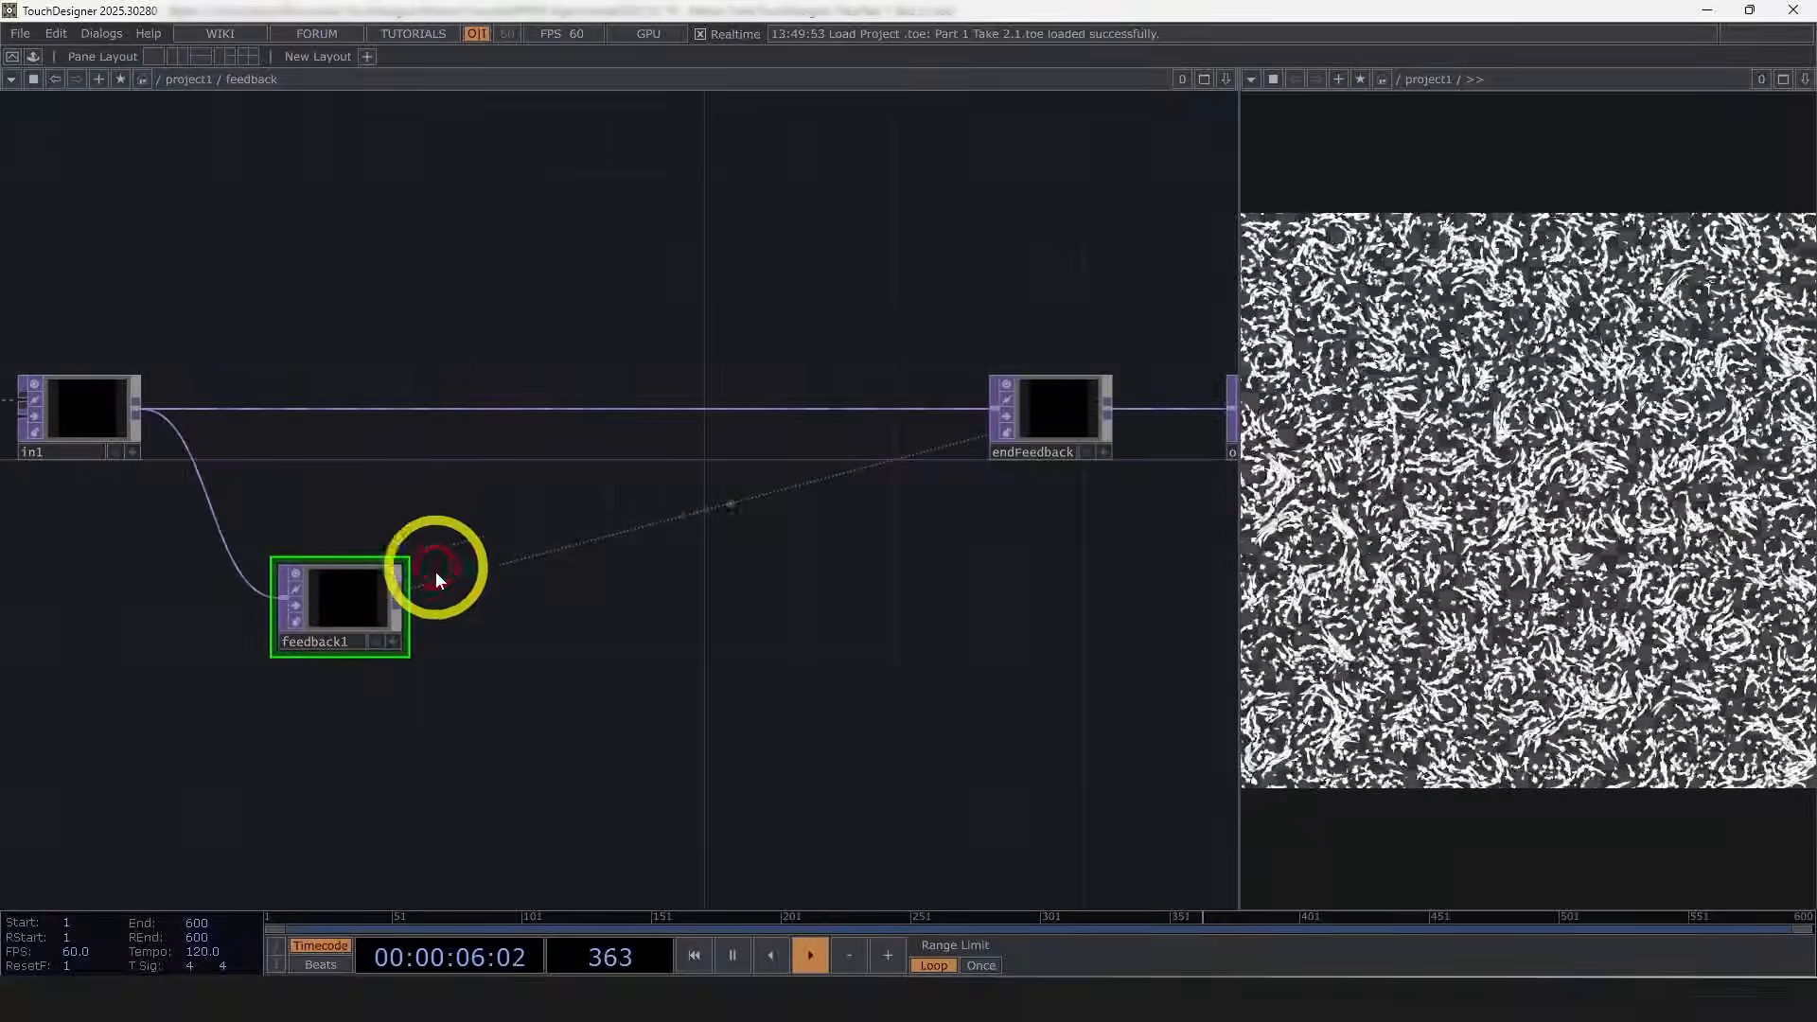
drag(602, 587, 639, 544)
key(p)
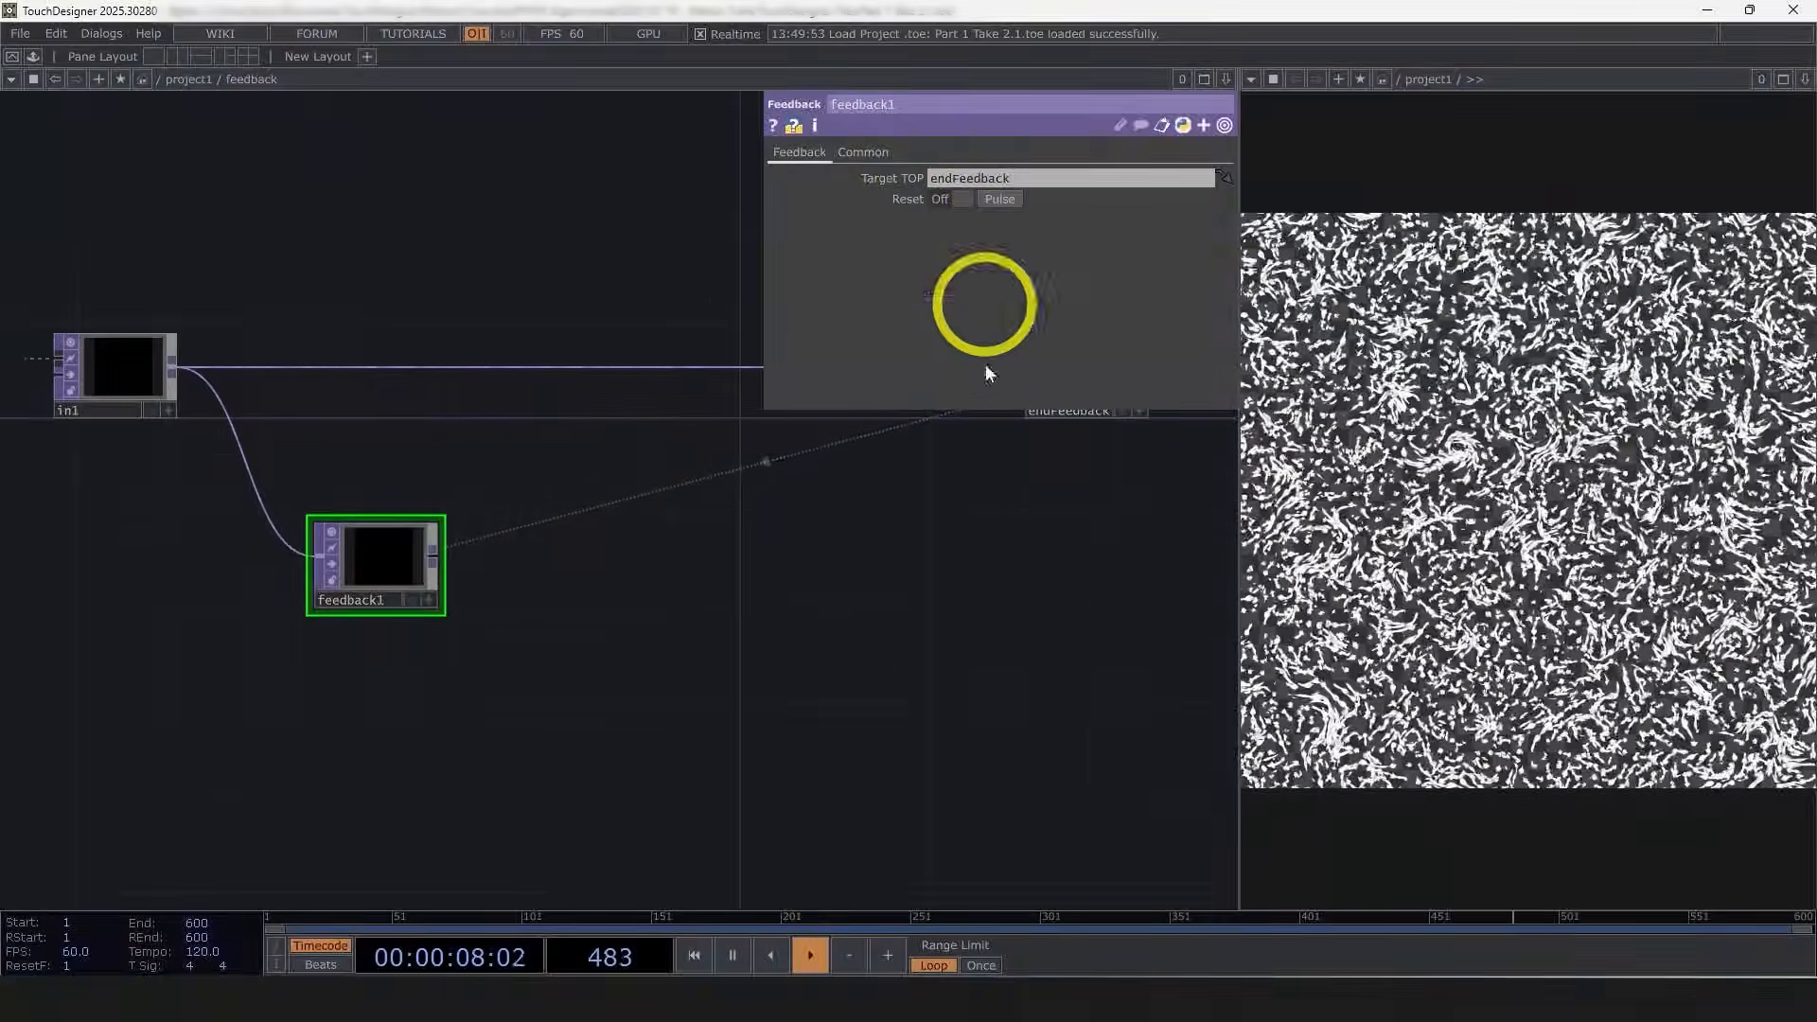
drag(886, 579, 679, 741)
key(p)
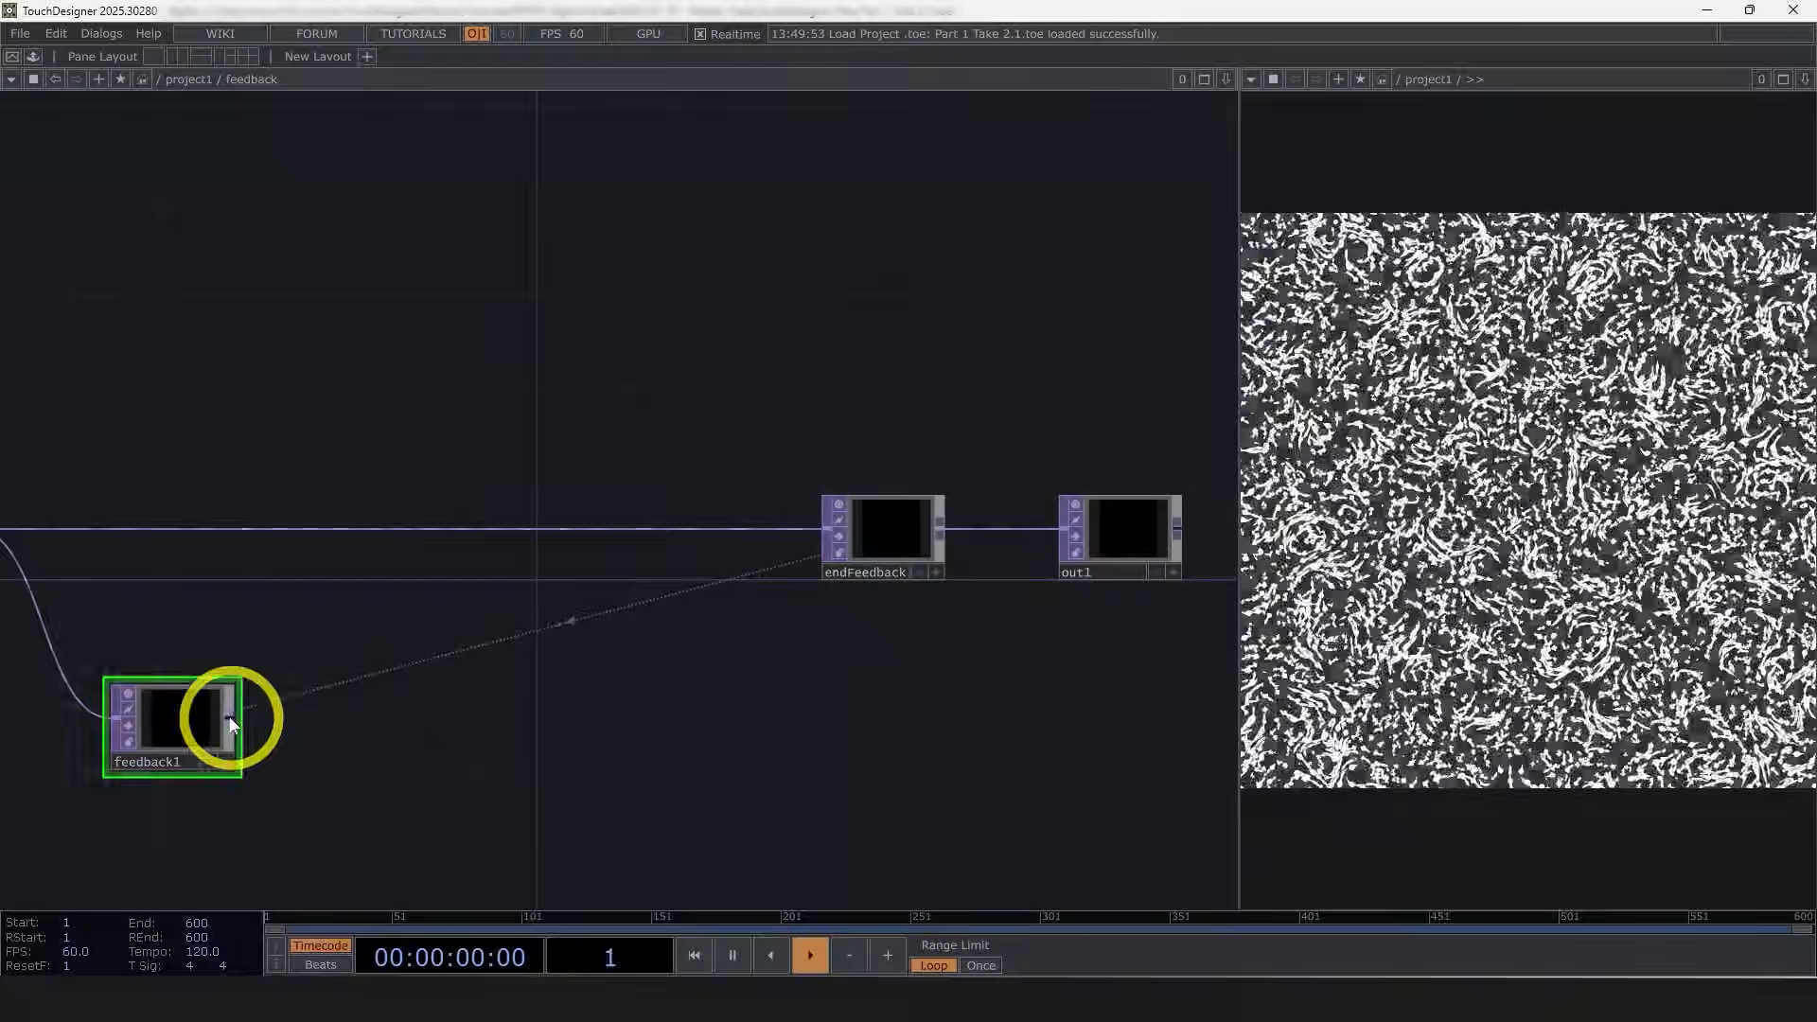
Step: Append a Blur TOP after feedback1
right_click(230, 720)
text(blu)
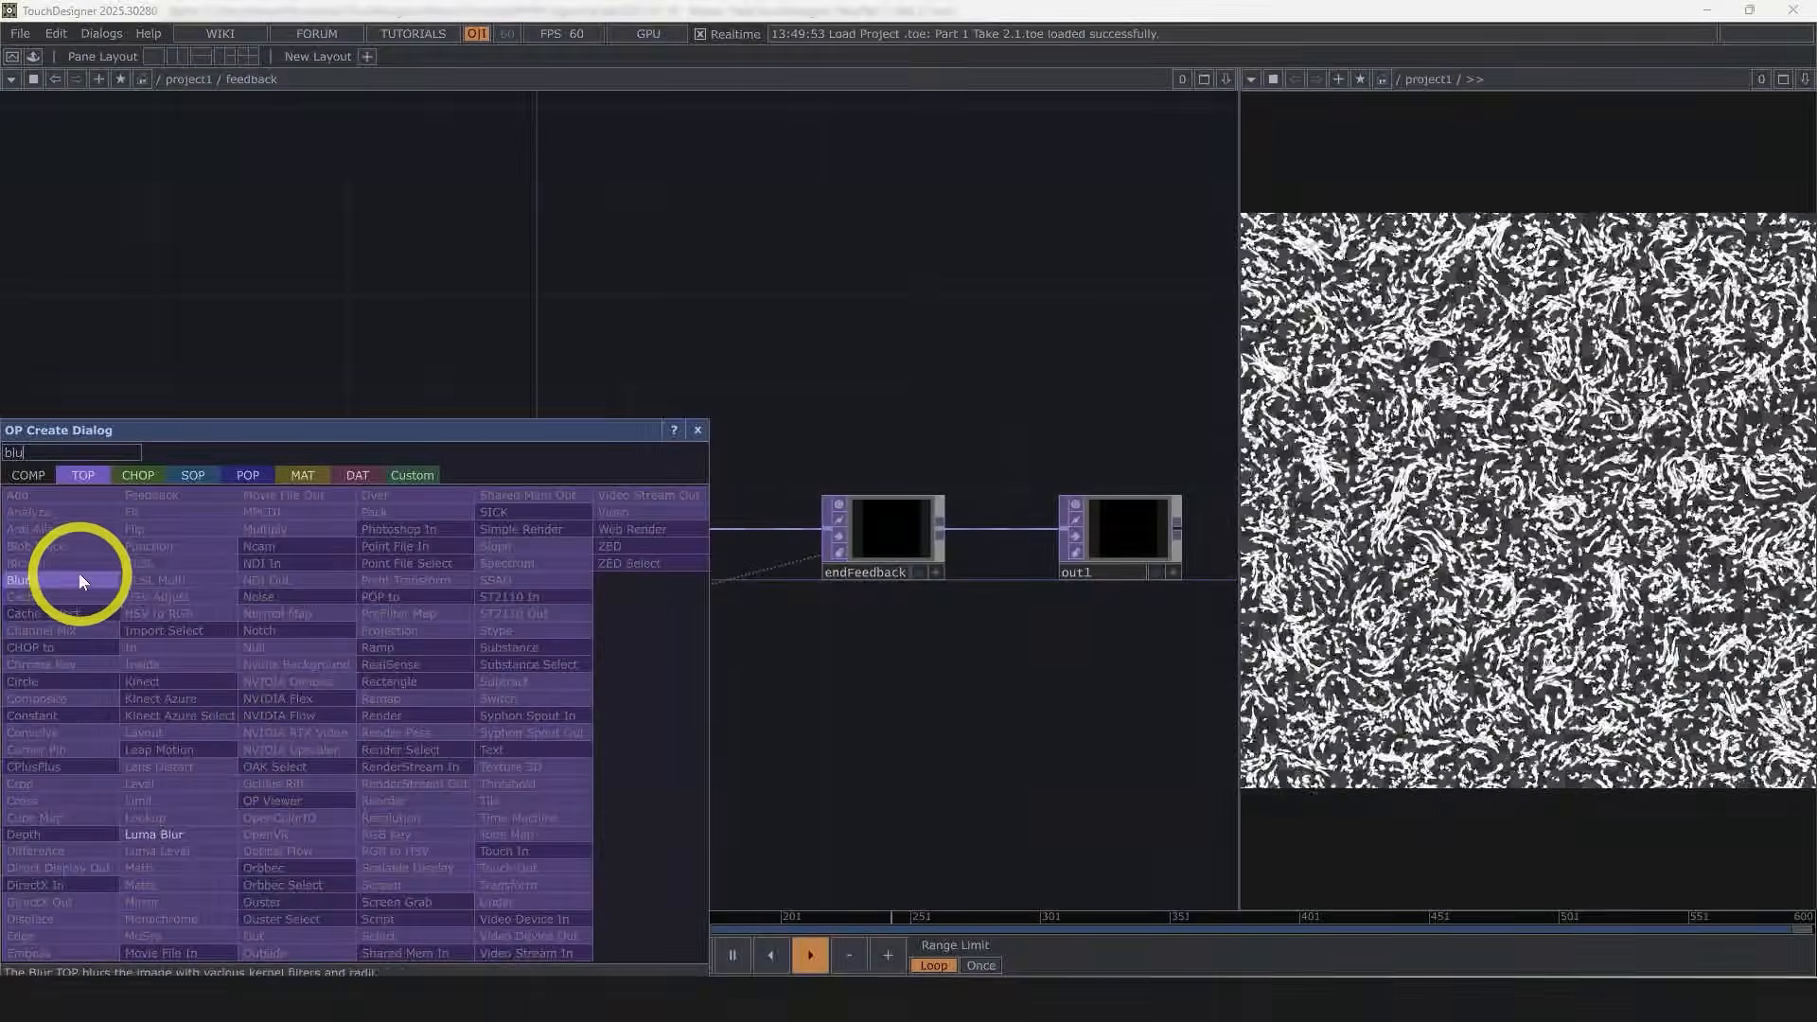
click(75, 574)
click(383, 724)
scroll(628, 713, up, 4)
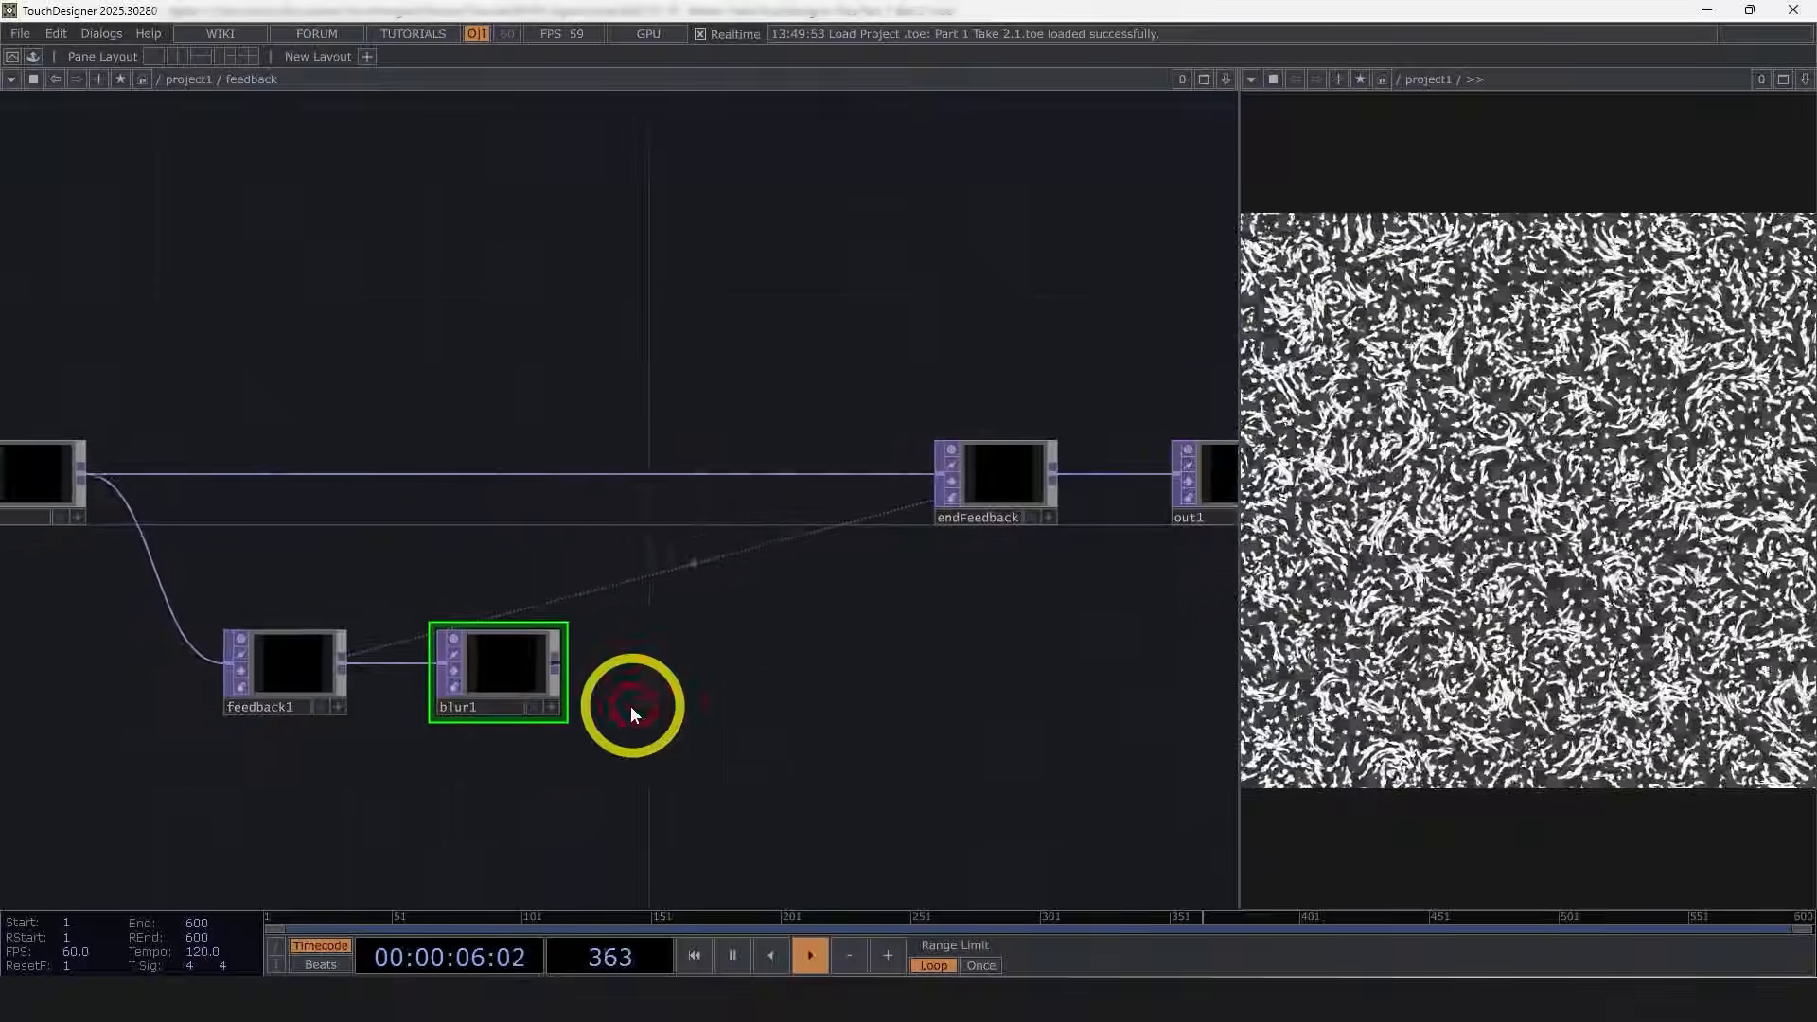
Step: Set the blur's filter size to 1
drag(612, 713, 1183, 679)
key(p)
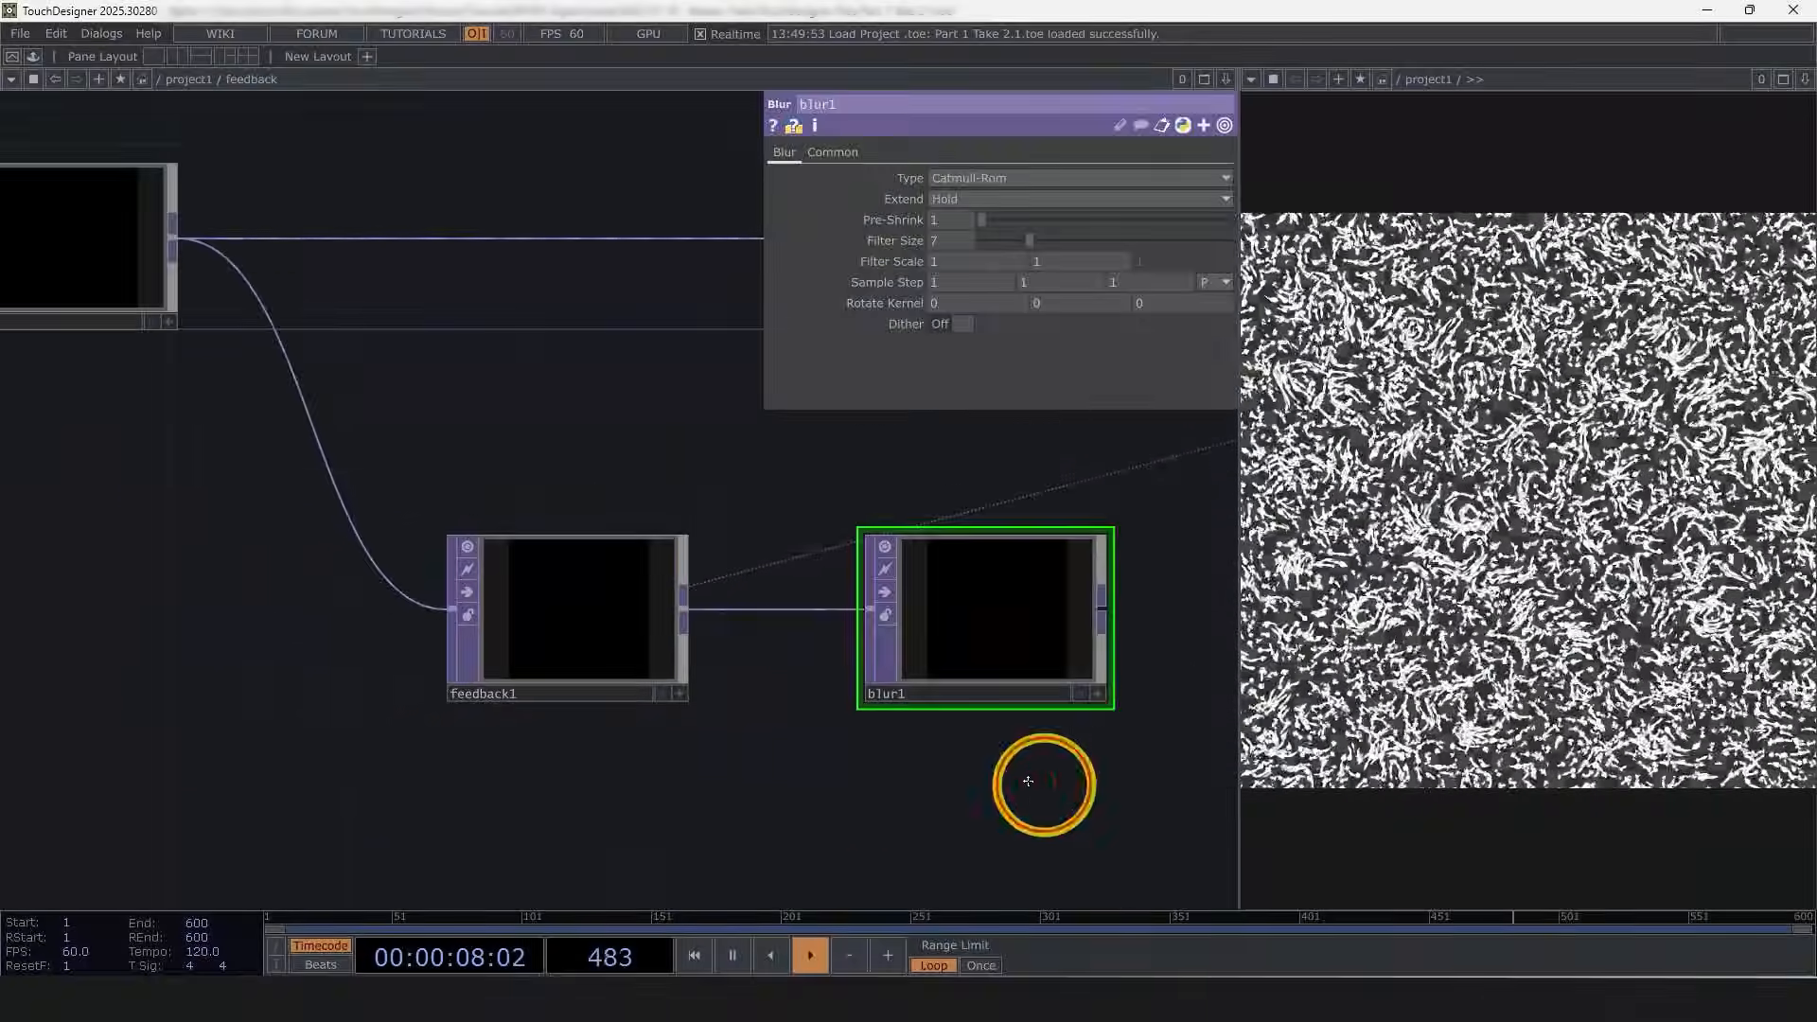
drag(1043, 784, 608, 758)
scroll(597, 620, up, 4)
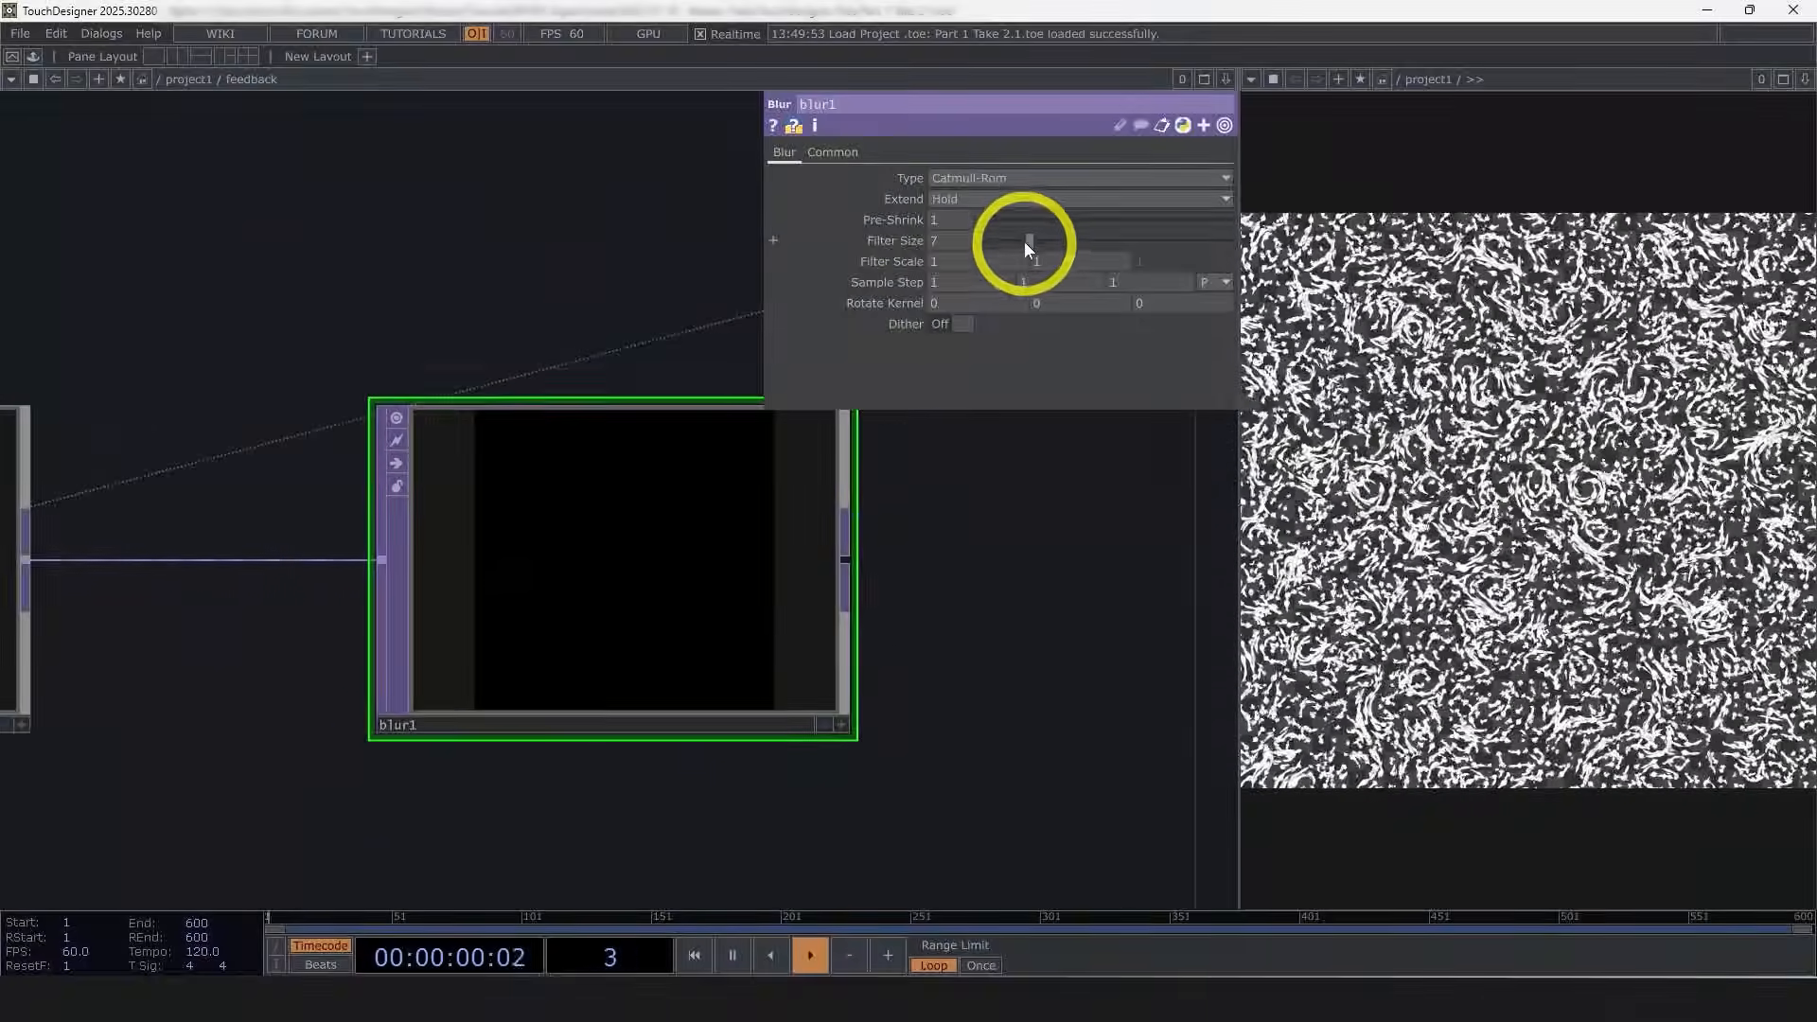
drag(1025, 240, 984, 246)
scroll(656, 600, up, 5)
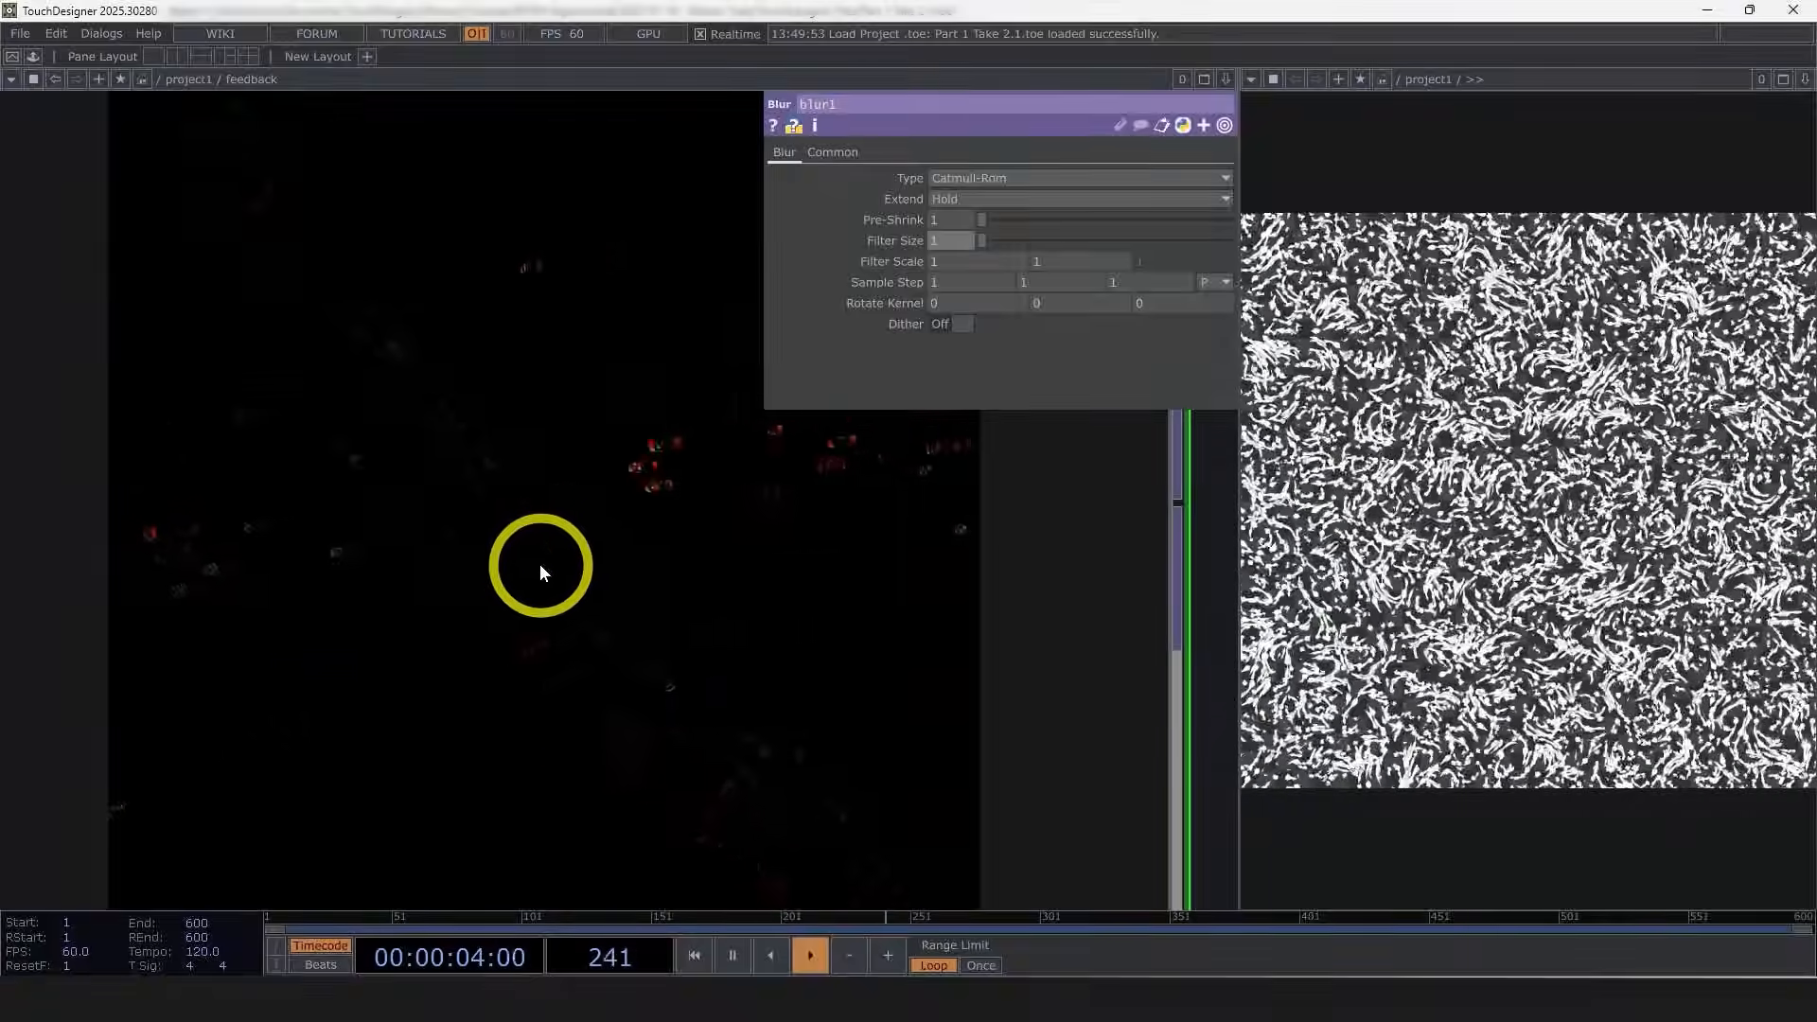
scroll(540, 628, down, 4)
scroll(538, 653, up, 2)
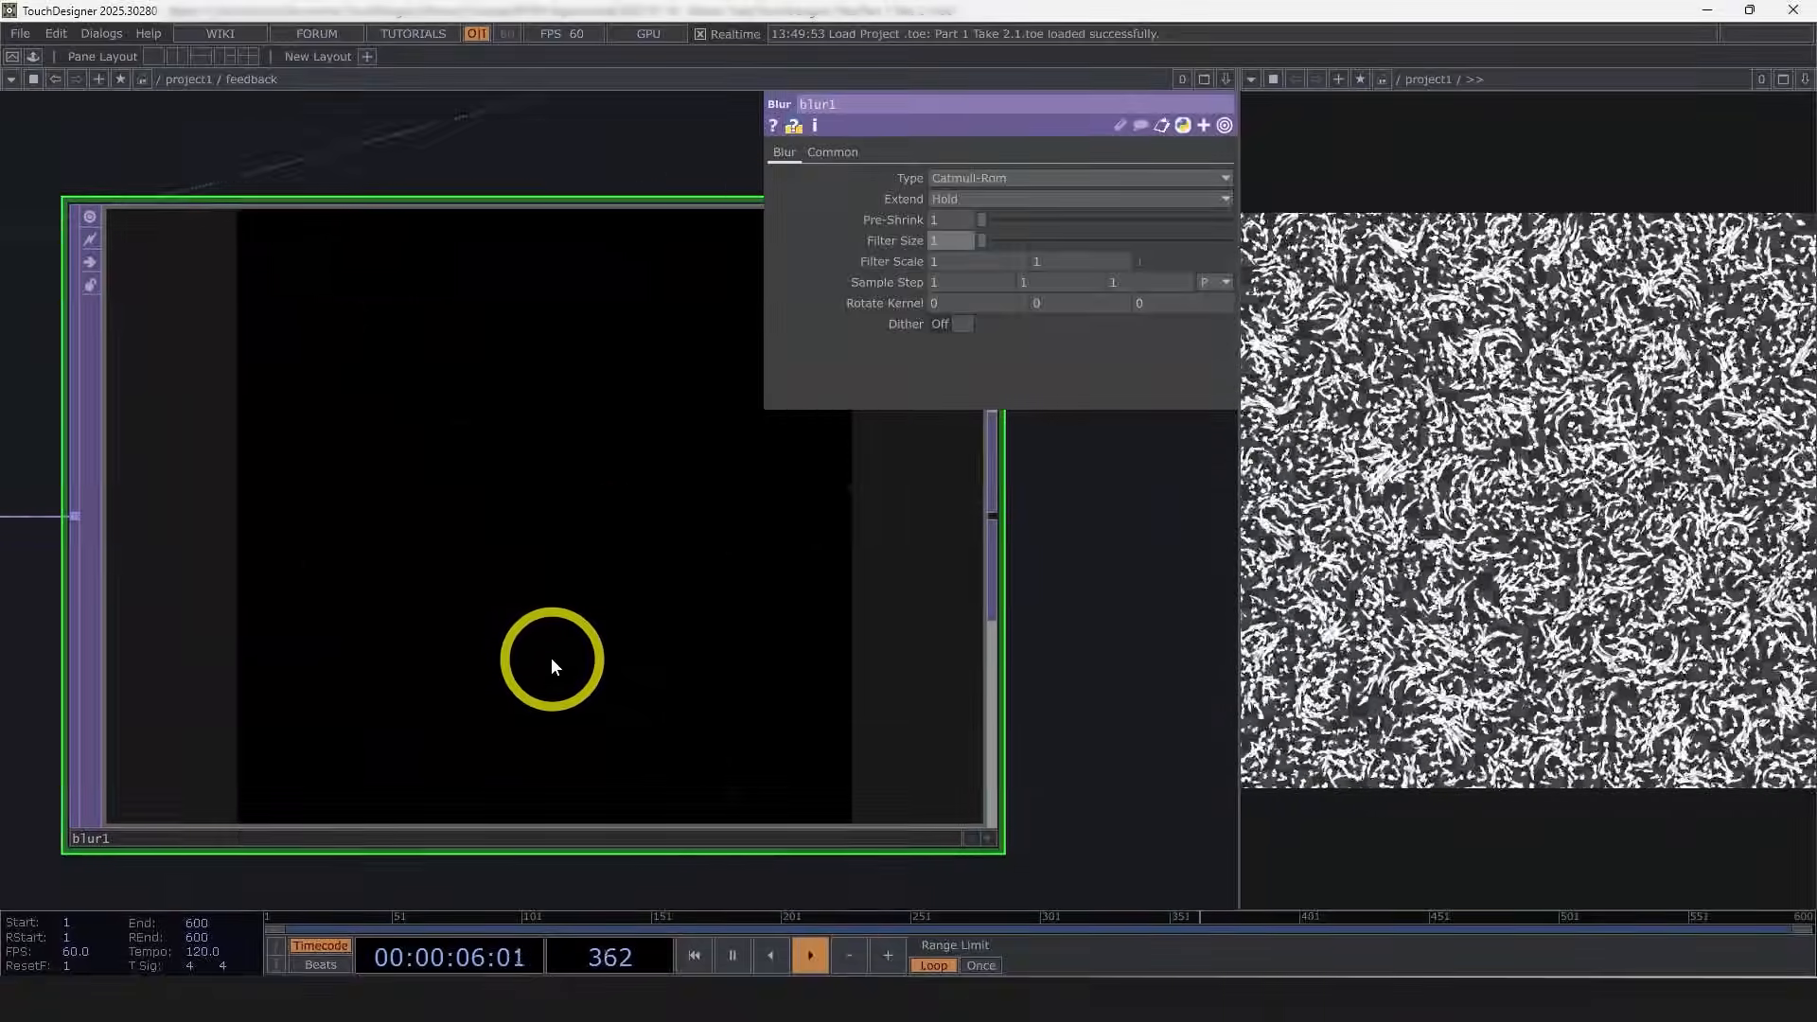
scroll(562, 662, down, 2)
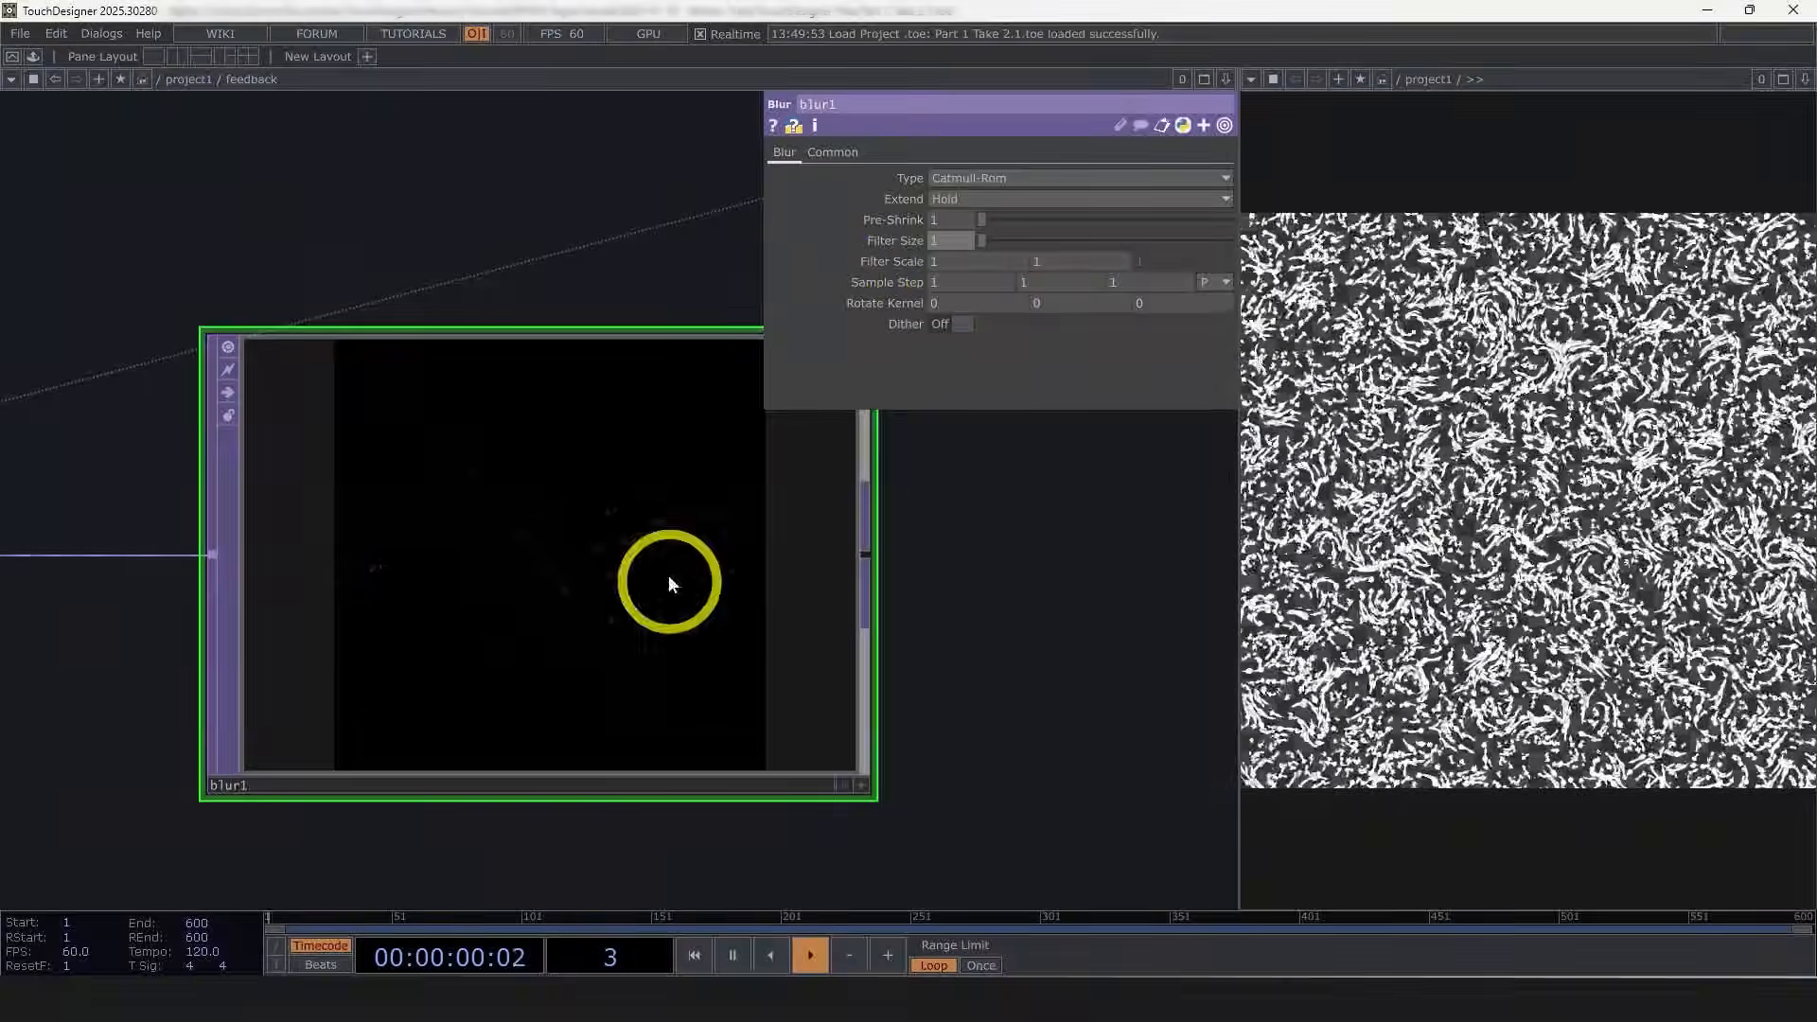
drag(977, 661, 973, 663)
scroll(410, 599, down, 3)
scroll(322, 557, up, 1)
Step: Append a Math TOP after blur1 and set its Multiply to .95
right_click(322, 557)
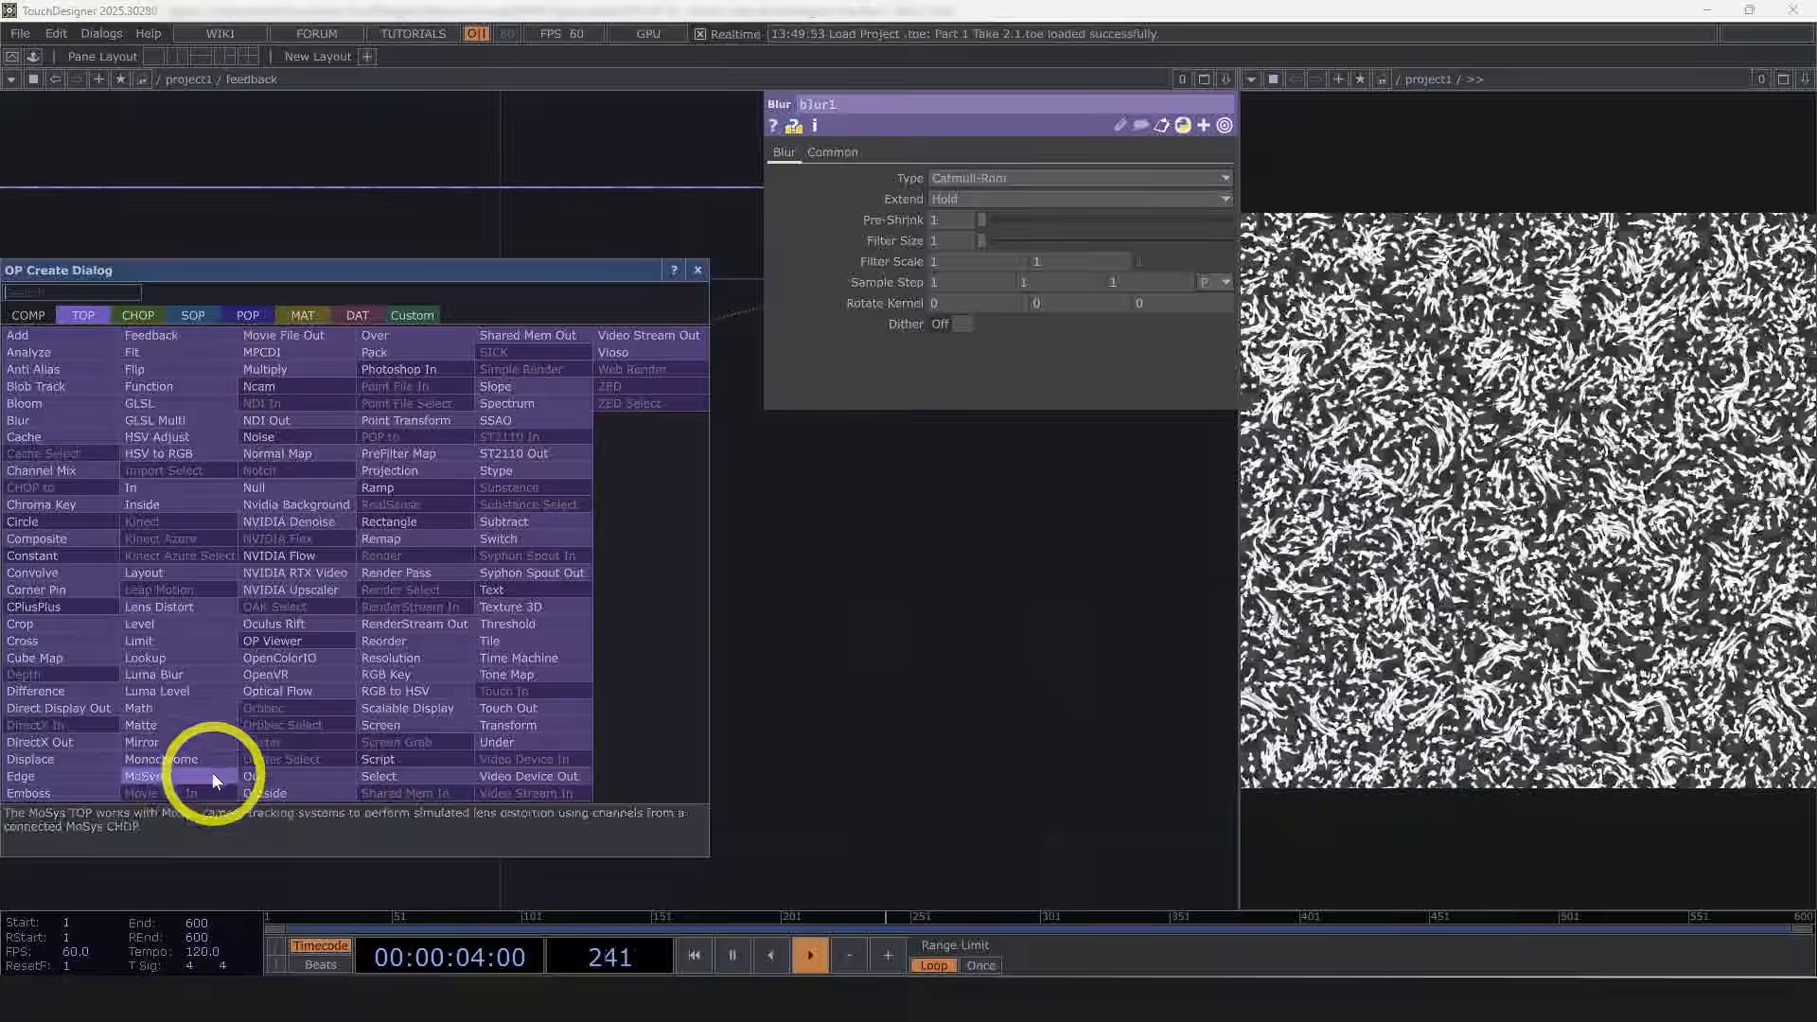
click(191, 708)
click(623, 556)
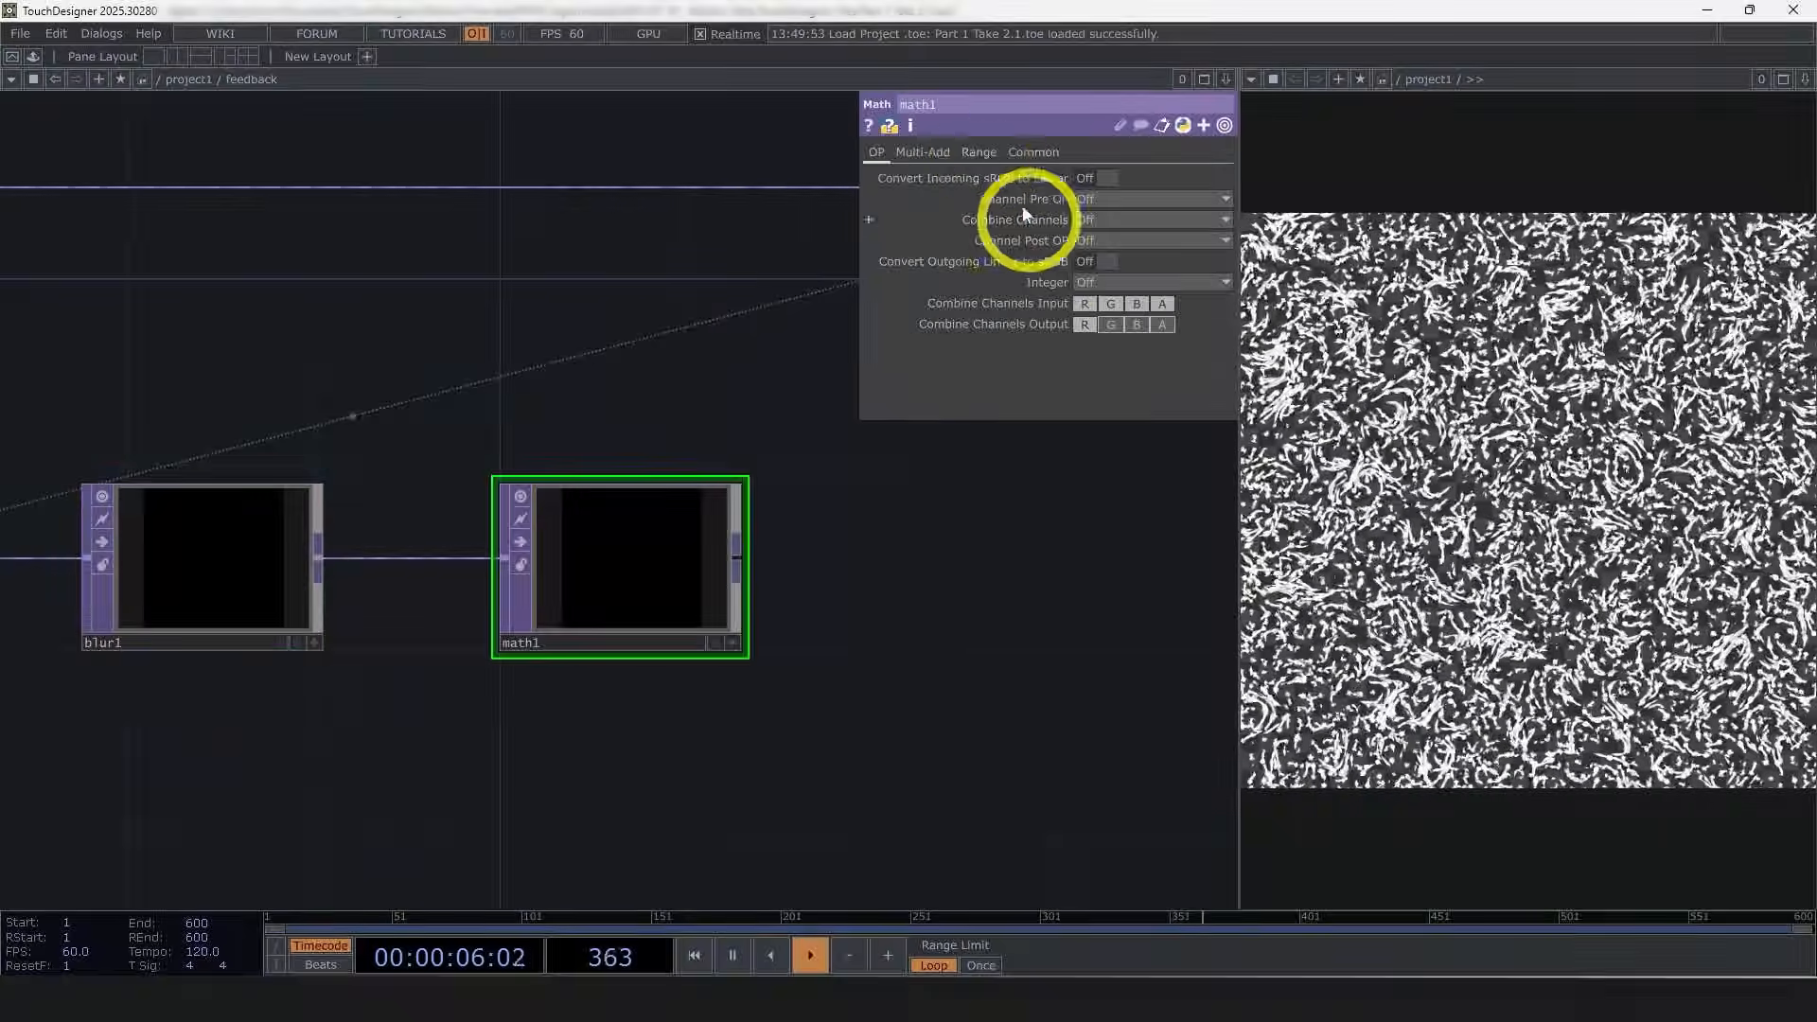
click(944, 157)
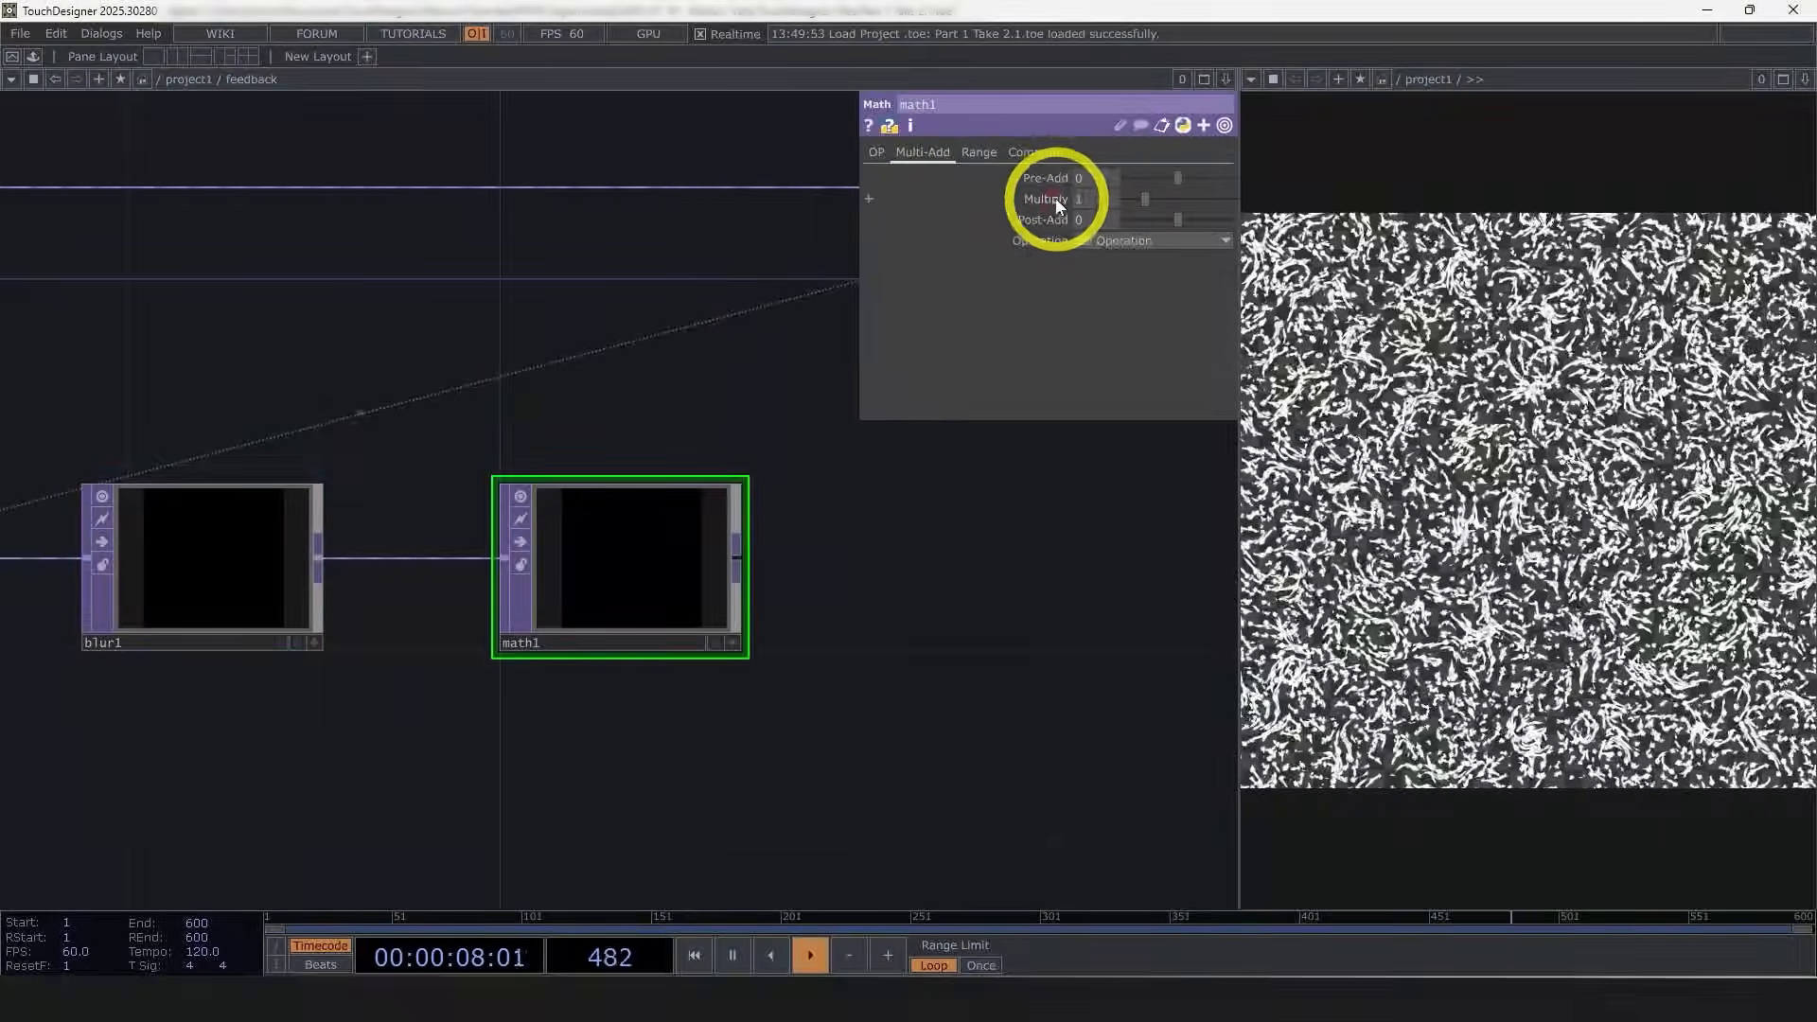
click(1041, 201)
text(.)
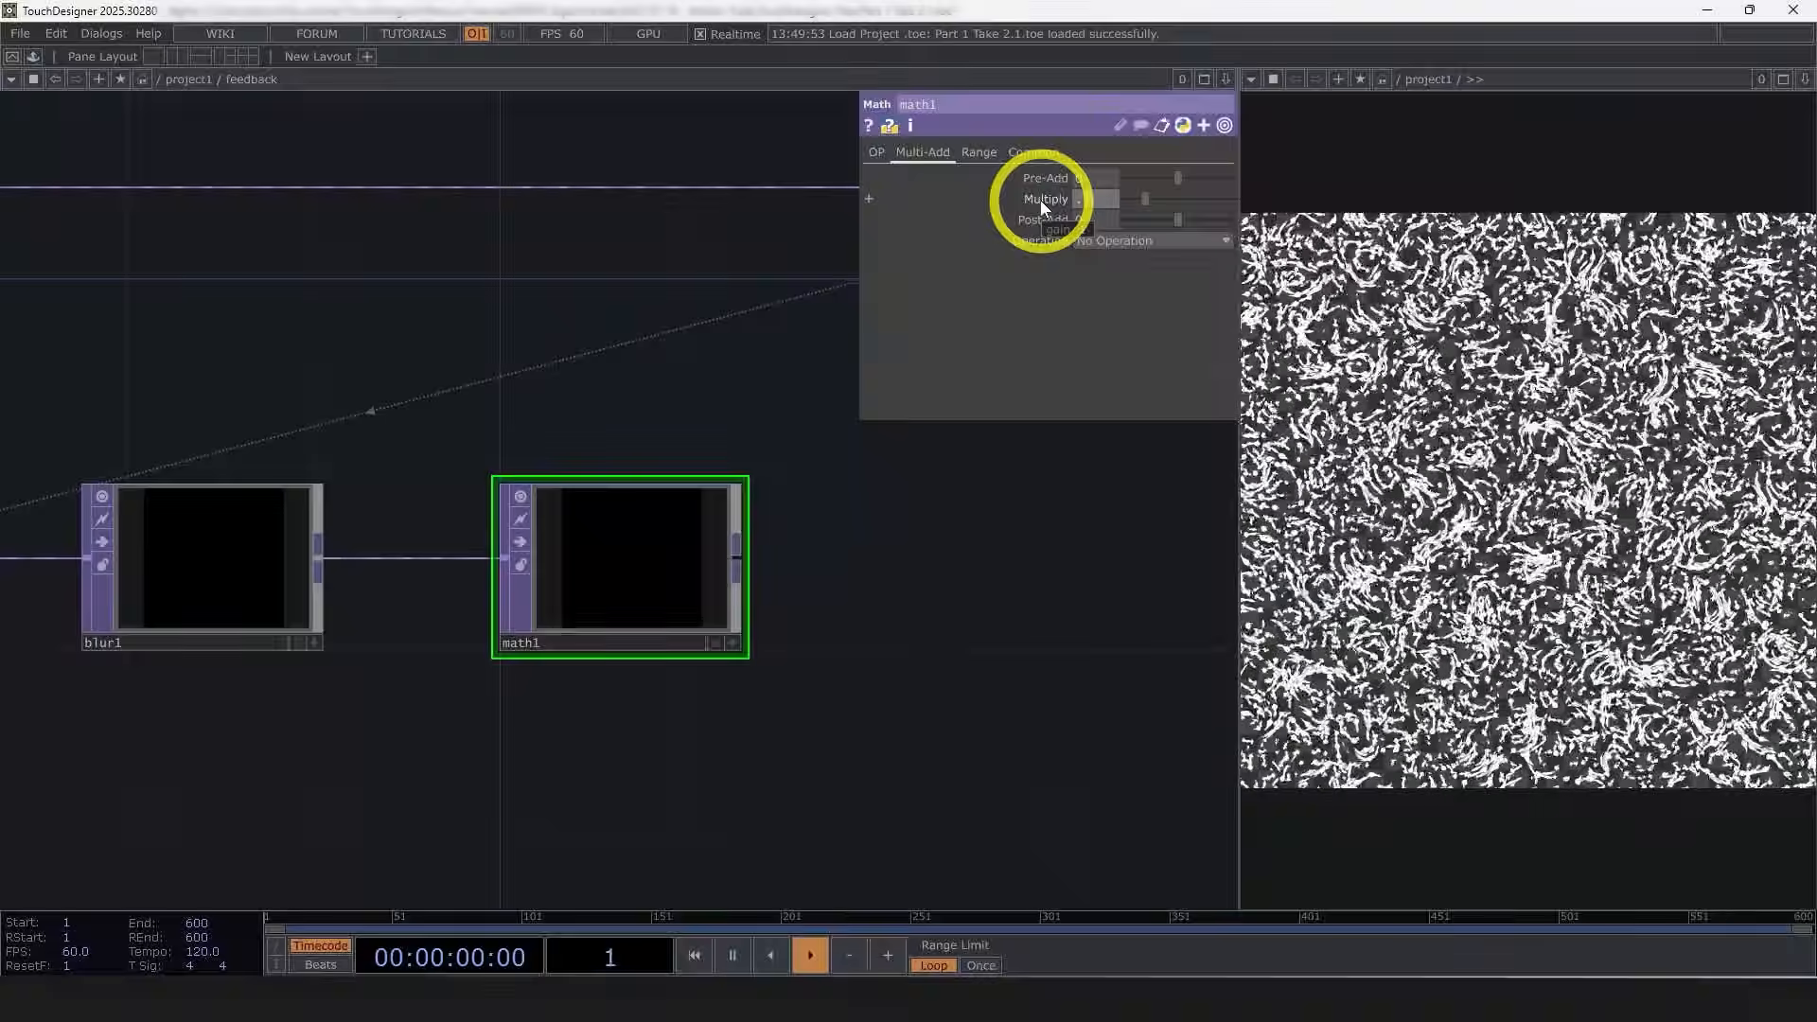
text(95)
key(Return)
Step: Insert an Add TOP before endFeedback and connect math1 into its second input
scroll(589, 657, down, 3)
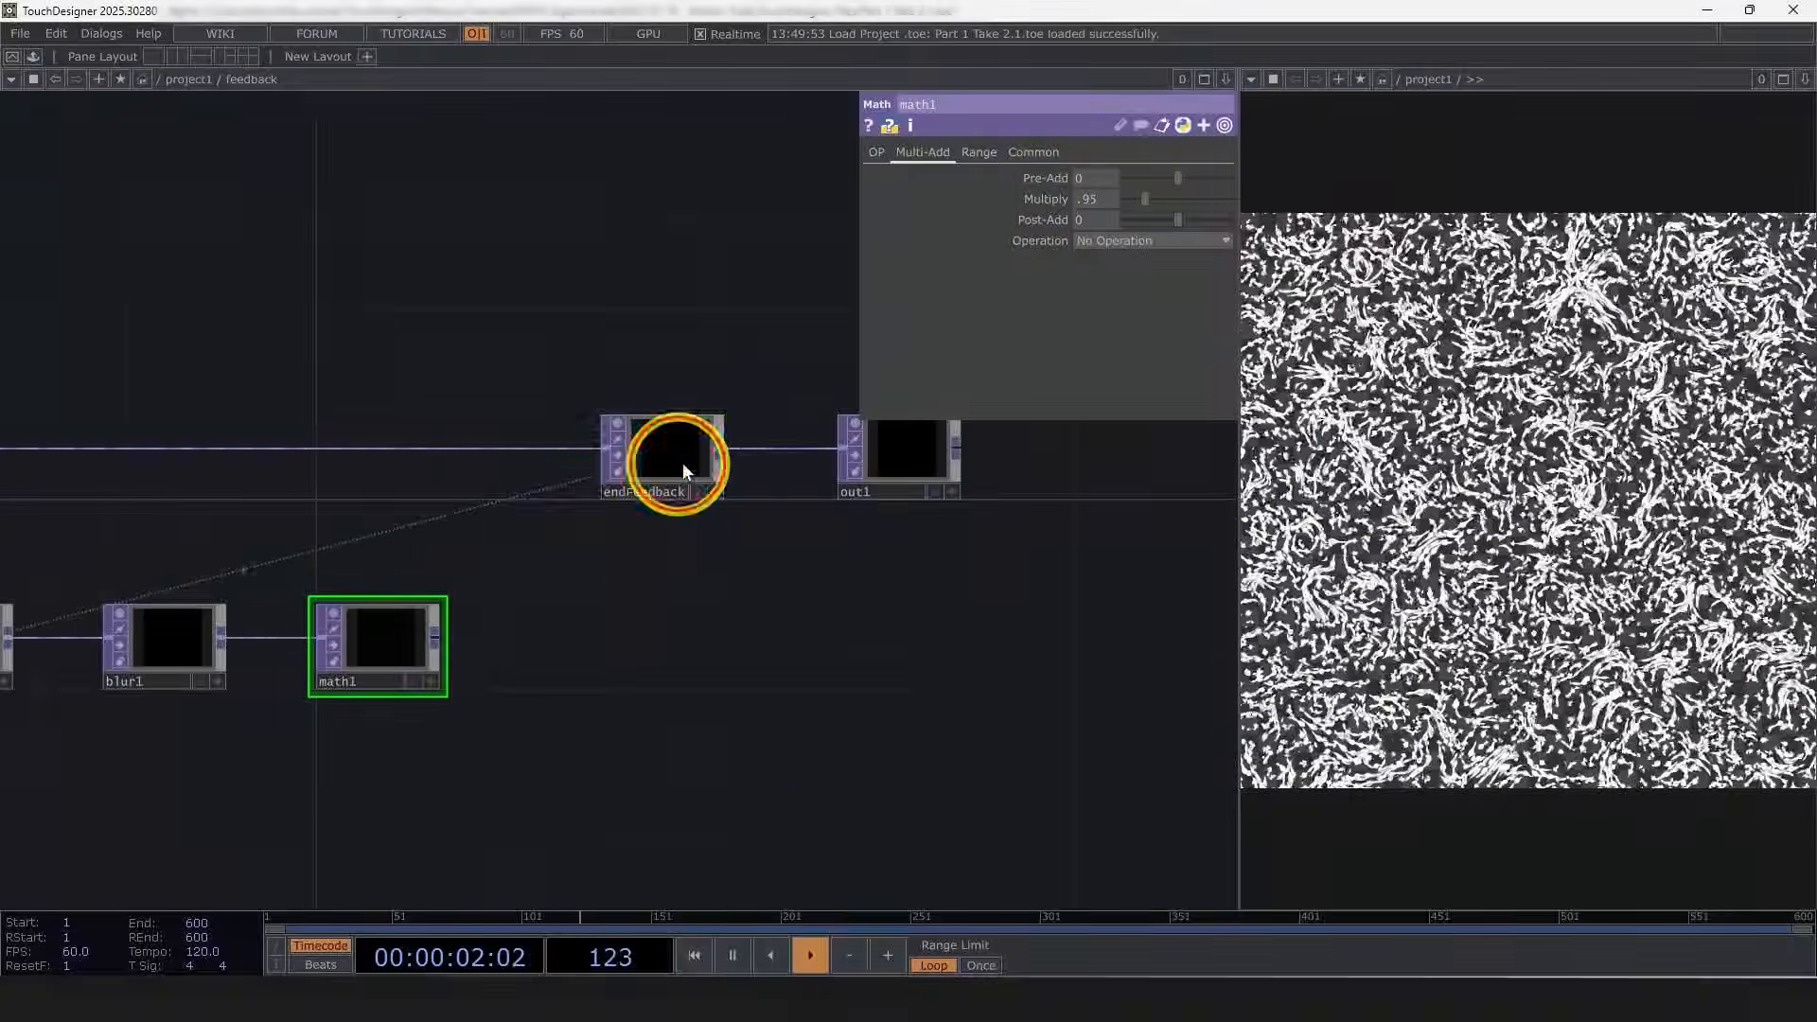
drag(899, 456, 1065, 456)
drag(618, 459, 825, 459)
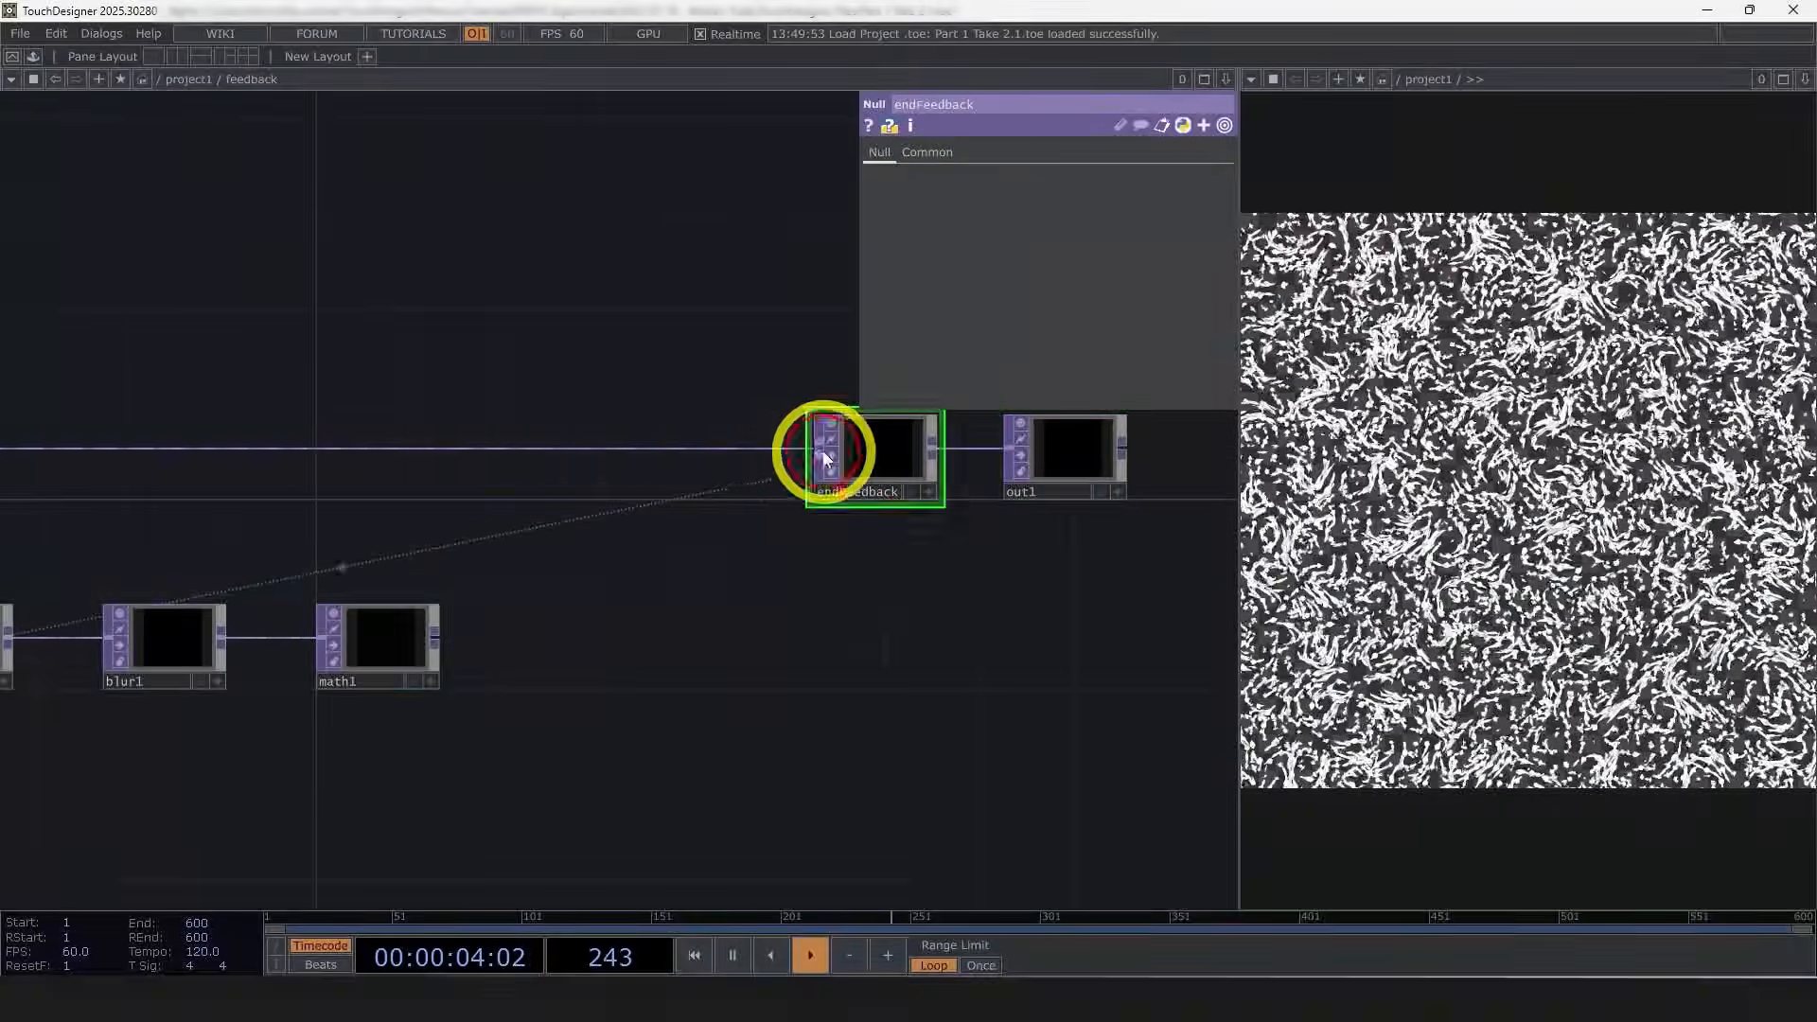
right_click(815, 444)
click(488, 248)
click(622, 479)
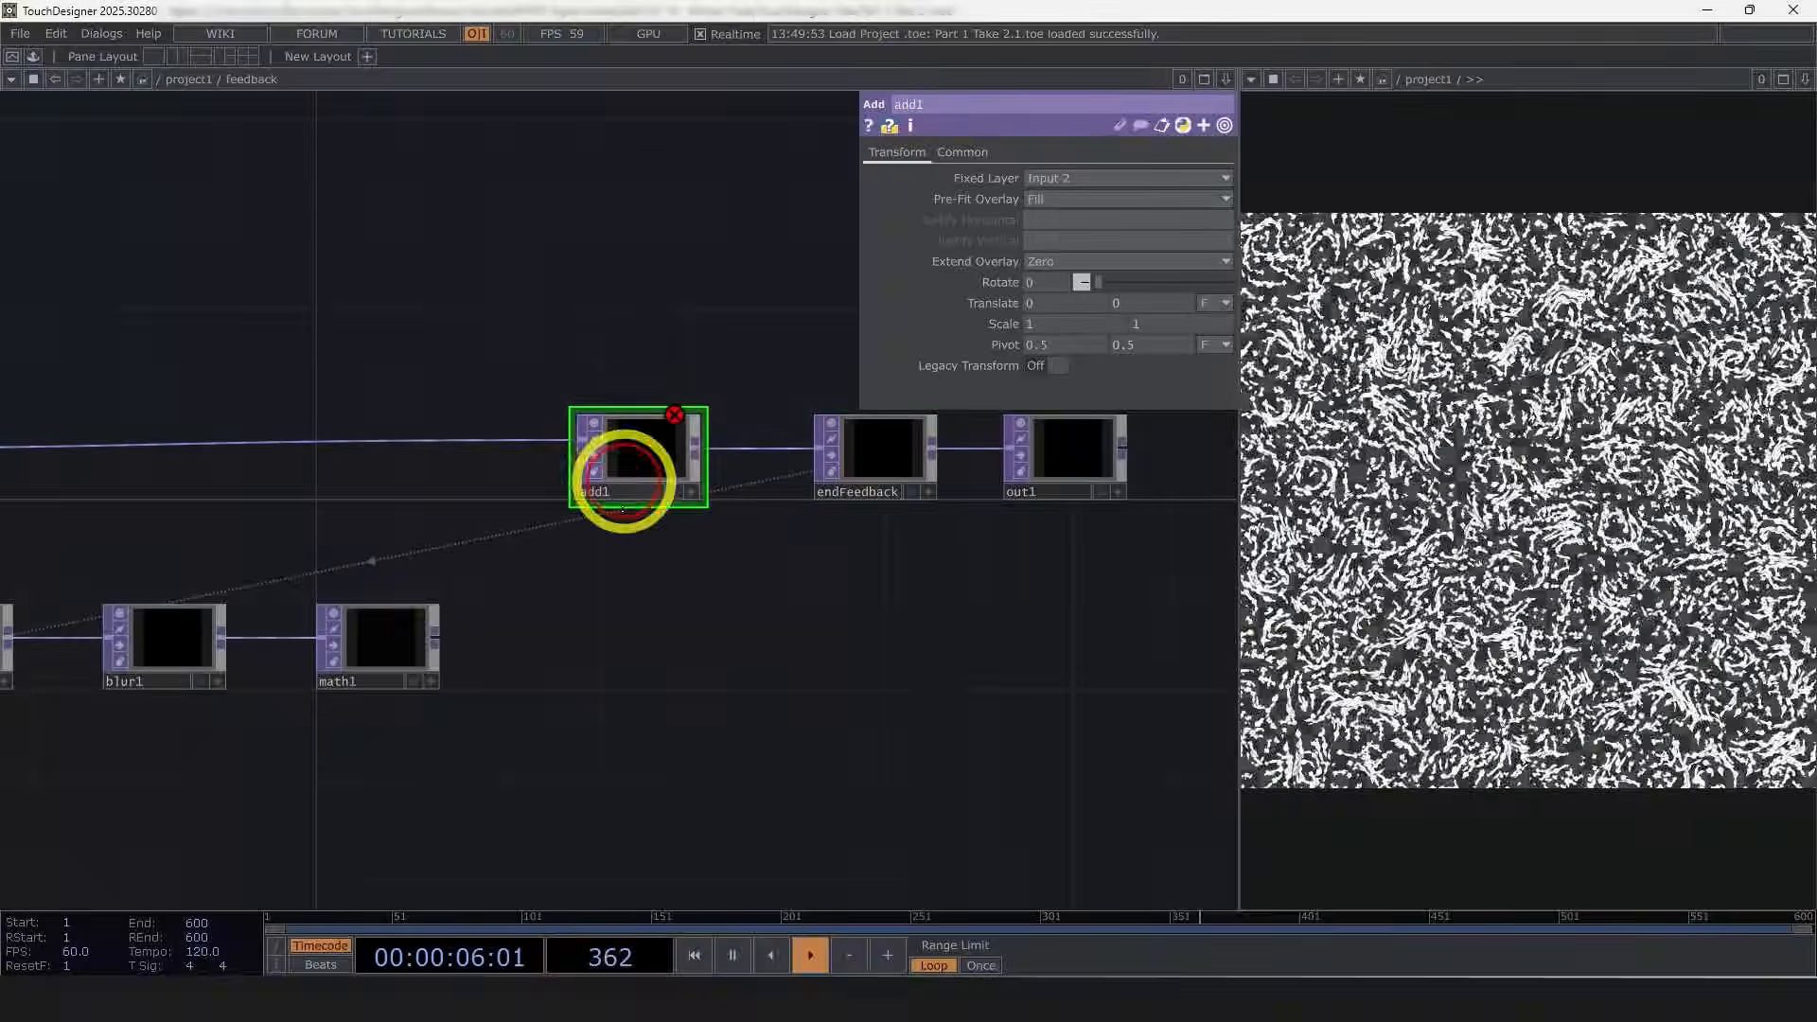
drag(438, 635, 579, 464)
drag(642, 464, 714, 463)
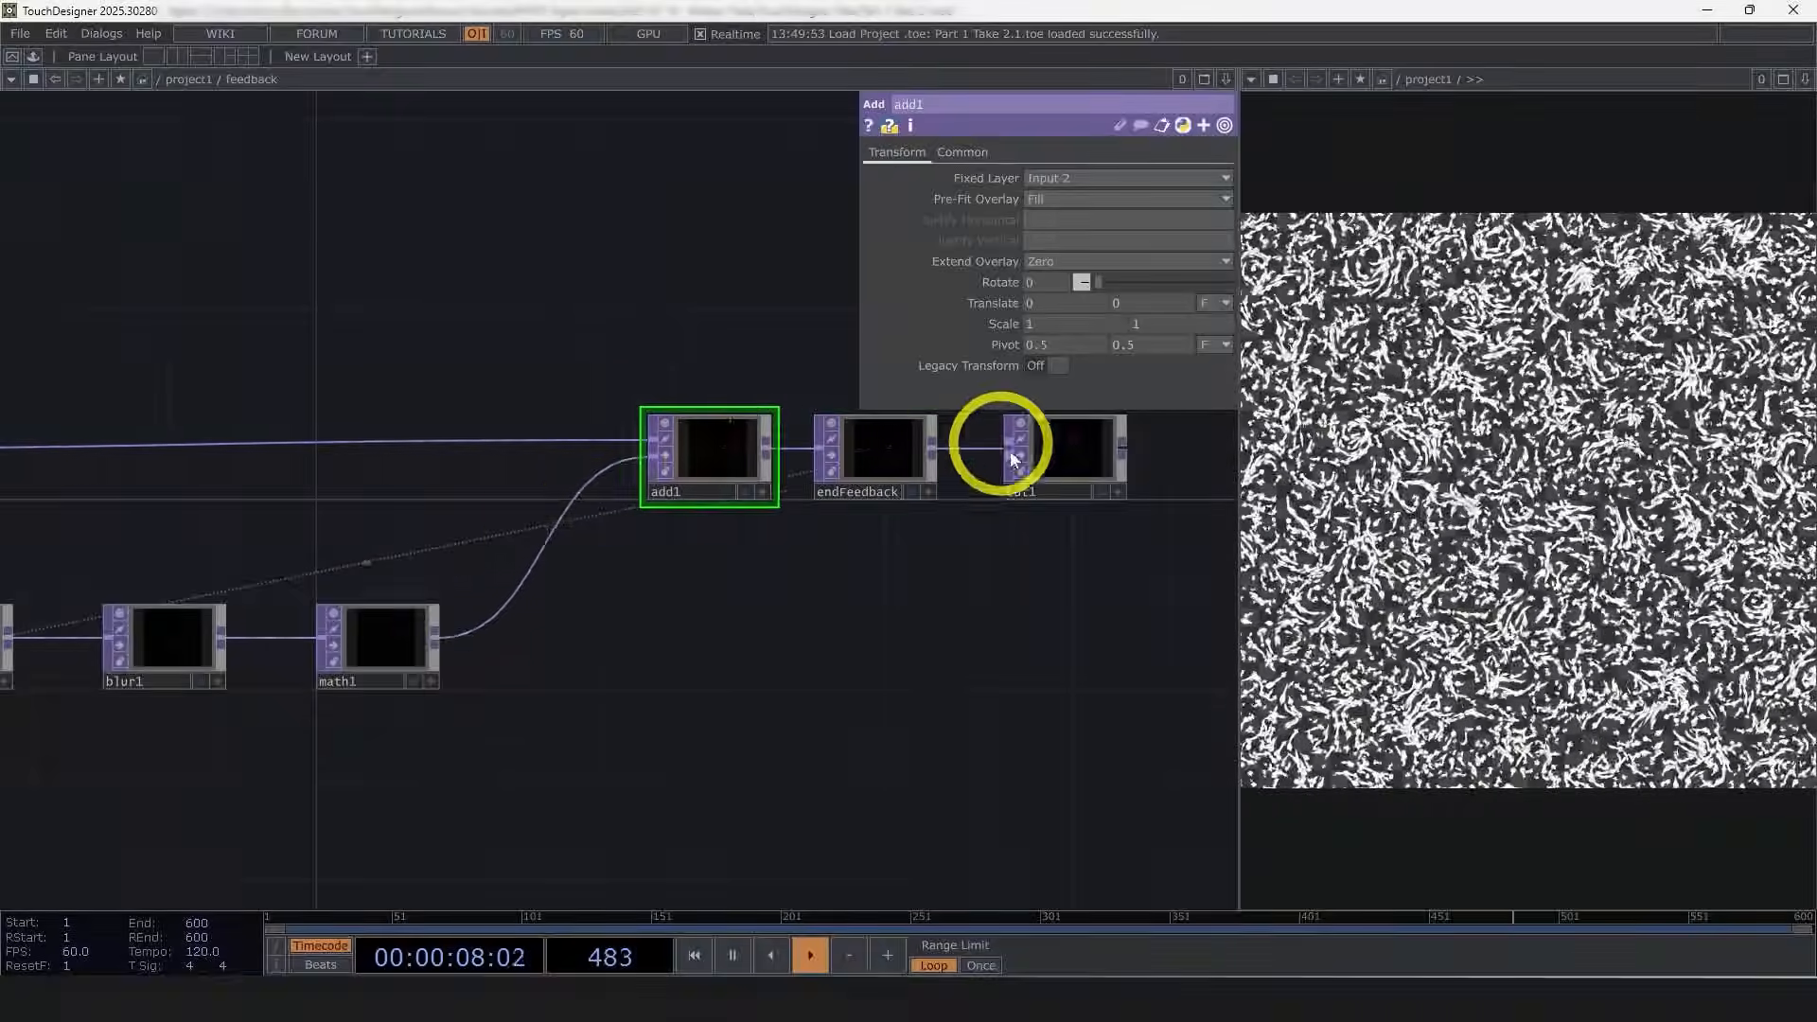
scroll(1013, 459, up, 10)
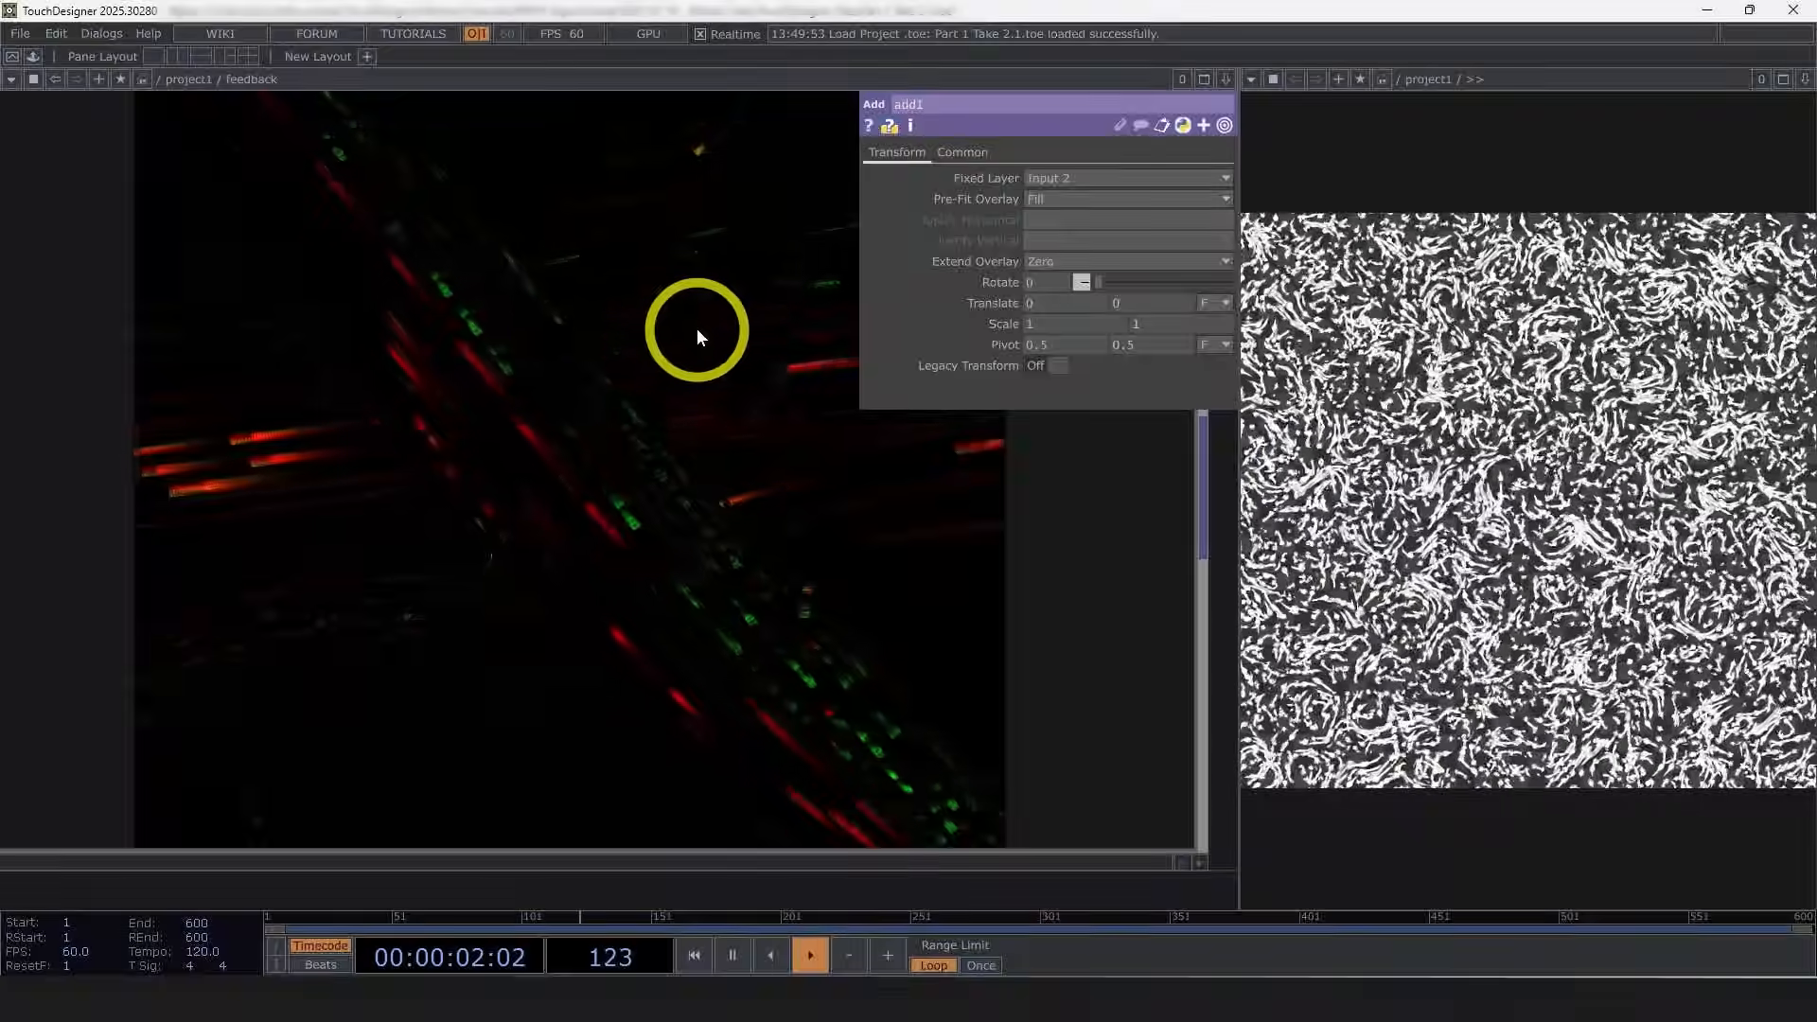
Step: Examine the endFeedback operator's info inside the feedback network
scroll(622, 487, down, 2)
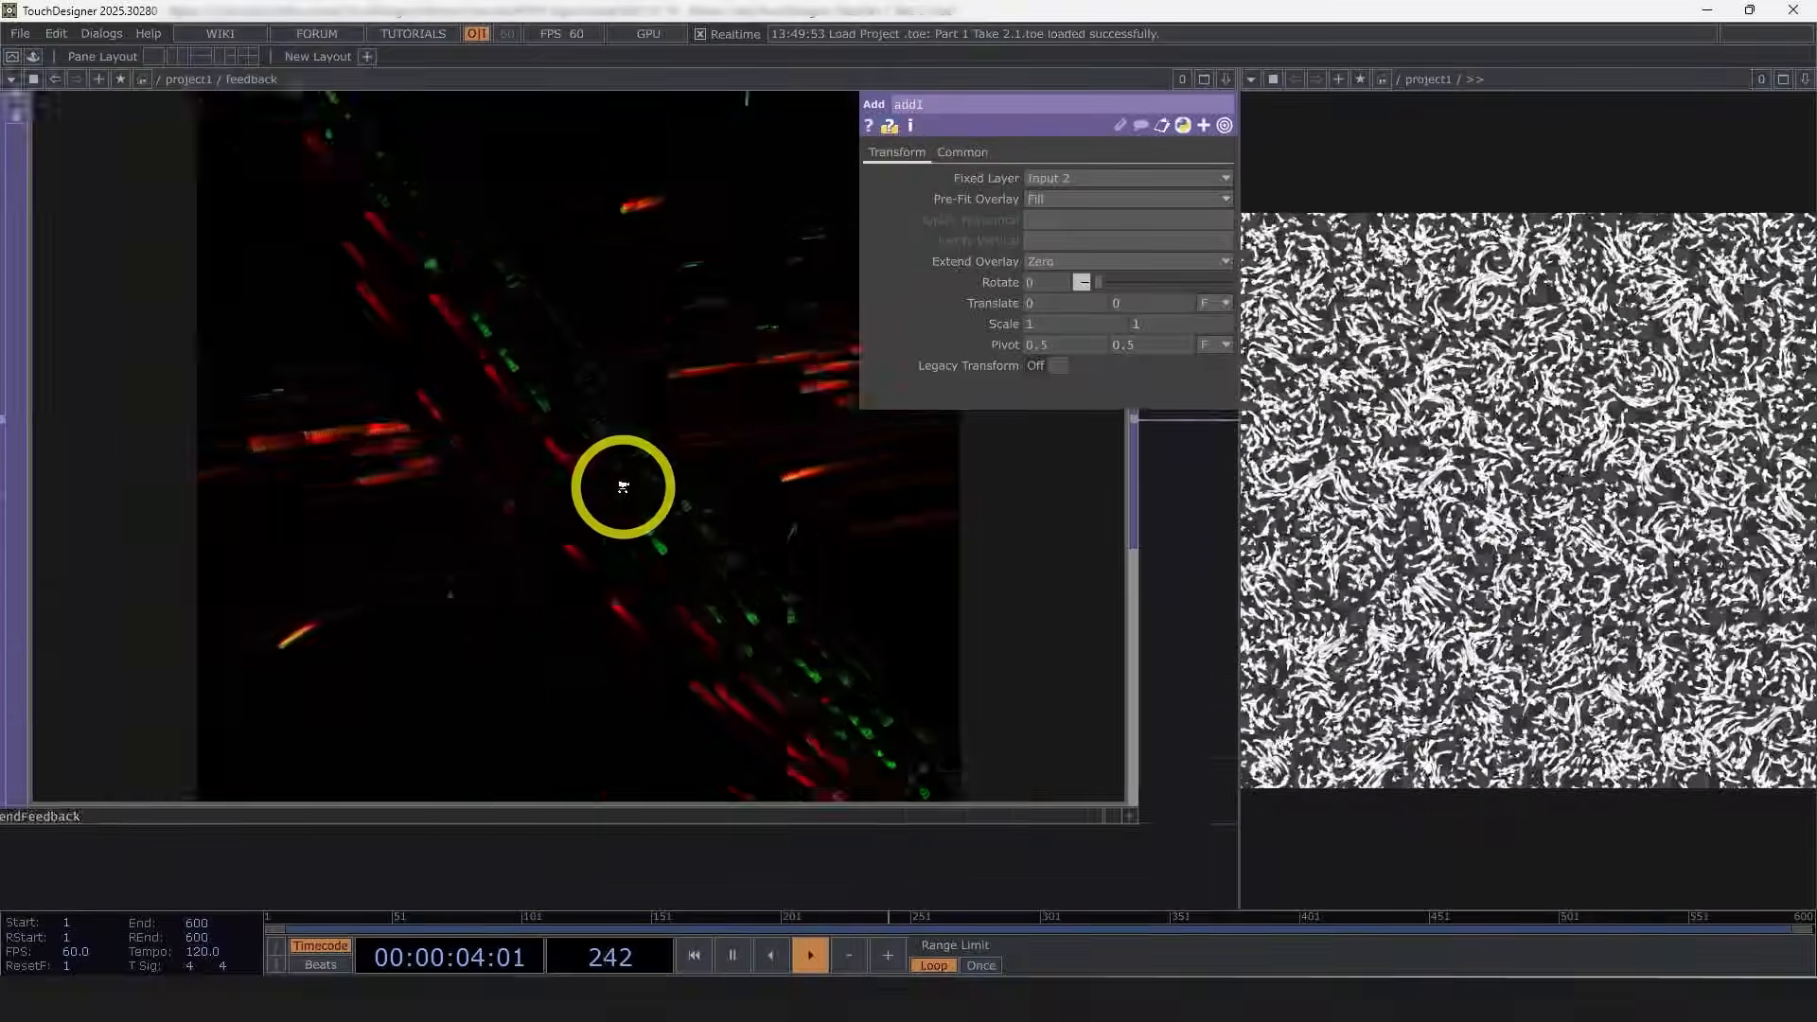
scroll(622, 487, down, 3)
scroll(1127, 782, up, 1)
scroll(568, 640, down, 4)
middle_click(526, 624)
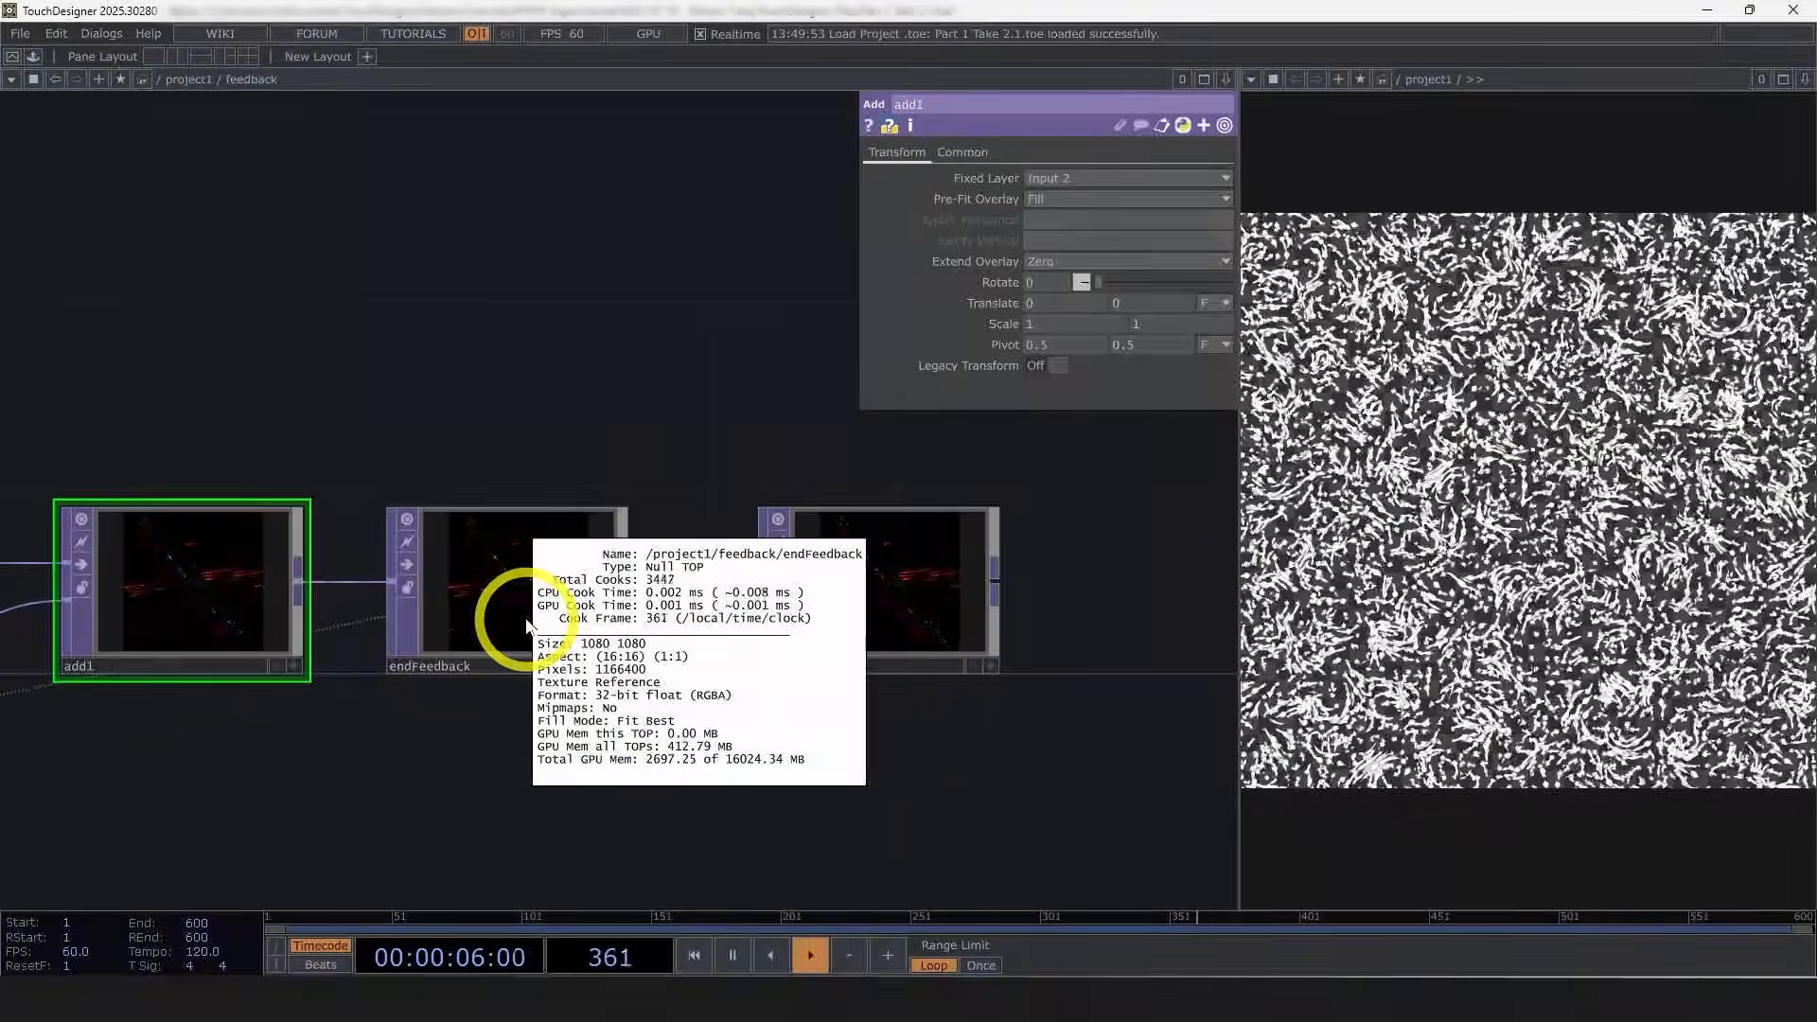
click(531, 621)
scroll(530, 620, up, 3)
middle_drag(1098, 602, 782, 539)
scroll(782, 540, up, 4)
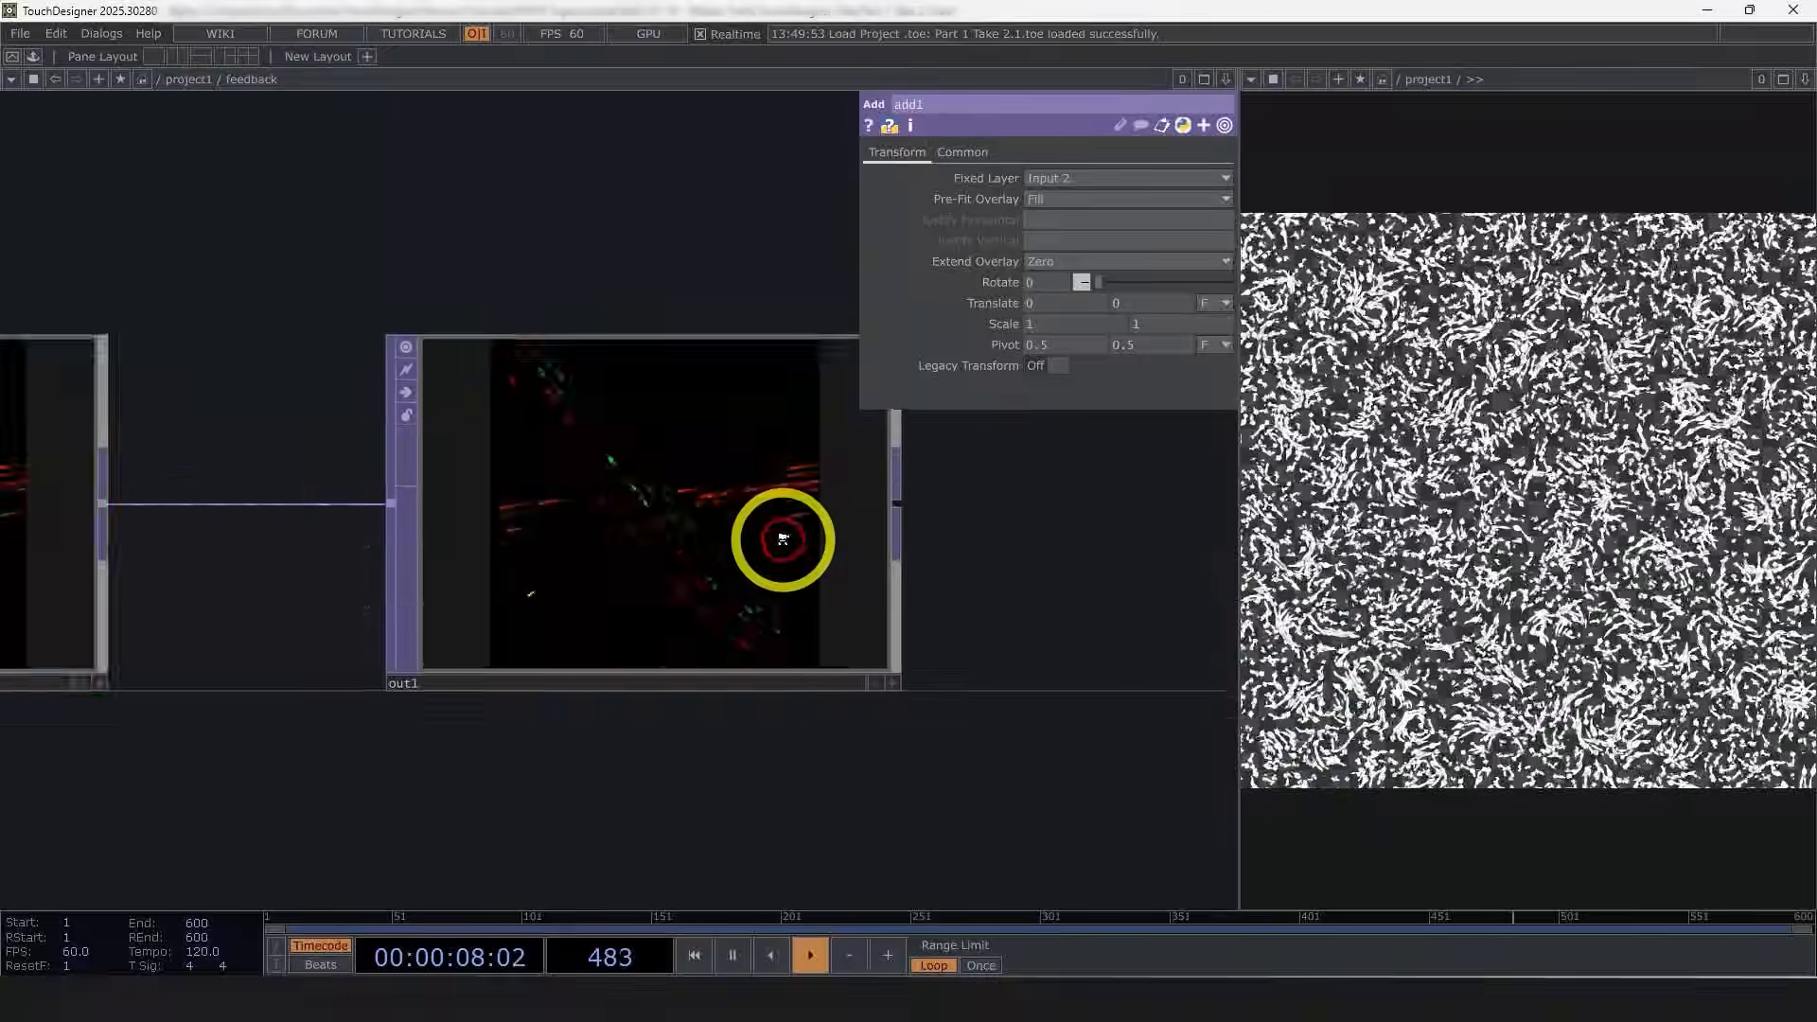
scroll(783, 539, up, 2)
Step: Inspect out1's output in the normalized split view, then return the viewer to normal display
click(741, 543)
key(a)
key(n)
drag(1052, 552, 1162, 600)
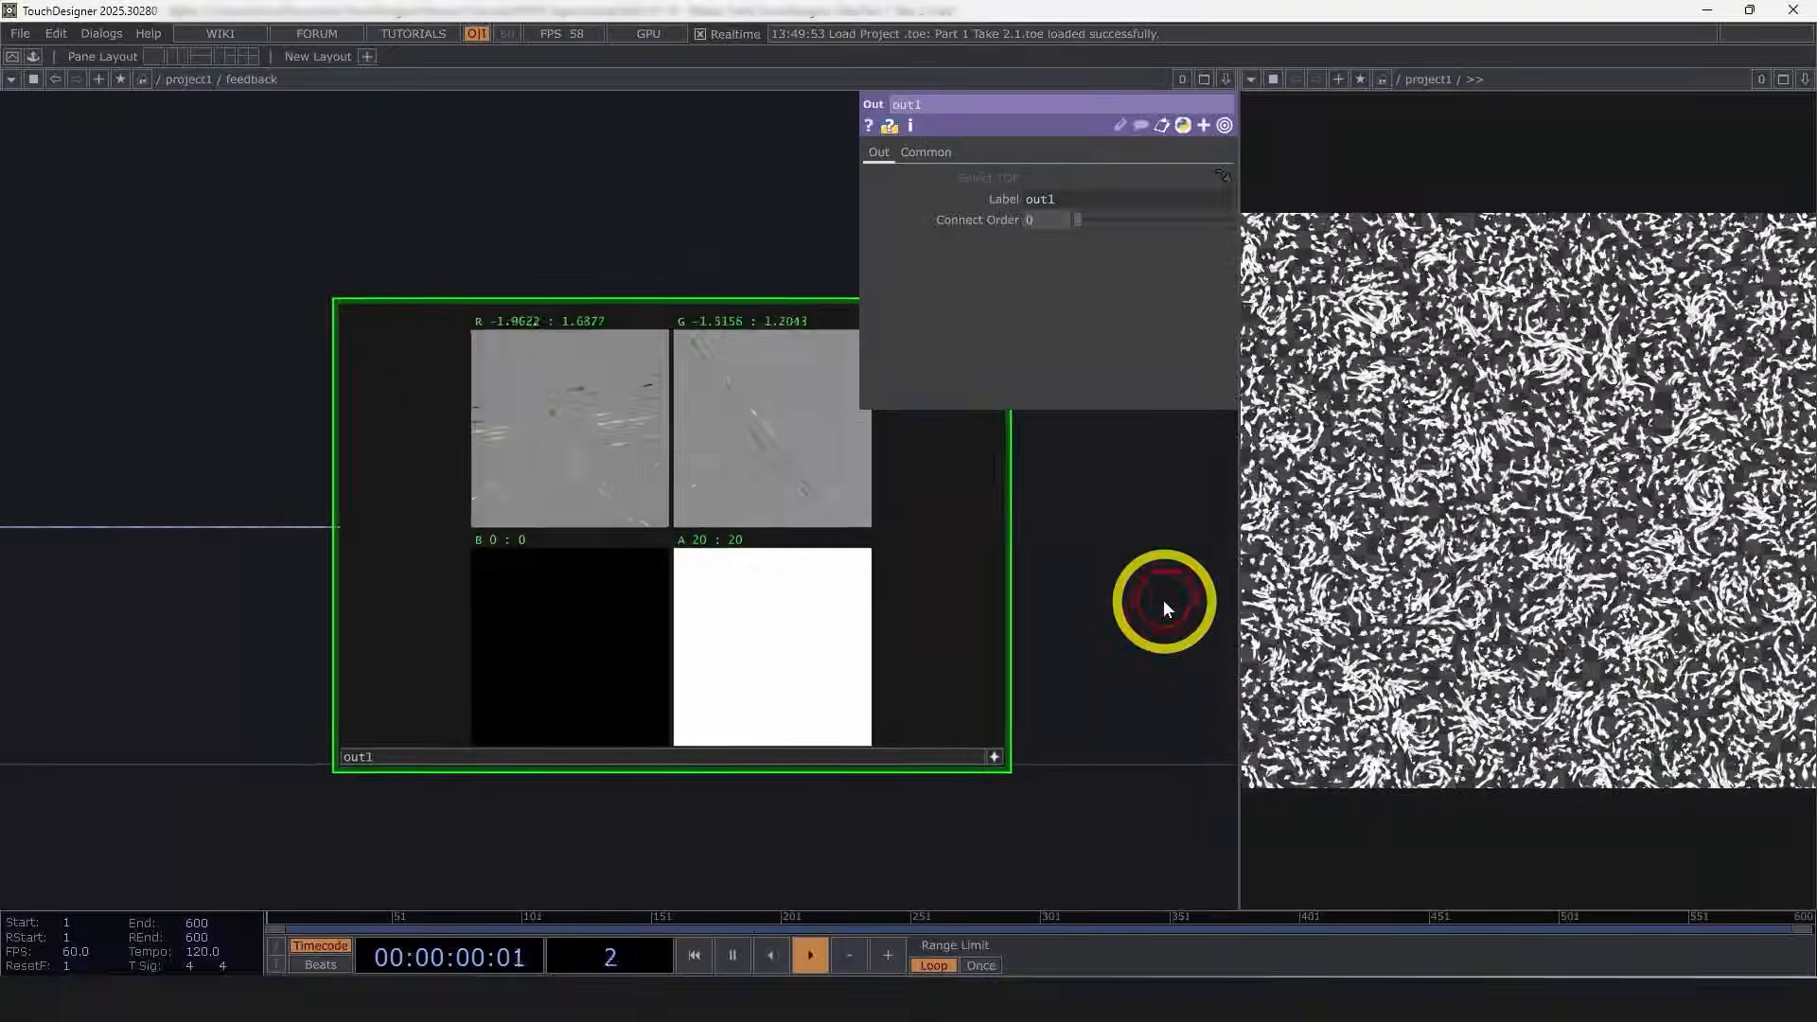
scroll(1098, 573, up, 3)
drag(473, 147, 524, 179)
scroll(492, 185, up, 3)
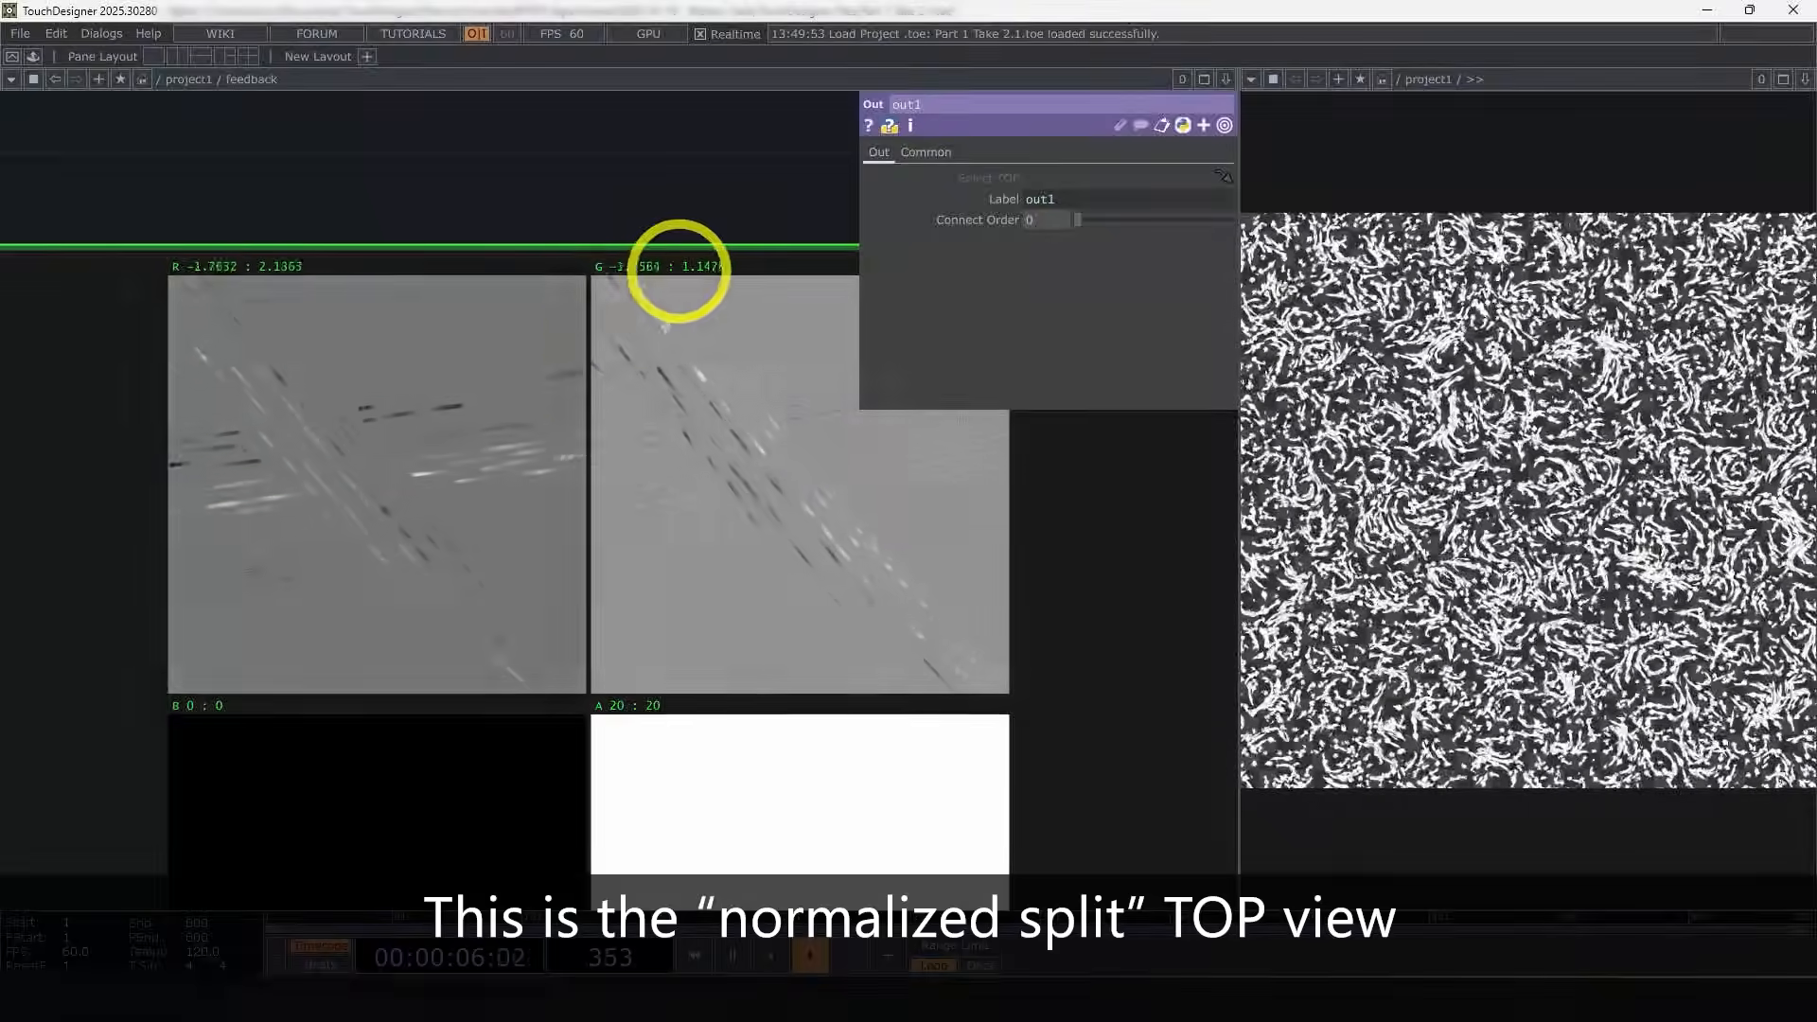
scroll(467, 507, up, 3)
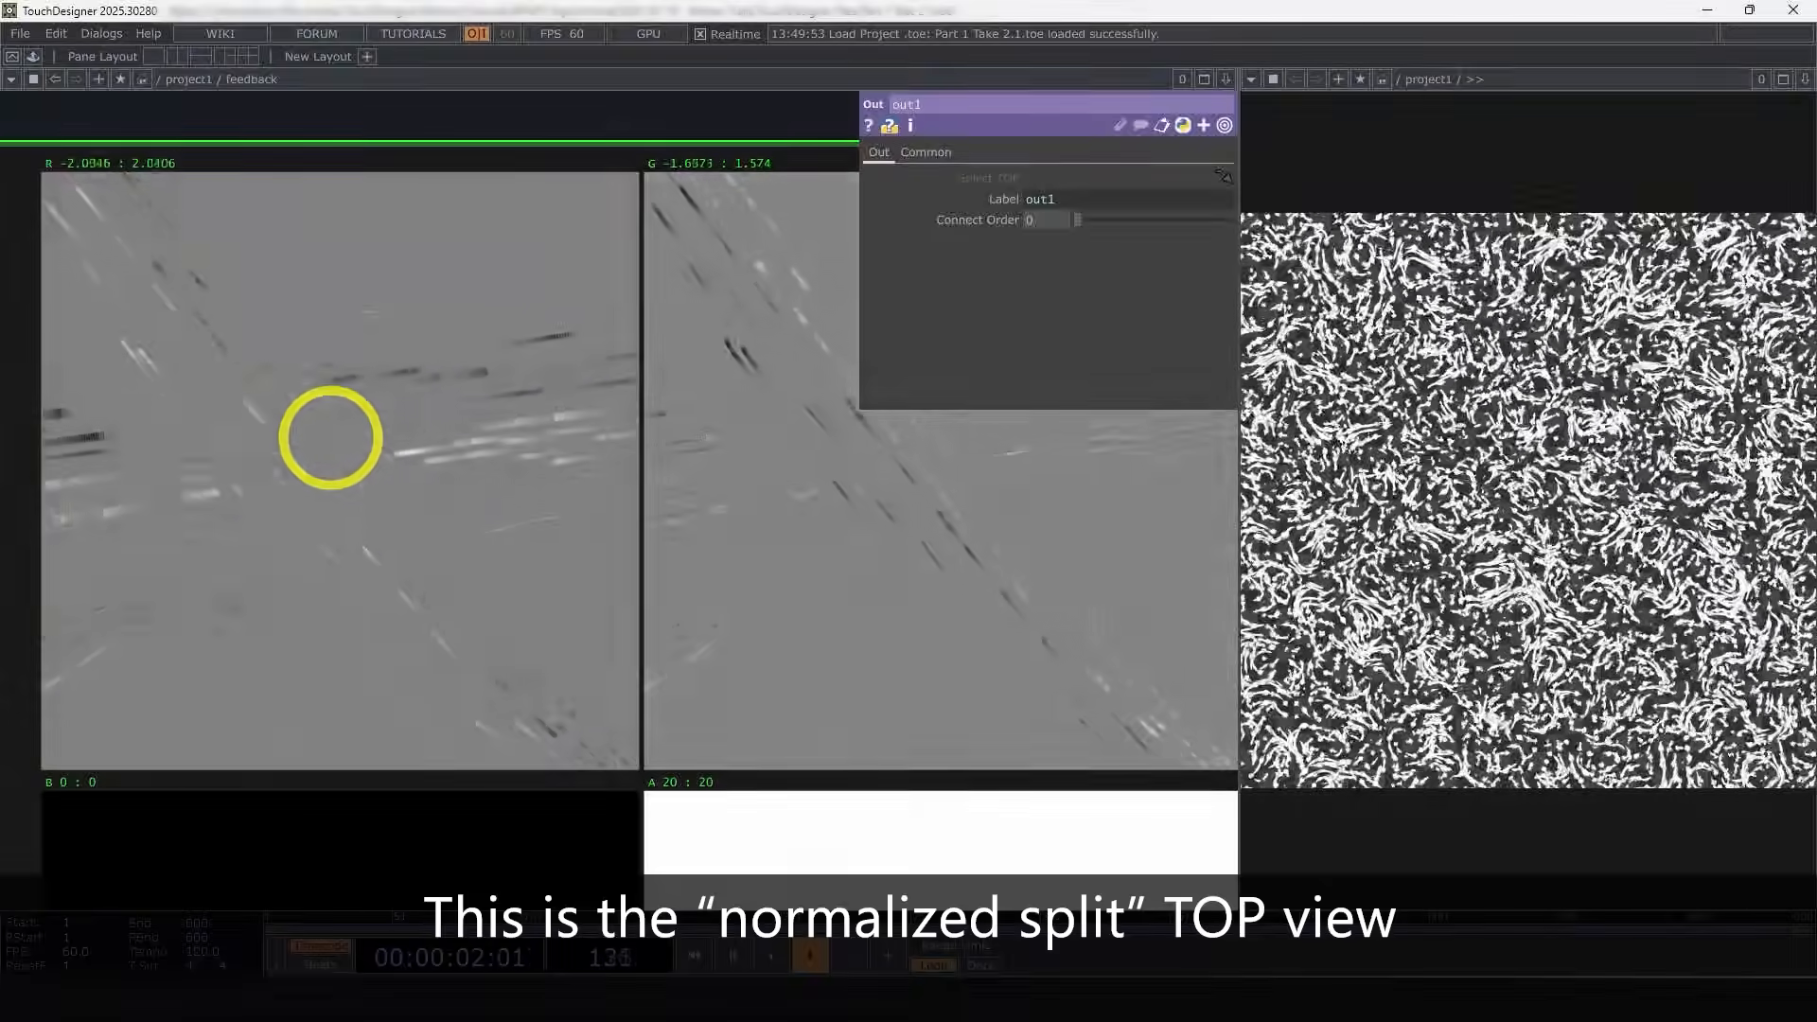
scroll(507, 416, down, 5)
right_click(509, 423)
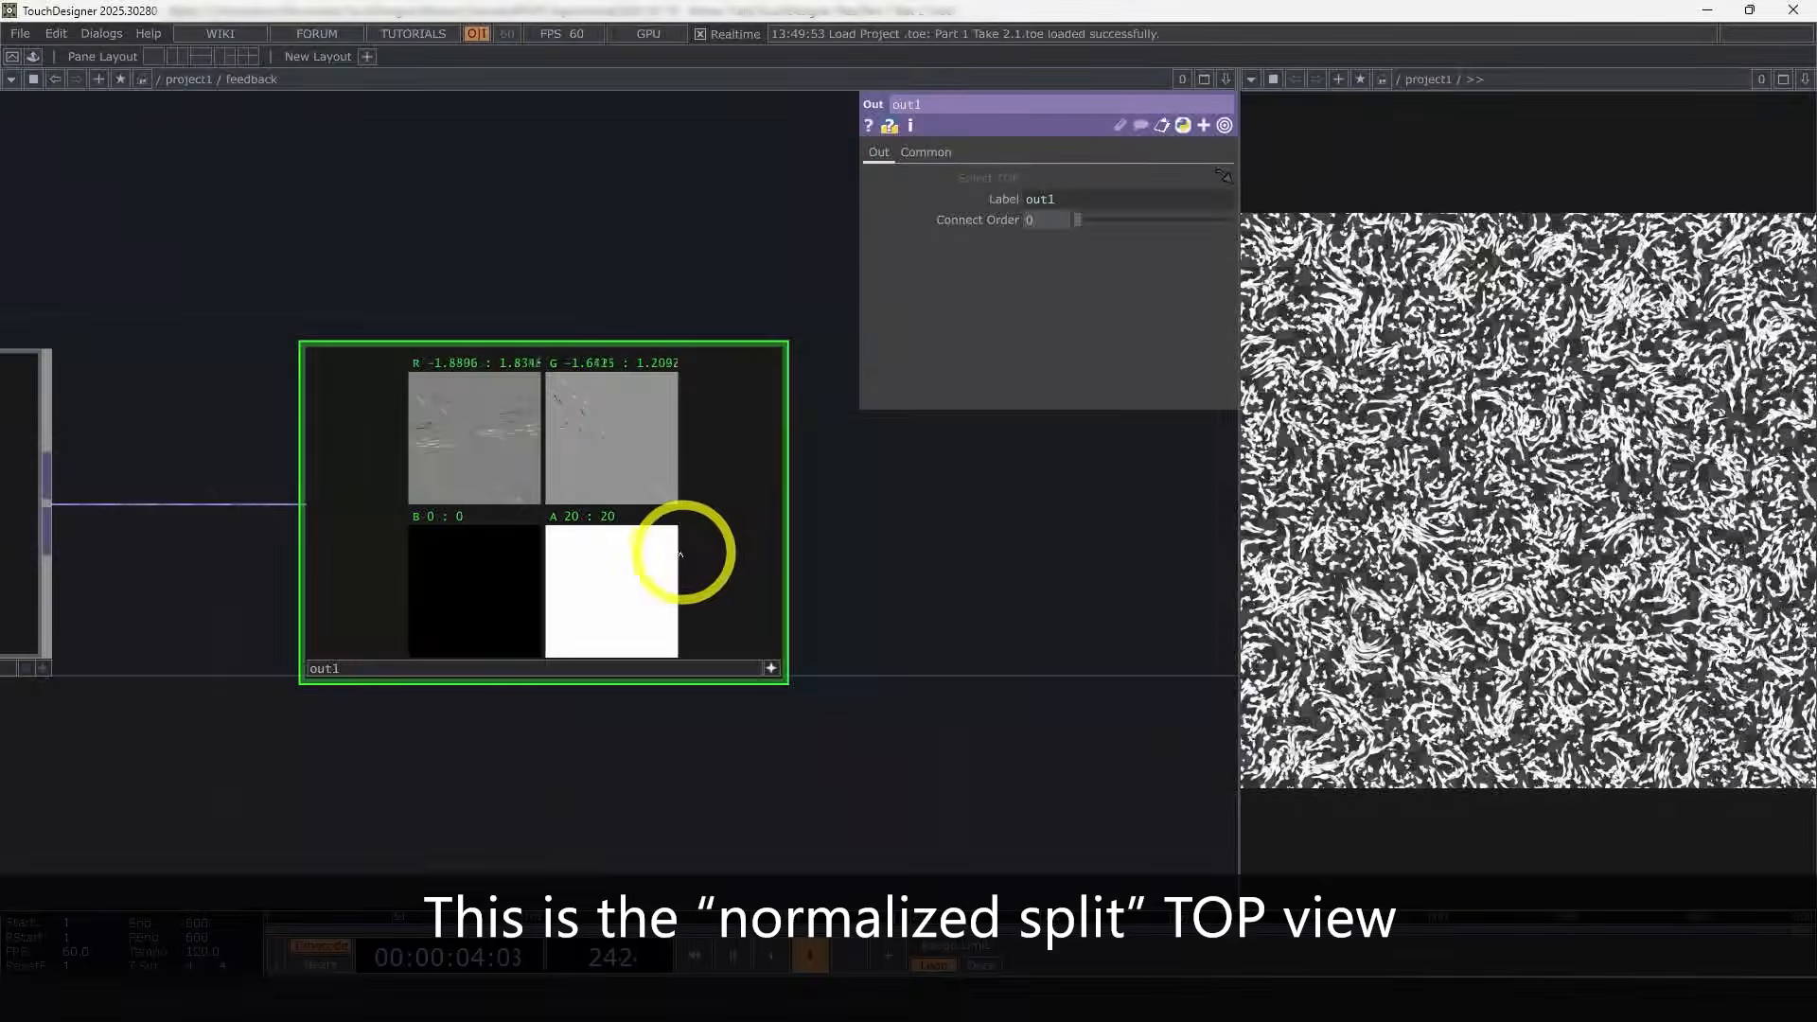
click(679, 555)
click(776, 664)
drag(1043, 666, 962, 657)
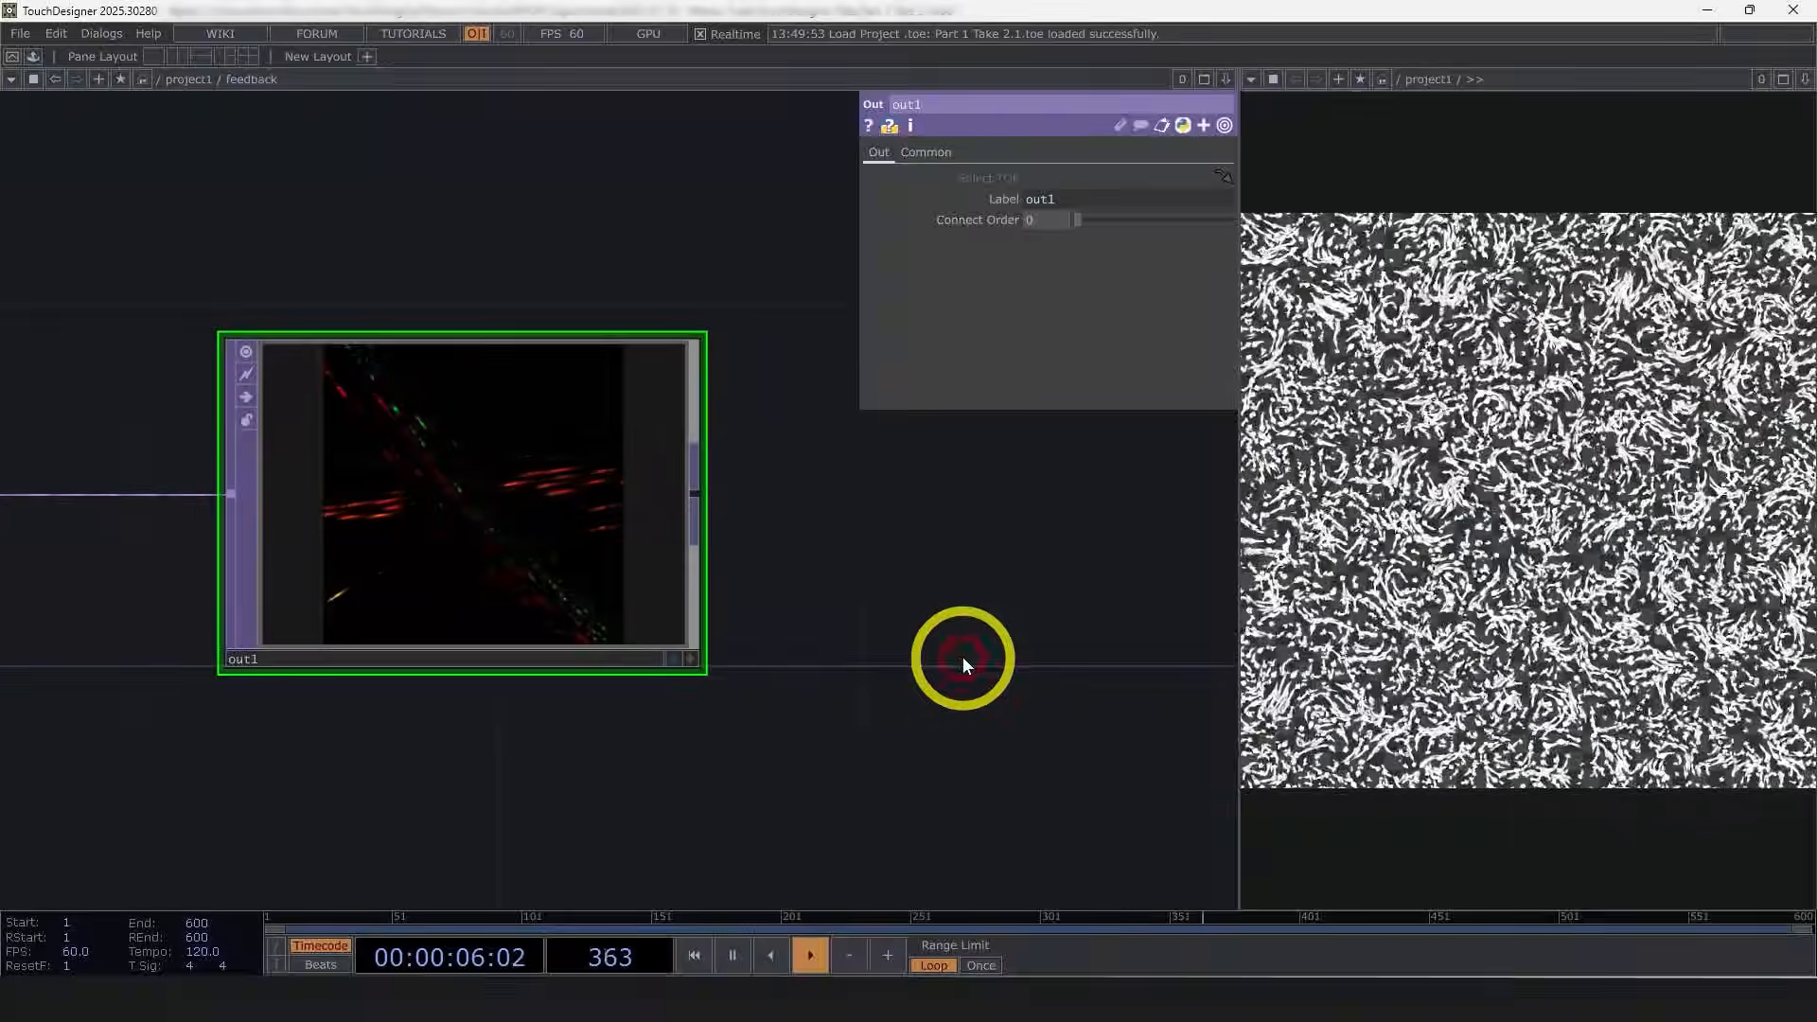
Step: Append a Null TOP after the feedback component at the project level and rename it vel
key(u)
drag(640, 677, 501, 679)
scroll(473, 674, down, 4)
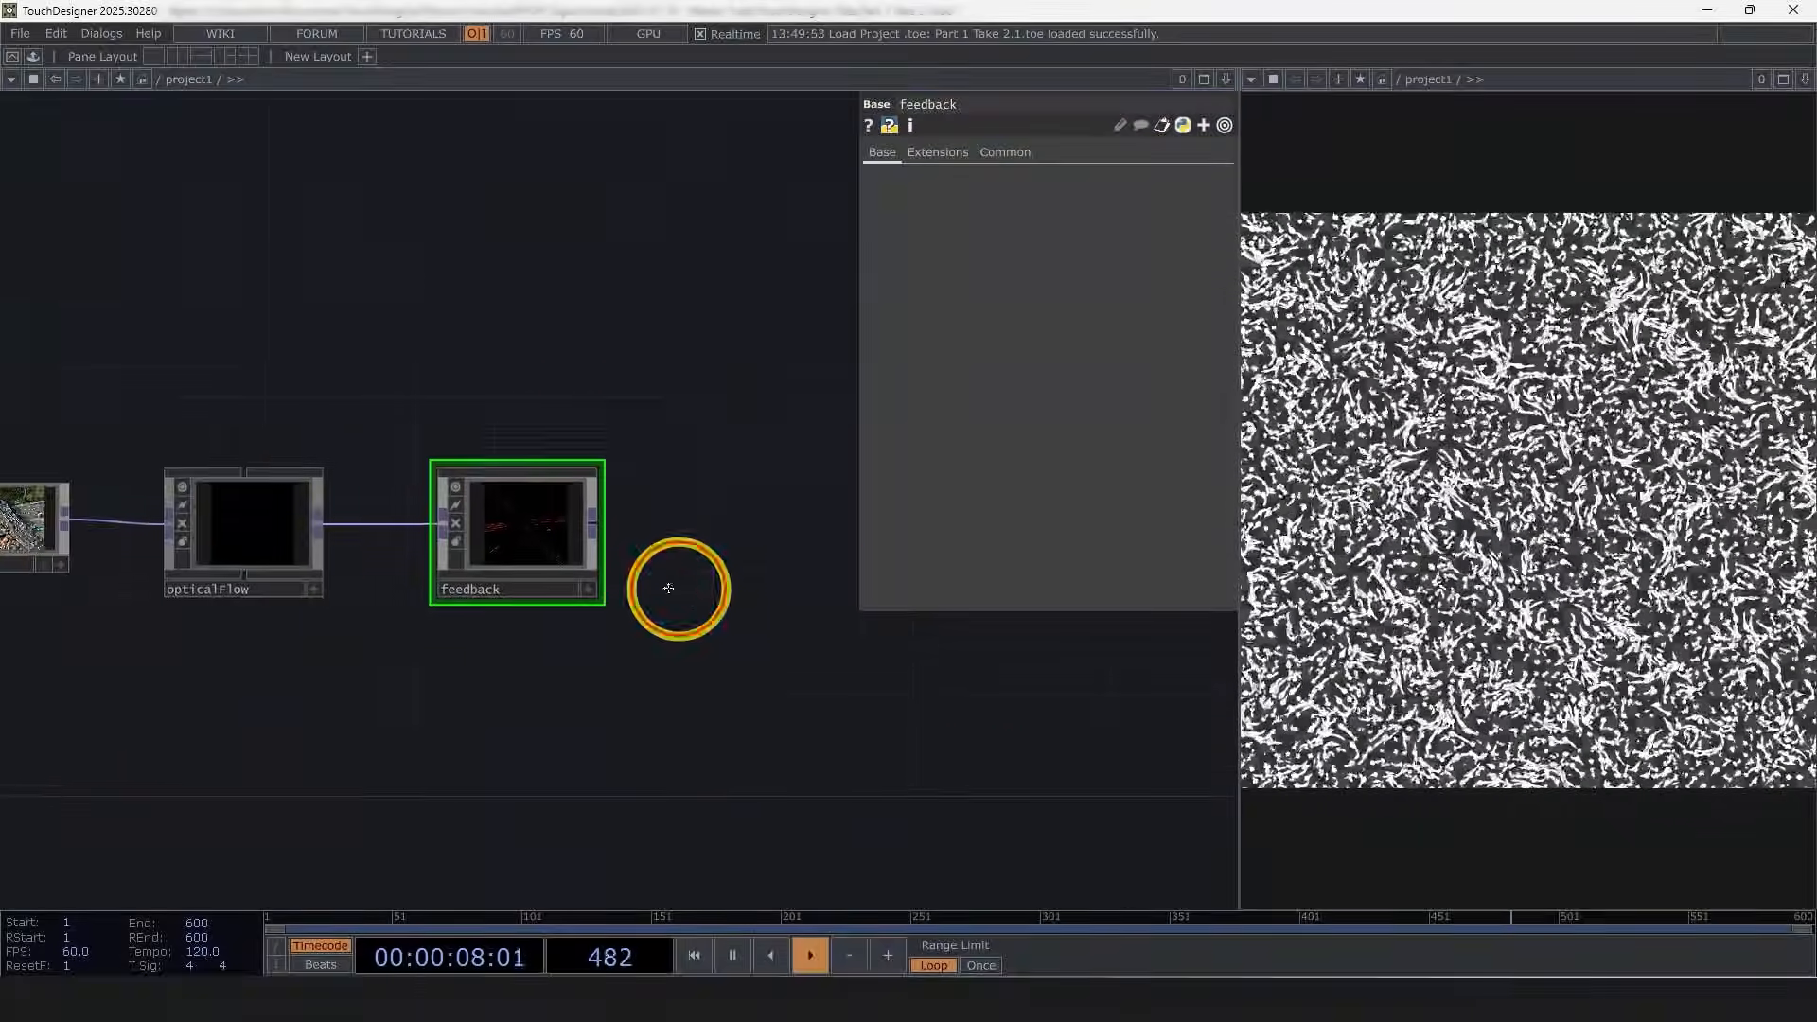
drag(677, 587, 432, 557)
right_click(350, 499)
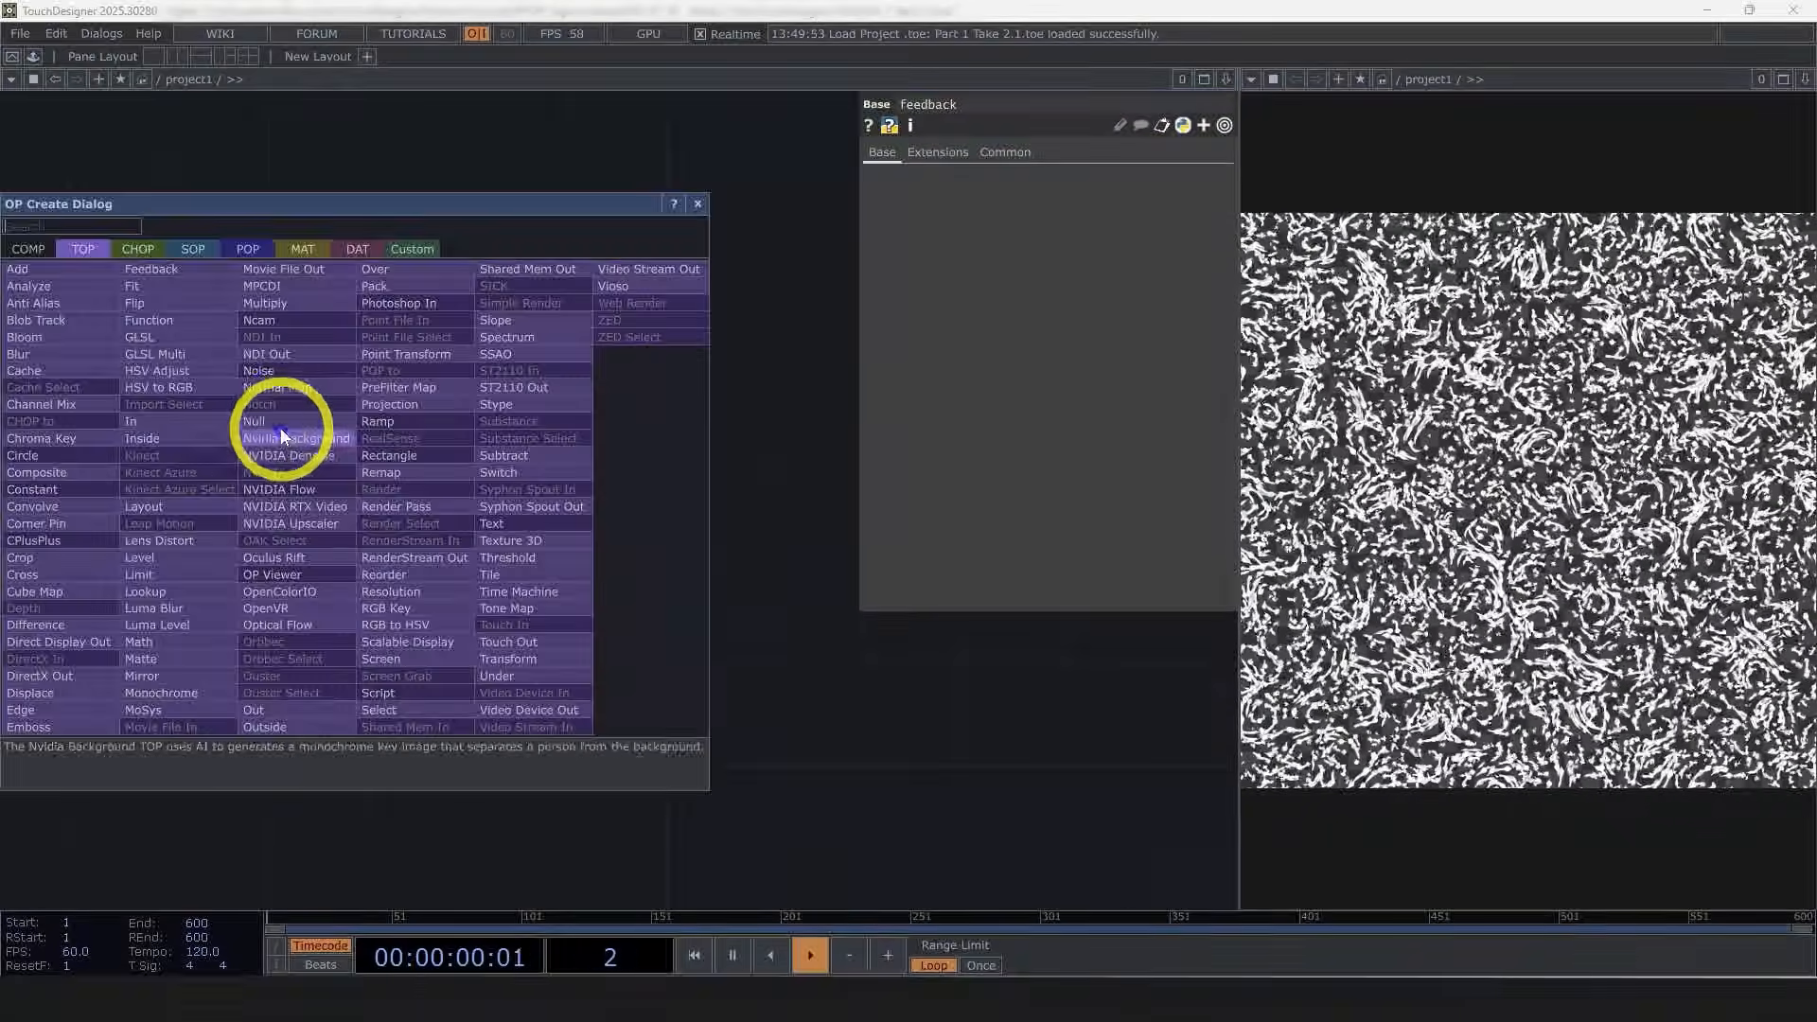
click(280, 424)
click(757, 492)
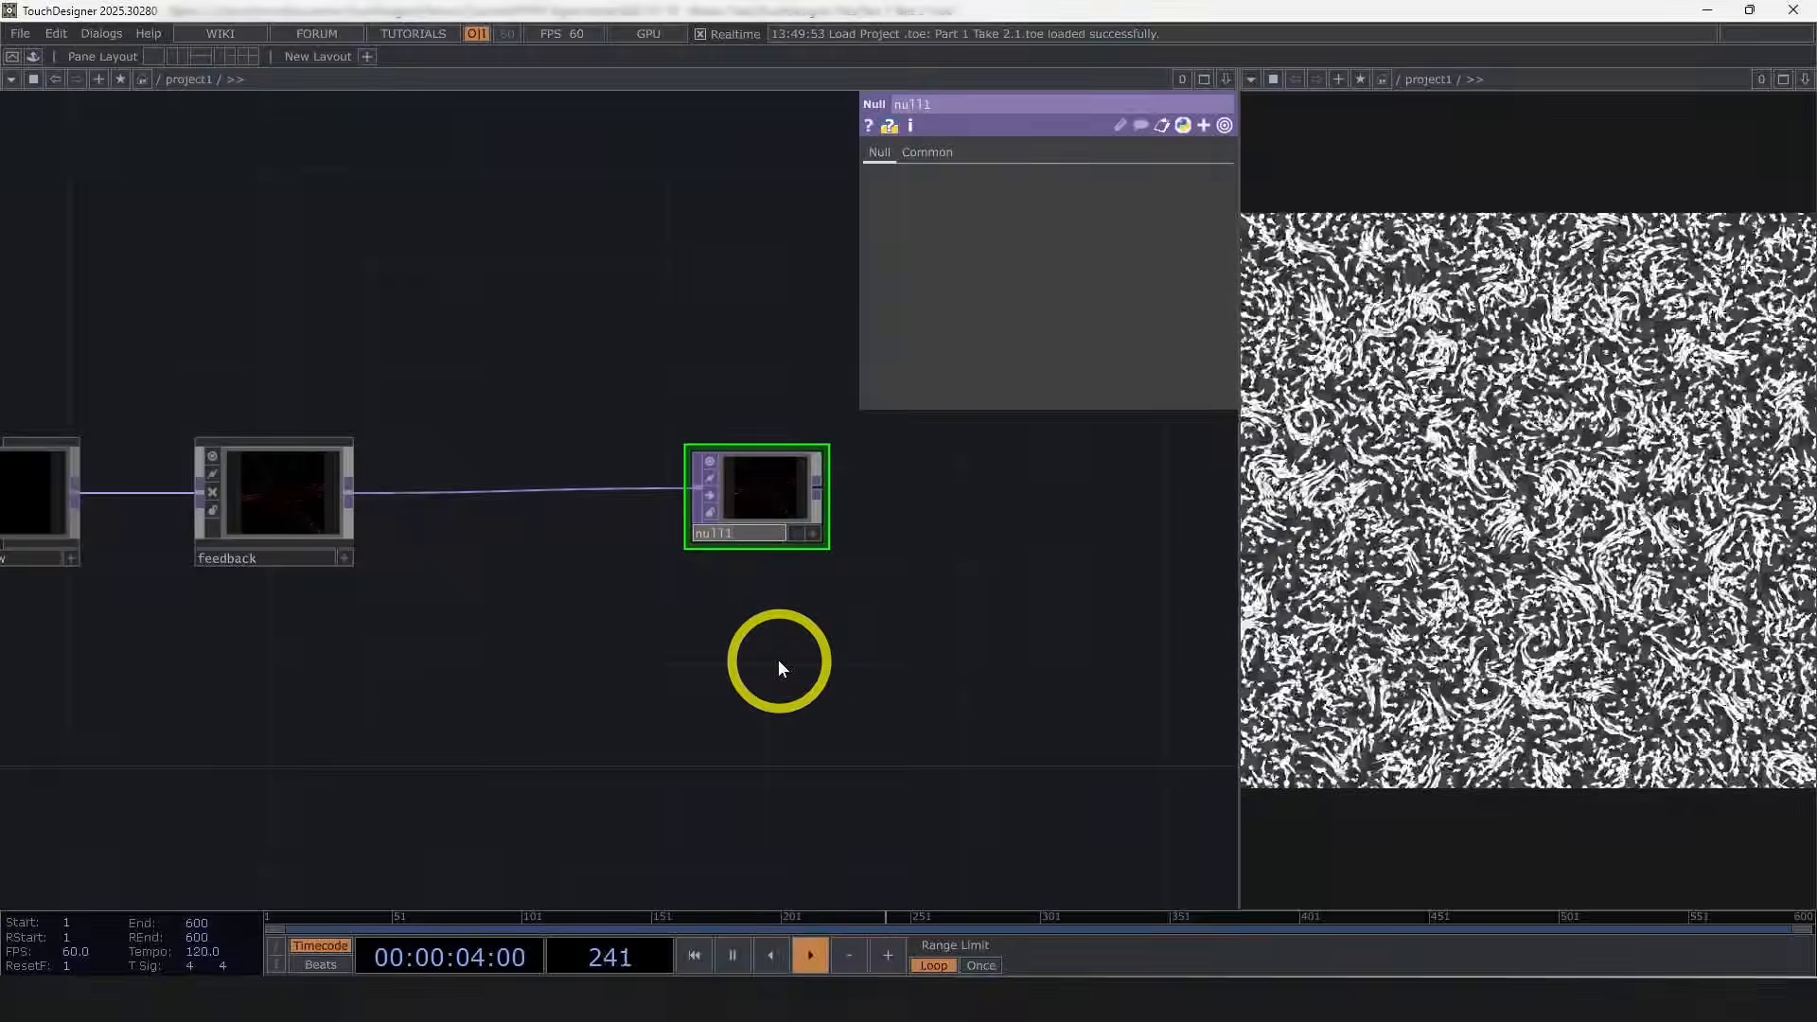
text(vel)
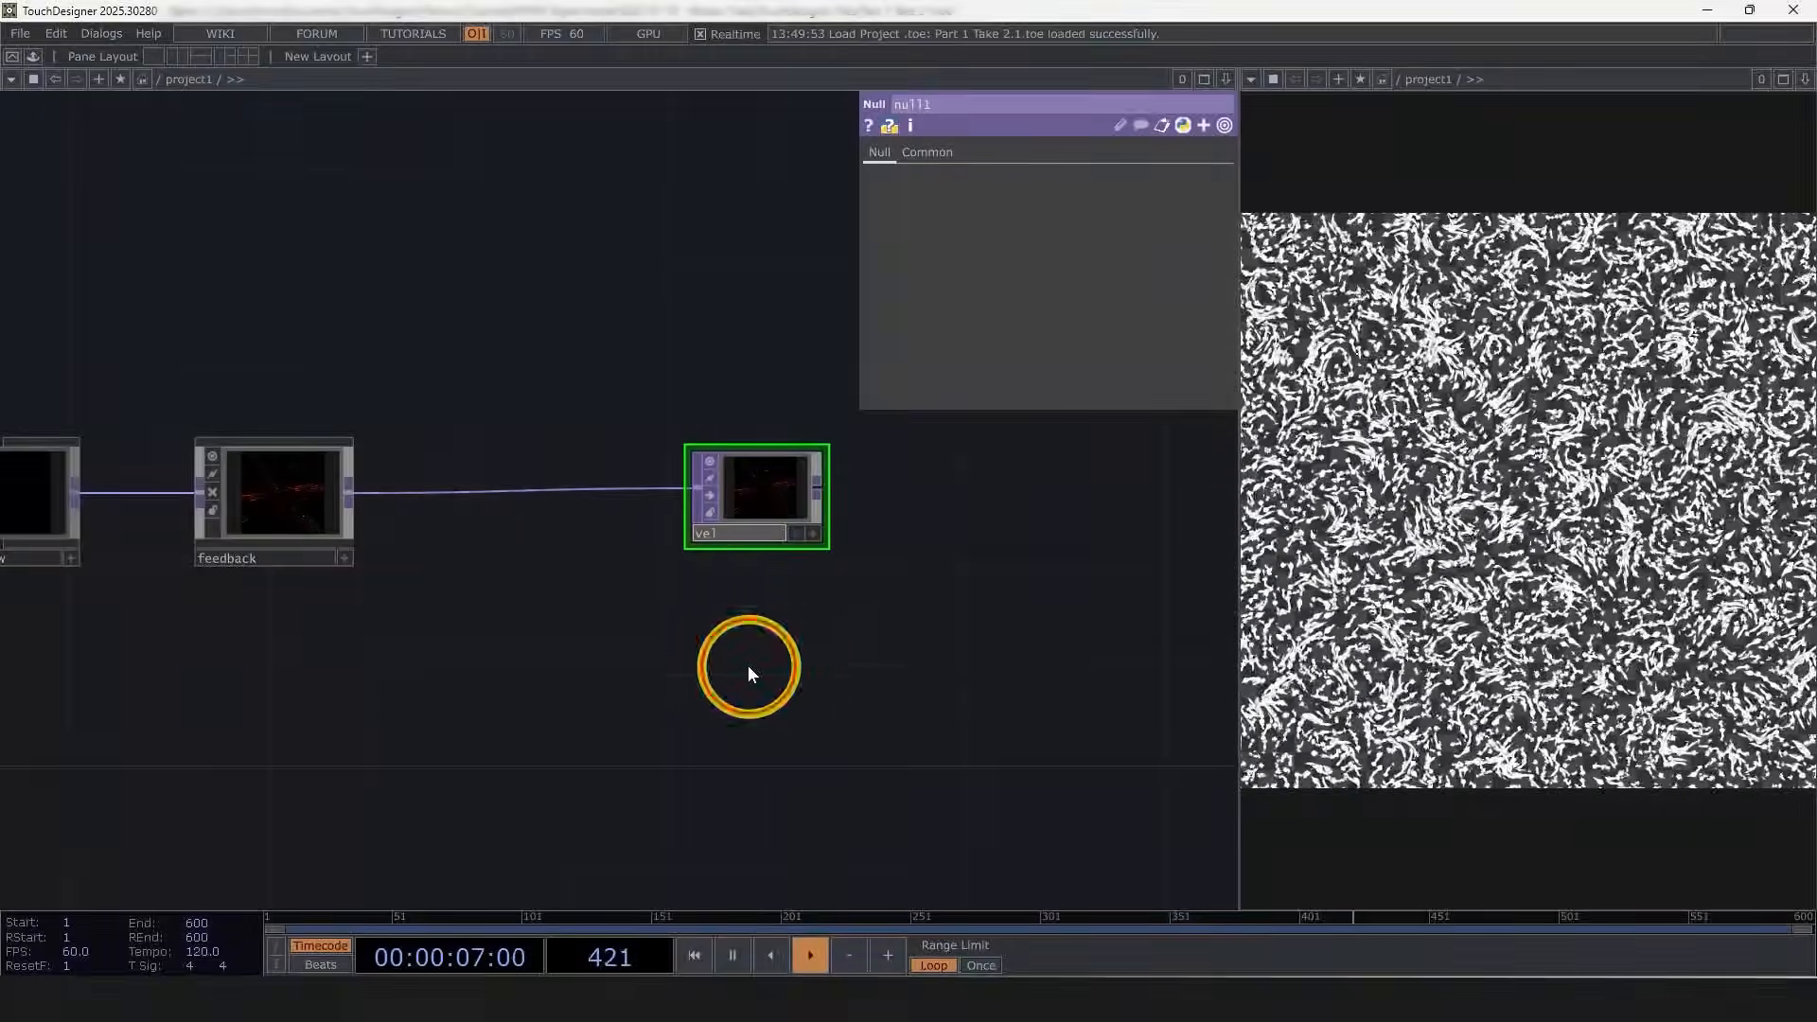
drag(722, 683, 819, 667)
scroll(819, 667, down, 3)
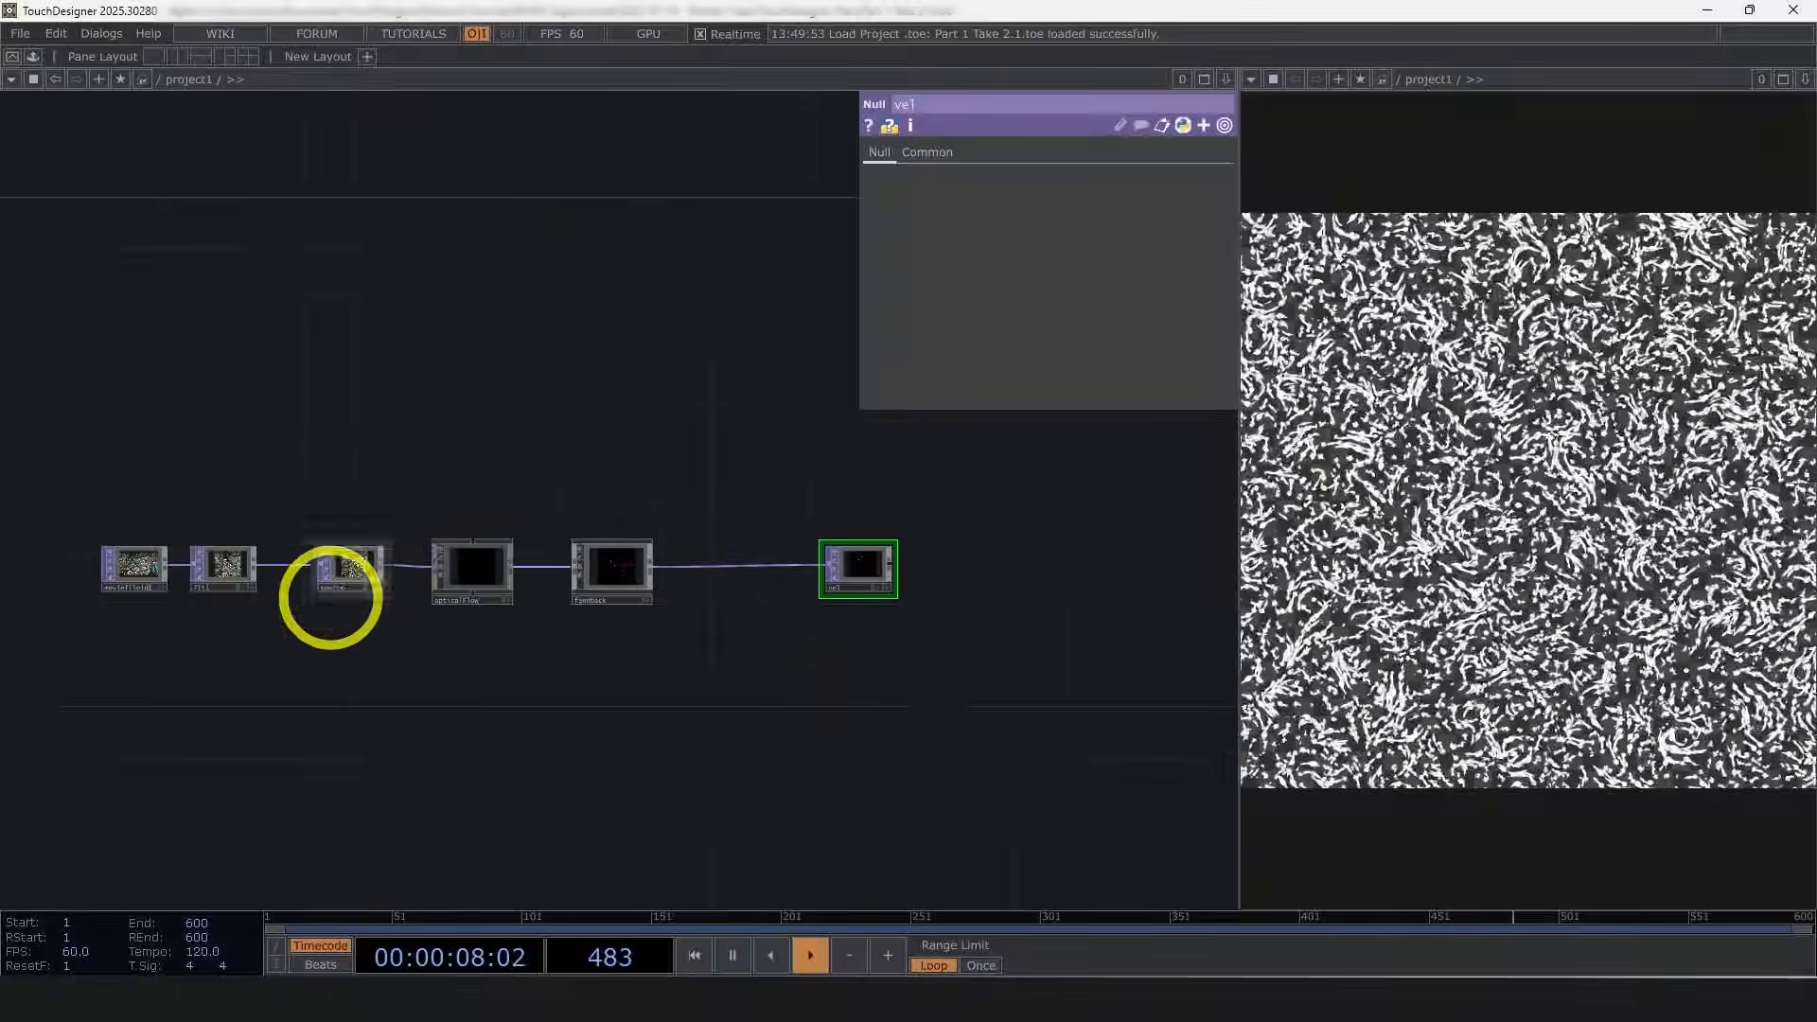
Step: Branch a new Null TOP off the source node and rename it color
scroll(373, 580, up, 5)
click(351, 531)
scroll(354, 525, up, 3)
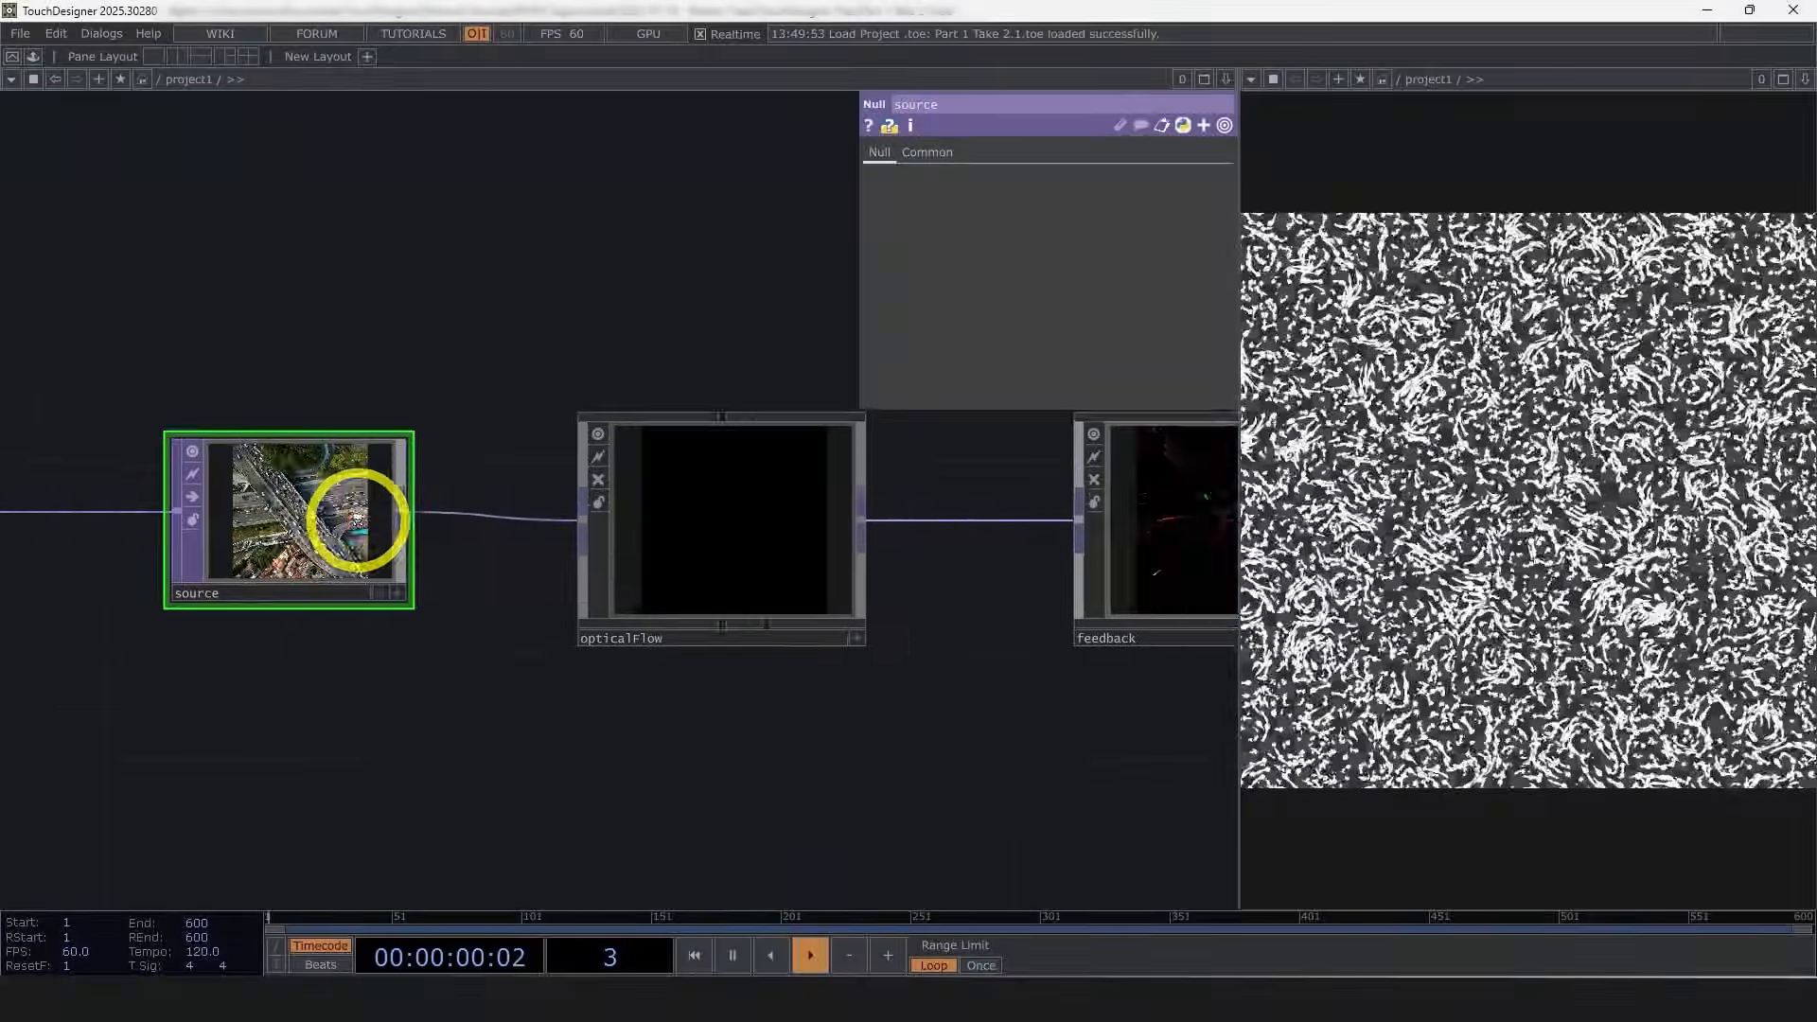
scroll(375, 519, down, 3)
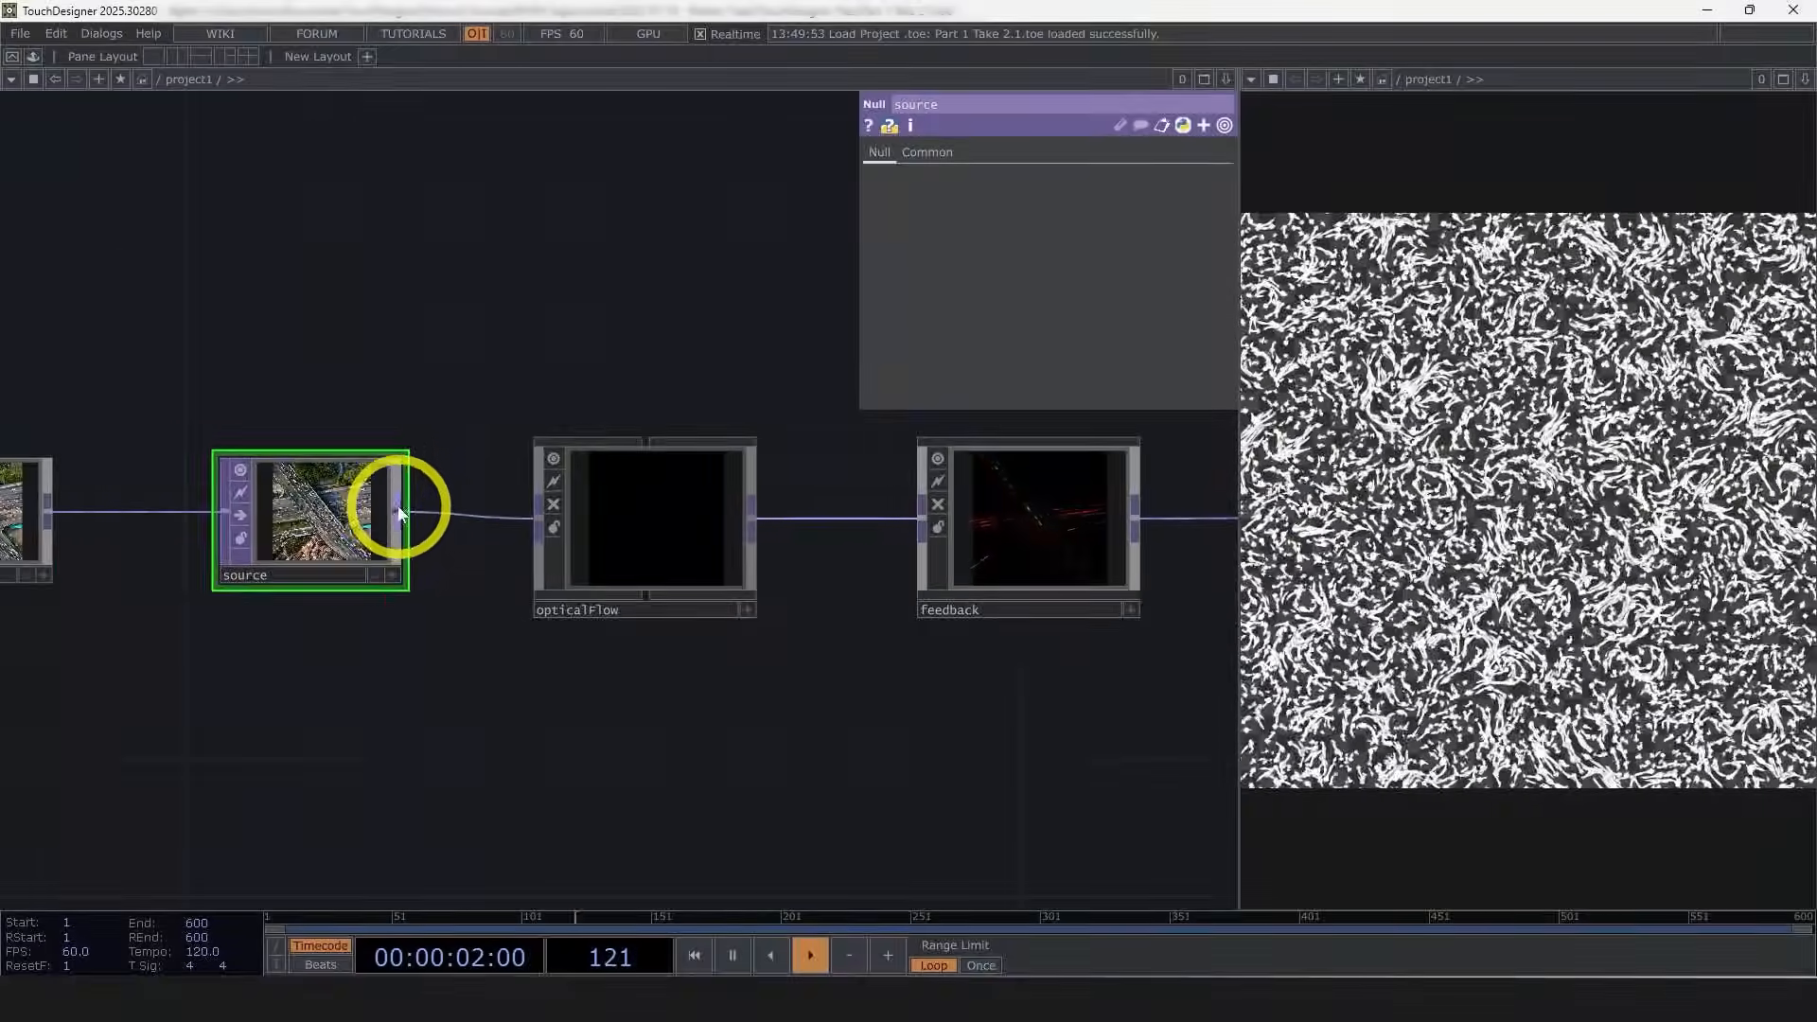
right_click(395, 514)
click(329, 442)
click(667, 814)
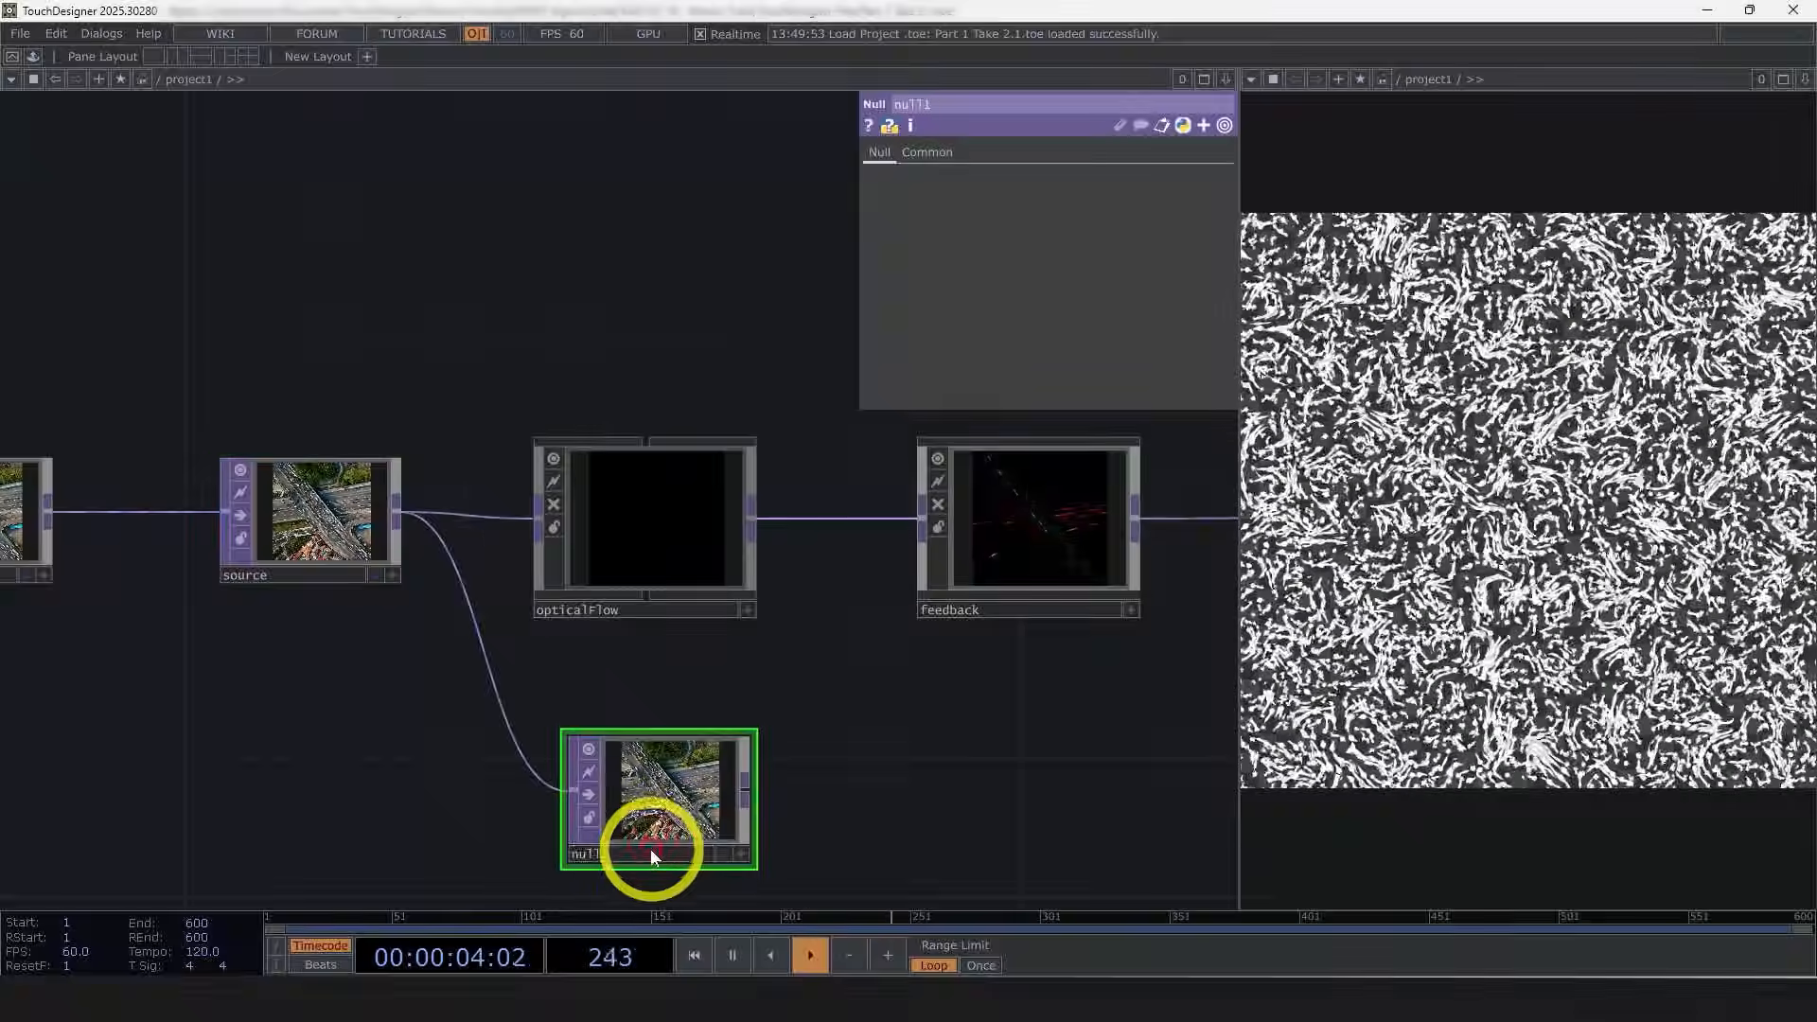
click(651, 850)
text(color)
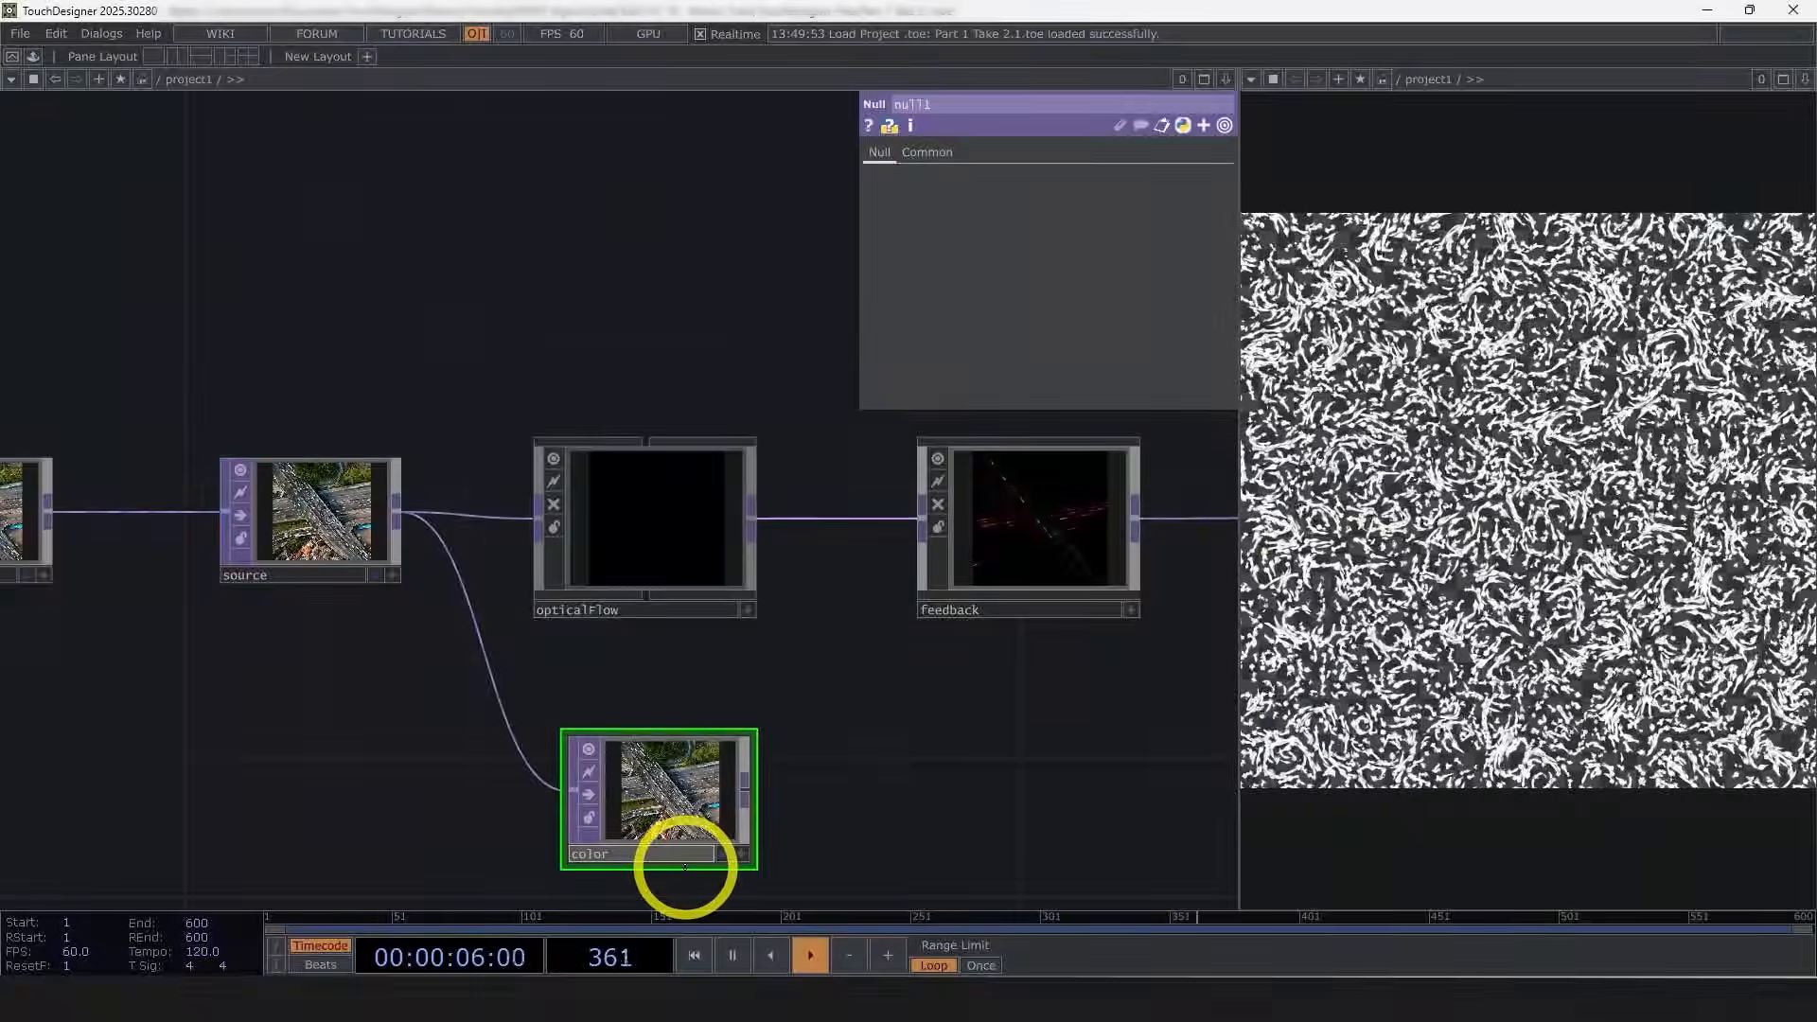
key(Return)
Step: Append a Math TOP as a second branch after the feedback component
scroll(1012, 793, down, 5)
scroll(722, 669, up, 2)
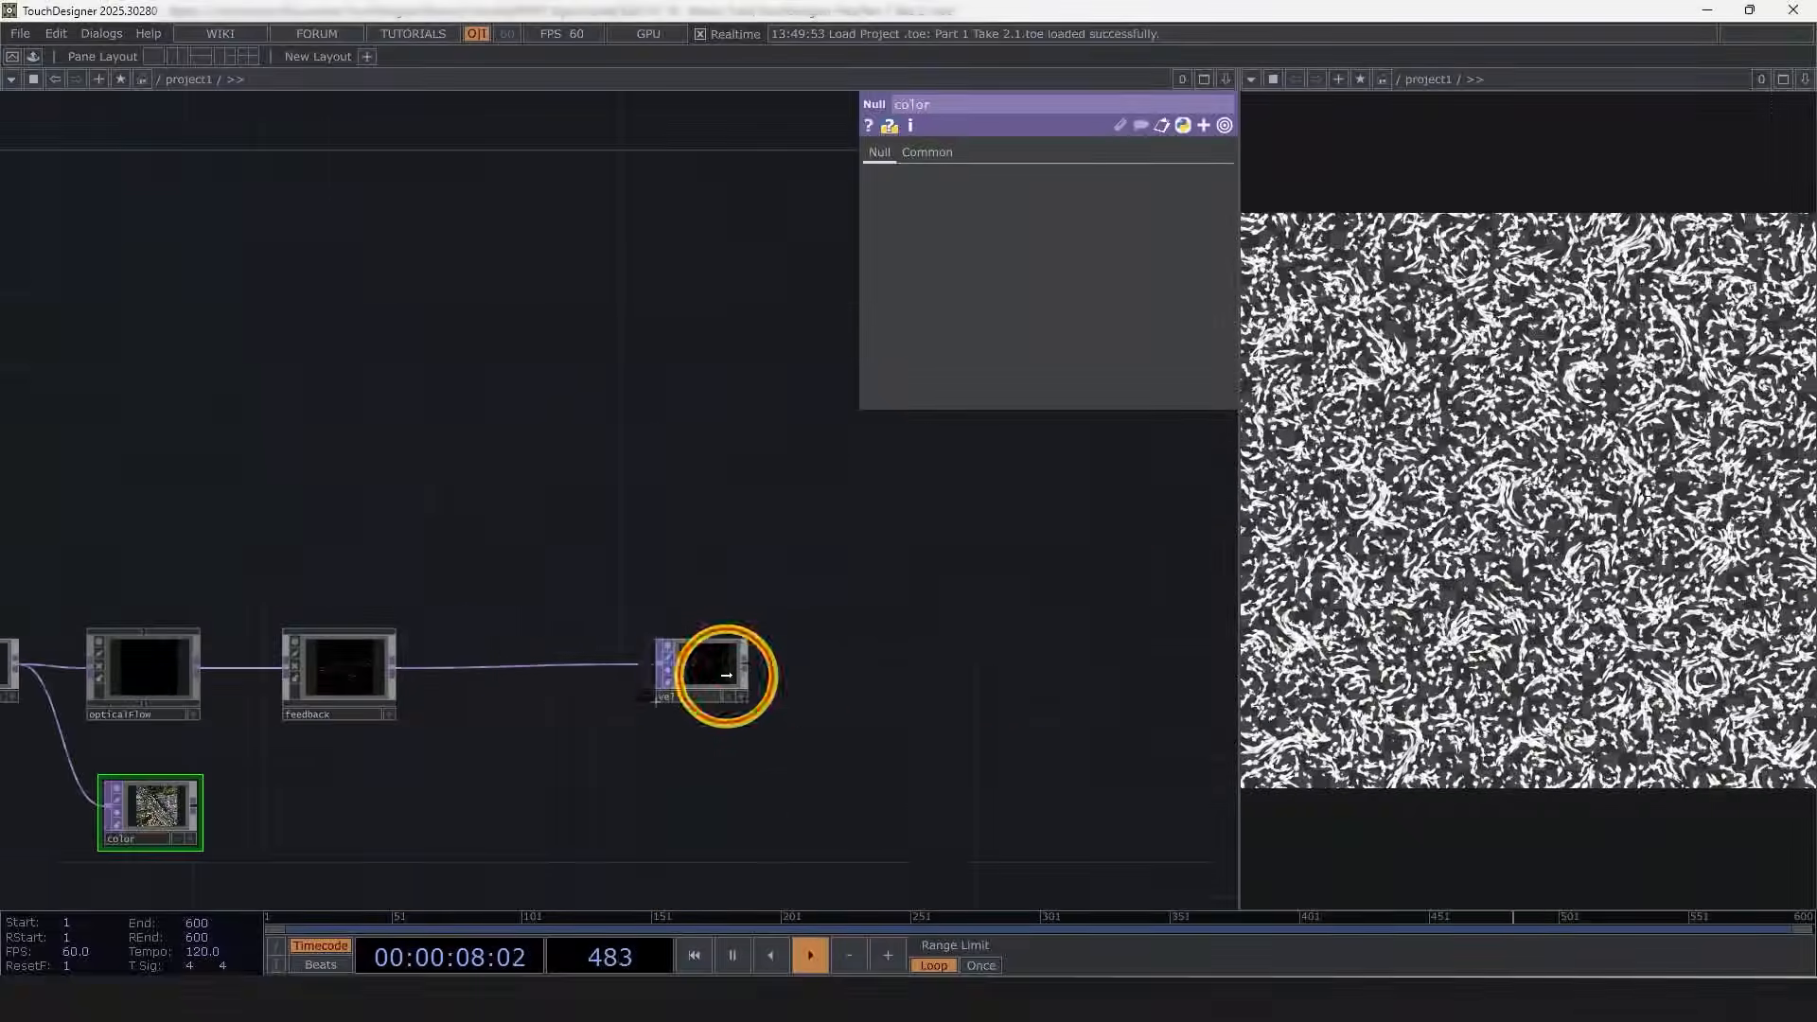
scroll(397, 672, up, 3)
right_click(398, 670)
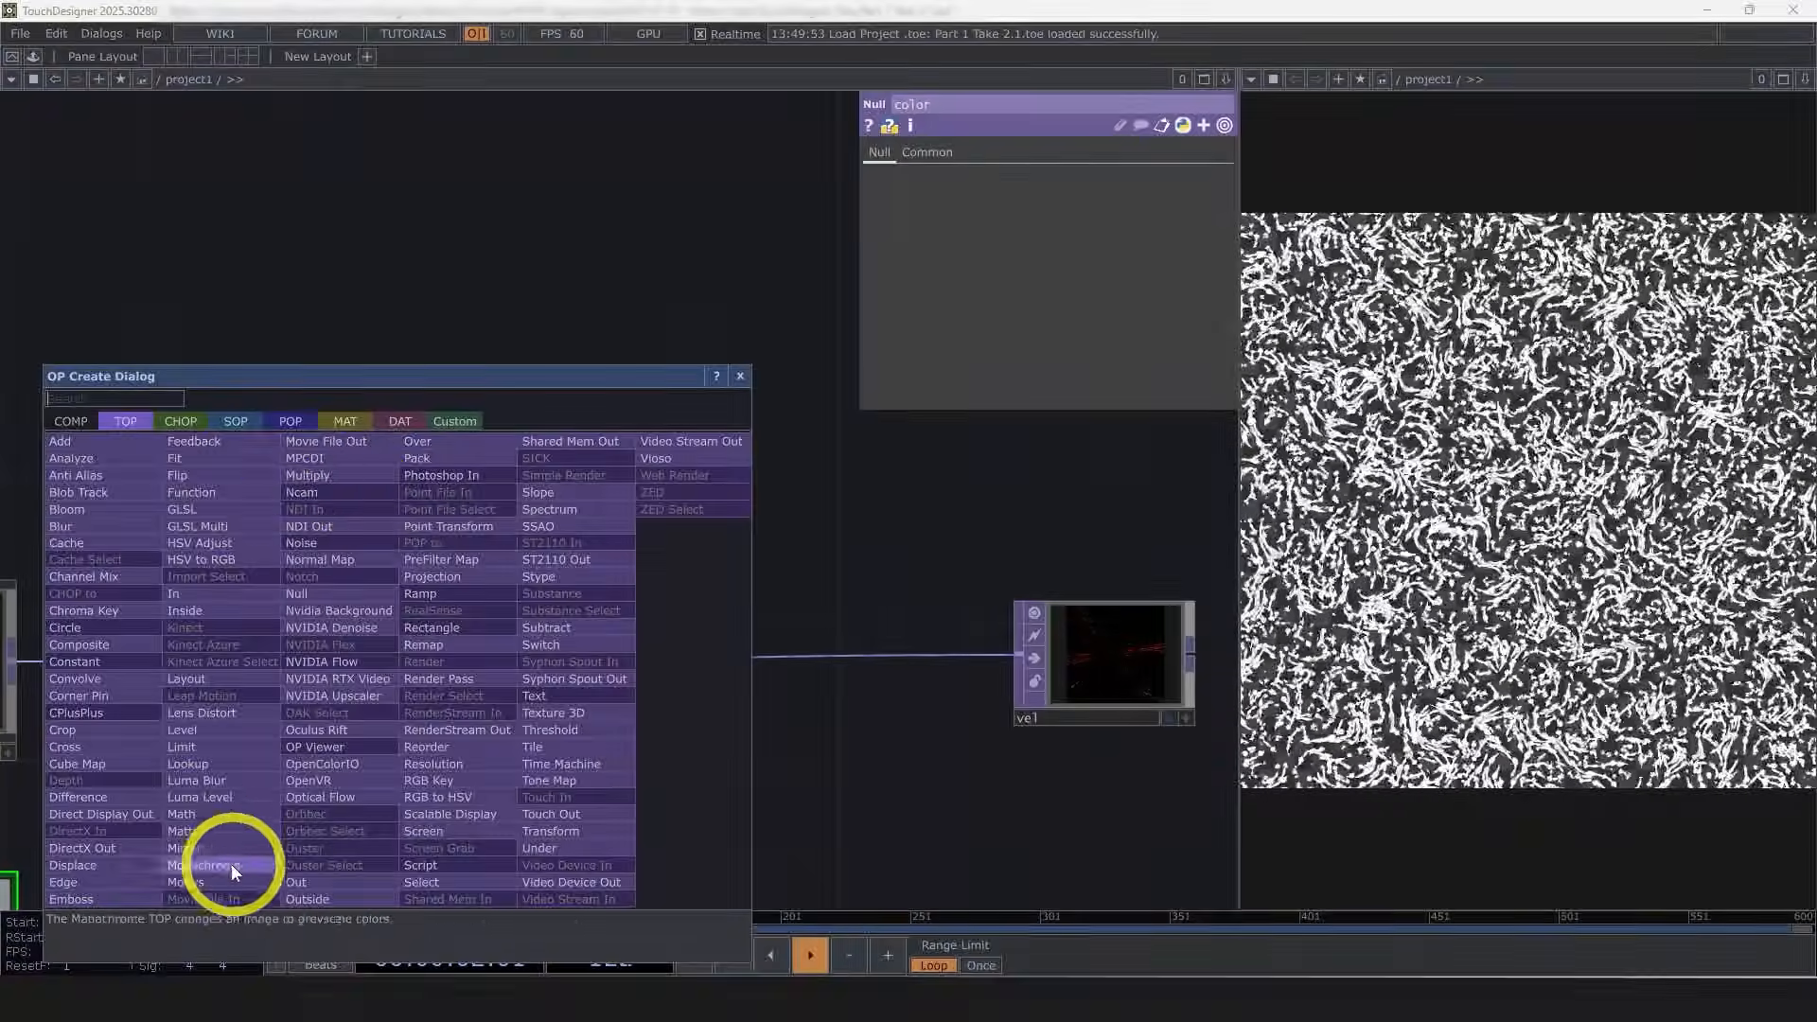
click(218, 815)
click(634, 401)
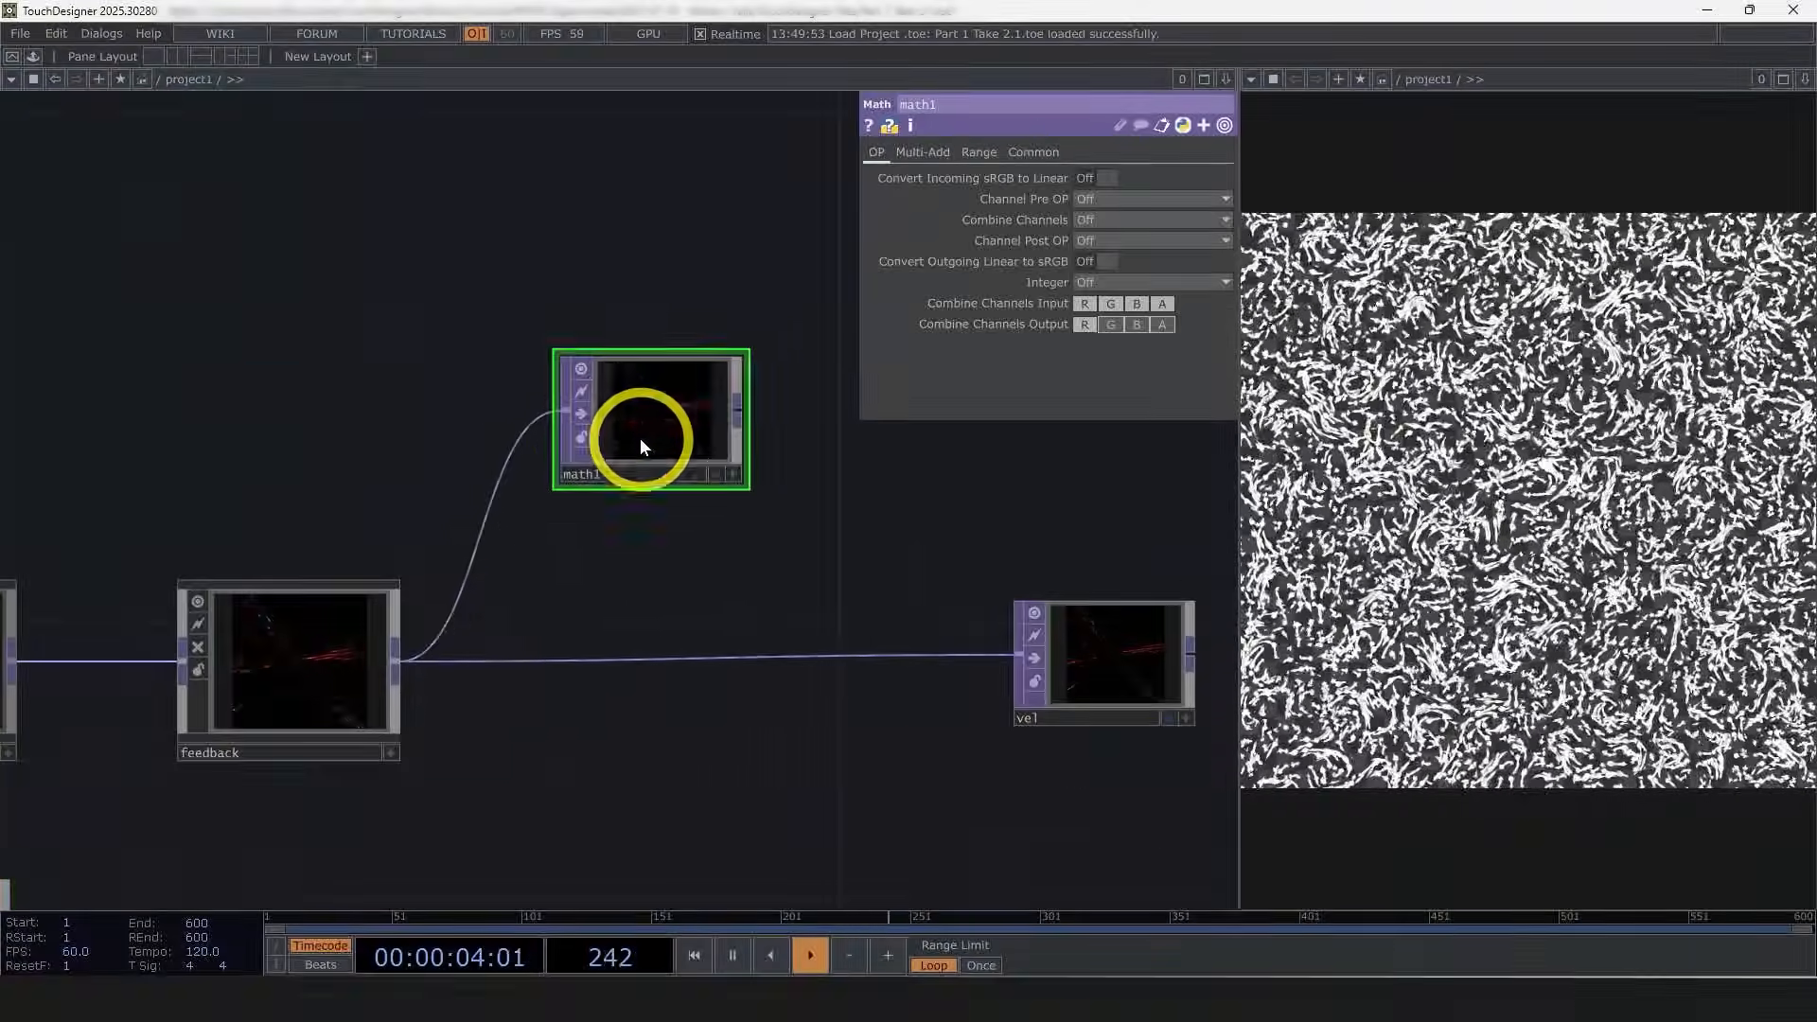
scroll(669, 474, up, 1)
scroll(730, 393, up, 2)
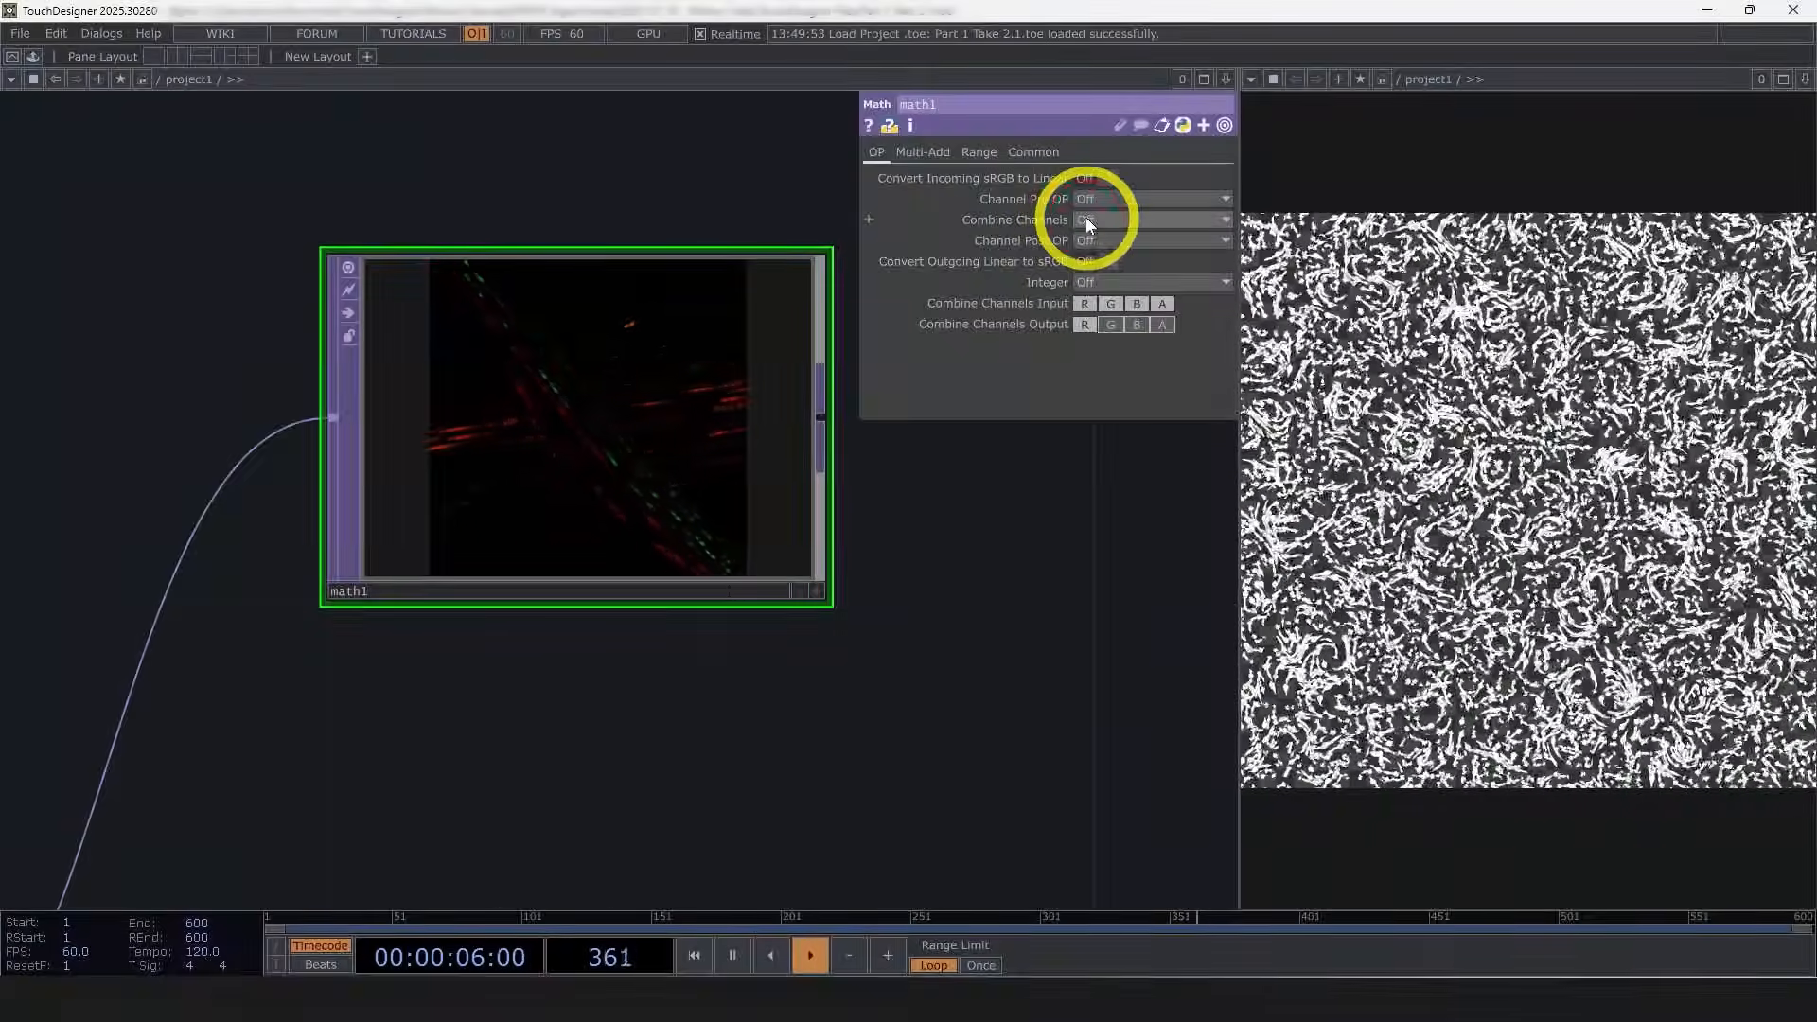
Step: Set the math's Combine Channels to Length and its Channel Post OP to Positive
click(1087, 219)
click(1099, 391)
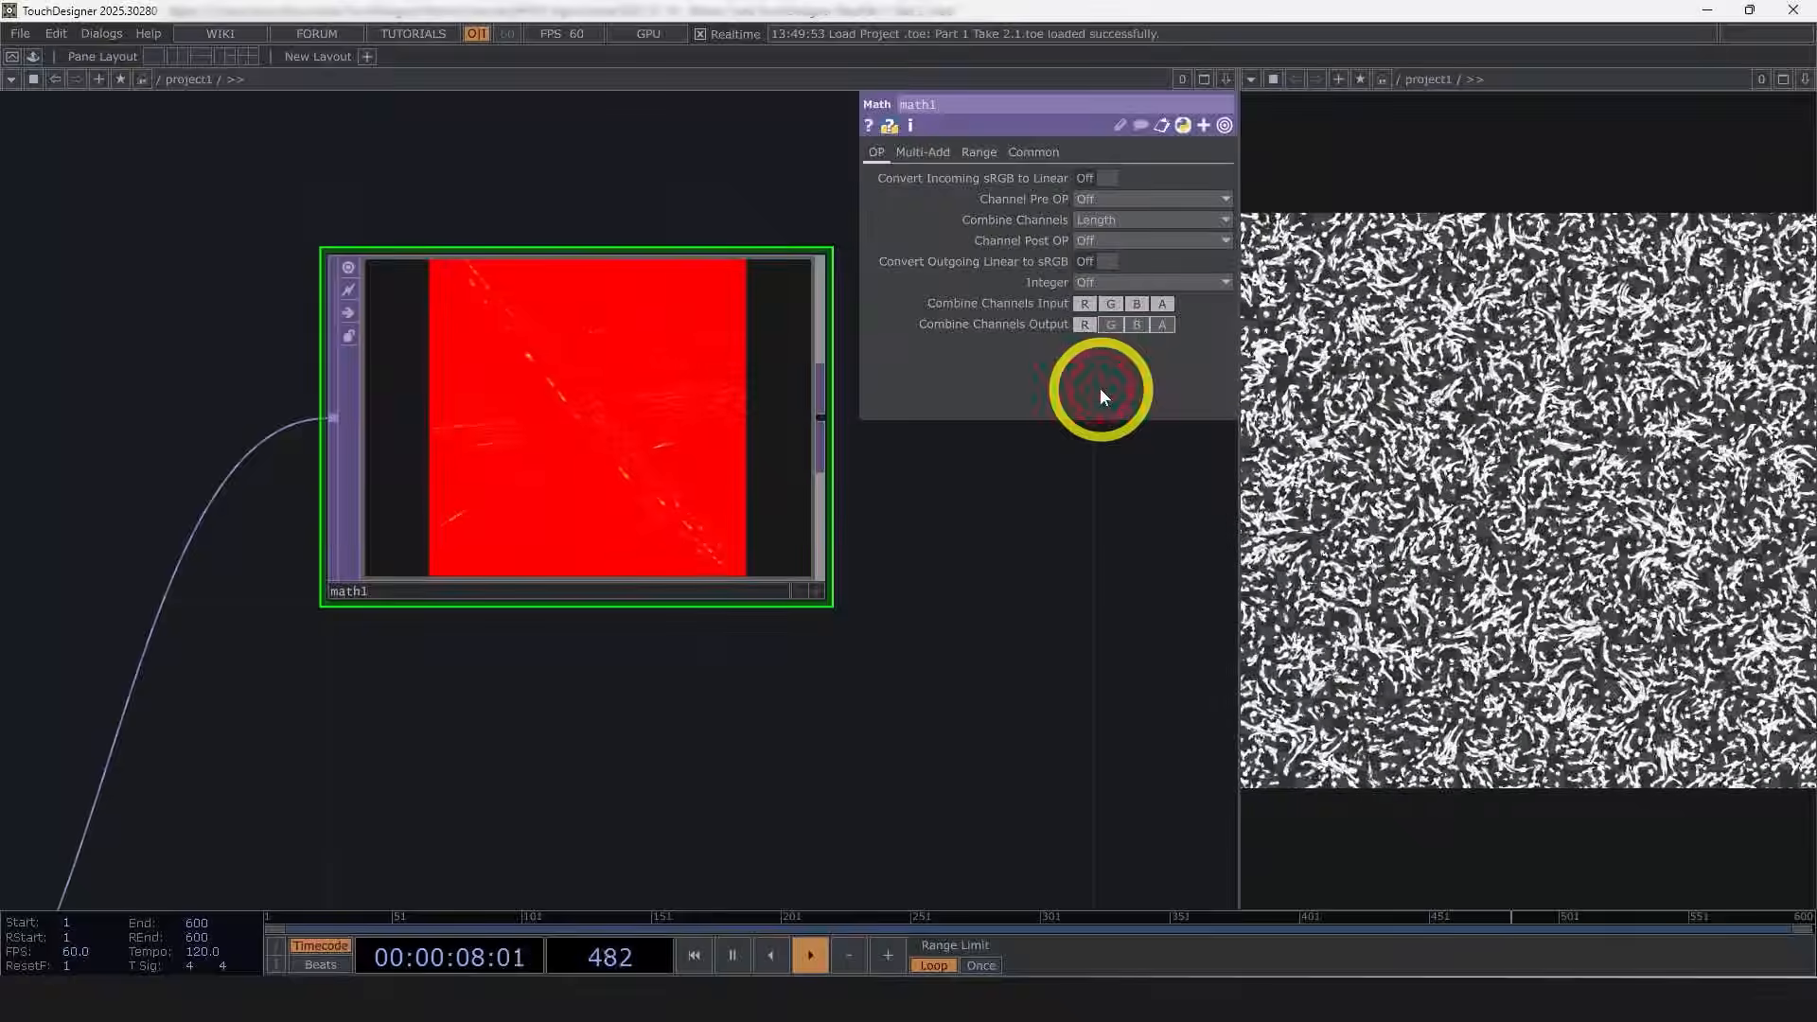
scroll(823, 426, up, 2)
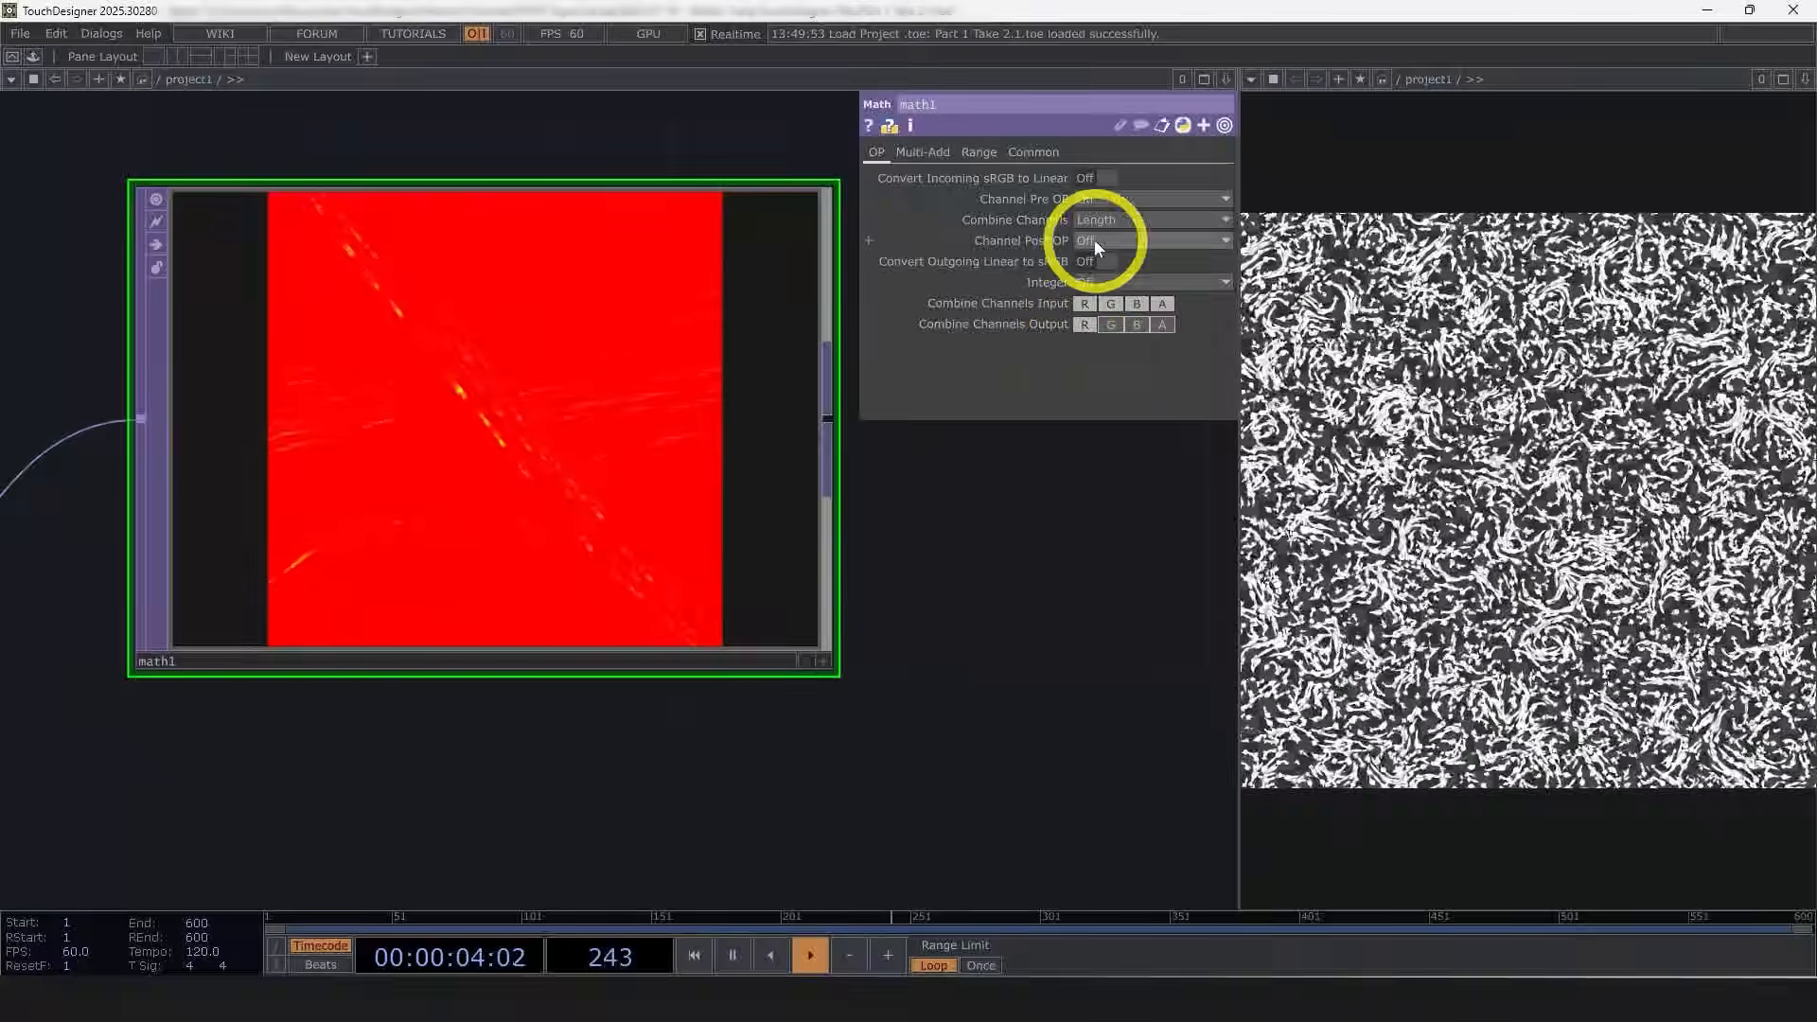
click(1111, 240)
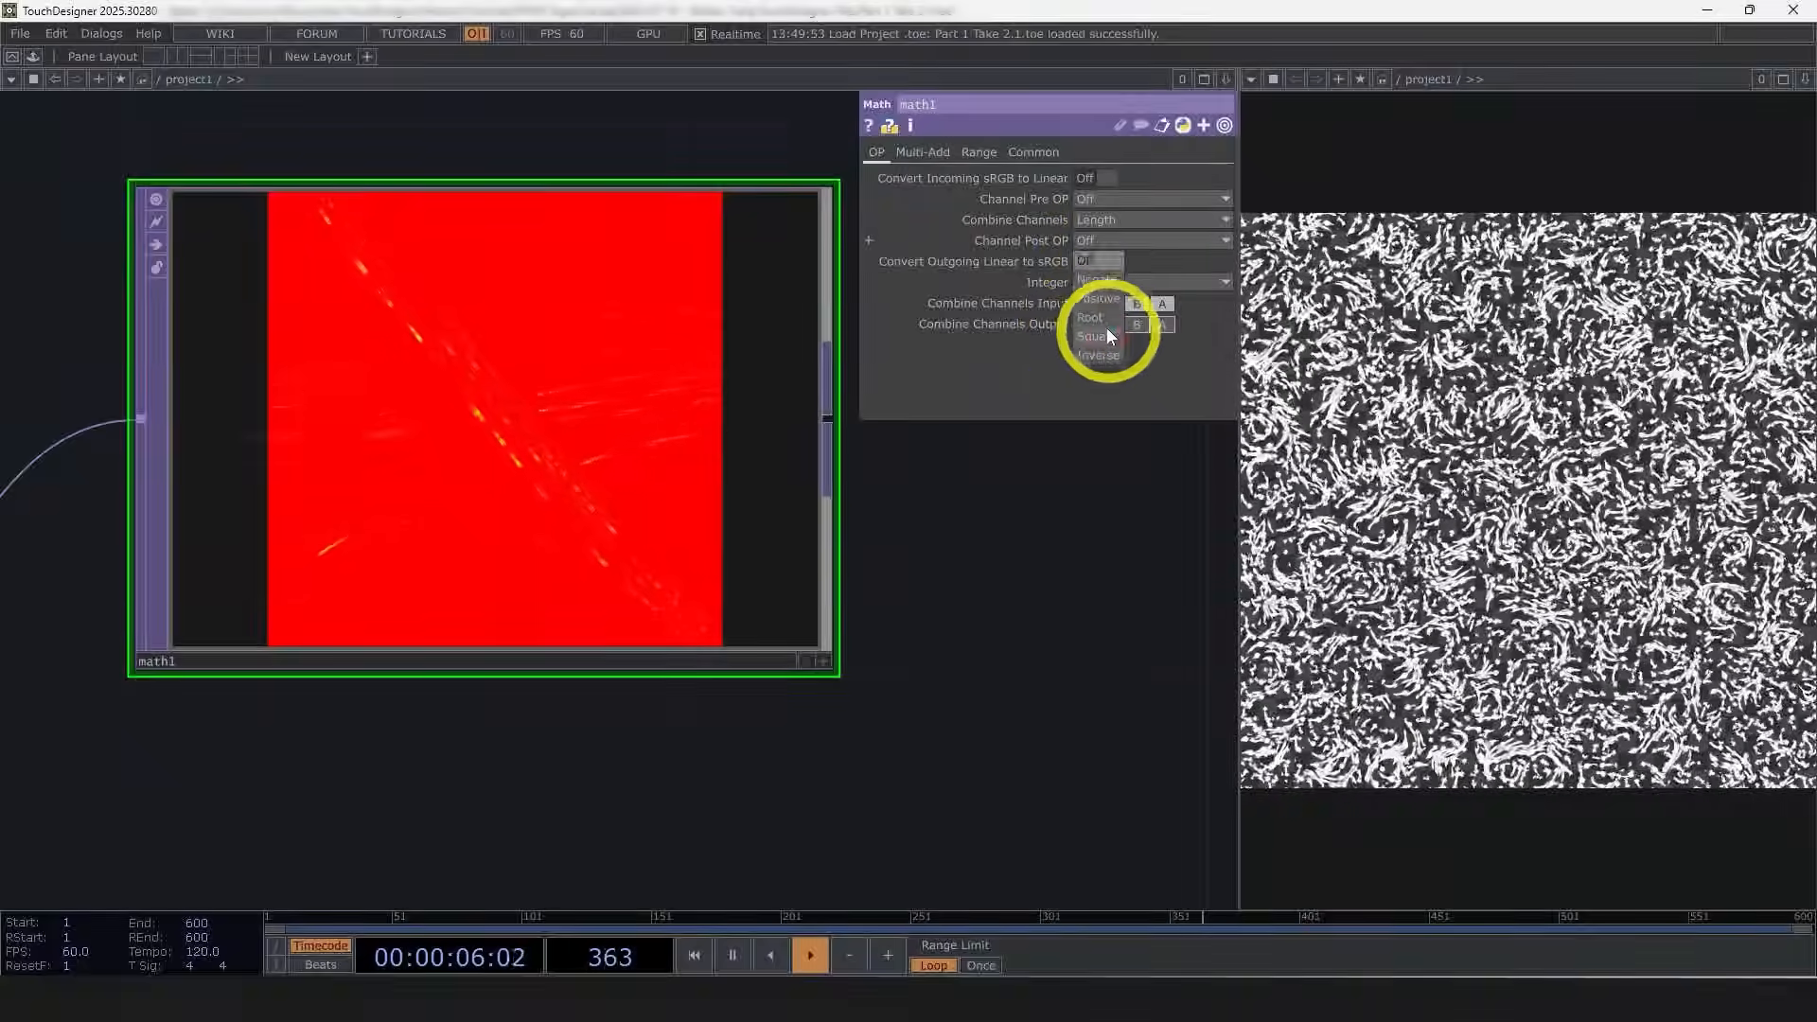
click(1097, 298)
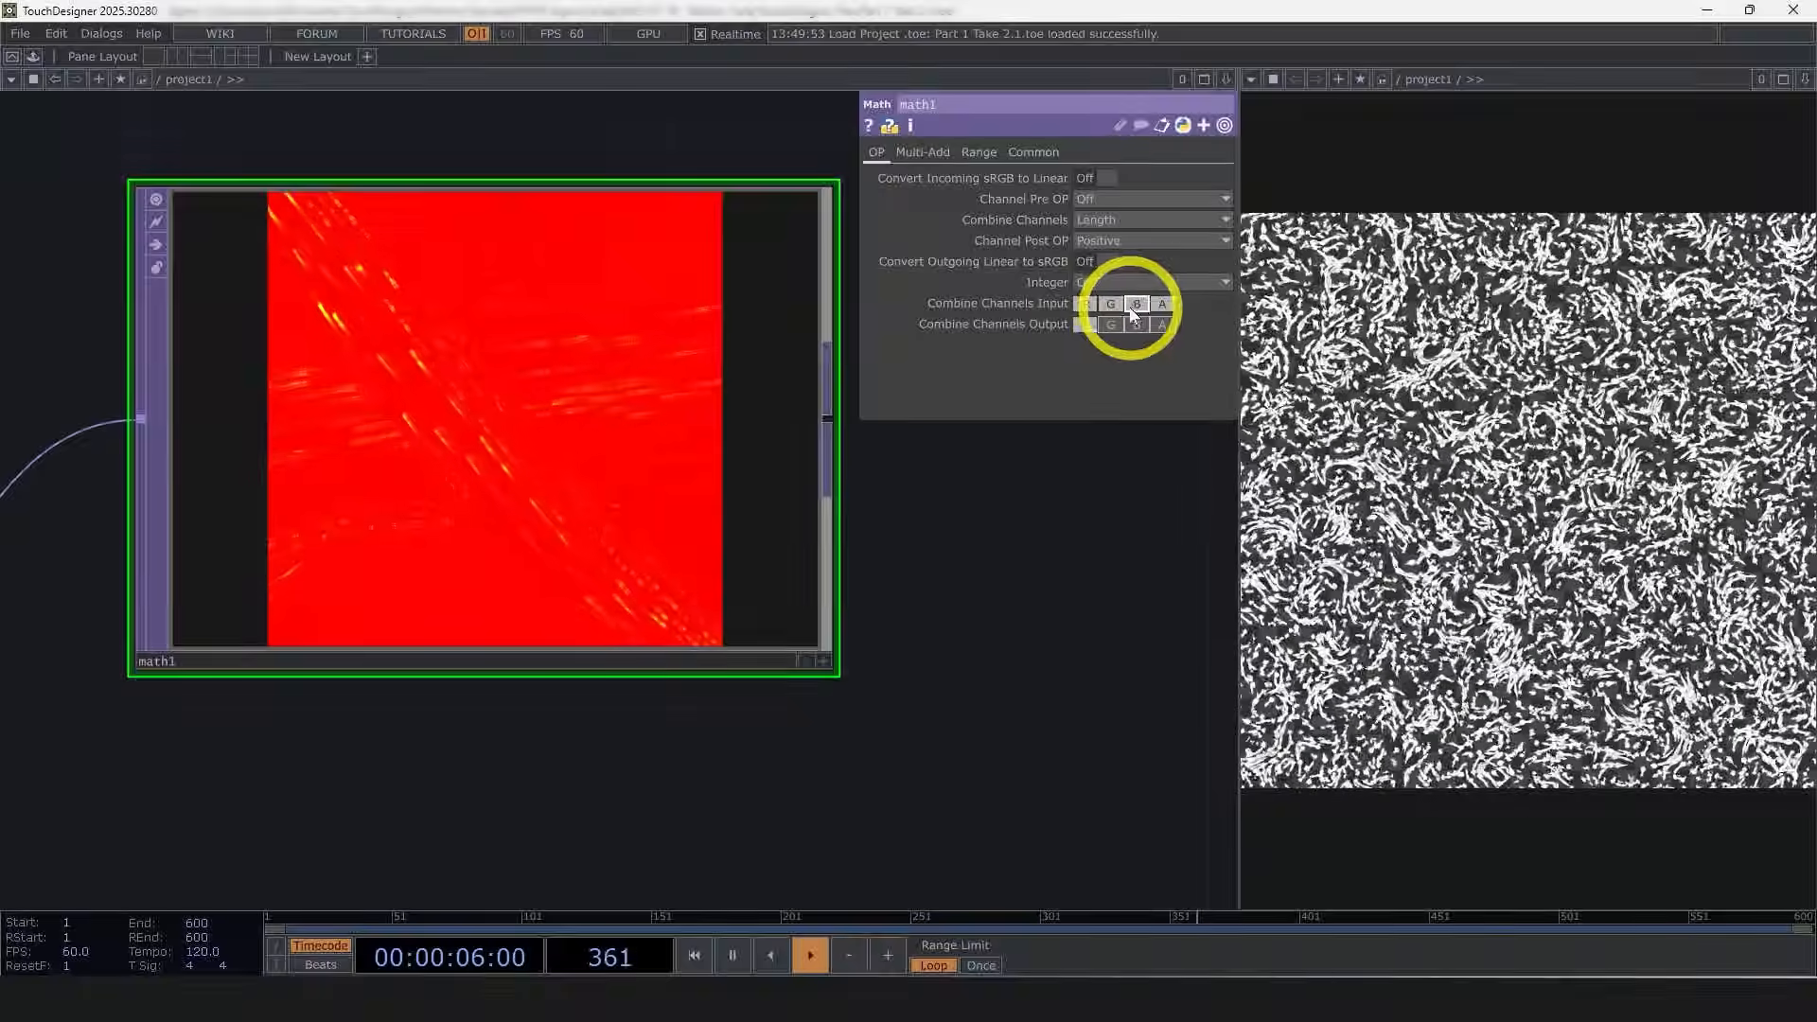
Step: Inspect out1 inside the feedback component in normalized split view, then return to the project level
drag(953, 500, 929, 423)
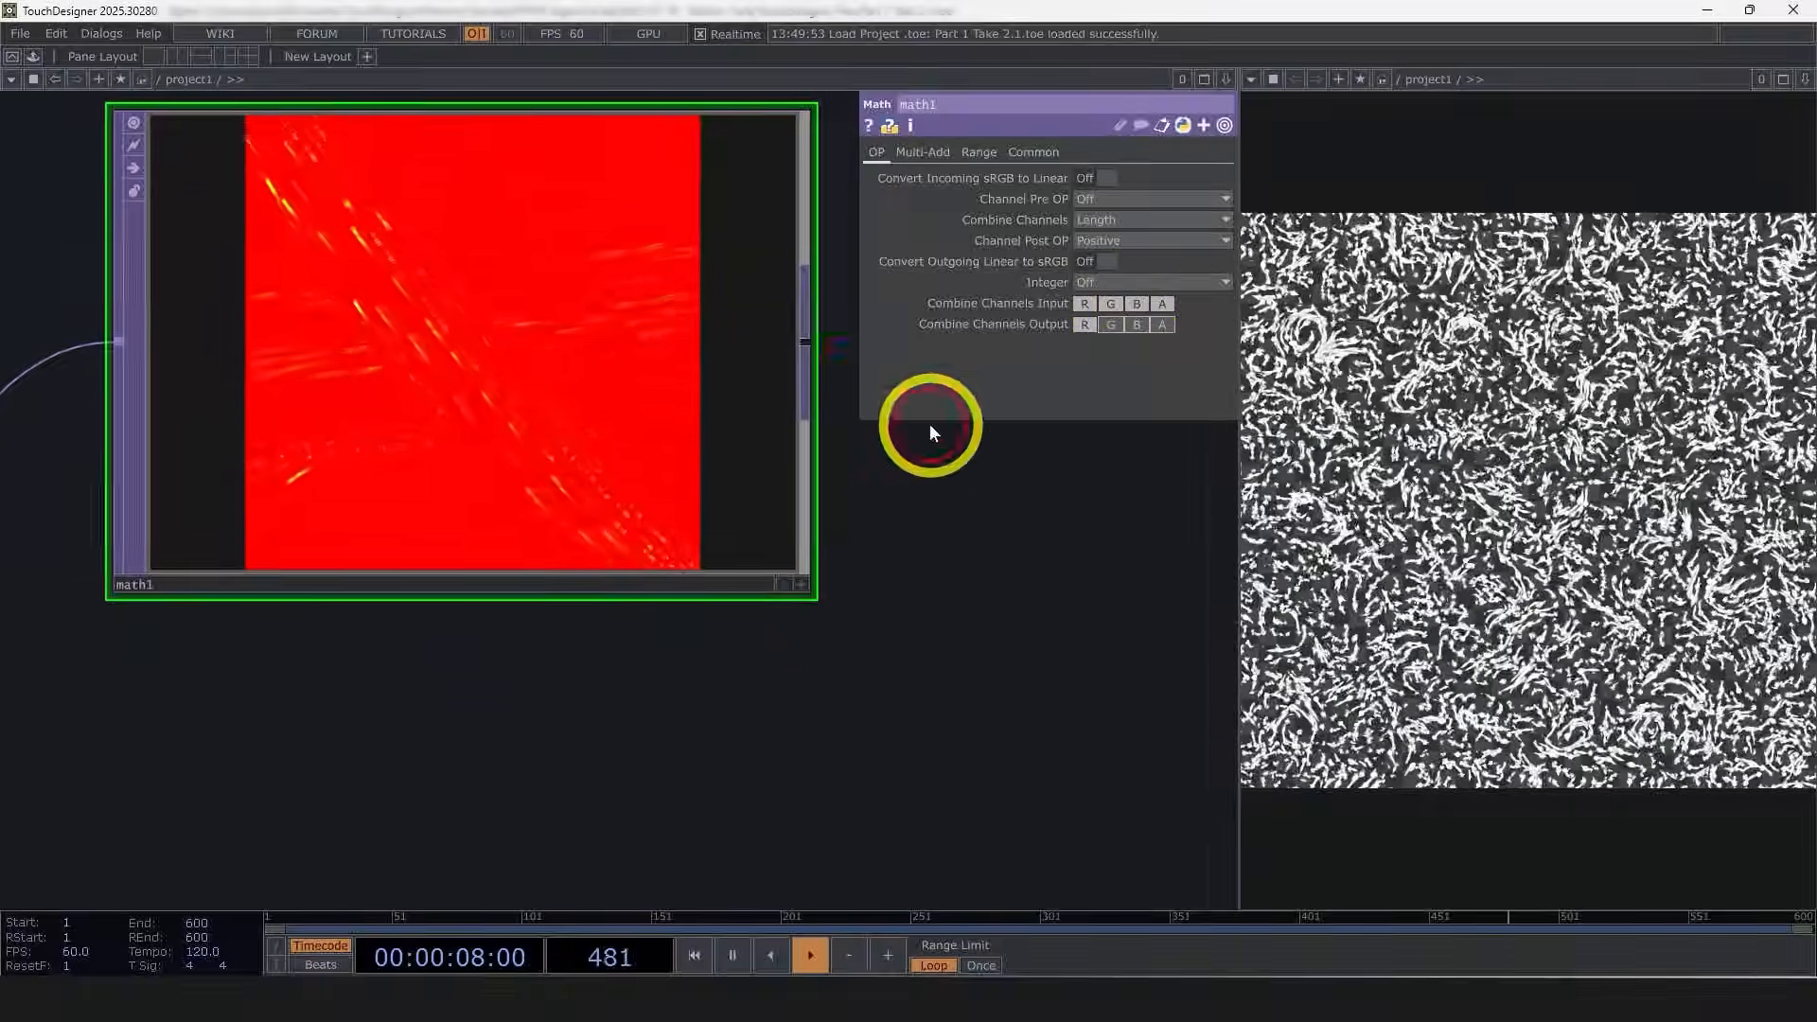
scroll(925, 421, down, 6)
drag(832, 626, 914, 511)
click(582, 505)
key(i)
scroll(453, 560, up, 3)
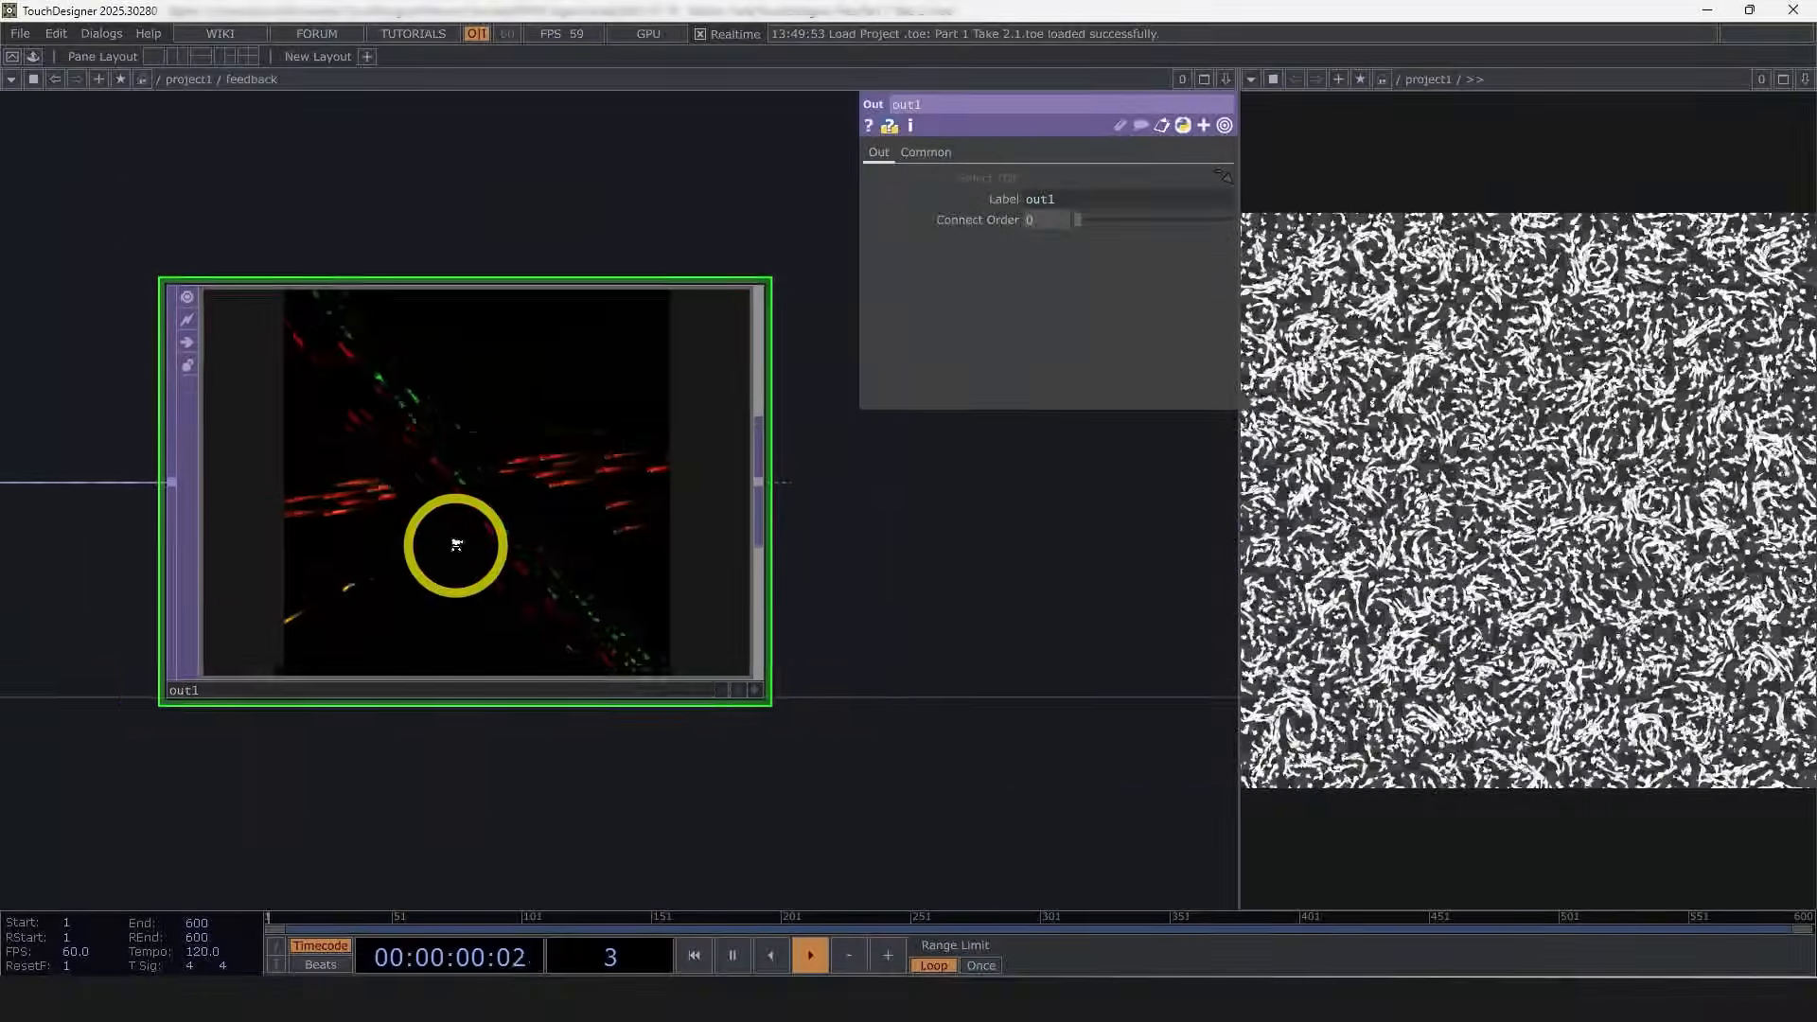
middle_click(452, 560)
key(n)
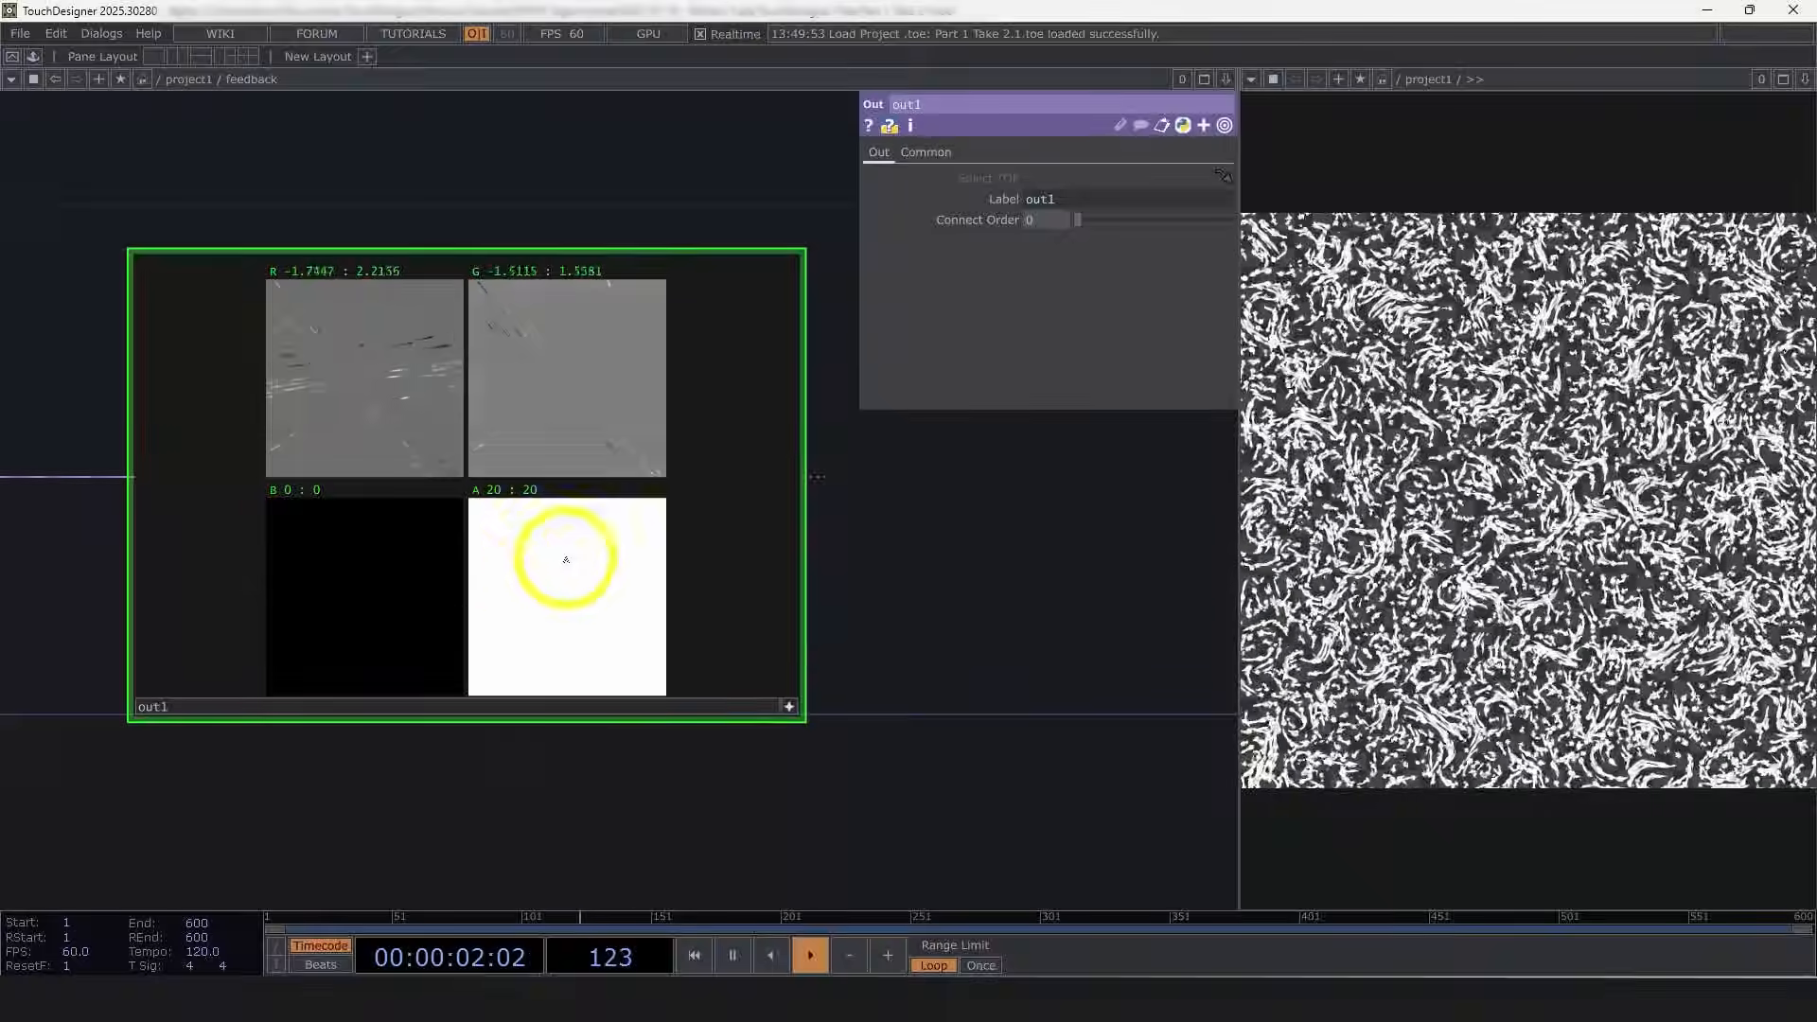
key(n)
click(789, 706)
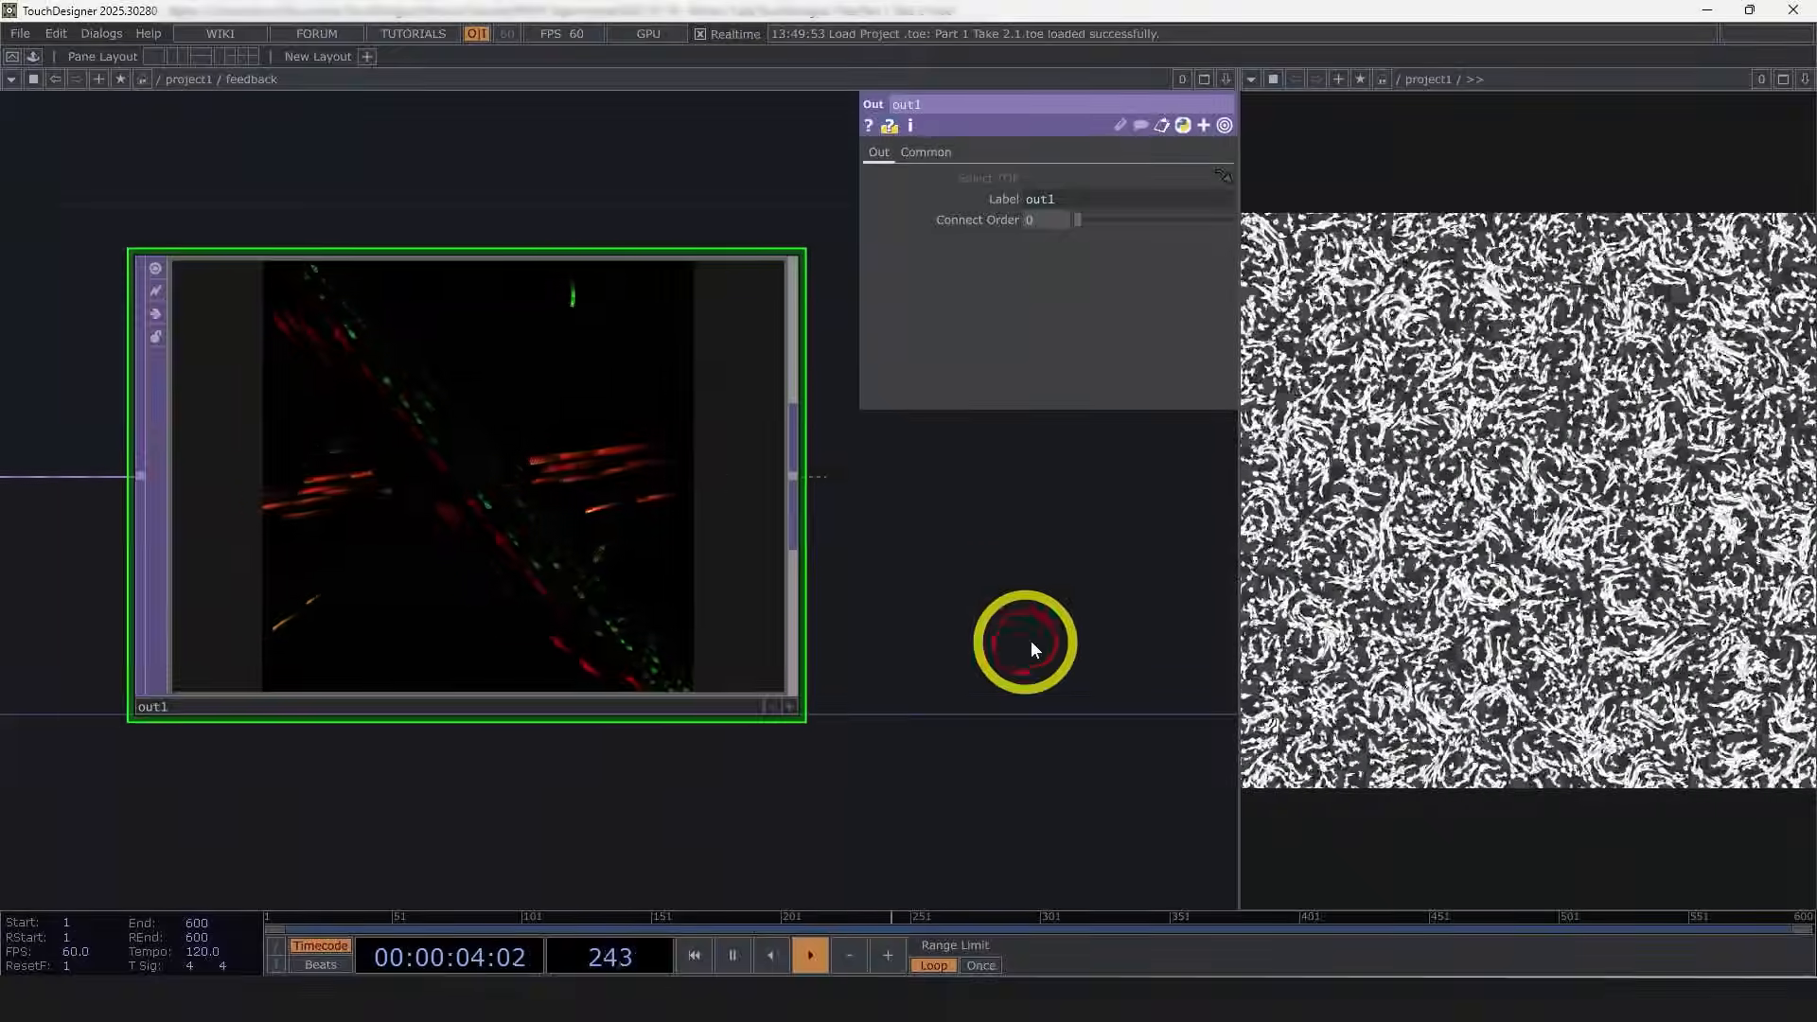
drag(1030, 646, 981, 663)
key(u)
drag(850, 421, 473, 438)
Step: Set the math's Combine Channels Input to include B and its Combine Channels Output to include G, B and A
click(495, 325)
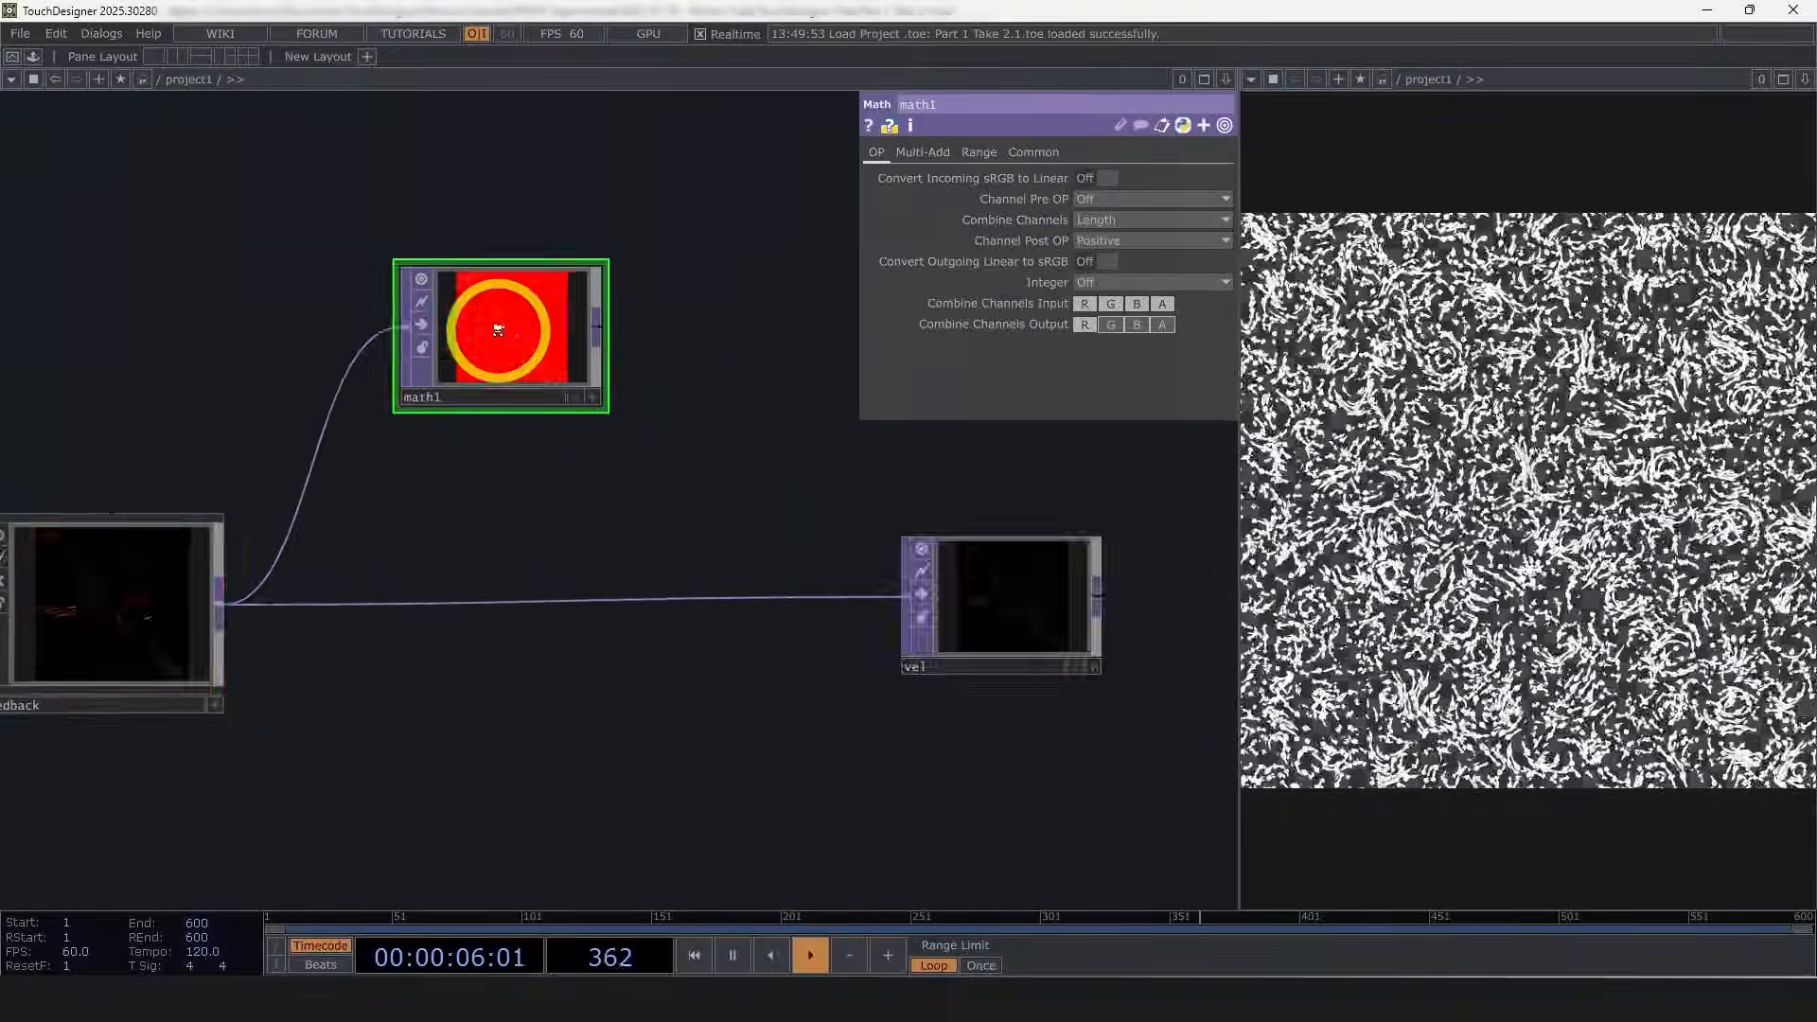
scroll(494, 324, up, 3)
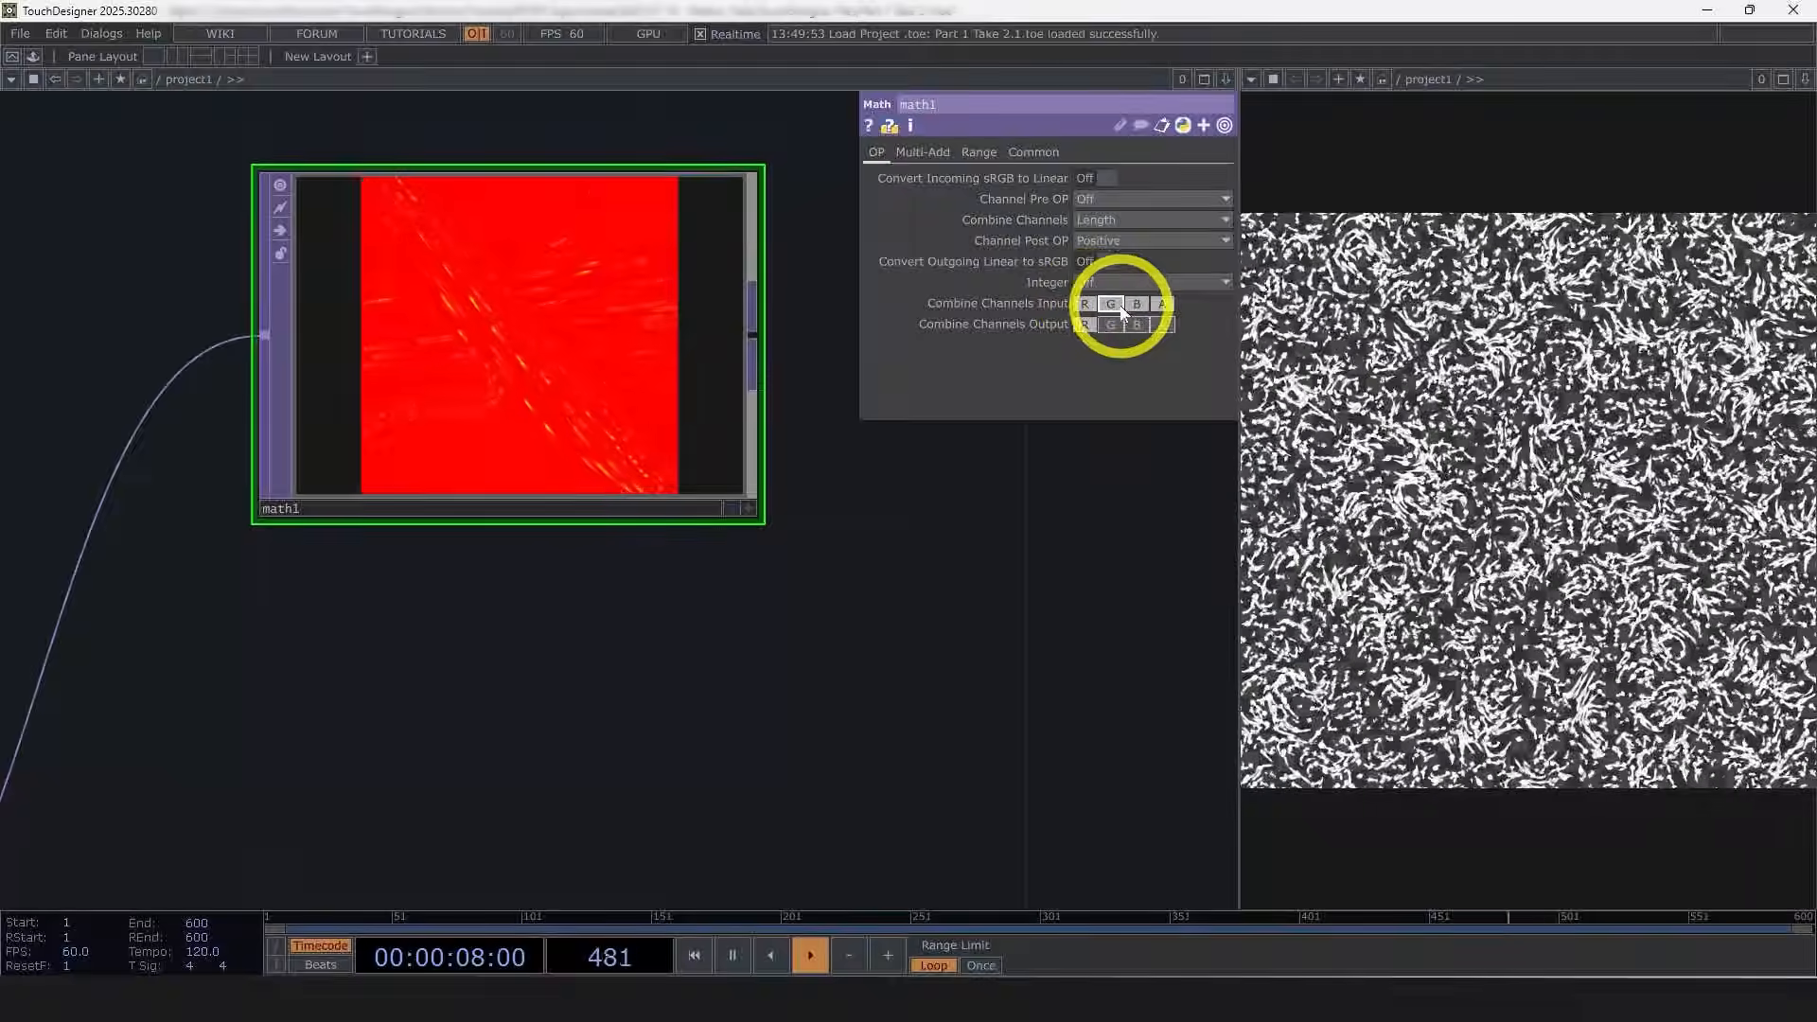
click(1136, 303)
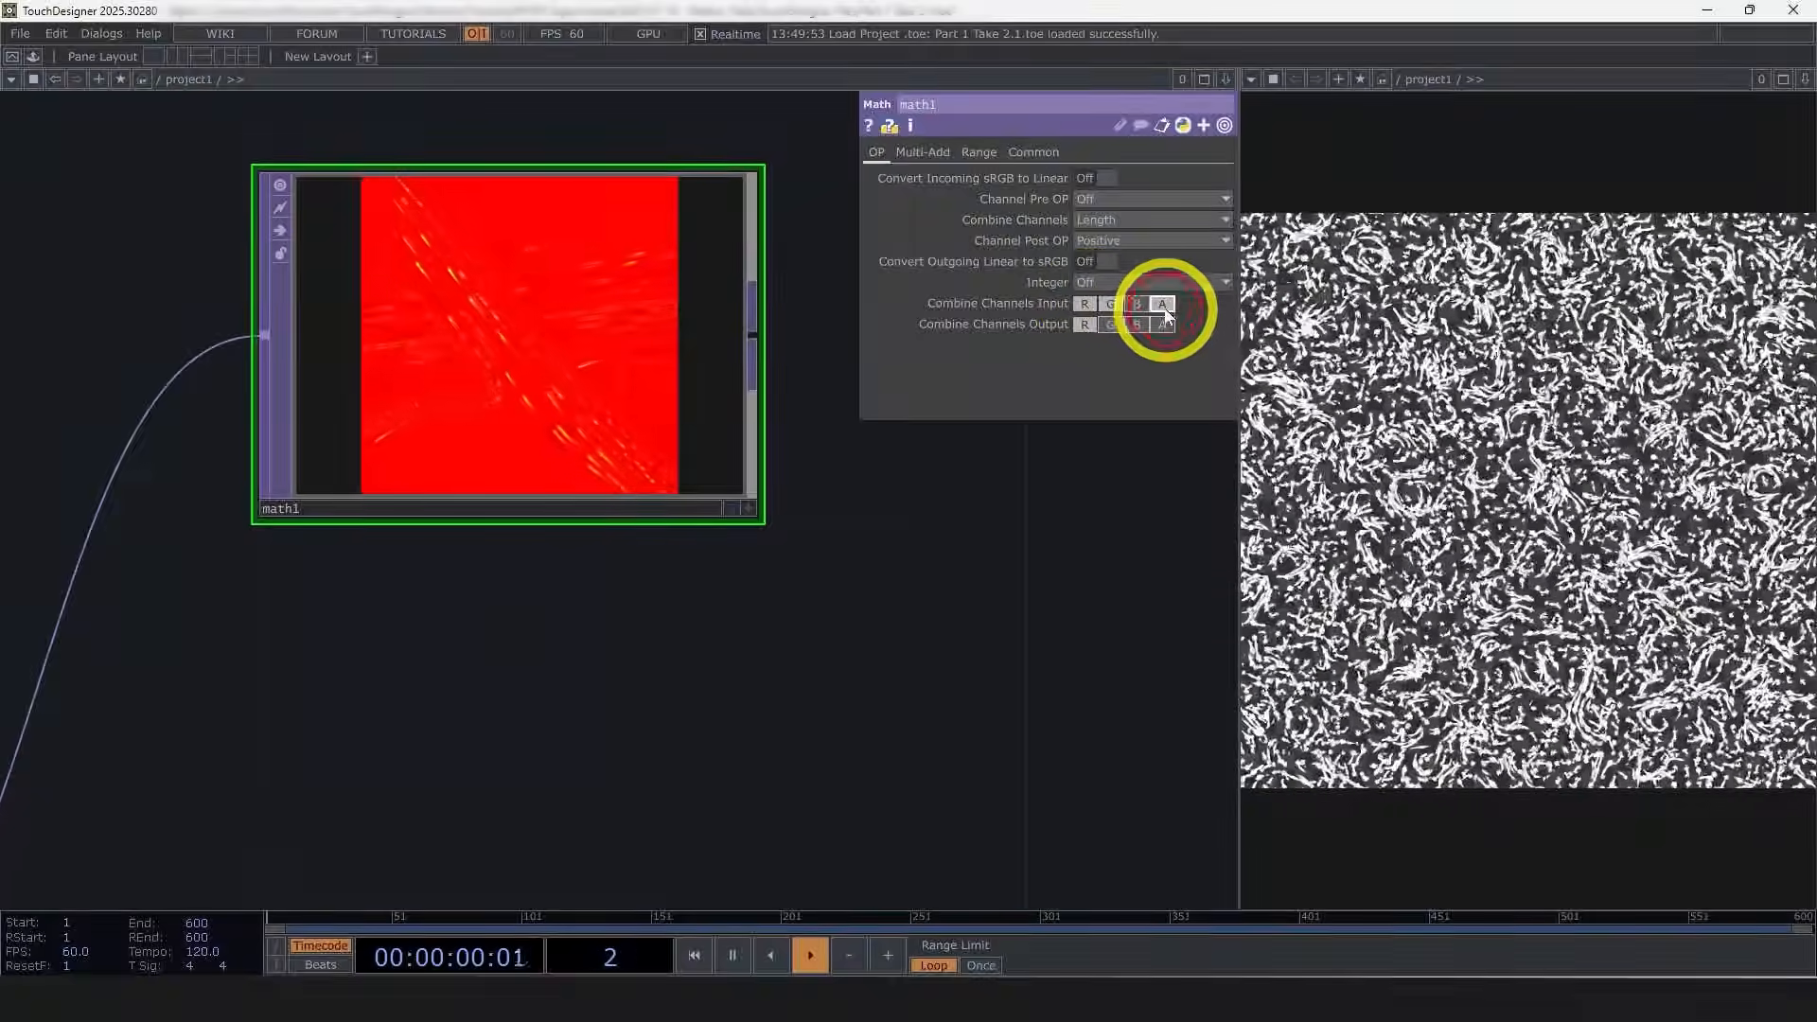
scroll(536, 280, up, 3)
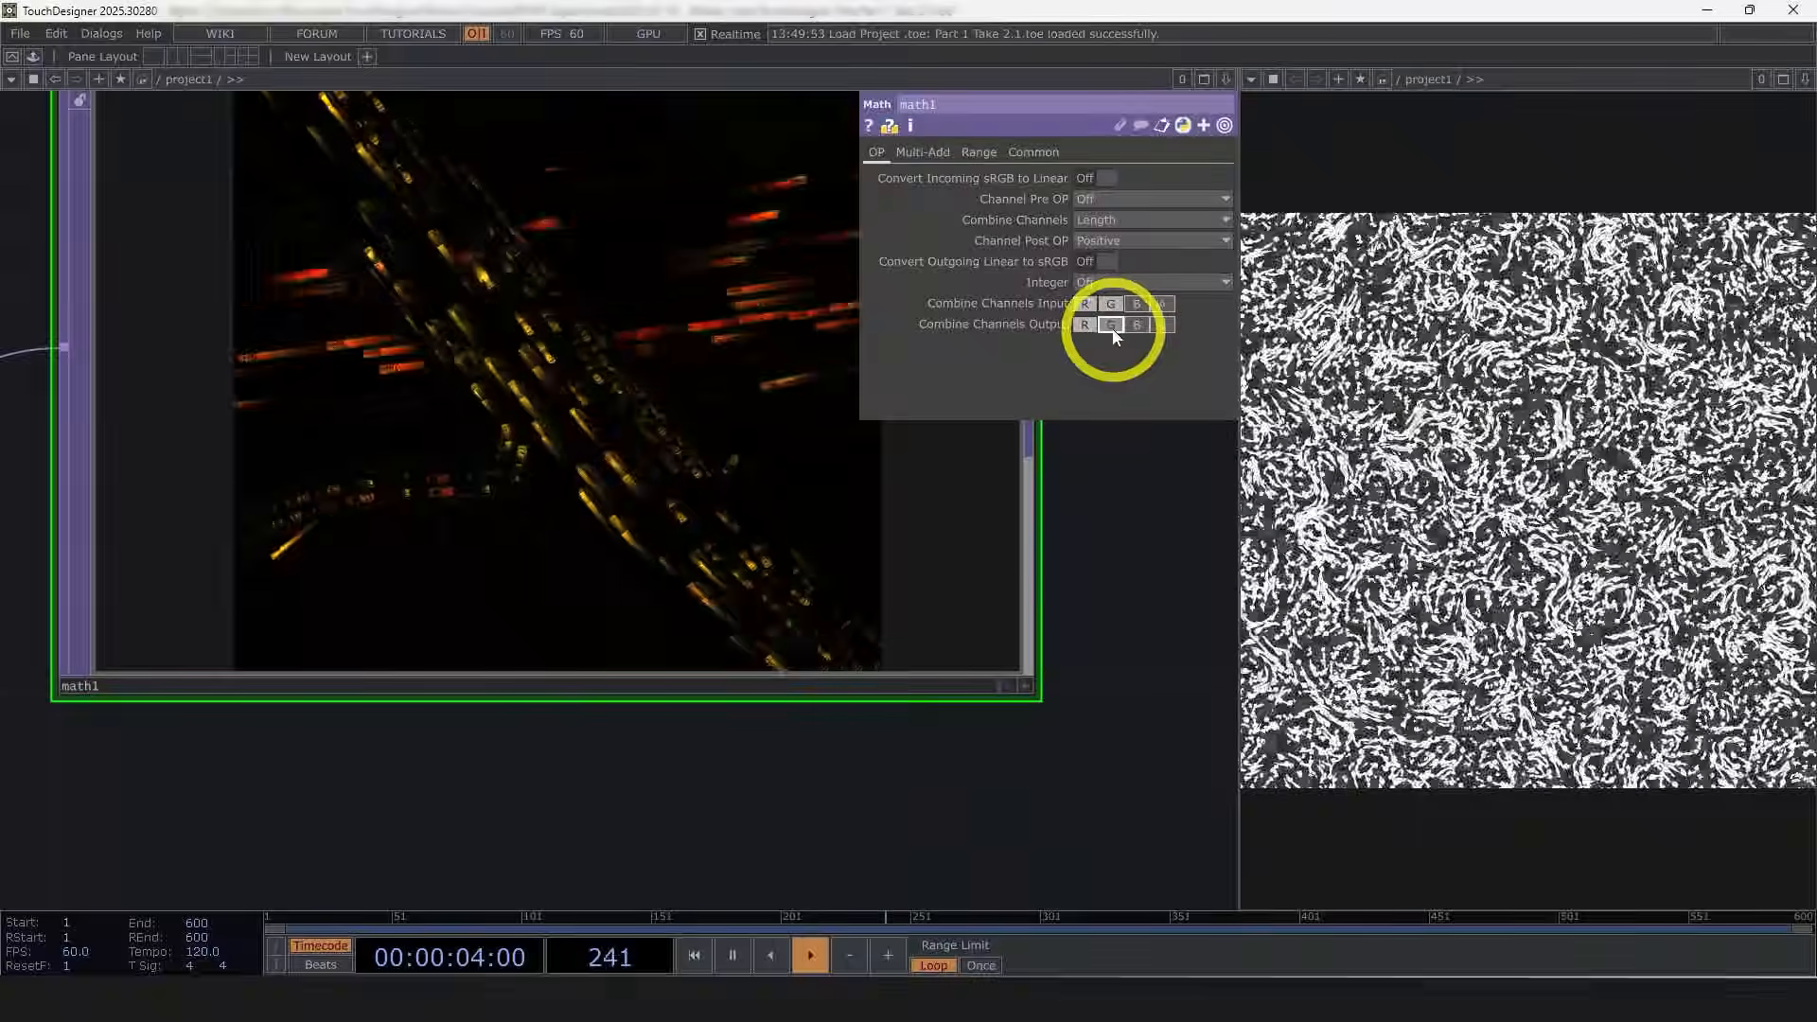
click(1111, 324)
click(1136, 325)
click(1162, 325)
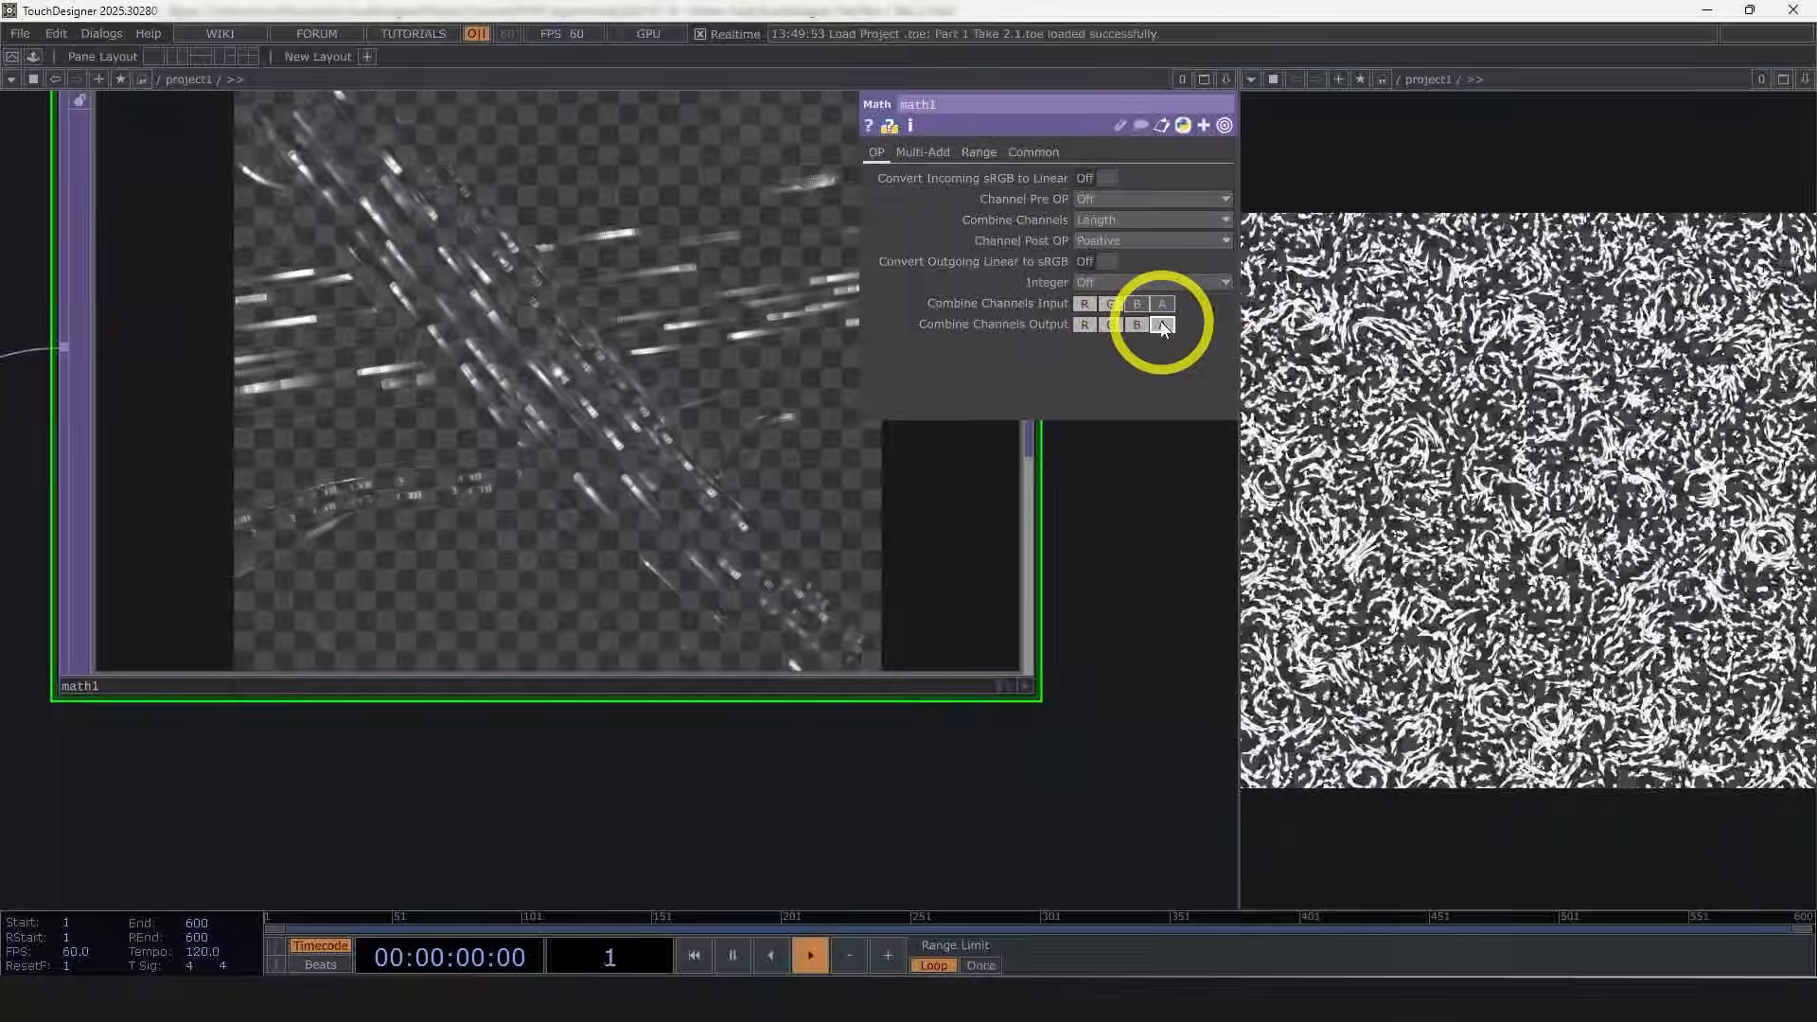
scroll(529, 309, down, 3)
scroll(530, 310, up, 3)
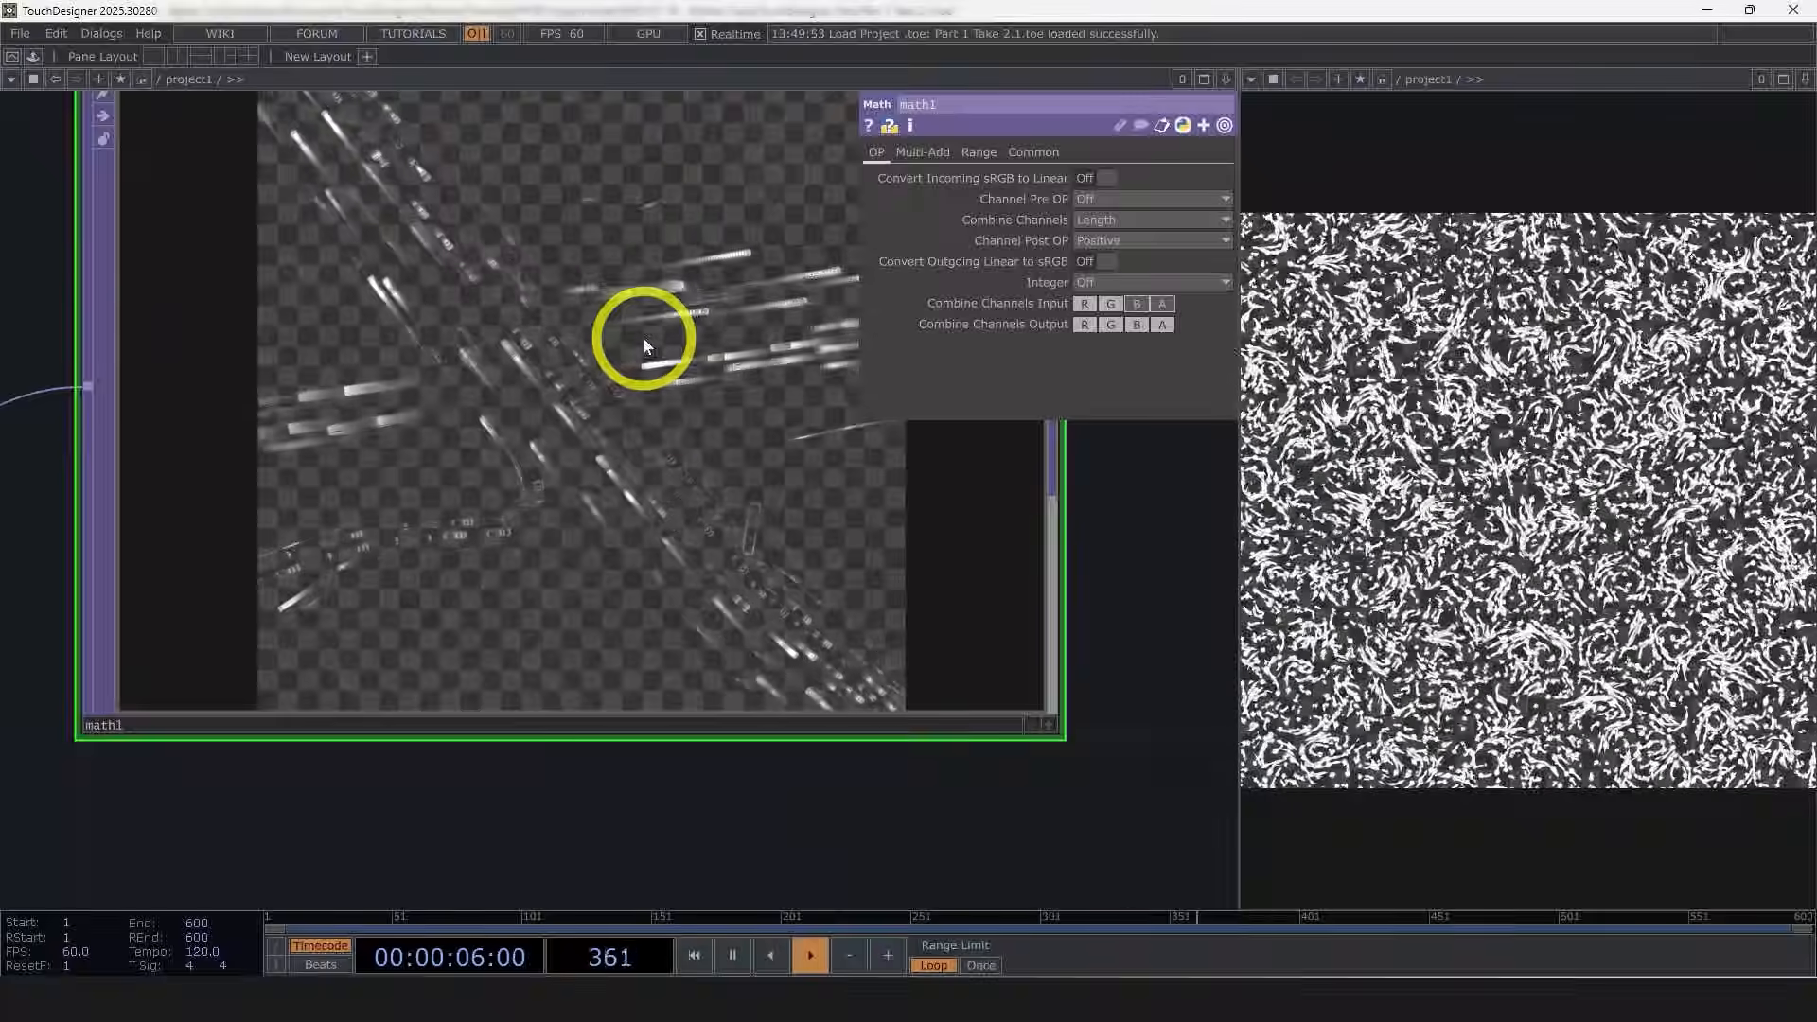
Step: Append a Null TOP after the math and name it active
scroll(649, 337, down, 6)
drag(651, 538, 458, 535)
drag(337, 446, 337, 373)
right_click(378, 389)
click(325, 327)
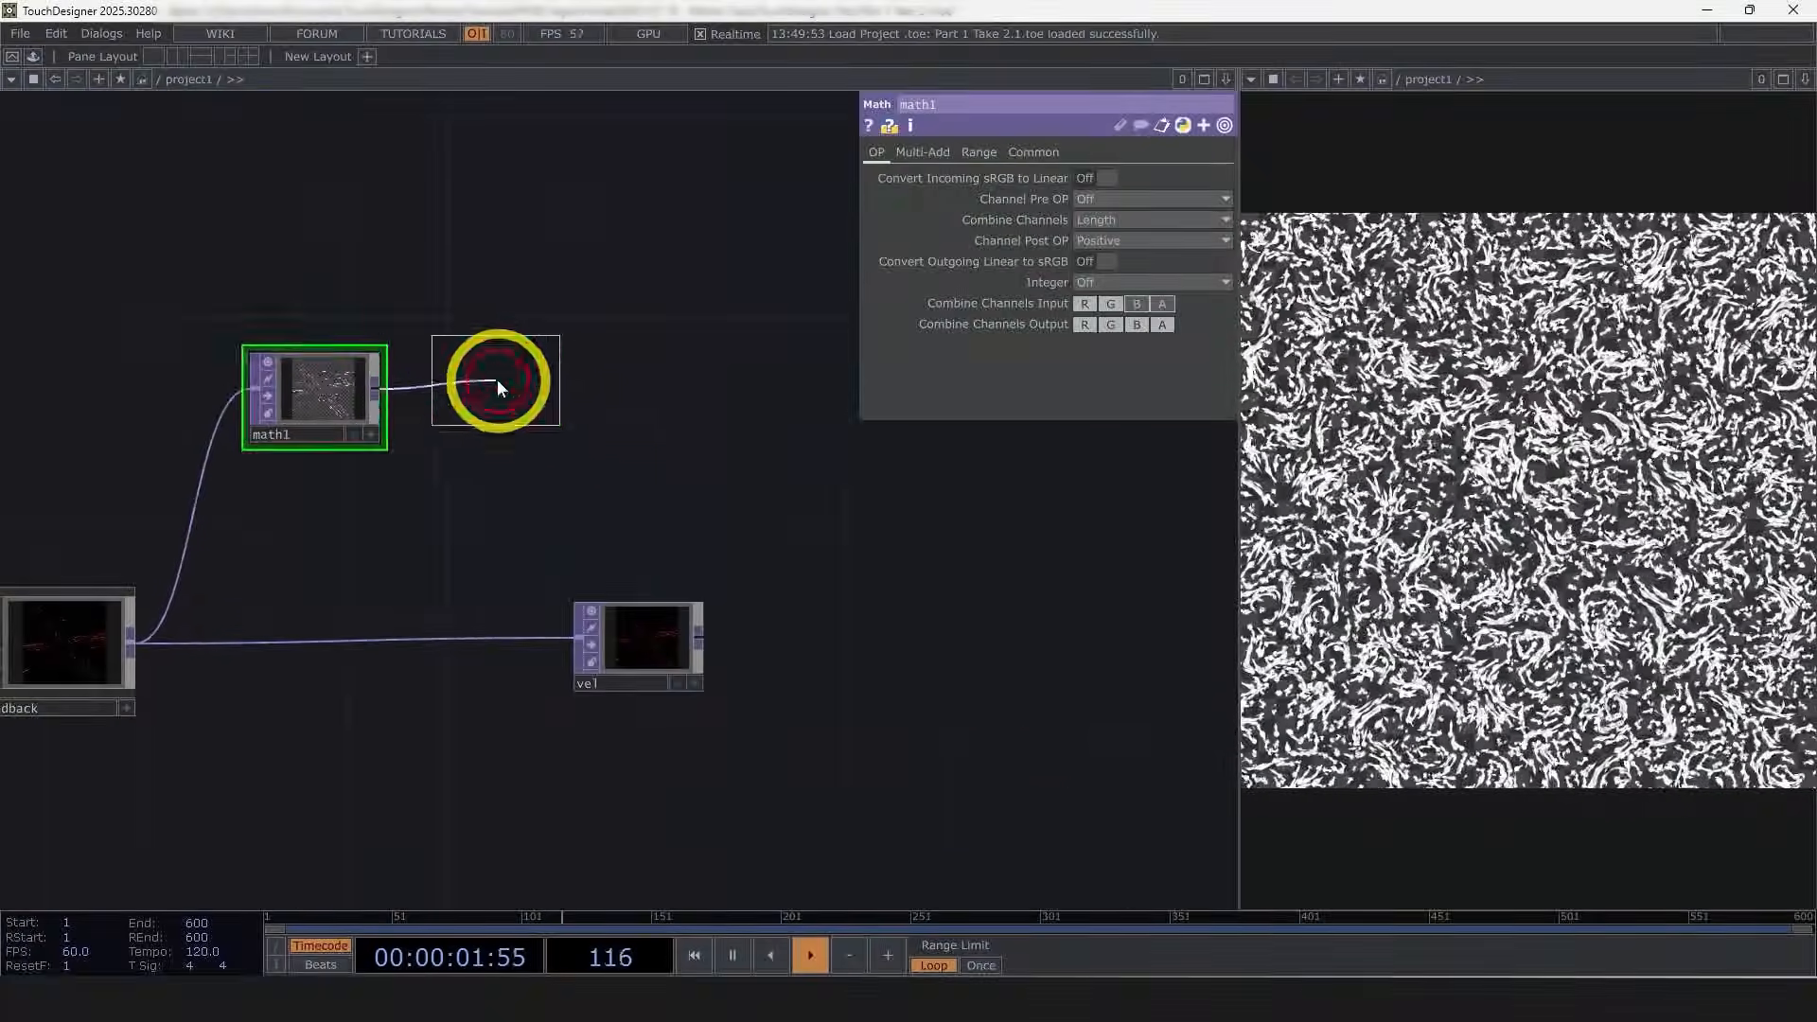
click(545, 431)
click(577, 438)
text(act)
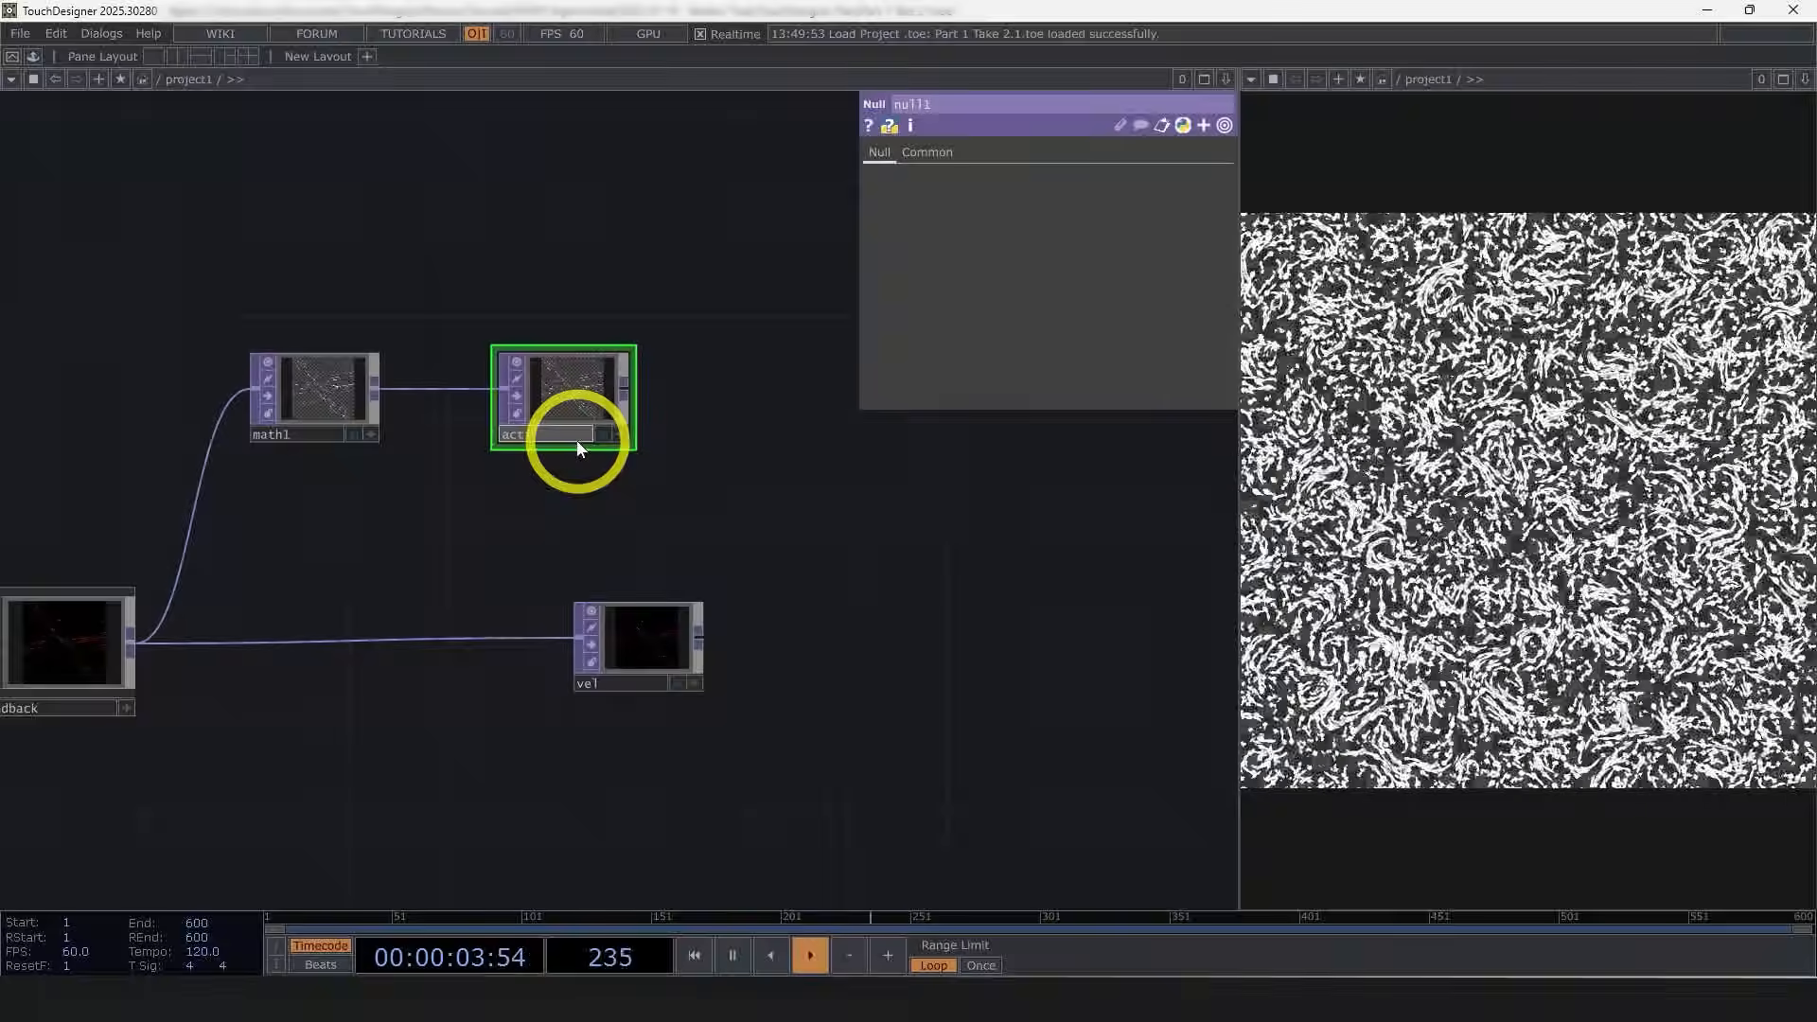
text(ive)
key(Return)
drag(552, 374, 628, 369)
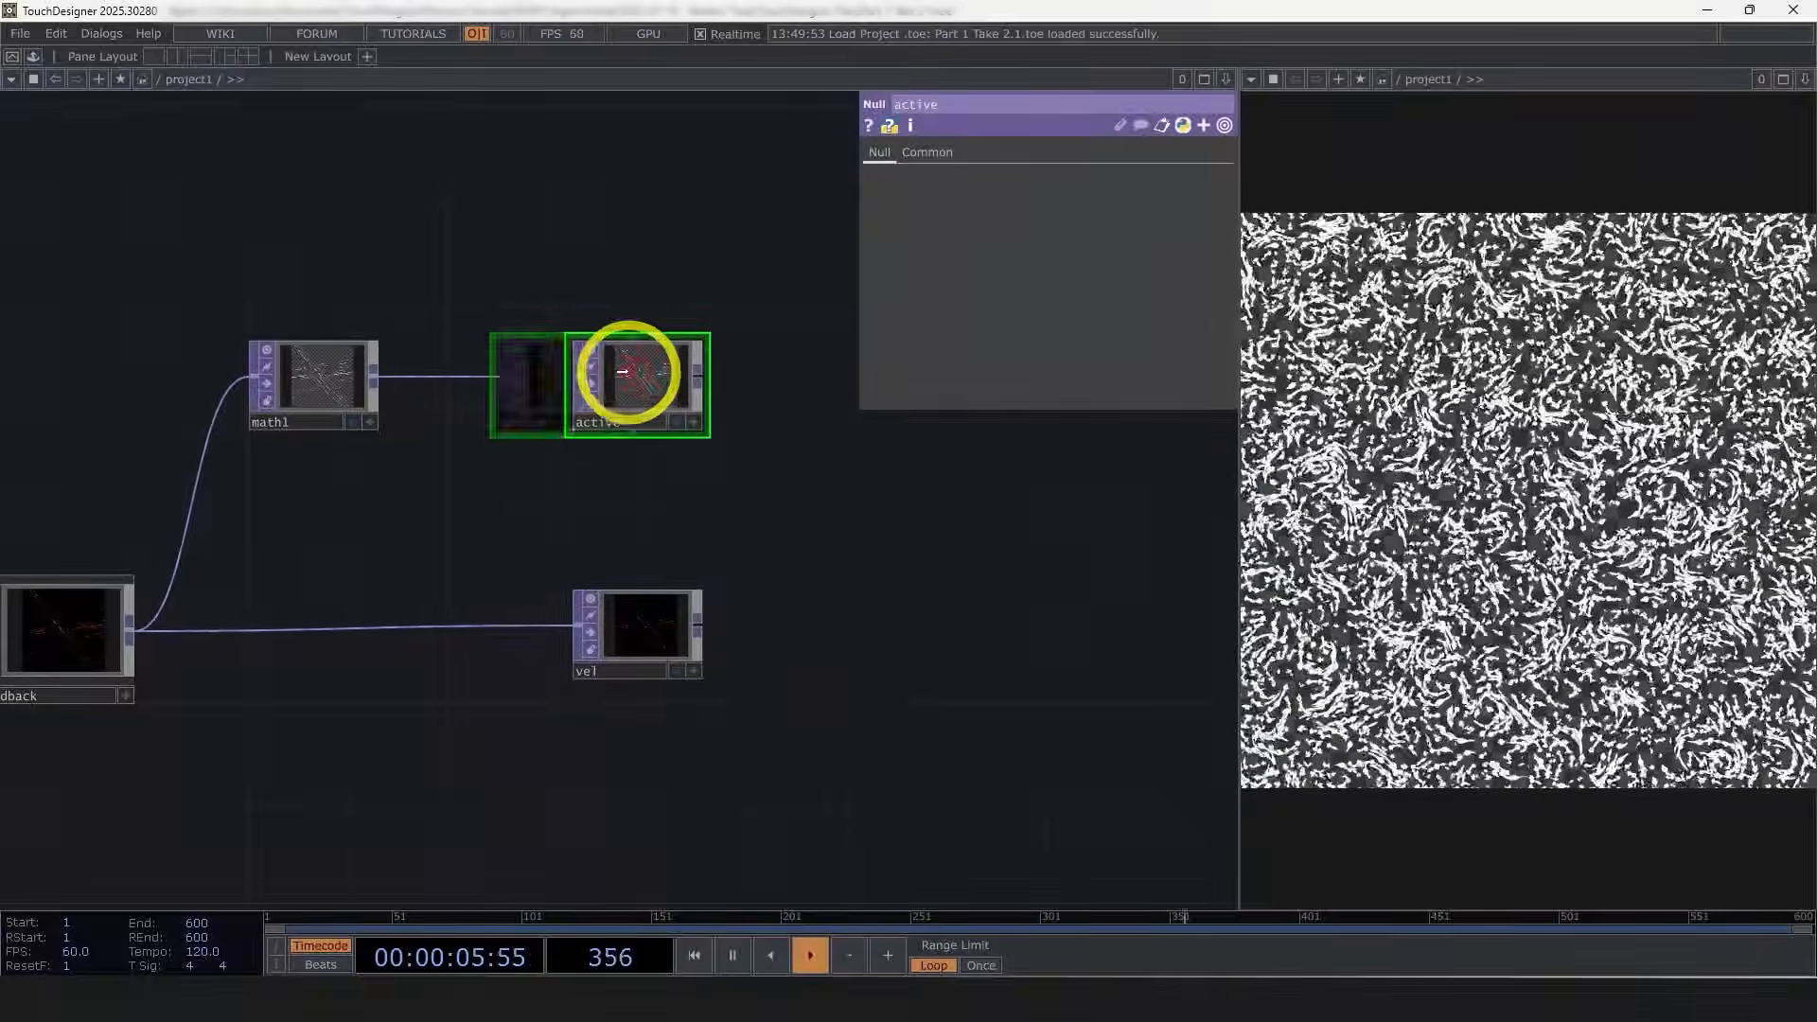
Step: Open the Component Editor to customize the feedback component
scroll(636, 333, down, 5)
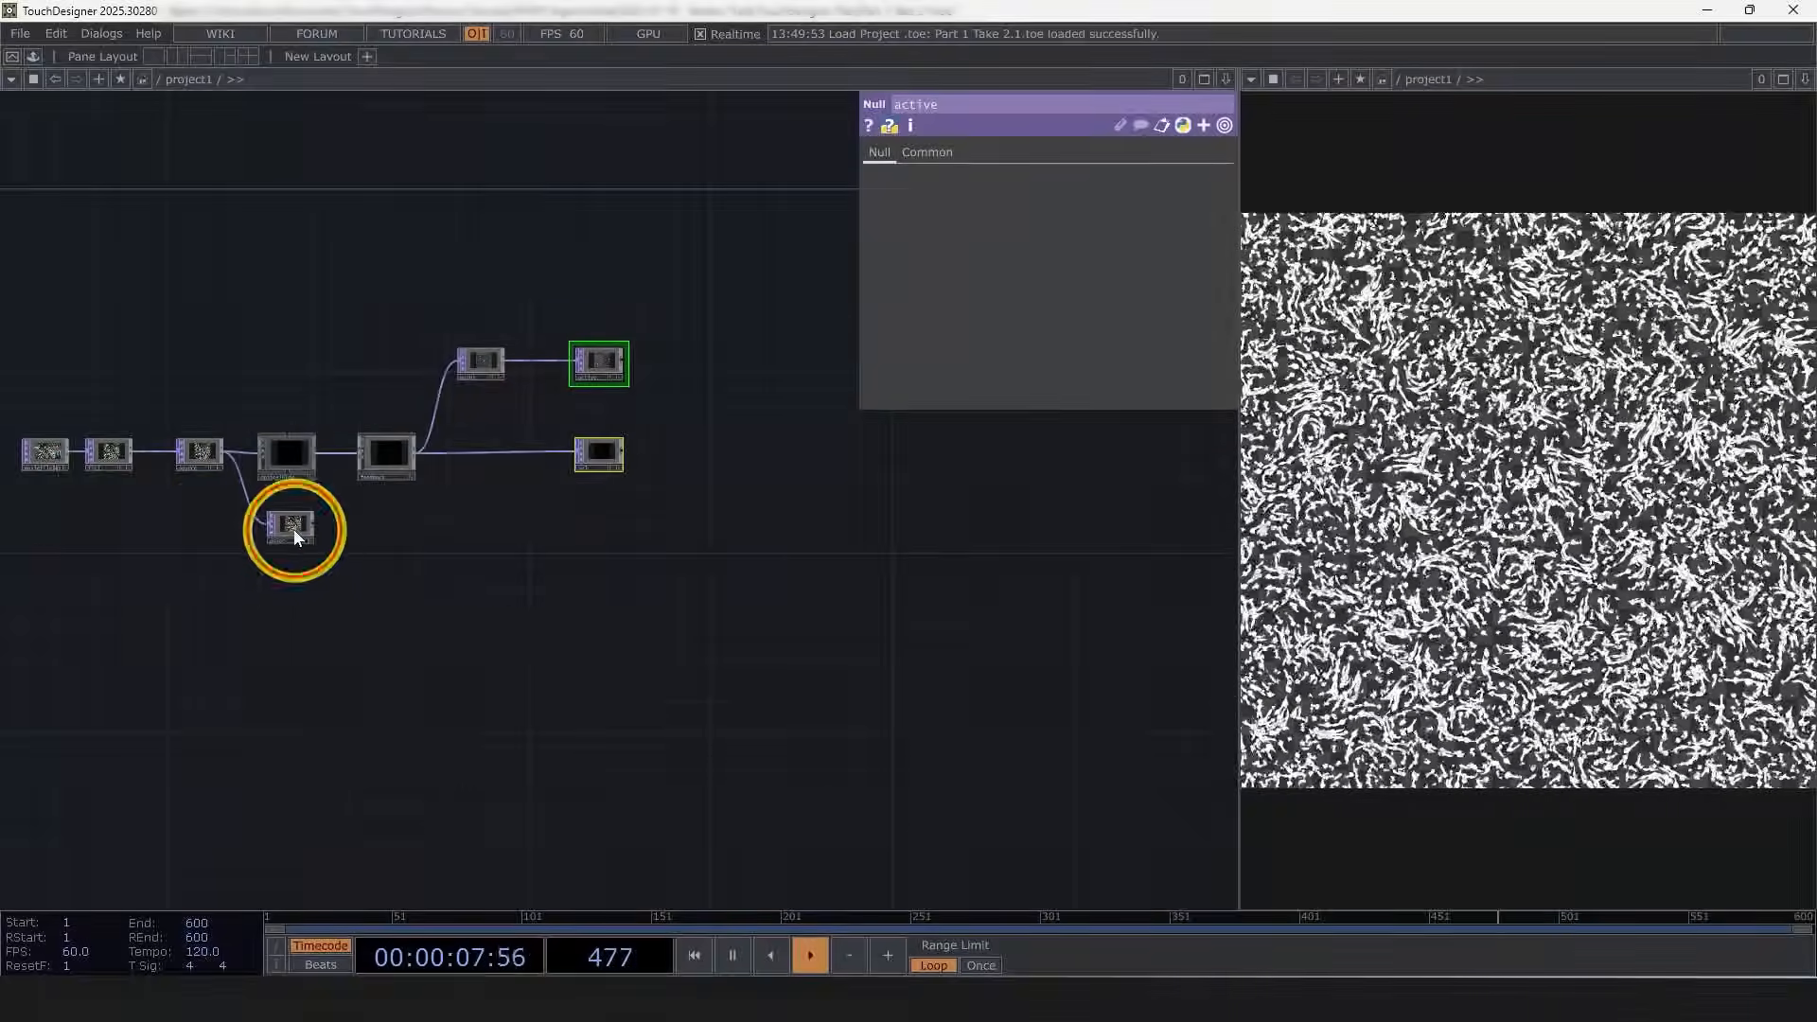
click(89, 865)
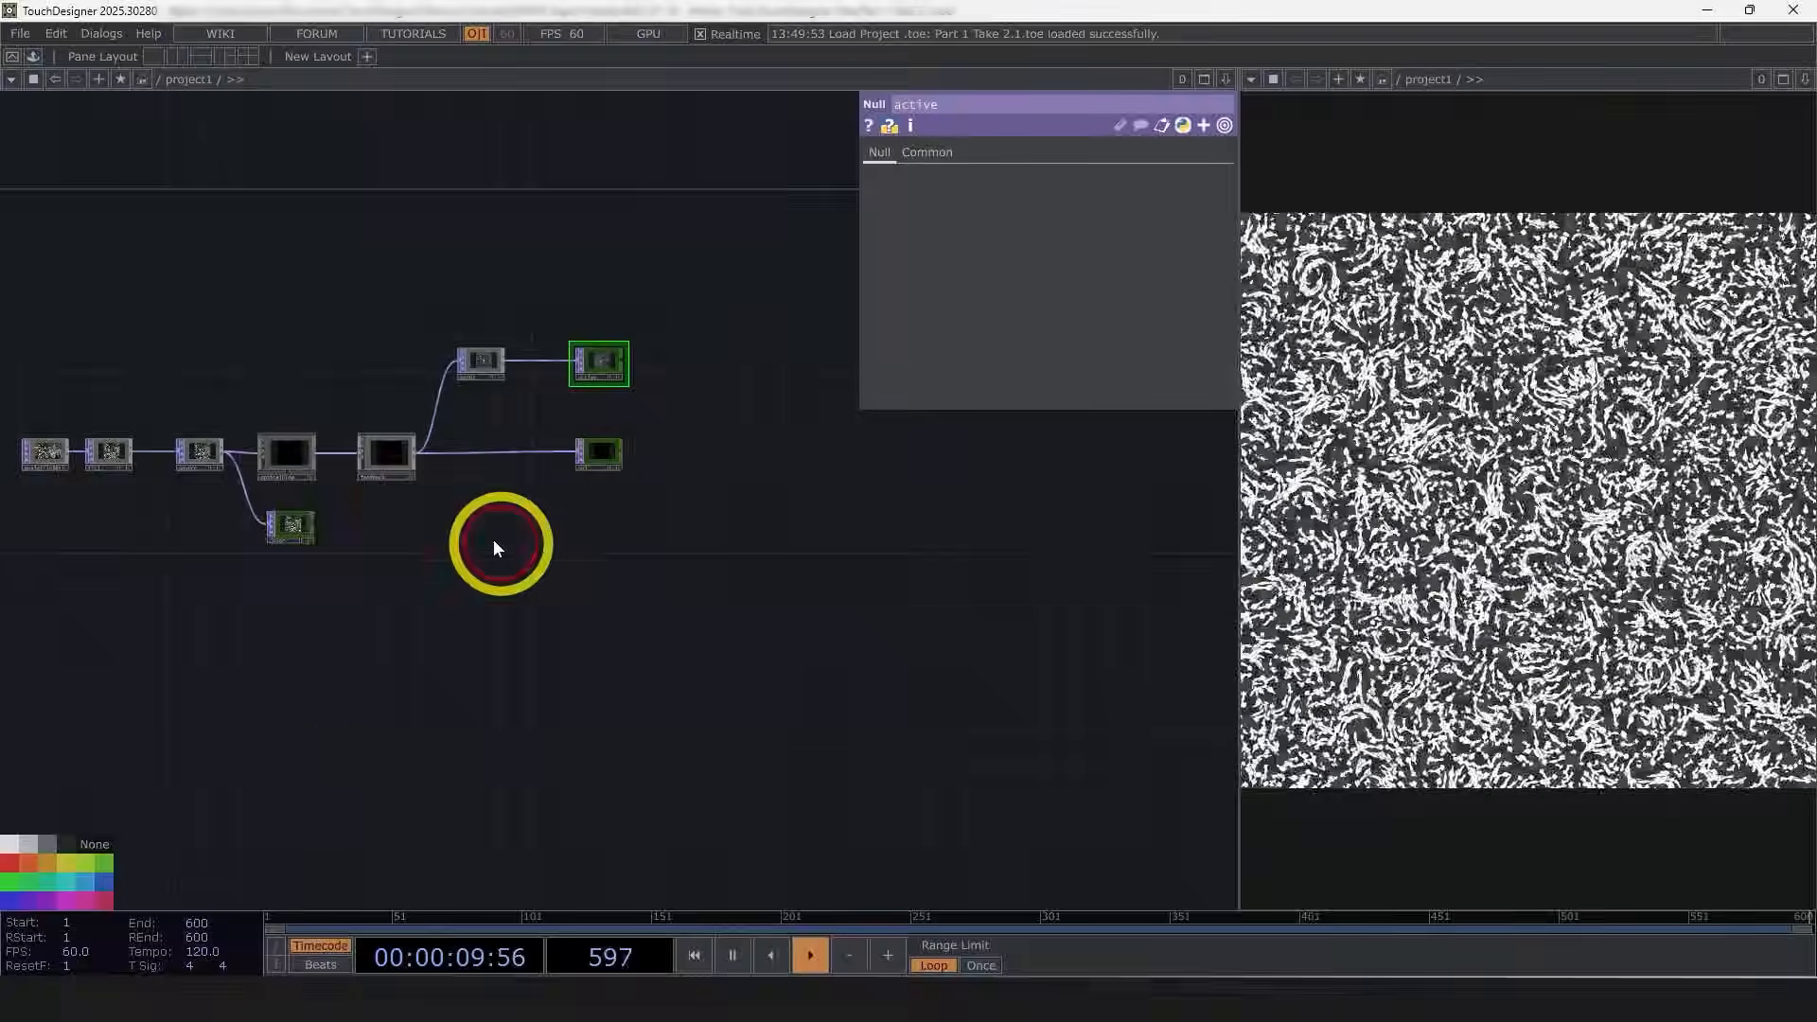
scroll(492, 539, up, 3)
drag(434, 610, 504, 669)
scroll(477, 484, up, 4)
click(435, 485)
drag(601, 620, 394, 677)
scroll(393, 677, down, 2)
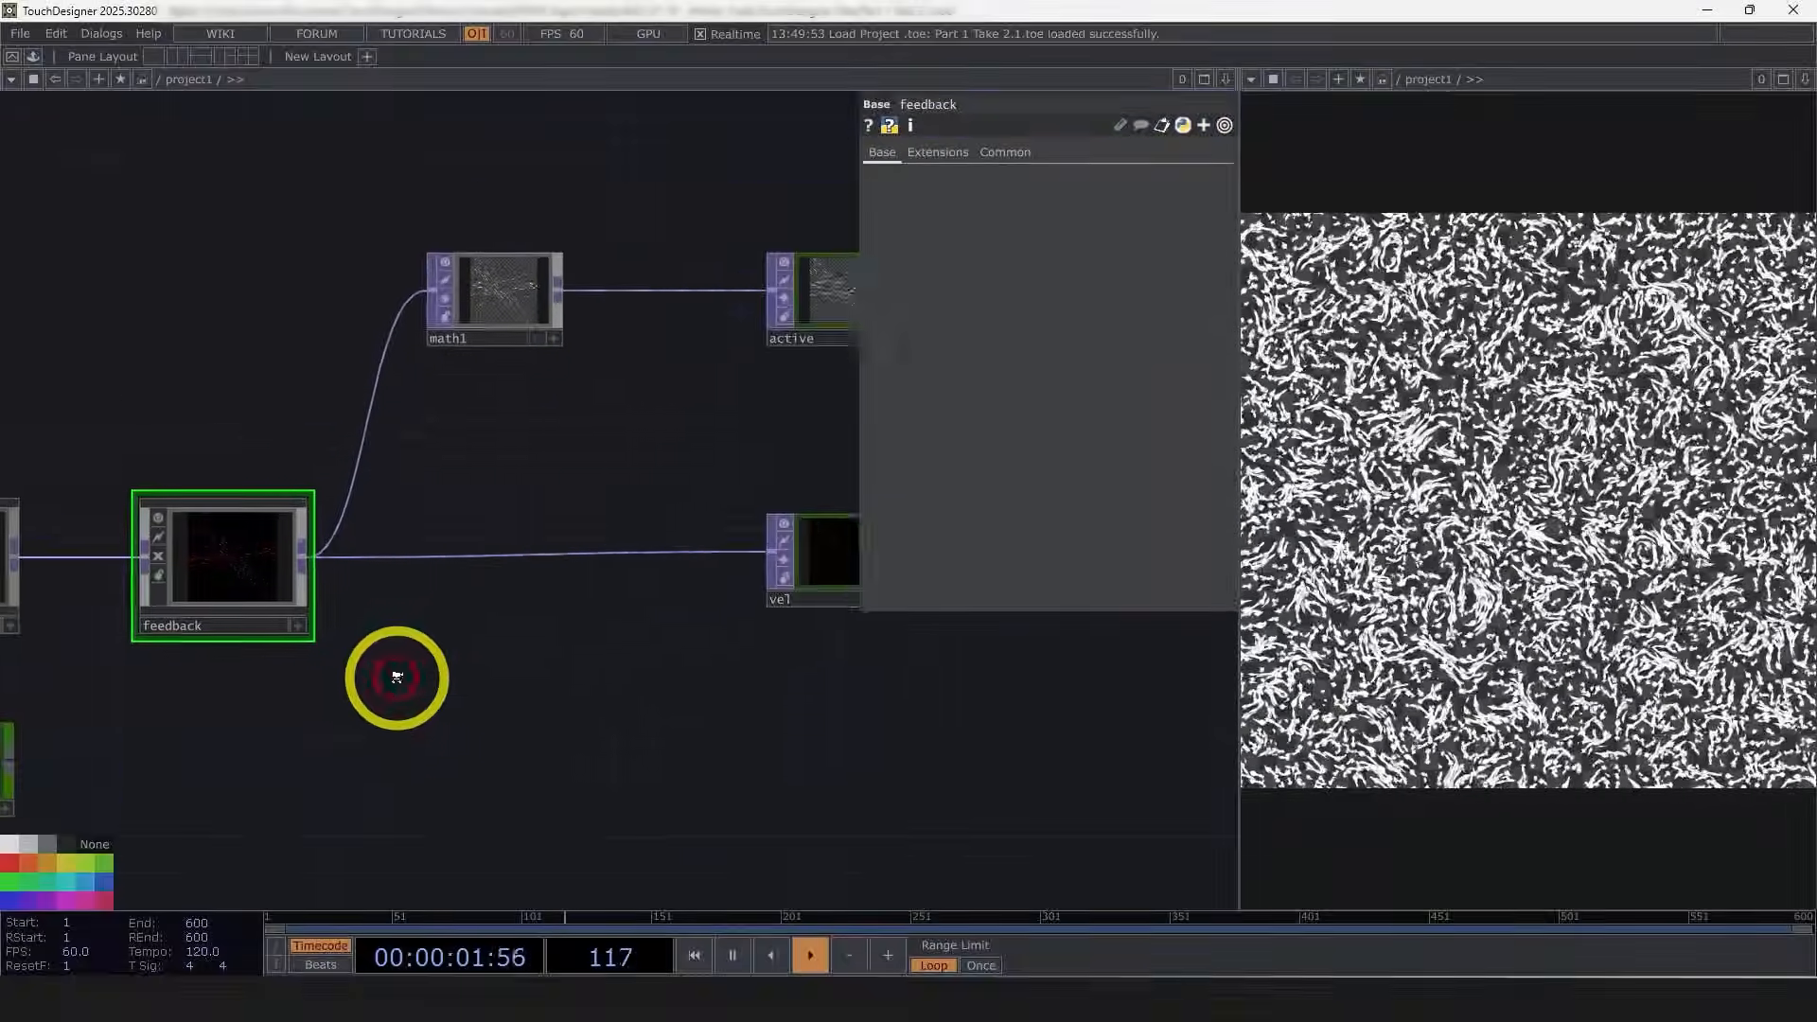
right_click(234, 610)
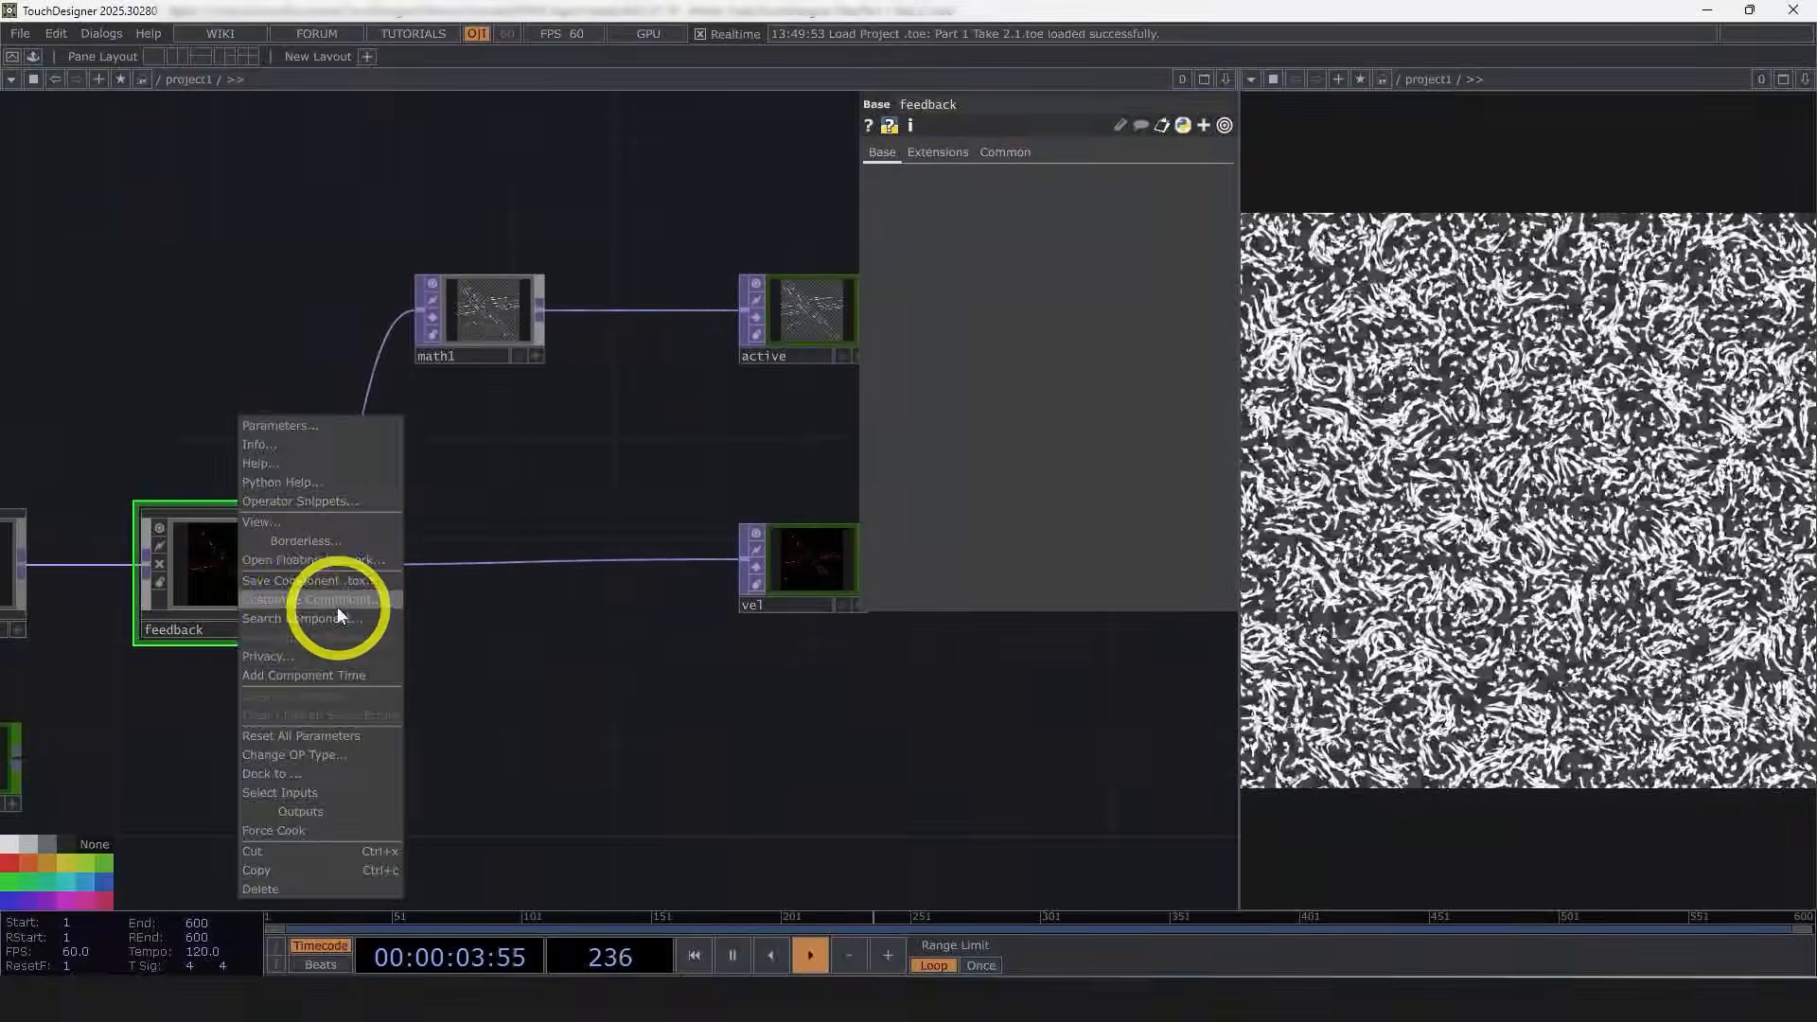
click(336, 607)
Step: Inside the feedback component, promote the math's Multiply parameter to a custom parameter bound as master
drag(342, 270, 728, 182)
scroll(238, 613, up, 5)
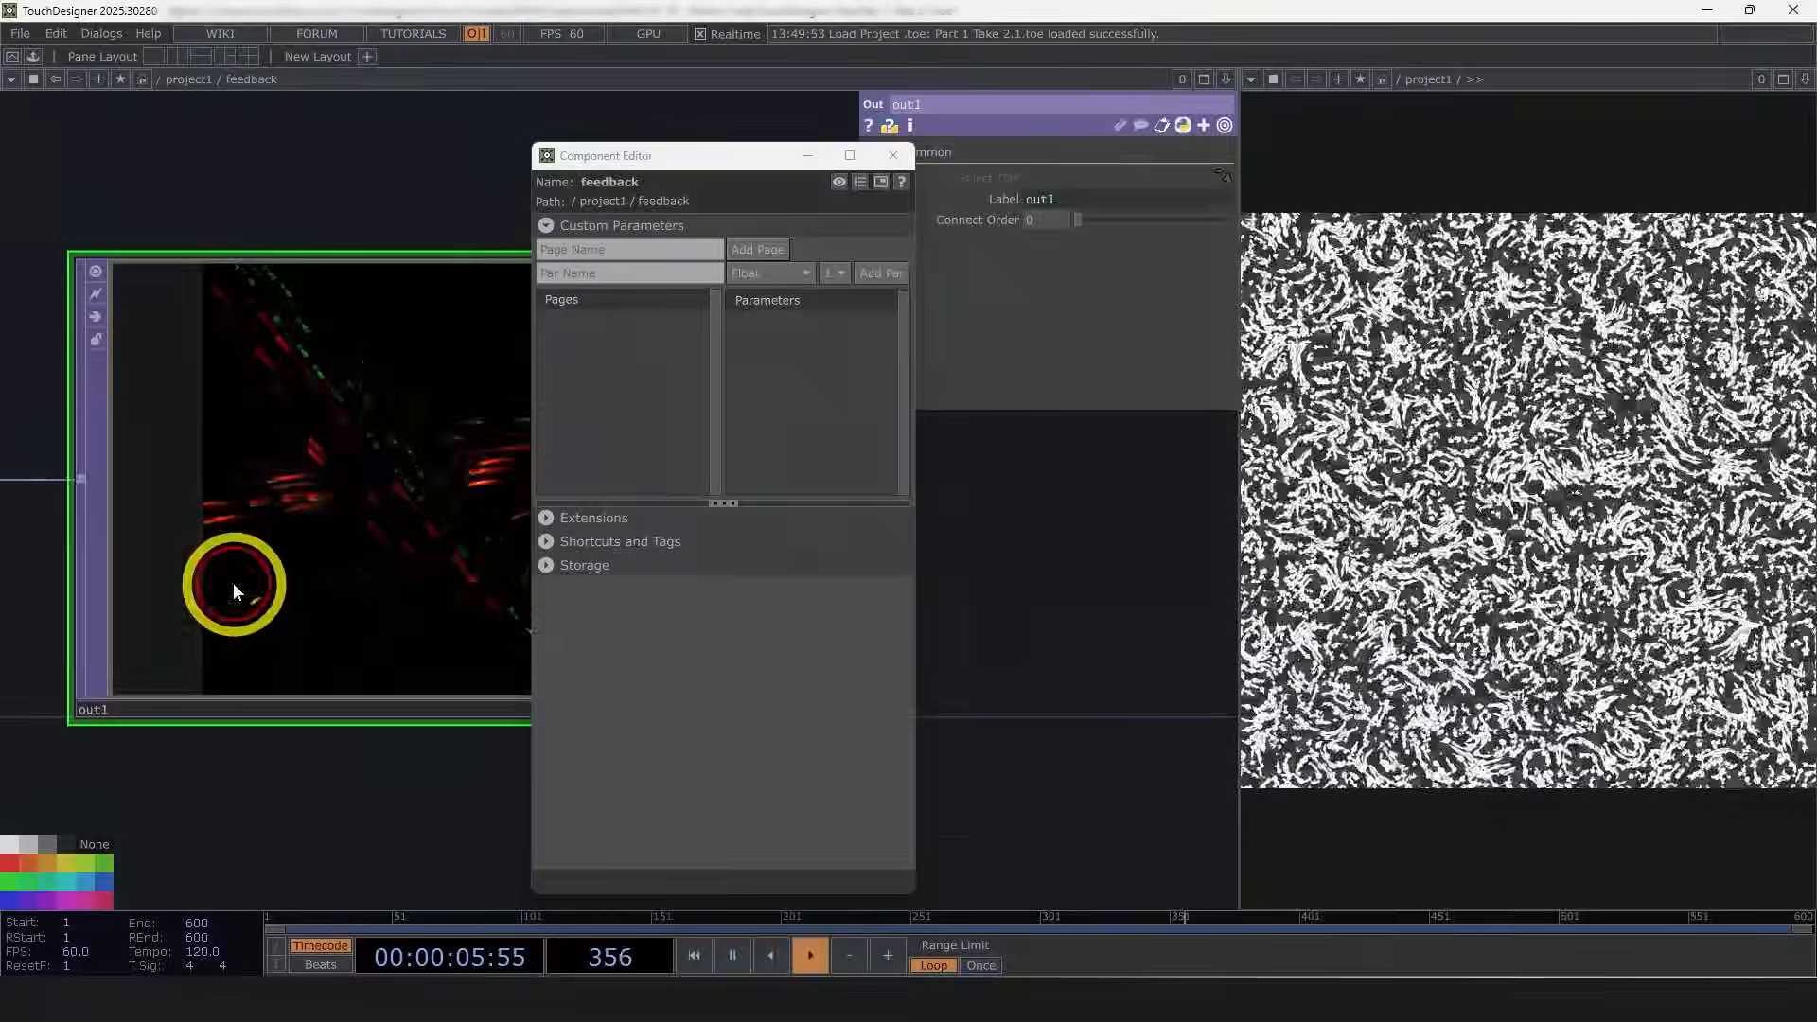
scroll(288, 447, down, 4)
drag(186, 560, 373, 576)
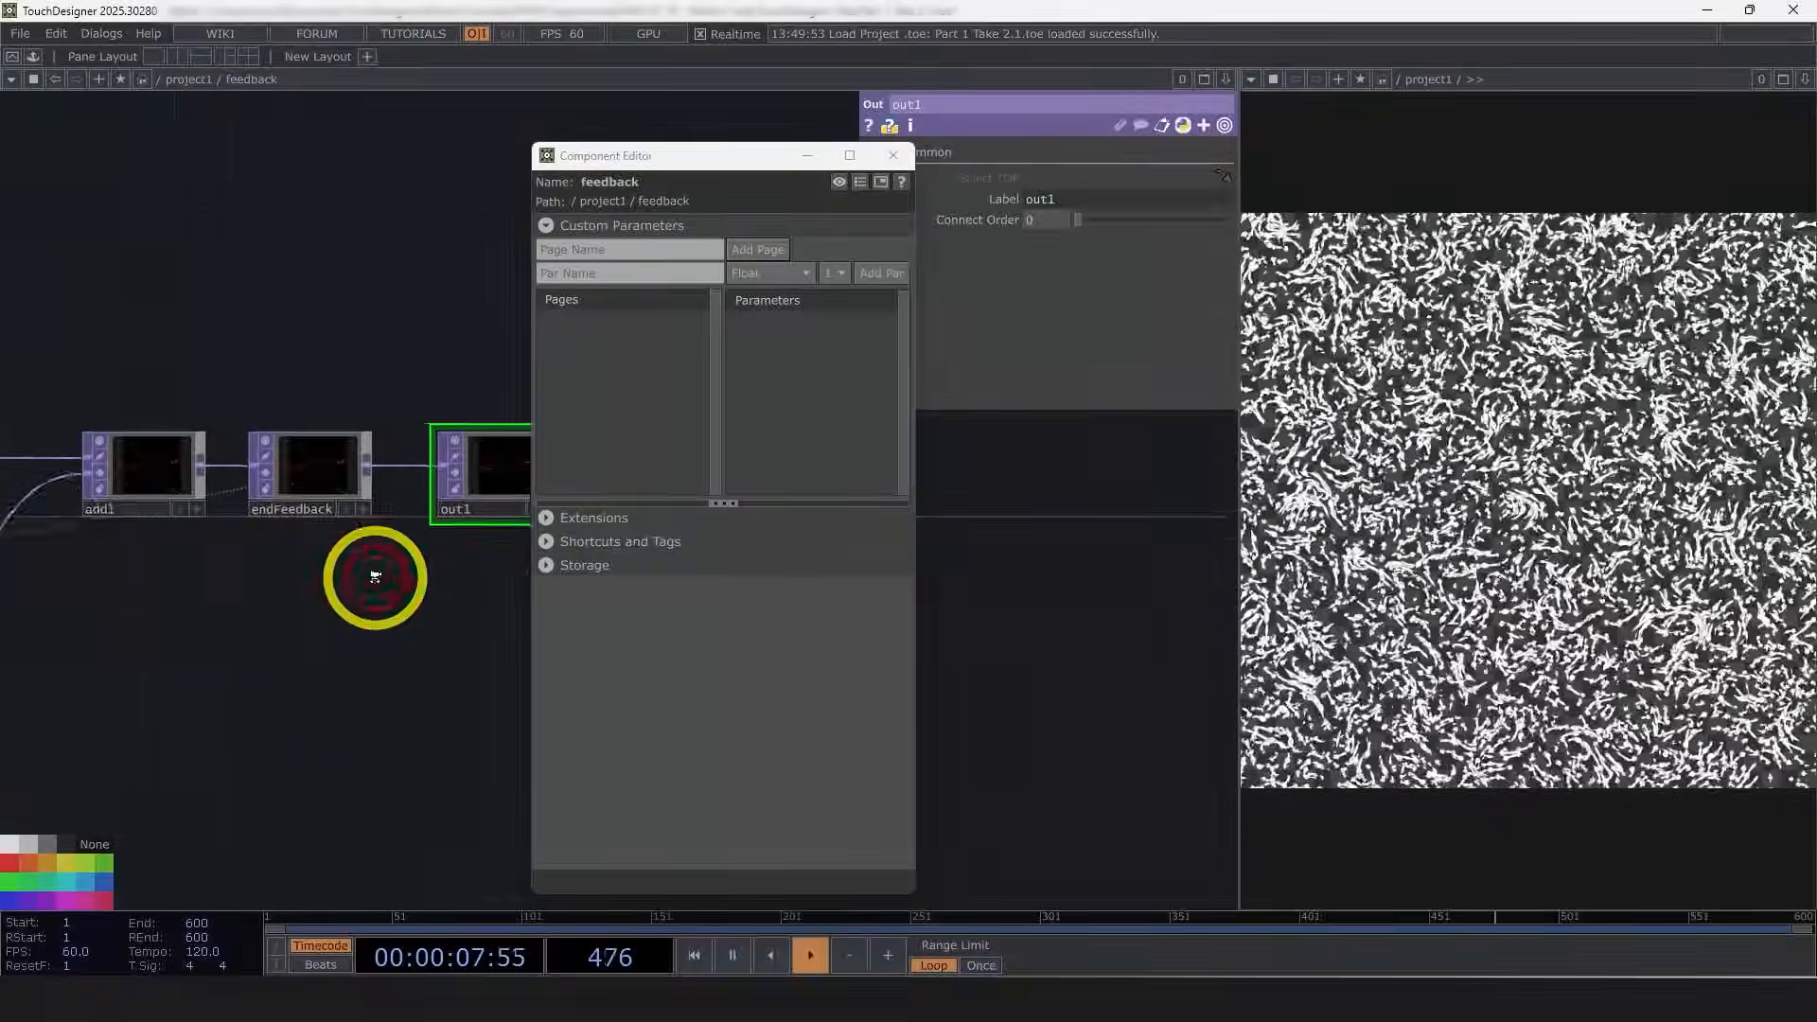
scroll(395, 579, down, 3)
scroll(172, 623, up, 3)
drag(201, 675, 329, 678)
drag(665, 155, 224, 125)
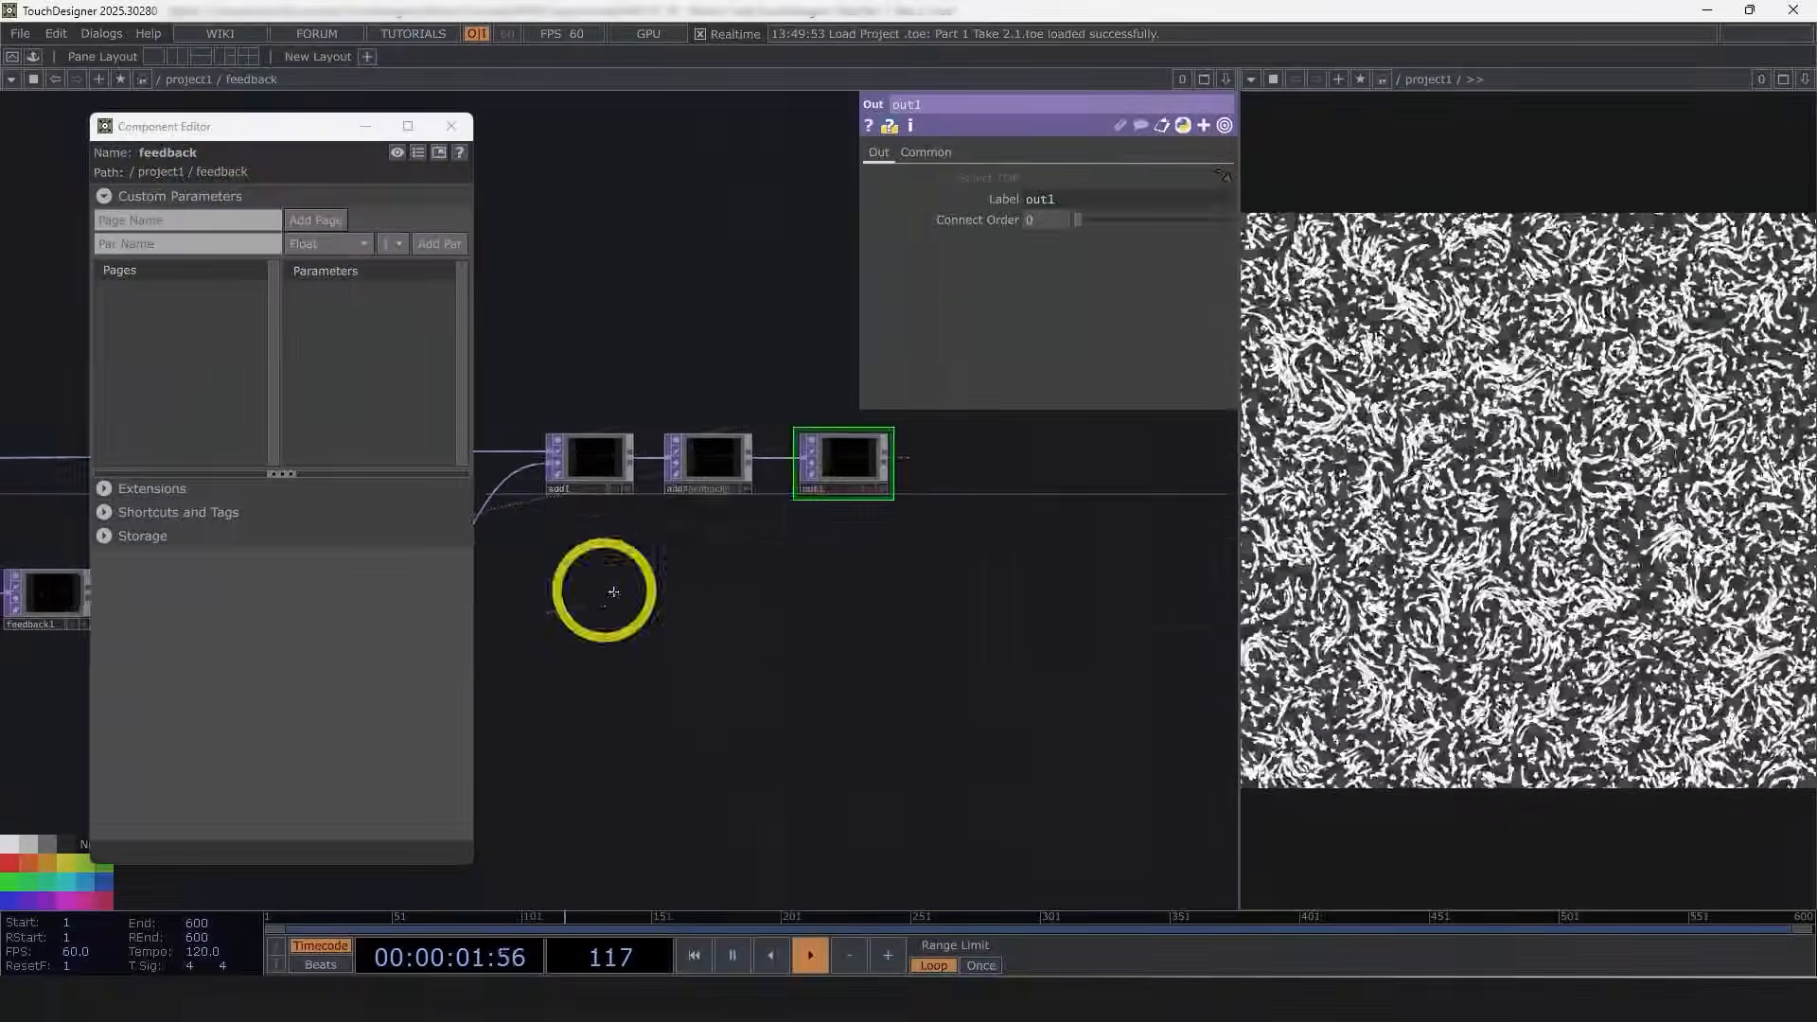
drag(608, 648, 1139, 675)
scroll(710, 662, up, 2)
click(736, 632)
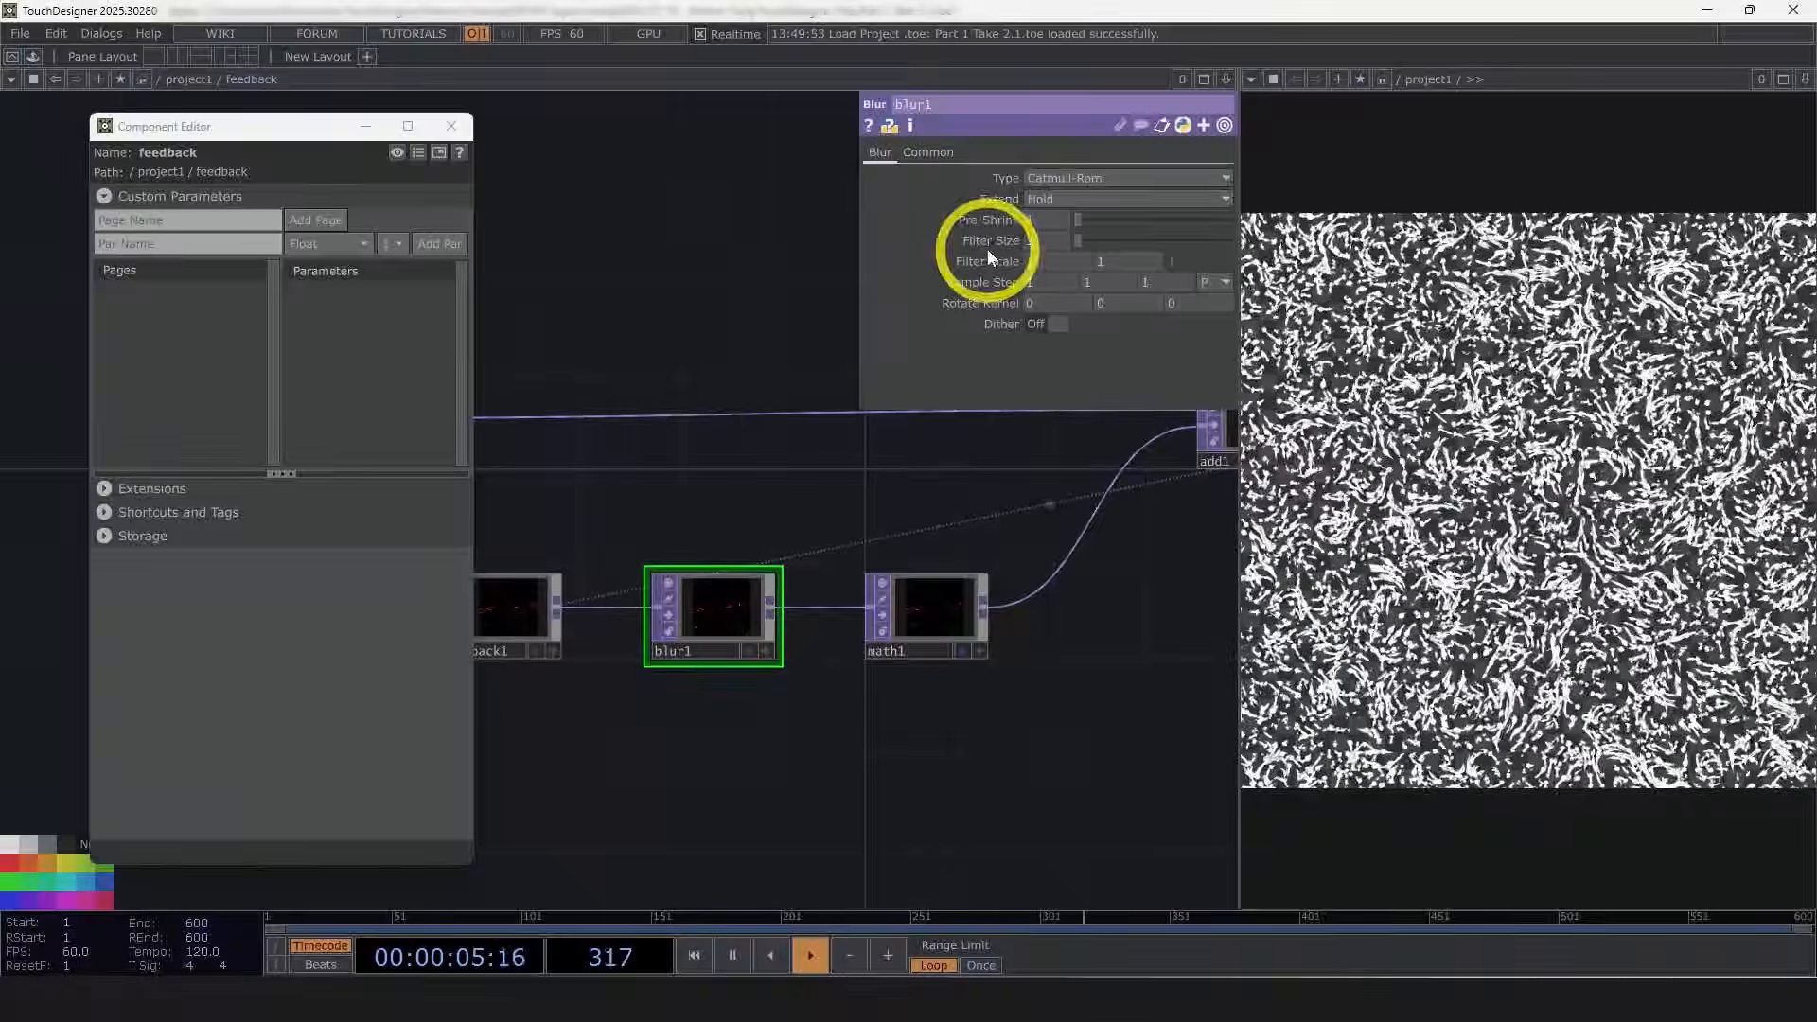
click(946, 643)
drag(1056, 201, 348, 365)
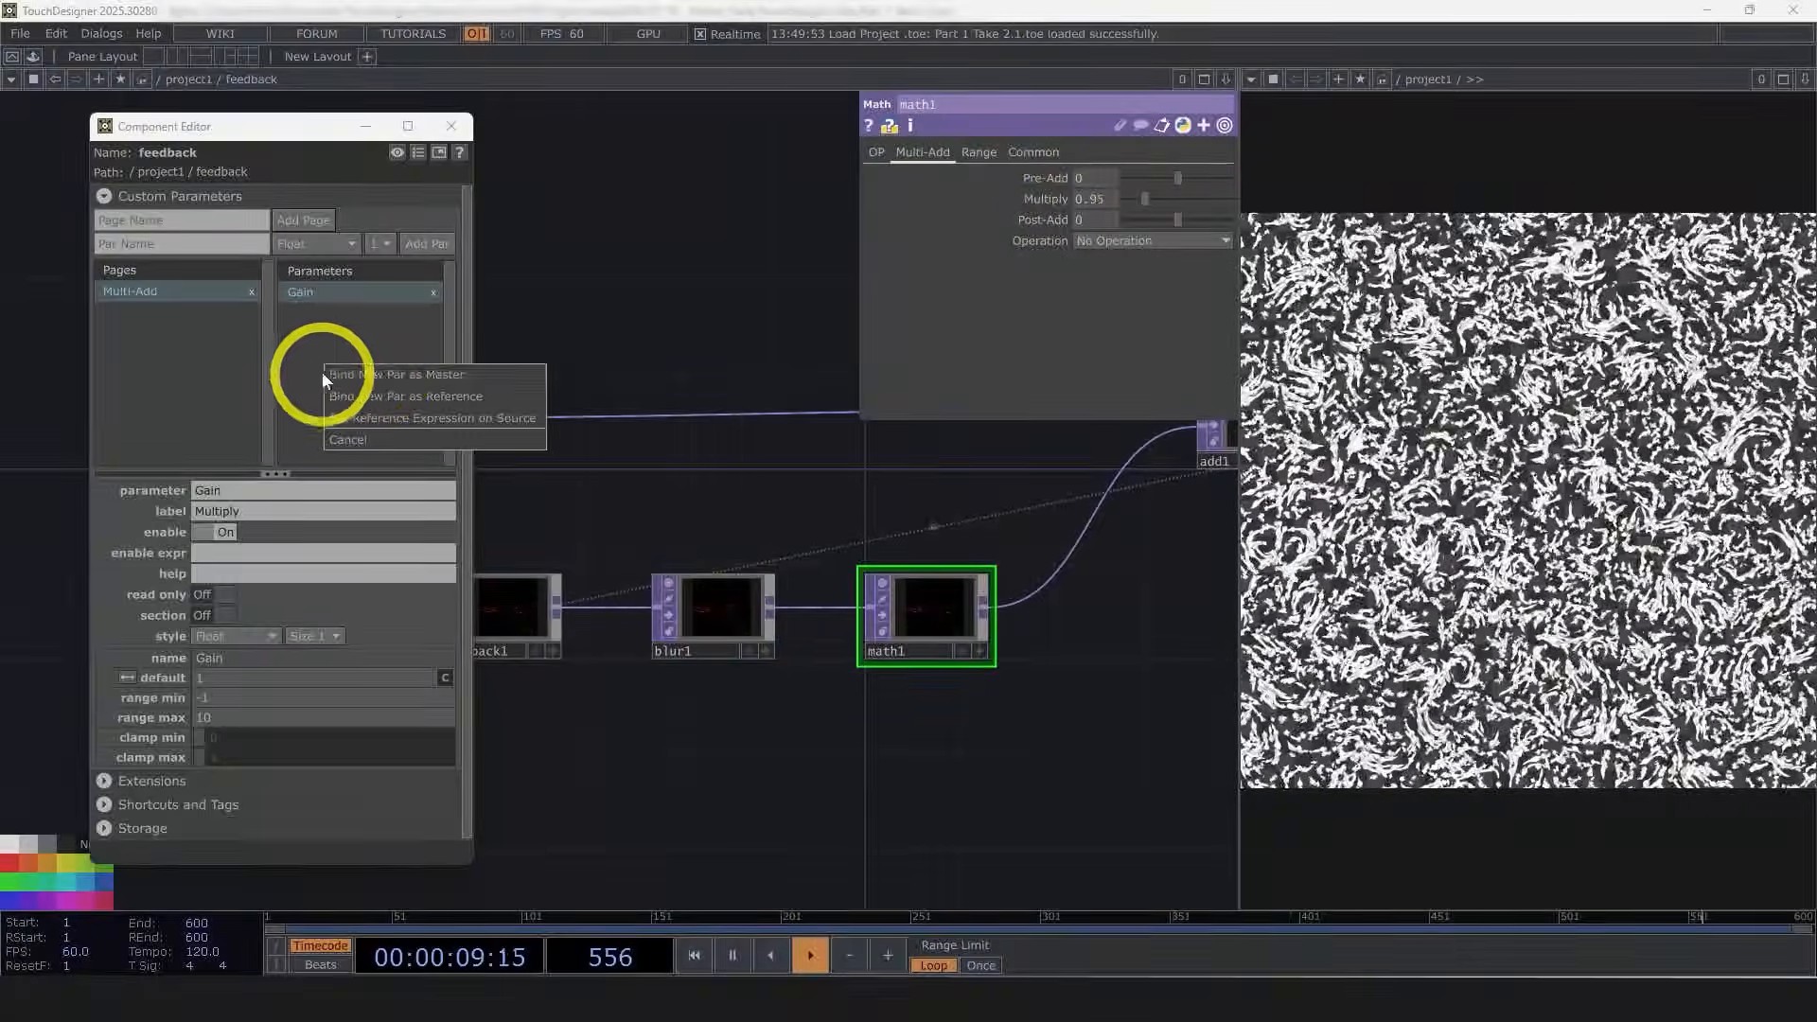
click(437, 374)
Step: Promote the blur's Filter Size to a custom parameter bound as master
click(731, 613)
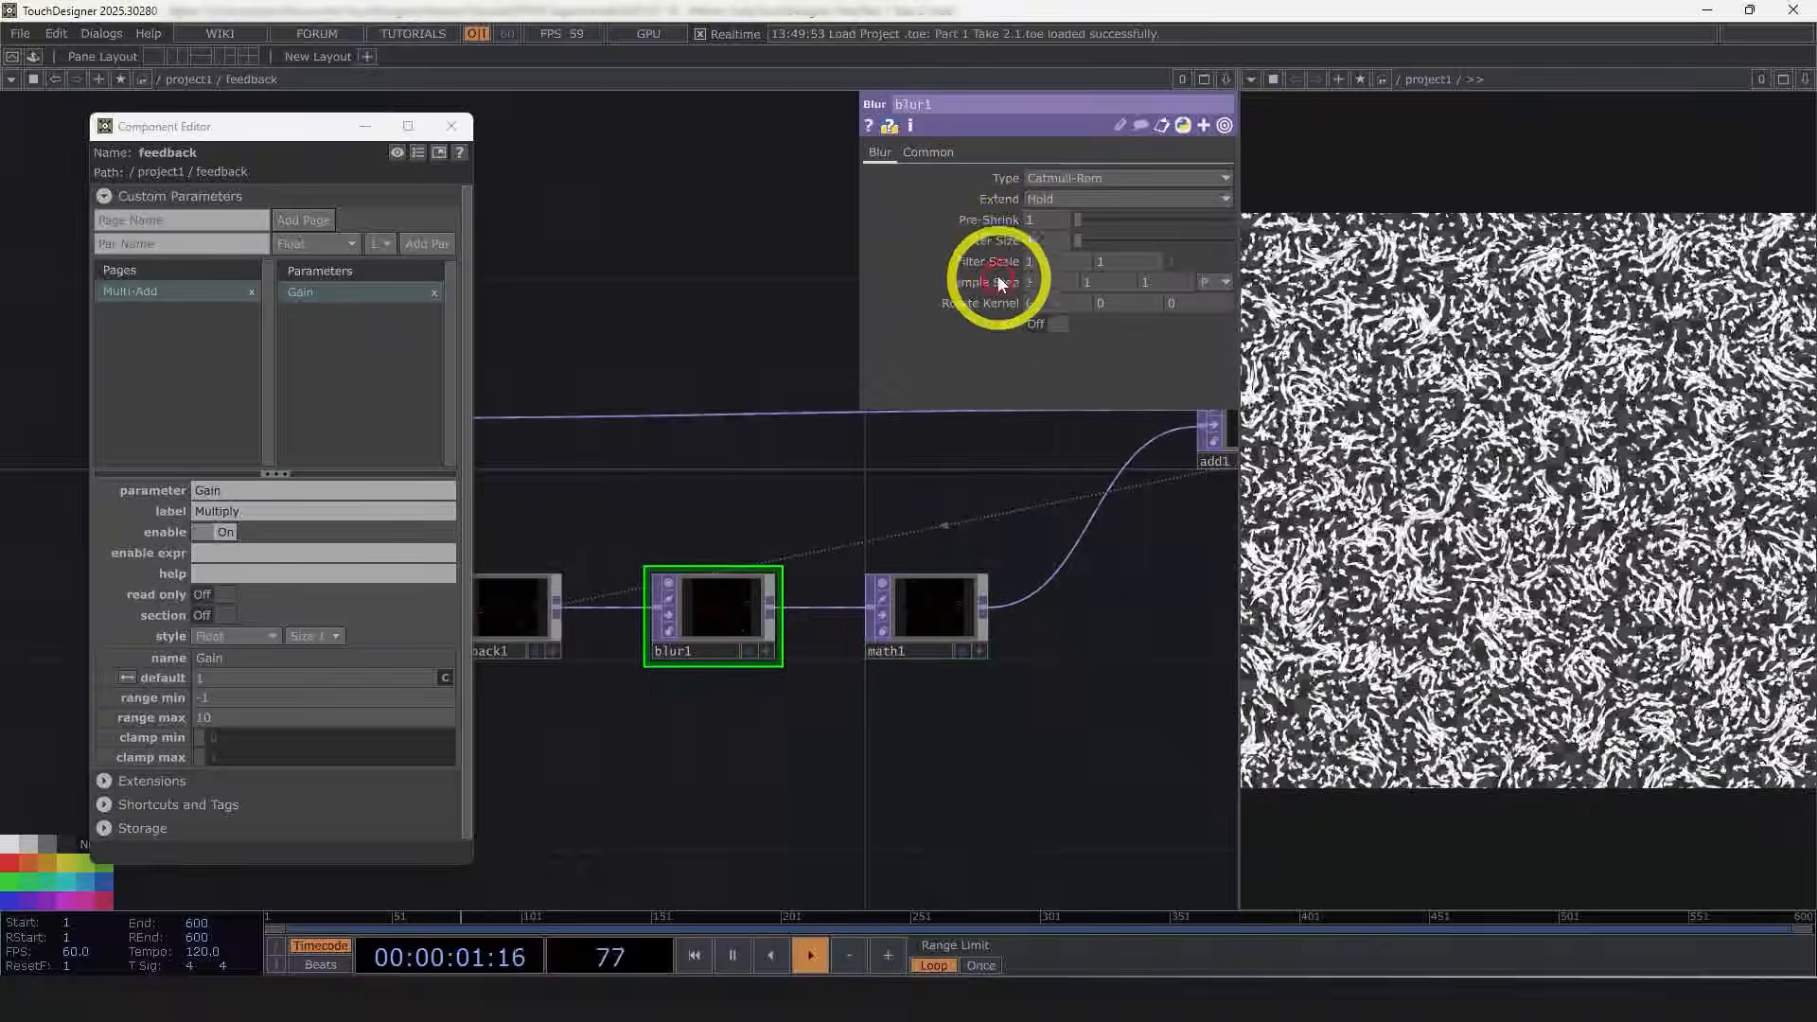
drag(993, 241, 316, 366)
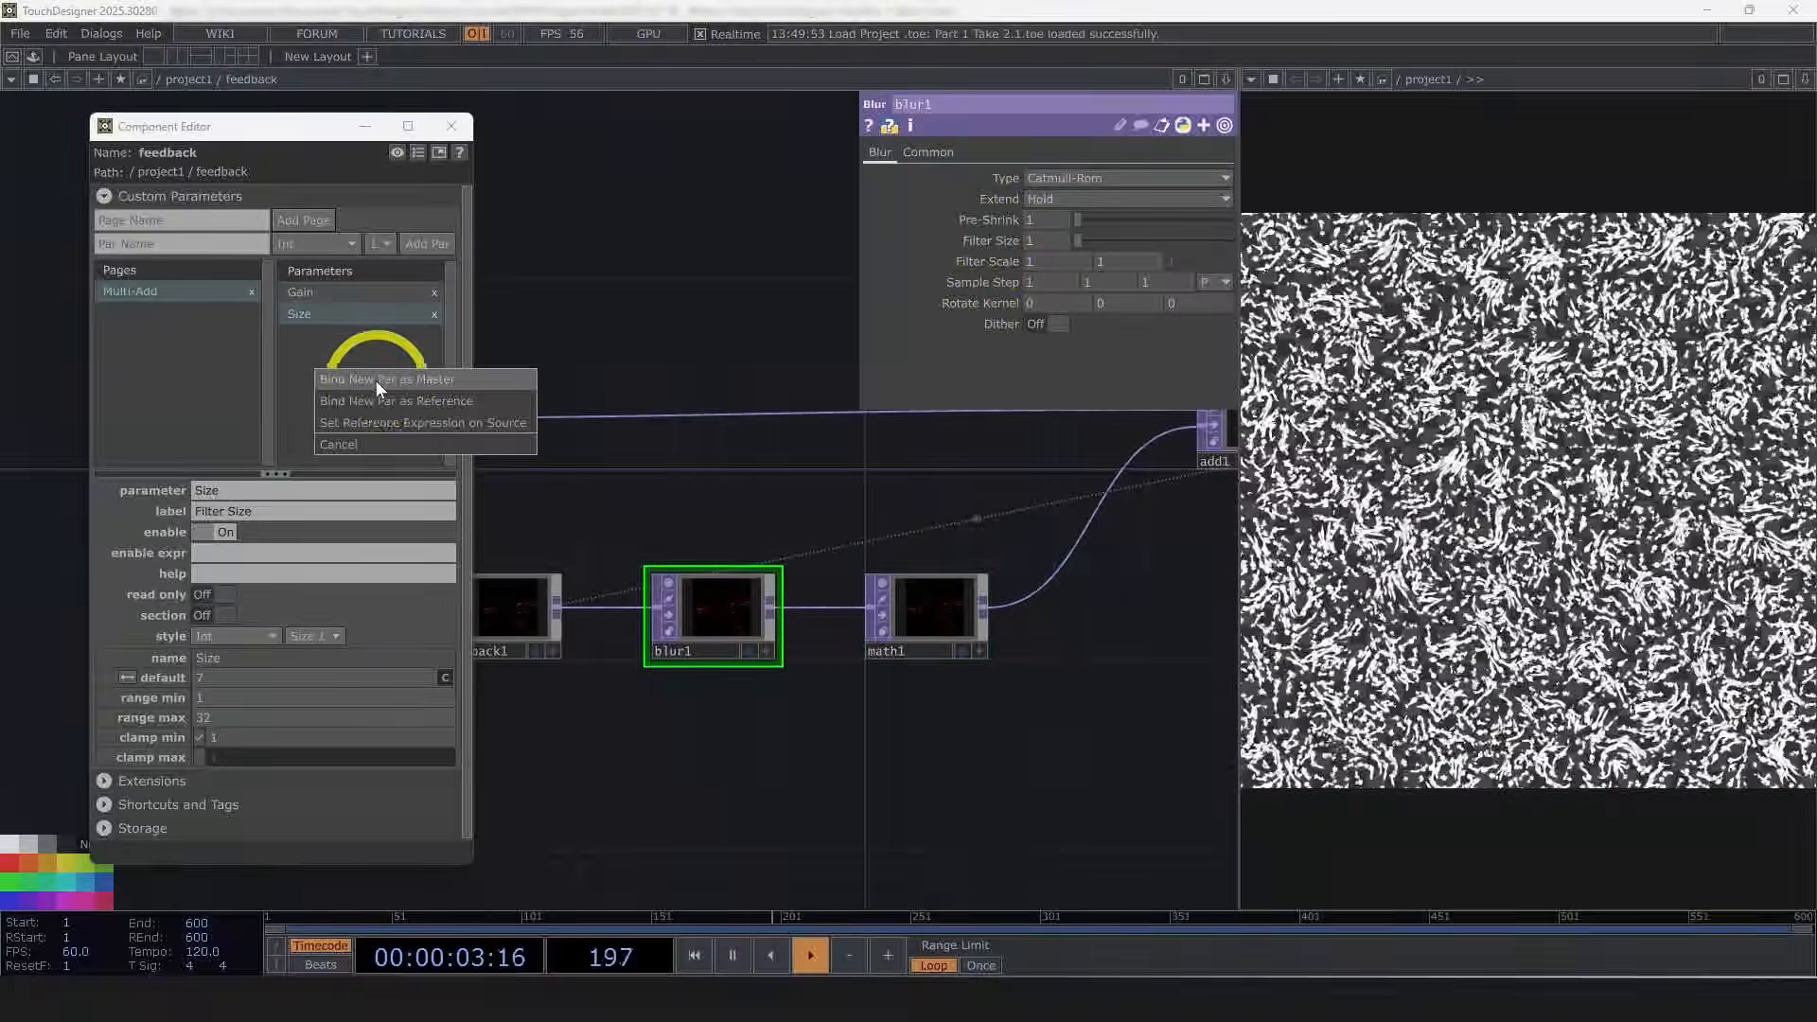
click(407, 375)
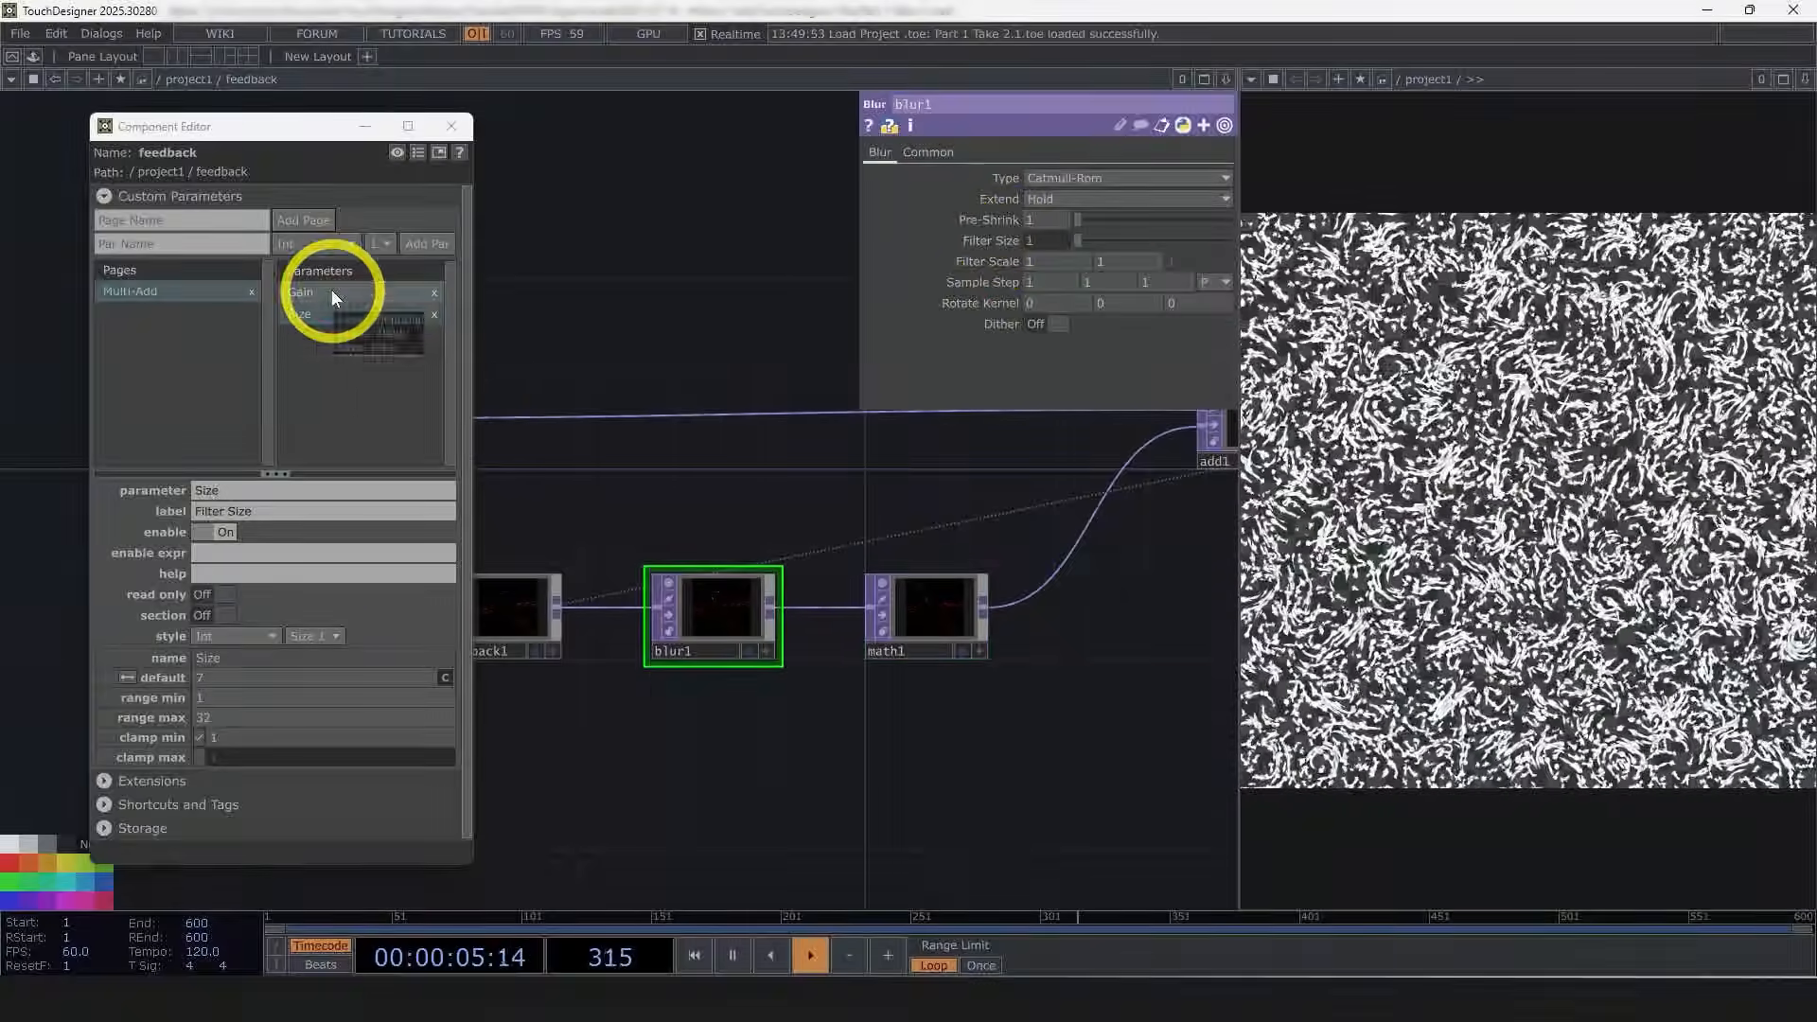
Step: Close the Component Editor, return to the project level and open the feedback's Multi-Add parameter page
click(340, 291)
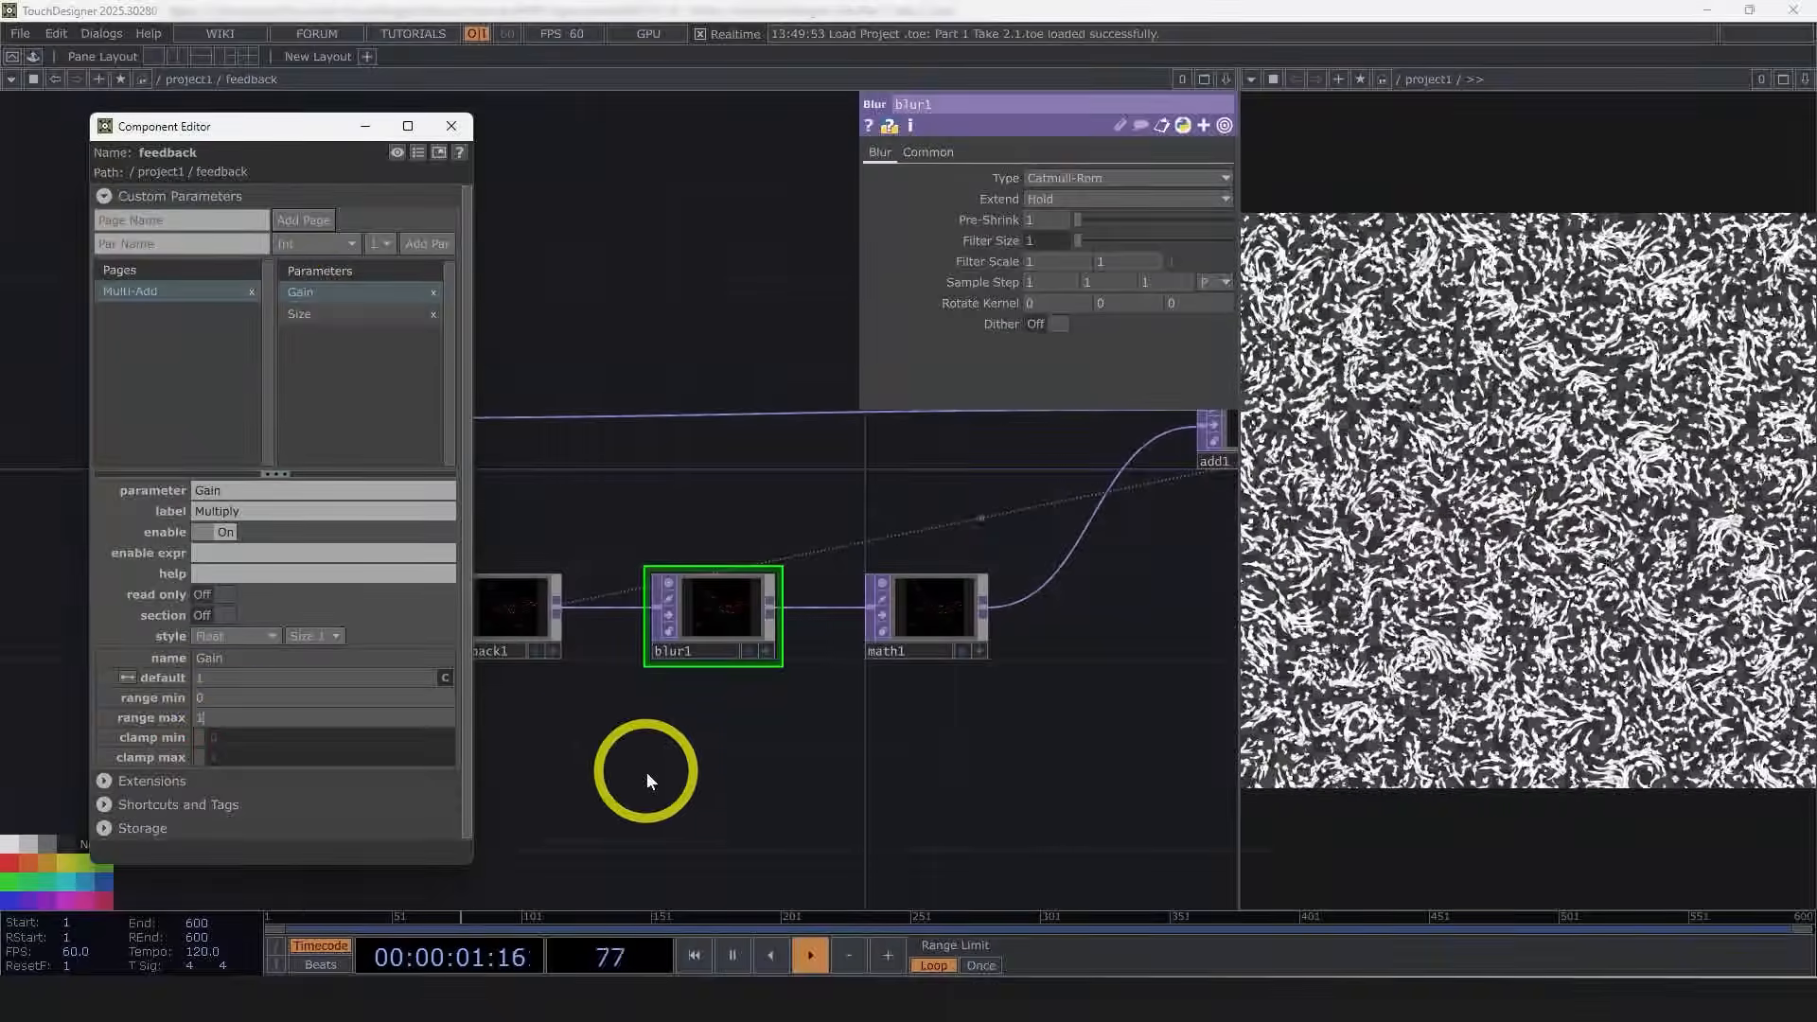
click(565, 806)
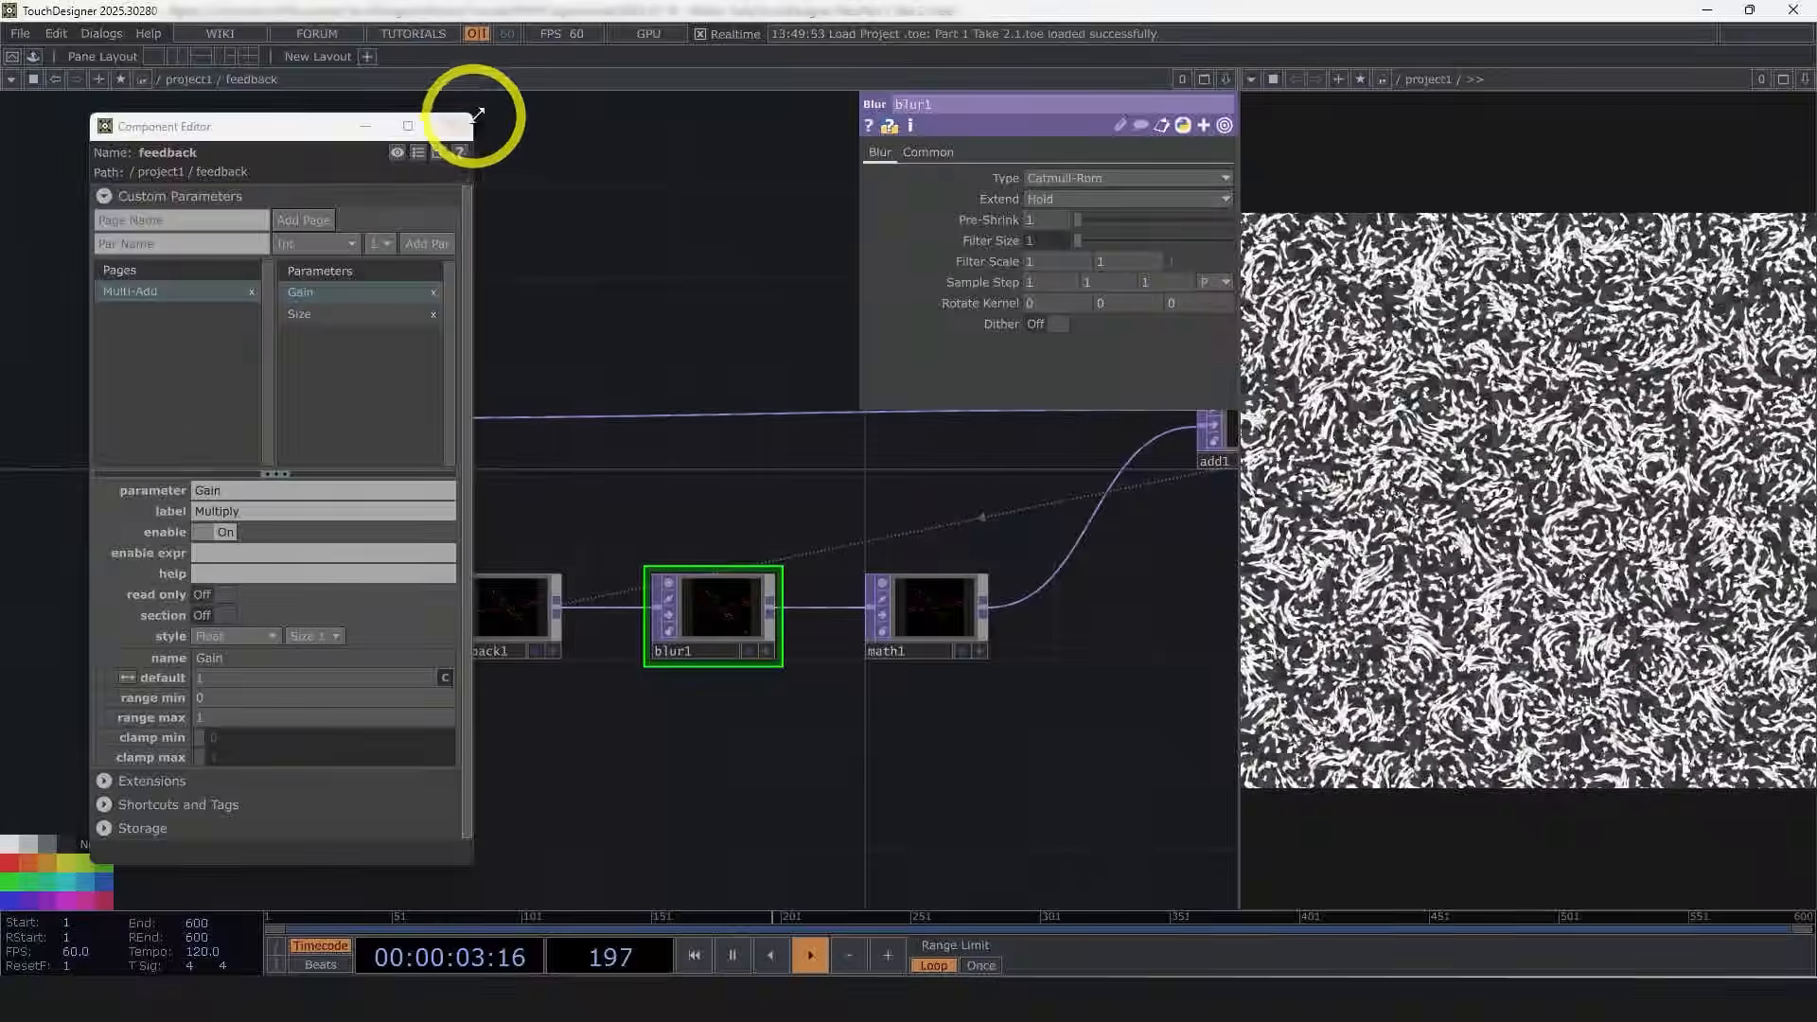
click(451, 126)
key(u)
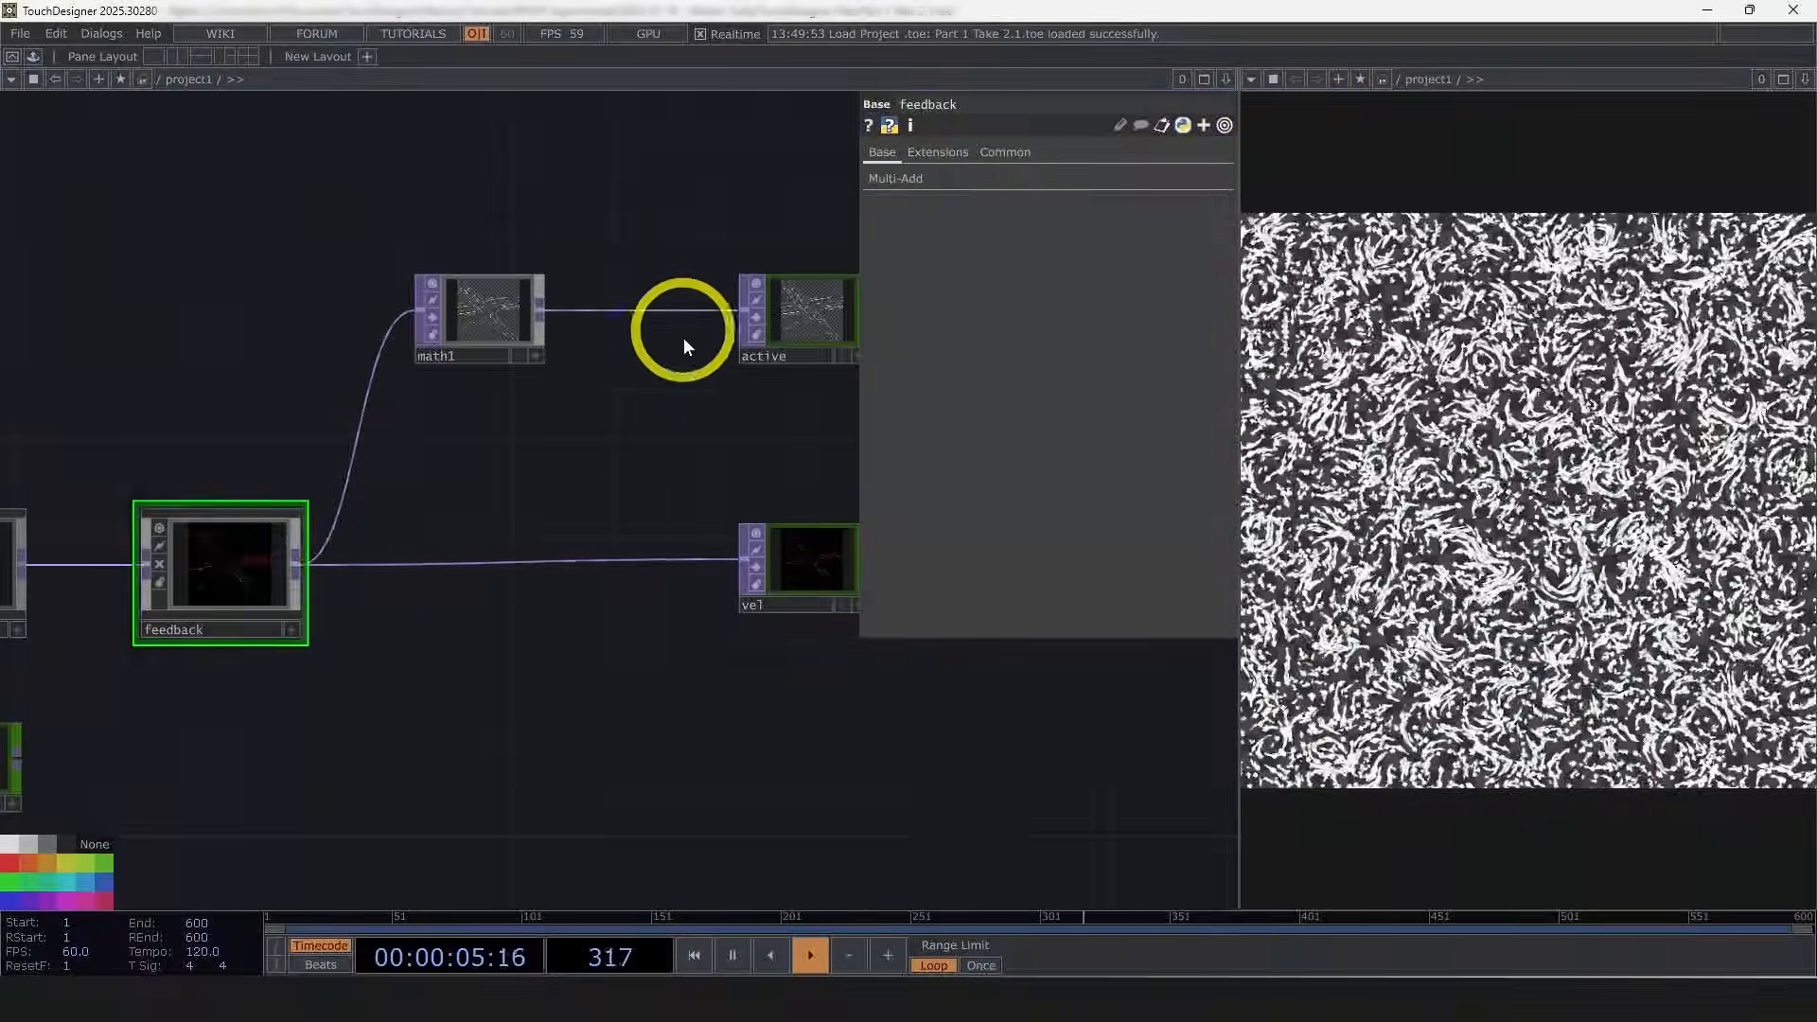
click(895, 179)
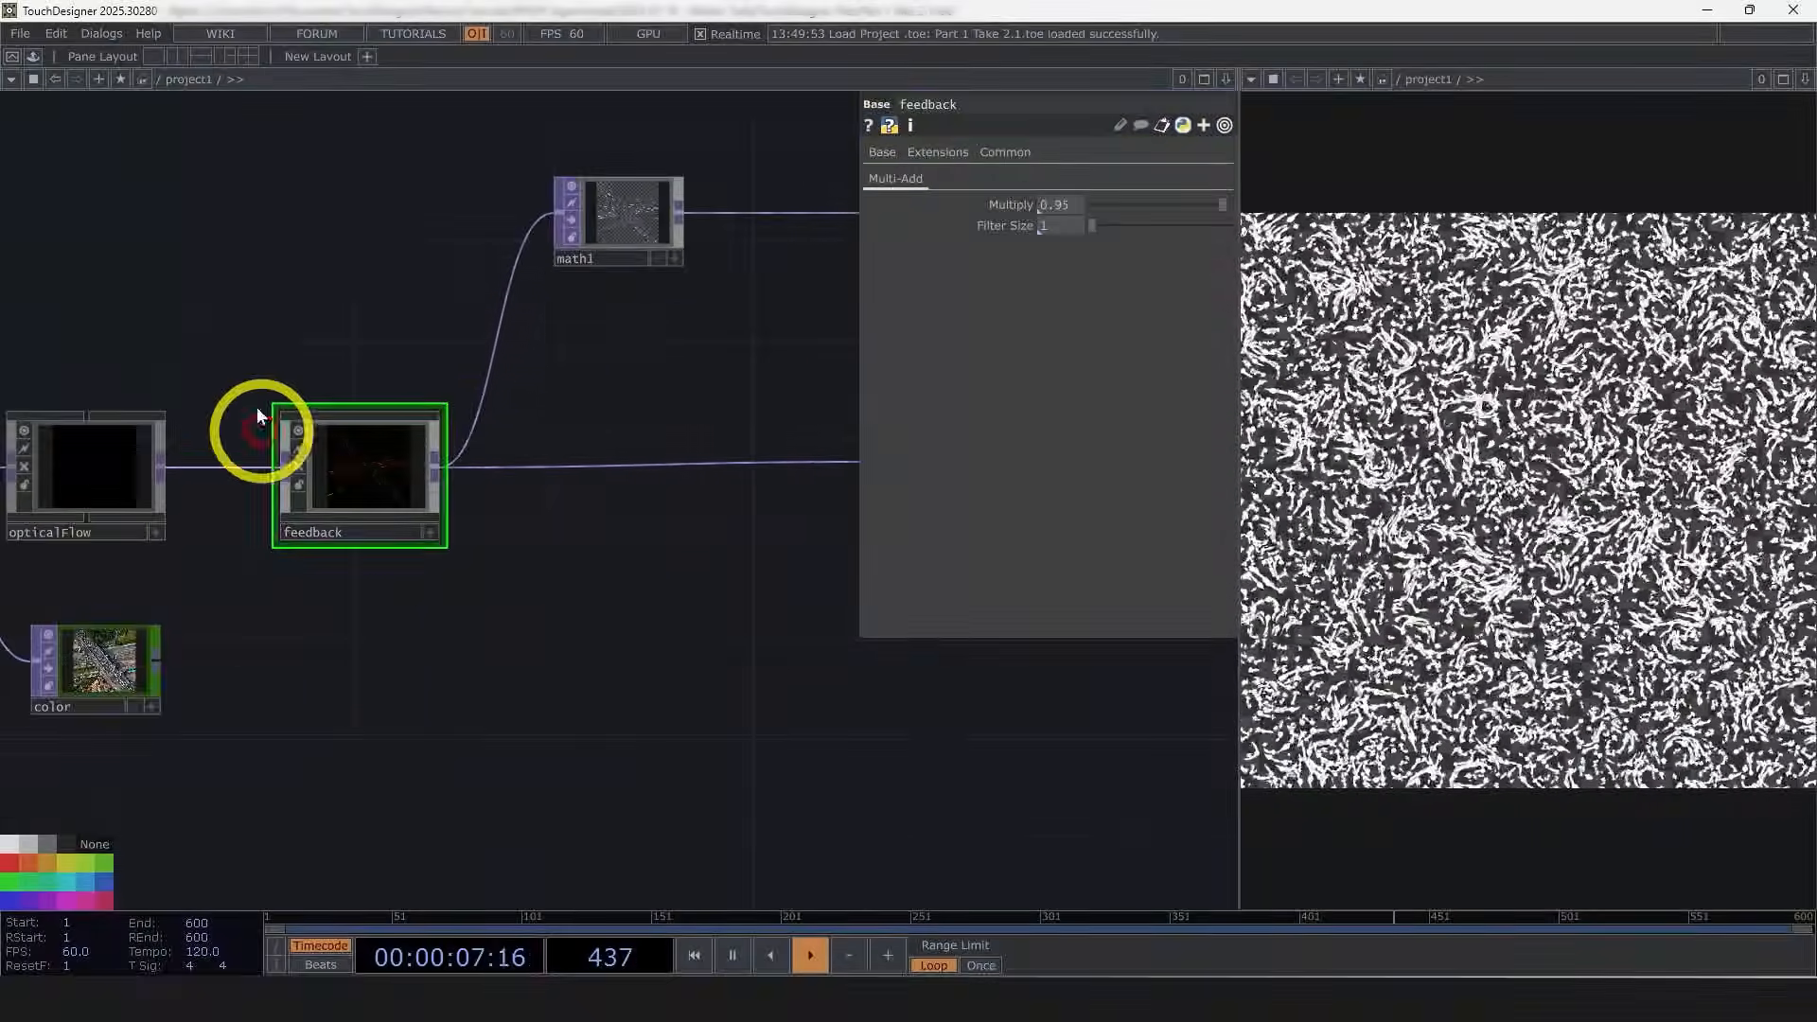
Step: Set the feedback component's Multiply to 0.966
scroll(264, 417, up, 3)
scroll(405, 564, up, 3)
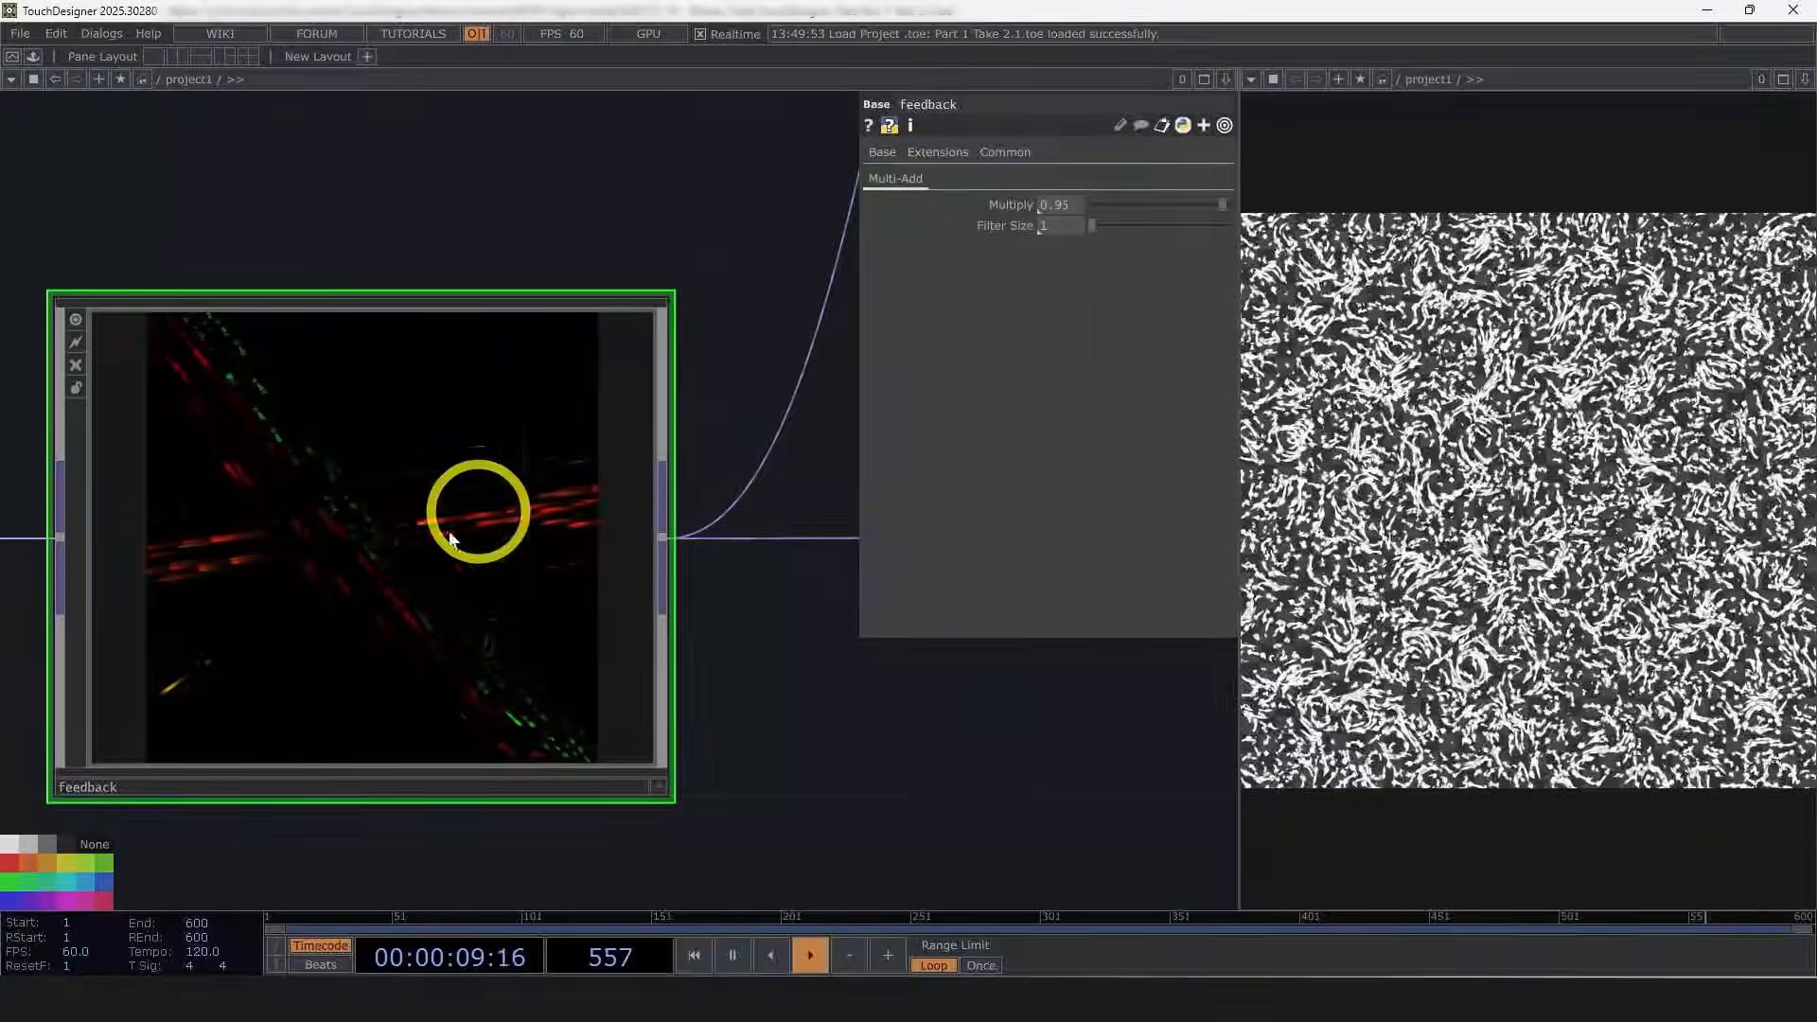
mouse_move(1220, 205)
mouse_down()
mouse_move(1162, 205)
mouse_move(1231, 210)
mouse_up()
scroll(371, 581, up, 5)
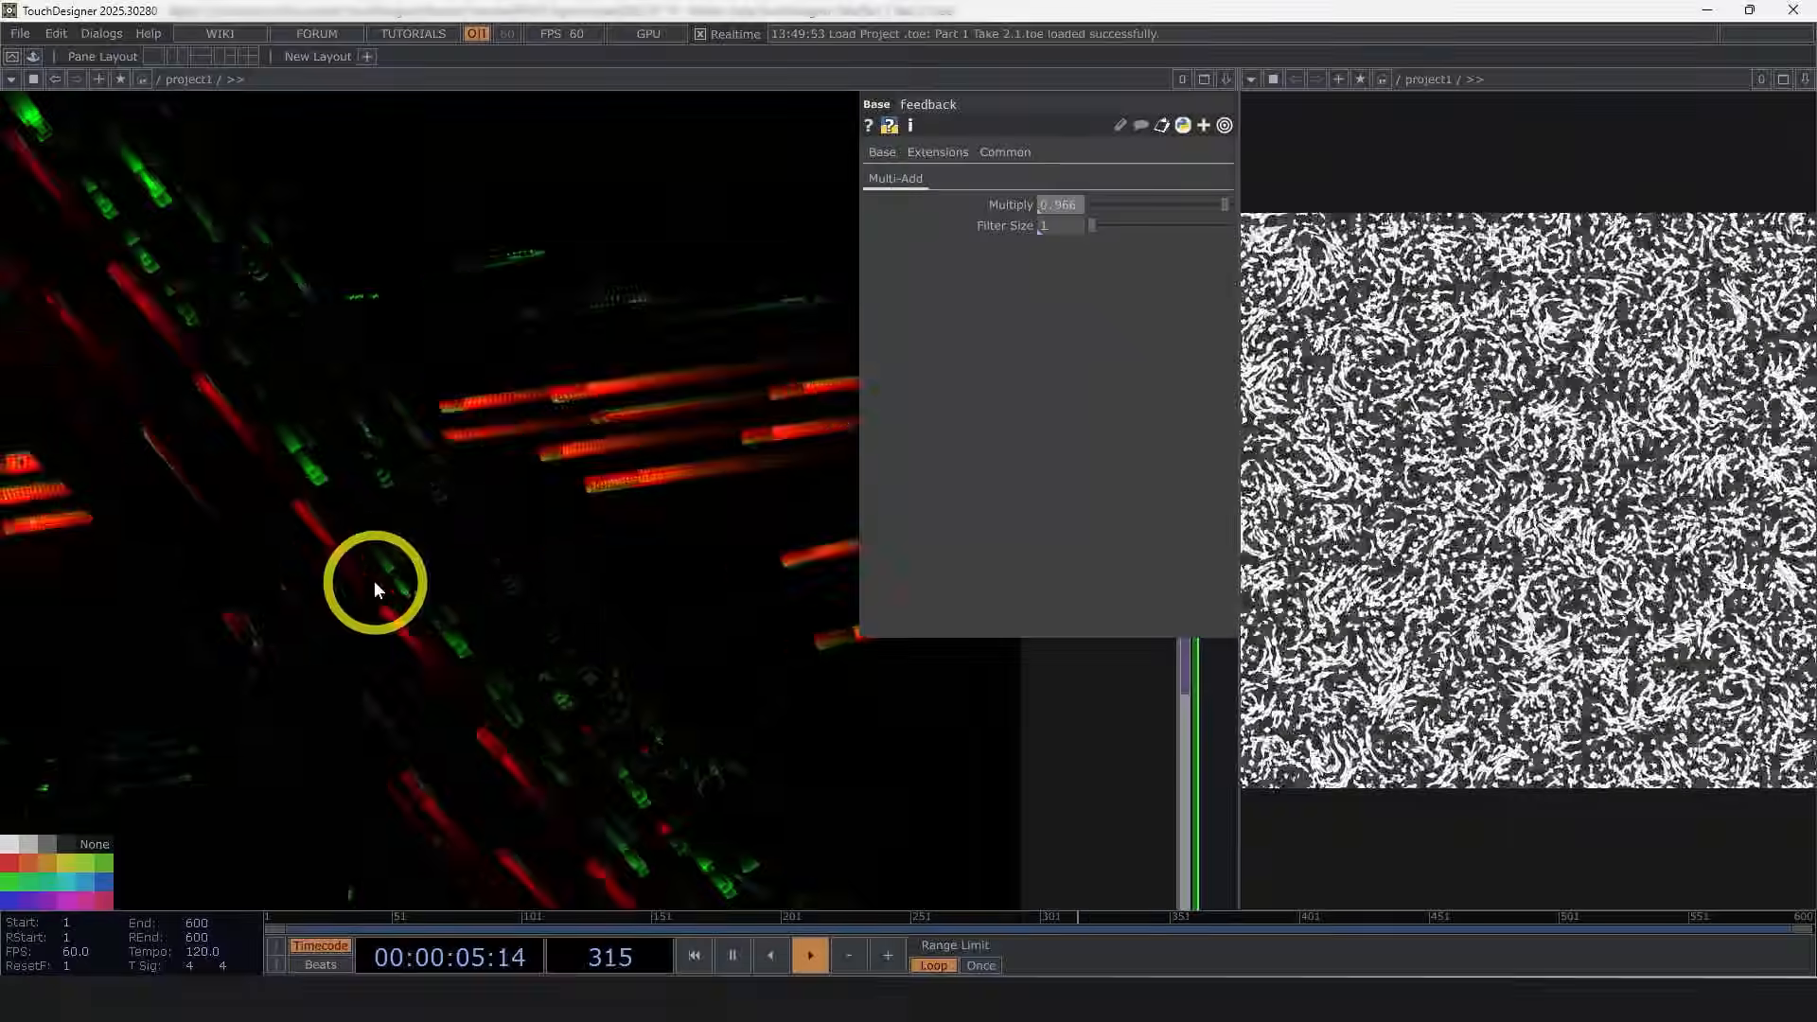
mouse_move(1100, 230)
mouse_down()
mouse_move(1148, 223)
mouse_move(1065, 232)
mouse_up()
scroll(543, 575, down, 5)
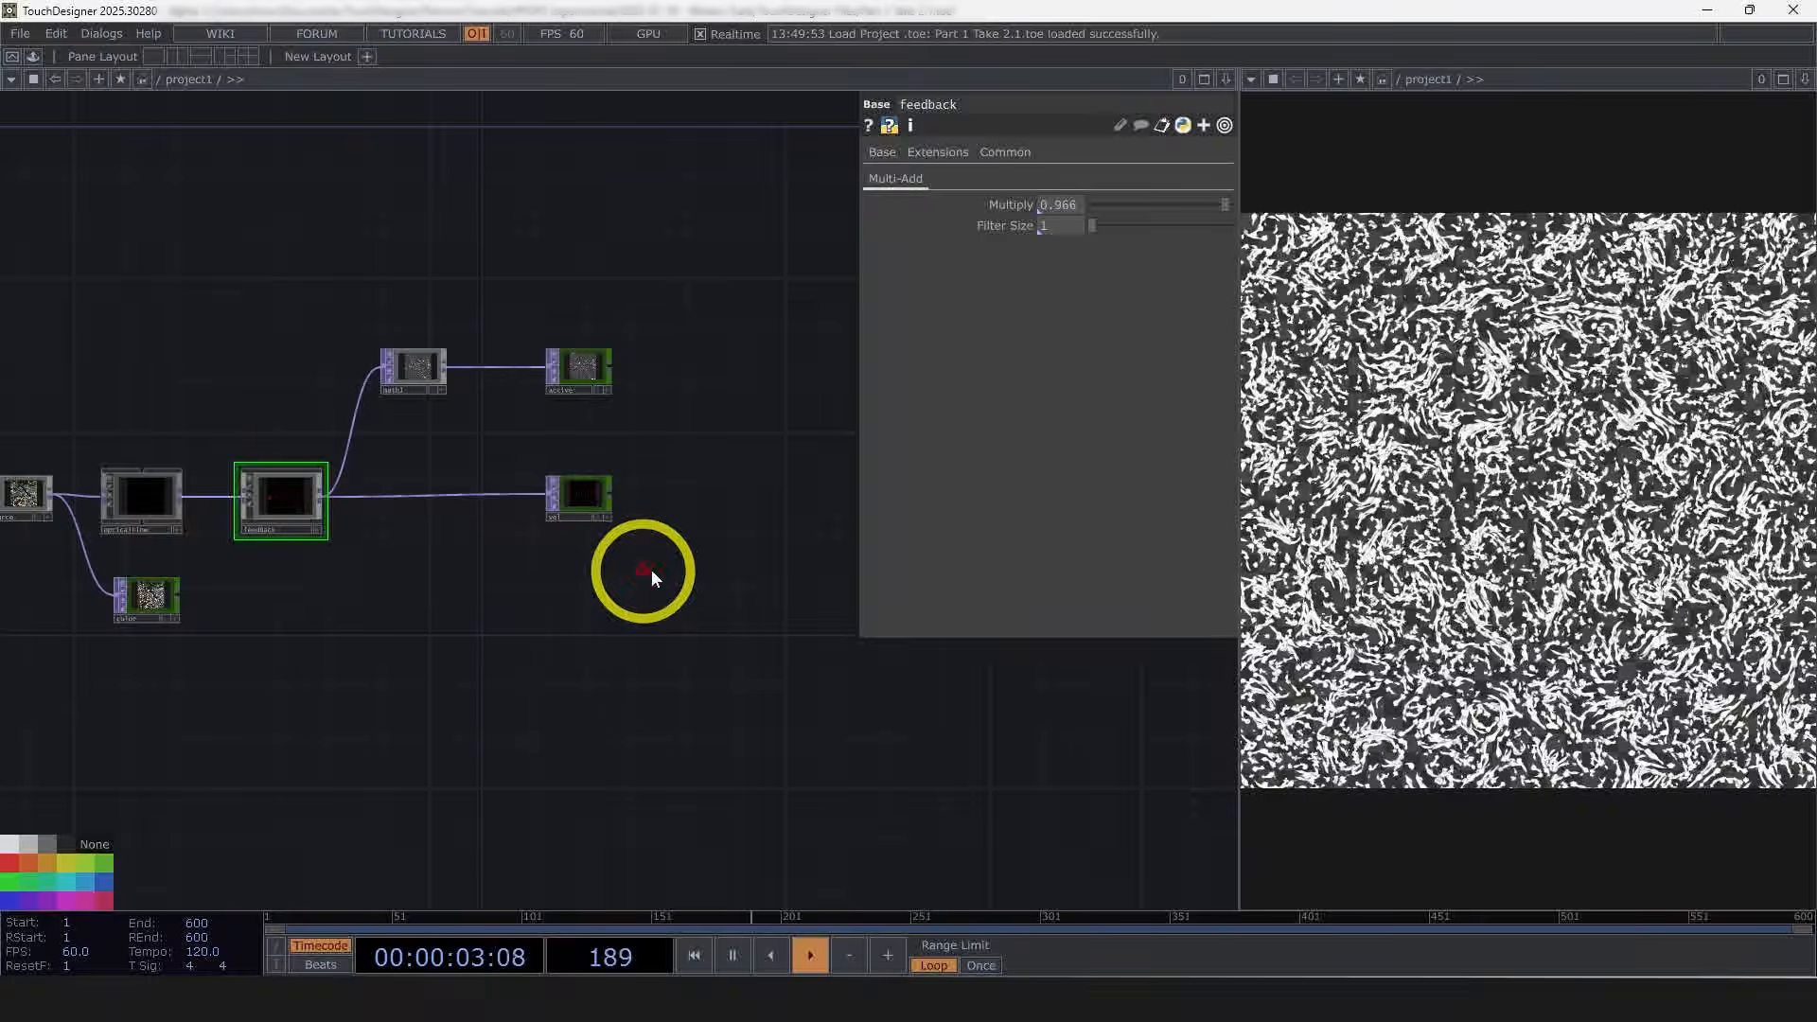
Step: Append a TOP to POP operator fed by the color TOP
scroll(587, 395, right, 3)
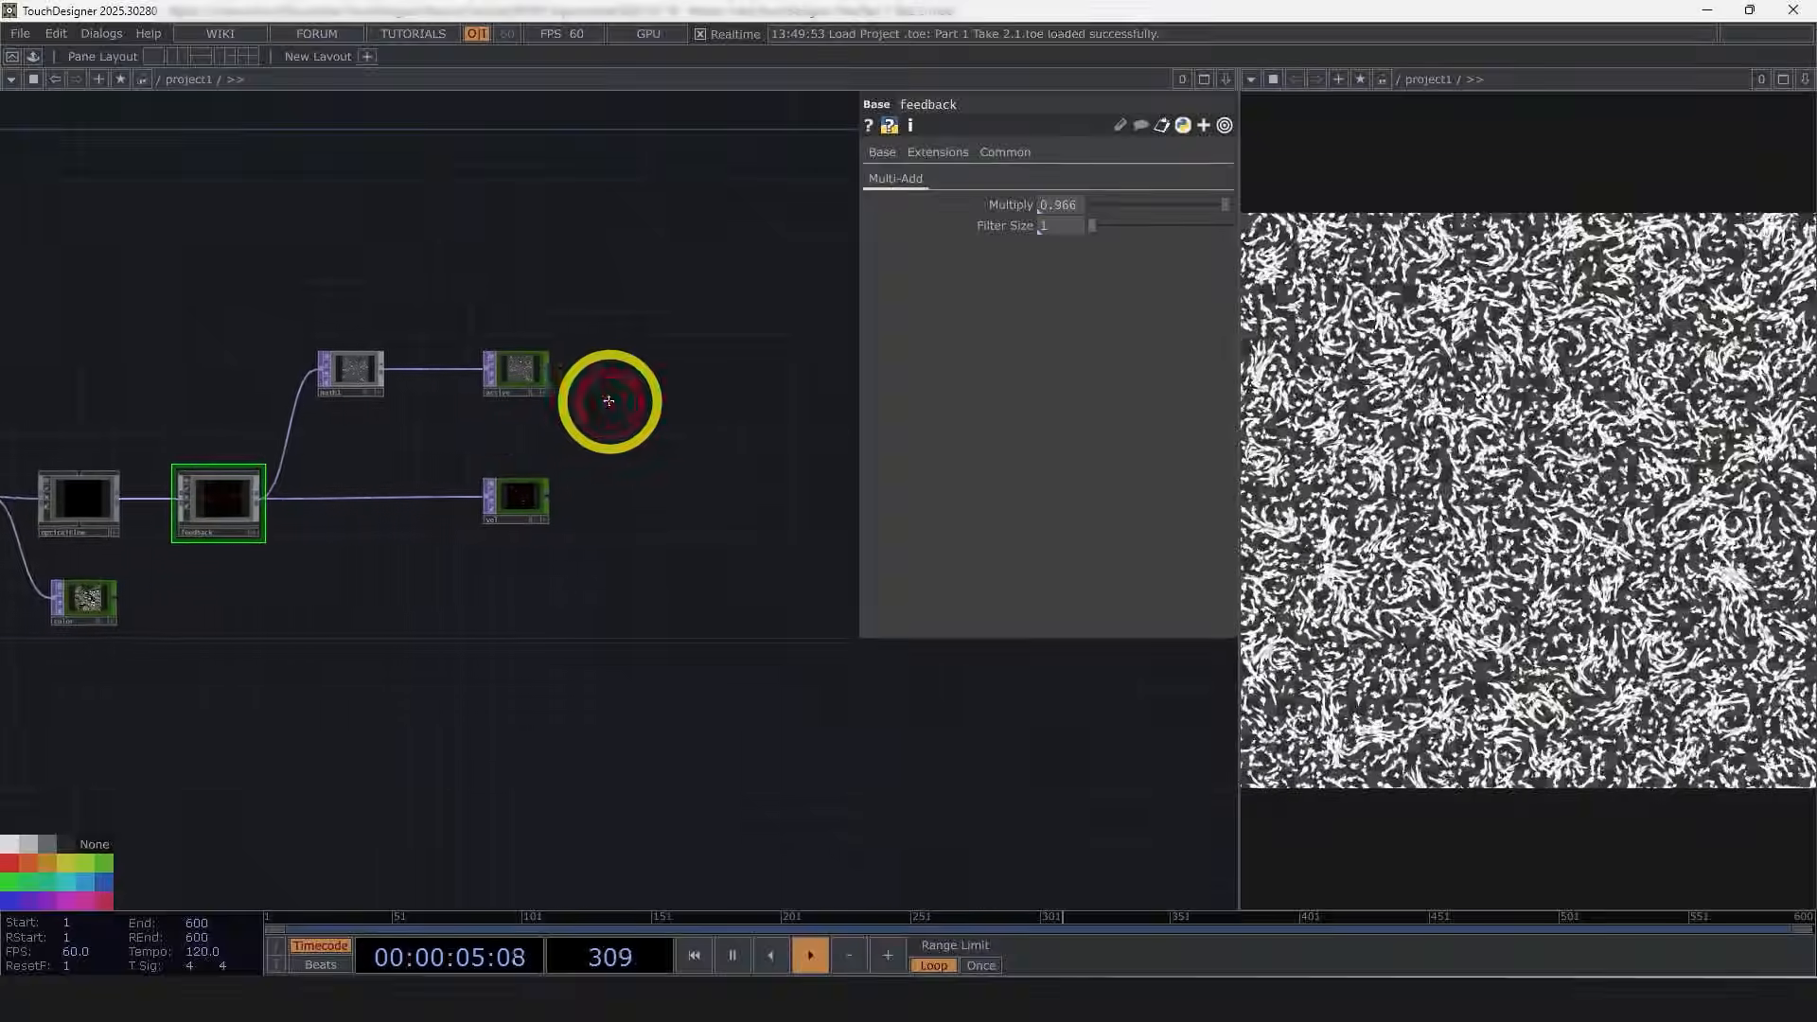
key(p)
scroll(610, 435, down, 3)
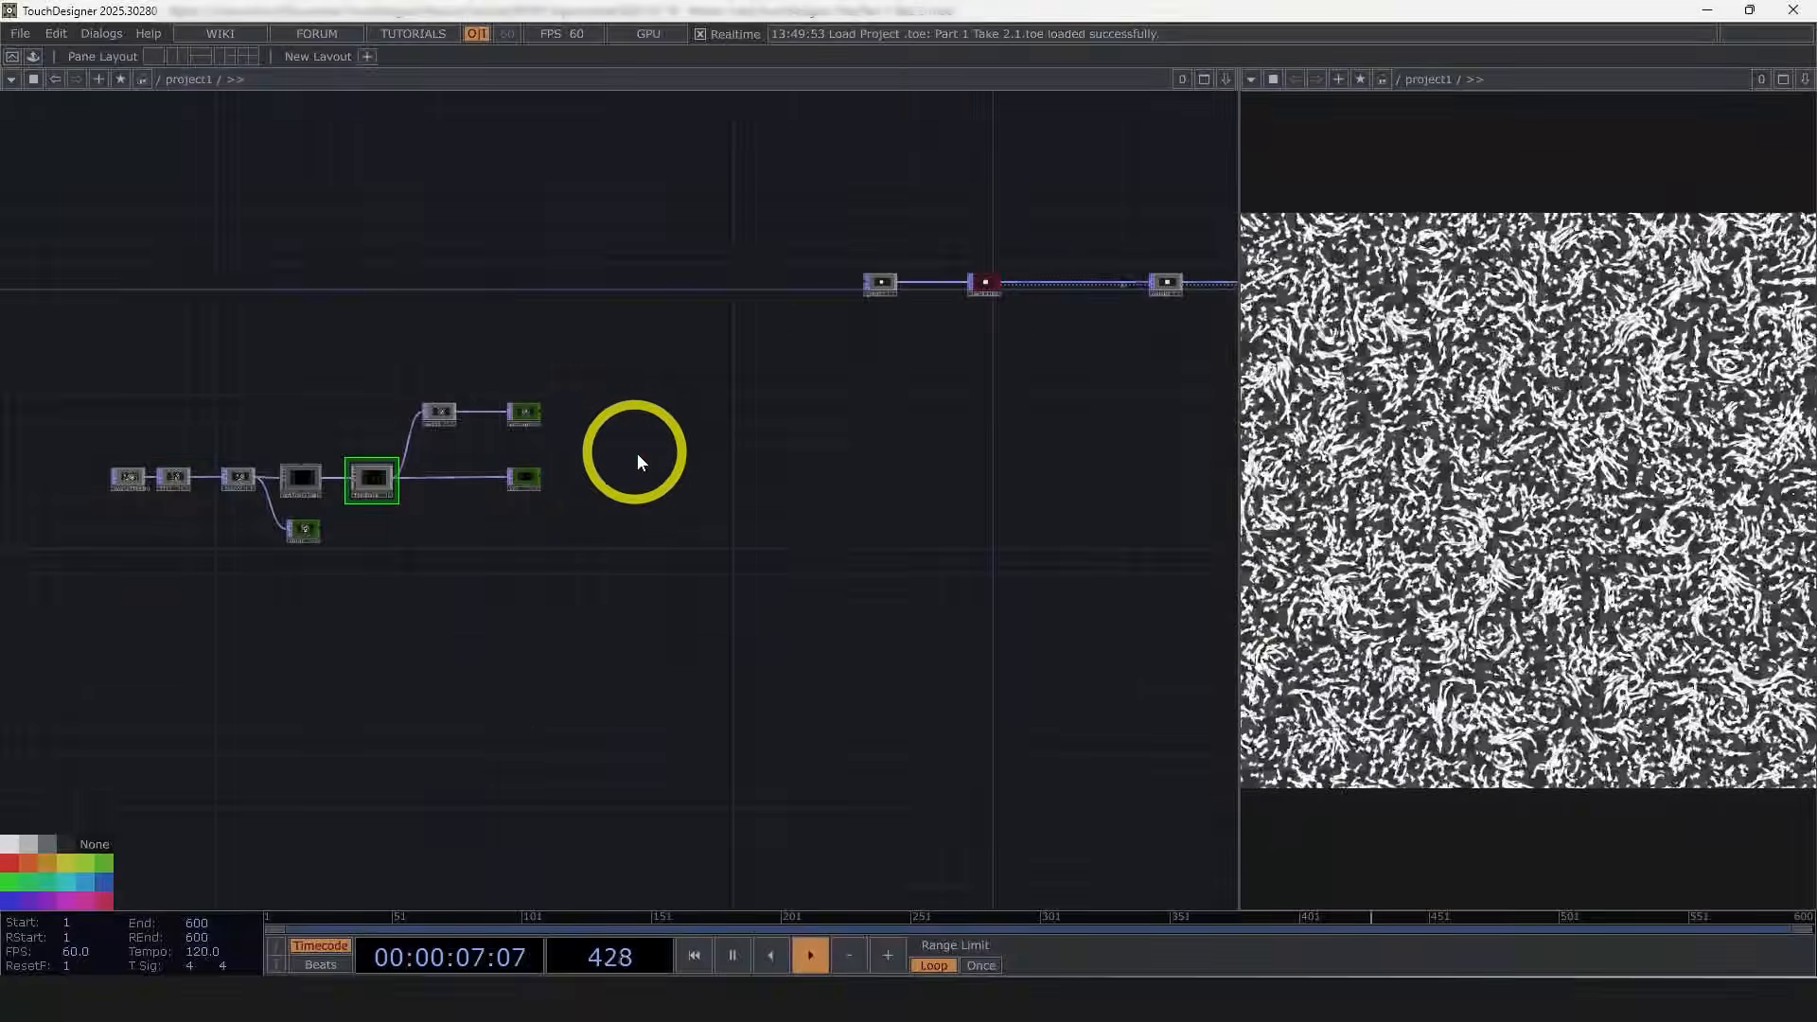
right_drag(572, 681, 20, 373)
drag(438, 407, 477, 251)
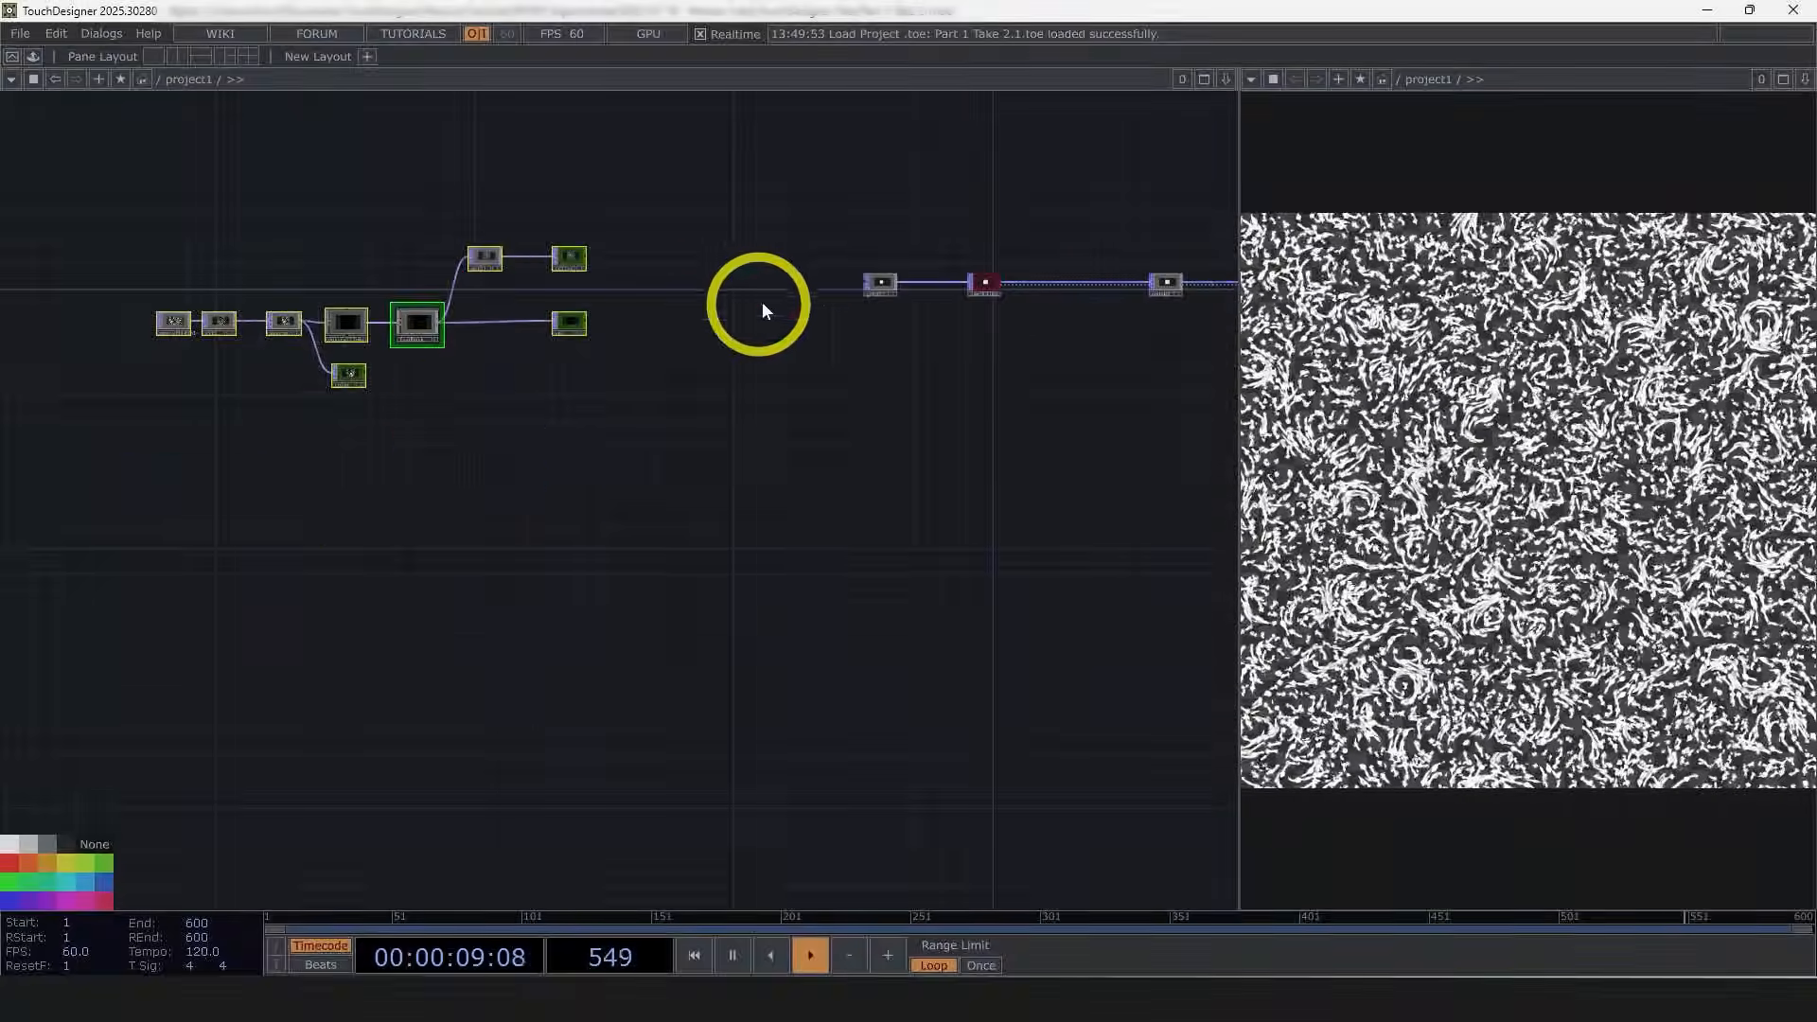
scroll(768, 299, up, 3)
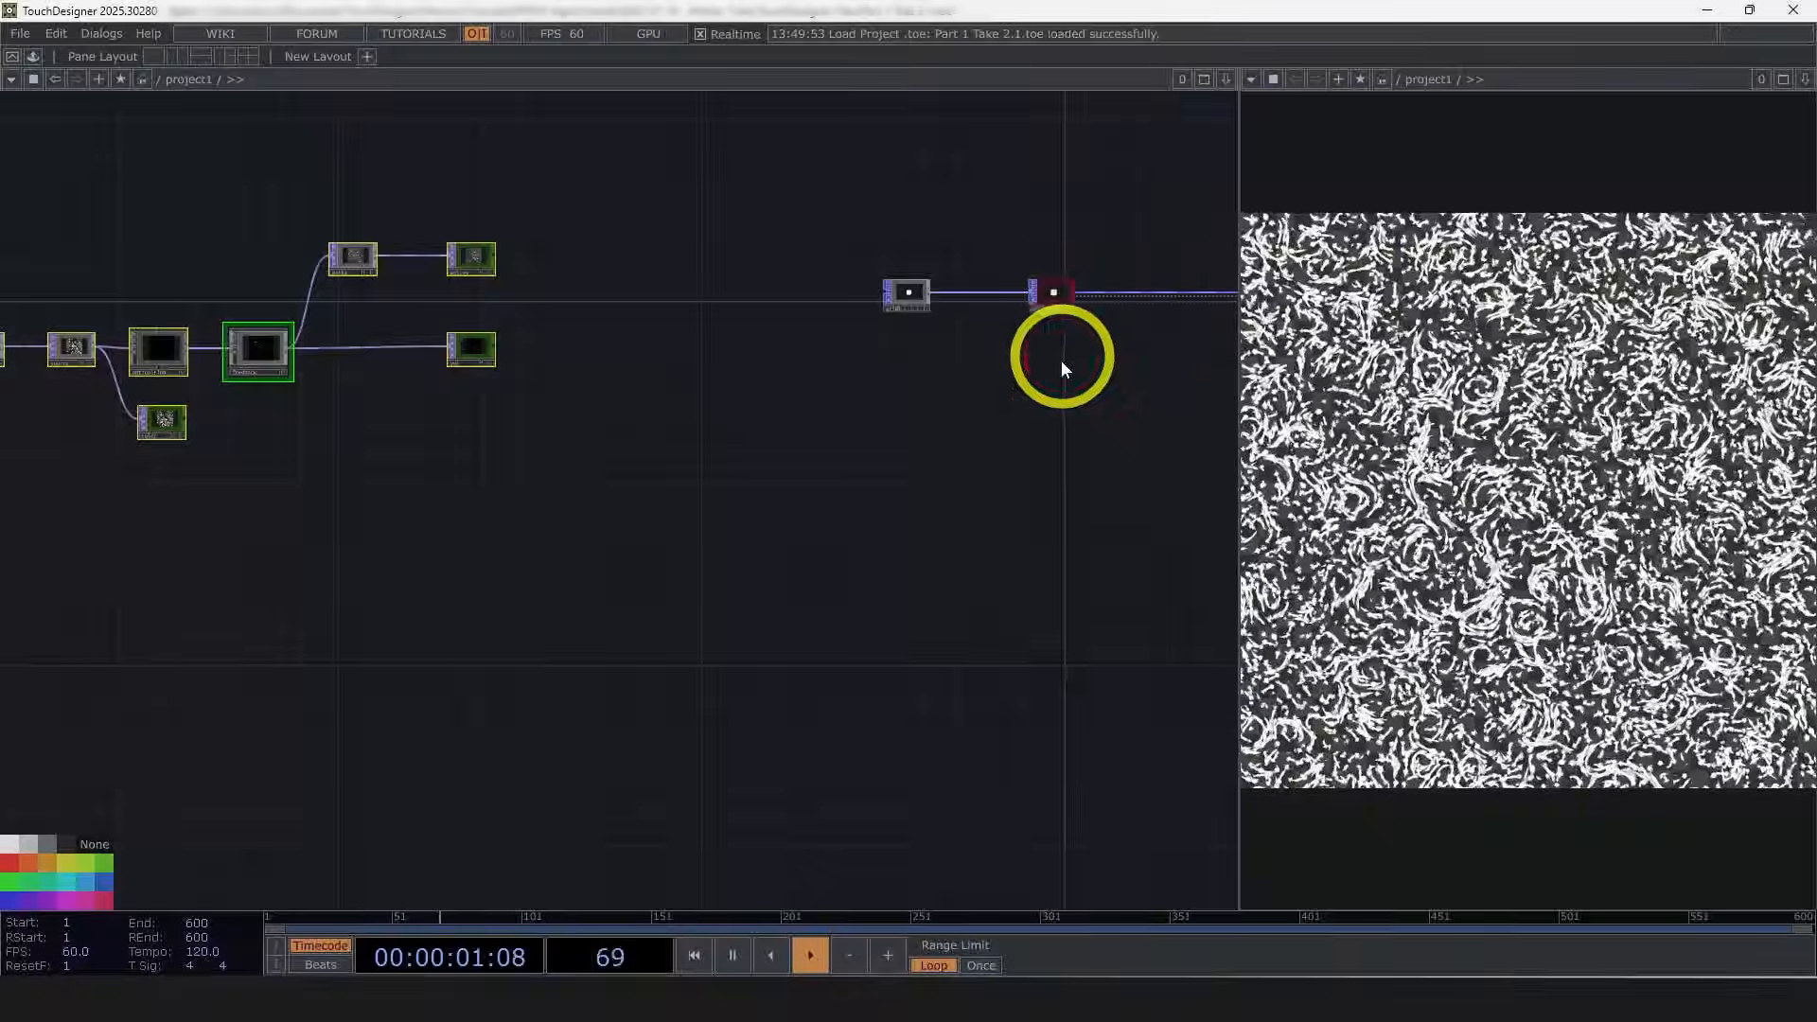
scroll(719, 400, up, 3)
drag(558, 314, 529, 444)
scroll(416, 378, up, 2)
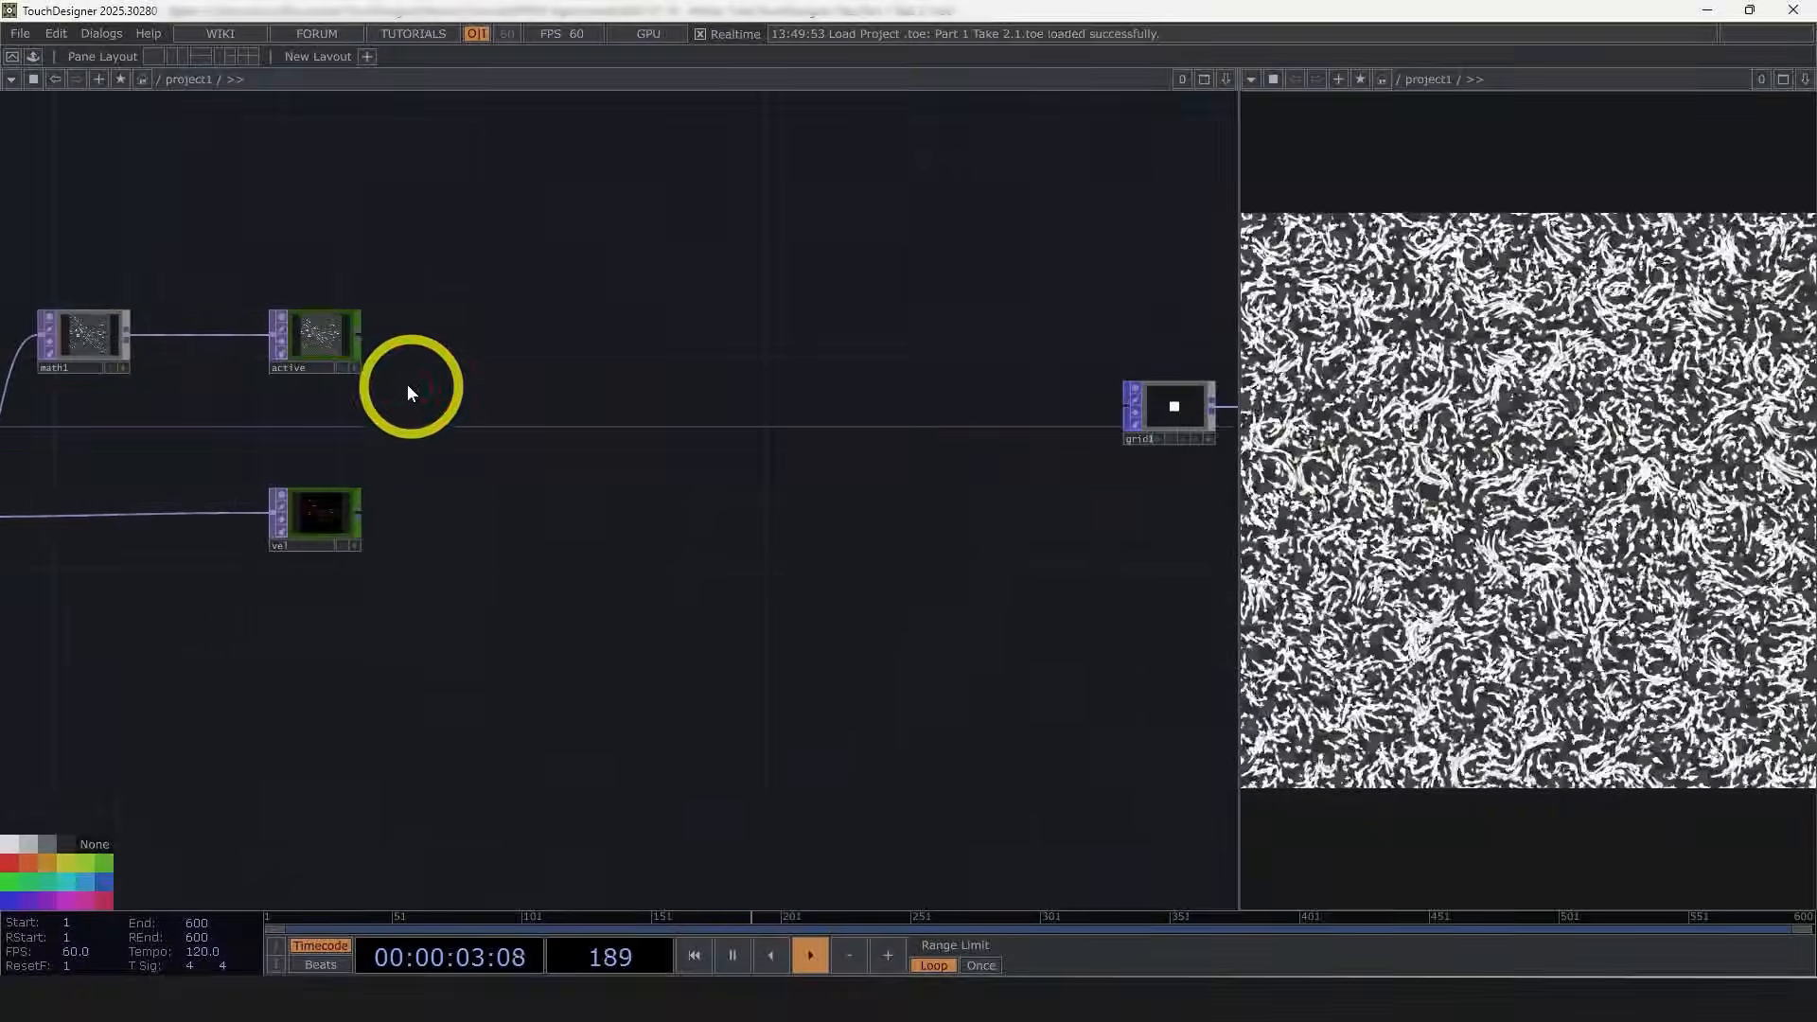
key(h)
scroll(242, 515, up, 3)
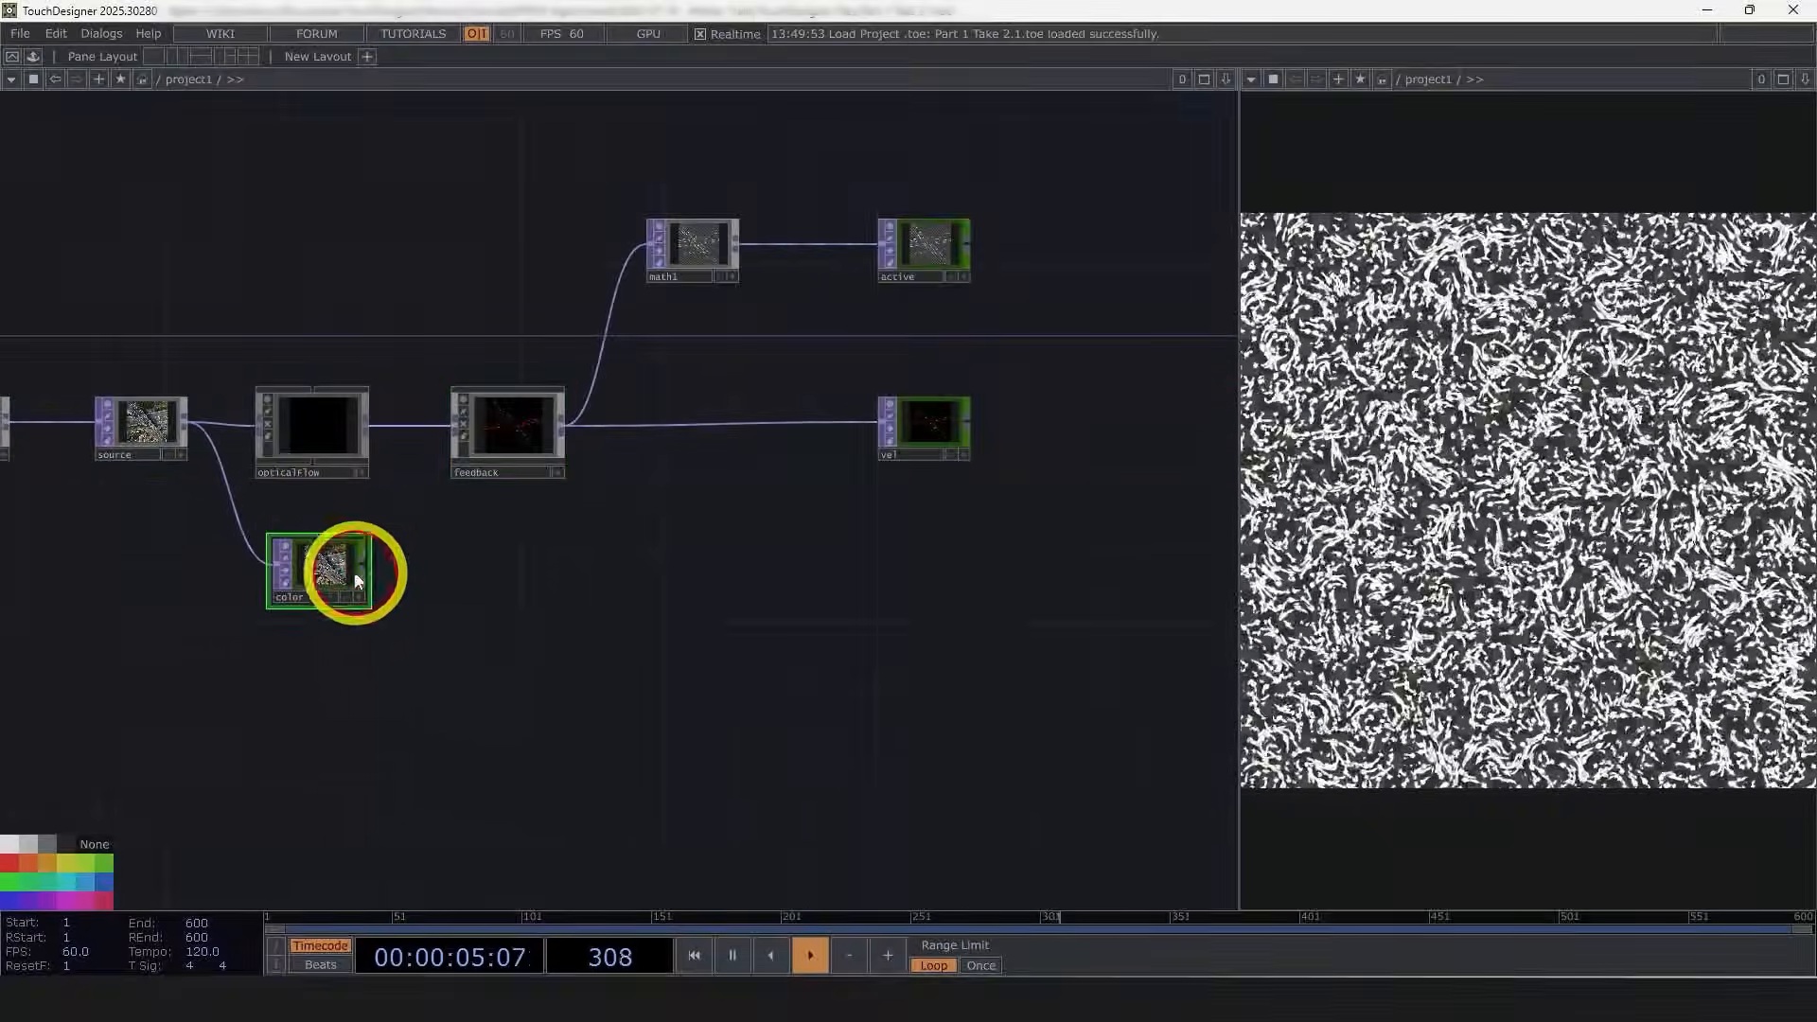
right_click(361, 565)
click(252, 321)
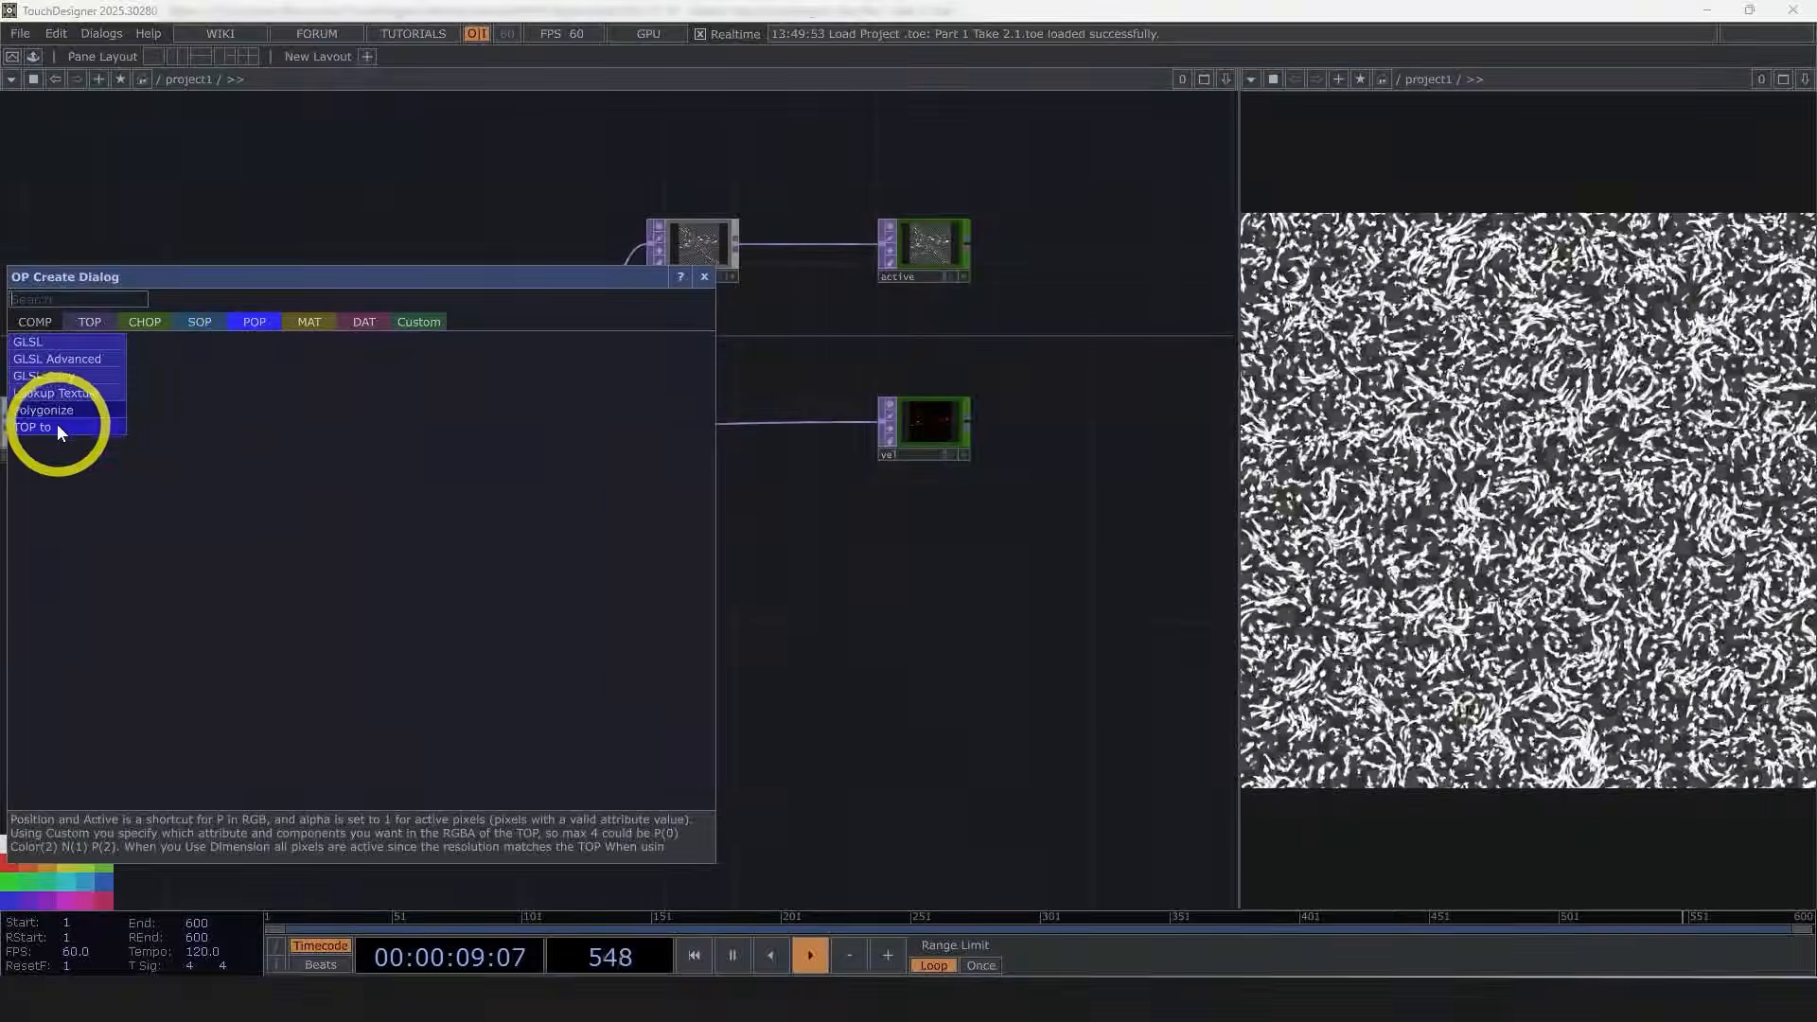
click(57, 426)
click(1001, 358)
Step: Inspect the TOP to POP's point display, info and parameters
scroll(999, 350, up, 6)
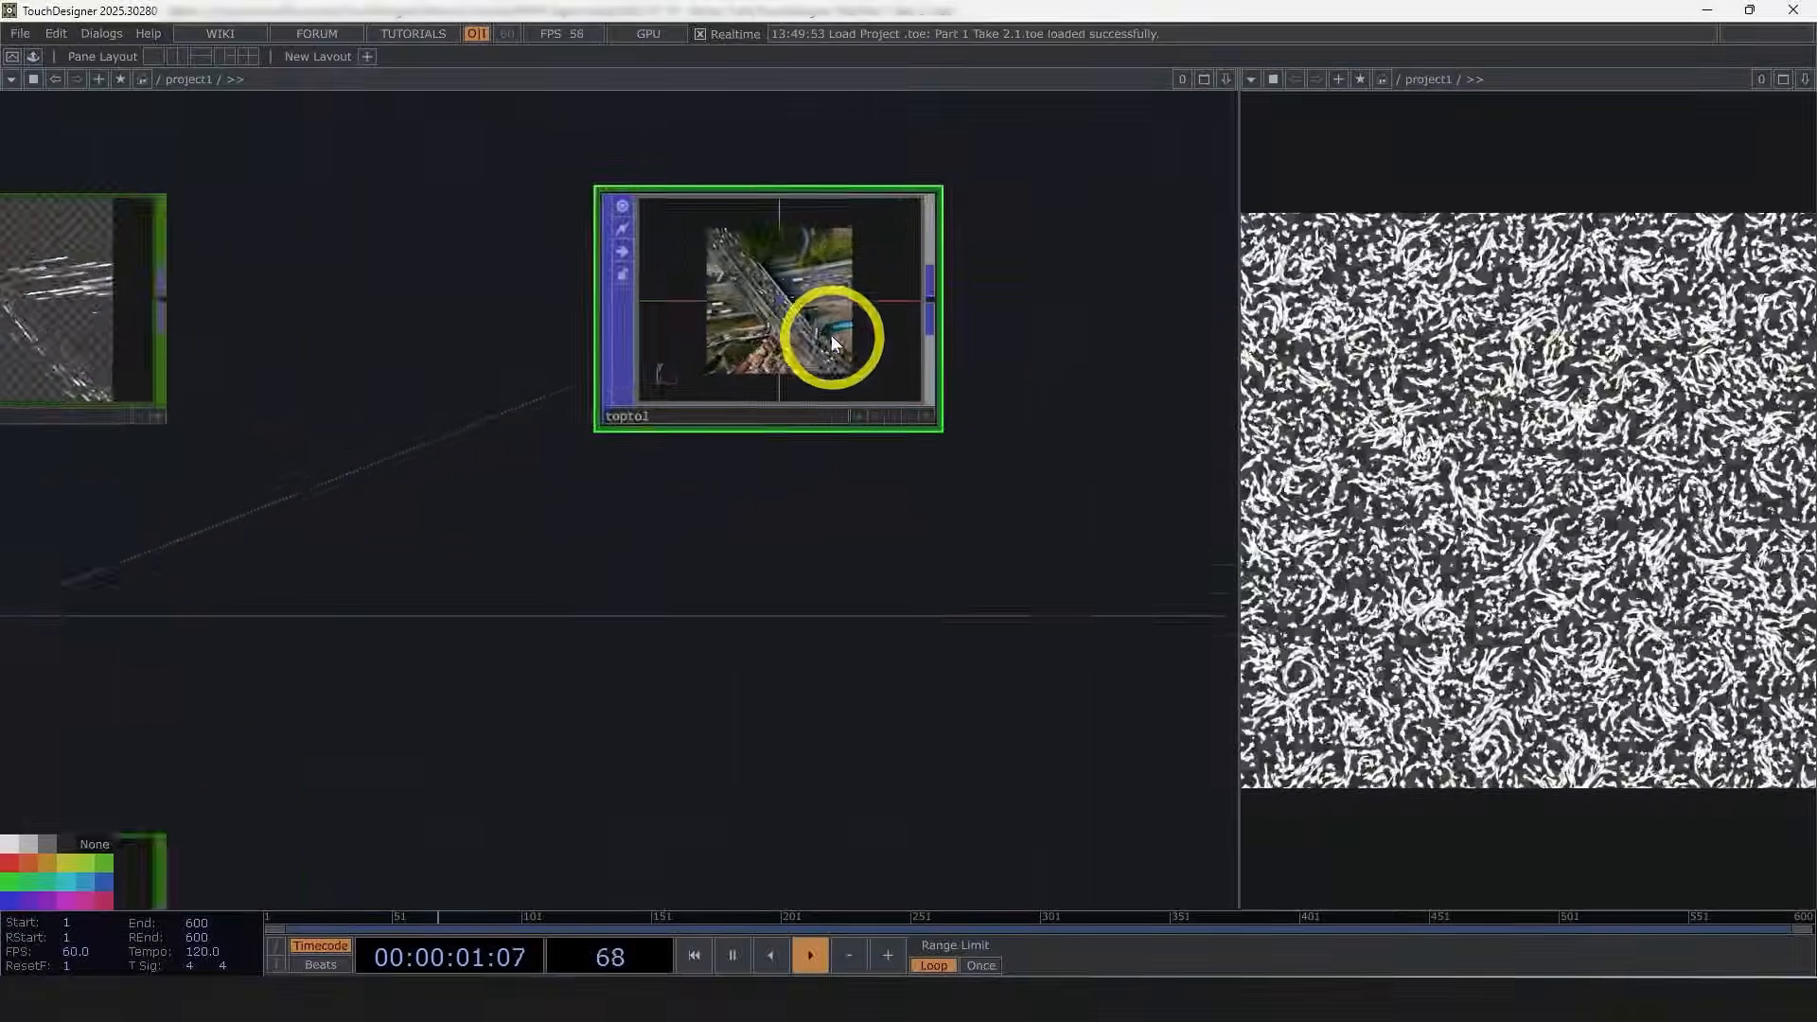
scroll(798, 316, down, 1)
middle_click(781, 329)
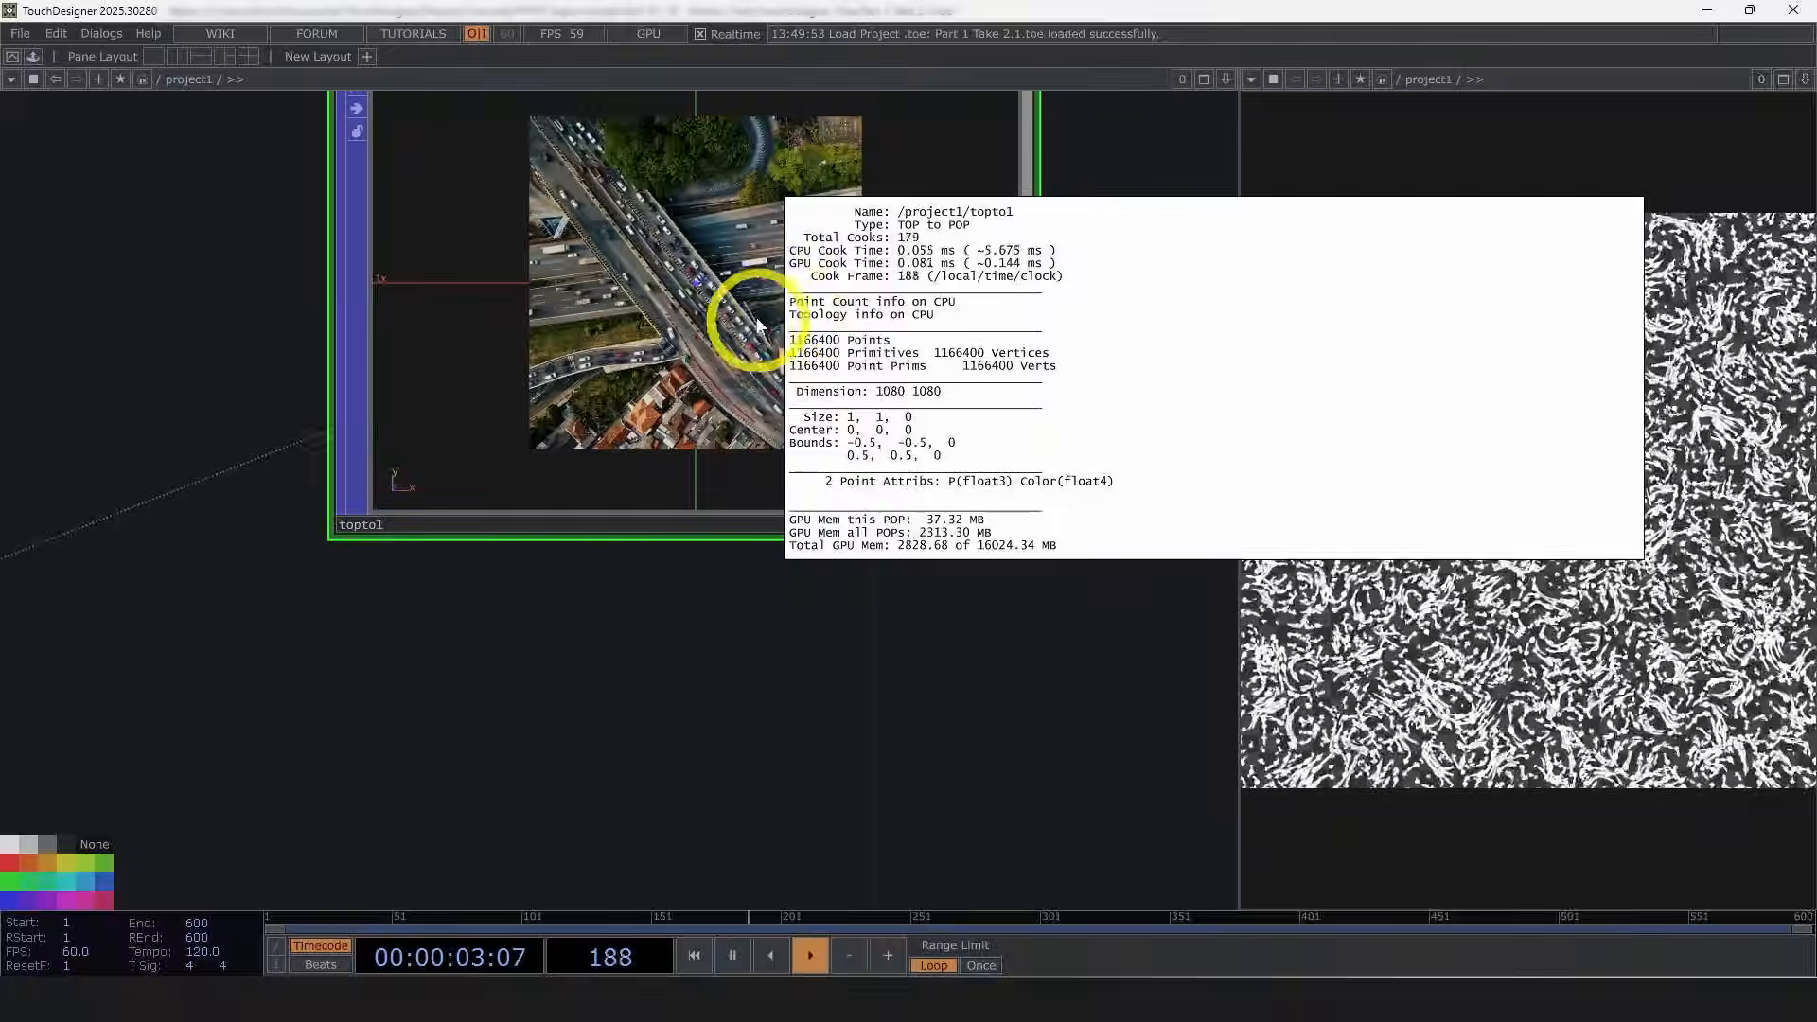
scroll(700, 326, up, 10)
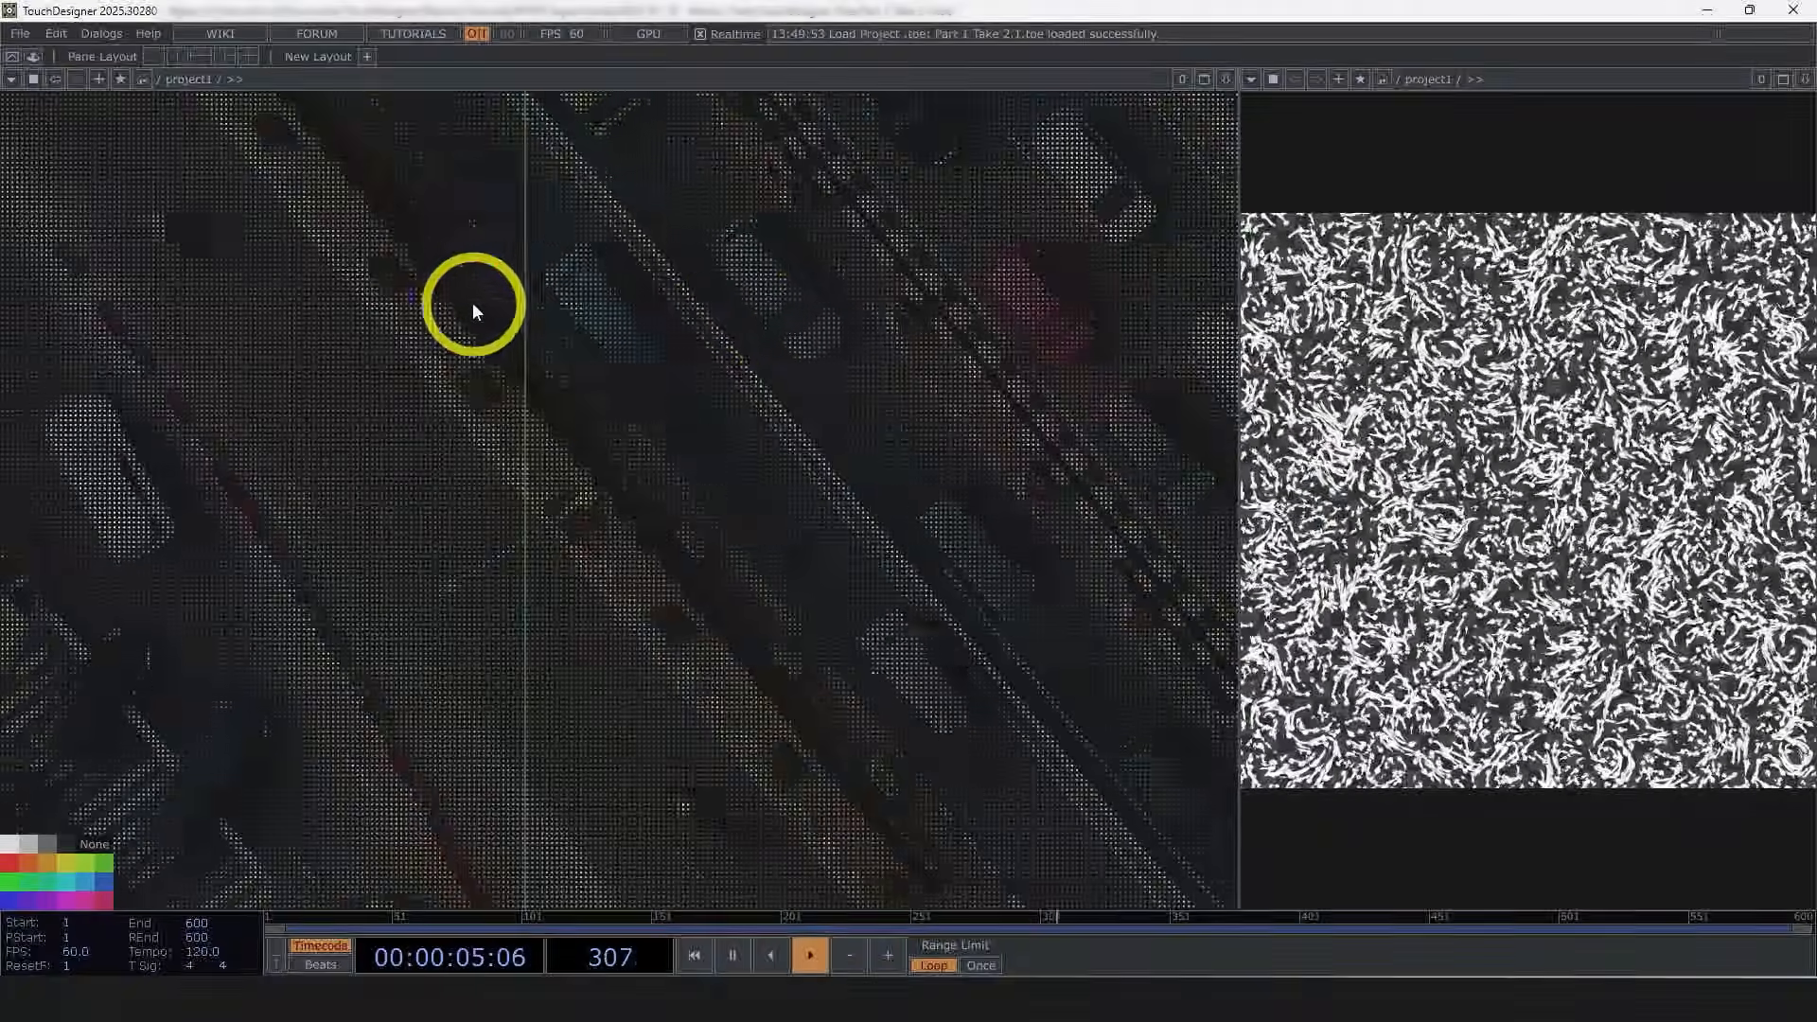
scroll(784, 357, down, 3)
scroll(795, 365, down, 4)
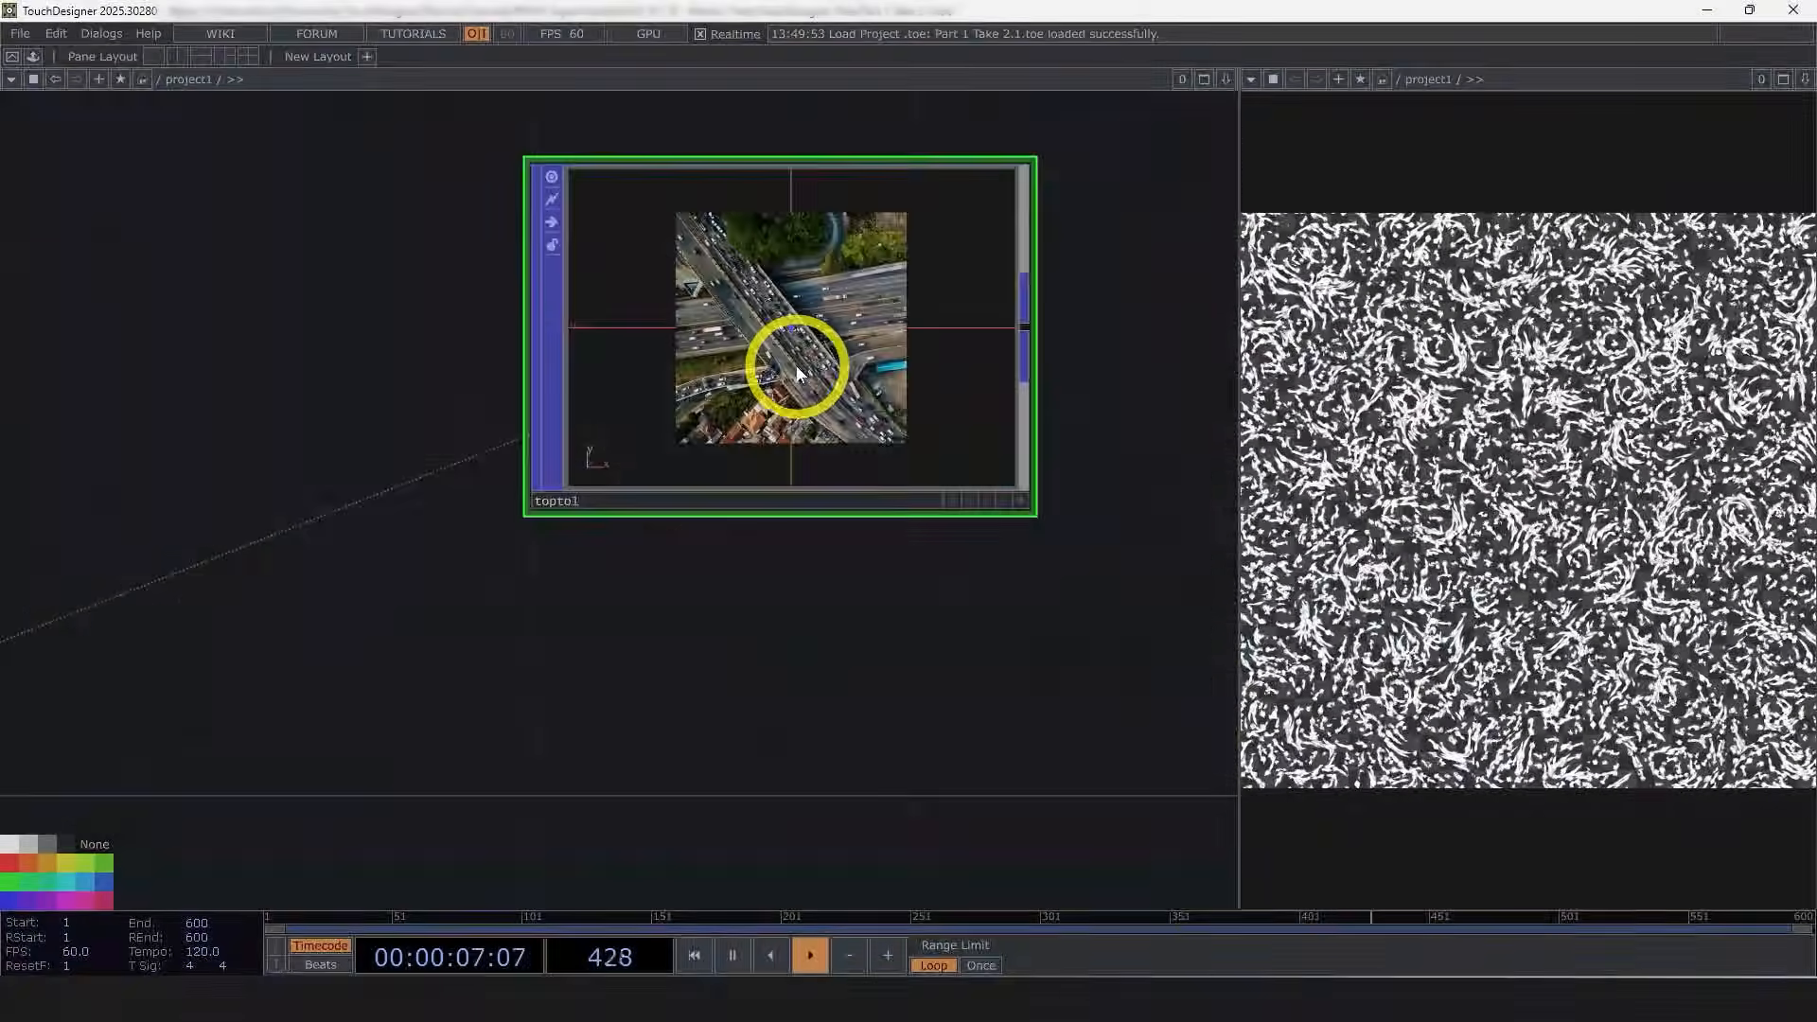
middle_click(790, 365)
scroll(776, 365, down, 3)
scroll(815, 536, down, 2)
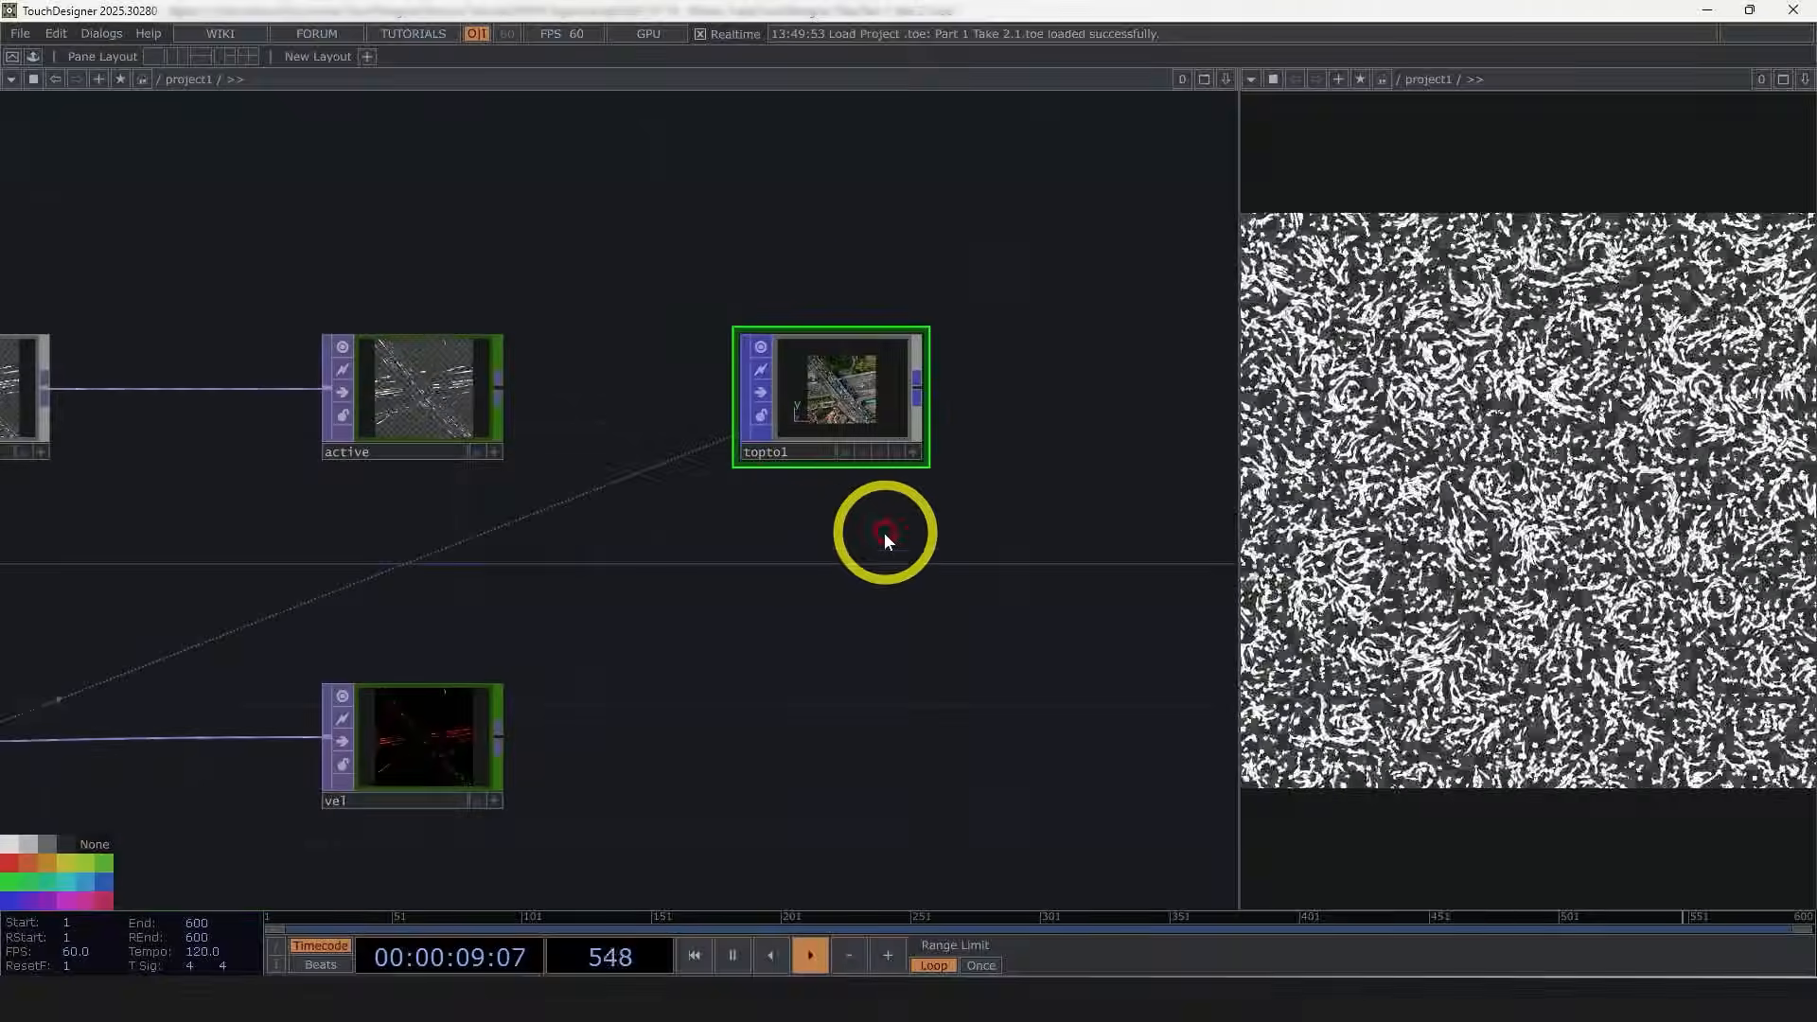
key(p)
drag(907, 624, 753, 634)
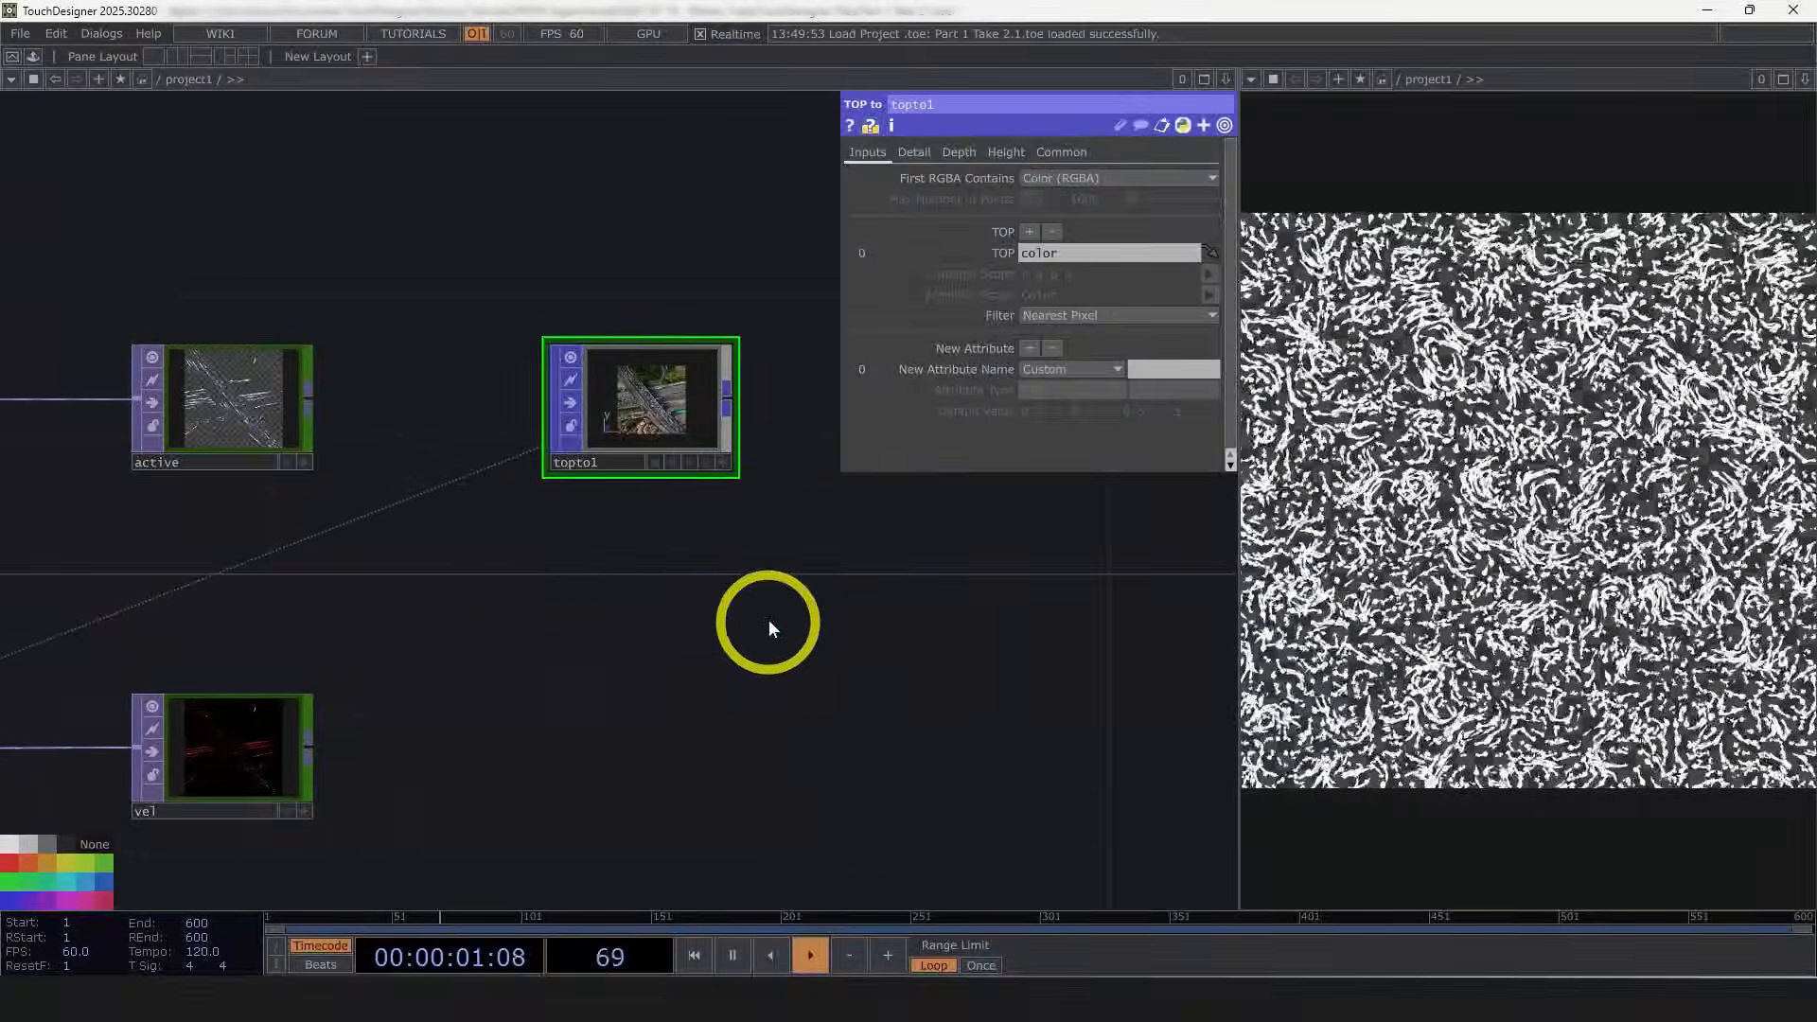
Step: Add a second TOP input to the TOP to POP and source it from the active TOP
drag(503, 646, 582, 600)
scroll(567, 596, down, 2)
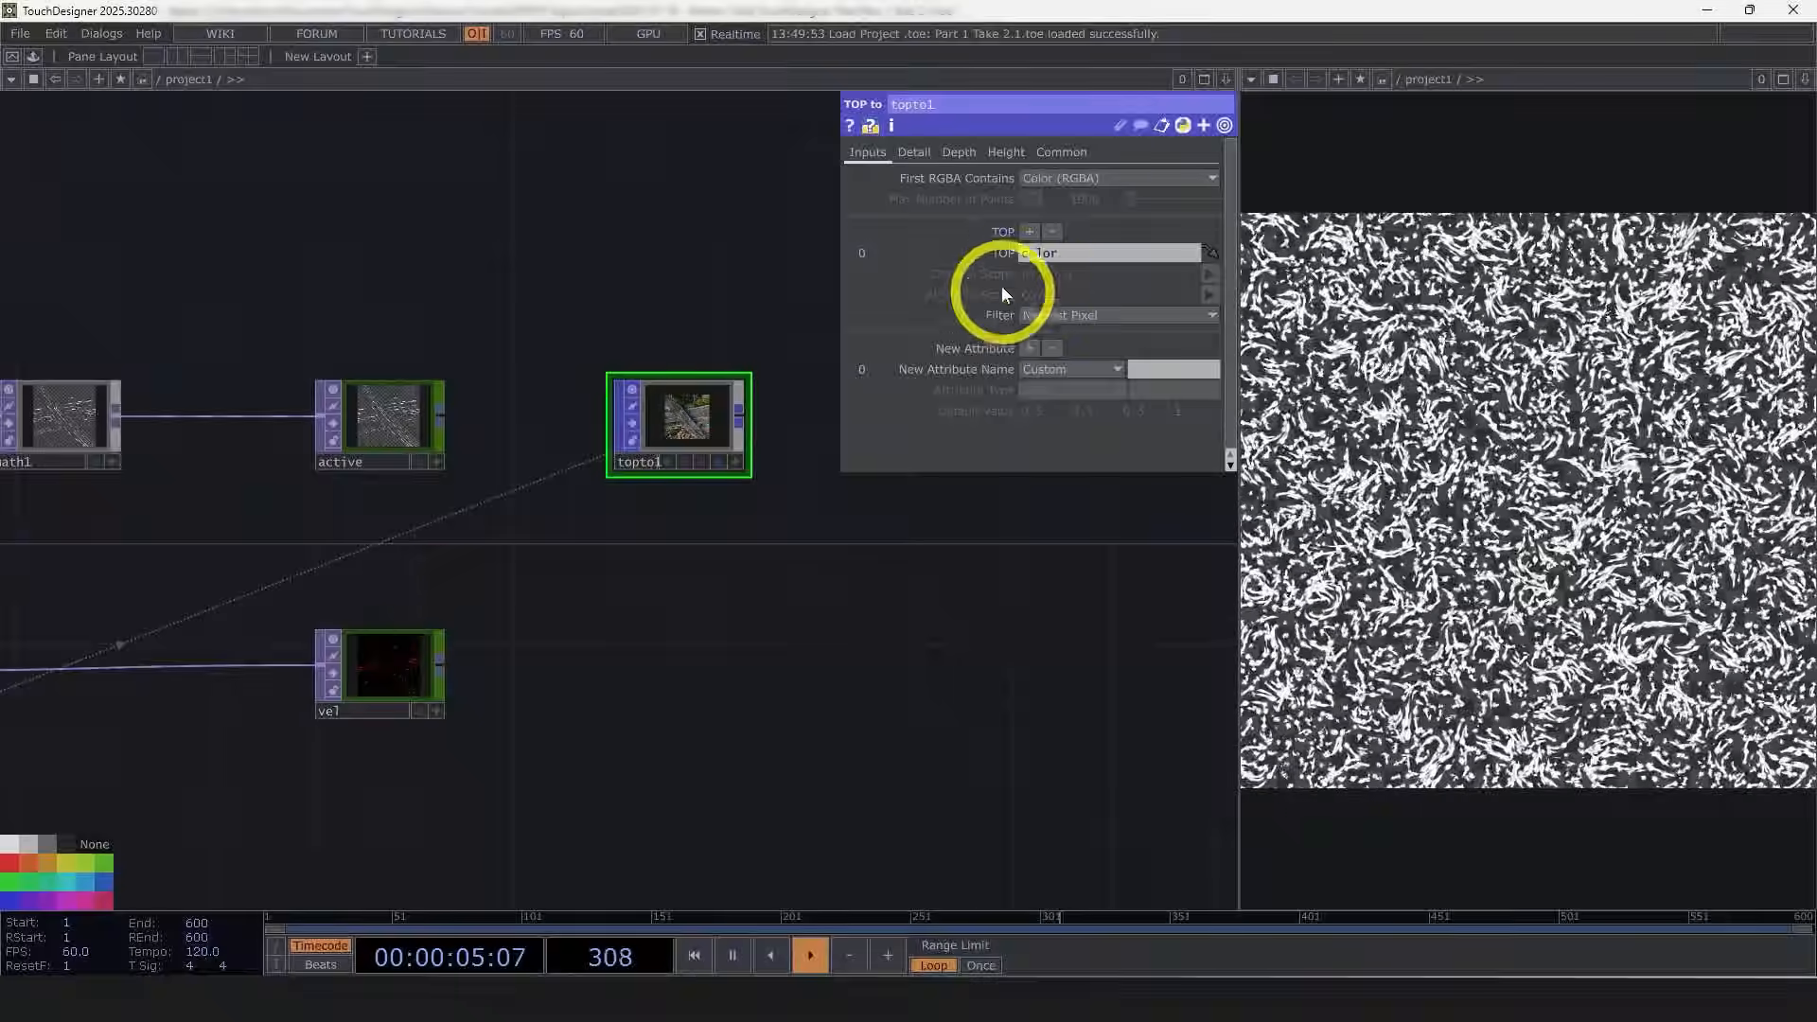
click(1030, 233)
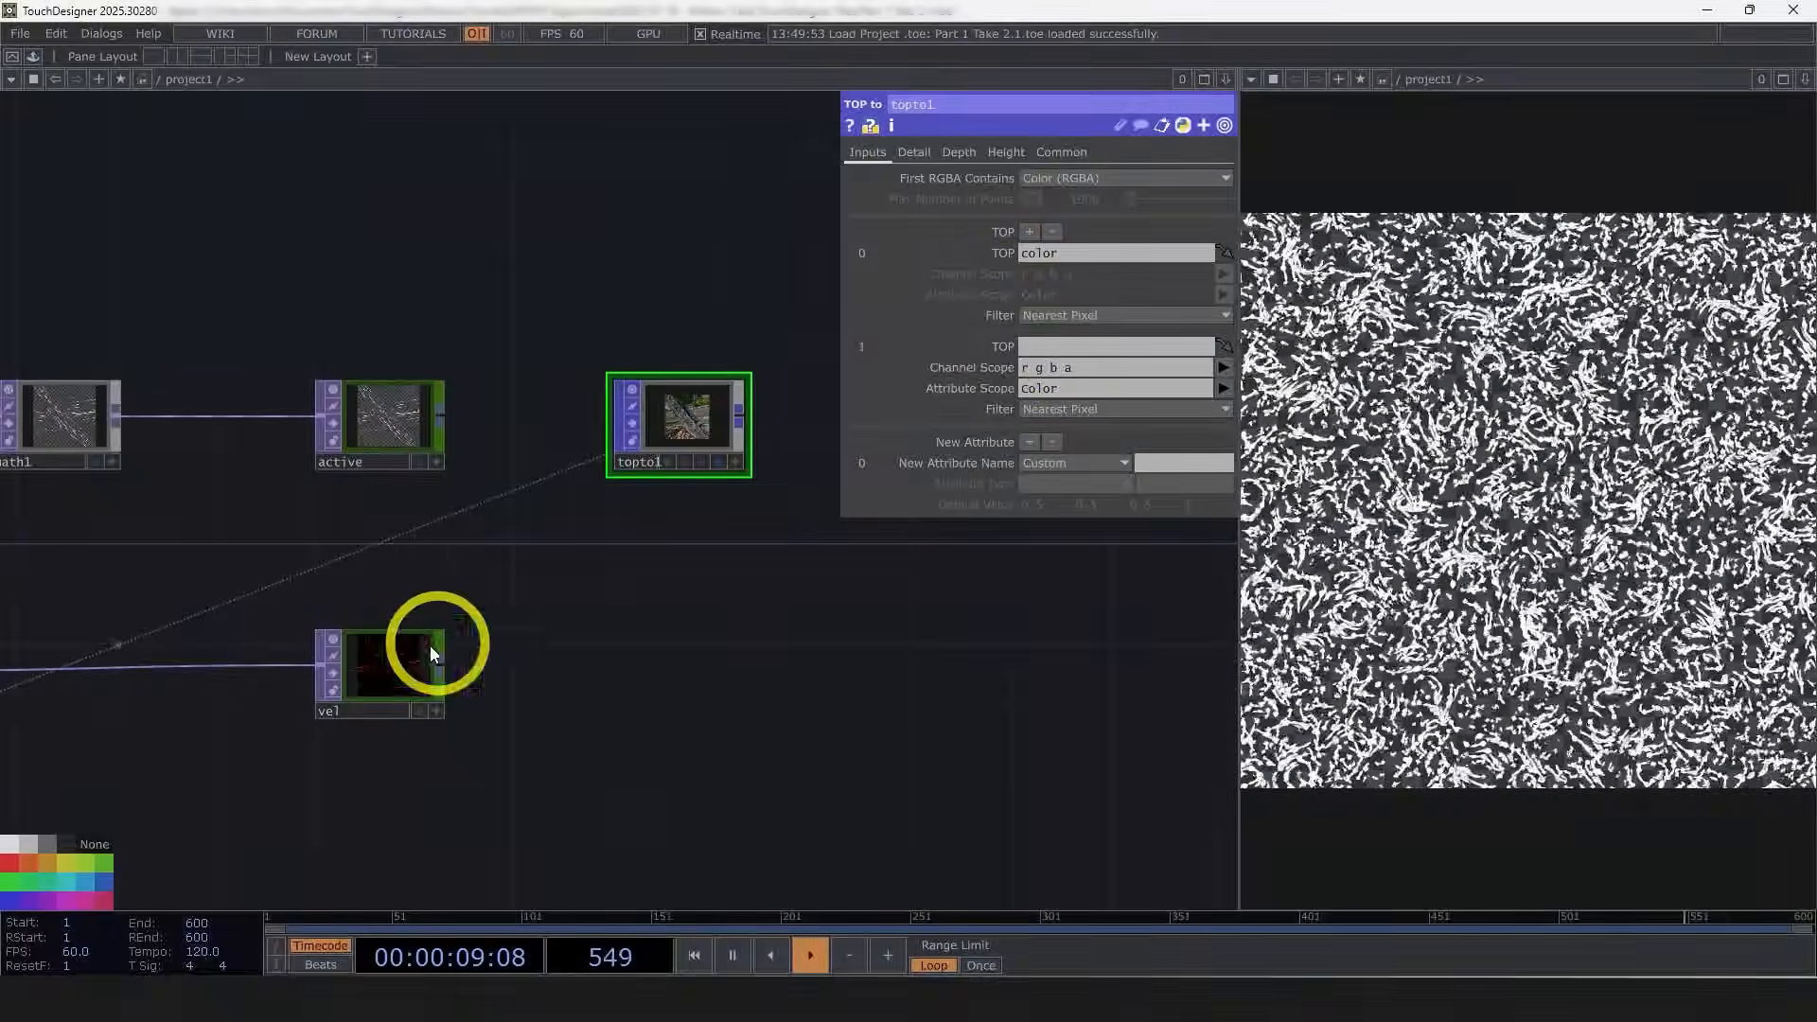
drag(395, 429, 1064, 348)
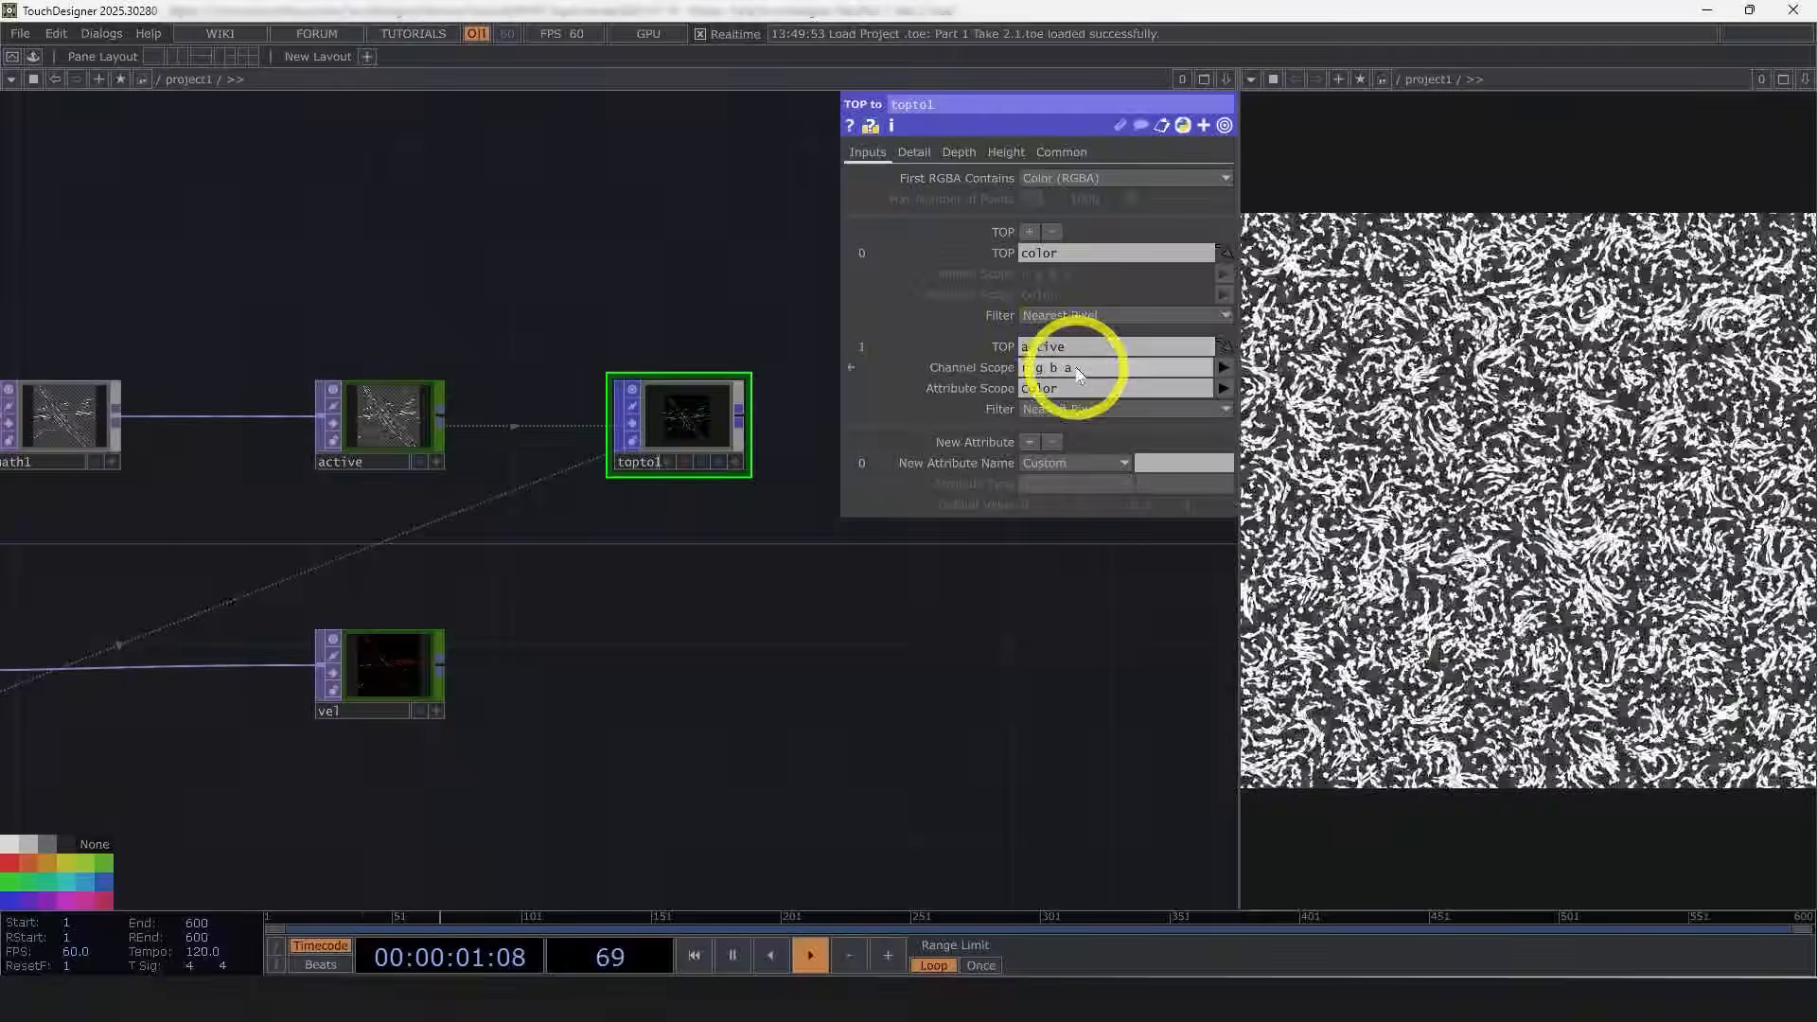
Step: Set the active input's attribute scope to Active and its channel scope to r
scroll(771, 437, up, 4)
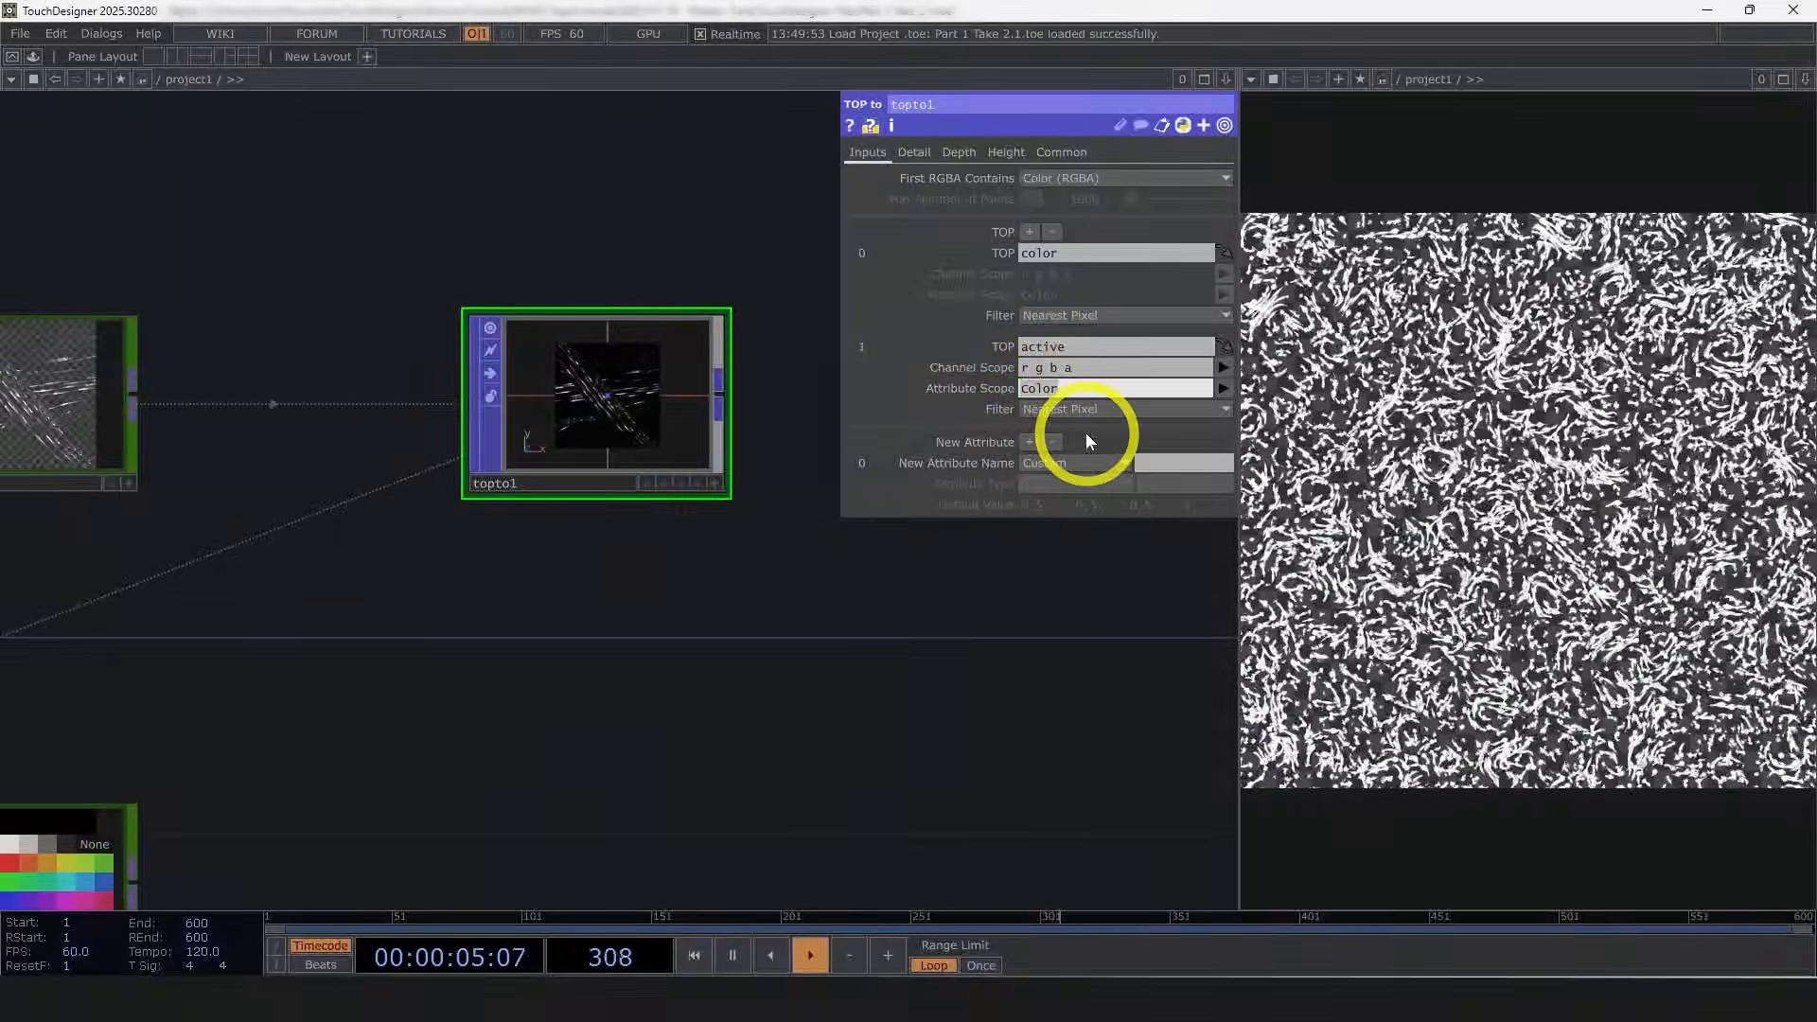
text(Act)
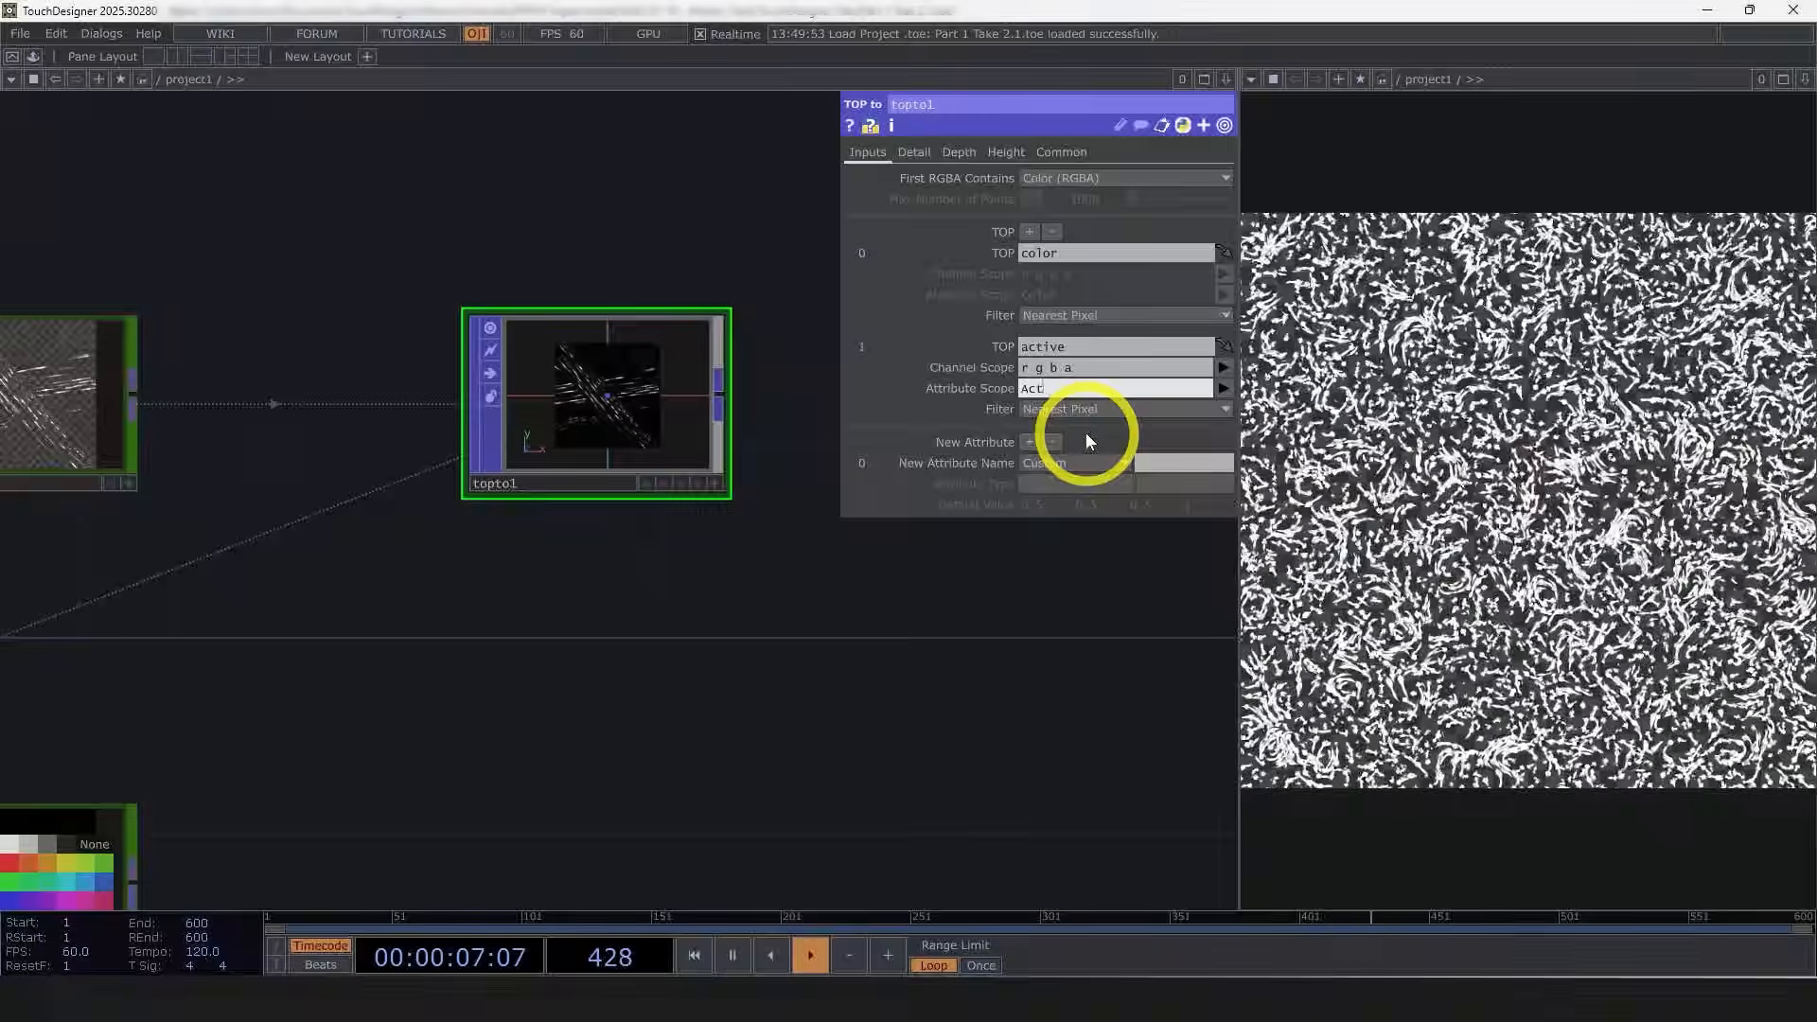
text(ive)
key(Return)
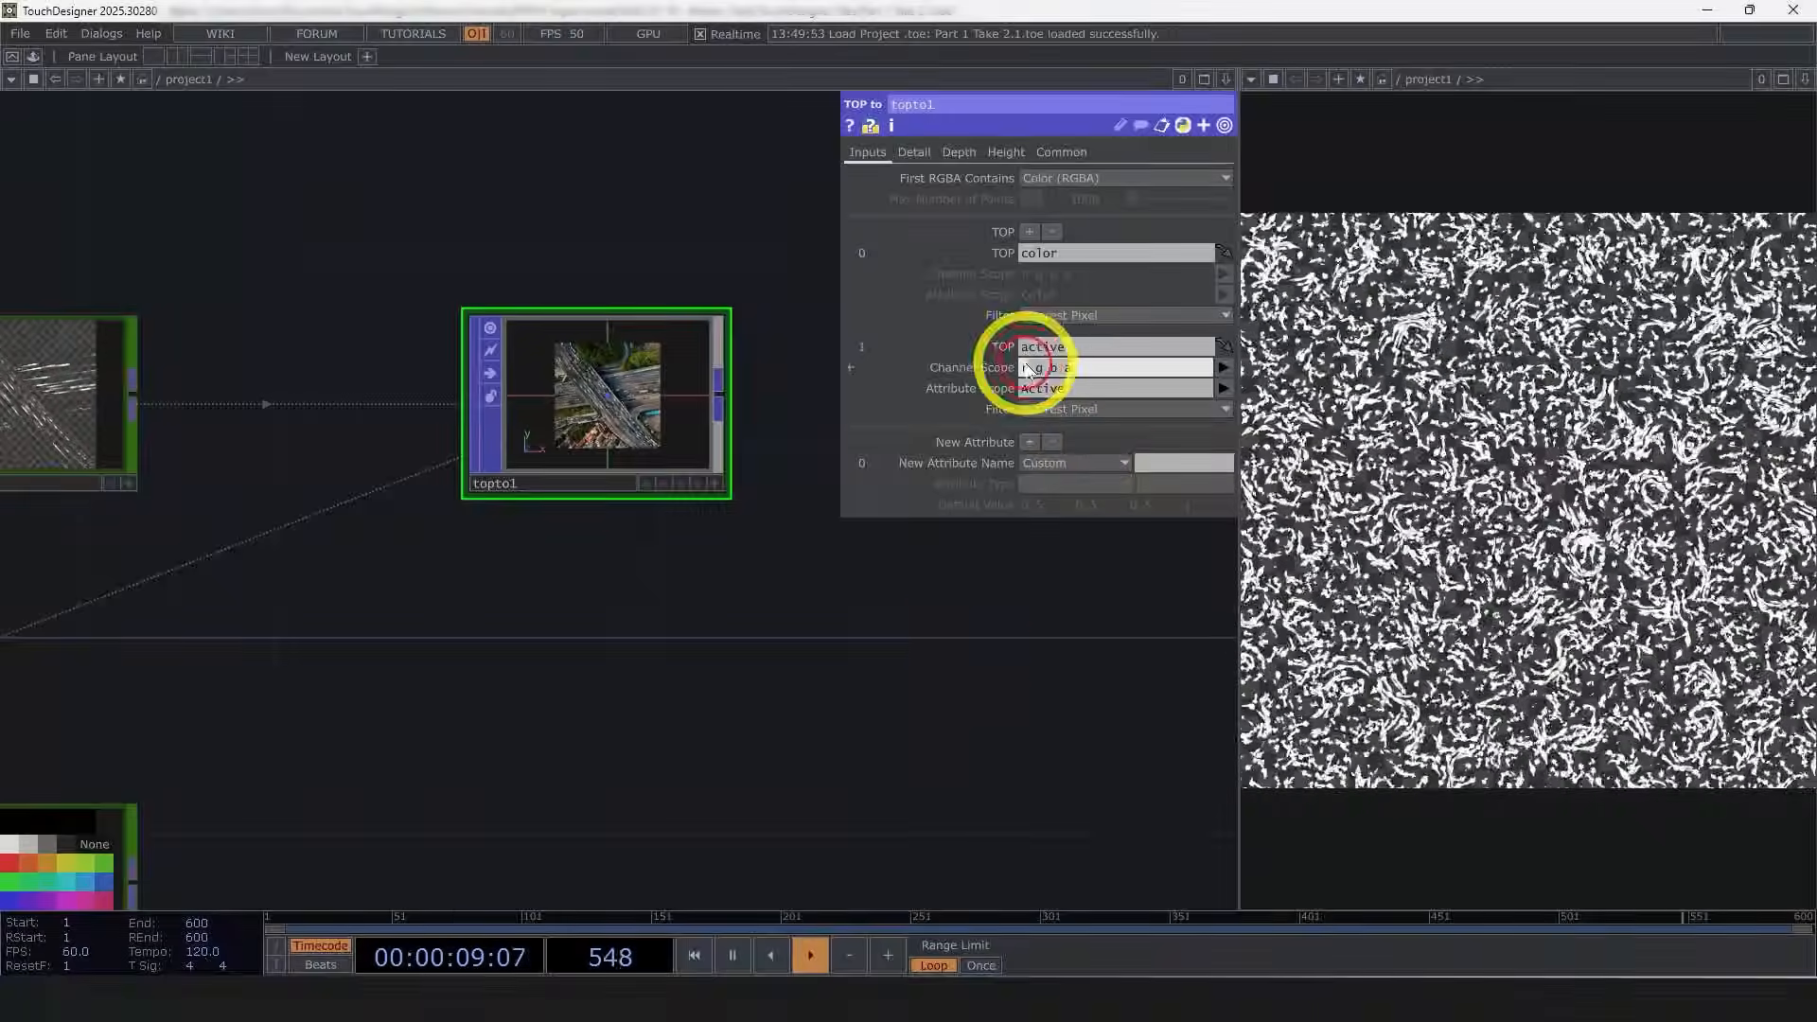
drag(133, 512, 327, 496)
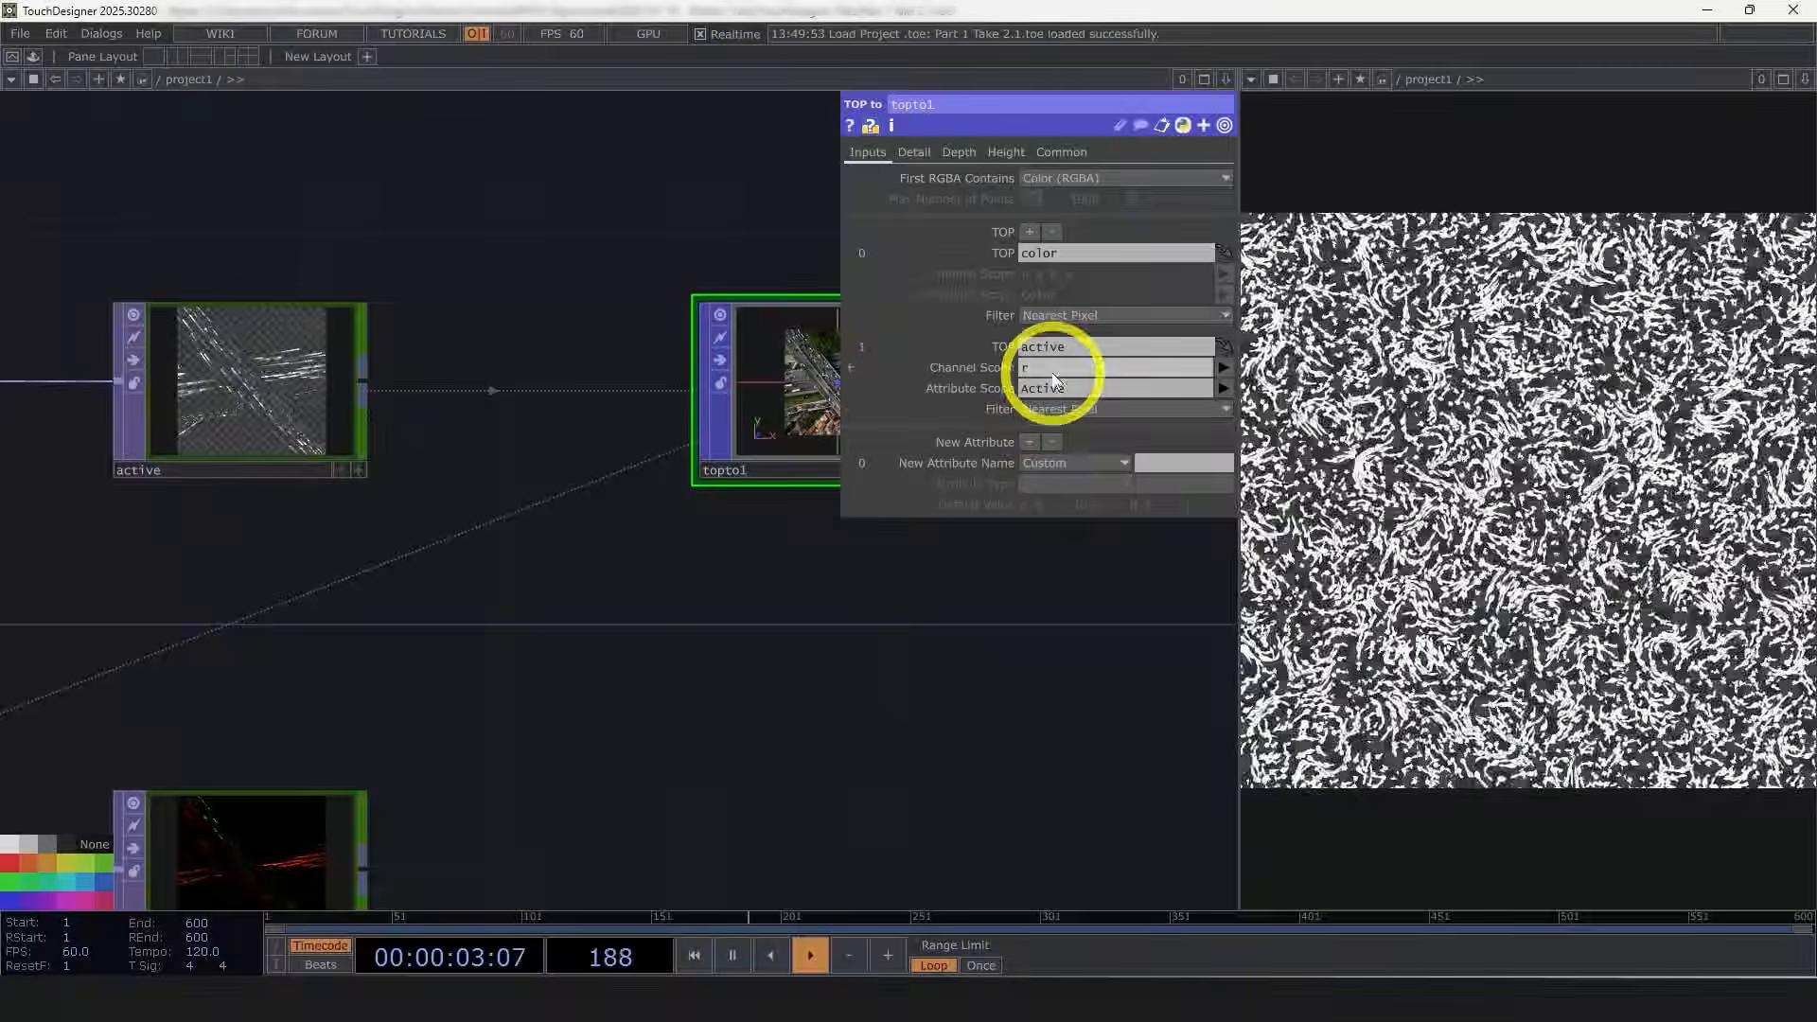
drag(1012, 703, 795, 596)
scroll(794, 596, down, 5)
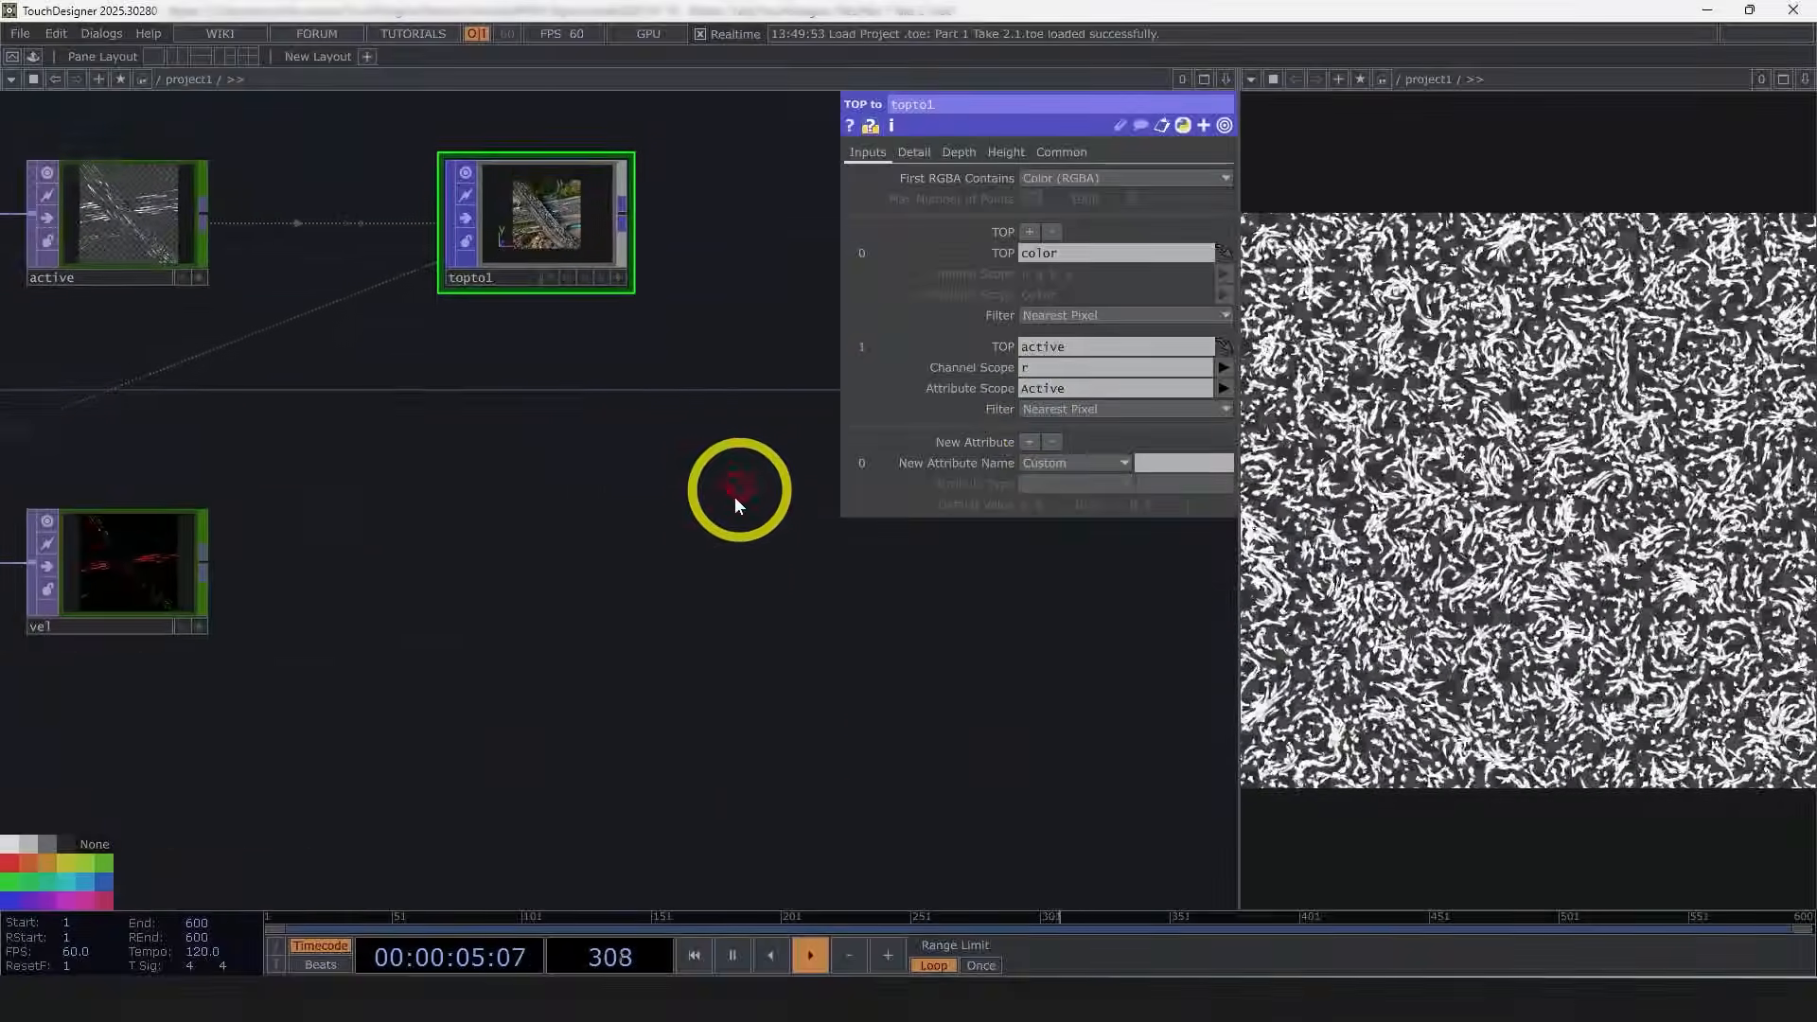
Step: Add a third TOP input to the TOP to POP sourced from the vel TOP
scroll(586, 602, up, 2)
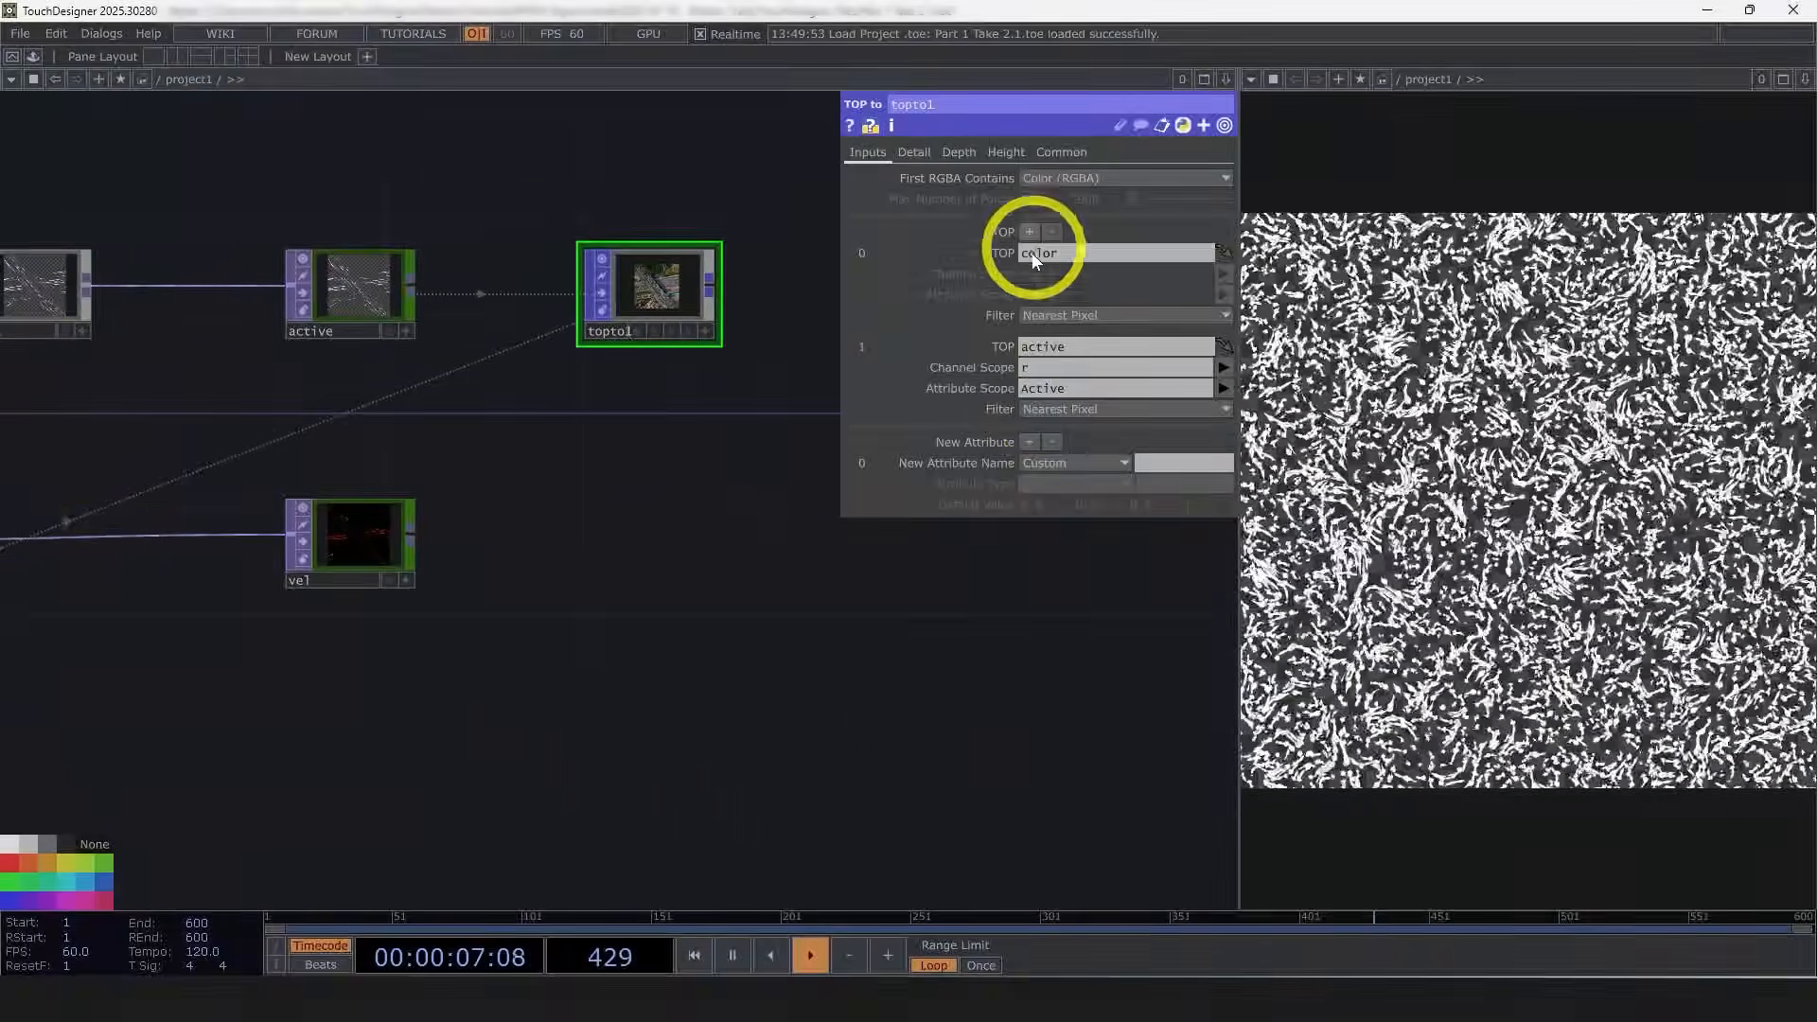
click(1030, 232)
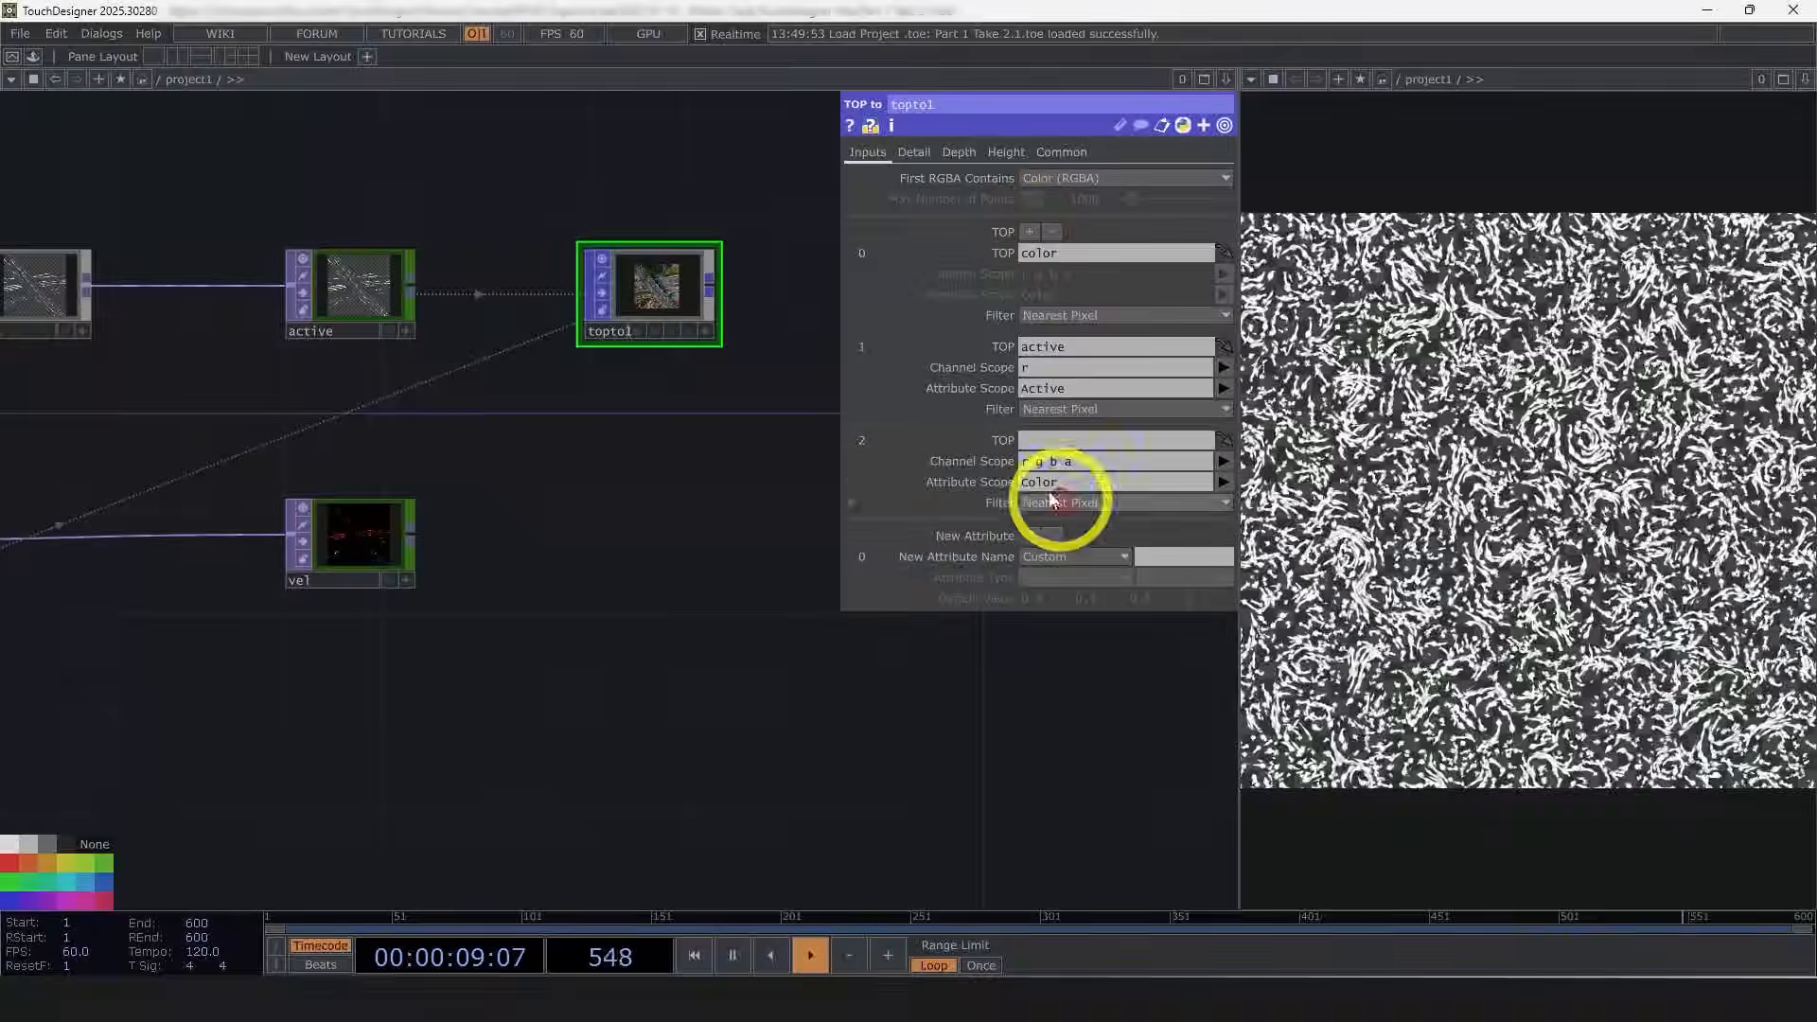
drag(355, 546, 1066, 444)
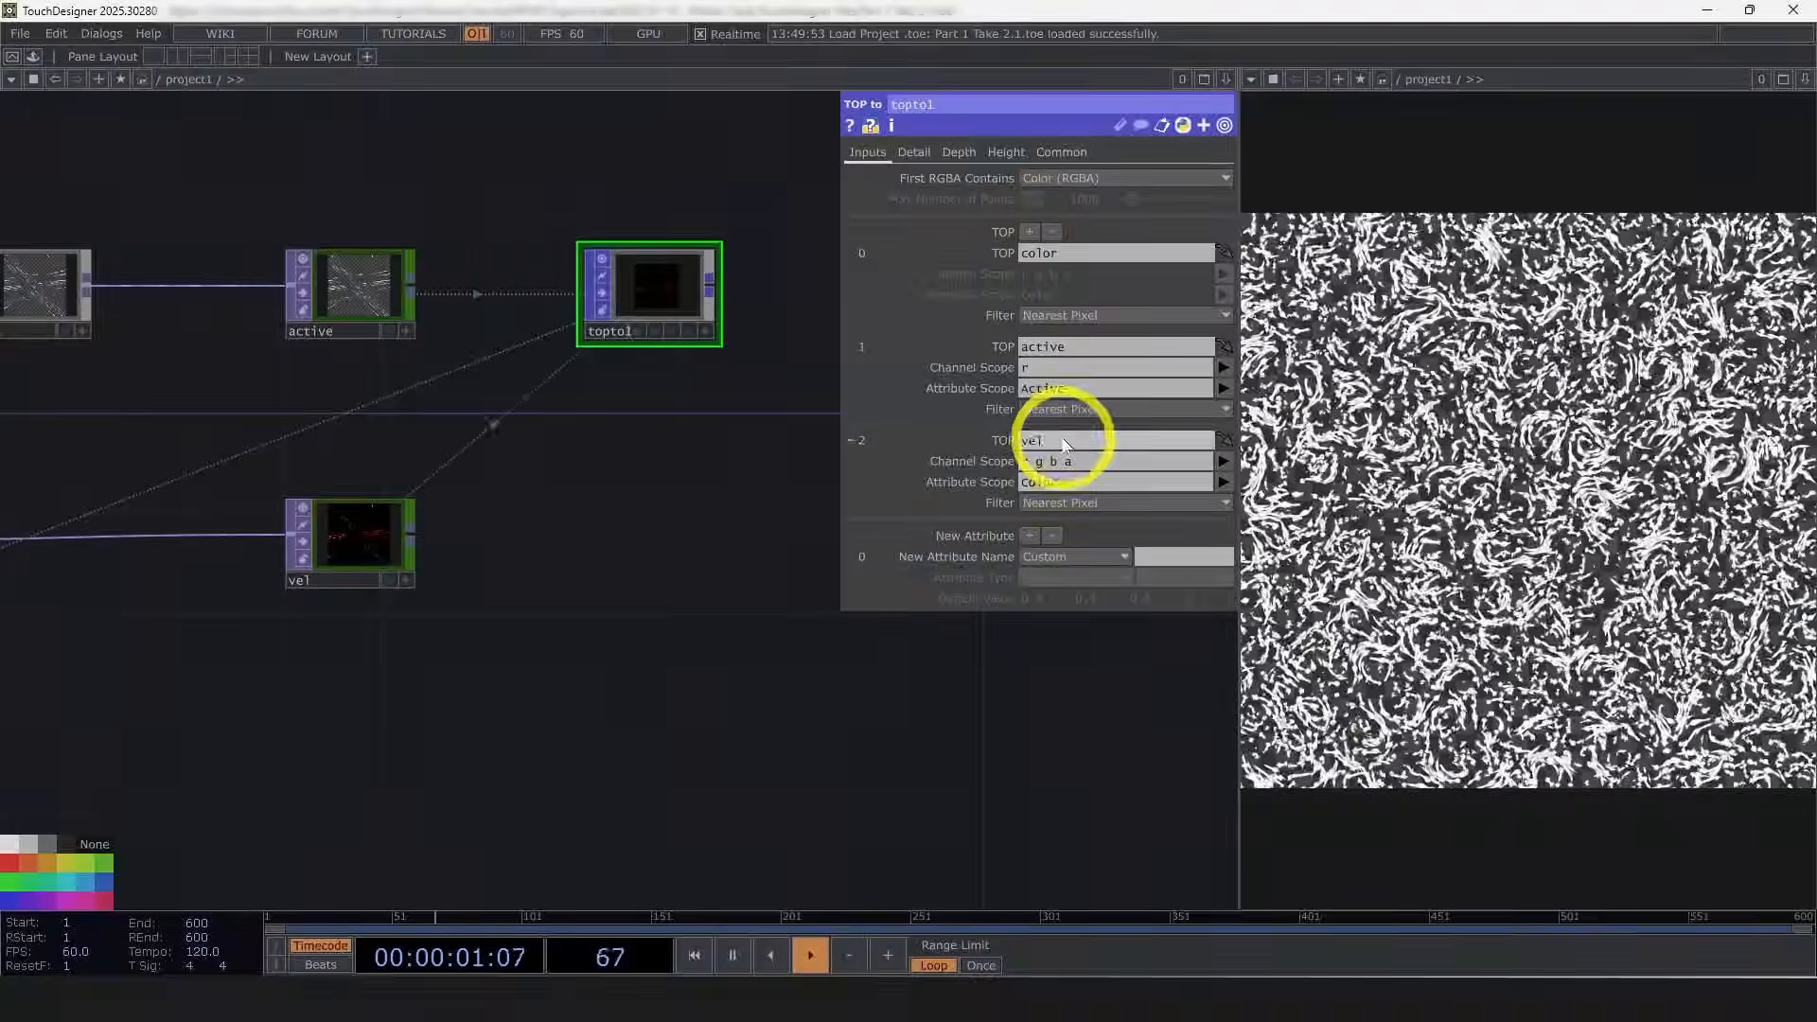
Step: Set the vel input's attribute scope to vel and its channel scope to r g
click(1067, 486)
text(ve)
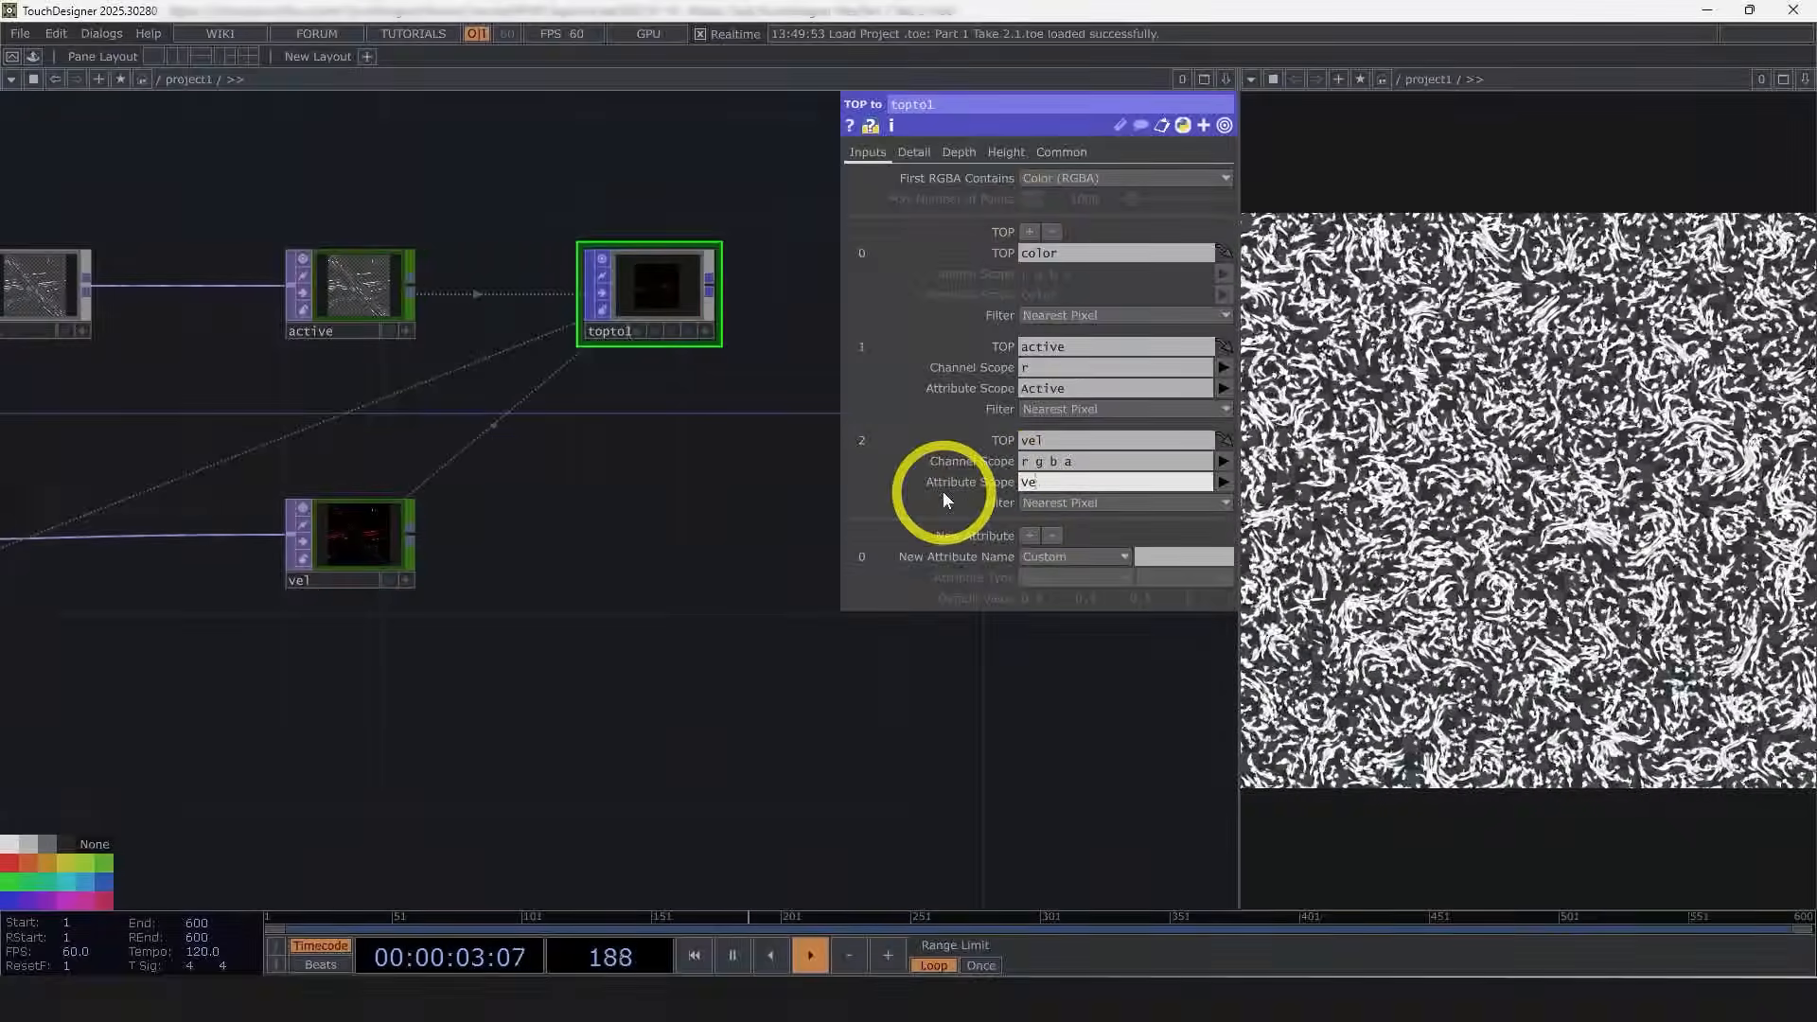
text(l)
key(Return)
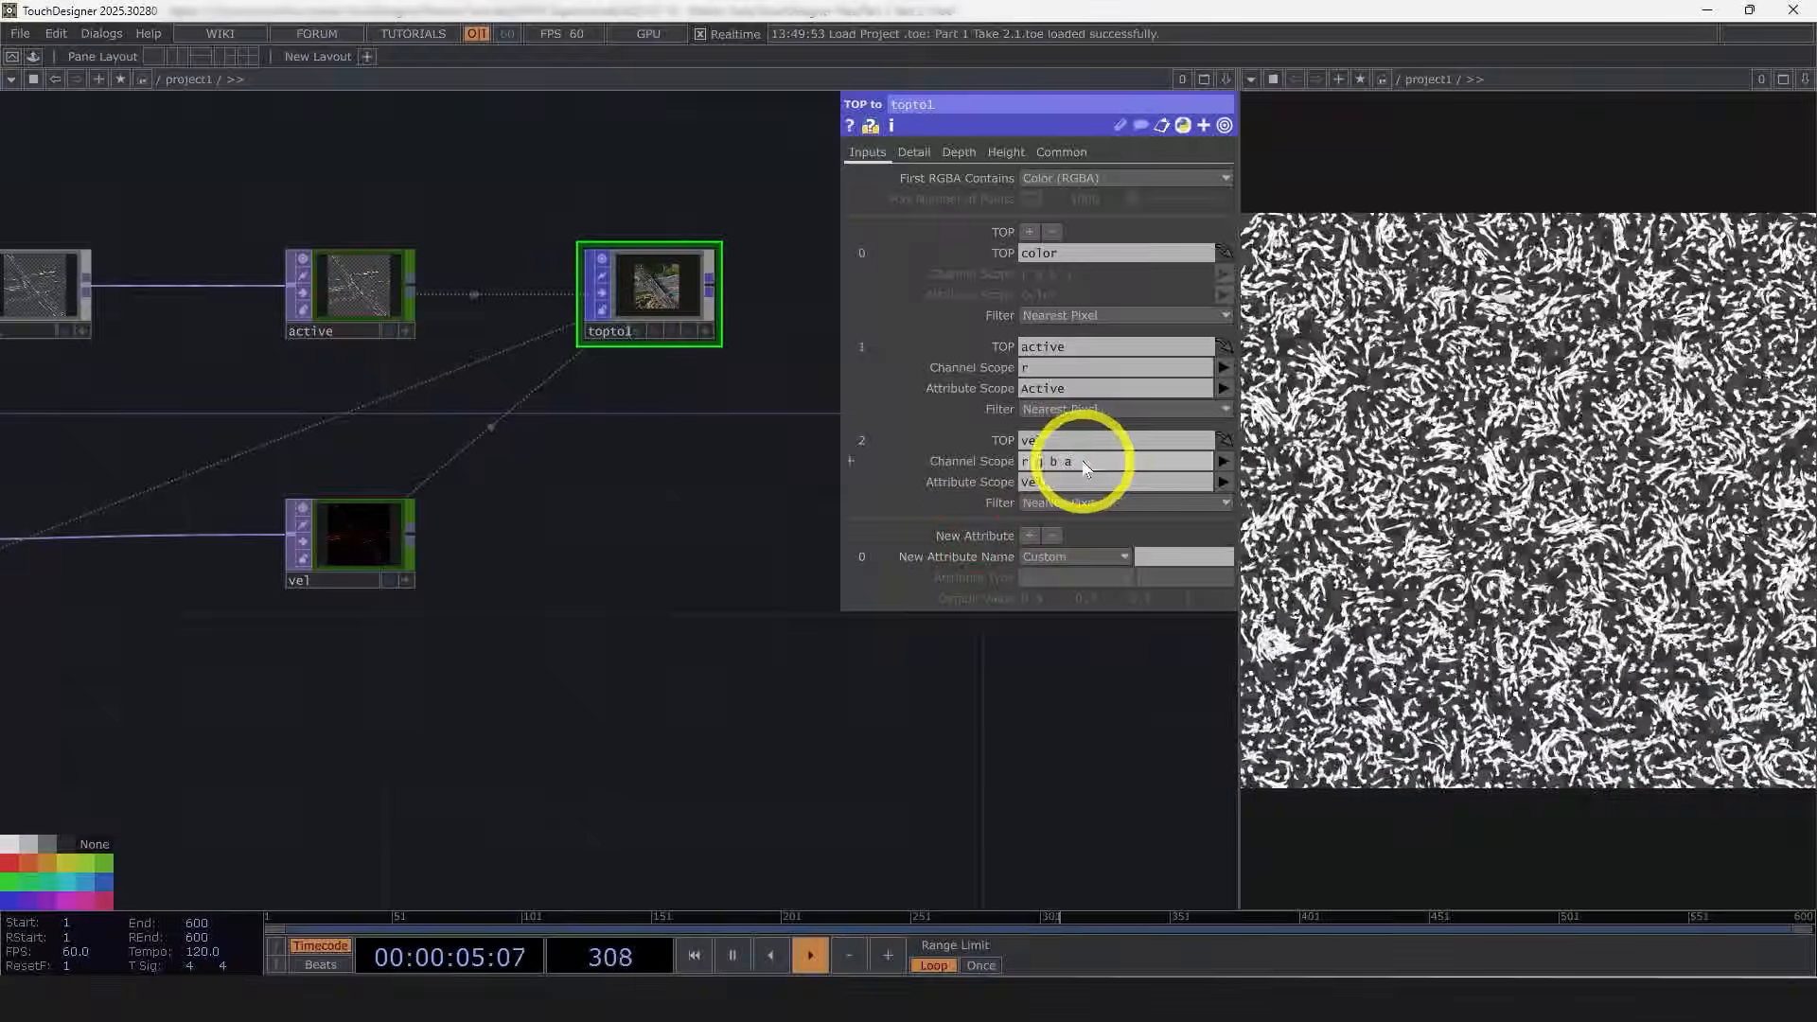
key(BackSpace)
key(Return)
click(1054, 490)
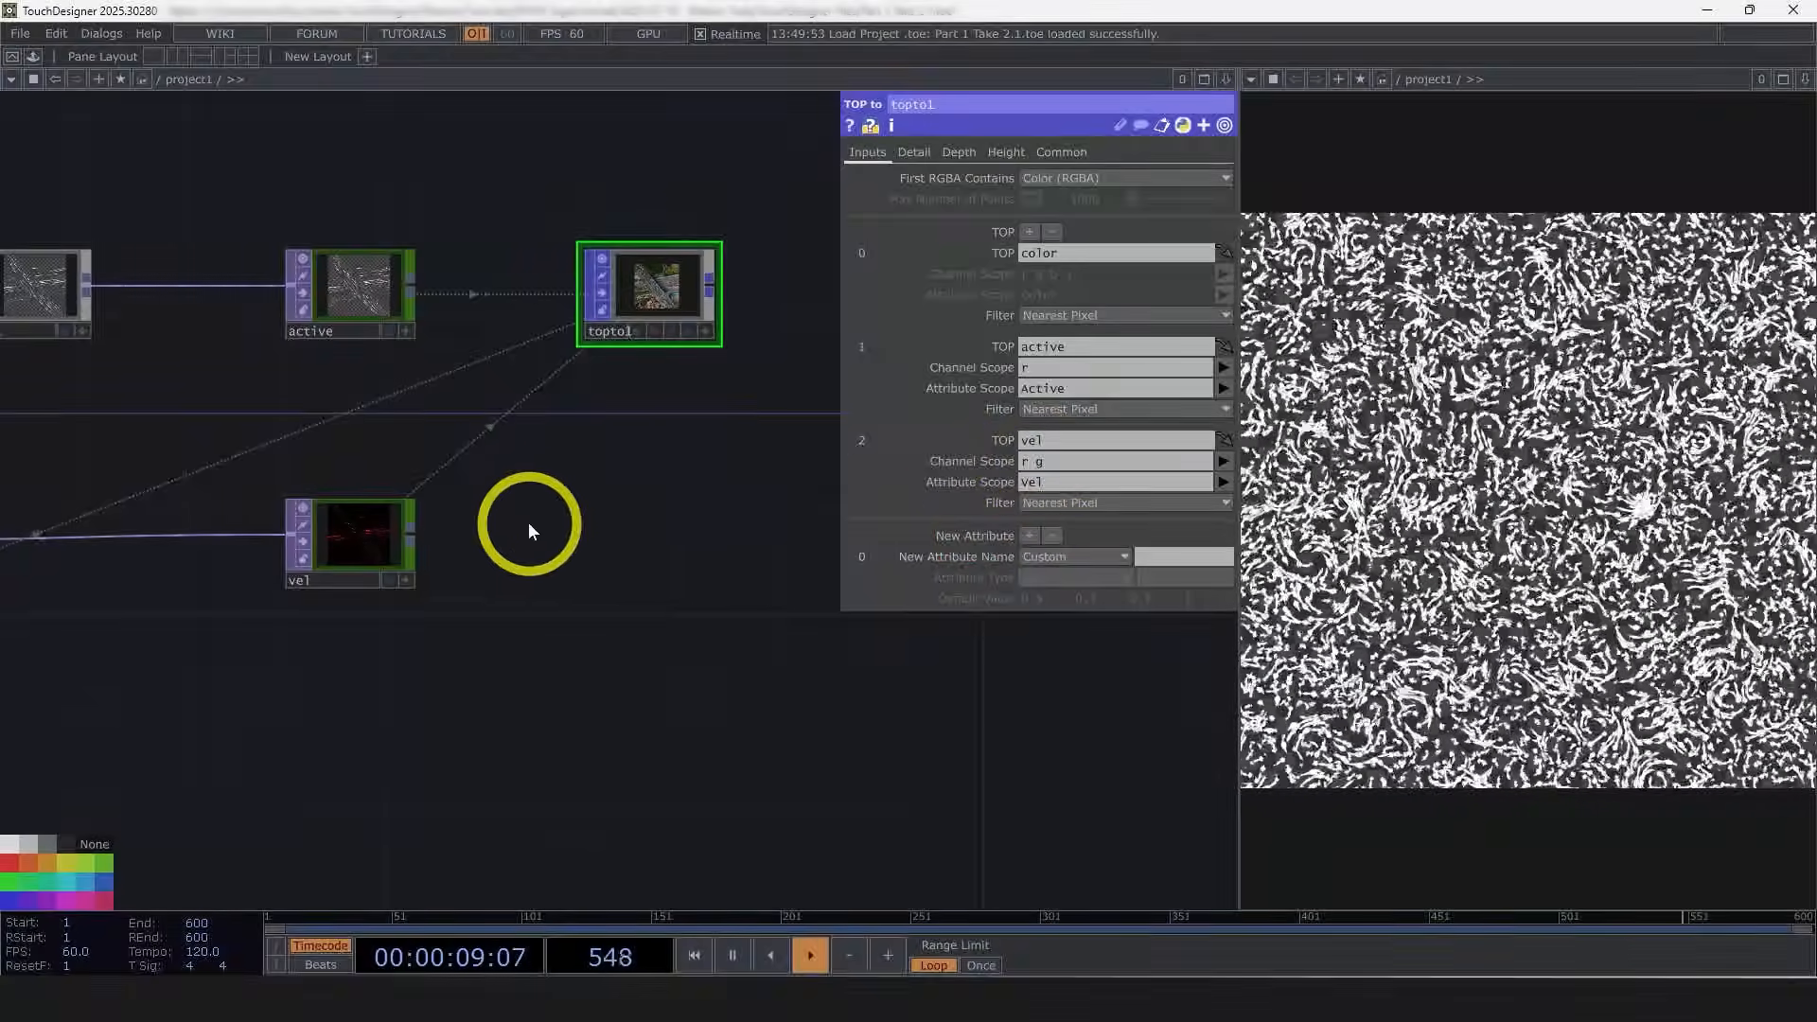
Step: Inspect the TOP to POP's info for its point attributes
scroll(421, 547, up, 2)
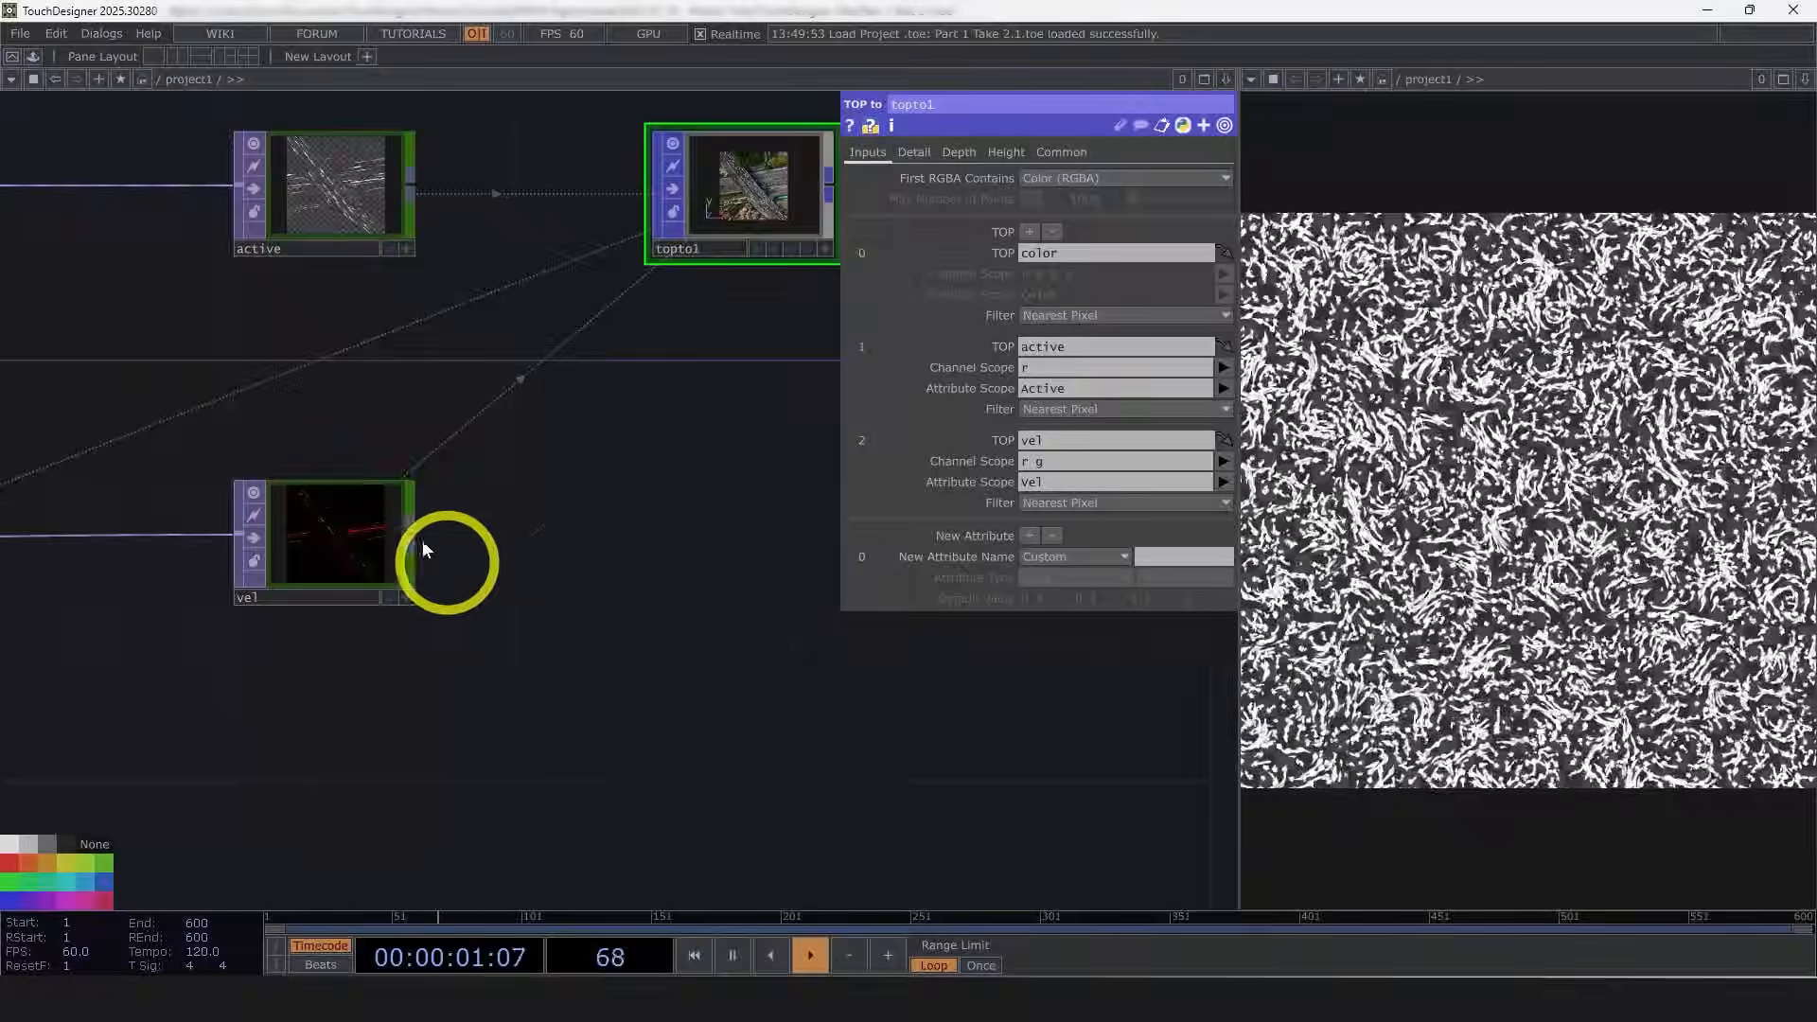
drag(454, 577, 218, 711)
scroll(217, 711, down, 2)
drag(590, 649, 436, 617)
scroll(435, 617, down, 2)
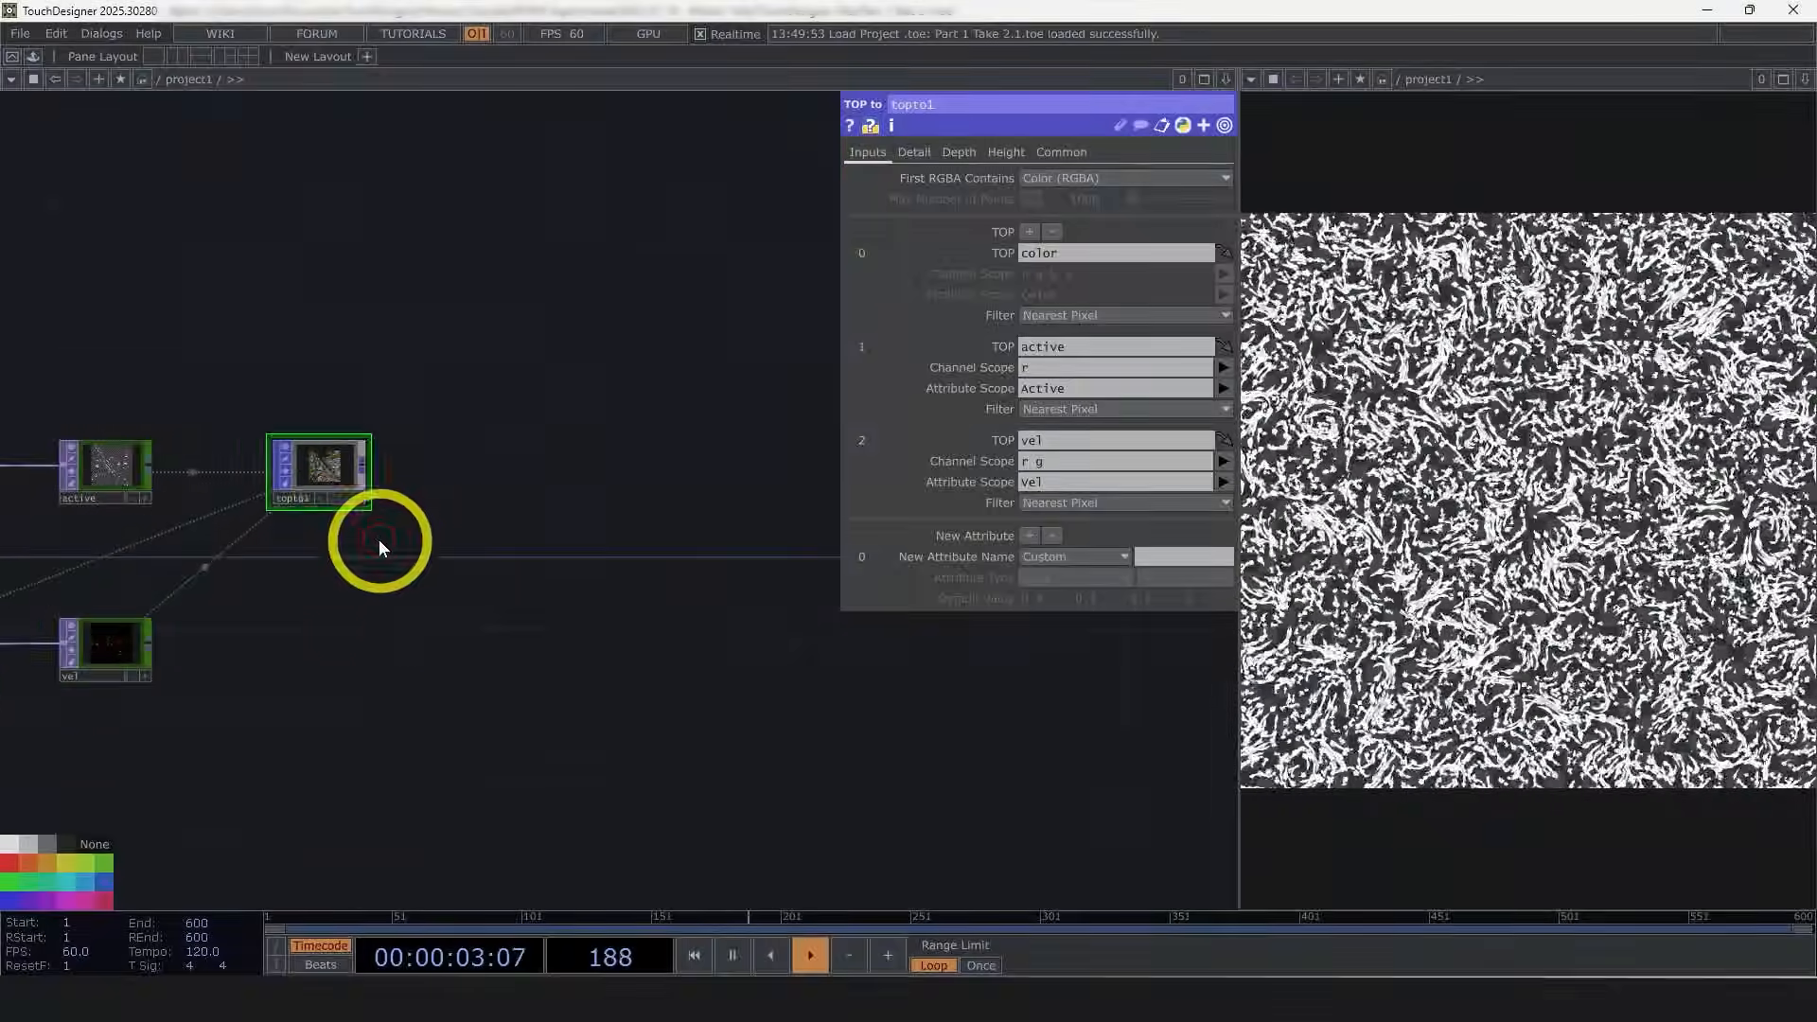
middle_click(330, 470)
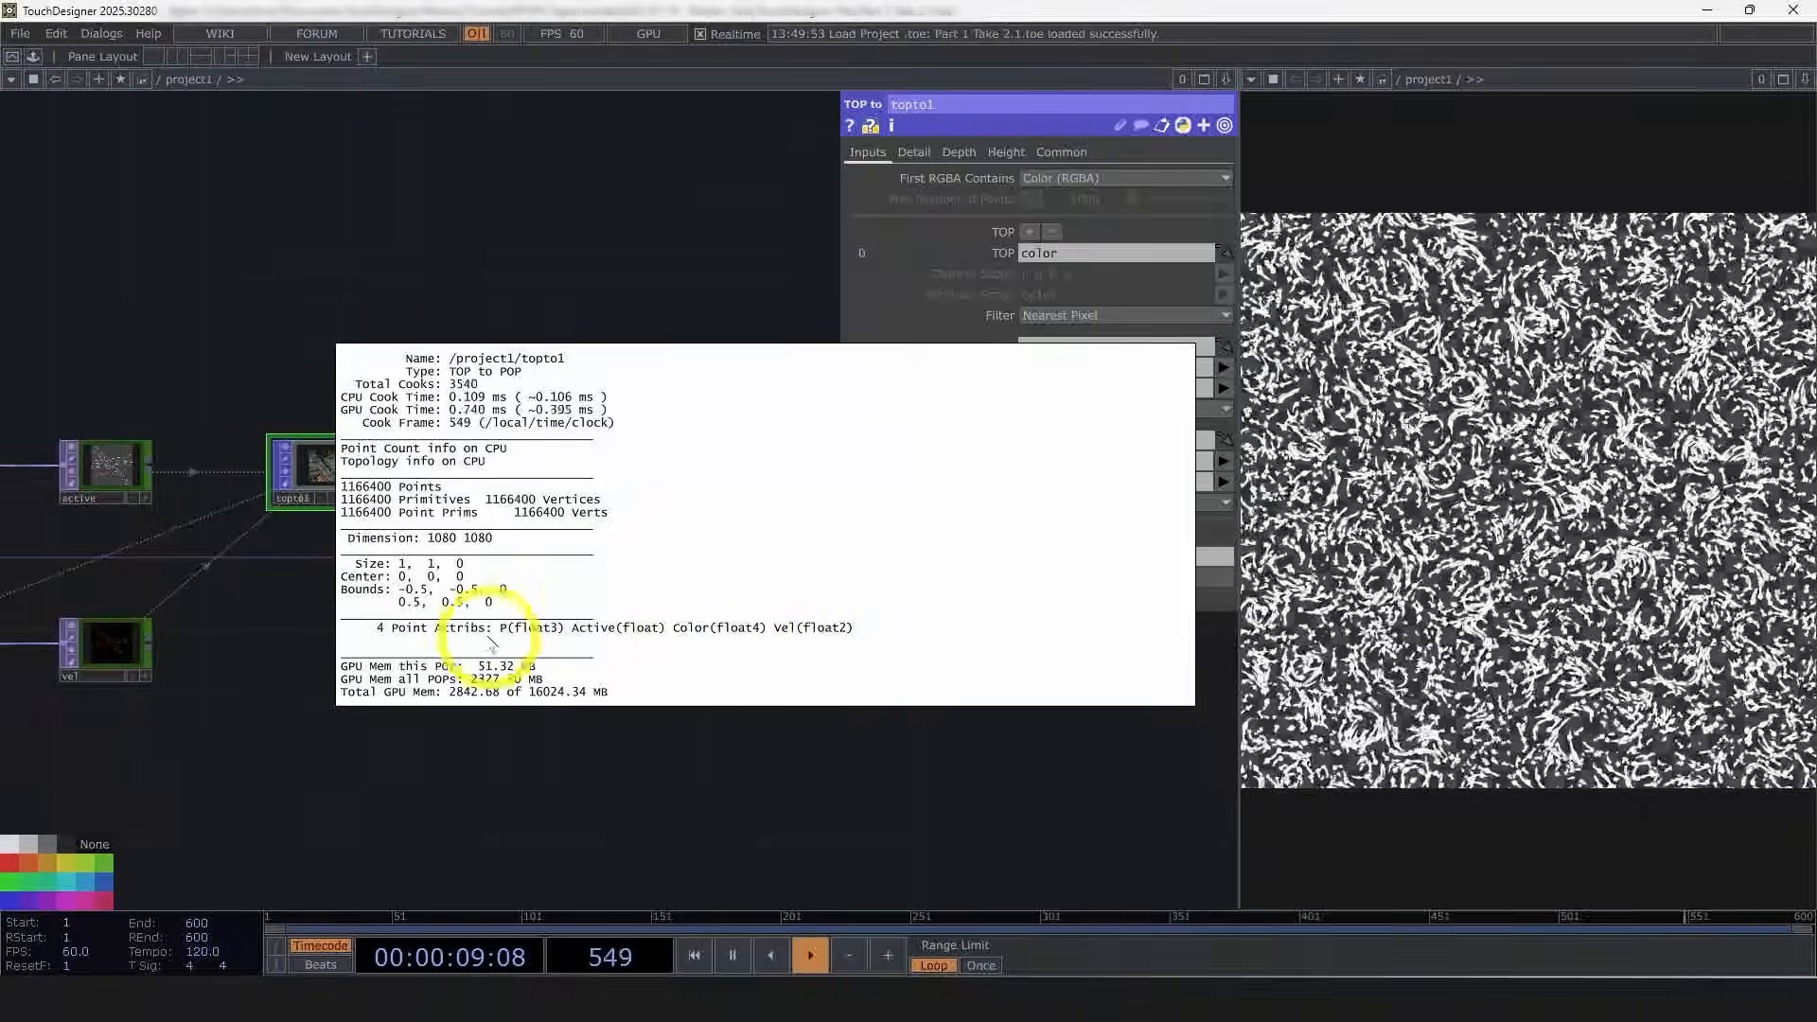
key(p)
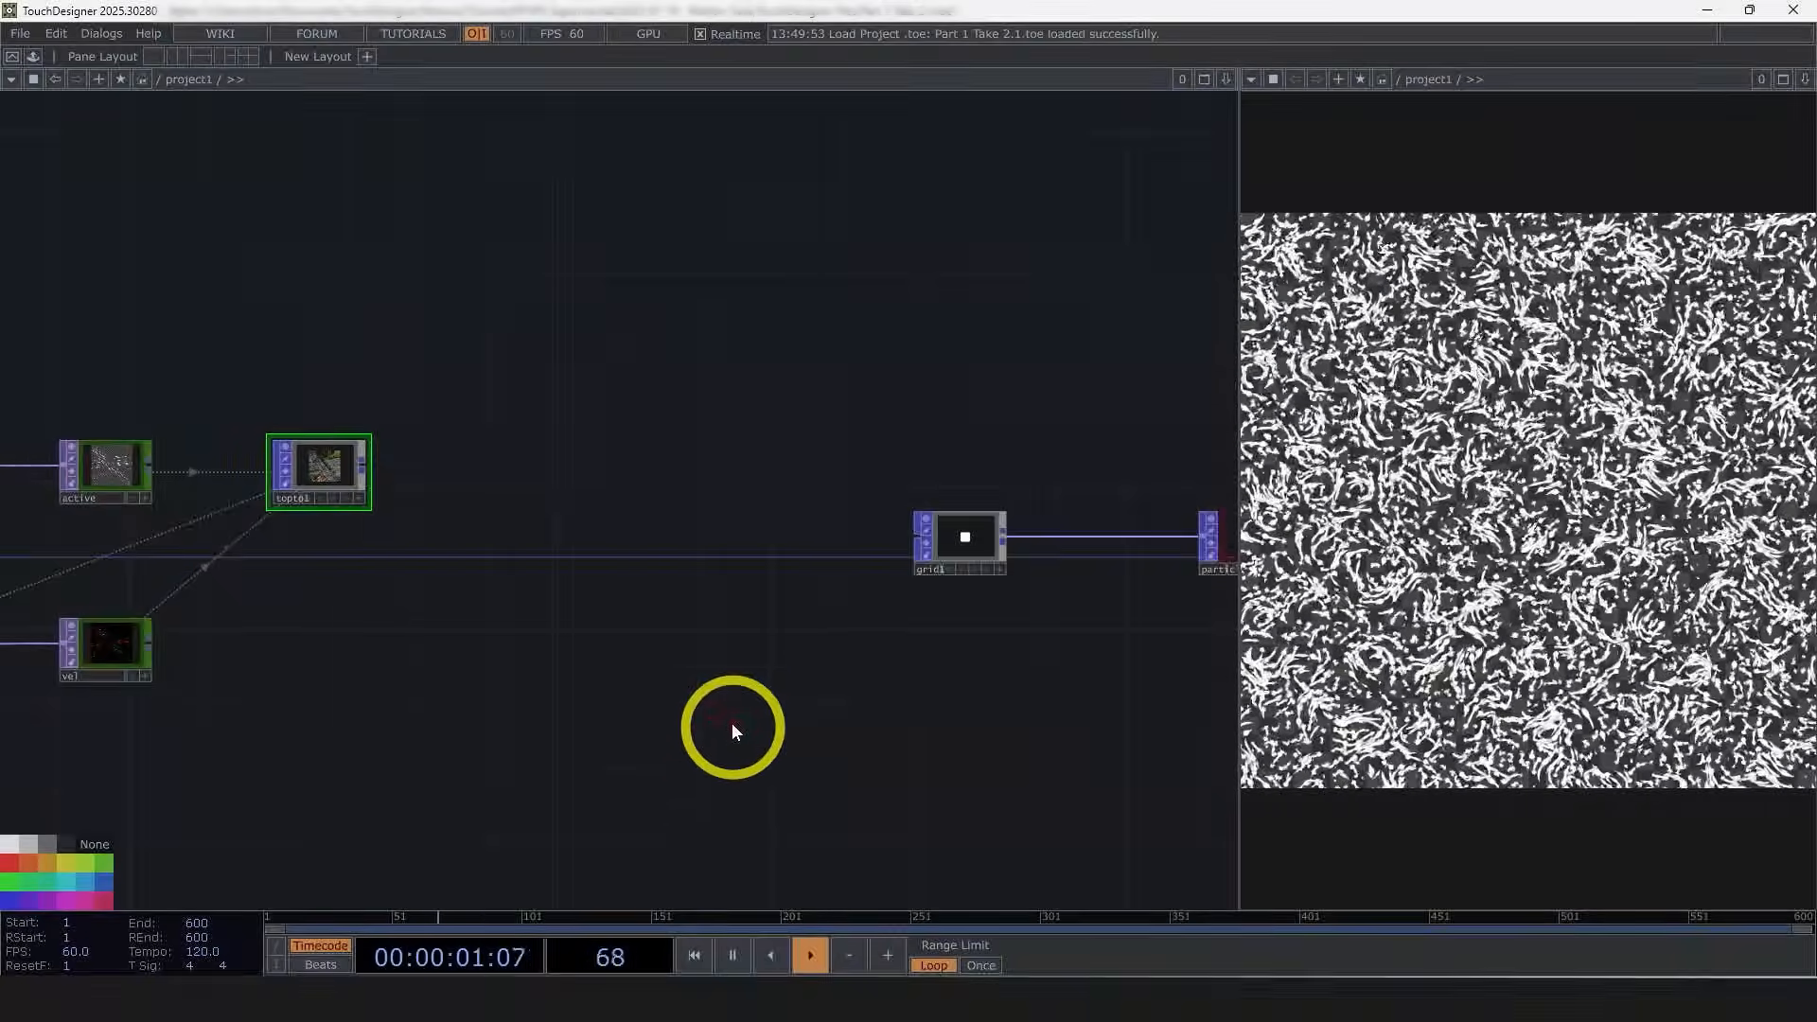
Step: Append a Delete POP to the TOP to POP output
scroll(728, 689, down, 2)
scroll(710, 712, down, 2)
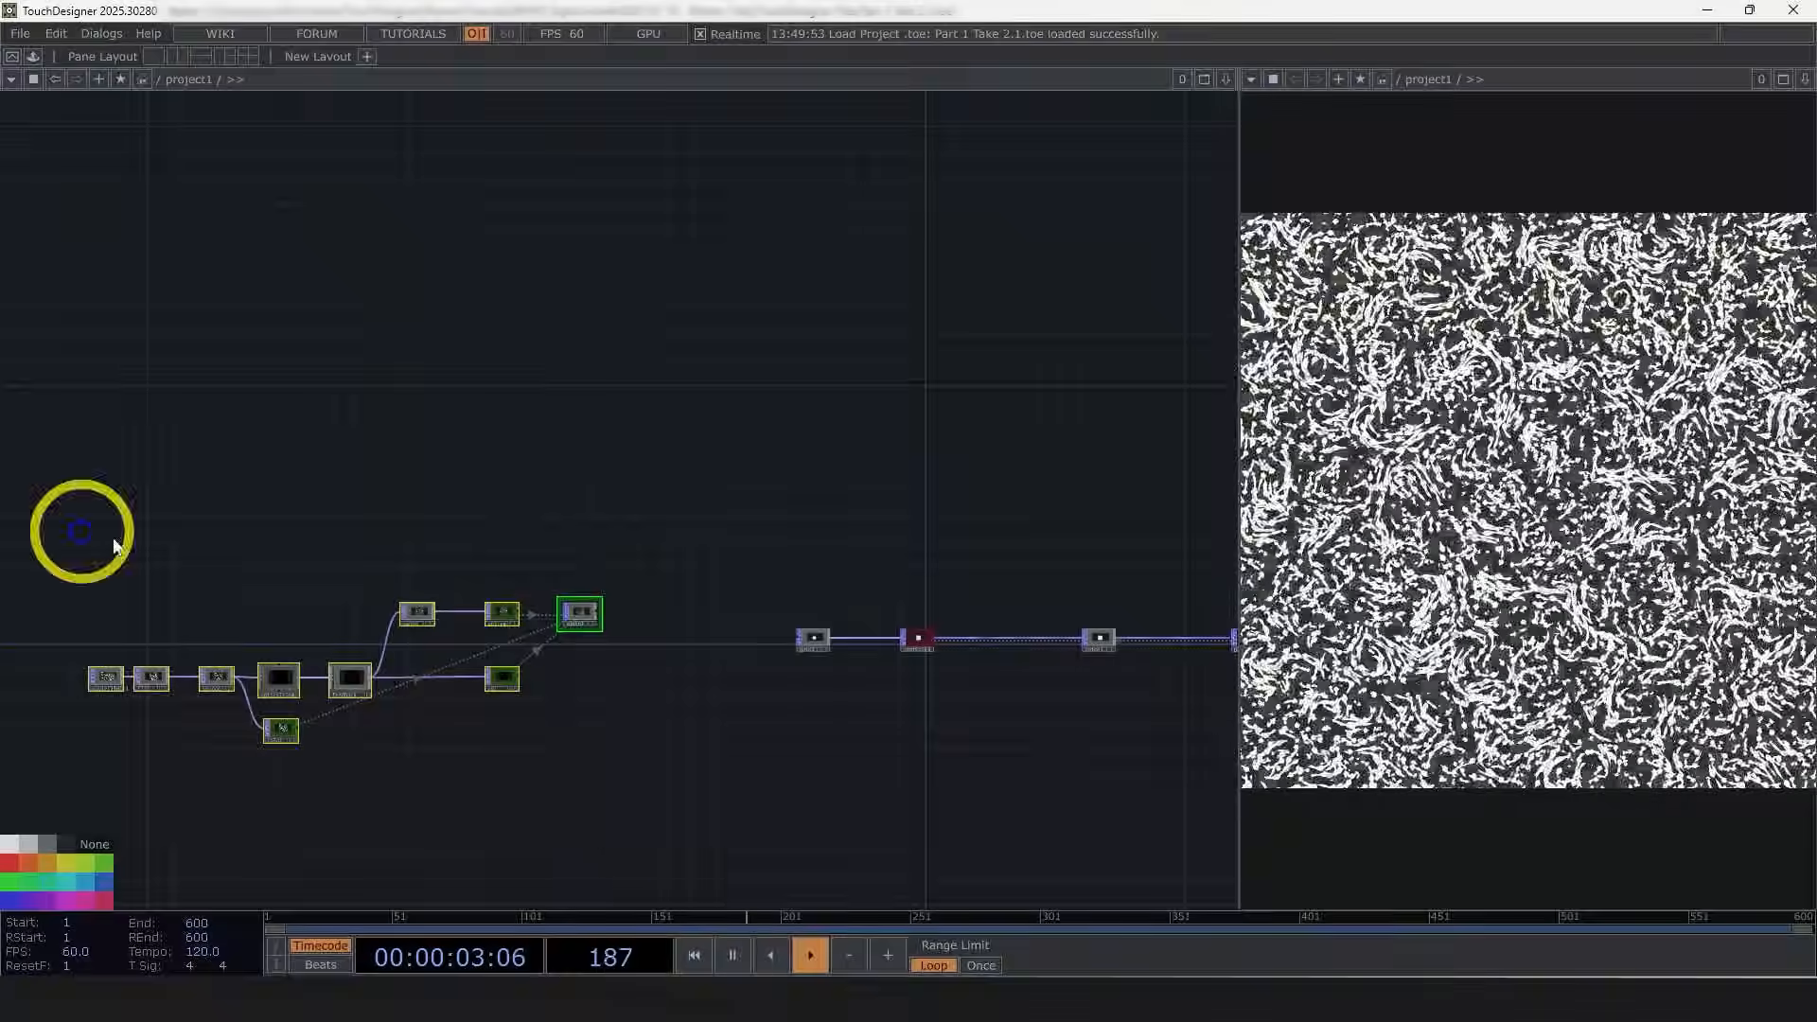
drag(580, 617, 651, 643)
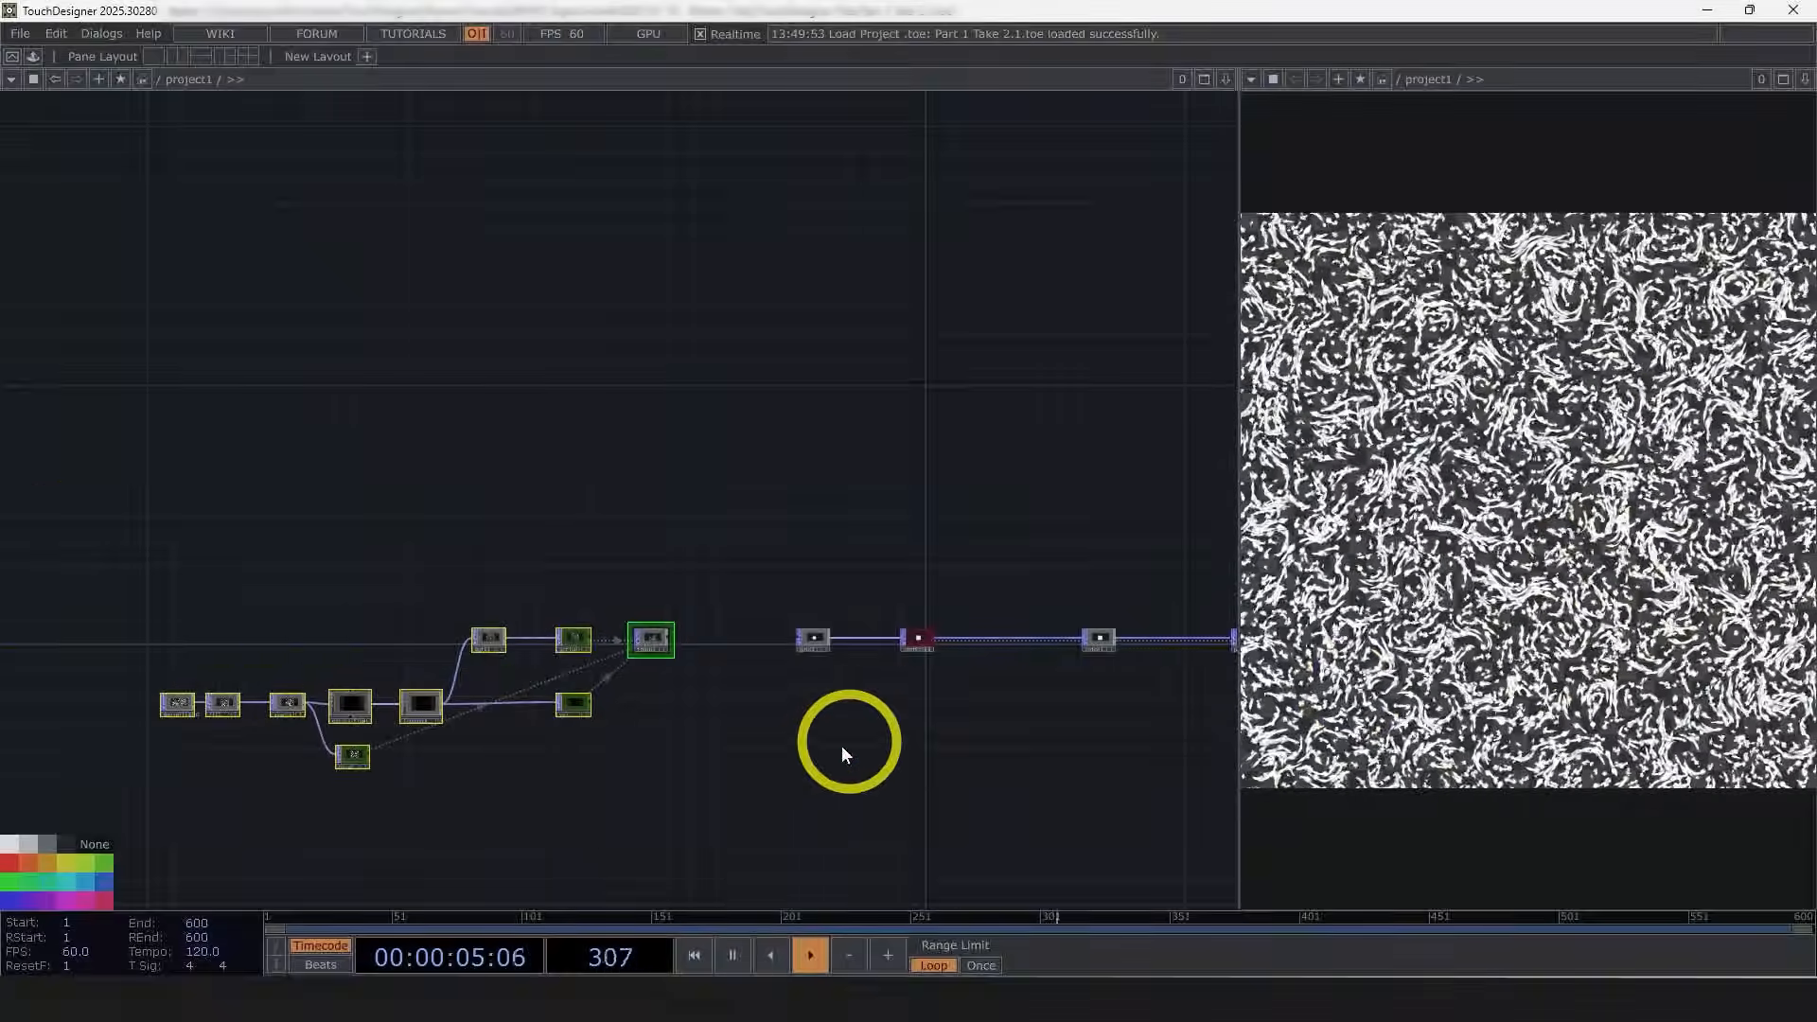
scroll(598, 529, up, 12)
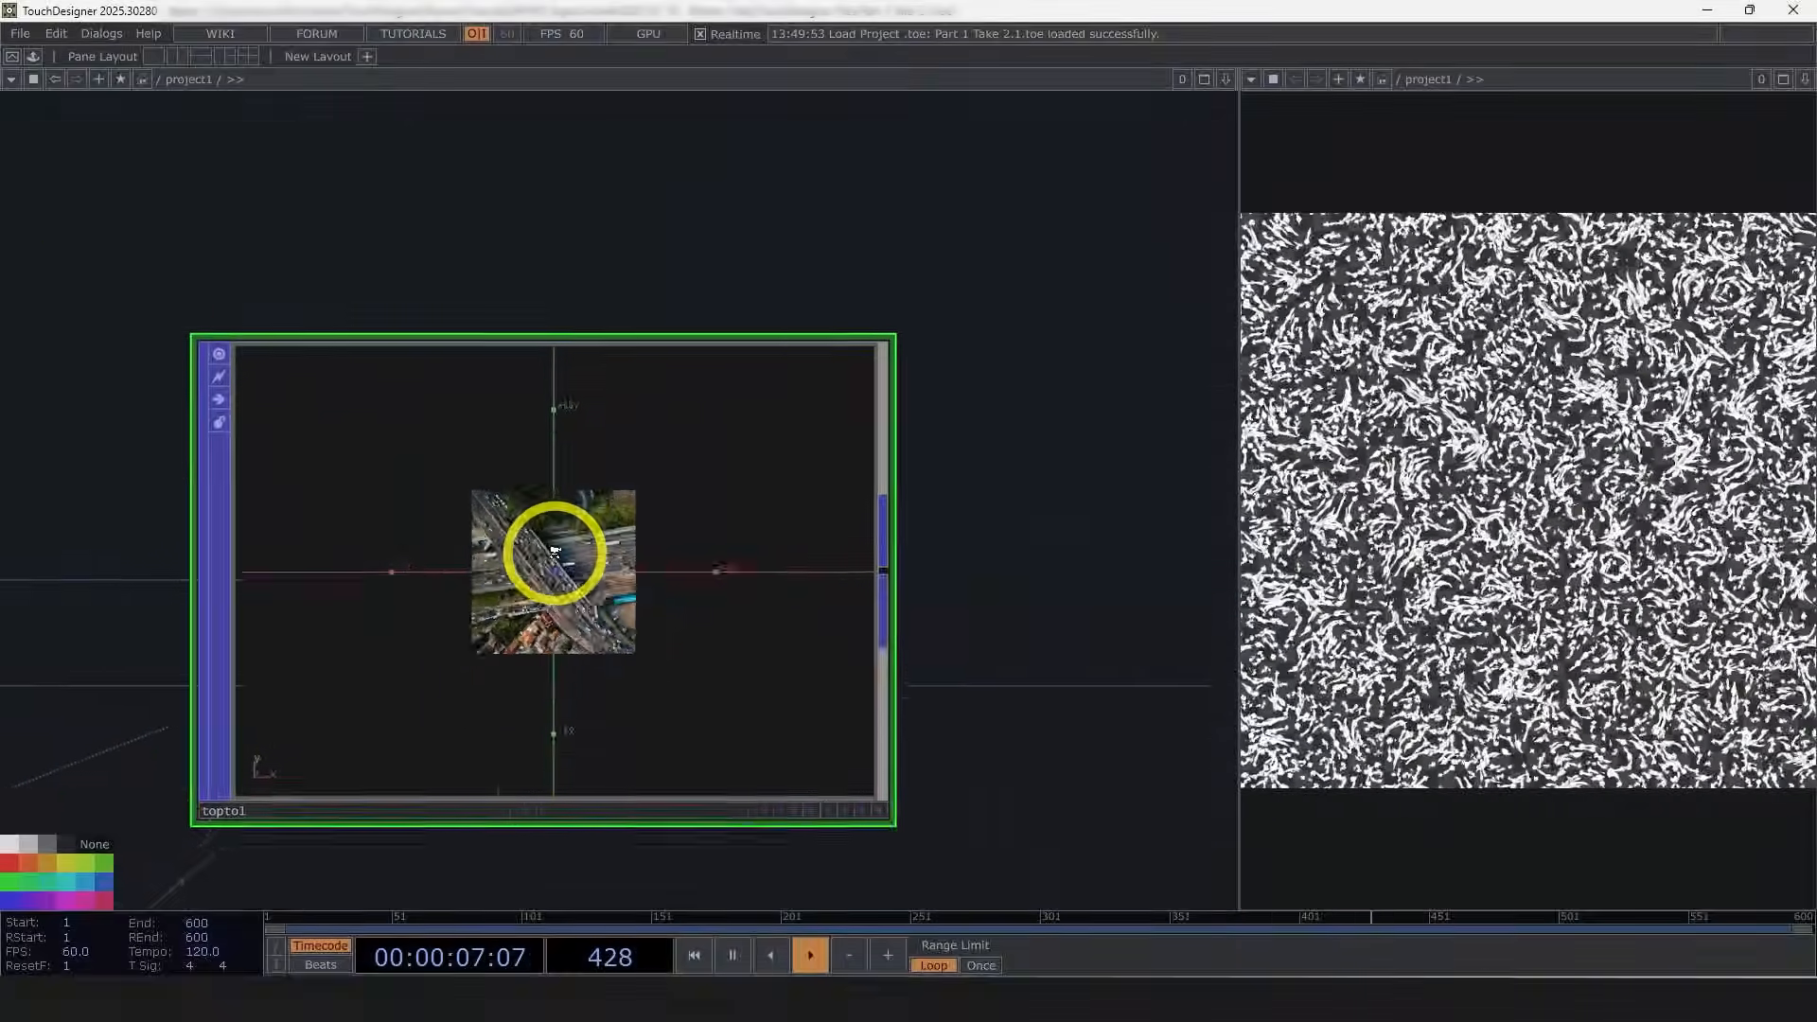
scroll(581, 598, up, 2)
scroll(555, 587, down, 10)
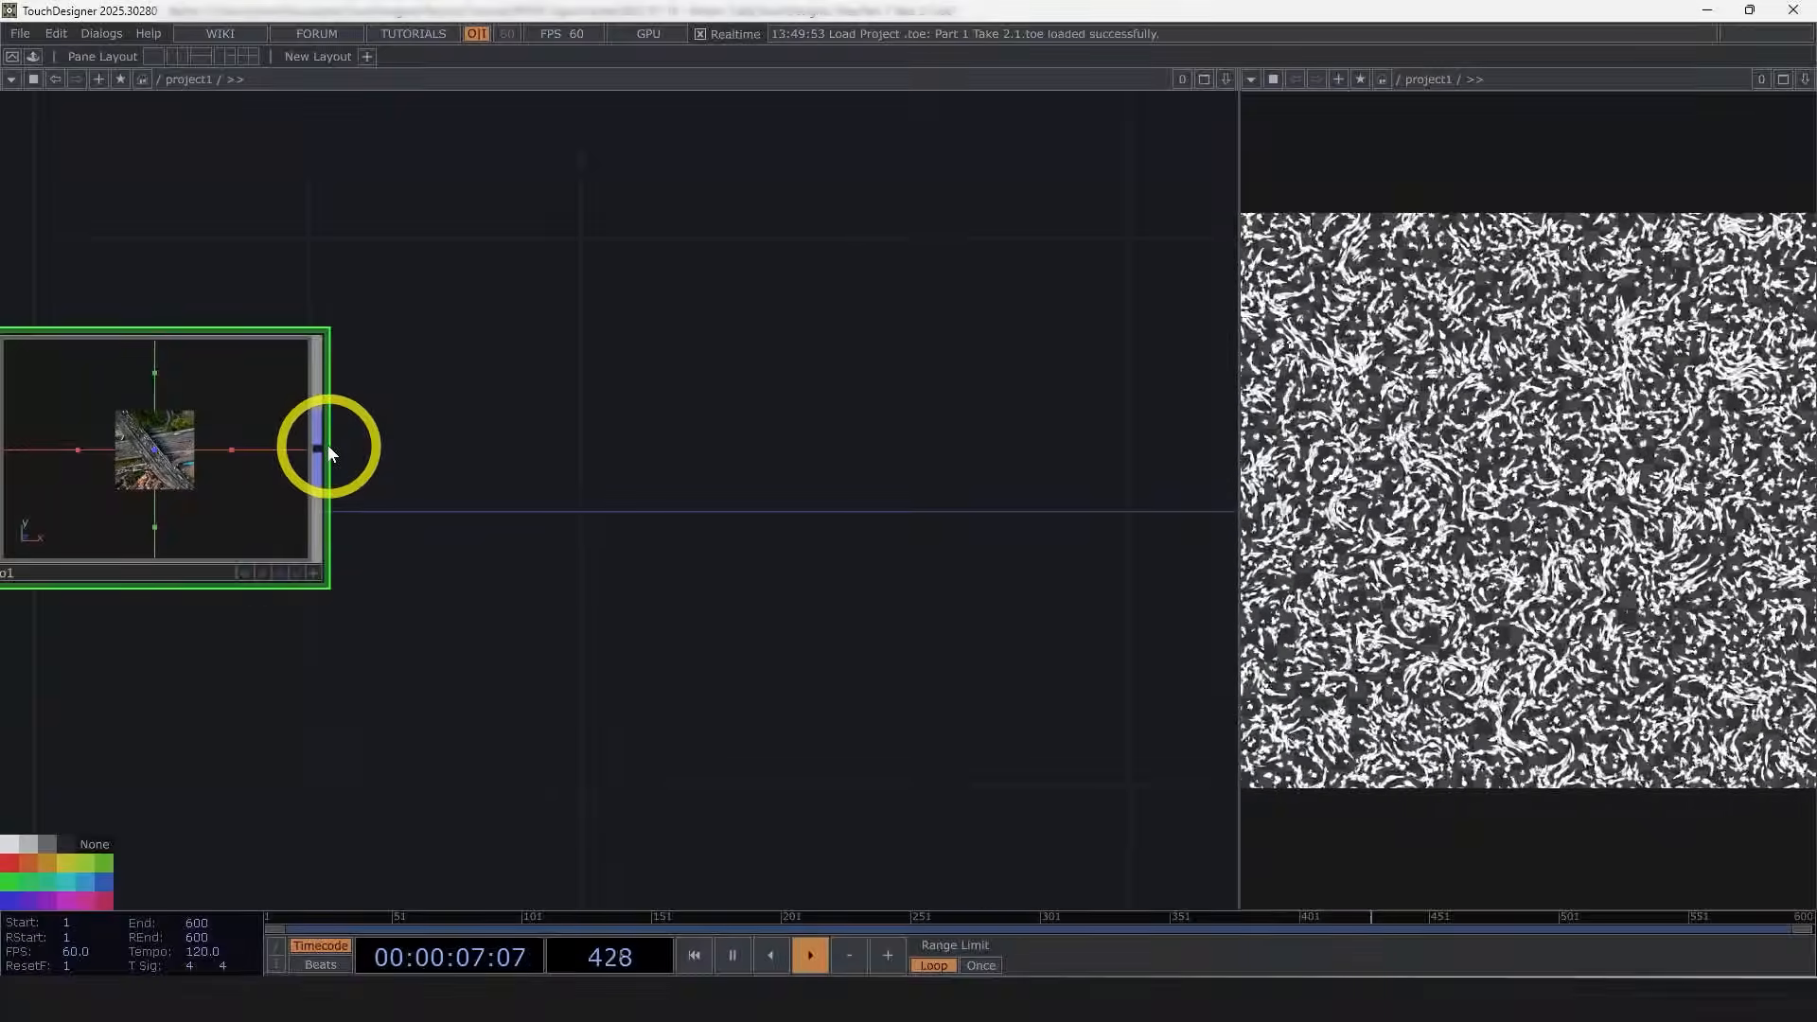
right_click(321, 445)
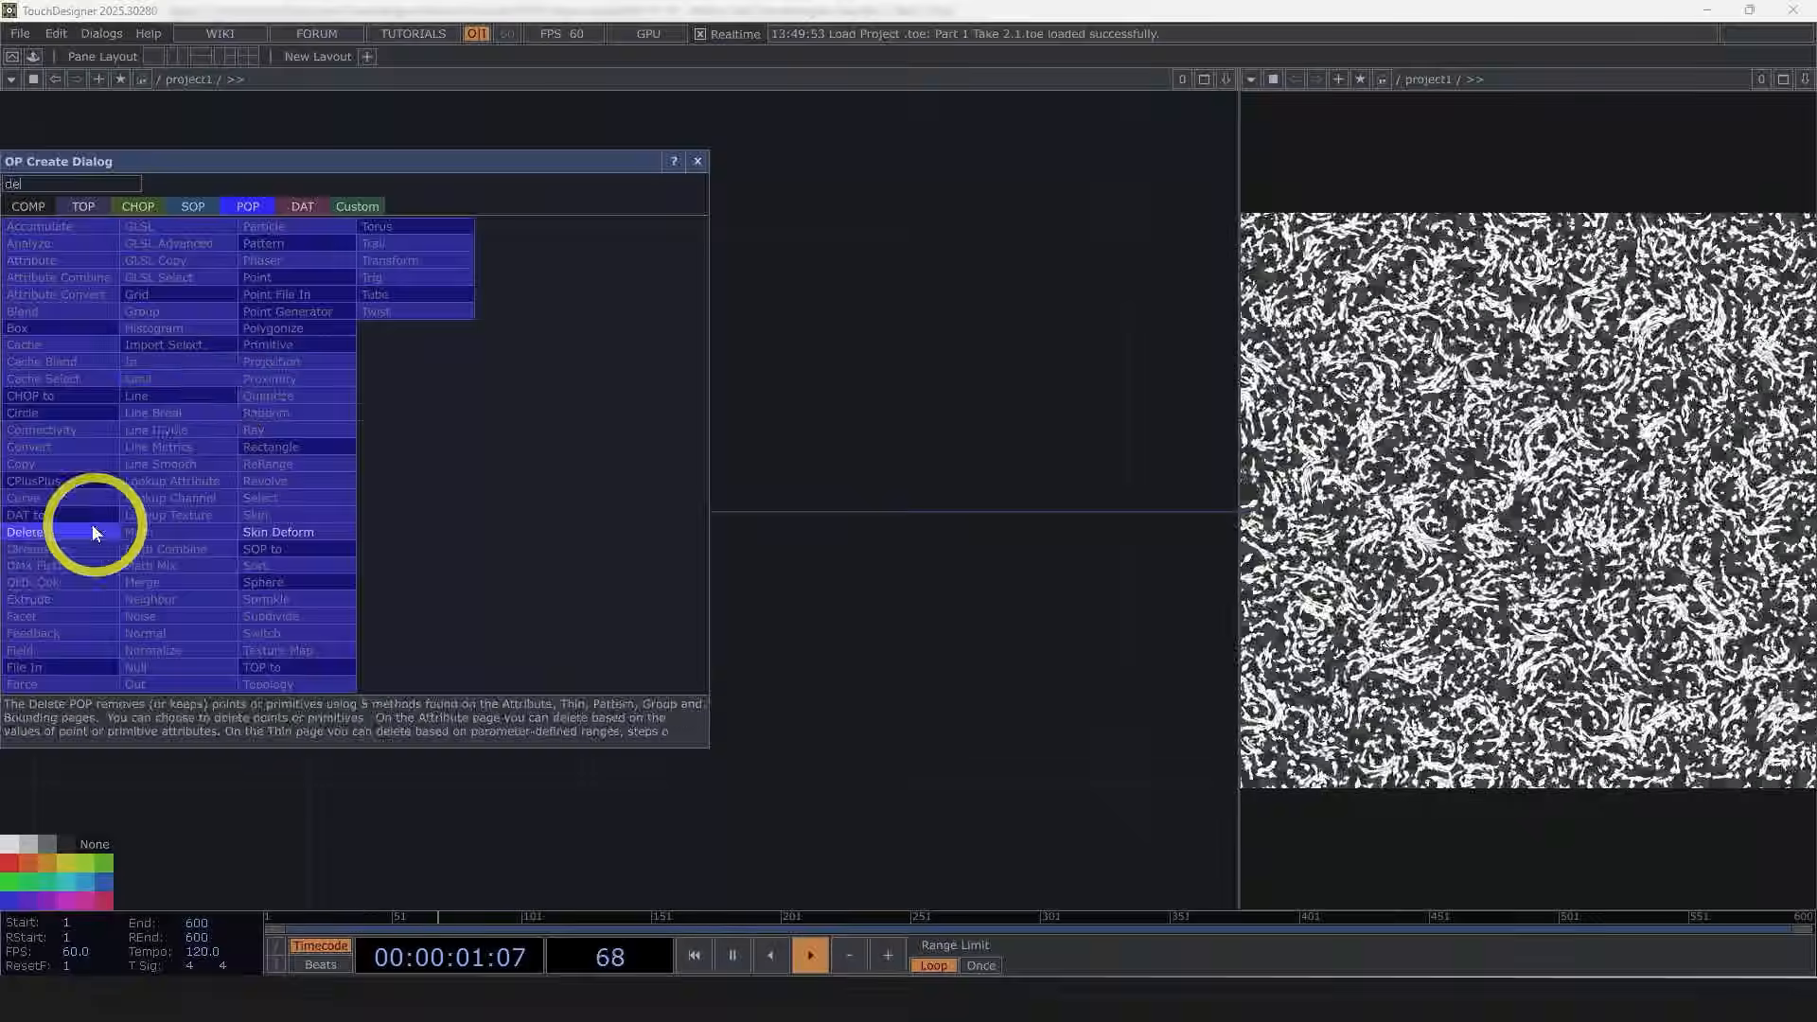
click(93, 528)
click(893, 446)
drag(1032, 764, 1024, 760)
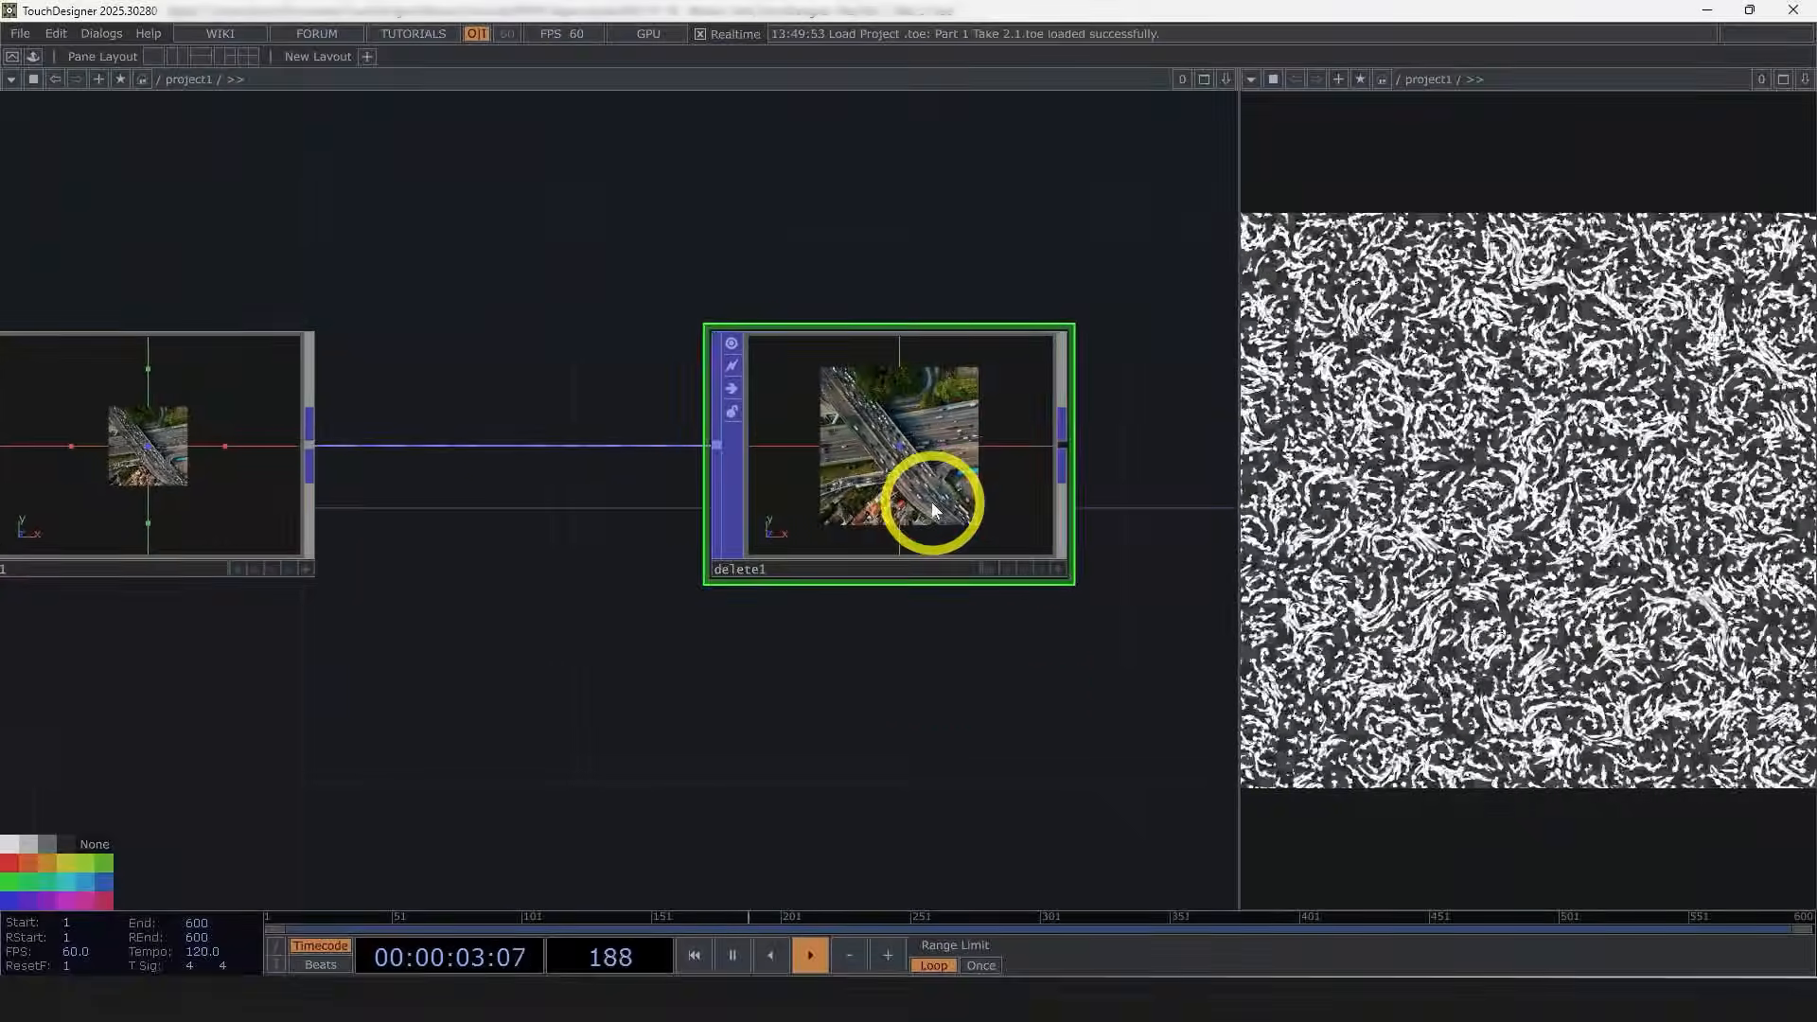
Step: Set the Delete POP to delete points by the Active attribute
key(p)
drag(1178, 350, 923, 334)
click(921, 149)
drag(1046, 582, 893, 557)
click(1223, 221)
click(1246, 298)
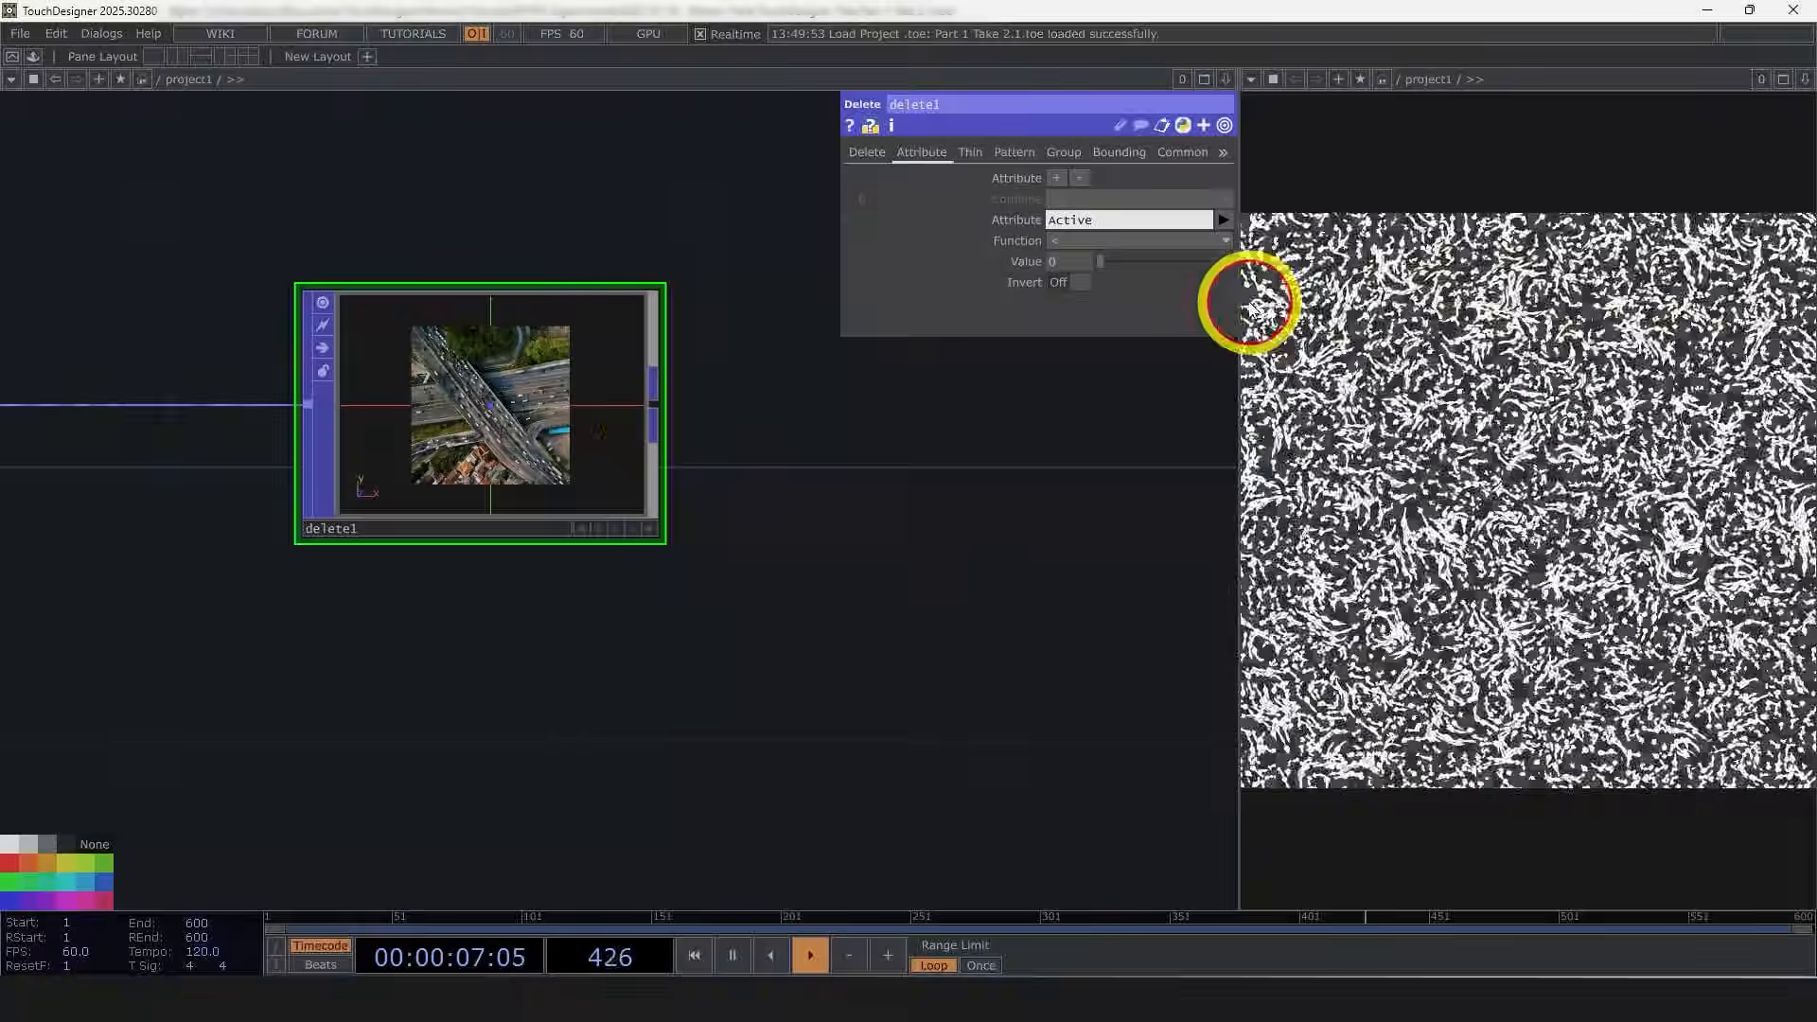
Step: Set the Delete POP's threshold value to 0.416
scroll(482, 412, up, 5)
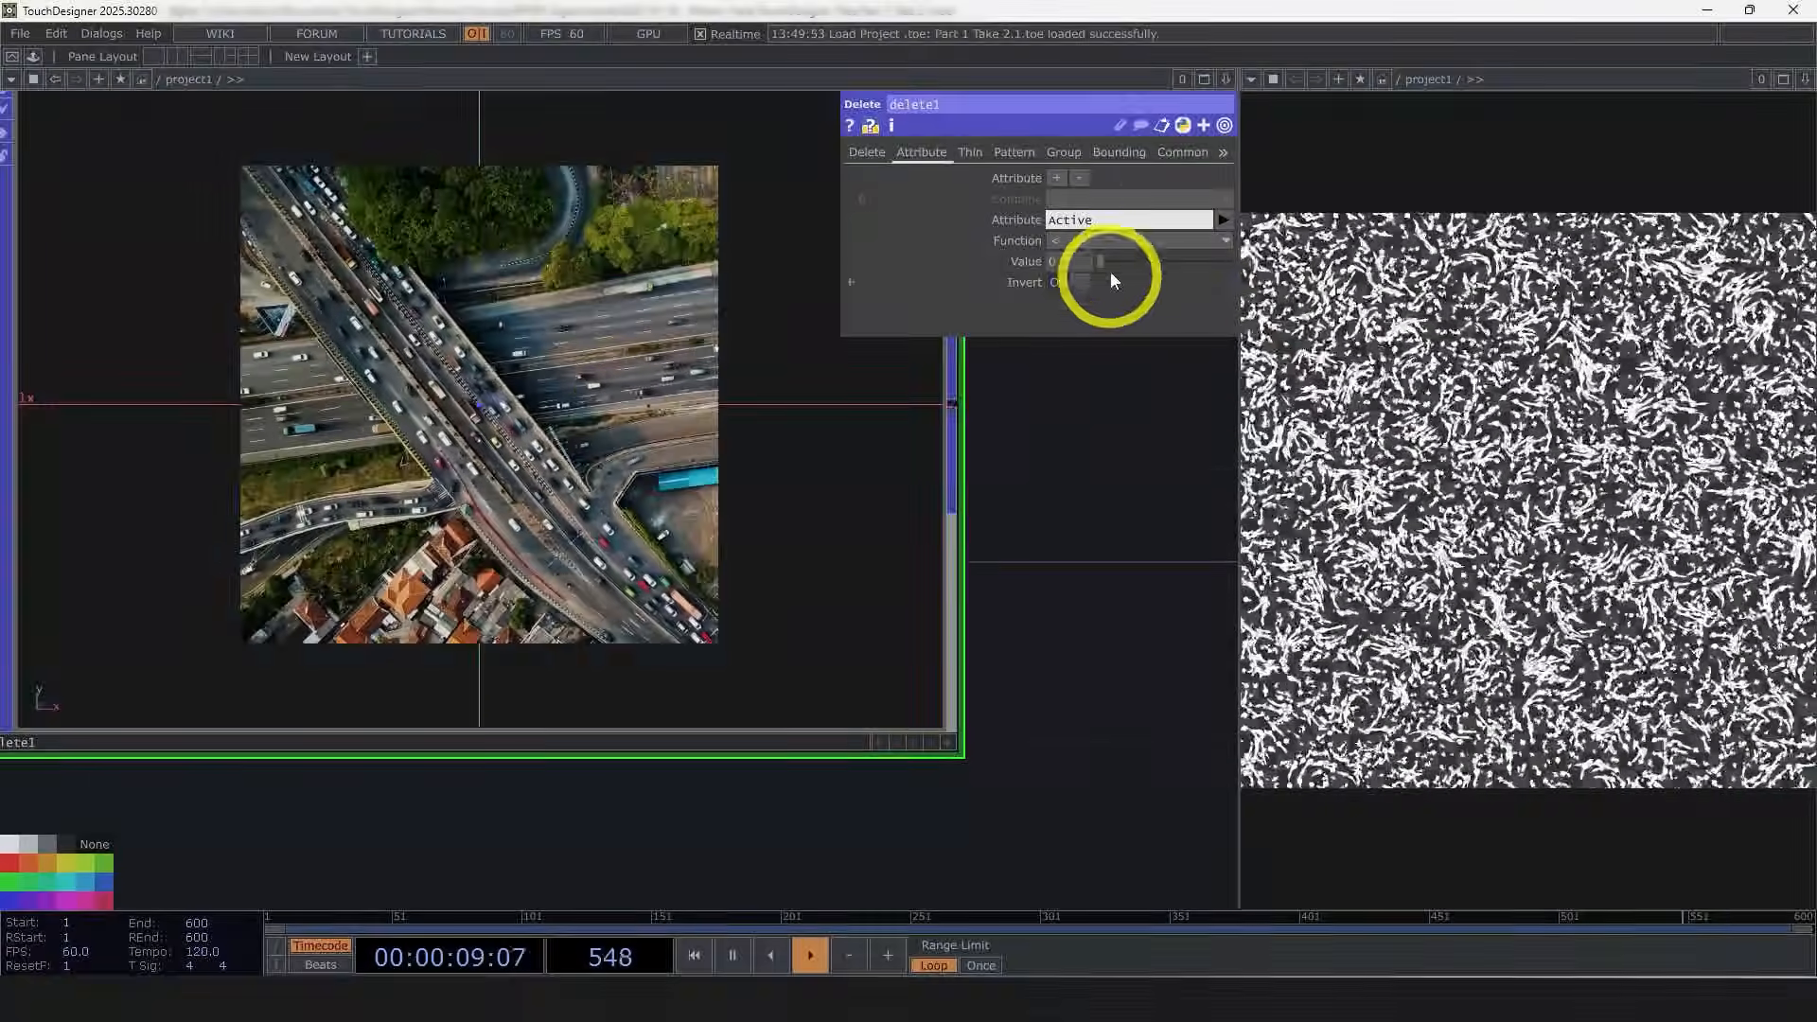
drag(1103, 261, 1154, 265)
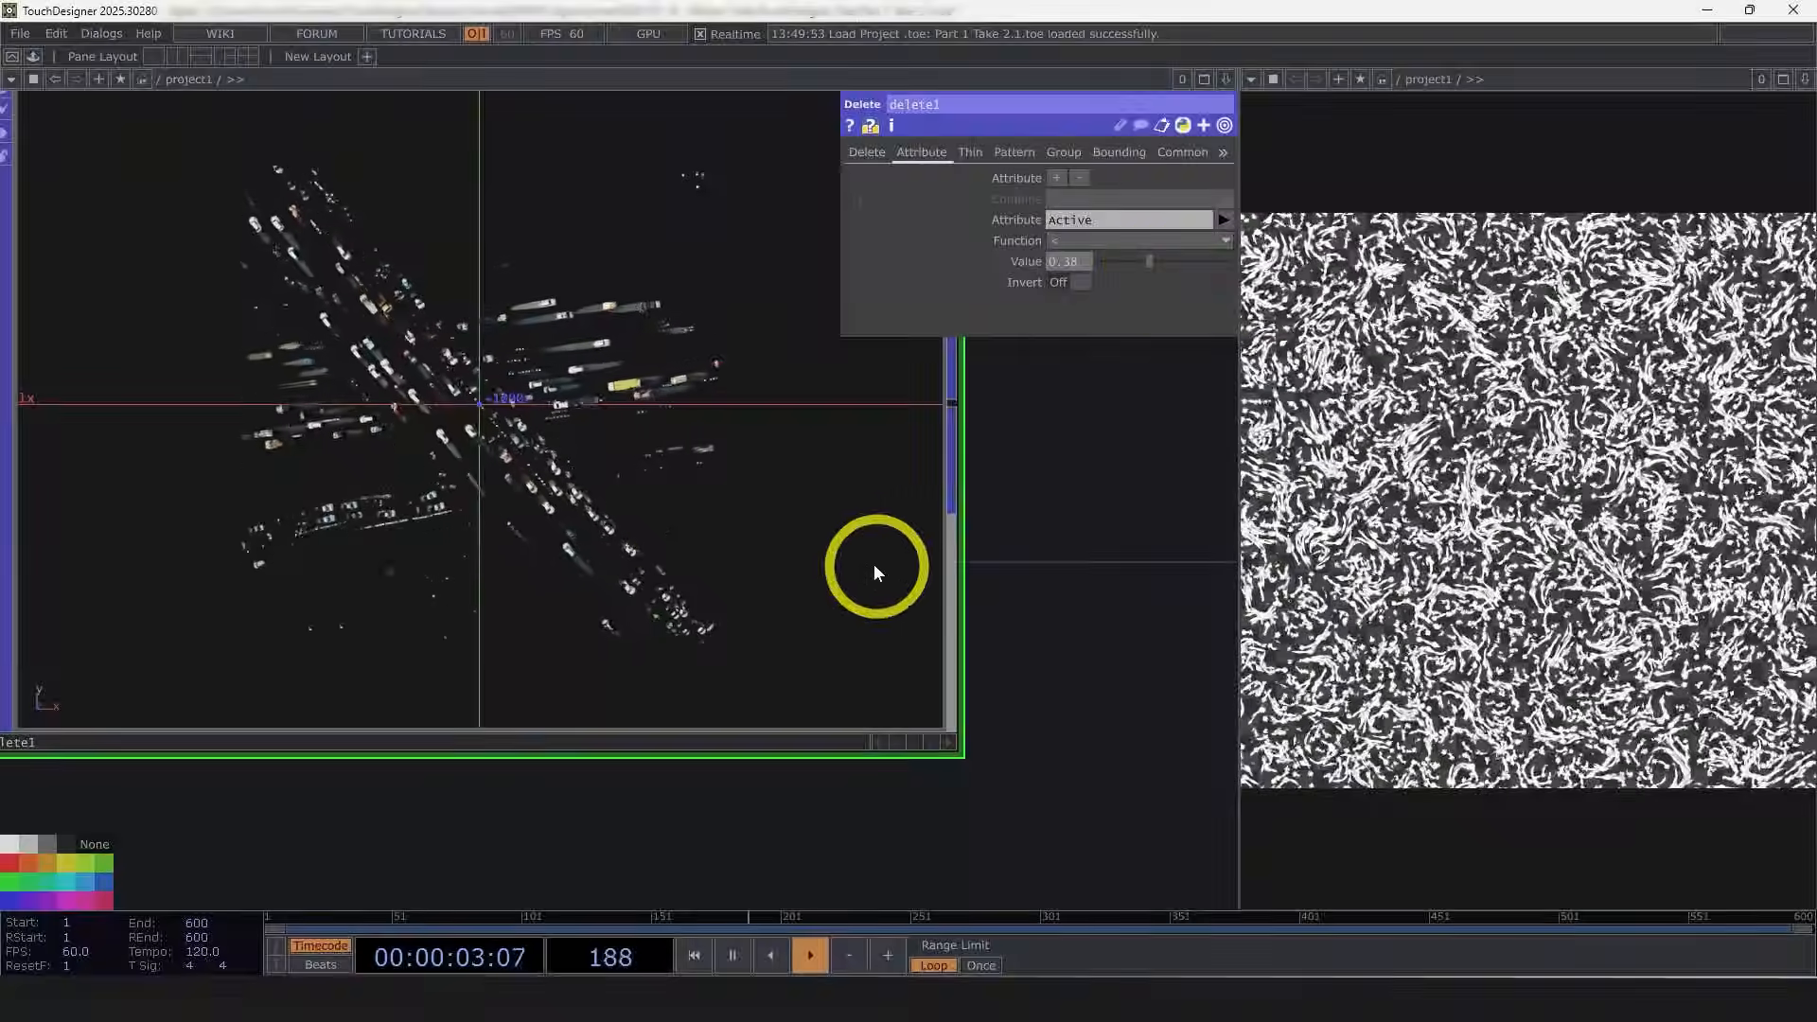
scroll(487, 519, up, 3)
scroll(491, 487, down, 3)
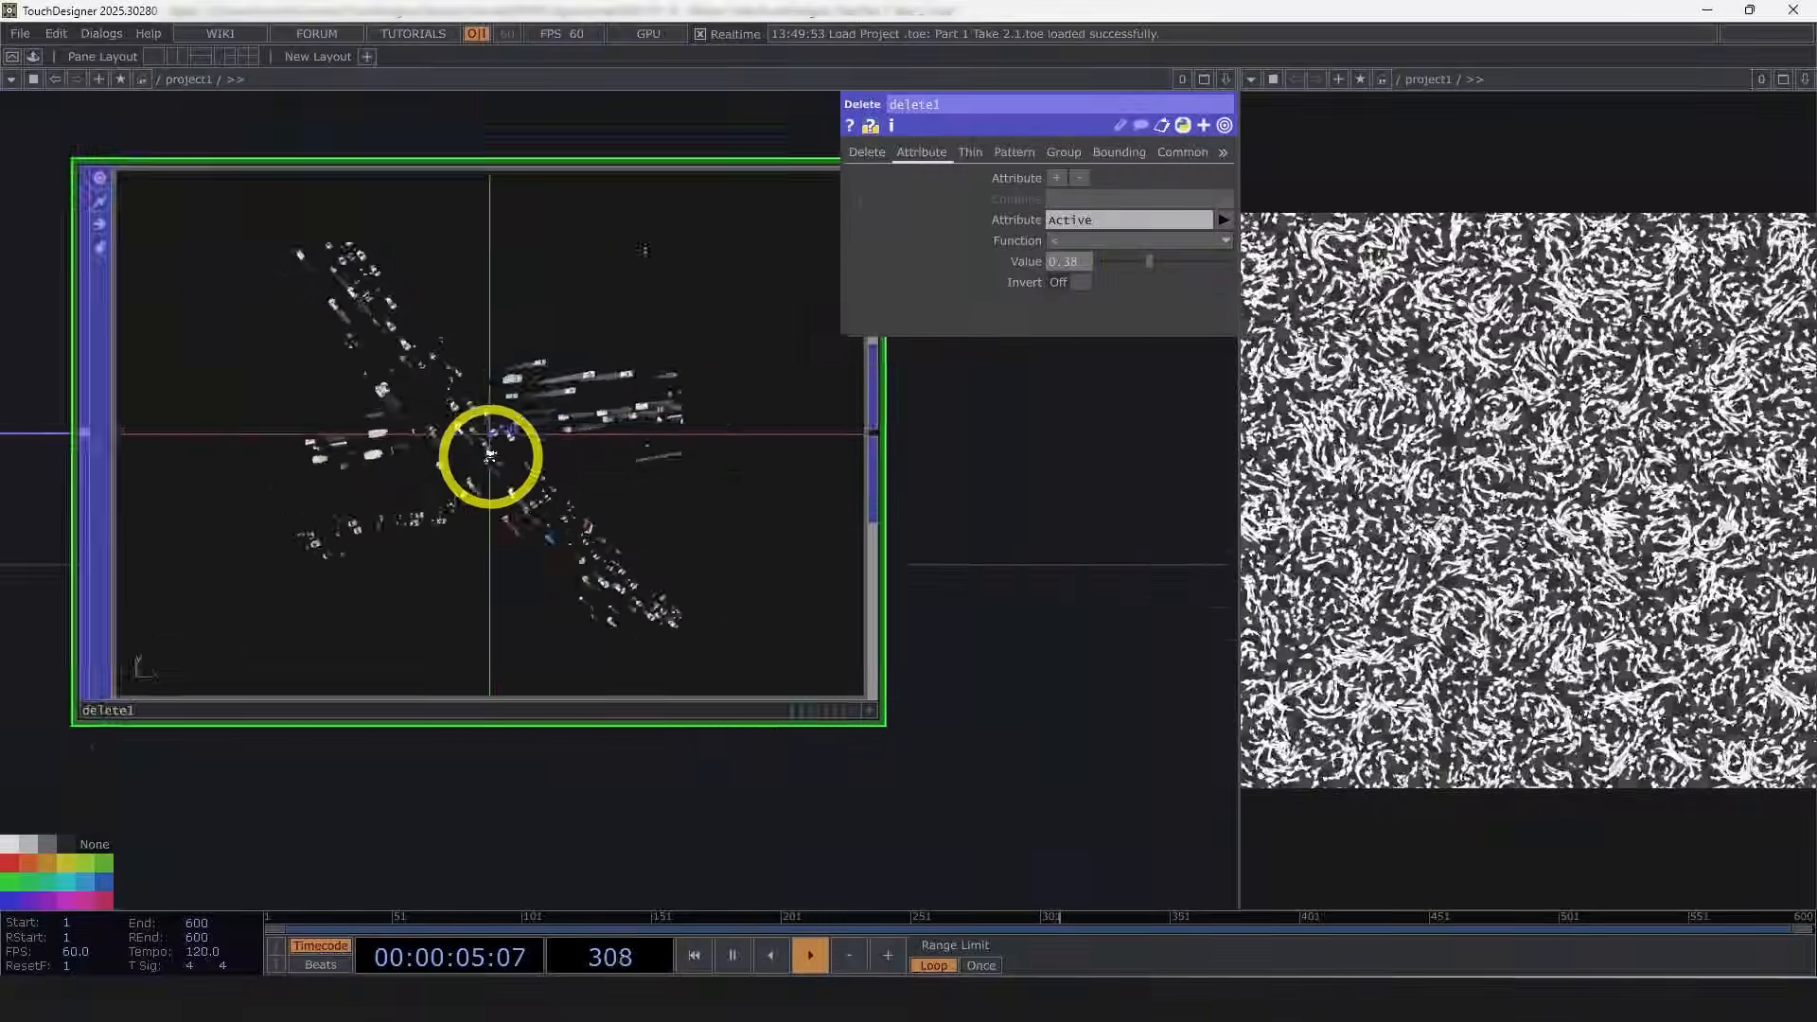
scroll(499, 458, up, 4)
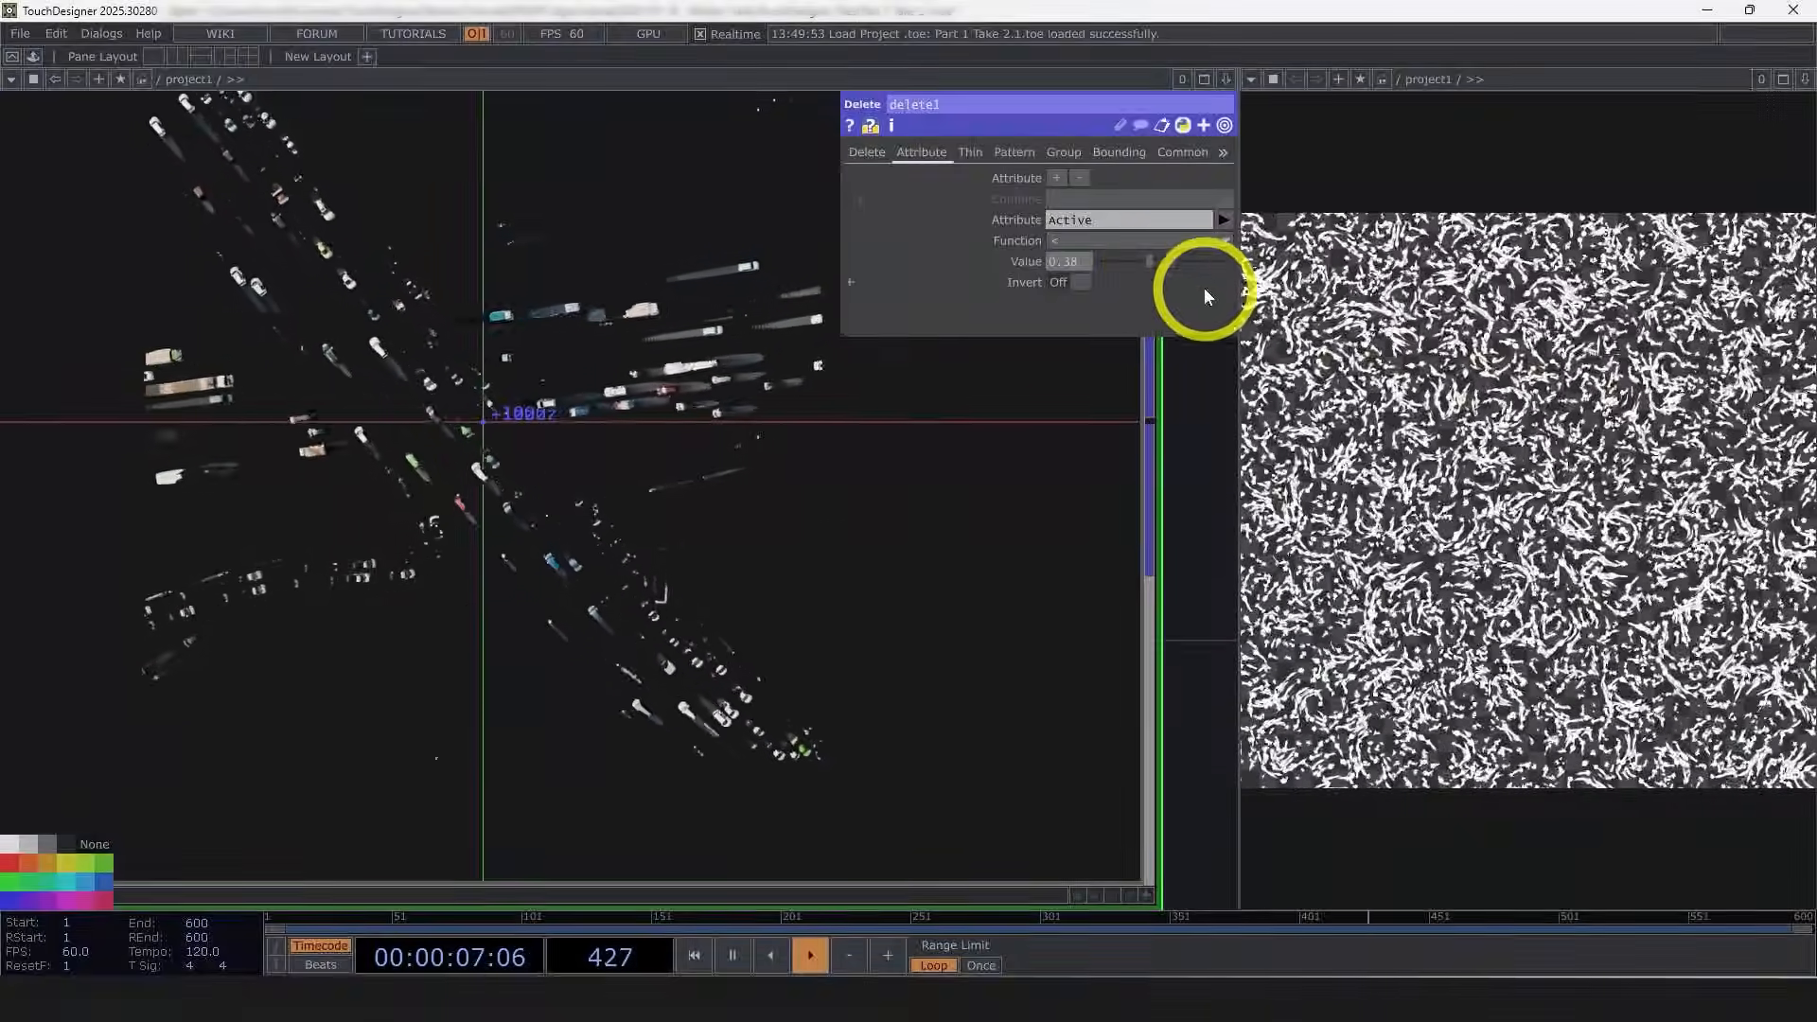
drag(1159, 265, 1156, 265)
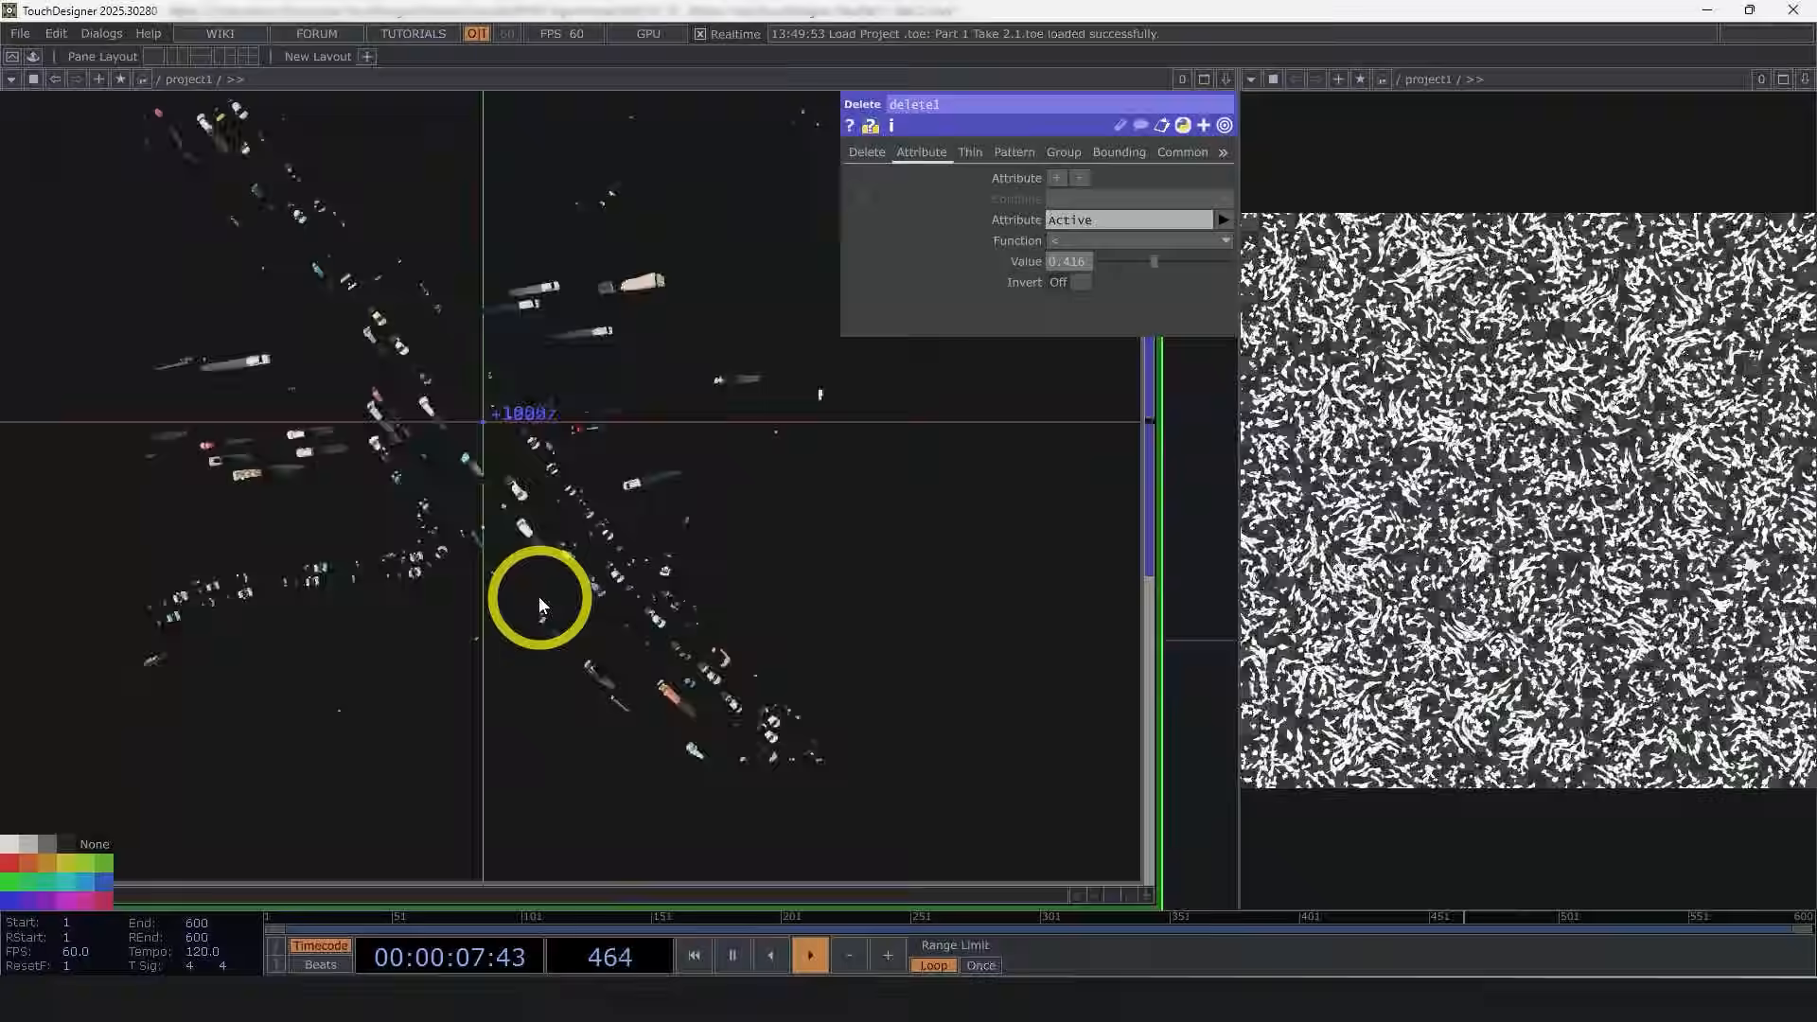
scroll(551, 603, down, 7)
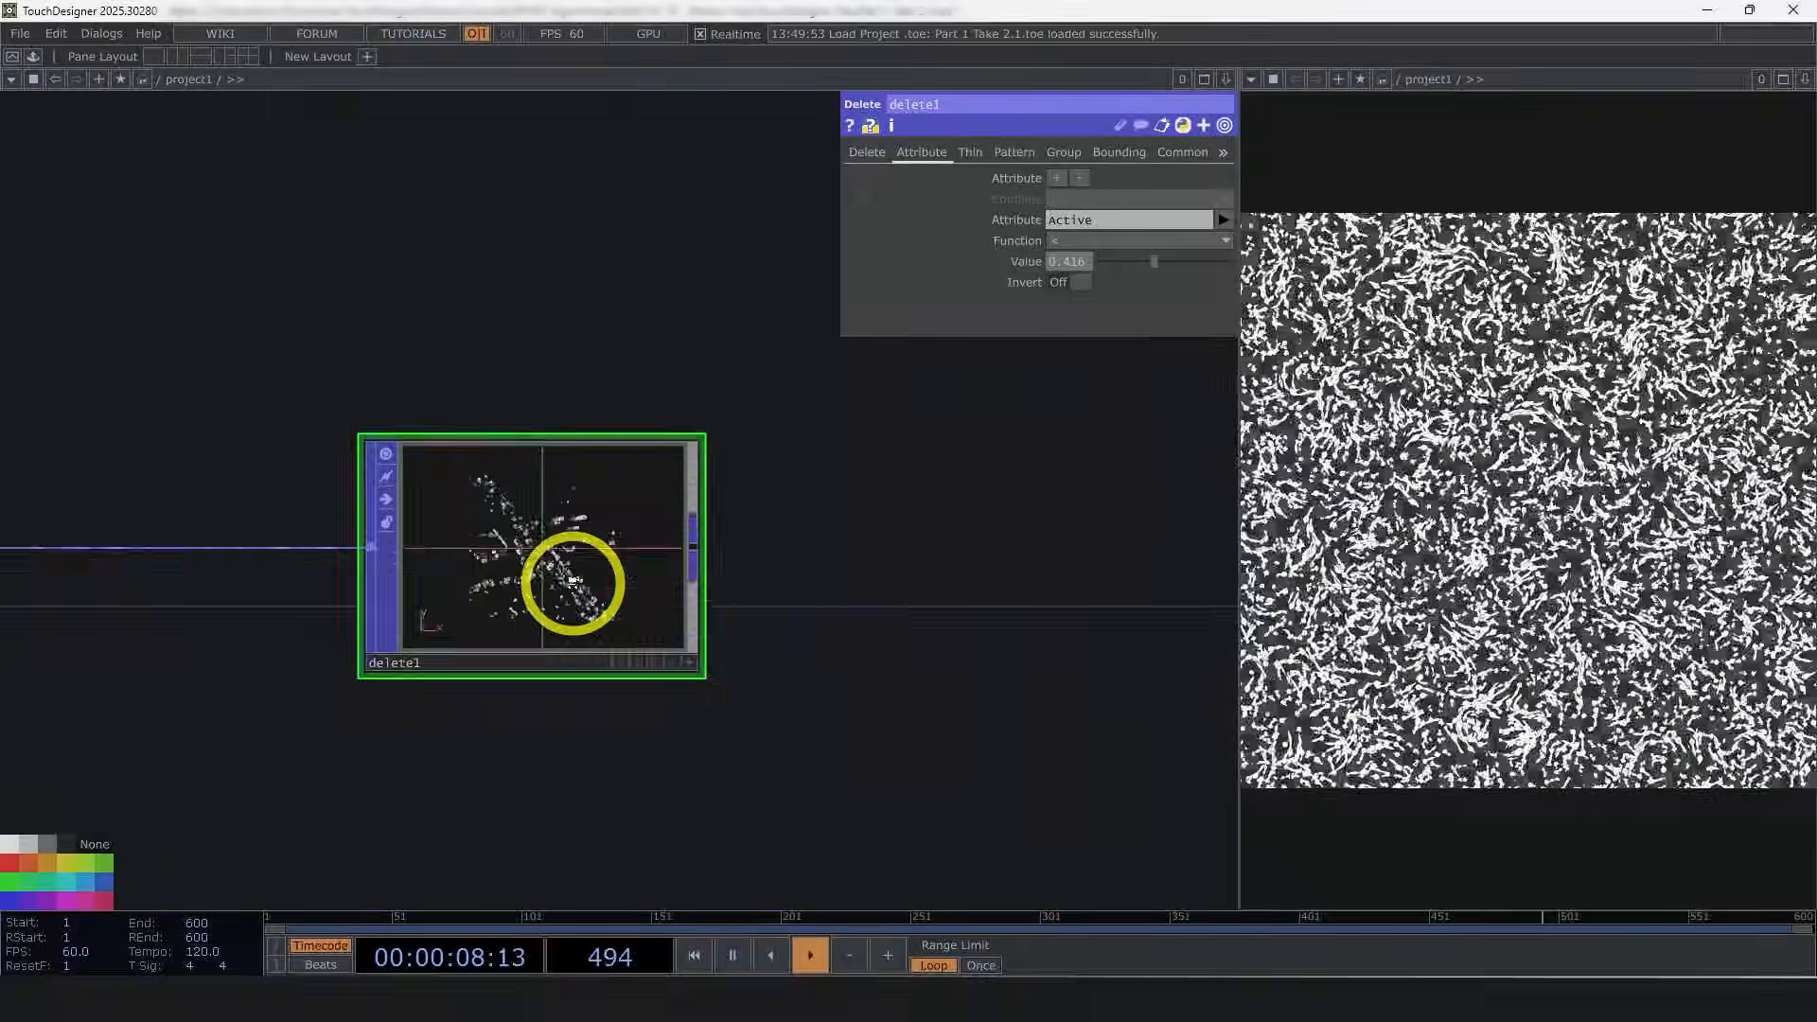
Step: Wire the Delete POP into the particle POP in place of the grid
drag(791, 606, 819, 497)
scroll(821, 495, down, 3)
drag(653, 532, 364, 526)
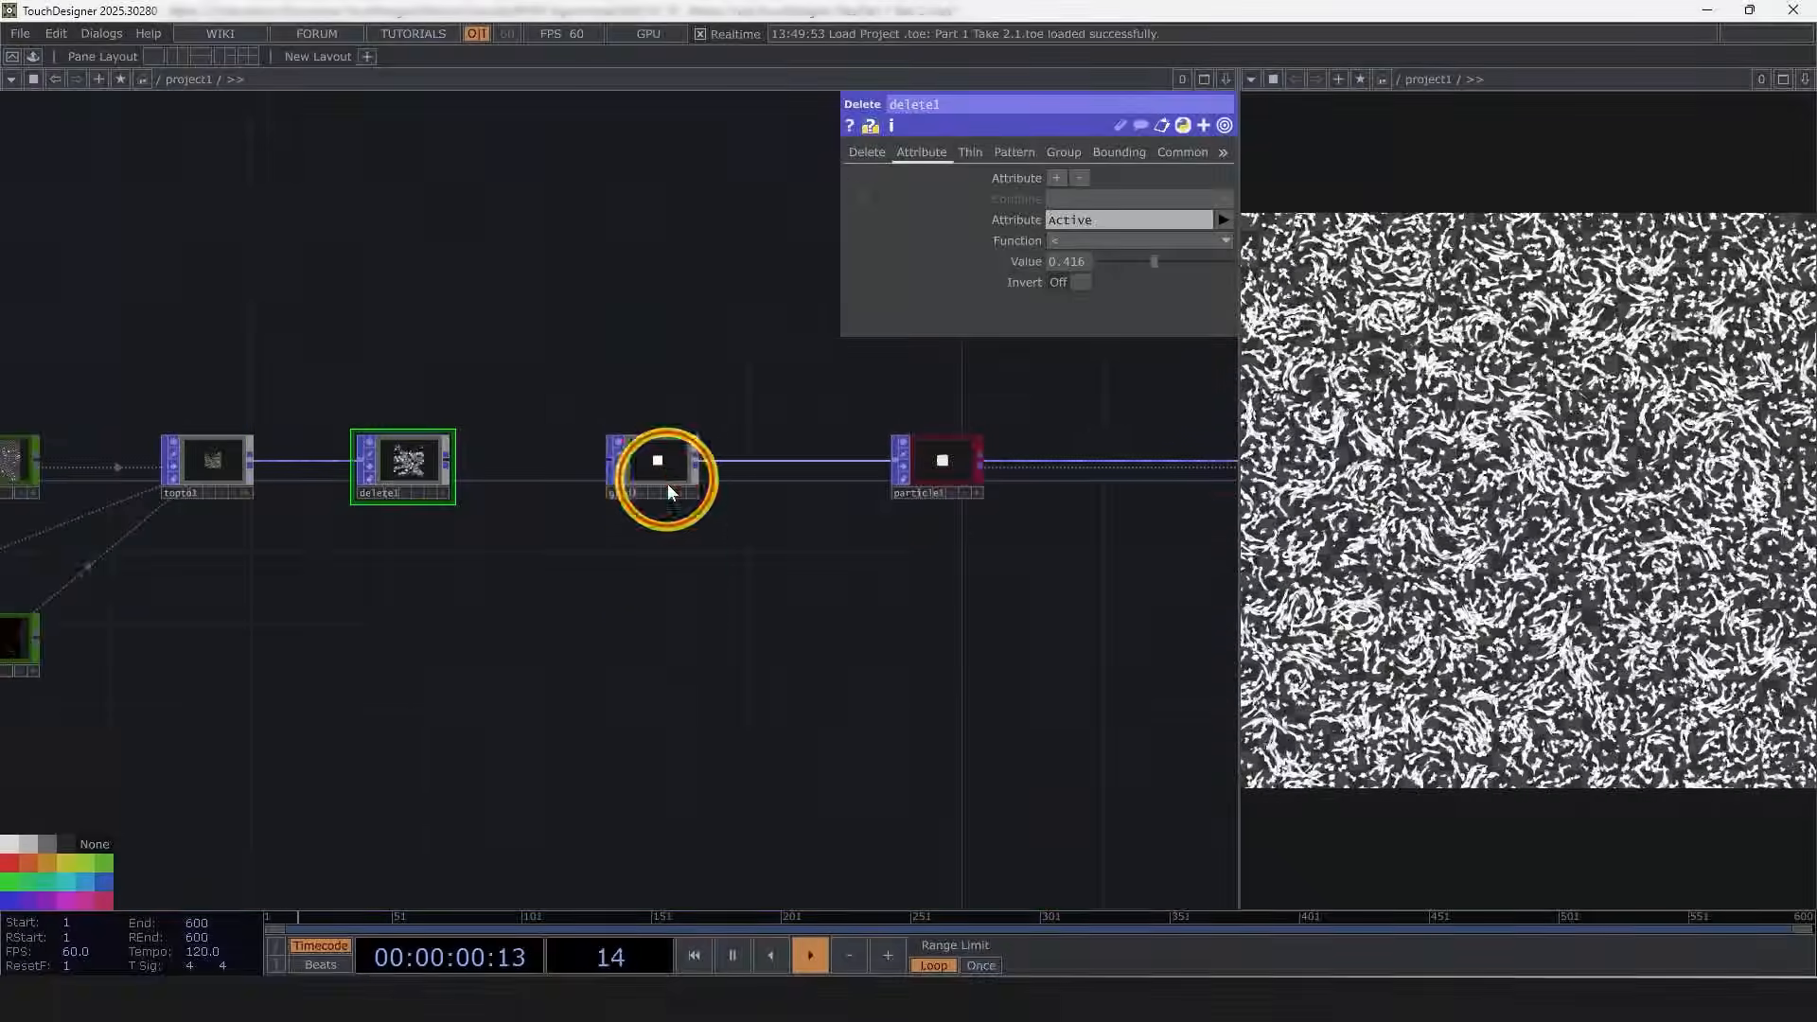
drag(667, 486, 667, 611)
drag(858, 641, 647, 662)
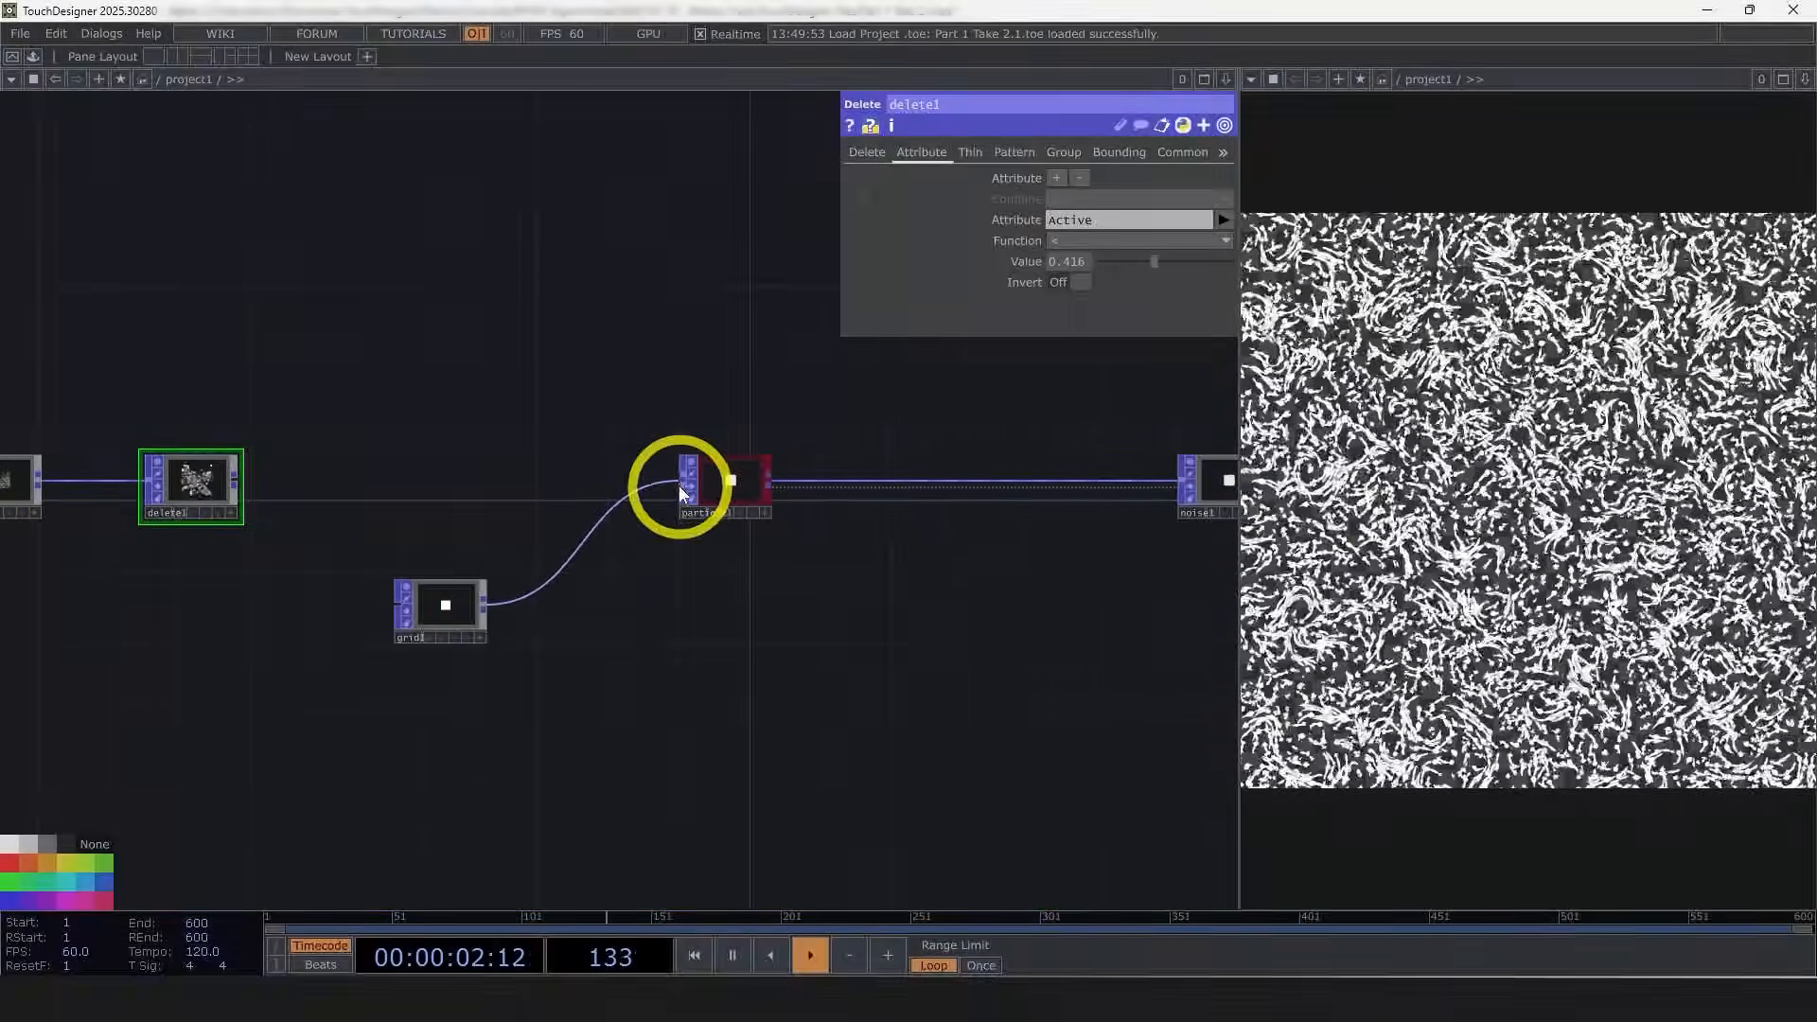
drag(677, 486, 259, 480)
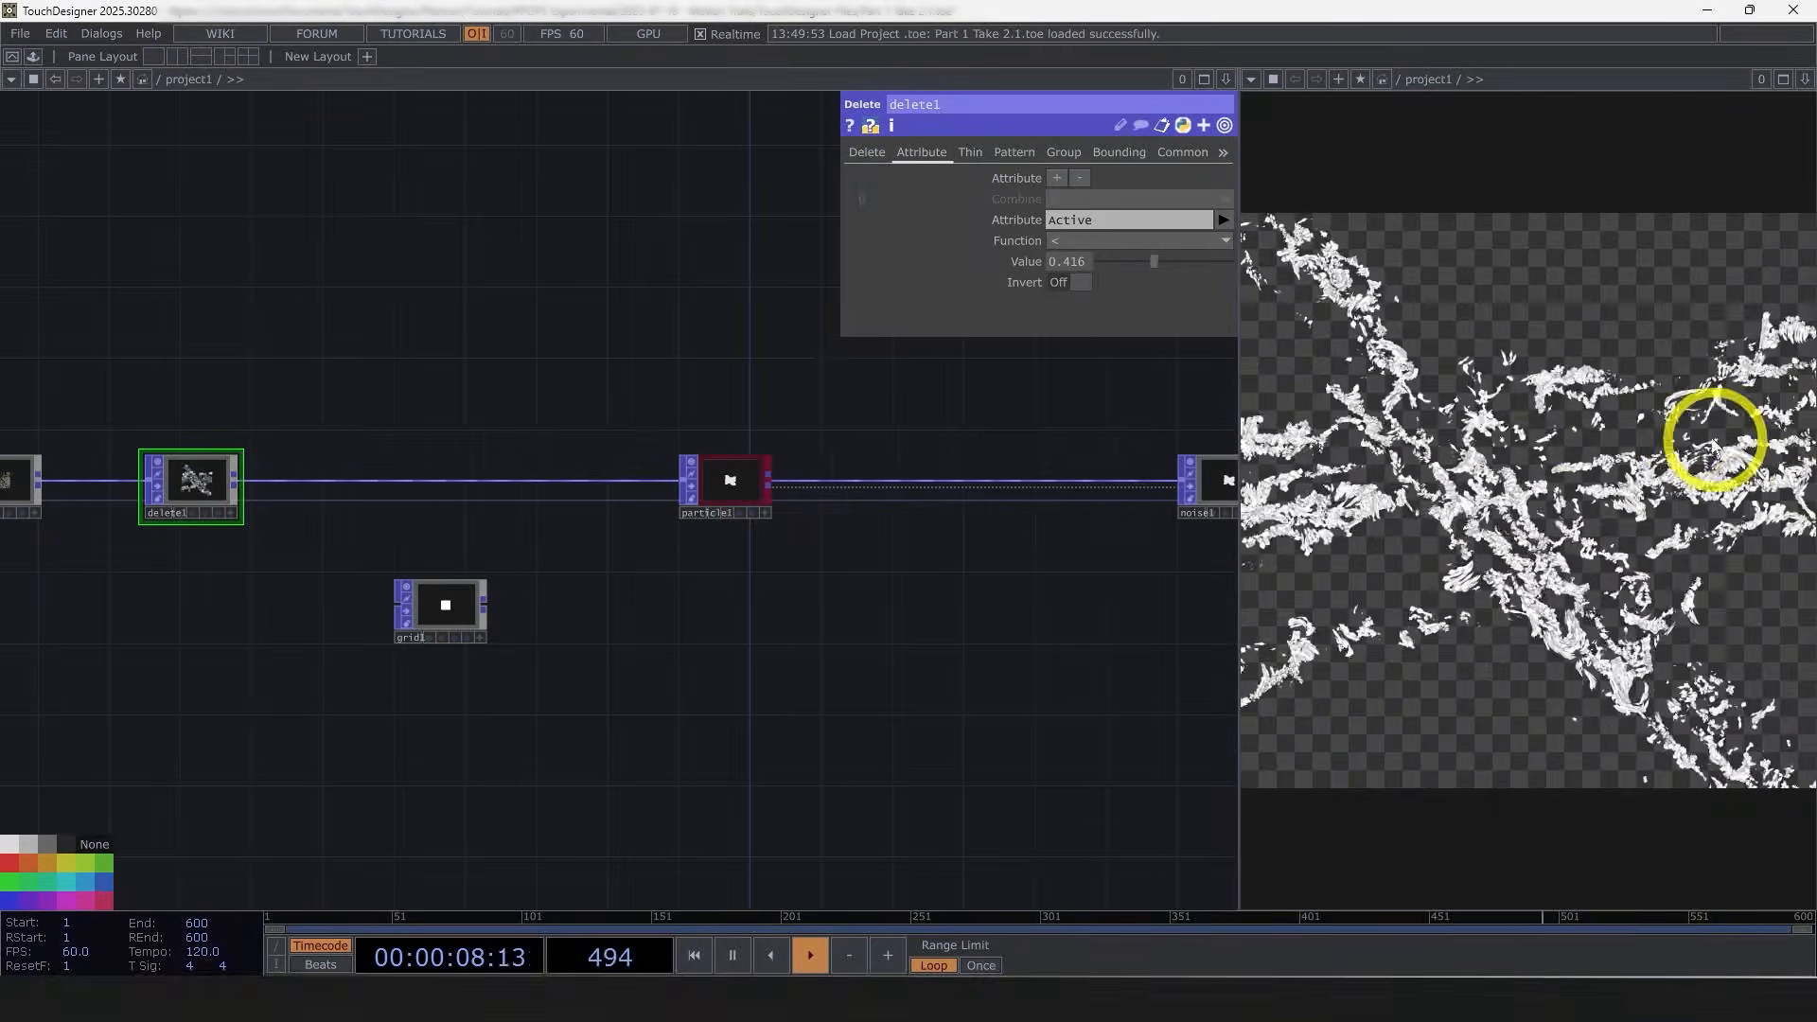
Step: Examine the Delete POP's points and the particle result in the viewers
drag(793, 655, 1059, 689)
scroll(467, 515, up, 7)
drag(564, 755, 886, 740)
scroll(810, 509, up, 5)
scroll(814, 509, up, 1)
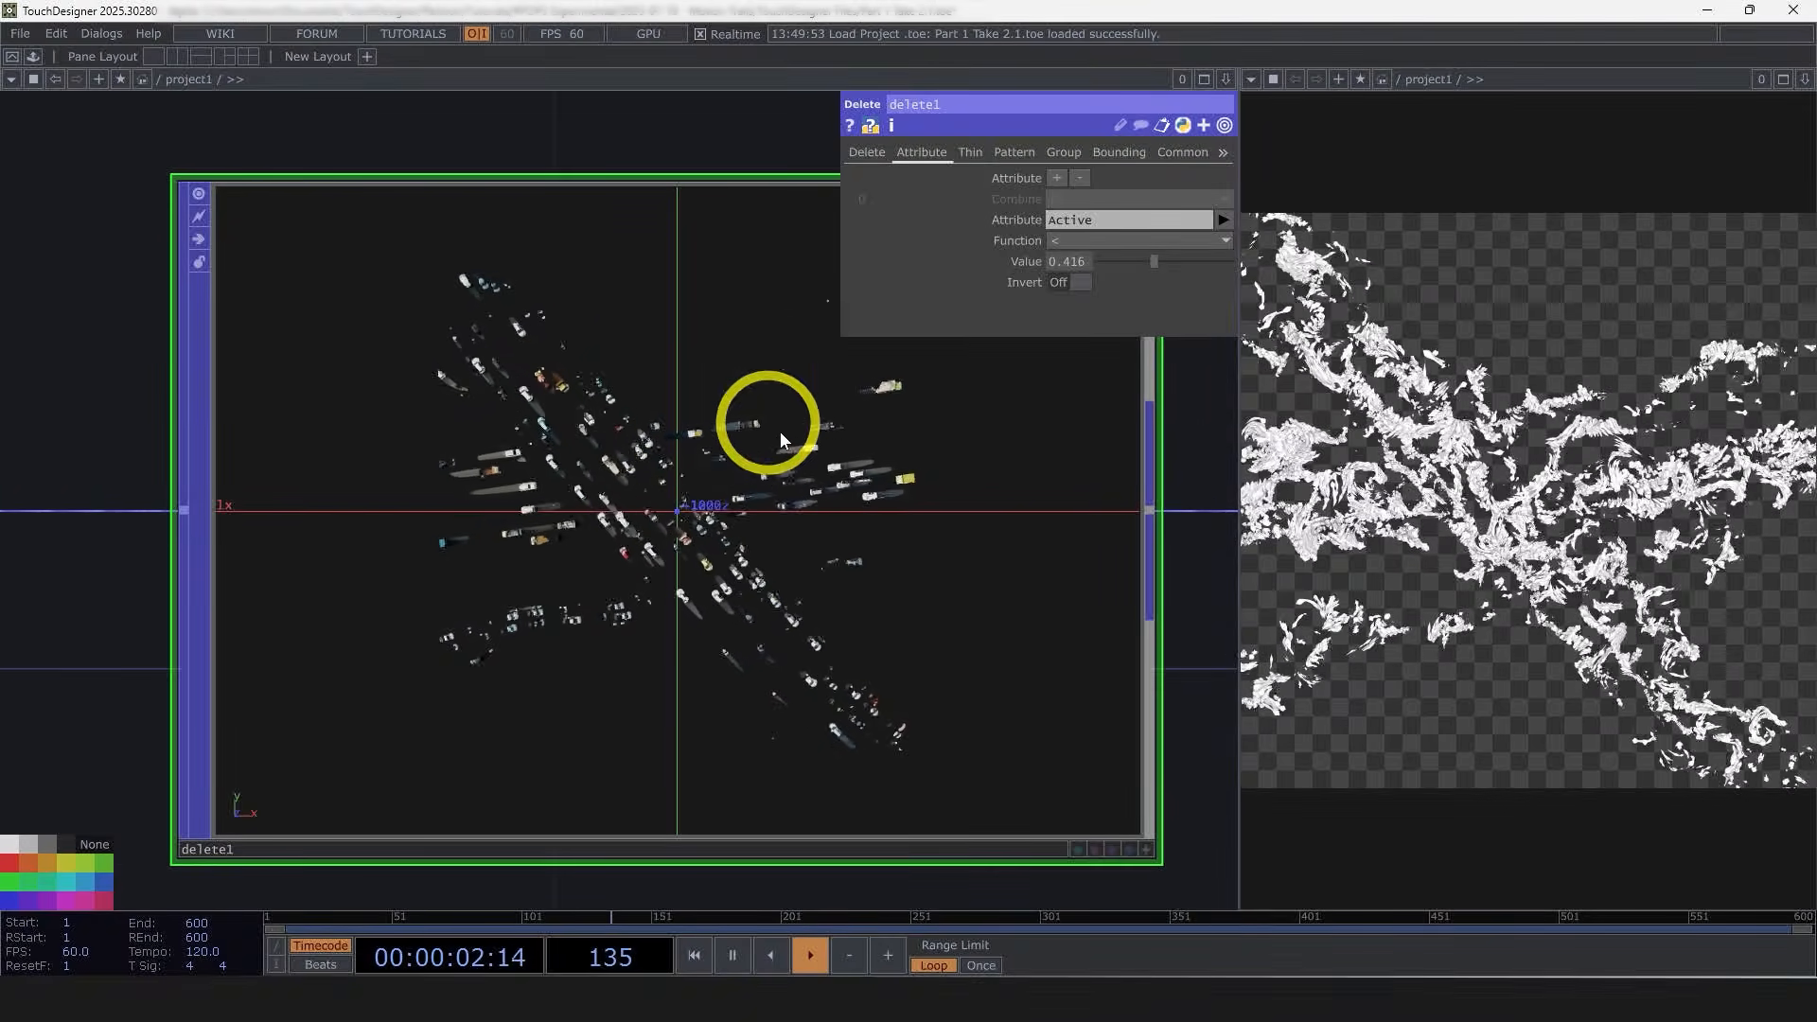
scroll(631, 504, down, 2)
scroll(631, 504, down, 4)
drag(823, 629, 434, 531)
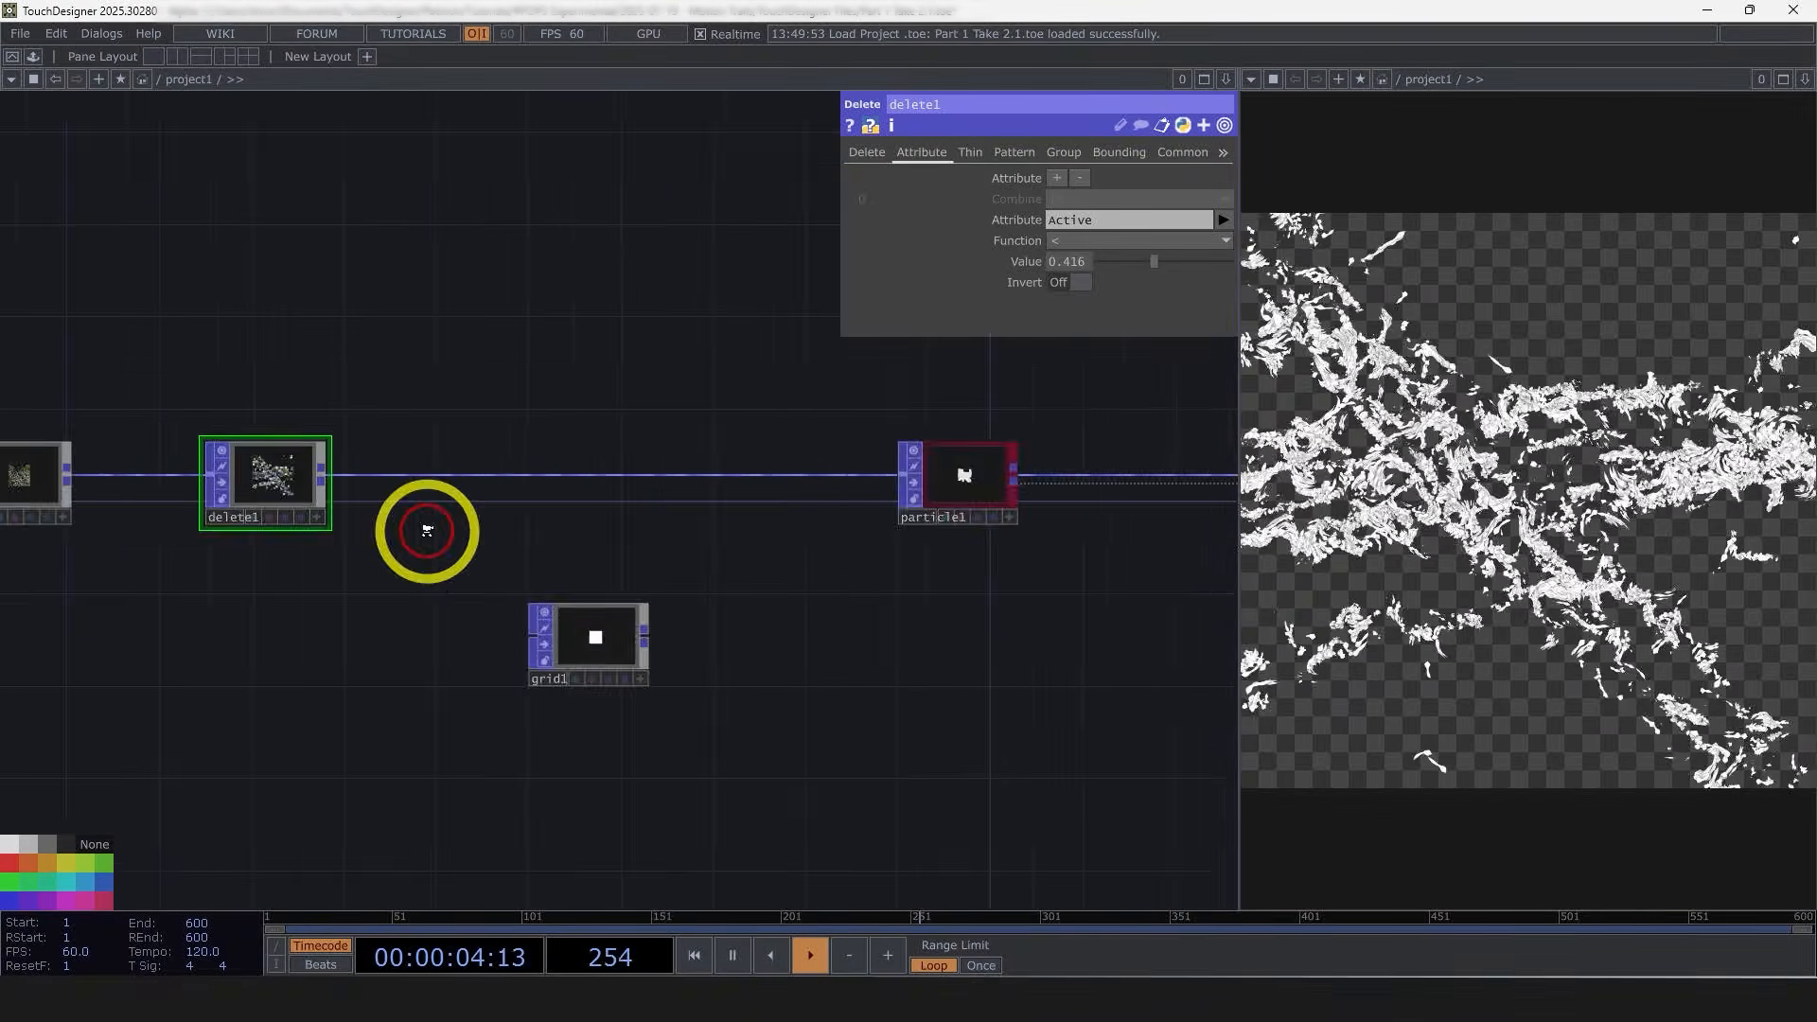
Step: Add a Select TOP below the render chain that references the color TOP
scroll(434, 531, down, 2)
scroll(649, 666, down, 2)
drag(1060, 643, 677, 657)
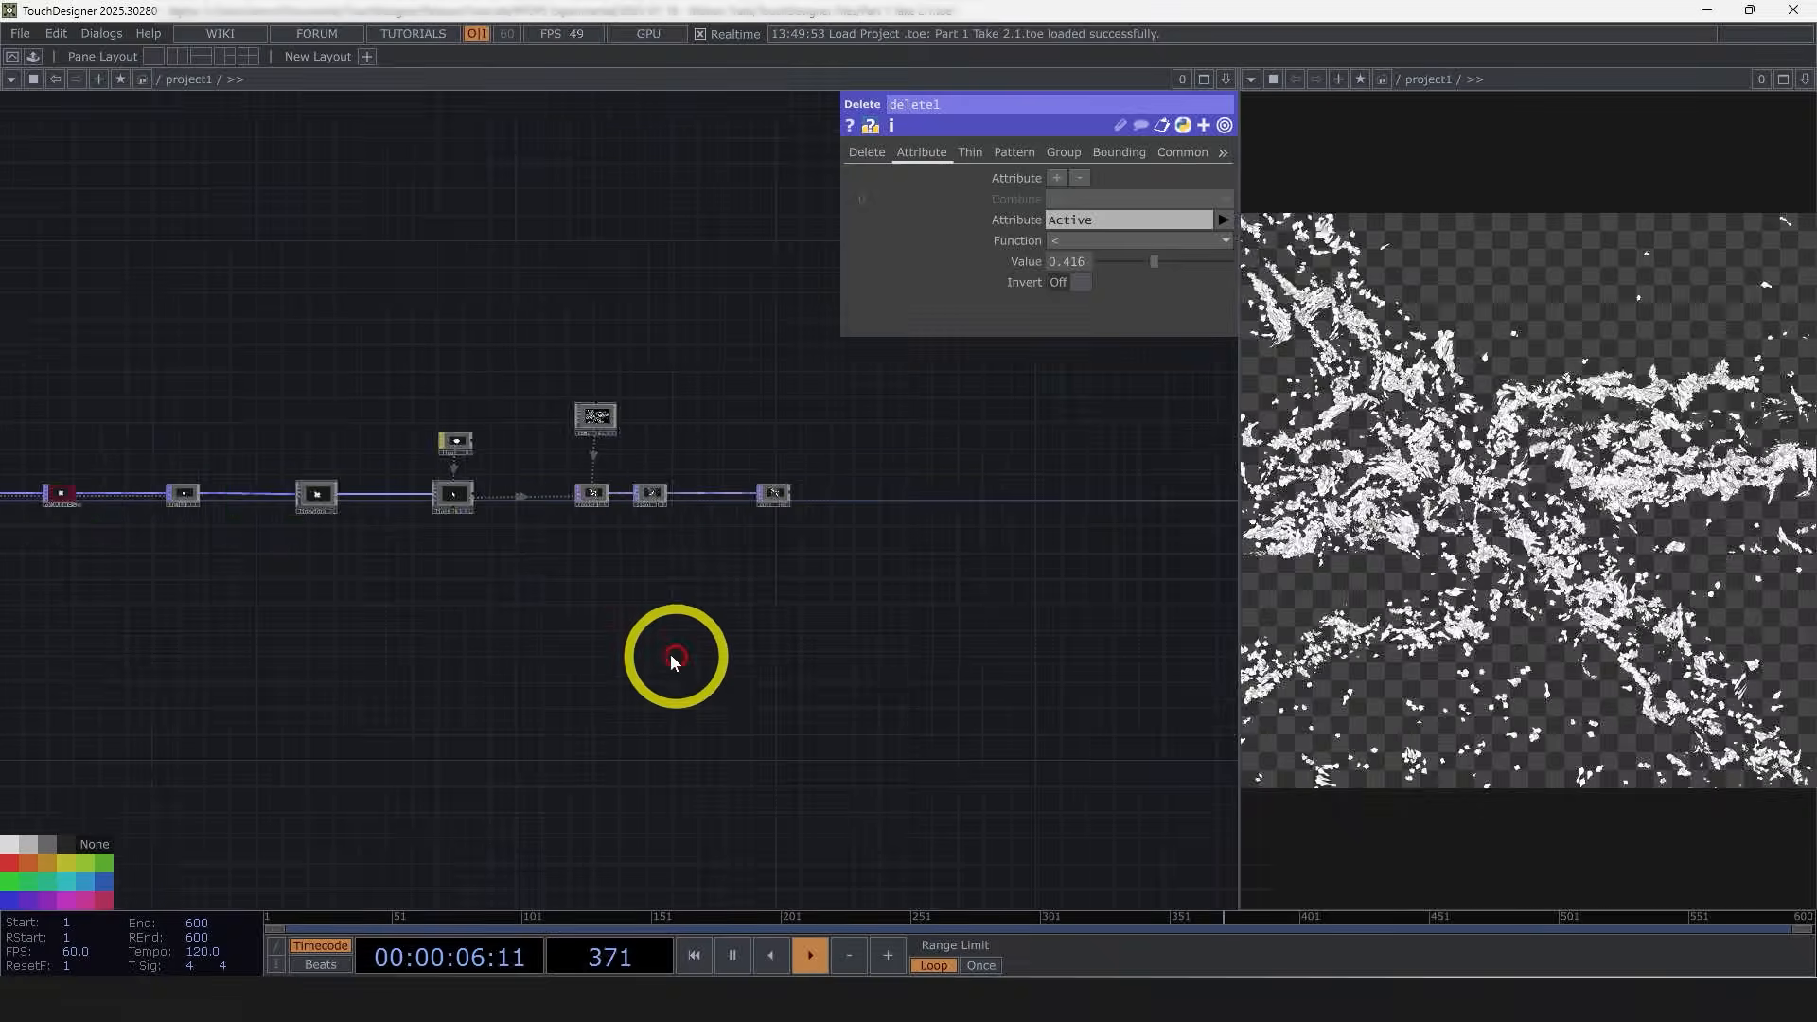
scroll(608, 572, up, 5)
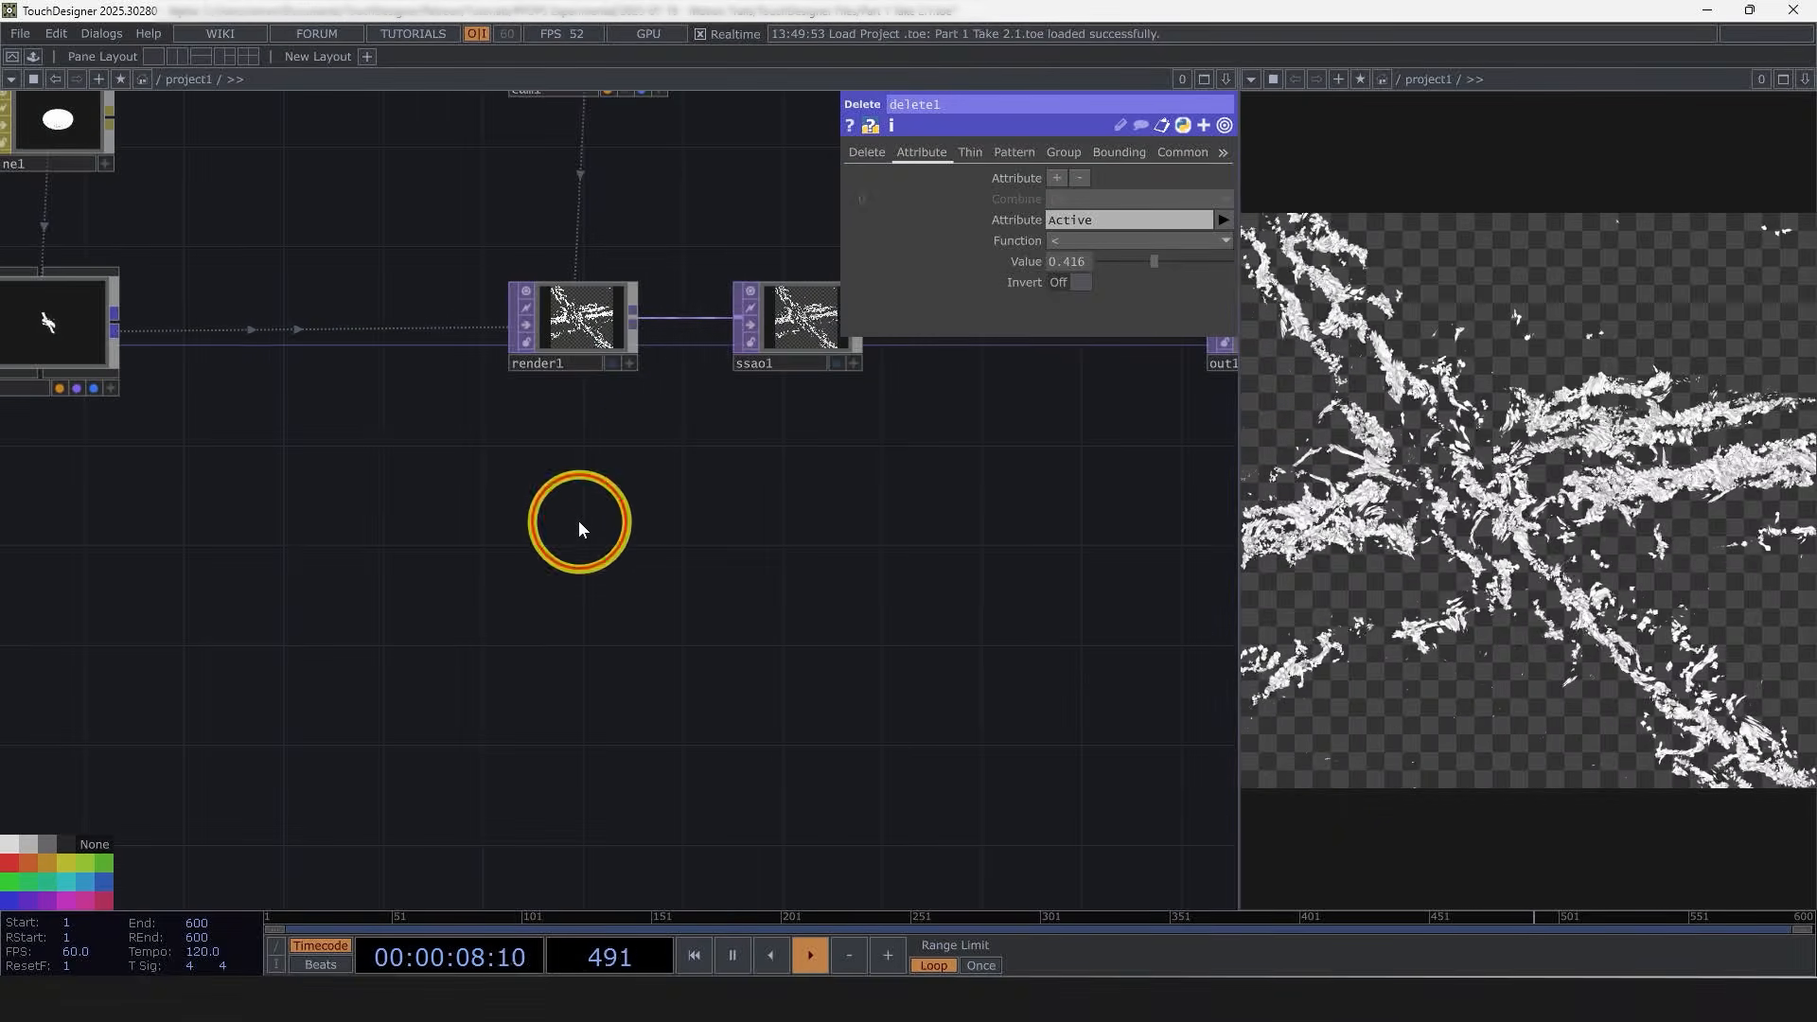
key(Tab)
click(308, 279)
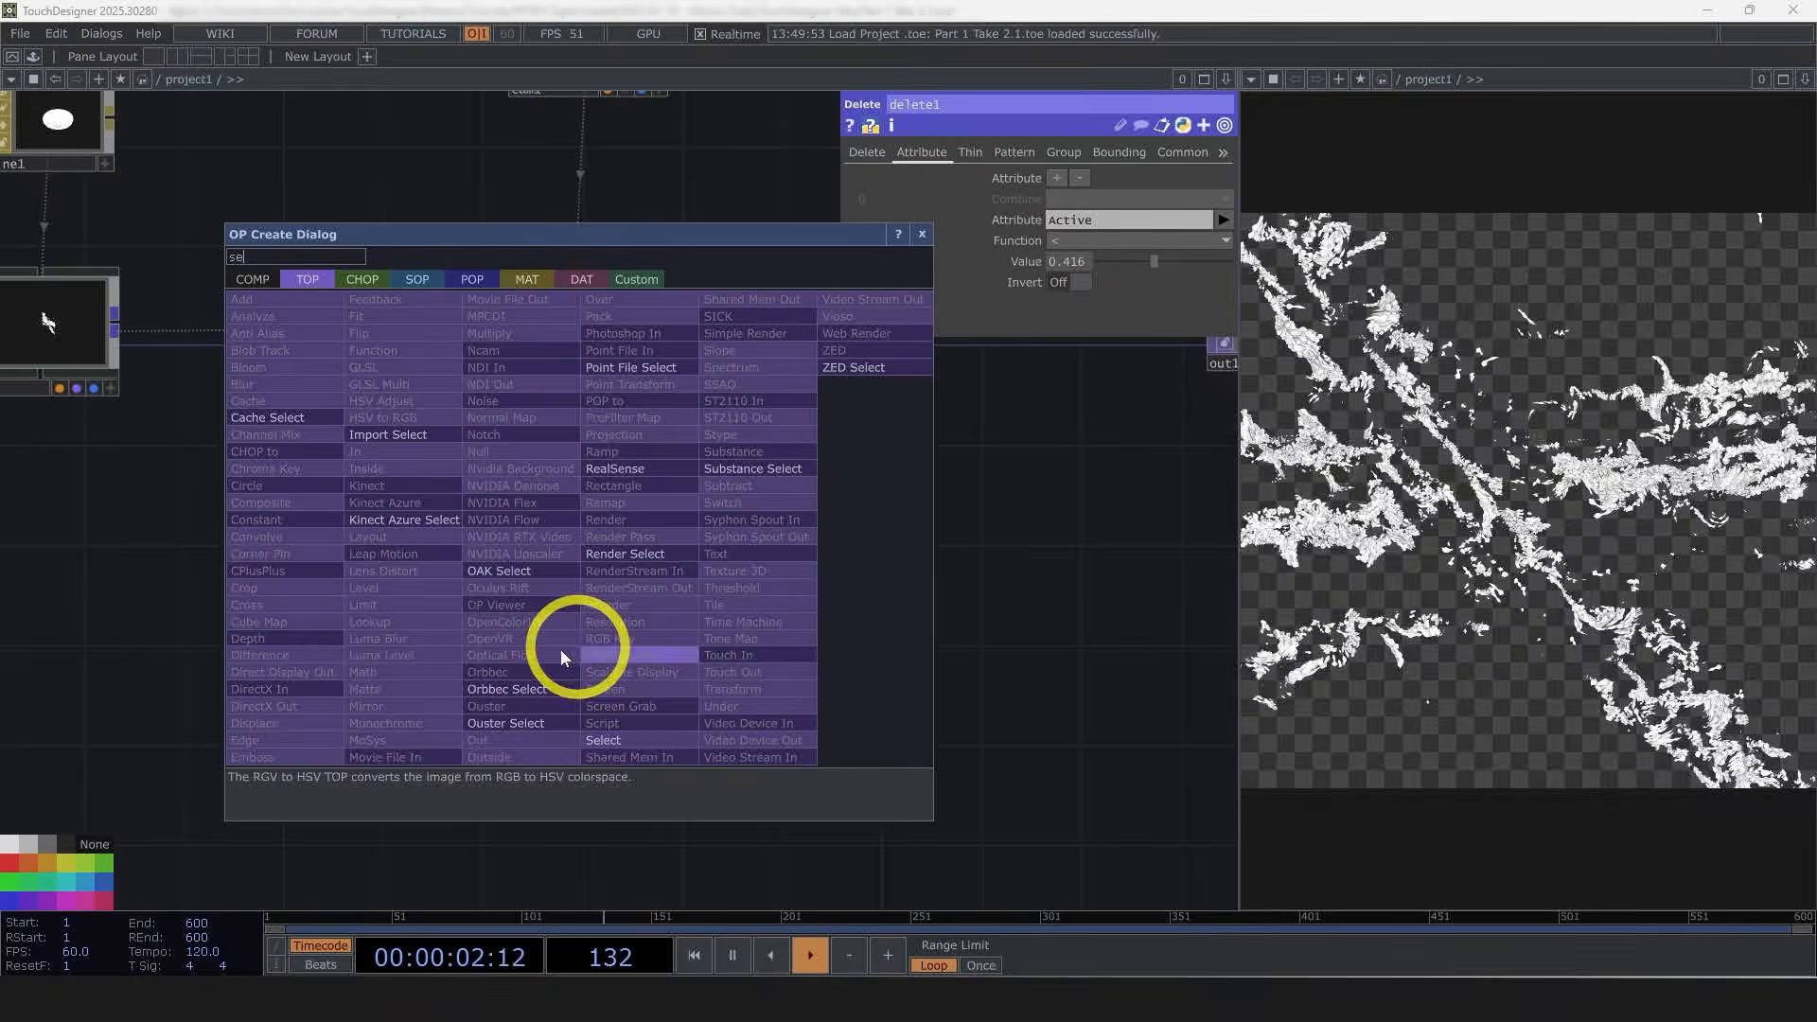
click(589, 740)
click(593, 519)
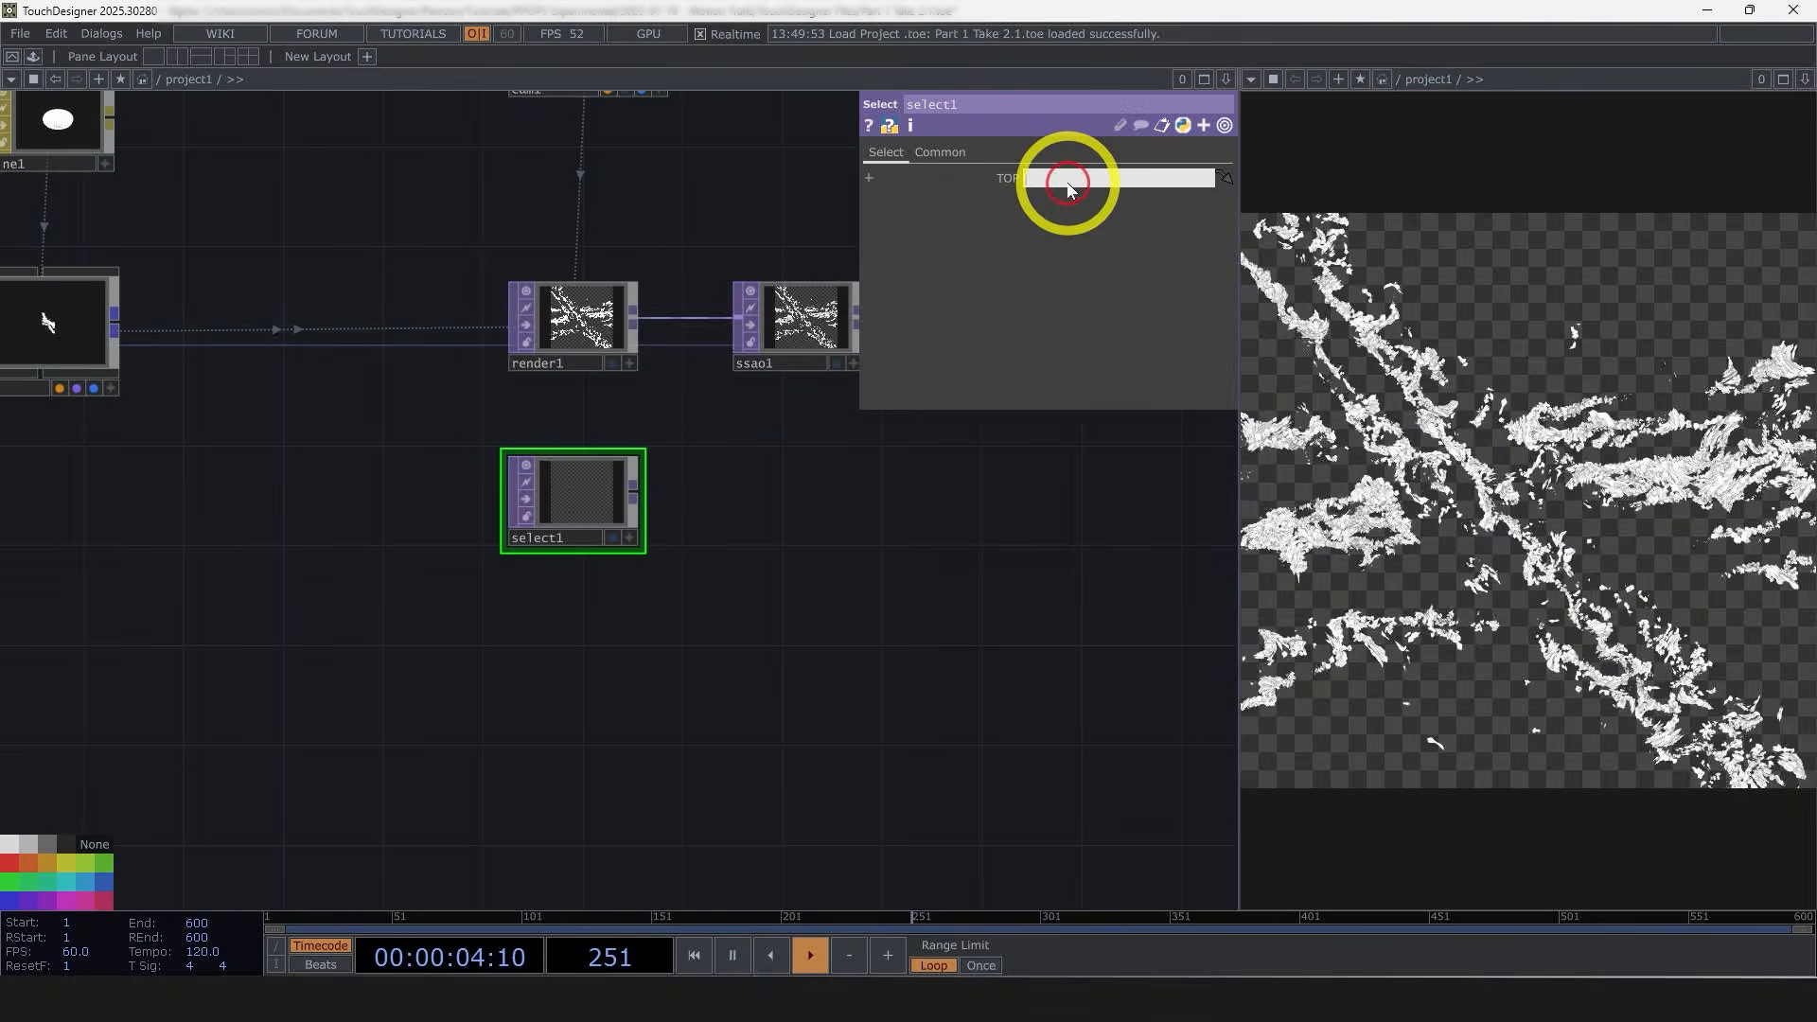
click(1067, 184)
text(color)
click(949, 619)
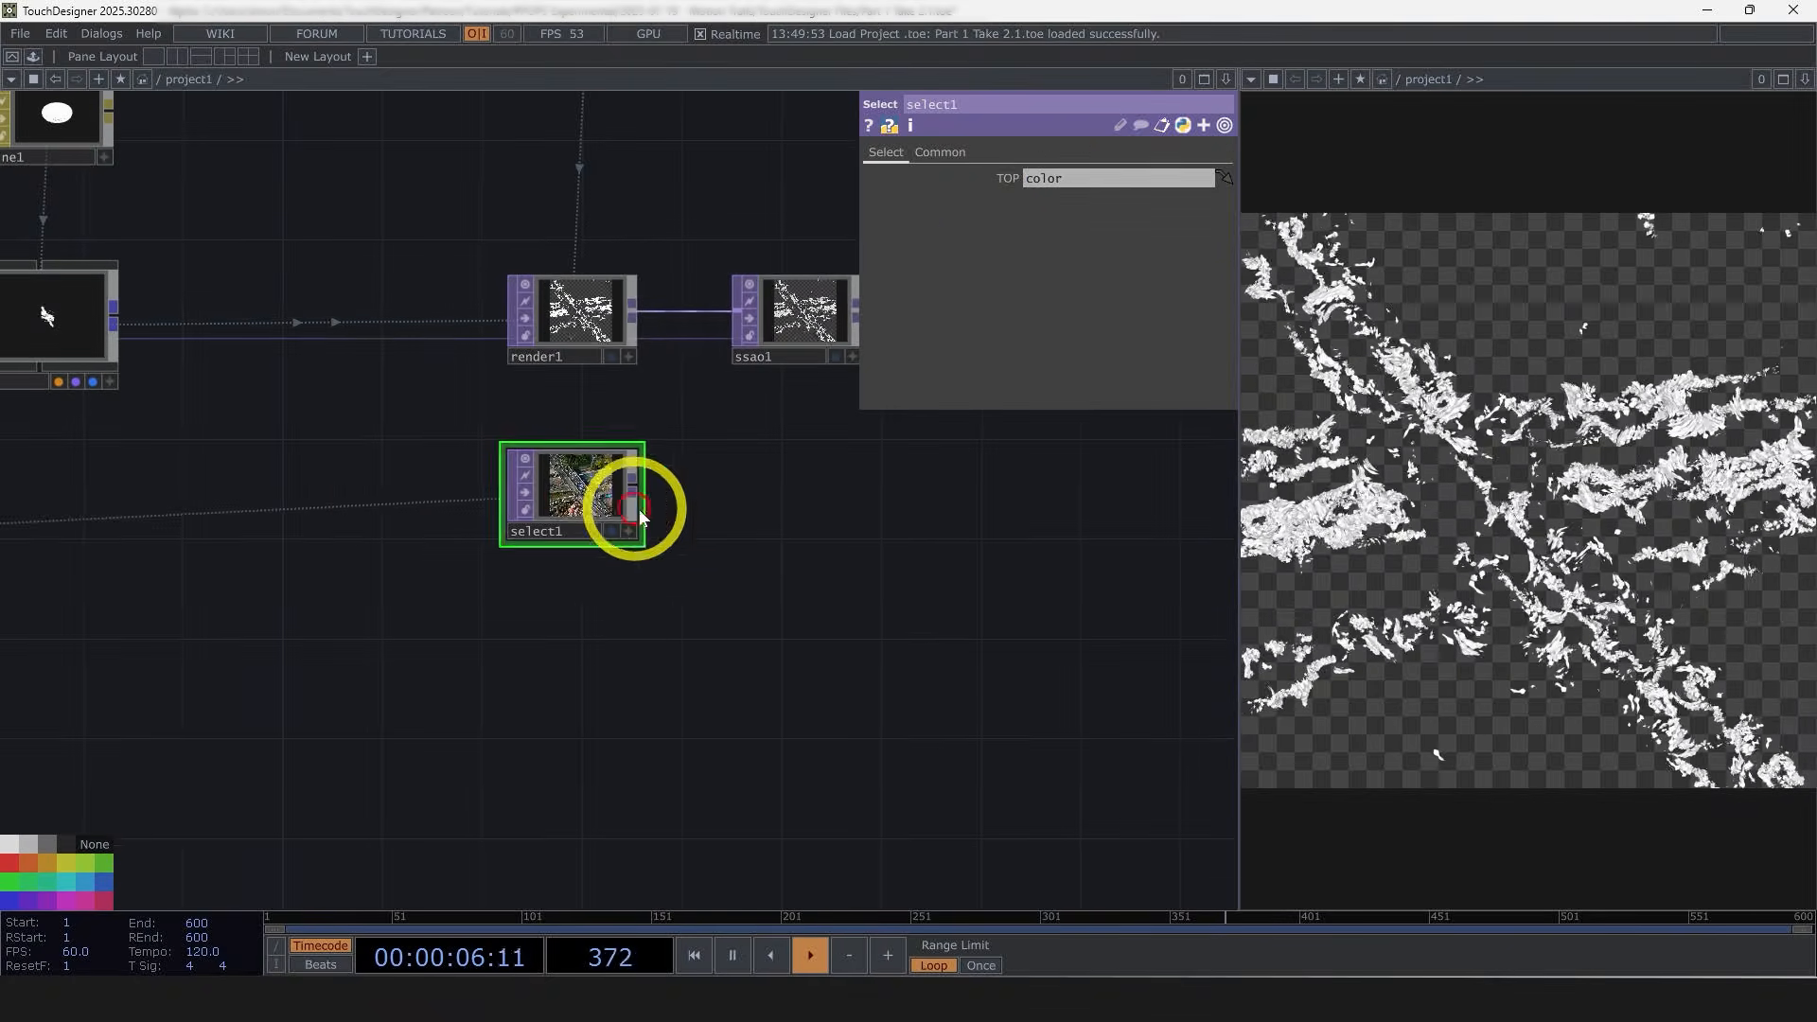
Step: Insert an Over TOP after the SSAO TOP and wire the color Select TOP into its second input
scroll(639, 512, up, 5)
scroll(757, 537, down, 2)
drag(776, 539, 549, 594)
scroll(546, 590, down, 3)
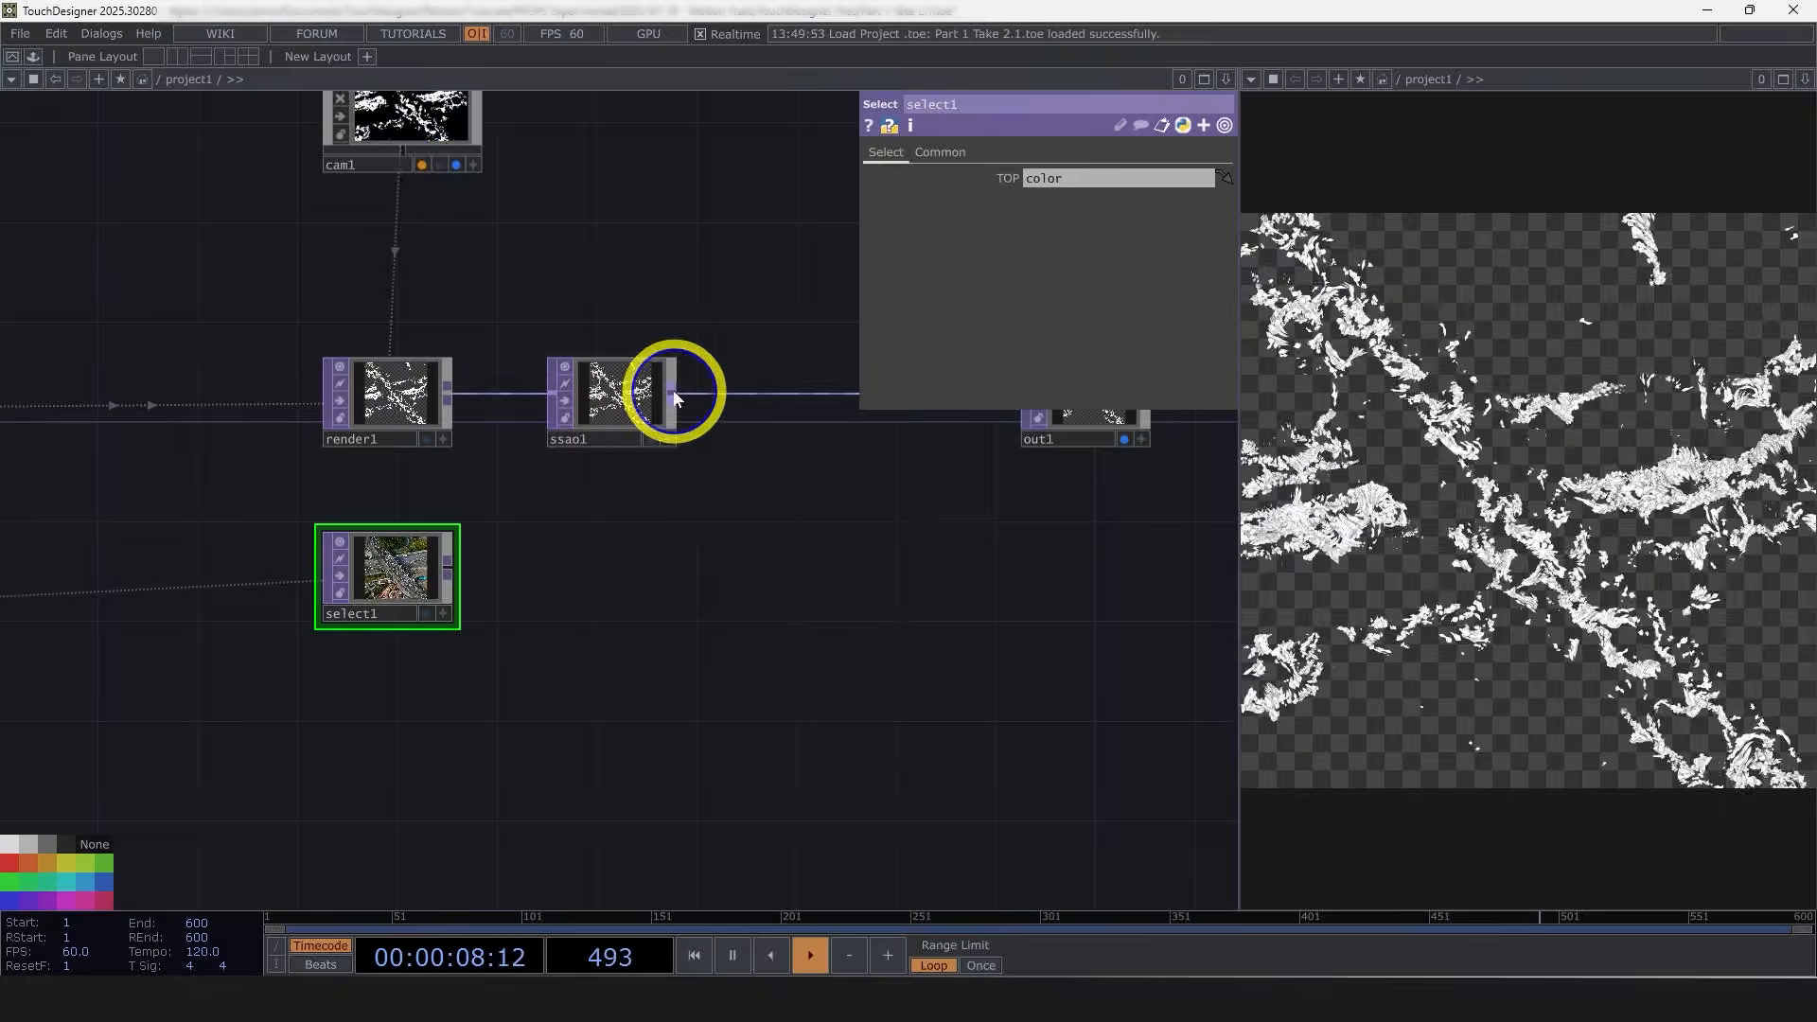
right_click(672, 392)
text(over)
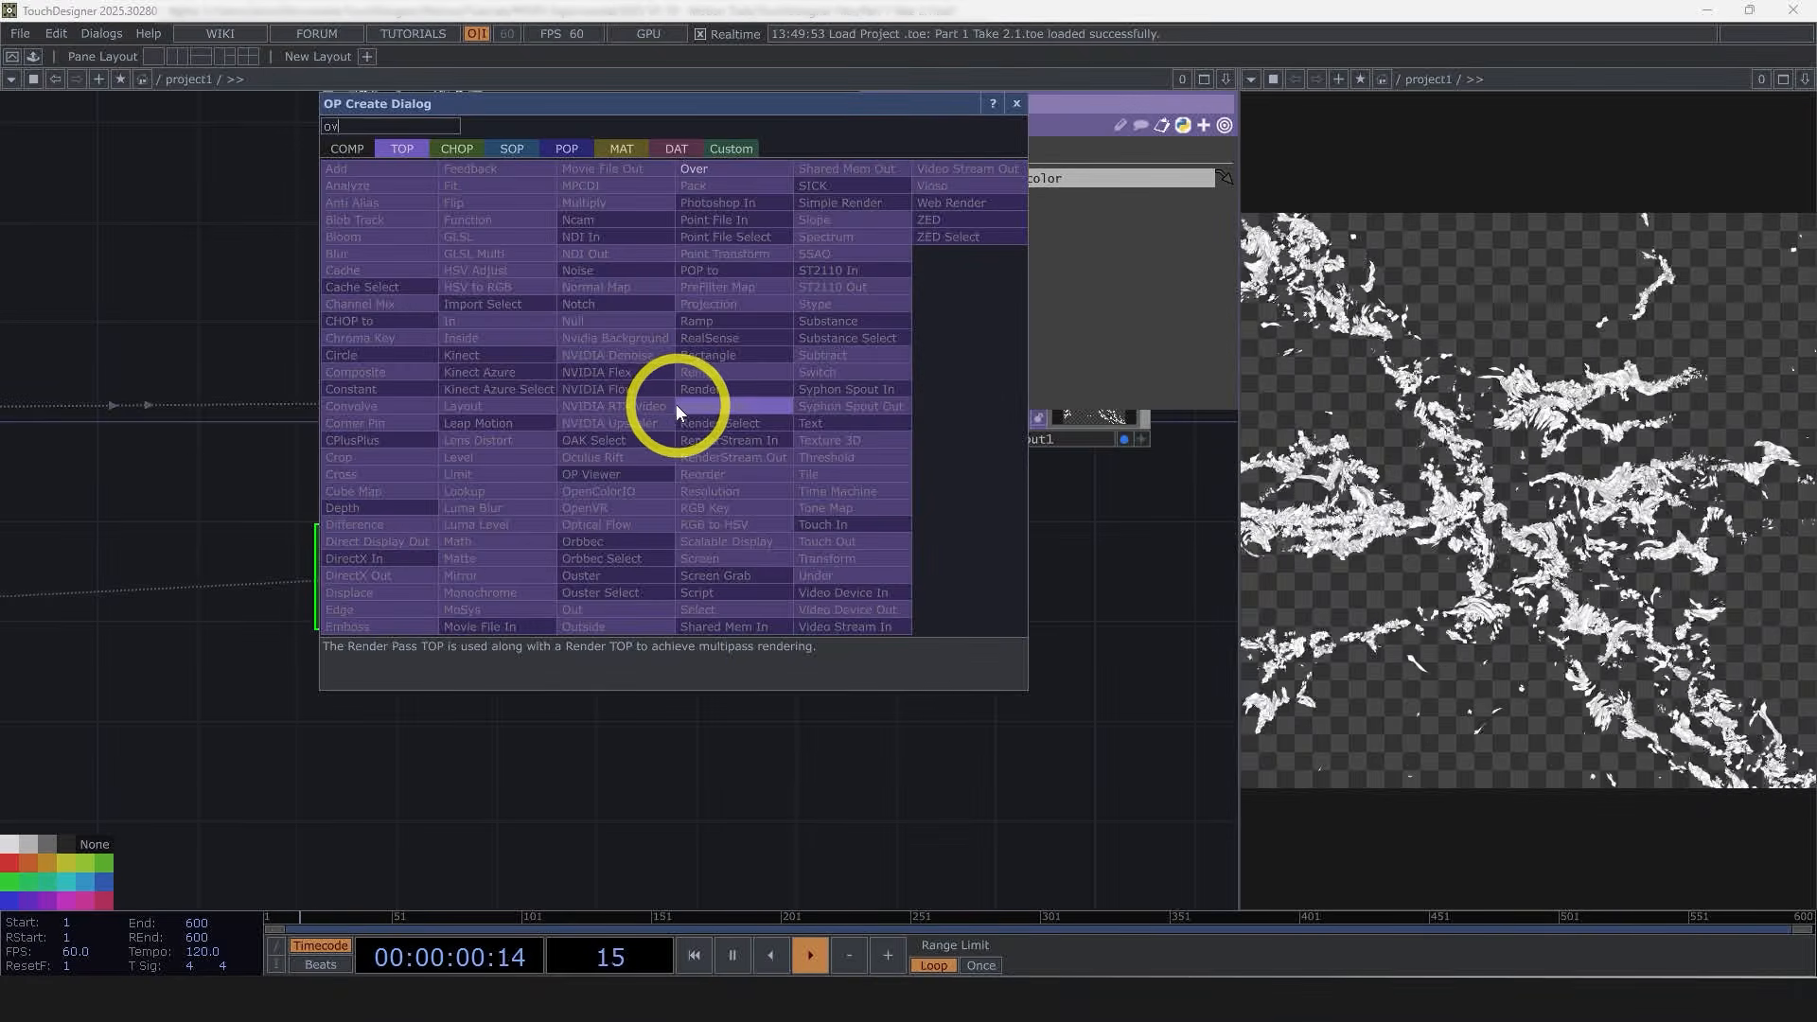
click(693, 172)
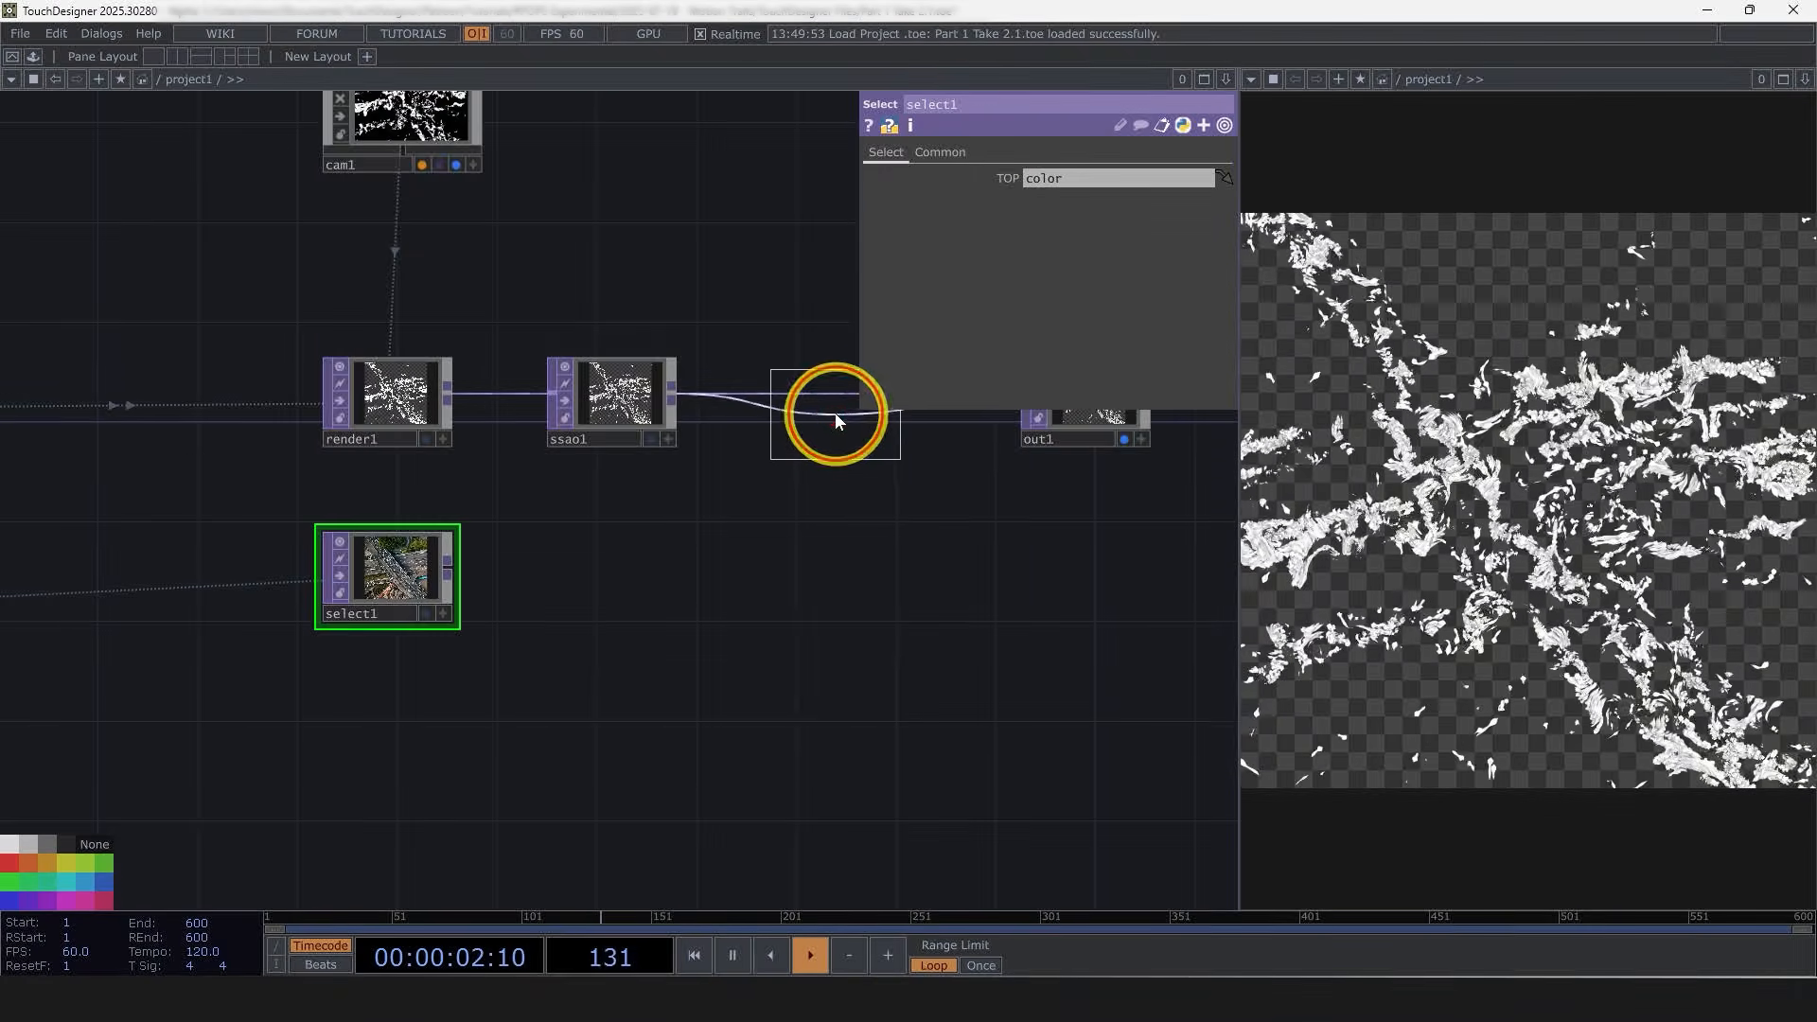
click(834, 413)
drag(771, 402, 613, 589)
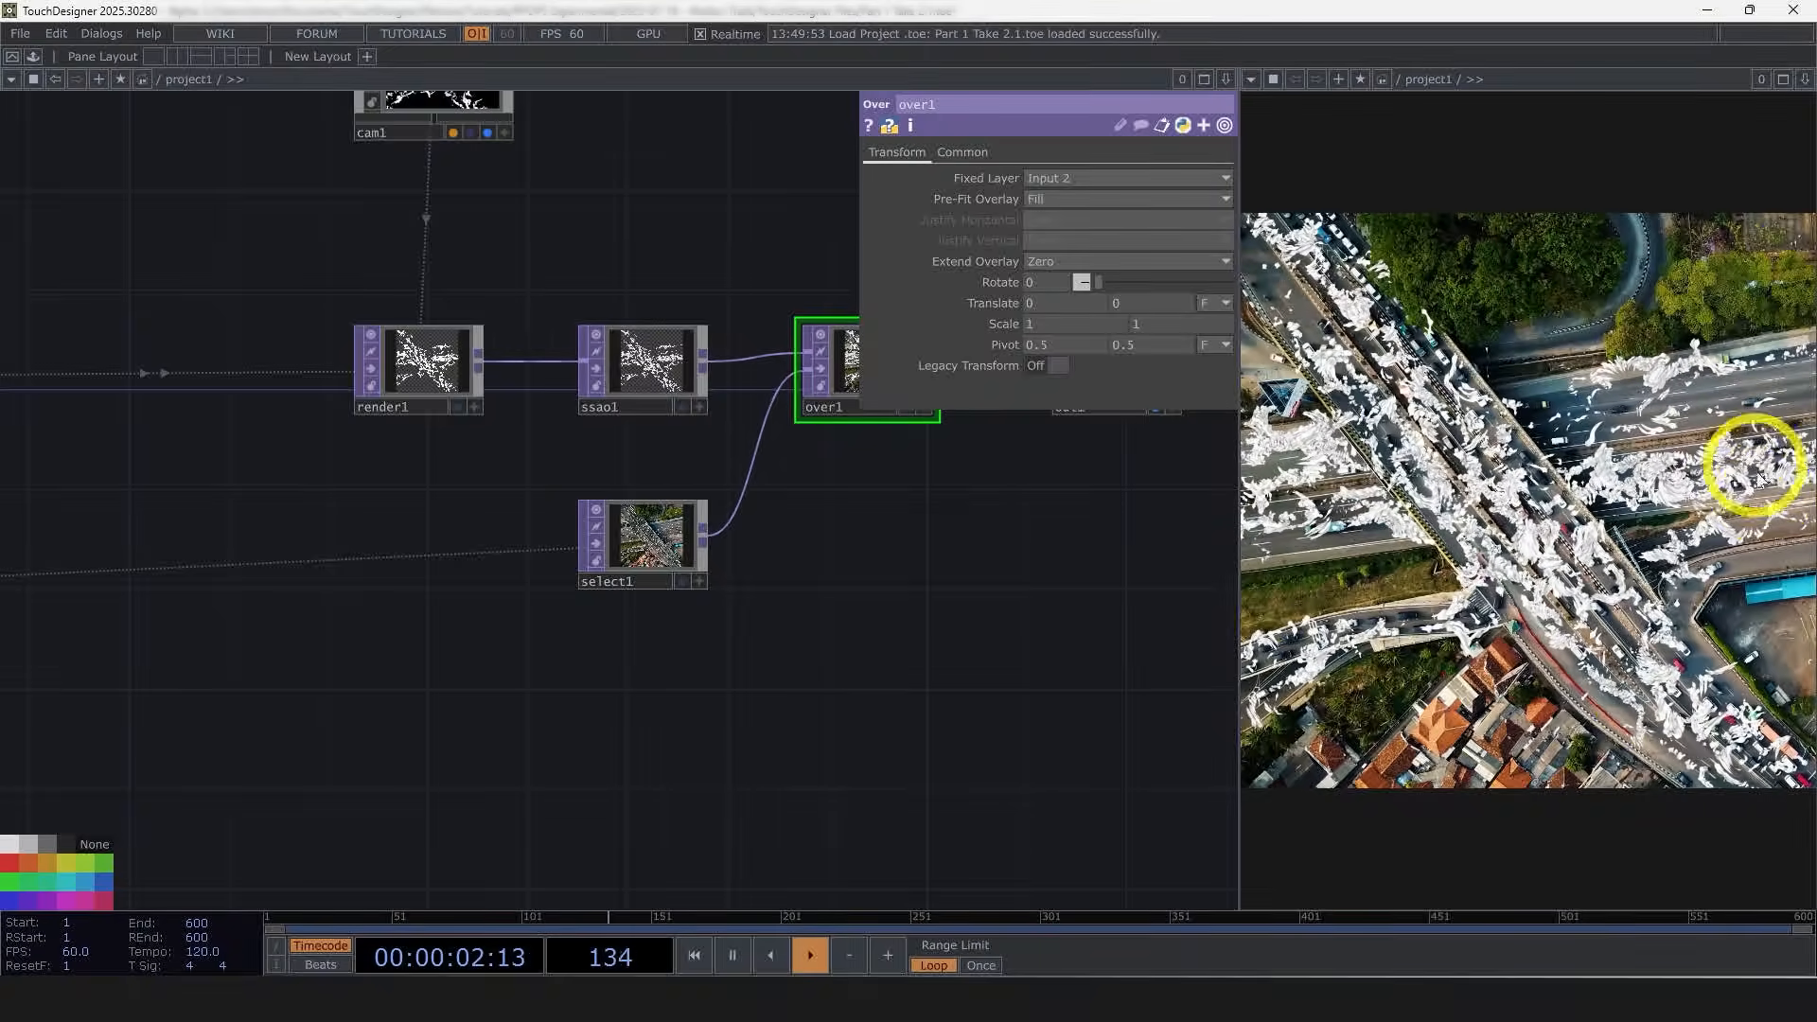
Step: Move the grid POP aside below the particle POP
scroll(765, 783, down, 2)
drag(782, 771, 895, 704)
scroll(901, 705, down, 4)
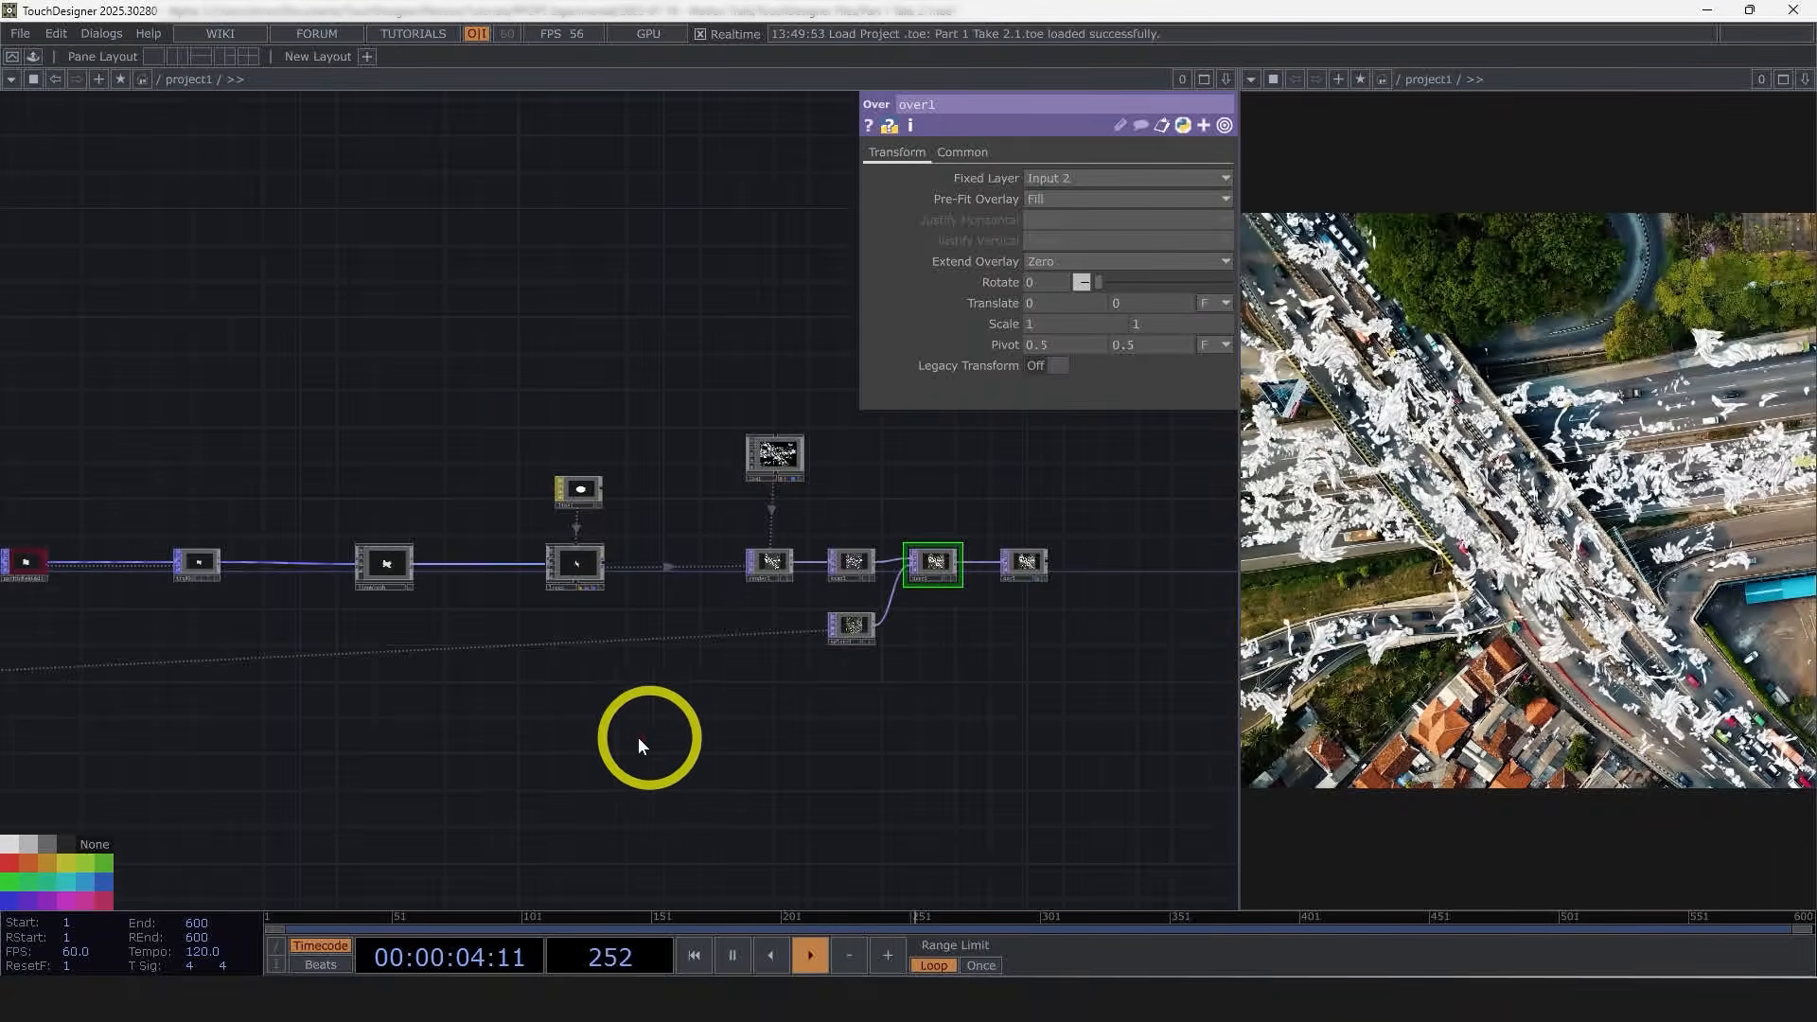
drag(488, 757, 789, 730)
drag(655, 737, 827, 726)
drag(606, 701, 1160, 688)
scroll(1160, 688, down, 5)
scroll(698, 618, up, 4)
scroll(839, 580, up, 6)
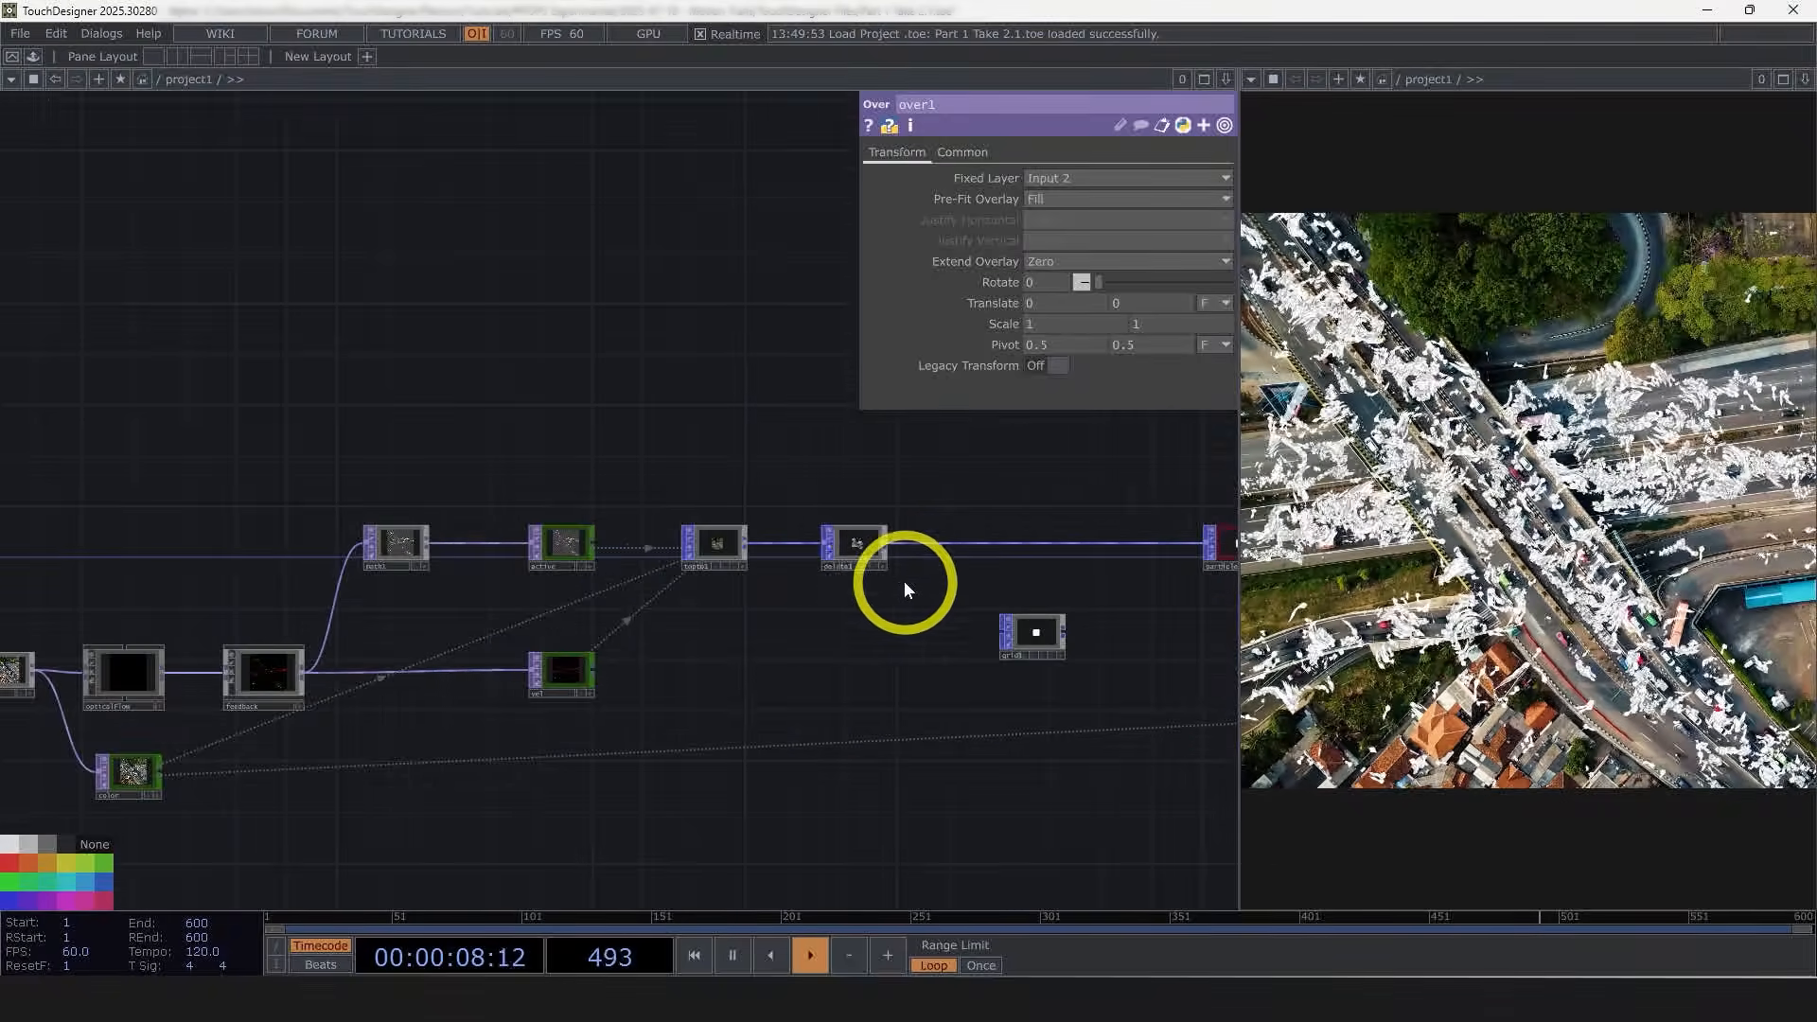
drag(832, 579, 407, 620)
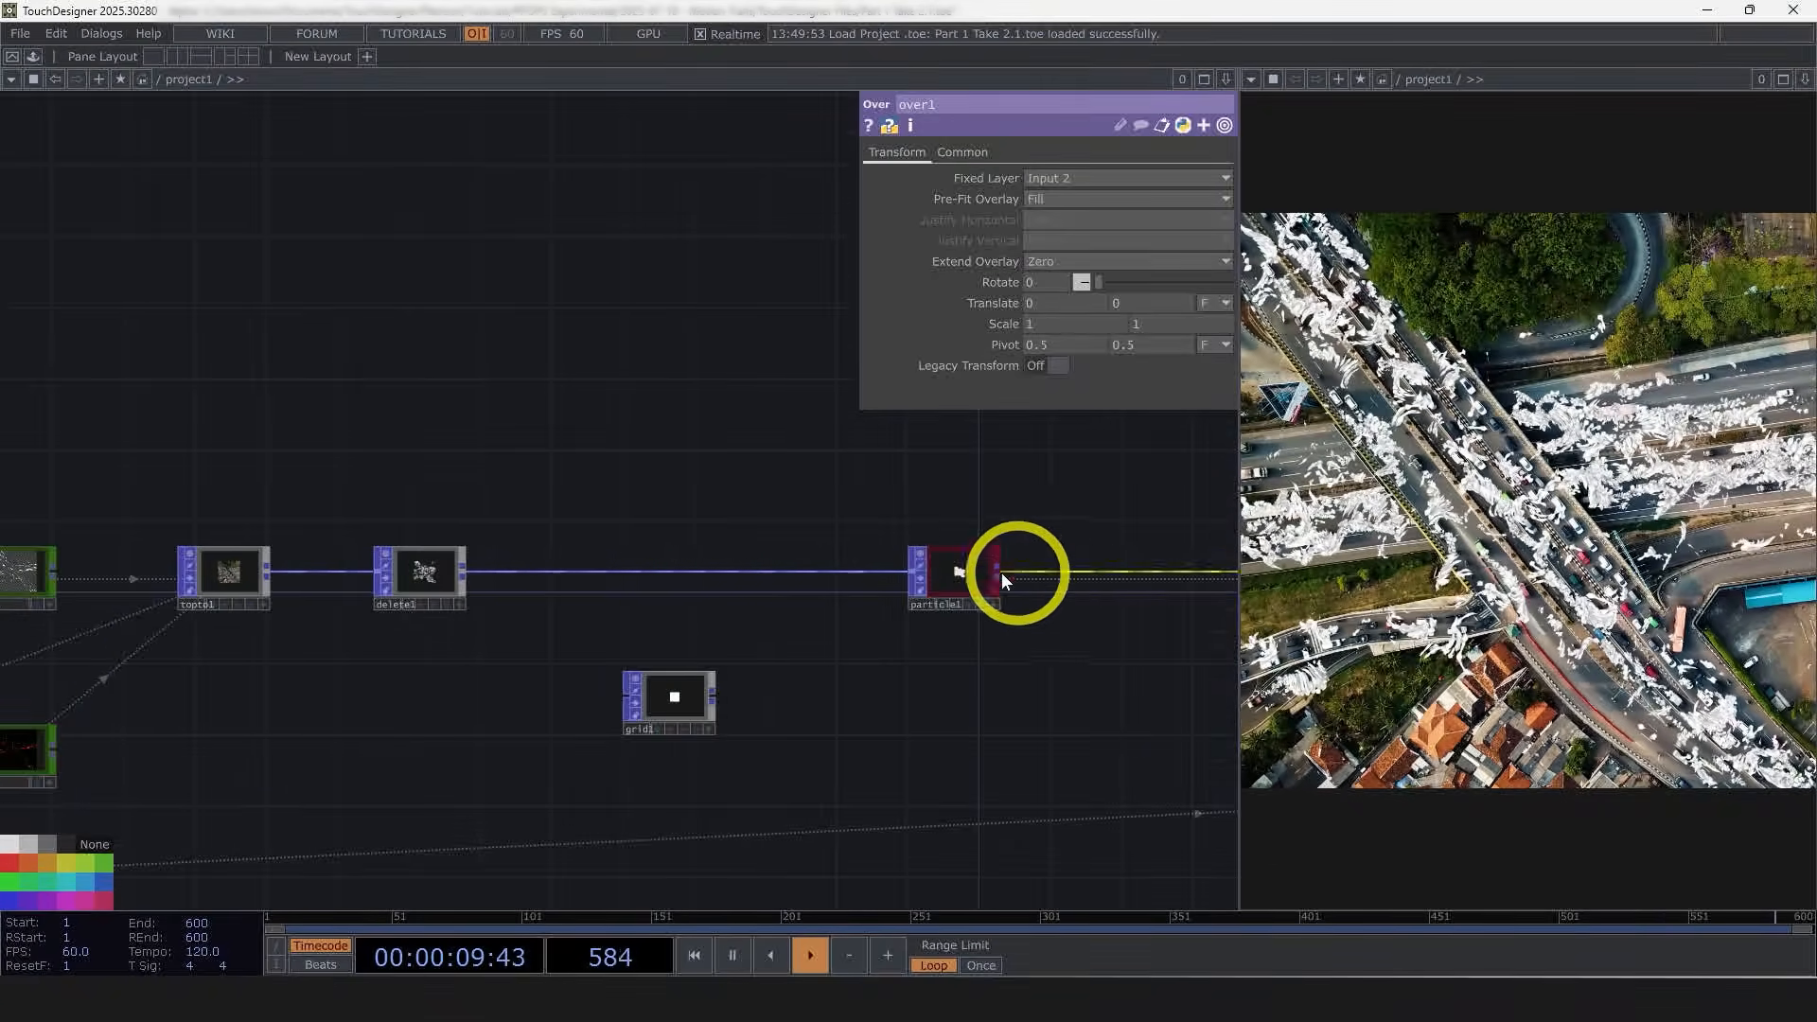
click(701, 685)
drag(836, 725, 373, 748)
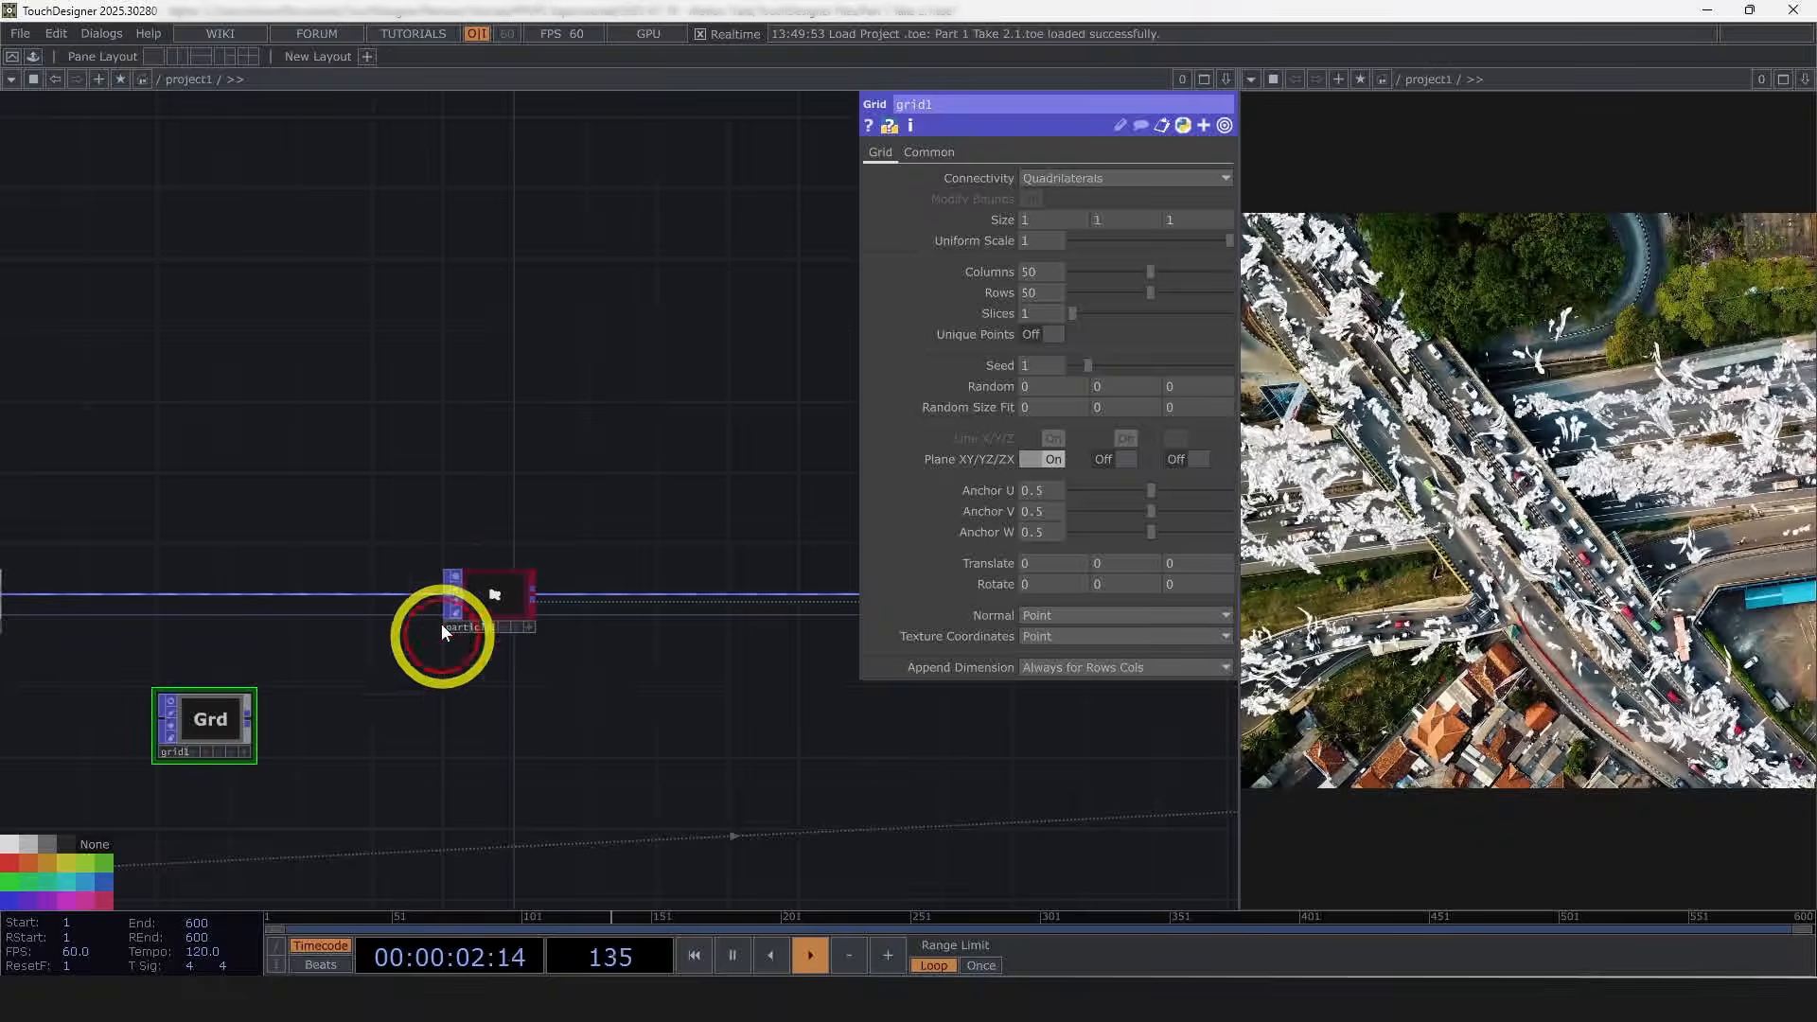
Step: Set the particle POP's In Attributes to Color
click(484, 602)
scroll(478, 596, up, 5)
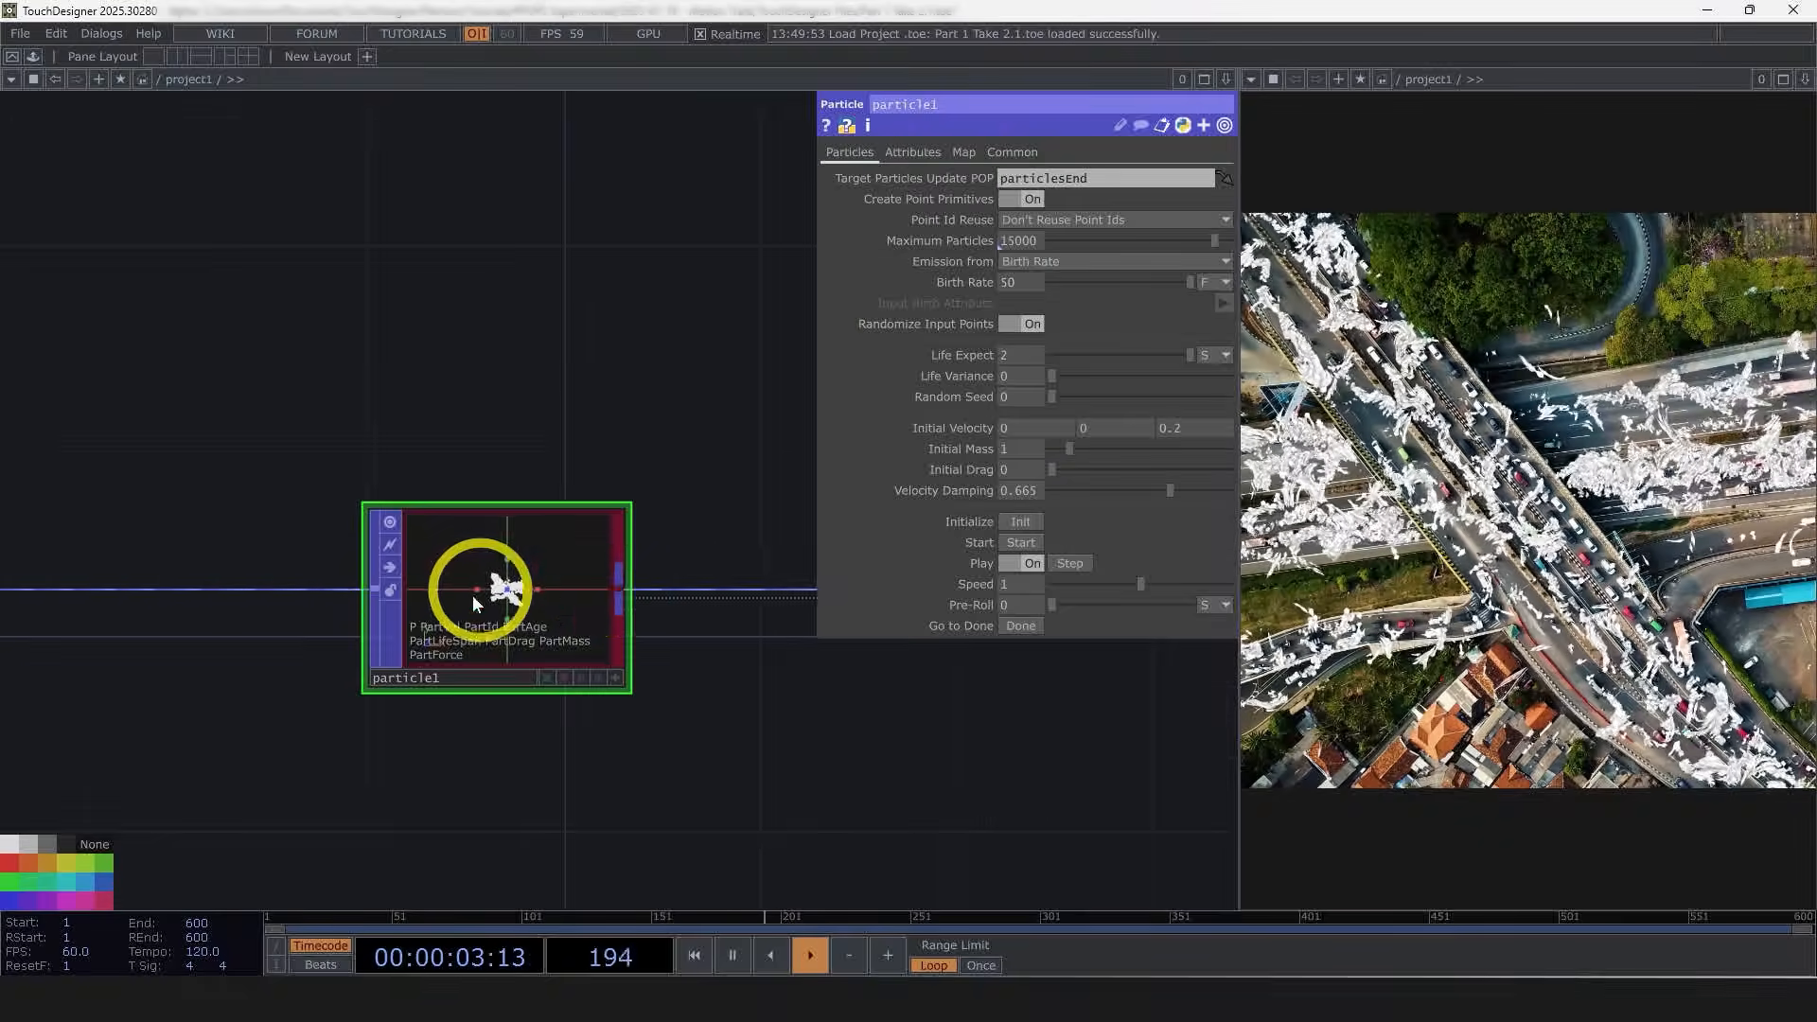
click(923, 148)
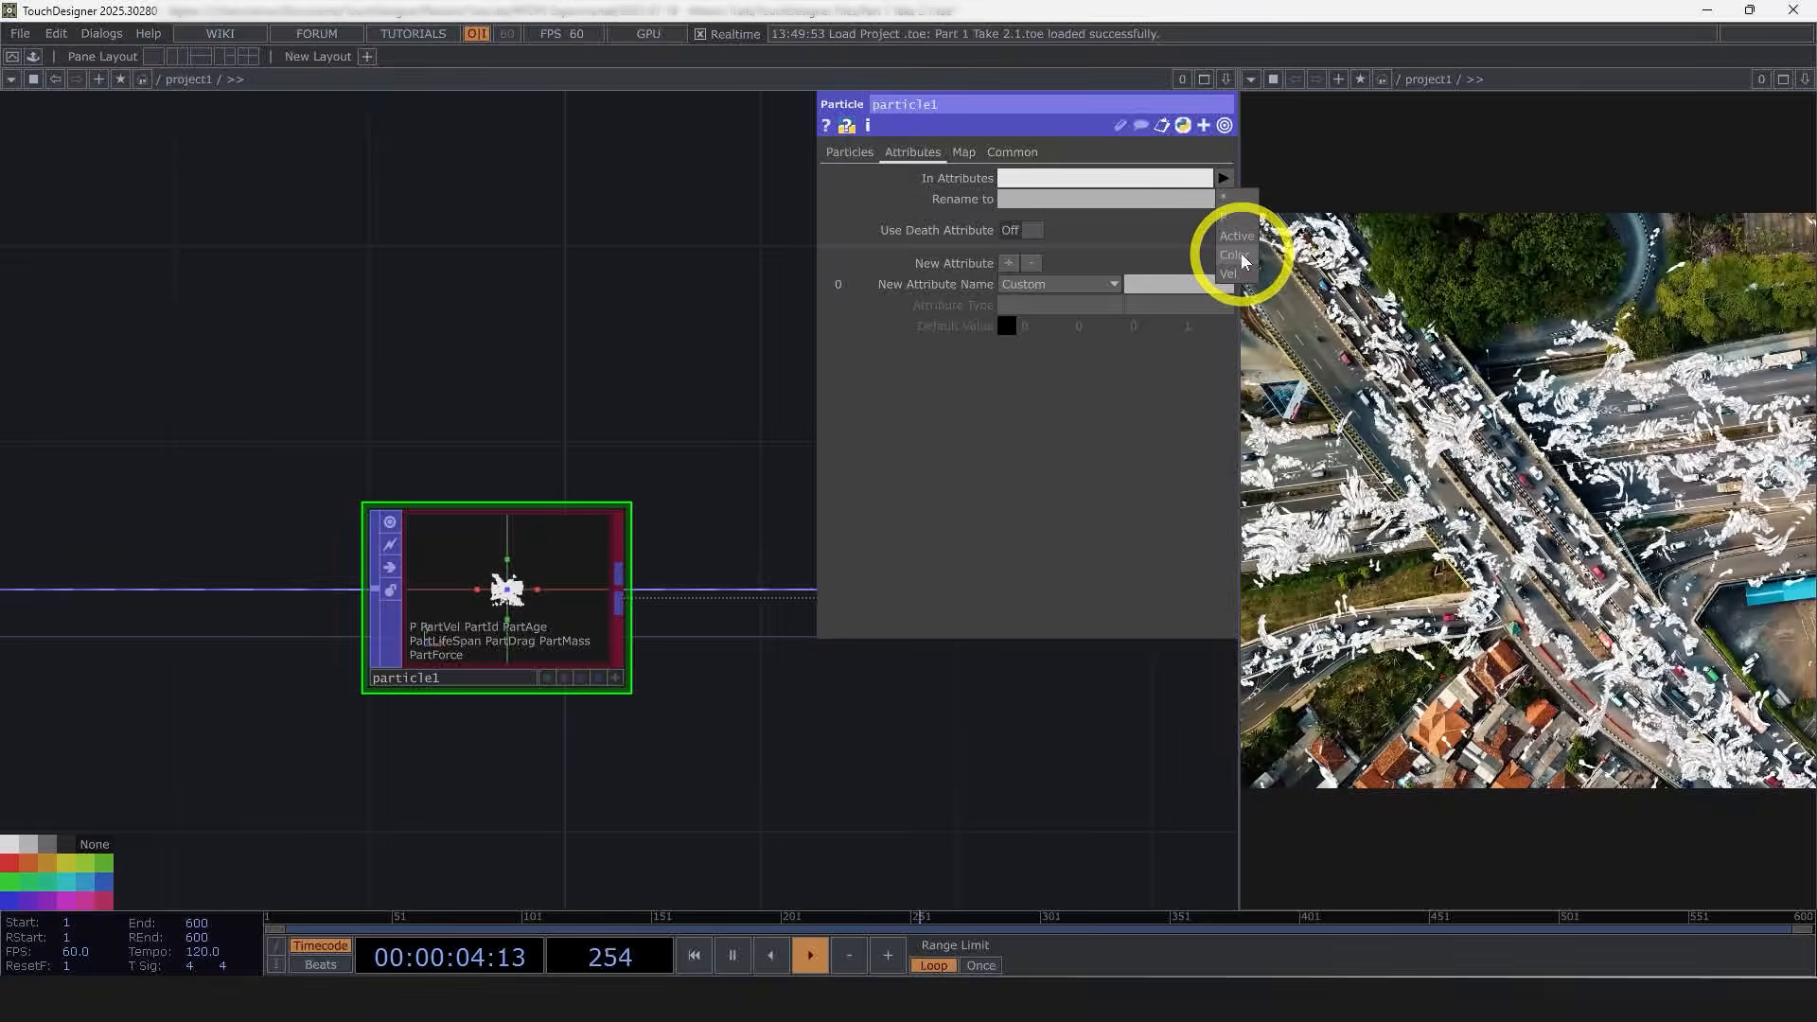
click(1240, 255)
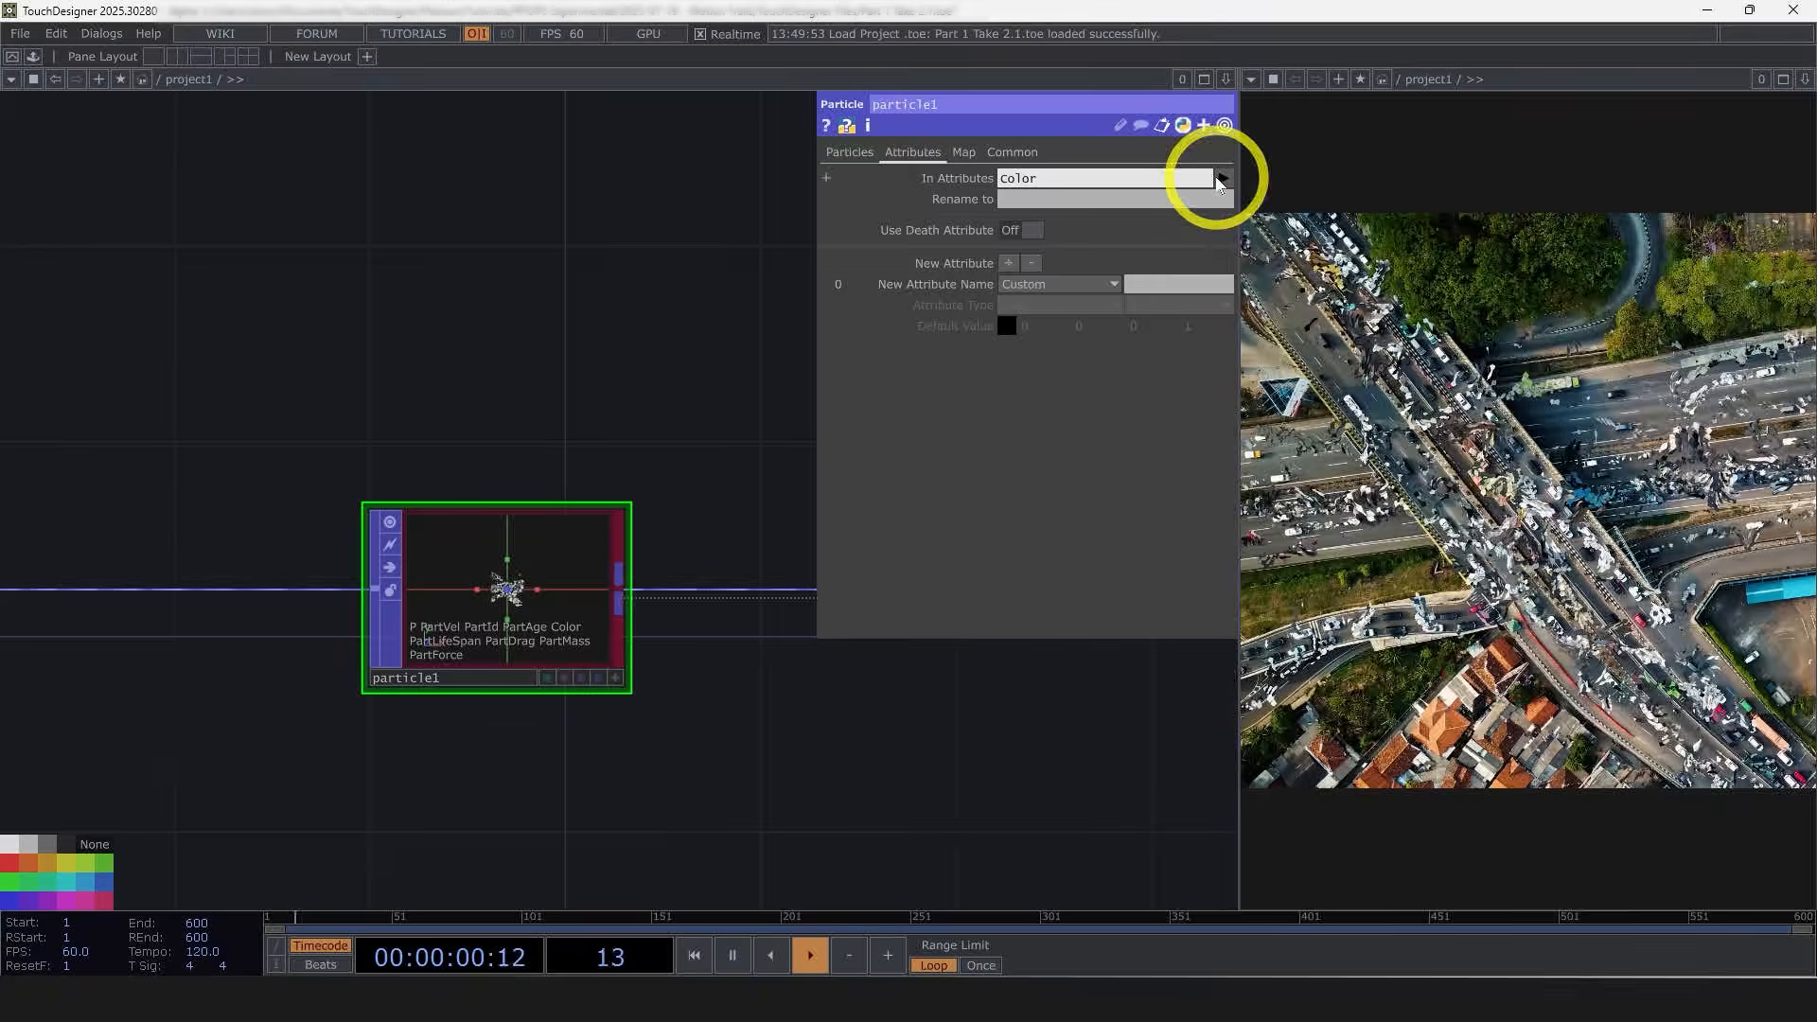
Step: Examine the TOP to POP's parameters and info for its velocity input reference
drag(497, 387, 600, 402)
scroll(600, 401, down, 6)
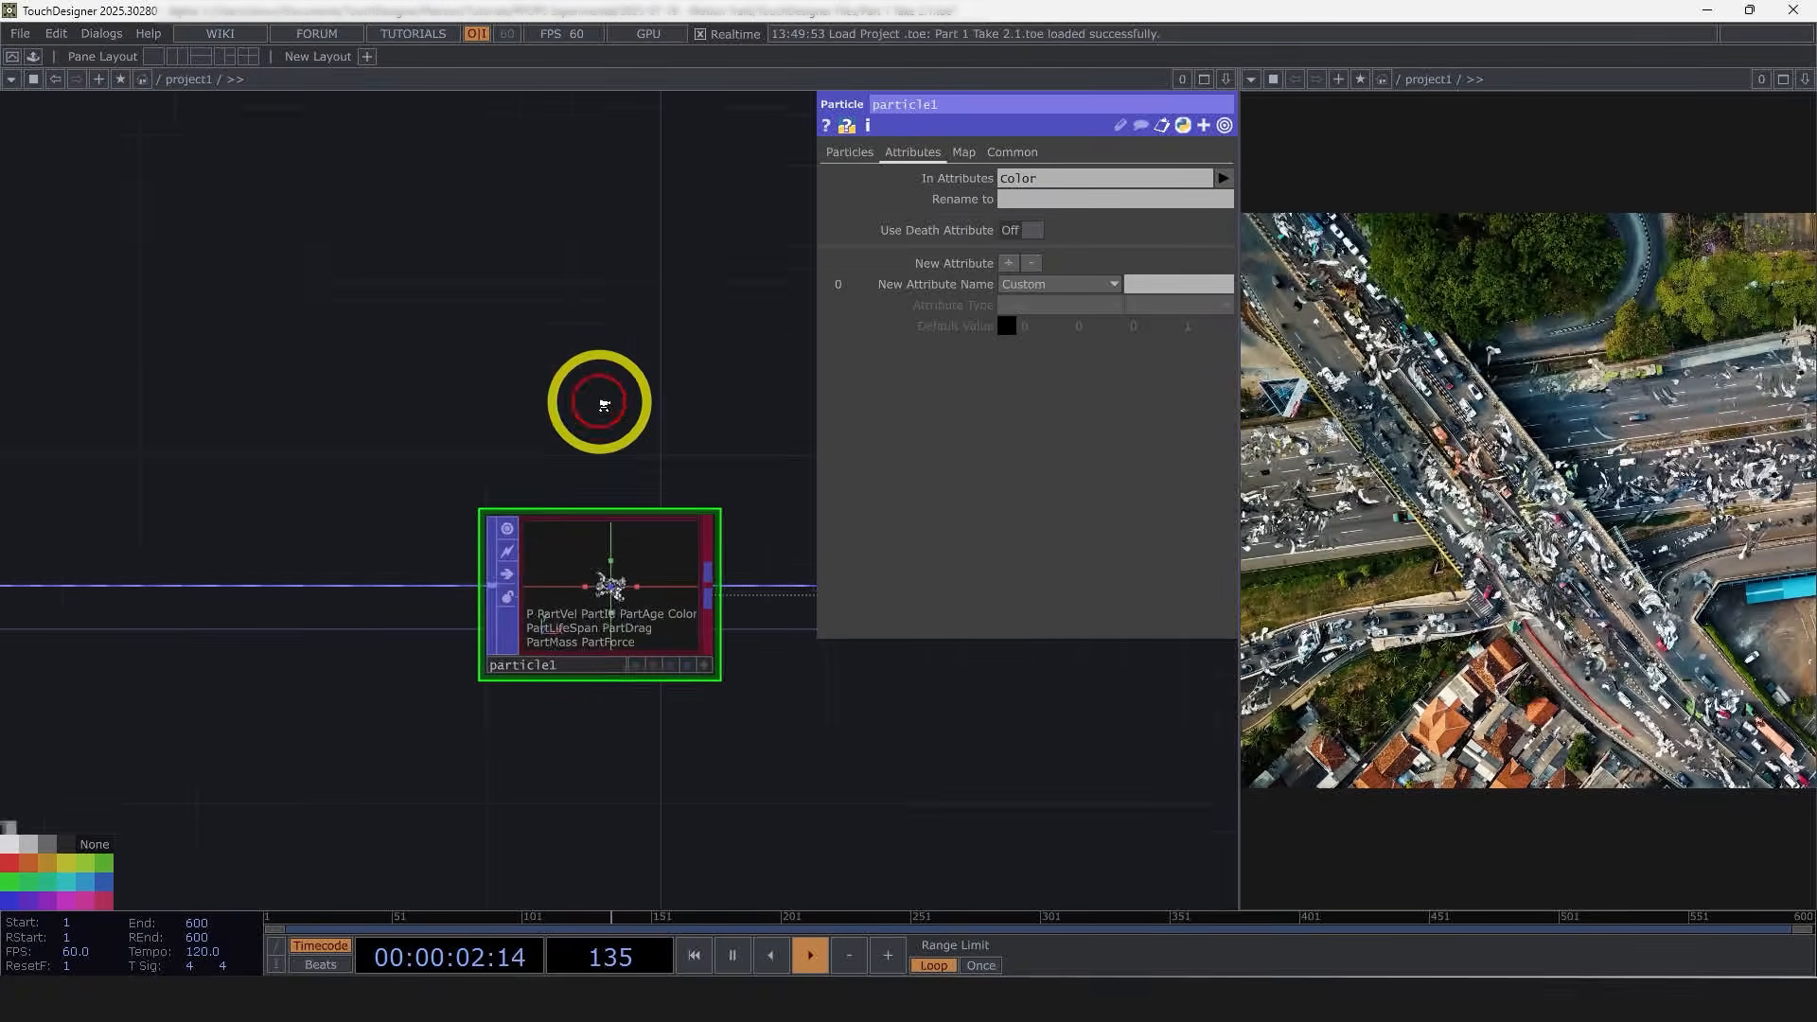
drag(233, 506, 329, 512)
scroll(326, 464, up, 4)
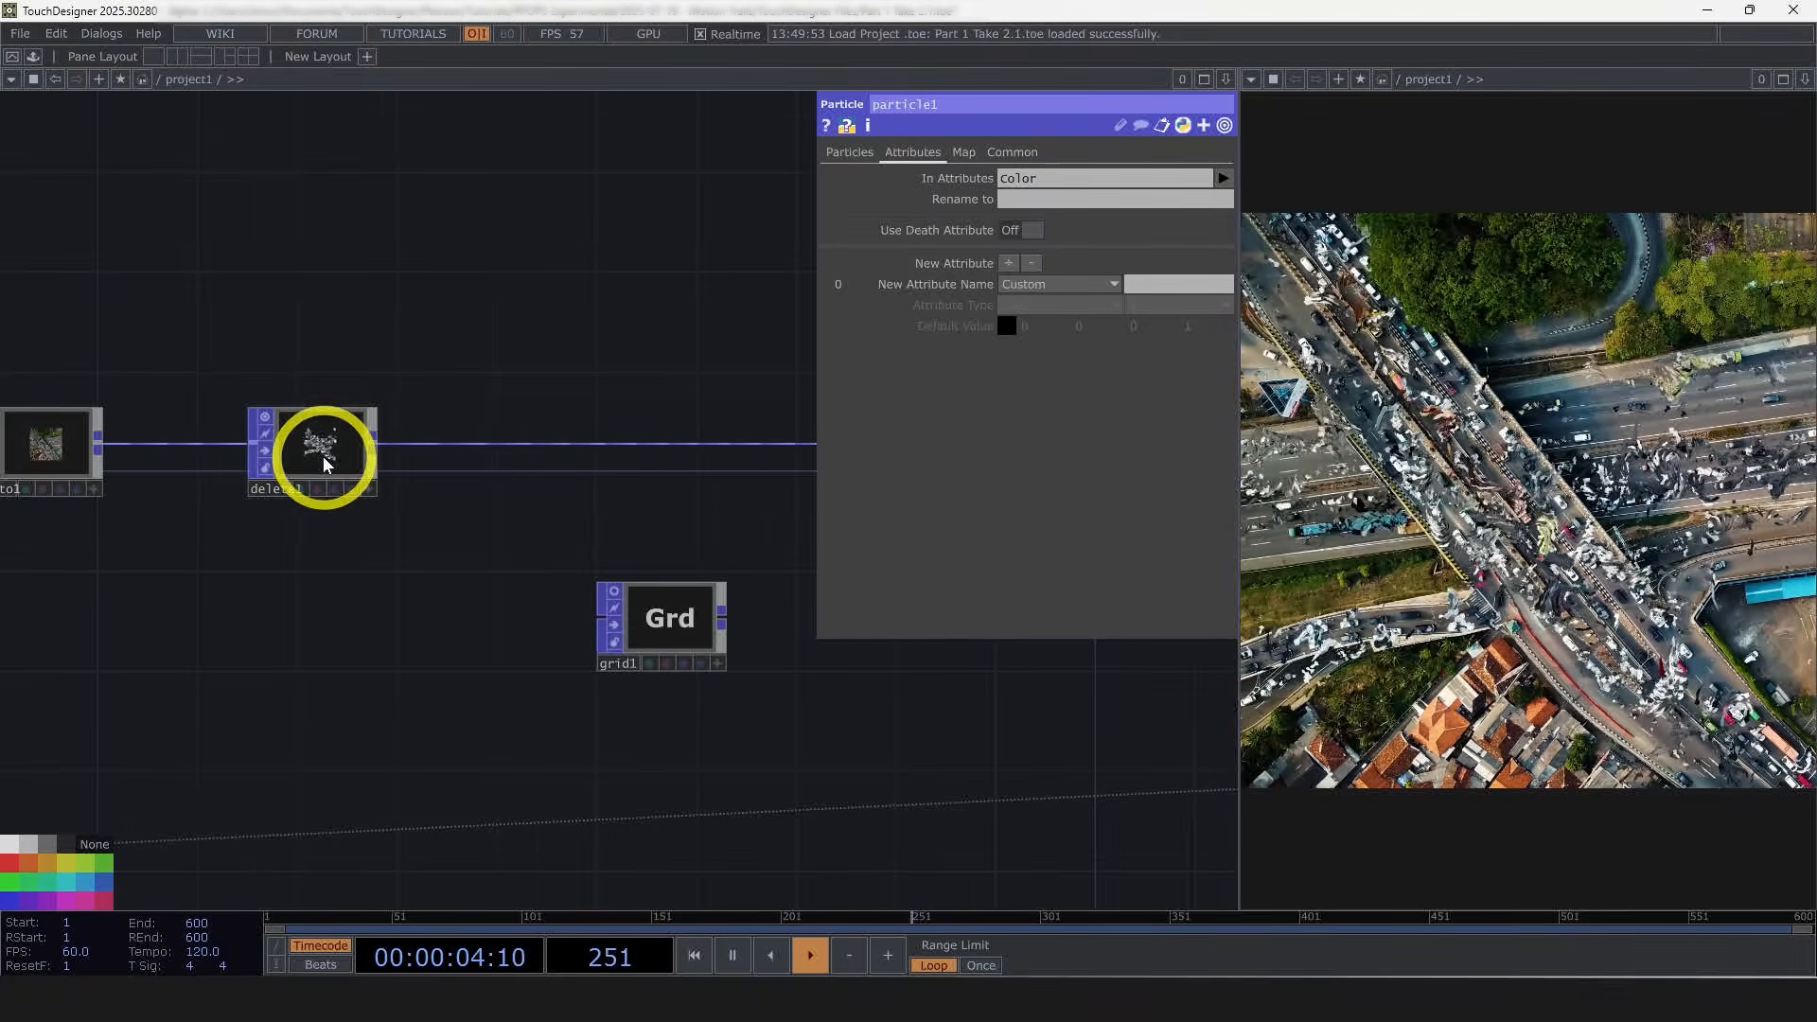
scroll(320, 450, down, 2)
click(134, 447)
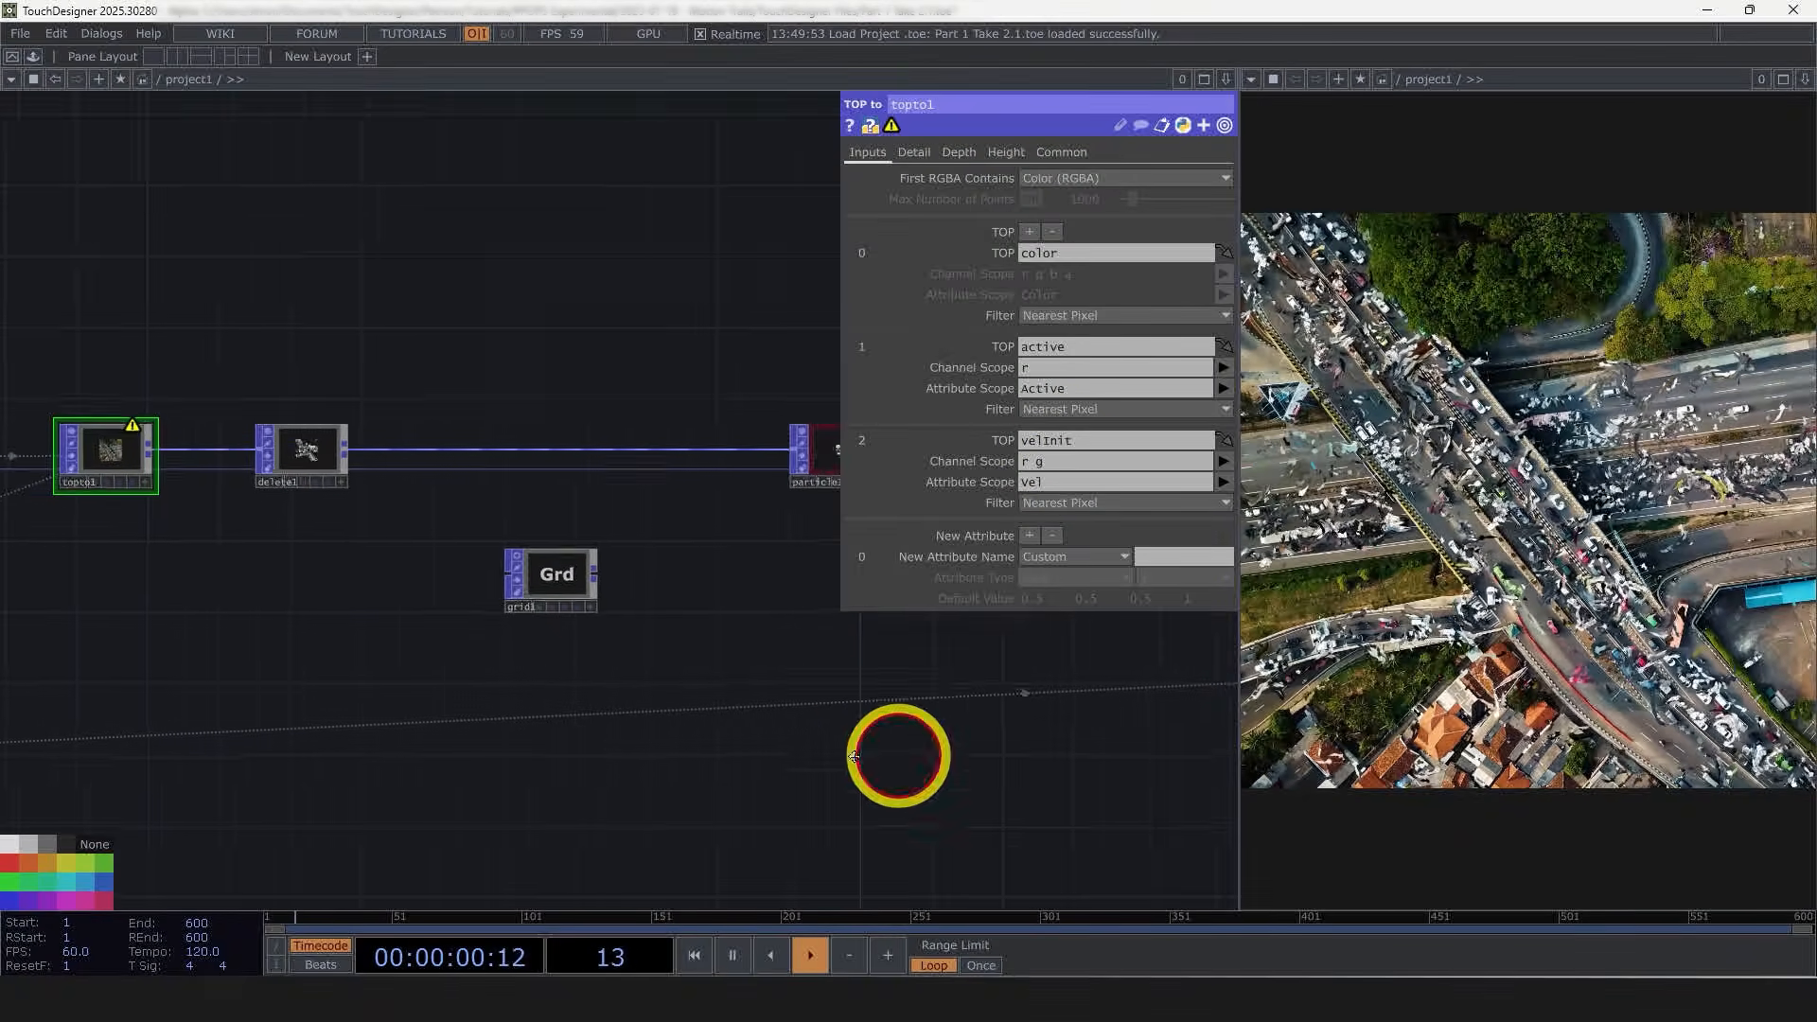
drag(901, 755, 690, 753)
click(634, 448)
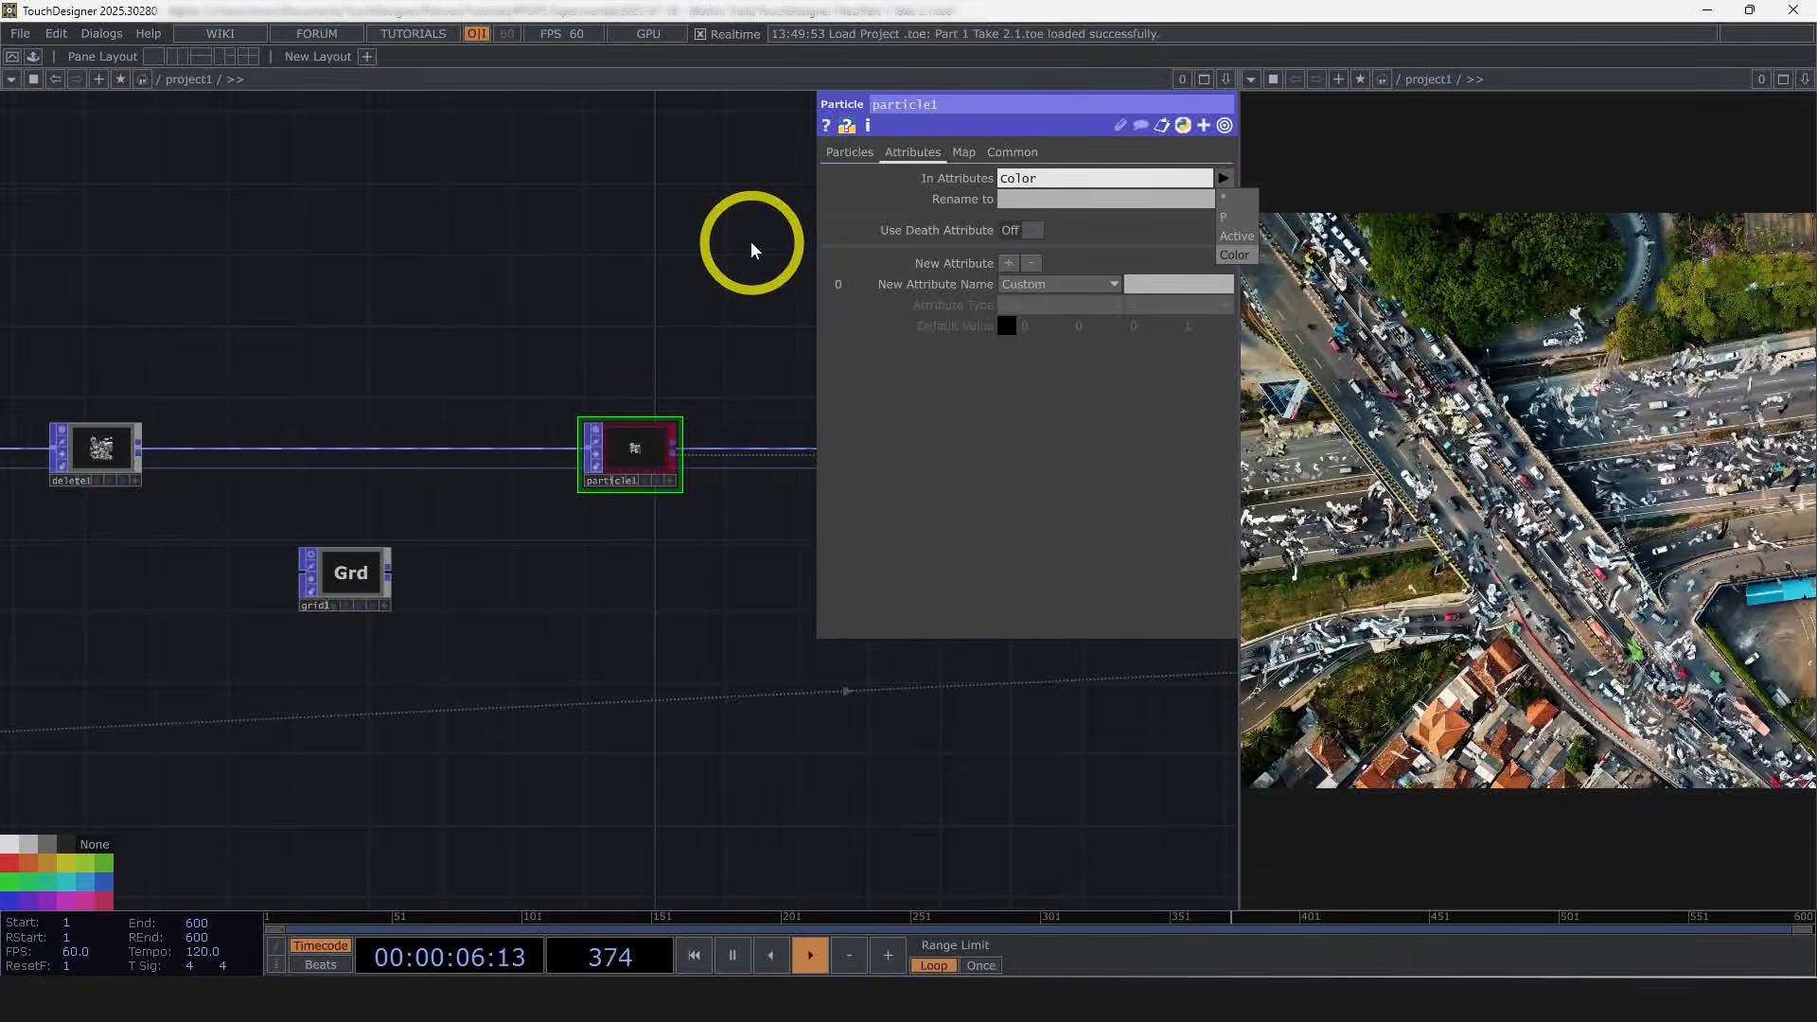
drag(628, 243, 840, 253)
middle_click(115, 454)
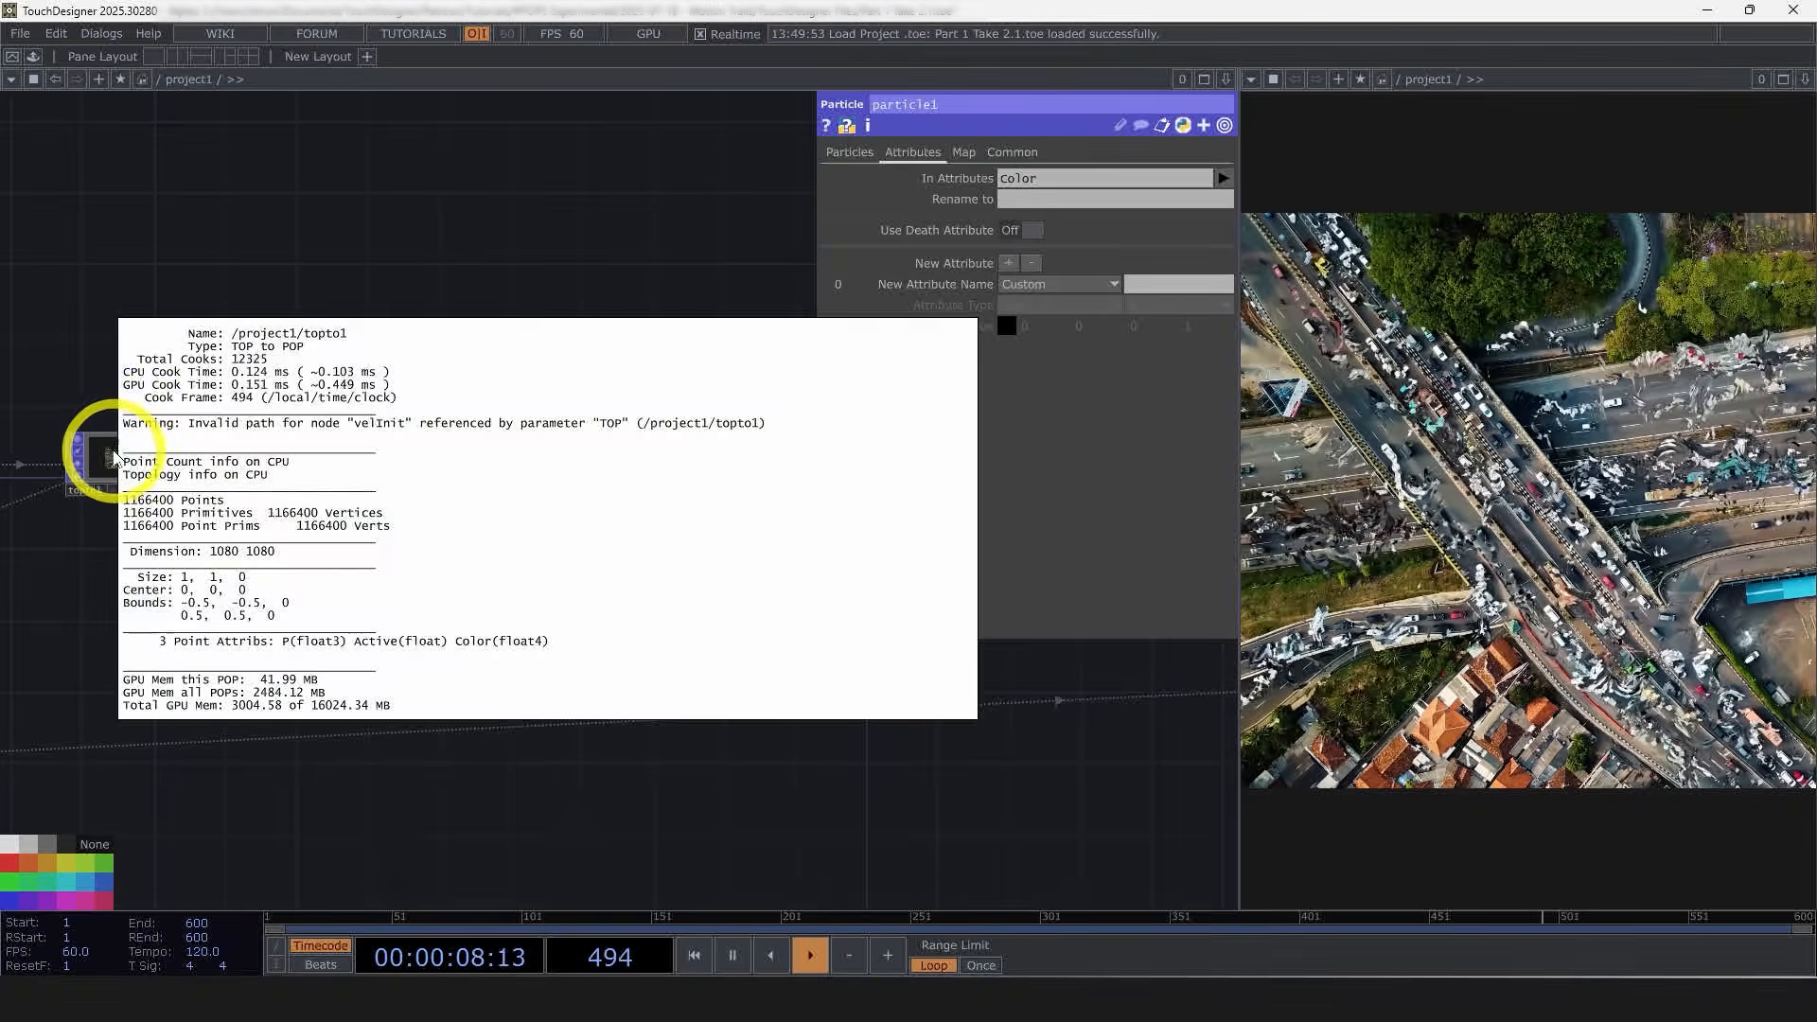
Step: Change the TOP to POP's third TOP reference to vel
click(115, 456)
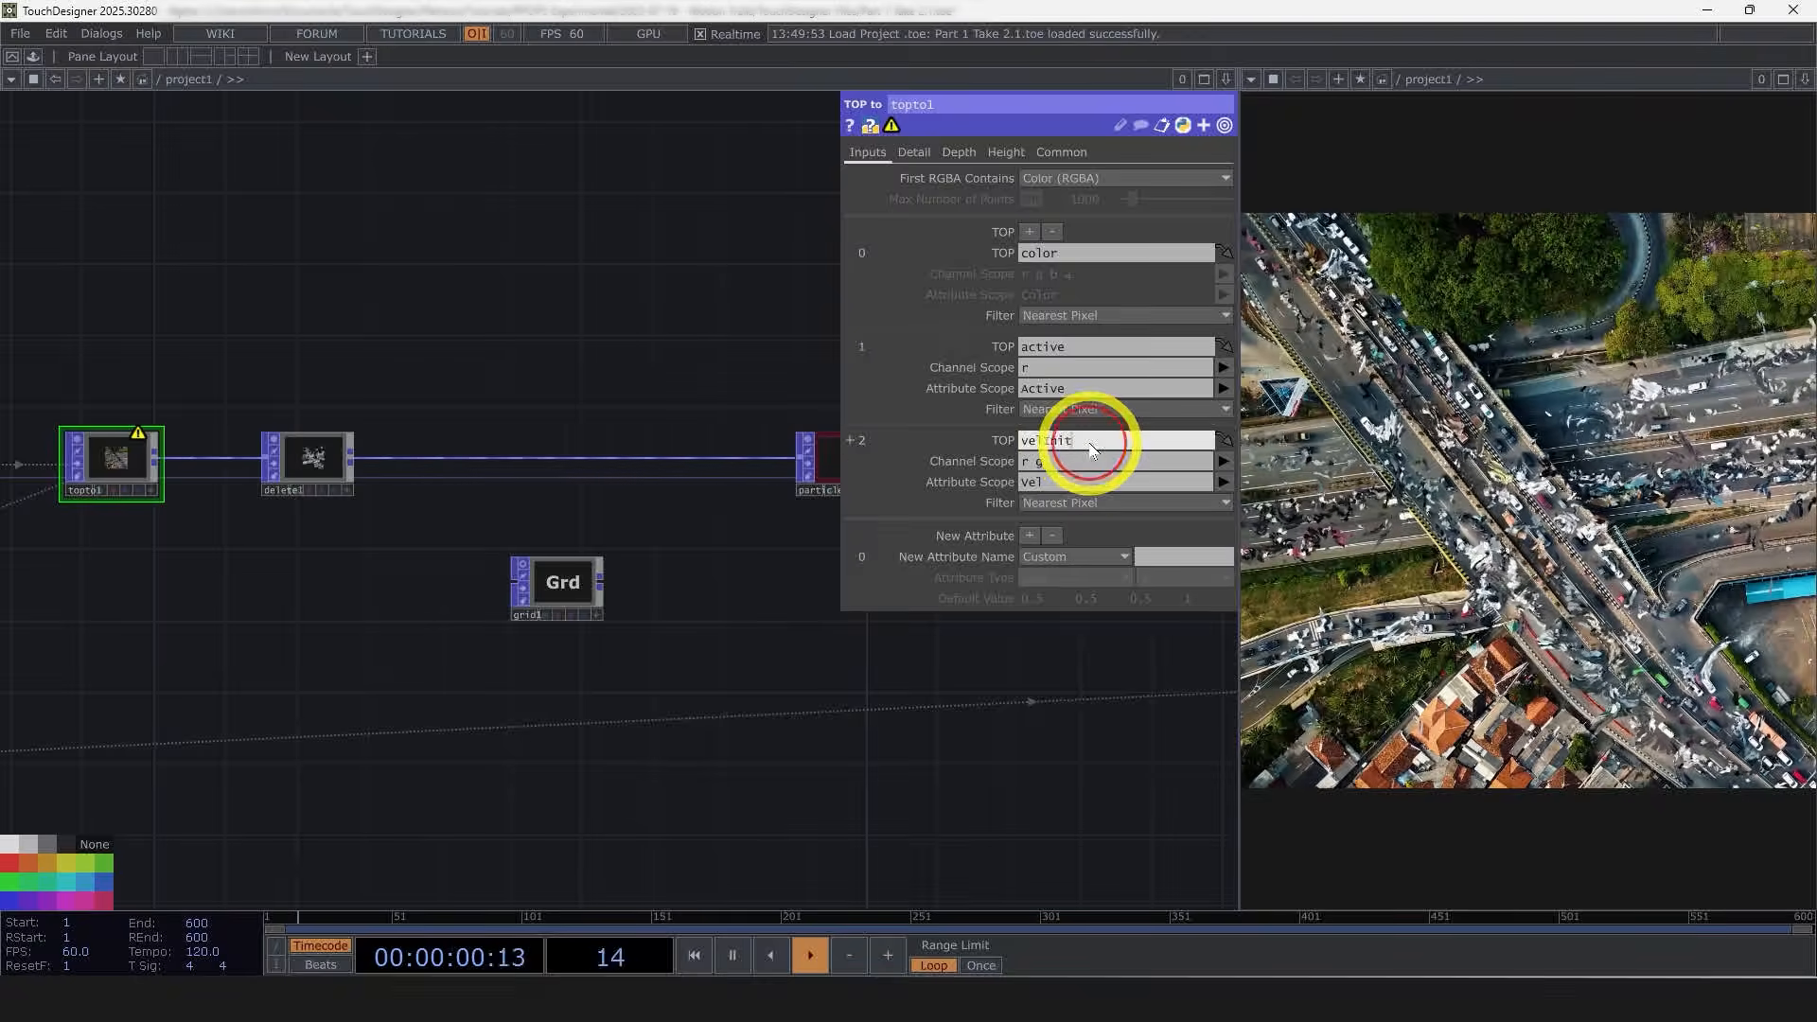
key(BackSpace)
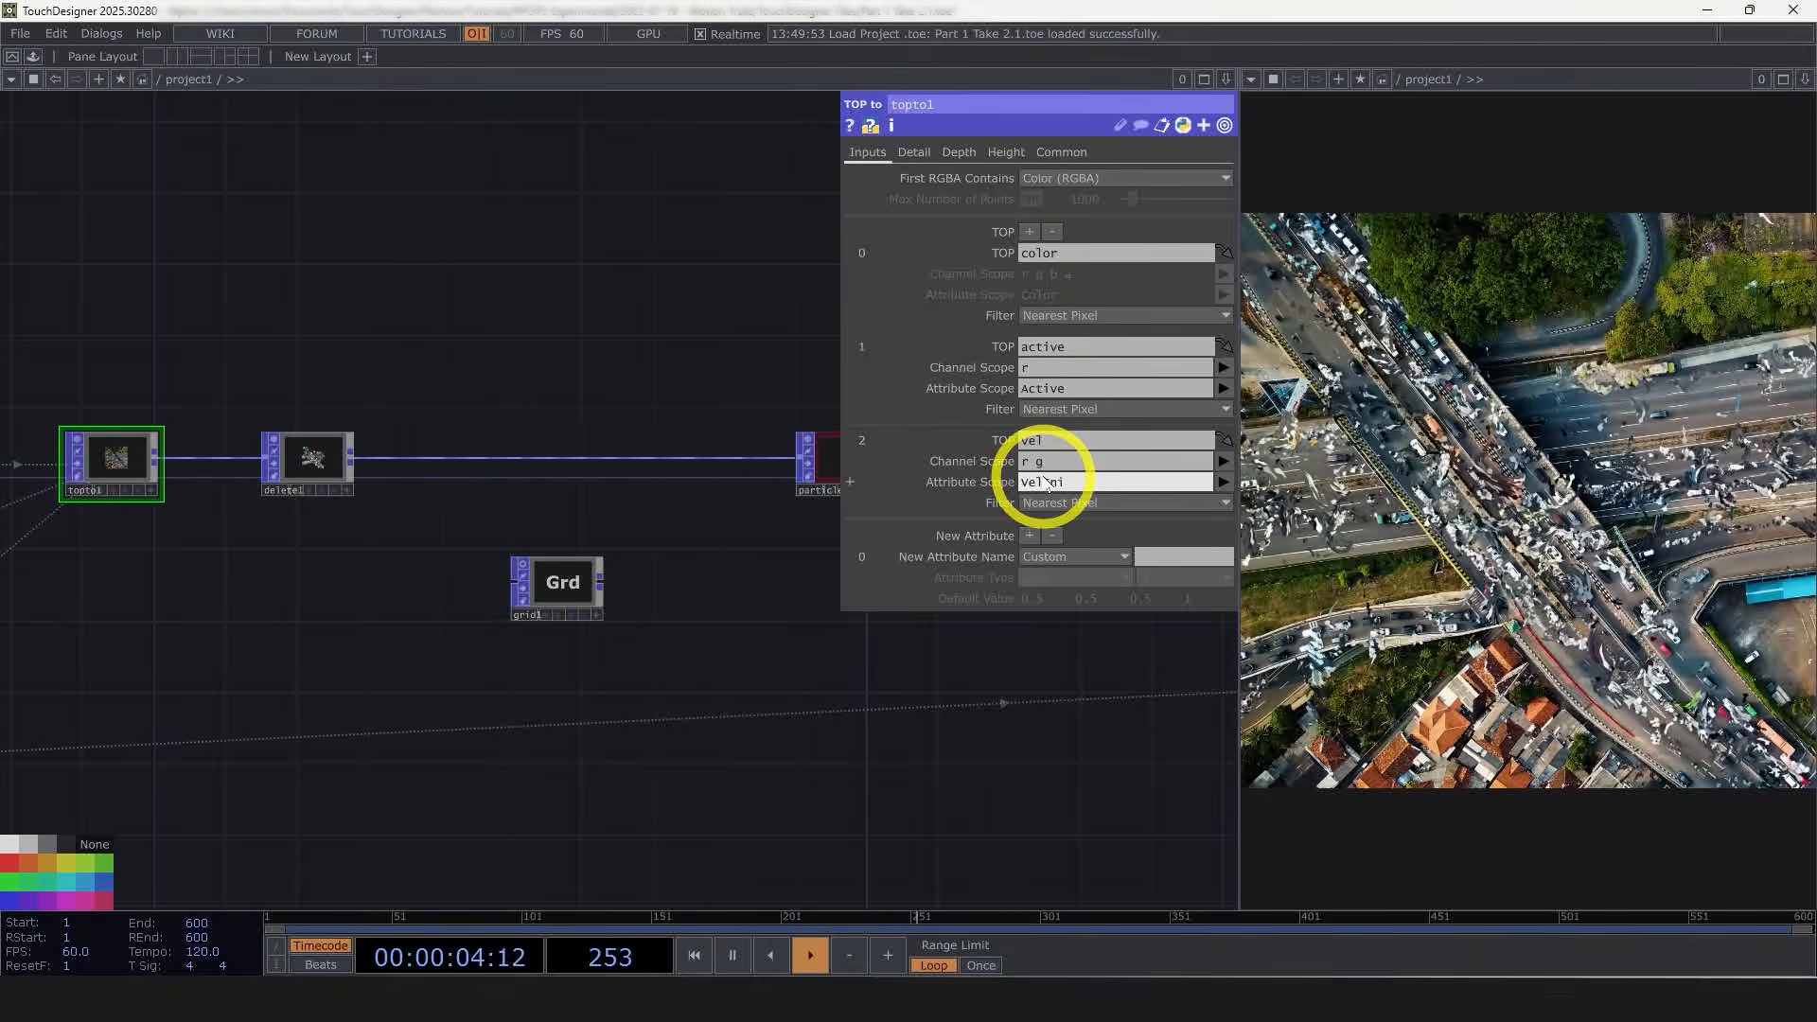
click(982, 486)
Step: Add VelInit to the particle POP's In Attributes alongside Color
drag(1036, 682, 675, 694)
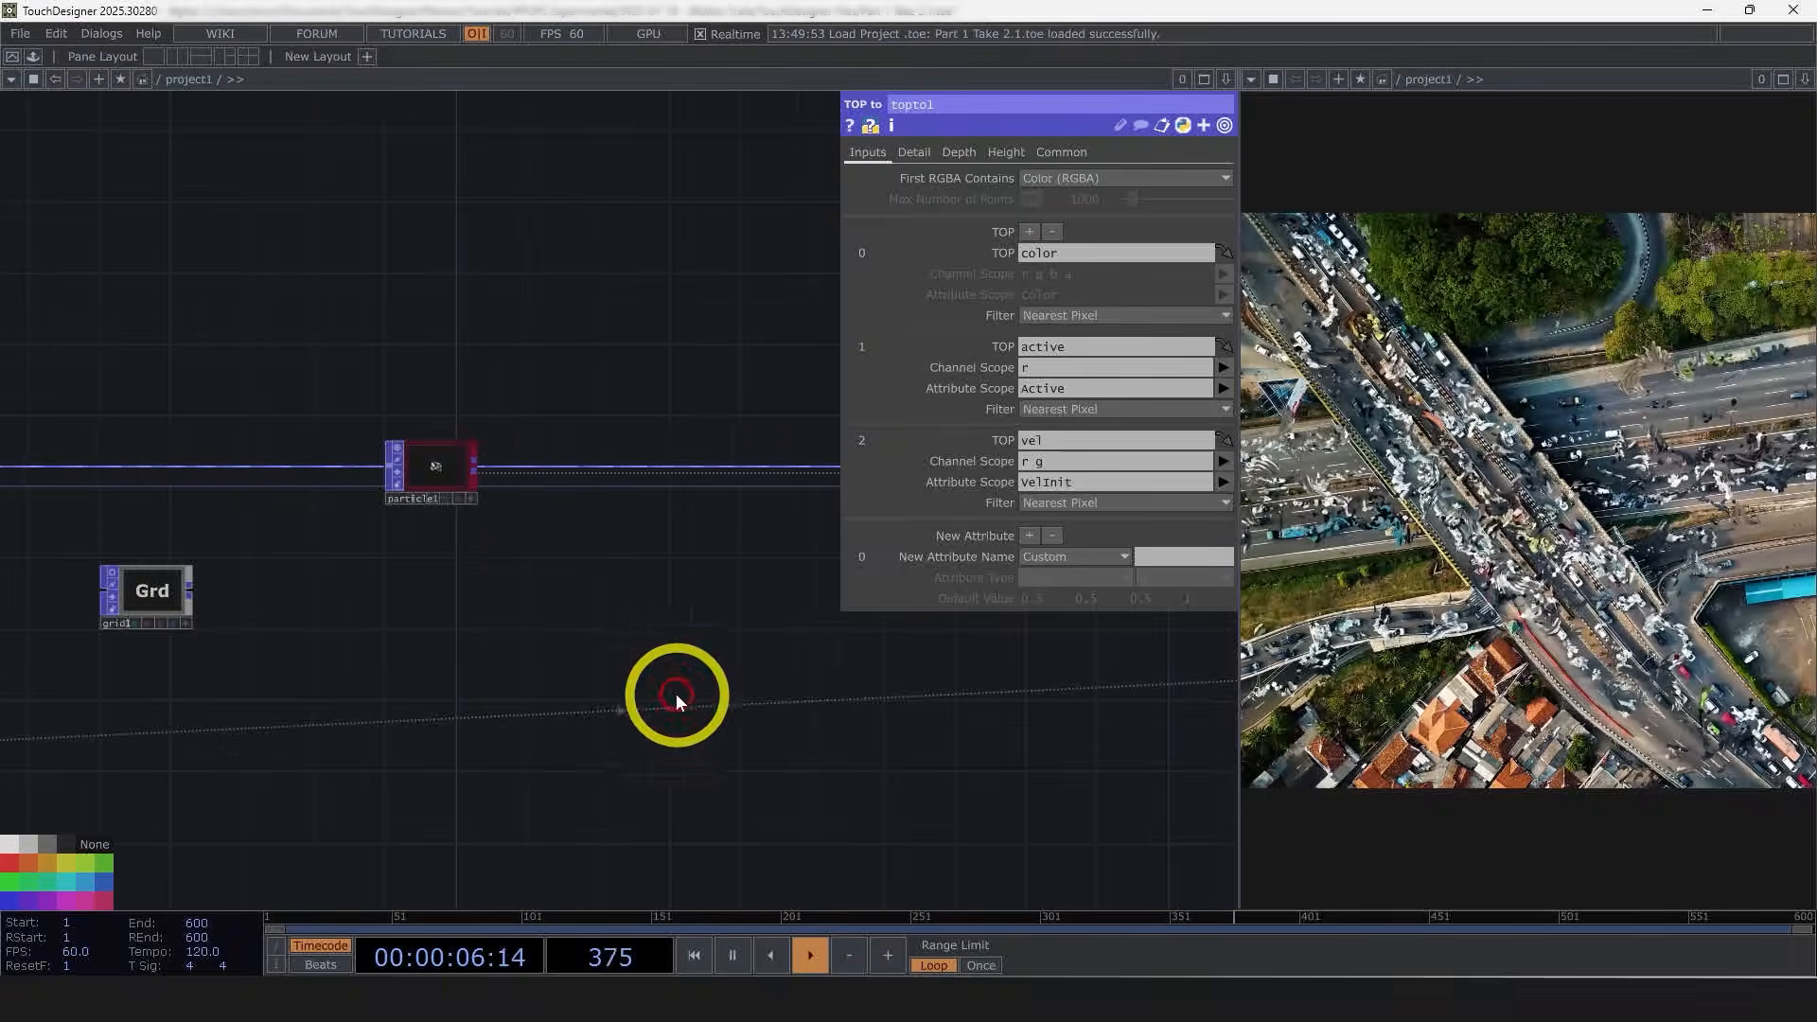
click(448, 485)
middle_drag(434, 467, 374, 678)
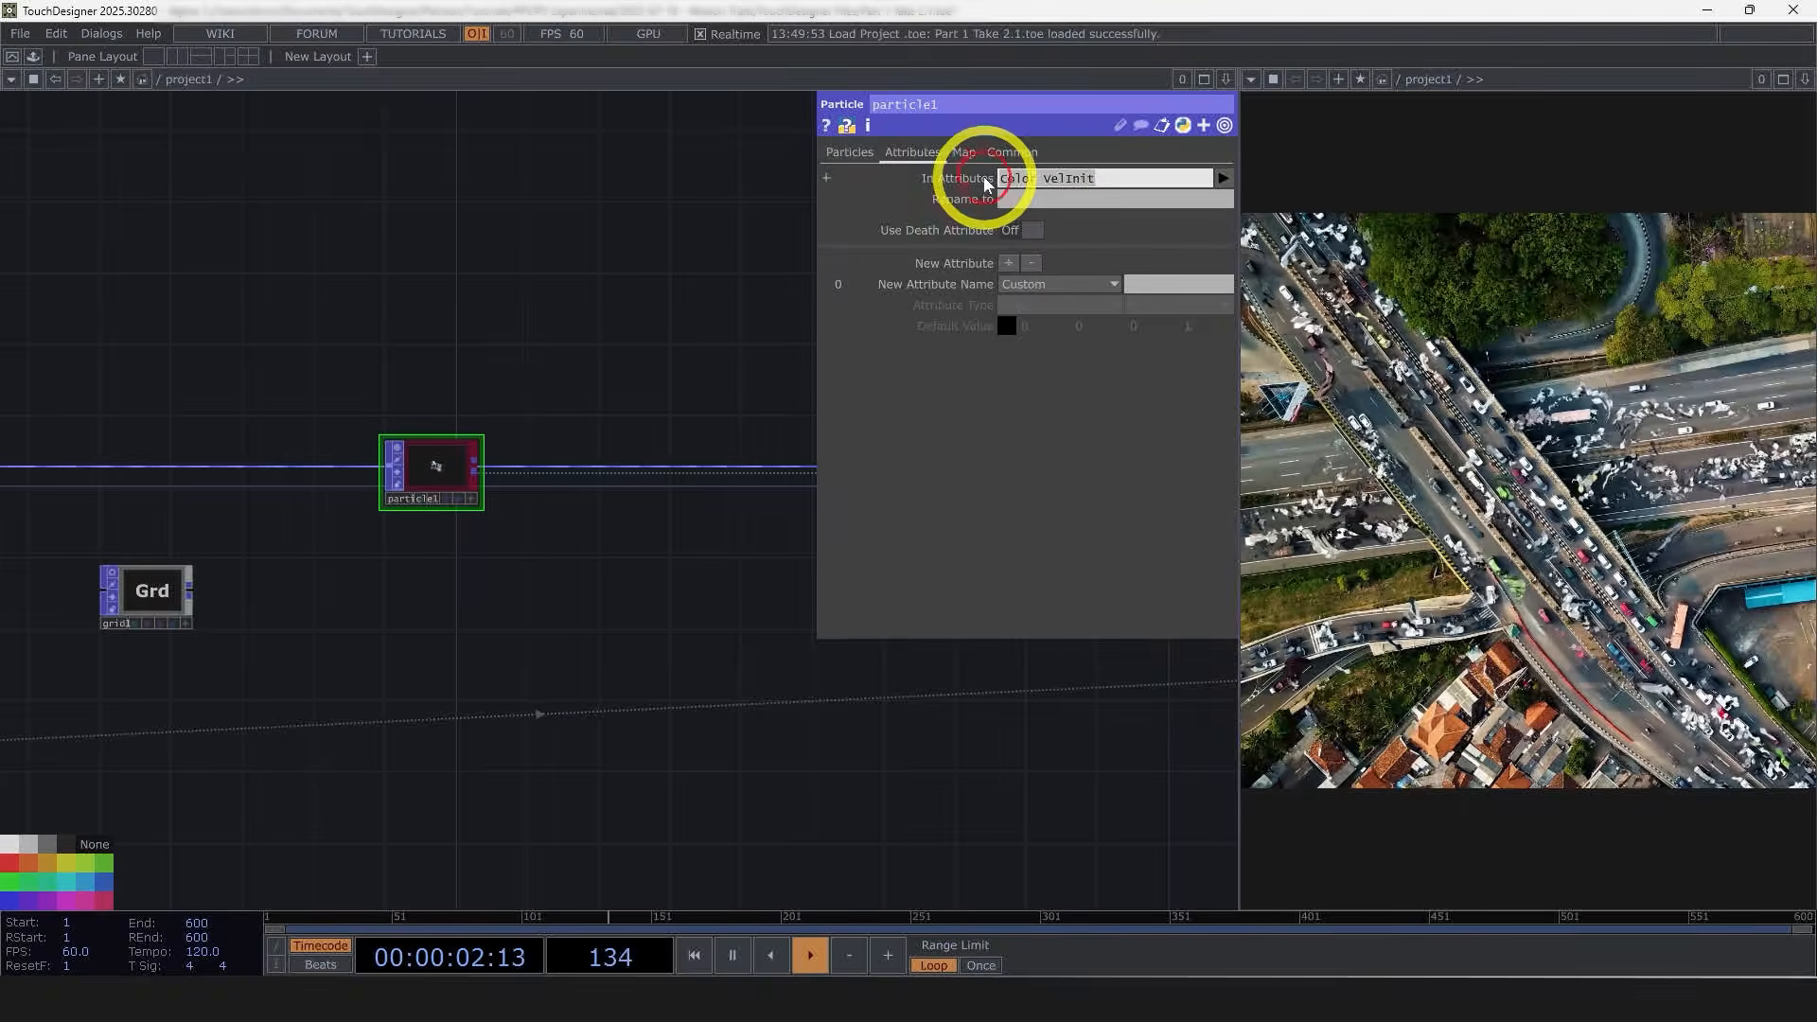
drag(654, 354, 528, 367)
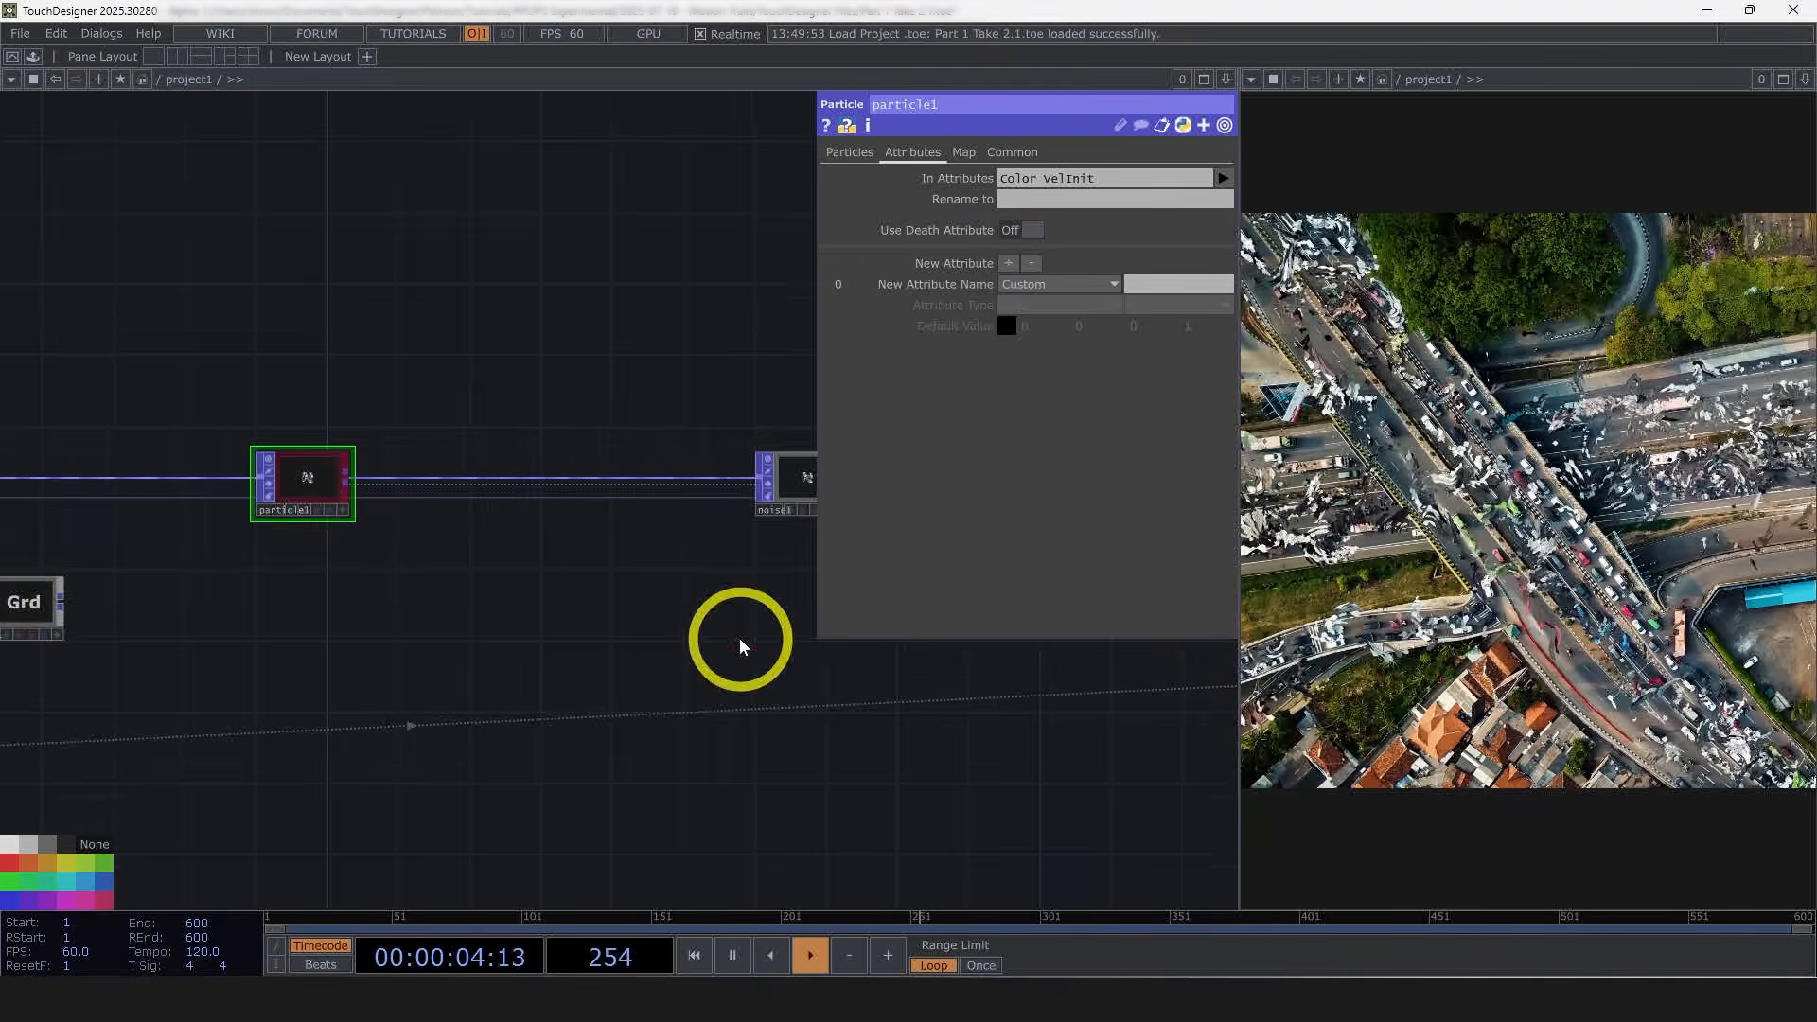
Step: Open the particle POP's Particles parameters
drag(740, 642, 370, 658)
scroll(372, 656, down, 1)
scroll(393, 630, down, 3)
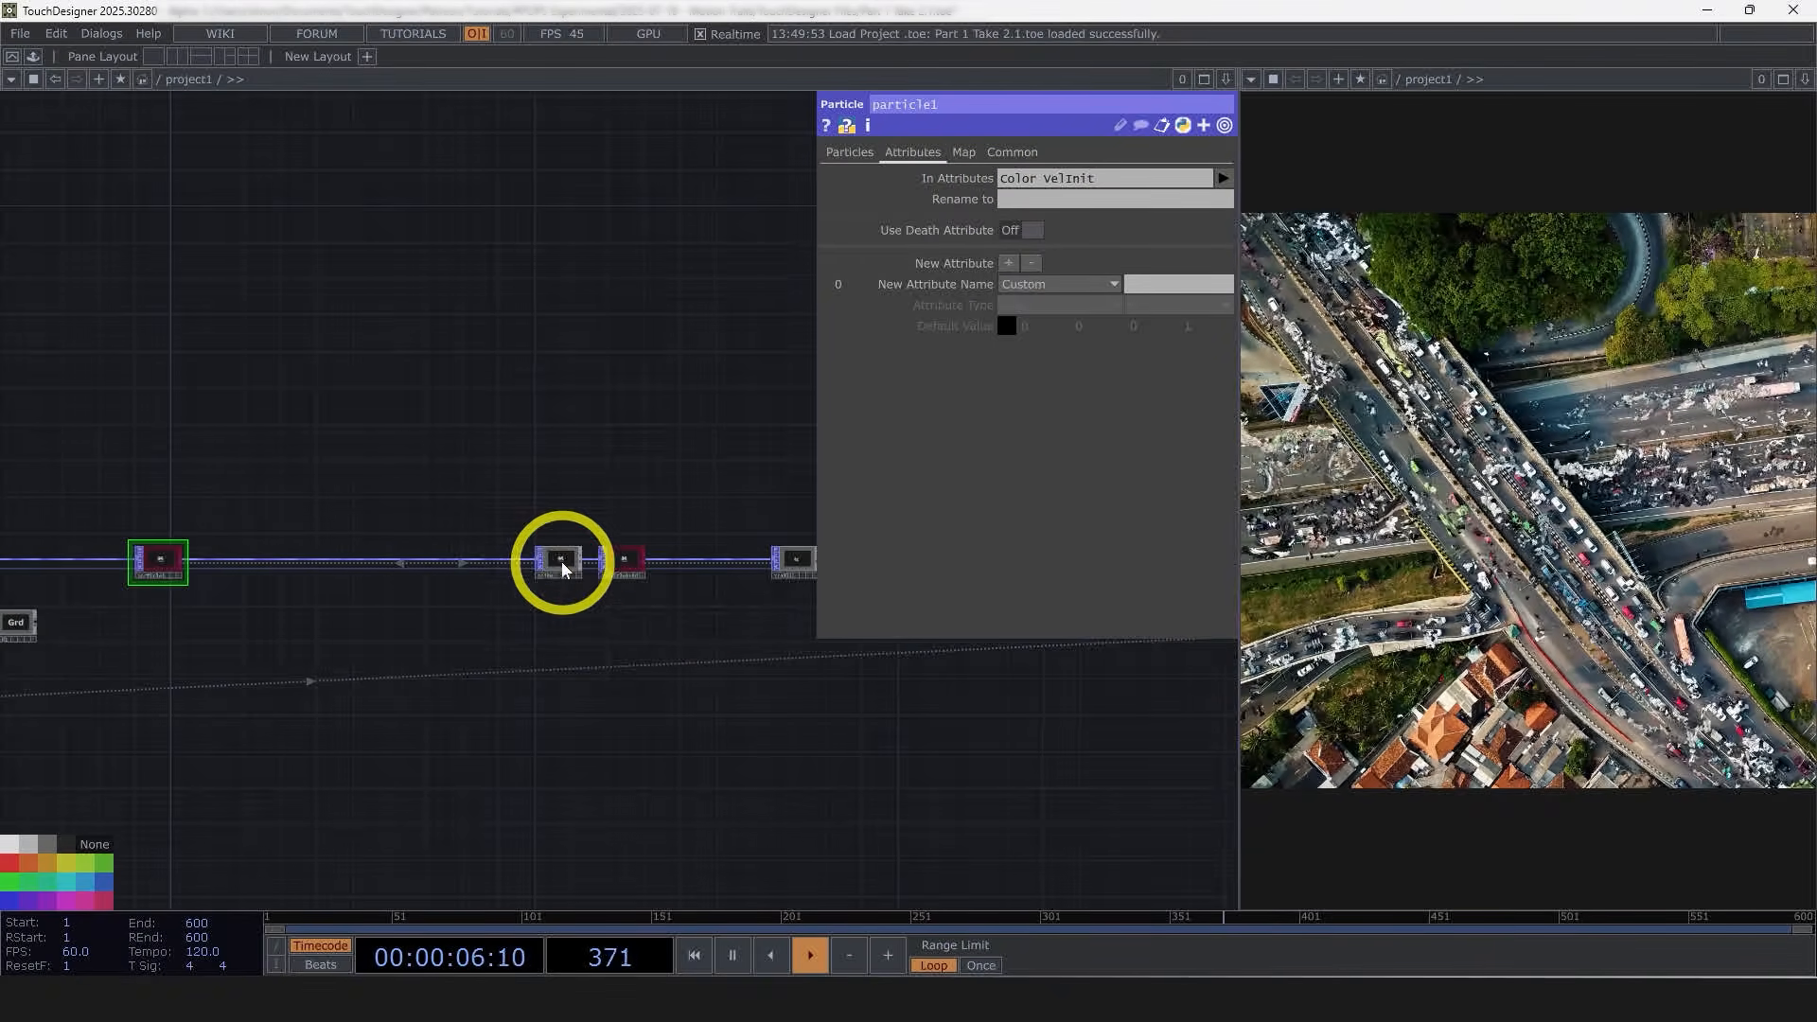
drag(562, 628, 616, 621)
key(p)
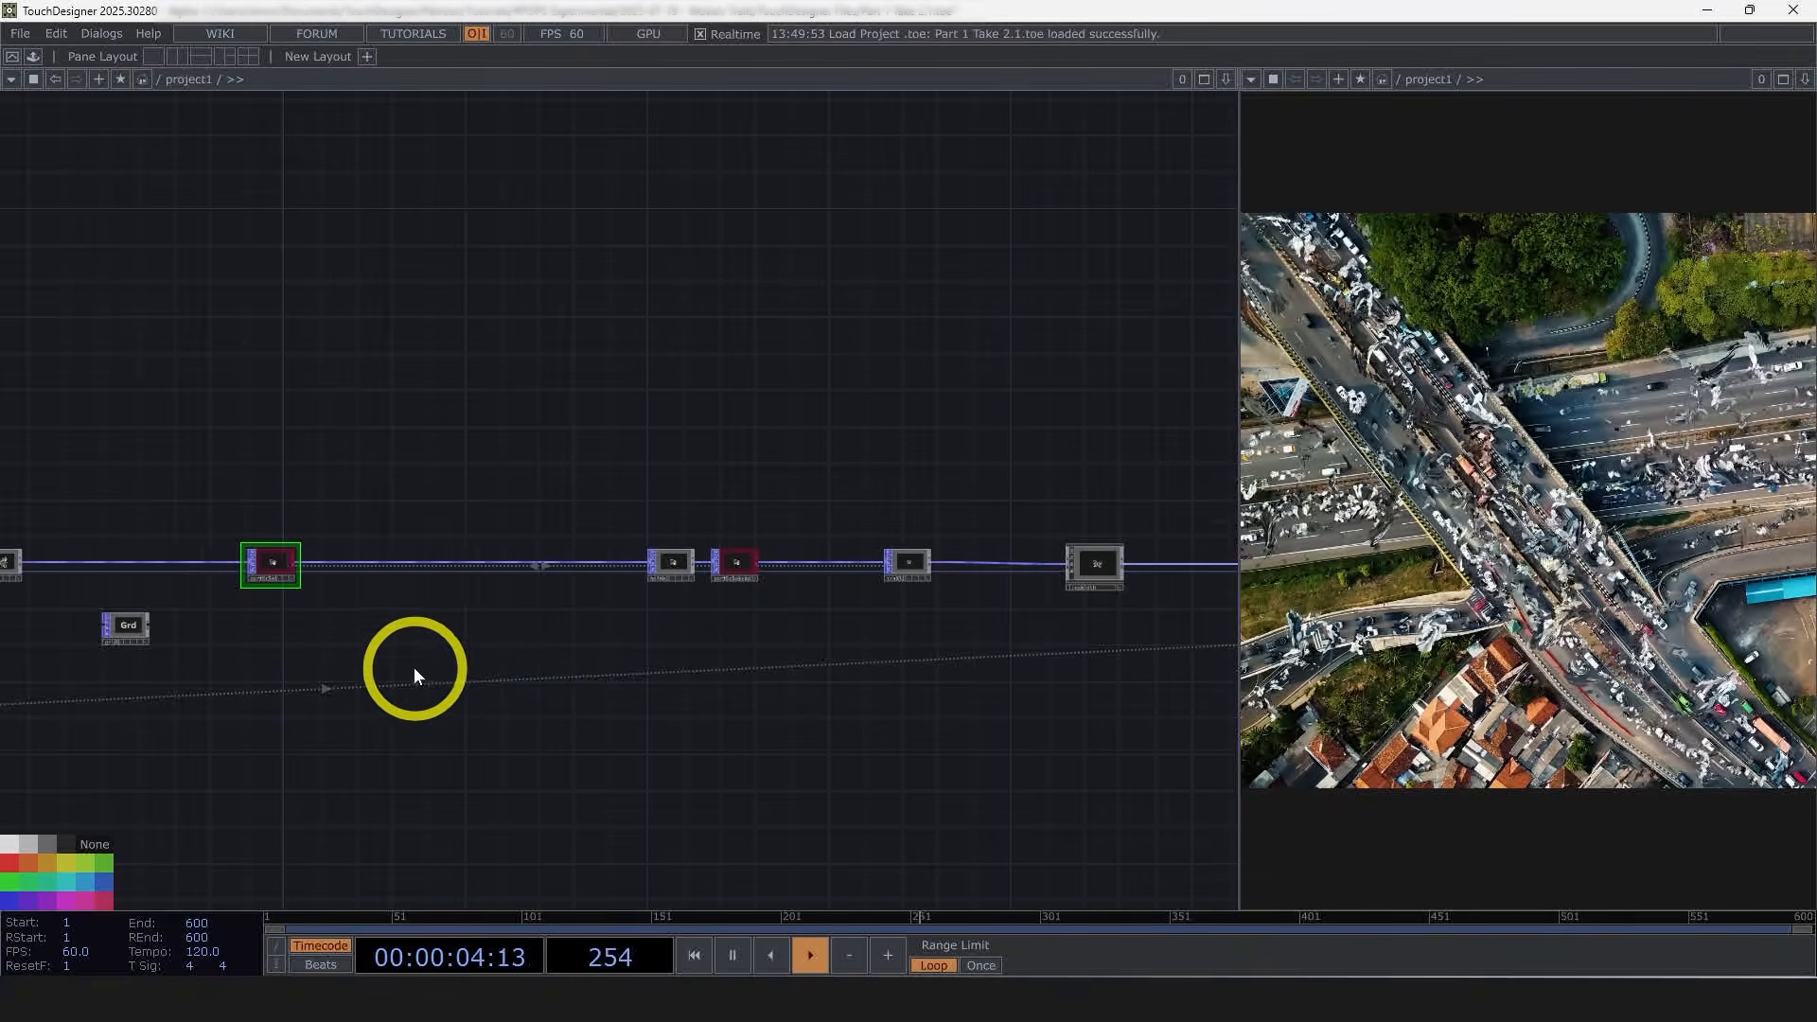
key(p)
click(840, 151)
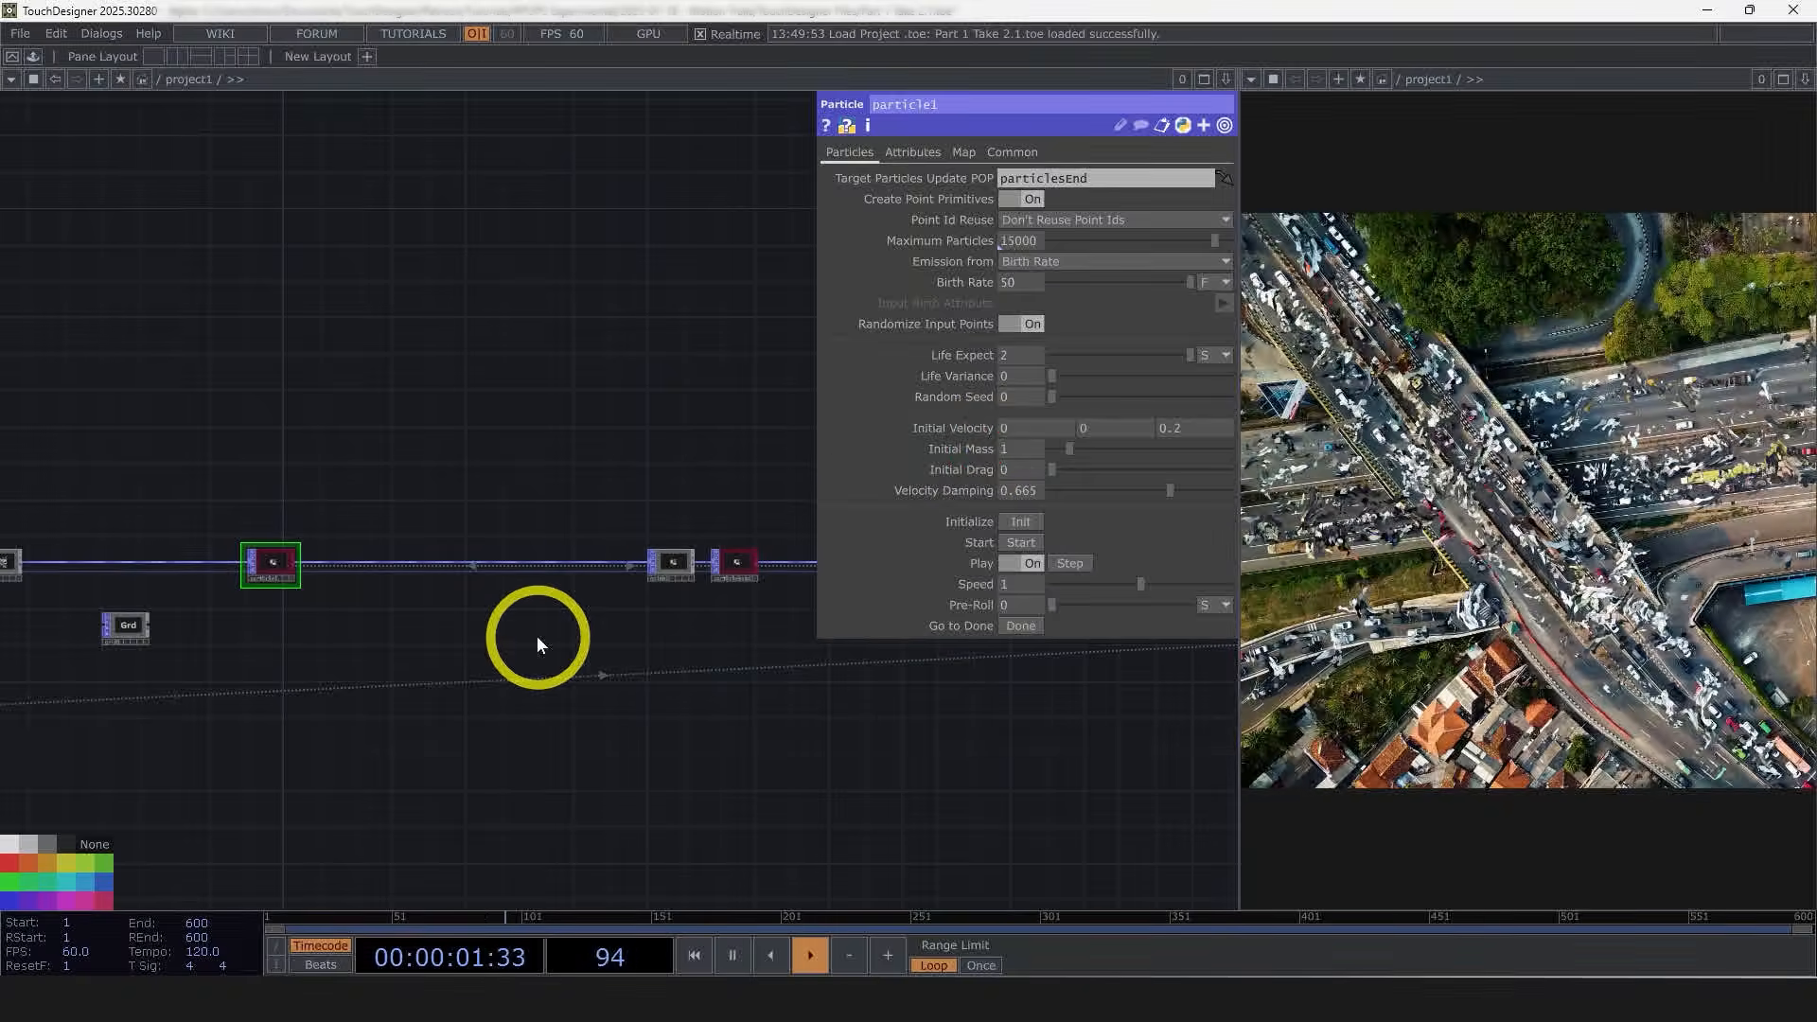
Step: Insert a Lookup Texture POP on the wire between the particle POP and the noise POP
drag(478, 673, 554, 664)
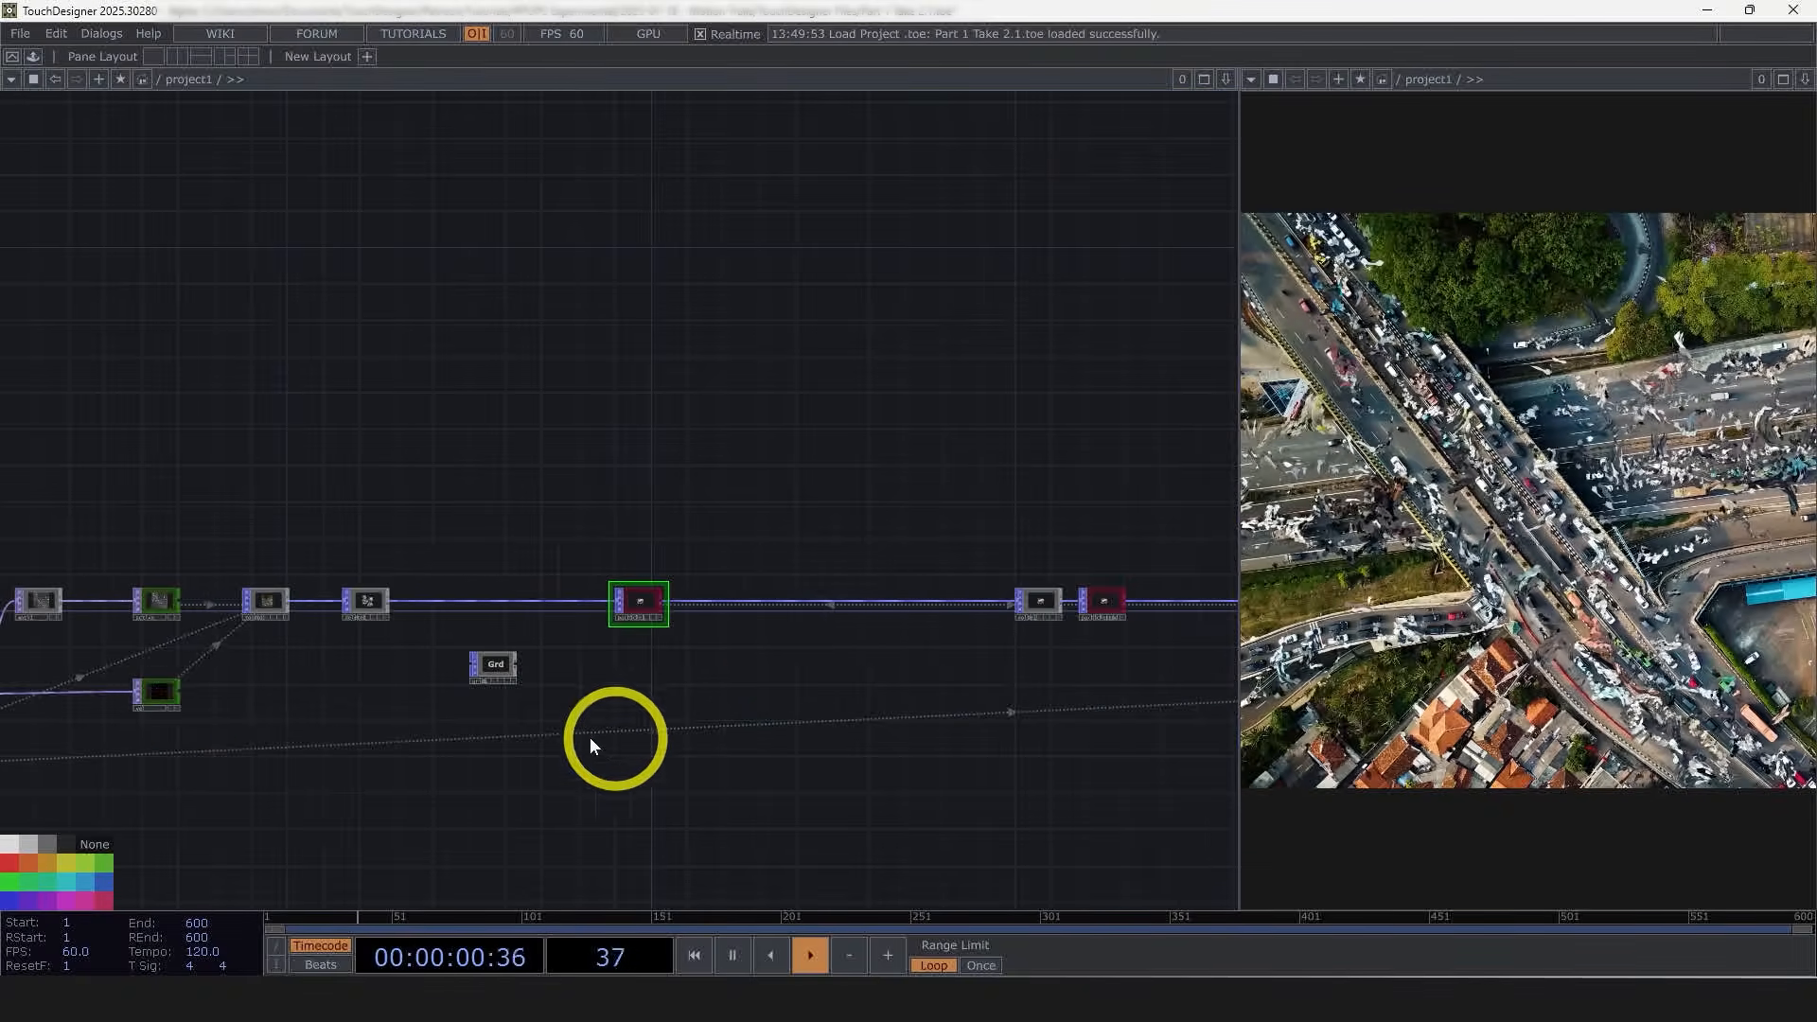
scroll(151, 697, up, 3)
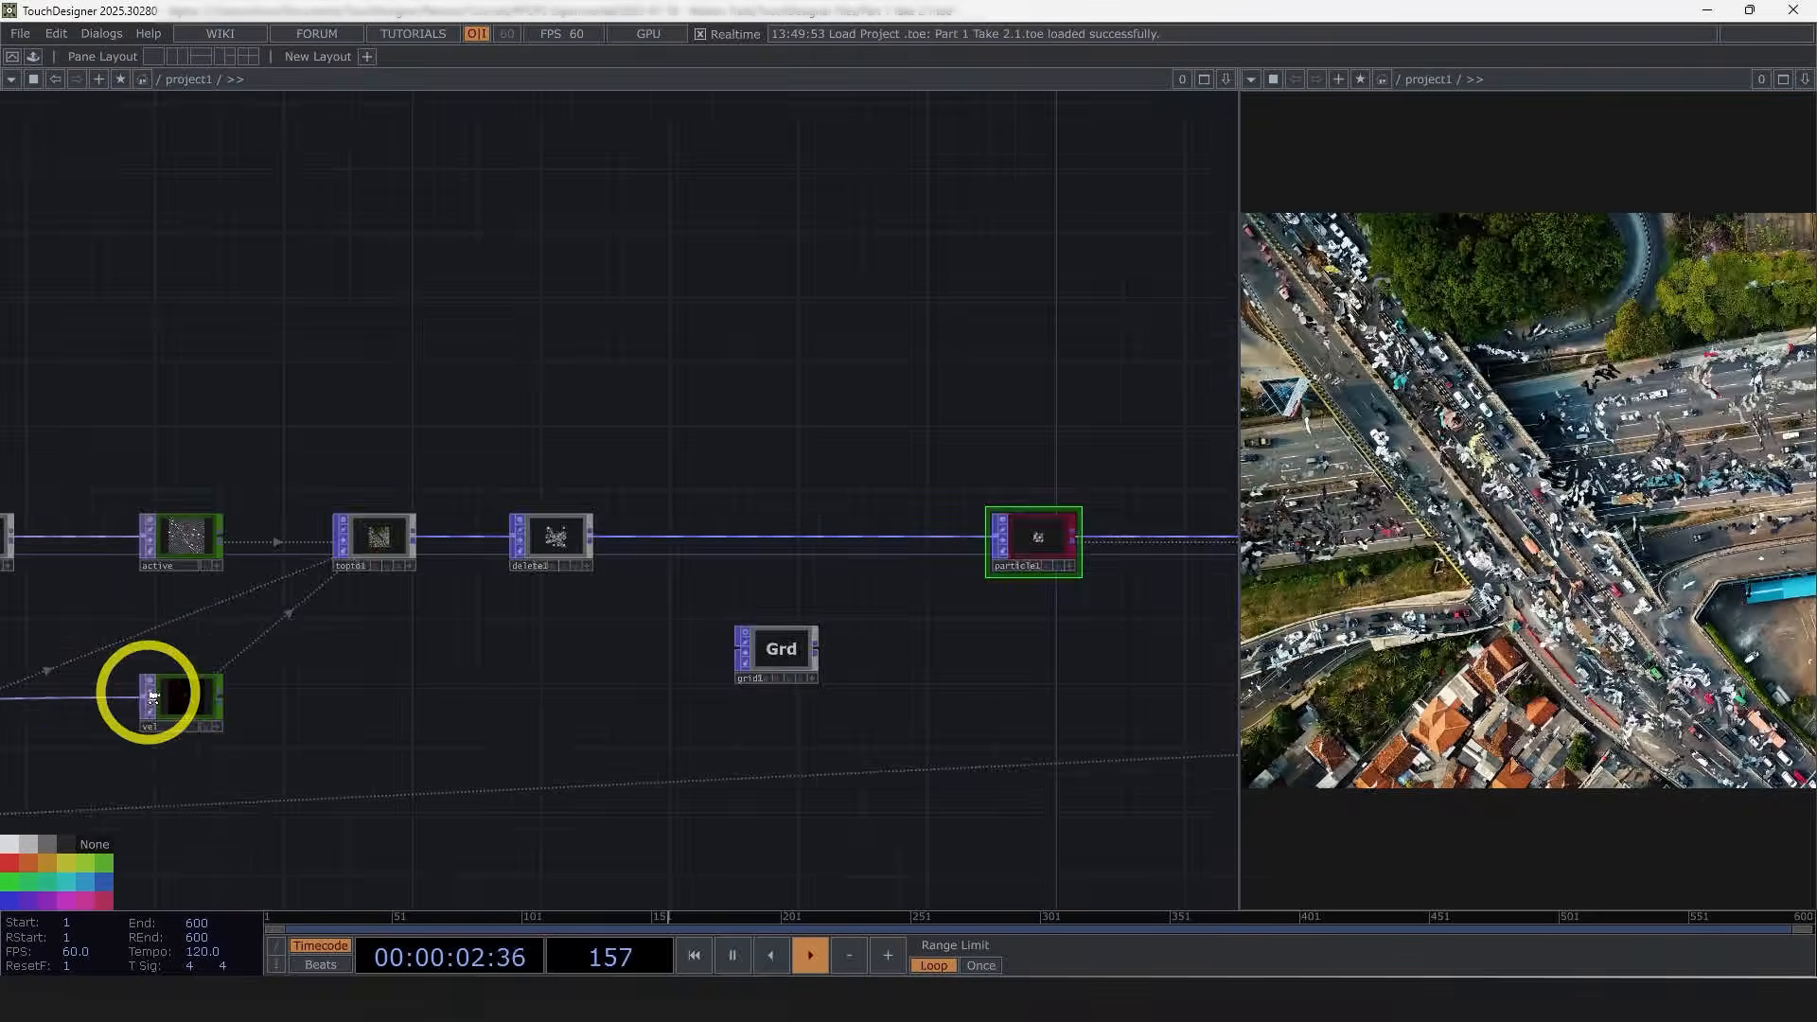
scroll(153, 698, up, 4)
scroll(695, 691, down, 3)
drag(698, 691, 284, 721)
scroll(284, 722, down, 1)
drag(1009, 722, 492, 756)
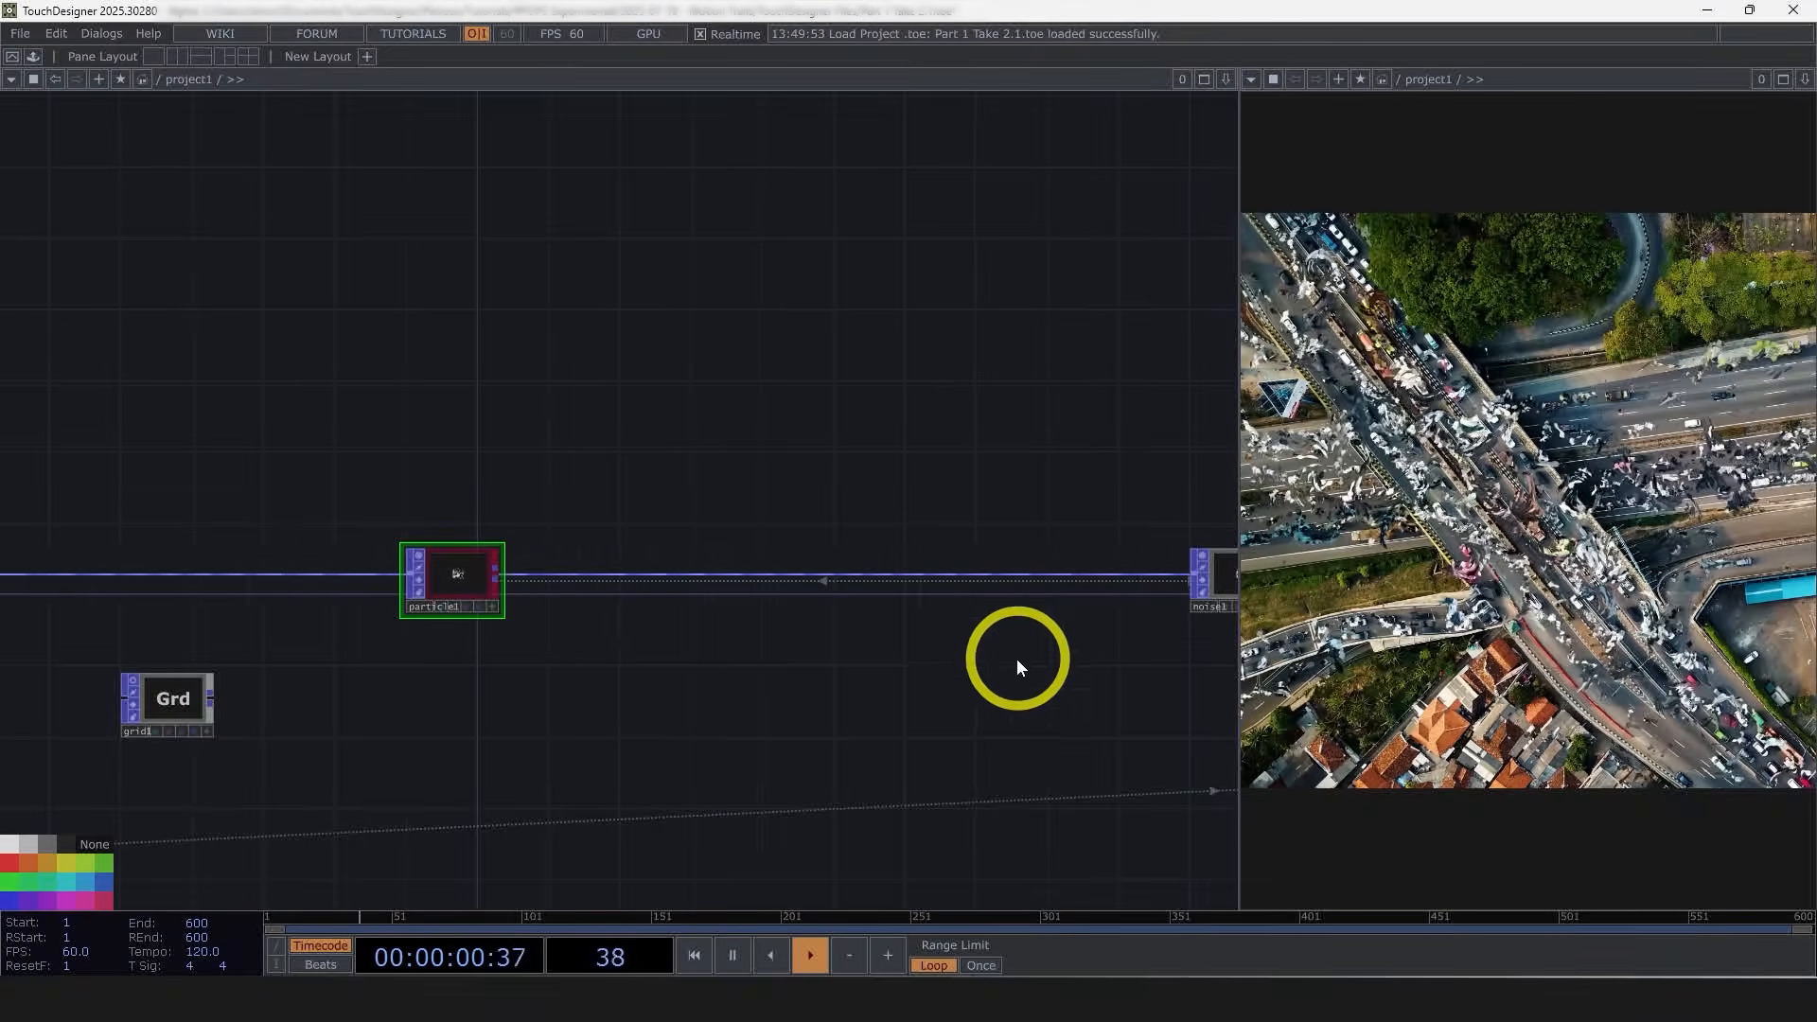
drag(721, 734, 807, 711)
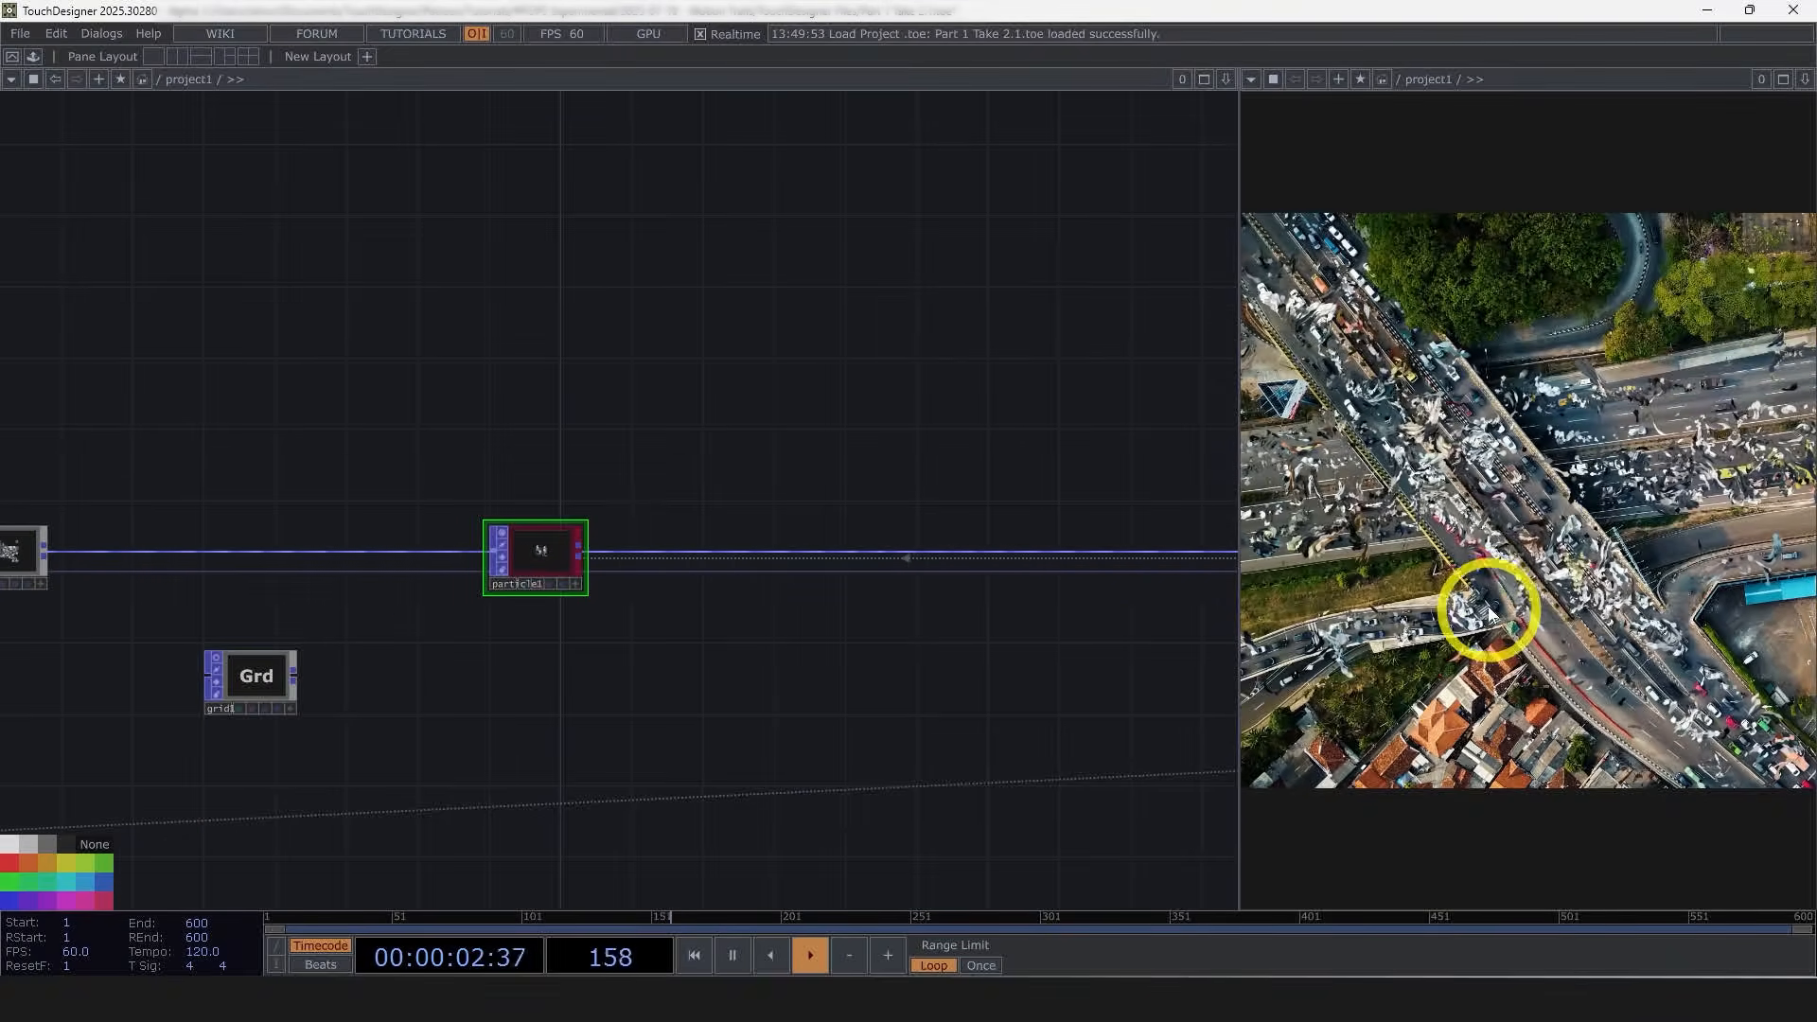
drag(680, 665, 462, 631)
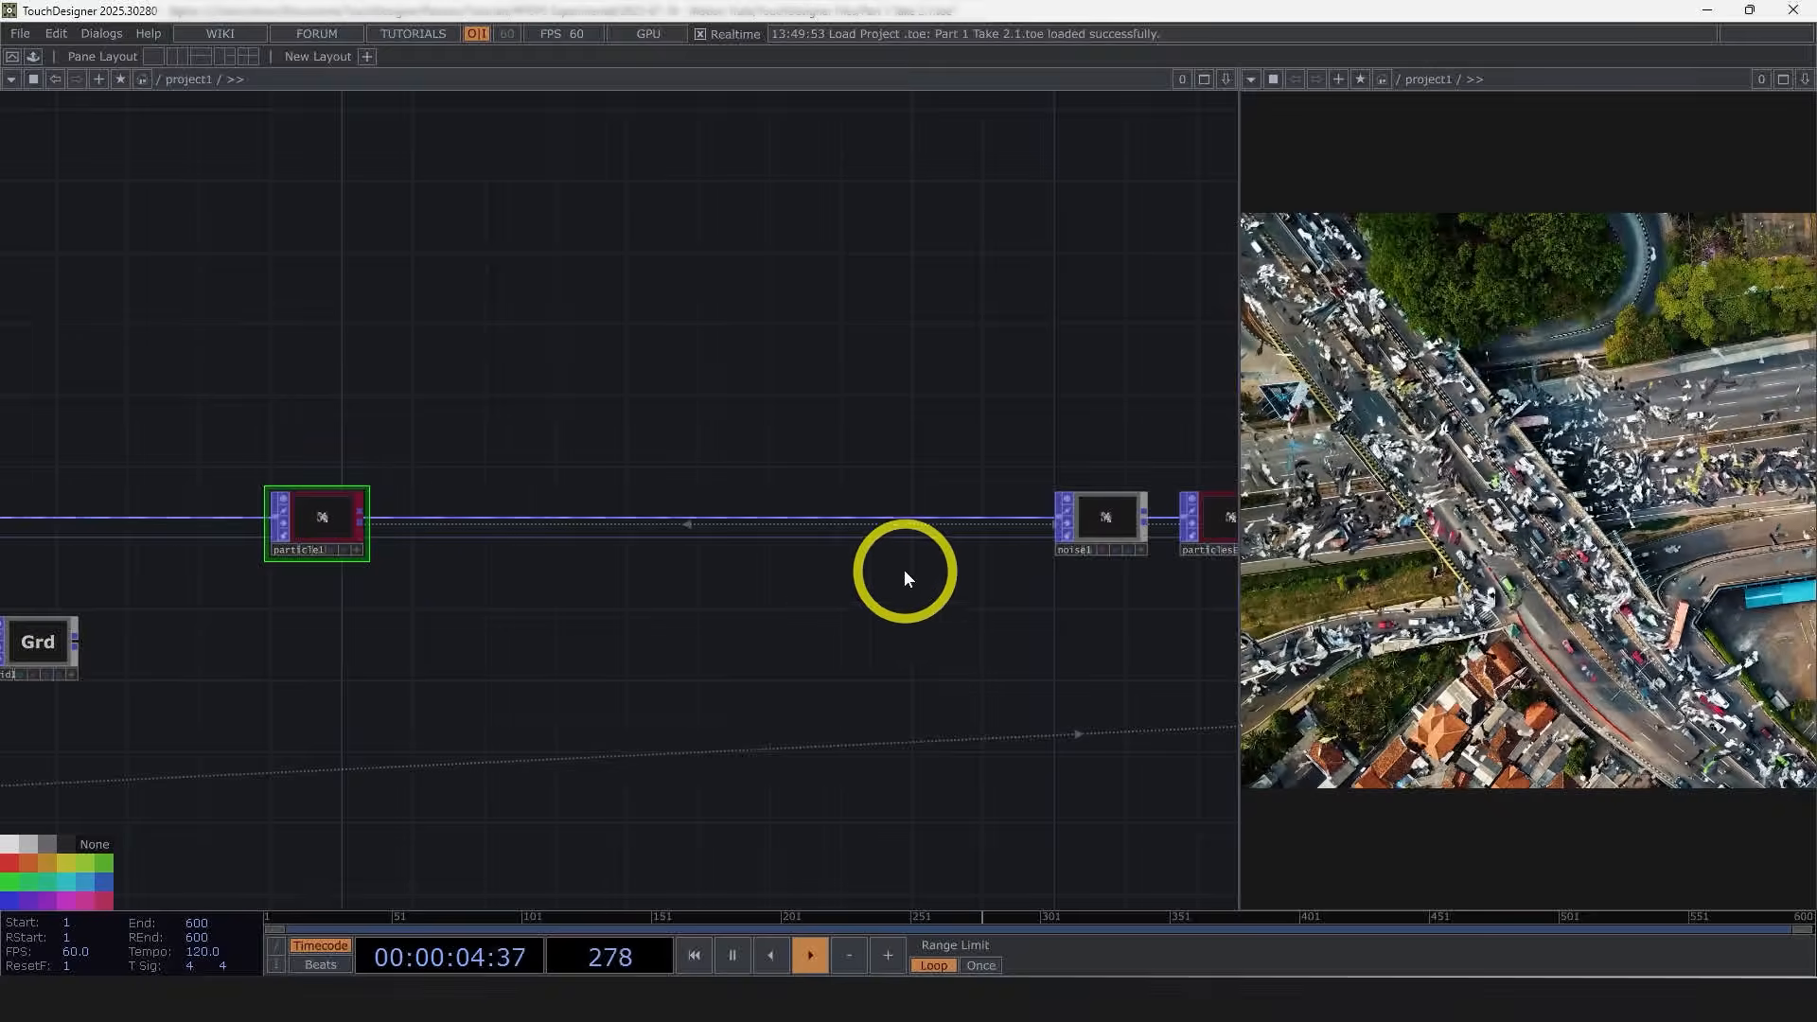
click(1109, 522)
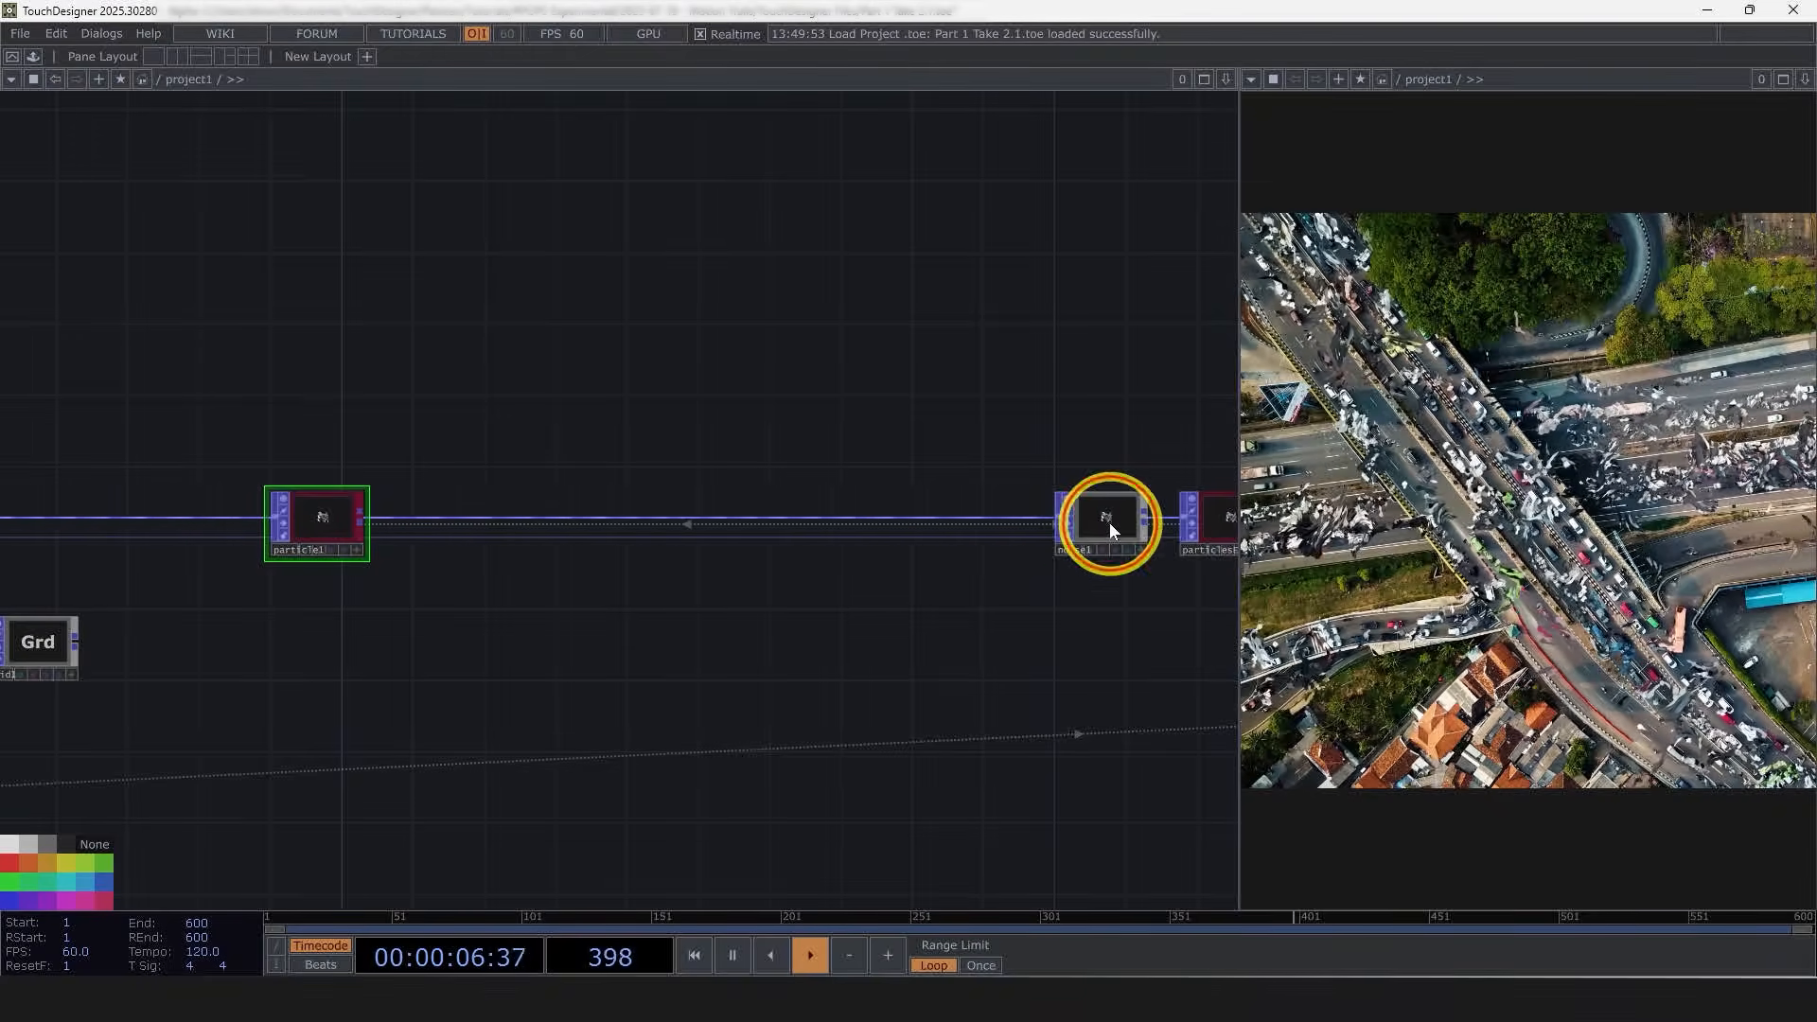
key(p)
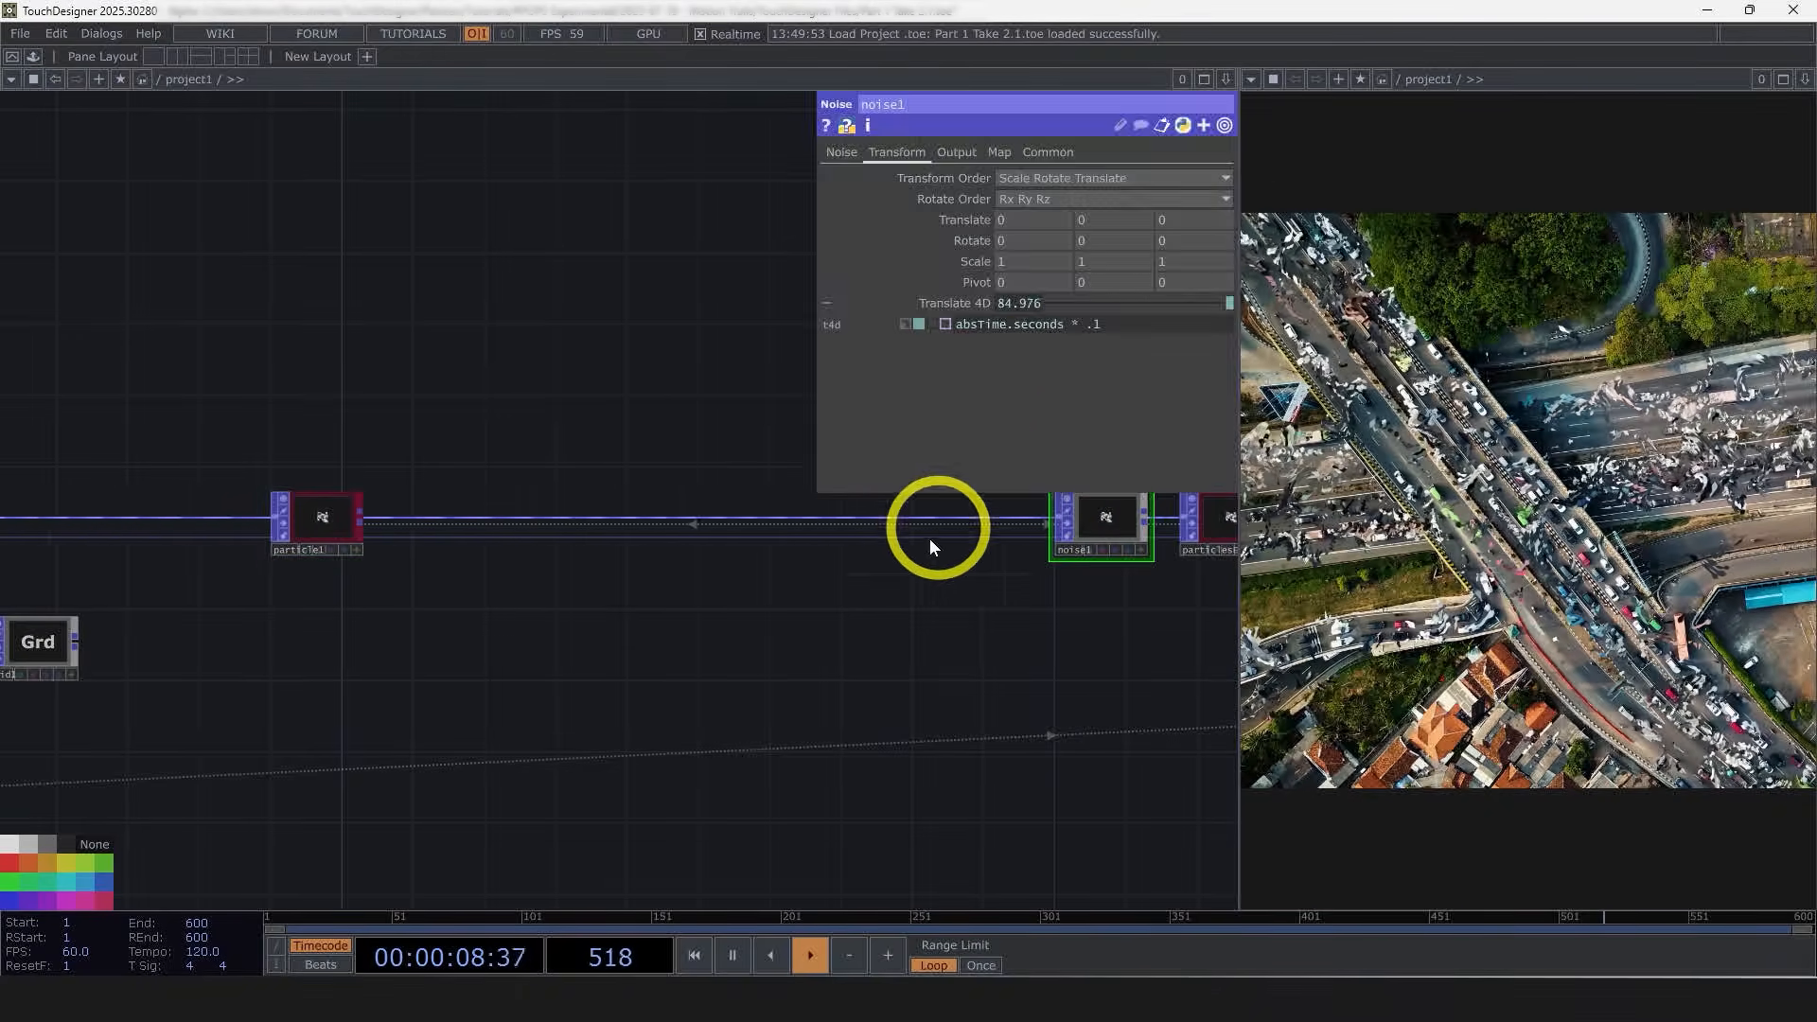
key(p)
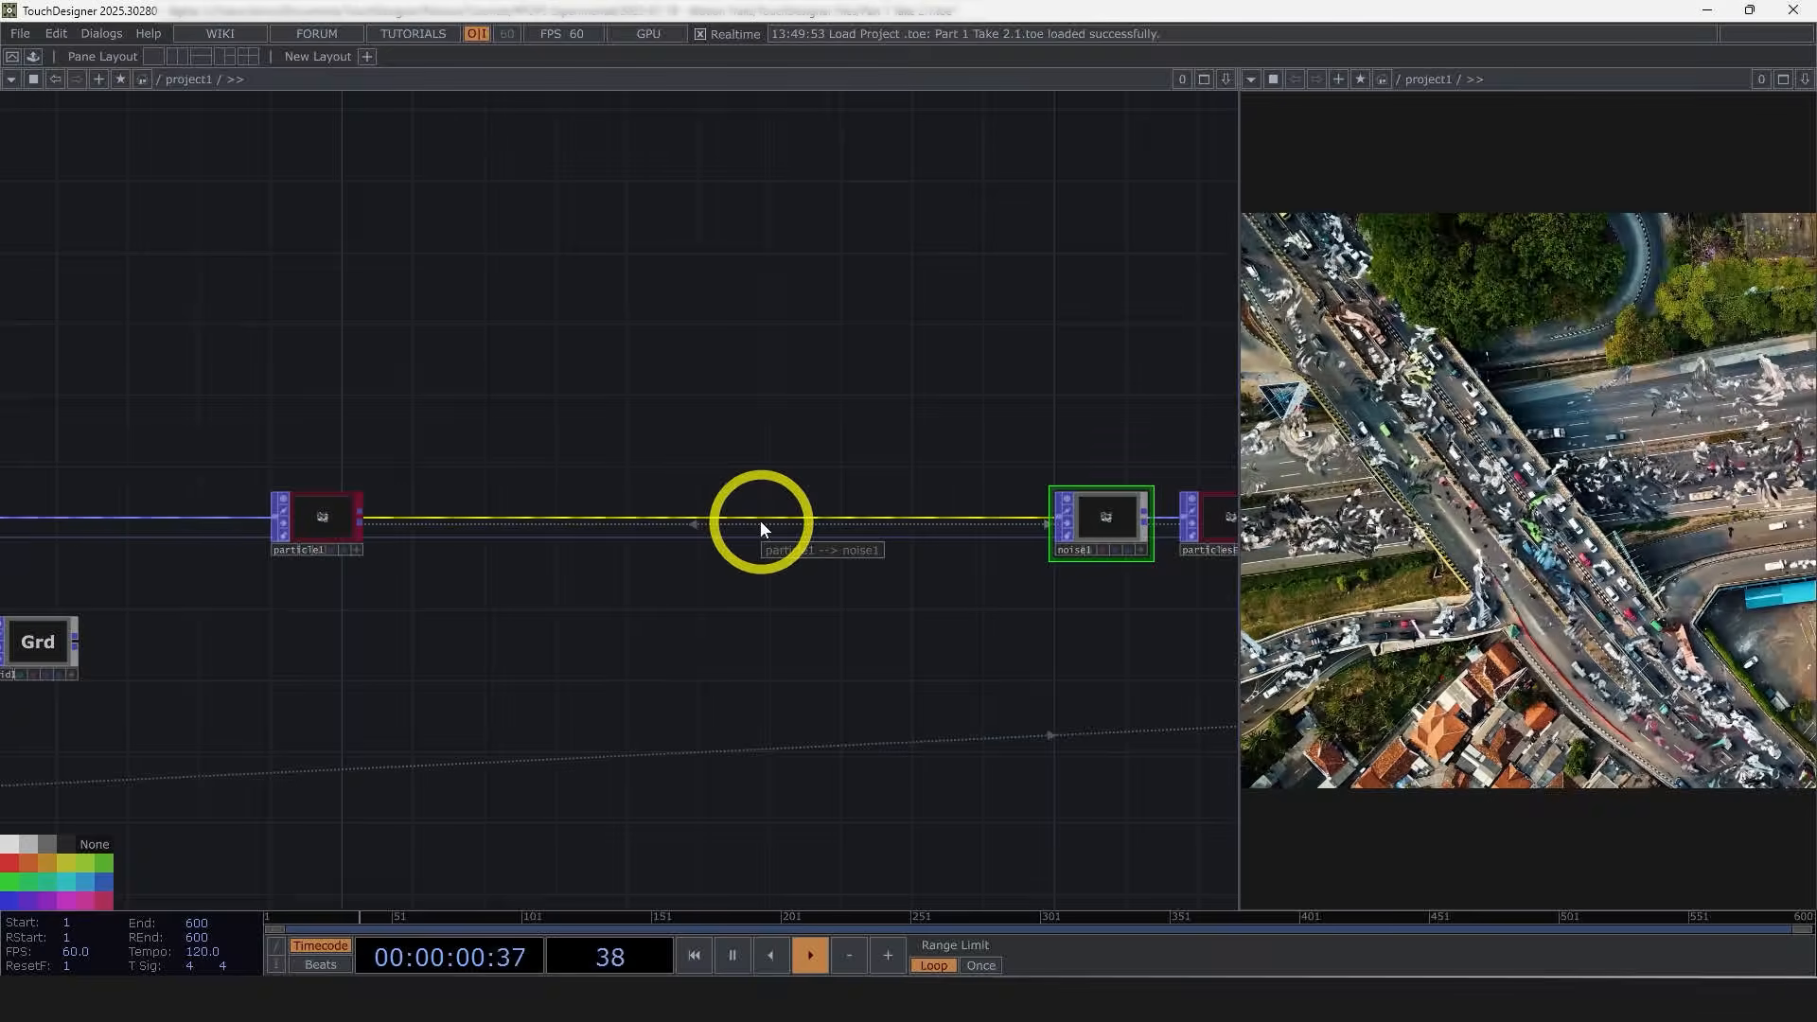
scroll(430, 551, up, 2)
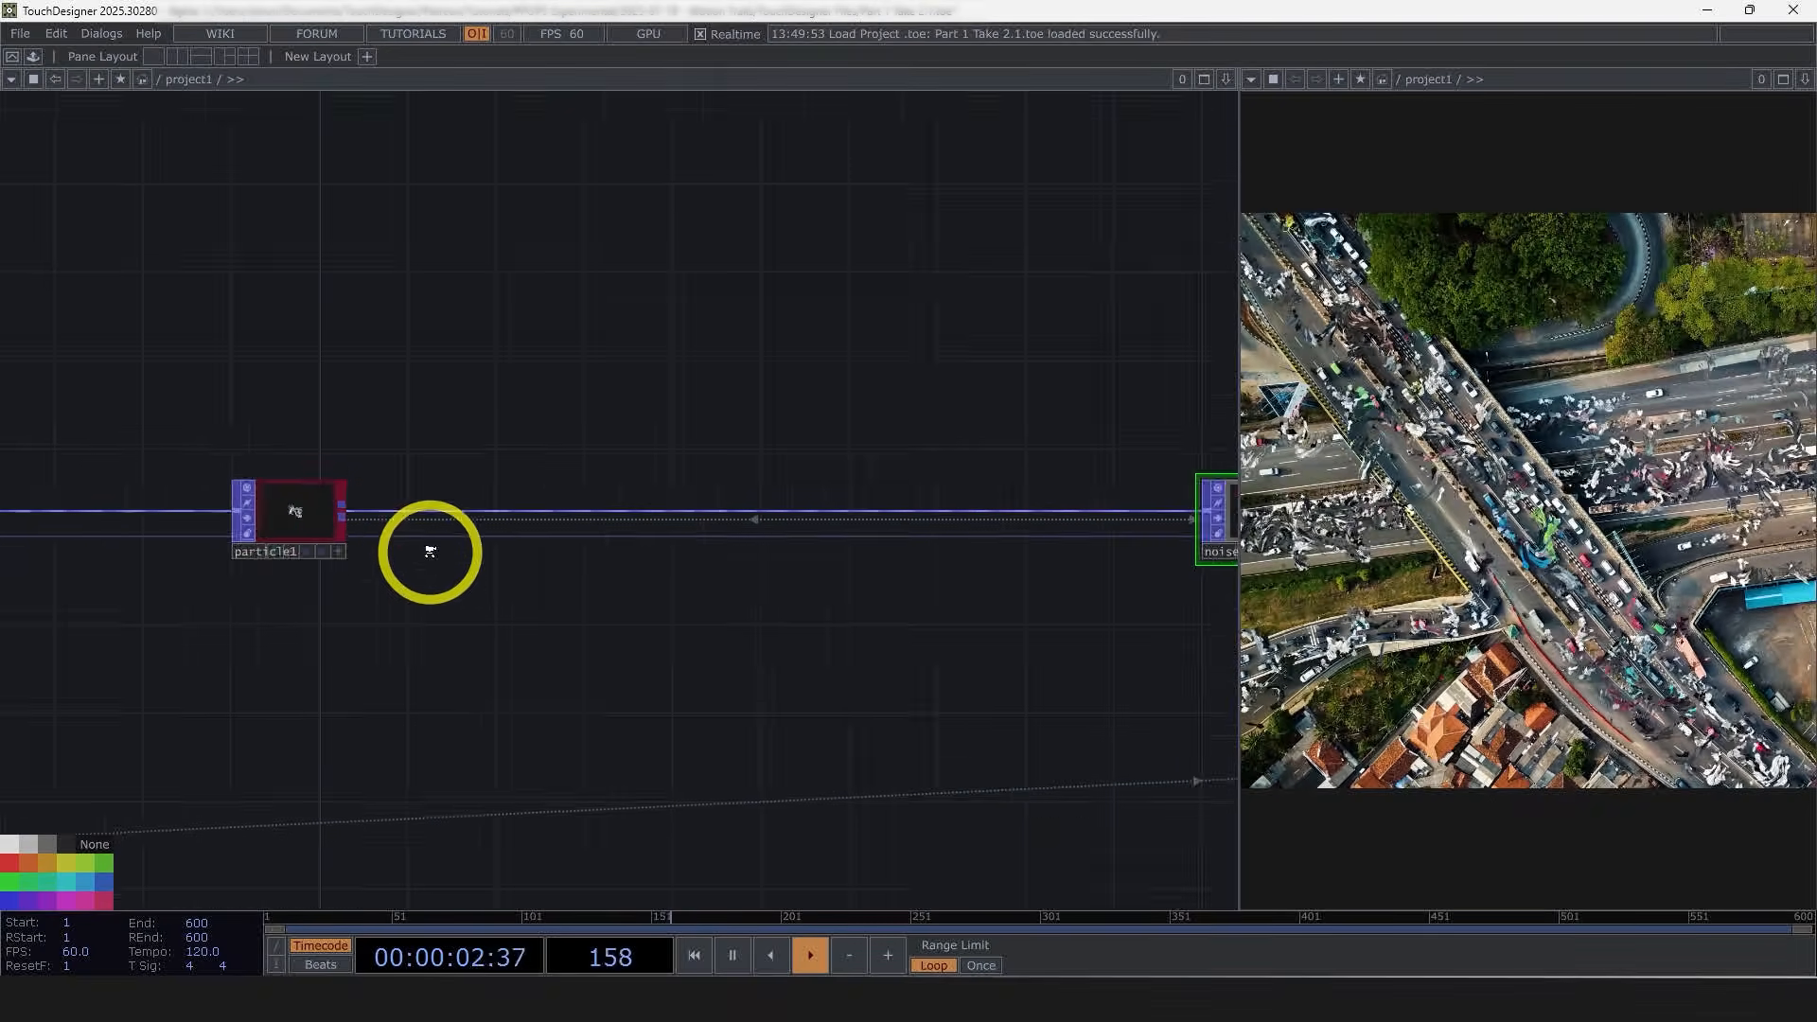
key(Tab)
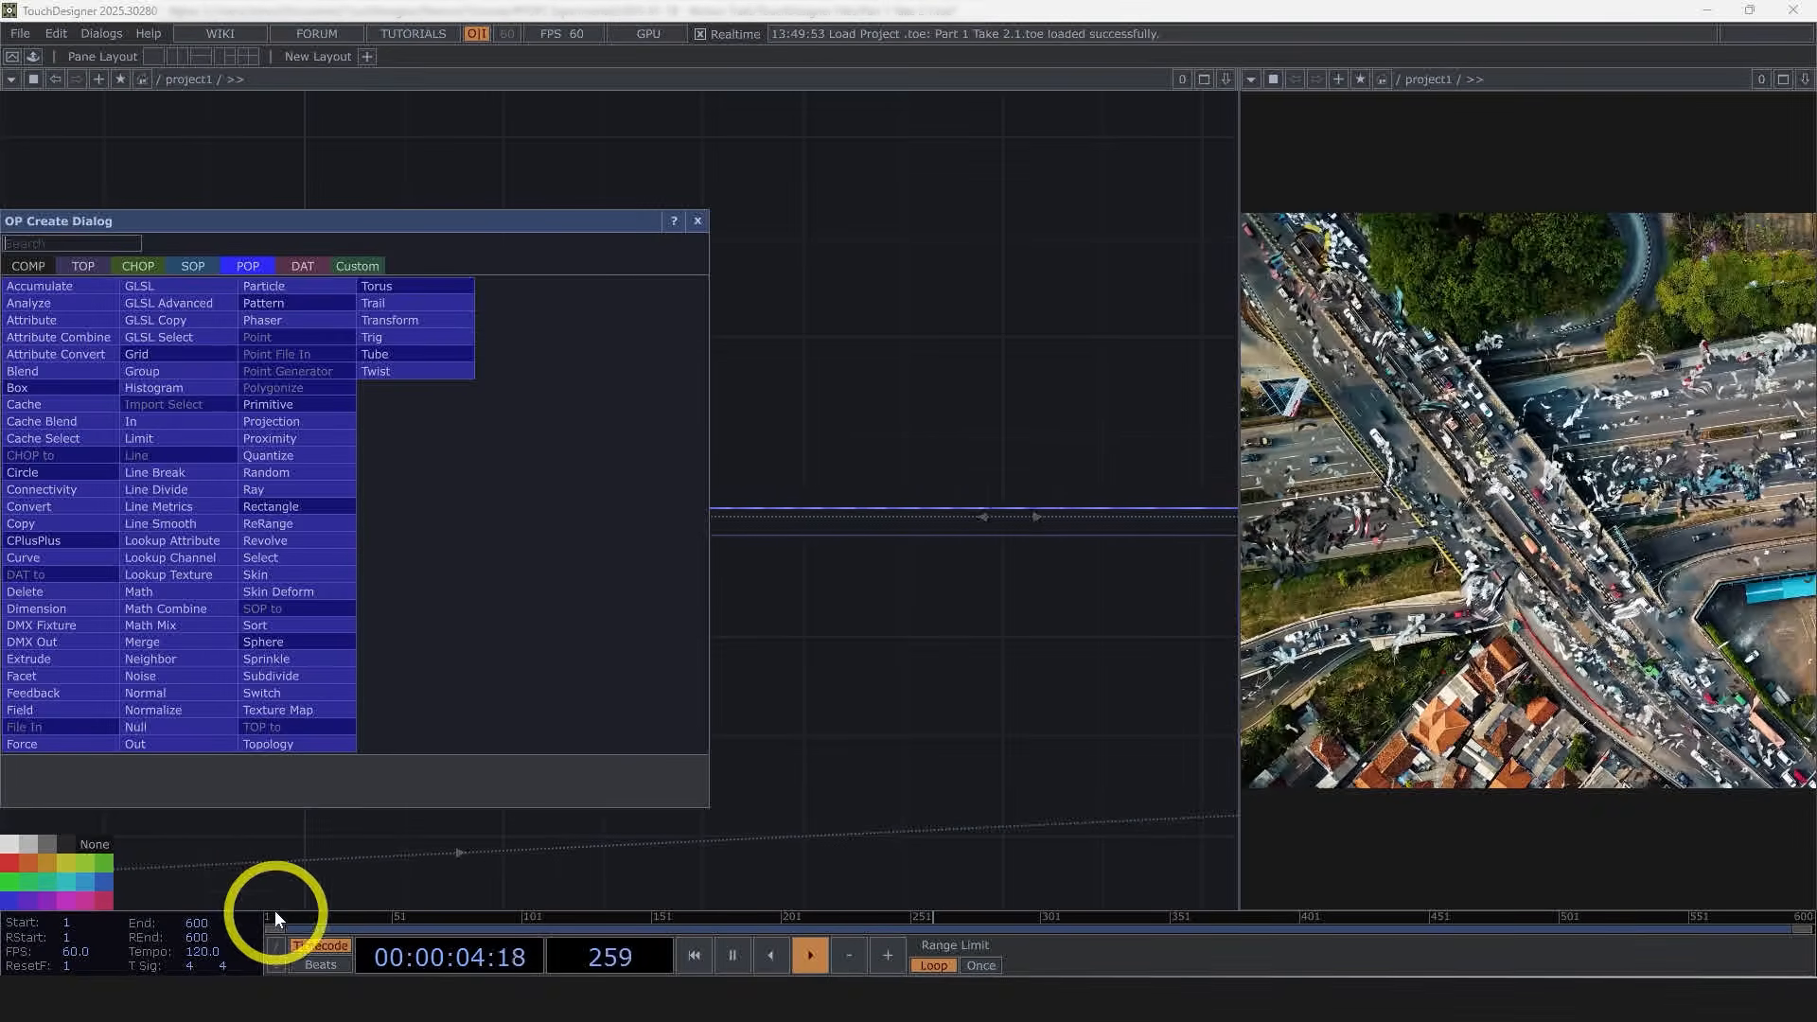
click(194, 573)
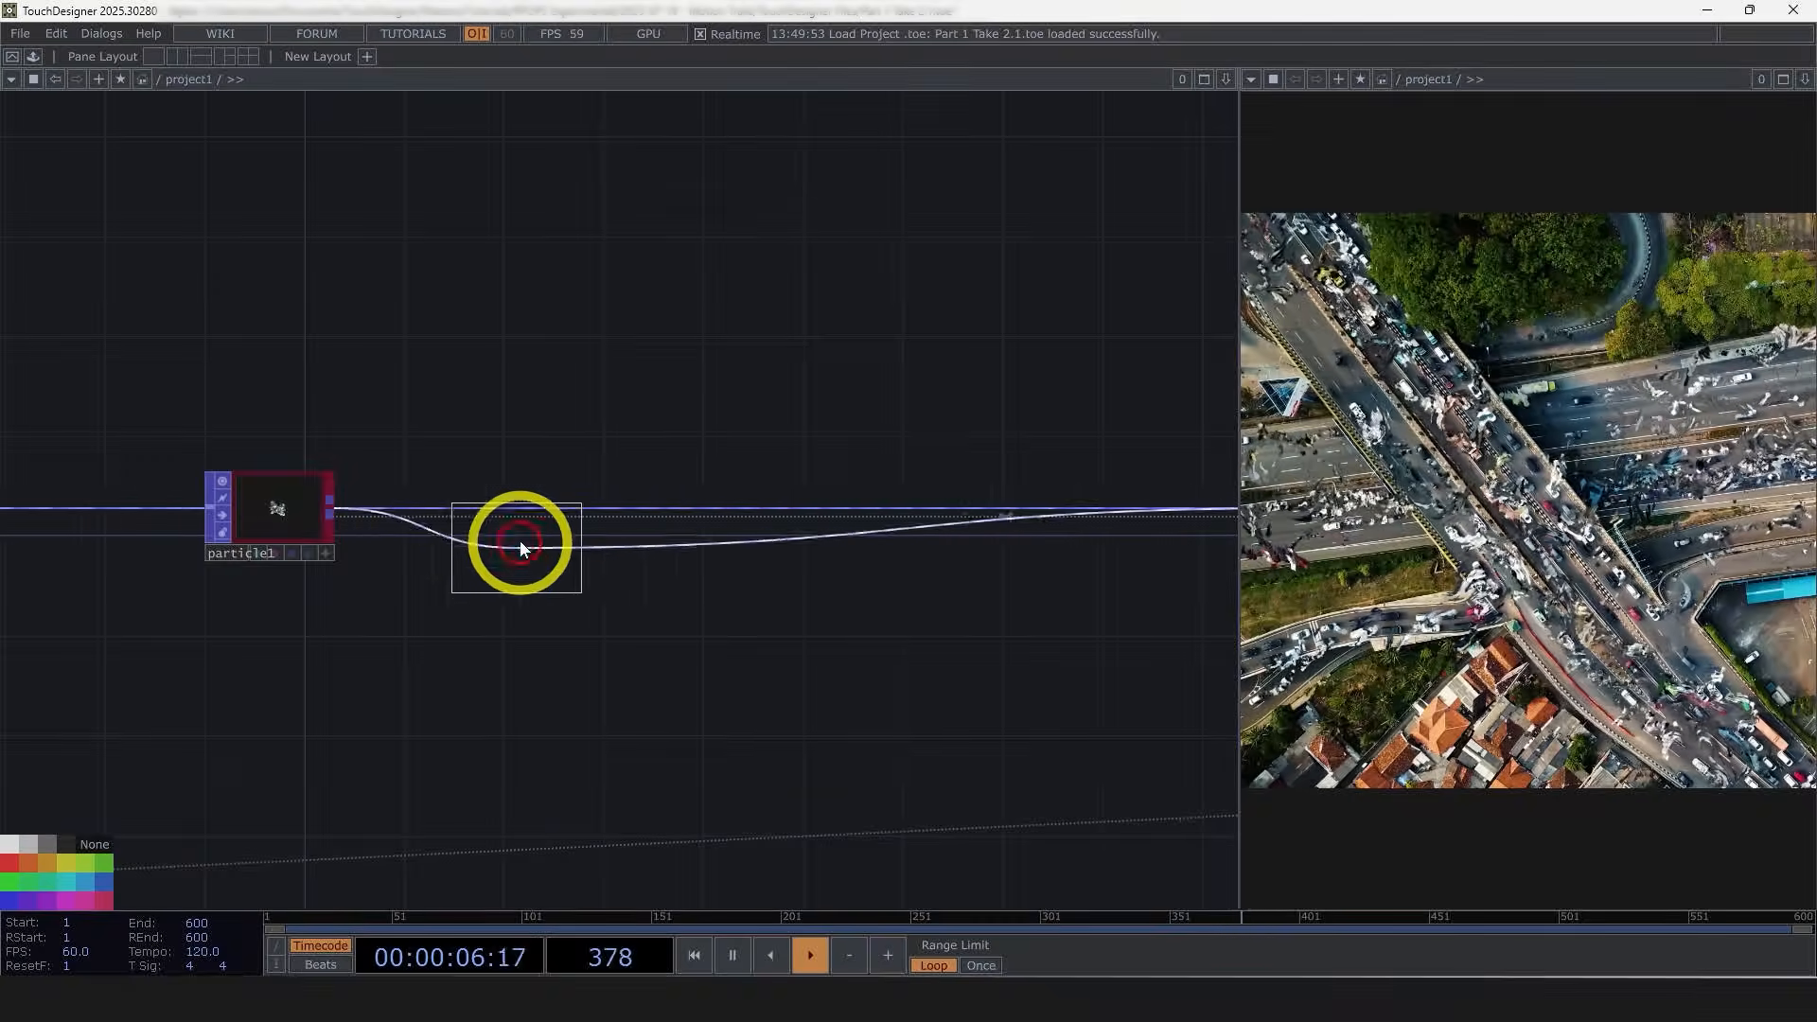
click(585, 508)
key(p)
scroll(673, 612, down, 8)
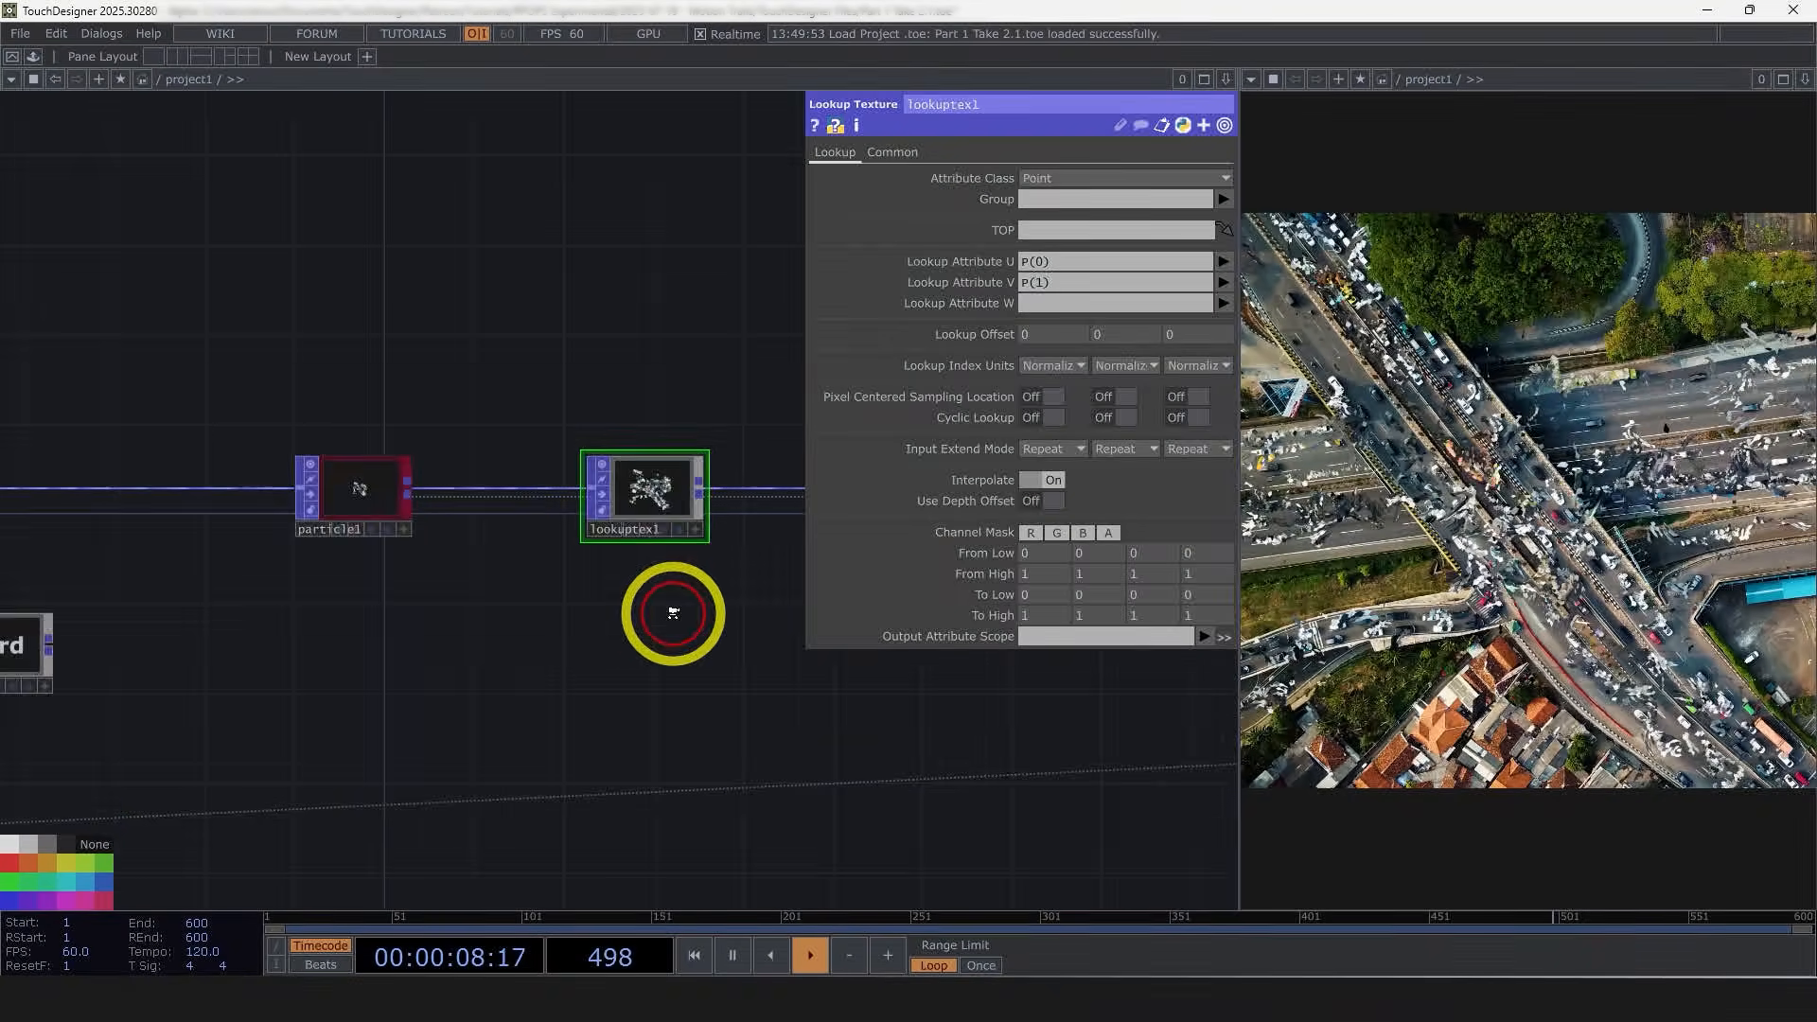
Step: Set the Lookup Texture's TOP reference to the vel TOP
drag(526, 683, 723, 594)
scroll(184, 480, up, 5)
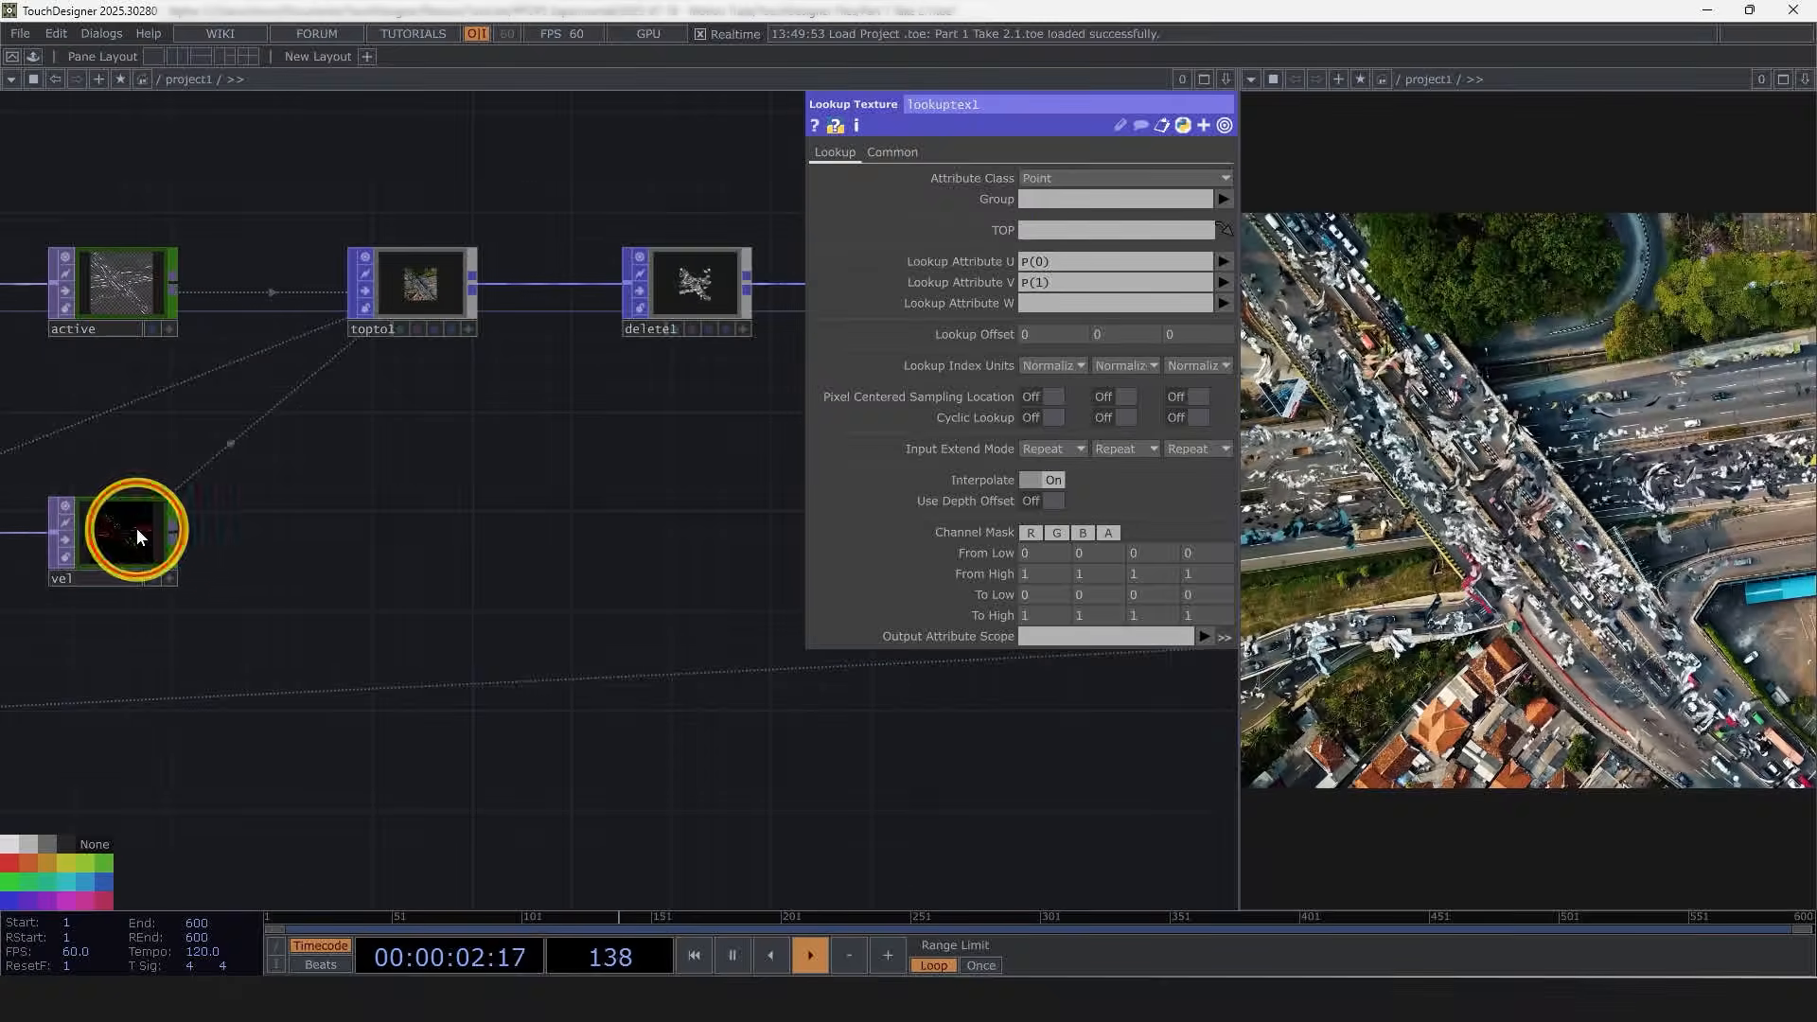
drag(133, 527, 1038, 231)
drag(539, 527, 141, 632)
scroll(141, 631, down, 5)
drag(717, 337, 518, 349)
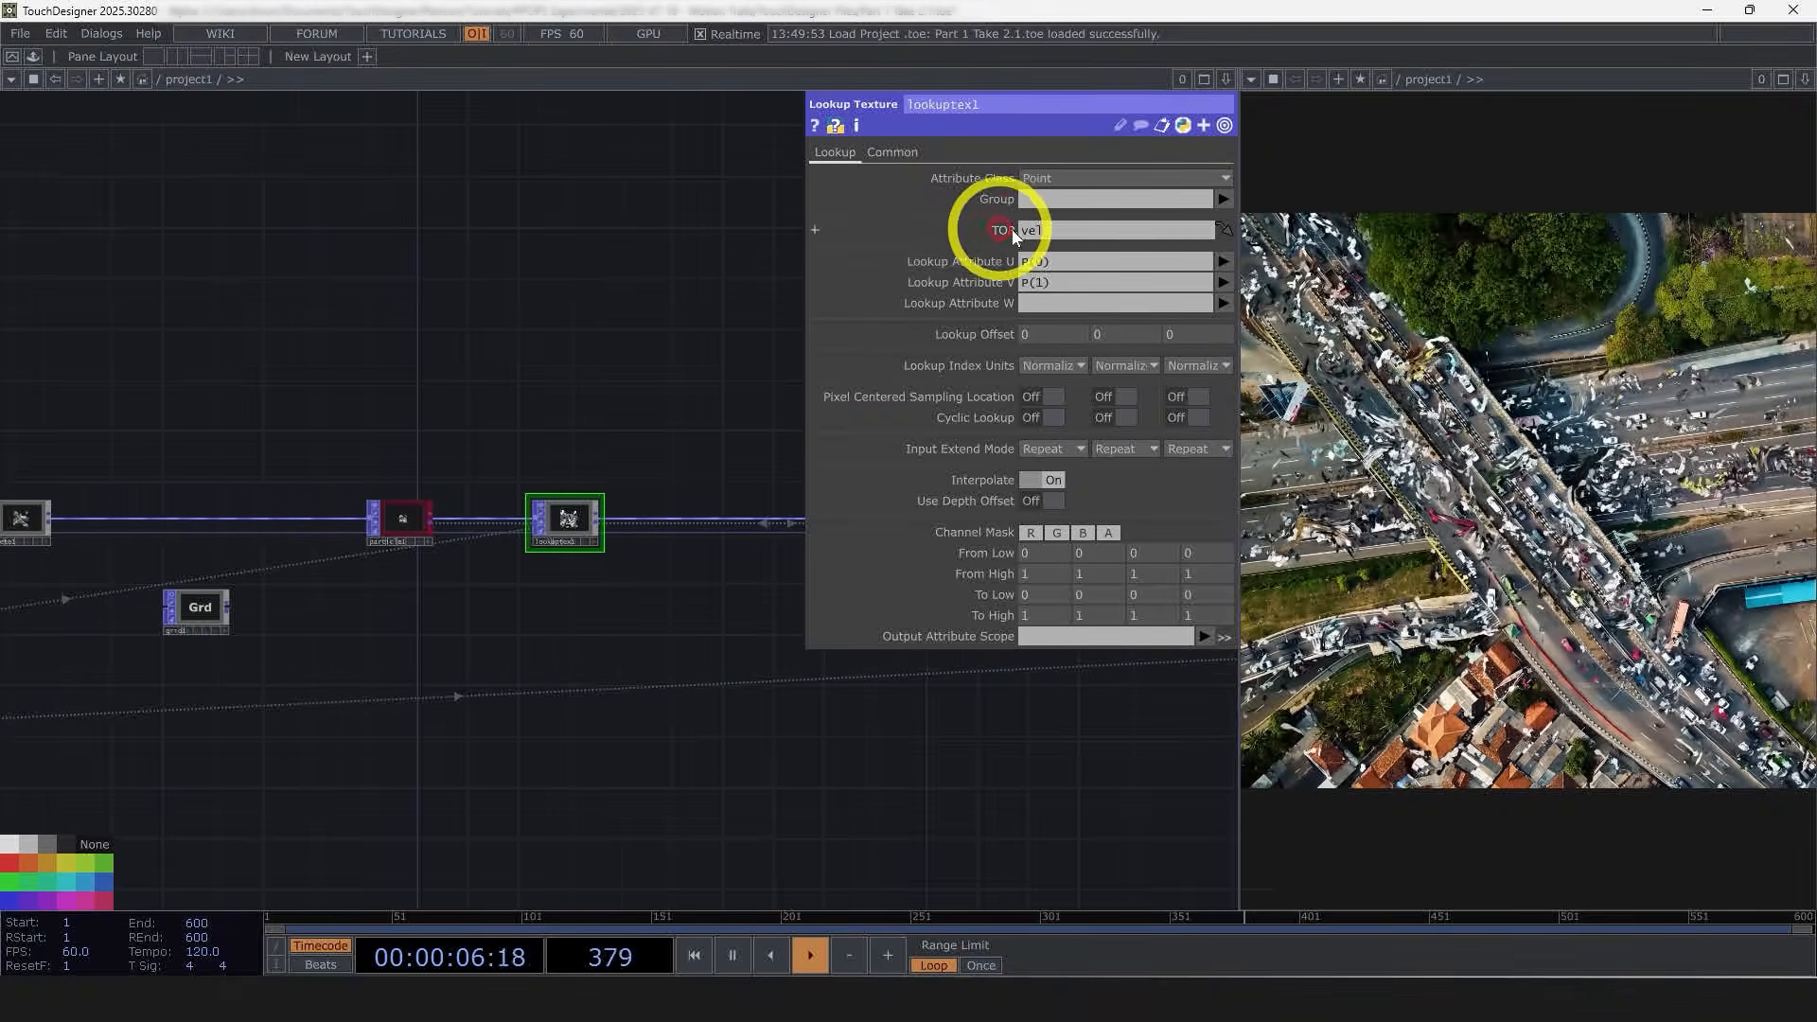
scroll(558, 525, up, 6)
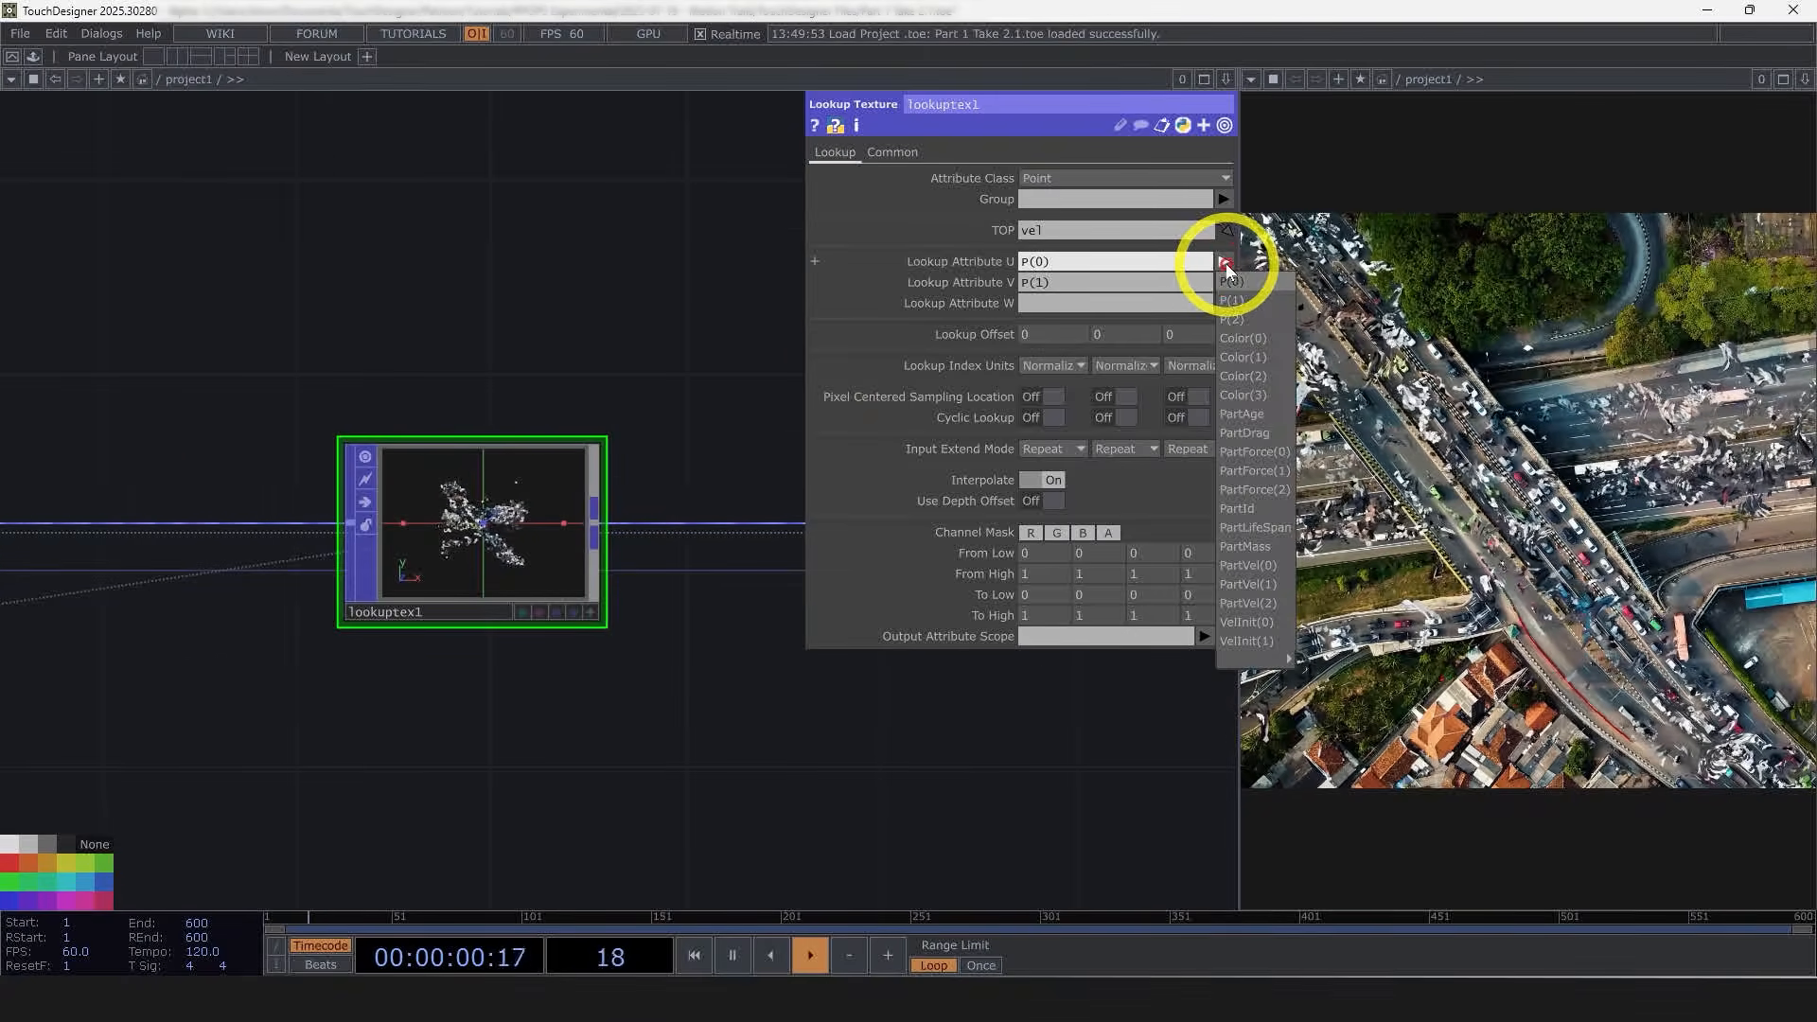
click(1224, 261)
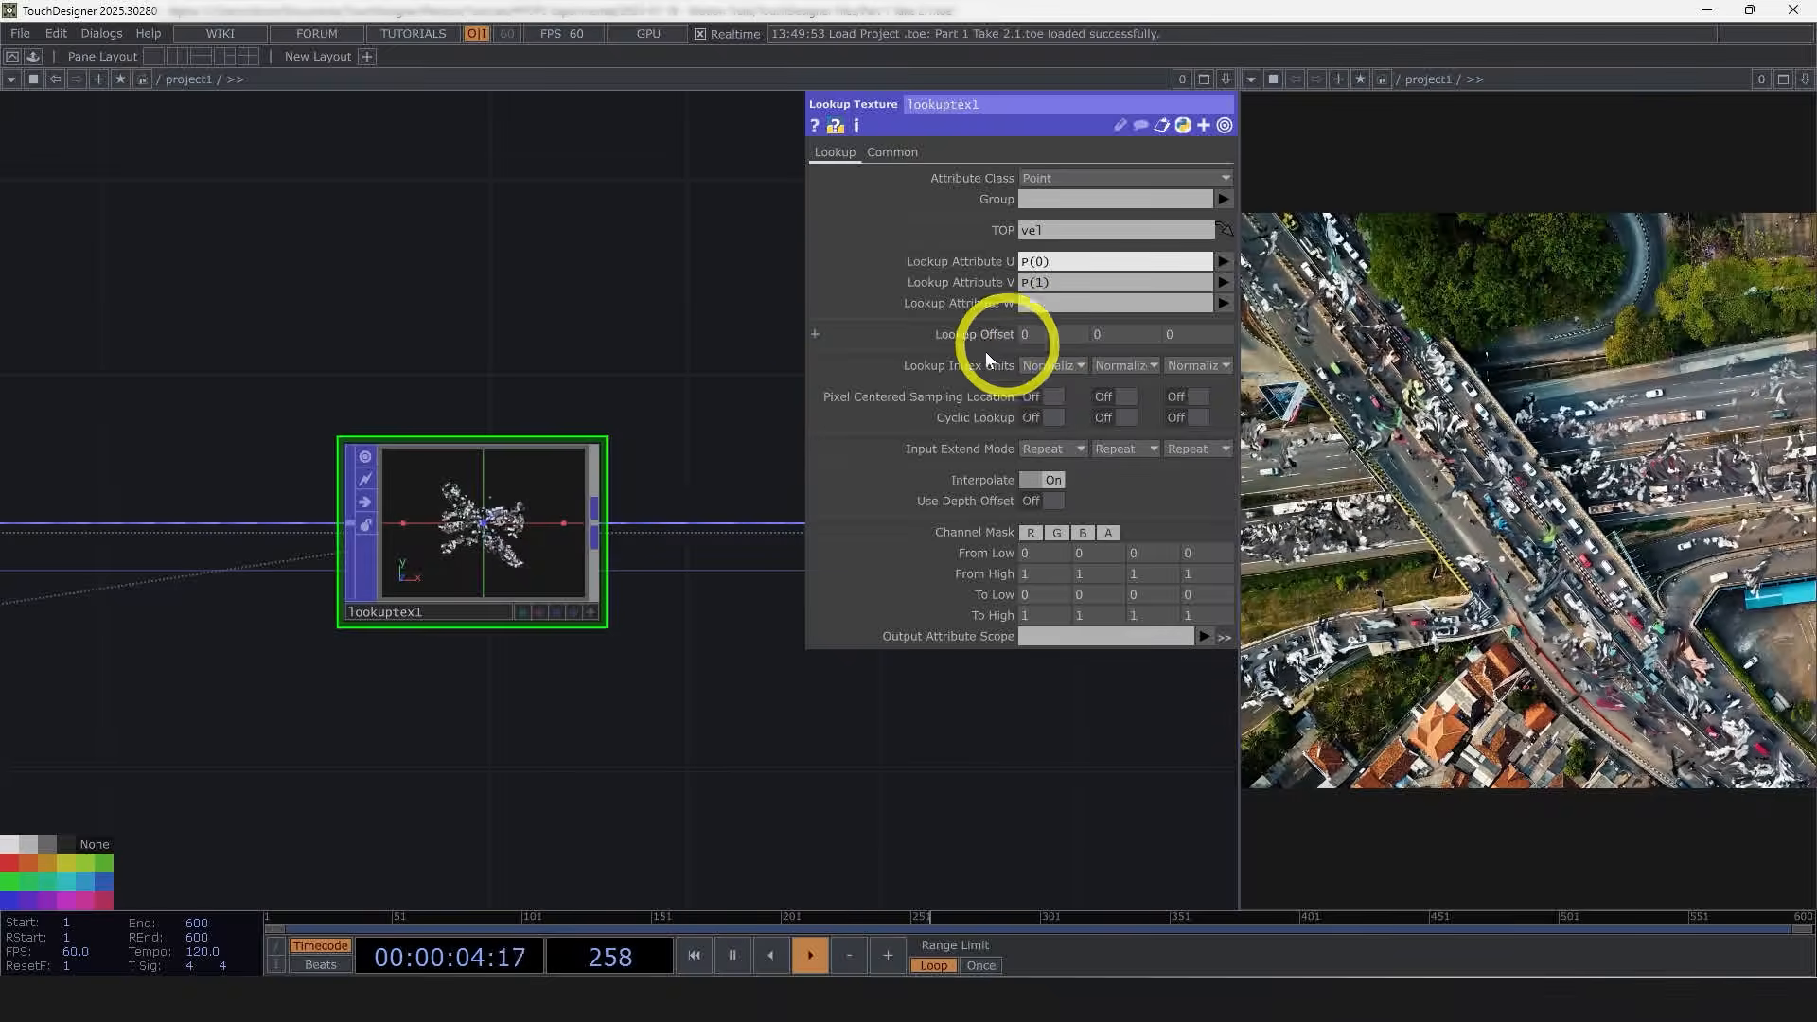
scroll(438, 530, up, 4)
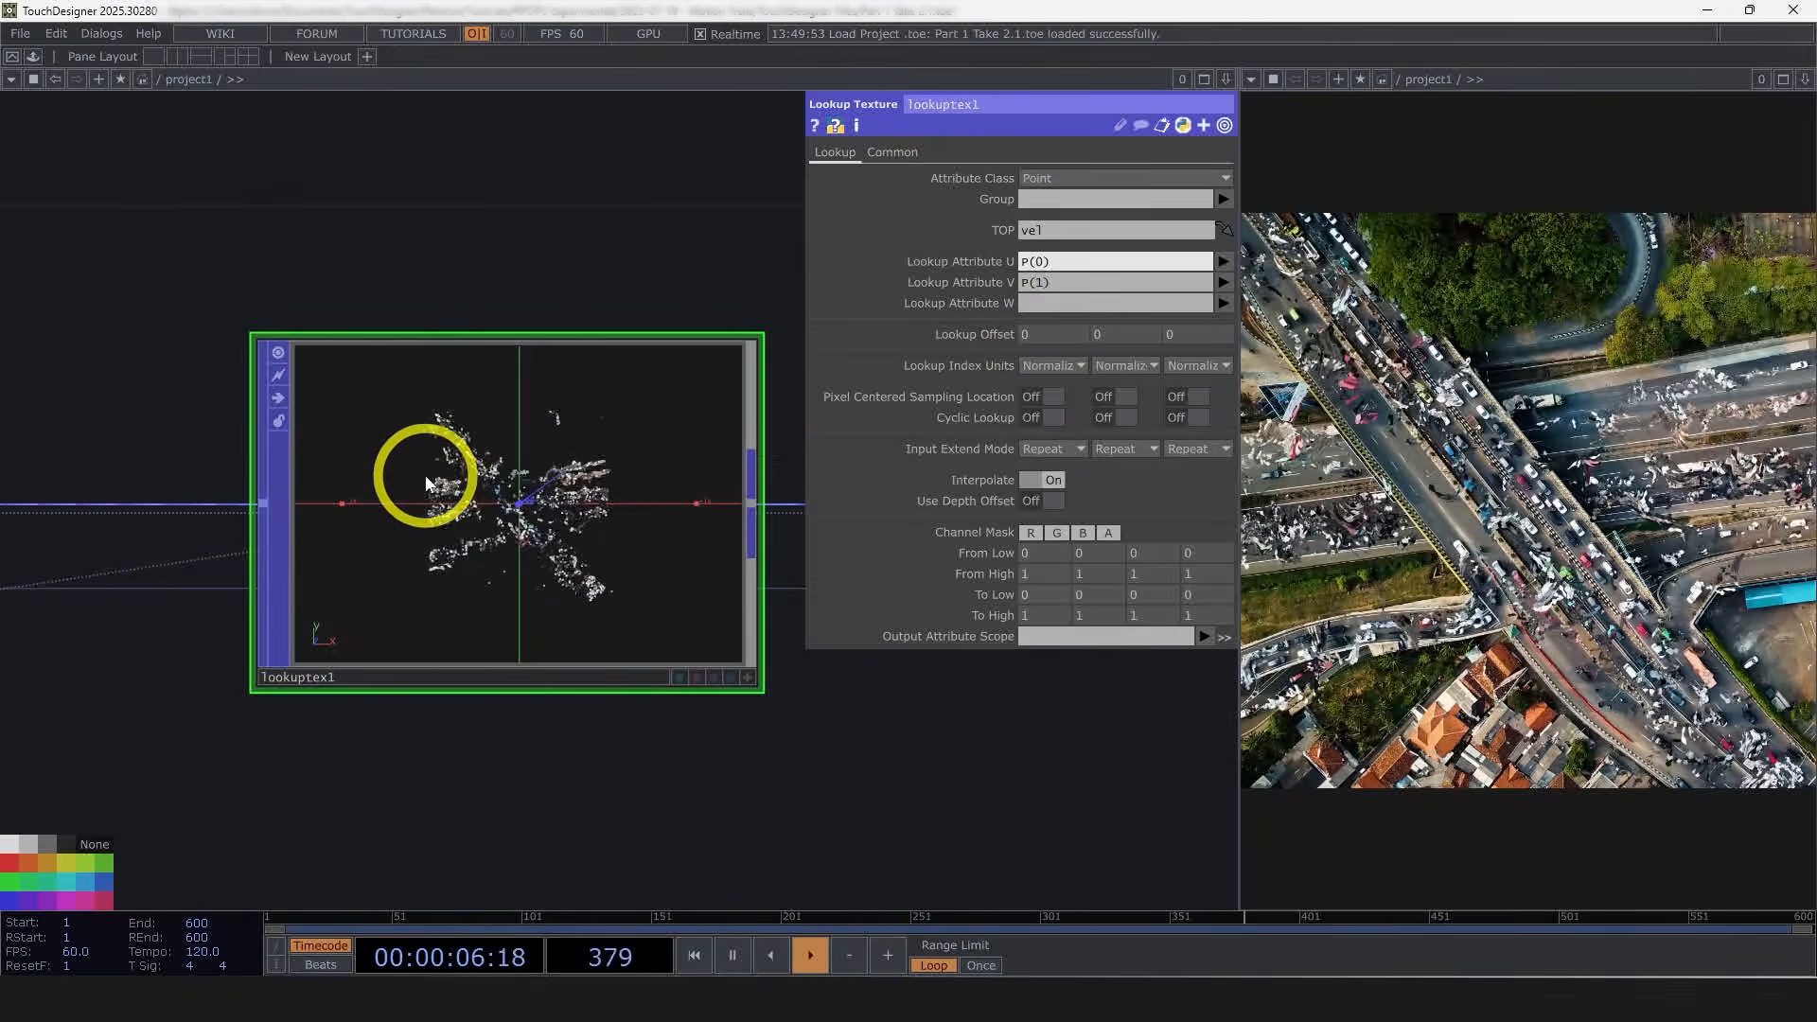
Step: Set the Lookup Texture's Lookup Offset to 0.5 for U and 0.5 for V
click(1027, 333)
text(.5)
key(Tab)
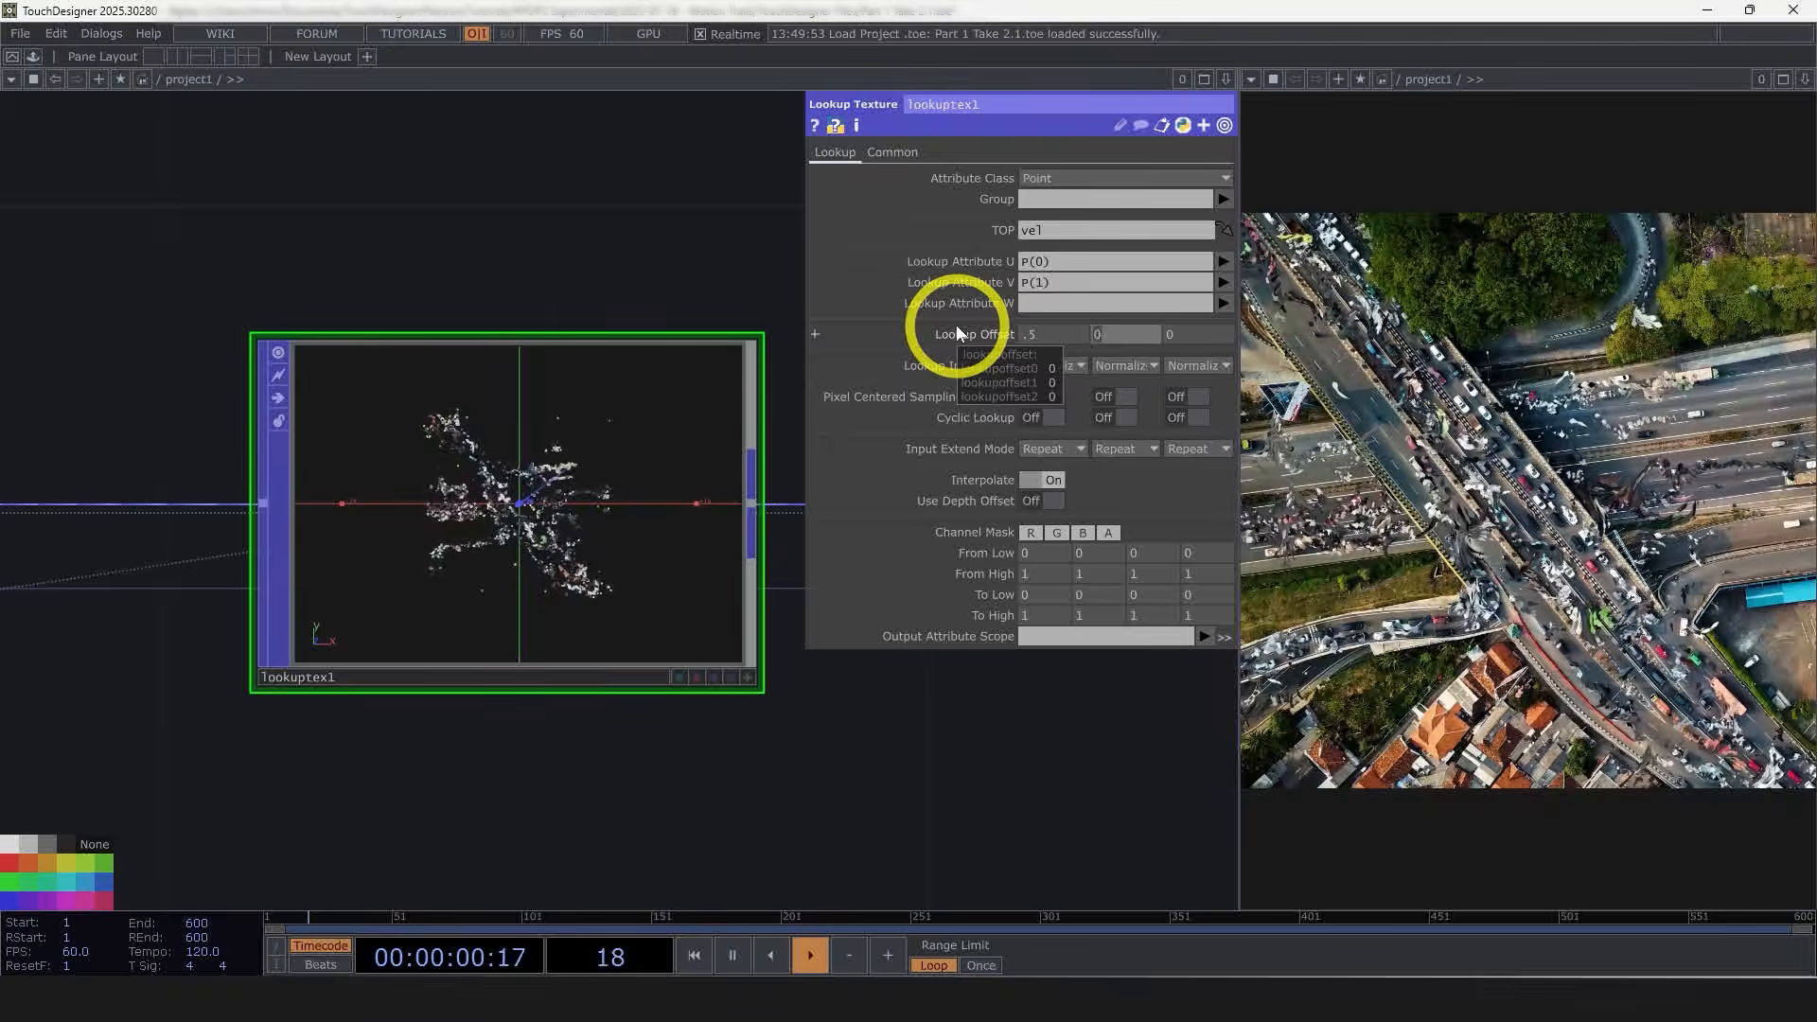
text(.5)
click(1060, 246)
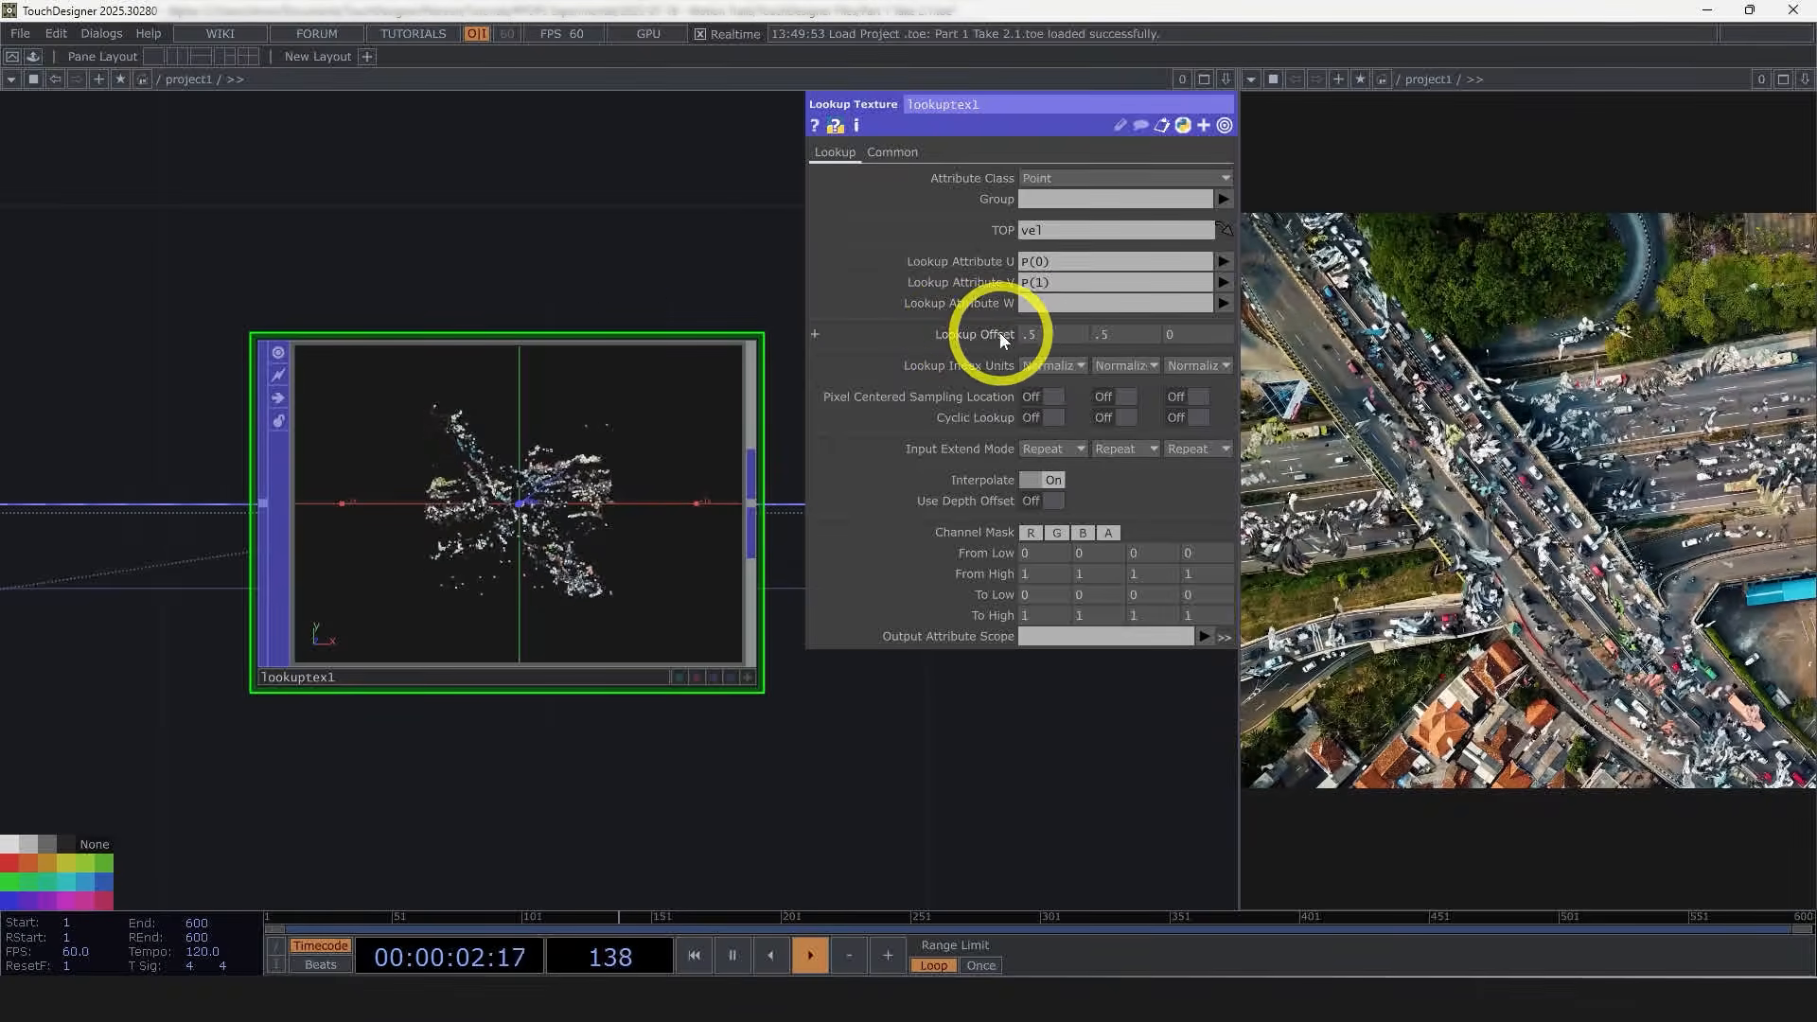
click(1053, 365)
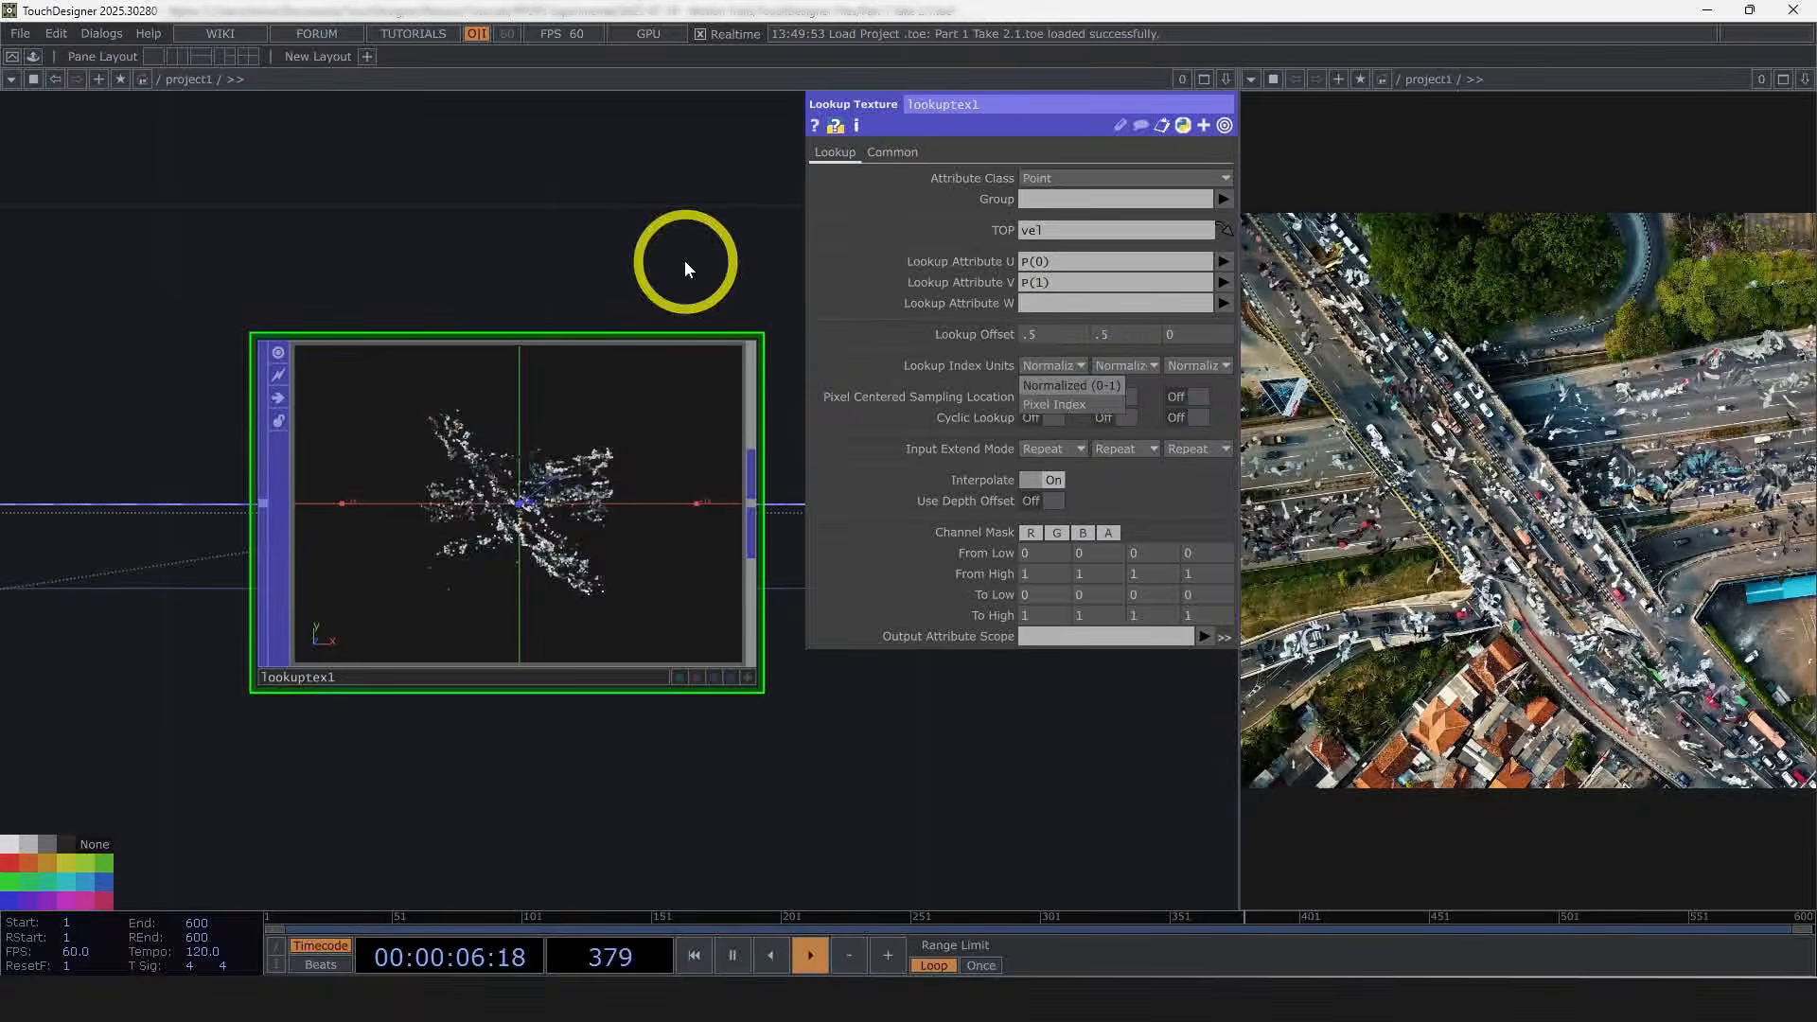
click(990, 331)
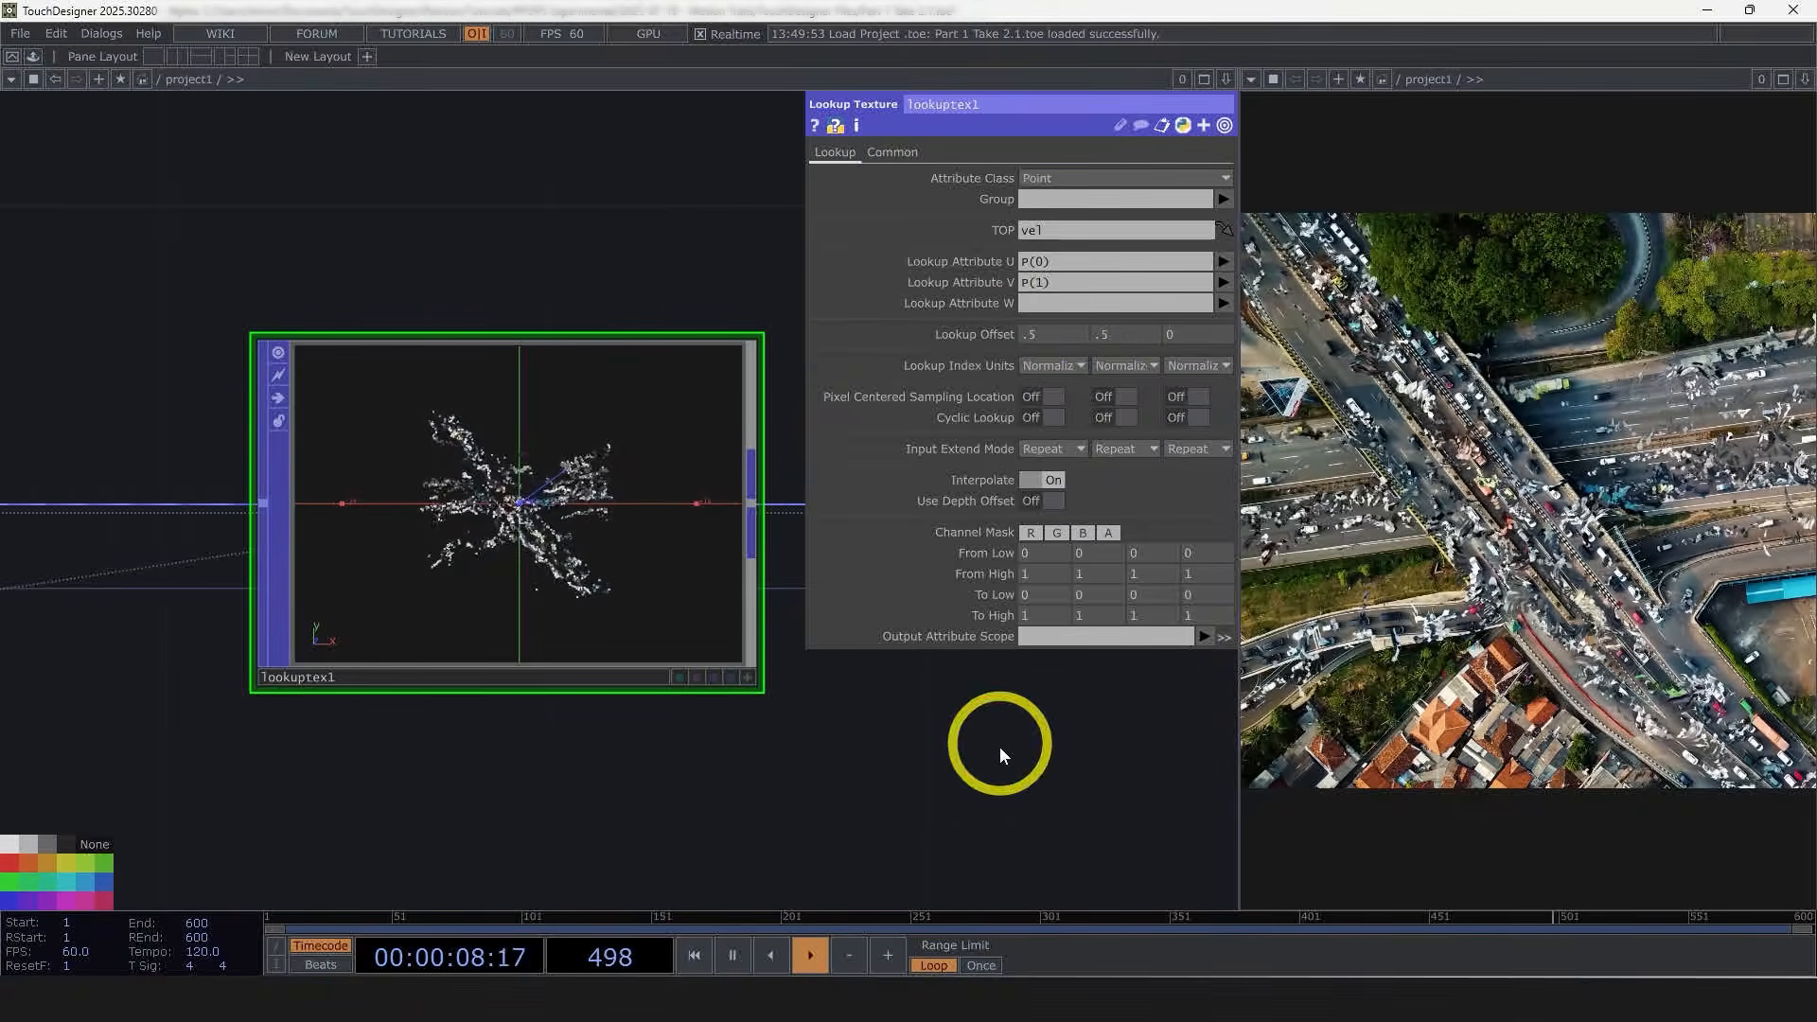
Step: Set the Lookup Texture's Output Attribute Scope to vel
drag(1003, 754, 890, 634)
scroll(632, 710, down, 2)
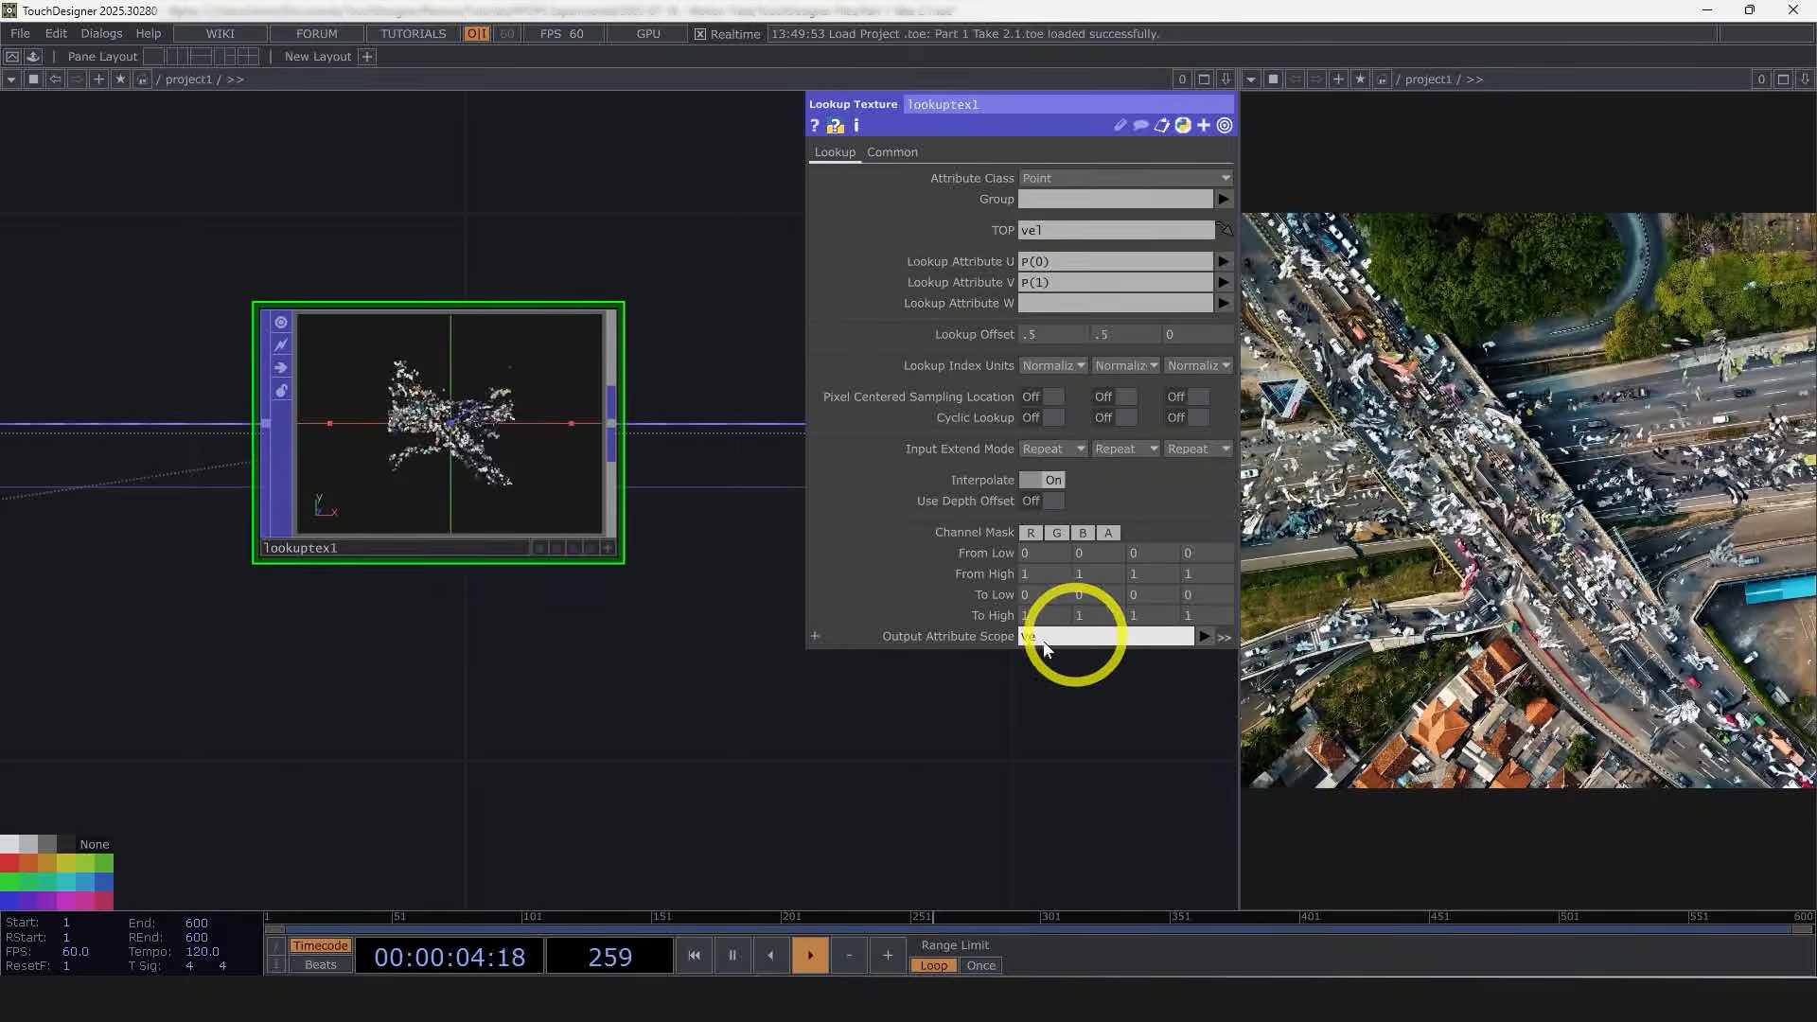
scroll(705, 653, down, 3)
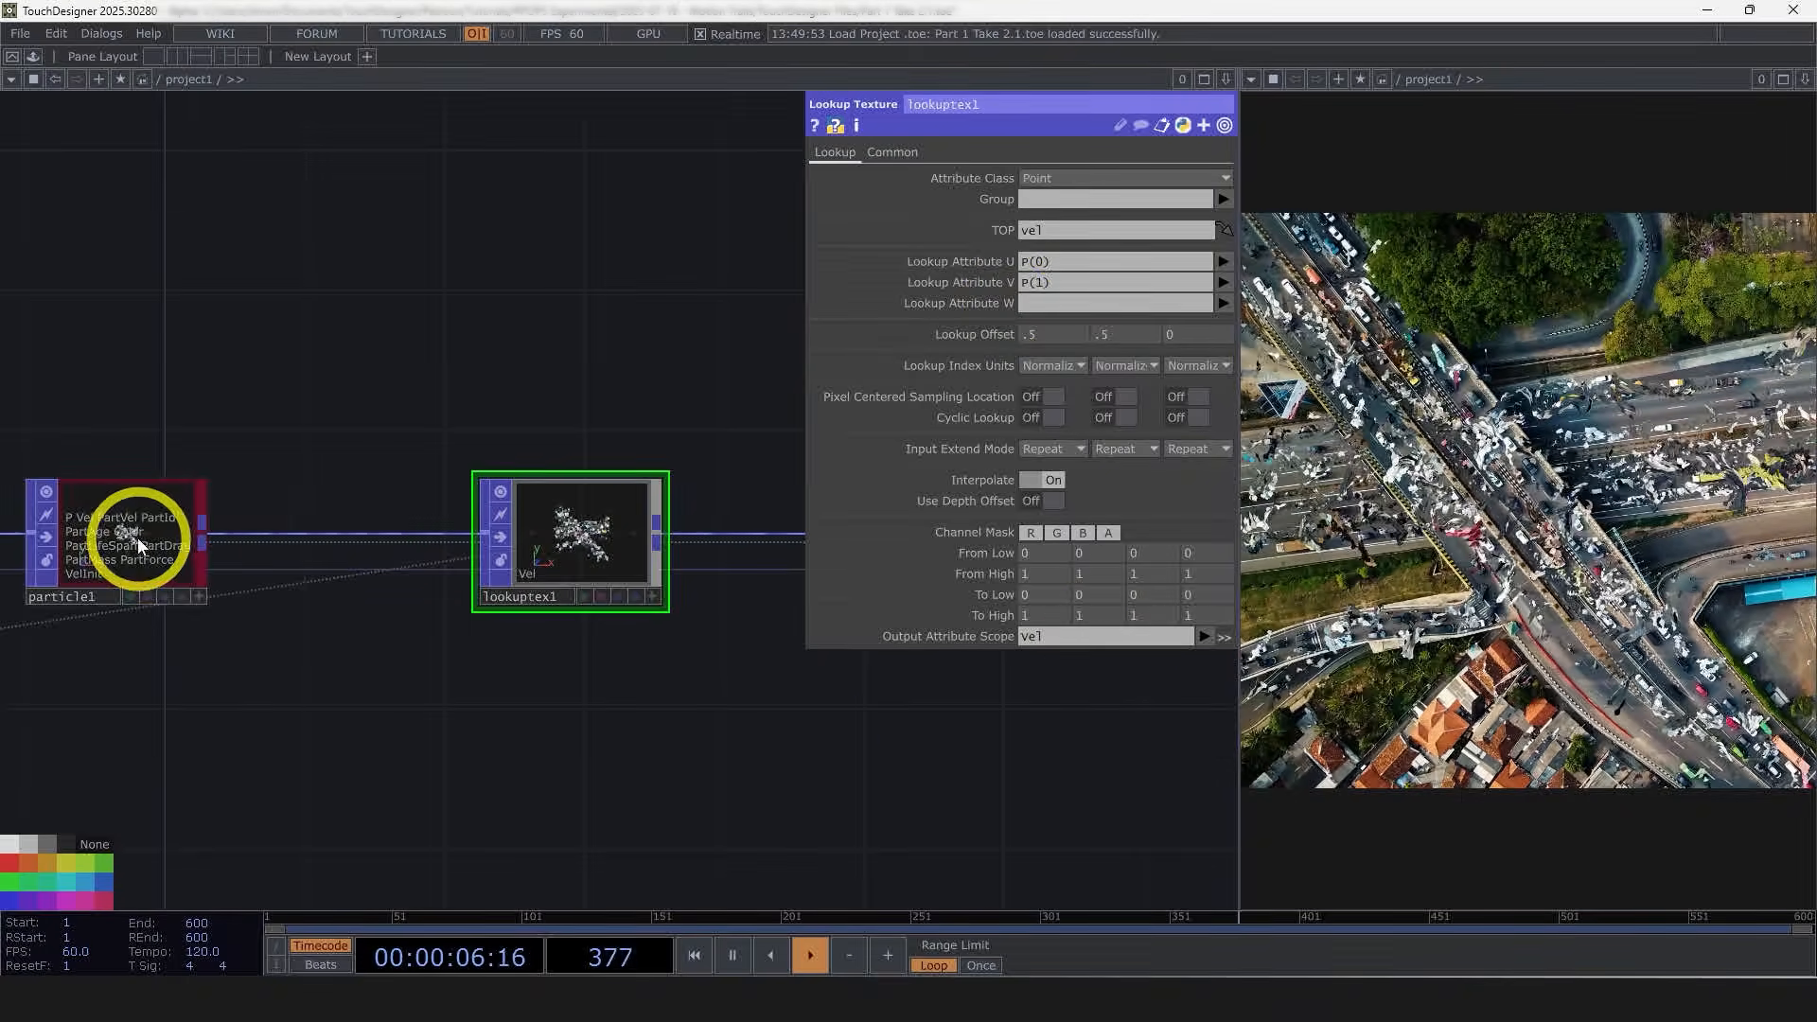
scroll(89, 568, up, 2)
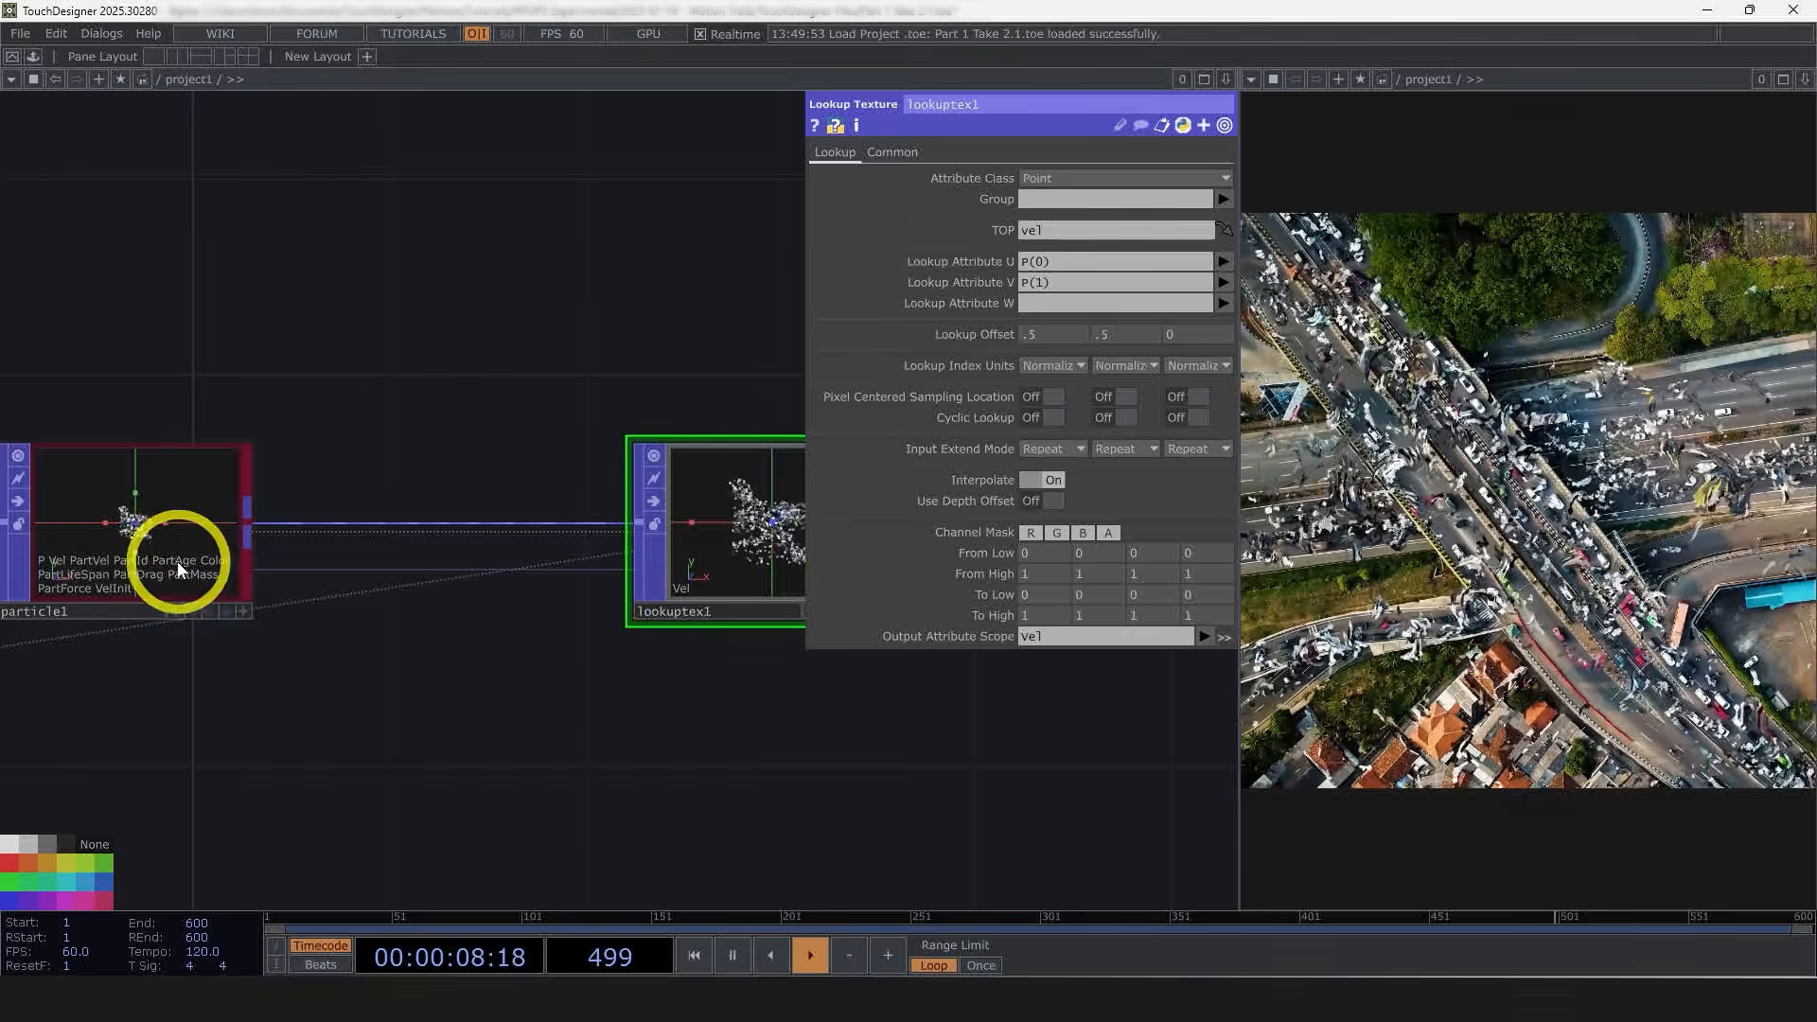
drag(435, 675, 222, 663)
scroll(604, 499, up, 2)
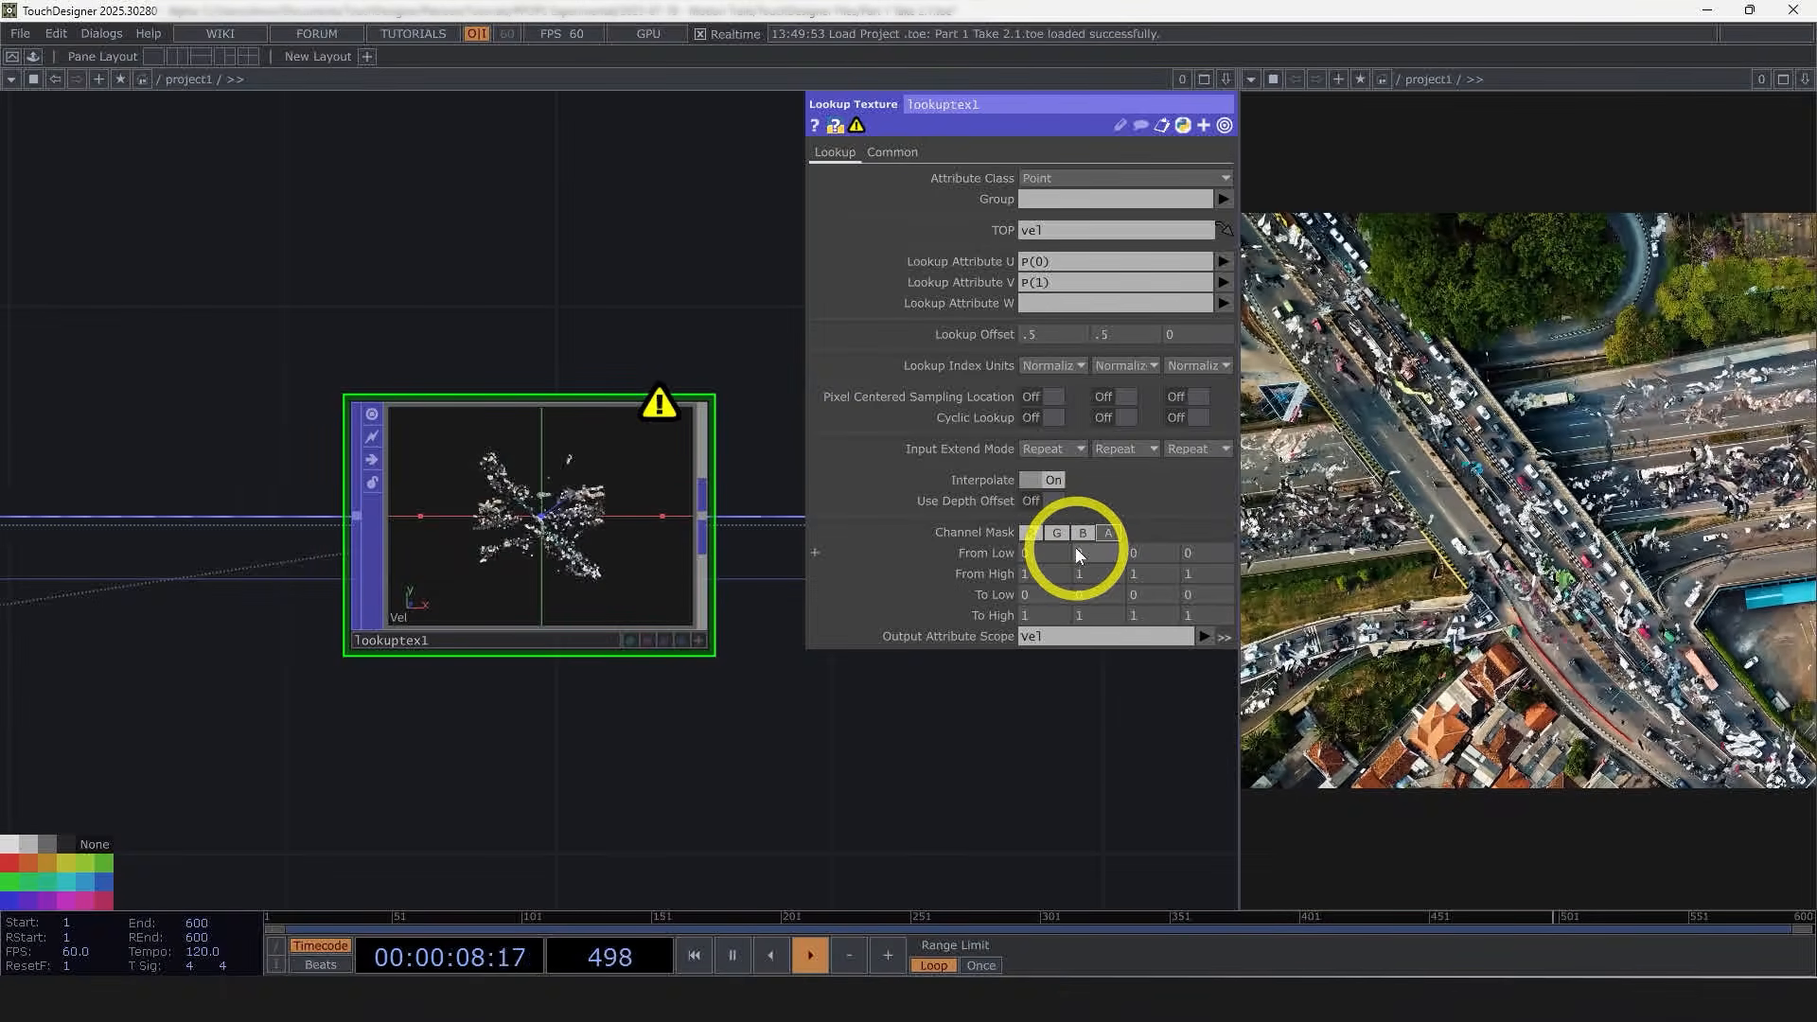
middle_click(579, 594)
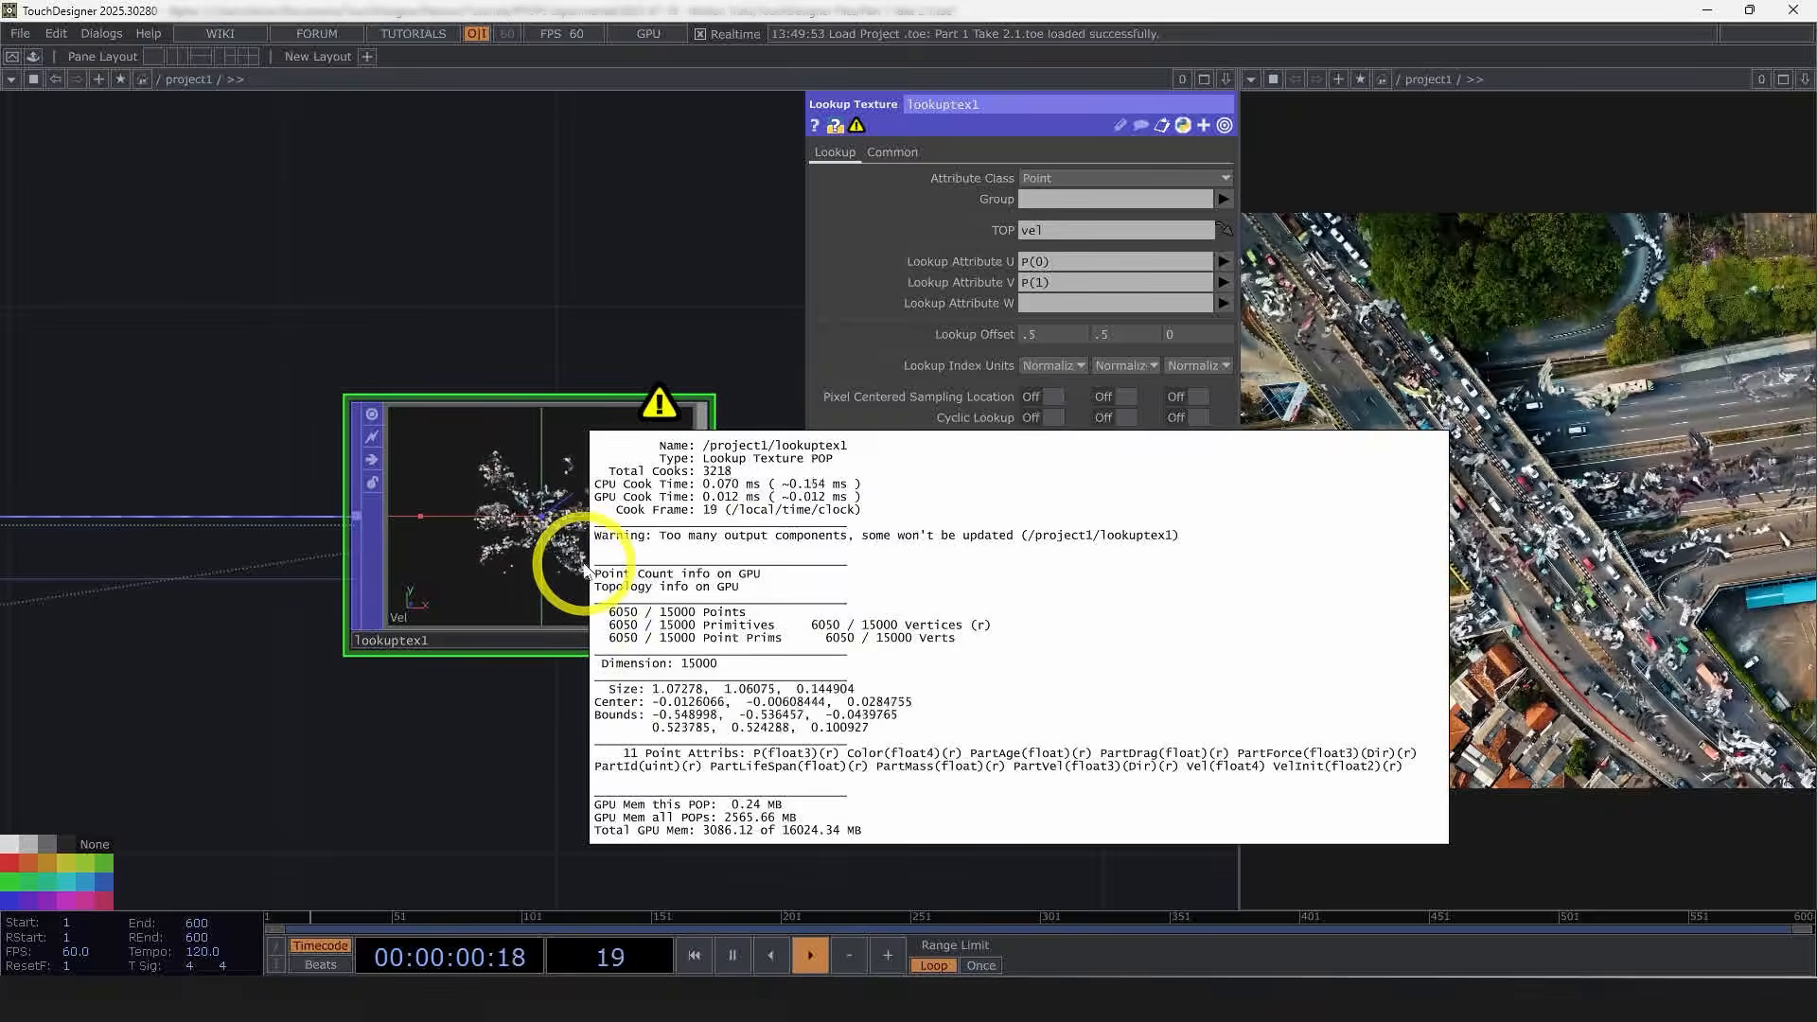
drag(926, 742, 895, 711)
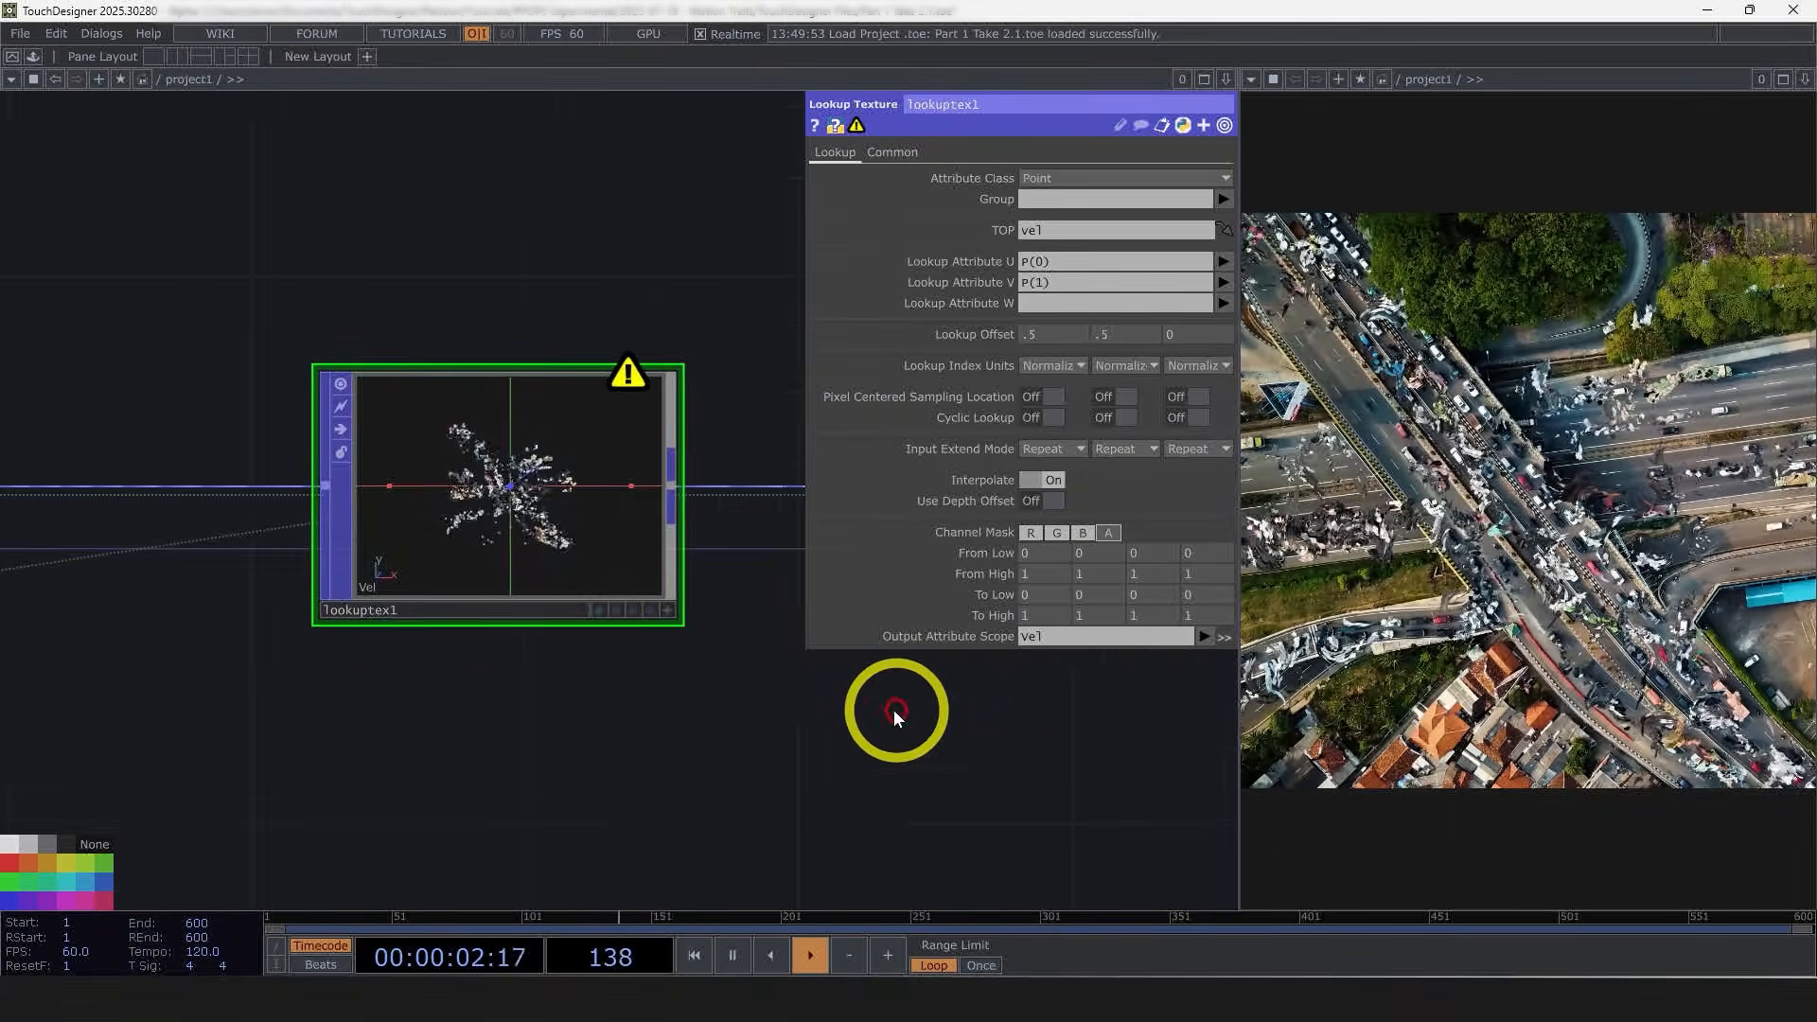
scroll(893, 709, down, 4)
scroll(694, 602, down, 2)
drag(745, 785, 721, 666)
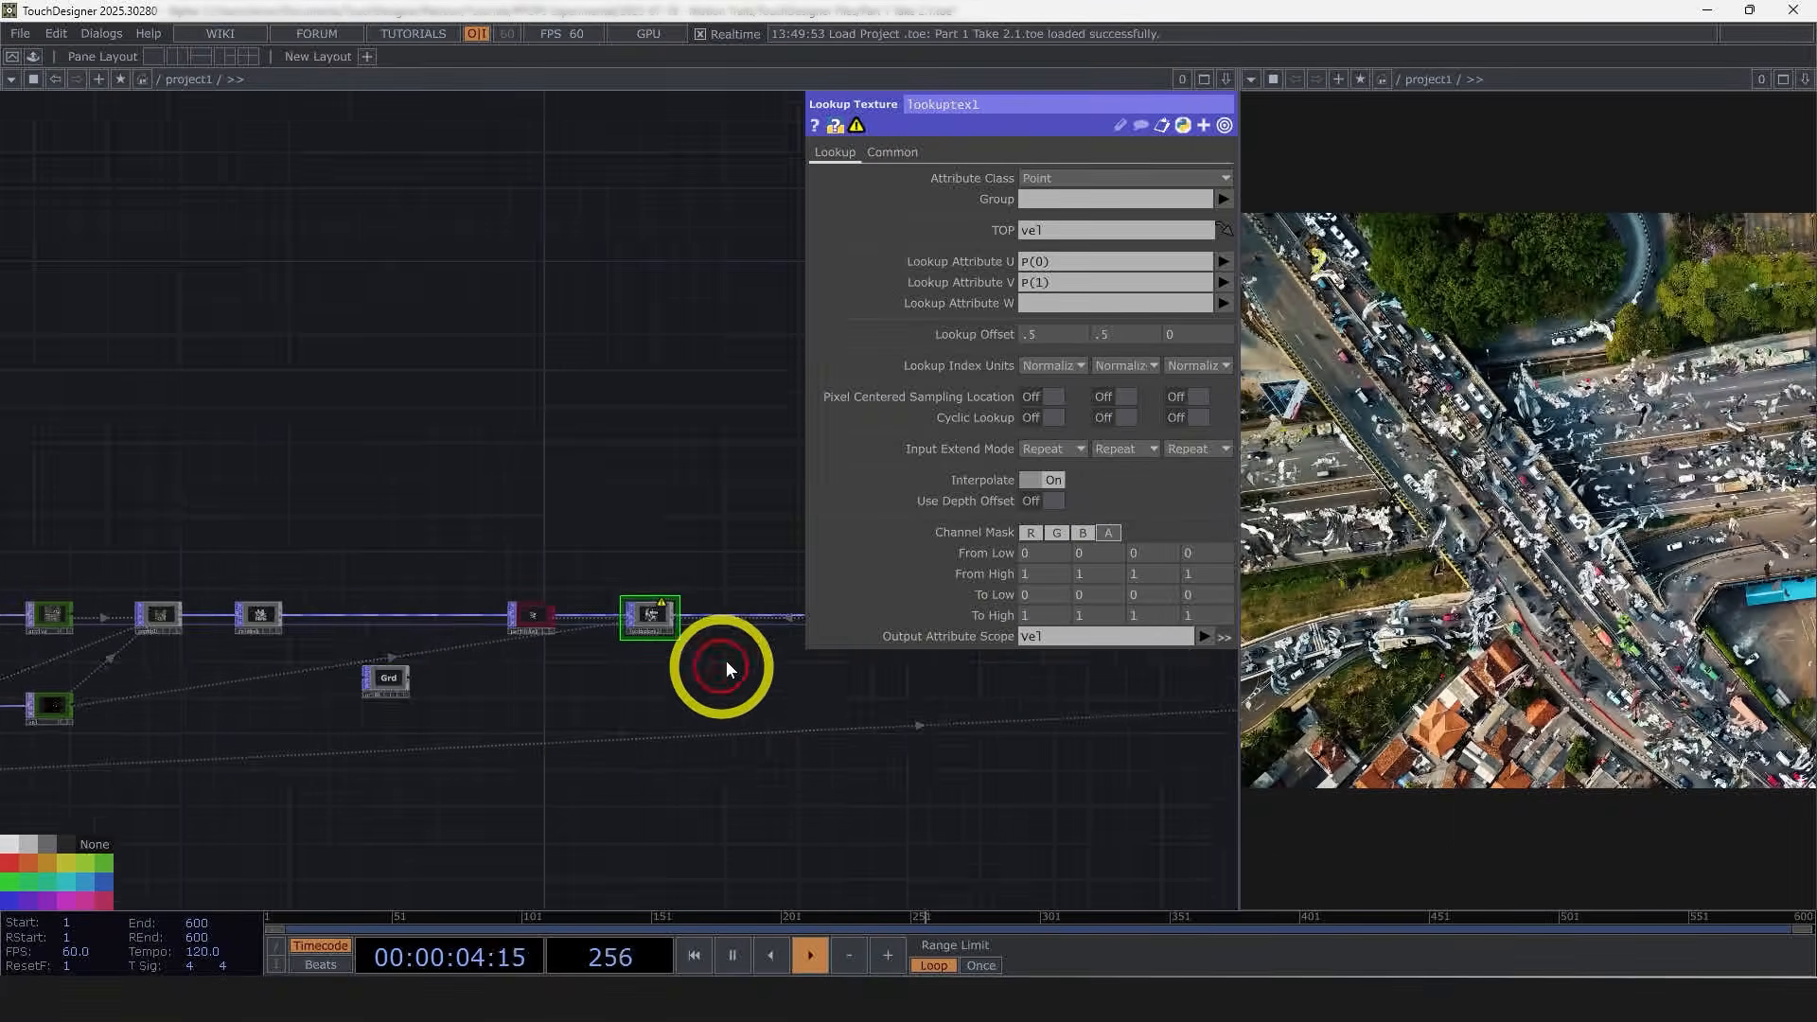
scroll(726, 668, up, 5)
middle_click(419, 619)
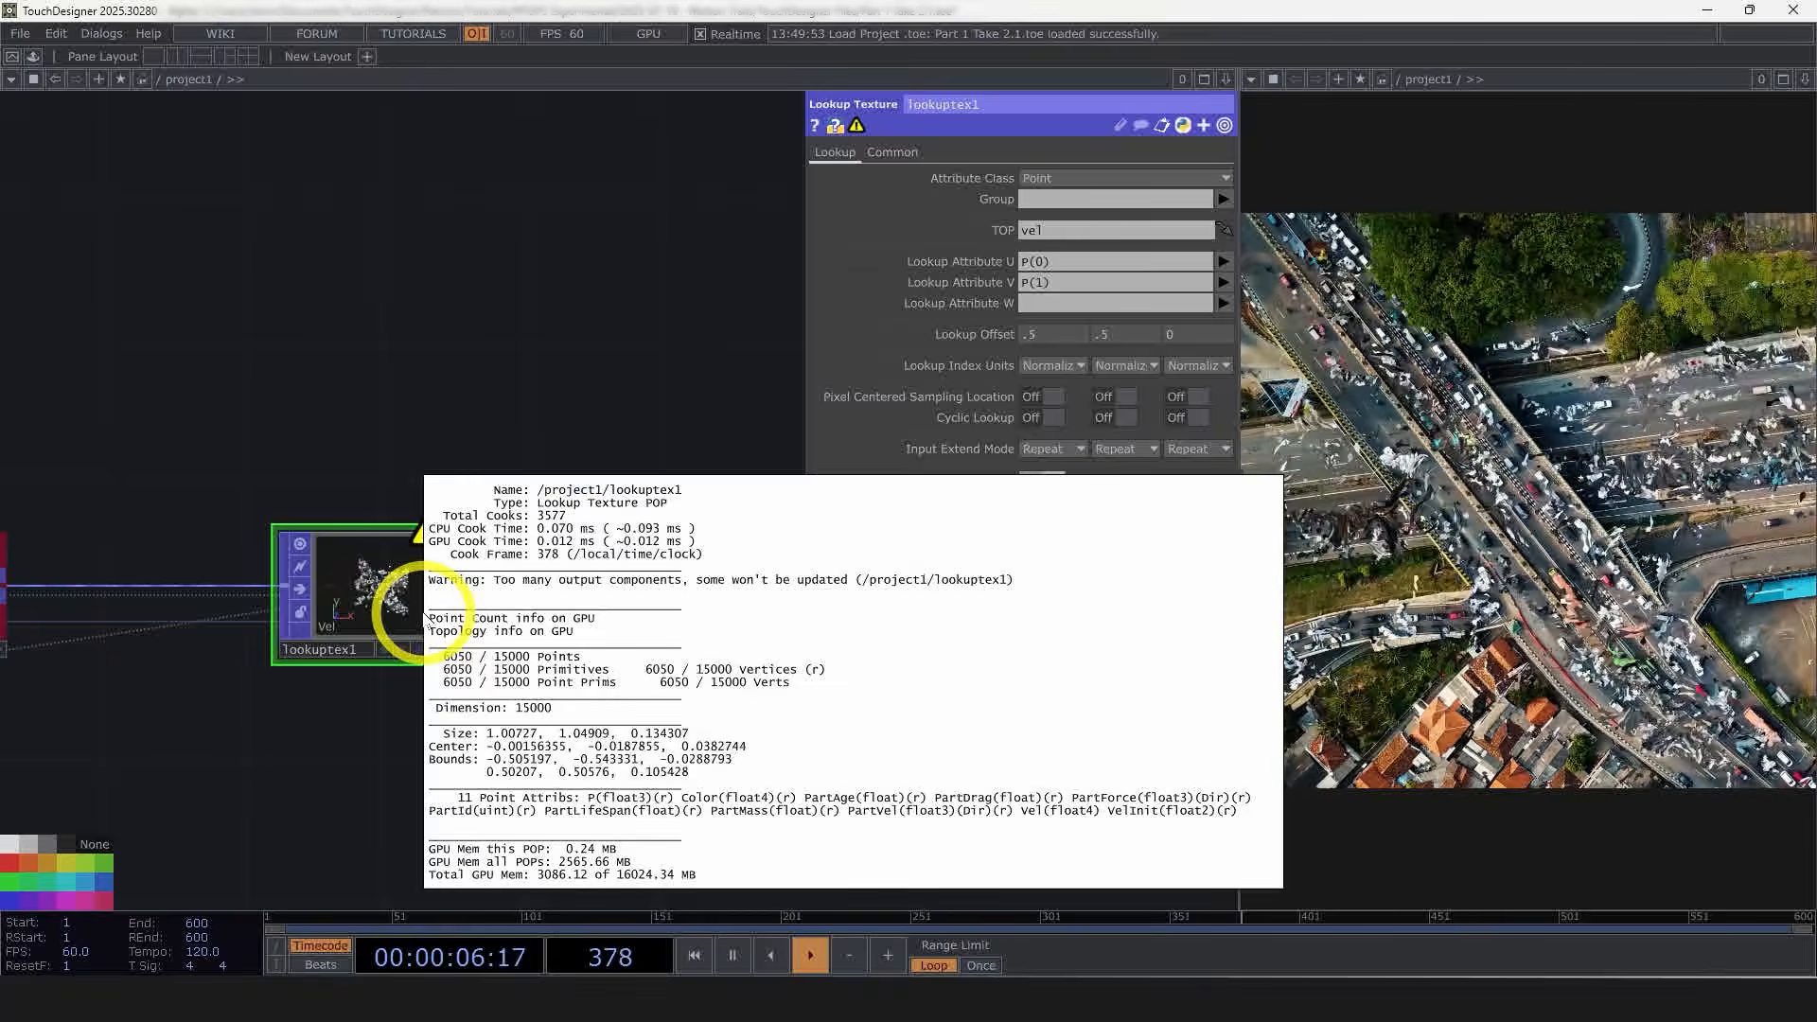
Step: Restart the particle POP's simulation
drag(590, 755, 970, 729)
scroll(970, 729, down, 2)
click(526, 650)
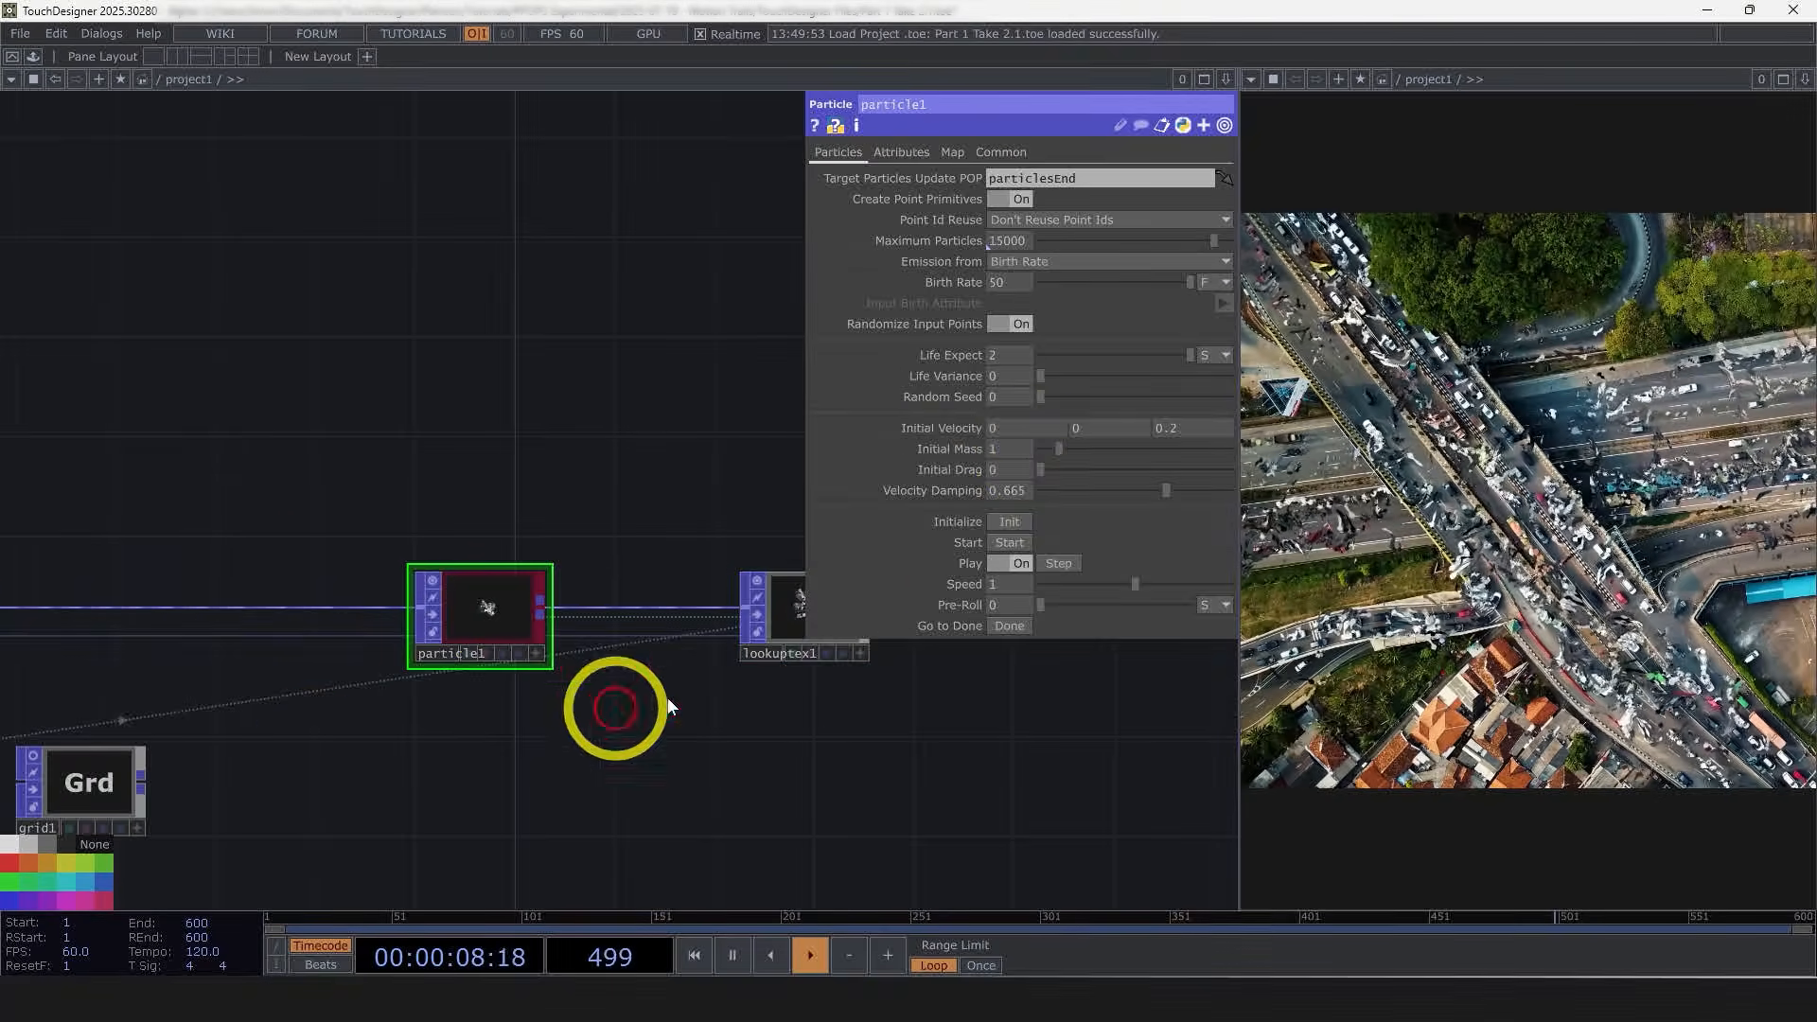
click(1006, 537)
Step: Examine the Lookup Texture POP's info for its point attributes
drag(606, 424, 454, 416)
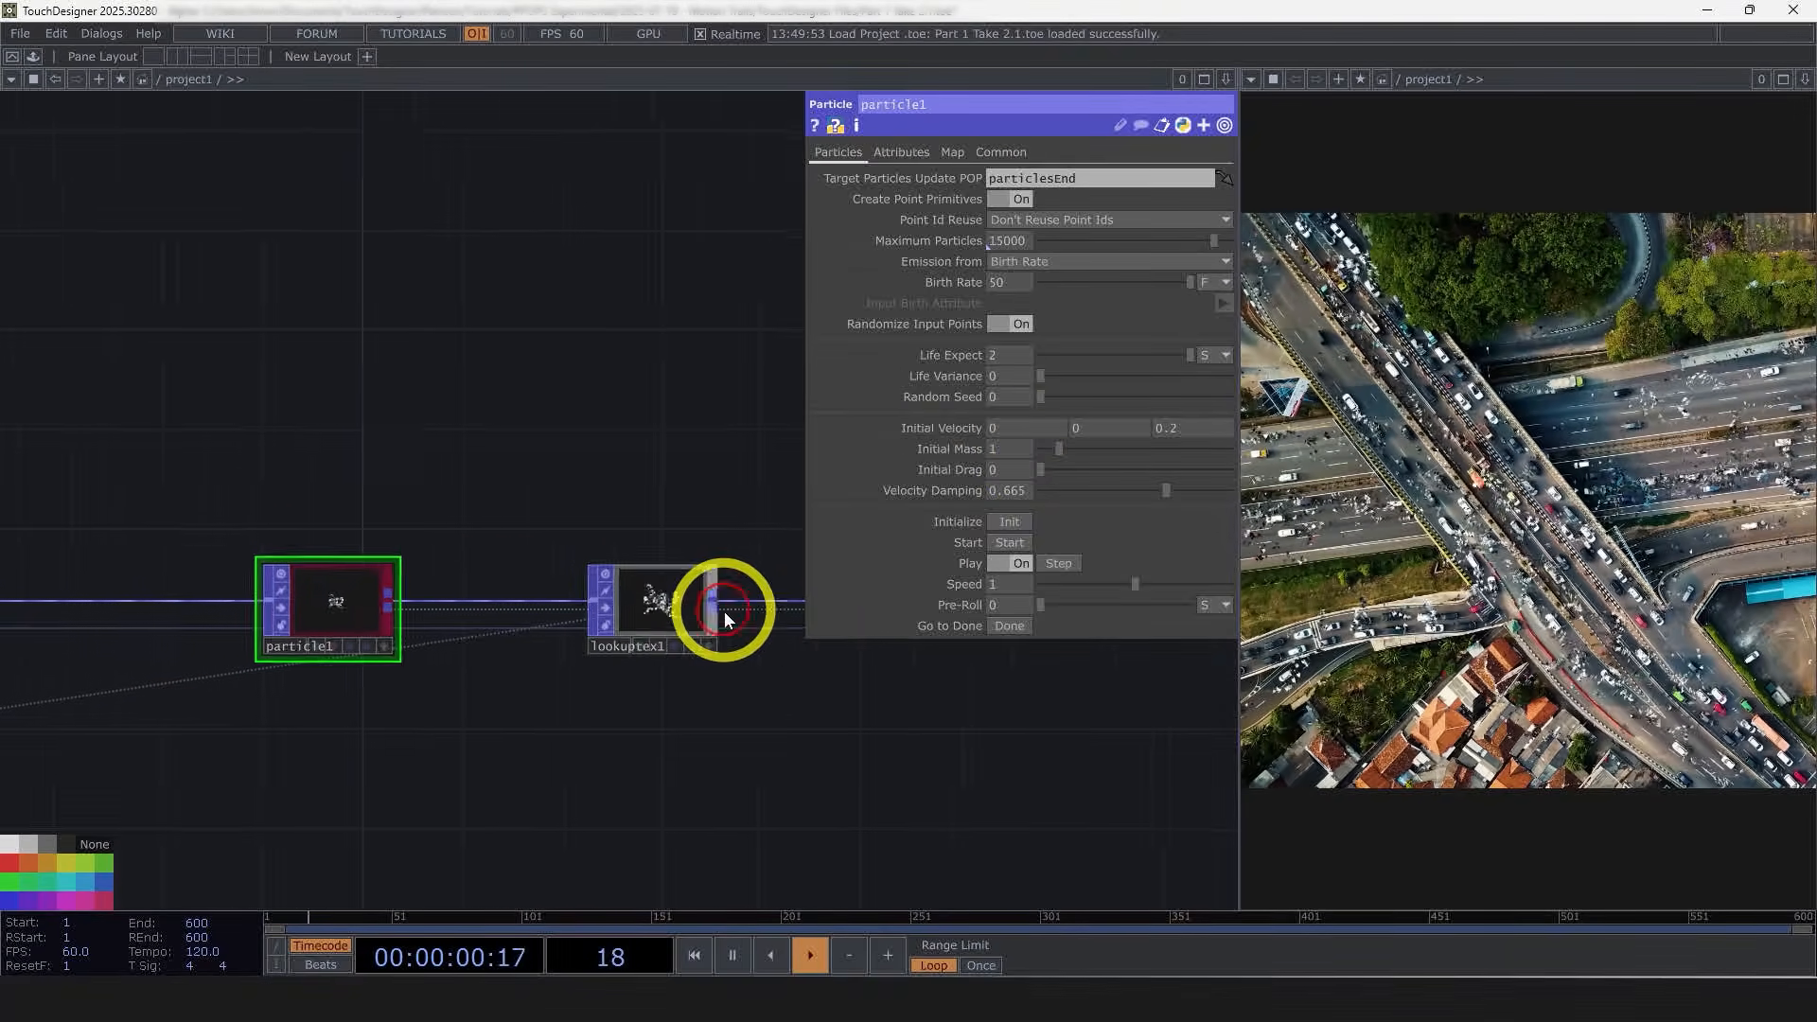
scroll(710, 617, up, 4)
click(683, 622)
drag(767, 719, 653, 678)
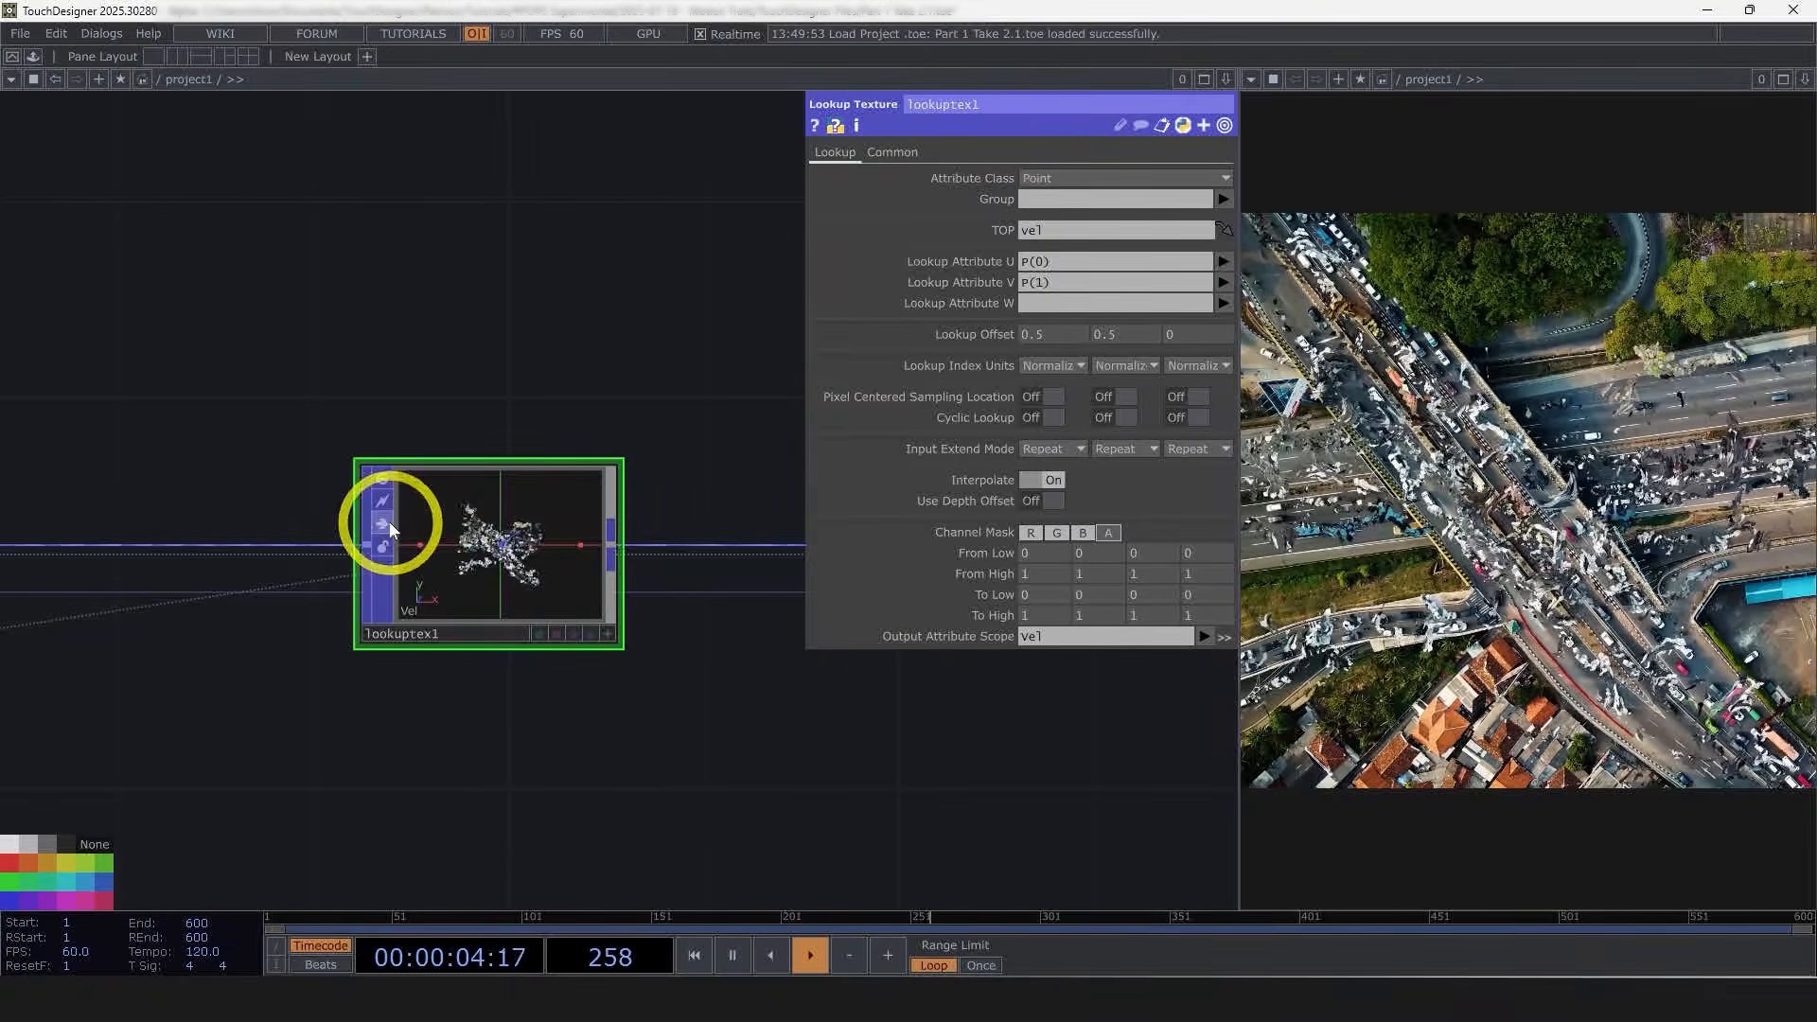
drag(478, 800, 834, 777)
click(151, 532)
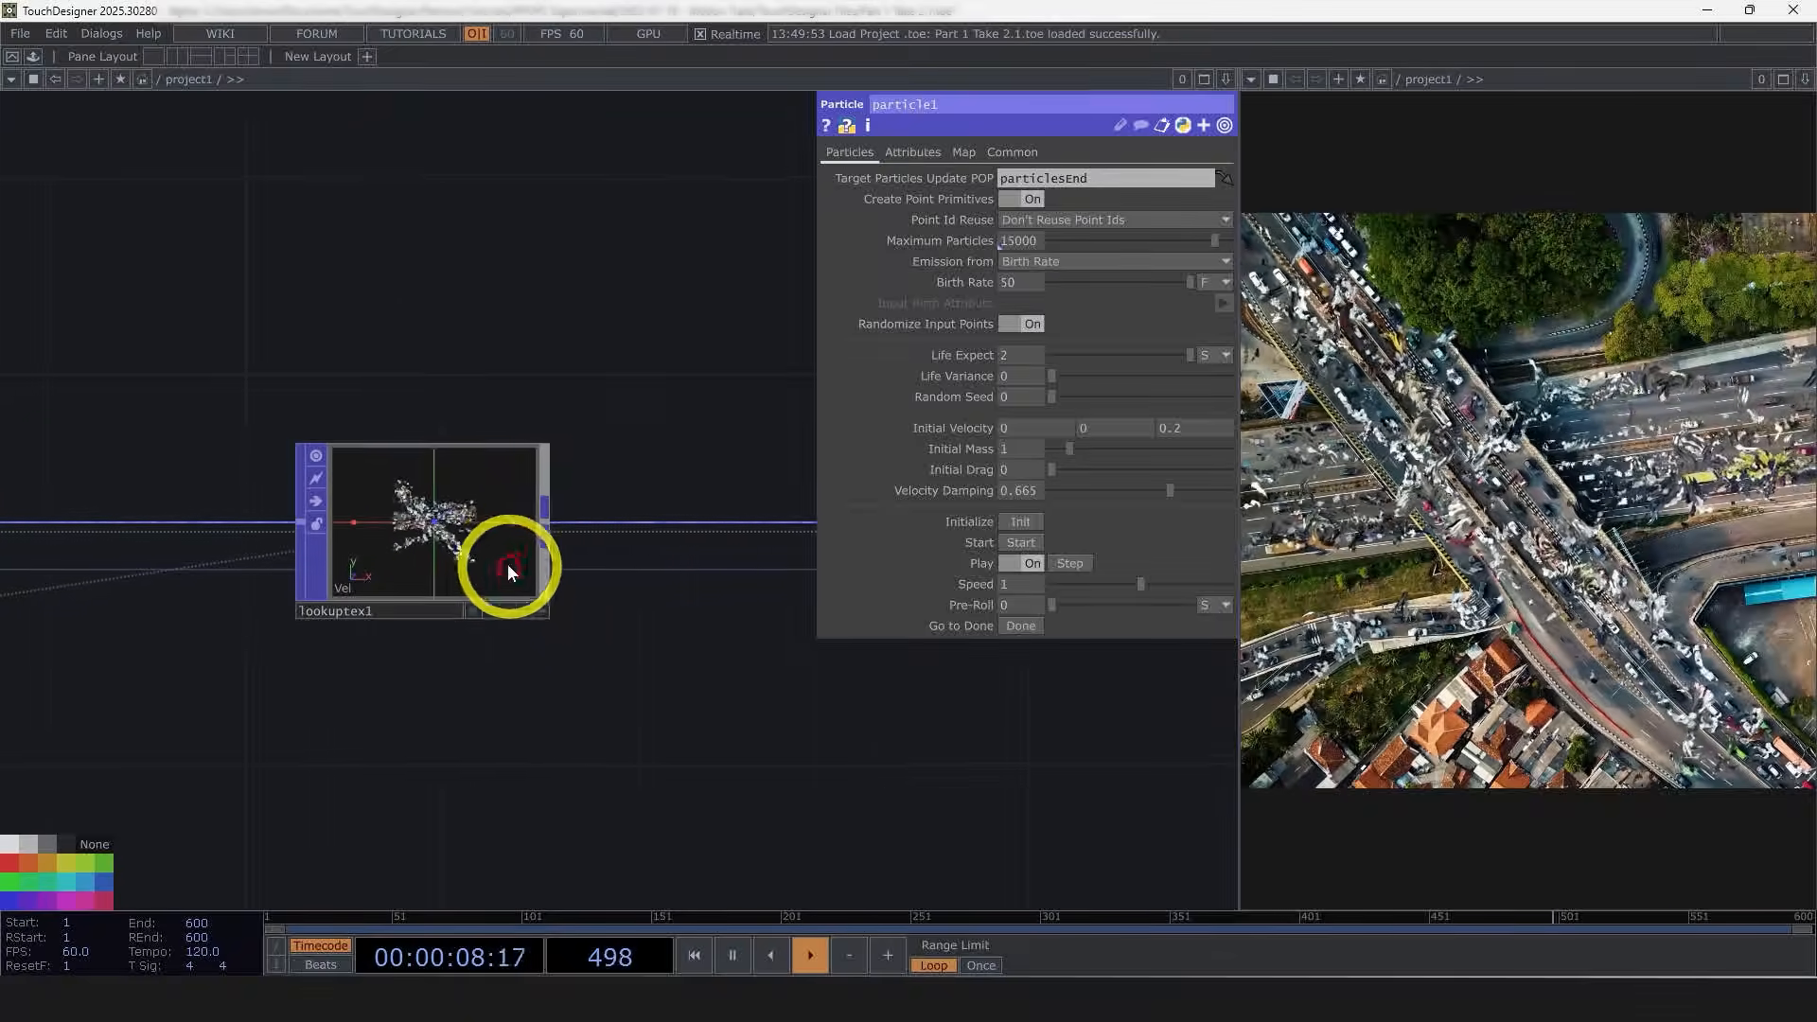
middle_click(454, 541)
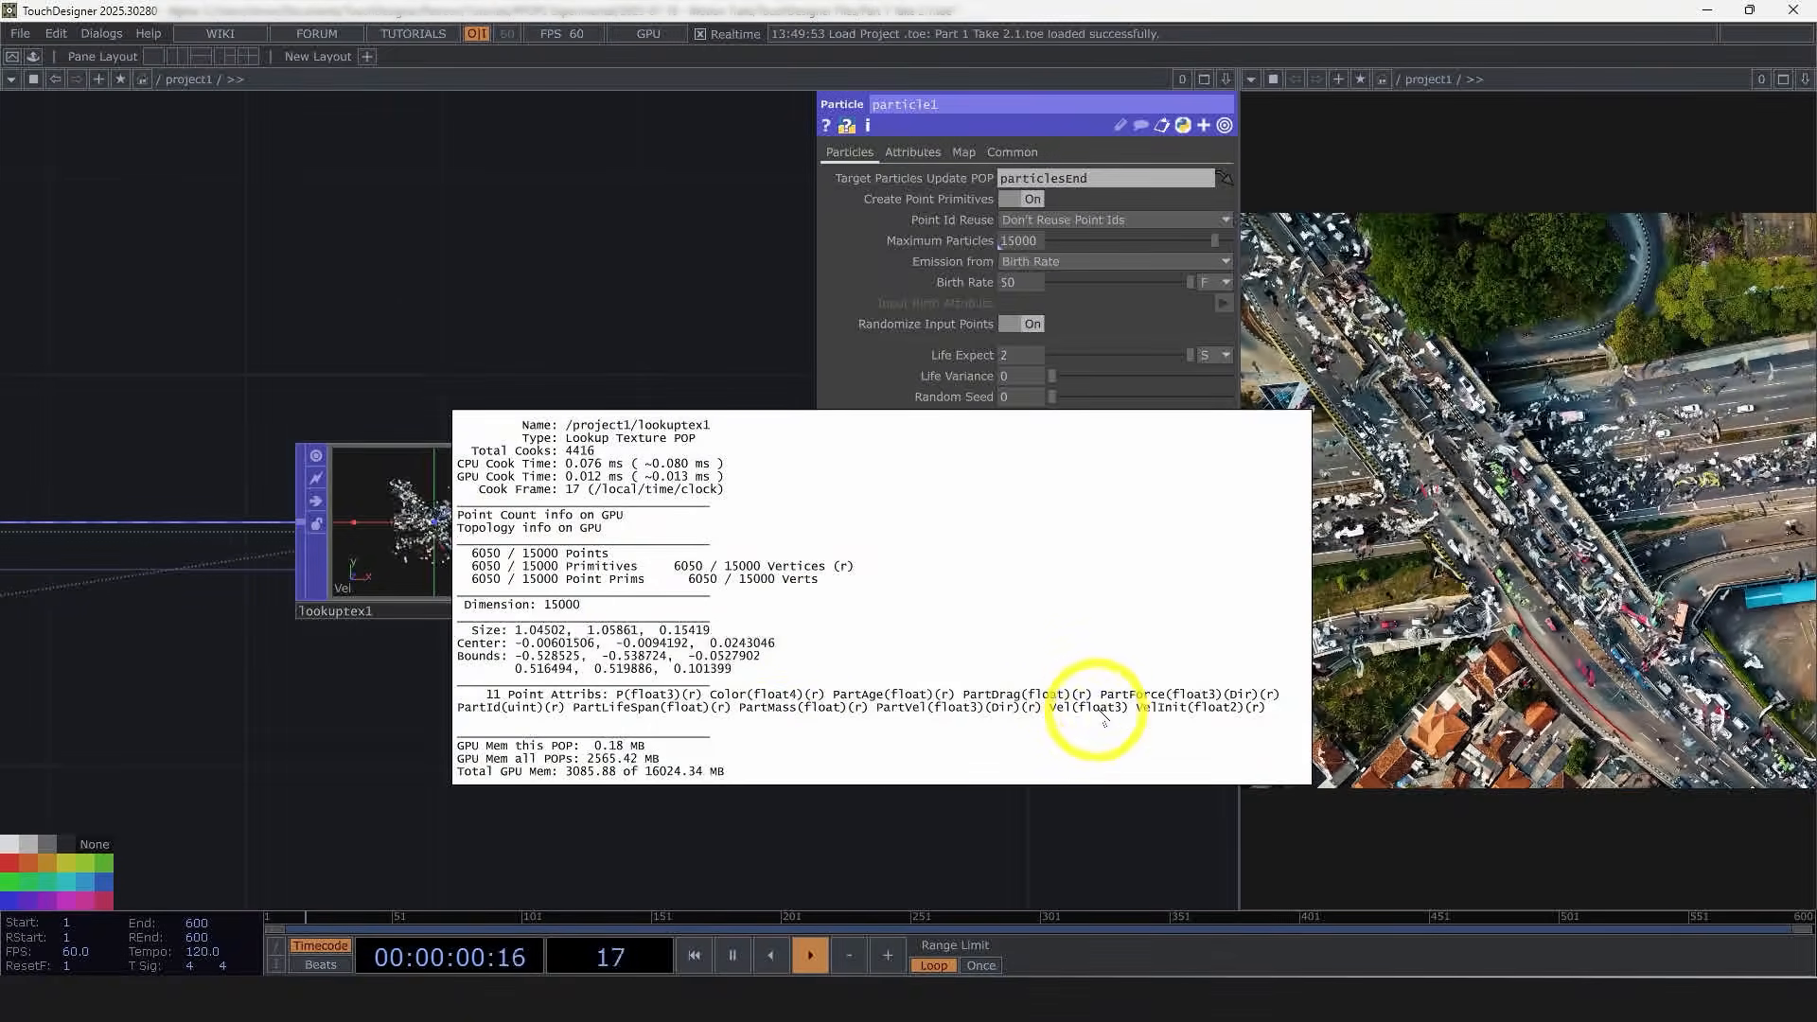
key(p)
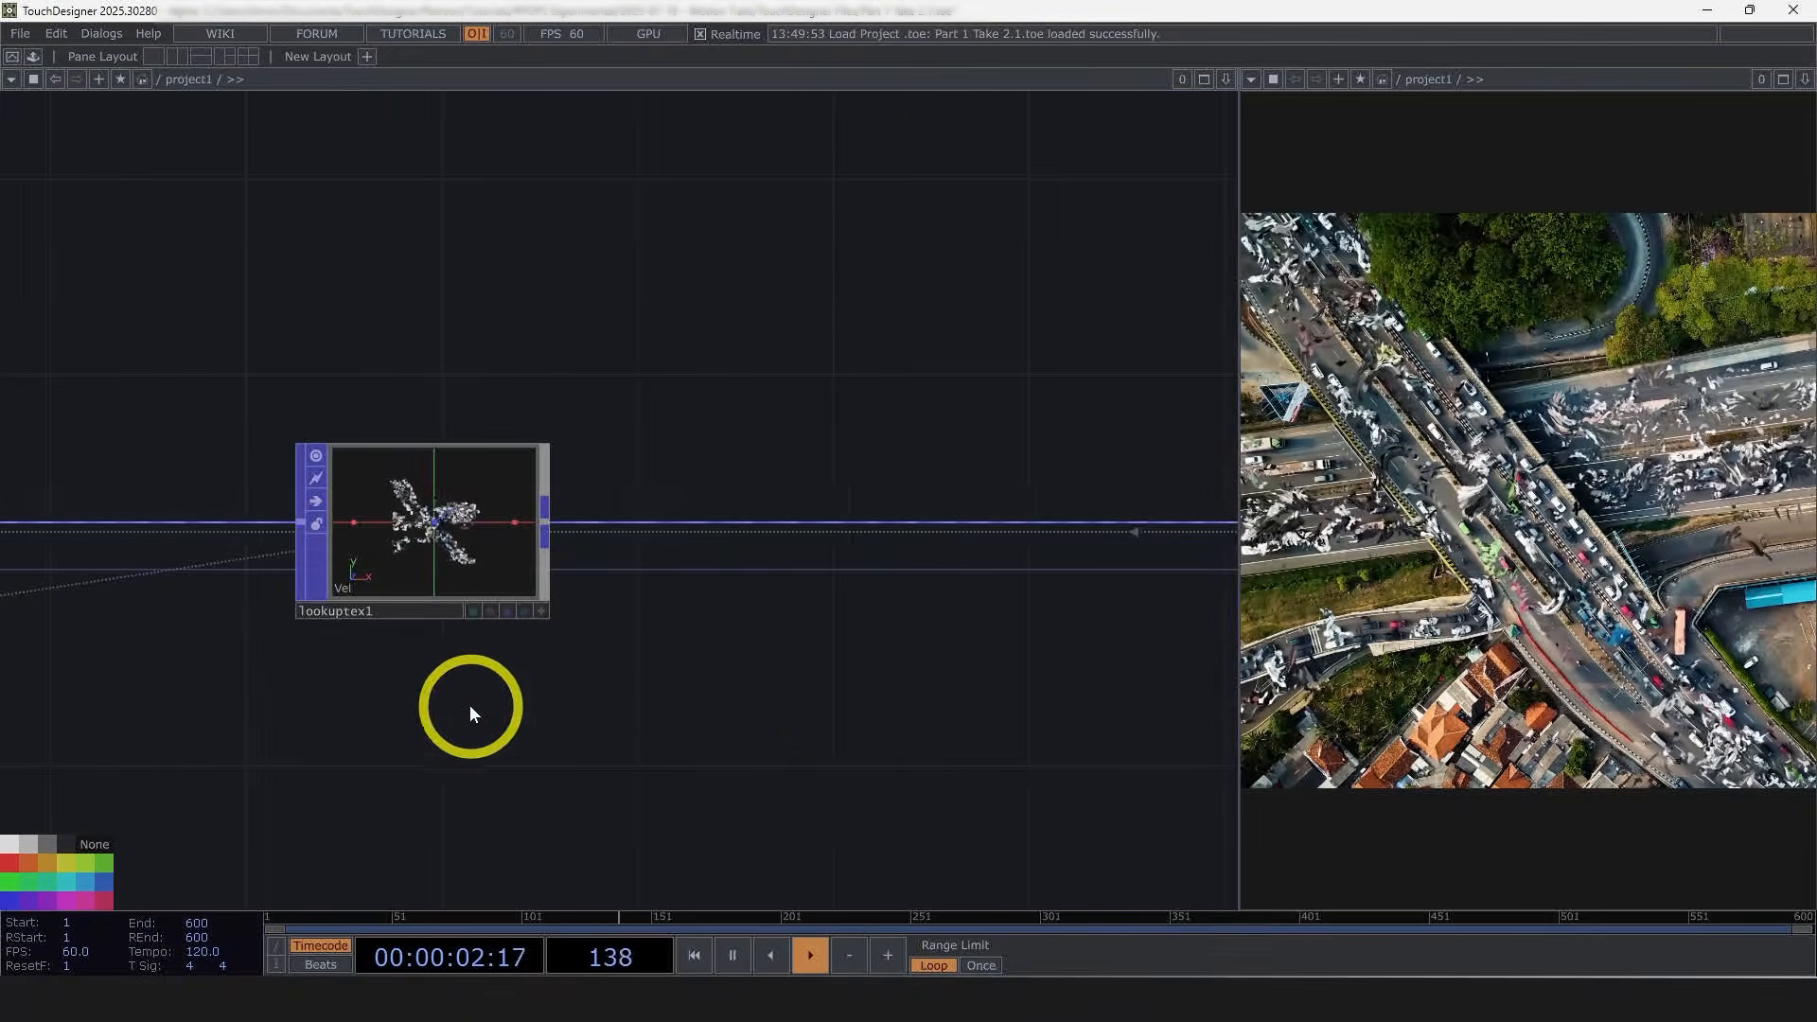
Step: Insert a Math Mix POP after the Lookup Texture POP and open its parameters
scroll(568, 662, down, 5)
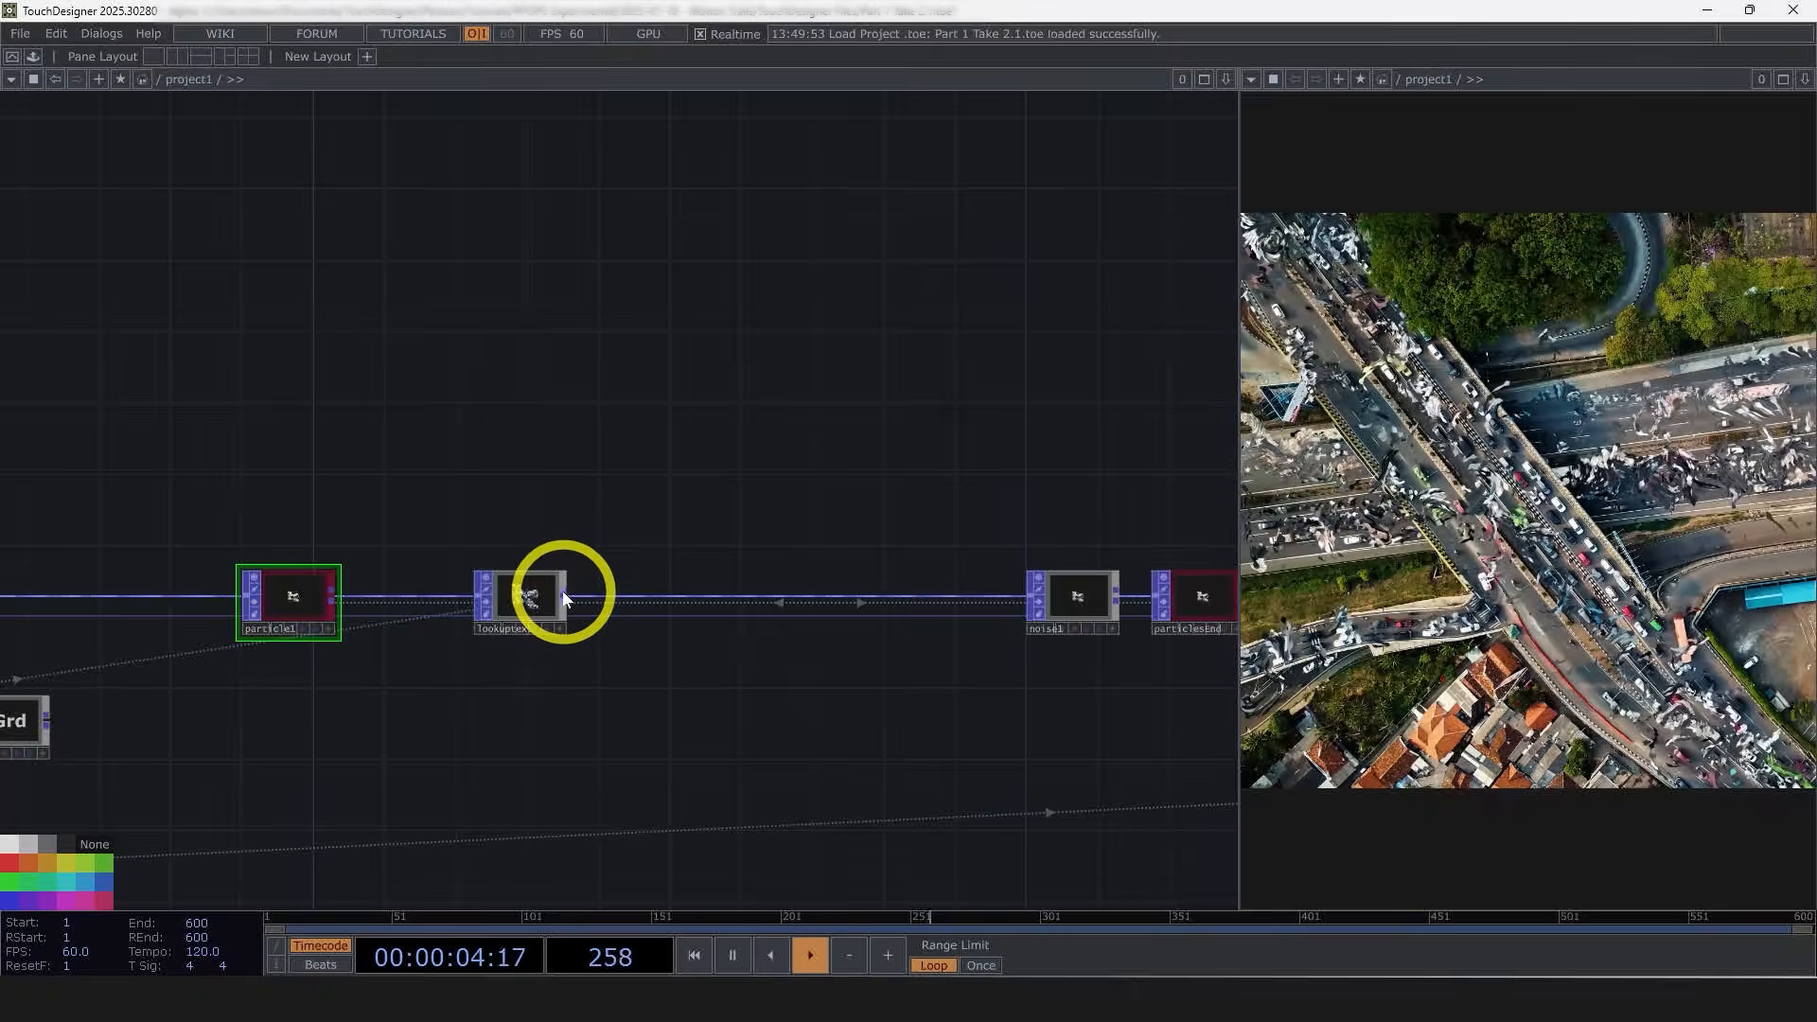
click(563, 597)
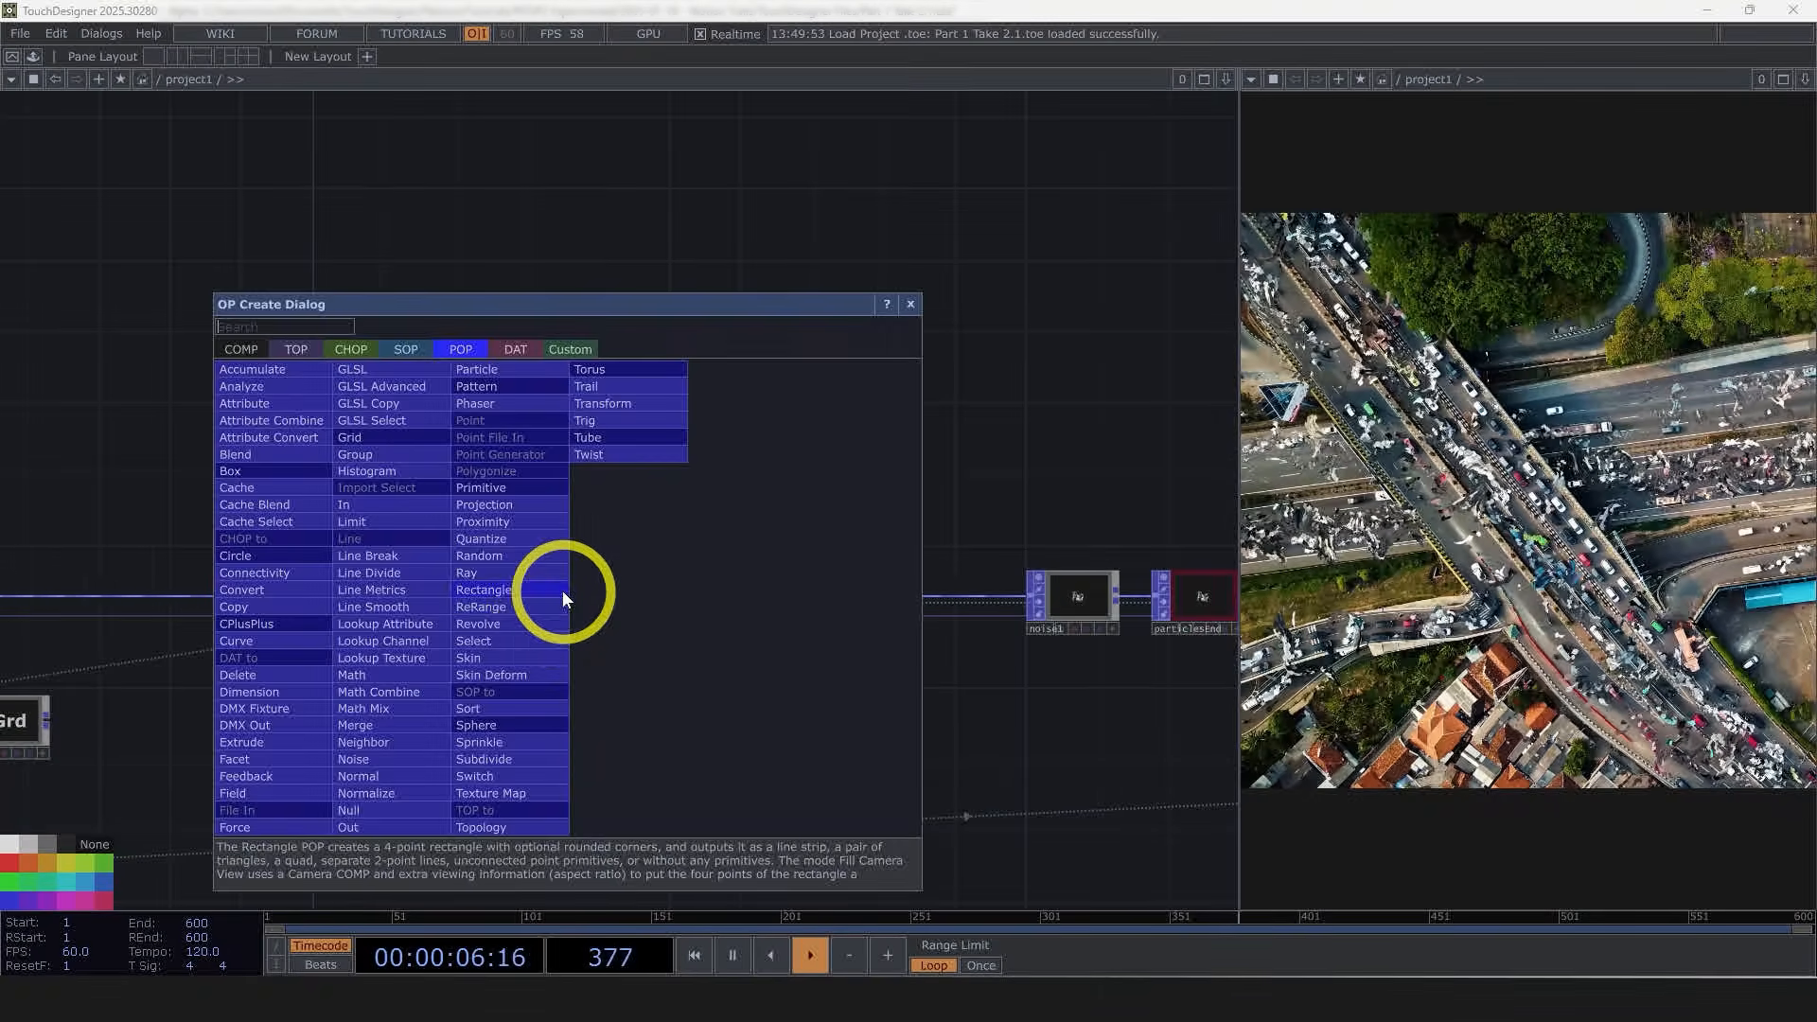
click(392, 709)
click(691, 603)
key(p)
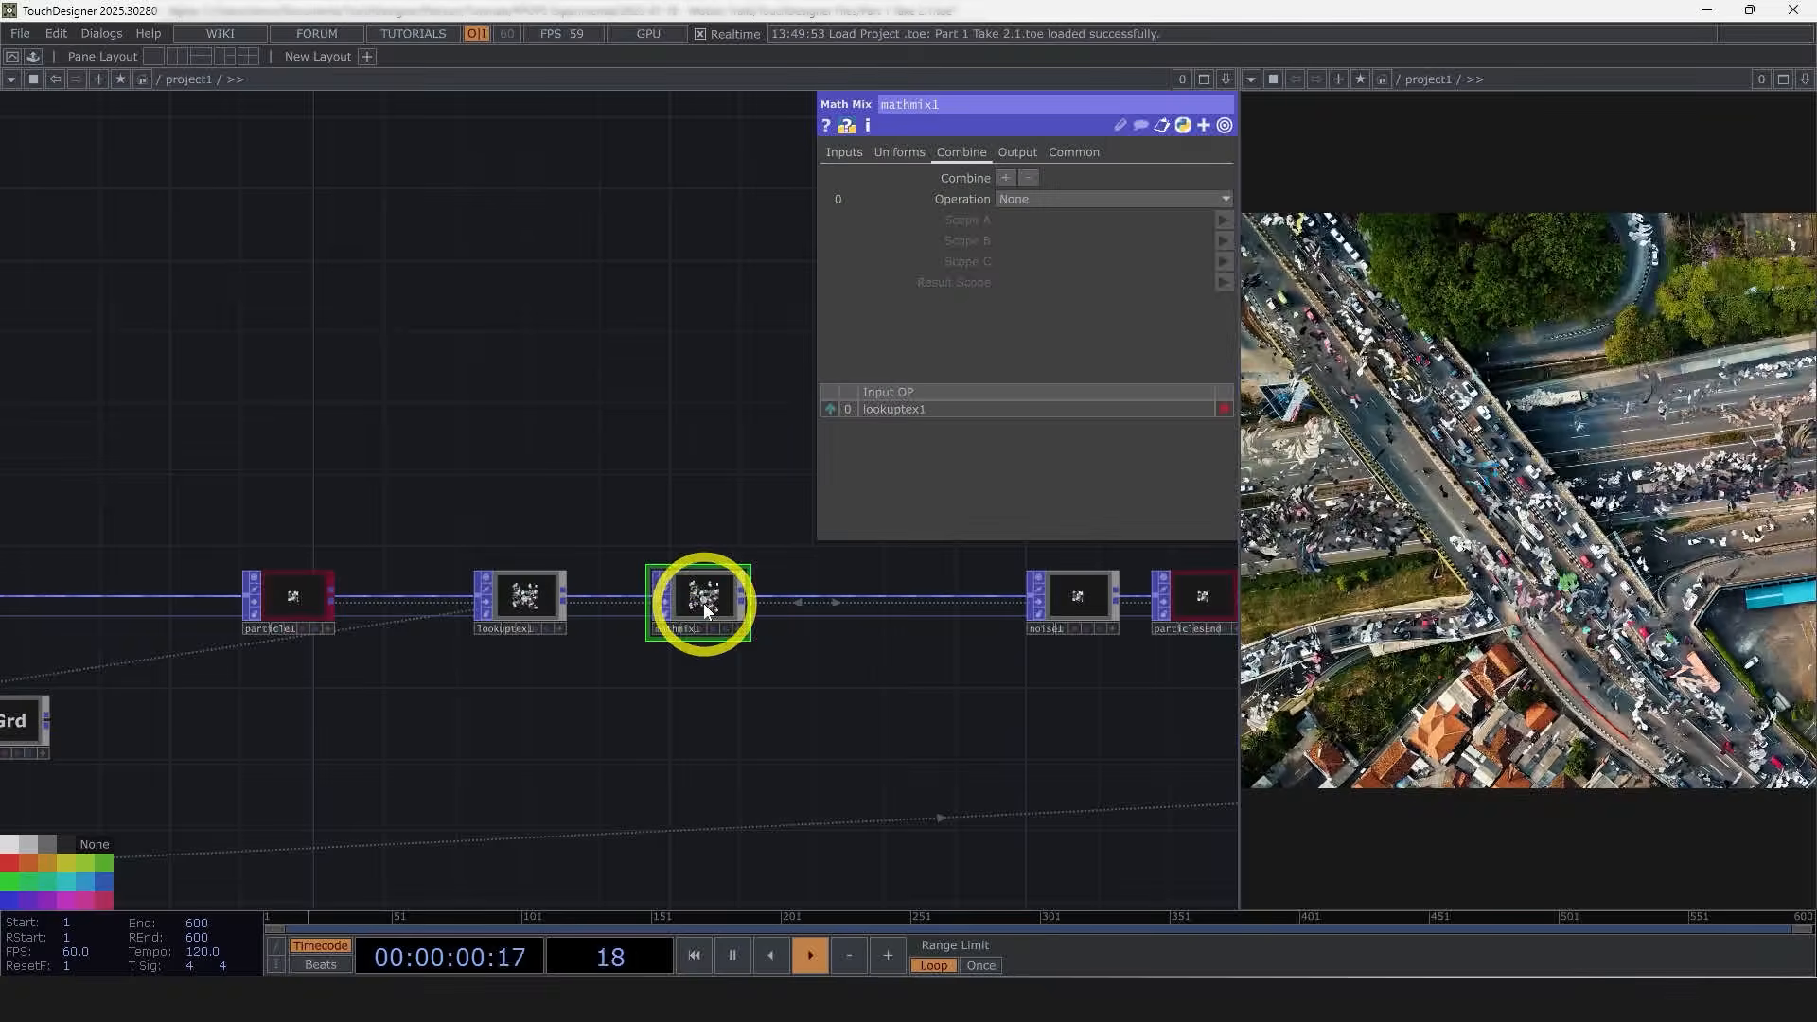
Step: Set the first combine block's operation to A * B with Scope A set to VelInit
click(1024, 199)
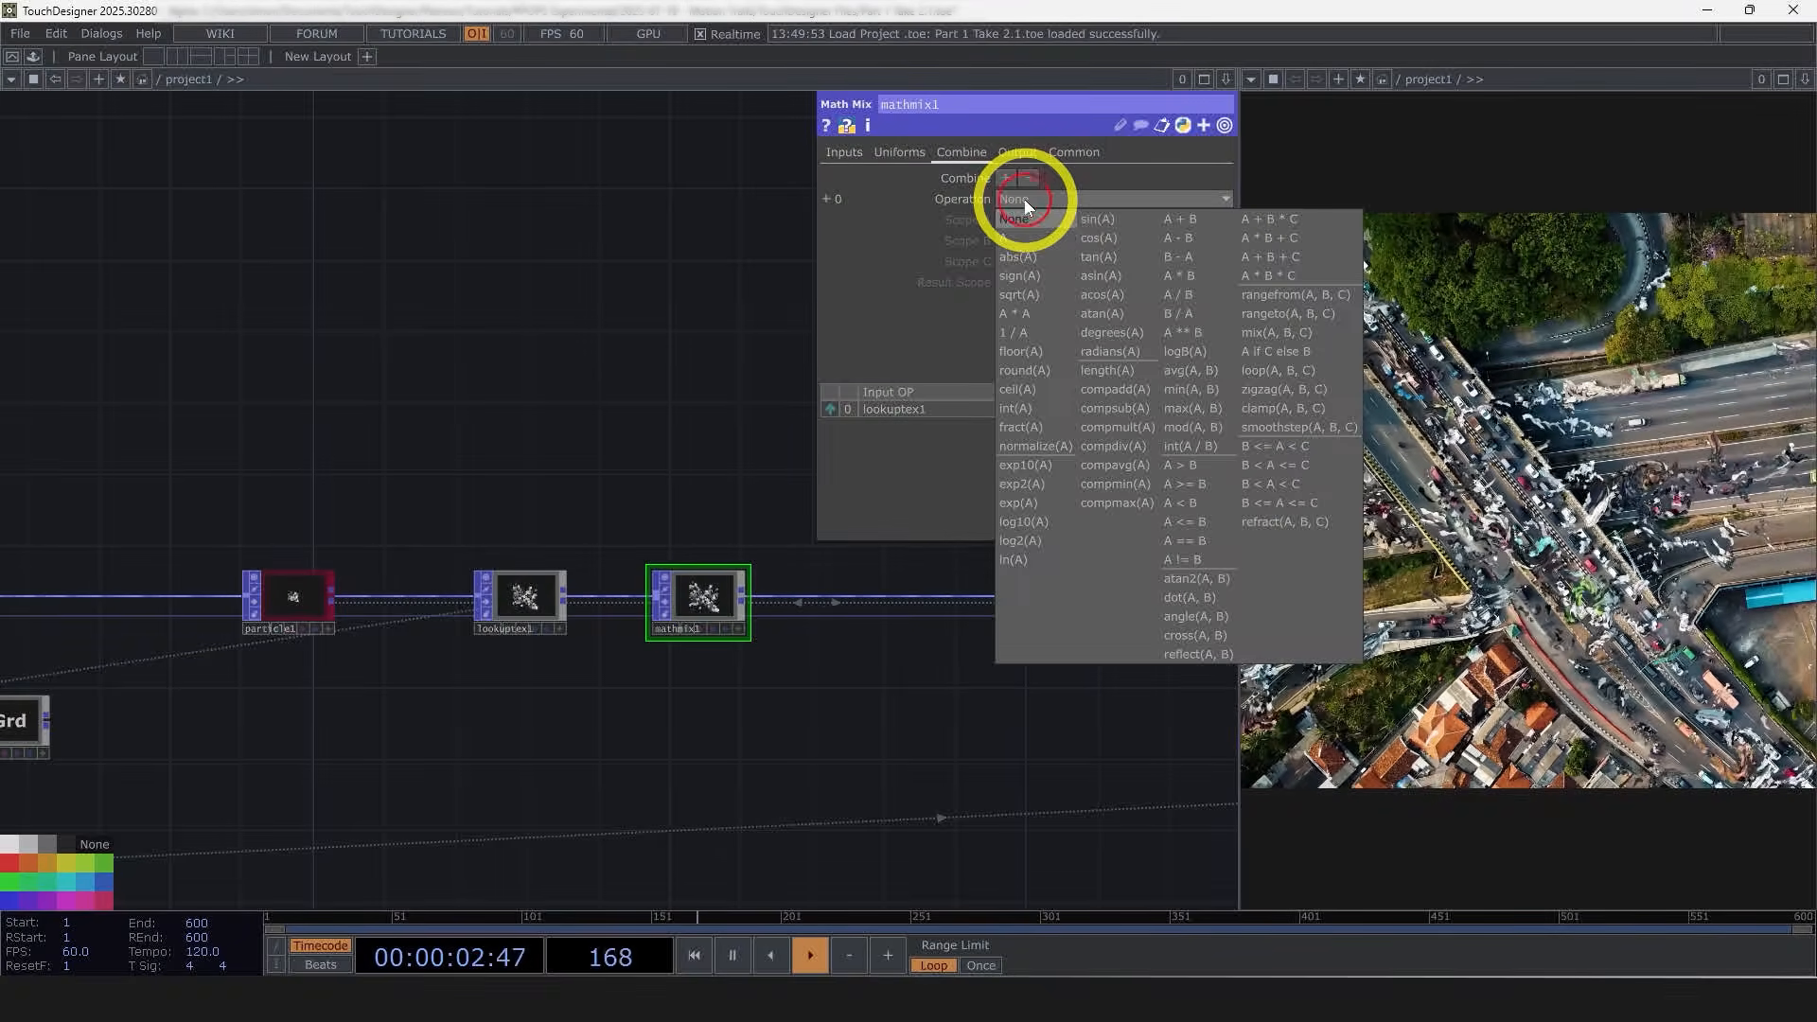
click(1194, 276)
scroll(700, 601, up, 5)
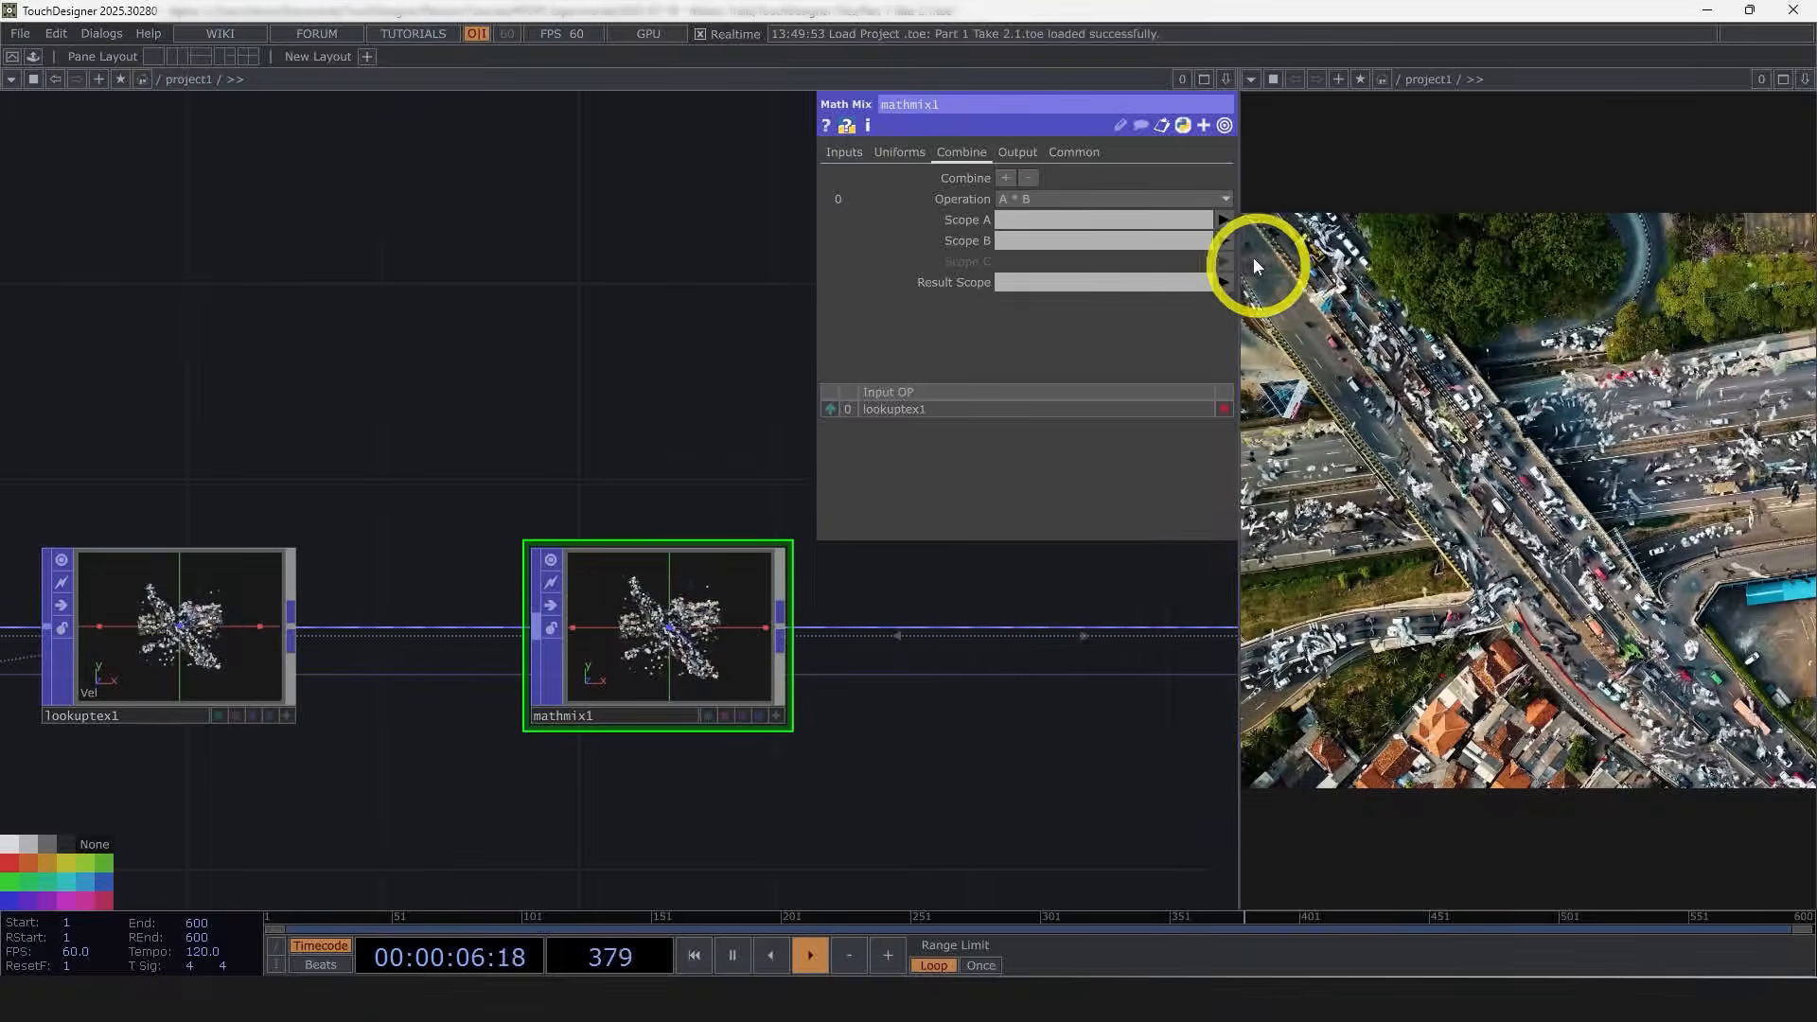
click(1223, 220)
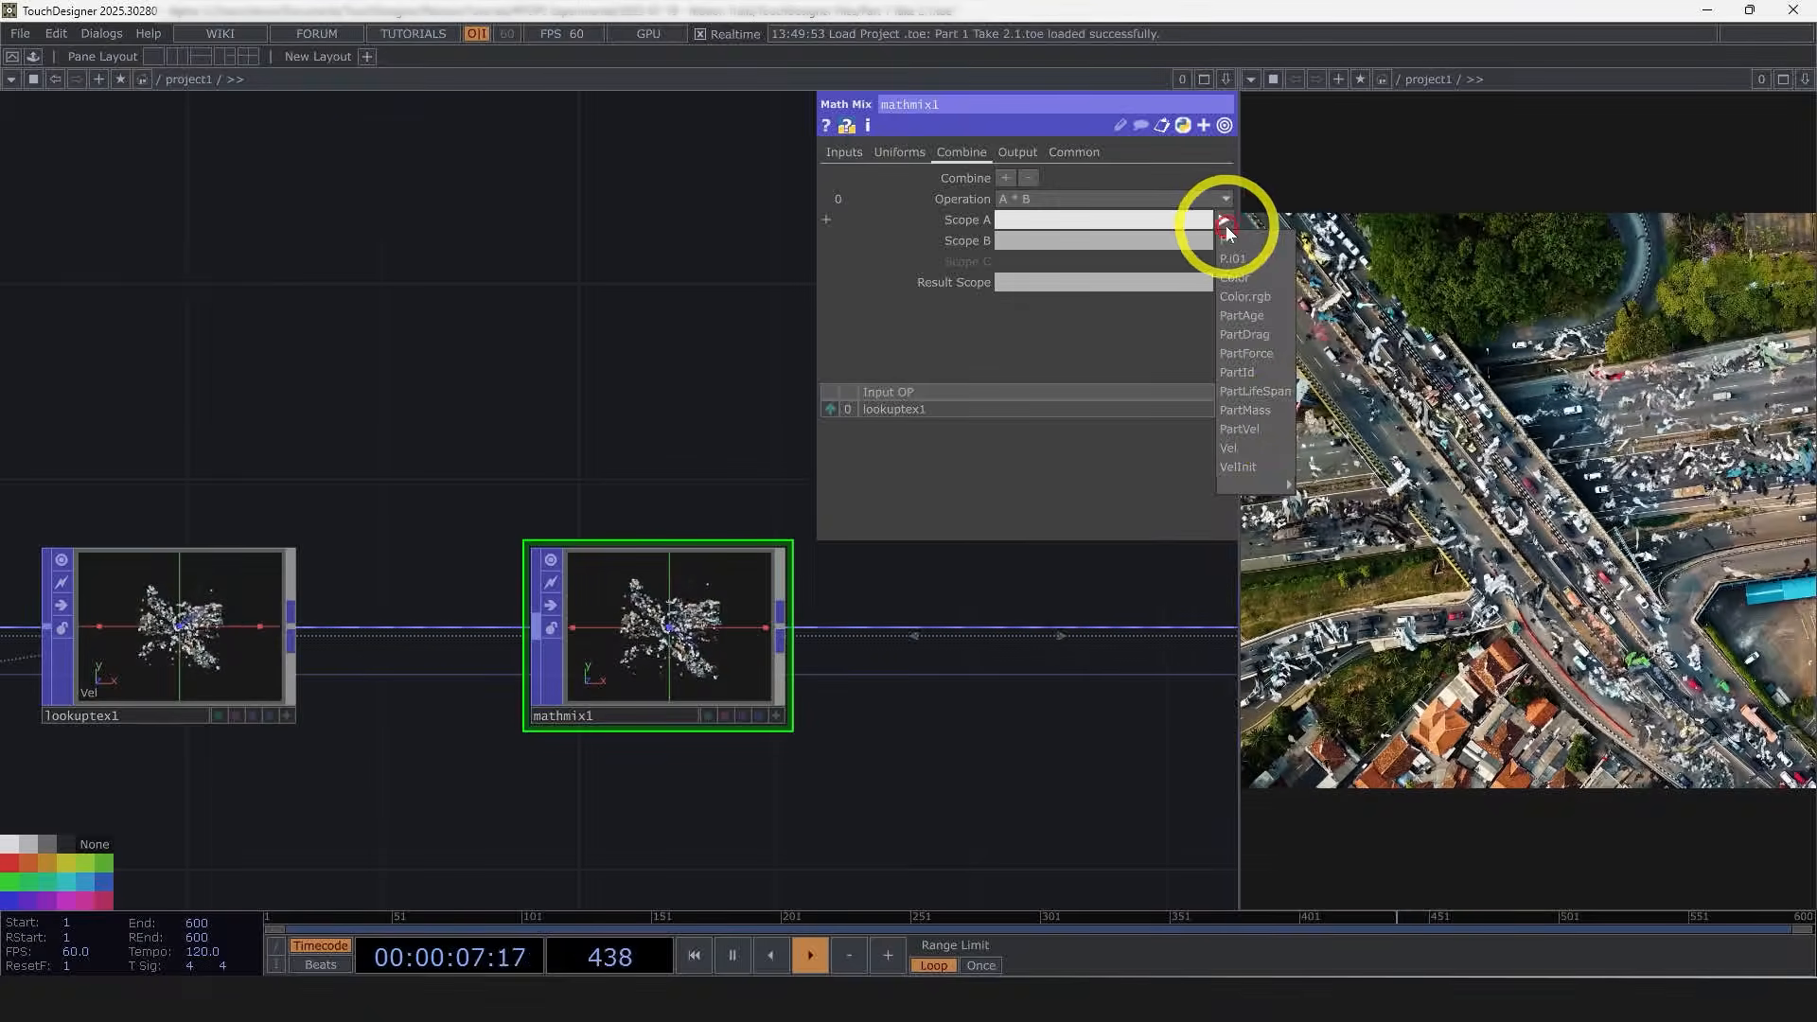
click(1247, 463)
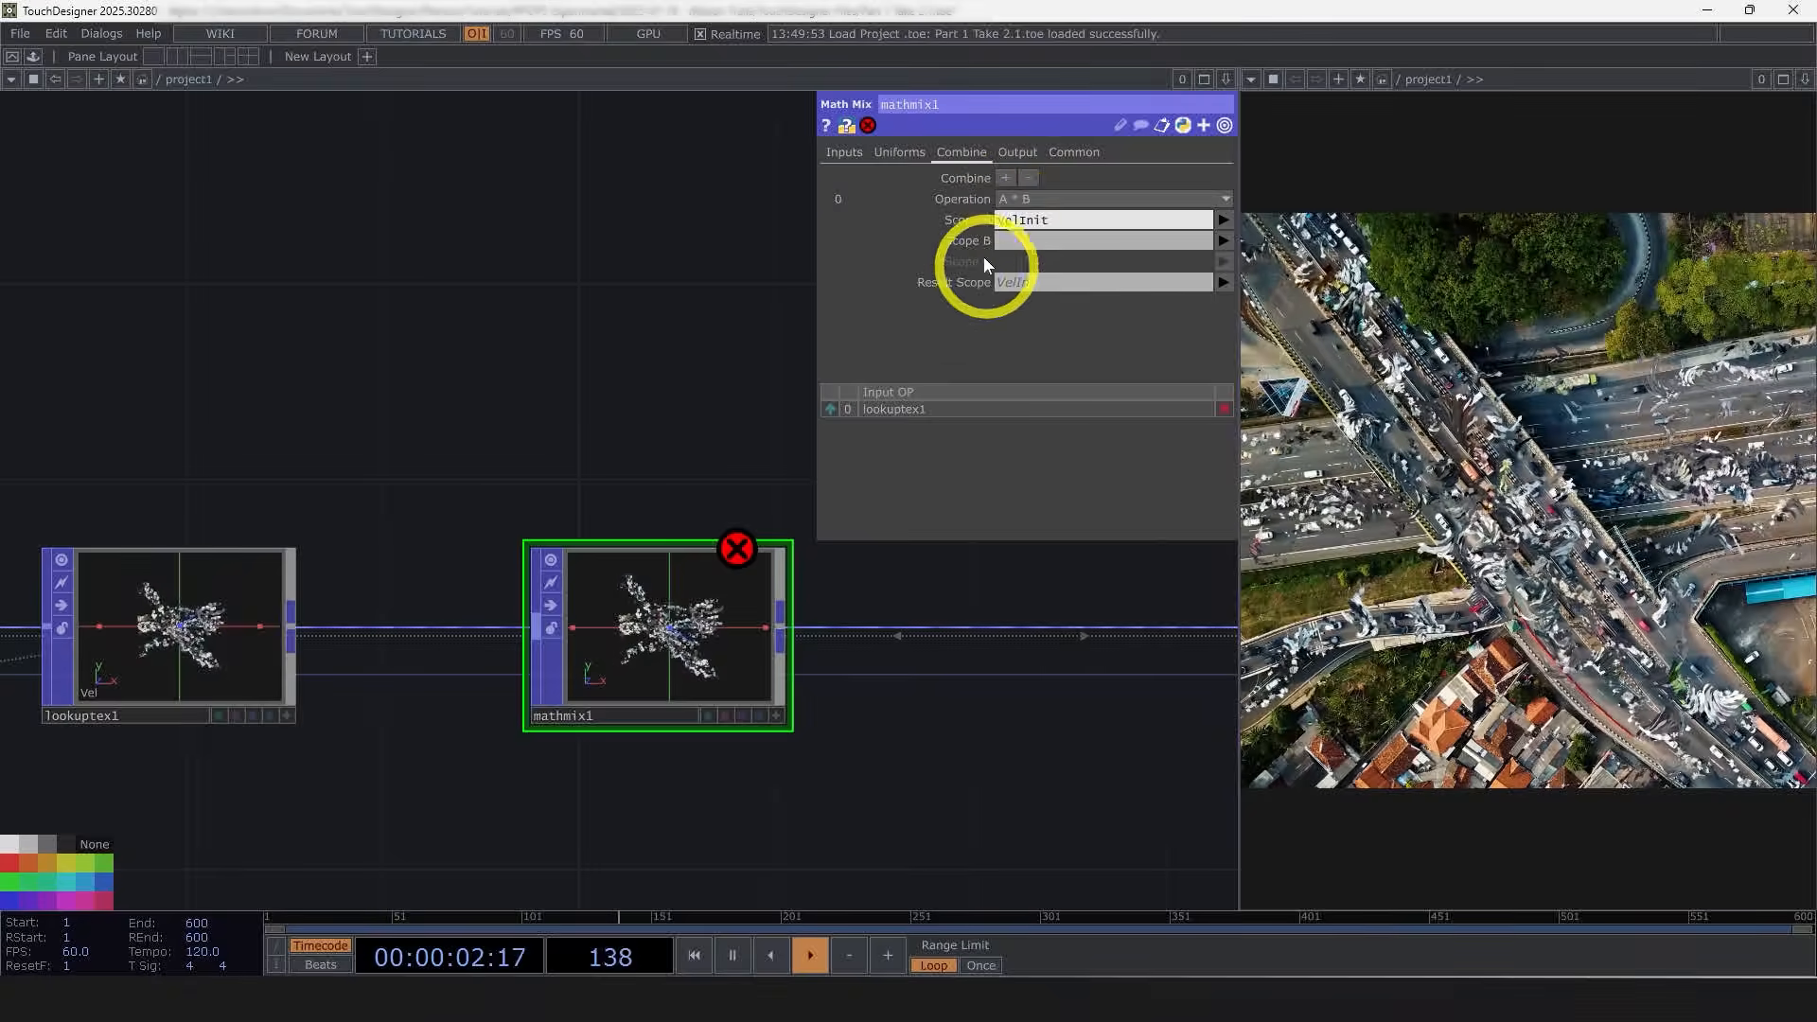
Step: Add a uniform named Decay with a value of 0.95
click(901, 152)
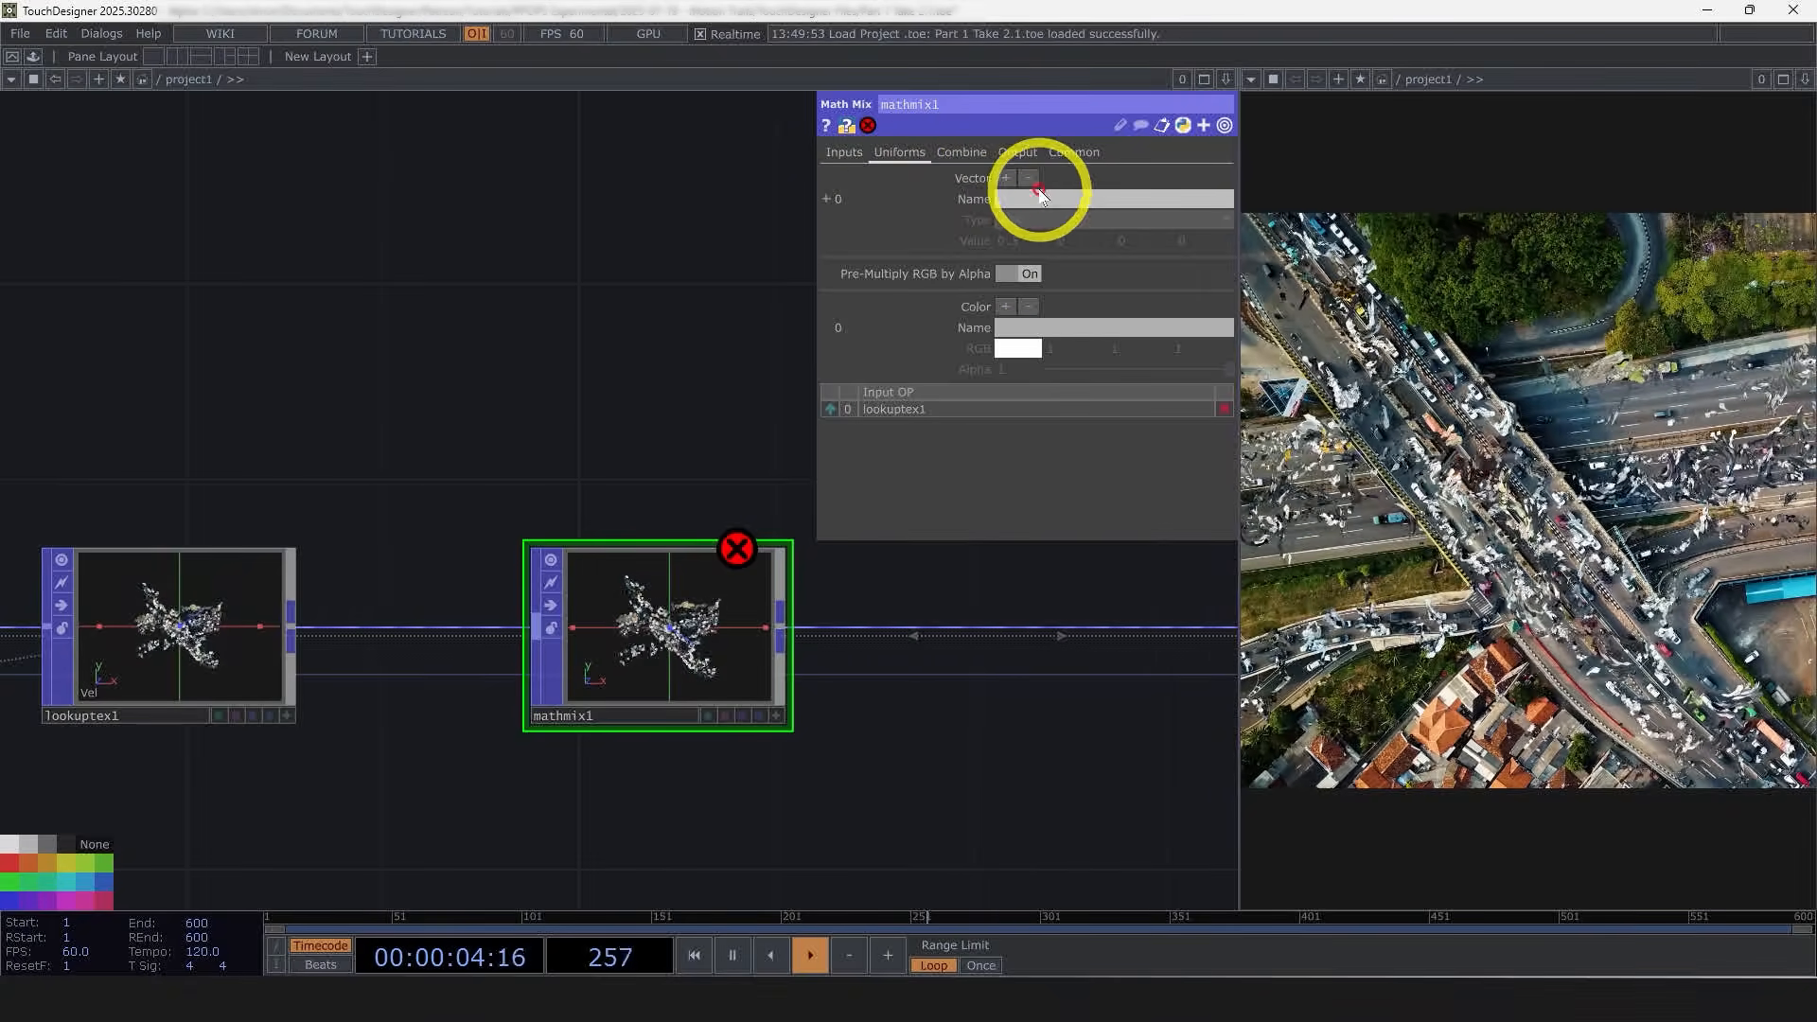
click(1022, 202)
text(decay)
key(Return)
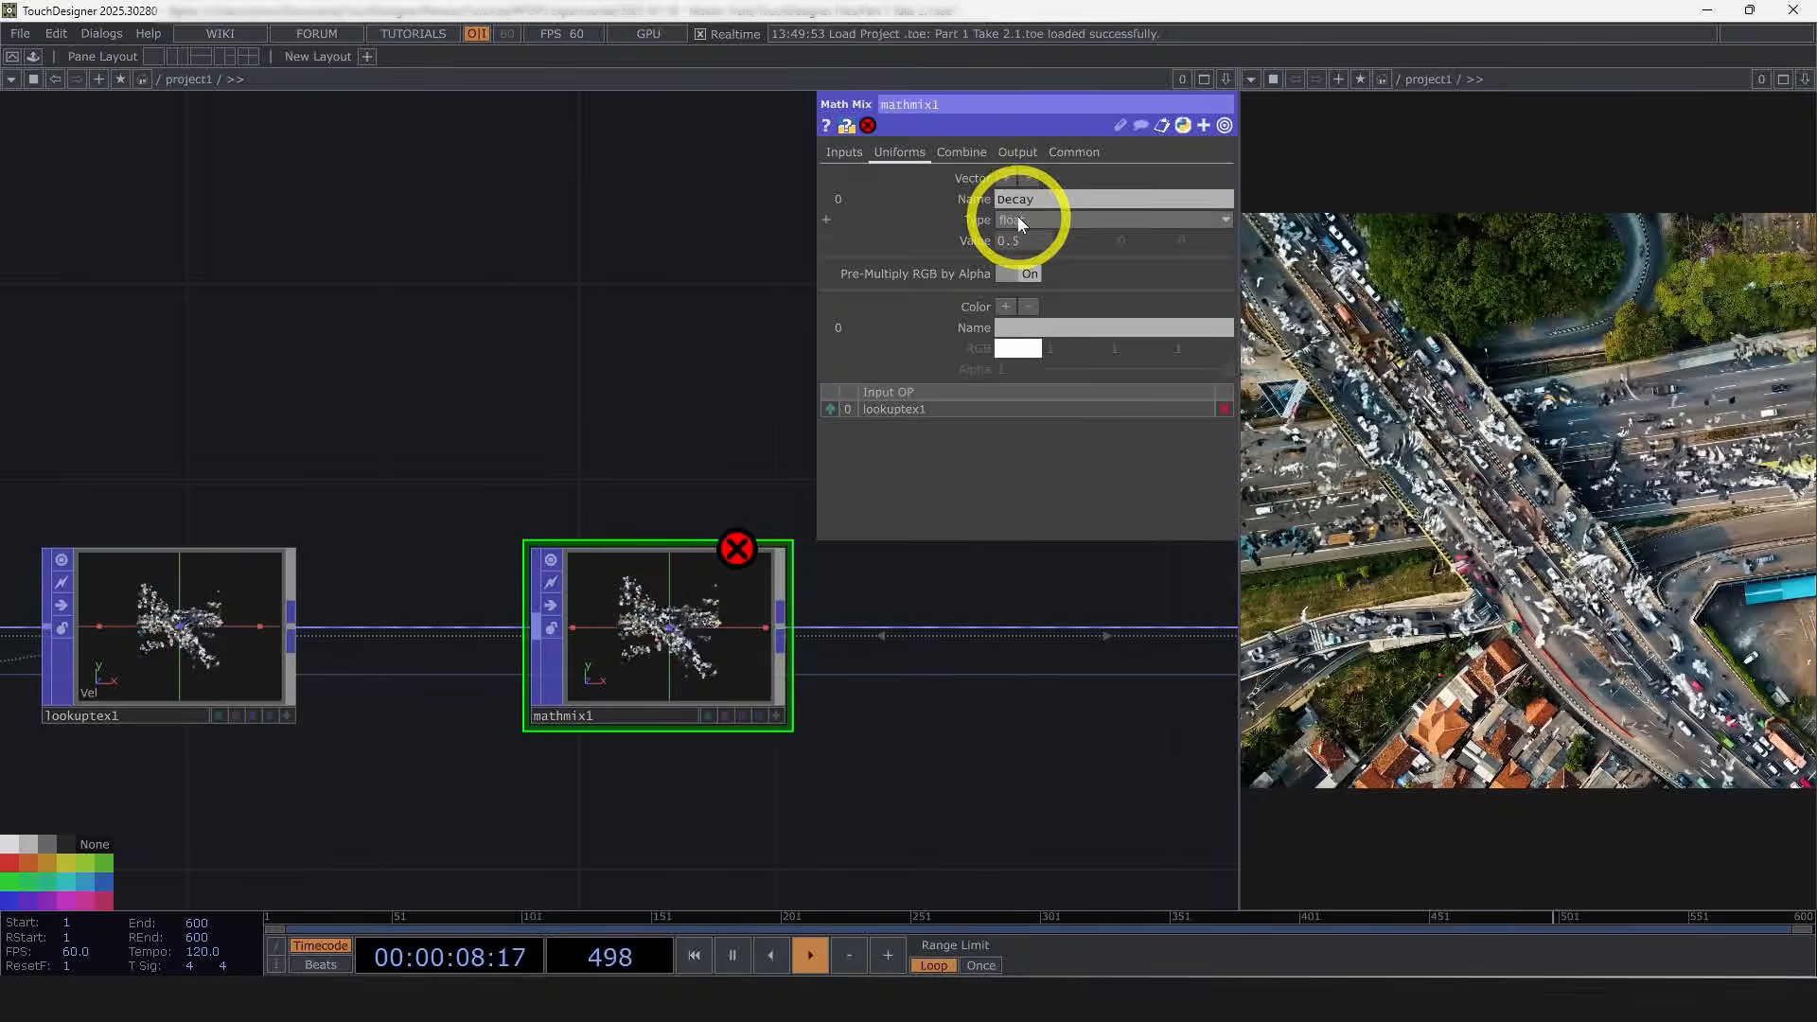
click(1014, 243)
text(0.9)
key(Return)
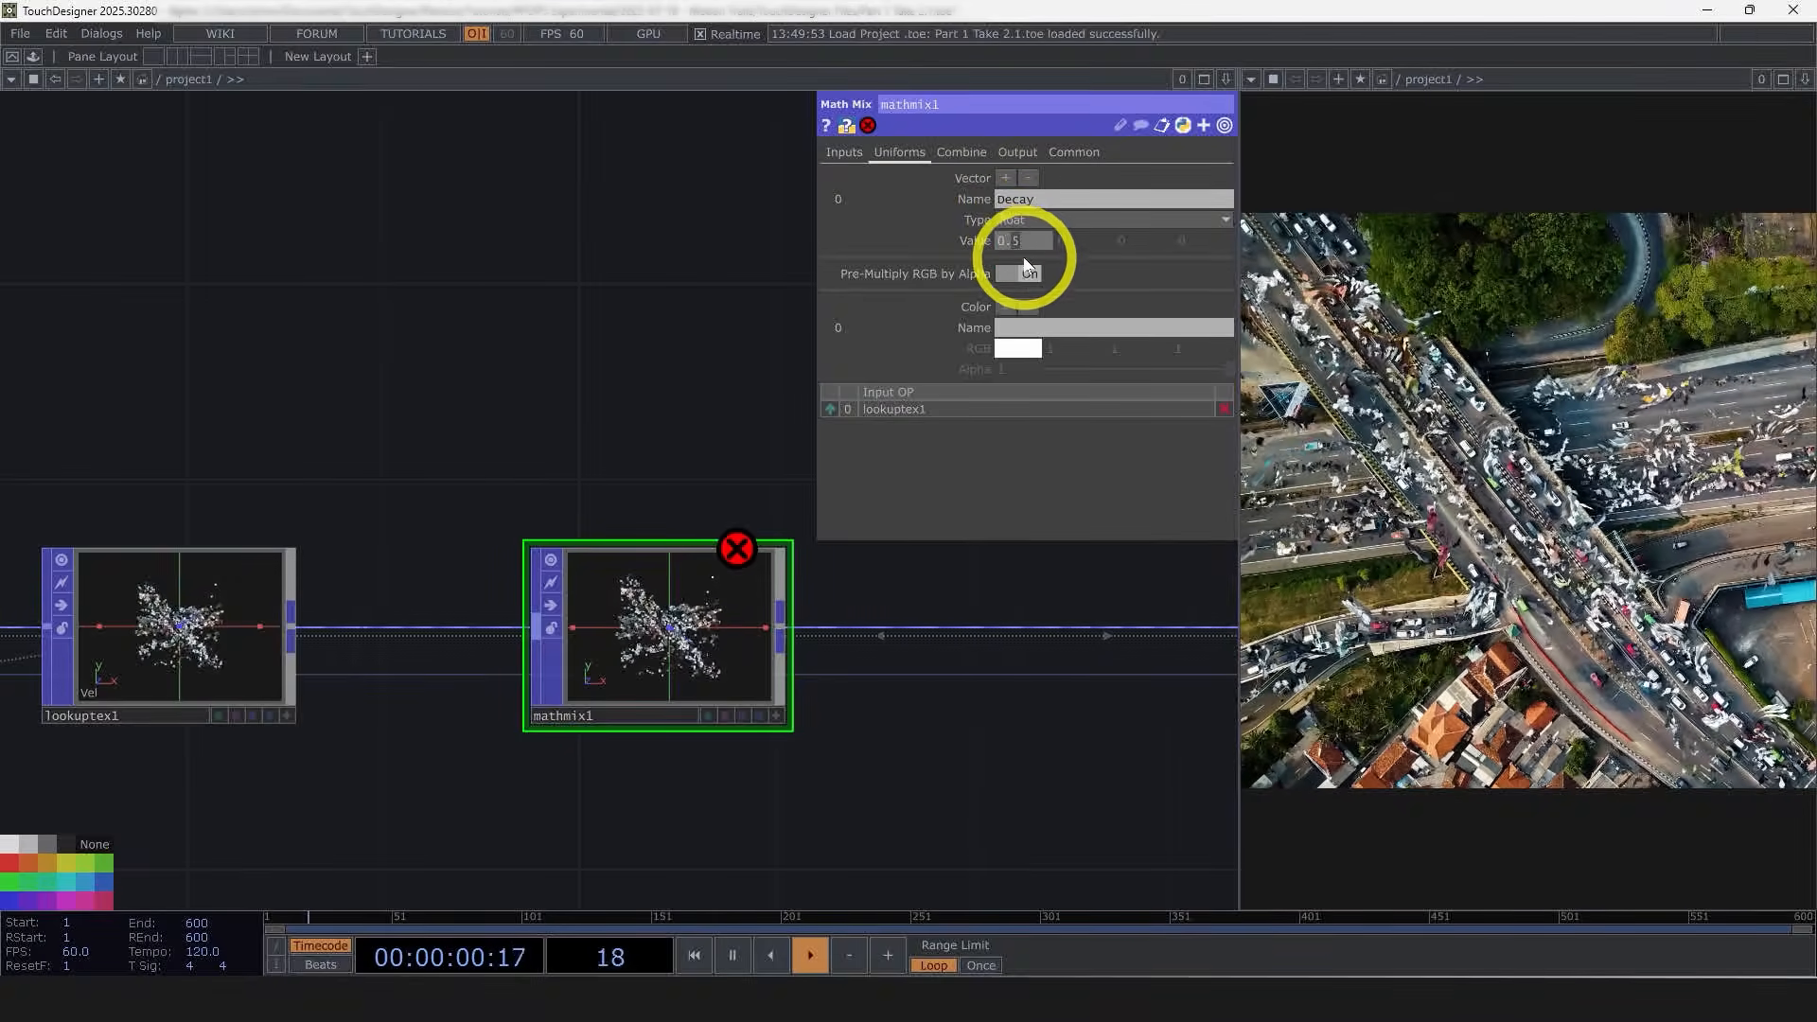
text(5)
key(Return)
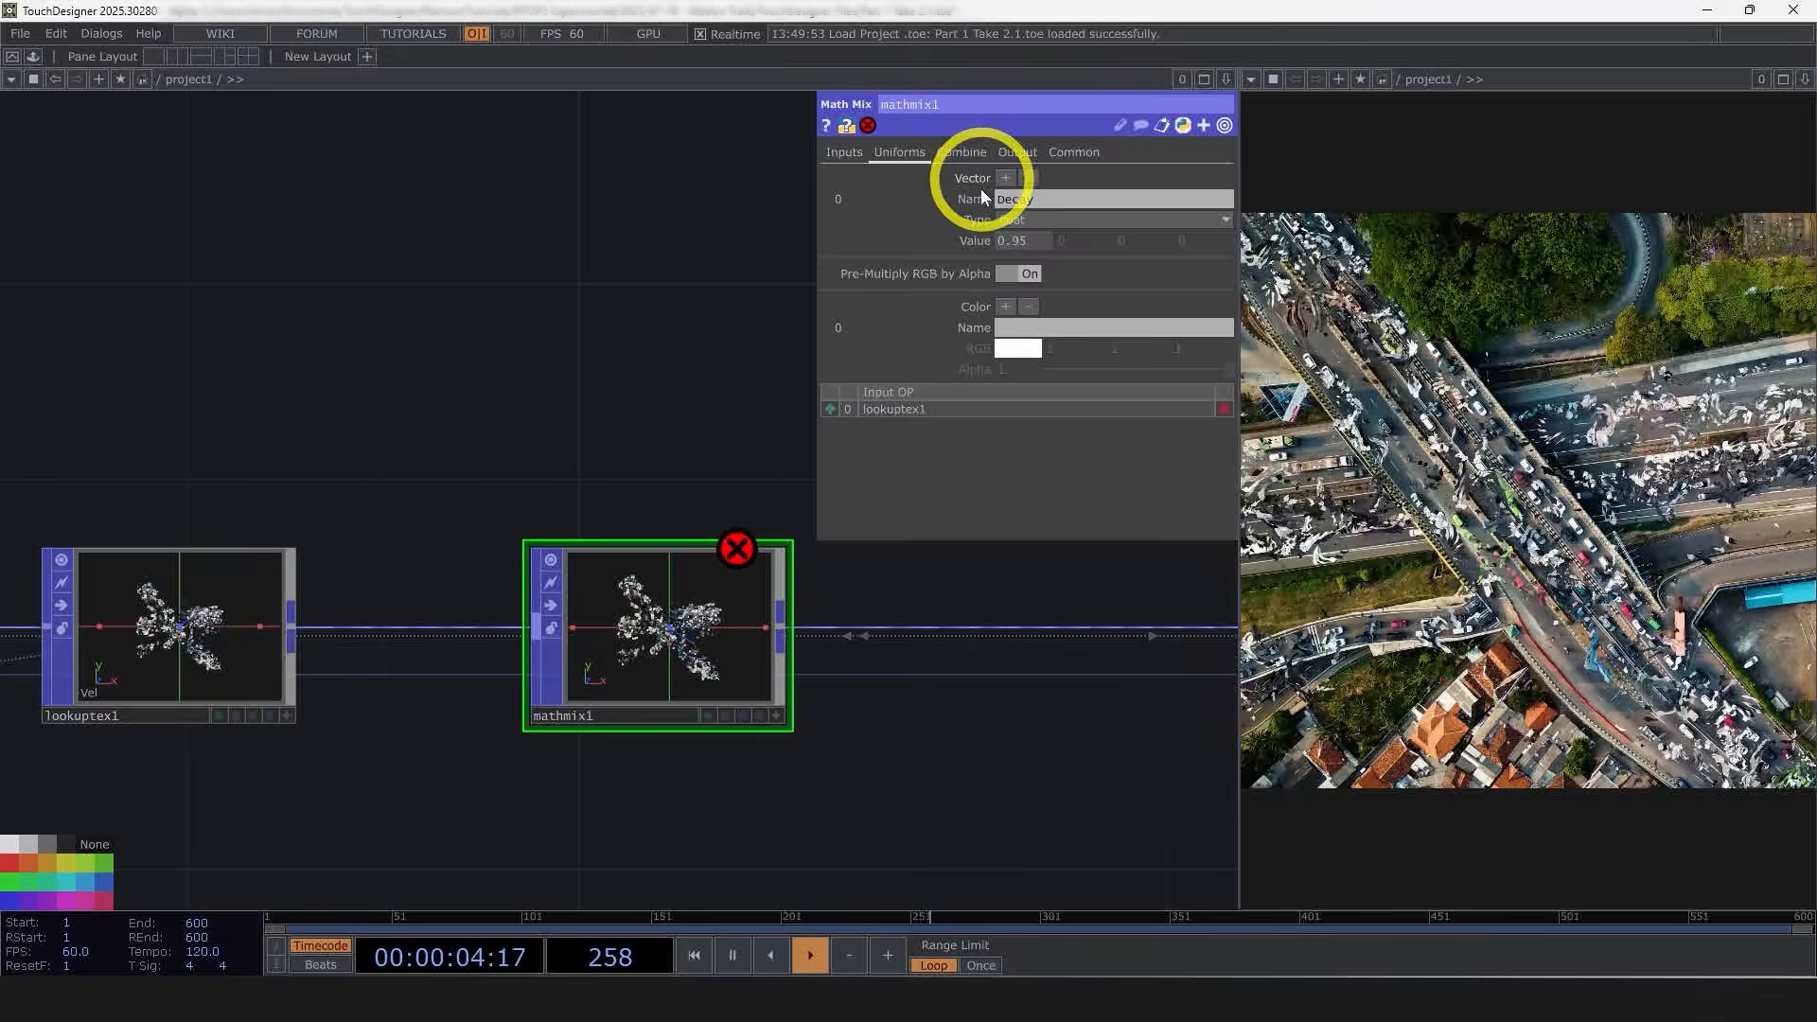
Step: Set the first combine block's Scope B to the Decay uniform
click(961, 153)
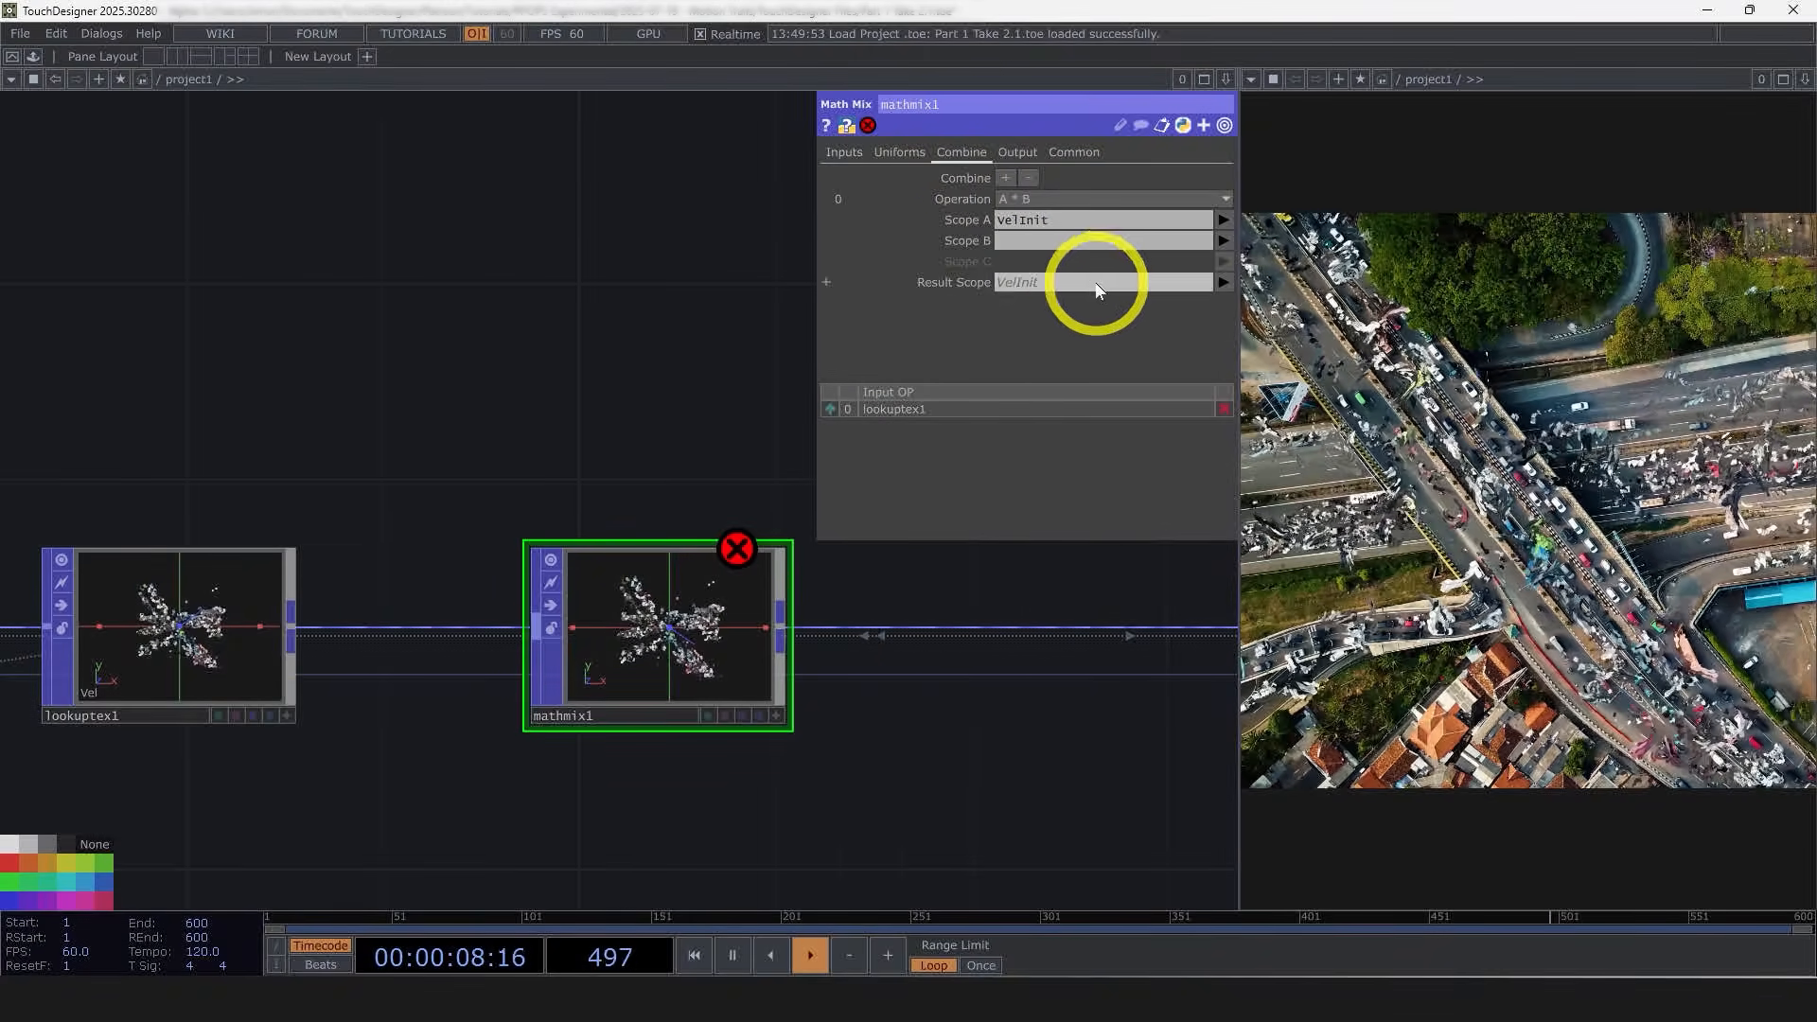
click(1221, 241)
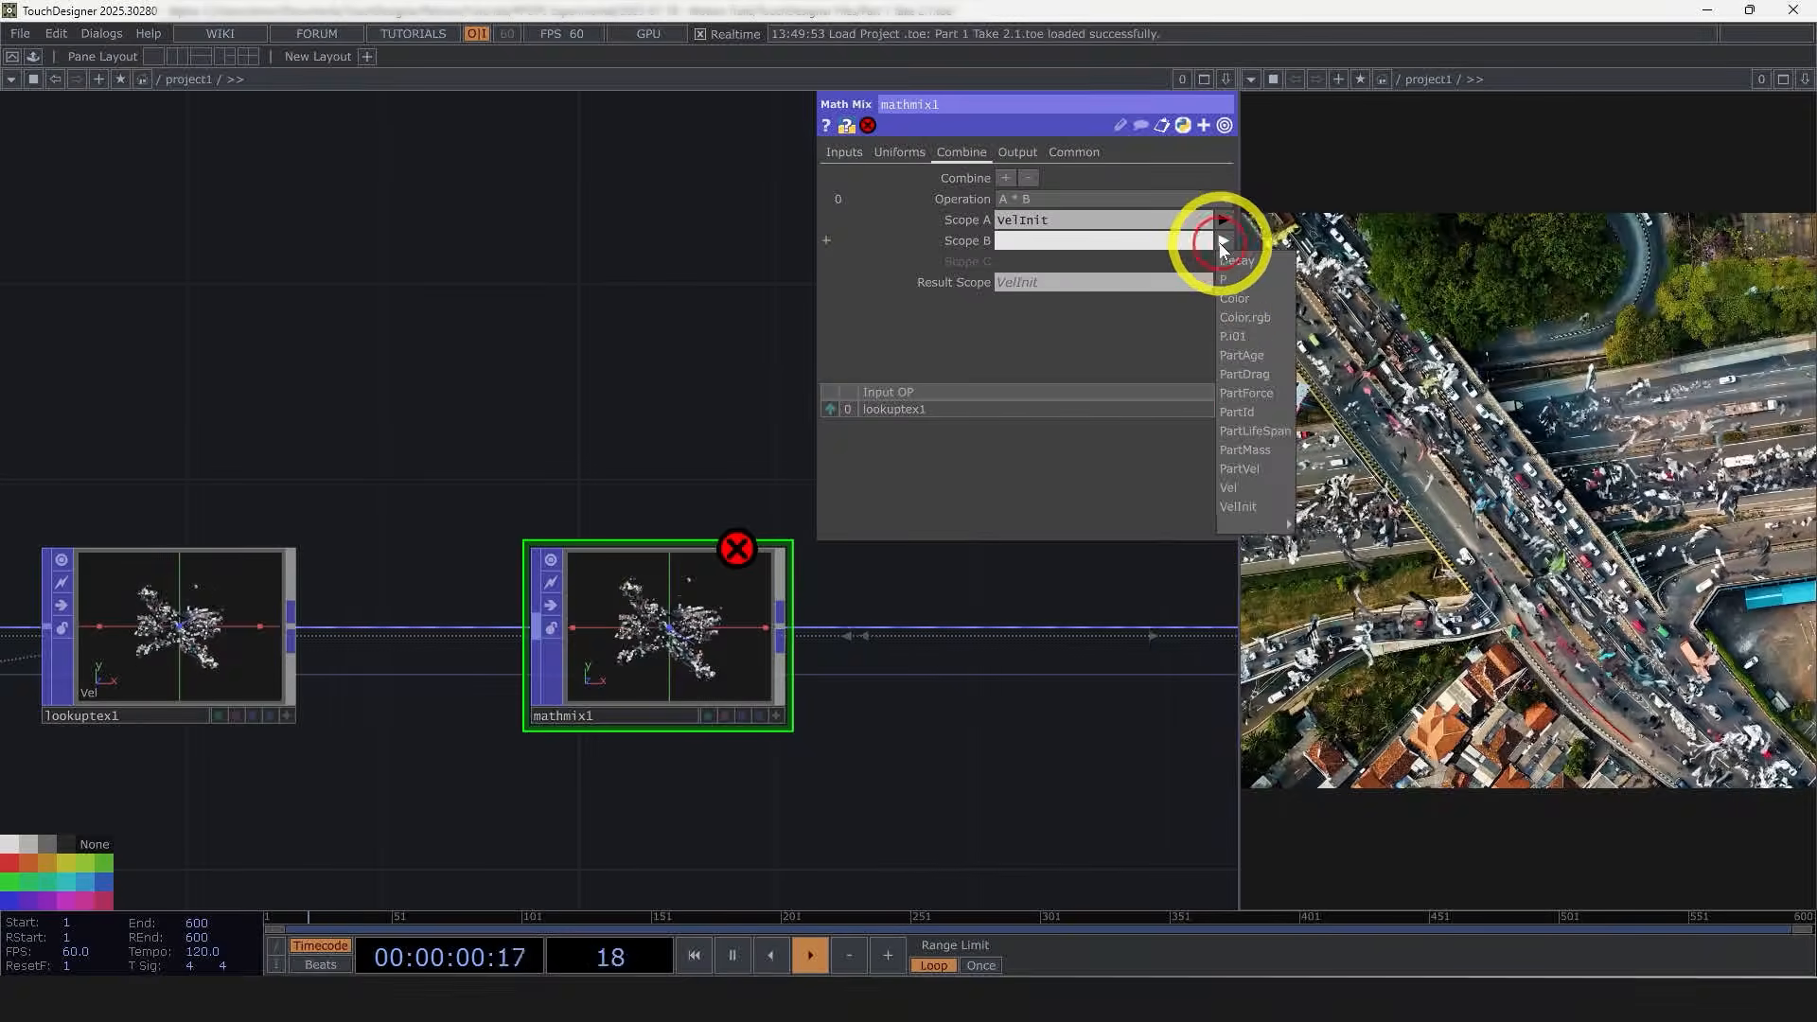
click(1239, 264)
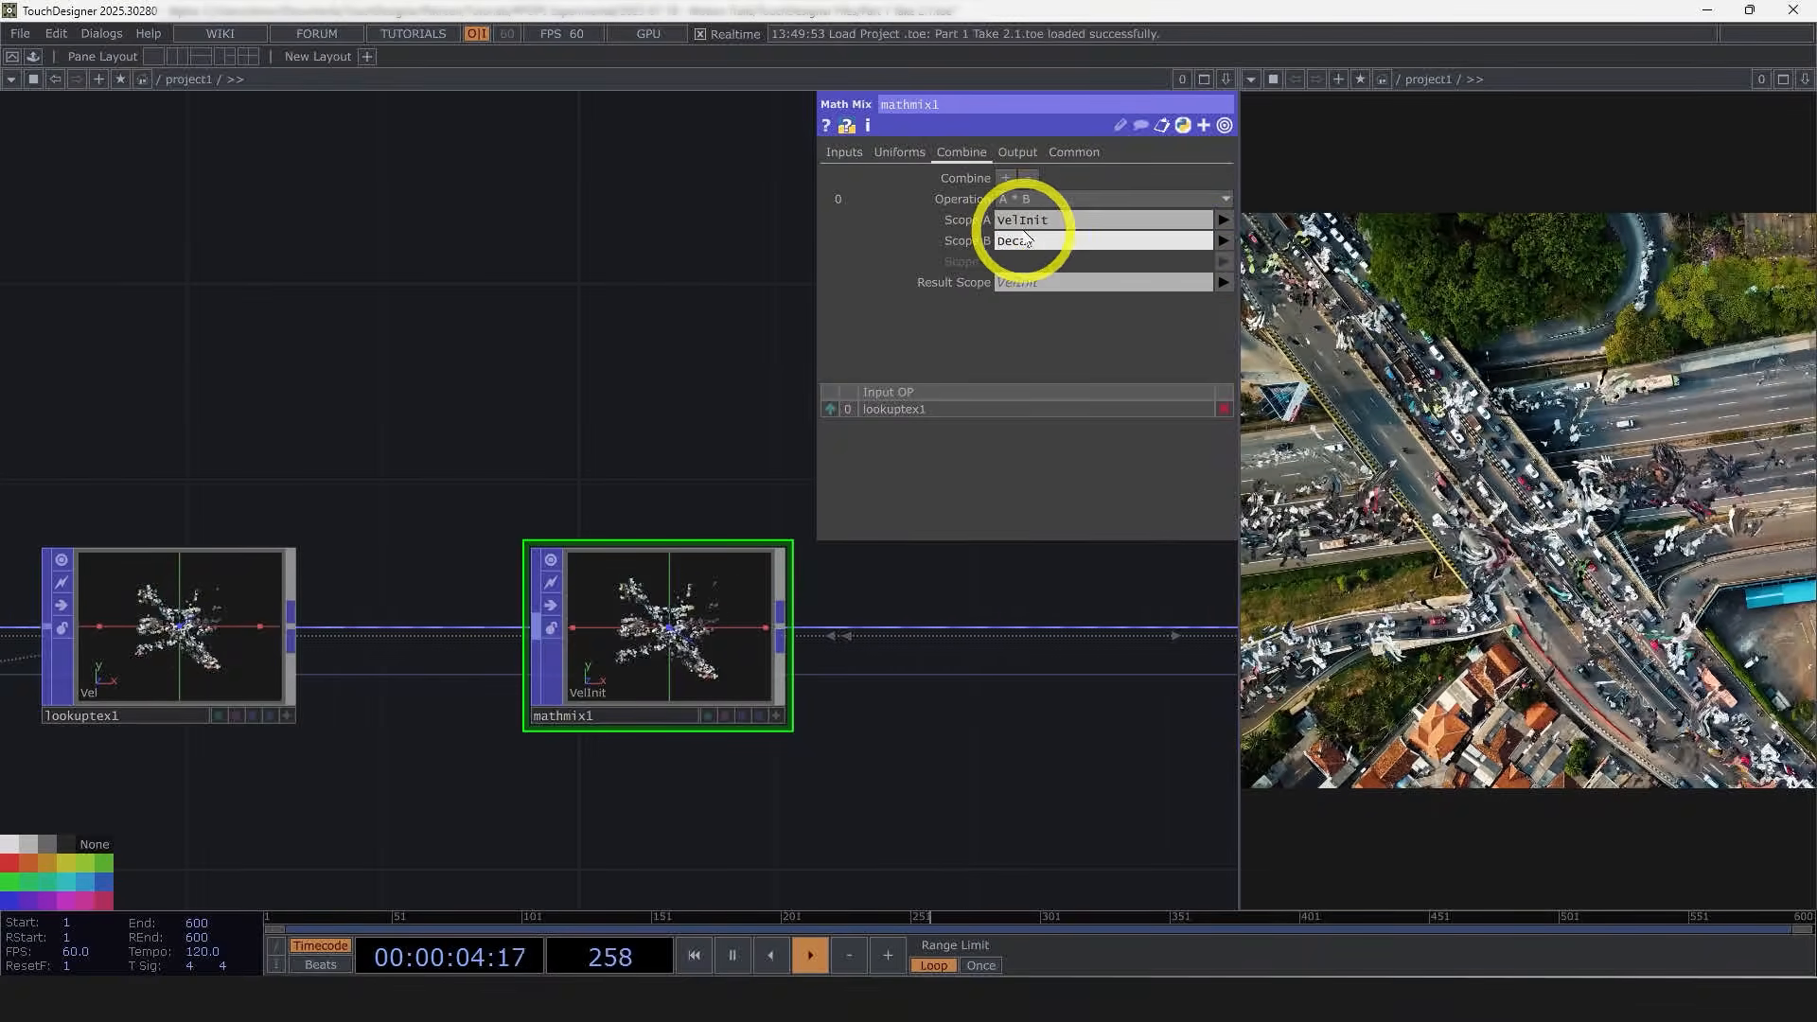
Step: Add a second combine block with operation A + B, Scope A PartVel and Scope B VelInit
drag(642, 257, 478, 158)
click(1004, 179)
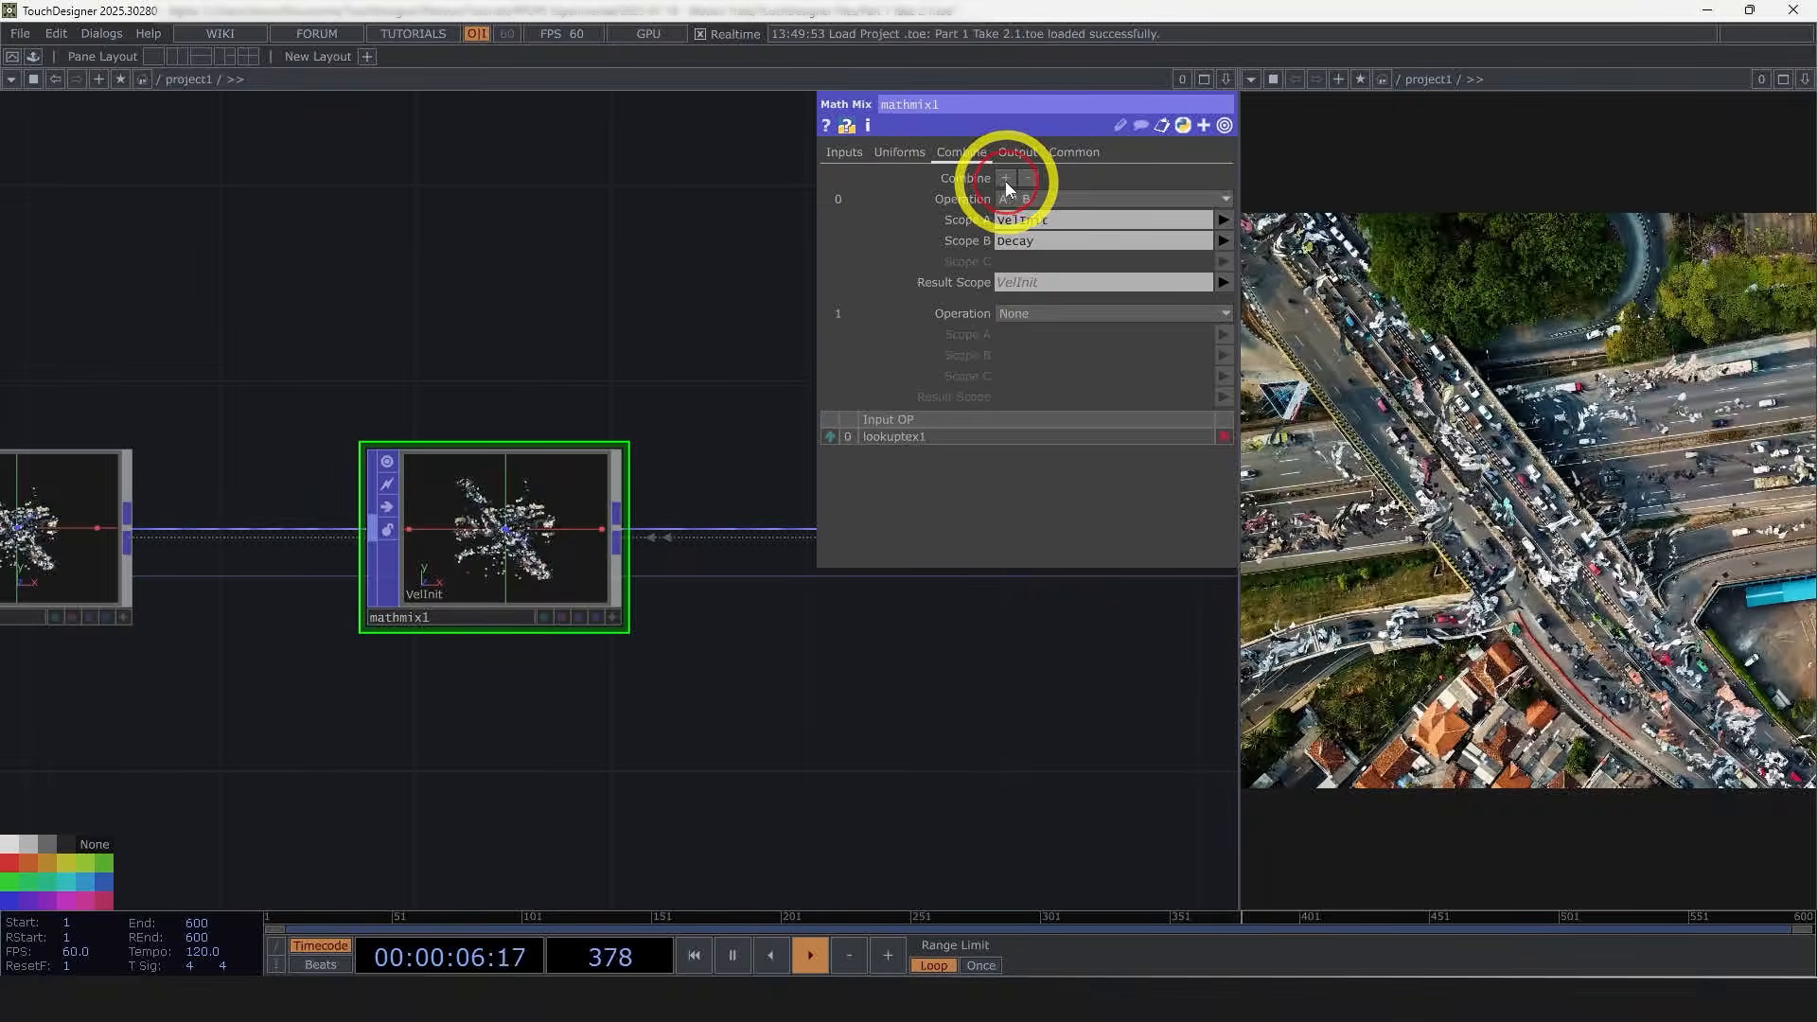
click(1030, 314)
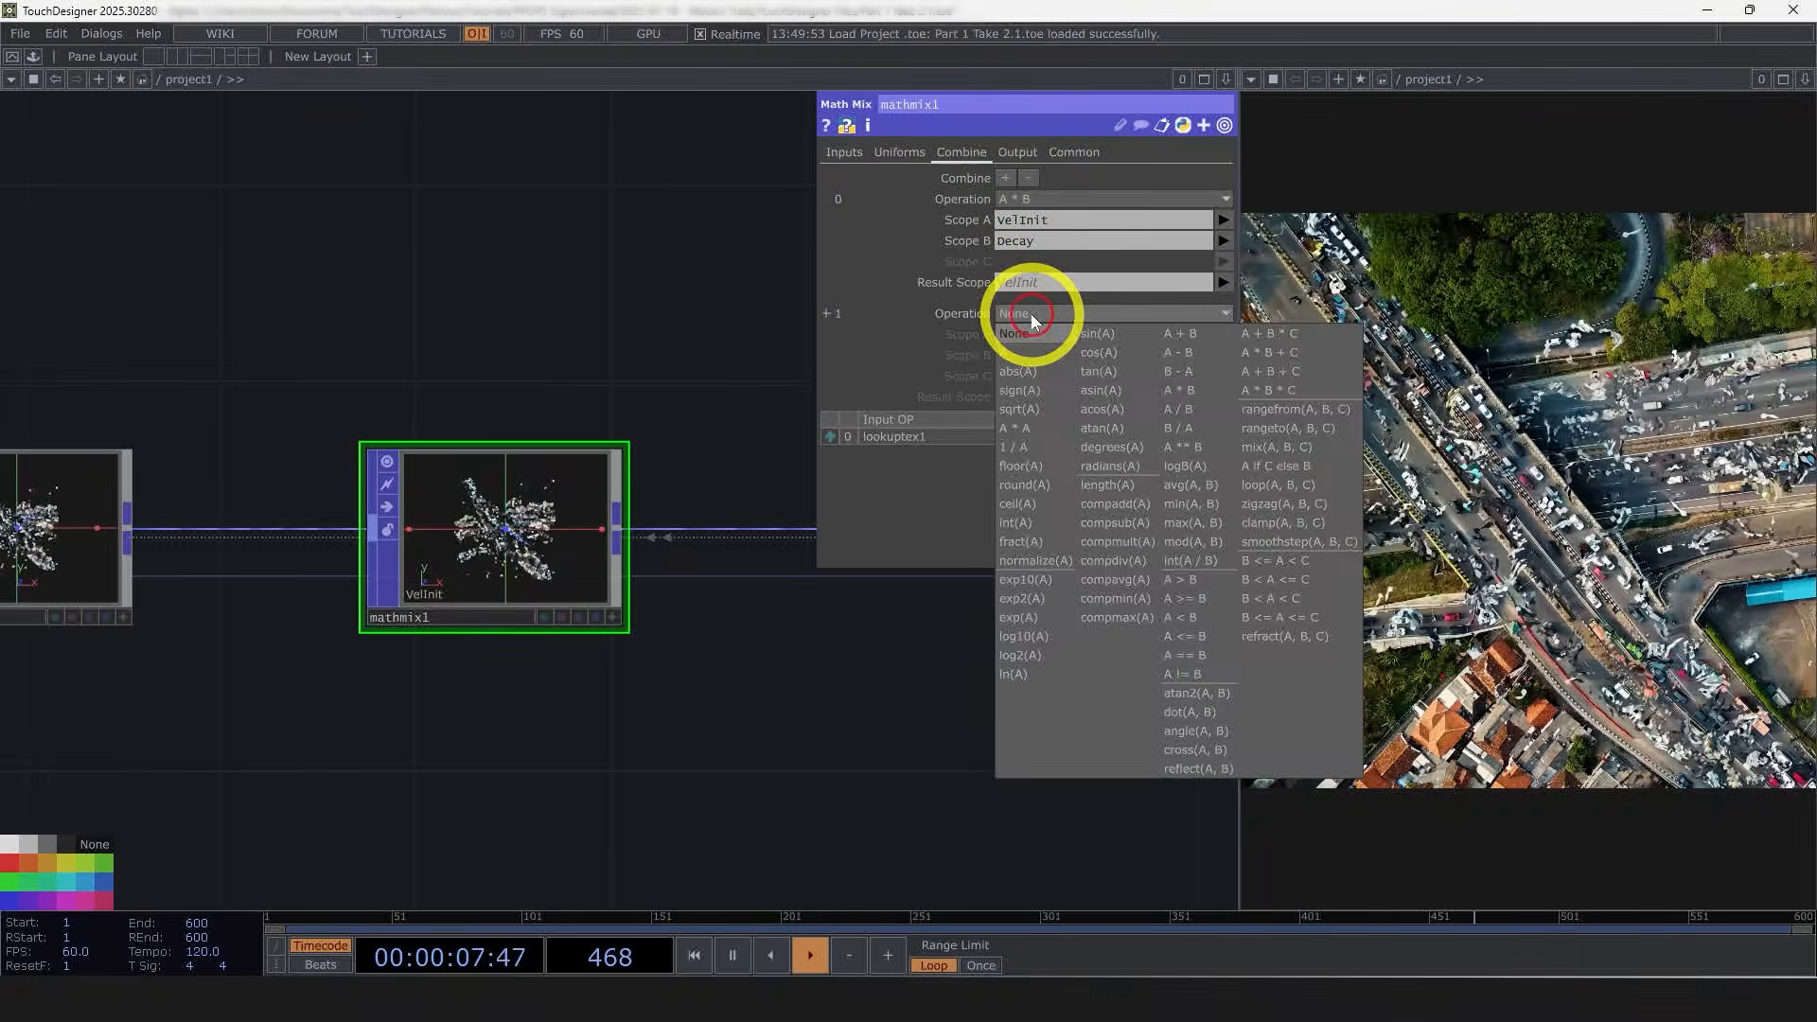
click(1194, 333)
click(1224, 334)
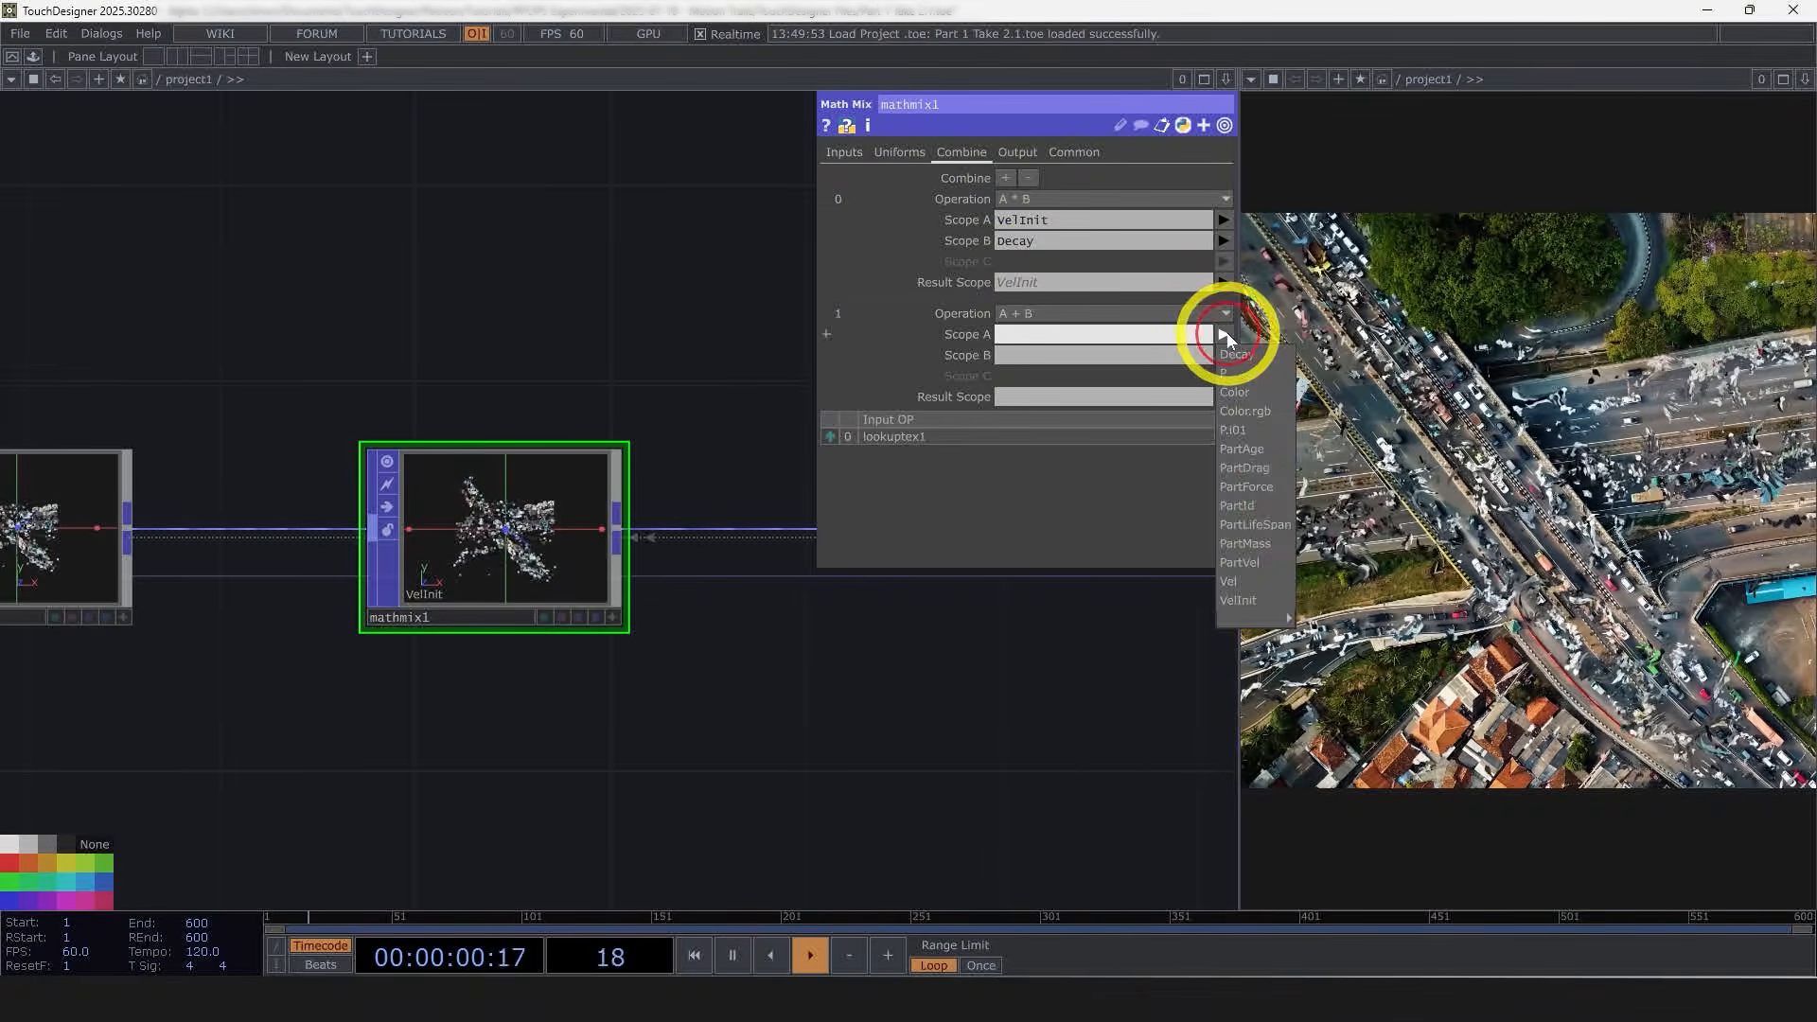
click(1255, 561)
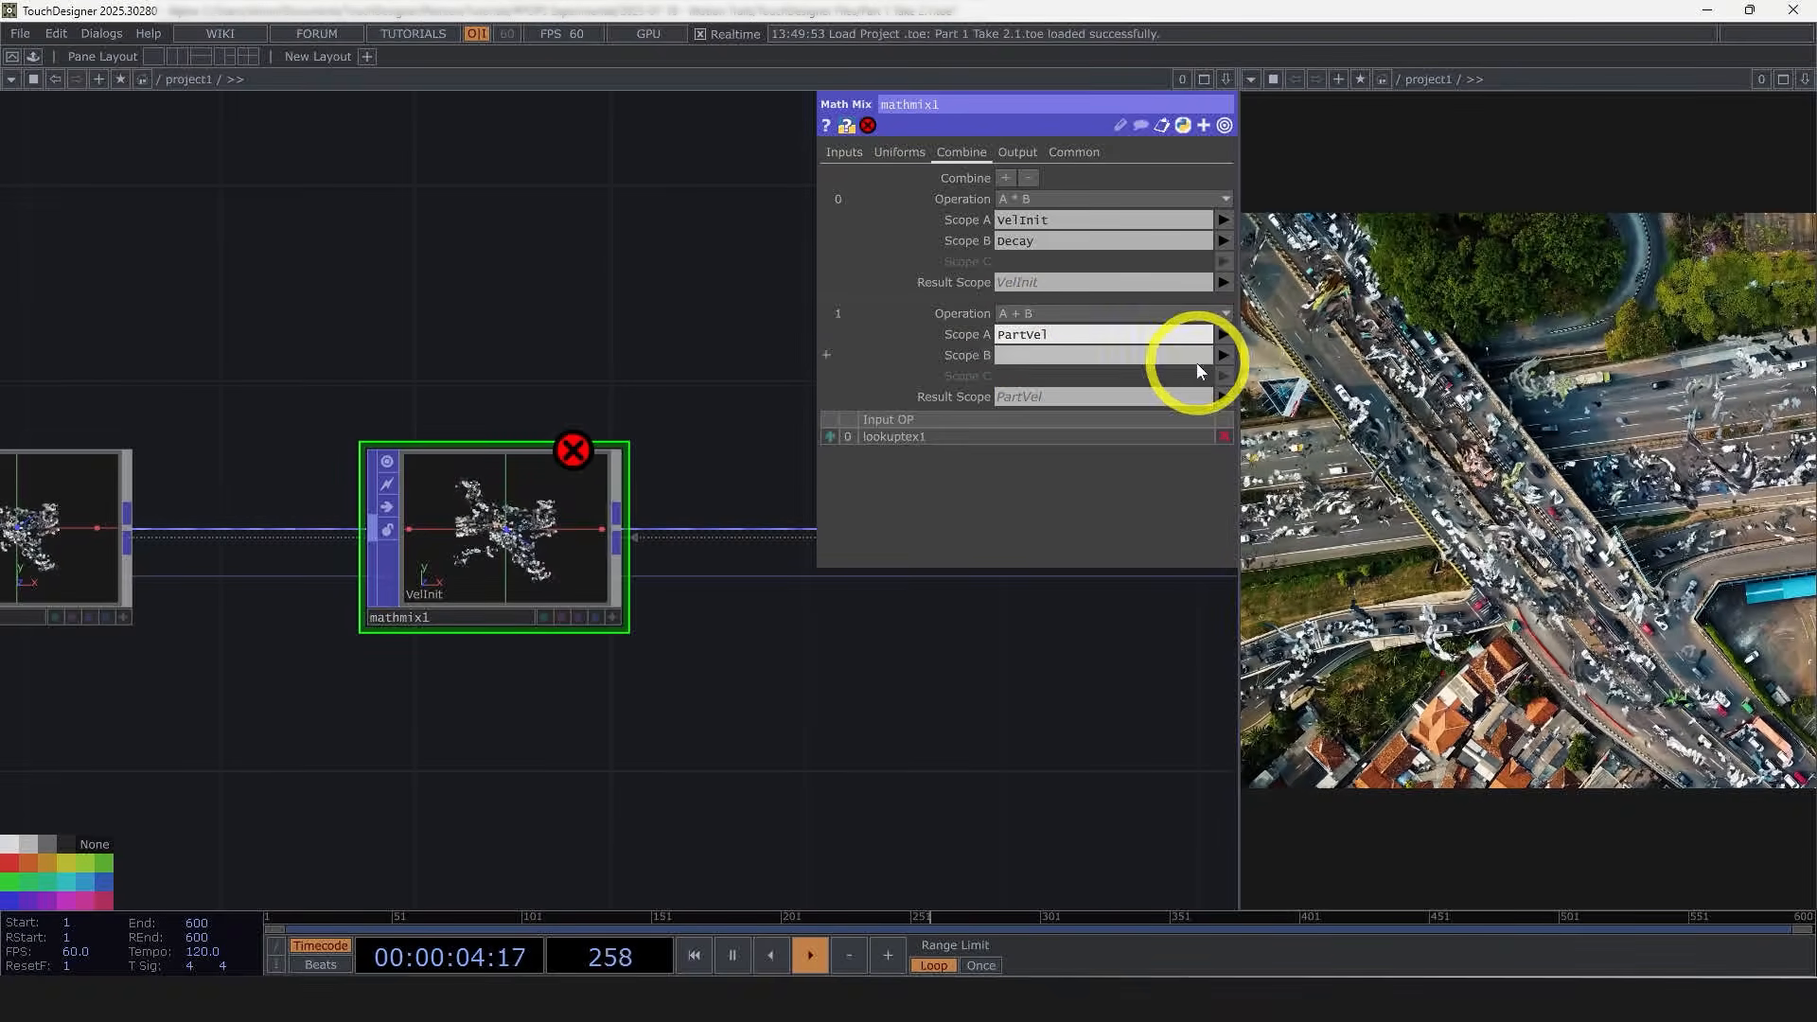
click(1223, 355)
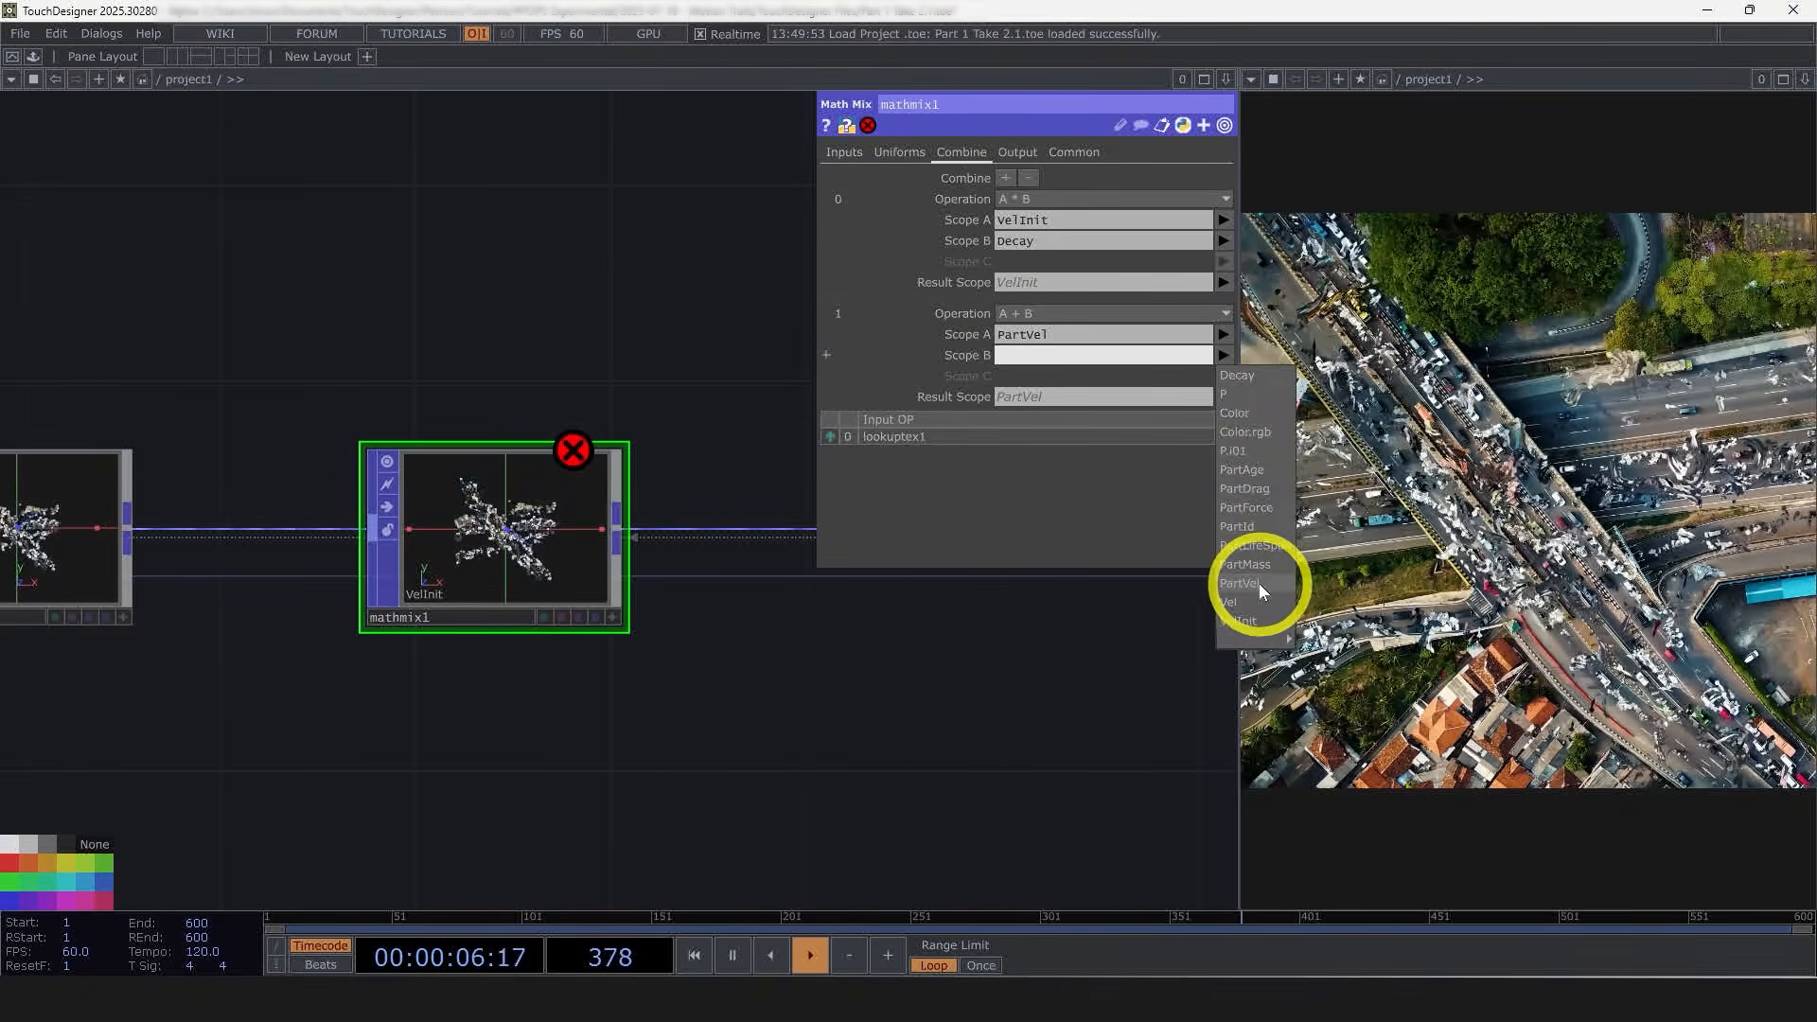
click(1240, 622)
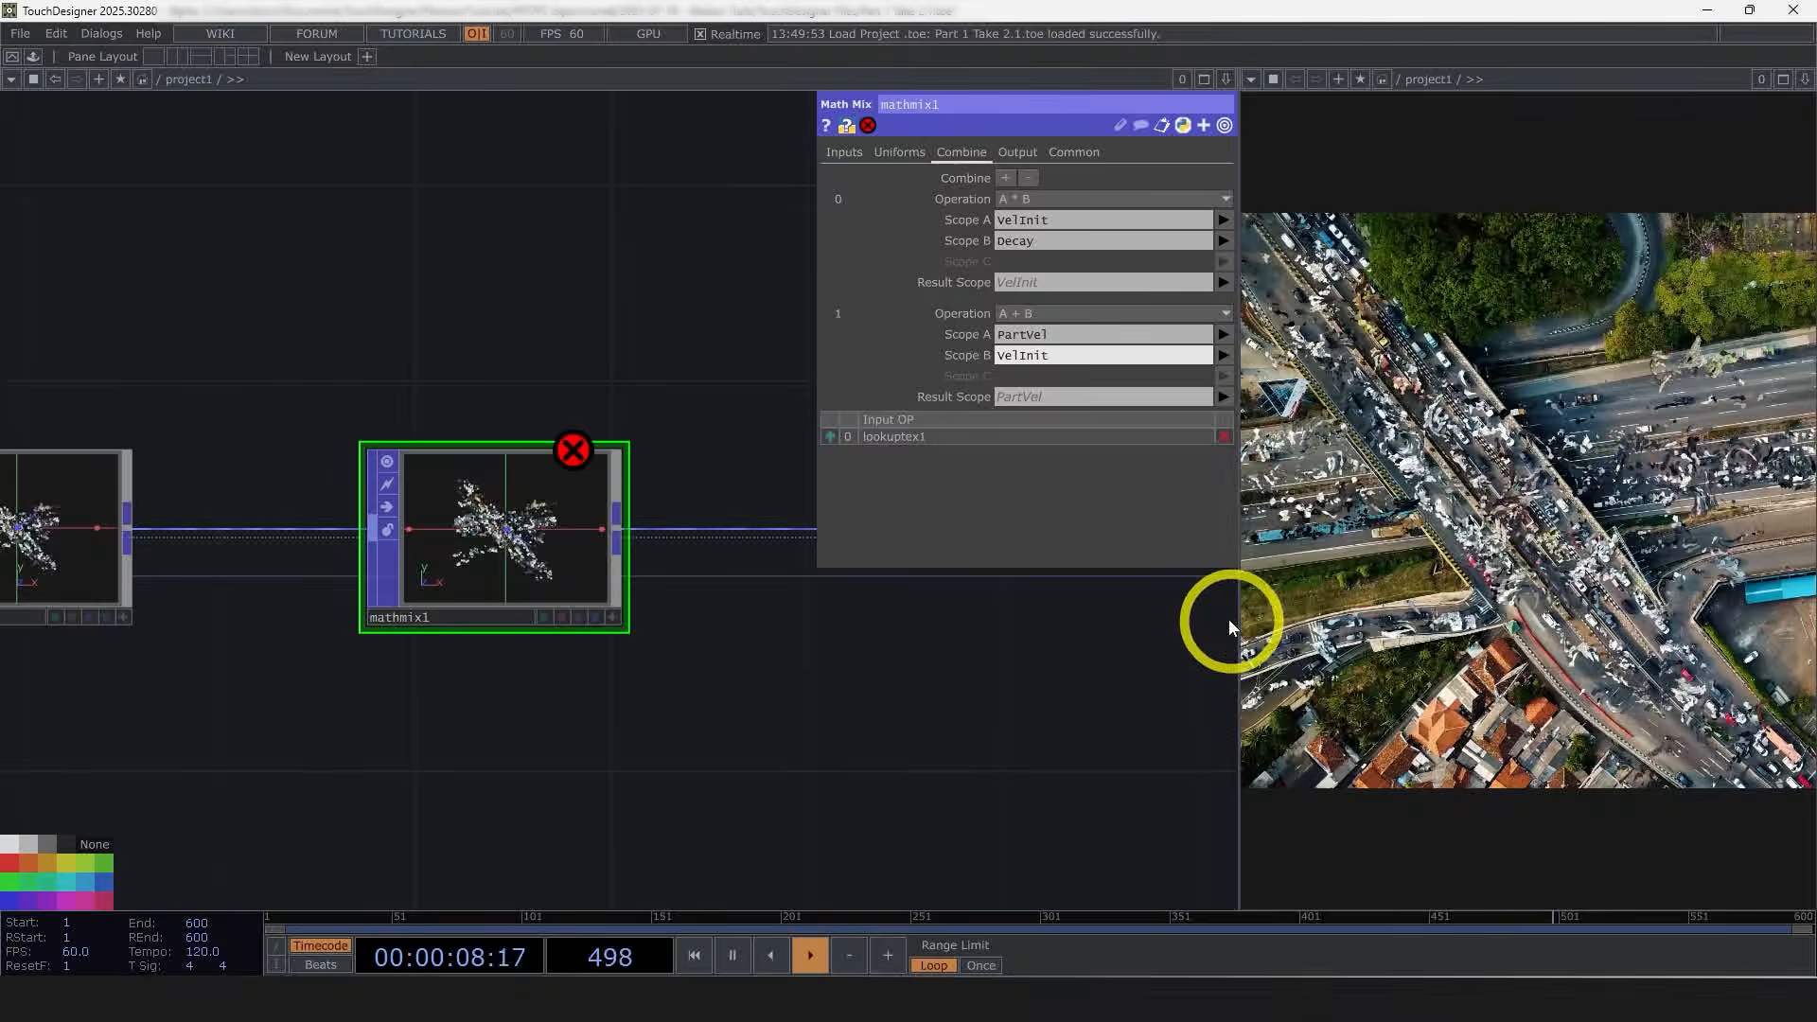
Step: Examine the Math Mix POP's info for its error and attribute component sizes
middle_click(541, 519)
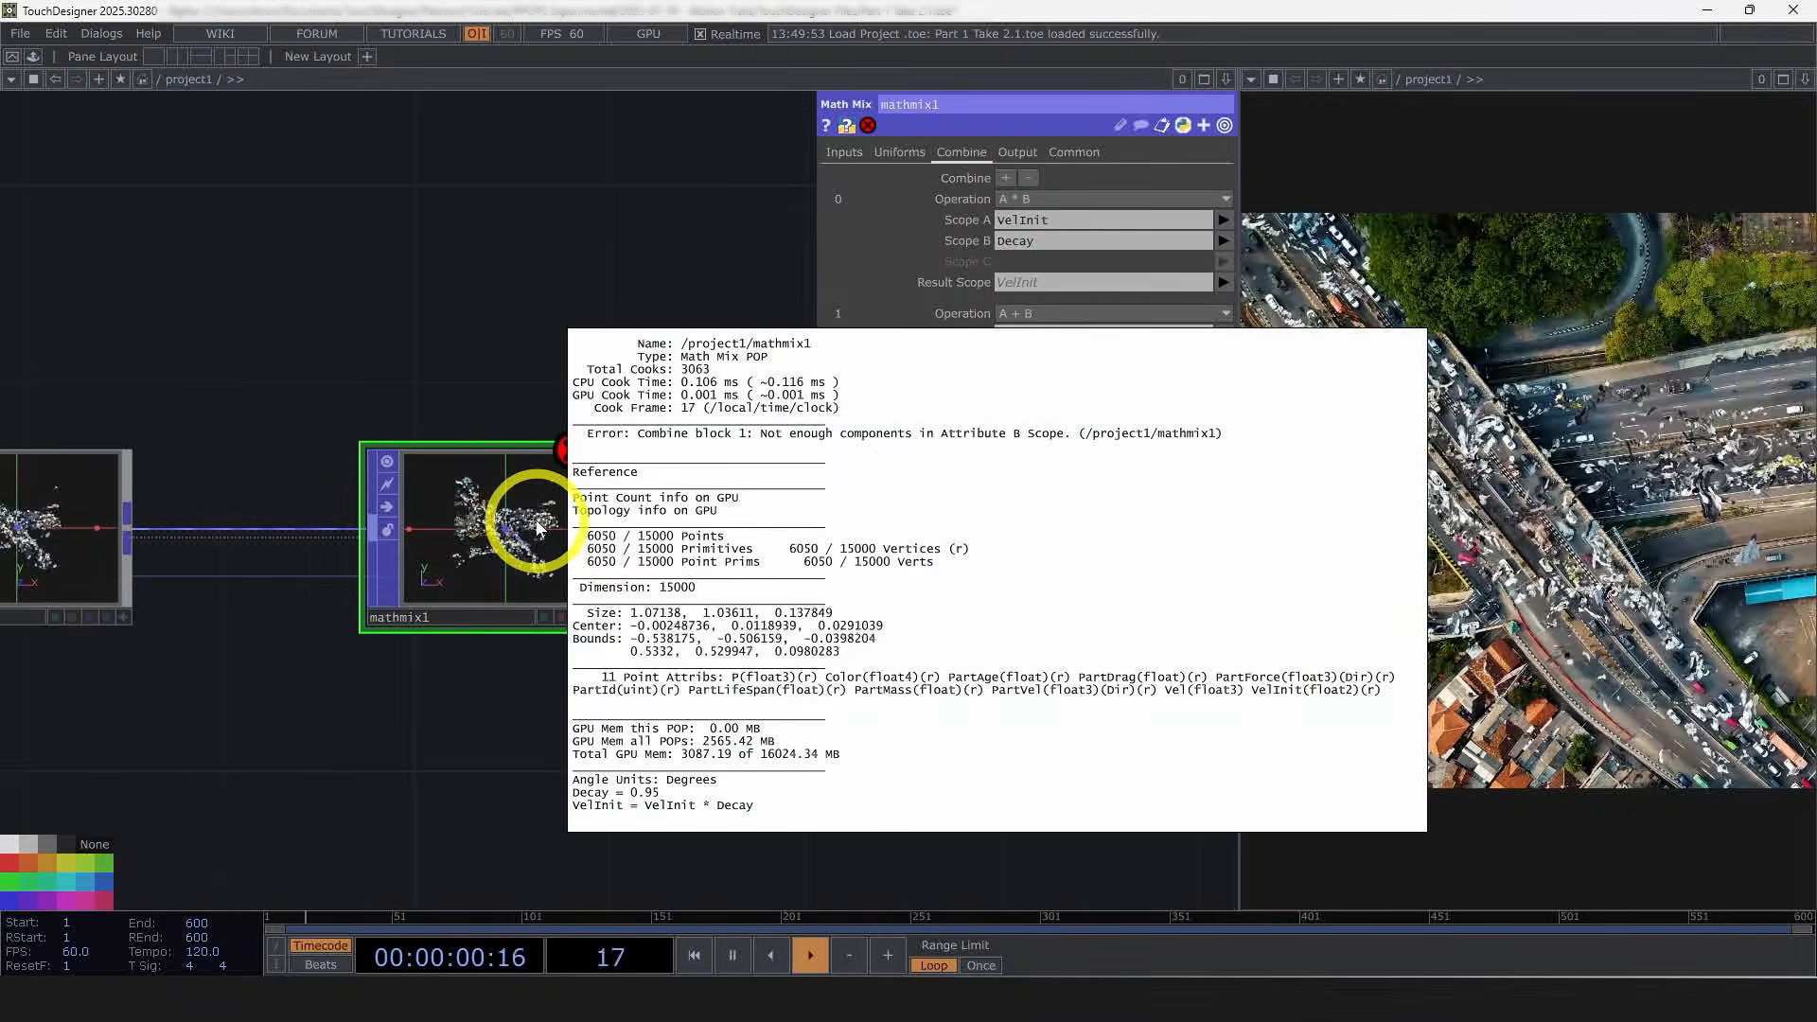
scroll(620, 312, down, 1)
scroll(689, 431, down, 3)
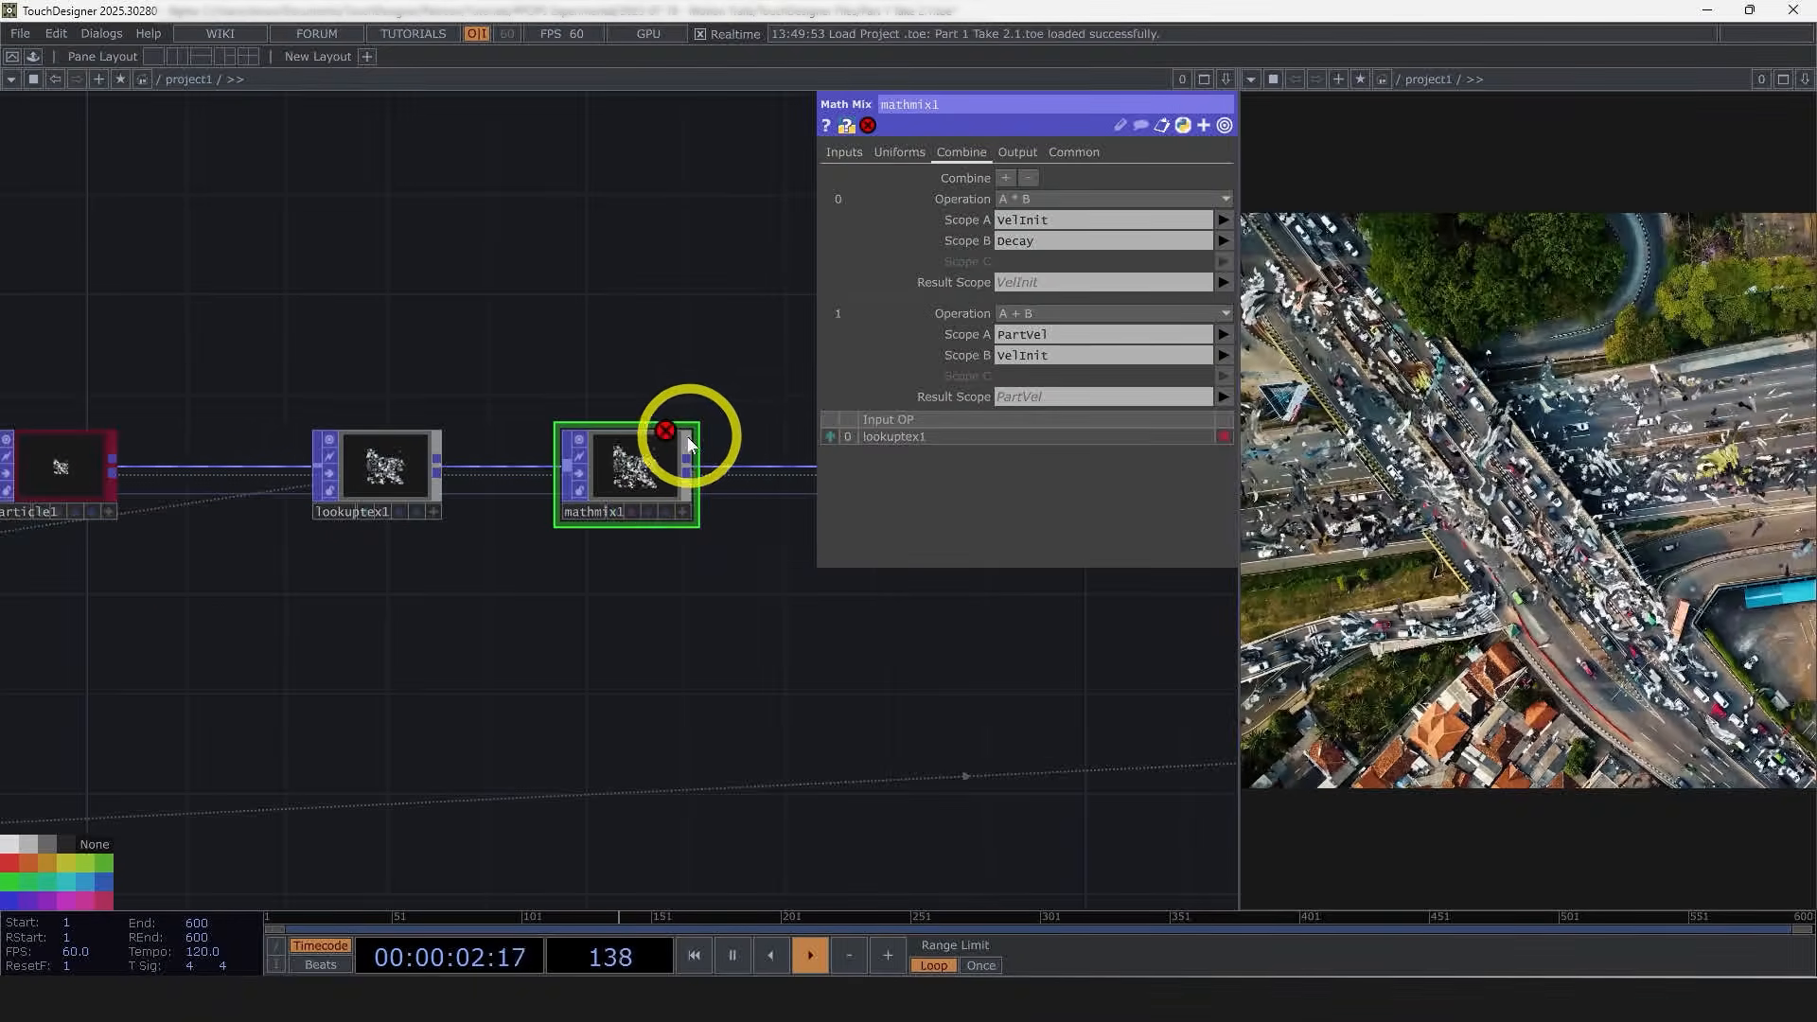
scroll(616, 580, down, 1)
drag(616, 580, 777, 600)
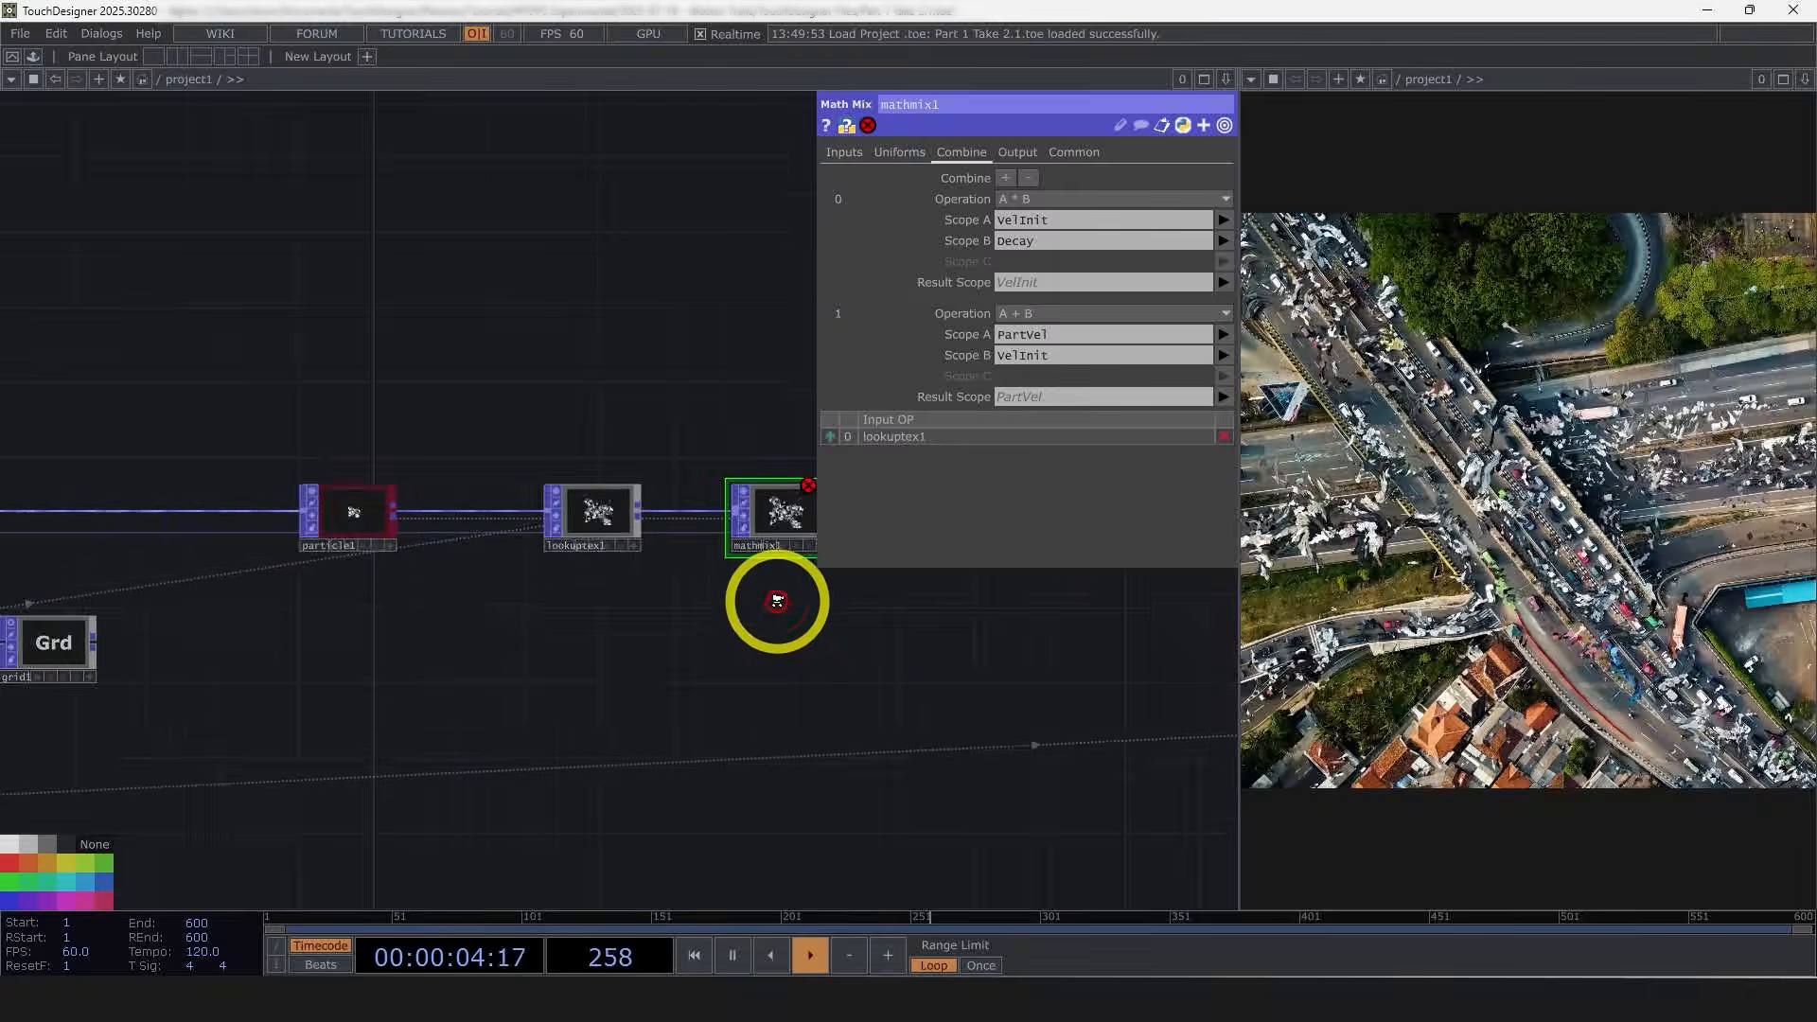
scroll(813, 632, down, 5)
scroll(804, 681, up, 6)
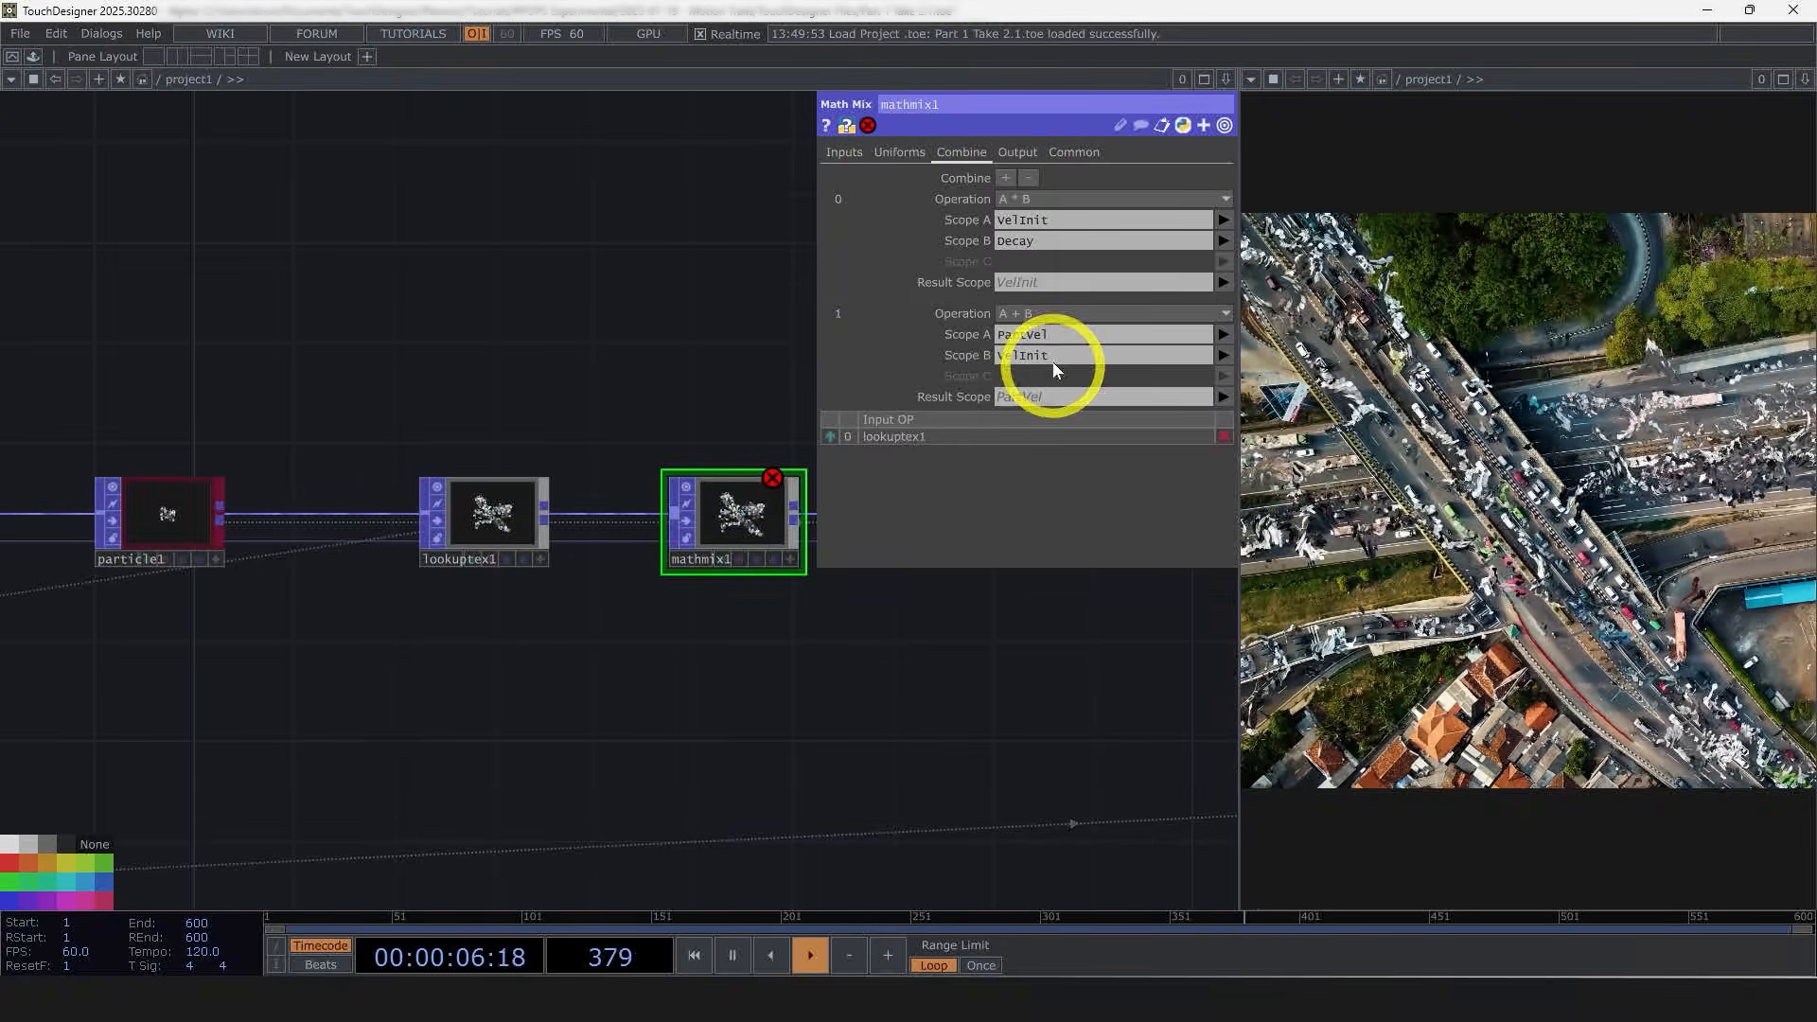
drag(792, 693, 1093, 657)
scroll(1093, 657, down, 3)
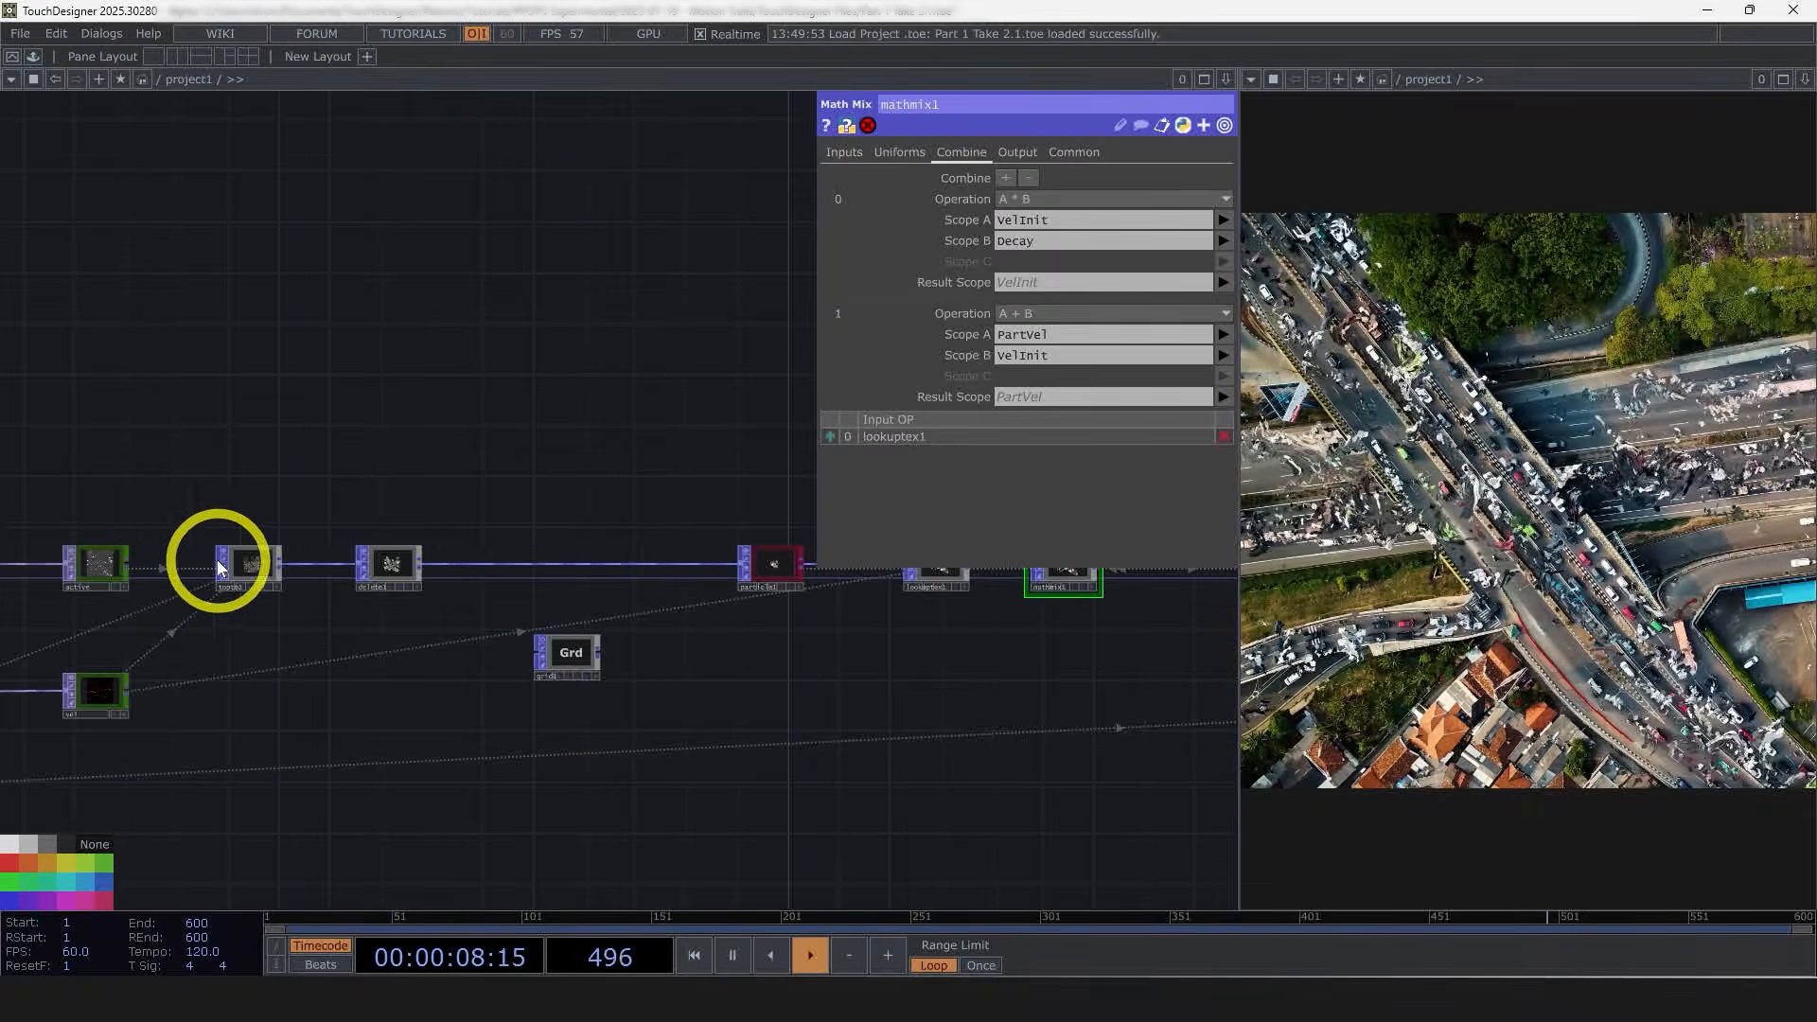
Step: Check the TOP to POP's vel channel scope and set the second block's Scope A to PartVel.xy
click(247, 560)
drag(830, 705, 554, 723)
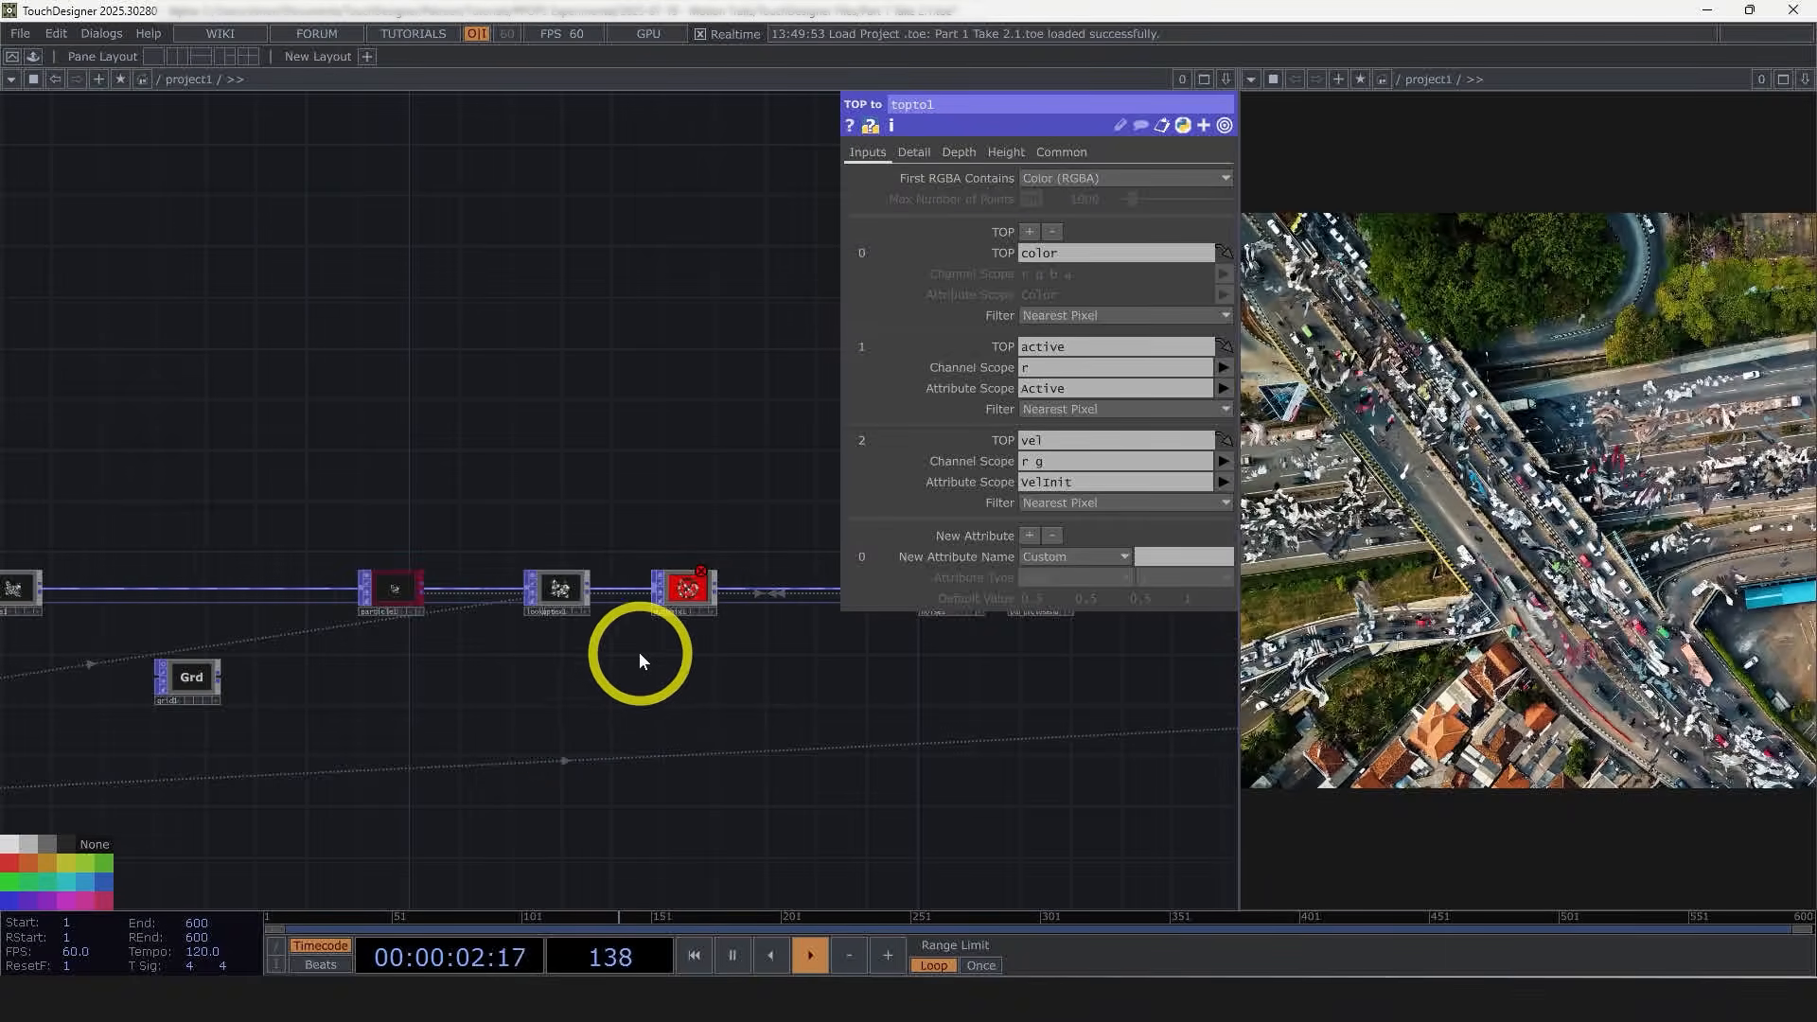
scroll(690, 620, up, 2)
click(685, 589)
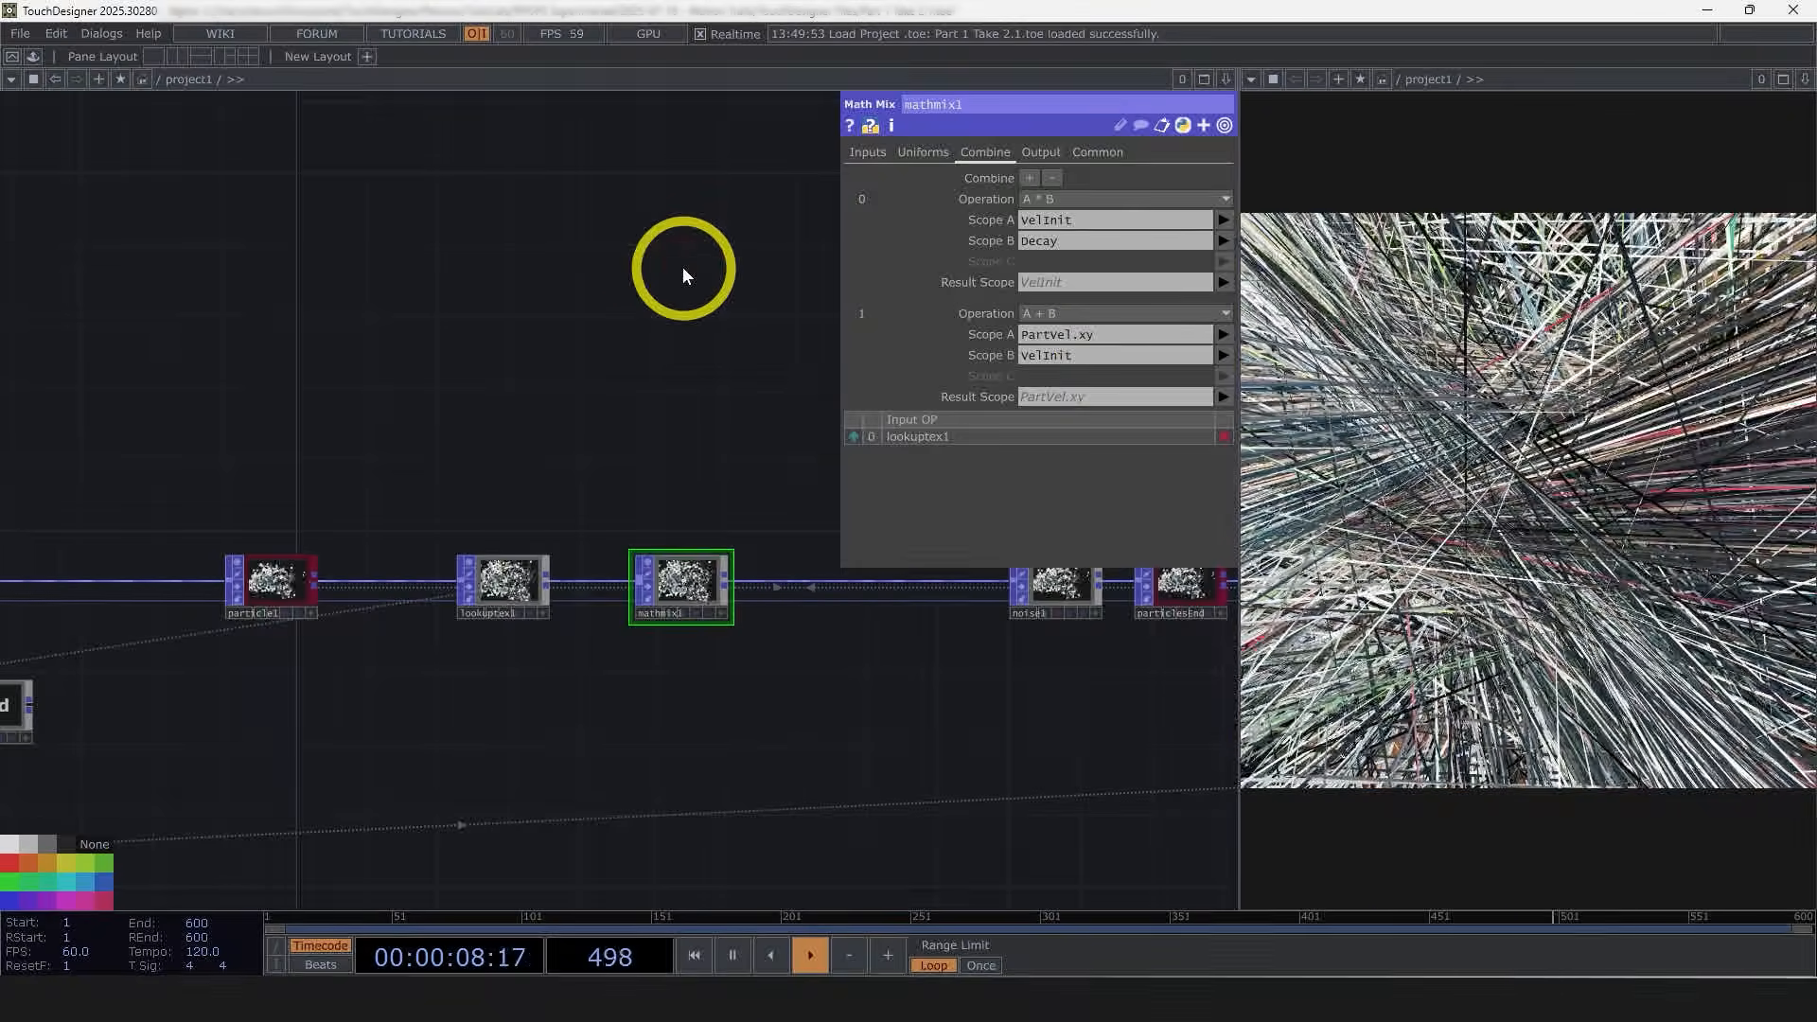
Step: Switch the vel Null TOP's viewer to show its R, G, B and A channels separately
scroll(728, 662, up, 3)
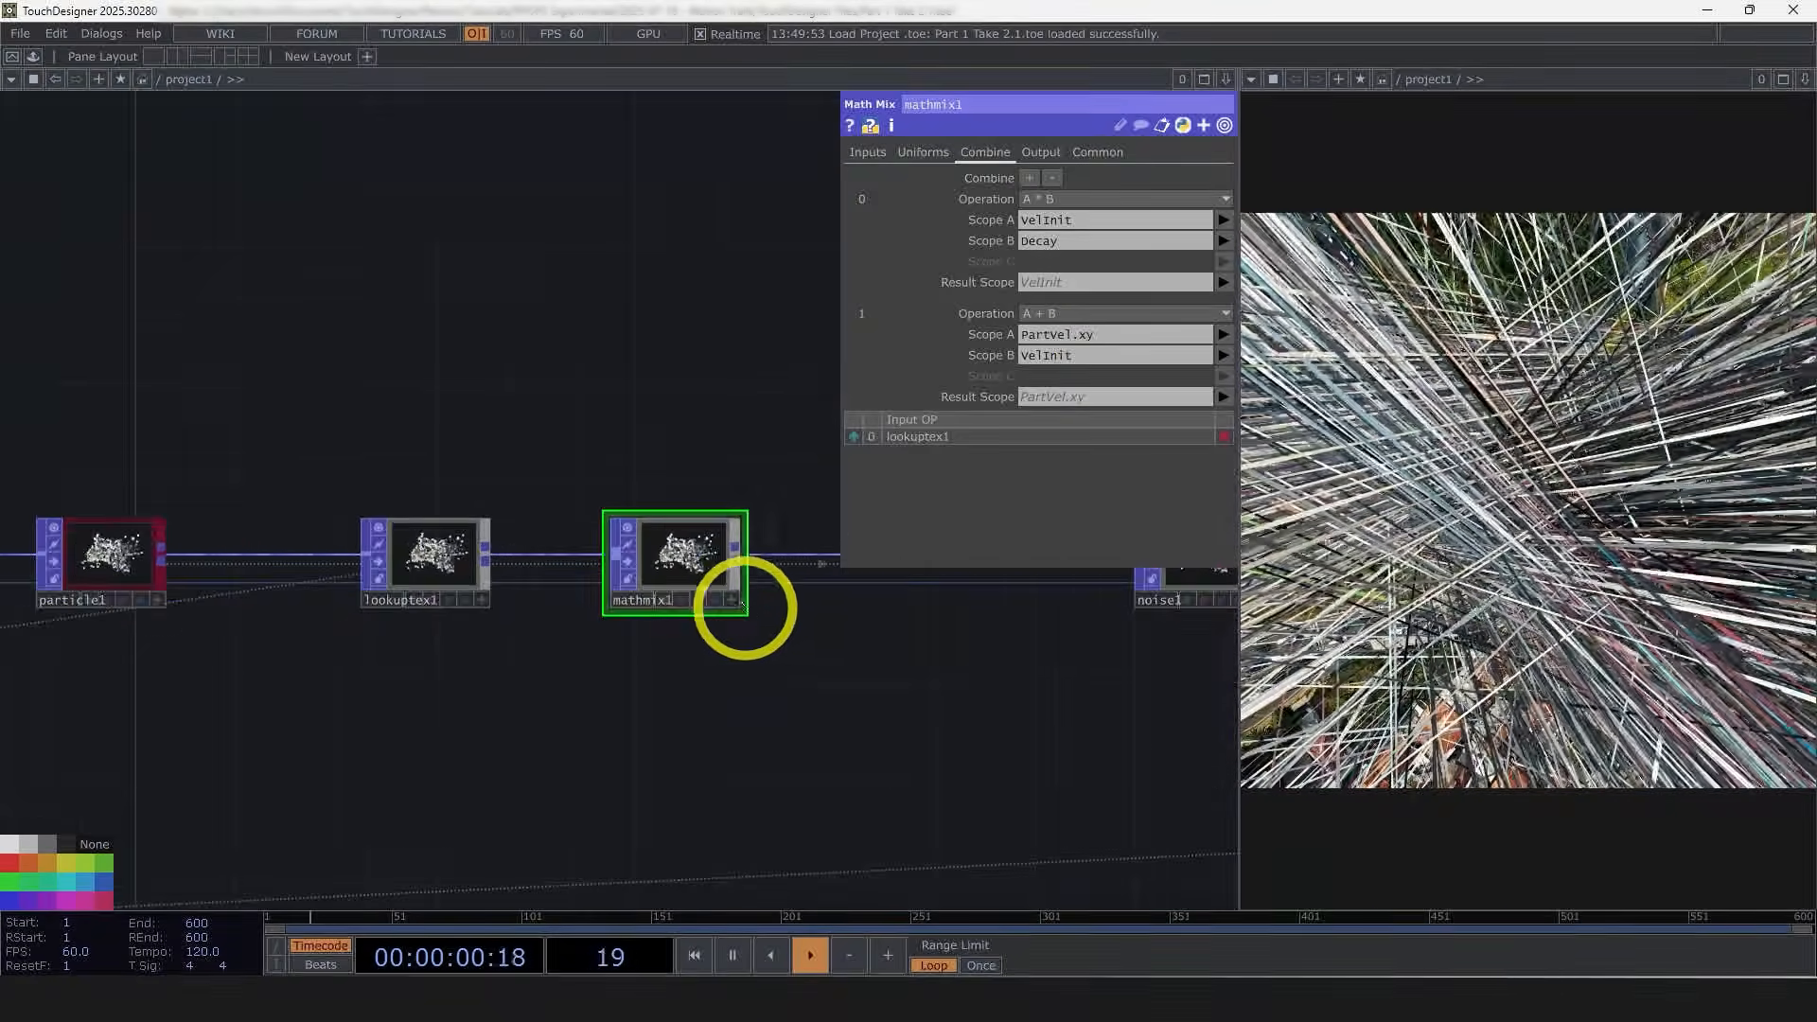
scroll(880, 649, down, 3)
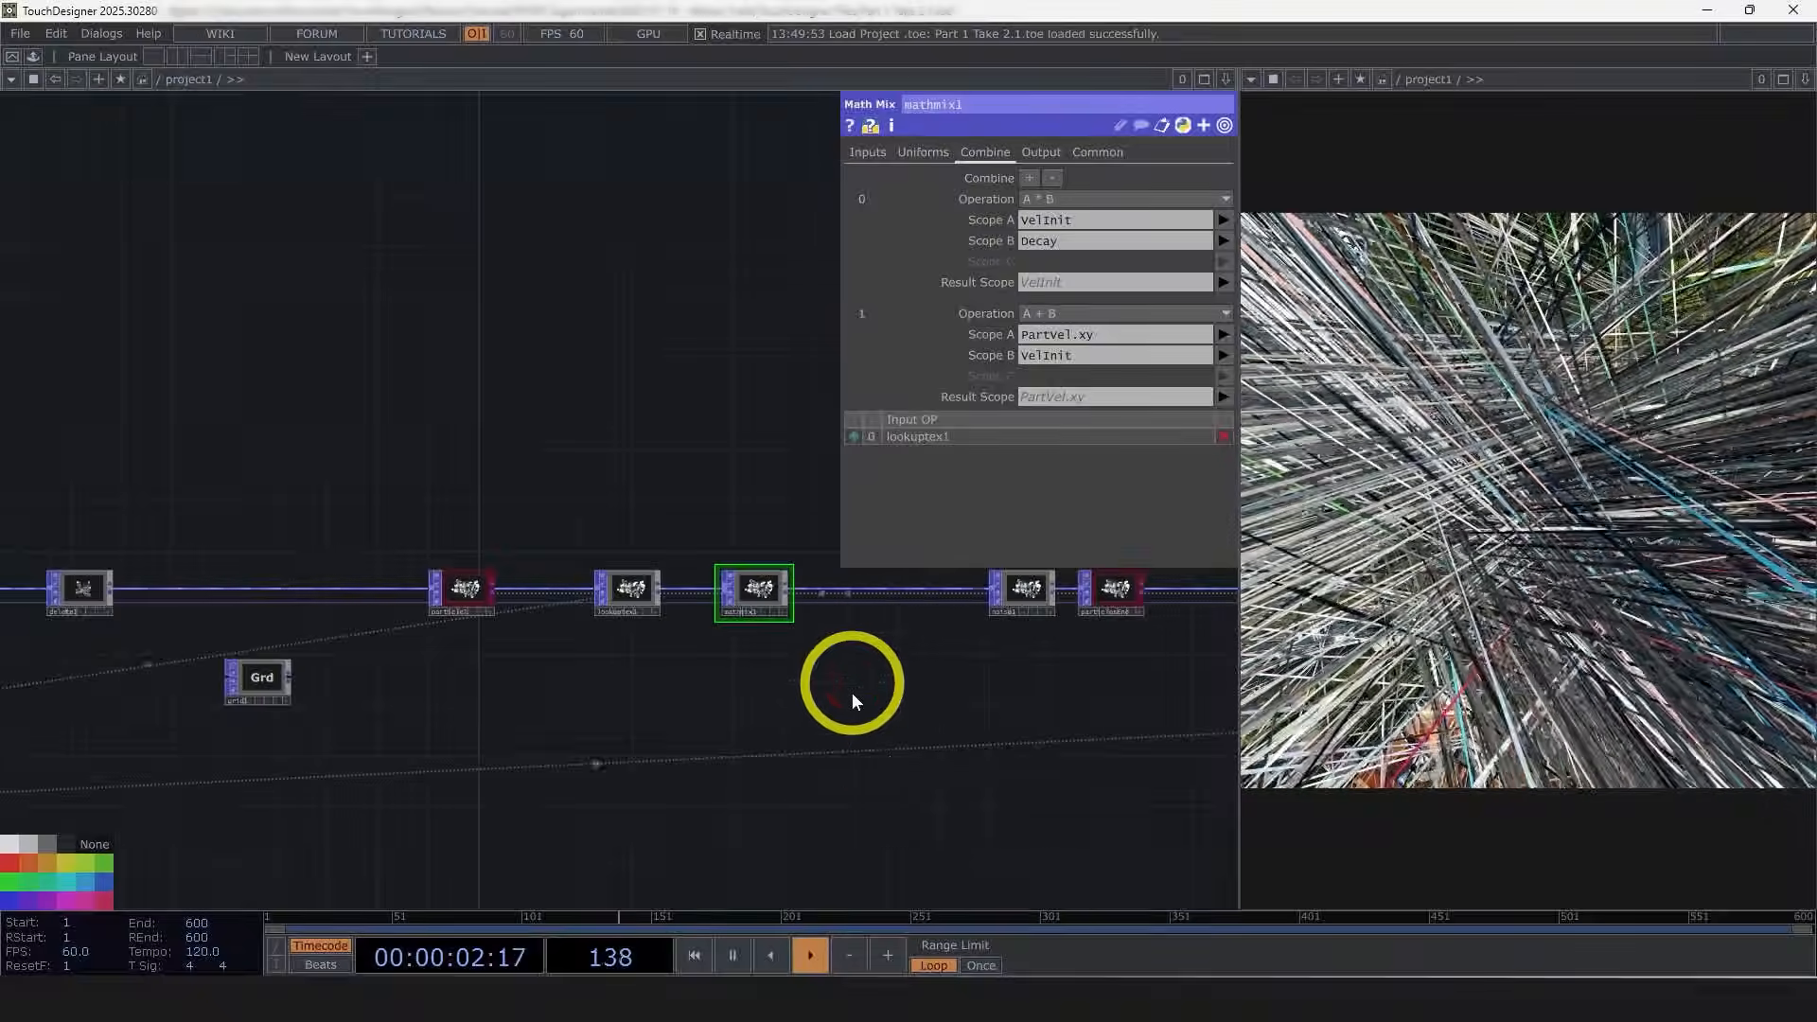
drag(641, 724, 1116, 661)
drag(568, 730, 859, 707)
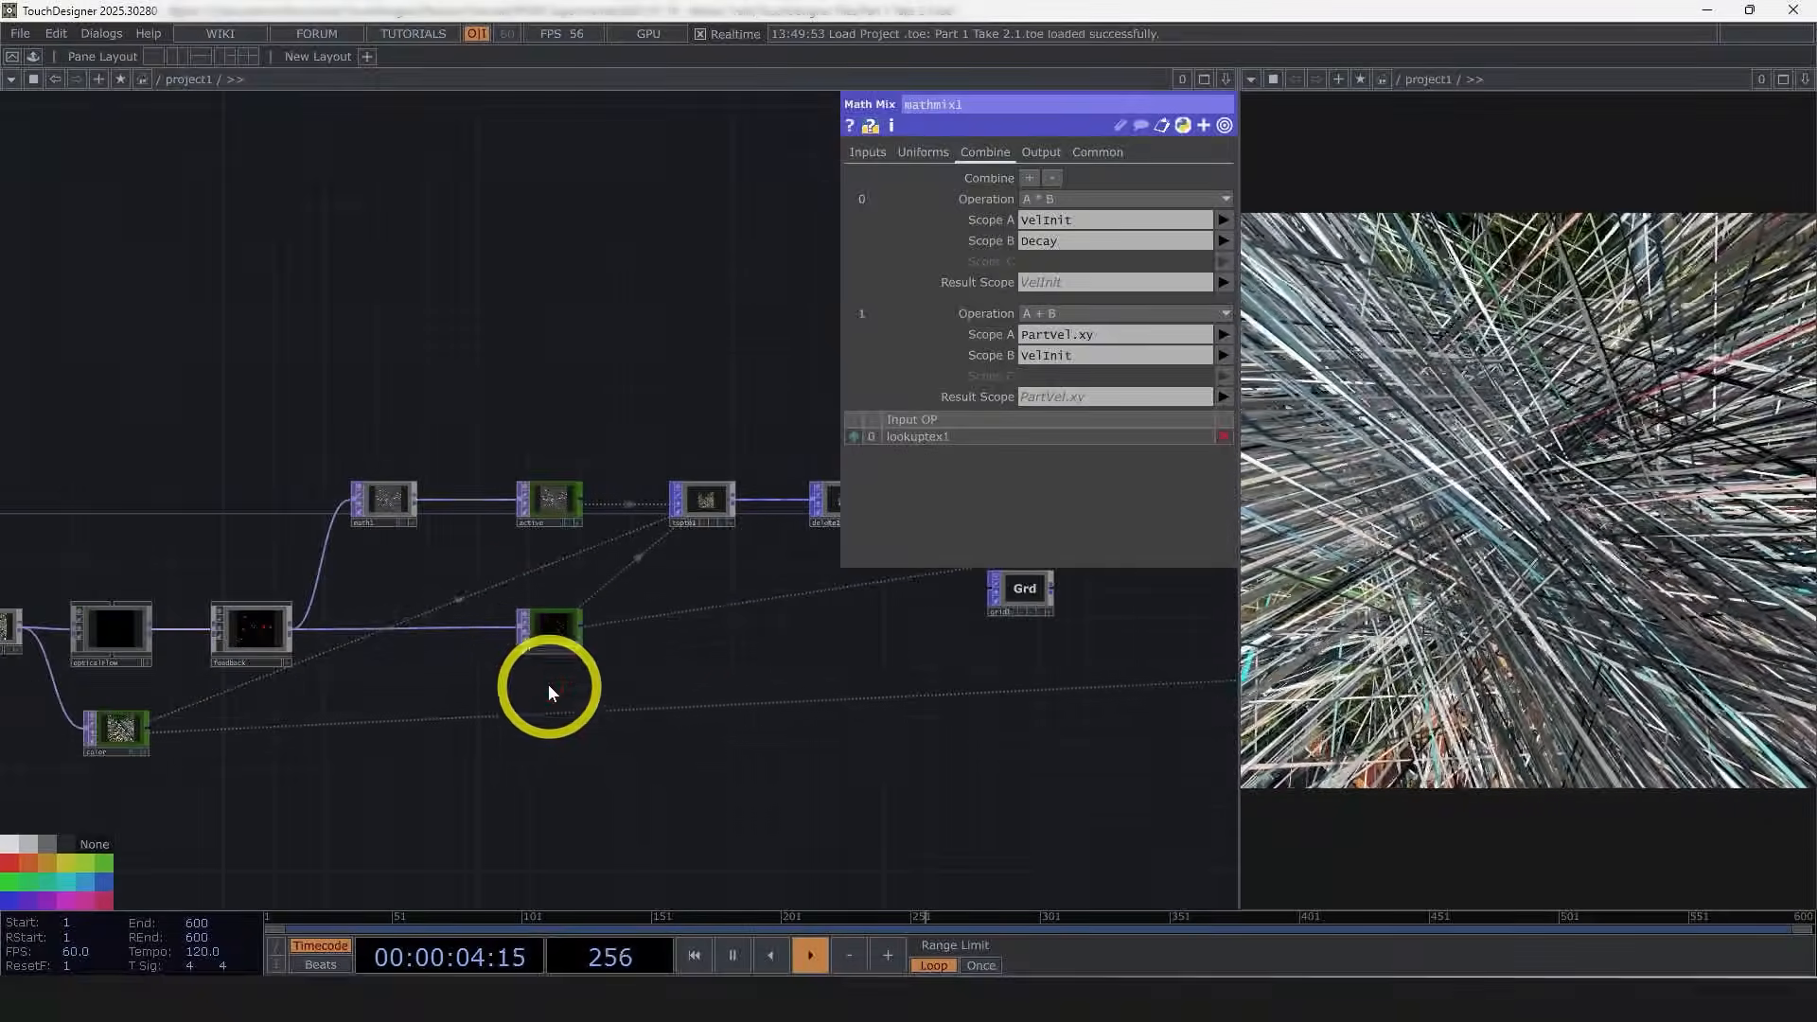
click(547, 639)
scroll(482, 610, up, 4)
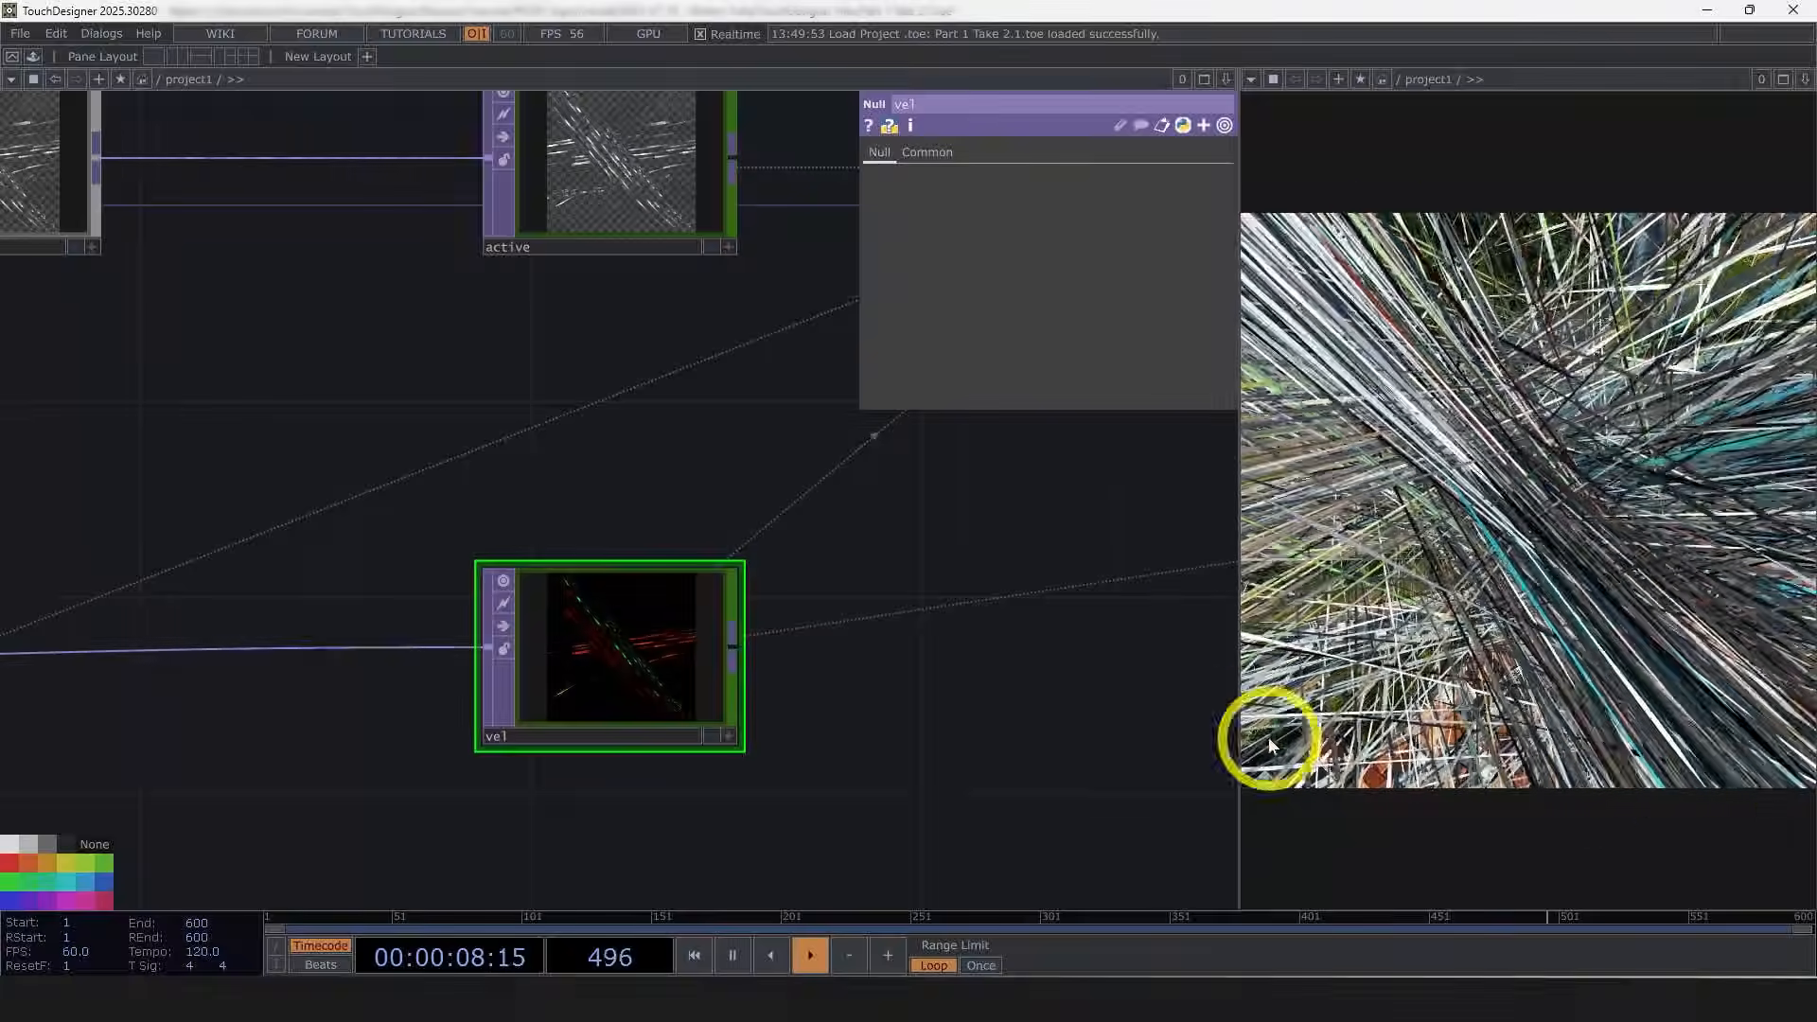
key(a)
key(n)
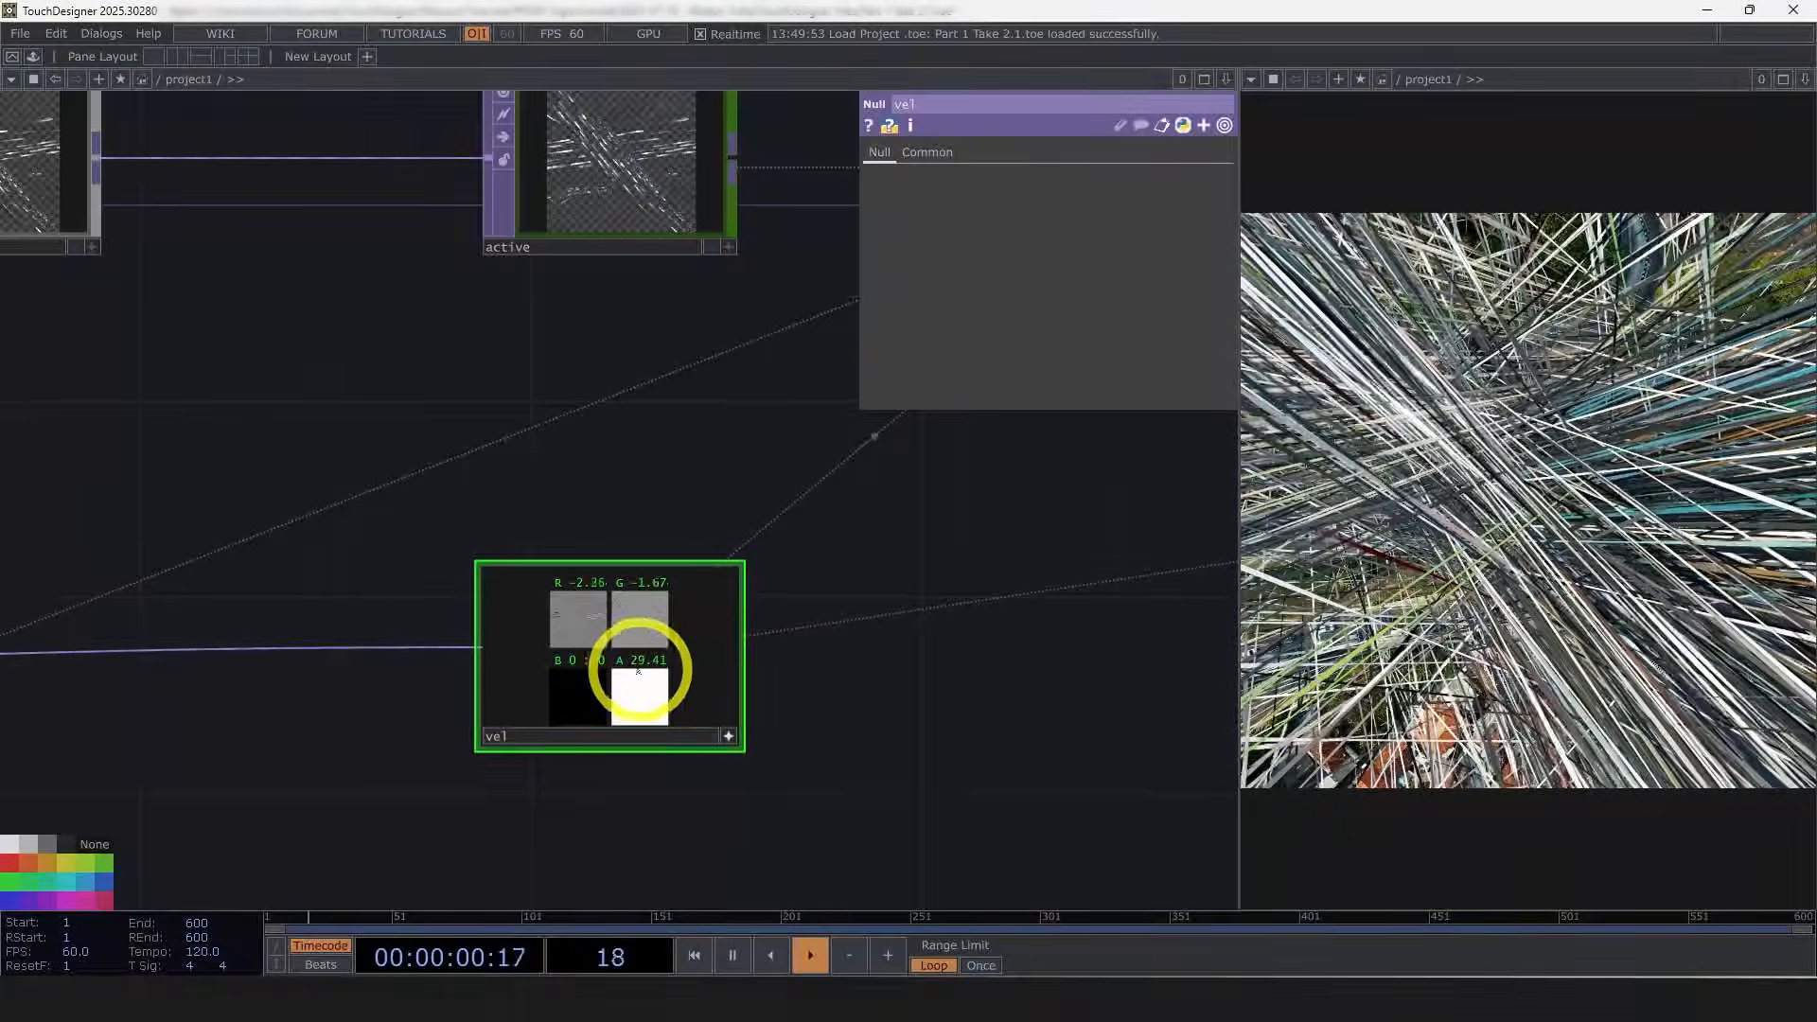
Step: Examine the value ranges of the vel TOP's channels
scroll(593, 648, up, 3)
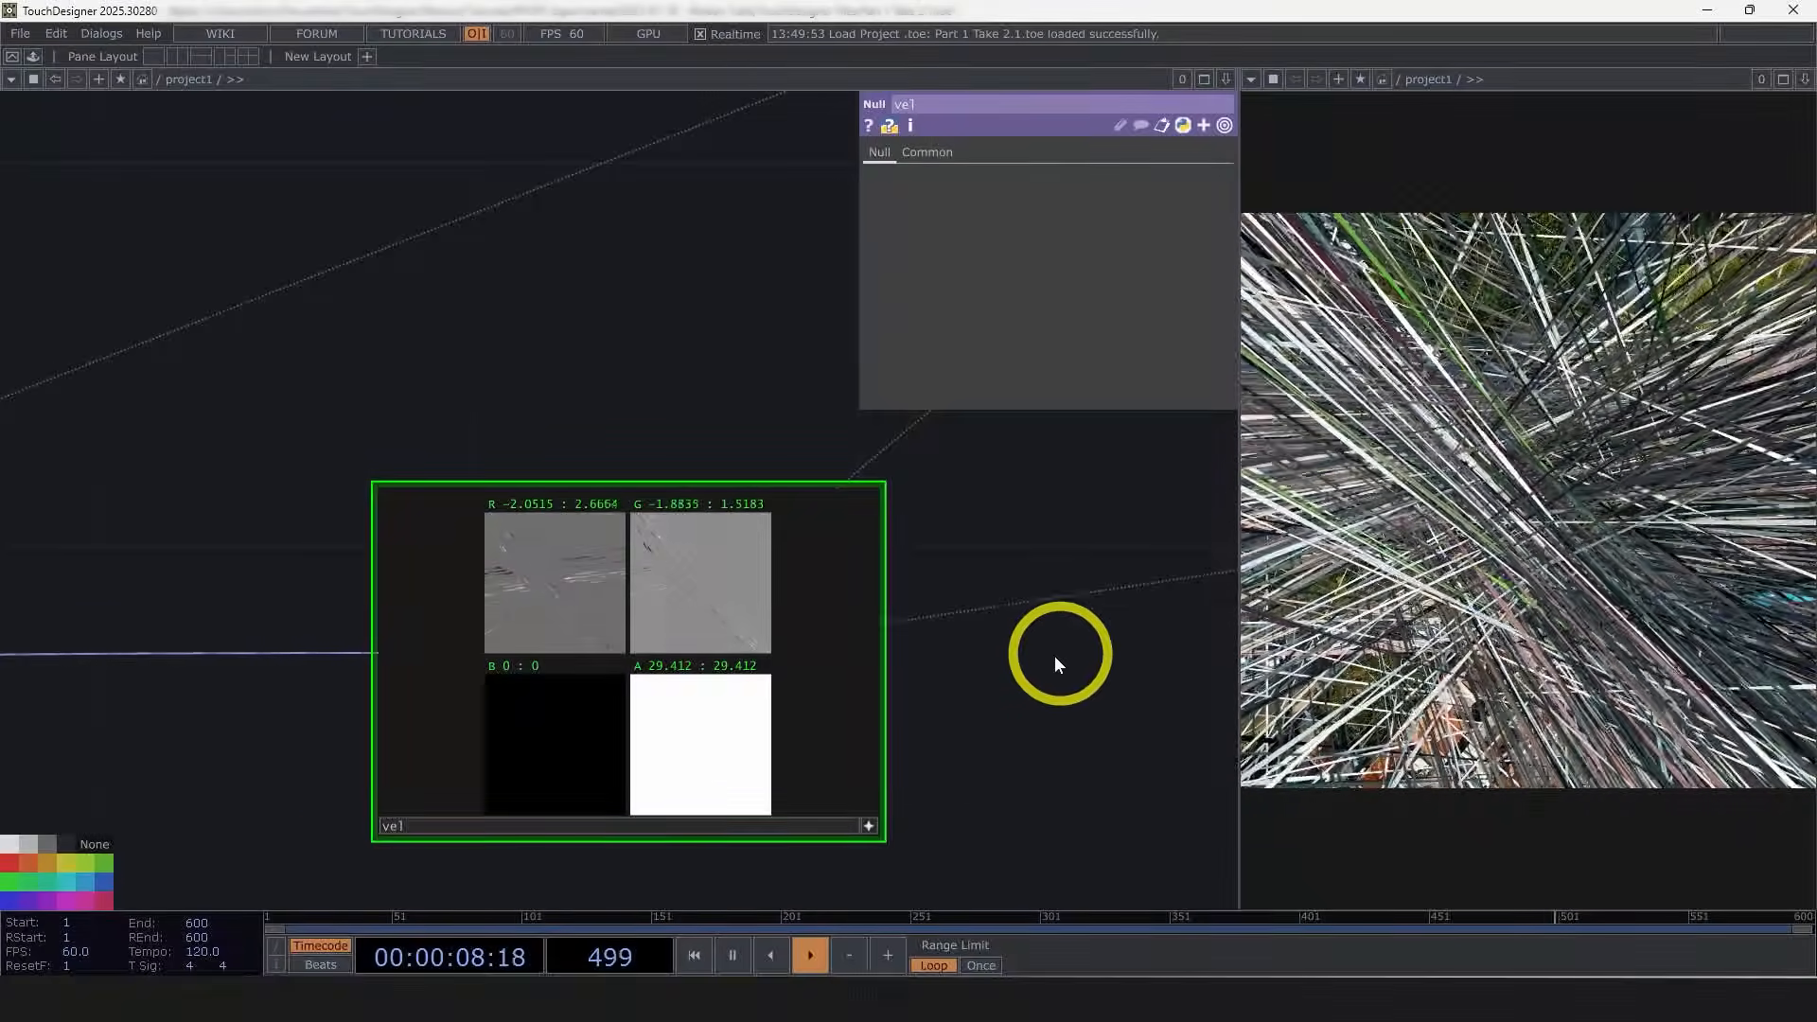
drag(1024, 620, 955, 579)
scroll(956, 579, down, 2)
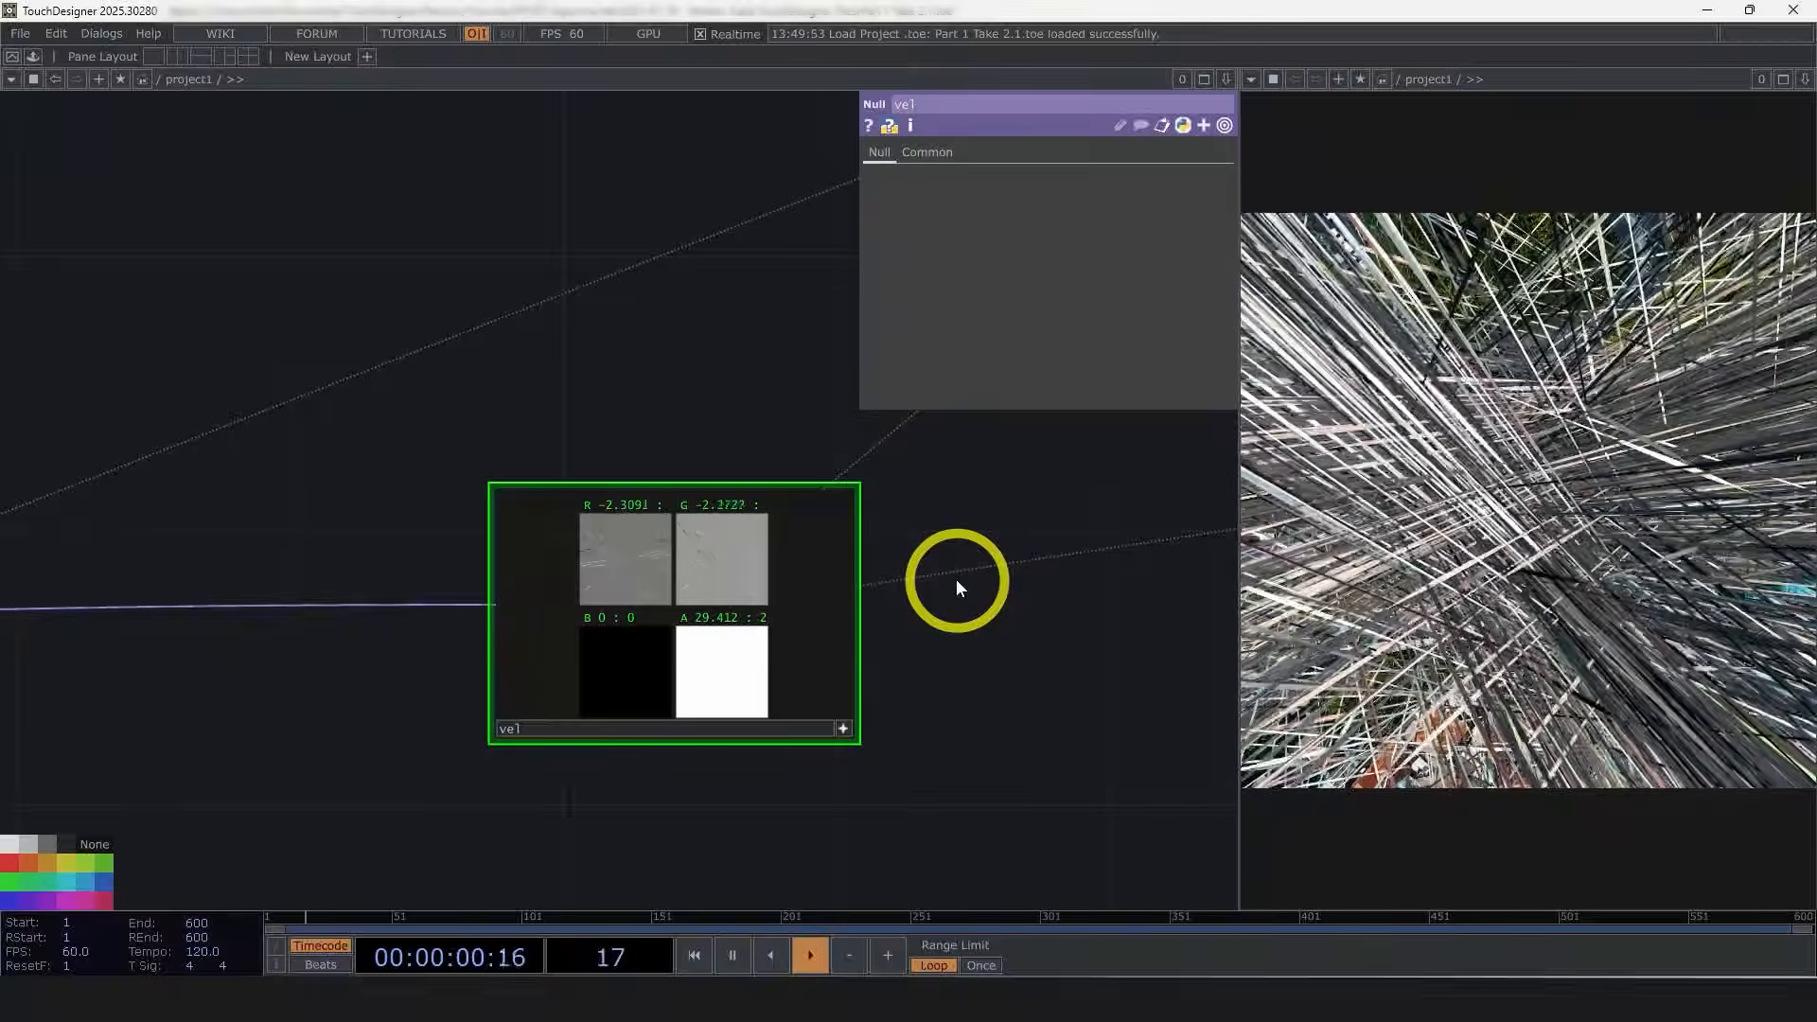
scroll(924, 662, down, 2)
drag(361, 770, 538, 708)
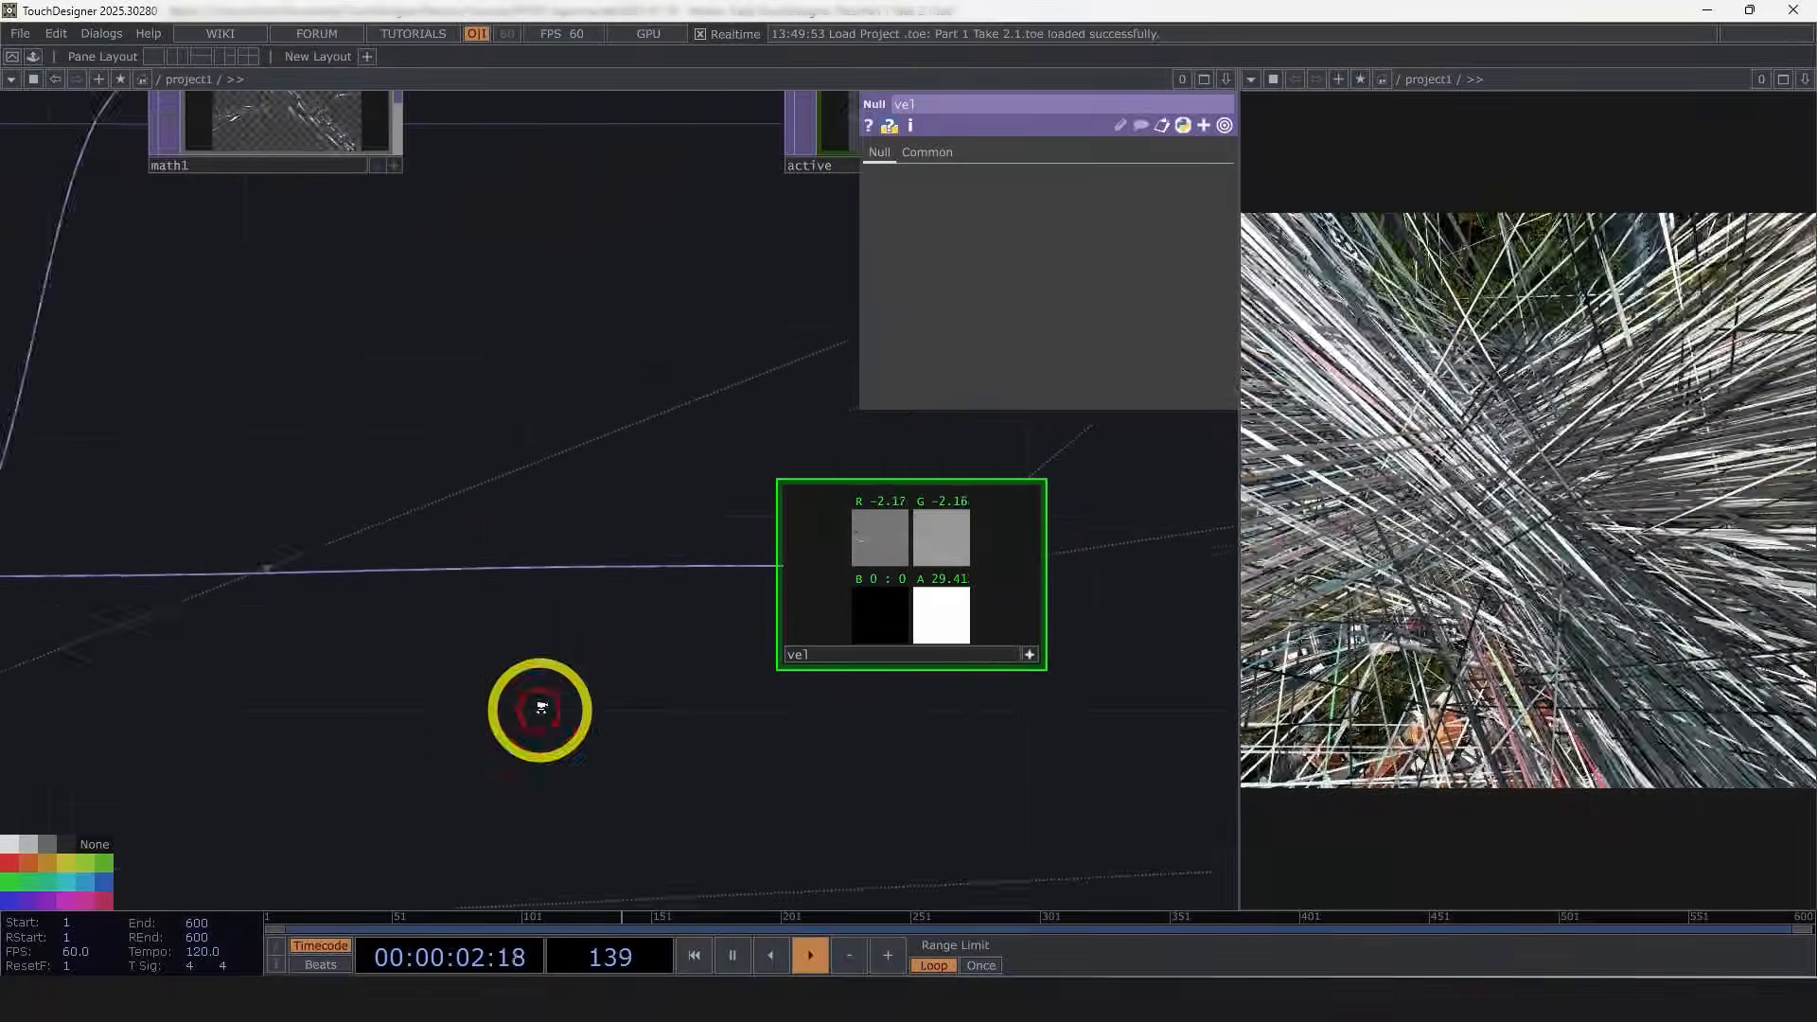
Step: Insert a Math TOP into the wire that feeds the vel Null TOP
scroll(538, 708, down, 2)
right_click(709, 605)
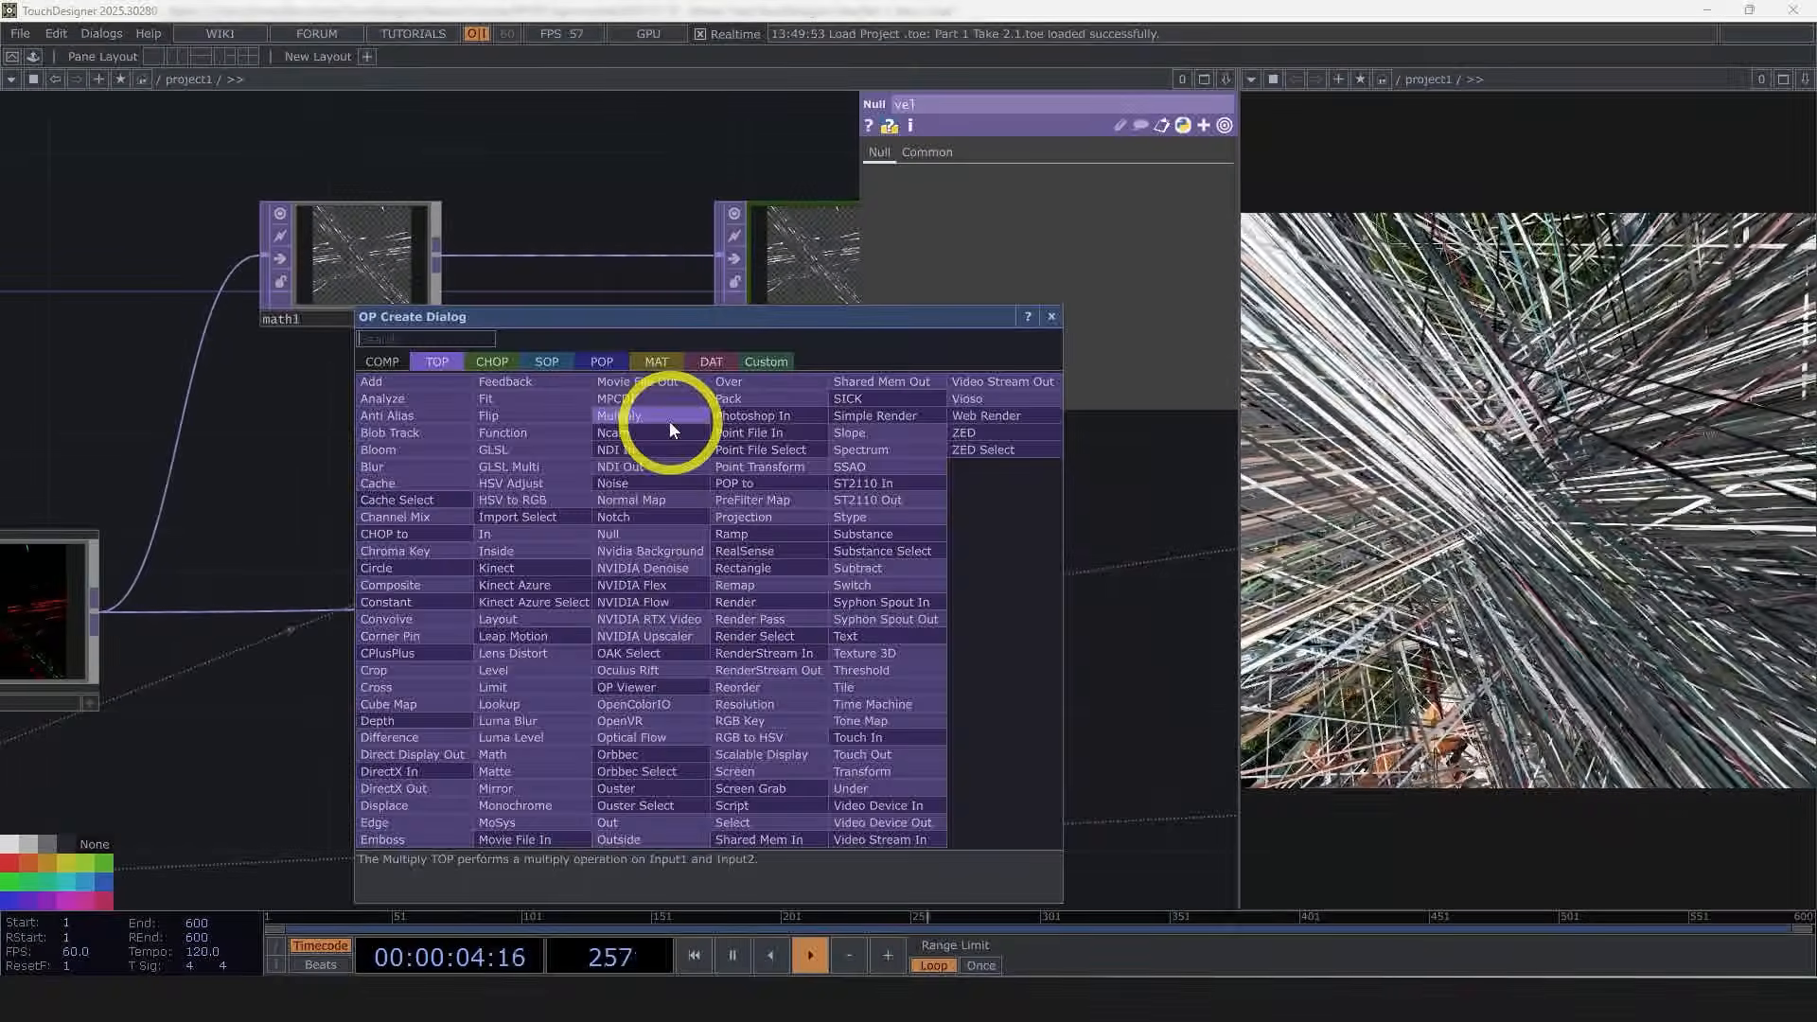
text(ma)
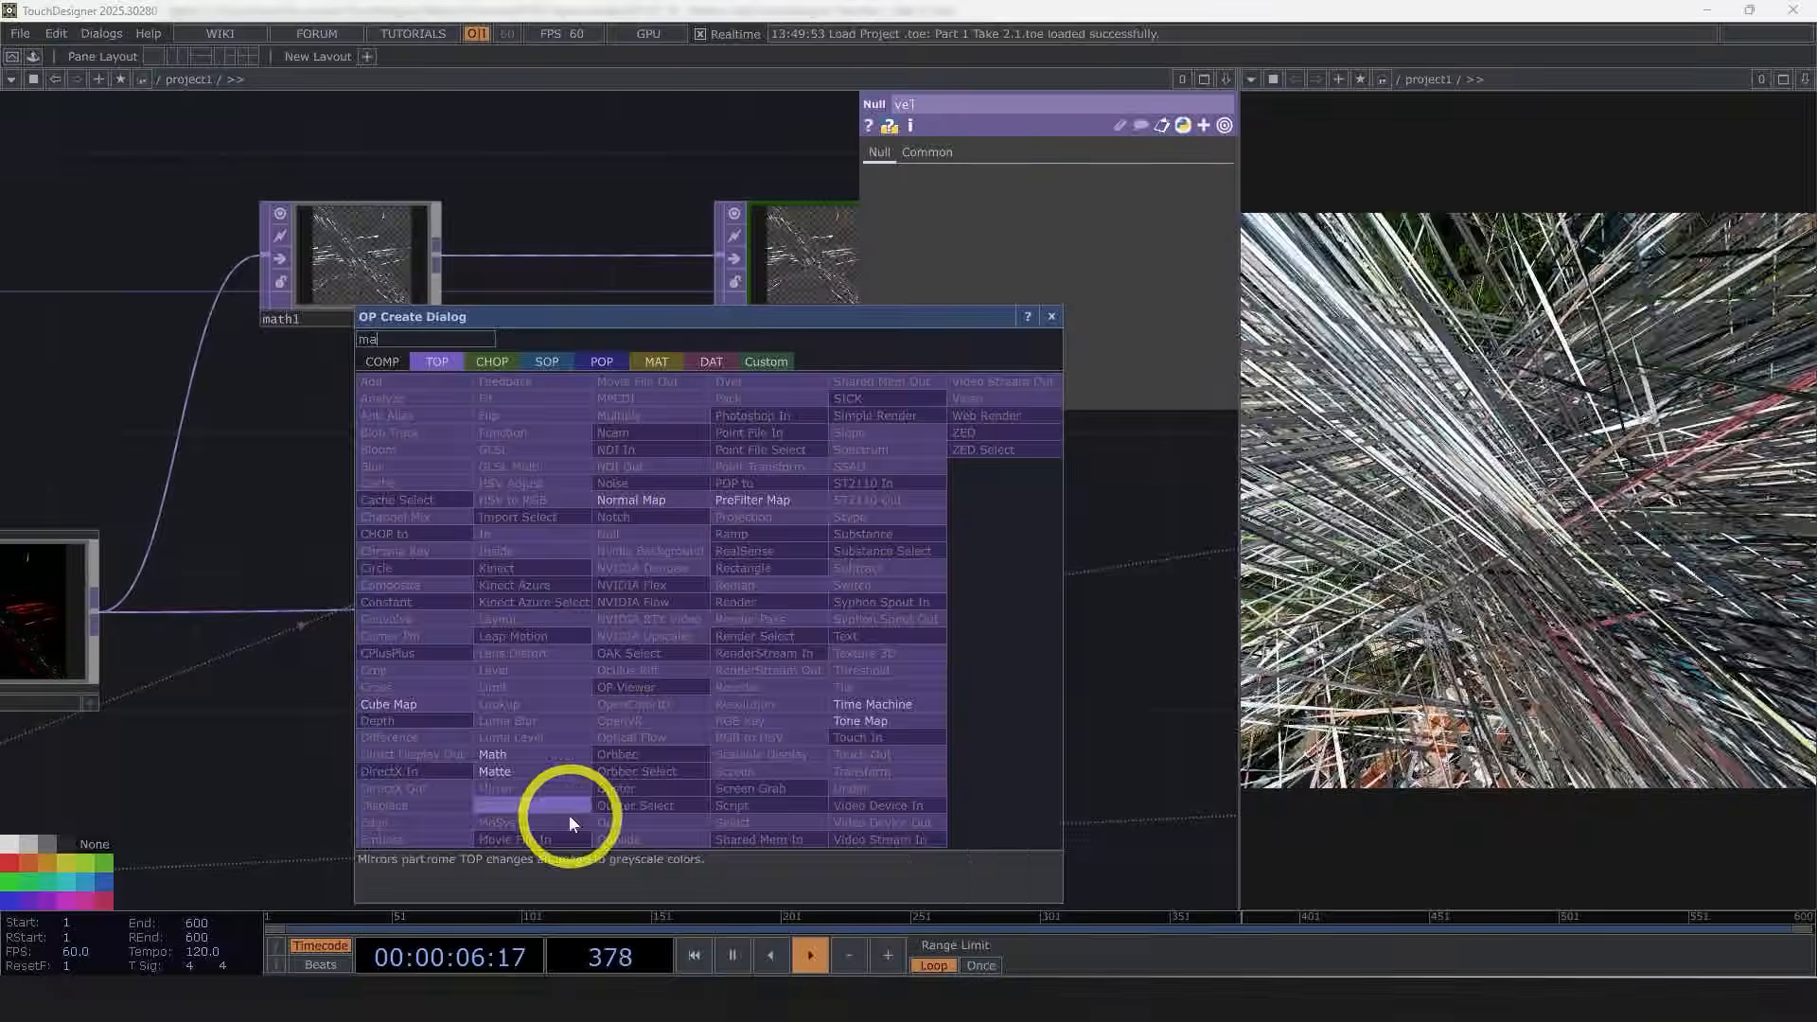
click(496, 755)
click(513, 615)
scroll(513, 617, up, 5)
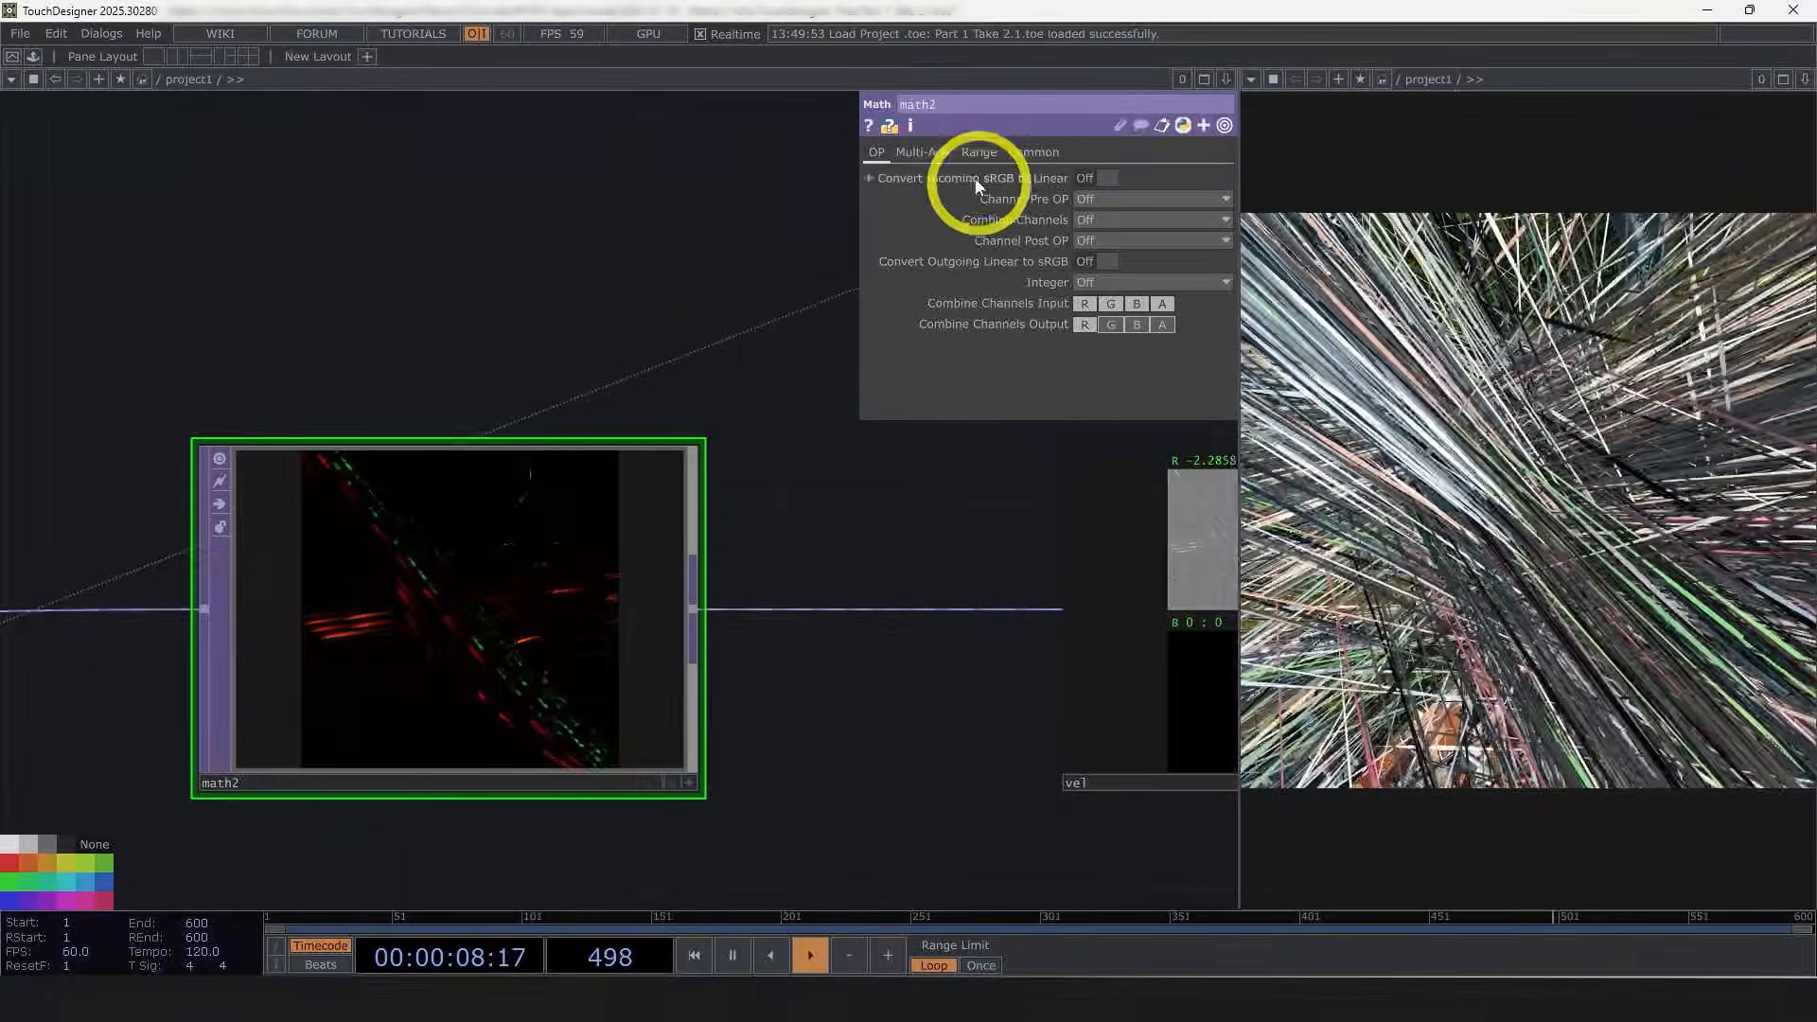
Step: On the new Math TOP's Multi-Add page, set Multiply to .01 to scale down the velocity values
click(981, 155)
click(925, 153)
click(1080, 199)
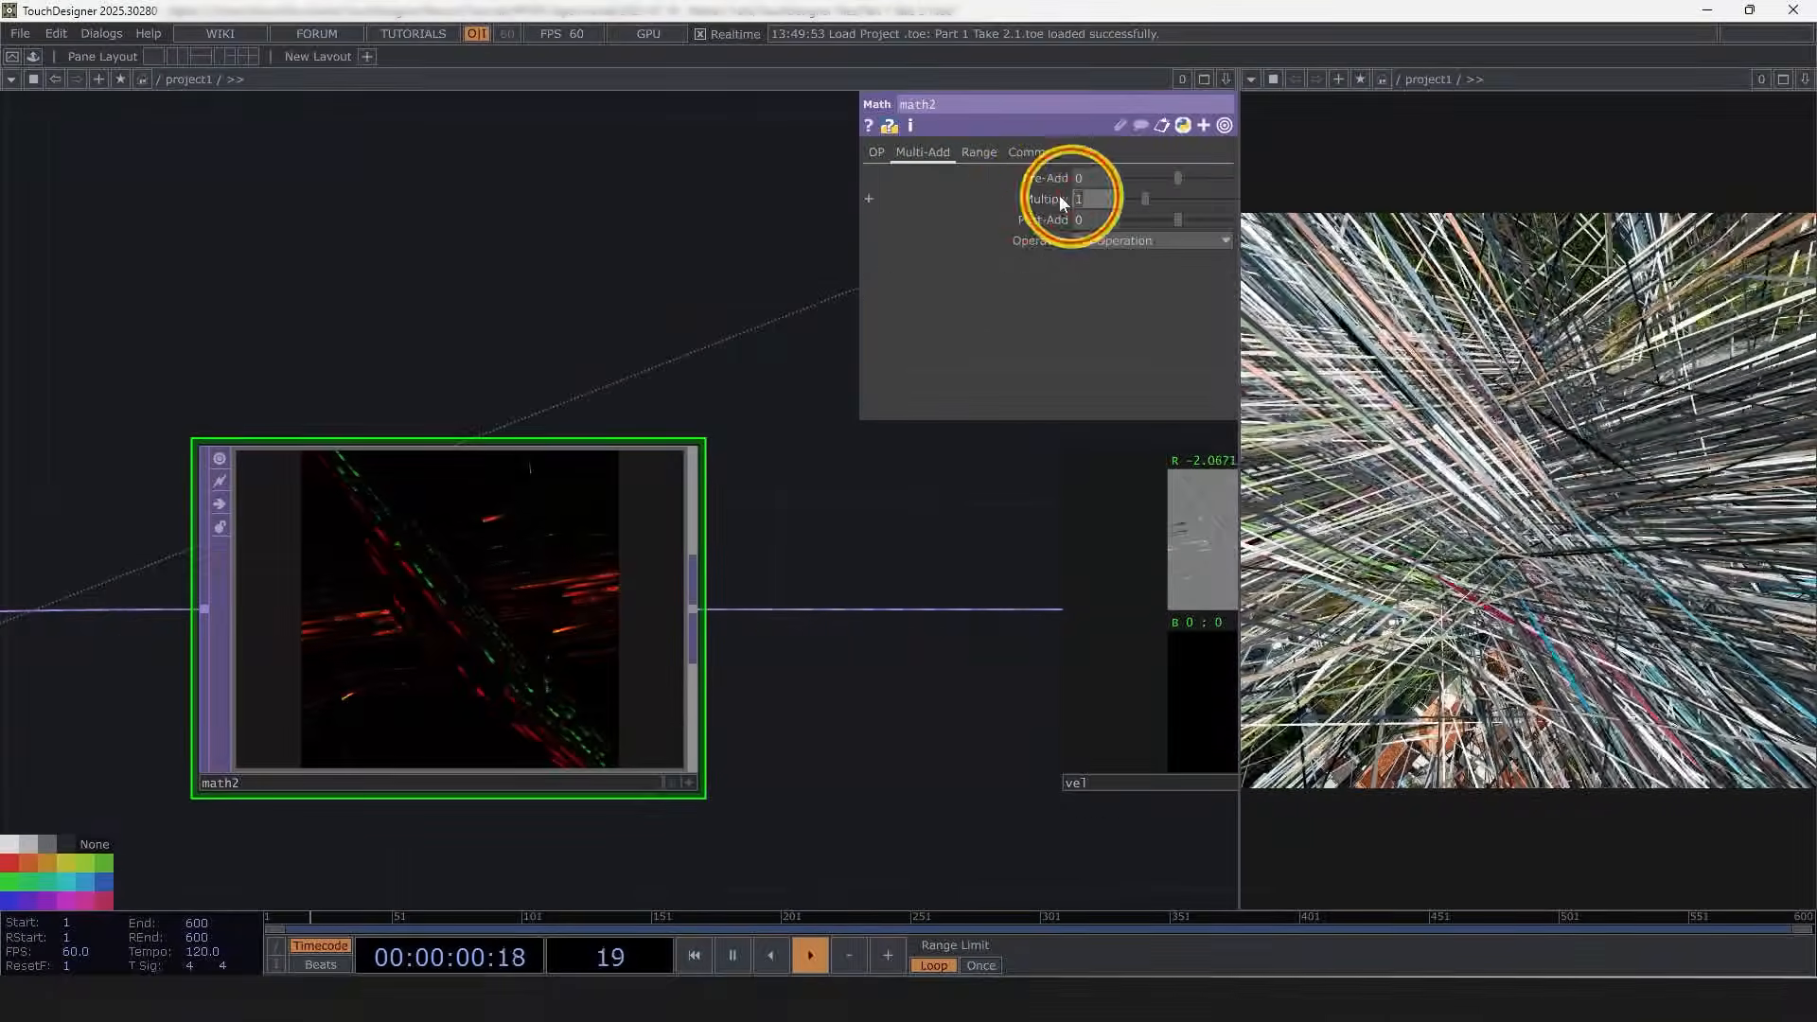
text(.01)
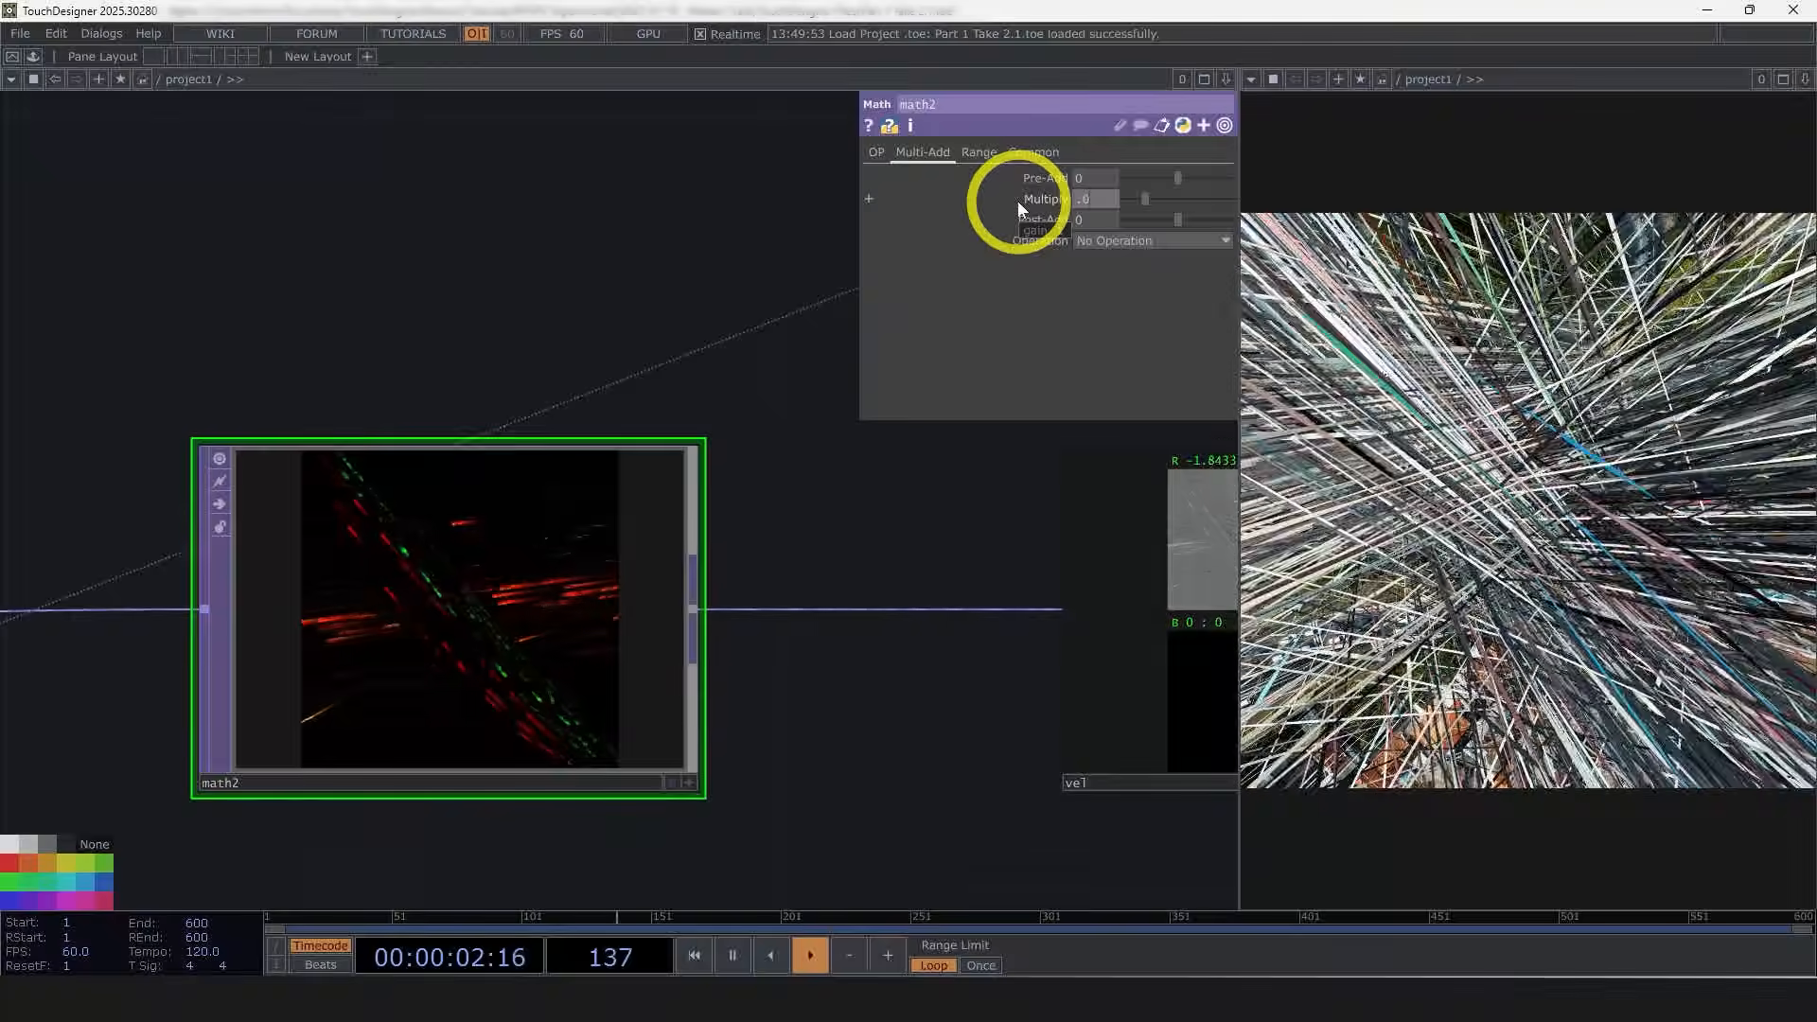
key(Return)
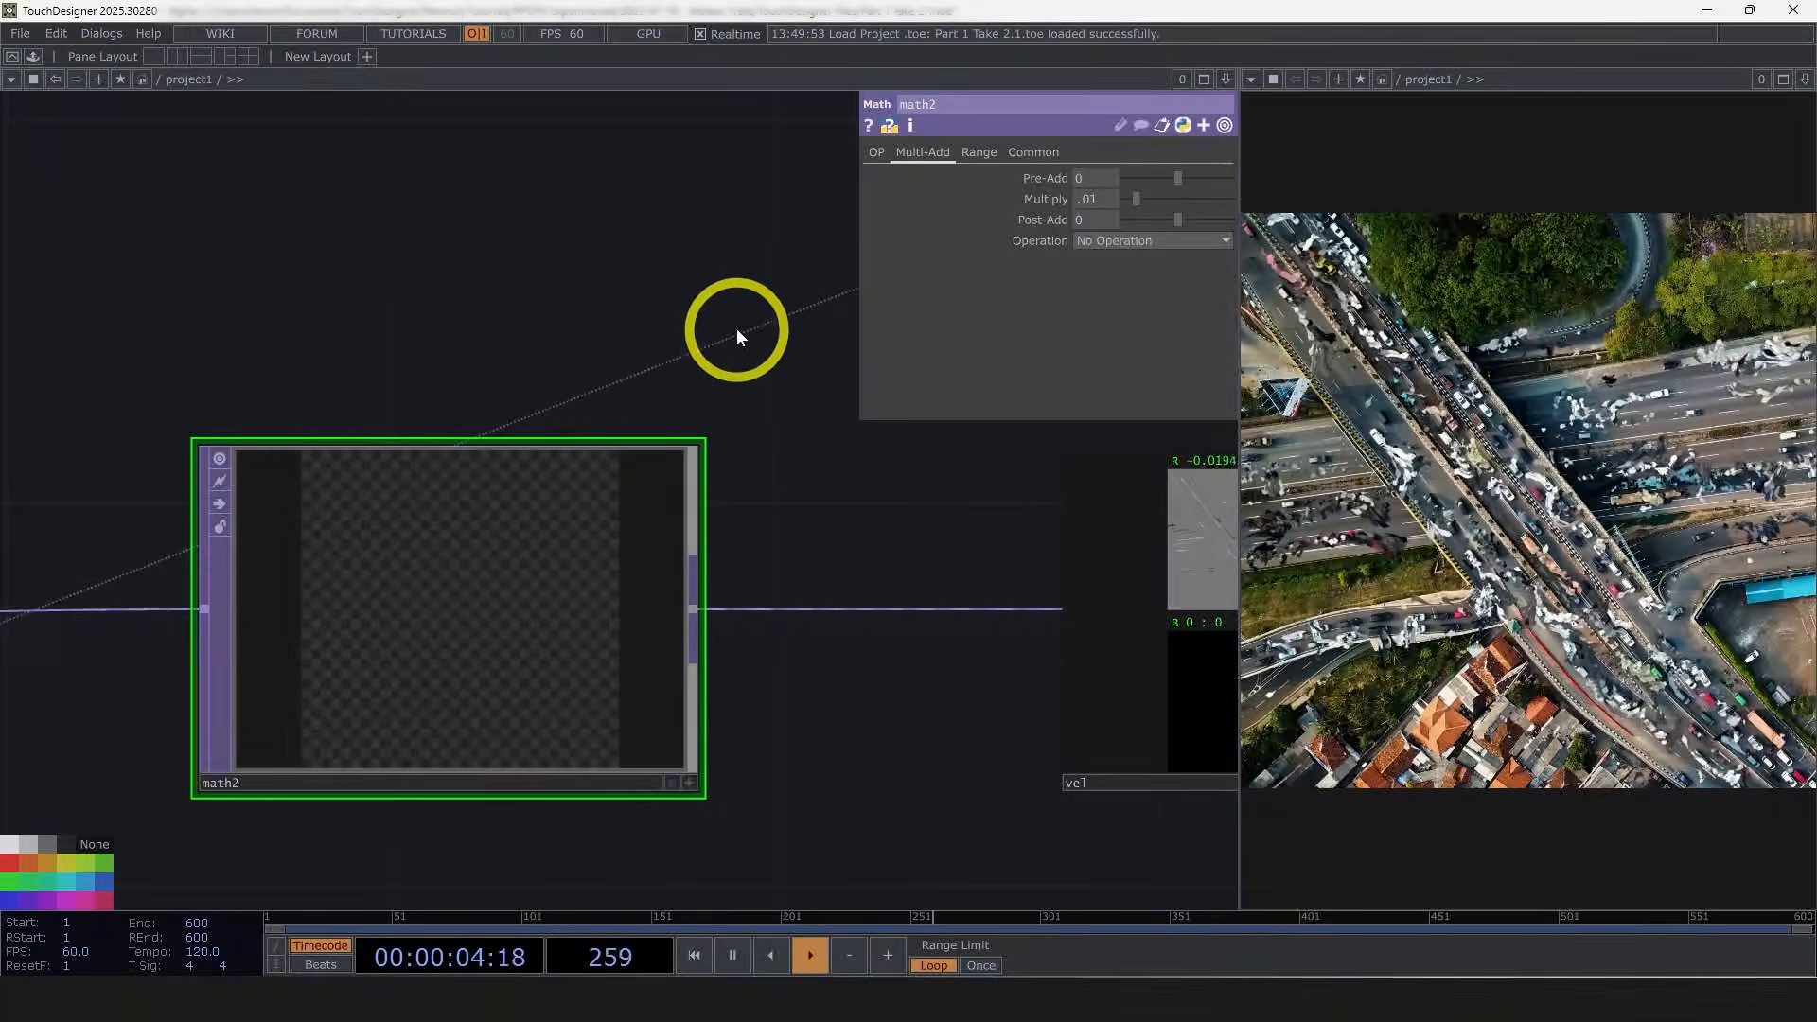
drag(692, 345, 339, 395)
scroll(339, 395, down, 3)
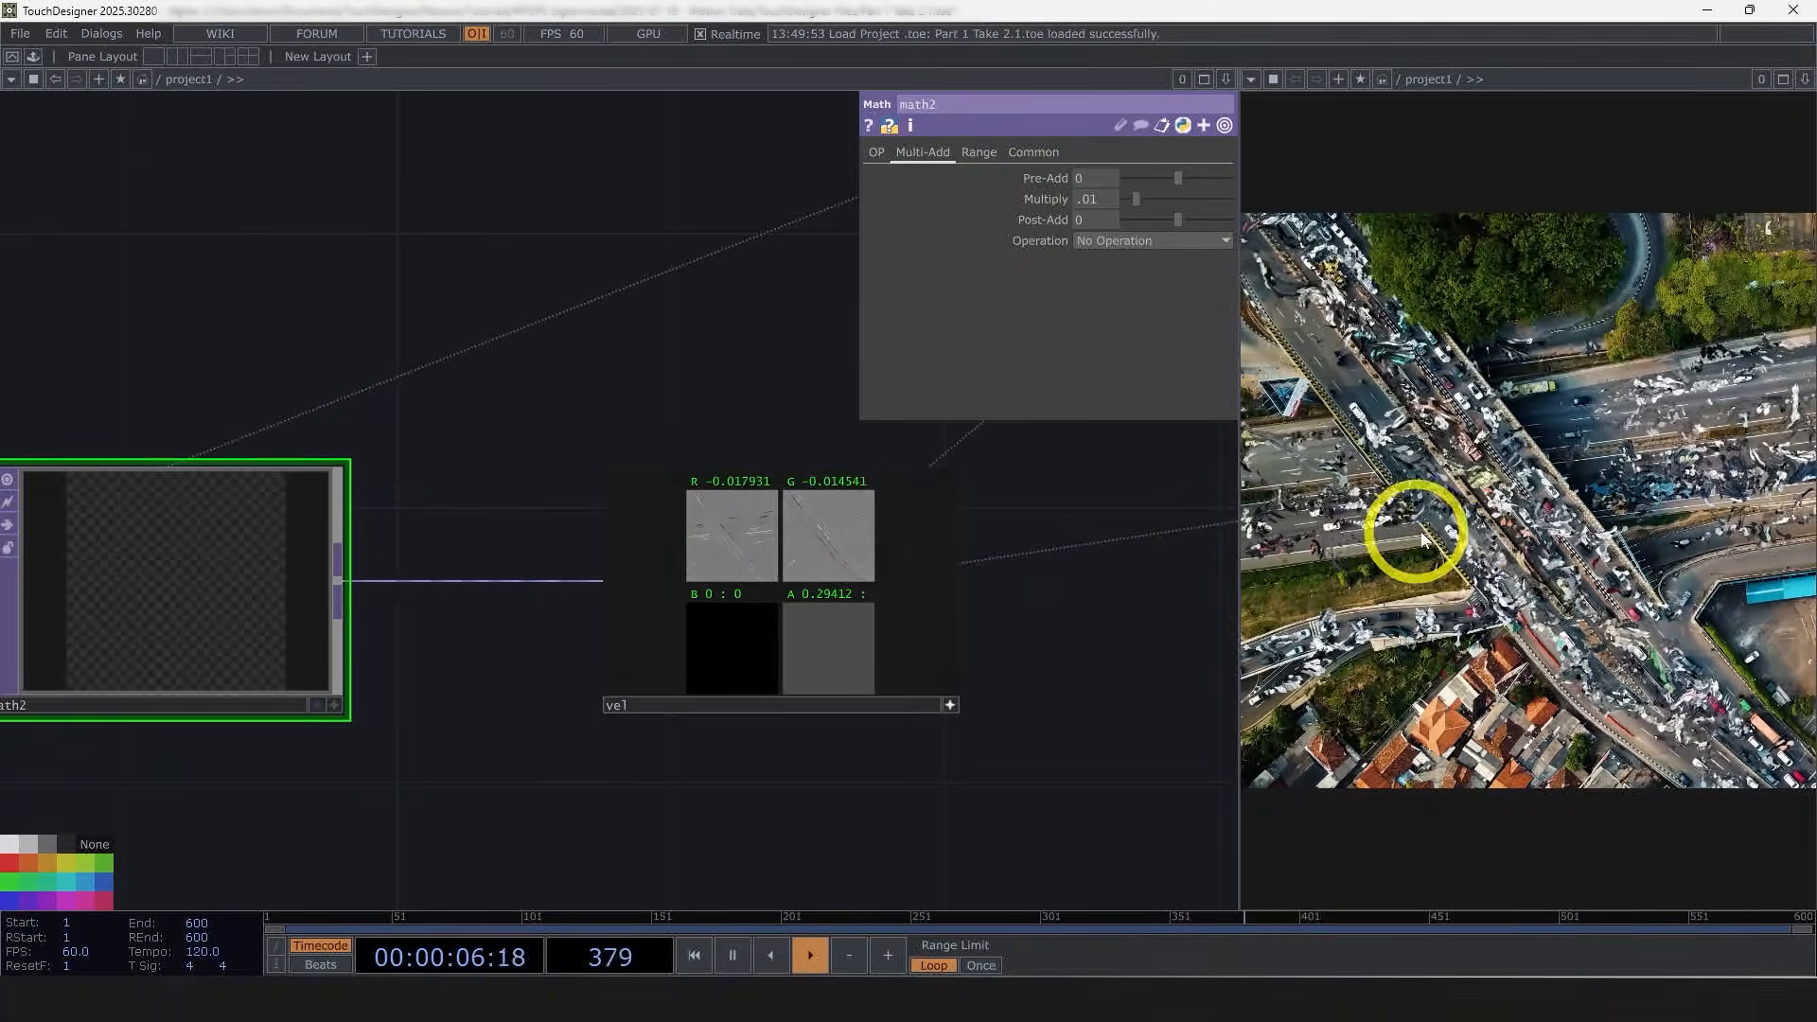
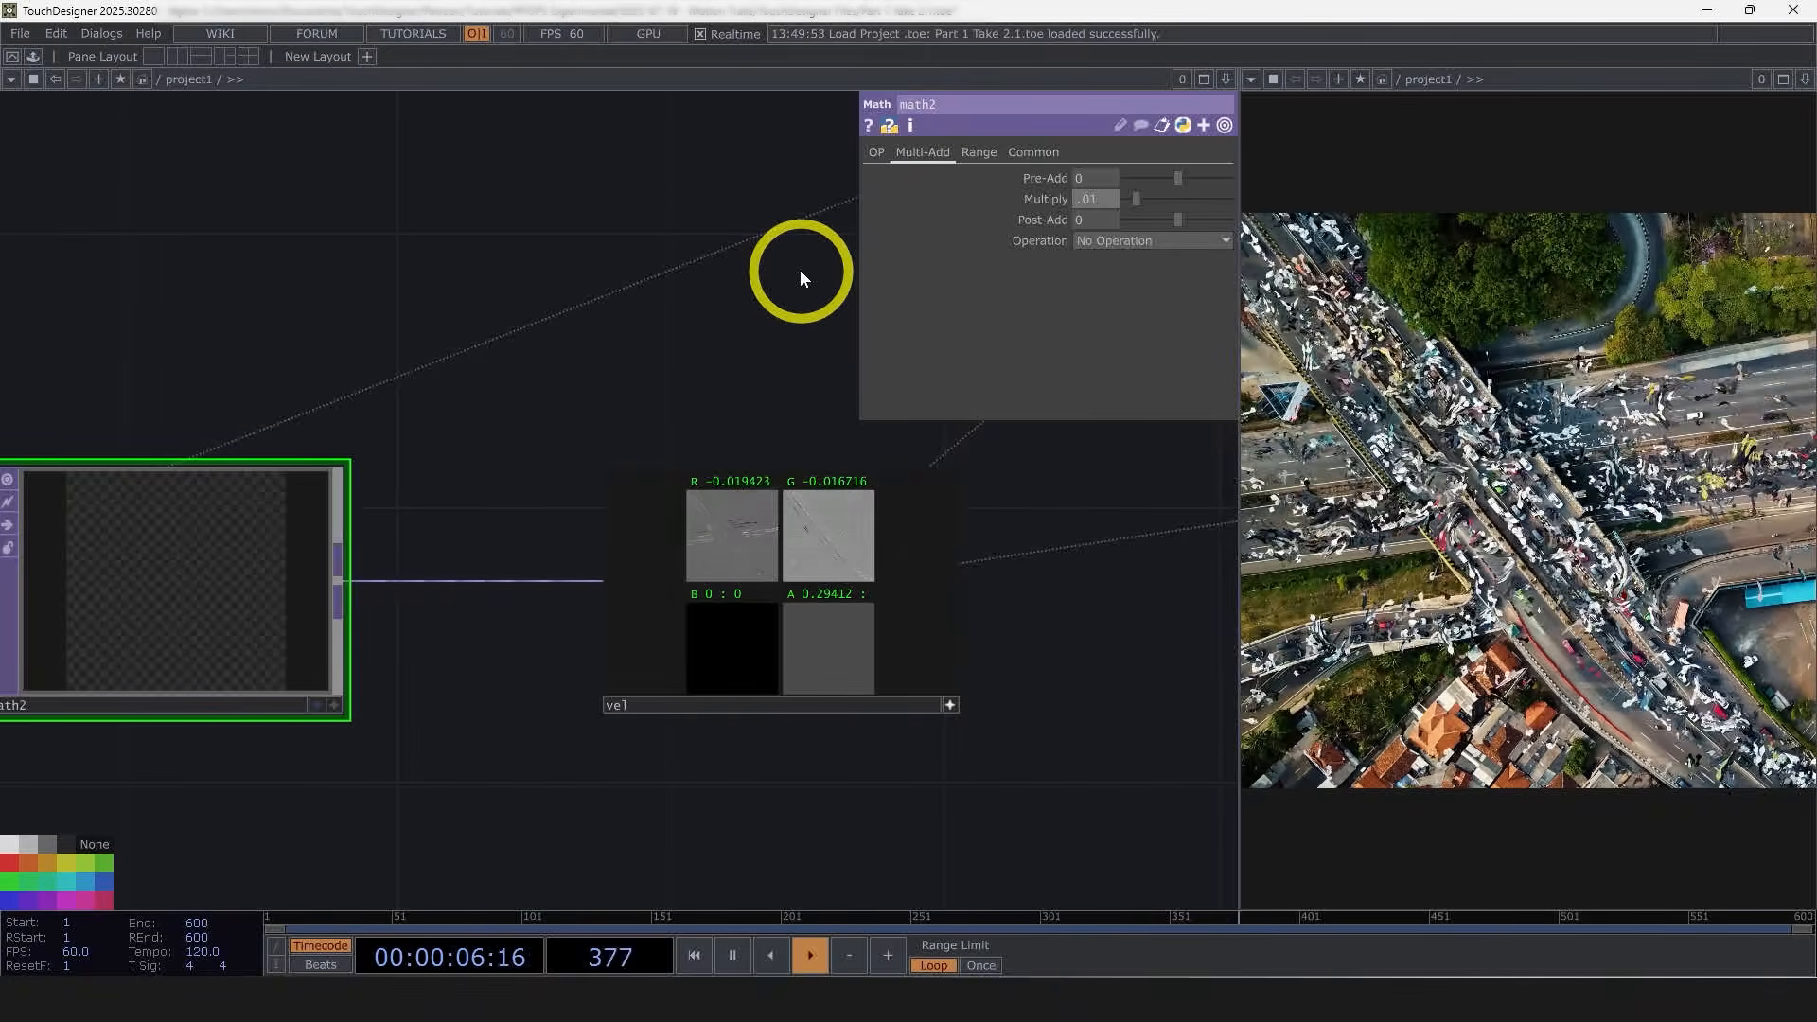
Step: Try setting the Math TOP's Multiply to -.01
text(-)
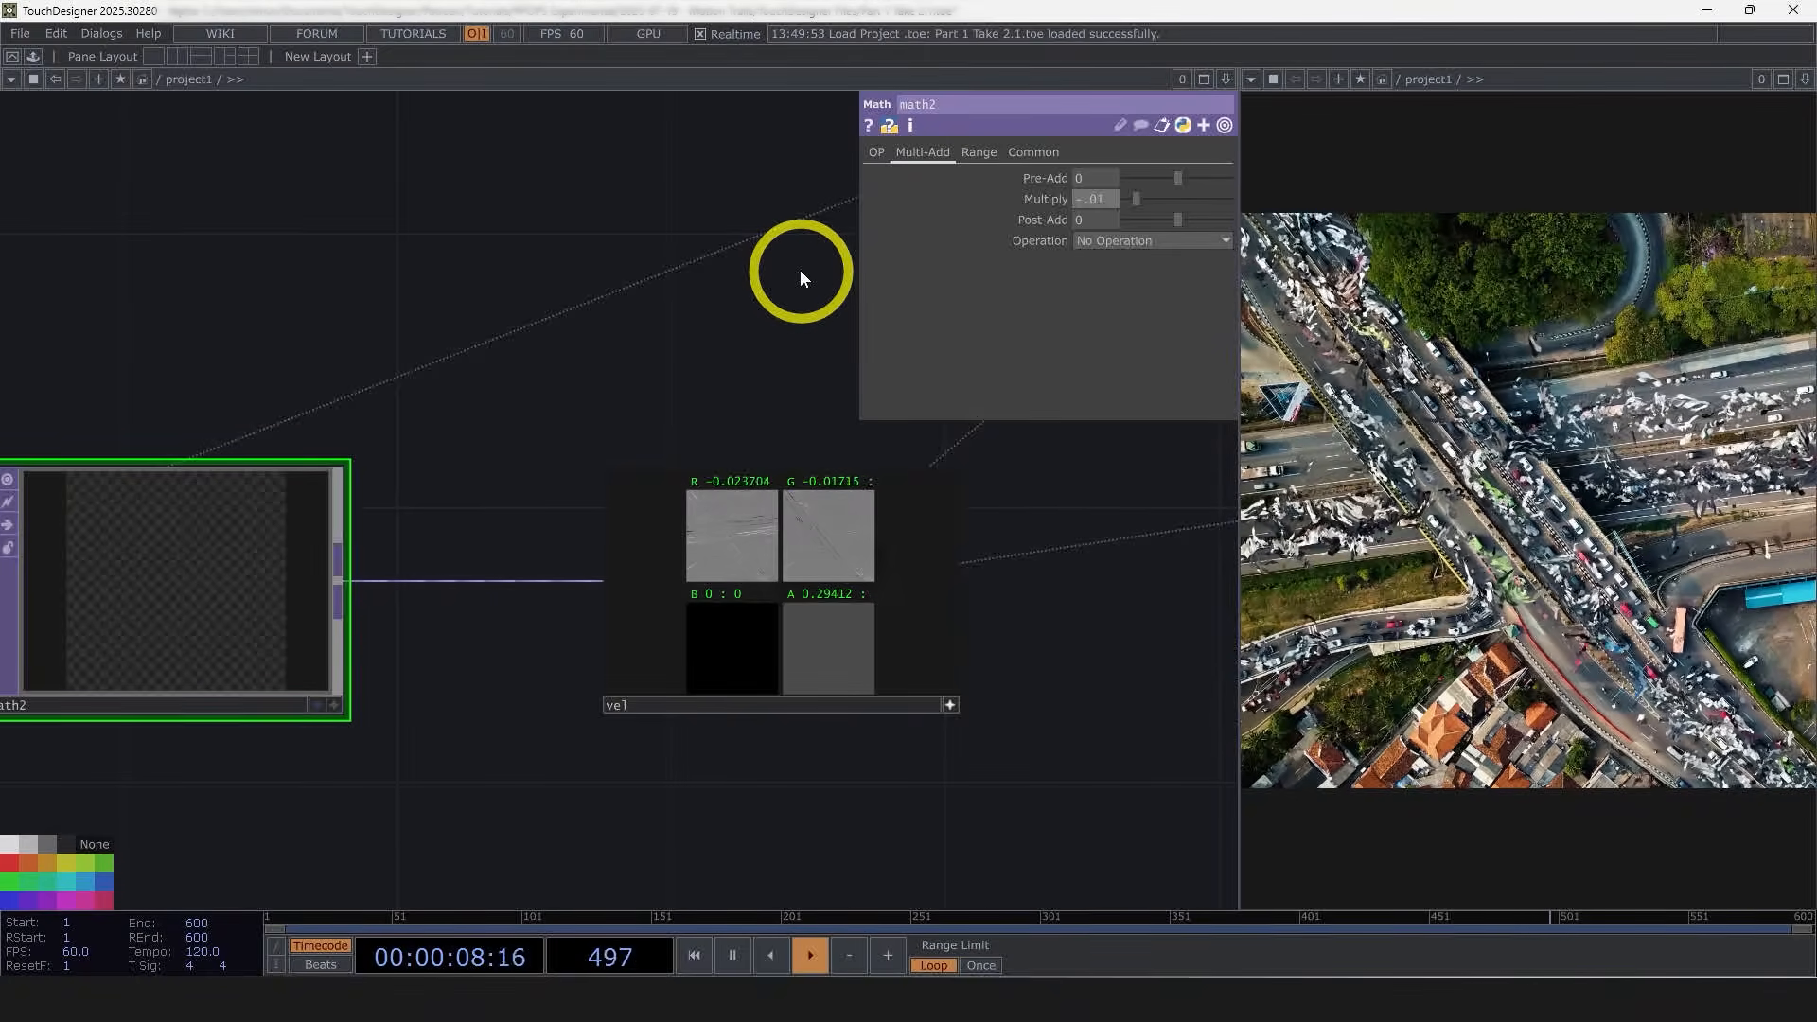
key(Return)
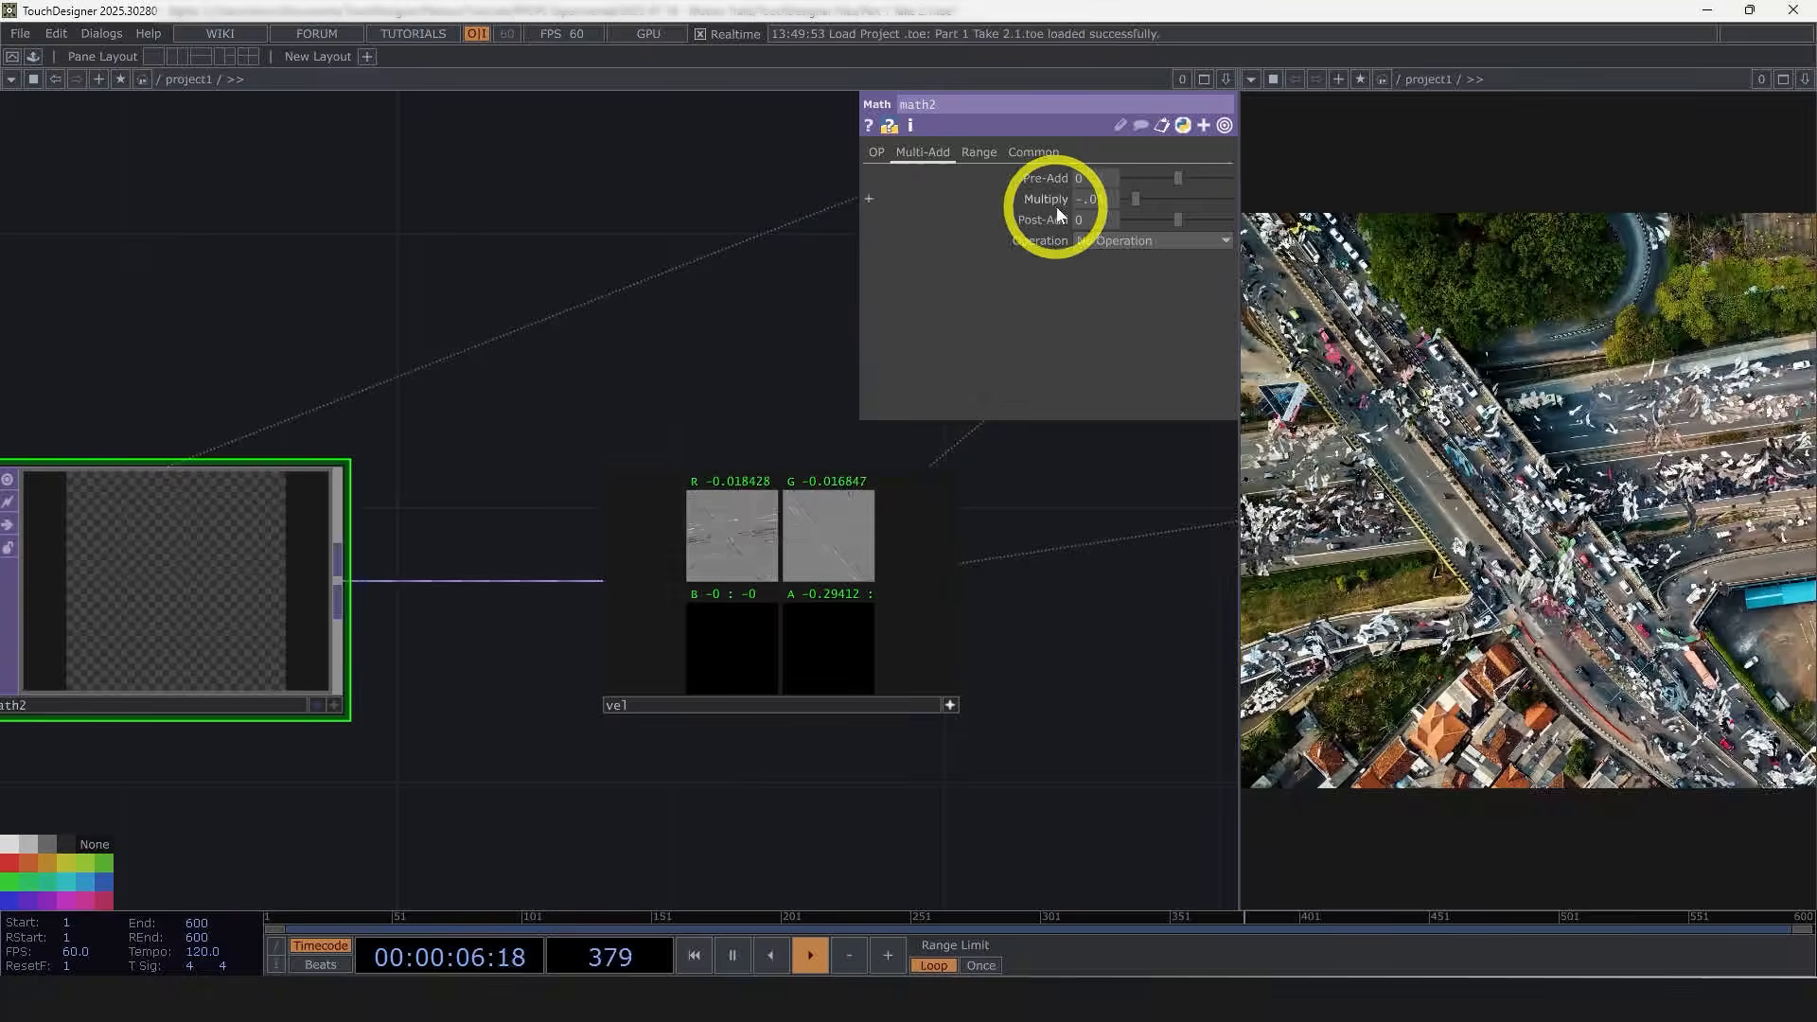
click(799, 286)
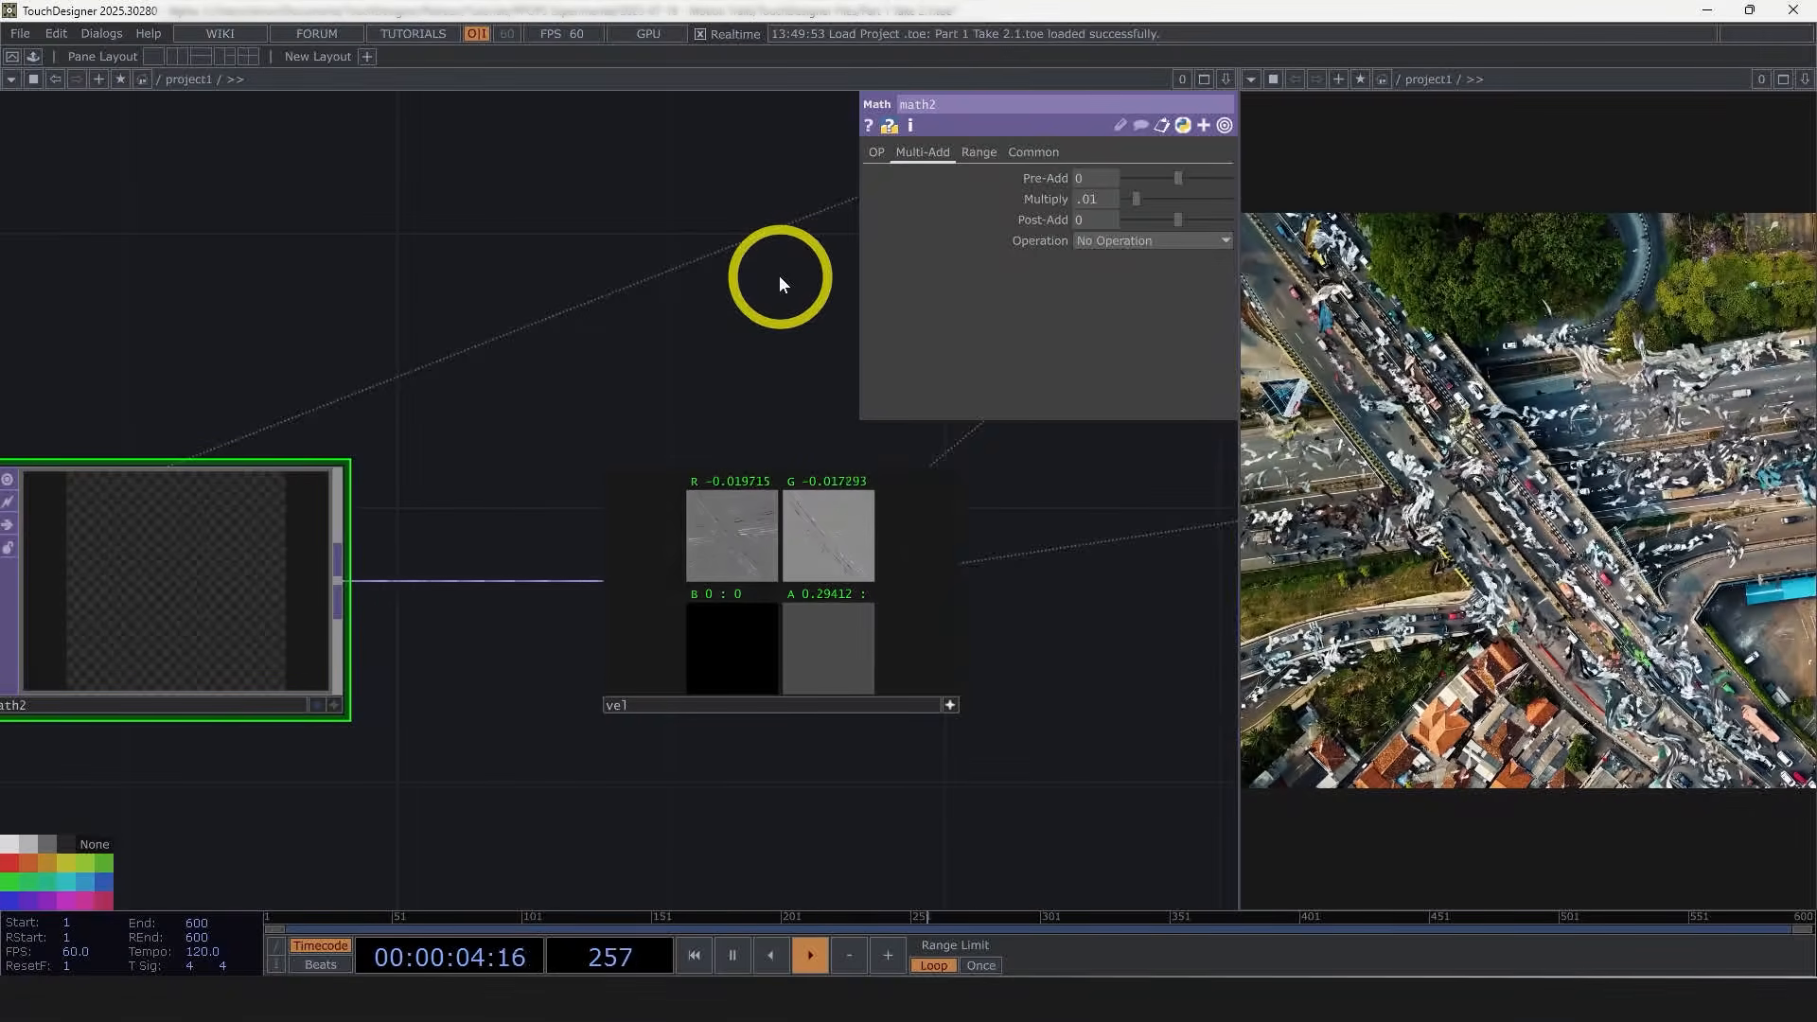
Step: Navigate the network to the particle chain and review the lookuptex1 and mathmix1 parameters
drag(593, 352, 518, 374)
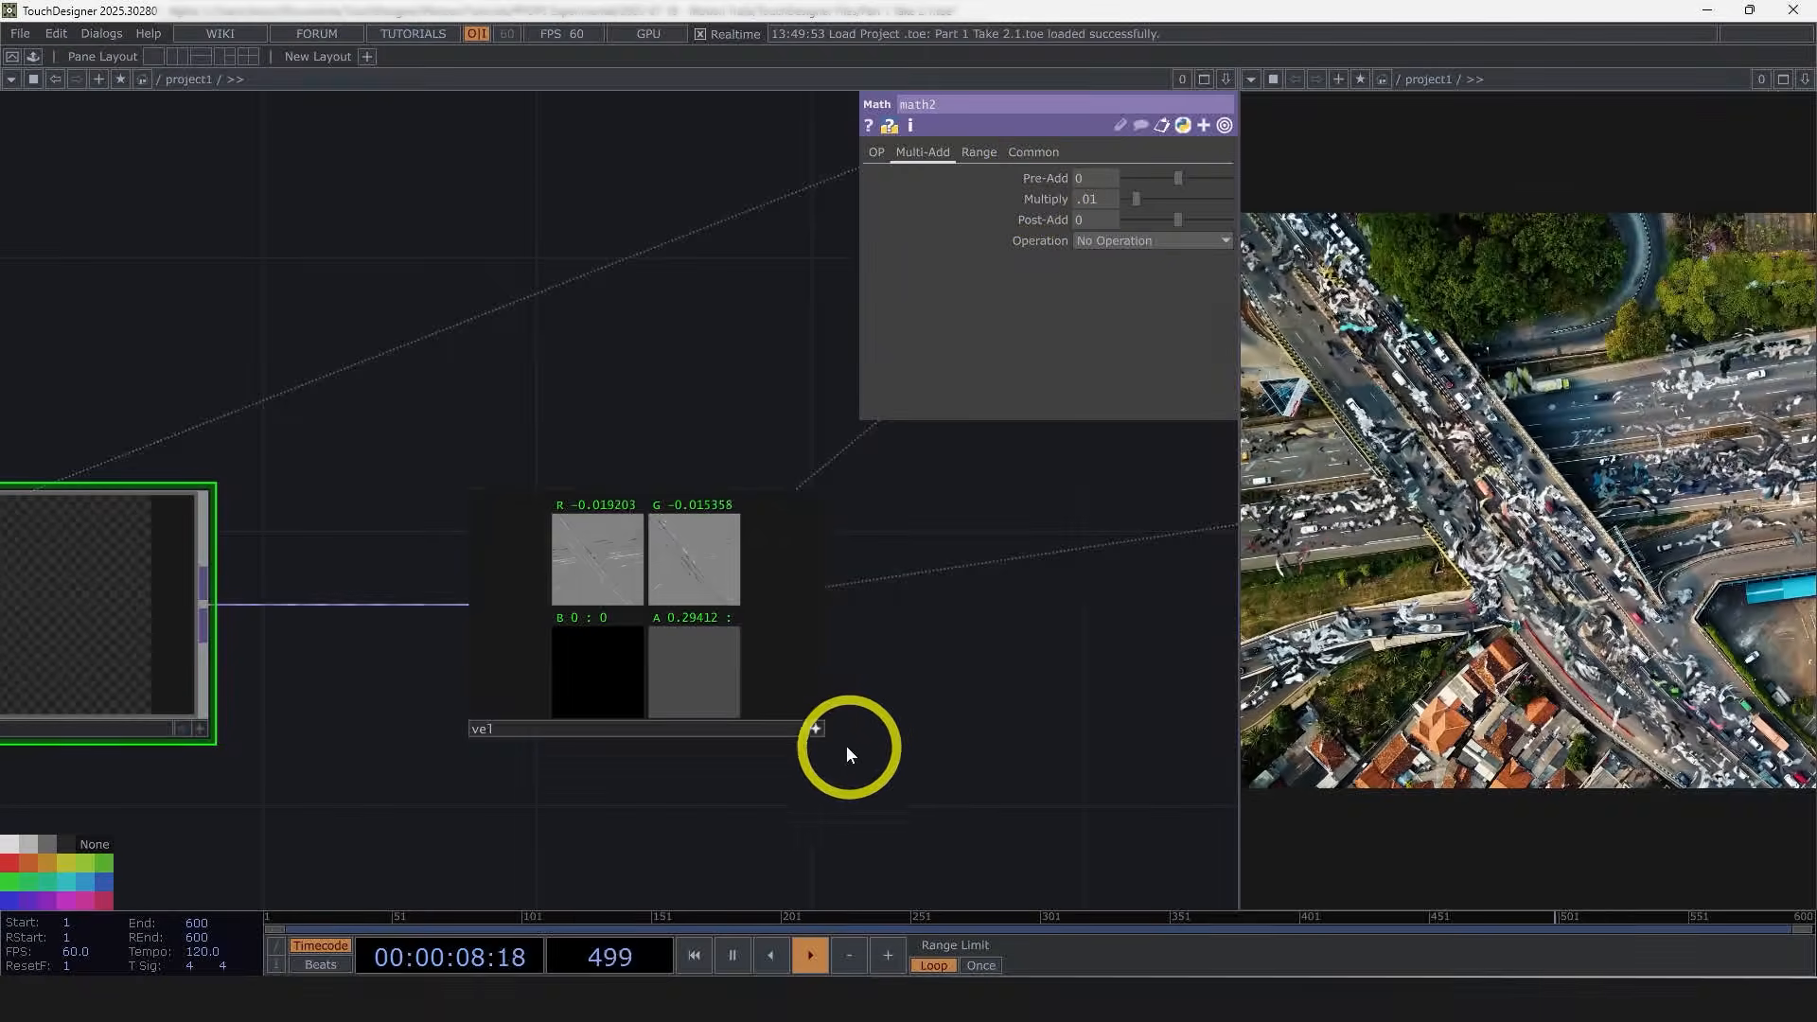
click(817, 729)
click(816, 728)
click(816, 728)
click(489, 508)
scroll(660, 355, down, 4)
drag(752, 392, 241, 562)
scroll(580, 690, down, 6)
drag(578, 700, 413, 706)
drag(949, 702, 459, 706)
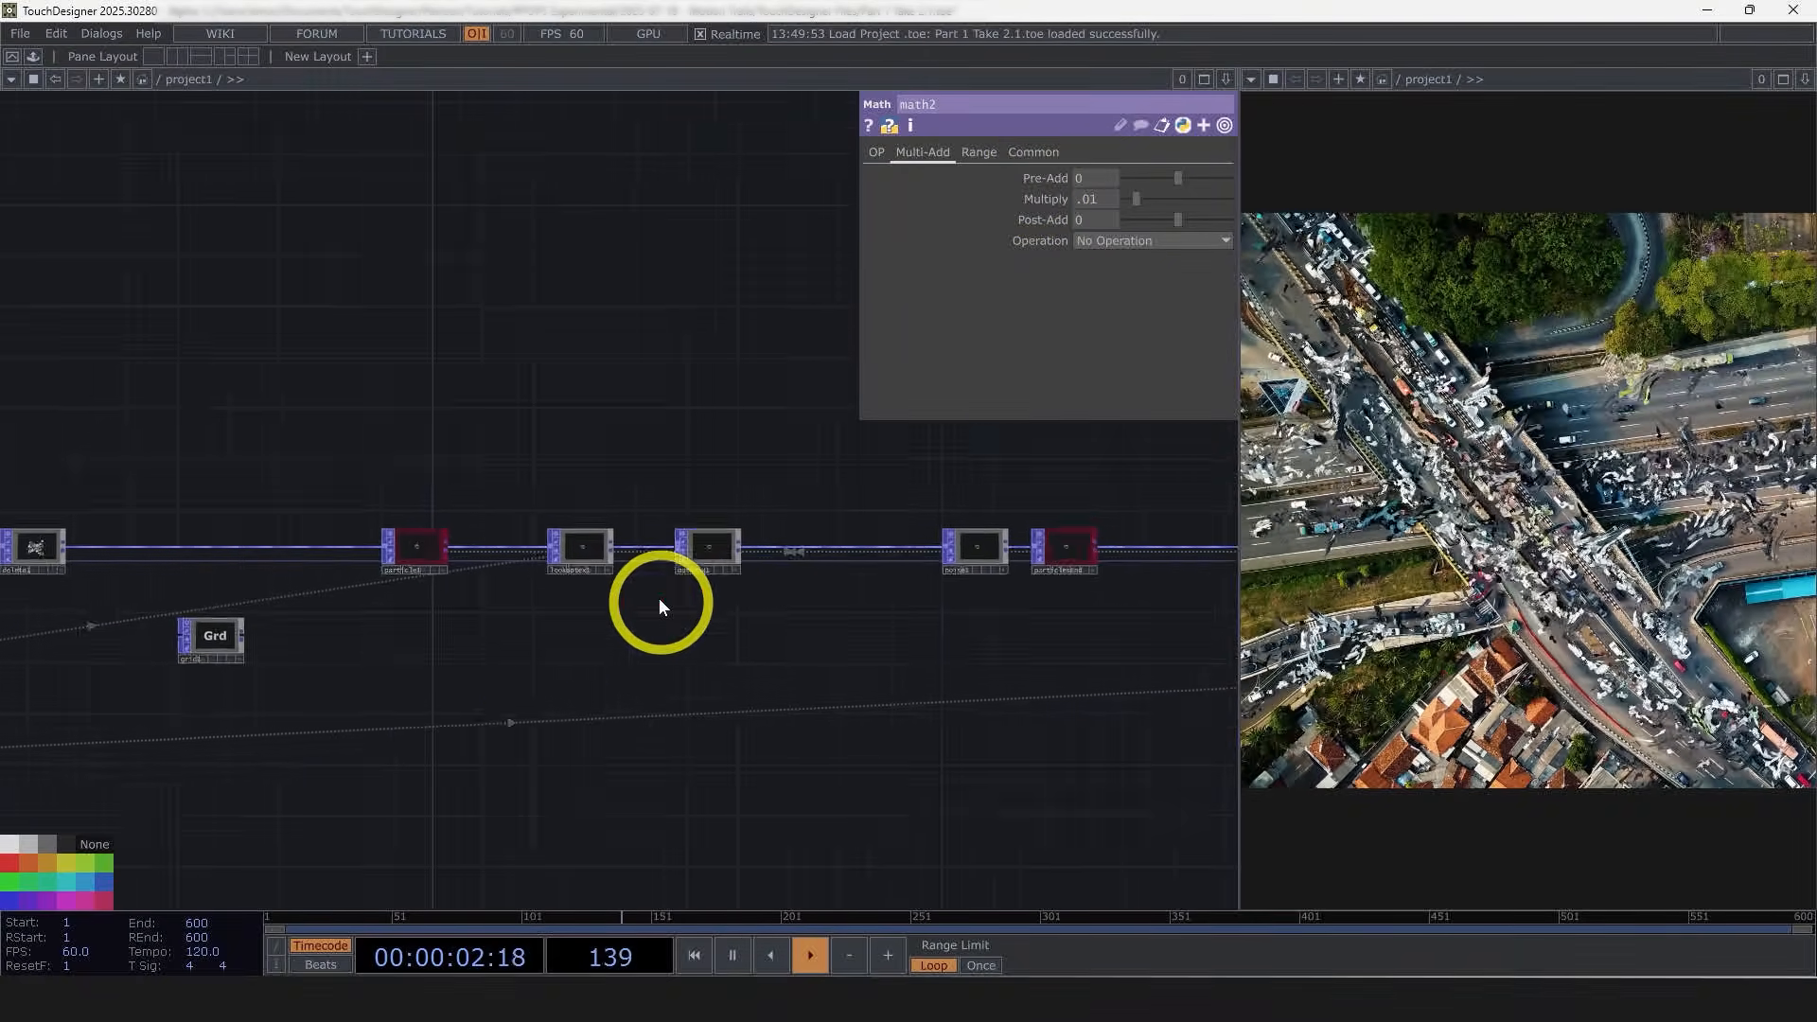
scroll(659, 606, up, 3)
click(754, 495)
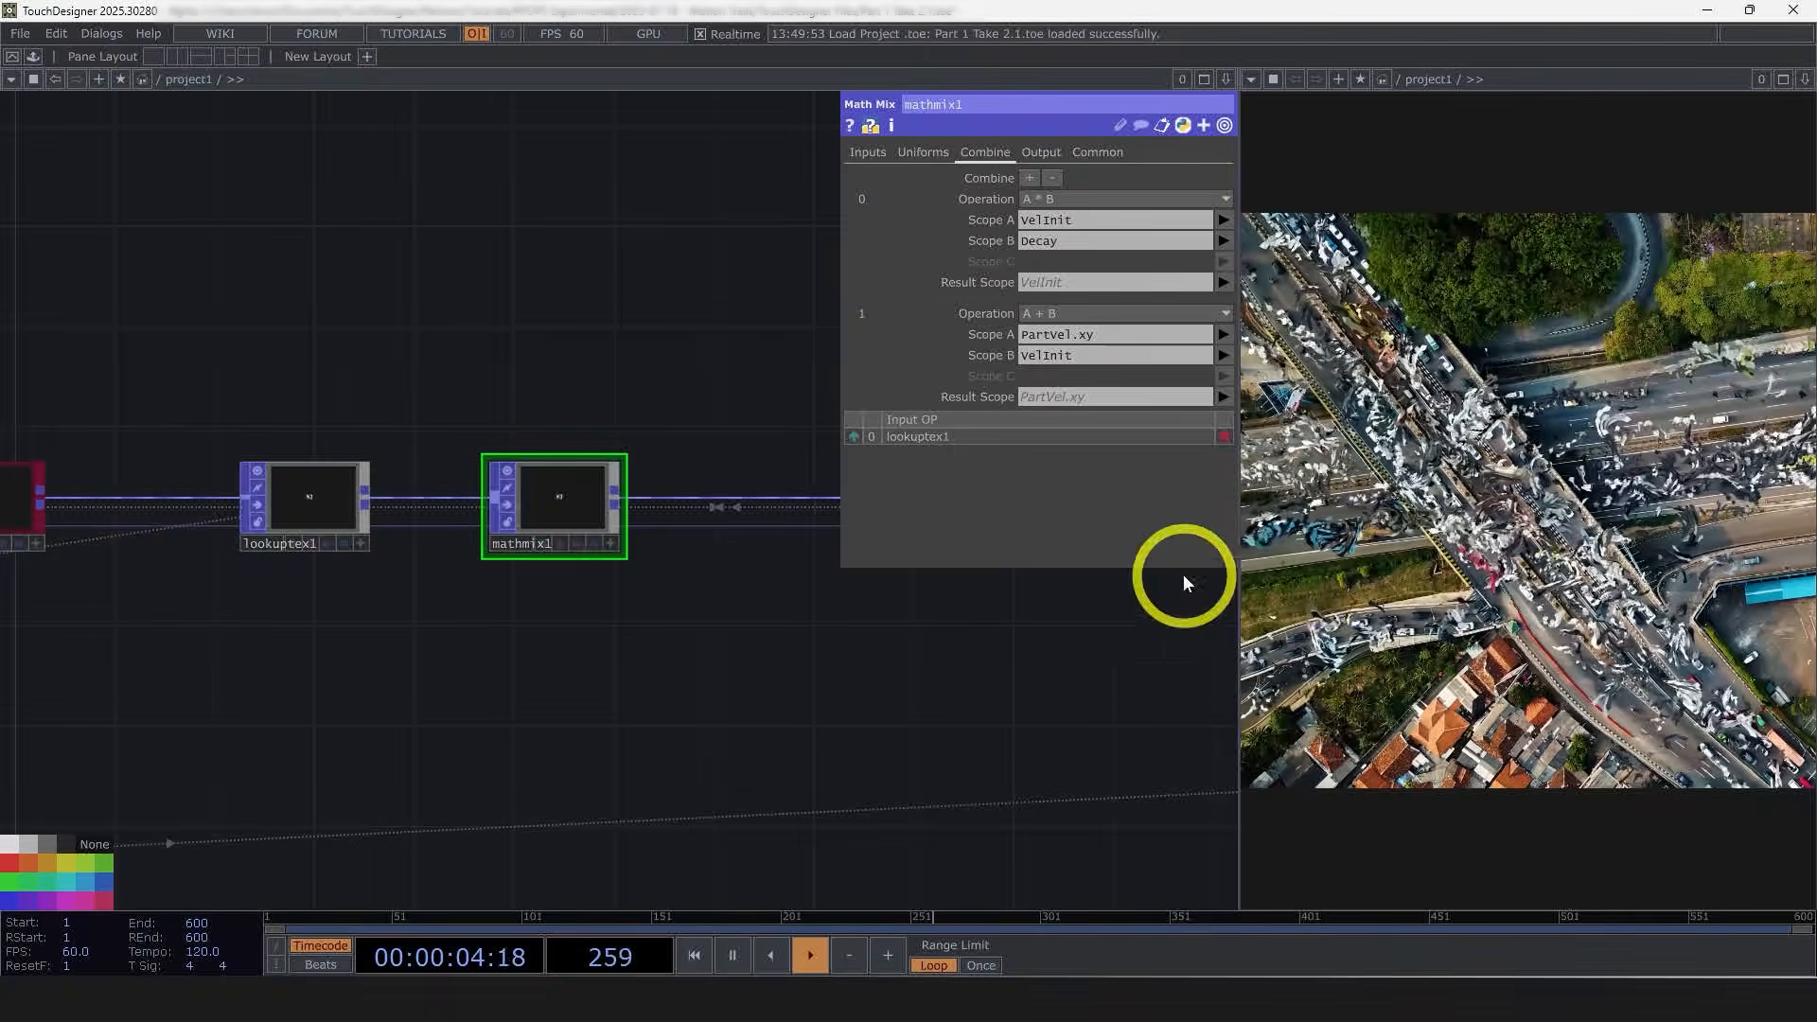
click(345, 497)
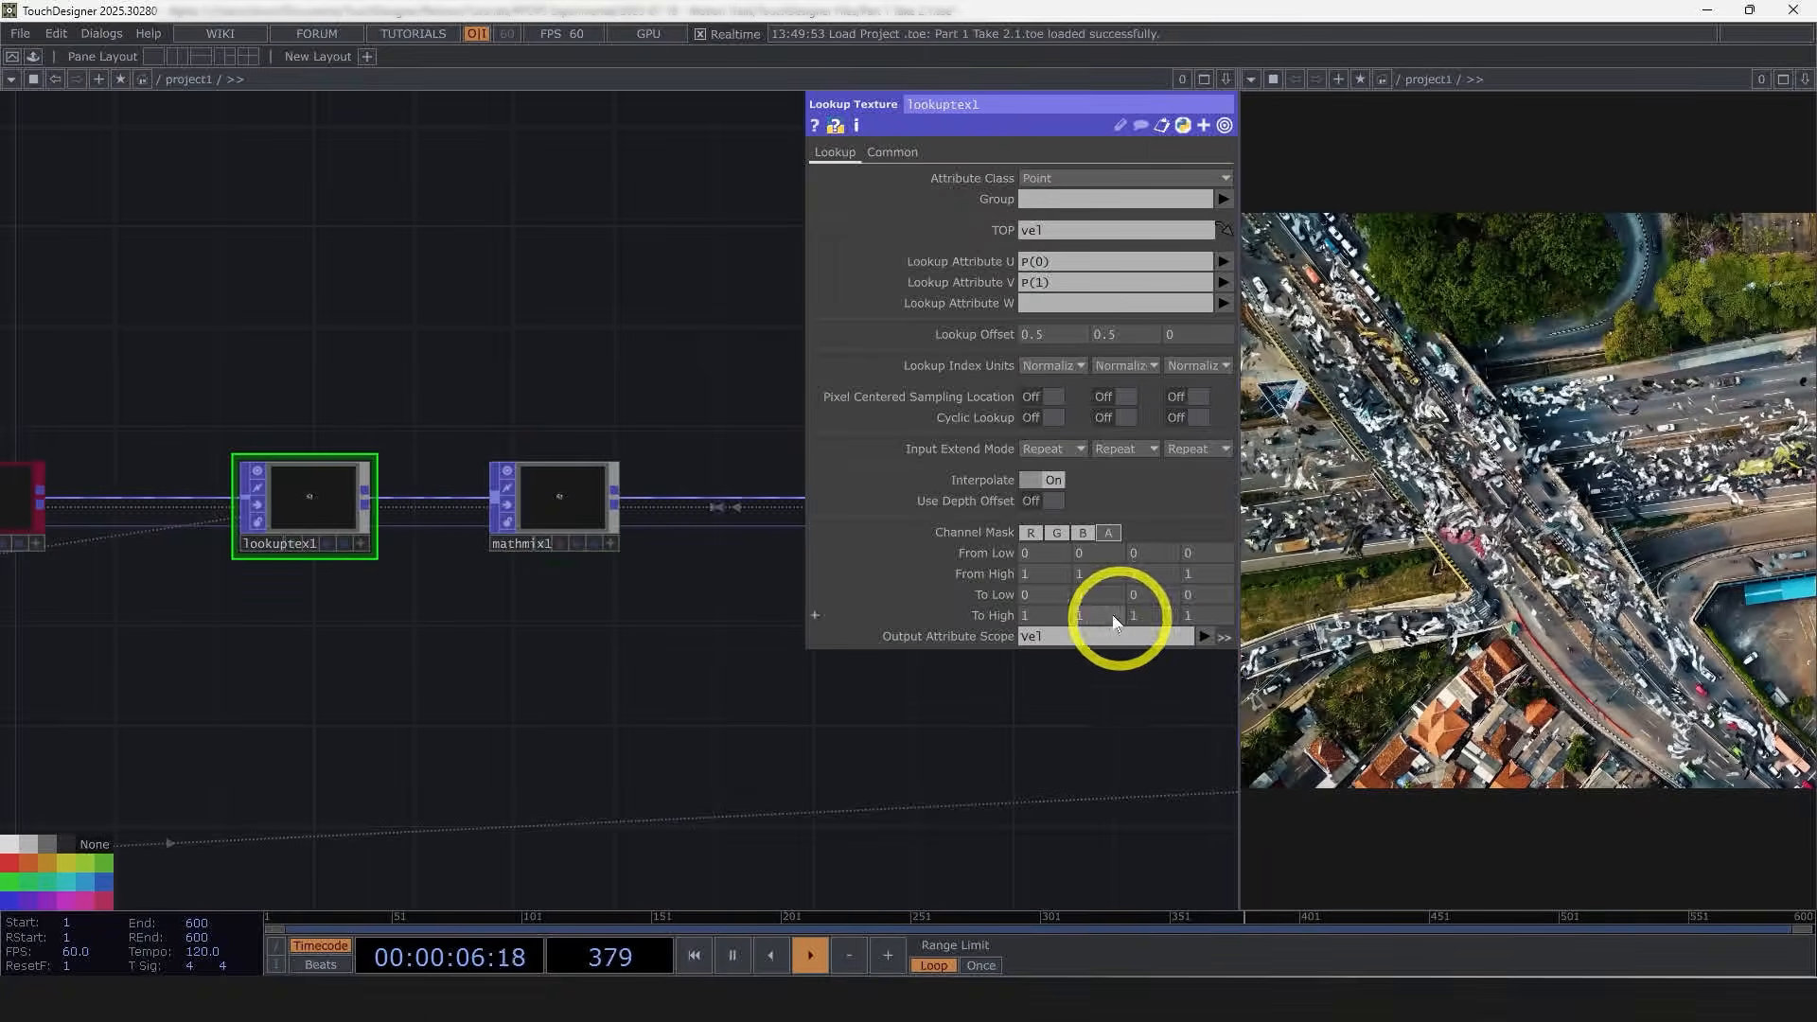
Step: In mathmix1, add a third combine operation A + B with Scope A PartVel and Scope B Vel
click(580, 512)
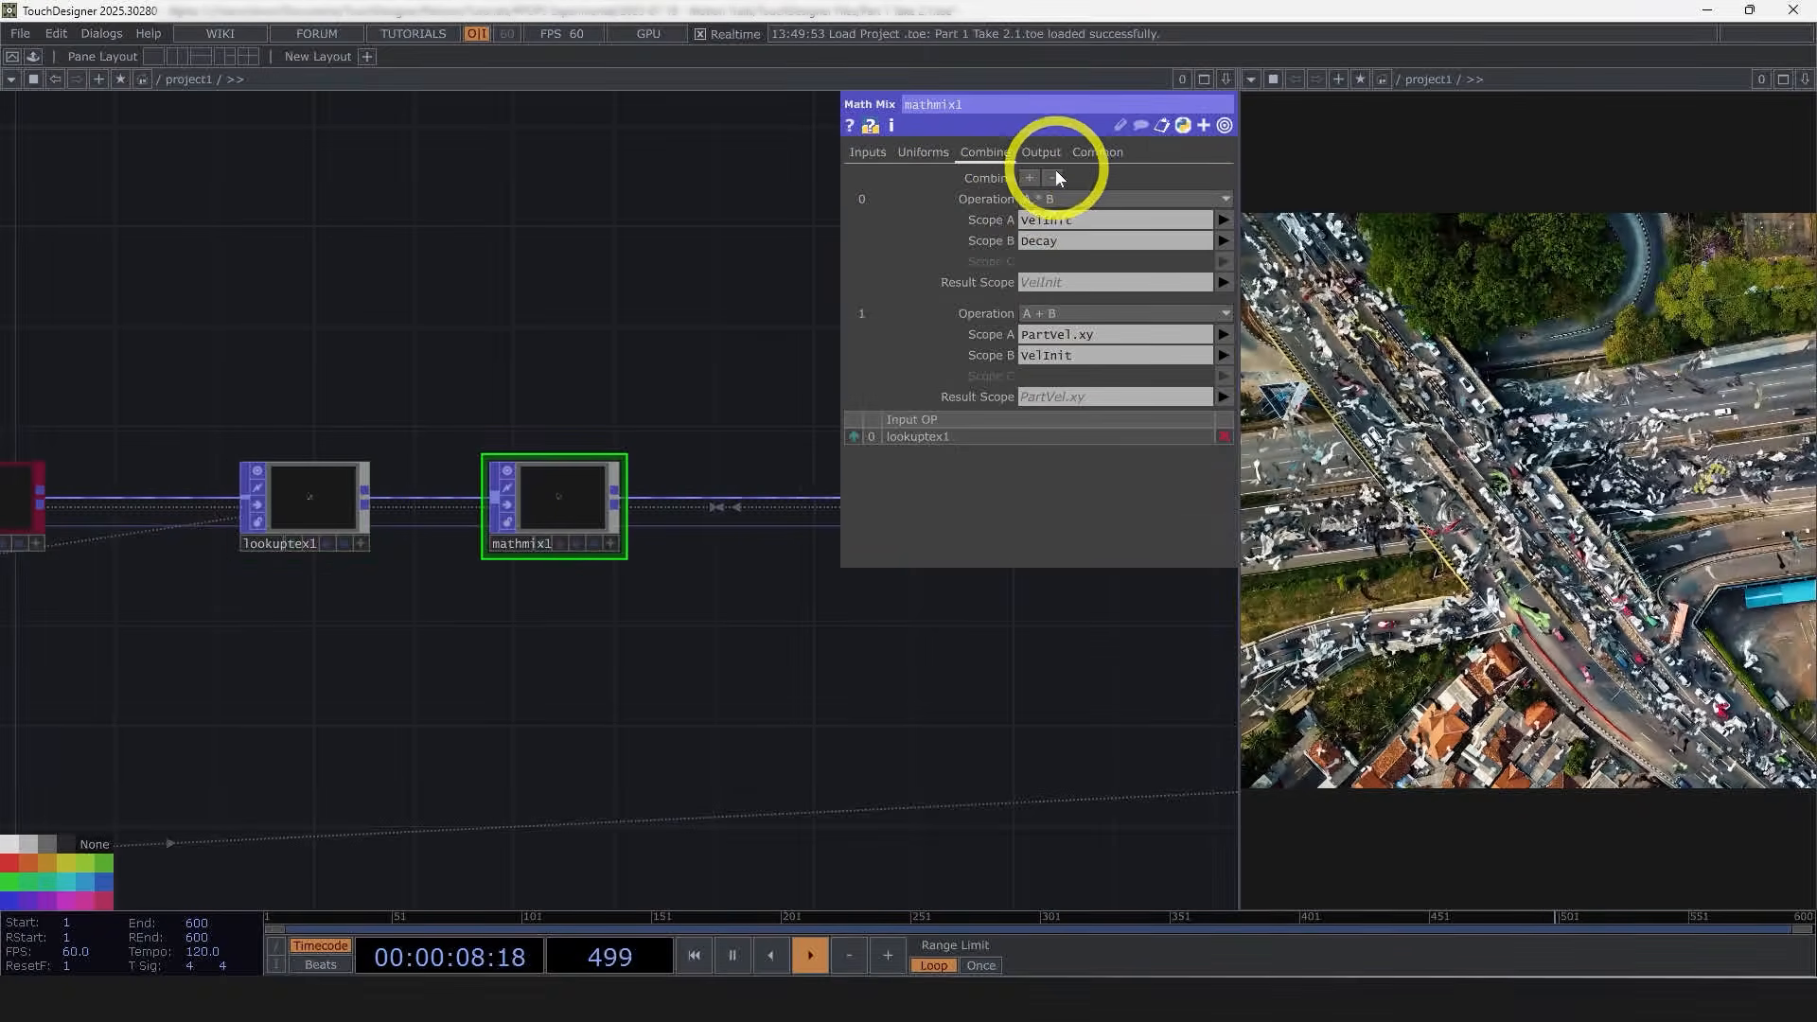
click(1029, 178)
click(1075, 430)
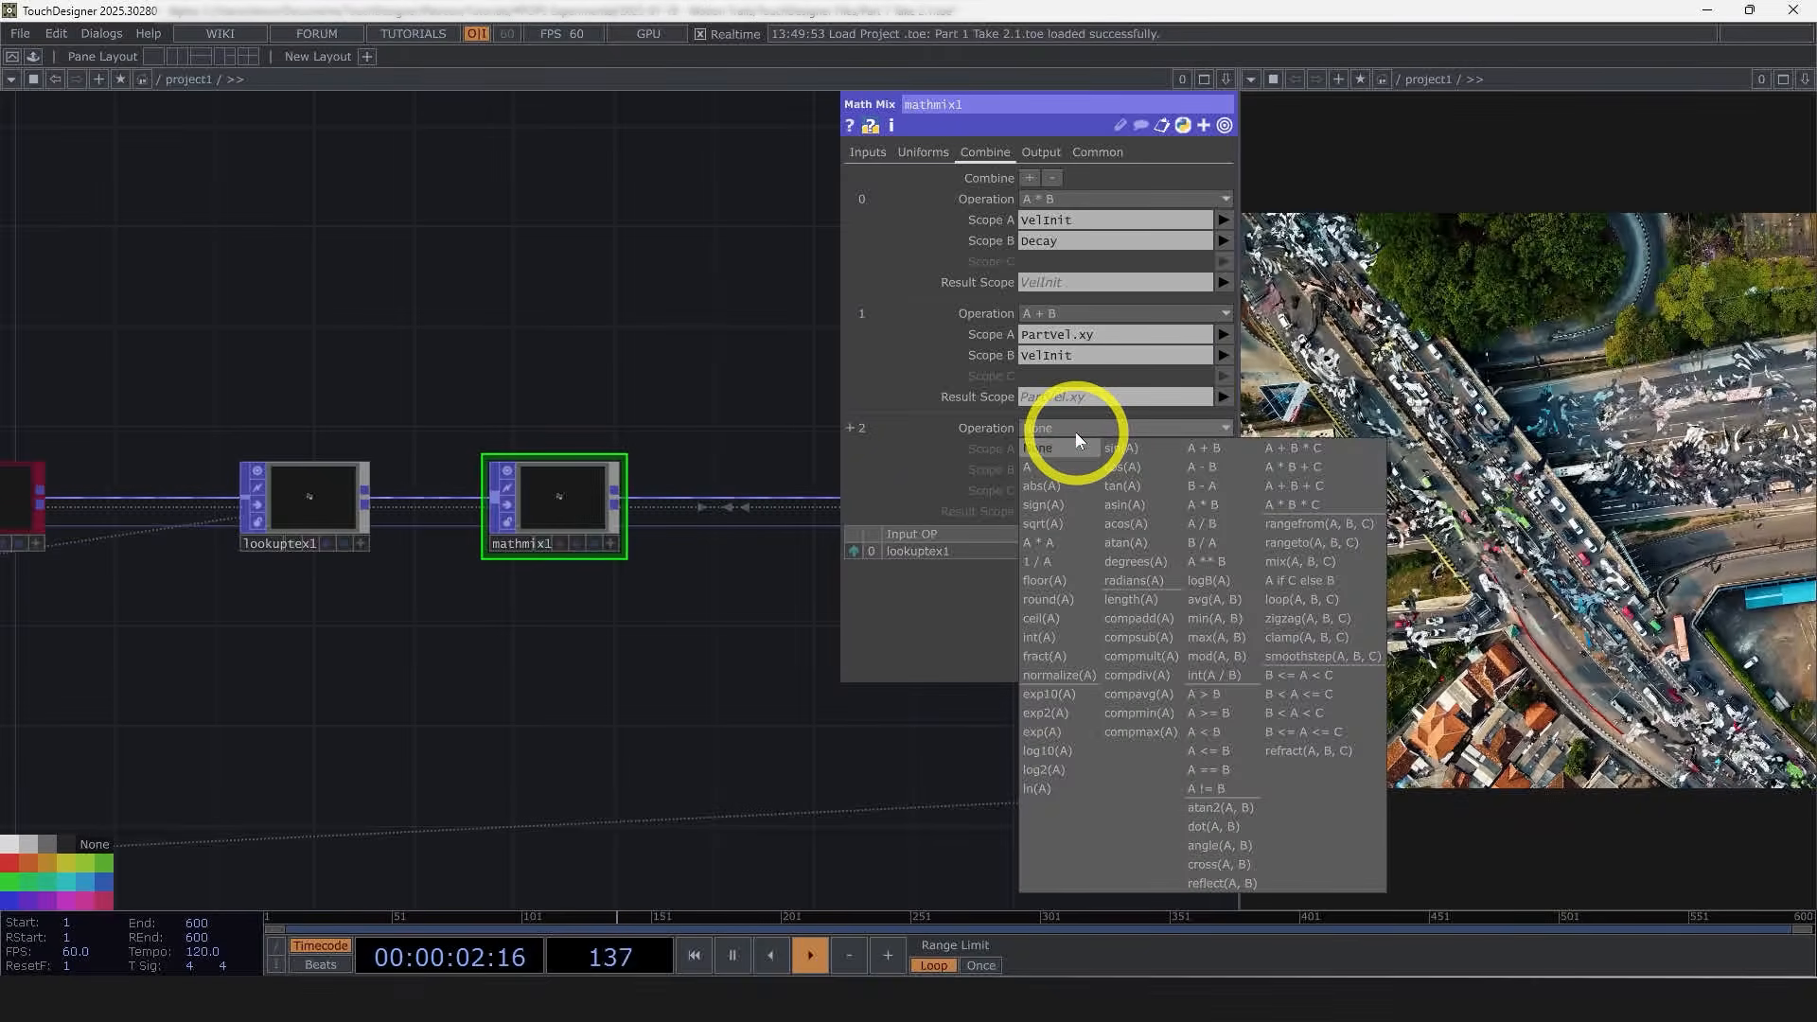
click(1212, 449)
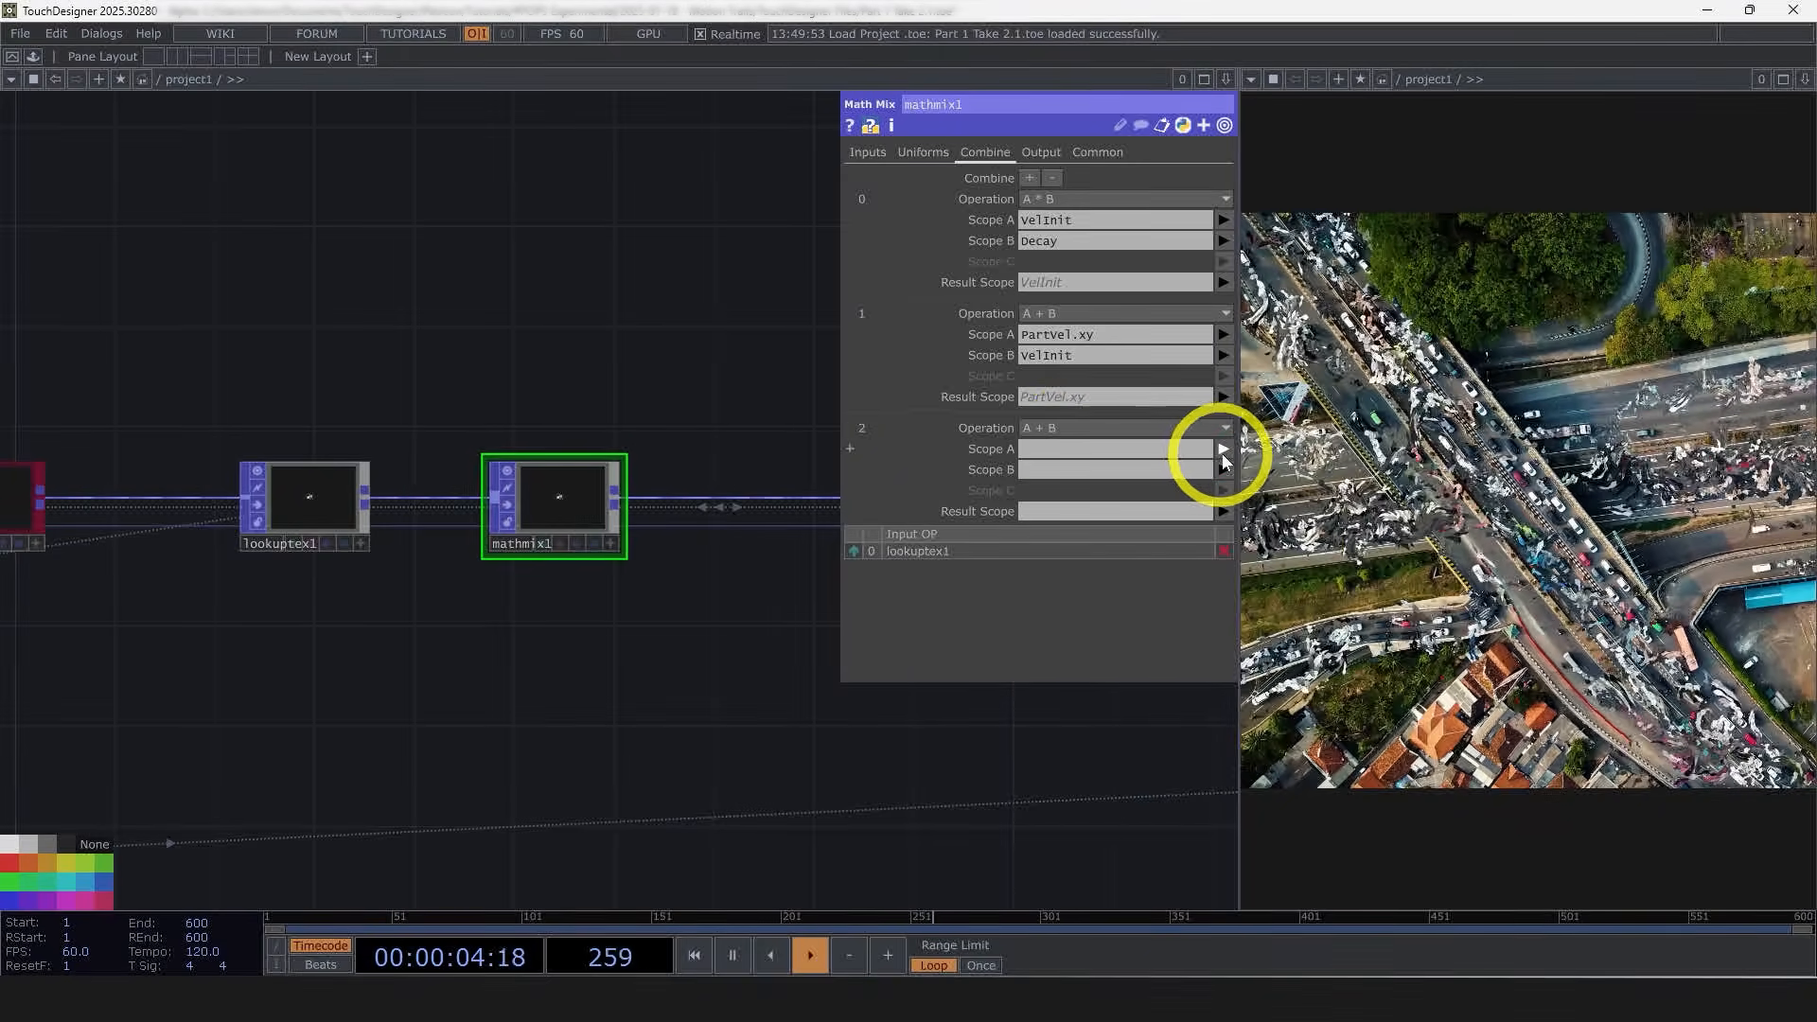
click(1222, 452)
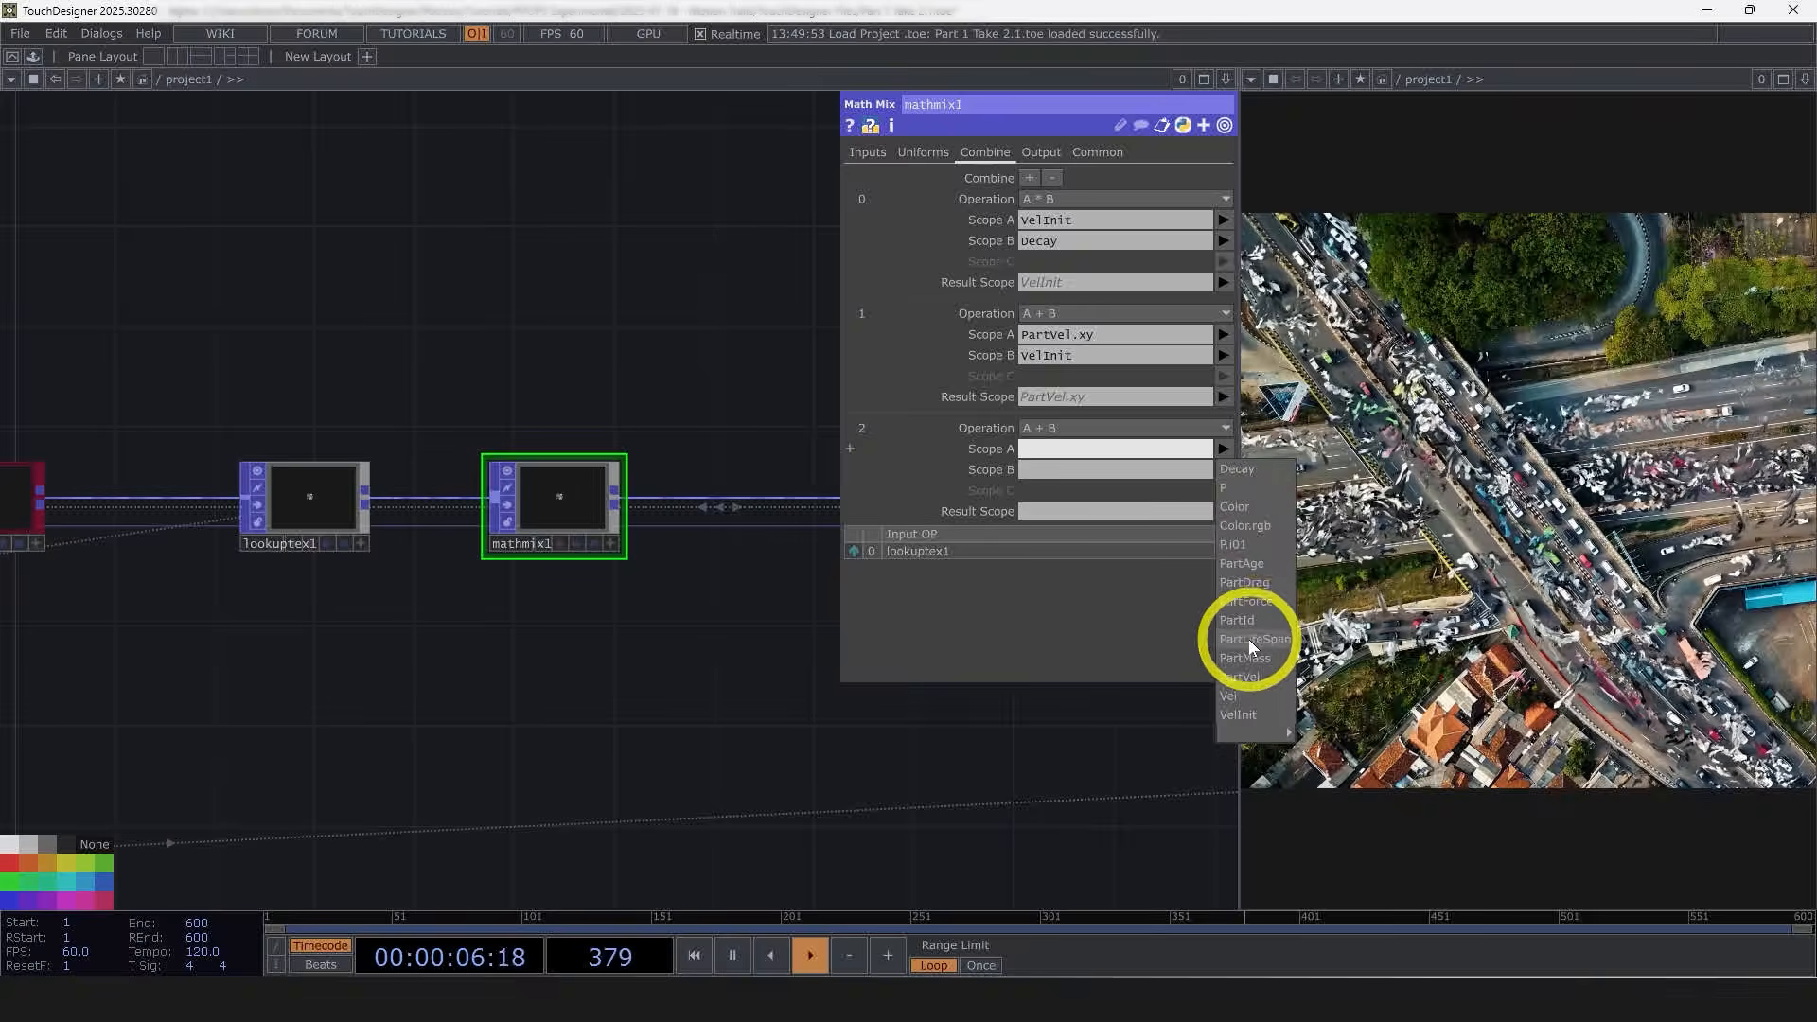
click(1222, 471)
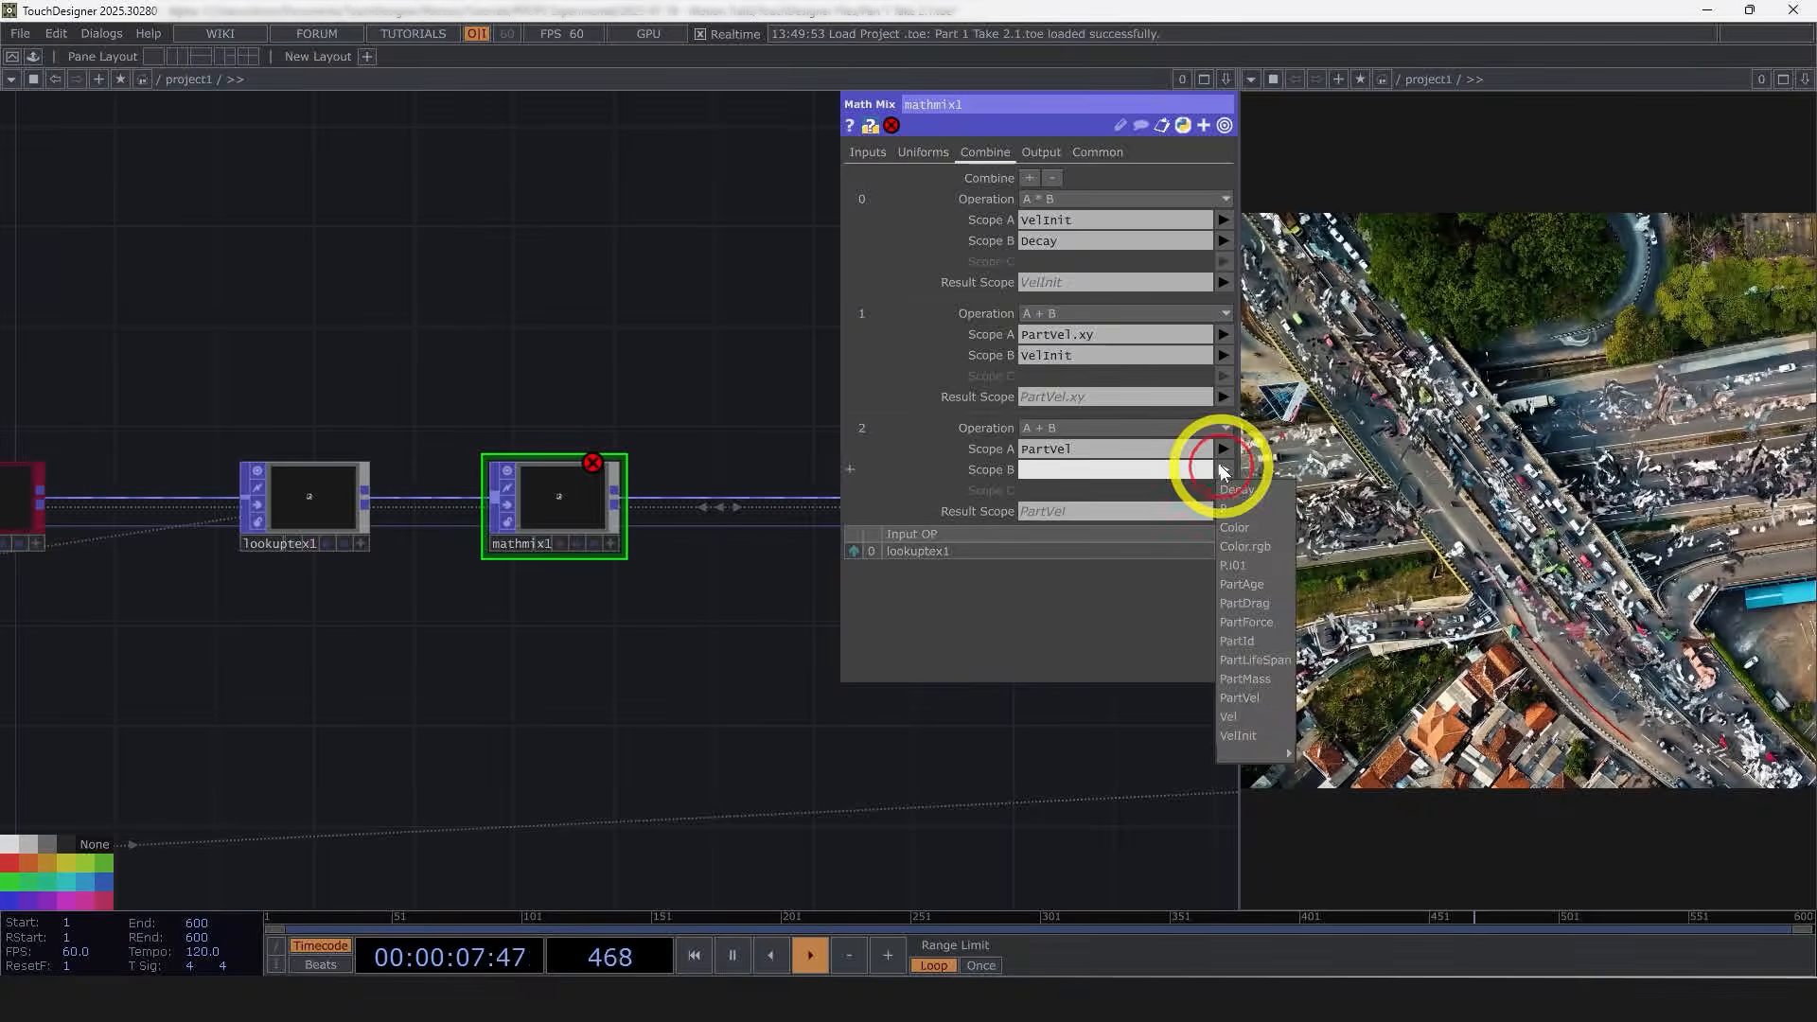
click(1245, 711)
Step: Turn off the viewer on the vel Null TOP
click(409, 474)
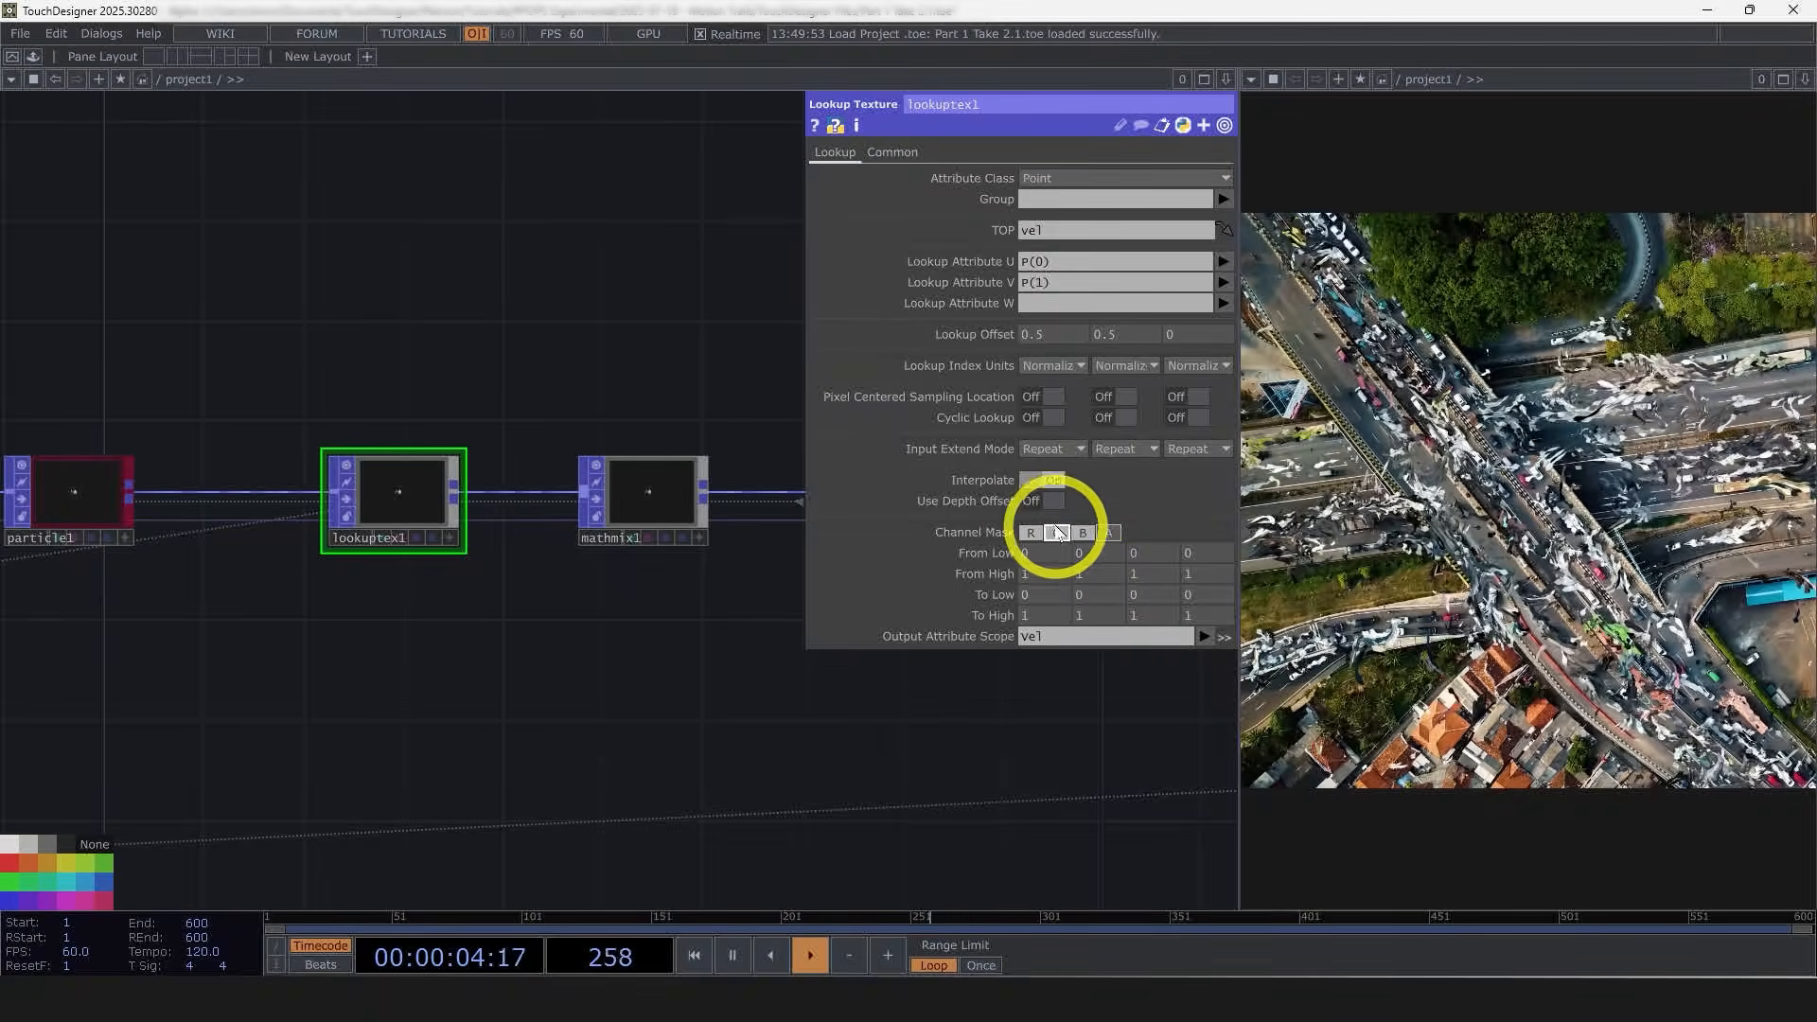
click(705, 496)
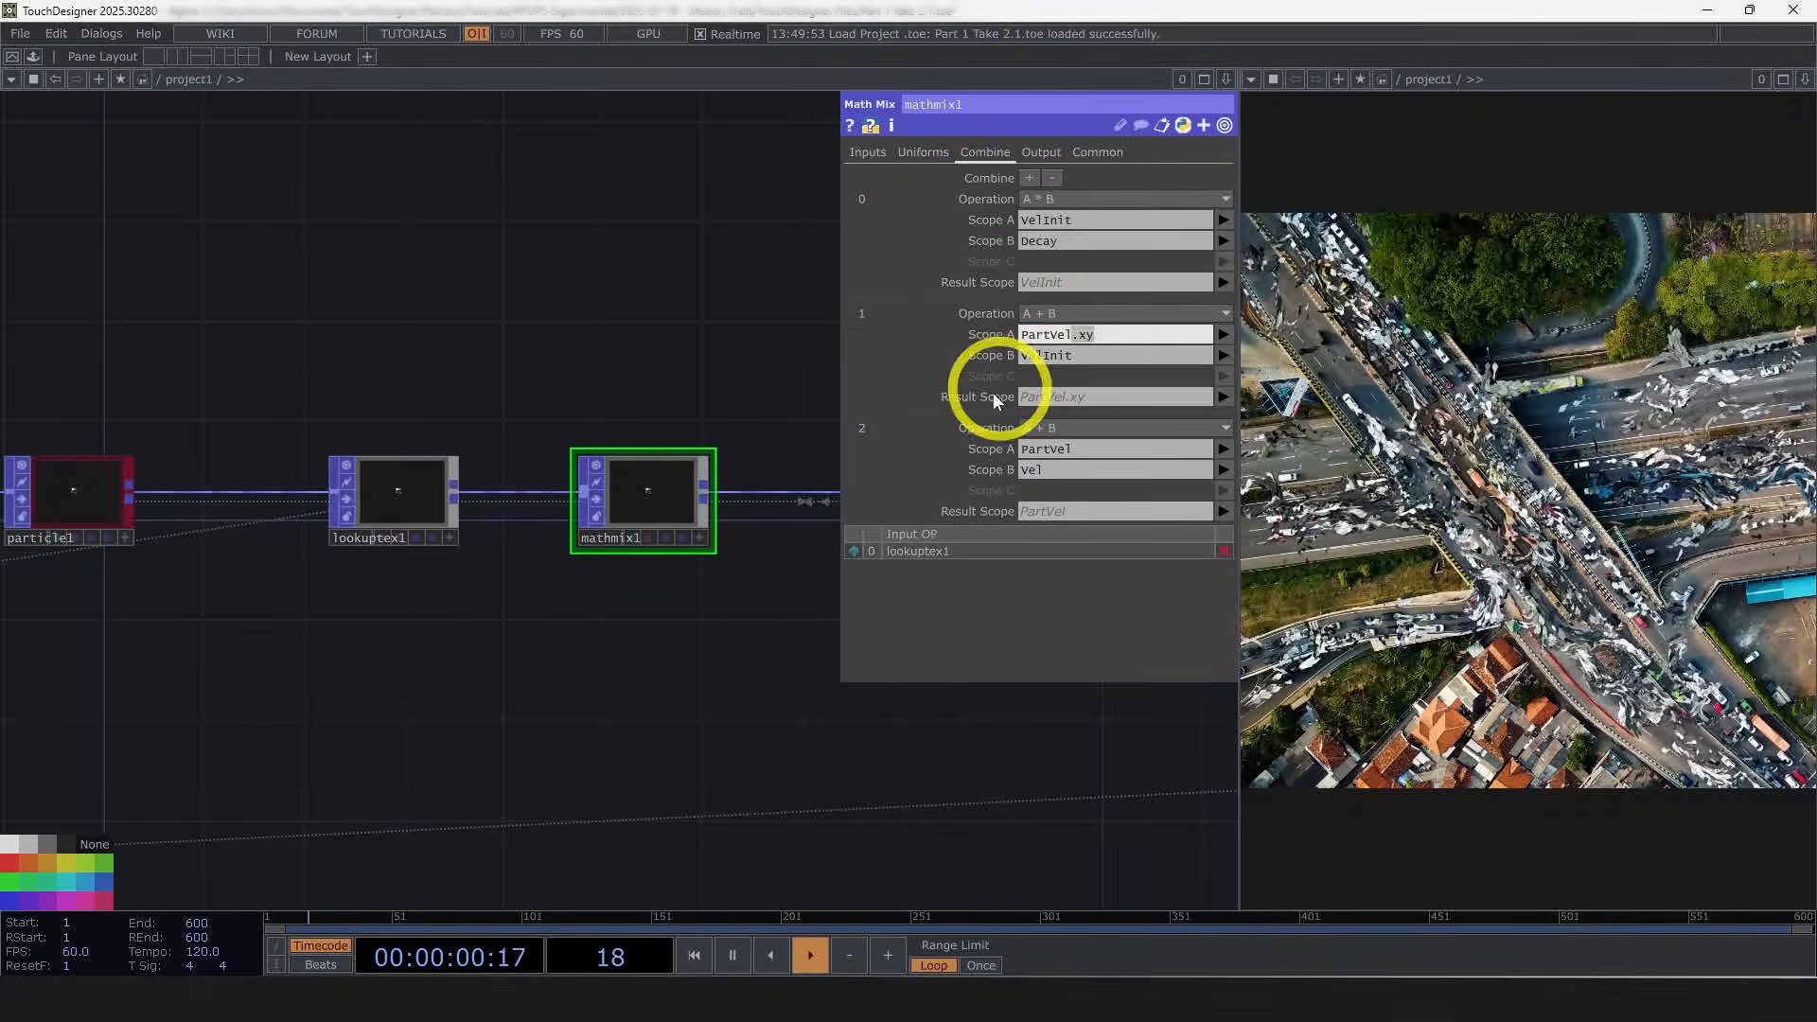
drag(751, 753, 617, 717)
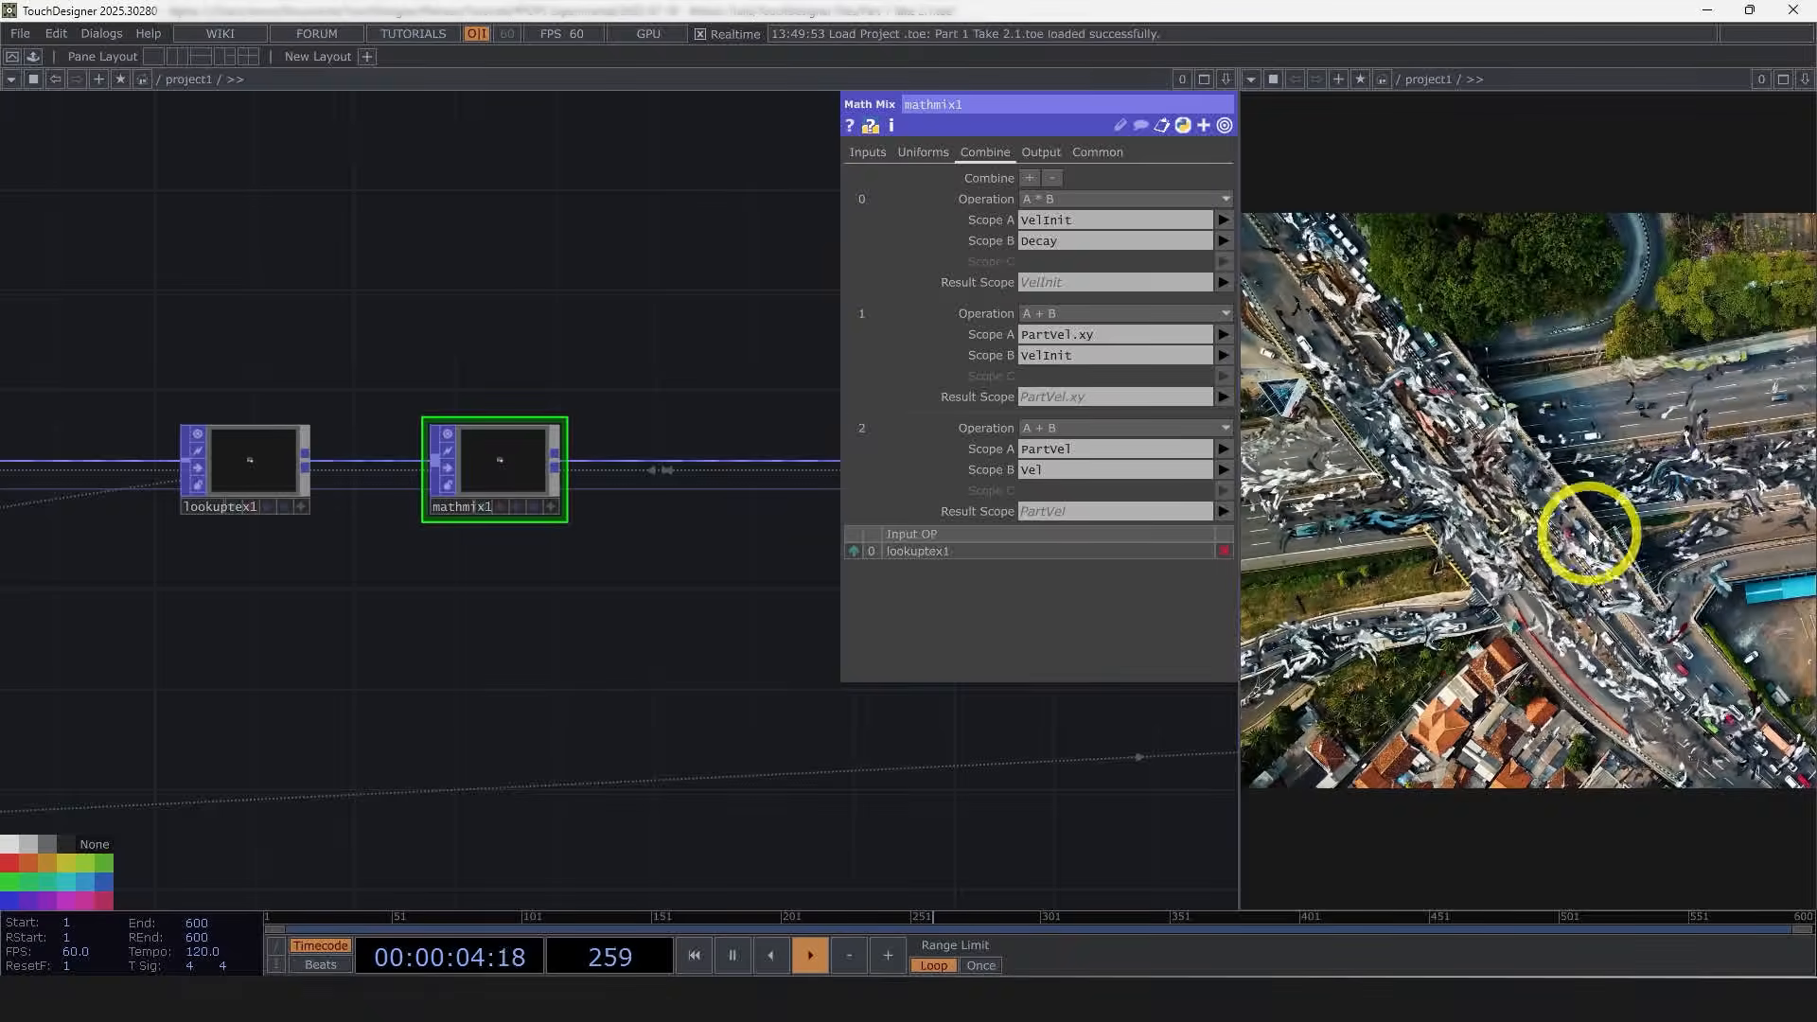
scroll(593, 709, down, 10)
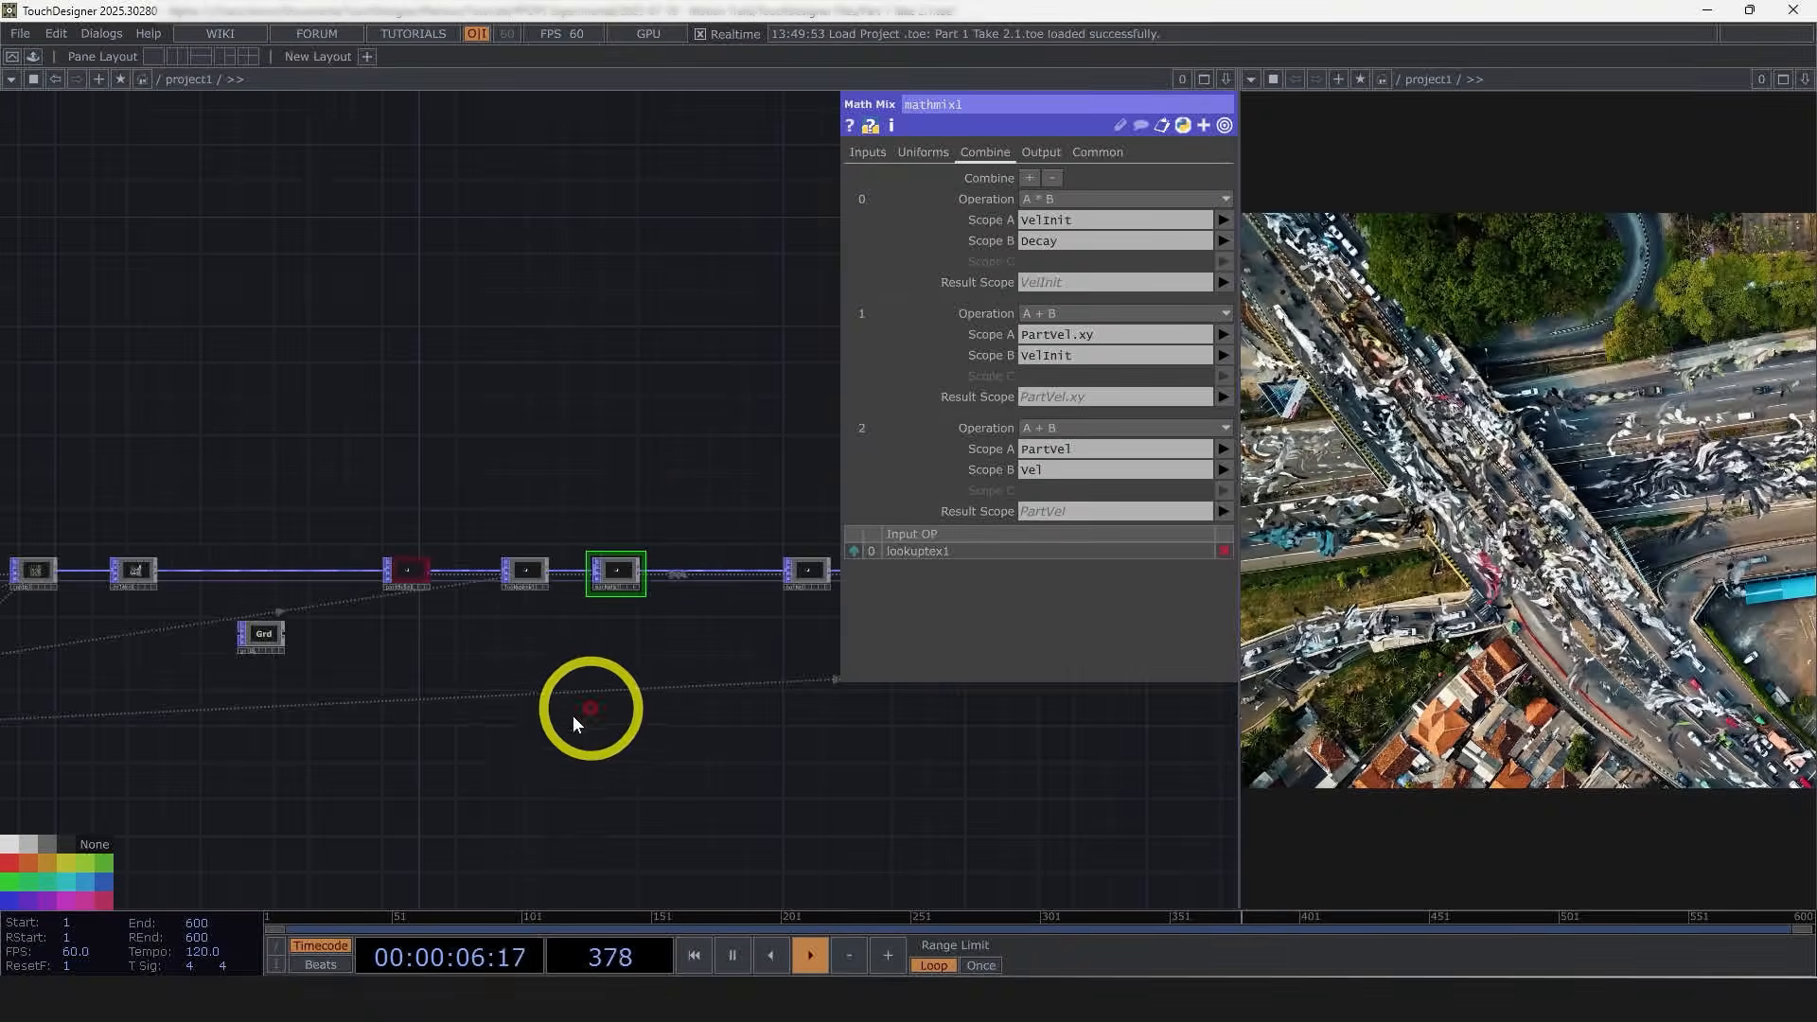
scroll(383, 556, up, 10)
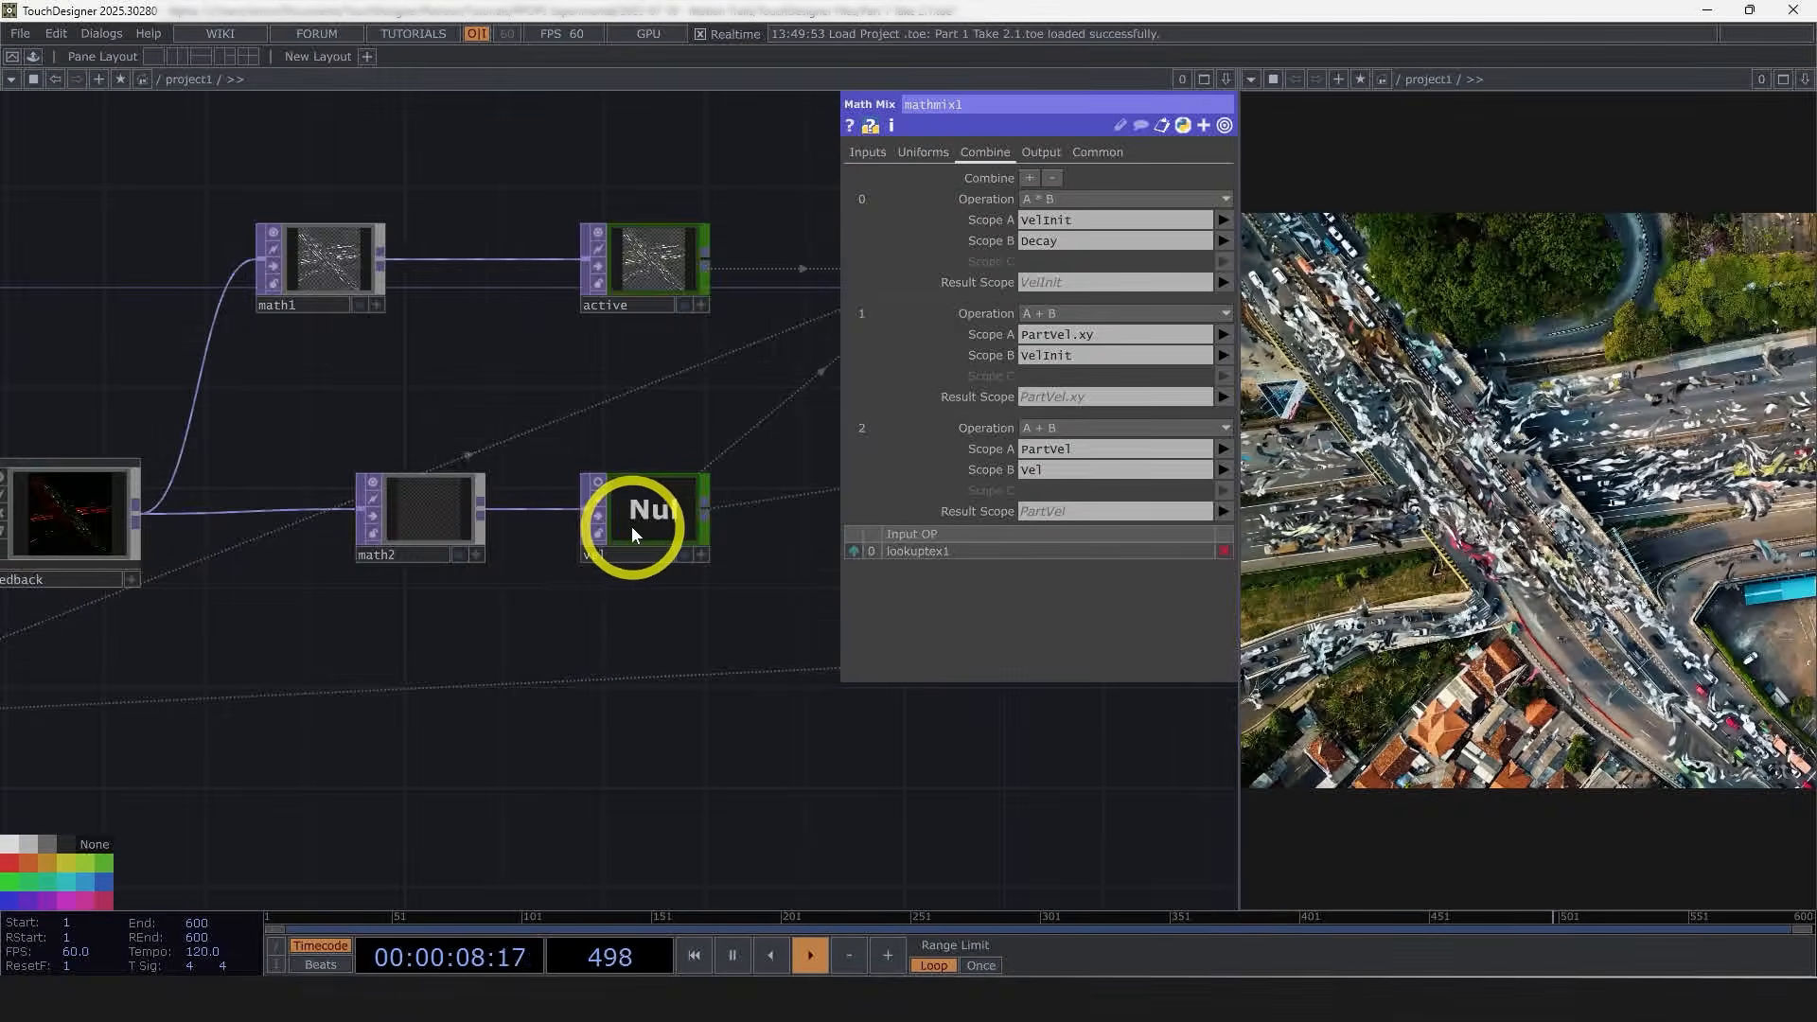
scroll(736, 519, up, 4)
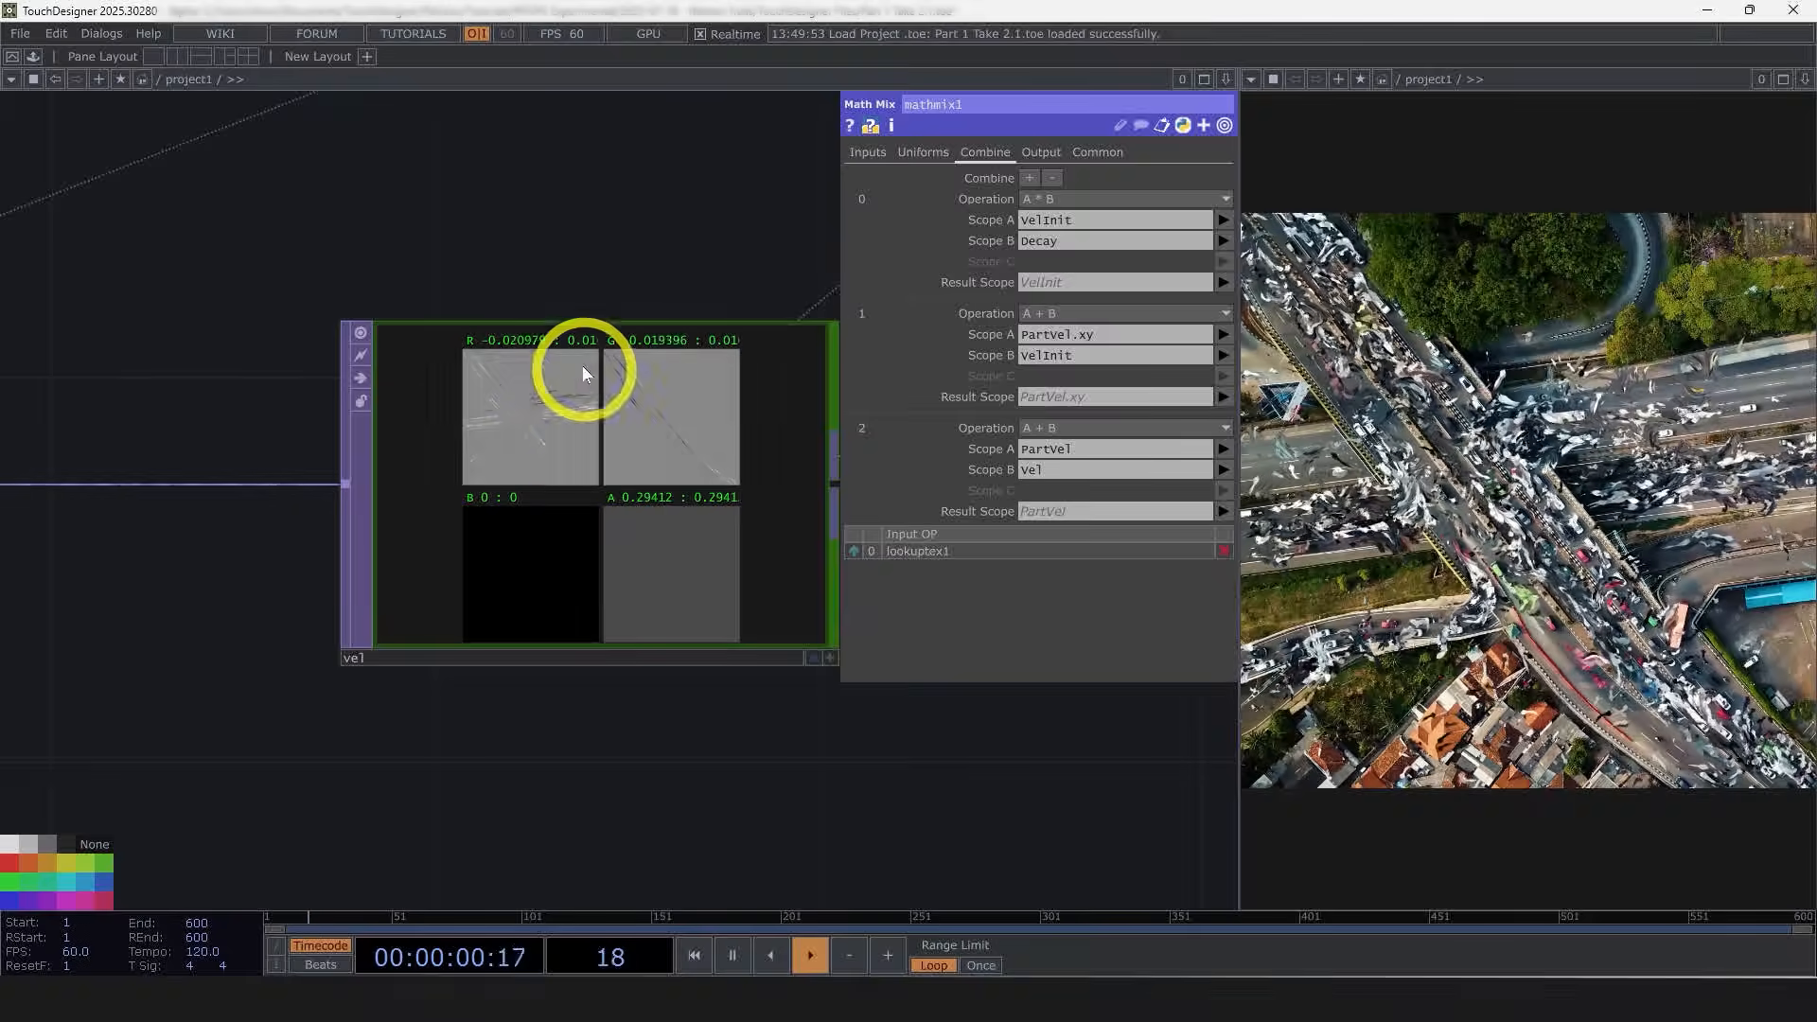
click(358, 332)
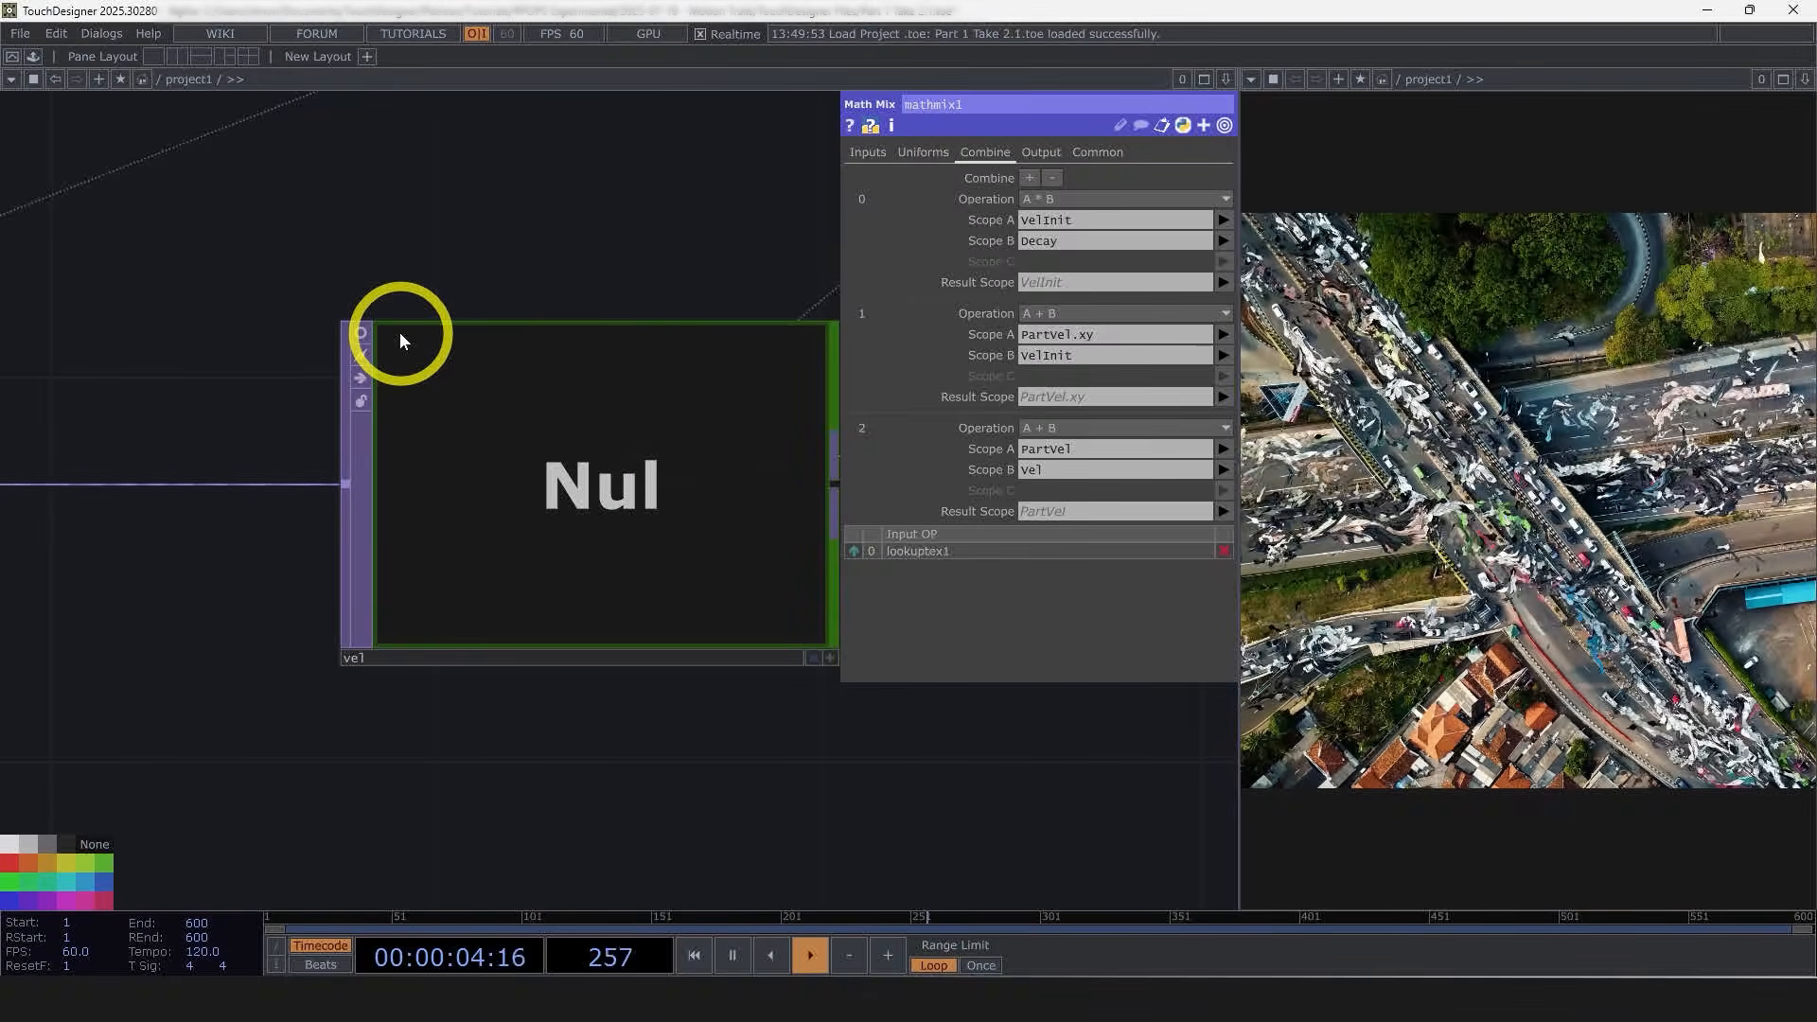
scroll(399, 332, down, 5)
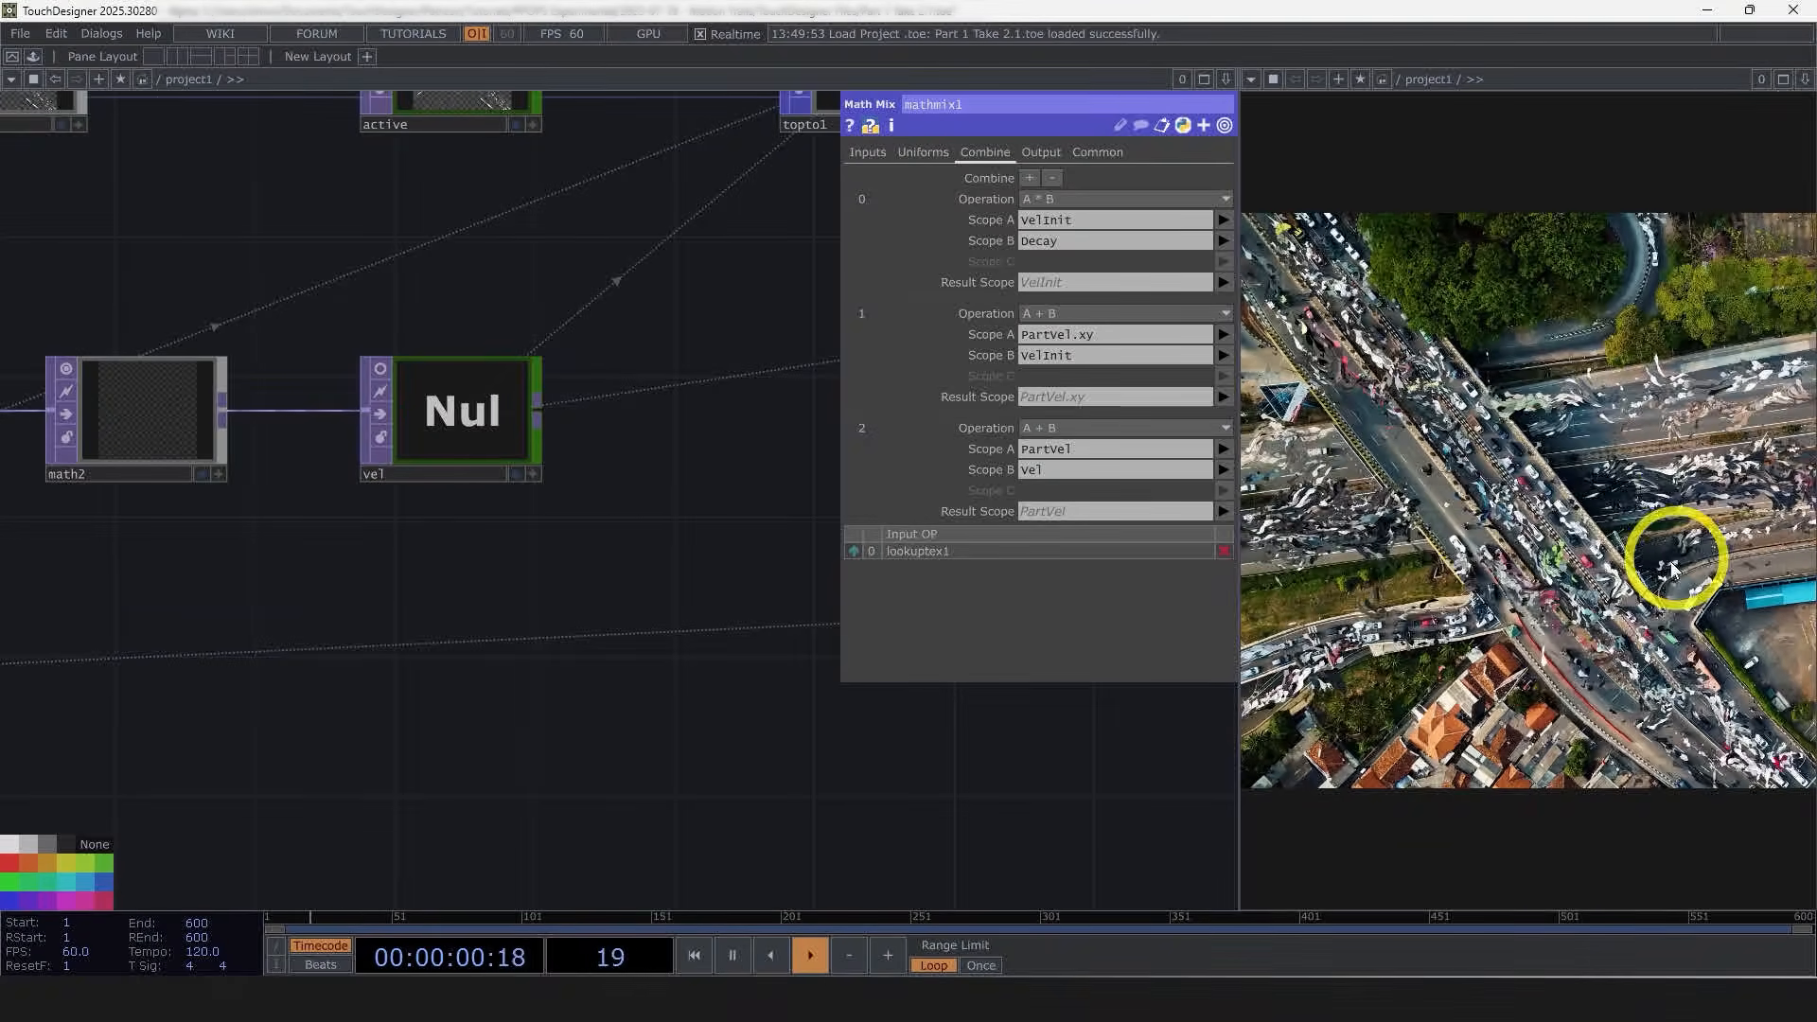
scroll(460, 610, down, 3)
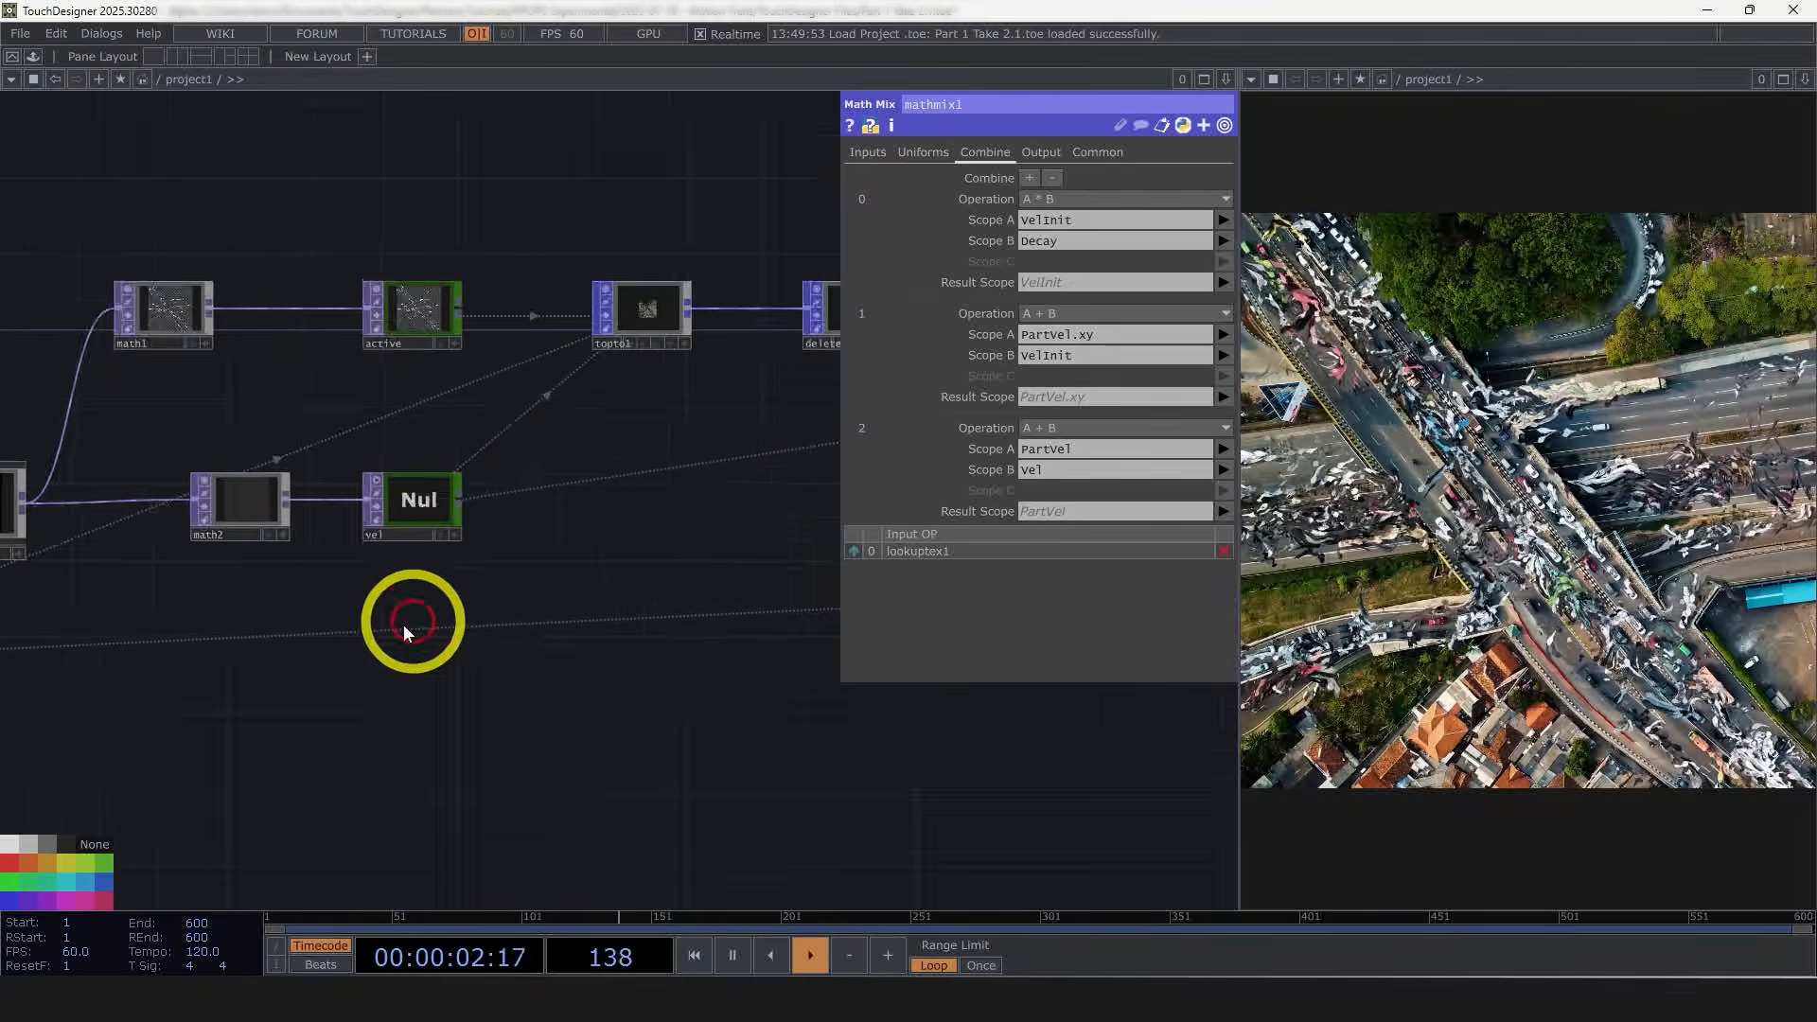
scroll(475, 621, up, 6)
scroll(393, 669, down, 3)
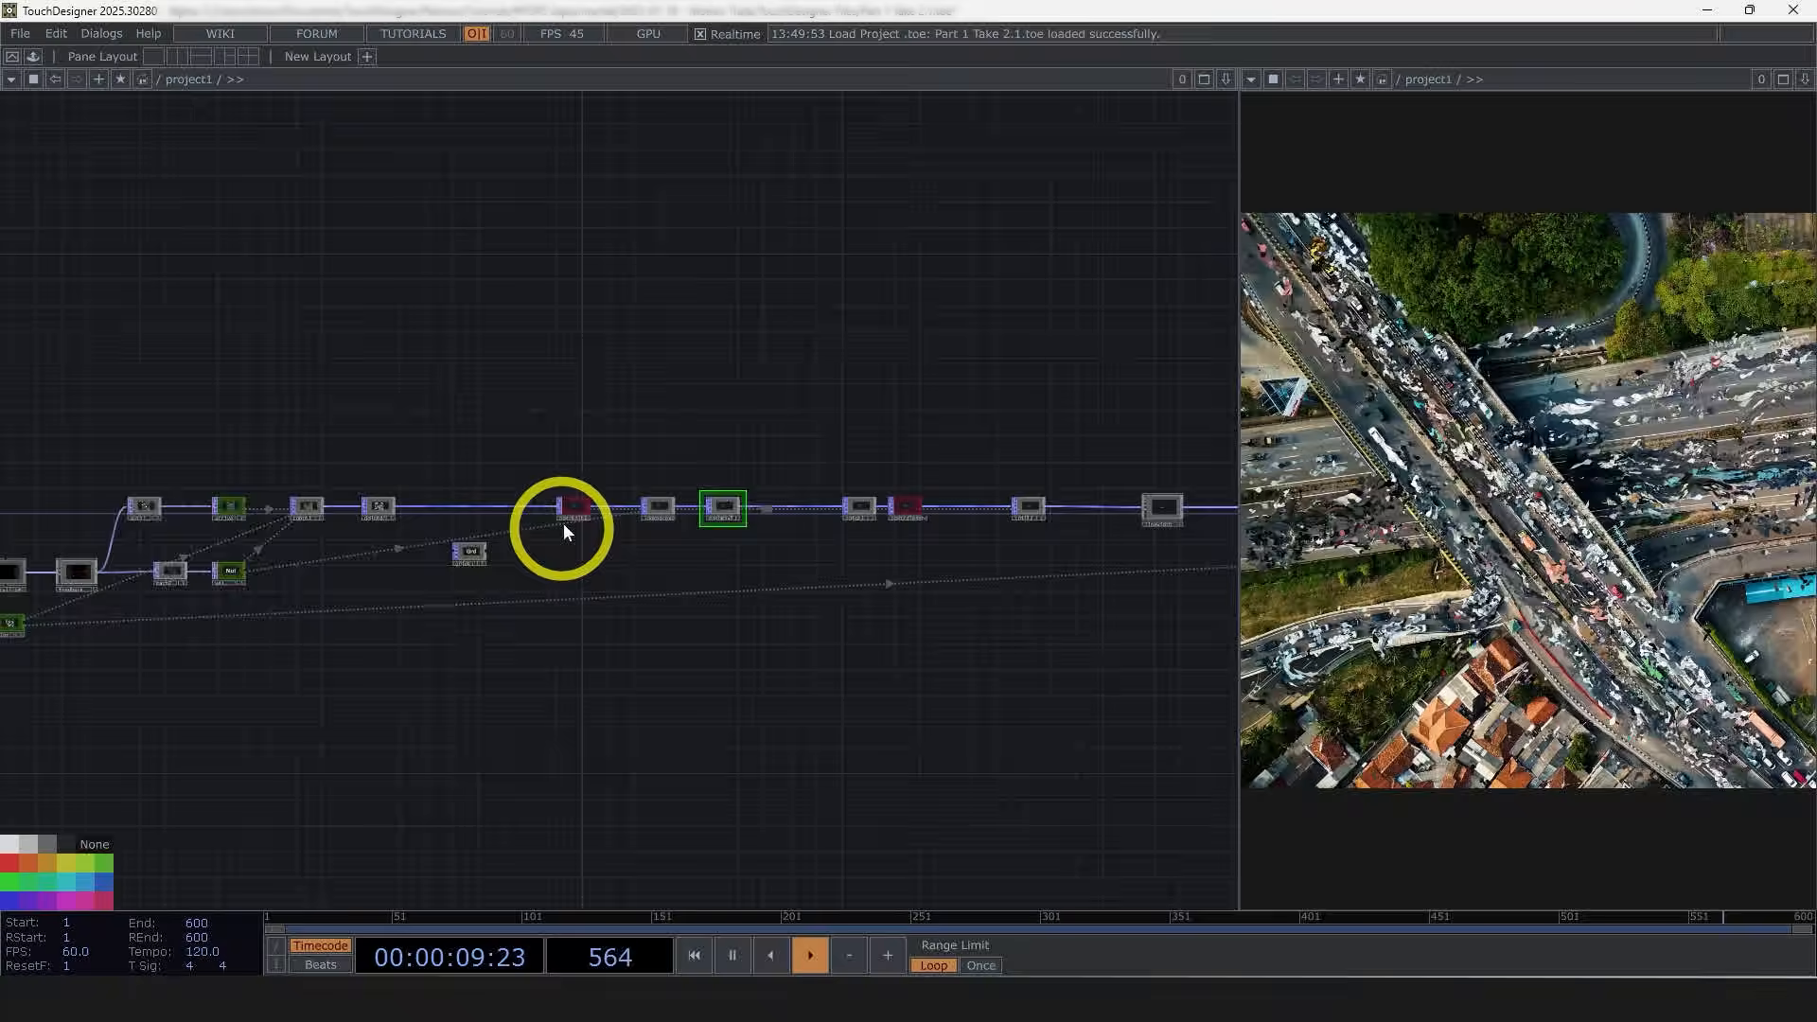
scroll(568, 511, up, 5)
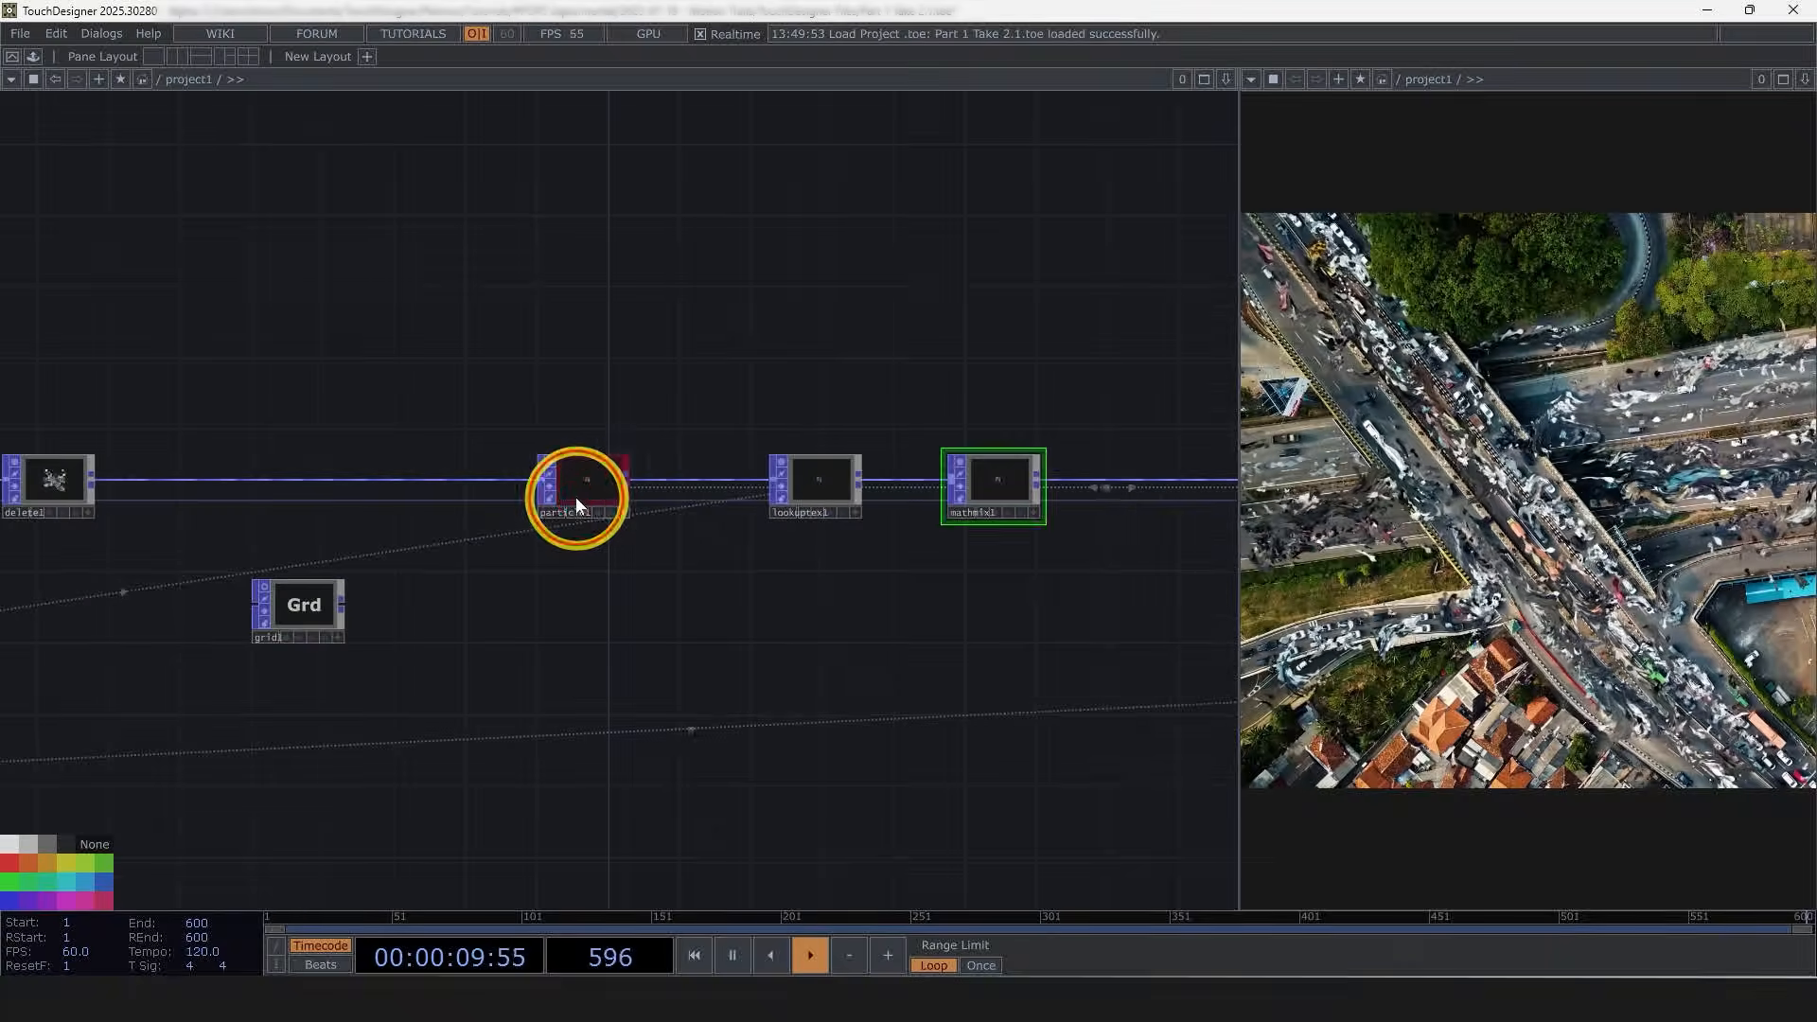
Step: Open particle1's parameters and set its Birth Rate to 100
click(575, 496)
key(p)
click(1020, 279)
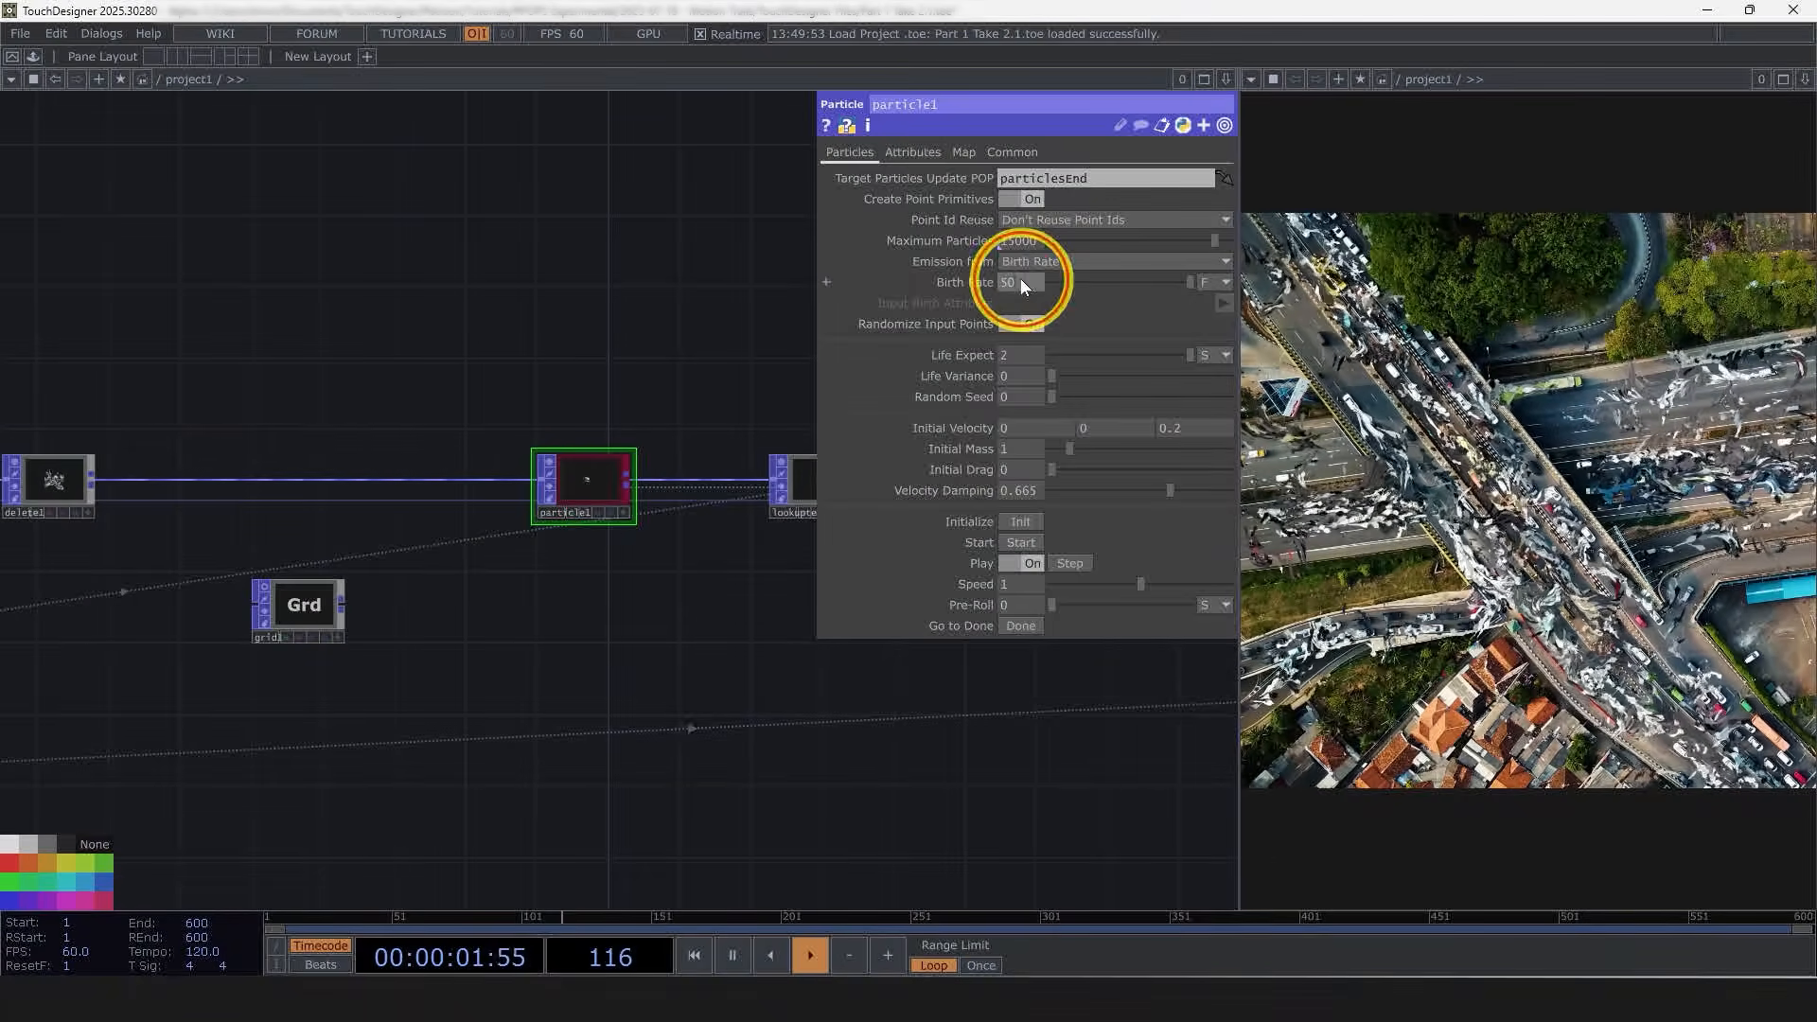
click(658, 366)
text(1)
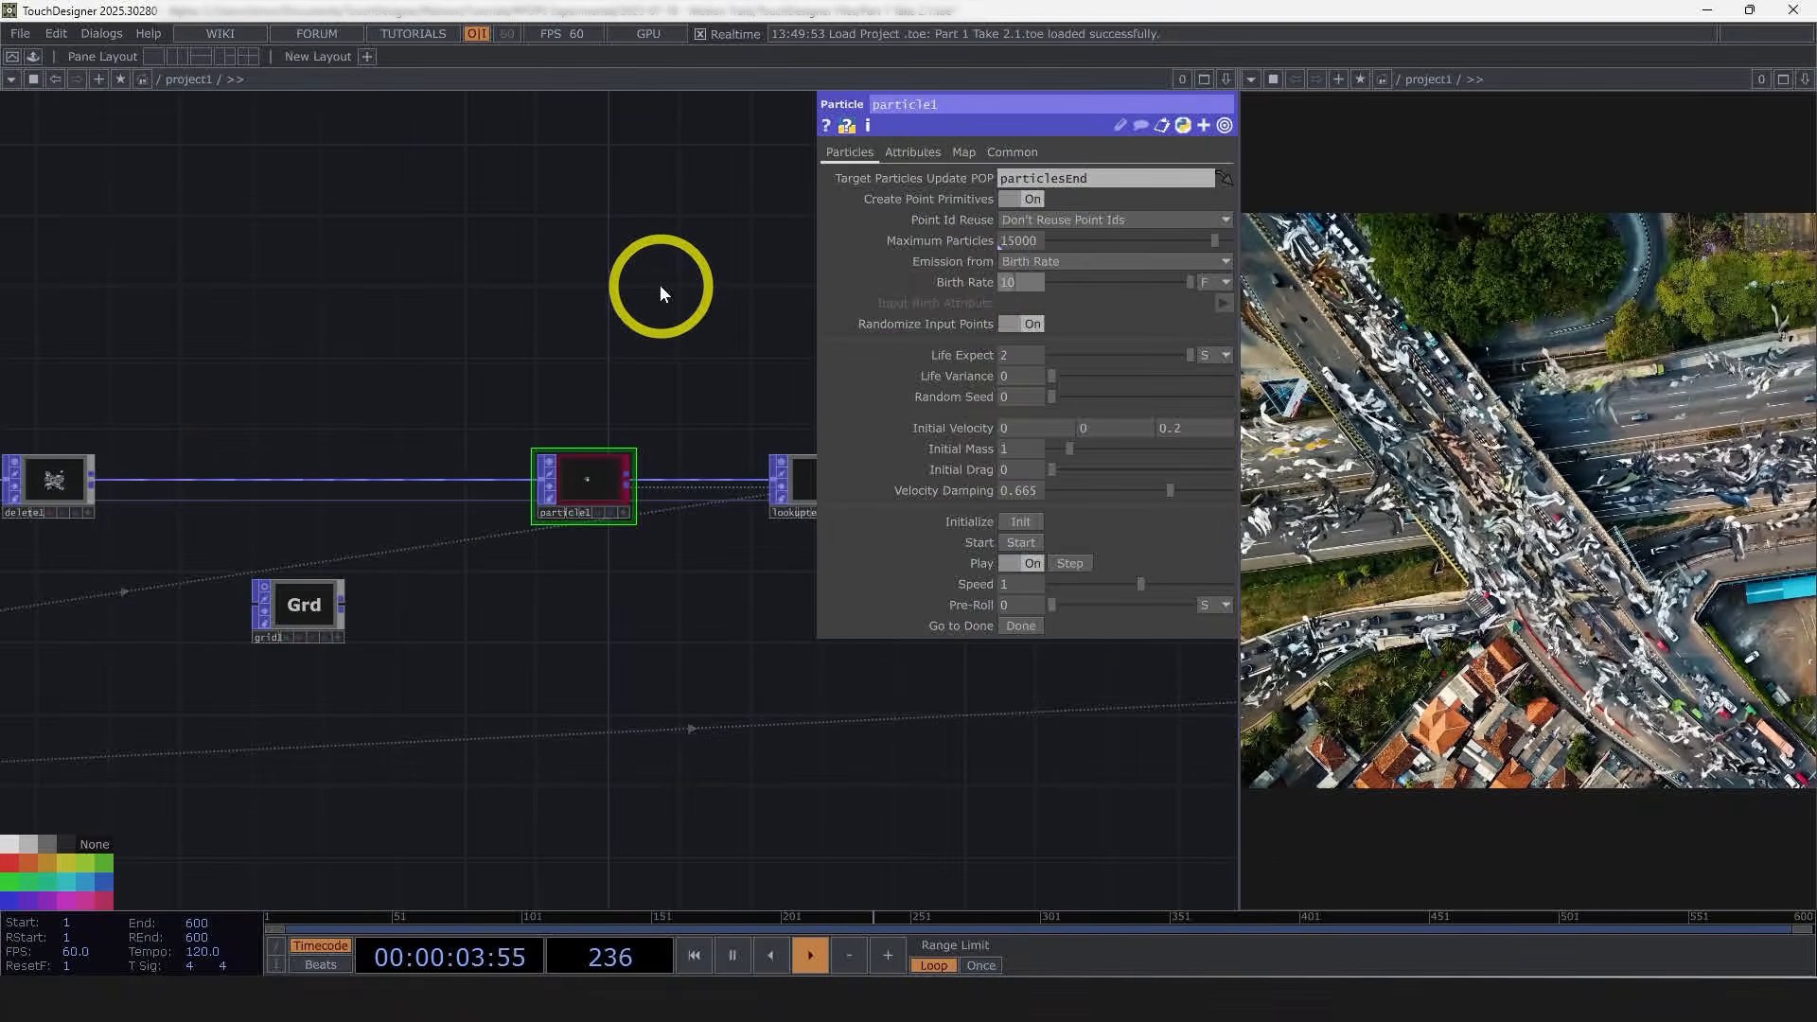
text(00)
key(Return)
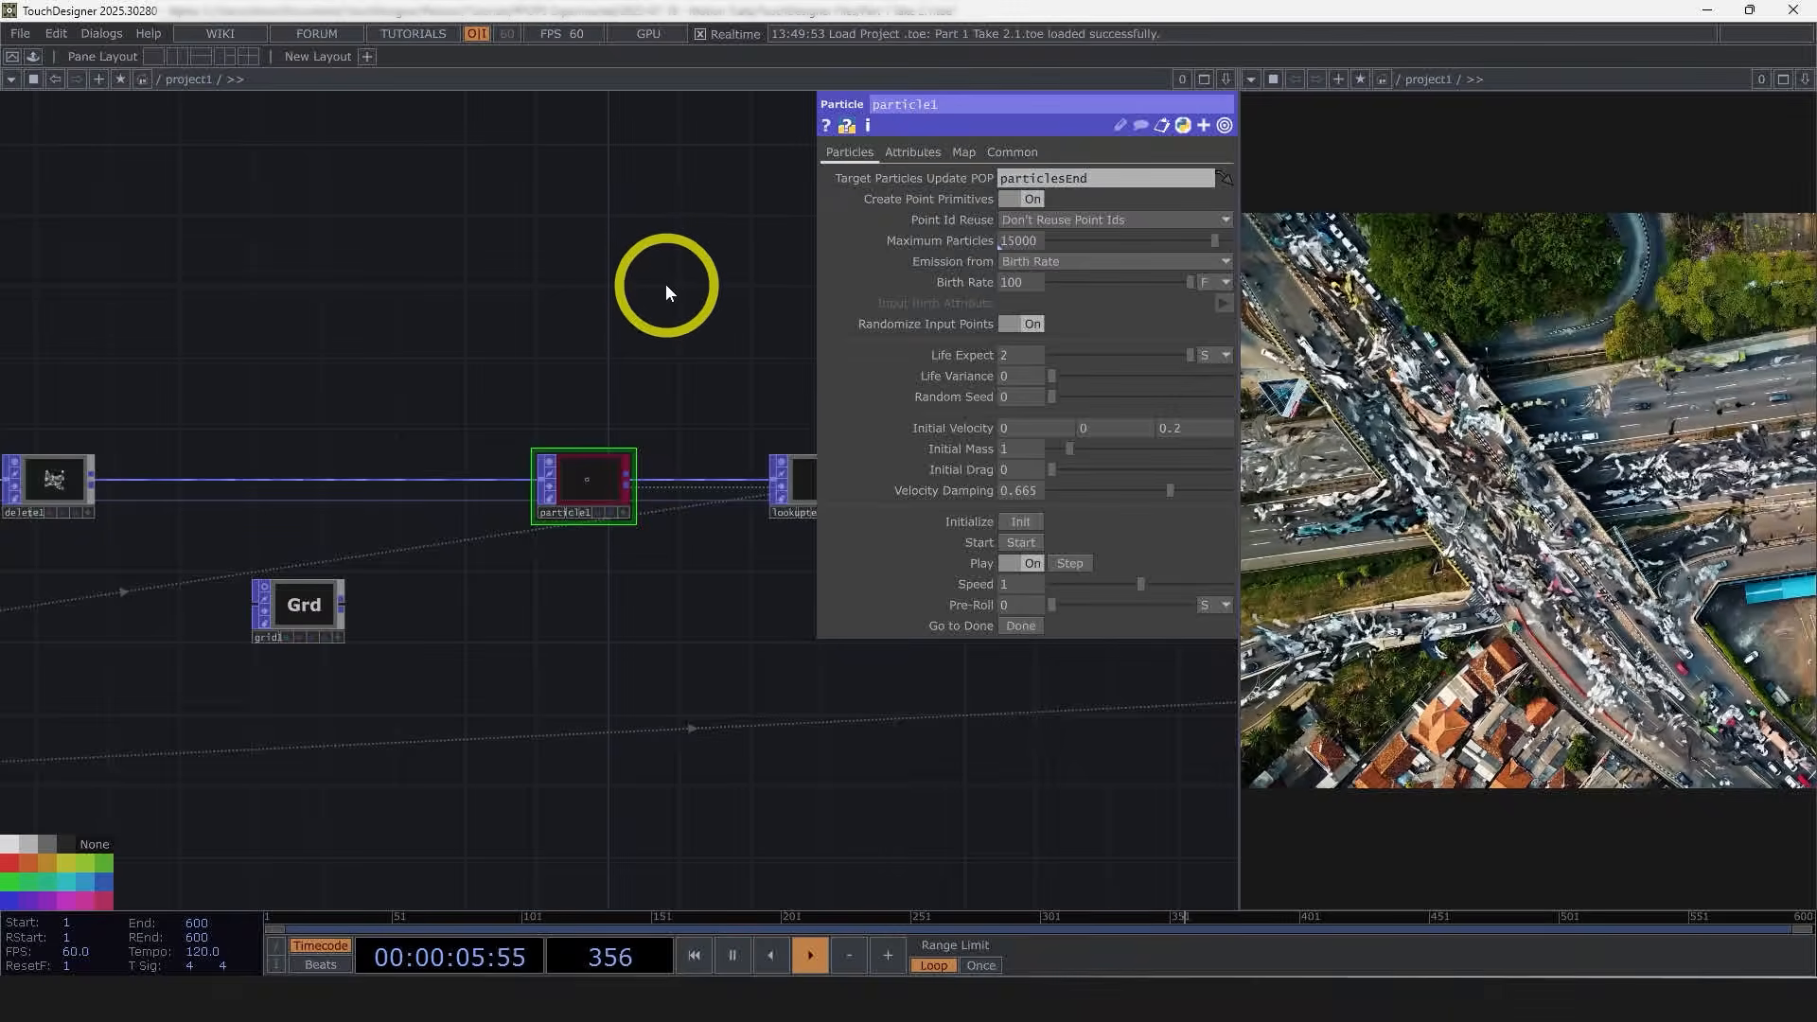
Step: Inspect particle1's point count info and set its Birth Rate to 50
middle_click(621, 496)
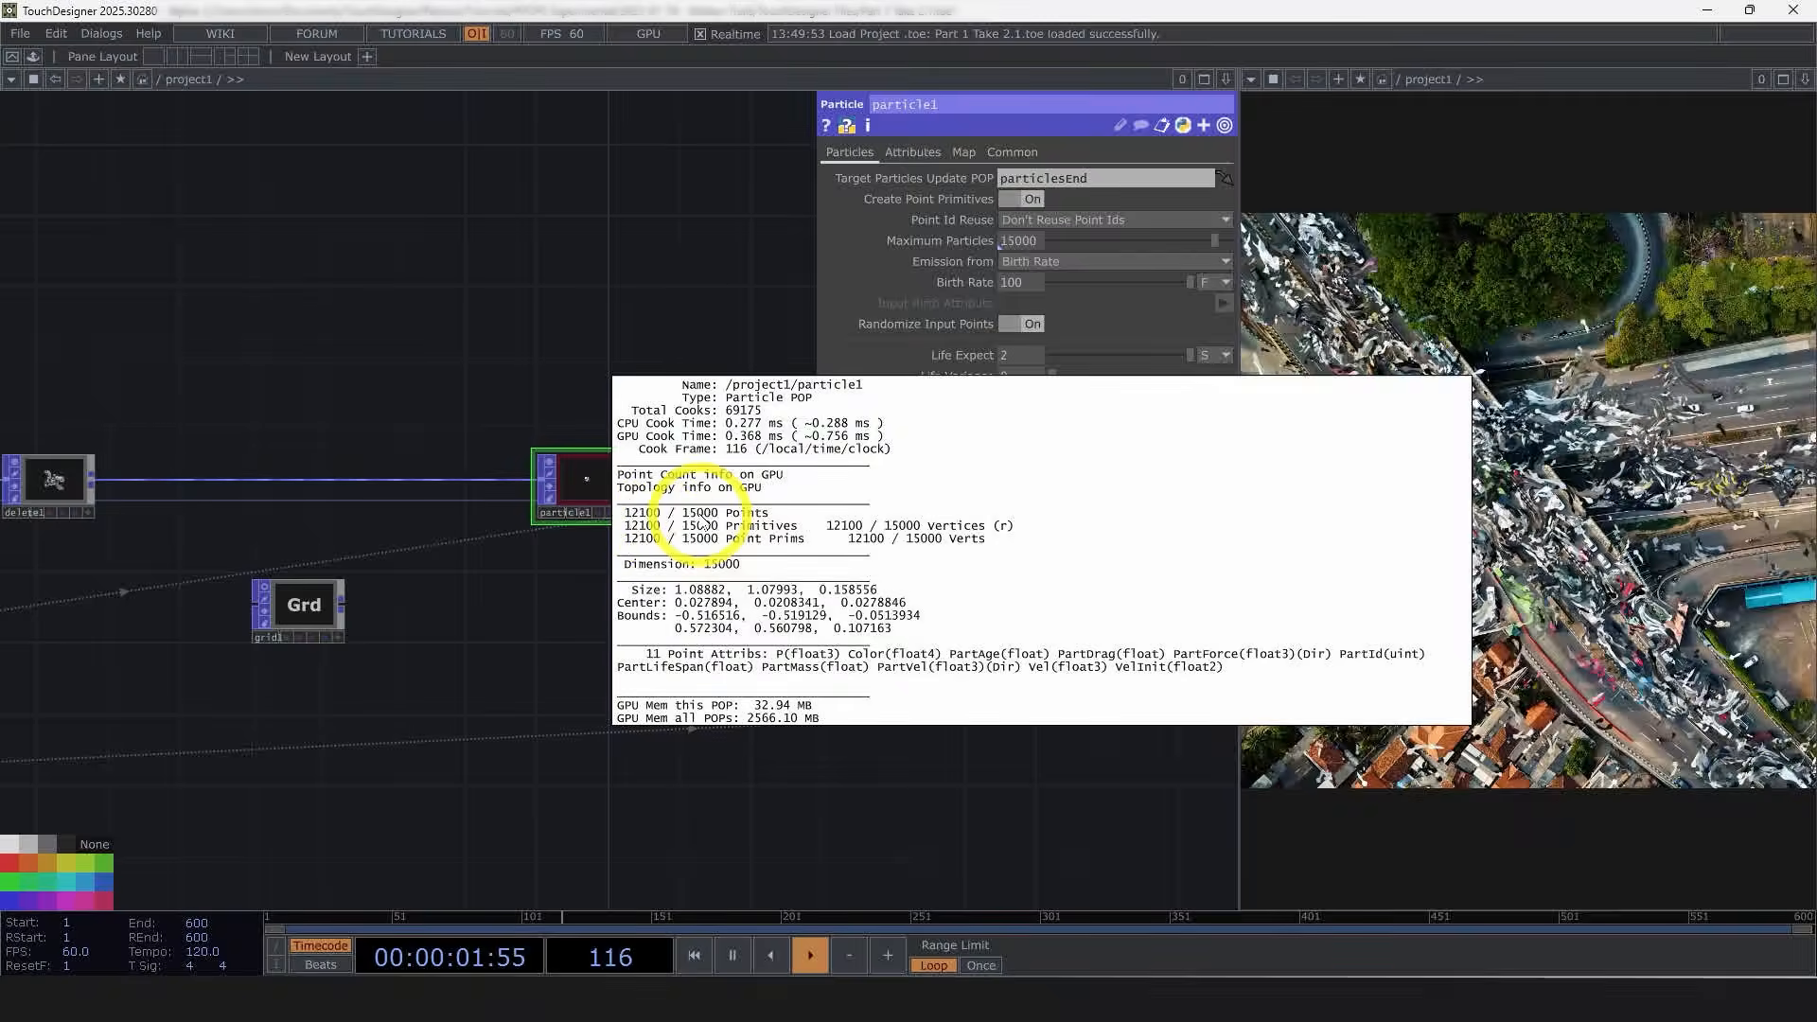
click(967, 289)
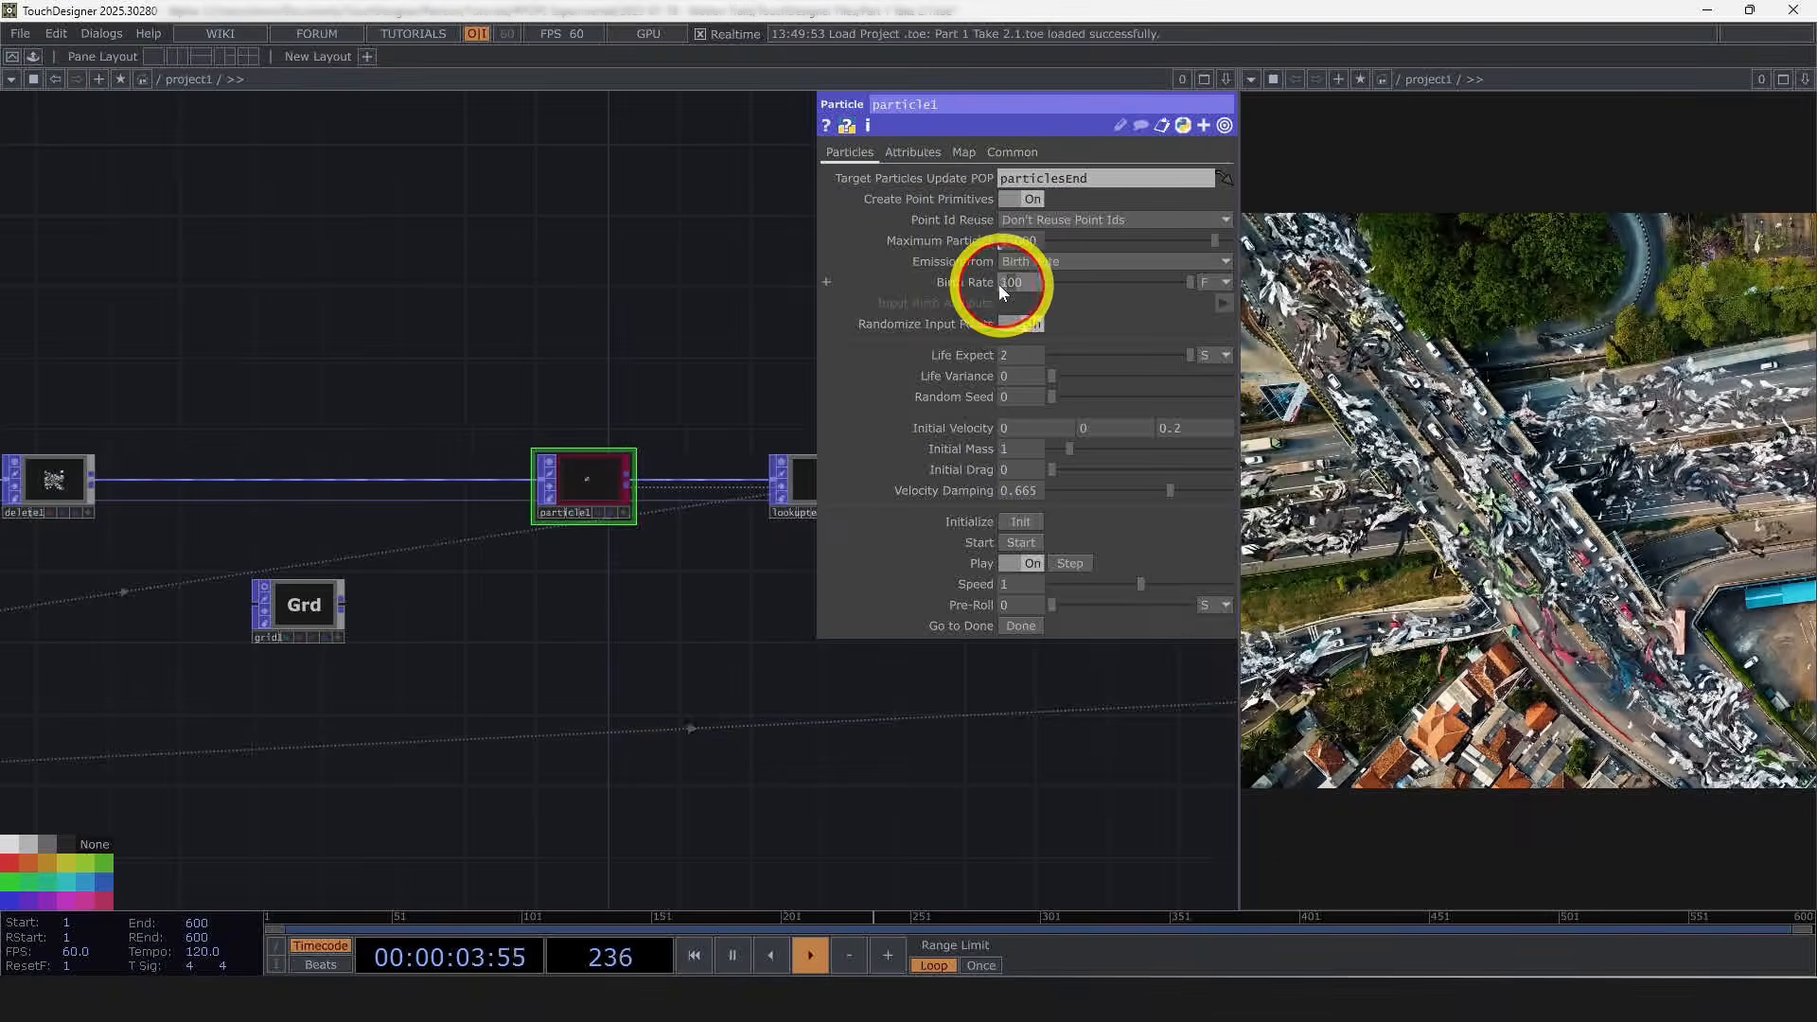
middle_click(592, 494)
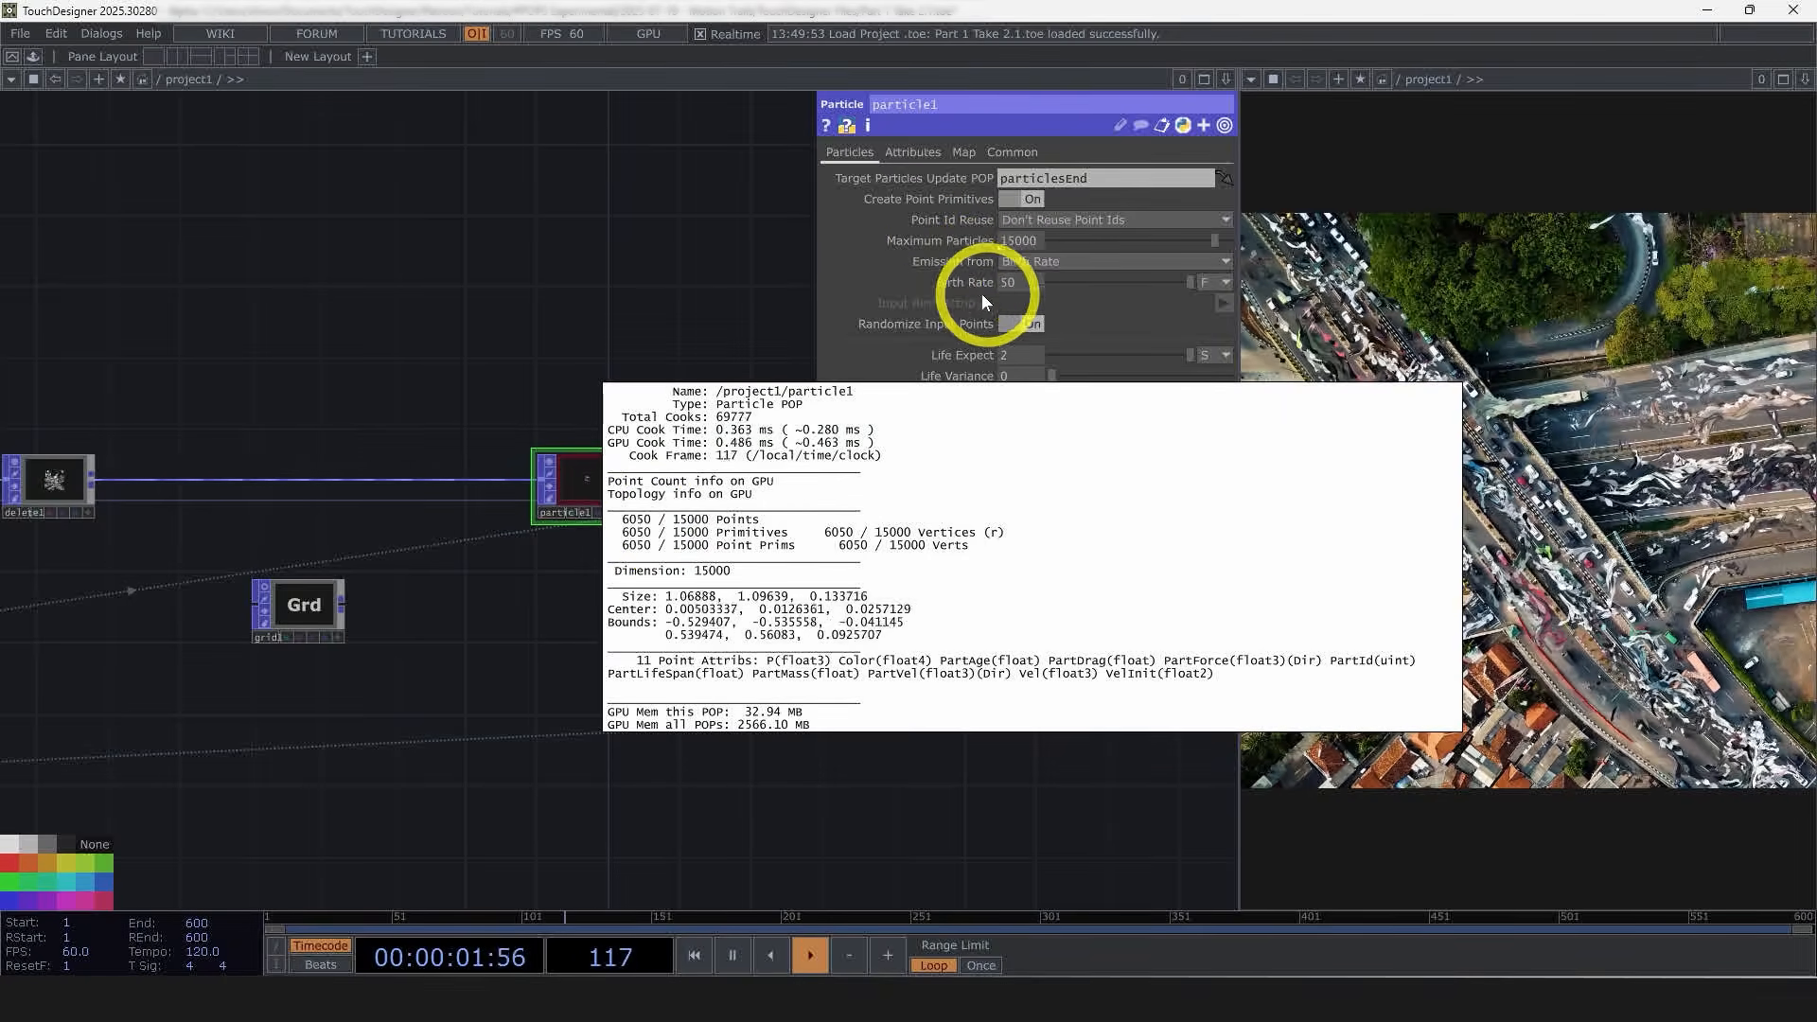
click(577, 291)
Step: Open noise1's Noise page and set Amplitude to 0.001 and Period to 0.05
scroll(600, 293, down, 3)
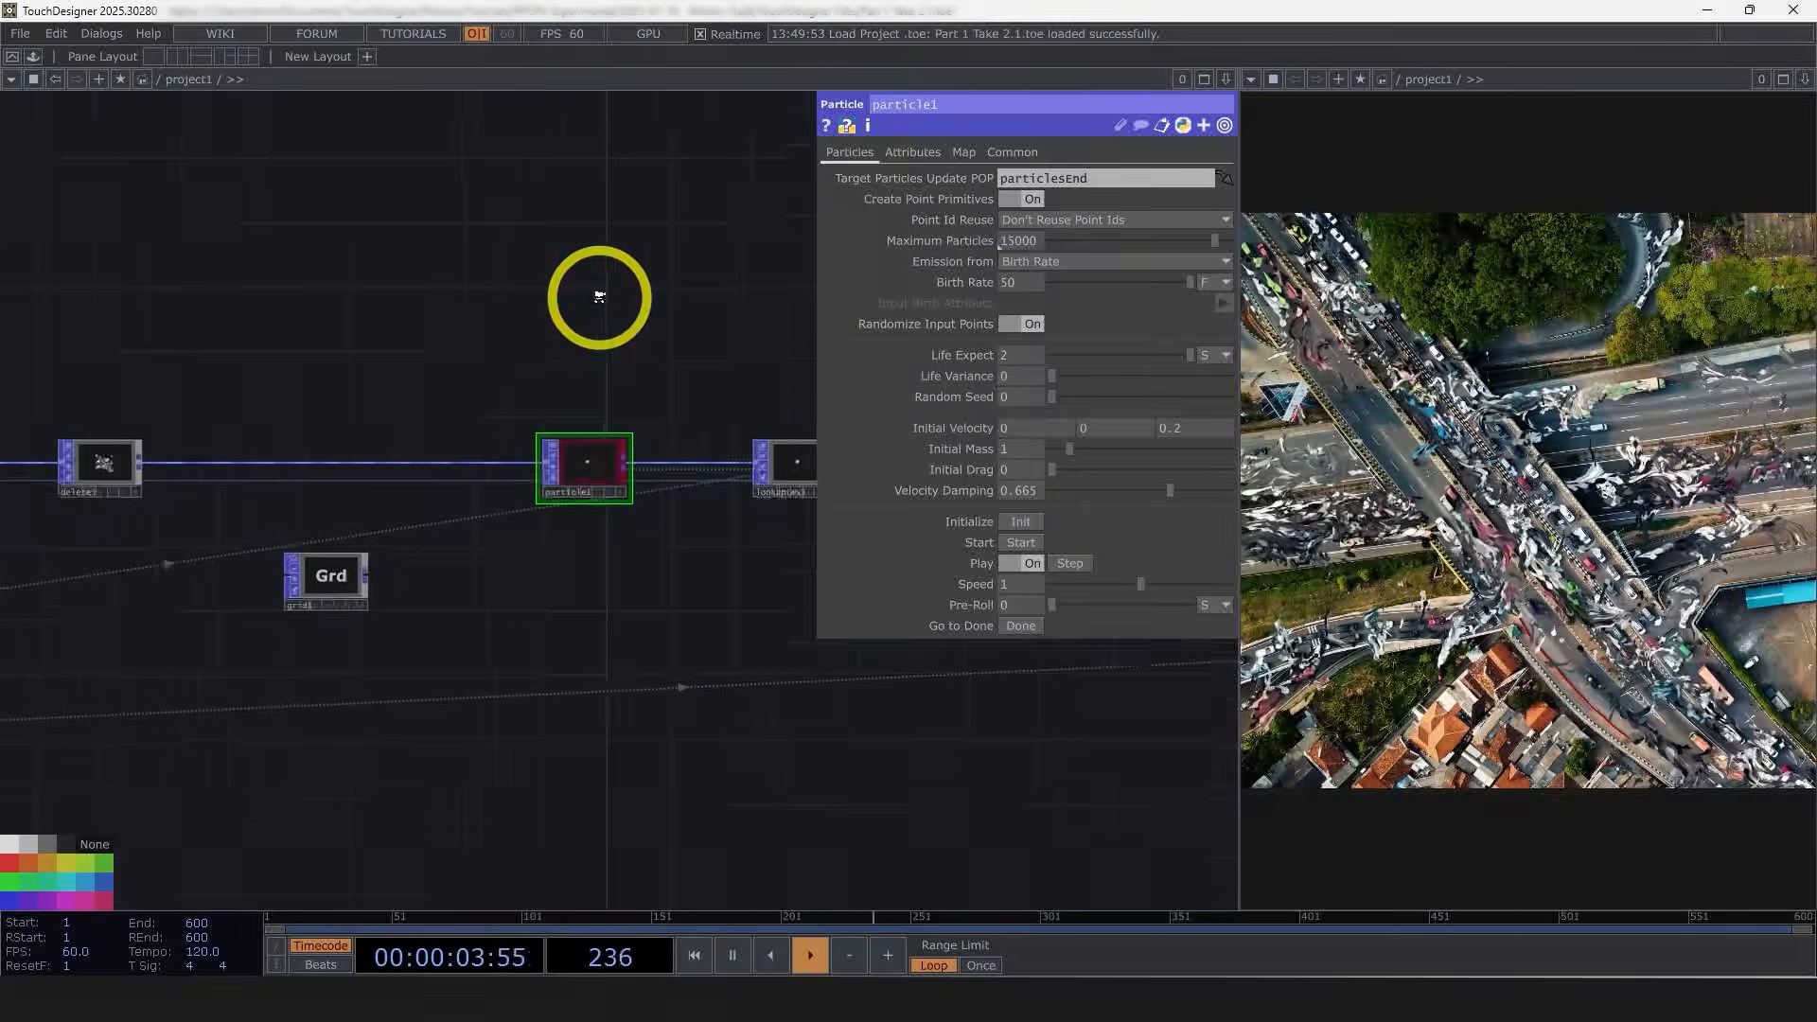
key(p)
scroll(661, 599, down, 3)
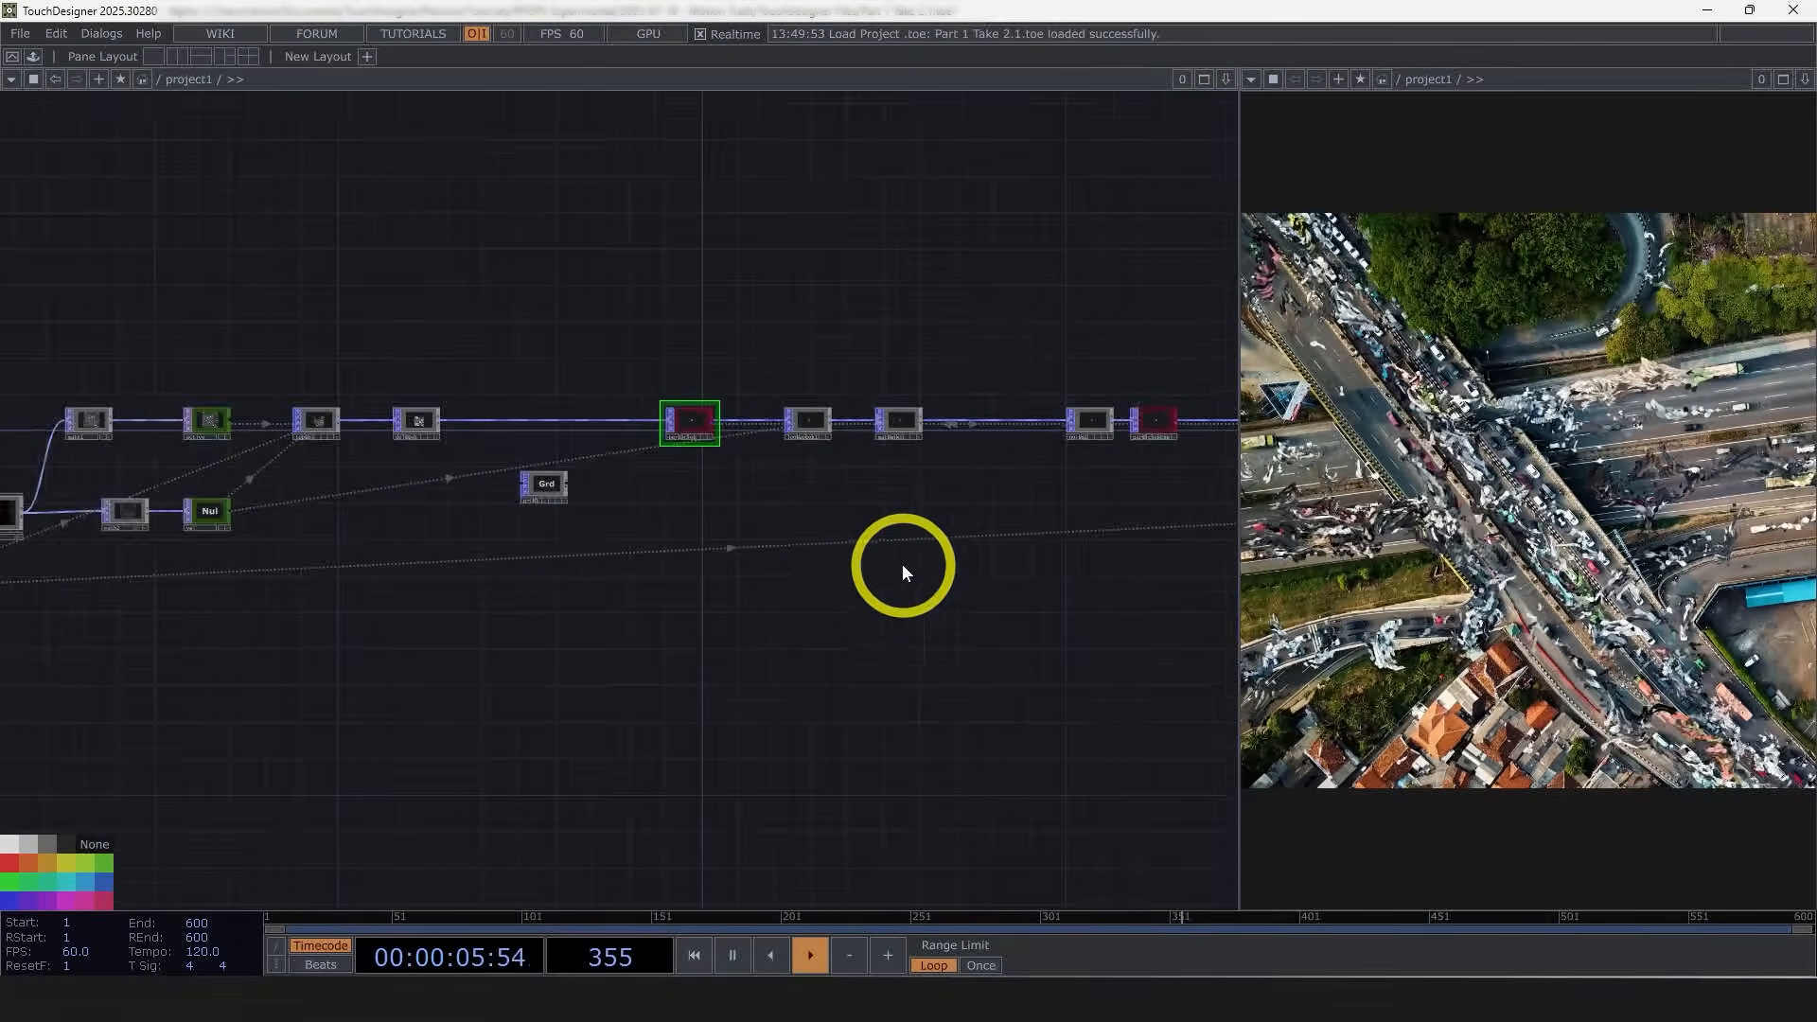
scroll(876, 458, up, 5)
click(869, 452)
key(p)
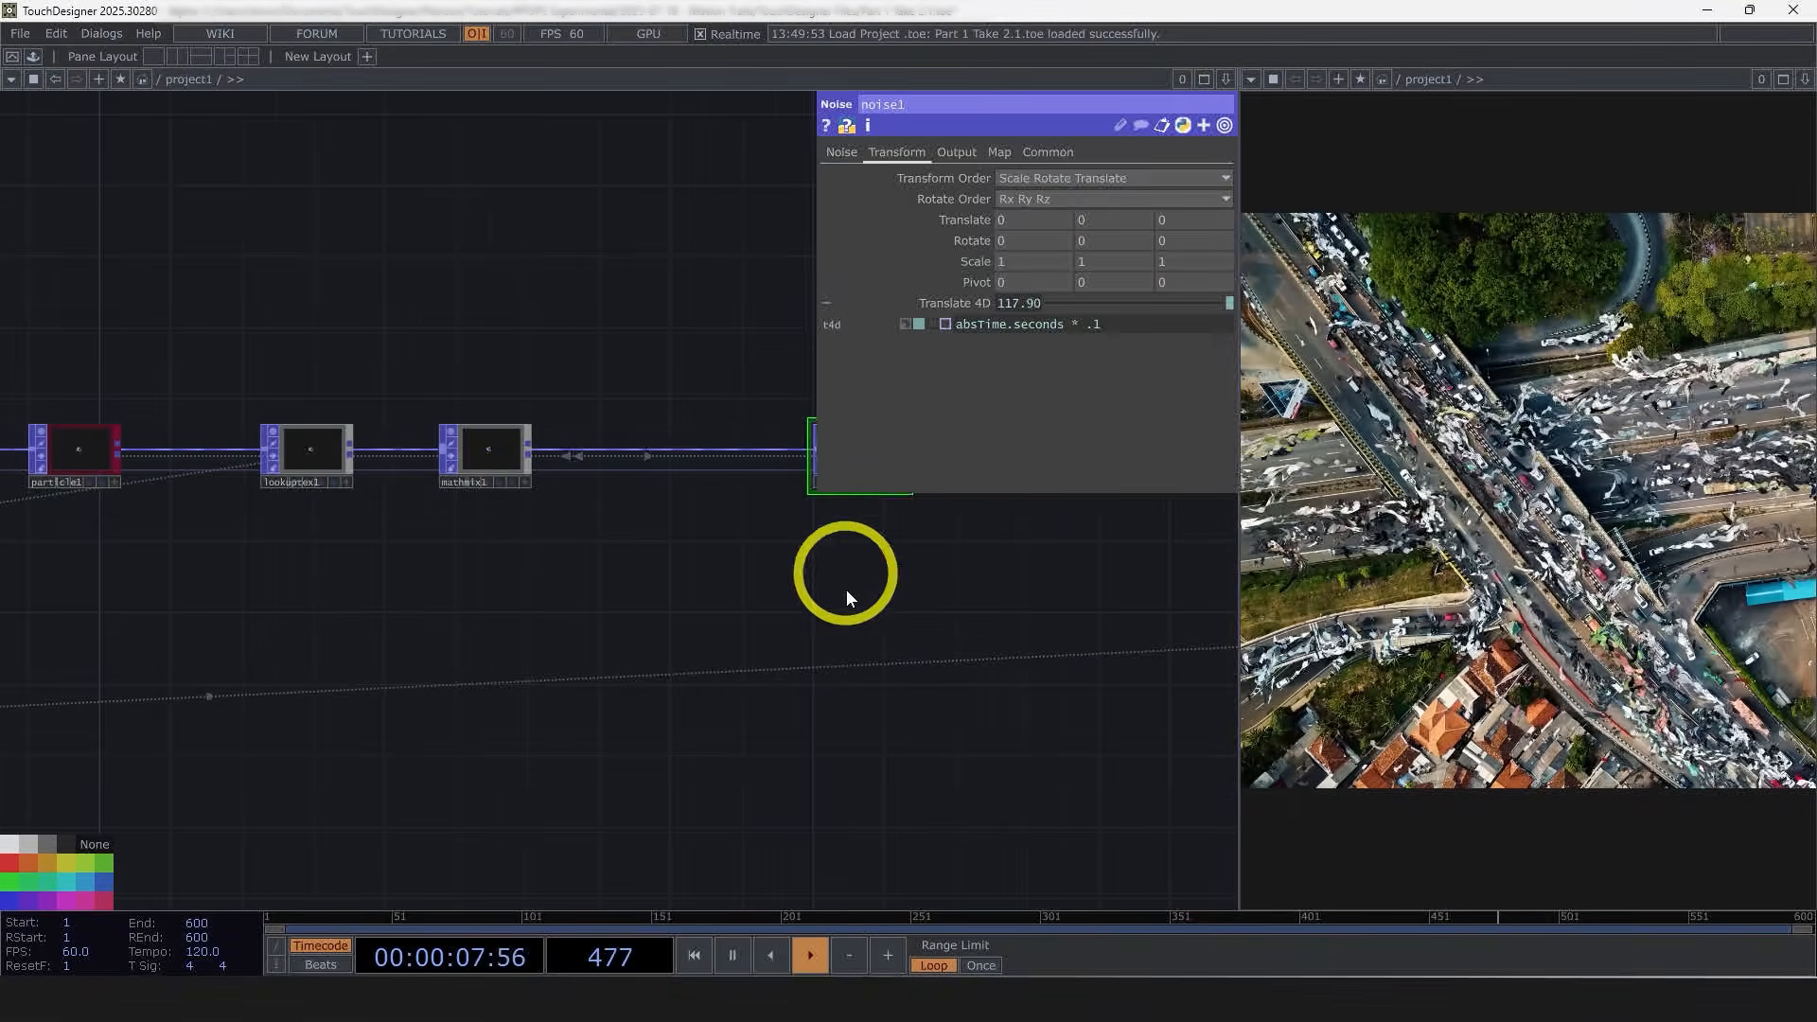
drag(771, 721, 517, 724)
scroll(653, 563, up, 3)
click(841, 153)
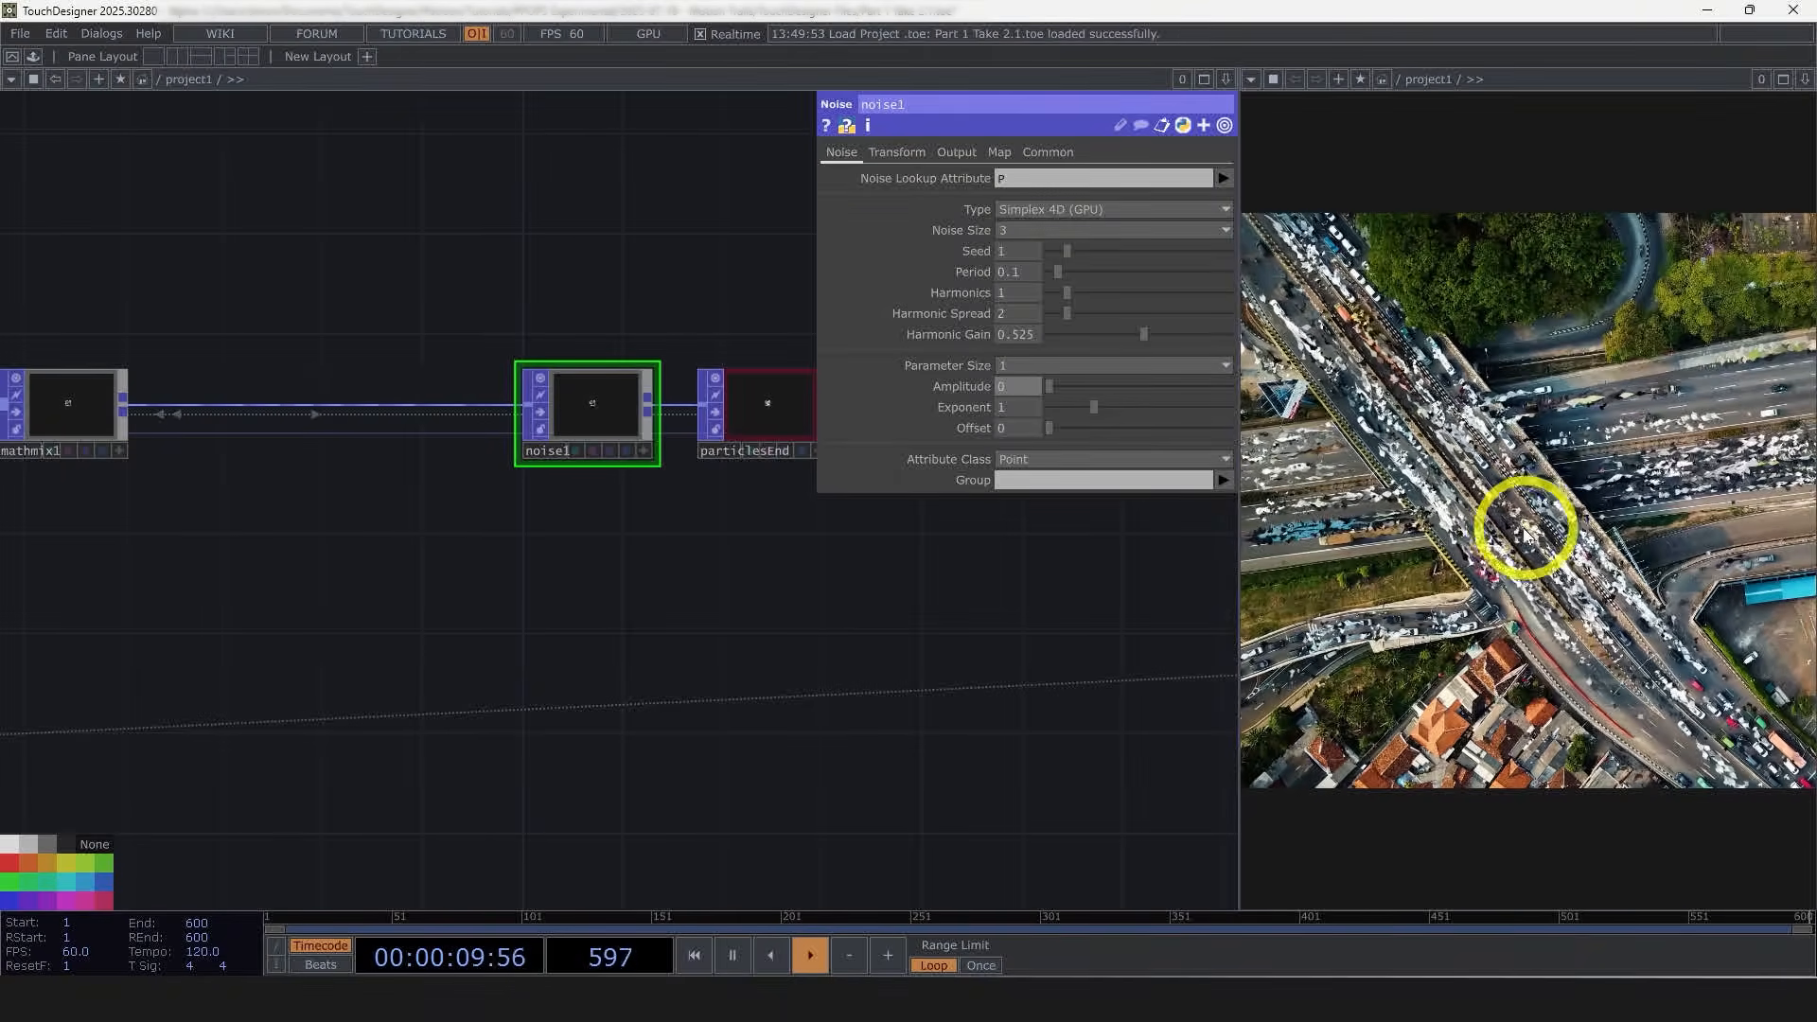
middle_drag(1007, 388, 1031, 429)
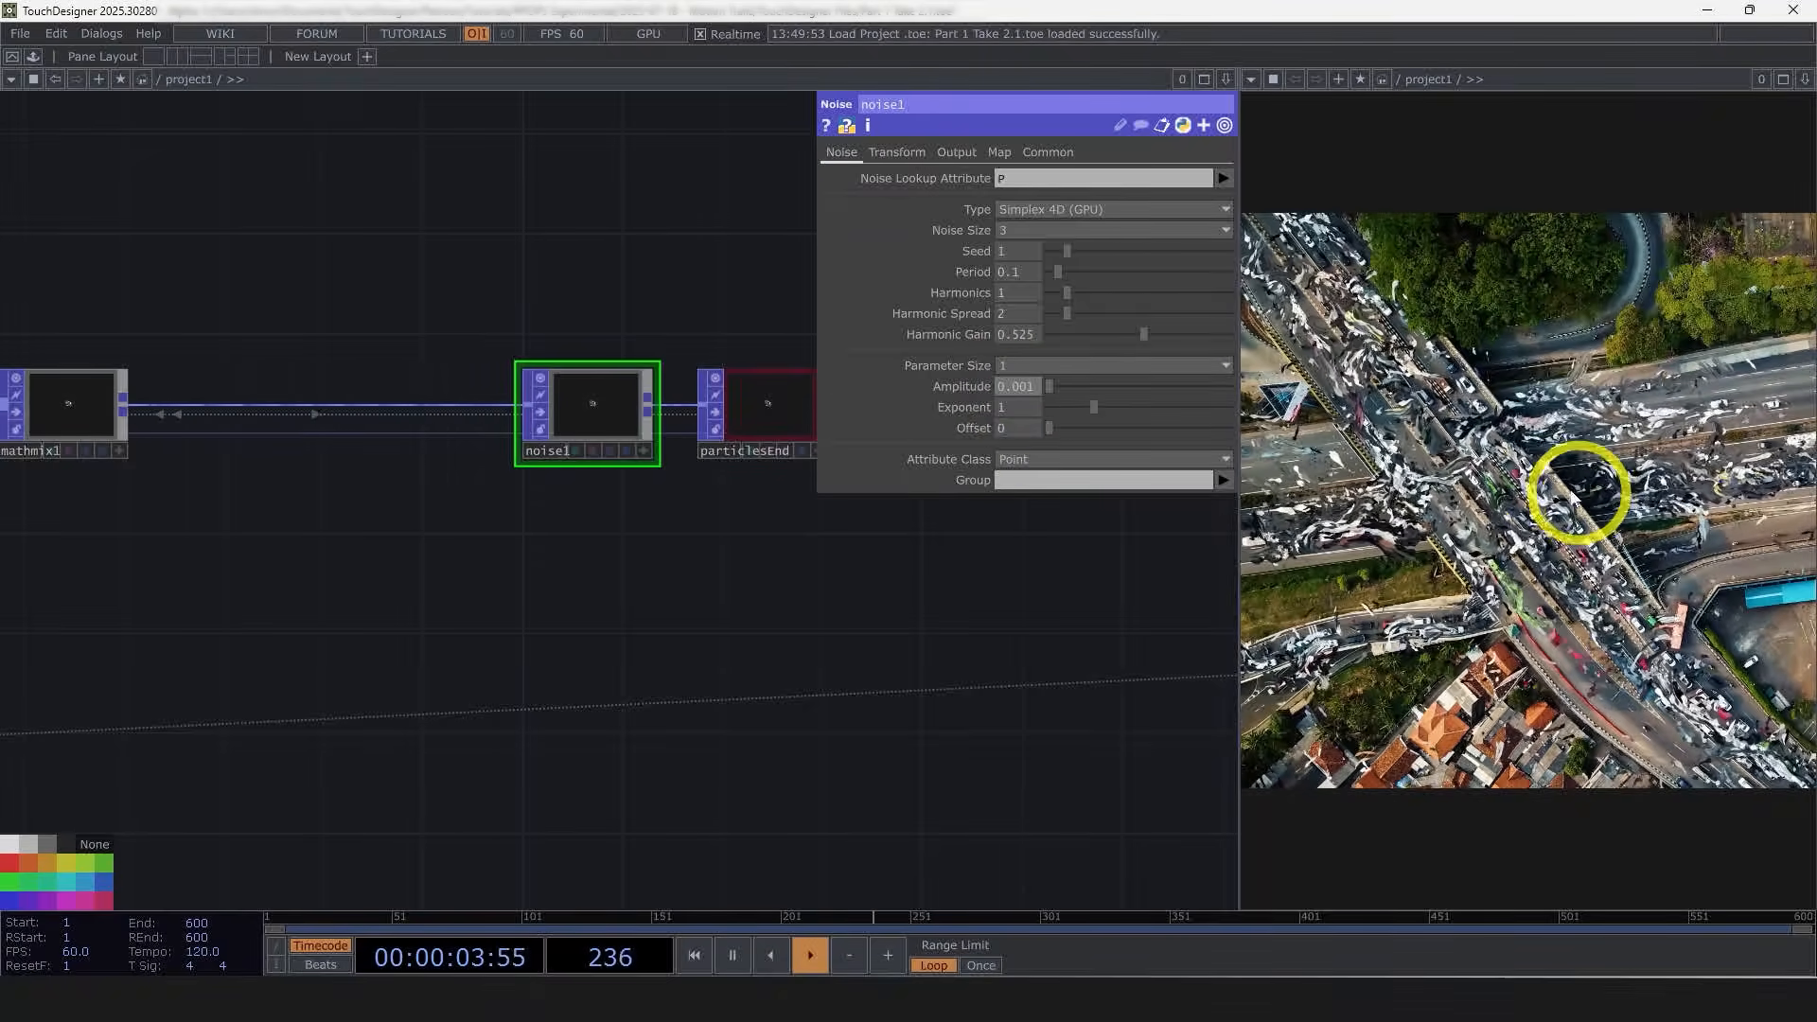
drag(1060, 273, 1054, 272)
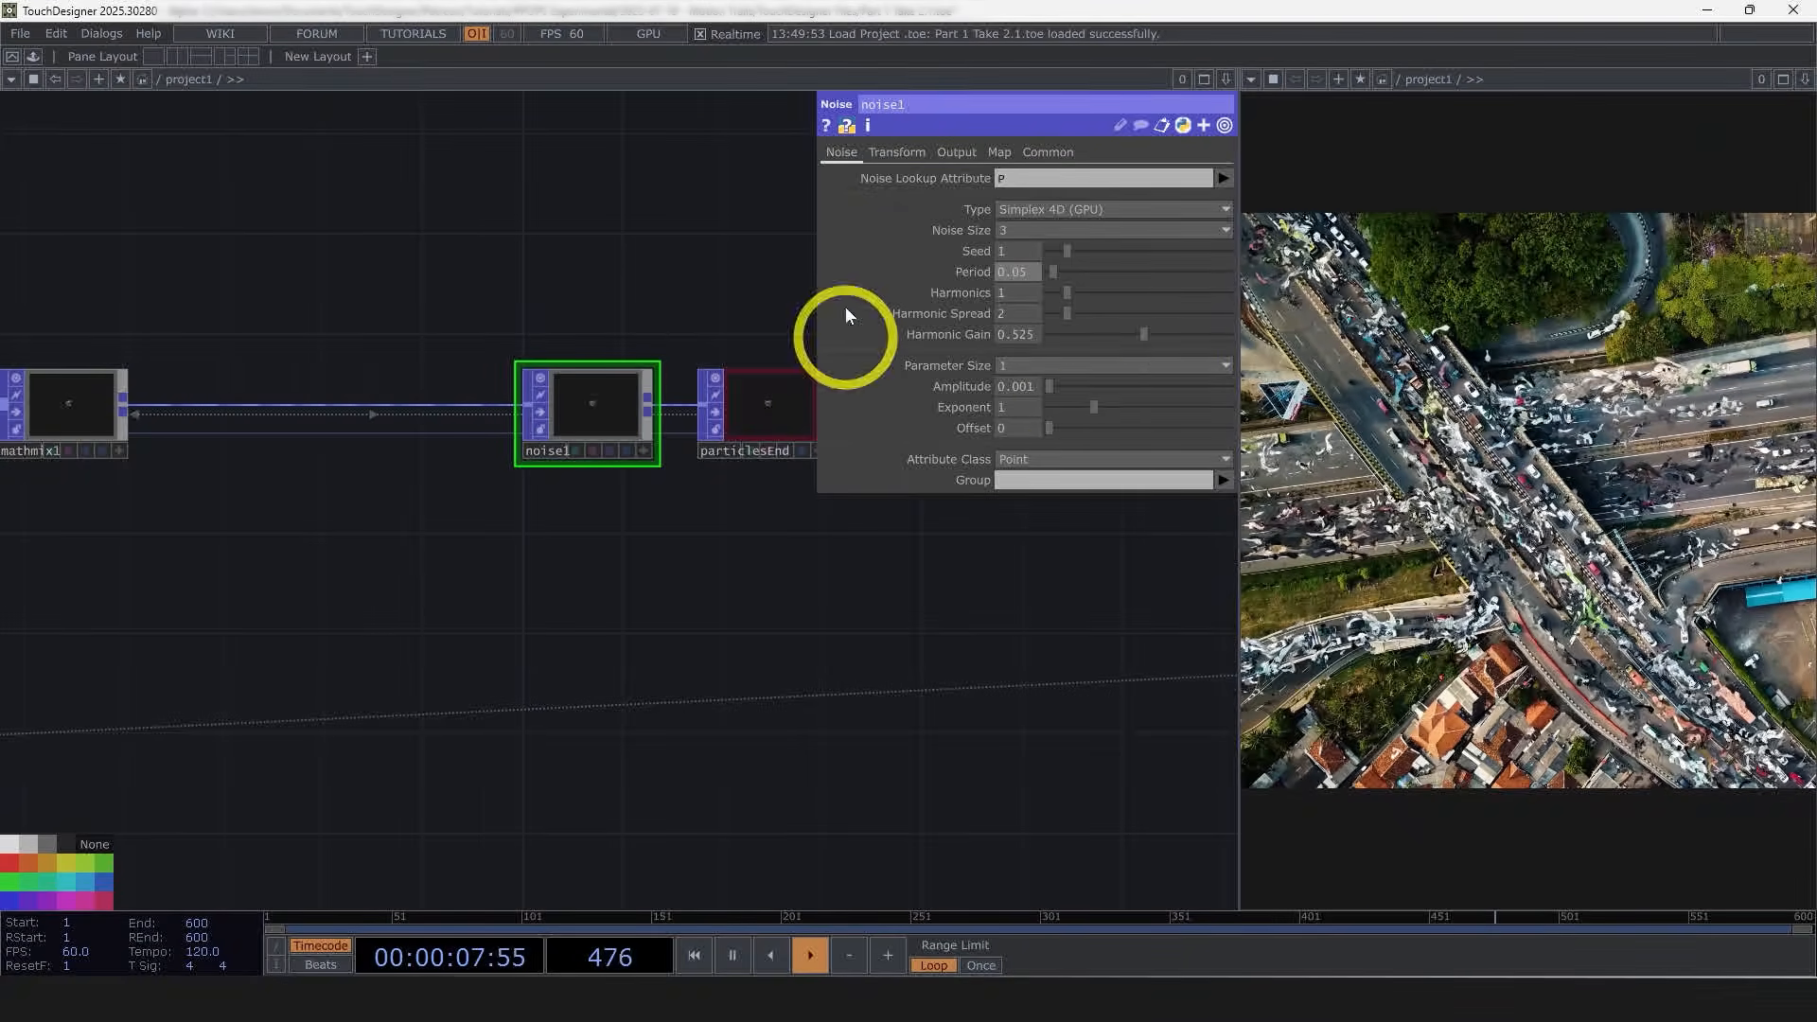
Step: Nudge the noise1 node and set its Period to 0.04
drag(626, 384, 576, 388)
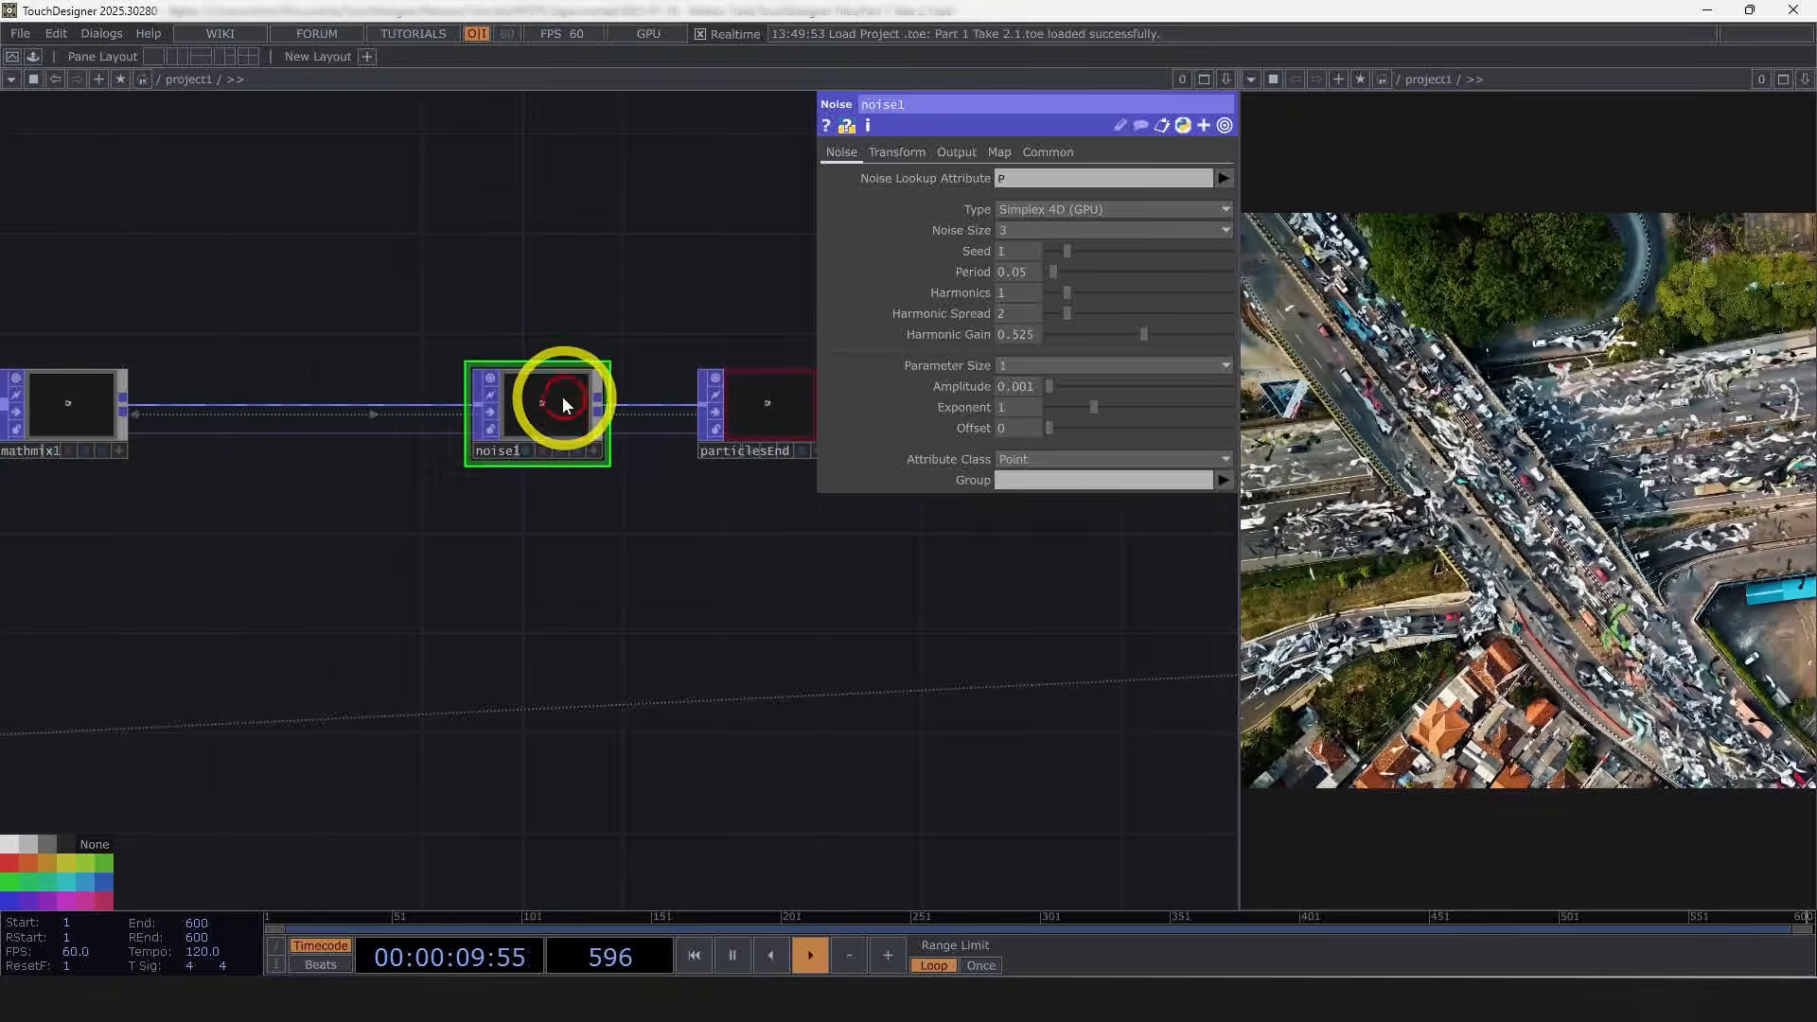
drag(1054, 271, 1124, 275)
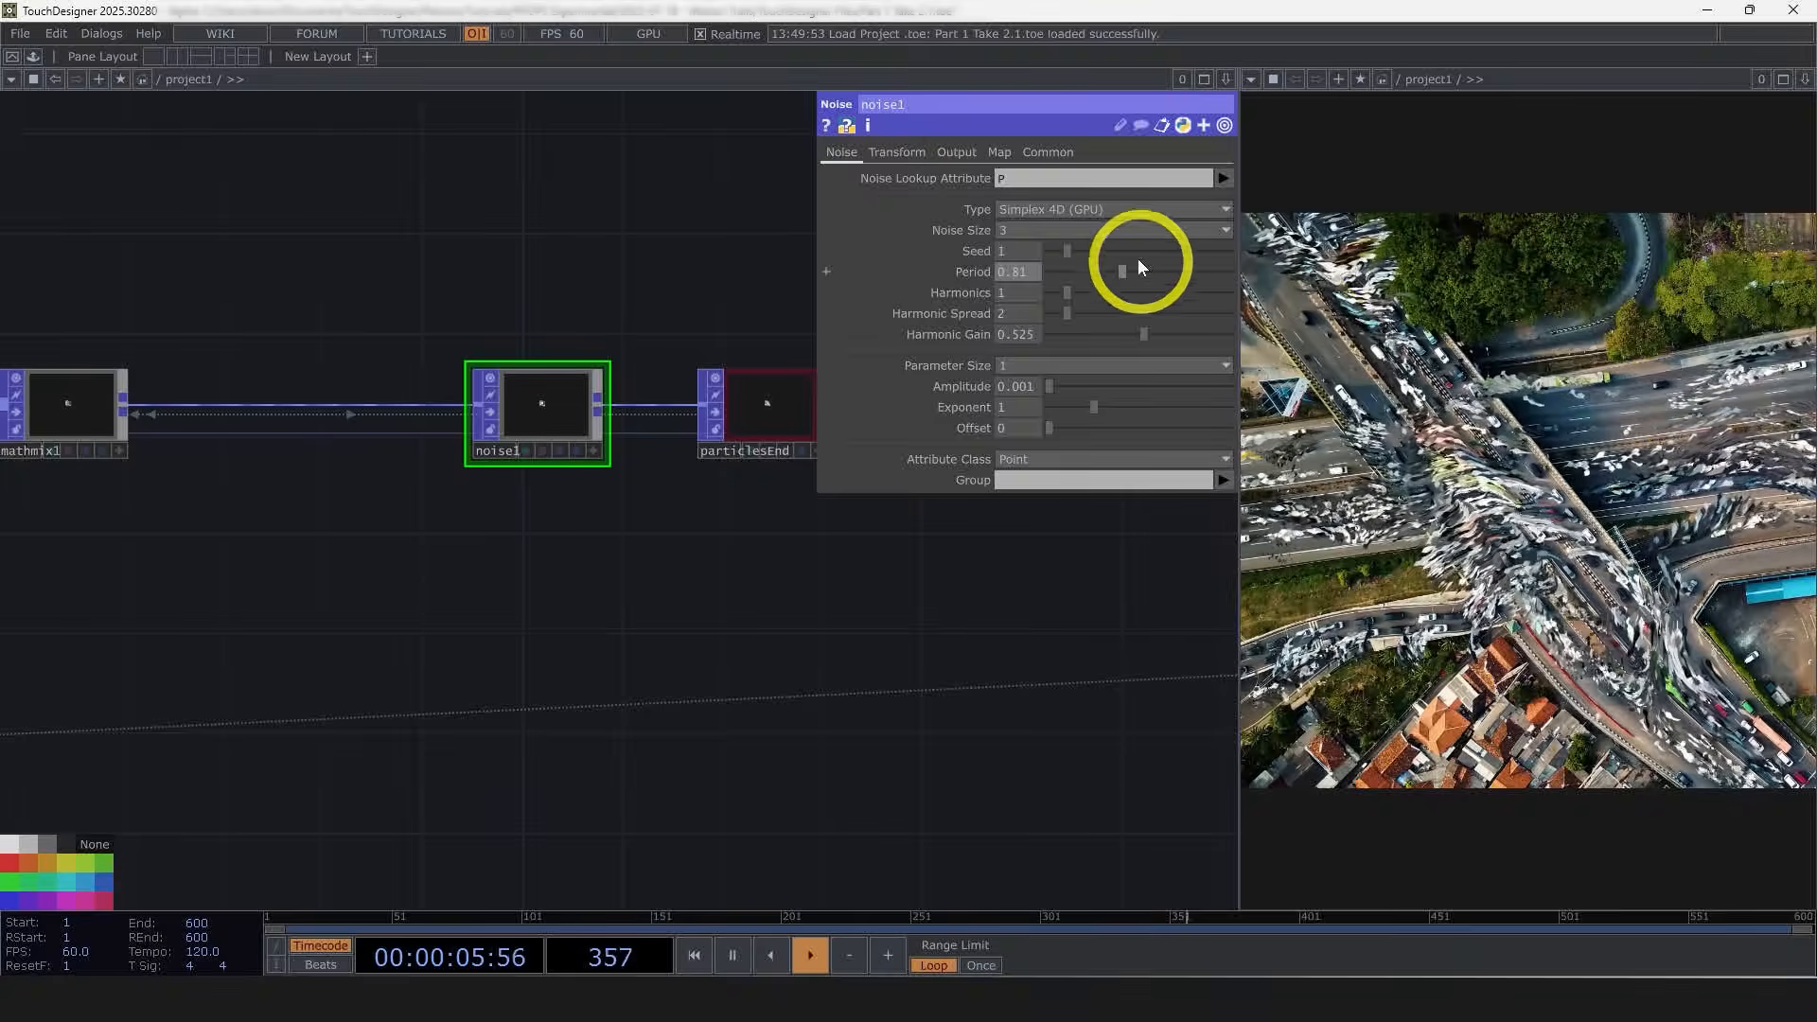
drag(1126, 272, 1052, 277)
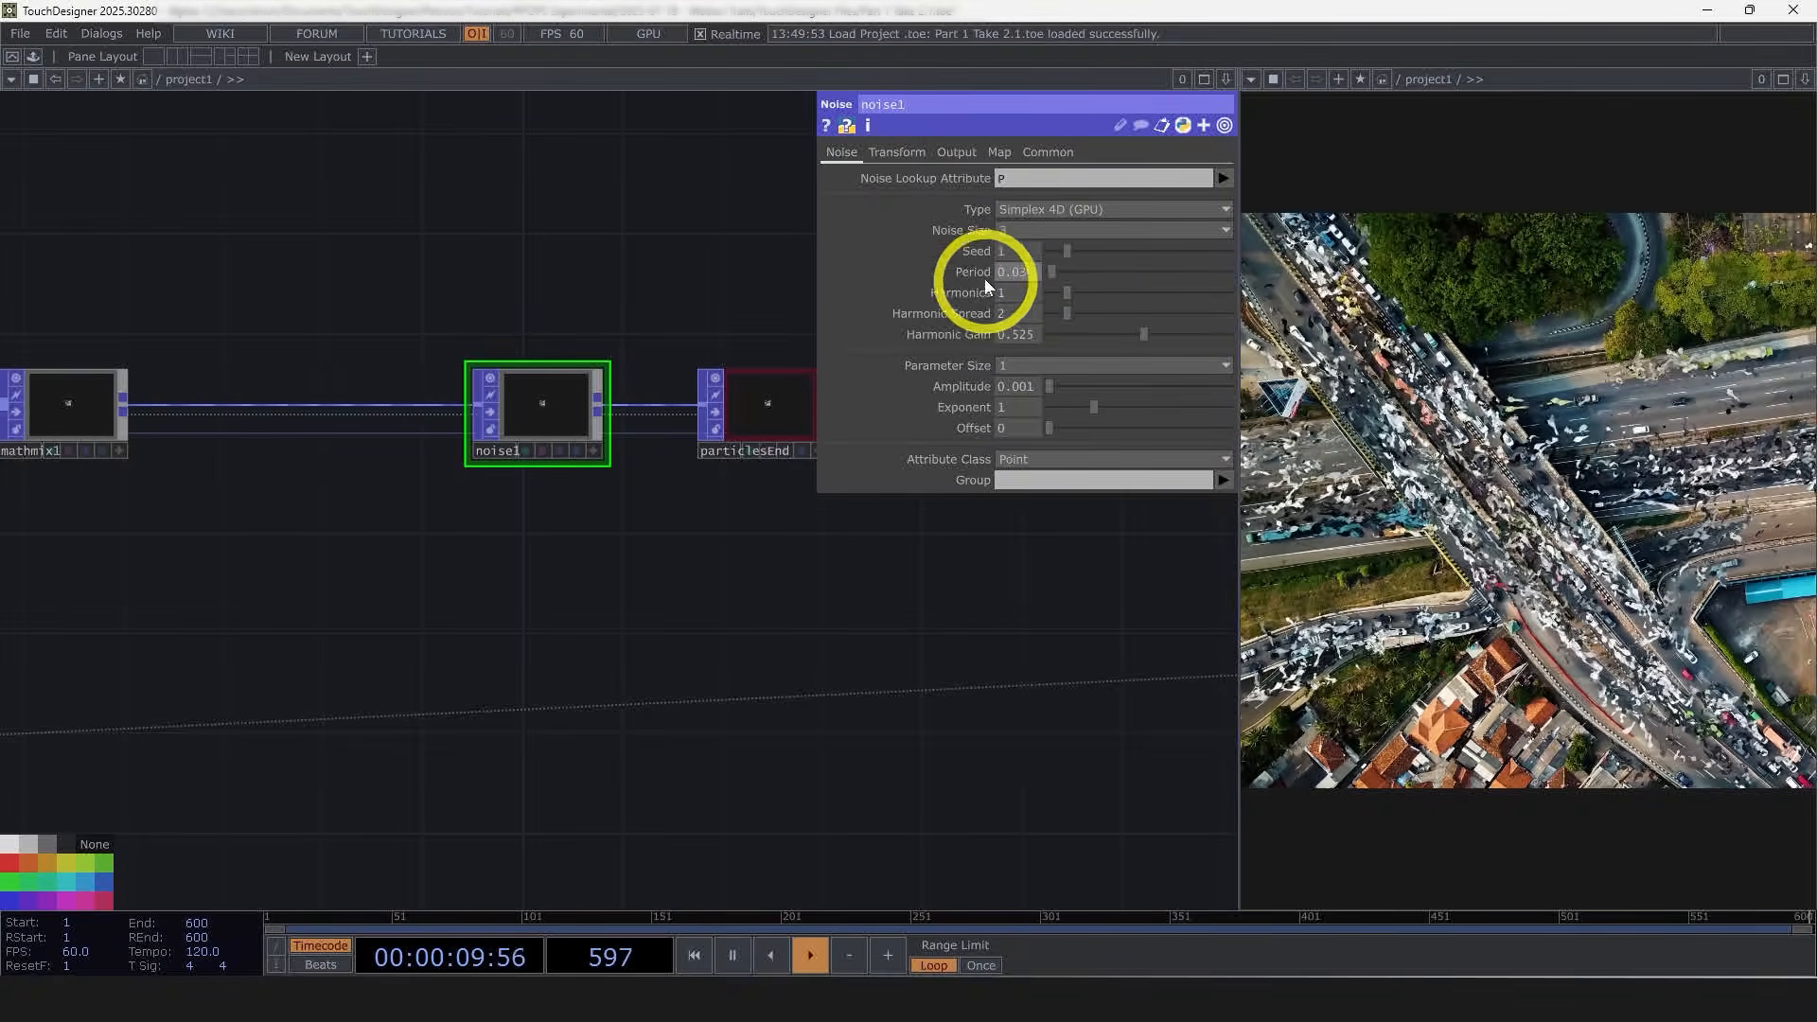
drag(1053, 271, 1053, 272)
Step: Open delete1's Attribute page and set its Active deletion threshold Value to 0.546
scroll(805, 651, down, 3)
scroll(823, 634, down, 5)
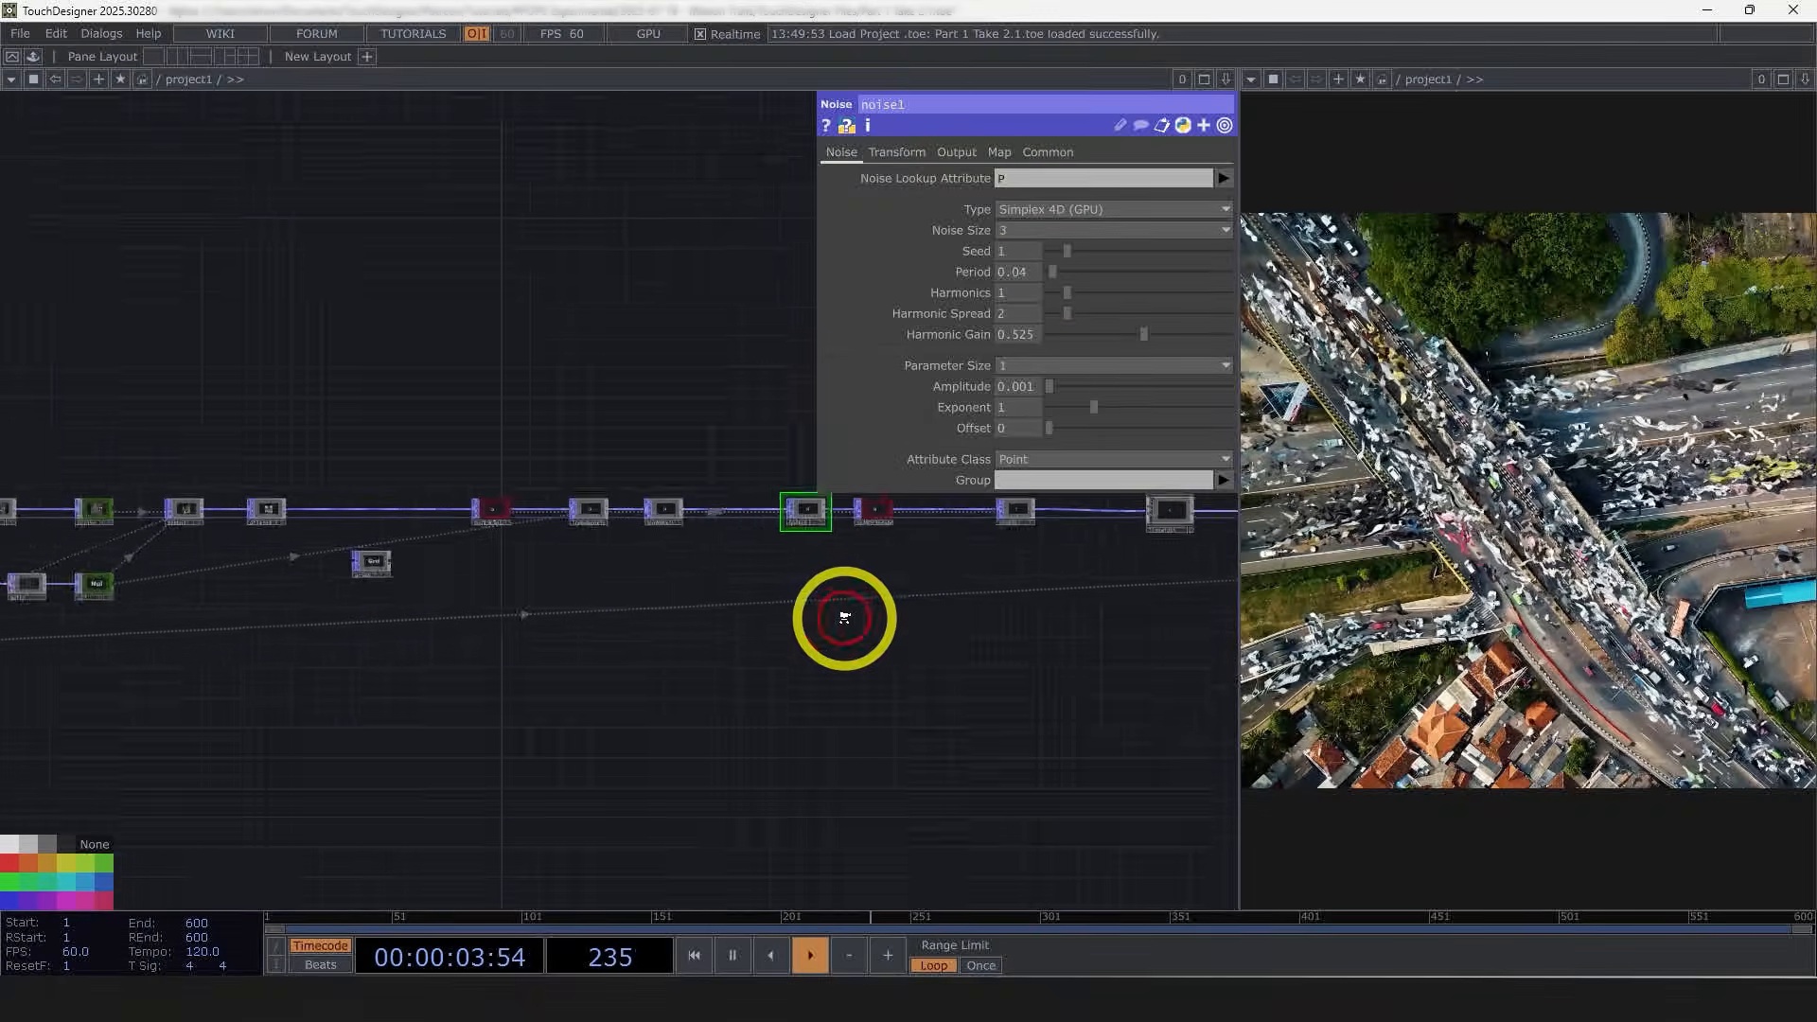
scroll(275, 609, up, 5)
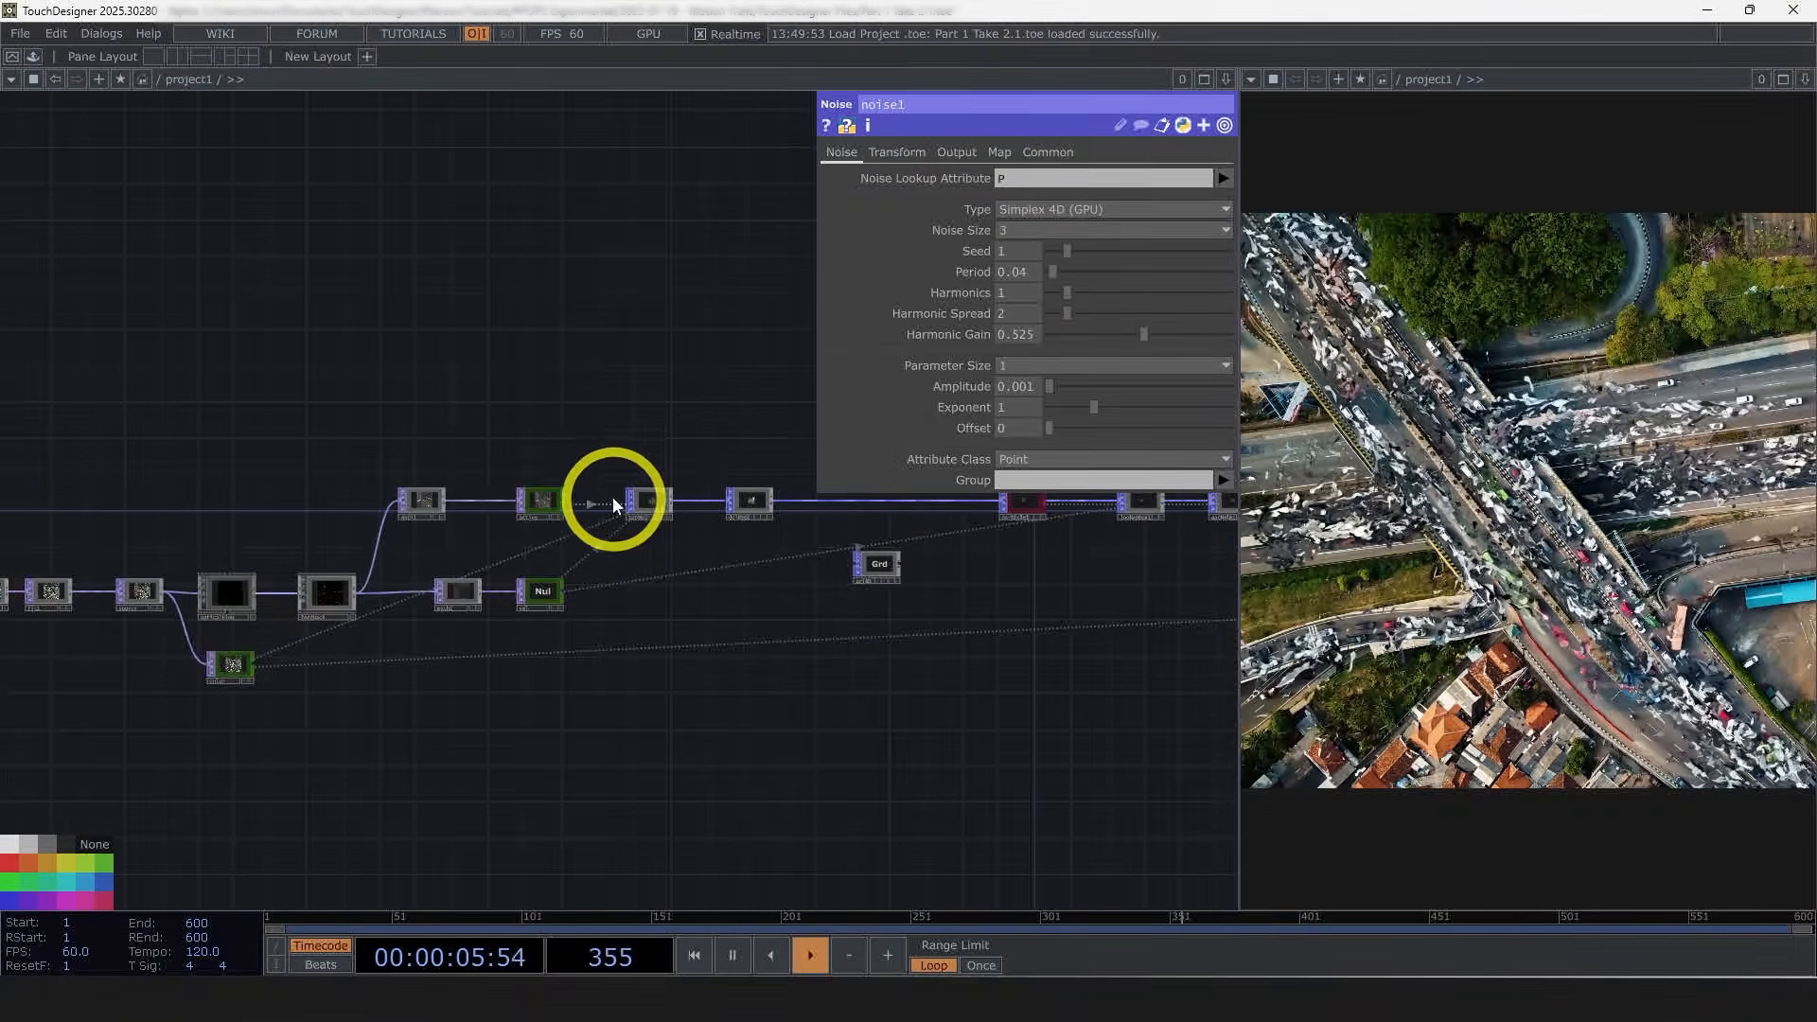
scroll(567, 502, up, 6)
scroll(580, 712, up, 4)
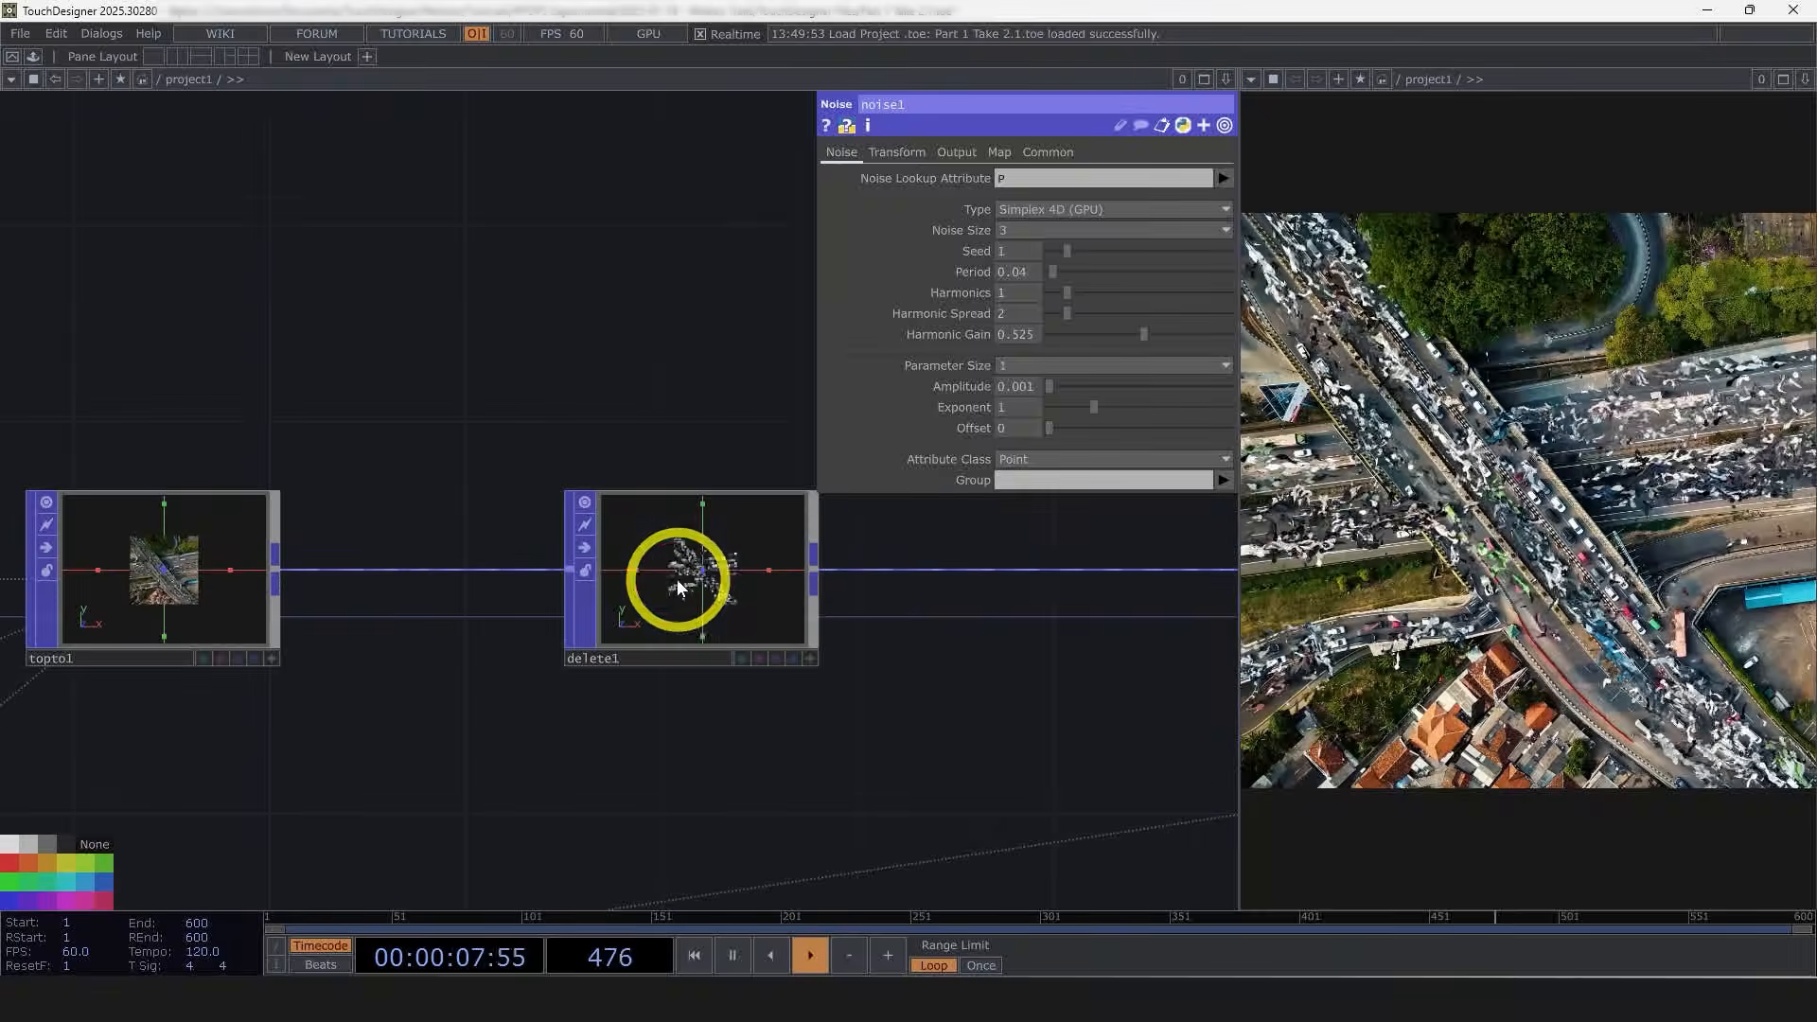
click(669, 599)
scroll(762, 609, up, 3)
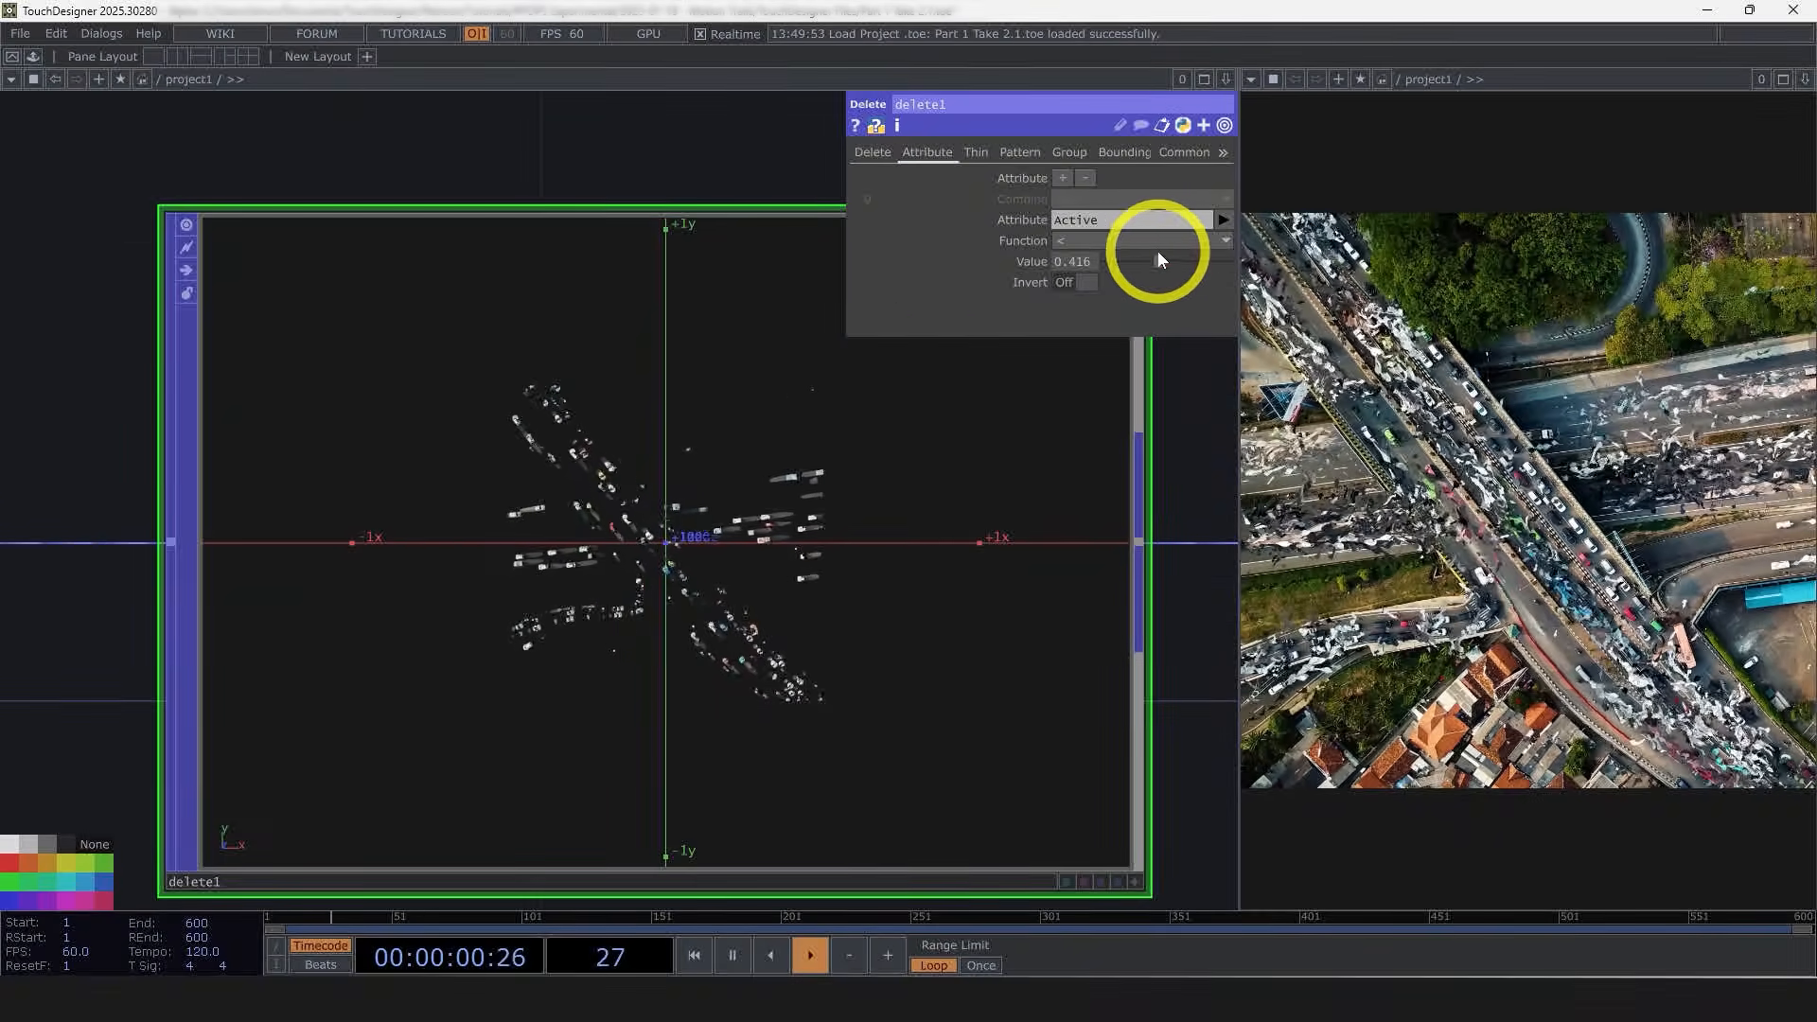
drag(1157, 254, 1118, 278)
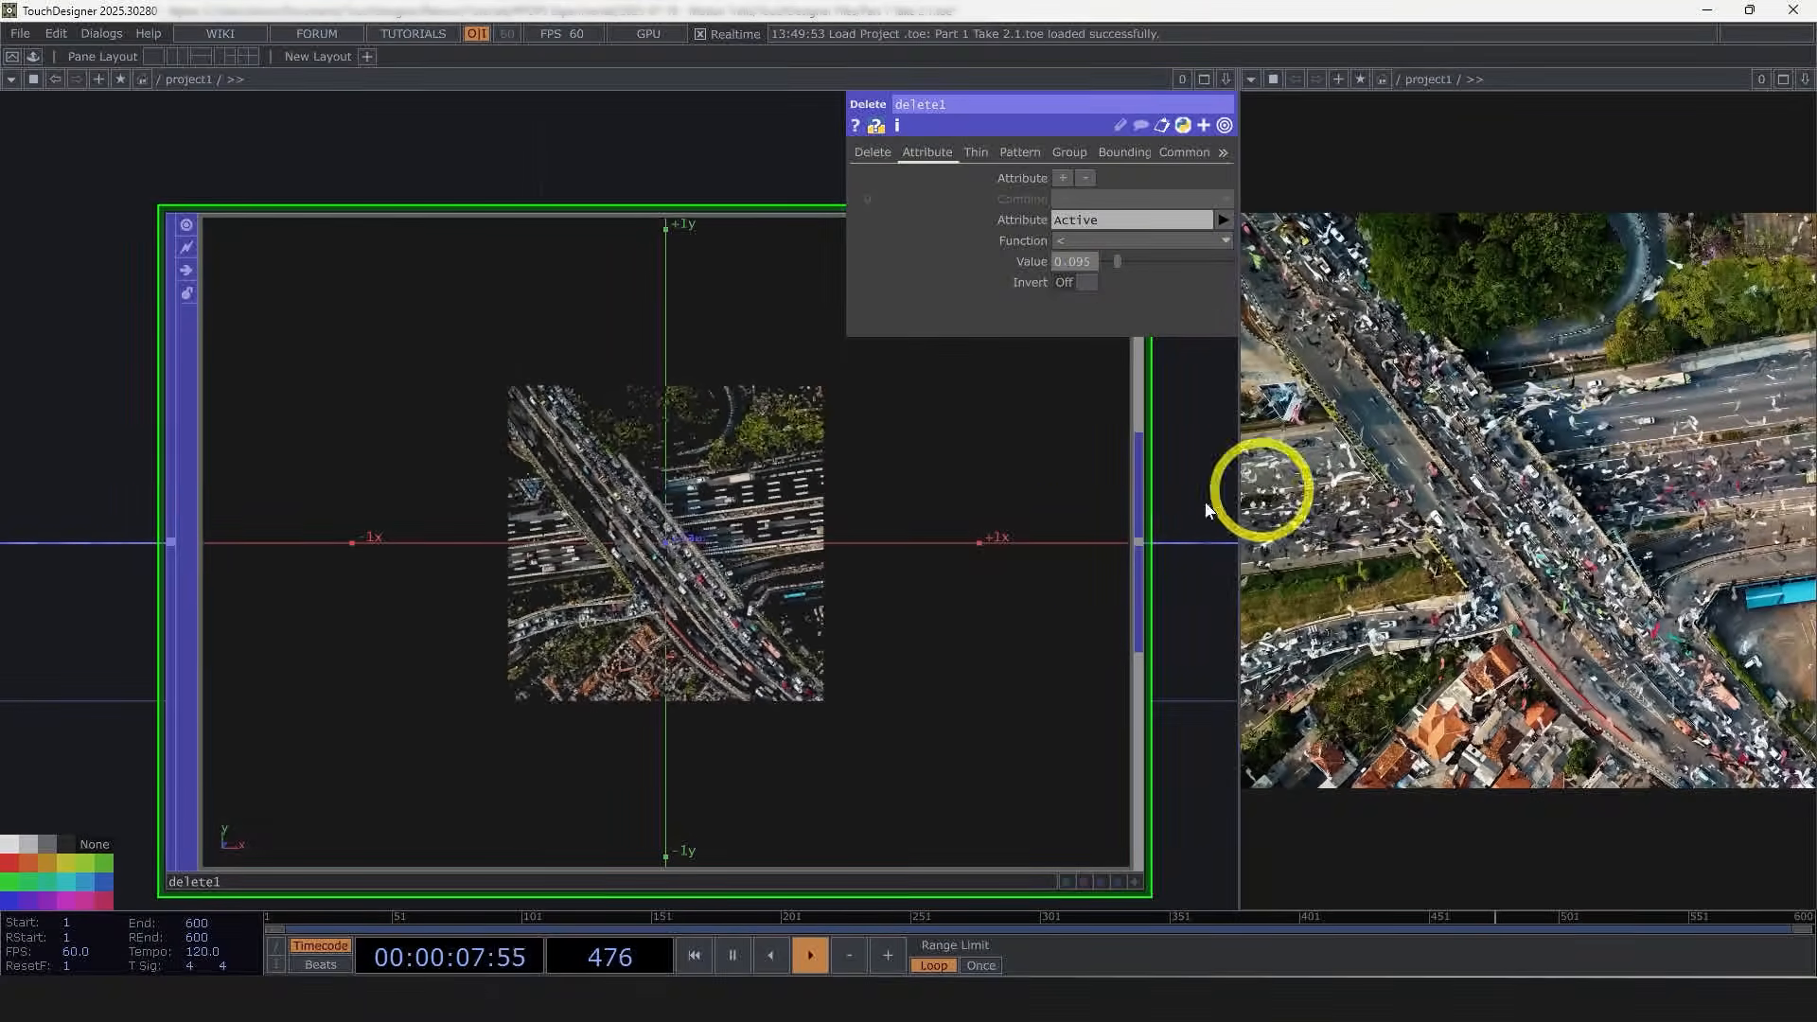
scroll(757, 462, up, 4)
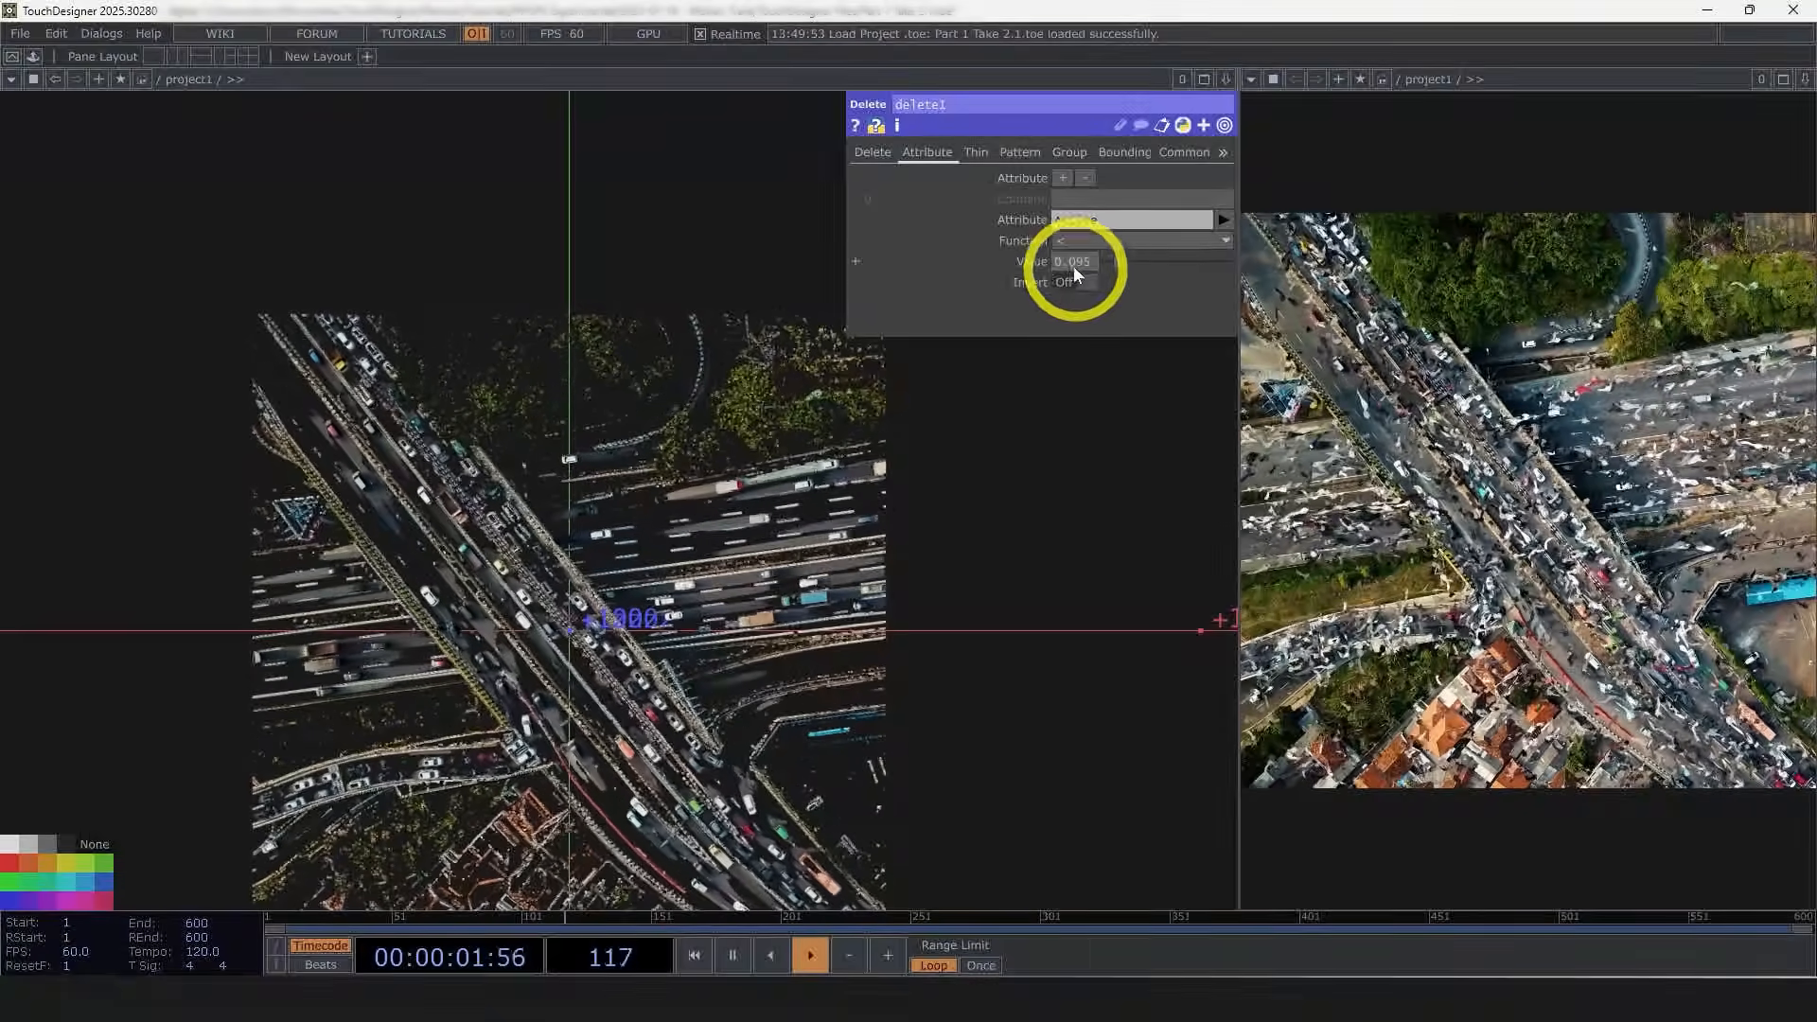
drag(1117, 259, 1171, 256)
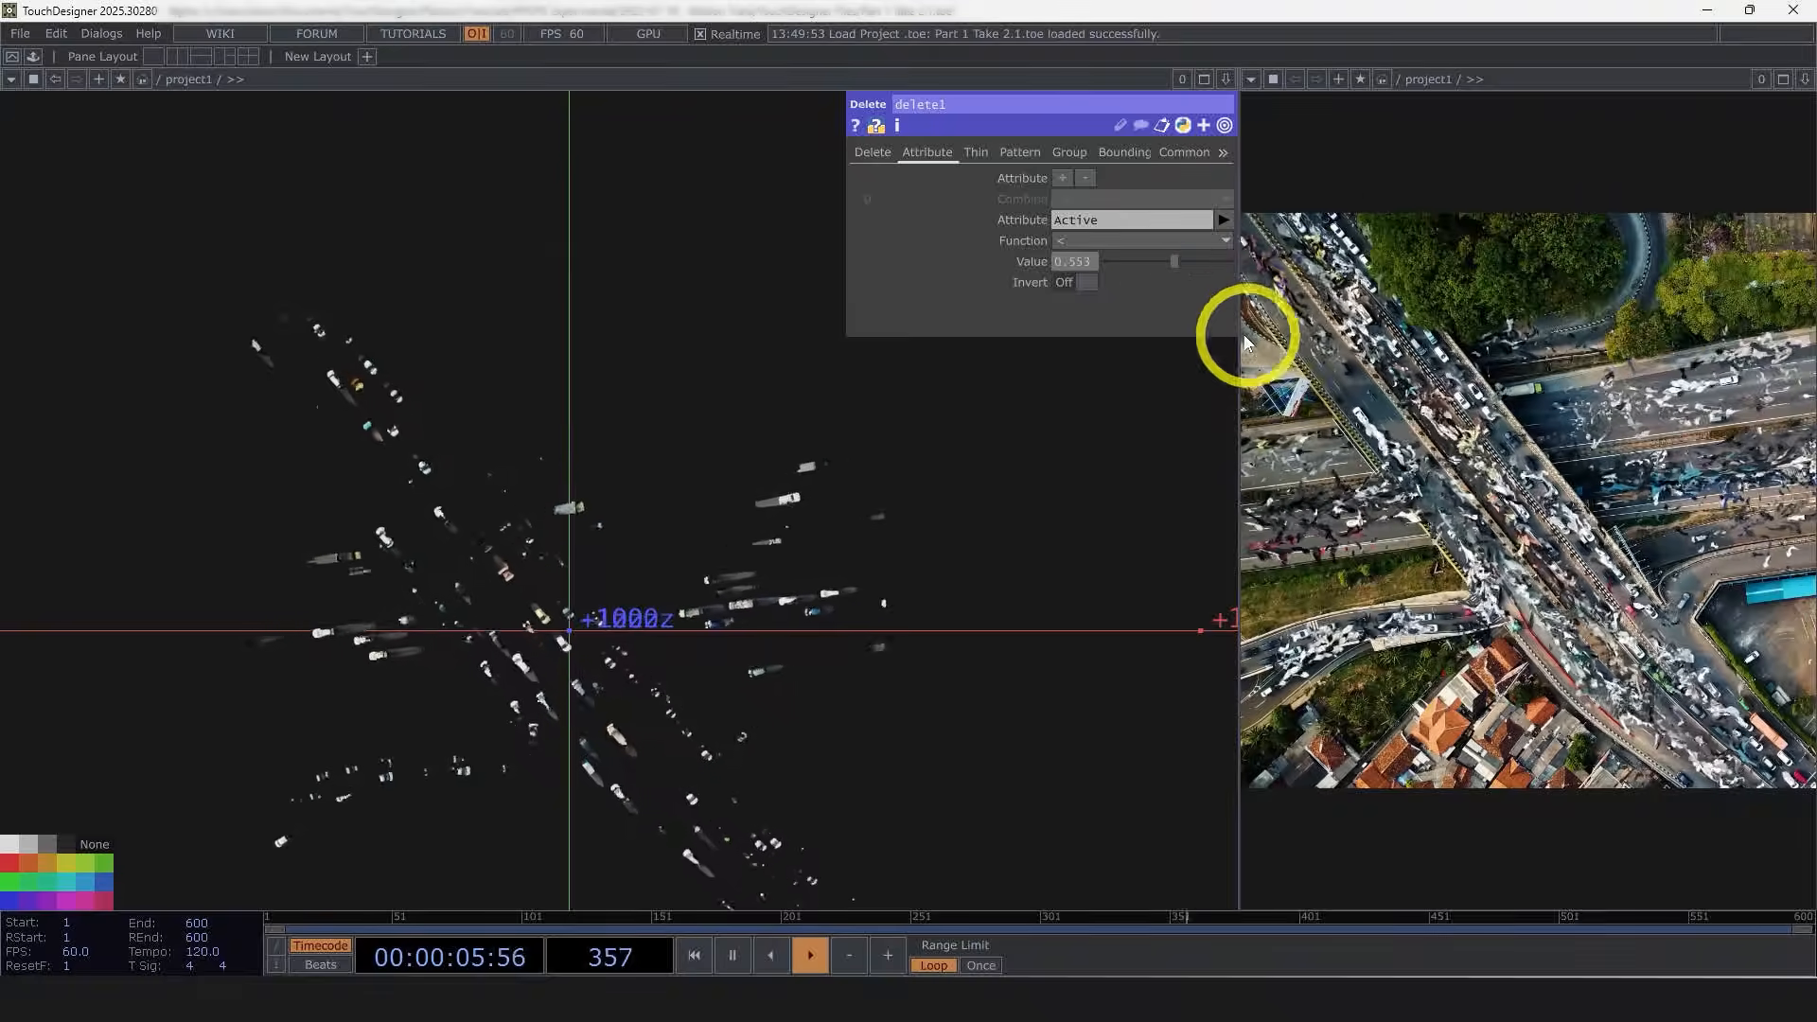
scroll(723, 640, down, 3)
scroll(722, 633, up, 3)
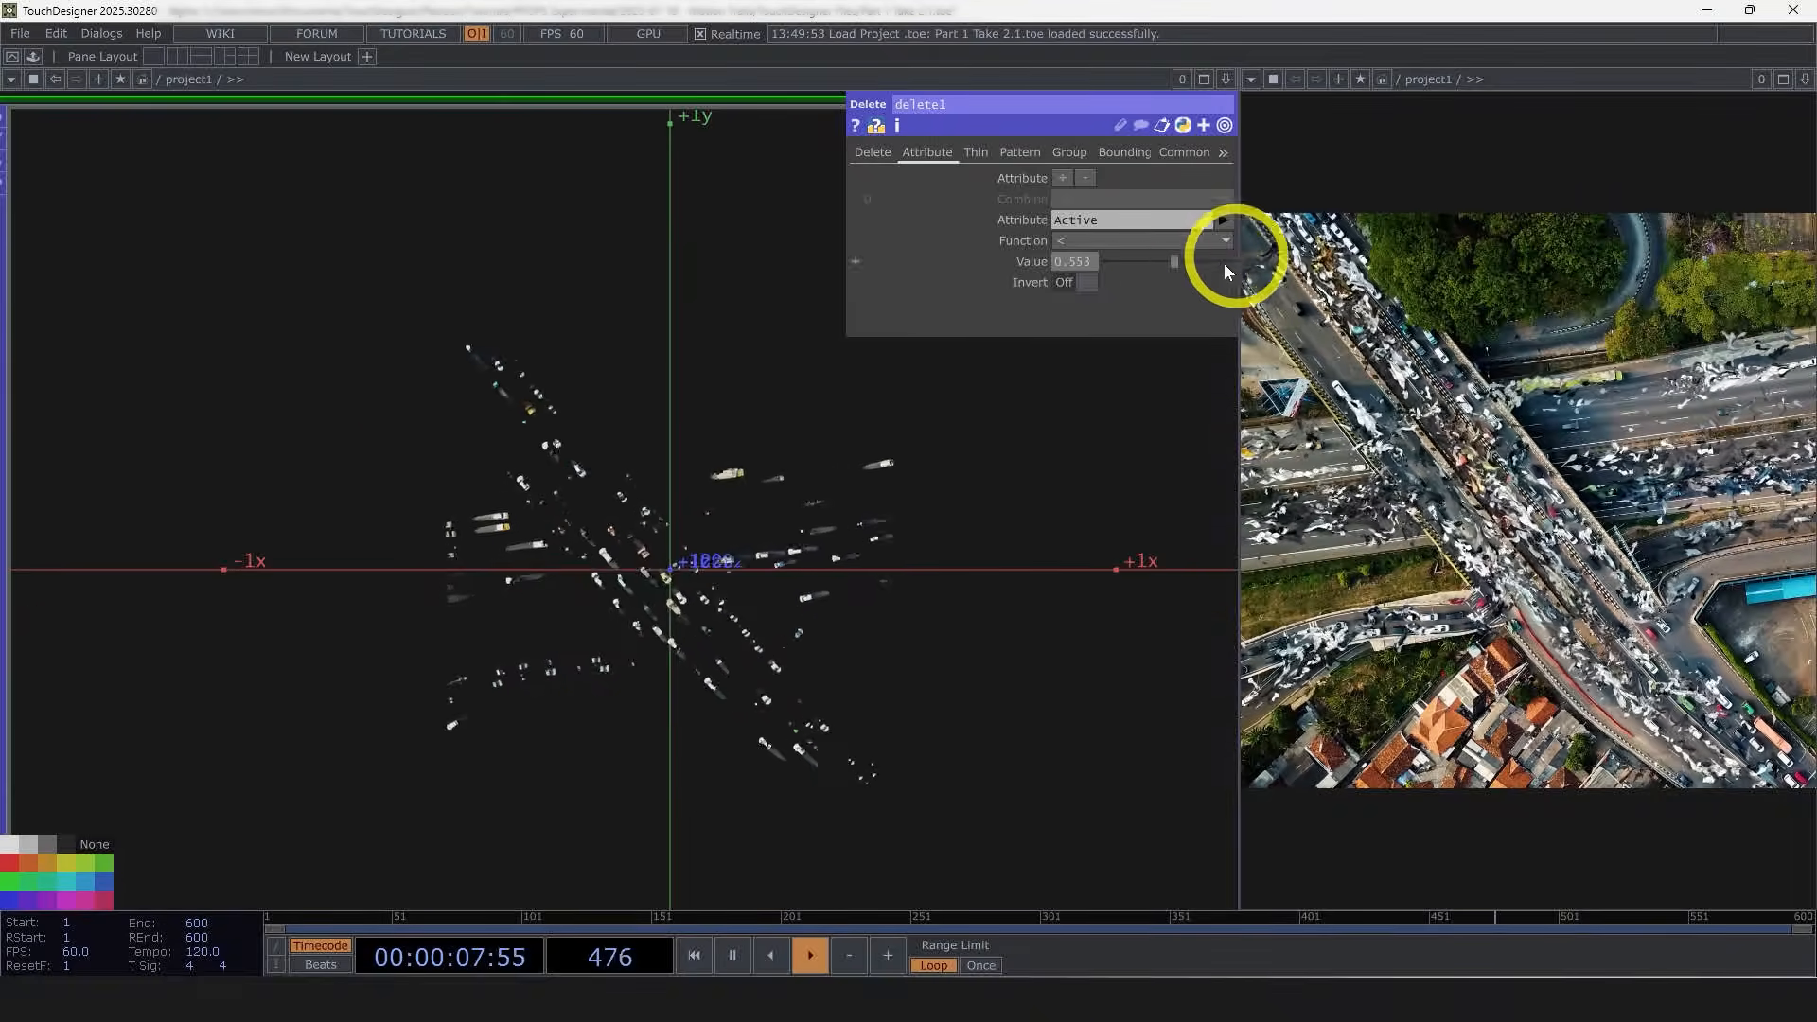
mouse_move(1173, 261)
mouse_down()
mouse_move(1132, 271)
mouse_move(1173, 271)
mouse_up()
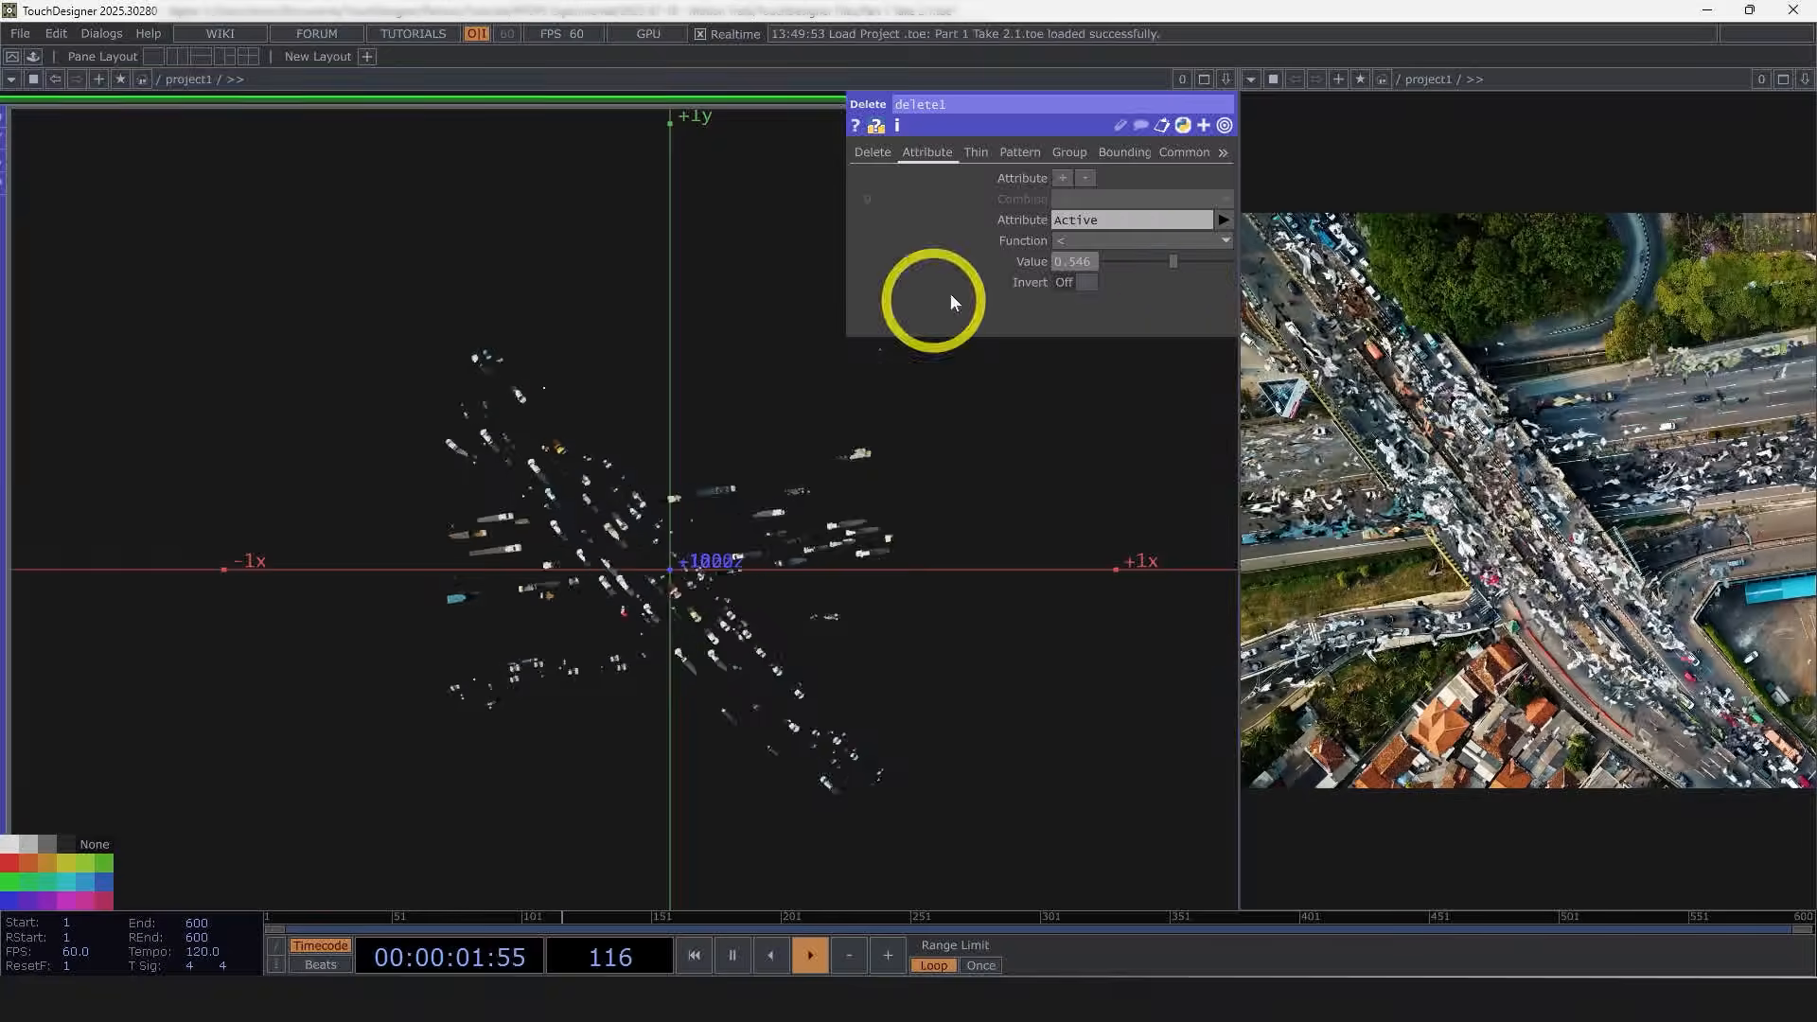
Step: Review the feedback and math2 parameters and the network chain back to the movie input
scroll(976, 607, down, 5)
scroll(535, 757, up, 1)
scroll(534, 757, up, 1)
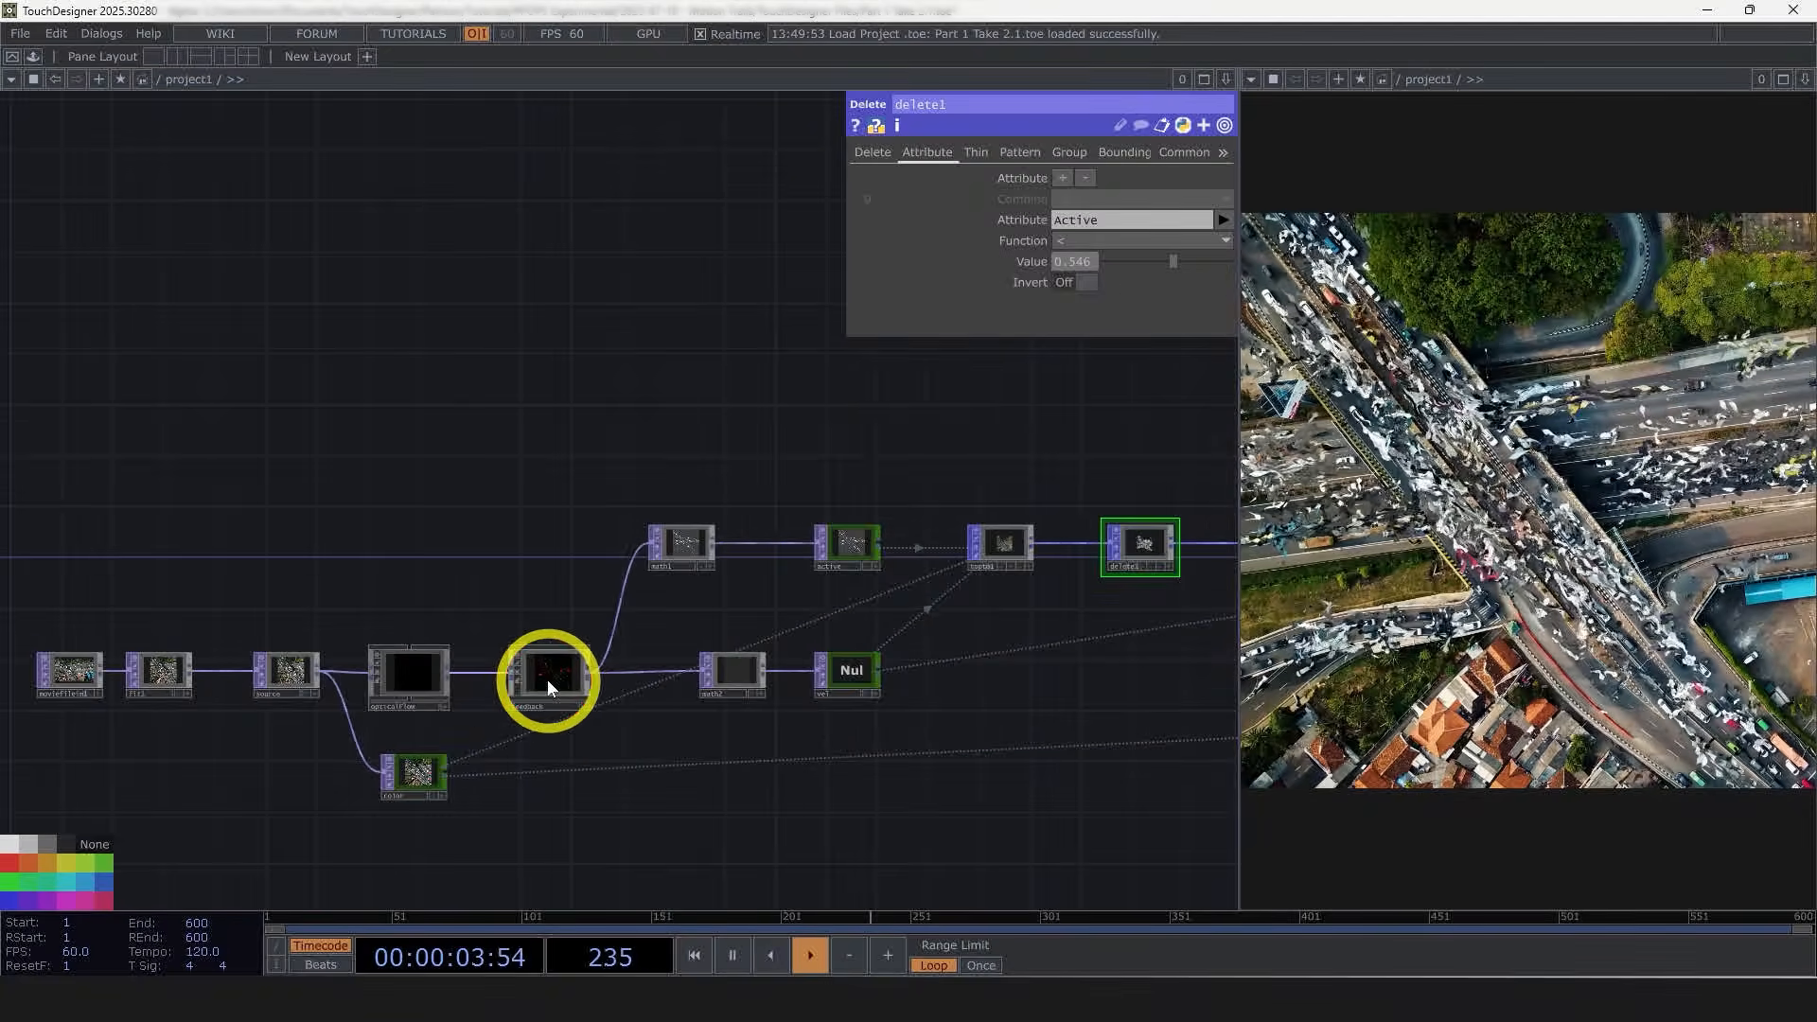
click(547, 679)
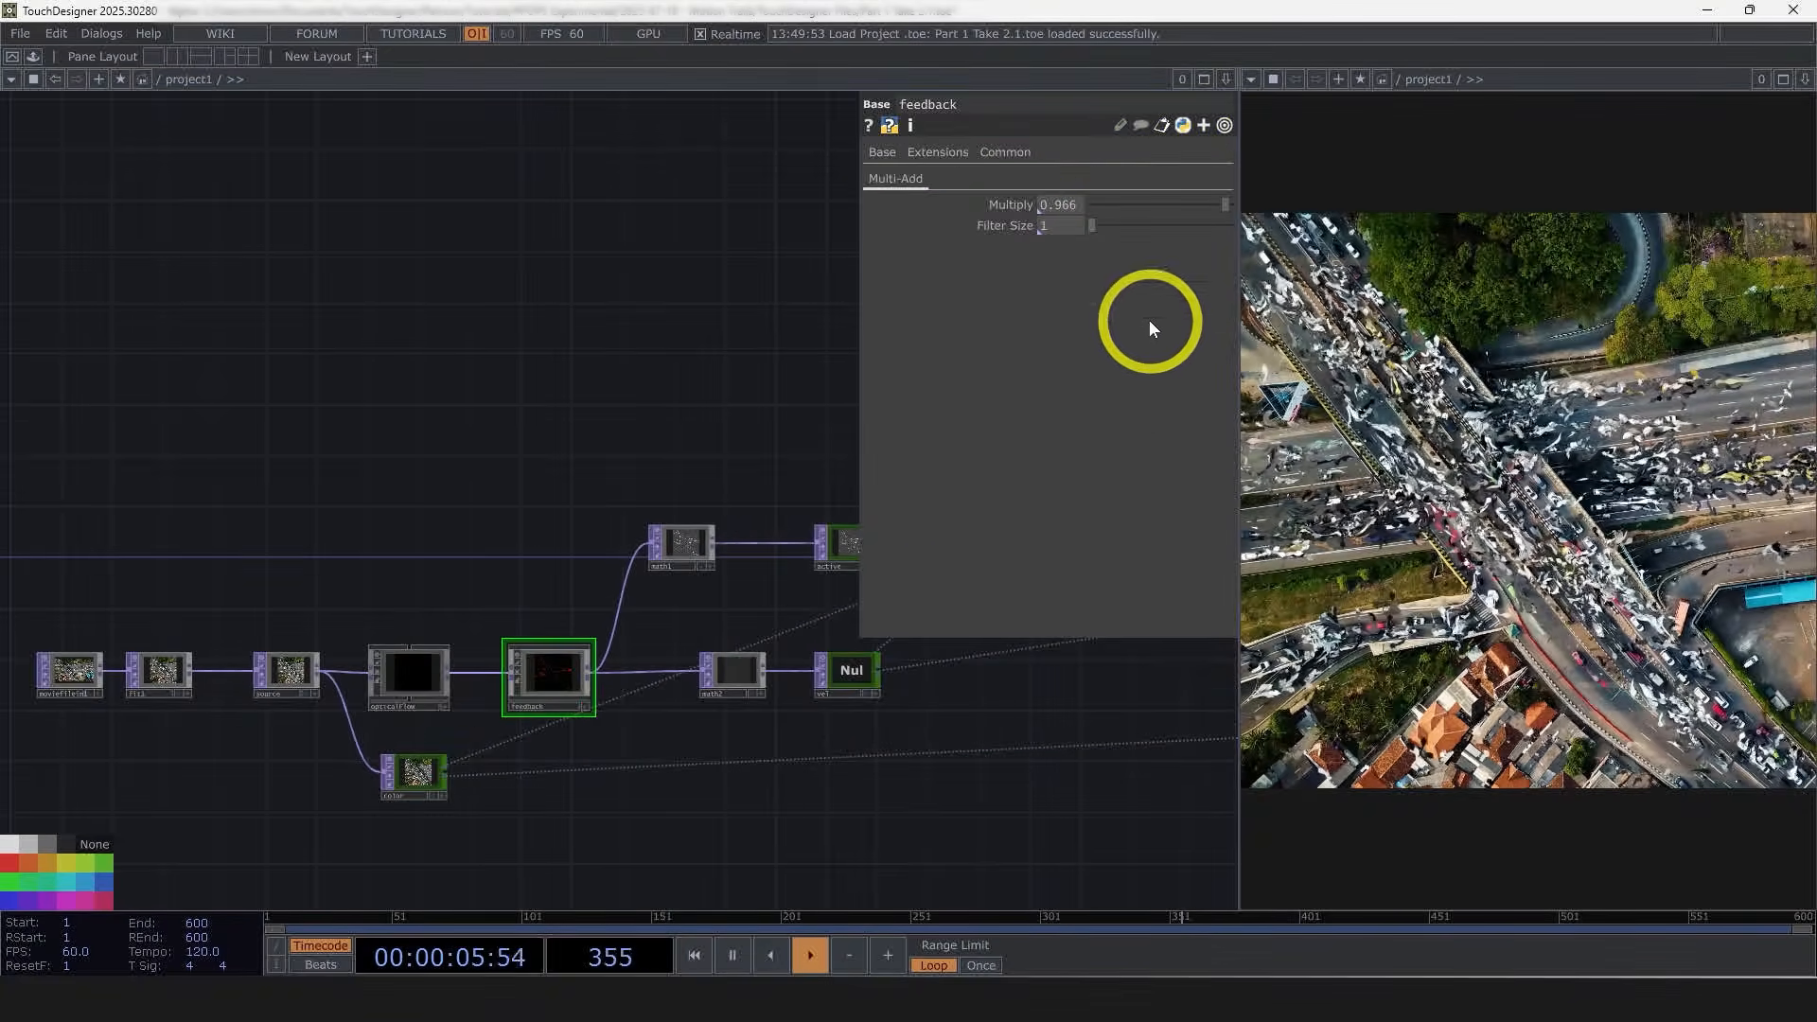
click(744, 667)
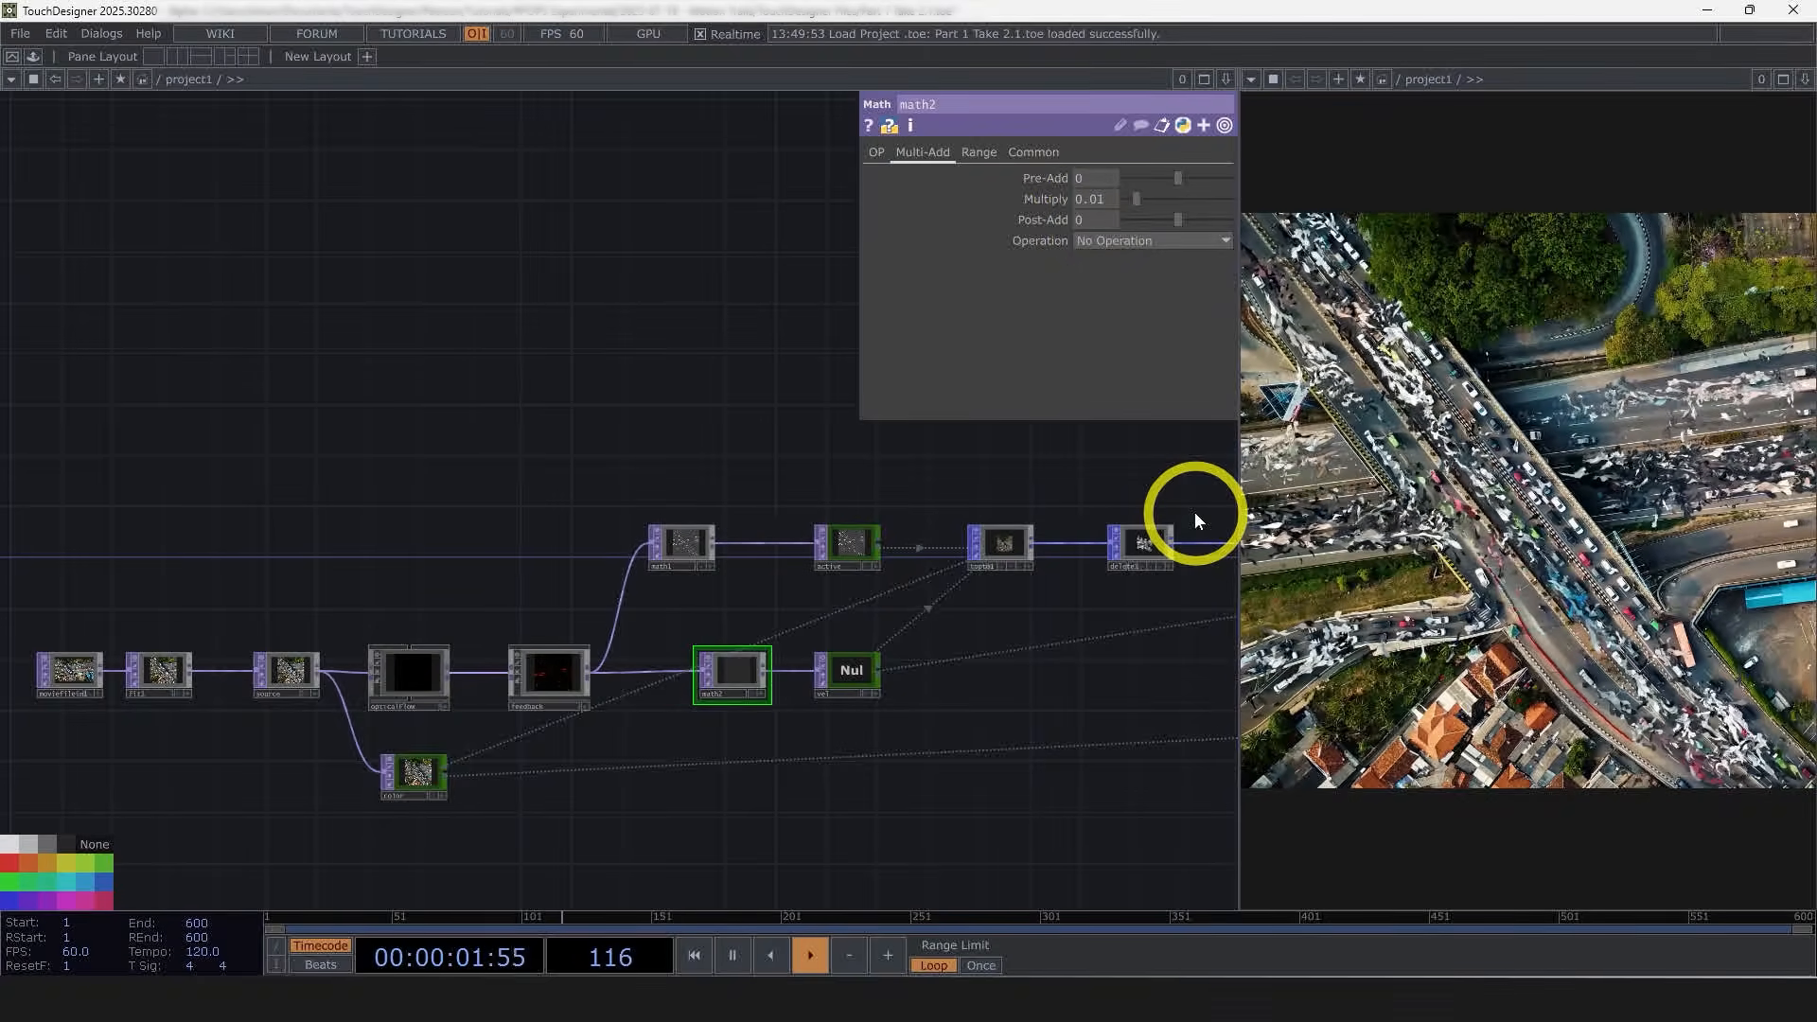
drag(1003, 724, 670, 754)
scroll(905, 733, down, 4)
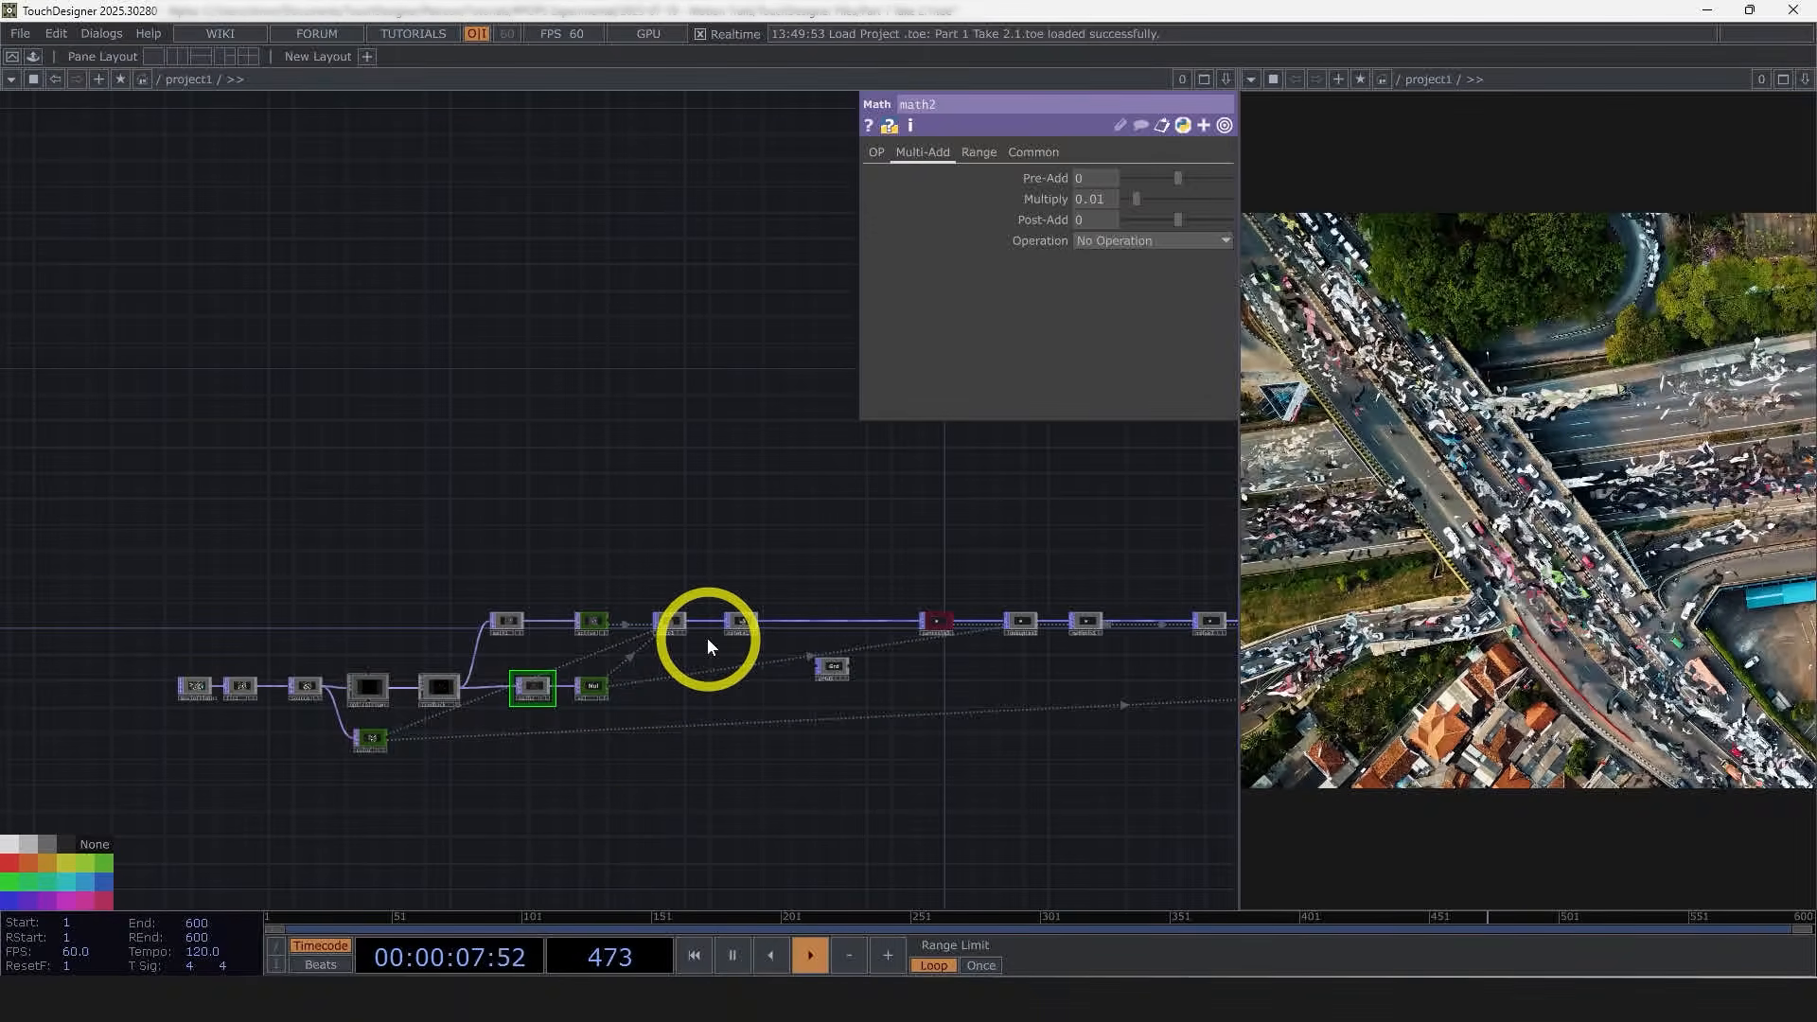
scroll(148, 691, up, 4)
scroll(147, 692, up, 6)
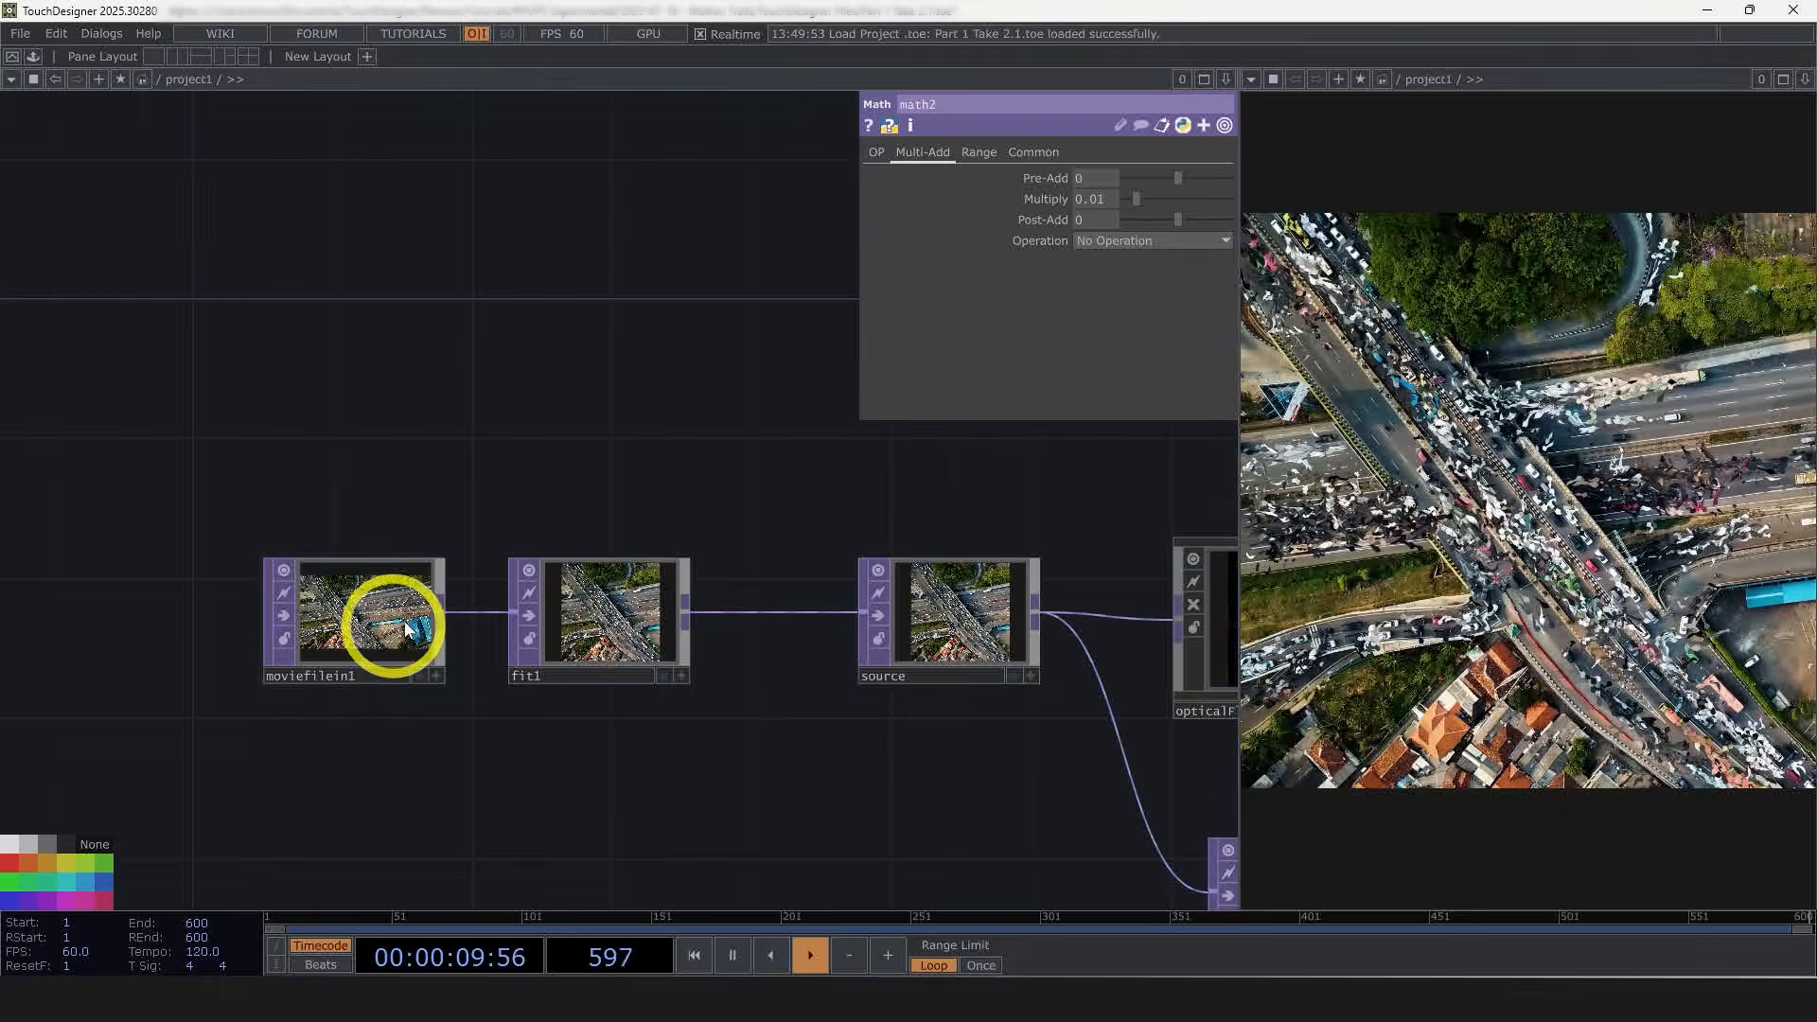
drag(714, 468, 489, 477)
scroll(489, 477, down, 1)
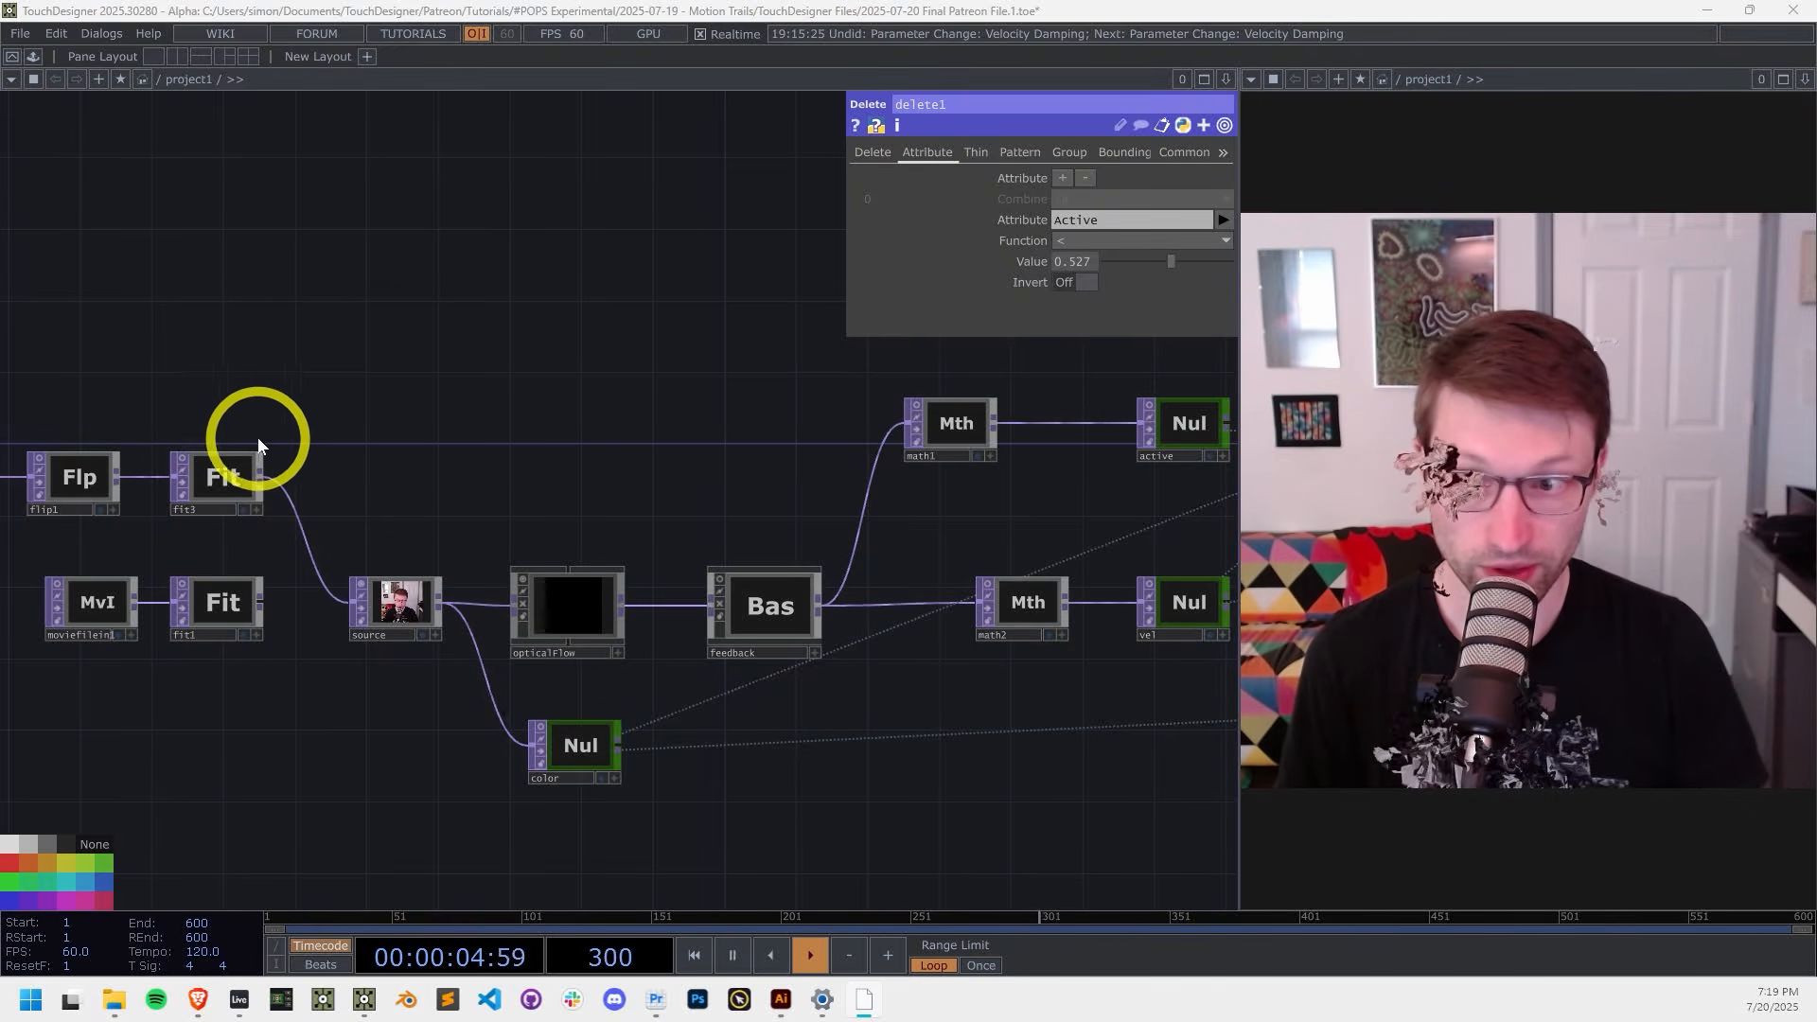
Step: Look over the network from the webcam input through source, opticalFlow, feedback and the Null outputs
drag(325, 441, 678, 474)
scroll(796, 651, up, 2)
scroll(796, 651, up, 5)
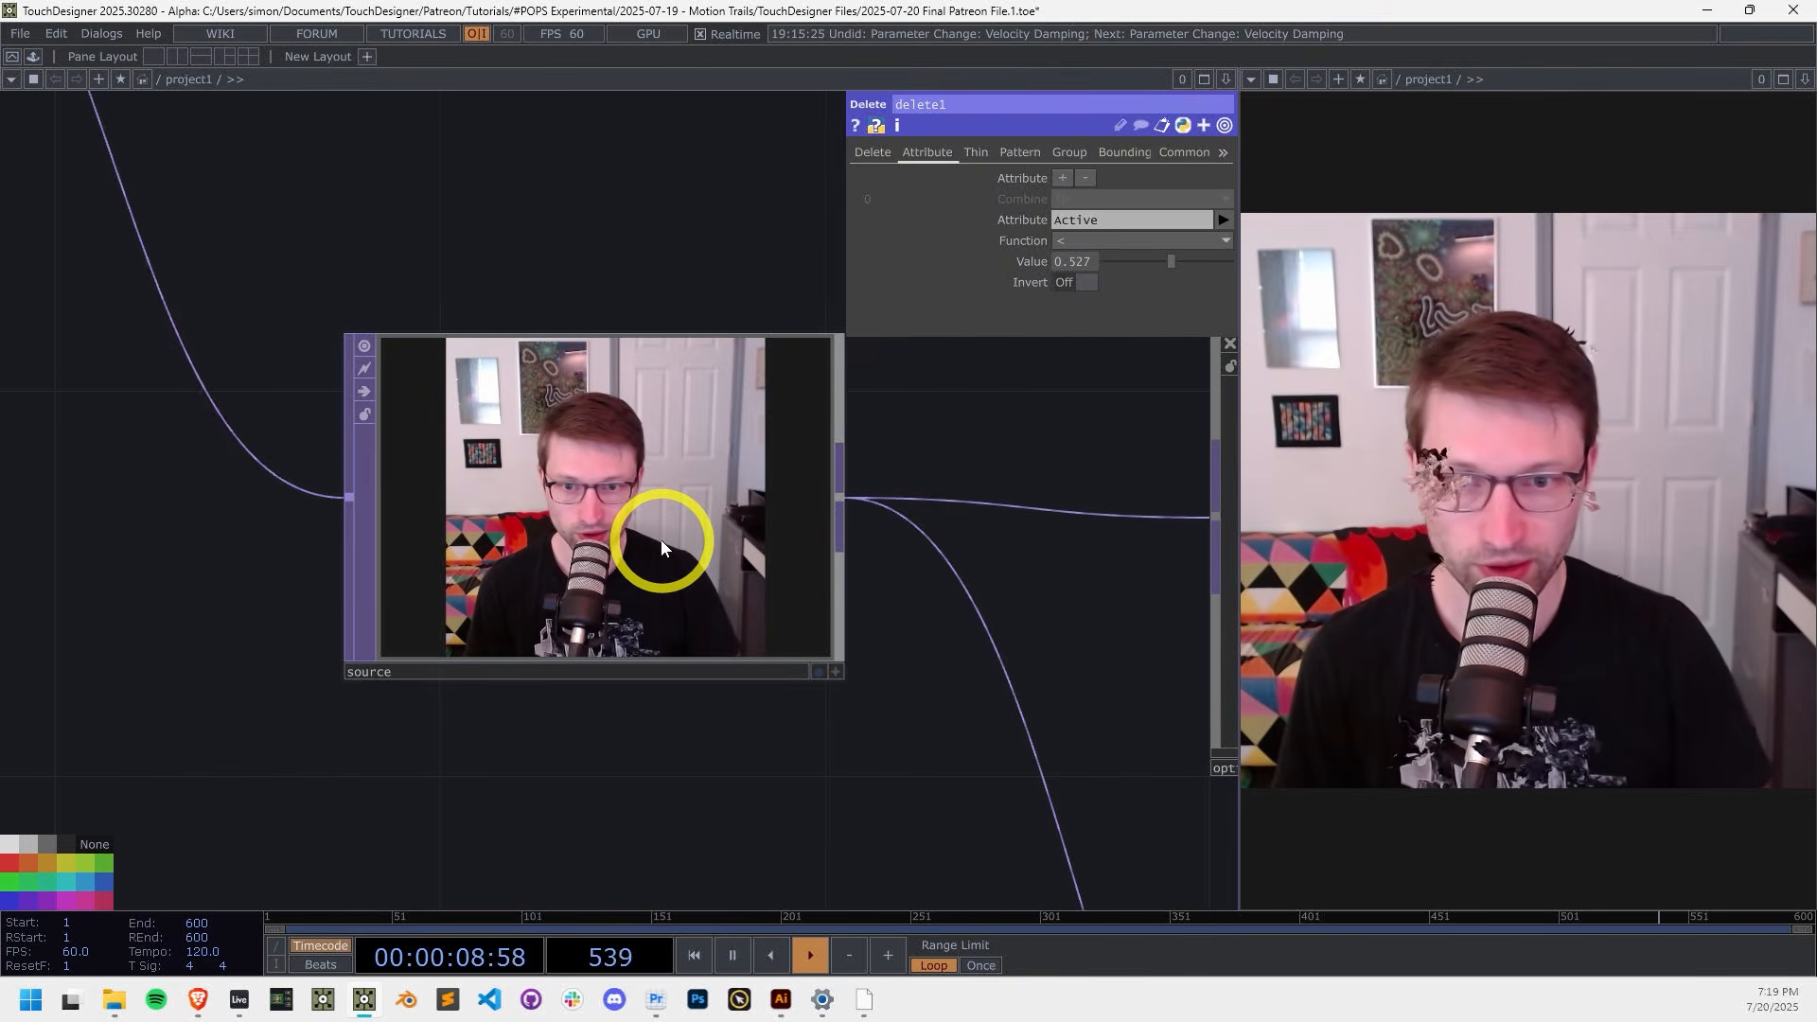
drag(685, 681, 378, 630)
scroll(378, 629, down, 4)
drag(722, 691, 560, 679)
scroll(866, 762, down, 2)
drag(866, 762, 726, 693)
scroll(993, 799, down, 1)
drag(994, 799, 815, 755)
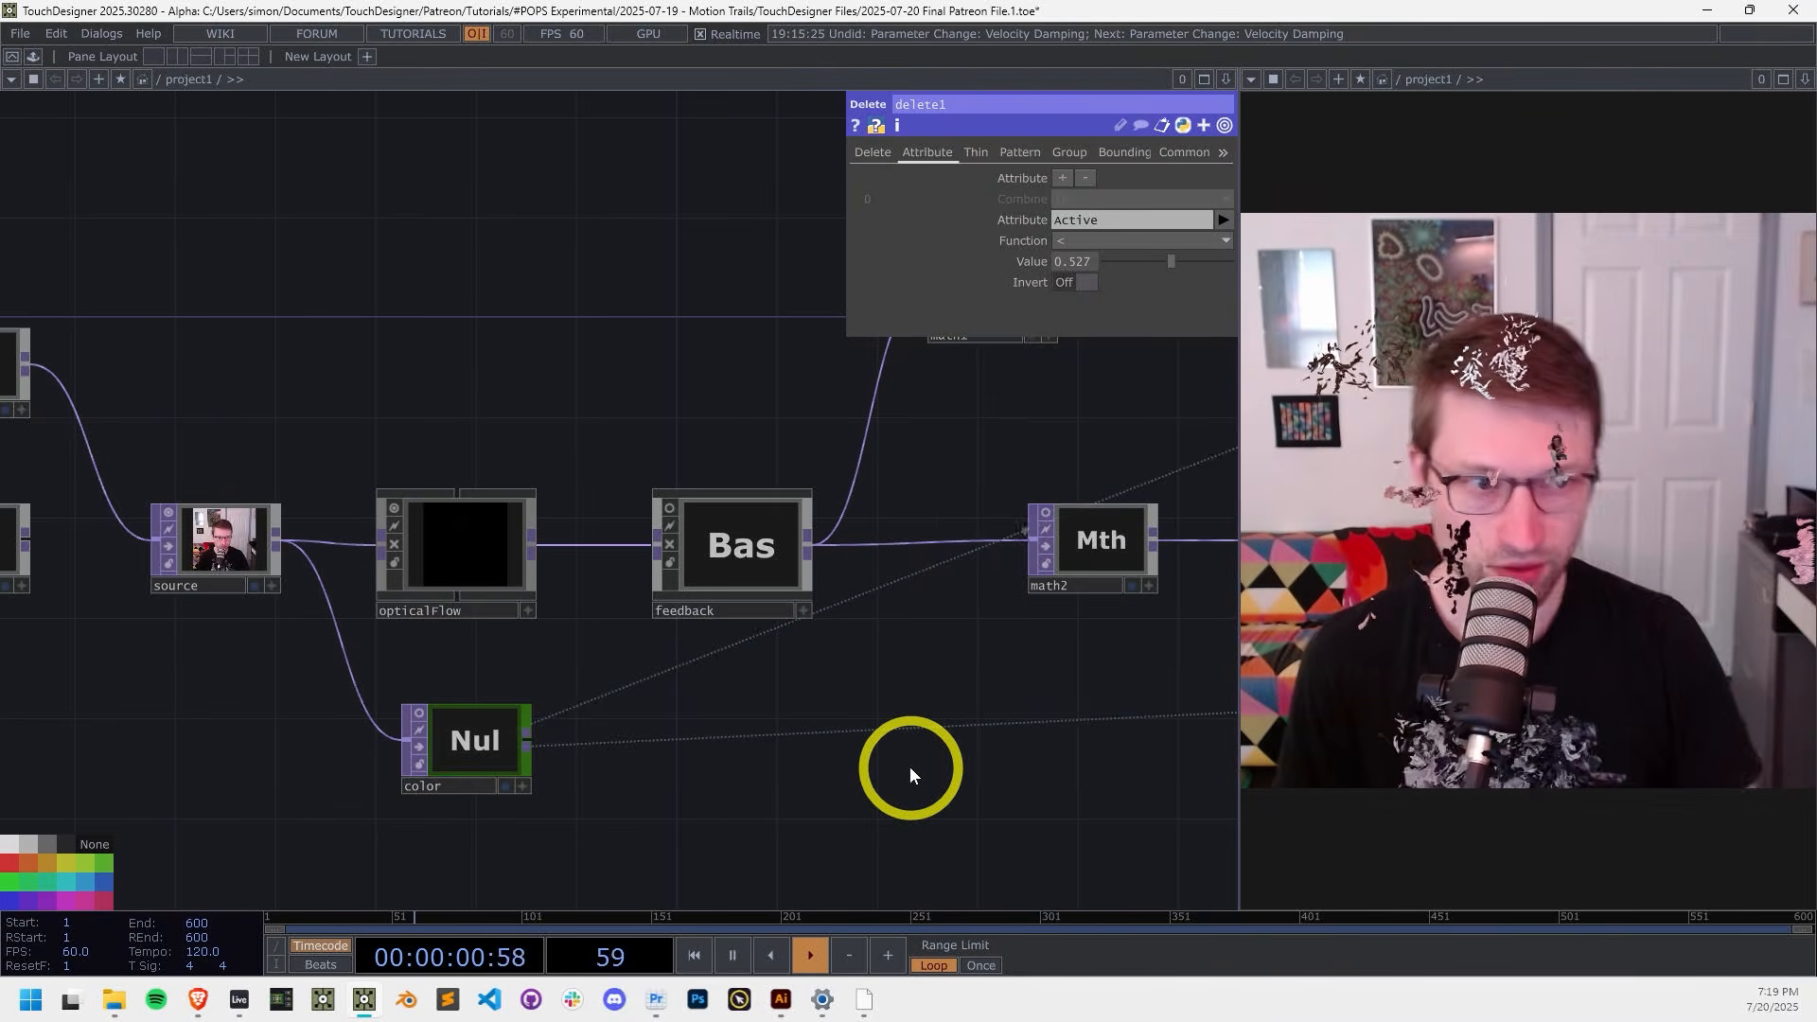
drag(858, 754, 1121, 793)
scroll(1121, 794, down, 2)
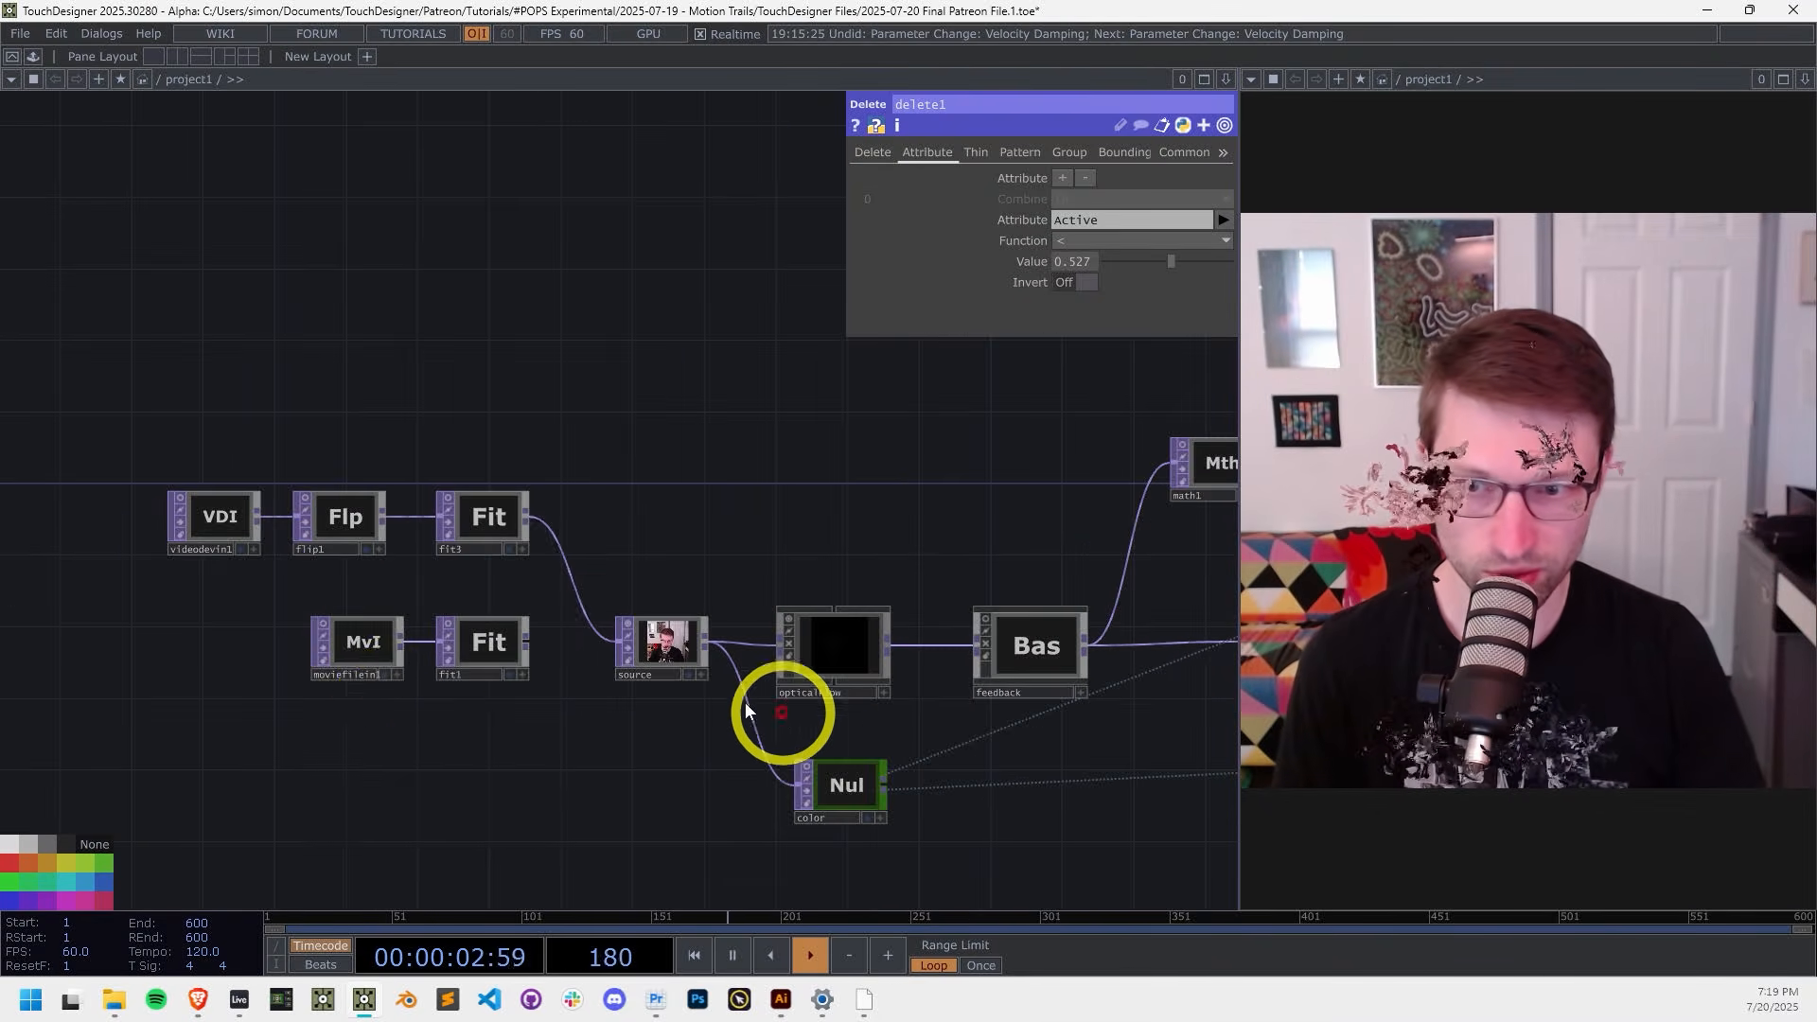
scroll(473, 633, up, 3)
scroll(489, 634, up, 6)
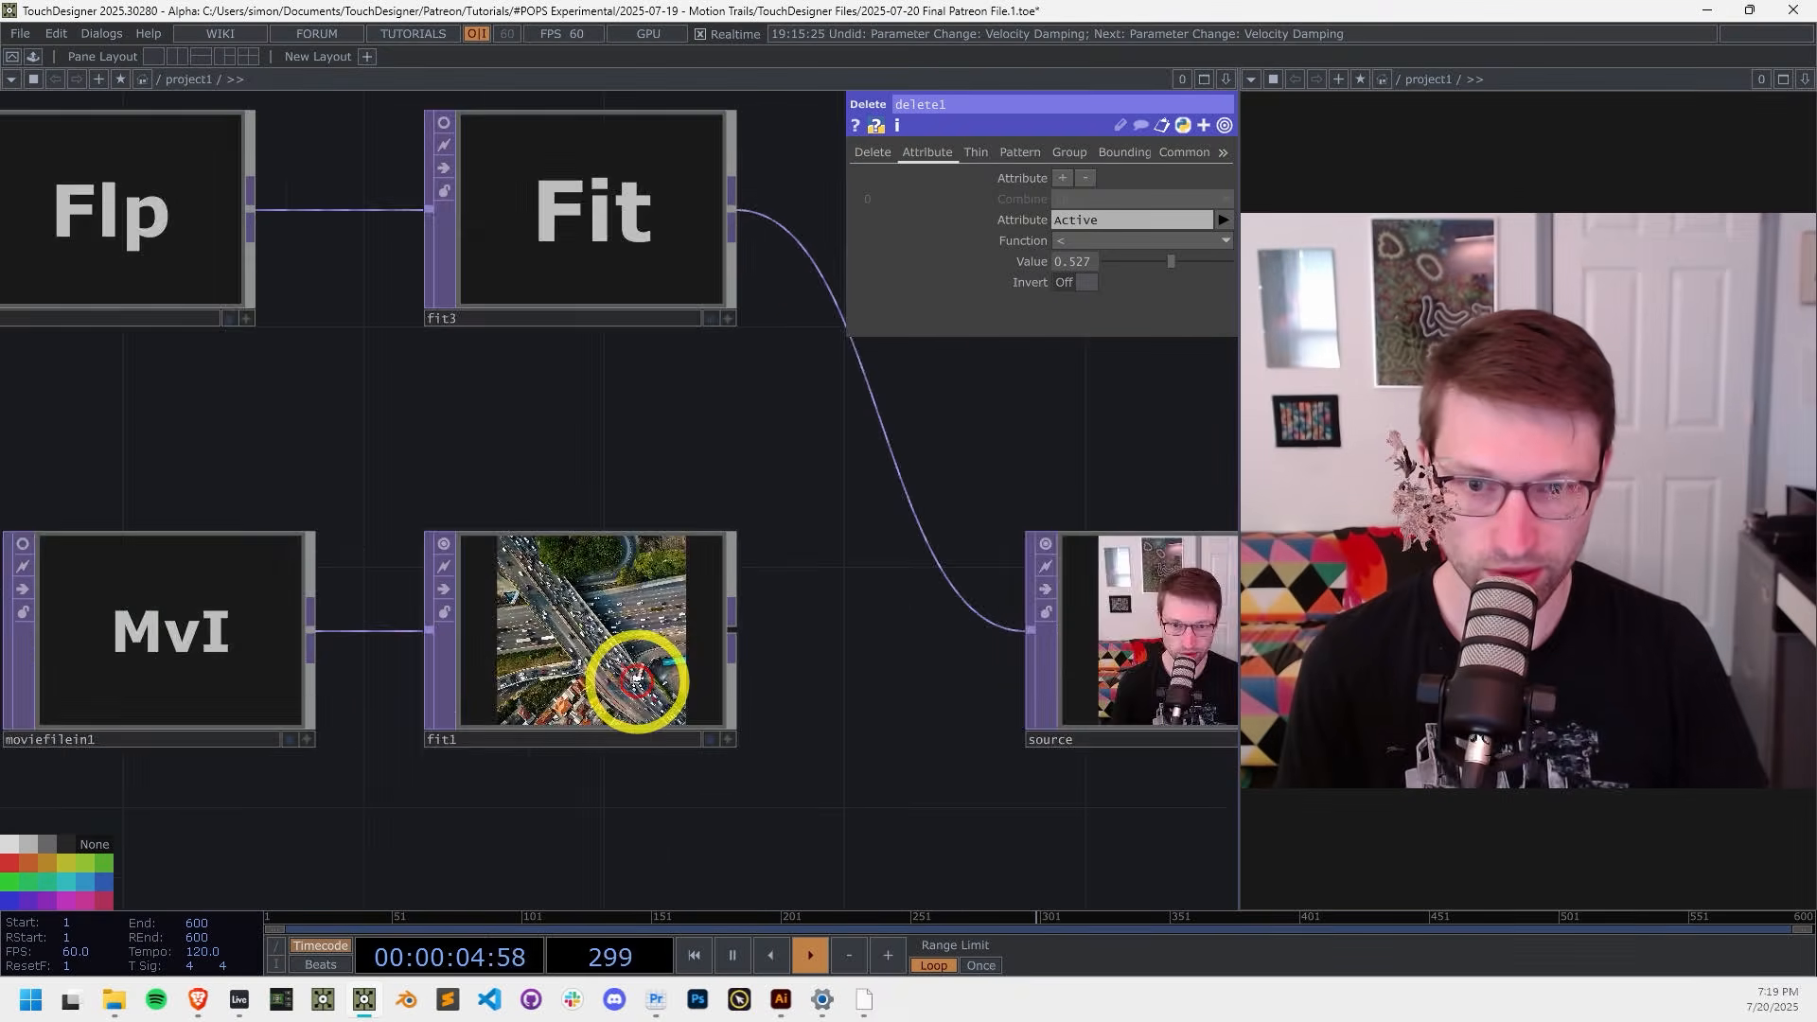
scroll(305, 448, down, 8)
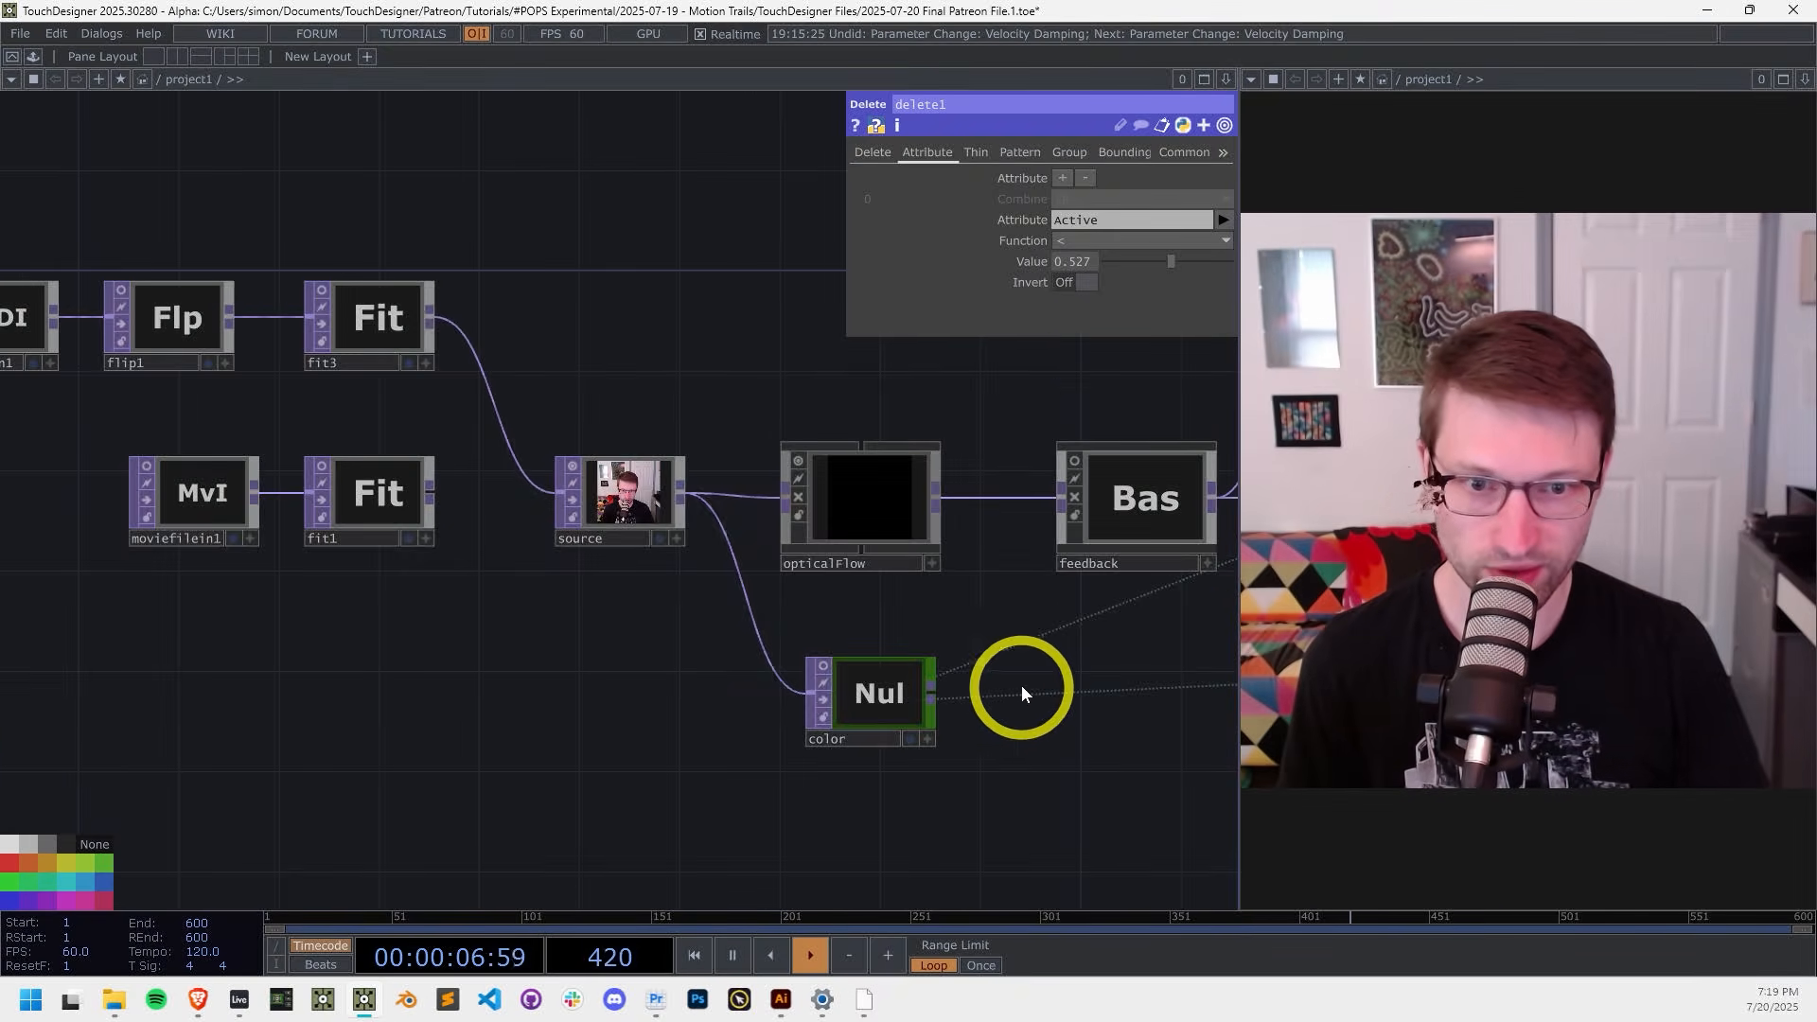
drag(1021, 692, 604, 640)
scroll(833, 657, down, 1)
drag(832, 659, 586, 683)
scroll(386, 620, down, 2)
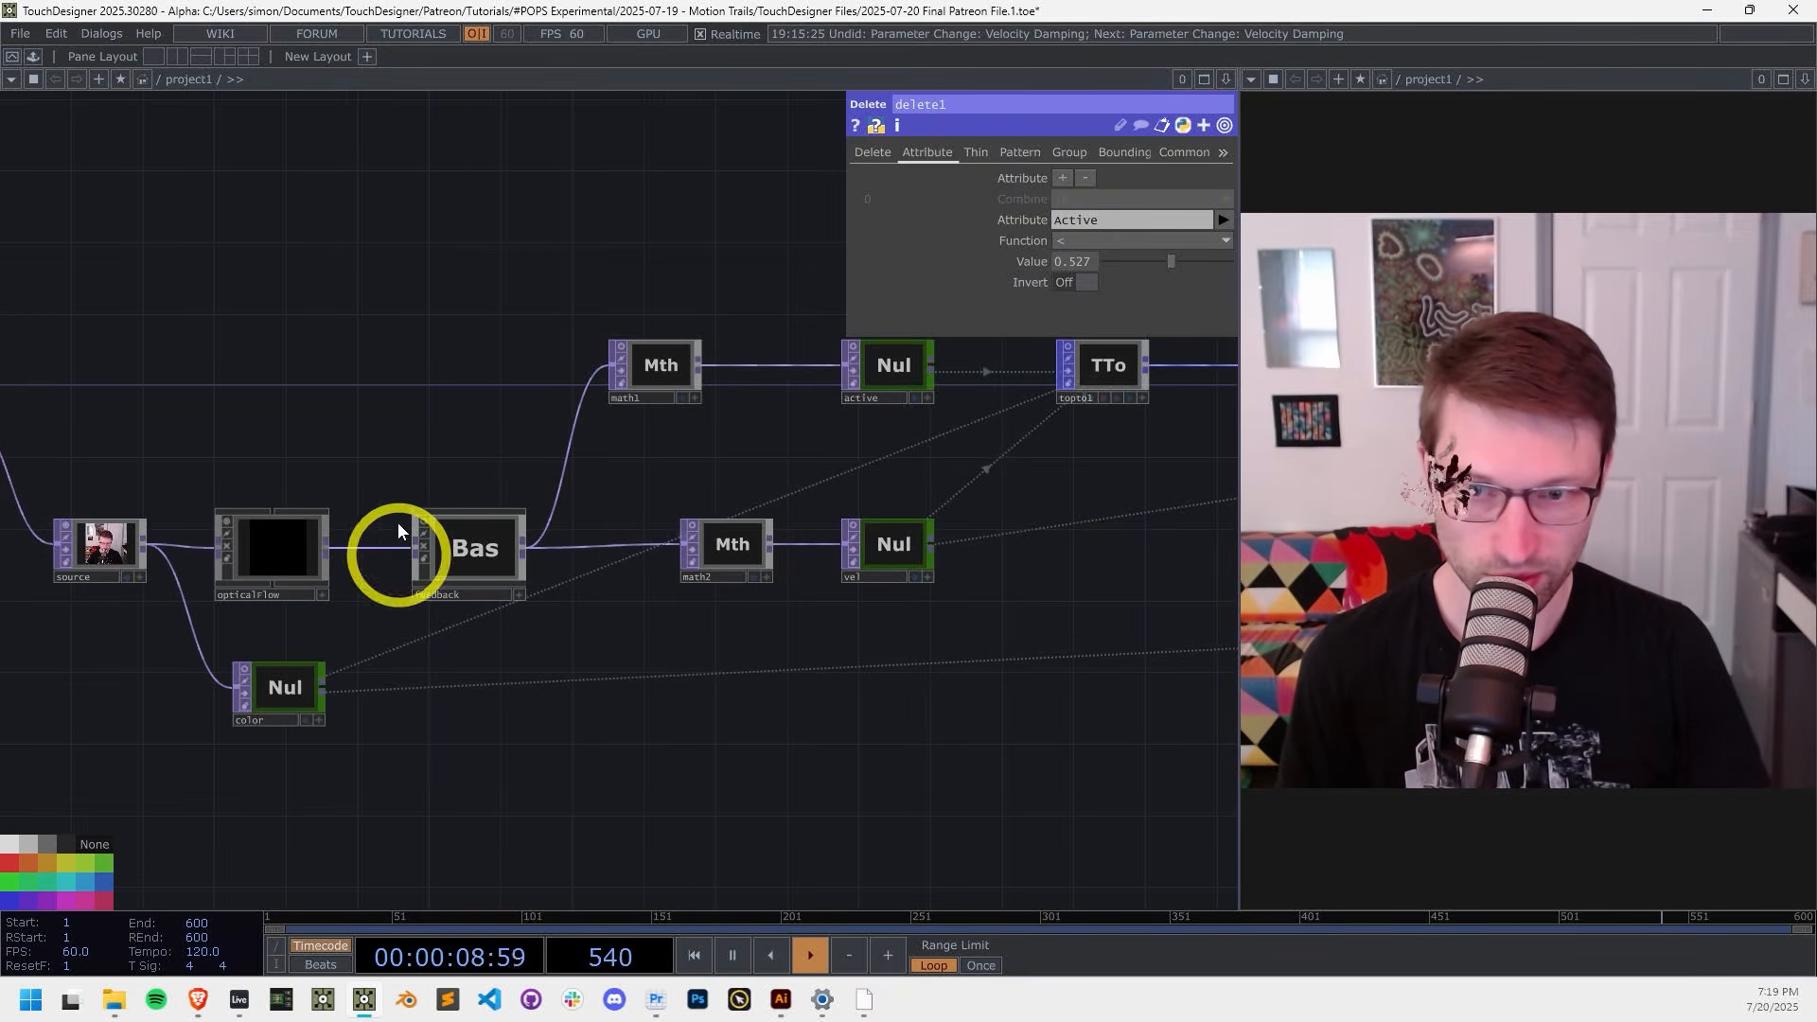
drag(1143, 616, 997, 668)
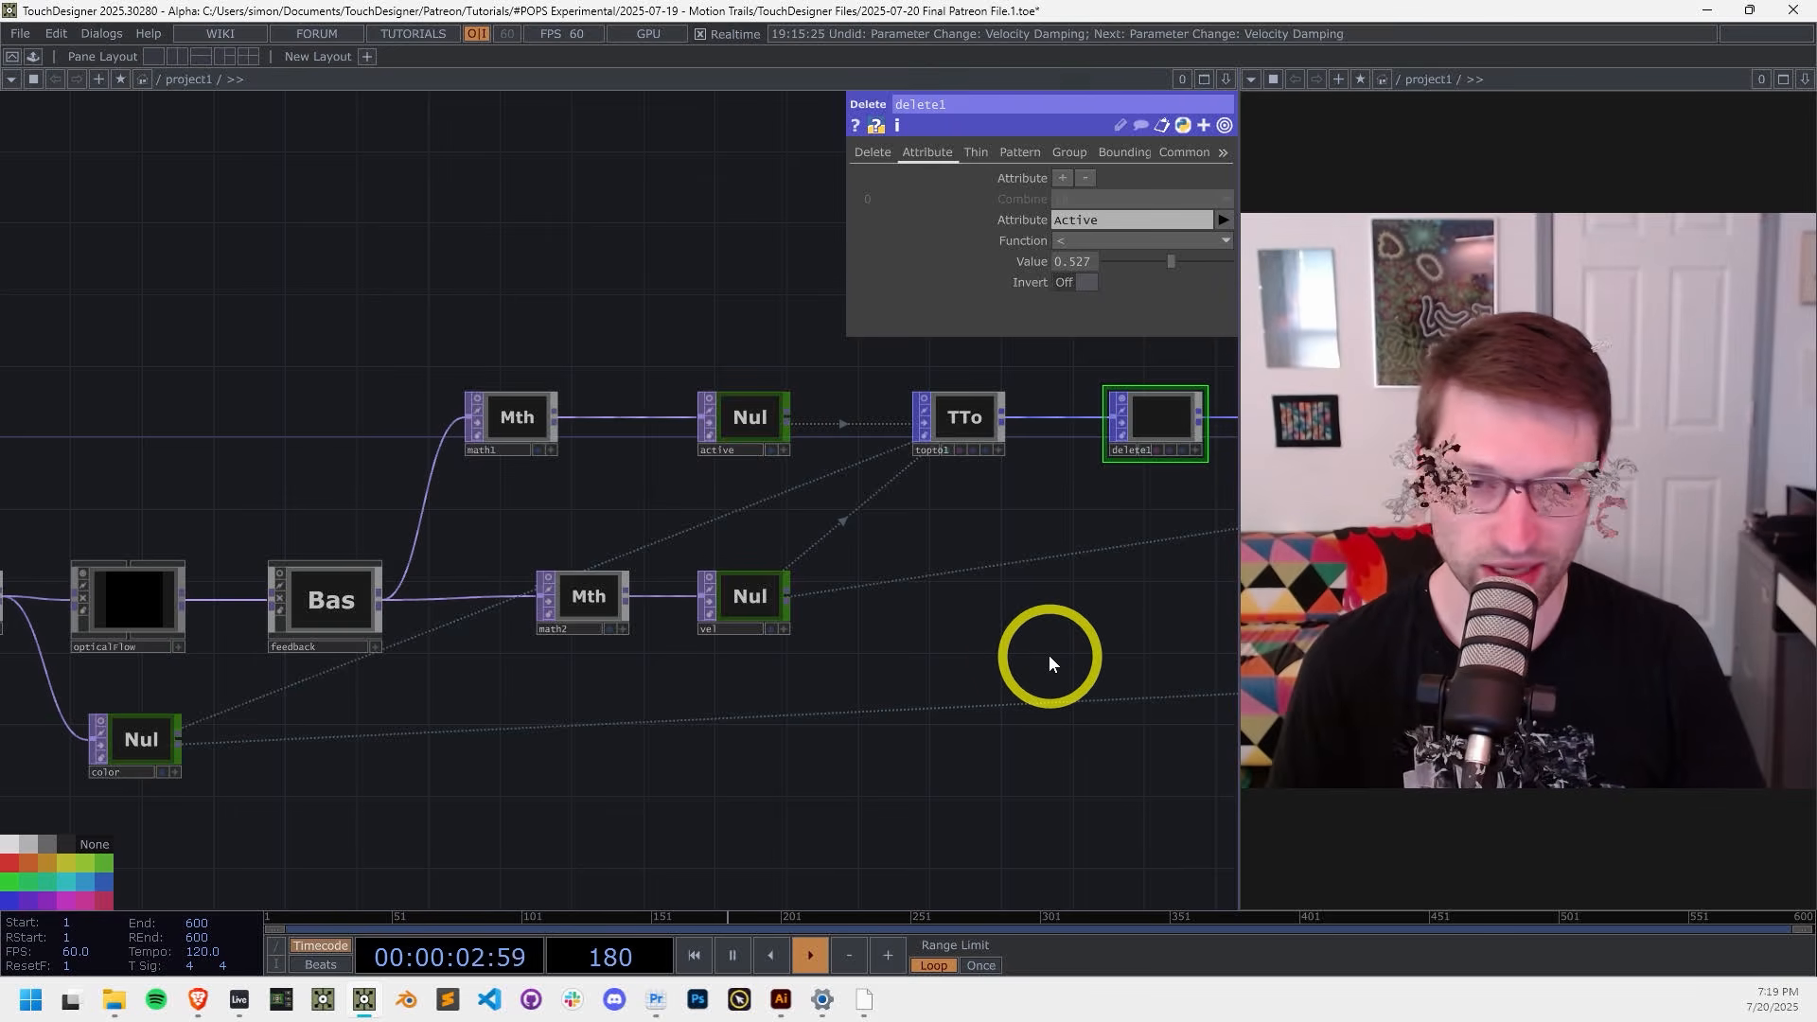
Step: Set delete1's Active threshold Value to 0.023
scroll(1018, 628, up, 6)
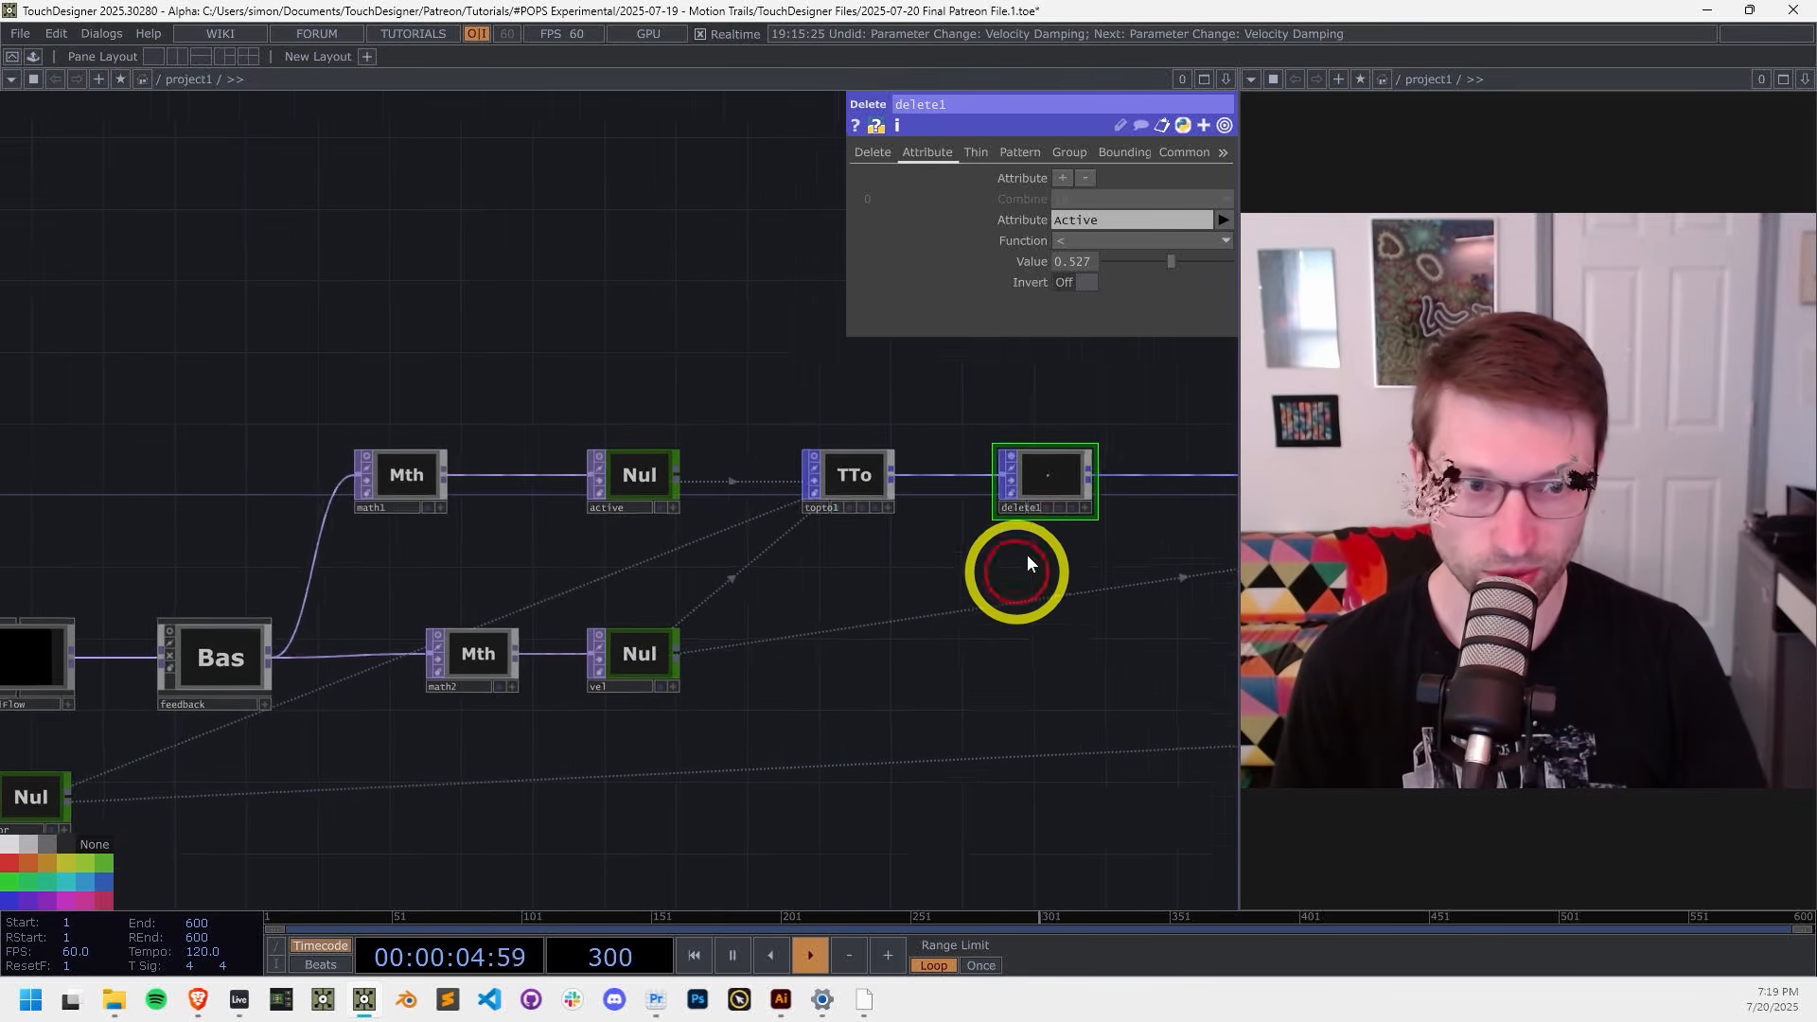
scroll(961, 532, up, 4)
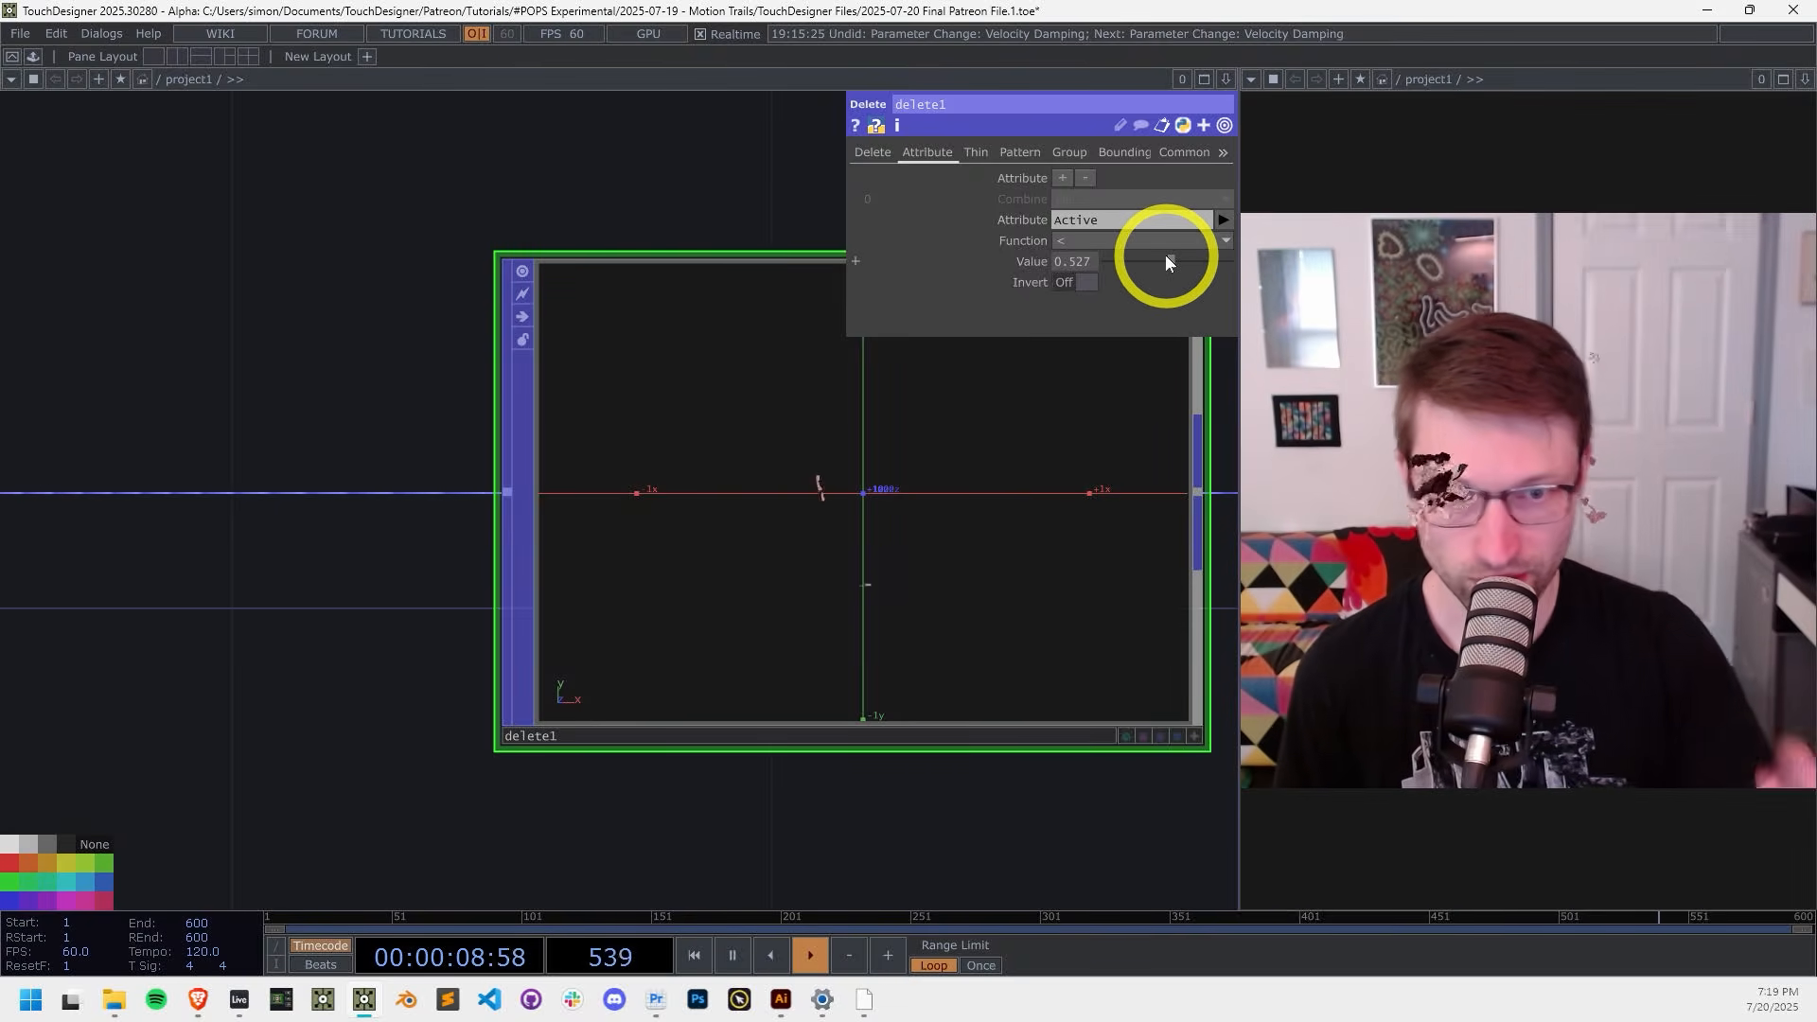
drag(1166, 257, 1108, 267)
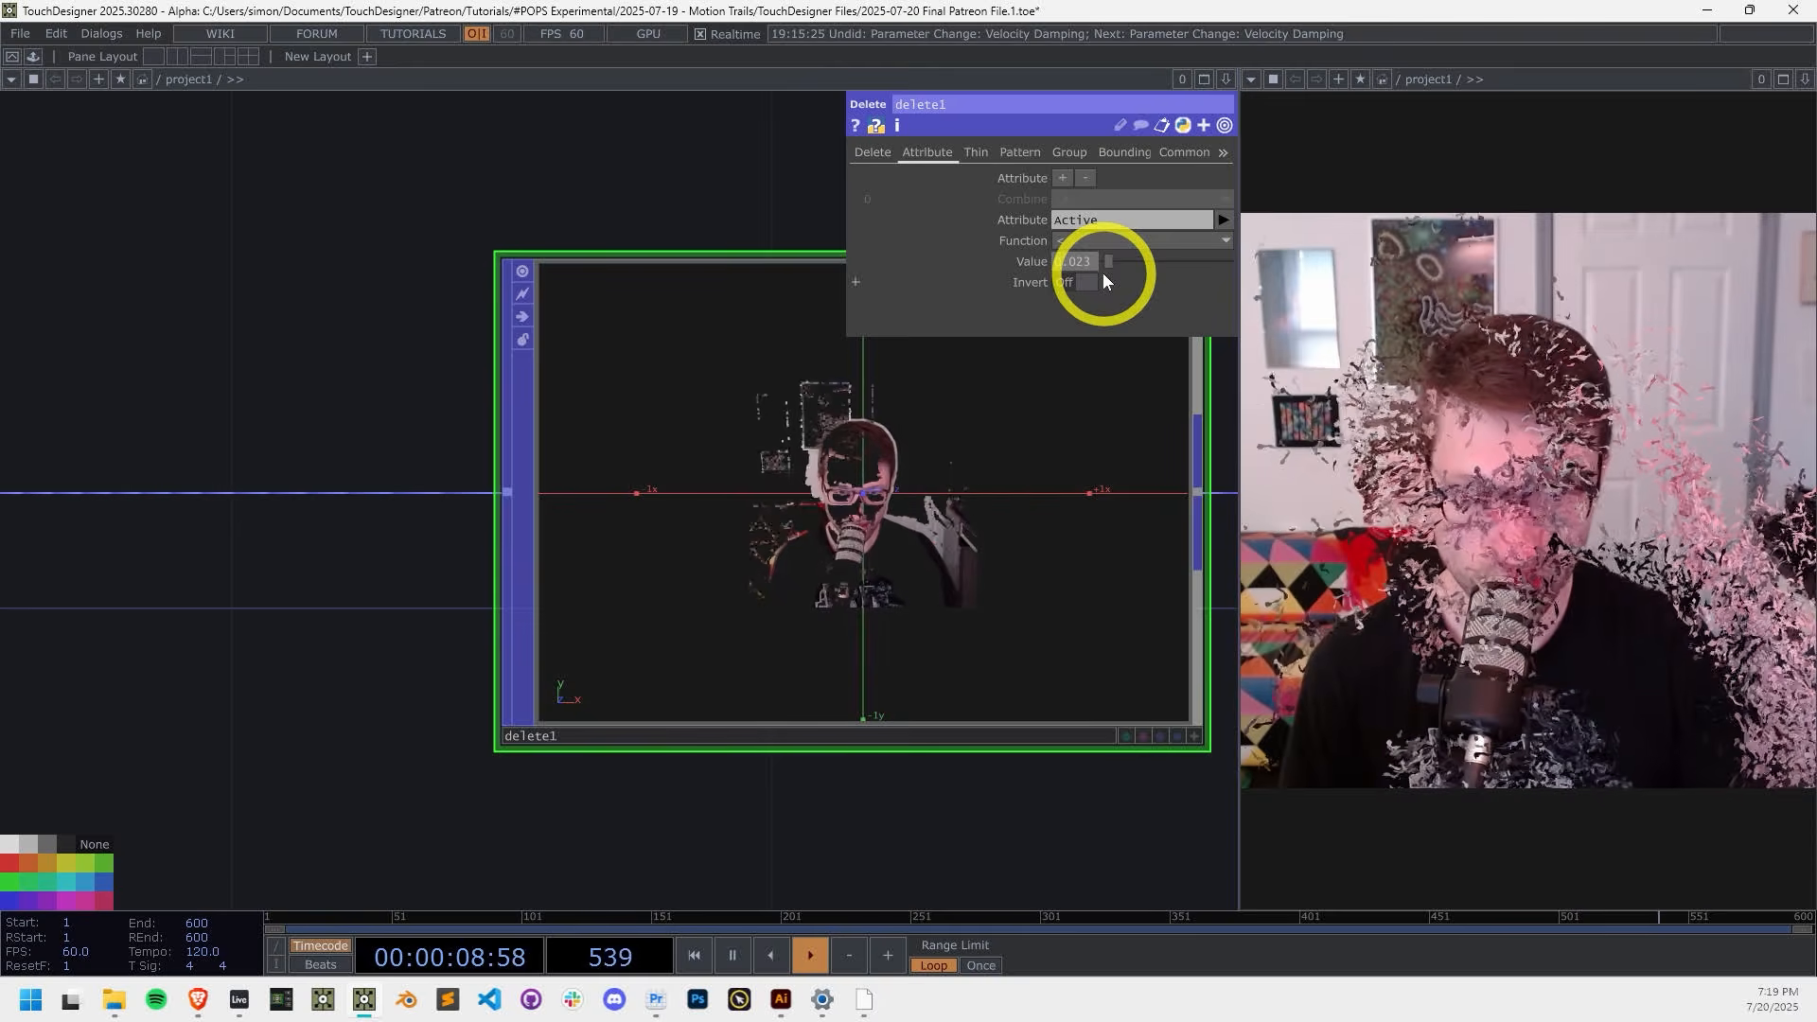
Step: Open math2's Multi-Add page and set its Multiply to -0.03
scroll(1099, 576, down, 2)
scroll(743, 785, down, 2)
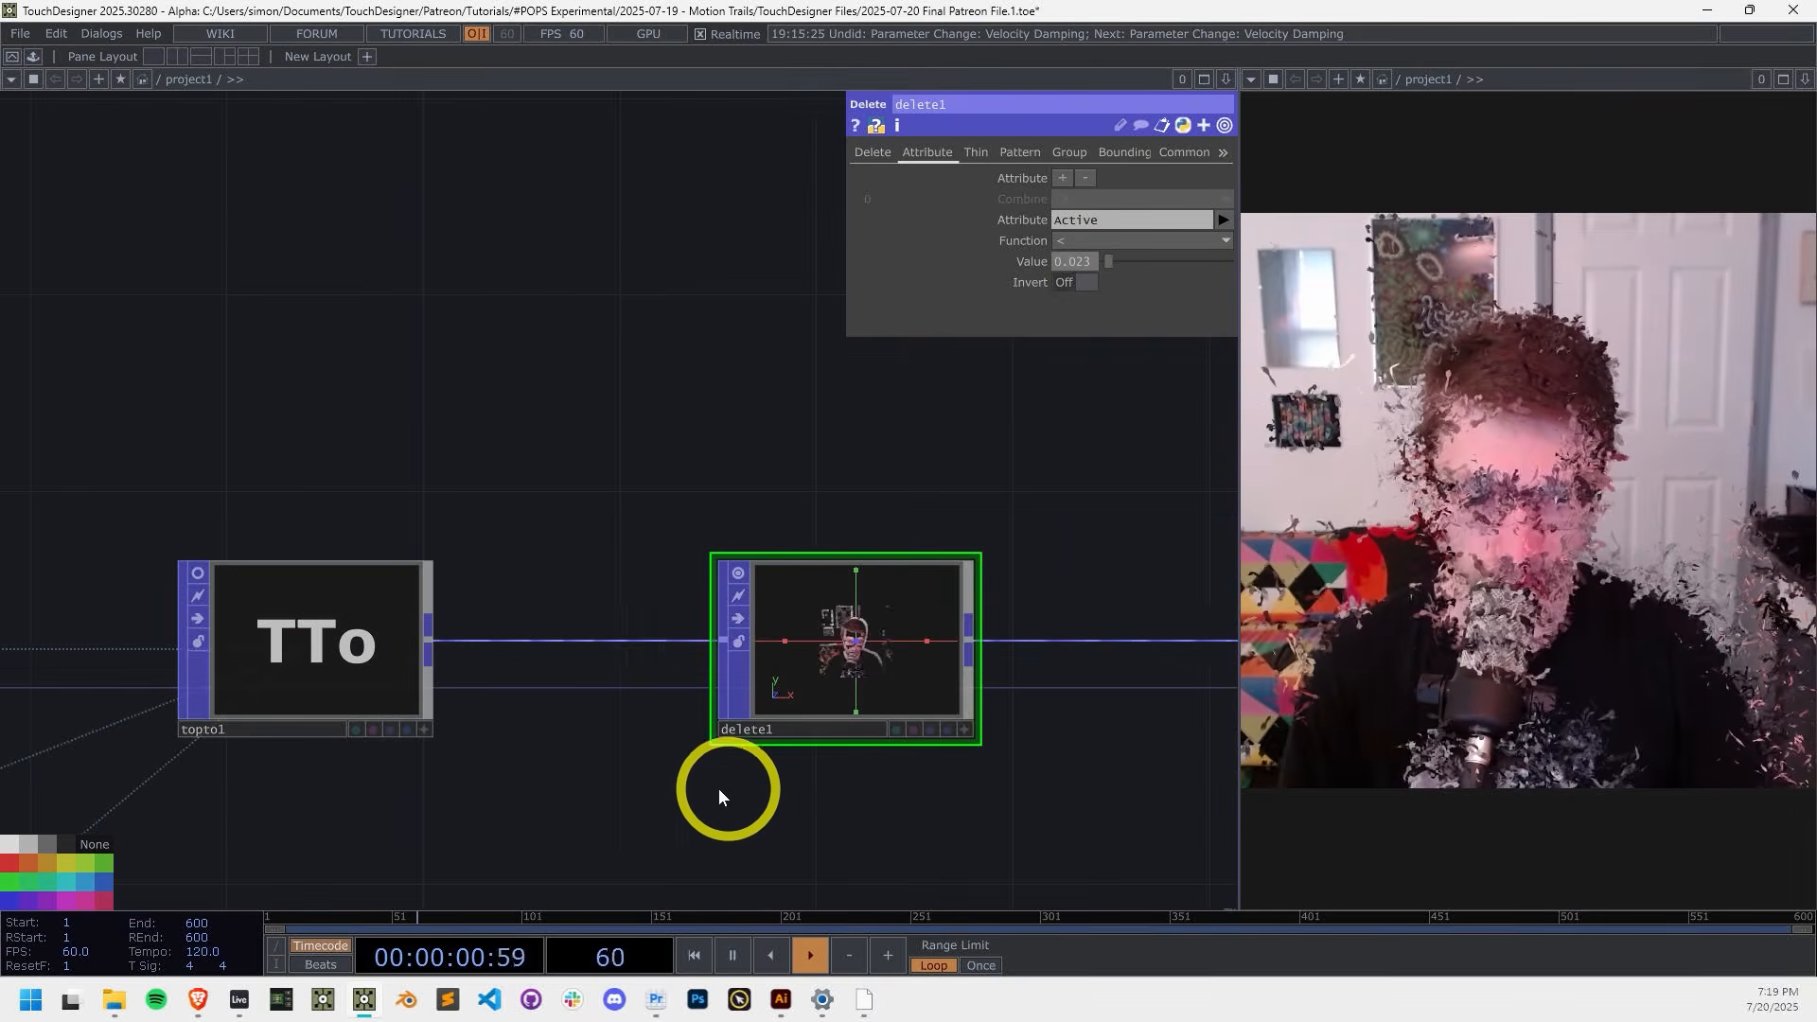
scroll(852, 723, down, 2)
drag(863, 735, 981, 634)
scroll(981, 635, down, 1)
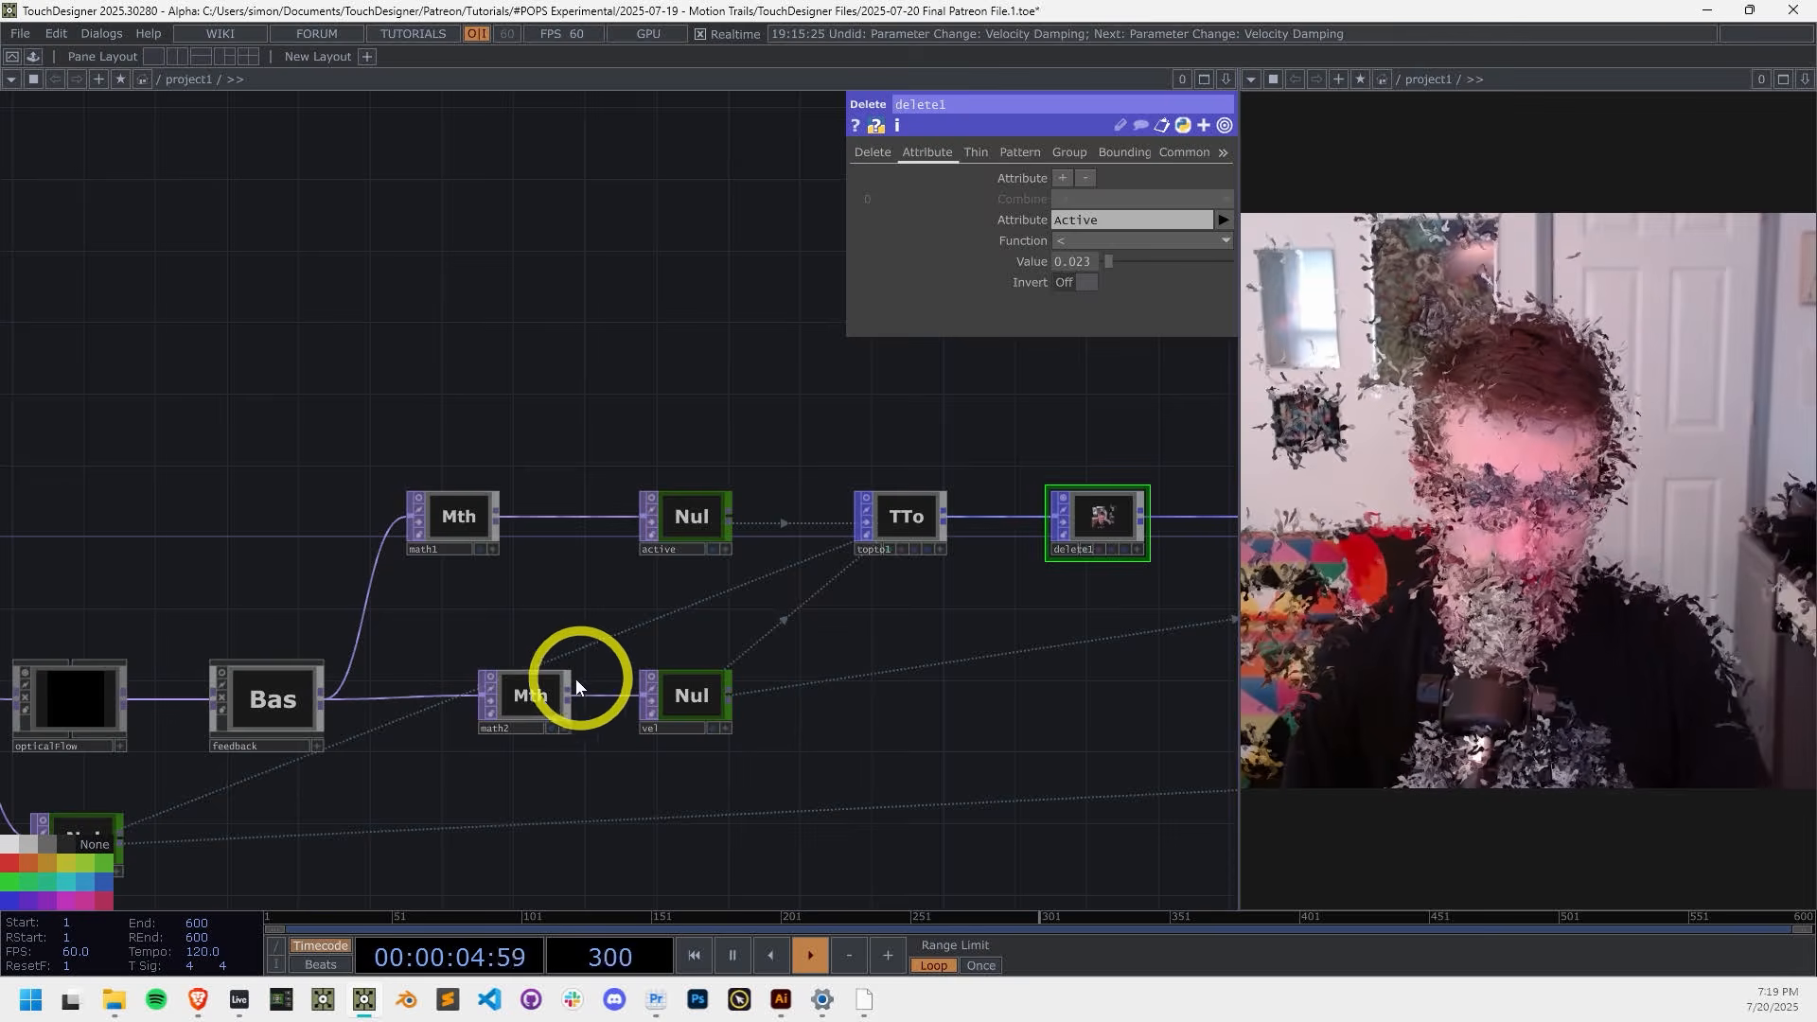
click(536, 696)
scroll(529, 698, up, 4)
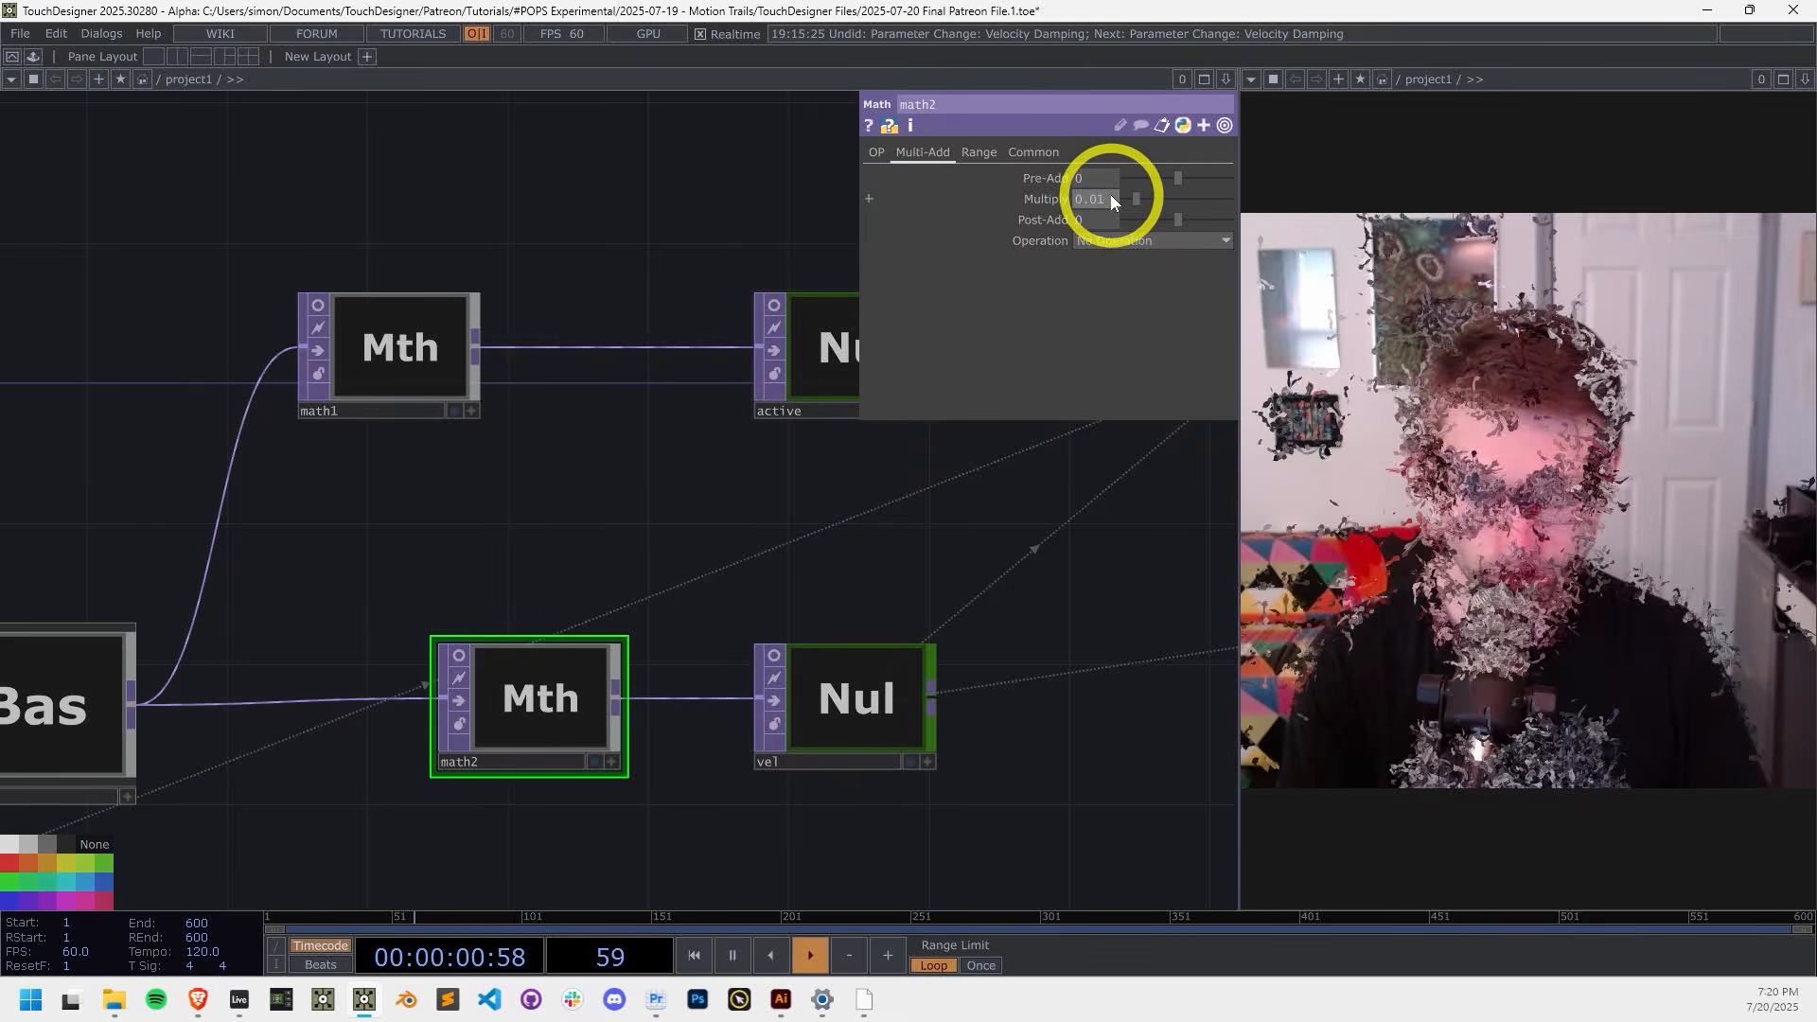
drag(1113, 195, 1105, 195)
text(3)
click(1099, 535)
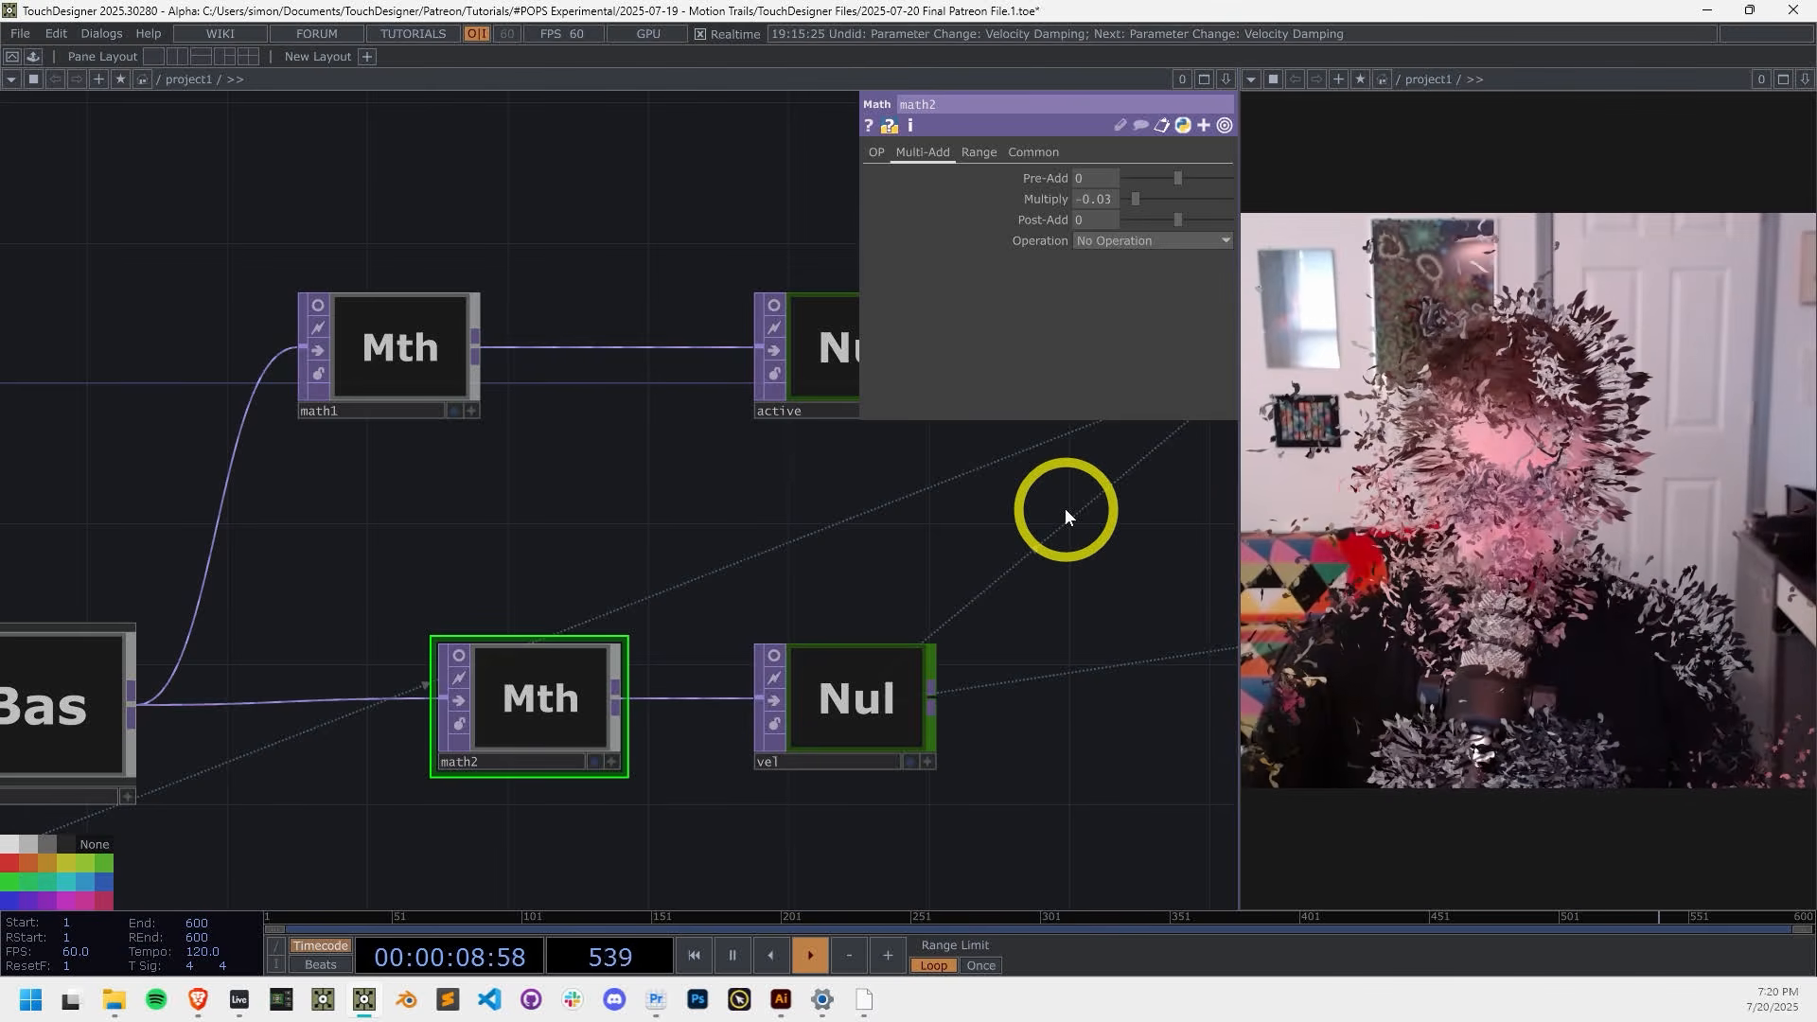
Step: Set the feedback component's Filter Size to 6
scroll(1064, 508, down, 5)
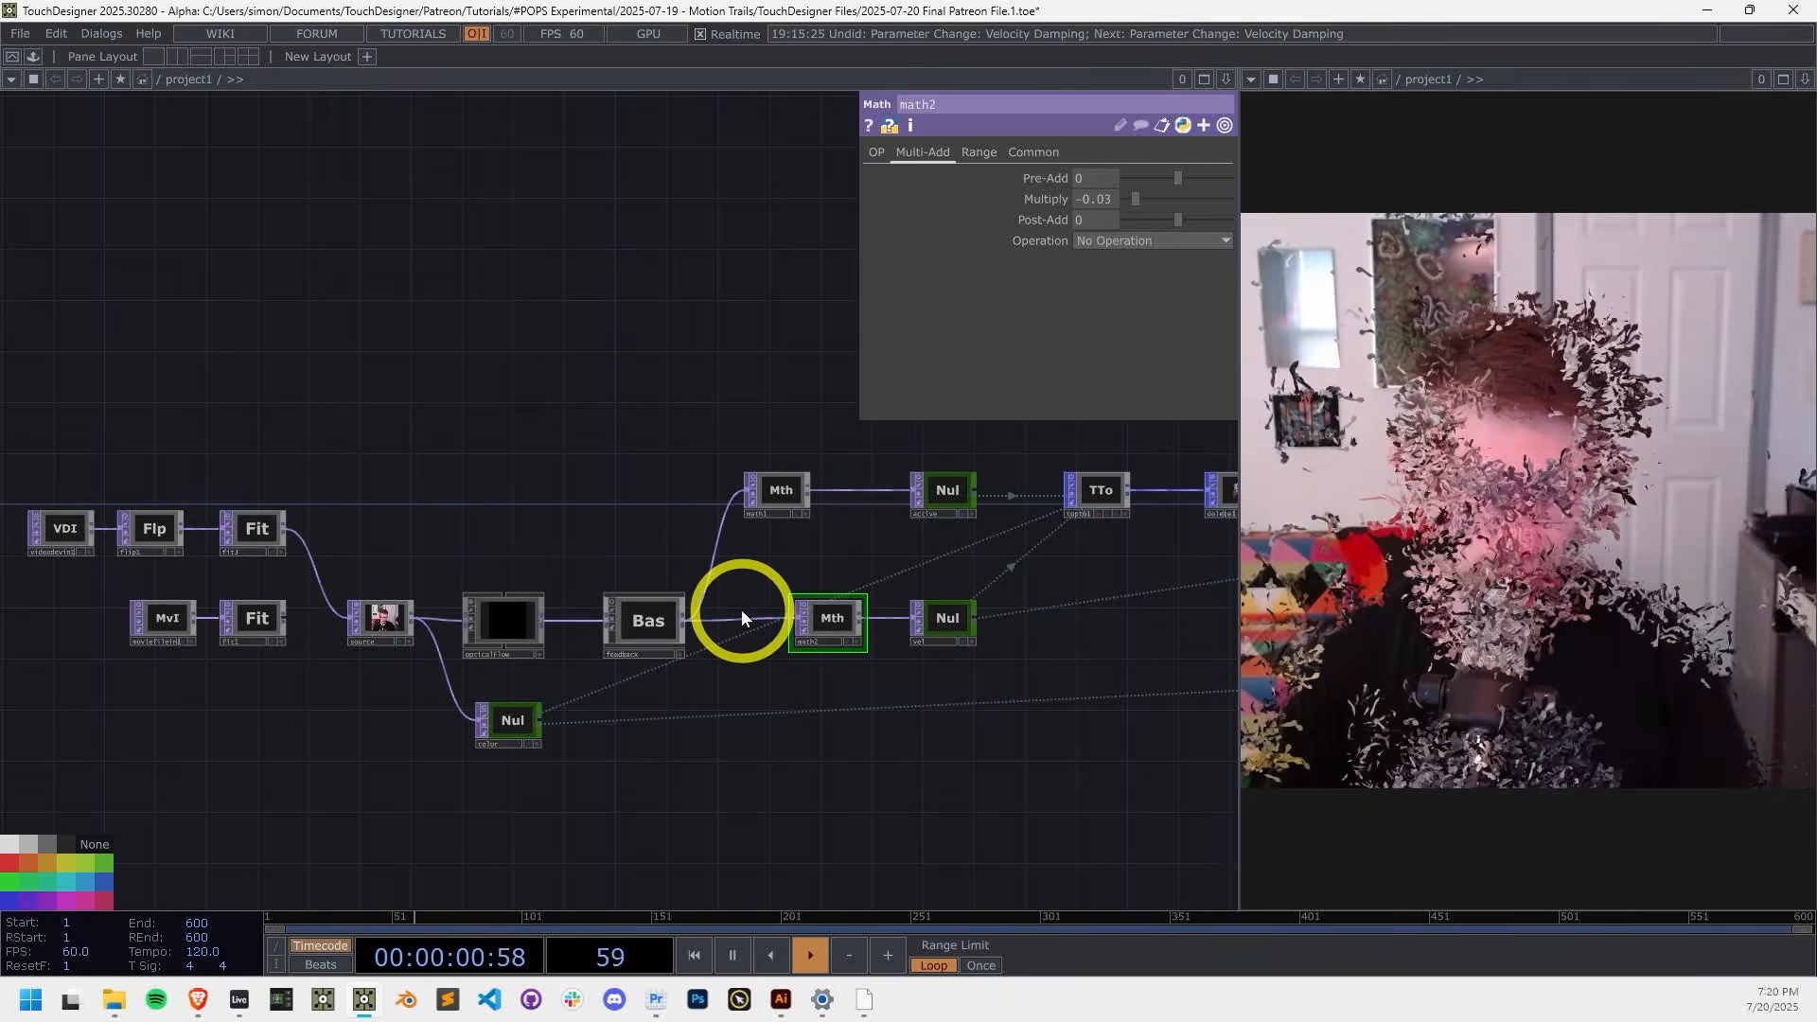
scroll(757, 620, up, 3)
click(633, 627)
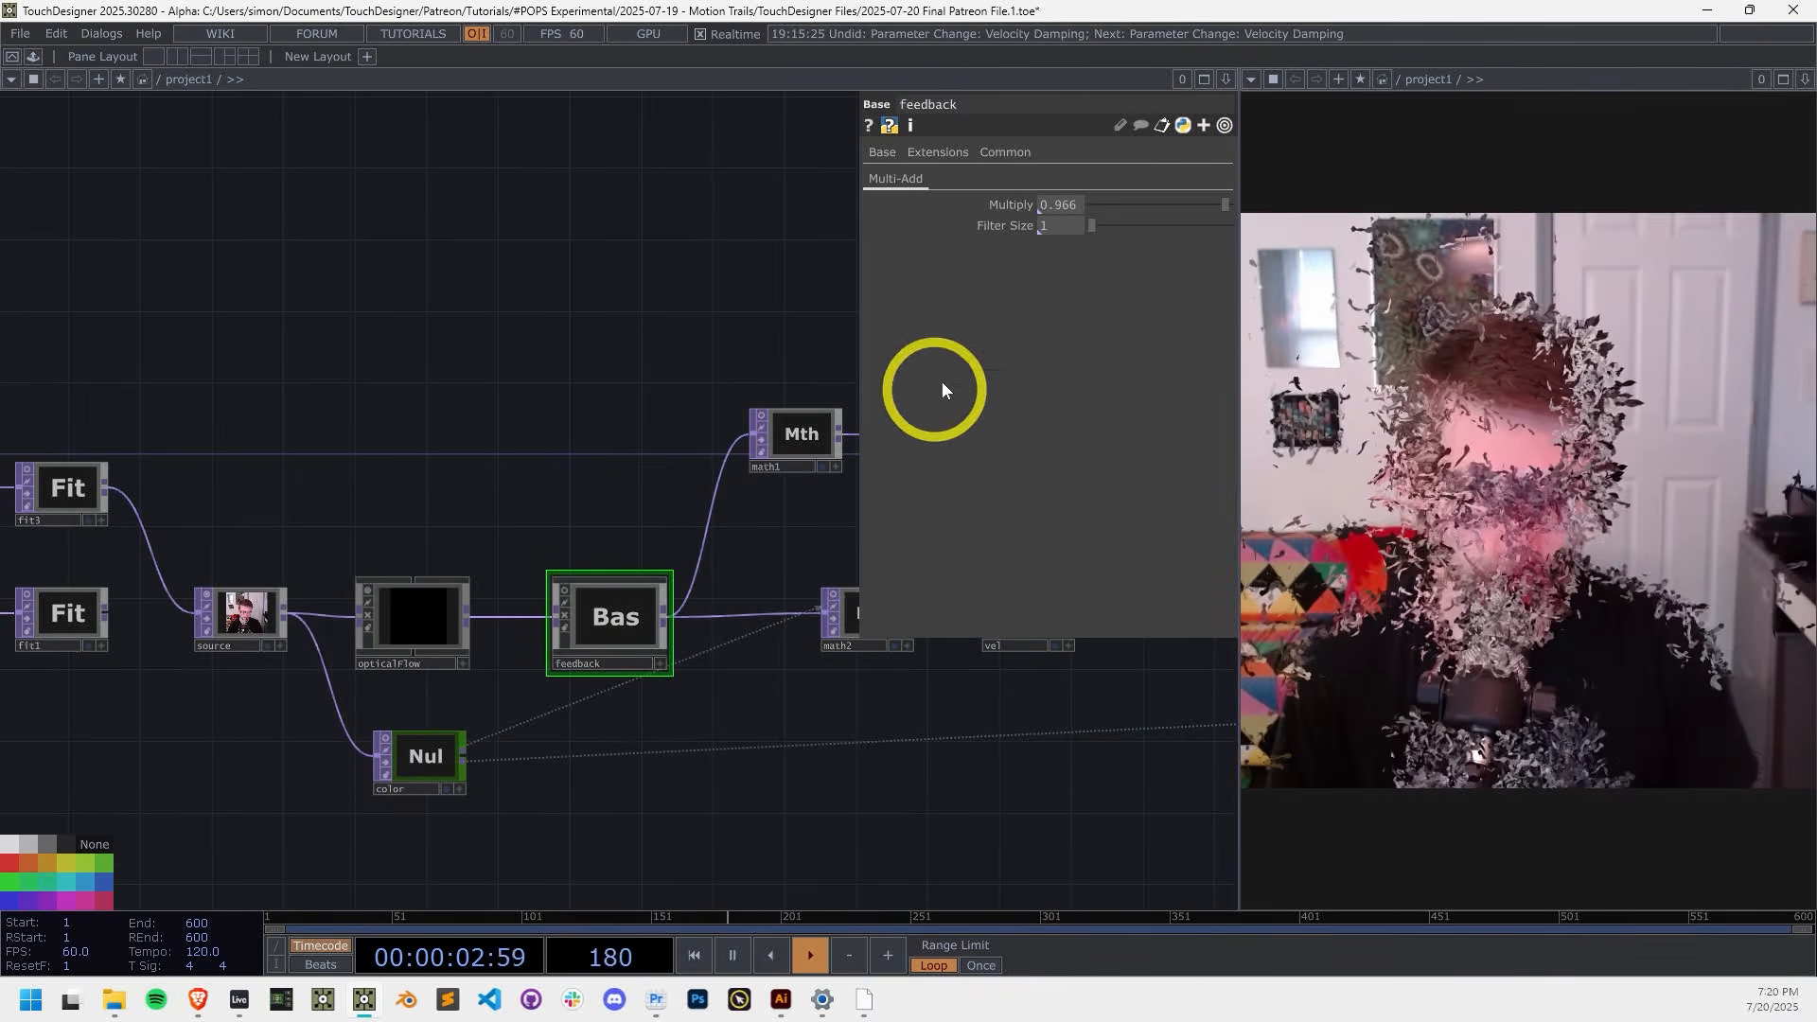
drag(1092, 225, 1112, 227)
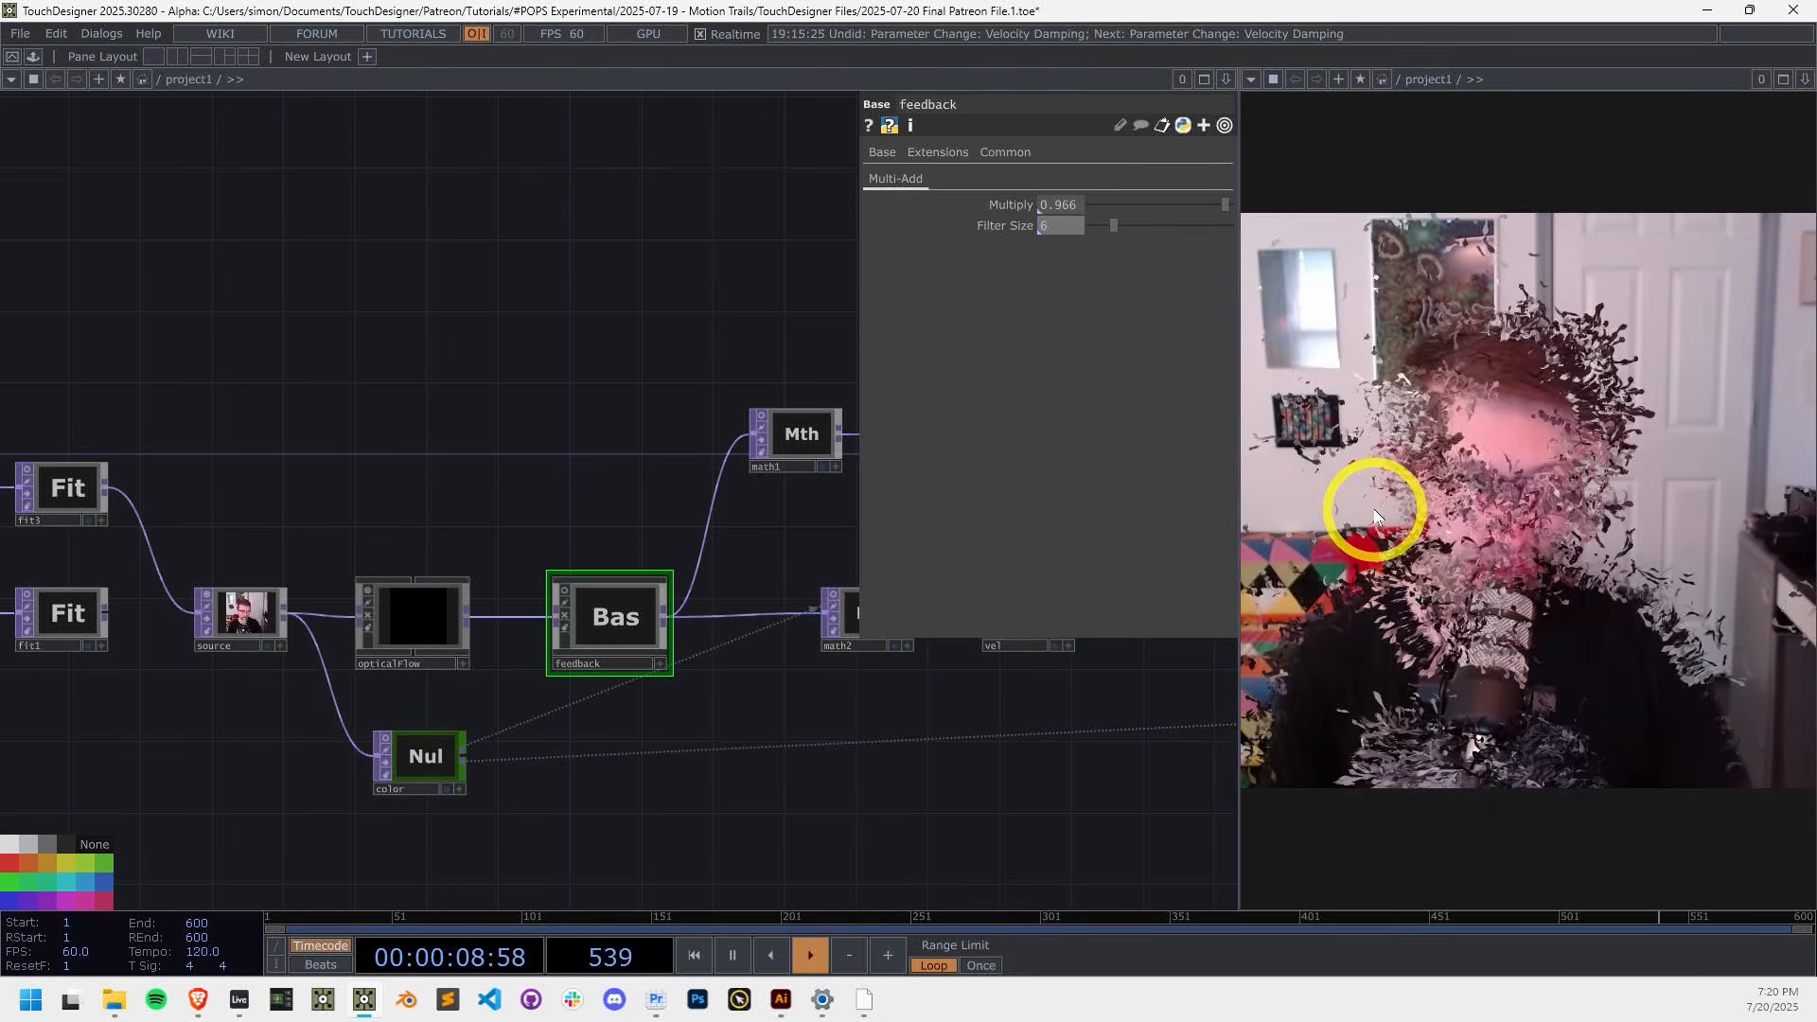
mouse_move(1113, 225)
mouse_down()
mouse_move(1144, 225)
mouse_move(1123, 227)
mouse_up()
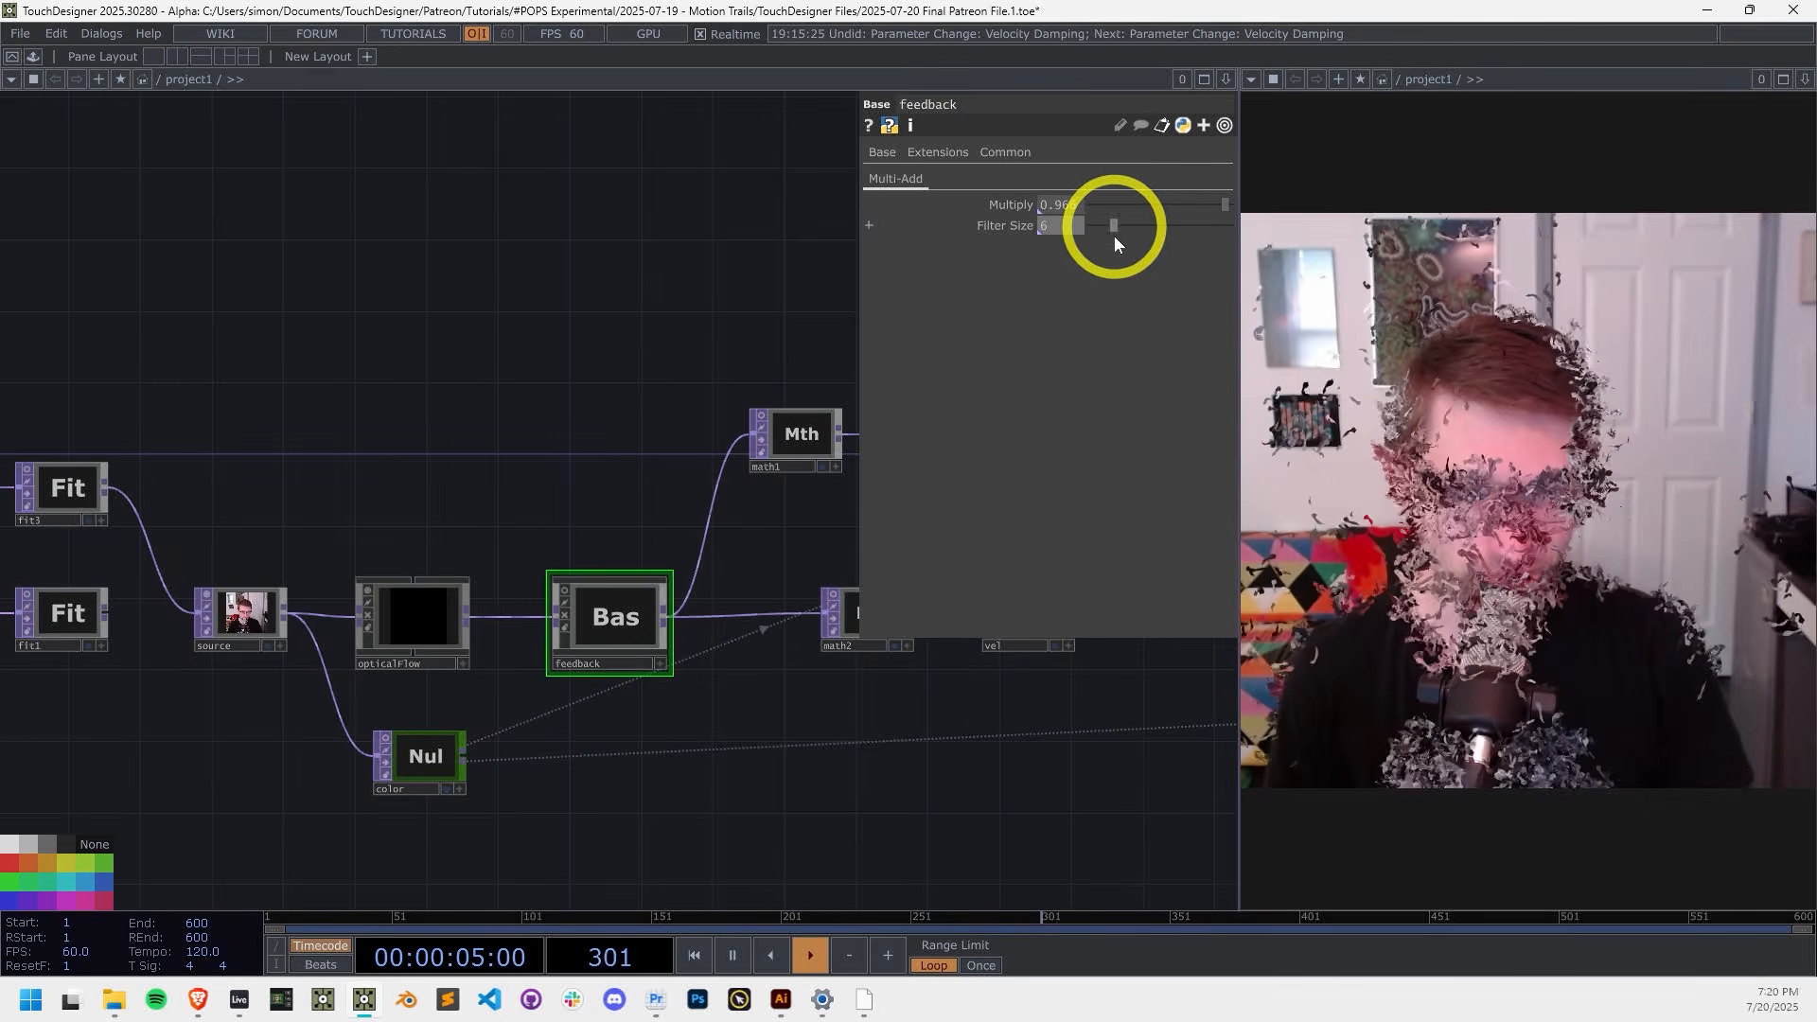
drag(985, 766, 835, 790)
click(719, 634)
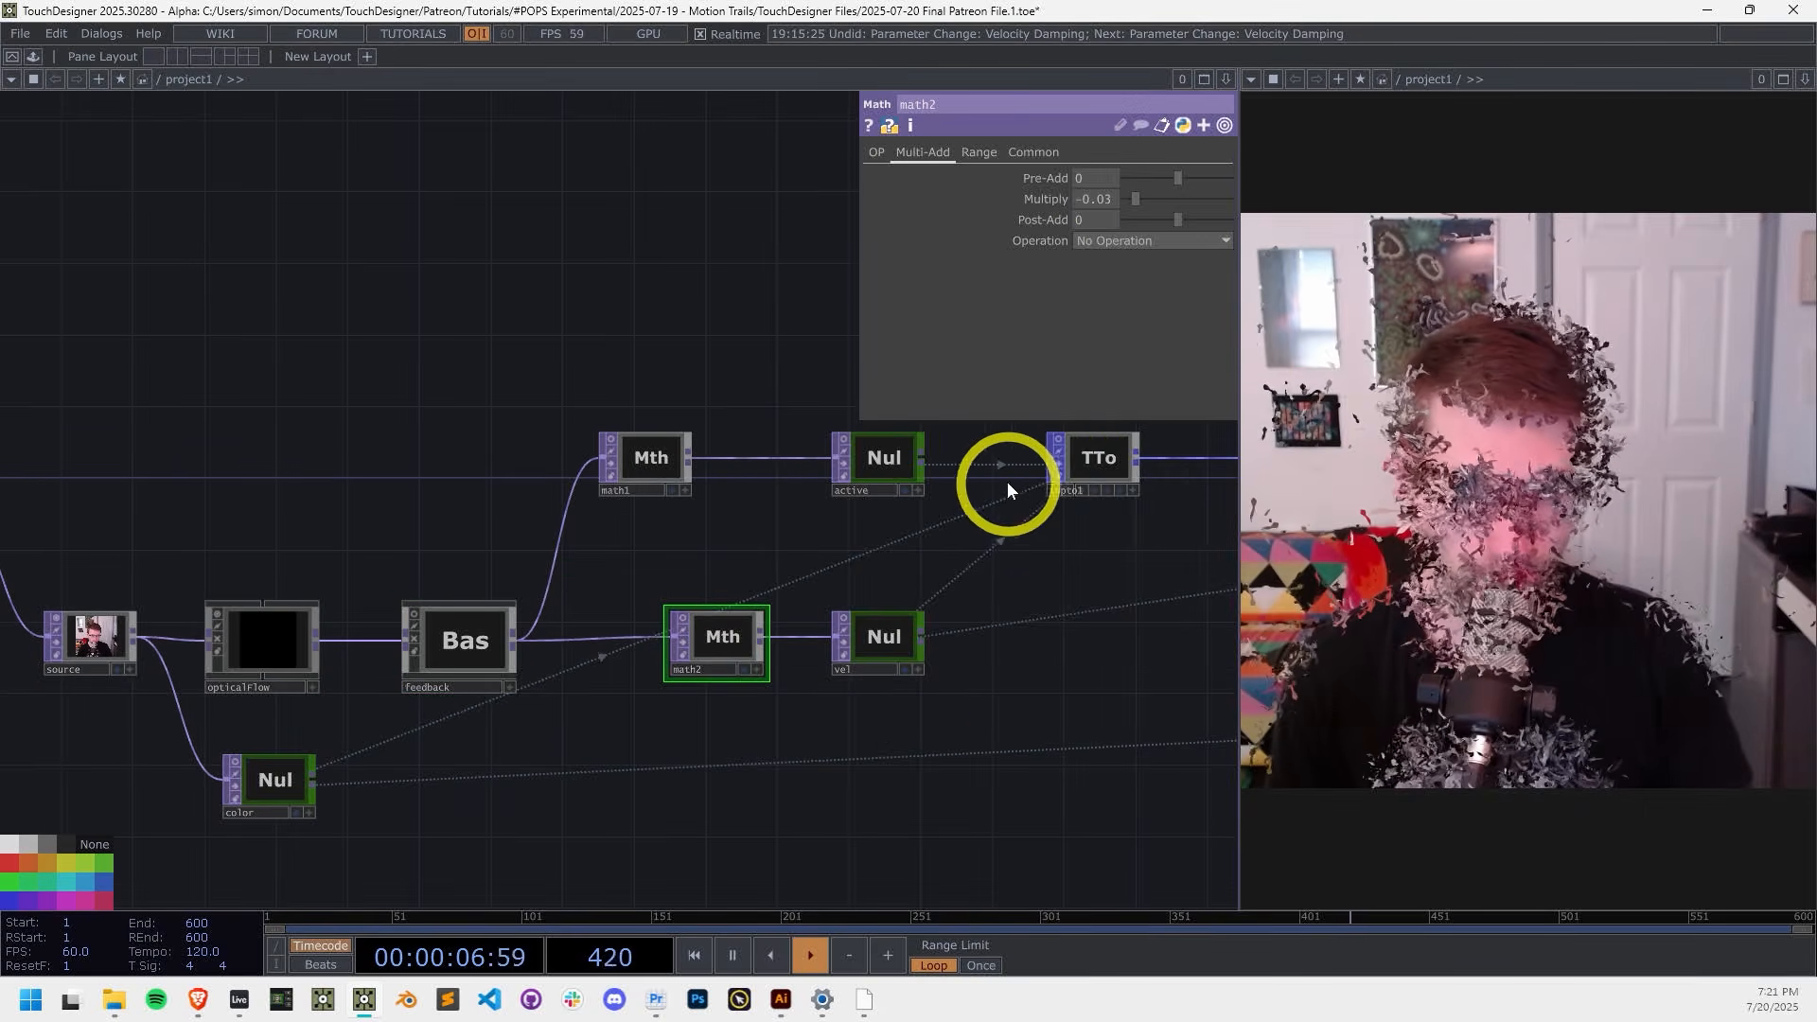
Step: Raise delete1's Active threshold Value to 0.099
click(1124, 467)
drag(1013, 599, 388, 580)
click(700, 440)
scroll(710, 440, up, 10)
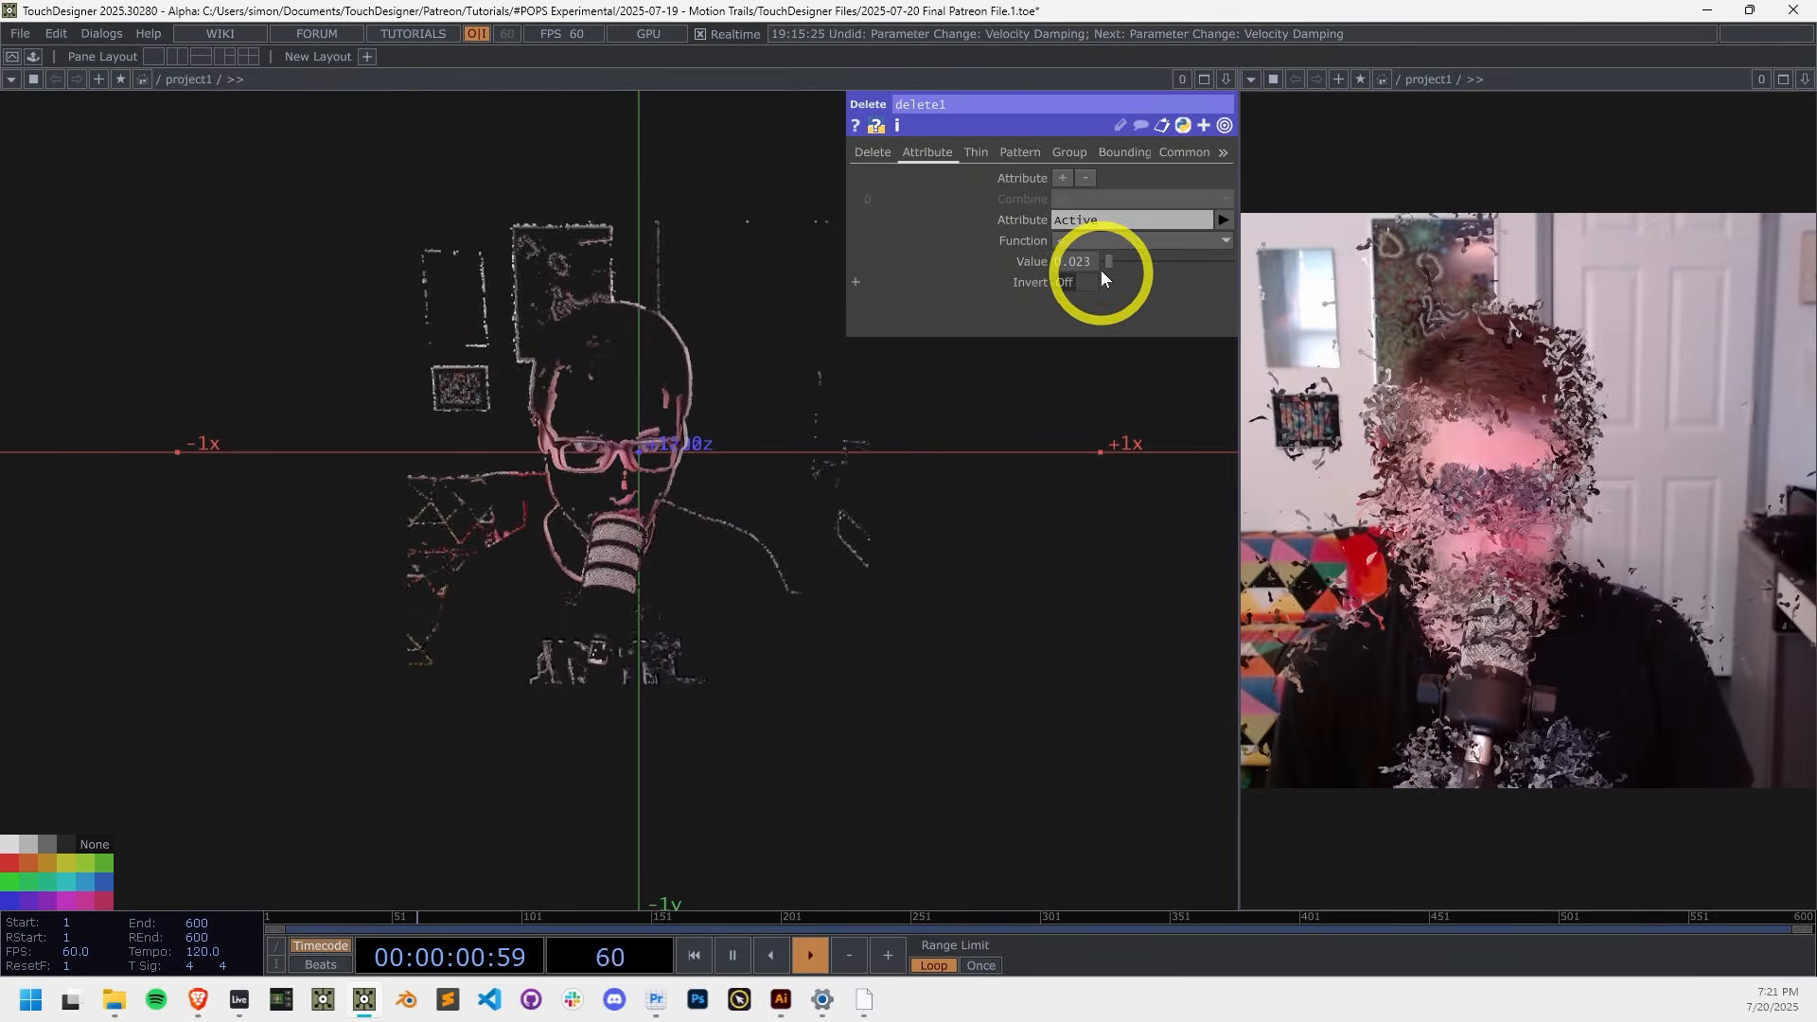
drag(1099, 269, 1115, 258)
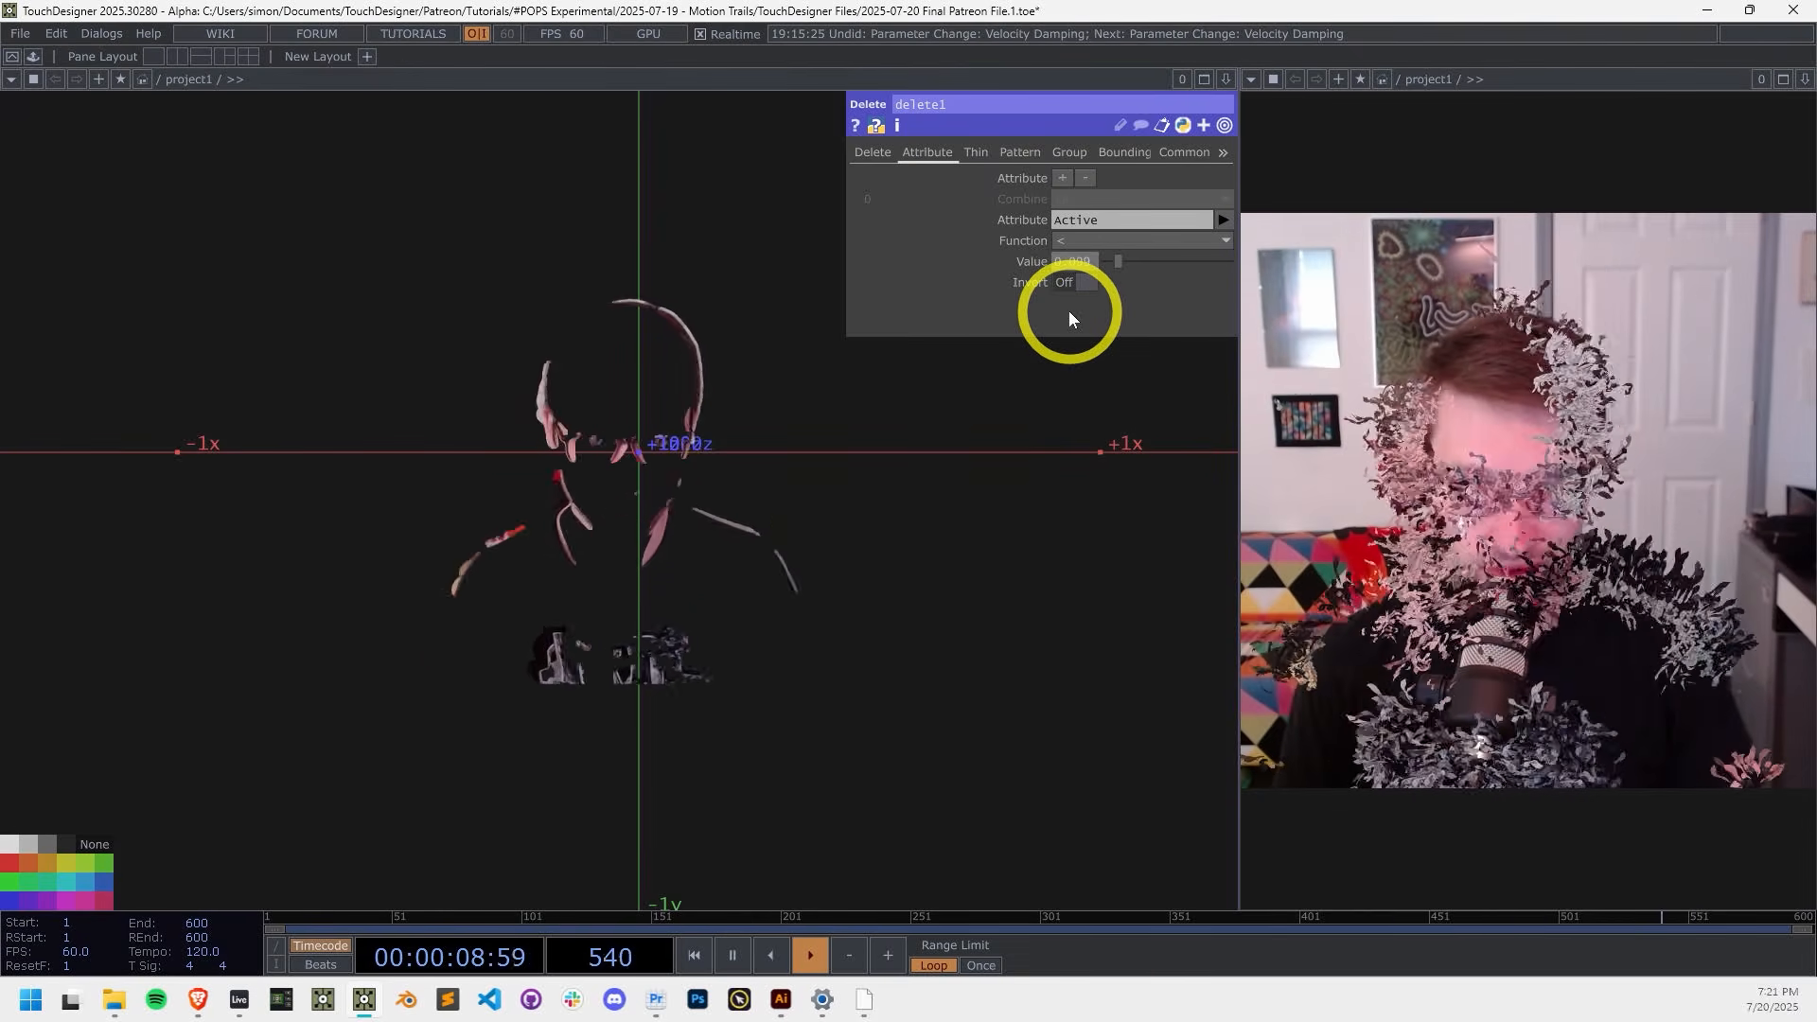
Step: Zoom out to look over the whole network from the video inputs through delete1 to the downstream operators
scroll(828, 554, down, 3)
scroll(829, 554, down, 3)
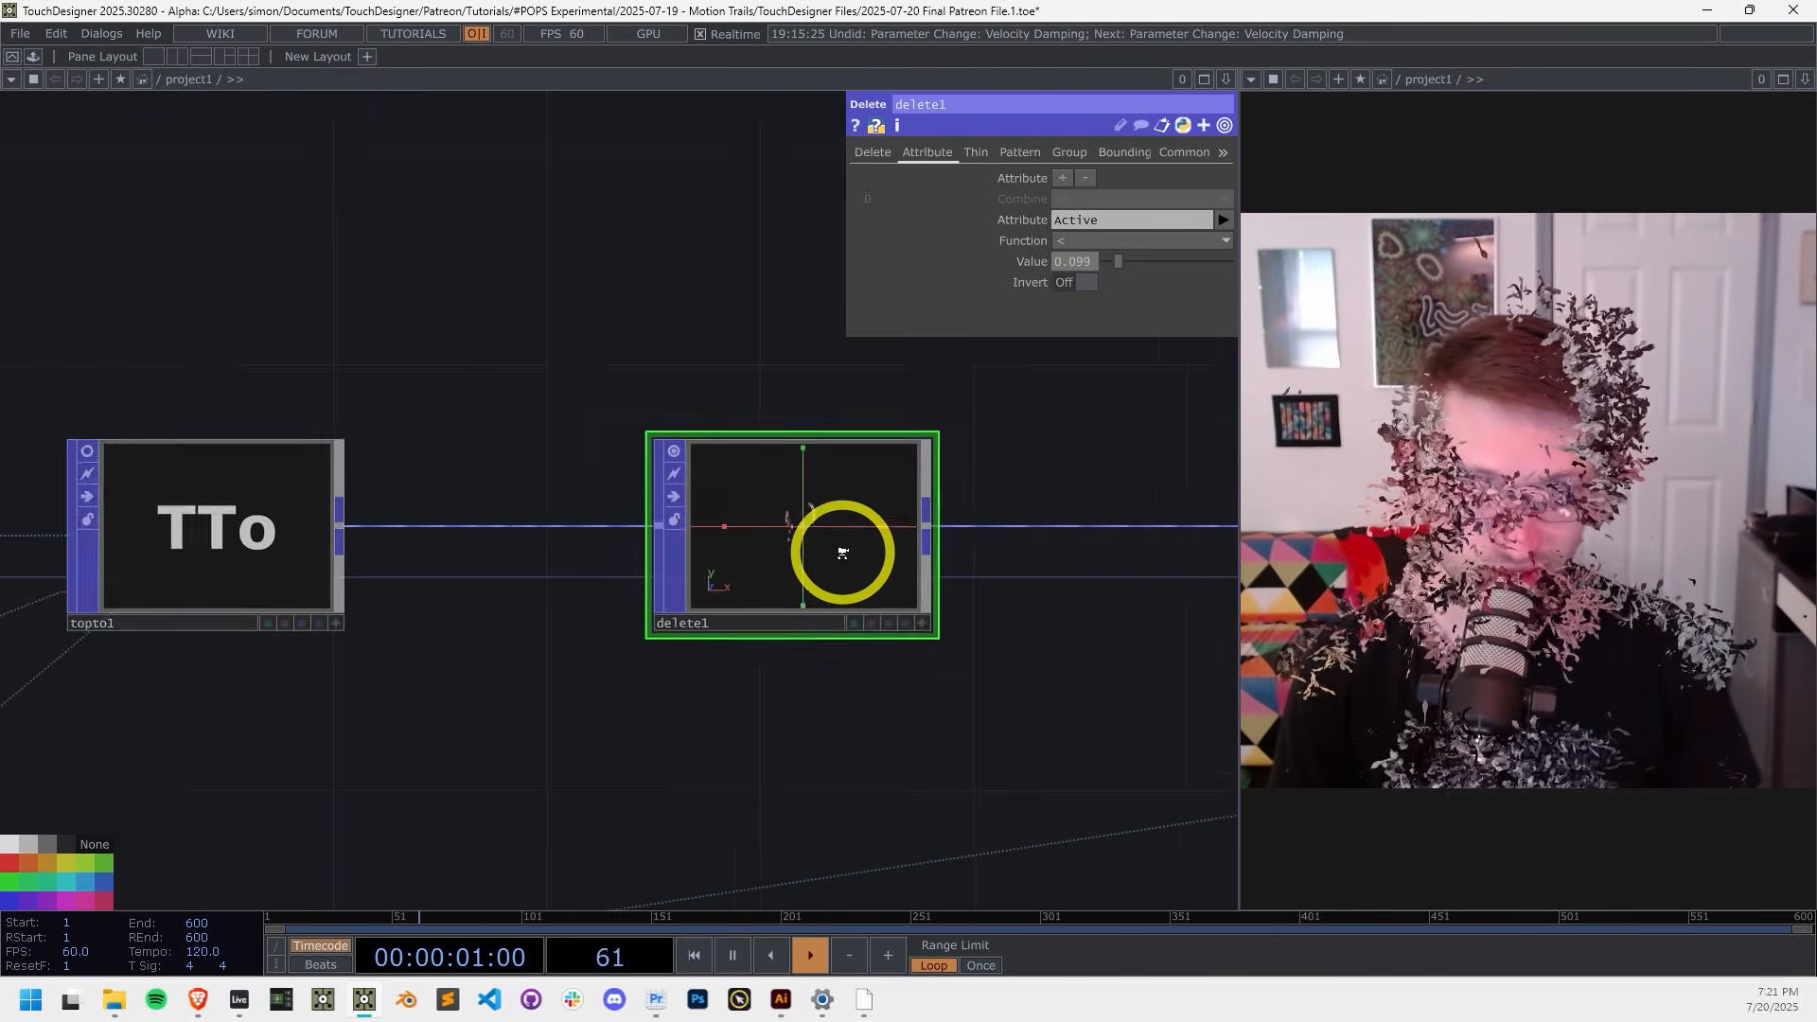
scroll(778, 756, down, 3)
scroll(724, 784, down, 5)
drag(724, 784, 961, 701)
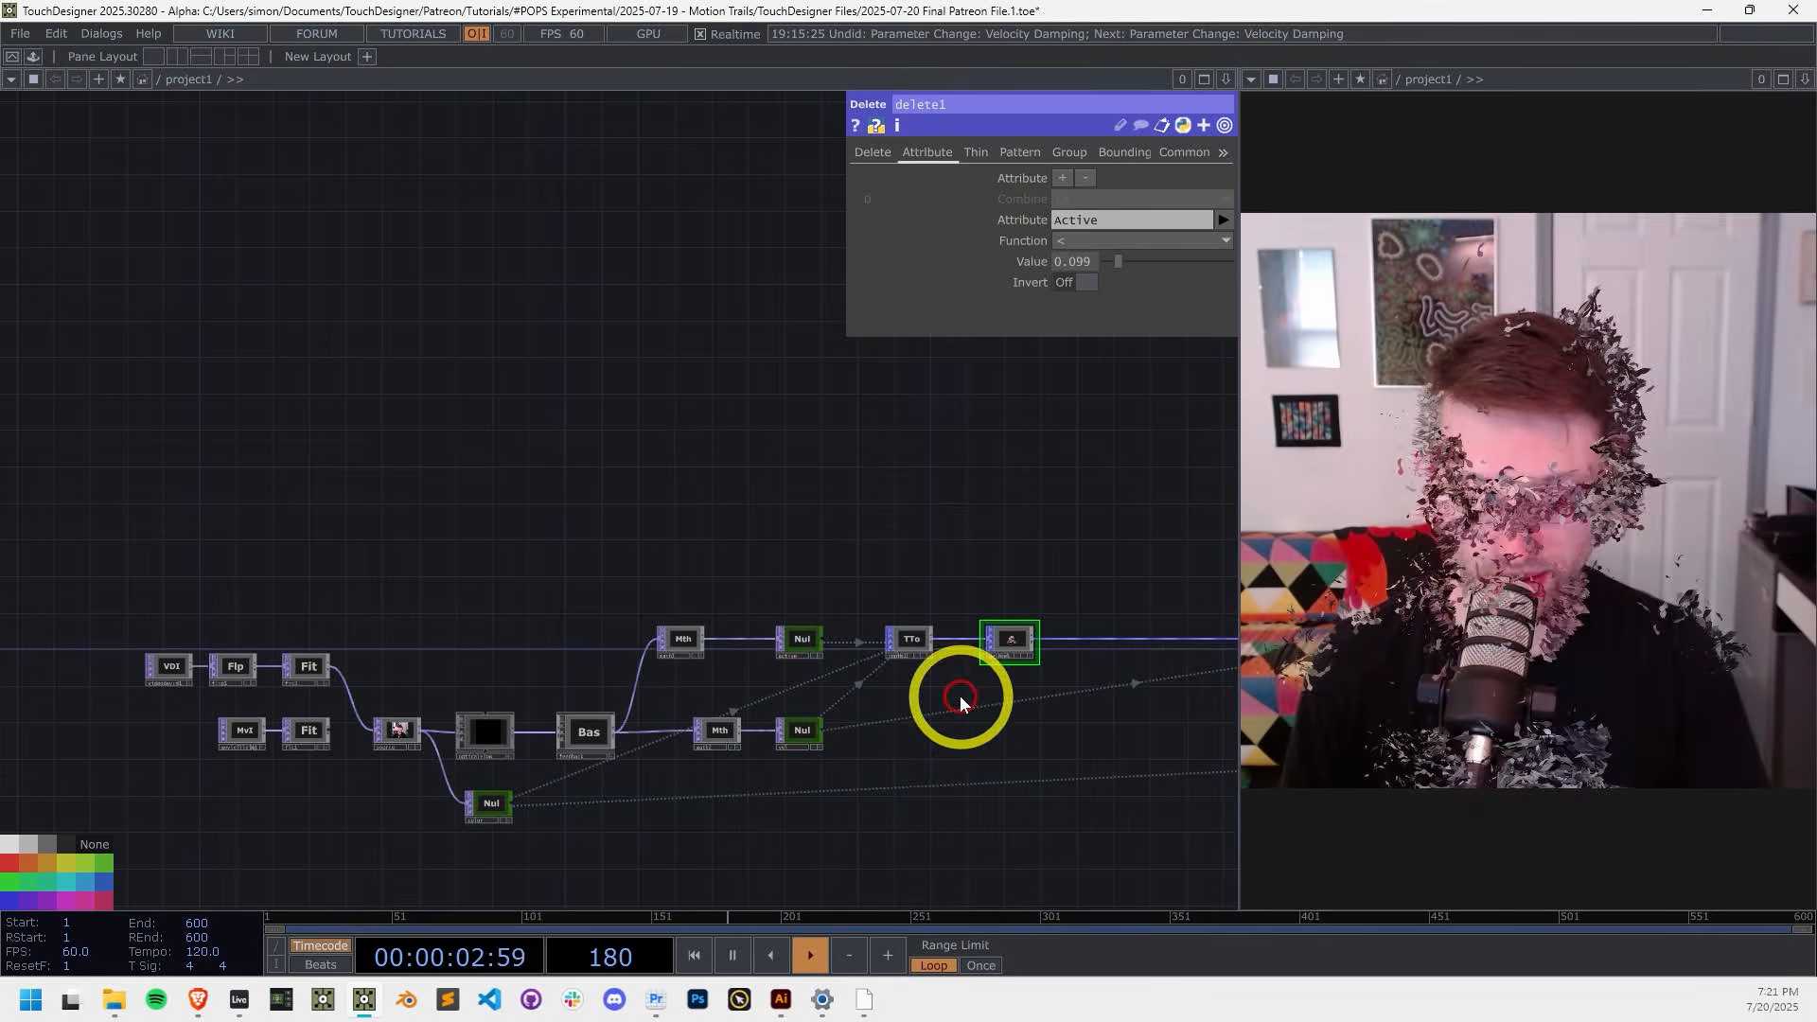
drag(1017, 817, 818, 702)
scroll(879, 670, down, 1)
scroll(879, 670, down, 1)
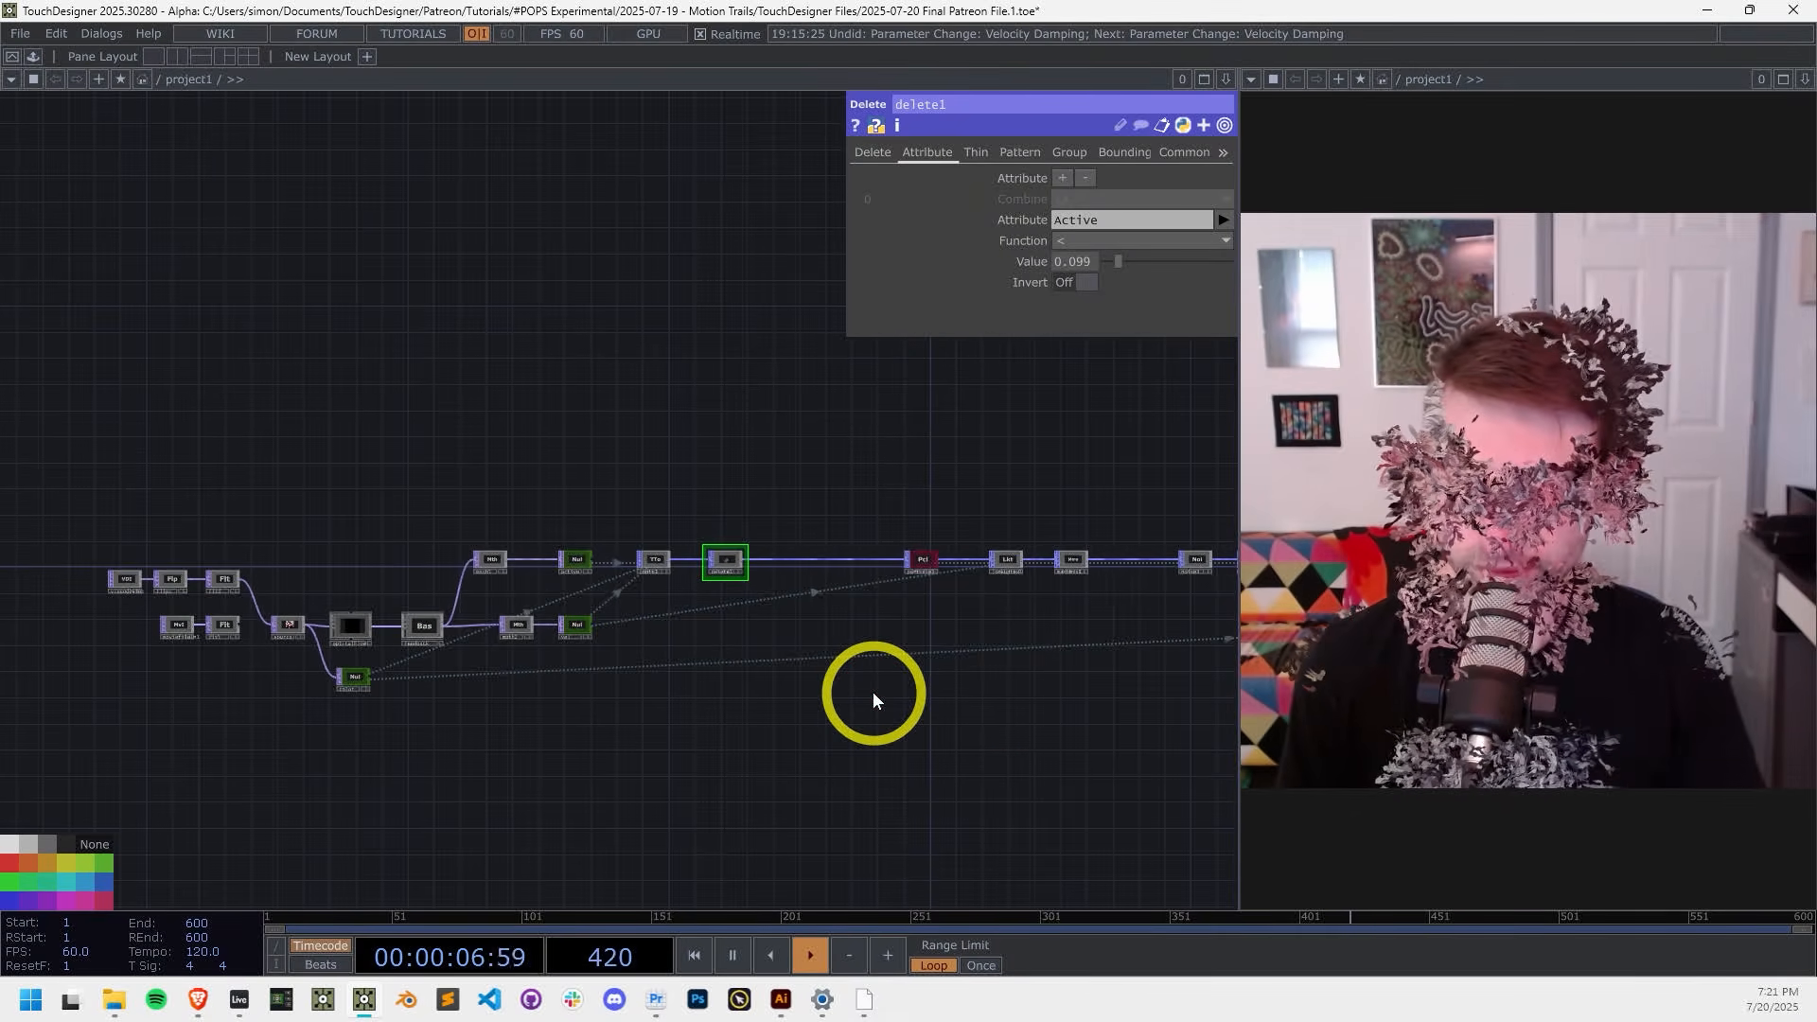